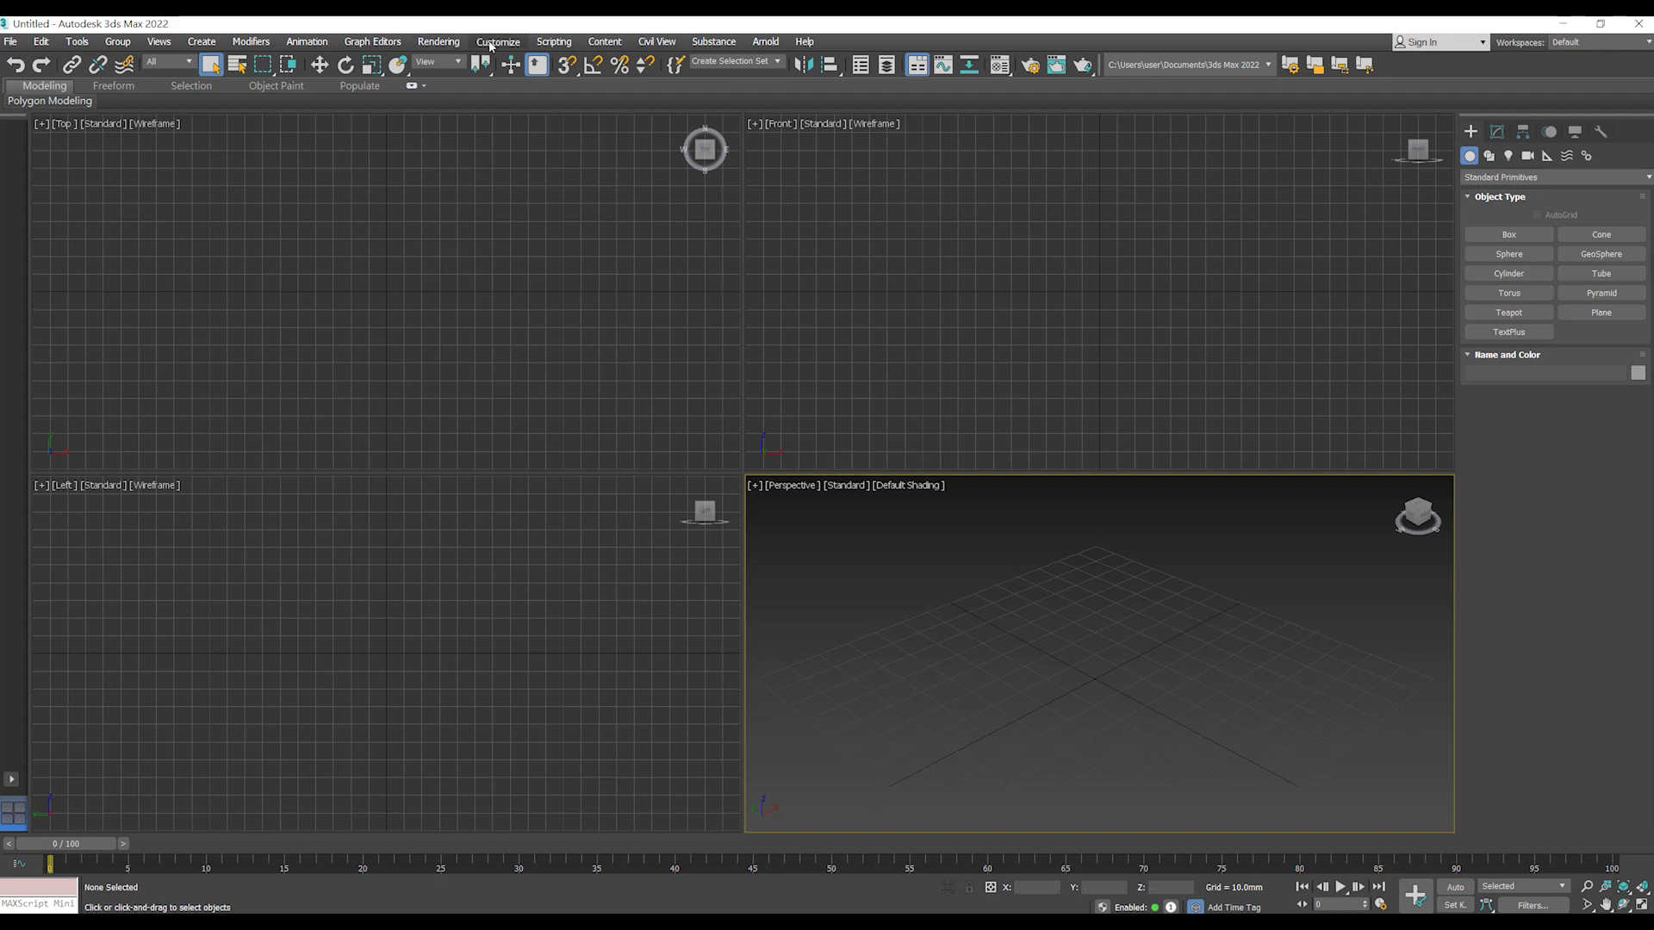
- Set both the Metric display units and the System Unit Scale to Centimeters
click(504, 44)
click(532, 300)
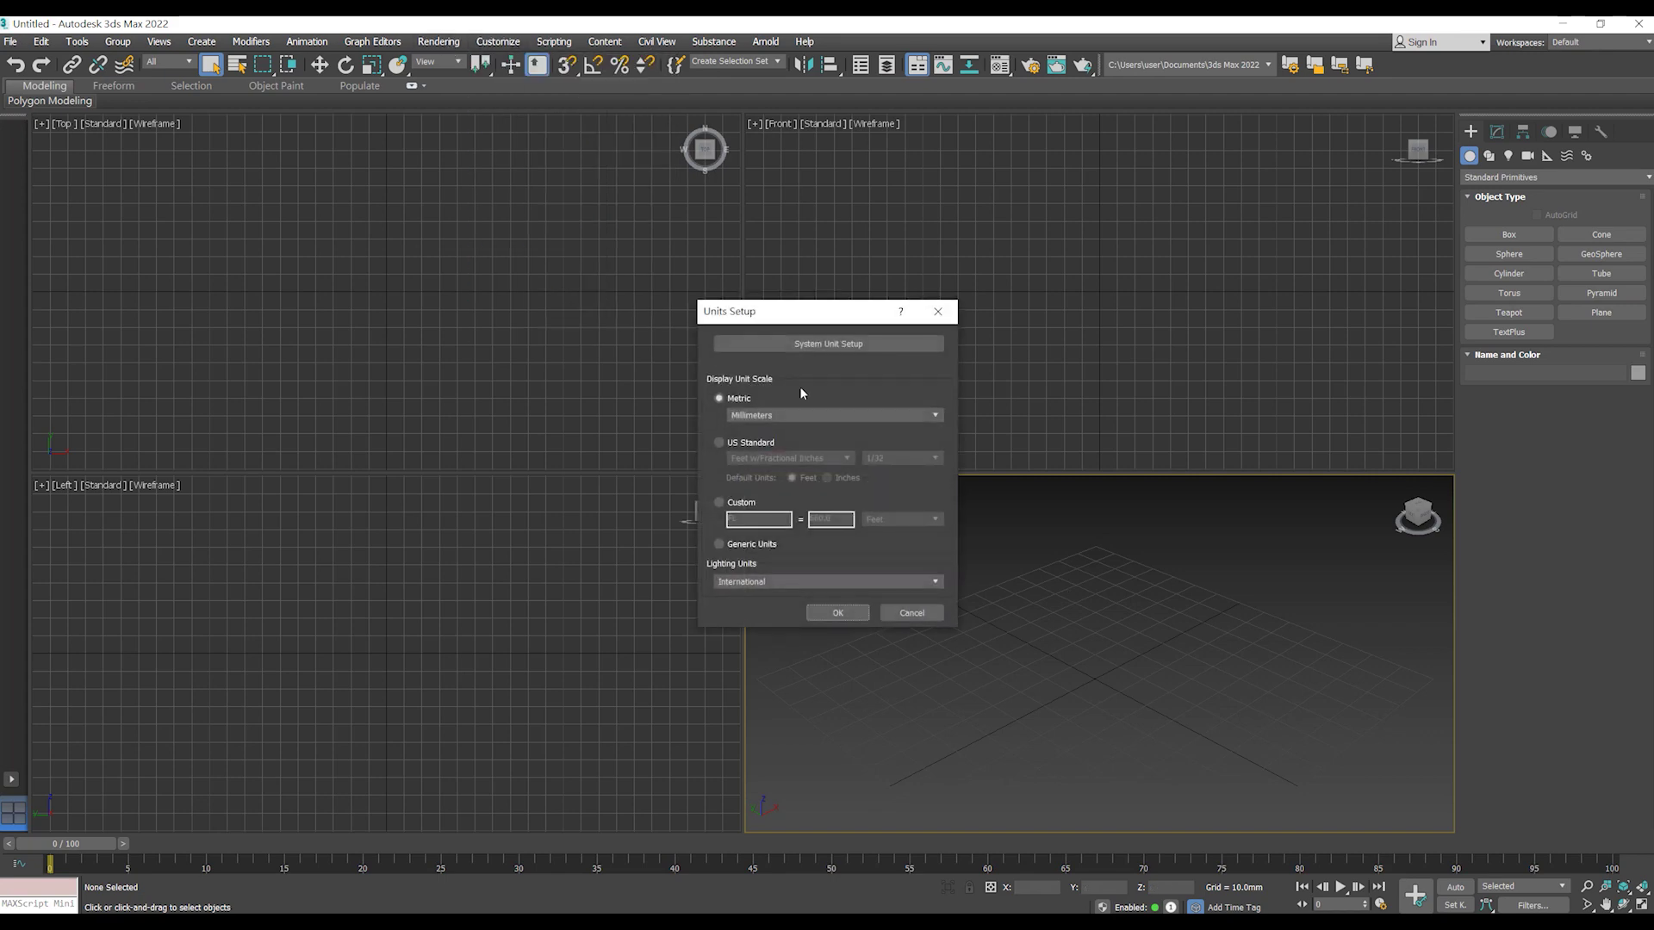
click(750, 414)
click(791, 441)
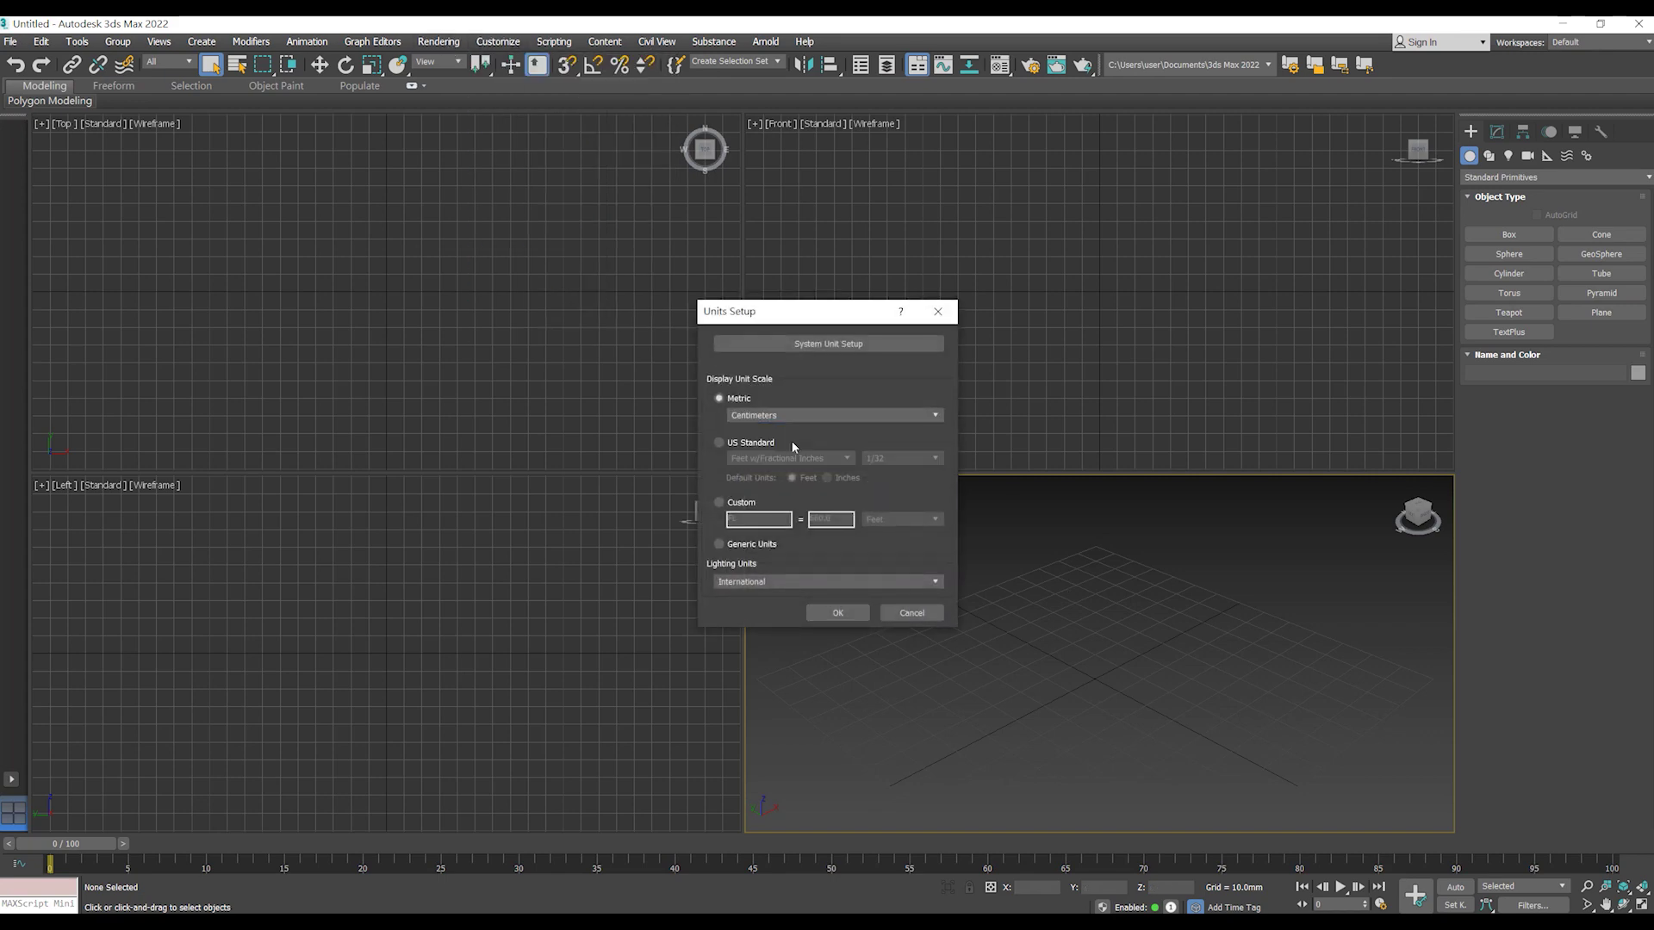
click(861, 344)
click(883, 418)
click(906, 478)
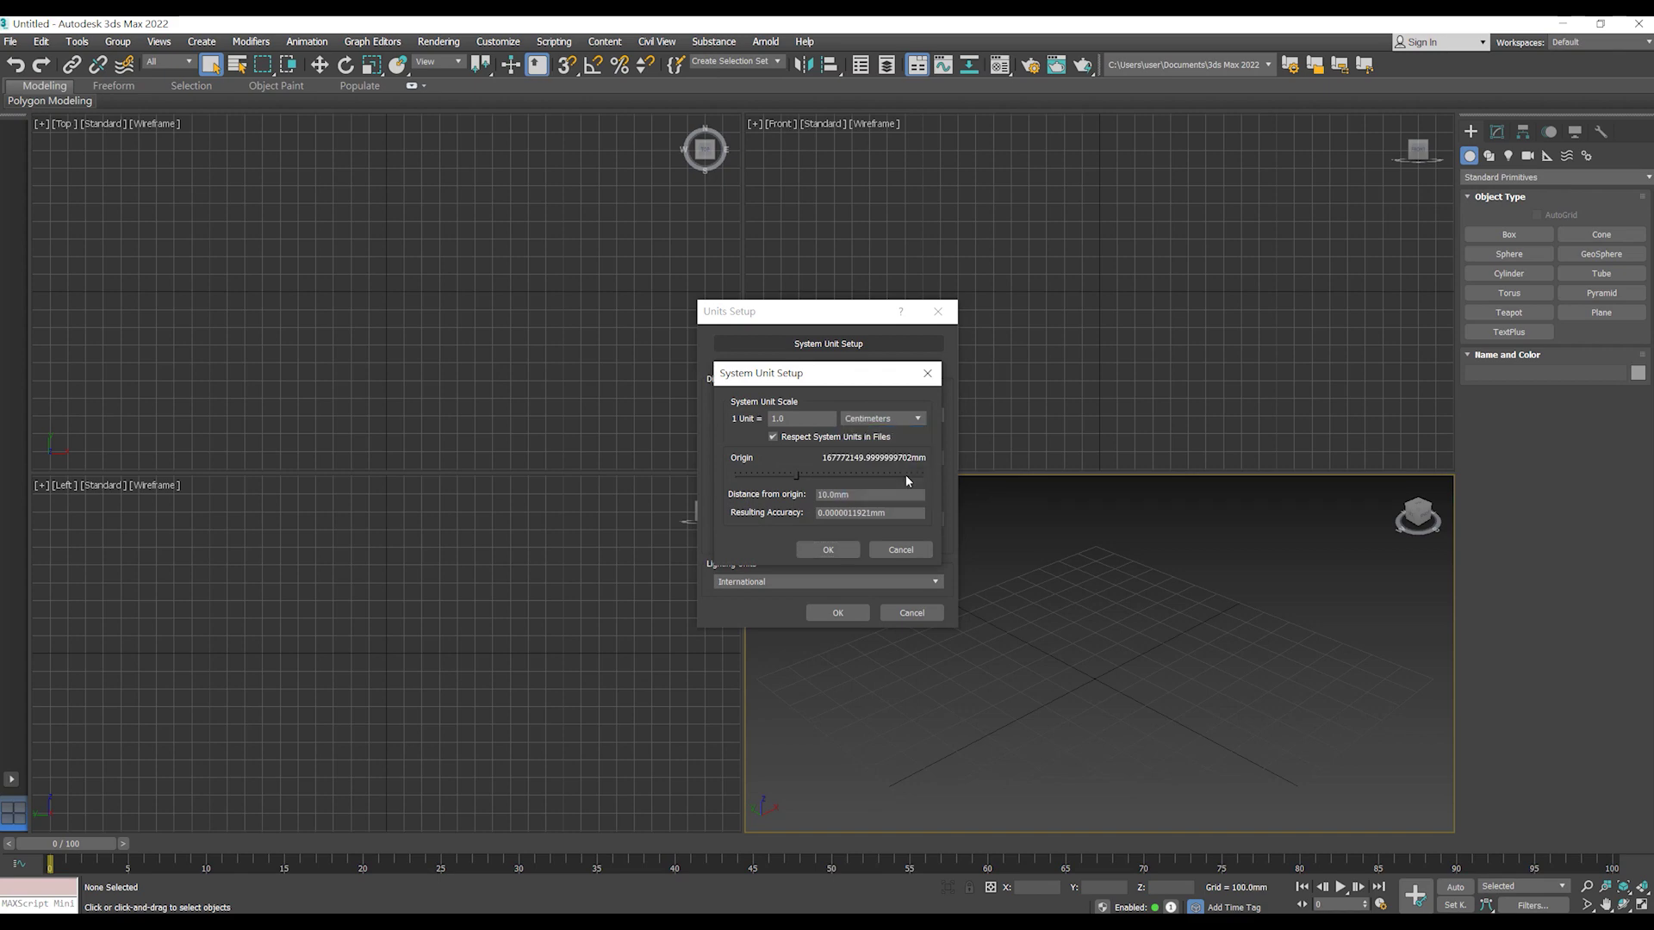
click(834, 552)
click(838, 613)
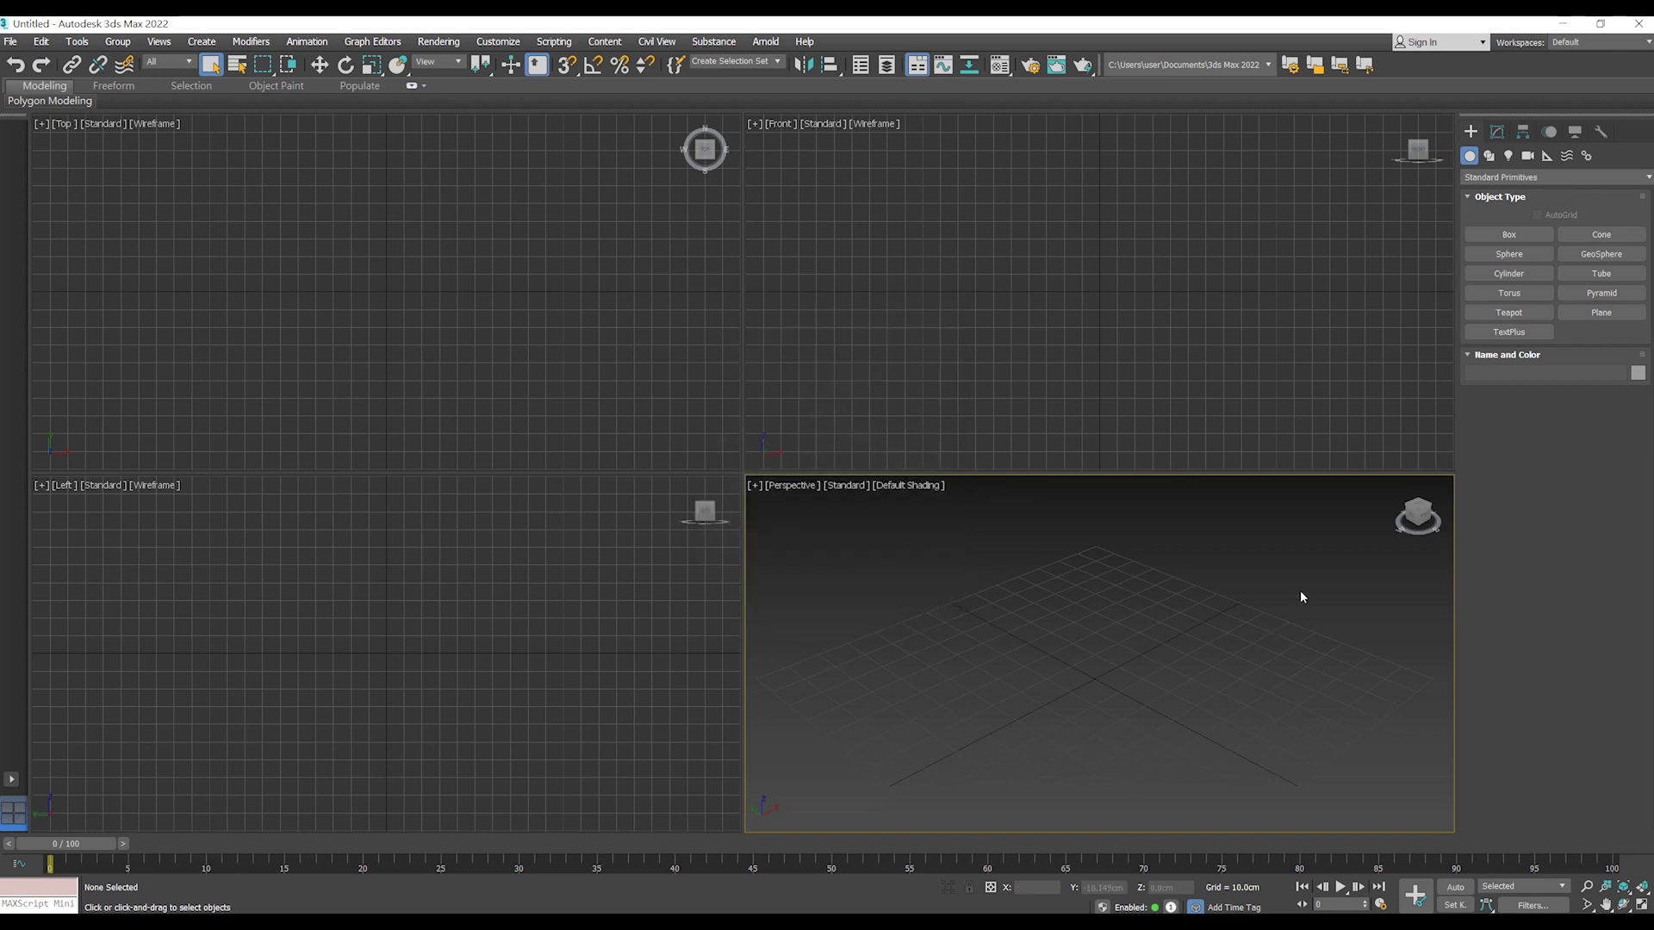
click(1509, 235)
- Drag out a box primitive at the origin
drag(1094, 683, 1094, 642)
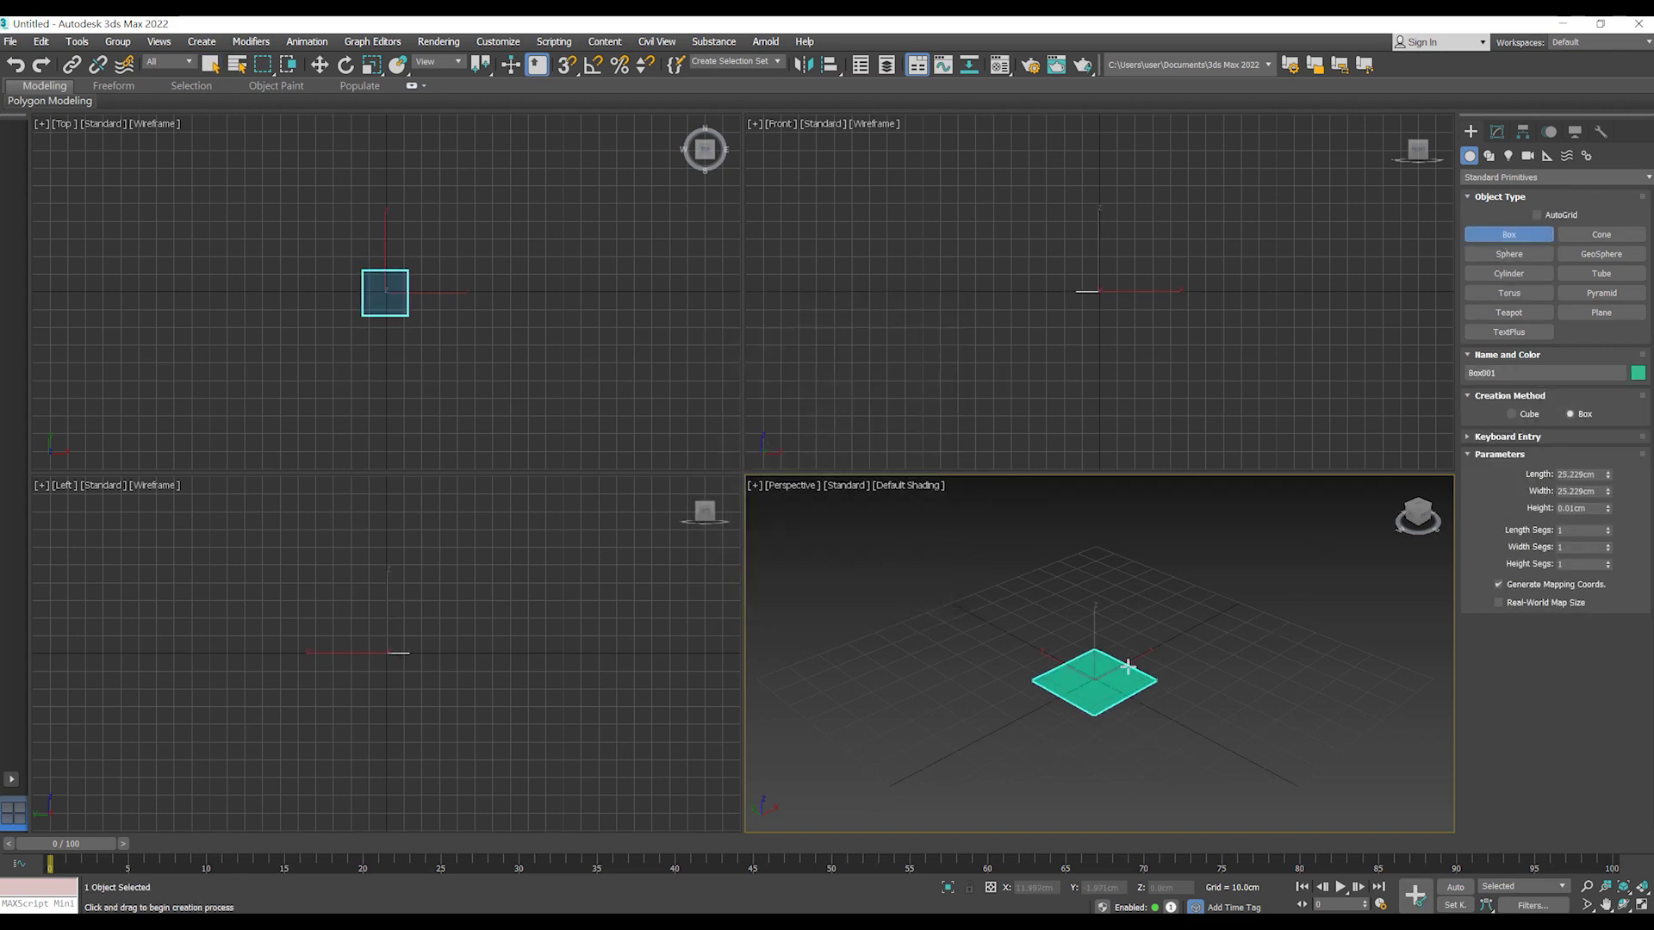
click(1133, 580)
click(1497, 131)
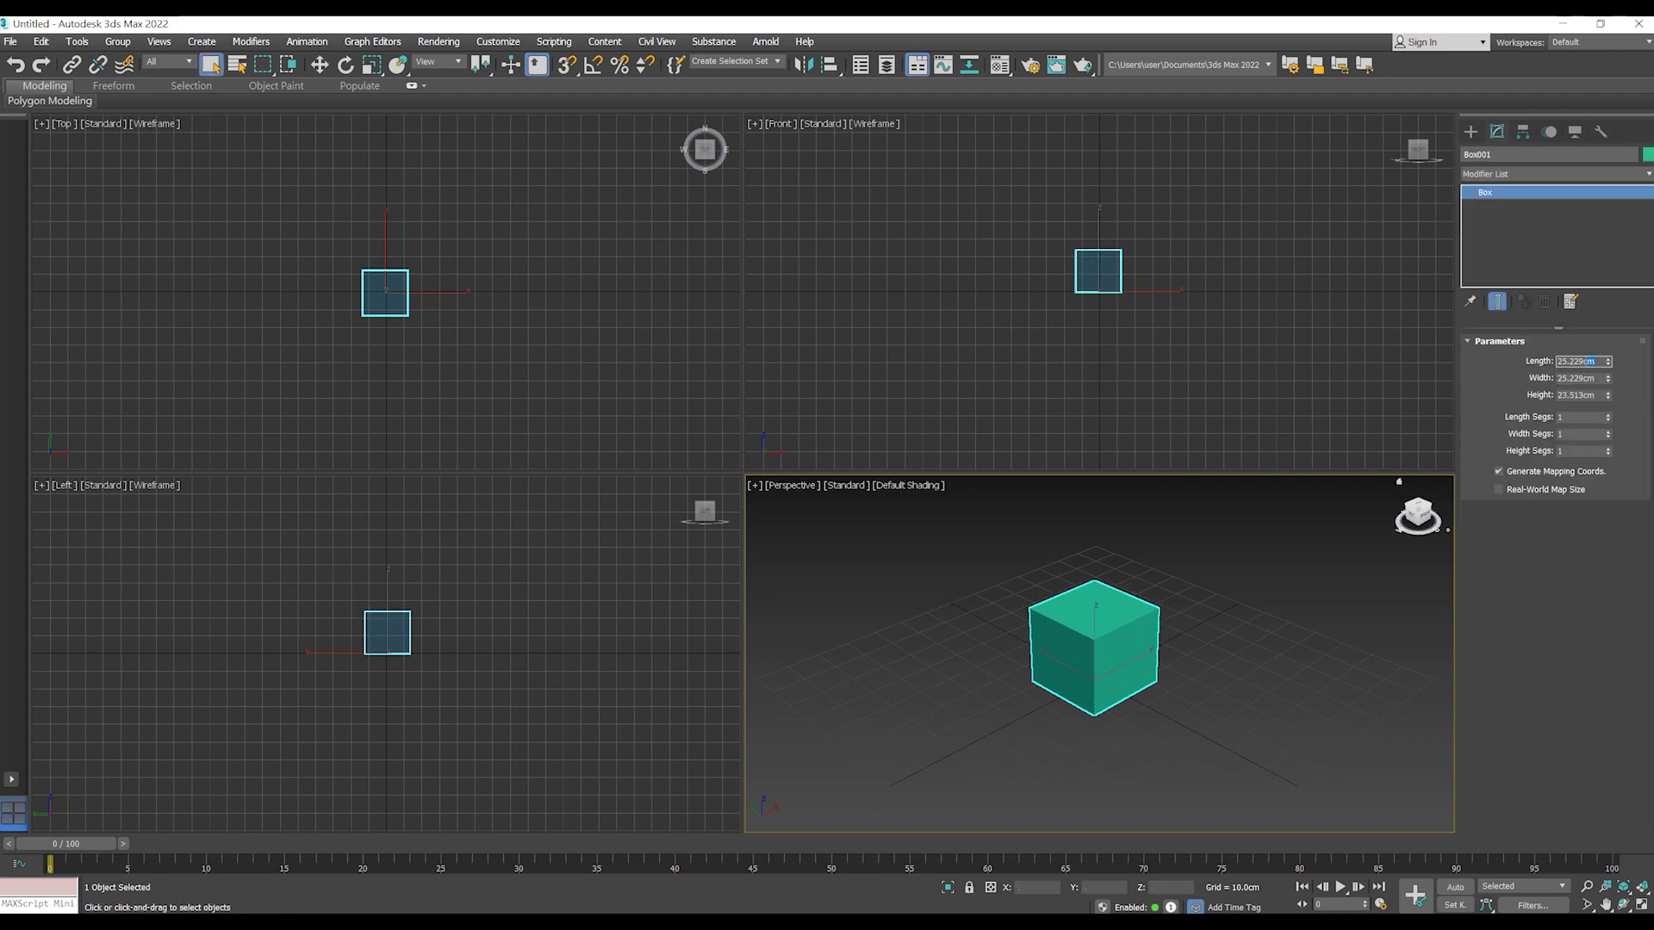
middle_drag(1110, 631, 1102, 627)
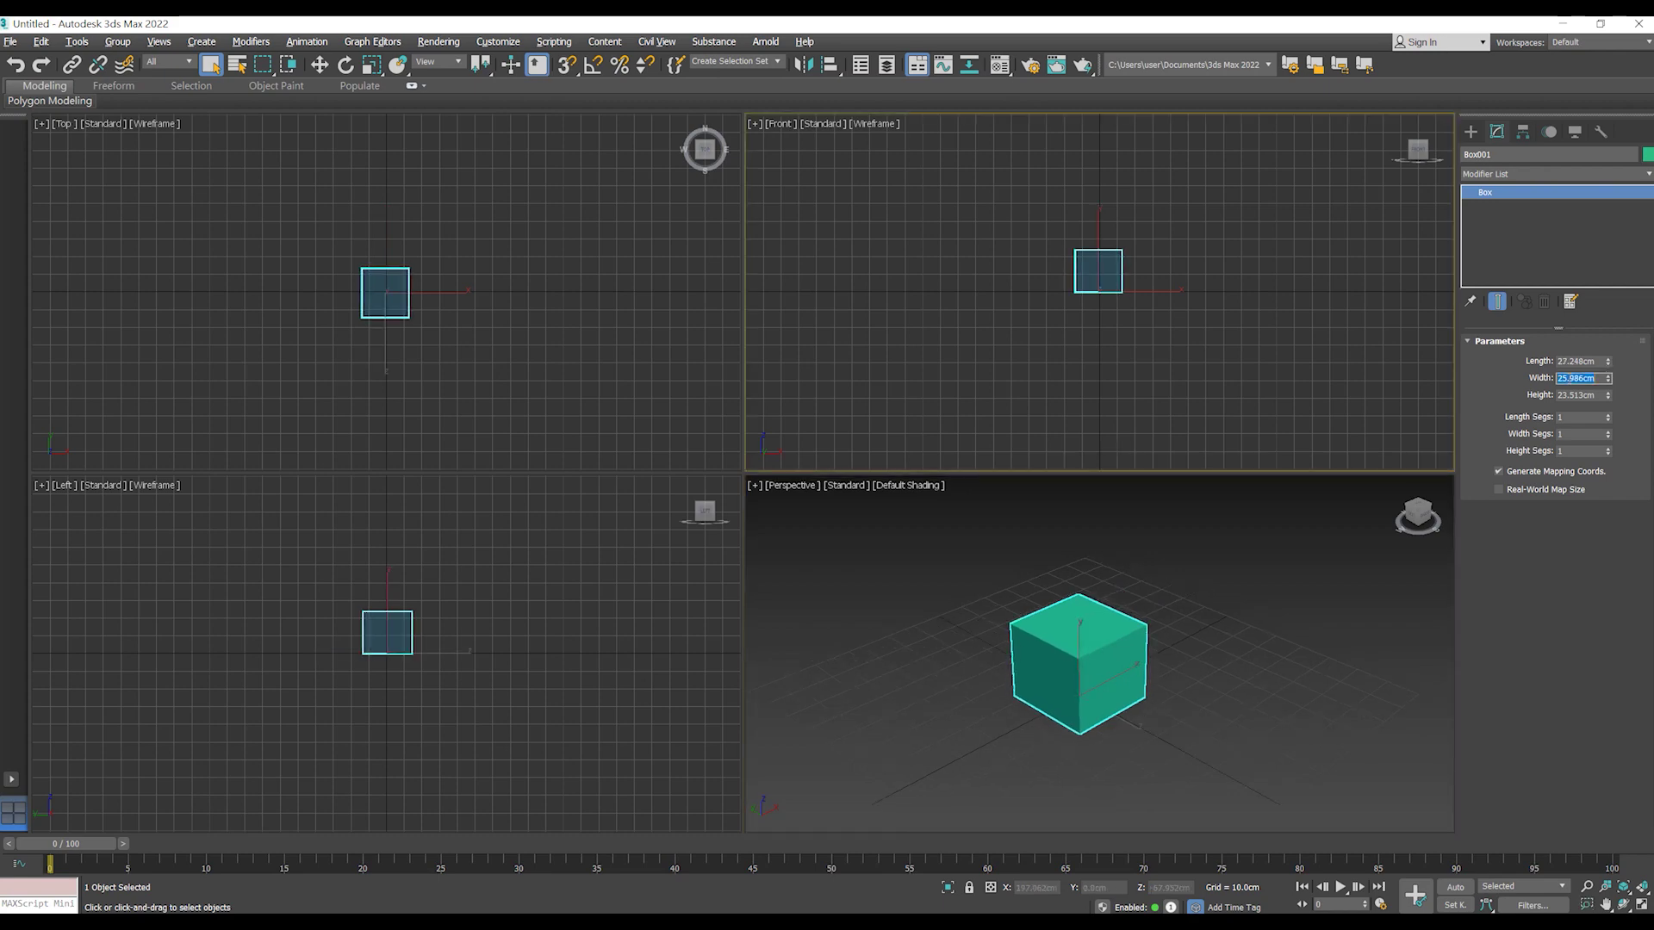
- Set the box to Width 22cm, Length 32cm and Height 23.335cm
text(22)
key(Return)
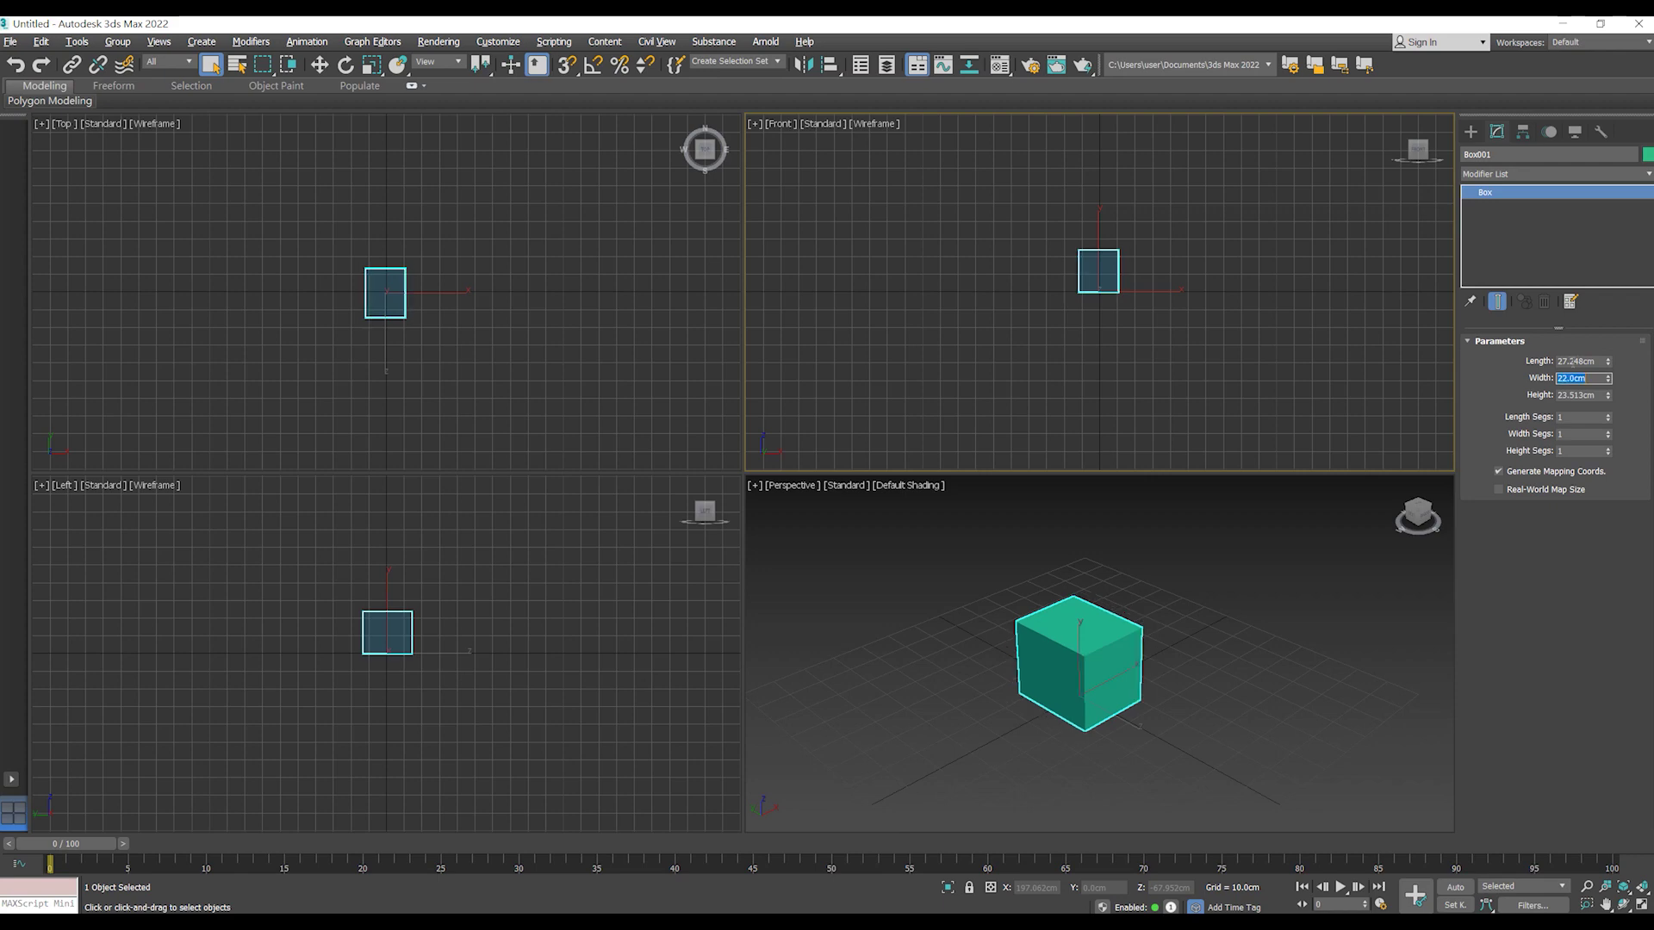
click(1577, 361)
text(32)
key(Return)
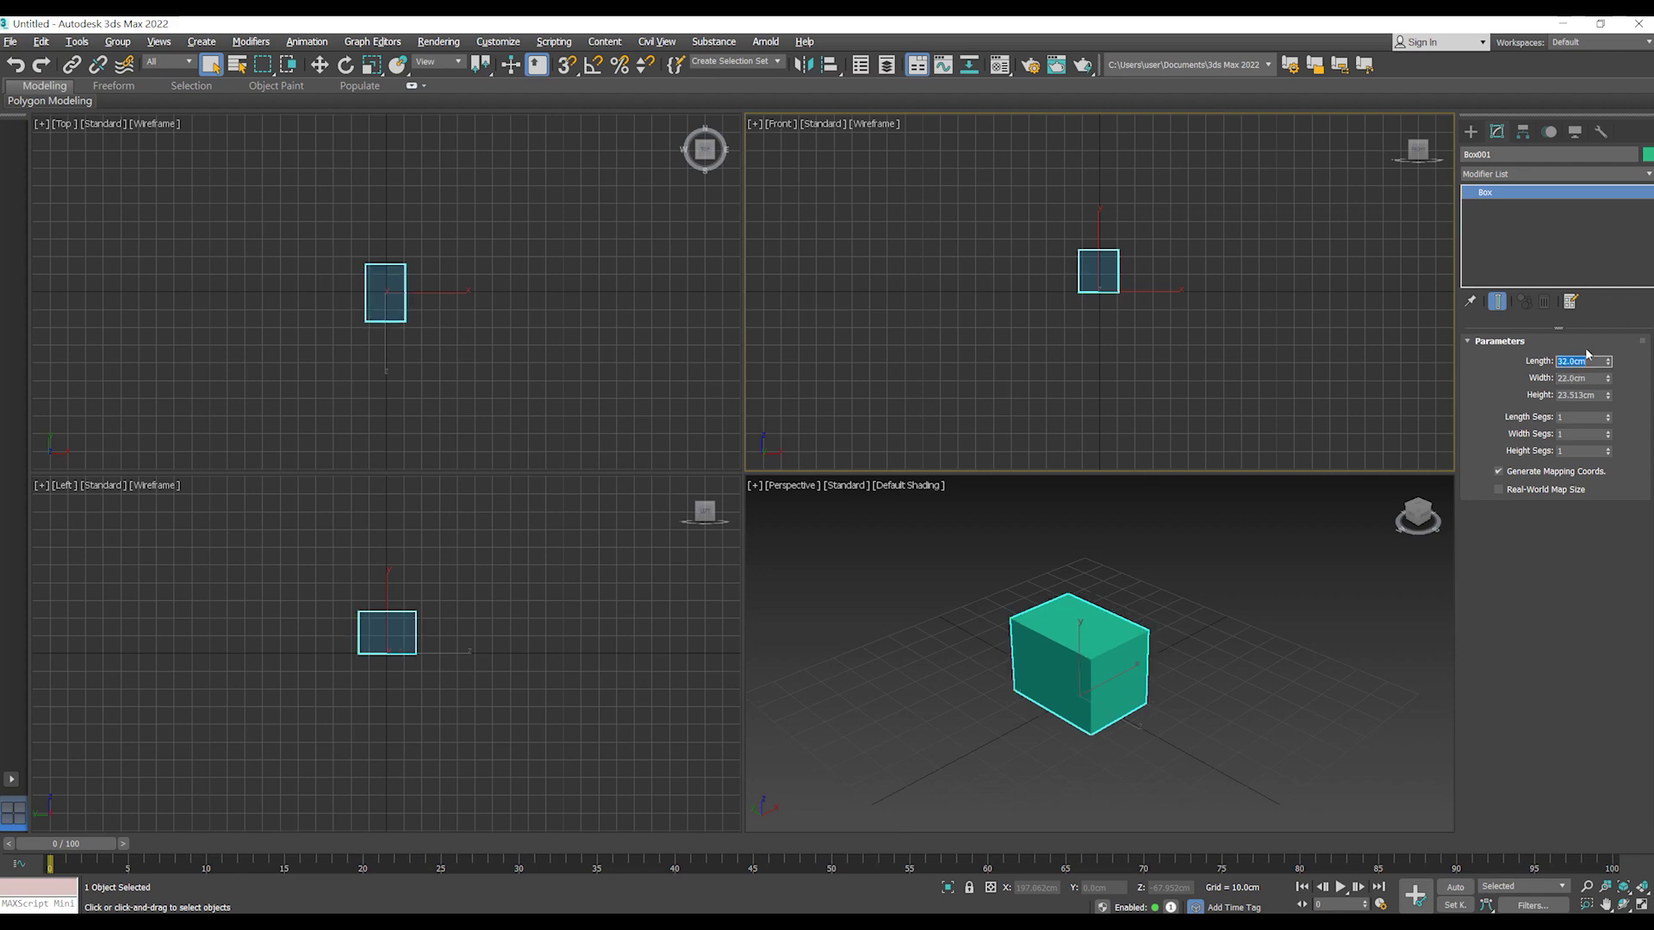
middle_drag(1266, 401, 1236, 393)
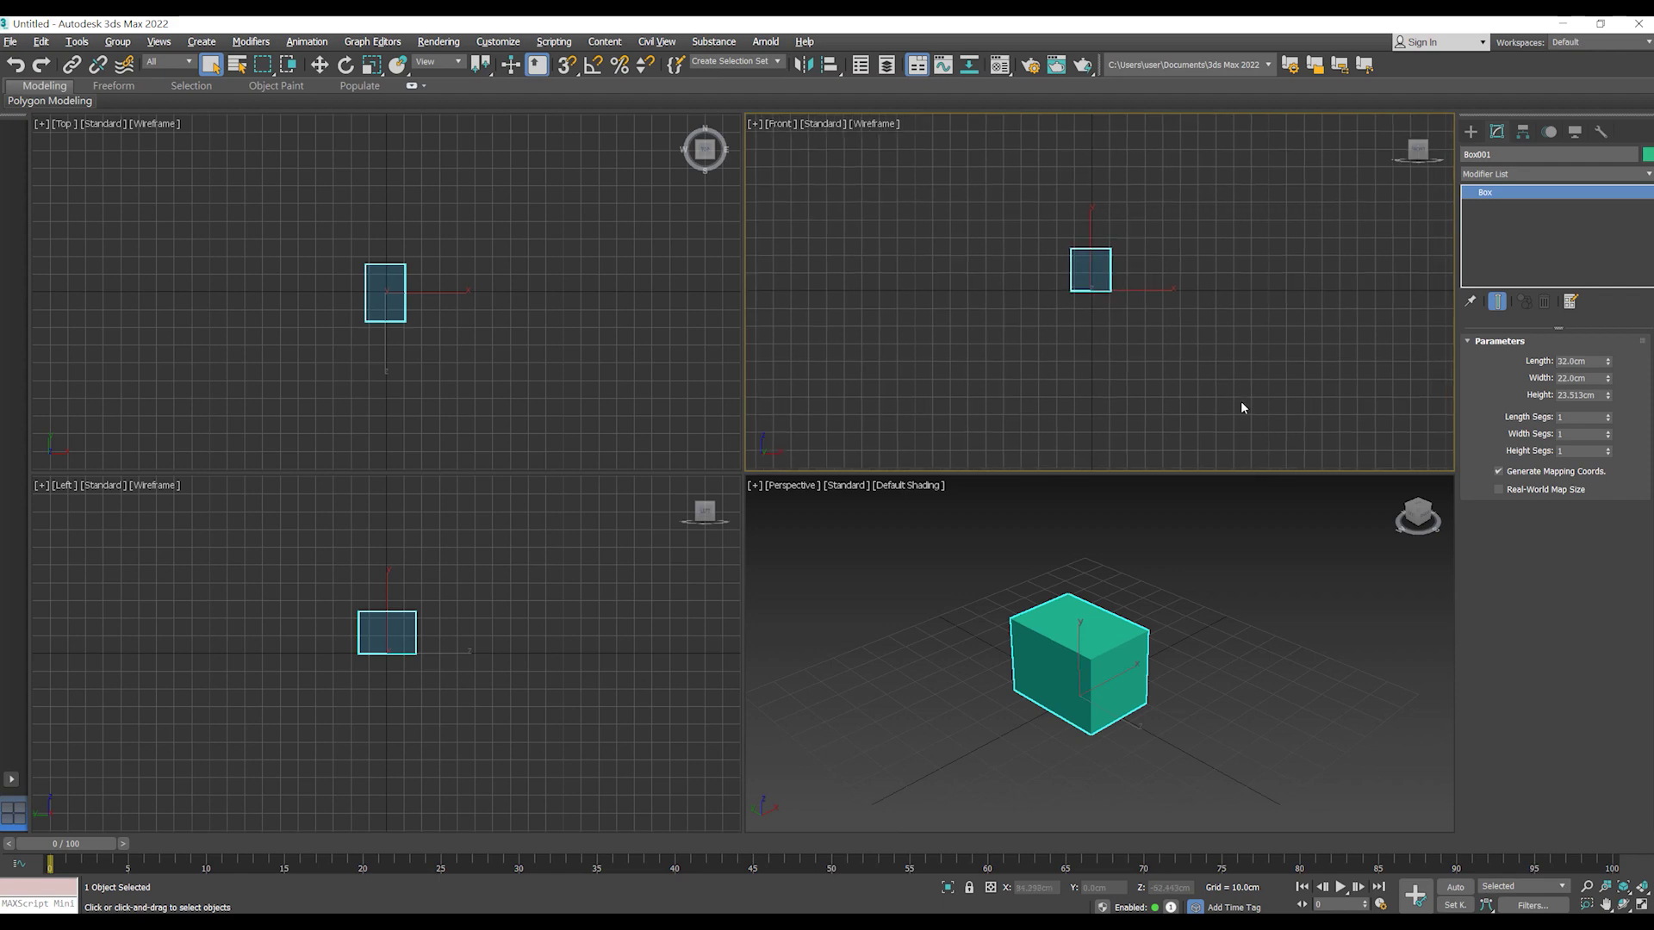
click(1570, 394)
text(23.335)
key(Return)
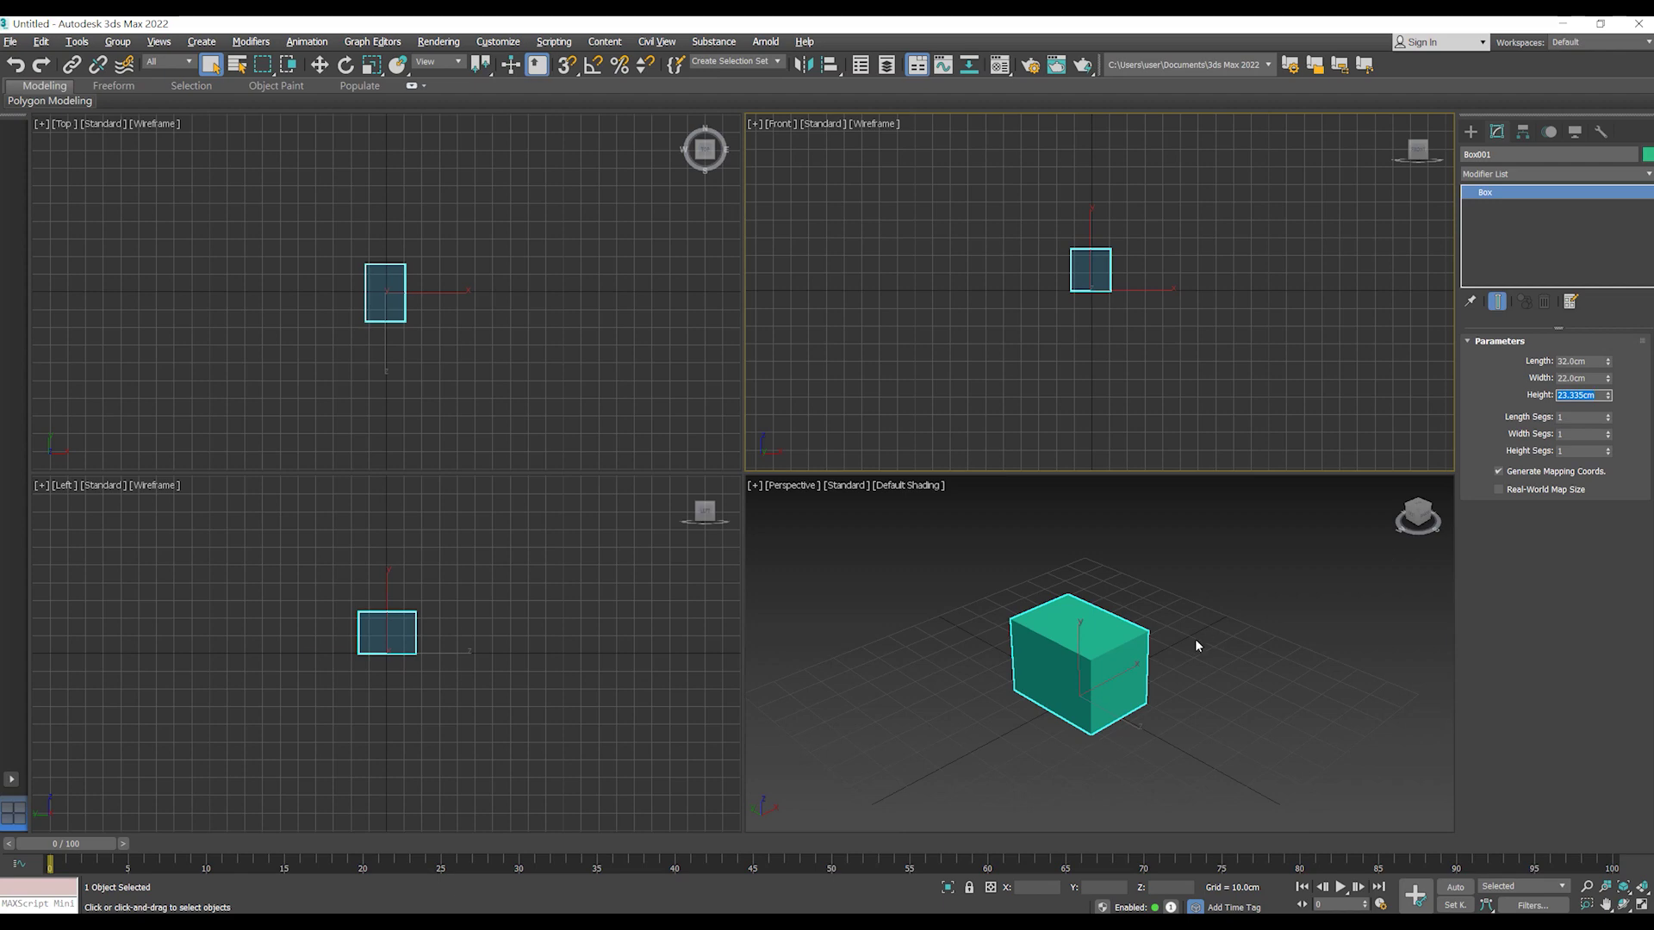
middle_drag(1195, 640, 1189, 635)
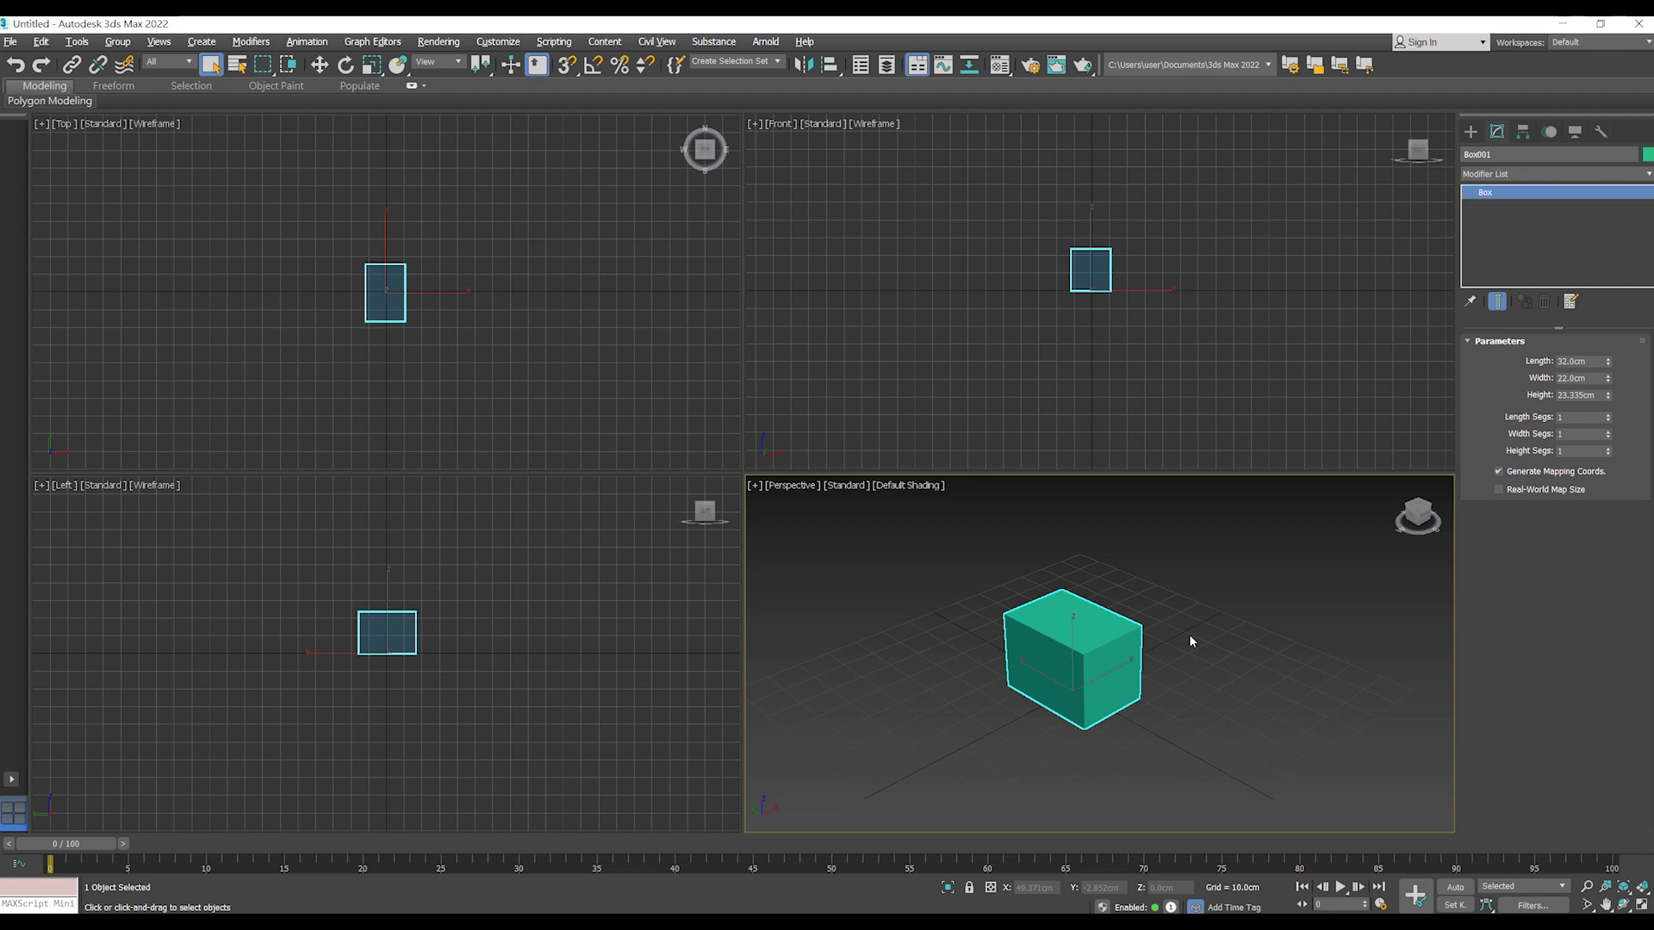
mouse_move(1175, 660)
alt+middle_down()
mouse_move(1068, 659)
mouse_move(1215, 643)
mouse_move(1072, 679)
alt+middle_up()
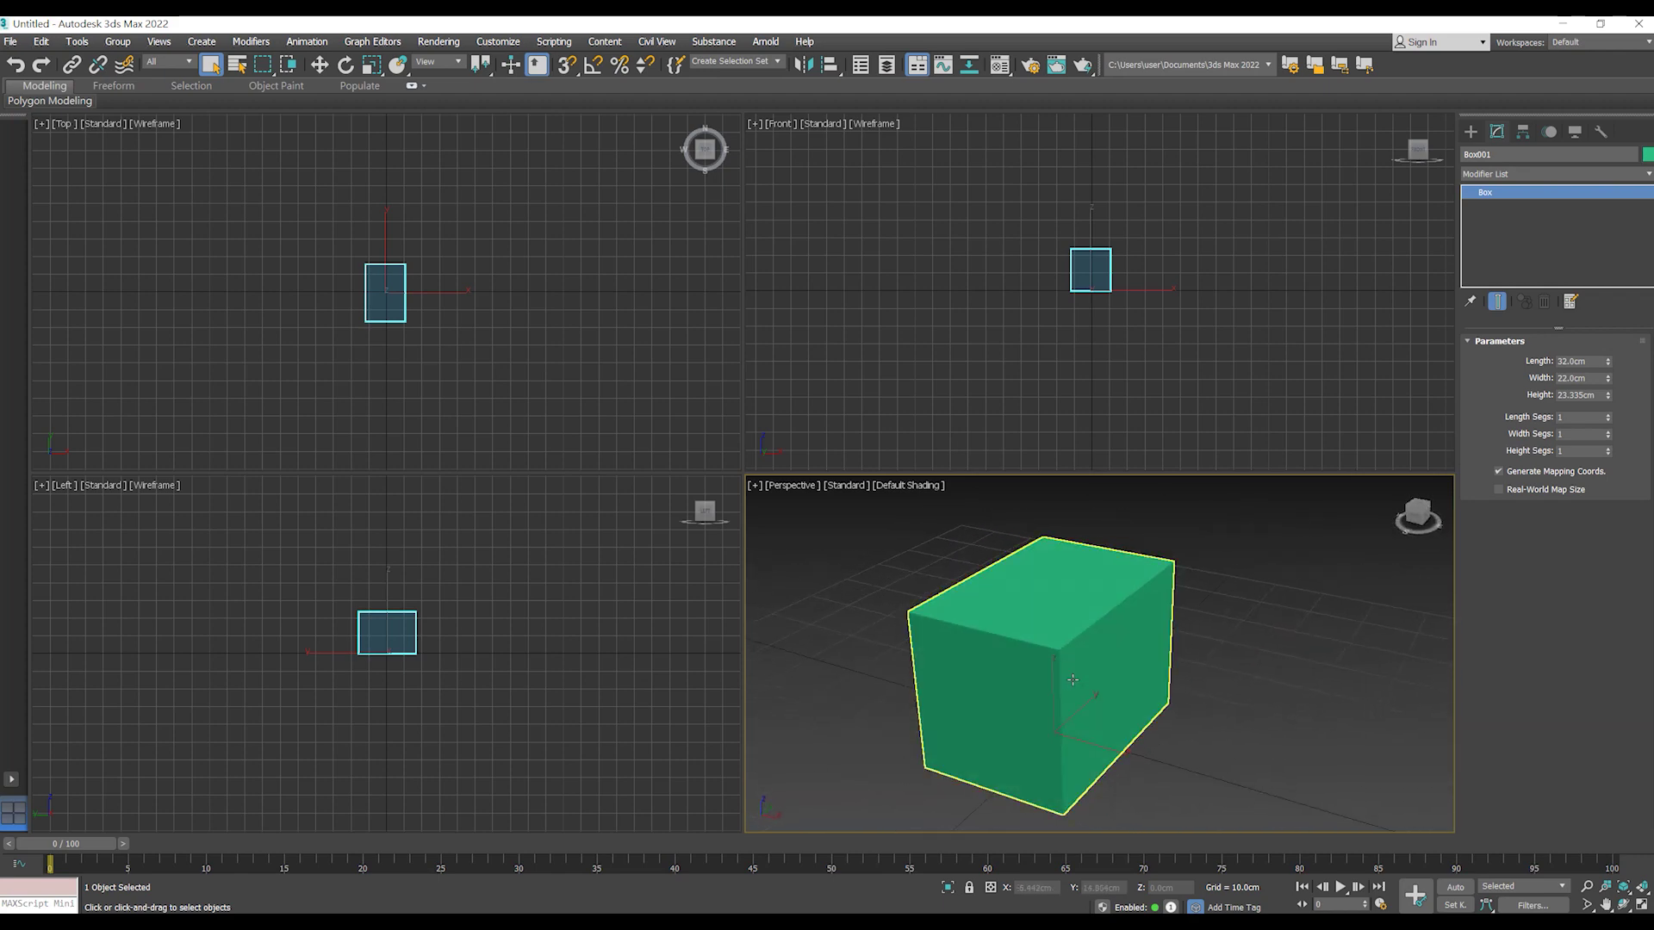
- Change the box height to 33cm, maximize the perspective view and show edged faces
text(33)
key(Return)
key(alt+w)
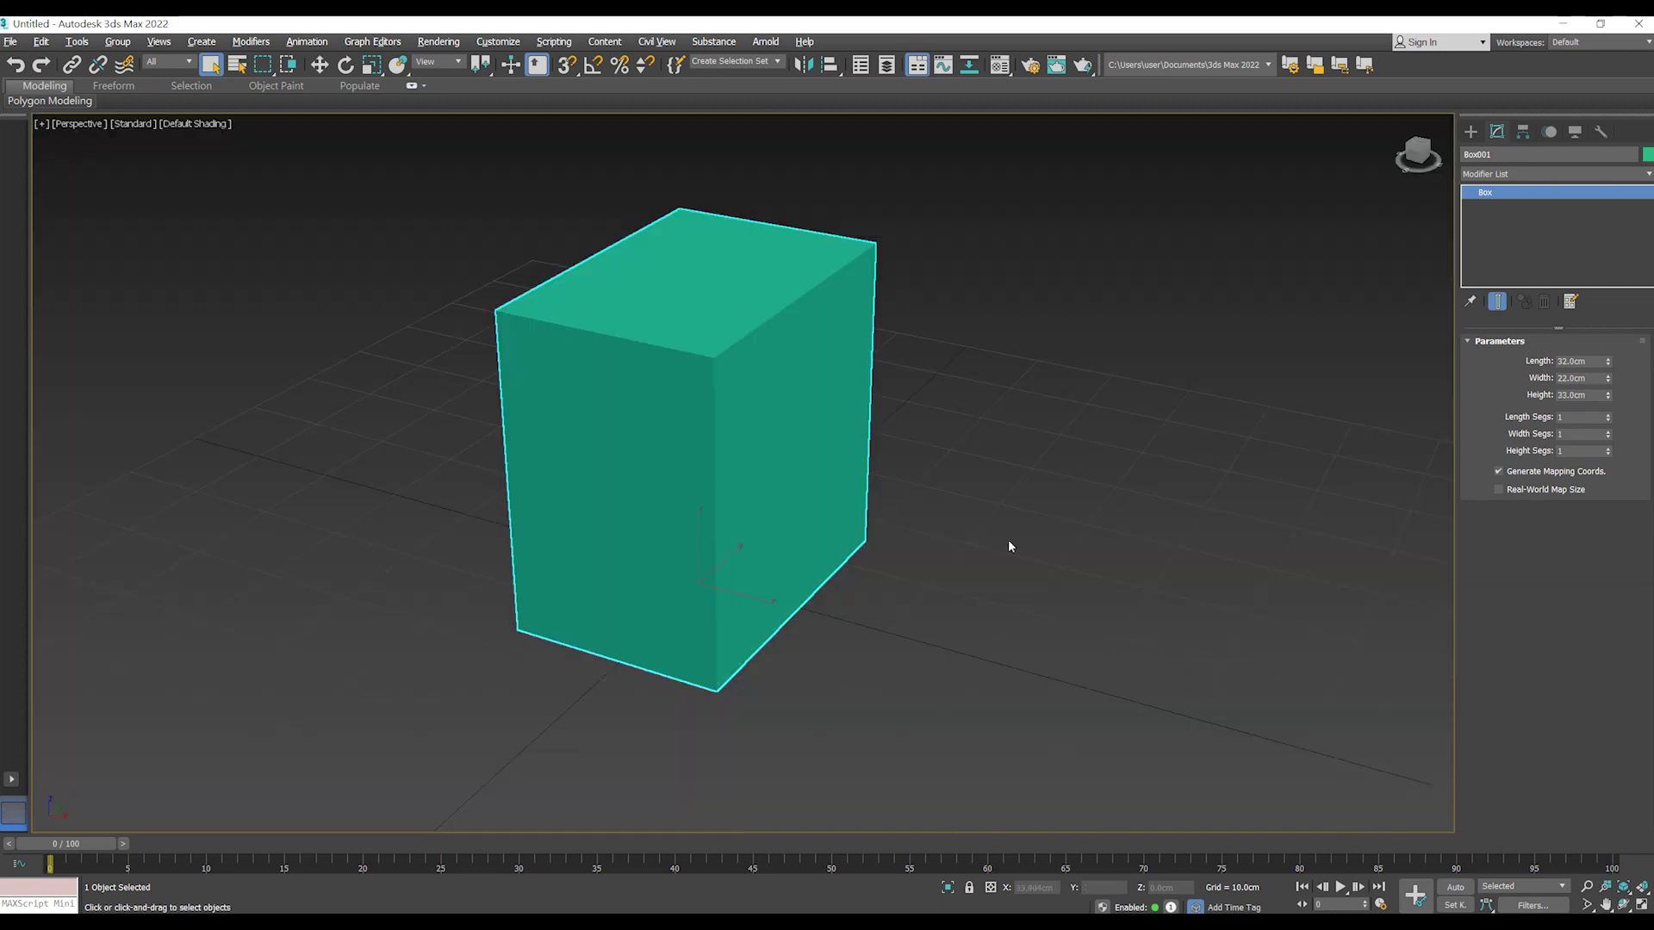
key(F4)
alt+middle_drag(871, 521, 1081, 627)
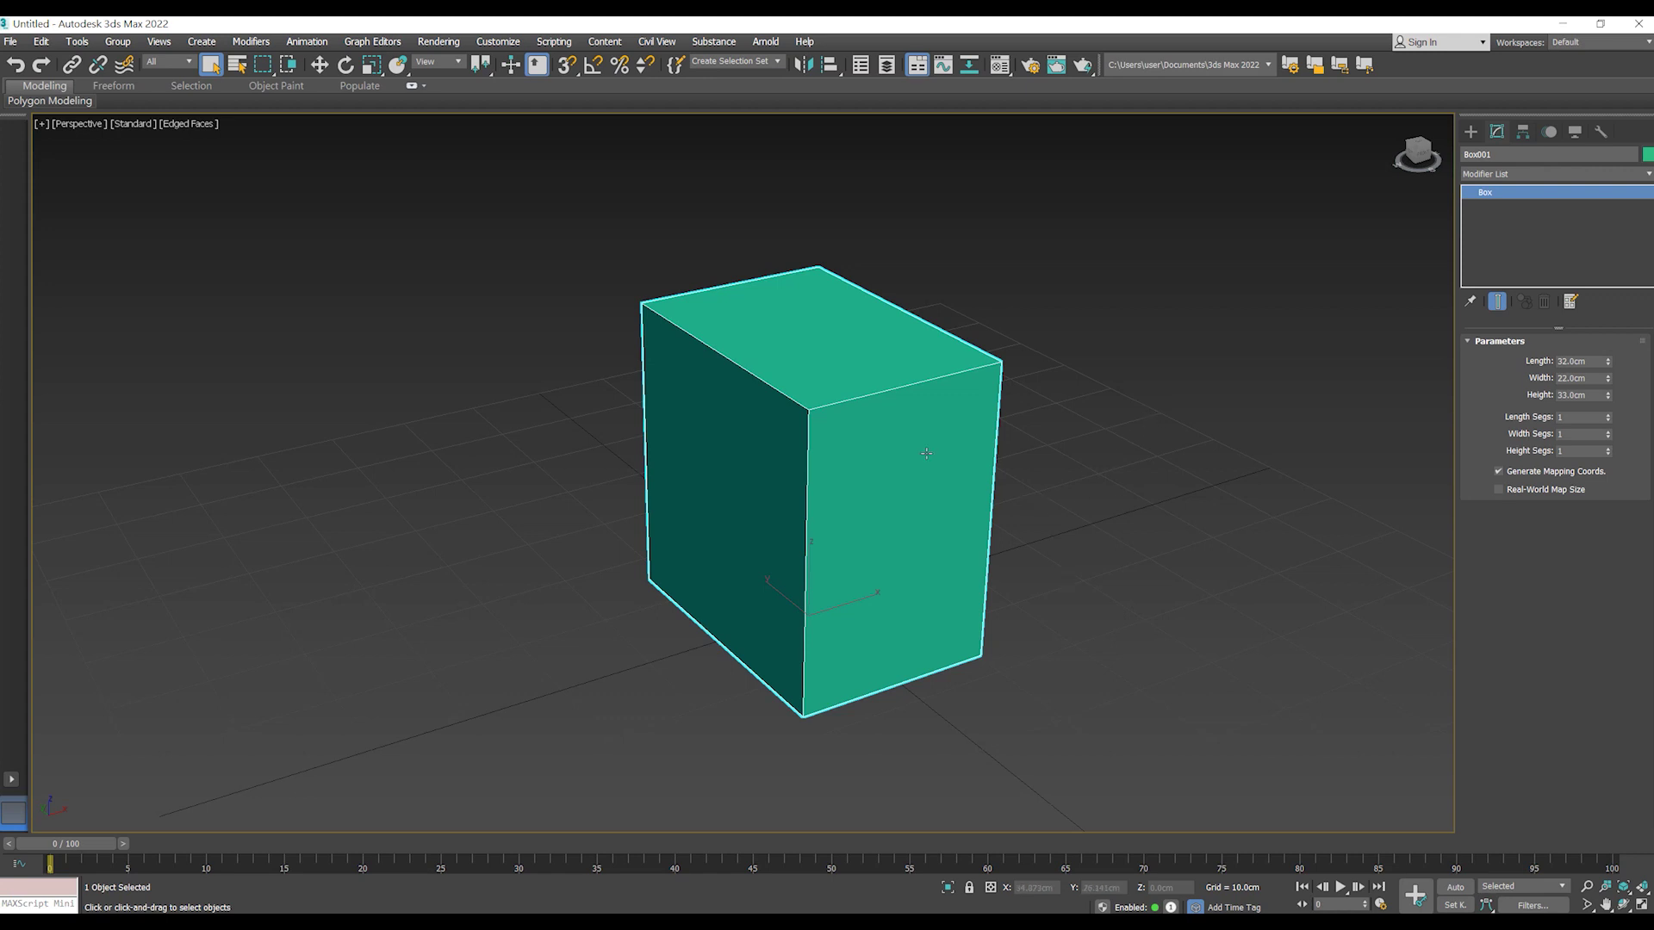
- Clone the box as a copy, Box002, and set its Z position to 0
key(w)
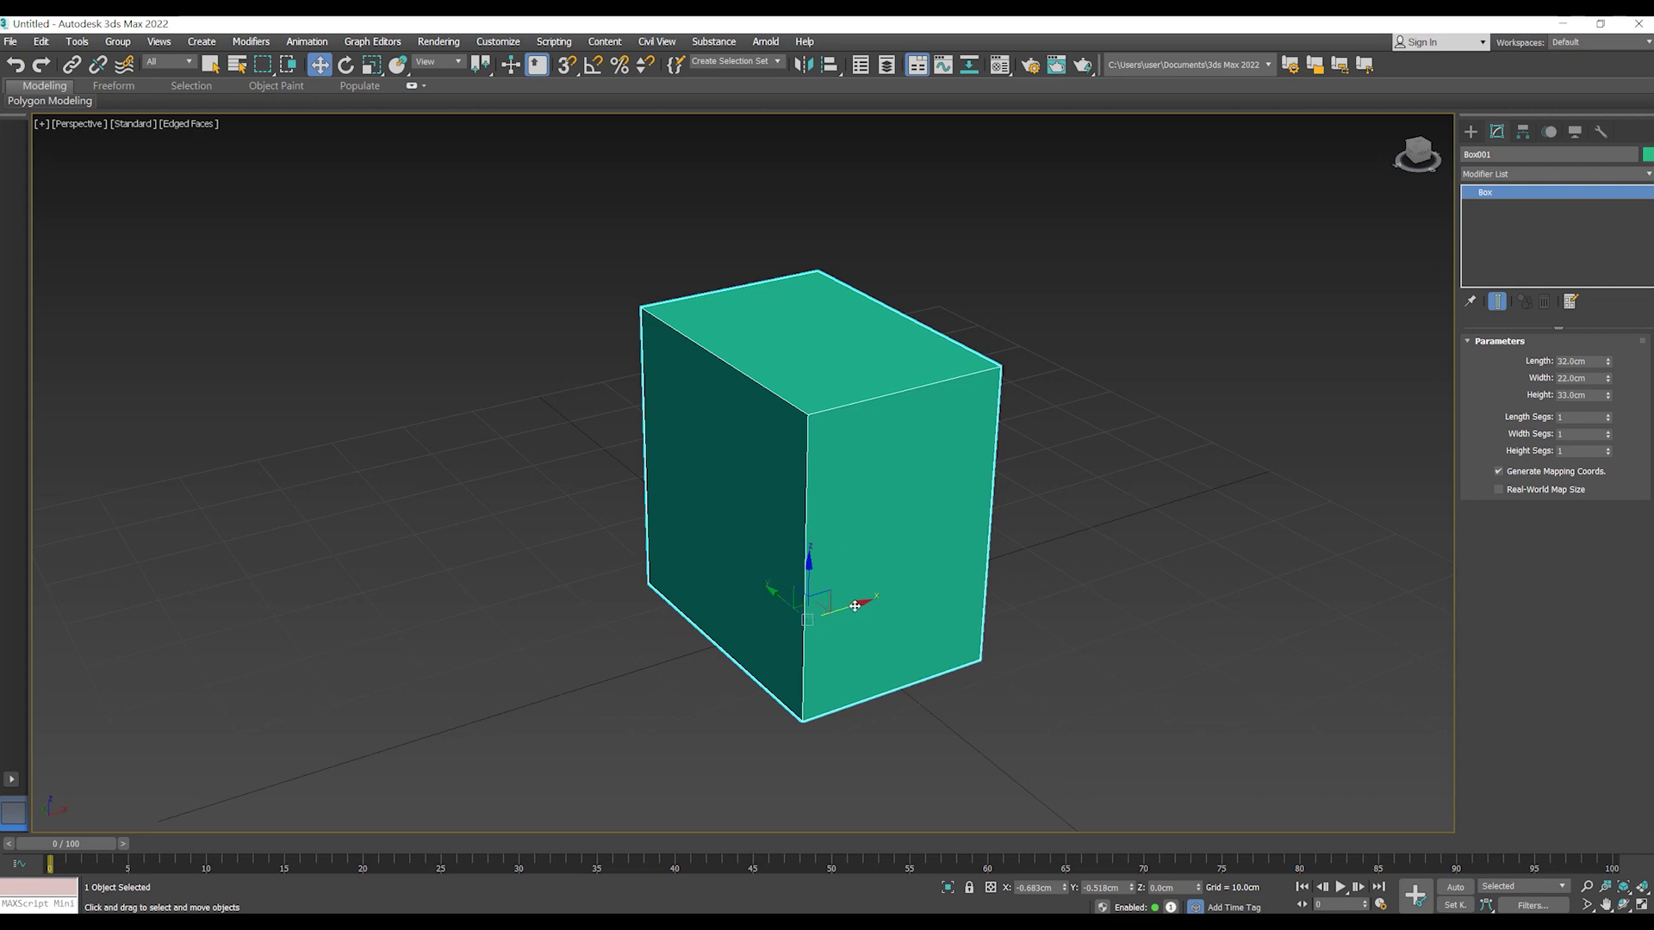
shift+drag(824, 590, 824, 556)
click(834, 543)
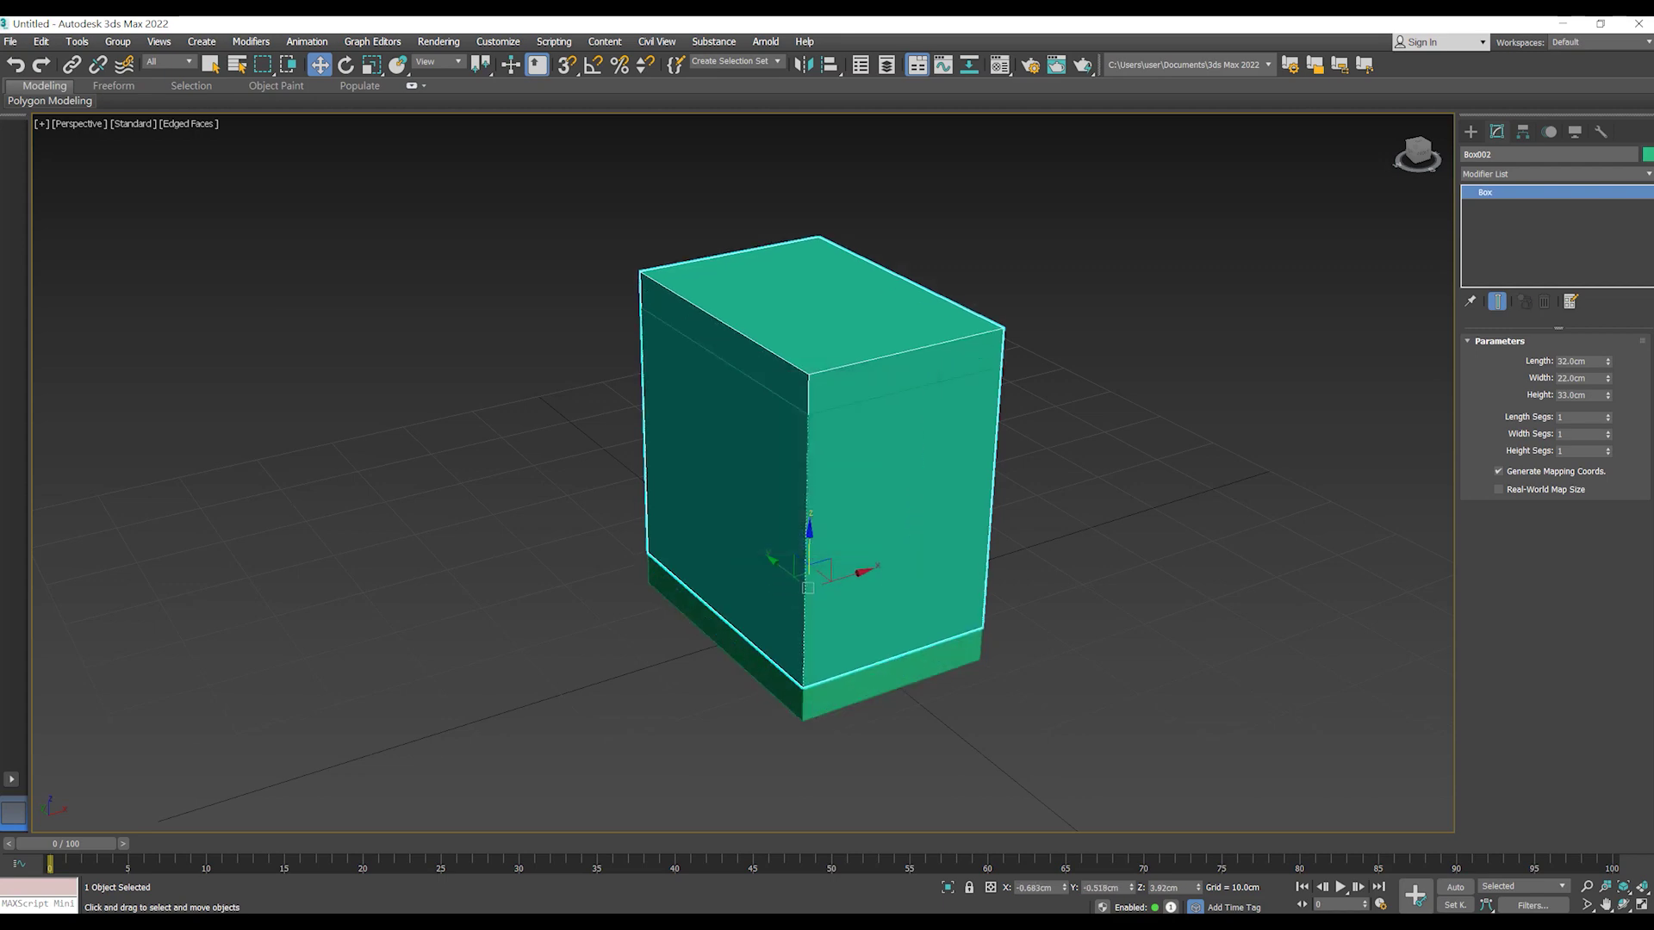
click(1169, 887)
text(0)
key(Return)
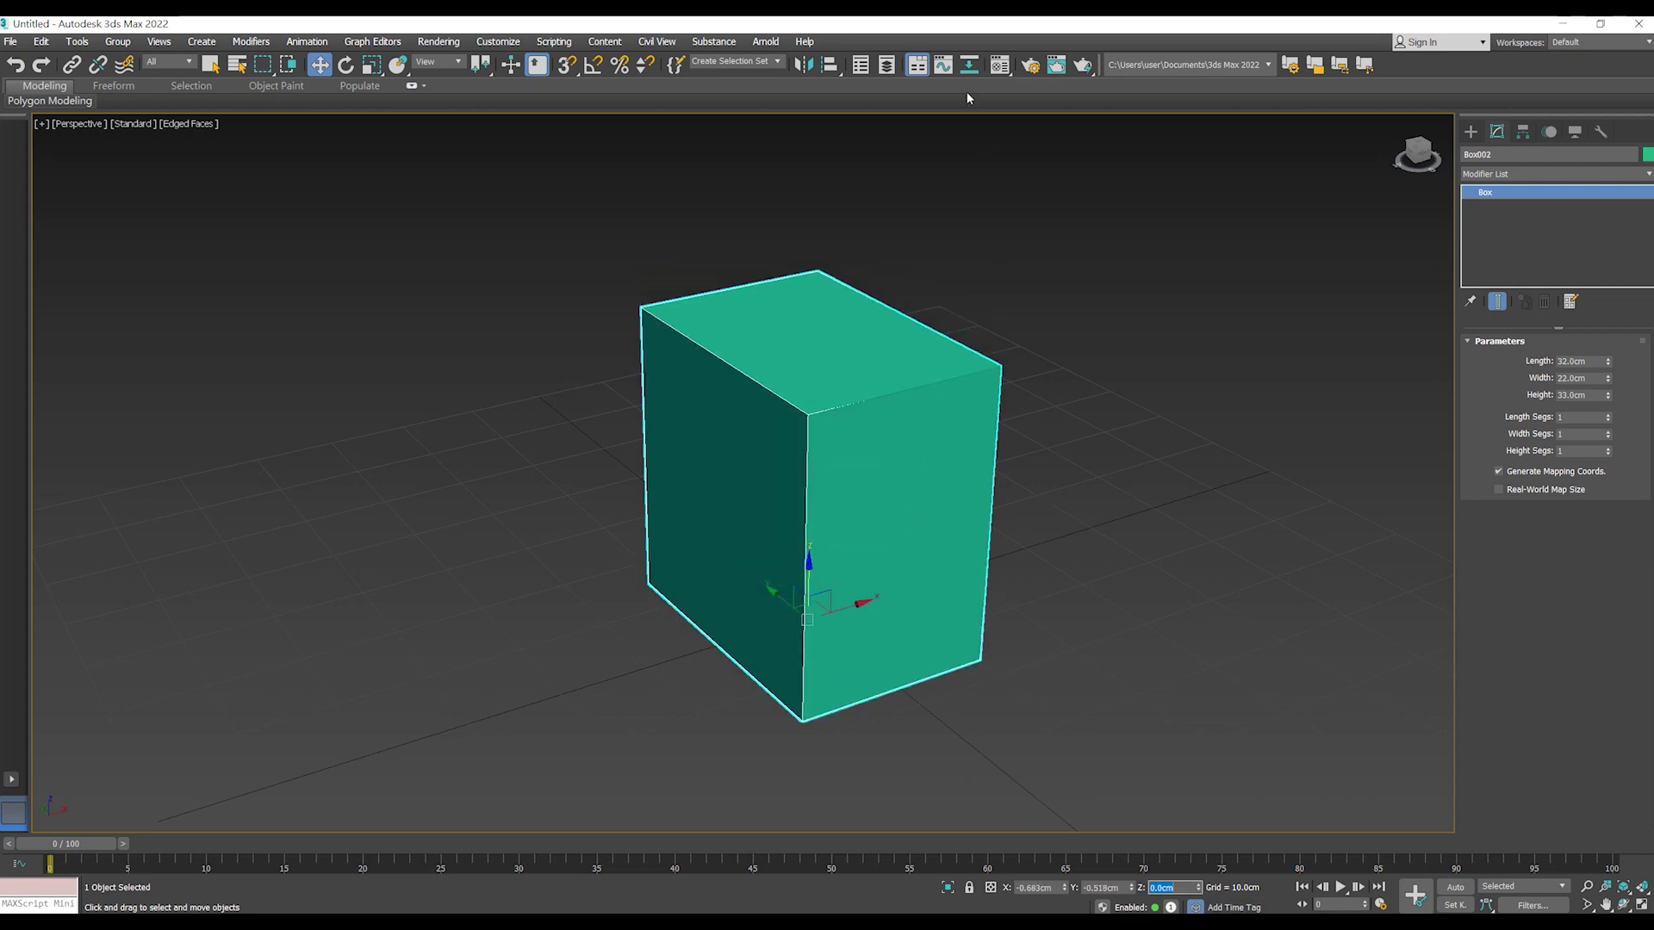
- Freeze the original Box001 in the Scene Explorer, leaving Box002 over it
click(886, 65)
click(131, 312)
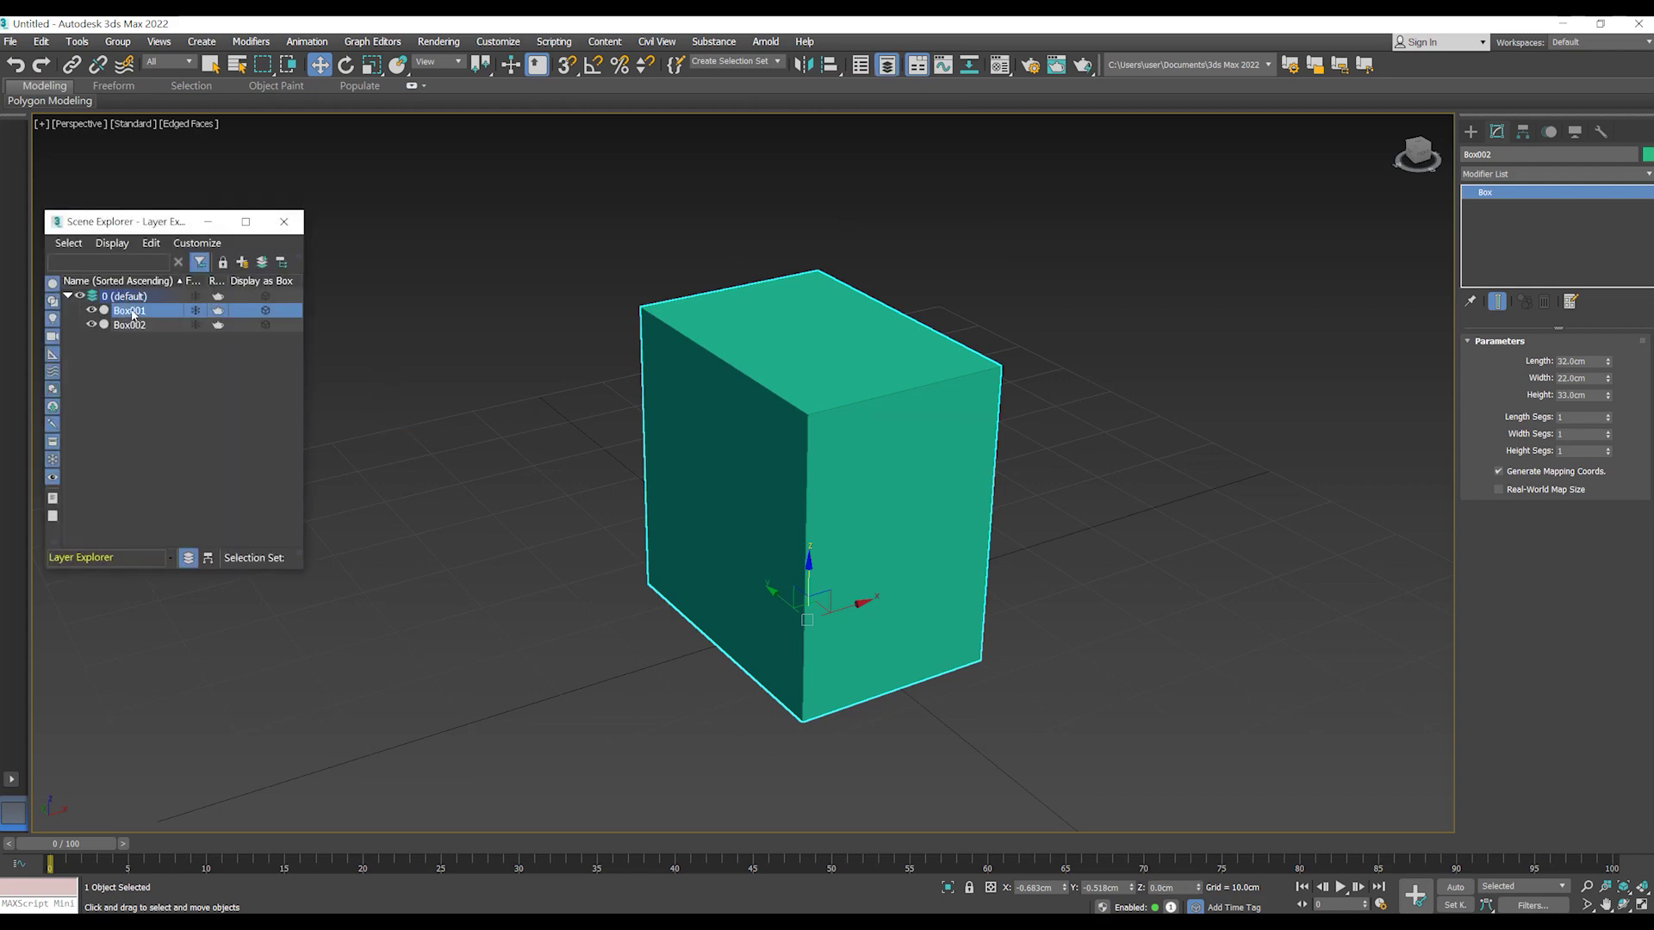
click(113, 334)
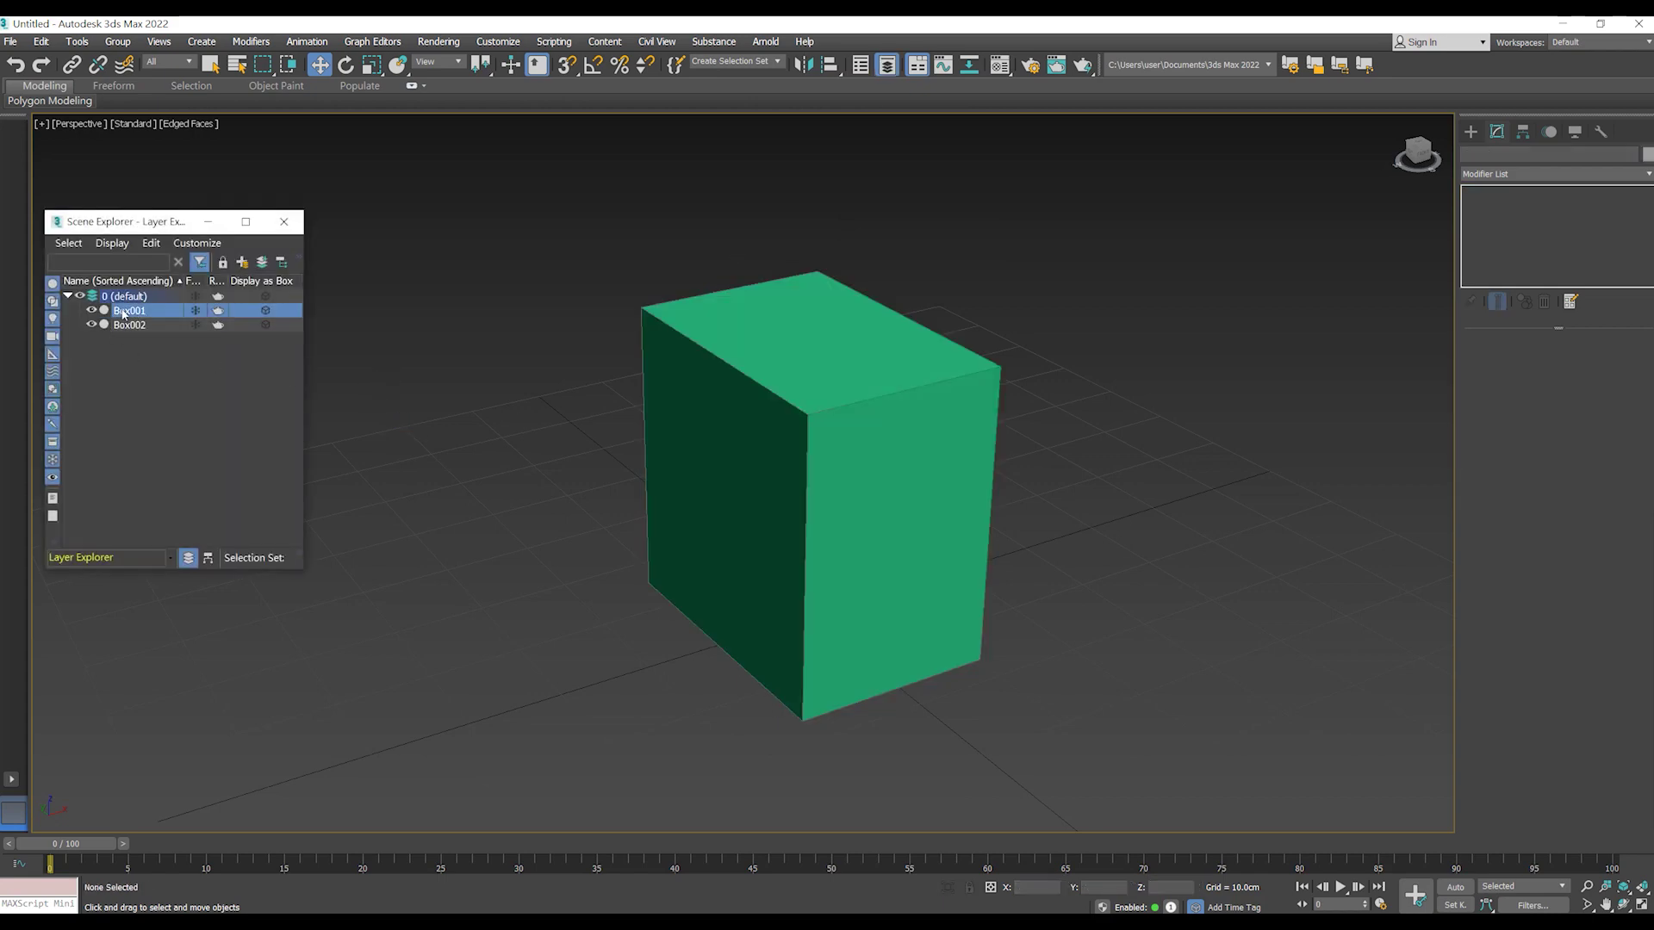
click(193, 309)
click(773, 420)
drag(959, 480, 794, 491)
key(ctrl+z)
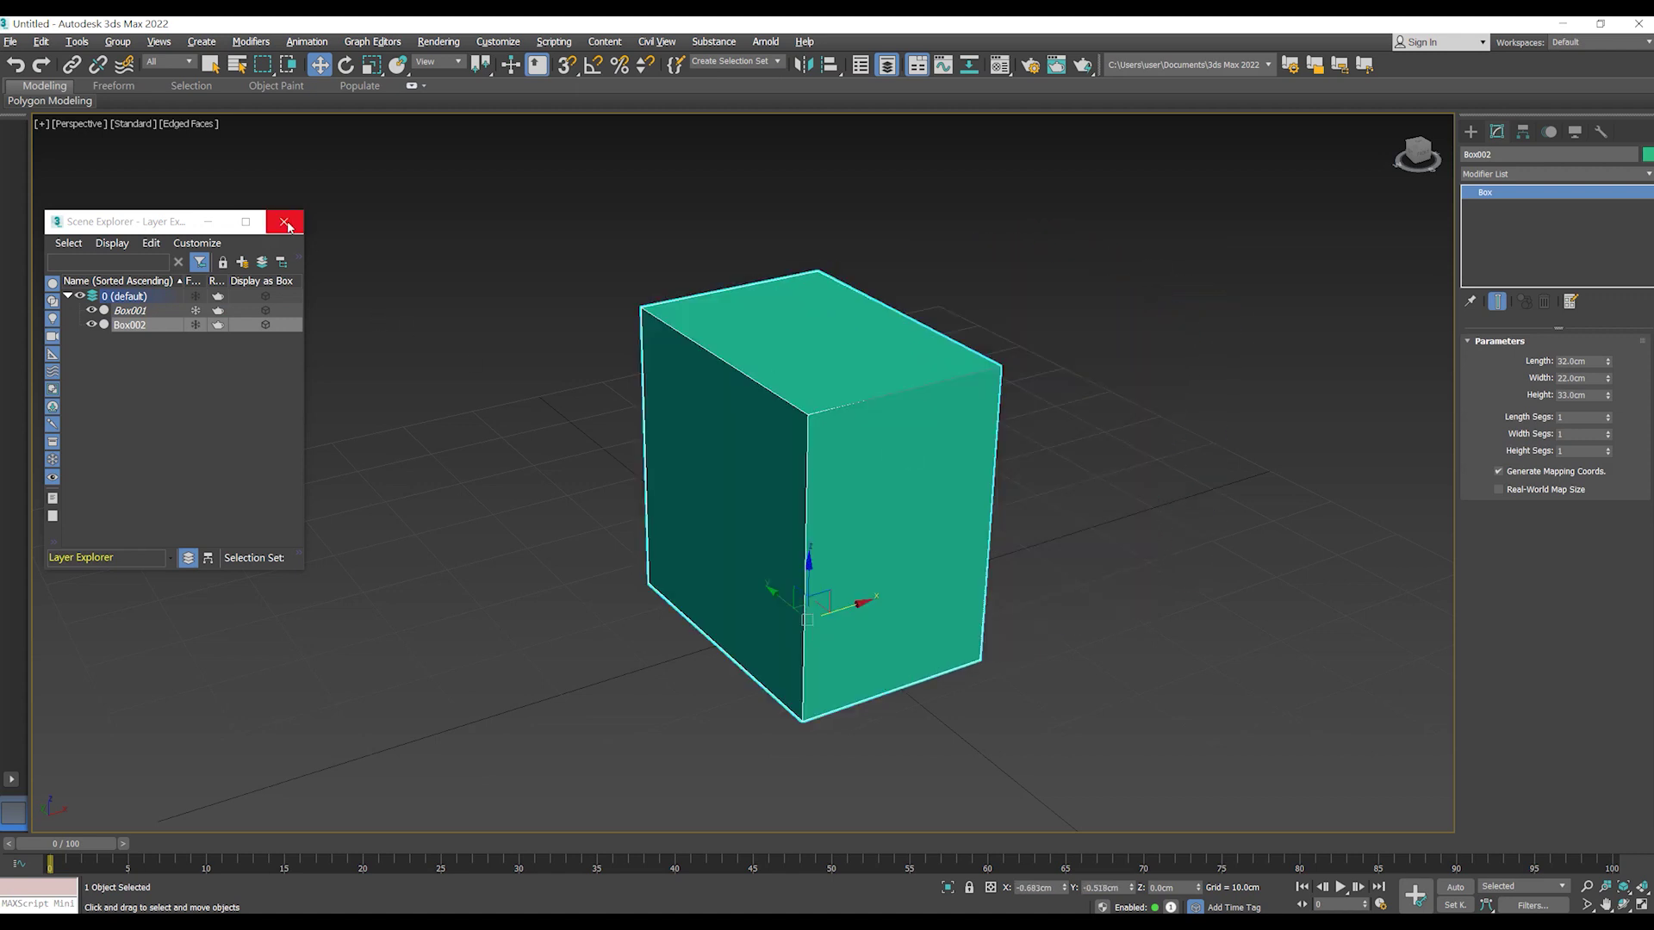
click(285, 223)
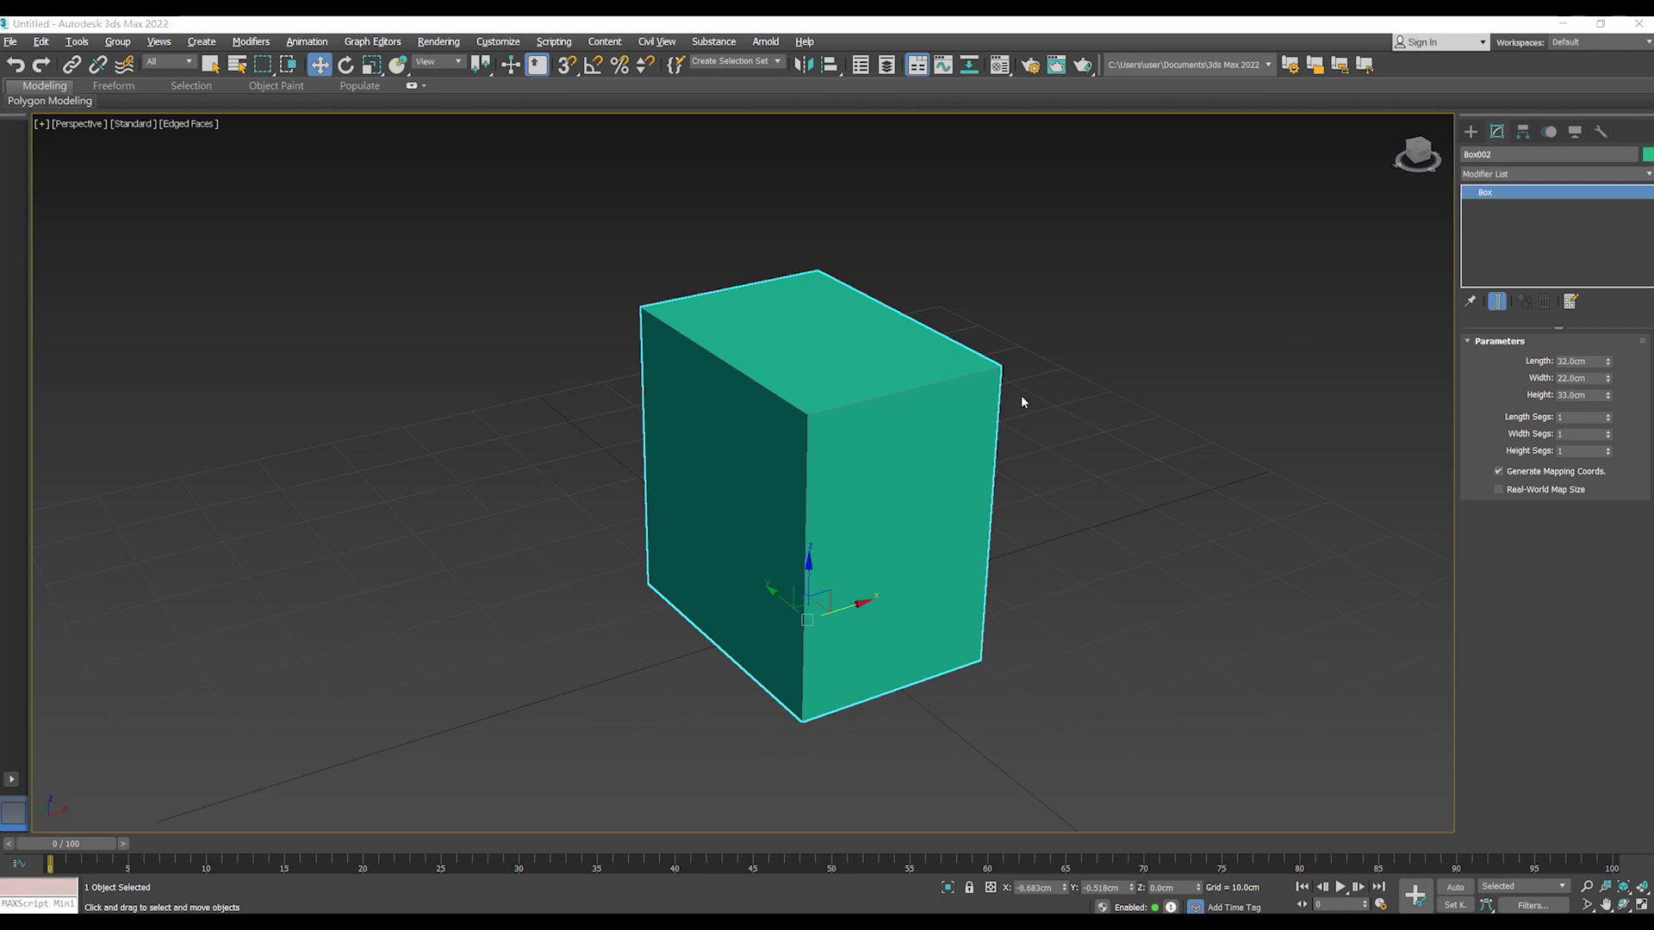
right_click(984, 411)
- Convert Box002 to Editable Poly and select its top and vertical edges
click(1197, 594)
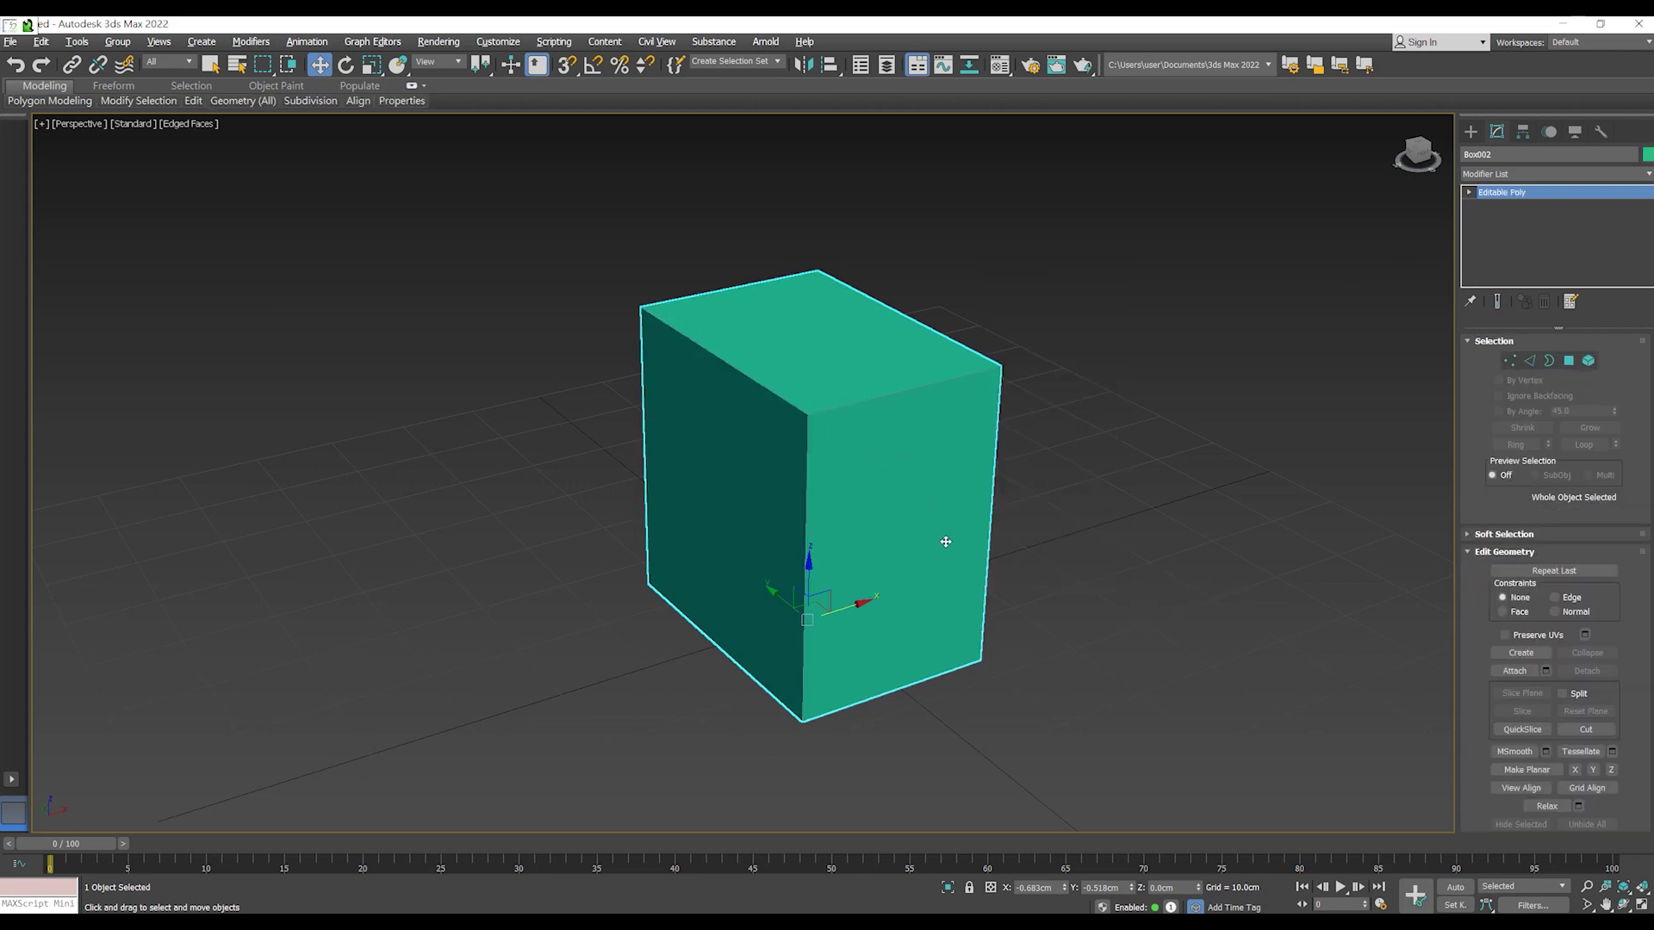
middle_drag(934, 497, 917, 499)
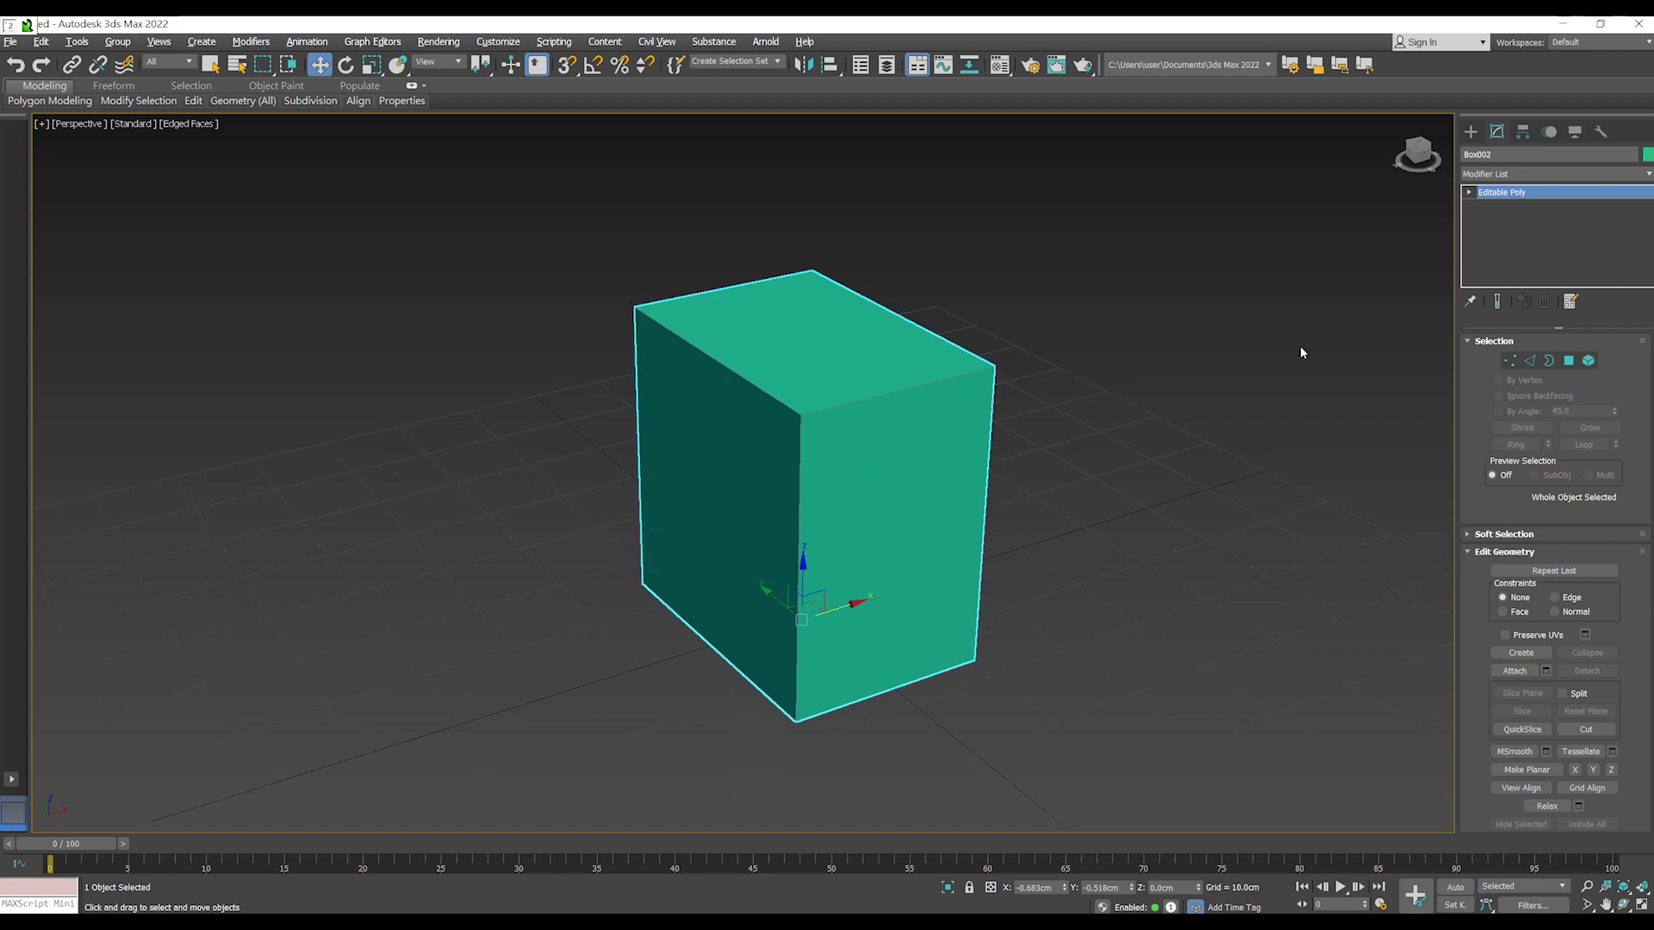
click(1531, 366)
drag(613, 276, 1115, 799)
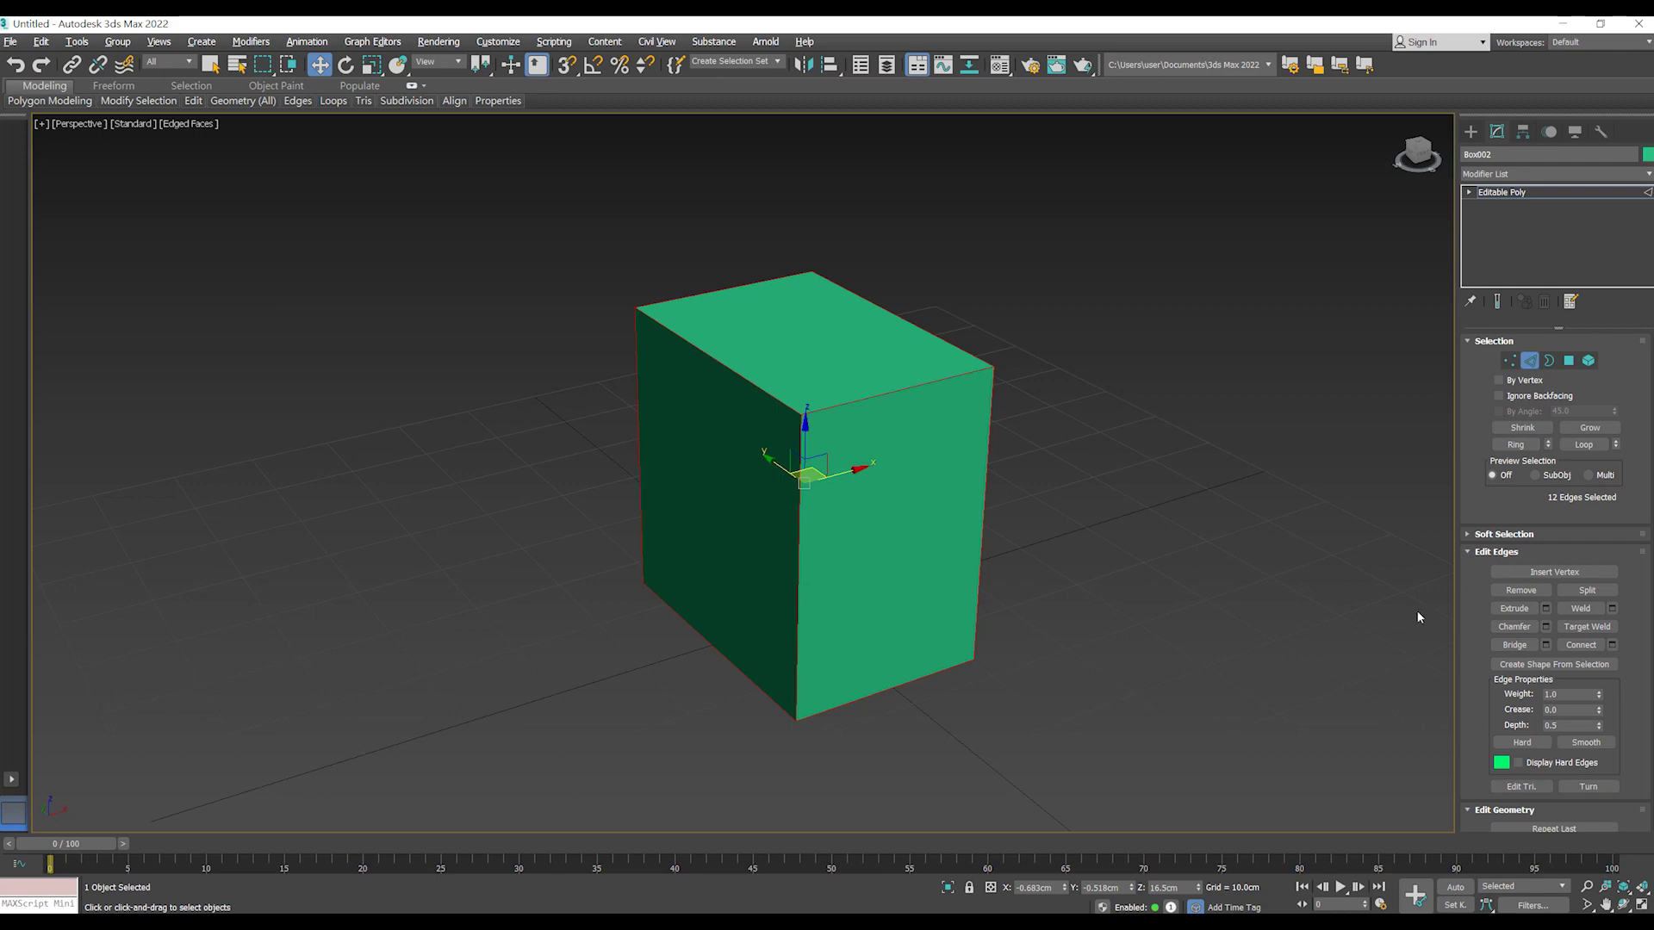
alt+click(907, 692)
alt+middle_drag(849, 625, 805, 602)
mouse_move(961, 623)
alt+middle_down()
mouse_move(886, 620)
mouse_move(951, 541)
mouse_move(990, 560)
alt+middle_up()
alt+click(886, 620)
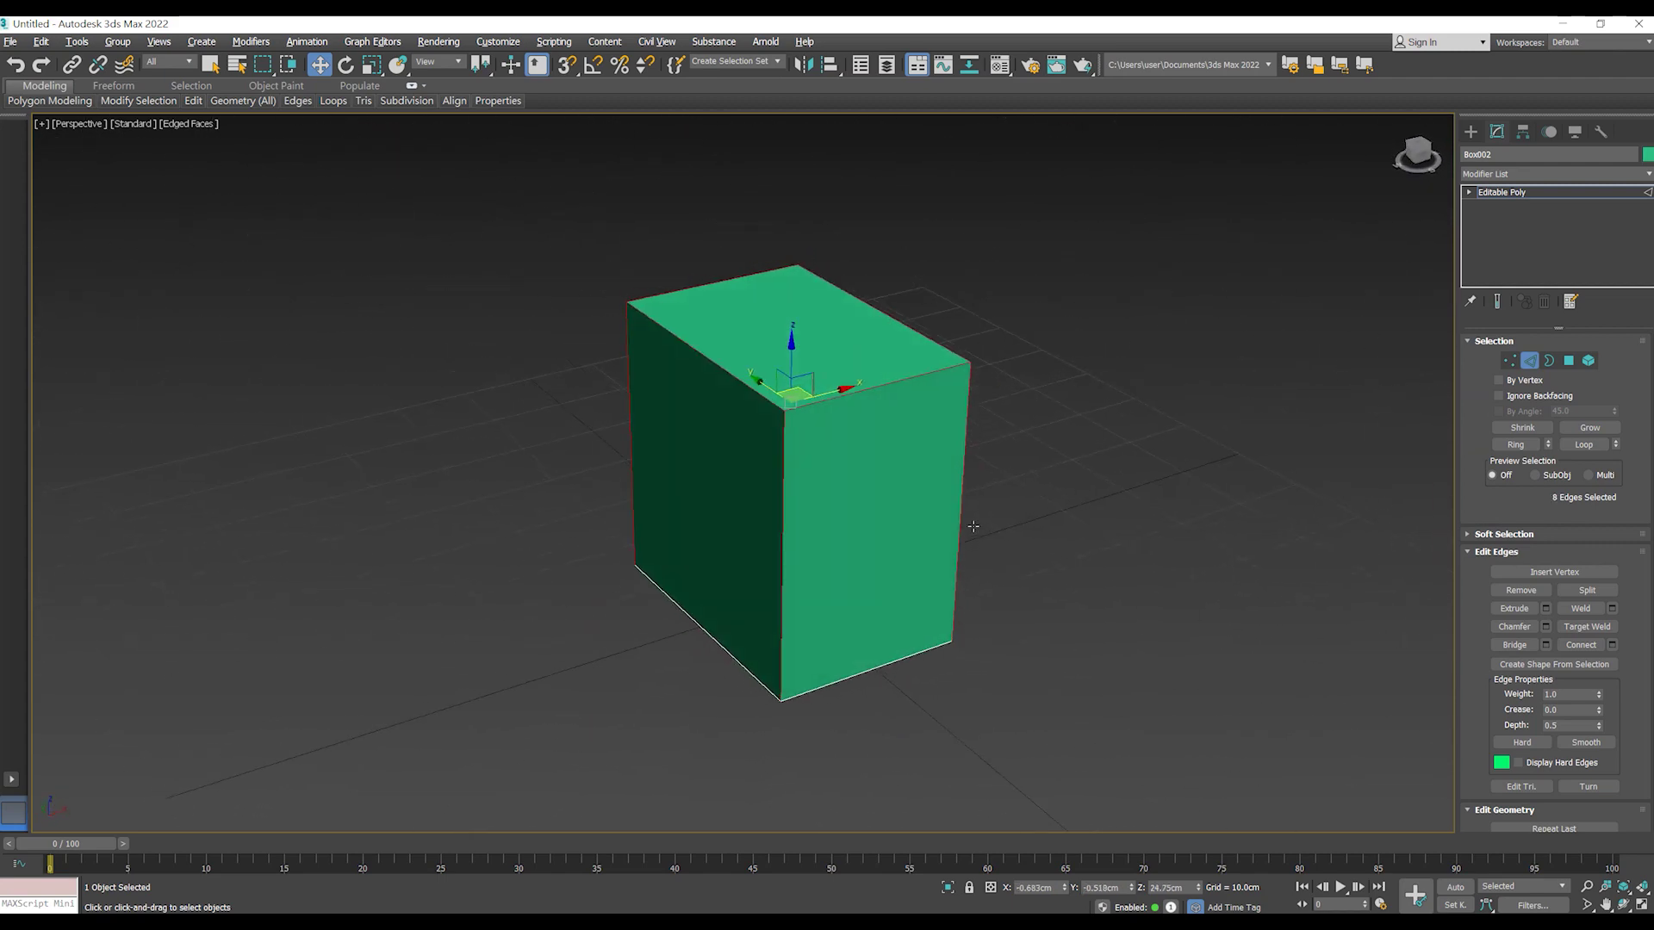
- Chamfer the selected edges with Amount 1.3cm and 4 segments
click(1545, 628)
drag(755, 508, 755, 504)
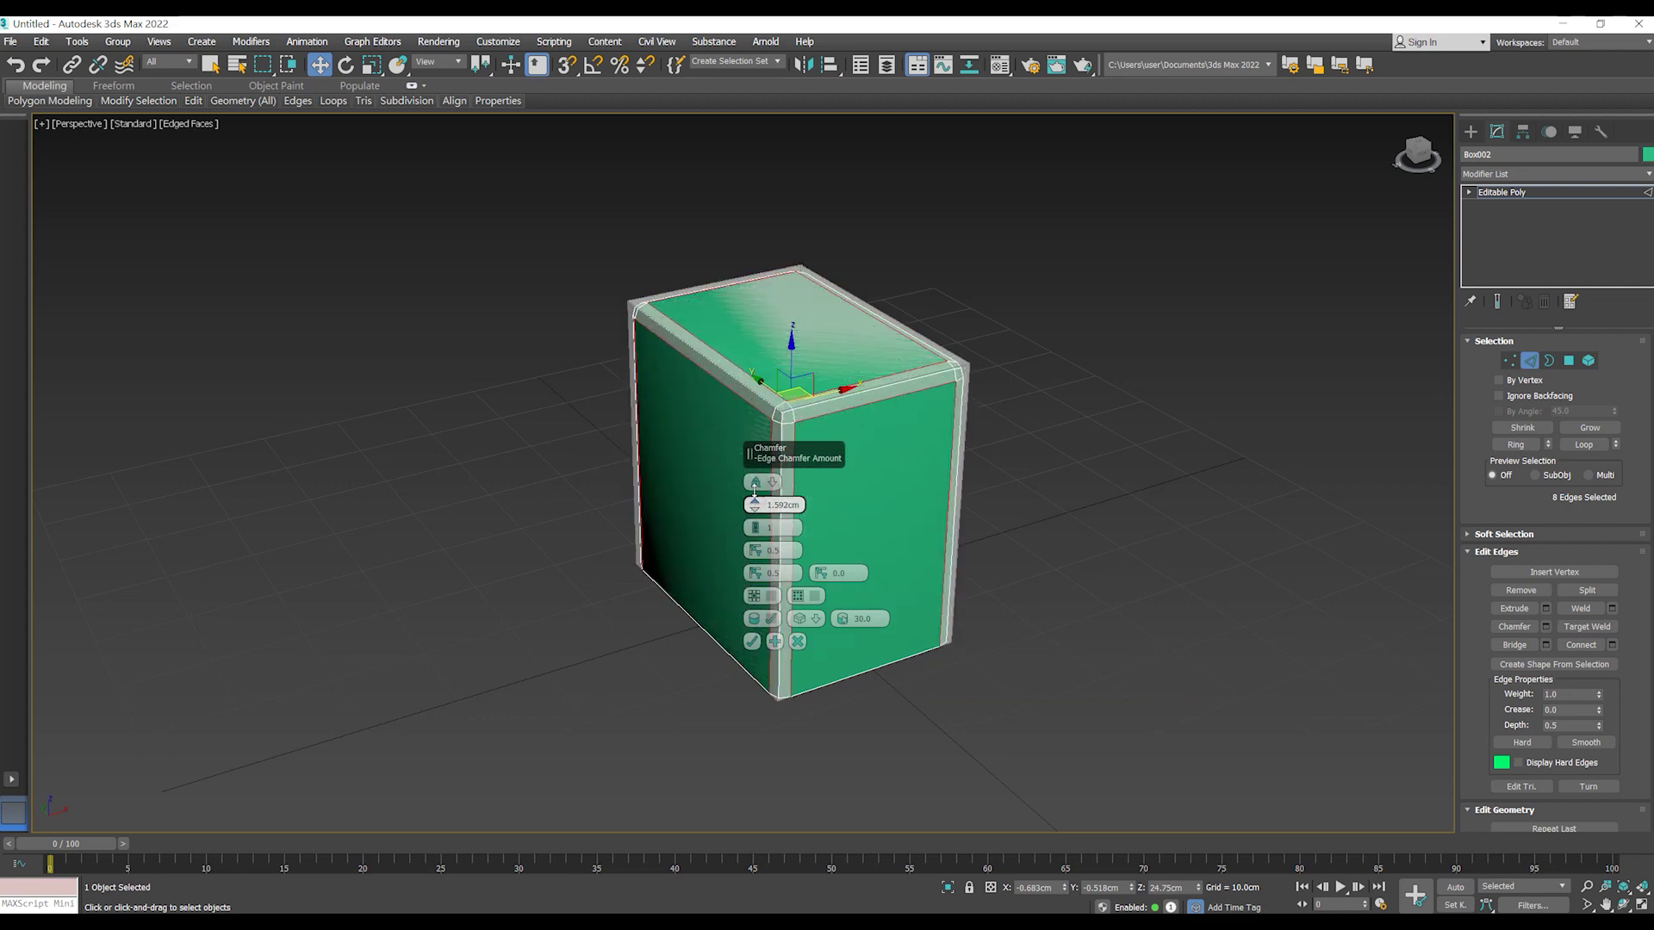
double_click(772, 505)
text(1.3)
key(Return)
scroll(809, 477, up, 2)
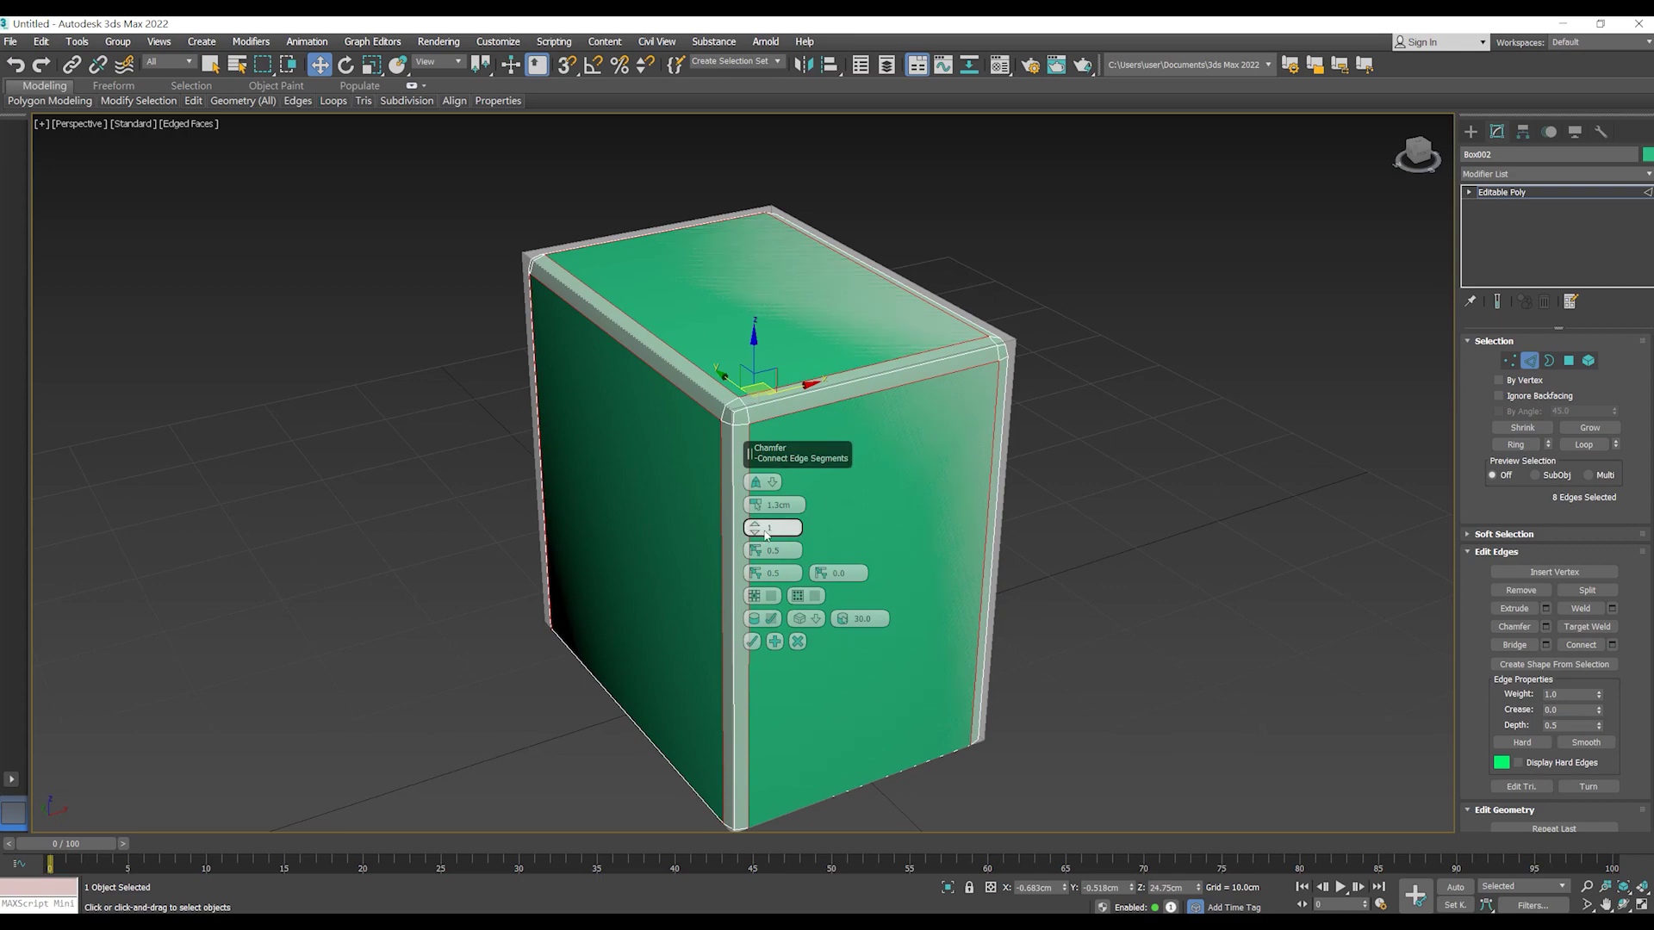
drag(755, 528, 756, 526)
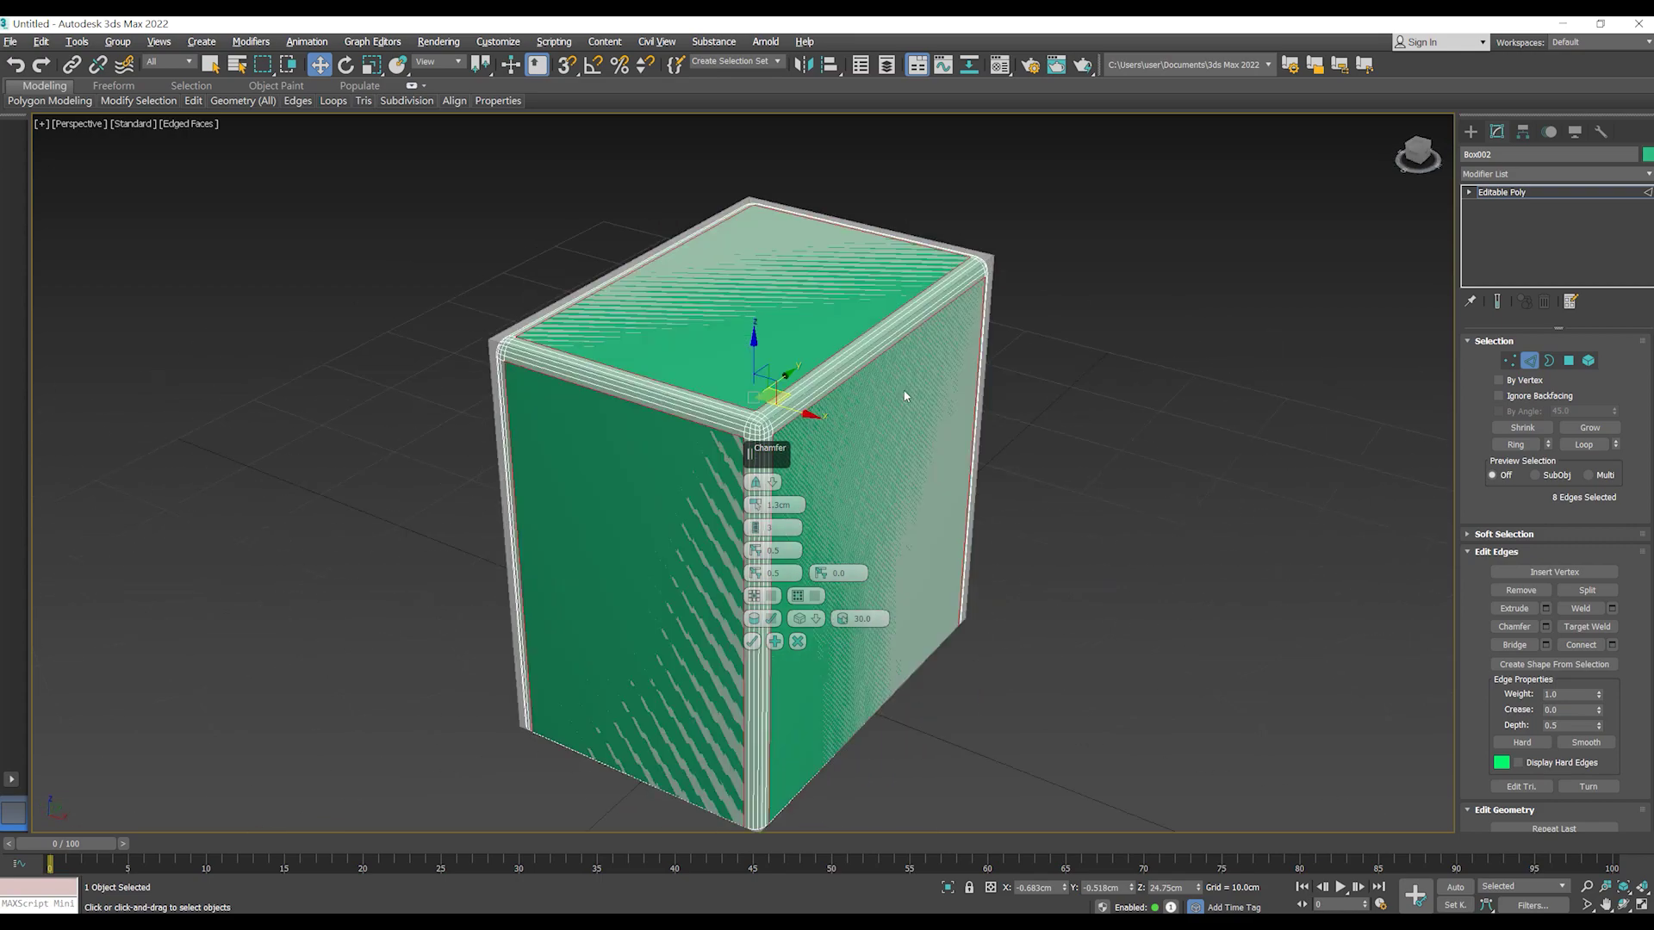
scroll(813, 435, up, 2)
scroll(812, 435, up, 3)
scroll(853, 419, down, 5)
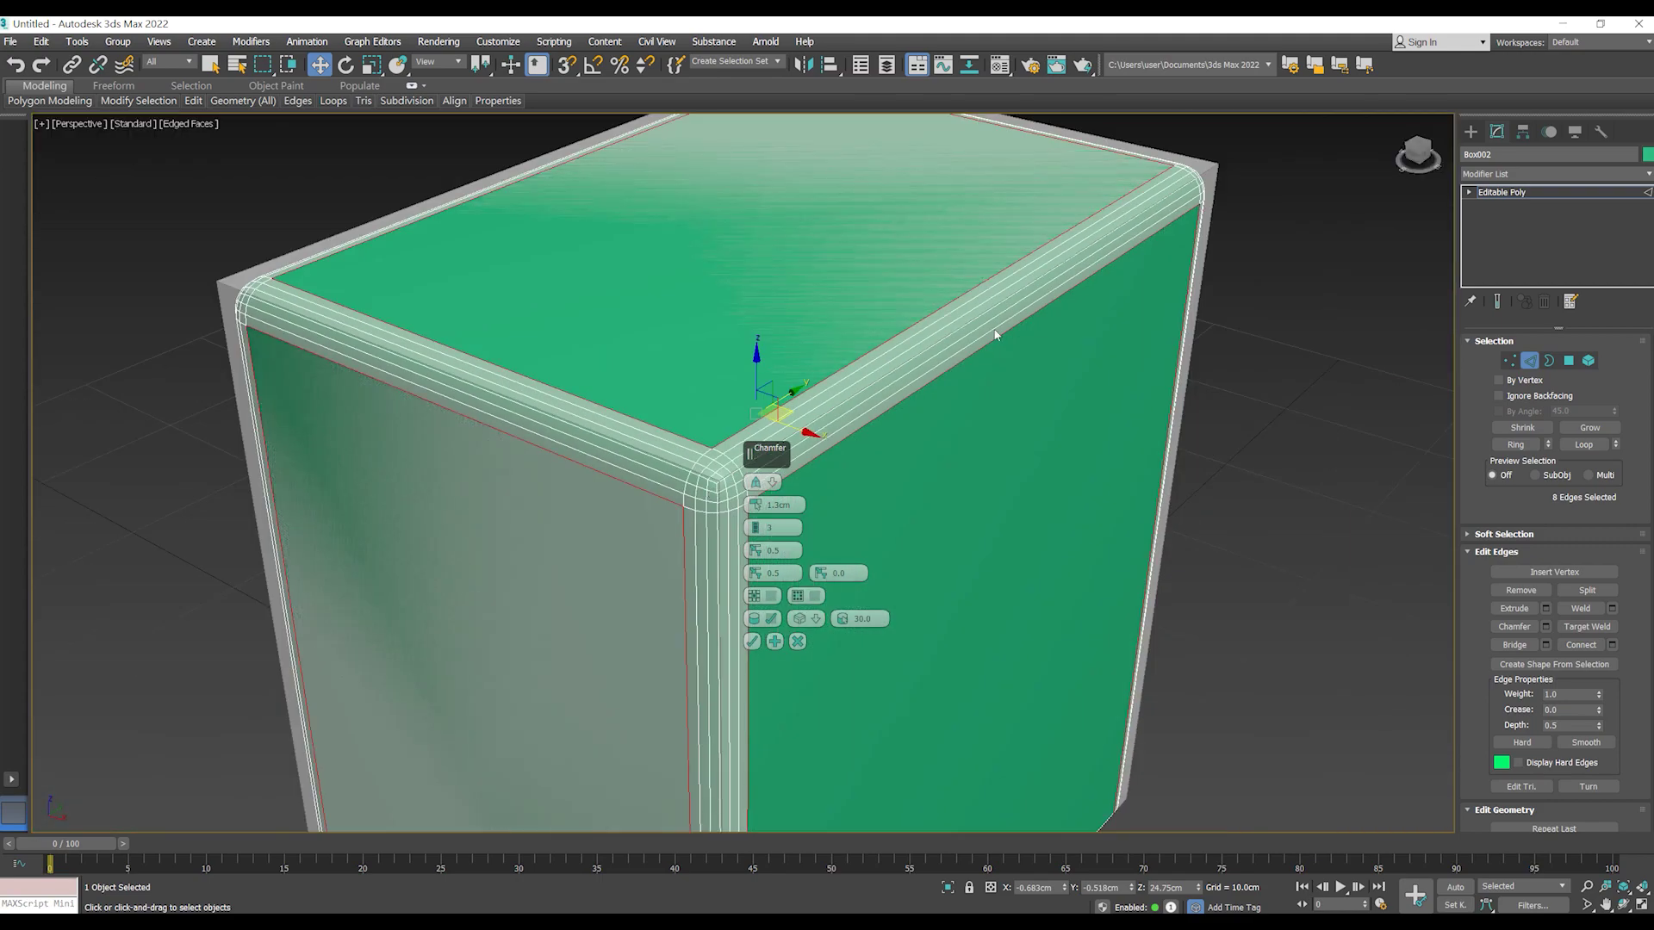
scroll(1192, 152, up, 5)
scroll(1158, 189, up, 1)
drag(755, 528, 755, 522)
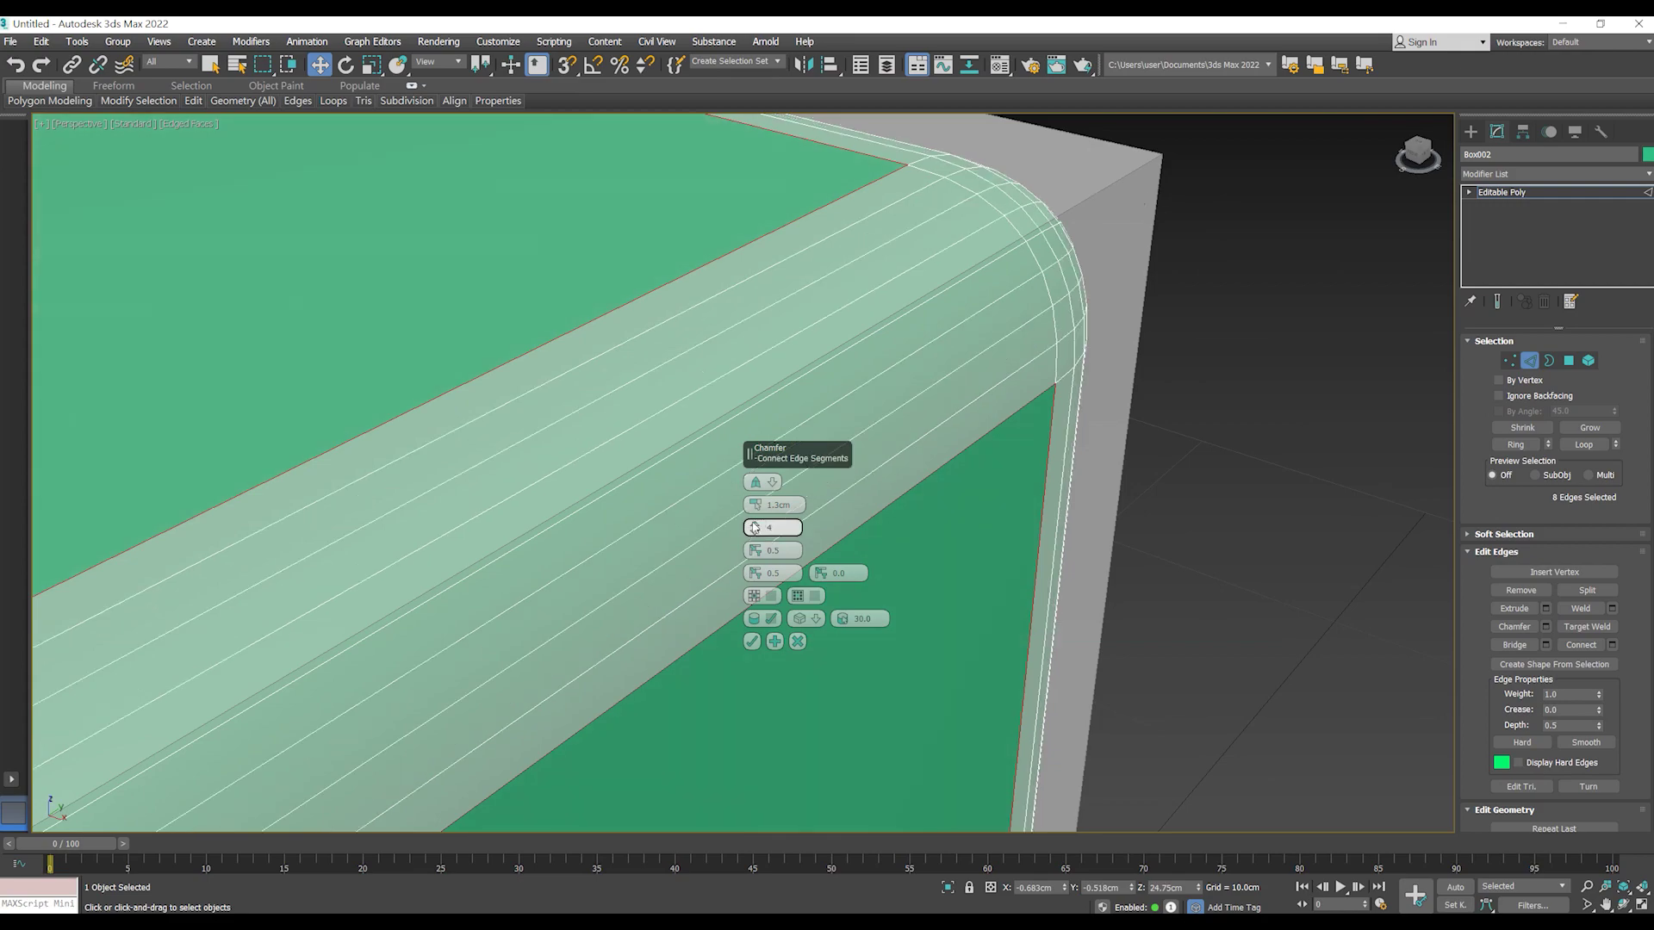
scroll(1045, 295, down, 5)
mouse_move(970, 375)
middle_down()
mouse_move(1056, 388)
mouse_move(1028, 381)
middle_up()
click(752, 641)
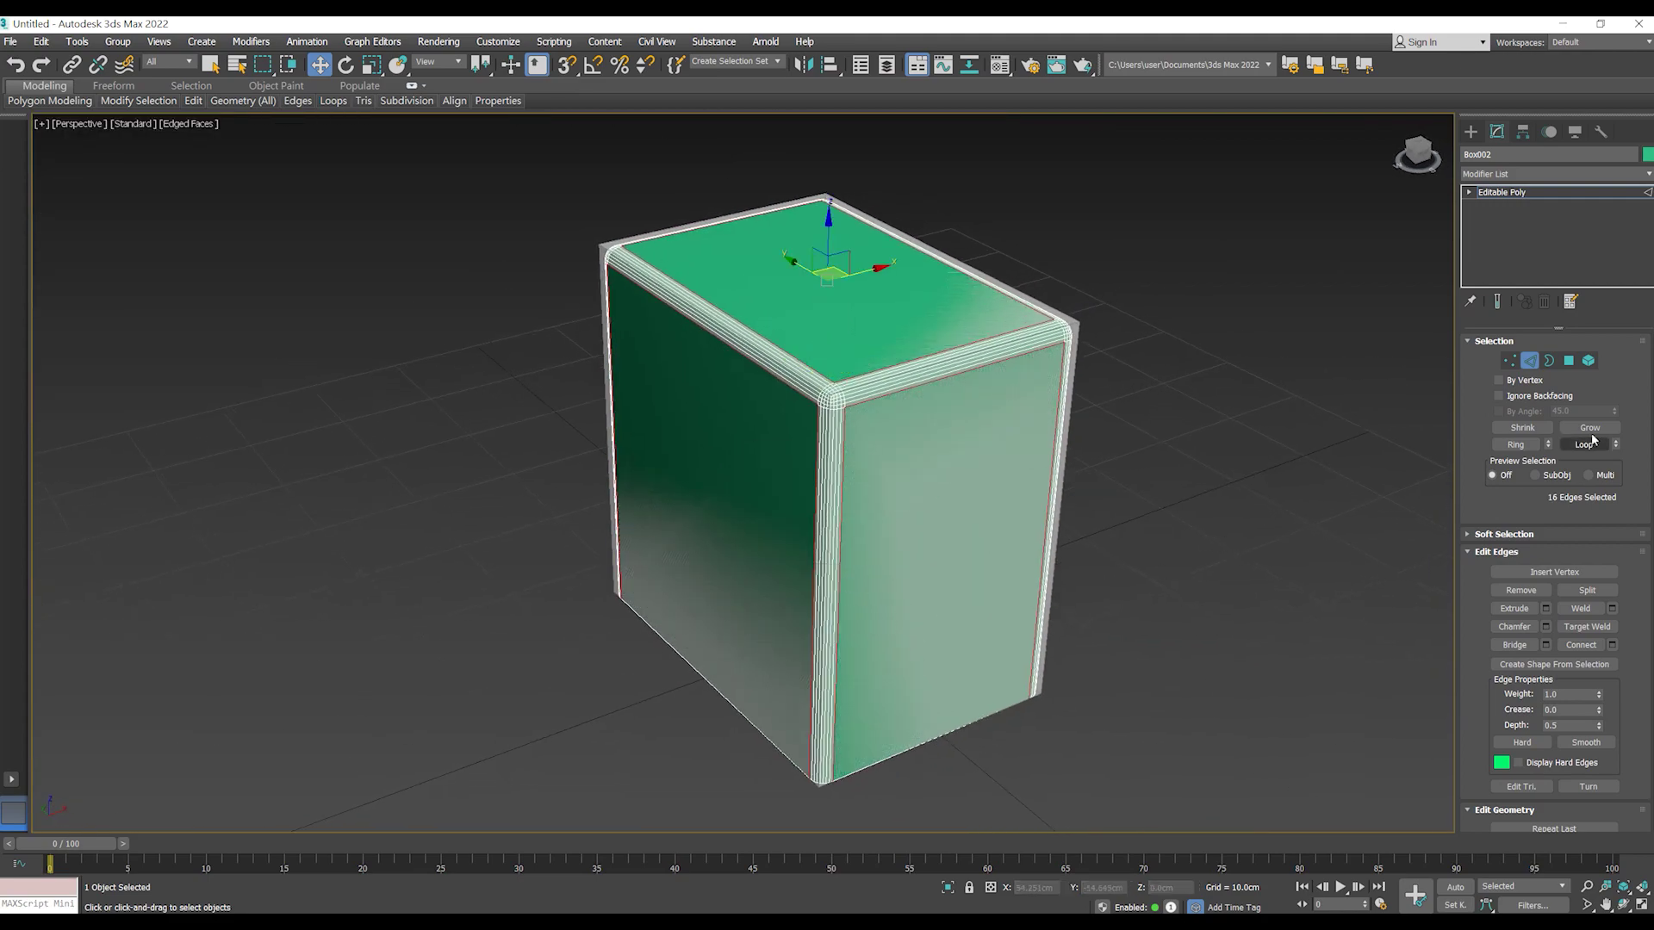
- Clear the selection and hide Box001 in the layer explorer
click(1529, 360)
click(1304, 458)
middle_drag(1041, 525, 1025, 528)
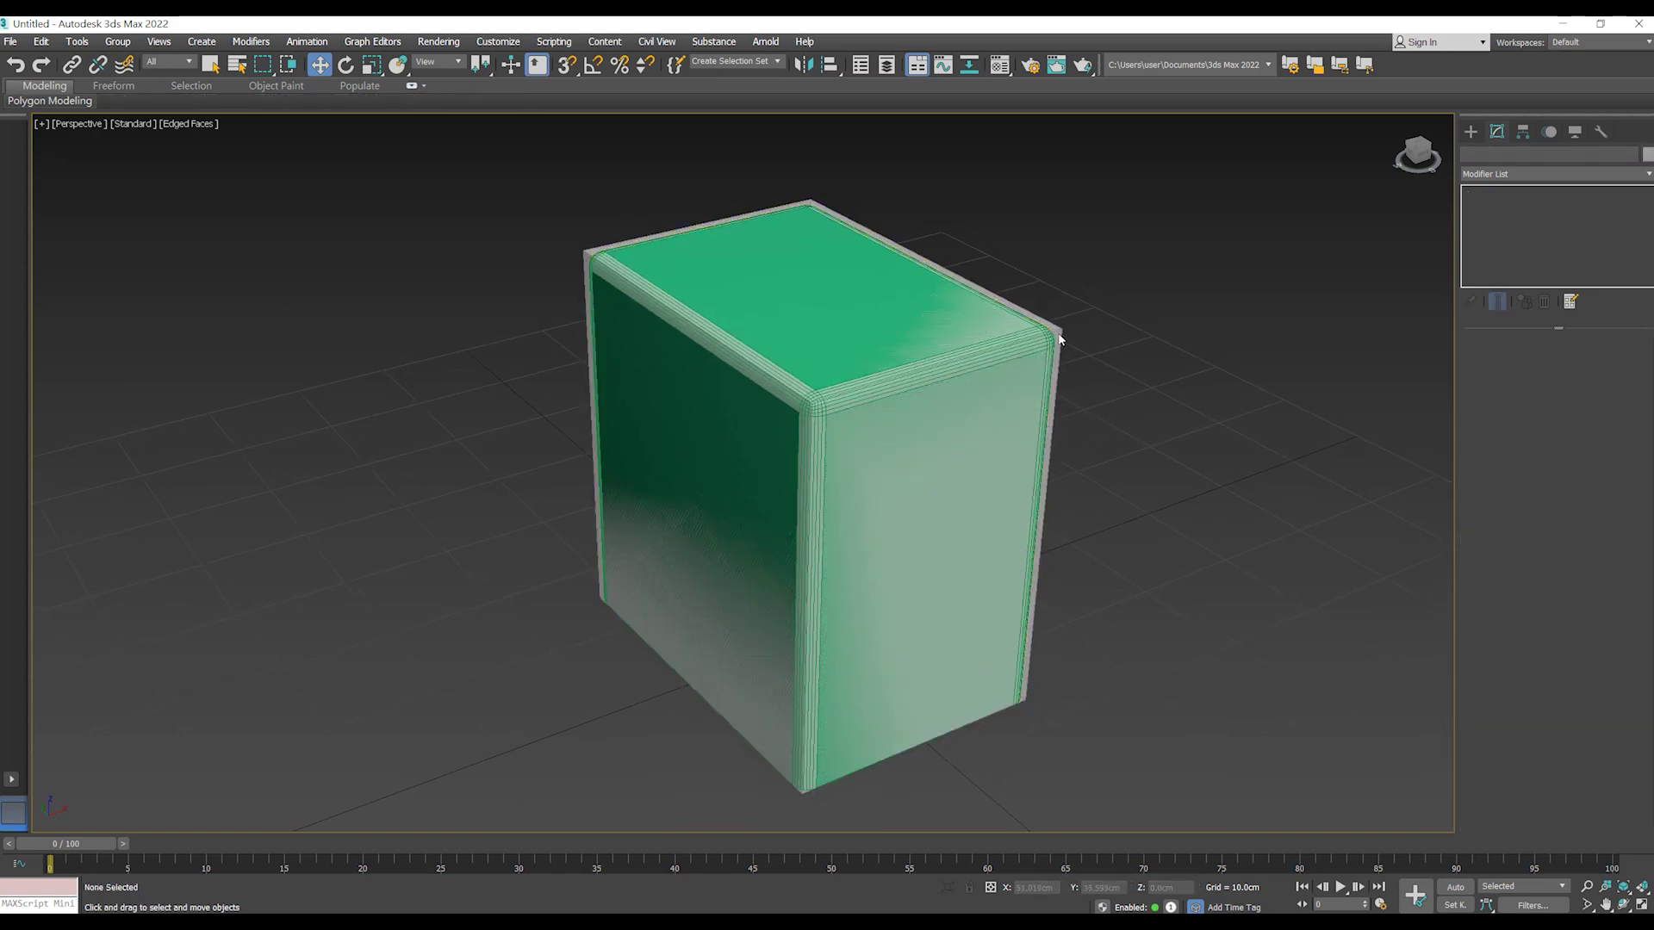
click(886, 66)
click(69, 296)
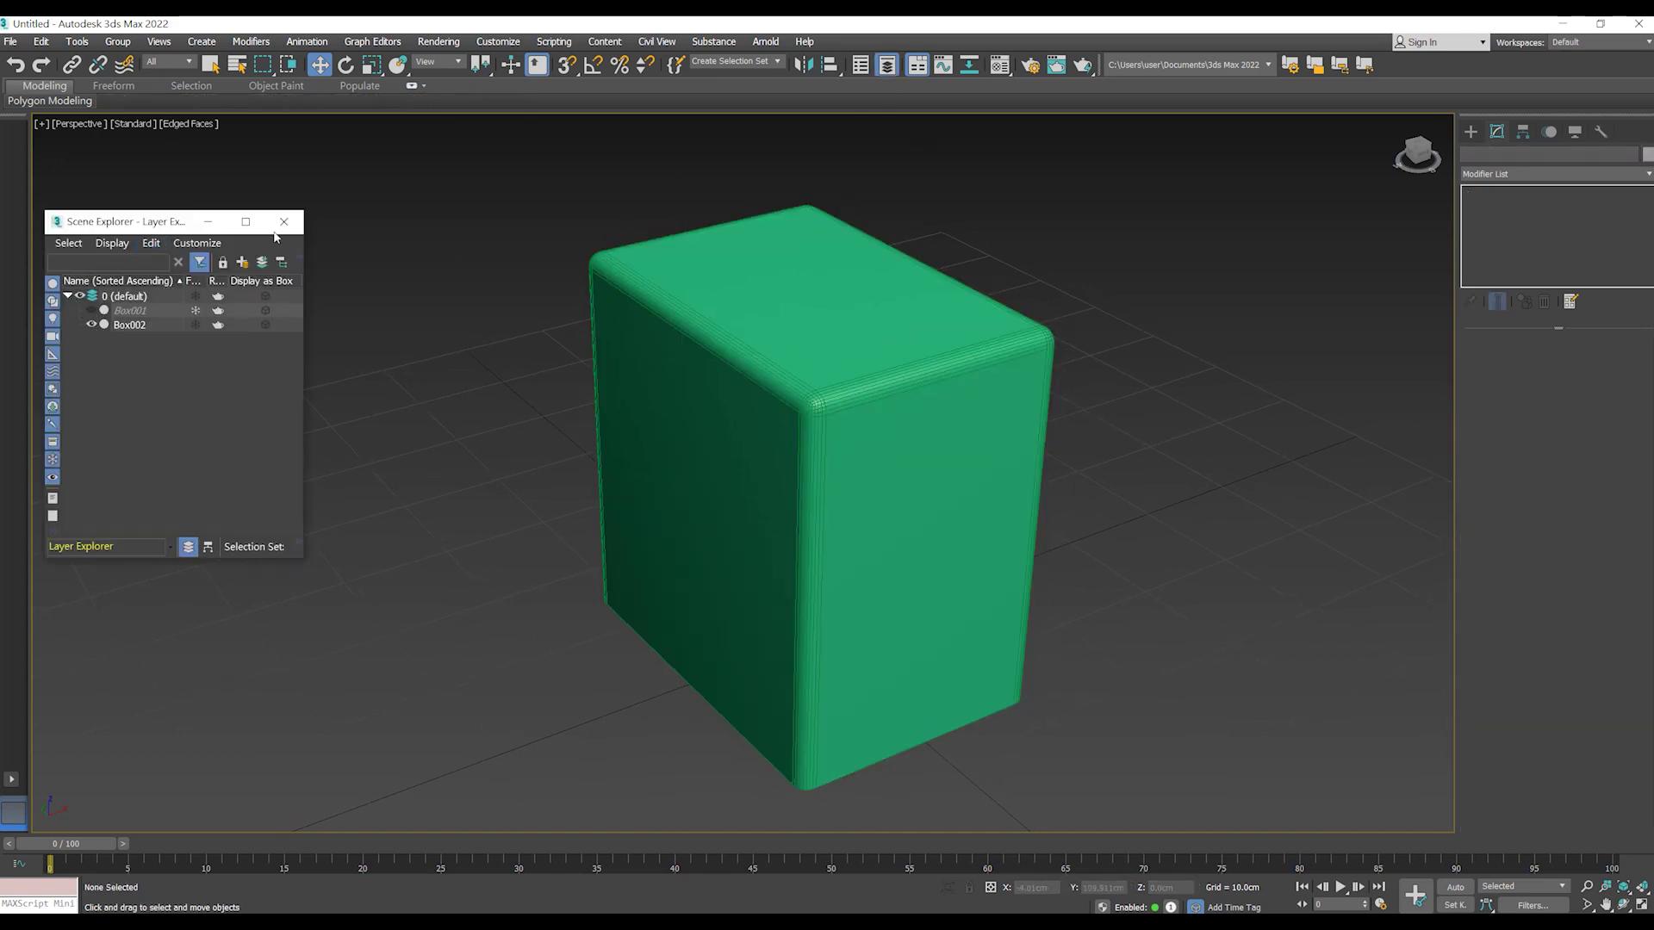
click(284, 222)
mouse_move(990, 516)
alt+middle_down()
mouse_move(1003, 483)
mouse_move(996, 532)
mouse_move(945, 475)
mouse_move(931, 517)
mouse_move(945, 528)
mouse_move(973, 491)
alt+middle_up()
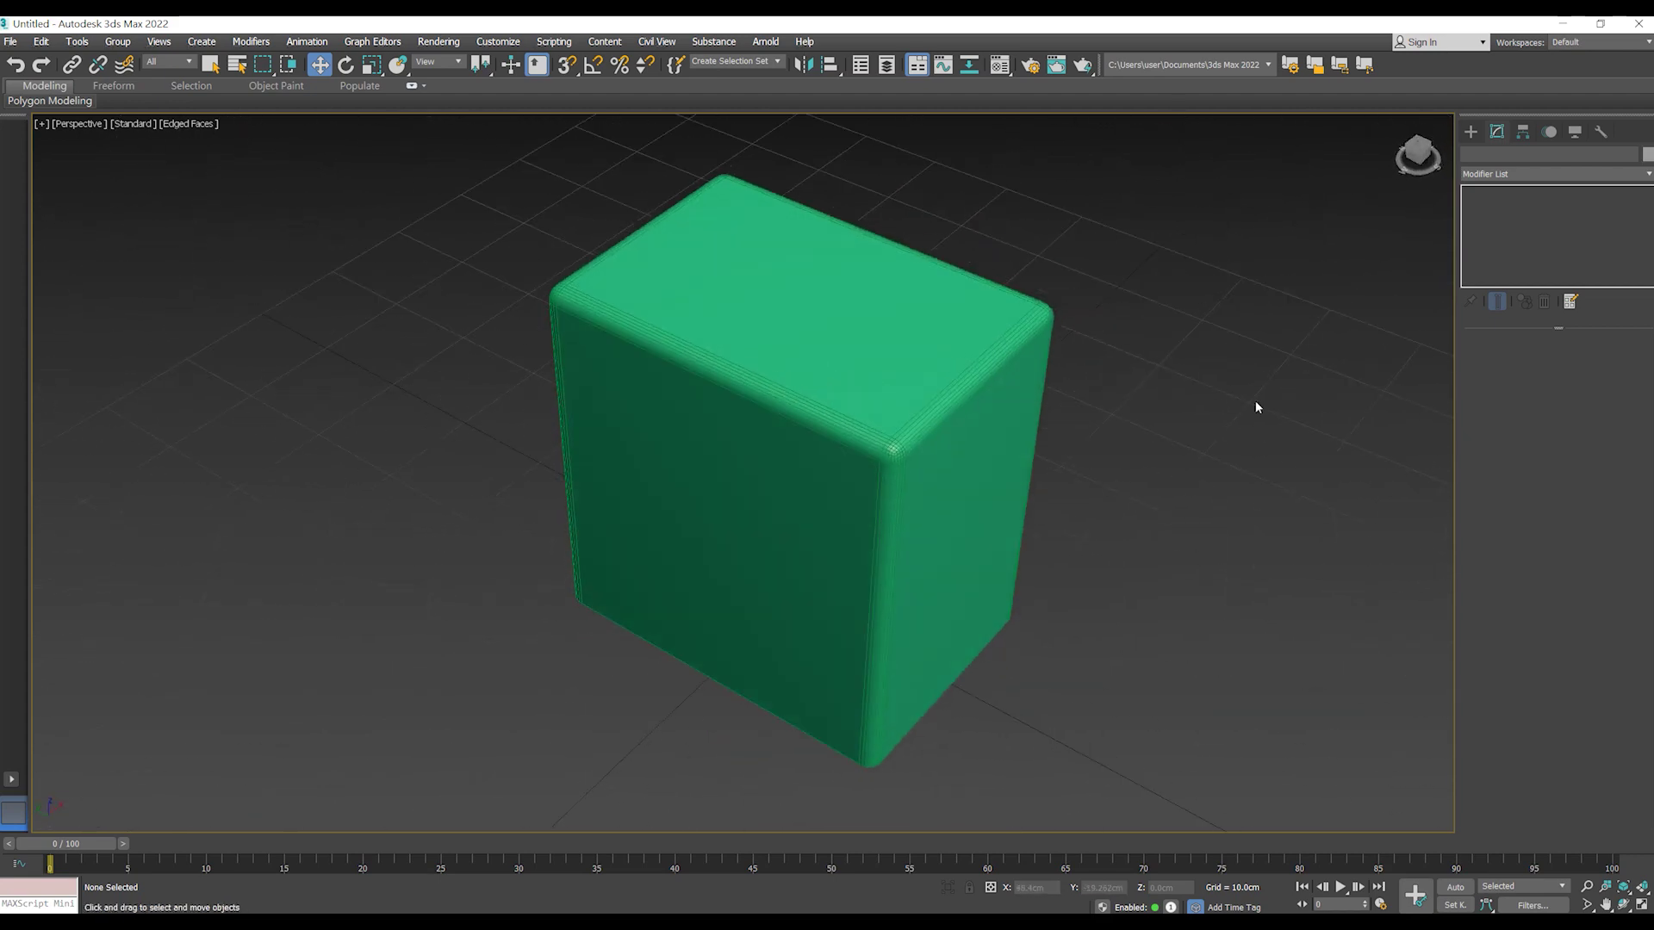
- Create a small box, Box003, near the bottom corner with Length 1.3cm
click(1471, 131)
click(1508, 234)
drag(845, 790, 860, 775)
click(869, 758)
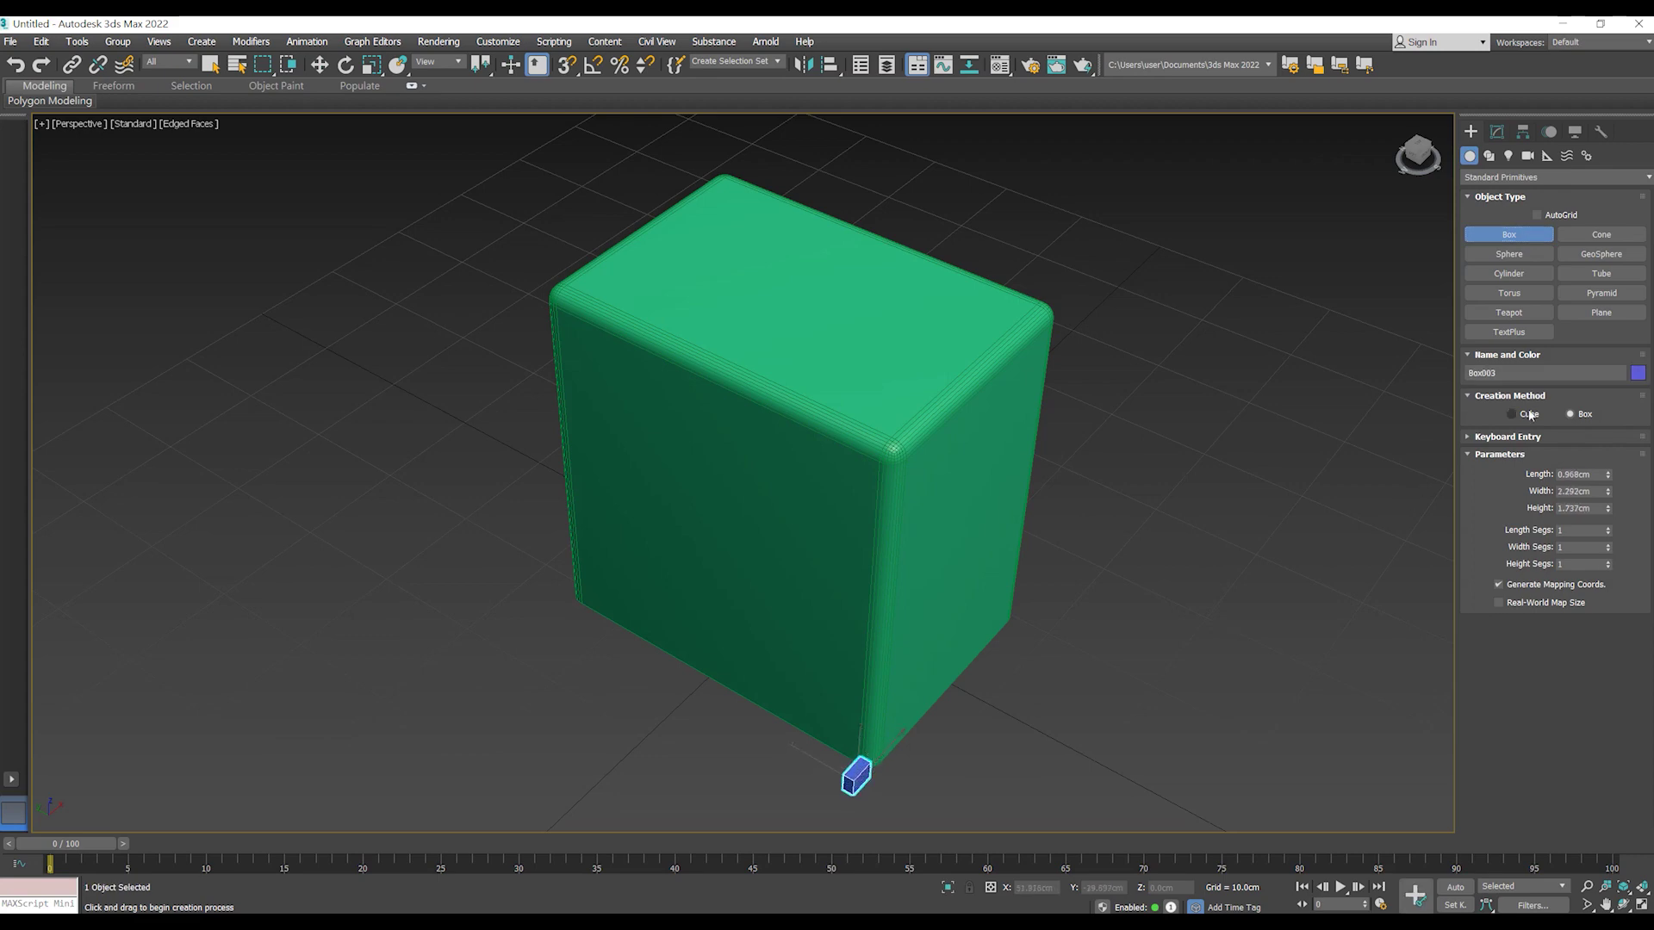
click(1606, 477)
drag(1606, 475, 1606, 460)
text(.3)
key(Return)
- Inspect the small box from several angles, then reselect Box002
mouse_move(1137, 551)
alt+middle_down()
mouse_move(1037, 668)
mouse_move(893, 720)
alt+middle_up()
key(w)
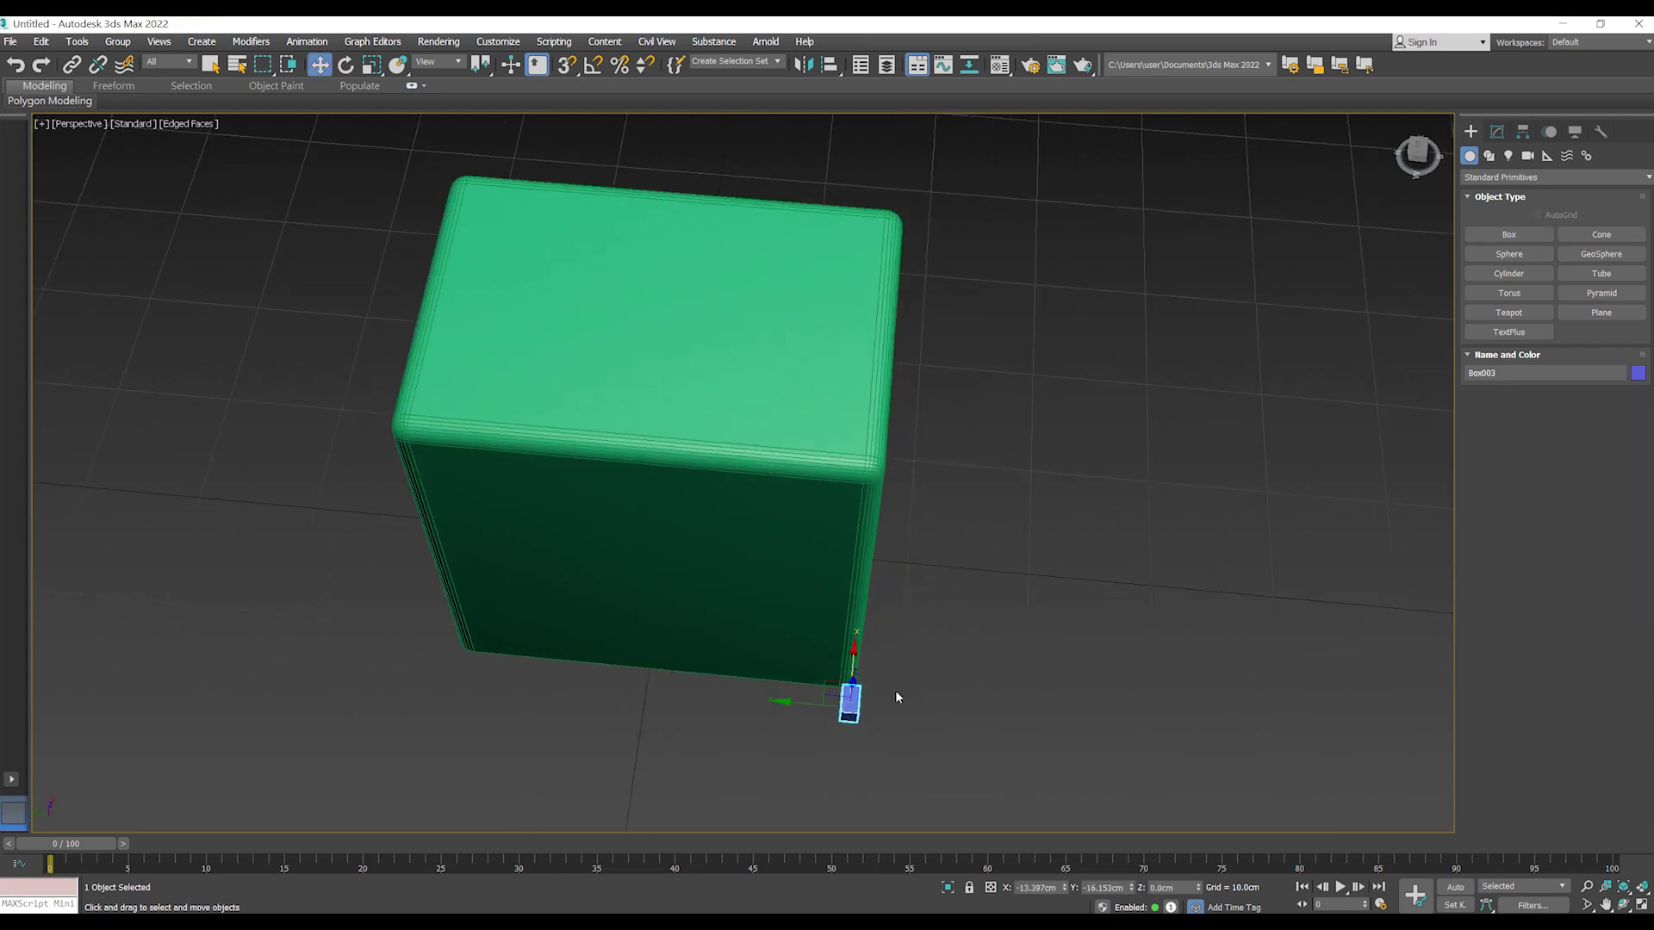
scroll(906, 684, up, 5)
mouse_move(833, 684)
alt+middle_down()
mouse_move(875, 658)
mouse_move(851, 660)
mouse_move(938, 499)
mouse_move(918, 514)
alt+middle_up()
key(ctrl+d)
scroll(851, 660, down, 5)
scroll(938, 499, up, 2)
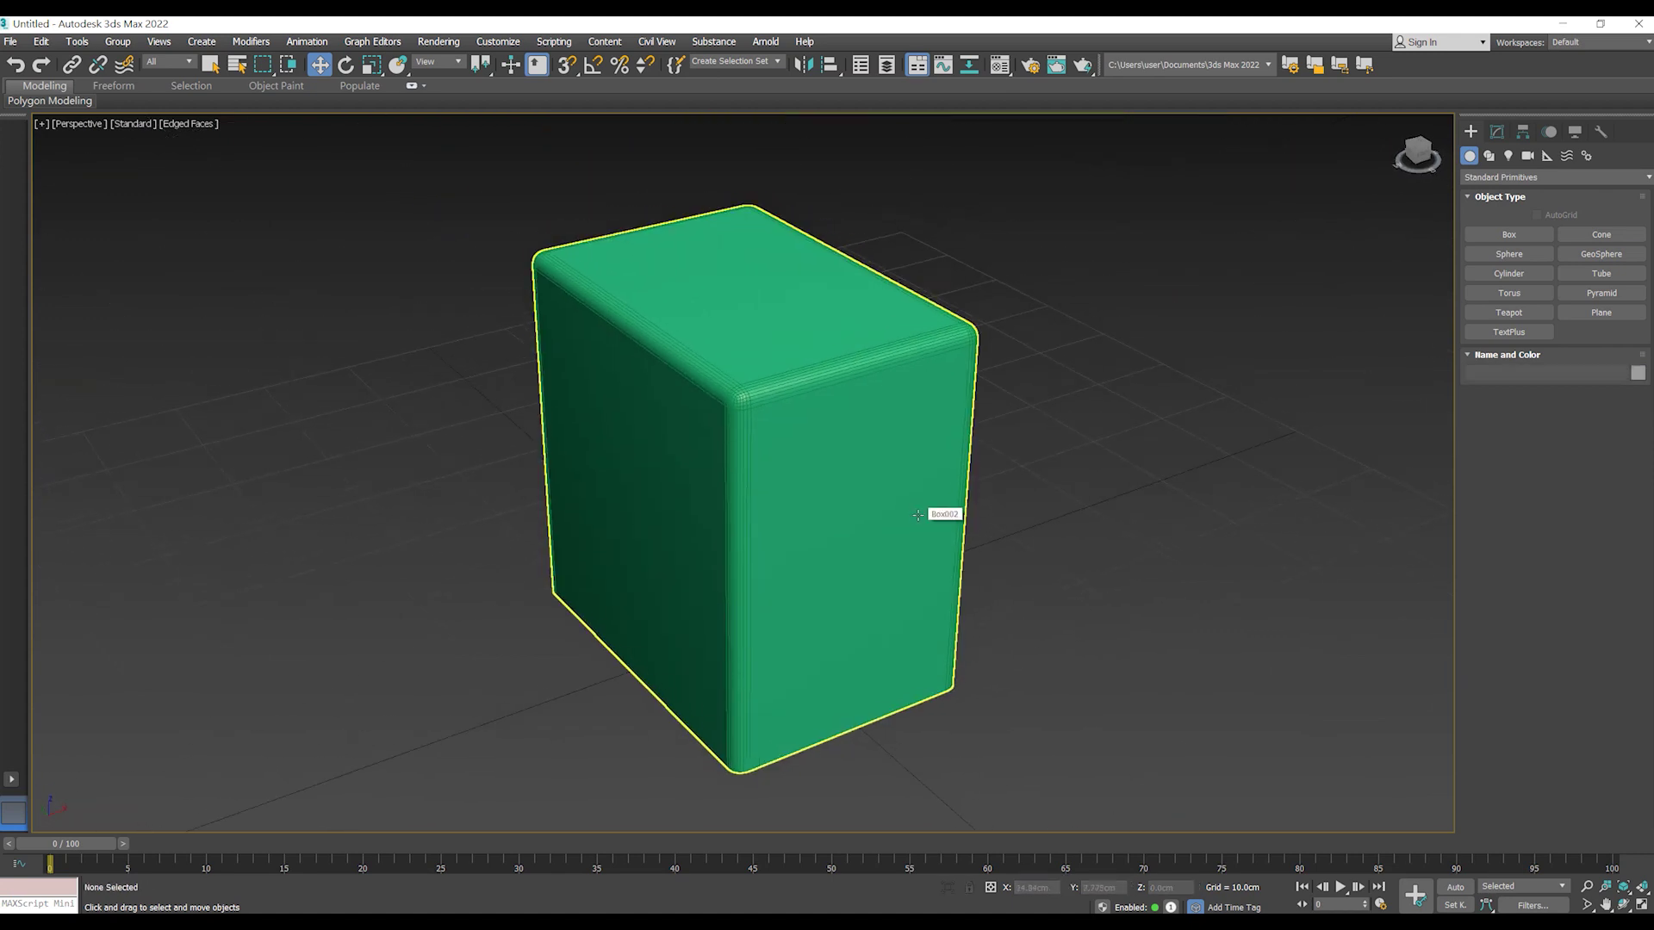
click(953, 406)
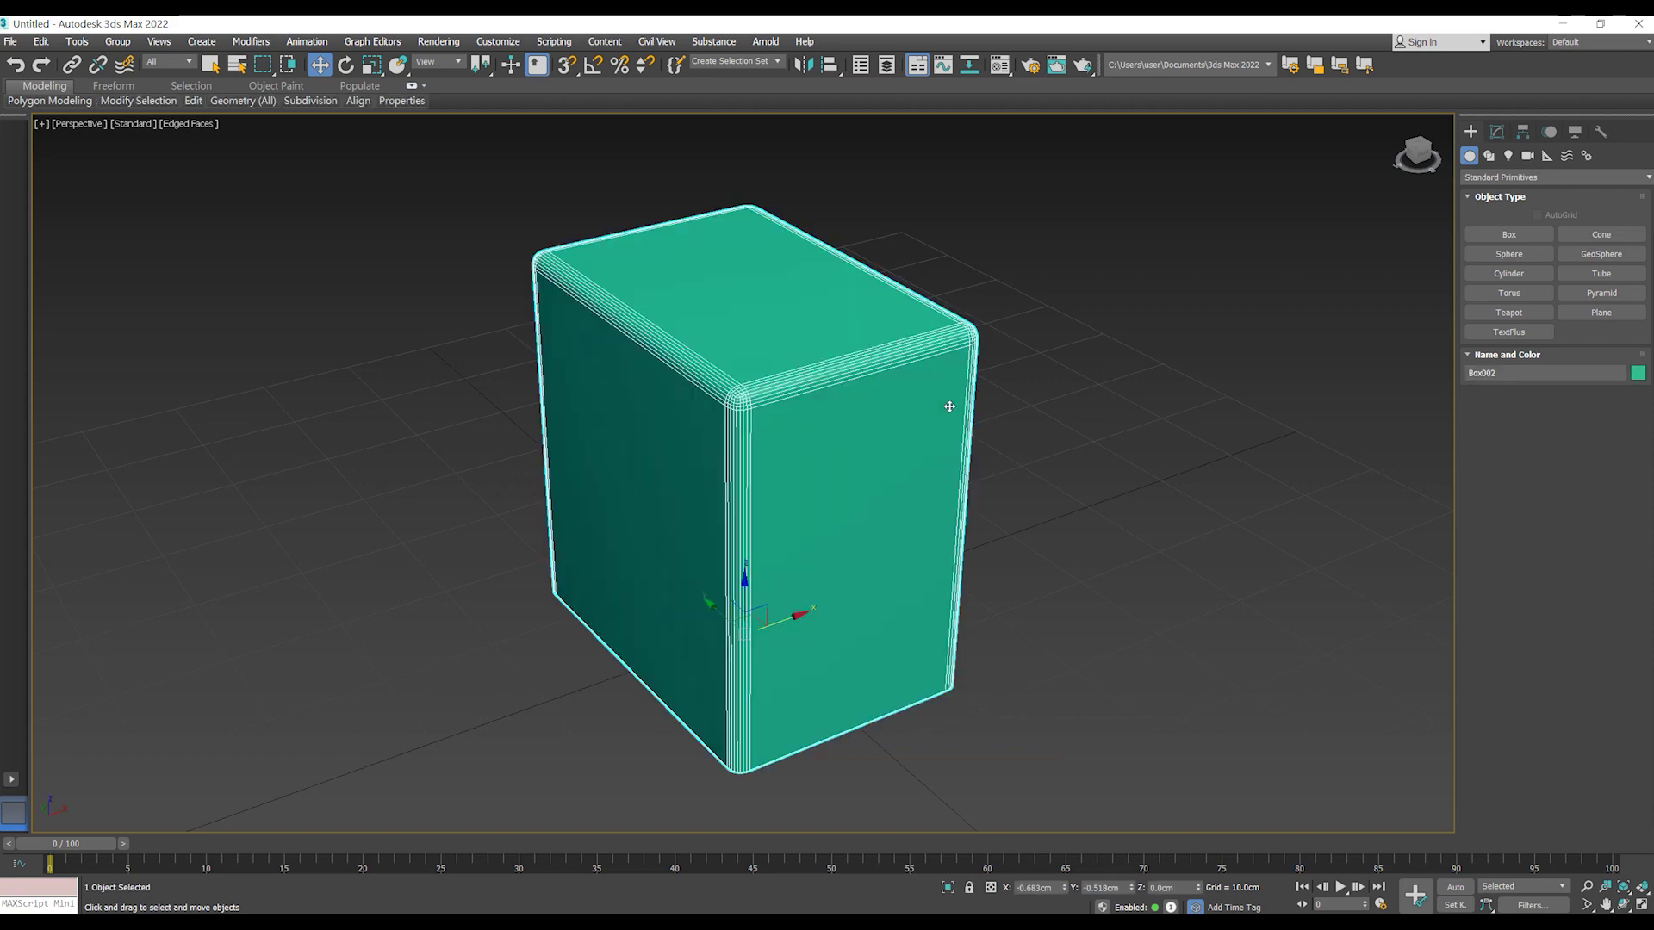
- Select the polygons of Box002's front-facing rounded side panel
key(4)
click(832, 408)
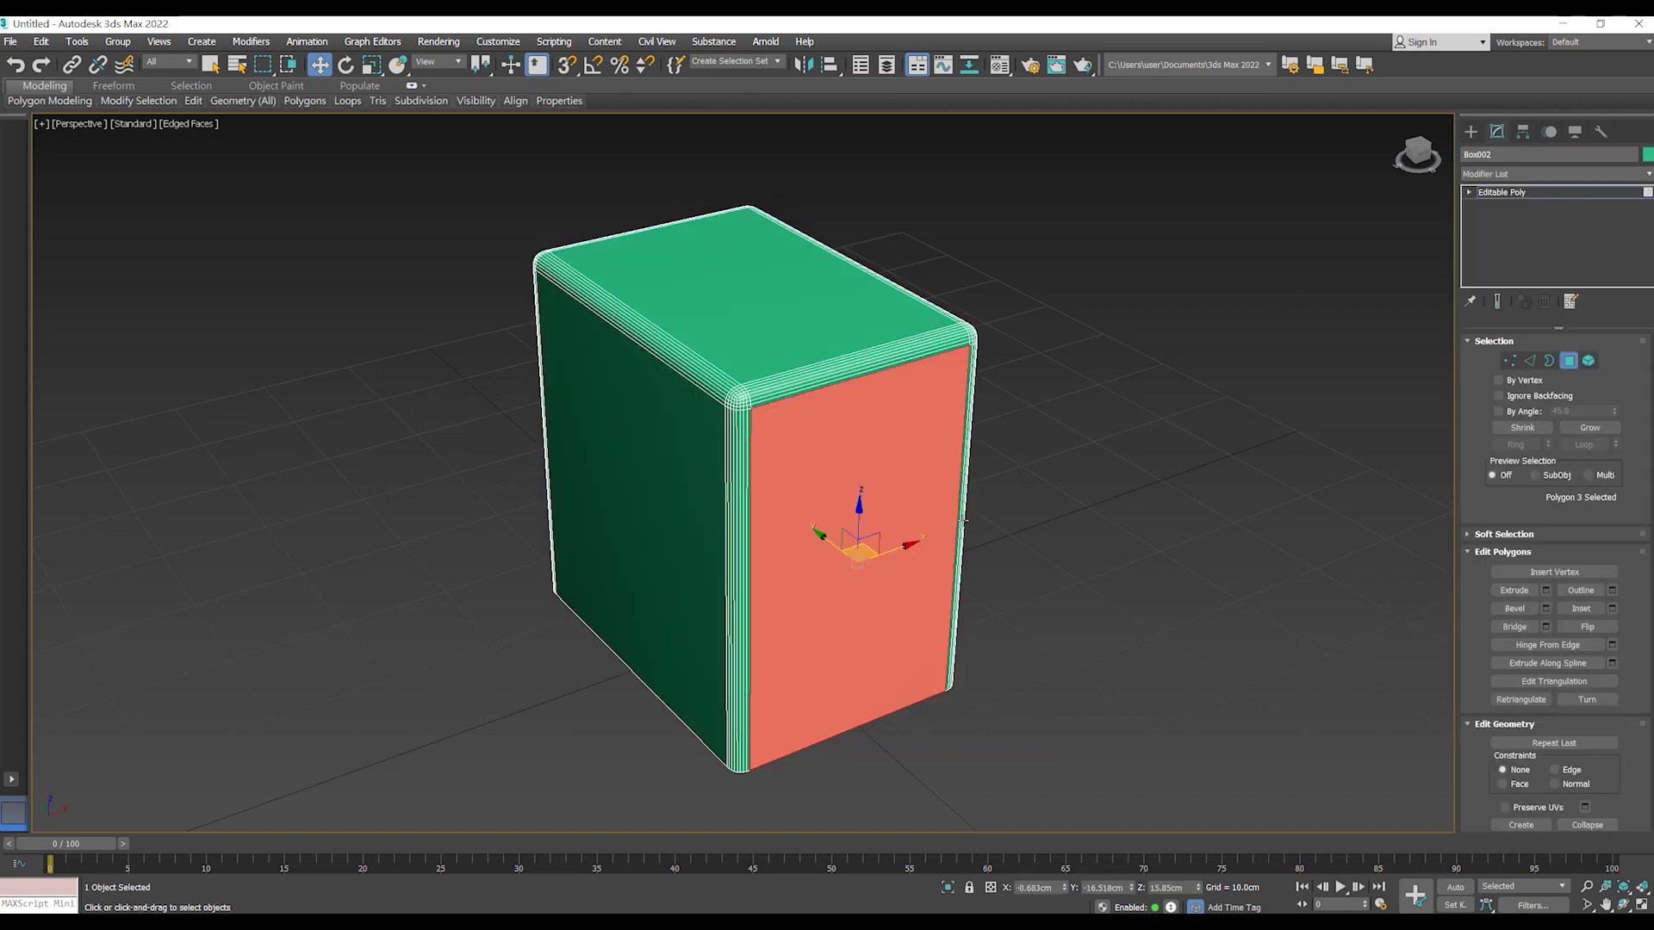
click(1568, 423)
click(1569, 423)
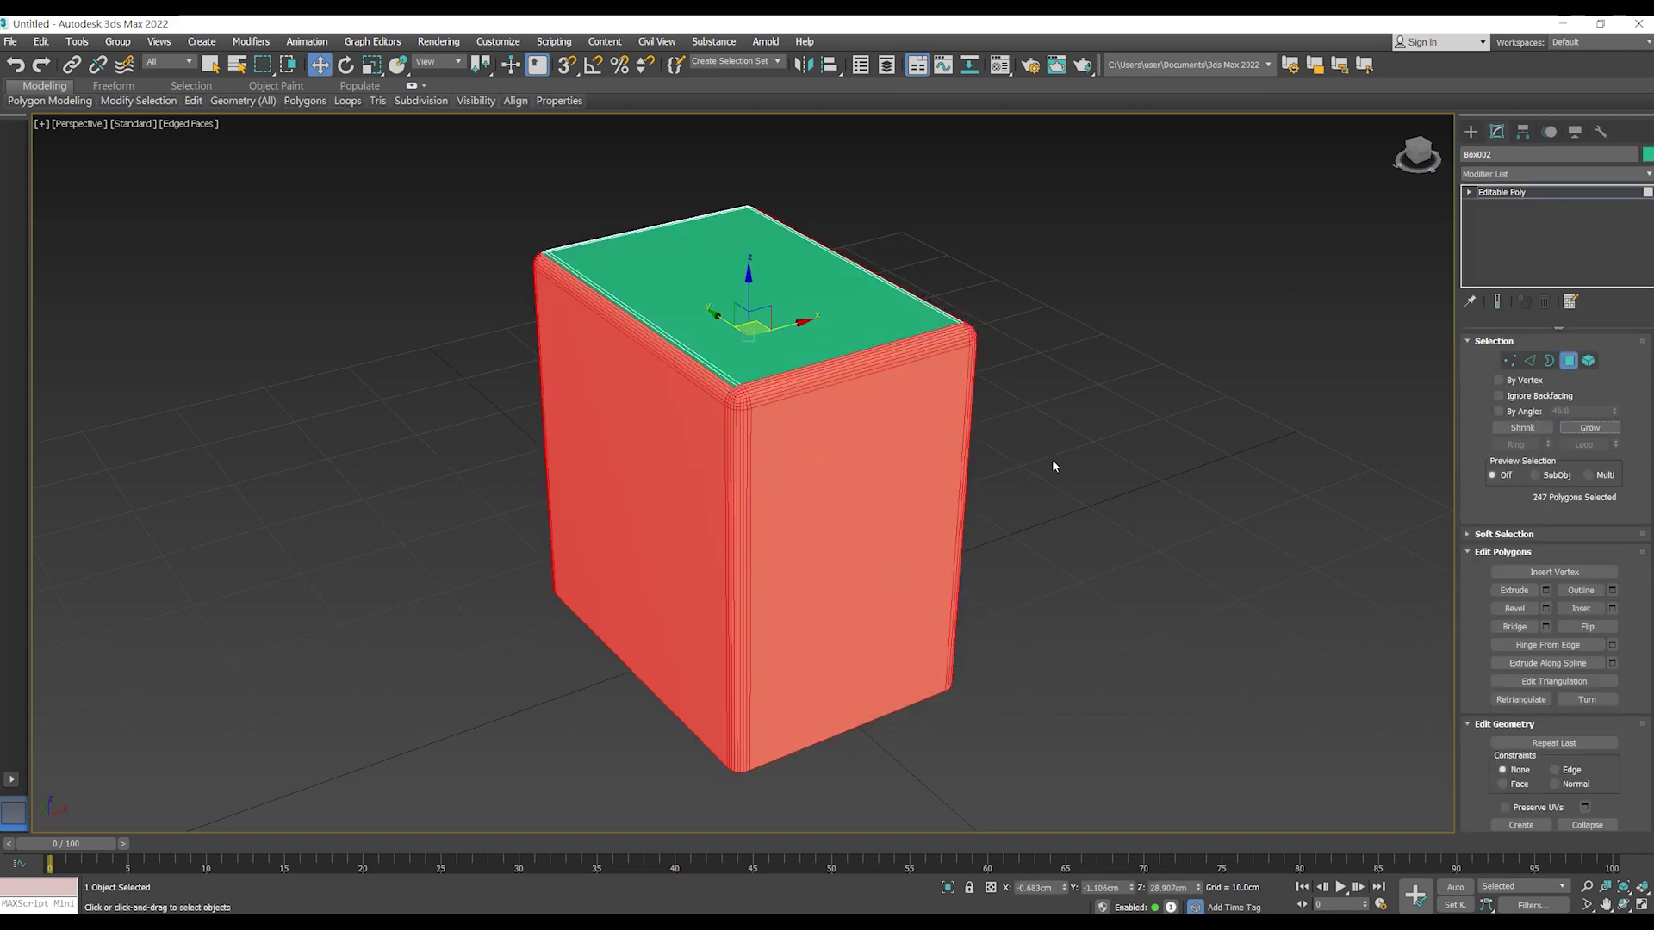
alt+middle_drag(1052, 466, 975, 448)
alt+drag(456, 192, 835, 775)
mouse_move(835, 775)
alt+middle_down()
mouse_move(930, 525)
mouse_move(864, 539)
mouse_move(930, 509)
mouse_move(1124, 483)
mouse_move(988, 491)
mouse_move(1067, 482)
alt+middle_up()
- Detach the side panel as Object001 and remove it to expose the interior
scroll(1602, 613, down, 2)
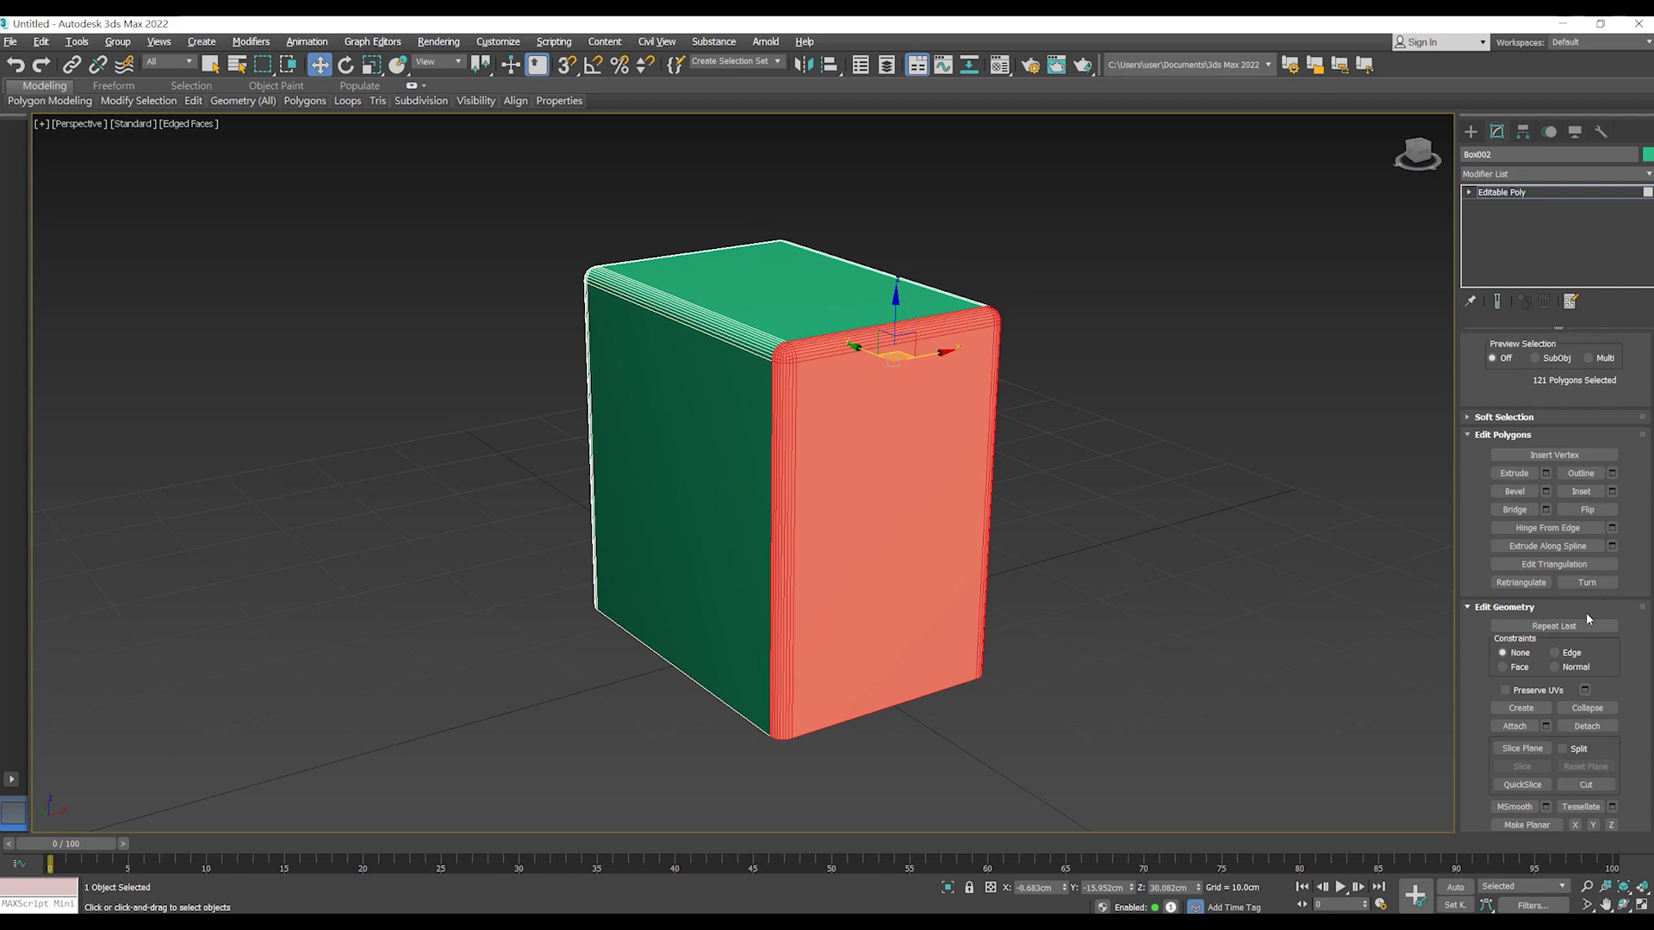
scroll(1584, 613, down, 3)
click(1586, 667)
click(877, 484)
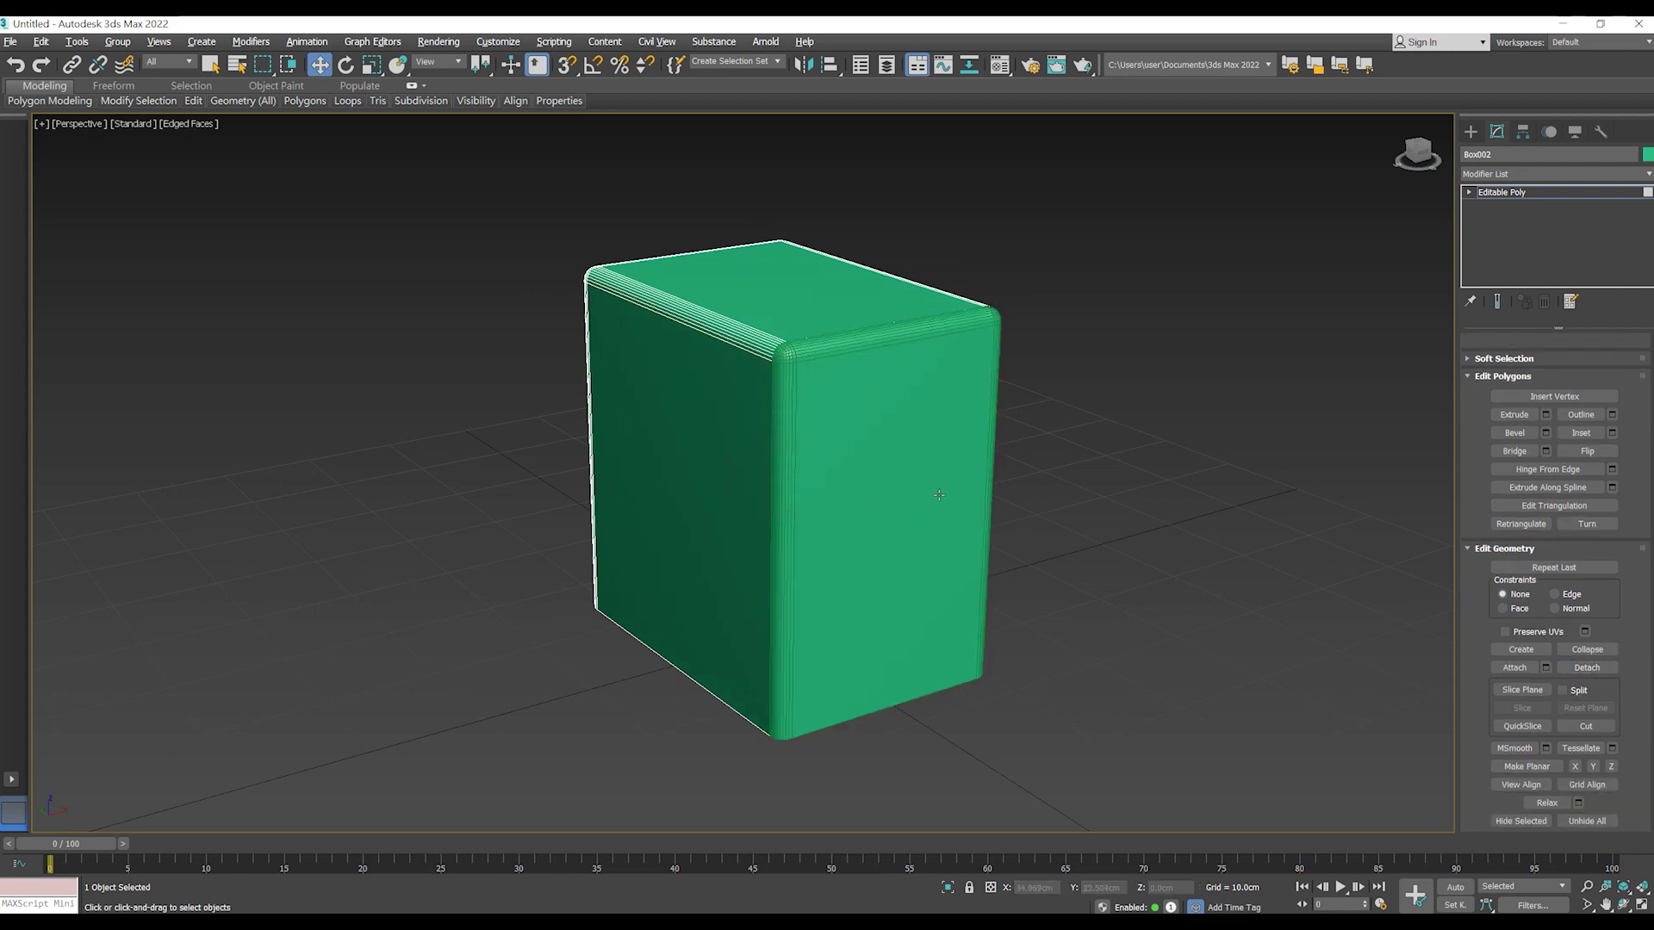
key(alt+w)
key(alt+w)
key(Delete)
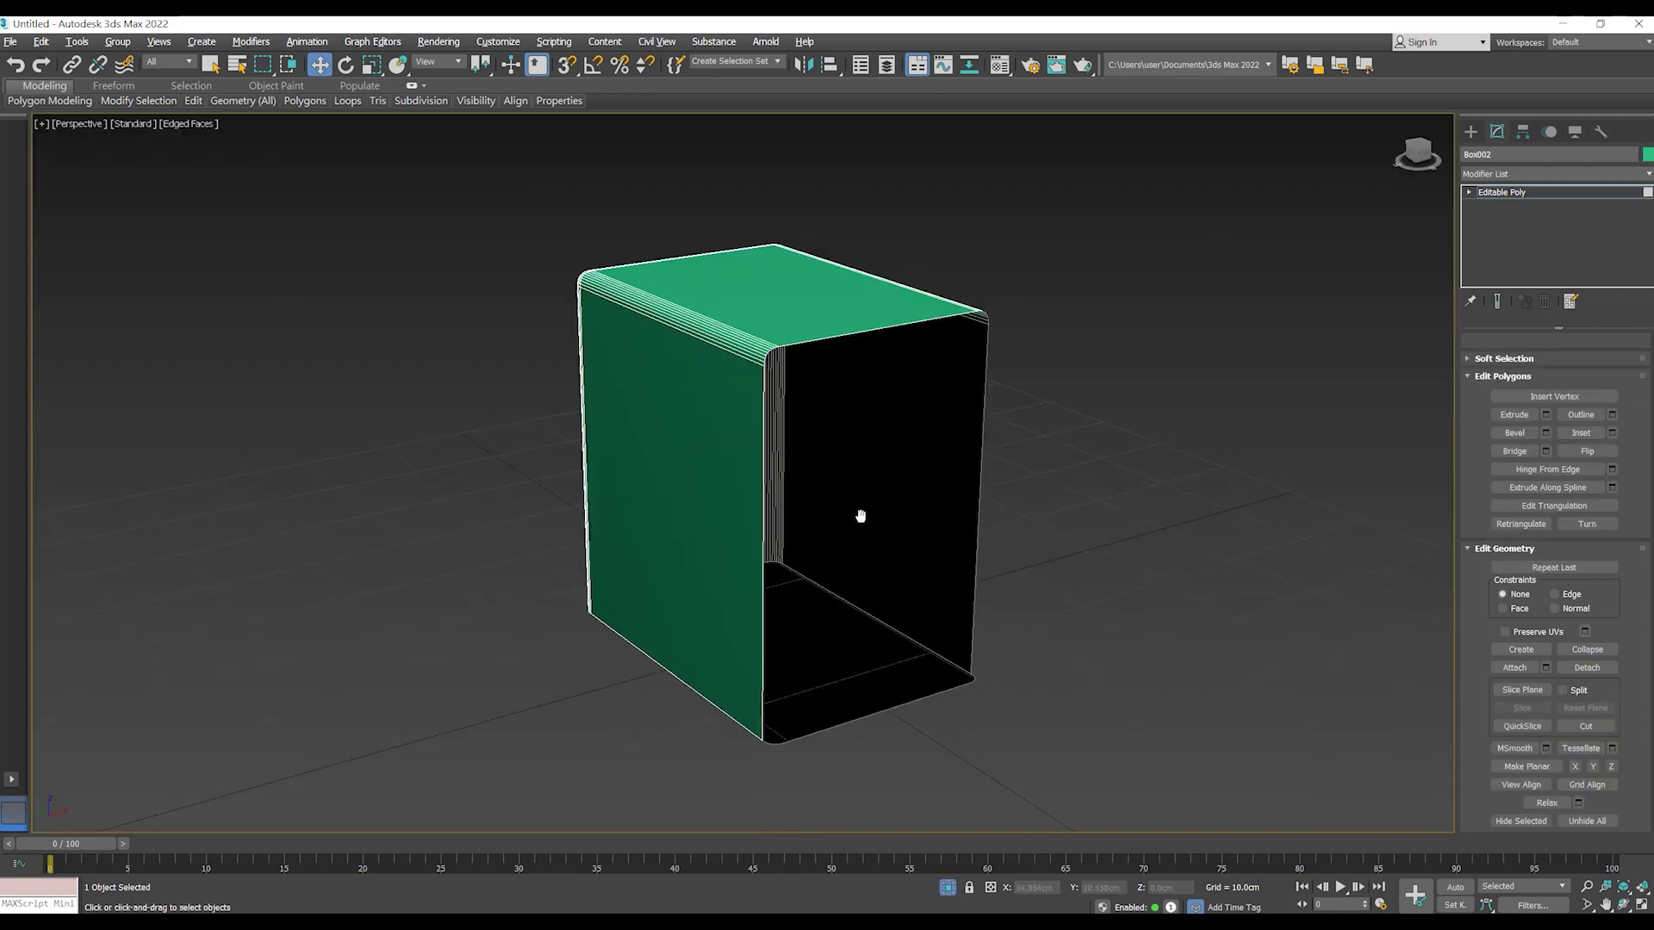
mouse_move(860, 516)
alt+middle_down()
mouse_move(802, 574)
mouse_move(910, 594)
alt+middle_up()
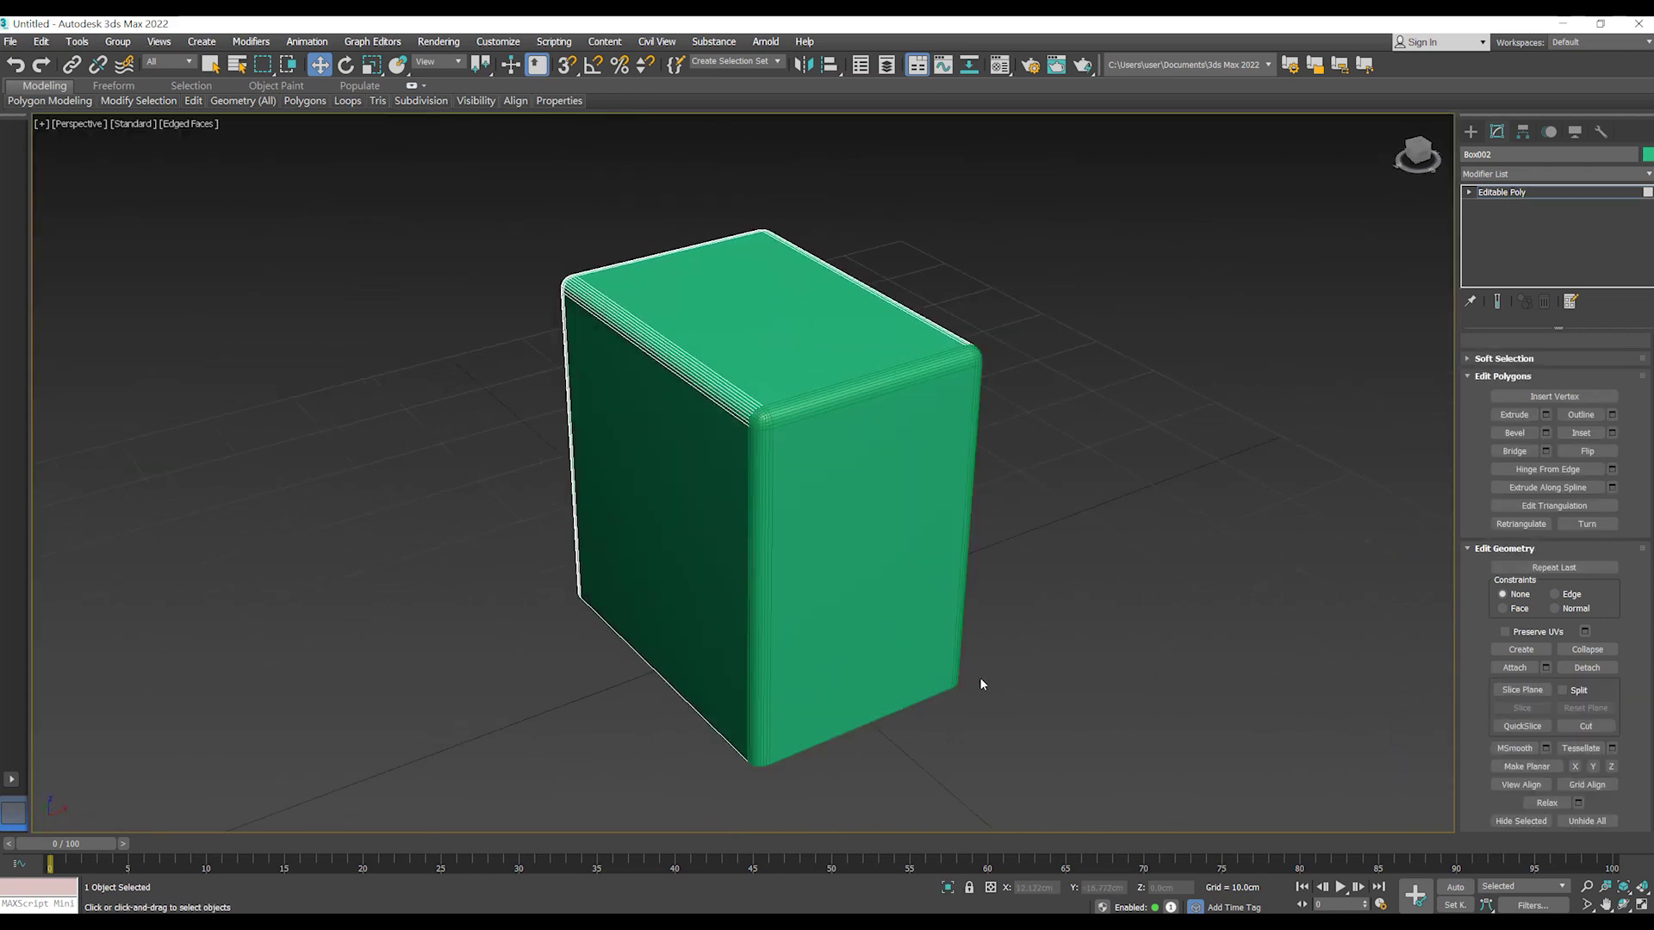
- Cut a new edge across the bottom face between two rounded base corners
key(4)
mouse_move(1004, 602)
alt+middle_down()
mouse_move(990, 561)
mouse_move(938, 531)
mouse_move(902, 553)
alt+middle_up()
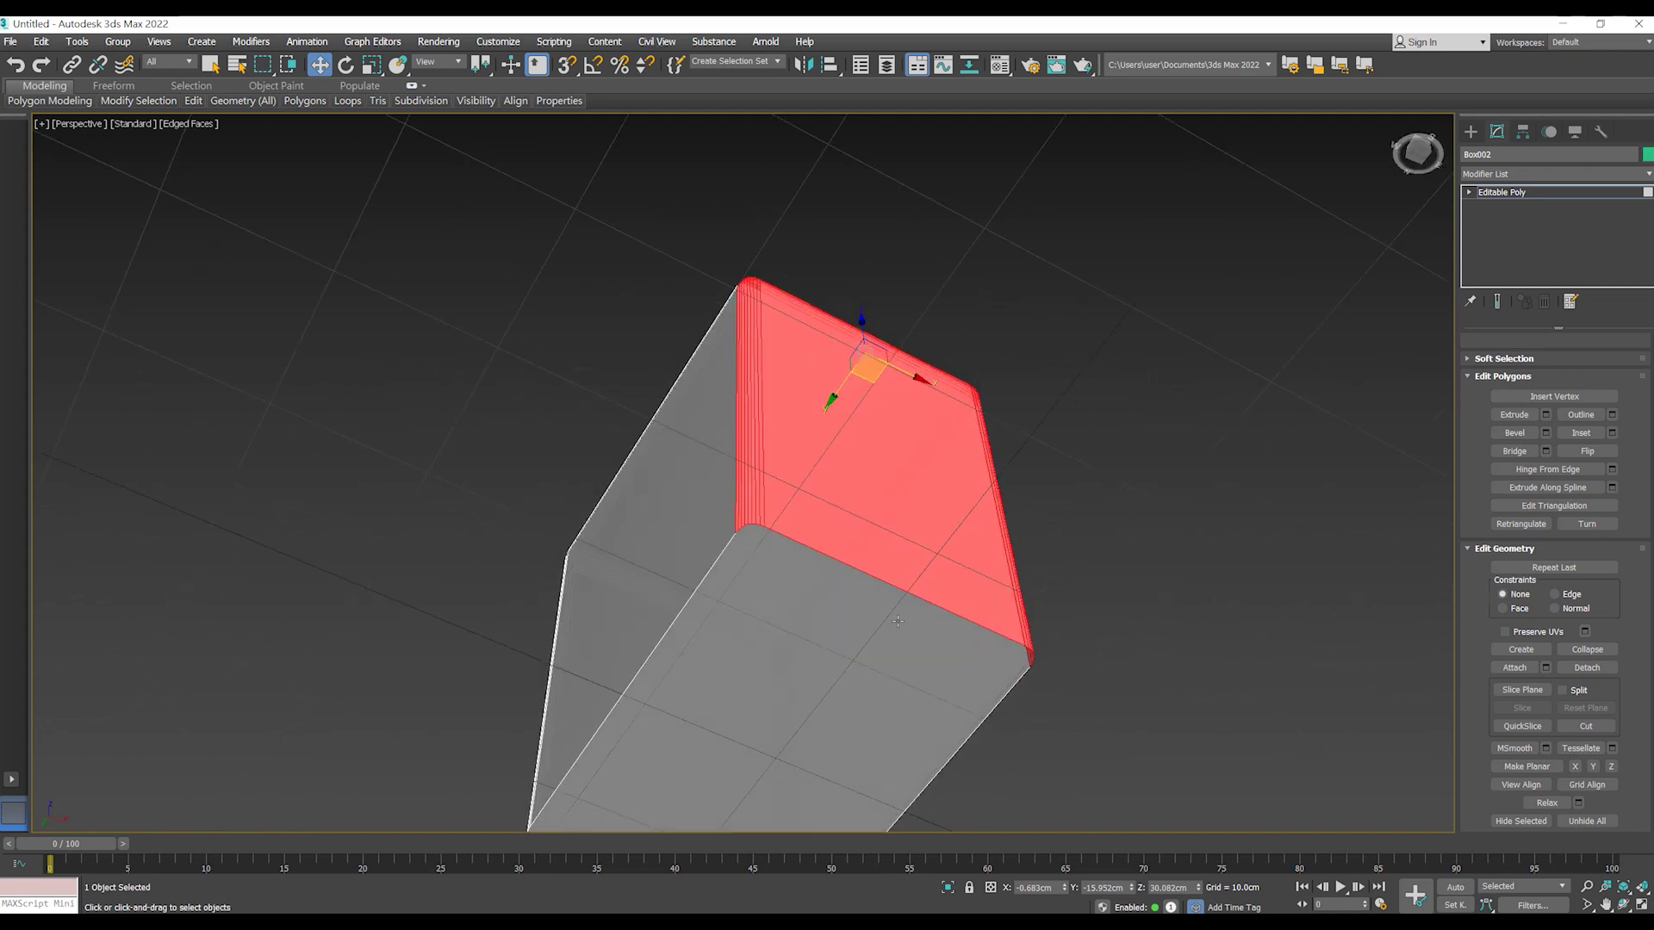
key(1)
scroll(862, 560, up, 5)
scroll(799, 508, up, 2)
click(1584, 732)
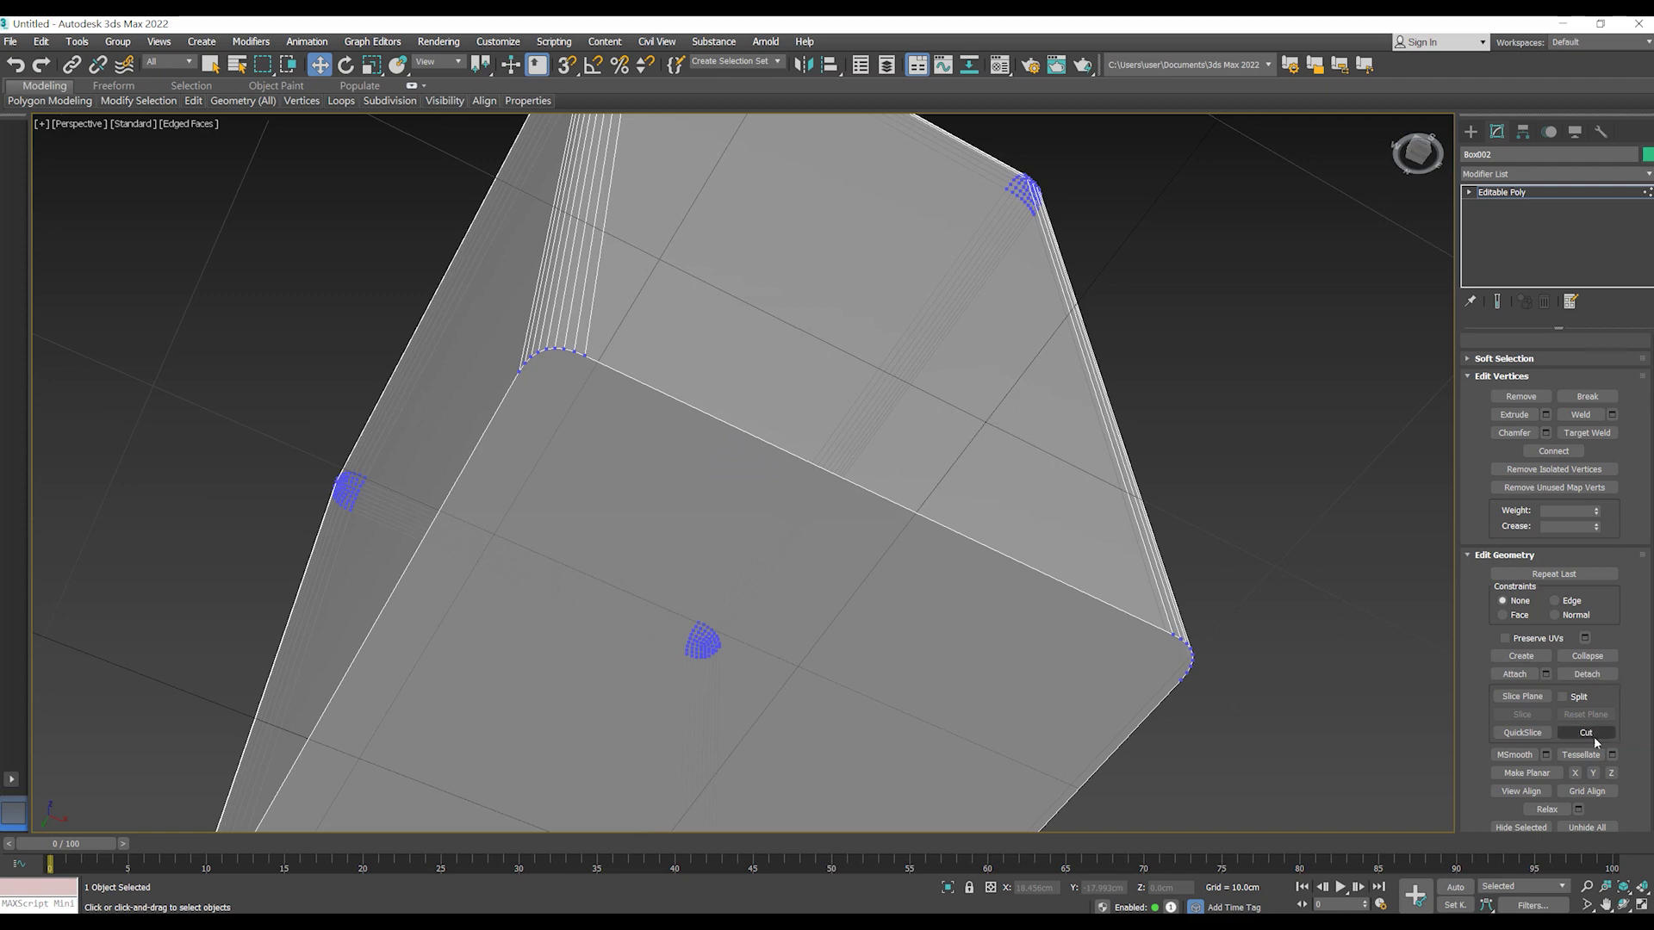
click(520, 372)
click(1185, 662)
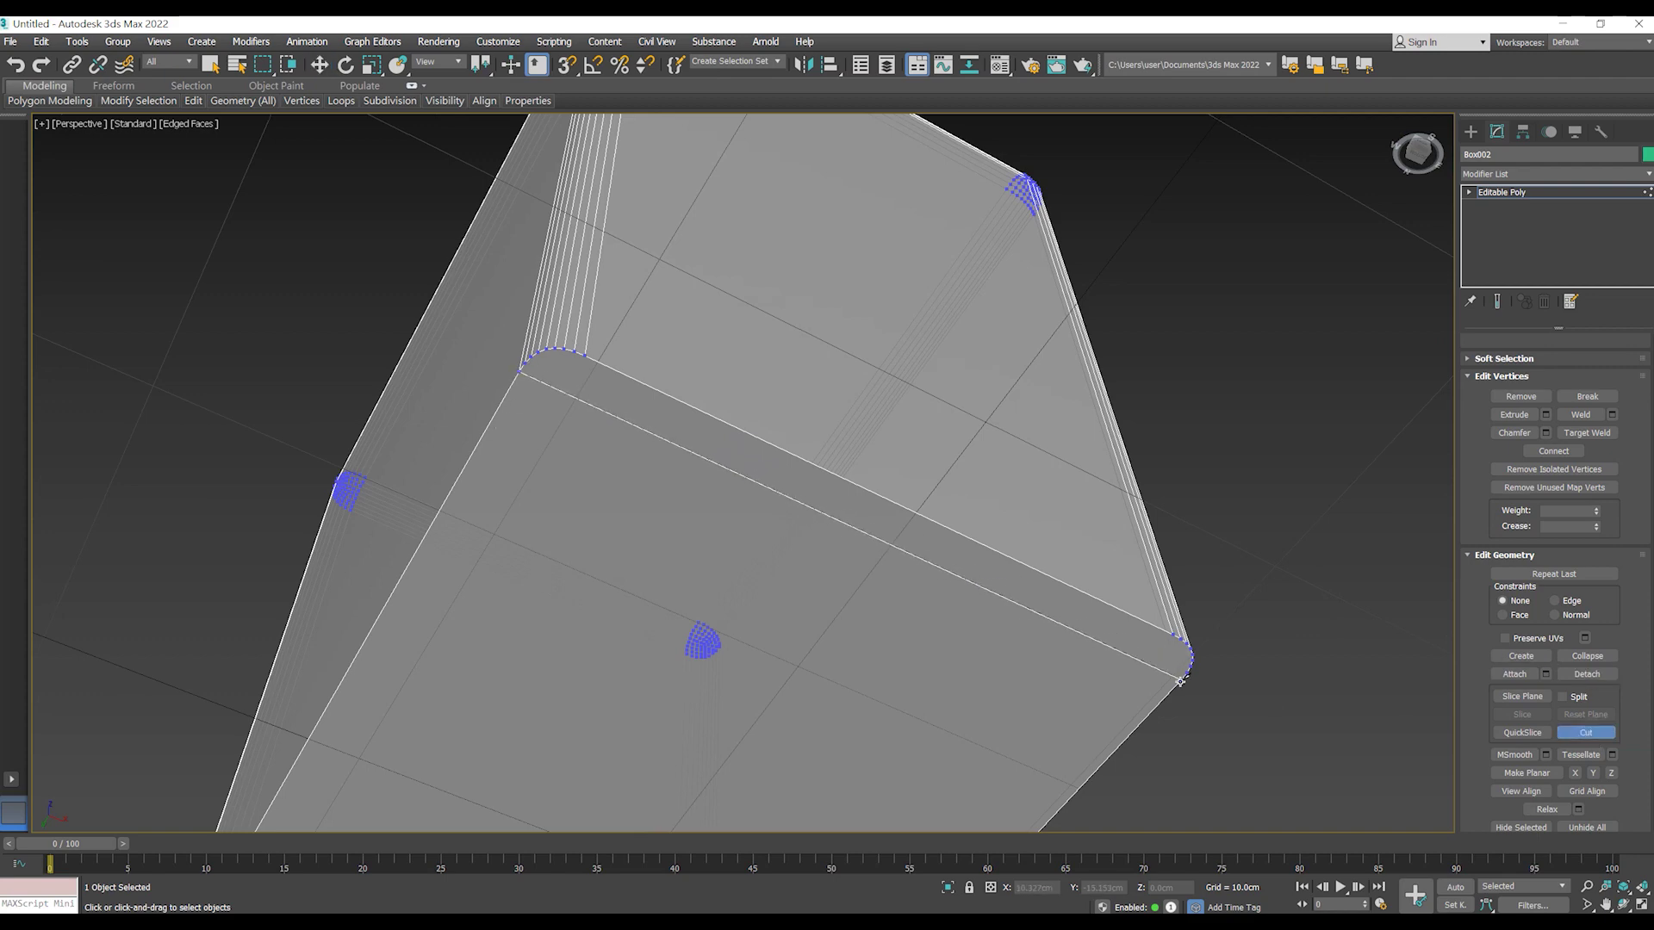
key(shift+z)
- Select the polygons of the box's opposite rounded side panel
alt+middle_drag(920, 527, 931, 565)
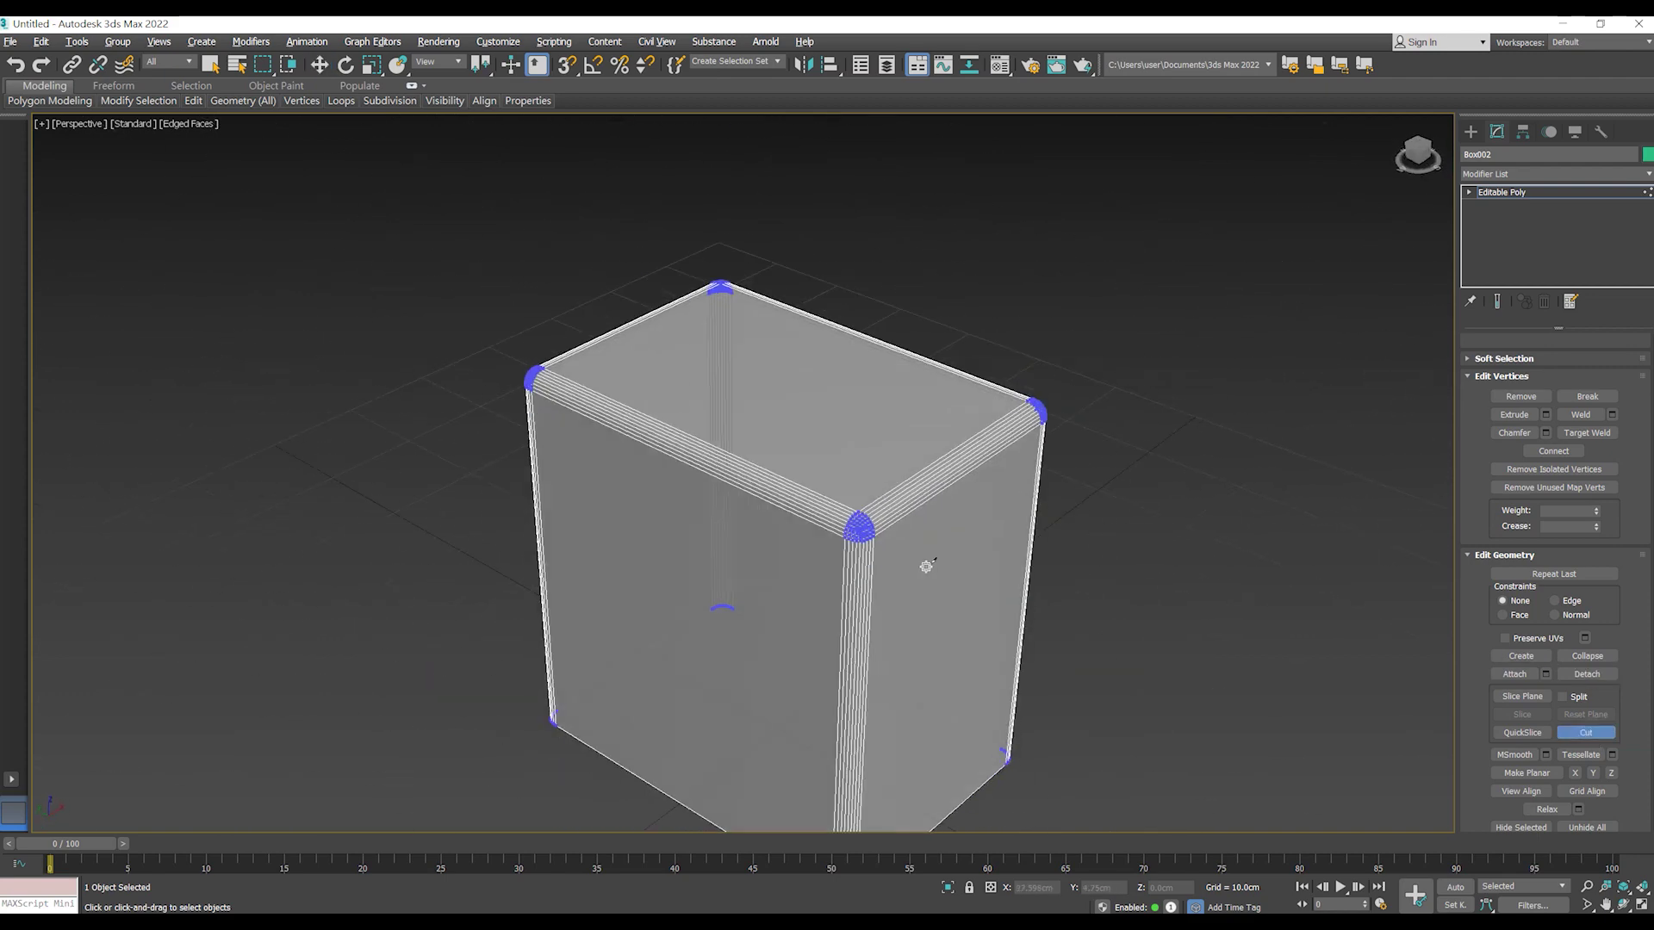
key(w)
key(4)
click(865, 448)
alt+middle_drag(849, 516, 843, 565)
scroll(918, 503, up, 3)
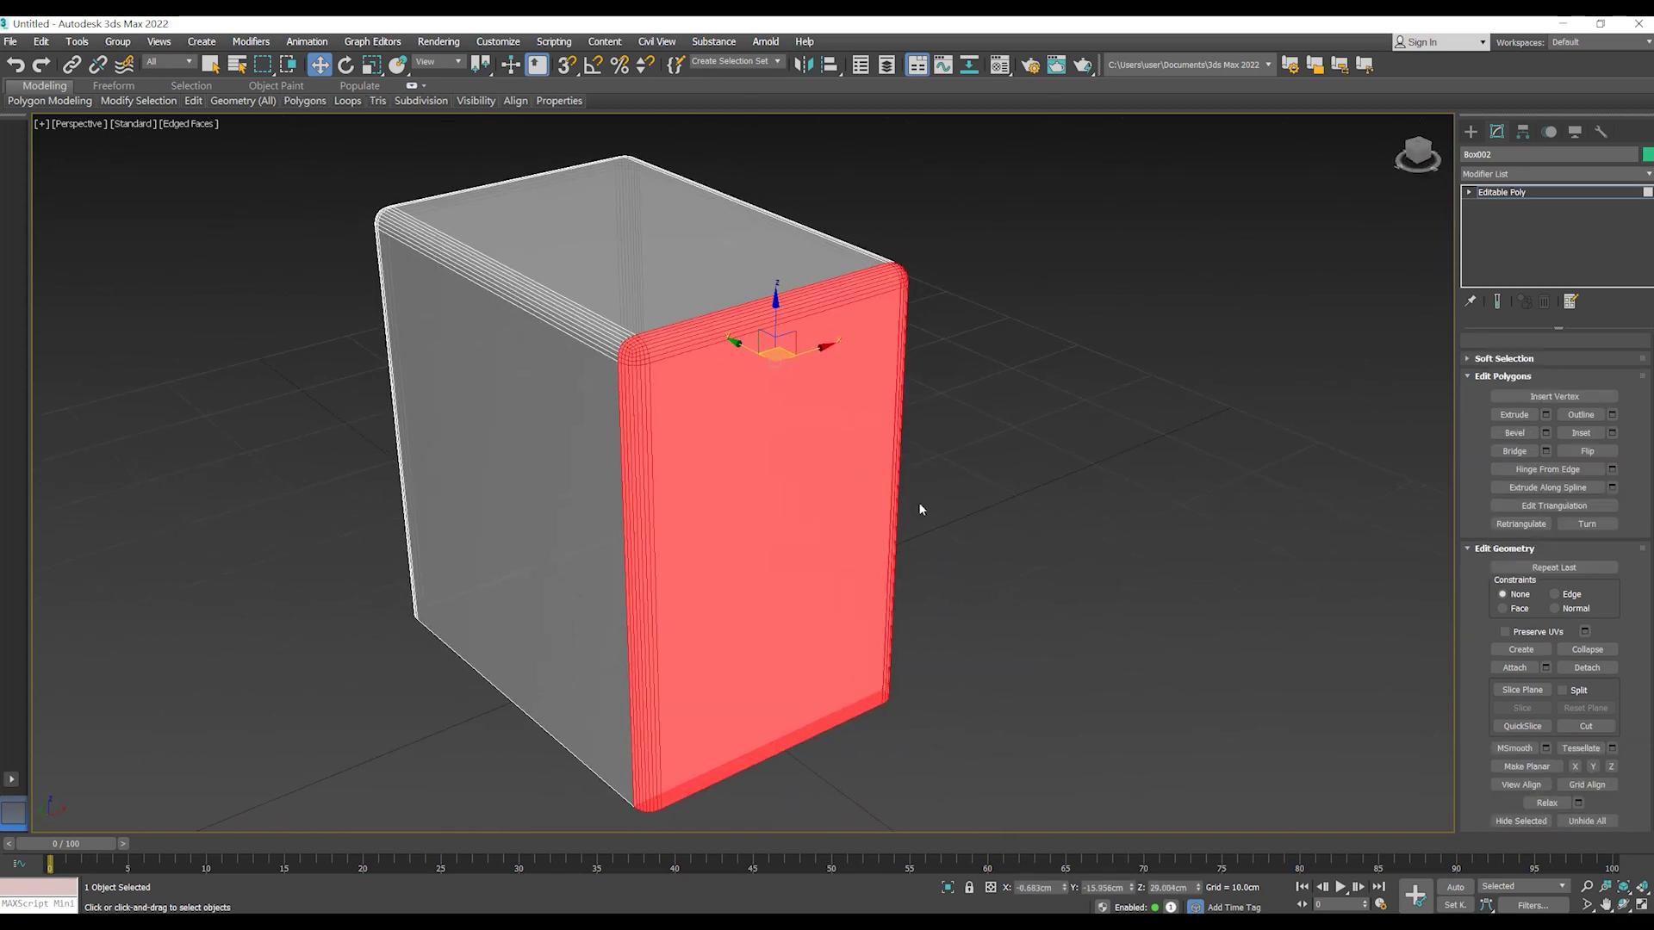
- Detach the selected side panel and isolate the remaining box
scroll(1567, 603, down, 3)
click(1586, 531)
key(Return)
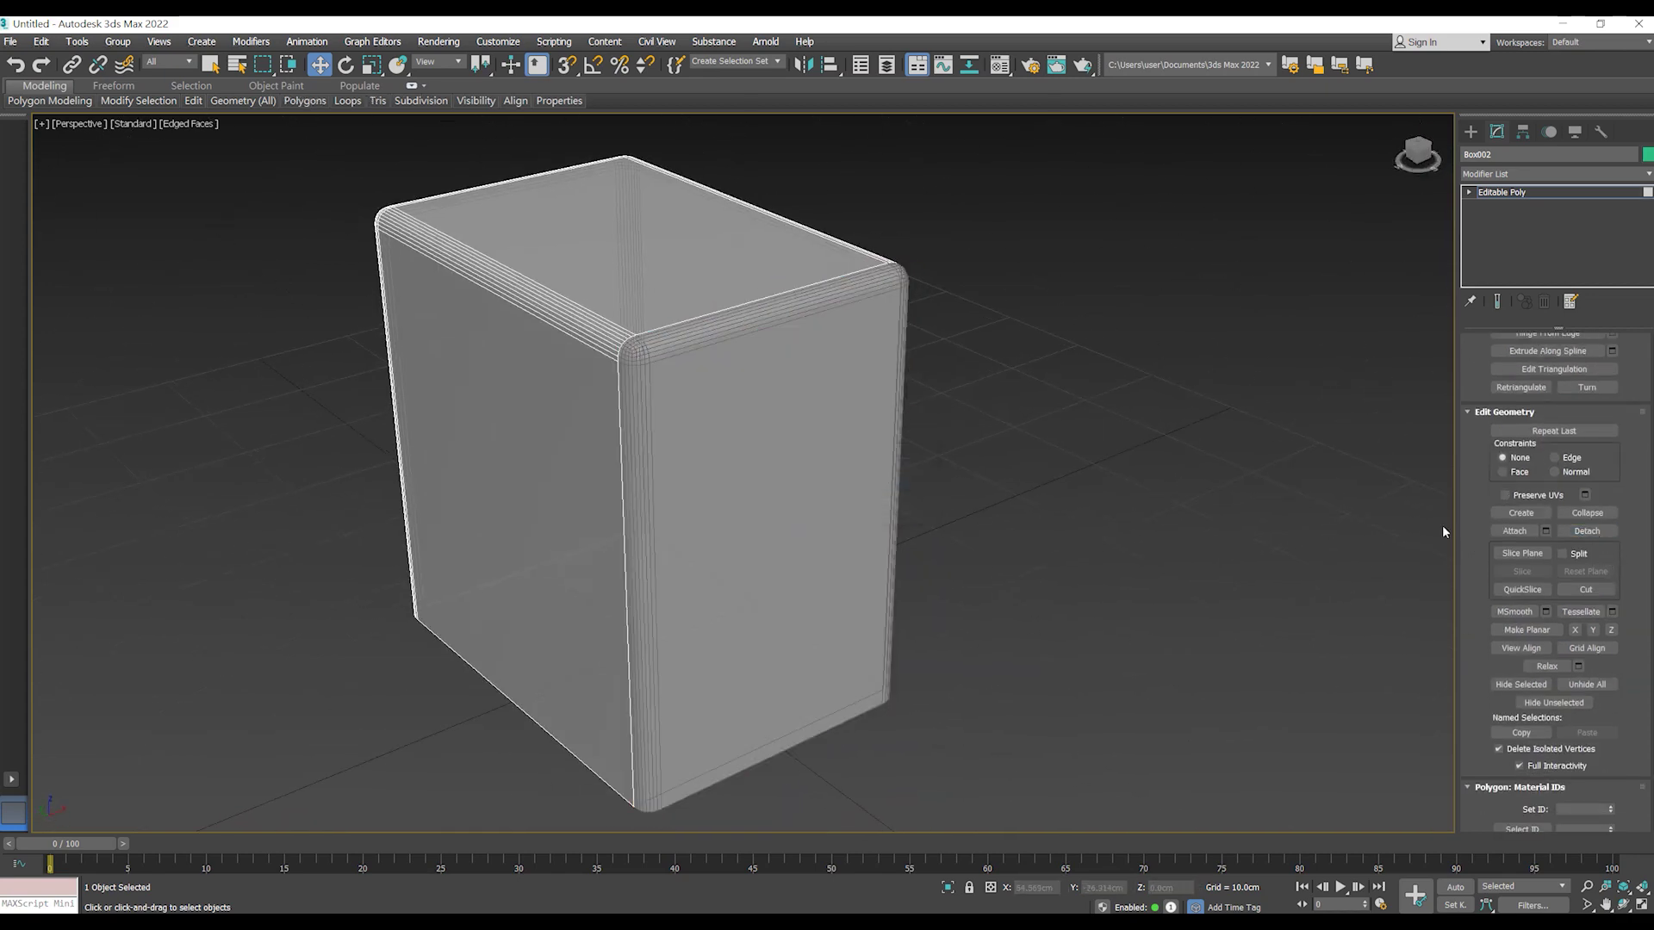
key(alt+q)
- Select the open border and cap it so the box is closed
key(3)
click(785, 296)
scroll(1632, 547, up, 2)
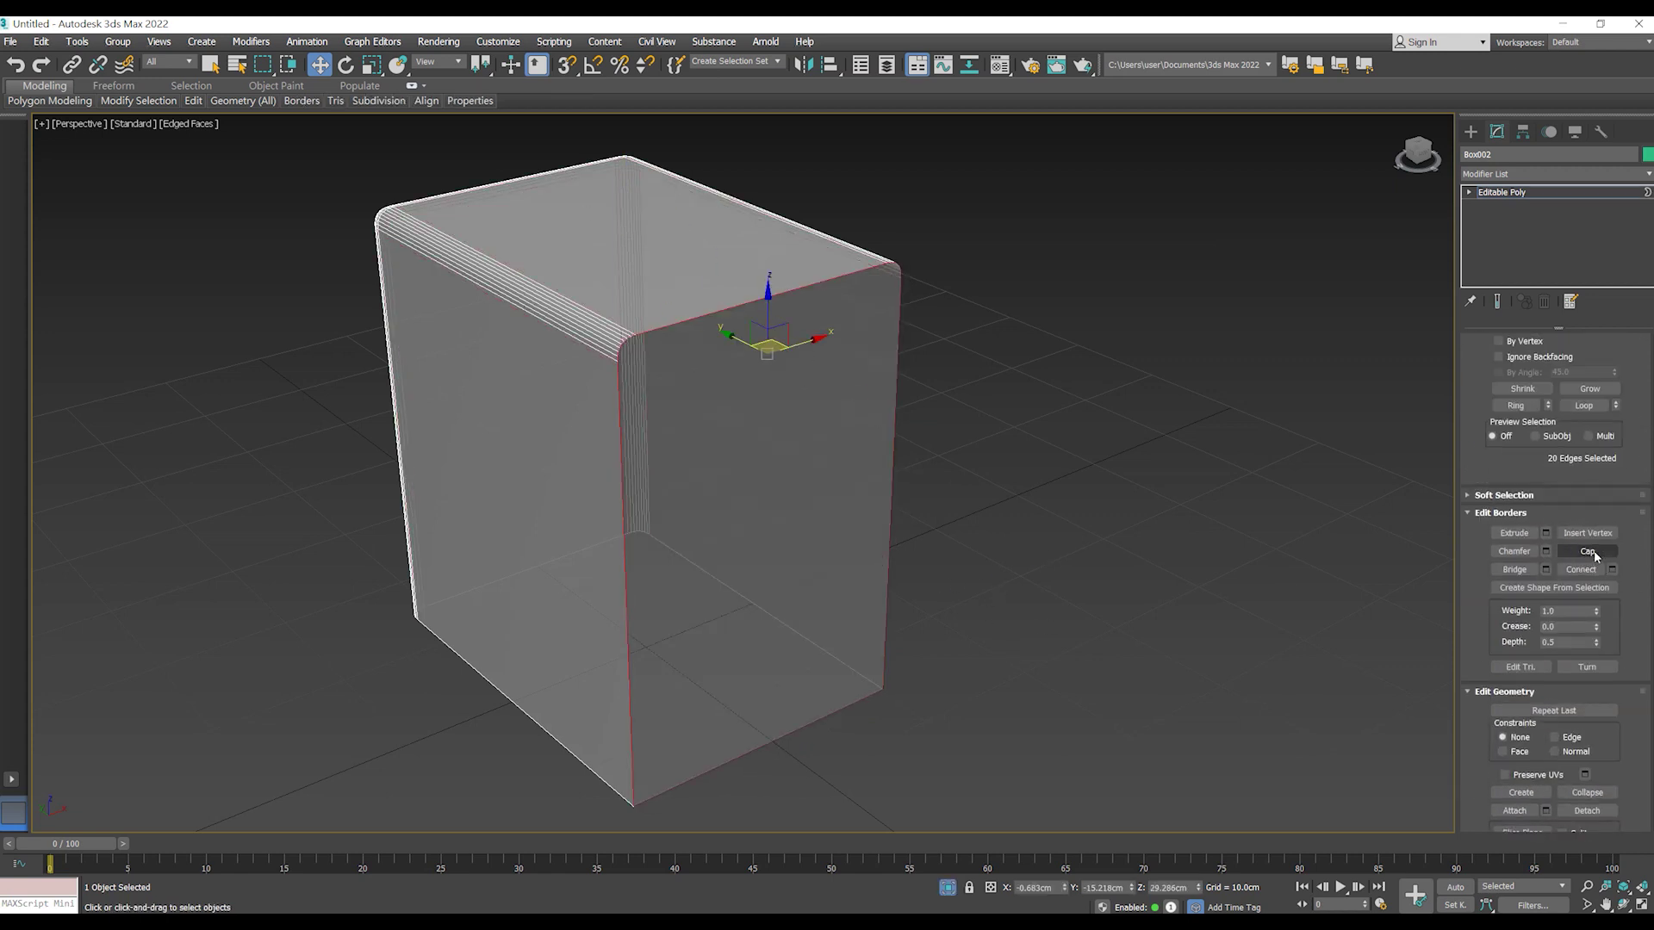
scroll(966, 479, down, 2)
scroll(944, 500, down, 2)
key(alt+x)
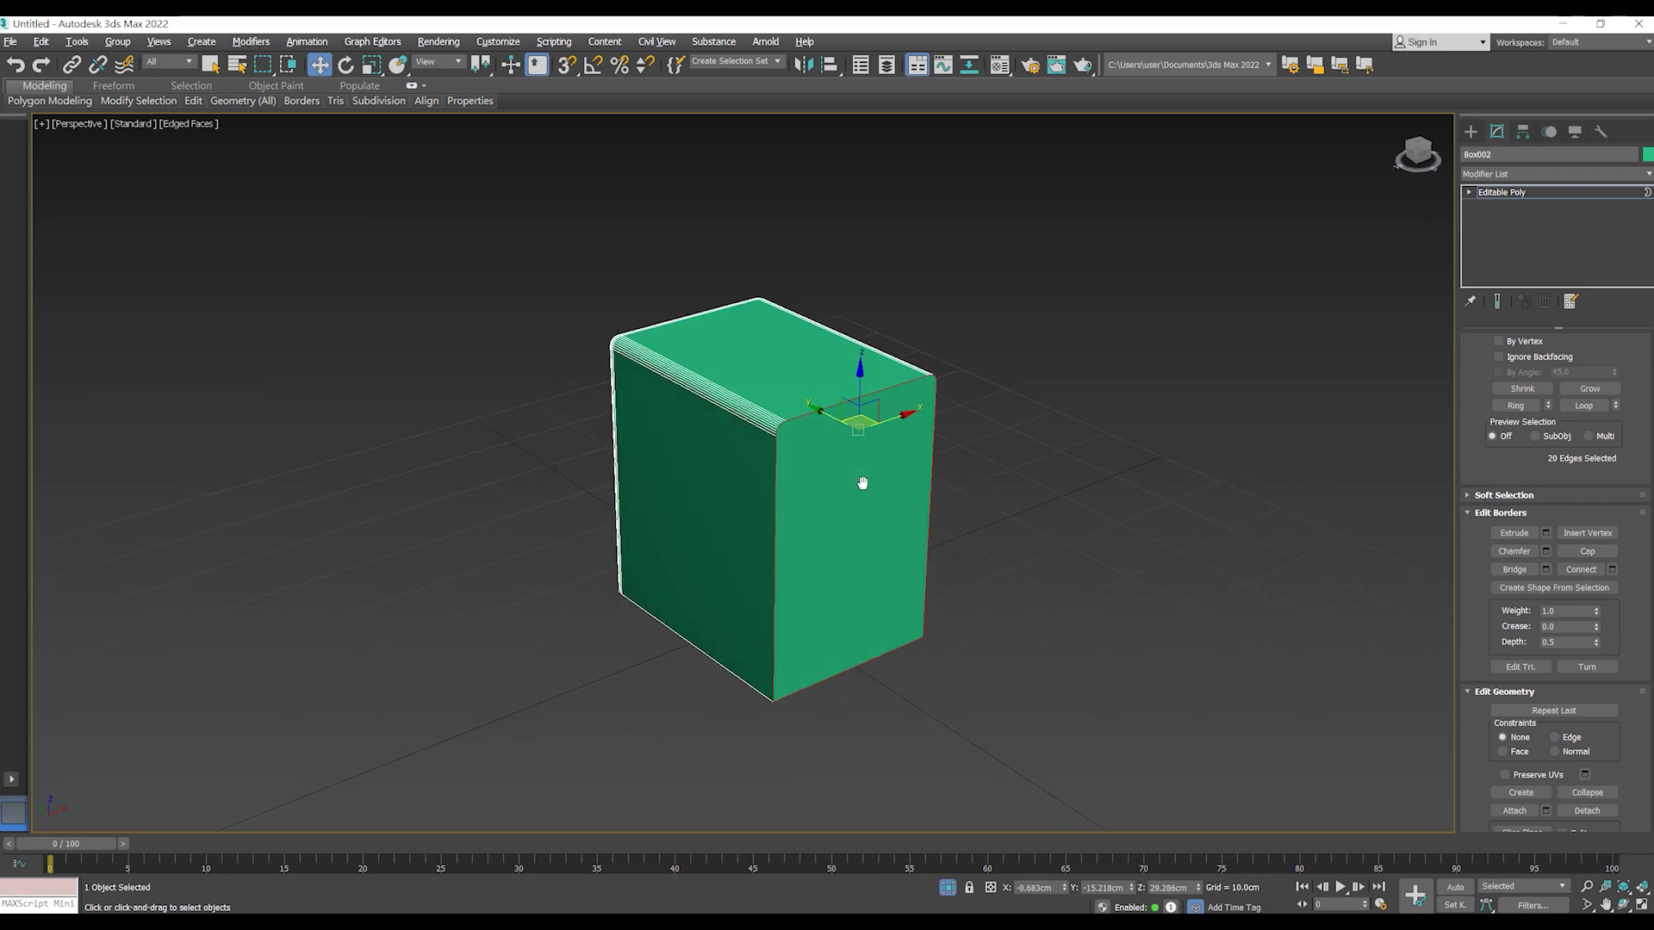
scroll(947, 509, up, 2)
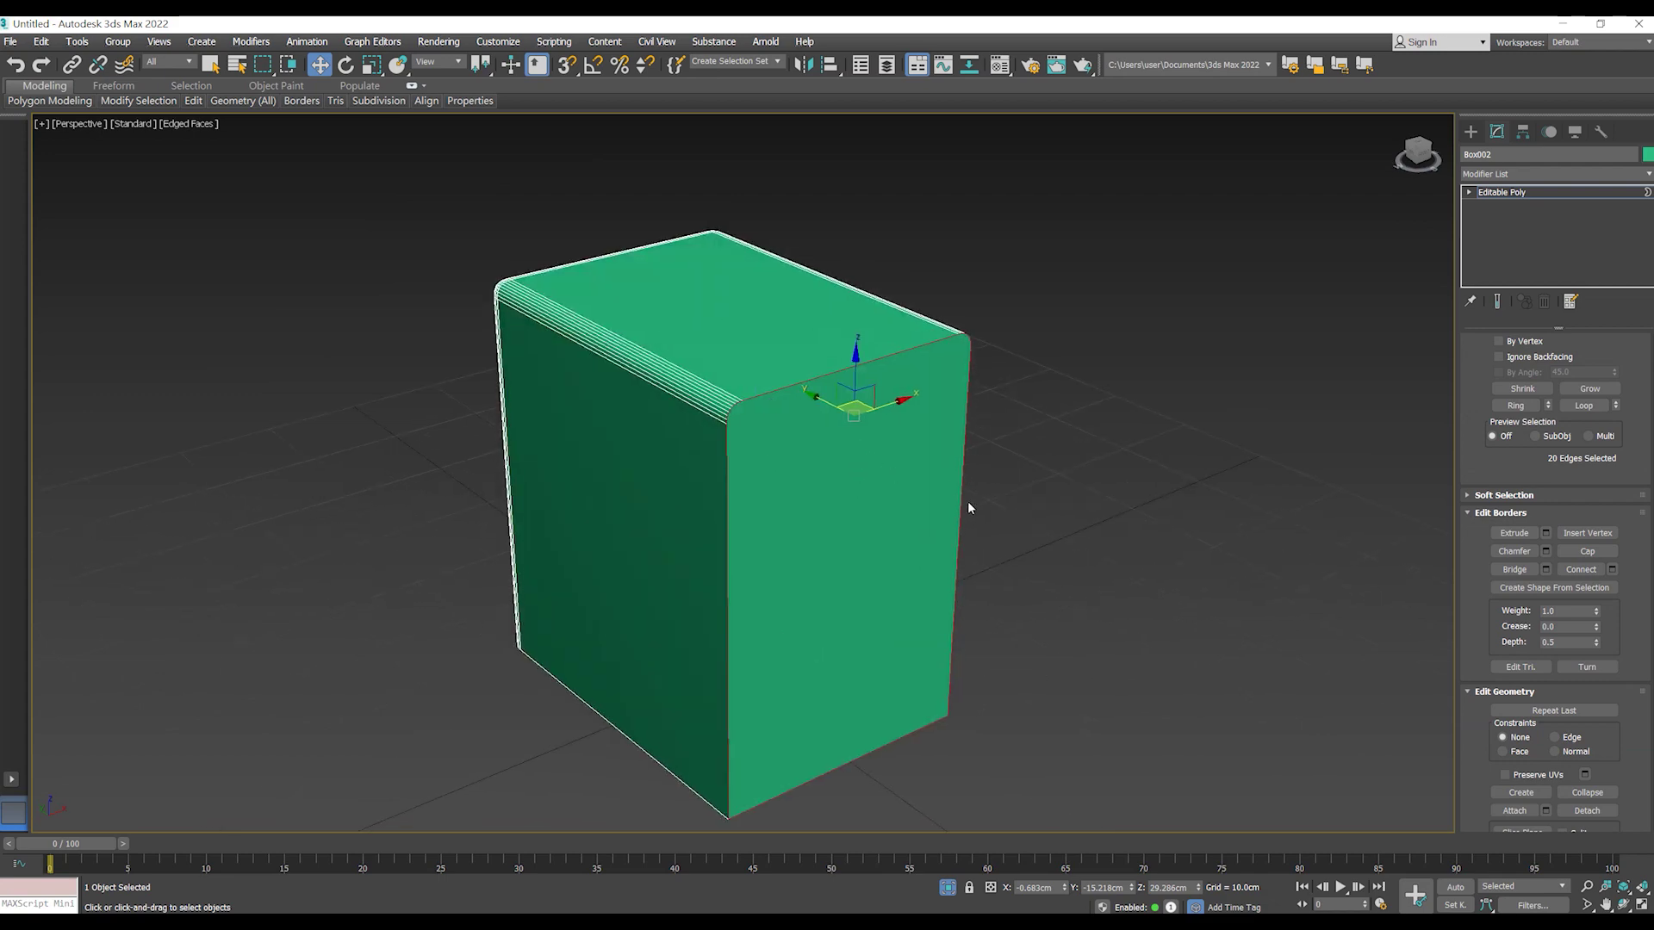
key(2)
alt+middle_drag(968, 508, 867, 399)
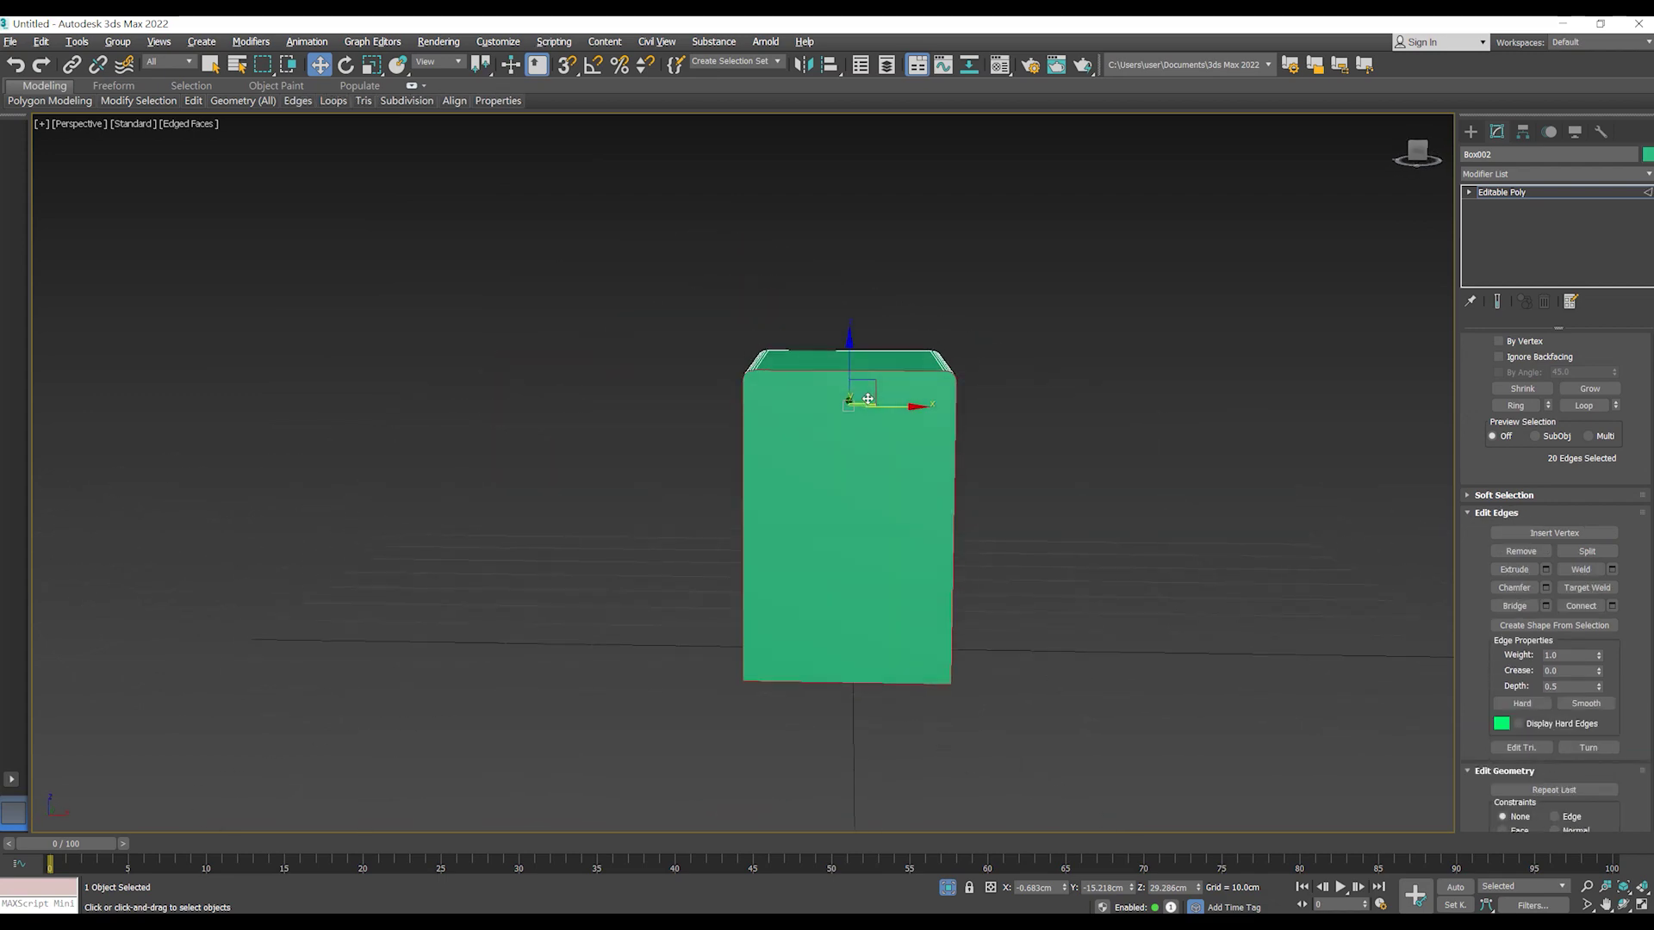
- Connect the box's edge ring with 2 segments pinched to -85, forming a narrow centre edge pair
drag(878, 593, 880, 594)
mouse_move(887, 393)
alt+middle_down()
mouse_move(804, 369)
mouse_move(787, 410)
alt+middle_up()
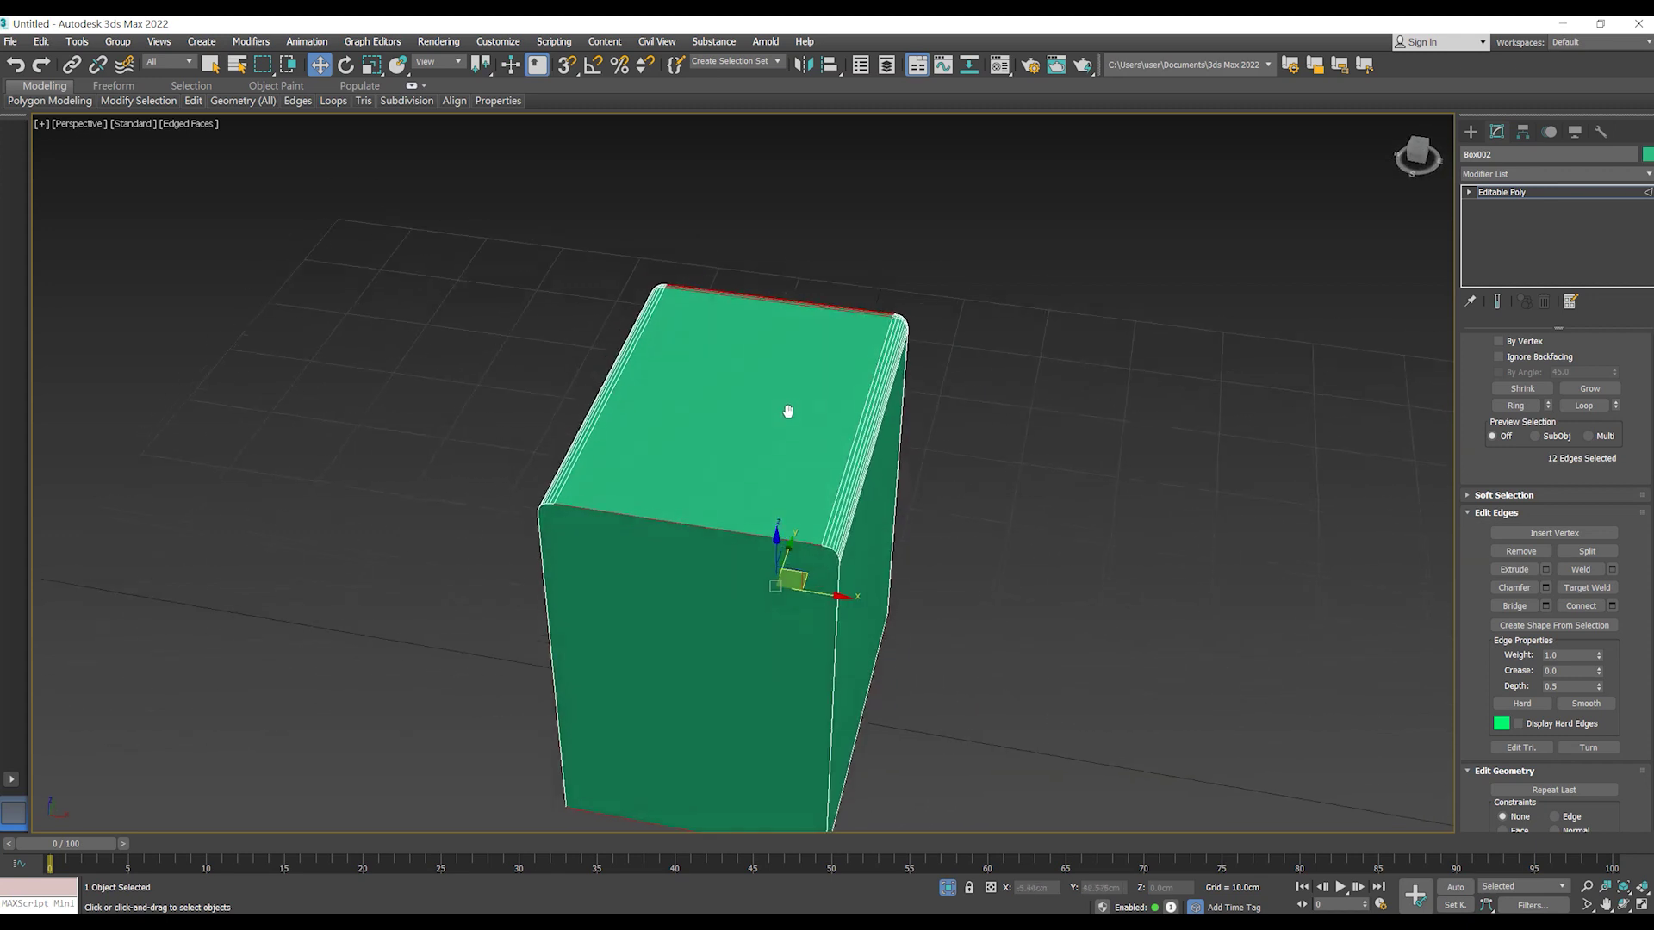
mouse_move(755, 481)
mouse_down()
mouse_move(755, 465)
mouse_move(798, 716)
mouse_up()
middle_drag(797, 716, 797, 663)
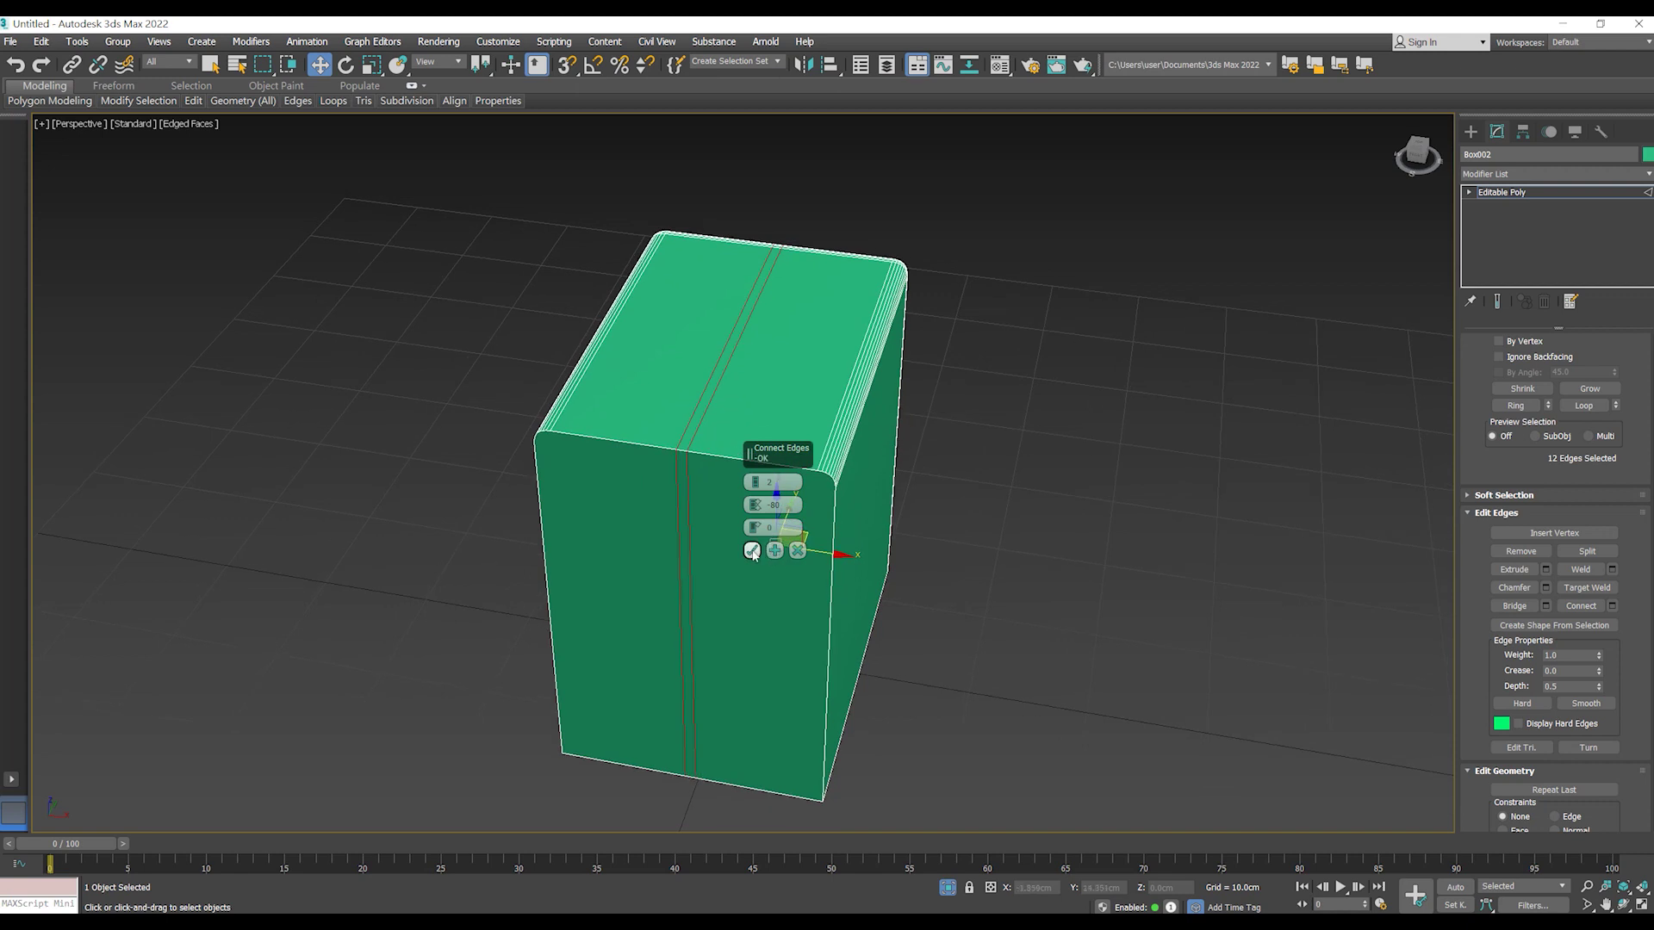
drag(755, 506, 754, 509)
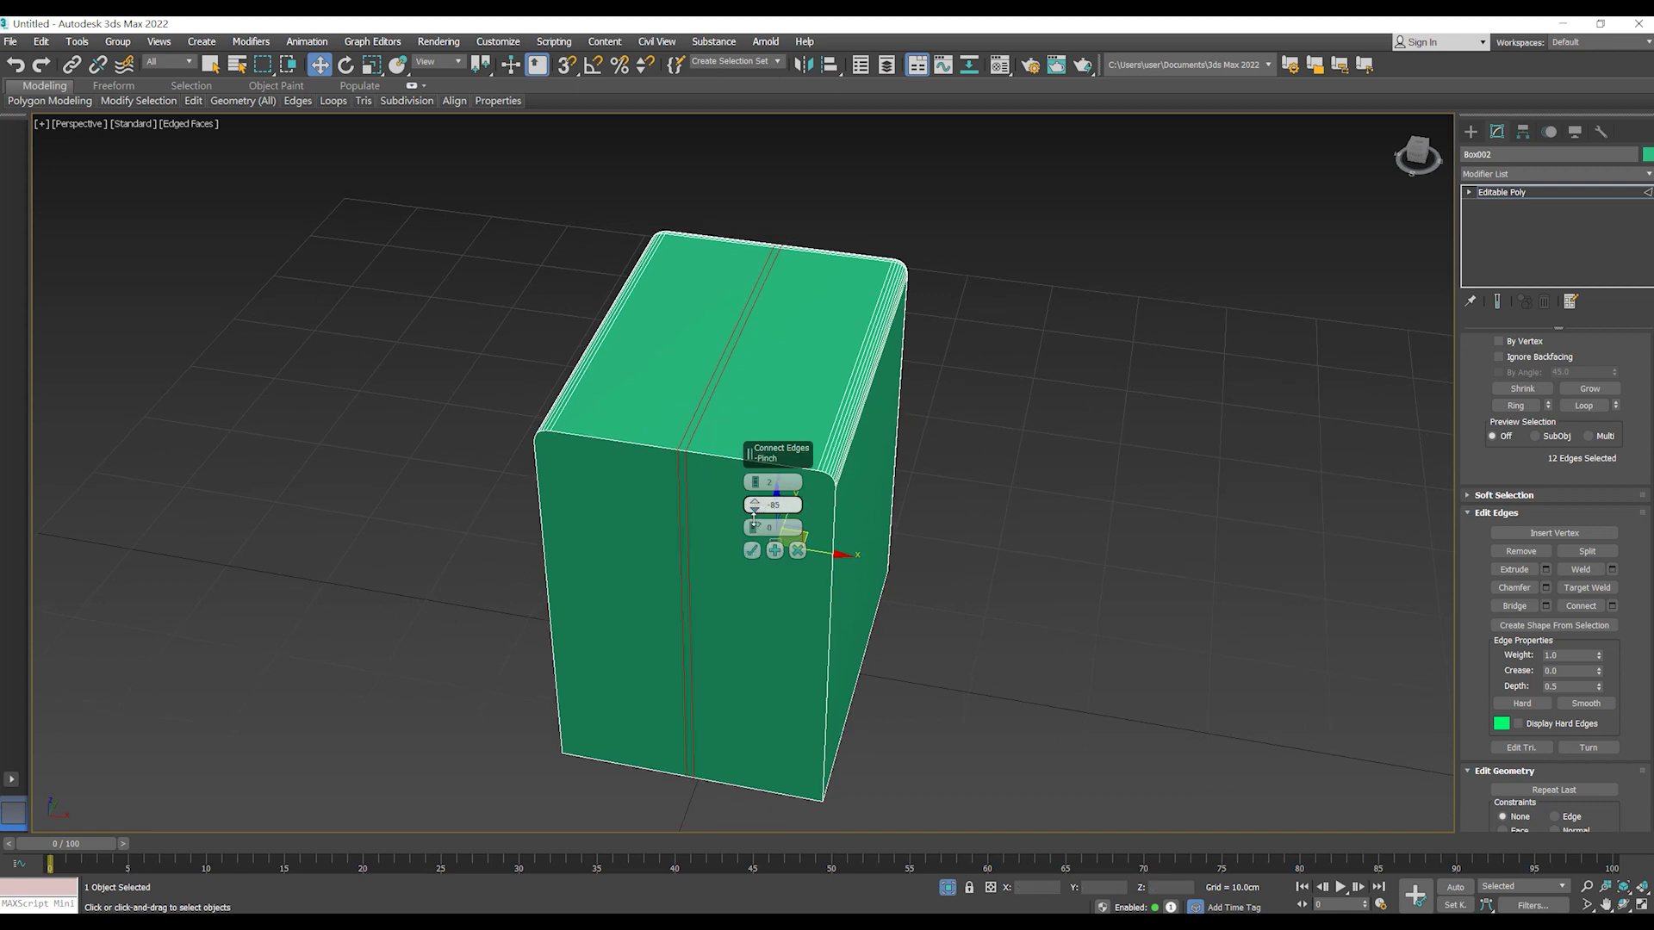
click(755, 508)
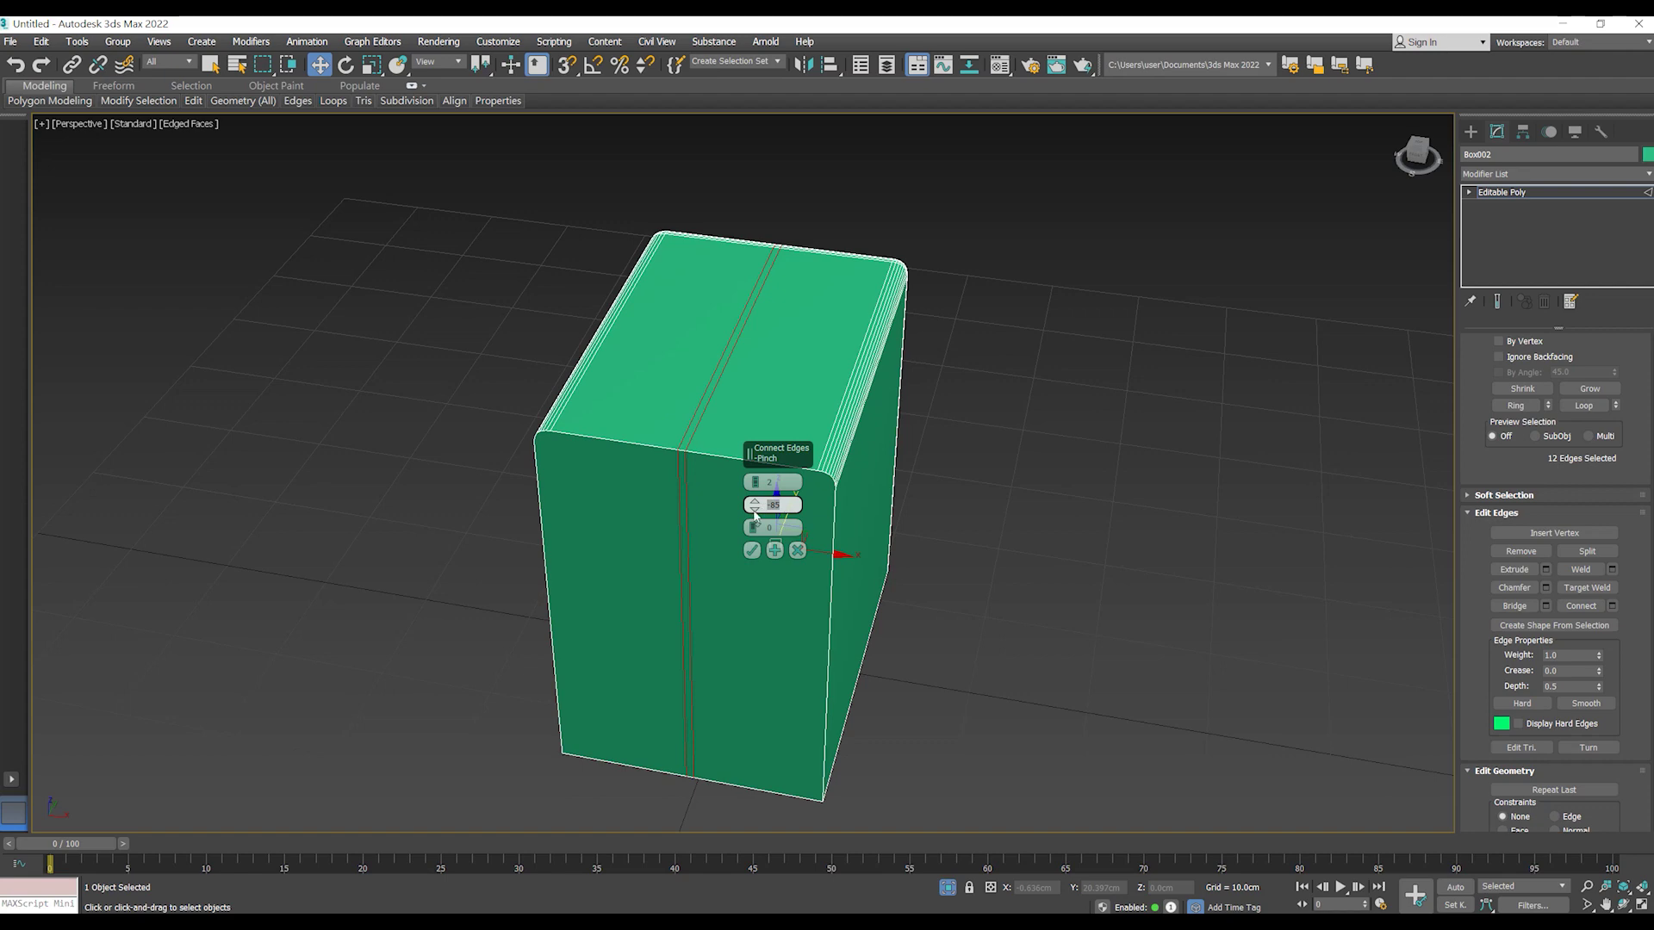
click(751, 550)
alt+middle_drag(775, 482, 817, 445)
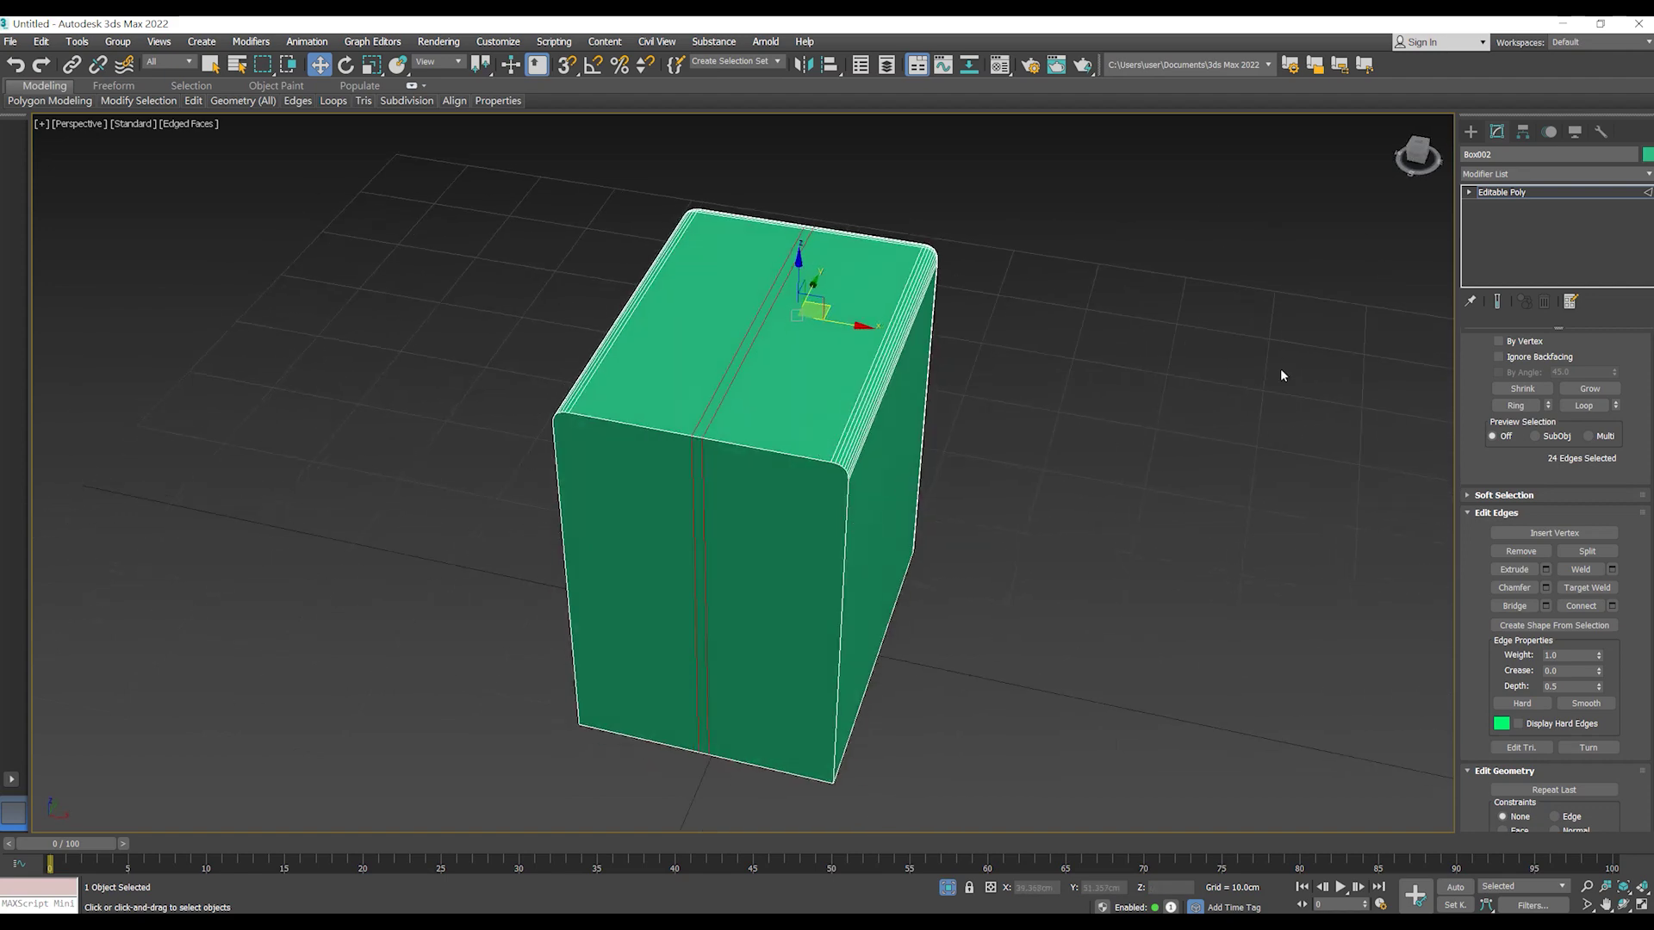
click(1470, 195)
- Draw a flat, low box in front of the rounded box's base
click(1233, 337)
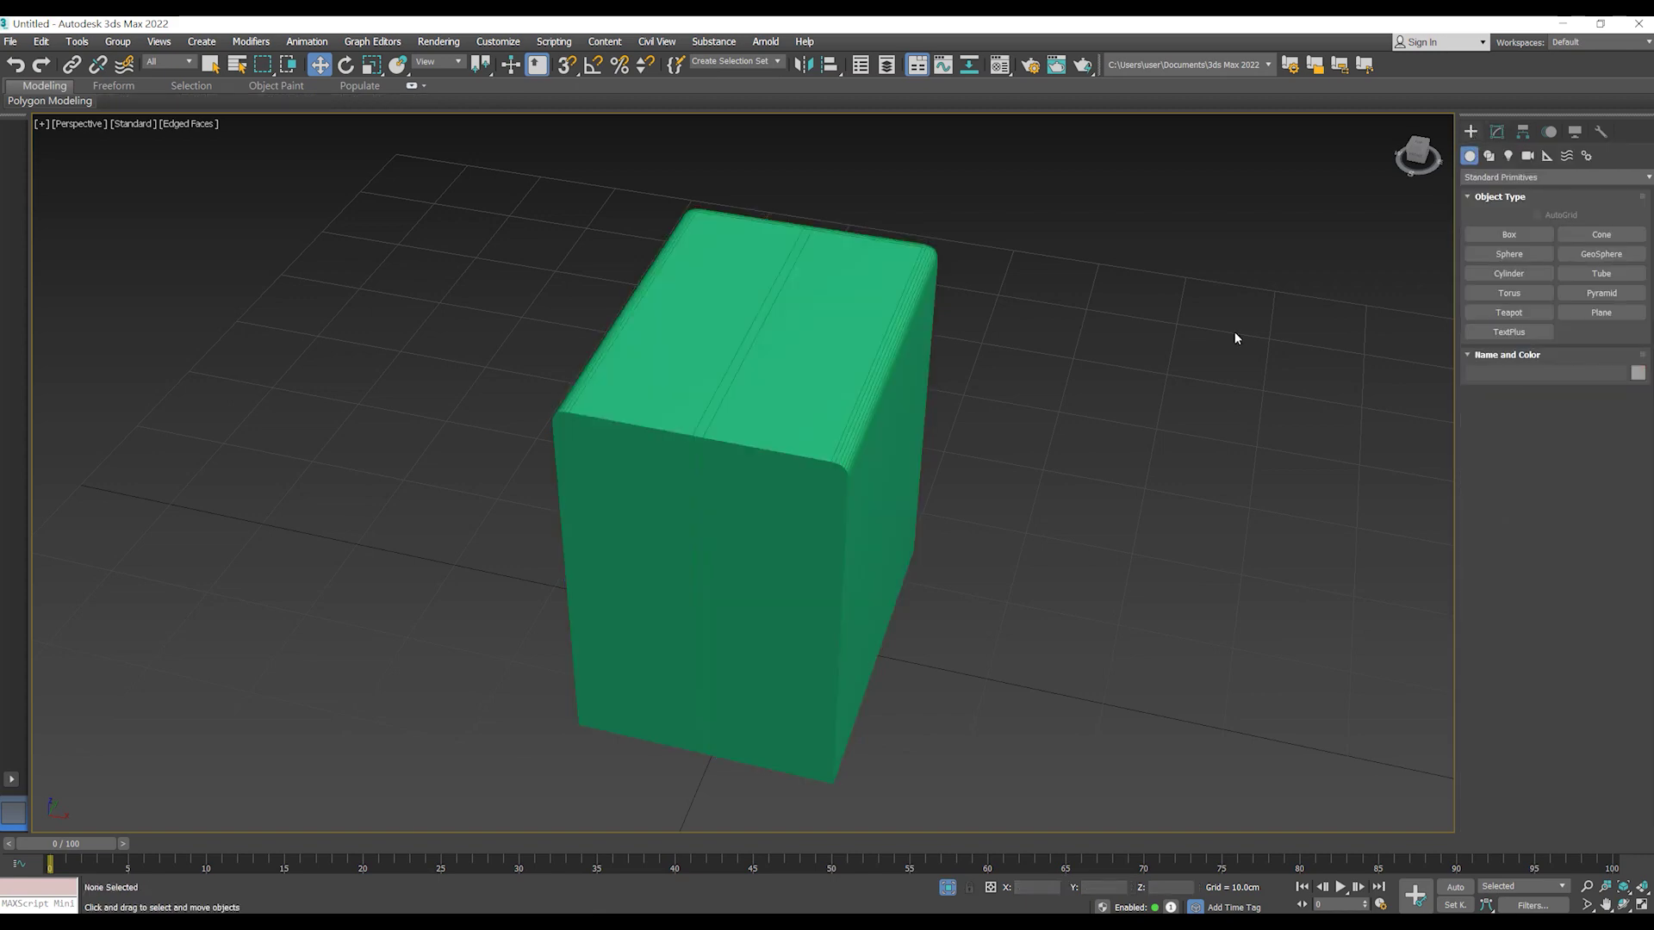
click(1508, 234)
drag(722, 689, 830, 763)
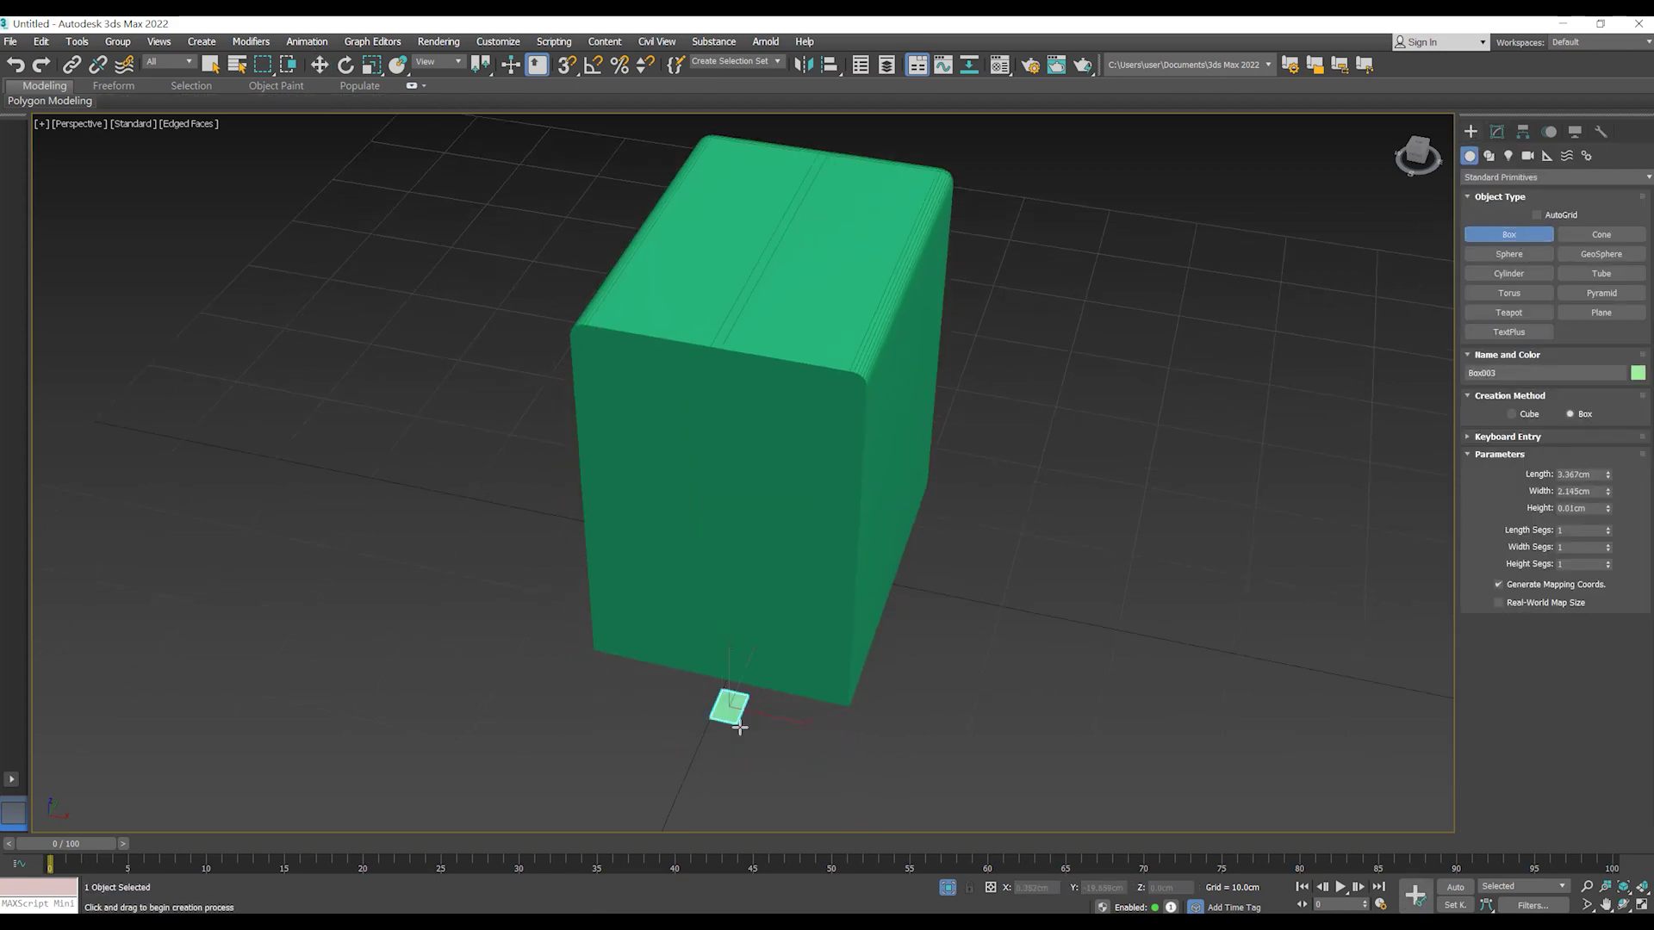
click(829, 751)
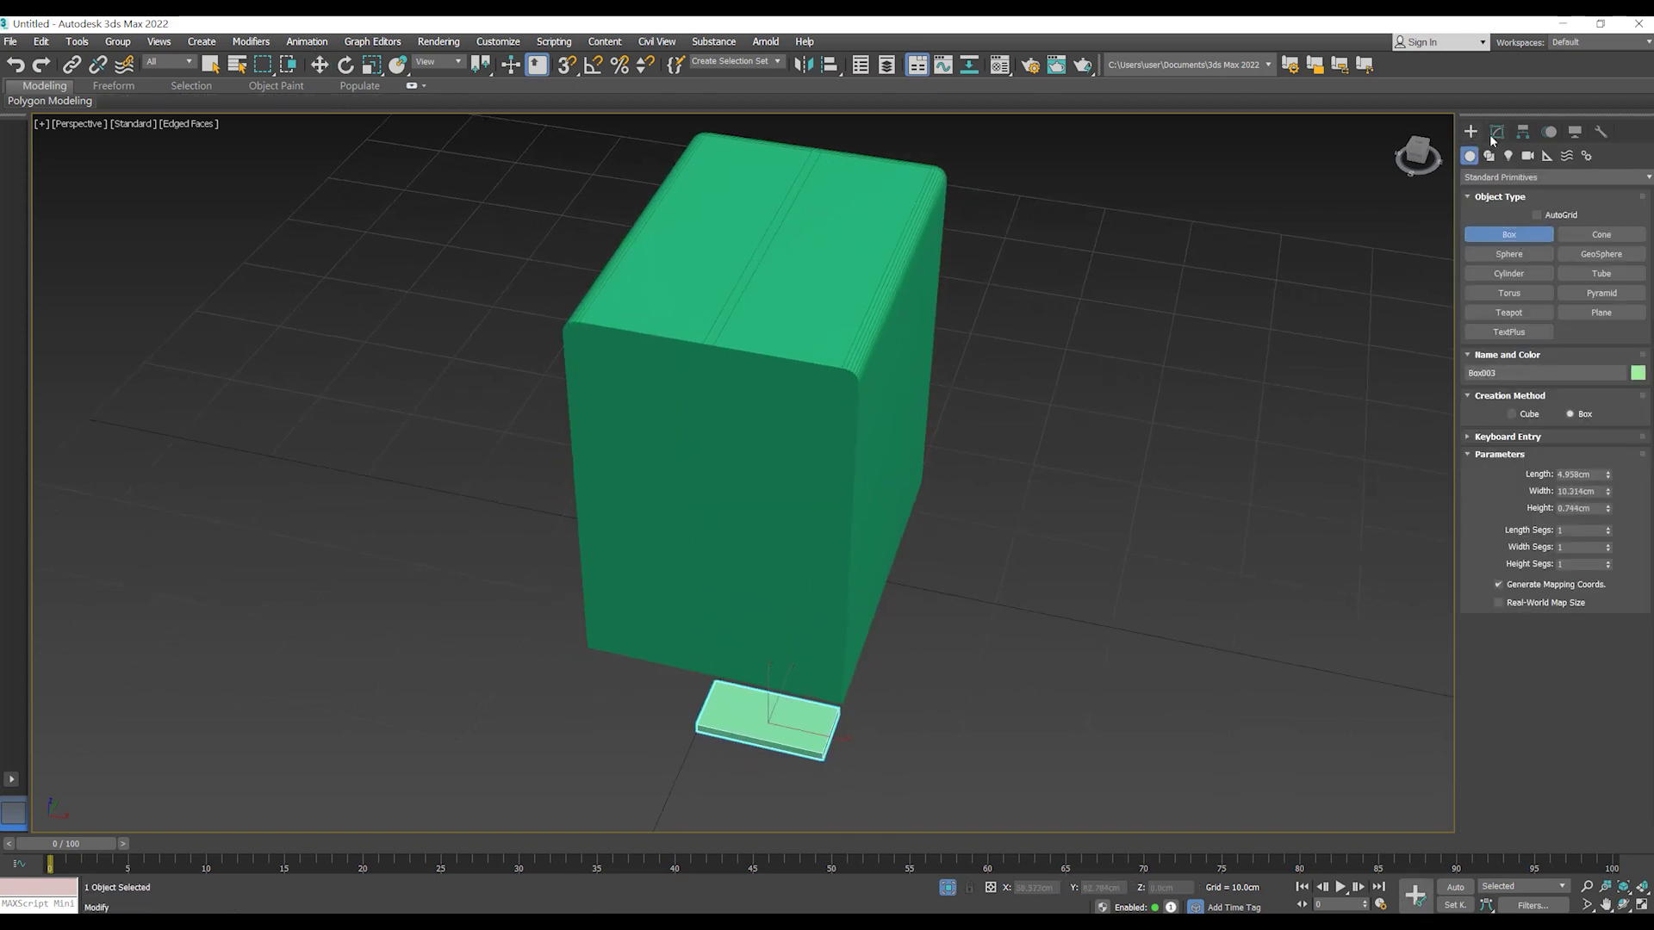
- Set the thin bar's width to 19.5 cm
drag(1607, 491, 1607, 500)
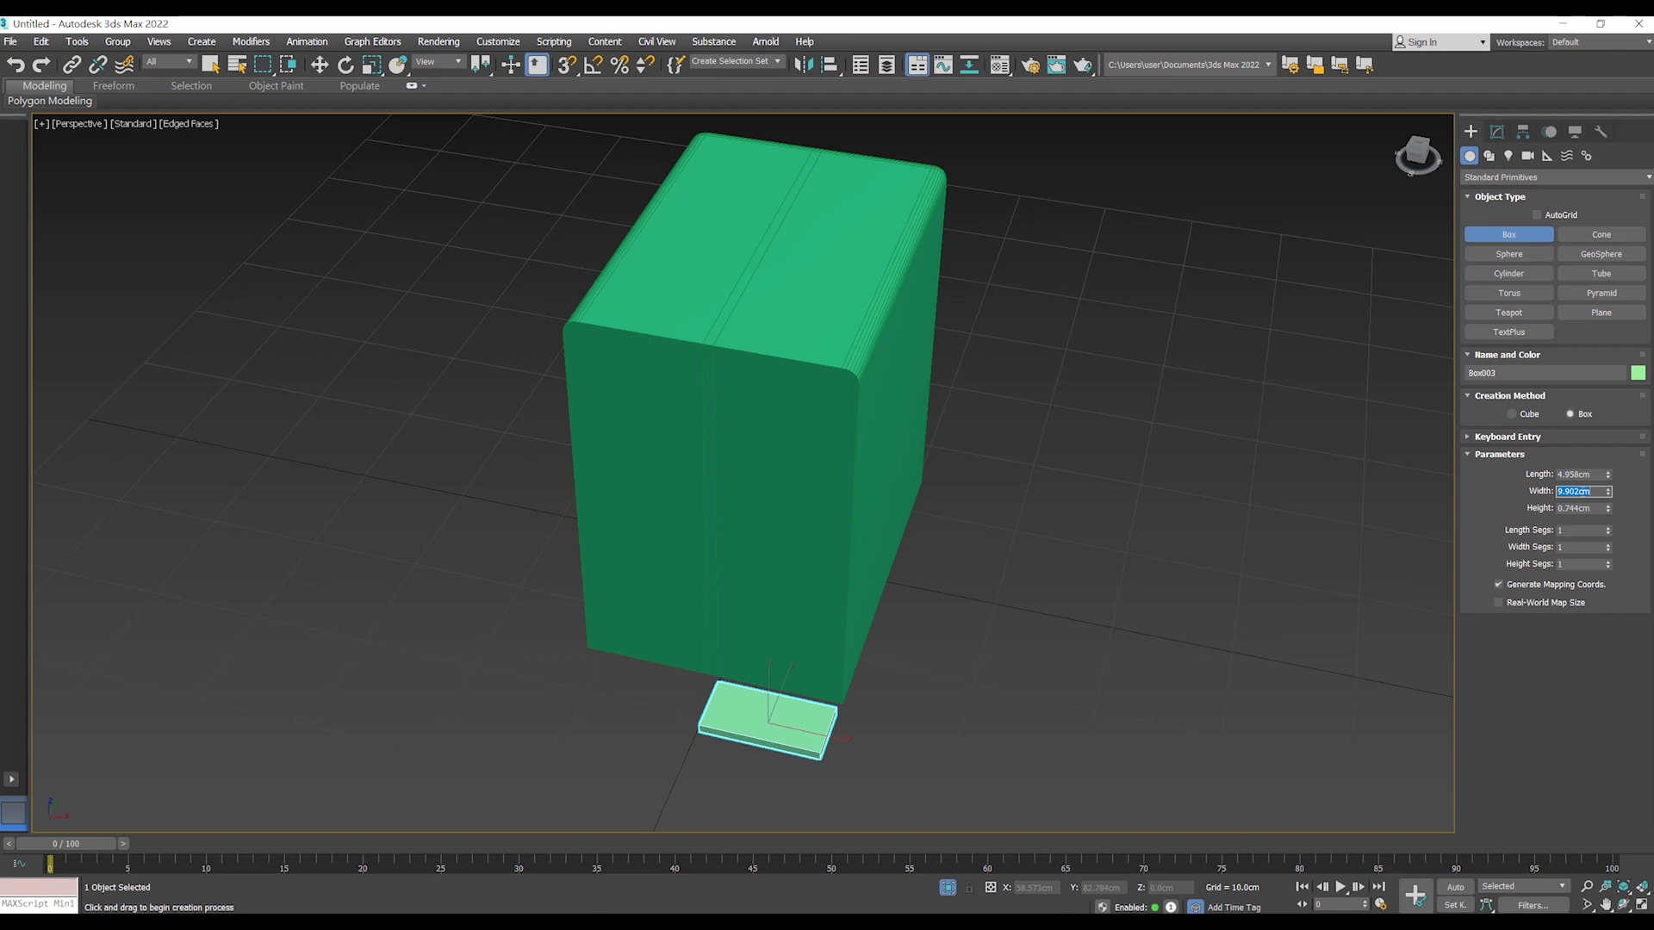
key(Return)
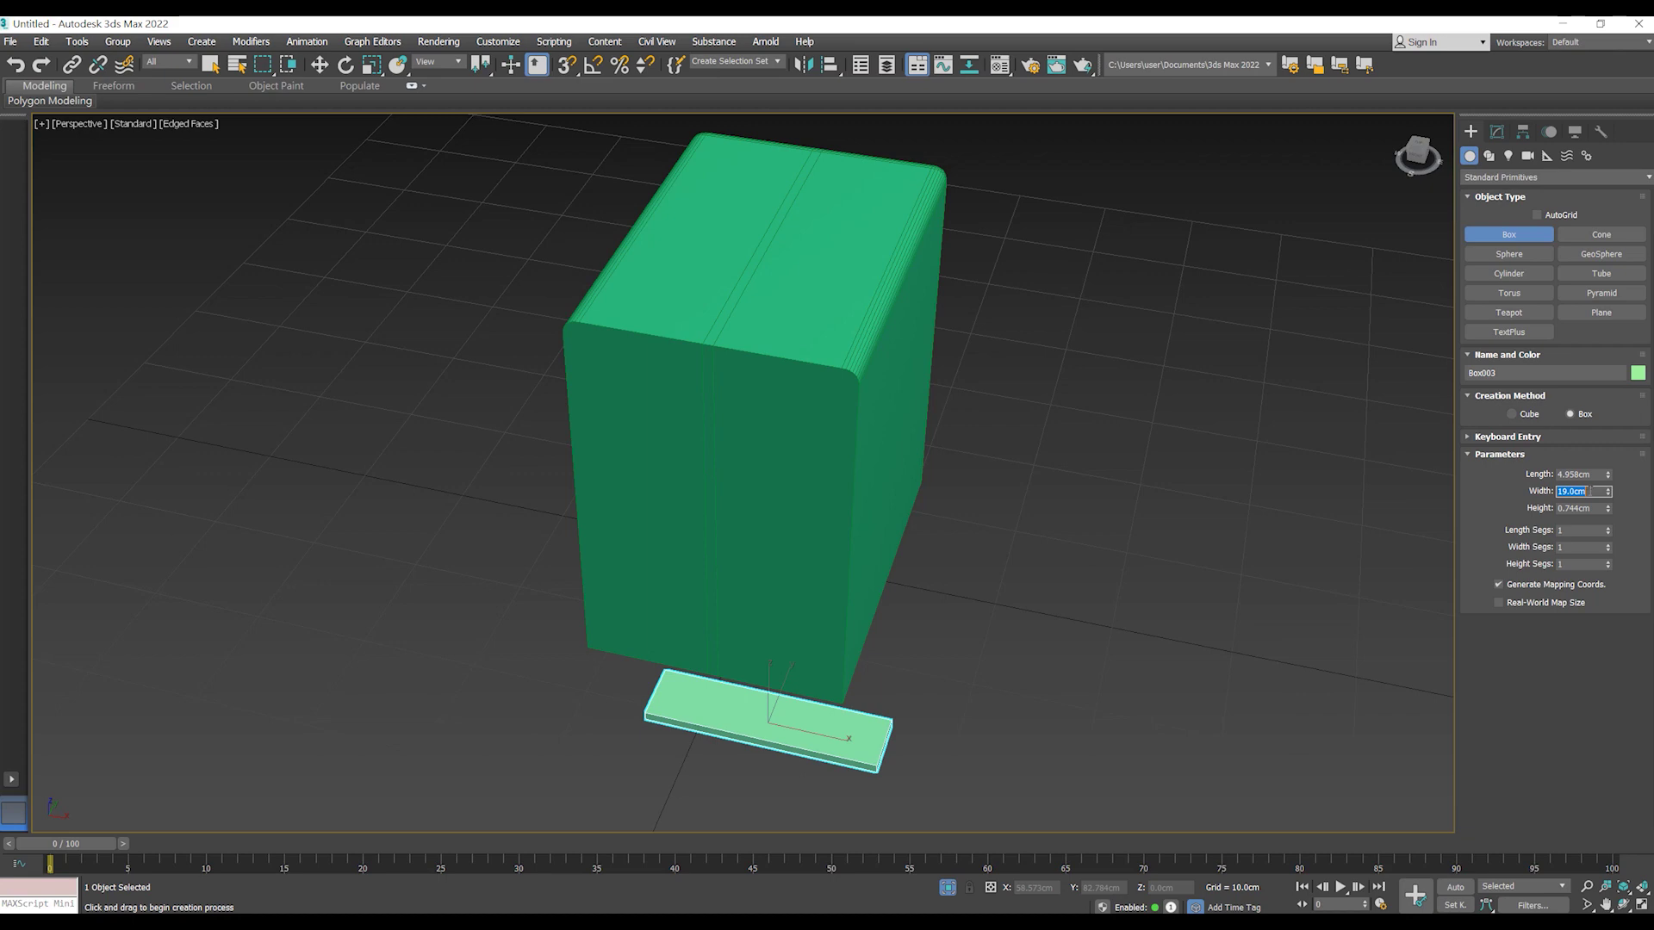
text(1)
key(Return)
middle_drag(878, 693, 895, 678)
key(w)
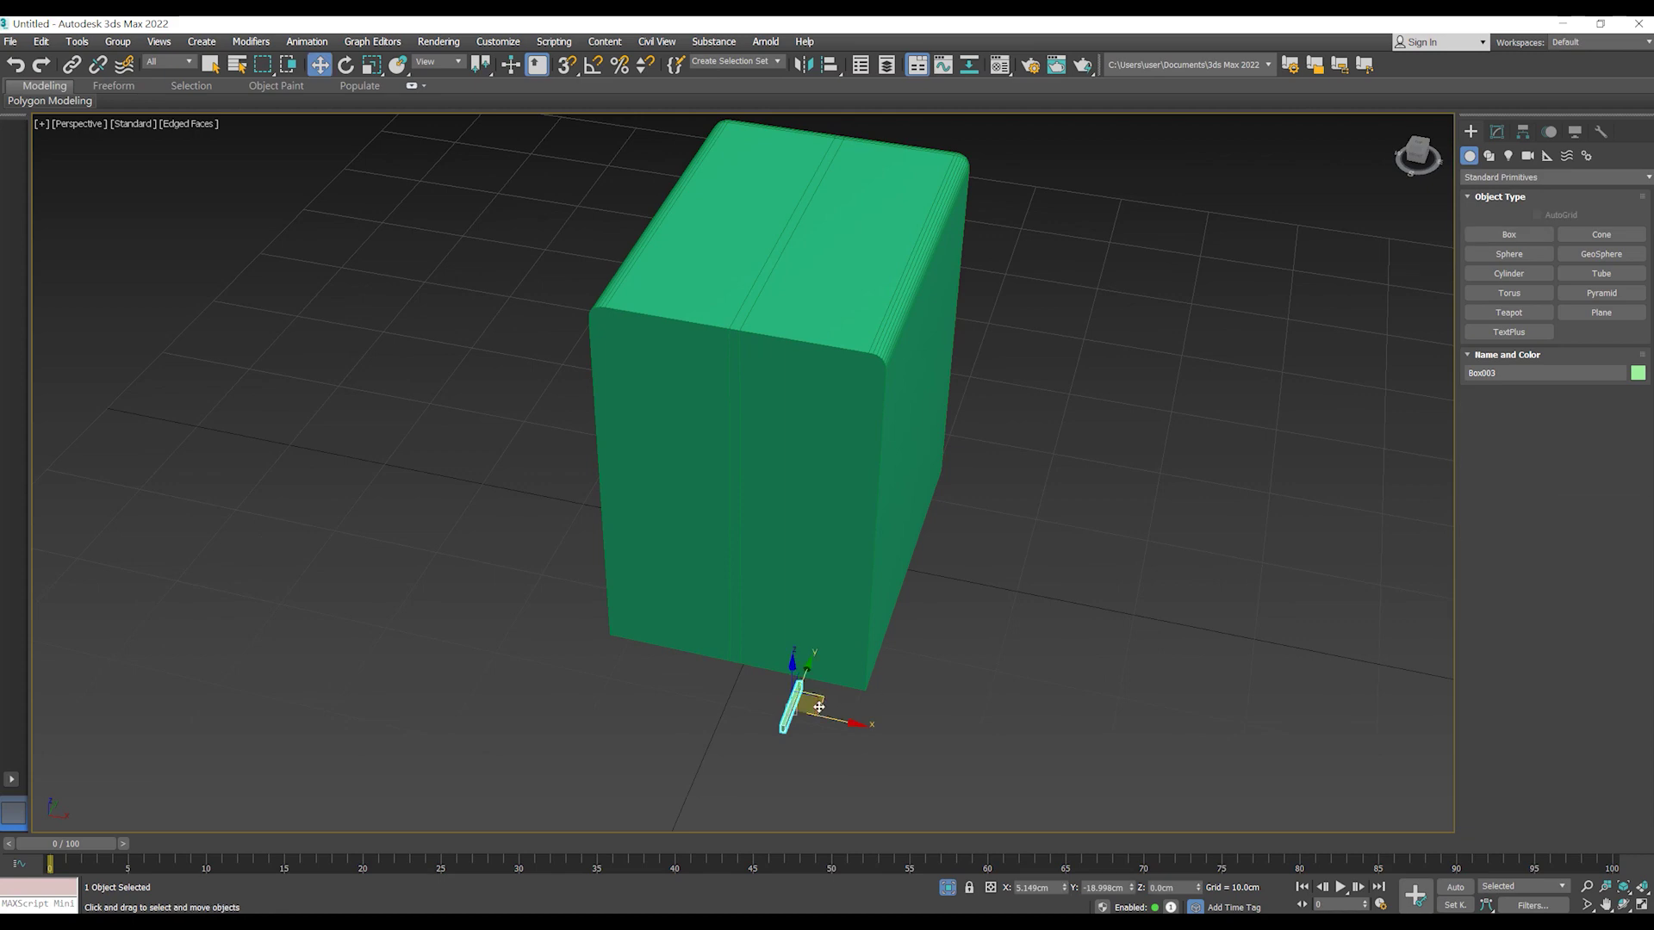
- Centre the thin bar under the box and check its alignment in Top view
mouse_move(785, 709)
mouse_down()
mouse_move(800, 684)
mouse_move(760, 680)
mouse_move(756, 465)
mouse_up()
scroll(800, 685, up, 5)
scroll(751, 678, down, 5)
scroll(775, 603, up, 5)
scroll(797, 627, up, 2)
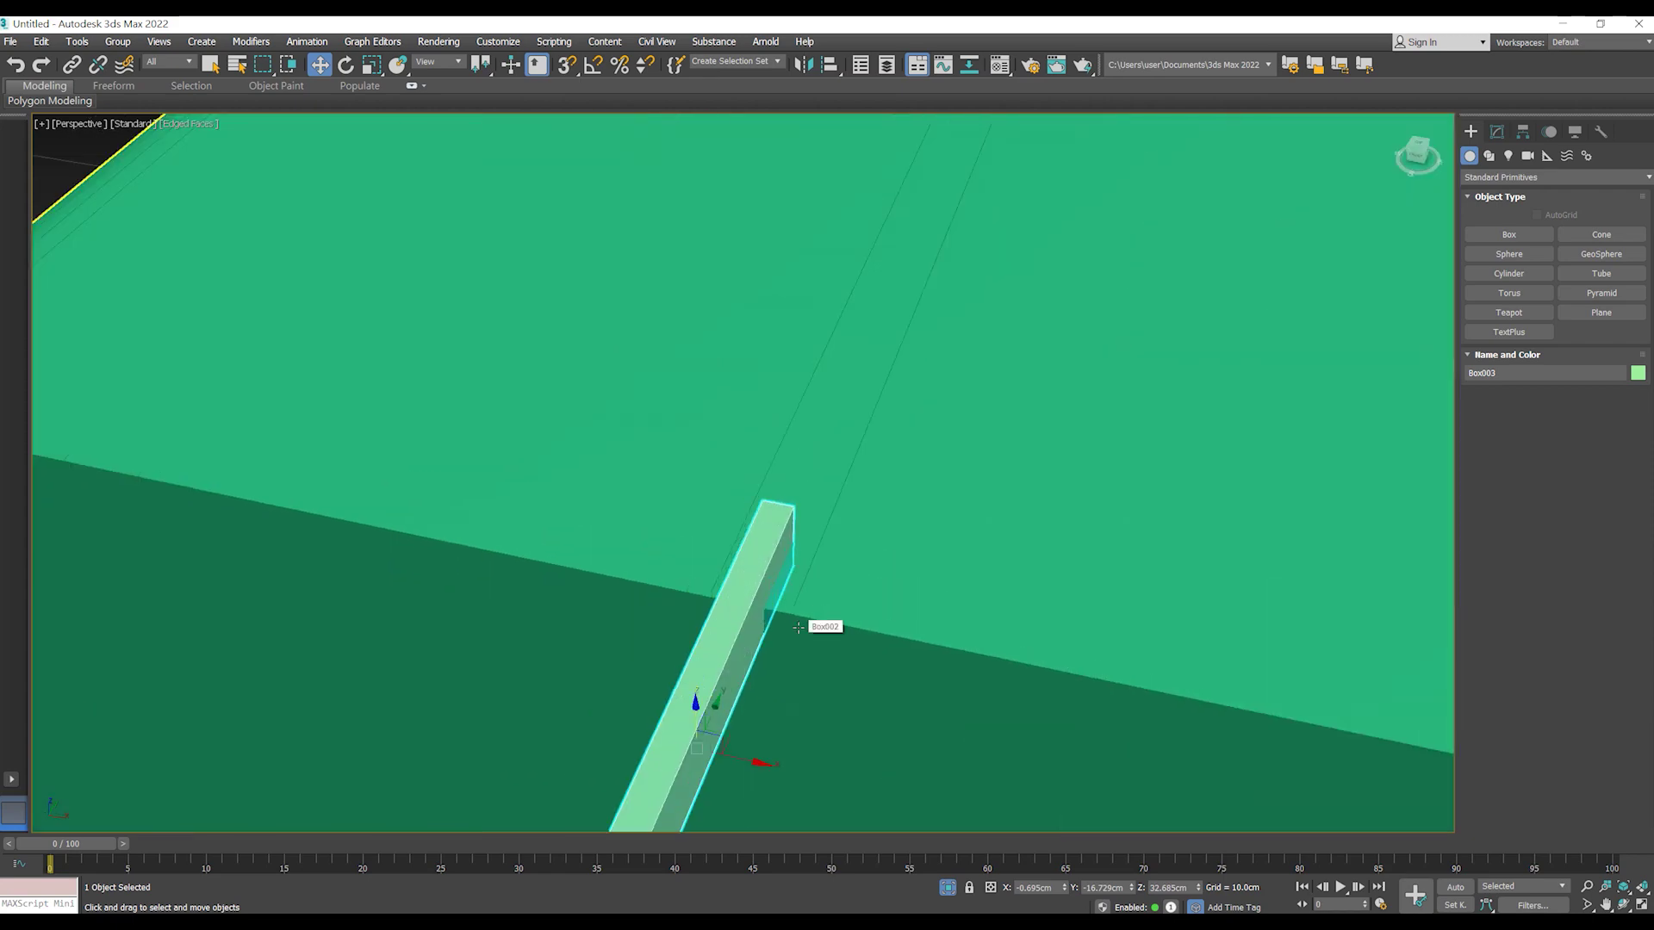
scroll(797, 627, down, 2)
key(t)
scroll(793, 619, up, 5)
scroll(740, 508, up, 3)
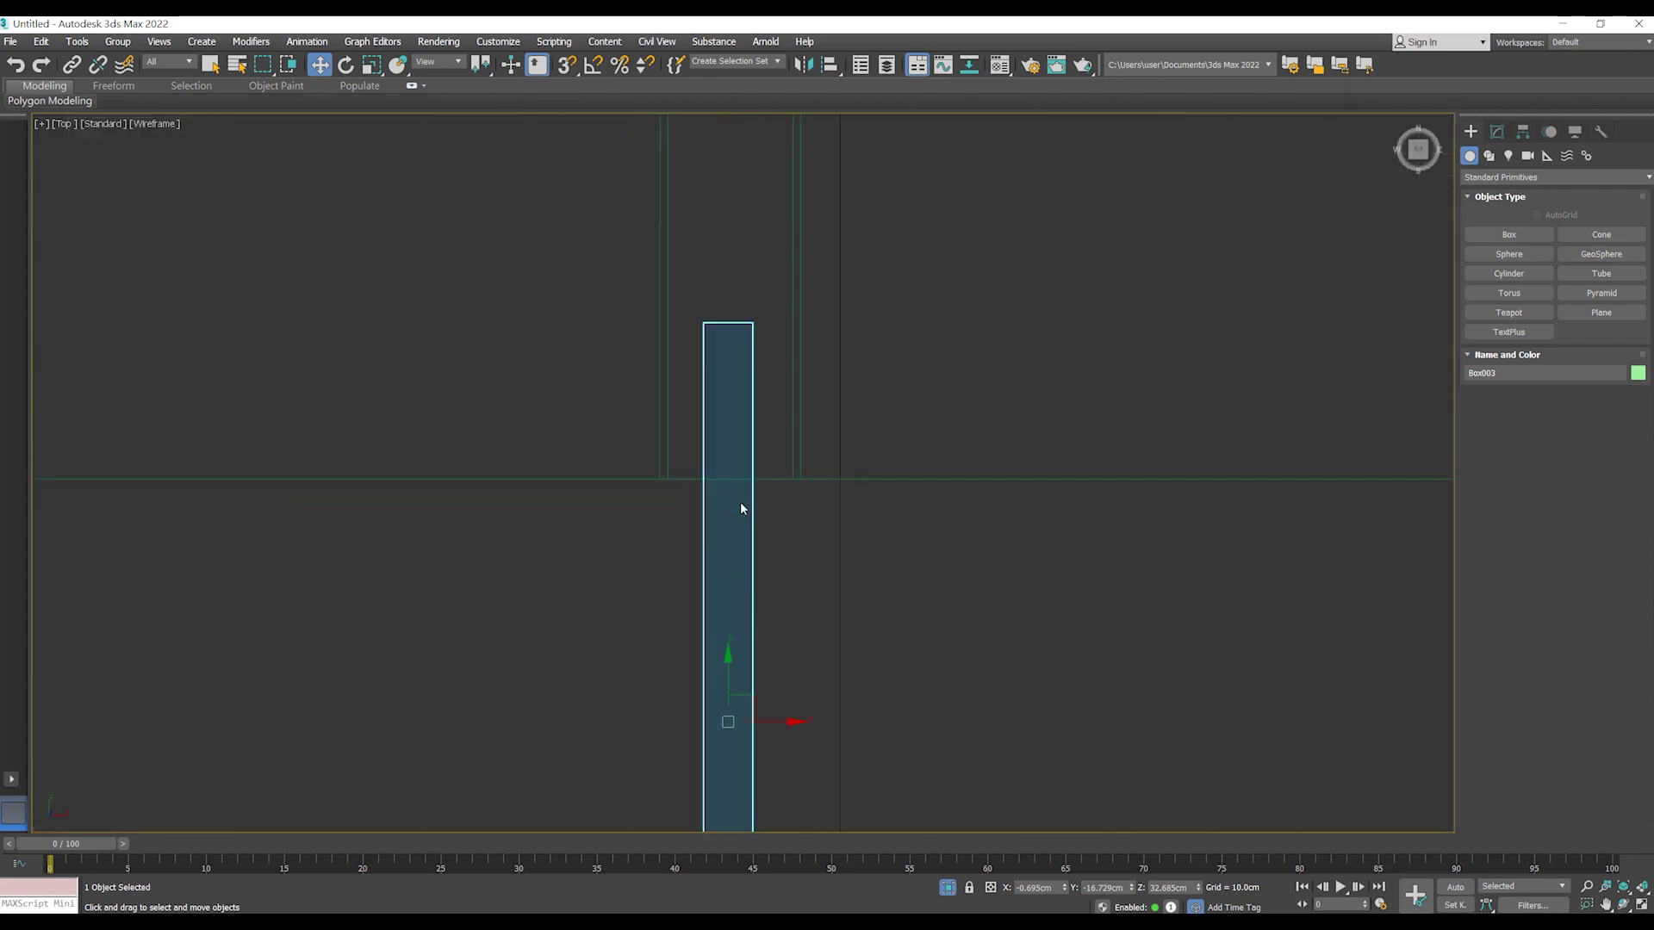
click(830, 465)
scroll(771, 560, down, 6)
key(1)
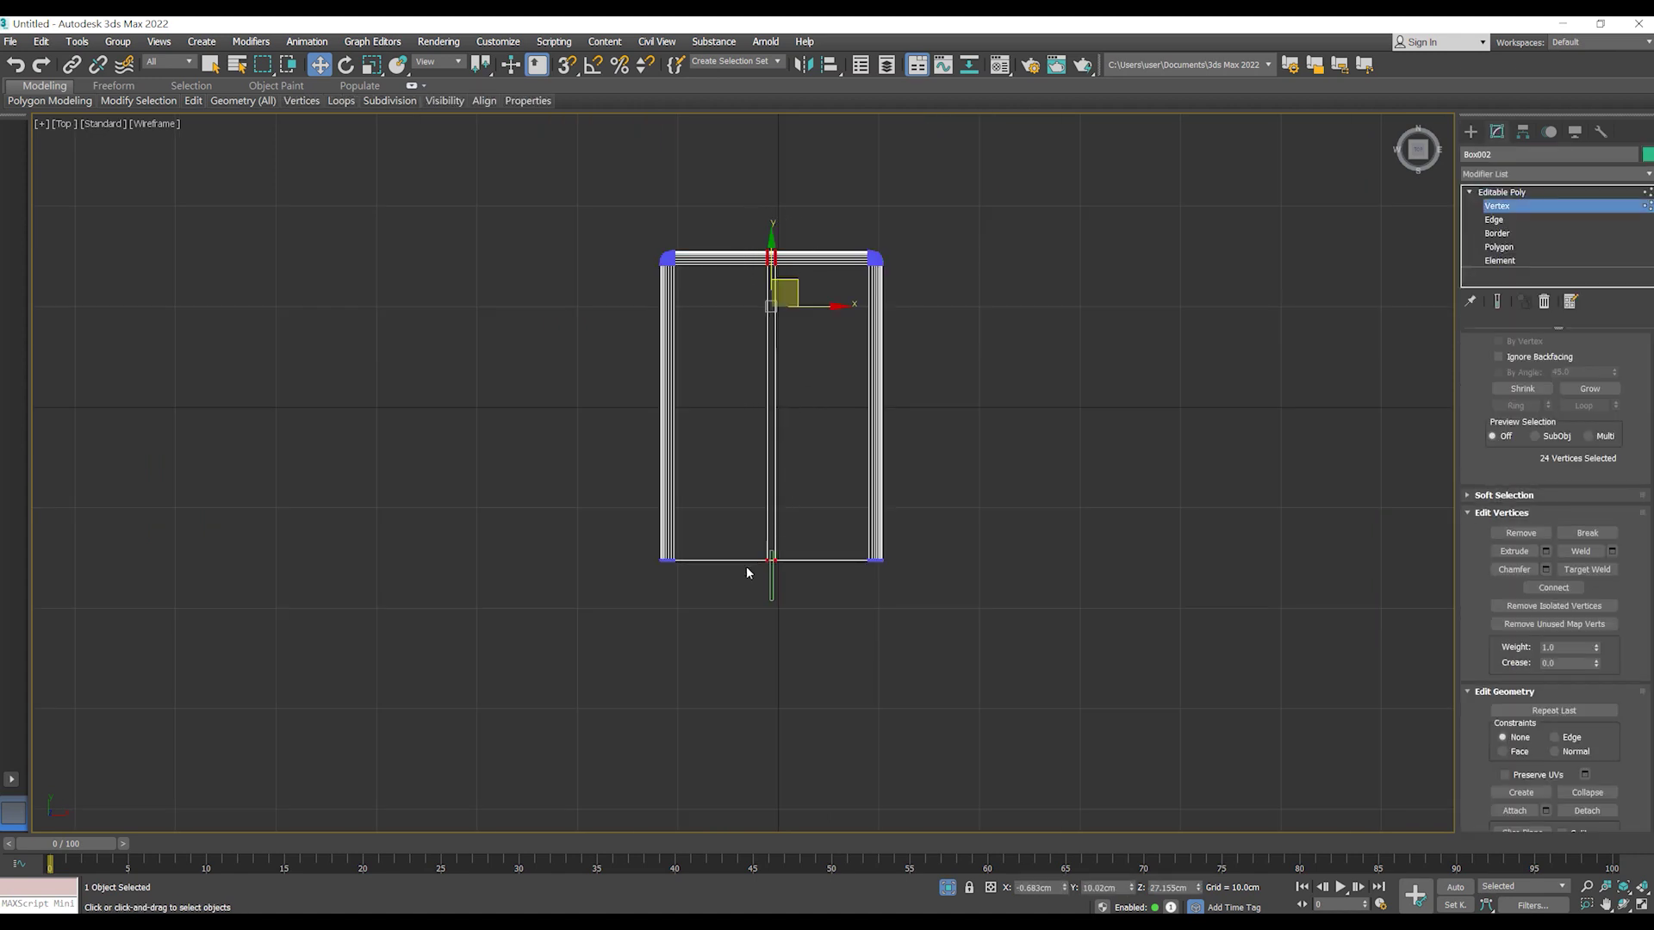
scroll(746, 566, up, 3)
scroll(775, 564, up, 5)
scroll(801, 529, down, 3)
scroll(782, 547, down, 5)
scroll(785, 436, up, 4)
scroll(784, 436, up, 3)
scroll(778, 436, down, 6)
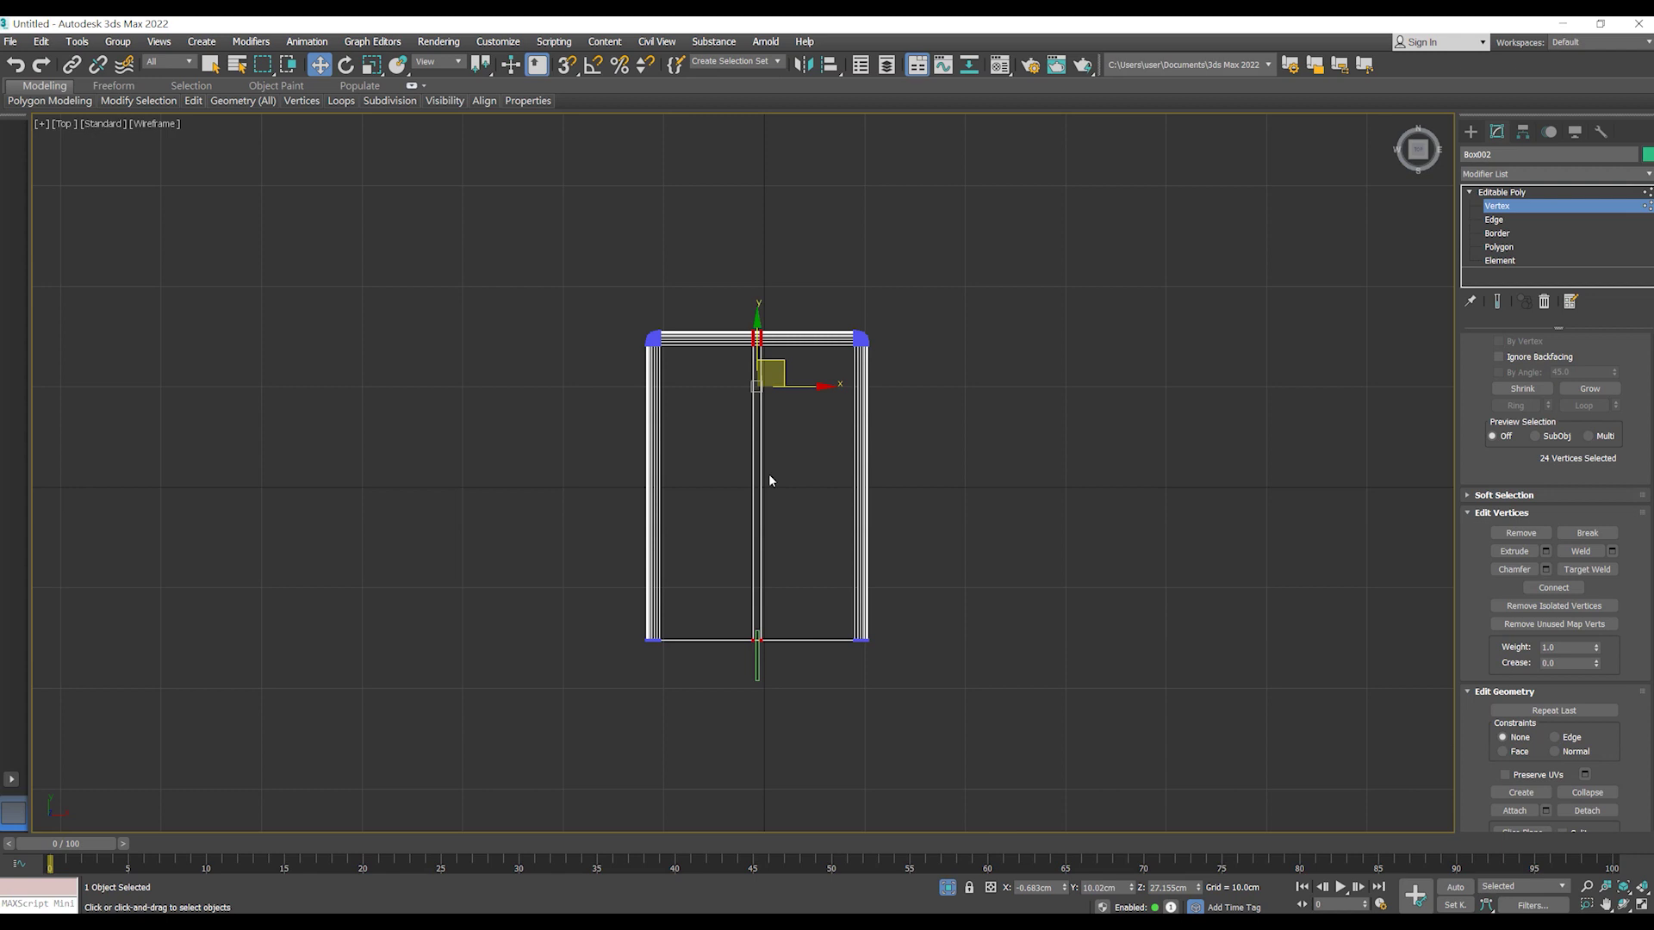
key(1)
- Move the bar to the box's top and scale the middle vertices to the bar's width
drag(759, 664, 756, 338)
scroll(756, 337, up, 4)
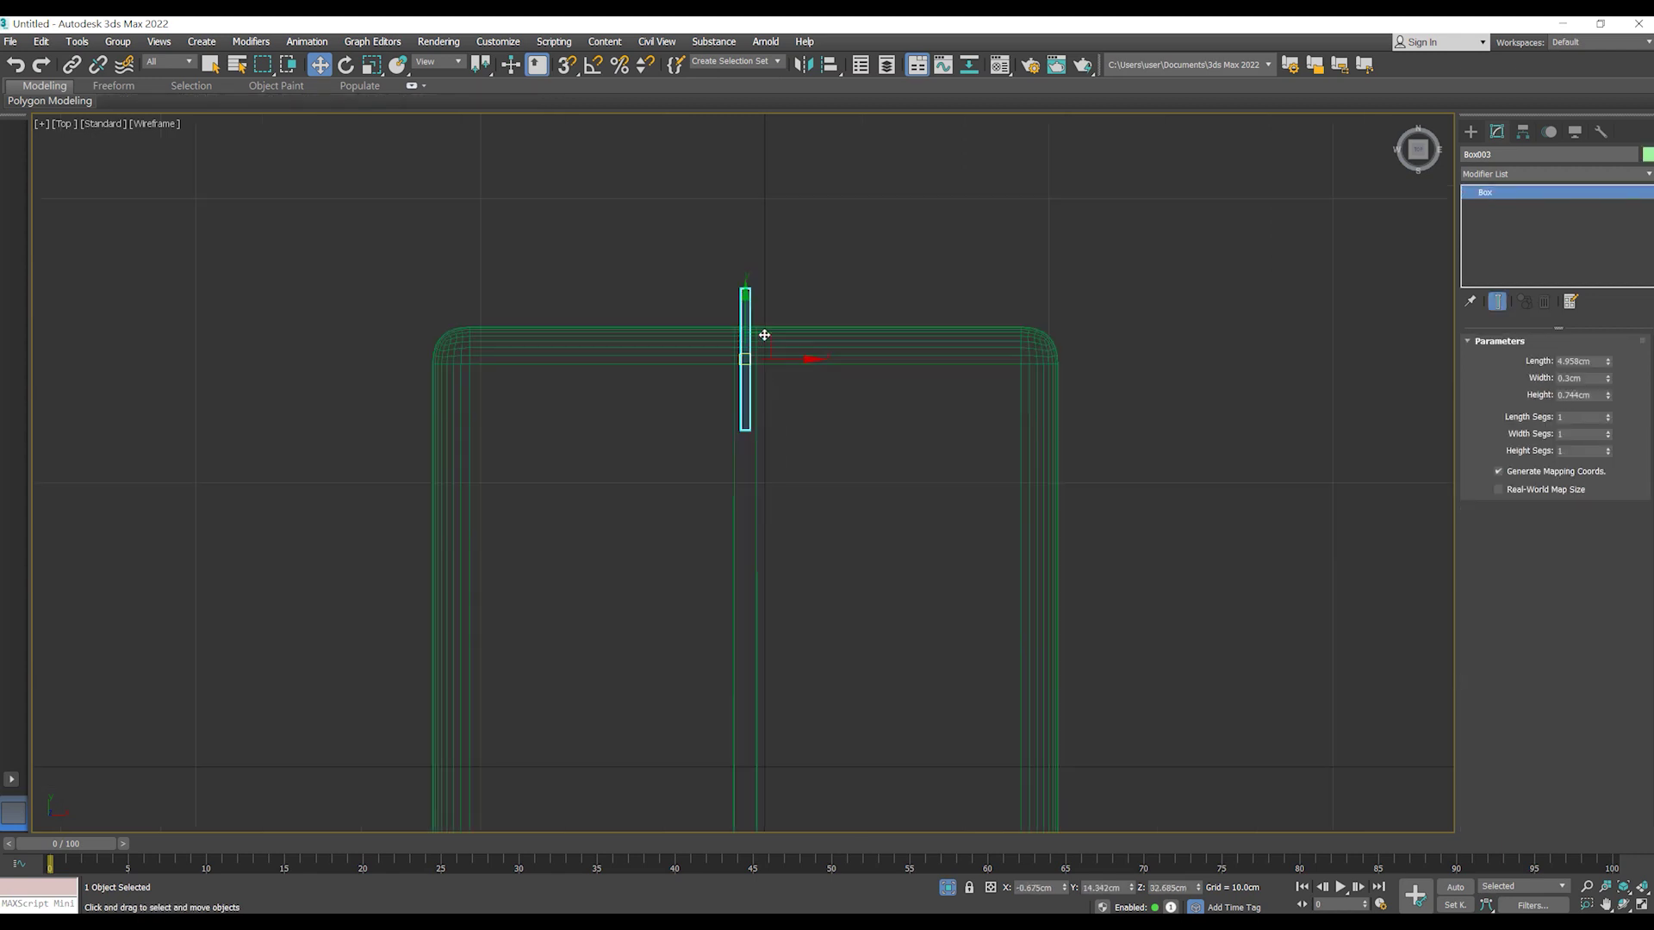
click(782, 334)
key(1)
scroll(749, 337, up, 3)
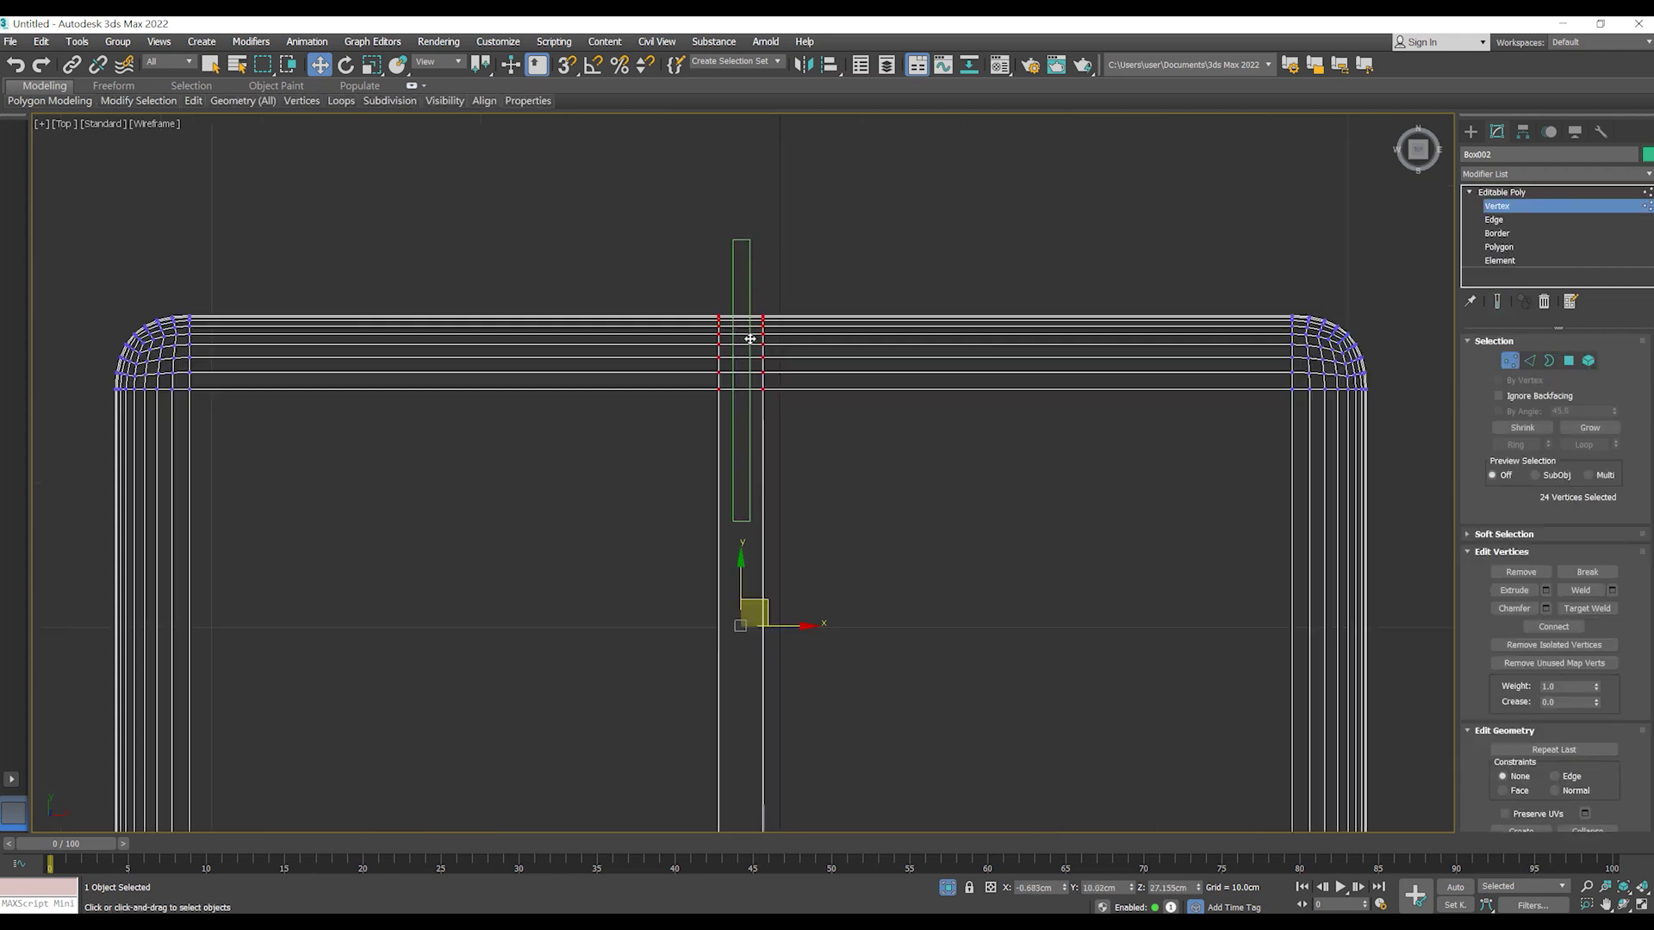
scroll(747, 388, up, 5)
key(r)
drag(810, 732, 737, 739)
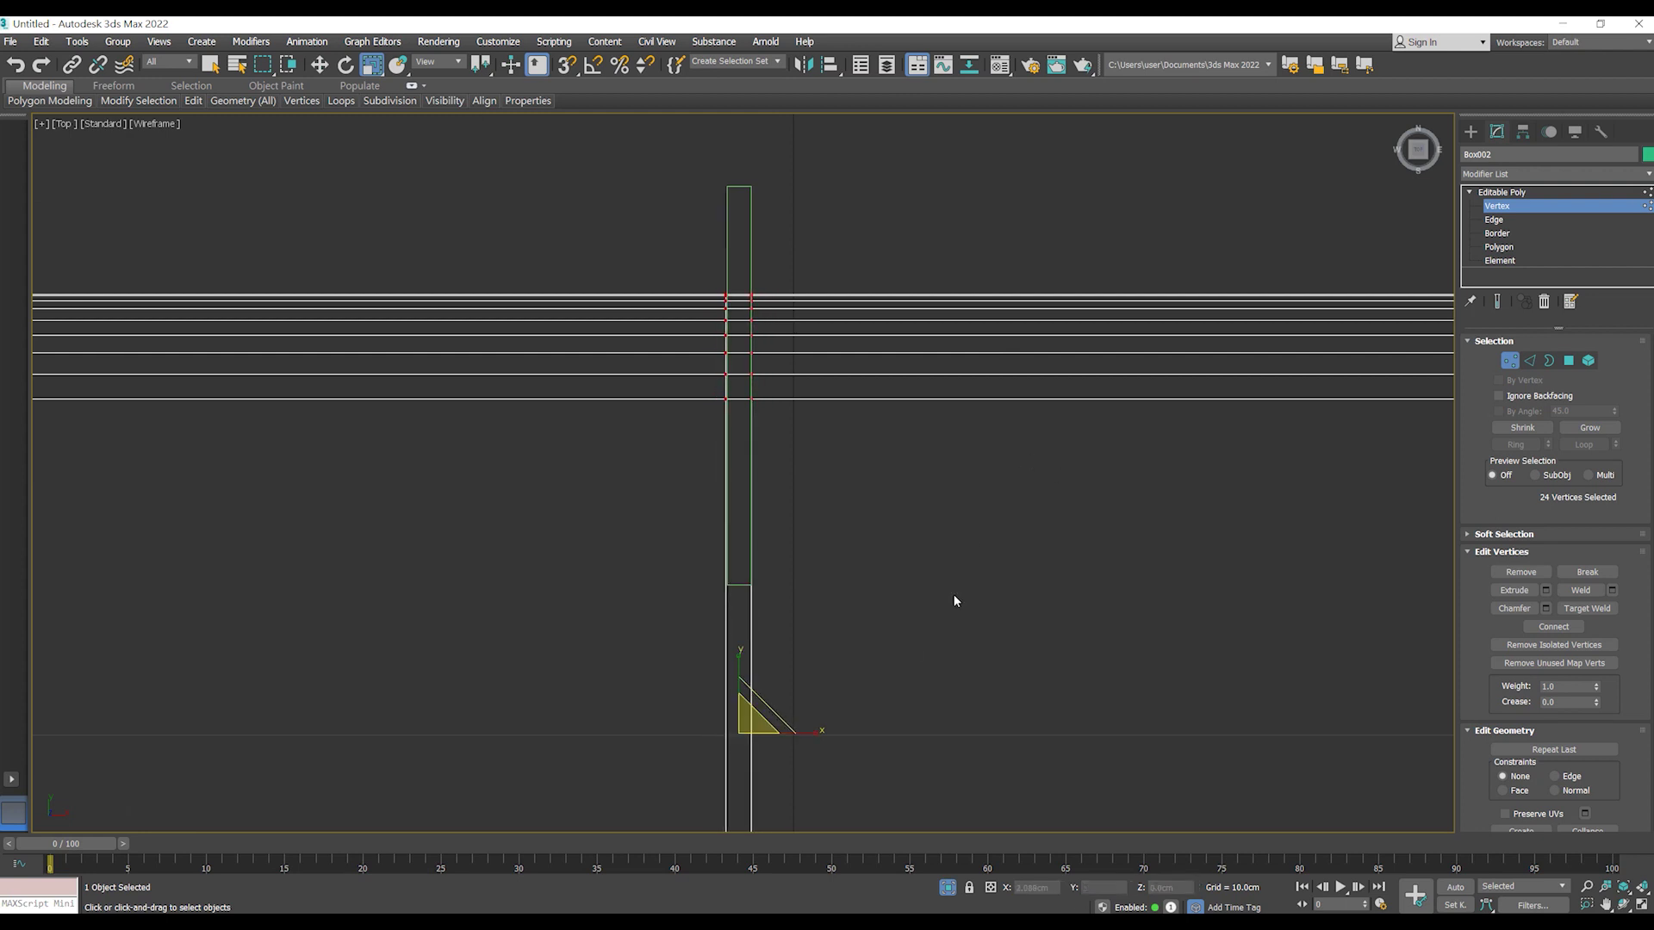
key(w)
- Back in Perspective view, delete the guide bar and reselect the rounded box
scroll(799, 498, down, 3)
scroll(775, 399, down, 2)
scroll(764, 380, down, 2)
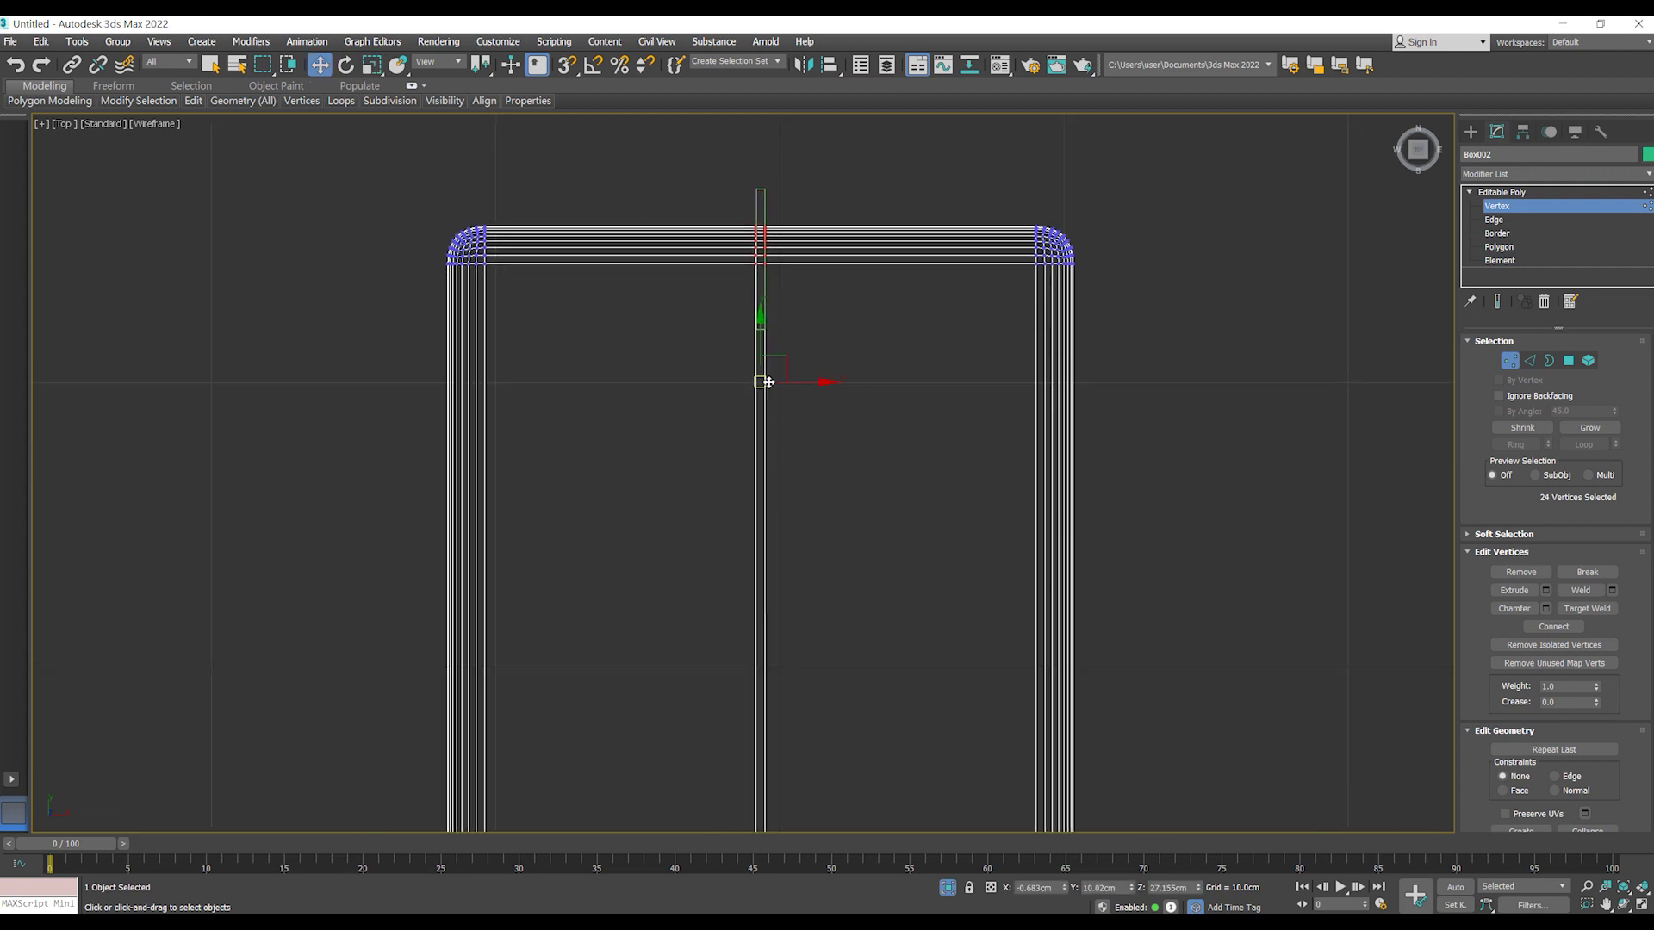
key(p)
middle_drag(767, 377, 792, 346)
scroll(855, 284, up, 2)
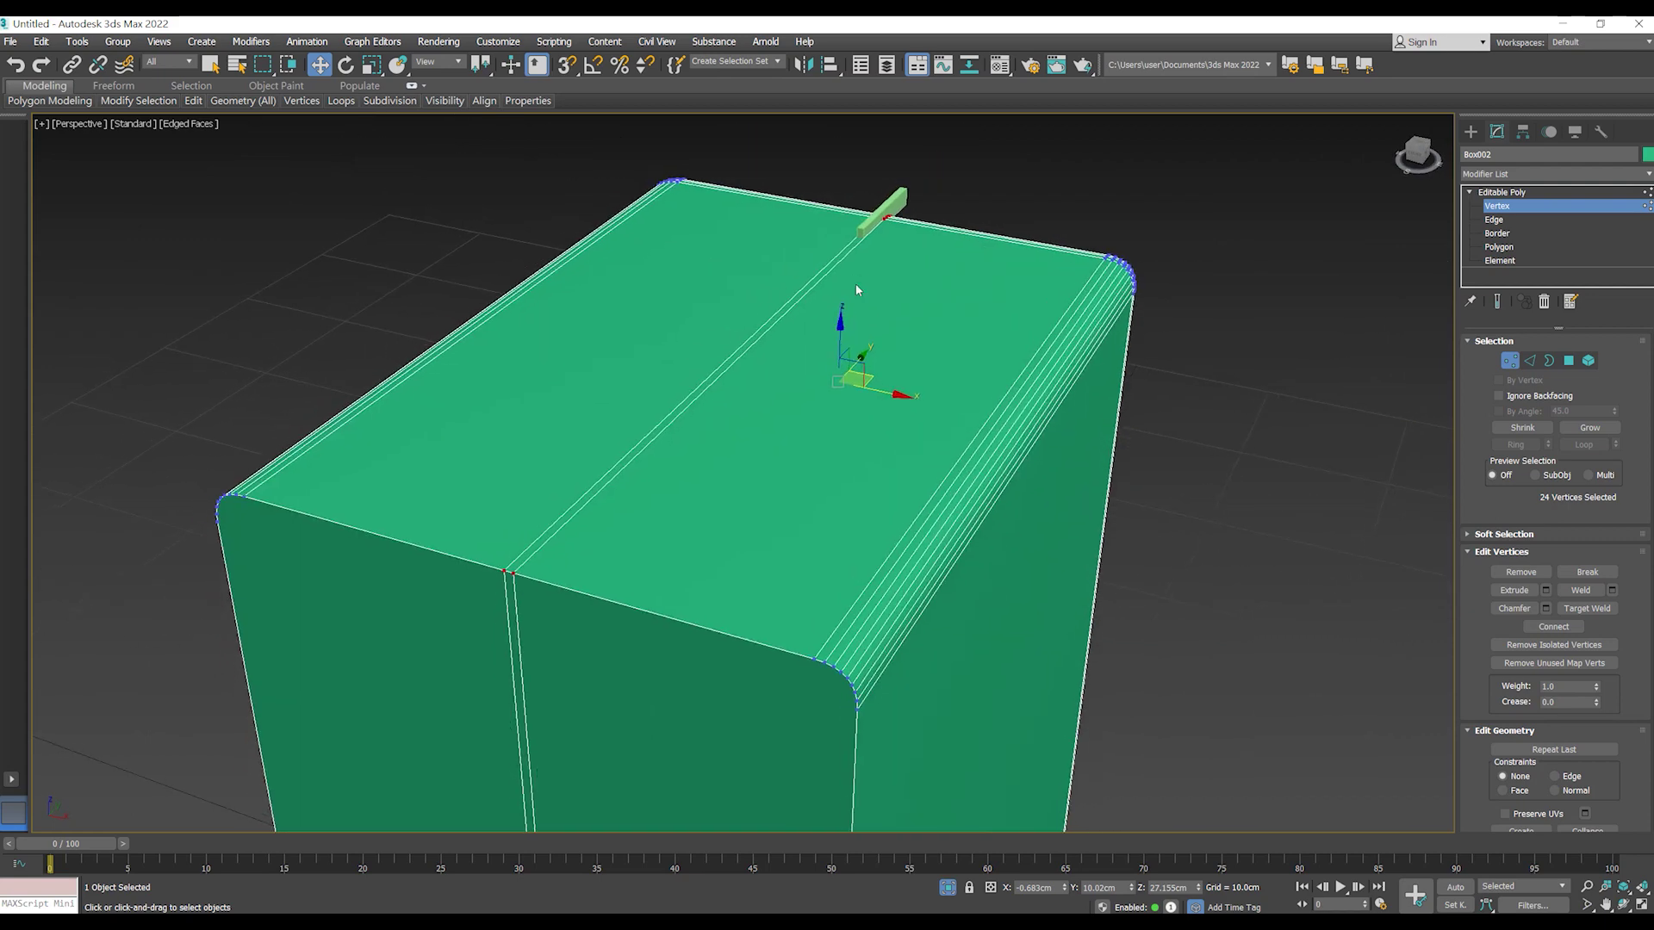
click(900, 196)
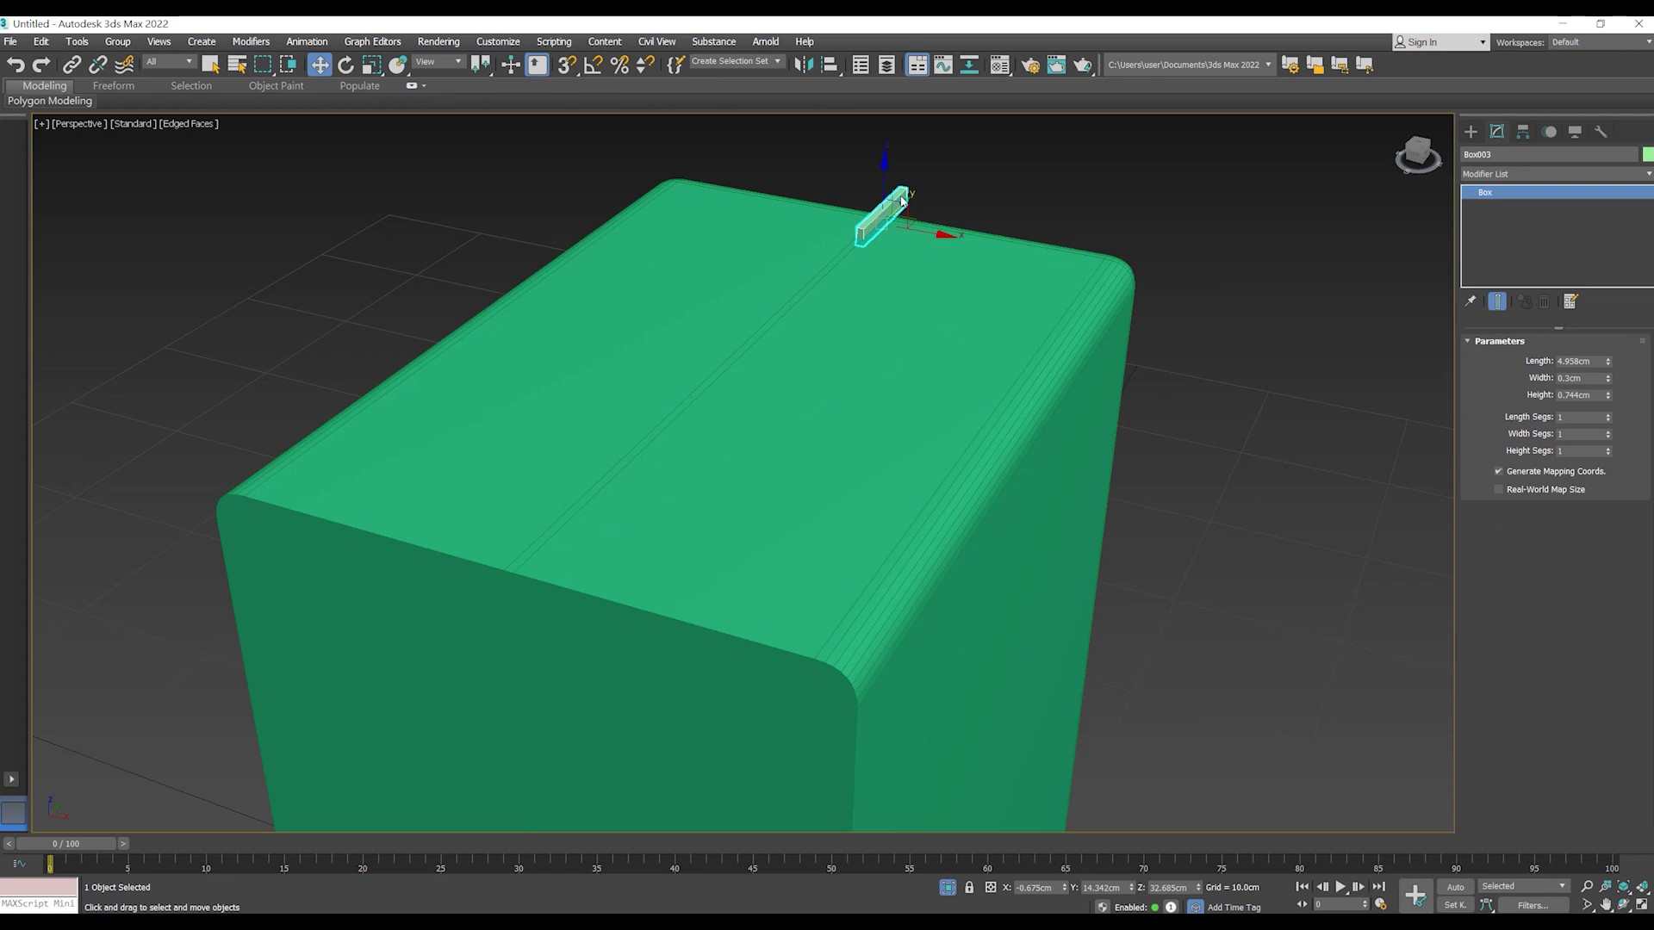
key(Delete)
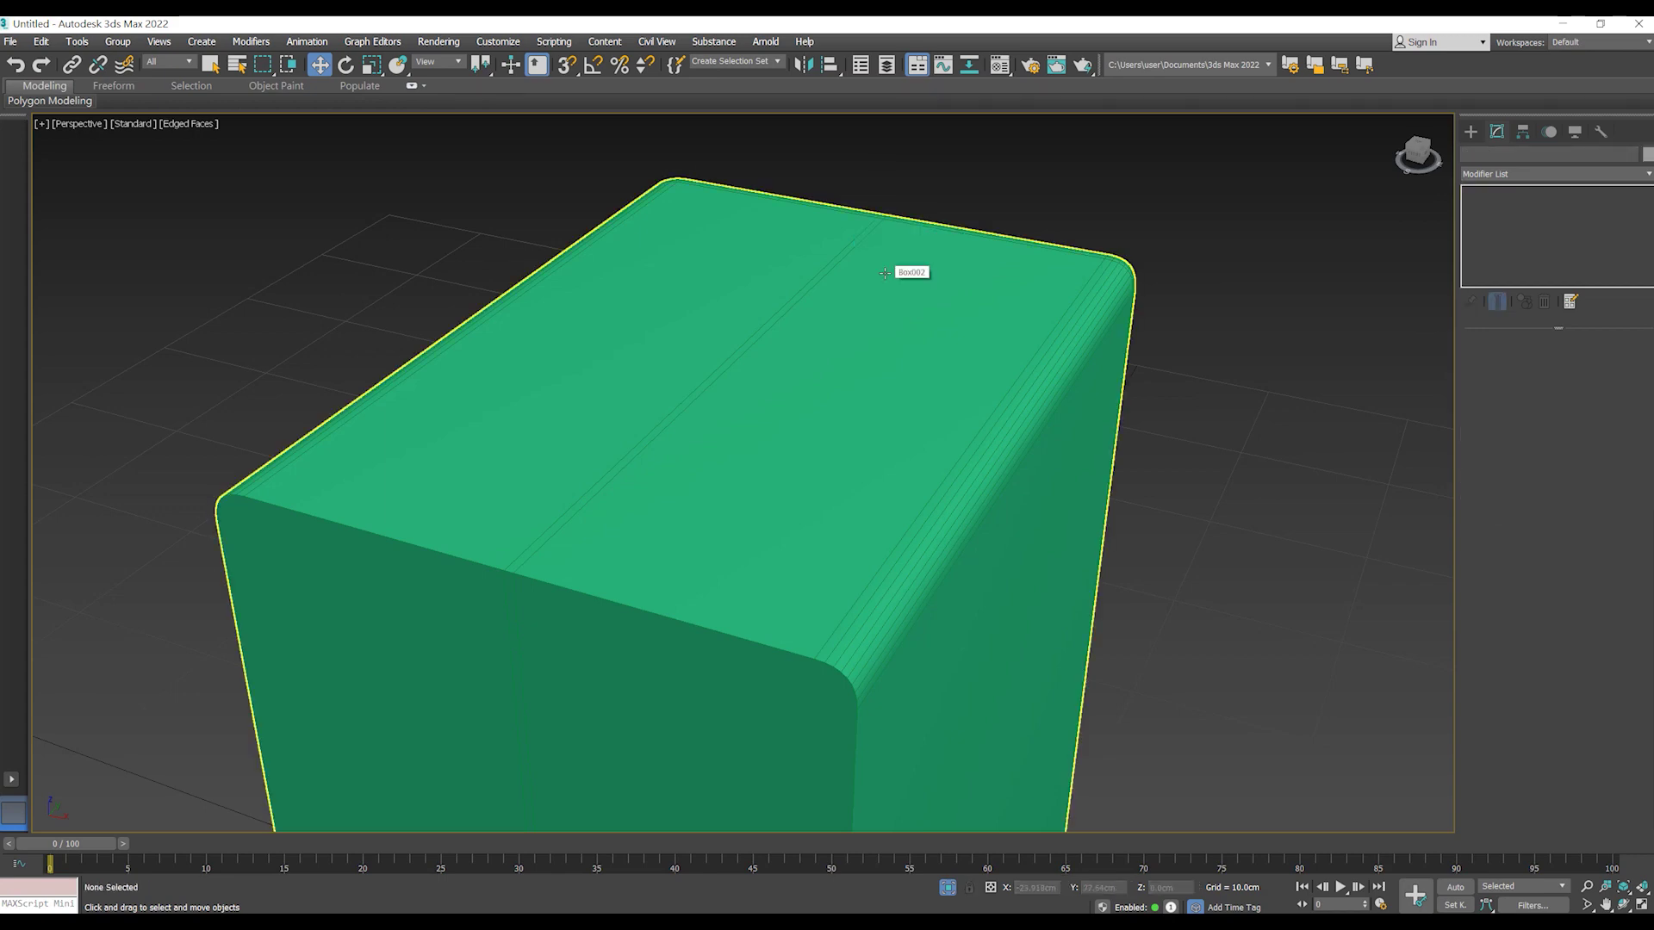
scroll(884, 273, down, 4)
click(787, 419)
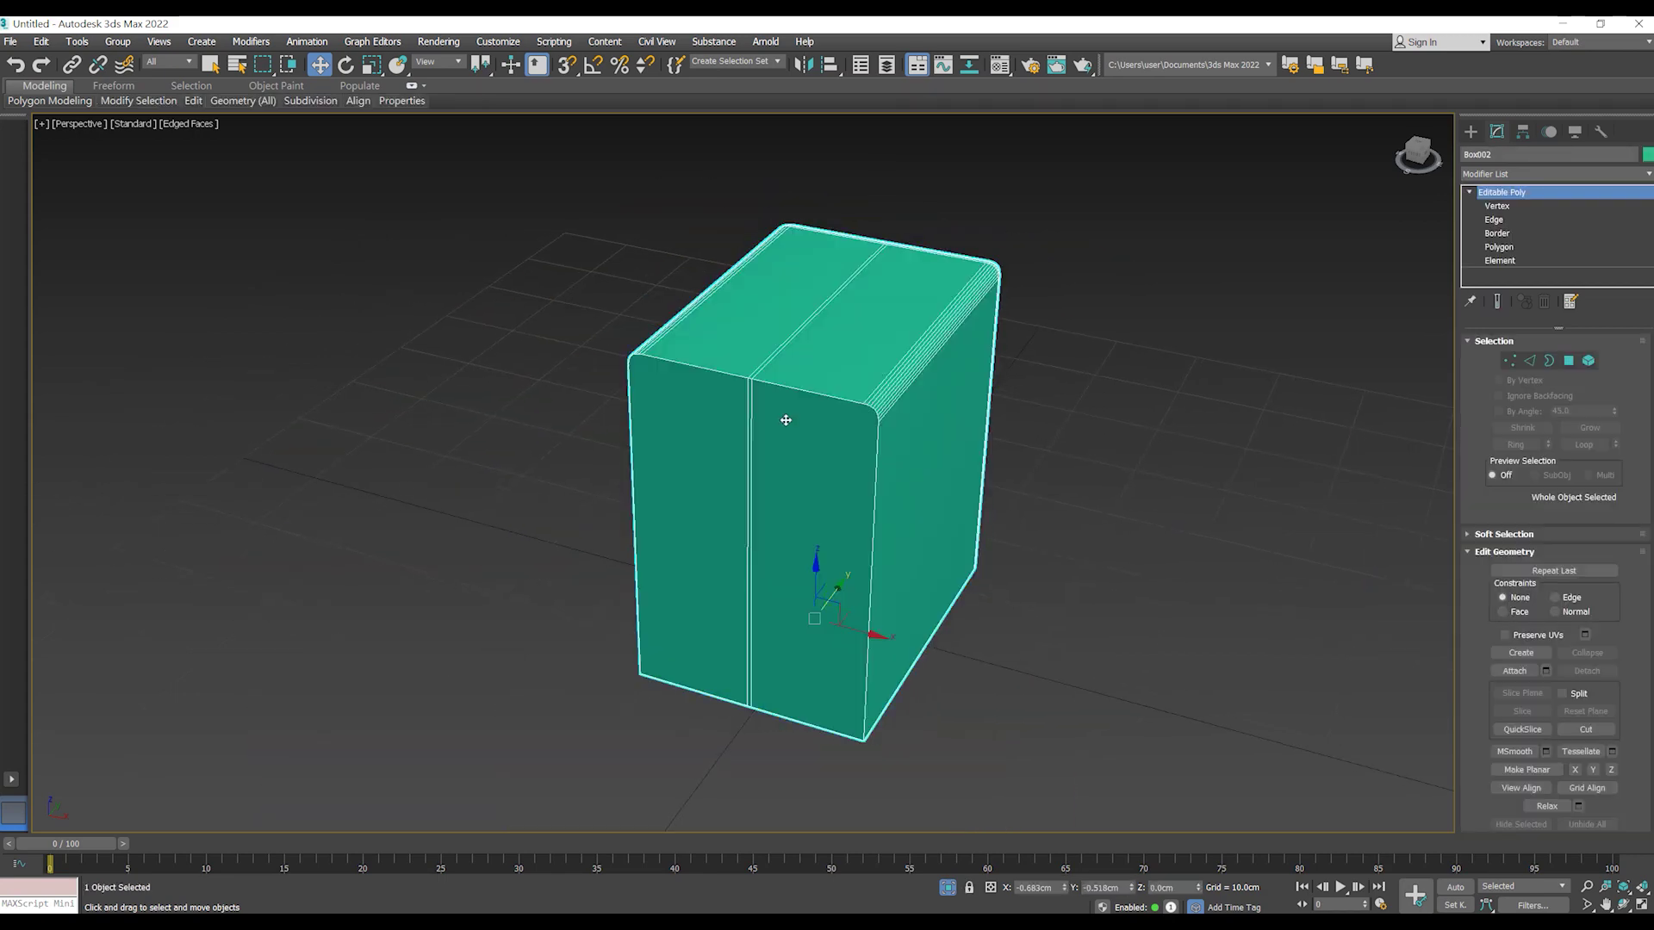
- At Vertex level, Cut a new edge across the front face from the front-left corner, below the top rim
key(1)
scroll(823, 396, up, 3)
scroll(823, 396, up, 1)
scroll(1628, 644, down, 2)
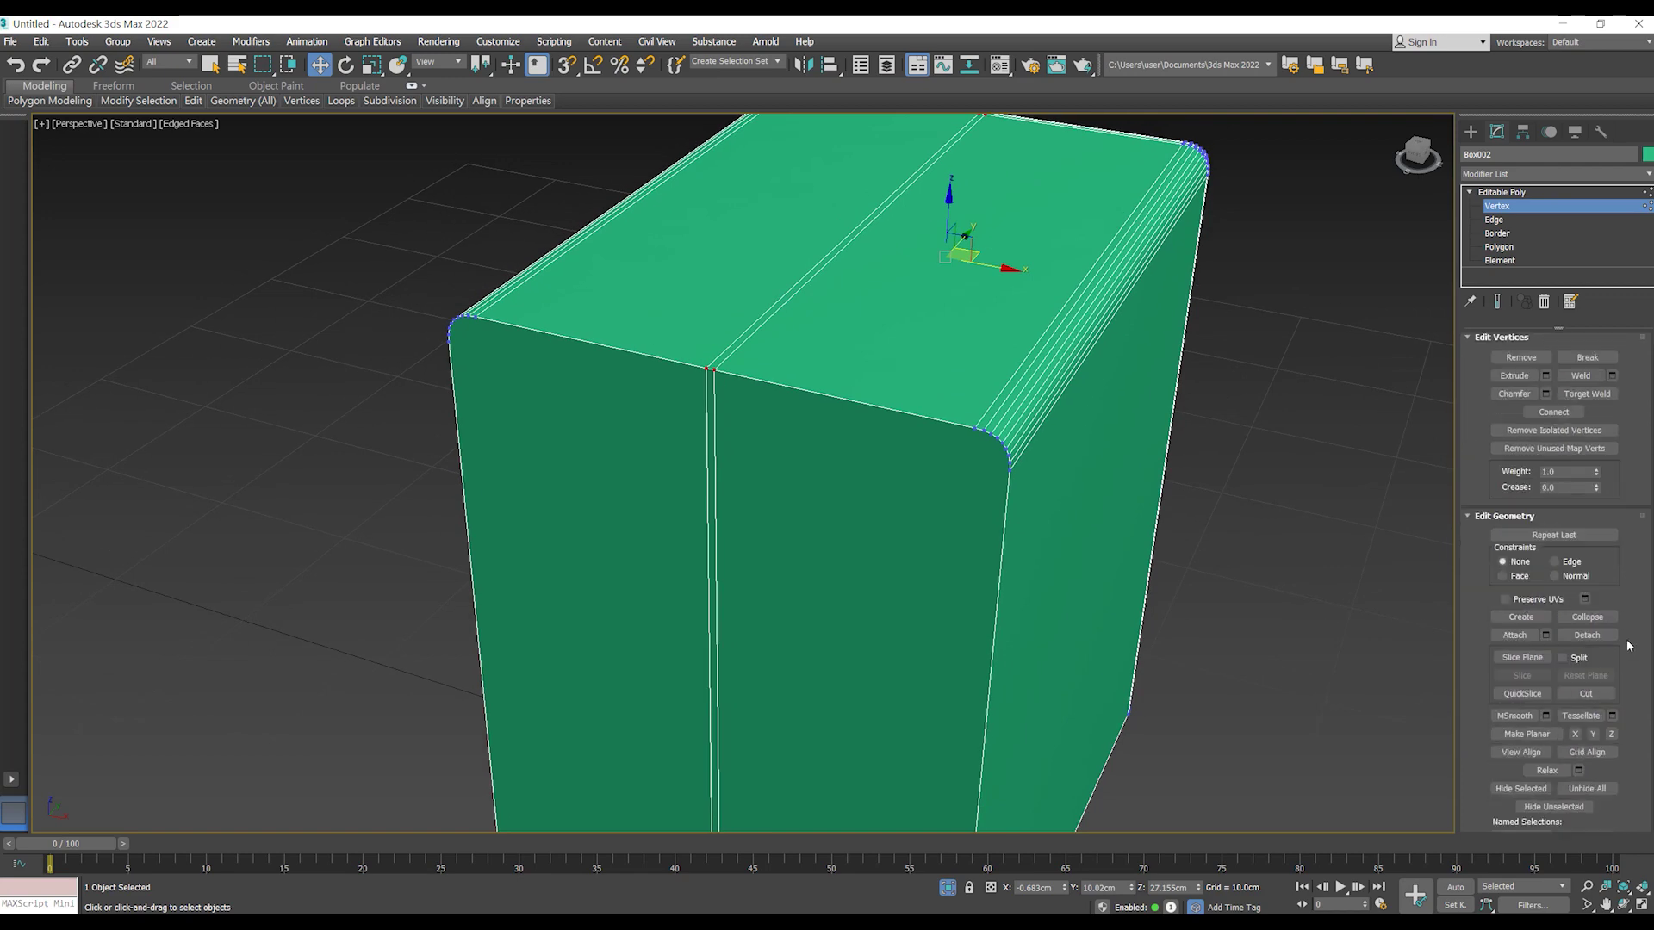
click(1585, 693)
scroll(513, 303, up, 1)
scroll(514, 303, up, 2)
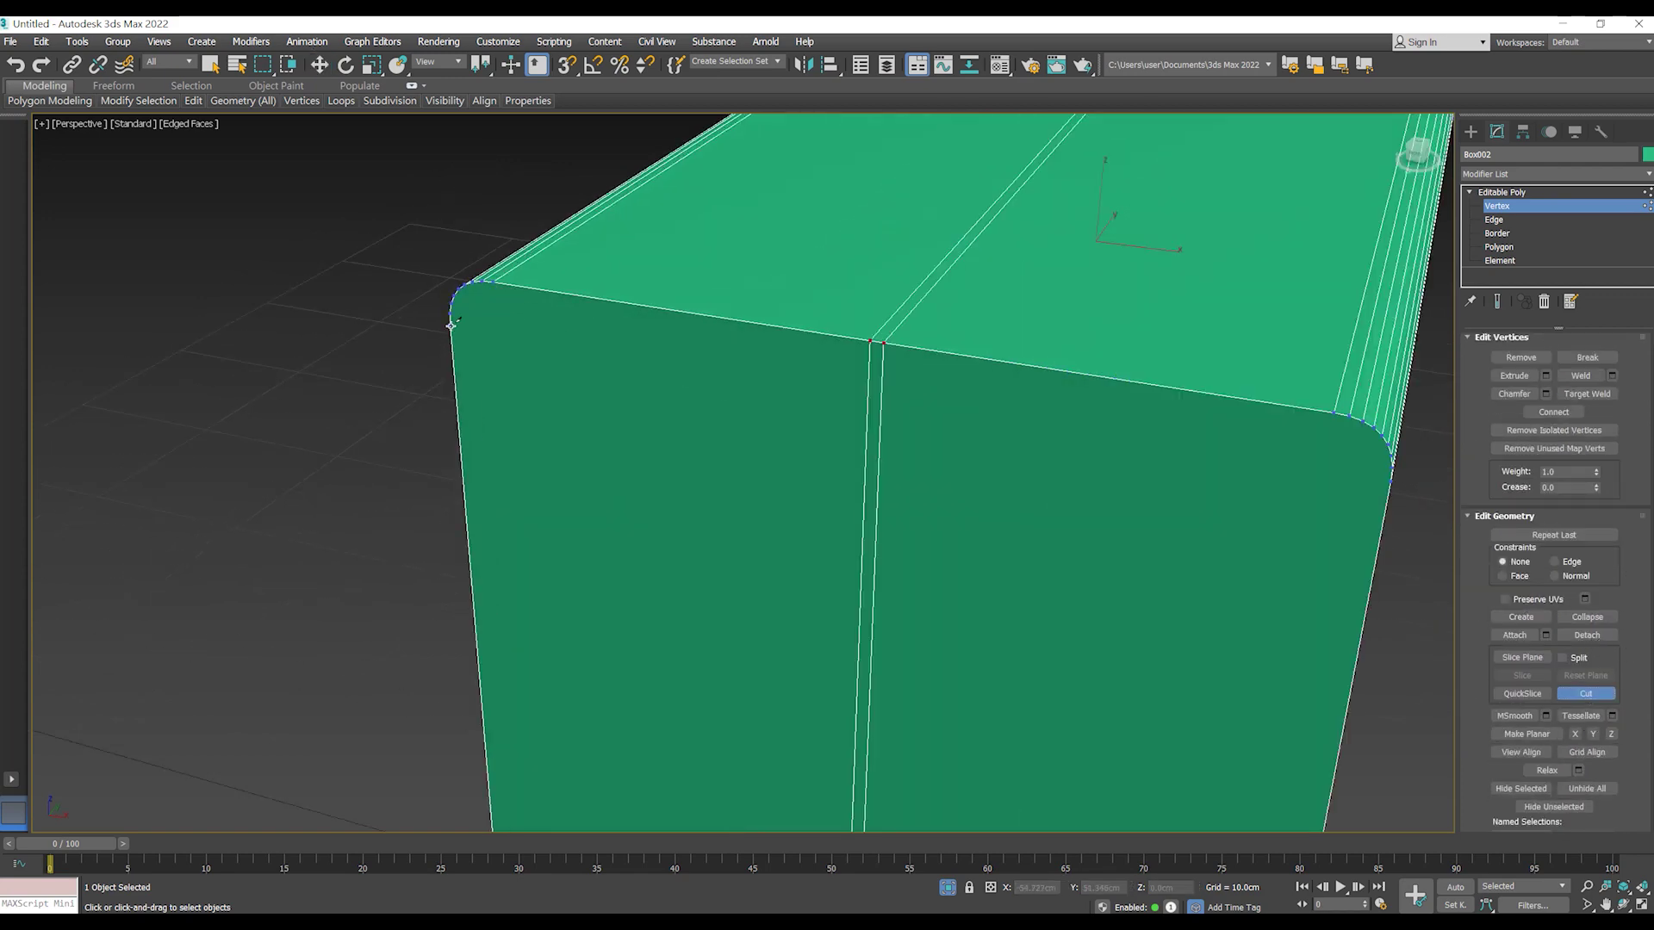
mouse_move(448, 325)
alt+middle_down()
mouse_move(565, 340)
mouse_move(768, 414)
alt+middle_up()
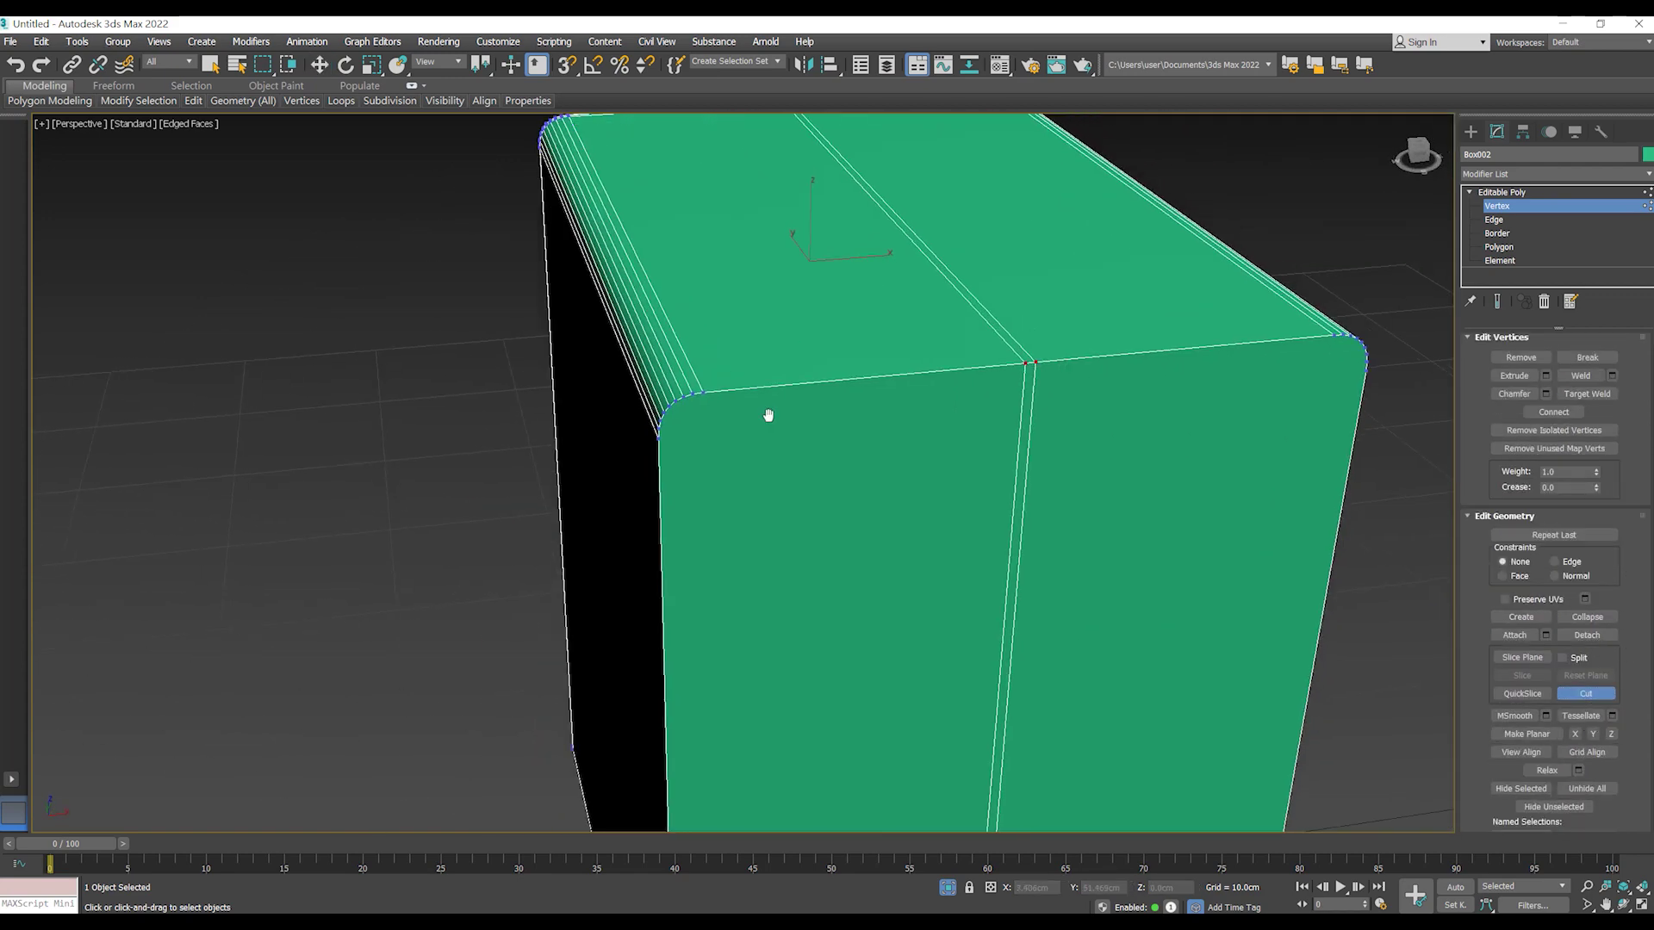
click(659, 438)
scroll(974, 431, down, 3)
mouse_move(974, 431)
alt+middle_down()
mouse_move(1077, 417)
mouse_move(894, 413)
mouse_move(1056, 402)
mouse_move(1062, 424)
alt+middle_up()
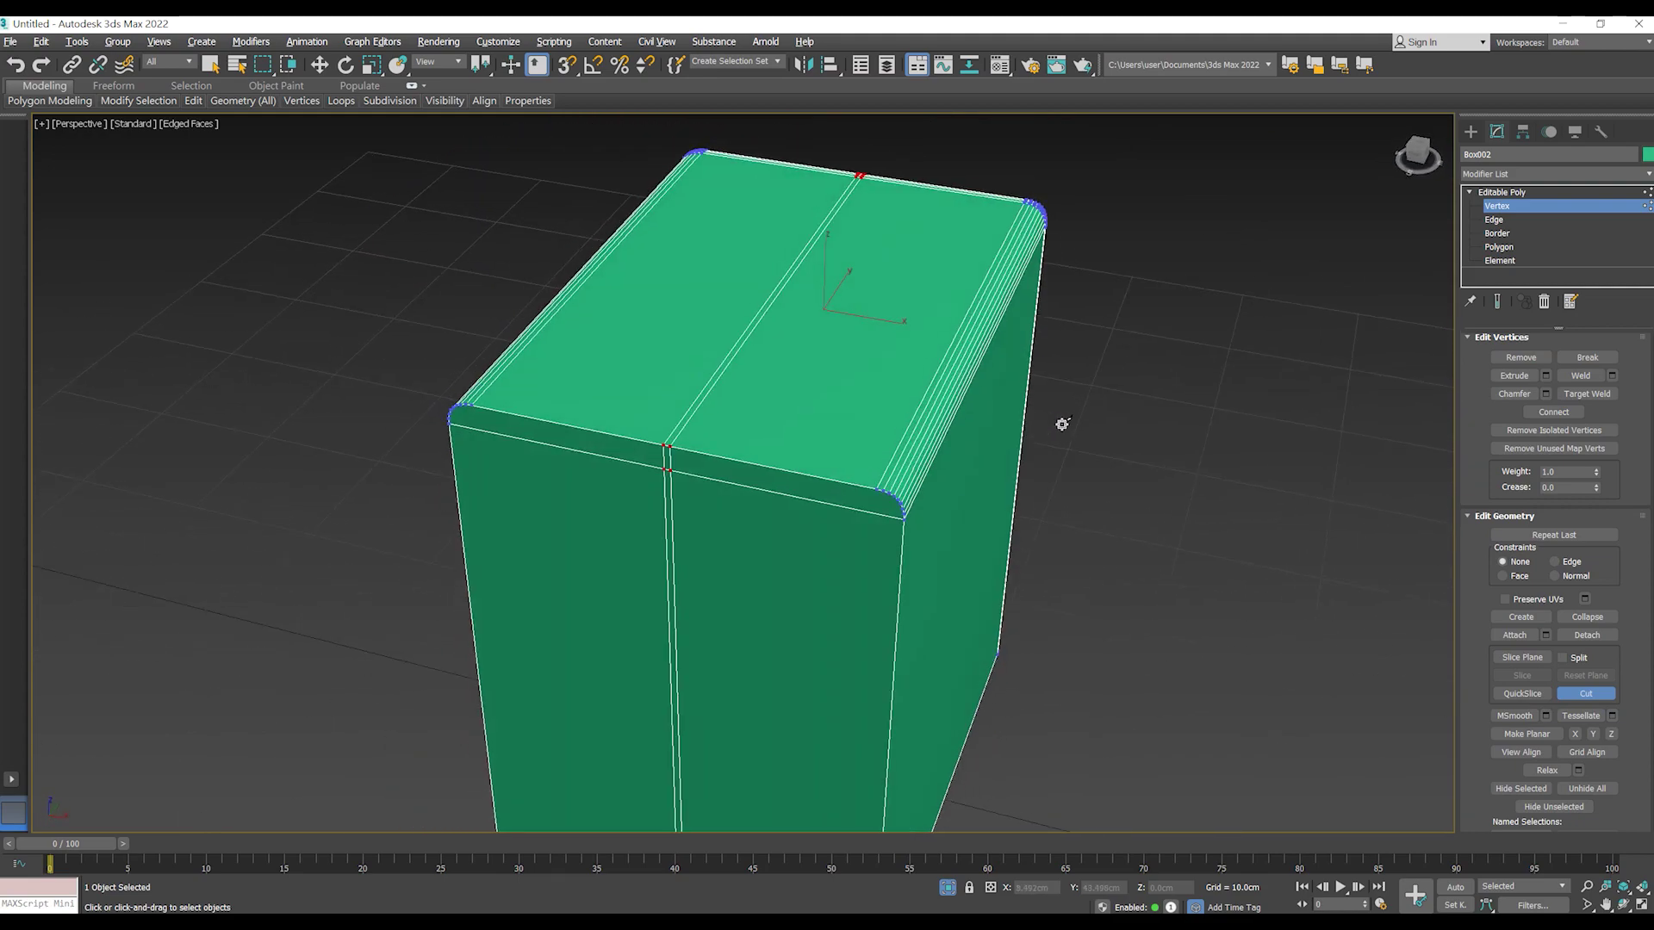
mouse_move(996, 359)
alt+middle_down()
mouse_move(801, 350)
mouse_move(970, 351)
mouse_move(935, 353)
alt+middle_up()
key(w)
scroll(936, 353, up, 2)
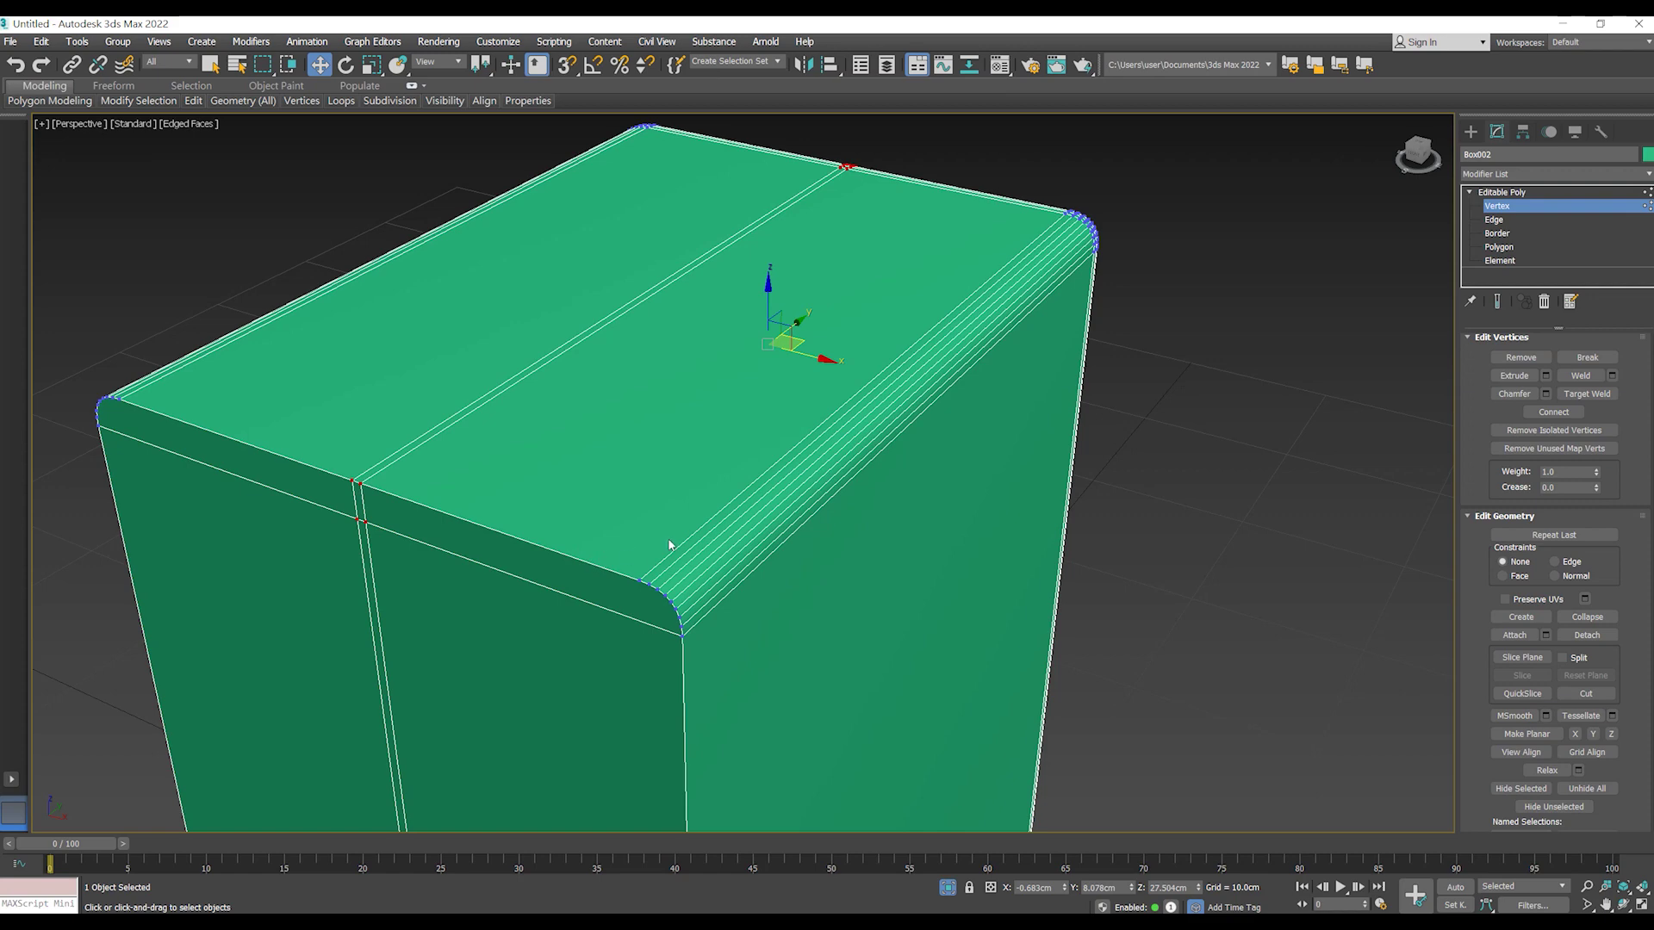
key(4)
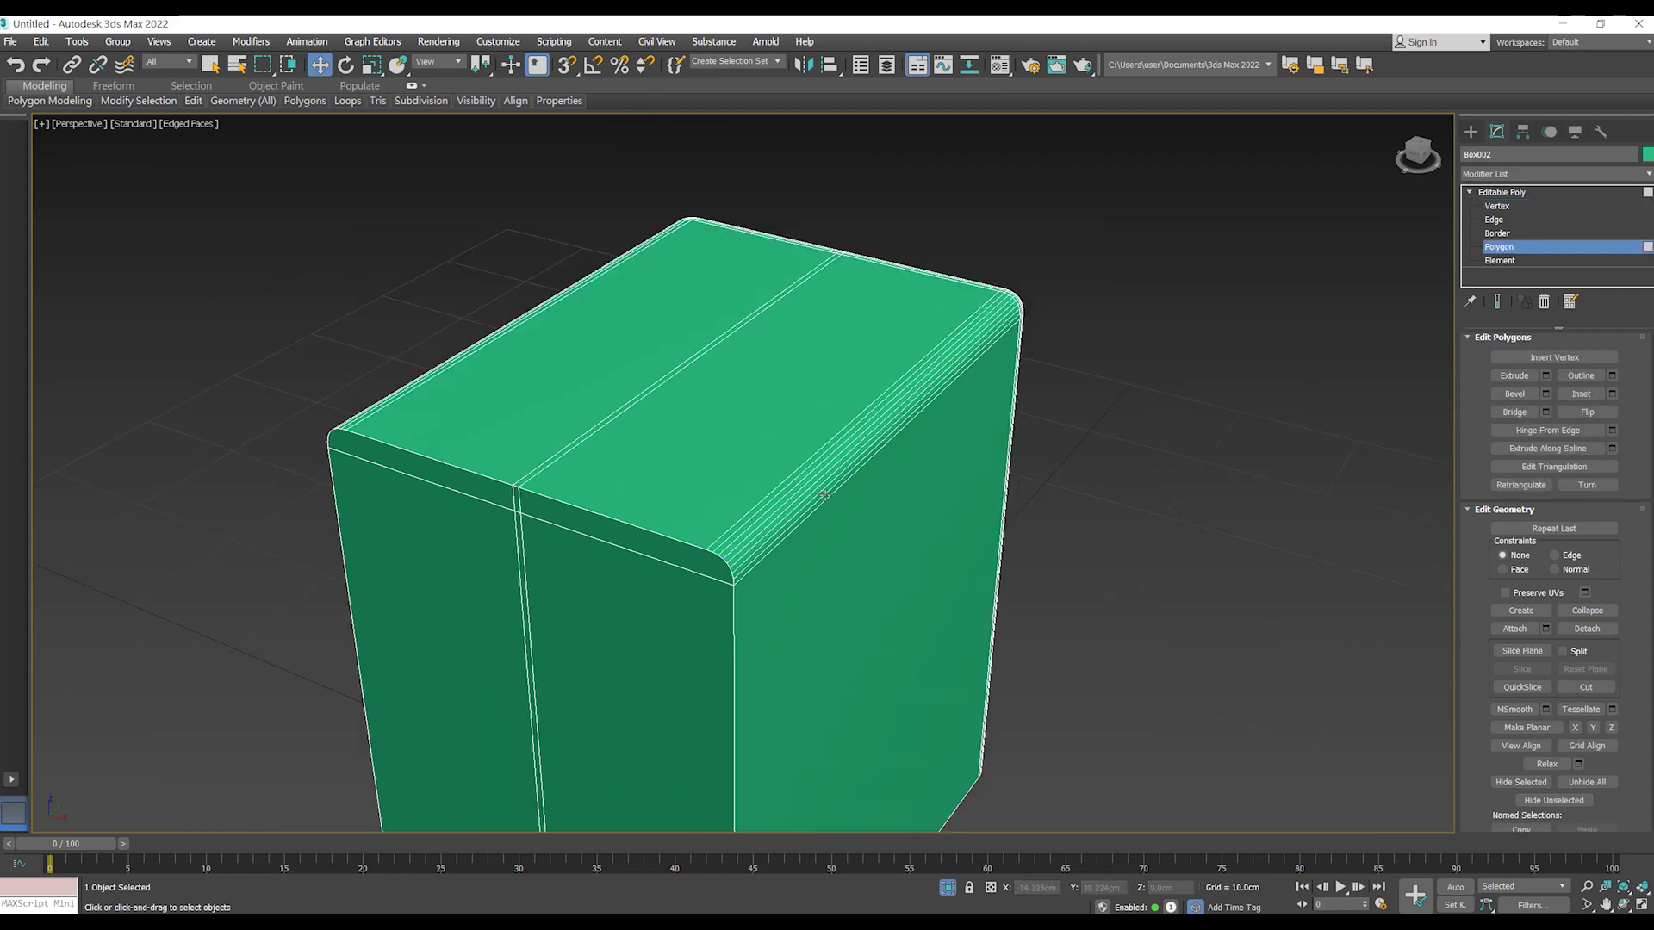
- Select one half's rounded top strip polygons and detach them
alt+middle_drag(671, 485, 861, 447)
scroll(1019, 252, up, 3)
drag(1019, 252, 818, 346)
mouse_move(755, 368)
alt+middle_down()
mouse_move(832, 437)
mouse_move(964, 458)
alt+middle_up()
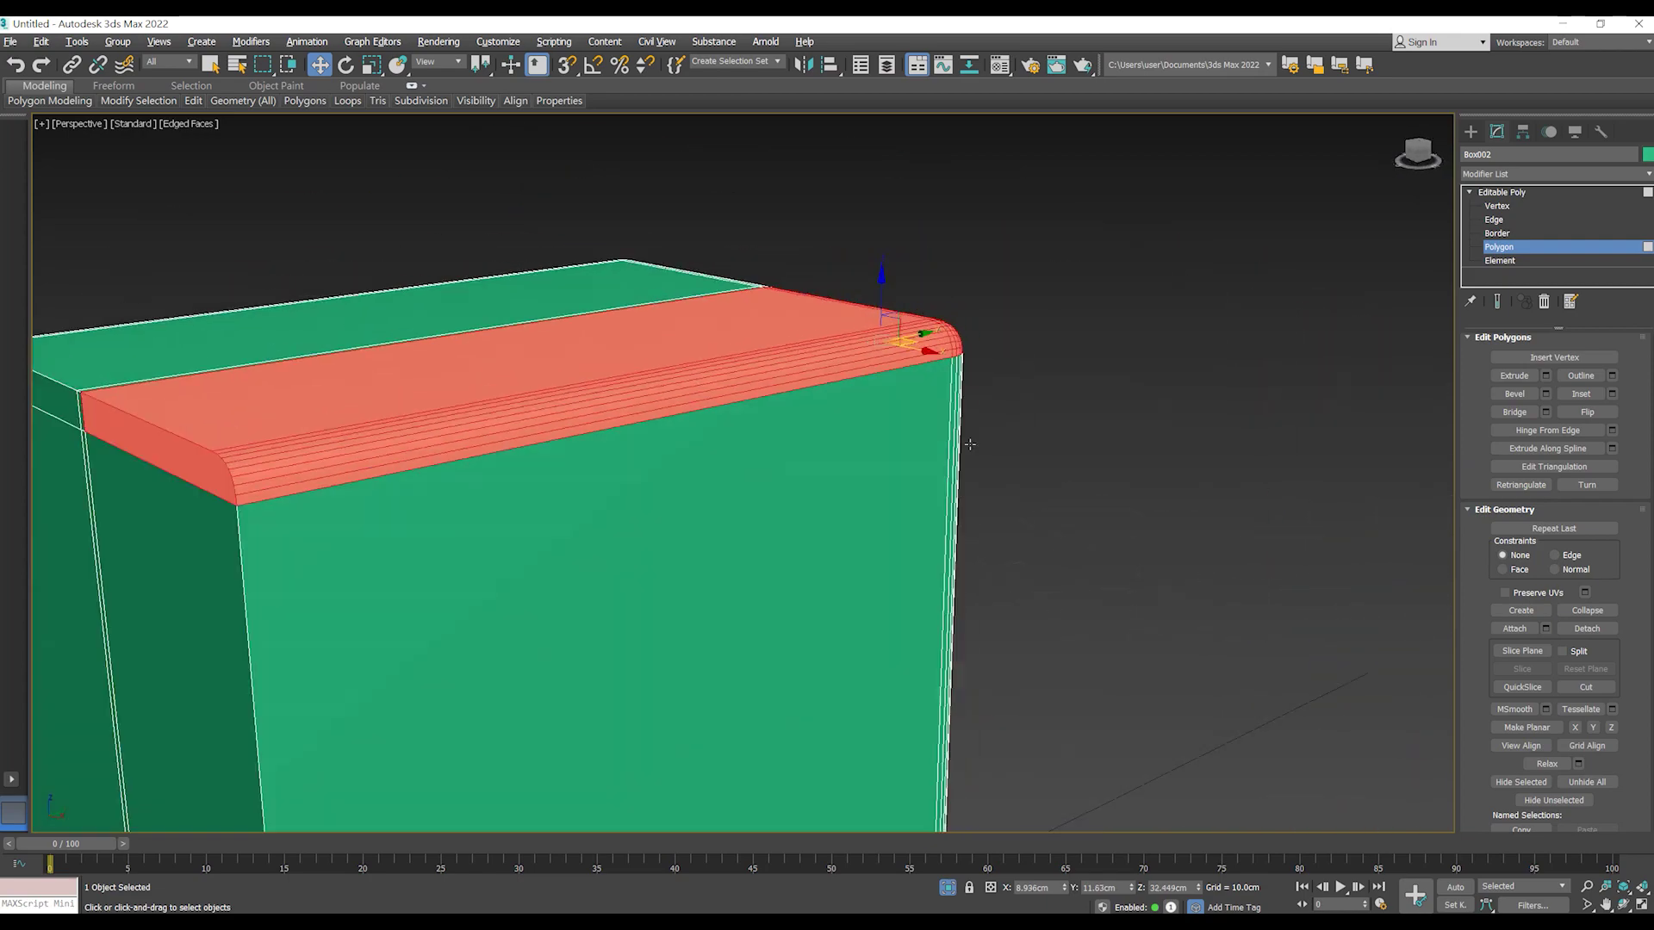
scroll(964, 458, down, 2)
scroll(948, 440, down, 3)
scroll(900, 403, down, 3)
scroll(900, 403, up, 3)
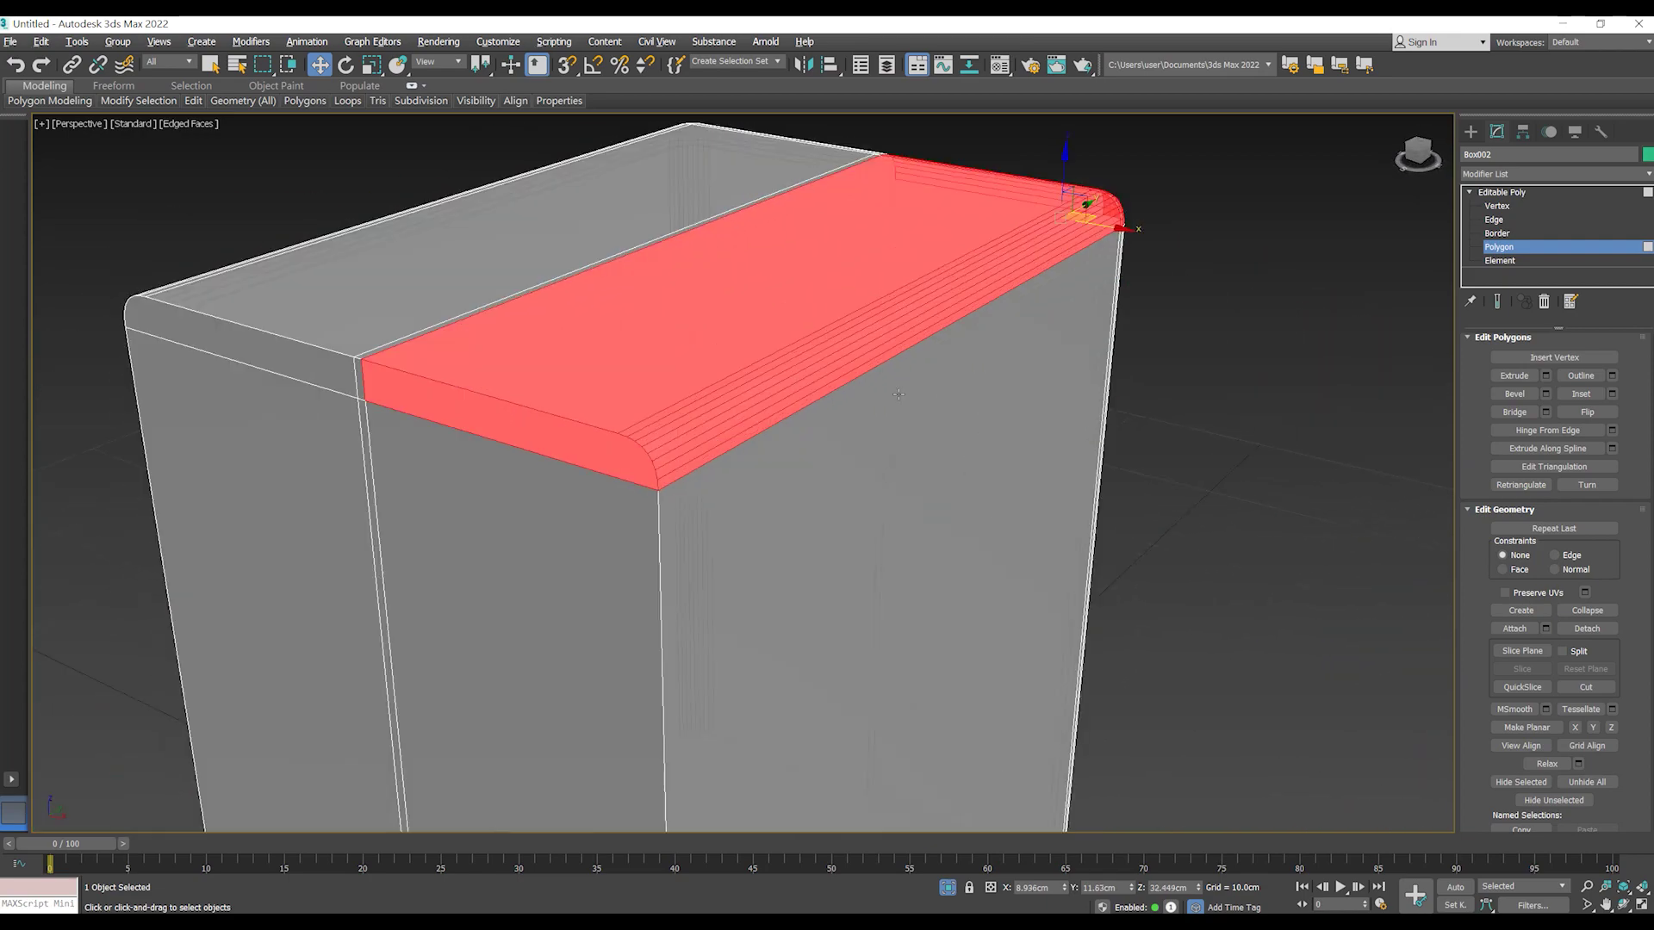
alt+middle_drag(1148, 472, 953, 467)
scroll(953, 466, down, 5)
click(1587, 628)
click(883, 473)
- Select the other half's rounded top strip polygons and start detaching them
scroll(990, 446, down, 2)
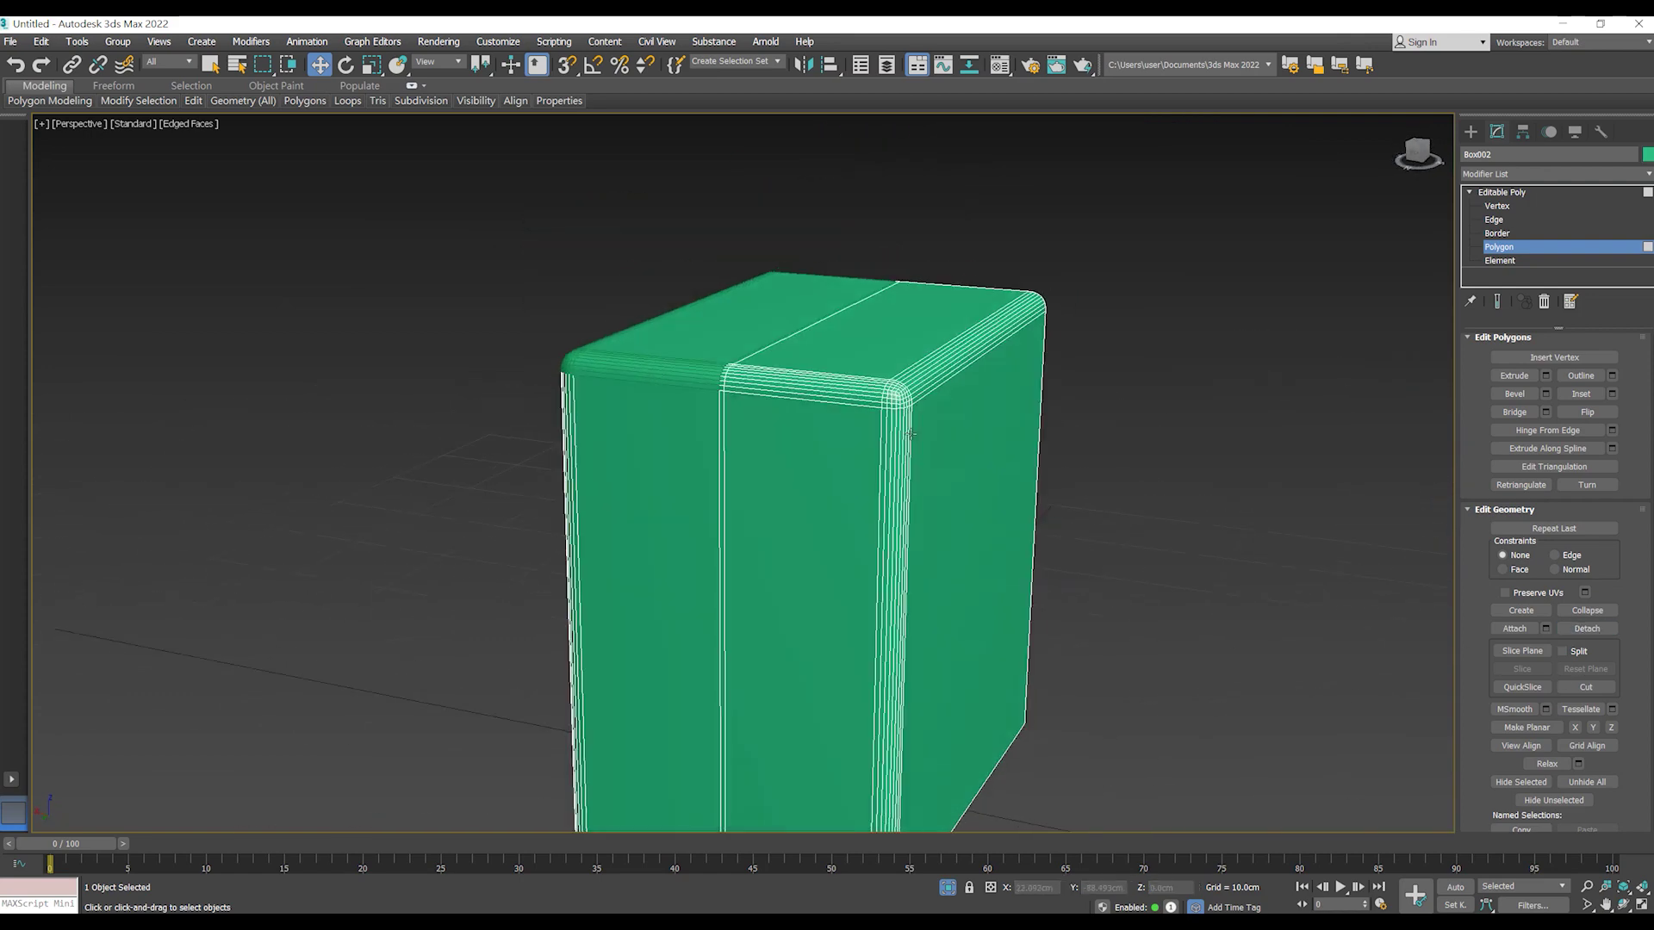
alt+middle_drag(990, 446, 1030, 296)
scroll(1030, 296, up, 5)
drag(1051, 271, 757, 462)
scroll(1010, 550, down, 3)
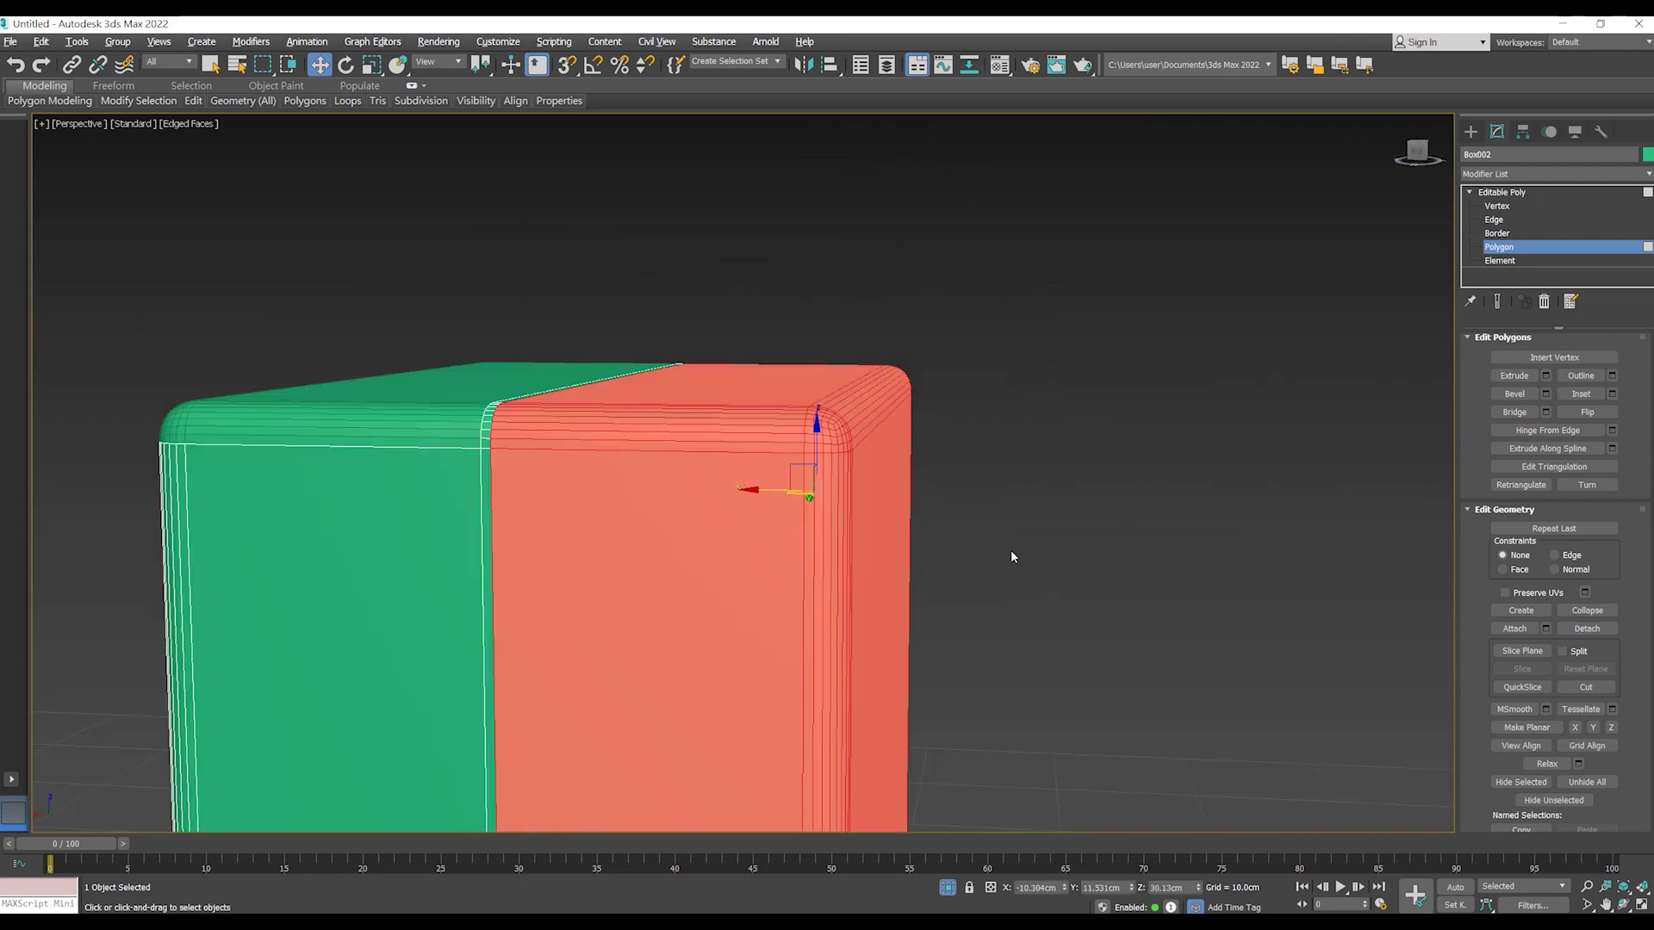
scroll(916, 529, down, 2)
alt+middle_drag(916, 529, 713, 545)
scroll(791, 454, up, 3)
scroll(791, 452, down, 3)
mouse_move(790, 452)
alt+middle_down()
mouse_move(838, 373)
mouse_move(948, 414)
alt+middle_up()
scroll(768, 346, up, 3)
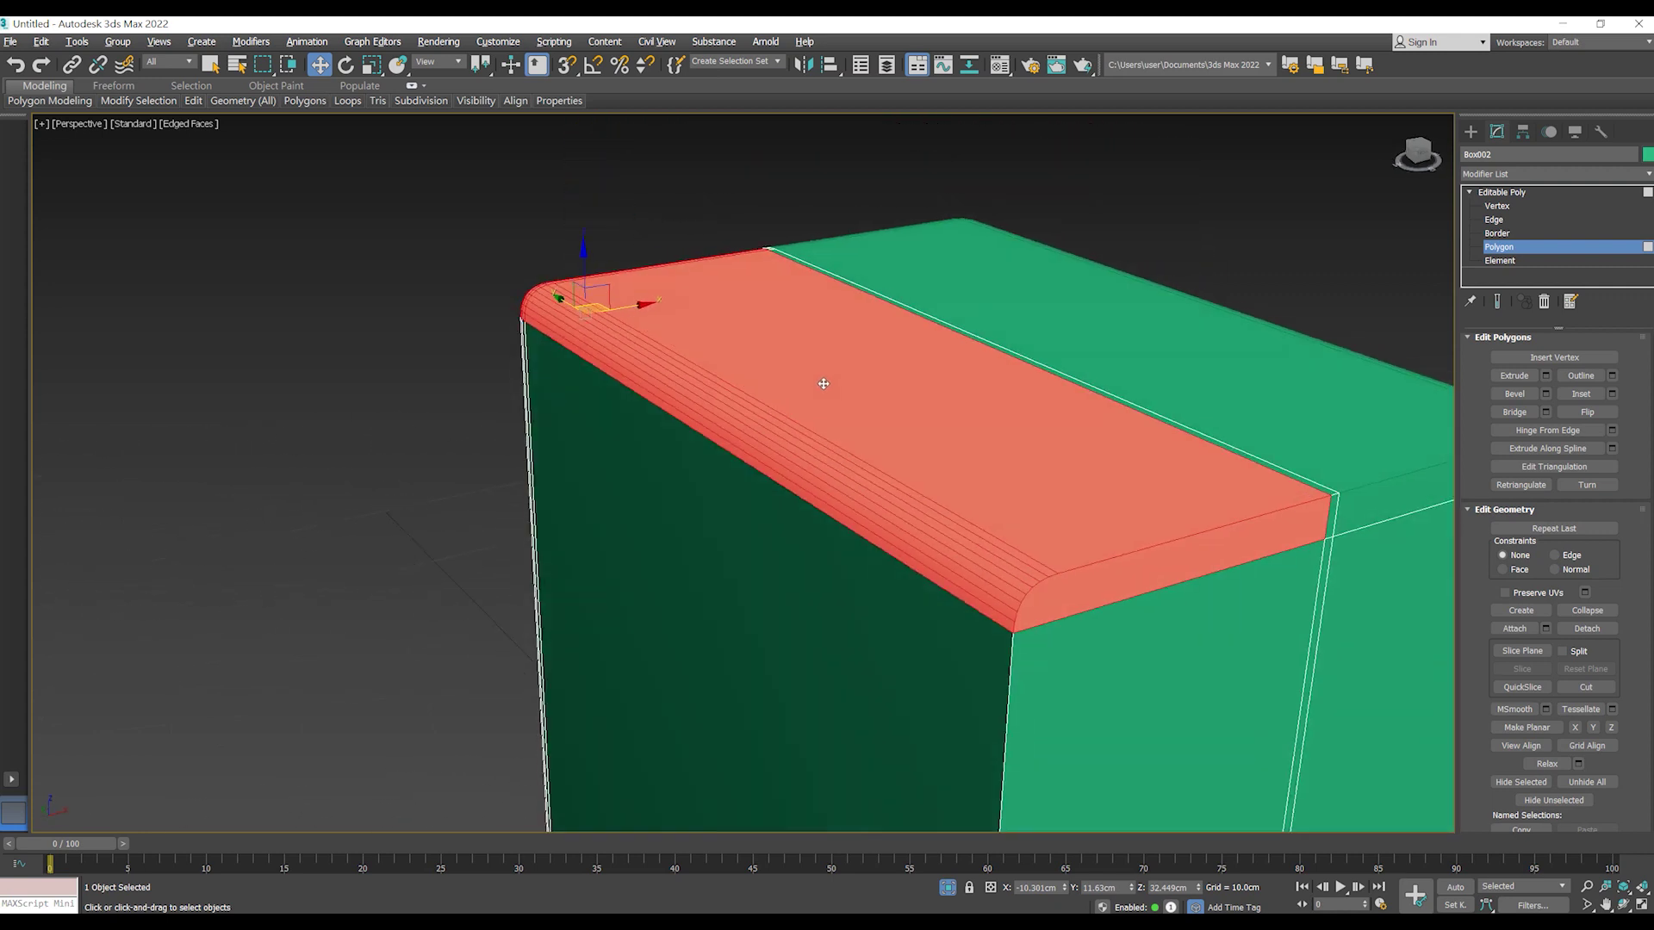
scroll(1086, 464, up, 2)
click(1599, 631)
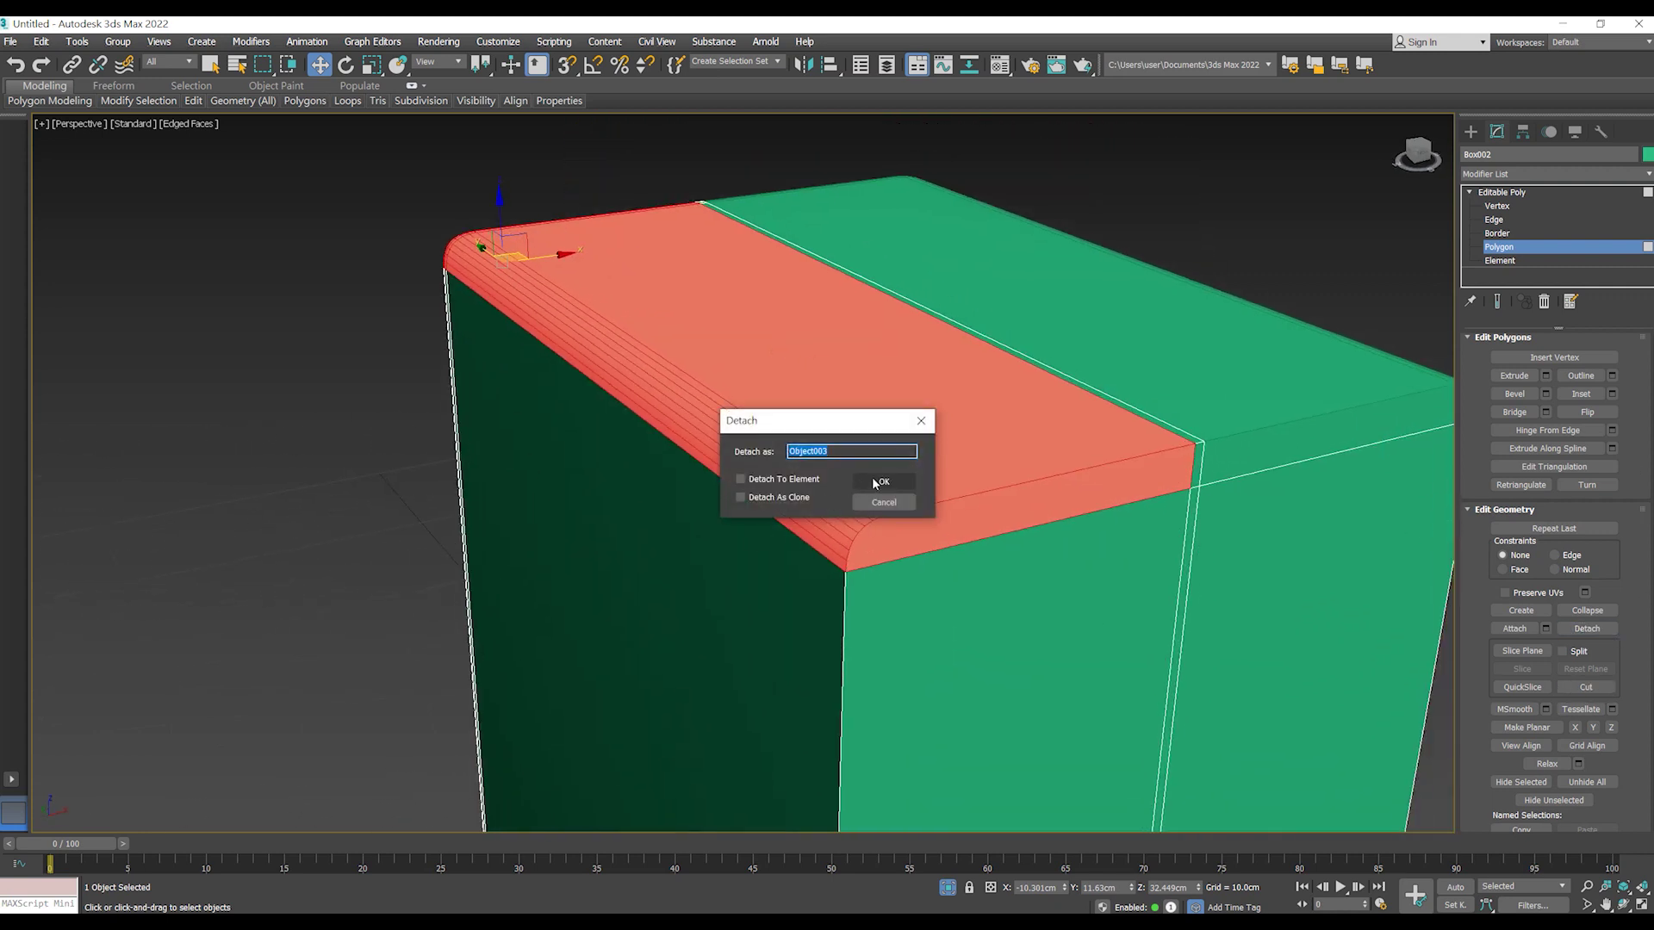
- Confirm the detach and delete the detached top faces, opening the box
click(865, 477)
scroll(866, 477, down, 3)
scroll(738, 509, up, 3)
key(Delete)
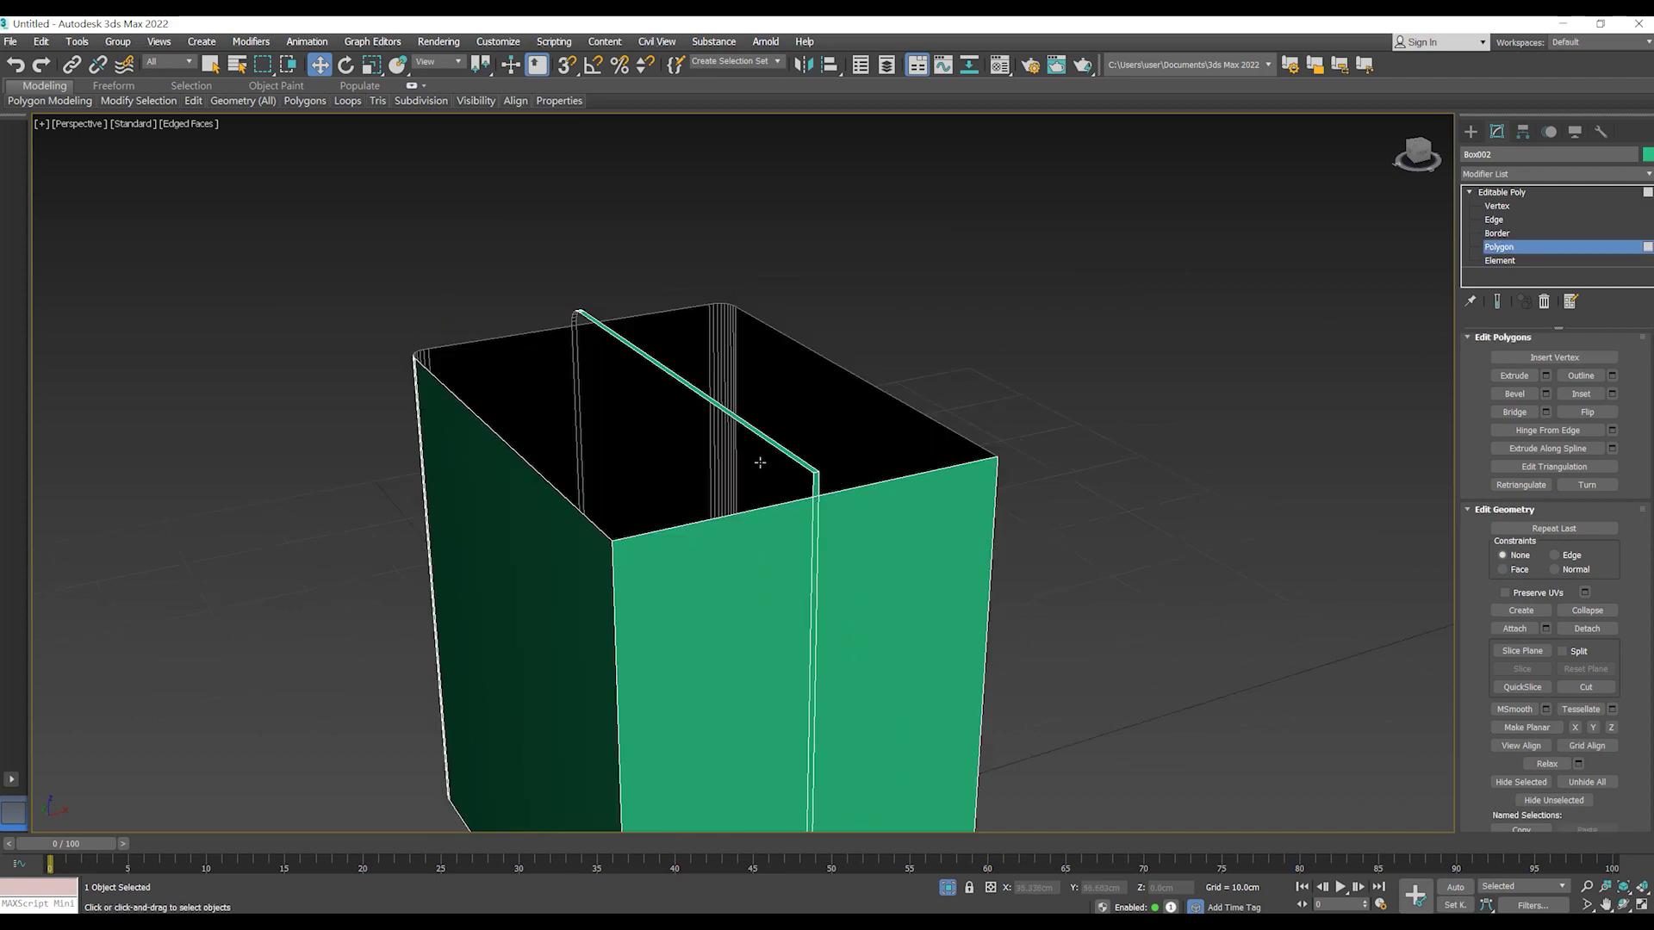
scroll(849, 499, up, 2)
scroll(878, 521, up, 2)
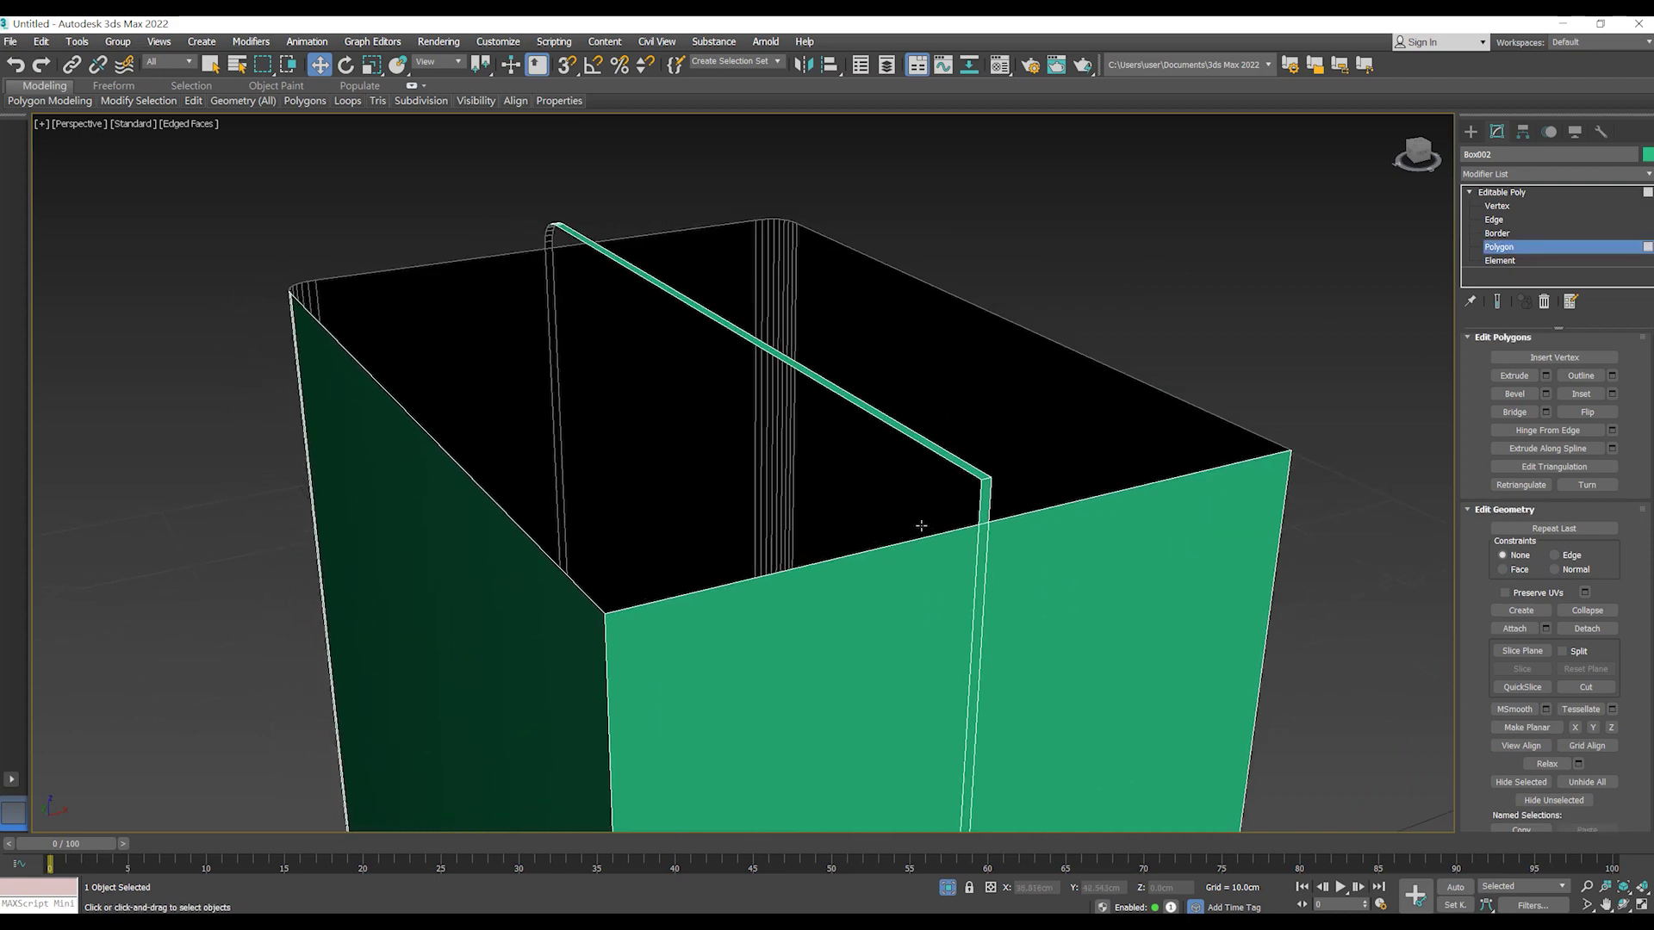
- Leave Polygon level and enable Create in Edit Geometry, viewing the rounded corner
key(4)
key(4)
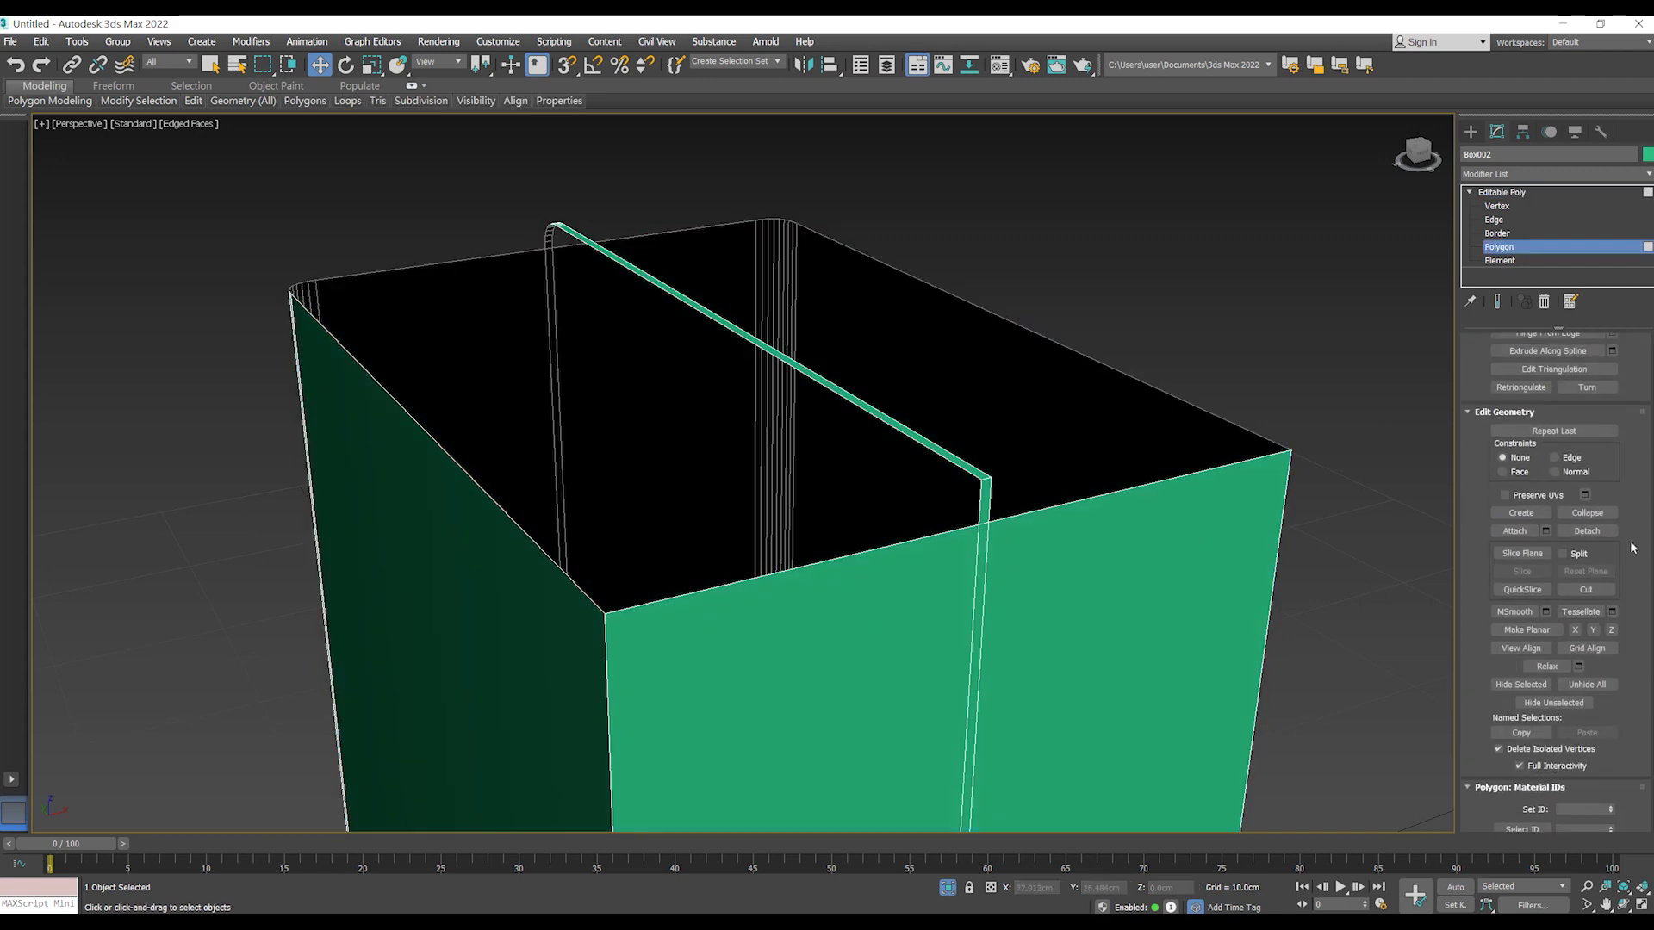
scroll(1632, 547, down, 3)
click(1521, 395)
scroll(591, 365, up, 3)
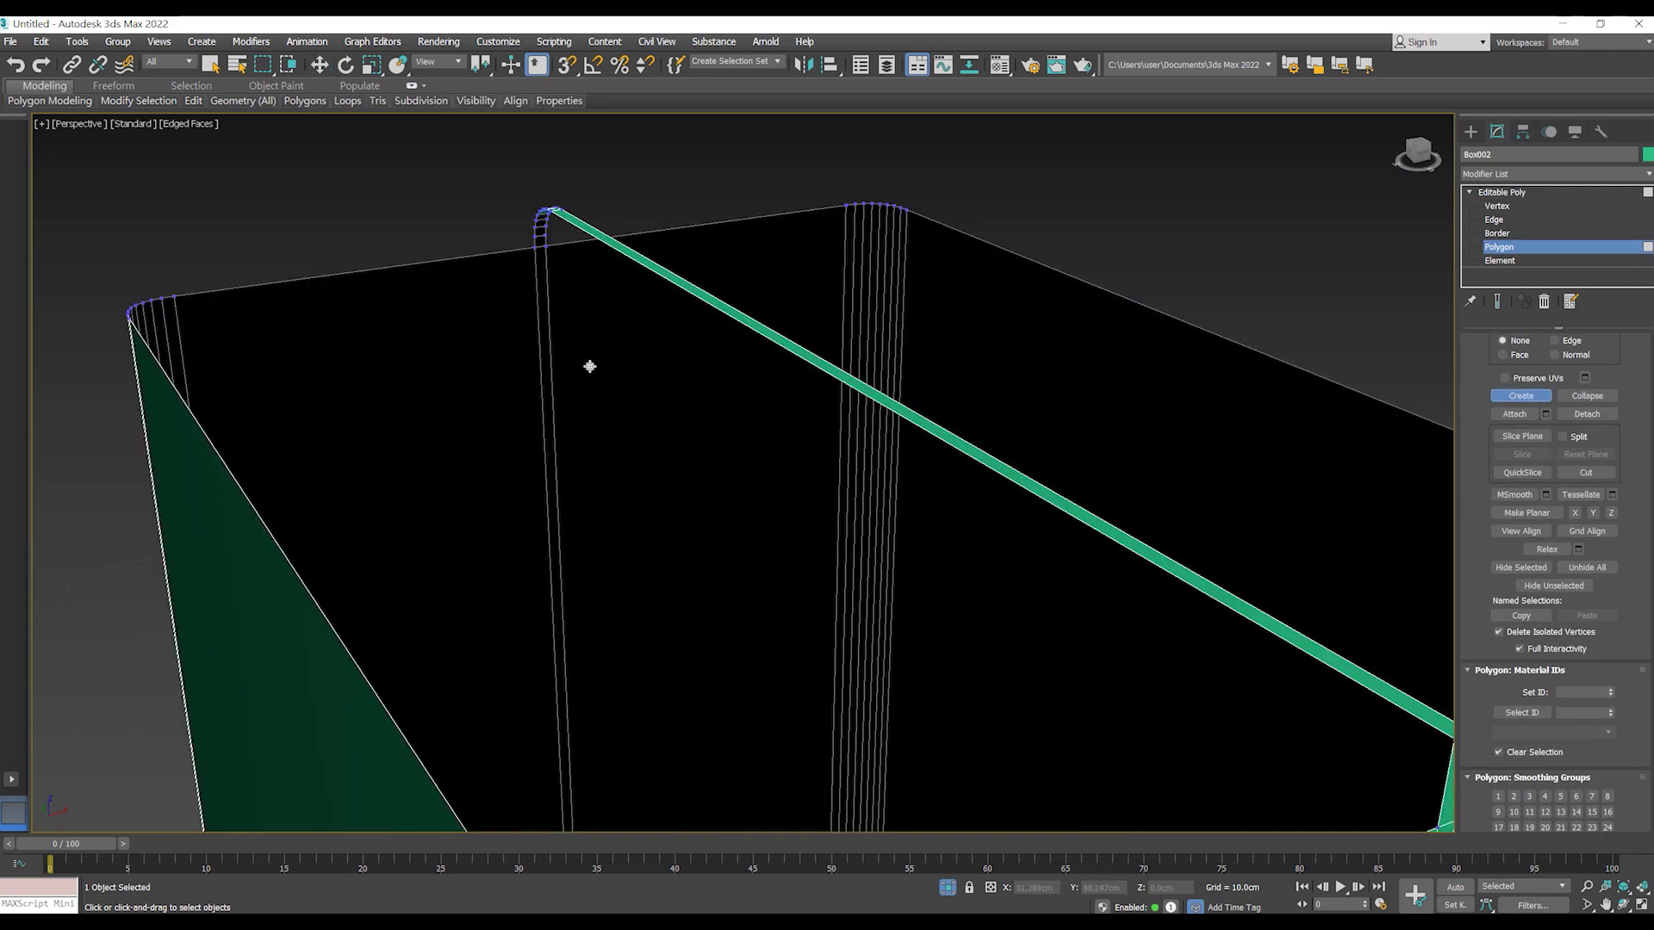
scroll(650, 386, down, 3)
alt+middle_drag(733, 435, 864, 435)
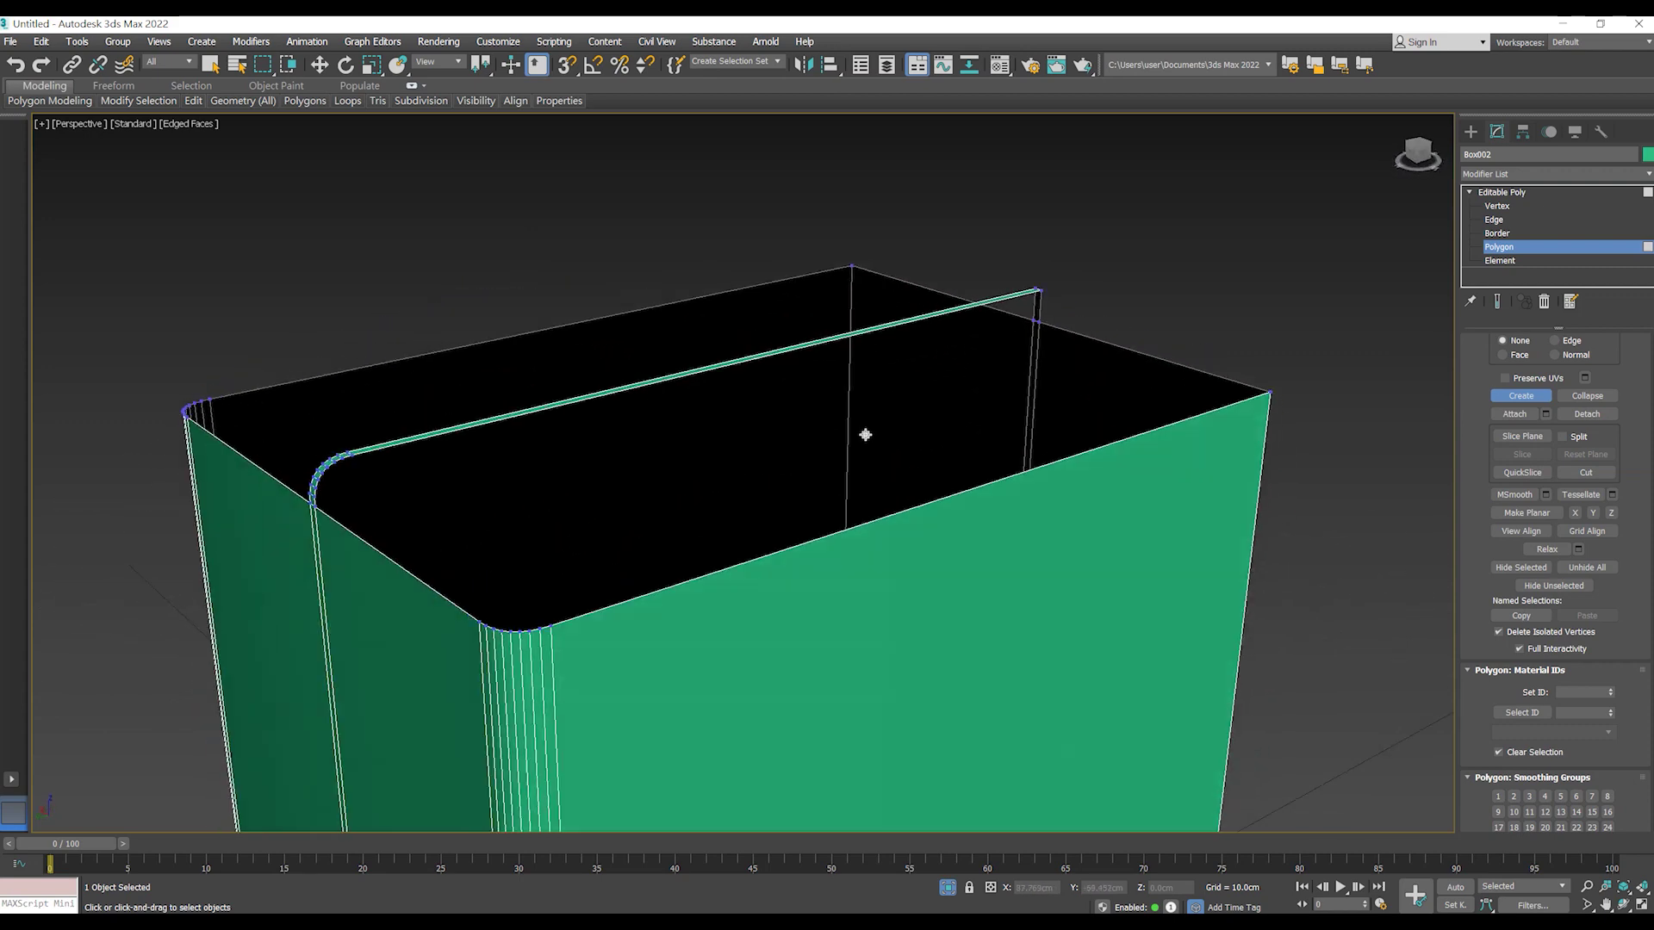
scroll(417, 487, up, 3)
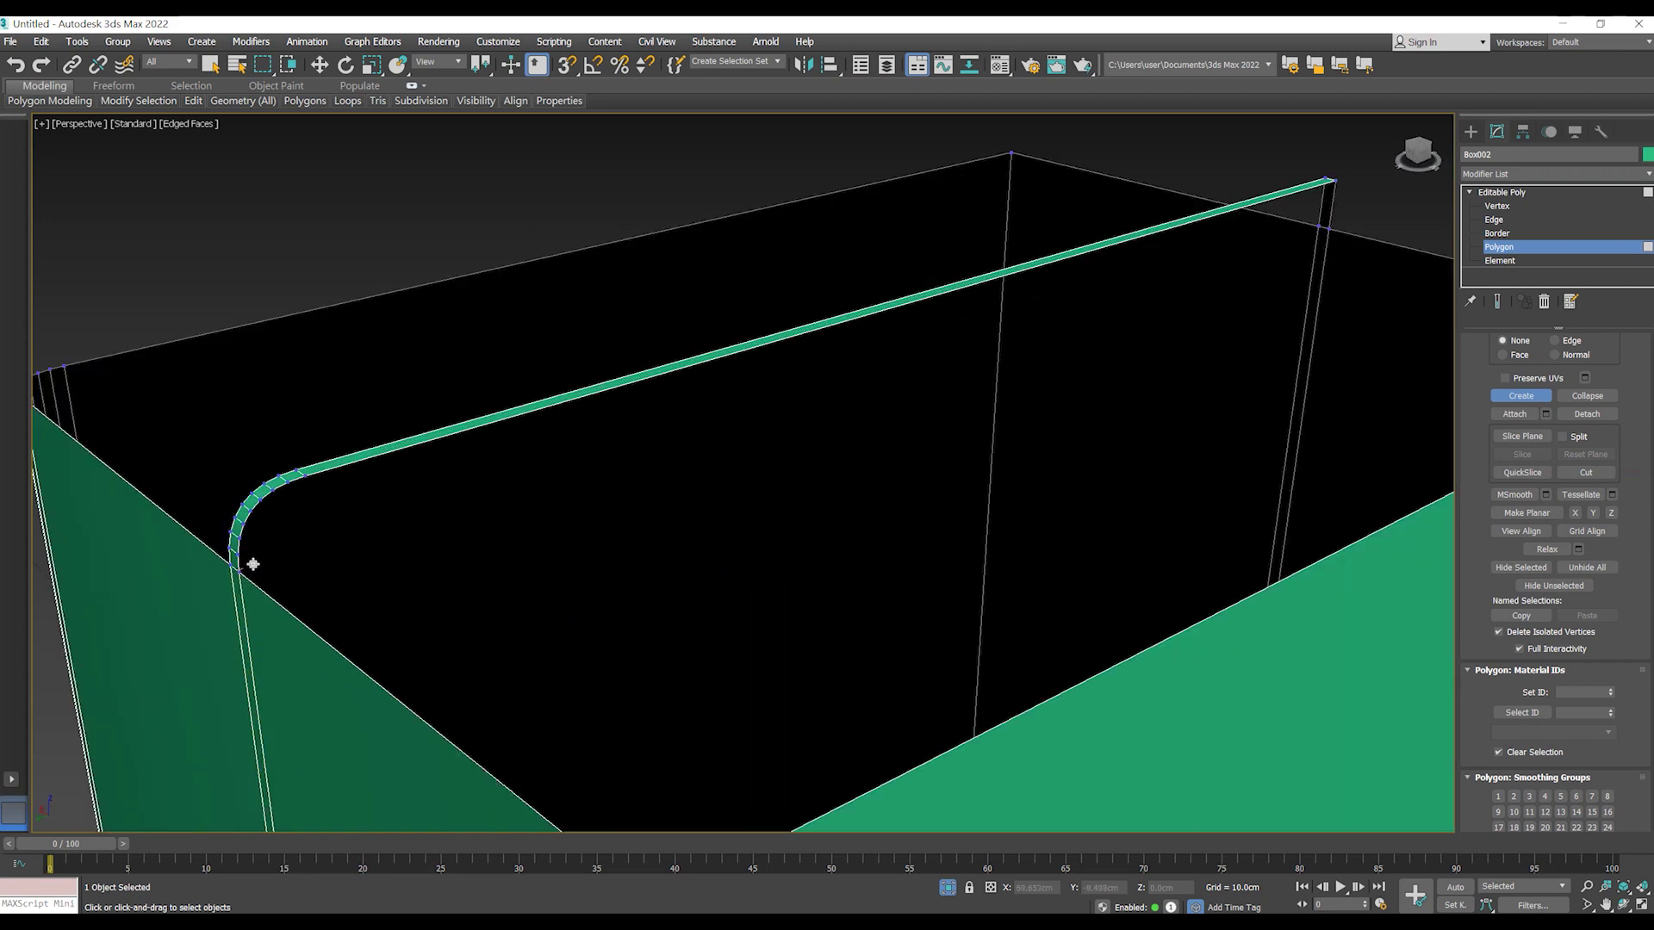
- Turn on 3D vertex snapping and build a face strip along one side of the rail
right_click(565, 67)
click(945, 363)
click(566, 66)
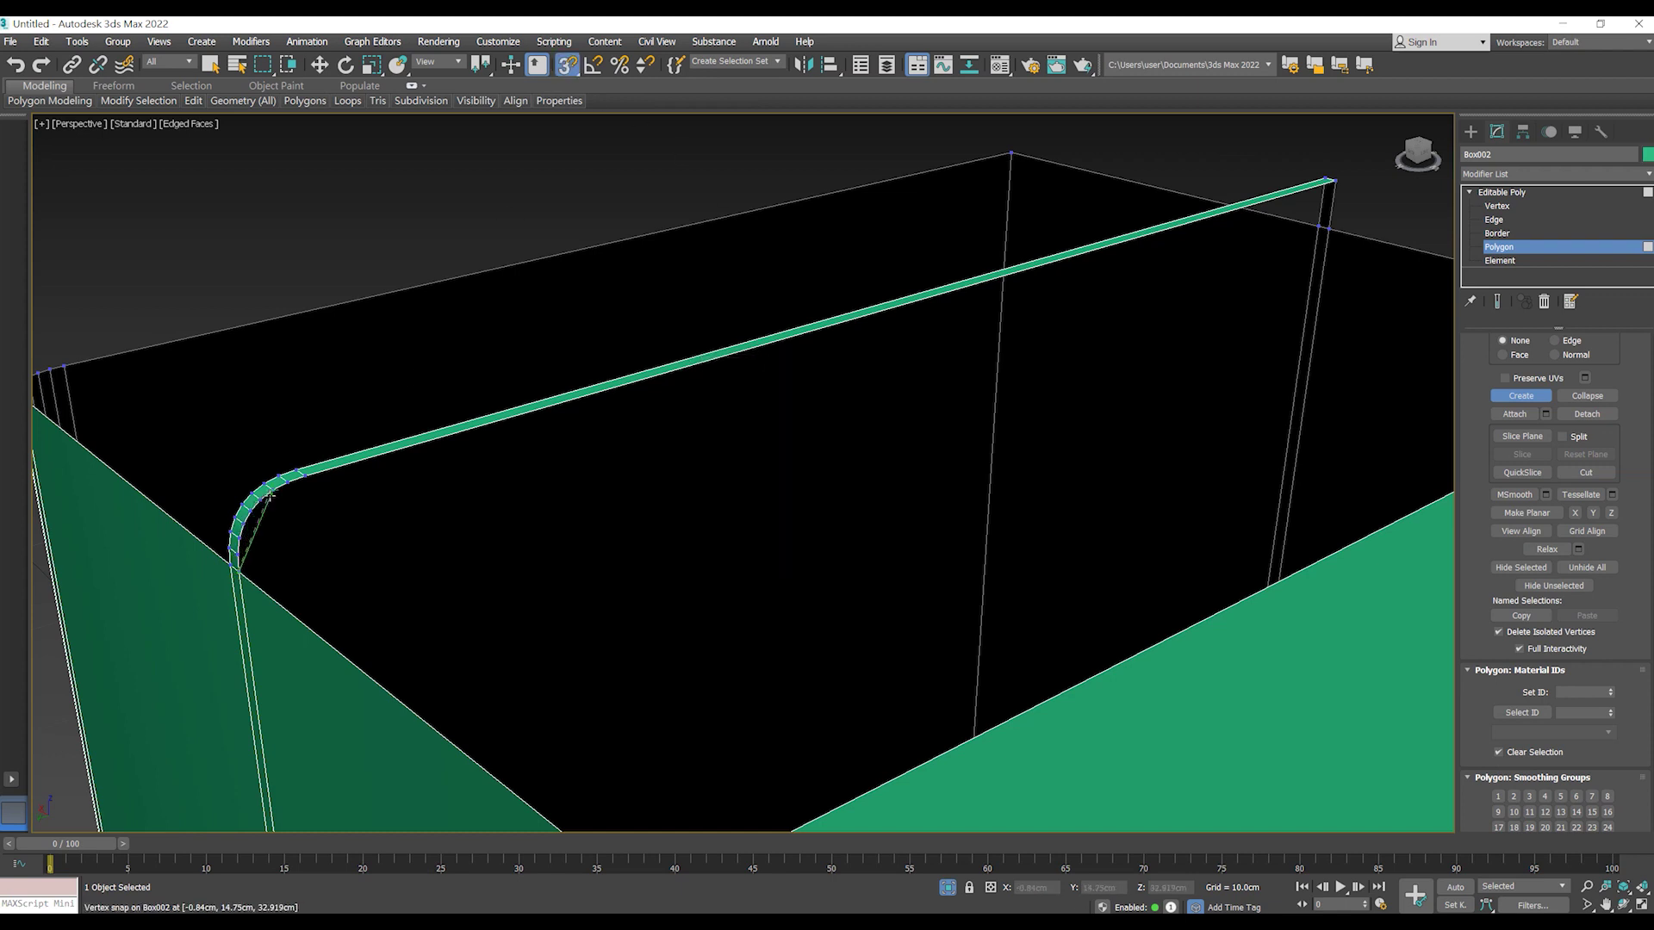
drag(238, 569, 1335, 182)
click(1336, 183)
click(1327, 229)
click(238, 569)
key(w)
alt+middle_drag(690, 459, 860, 446)
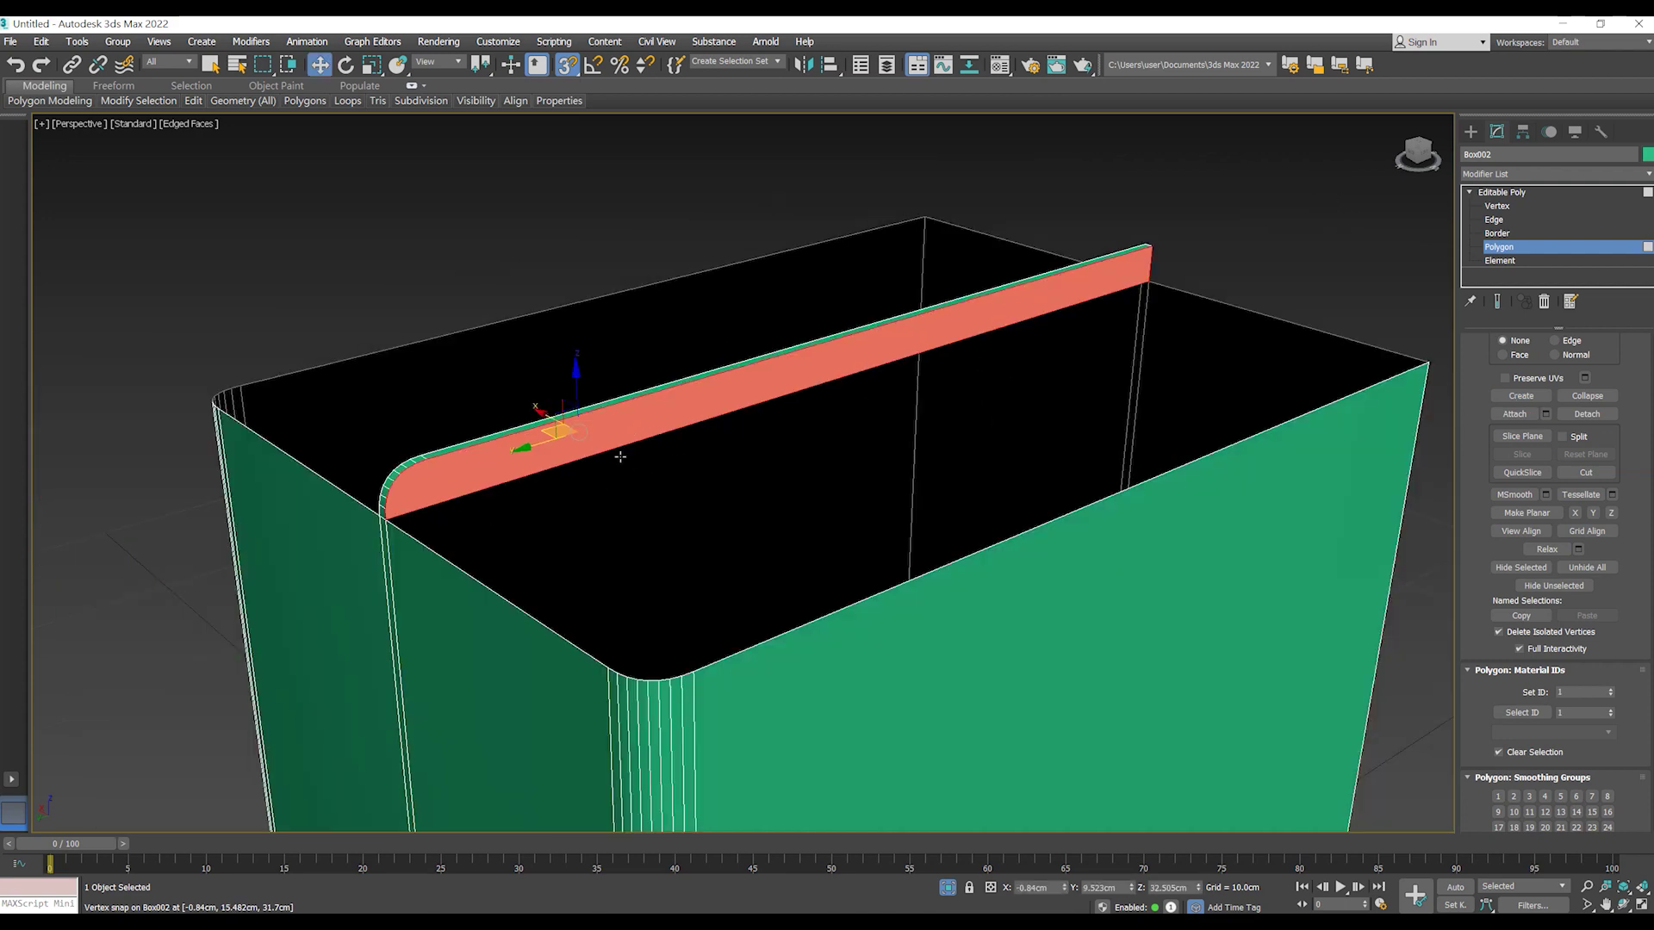
scroll(196, 322, up, 3)
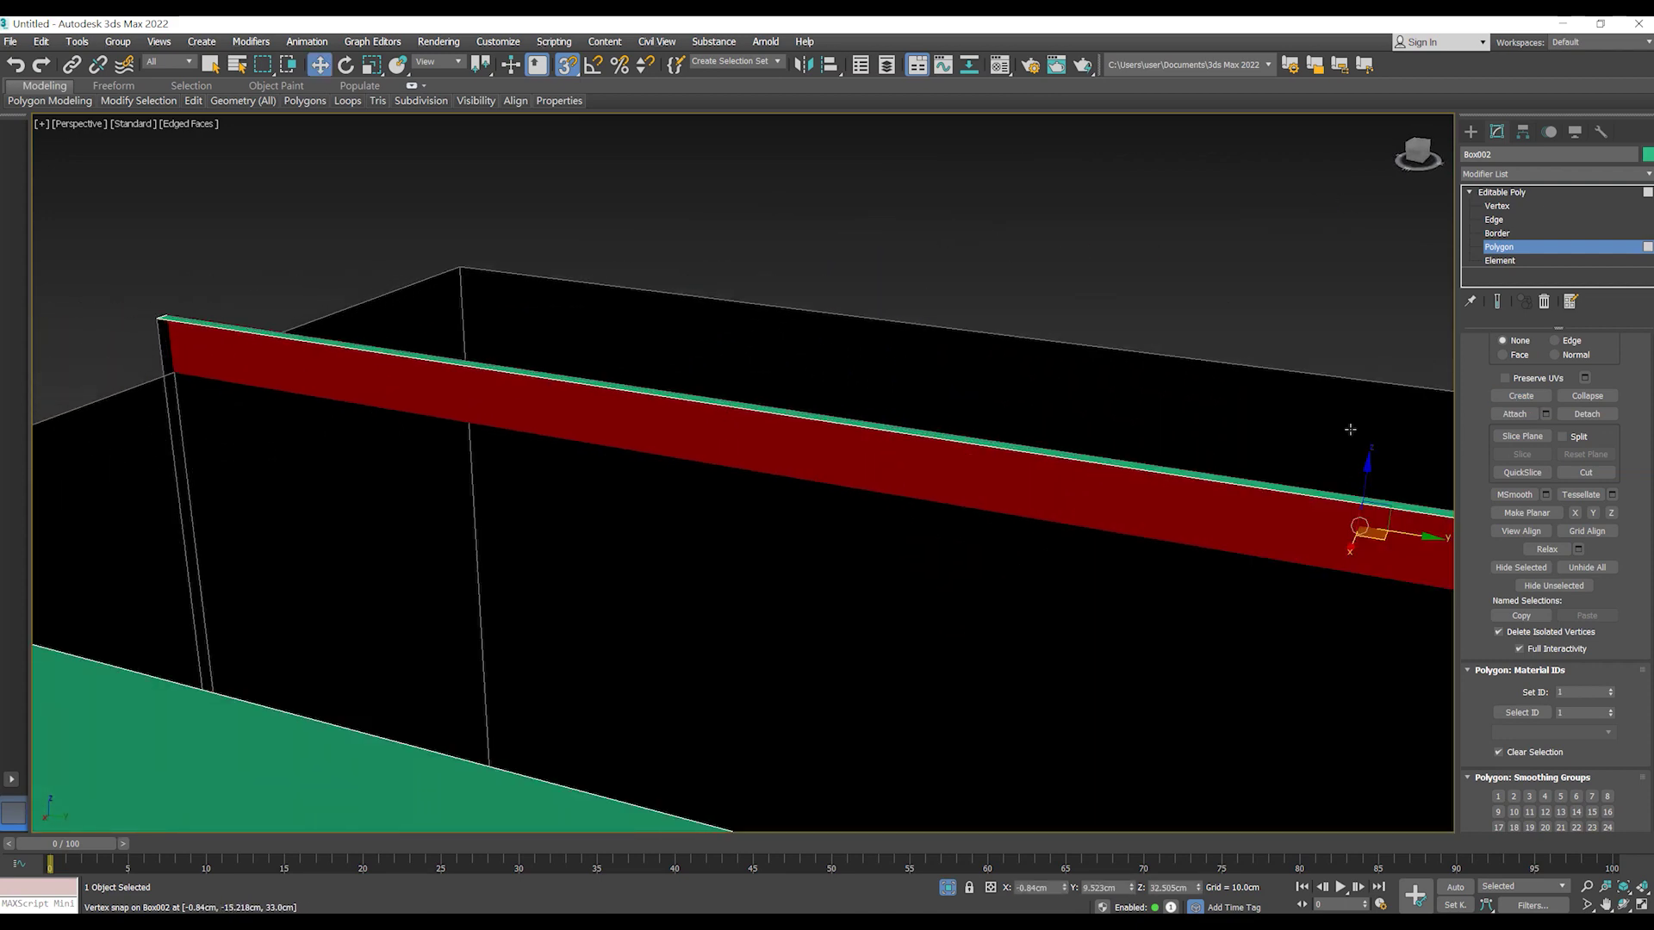
- Build a second face at the left rounded corner, then return to Move and clear the selection
click(1521, 395)
click(163, 324)
scroll(163, 325, down, 5)
scroll(675, 402, up, 5)
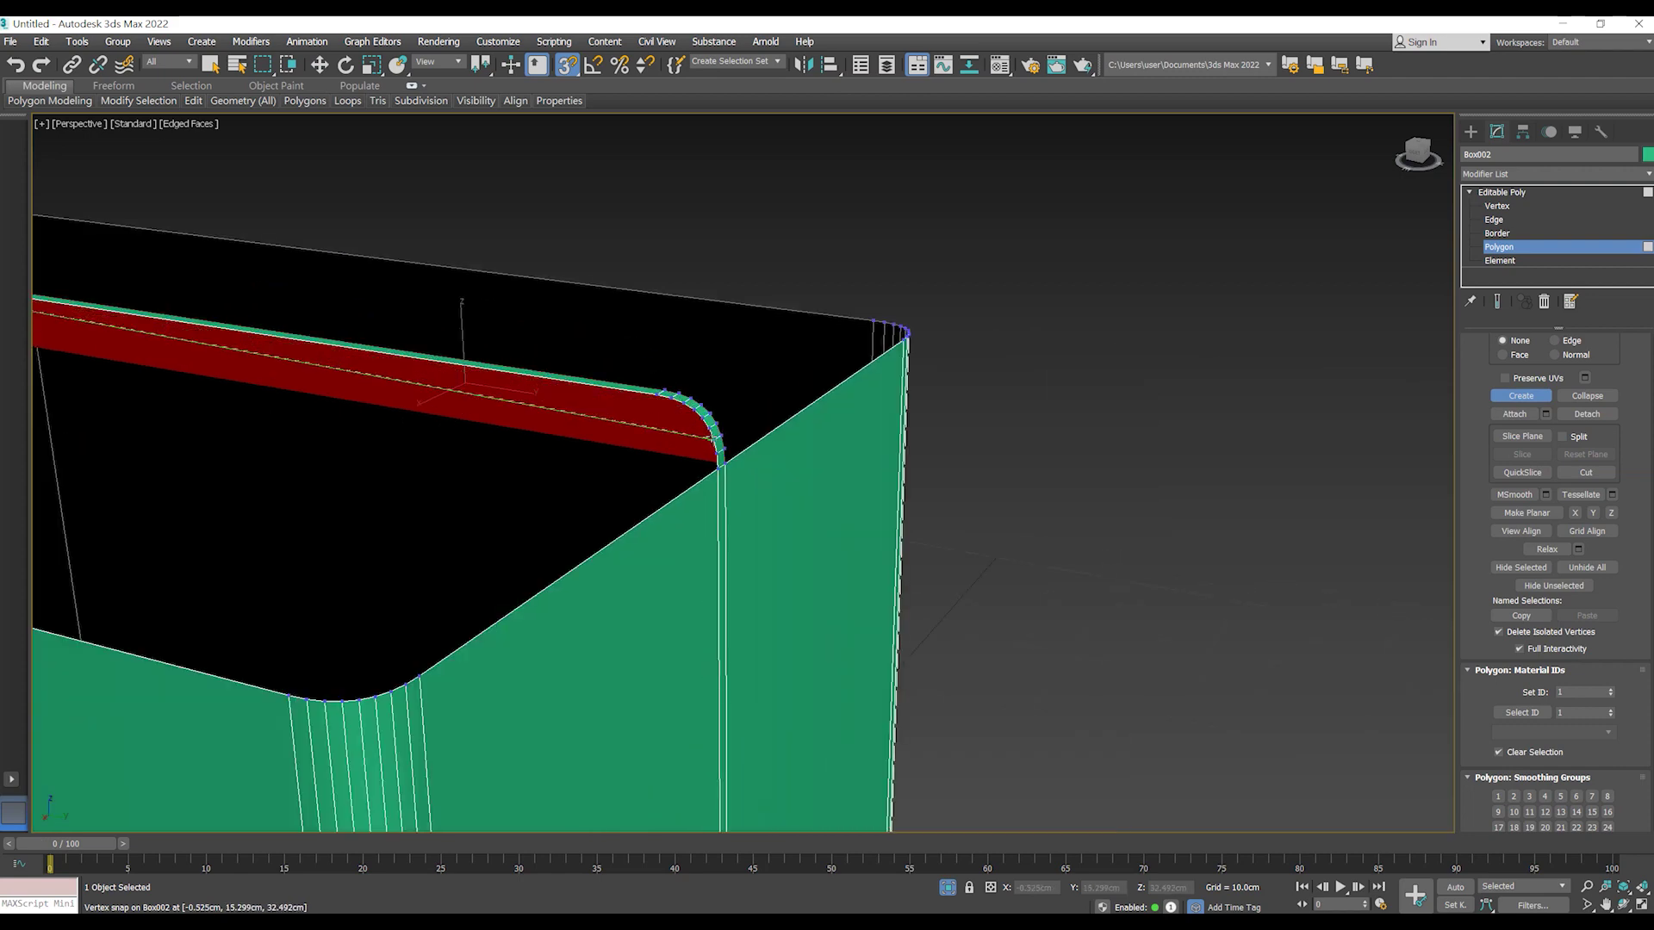
click(720, 463)
scroll(720, 463, down, 5)
scroll(211, 385, up, 5)
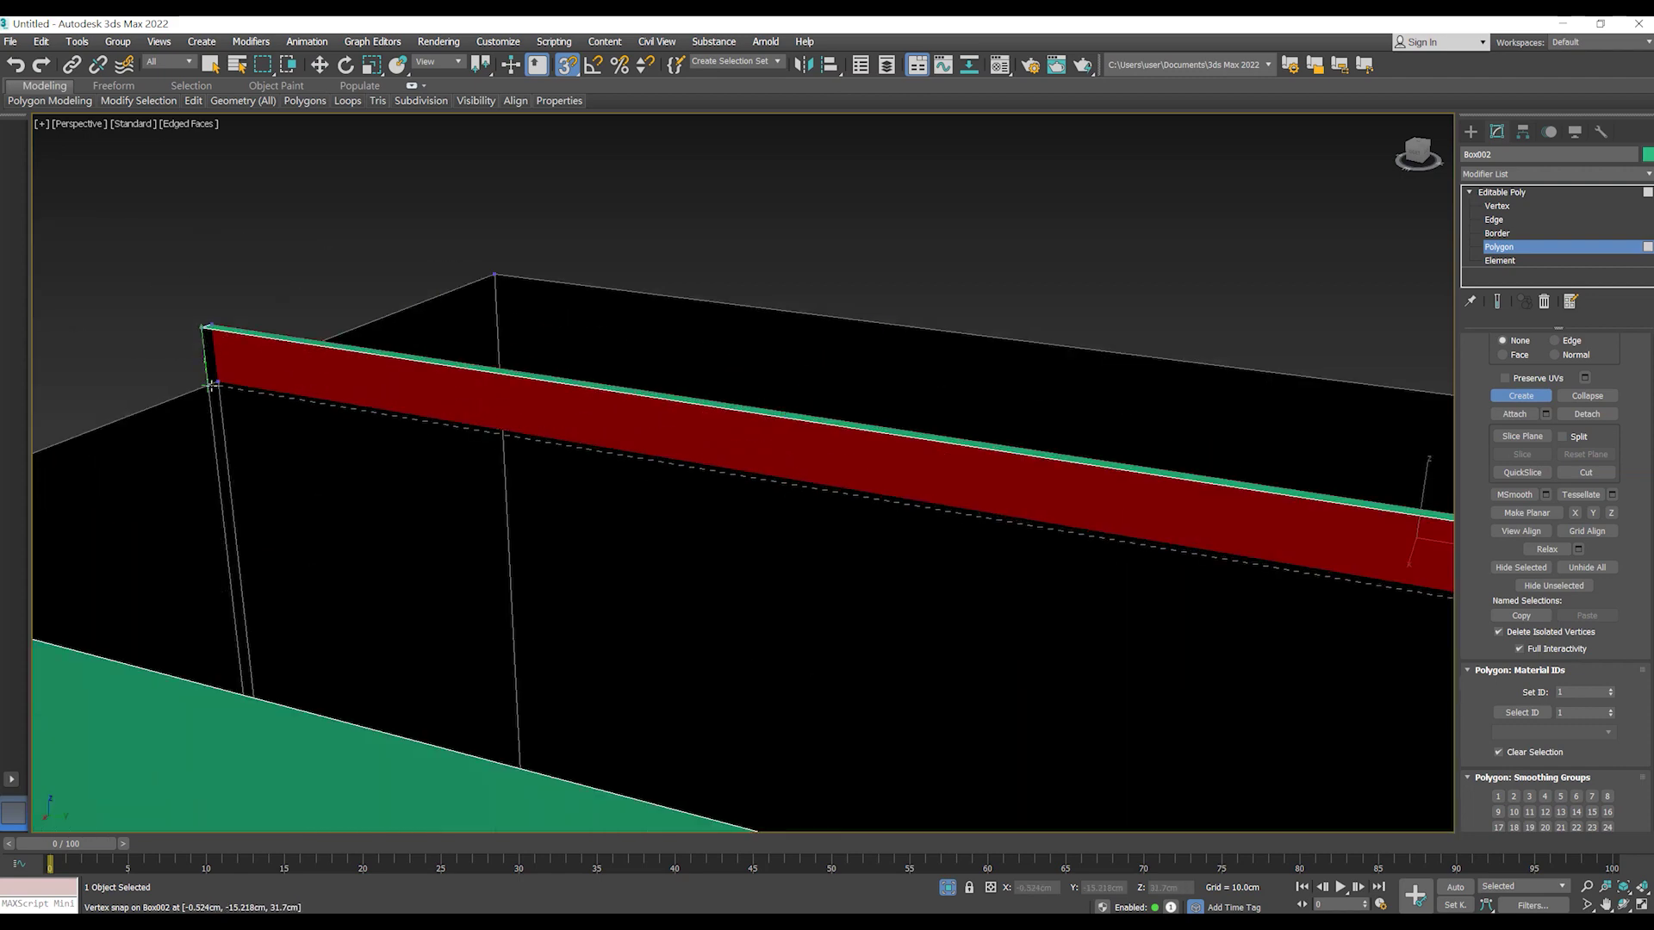
click(200, 328)
scroll(591, 436, down, 5)
right_click(595, 360)
click(608, 369)
click(828, 277)
alt+middle_drag(828, 278, 745, 350)
- Cap the two open top borders of Box002 on either side of the rail
key(3)
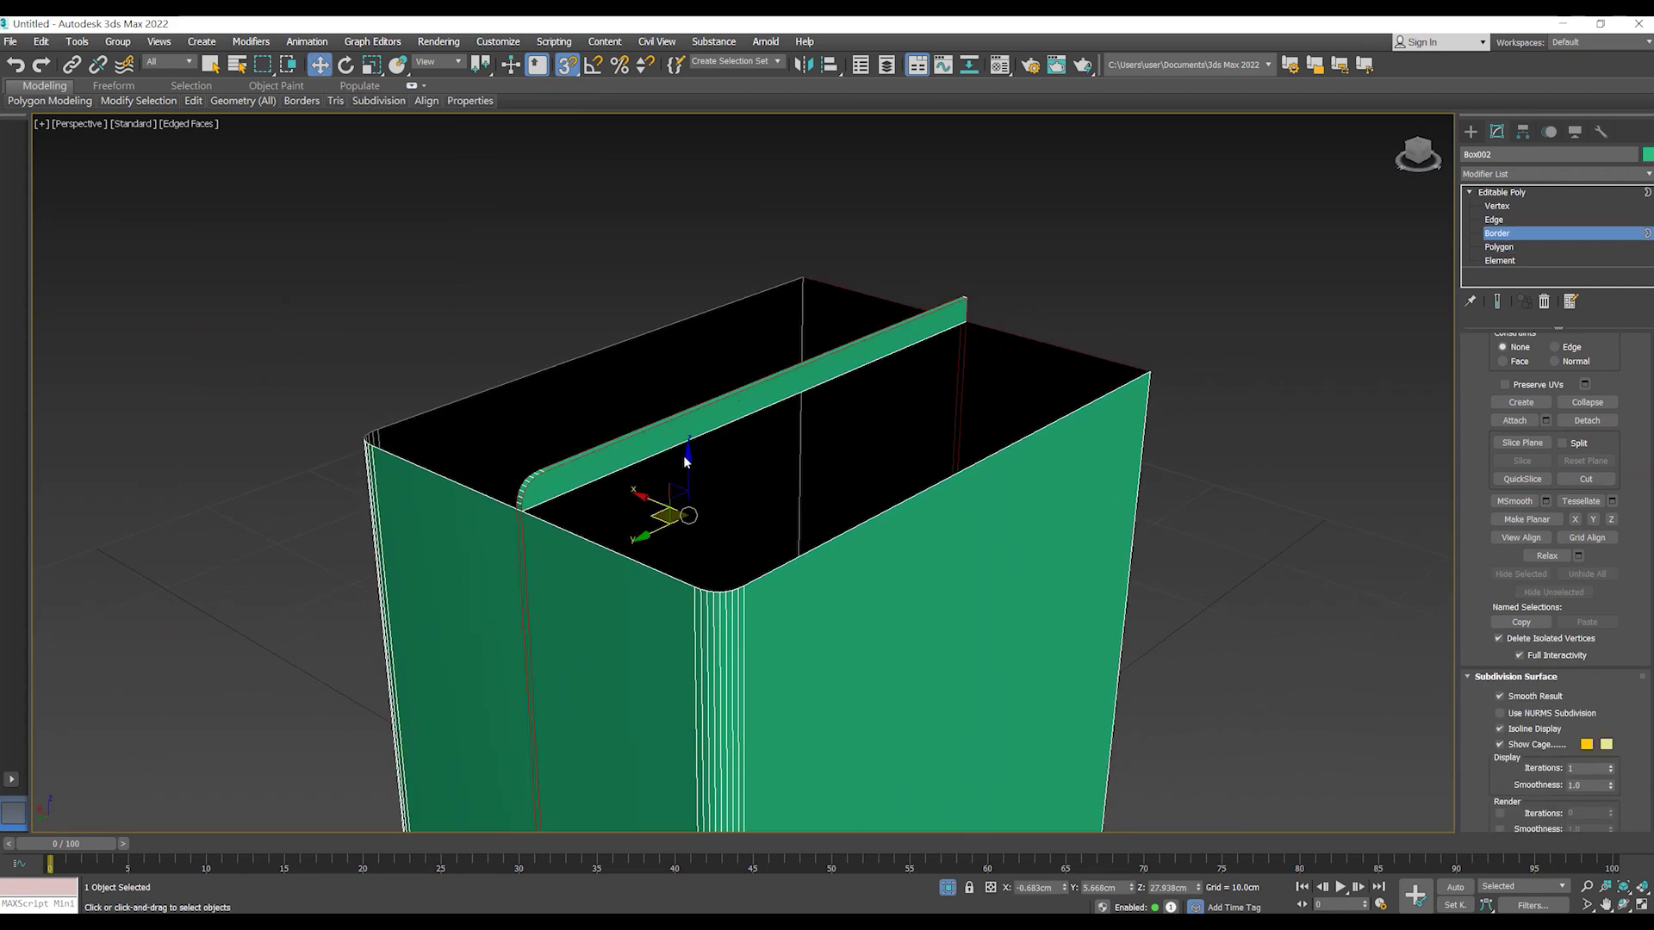
alt+middle_drag(713, 489, 699, 477)
scroll(1567, 633, up, 2)
scroll(1568, 633, up, 2)
scroll(1567, 633, up, 2)
click(1588, 527)
click(867, 212)
click(1587, 527)
- Orbit and zoom to inspect the newly capped box top from several angles
mouse_move(879, 349)
alt+middle_down()
mouse_move(916, 362)
mouse_move(857, 356)
alt+middle_up()
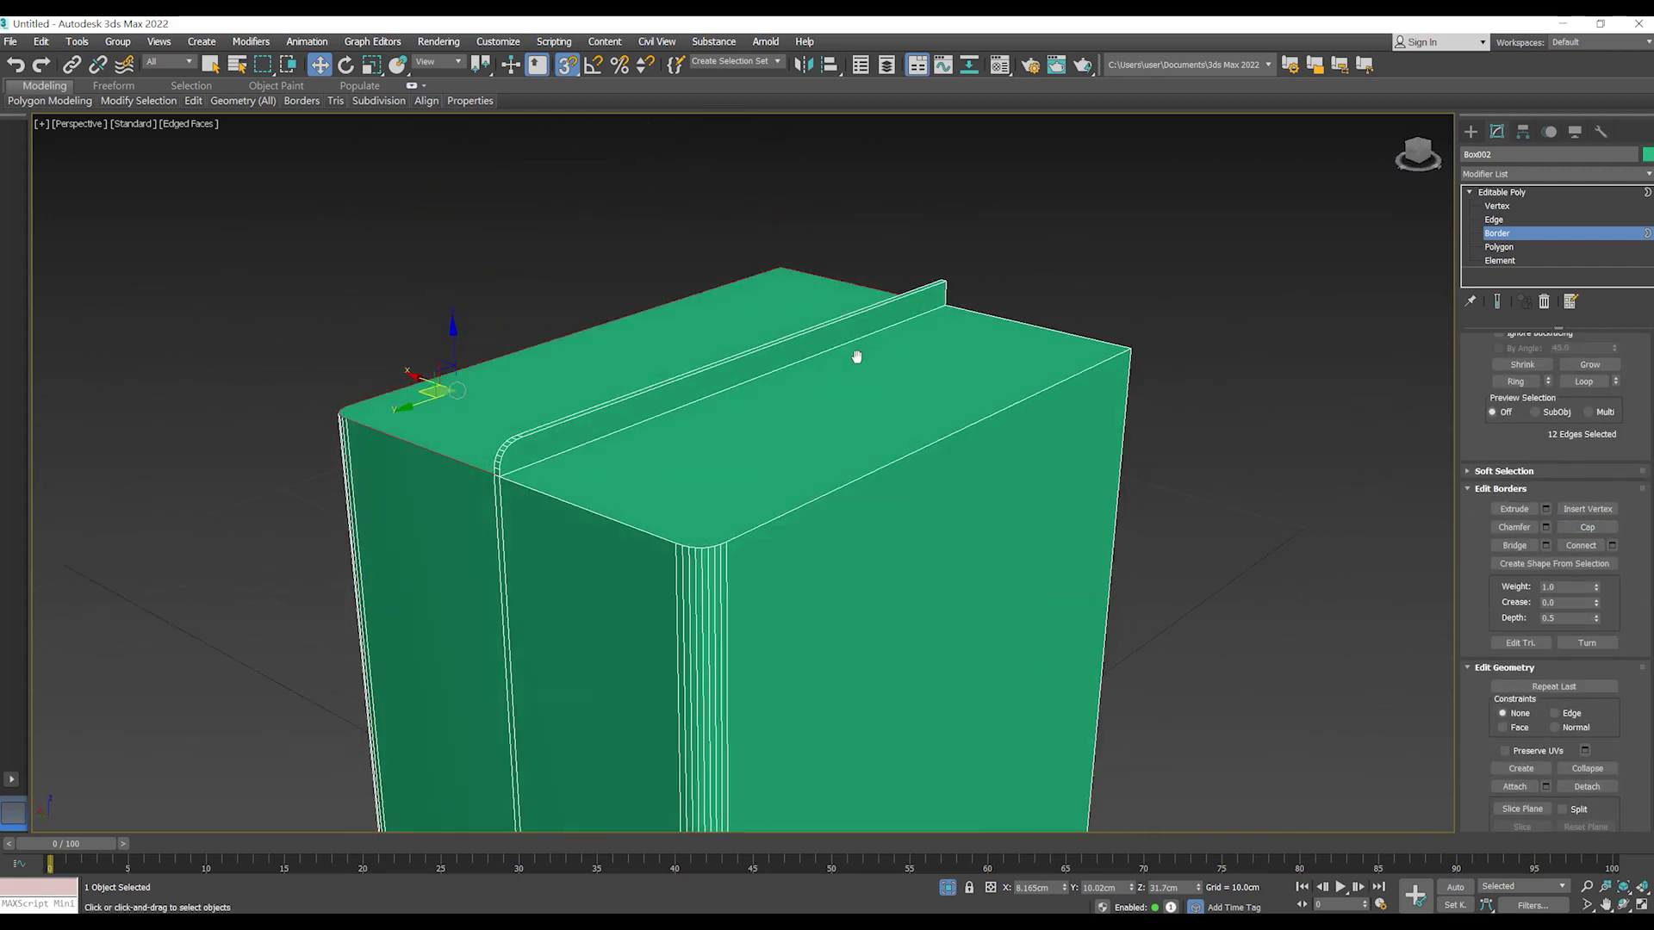
scroll(857, 356, up, 3)
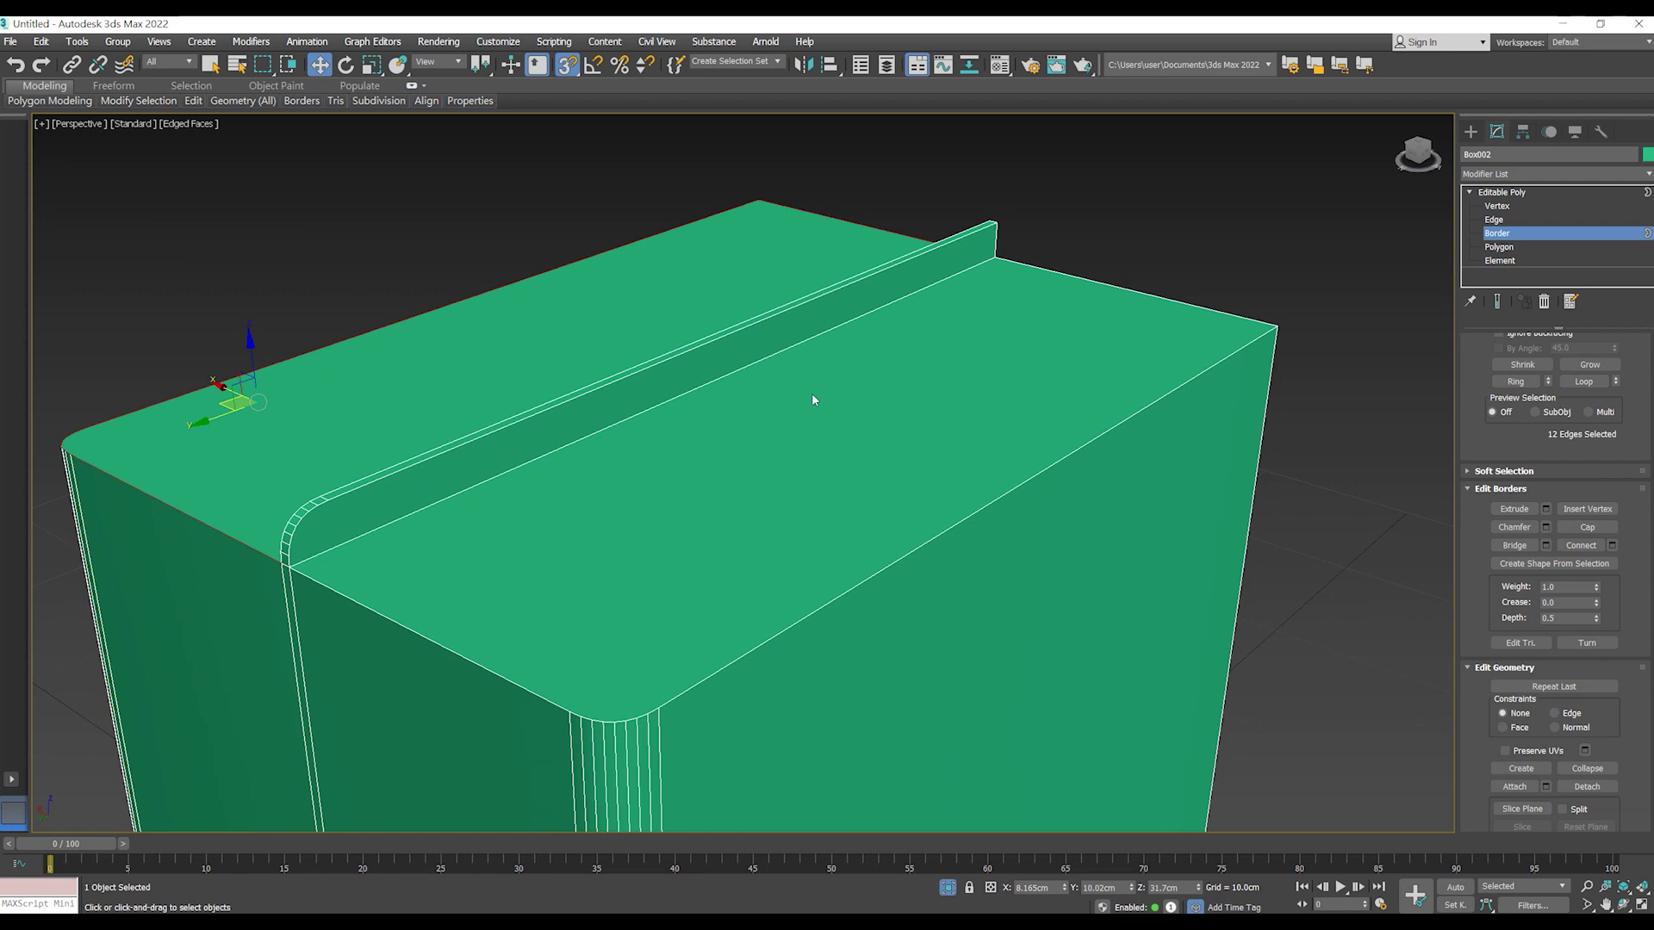
middle_drag(1158, 402, 1162, 396)
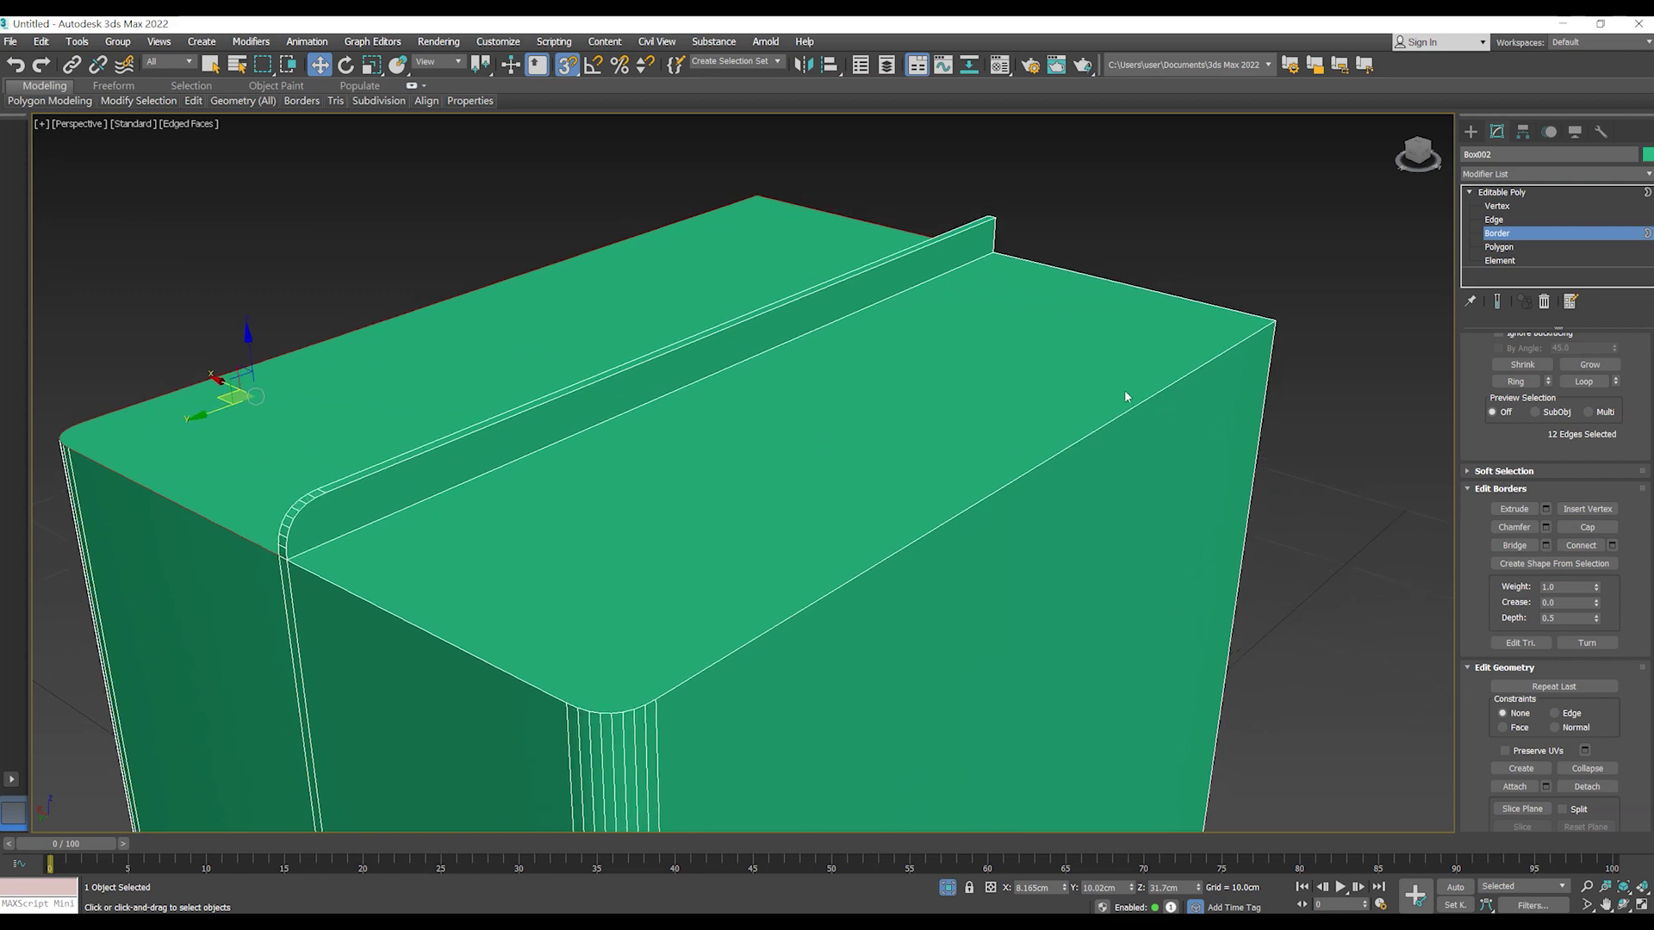
scroll(1124, 397, down, 4)
mouse_move(907, 358)
alt+middle_down()
mouse_move(953, 431)
mouse_move(849, 450)
mouse_move(789, 431)
mouse_move(1170, 447)
mouse_move(646, 517)
mouse_move(889, 365)
alt+middle_up()
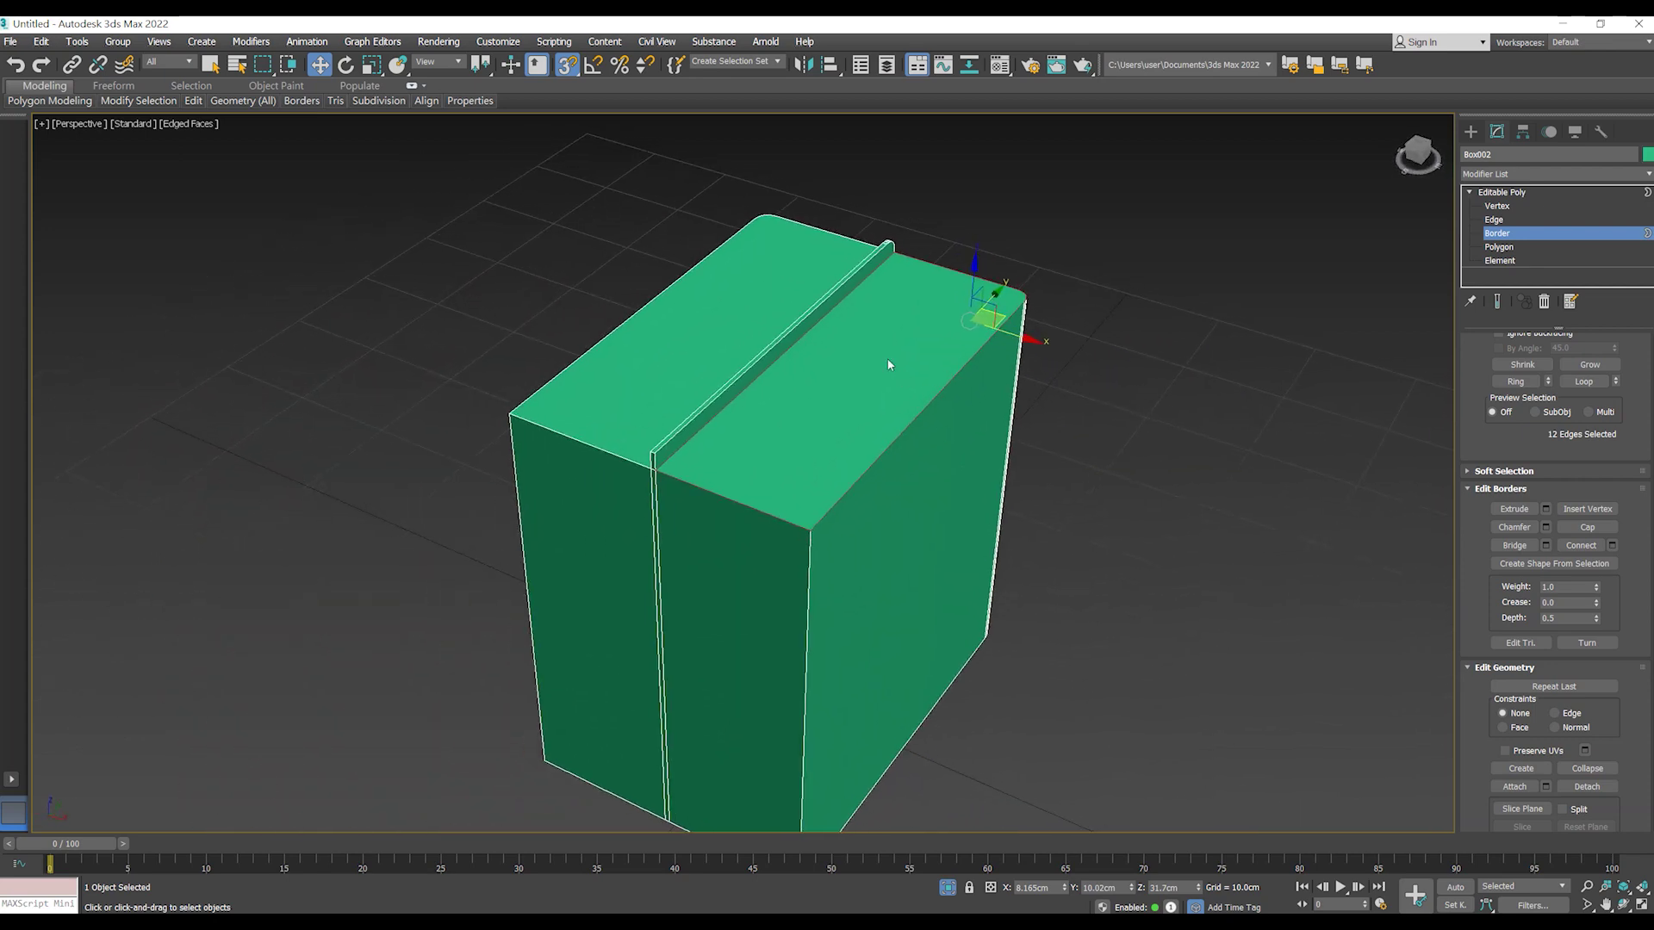
scroll(889, 364, up, 3)
- Select both capped top faces and apply an Inset to them
key(4)
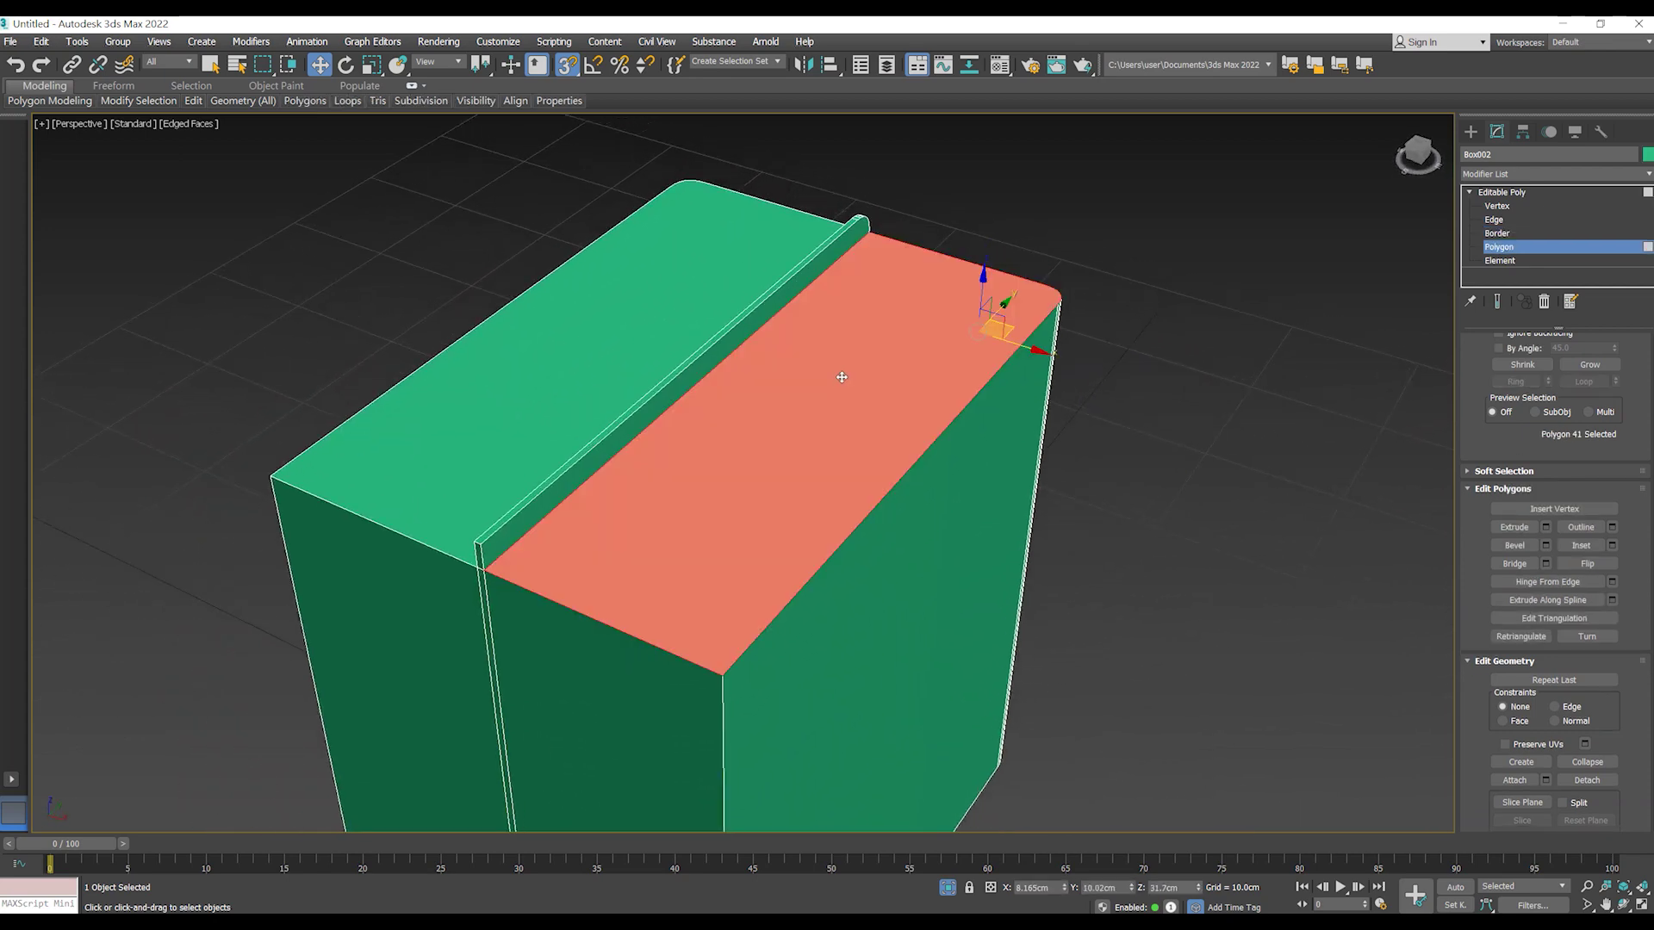
ctrl+click(560, 345)
scroll(1584, 516, down, 1)
scroll(1585, 517, down, 1)
click(1611, 506)
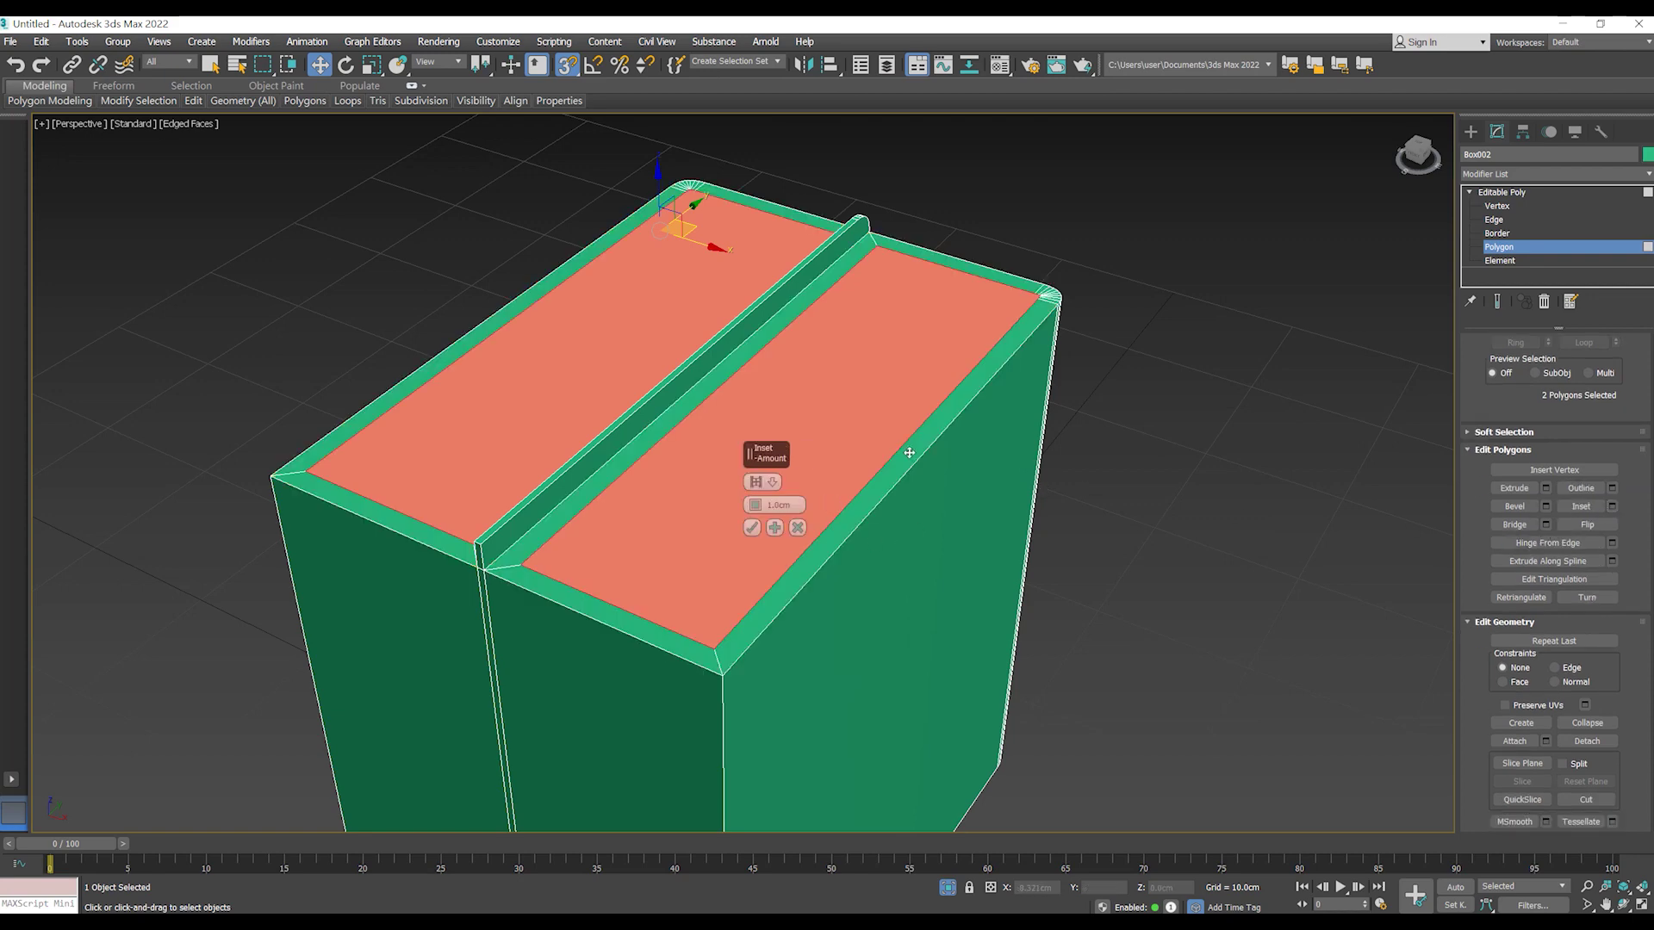
click(751, 527)
mouse_move(1183, 392)
alt+middle_down()
mouse_move(1254, 380)
mouse_move(1200, 376)
alt+middle_up()
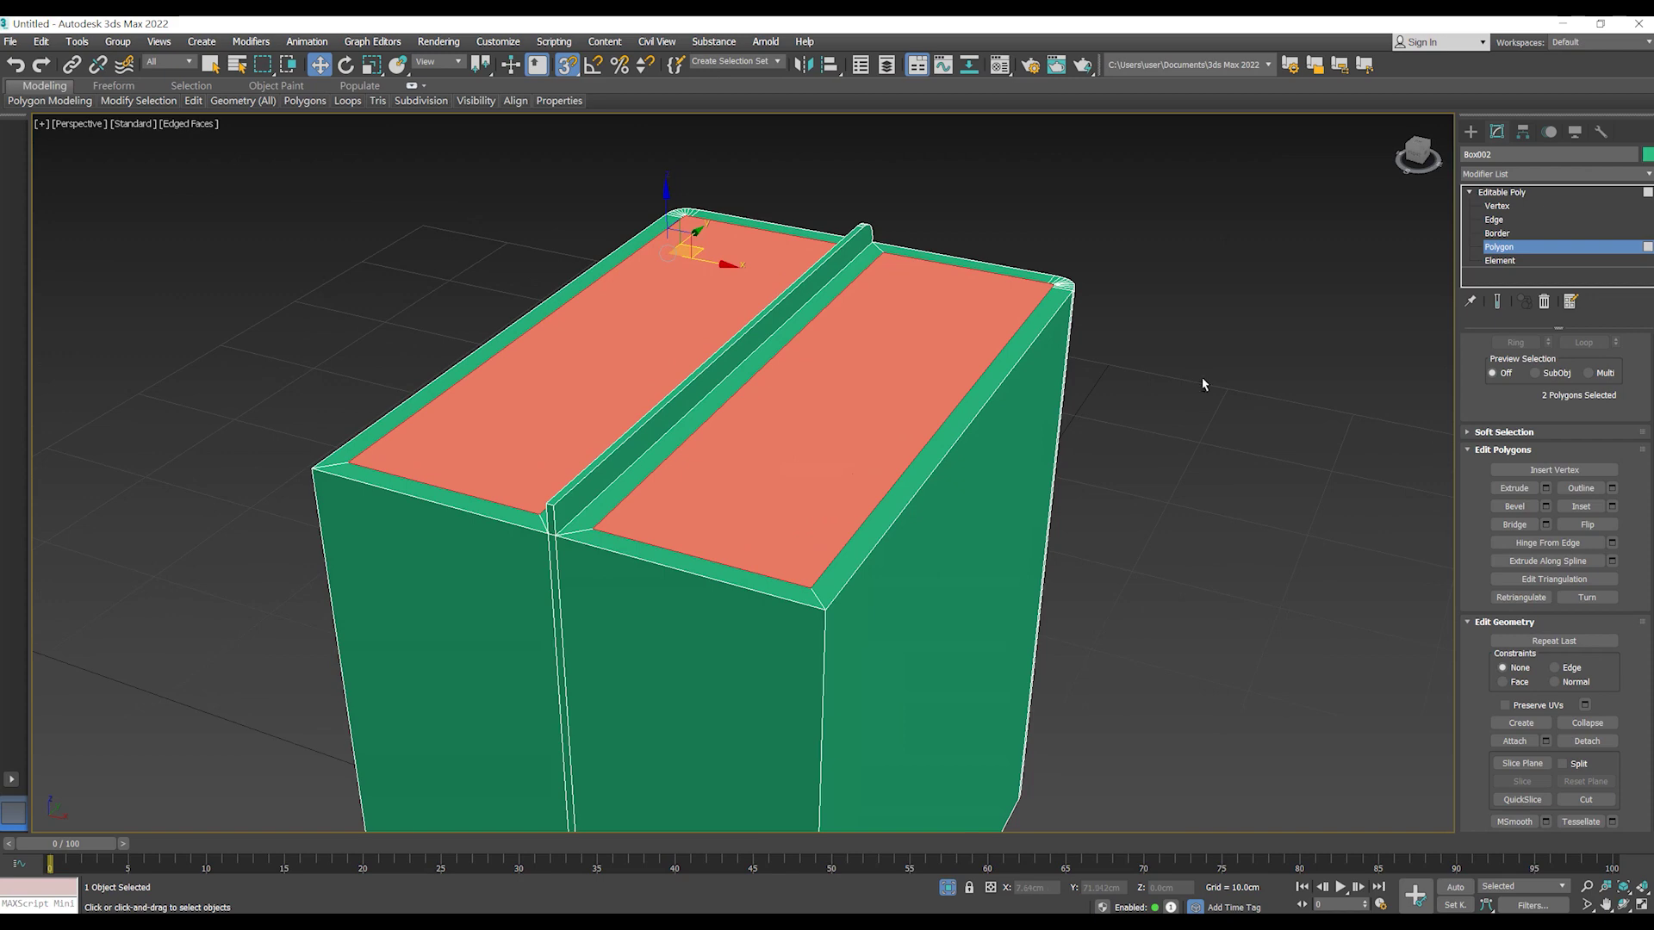
- Undo and redo the inset as a thinner border on both top faces
key(ctrl+z)
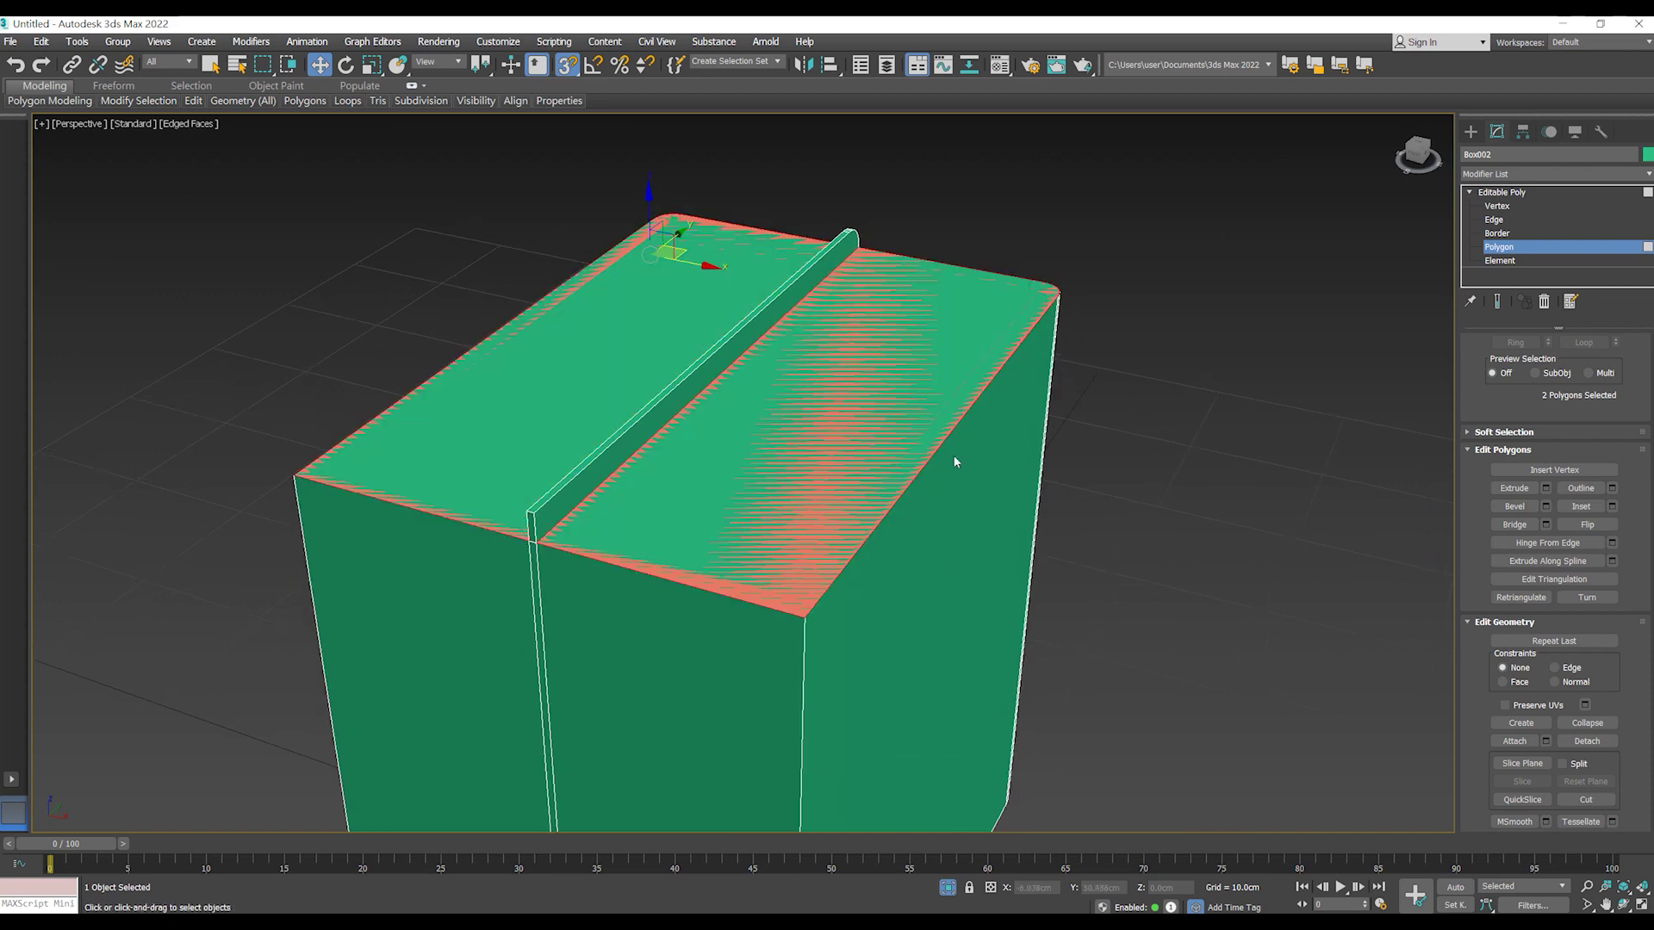
click(1612, 506)
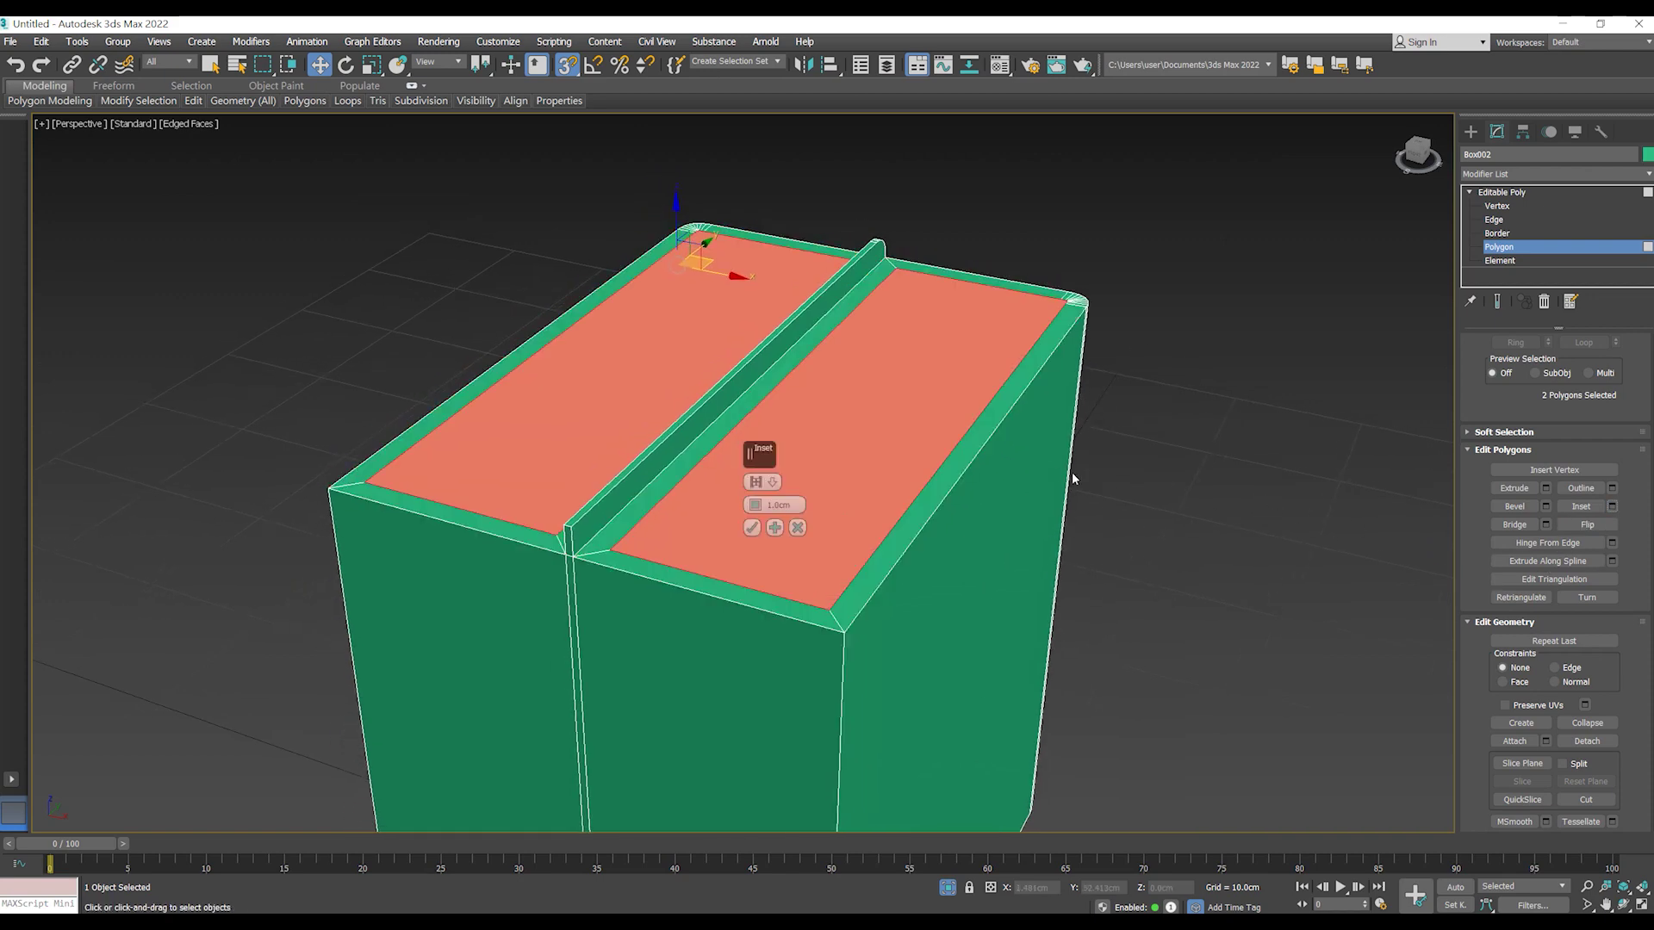
text(0.3)
key(Return)
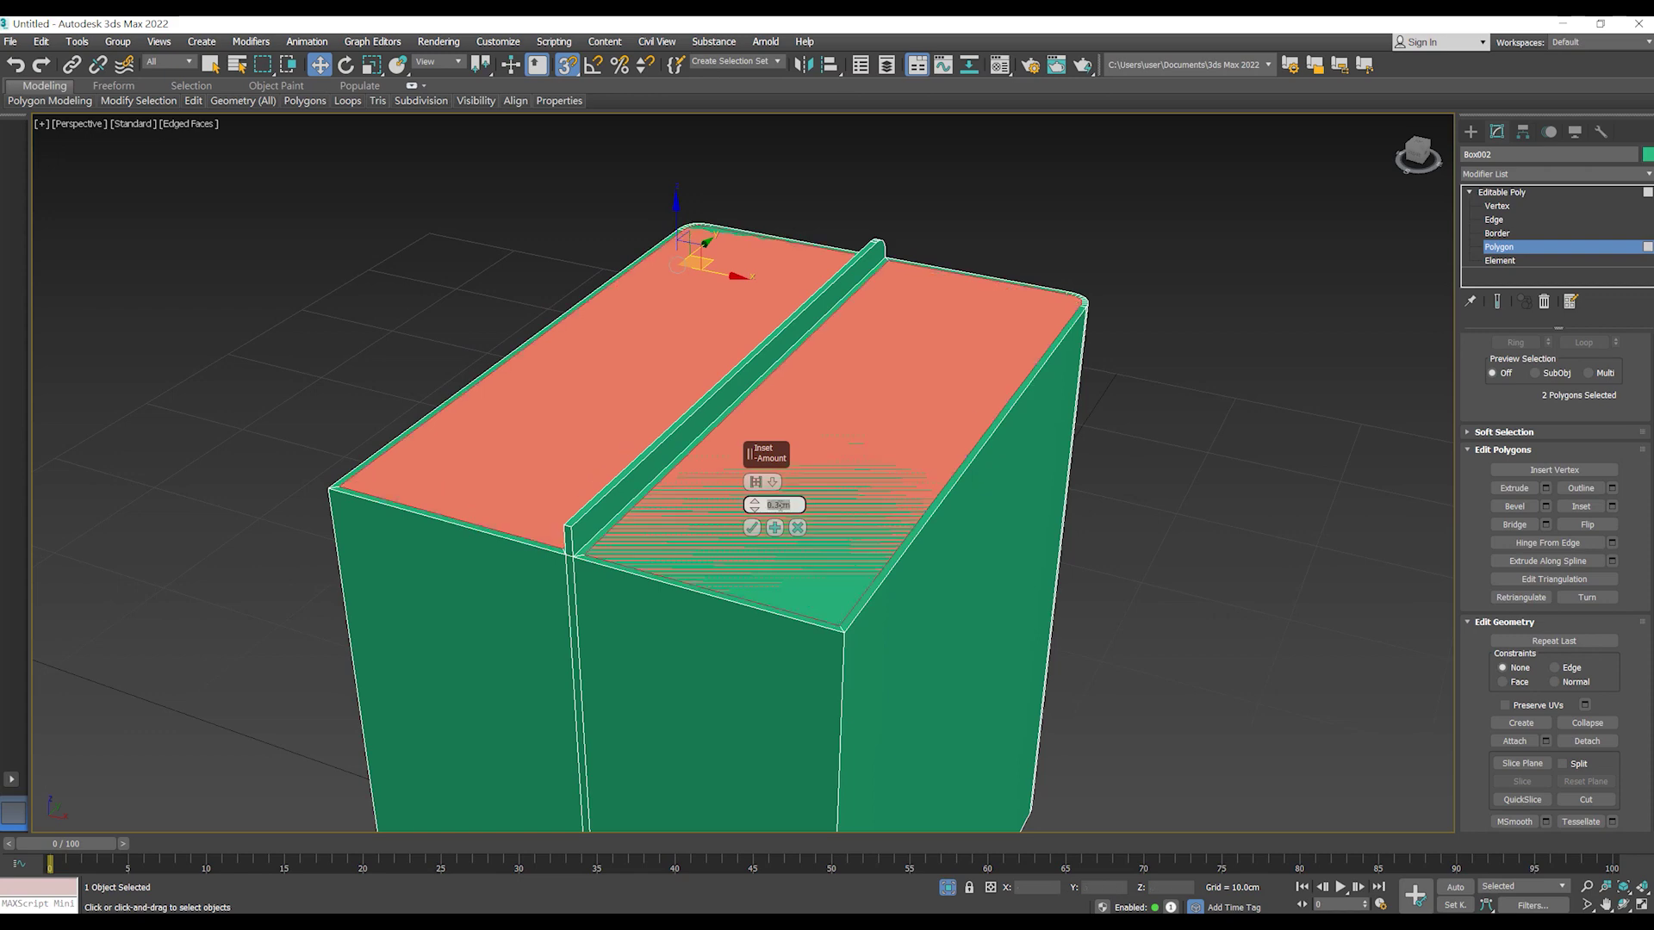
click(751, 527)
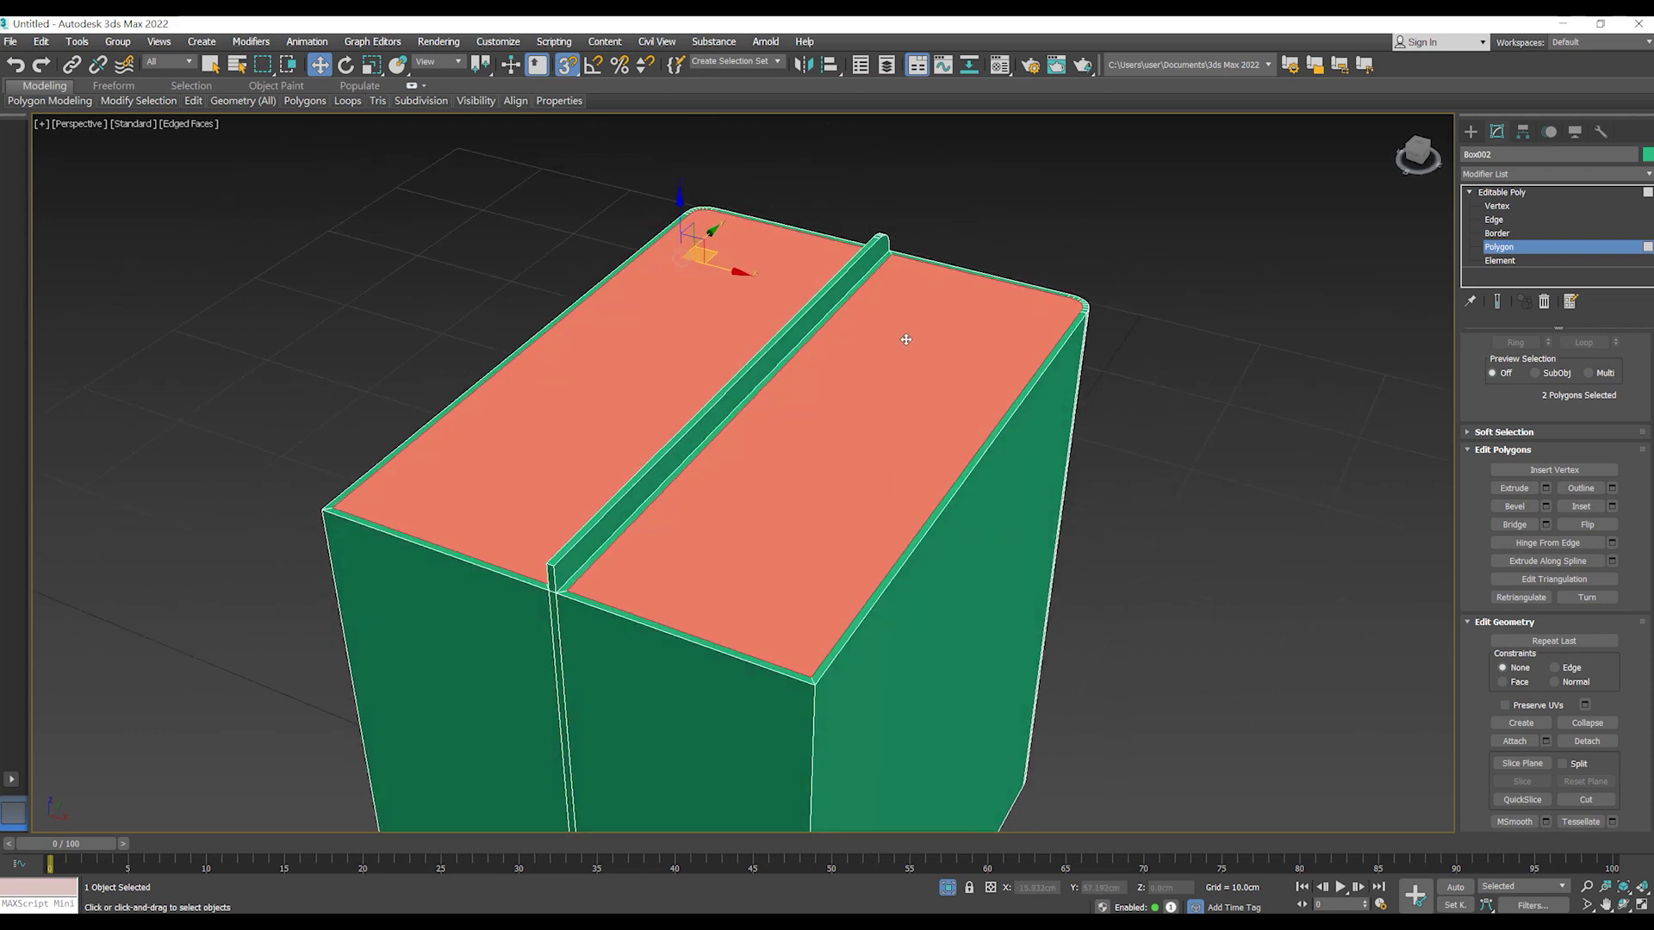
click(1545, 488)
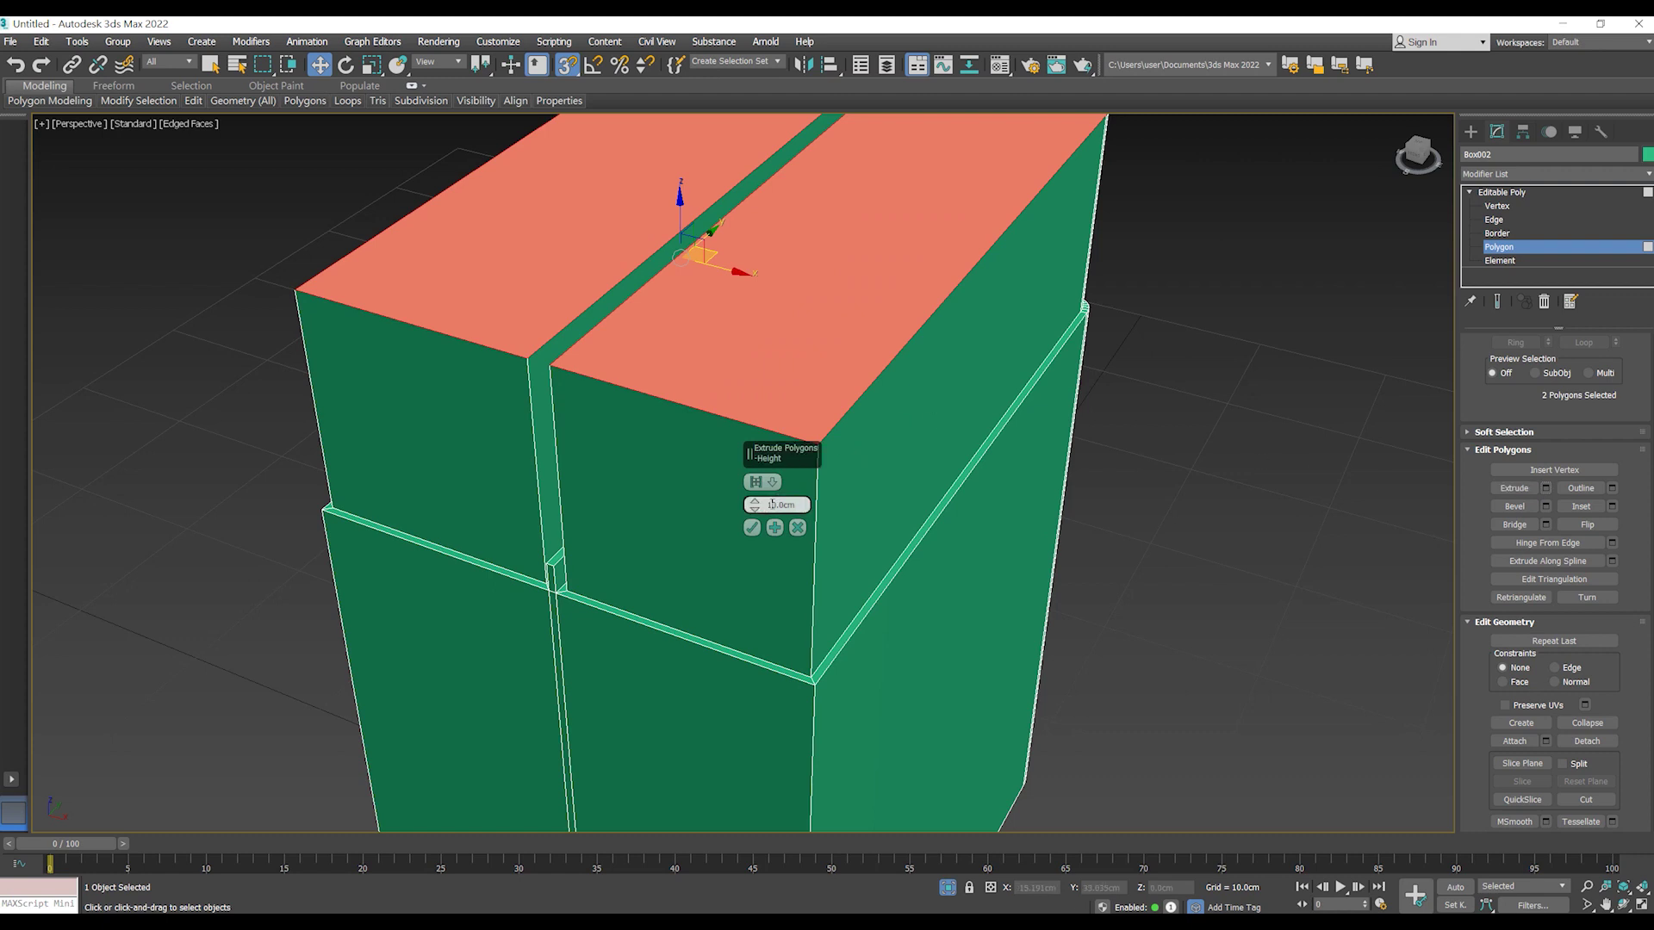
- Enter a trial extrusion height of 1 for the two inset top faces
text(1)
key(Return)
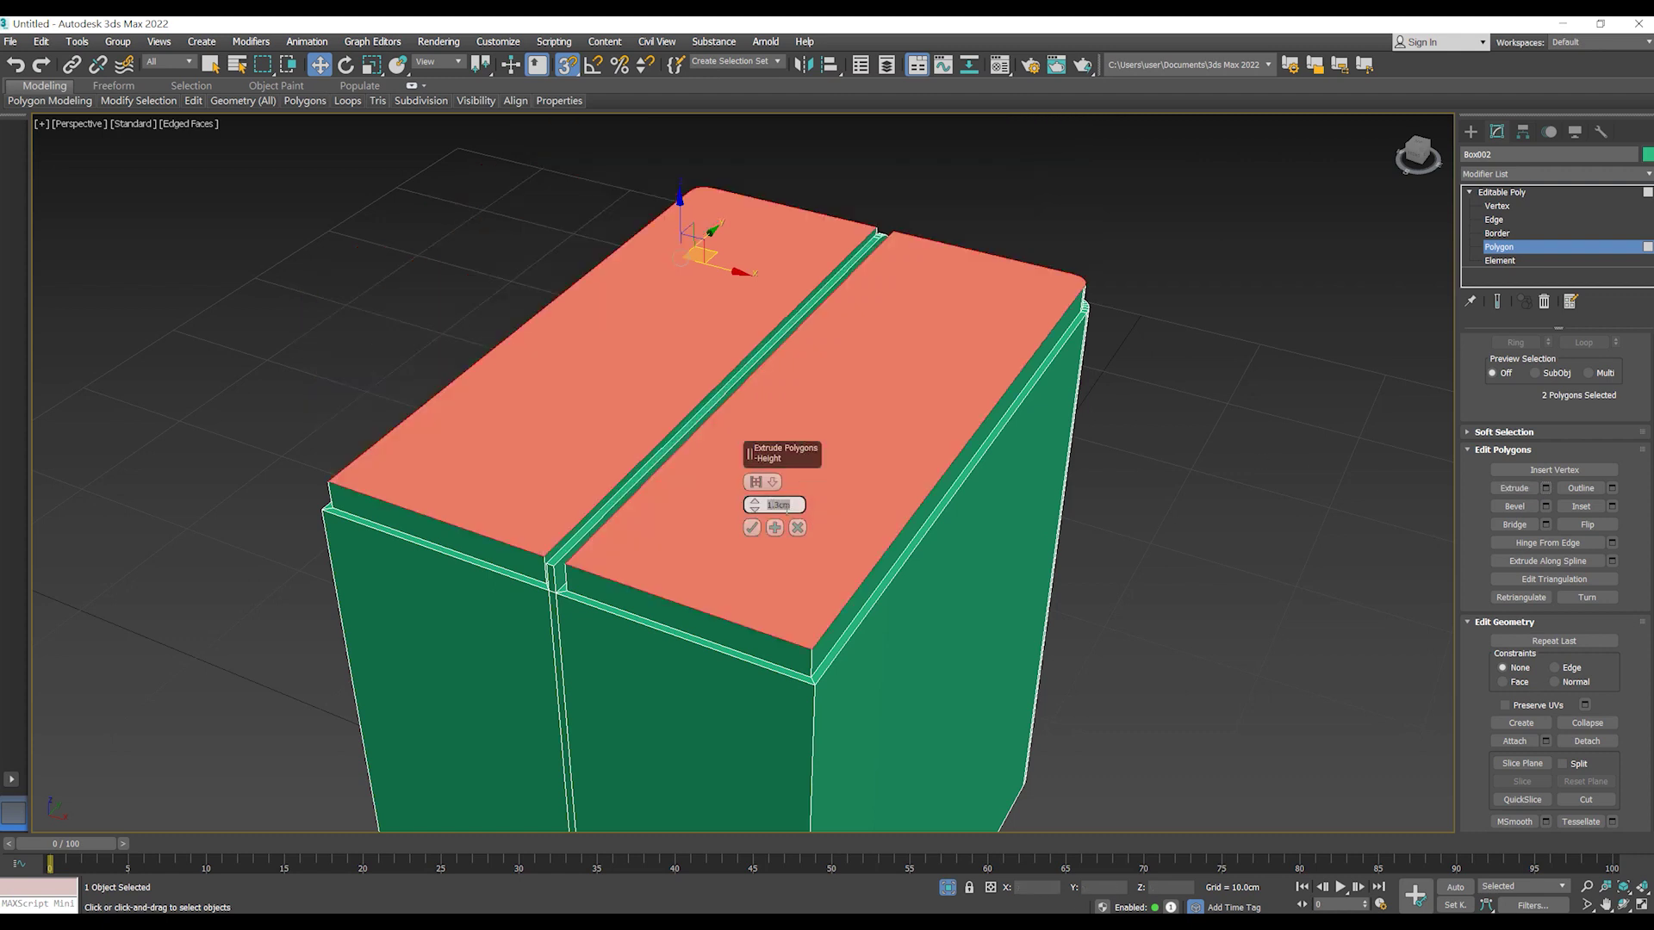
text(1)
key(Return)
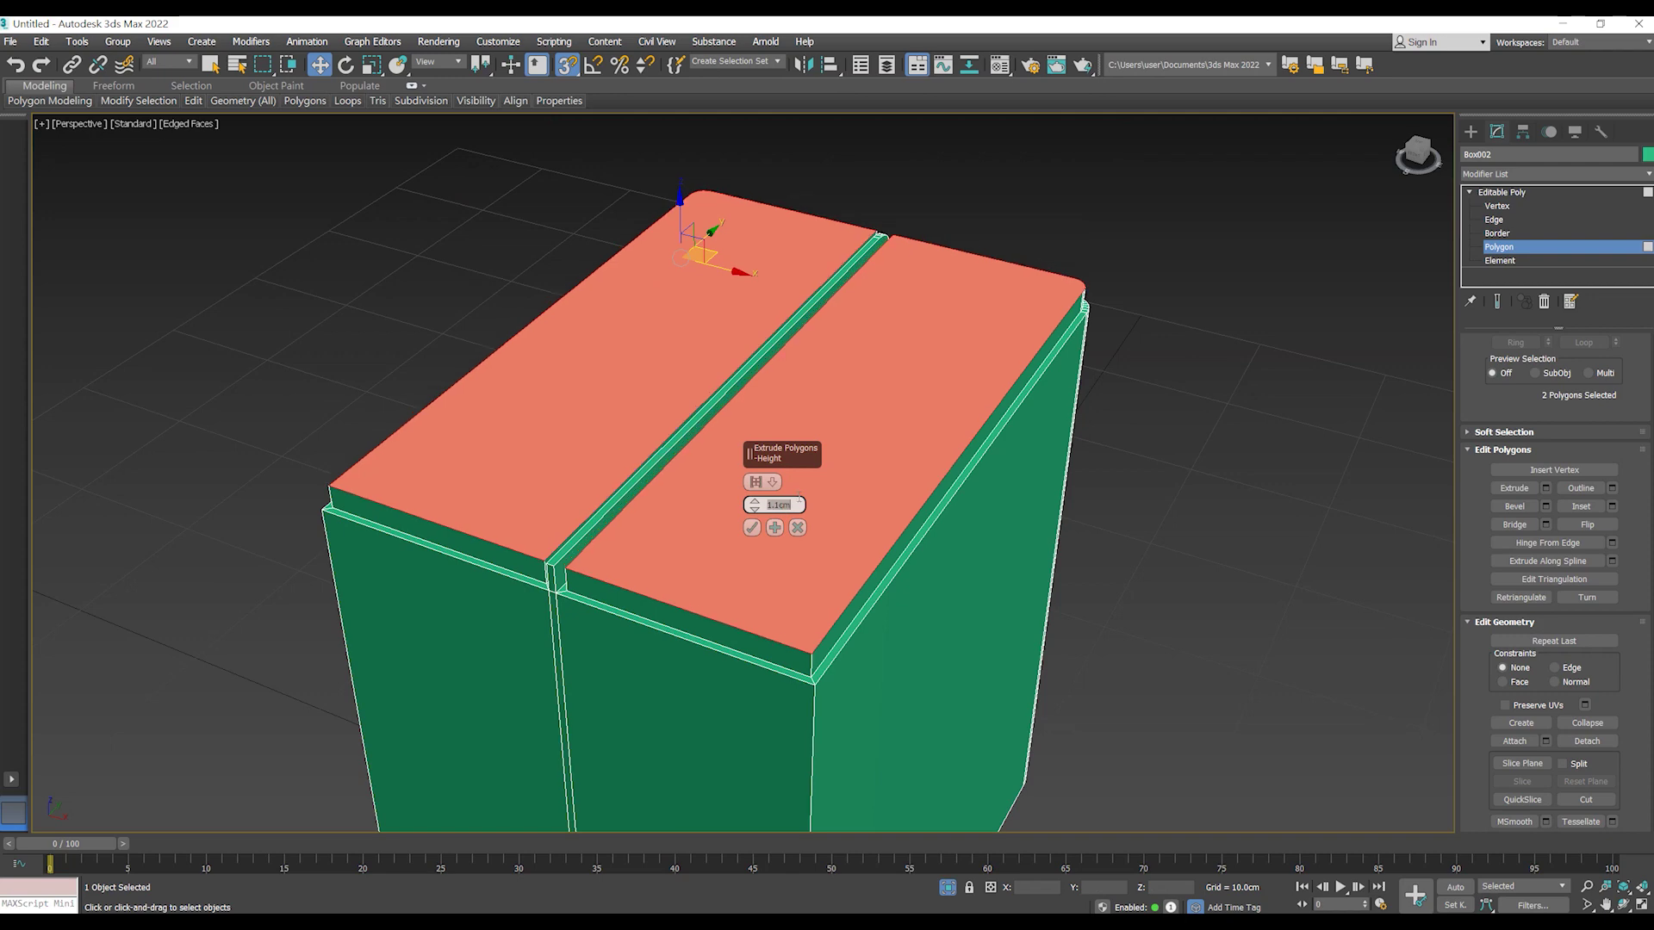
scroll(873, 477, up, 3)
mouse_move(872, 477)
alt+middle_down()
mouse_move(827, 491)
mouse_move(911, 479)
mouse_move(878, 506)
alt+middle_up()
- Set the extrusion height to 1.0cm, confirm it, and inspect the raised top
double_click(781, 506)
text(1)
key(Return)
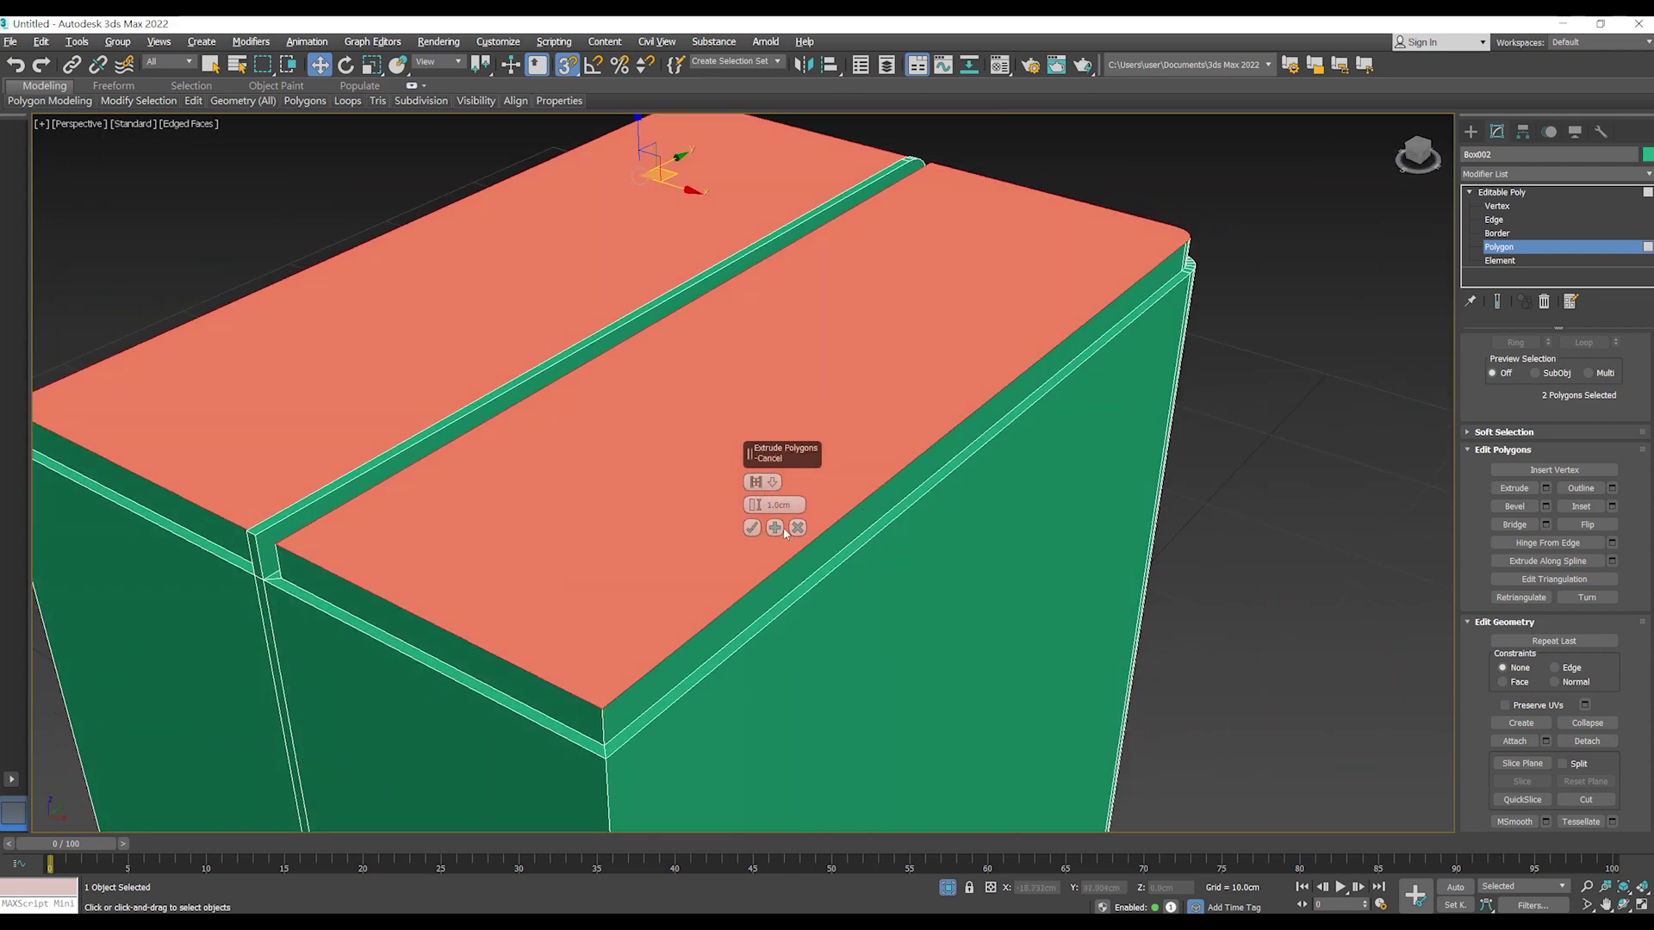
click(750, 528)
scroll(800, 565, down, 3)
mouse_move(800, 565)
alt+middle_down()
mouse_move(888, 464)
mouse_move(775, 450)
mouse_move(805, 433)
alt+middle_up()
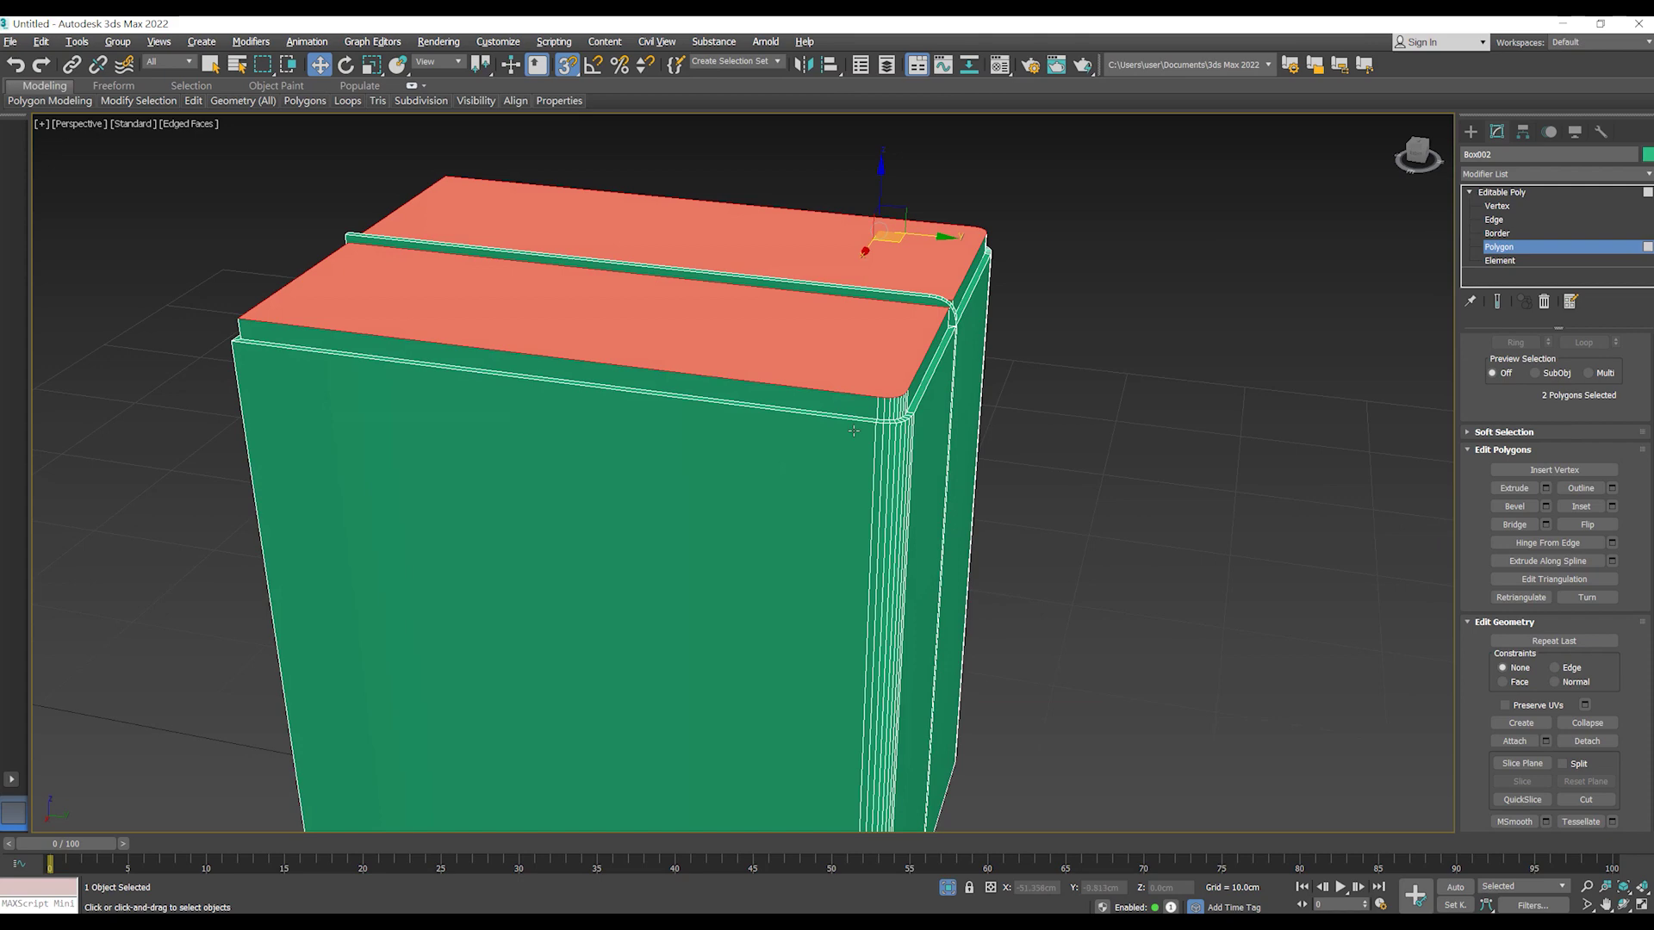
scroll(801, 344, up, 3)
scroll(801, 344, up, 3)
- Switch to Edge level and begin selecting the rim edges of the top slabs
key(2)
click(893, 405)
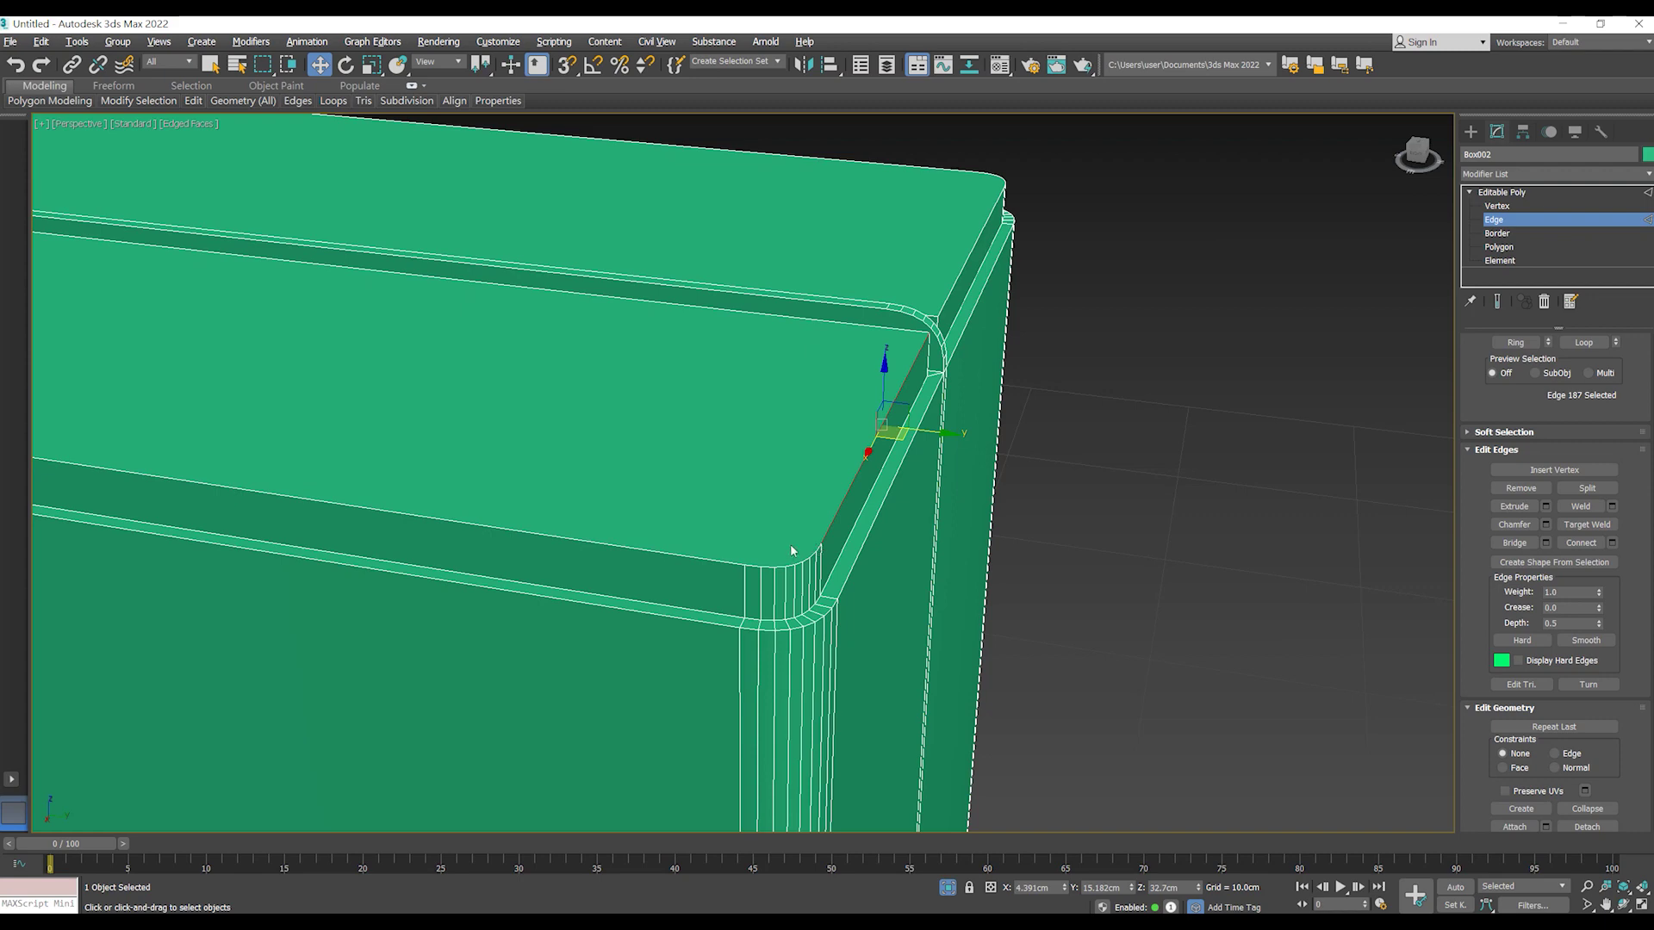
key(4)
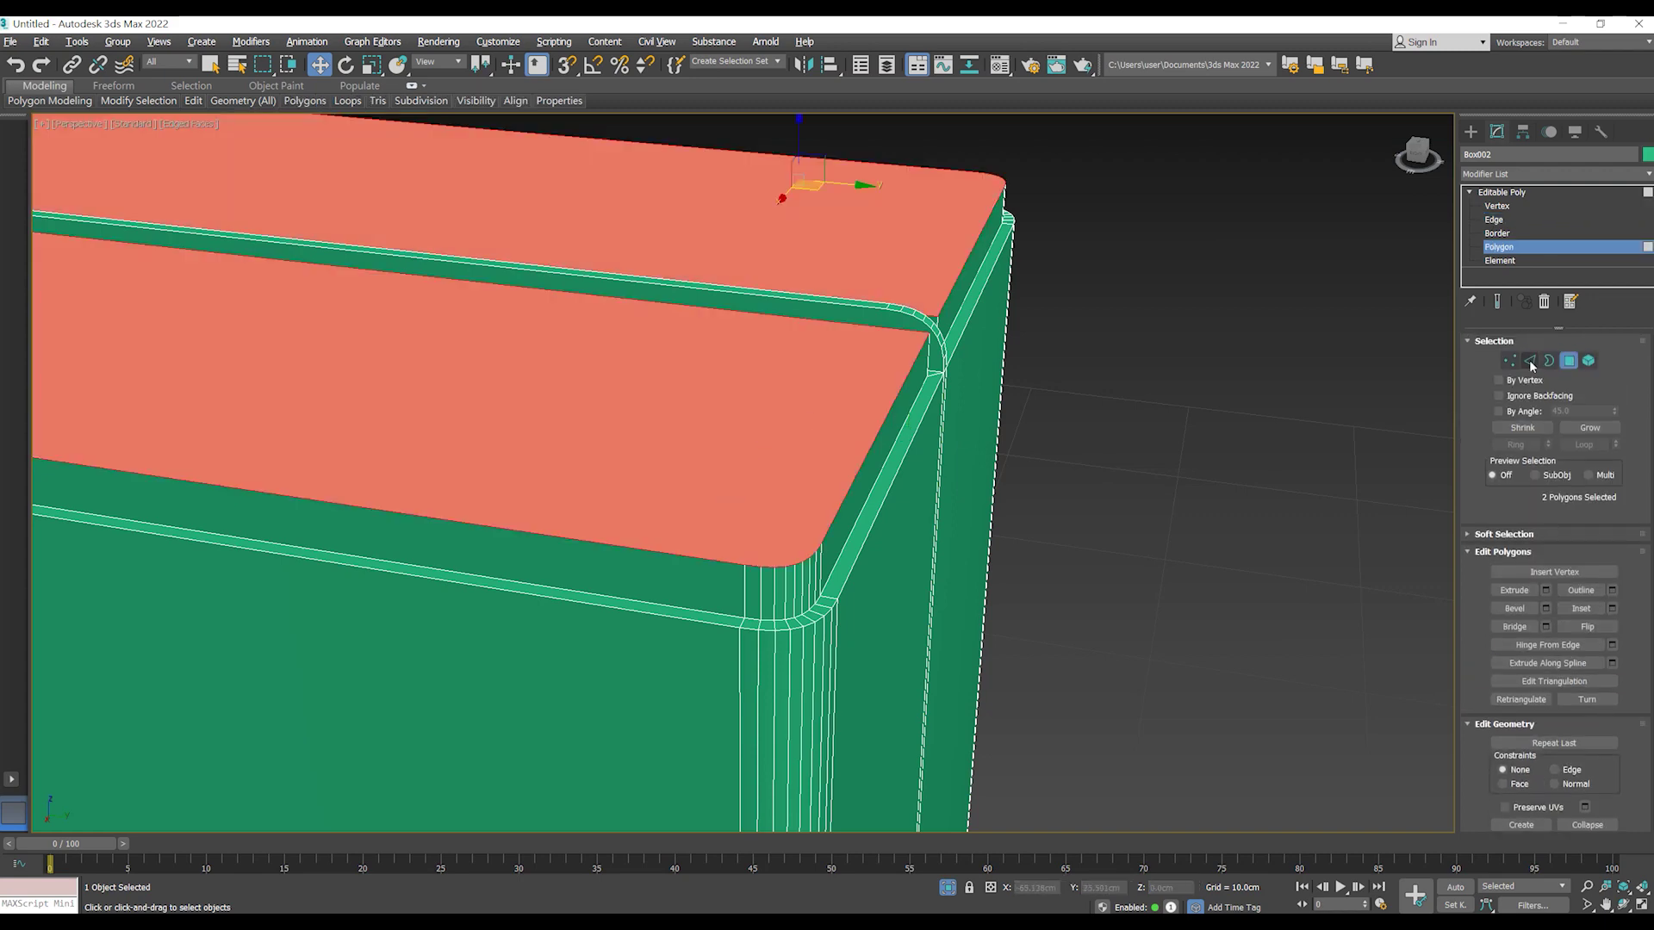
key(2)
alt+middle_drag(916, 478, 796, 467)
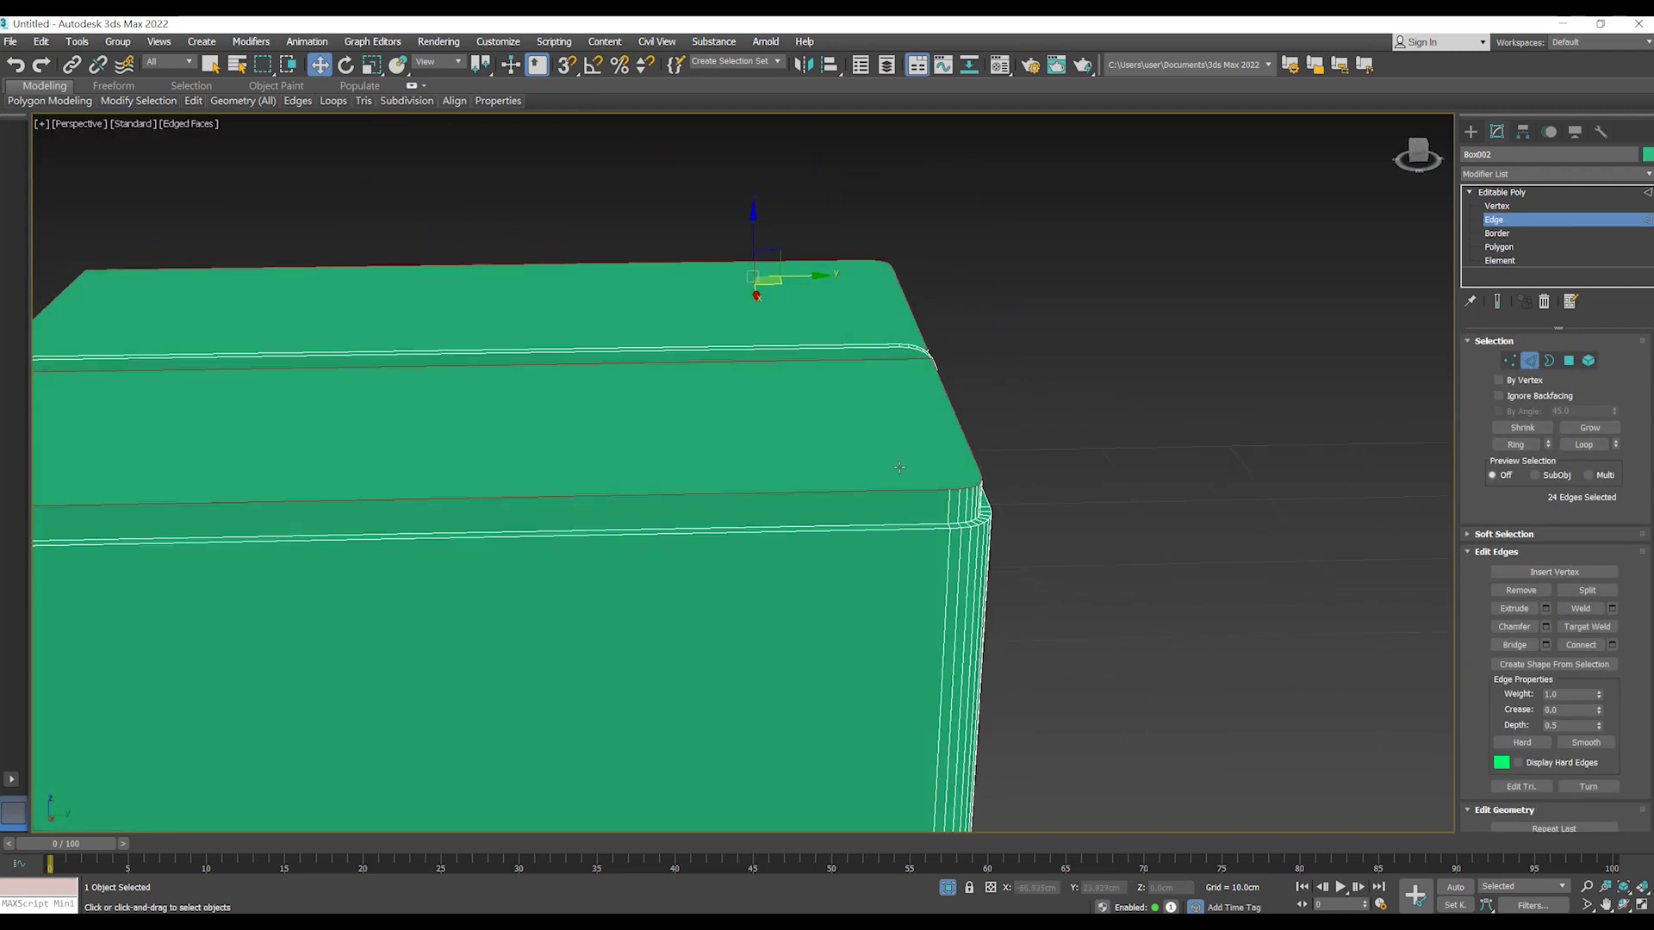
alt+middle_drag(898, 468, 839, 472)
alt+drag(712, 427, 712, 428)
- Complete the twenty-edge rim selection and preview a 1.3cm chamfer on it
mouse_move(732, 491)
alt+middle_down()
mouse_move(835, 458)
mouse_move(813, 450)
mouse_move(841, 462)
mouse_move(768, 565)
alt+middle_up()
ctrl+click(919, 349)
mouse_move(910, 356)
alt+middle_down()
mouse_move(839, 396)
mouse_move(746, 501)
alt+middle_up()
scroll(337, 386, down, 2)
mouse_move(337, 386)
alt+middle_down()
mouse_move(592, 406)
mouse_move(592, 433)
mouse_move(489, 426)
mouse_move(639, 433)
mouse_move(668, 451)
alt+middle_up()
scroll(639, 433, up, 3)
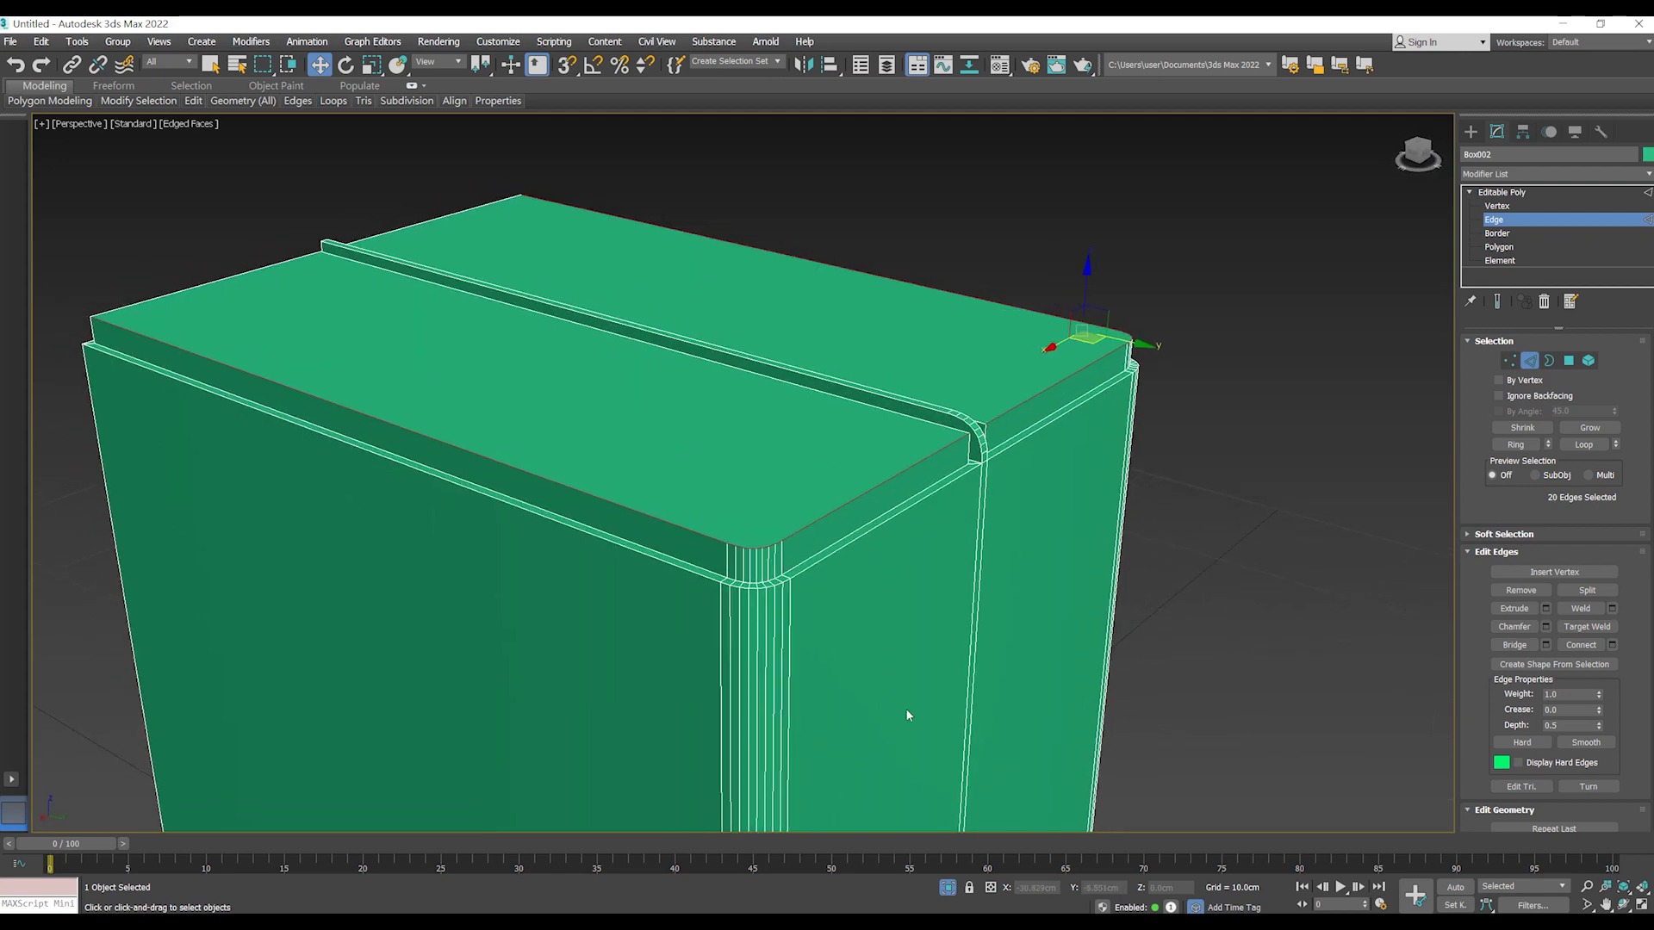
click(1543, 626)
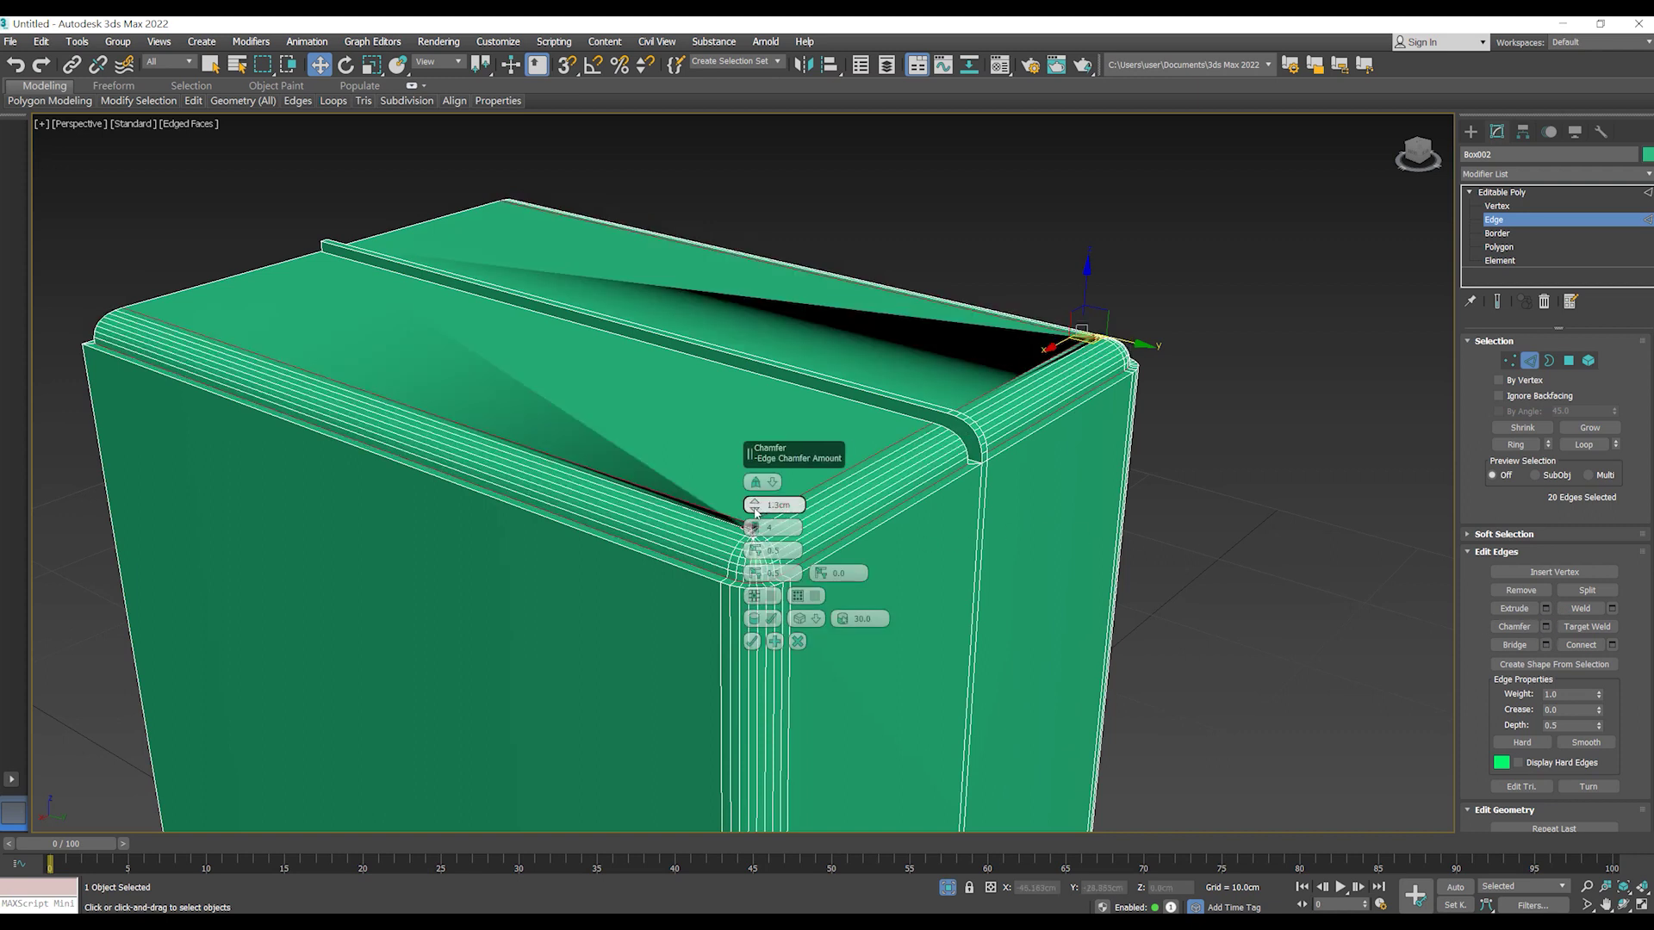
- Lower the rim chamfer amount from 1.3cm down to about 0.88cm
drag(754, 505, 773, 505)
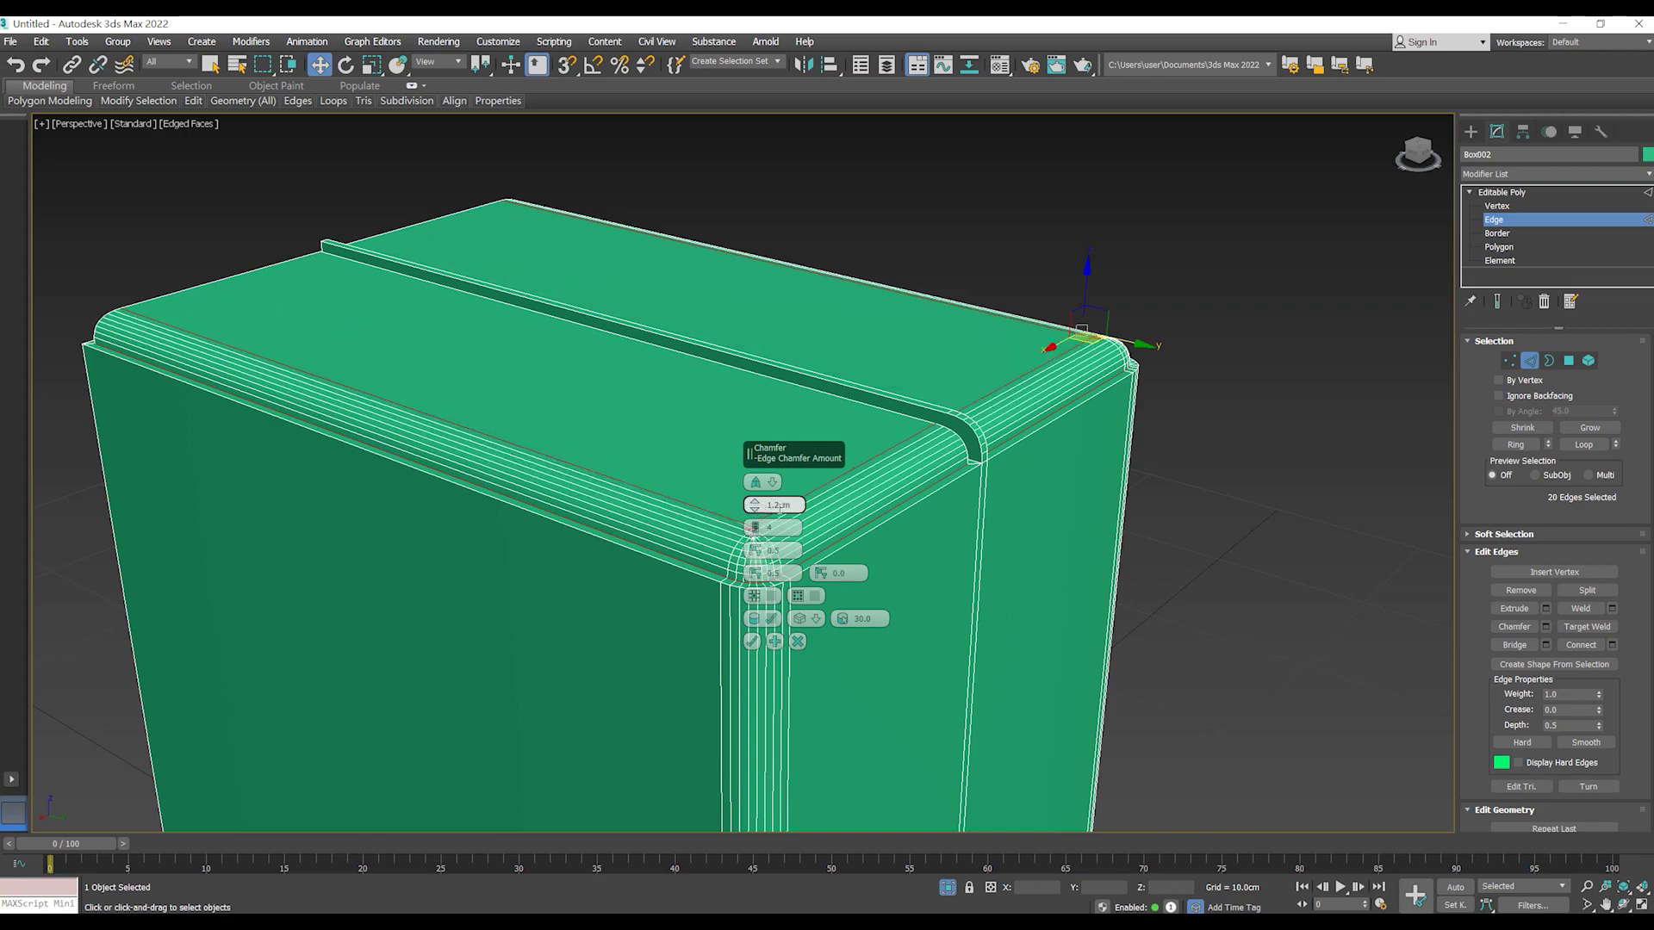
alt+middle_drag(752, 528, 778, 504)
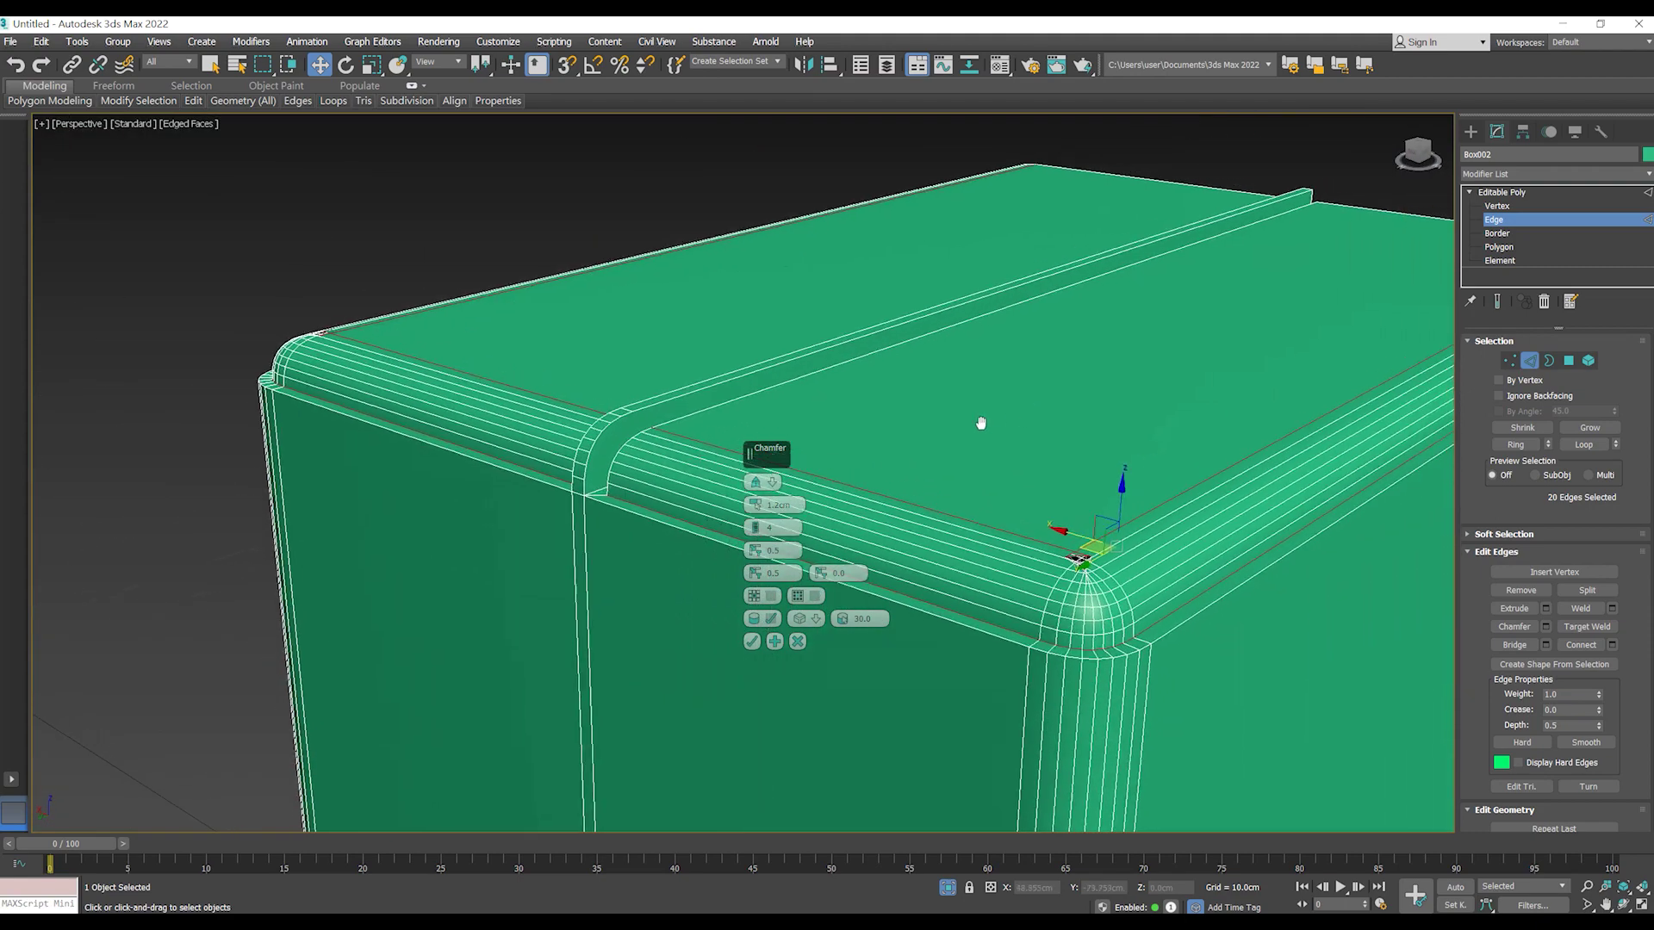
text(1.5)
key(Return)
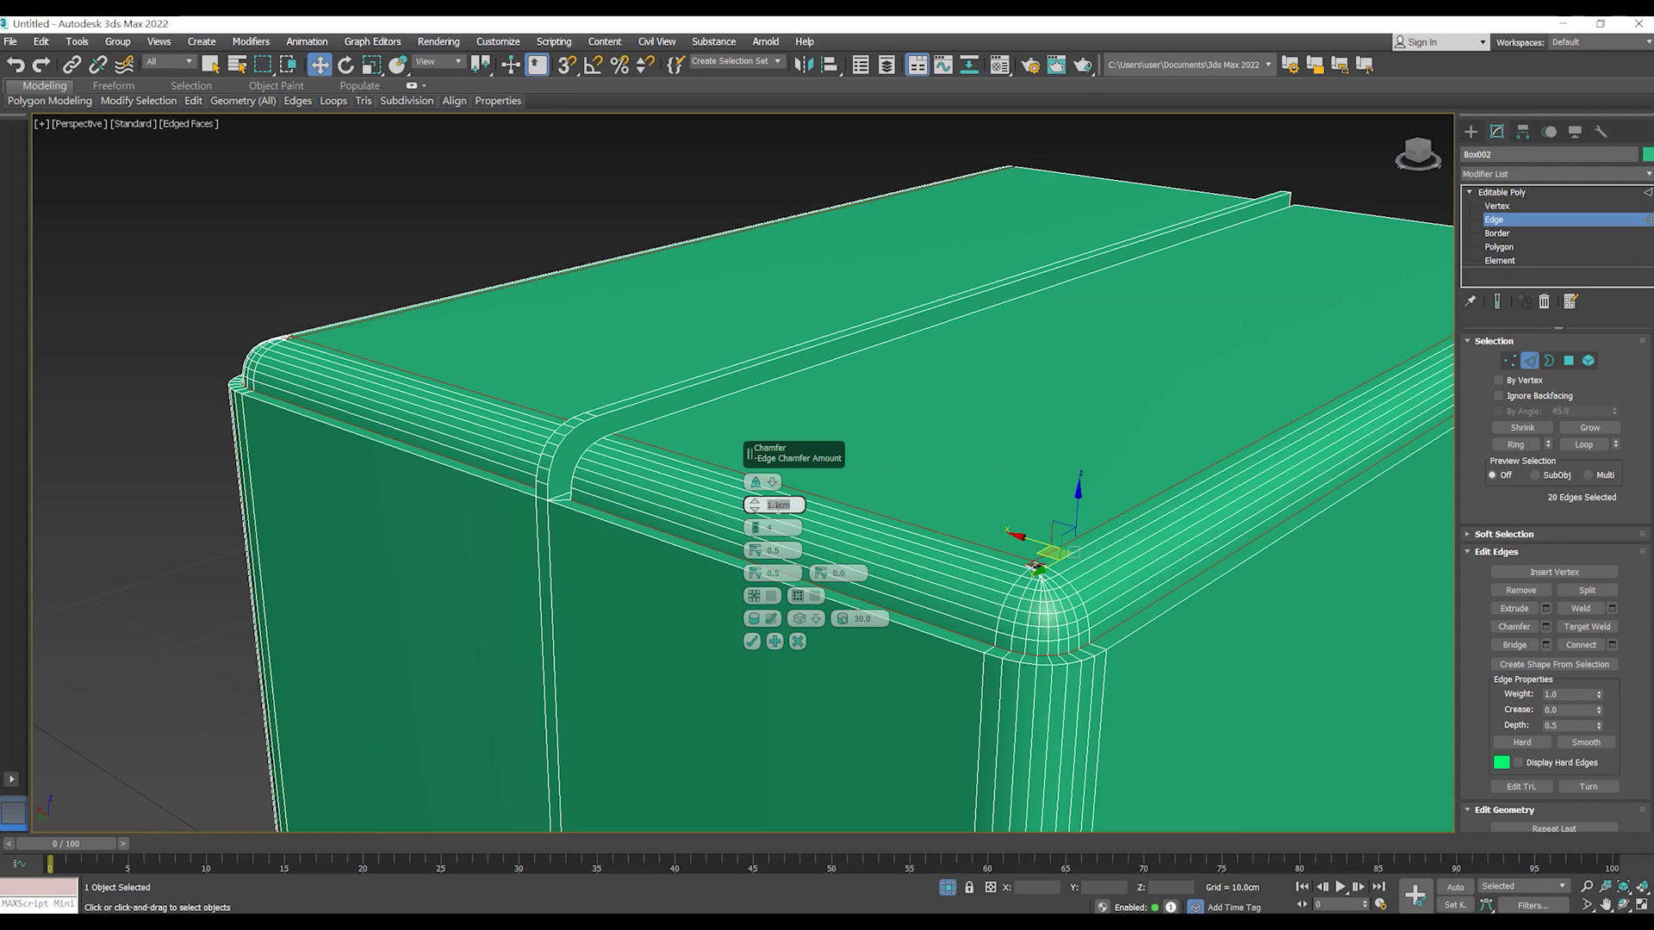
text(1)
key(Return)
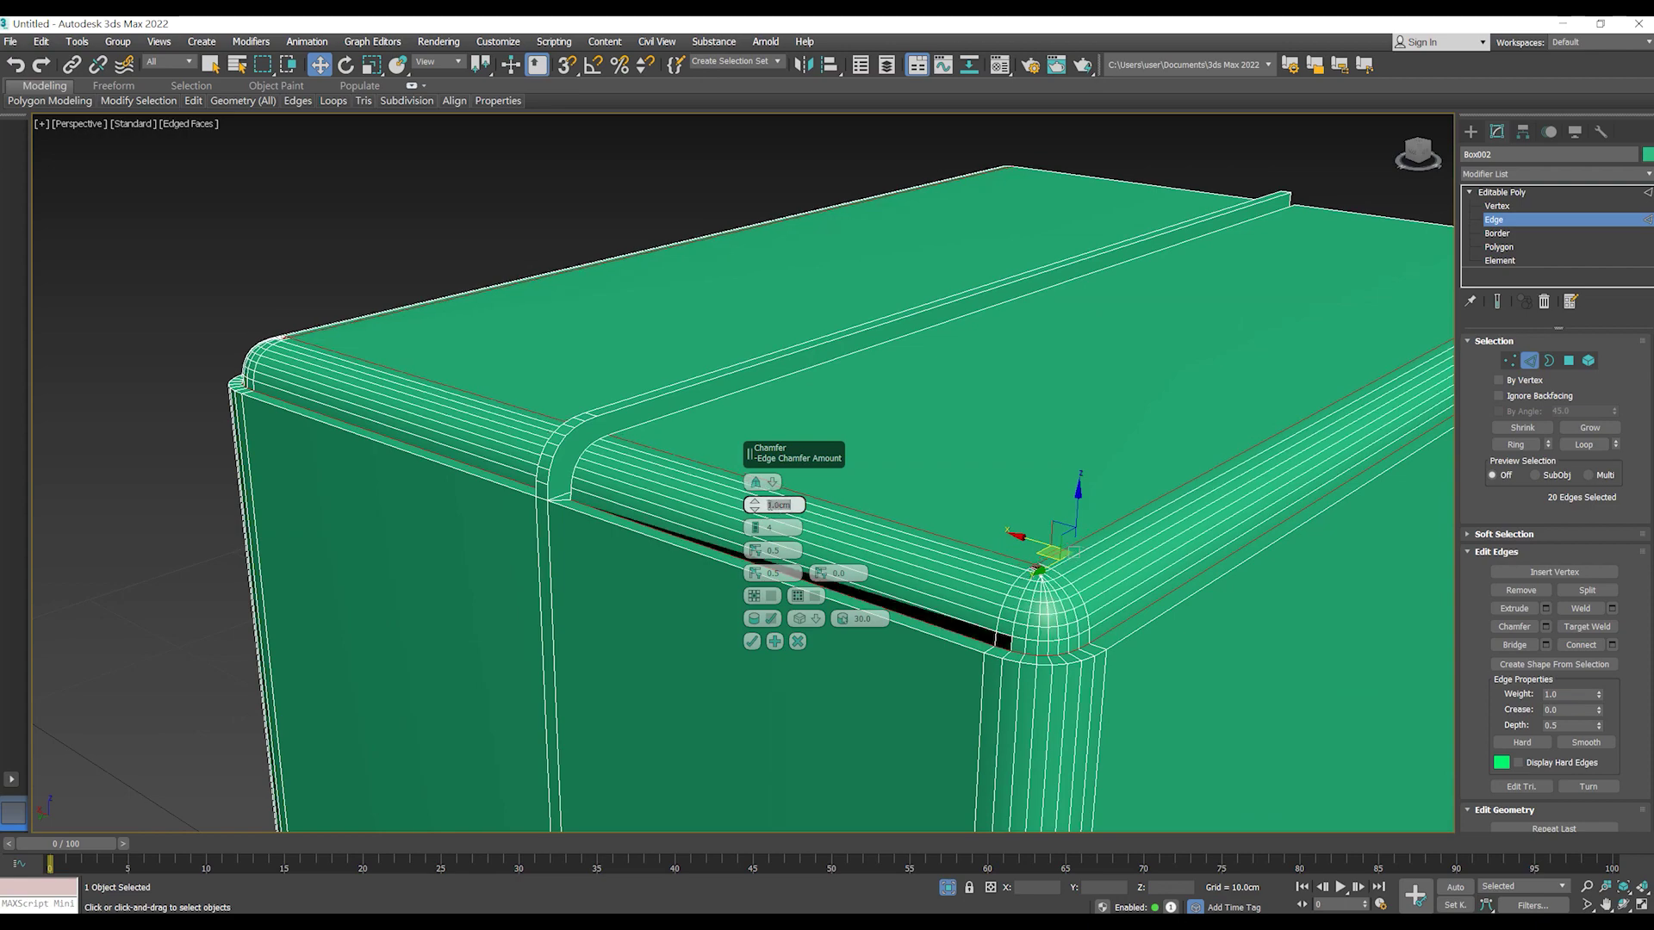
click(756, 511)
scroll(920, 613, down, 3)
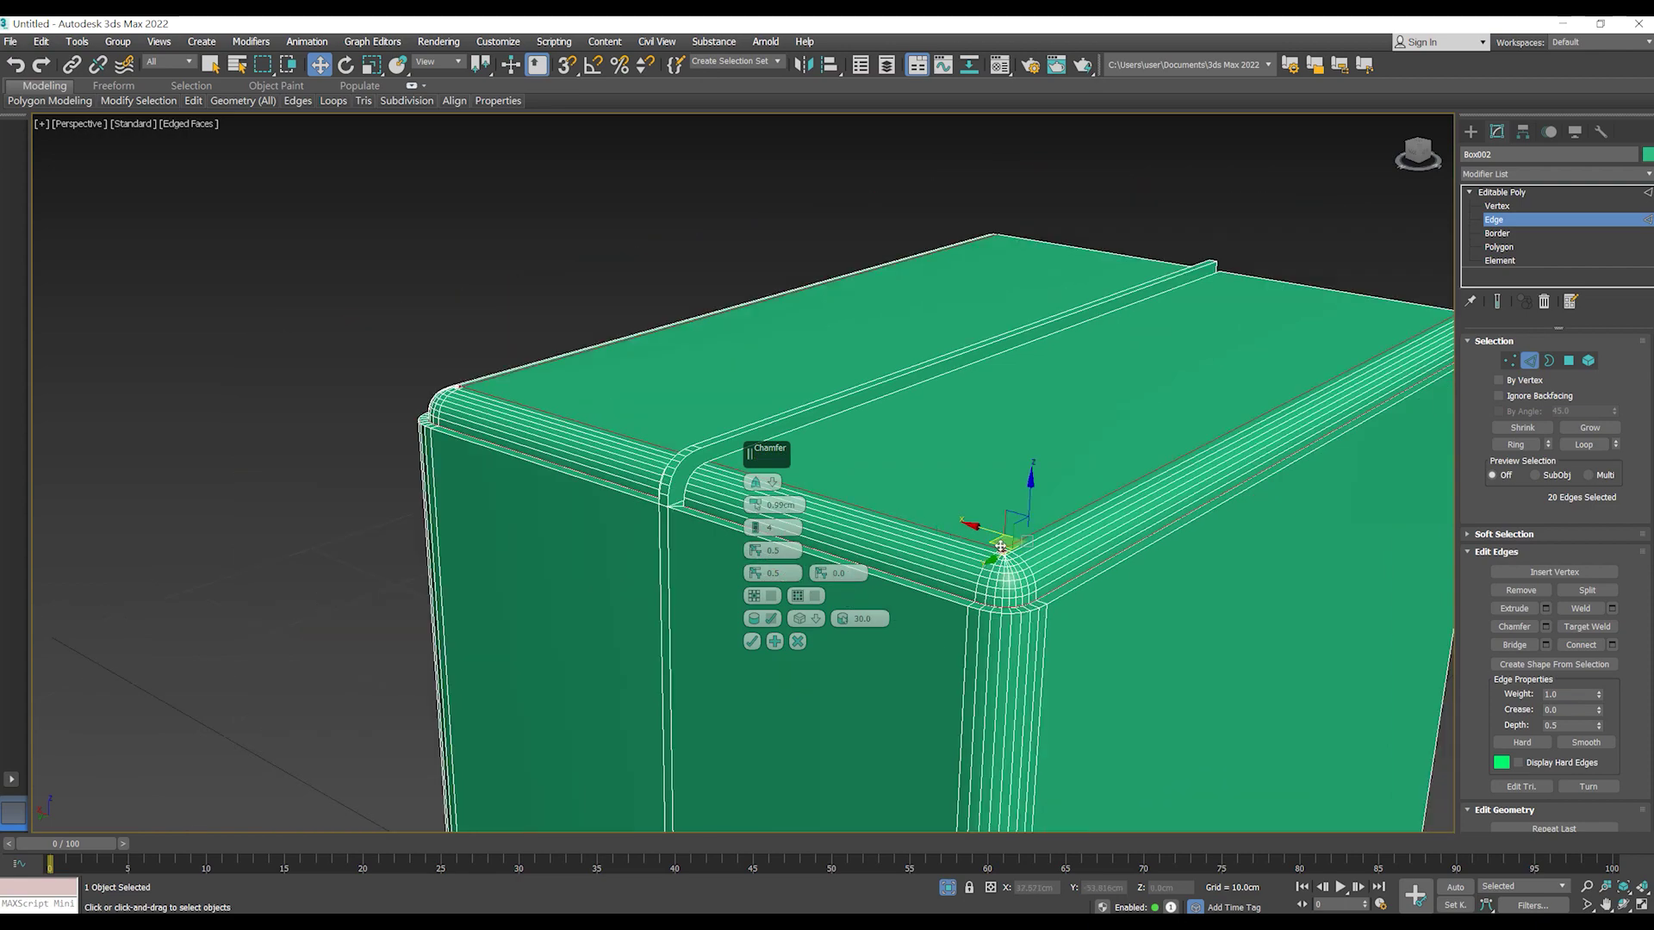
alt+middle_drag(920, 613, 1137, 539)
scroll(597, 600, up, 5)
scroll(597, 600, up, 1)
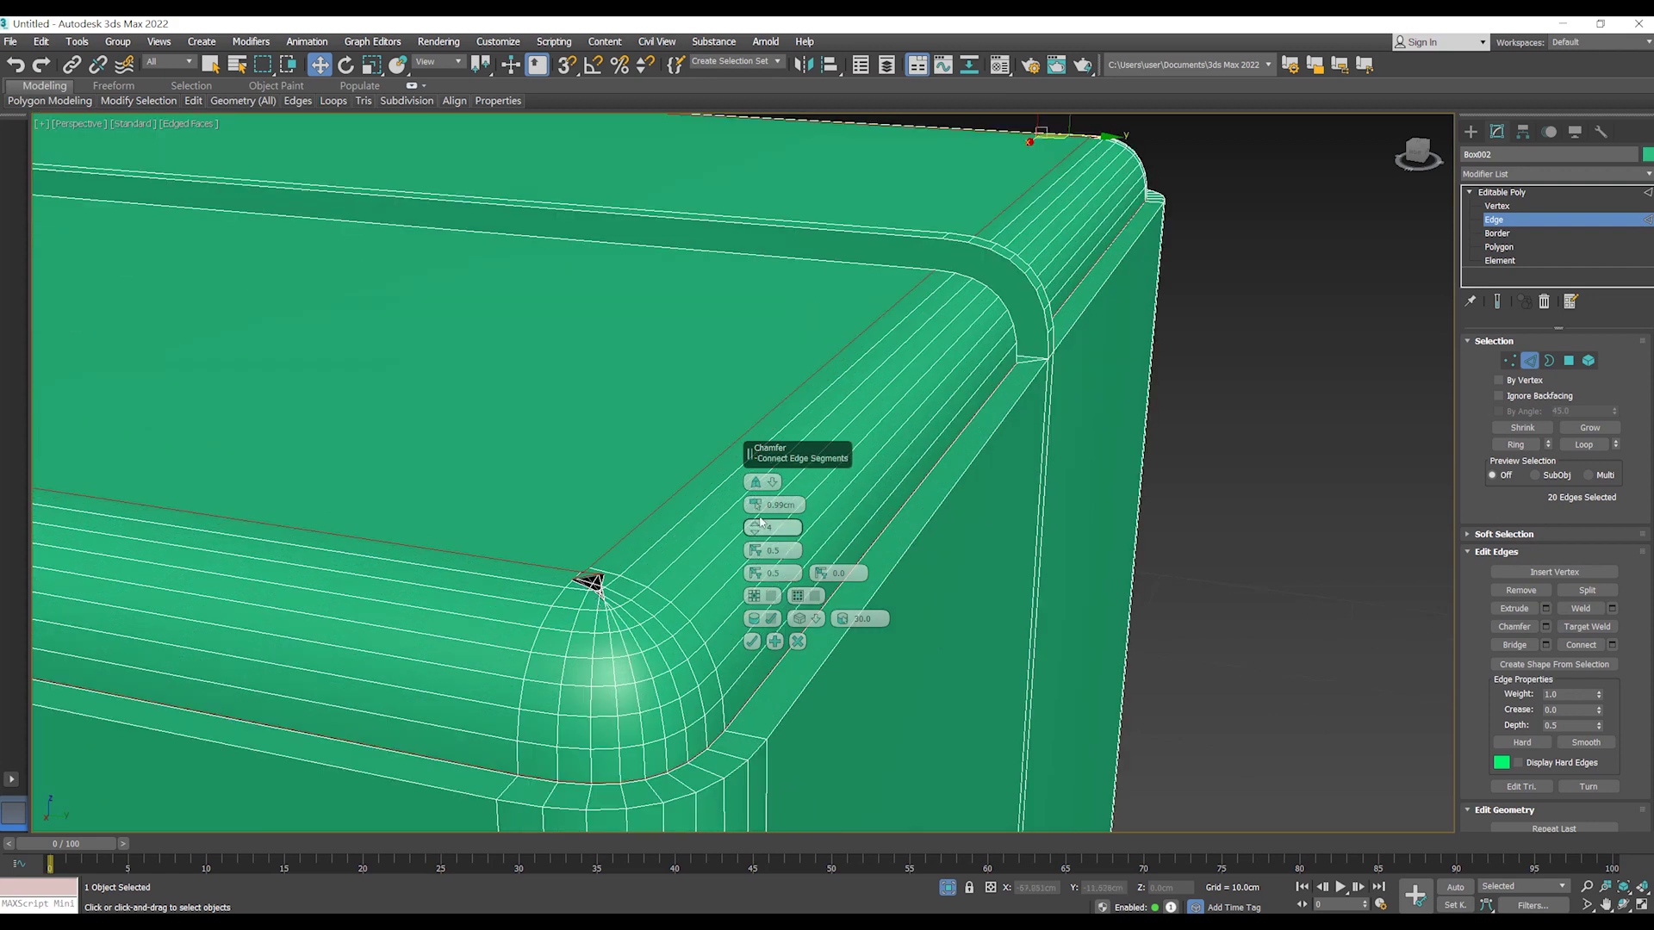
drag(754, 505, 755, 497)
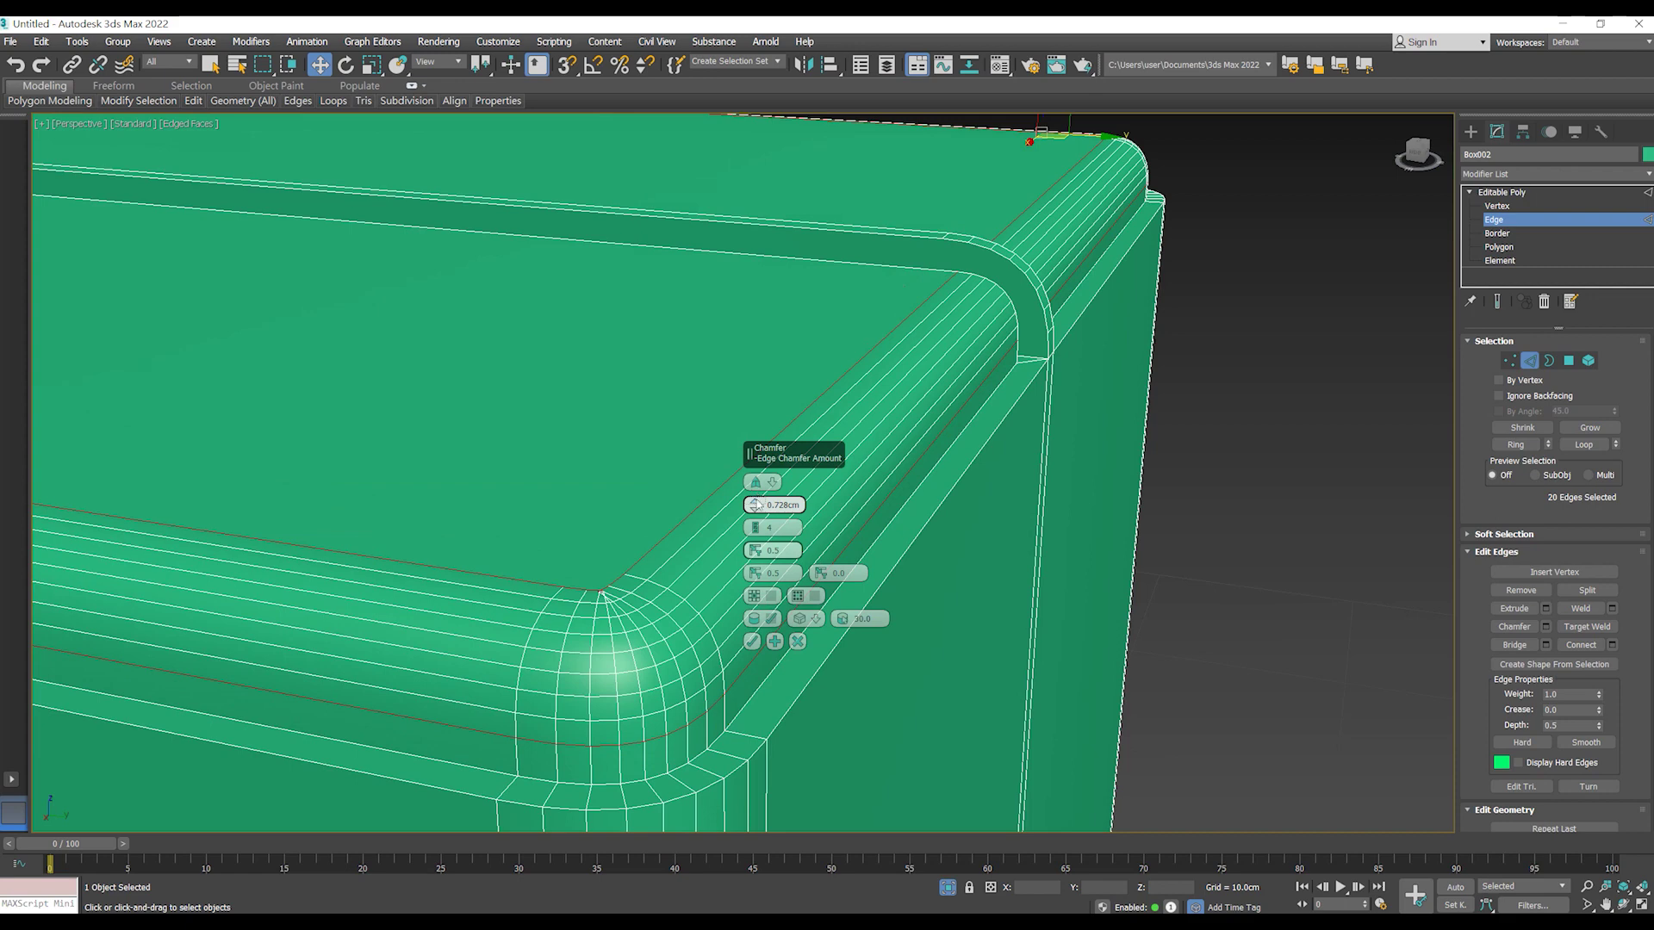
mouse_move(756, 529)
mouse_down()
mouse_move(756, 545)
mouse_move(759, 514)
mouse_up()
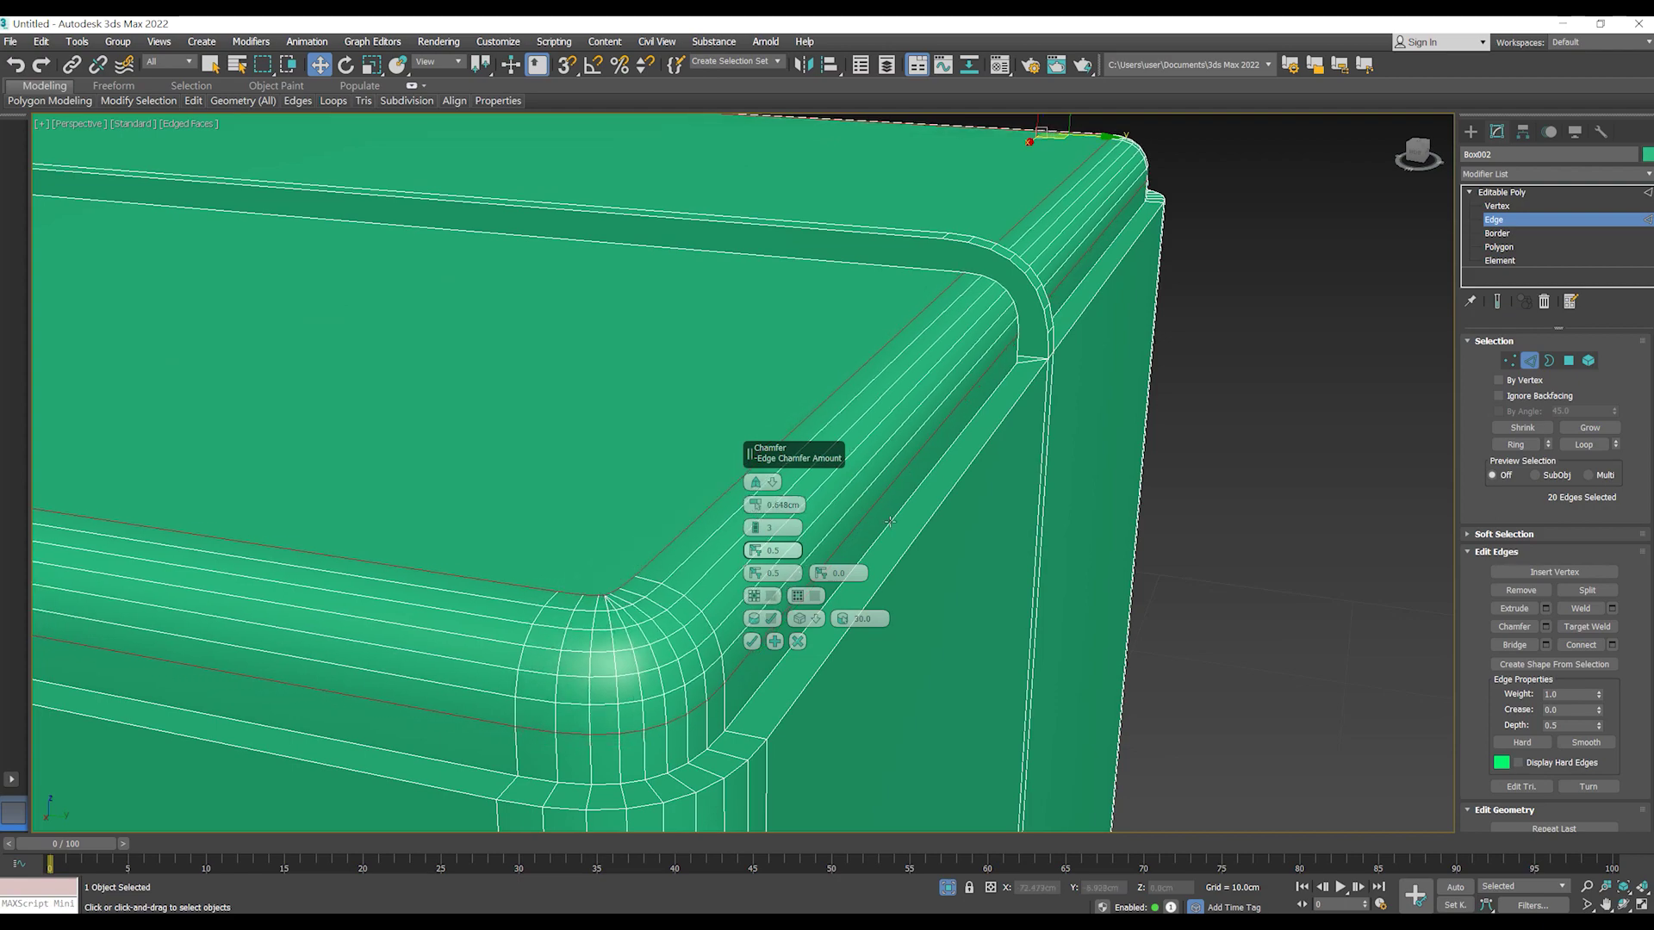
- Enter 0 in a chamfer setting and apply the chamfer to the rim edges
scroll(890, 521, down, 5)
mouse_move(890, 521)
alt+middle_down()
mouse_move(1029, 493)
mouse_move(950, 428)
alt+middle_up()
scroll(1029, 492, up, 5)
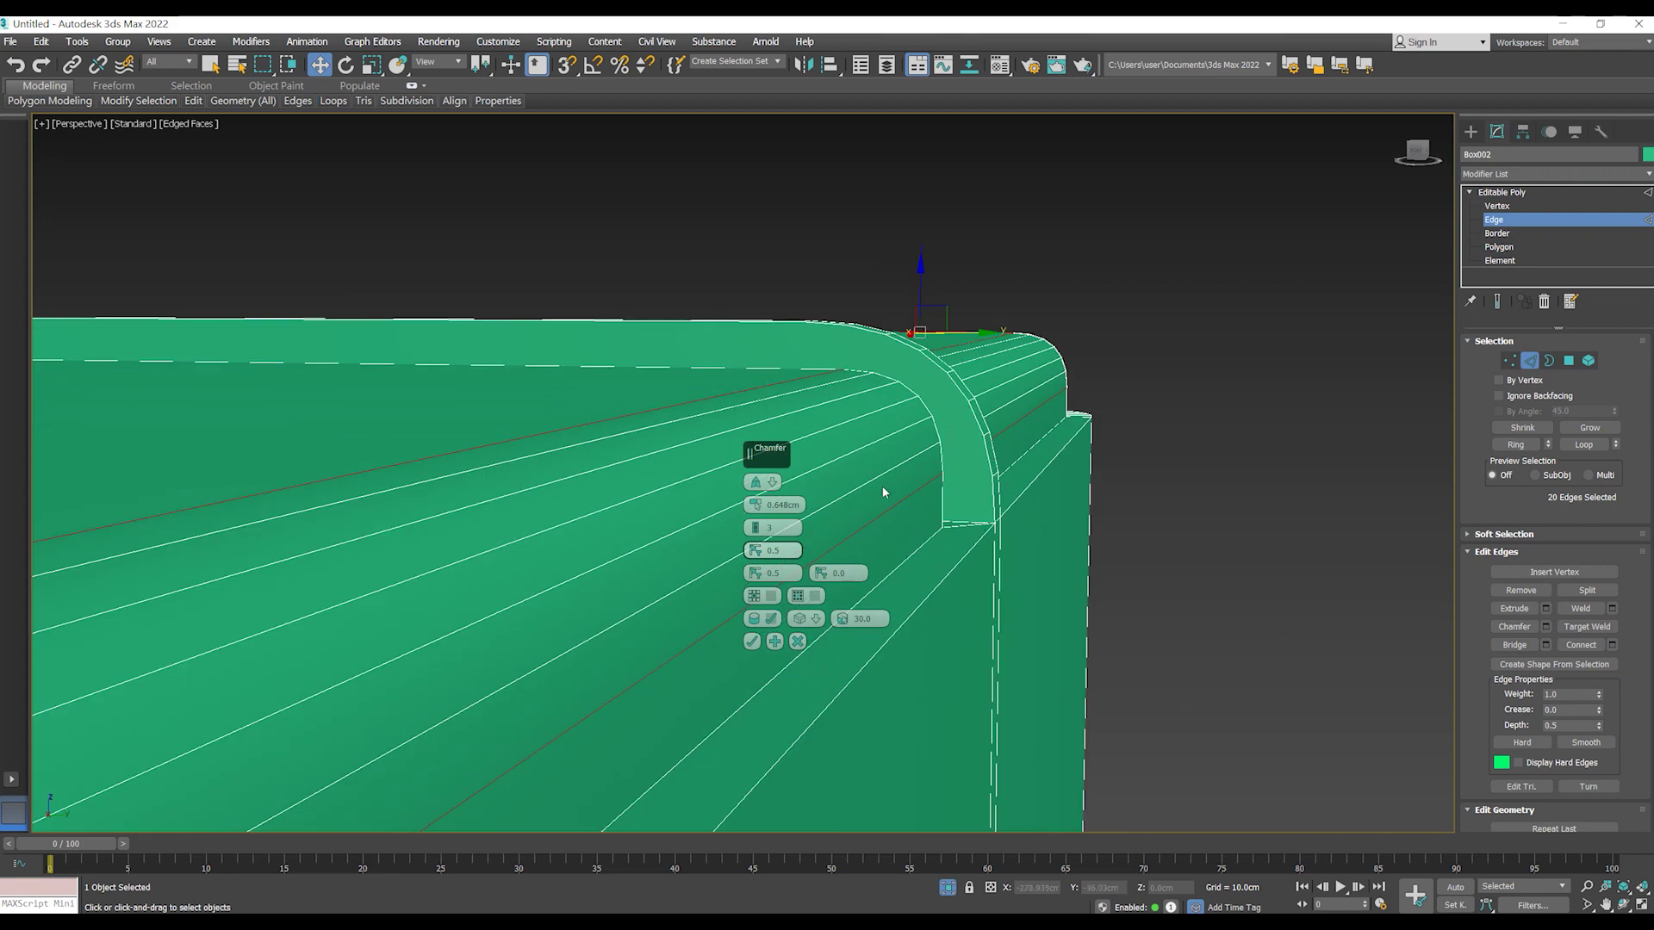
text(0)
key(Return)
click(756, 640)
- Delete both top faces to open the two compartments
alt+middle_drag(756, 640, 776, 471)
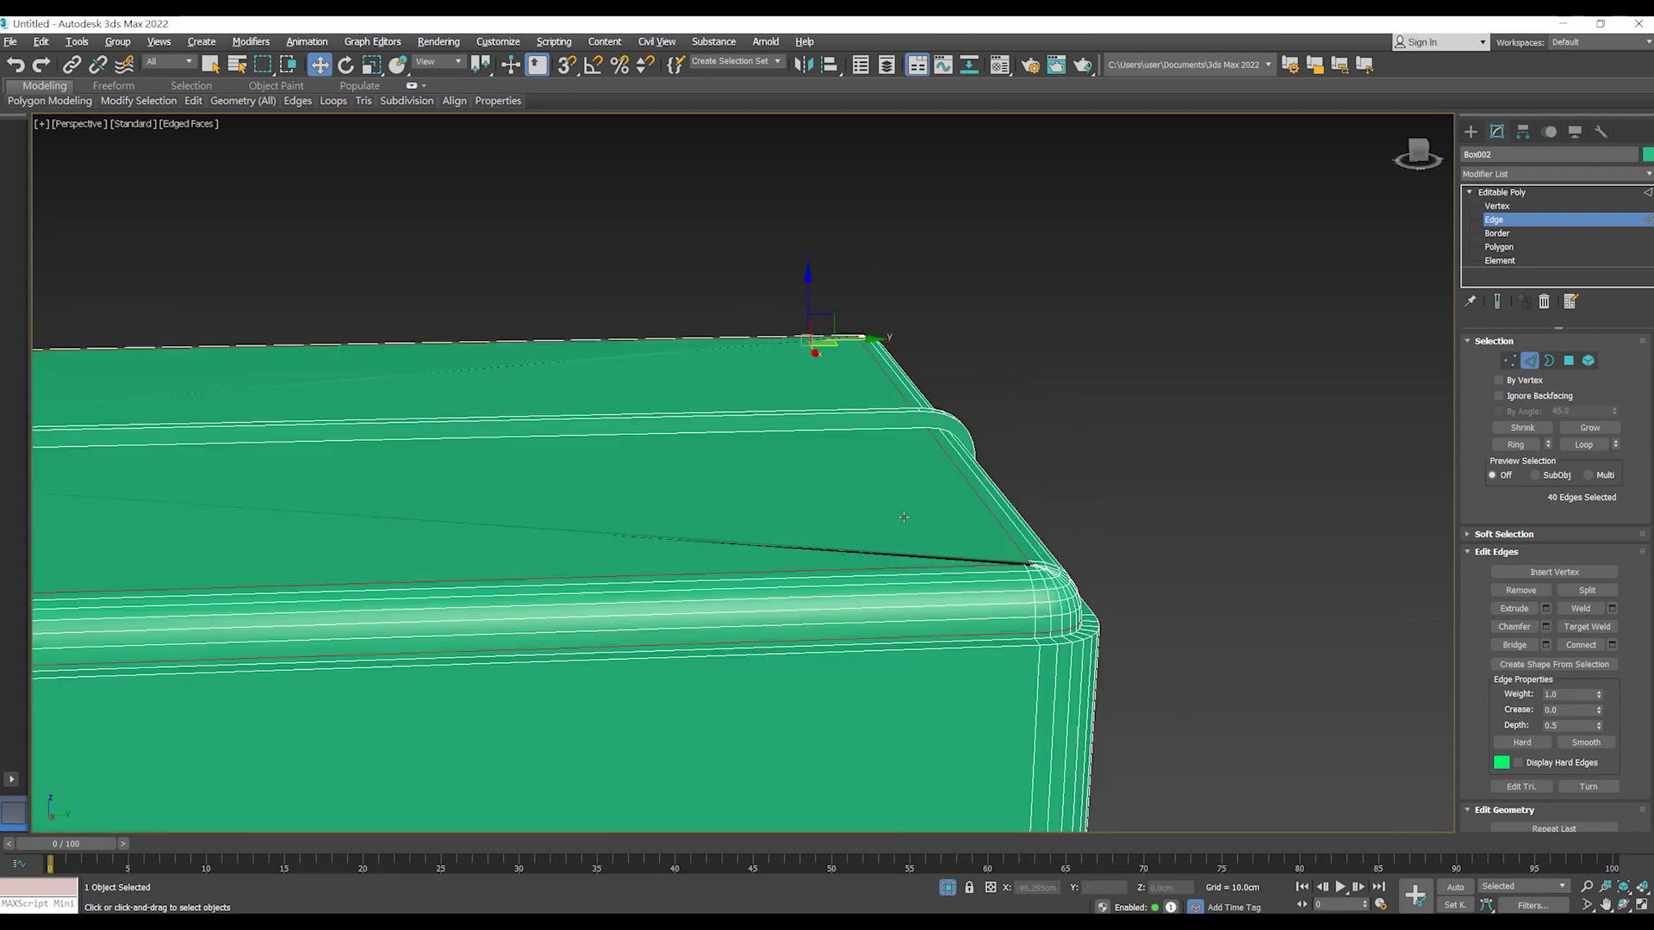
middle_drag(961, 551, 967, 384)
key(4)
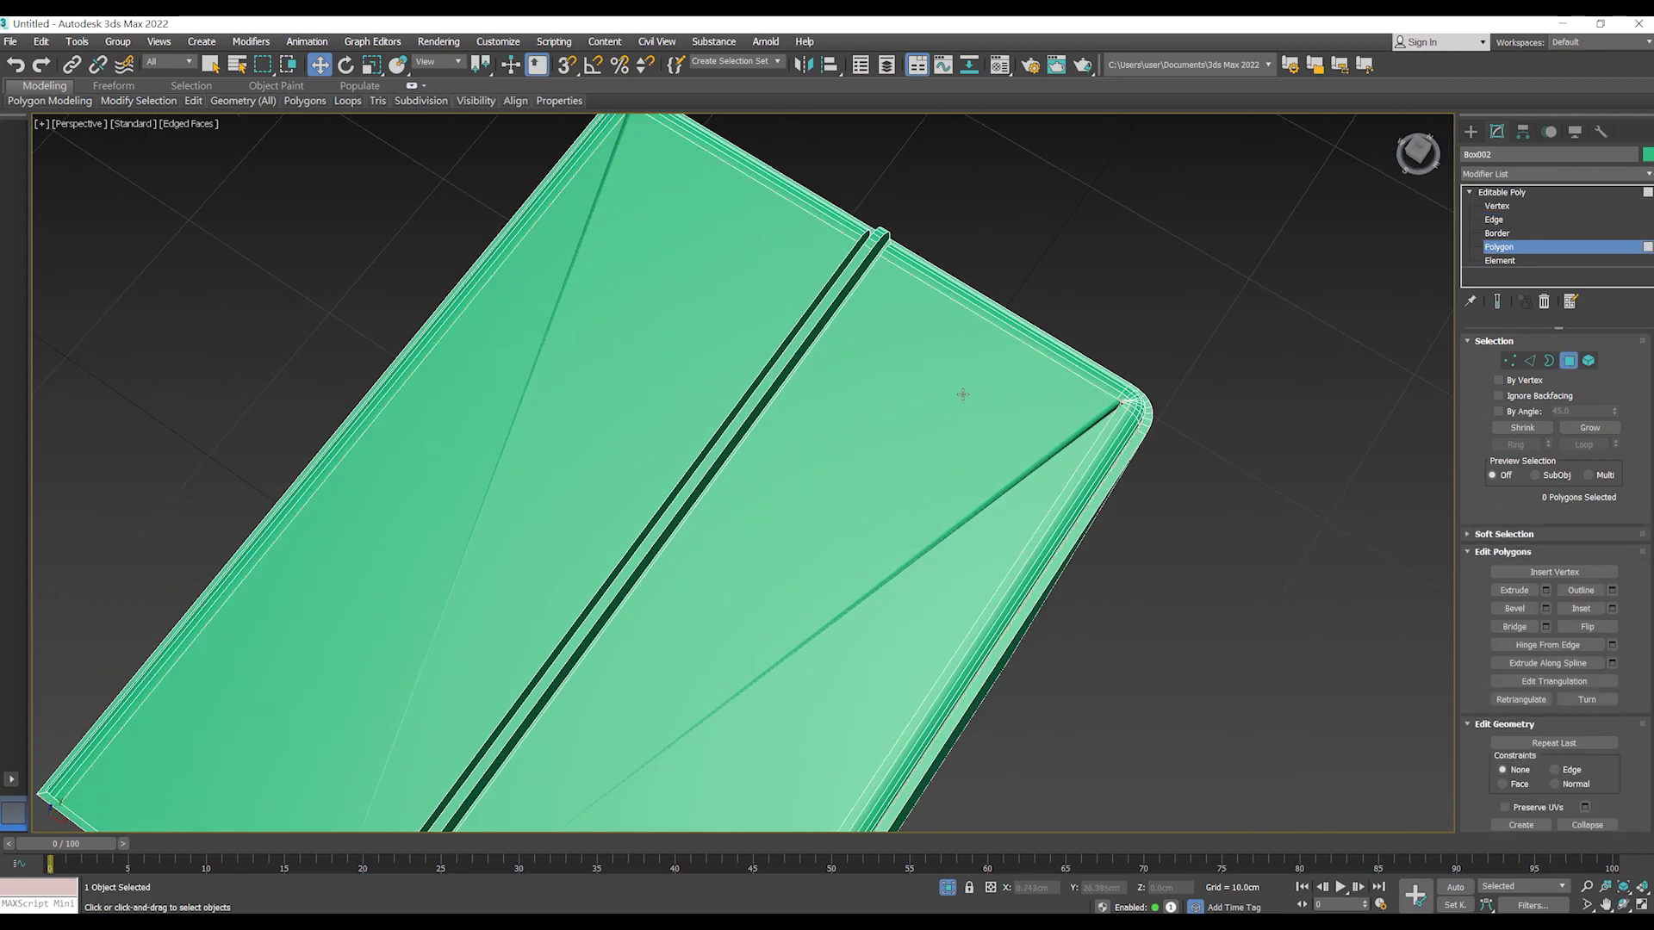
click(962, 394)
ctrl+click(758, 273)
key(Delete)
alt+middle_drag(759, 273, 689, 362)
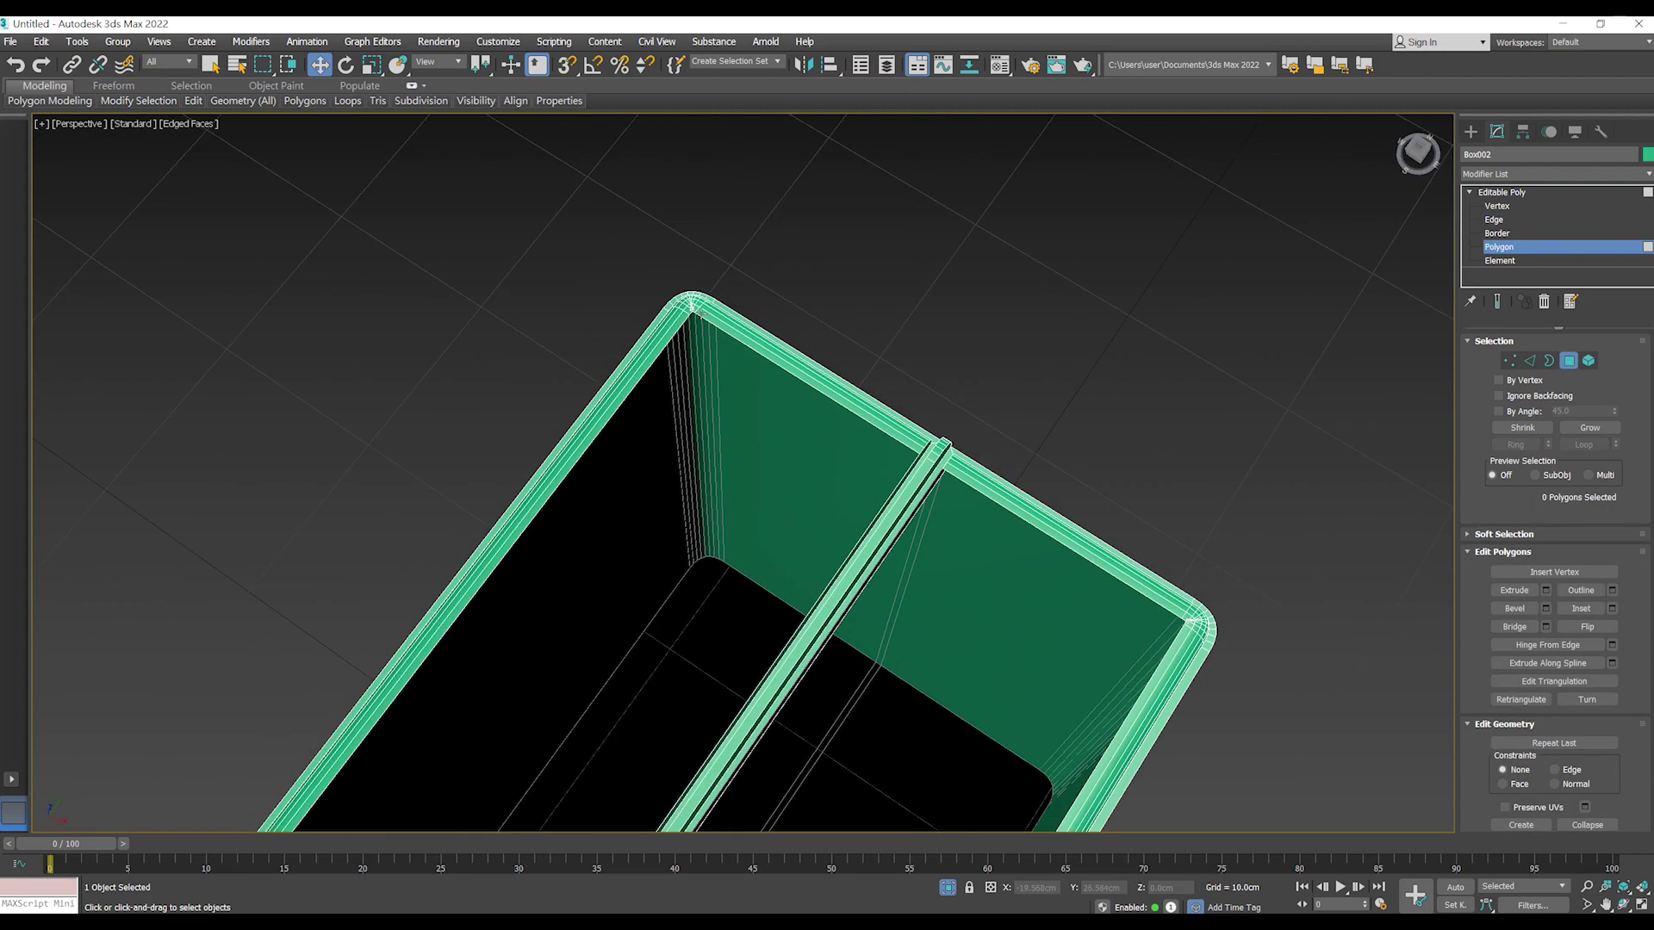
- Select the vertices around the corner hole and scale them inward
scroll(692, 409, up, 4)
scroll(692, 409, up, 3)
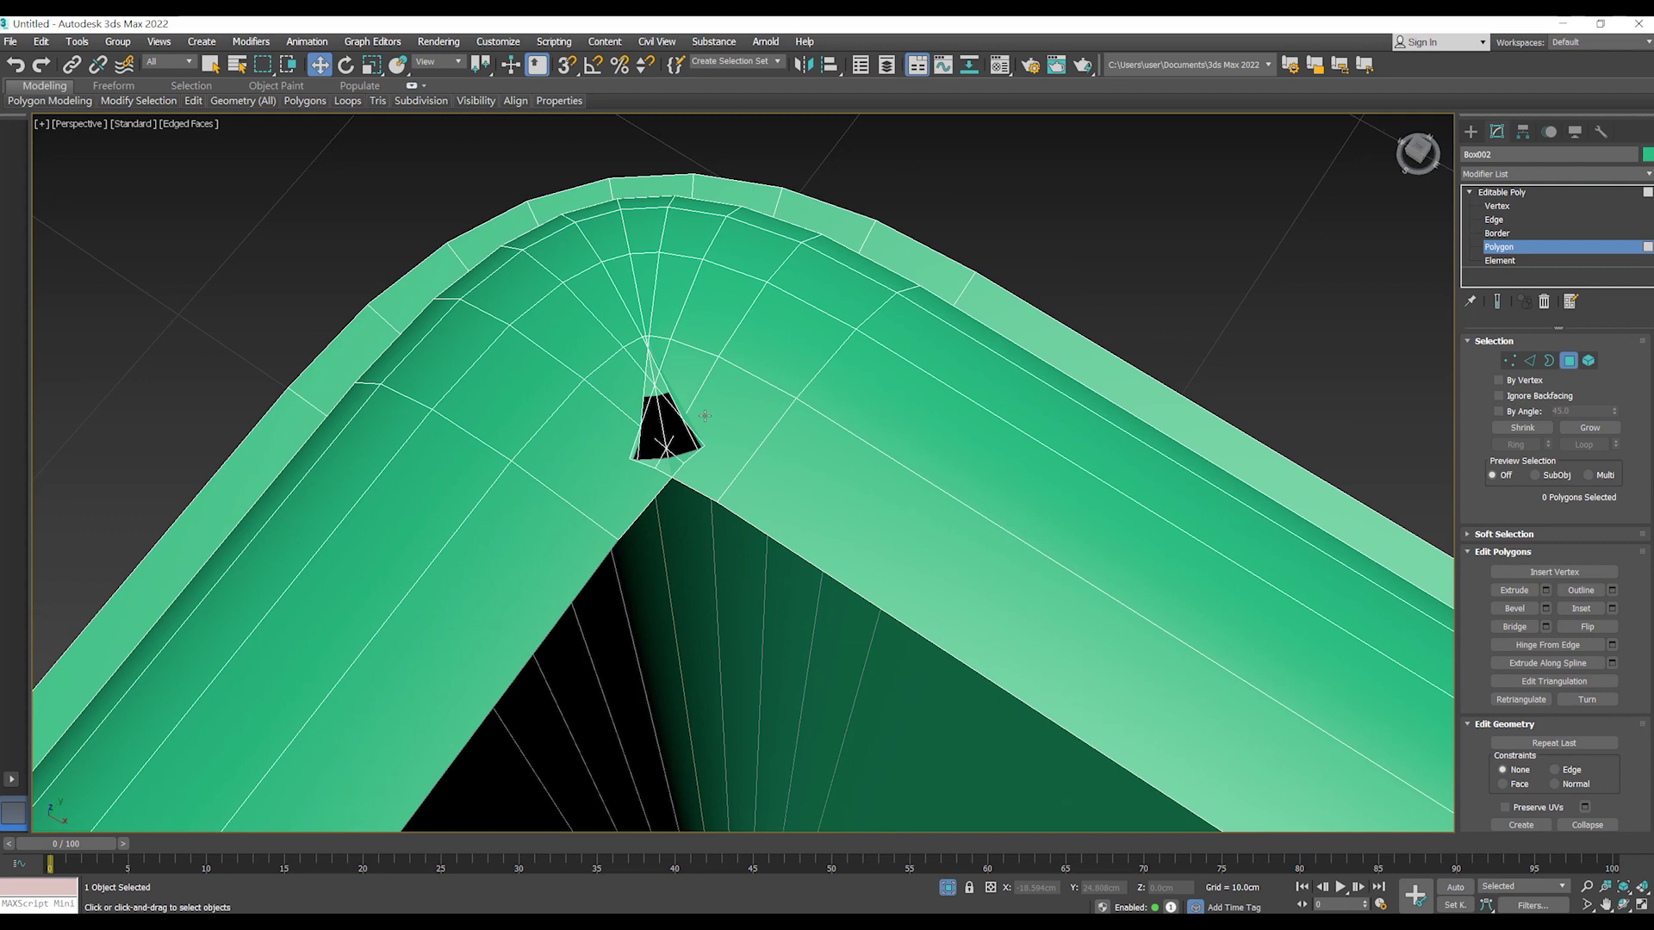
key(1)
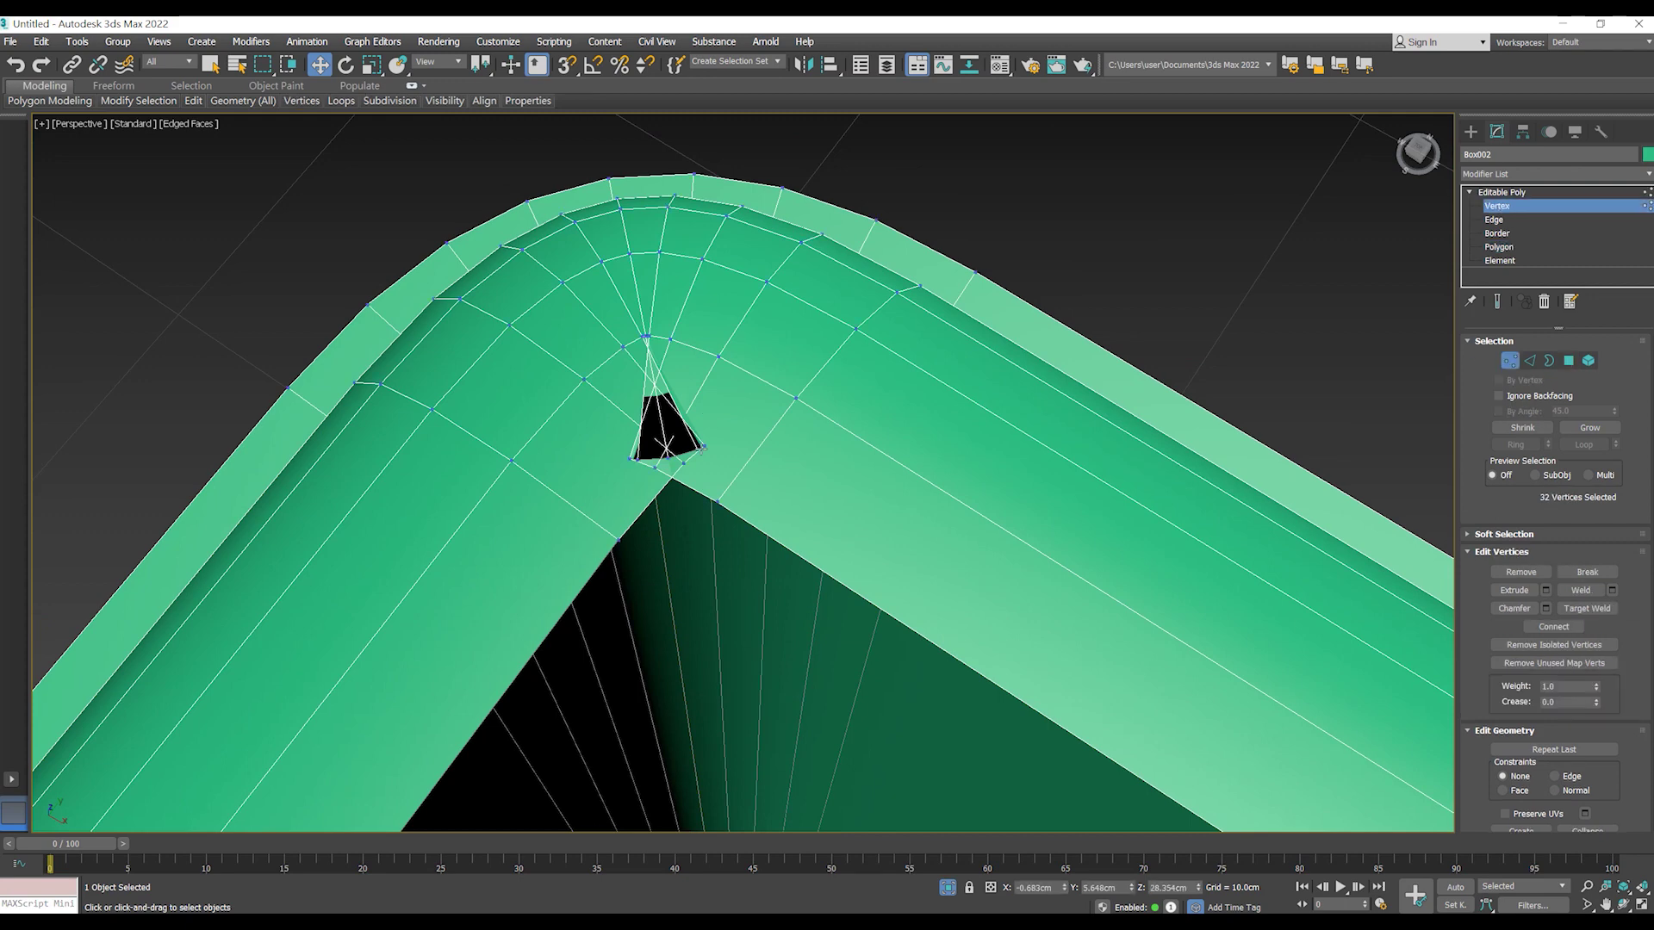
alt+middle_drag(655, 379, 643, 354)
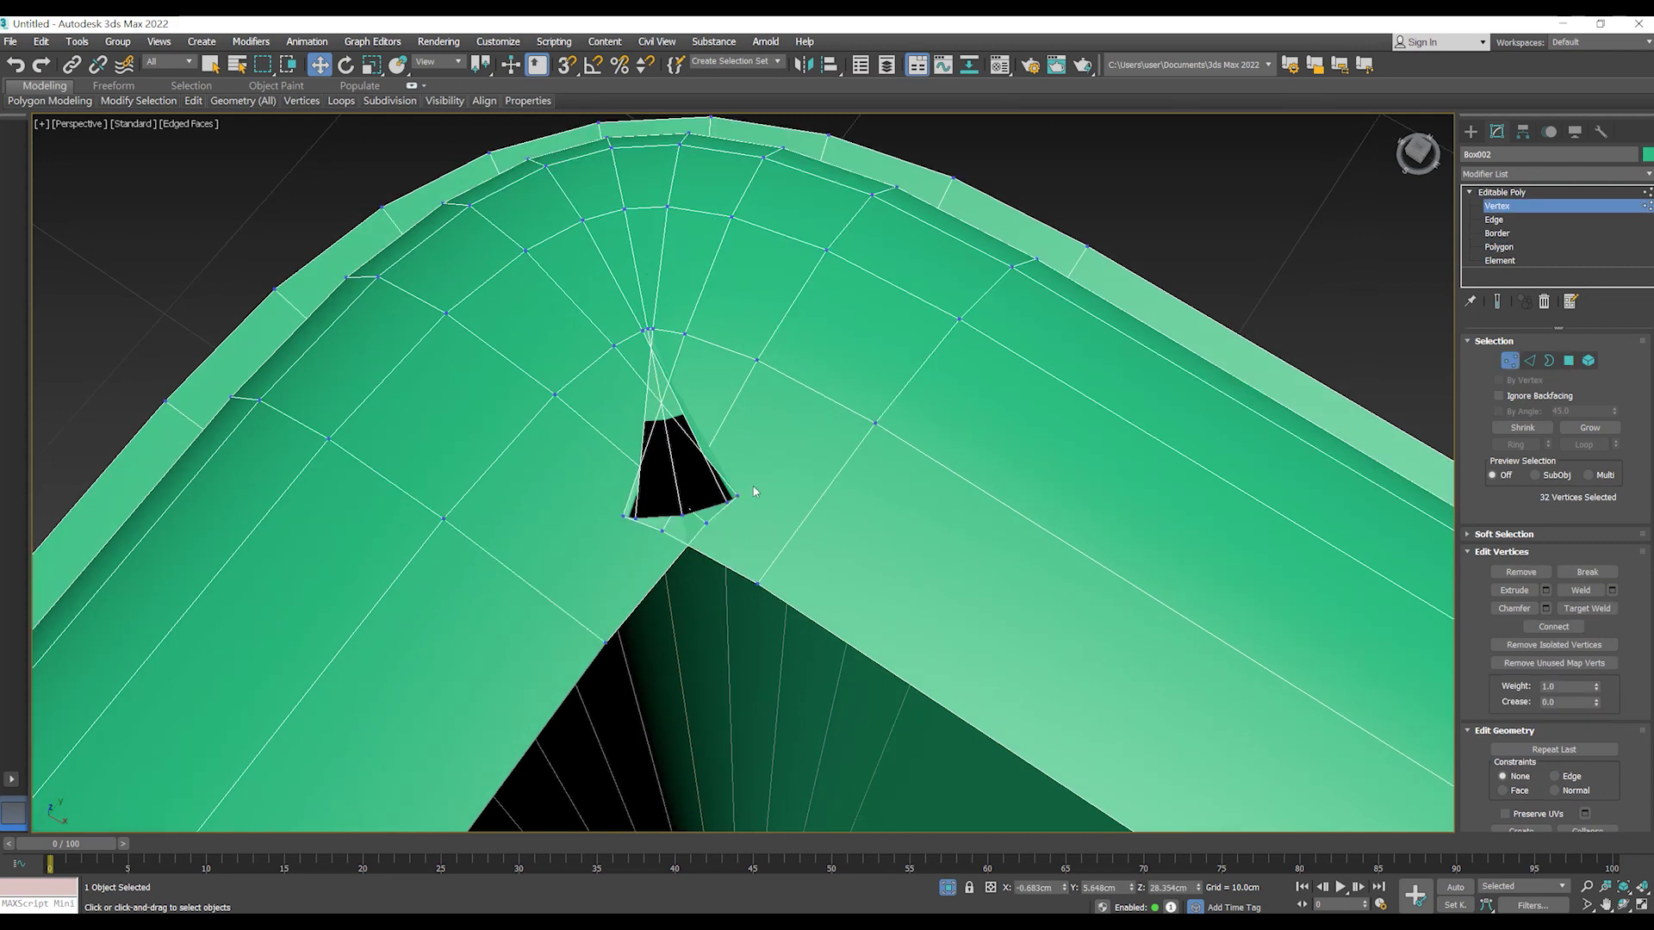
scroll(745, 495, up, 5)
scroll(764, 504, down, 6)
middle_drag(762, 498, 430, 662)
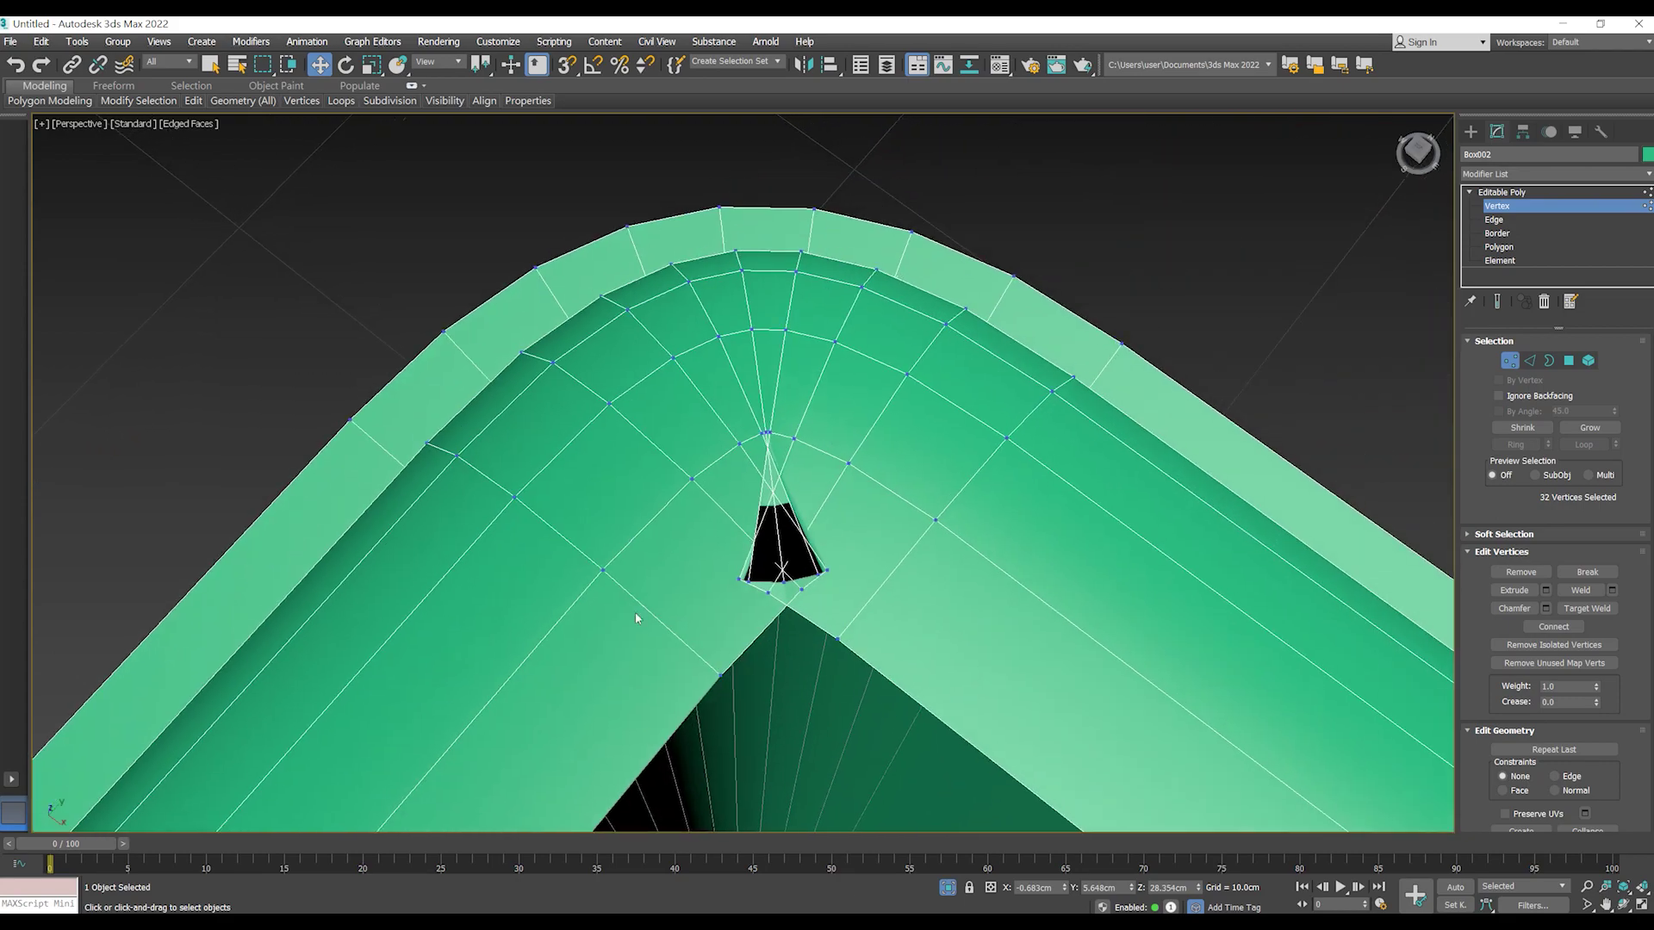
drag(720, 544, 722, 546)
mouse_move(724, 551)
alt+middle_down()
mouse_move(808, 573)
mouse_move(613, 486)
mouse_move(712, 469)
mouse_move(780, 594)
alt+middle_up()
scroll(786, 600, up, 3)
key(r)
drag(788, 600, 777, 601)
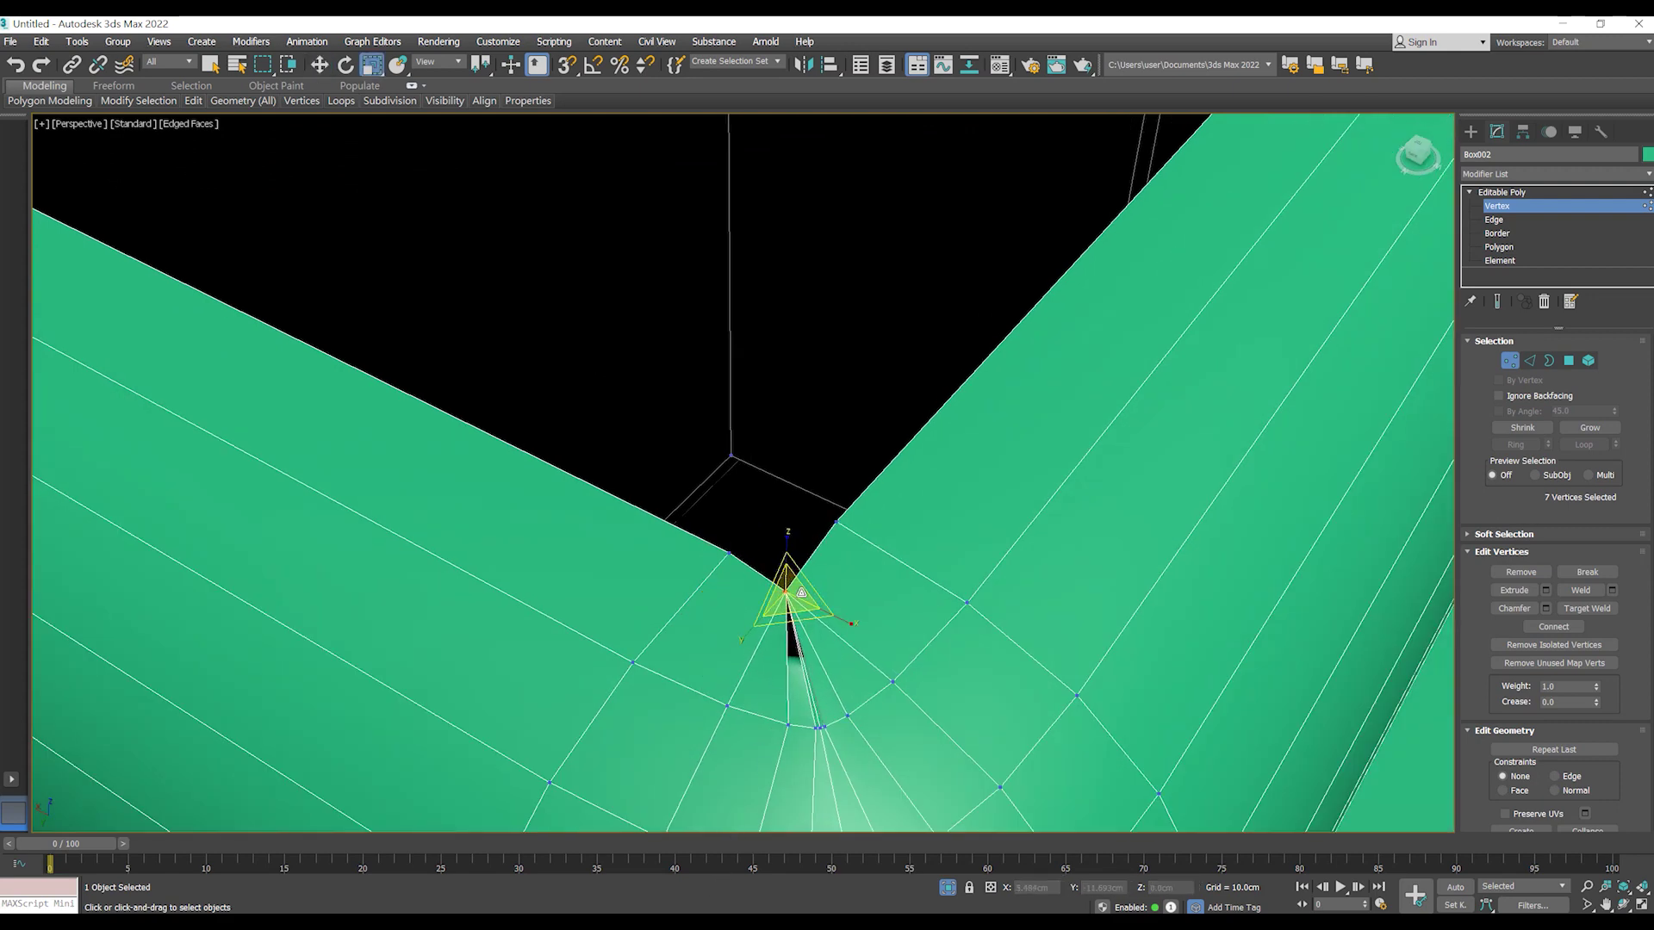
- Move the corner vertices onto the corner point in Top wireframe view, then return to Perspective
mouse_move(832, 575)
alt+middle_down()
mouse_move(832, 613)
mouse_move(810, 572)
mouse_move(840, 590)
mouse_move(793, 603)
mouse_move(812, 552)
alt+middle_up()
key(F3)
key(t)
scroll(687, 399, up, 5)
scroll(761, 560, up, 2)
key(w)
drag(754, 520, 765, 530)
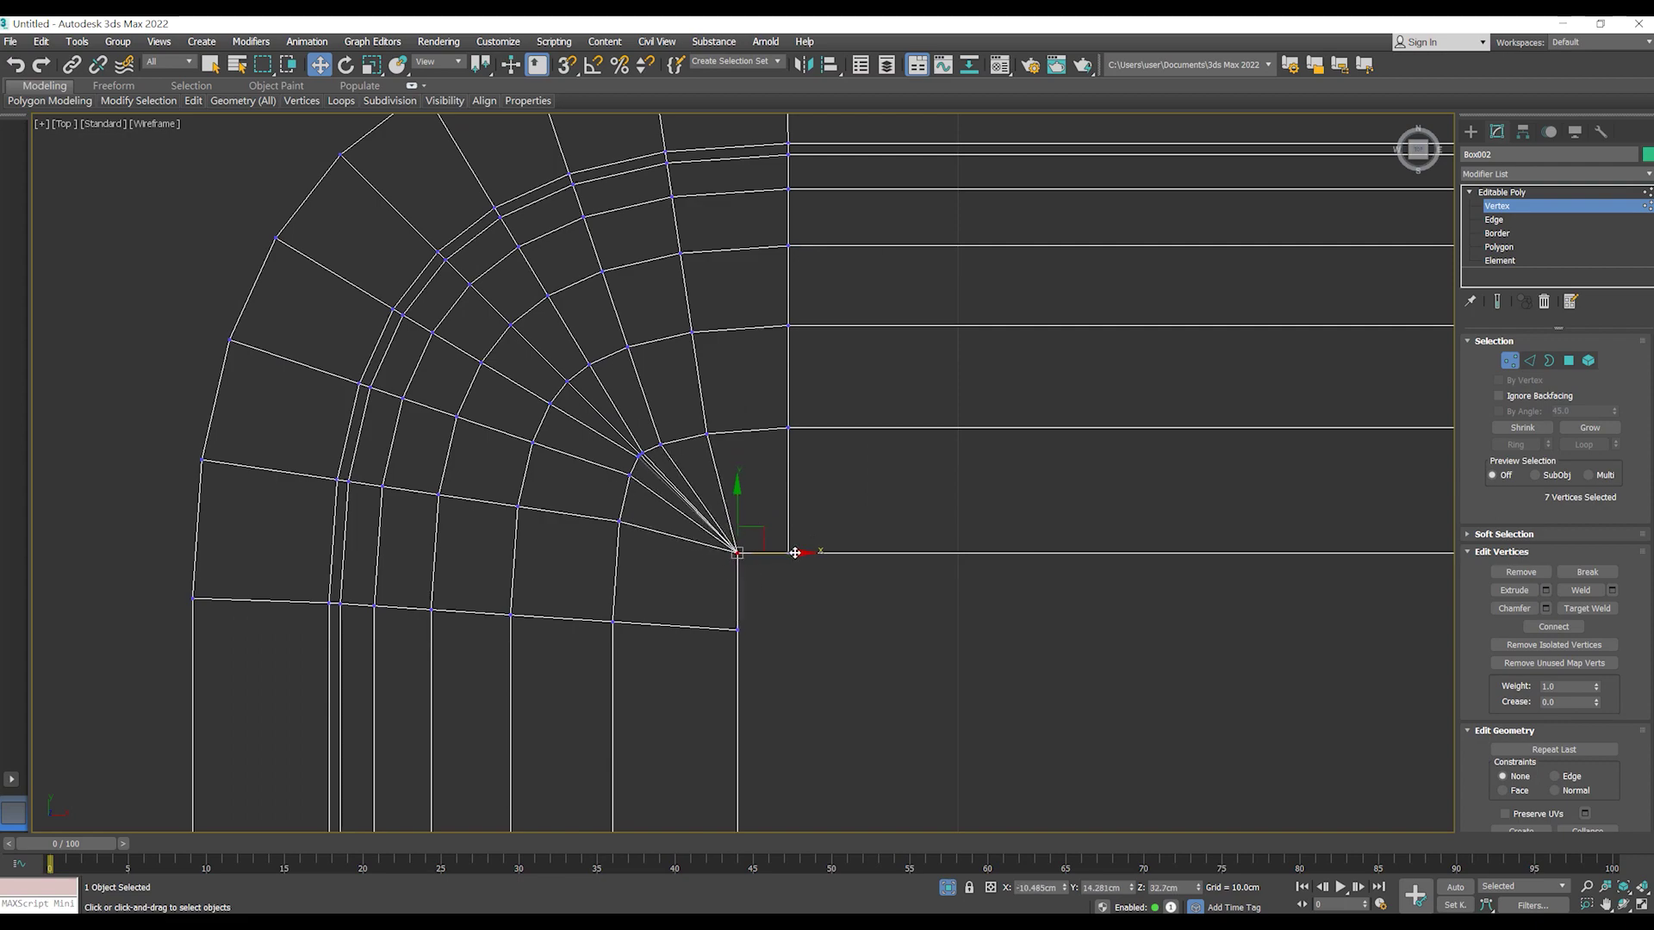
key(p)
key(F3)
key(z)
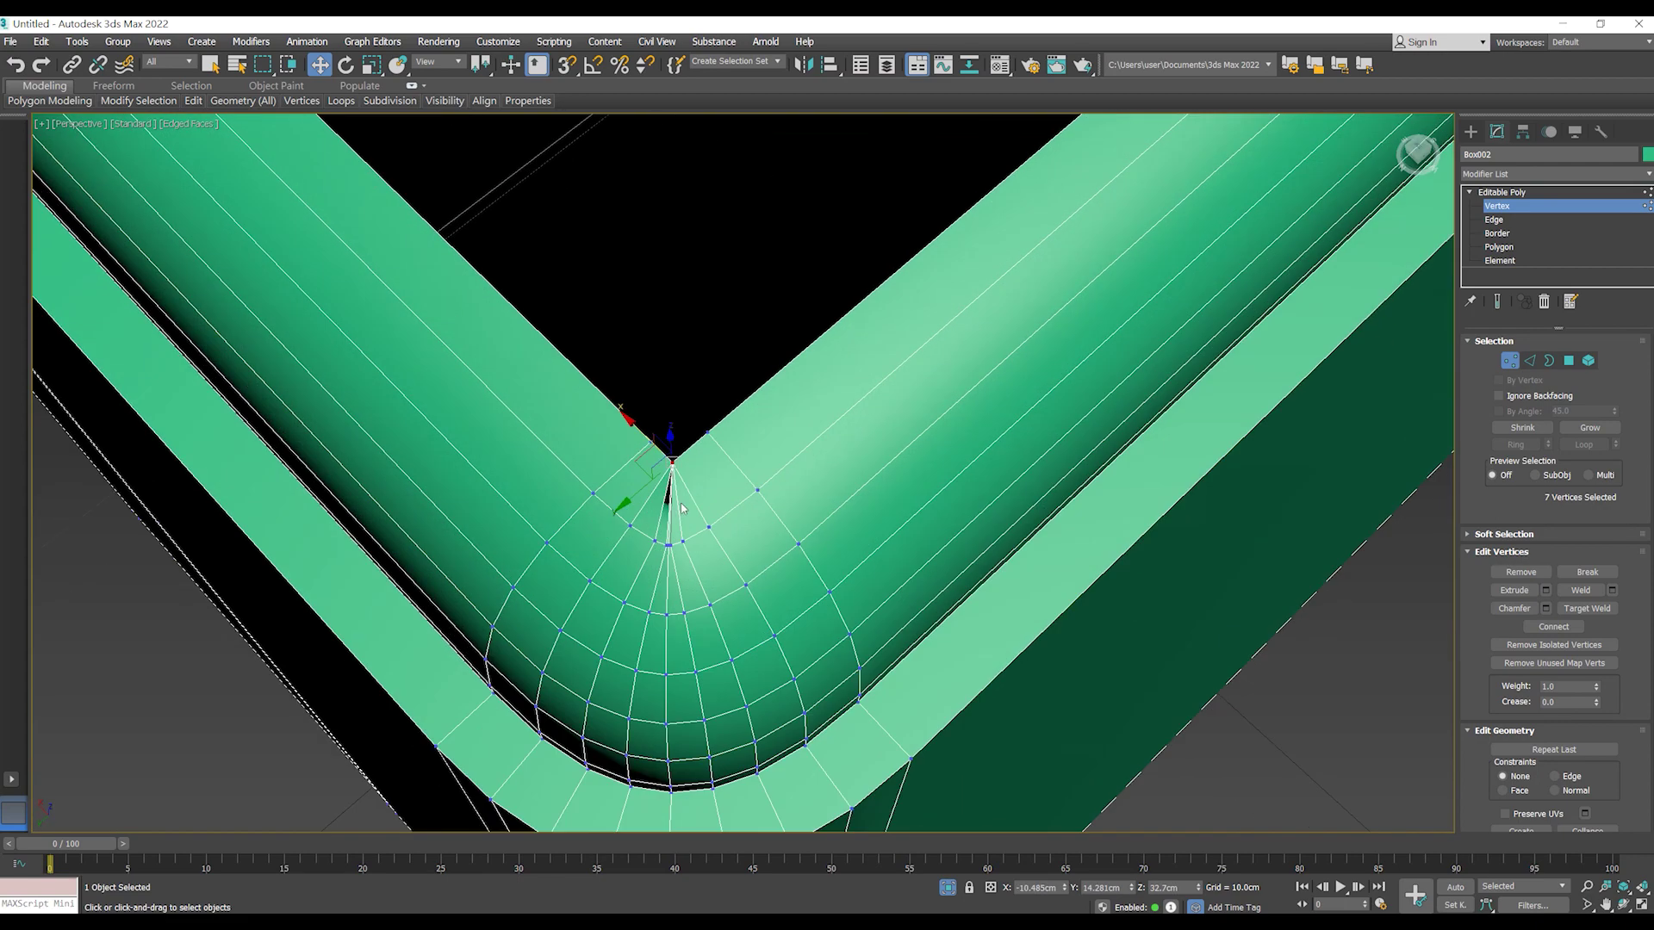
alt+middle_drag(681, 508, 772, 556)
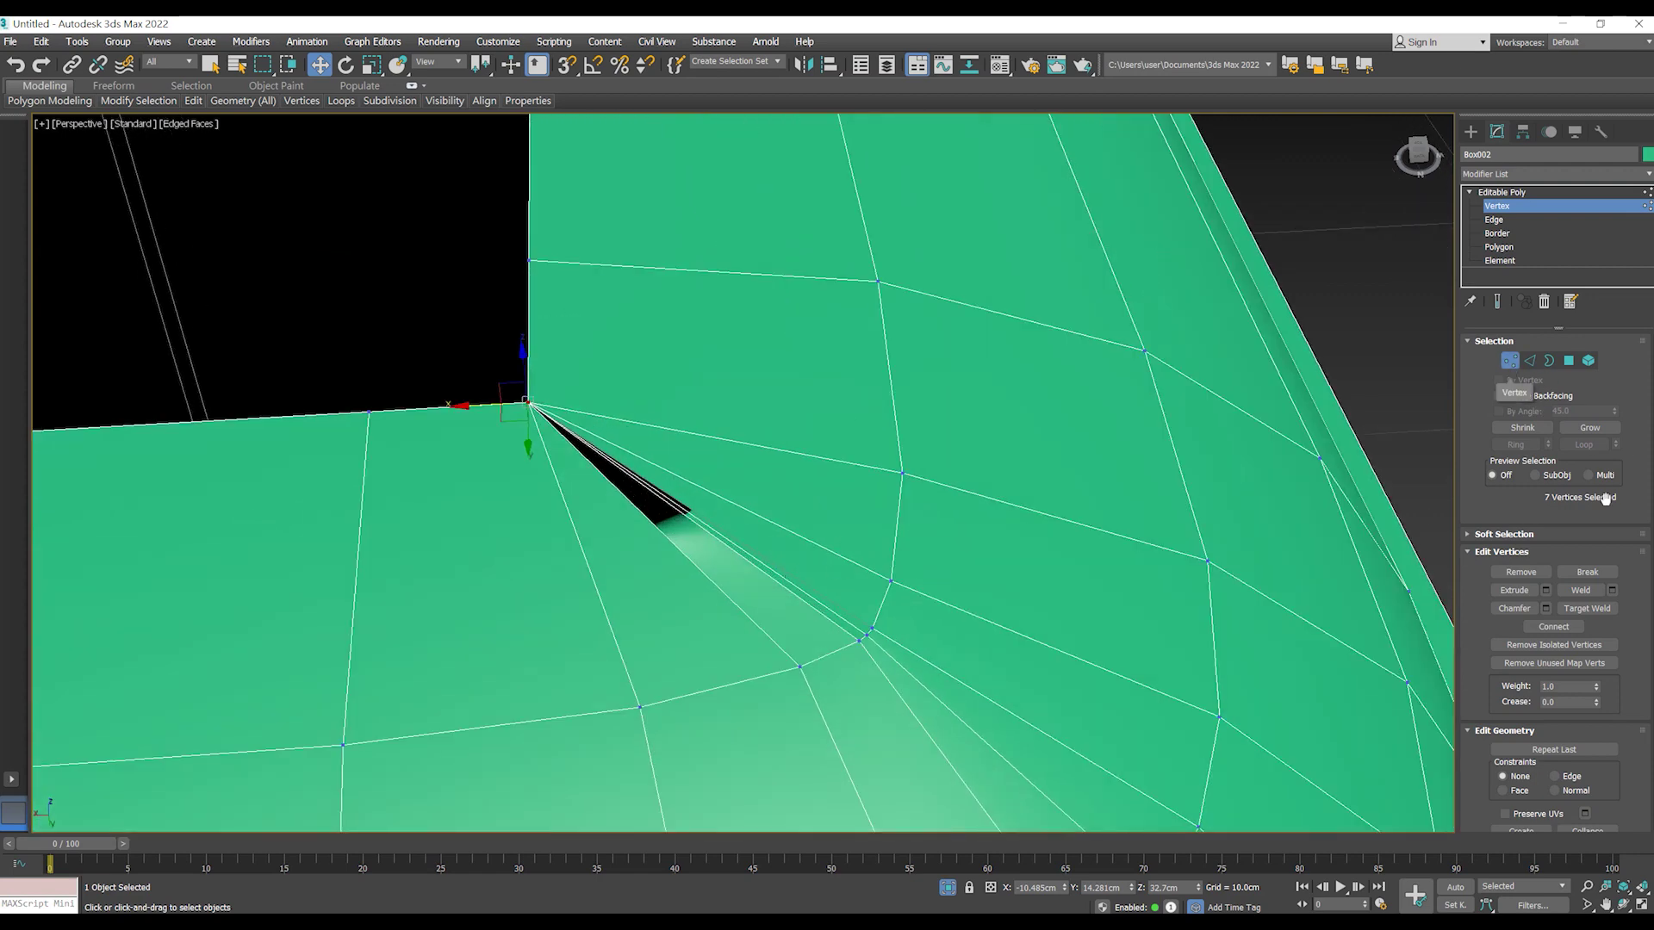
- Weld the overlapping corner vertices and nudge the leftover vertex slightly left
click(1612, 590)
click(751, 537)
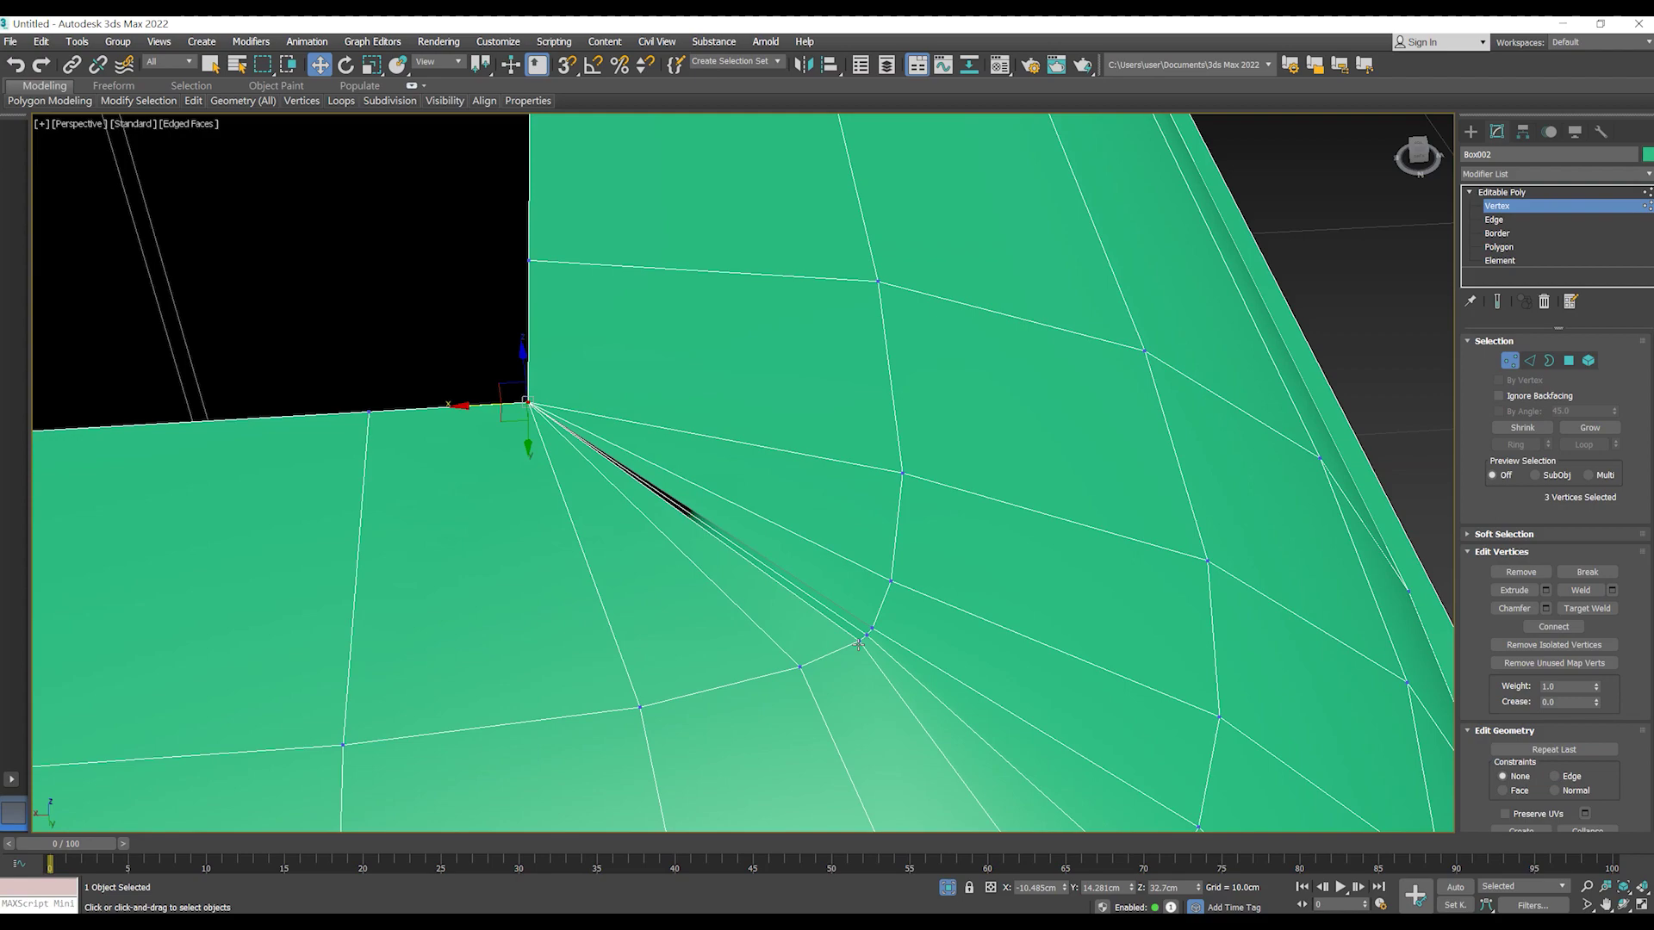
click(860, 641)
alt+middle_drag(860, 640, 805, 640)
drag(805, 640, 795, 638)
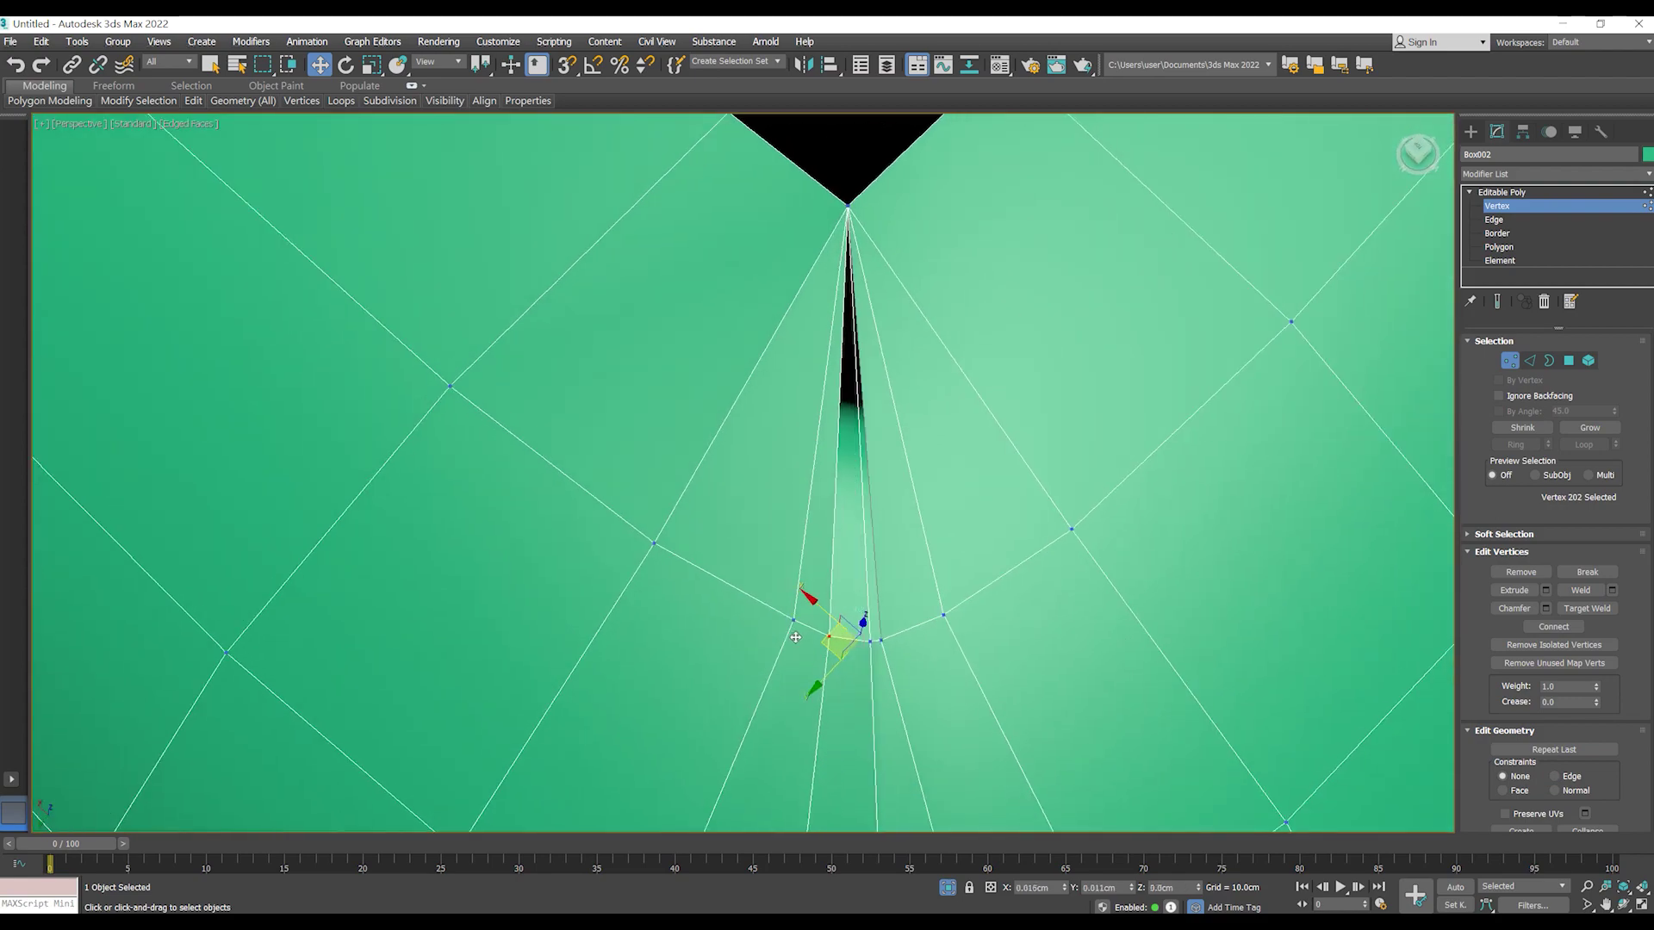
- Weld the remaining sliver vertices at the corner together
scroll(853, 616, down, 5)
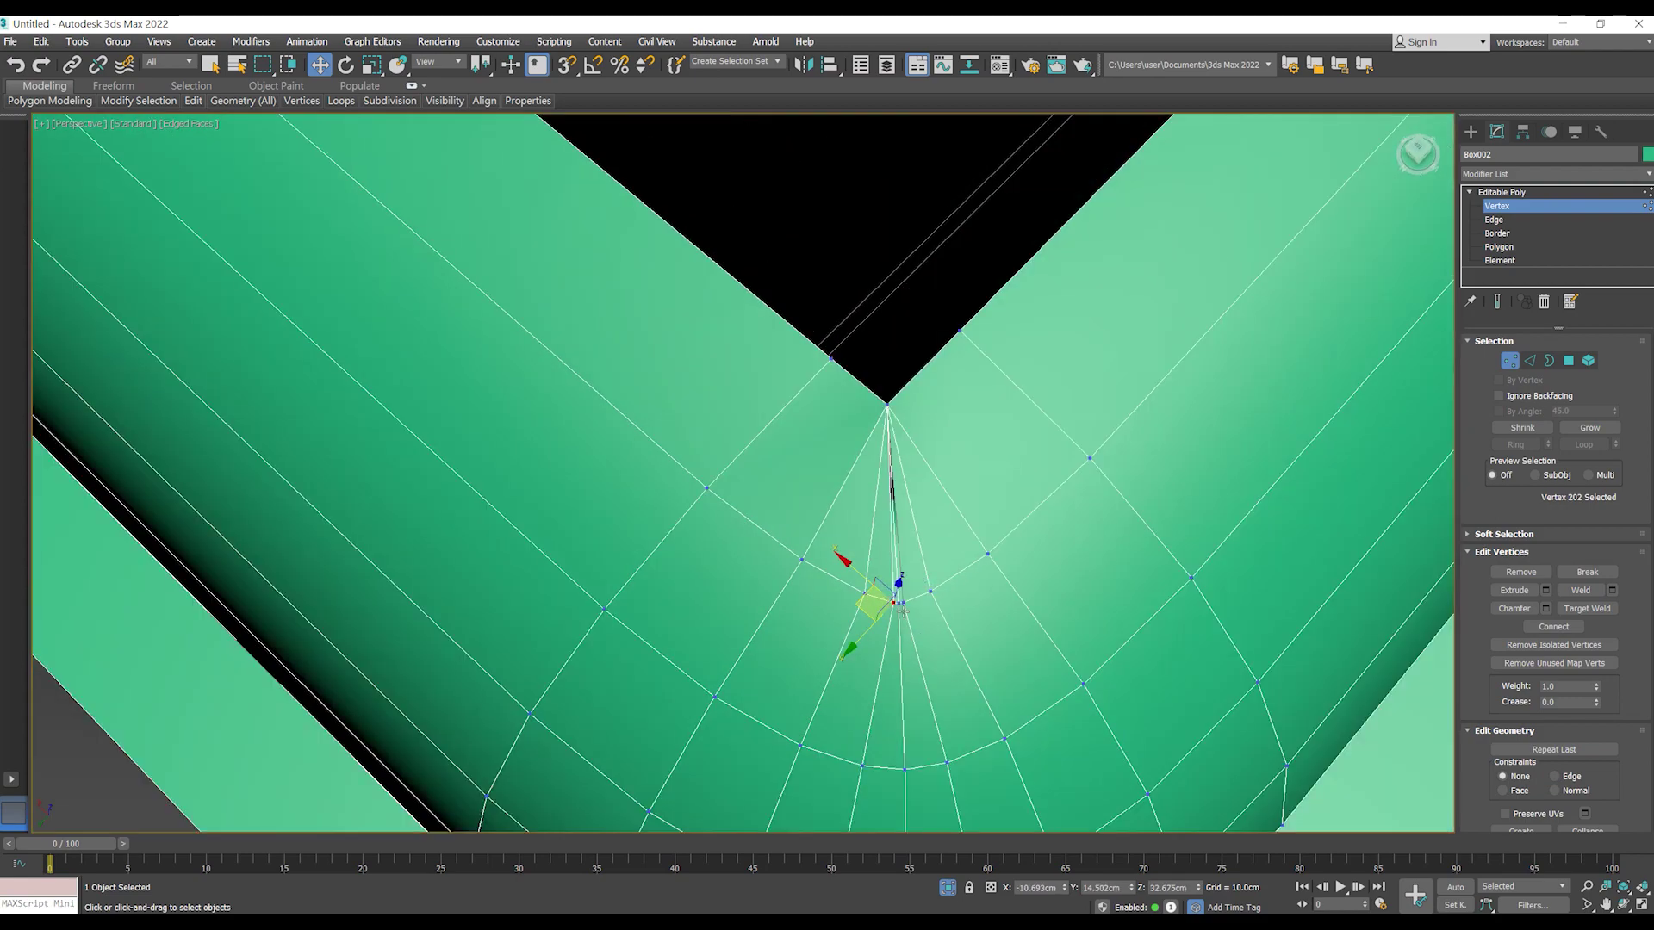
scroll(908, 591, up, 5)
scroll(895, 593, up, 3)
scroll(895, 592, down, 6)
scroll(896, 593, up, 6)
scroll(896, 595, down, 3)
scroll(894, 596, down, 1)
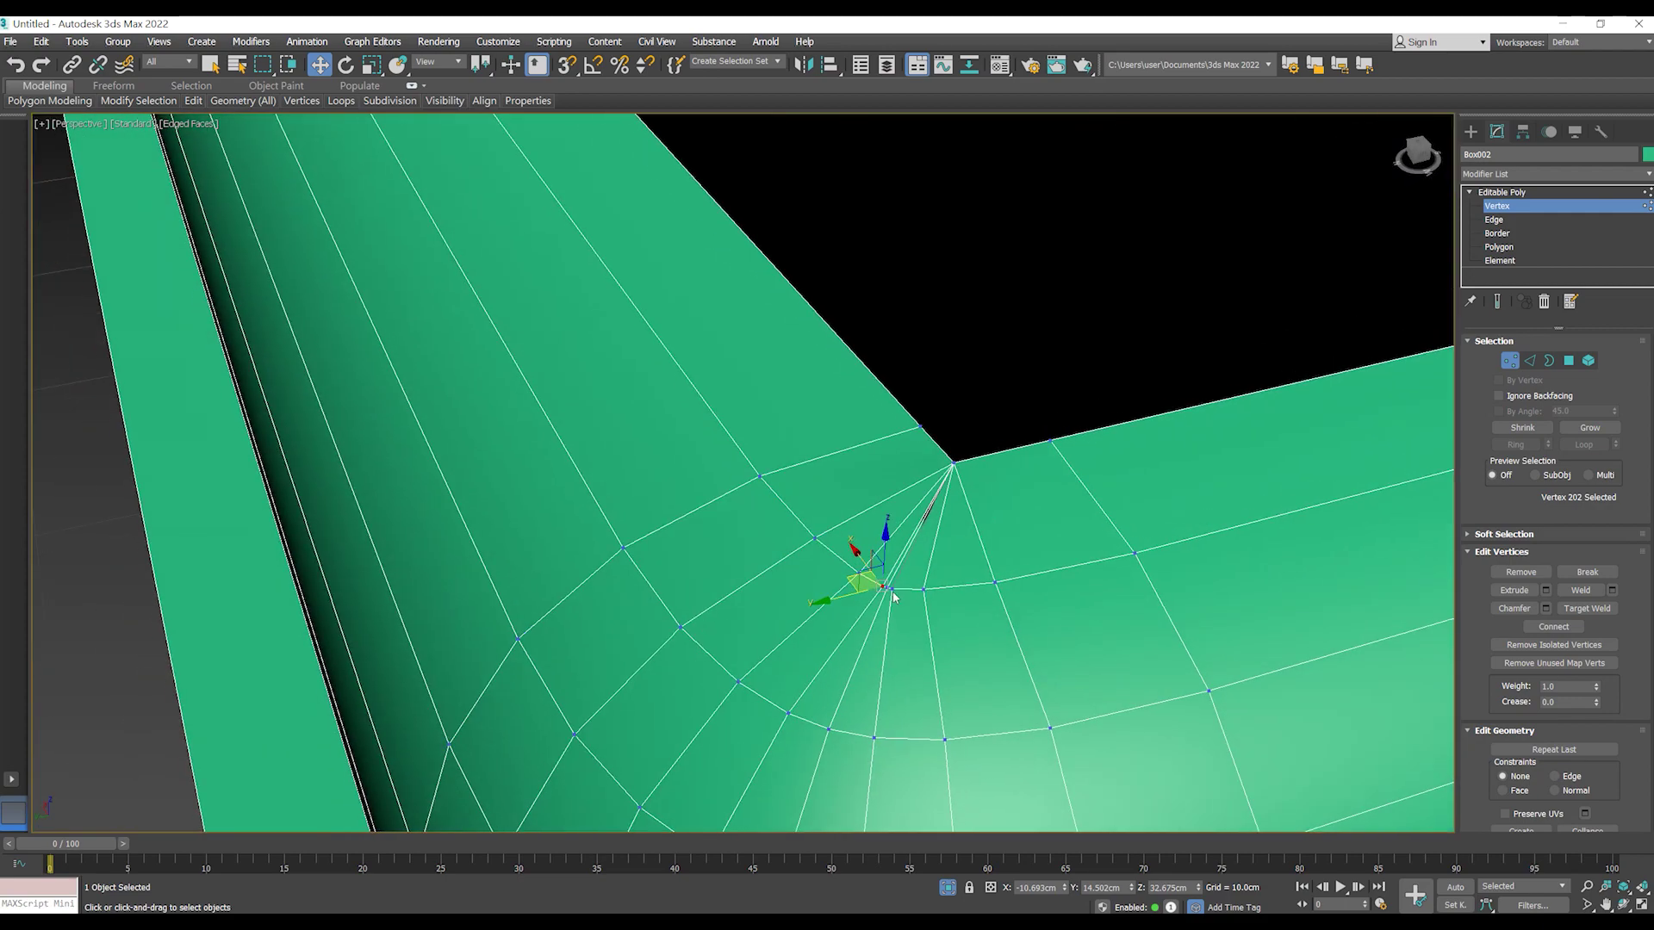
click(1612, 590)
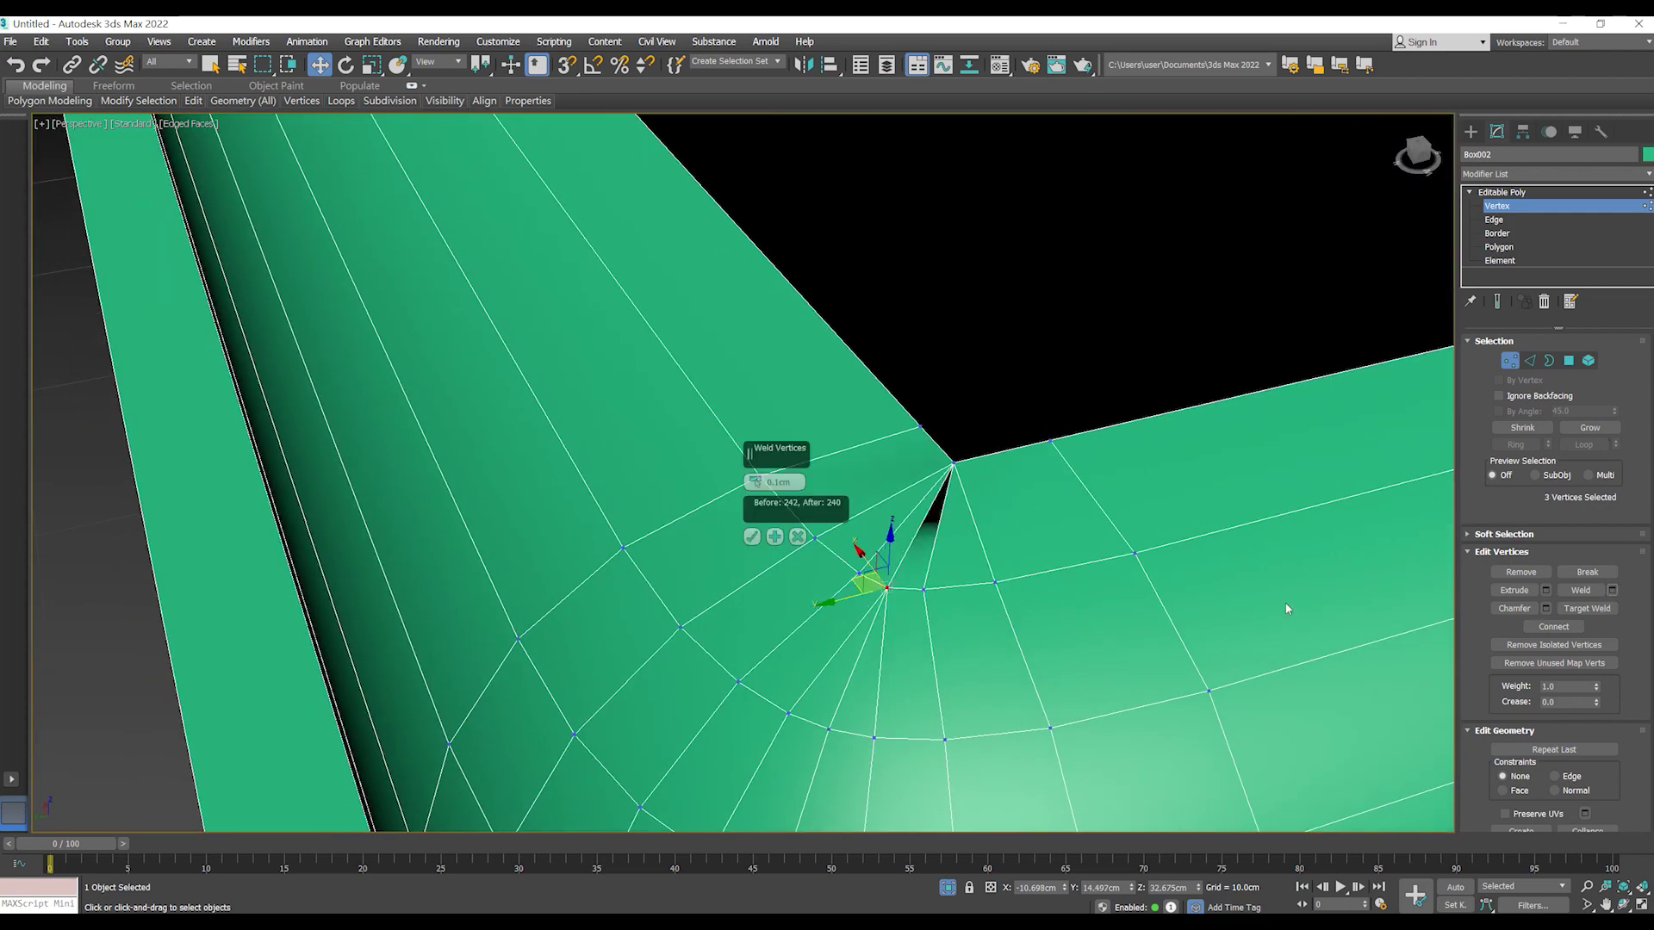
click(751, 536)
- Scale the seven corner vertices into one point and weld them down to three
alt+middle_drag(761, 534, 991, 584)
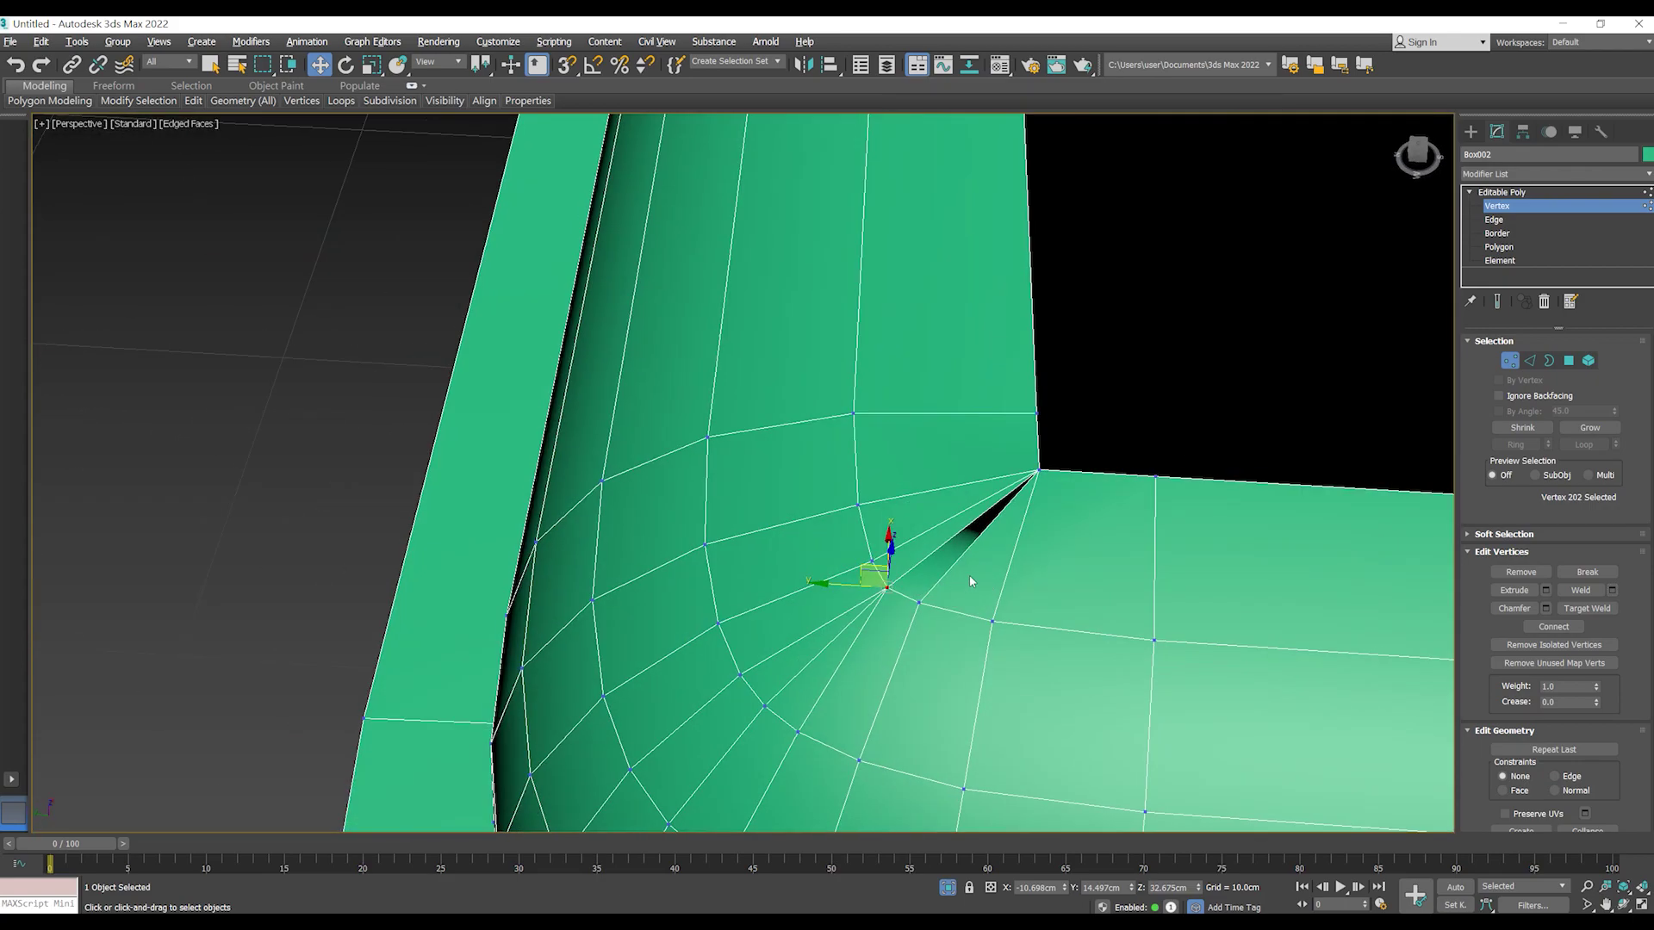
scroll(985, 568, down, 5)
mouse_move(984, 568)
alt+middle_down()
mouse_move(954, 560)
mouse_move(889, 617)
alt+middle_up()
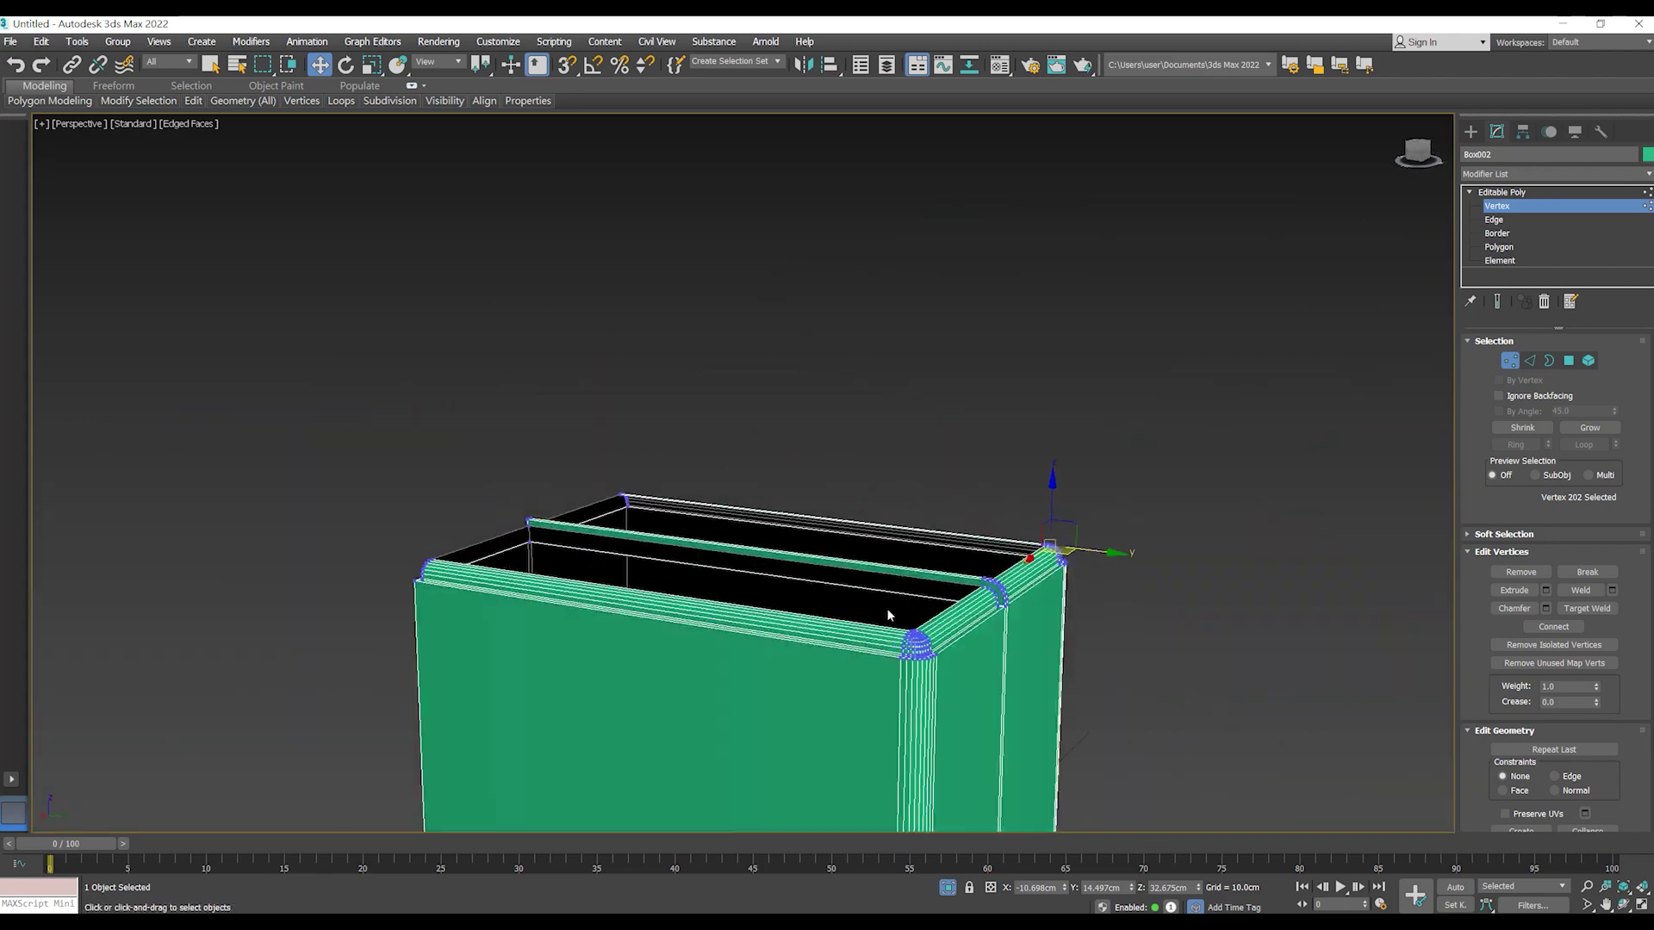
scroll(890, 617, up, 5)
scroll(877, 597, up, 5)
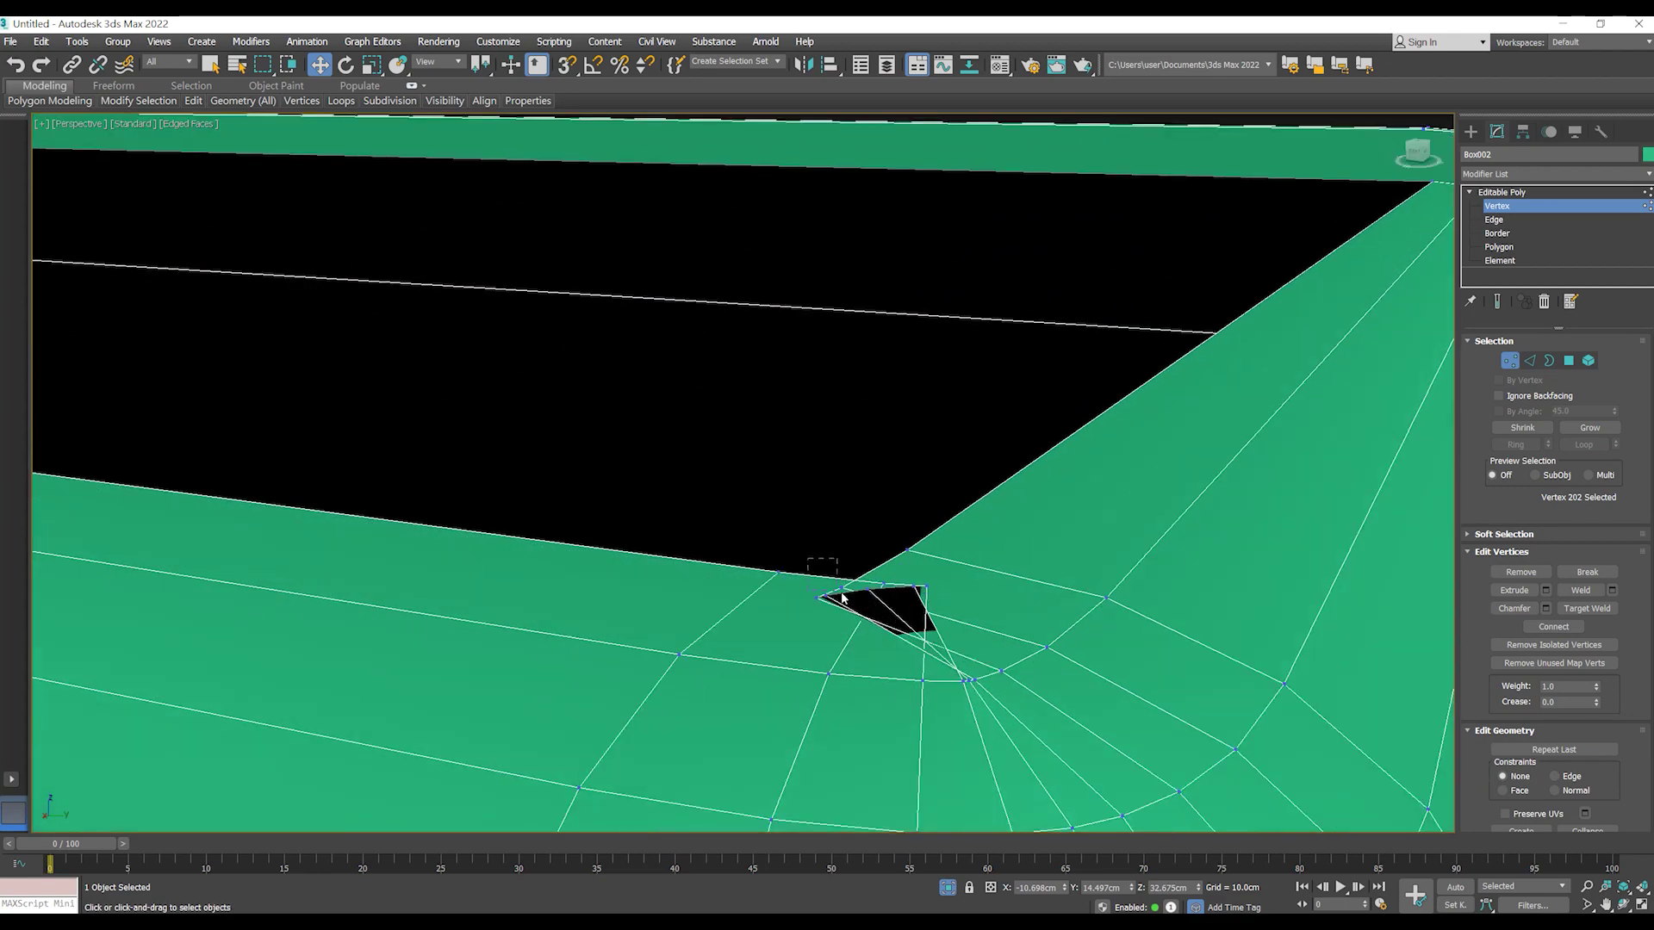
alt+middle_drag(957, 599, 930, 603)
key(r)
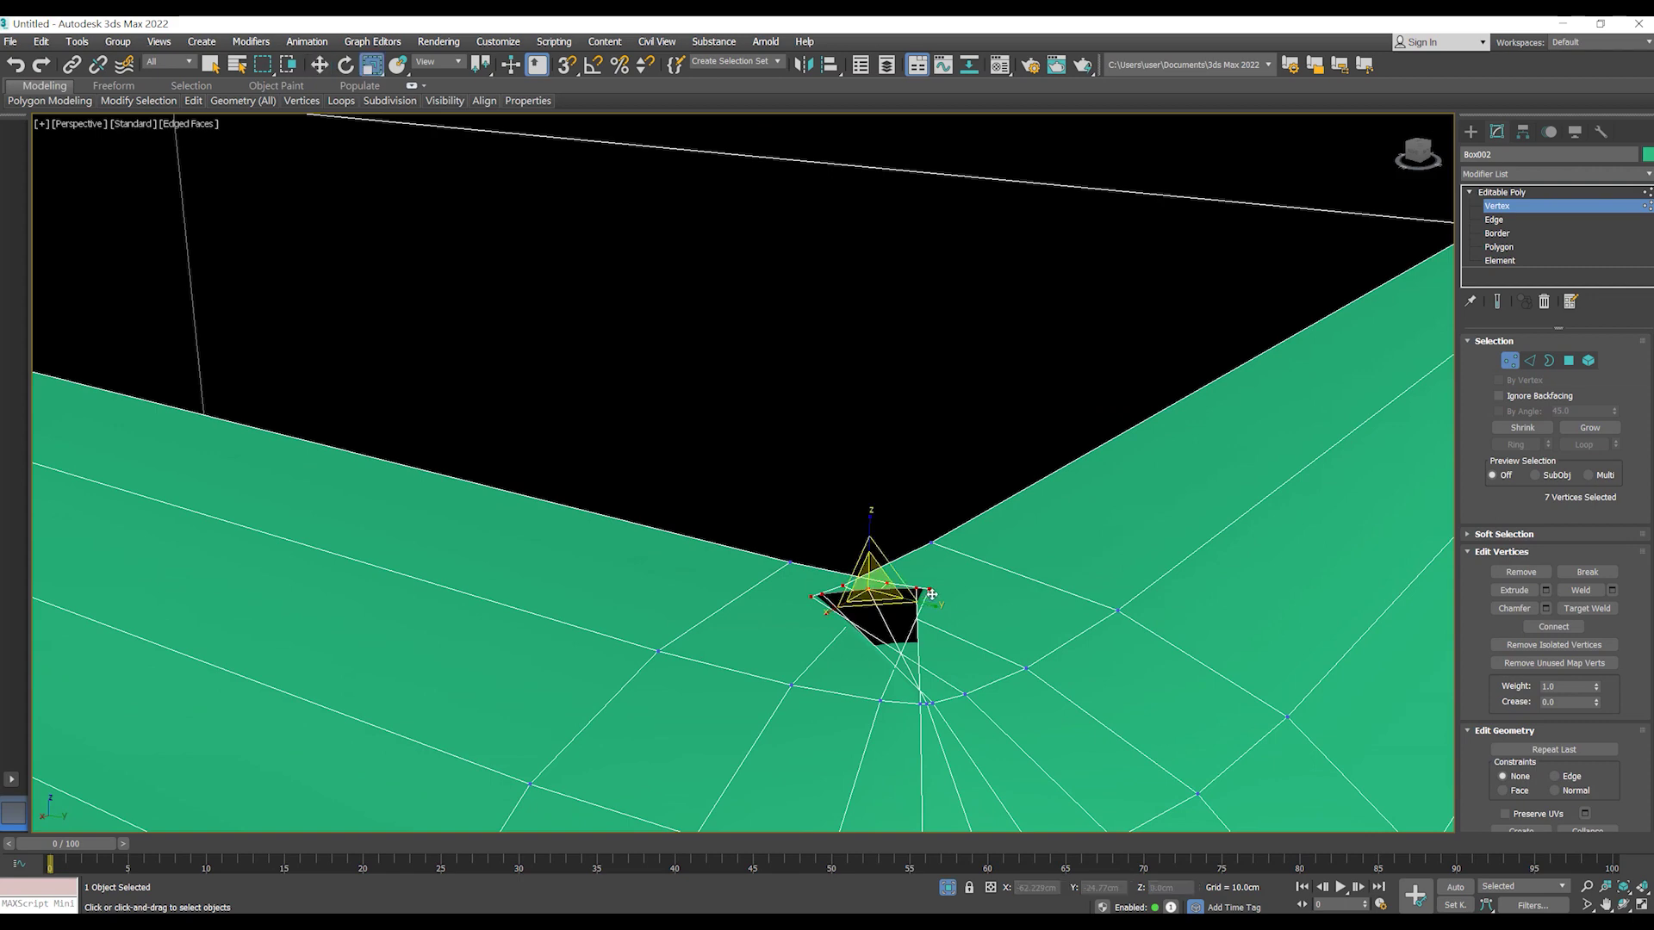
drag(883, 595, 828, 798)
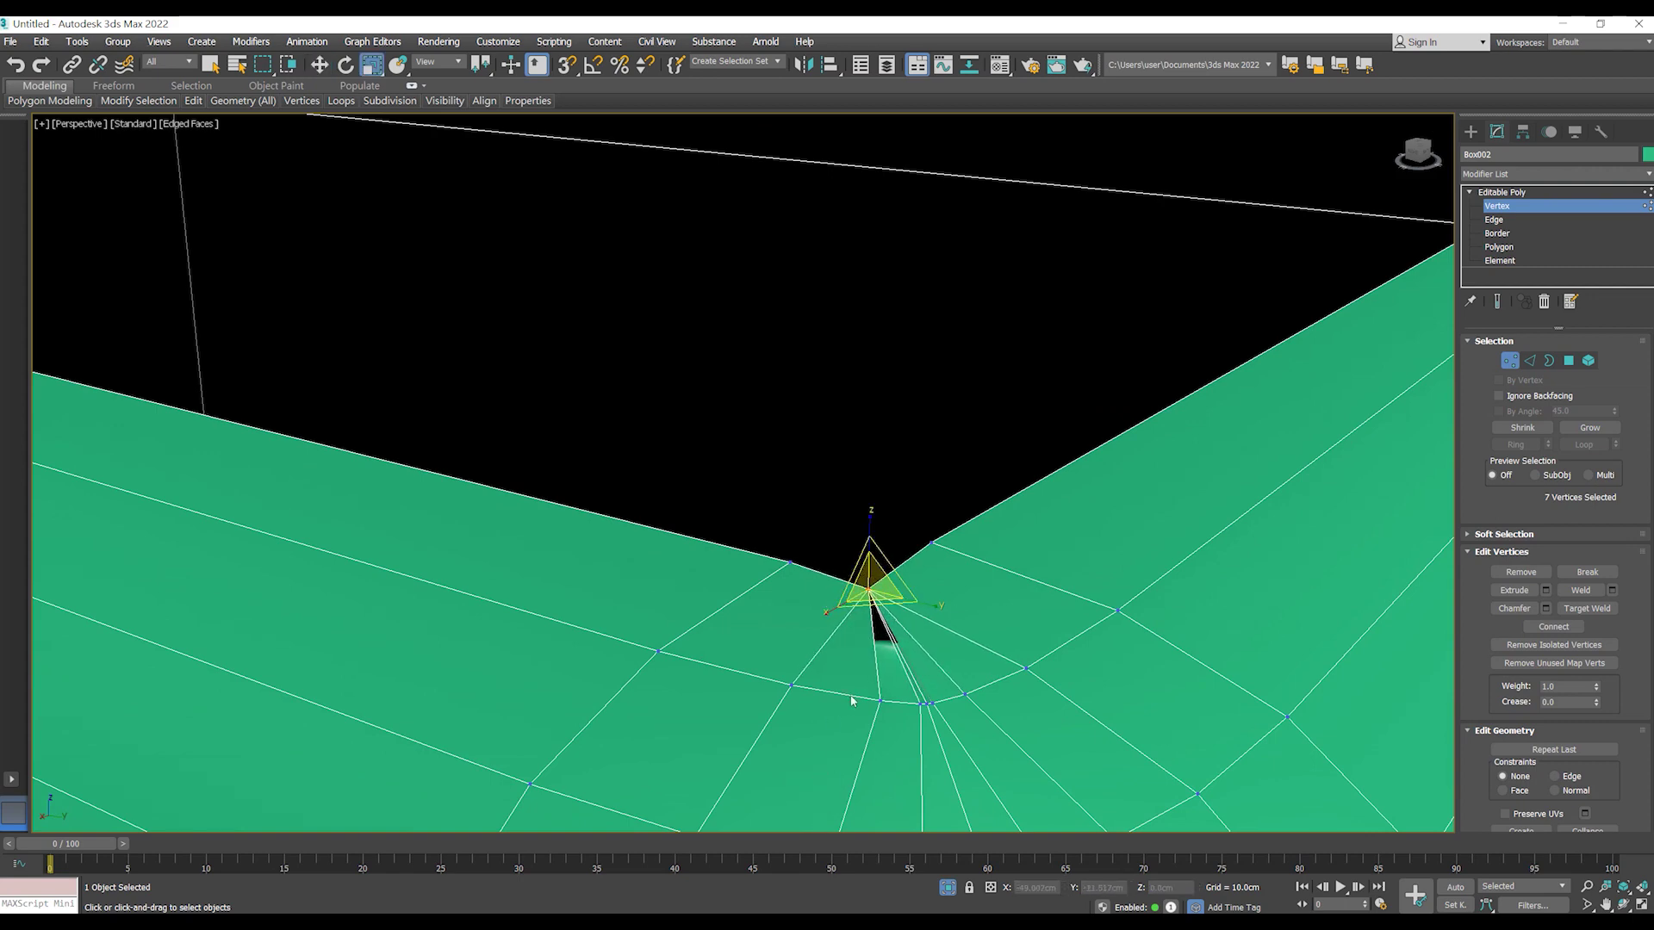
click(1611, 590)
click(750, 538)
- In top view, move the duplicate corner vertices onto the corner point and weld them
key(t)
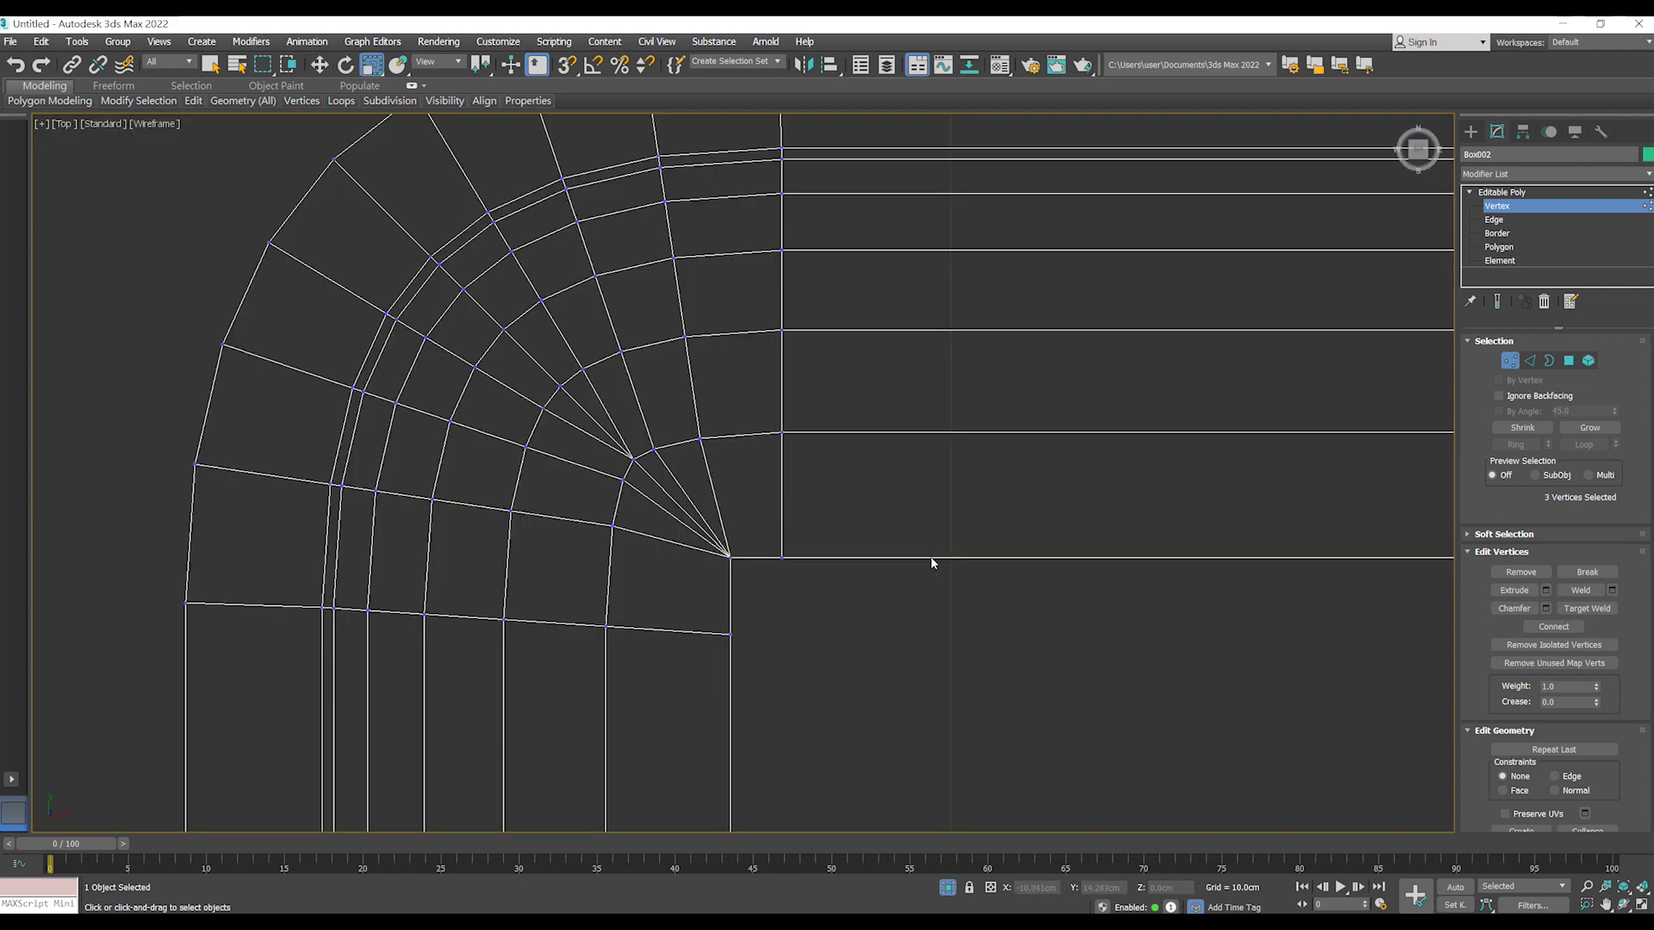
scroll(758, 516, up, 2)
key(w)
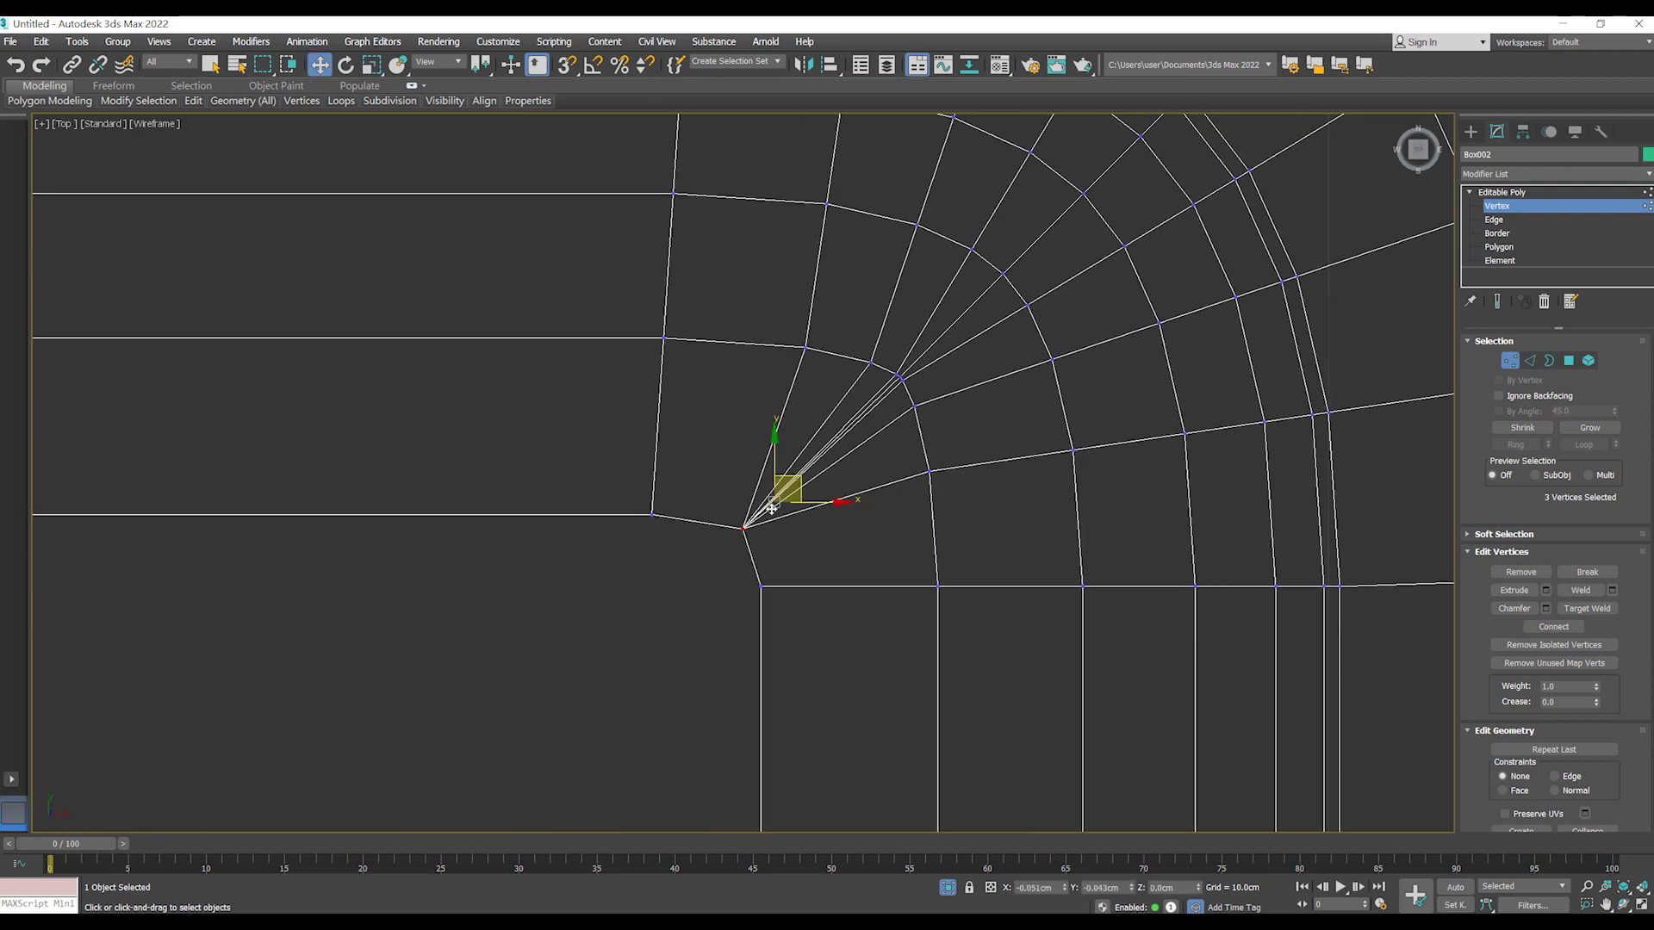
drag(787, 490, 812, 518)
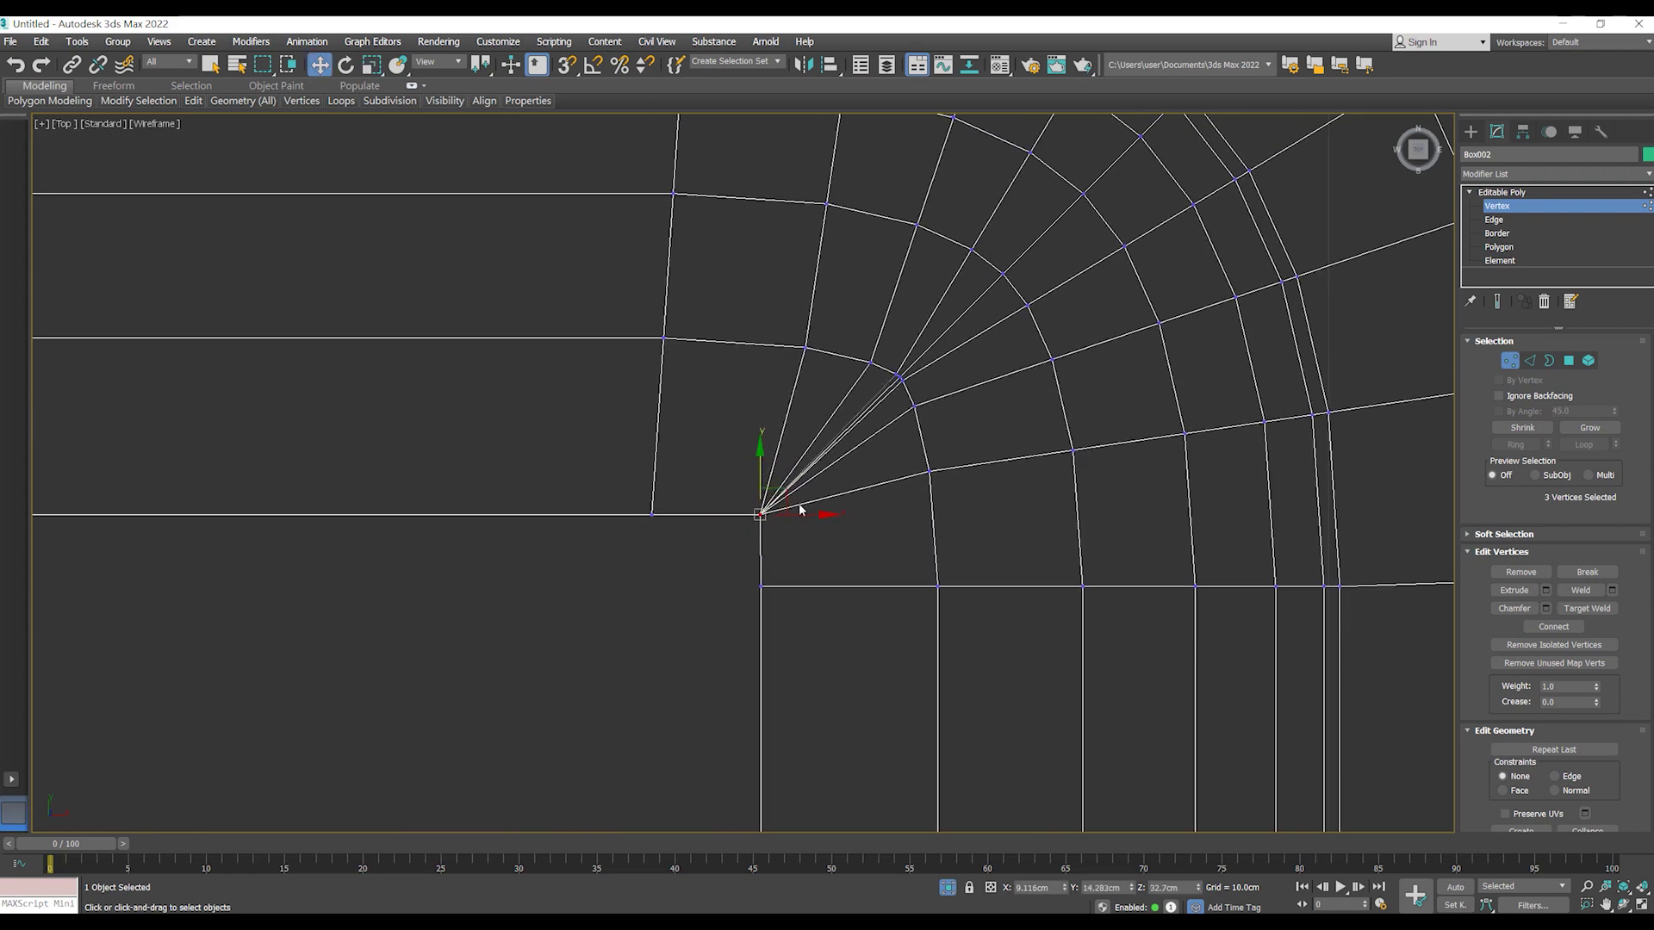
drag(792, 512, 795, 511)
scroll(794, 511, down, 4)
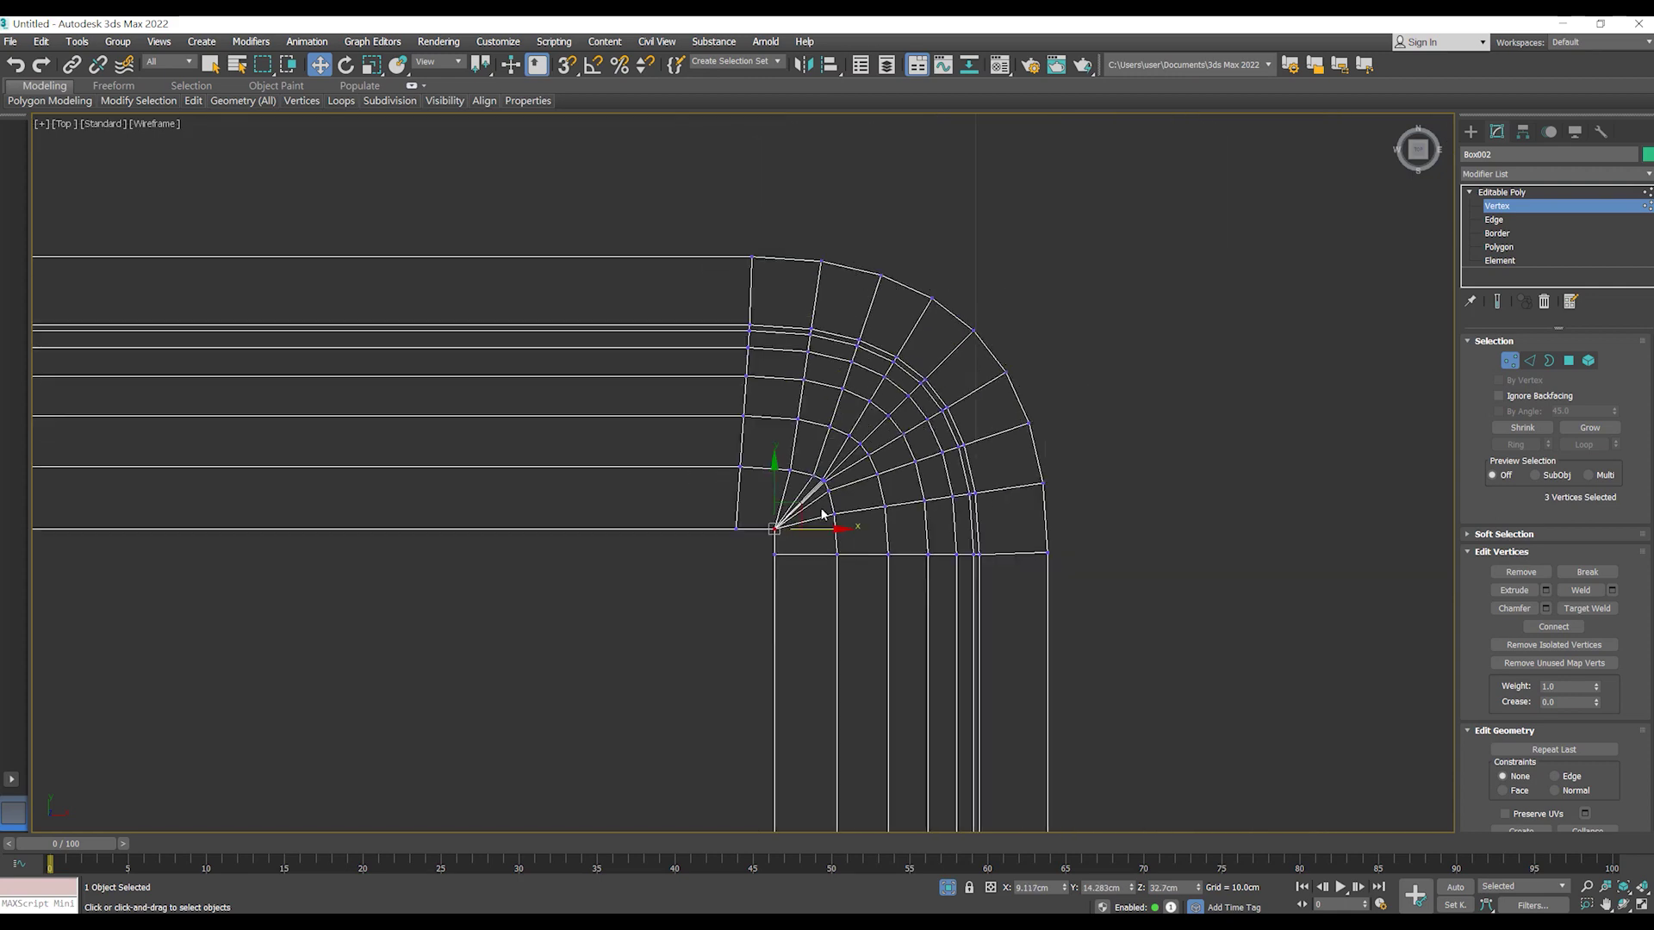
scroll(848, 431, up, 10)
scroll(874, 478, down, 4)
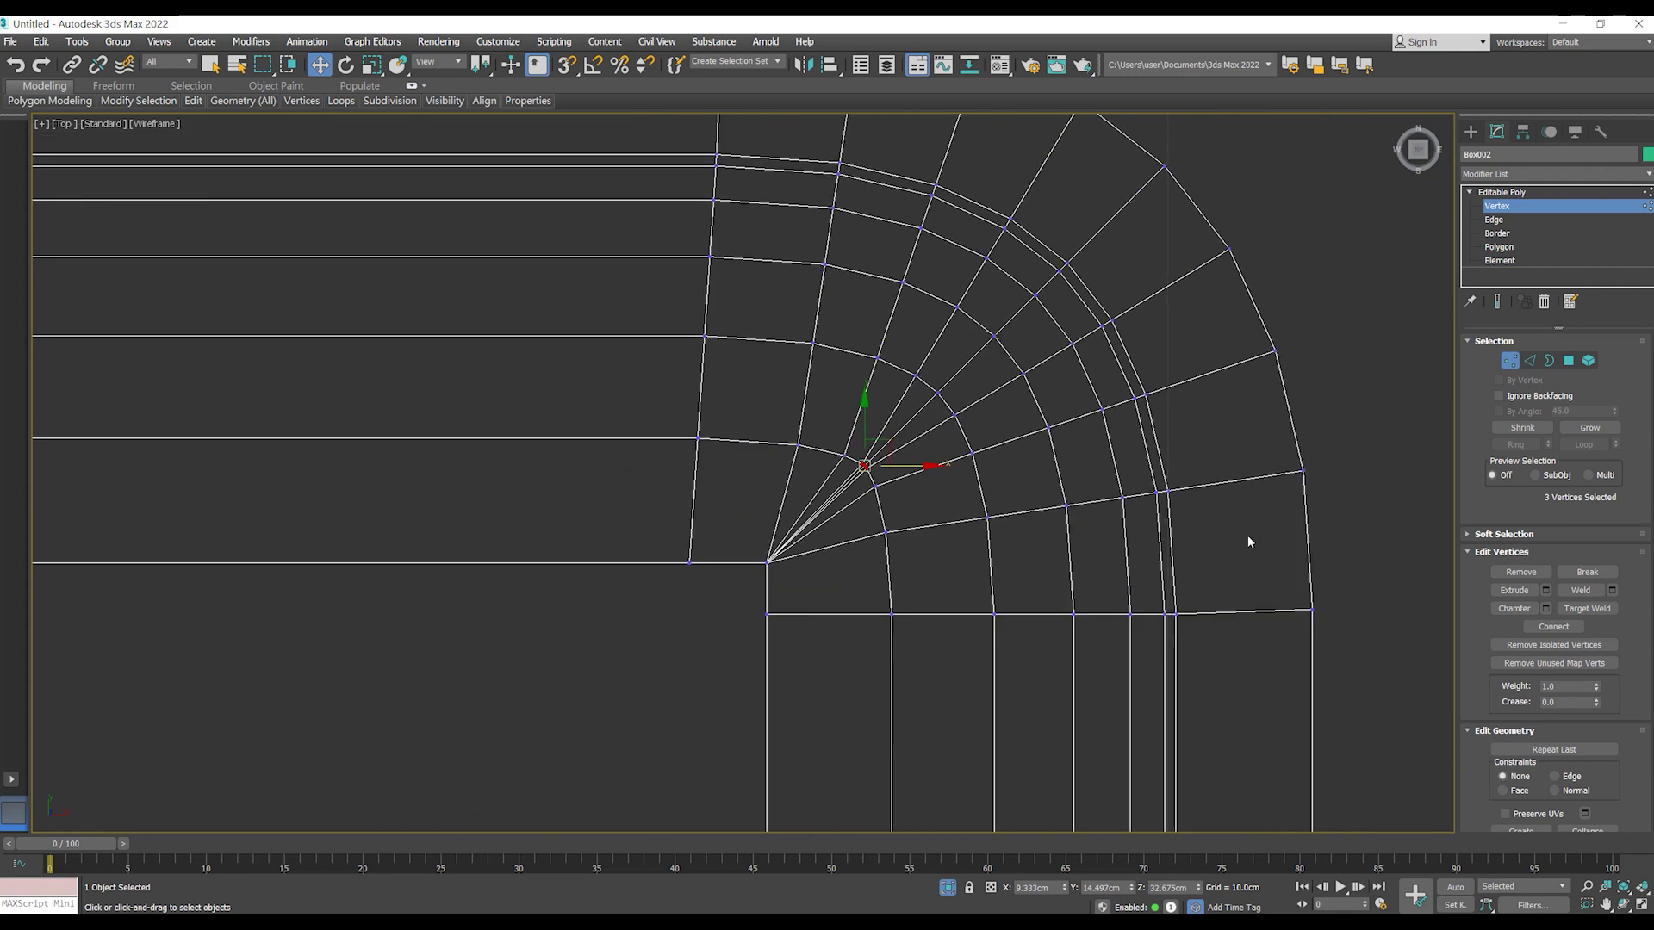
click(1610, 591)
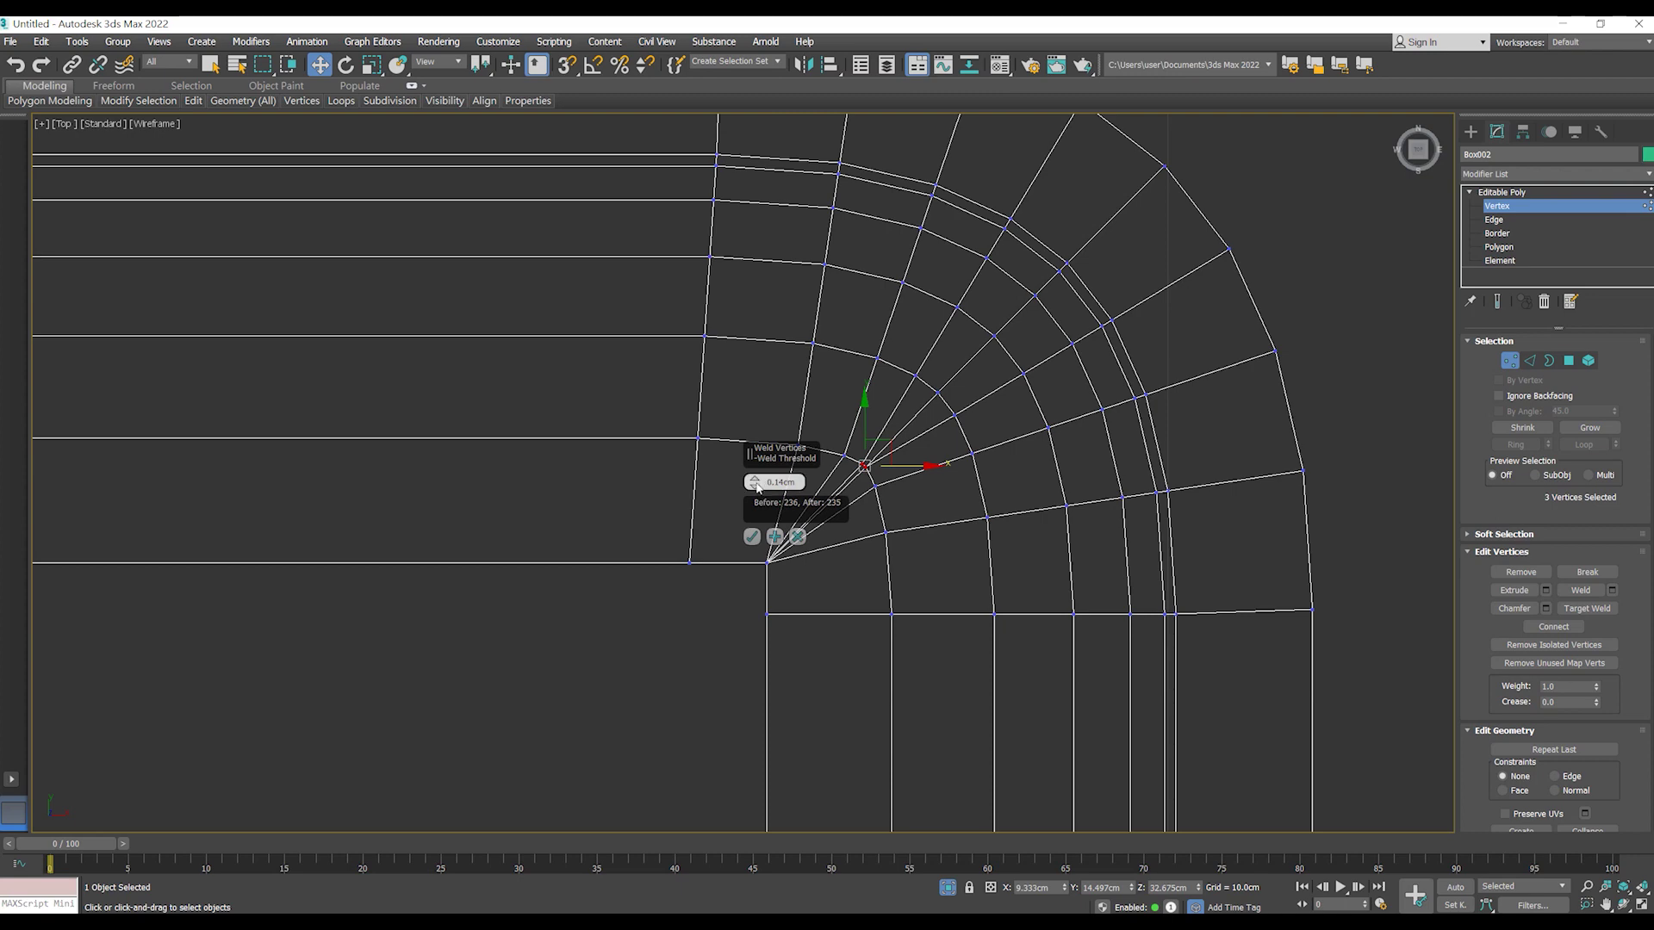
click(749, 552)
scroll(862, 482, up, 3)
scroll(868, 541, up, 5)
- Scale the two remaining vertices together and weld them into one point
key(r)
mouse_move(862, 504)
mouse_down()
mouse_move(867, 715)
mouse_move(895, 788)
mouse_up()
click(1611, 590)
click(752, 538)
scroll(831, 506, down, 3)
scroll(843, 510, down, 3)
- Return to the shaded perspective view and orbit to inspect the whole box
key(p)
scroll(842, 509, down, 5)
mouse_move(842, 510)
alt+middle_down()
mouse_move(844, 706)
mouse_move(818, 681)
mouse_move(822, 629)
mouse_move(887, 615)
mouse_move(857, 696)
mouse_move(883, 619)
mouse_move(827, 672)
alt+middle_up()
scroll(831, 504, up, 3)
scroll(831, 534, up, 5)
scroll(738, 637, down, 3)
scroll(737, 638, up, 4)
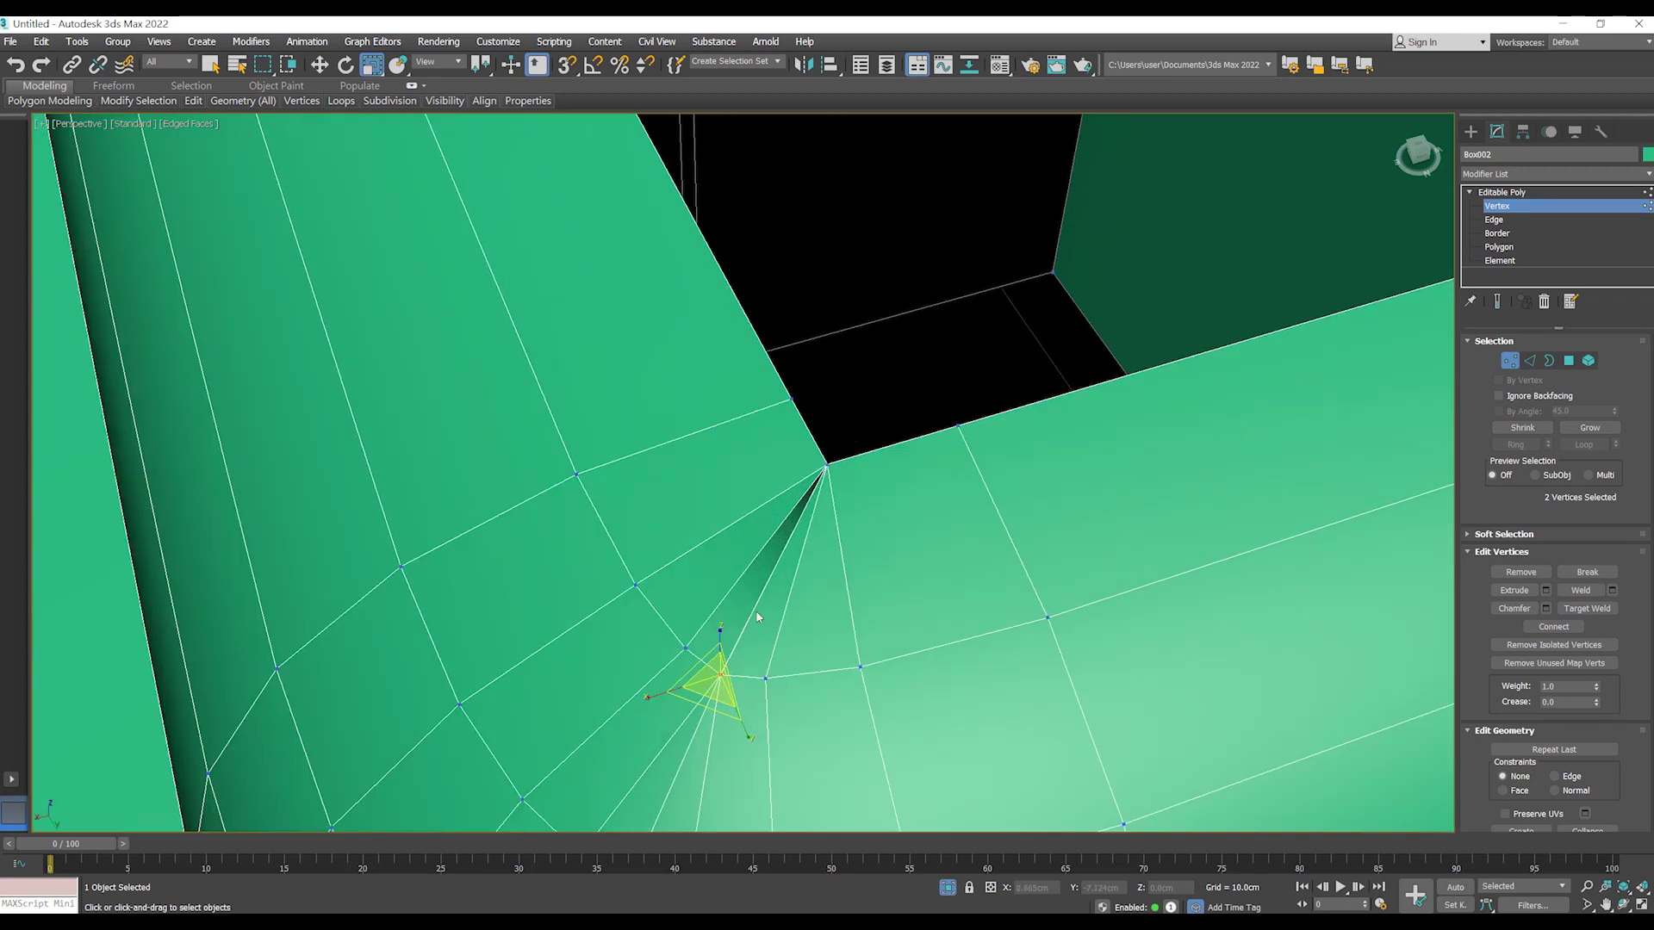
- Delete the sliver polygon at the corner and cap the resulting hole
key(4)
key(Delete)
key(3)
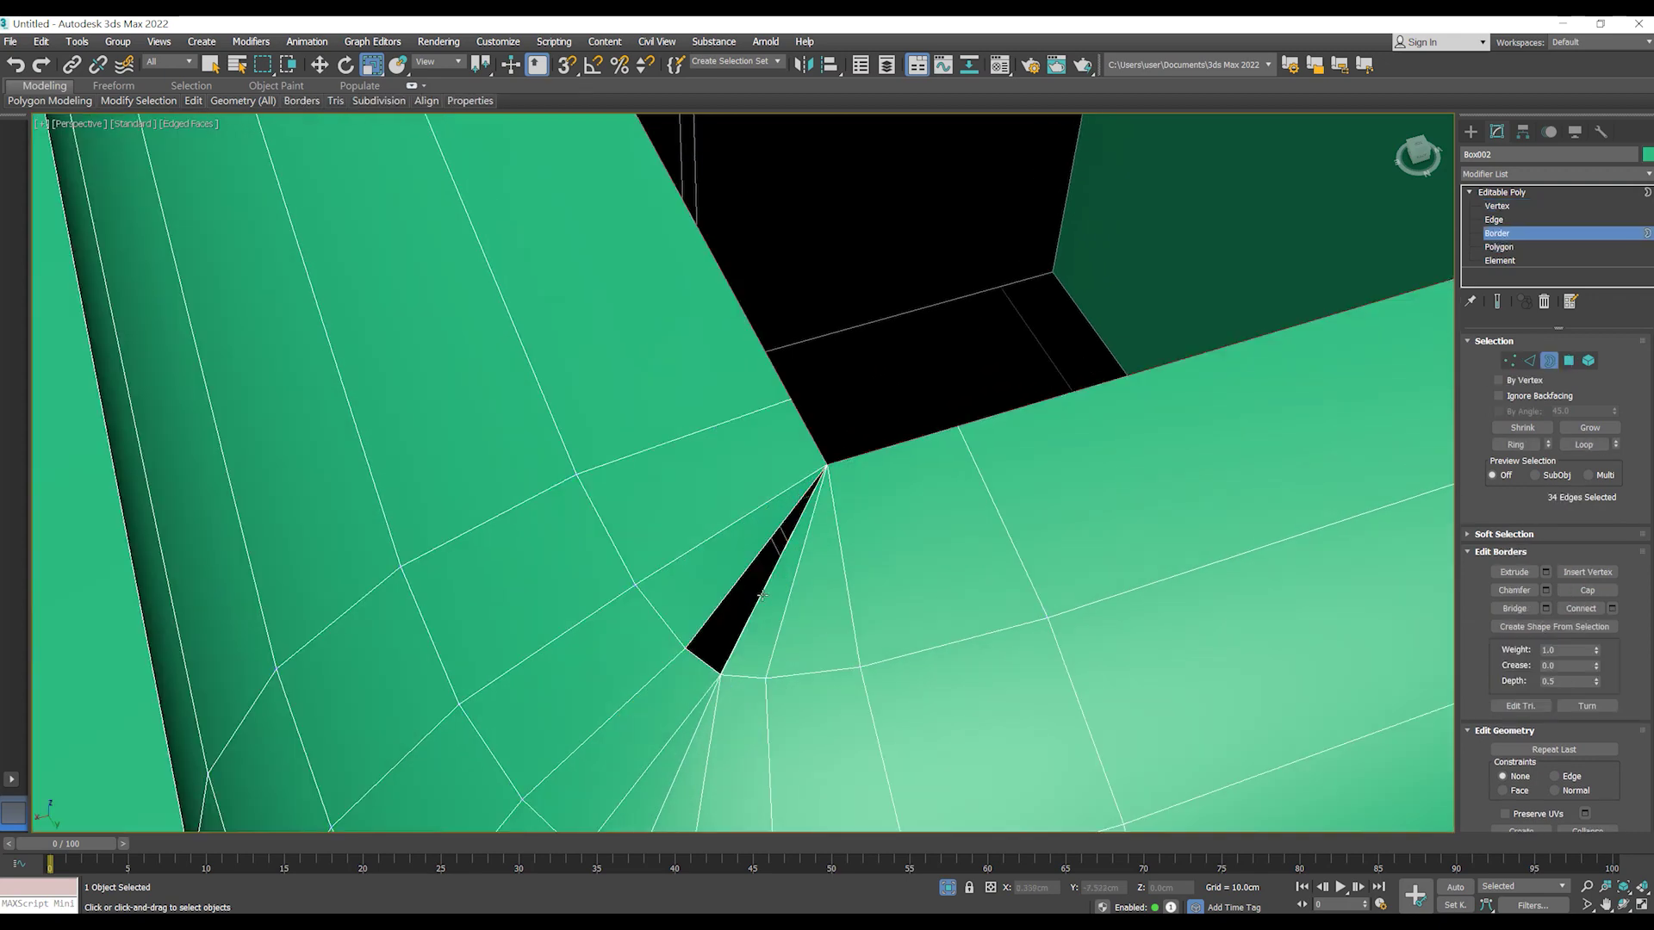
click(758, 560)
click(1597, 591)
middle_drag(974, 555, 941, 499)
click(923, 572)
scroll(923, 572, down, 5)
scroll(758, 591, up, 5)
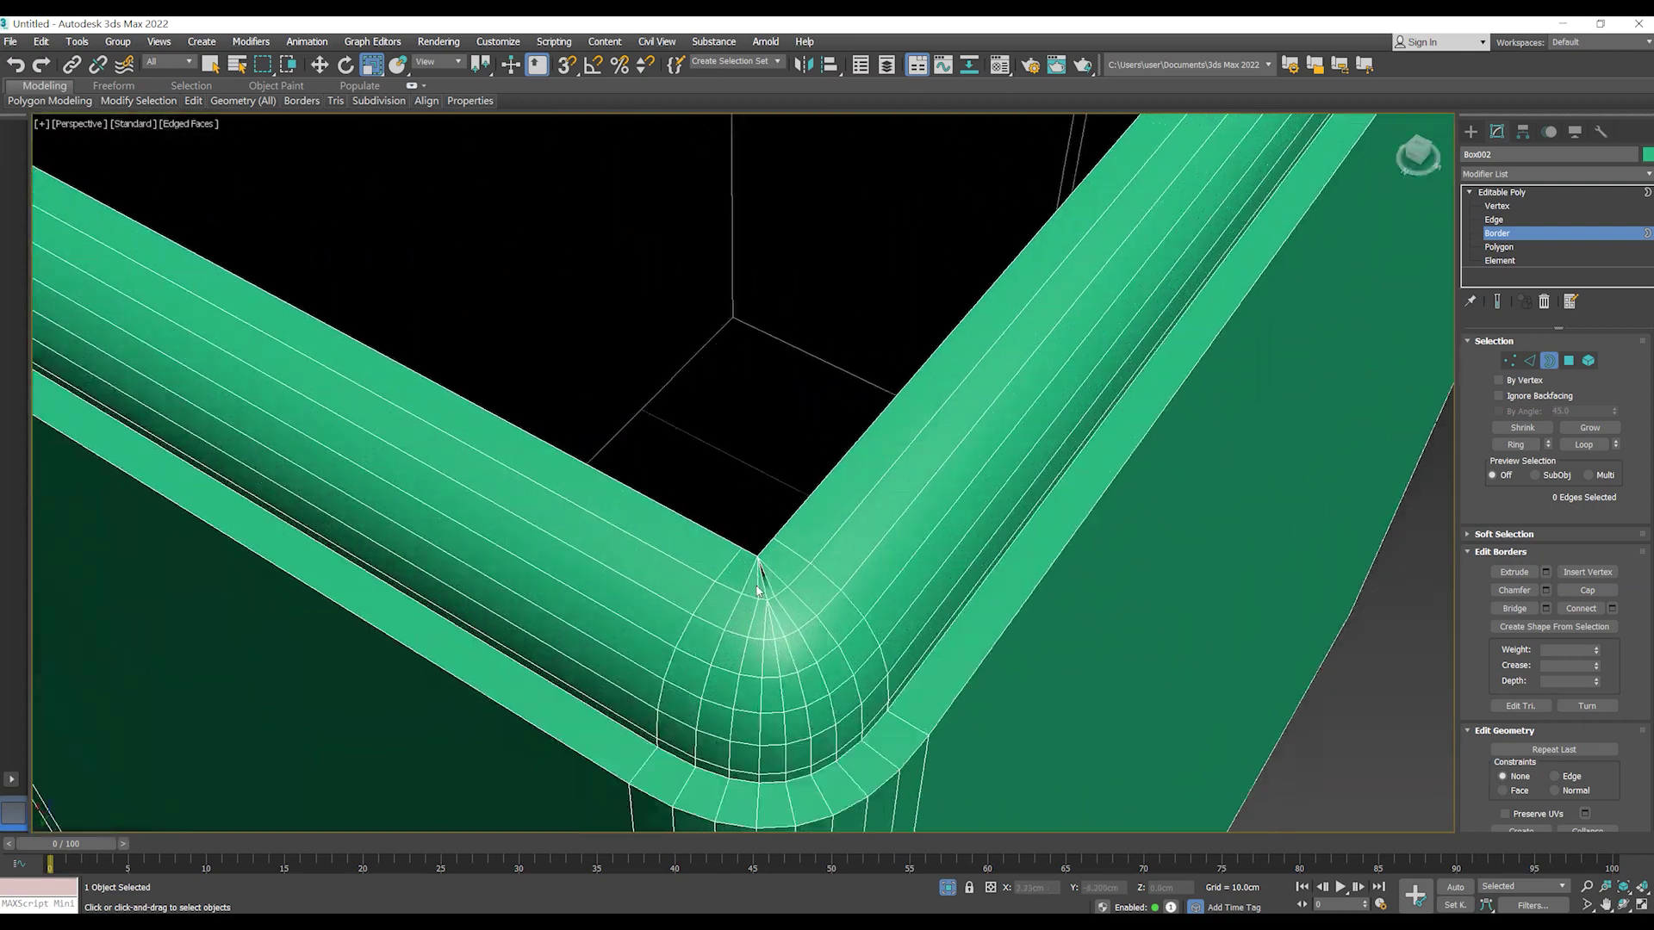
scroll(758, 591, up, 3)
- Delete another thin sliver polygon, try capping its border, then undo the cap
key(4)
click(773, 585)
key(Delete)
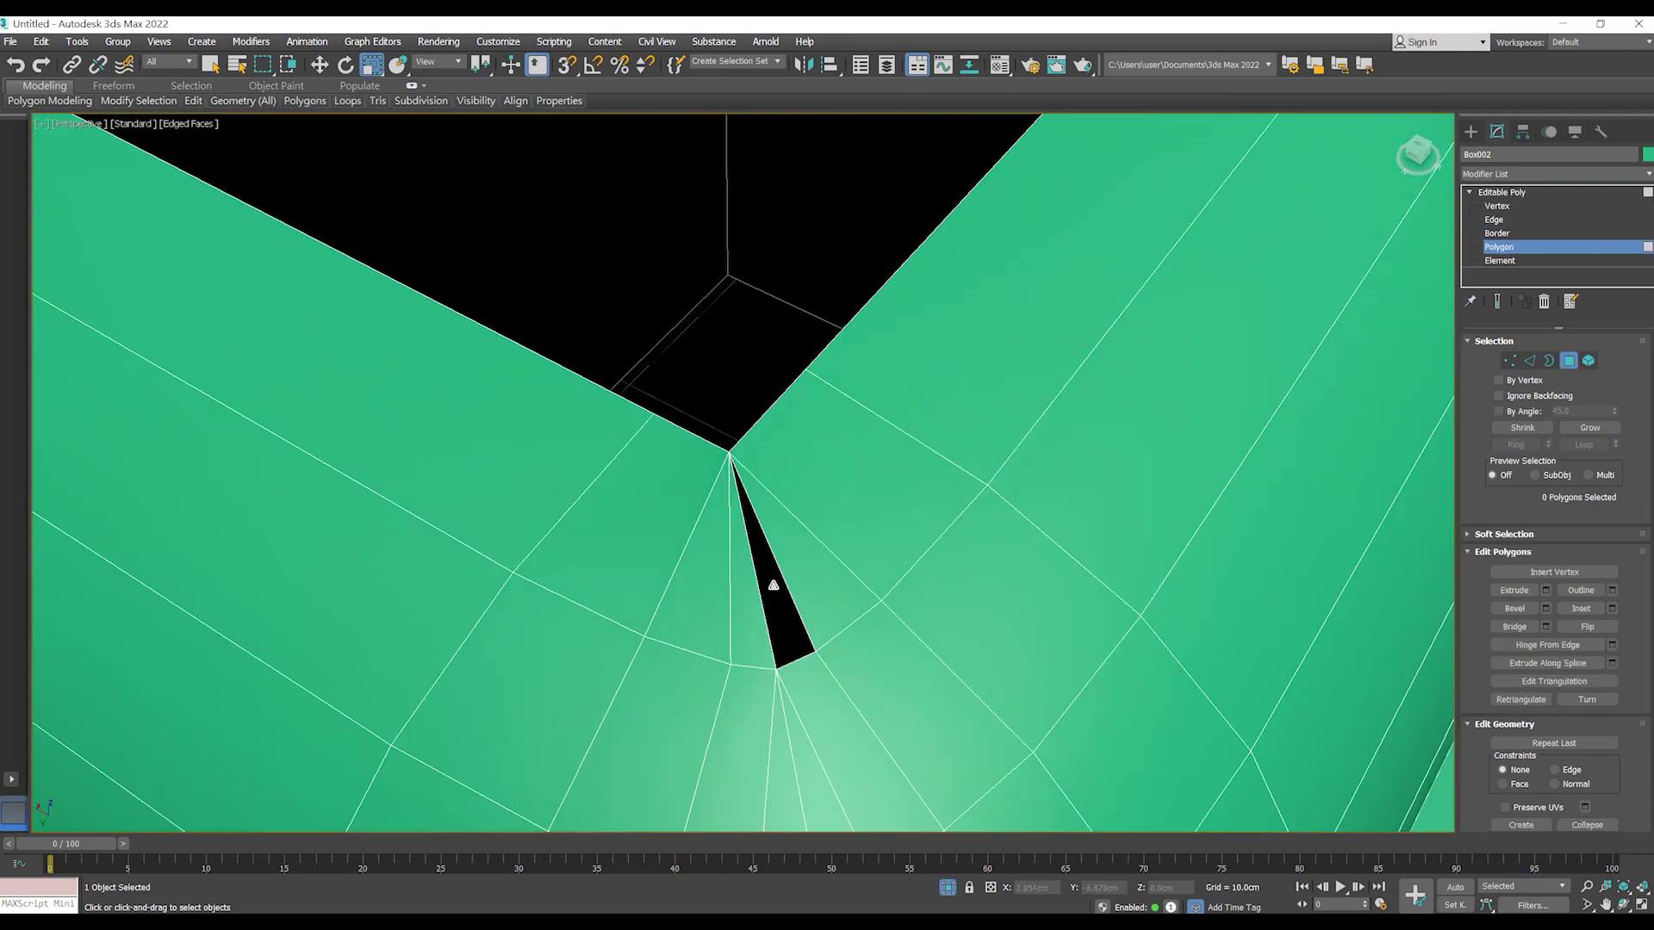
key(3)
key(ctrl+a)
click(1588, 589)
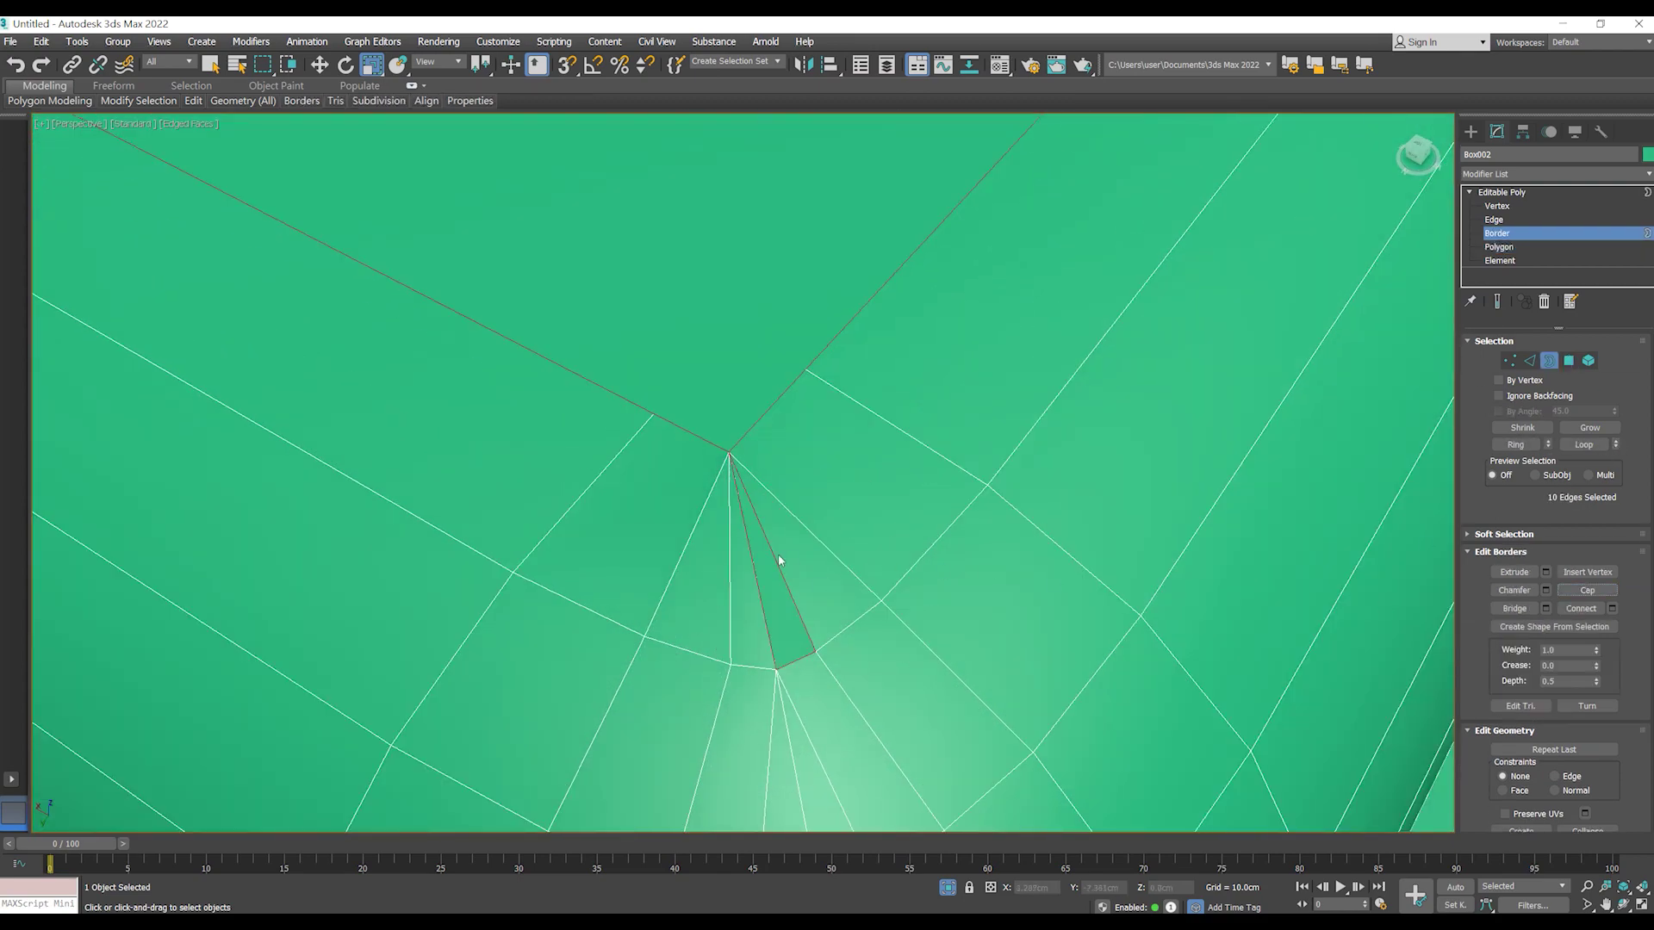
key(ctrl+z)
- Move the corner vertex onto the opening's corner and weld it
key(1)
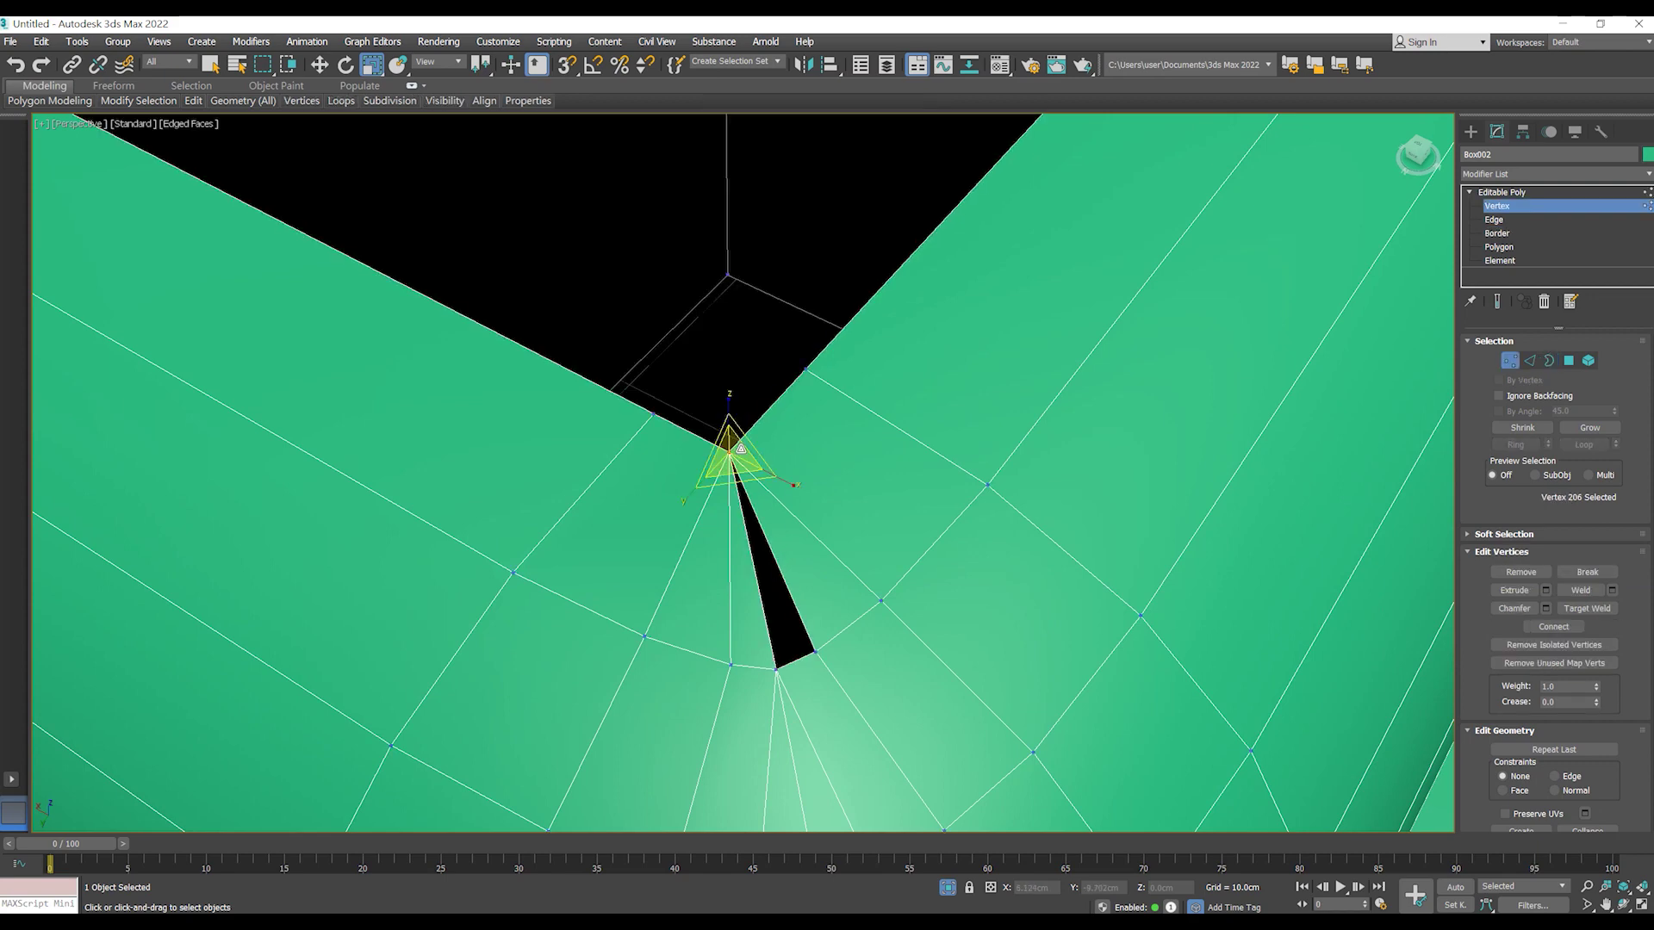
key(w)
mouse_move(689, 470)
mouse_down()
mouse_move(742, 457)
mouse_move(720, 474)
mouse_up()
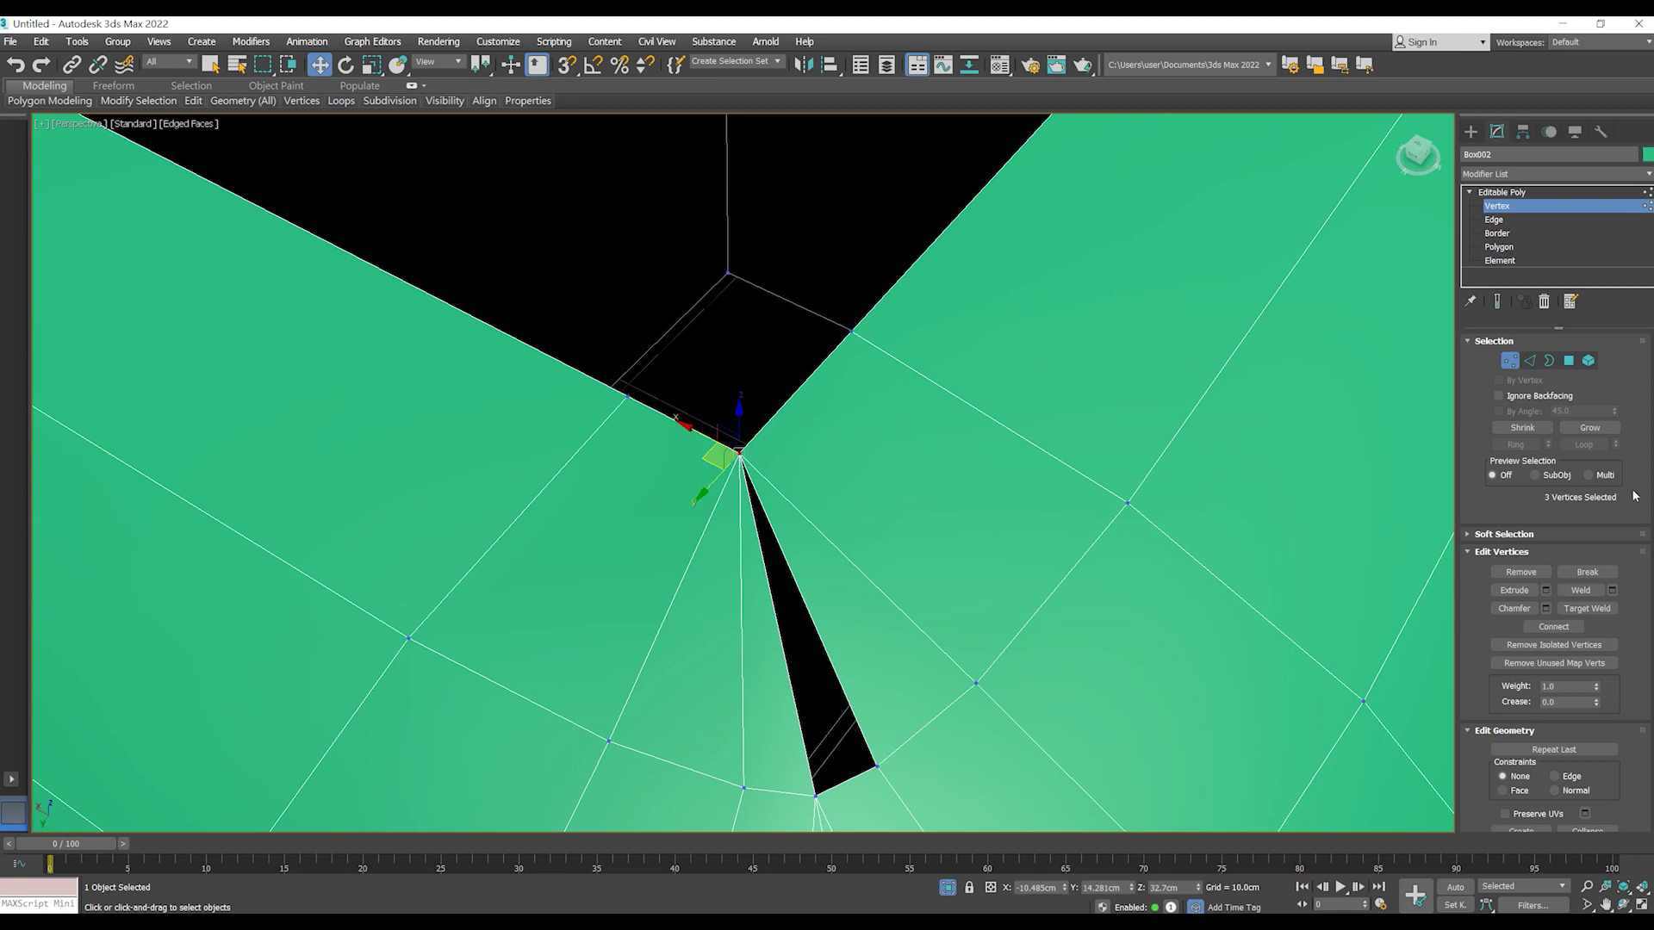
click(1612, 591)
click(758, 516)
drag(713, 465, 684, 467)
key(ctrl+z)
- Try repositioning a corner vertex, cancel the move, and bring the notch into view
key(3)
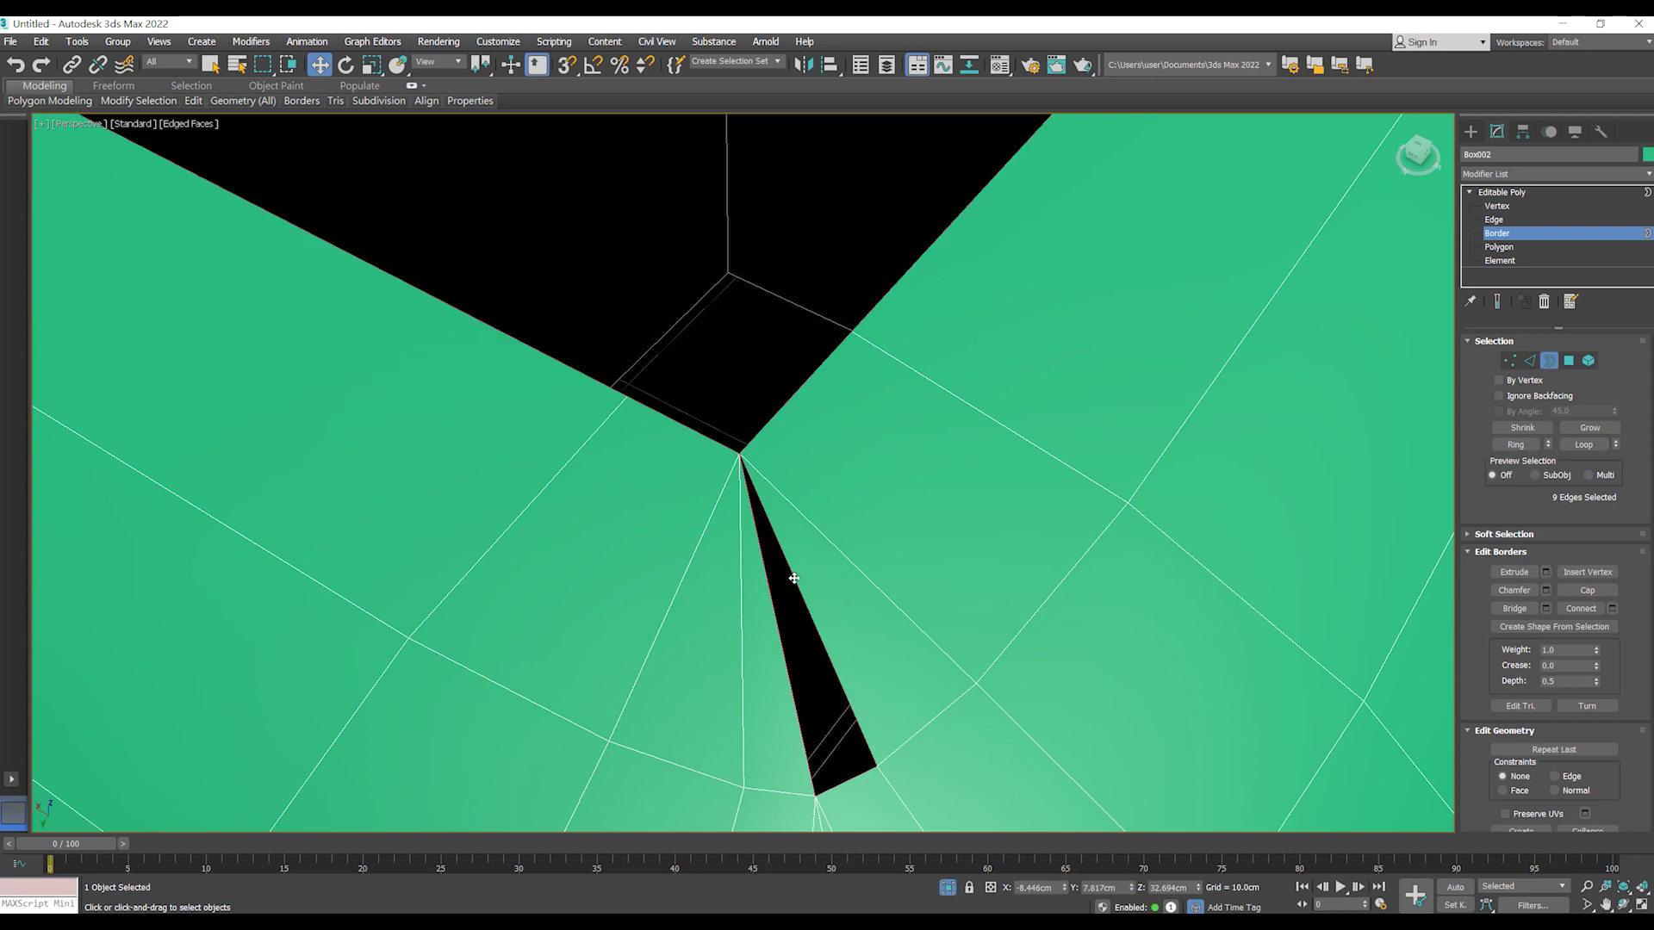
key(1)
drag(739, 456, 803, 477)
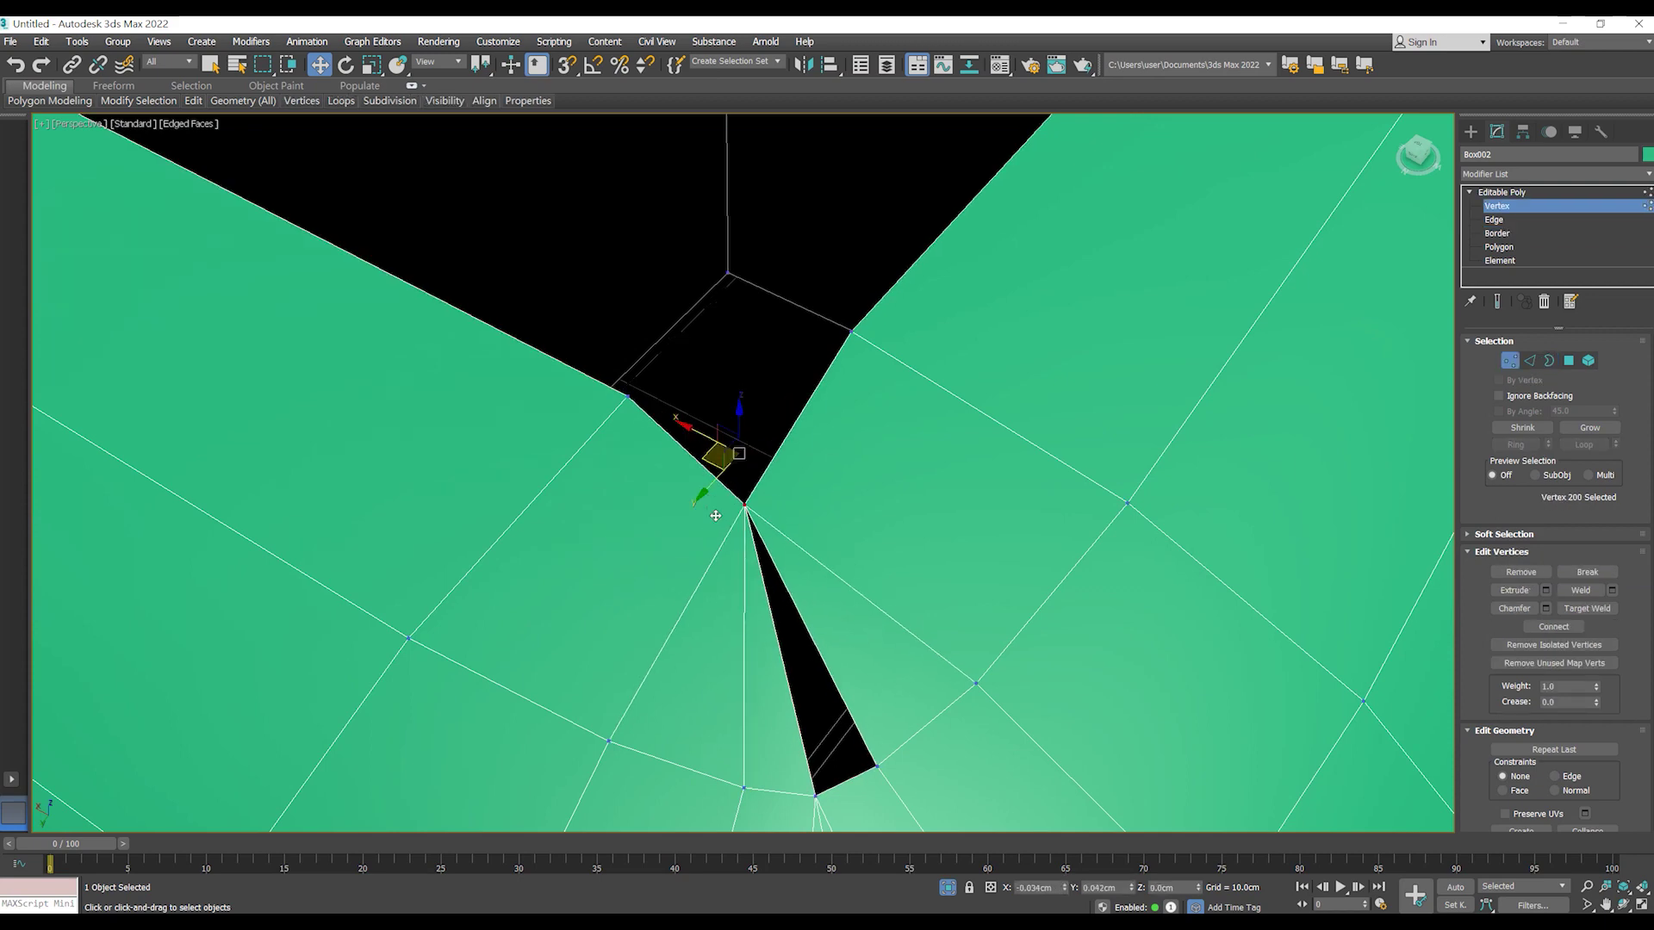
right_click(769, 525)
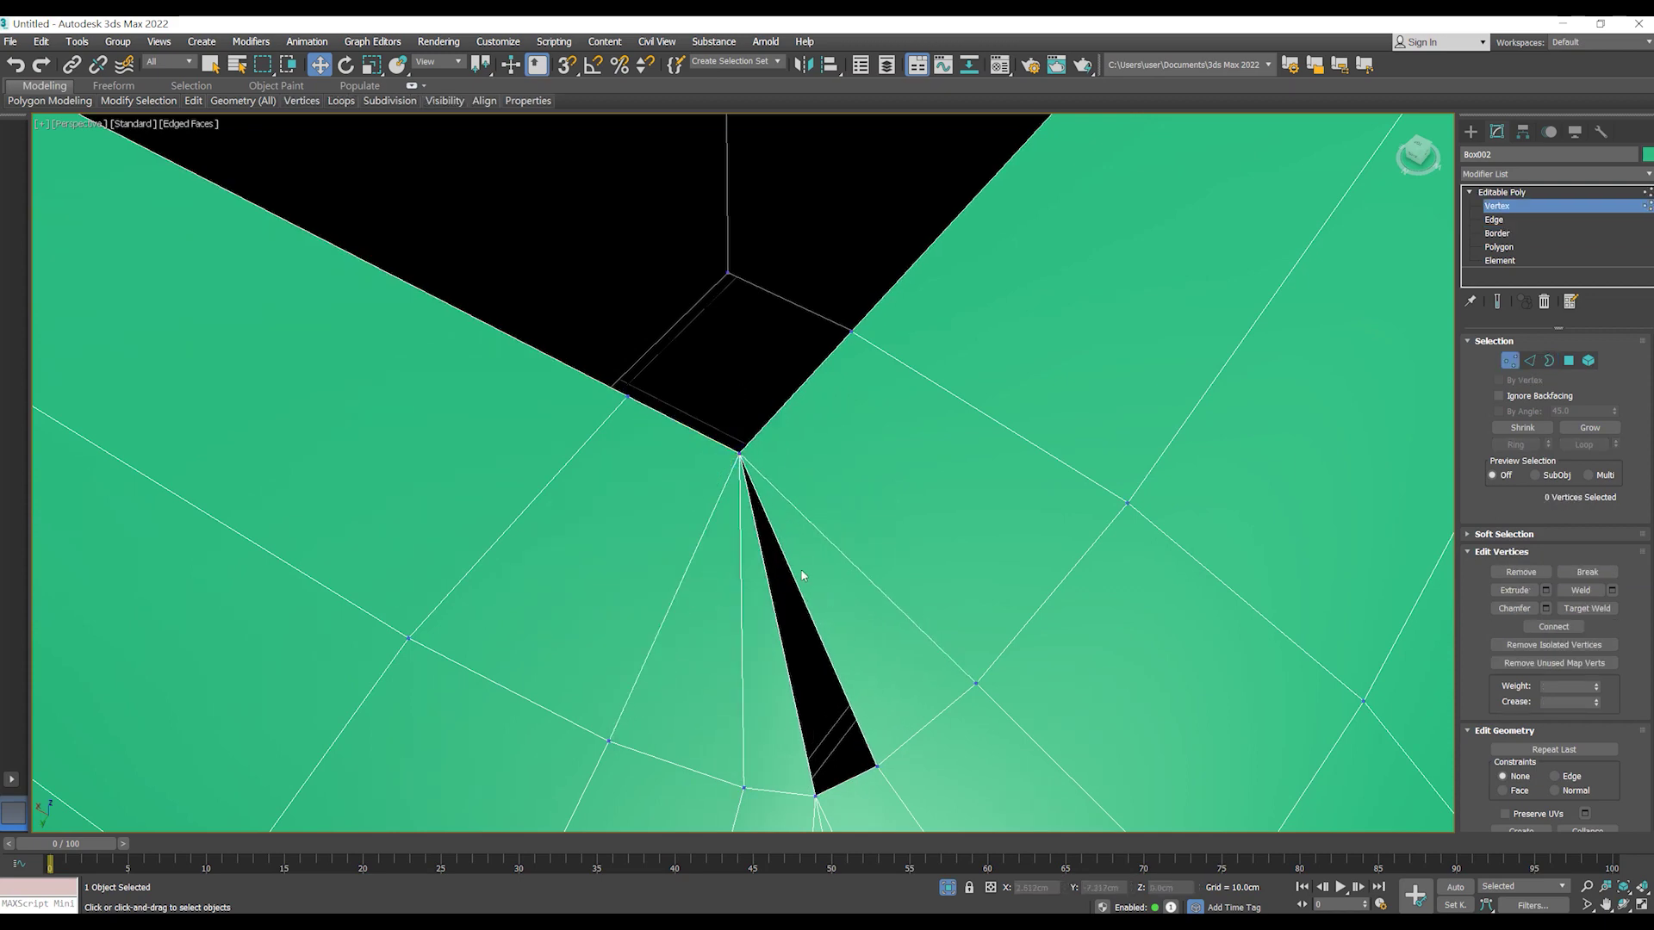
scroll(802, 575, up, 3)
scroll(827, 602, down, 10)
scroll(749, 672, up, 6)
scroll(747, 697, up, 3)
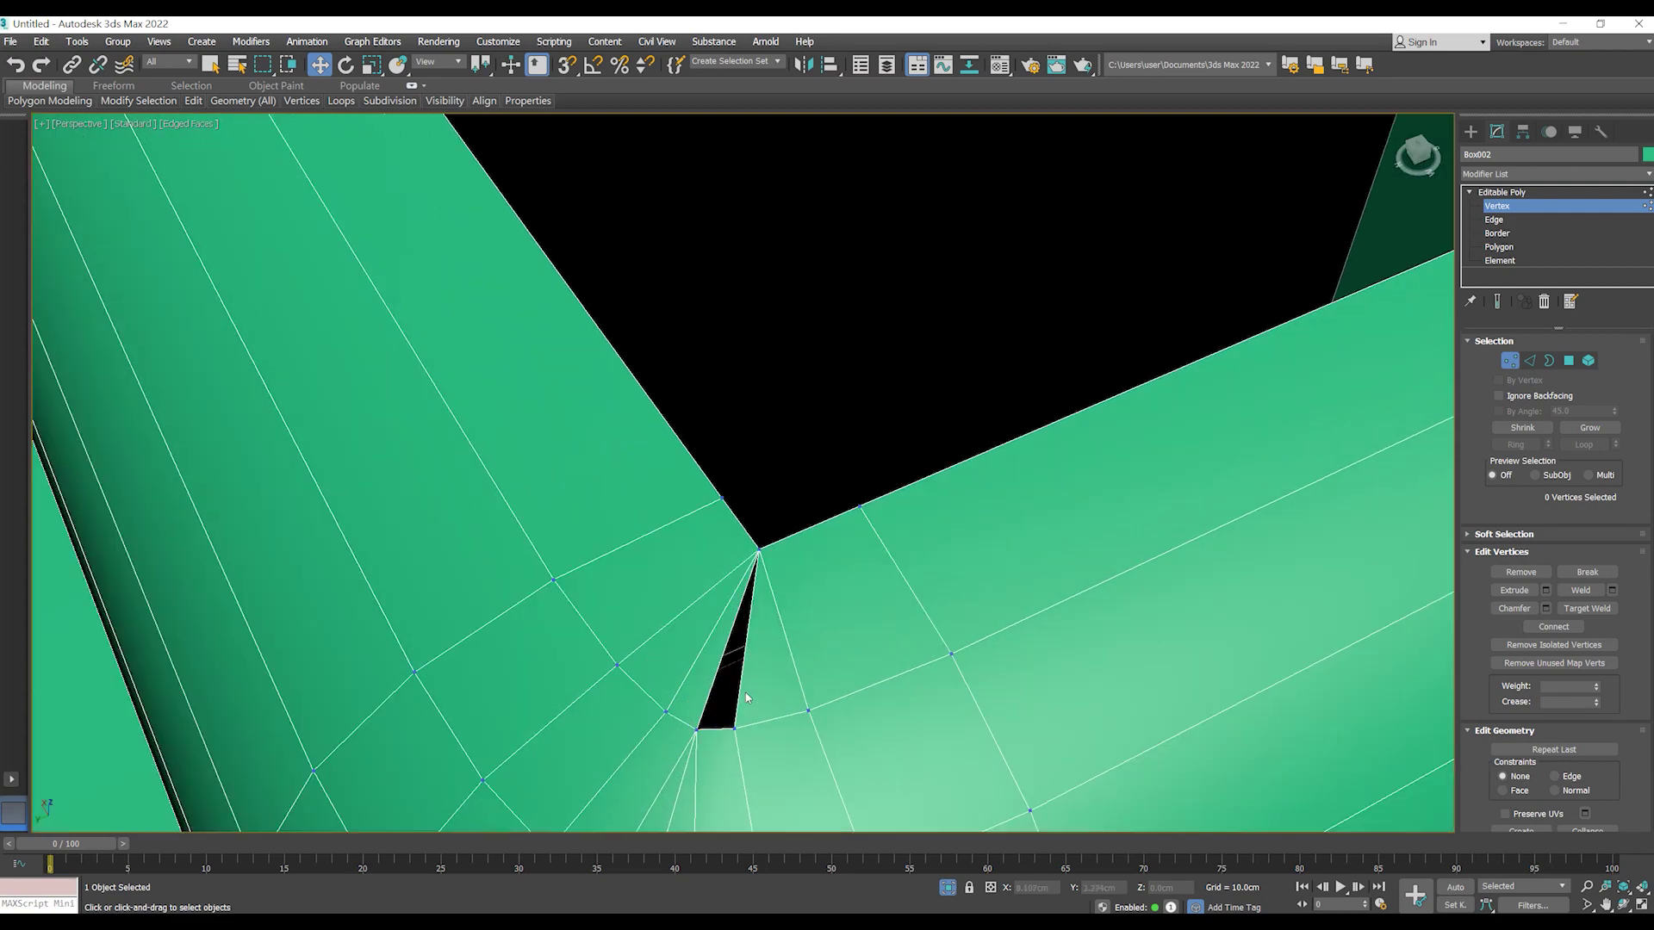
scroll(746, 697, up, 4)
scroll(741, 698, down, 2)
middle_drag(765, 631, 781, 548)
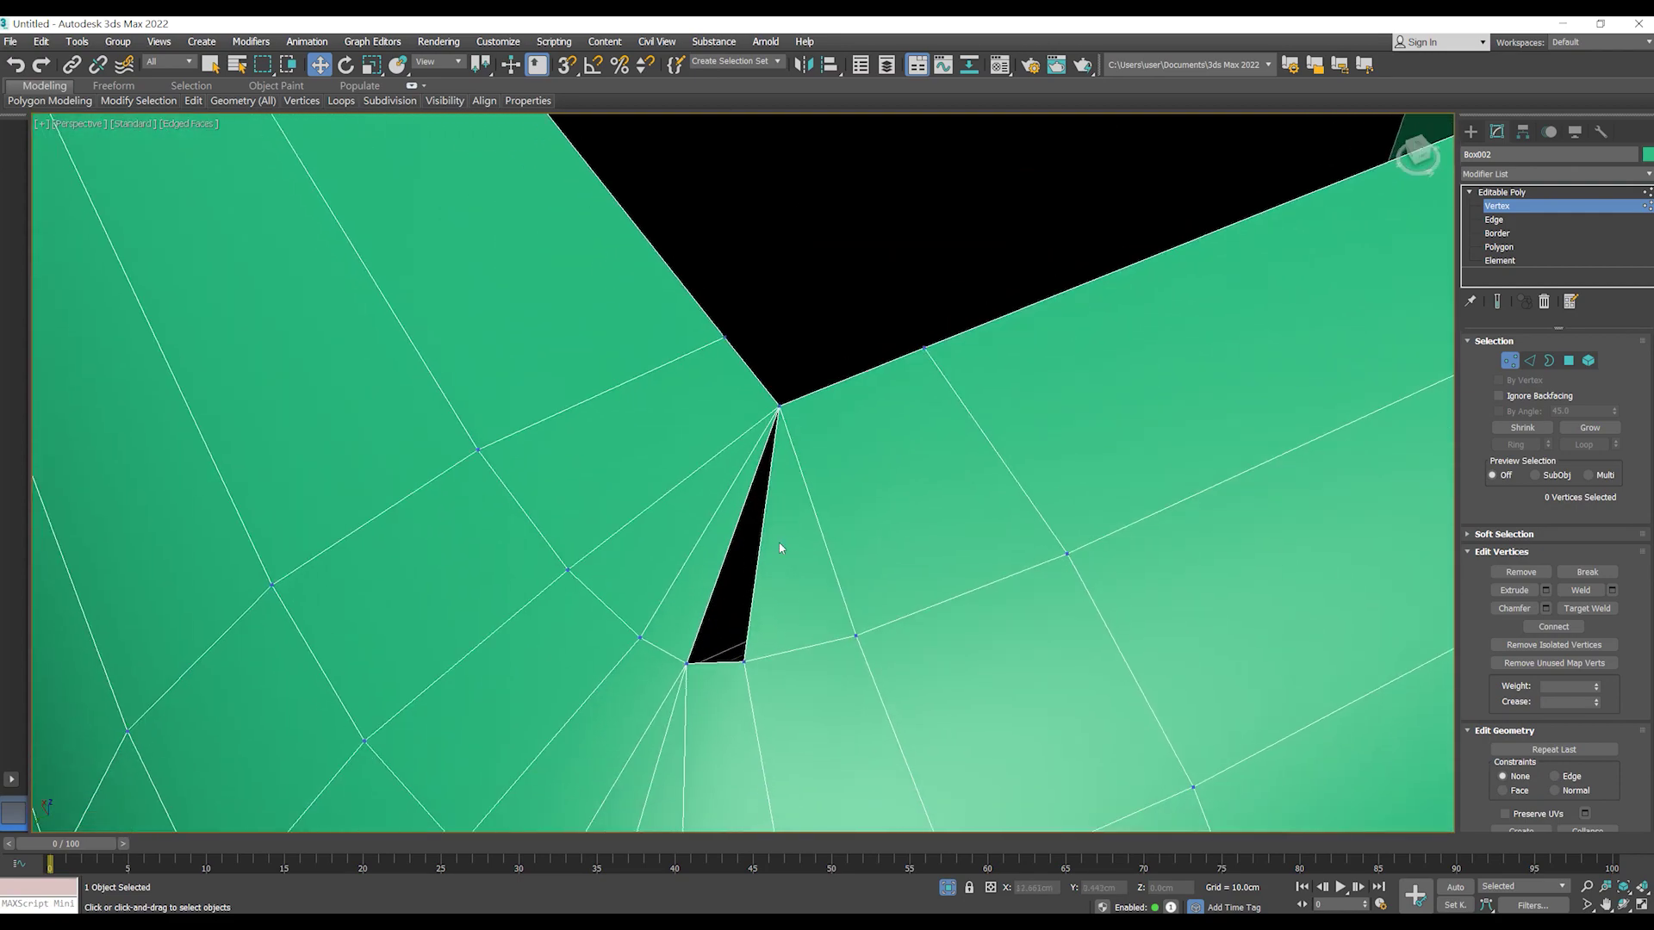
- Inspect the notch border and its tip vertex, leaving the vertex near its start
key(3)
click(810, 391)
key(1)
click(778, 407)
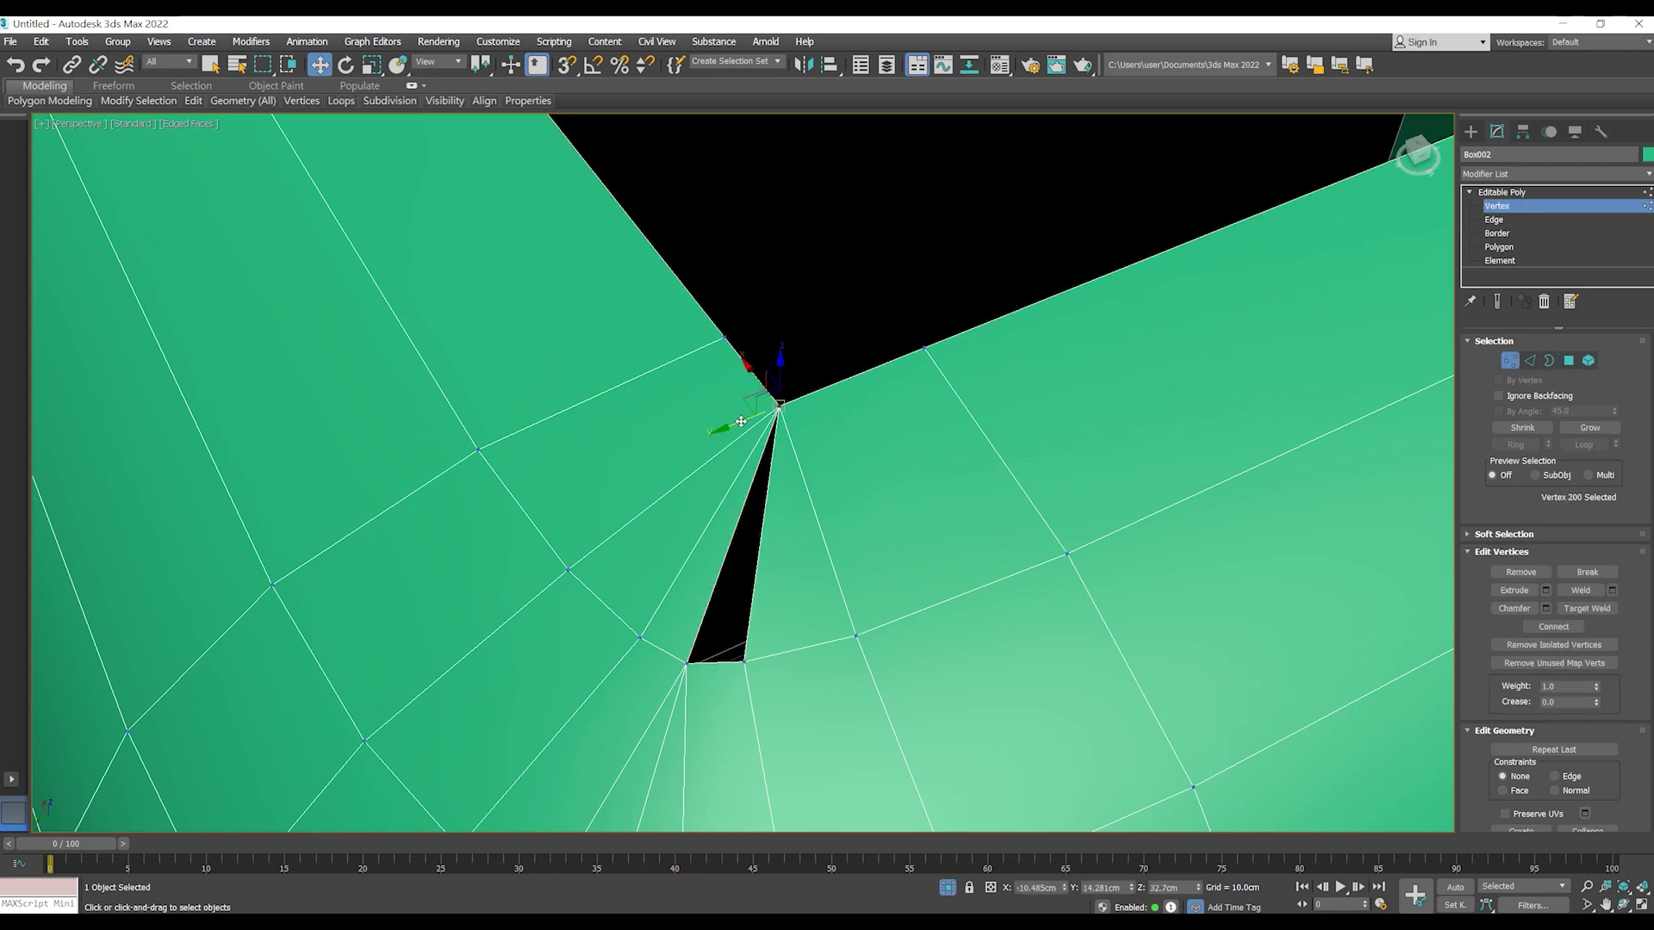
drag(740, 421, 746, 432)
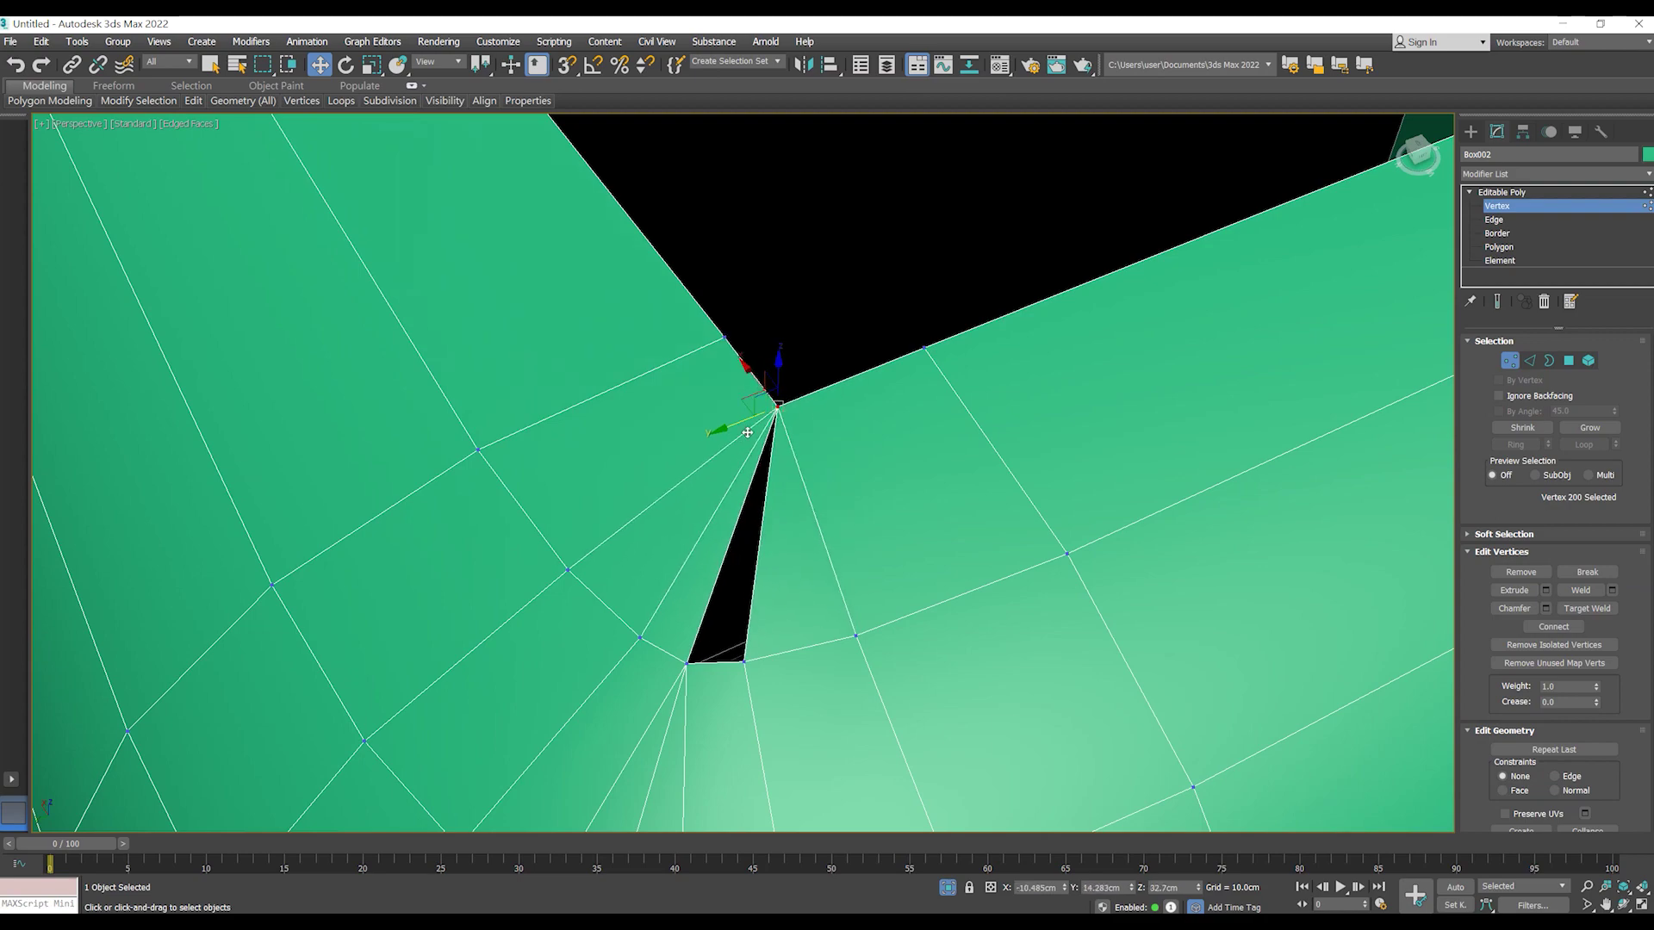
scroll(781, 403, down, 10)
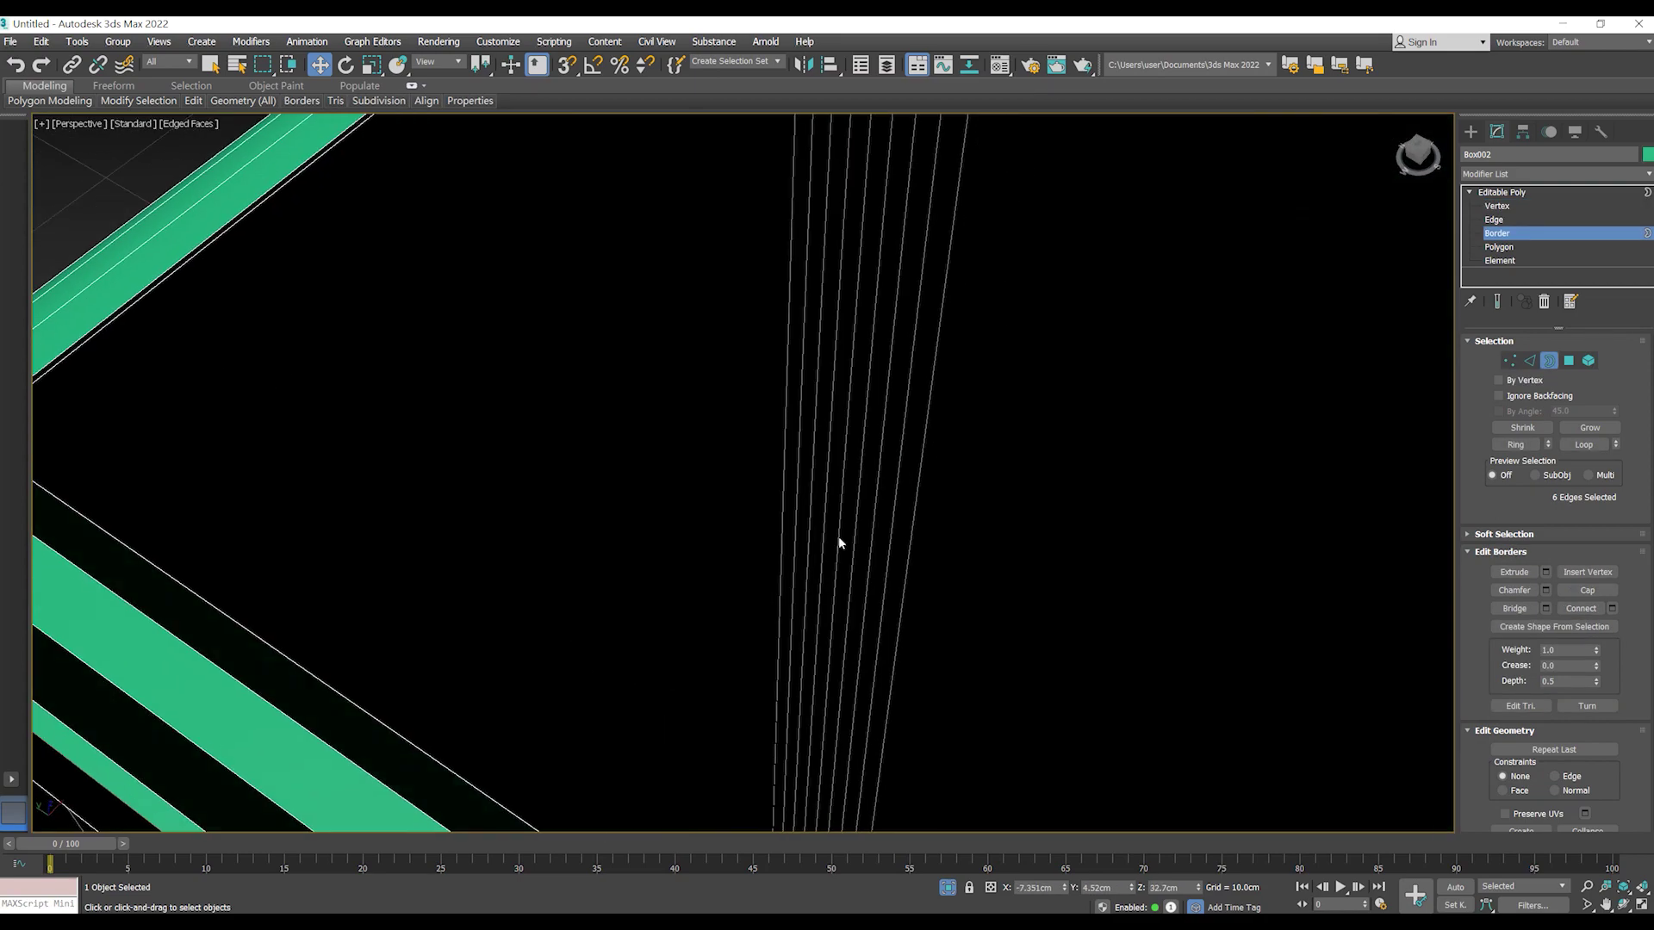
- Cap both top opening borders flat and save the scene as CoffeeMachine.max
key(3)
middle_drag(978, 554, 1004, 472)
scroll(813, 601, up, 3)
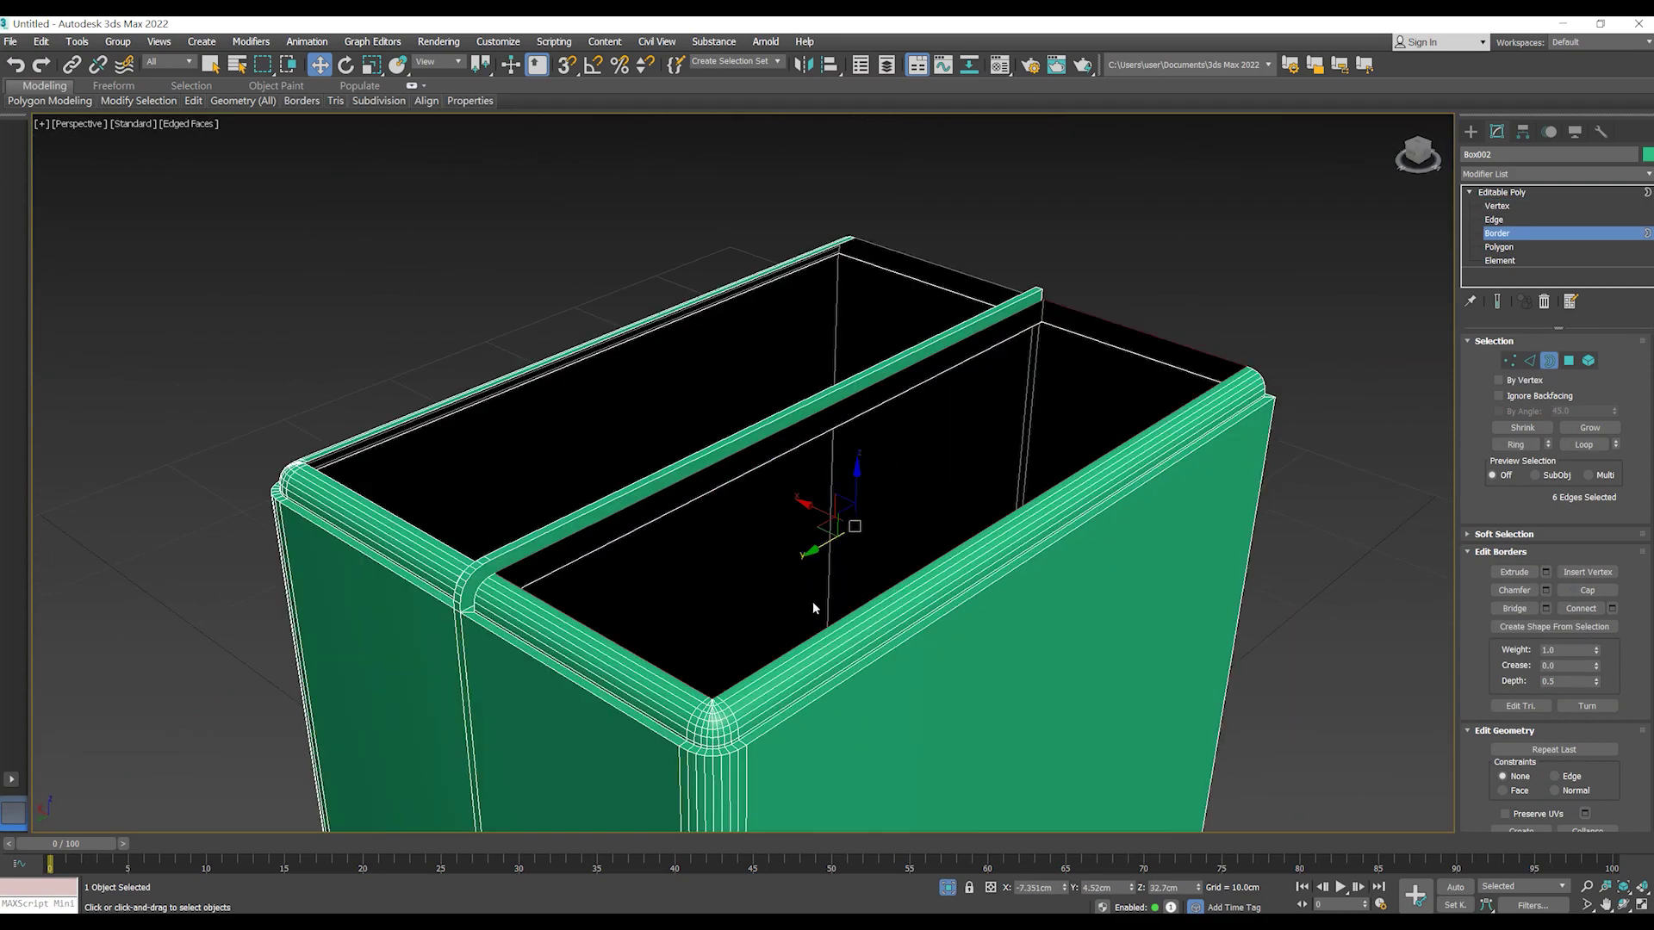
ctrl+click(457, 551)
click(1587, 590)
mouse_move(1356, 580)
alt+middle_down()
mouse_move(996, 489)
mouse_move(628, 491)
mouse_move(729, 505)
alt+middle_up()
scroll(728, 505, down, 3)
click(30, 157)
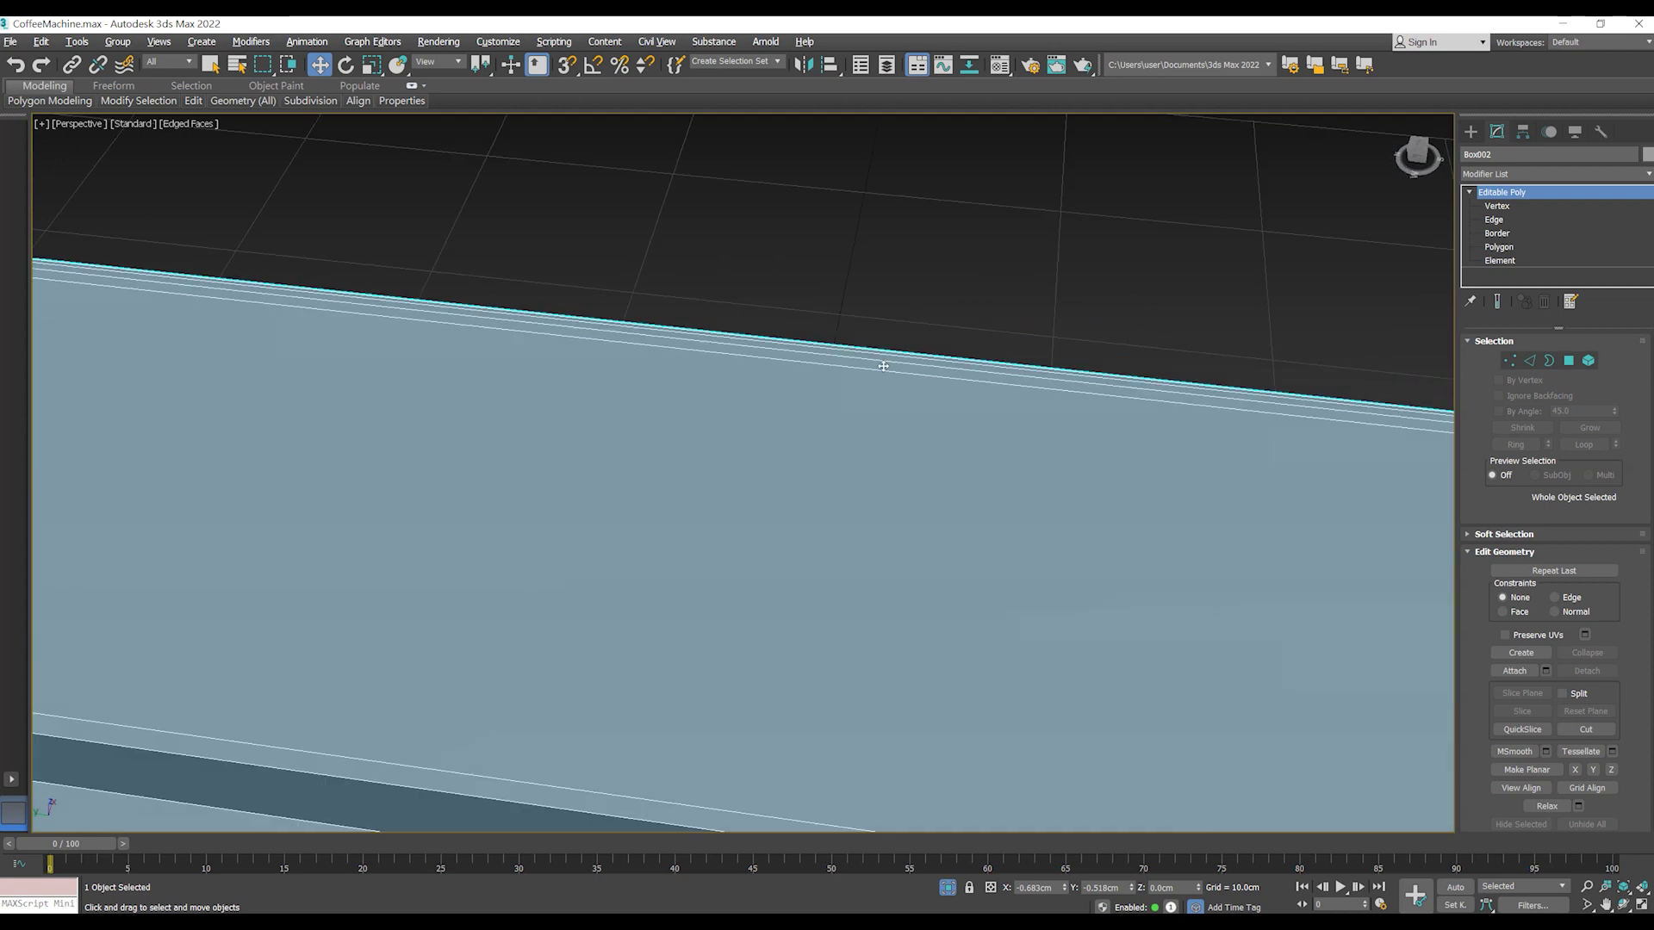
- Select the ridge edges along the raised rib on the box top
scroll(882, 366, down, 5)
alt+middle_drag(701, 491, 737, 532)
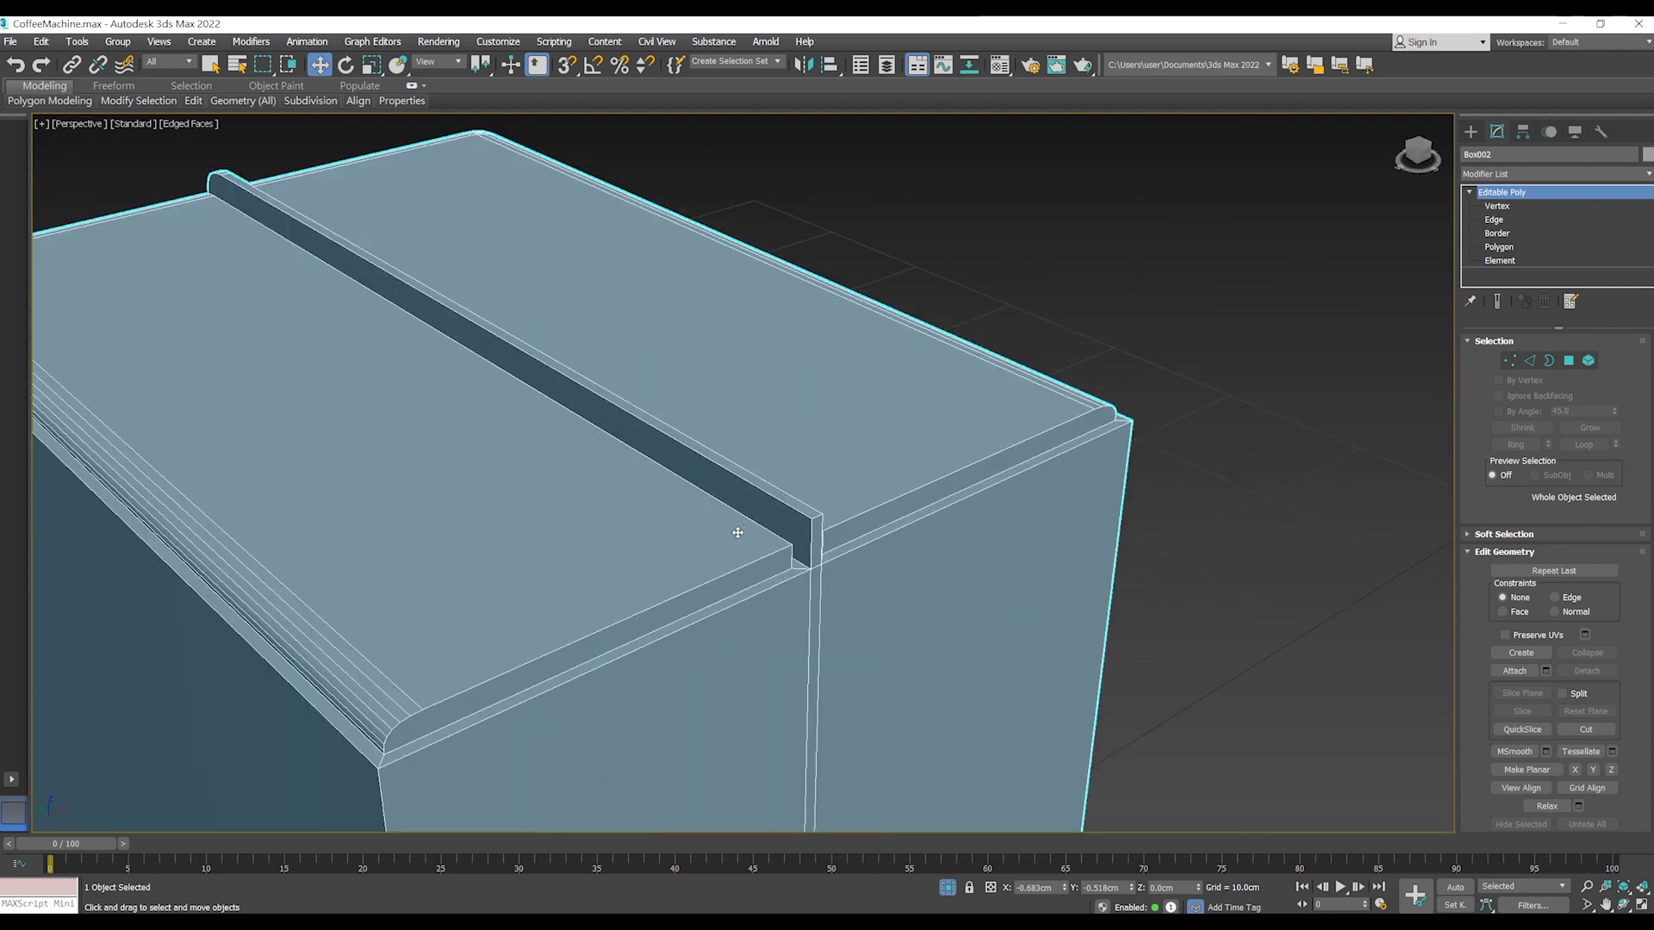
alt+middle_drag(818, 485, 800, 500)
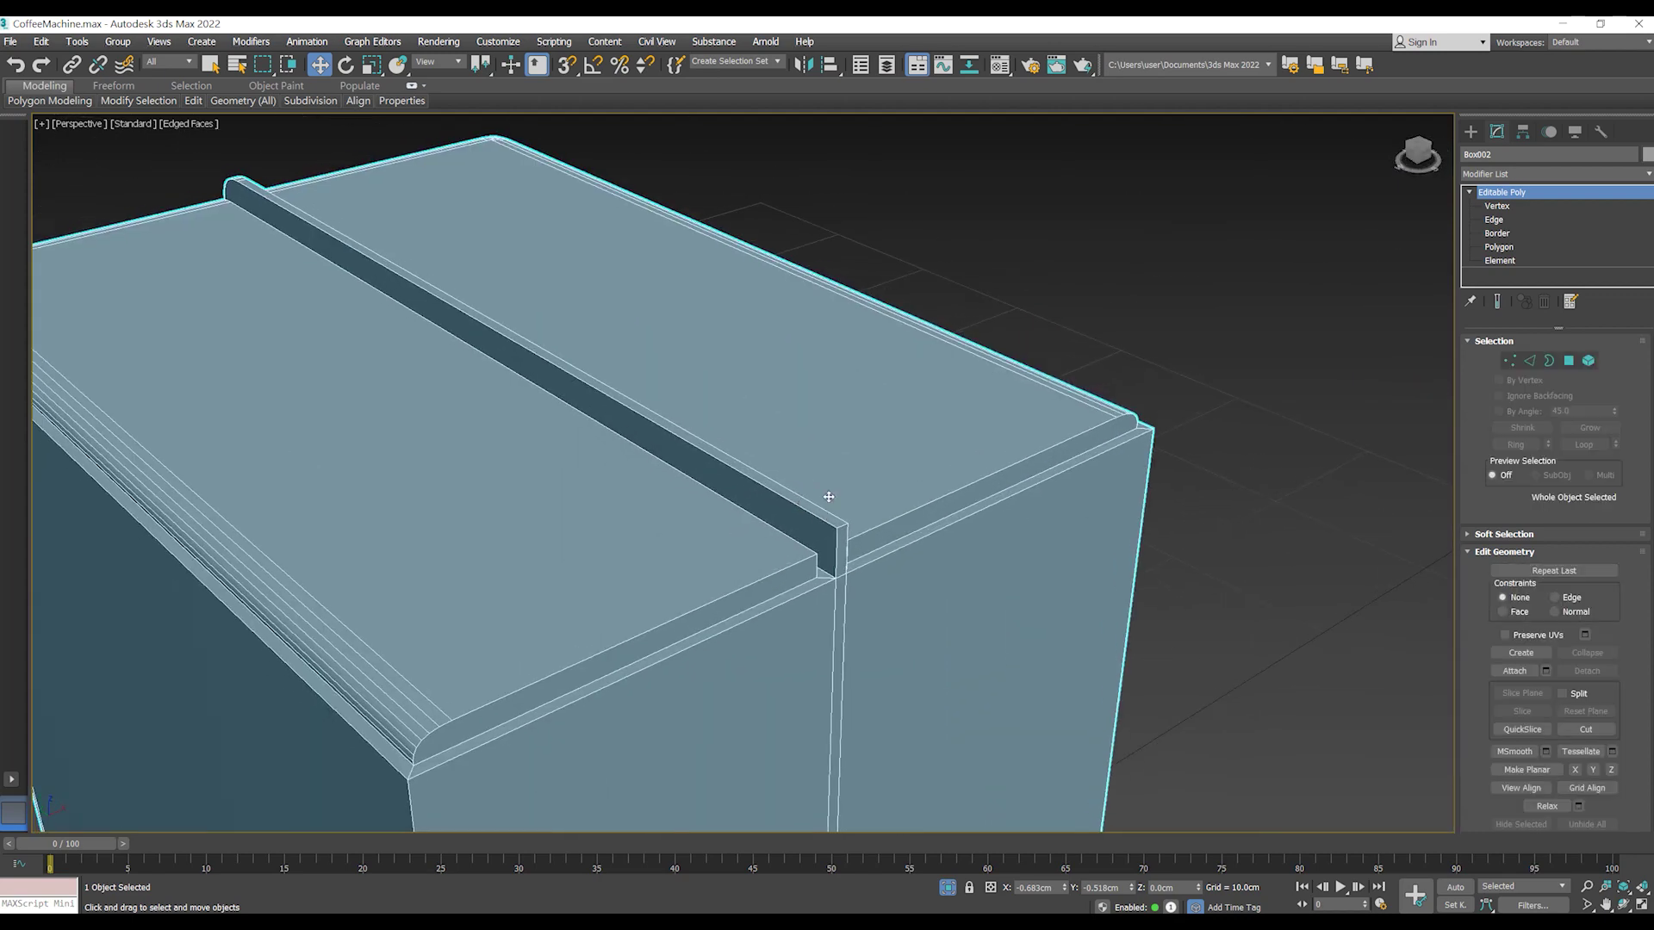
key(2)
scroll(828, 513, up, 3)
click(830, 527)
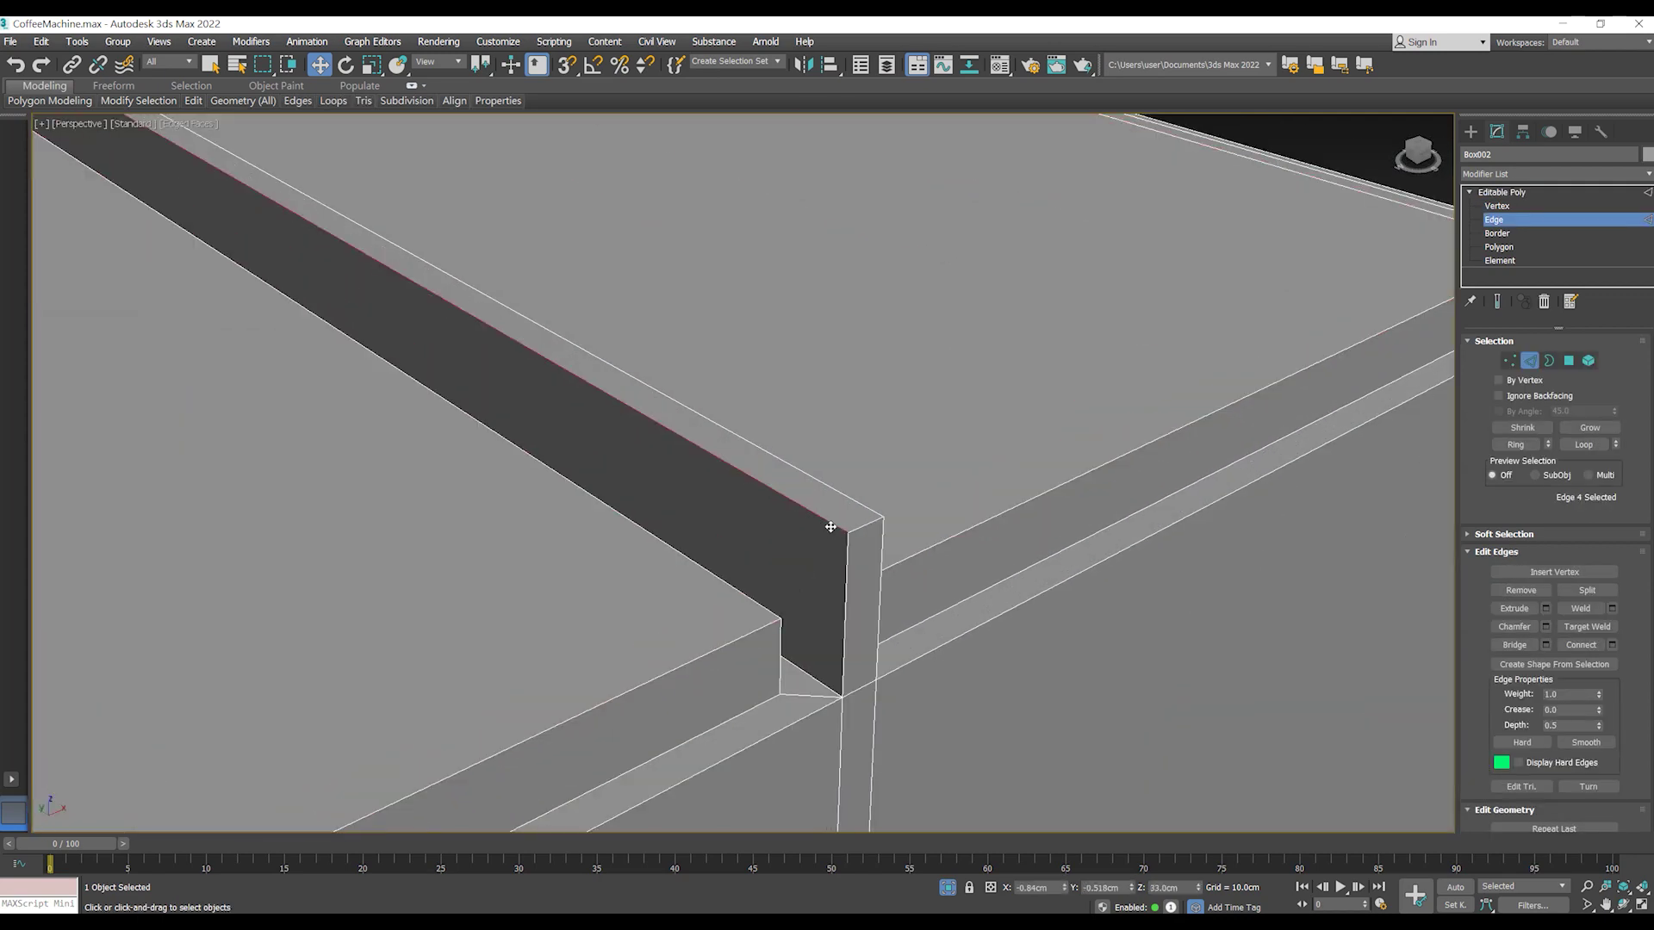
ctrl+click(866, 504)
alt+middle_drag(865, 504, 834, 617)
scroll(528, 591, down, 5)
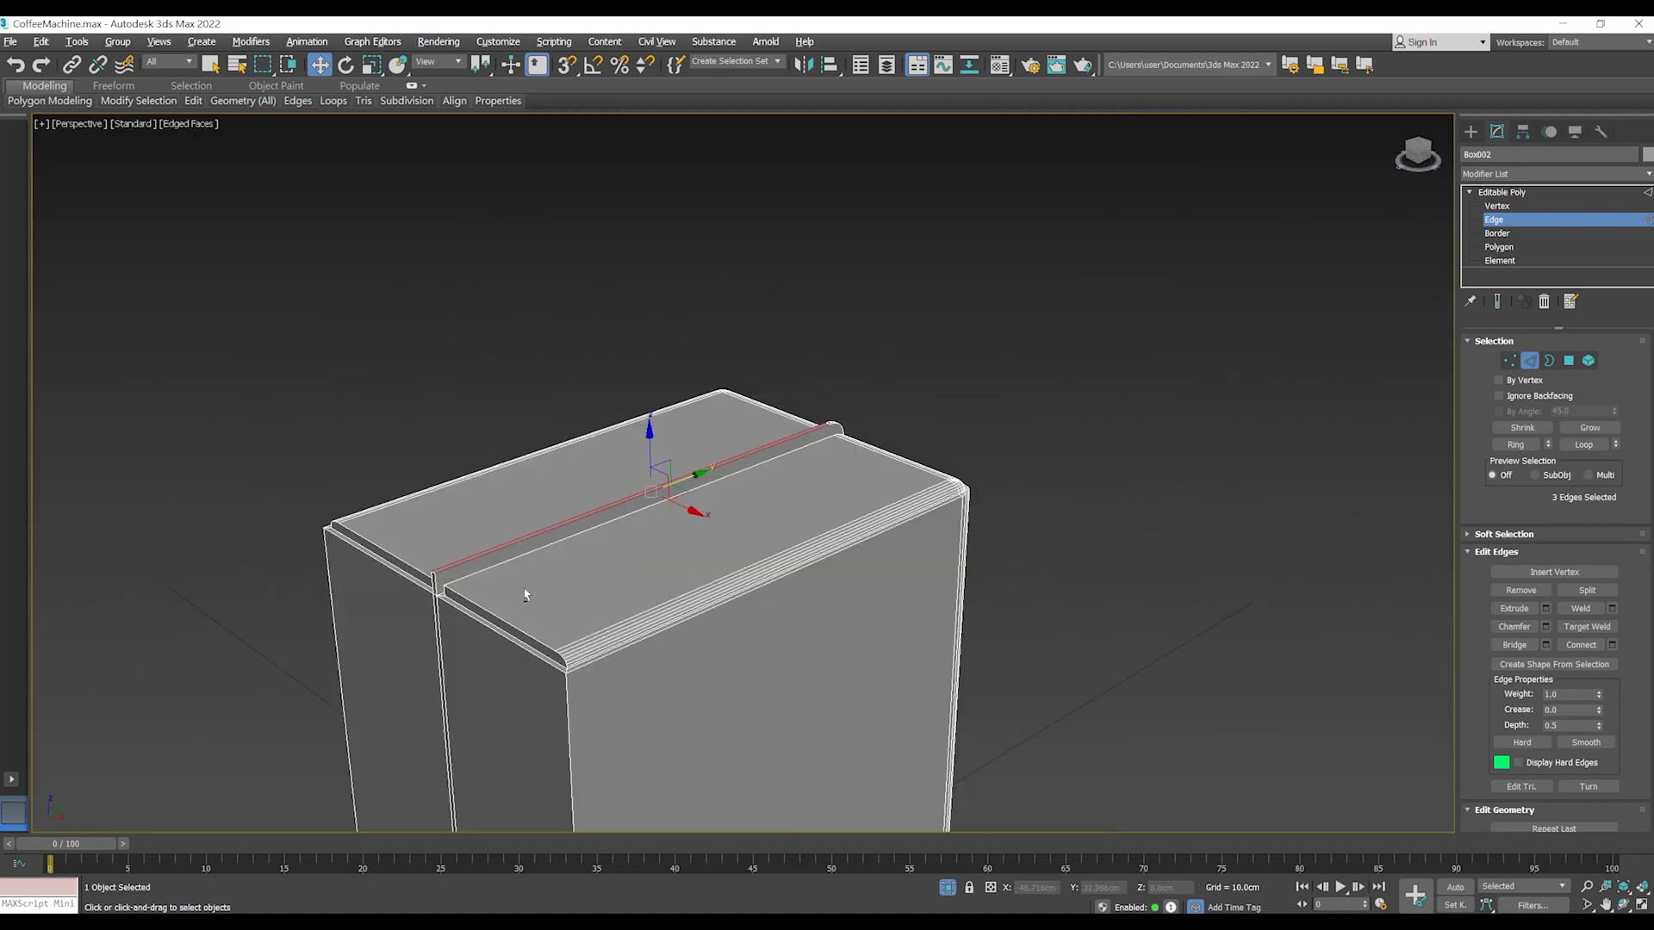
scroll(464, 618, up, 5)
scroll(562, 588, down, 5)
mouse_move(790, 579)
alt+middle_down()
mouse_move(867, 491)
mouse_move(583, 498)
mouse_move(1030, 601)
alt+middle_up()
scroll(978, 575, up, 2)
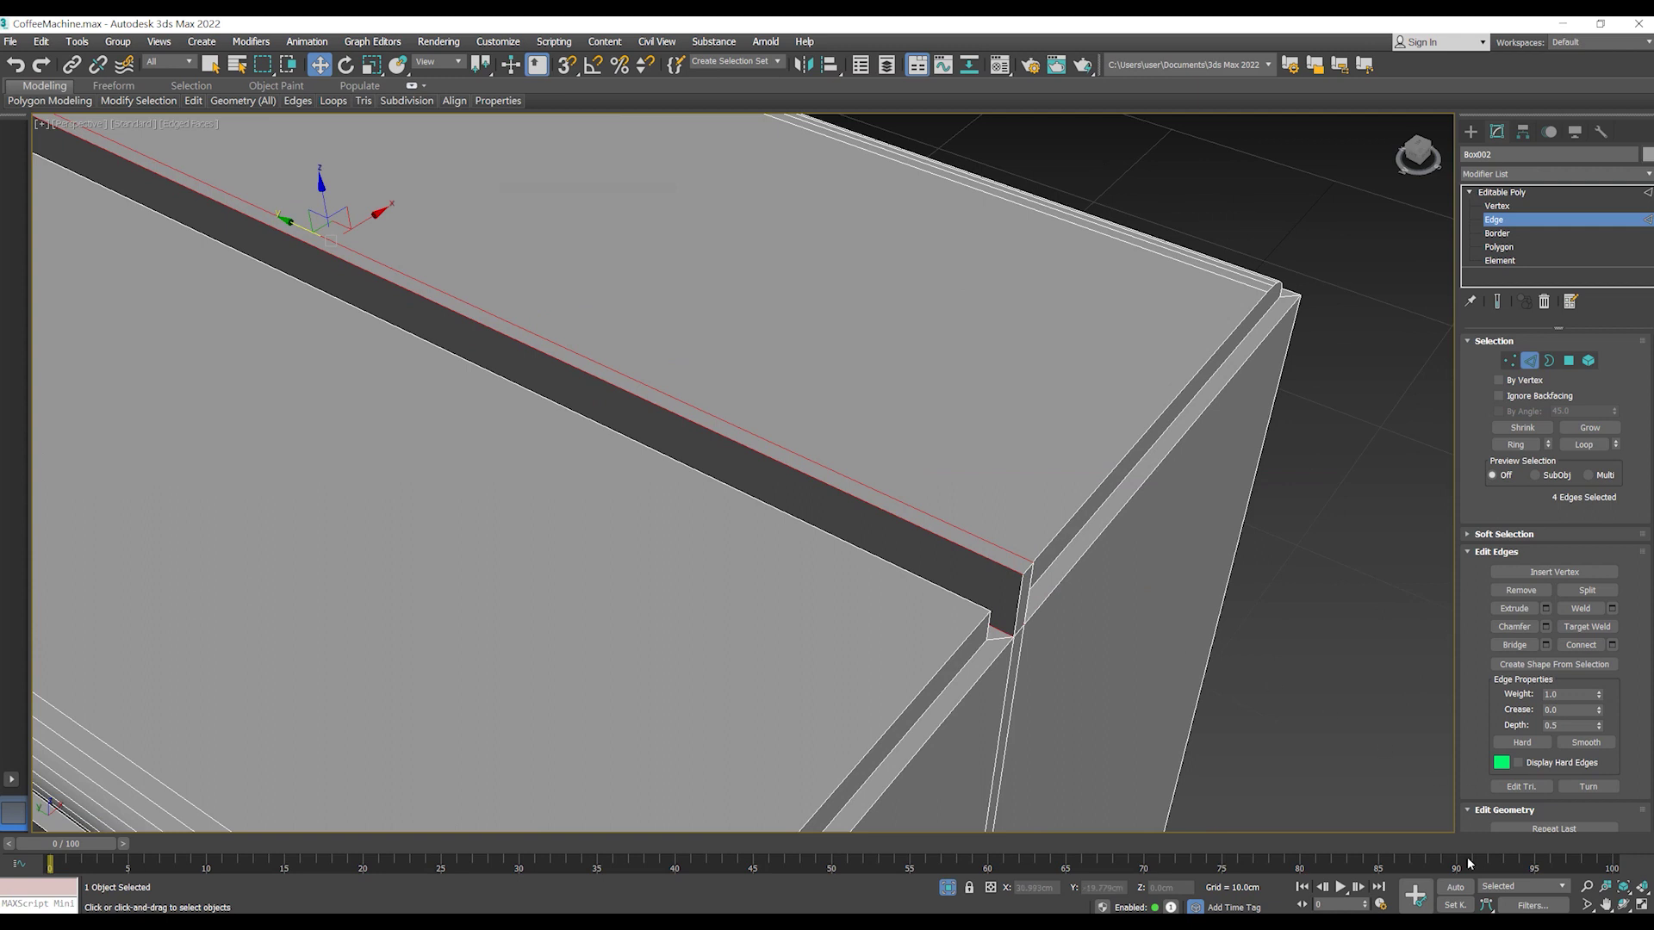
- Connect the selected ridge edges with a single new edge loop
click(1610, 648)
click(754, 486)
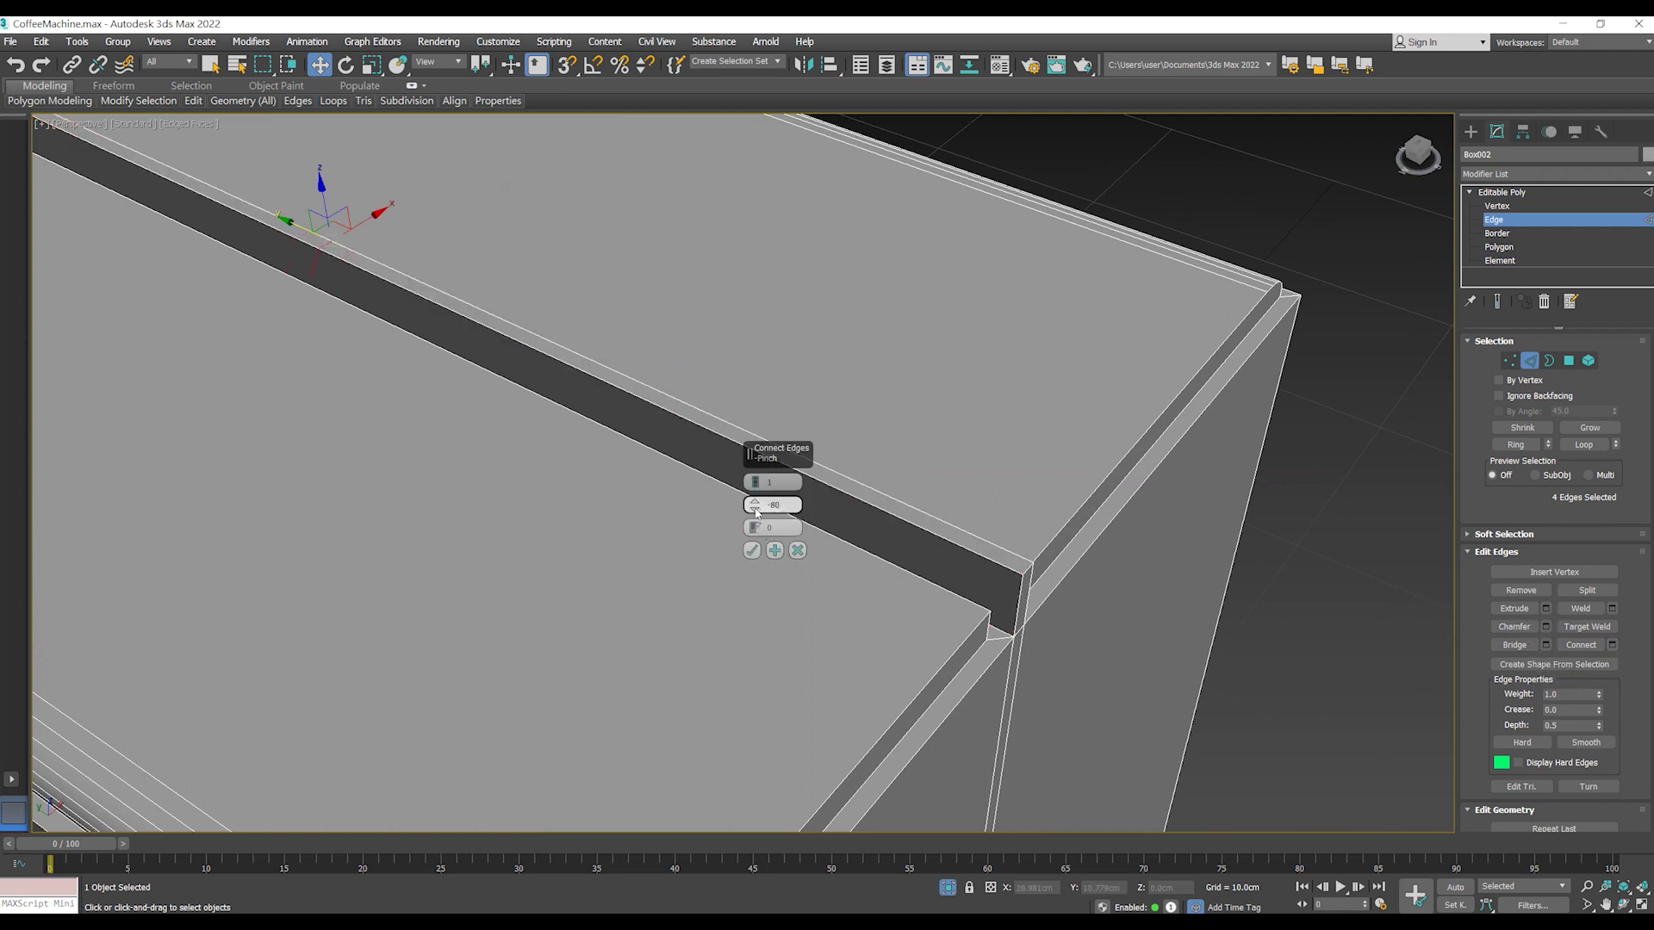
click(753, 551)
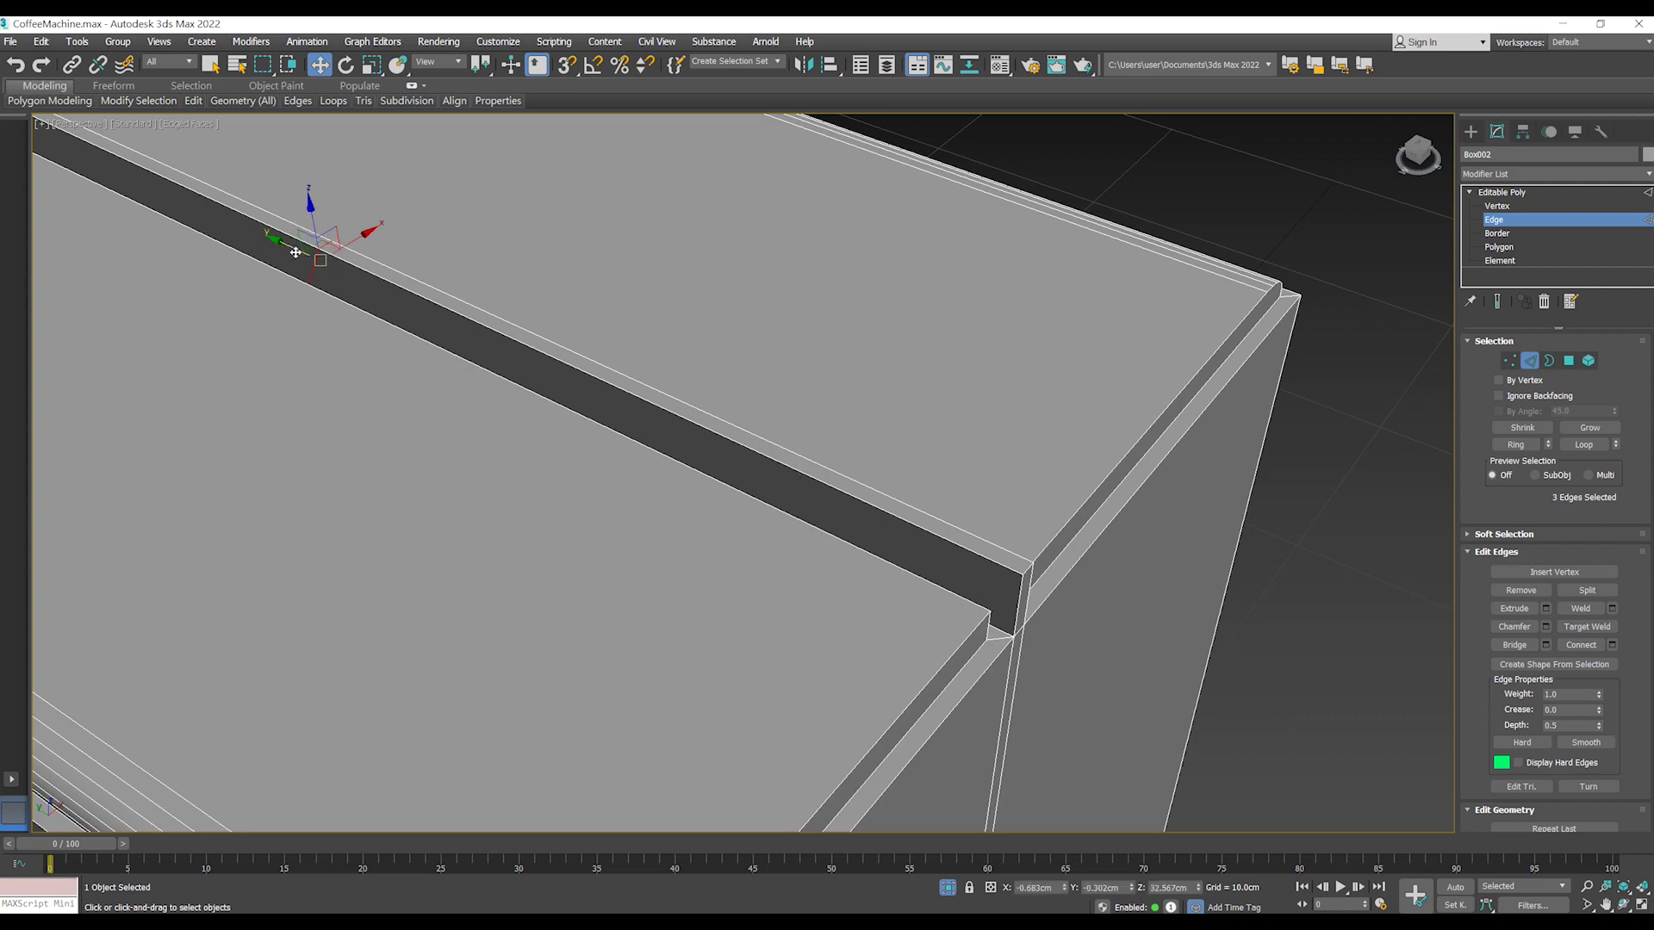
mouse_move(653, 436)
alt+middle_down()
mouse_move(561, 406)
mouse_move(938, 406)
alt+middle_up()
- Scale the new loop's vertices and slide them toward the strip's end
click(1510, 360)
alt+middle_drag(1249, 384, 779, 391)
key(r)
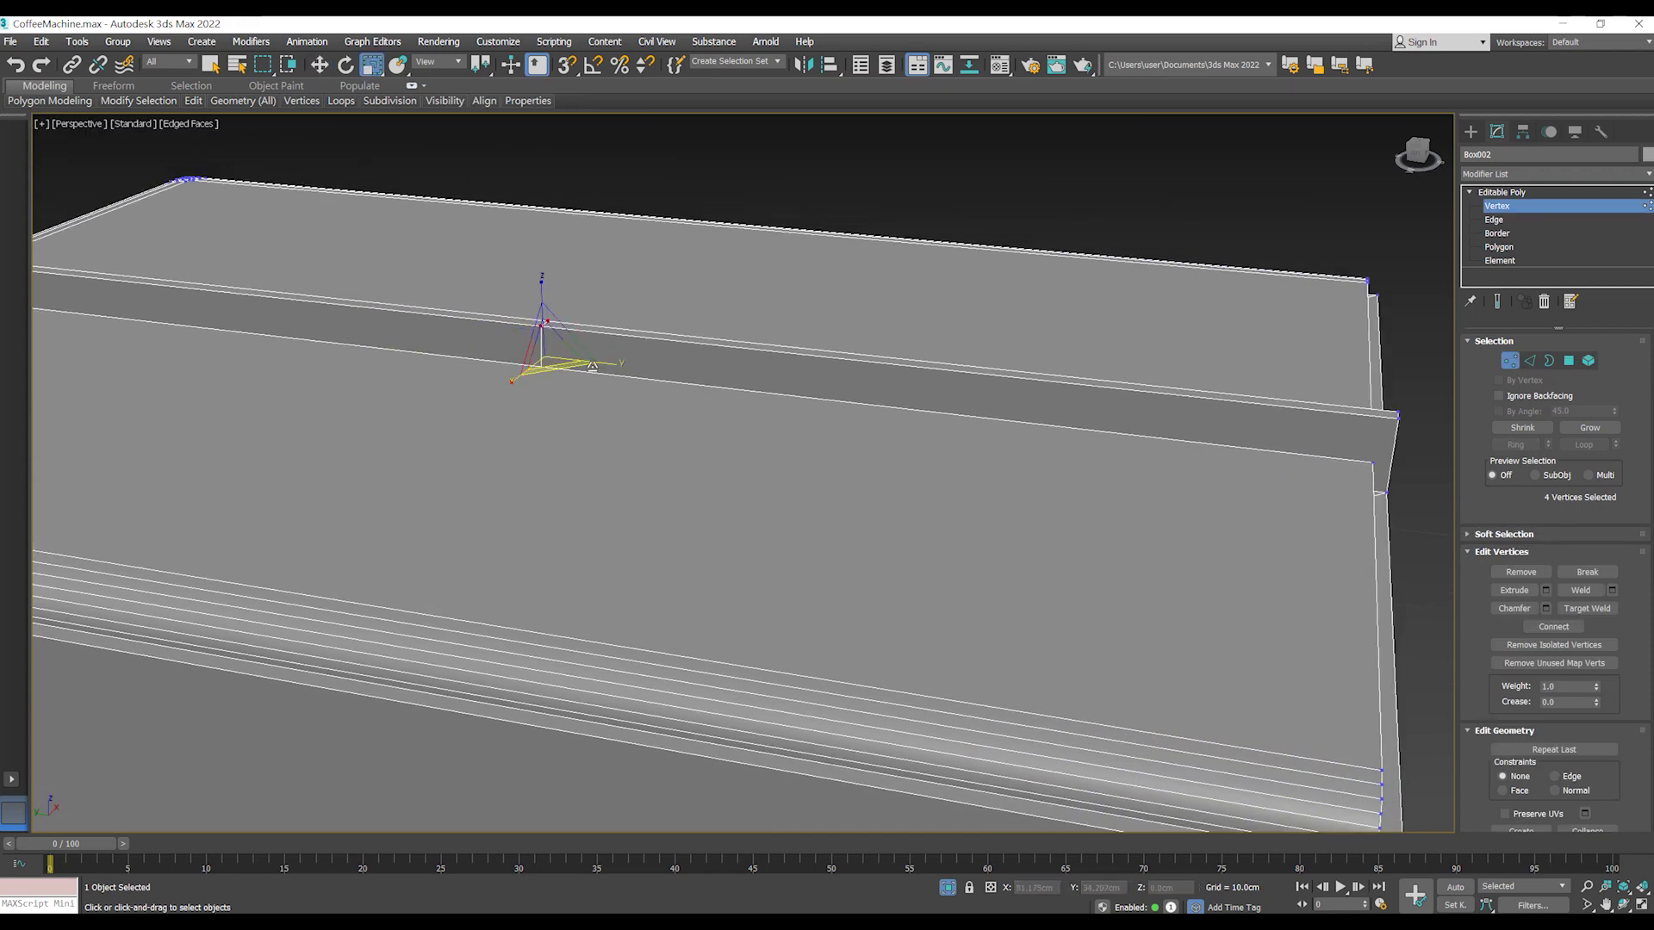
drag(593, 366, 617, 364)
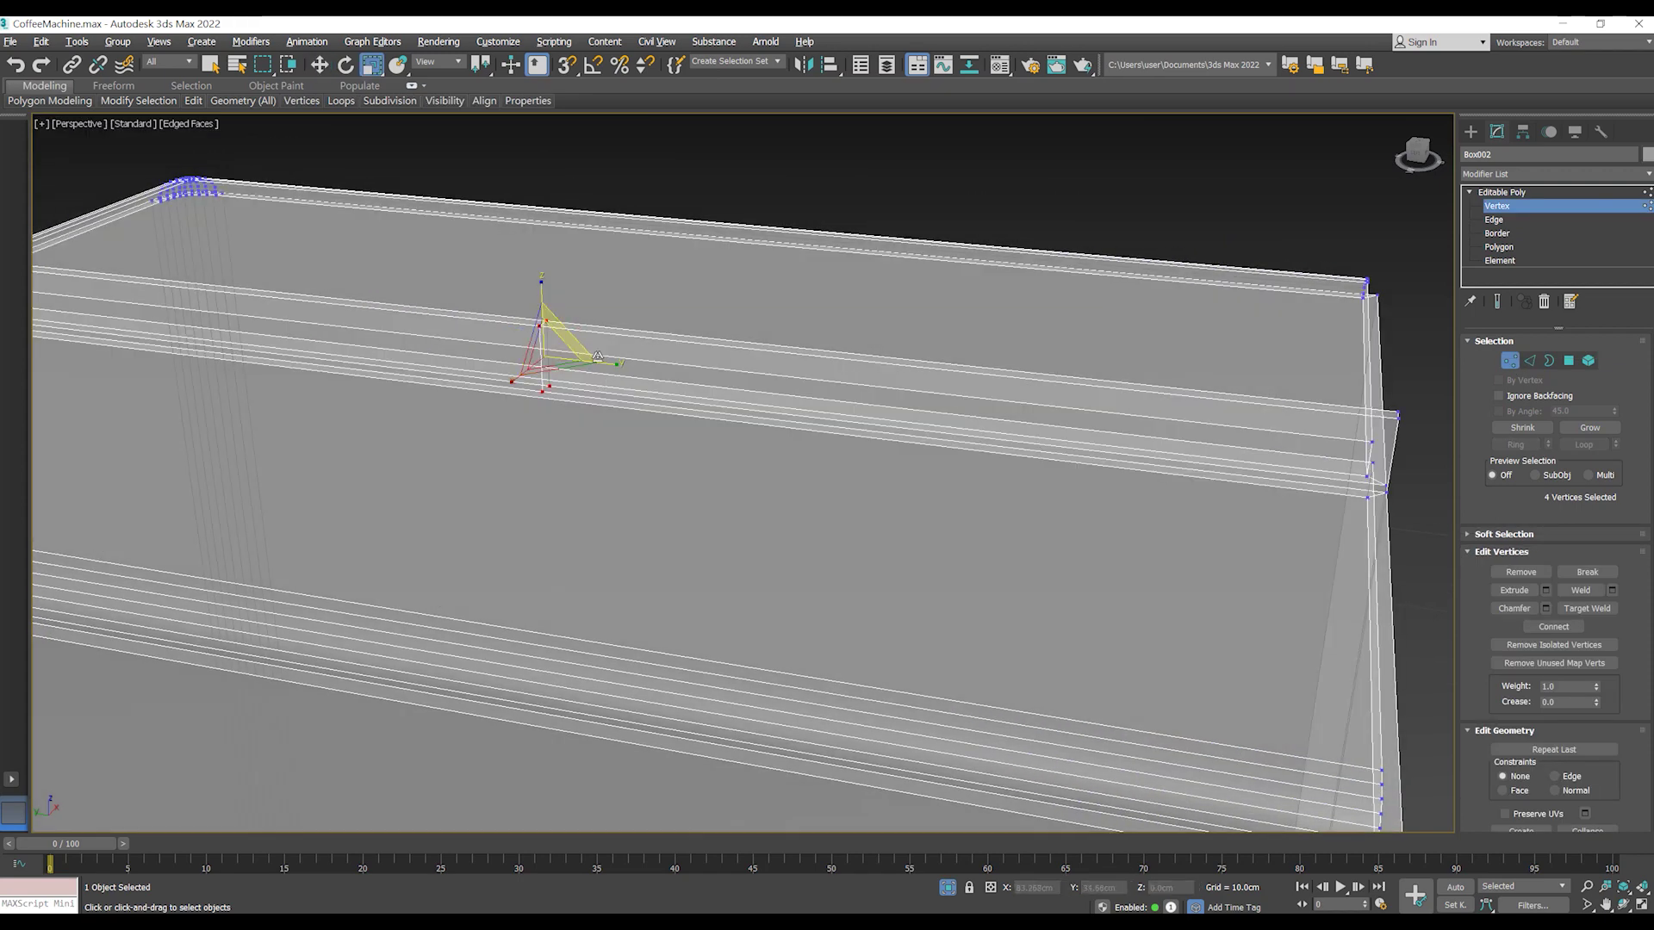
key(w)
drag(495, 349, 1223, 480)
mouse_move(1223, 480)
alt+middle_down()
mouse_move(1071, 413)
mouse_move(1126, 431)
mouse_move(1131, 412)
mouse_move(1106, 438)
alt+middle_up()
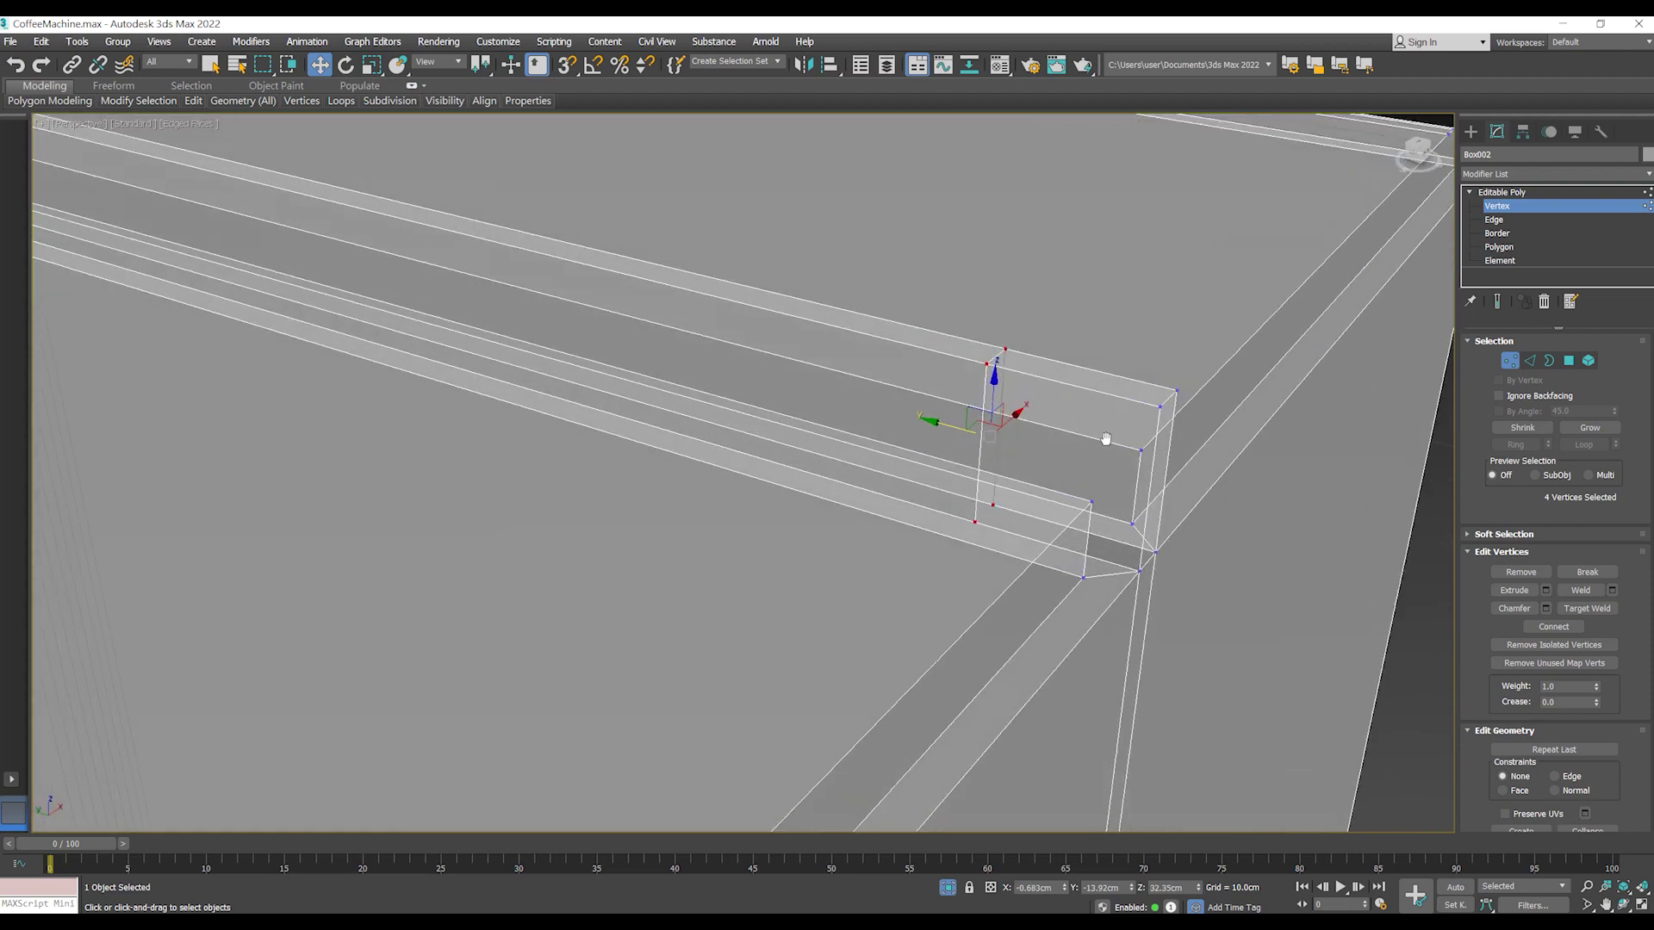
- Turn off see-through display and select the strip's two top polygons
key(alt+x)
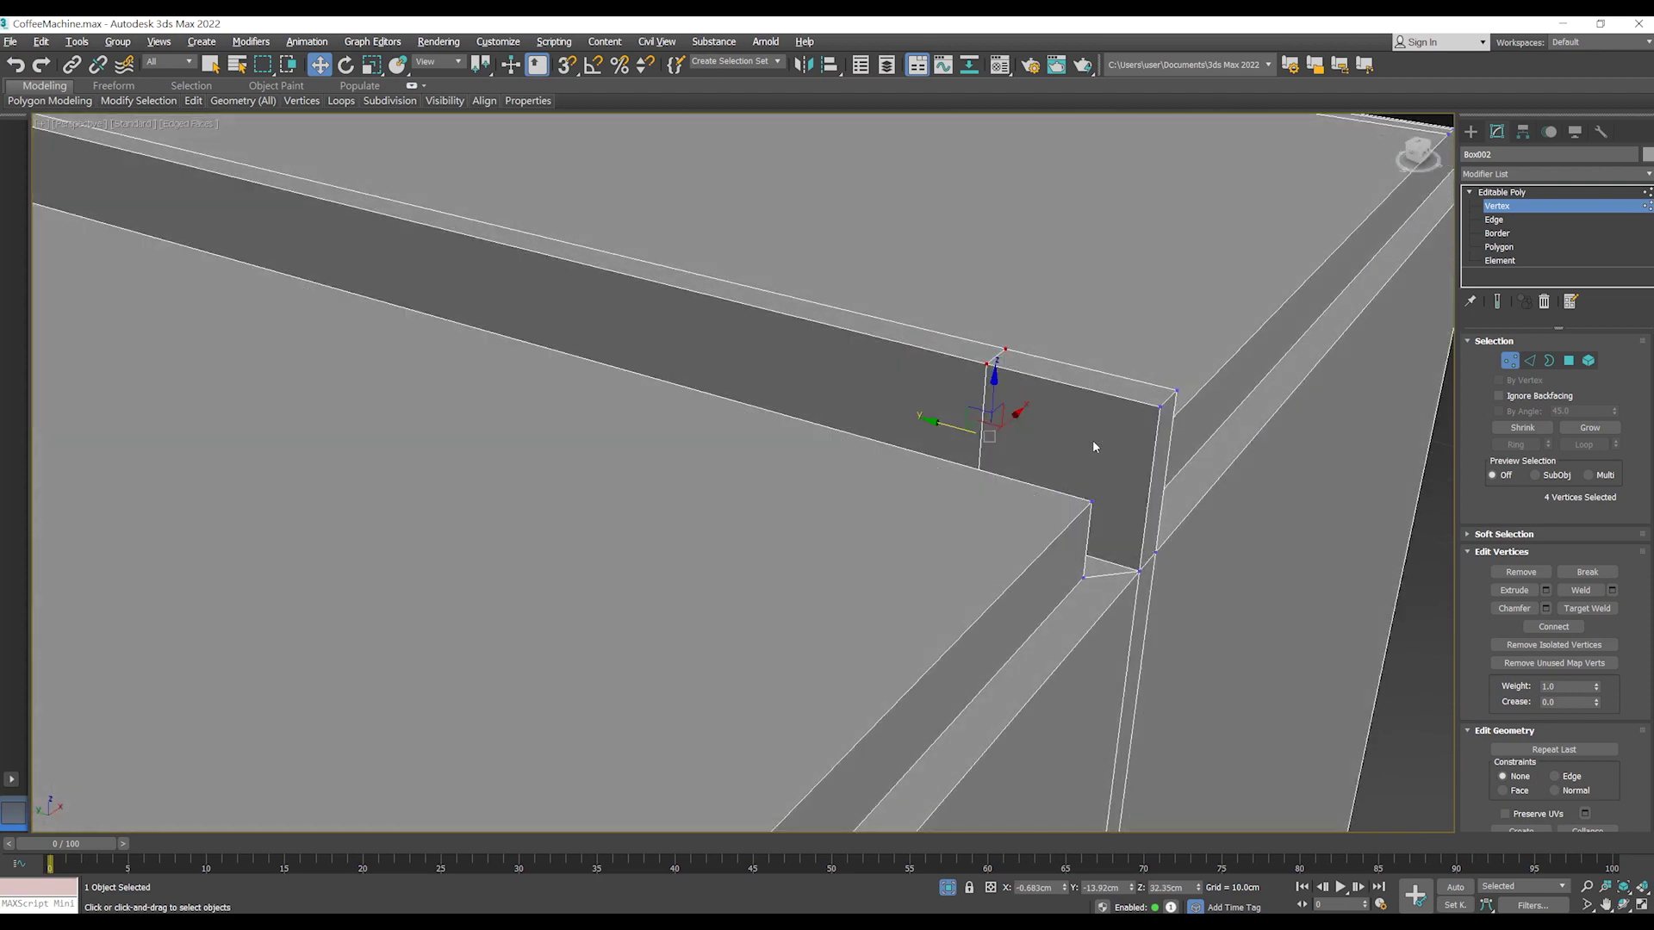
key(4)
click(965, 413)
ctrl+click(982, 366)
scroll(981, 366, down, 10)
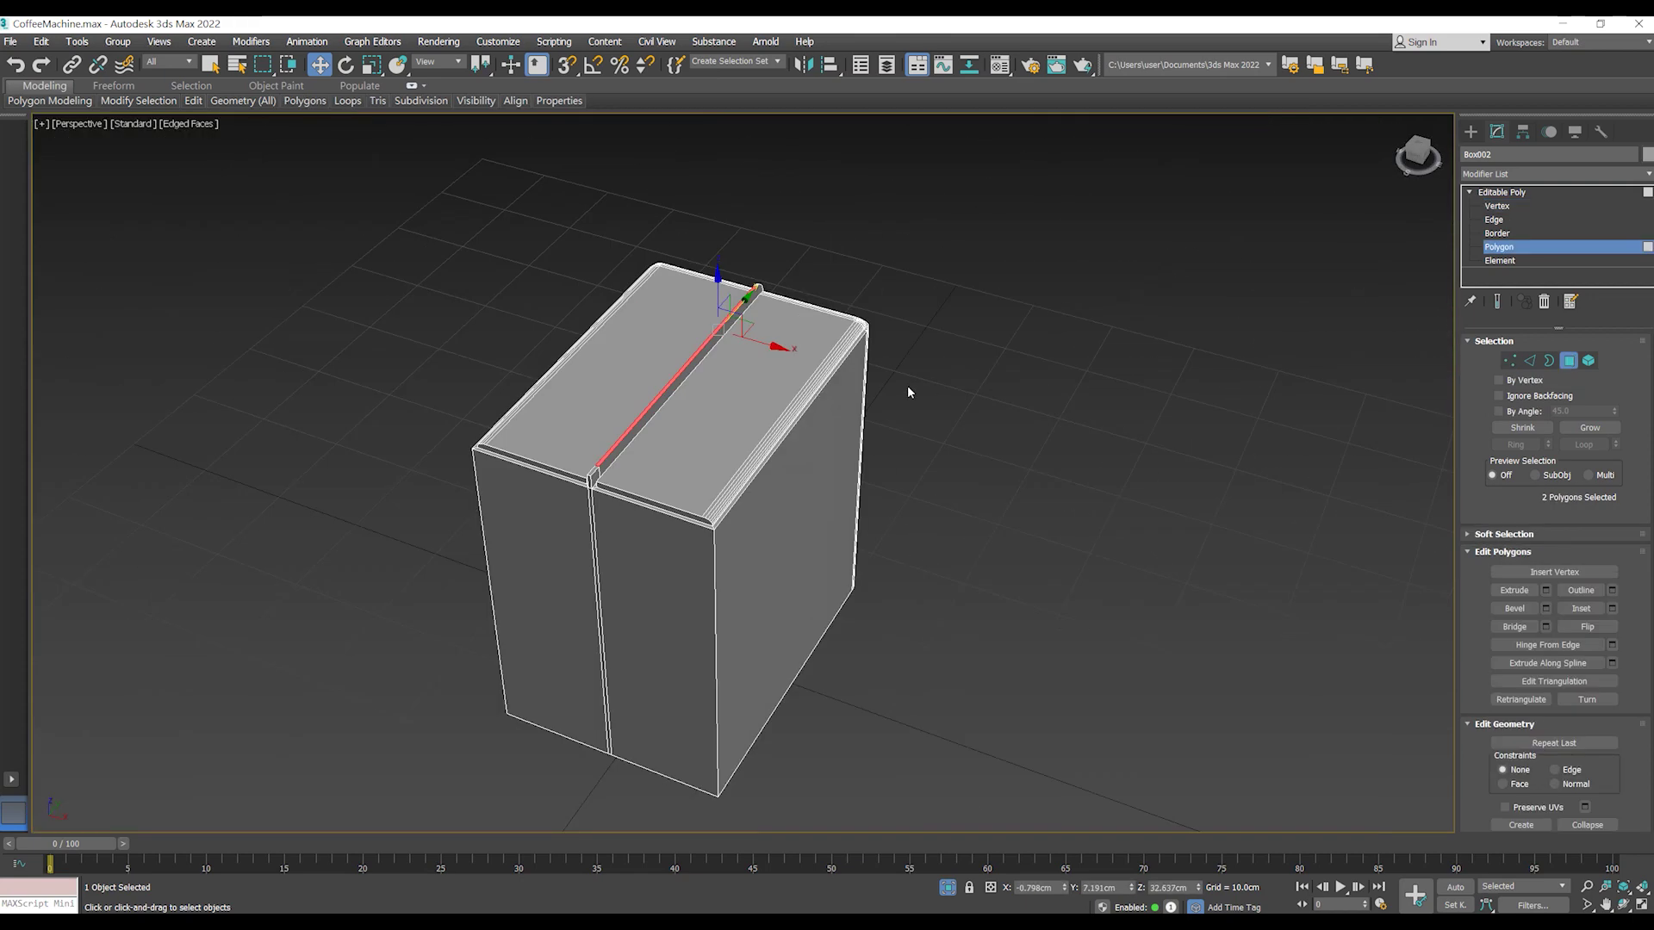
- Select the upper and lower curved rail polygons and delete them
alt+middle_drag(923, 387, 707, 342)
ctrl+click(707, 342)
scroll(671, 355, up, 2)
key(Delete)
scroll(731, 380, up, 2)
scroll(1017, 324, up, 5)
drag(822, 267, 1035, 348)
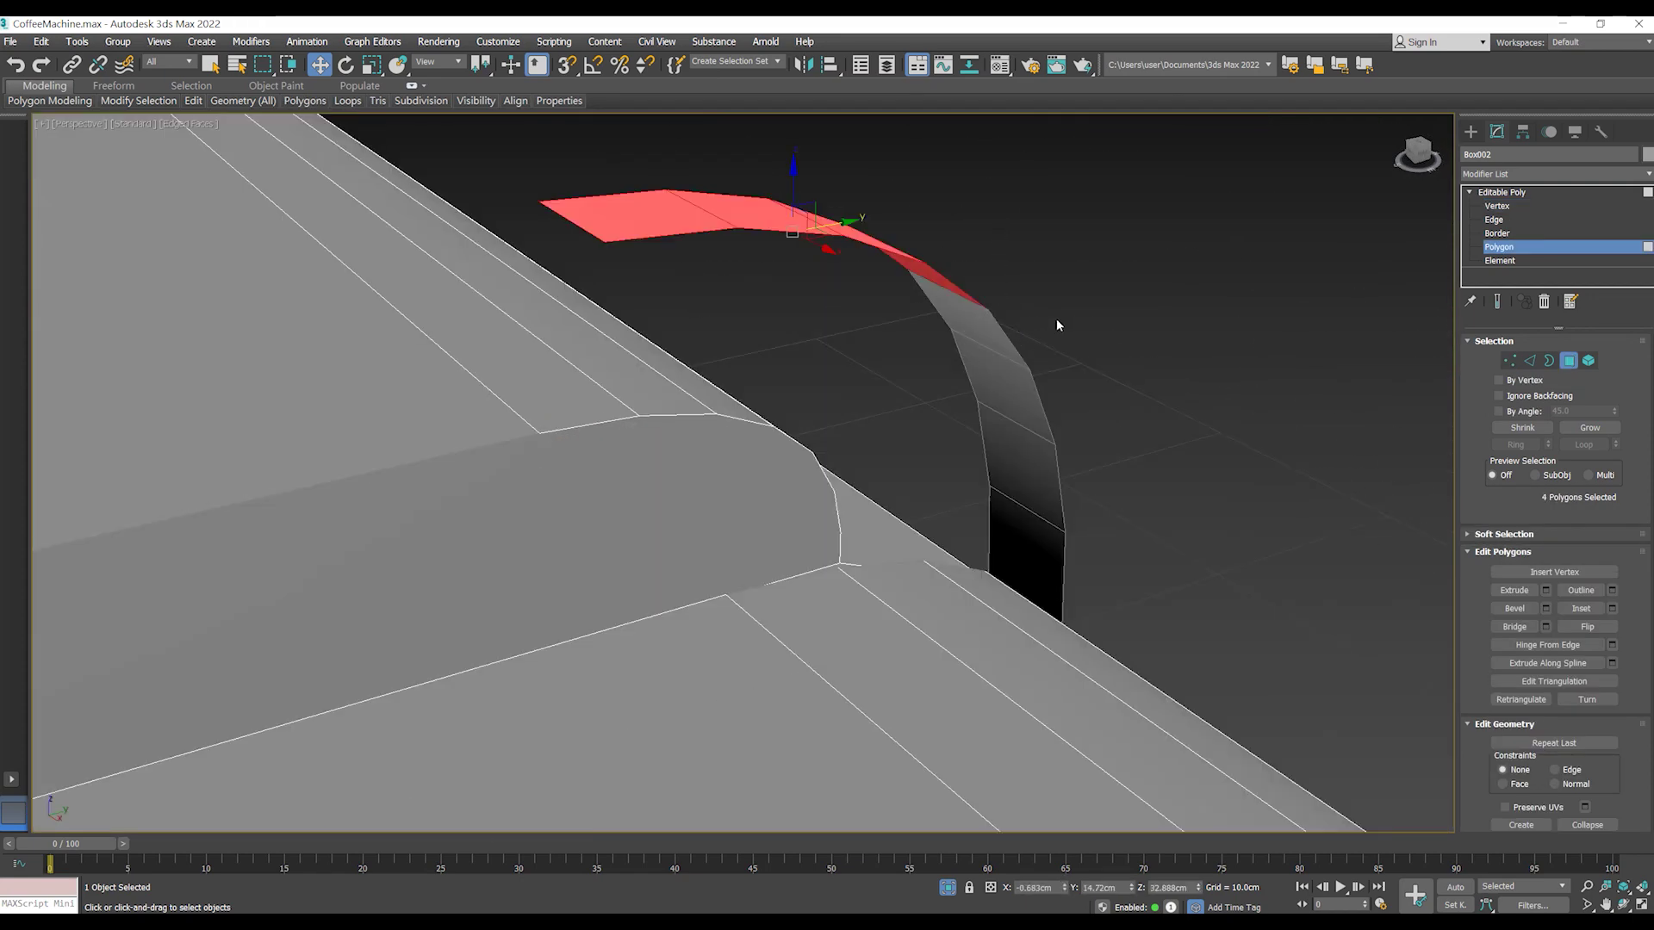
ctrl+drag(963, 501, 1036, 447)
key(Delete)
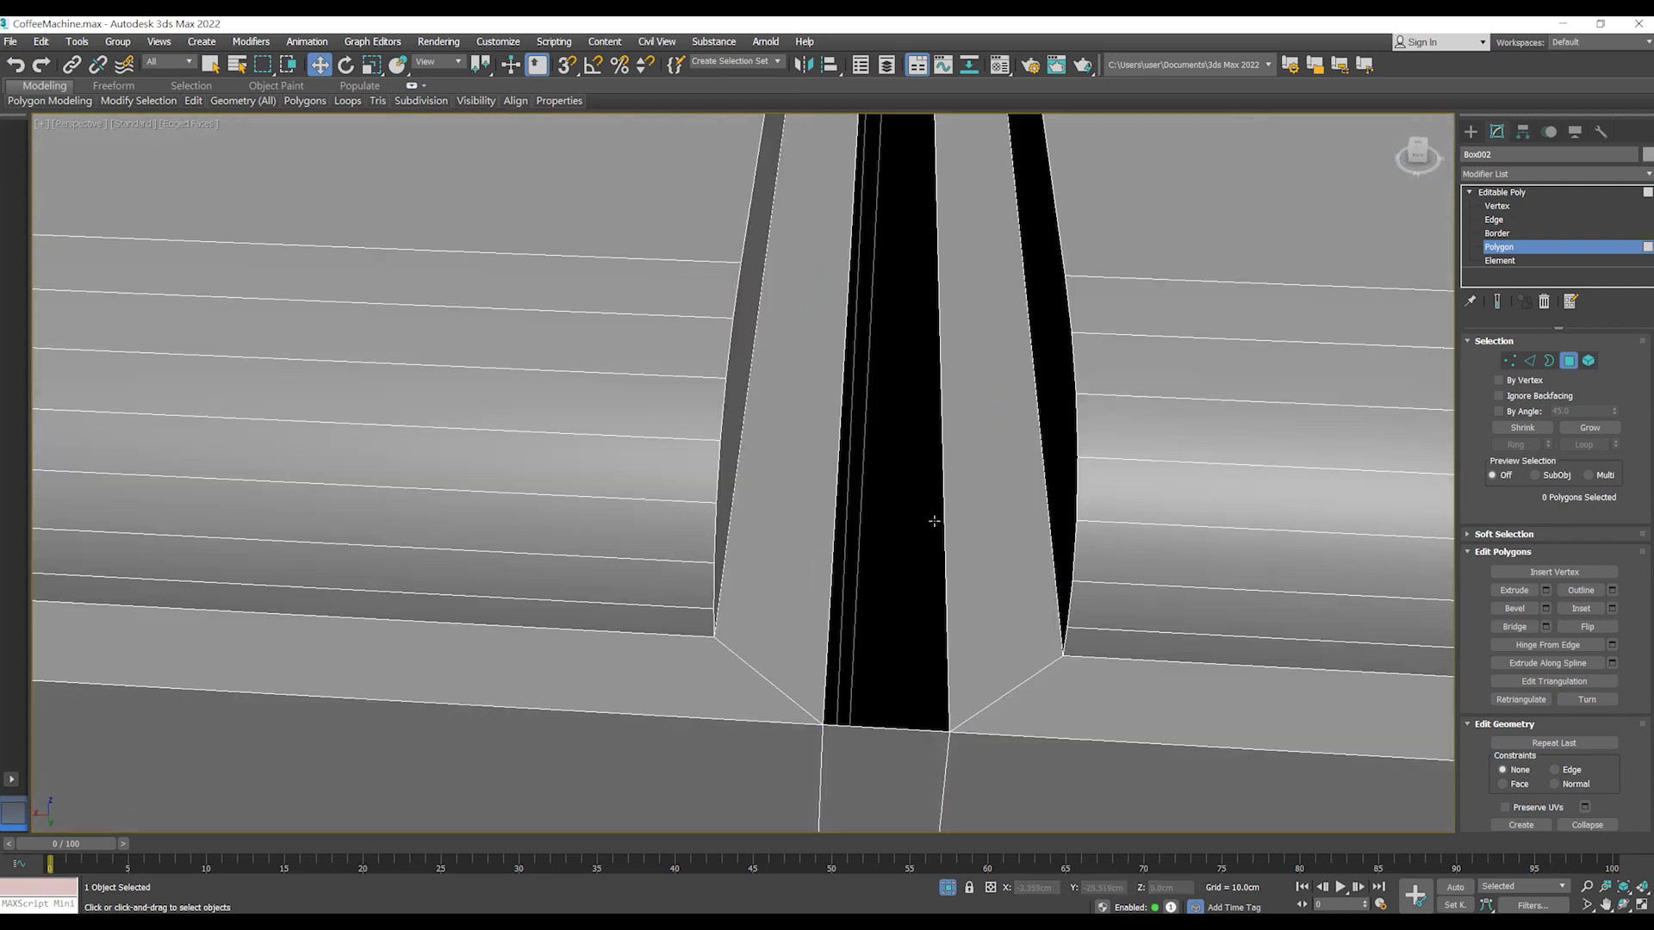
- Cap the open border left where the curved rail end was removed
key(3)
click(943, 560)
click(1606, 592)
scroll(1010, 484, down, 5)
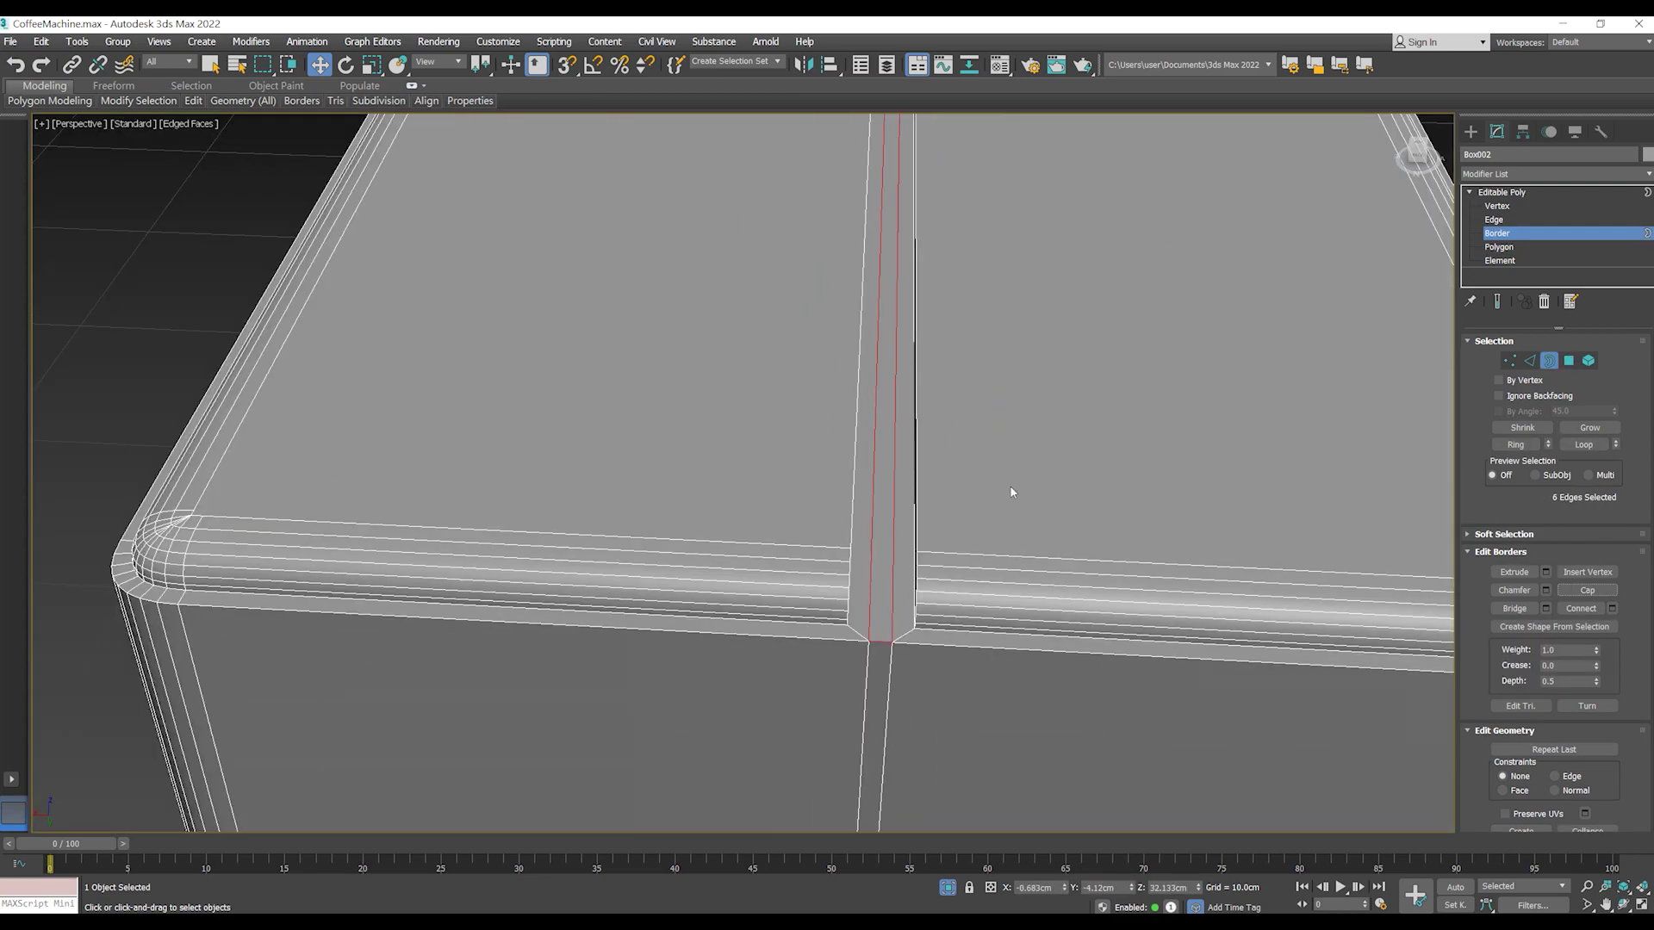
scroll(996, 491, down, 3)
scroll(1019, 517, up, 2)
scroll(1020, 517, up, 2)
scroll(1020, 517, down, 4)
- Orbit to the upright block's base and select its vertical edge and adjacent floor edge
alt+middle_drag(1011, 549, 986, 321)
scroll(941, 406, up, 5)
mouse_move(940, 412)
alt+middle_down()
mouse_move(981, 477)
mouse_move(827, 336)
alt+middle_up()
click(822, 328)
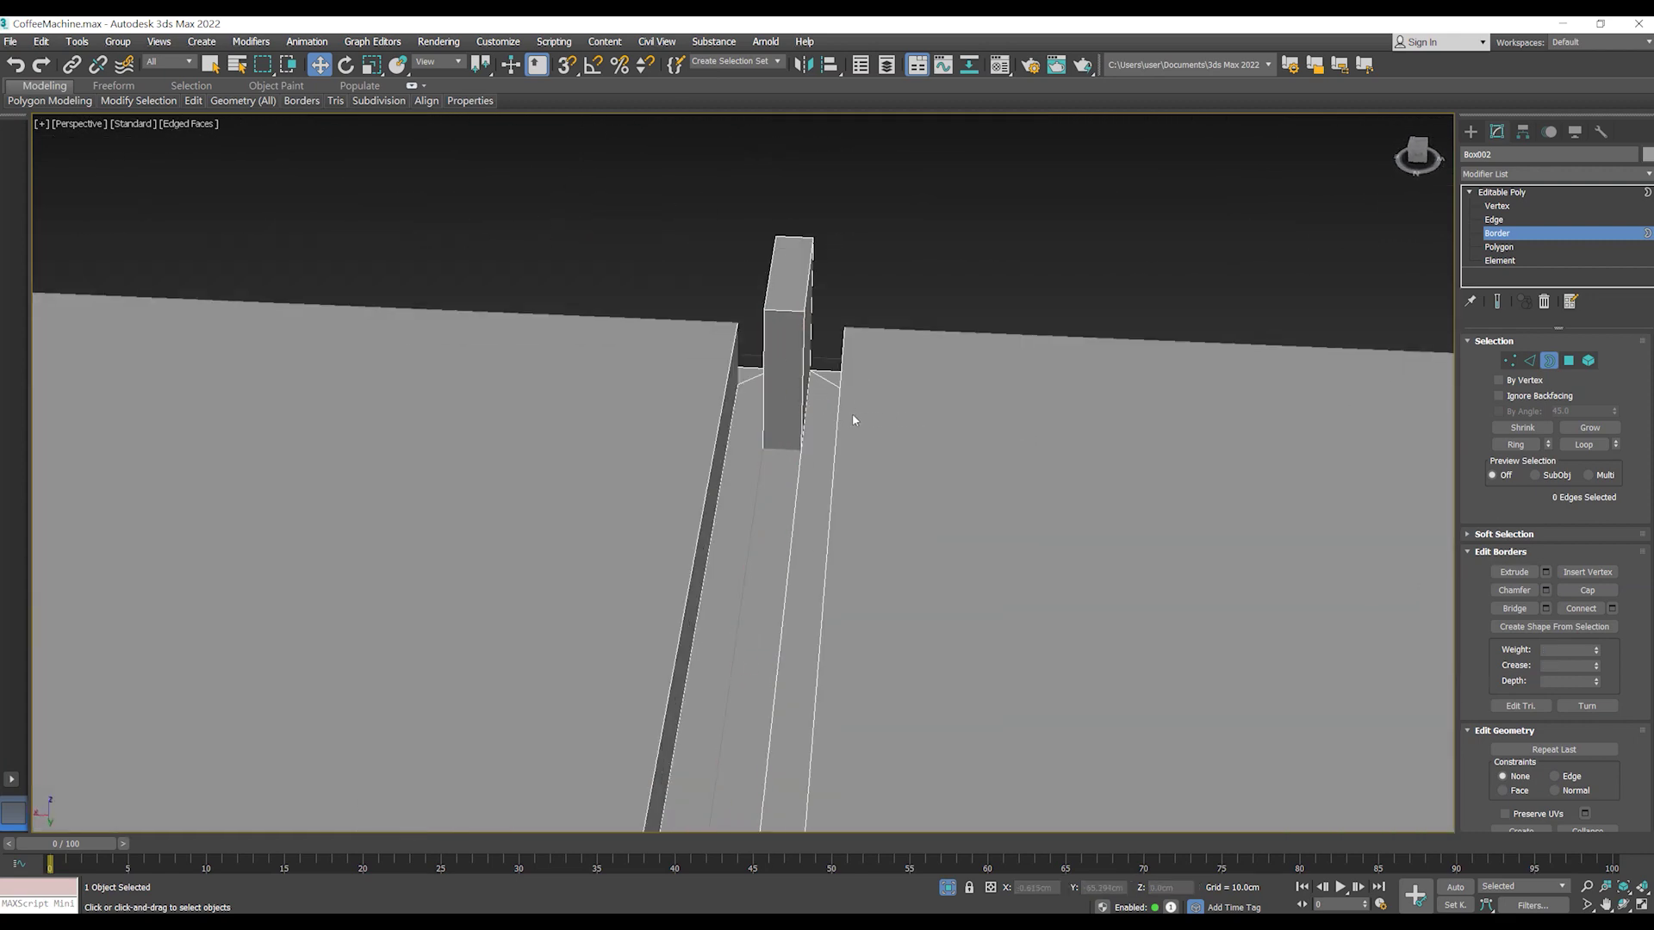
key(1)
click(799, 450)
scroll(799, 450, down, 3)
alt+middle_drag(799, 451, 978, 513)
scroll(867, 439, up, 4)
scroll(867, 439, up, 5)
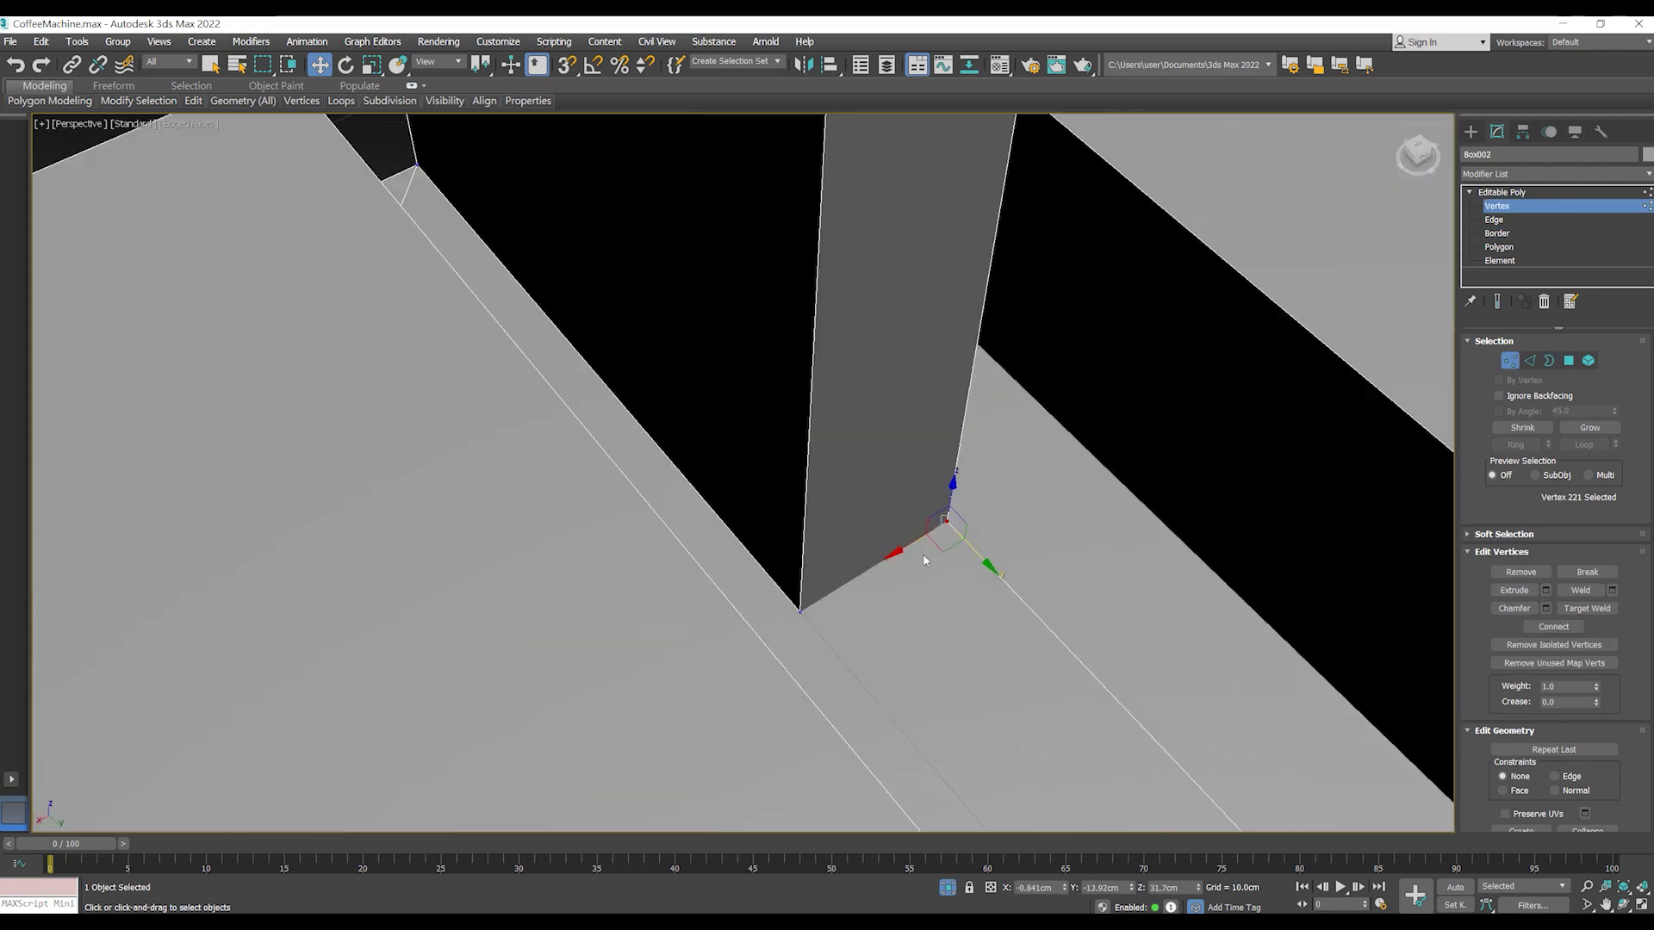
key(2)
click(801, 602)
click(942, 548)
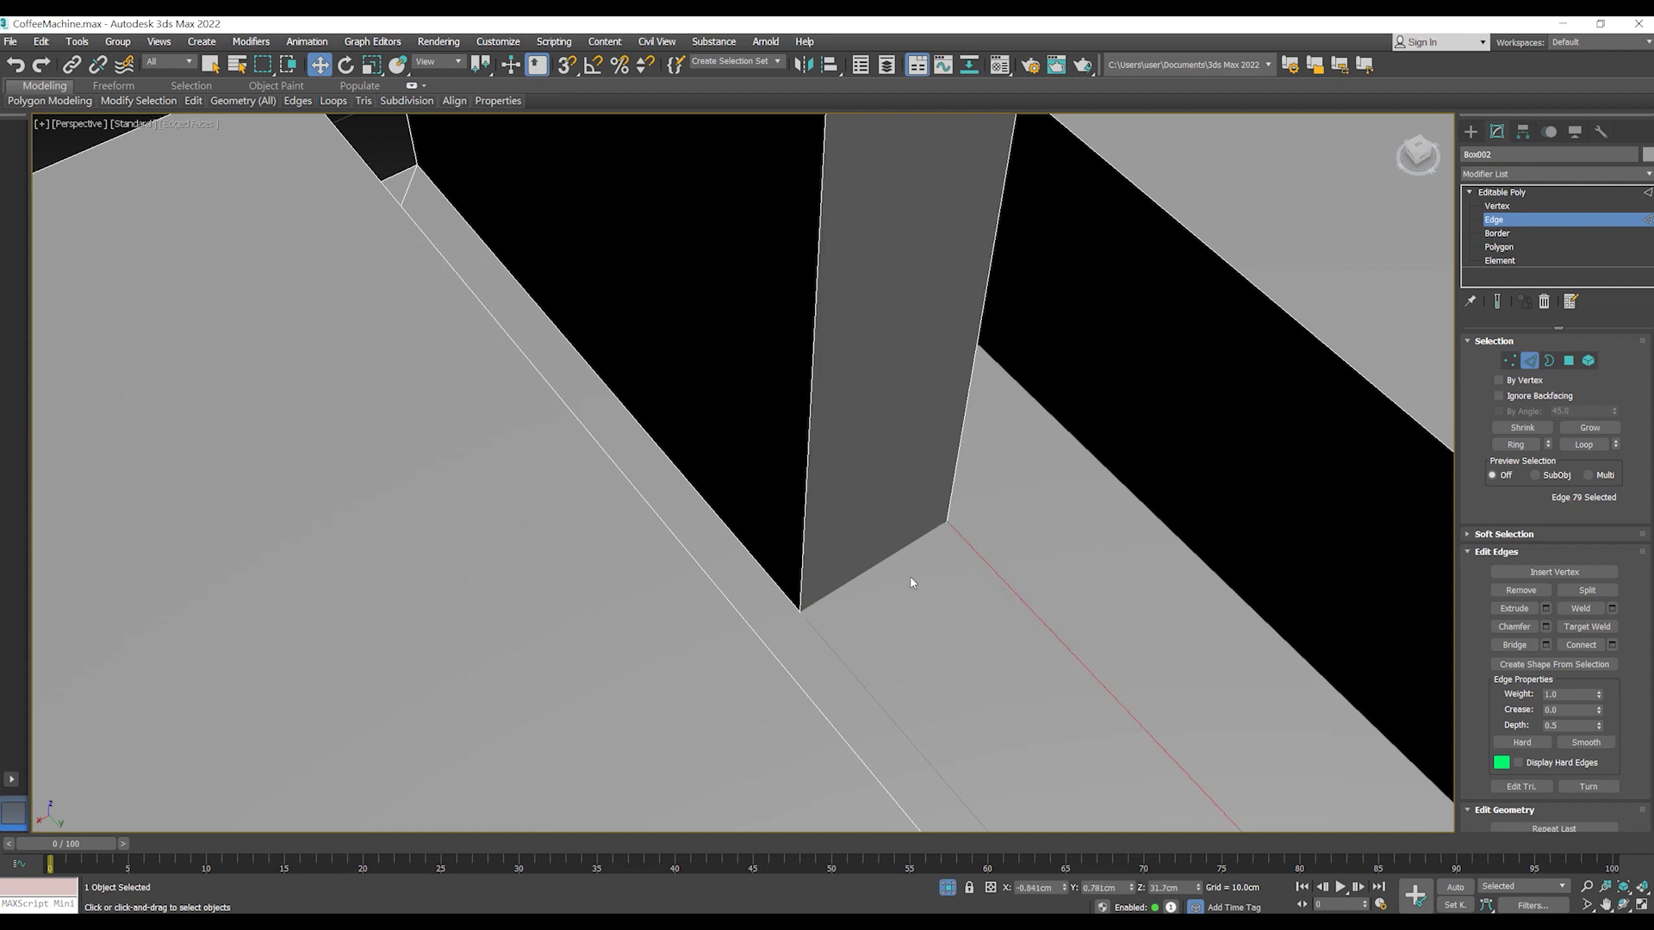
- Cut a new edge from the block's base corner vertex to the opposite vertex
key(4)
middle_drag(904, 590, 827, 613)
key(1)
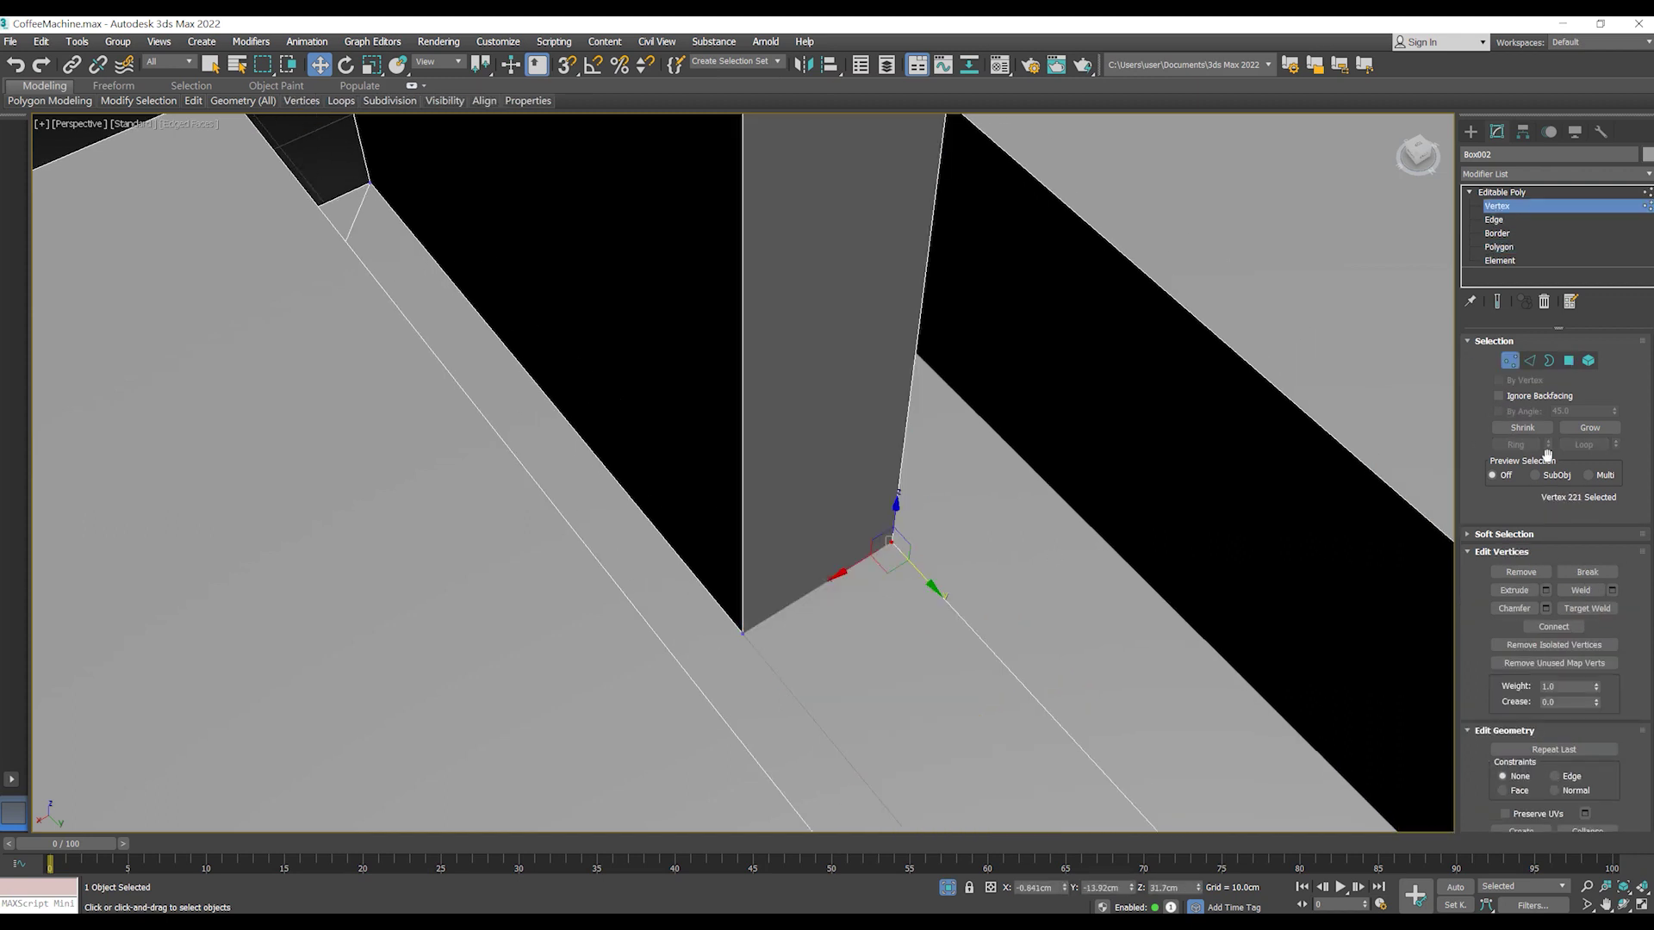
scroll(1583, 702, down, 3)
click(1586, 771)
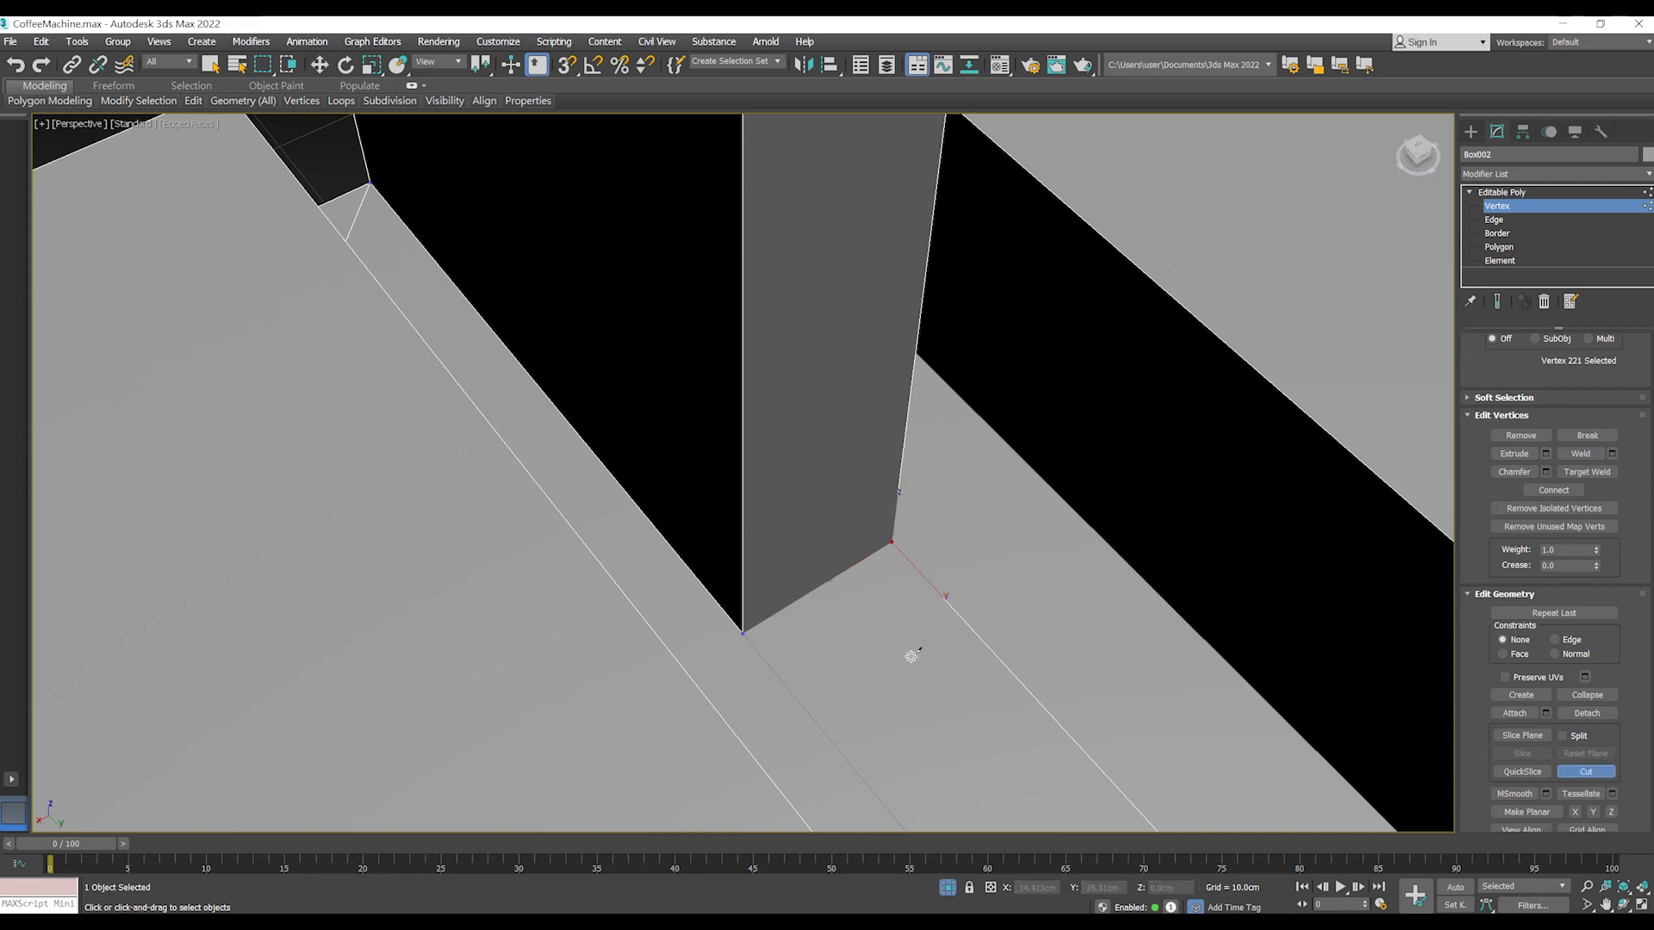
click(744, 632)
click(892, 542)
right_click(891, 543)
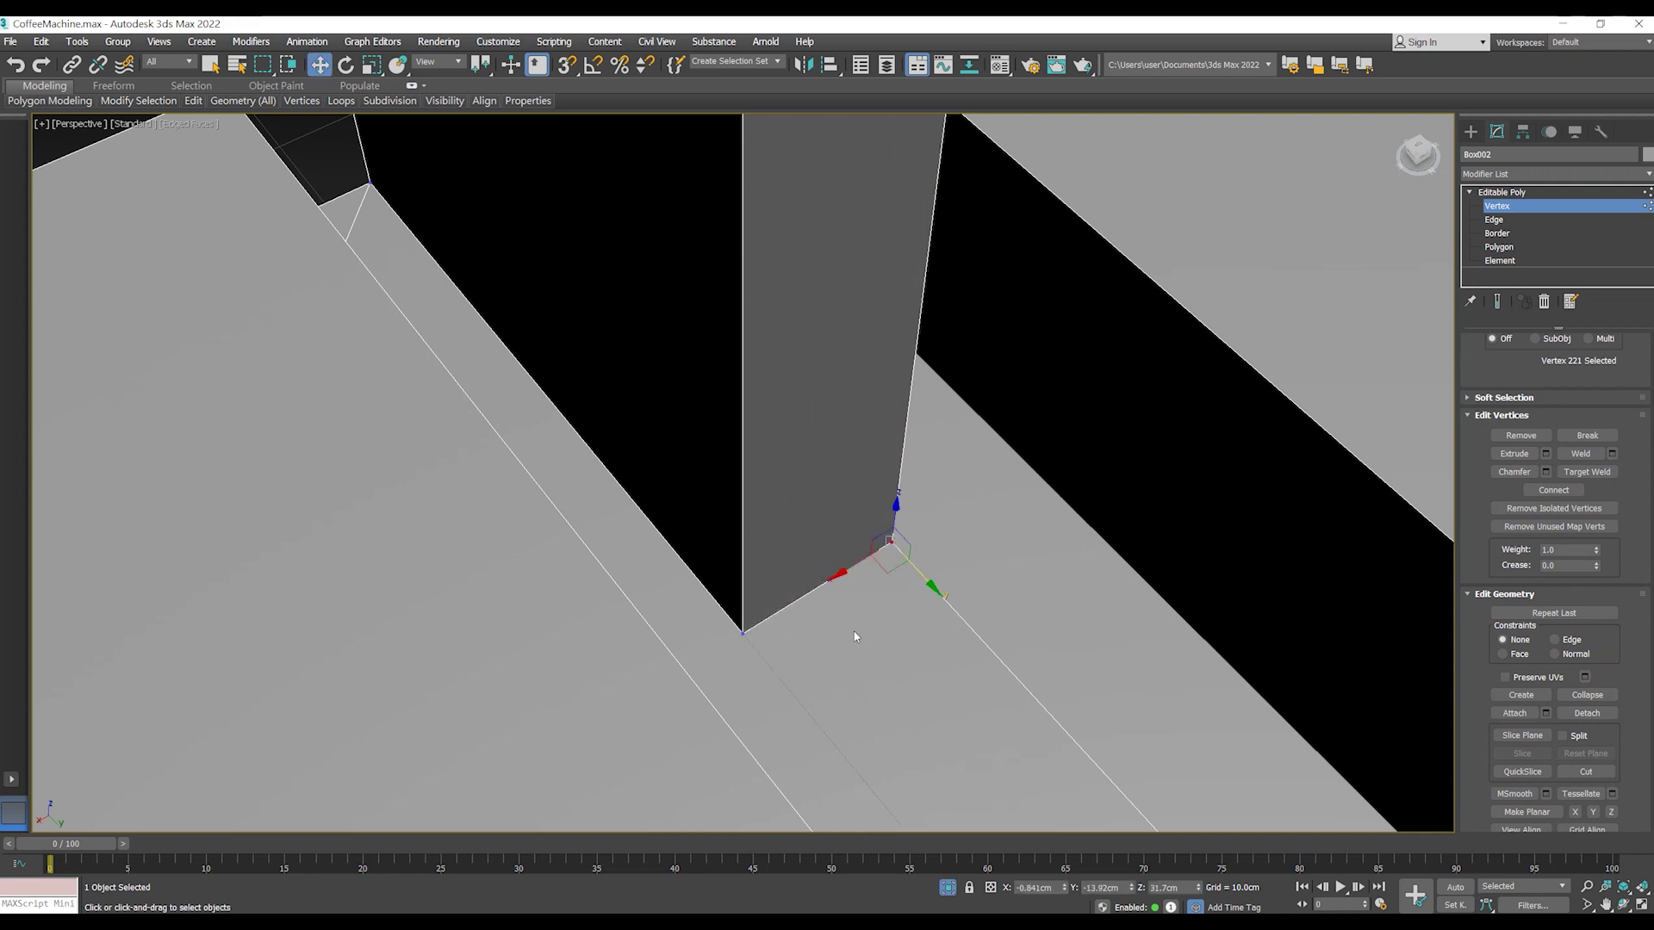
- Select the floor and wall polygons beside the block, then the block's top front edge
key(4)
click(865, 634)
click(831, 344)
mouse_move(844, 525)
alt+middle_down()
mouse_move(978, 526)
mouse_move(861, 517)
alt+middle_up()
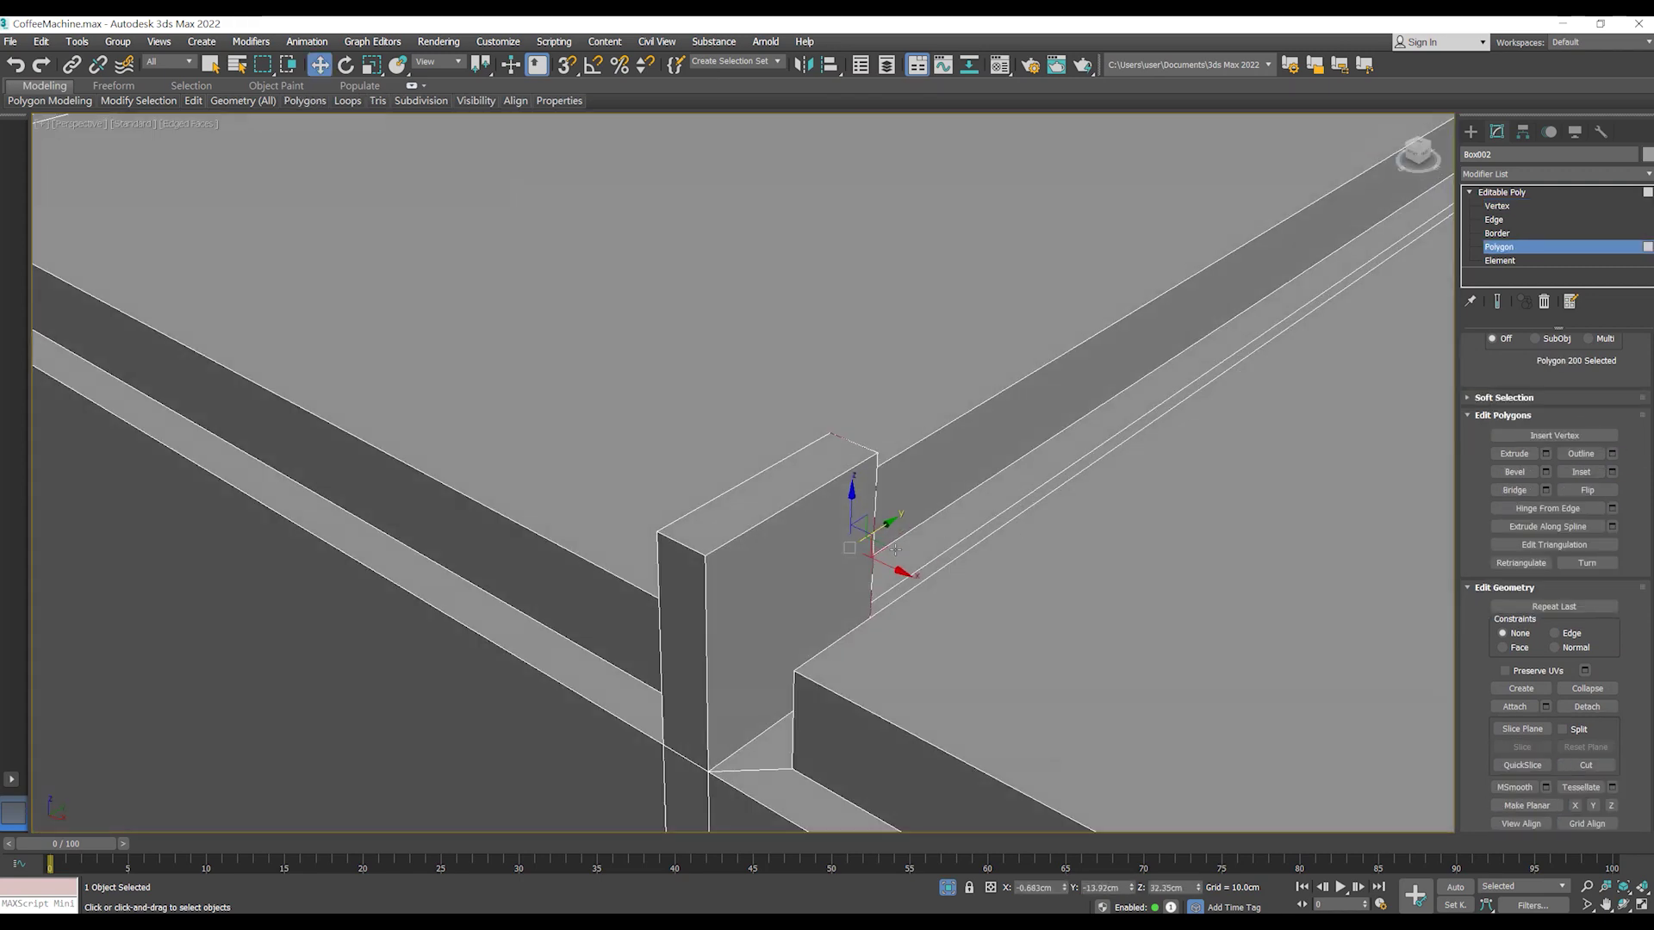
key(2)
click(702, 521)
scroll(701, 521, up, 4)
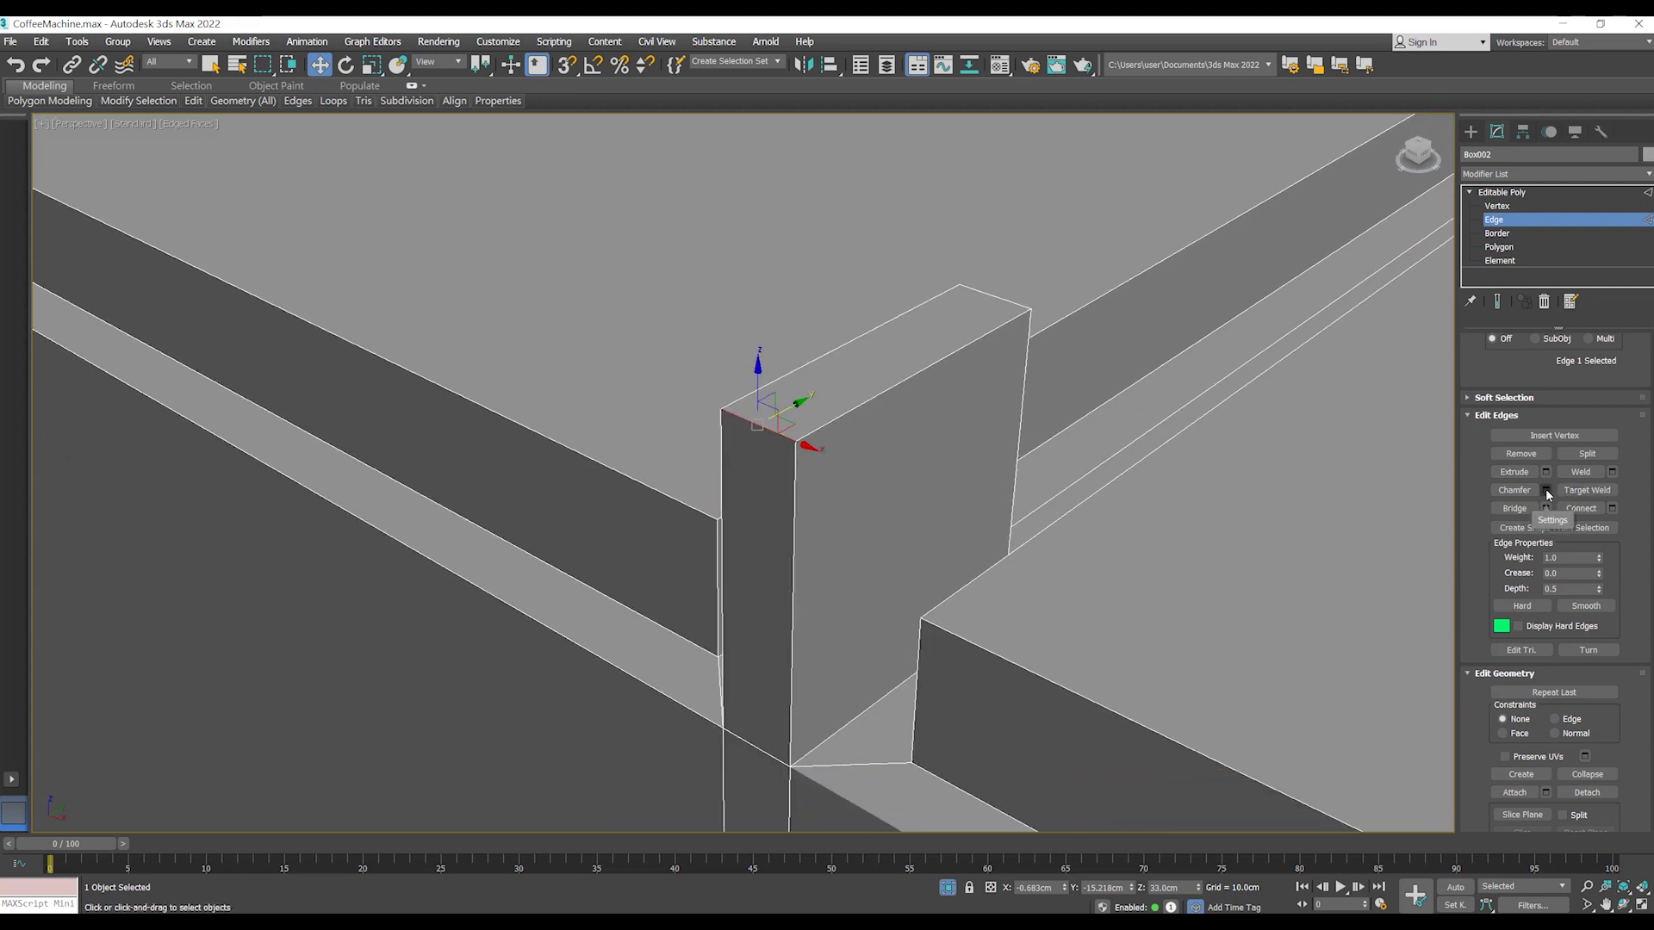
- Chamfer the upright block's top front edge by 1.3 cm with several segments
click(1546, 490)
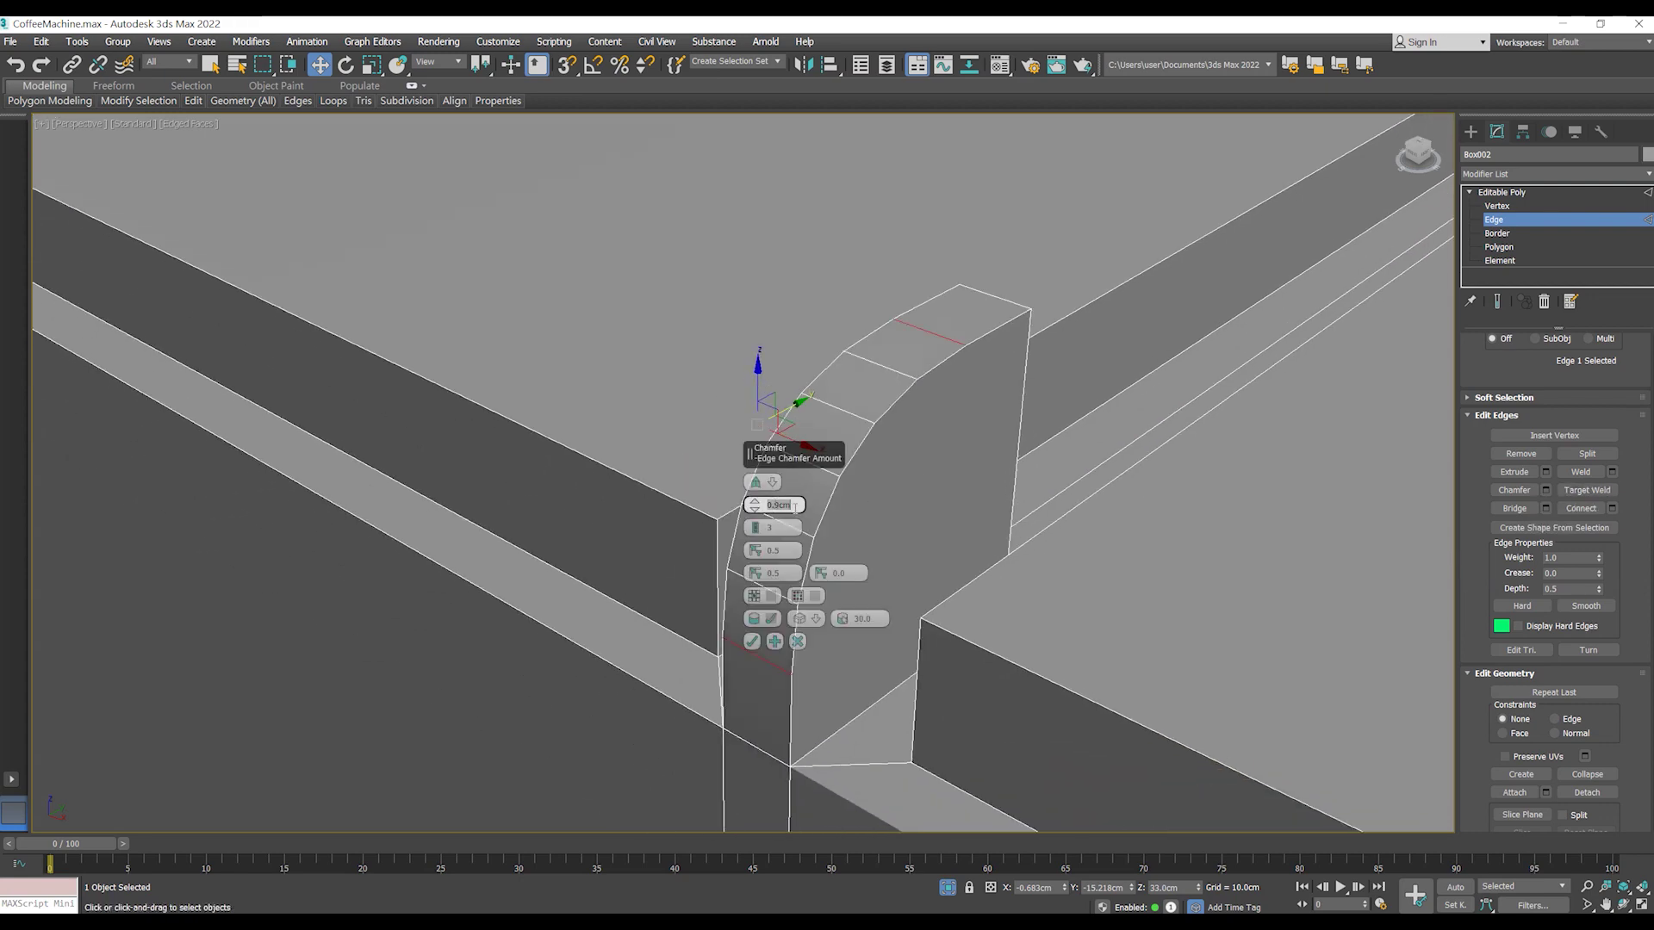
key(Return)
mouse_move(810, 527)
alt+middle_down()
mouse_move(1106, 425)
mouse_move(840, 436)
mouse_move(794, 531)
alt+middle_up()
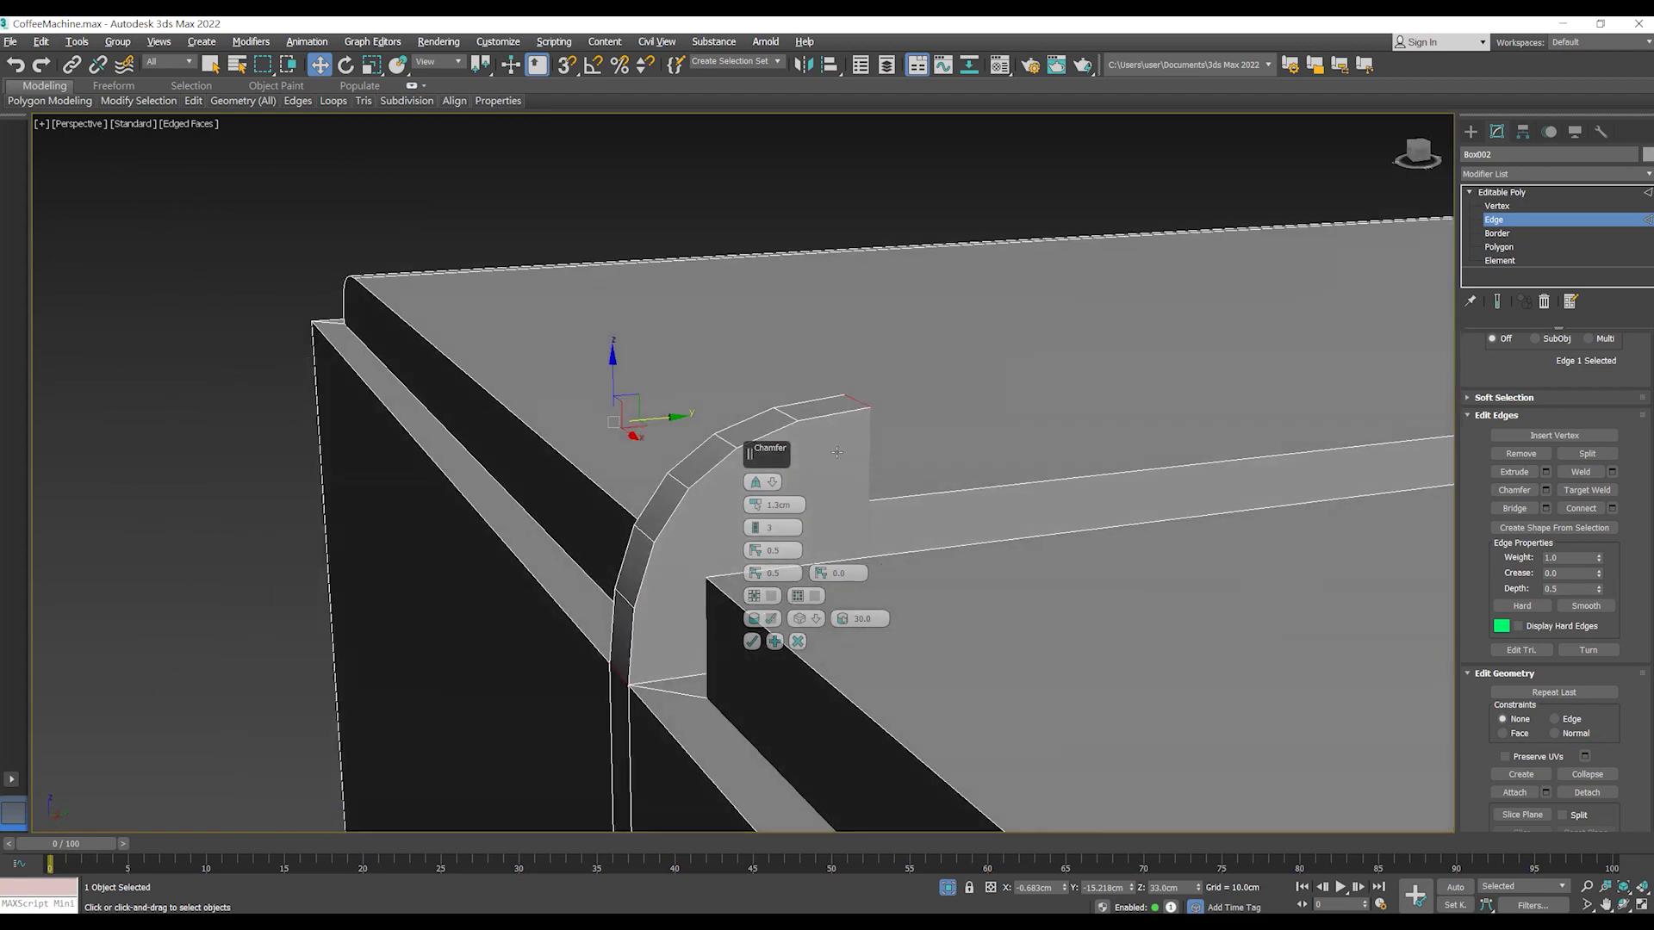
click(752, 640)
mouse_move(752, 641)
alt+middle_down()
mouse_move(869, 523)
mouse_move(923, 598)
mouse_move(968, 608)
mouse_move(968, 582)
alt+middle_up()
key(4)
scroll(923, 598, down, 3)
click(915, 551)
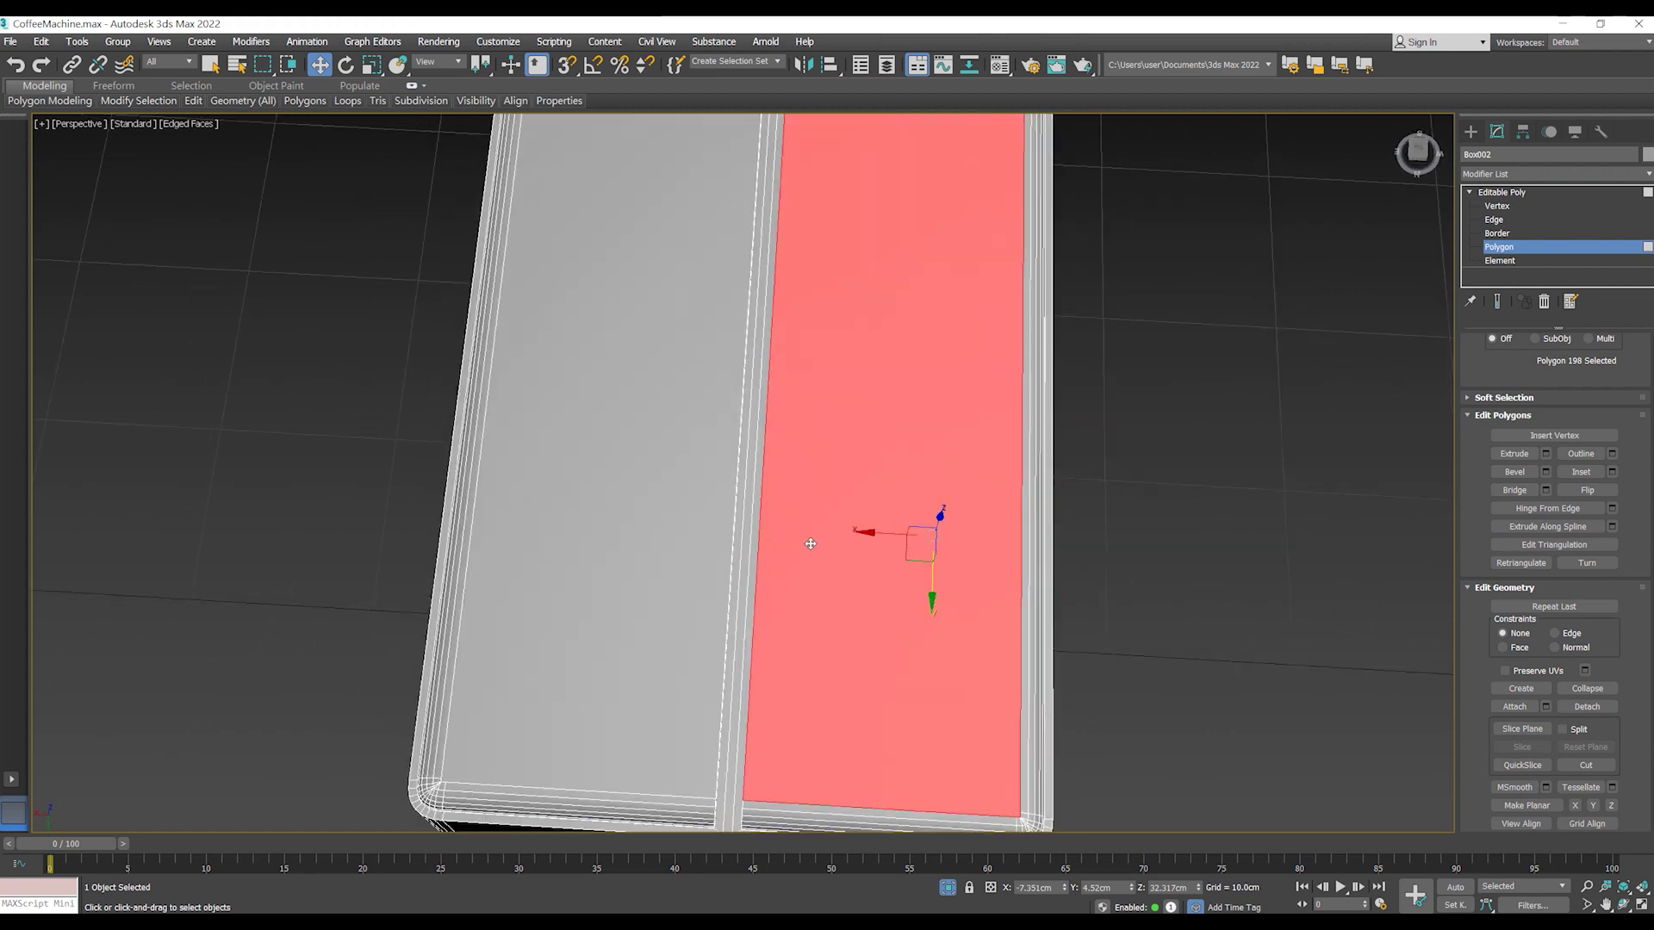
- Connect the two long lid edges with 2 new crosswise edge loops
key(2)
alt+middle_drag(811, 544, 861, 482)
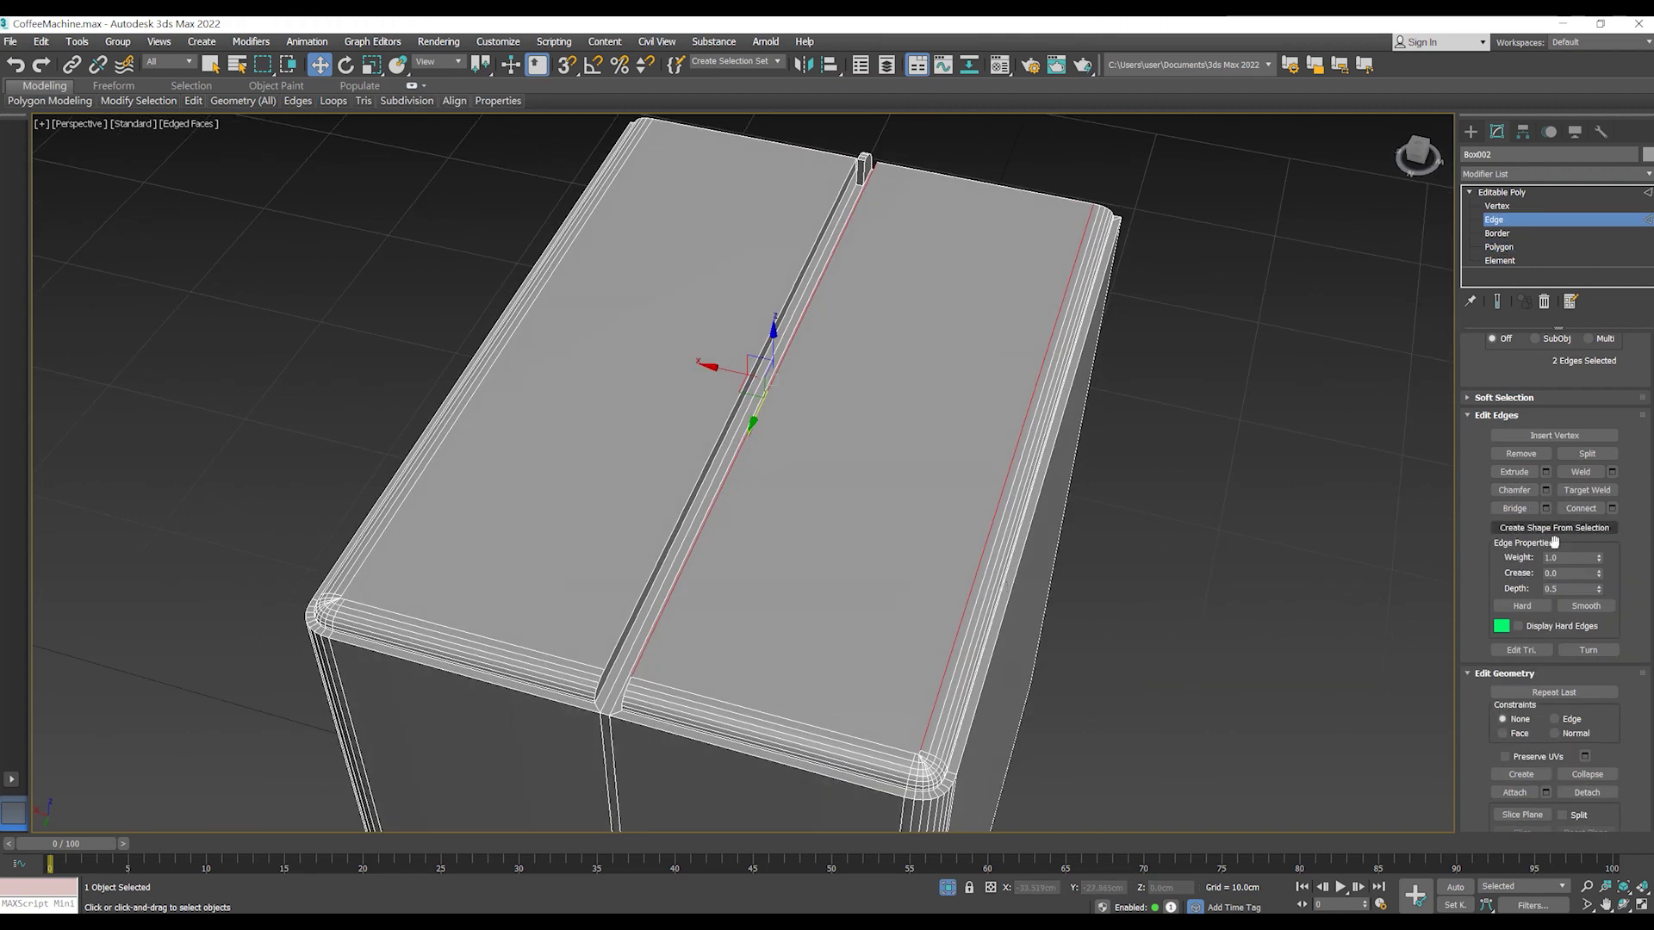
click(1612, 508)
drag(757, 490, 757, 483)
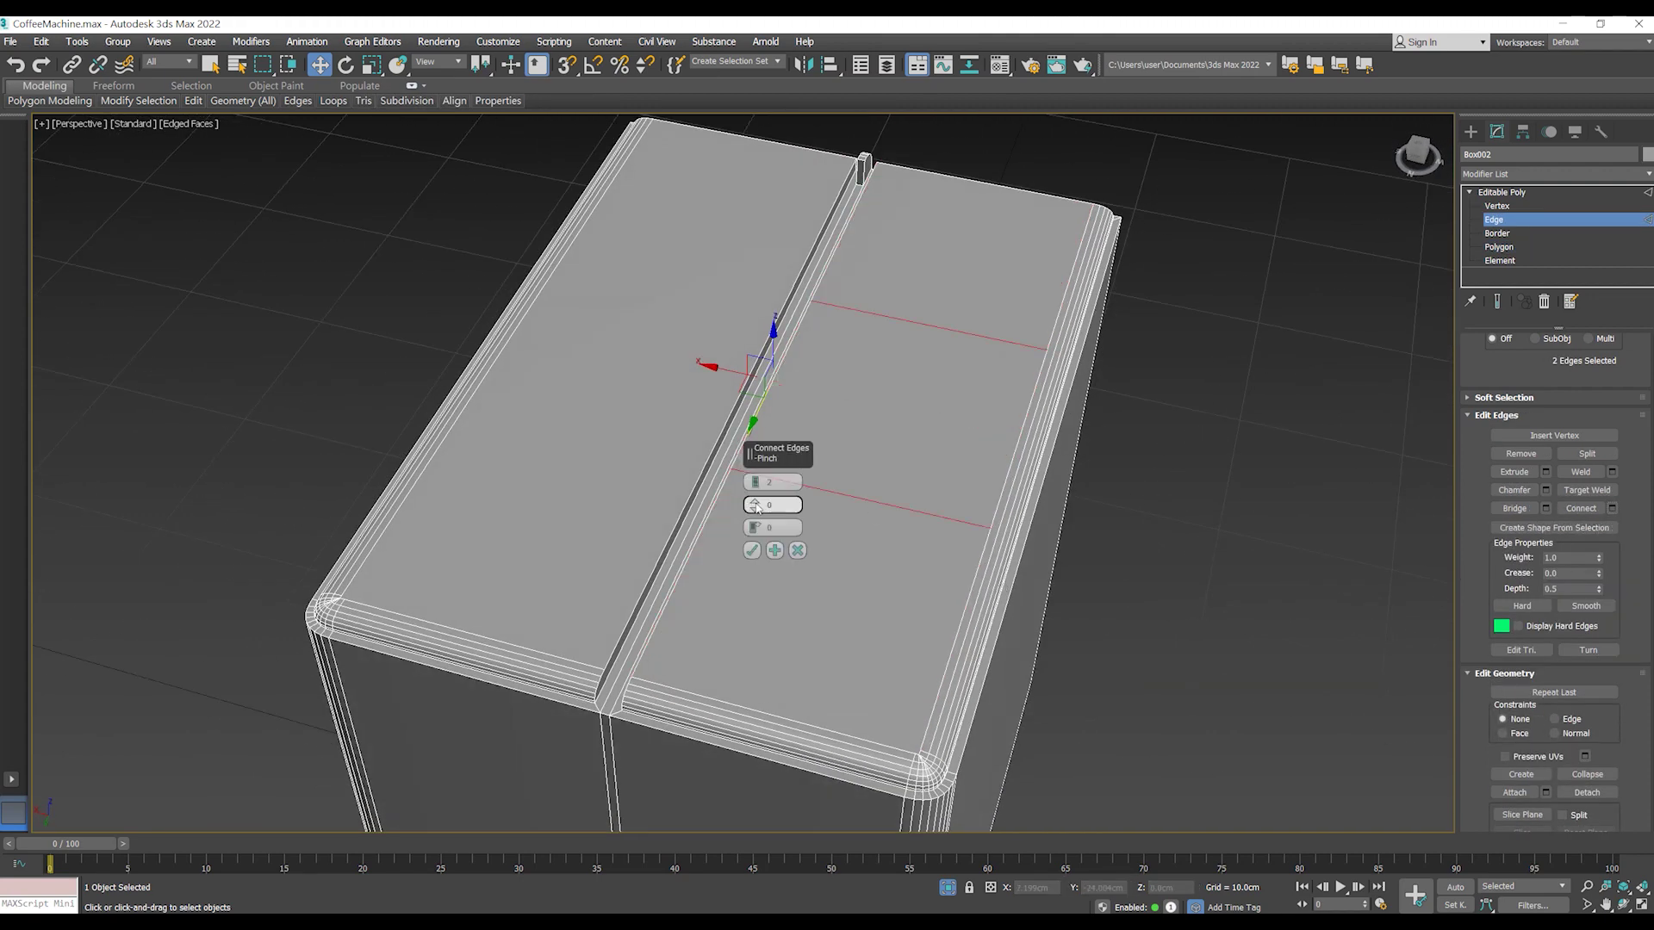
click(752, 552)
- Move and scale the new edge loops into a central rectangular patch on the lid
middle_drag(879, 423, 841, 448)
drag(864, 406, 861, 443)
key(r)
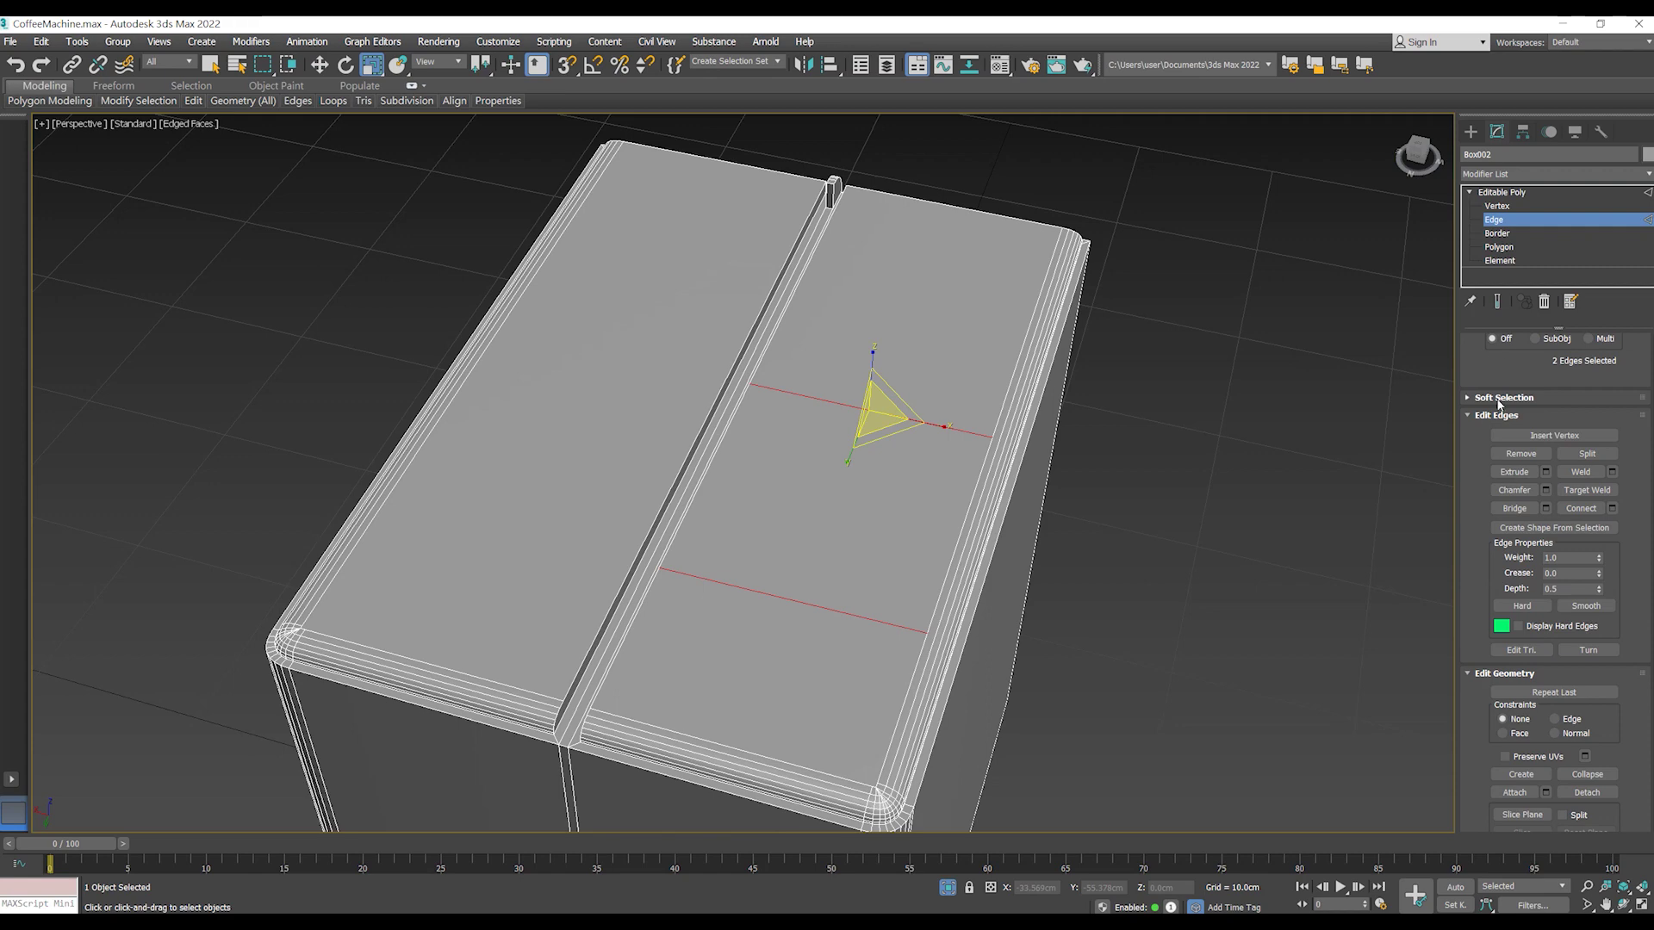
scroll(1500, 401, up, 2)
key(1)
drag(827, 503, 817, 542)
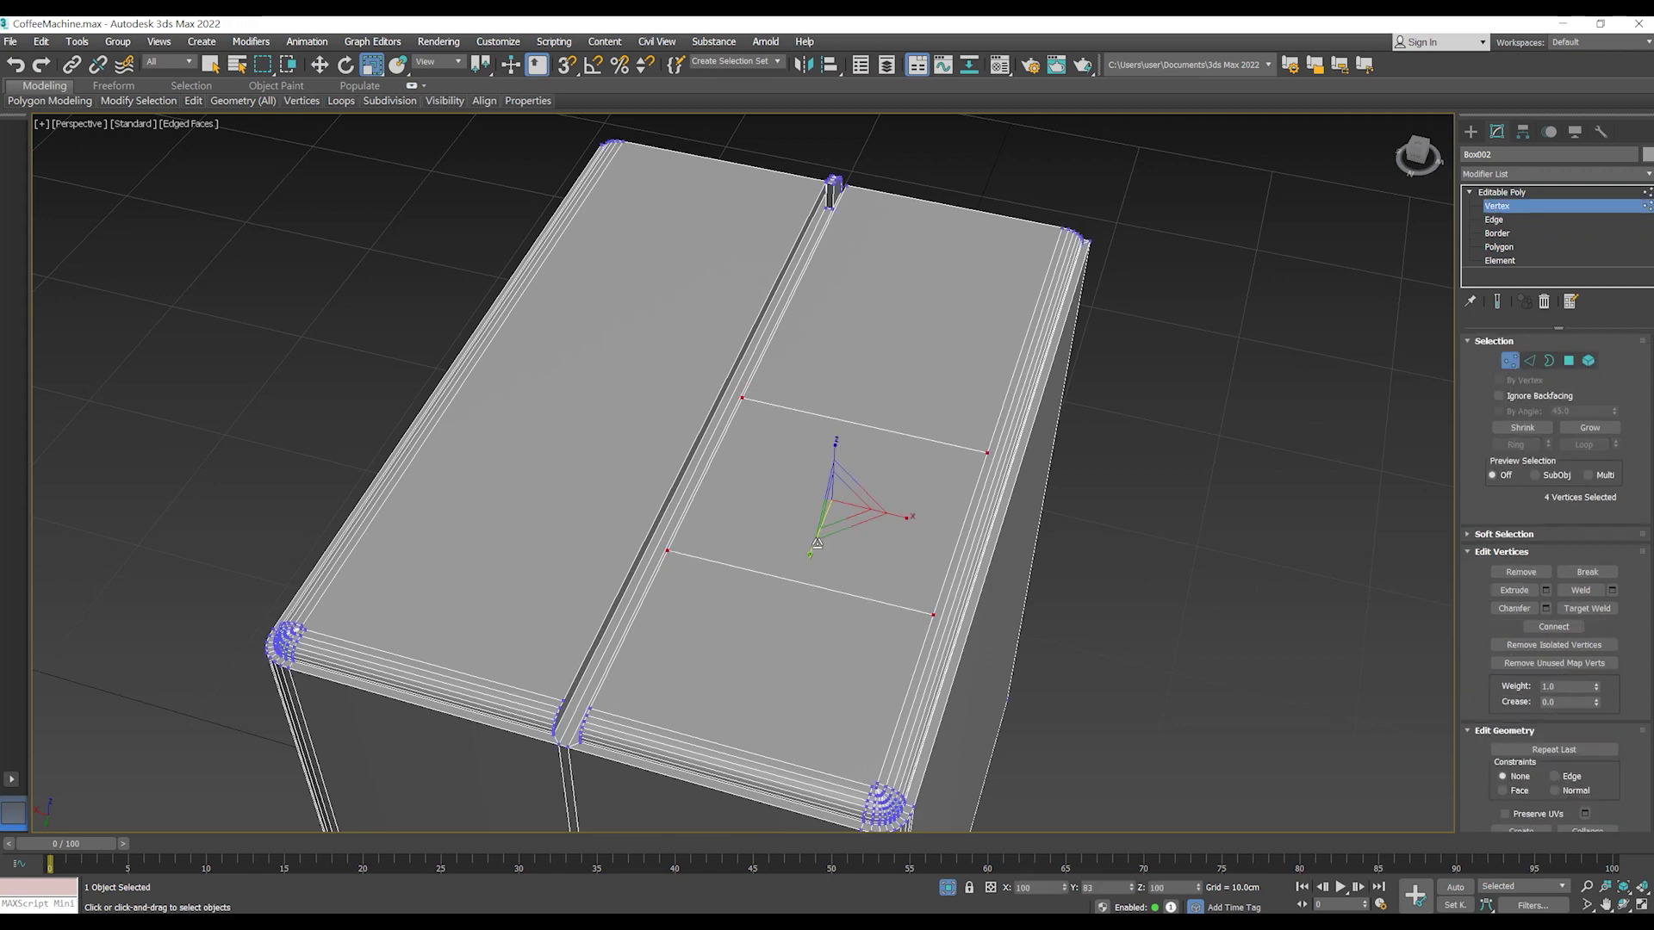
alt+middle_drag(818, 543, 857, 570)
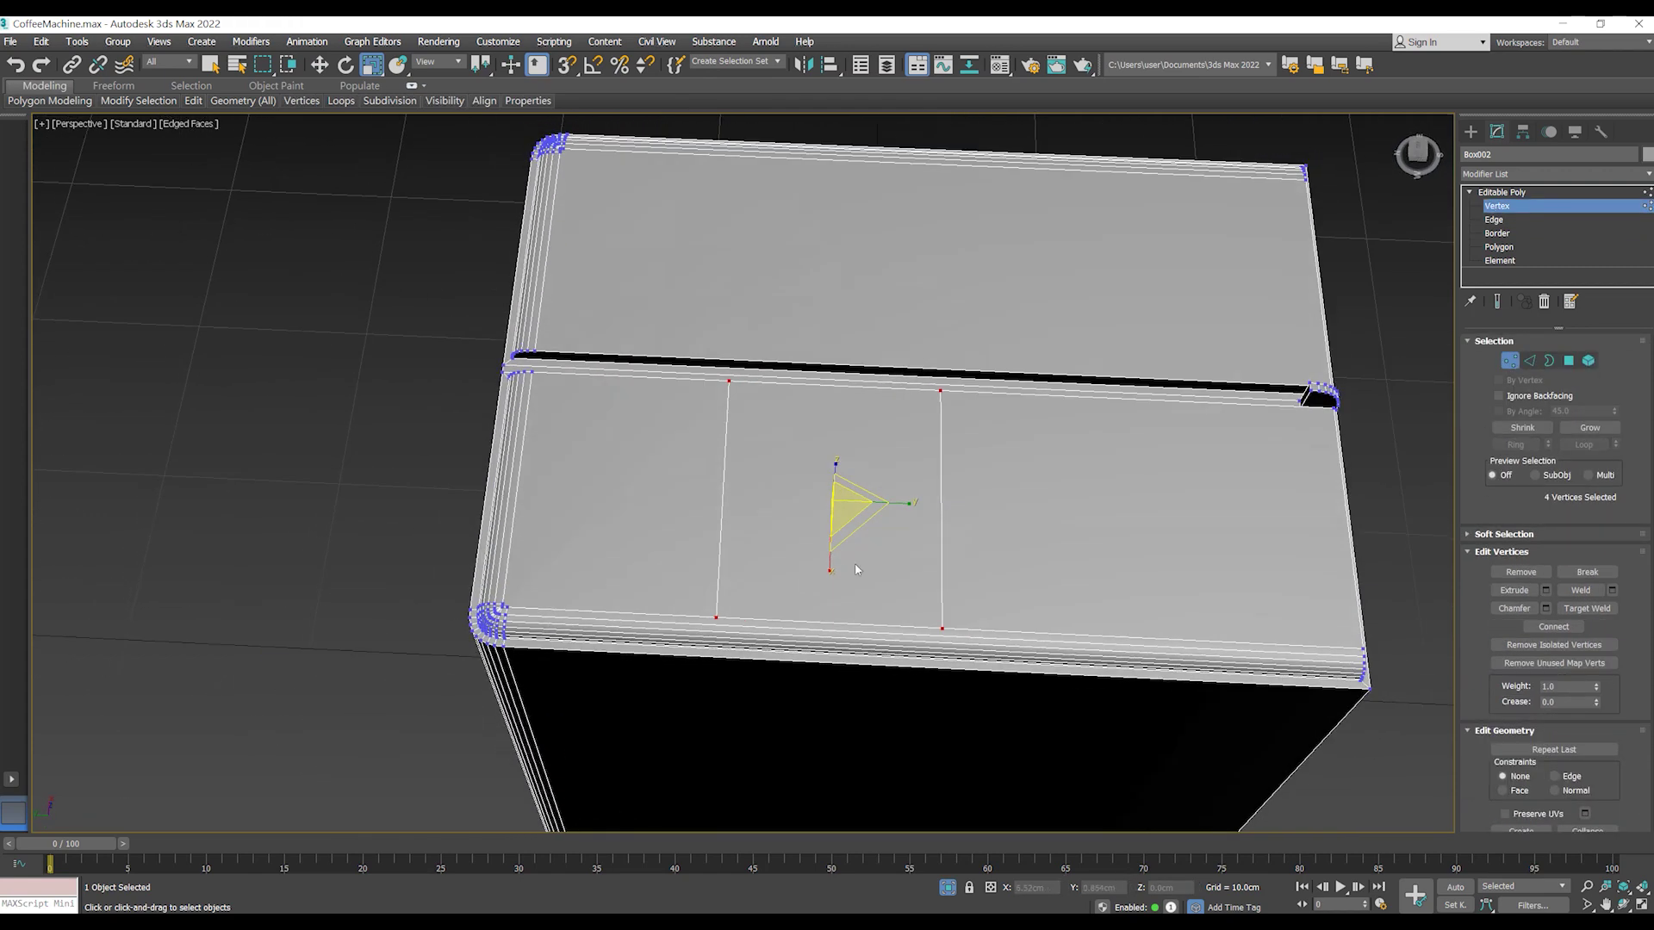
key(w)
drag(796, 506, 834, 506)
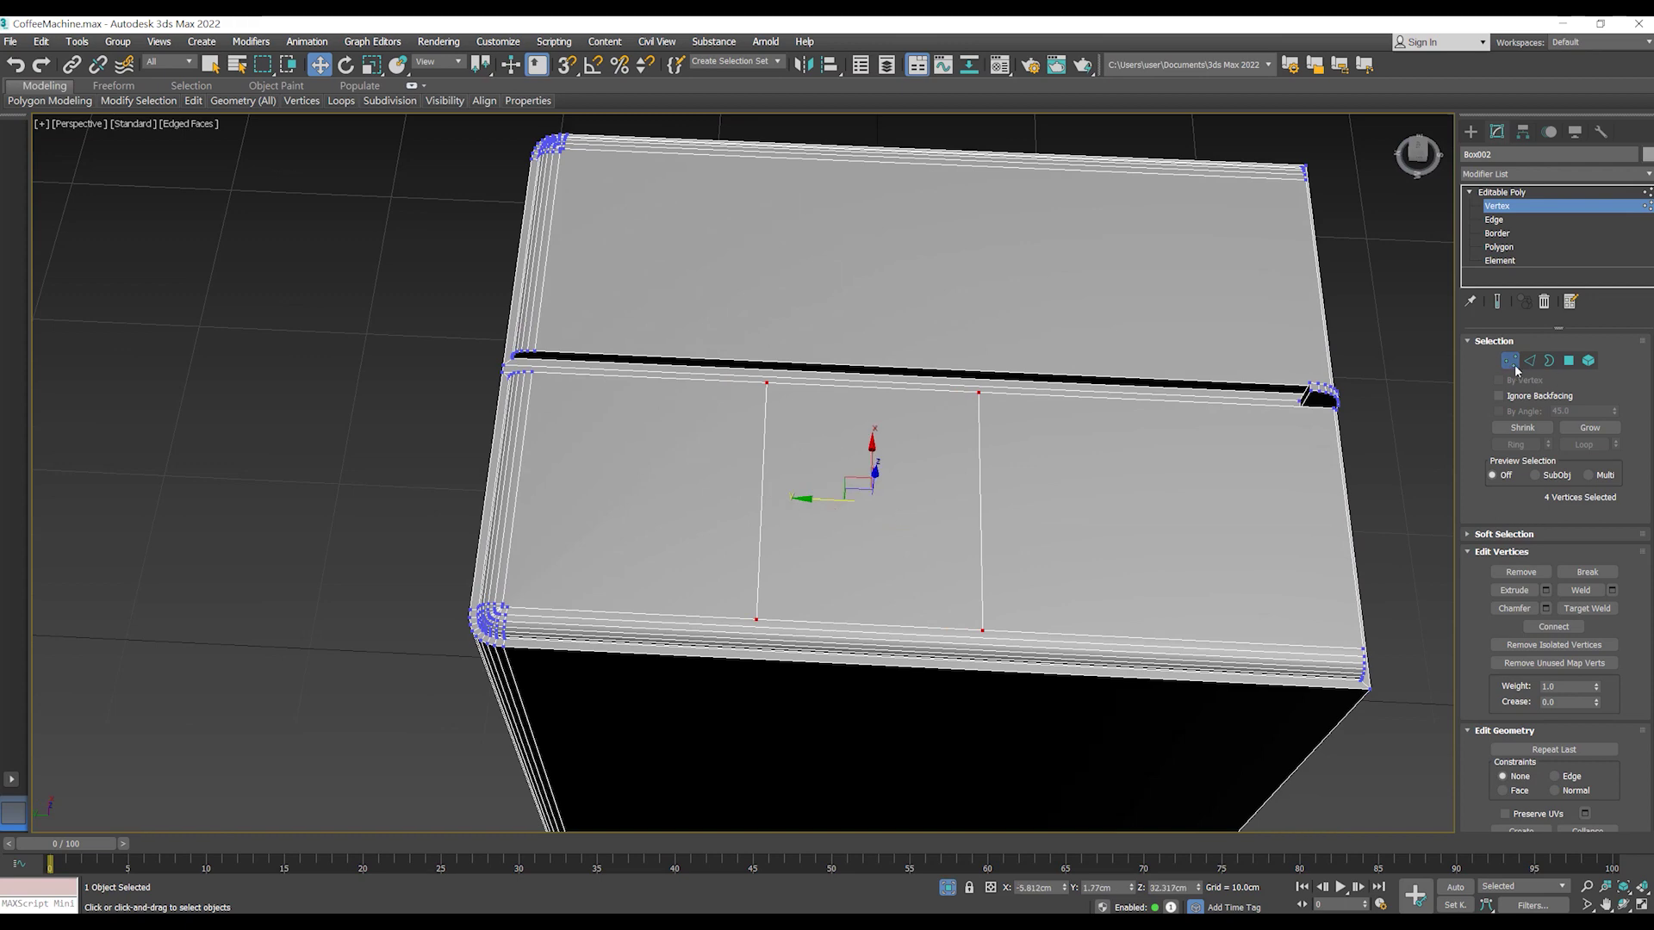
click(1510, 362)
click(1508, 273)
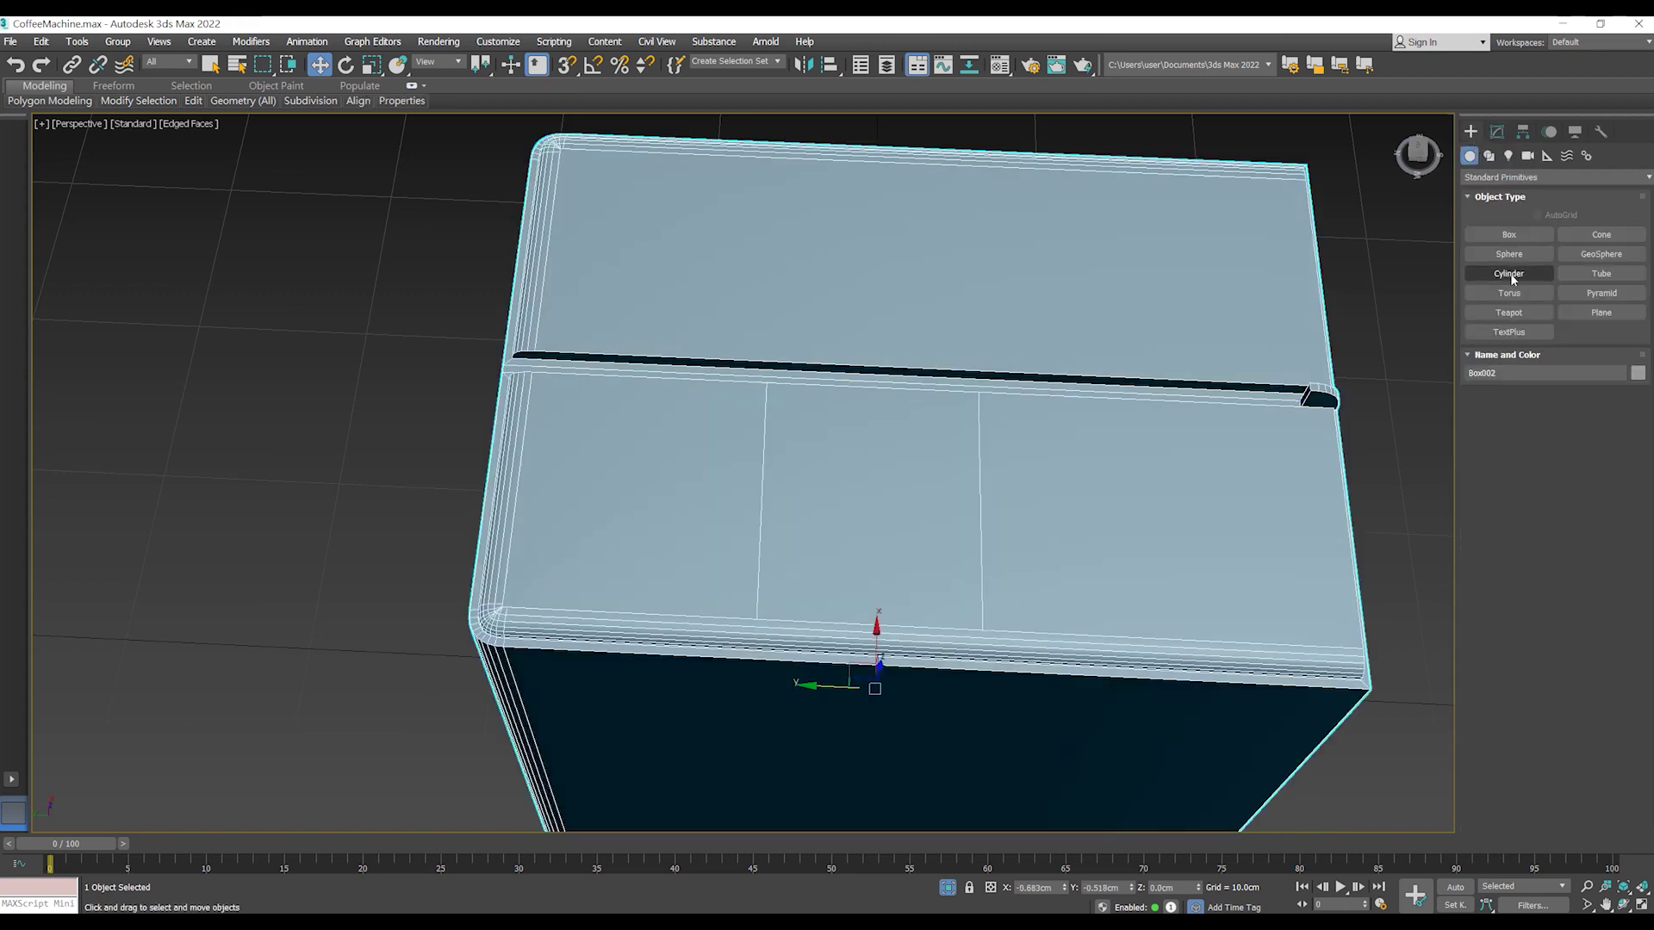
- Draw a cylinder in Top view and lift it onto the box's top
scroll(862, 504, down, 3)
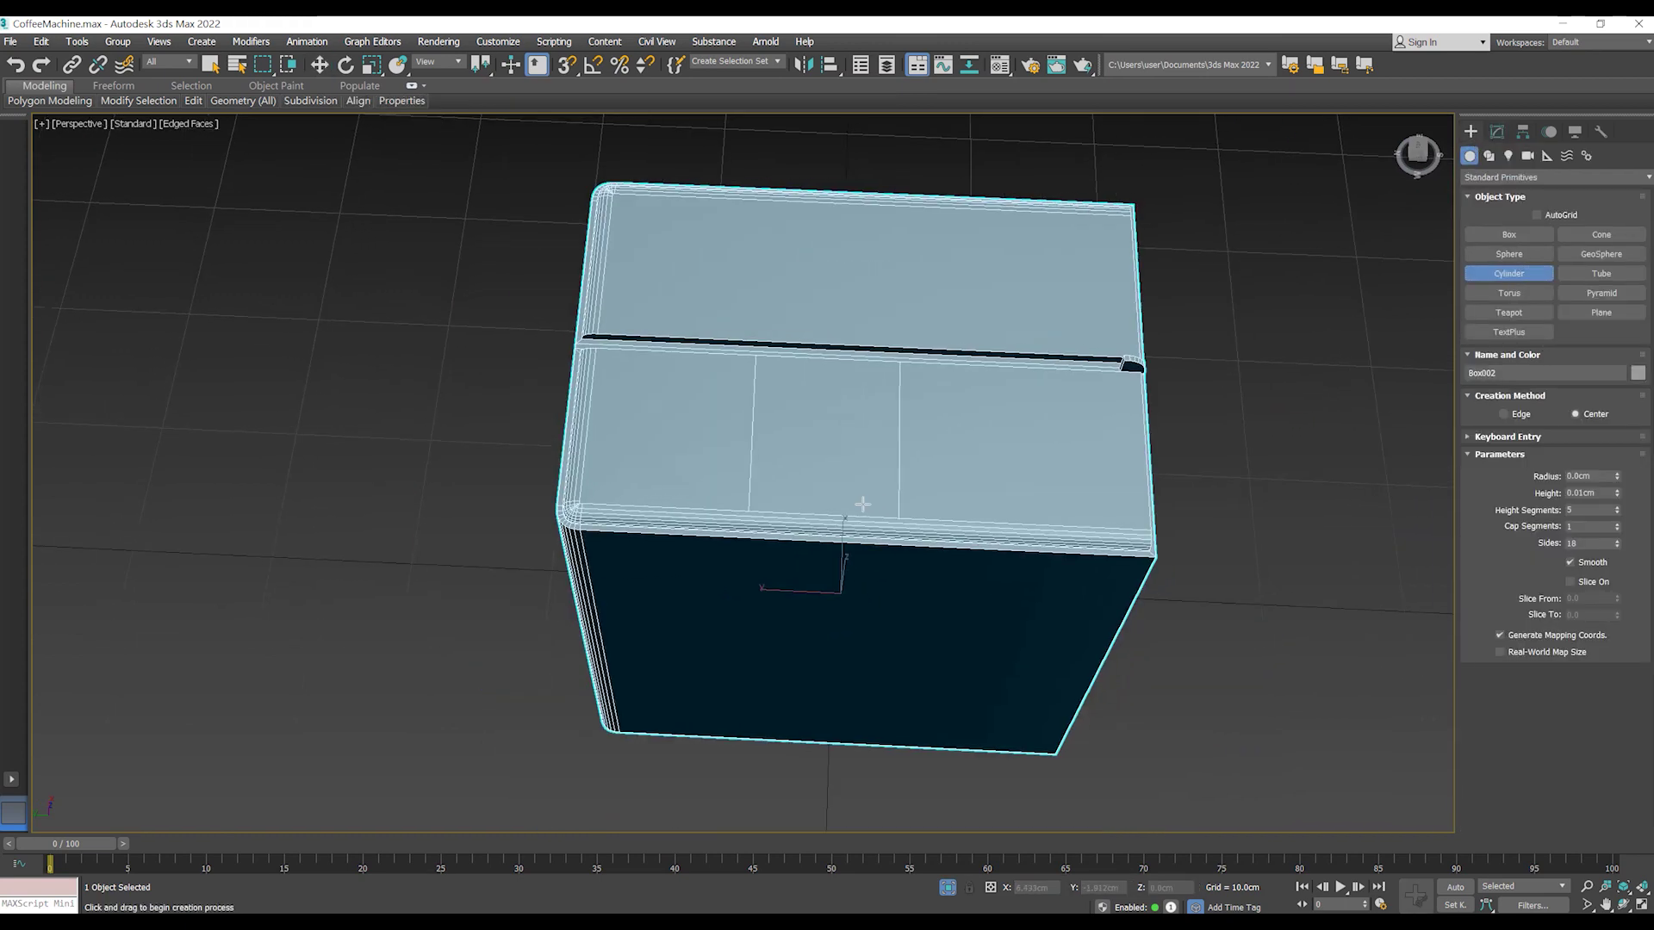
key(t)
scroll(908, 591, down, 5)
scroll(904, 468, down, 3)
scroll(666, 474, up, 5)
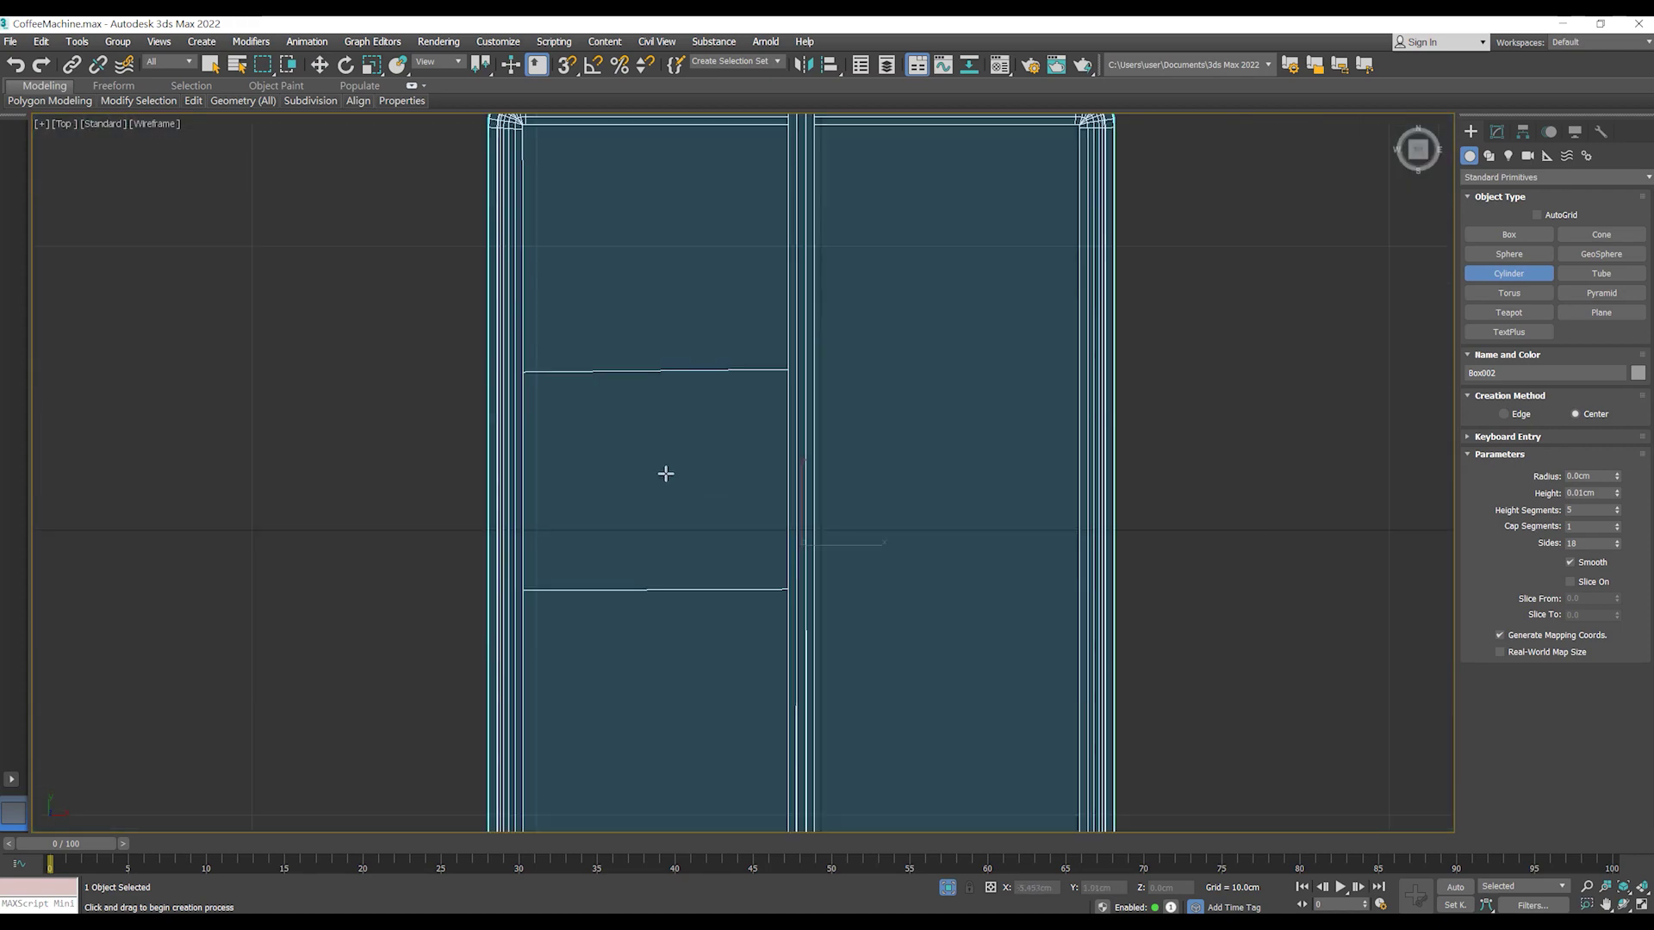
scroll(666, 475, up, 2)
drag(652, 482, 737, 378)
click(734, 379)
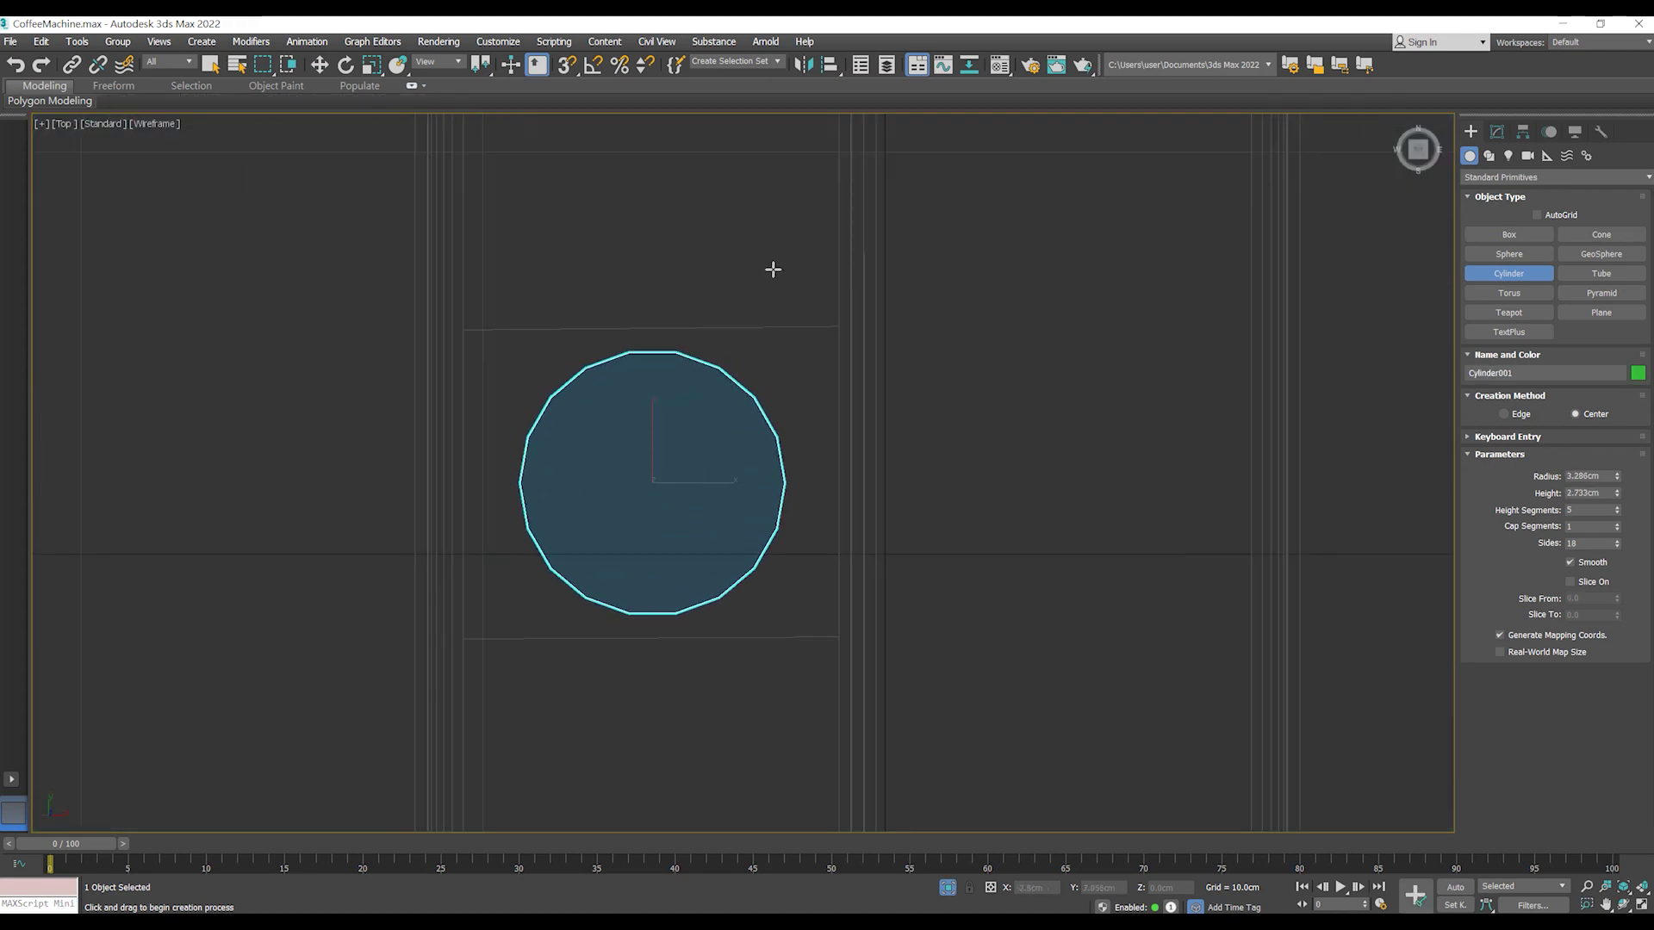
key(p)
alt+middle_drag(830, 528, 859, 494)
key(w)
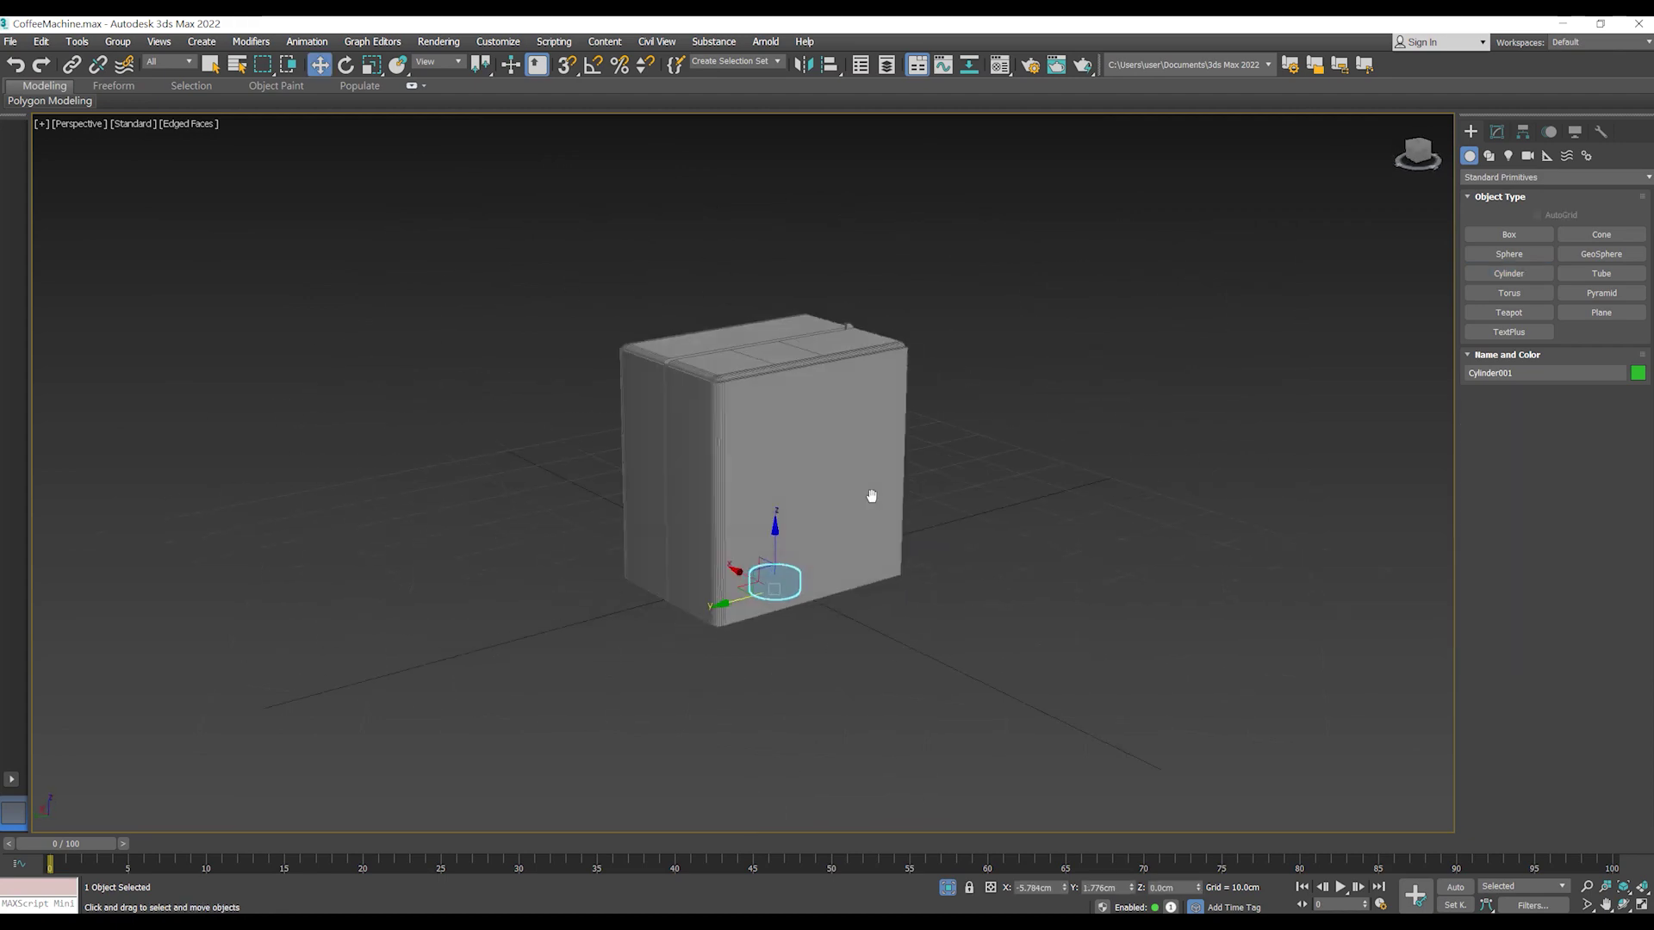
drag(794, 420, 796, 338)
key(z)
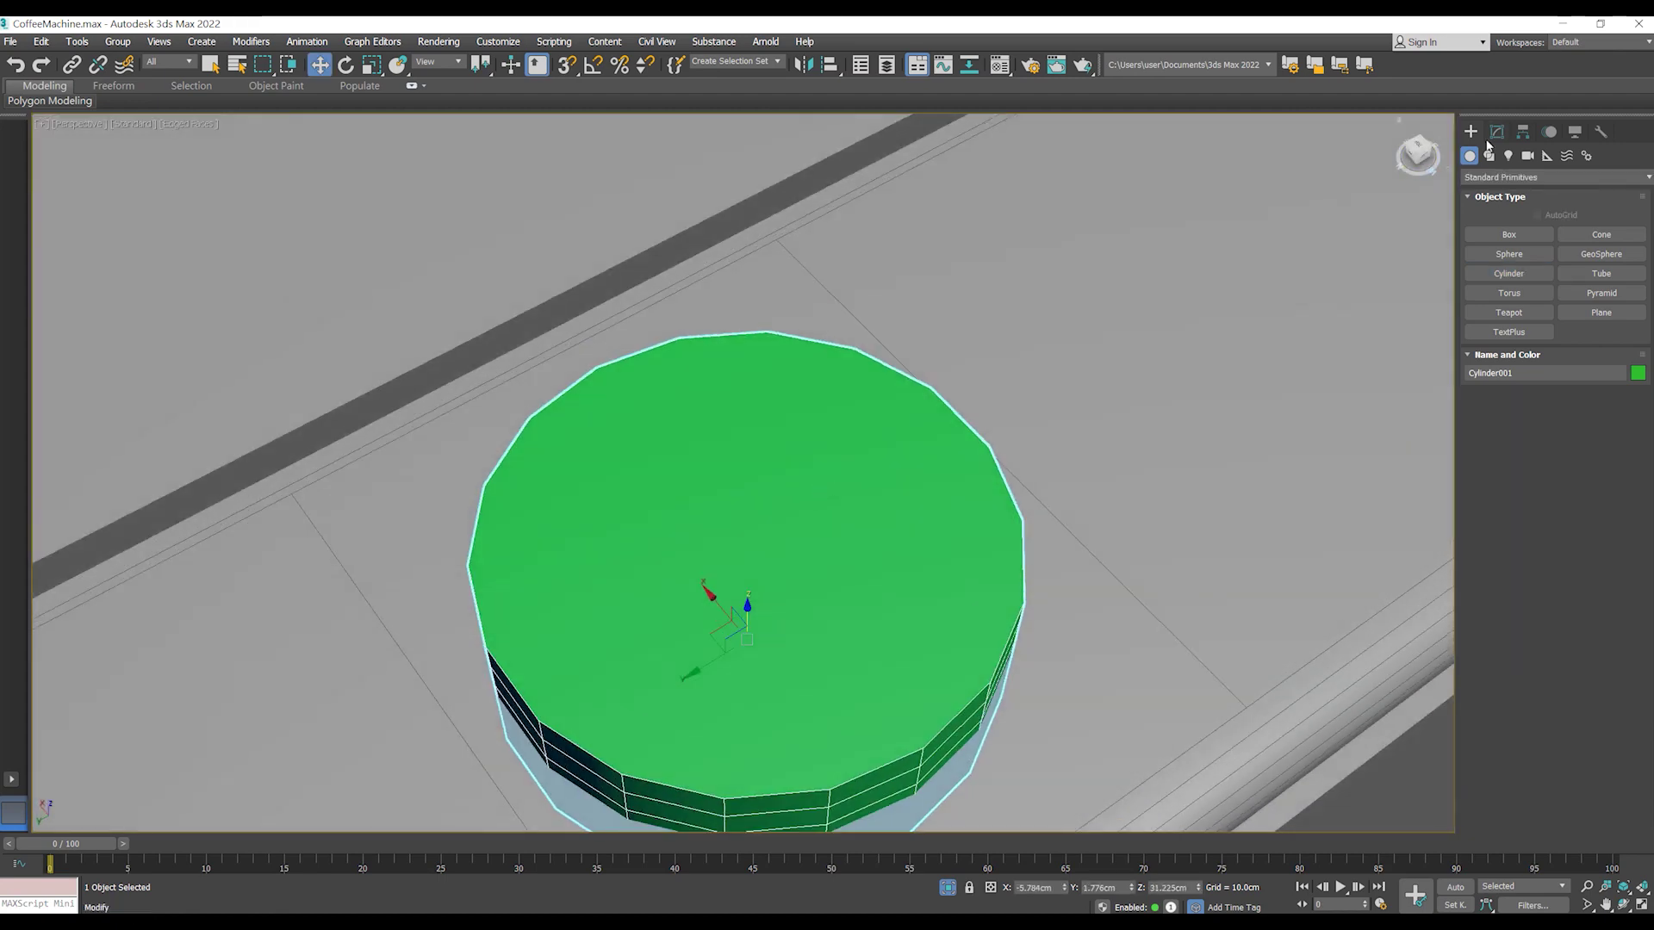
- Set the cylinder radius to 5.7 then 2.85 cm and centre it on the lid panel
click(1497, 132)
text(5.7)
key(Return)
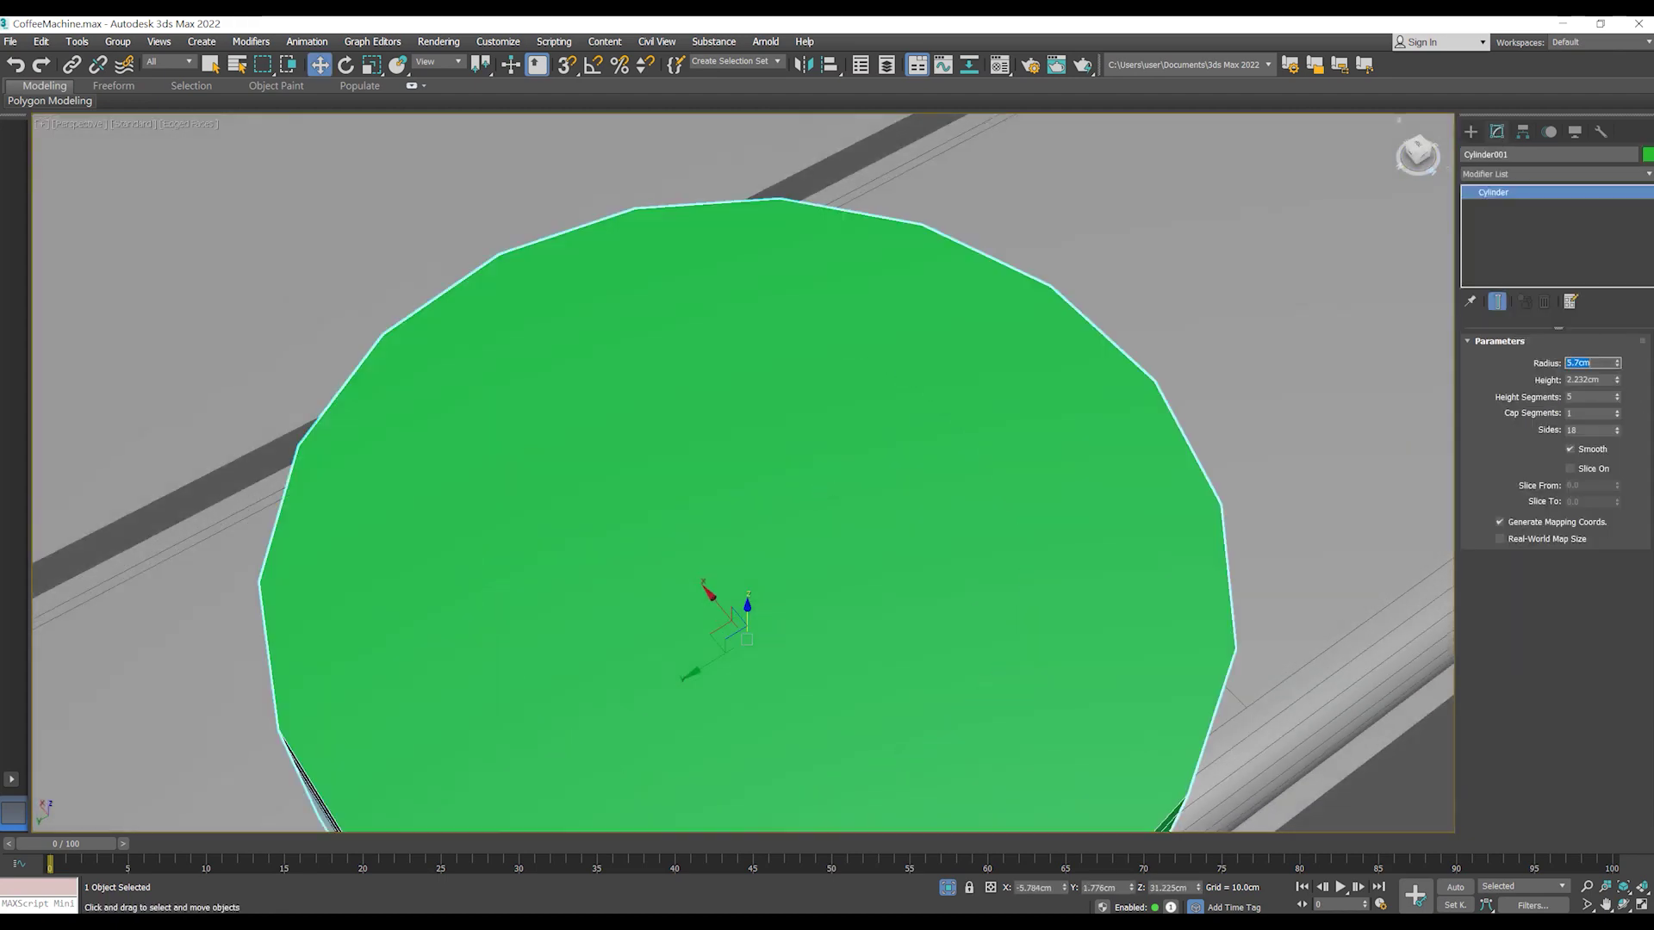
scroll(892, 482, down, 5)
middle_drag(892, 482, 915, 520)
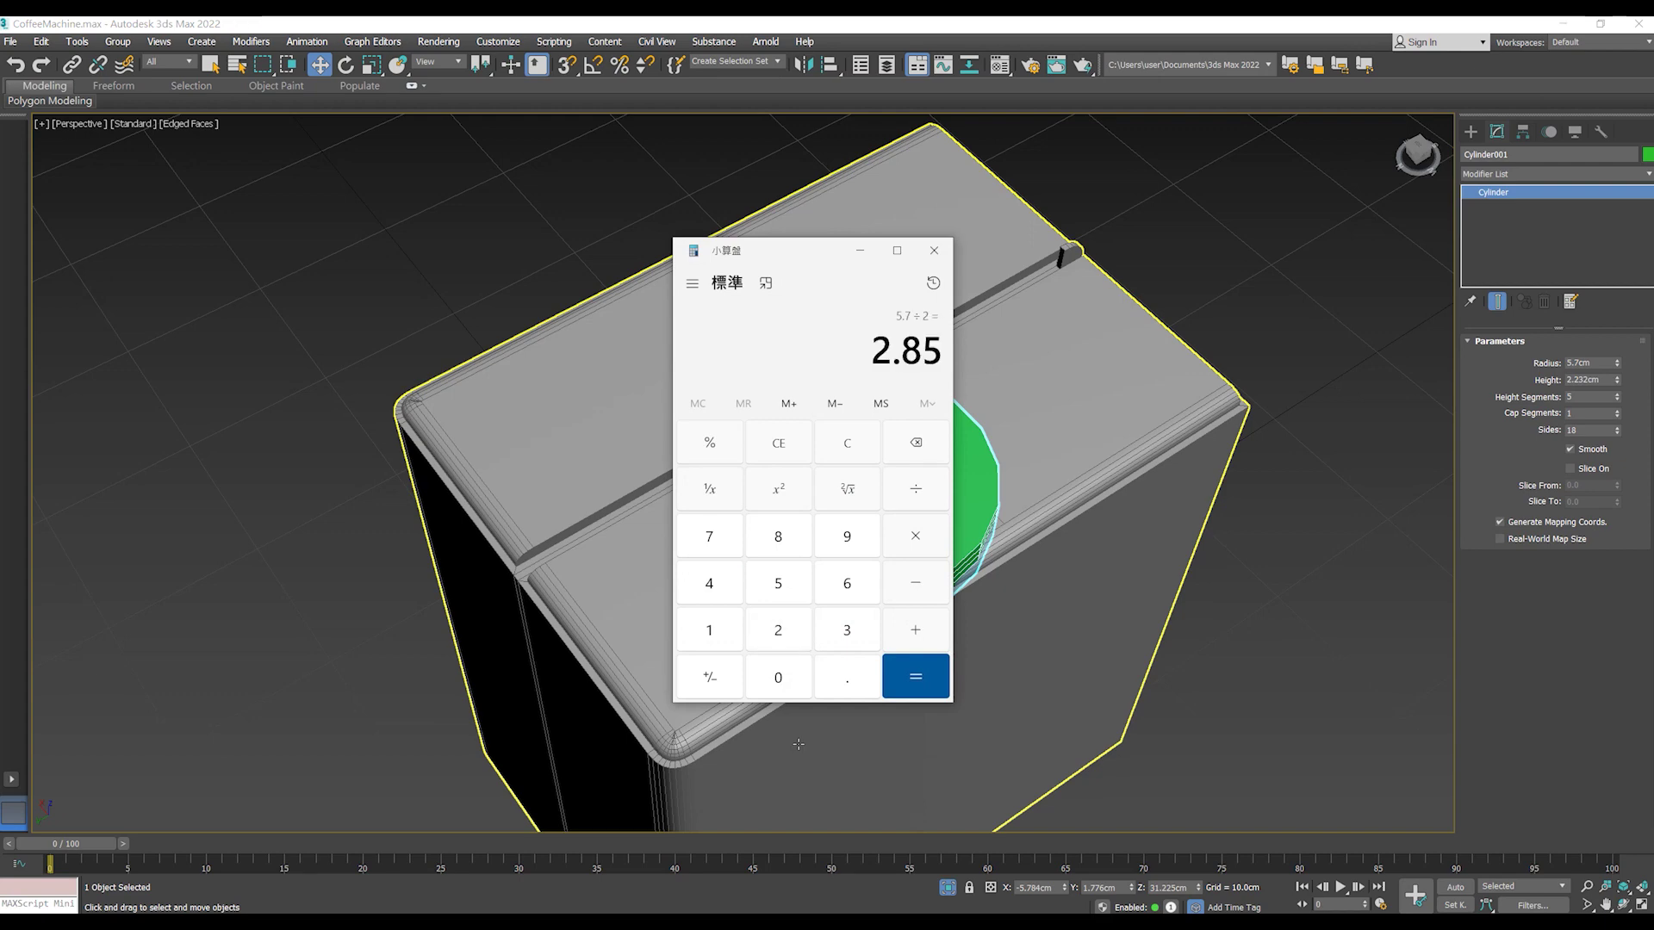
click(933, 250)
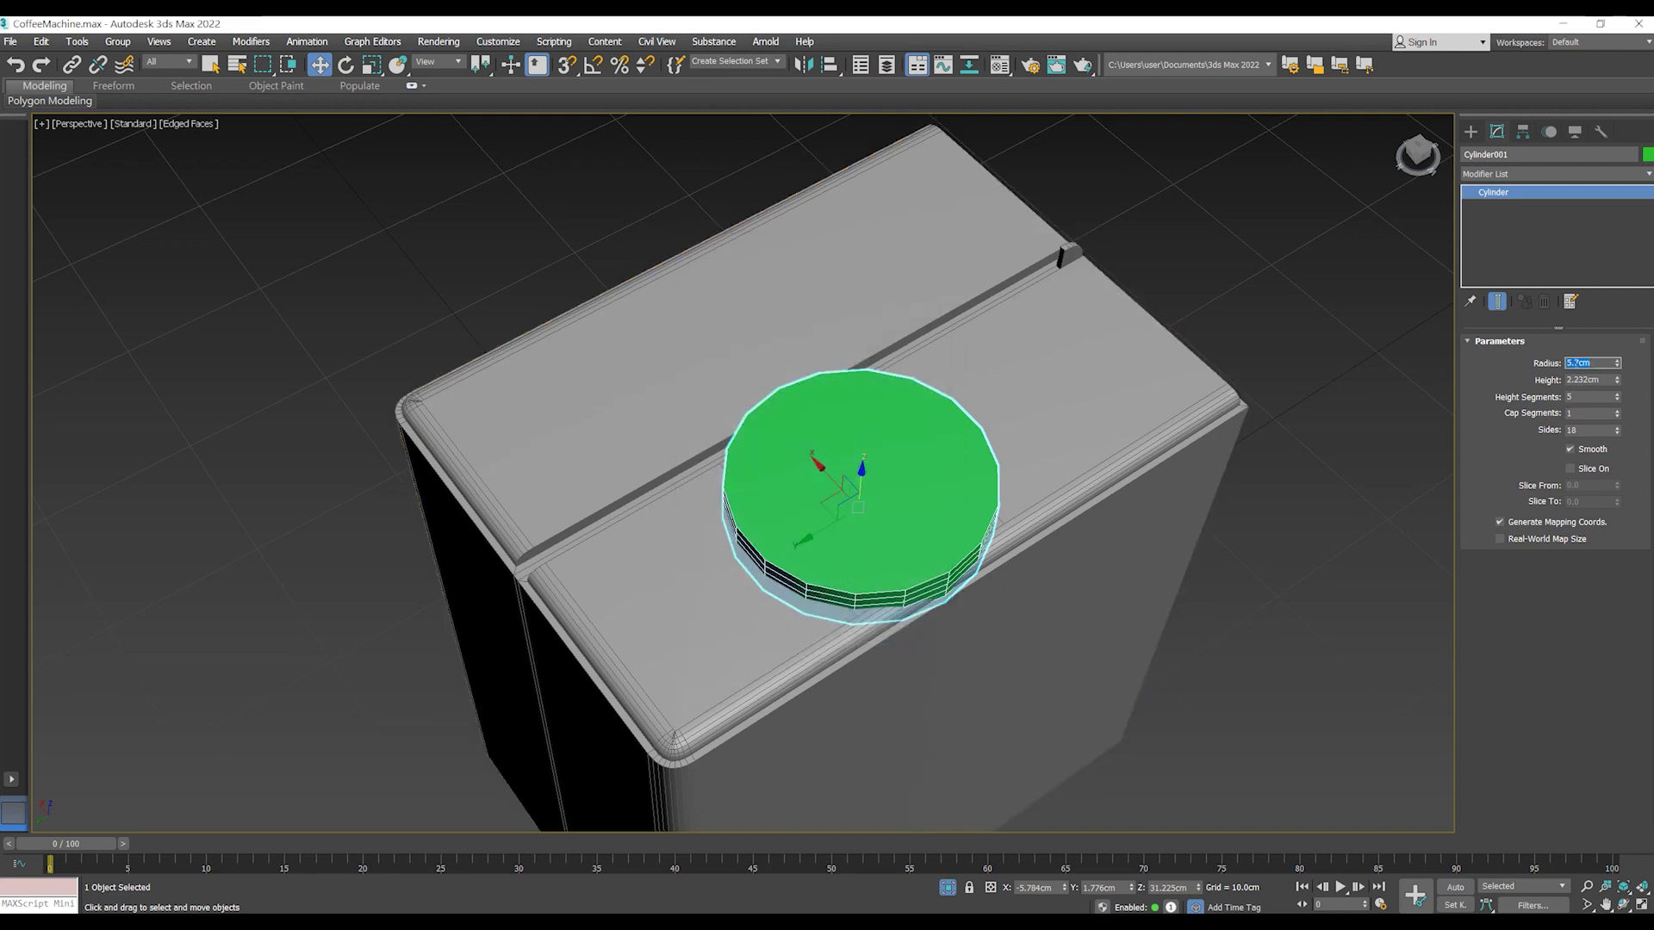
click(1592, 362)
text(2.85)
key(Return)
scroll(1003, 431, down, 2)
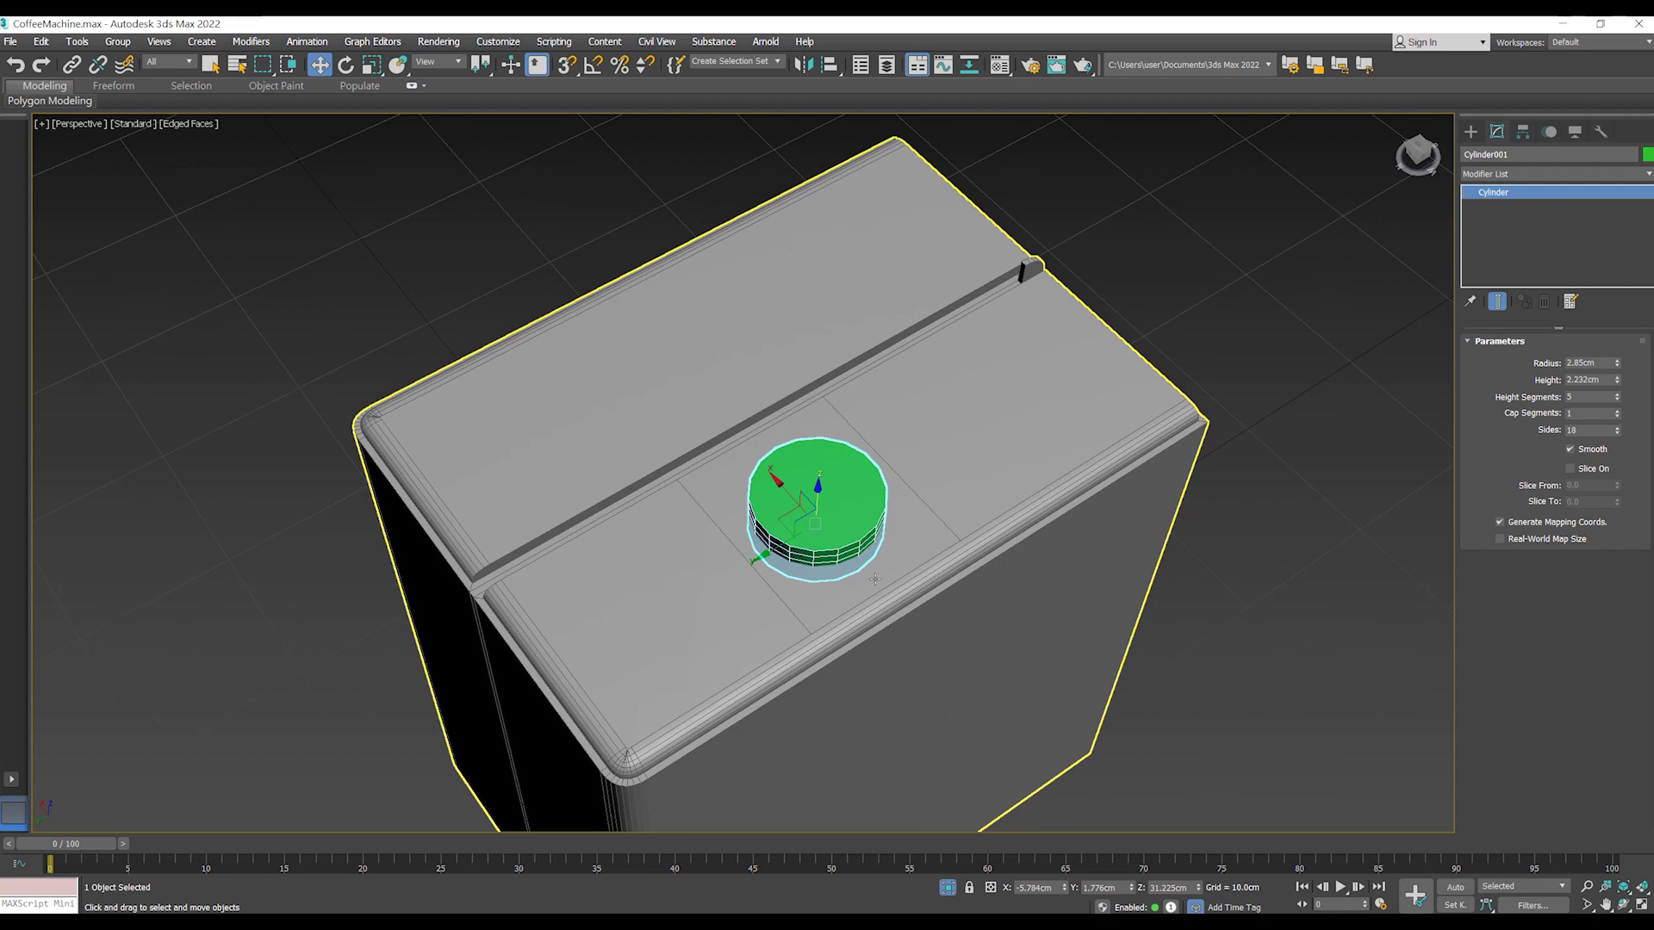
alt+middle_drag(875, 579, 953, 598)
drag(773, 508, 783, 512)
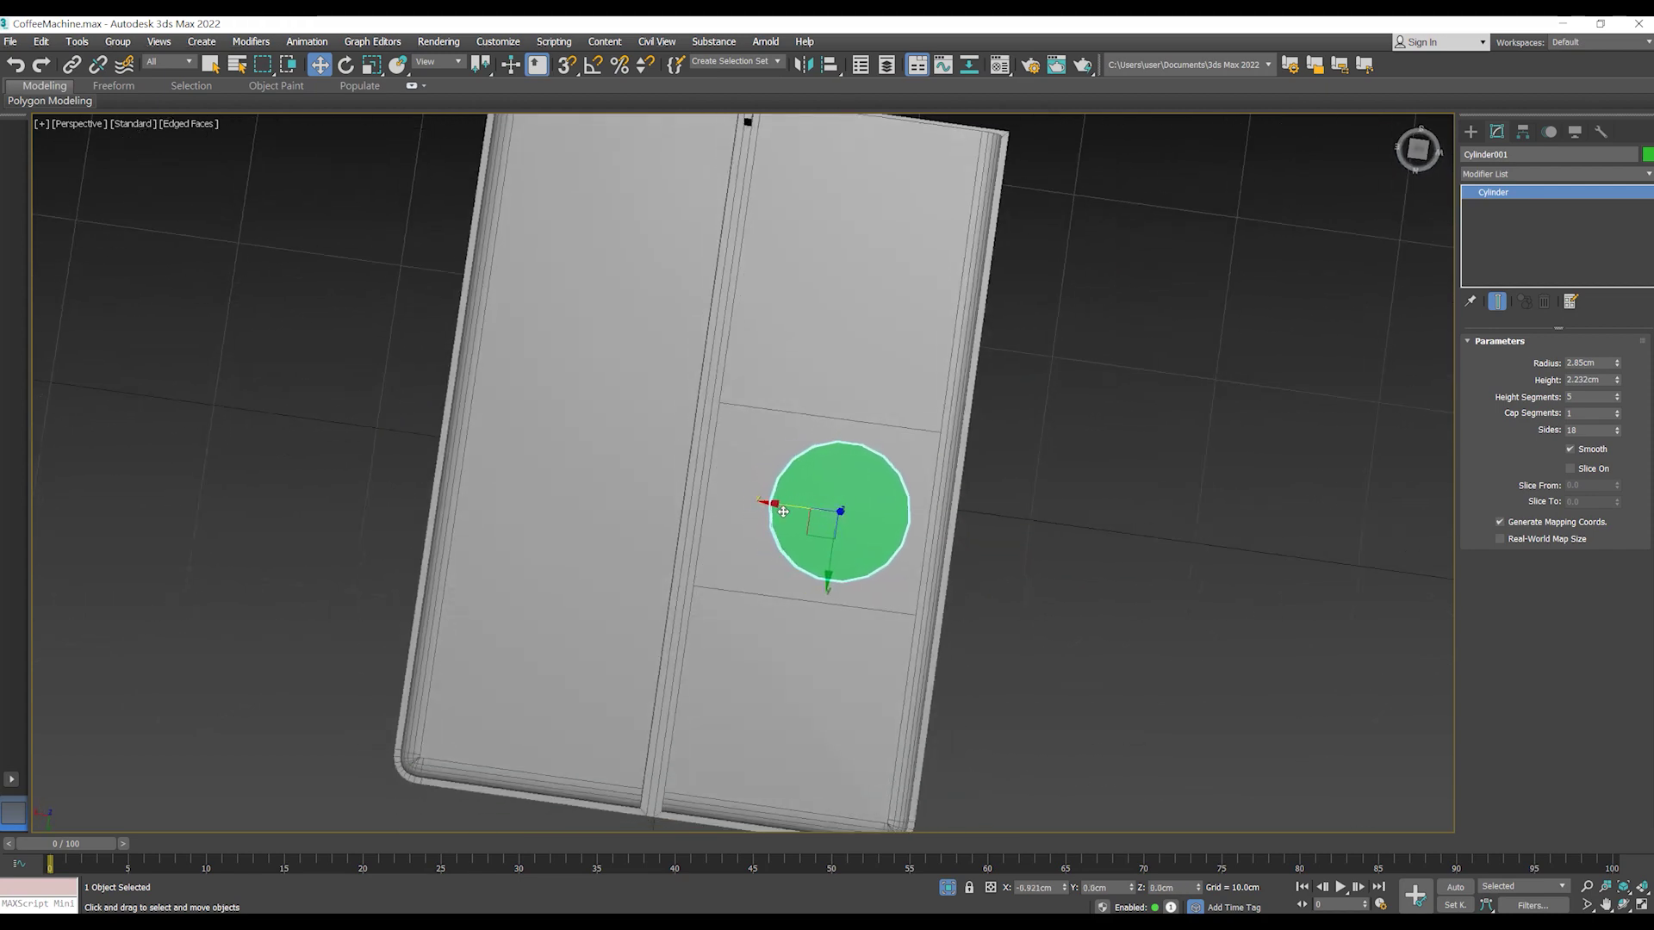
click(914, 432)
- In Top view, scale the lid panel's four vertices in Y (about 72%) toward the cylinder
alt+middle_drag(914, 432, 850, 587)
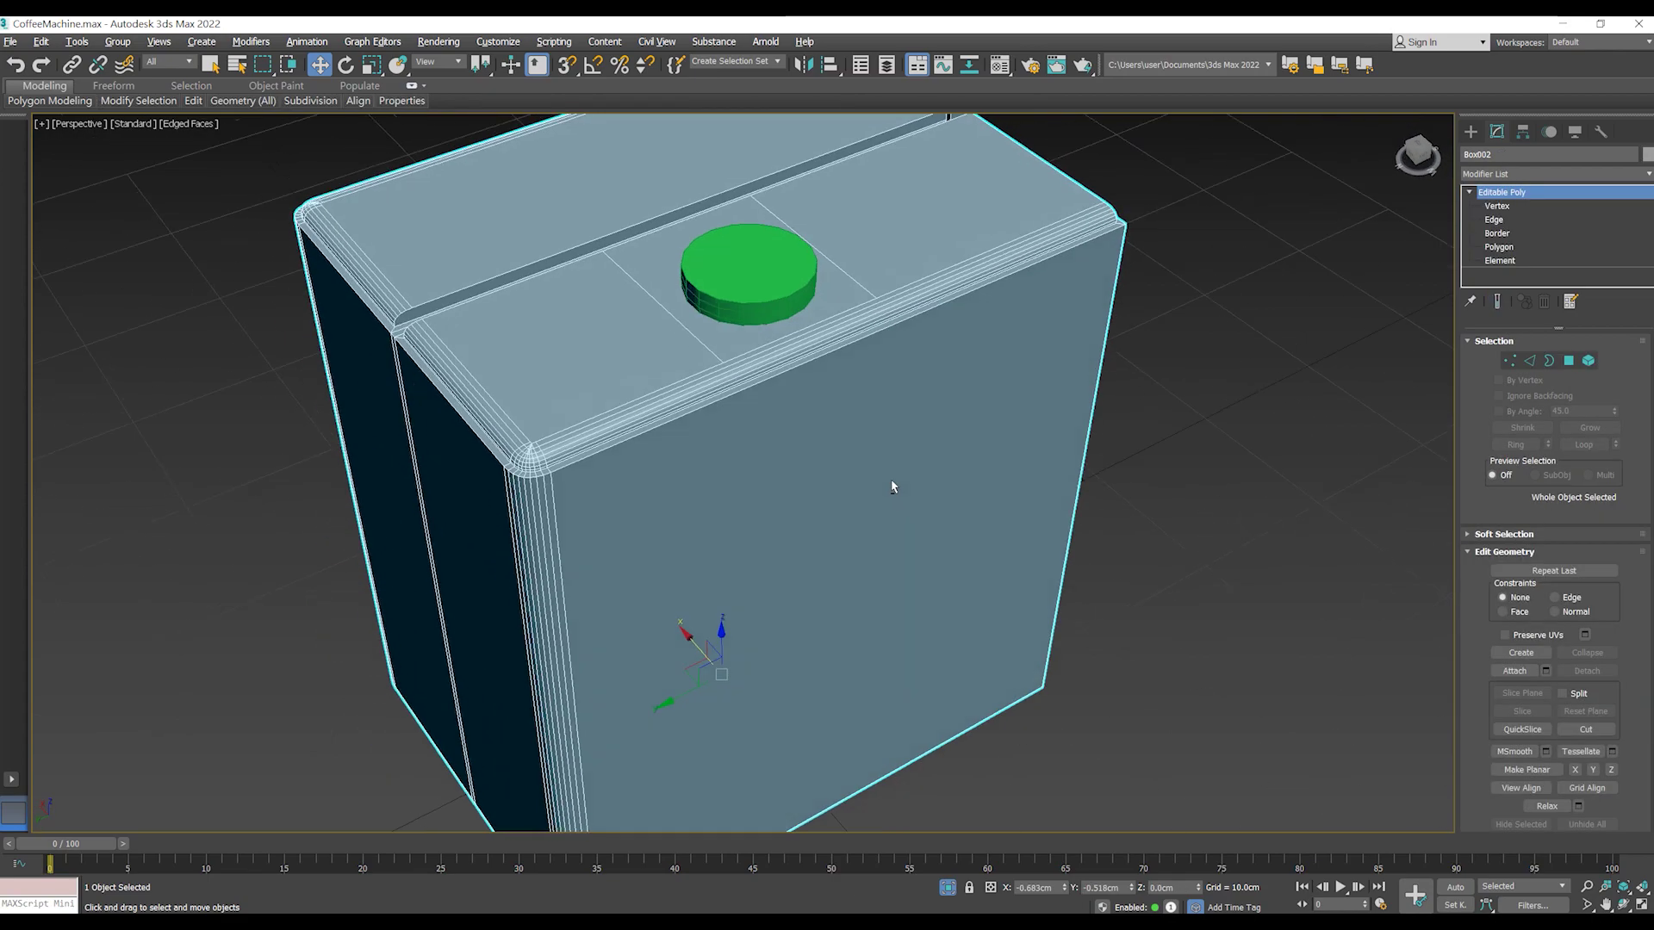
key(1)
scroll(832, 551, up, 4)
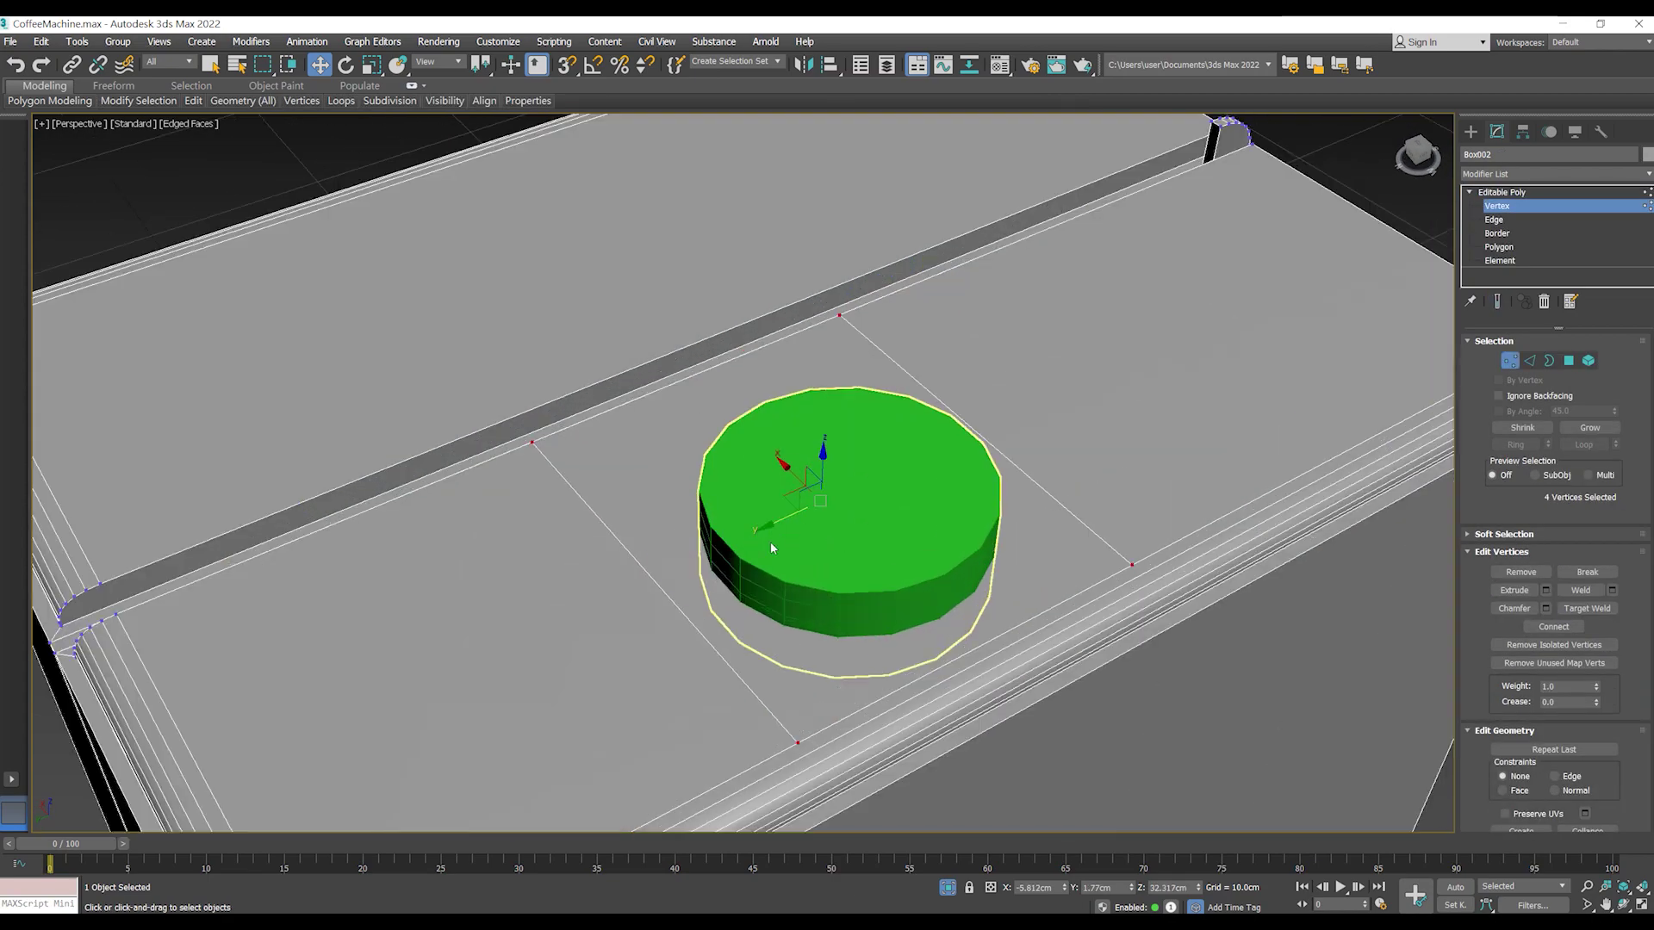
key(t)
drag(712, 431, 708, 443)
key(r)
key(w)
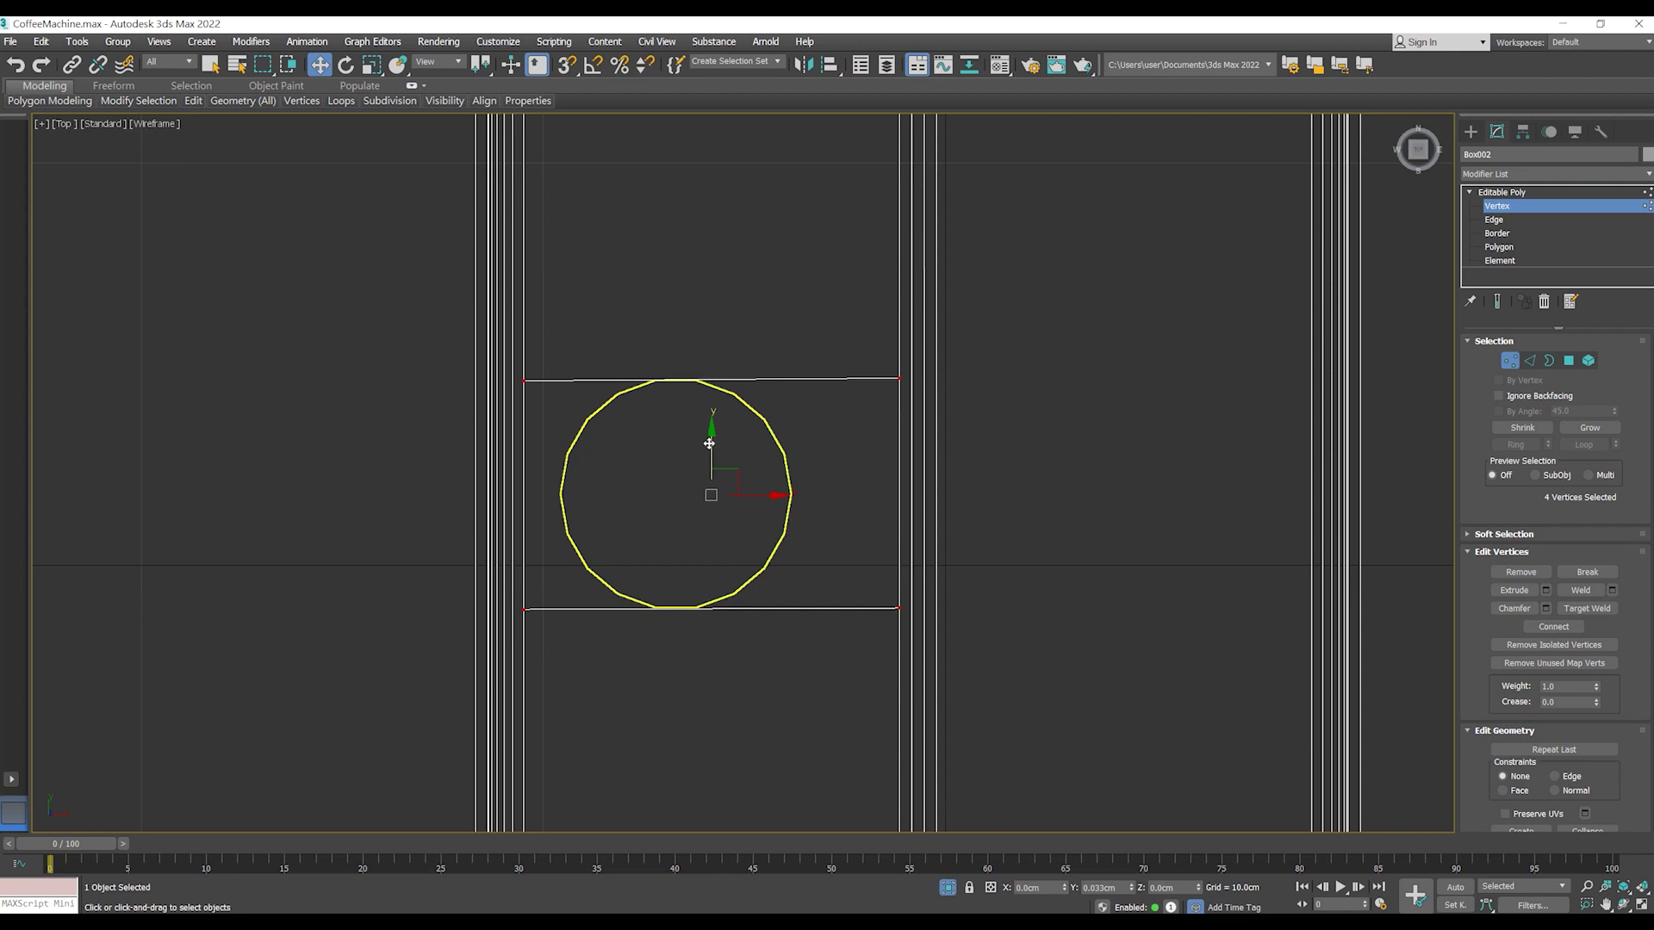
- Check the tightened panel in perspective view and reselect the cylinder
scroll(772, 444, down, 3)
scroll(772, 439, up, 2)
scroll(772, 439, up, 1)
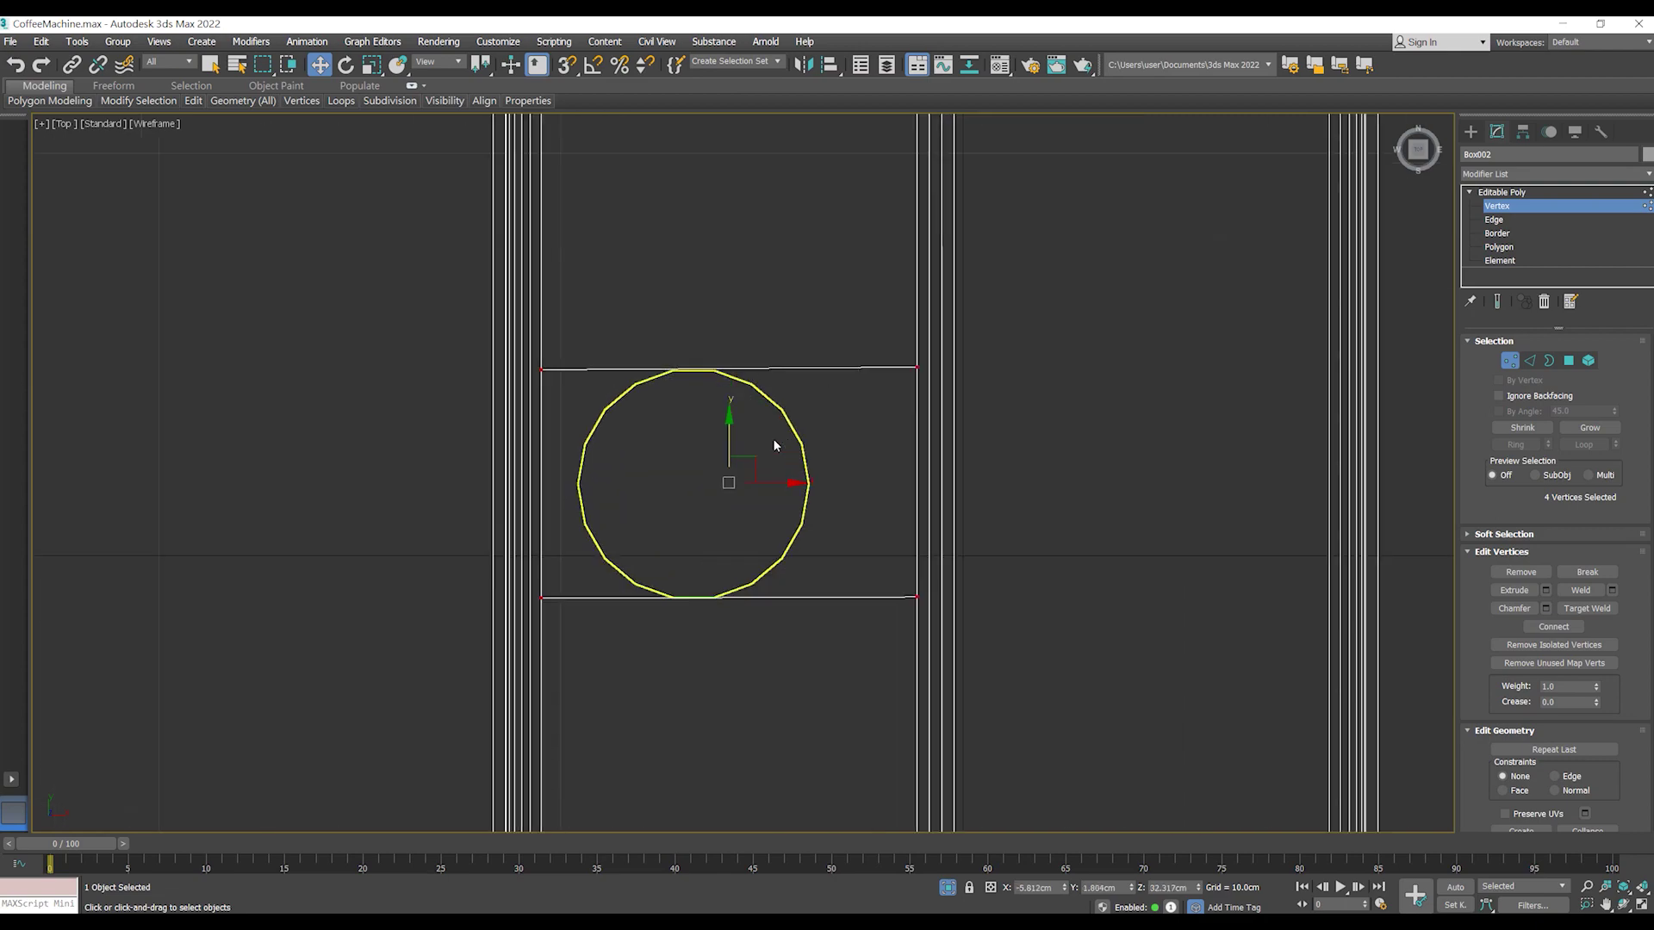
key(p)
mouse_move(772, 437)
alt+middle_down()
mouse_move(880, 478)
mouse_move(885, 522)
mouse_move(882, 482)
alt+middle_up()
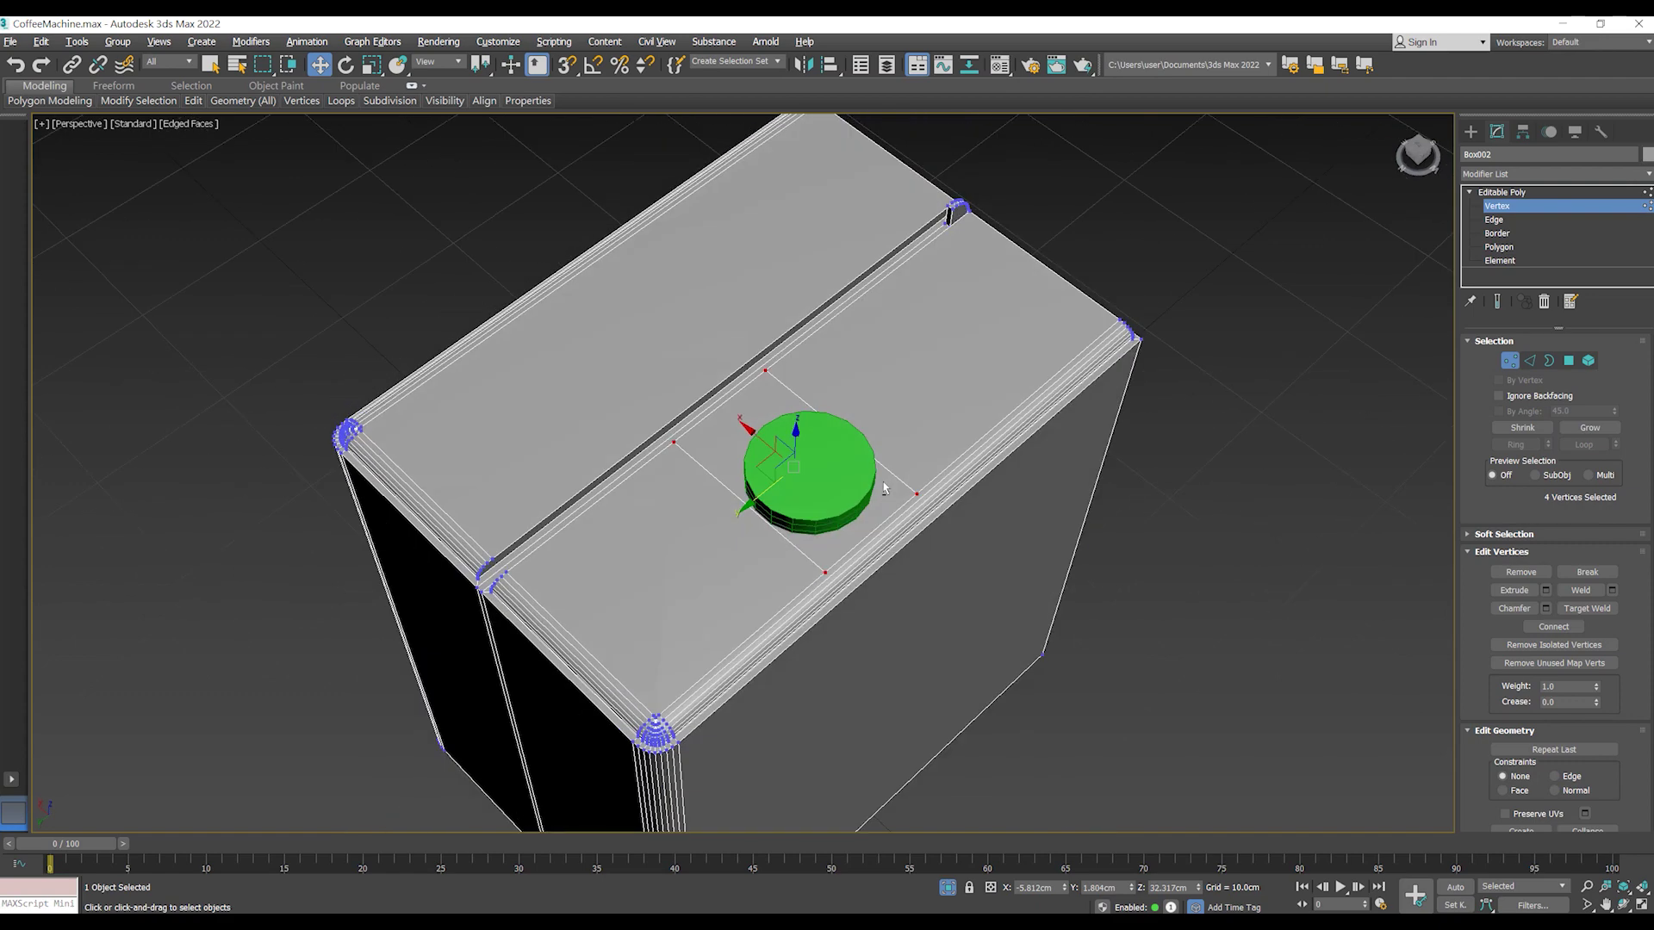
click(1508, 366)
click(756, 533)
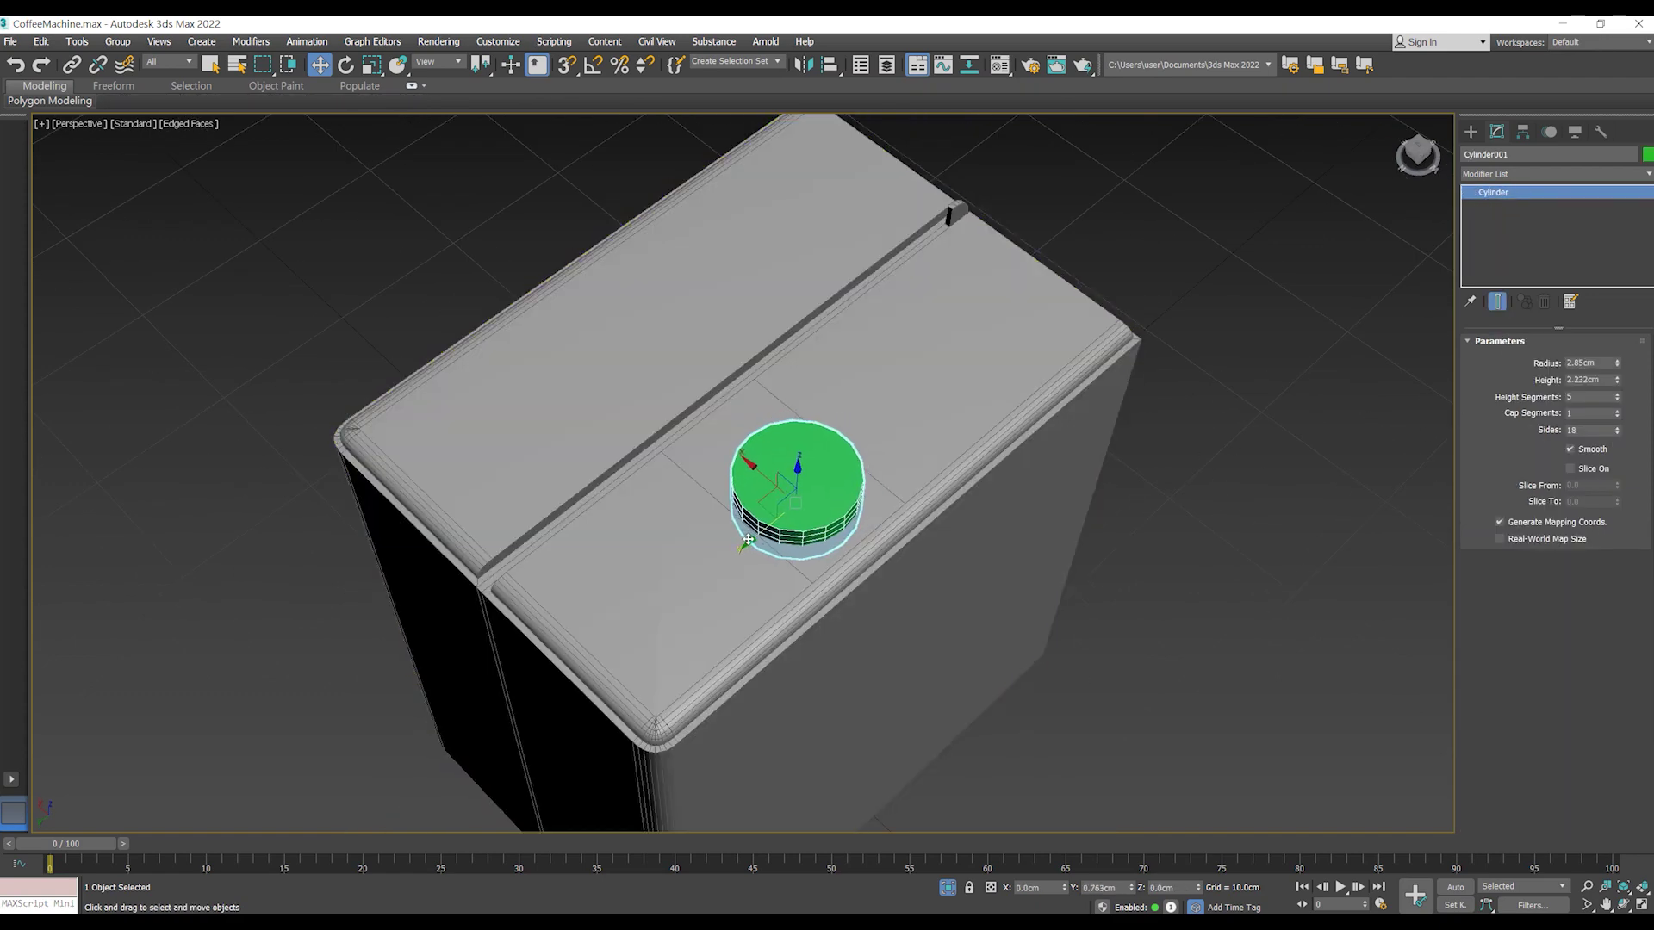
- Connect the two lid edges beside and behind the cylinder with a new edge
click(887, 502)
mouse_move(887, 502)
alt+middle_down()
mouse_move(799, 522)
mouse_move(948, 483)
alt+middle_up()
scroll(1005, 475, up, 5)
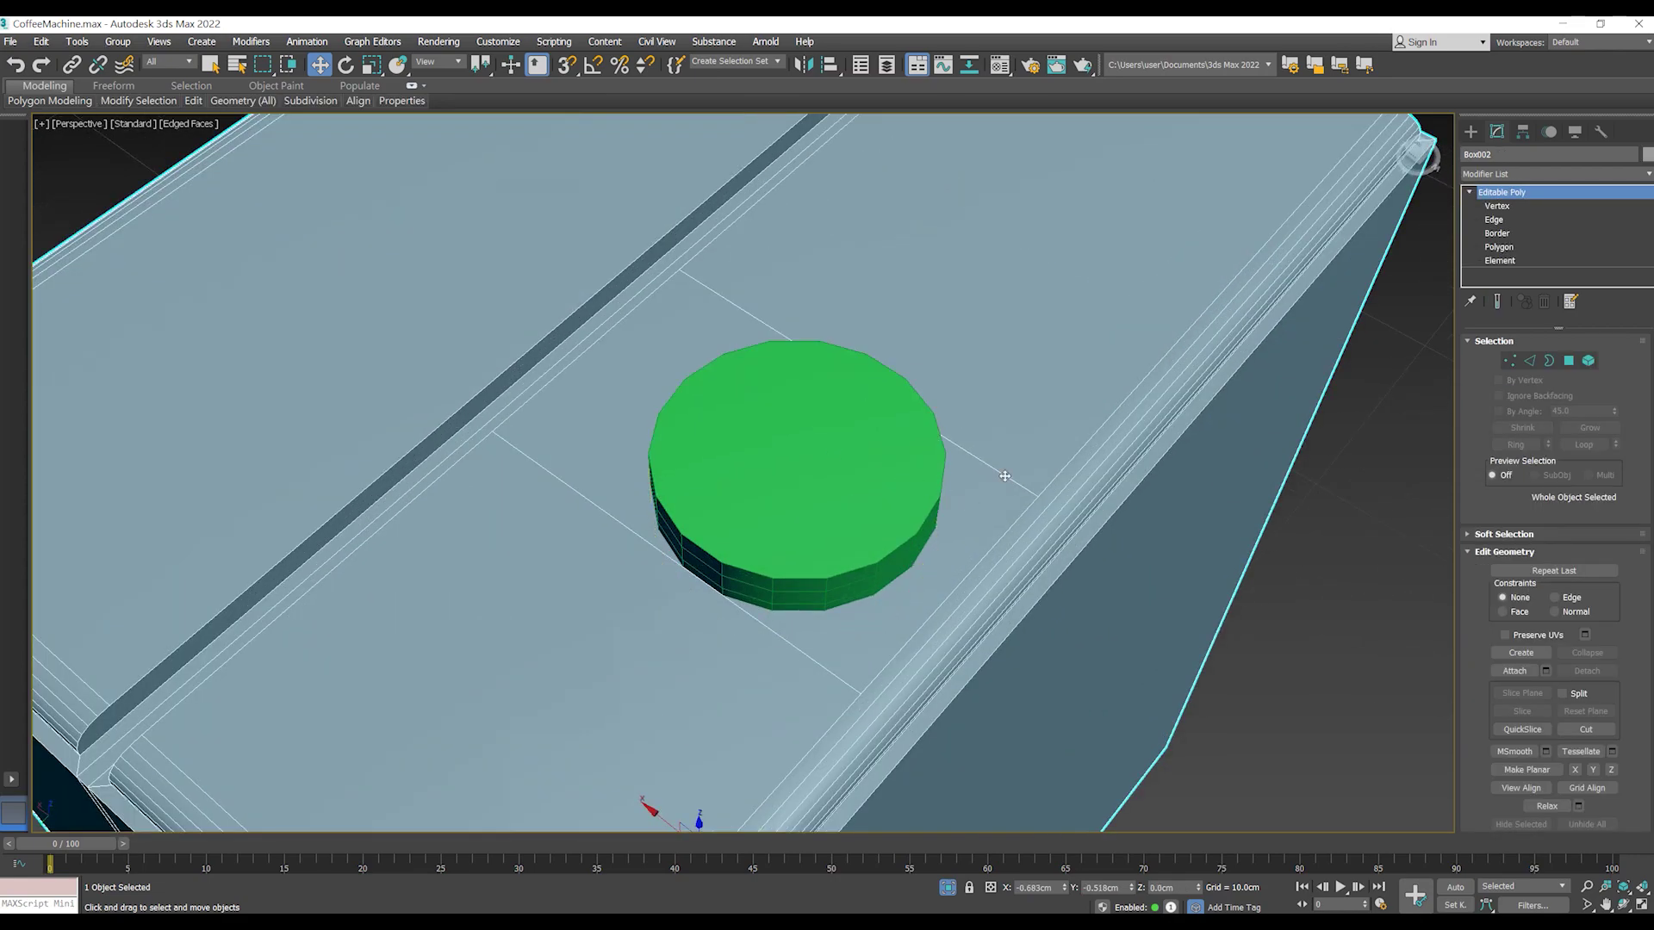
key(2)
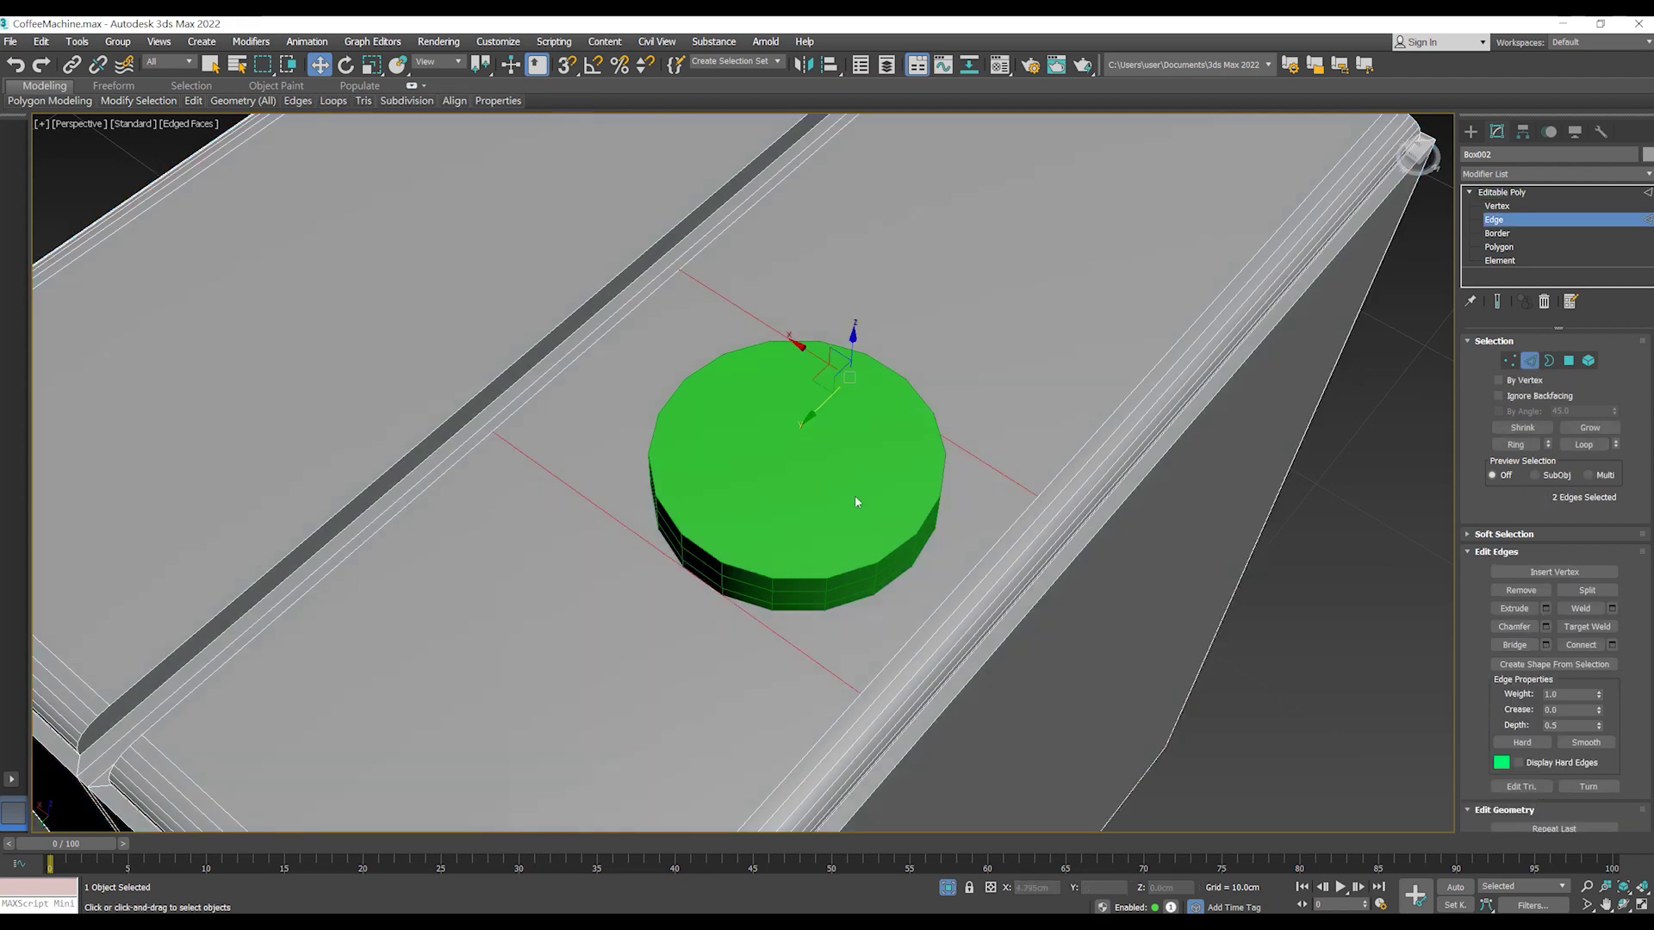
scroll(672, 398, down, 3)
ctrl+click(435, 701)
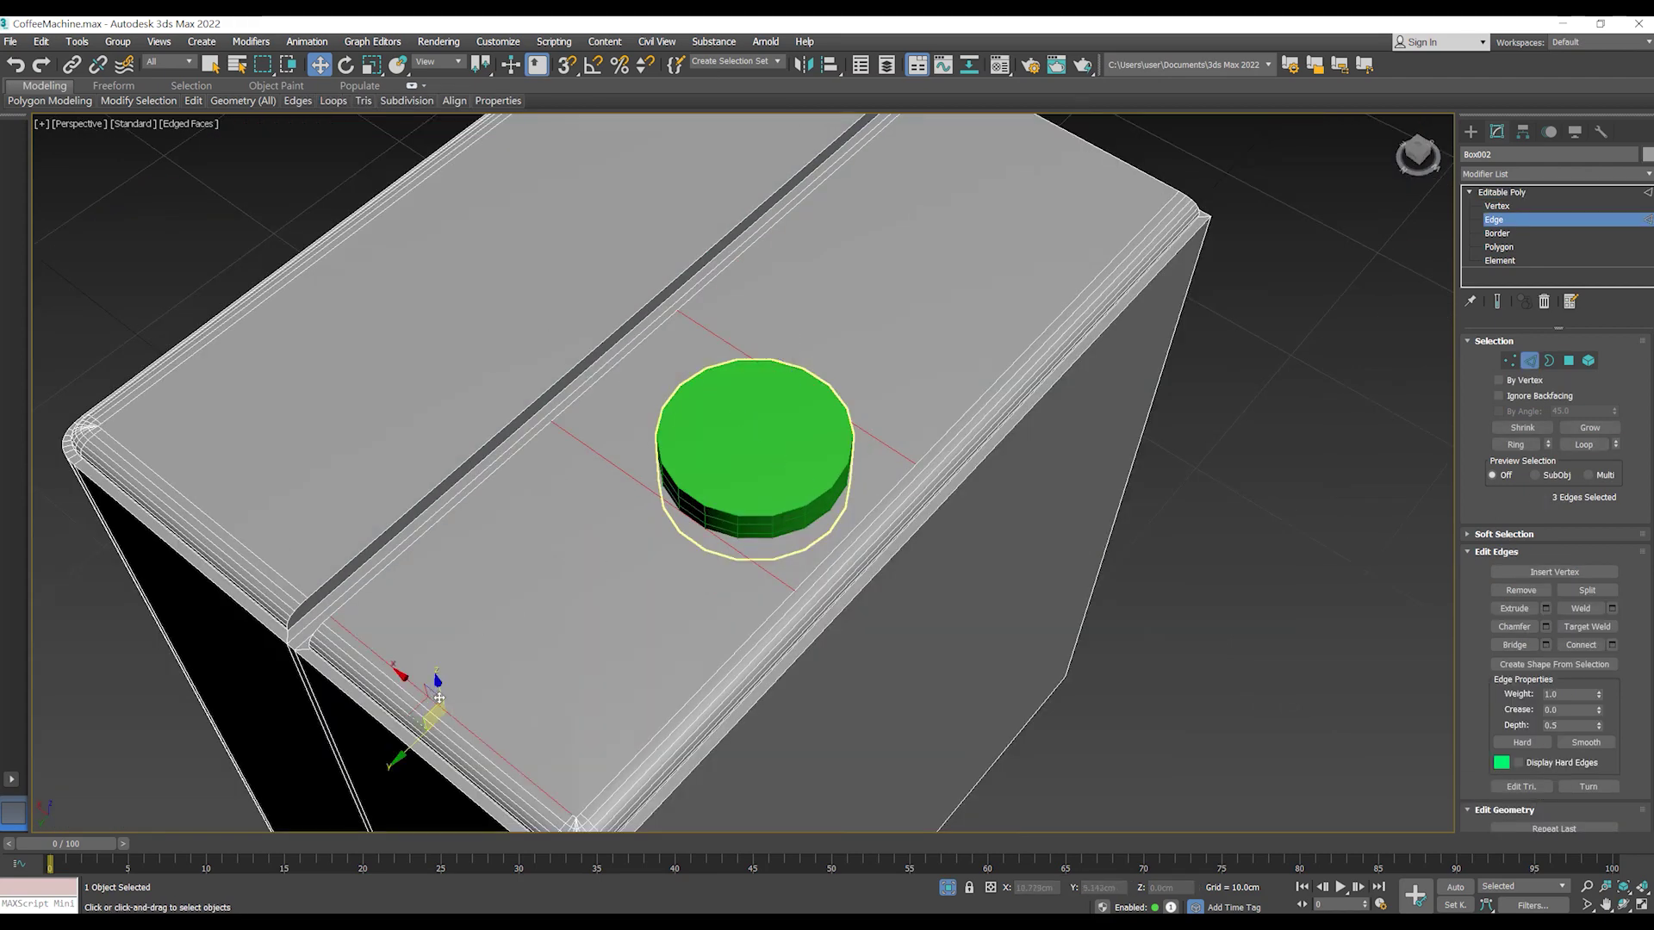
alt+middle_drag(838, 518, 662, 497)
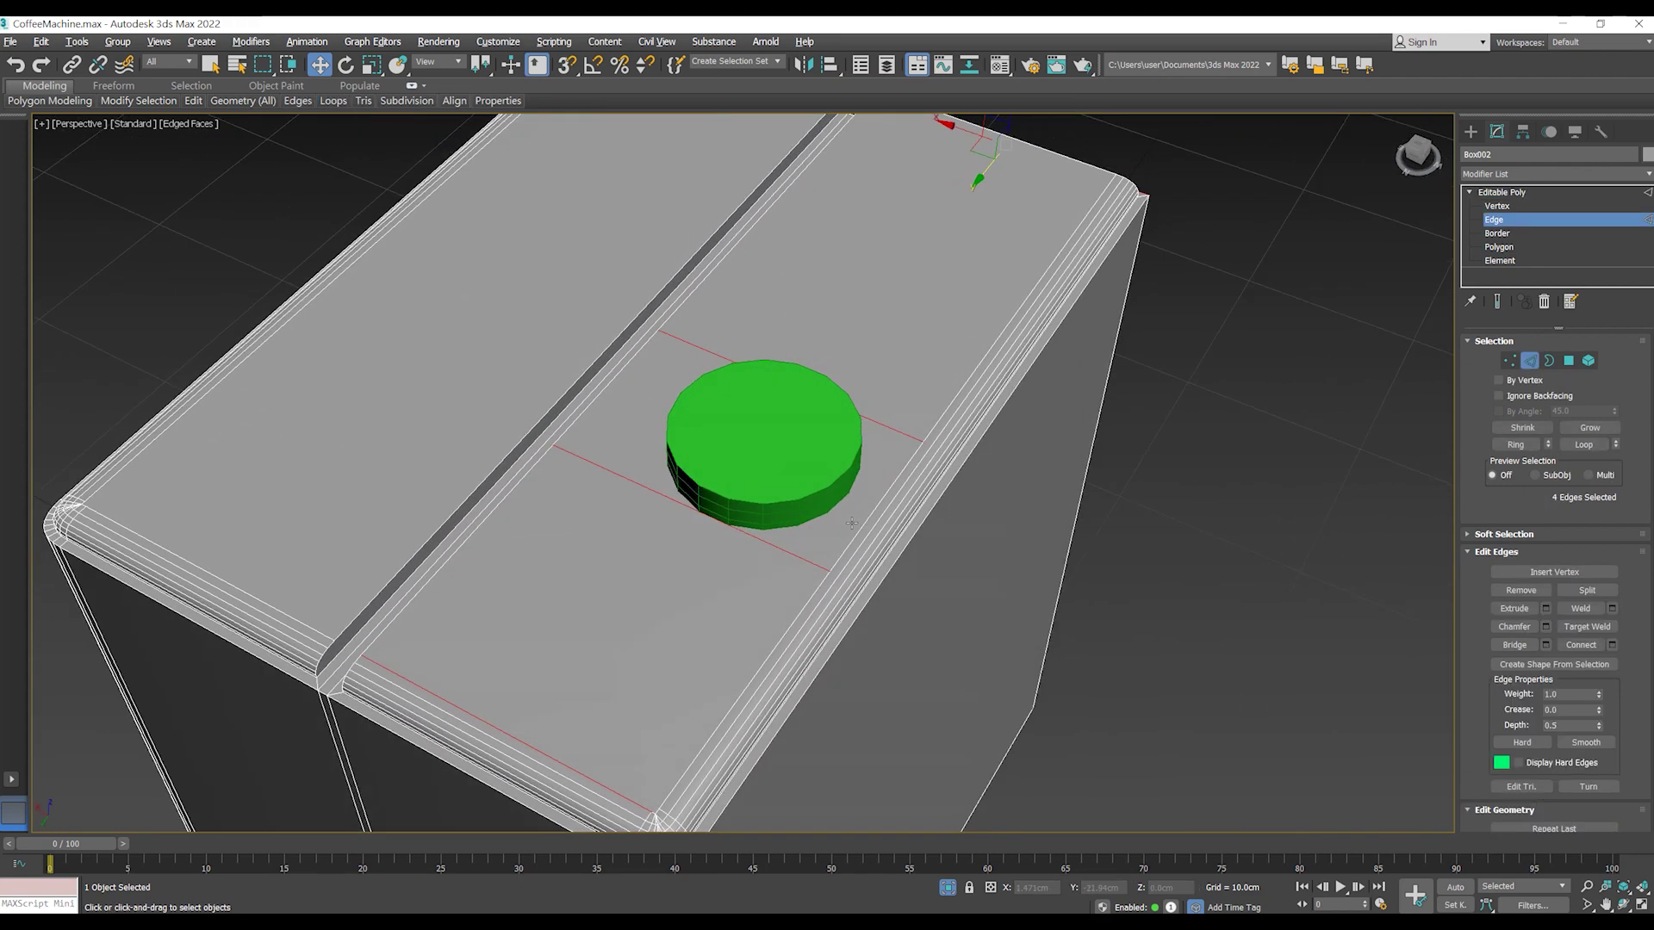
click(662, 498)
ctrl+click(716, 354)
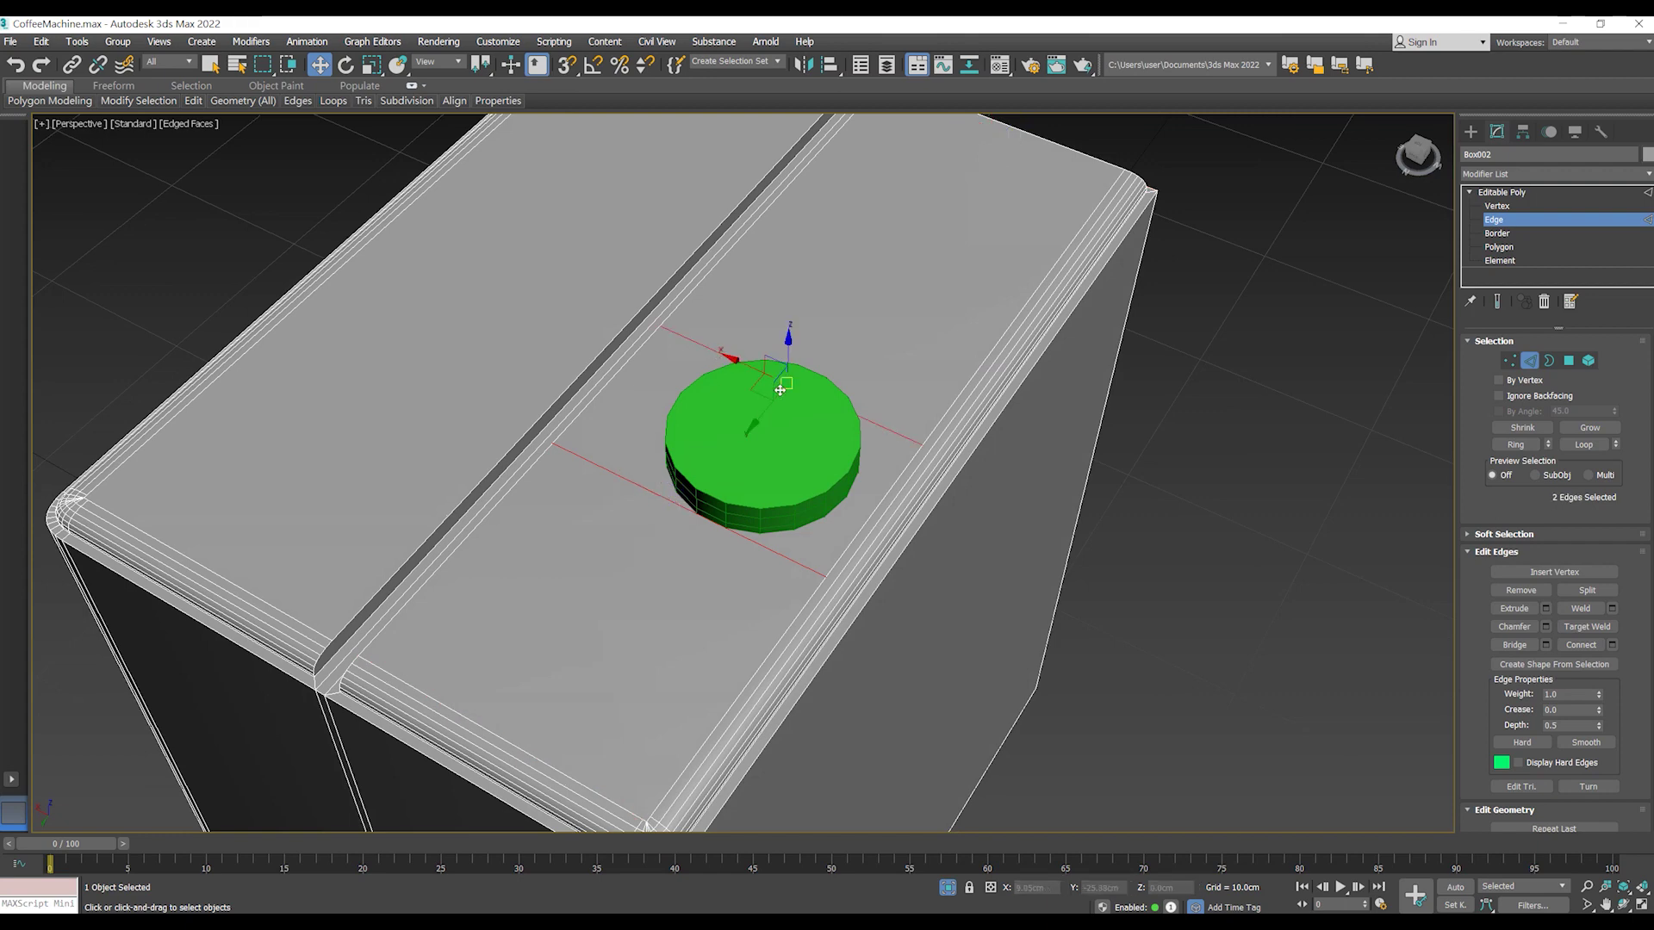
click(1611, 644)
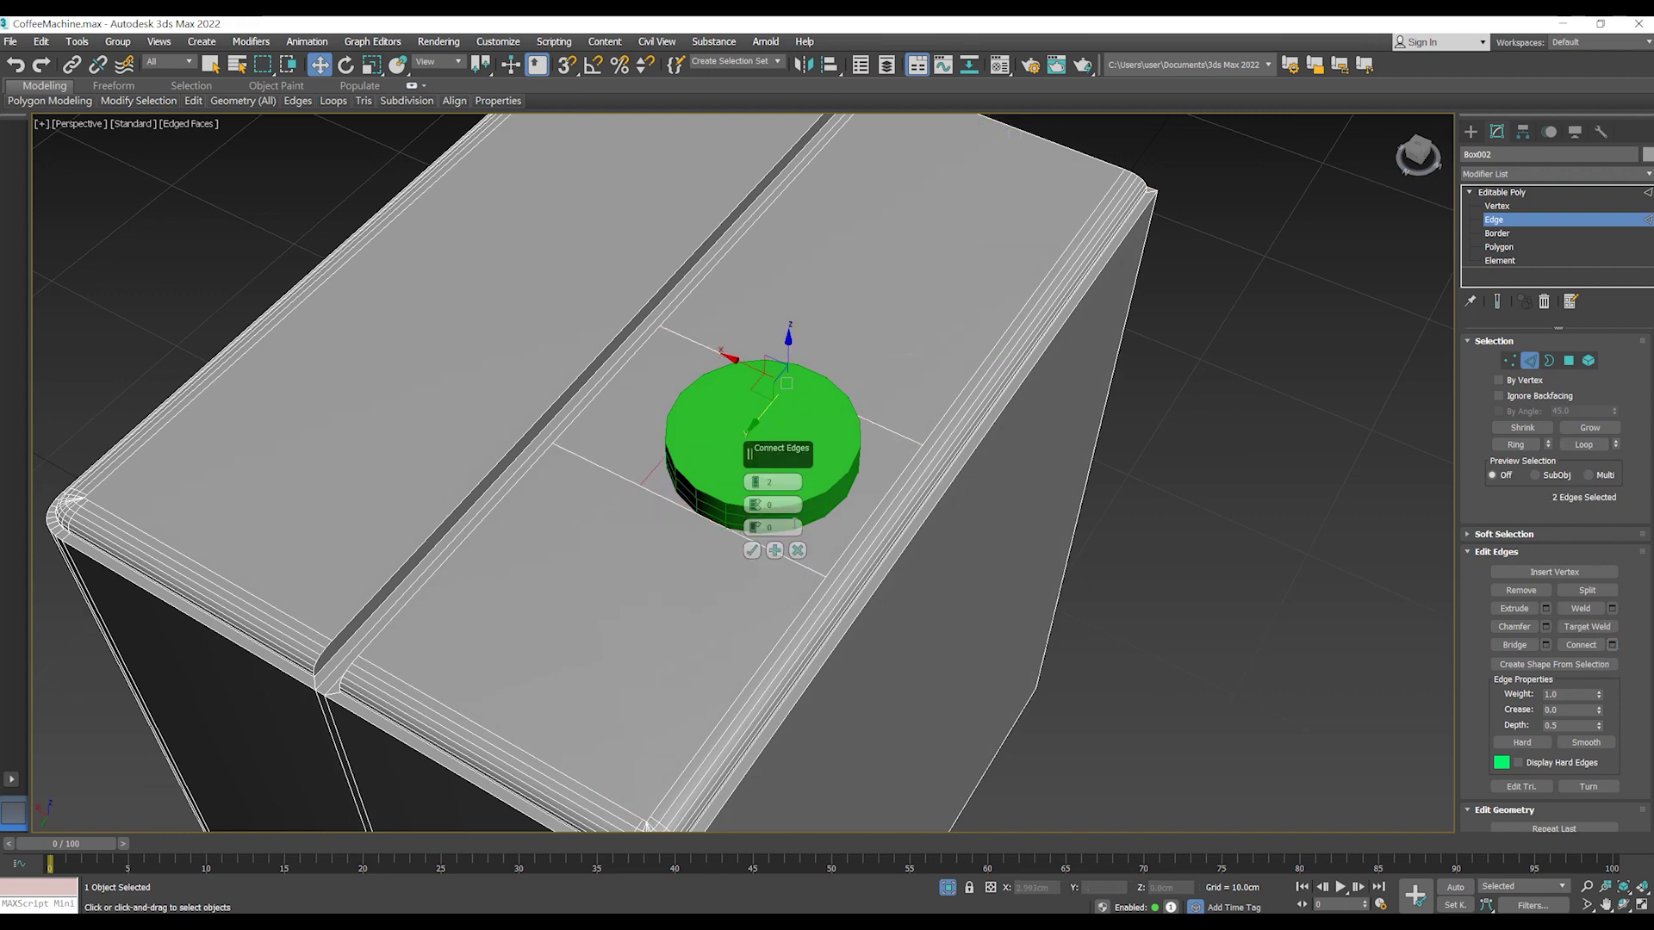
click(751, 549)
- Scale the six selected vertices to form a square patch framing the cylinder
mouse_move(751, 549)
alt+middle_down()
mouse_move(691, 462)
mouse_move(641, 461)
mouse_move(671, 472)
alt+middle_up()
scroll(671, 472, up, 5)
scroll(774, 487, down, 5)
alt+middle_drag(774, 488, 816, 474)
scroll(775, 482, up, 5)
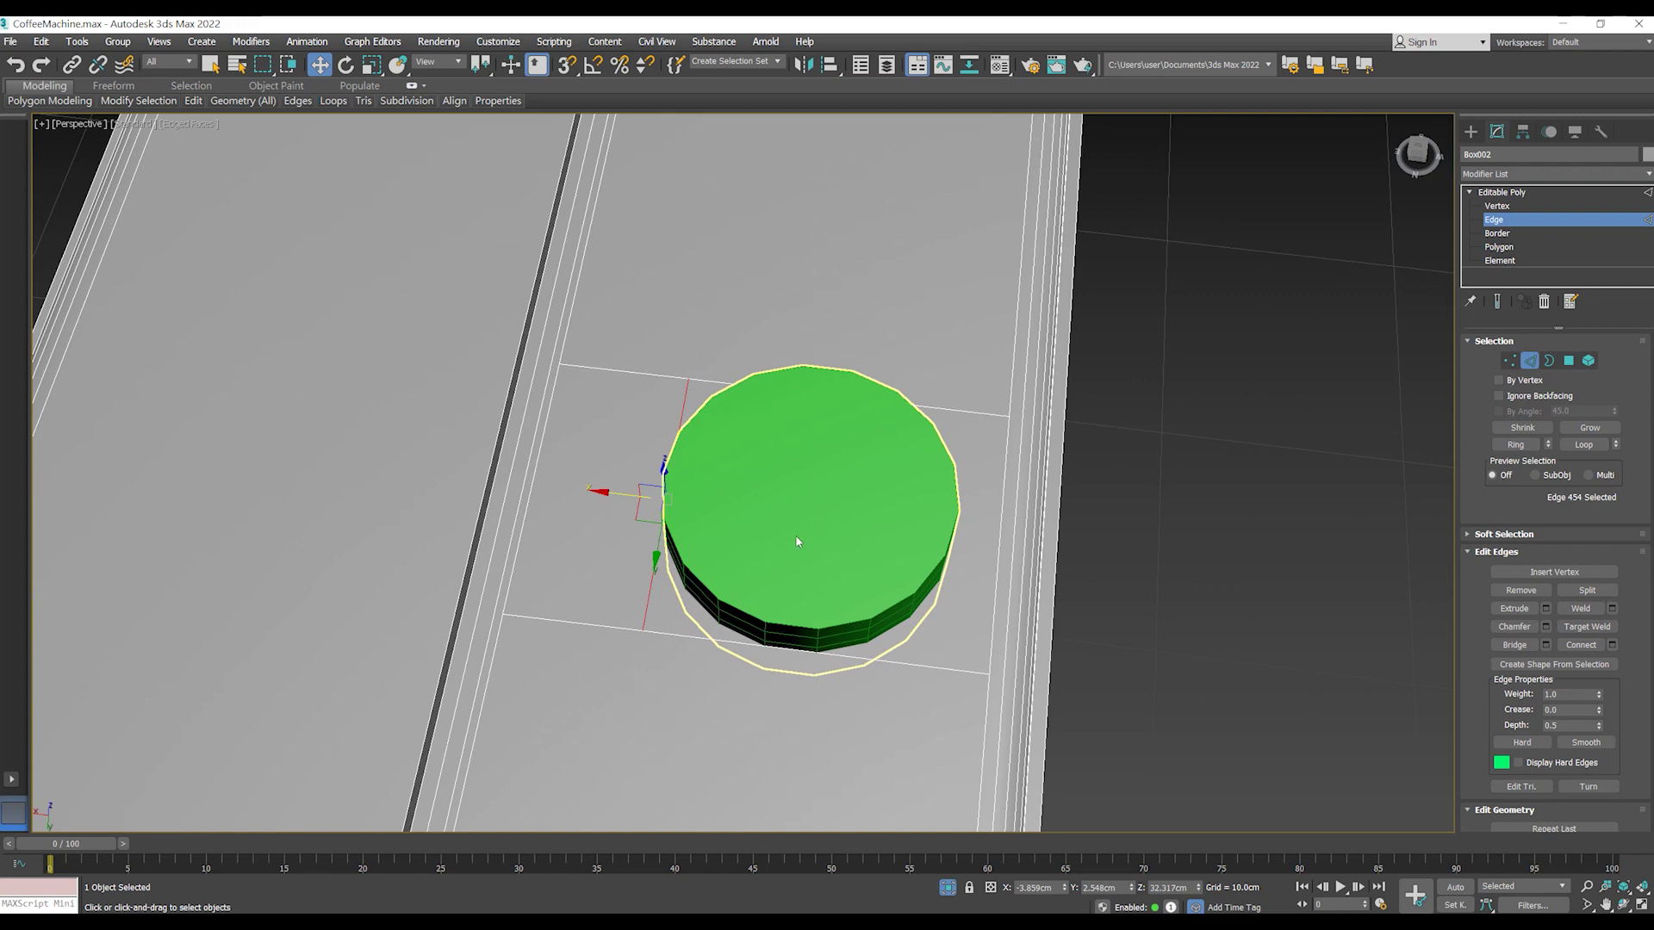
key(1)
key(r)
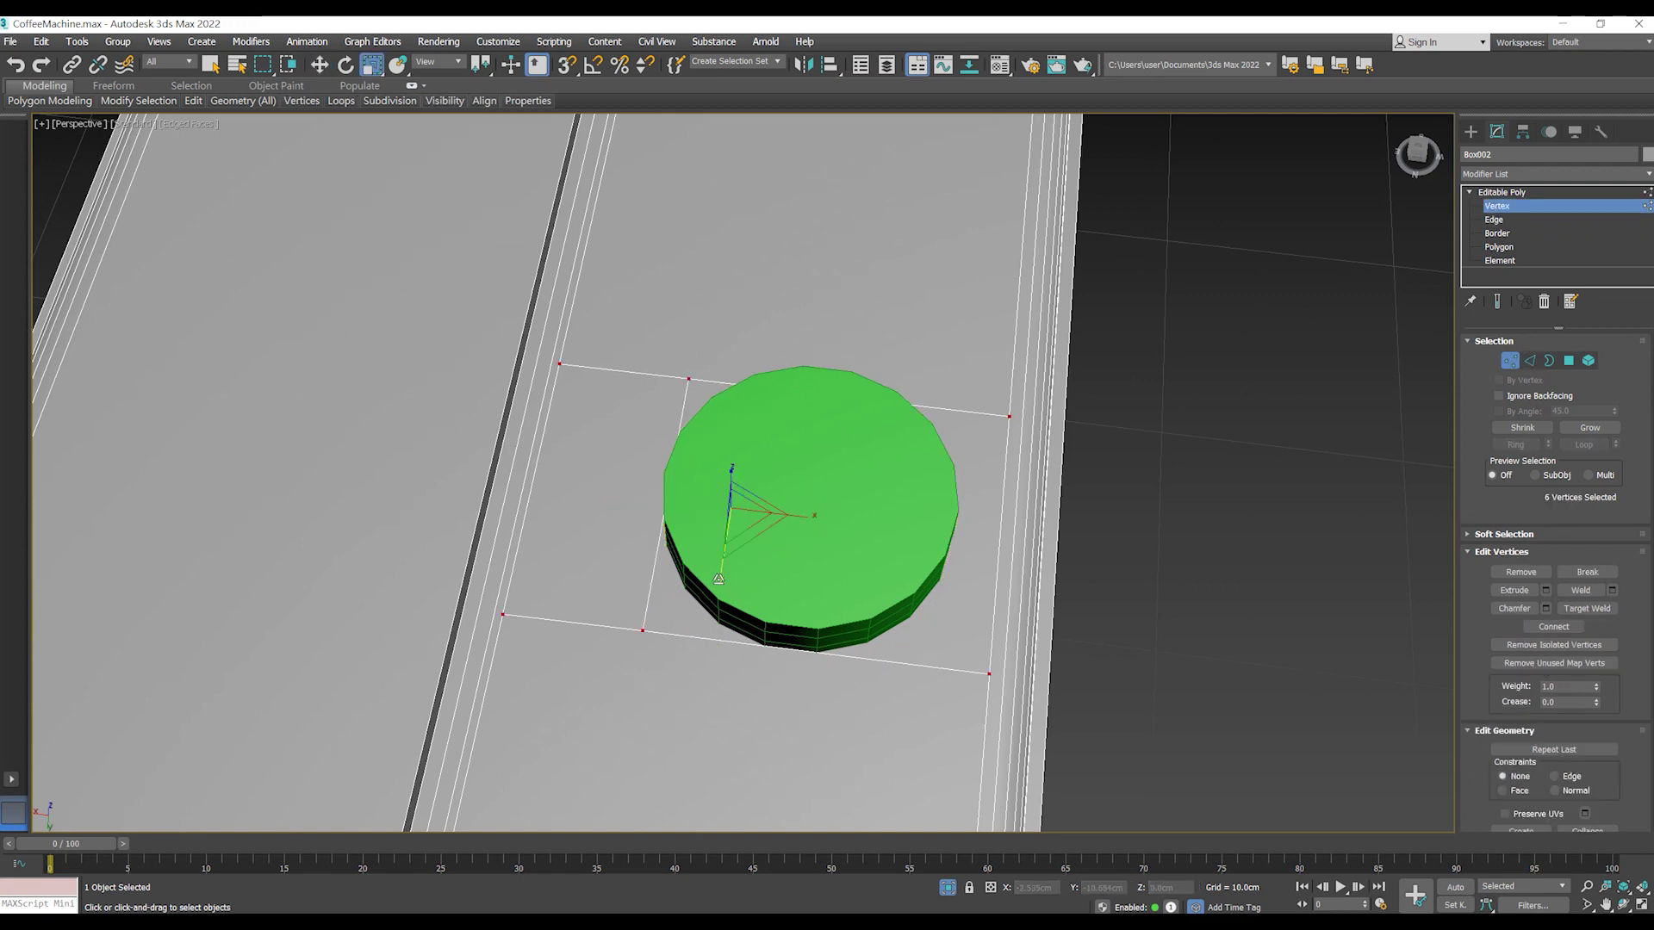
mouse_move(746, 543)
alt+middle_down()
mouse_move(861, 596)
mouse_move(778, 535)
alt+middle_up()
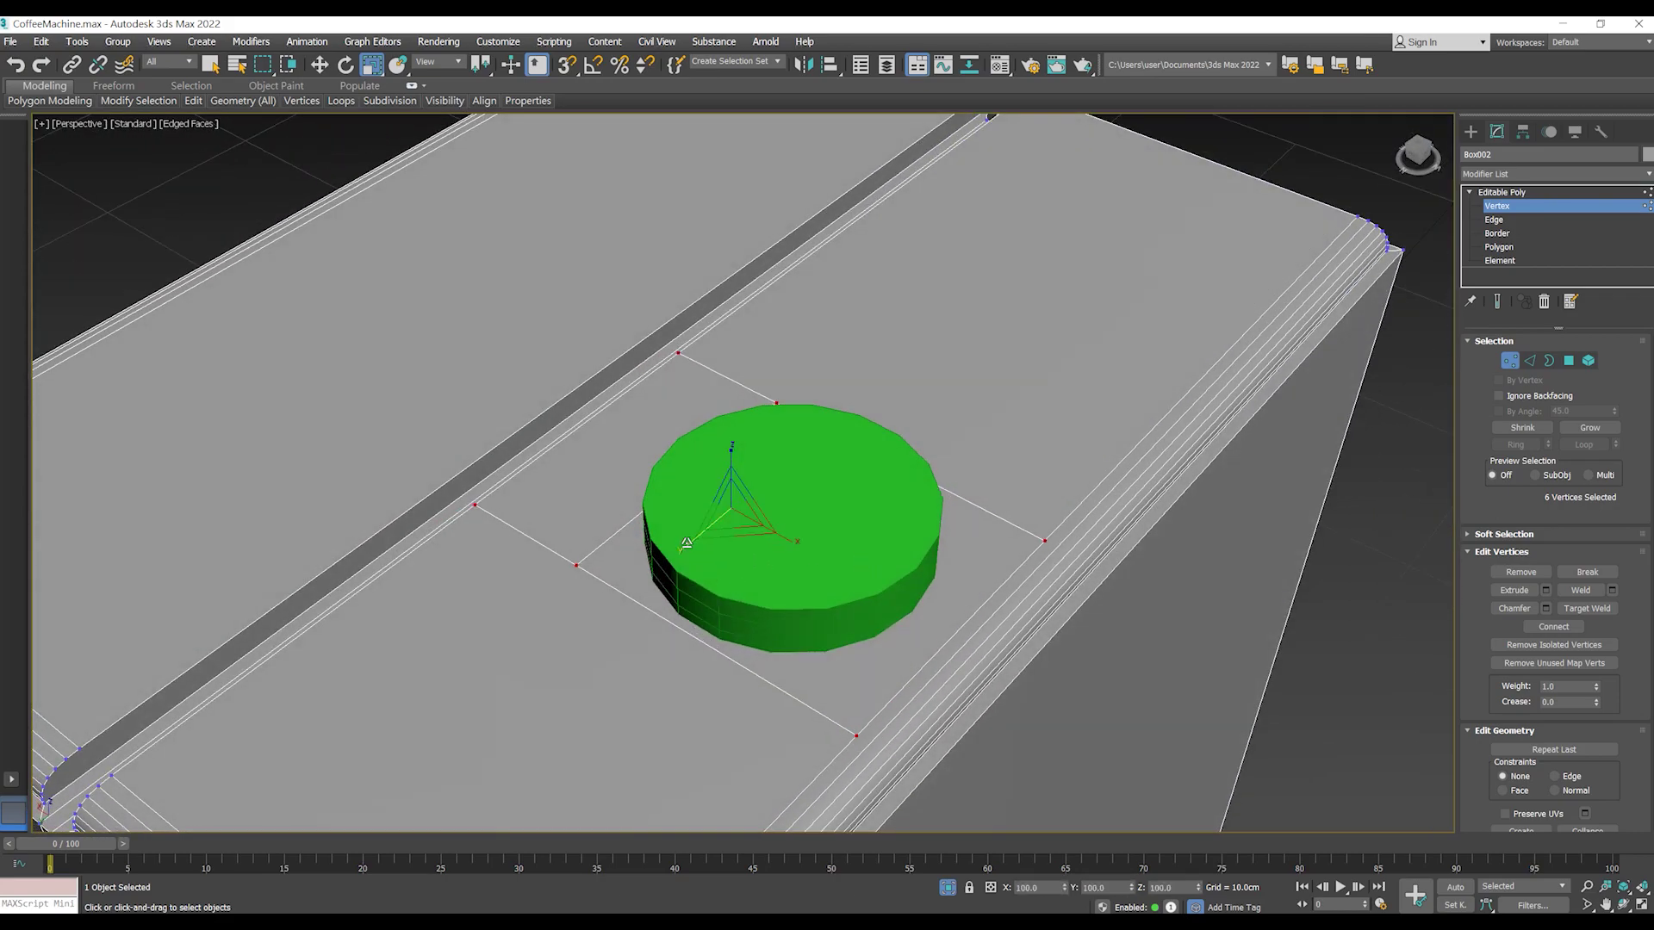
alt+middle_drag(866, 540, 802, 540)
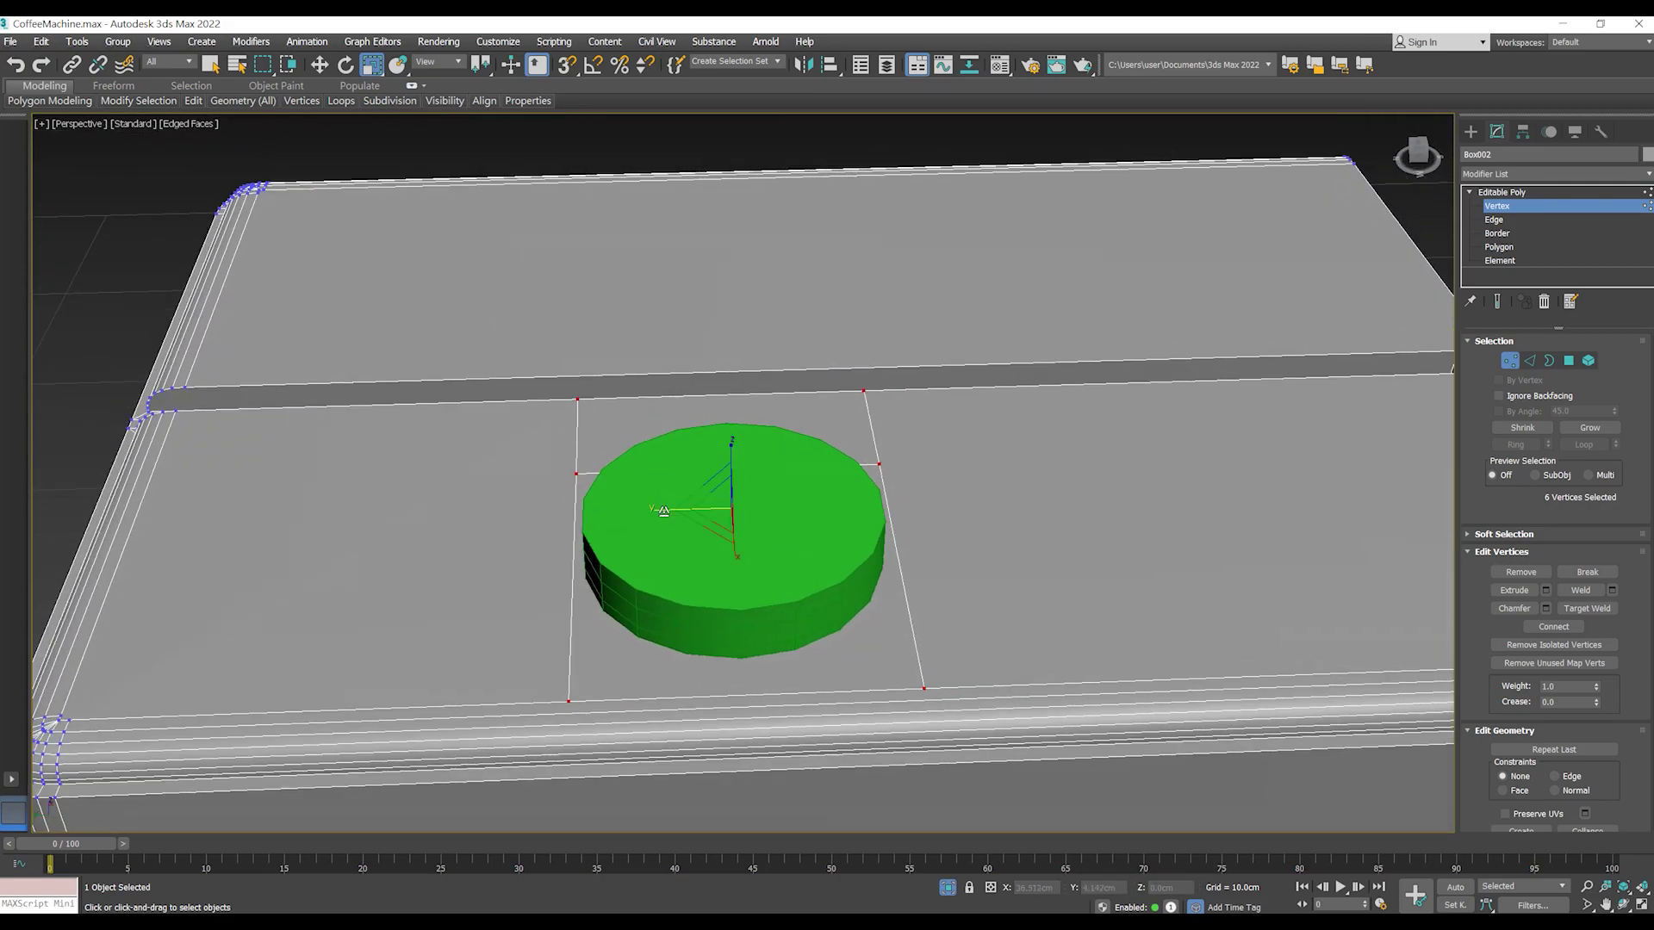
alt+middle_drag(665, 509, 827, 588)
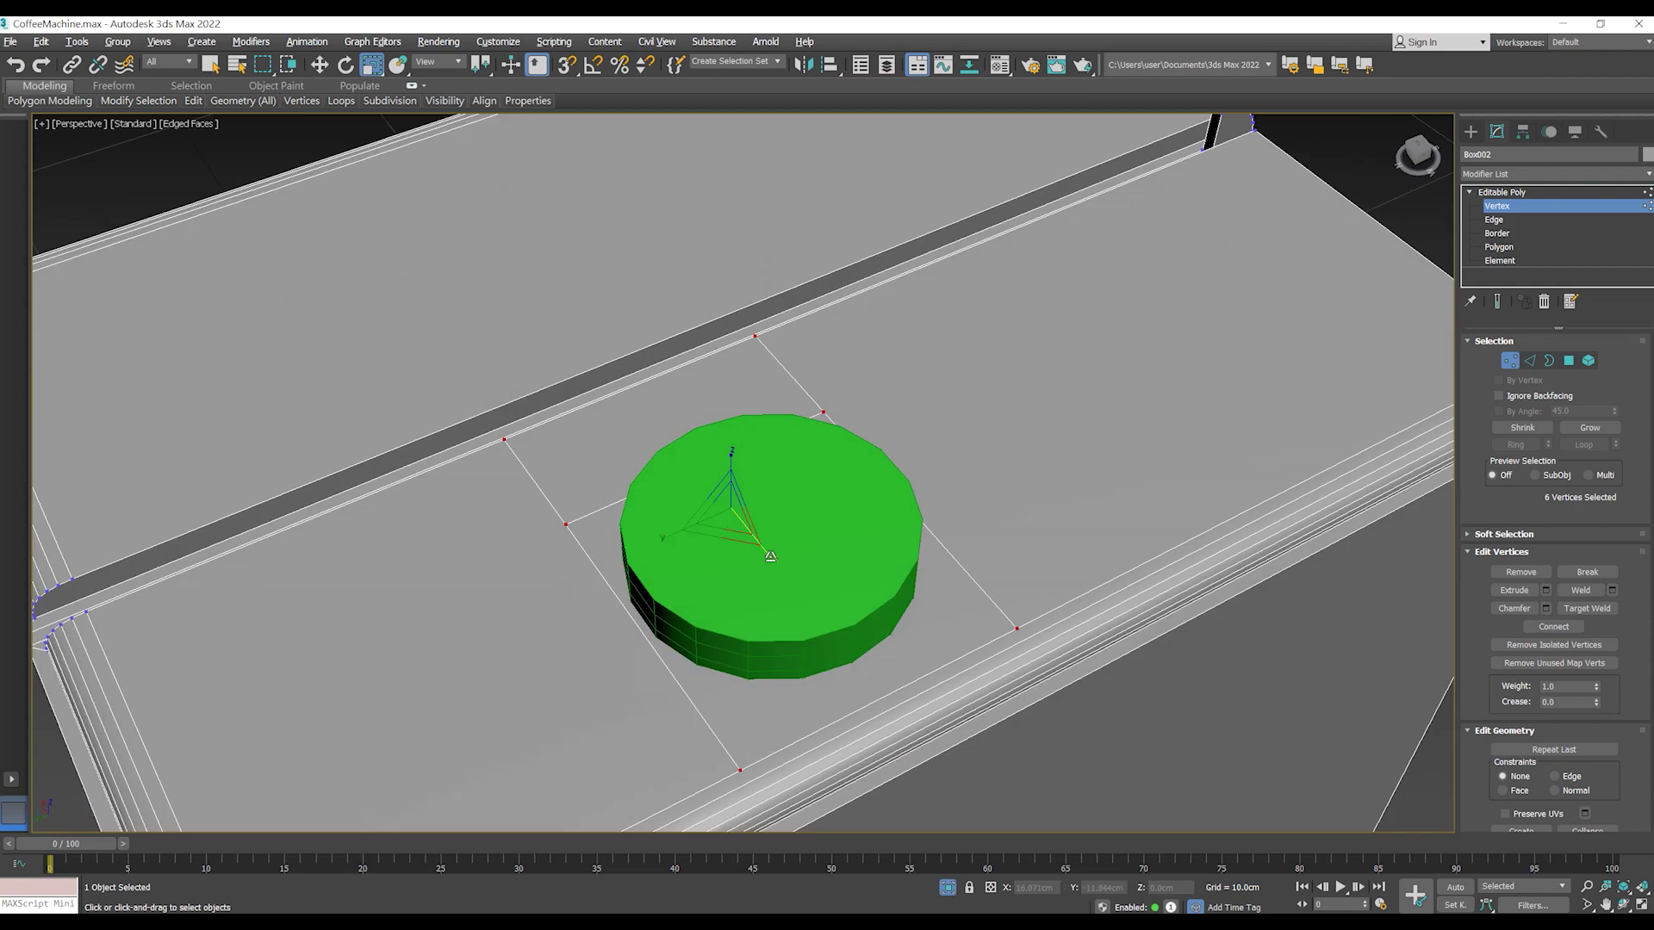
scroll(827, 588, down, 5)
scroll(802, 508, up, 5)
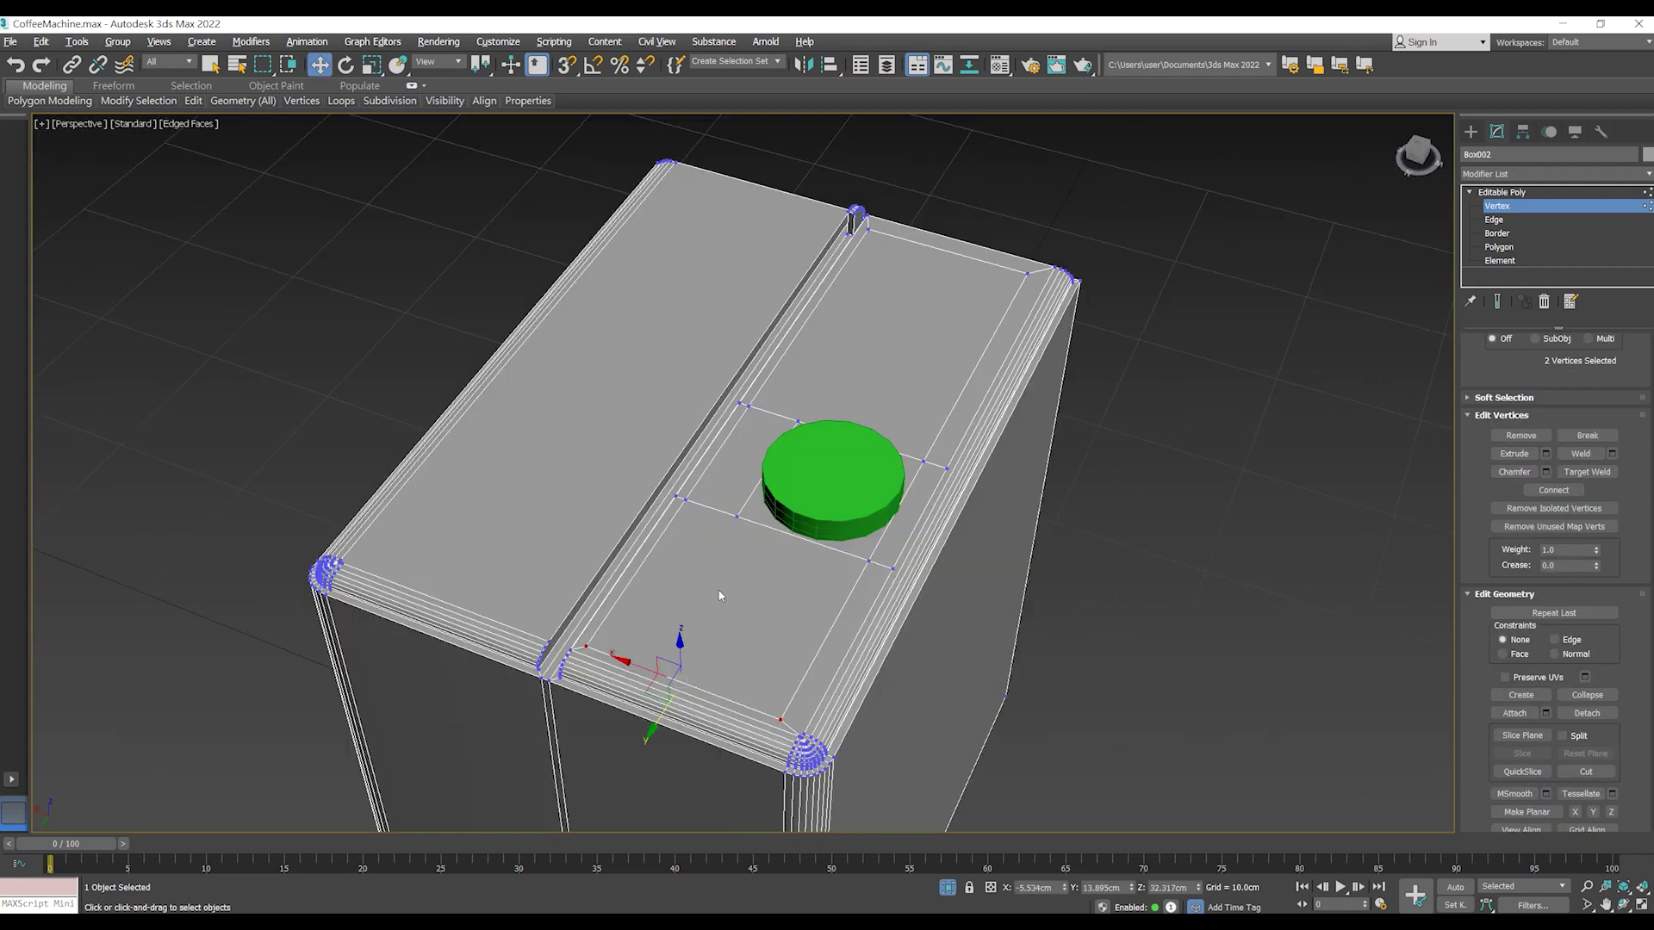
- Select the lid polygons surrounding the cylinder's central patch
key(4)
click(720, 595)
ctrl+click(732, 491)
- Add another lid polygon and sink the selected lid polygons into recessed pockets
ctrl+click(861, 362)
alt+middle_drag(781, 398, 783, 516)
scroll(801, 508, up, 3)
scroll(819, 504, up, 2)
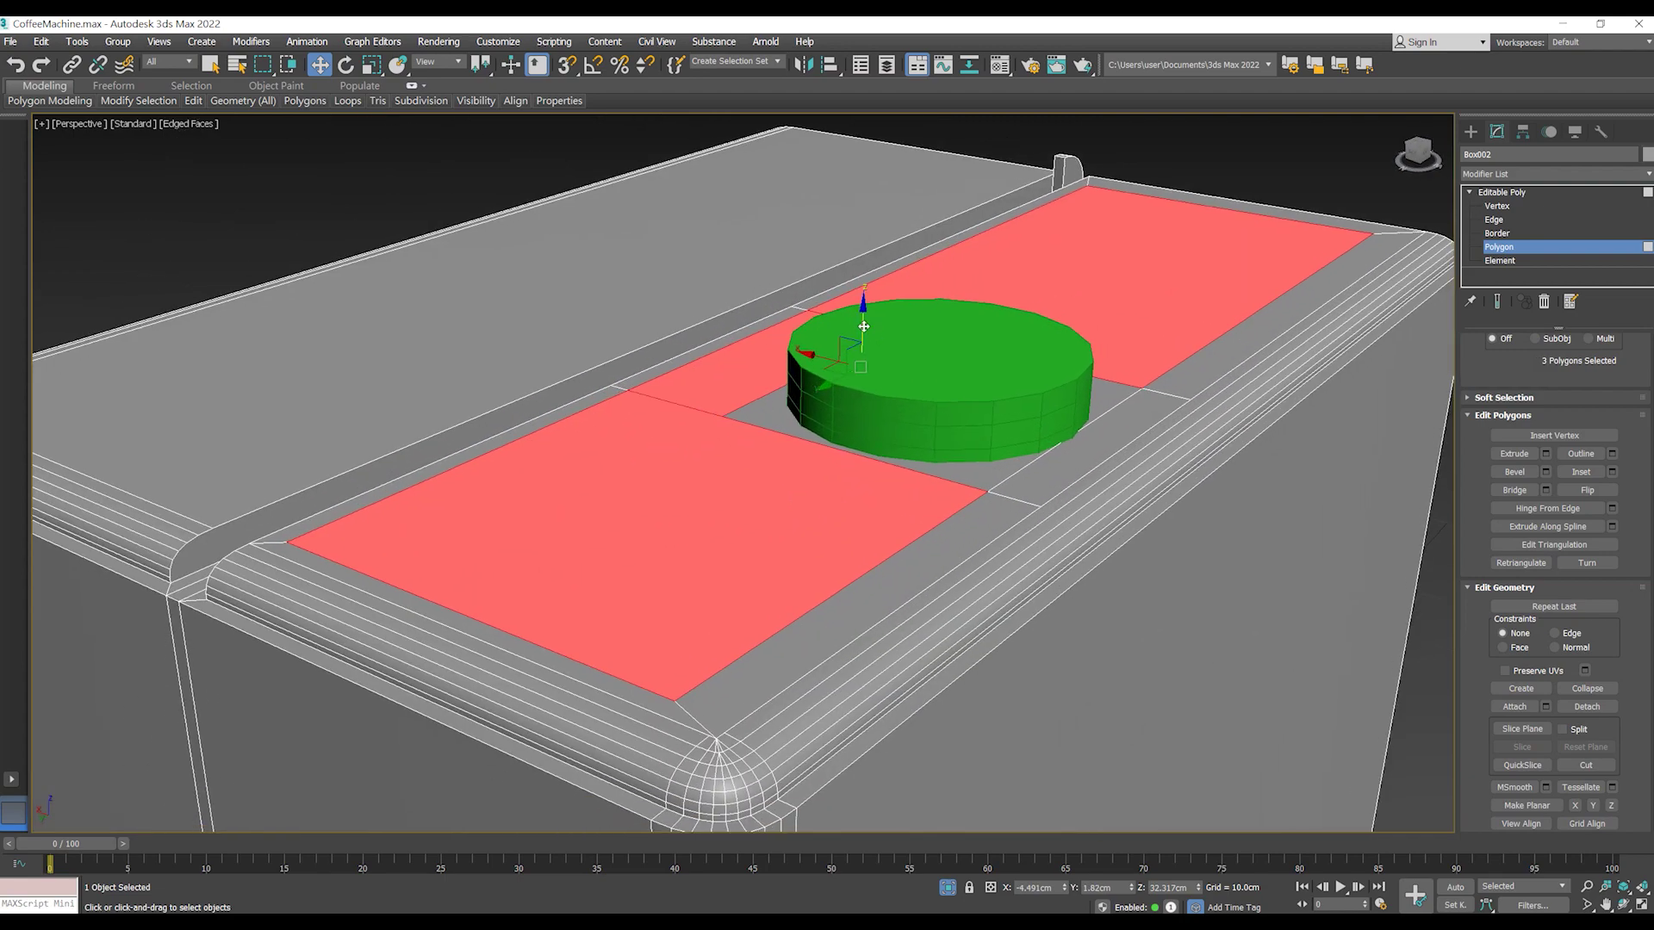
drag(864, 327, 861, 379)
scroll(958, 454, up, 2)
scroll(959, 454, down, 3)
mouse_move(959, 454)
alt+middle_down()
mouse_move(982, 491)
mouse_move(643, 475)
alt+middle_up()
scroll(994, 510, down, 2)
scroll(643, 475, up, 2)
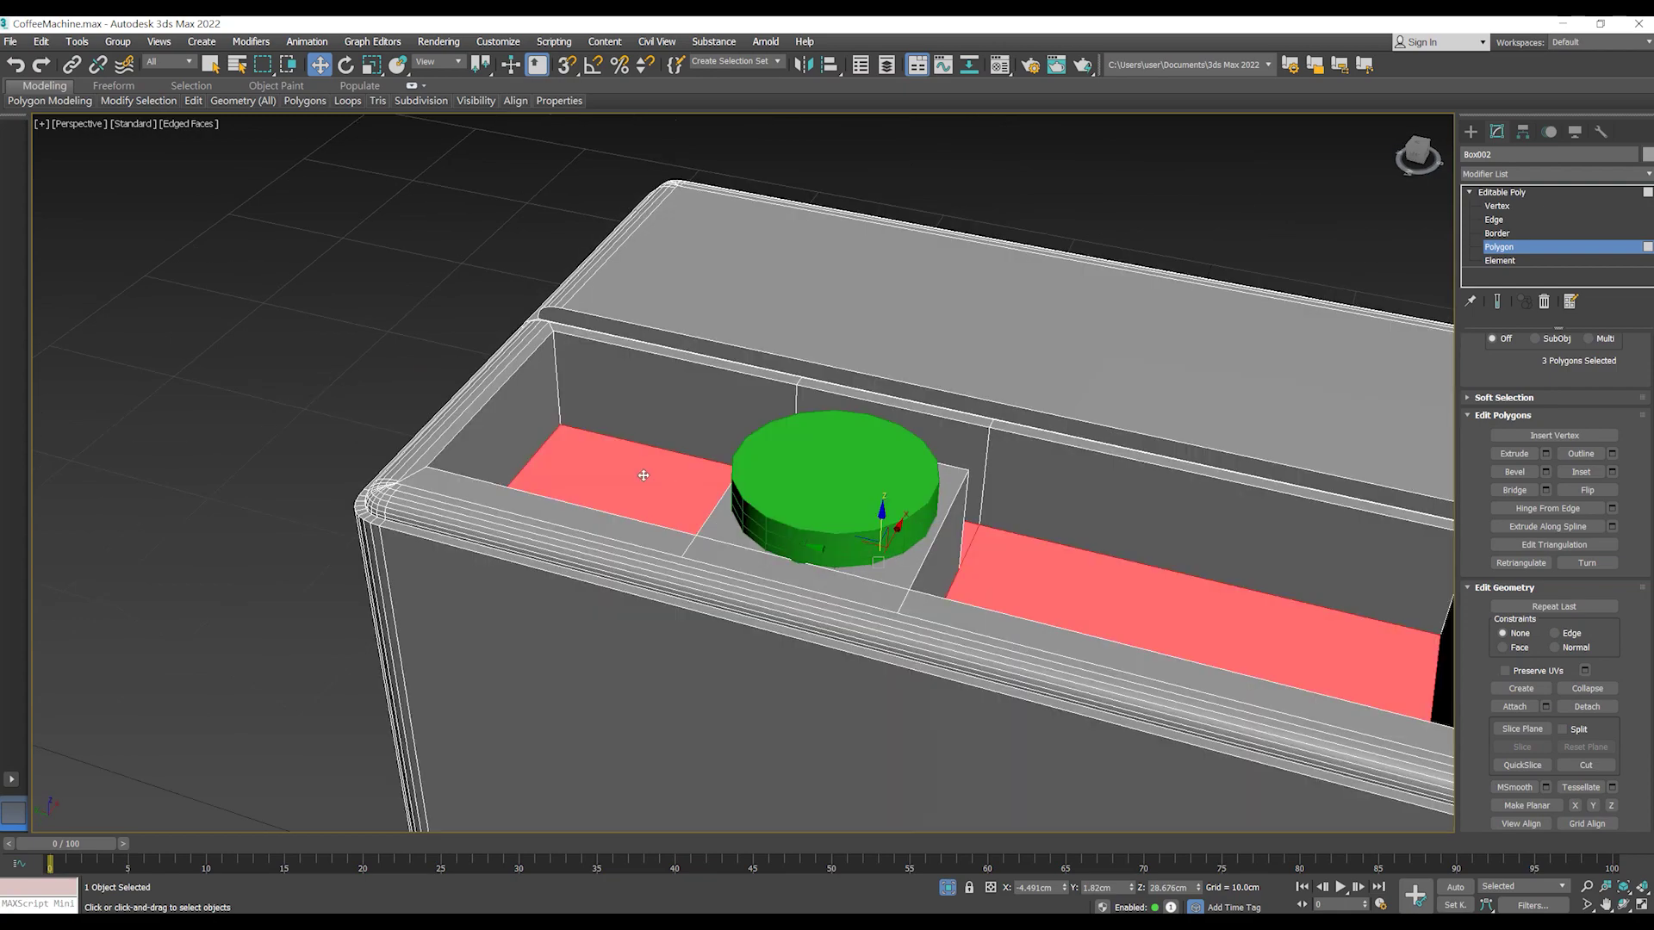
- In Edge mode, raise the pocket edge beside the cylinder about 3.2cm along Z
key(2)
click(547, 447)
drag(502, 447, 475, 356)
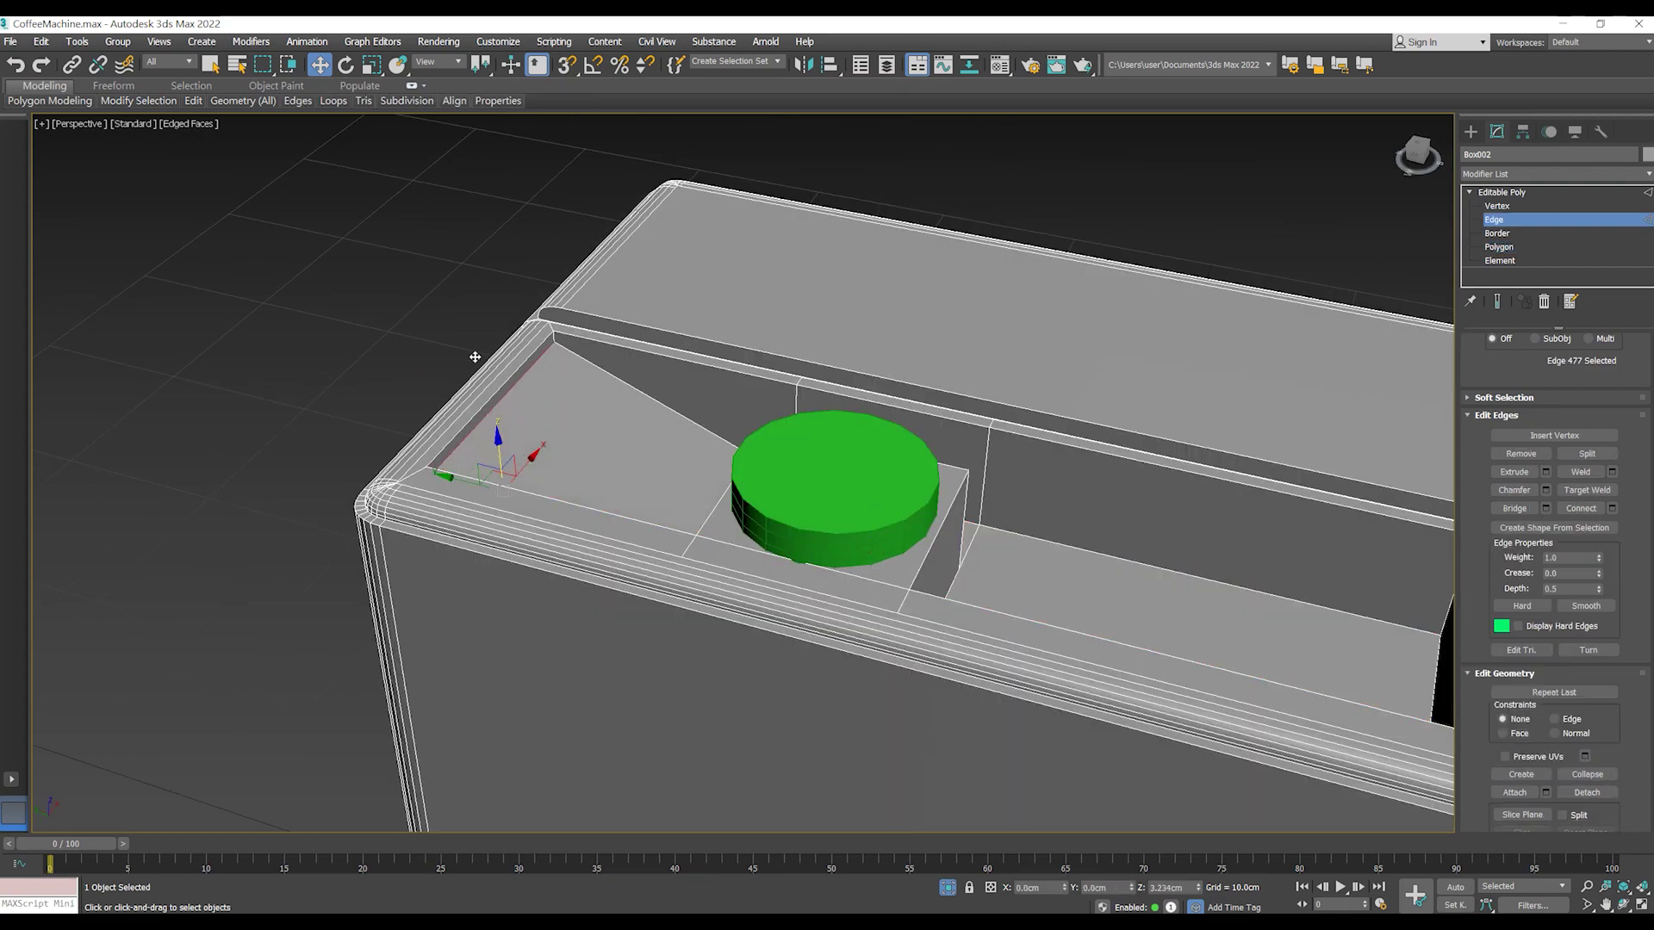
alt+middle_drag(720, 498, 786, 536)
scroll(673, 378, up, 3)
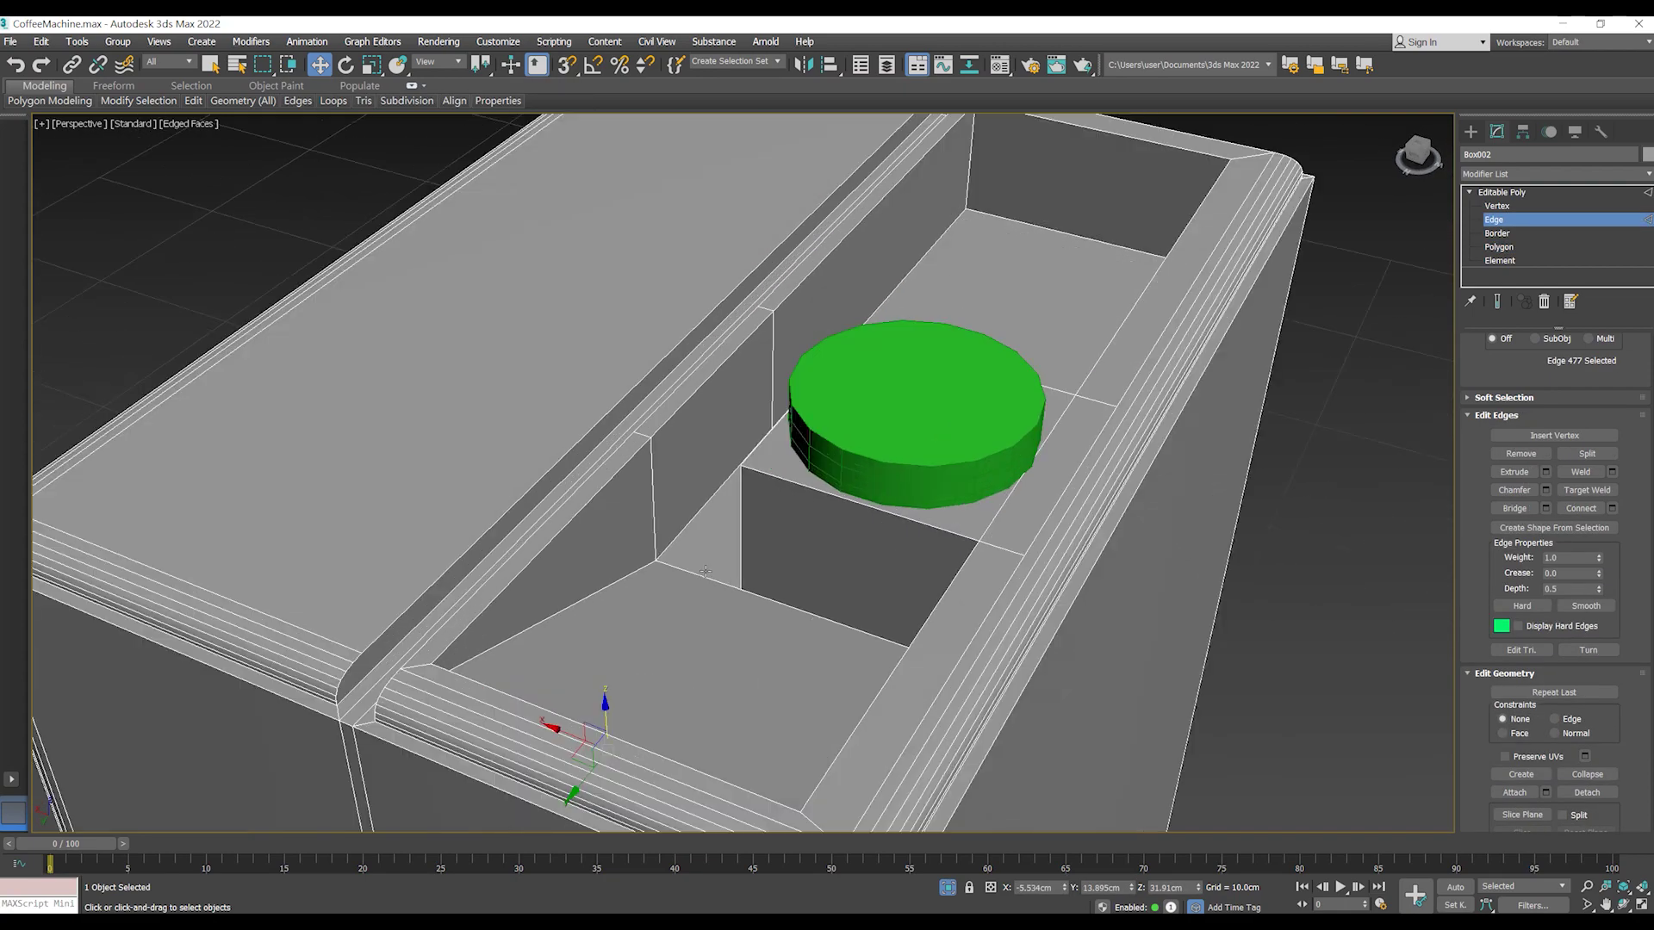
mouse_move(823, 600)
alt+middle_down()
mouse_move(771, 543)
mouse_move(806, 530)
mouse_move(1050, 541)
mouse_move(815, 546)
mouse_move(896, 552)
mouse_move(804, 529)
mouse_move(823, 561)
mouse_move(1001, 570)
alt+middle_up()
scroll(804, 528, up, 3)
- Chamfer the two block edges with about 2.97cm amount, 4 segments and adjusted depth
click(1545, 490)
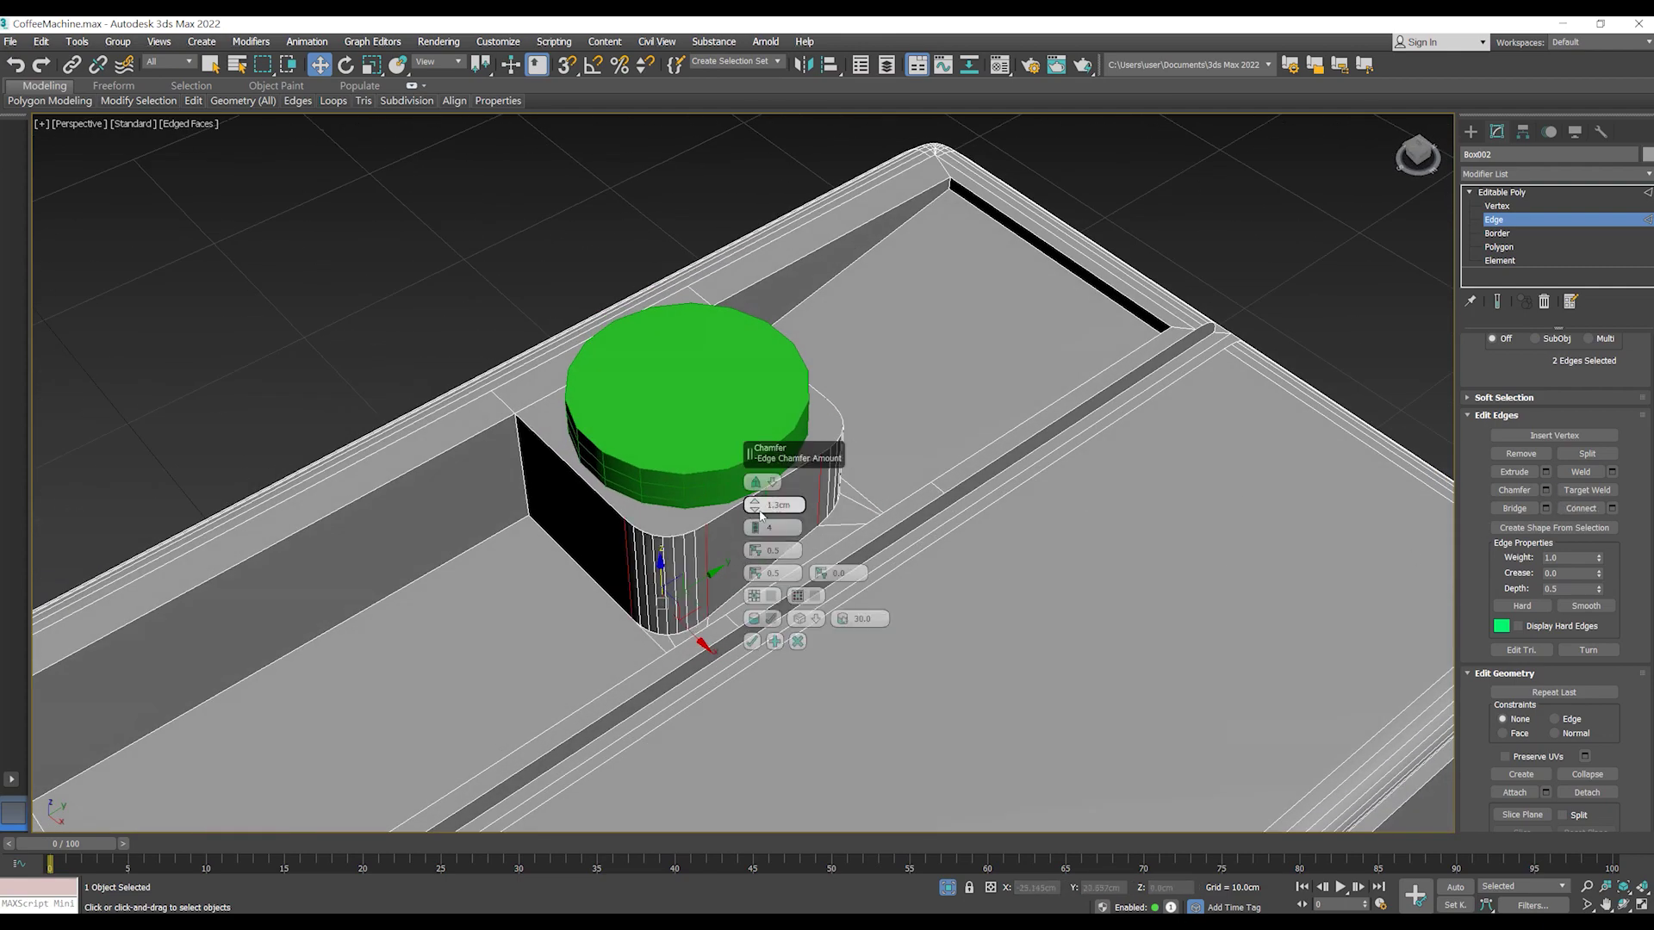
drag(763, 517, 763, 465)
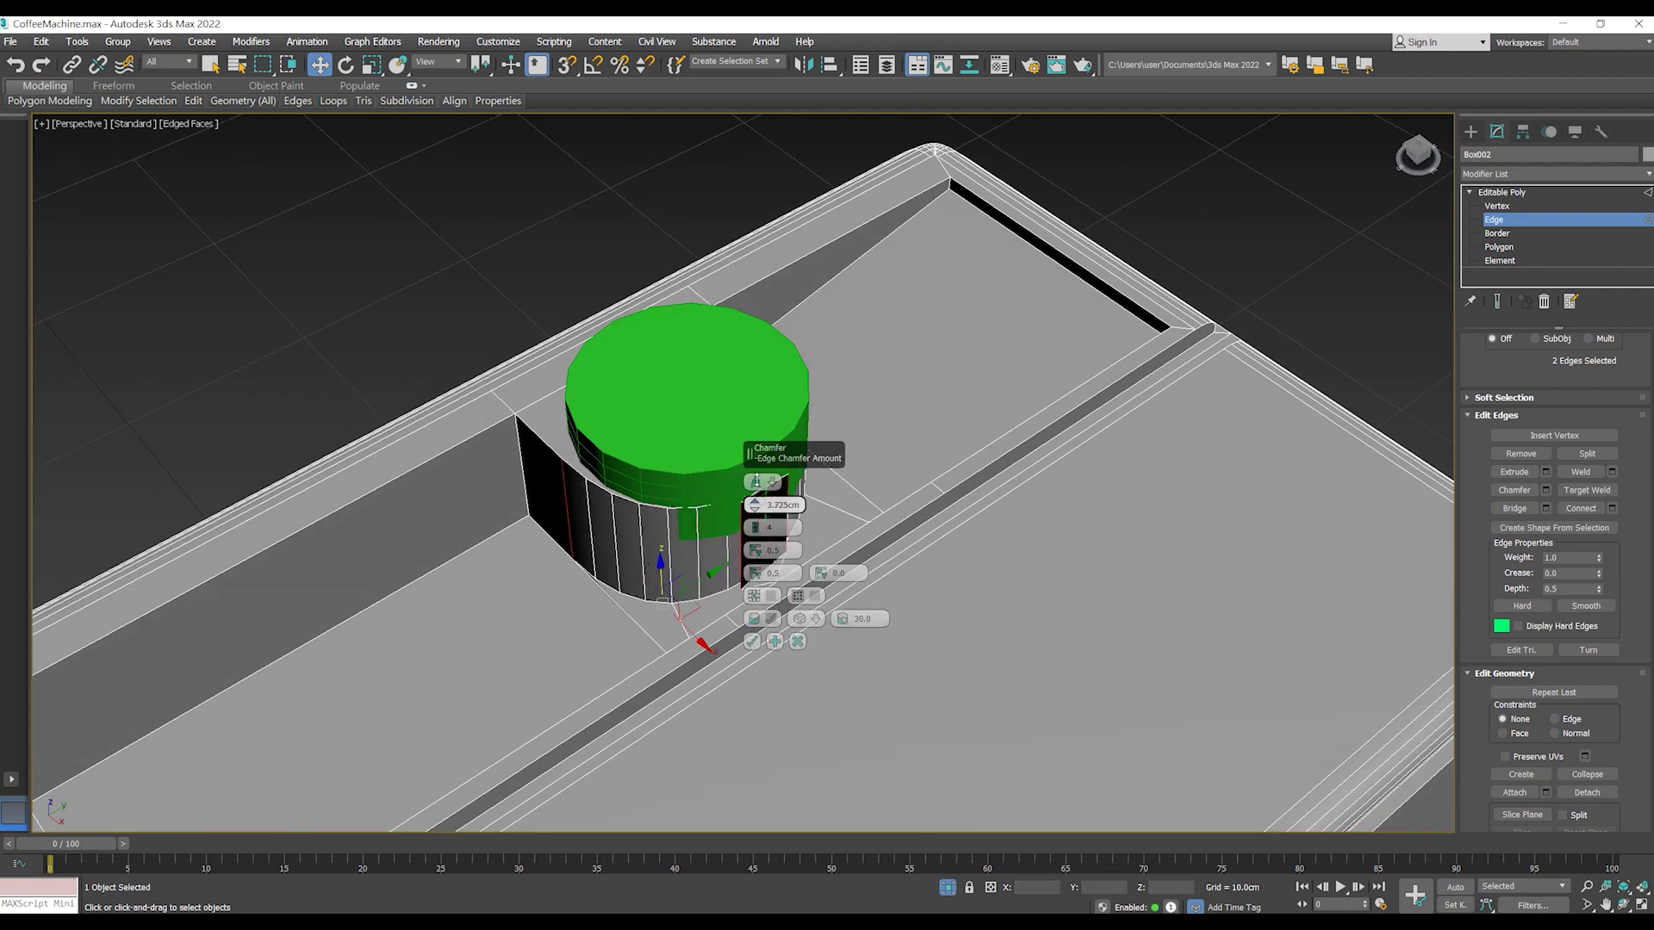
drag(755, 504, 756, 517)
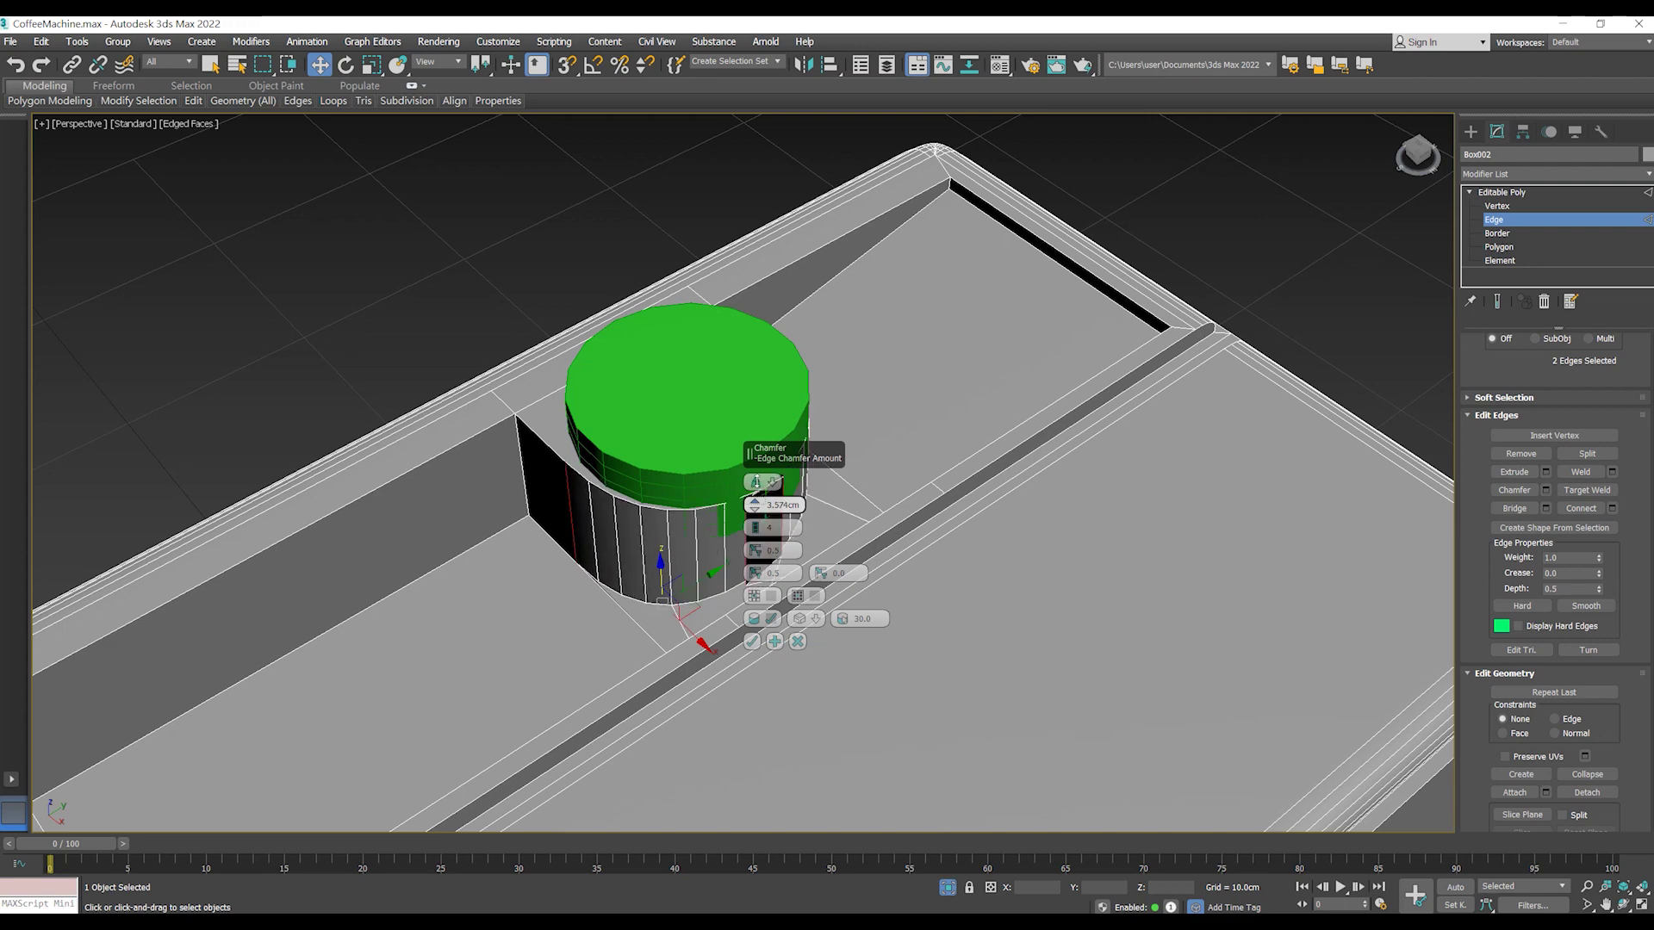
drag(755, 553, 756, 562)
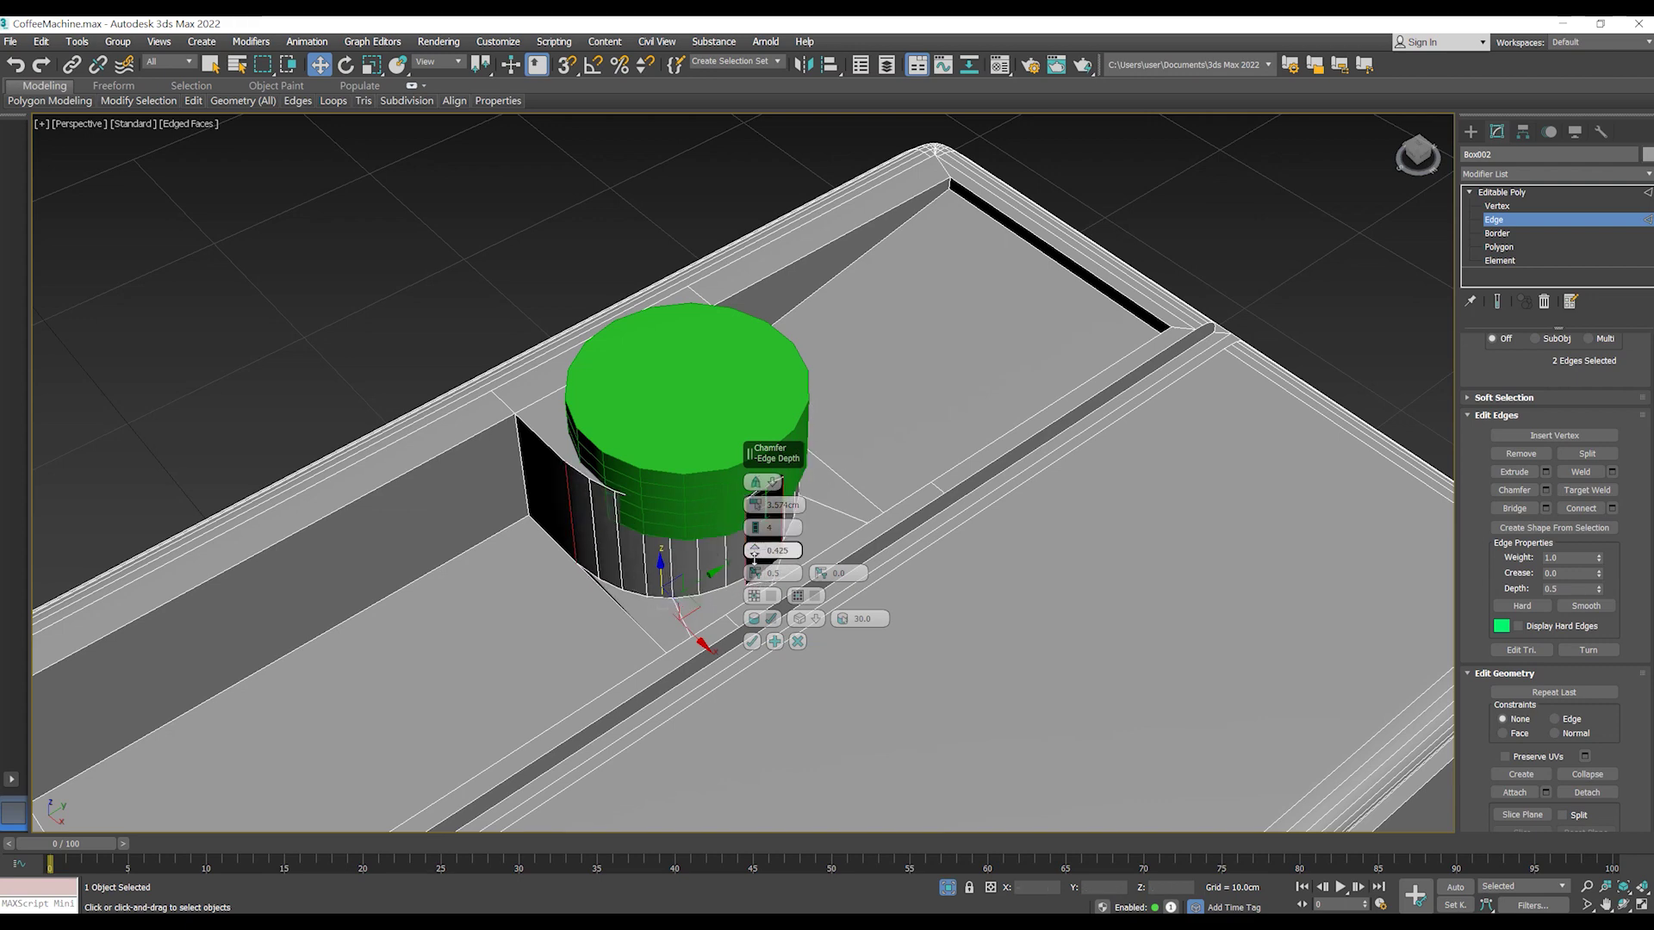
drag(755, 504, 754, 553)
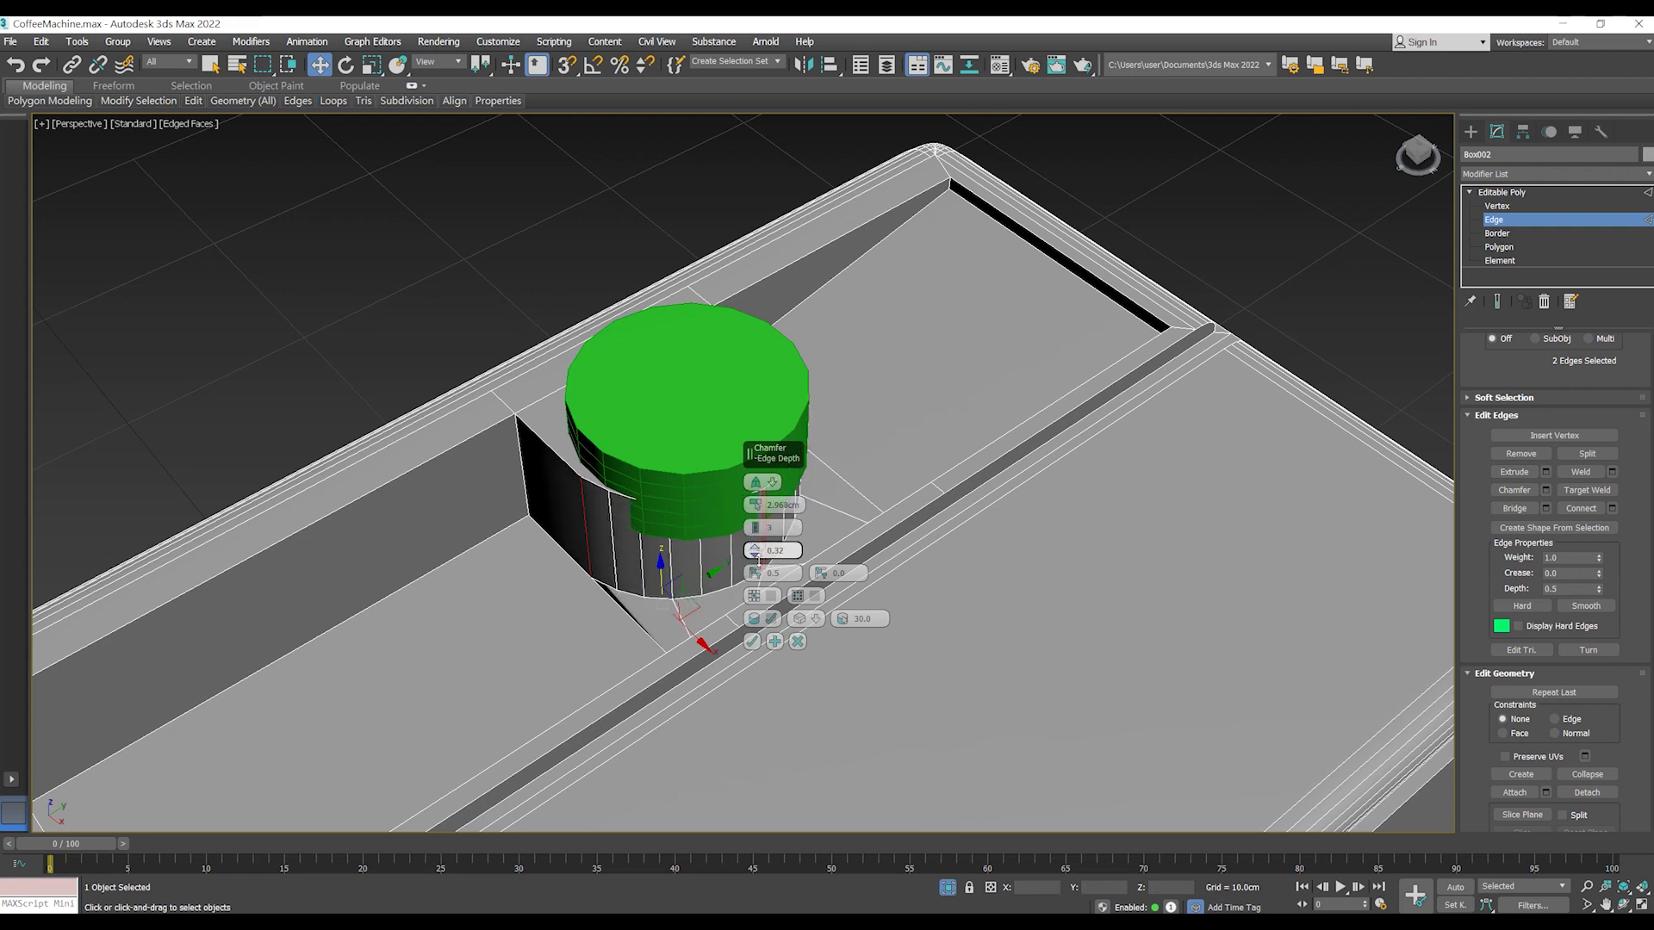
mouse_move(758, 560)
alt+middle_down()
mouse_move(717, 483)
mouse_move(750, 517)
alt+middle_up()
drag(756, 551, 755, 542)
click(751, 642)
mouse_move(751, 642)
alt+middle_down()
mouse_move(952, 554)
mouse_move(839, 465)
mouse_move(844, 477)
alt+middle_up()
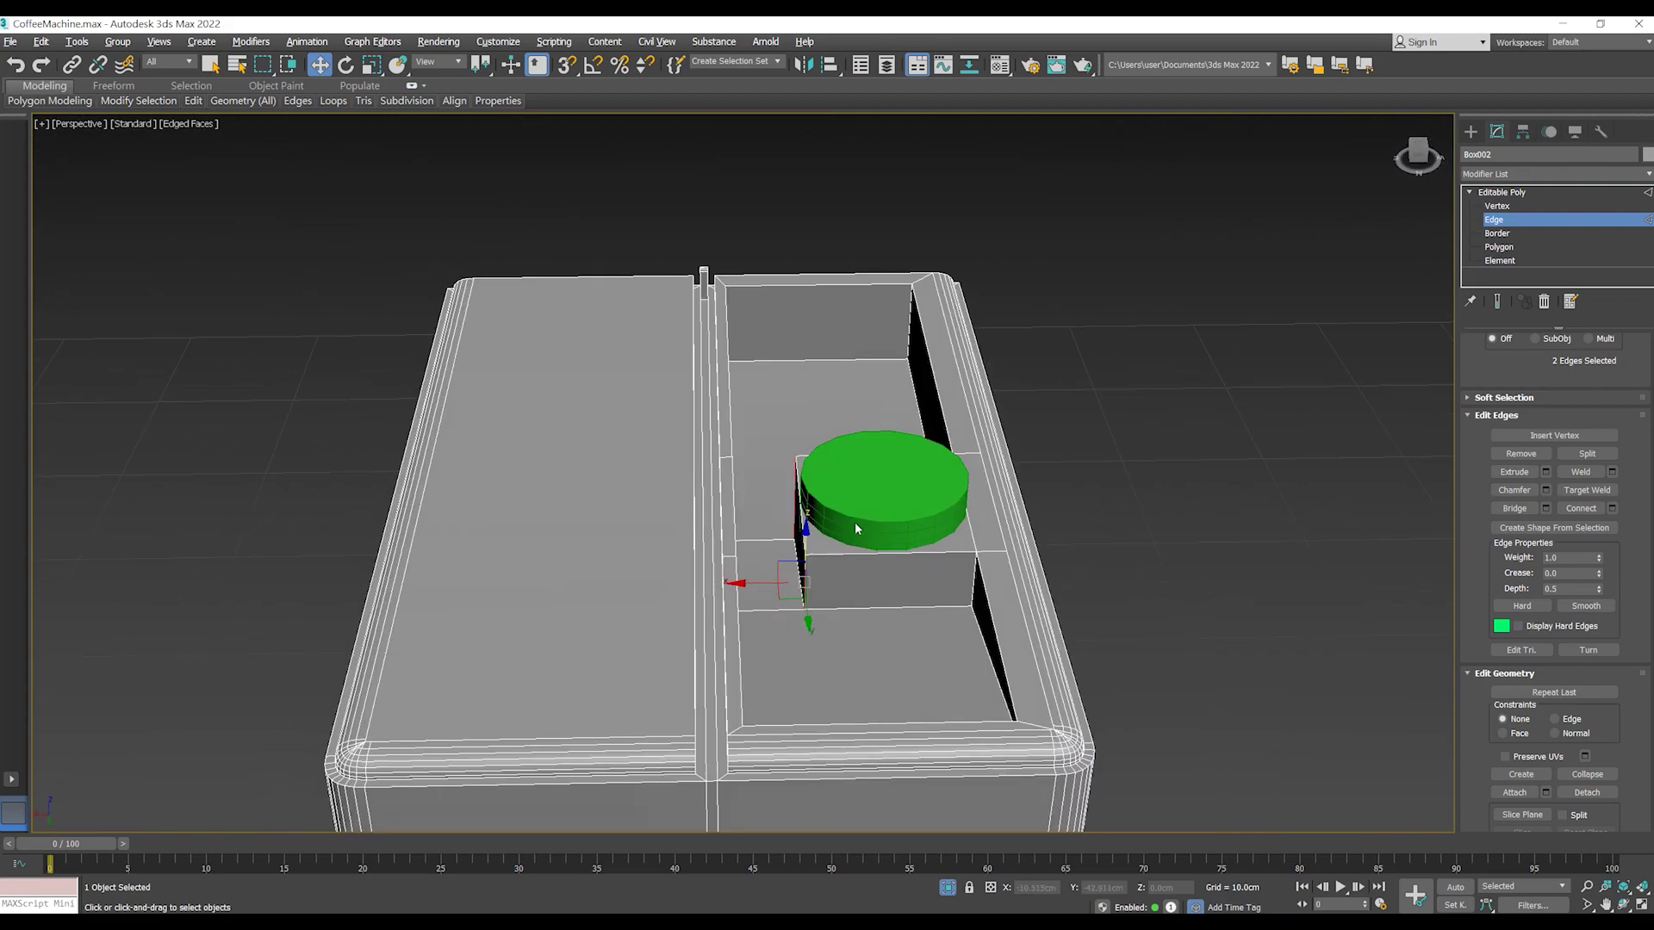
- Select the block's front edges and push them about 0.25cm outward along Y
scroll(851, 520, up, 2)
alt+middle_drag(889, 565, 930, 631)
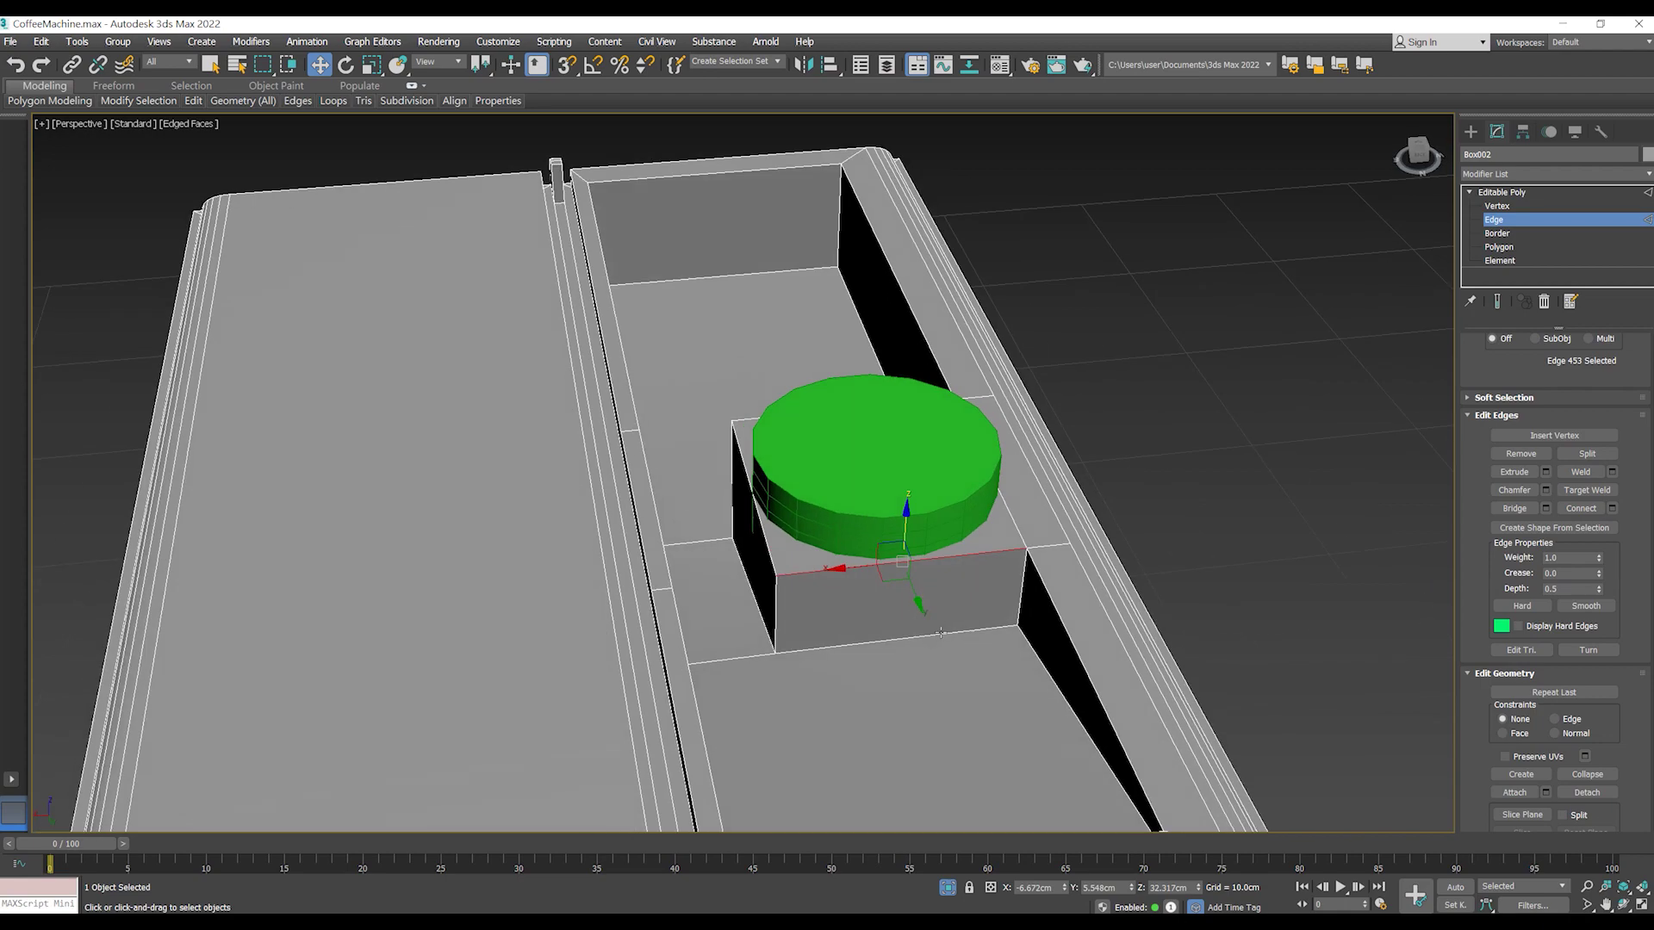
ctrl+click(777, 592)
mouse_move(777, 592)
alt+middle_down()
mouse_move(767, 620)
mouse_move(726, 556)
alt+middle_up()
ctrl+click(767, 621)
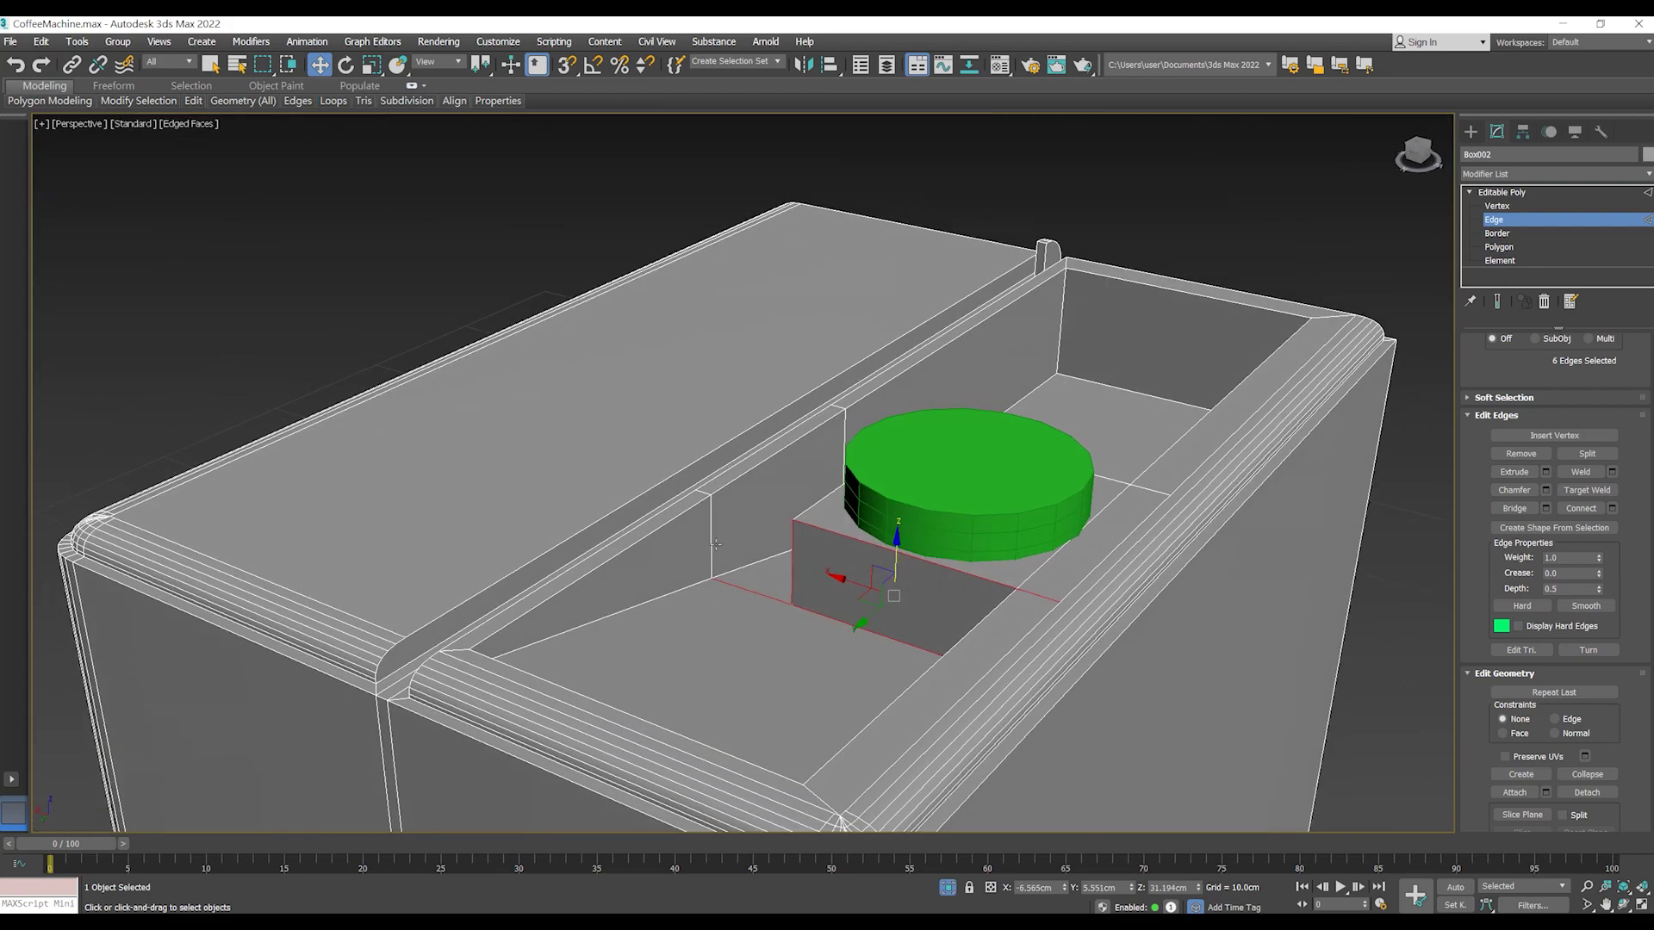
ctrl+click(705, 491)
alt+middle_drag(704, 491, 884, 601)
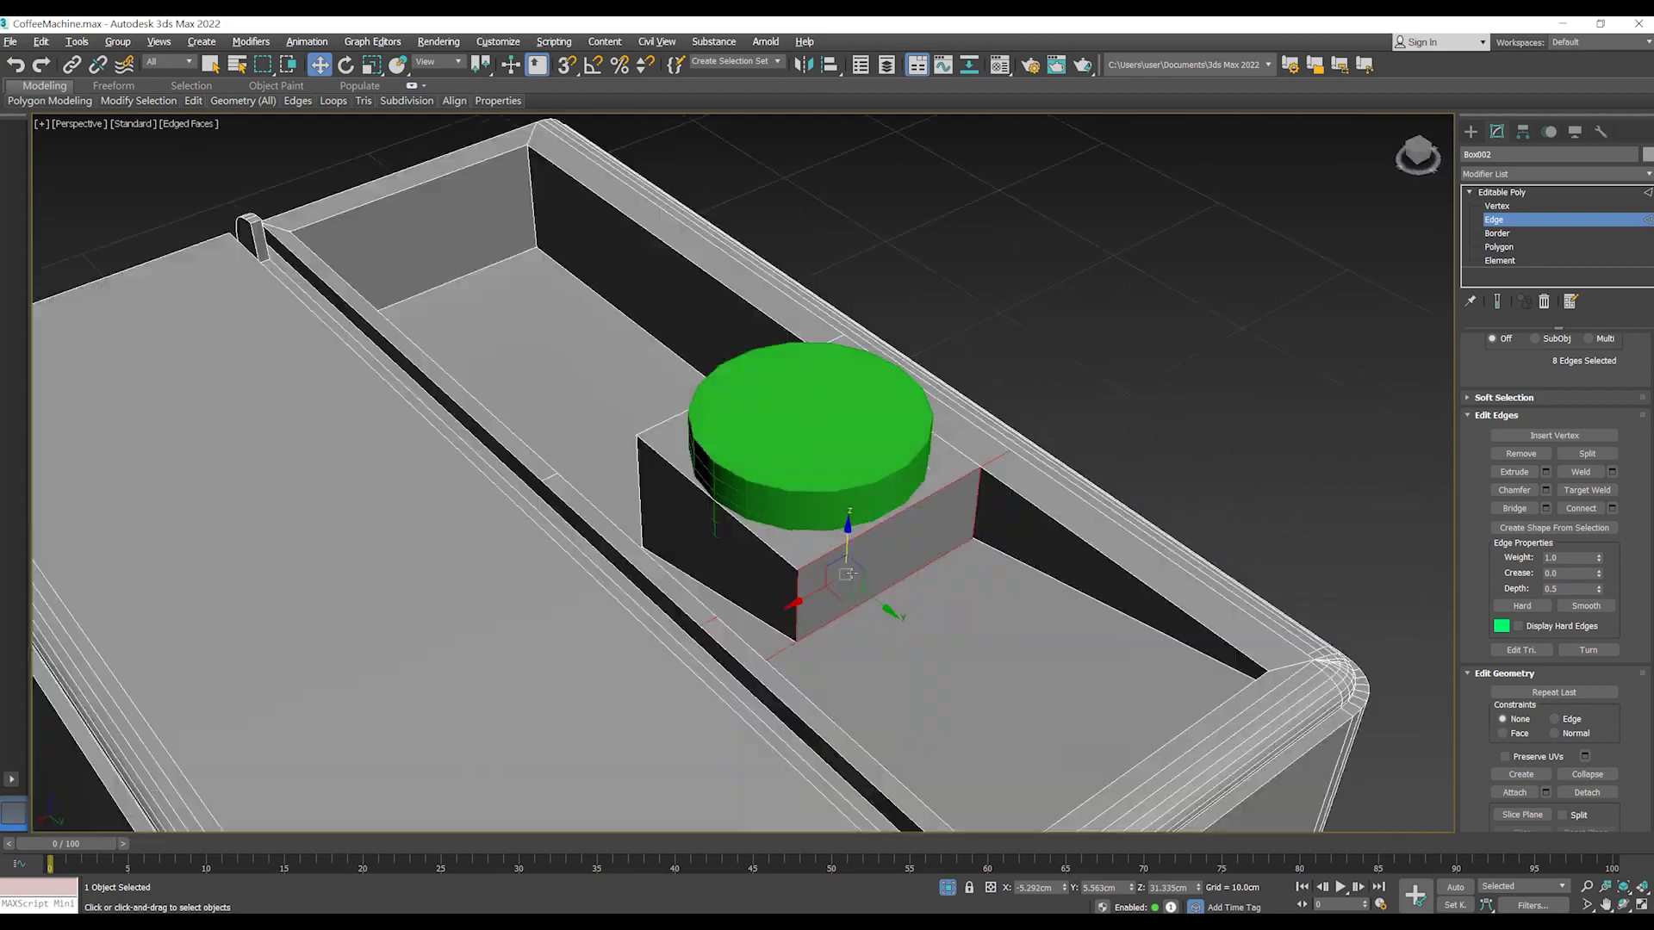
drag(884, 600, 895, 605)
mouse_move(886, 587)
alt+middle_down()
mouse_move(860, 532)
mouse_move(823, 629)
alt+middle_up()
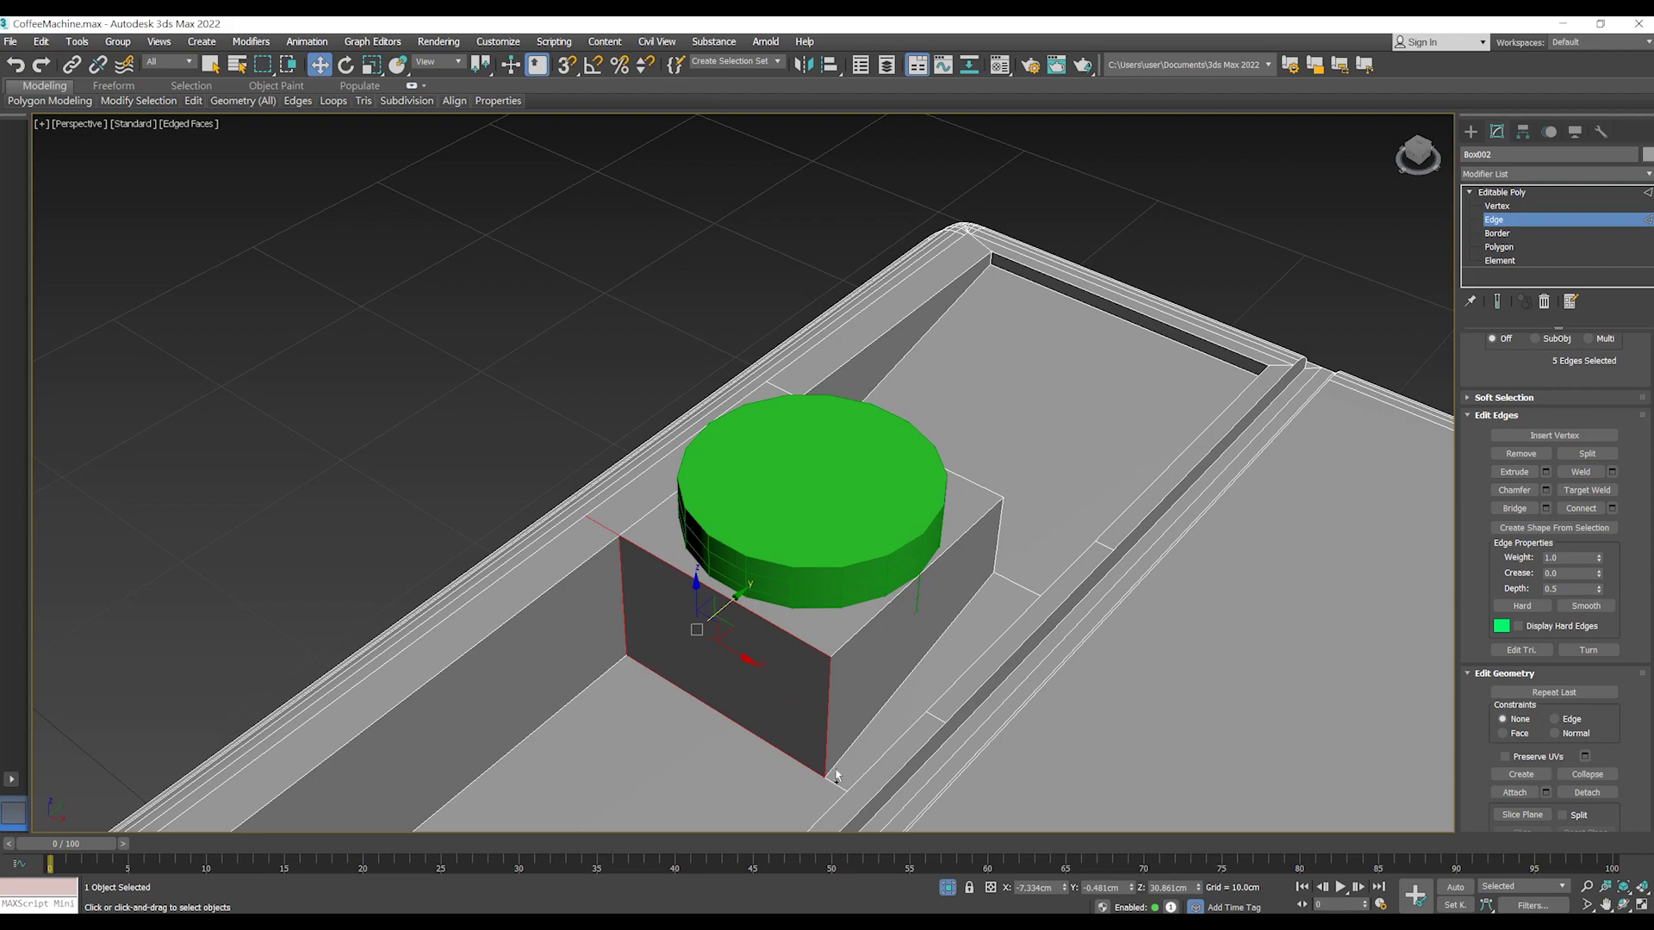
- Add the vertical block edges to the selection and inspect the block and cylinder
alt+middle_drag(831, 786, 905, 584)
ctrl+click(905, 584)
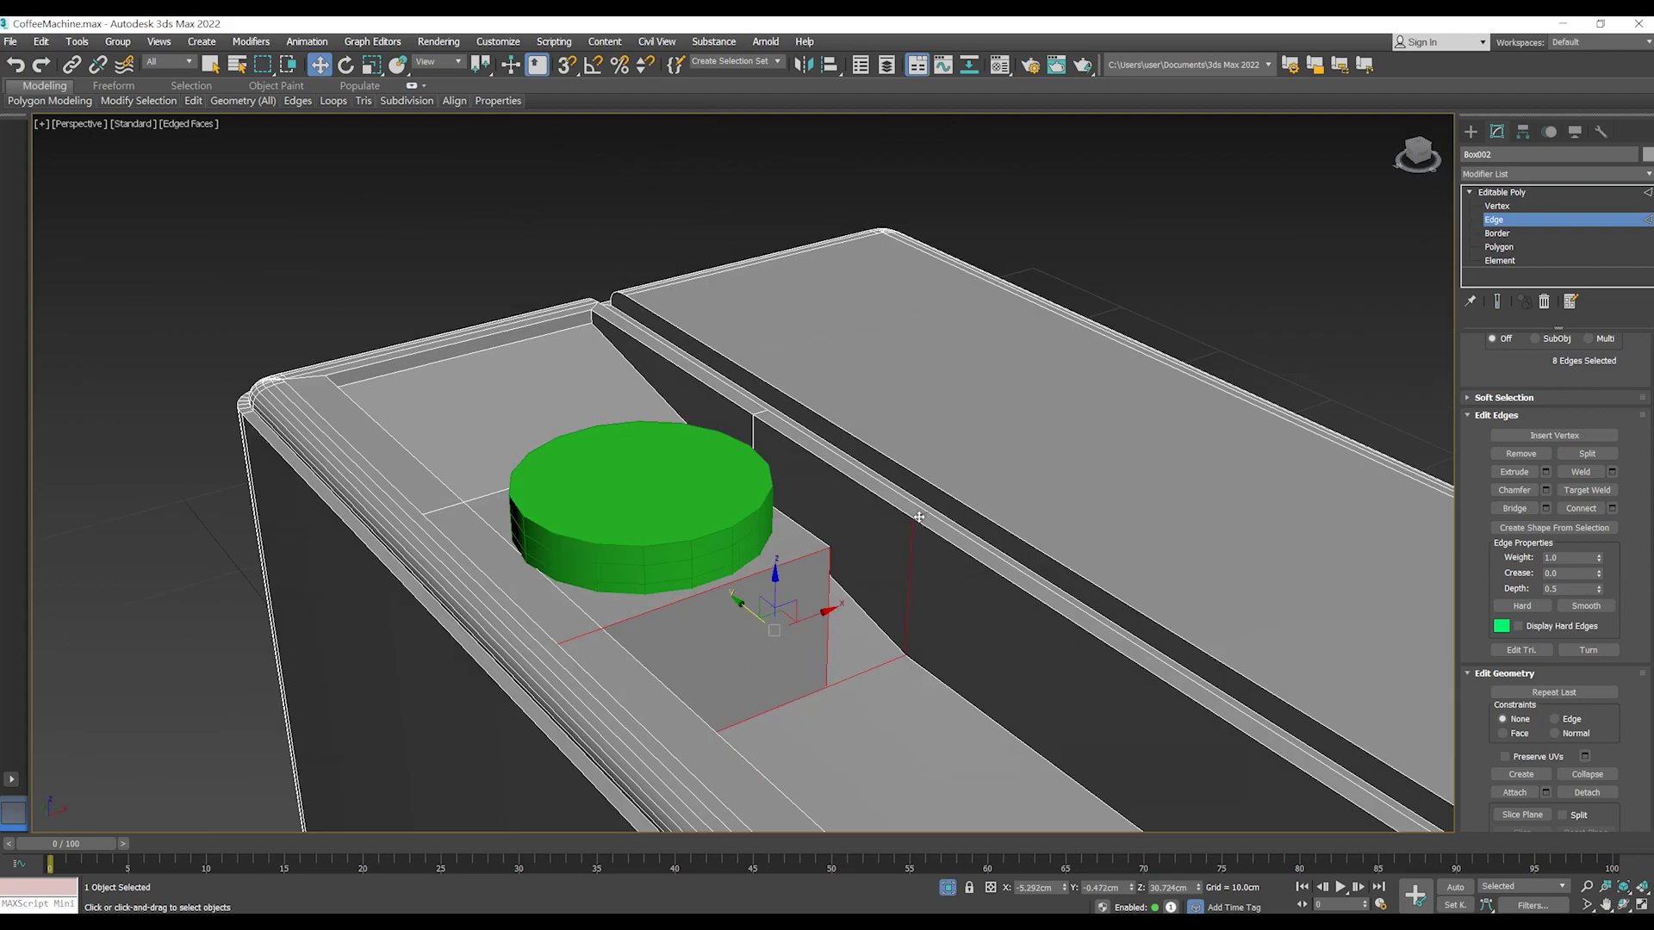
alt+middle_drag(919, 517, 817, 625)
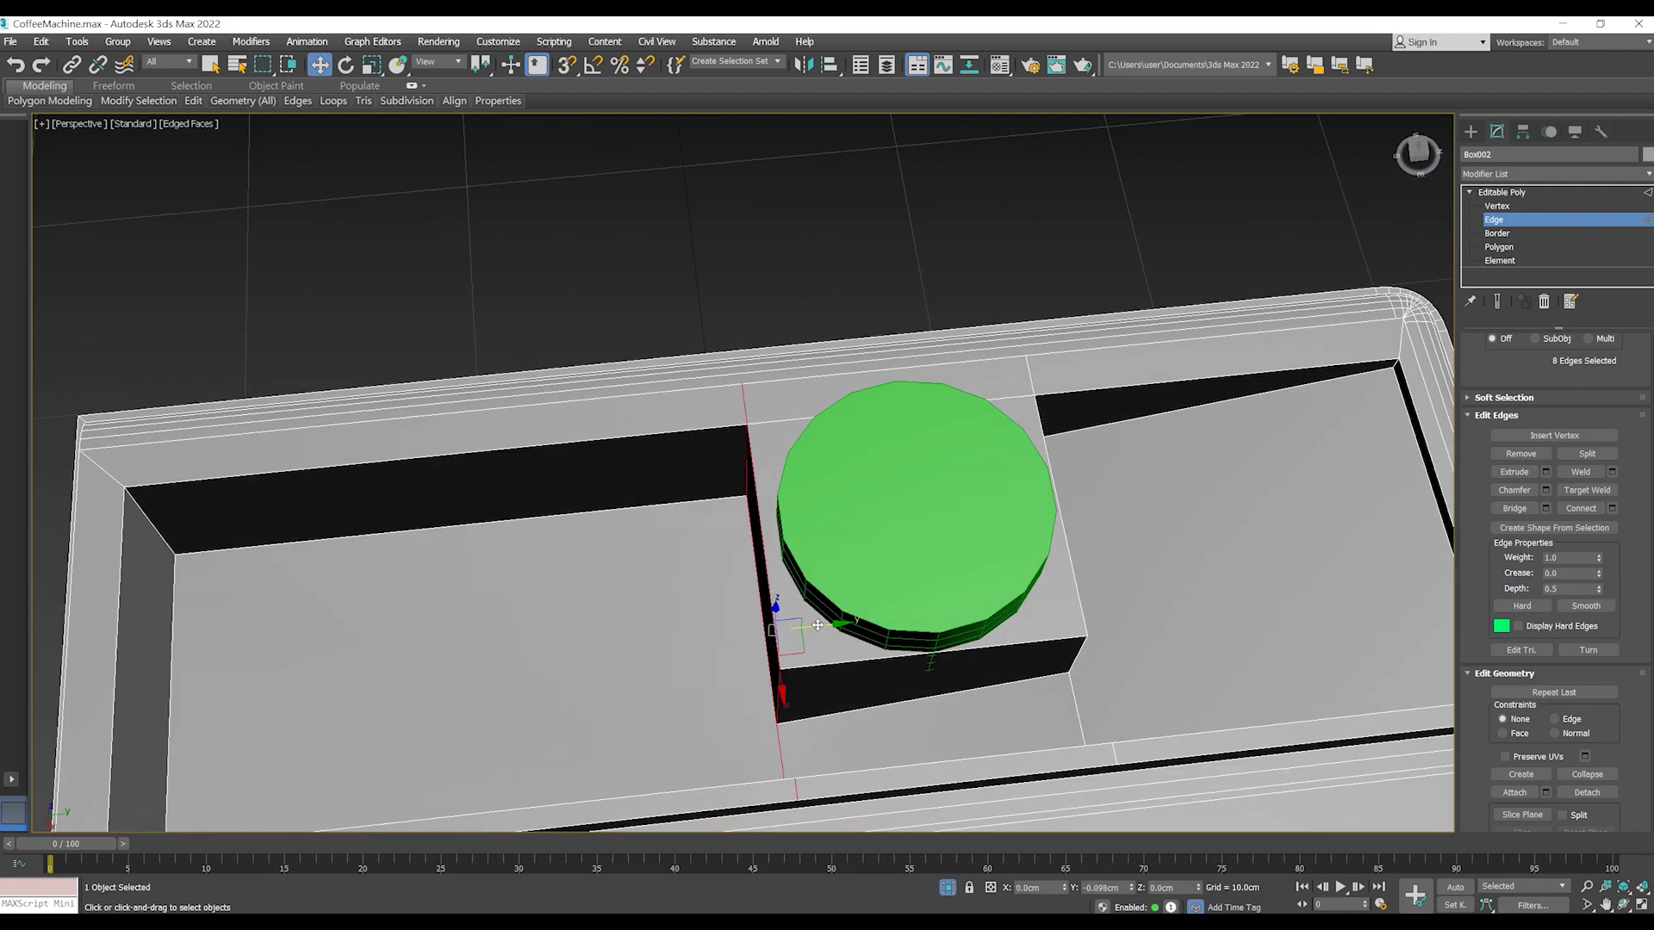
mouse_move(879, 618)
alt+middle_down()
mouse_move(902, 611)
mouse_move(709, 451)
mouse_move(659, 469)
mouse_move(712, 546)
alt+middle_up()
- Nudge Cylinder001 about -0.48cm in X, discard the Shift-clone, and reselect Box002
drag(659, 622, 672, 618)
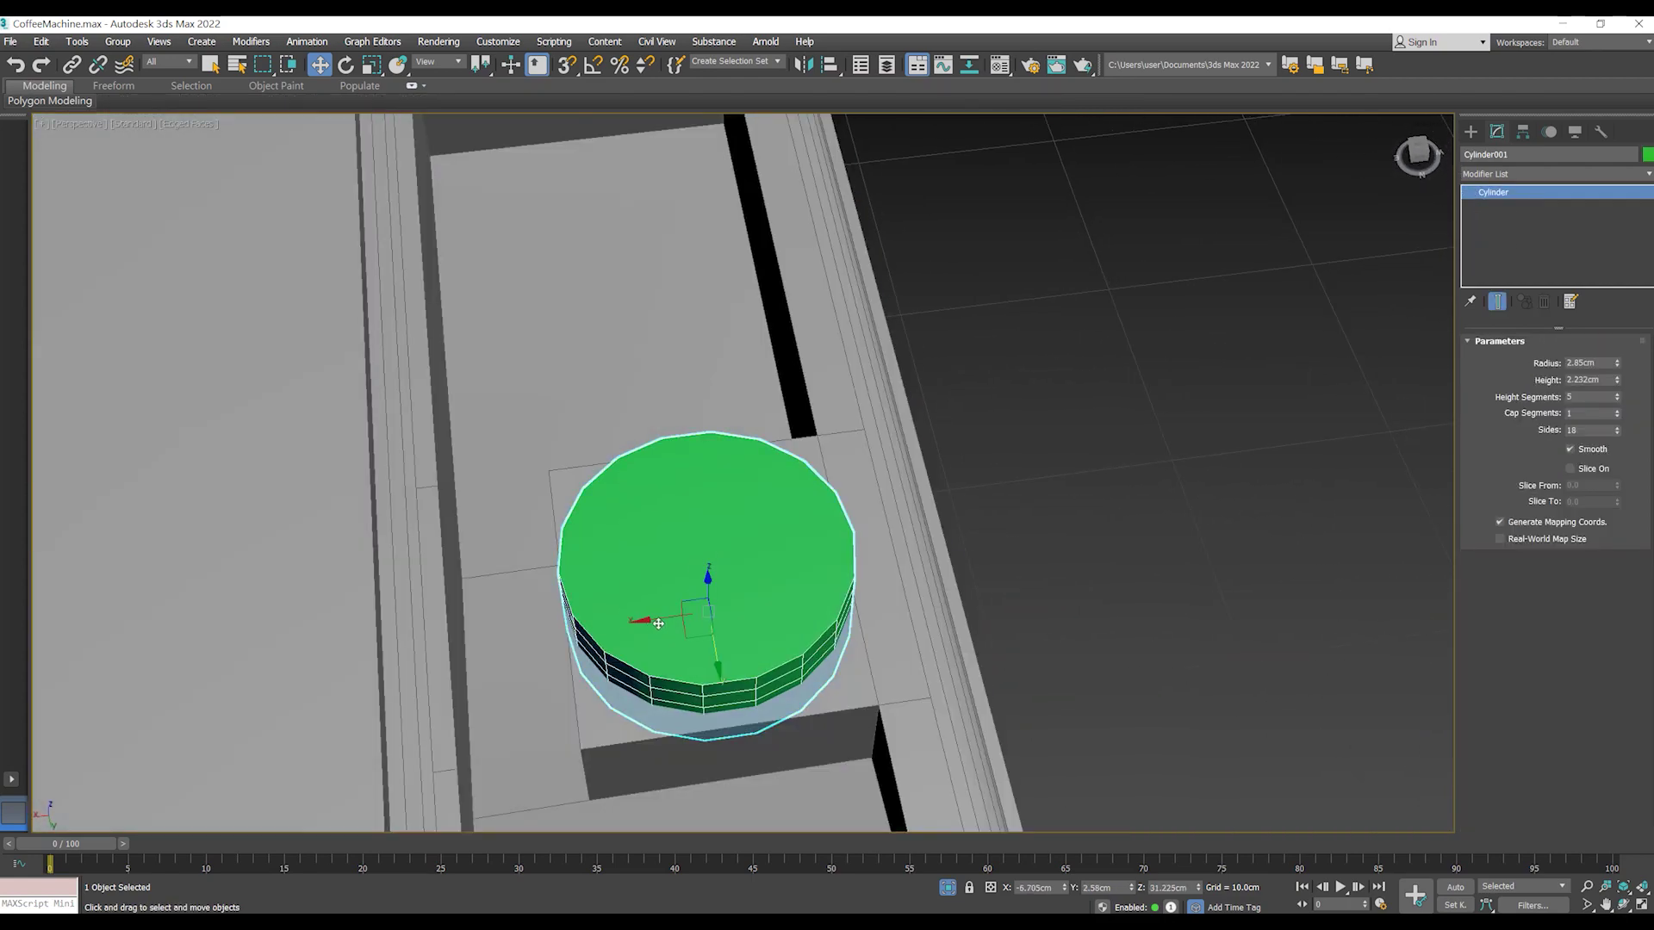
mouse_move(673, 618)
alt+middle_down()
mouse_move(732, 594)
mouse_move(850, 633)
mouse_move(1090, 592)
alt+middle_up()
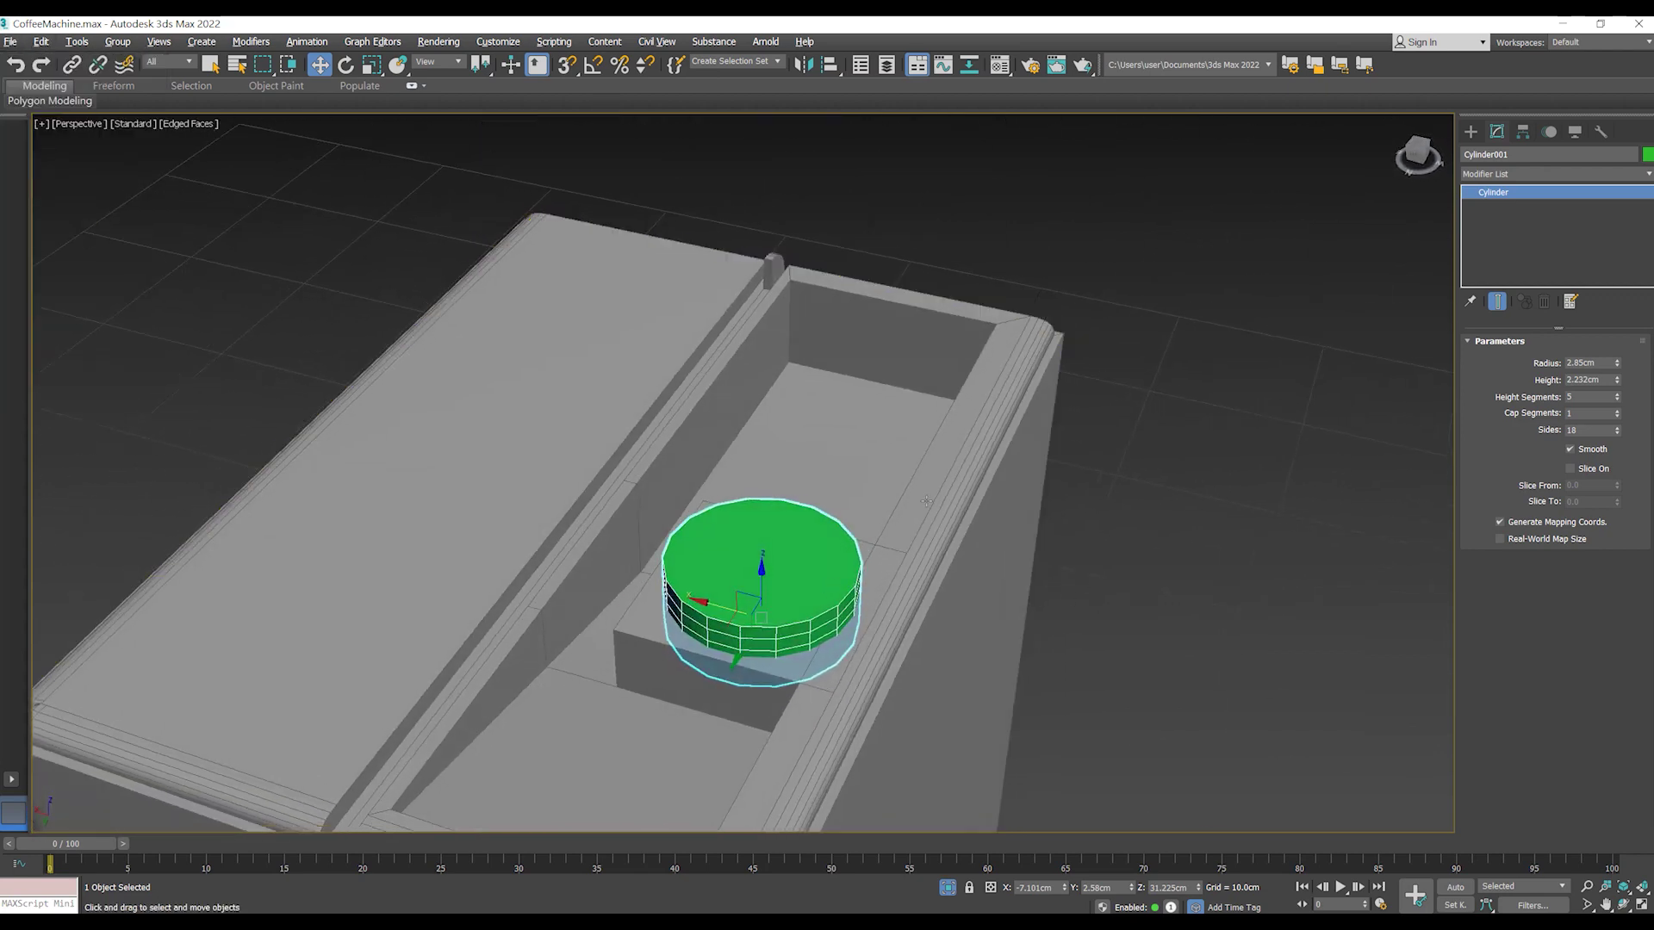
alt+middle_drag(844, 508, 913, 500)
mouse_move(817, 561)
shift+mouse_down()
mouse_move(757, 542)
mouse_move(757, 259)
mouse_move(744, 531)
mouse_move(744, 381)
shift+mouse_up()
click(861, 541)
alt+middle_drag(835, 562, 947, 517)
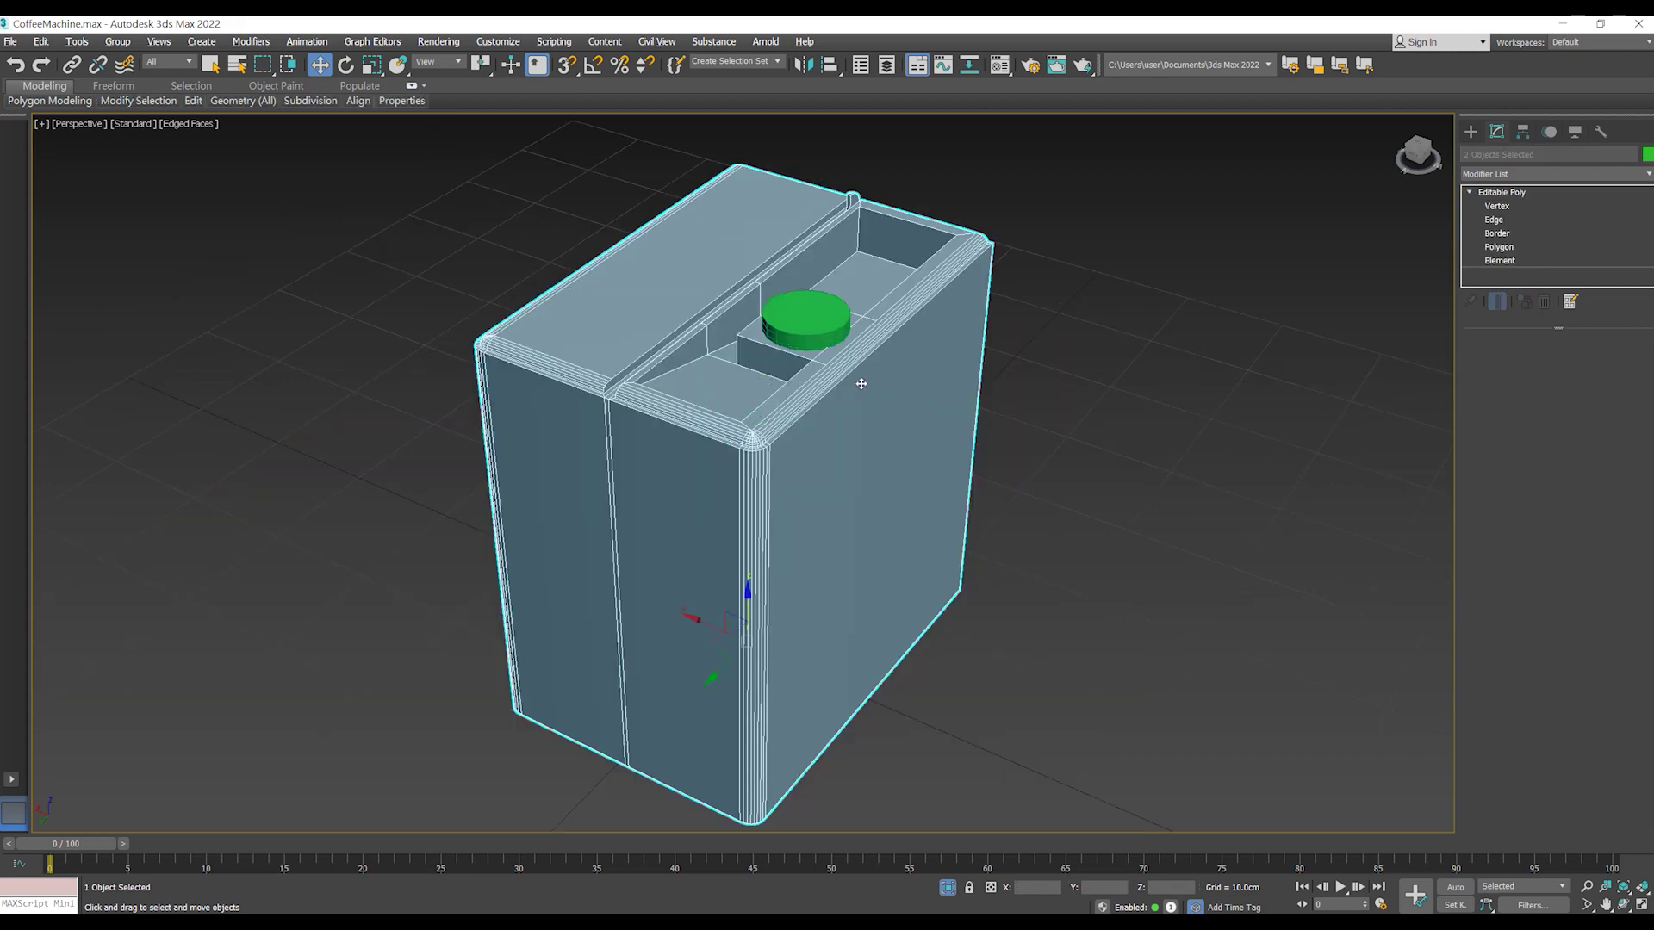
scroll(986, 539, up, 3)
click(986, 539)
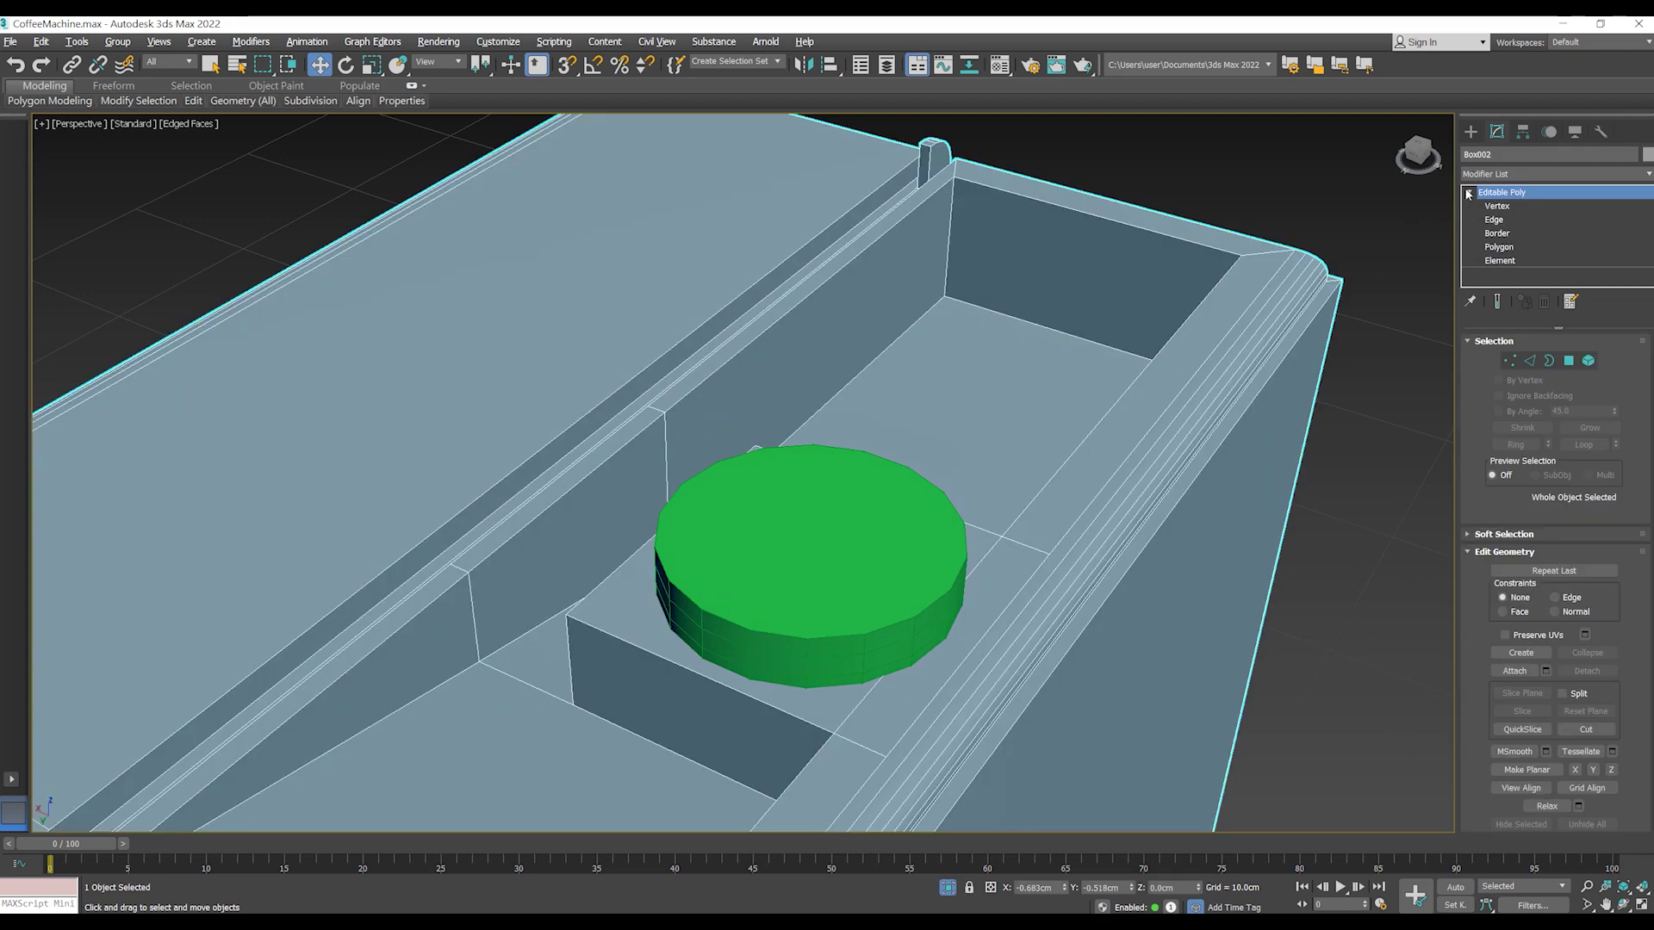
- Create a ProBoolean on Box002, subtracting Cylinder001 to cut the round hole
click(1471, 132)
click(11, 41)
key(Escape)
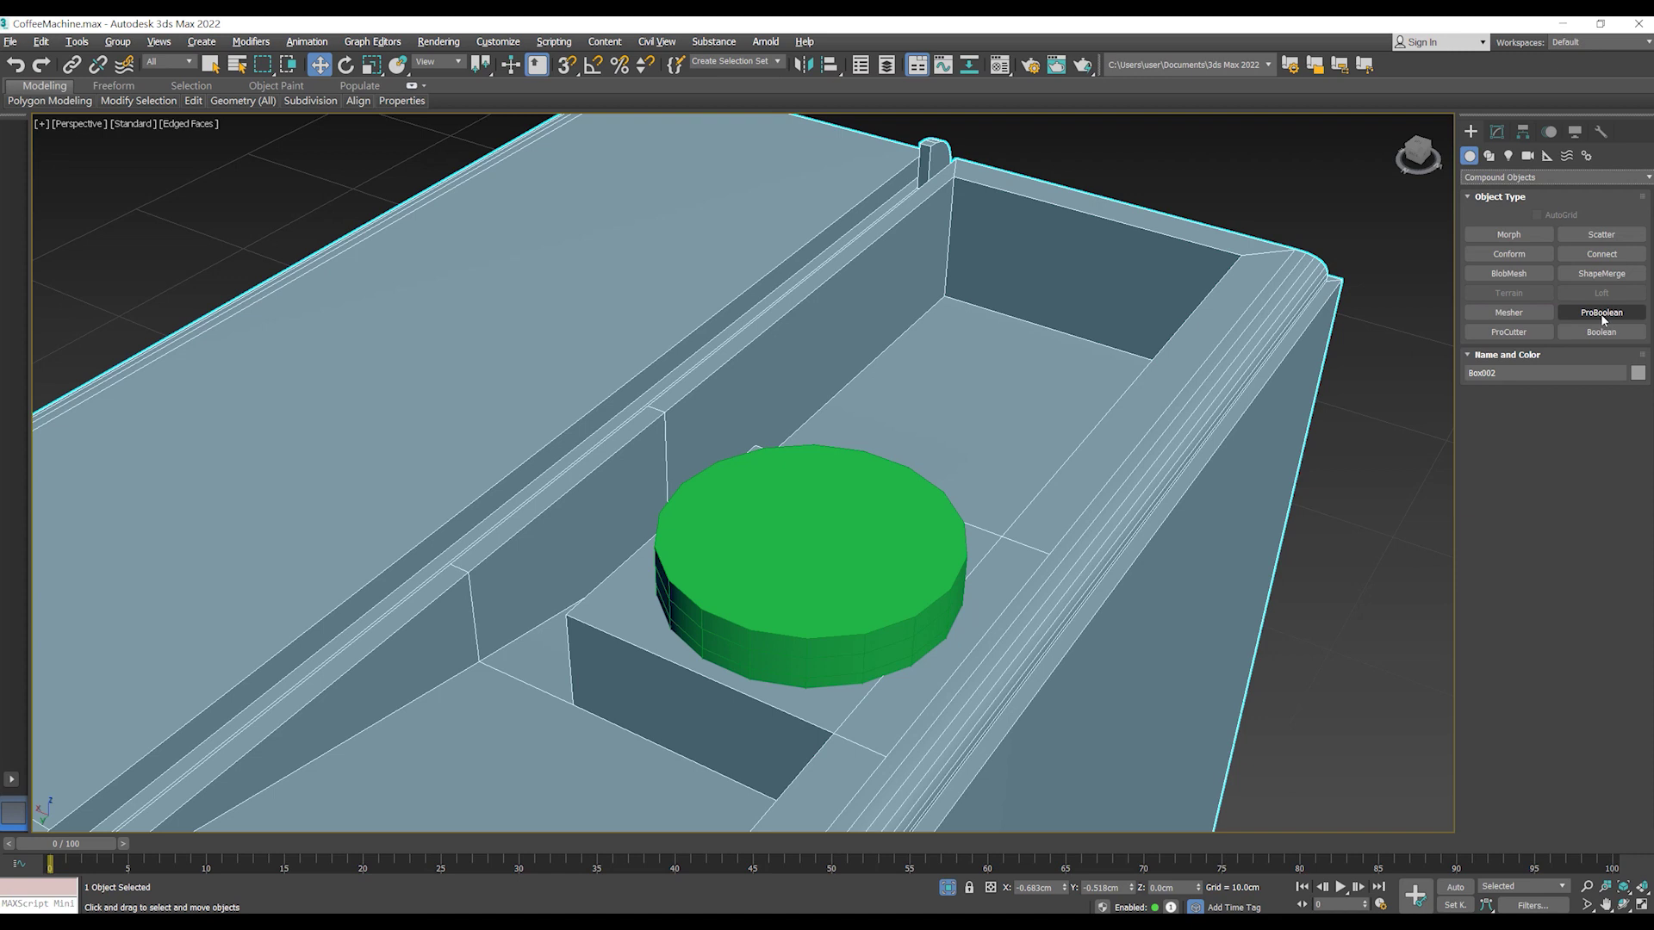
click(1604, 314)
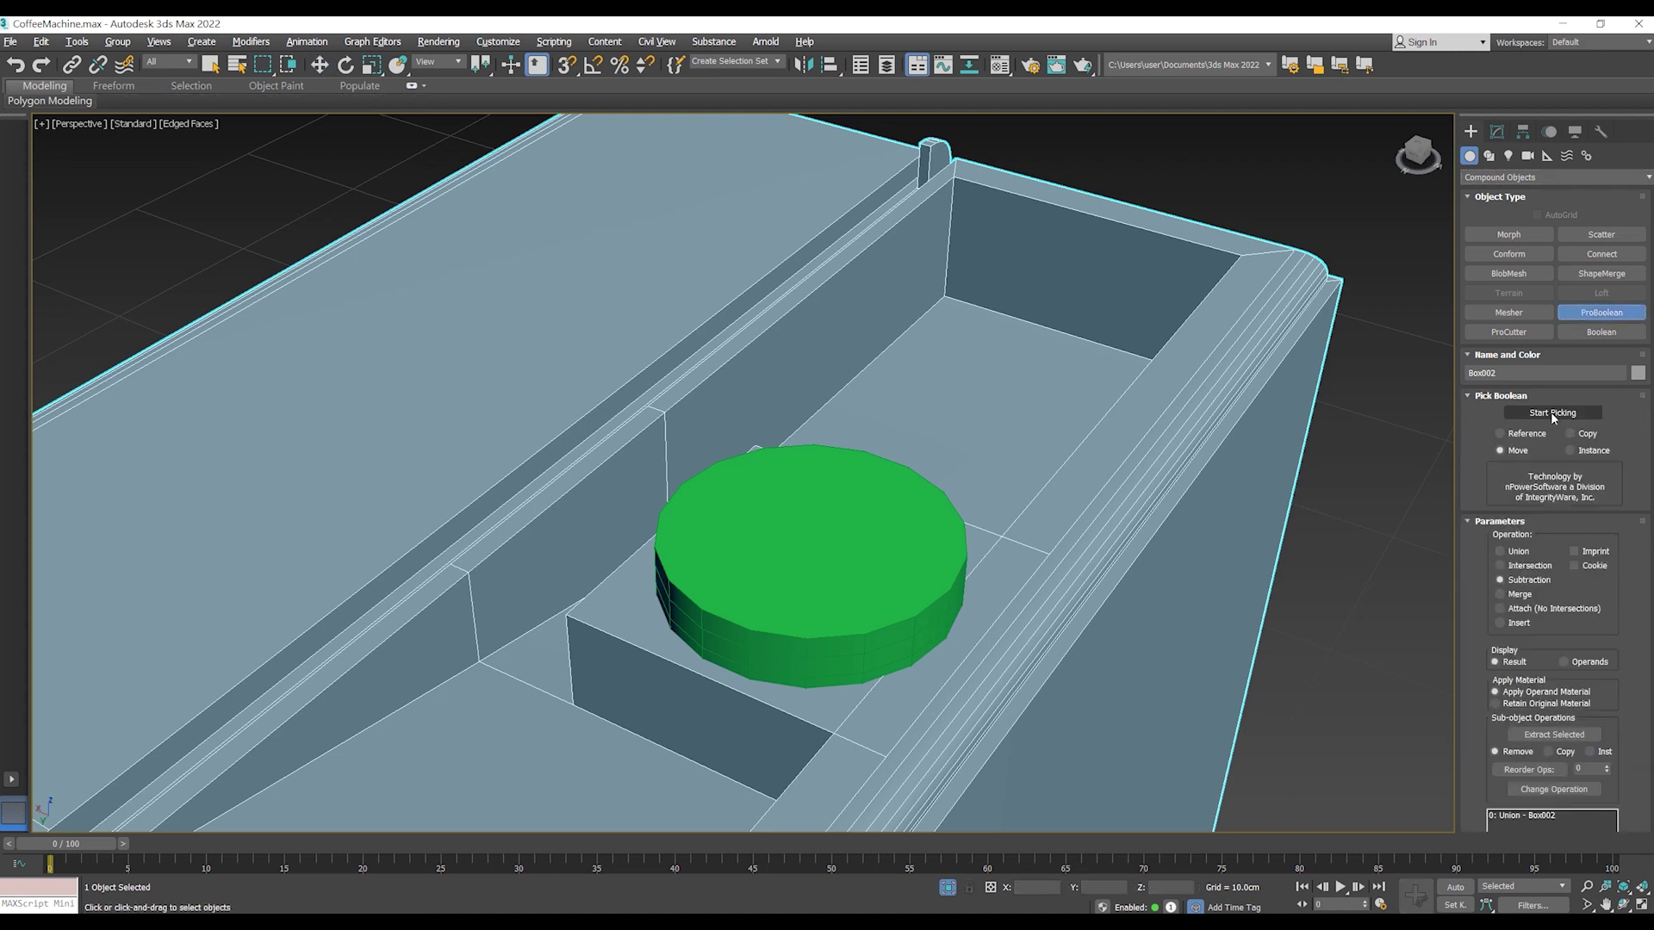
click(1550, 411)
click(814, 538)
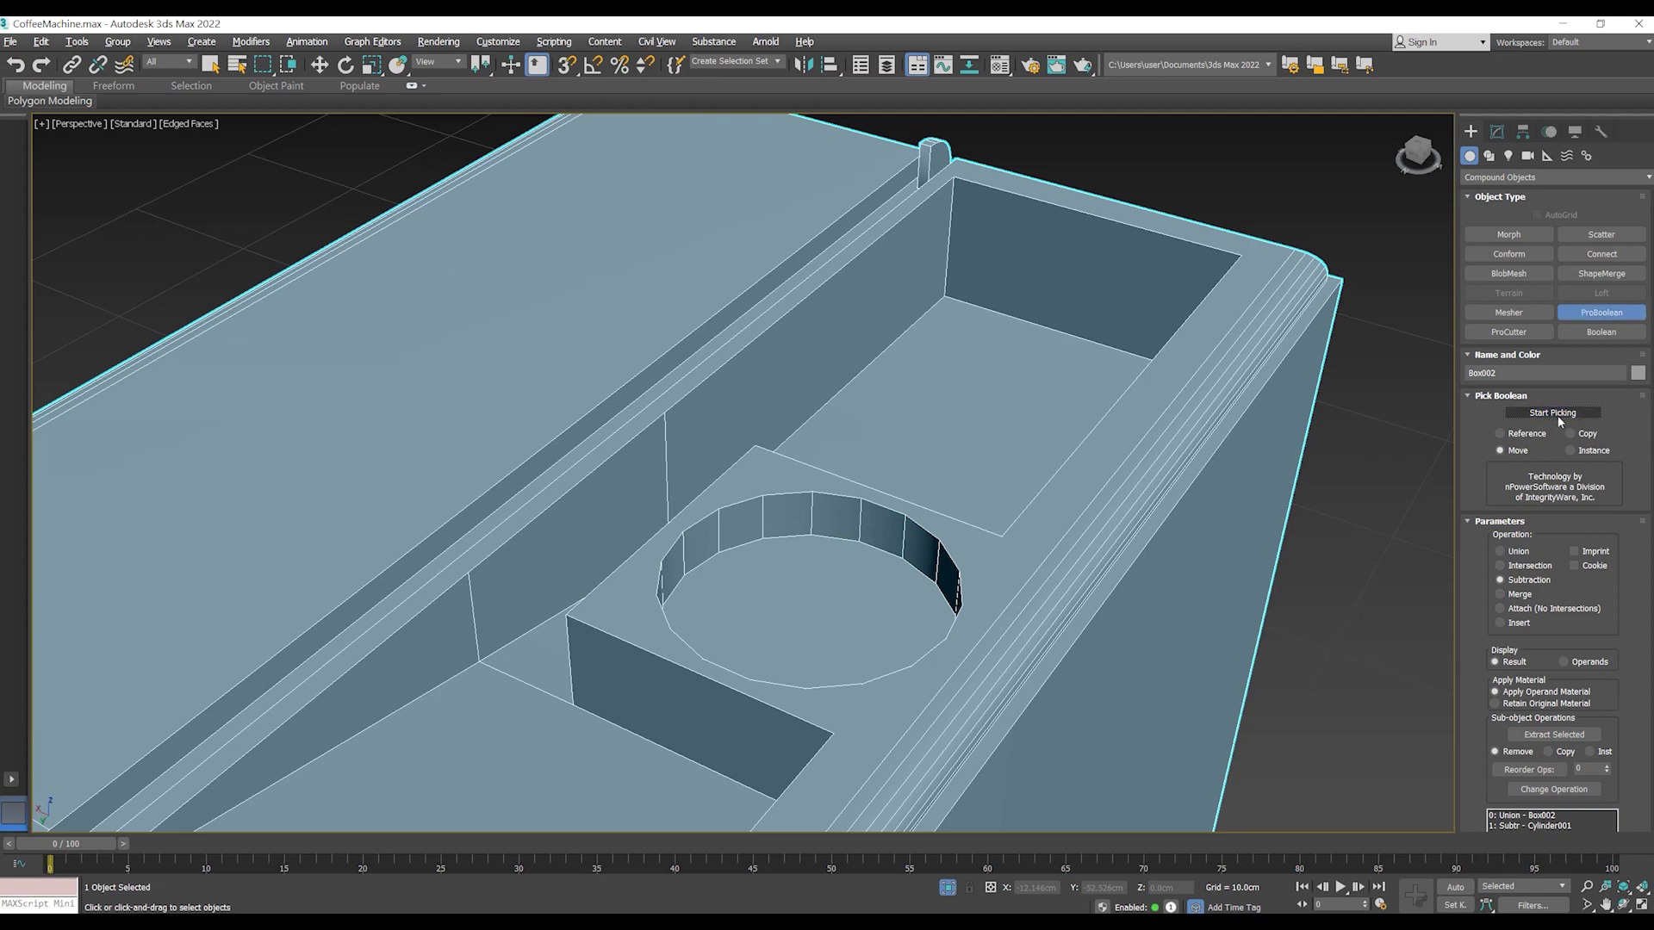
key(w)
scroll(1279, 325, down, 5)
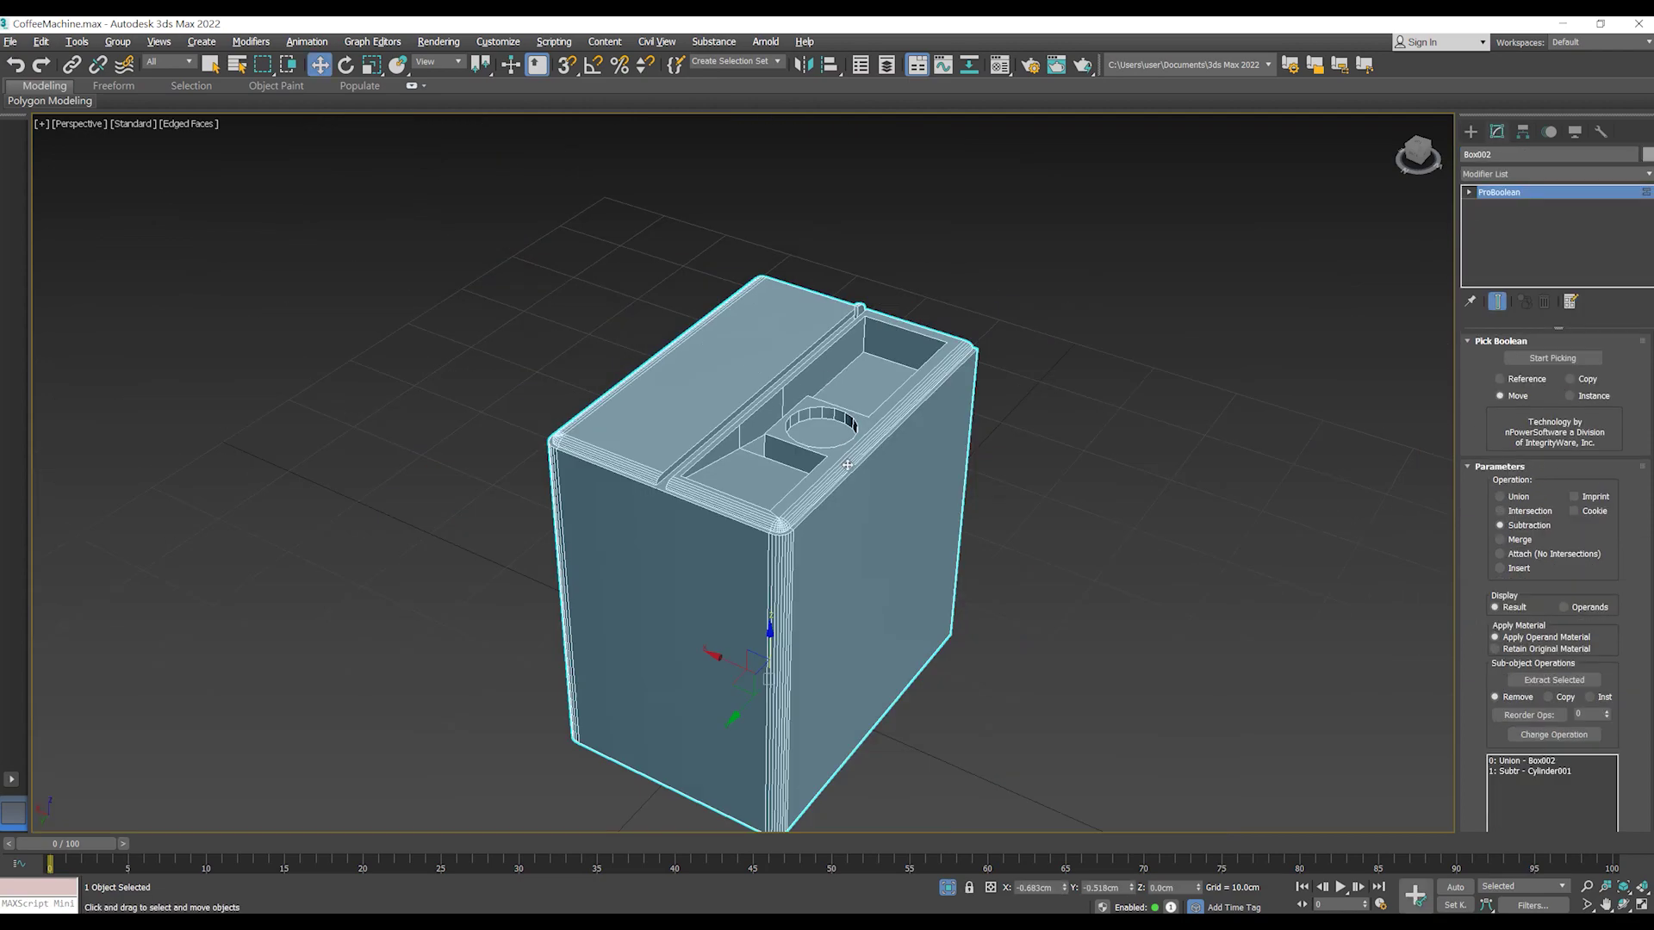
mouse_move(849, 546)
alt+middle_down()
mouse_move(888, 603)
mouse_move(840, 513)
alt+middle_up()
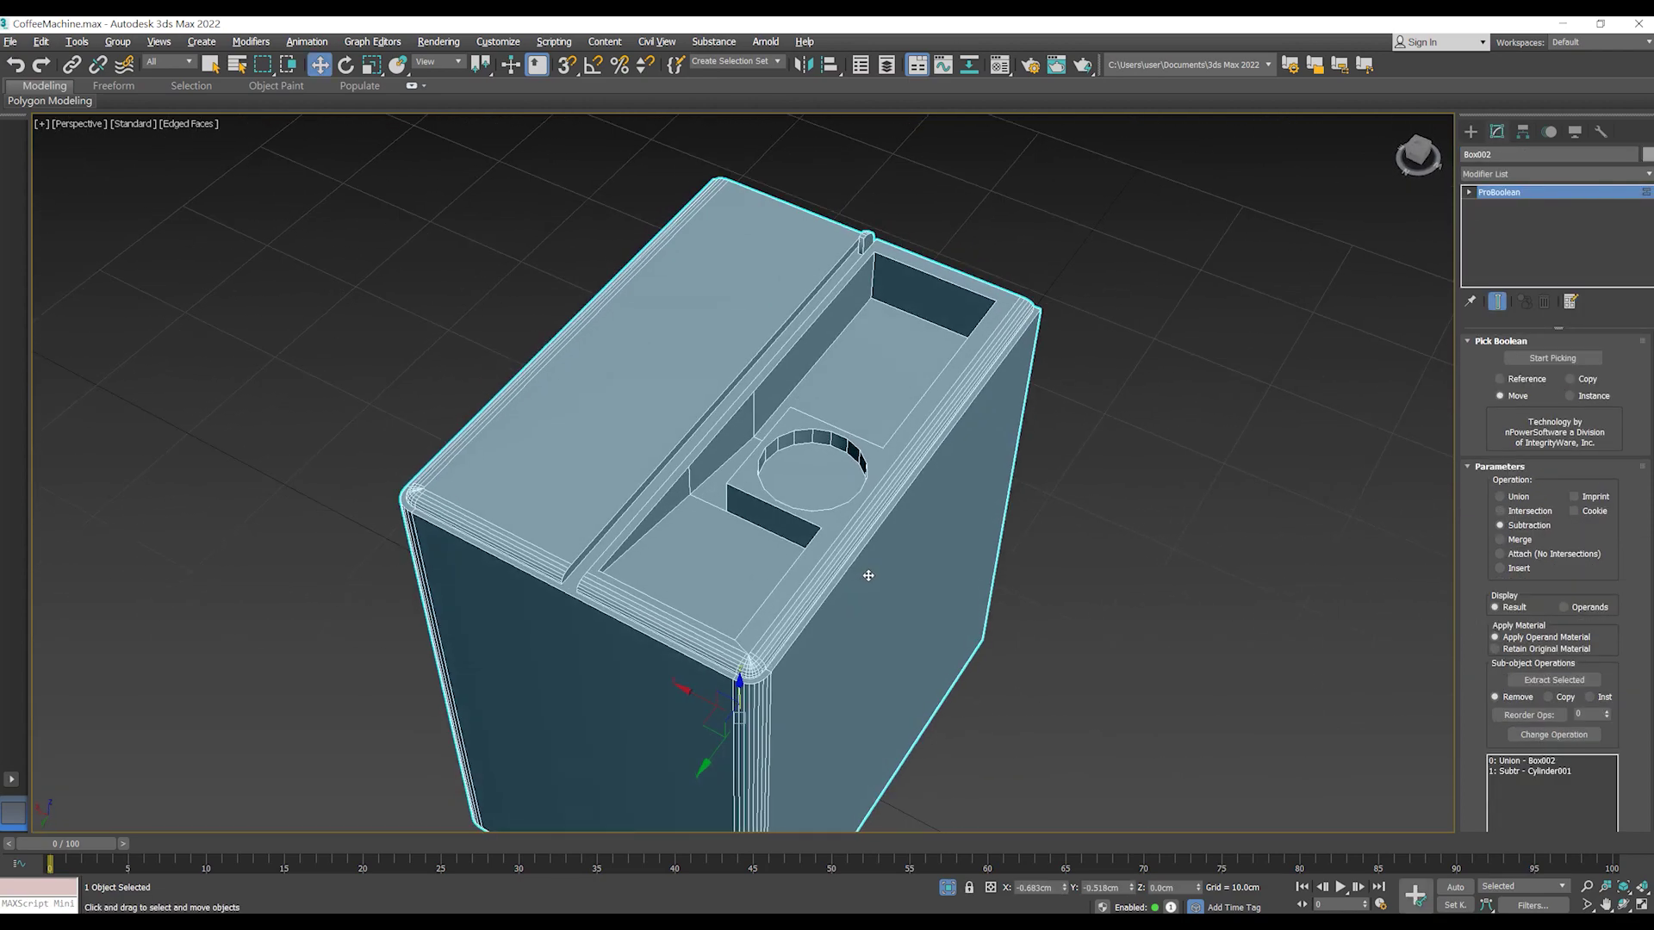
scroll(841, 513, up, 3)
- Convert the body back to an Editable Poly and inspect the new hole
right_click(841, 513)
click(1040, 699)
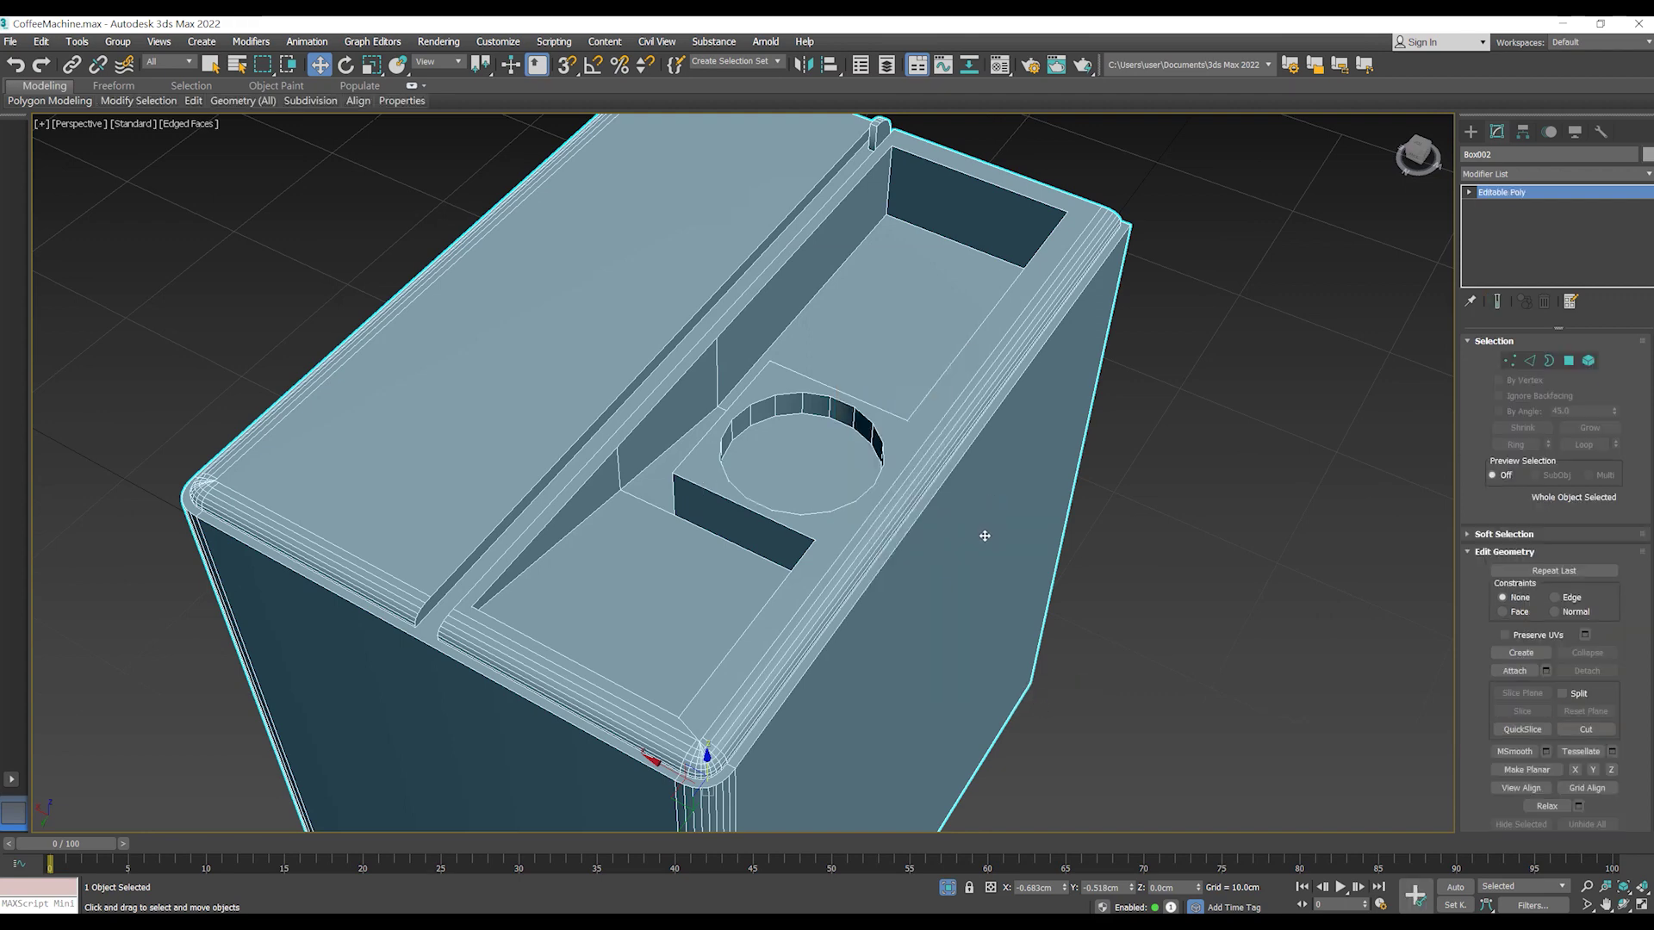
scroll(942, 513, down, 4)
alt+middle_drag(941, 513, 948, 499)
scroll(849, 447, up, 4)
scroll(850, 447, up, 2)
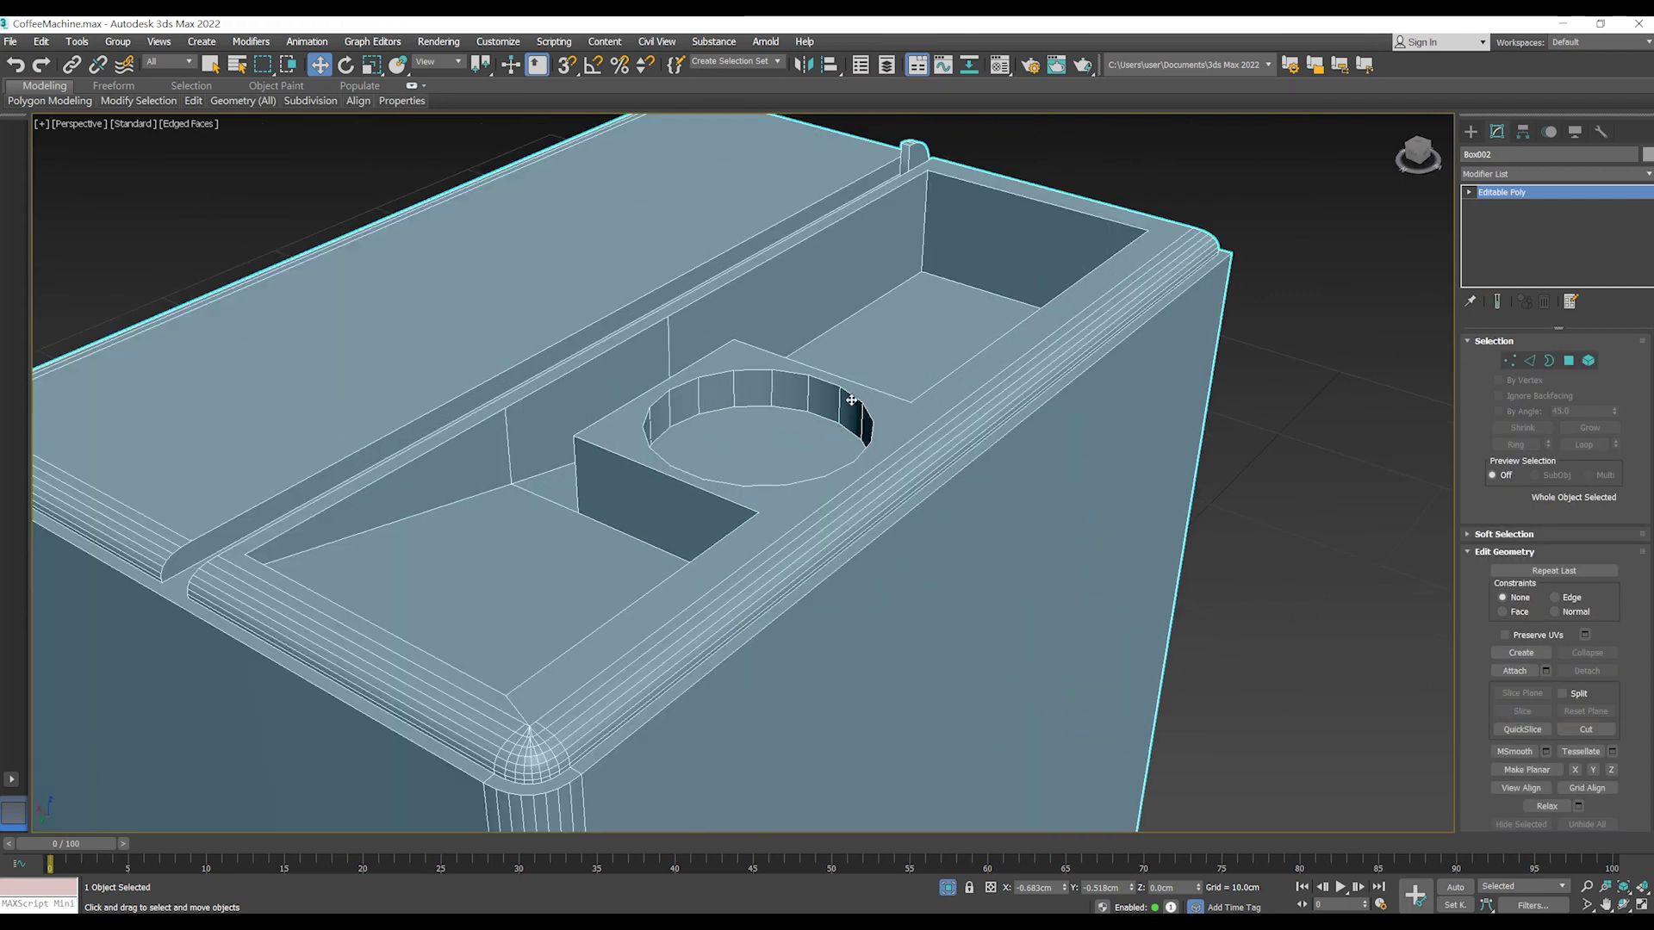
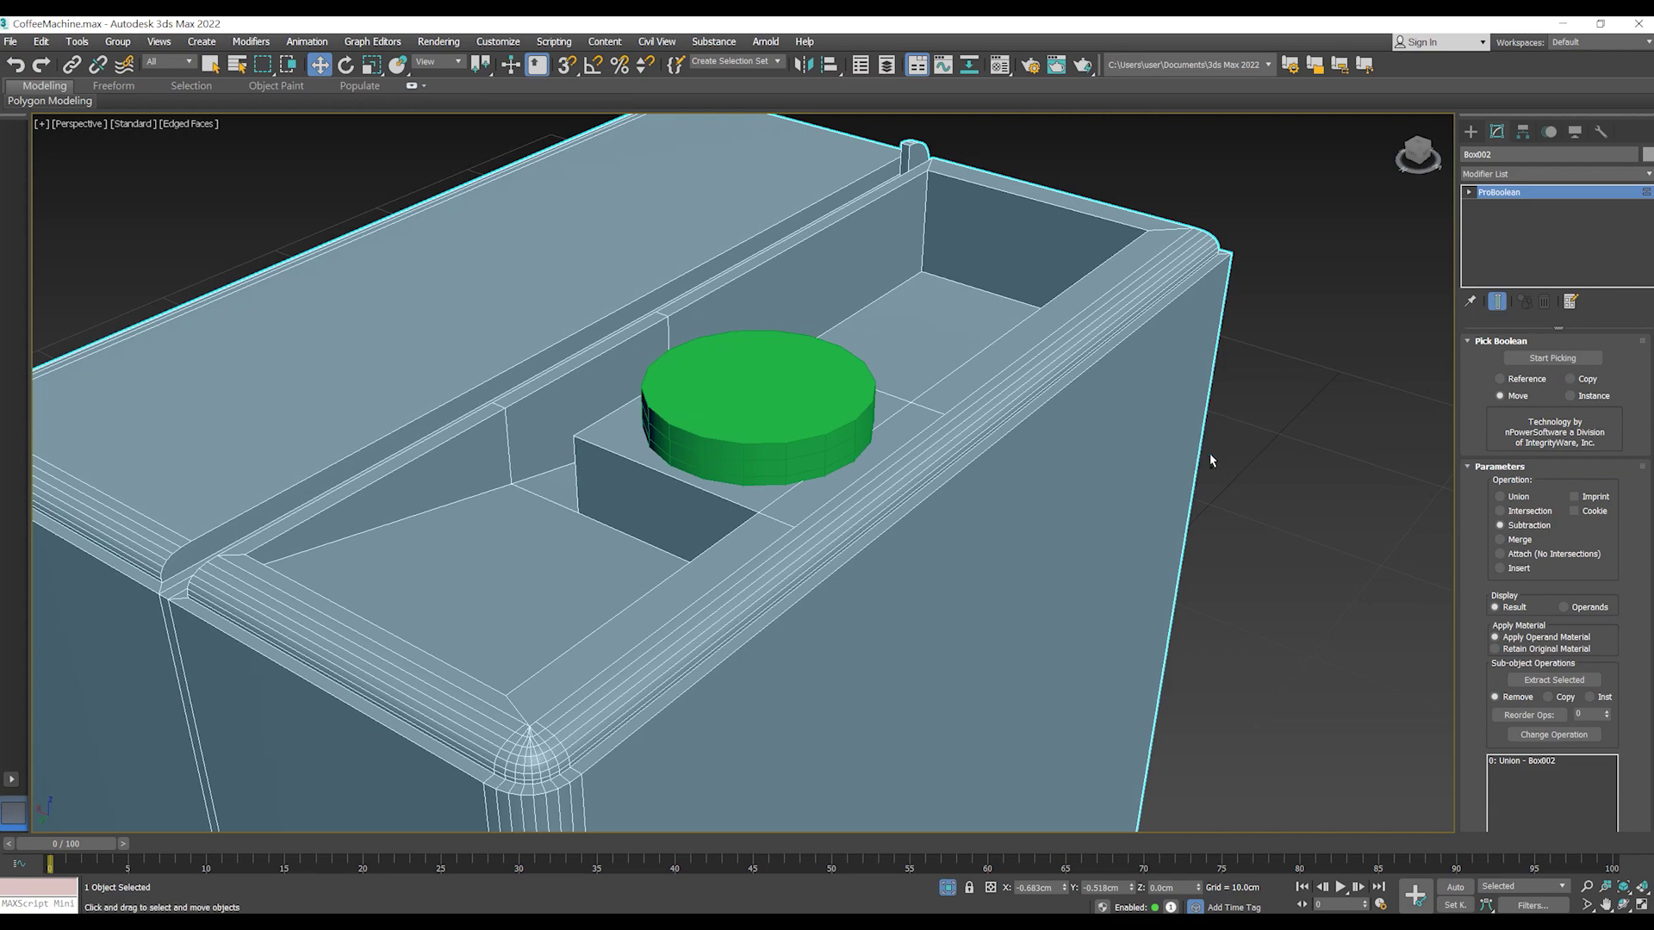
- Deselect the lid box, select the green cylinder, and orbit to look down on it
click(1207, 450)
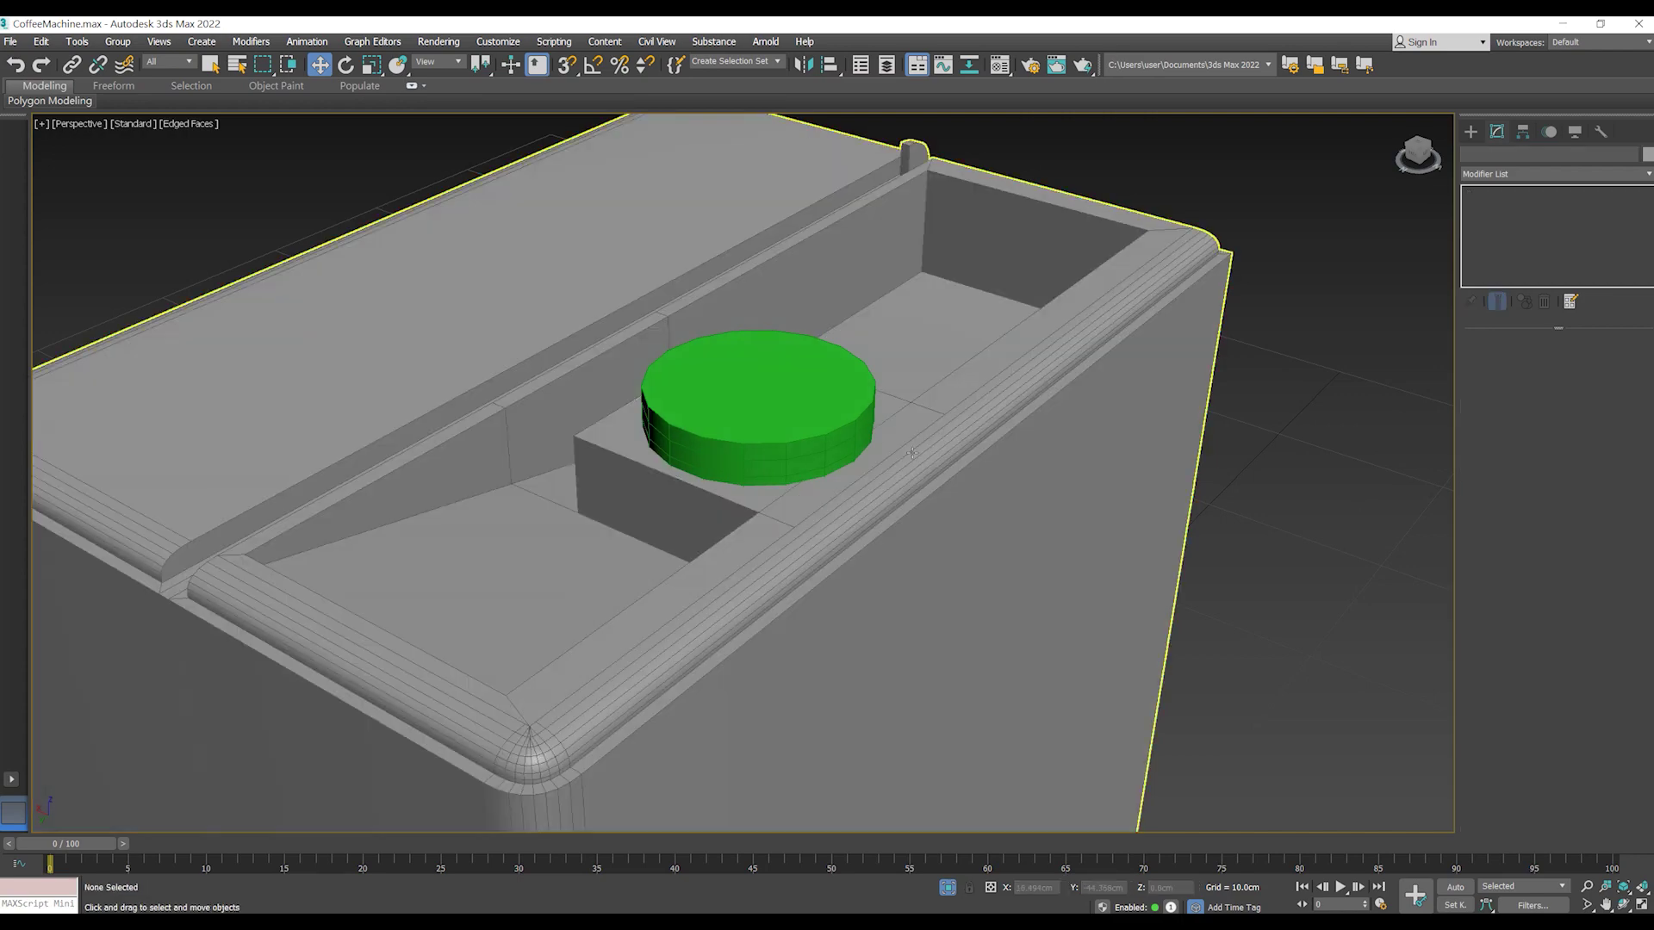
click(839, 416)
mouse_move(839, 416)
alt+middle_down()
mouse_move(887, 576)
mouse_move(980, 484)
mouse_move(1086, 439)
mouse_move(1095, 452)
alt+middle_up()
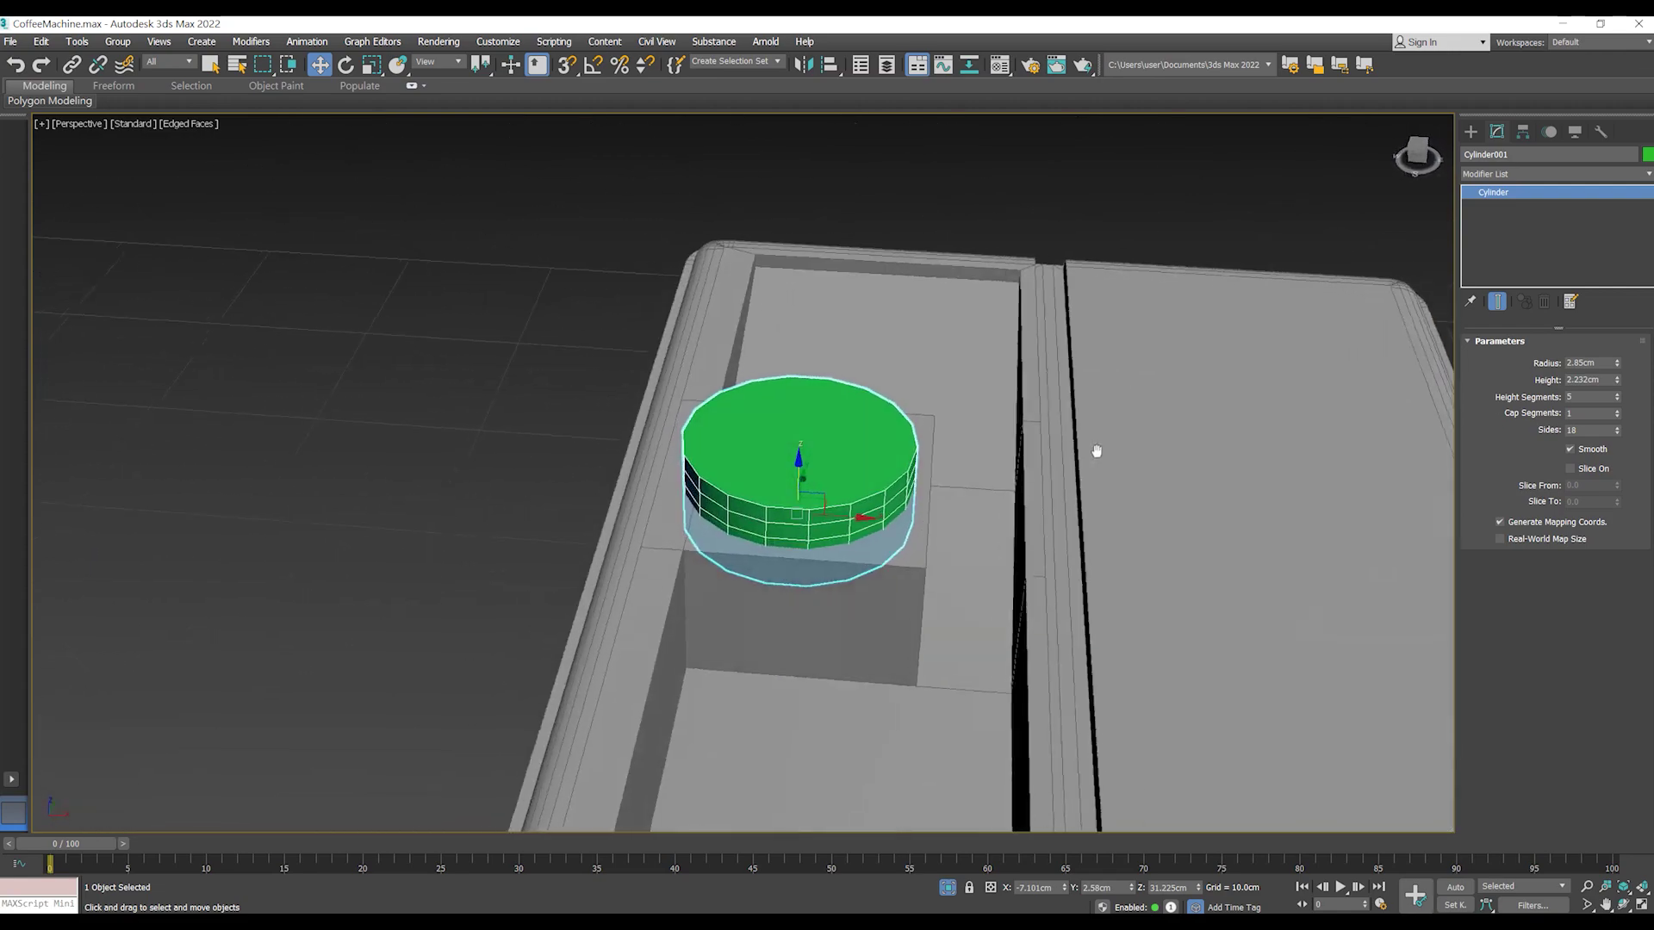
scroll(909, 570, up, 2)
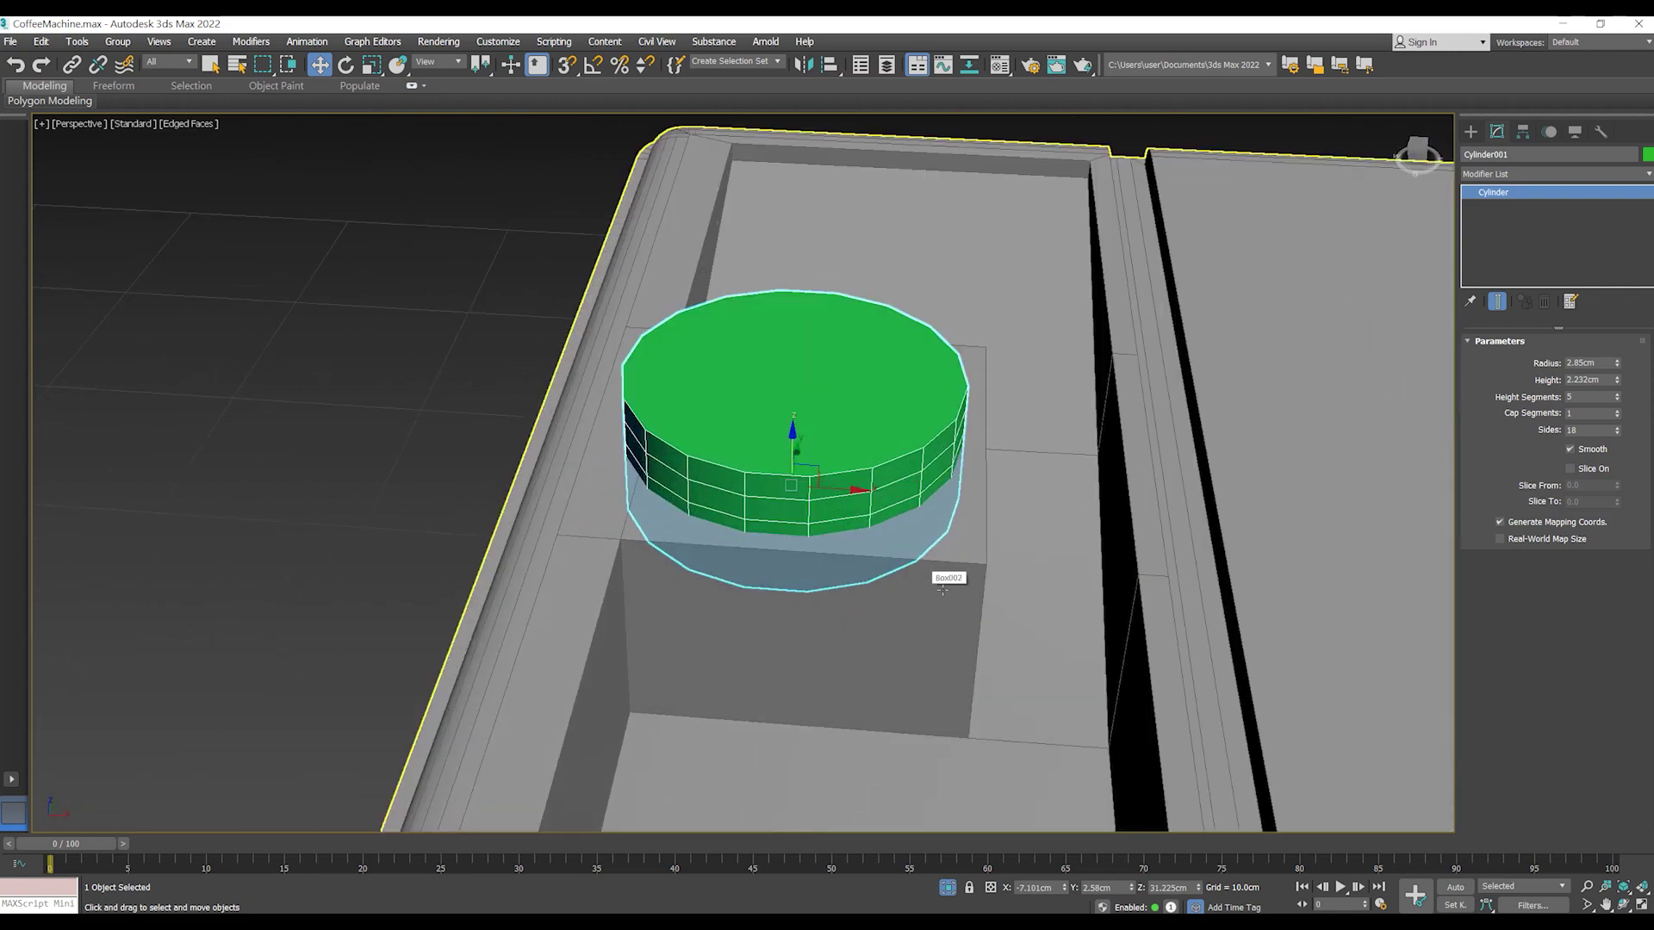
scroll(939, 586, down, 3)
mouse_move(947, 603)
alt+middle_down()
mouse_move(835, 517)
mouse_move(776, 601)
mouse_move(910, 612)
mouse_move(901, 547)
alt+middle_up()
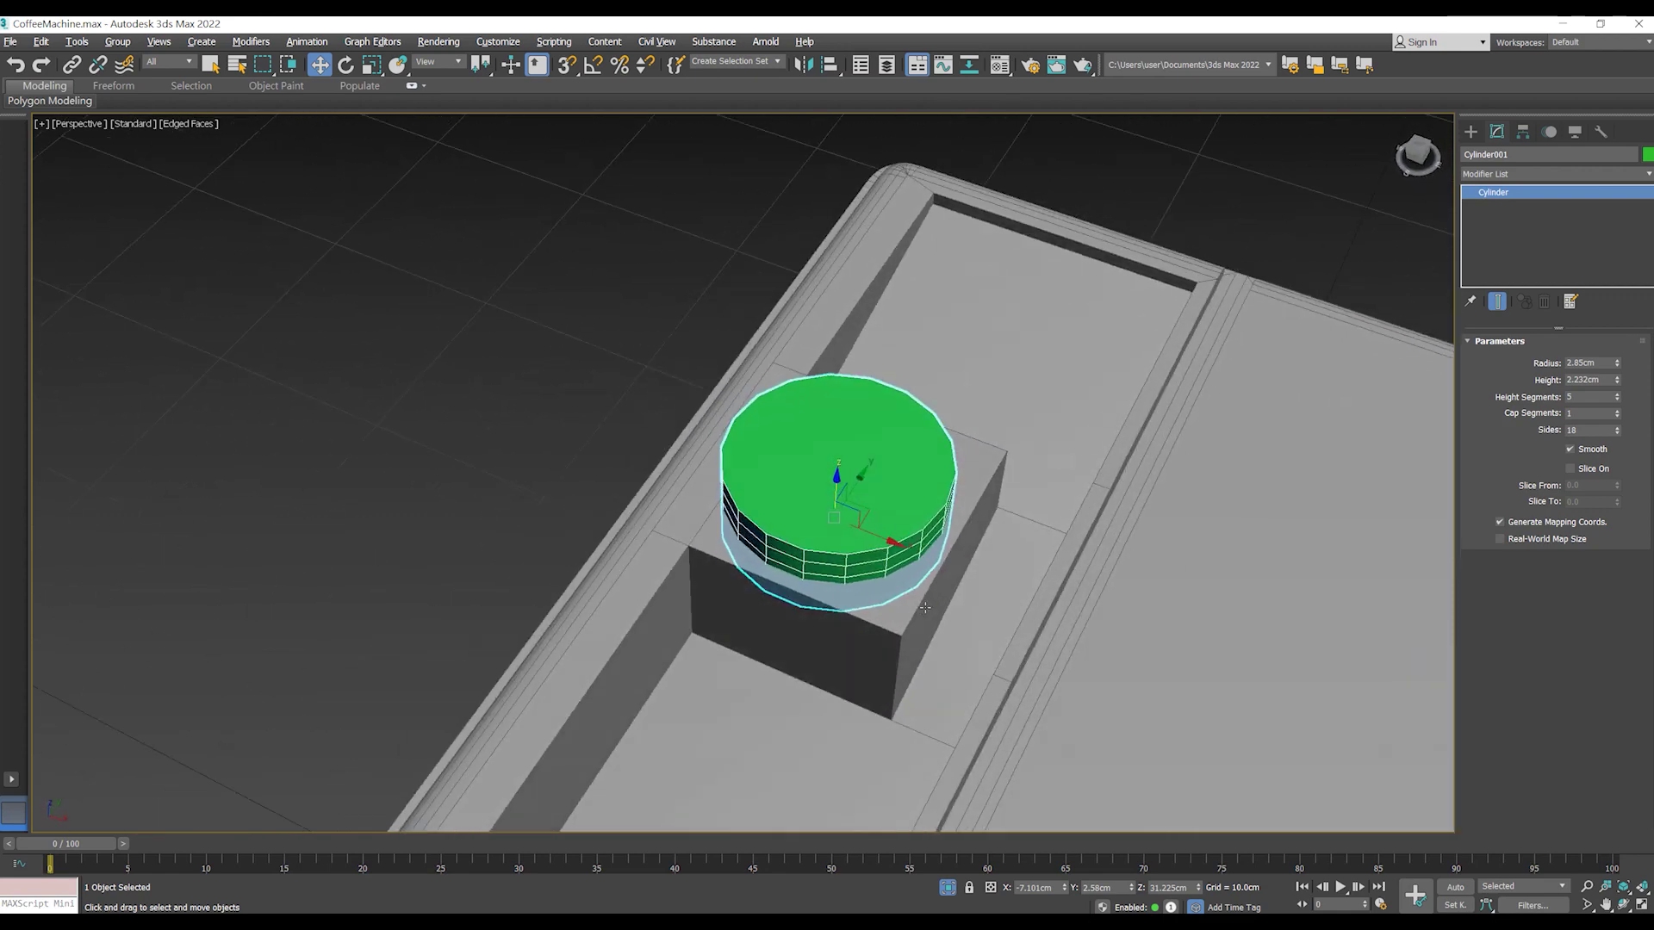
scroll(902, 542, up, 2)
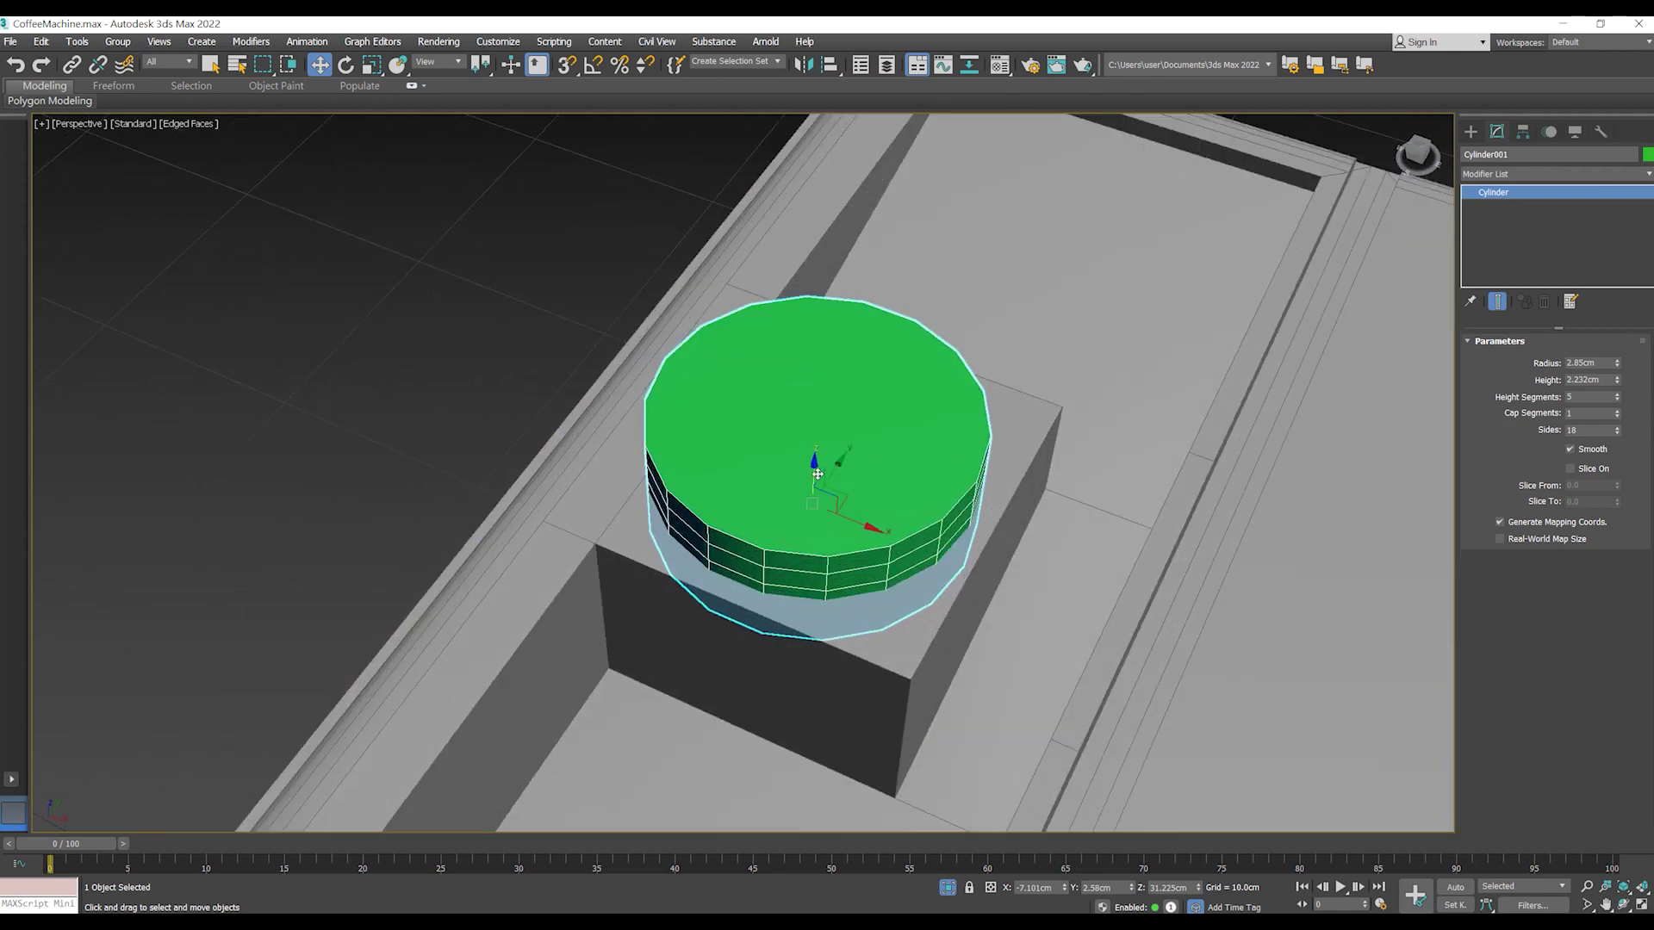
- Lower the cylinder partway into the lid's raised block and check it from a low side view
drag(820, 473, 805, 605)
alt+middle_drag(804, 605, 862, 598)
drag(805, 595, 805, 571)
scroll(1019, 533, up, 2)
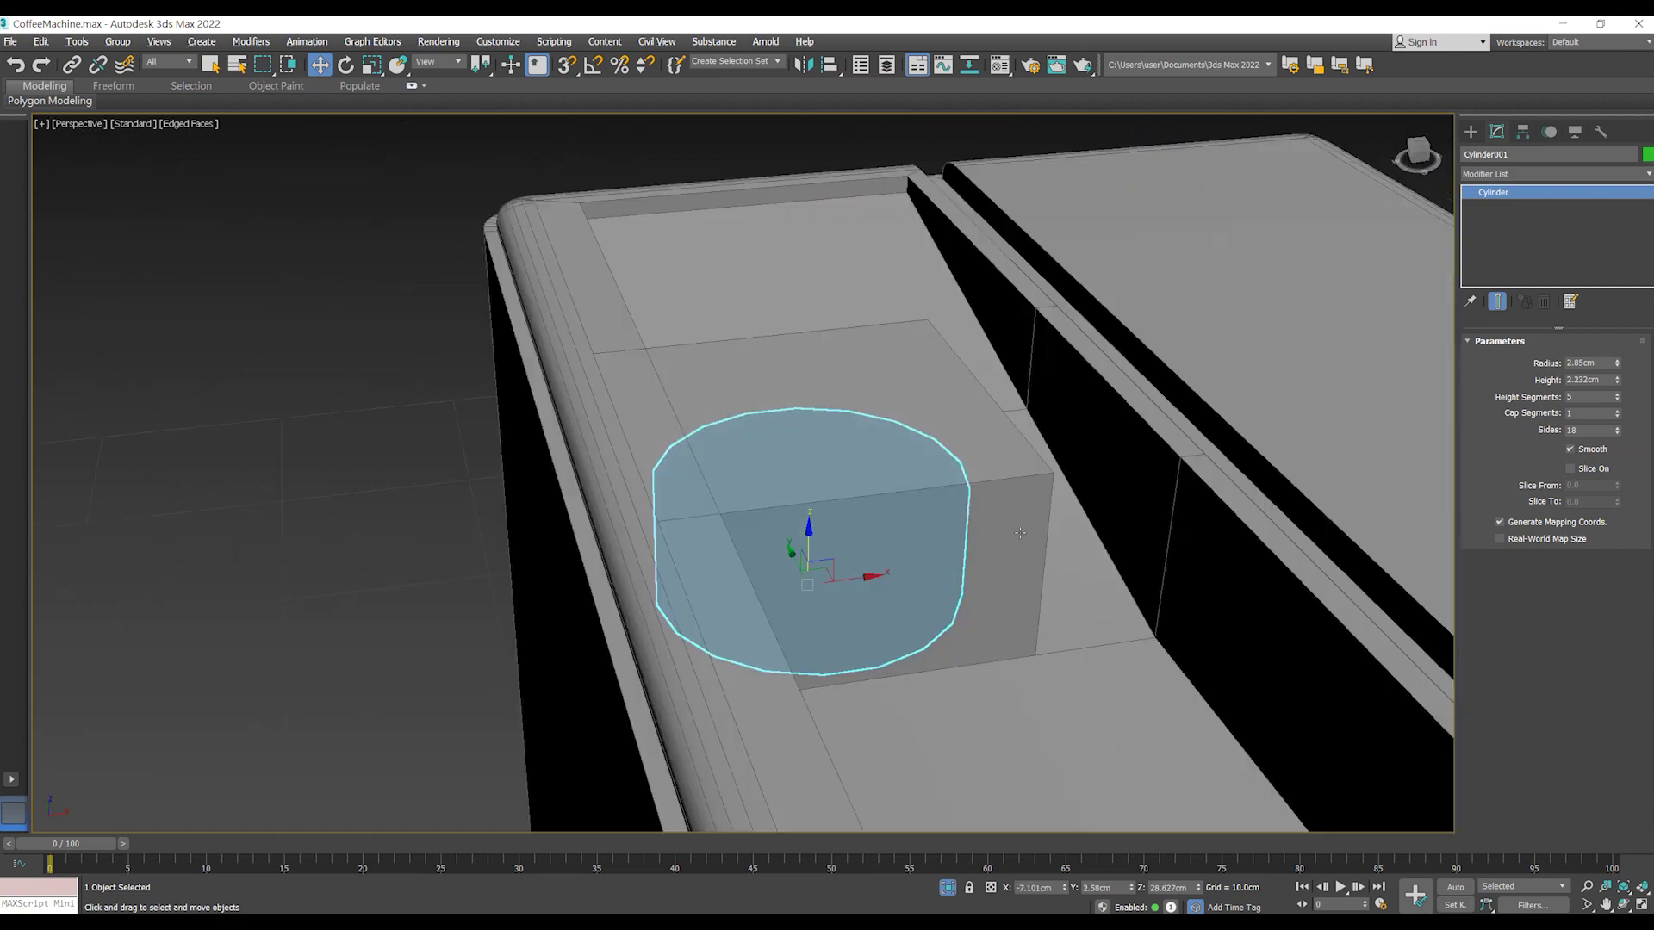
scroll(1020, 533, down, 3)
click(937, 560)
scroll(937, 561, up, 3)
scroll(861, 588, up, 1)
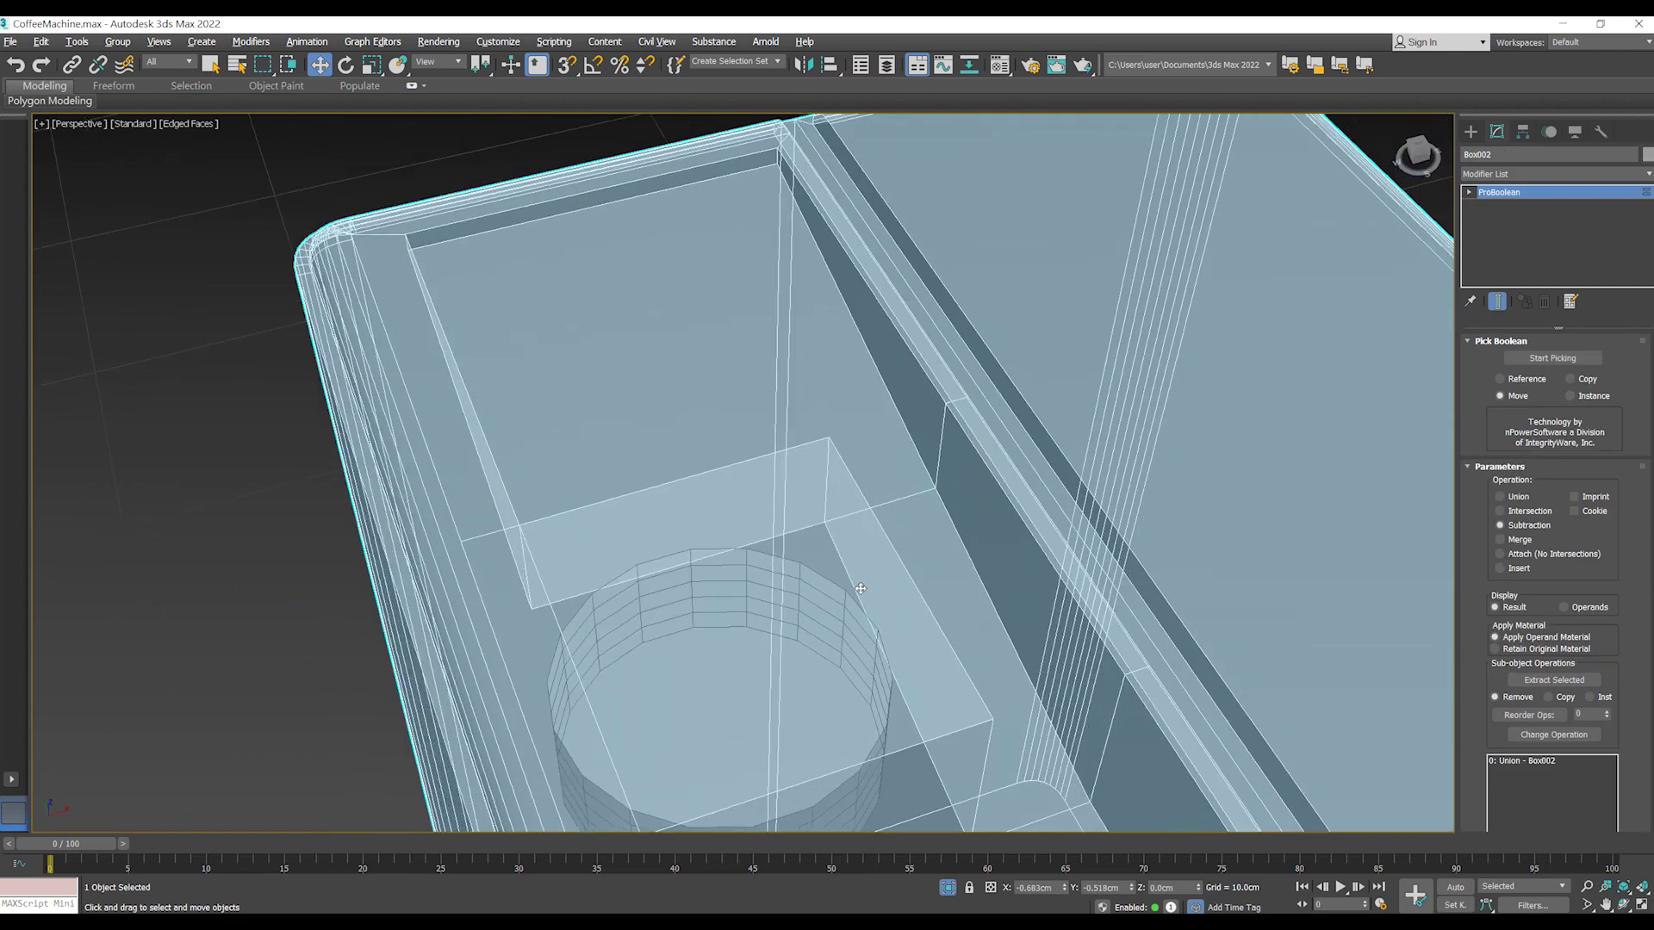
scroll(860, 588, down, 3)
click(870, 594)
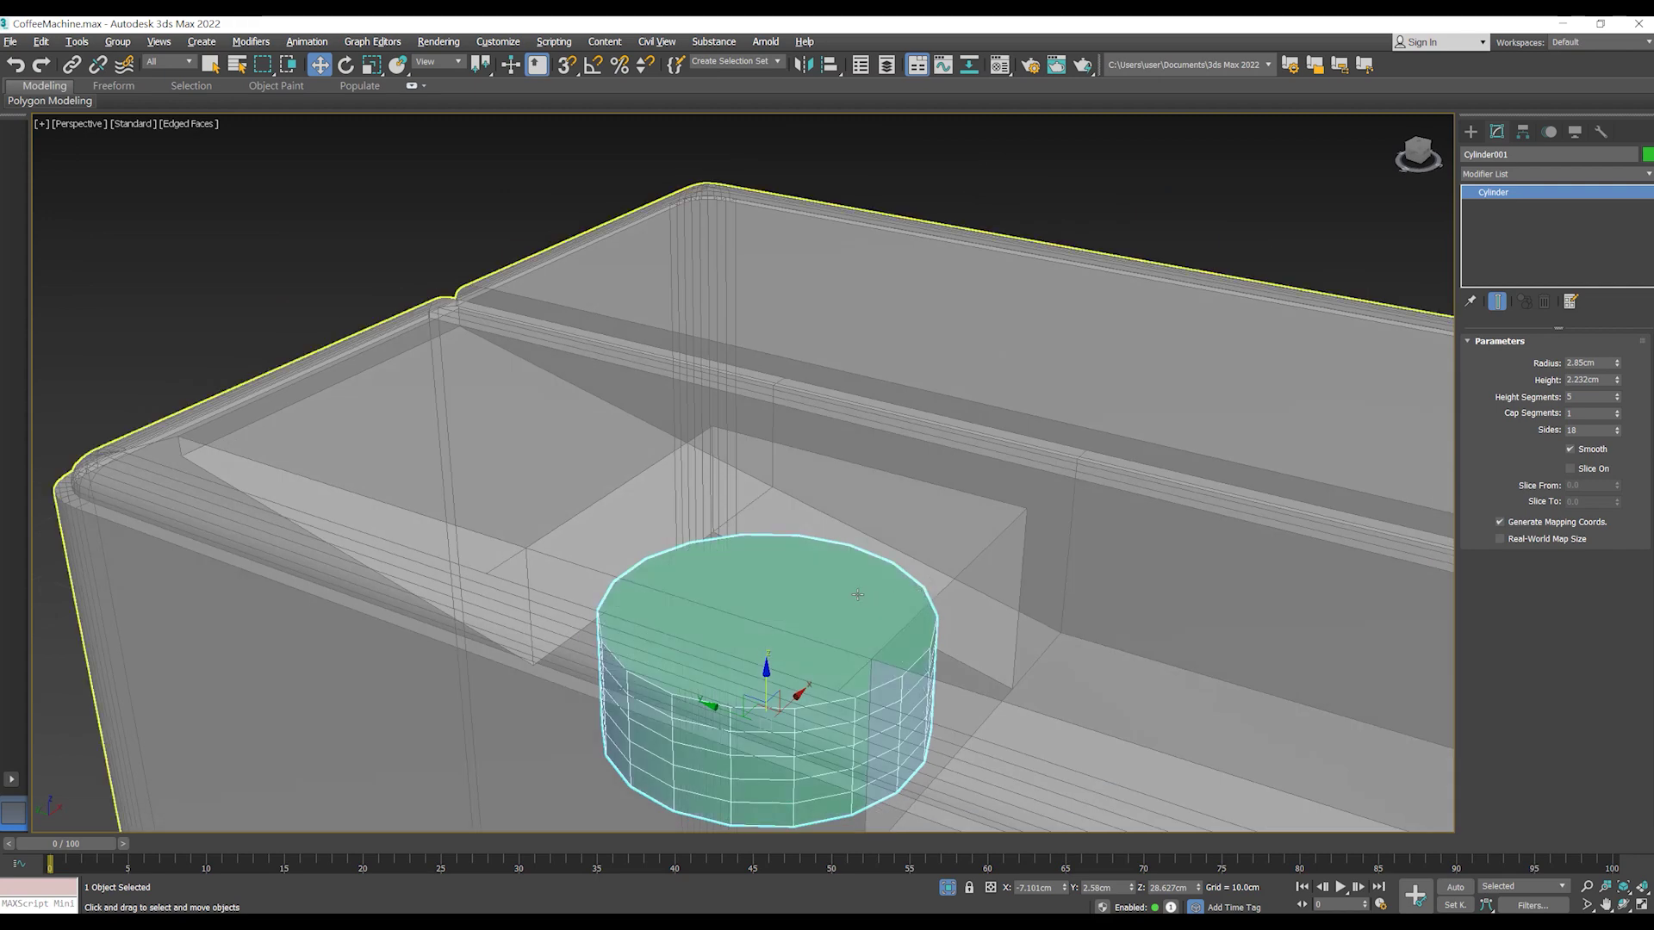
alt+middle_drag(675, 573, 853, 608)
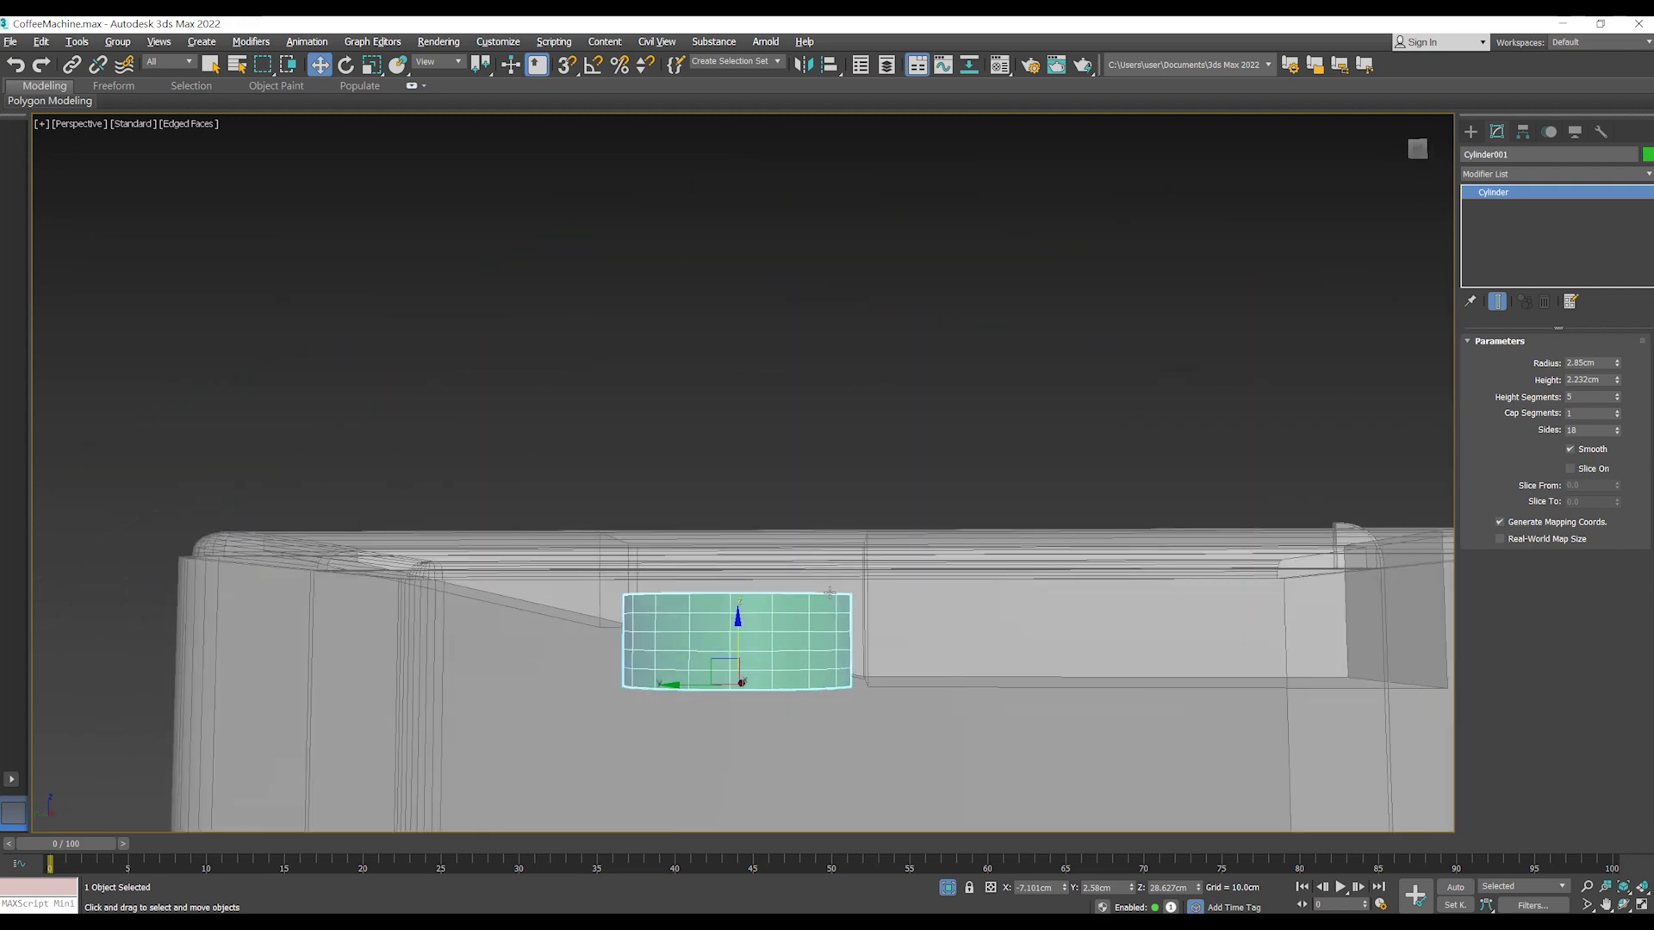
- Switch to the Left view and nudge the cylinder slightly upward
key(l)
scroll(753, 399, up, 5)
scroll(697, 509, up, 1)
drag(697, 509, 689, 507)
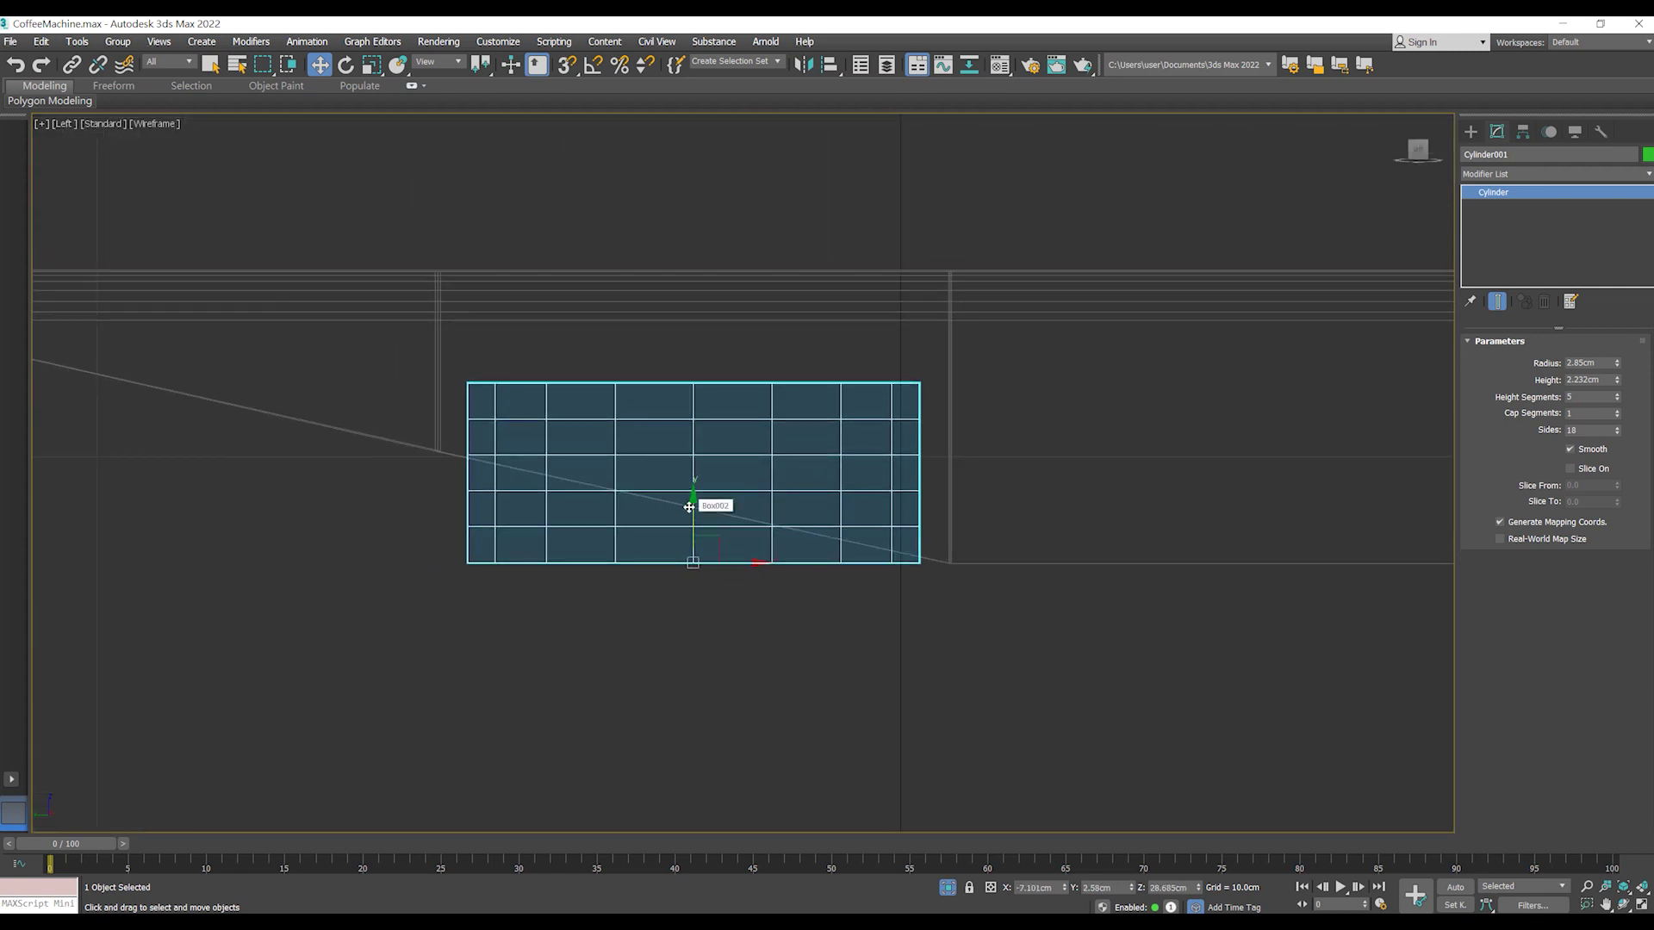
- Set the cylinder's Height to 4.0cm after briefly trying 3.6cm and 3.0cm
drag(1618, 384, 1604, 339)
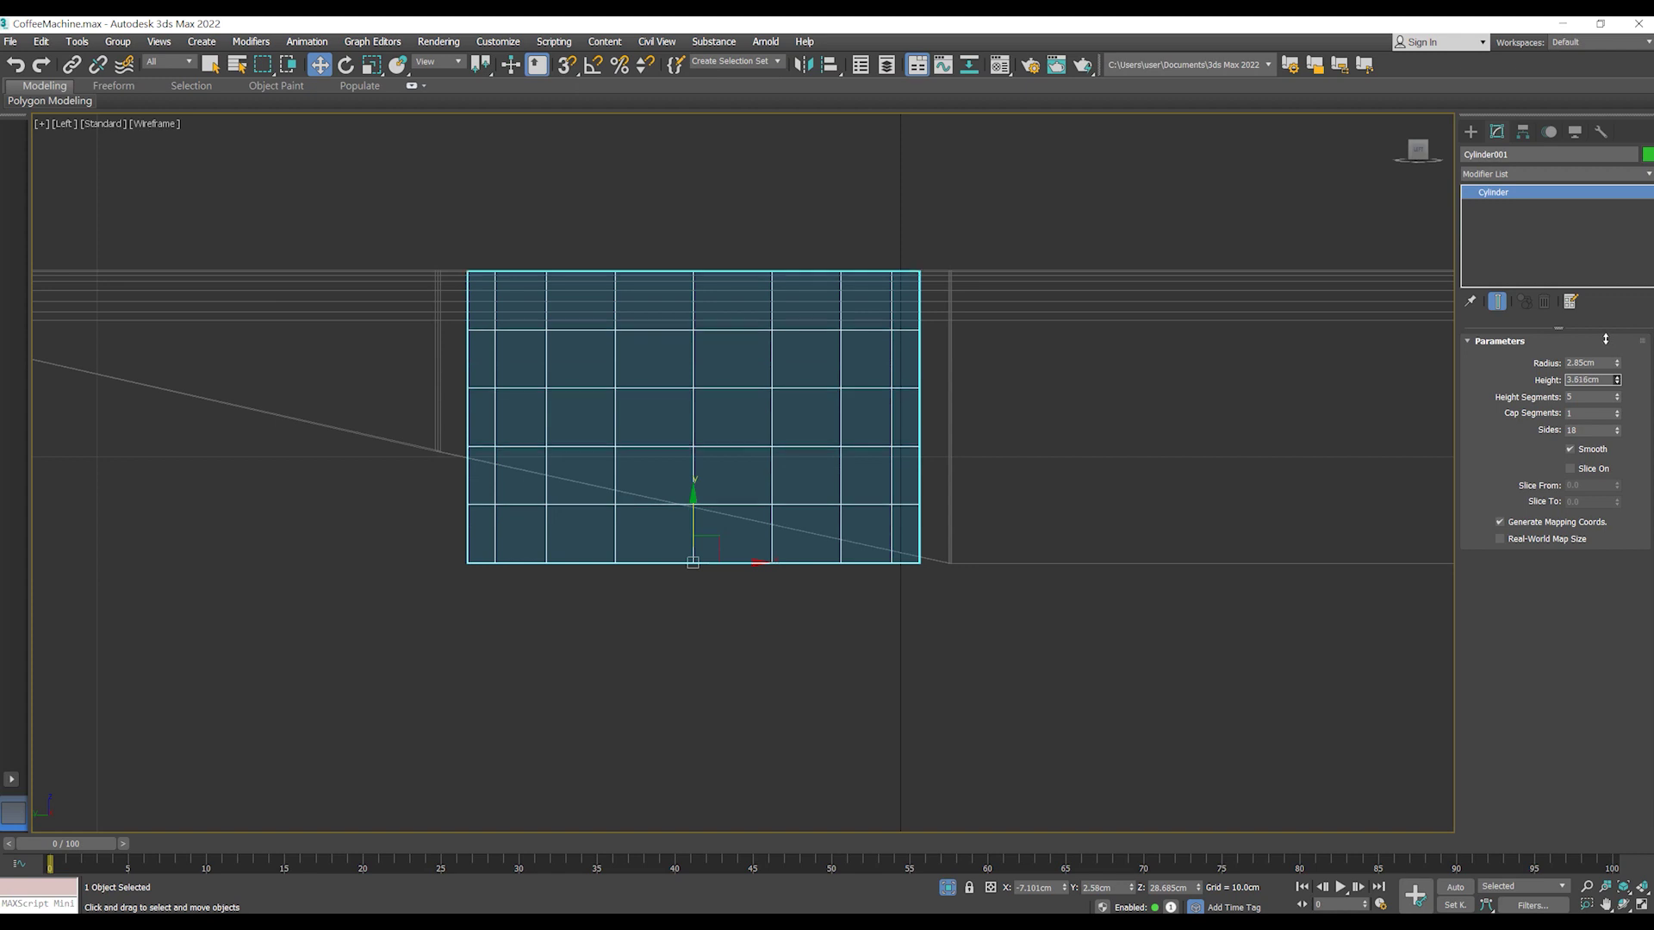
scroll(874, 482, down, 5)
scroll(845, 472, up, 2)
scroll(844, 472, up, 3)
scroll(845, 472, up, 4)
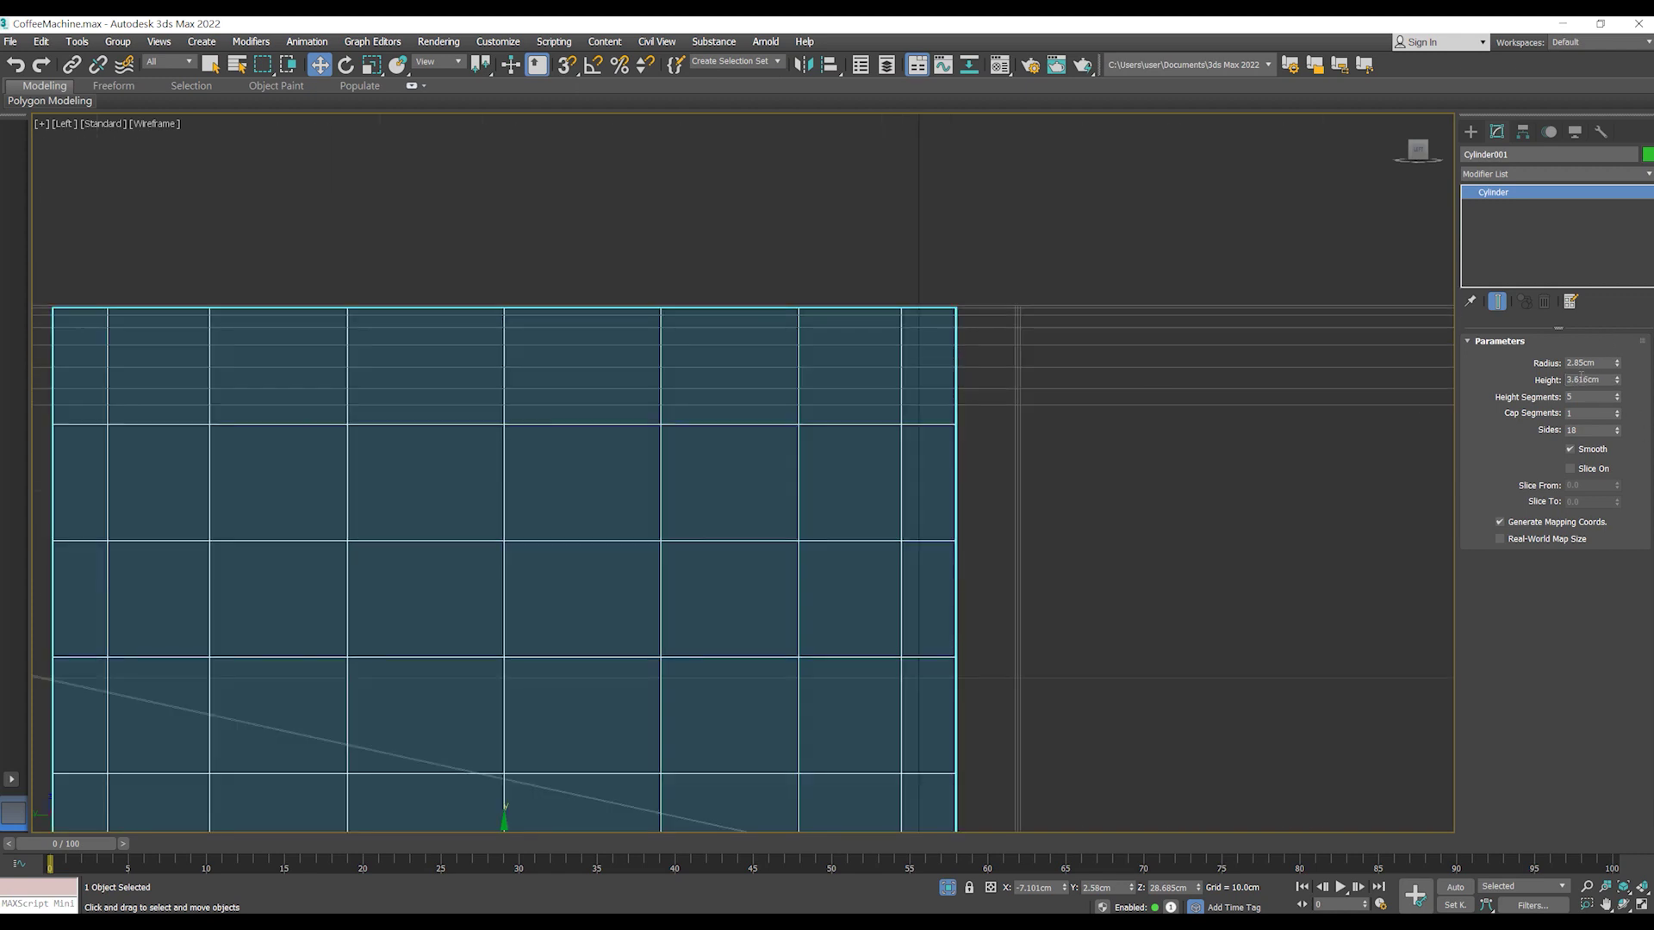
key(Return)
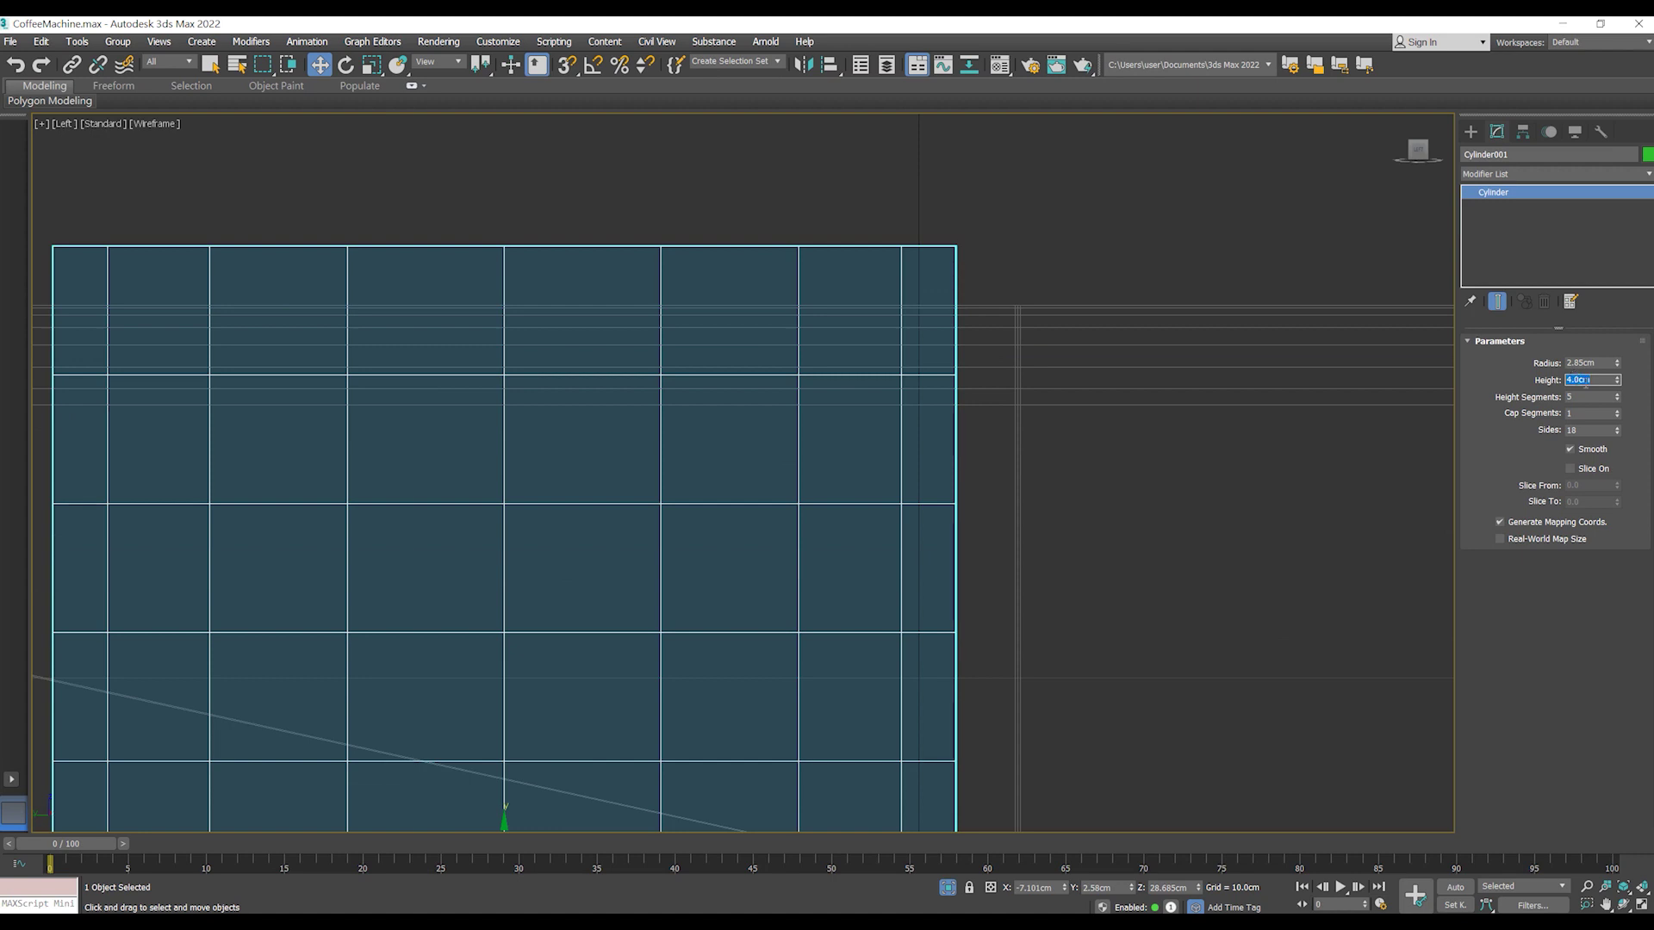
key(Return)
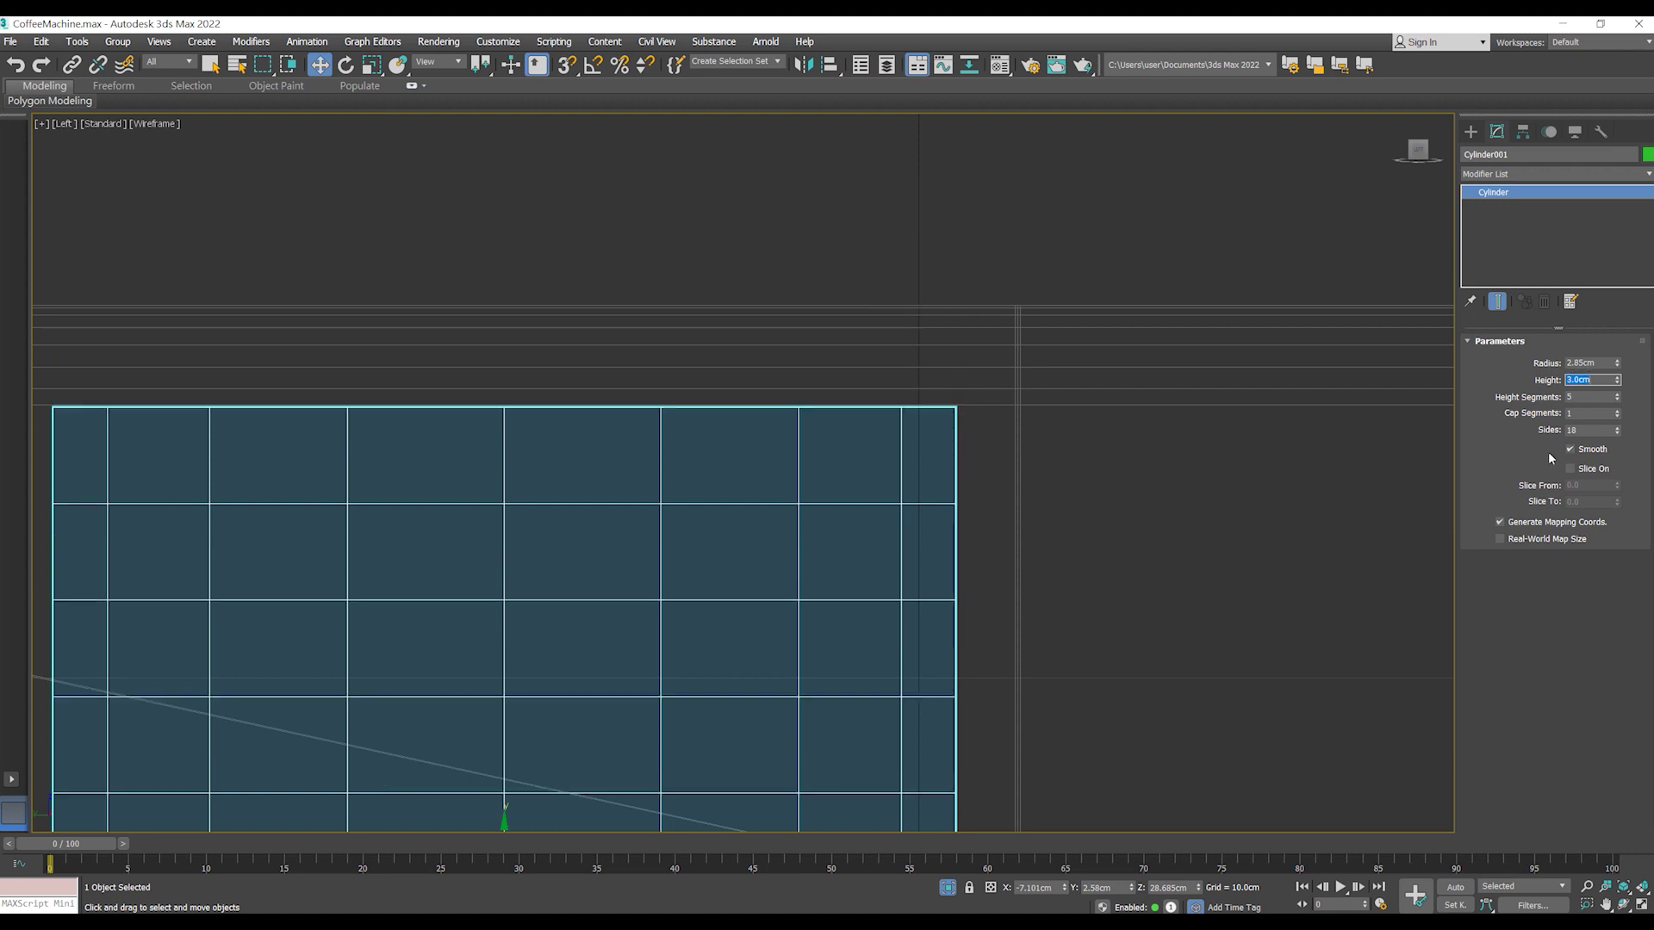
text(4)
key(Return)
- Move the cylinder down in the side view and open the Mirror settings
scroll(782, 483, down, 4)
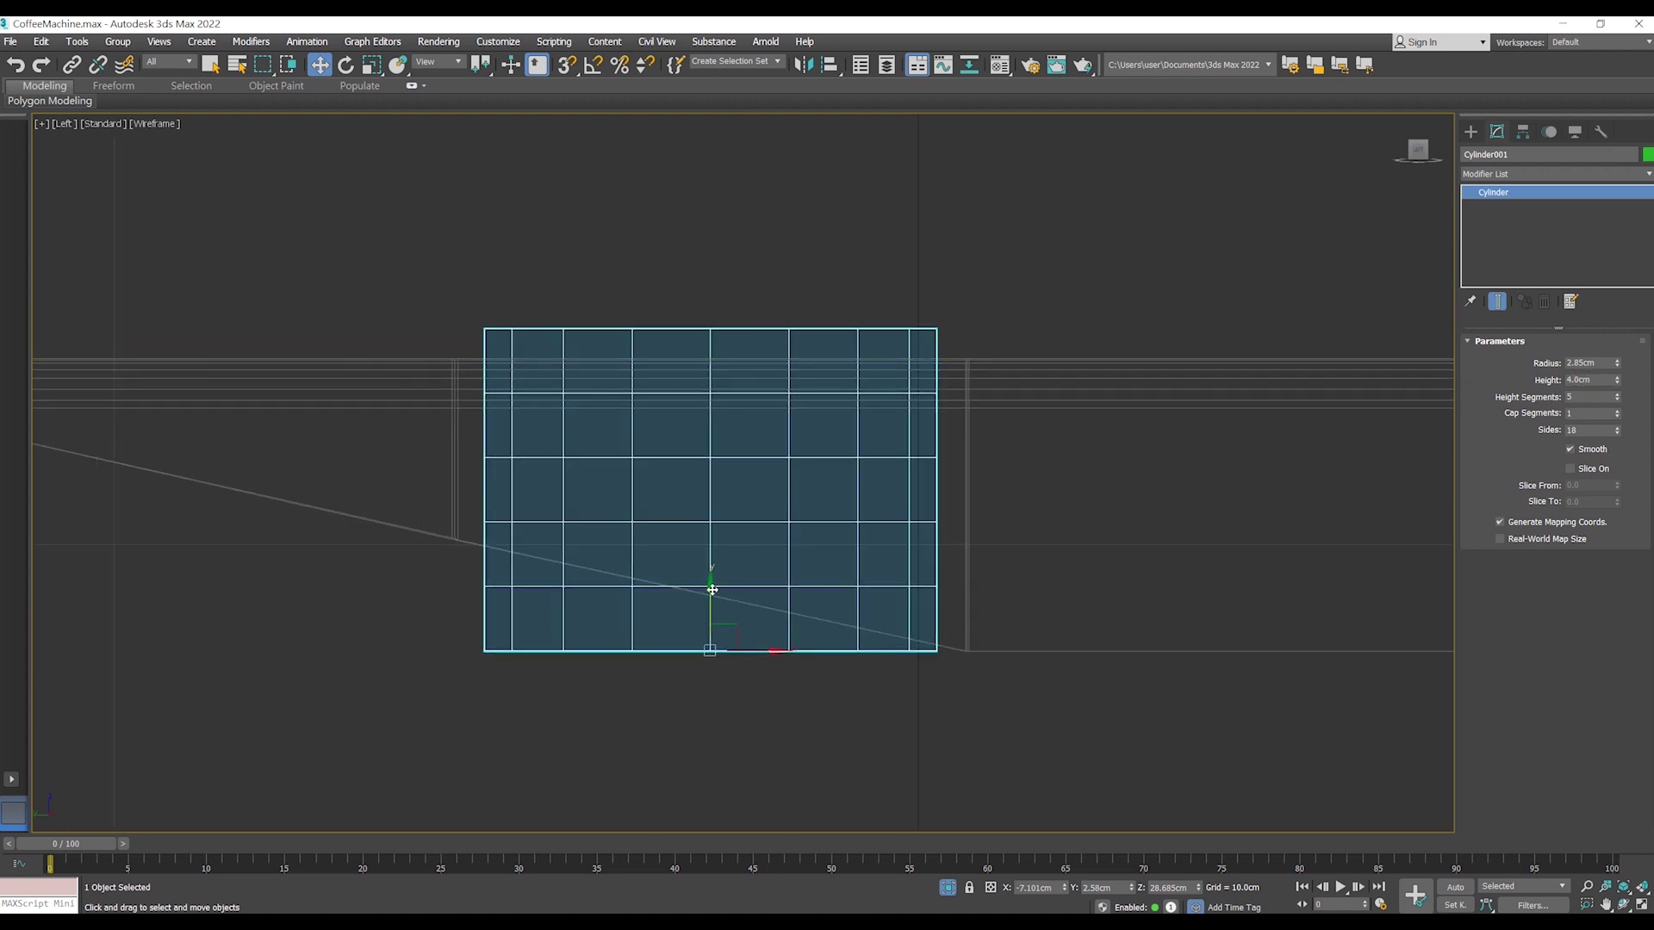
drag(712, 583, 710, 622)
scroll(921, 391, up, 5)
scroll(921, 391, up, 2)
scroll(921, 391, down, 5)
click(815, 69)
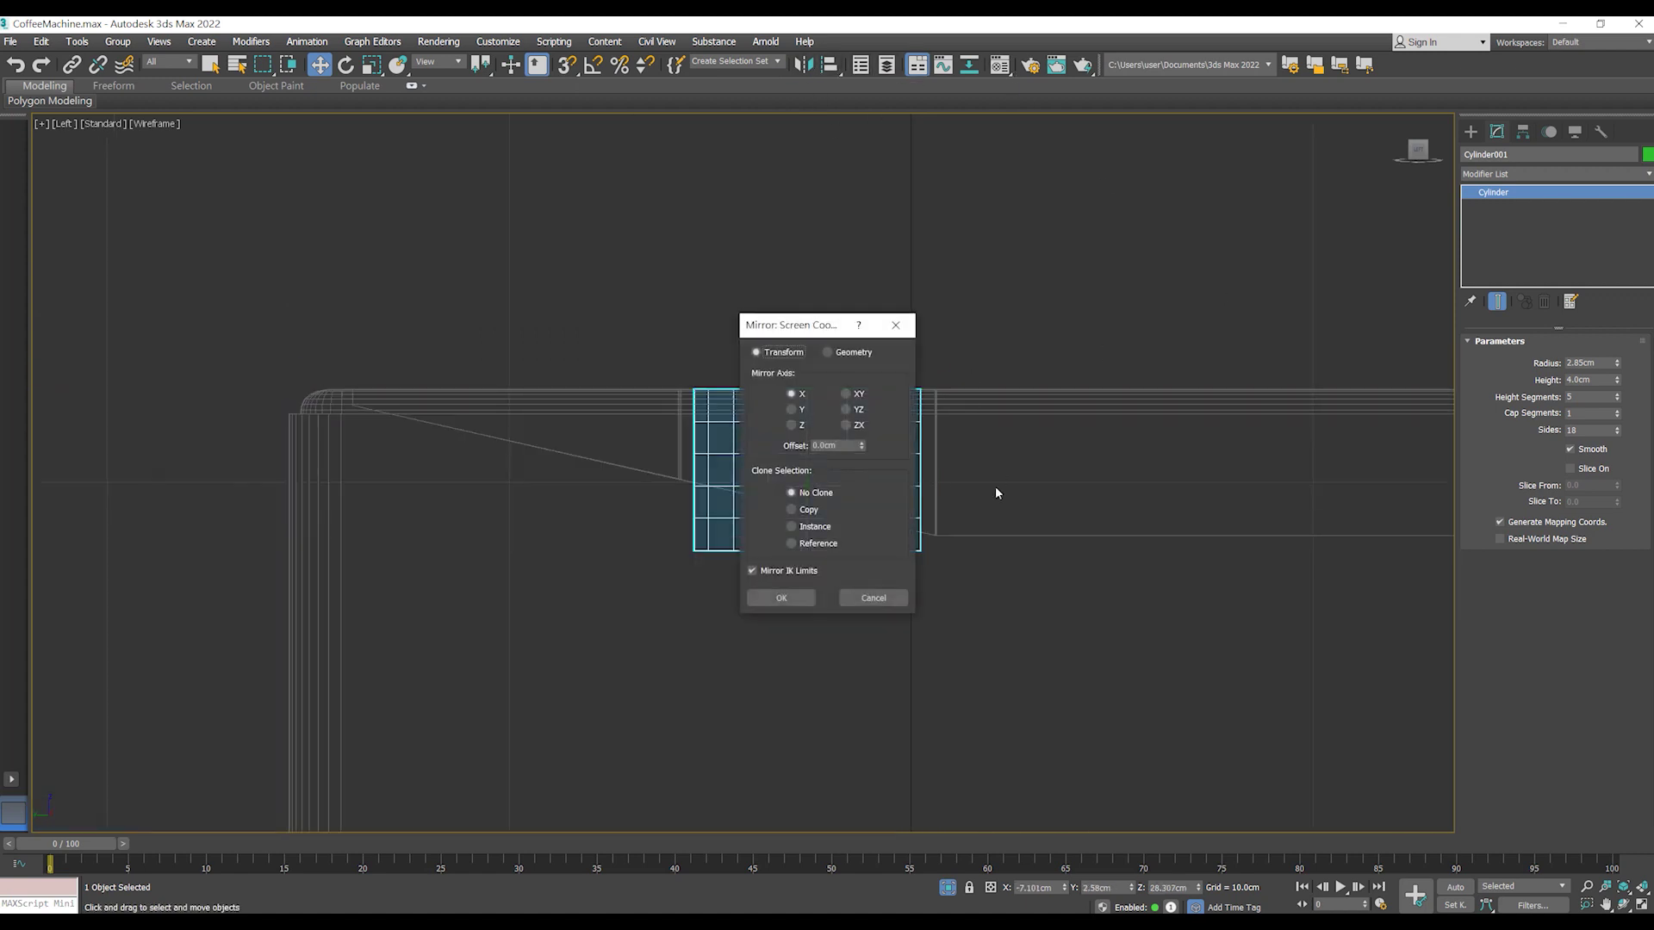
- Cancel the Mirror dialog and align the cylinder to Box002 on Z position only
drag(800, 326, 1110, 255)
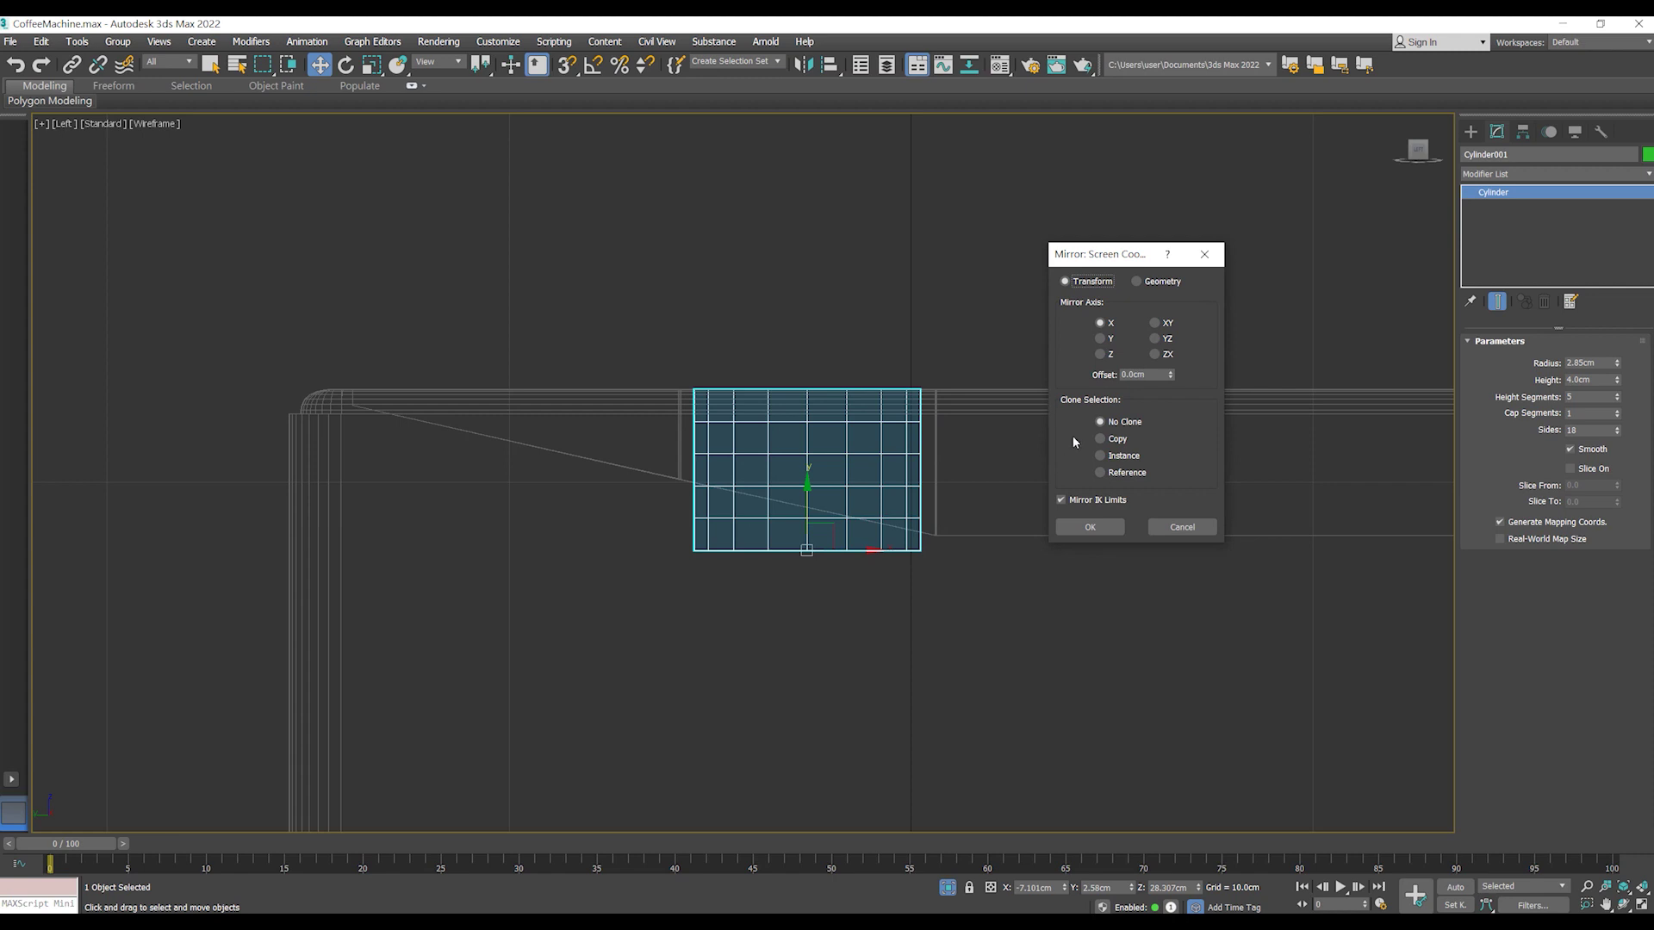
click(1204, 254)
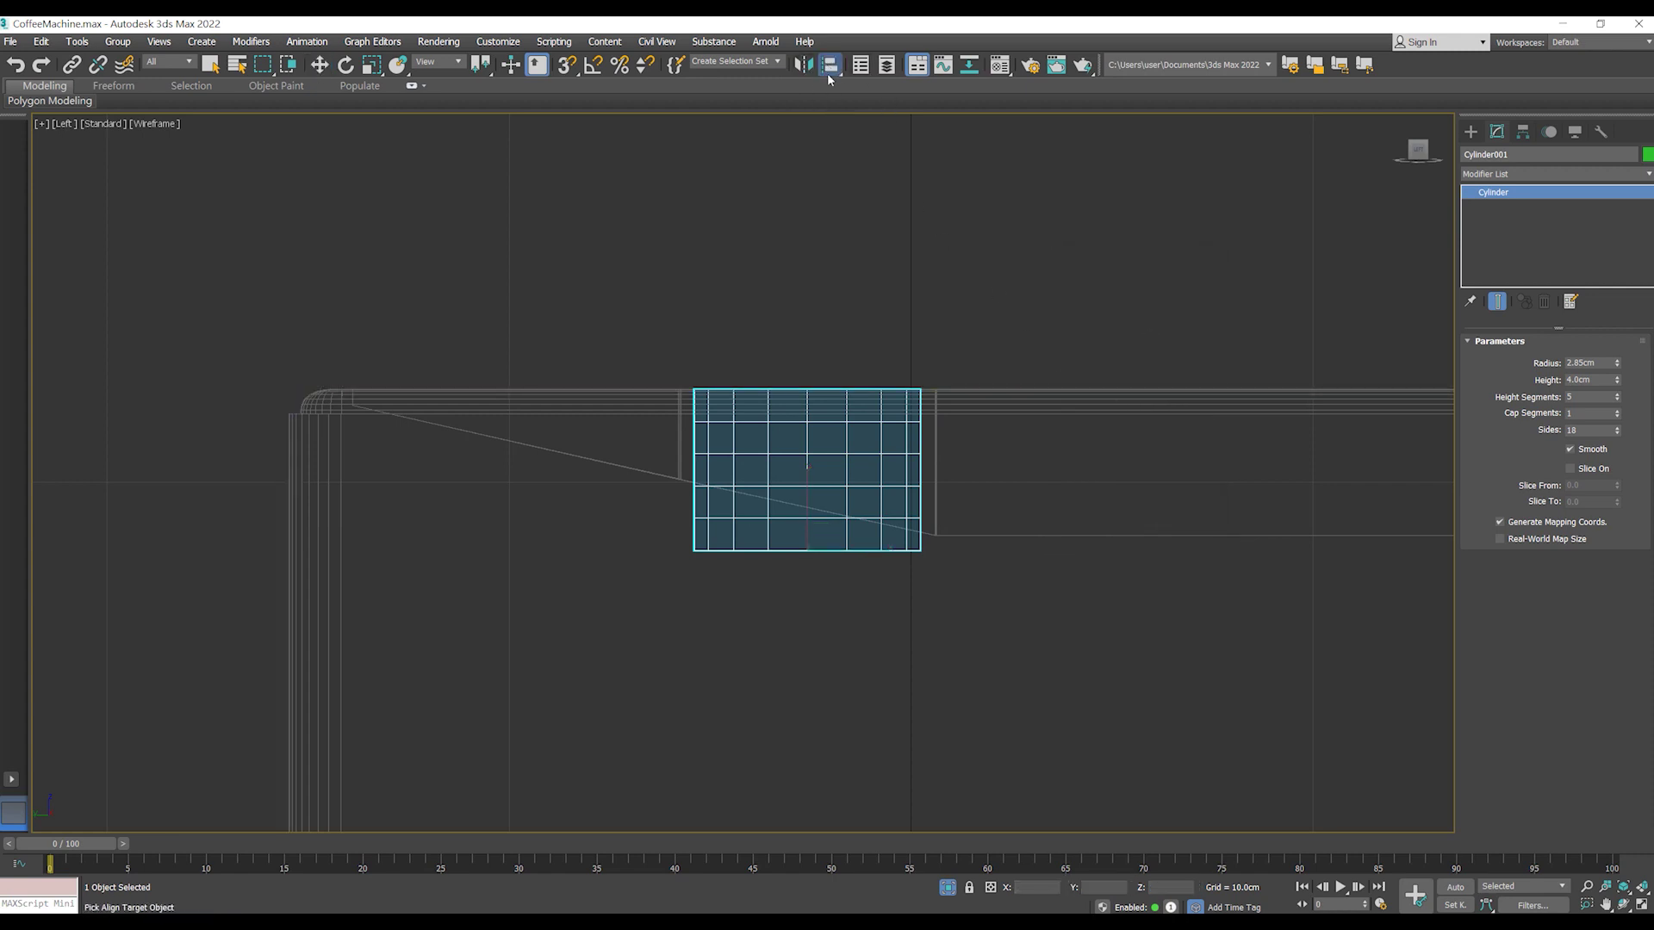
click(1022, 401)
click(811, 370)
click(746, 371)
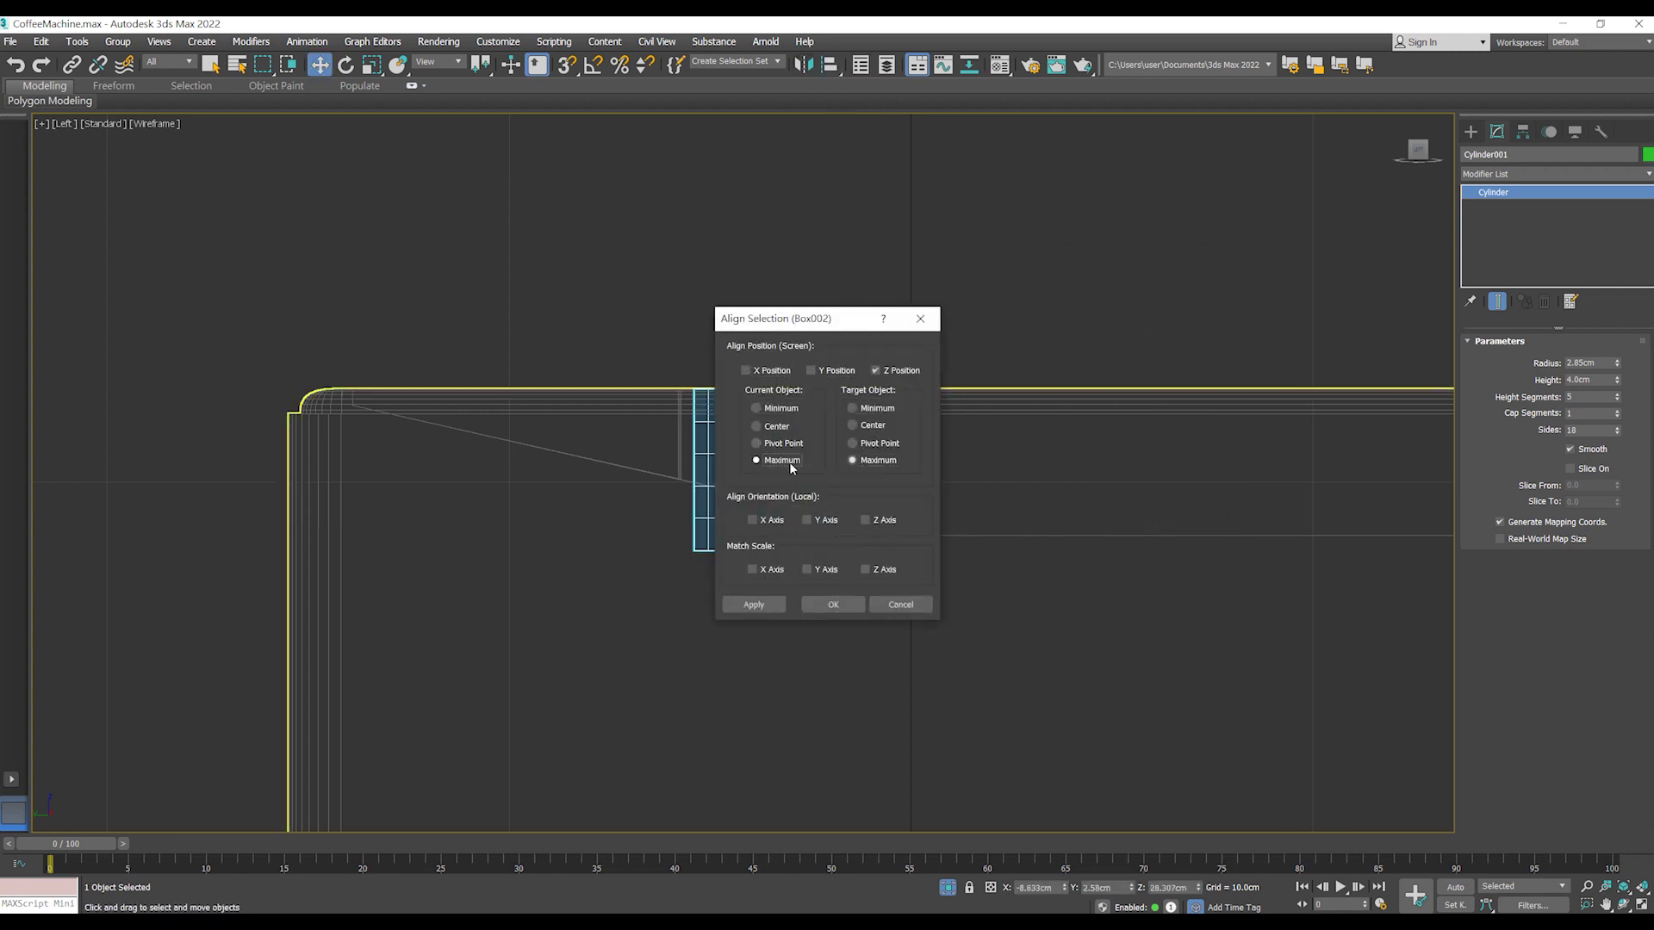
click(833, 604)
scroll(989, 363, up, 5)
scroll(989, 362, down, 5)
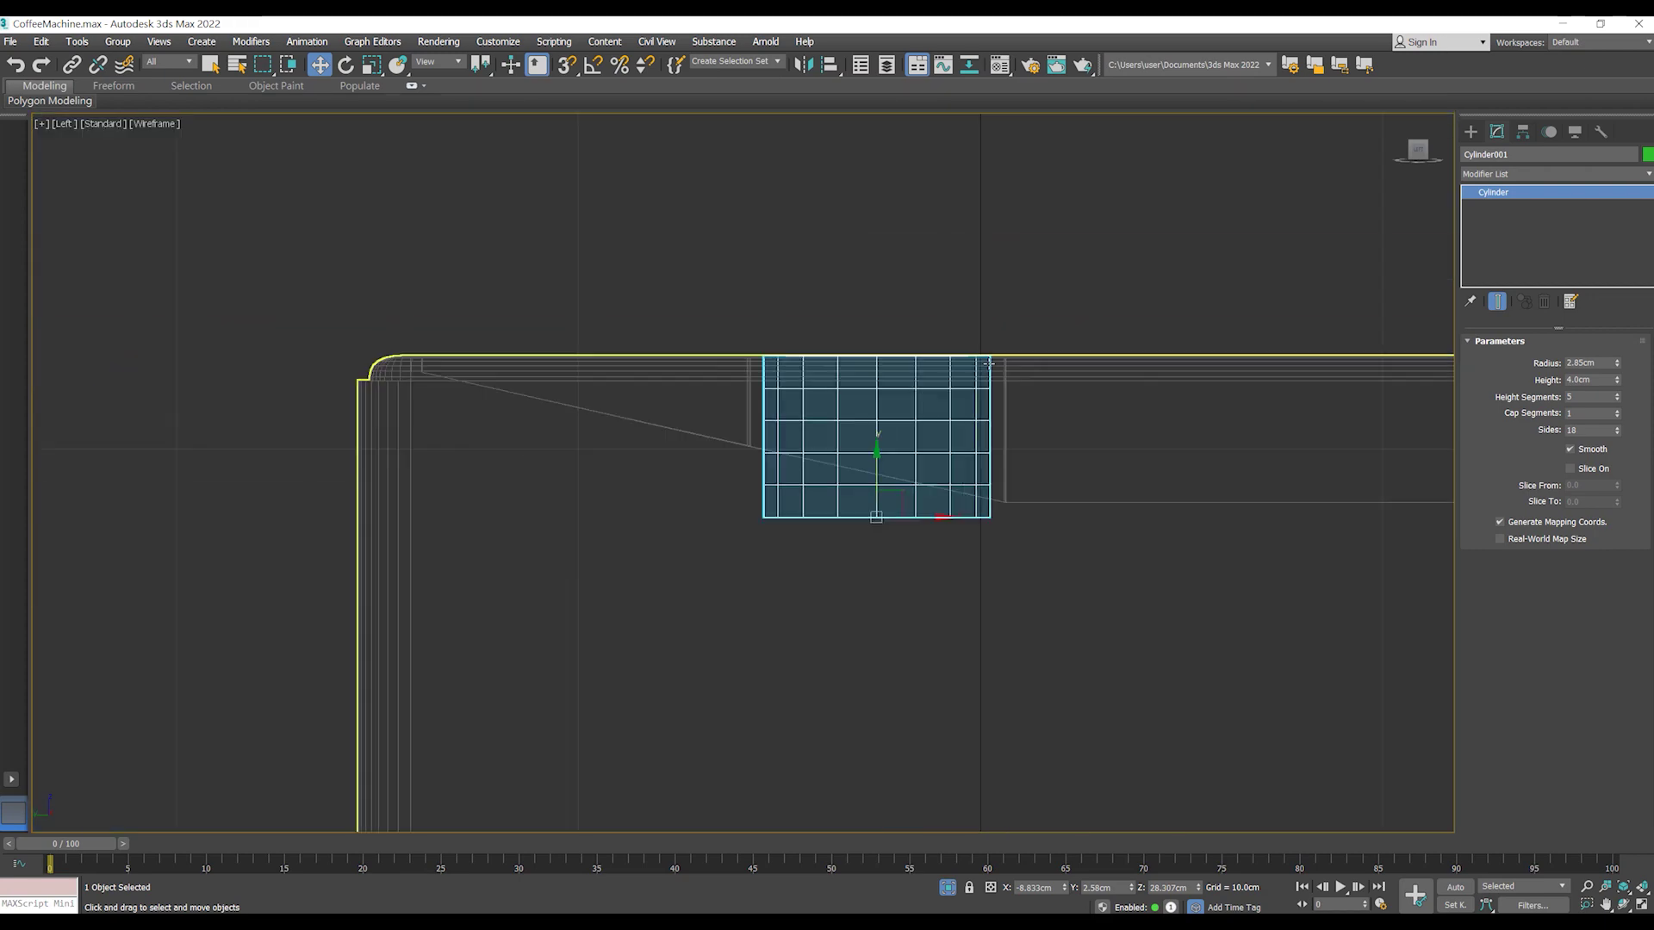
- Back in Perspective, align the cylinder to the lid box again
key(p)
key(alt+a)
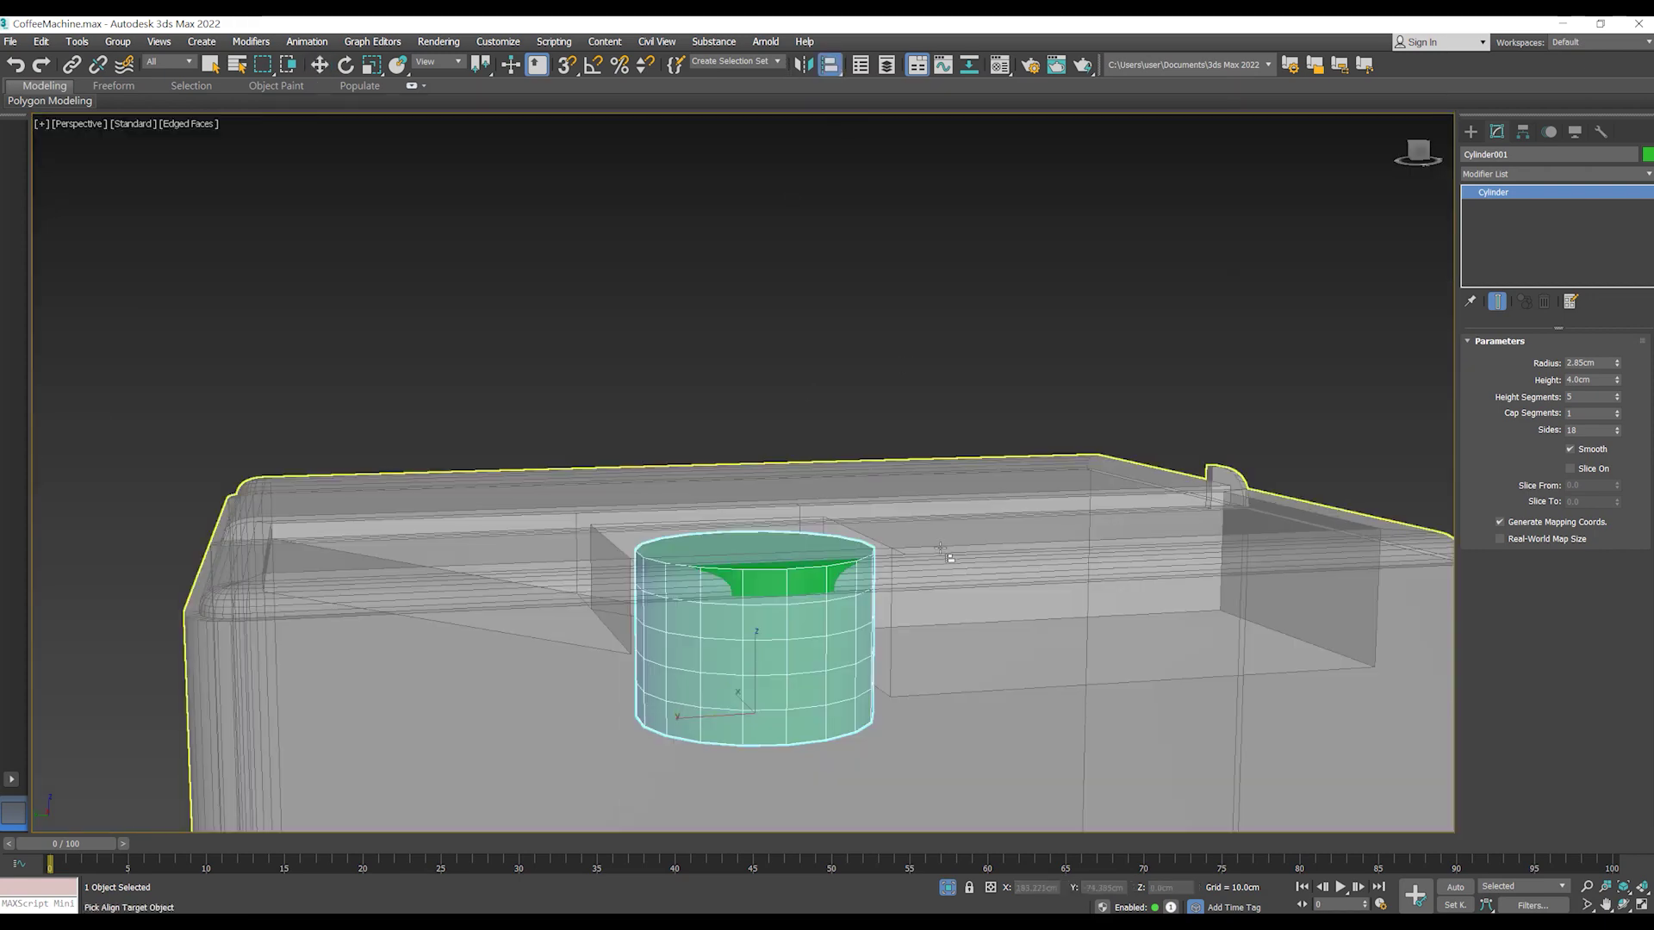
click(941, 551)
click(827, 564)
mouse_move(933, 551)
alt+middle_down()
mouse_move(933, 568)
mouse_move(933, 516)
mouse_move(926, 594)
alt+middle_up()
- Align the cylinder's Z Maximum to Box002's Maximum so their tops sit flush
key(alt+a)
click(921, 602)
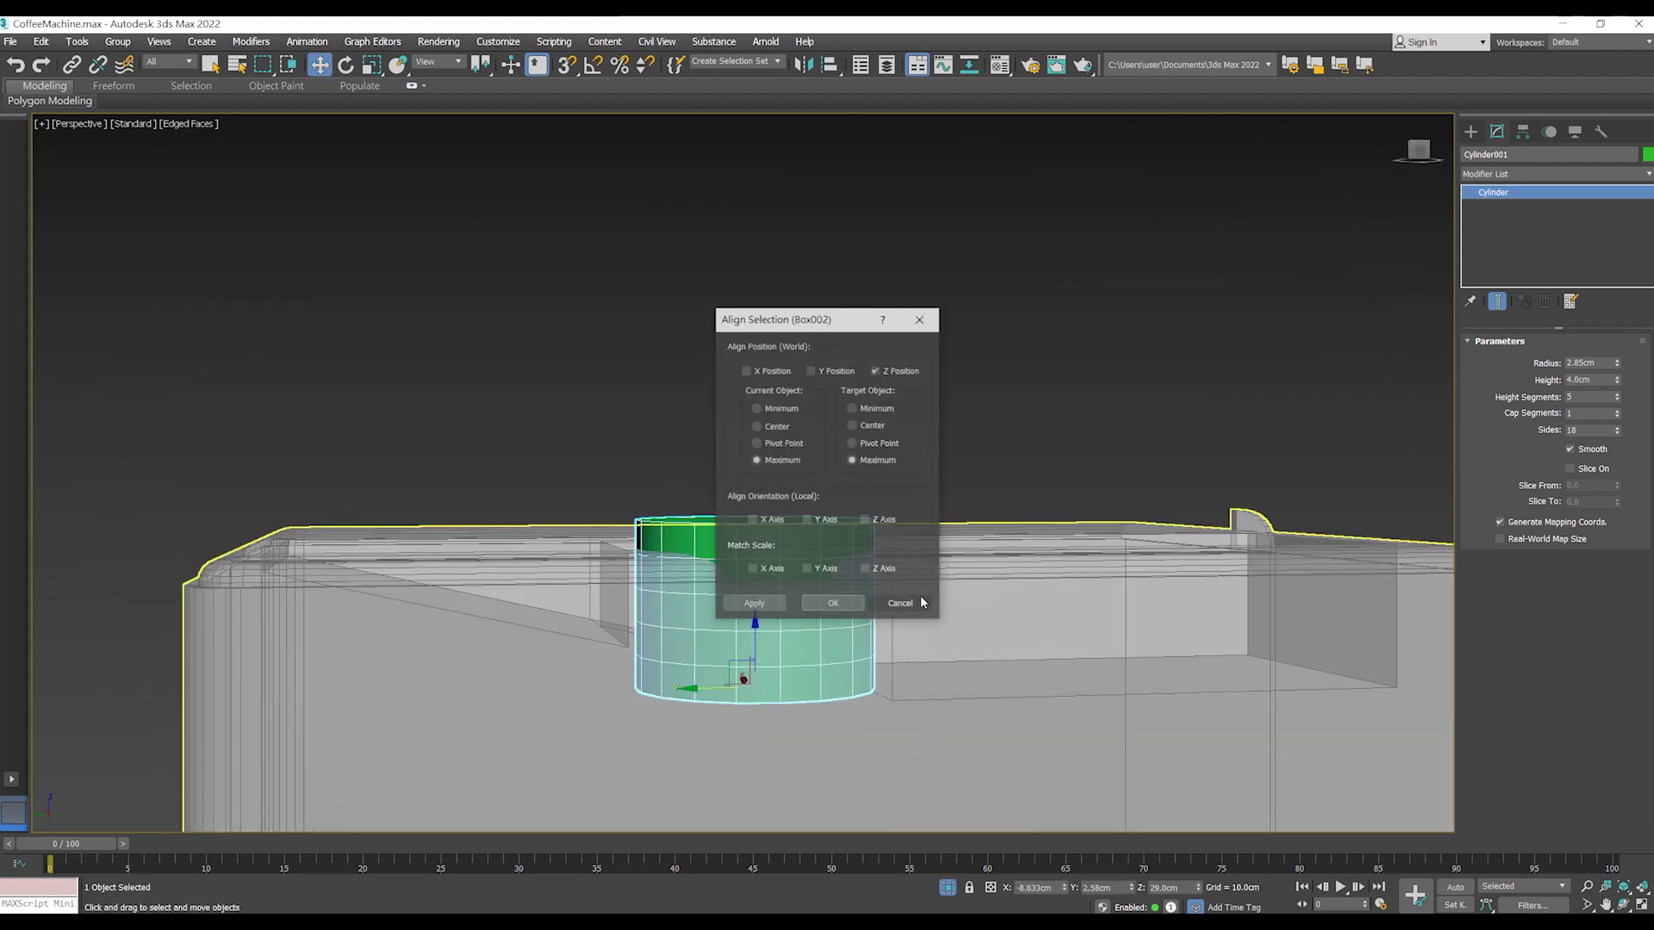
drag(775, 320, 1023, 352)
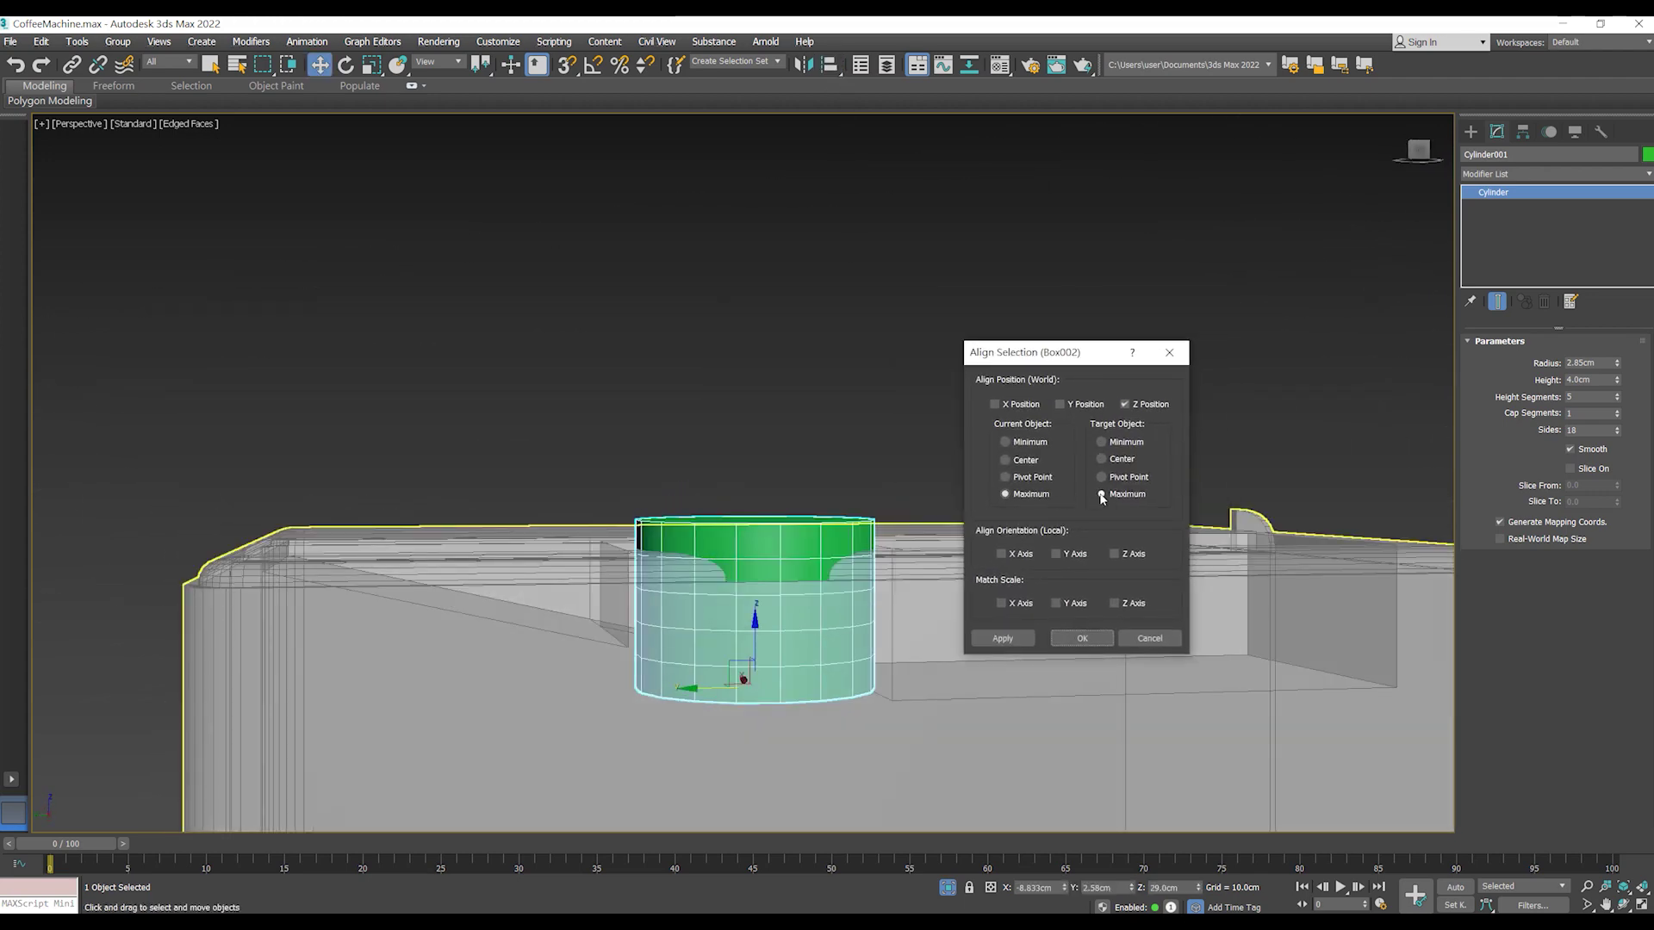
click(1036, 478)
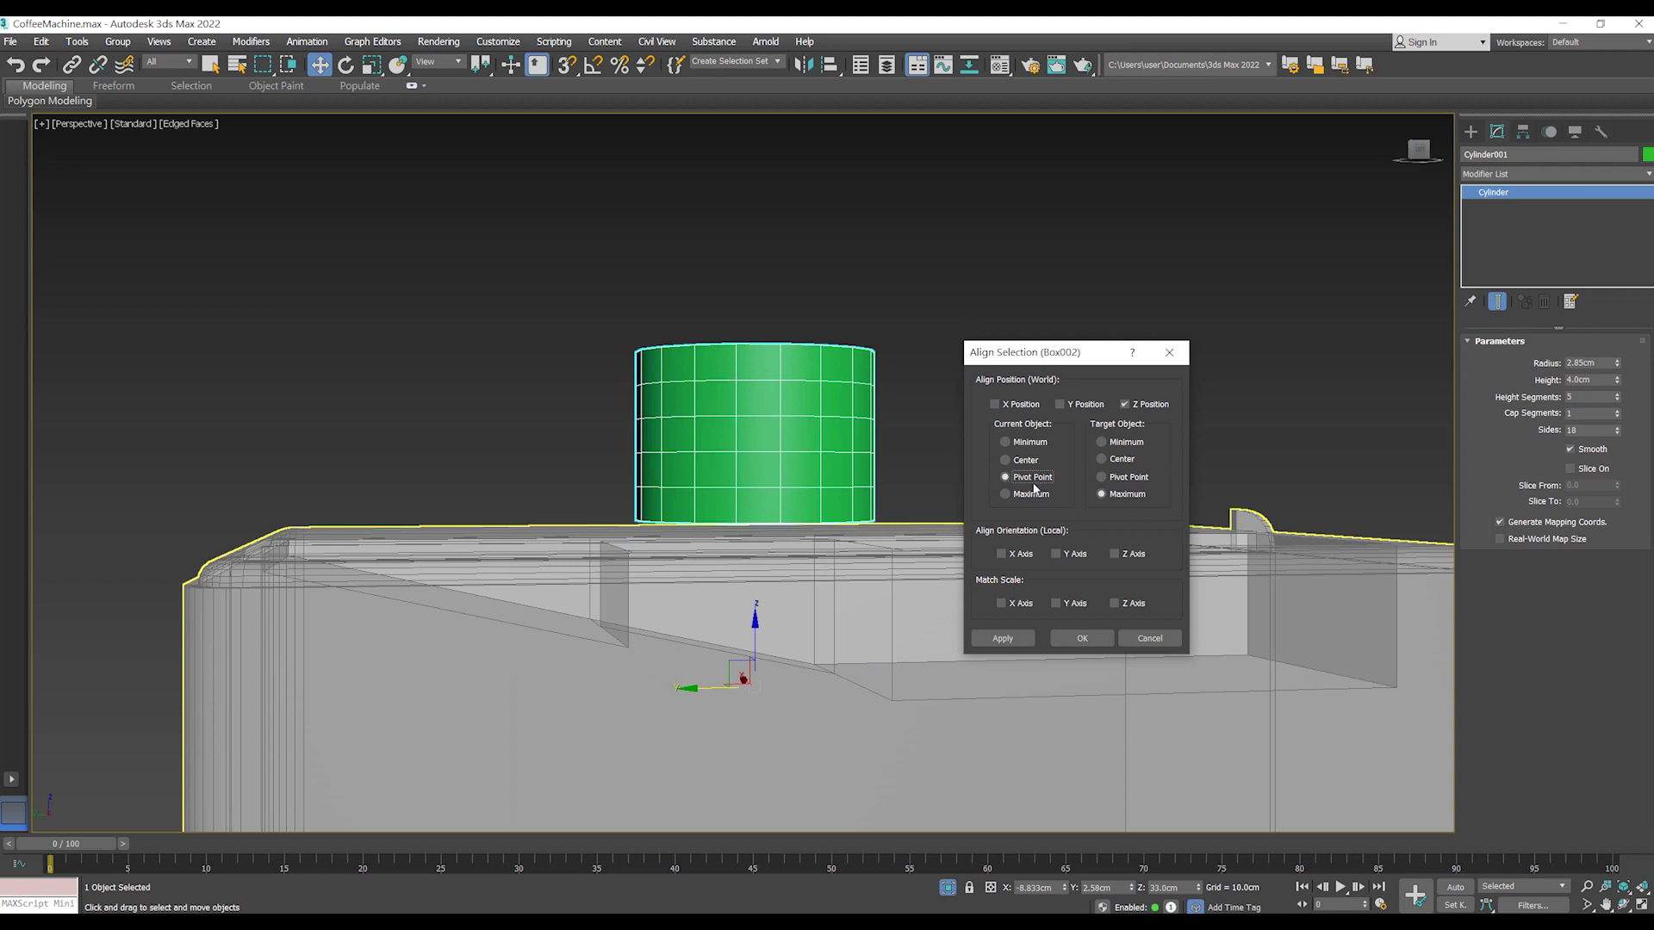
click(1040, 445)
click(1031, 494)
click(1124, 442)
click(1120, 493)
click(1031, 495)
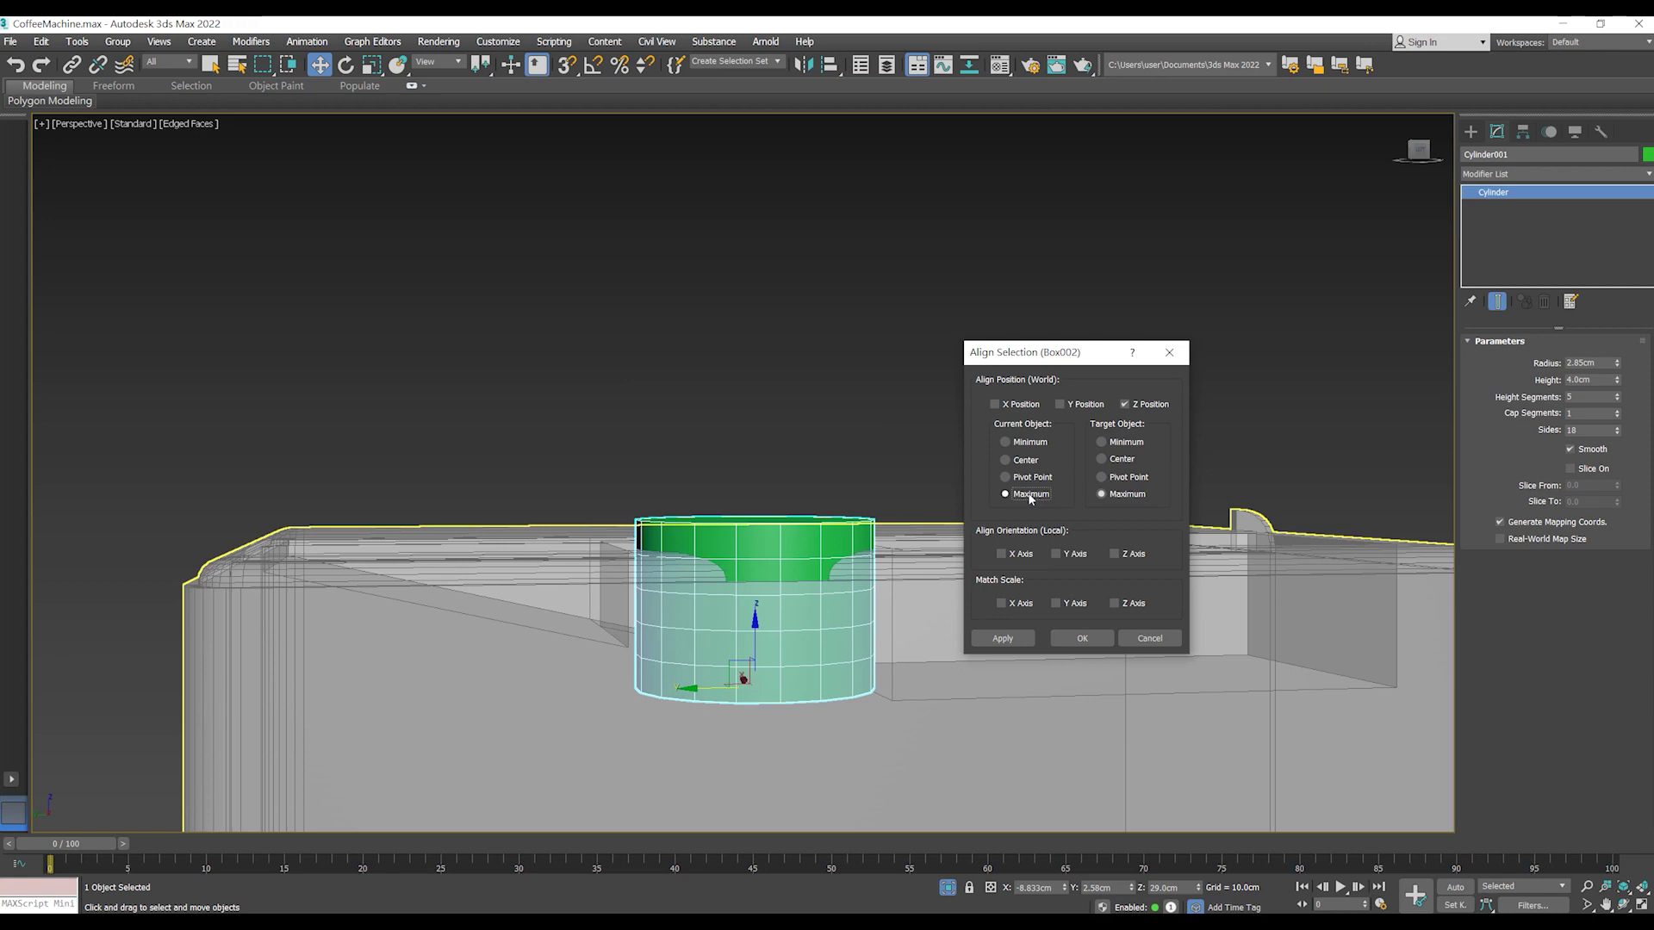
click(1141, 638)
alt+middle_drag(862, 655, 775, 641)
drag(755, 633, 762, 655)
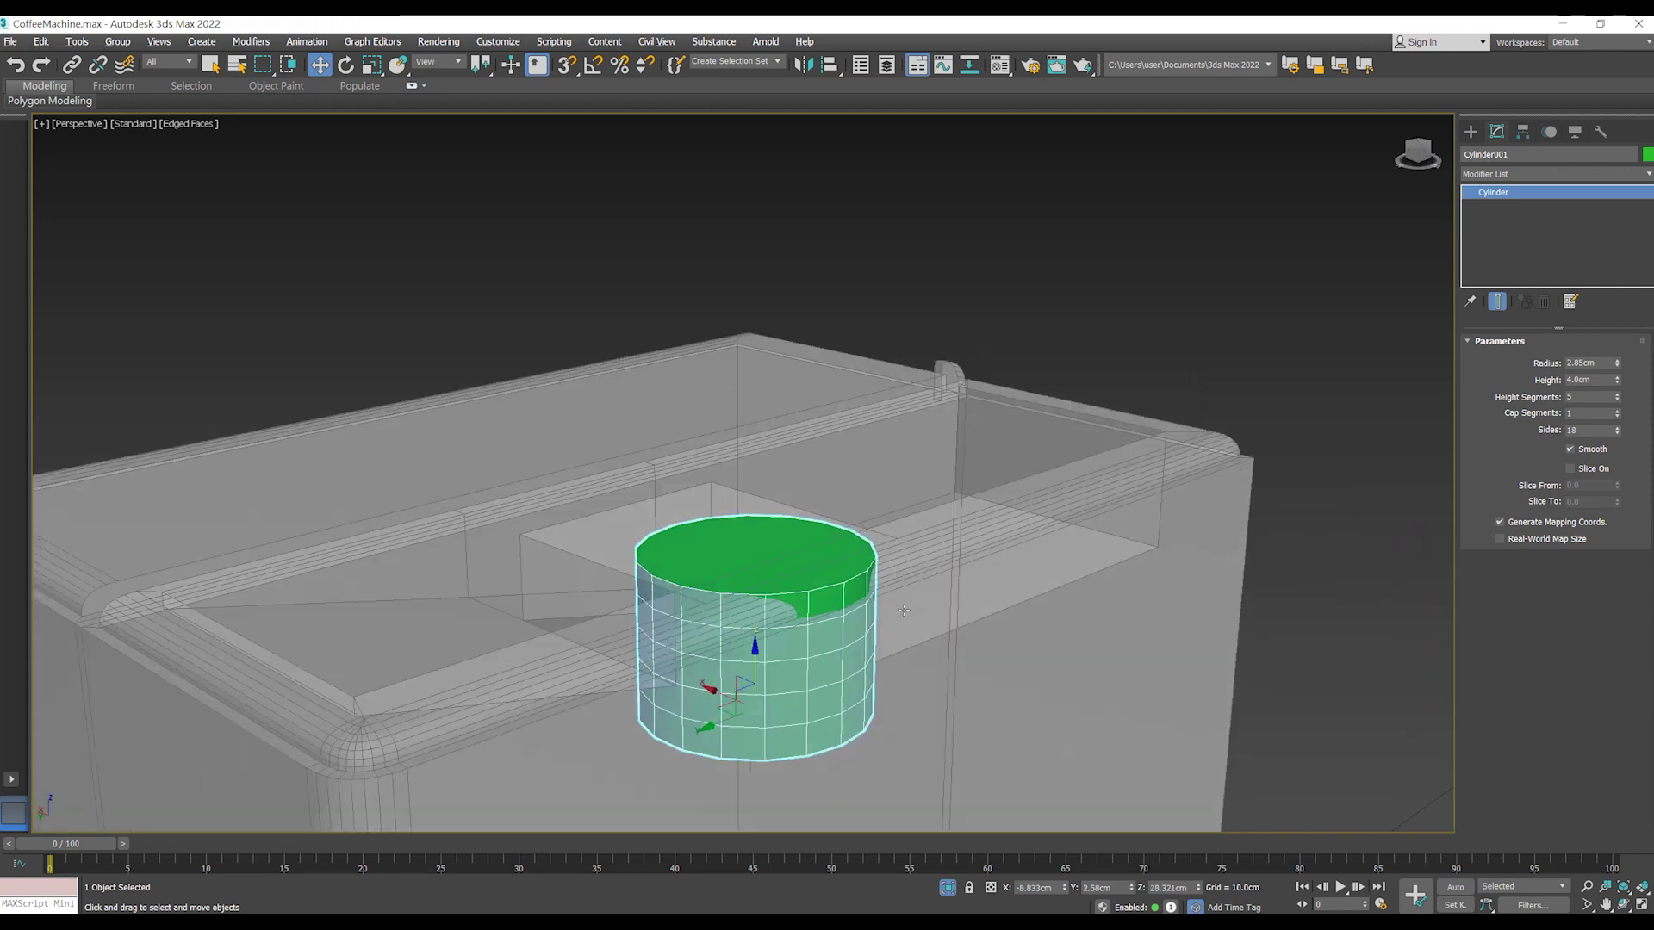
- Shift the cylinder slightly along X using the Top view, then return to Perspective
alt+middle_drag(763, 654, 807, 667)
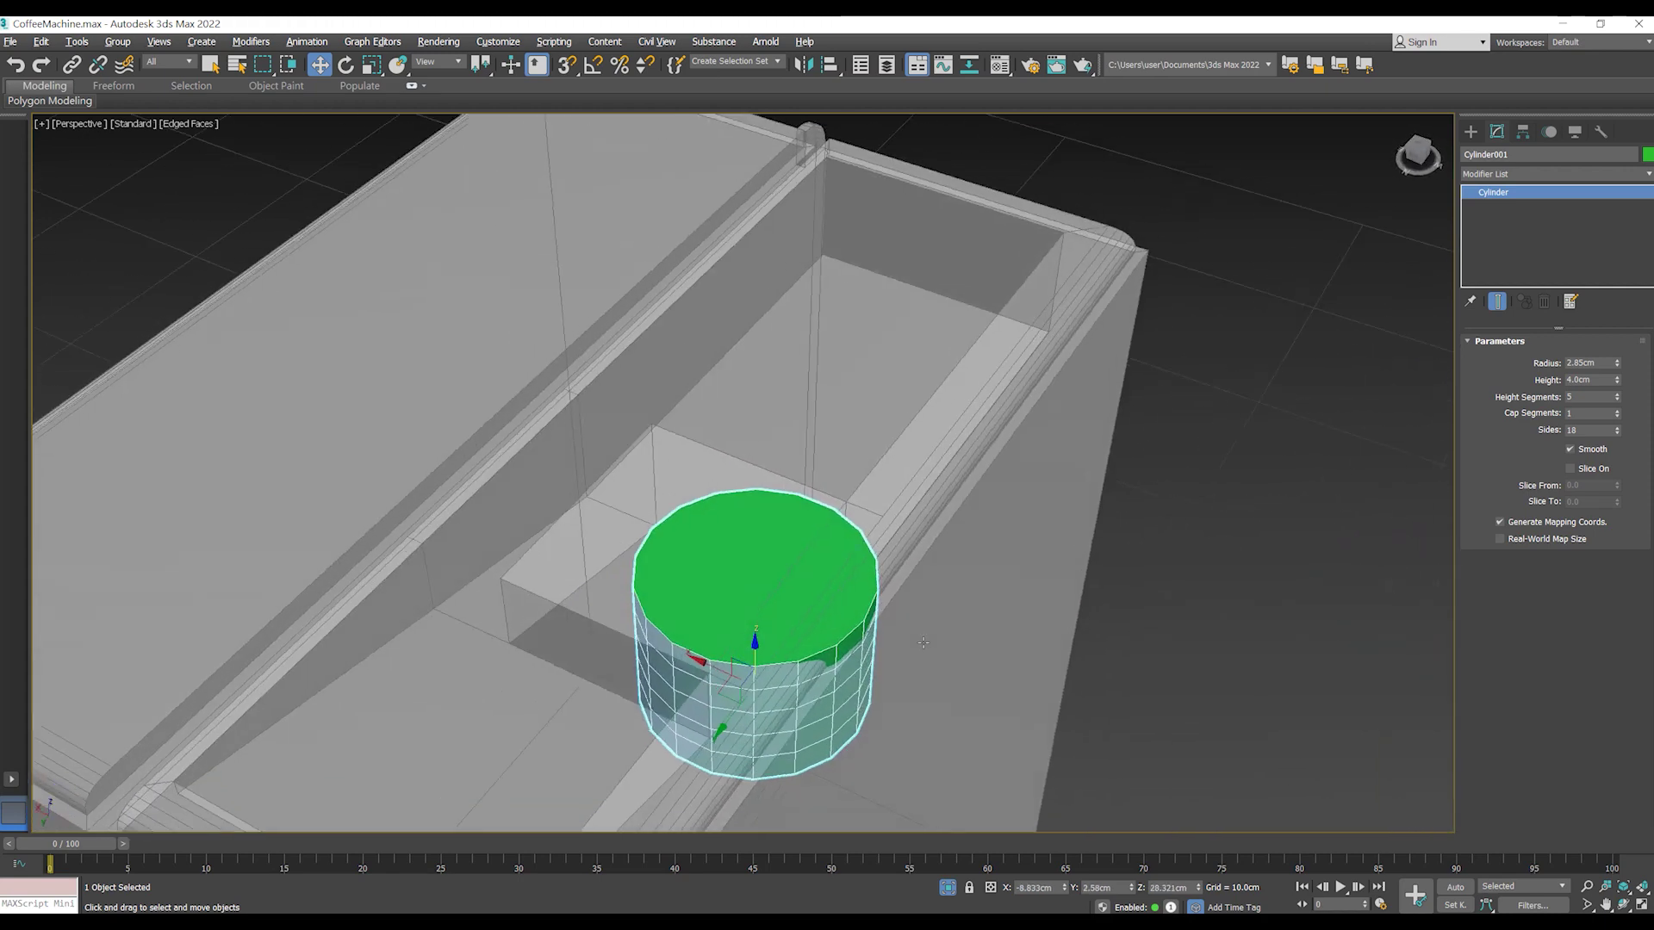
drag(807, 668, 775, 663)
mouse_move(886, 591)
alt+middle_down()
mouse_move(876, 571)
mouse_move(847, 608)
mouse_move(802, 620)
alt+middle_up()
key(t)
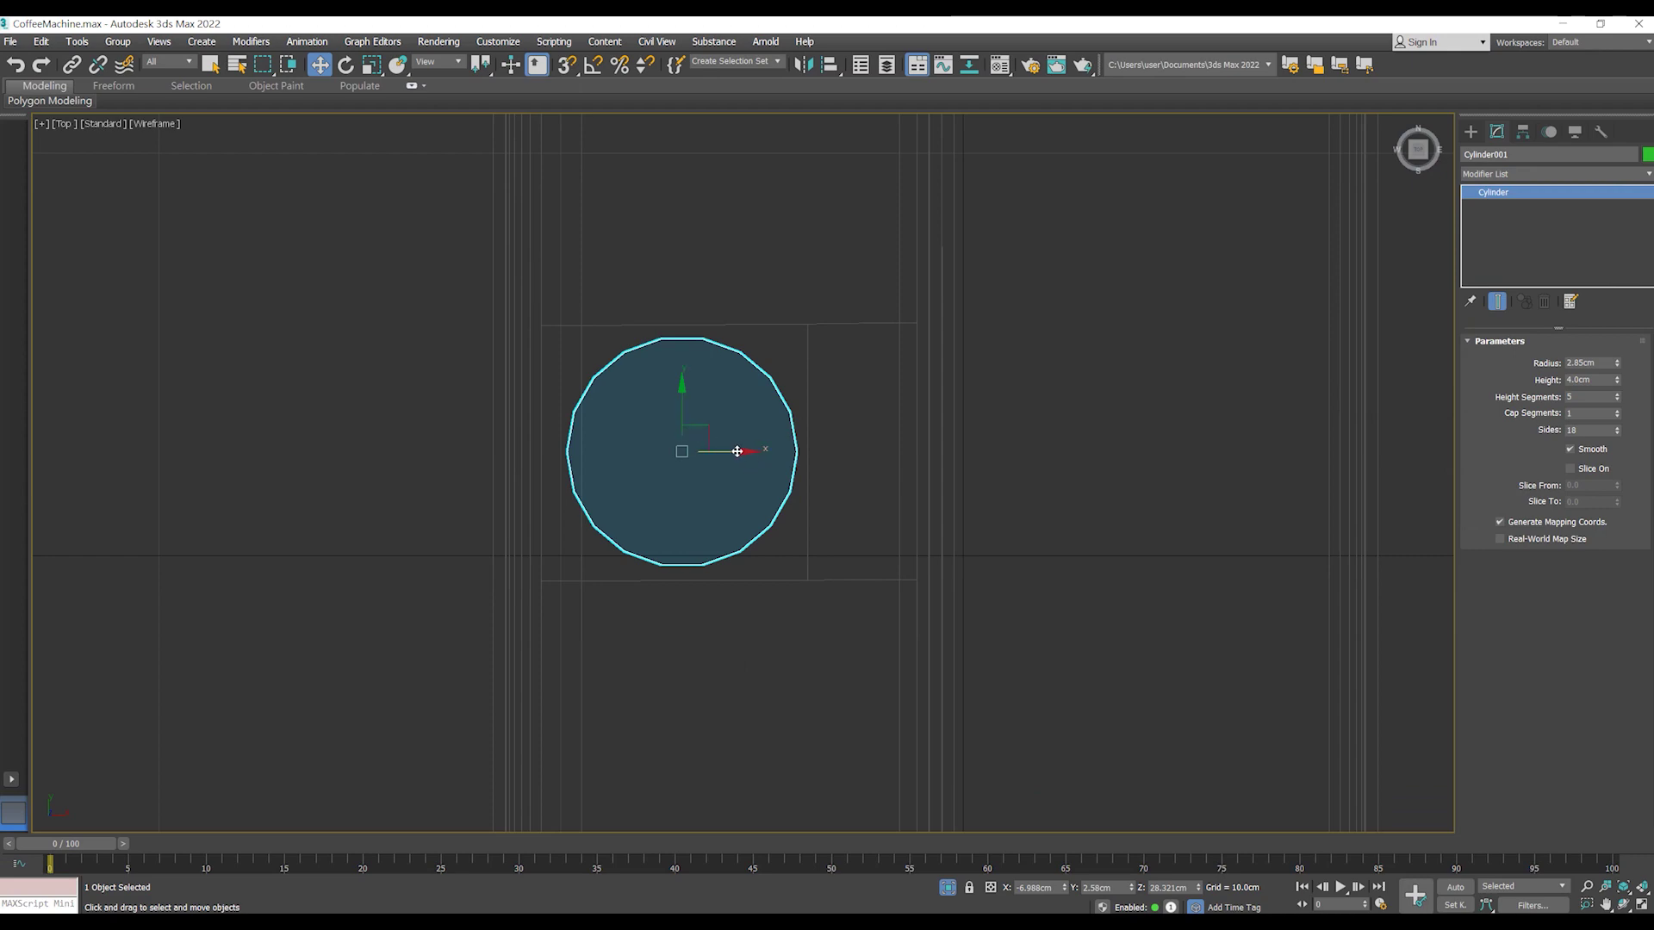
drag(737, 452, 741, 452)
key(p)
alt+middle_drag(741, 452, 1009, 526)
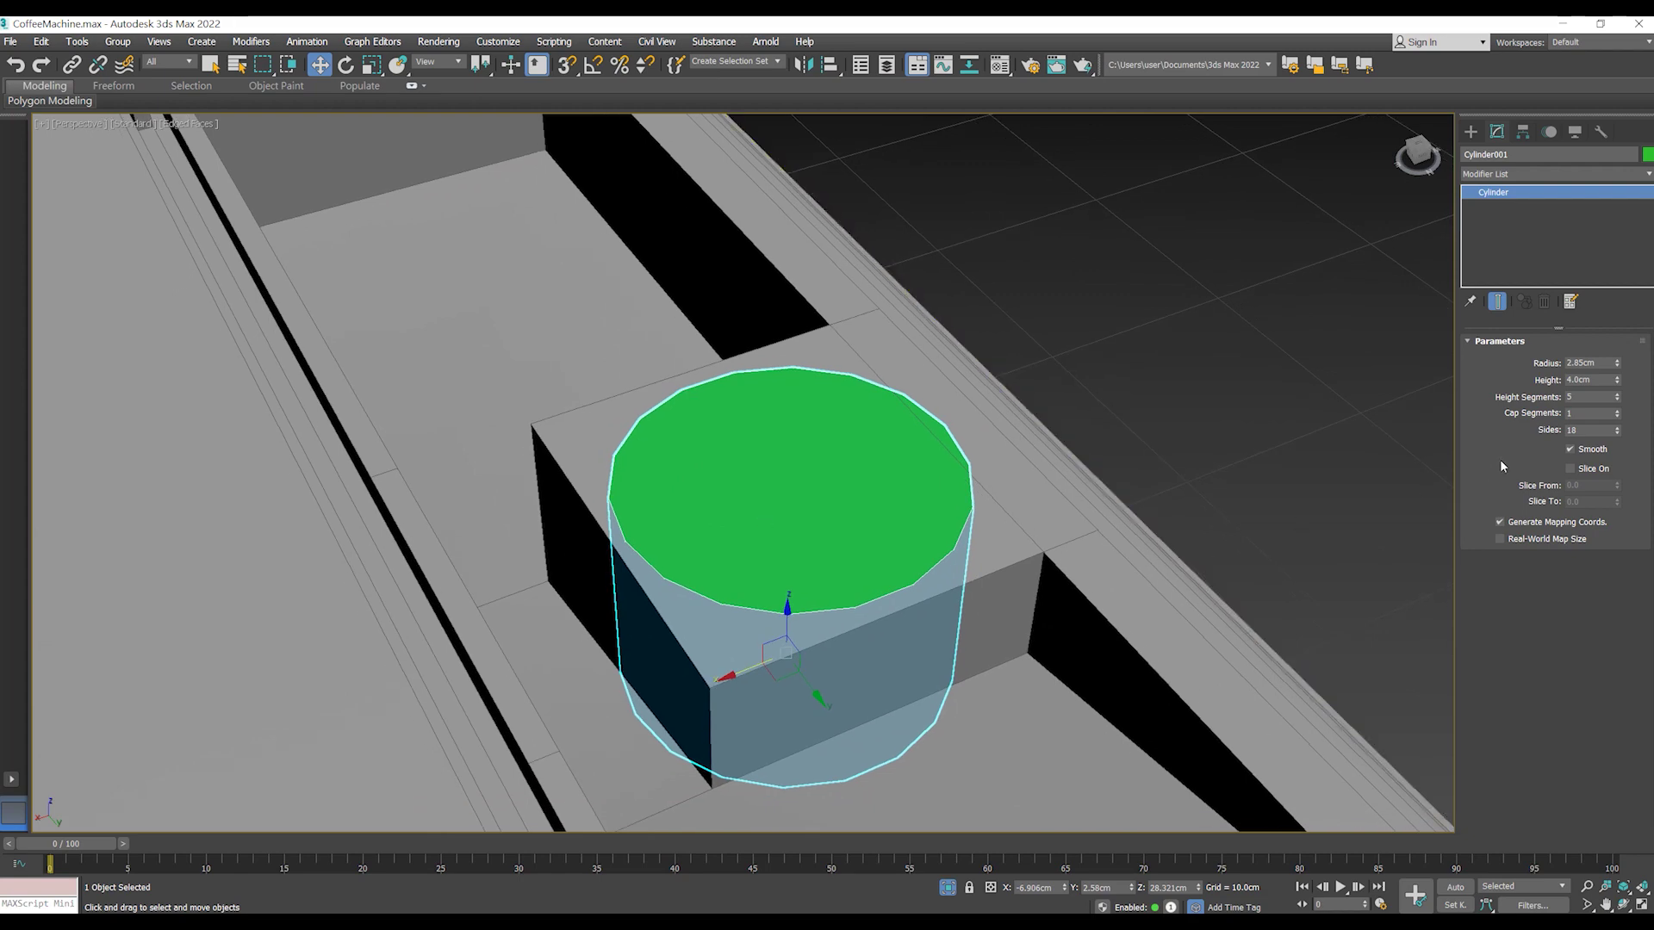
- Raise the cylinder's Sides to 28 and select the lid box carrying the ProBoolean
drag(1621, 428, 1616, 429)
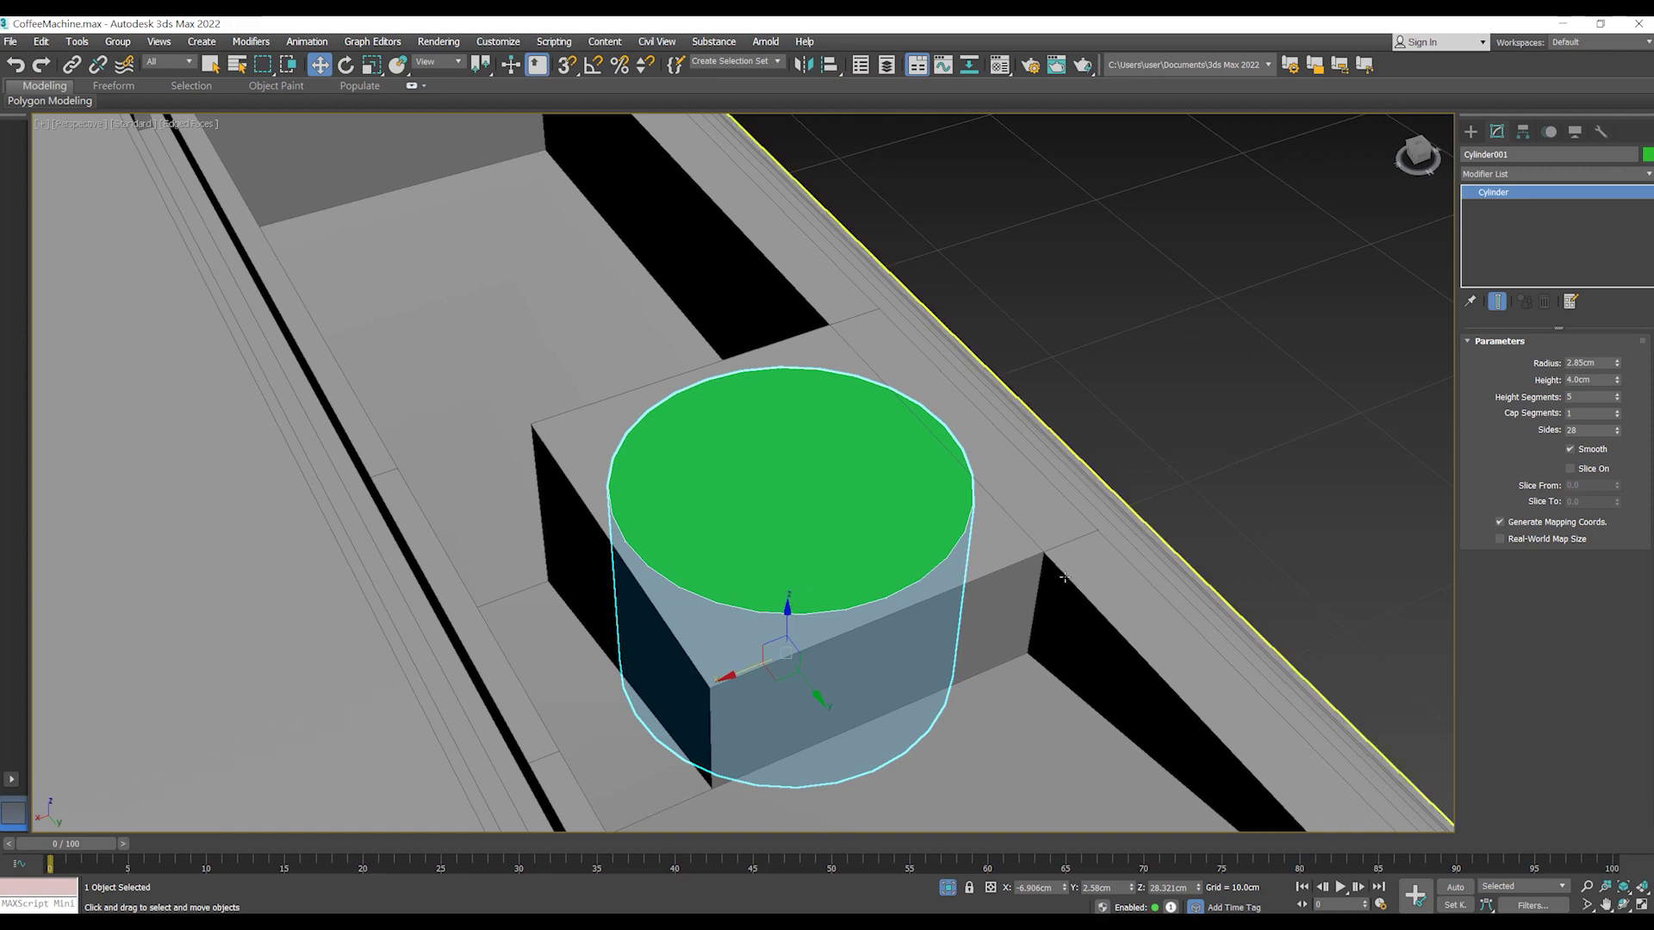
click(1032, 573)
middle_drag(1031, 573, 1005, 569)
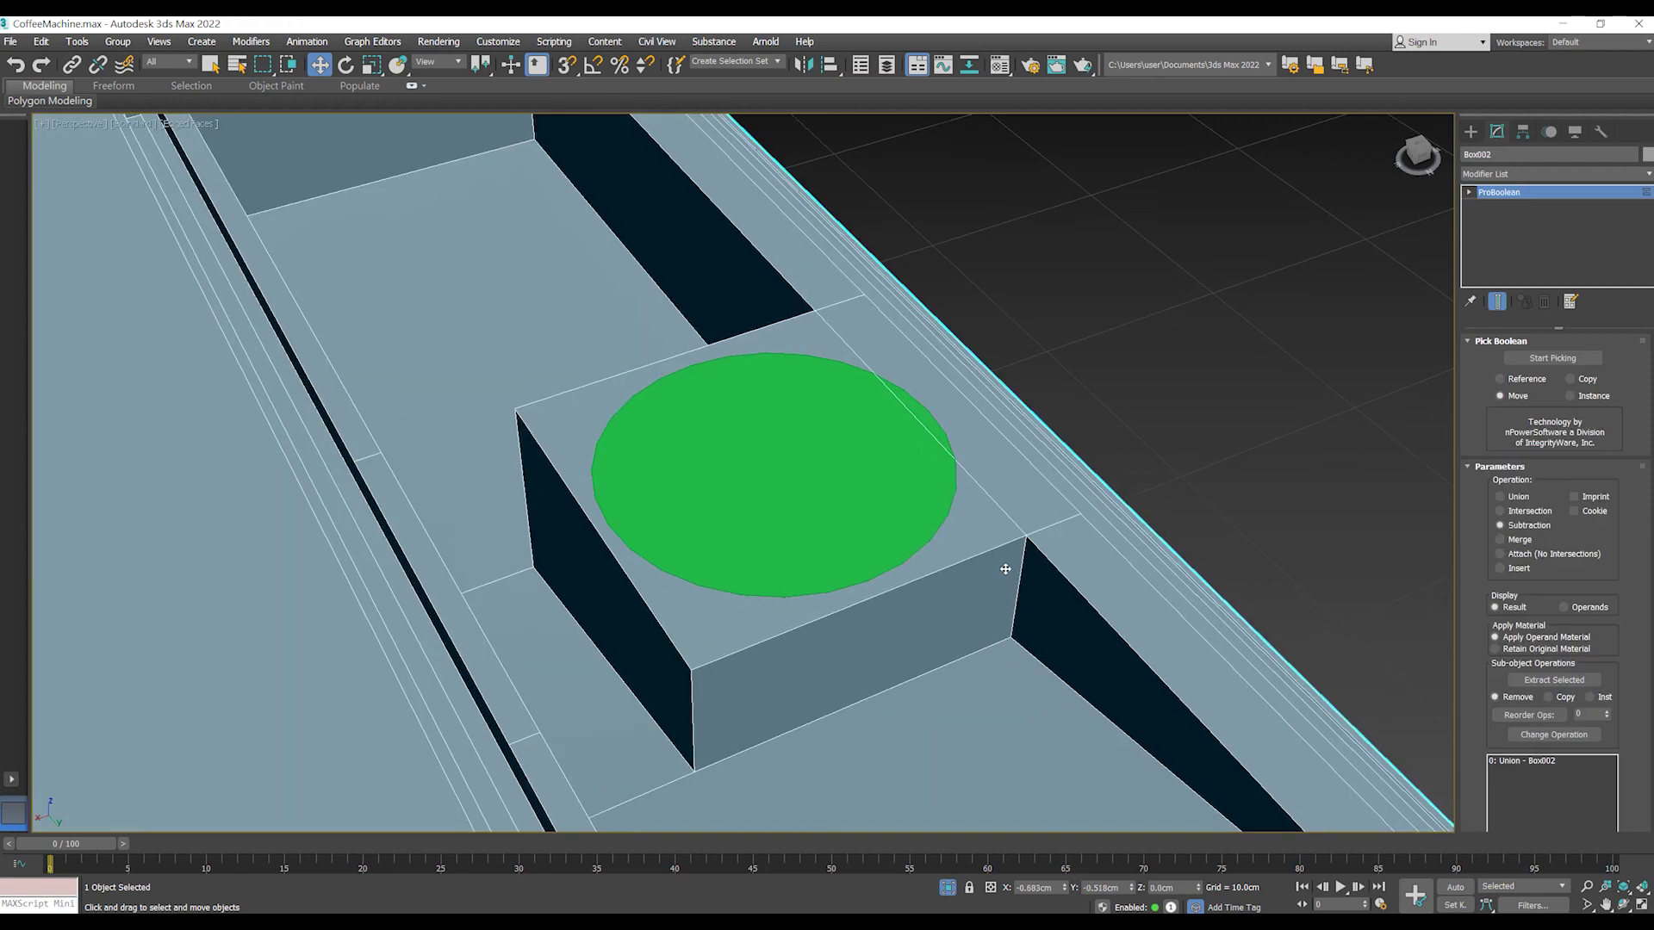
- Convert Box002 to Editable Poly and delete its top and side polygons
right_click(1051, 544)
click(1249, 732)
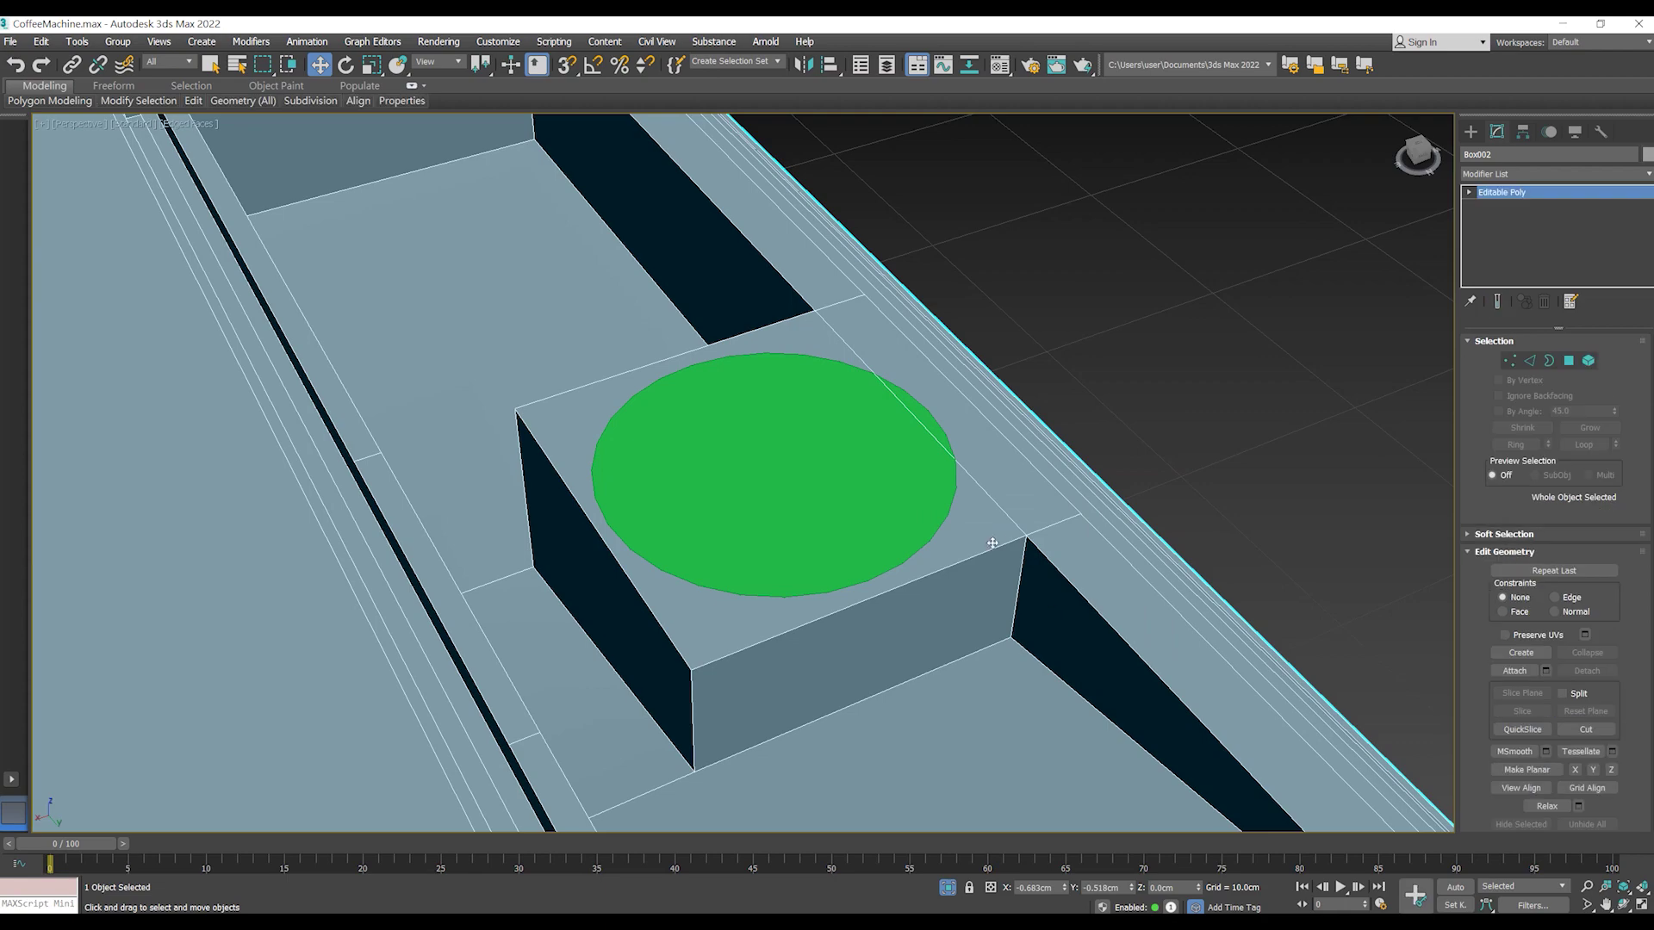
key(4)
click(990, 541)
alt+middle_drag(723, 592, 758, 603)
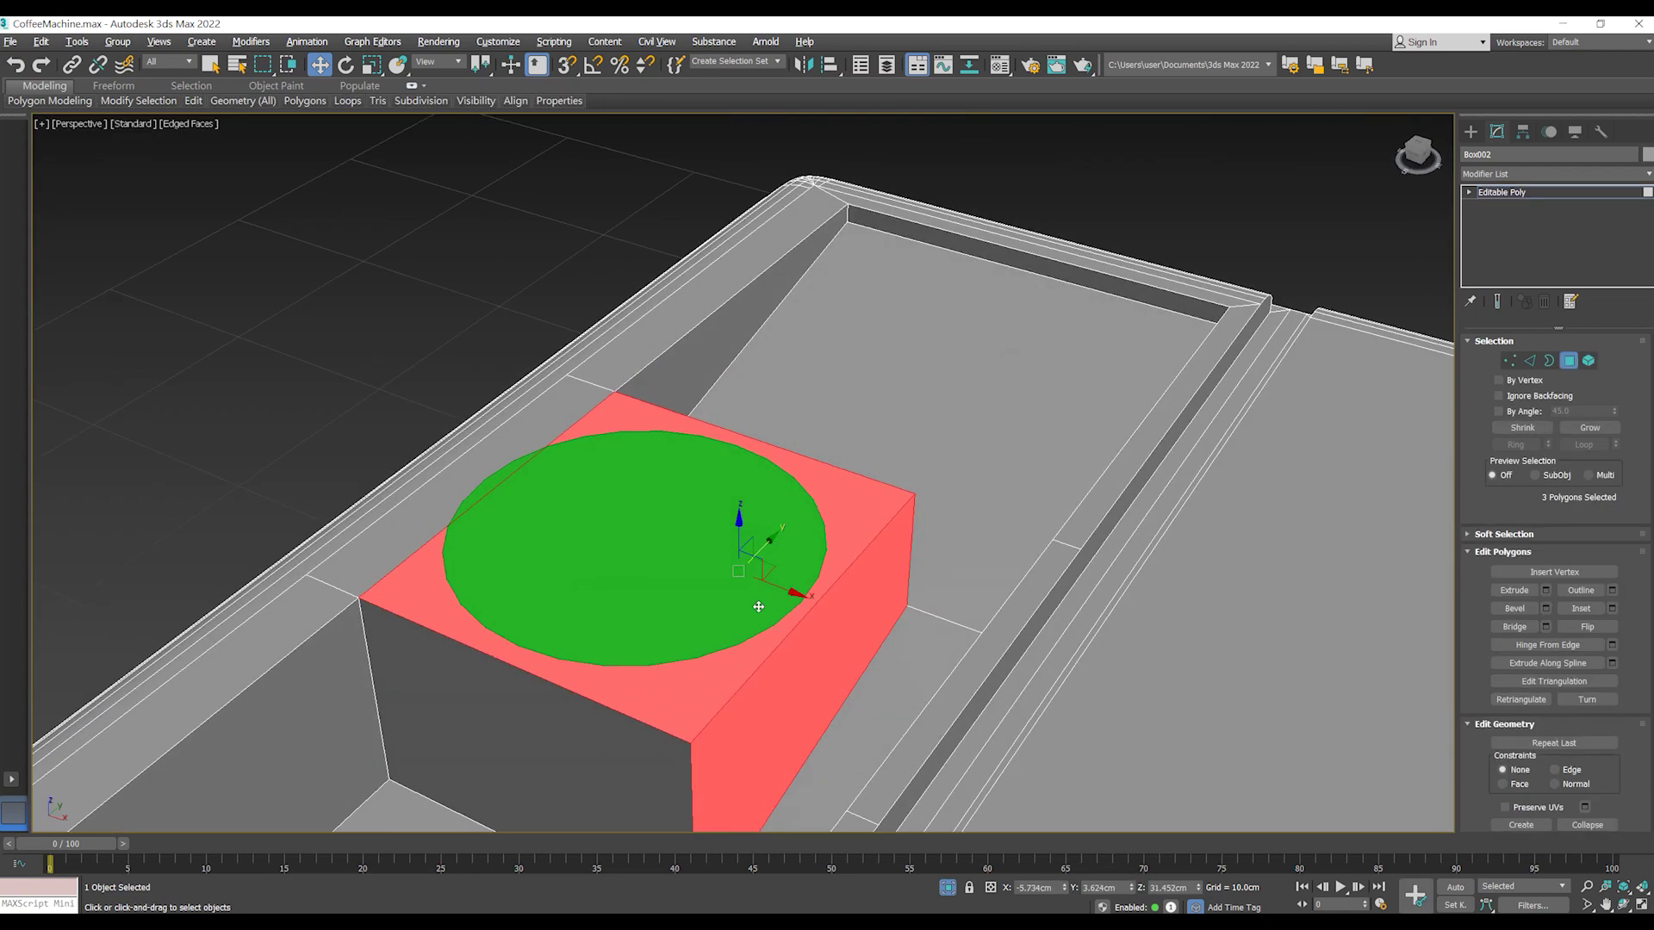
ctrl+click(540, 709)
mouse_move(540, 709)
alt+middle_down()
mouse_move(876, 536)
mouse_move(1032, 556)
mouse_move(841, 491)
mouse_move(510, 545)
alt+middle_up()
key(Delete)
- Cap the open border left by the deleted faces with a new polygon
key(3)
click(505, 442)
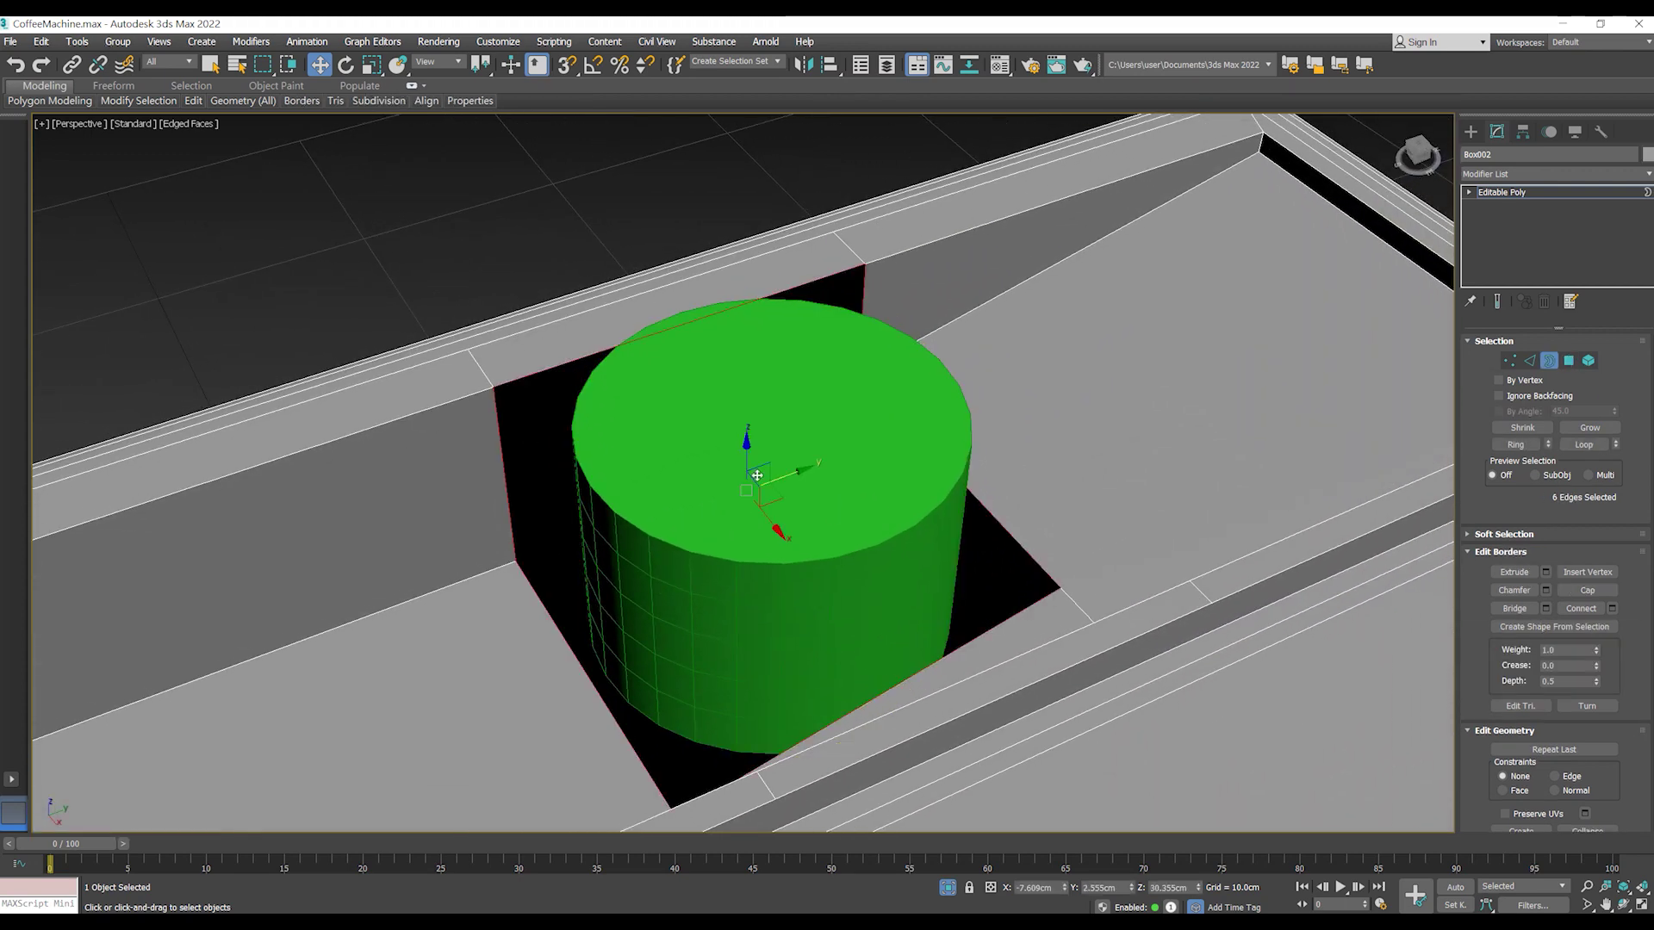
click(1587, 590)
key(1)
scroll(1593, 732, down, 2)
scroll(1594, 775, down, 1)
- Cut a new edge across the cap face, then reselect the cutting cylinder
click(1586, 810)
click(522, 562)
mouse_move(870, 468)
alt+middle_down()
mouse_move(1074, 554)
mouse_move(1061, 528)
alt+middle_up()
mouse_move(867, 506)
alt+middle_down()
mouse_move(728, 514)
mouse_move(1134, 635)
mouse_move(907, 452)
mouse_move(942, 528)
mouse_move(876, 509)
mouse_move(878, 596)
alt+middle_up()
key(w)
click(906, 446)
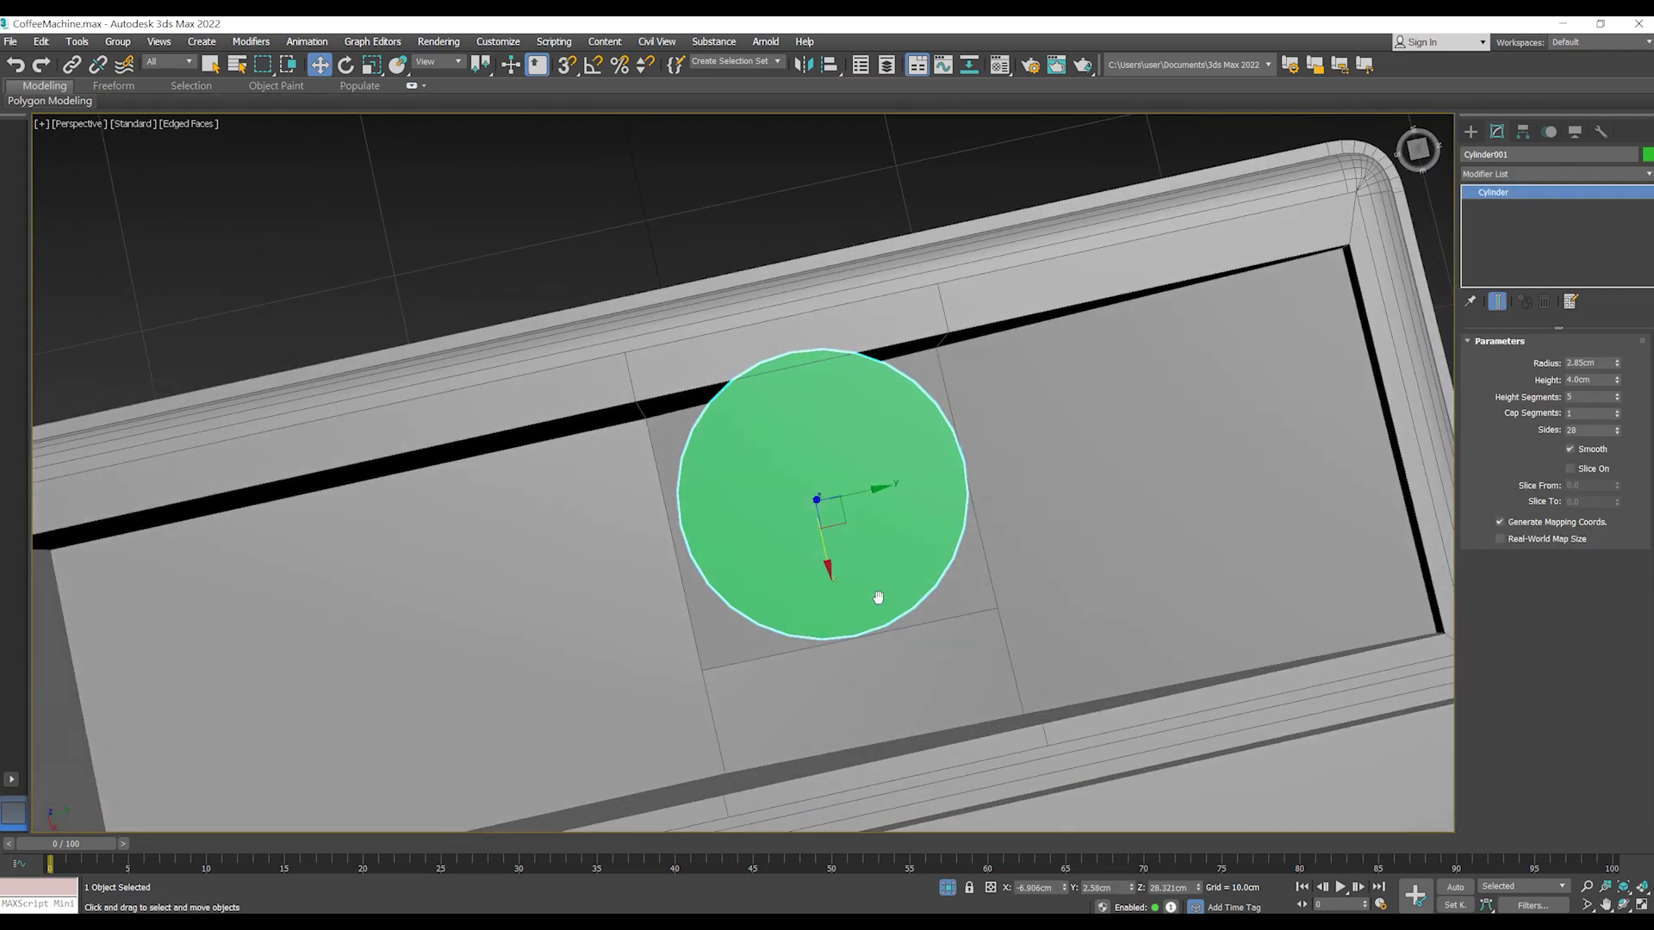
- In Top view, set Cylinder001's Radius to 3.0cm after briefly trying 3.1cm
key(t)
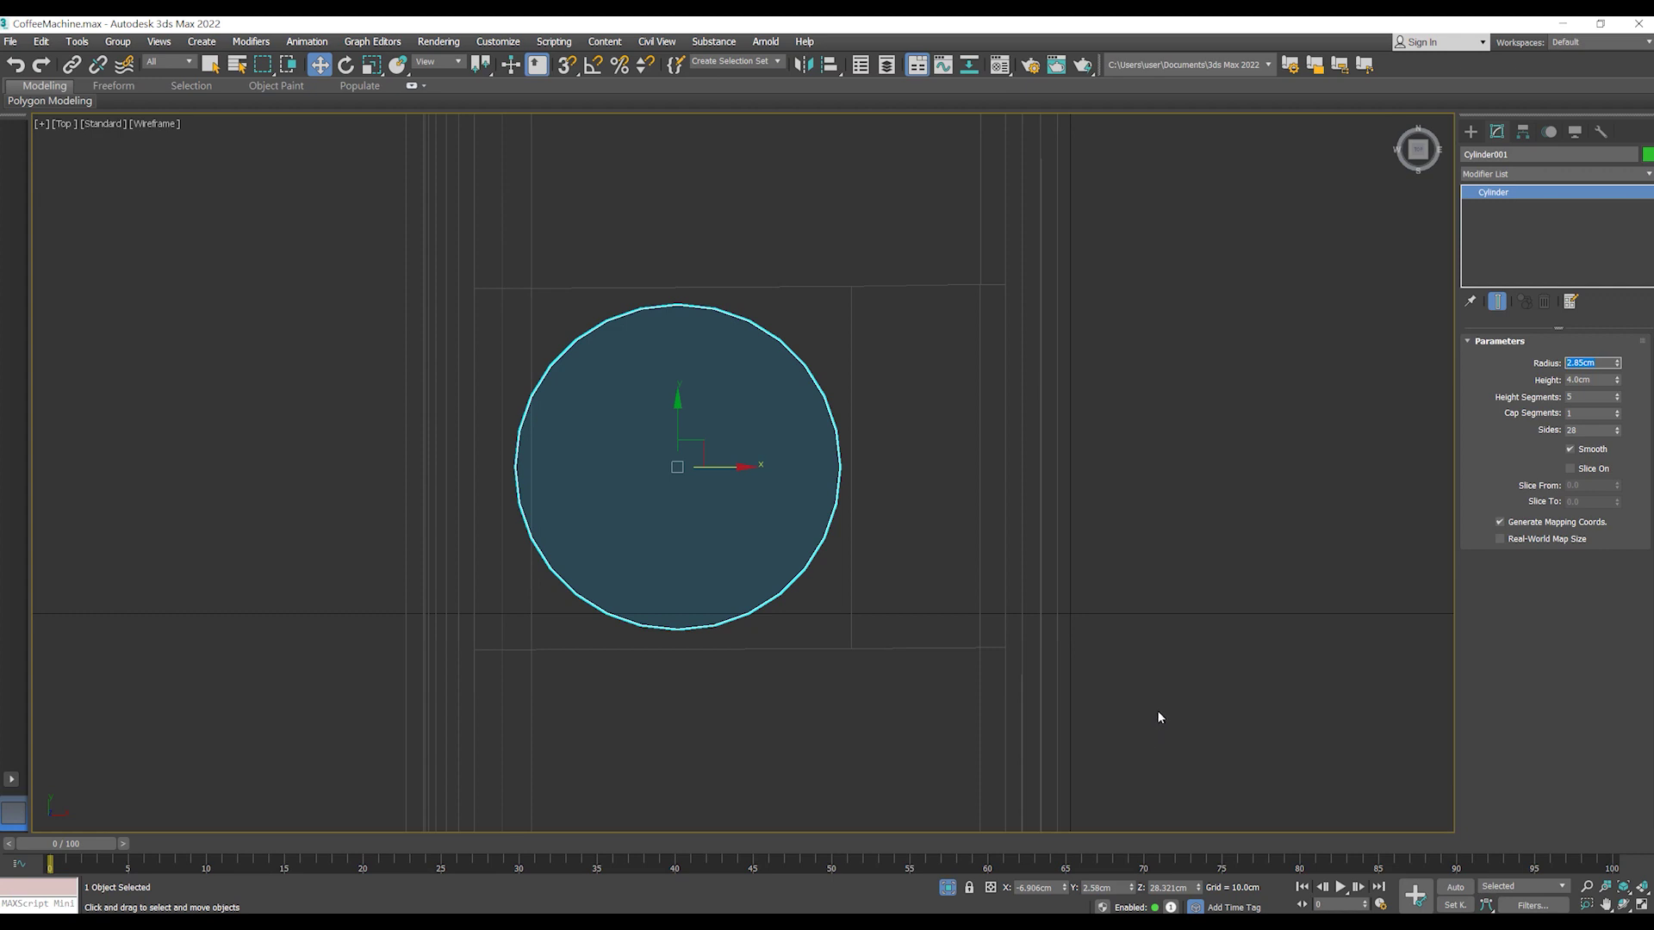
text(3)
key(Return)
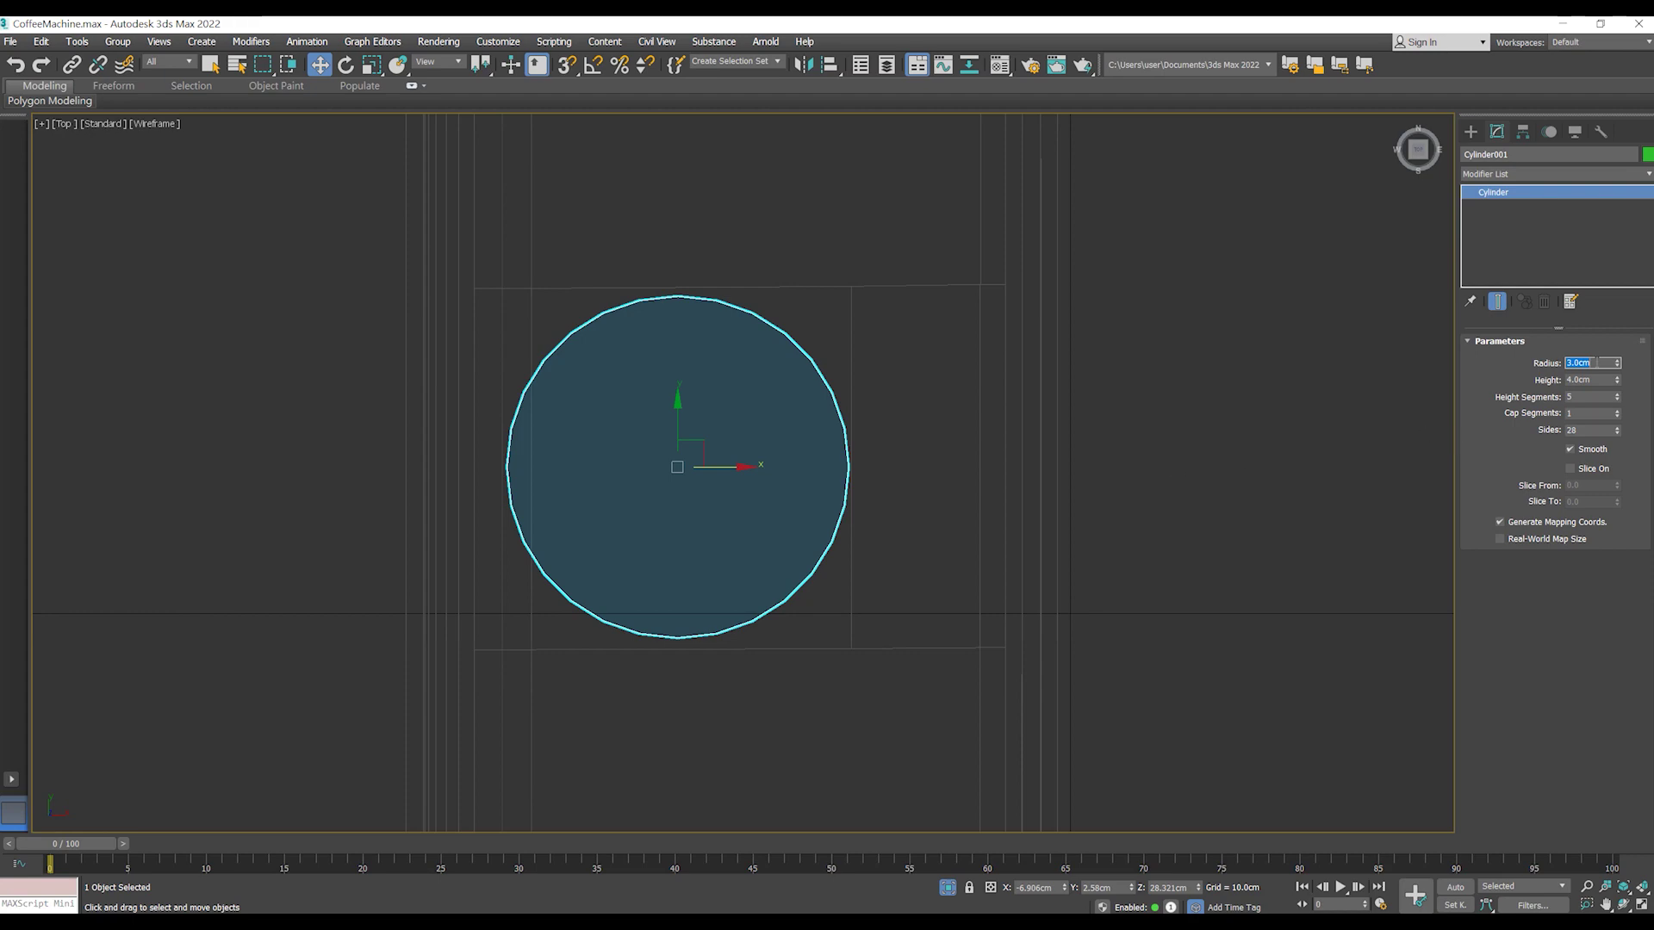
text(3.1)
key(Return)
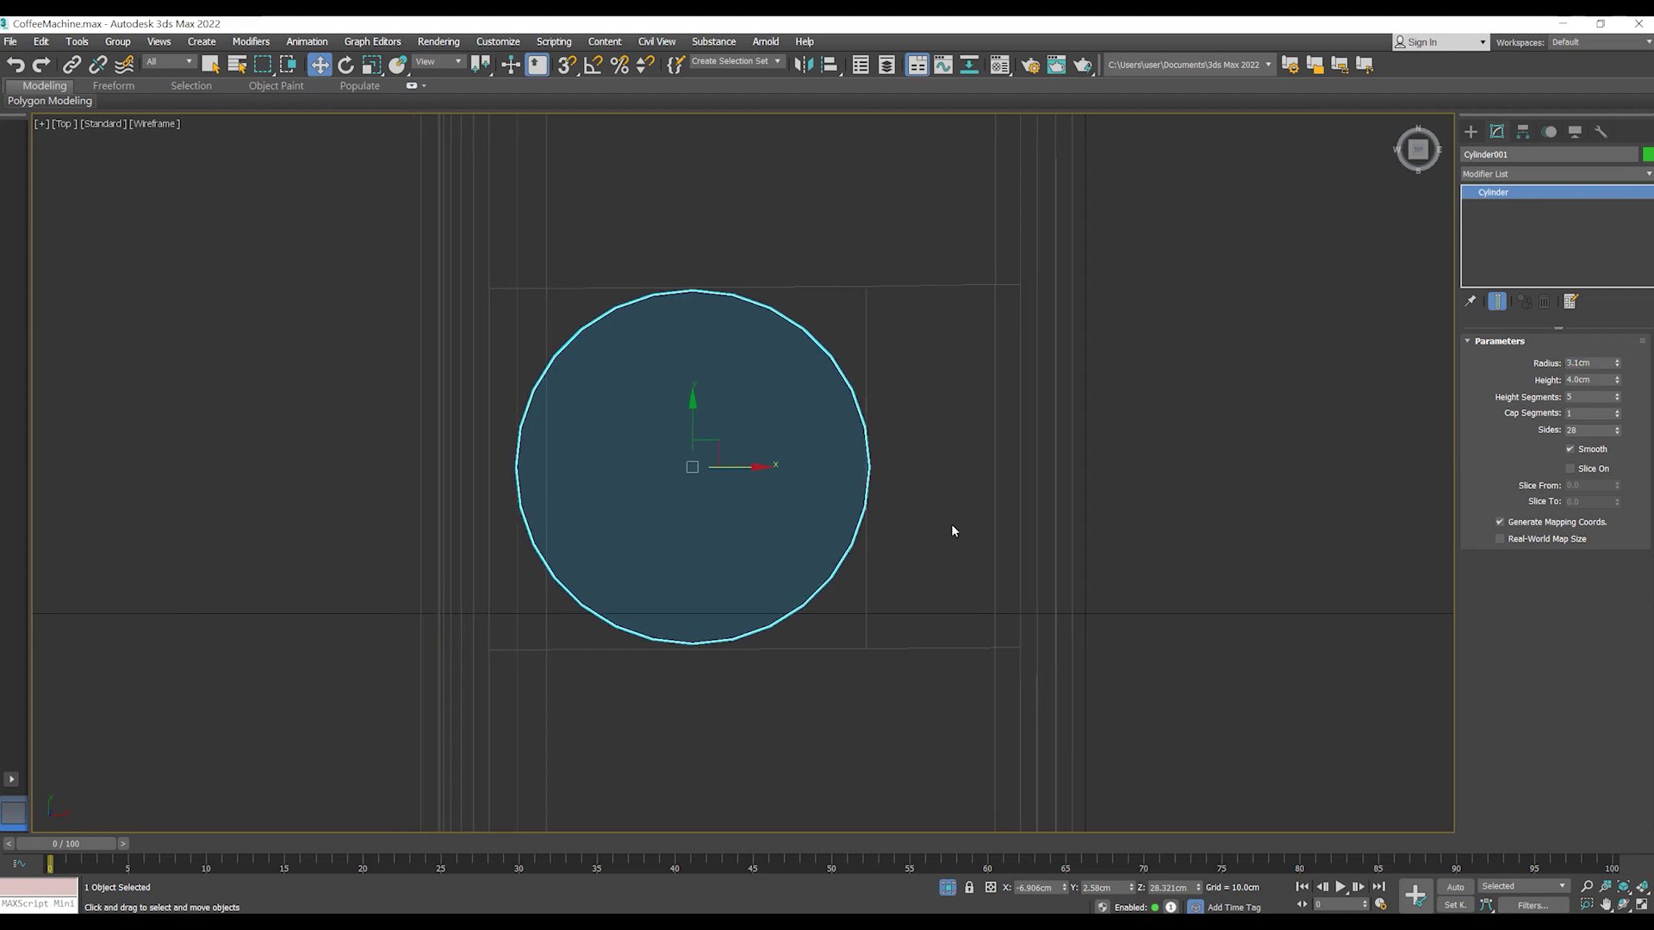
key(alt+w)
alt+middle_drag(861, 576, 861, 509)
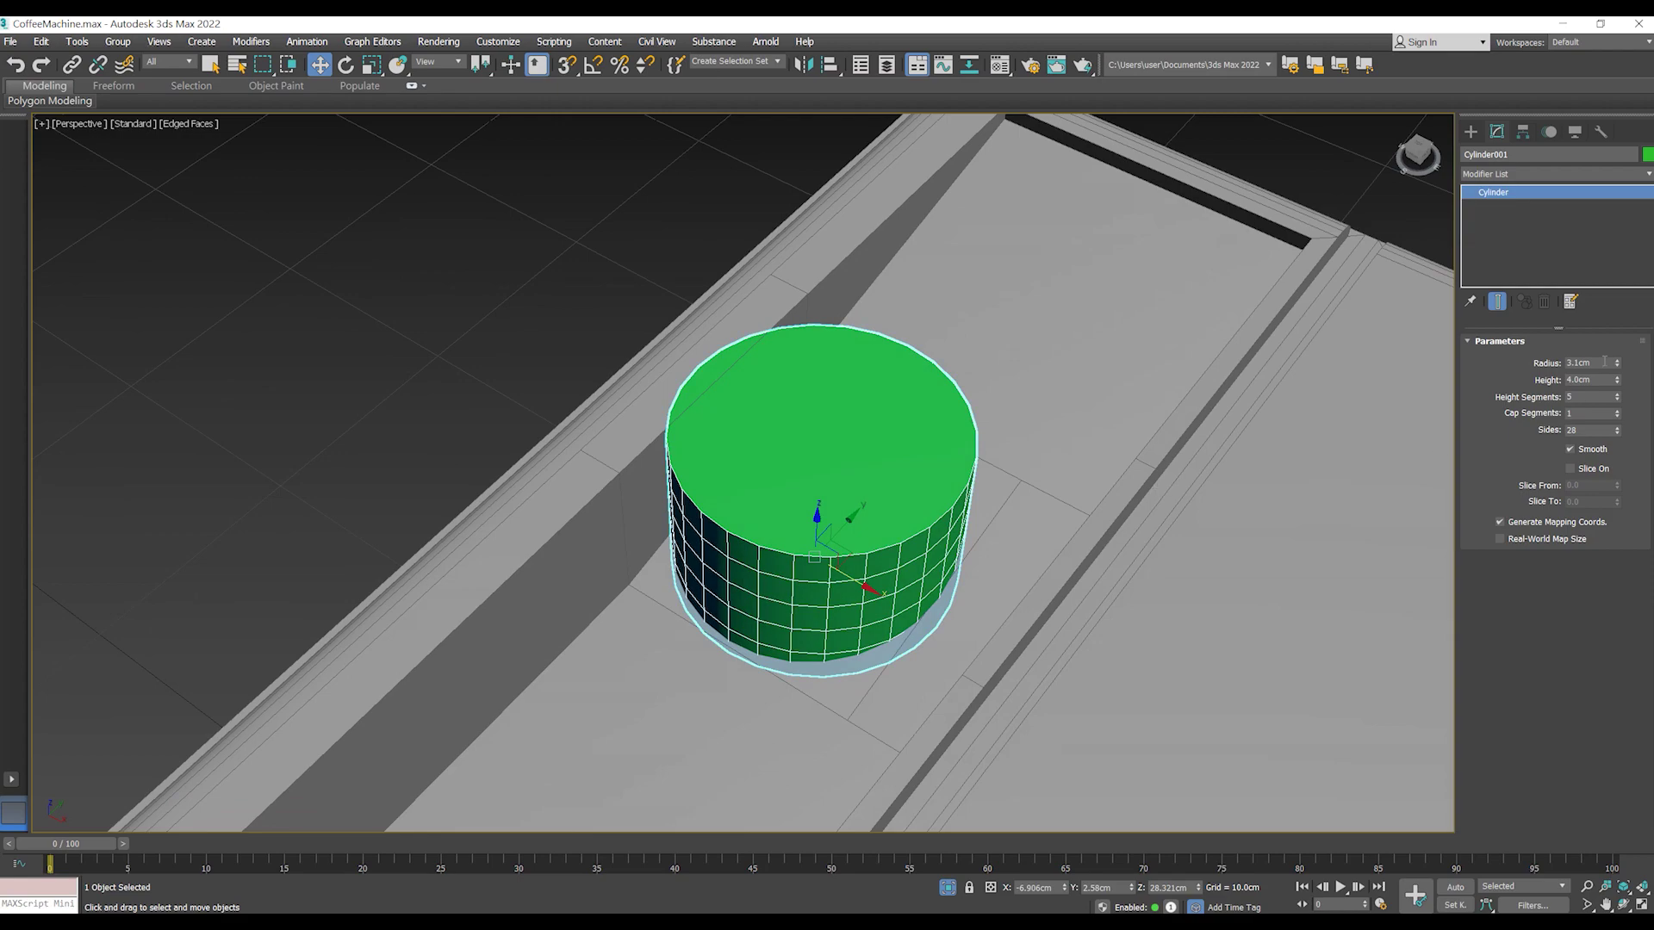
text(3)
key(Return)
mouse_move(764, 396)
alt+middle_down()
mouse_move(764, 439)
mouse_move(832, 473)
mouse_move(842, 509)
mouse_move(835, 458)
mouse_move(832, 540)
alt+middle_up()
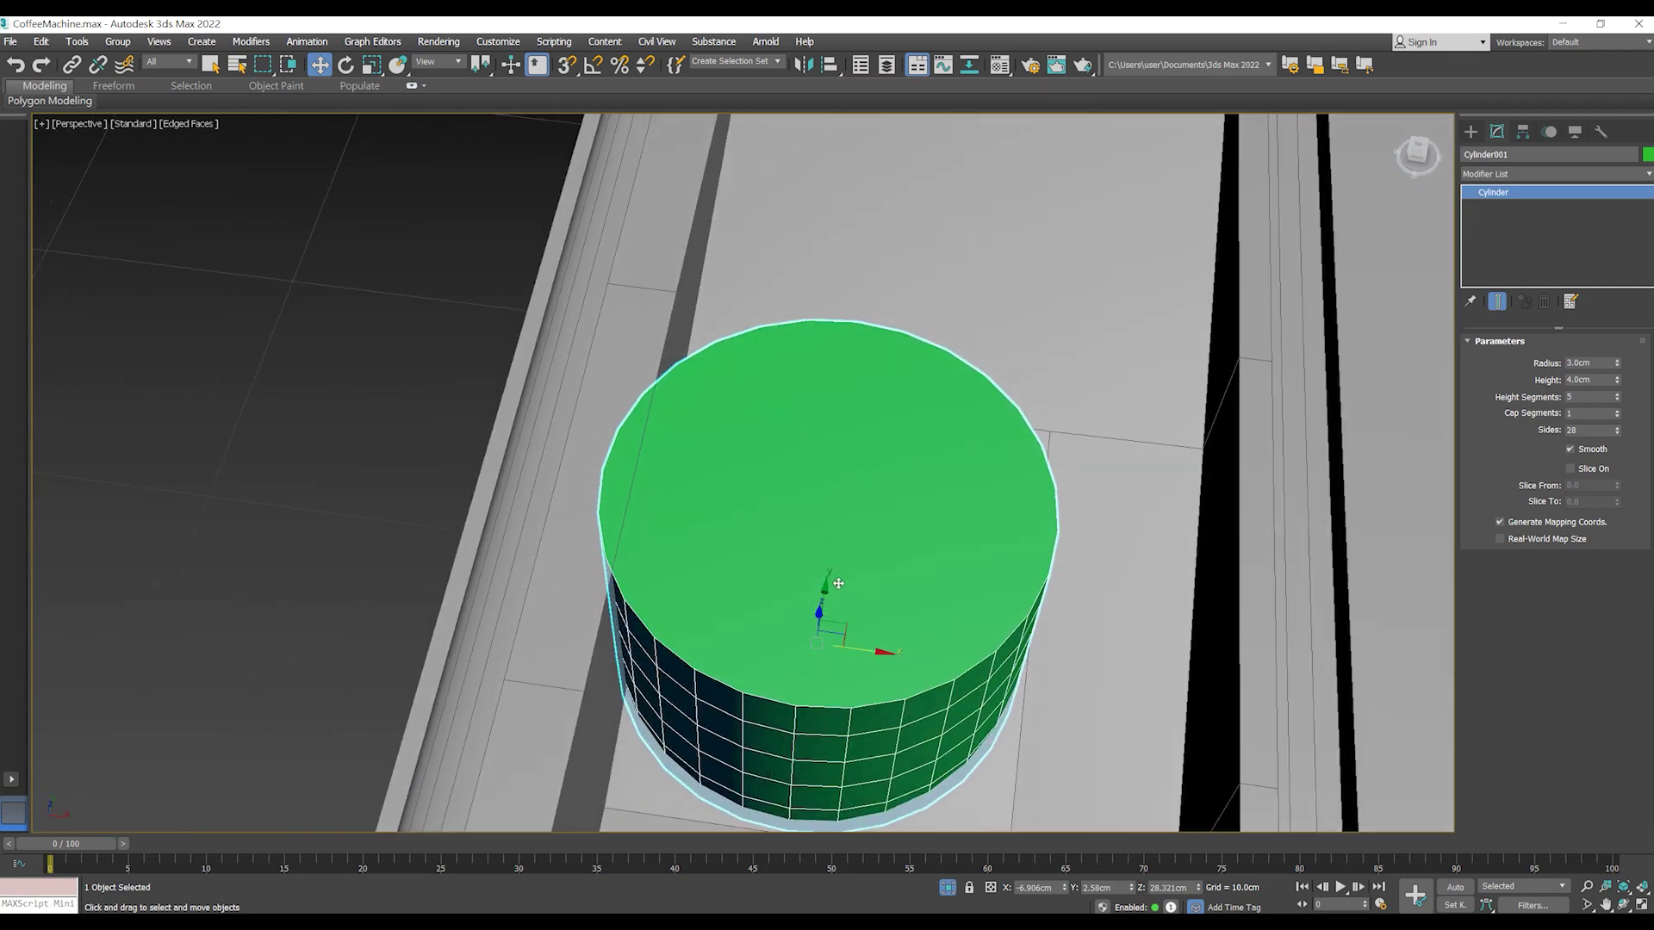
- Convert the cylinder to Editable Poly and cut an edge across its top face
right_click(874, 478)
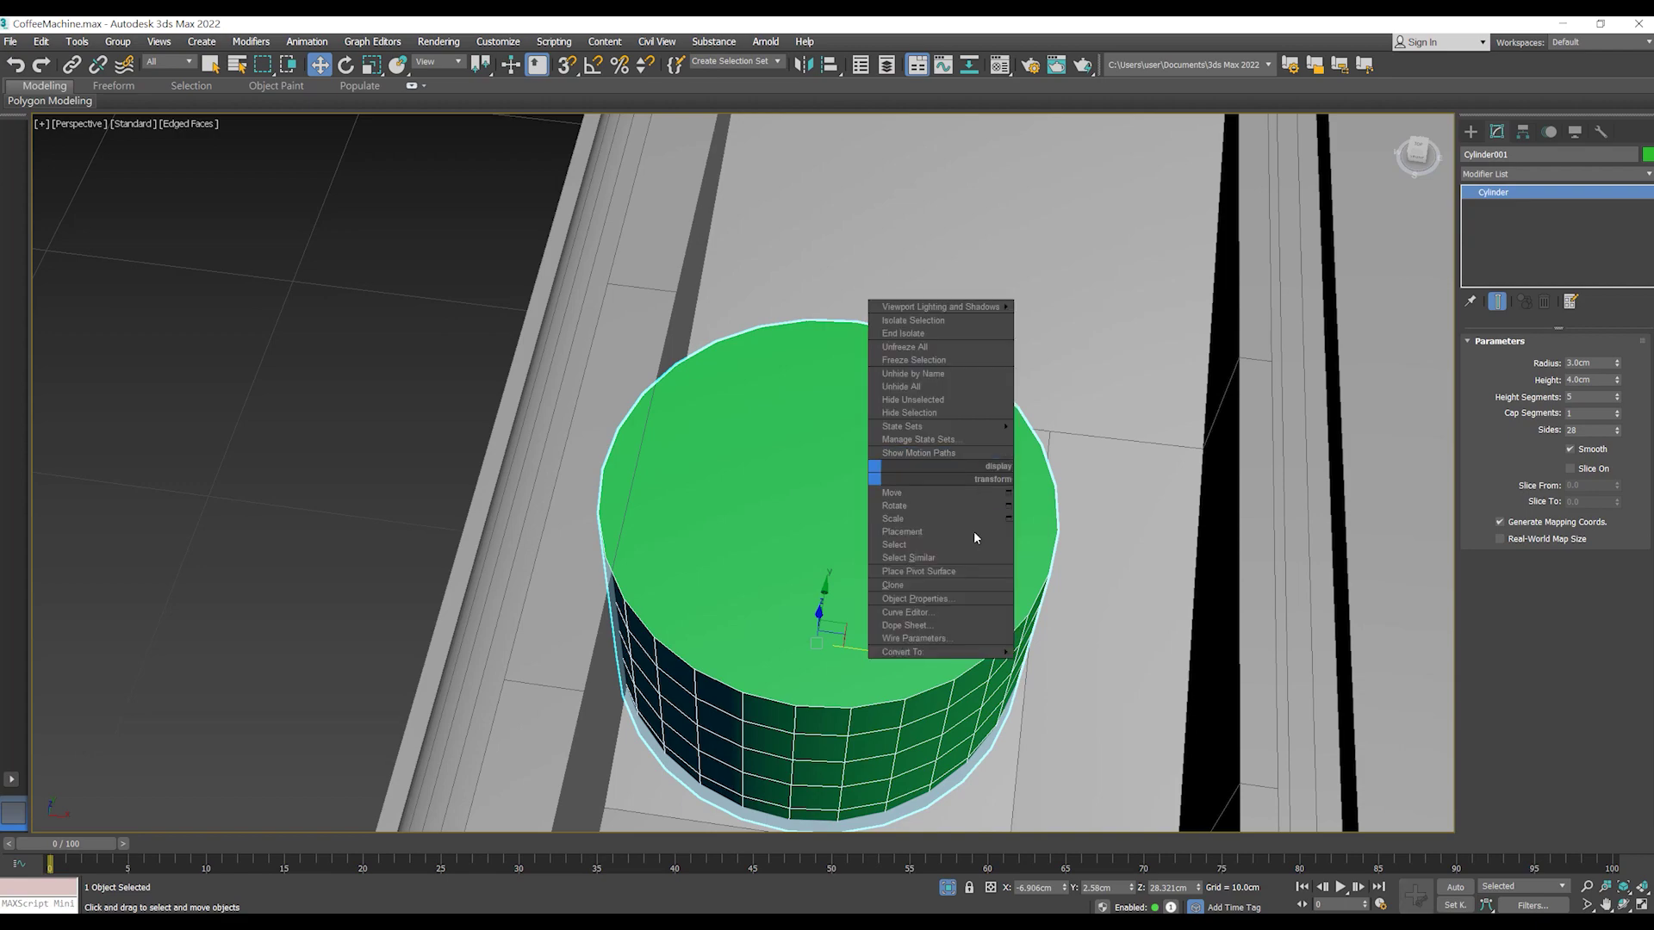
click(1076, 660)
alt+middle_drag(908, 465, 914, 584)
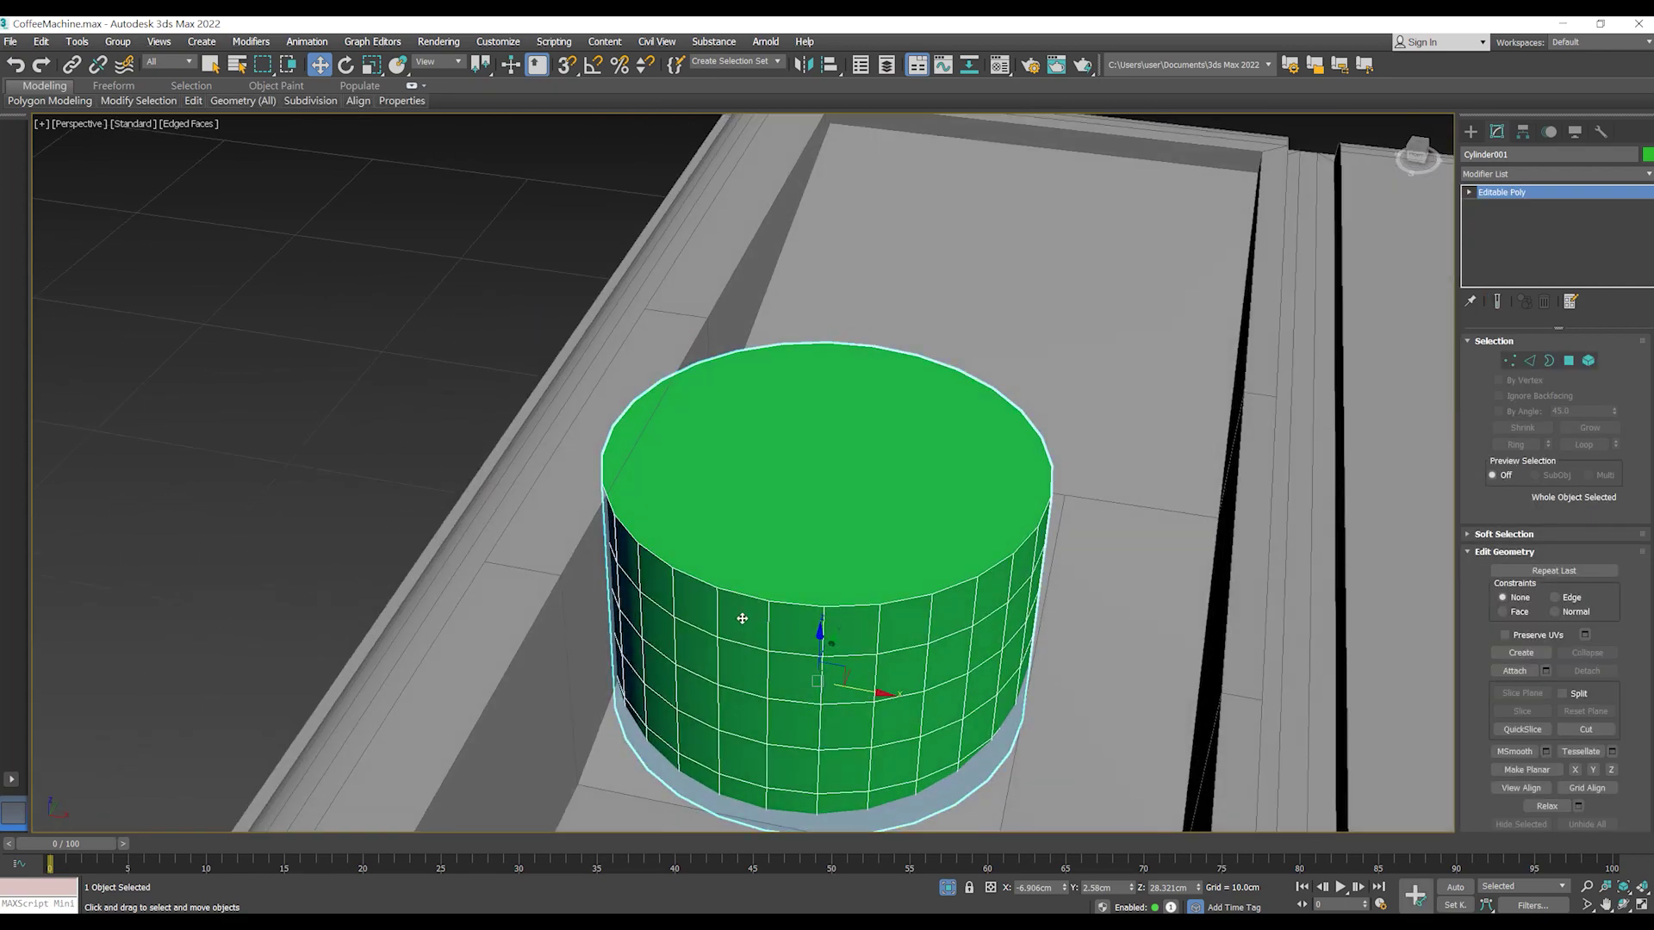
key(1)
key(alt+c)
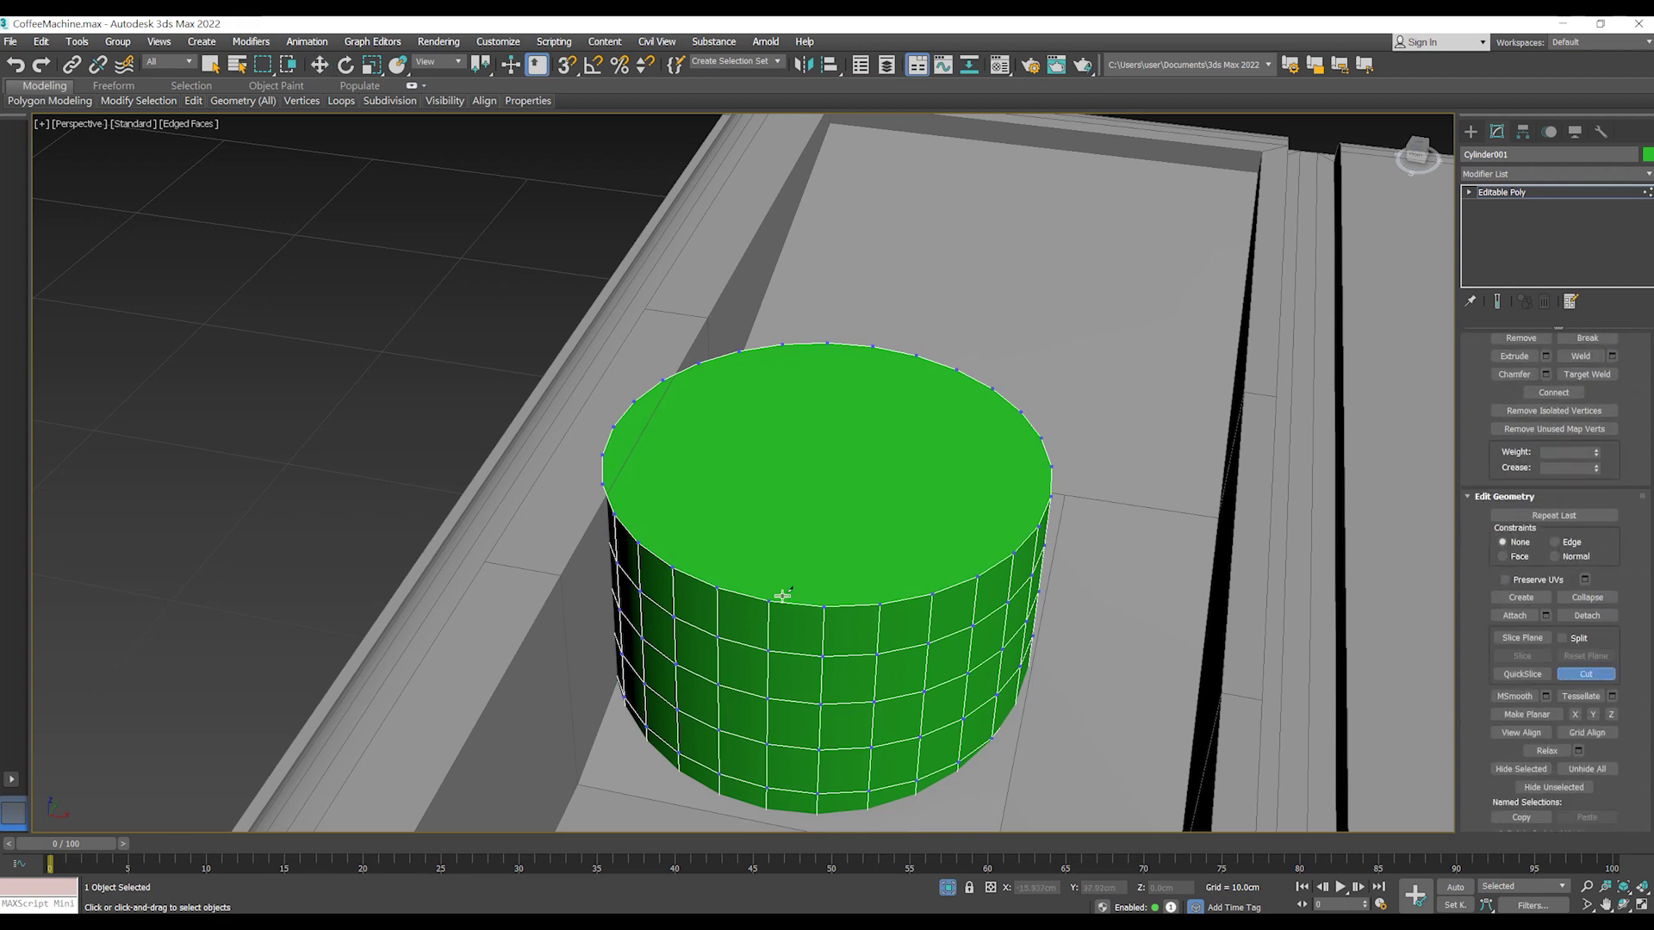
click(771, 598)
right_click(886, 356)
scroll(874, 543, down, 2)
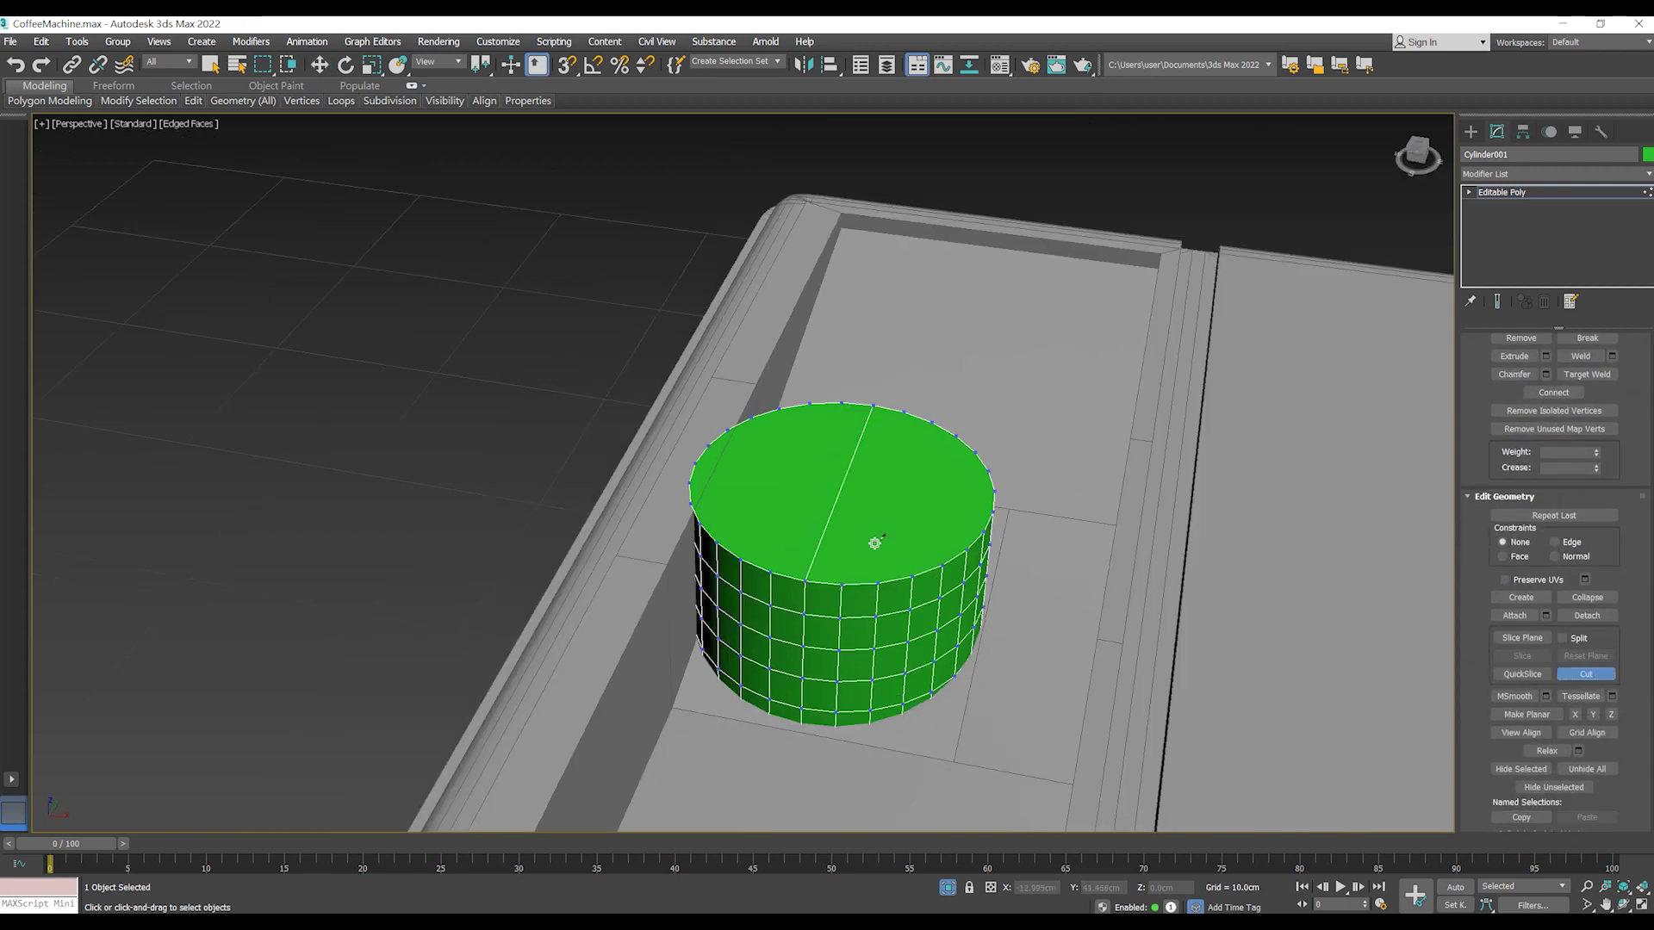
key(w)
- Isolate the cylinder and cut a matching edge across its bottom face
mouse_move(861, 646)
alt+middle_down()
mouse_move(865, 680)
mouse_move(887, 603)
alt+middle_up()
key(alt+q)
scroll(915, 564, up, 4)
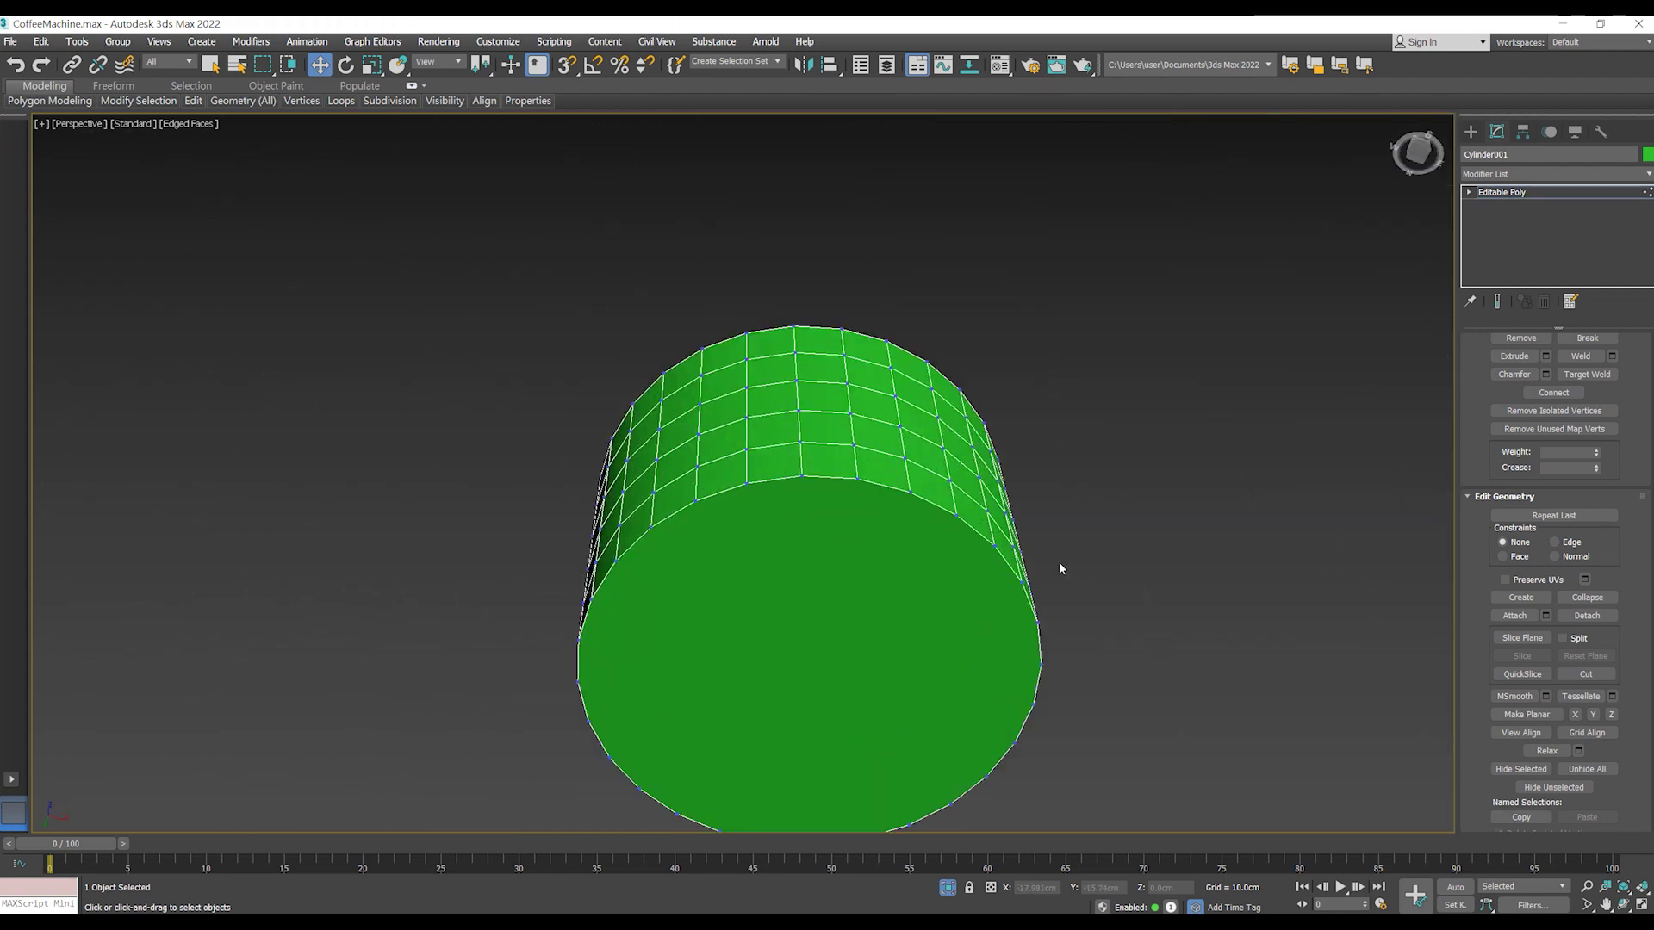
click(1590, 674)
scroll(948, 483, down, 3)
alt+middle_drag(864, 580, 886, 491)
click(863, 491)
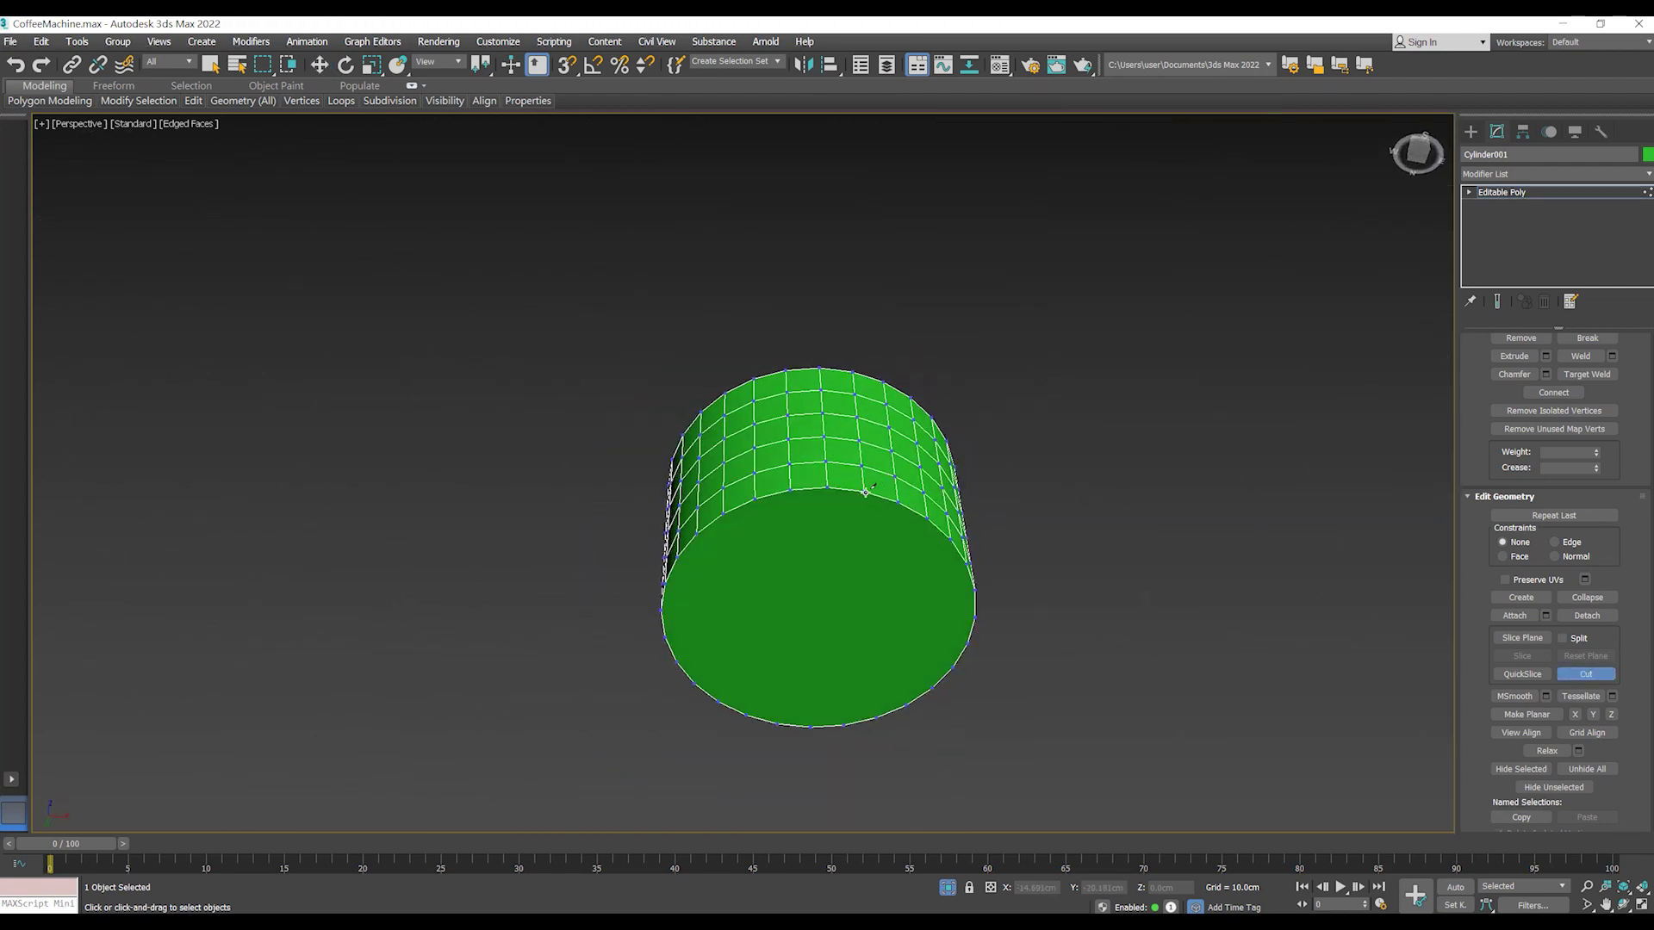
right_click(830, 624)
mouse_move(830, 625)
alt+middle_down()
mouse_move(942, 620)
mouse_move(746, 646)
mouse_move(776, 583)
alt+middle_up()
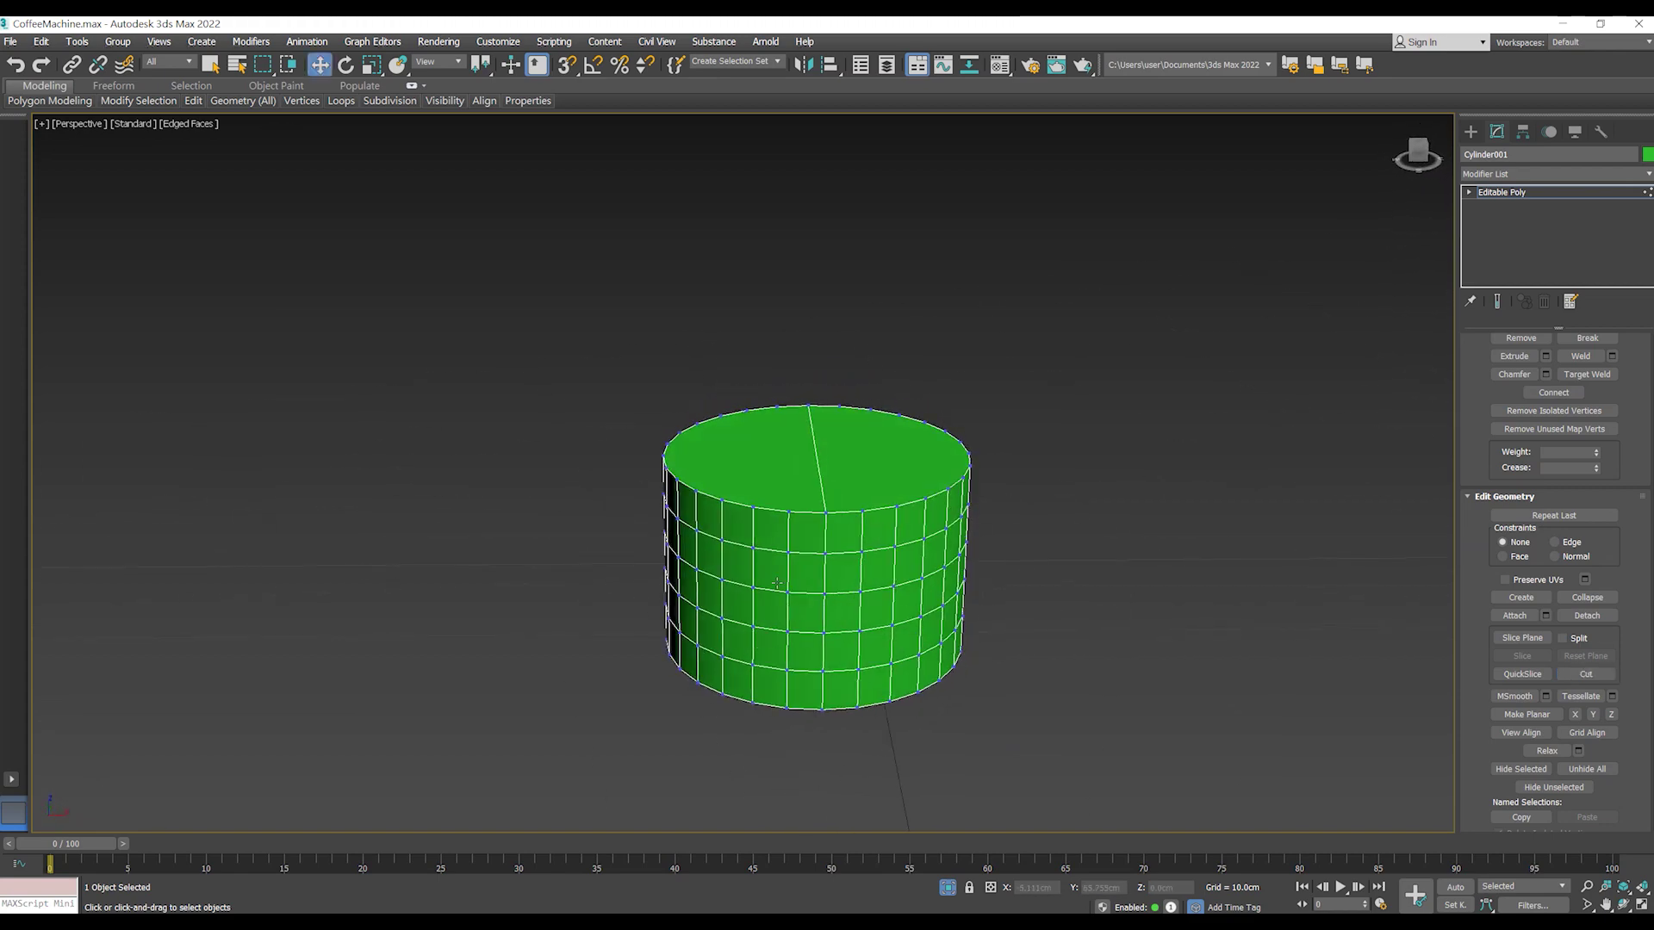
- Select the left half's polygons and delete them, leaving a half-cylinder
key(4)
drag(609, 362, 758, 620)
alt+middle_drag(758, 620, 840, 618)
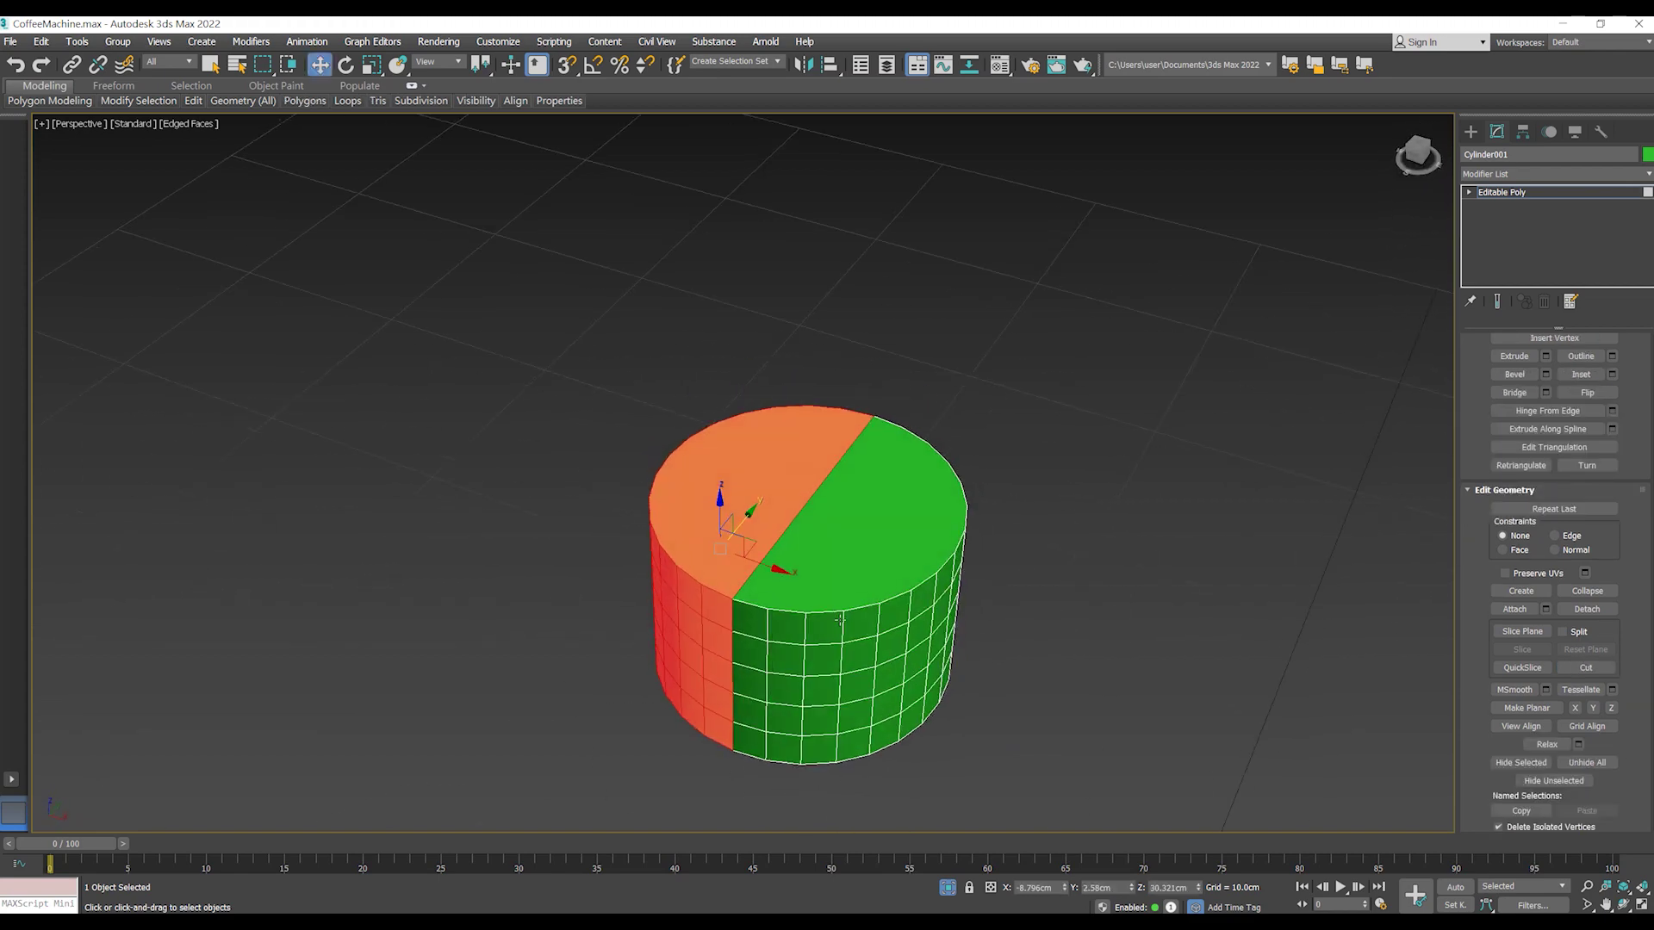
key(Delete)
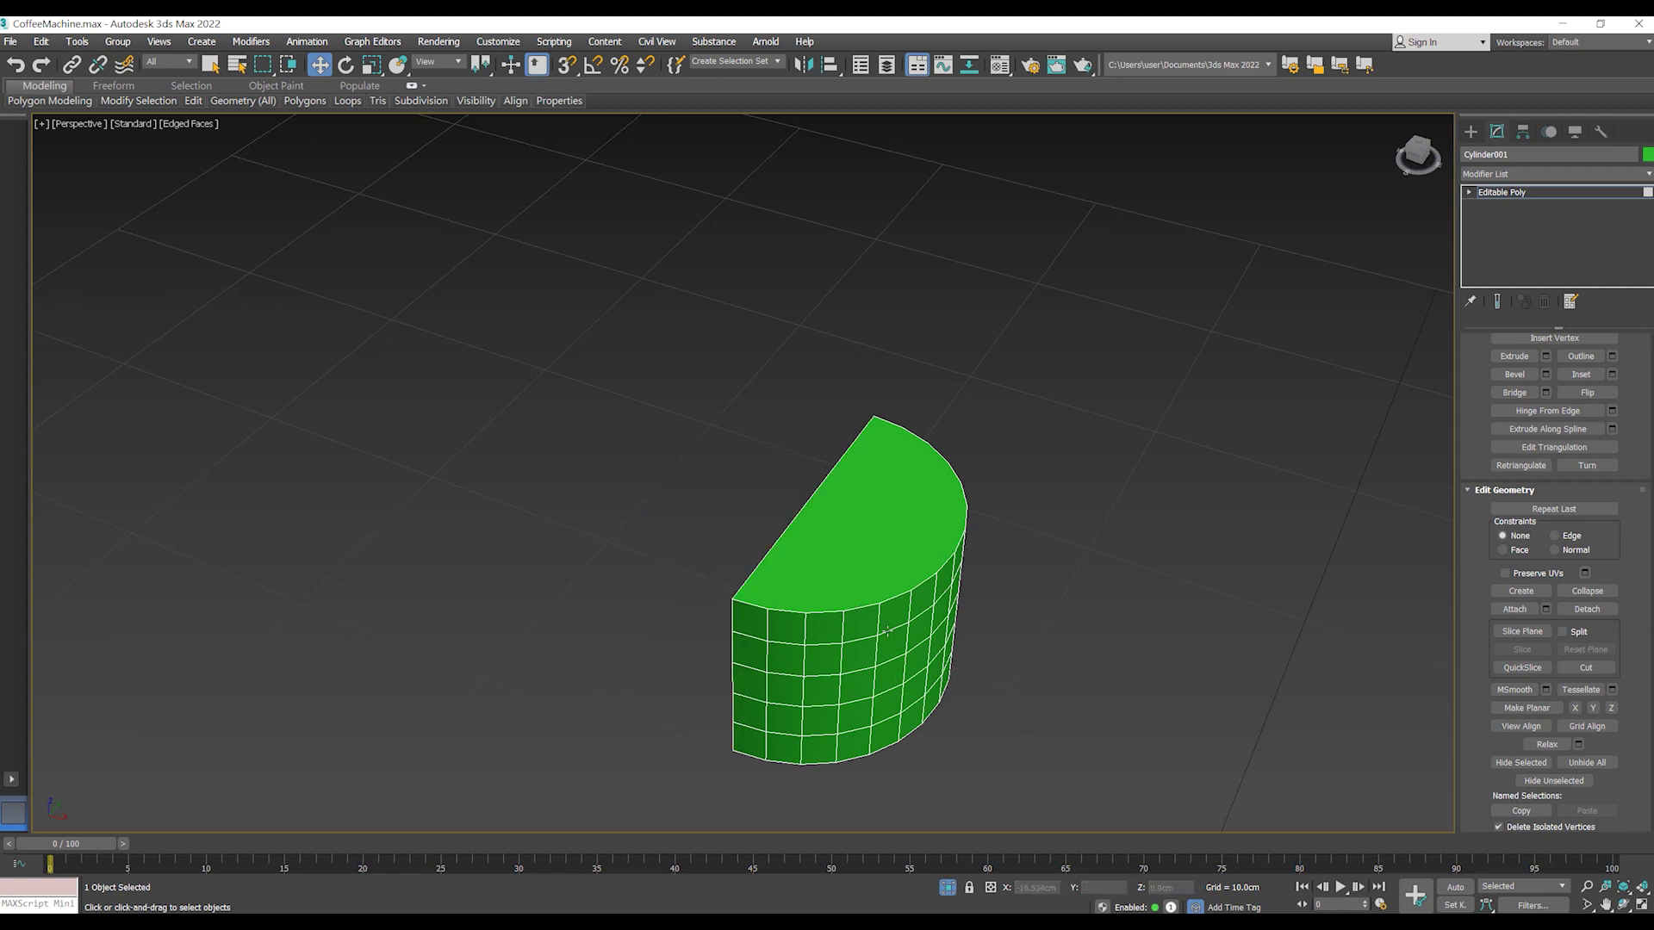
alt+middle_drag(740, 353, 813, 483)
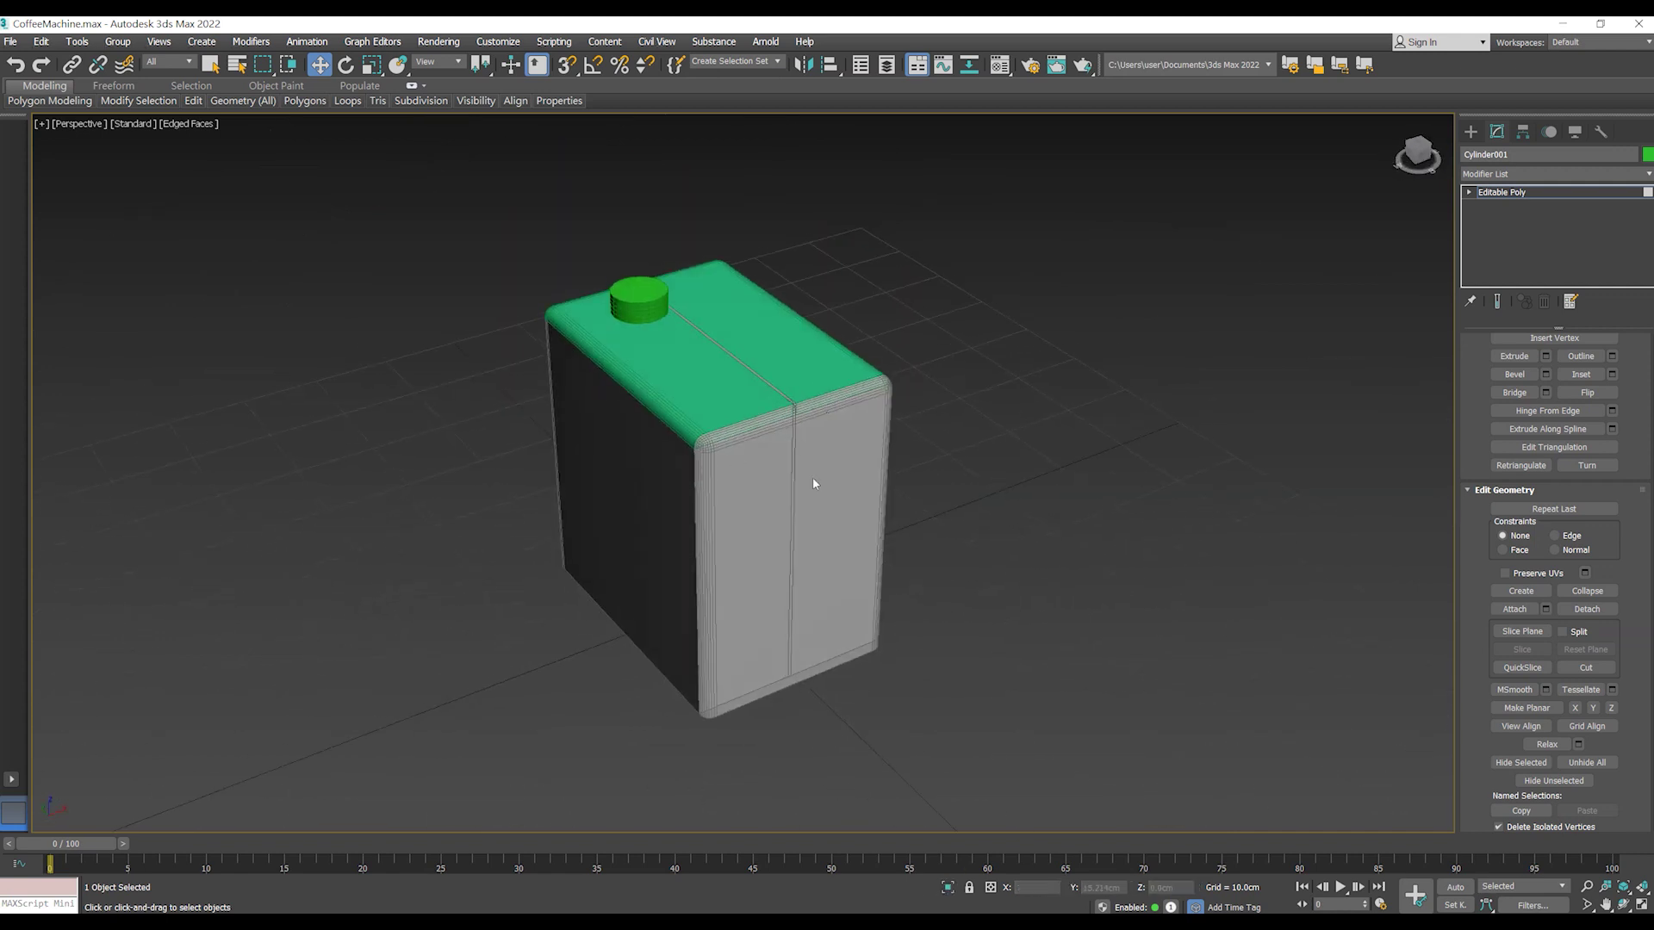
- Cap the half-cylinder's open flat border
click(1469, 193)
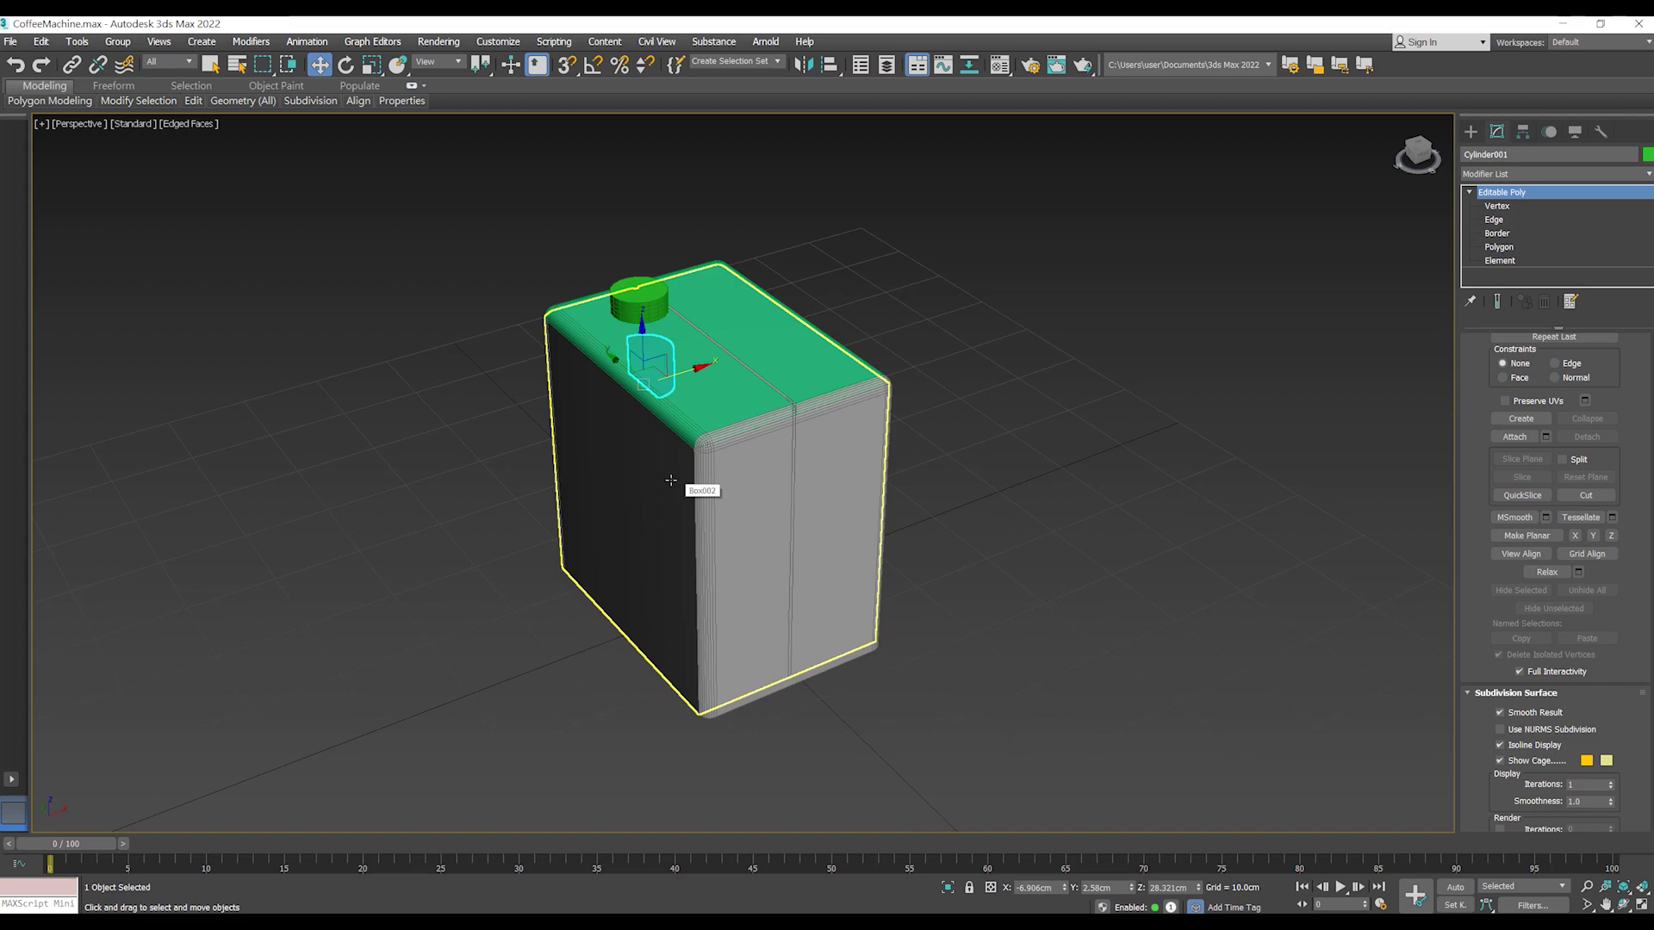
ctrl+click(656, 475)
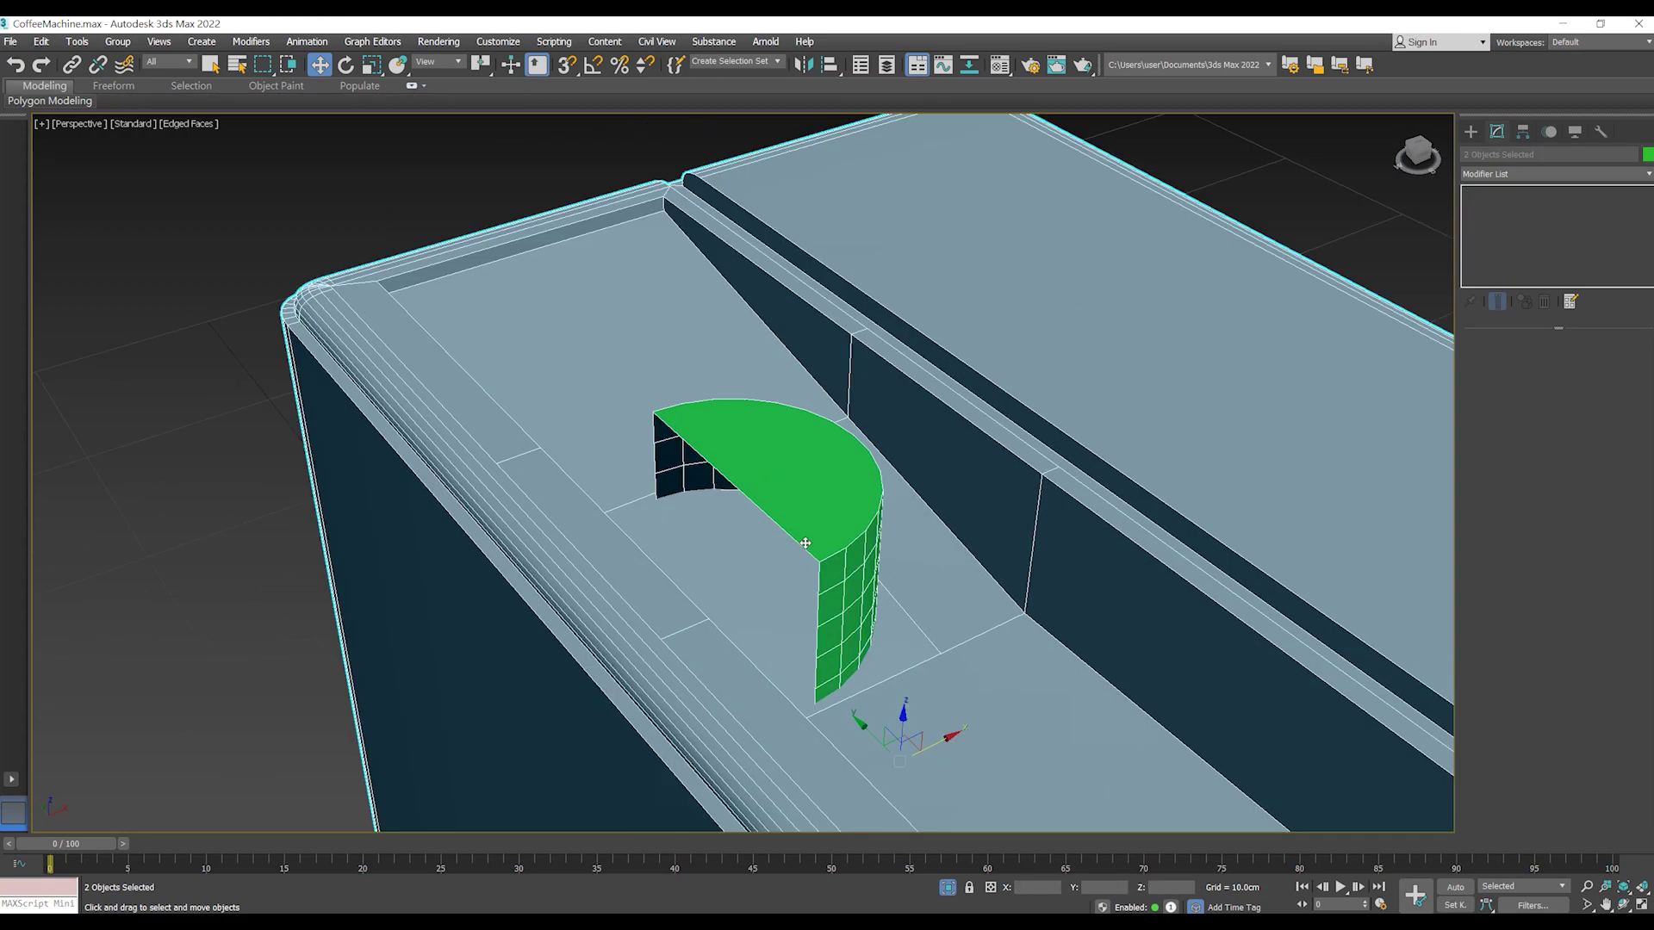
alt+middle_drag(821, 487, 809, 488)
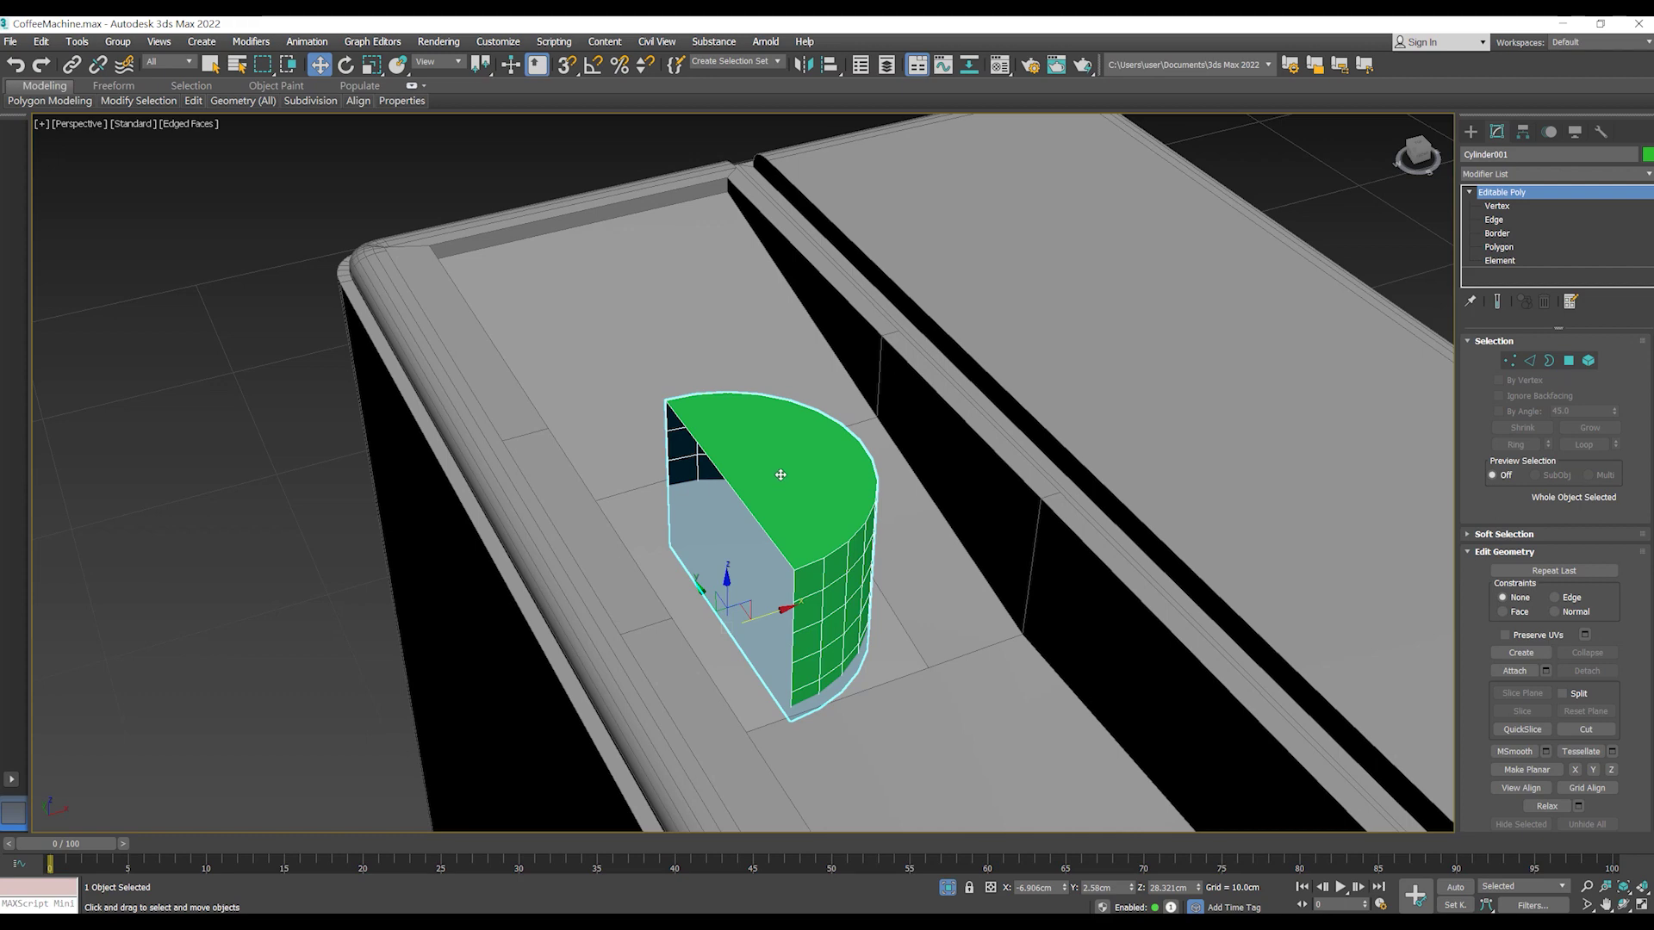
key(3)
click(723, 476)
alt+middle_drag(724, 476, 763, 527)
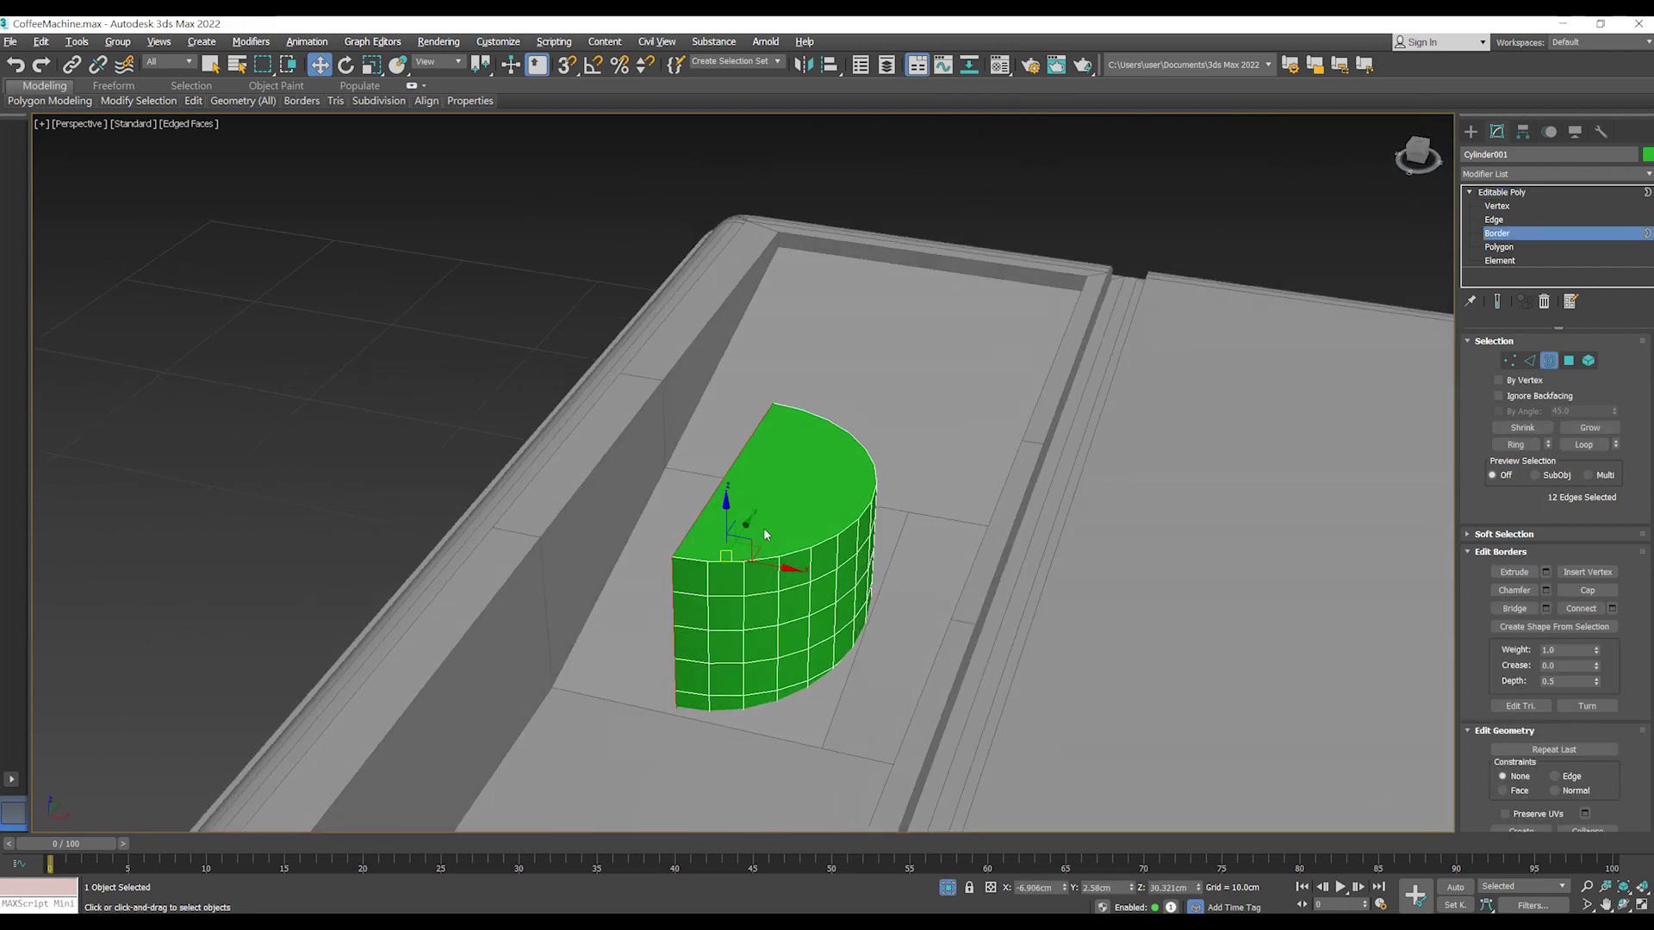
click(1598, 593)
- Push the half-cylinder's flat cap face out to lengthen it toward the lid edge
alt+middle_drag(1074, 546, 1034, 546)
key(4)
click(822, 538)
alt+middle_drag(821, 539, 732, 568)
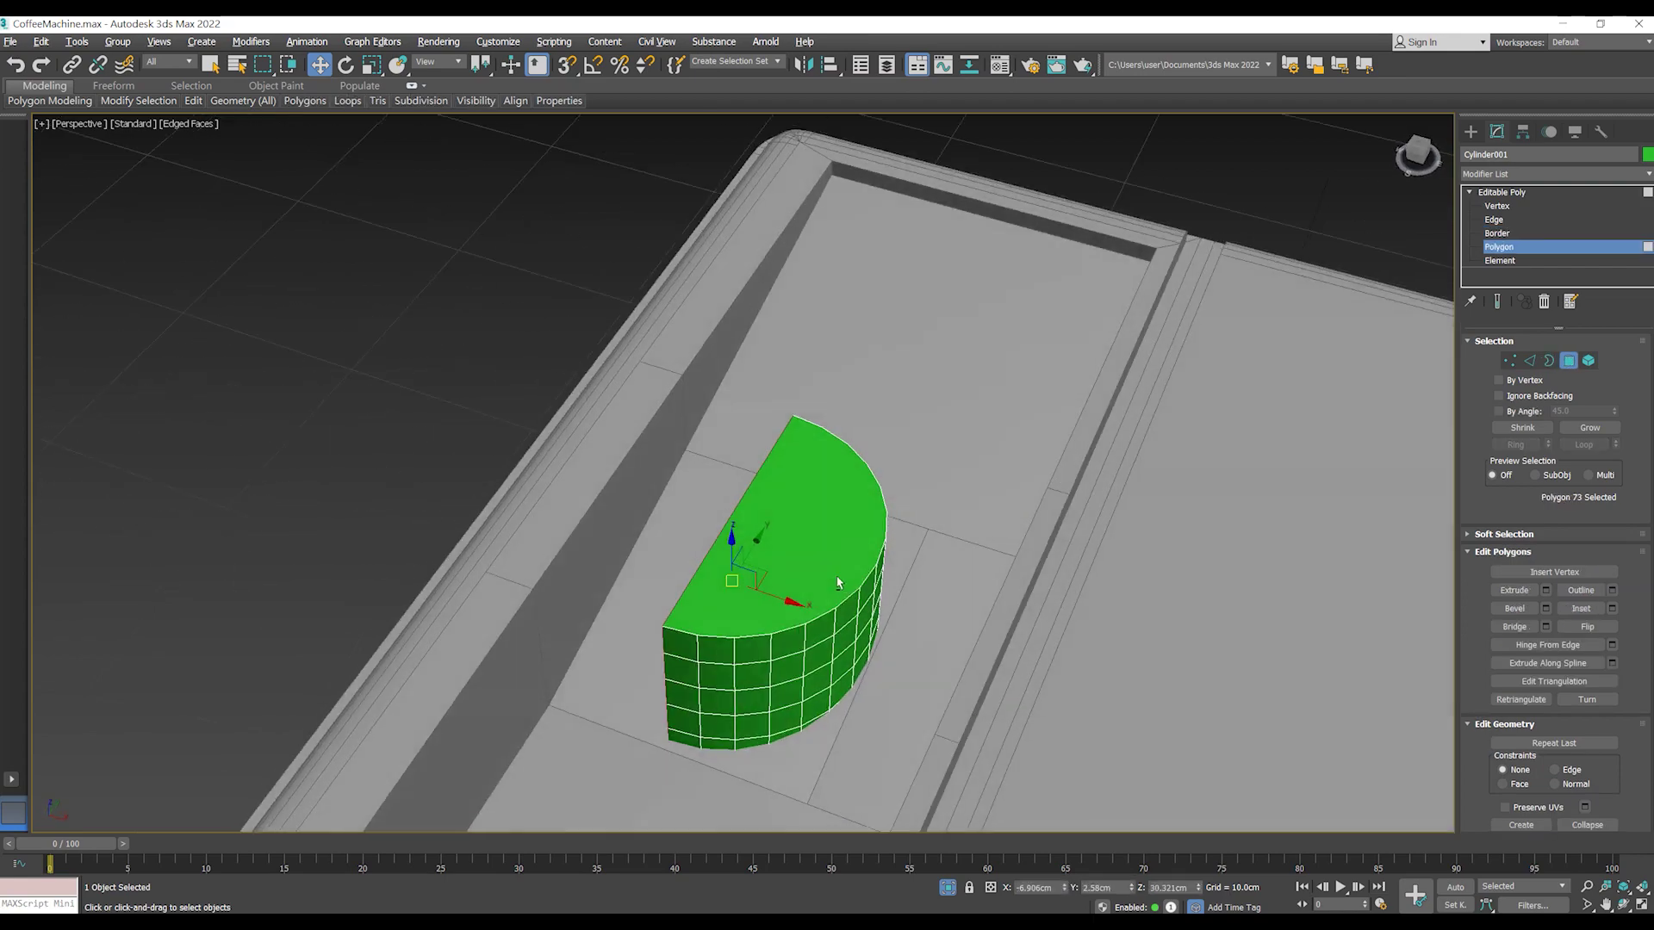
drag(732, 573, 657, 576)
mouse_move(657, 575)
alt+middle_down()
mouse_move(751, 575)
mouse_move(960, 452)
alt+middle_up()
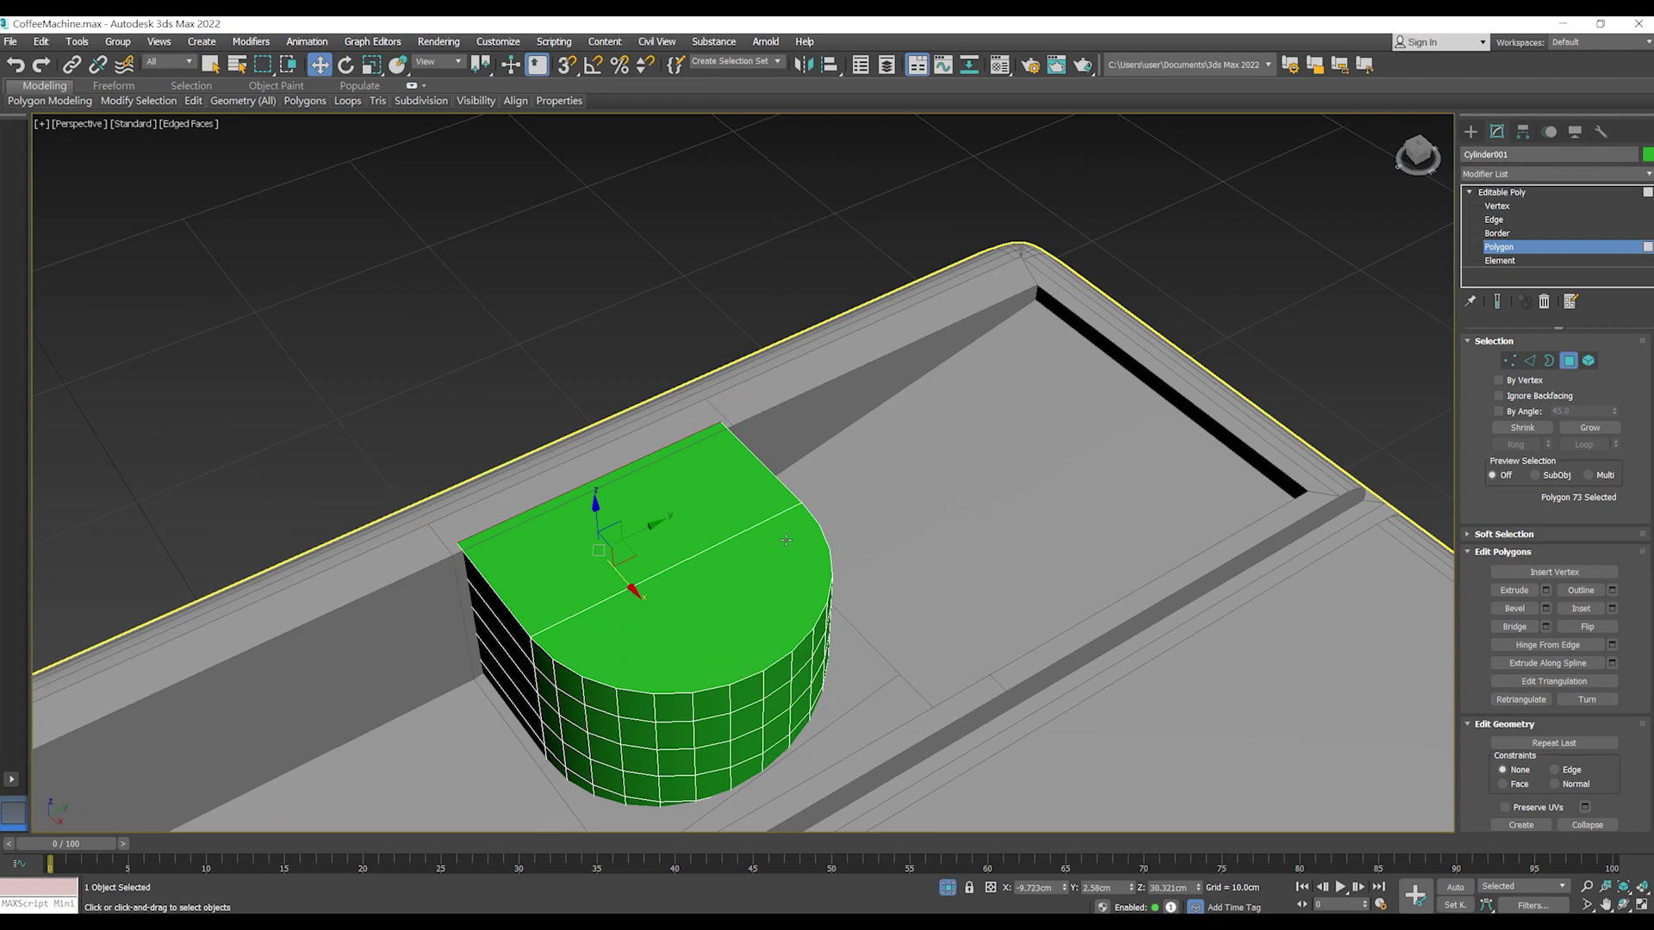
- Bridge the lid box's open floor and side edges to close the gap
click(704, 405)
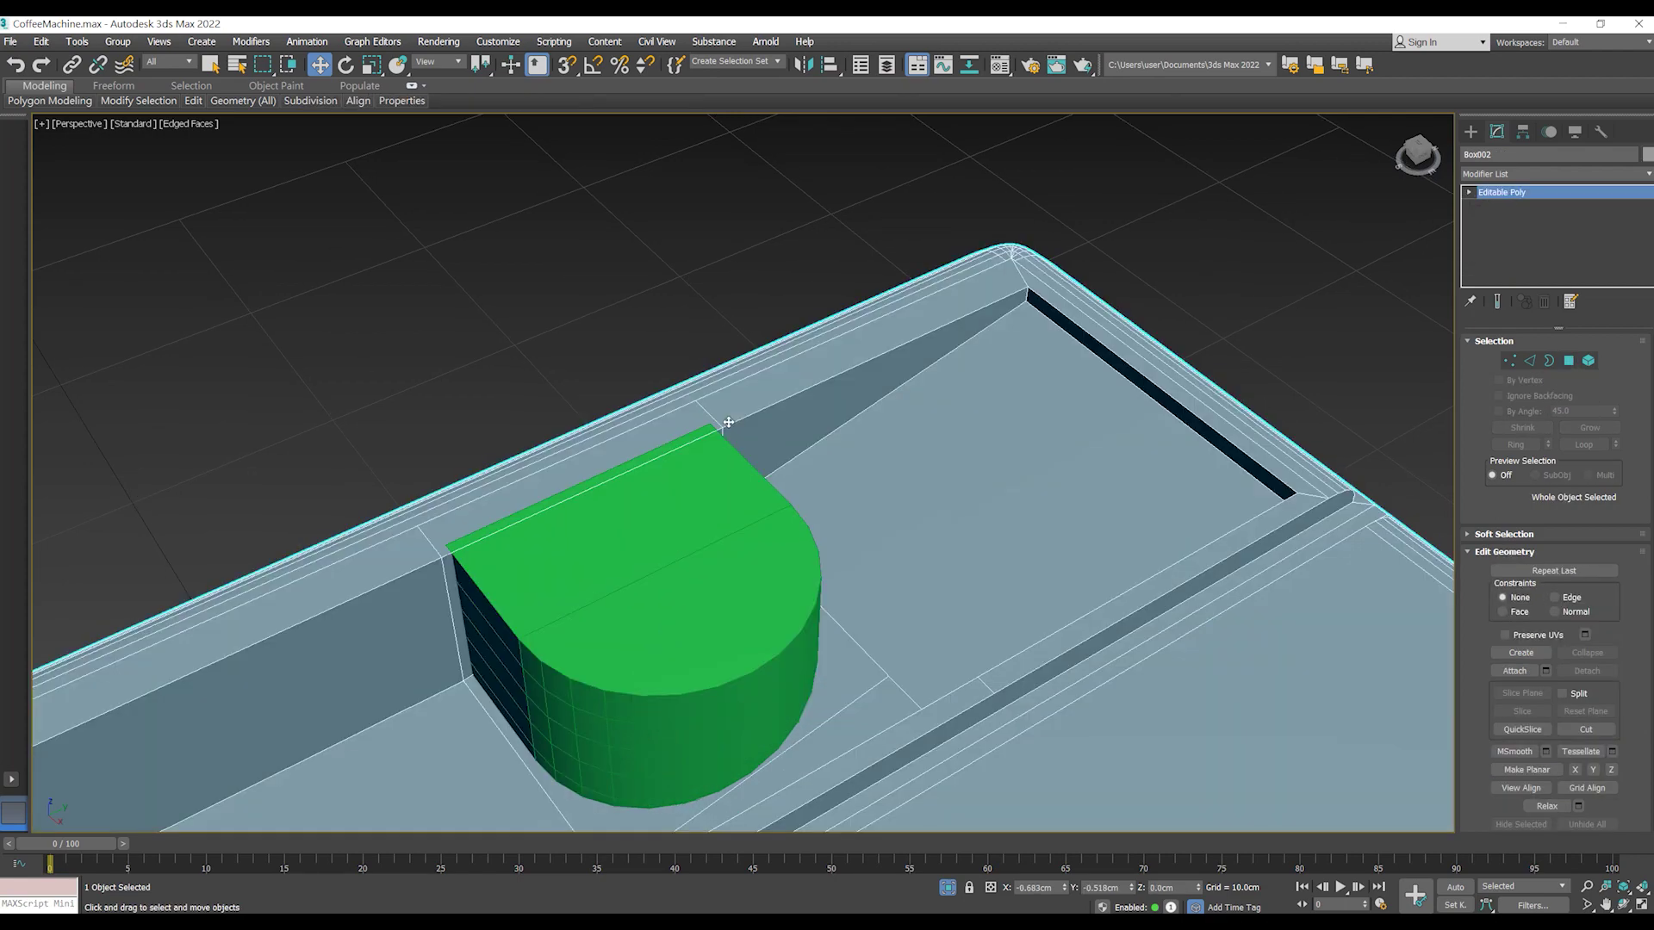
key(2)
mouse_move(709, 410)
alt+middle_down()
mouse_move(699, 431)
mouse_move(499, 419)
alt+middle_up()
click(700, 431)
ctrl+click(465, 398)
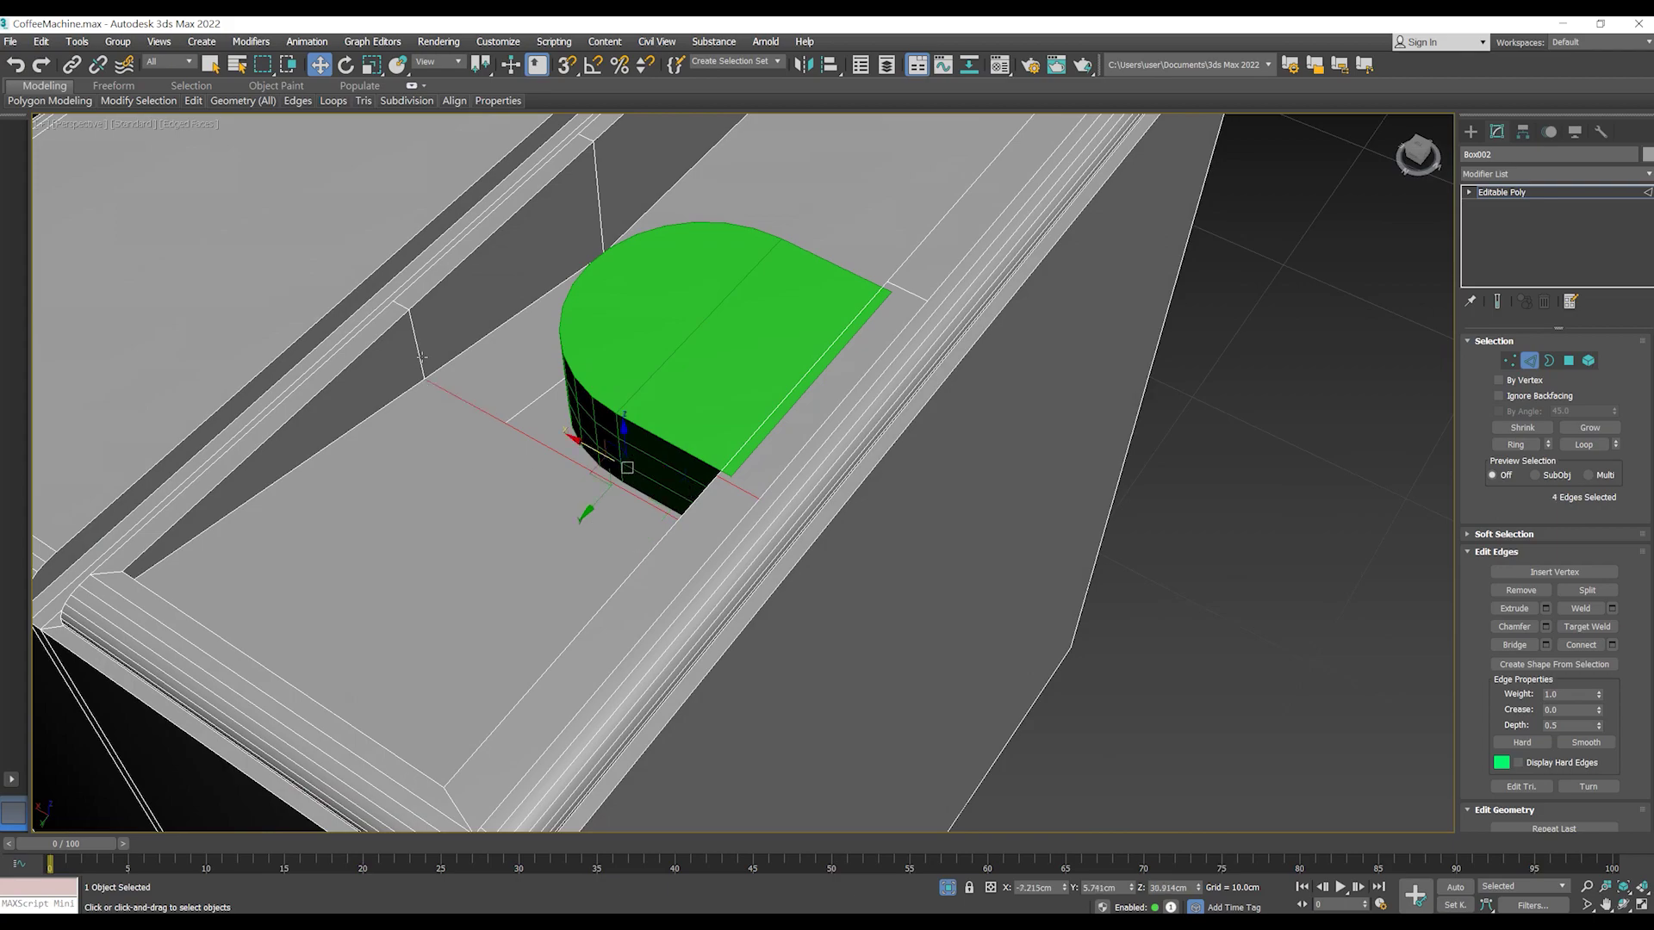
ctrl+click(418, 345)
alt+middle_drag(418, 345, 766, 521)
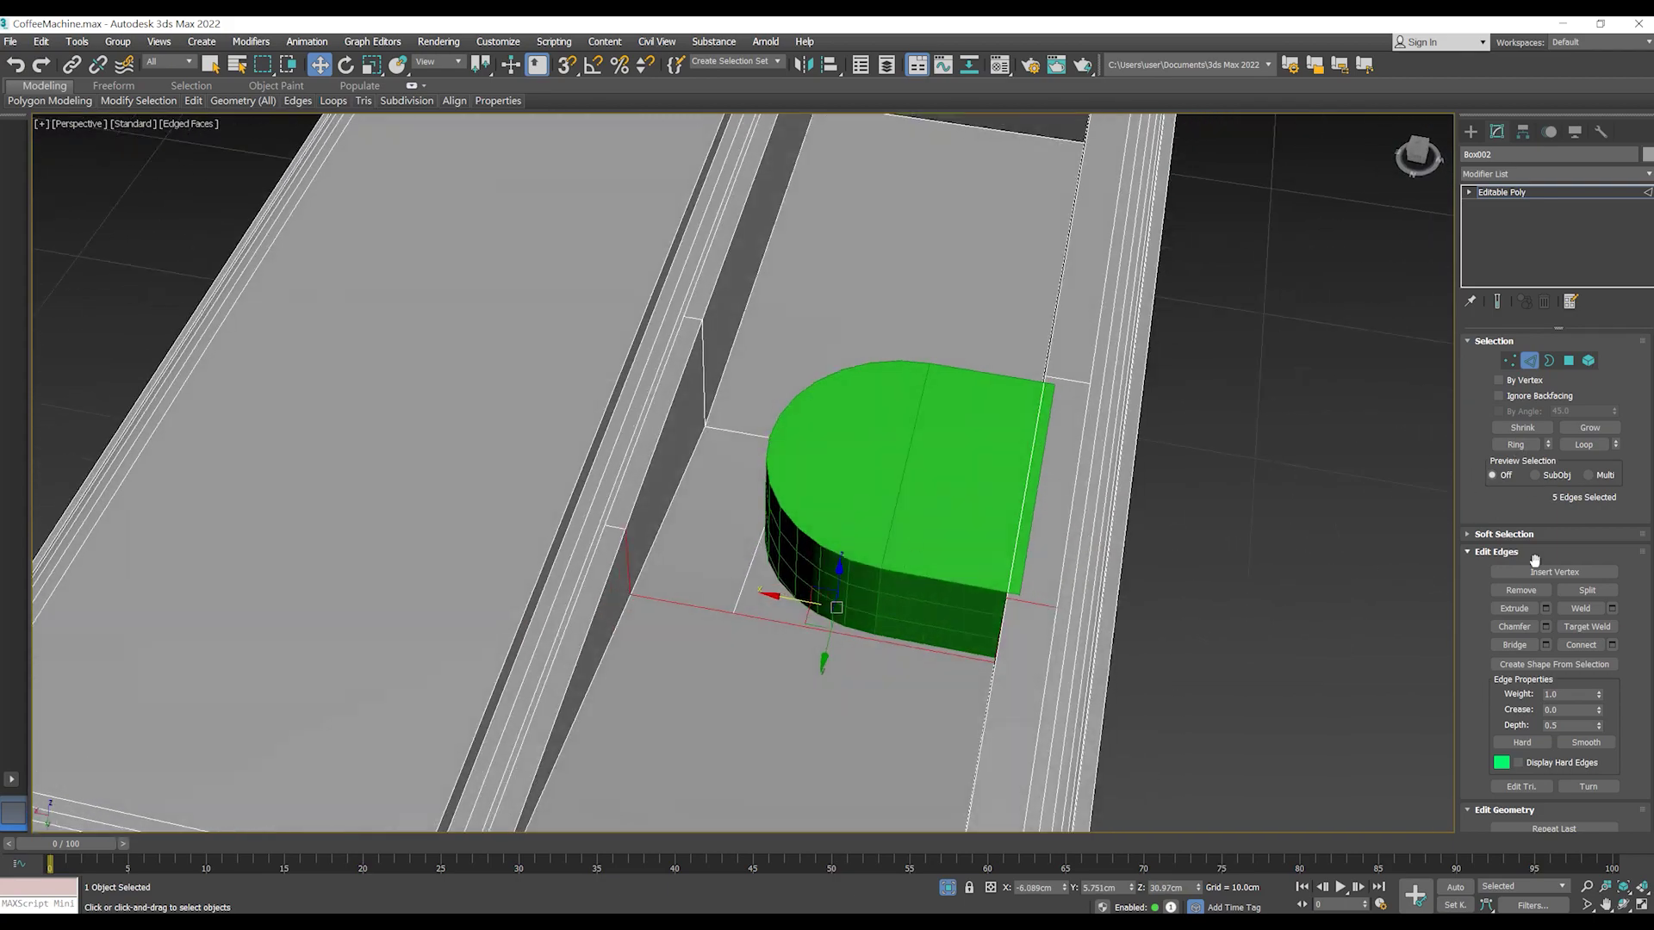
click(1523, 647)
mouse_move(874, 528)
alt+middle_down()
mouse_move(967, 654)
mouse_move(1071, 634)
mouse_move(1038, 669)
alt+middle_up()
- Remove the stray groove edge, then leave edge mode and select the green cylinder
click(639, 445)
click(1521, 590)
mouse_move(1088, 565)
alt+middle_down()
mouse_move(906, 512)
mouse_move(985, 514)
alt+middle_up()
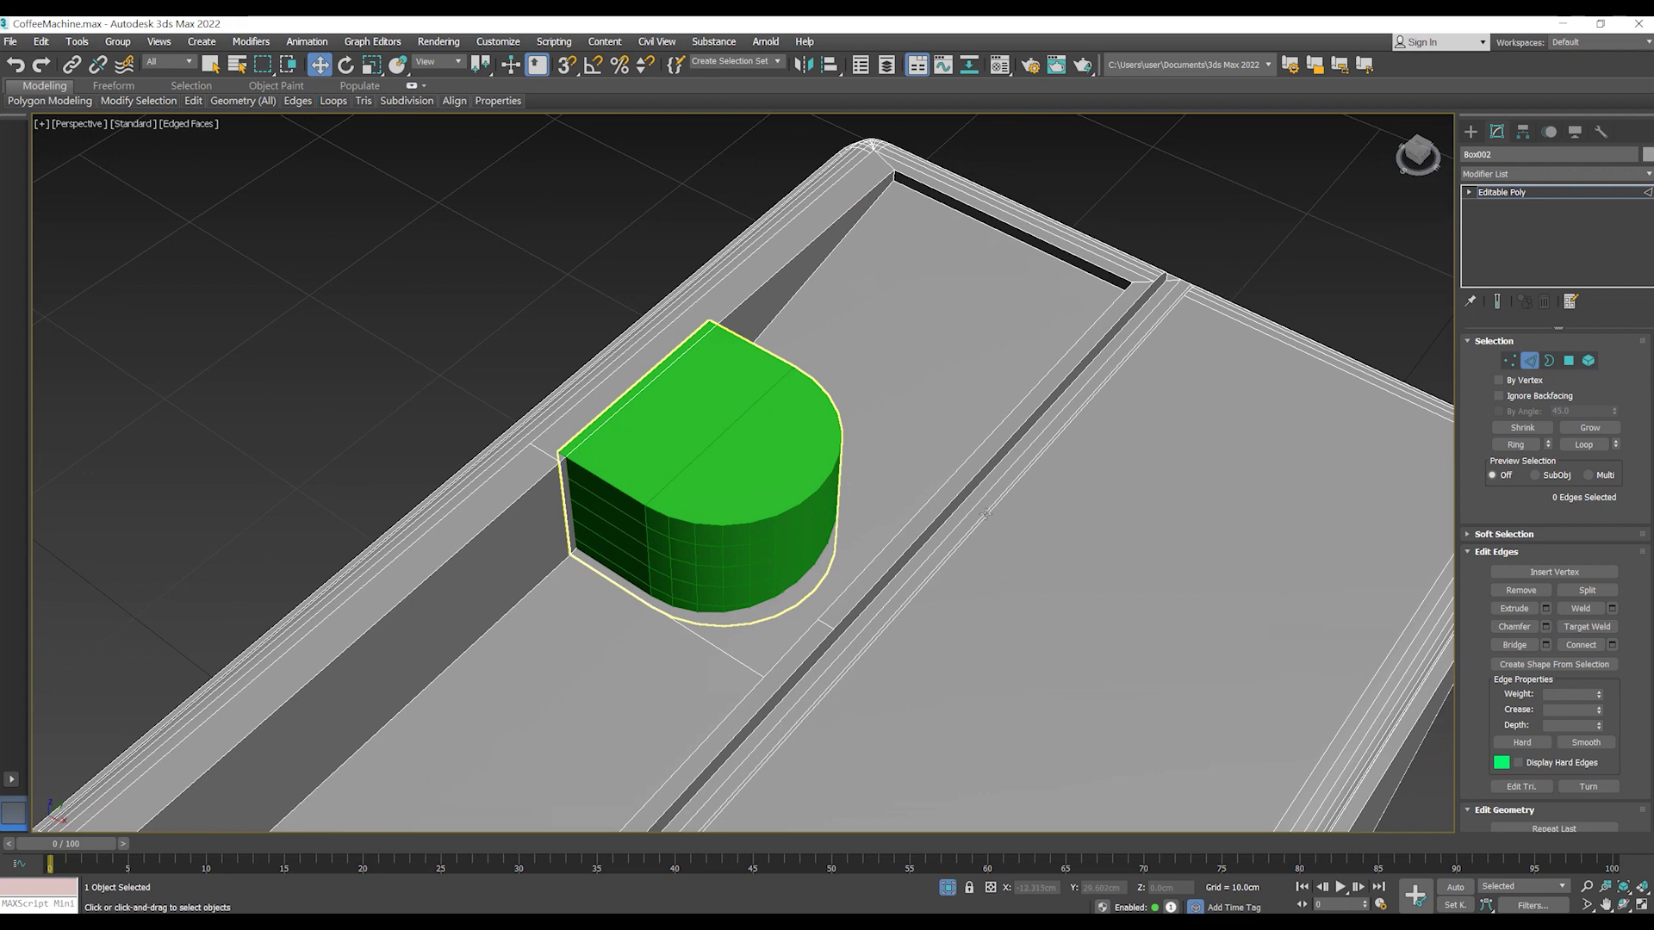
key(2)
click(779, 478)
alt+middle_drag(780, 478, 704, 521)
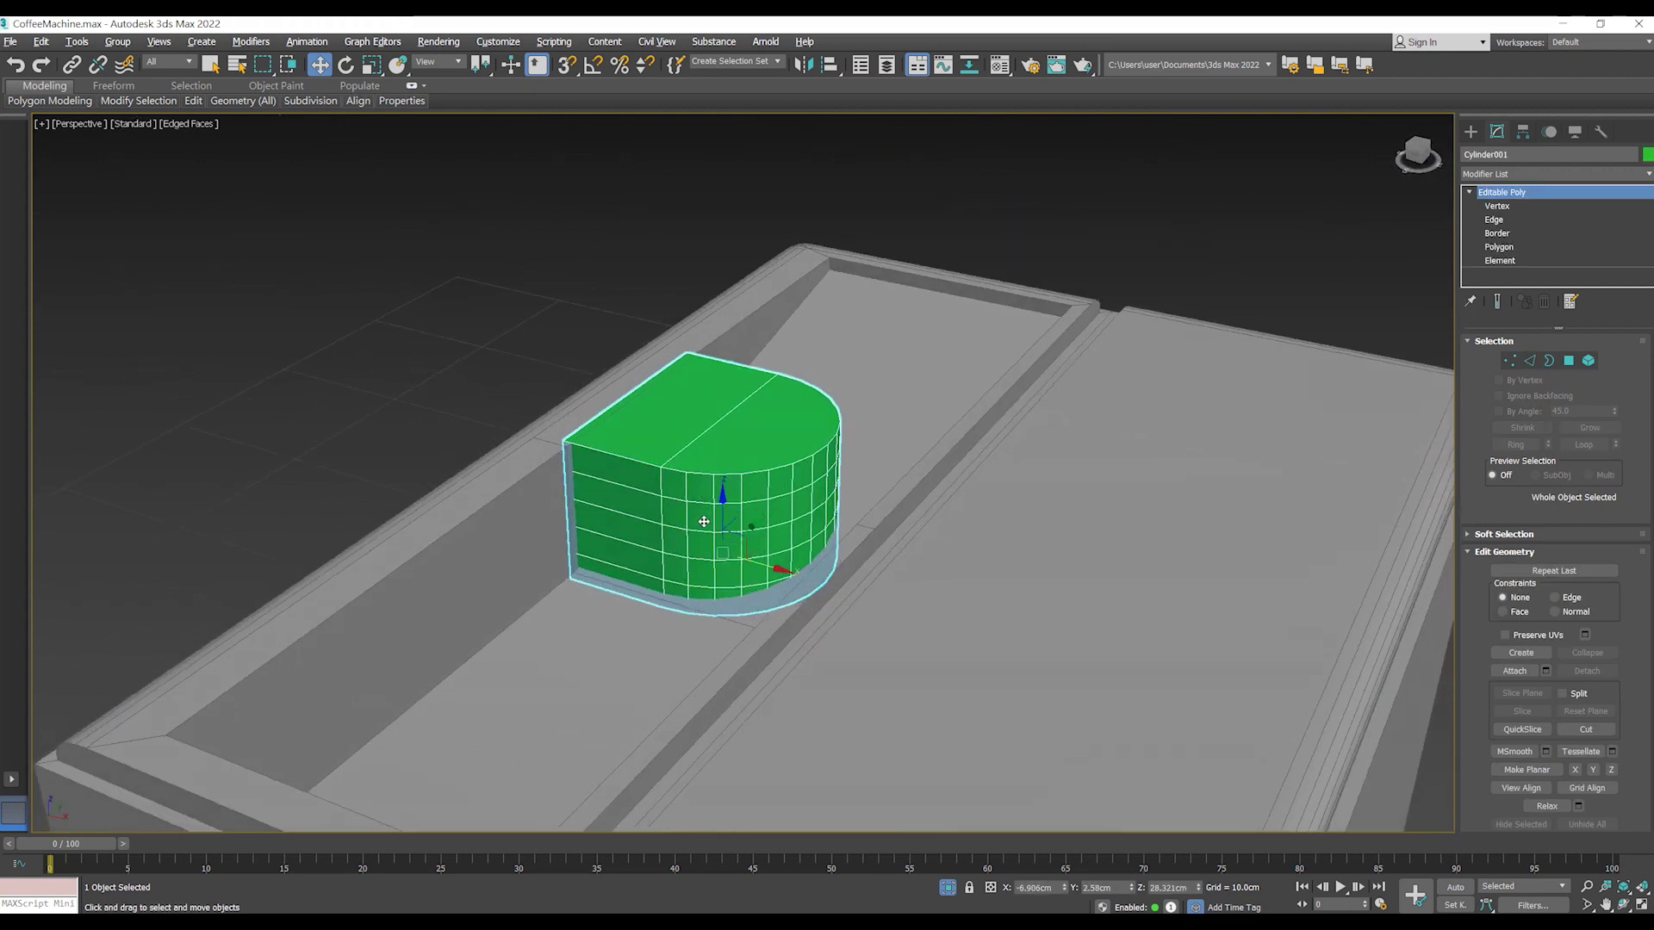
- Apply a ProBoolean Merge on Box002 with Cylinder001 as the picked operand
click(550, 469)
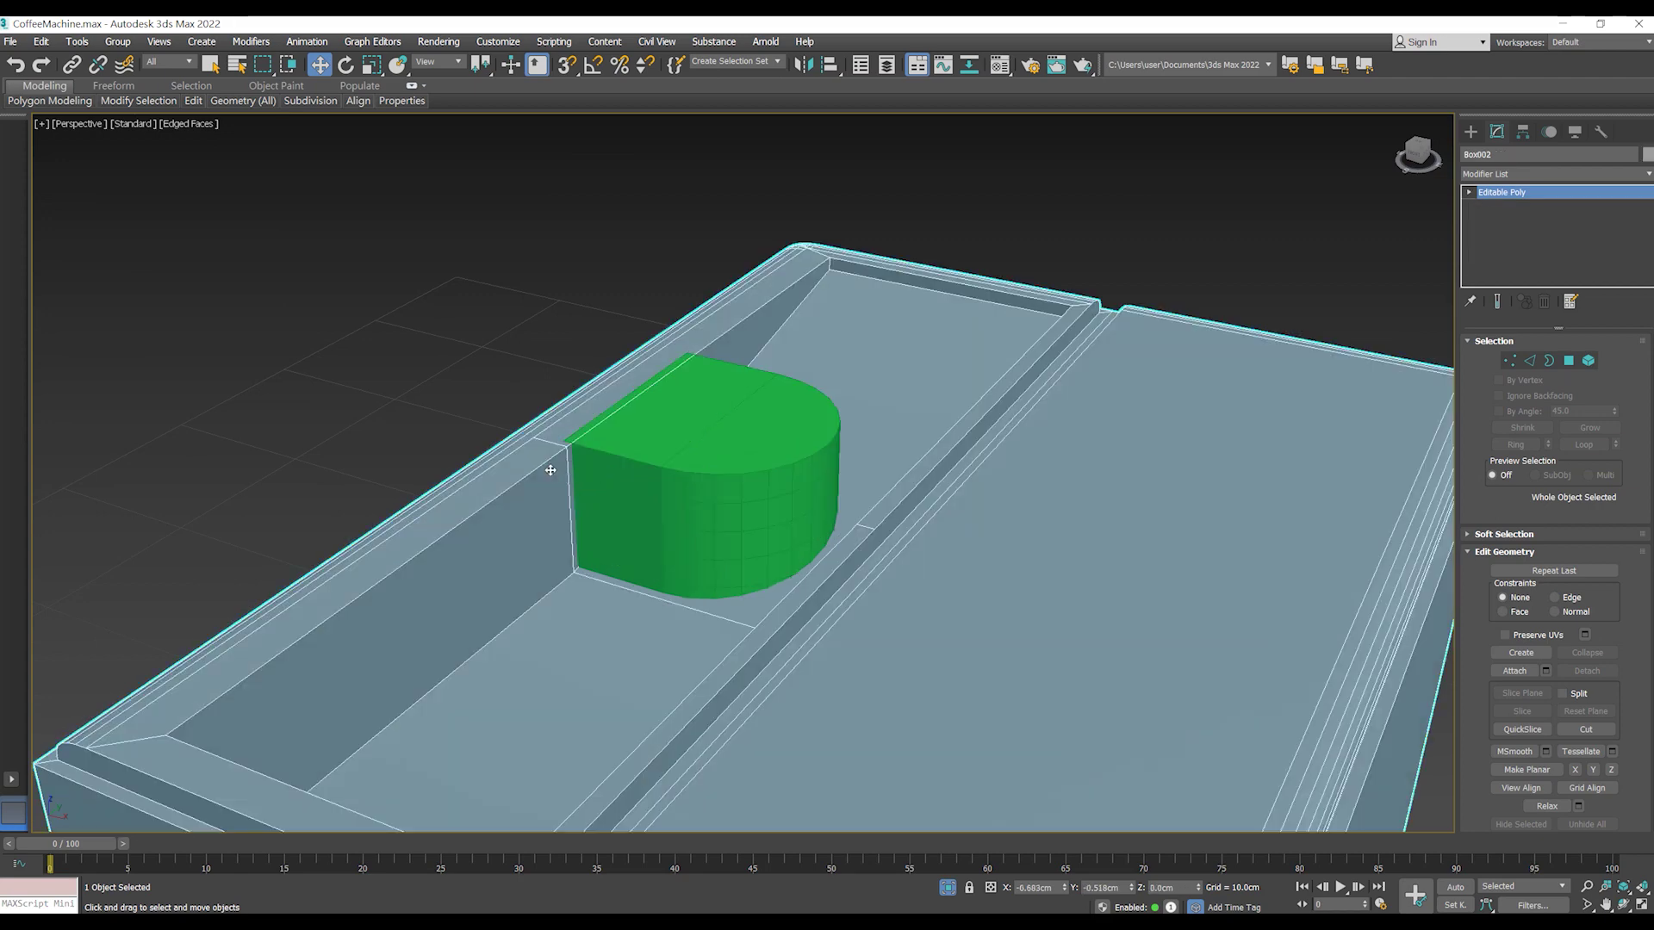
click(1470, 131)
click(1601, 312)
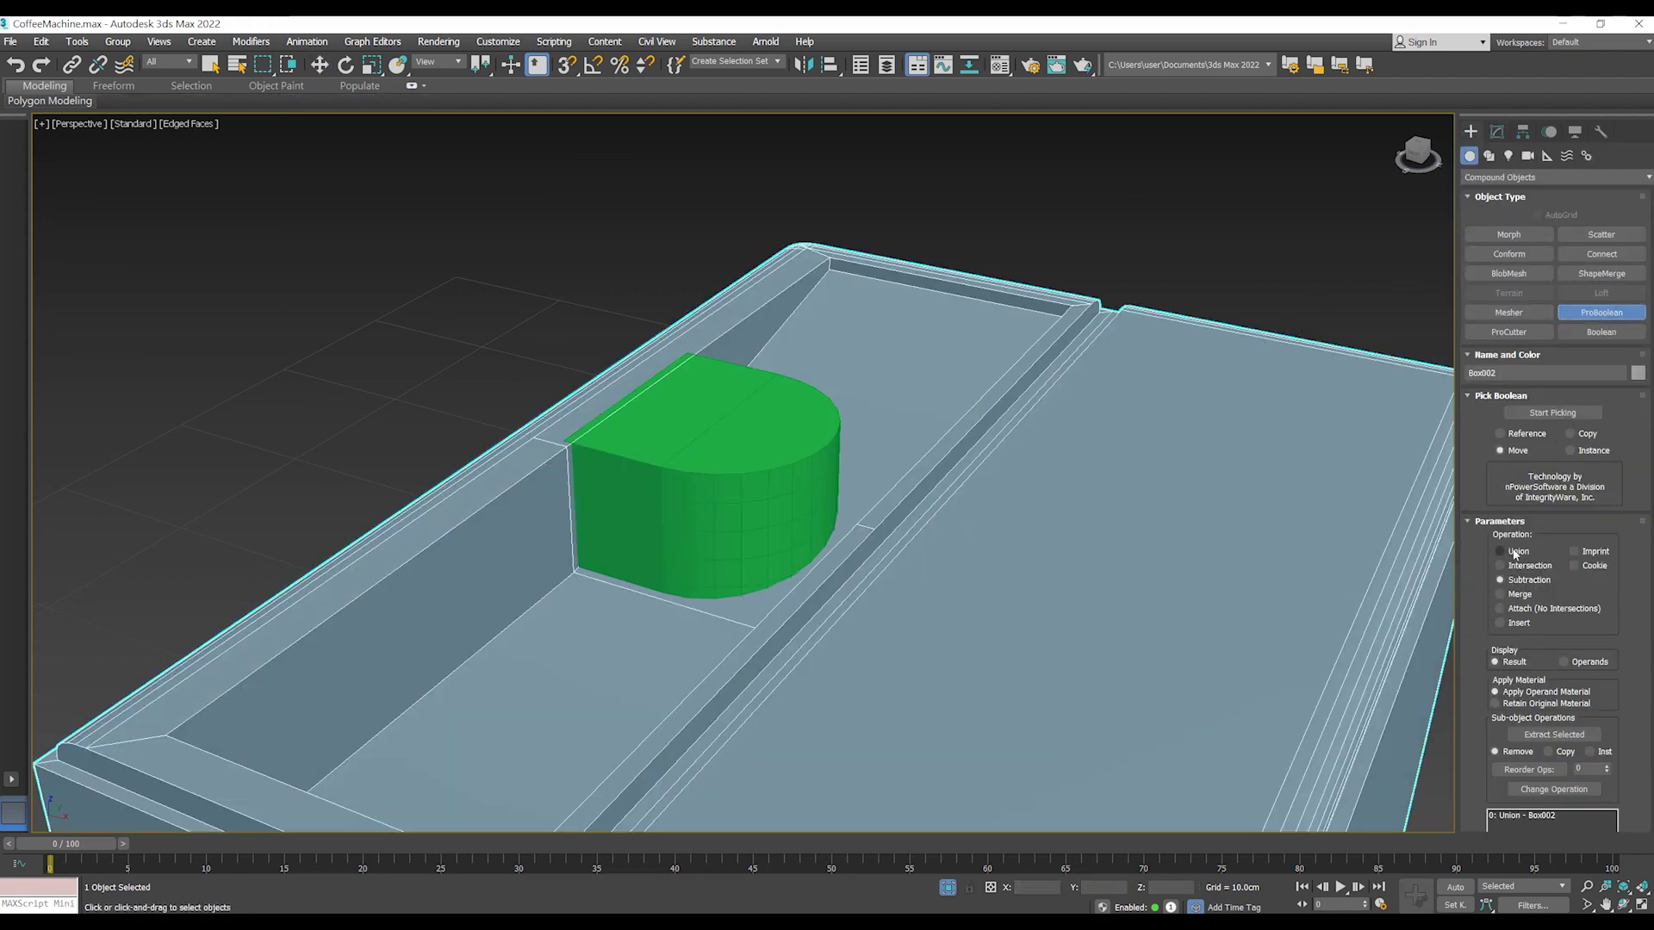
click(1553, 413)
click(765, 487)
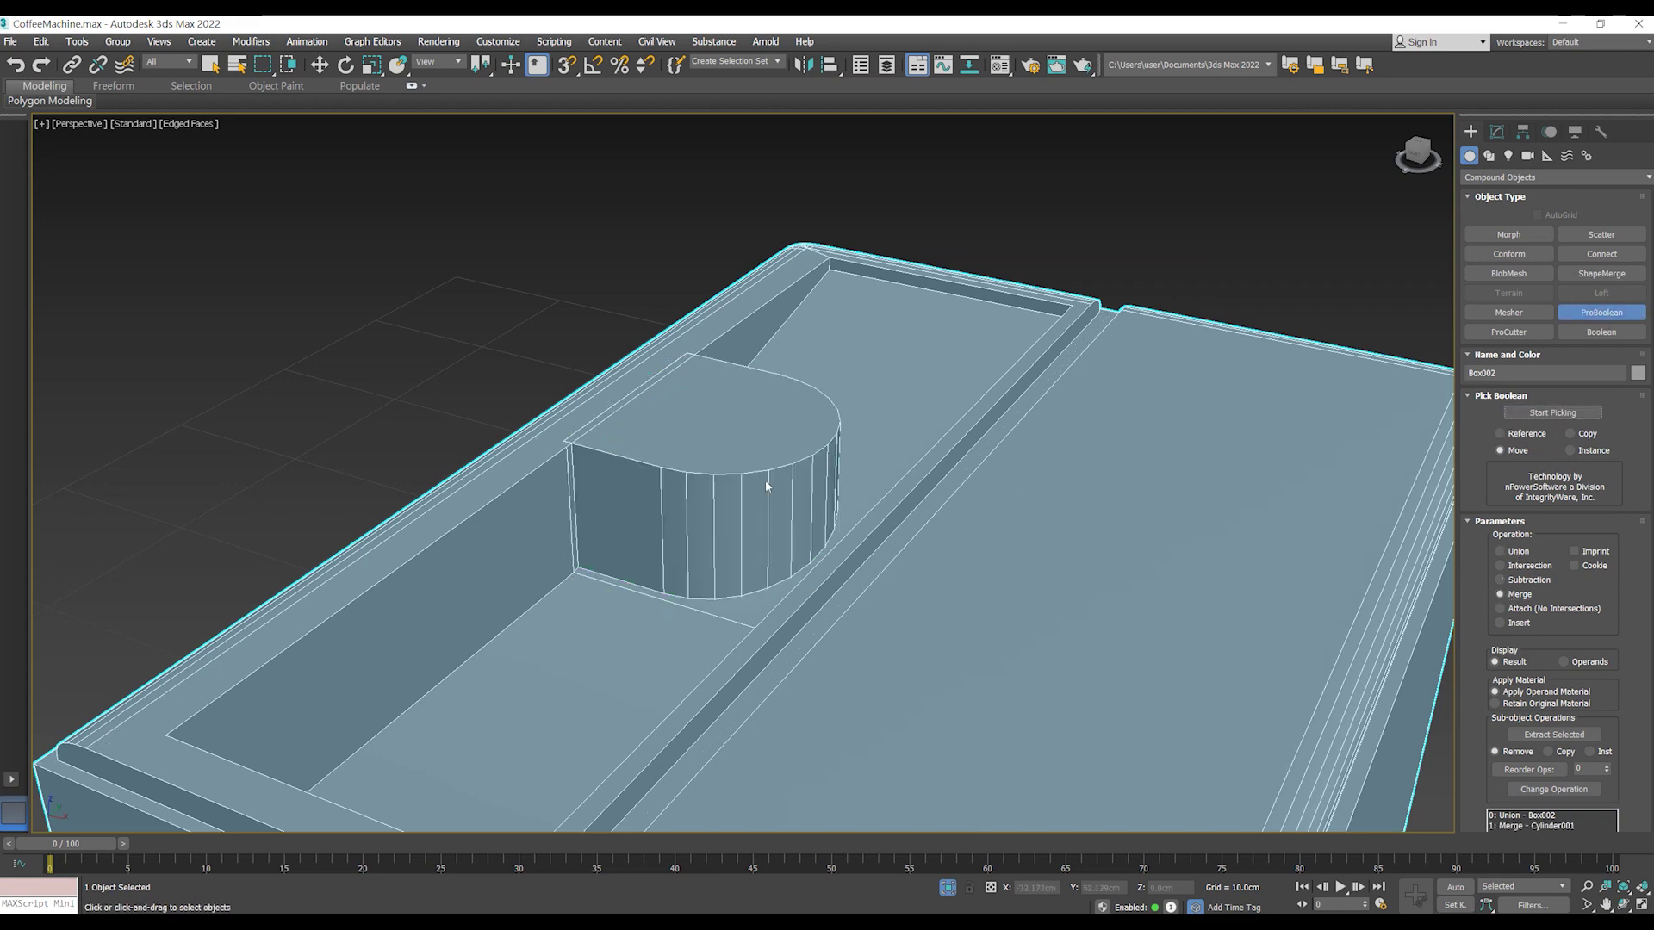
scroll(765, 479, down, 5)
mouse_move(763, 556)
alt+middle_down()
mouse_move(875, 417)
mouse_move(763, 555)
mouse_move(999, 541)
alt+middle_up()
scroll(913, 591, up, 5)
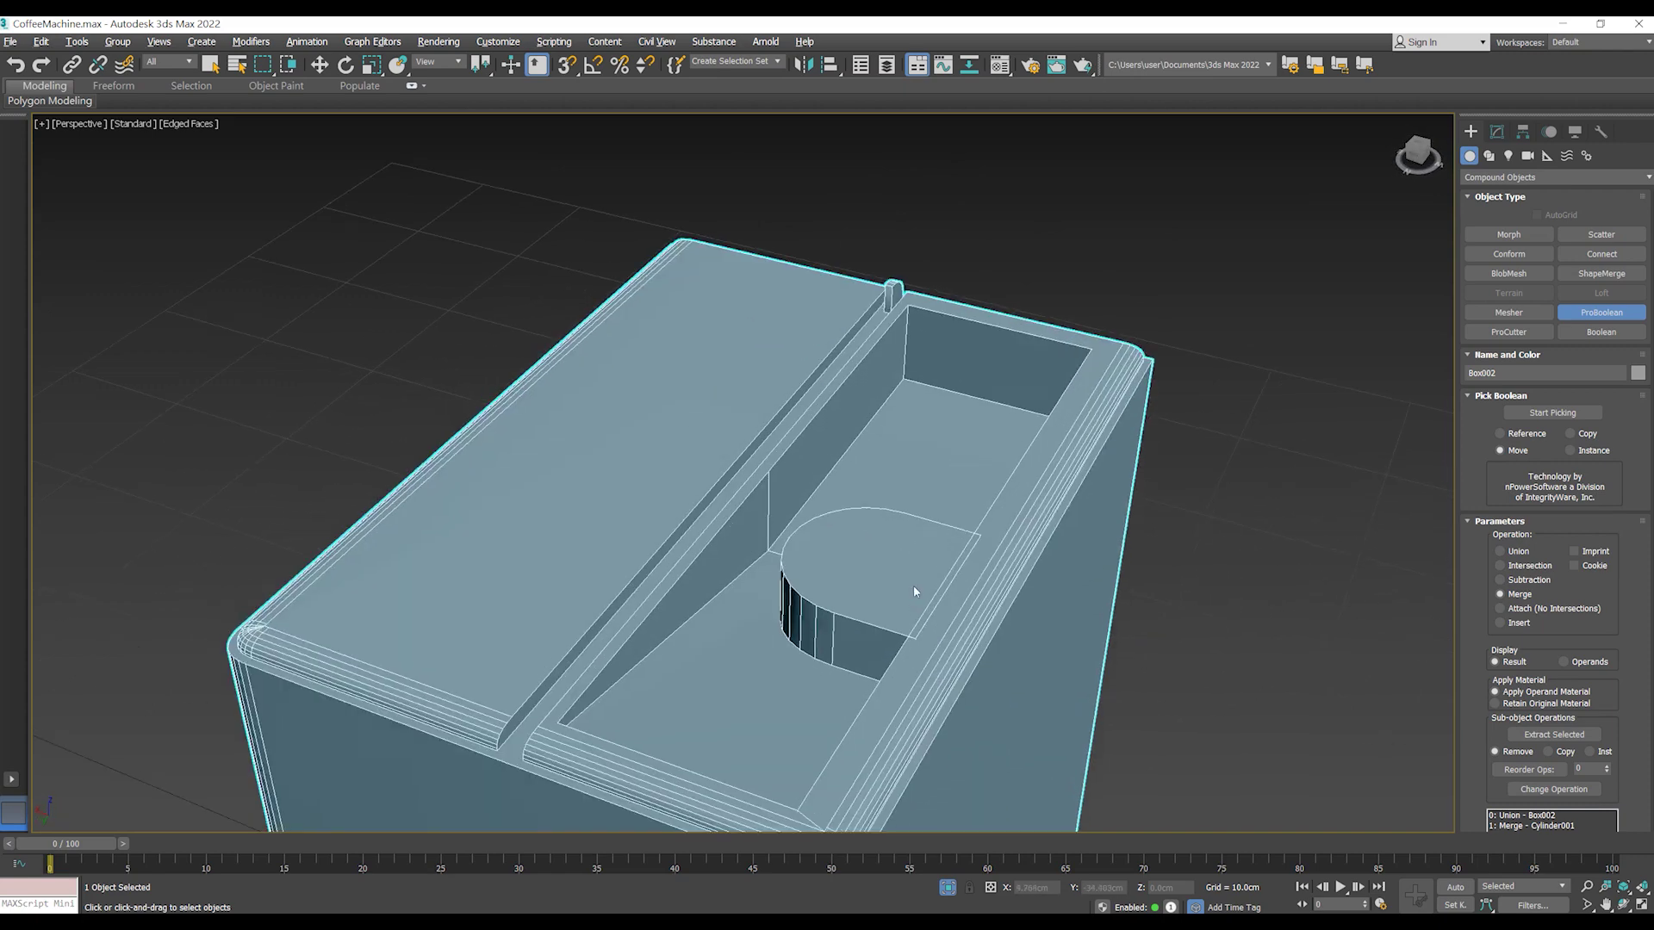
alt+middle_drag(914, 592, 970, 593)
scroll(970, 593, up, 3)
scroll(969, 592, up, 2)
- Convert the ProBoolean result to Editable Poly and frame the box
key(w)
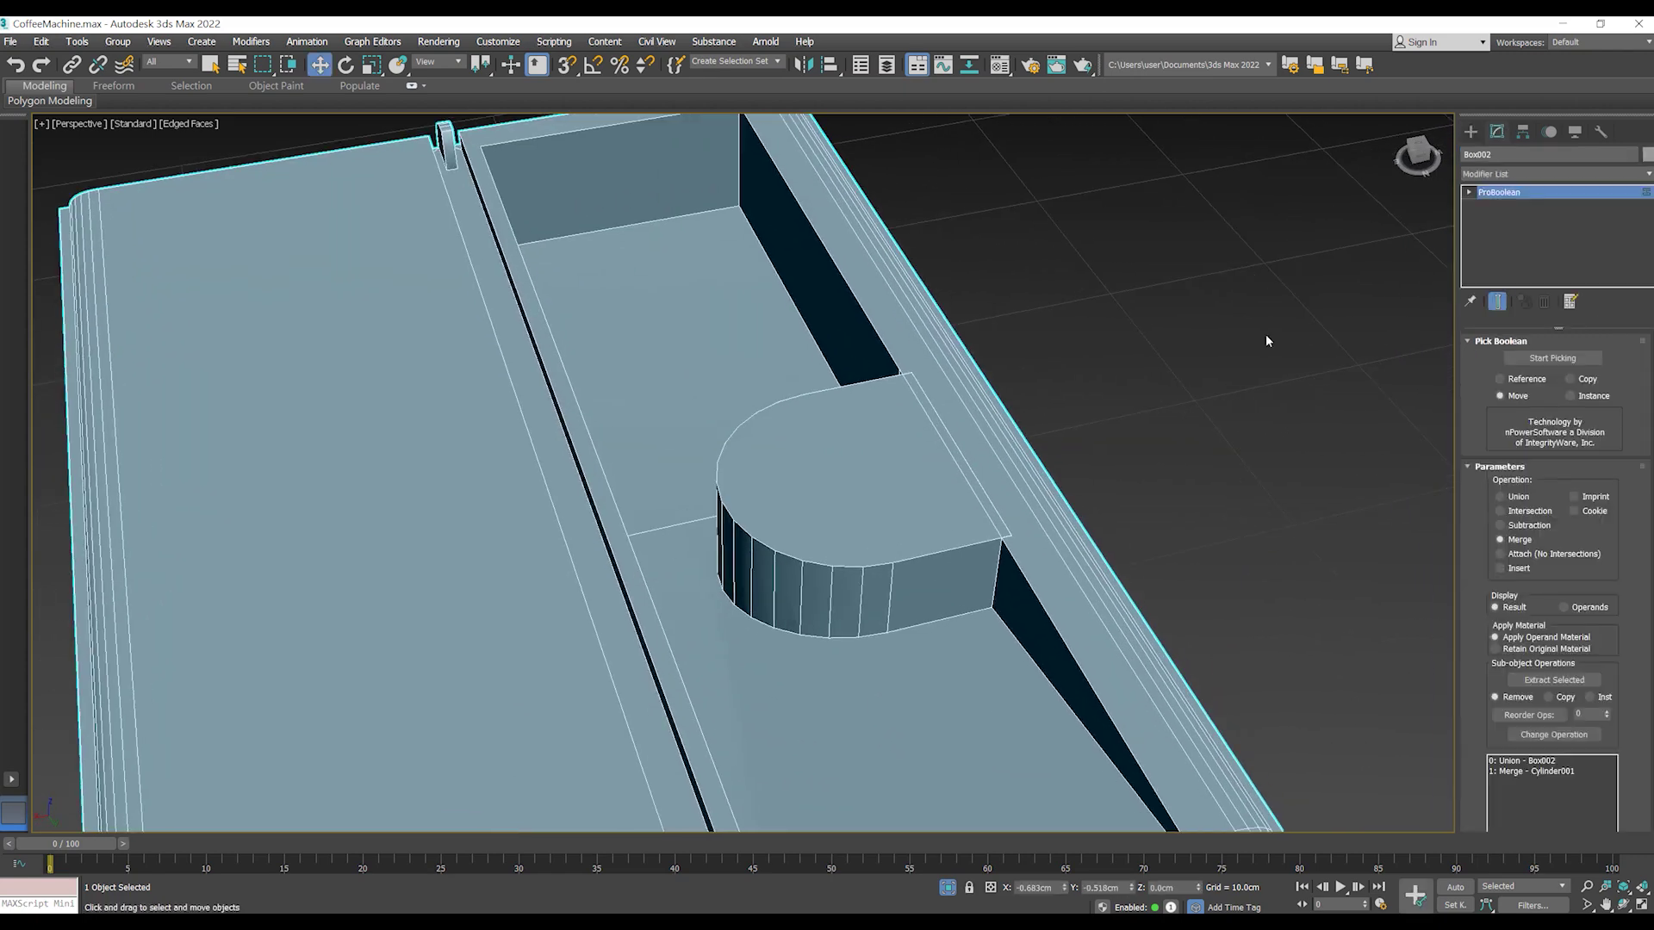
right_click(977, 430)
click(1154, 620)
mouse_move(1154, 620)
alt+middle_down()
mouse_move(952, 454)
mouse_move(893, 438)
mouse_move(948, 438)
mouse_move(878, 459)
alt+middle_up()
key(z)
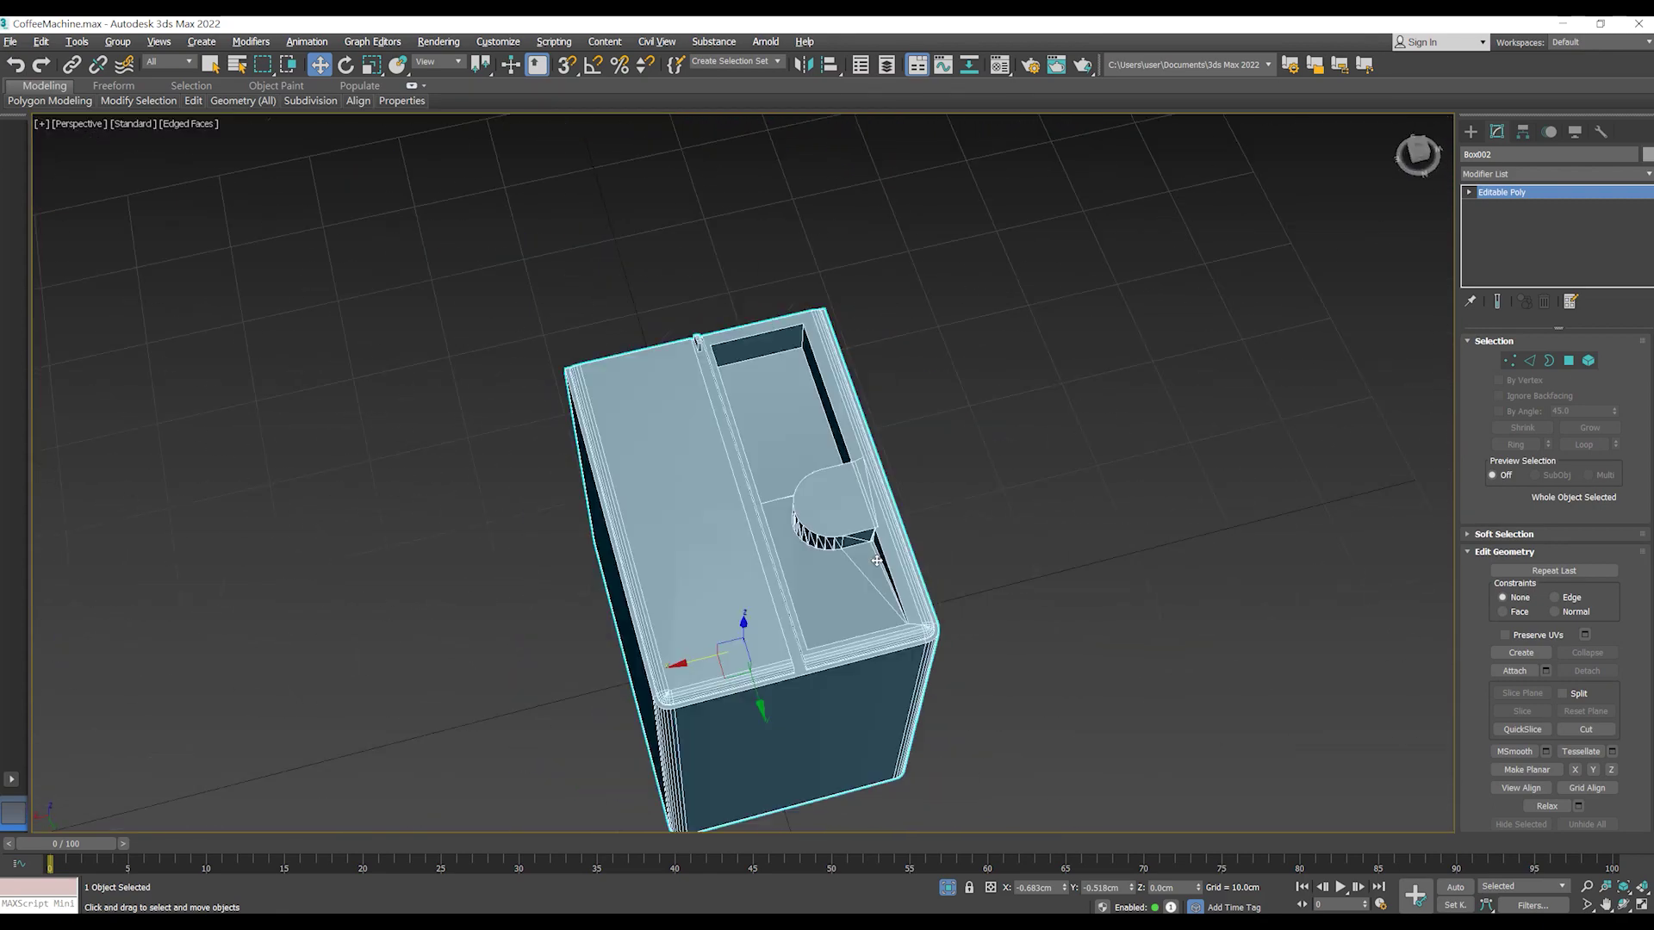
scroll(884, 461, up, 5)
scroll(884, 462, up, 2)
scroll(884, 461, down, 2)
scroll(816, 439, down, 1)
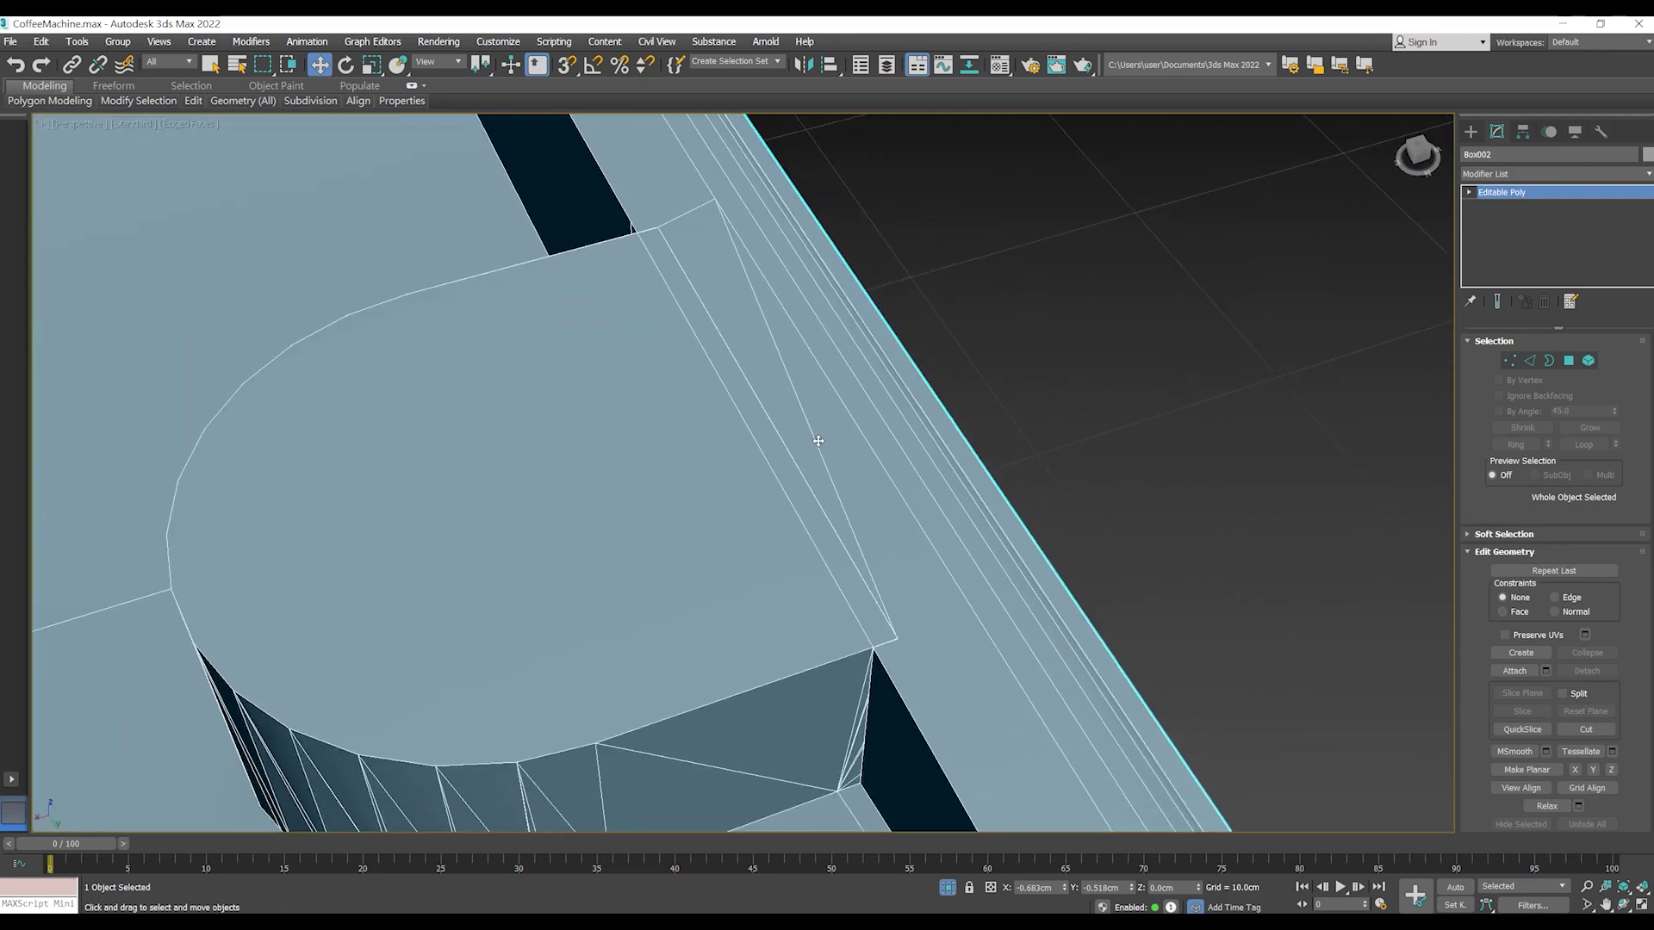
- Inspect the cut's edges and corner vertices in see-through mode, then undo the merge
key(2)
click(874, 585)
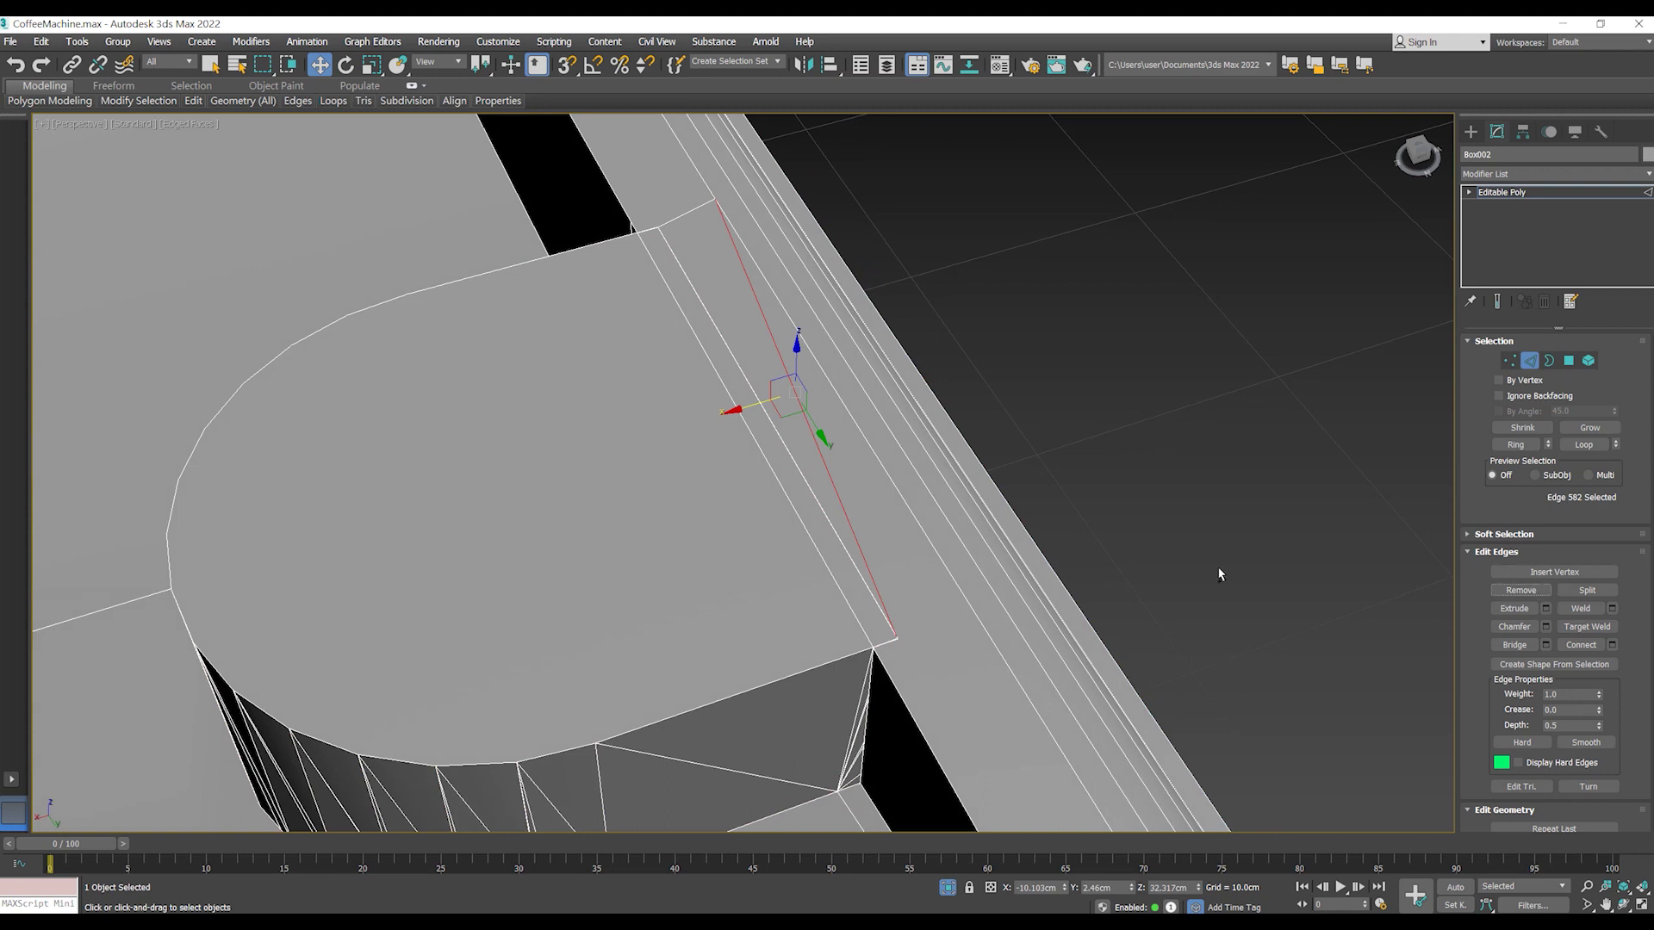
click(900, 640)
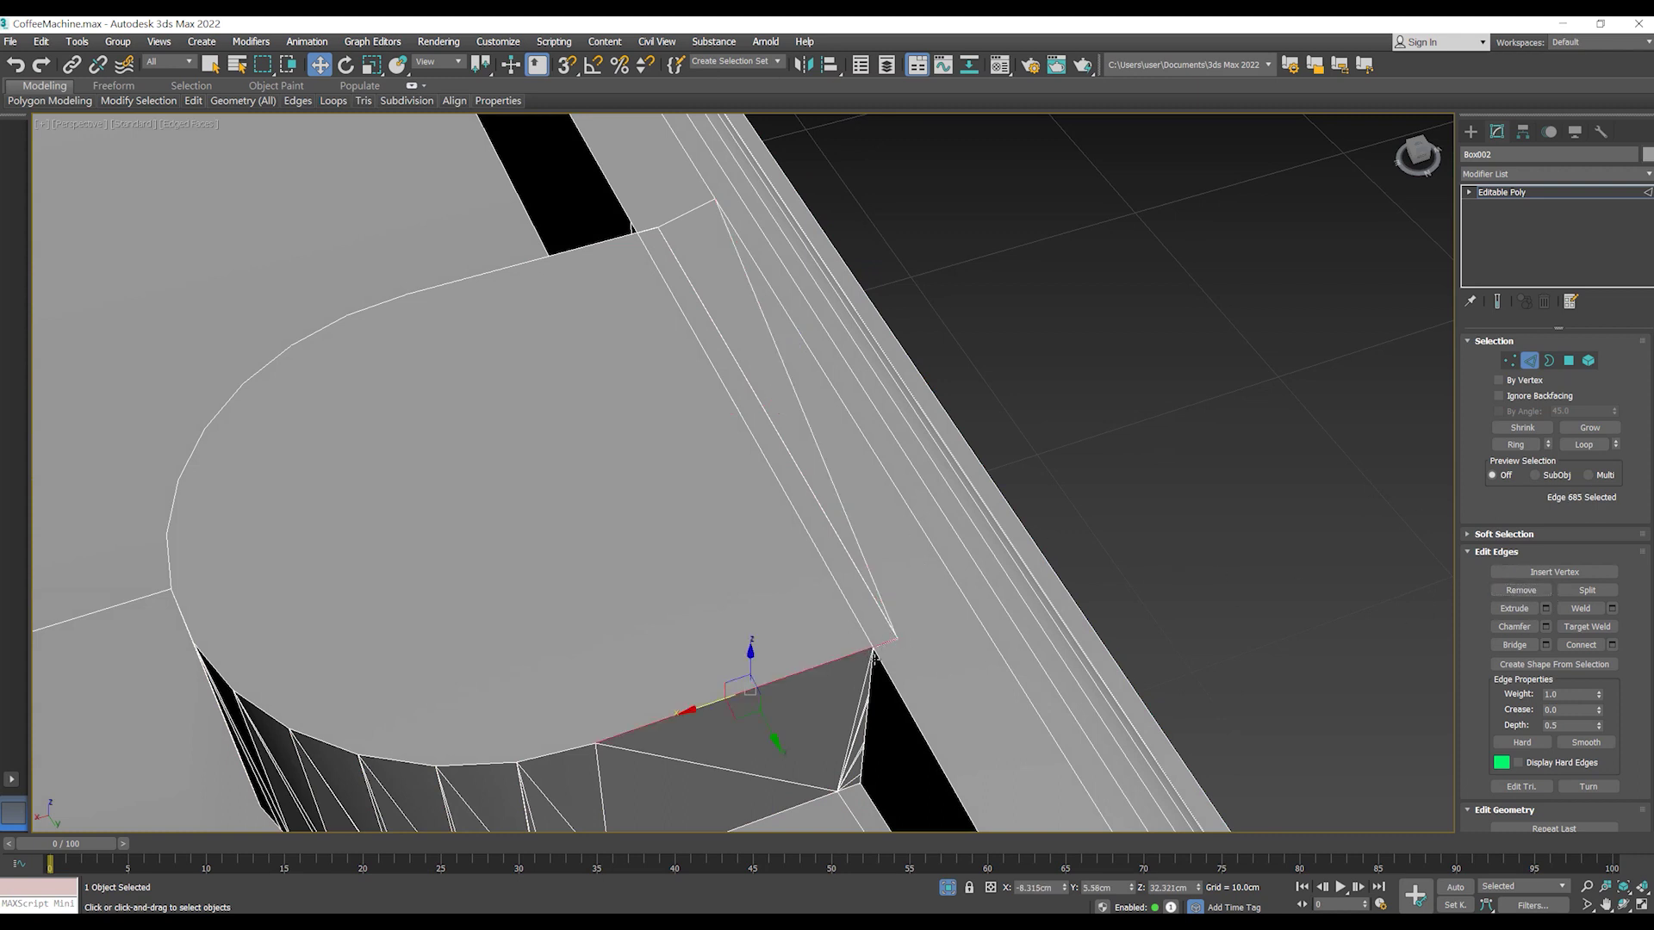
key(1)
click(898, 638)
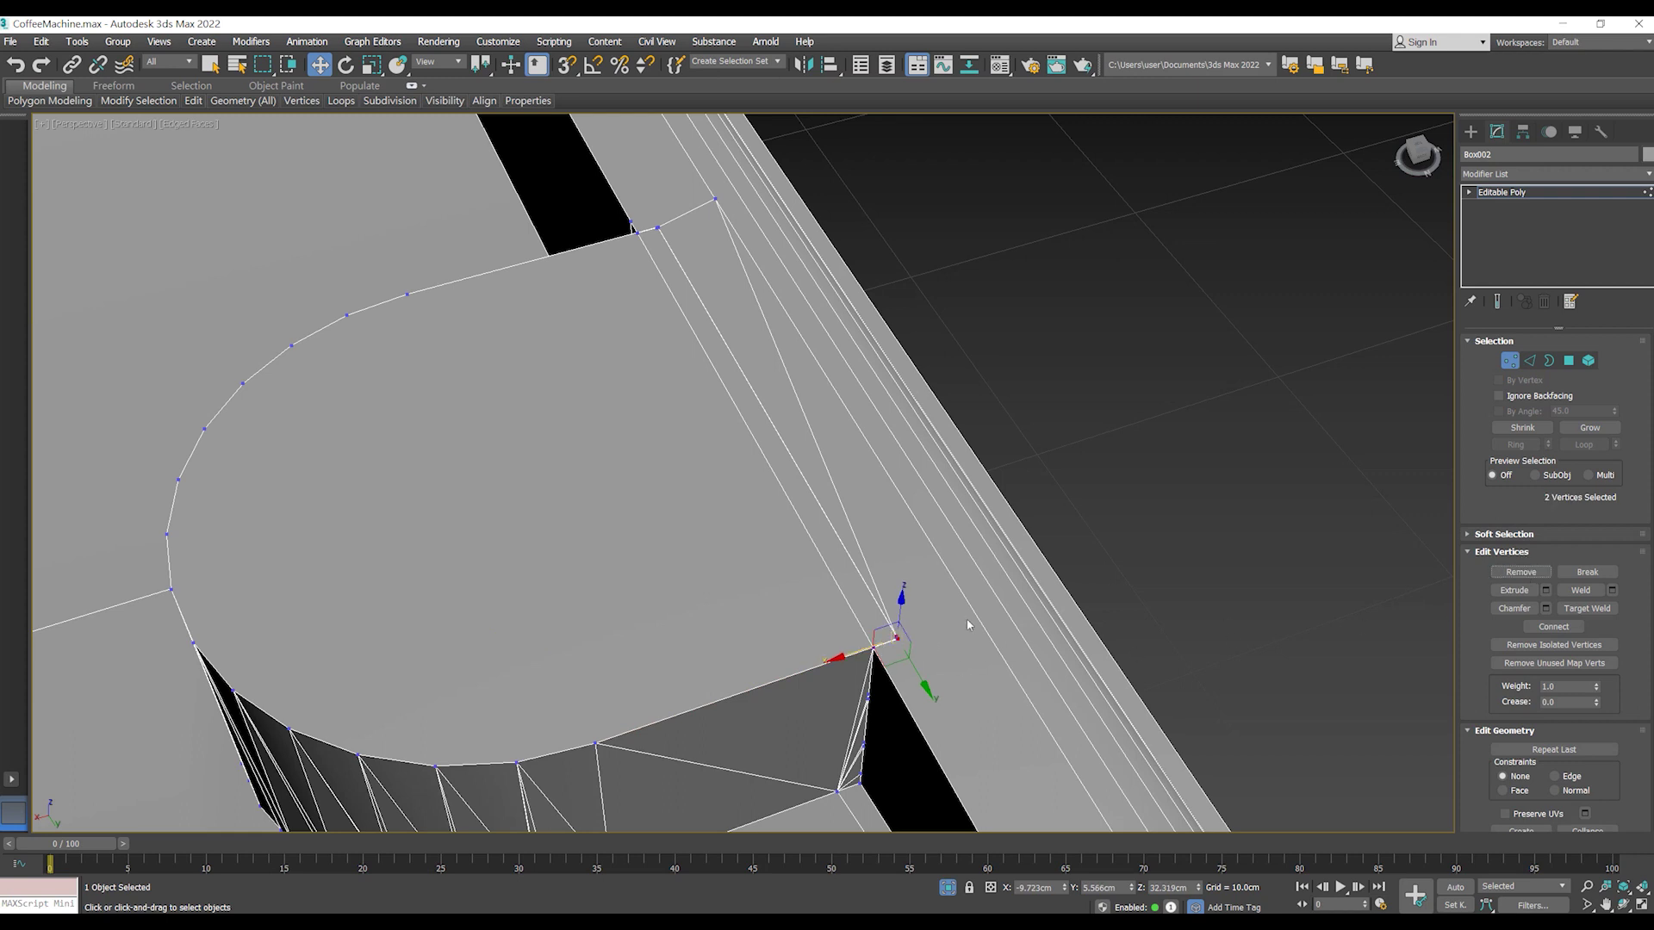
key(alt+x)
click(1583, 445)
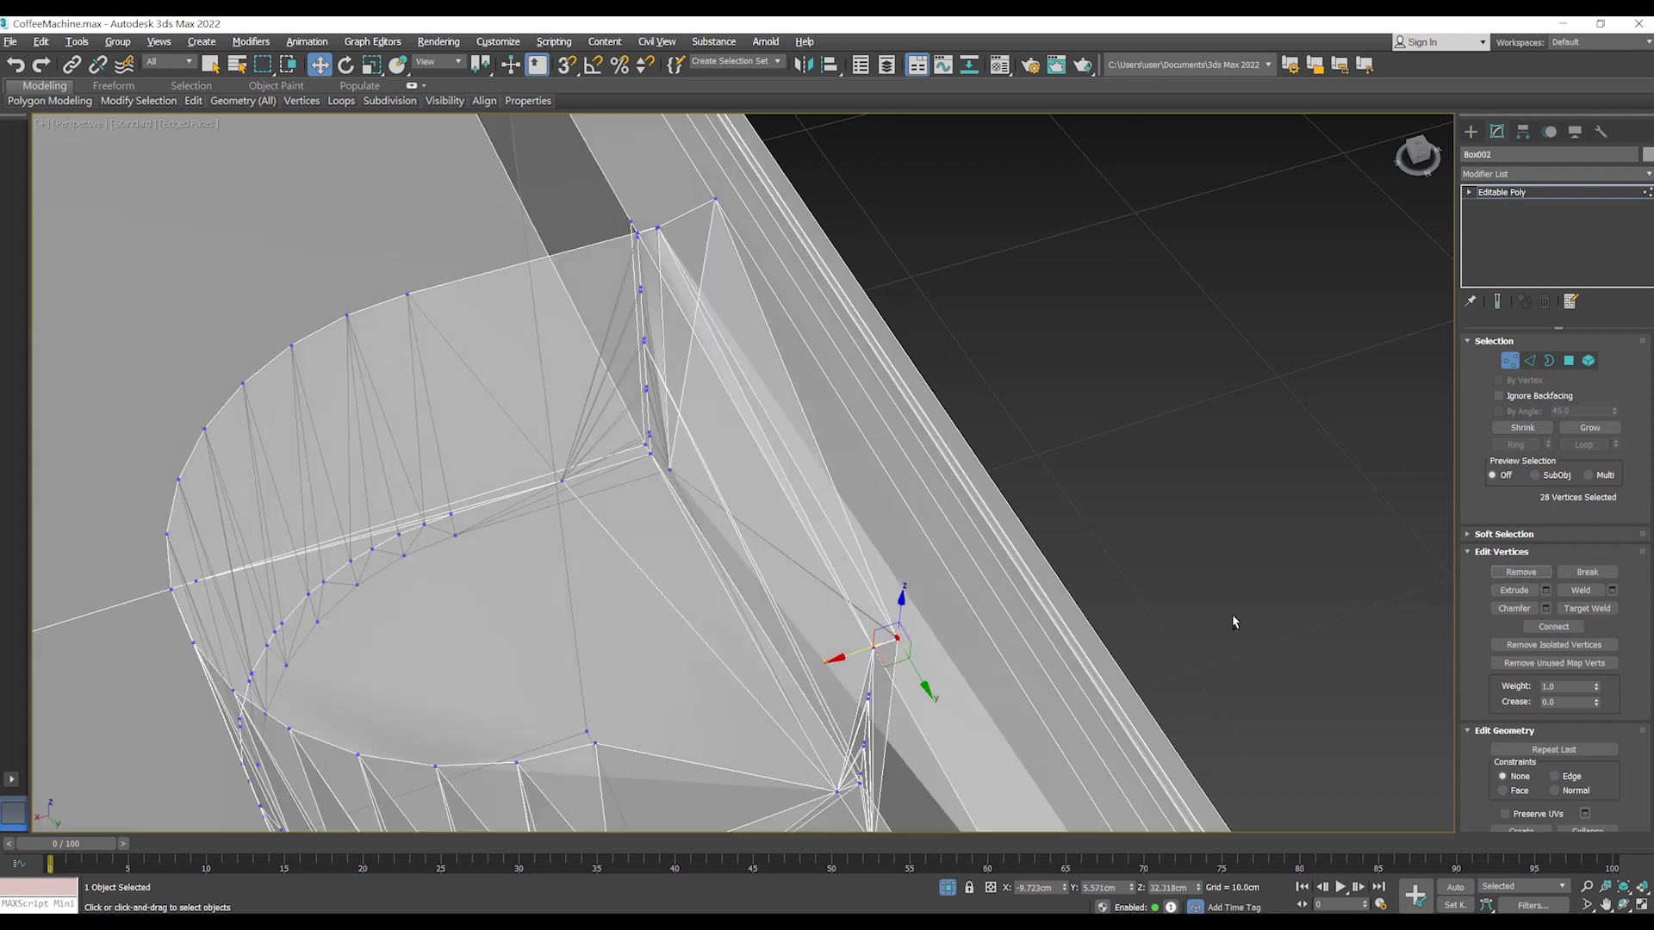
key(ctrl+Page_Up)
key(alt+x)
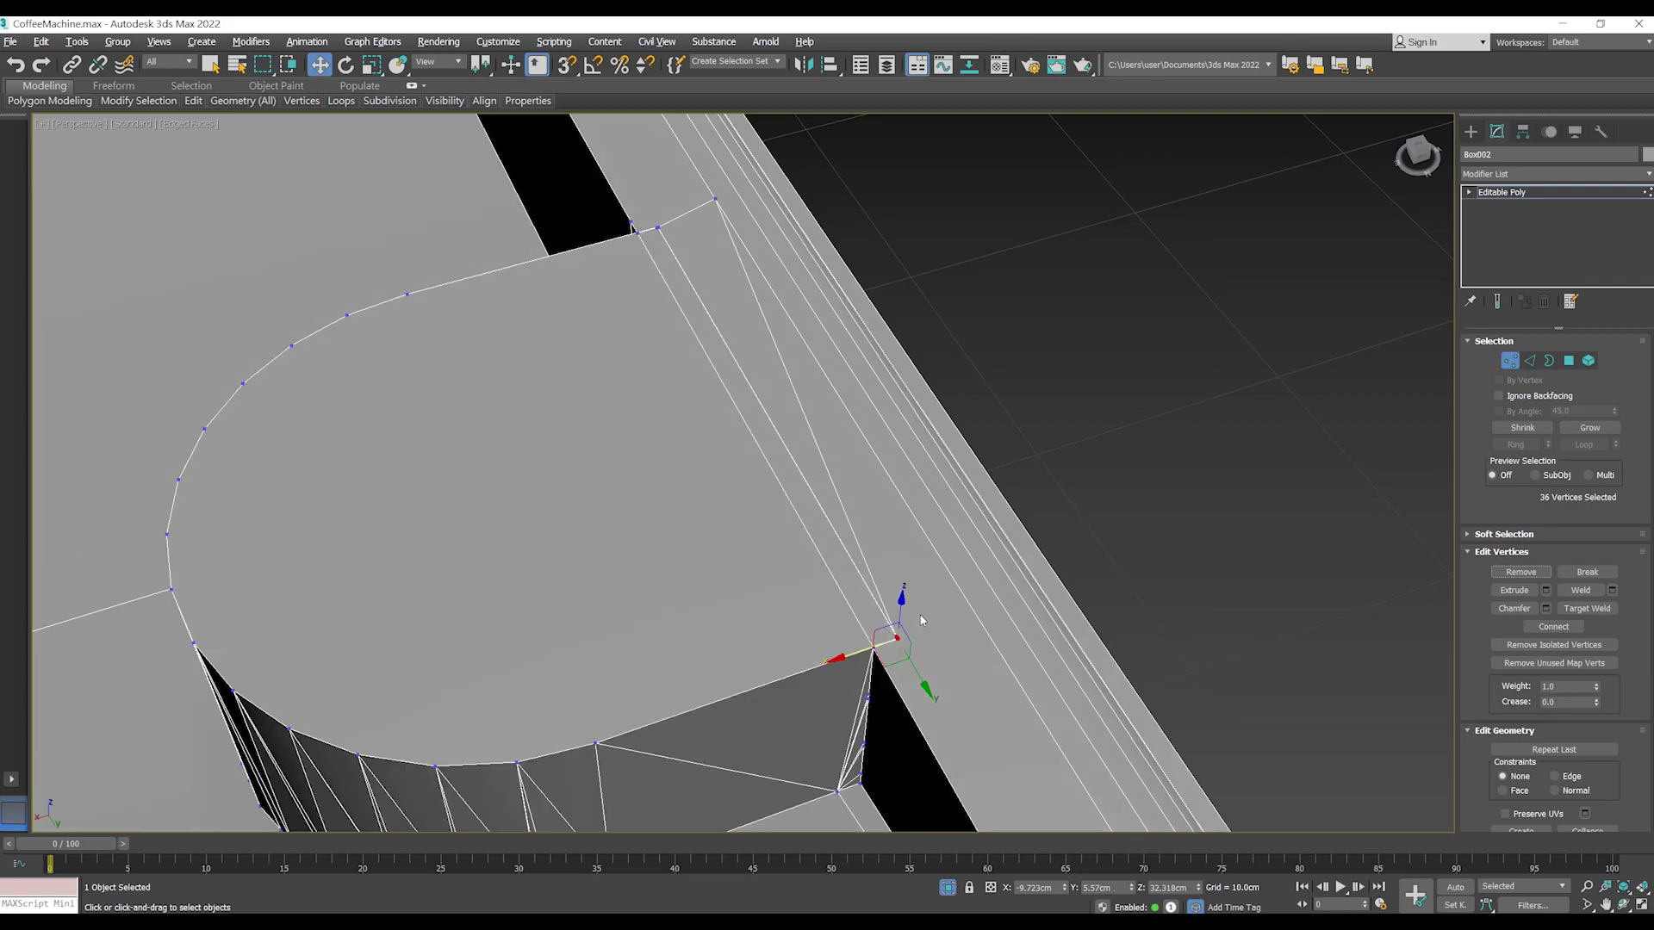
mouse_move(907, 527)
alt+middle_down()
mouse_move(1067, 575)
mouse_move(1082, 528)
mouse_move(884, 555)
alt+middle_up()
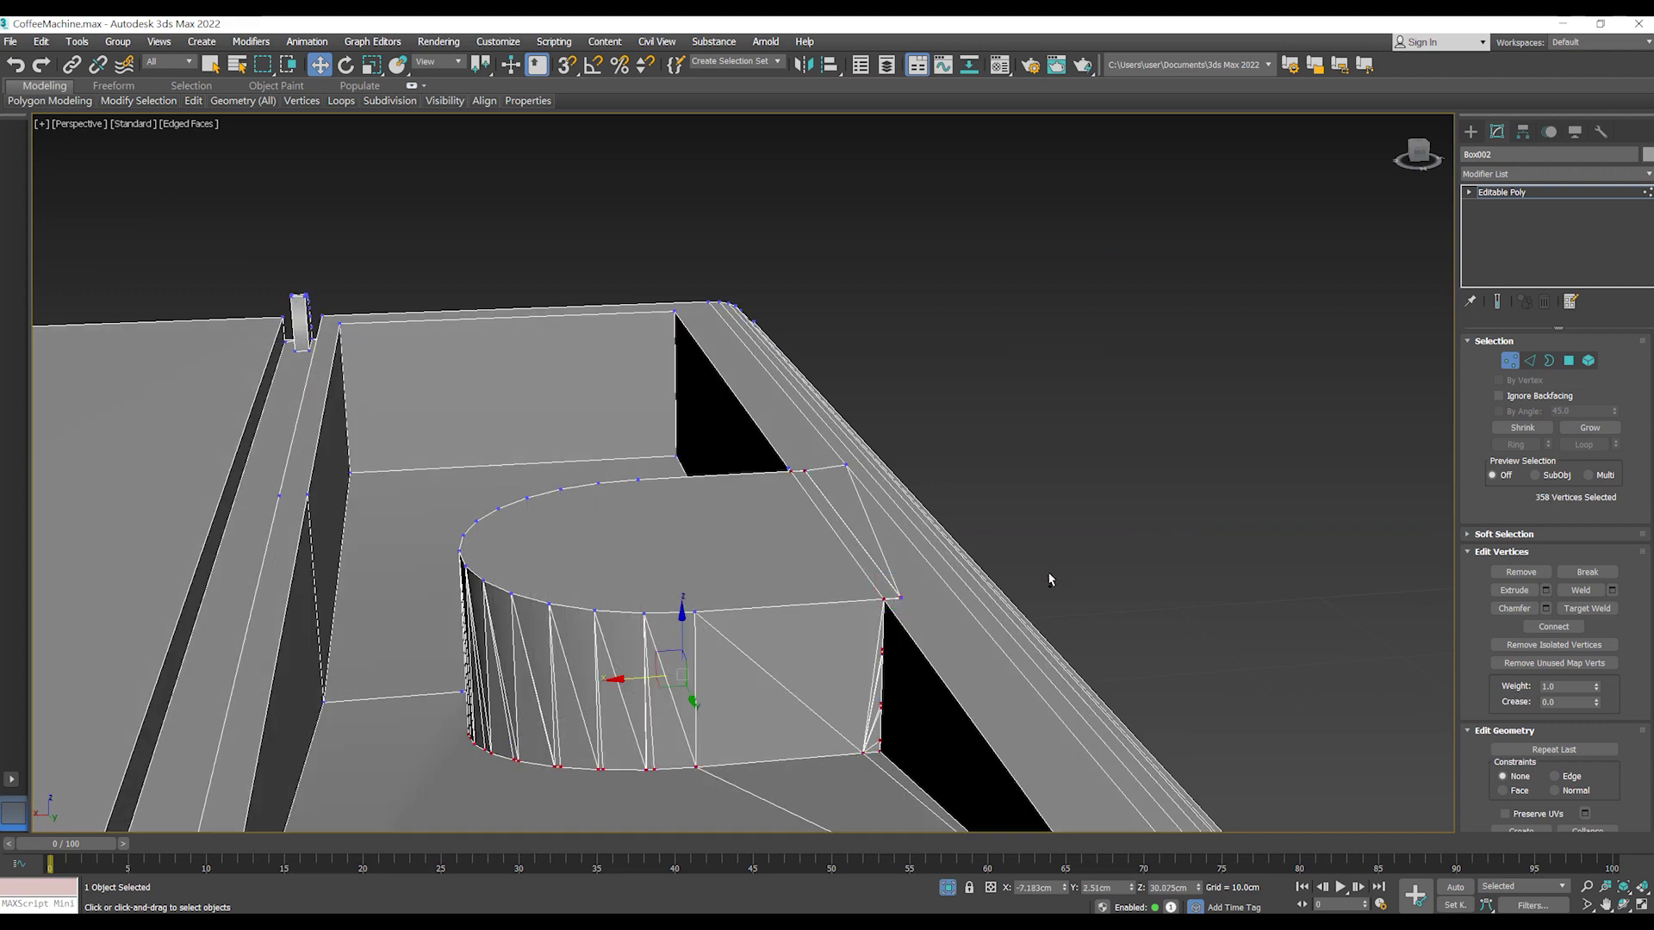
key(ctrl+z)
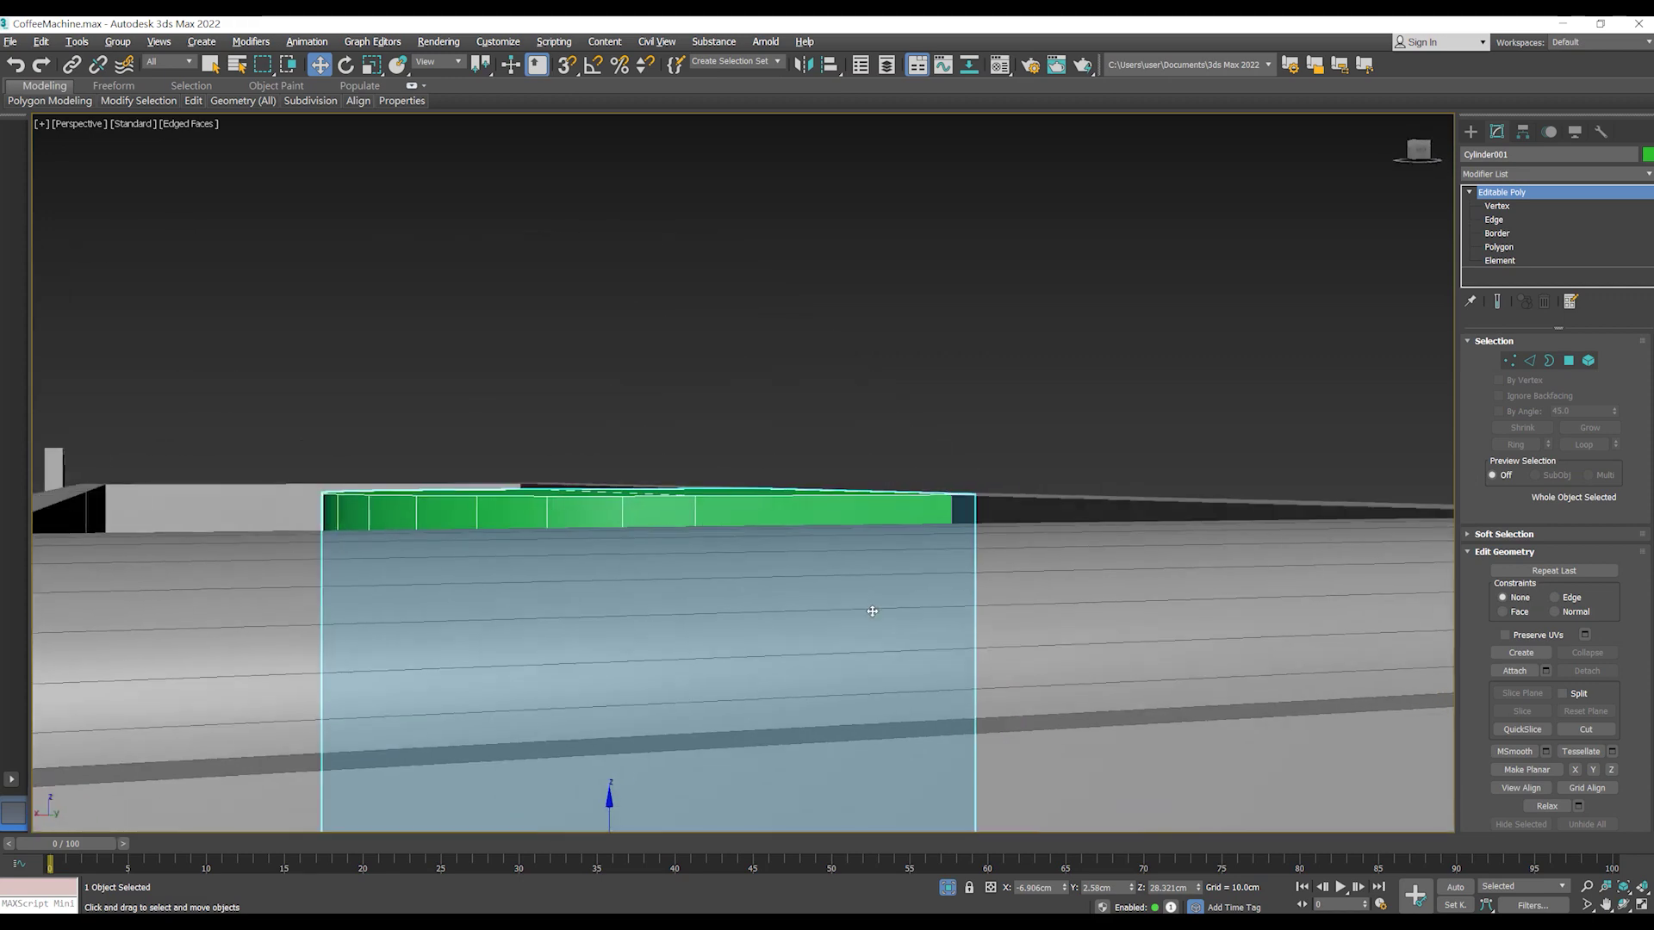
- Zoom in on the green cylinder and nudge it slightly along X in the recess
alt+middle_drag(798, 625, 875, 638)
scroll(875, 638, up, 3)
scroll(939, 585, up, 5)
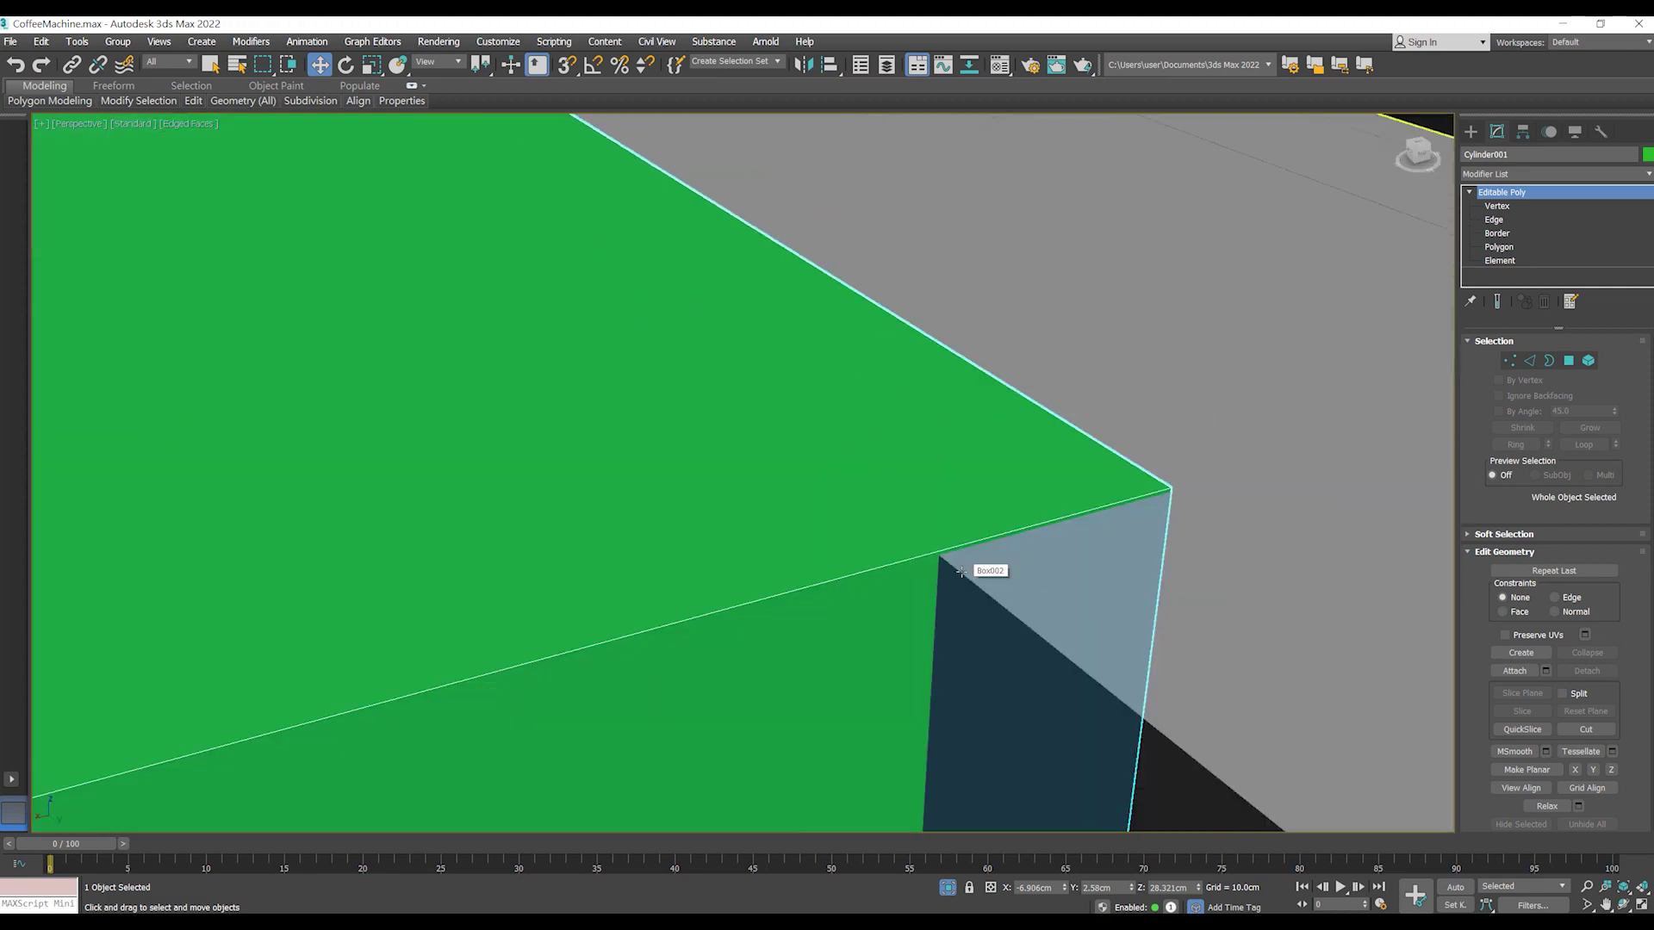
scroll(772, 424, down, 2)
scroll(598, 543, down, 5)
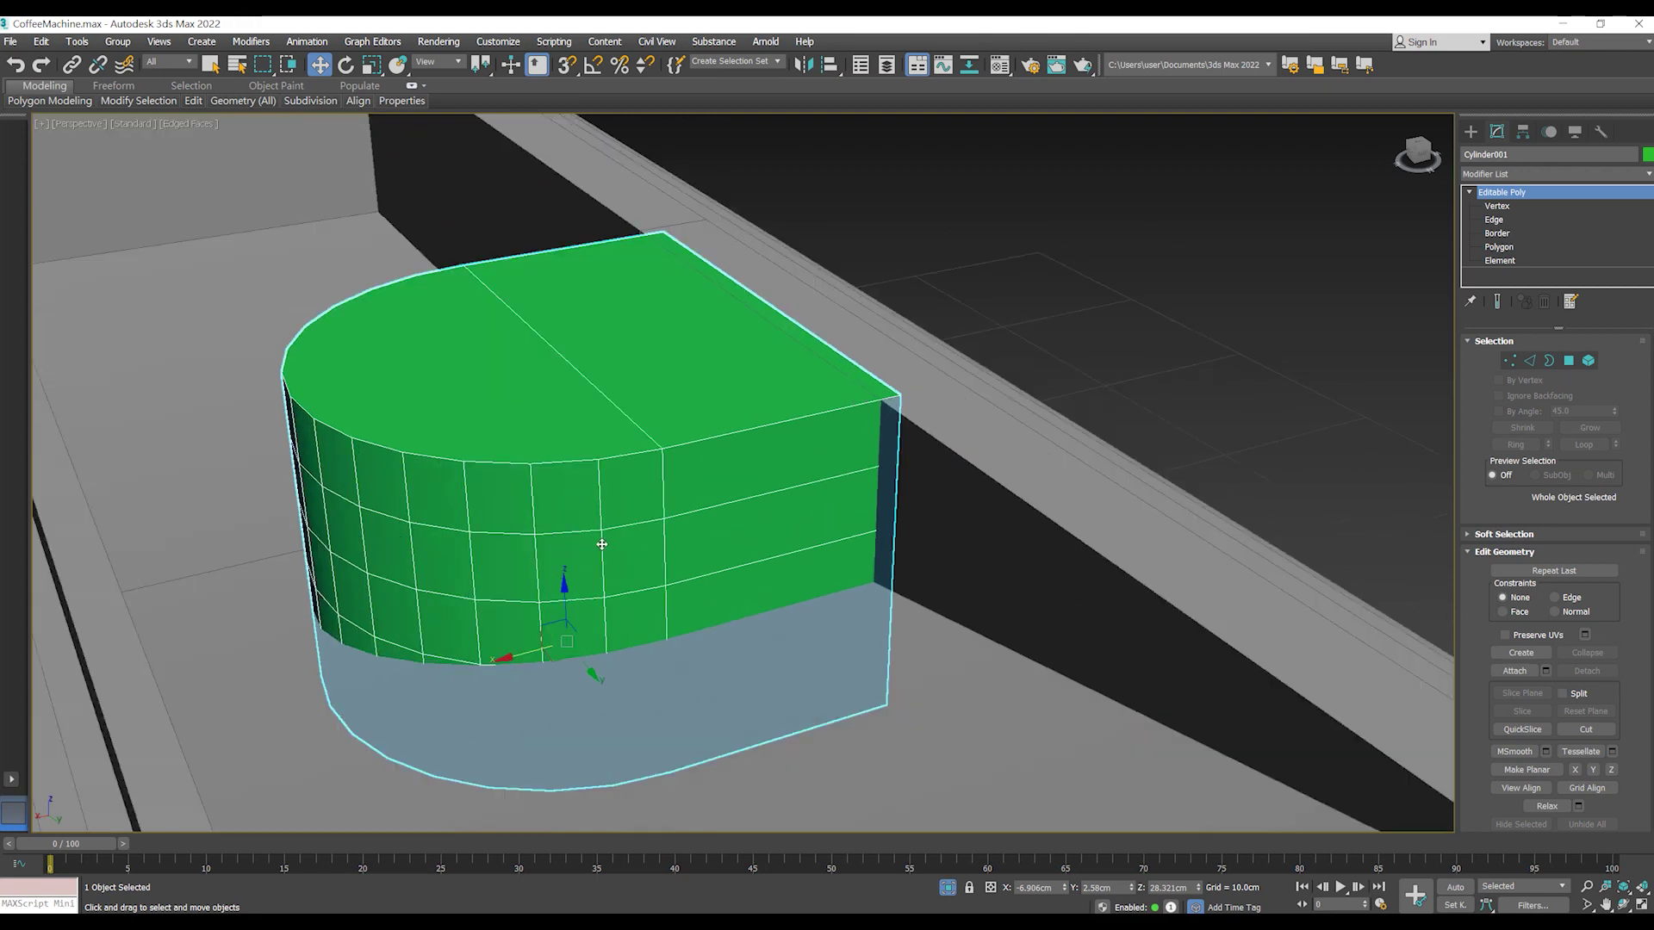
scroll(815, 540, down, 2)
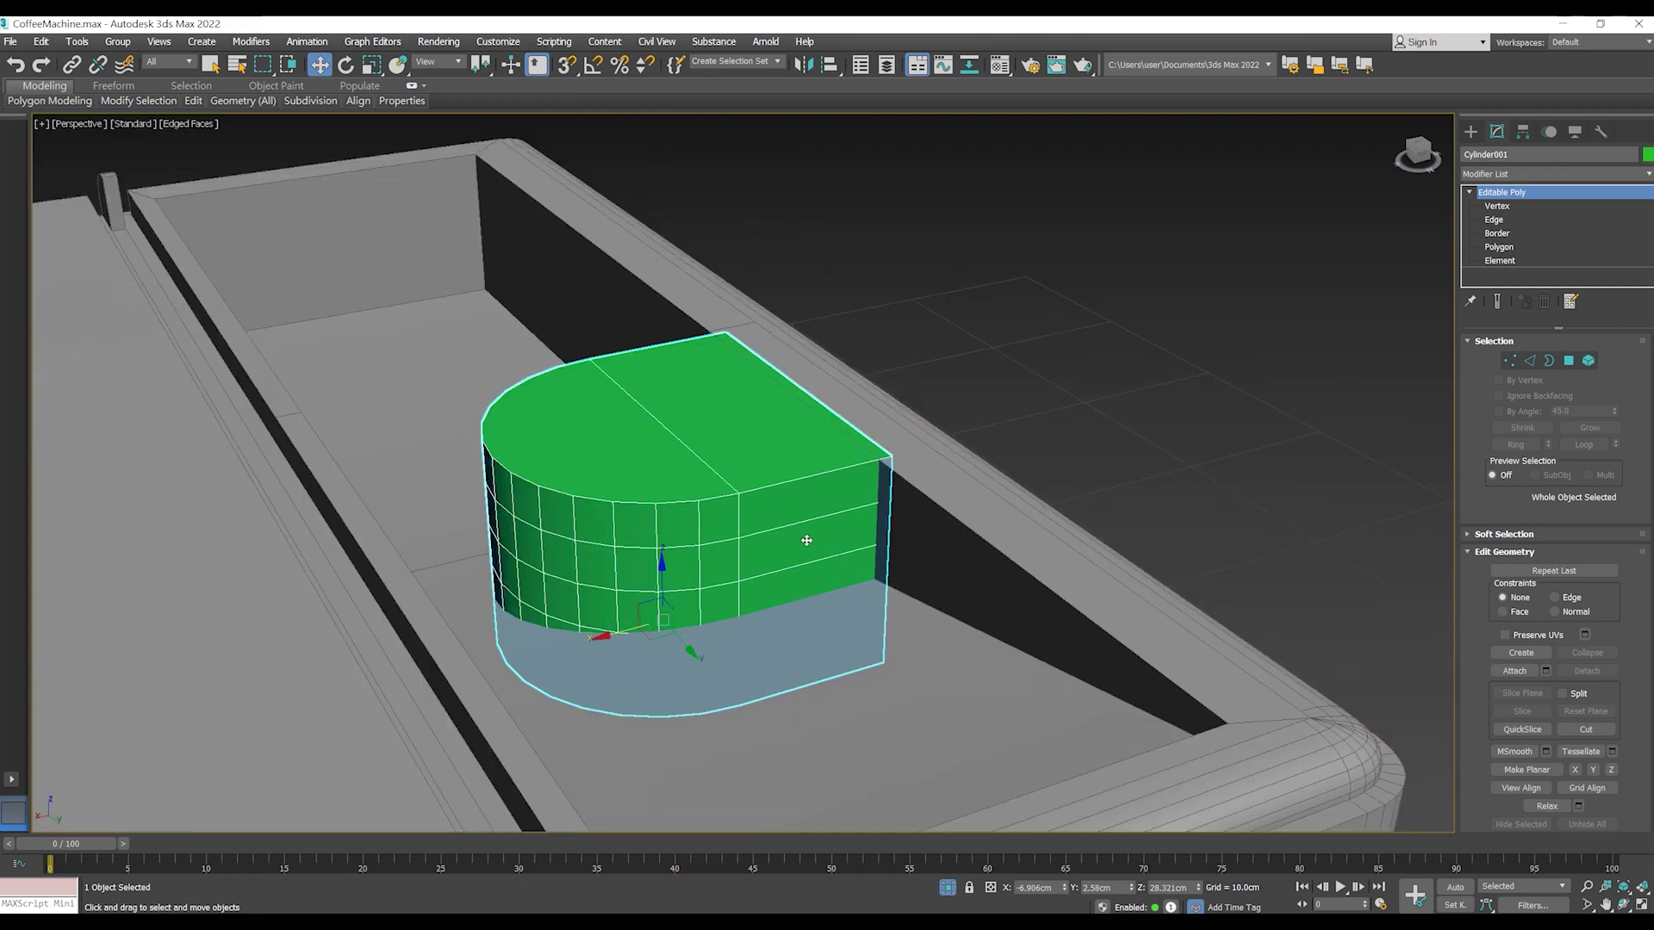
scroll(753, 540, up, 2)
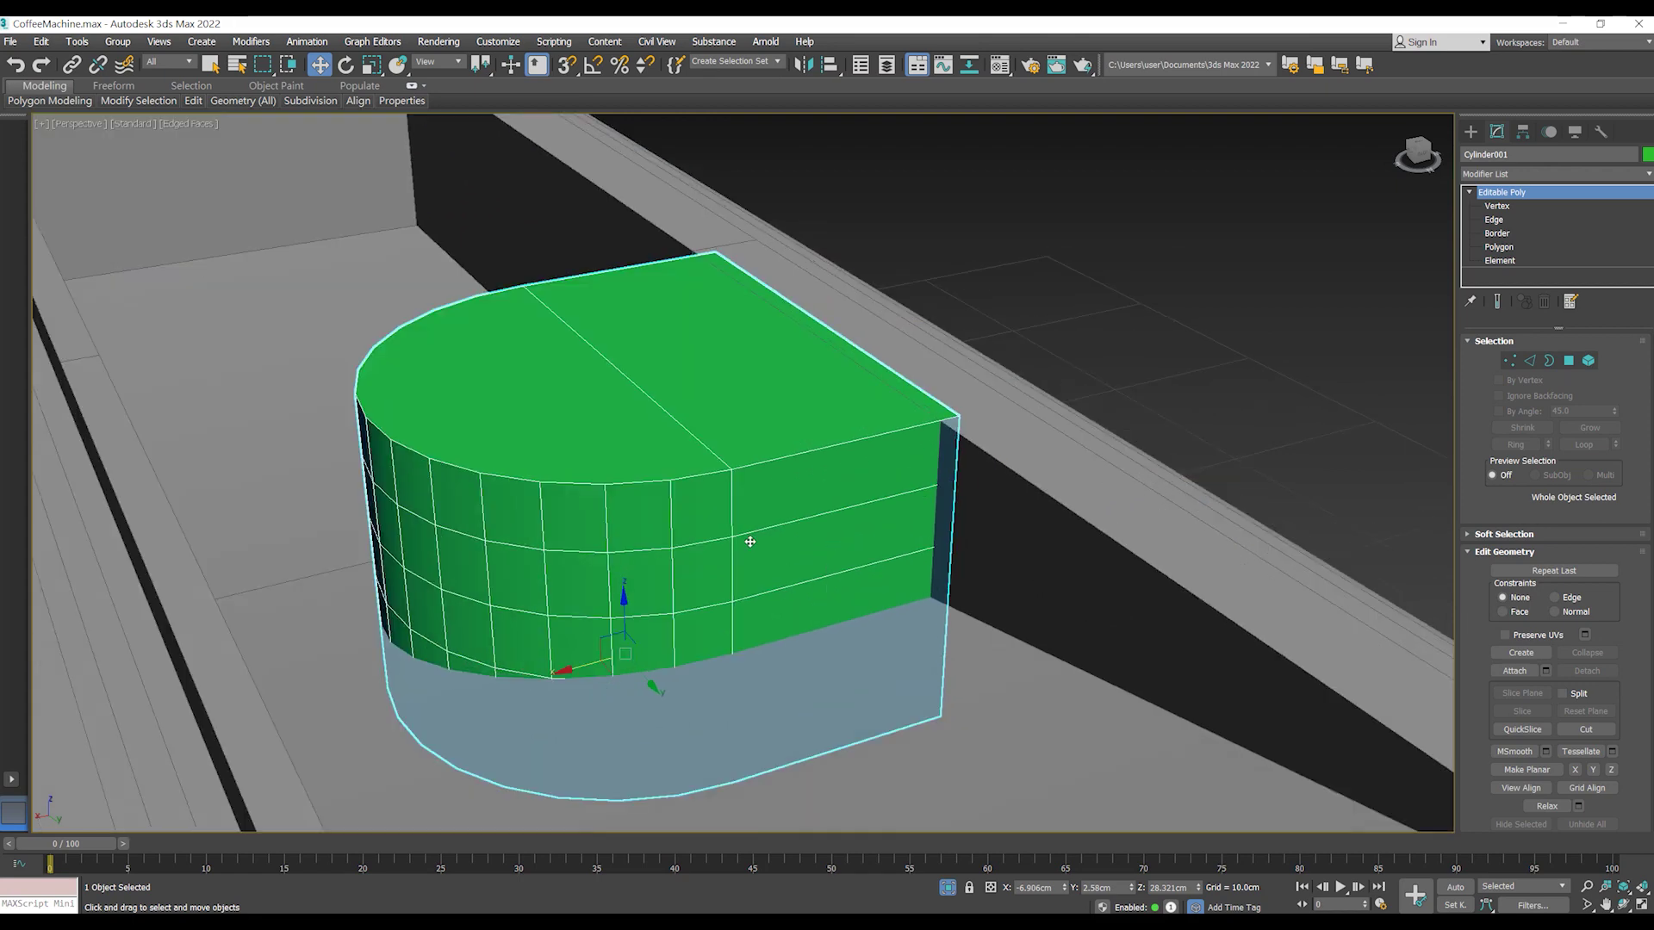
drag(626, 596, 629, 608)
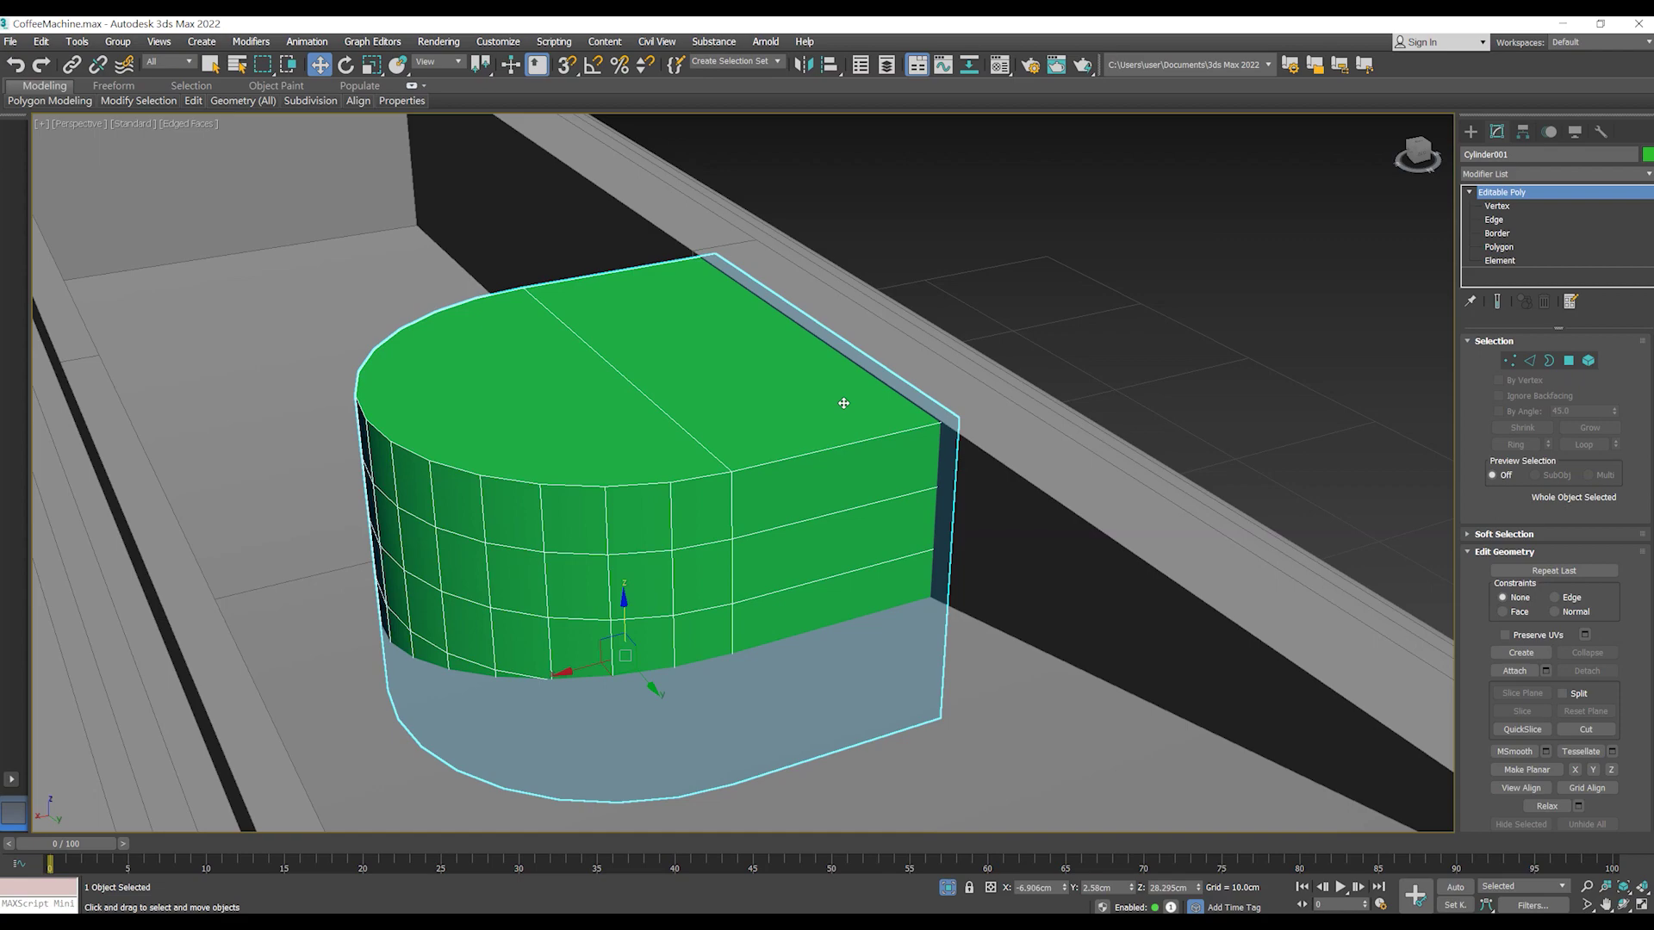
scroll(956, 465, up, 5)
scroll(956, 469, down, 1)
scroll(955, 487, down, 4)
scroll(955, 487, up, 1)
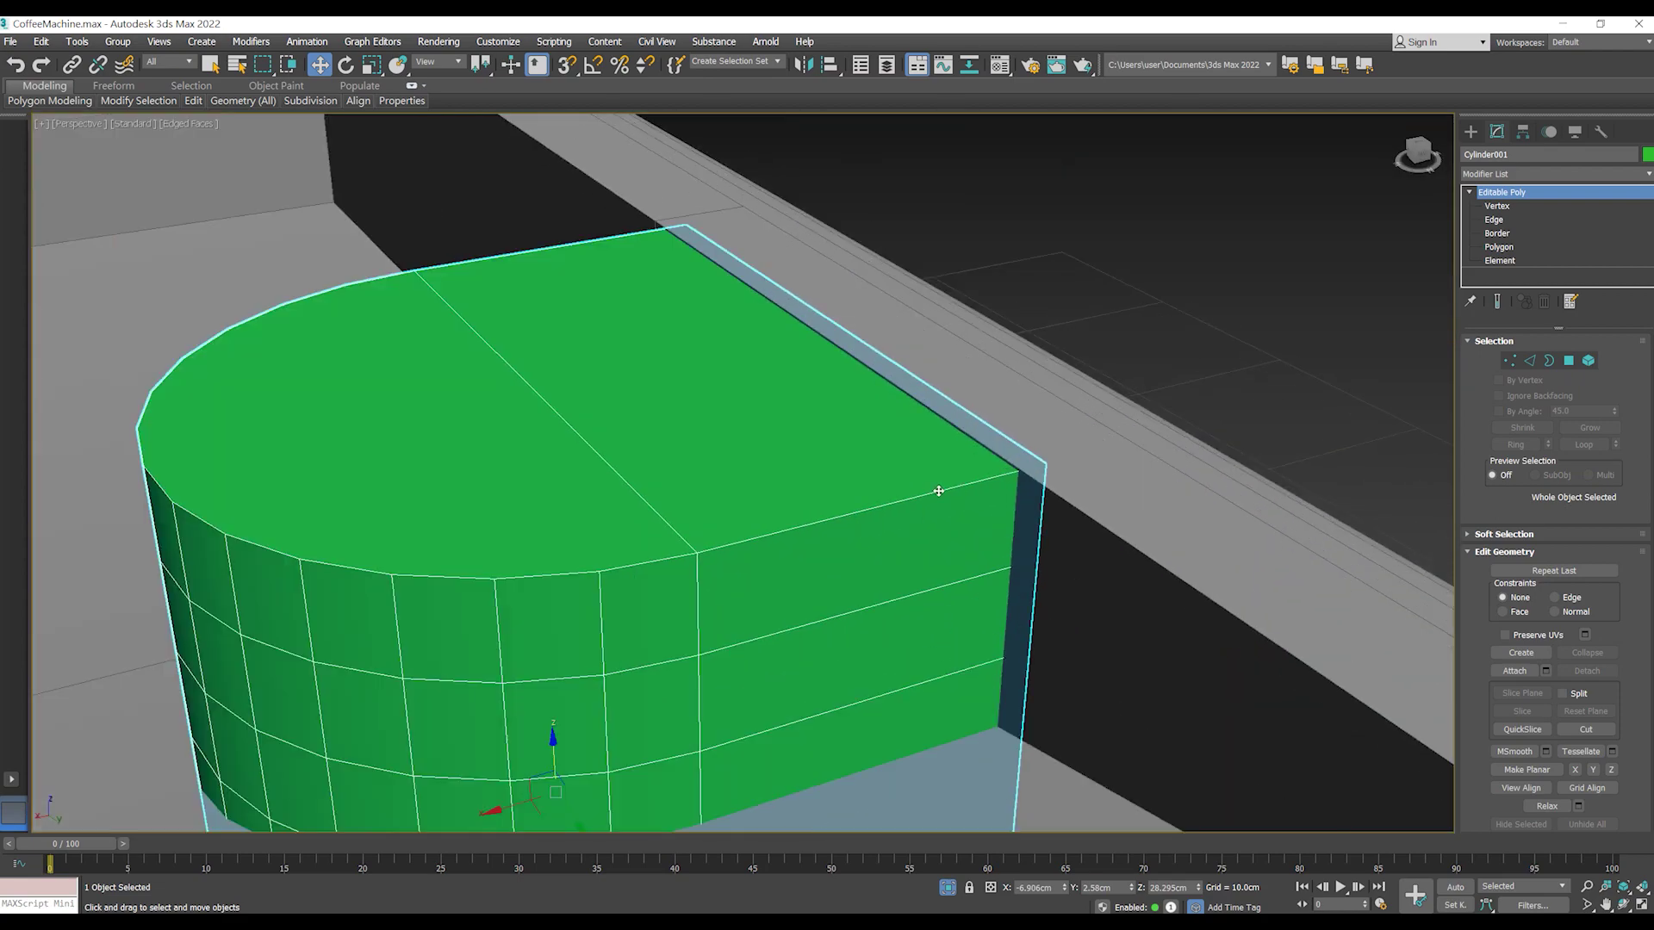
scroll(944, 483, down, 4)
scroll(944, 483, up, 2)
scroll(911, 480, up, 1)
scroll(939, 480, up, 1)
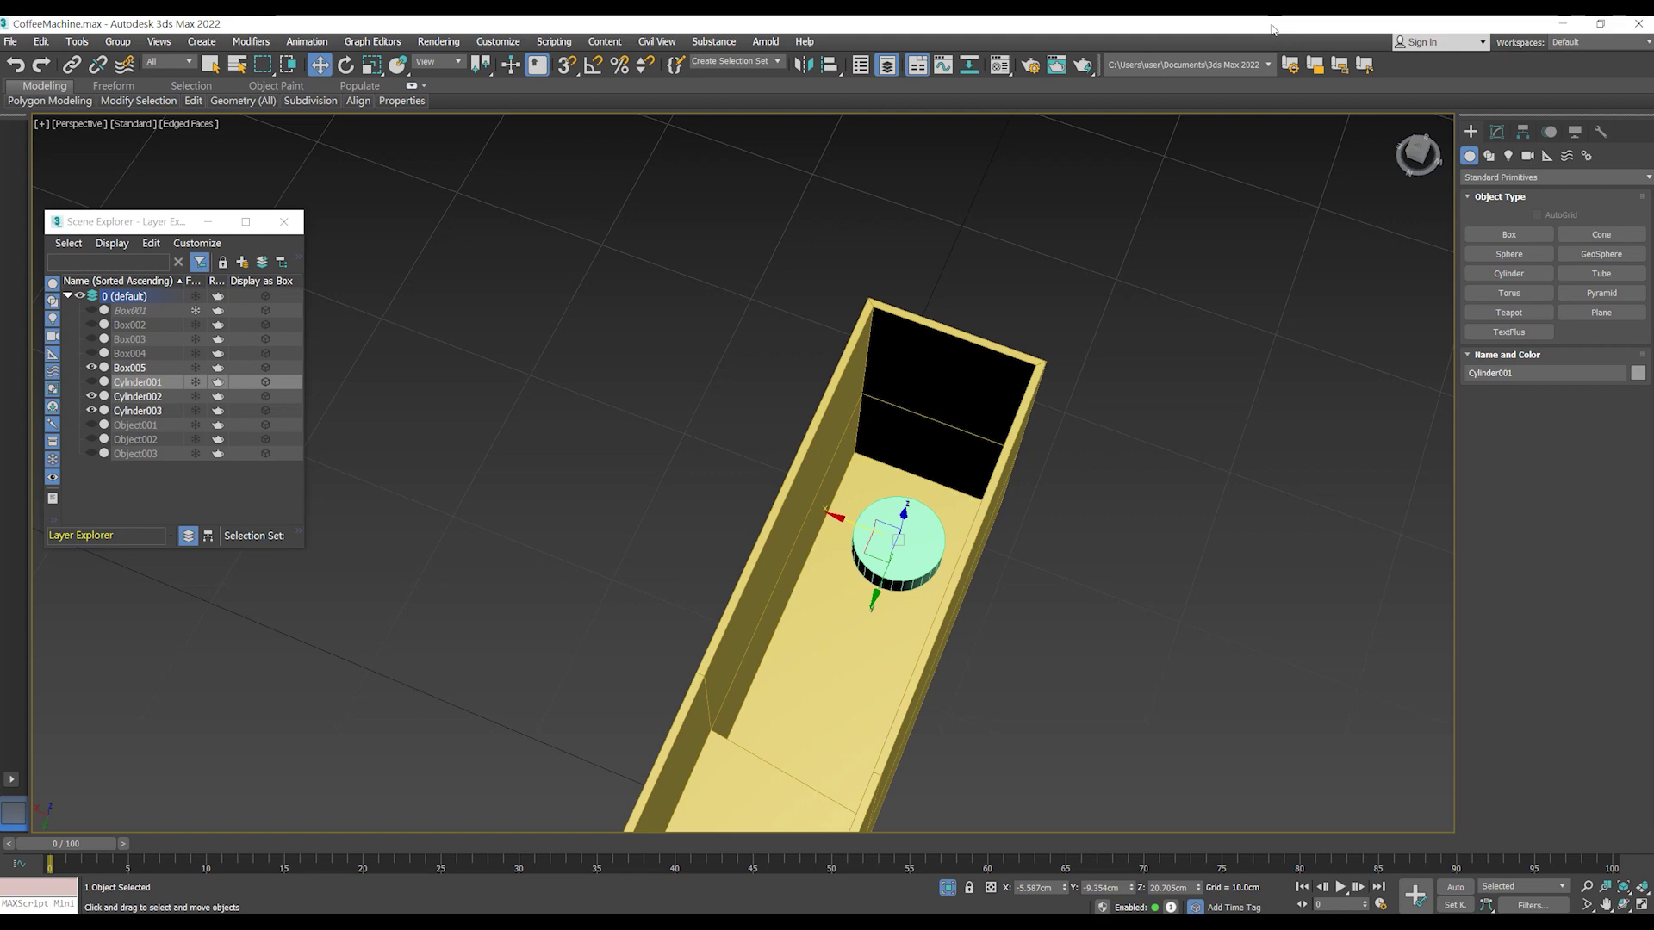
scroll(914, 553, up, 2)
scroll(914, 553, down, 2)
scroll(914, 553, up, 4)
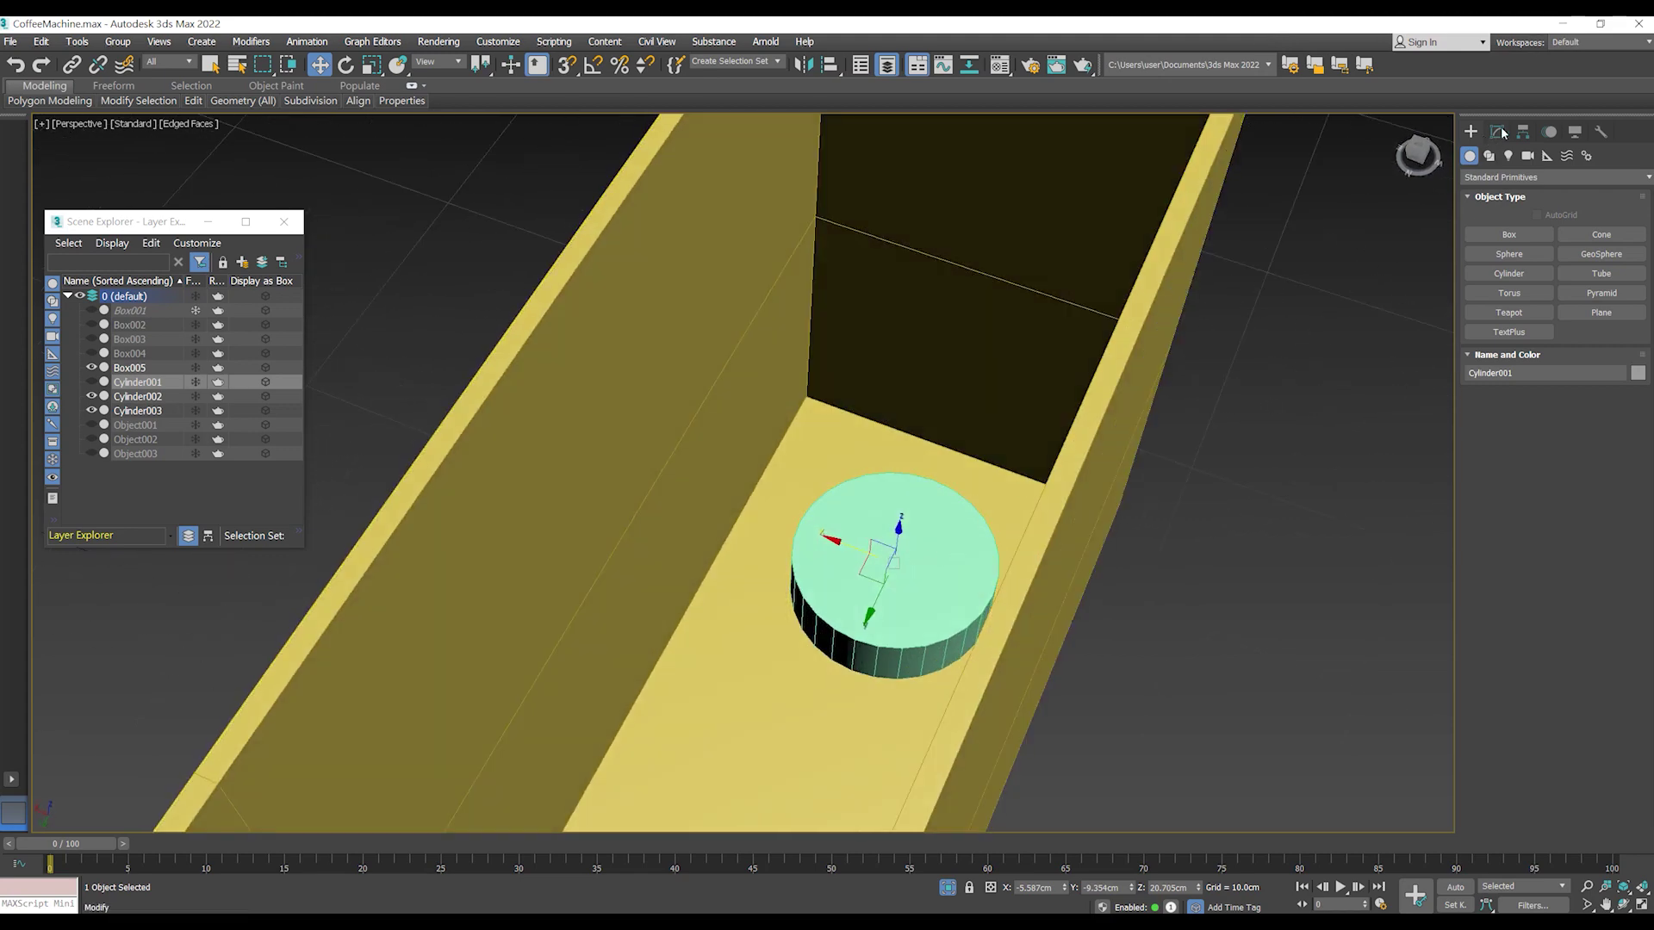
- Make Box005 a ProBoolean compound object and pick the cylinder as its operand
click(1042, 517)
click(1497, 133)
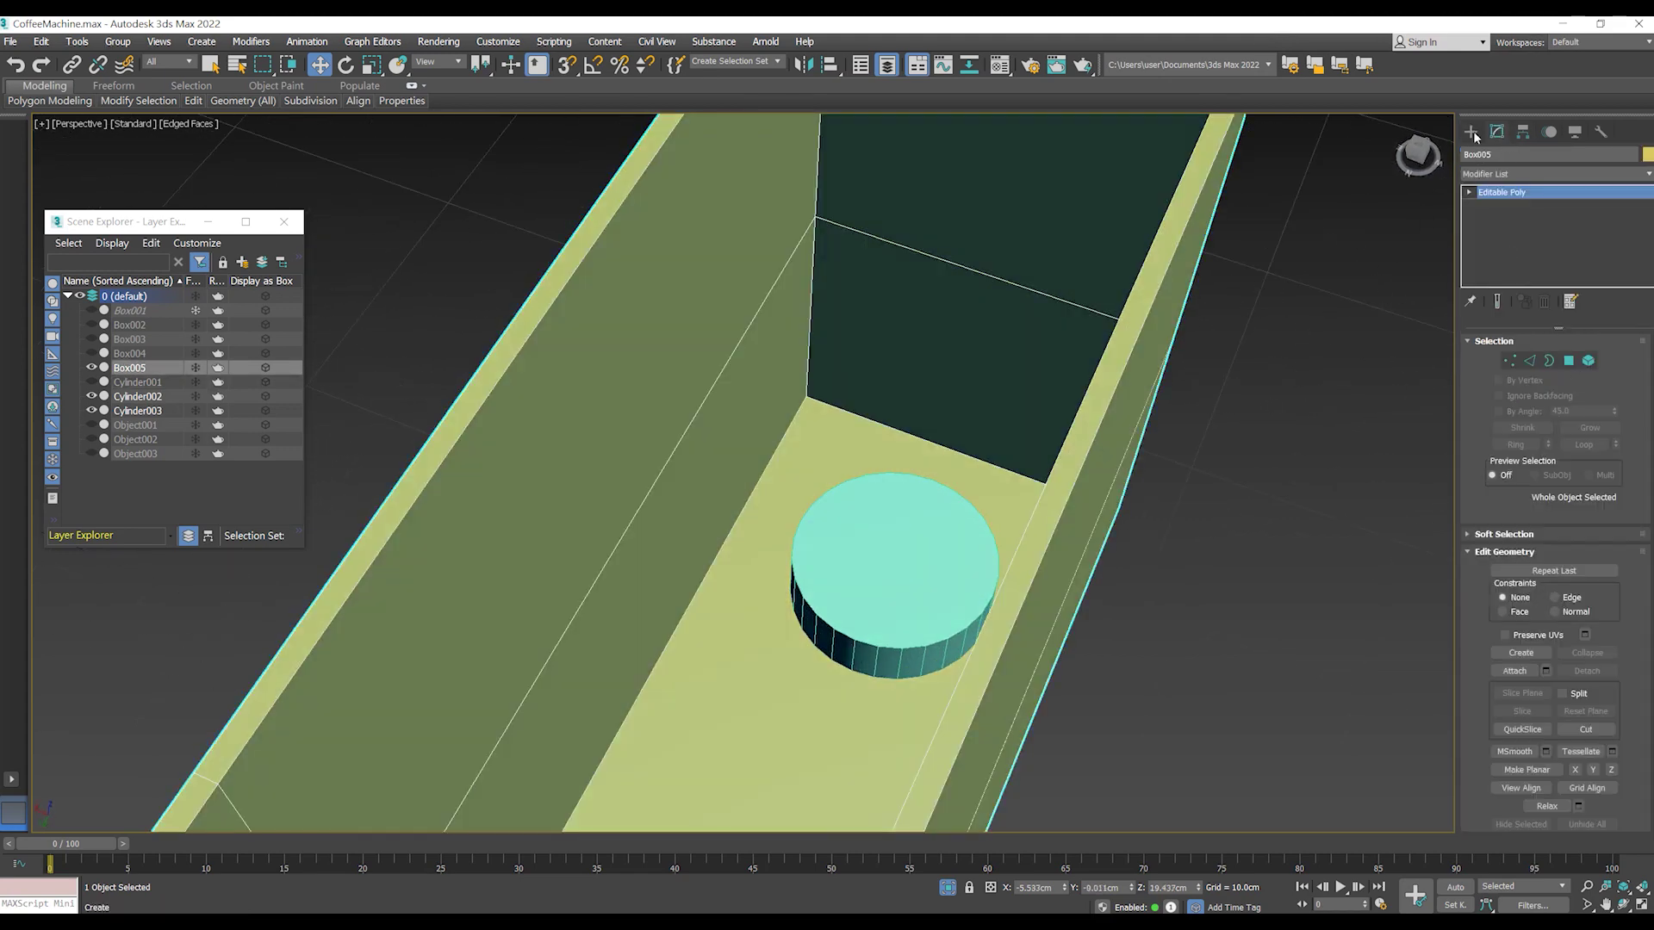
click(1471, 132)
click(1502, 178)
click(1515, 217)
click(1598, 314)
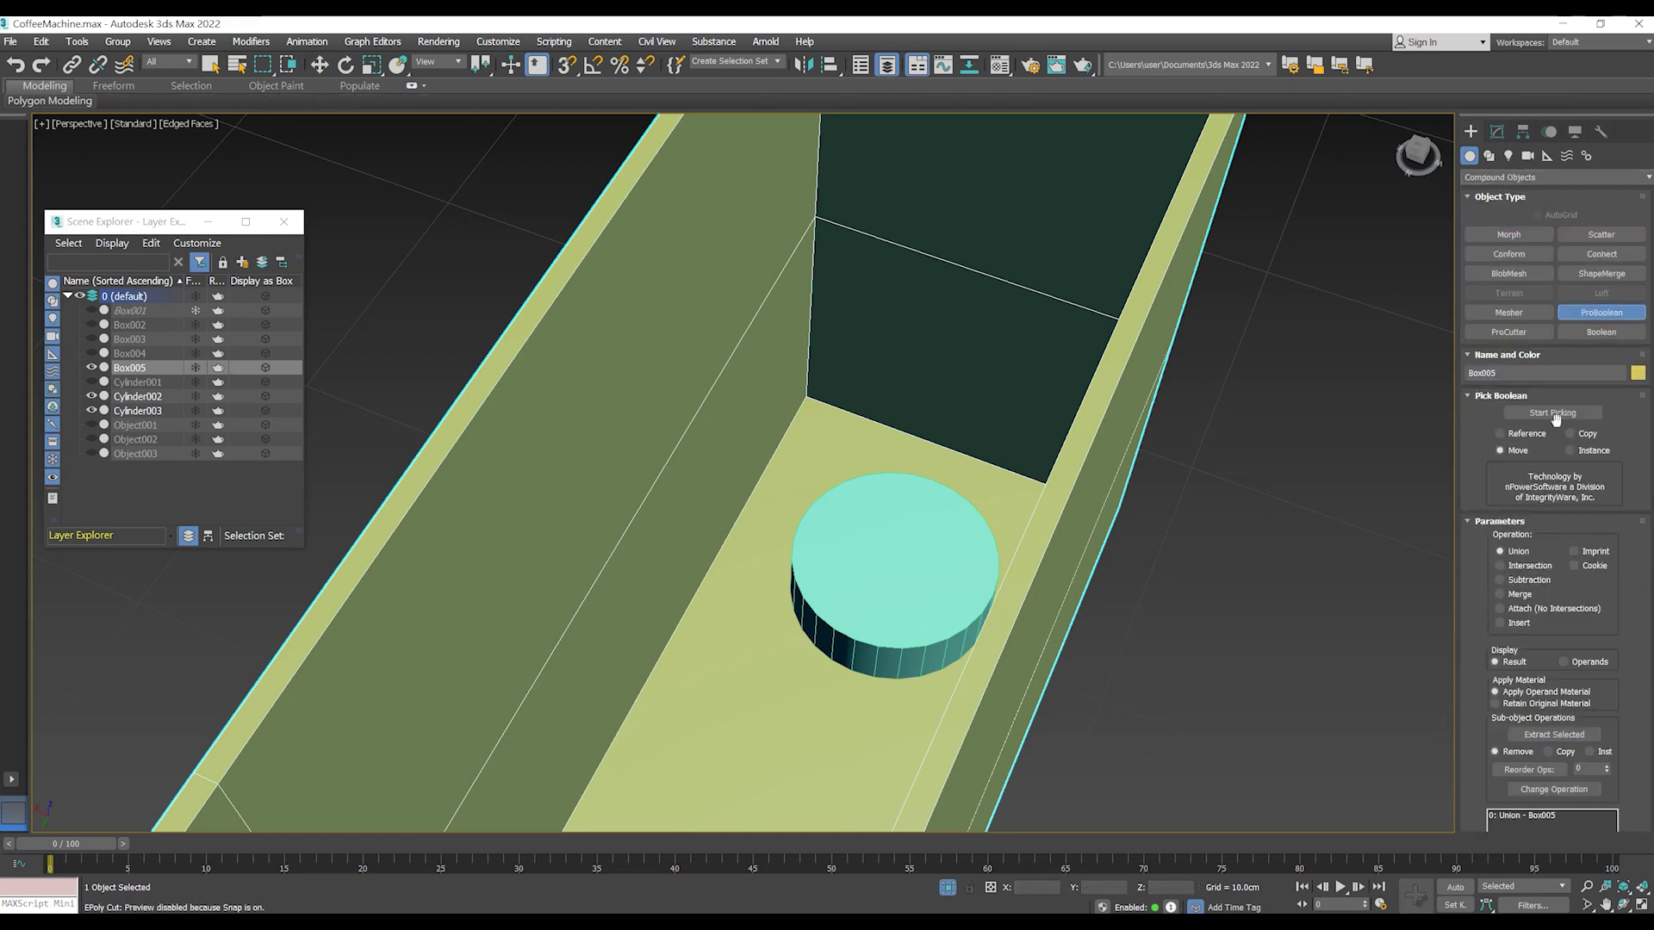
click(1554, 415)
click(997, 575)
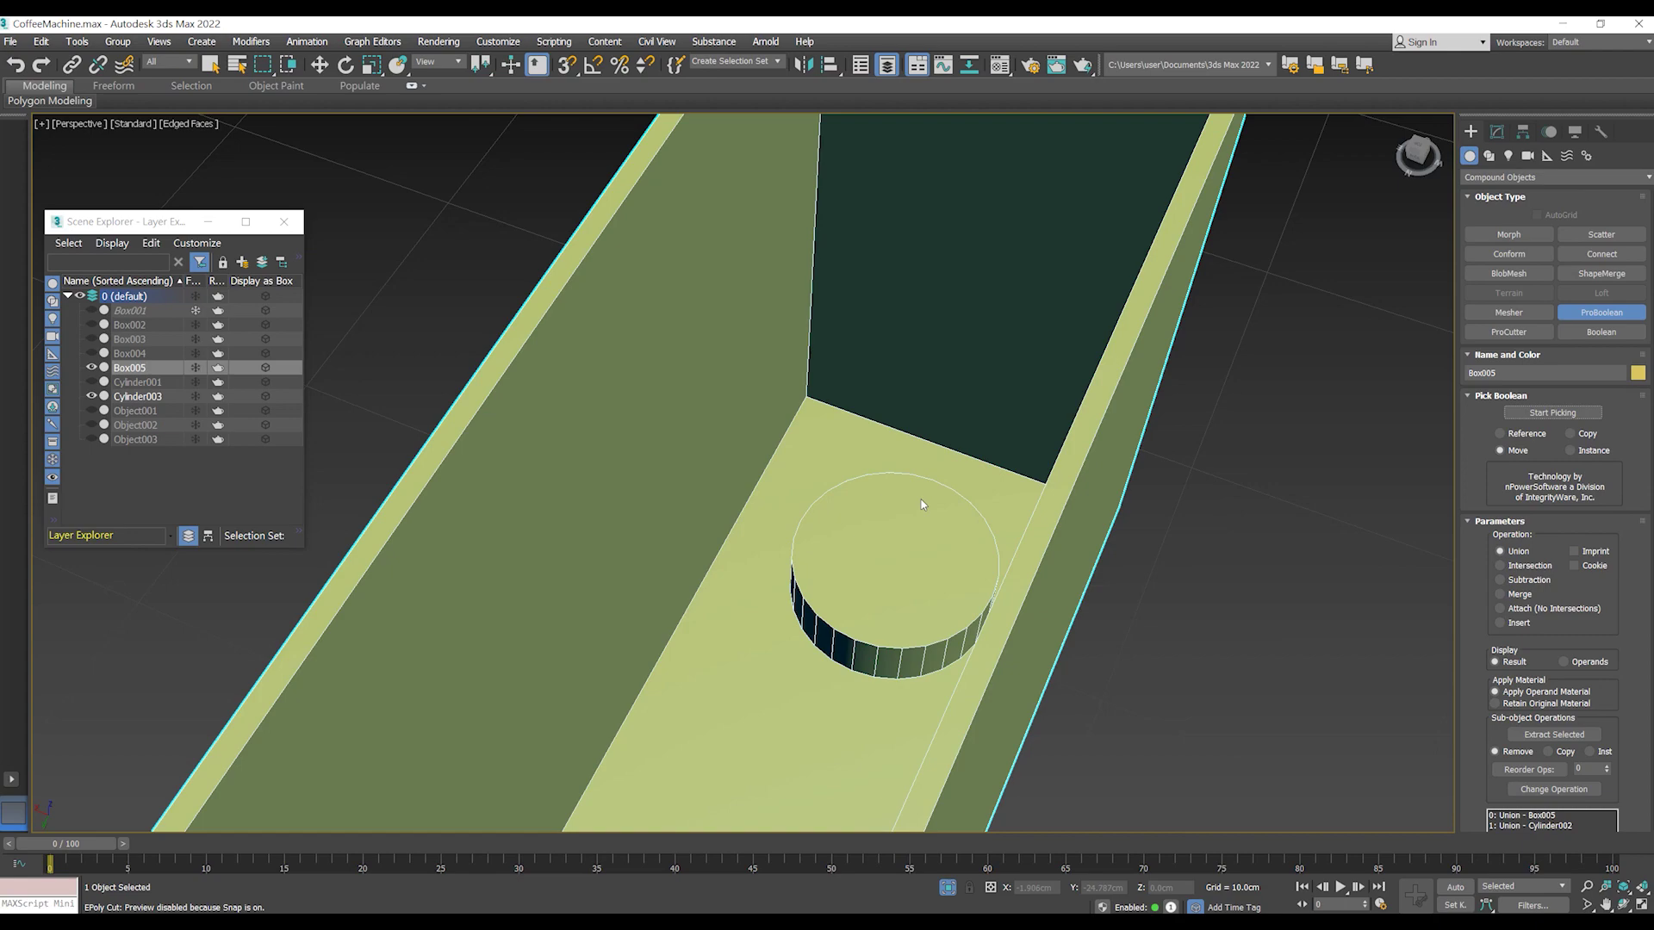
scroll(947, 516, down, 5)
- Inspect Box005's underside in see-through mode and select the inner Cylinder002
right_click(924, 512)
click(1109, 704)
alt+middle_drag(1107, 709, 1024, 483)
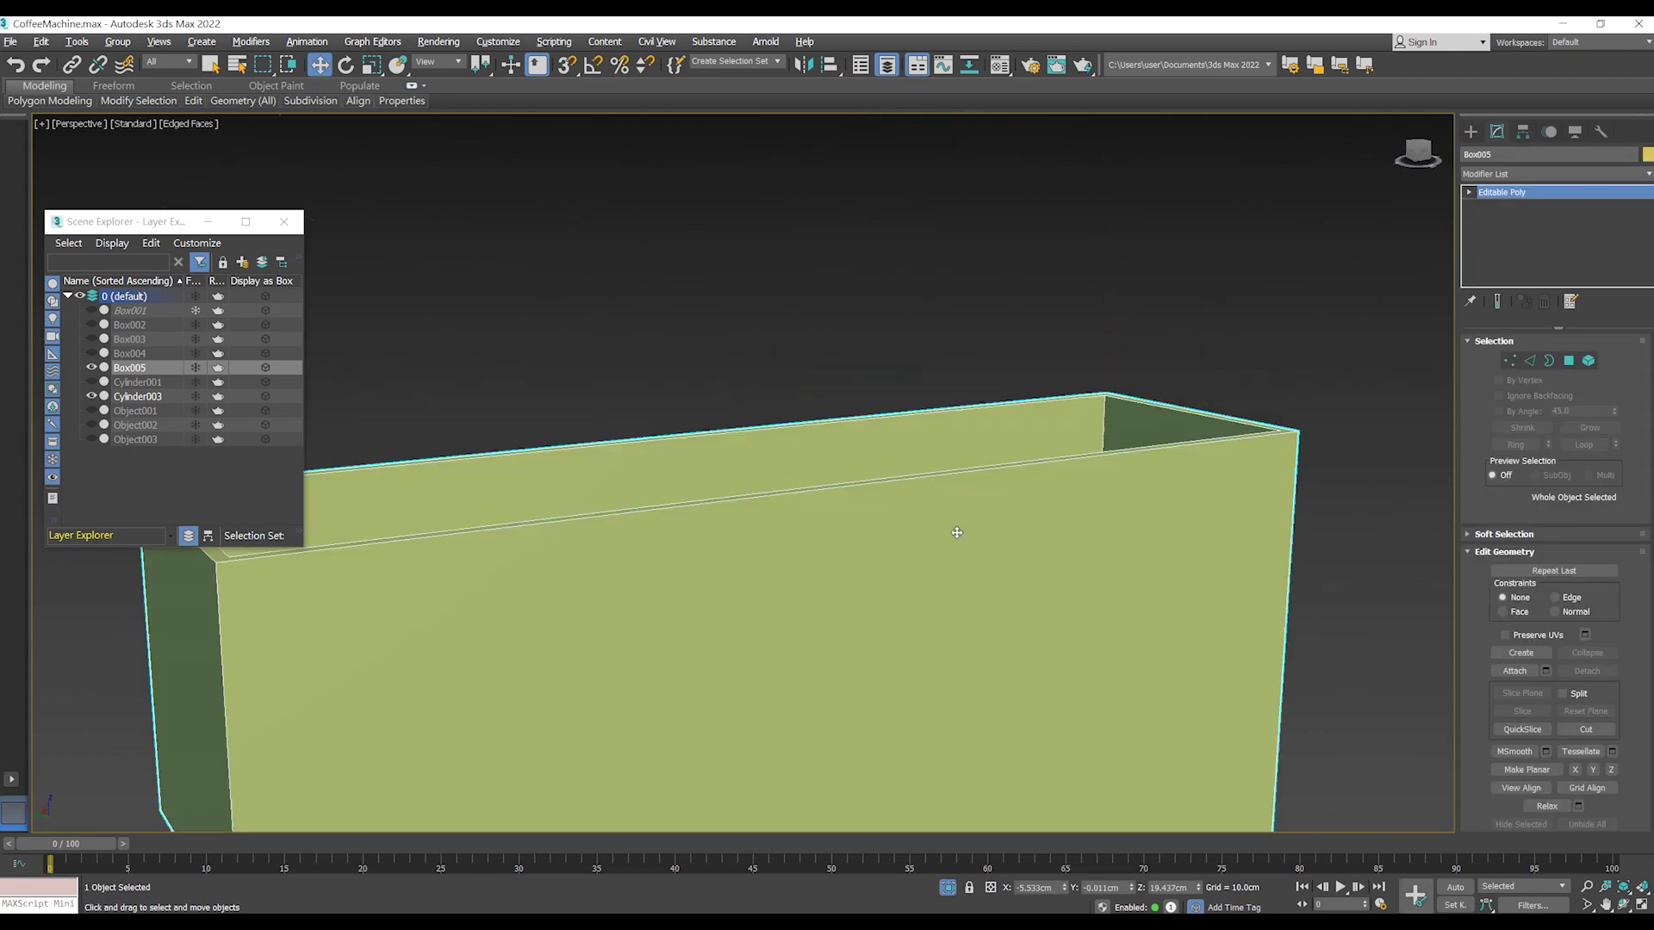
scroll(1009, 466, down, 5)
key(alt+x)
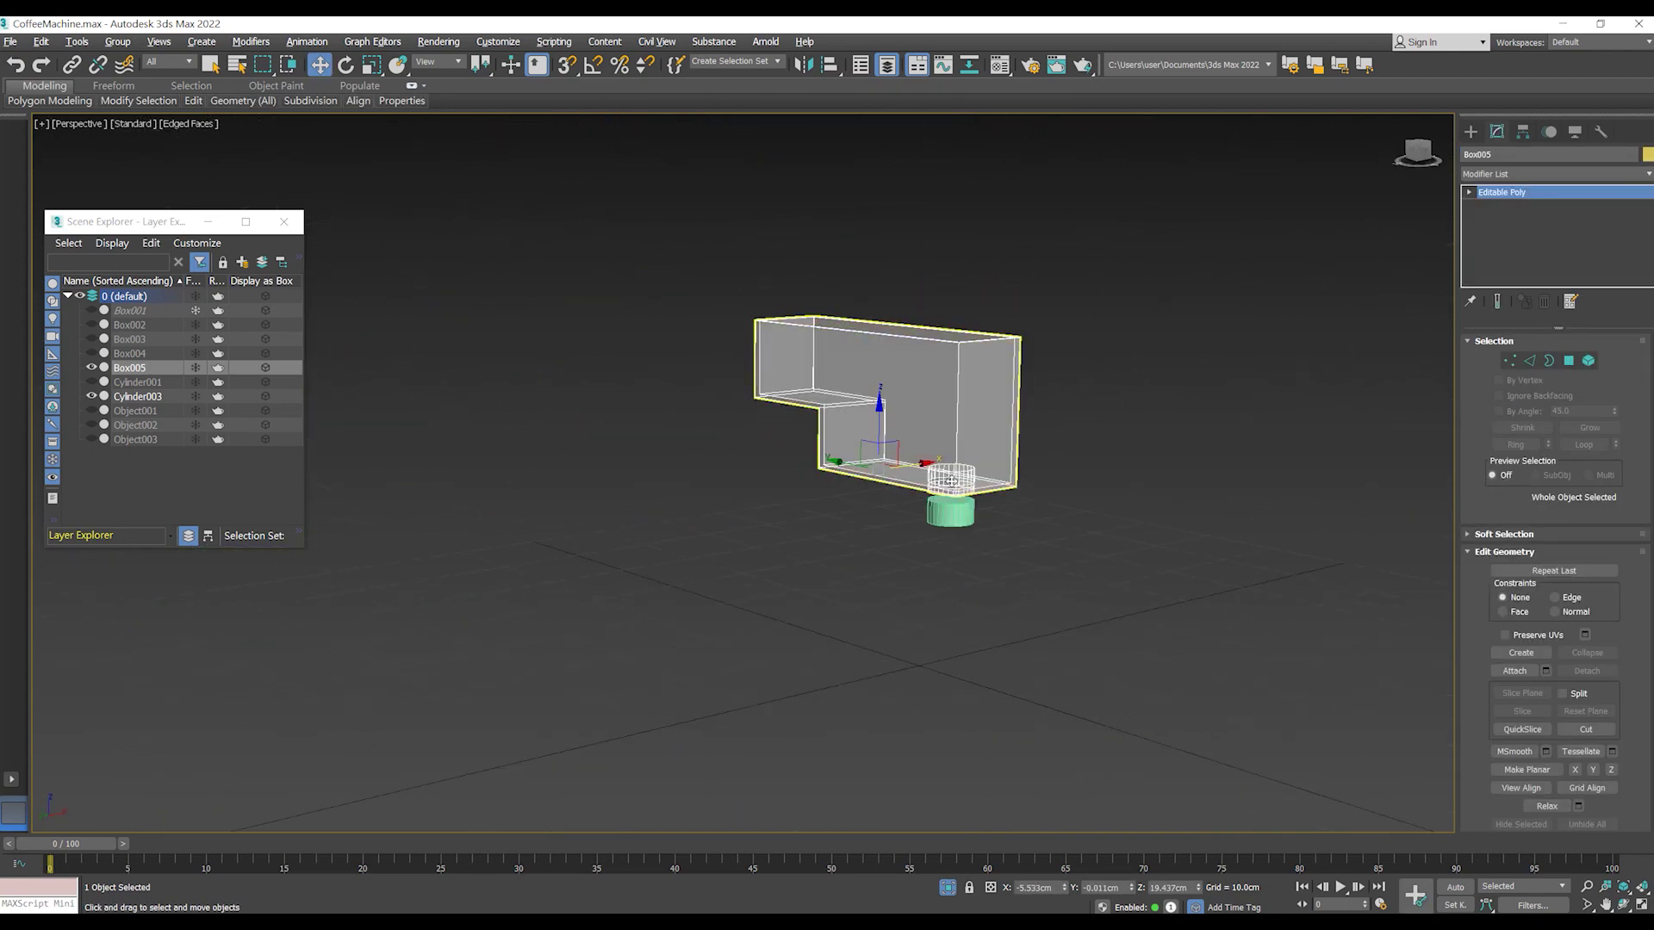
scroll(1010, 466, up, 5)
mouse_move(1010, 466)
alt+middle_down()
mouse_move(1082, 473)
mouse_move(1054, 464)
mouse_move(1062, 443)
mouse_move(1040, 488)
mouse_move(1068, 456)
alt+middle_up()
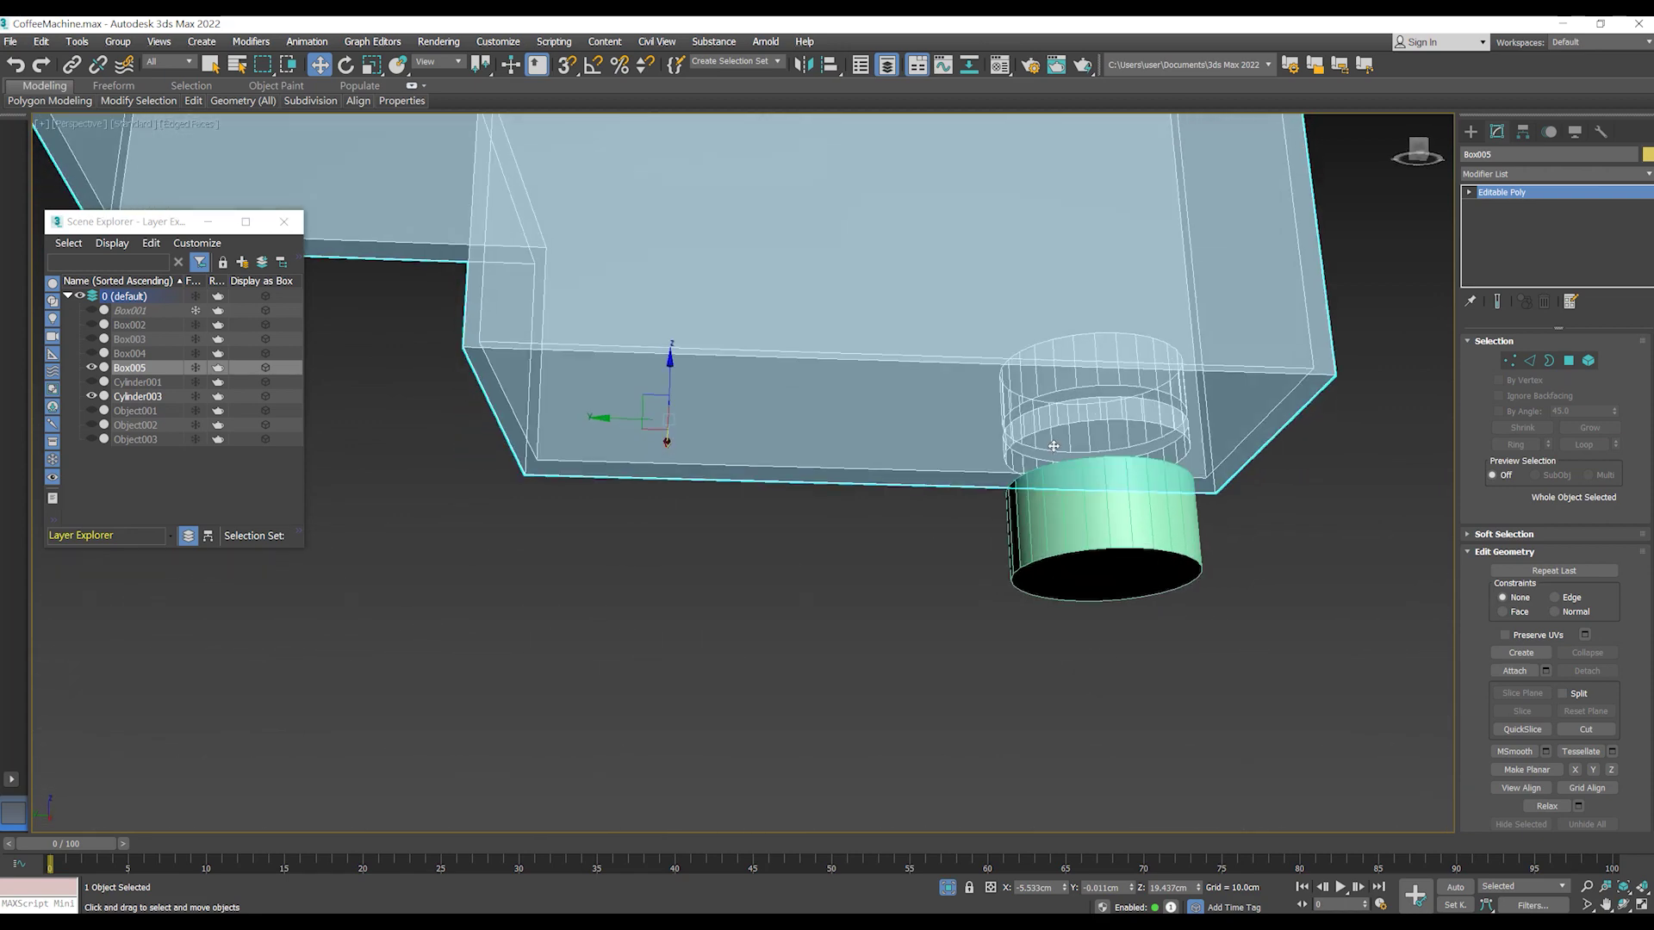
key(alt+x)
scroll(1102, 430, up, 2)
key(alt+x)
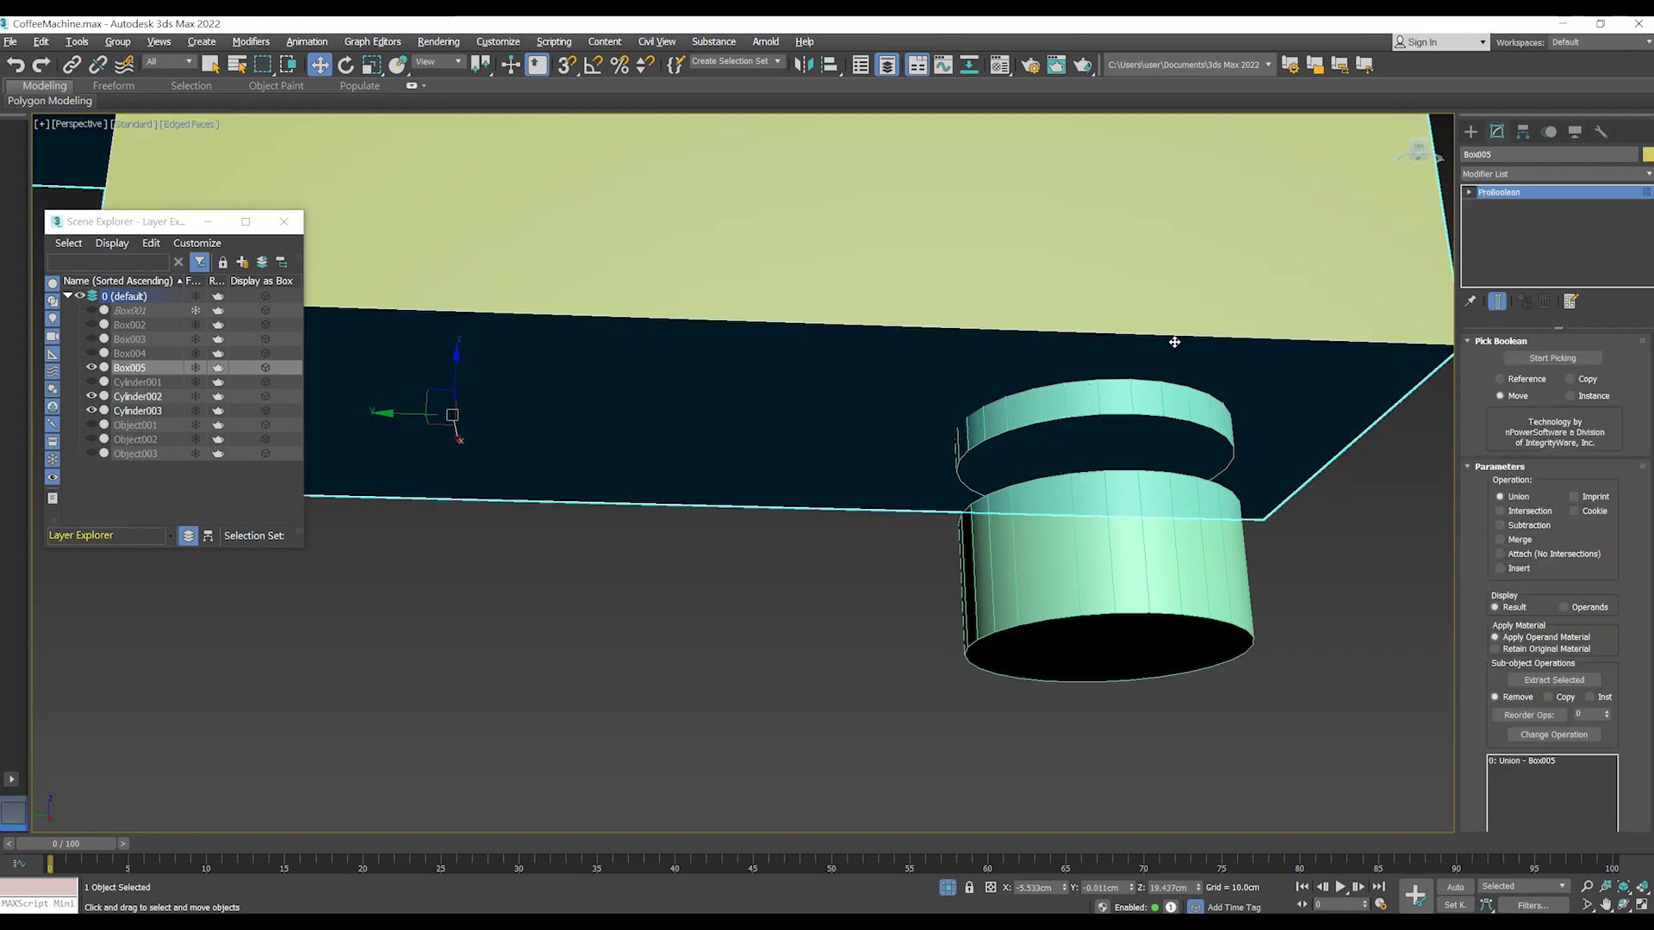
click(1167, 402)
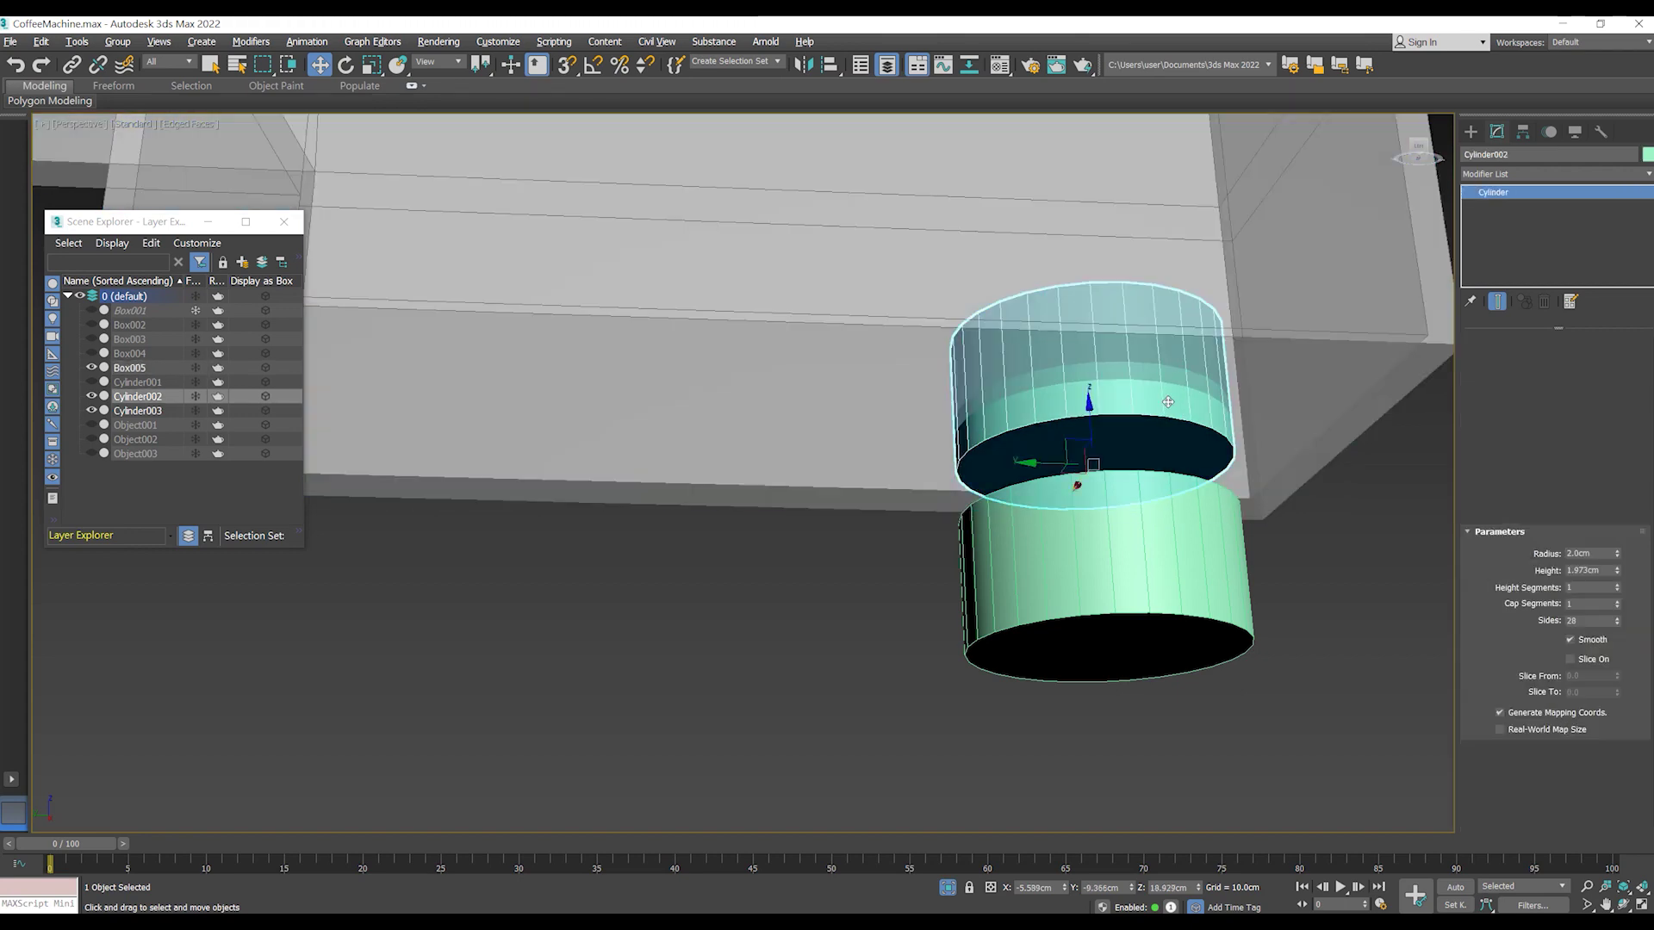
alt+middle_drag(1168, 402, 1182, 442)
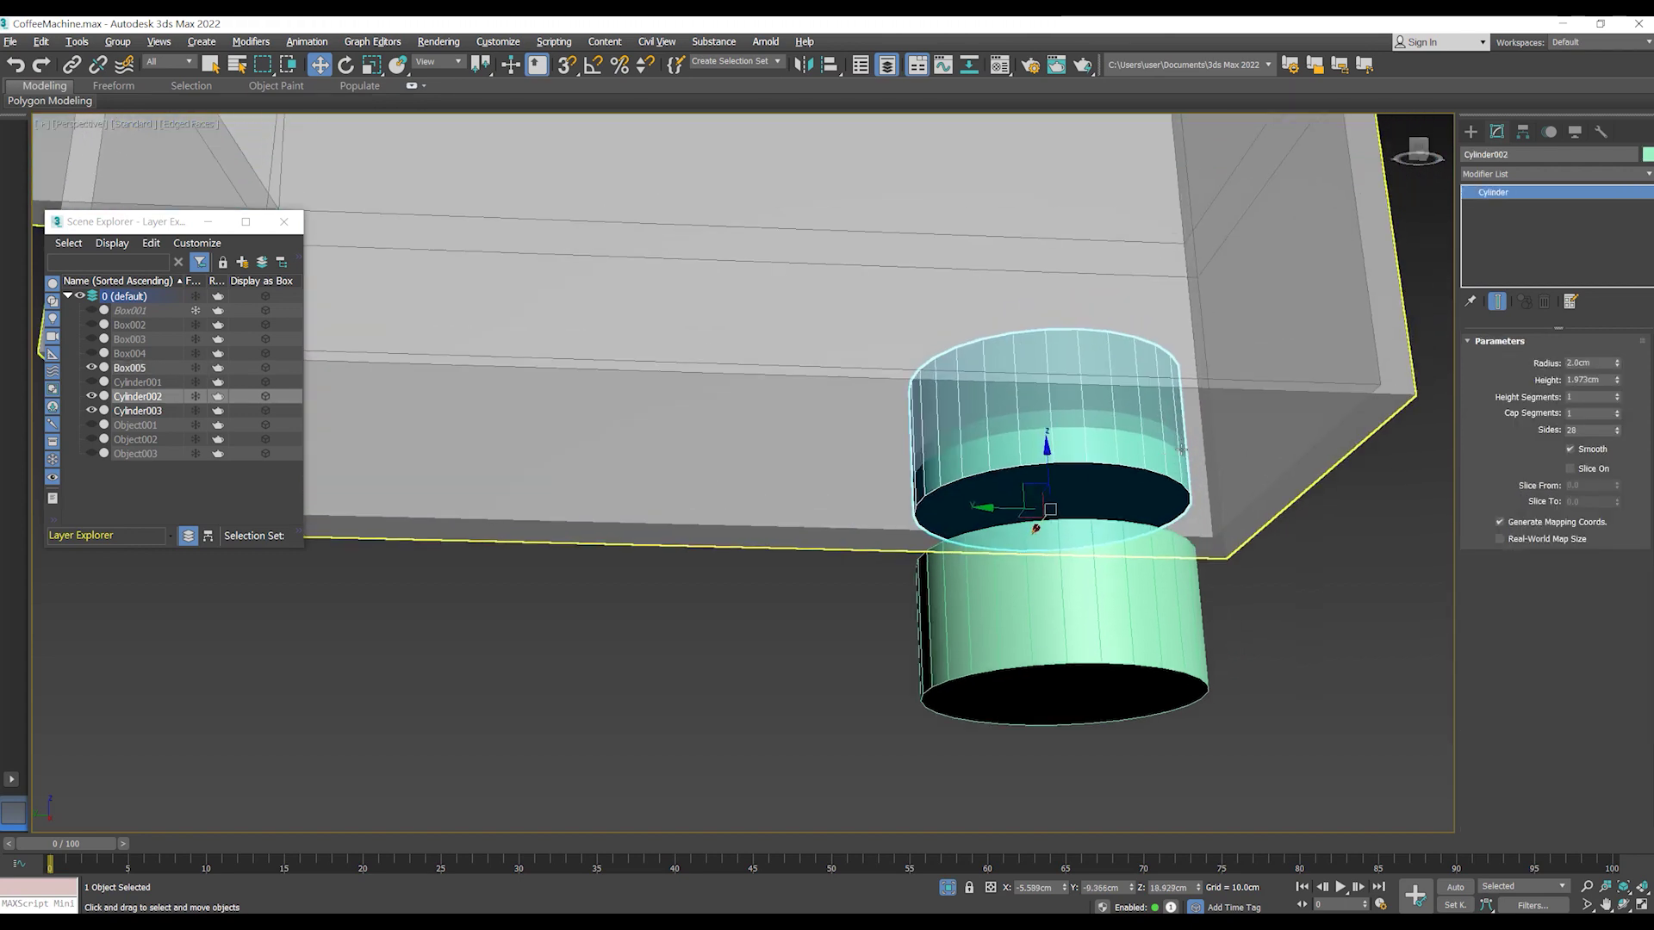
- In the Left view, adjust Cylinder002's vertical position and unhide Box002
key(l)
key(z)
drag(955, 520, 941, 537)
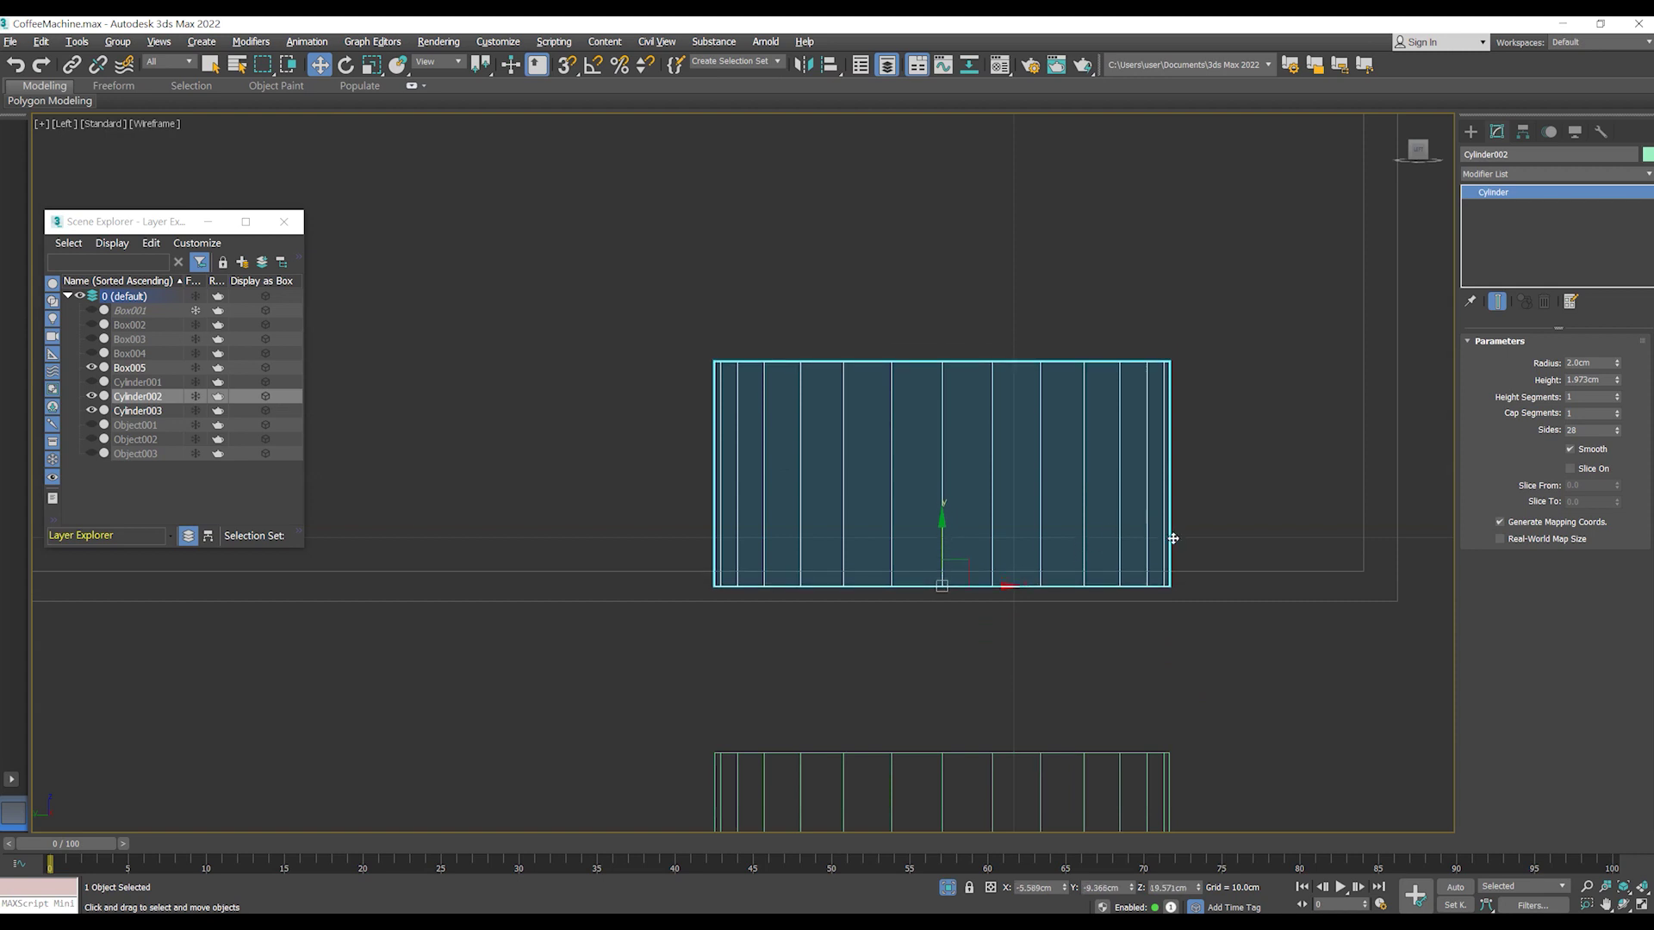
scroll(1173, 538, down, 5)
scroll(1068, 540, up, 2)
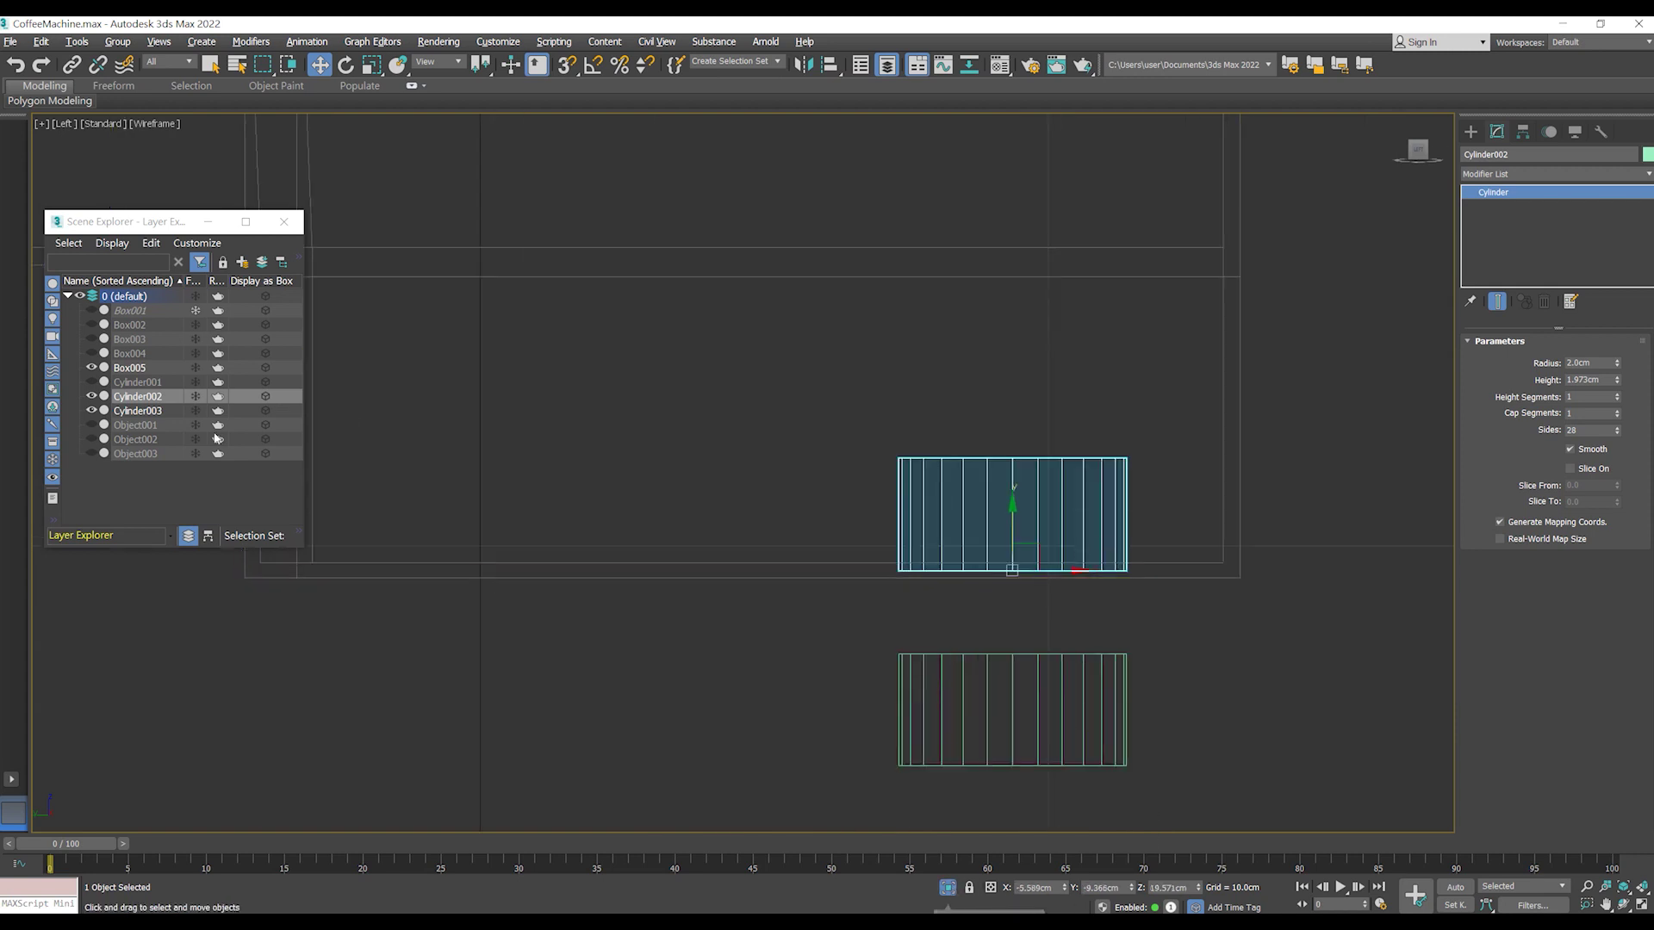
click(92, 325)
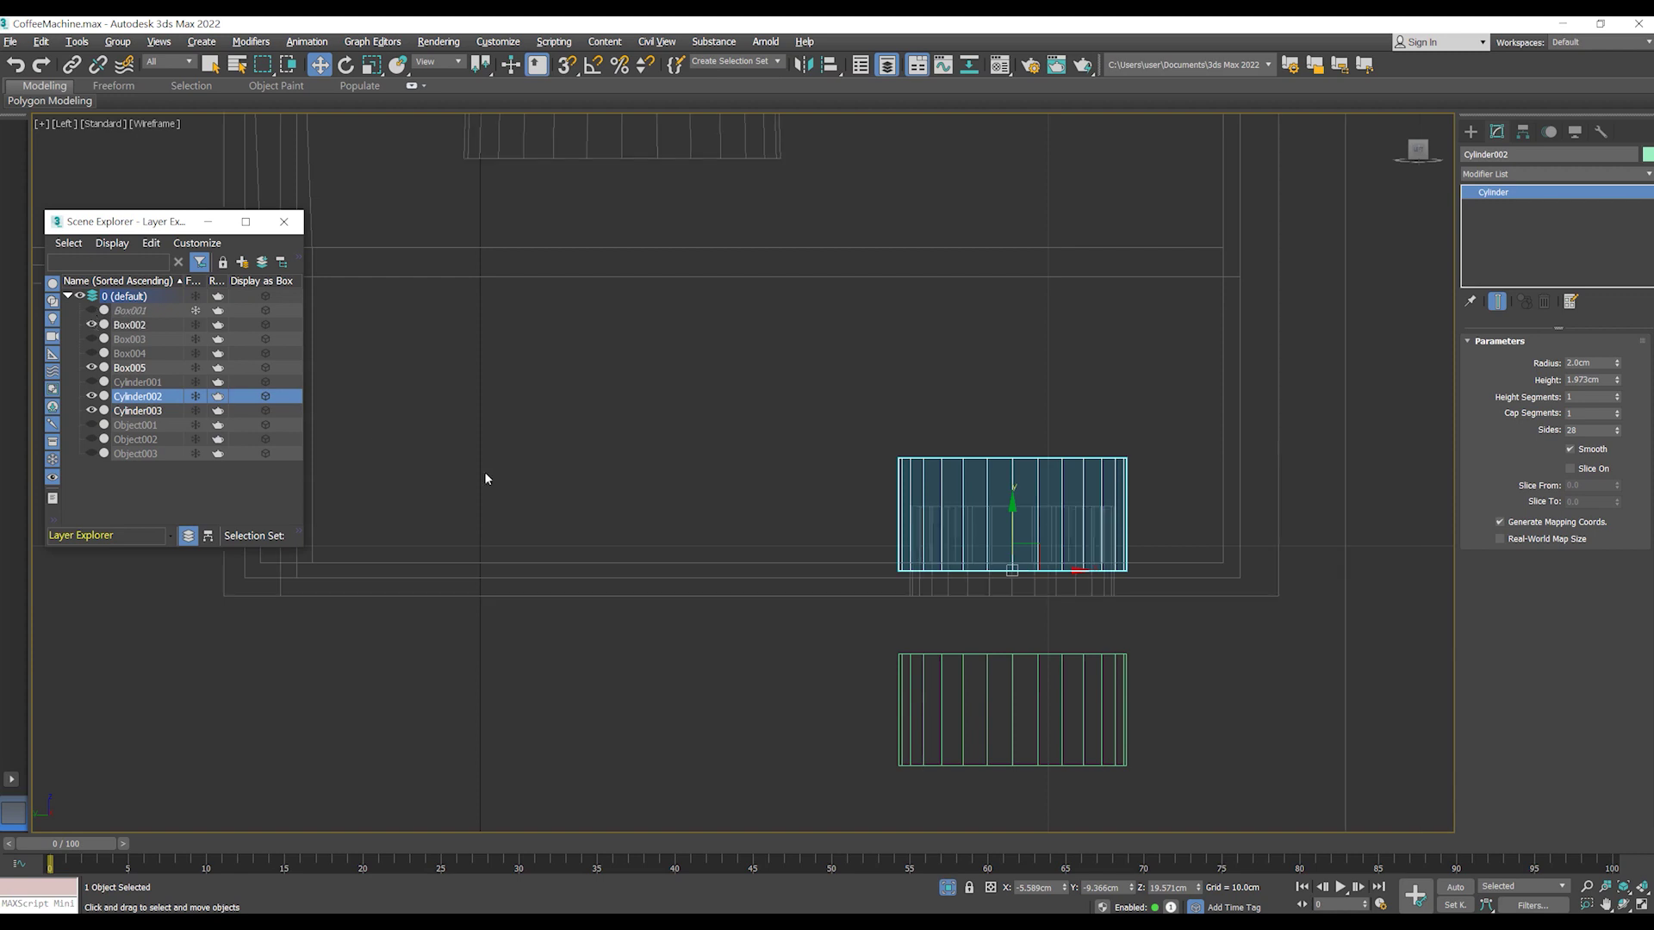
scroll(979, 524, up, 5)
drag(968, 520, 968, 516)
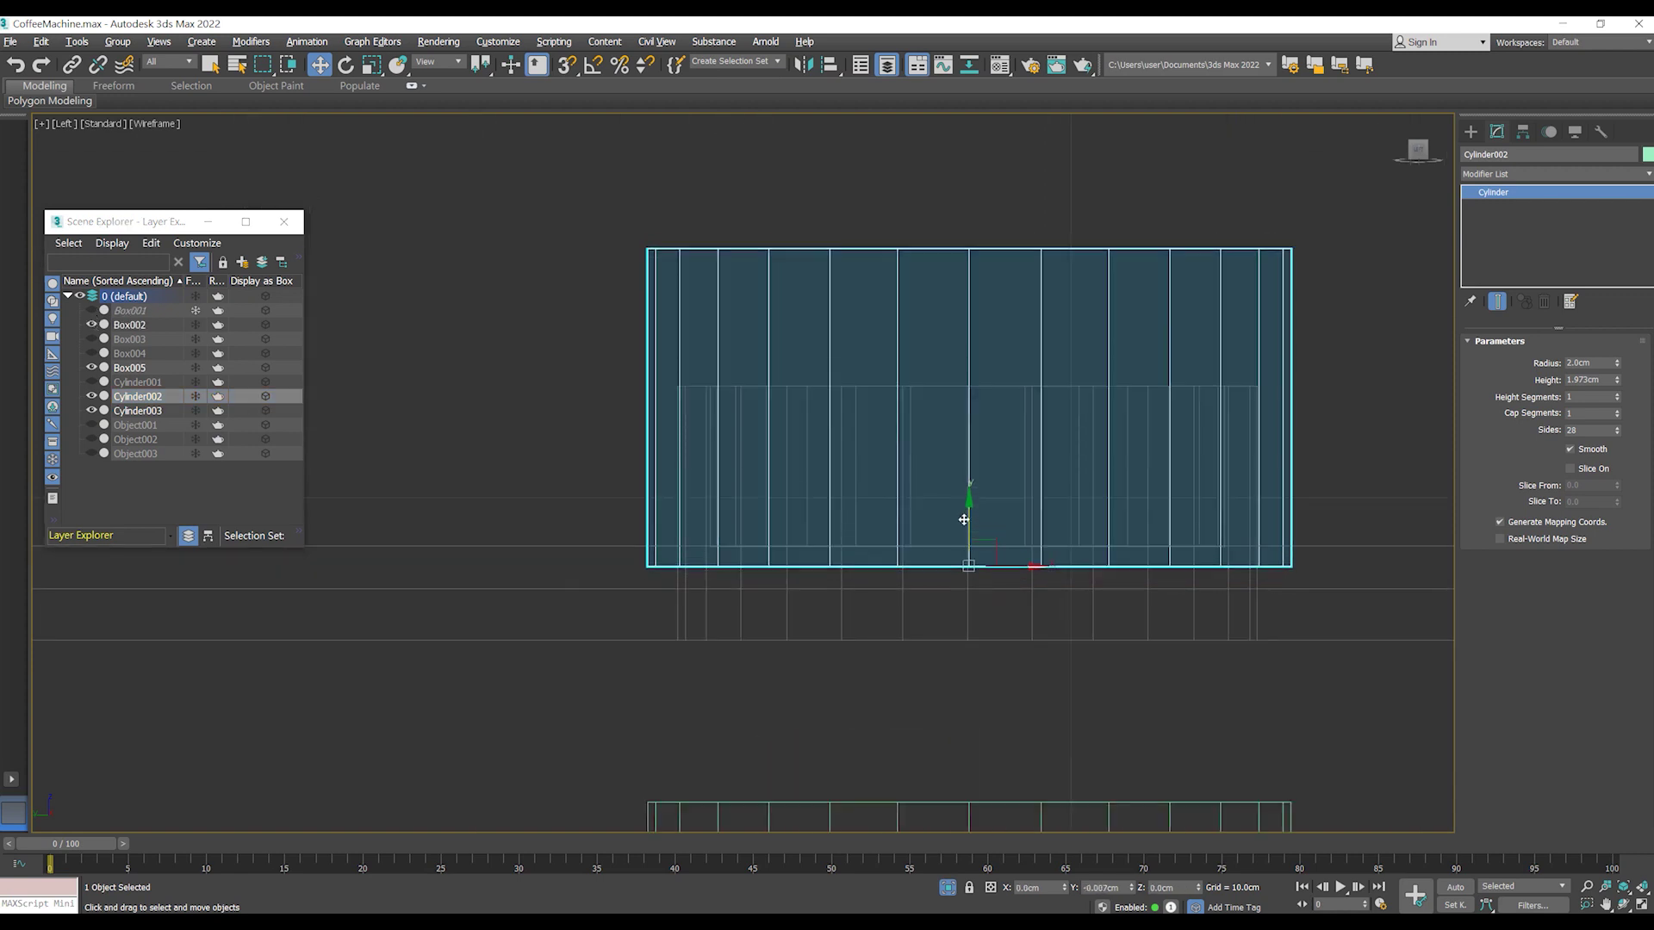
- Reduce Cylinder002's height to 1.125cm, then return to Perspective and reselect Box005
drag(1617, 380, 1616, 406)
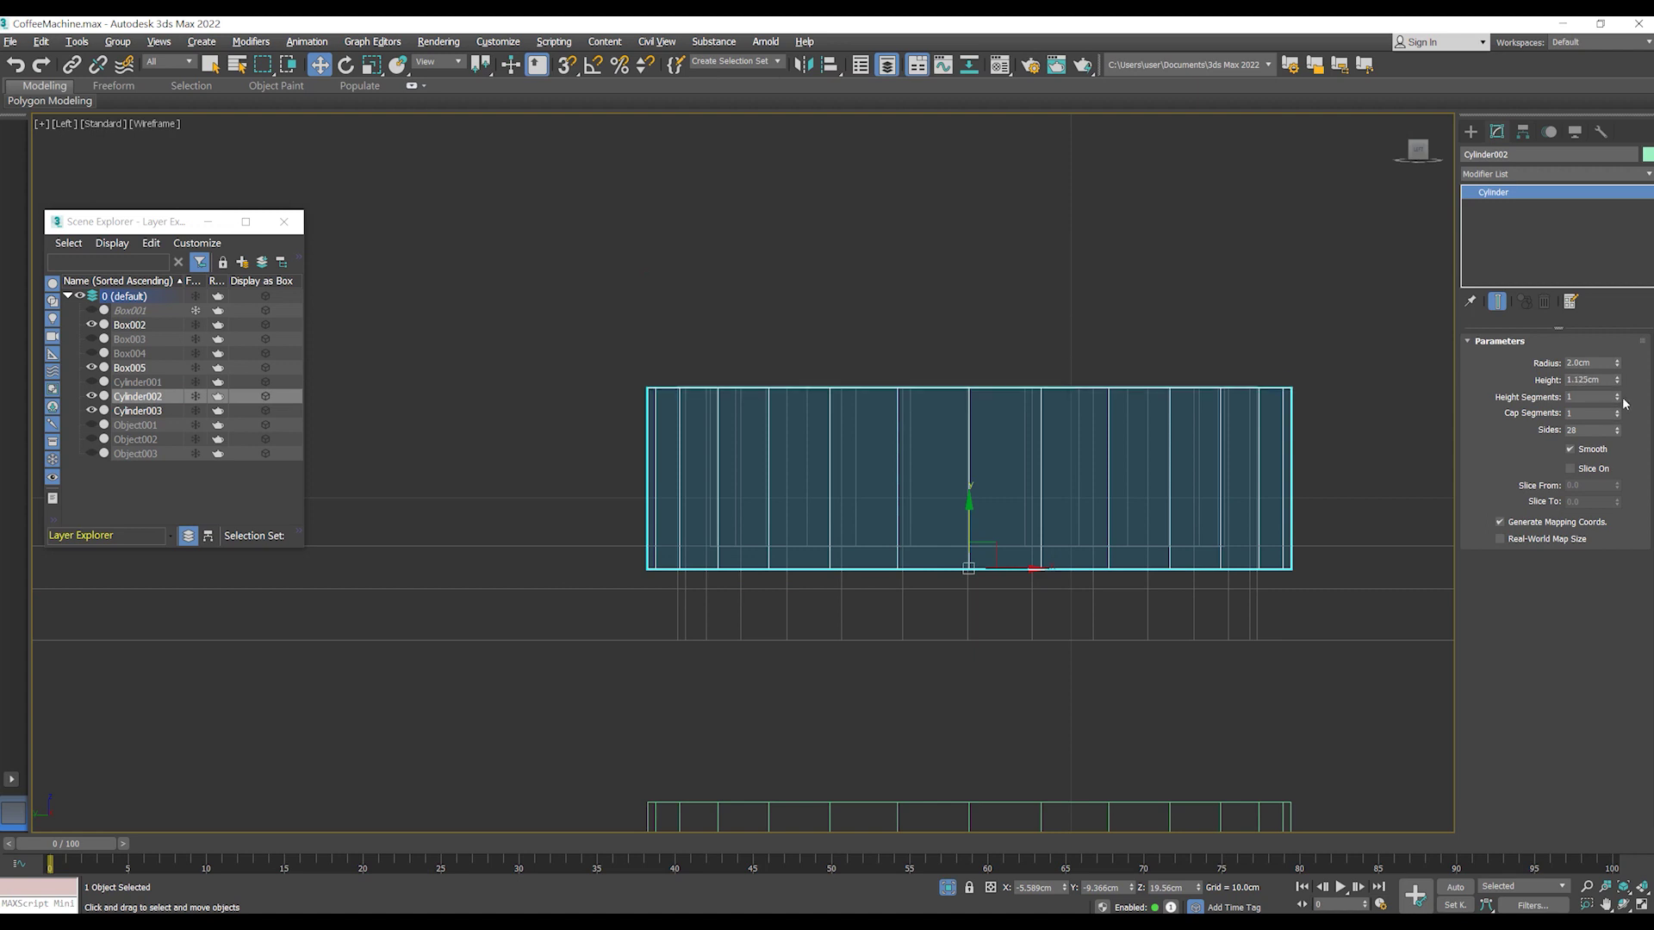
scroll(999, 496, down, 6)
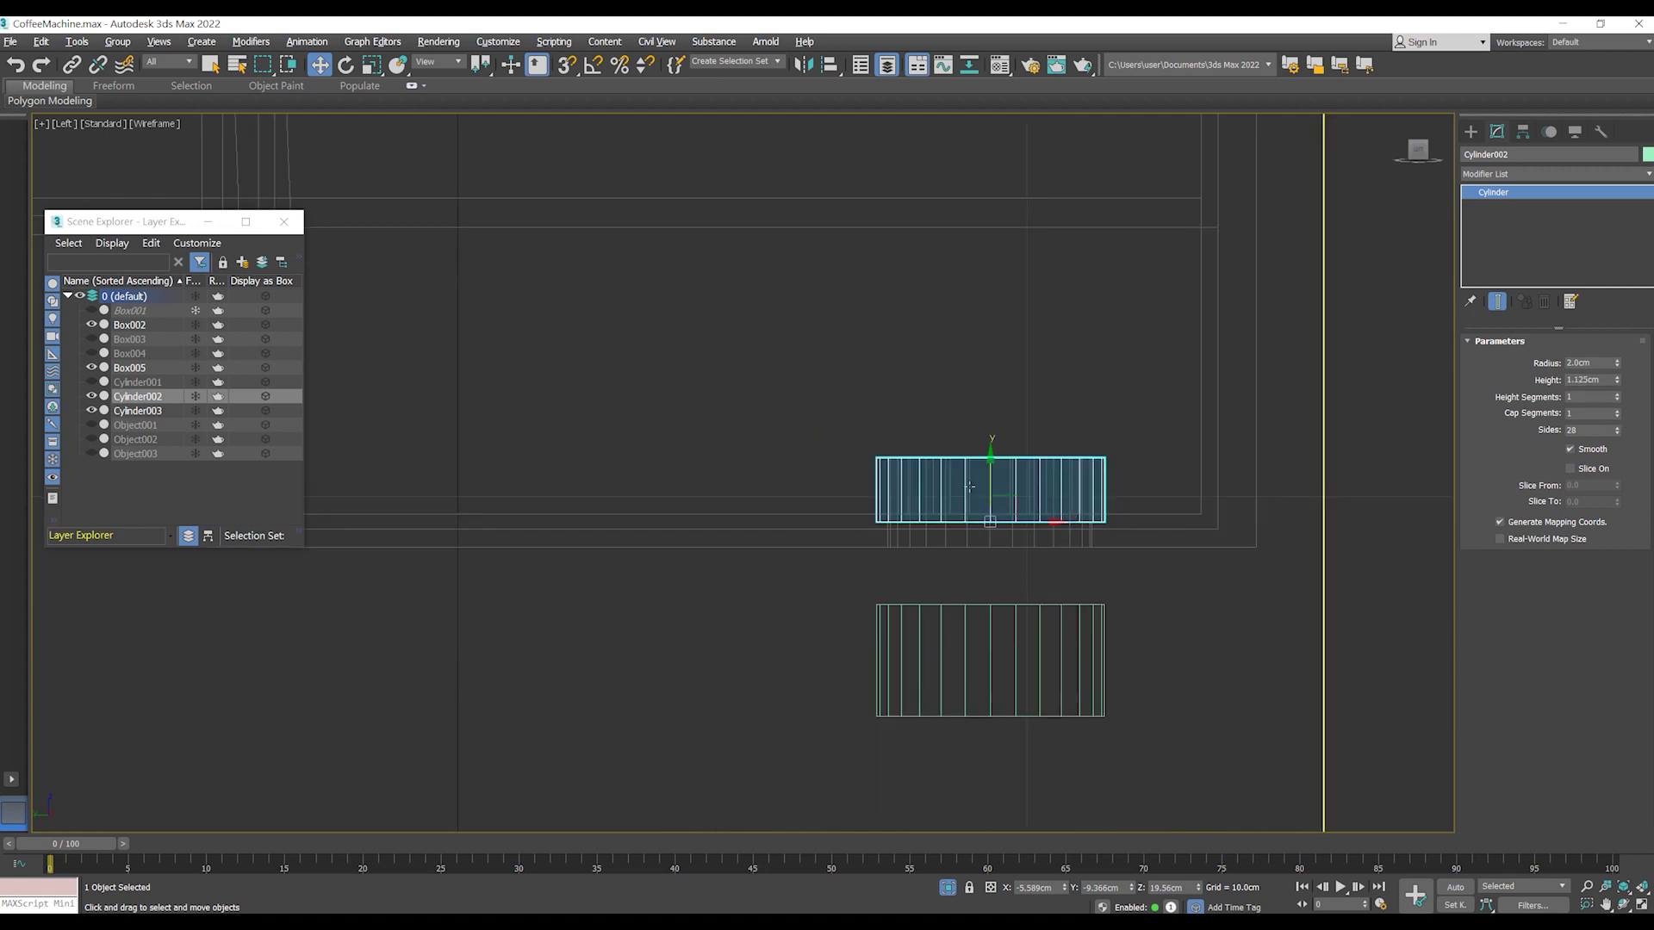
scroll(968, 488, up, 2)
scroll(968, 487, up, 2)
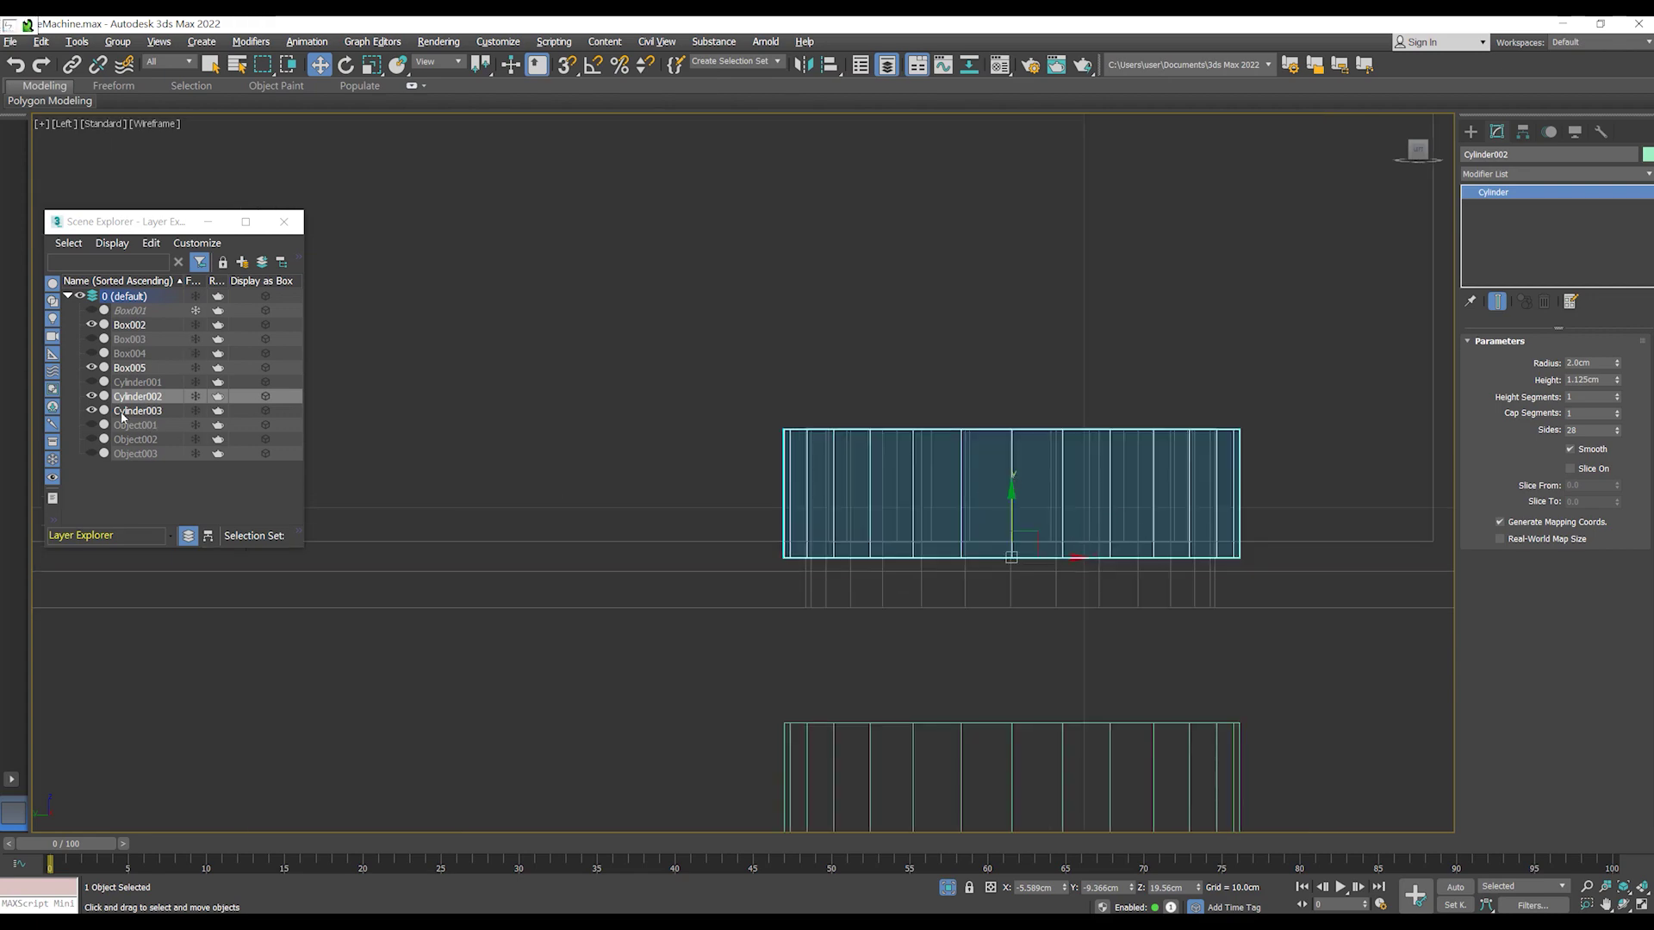
key(p)
alt+middle_drag(1037, 497, 1004, 581)
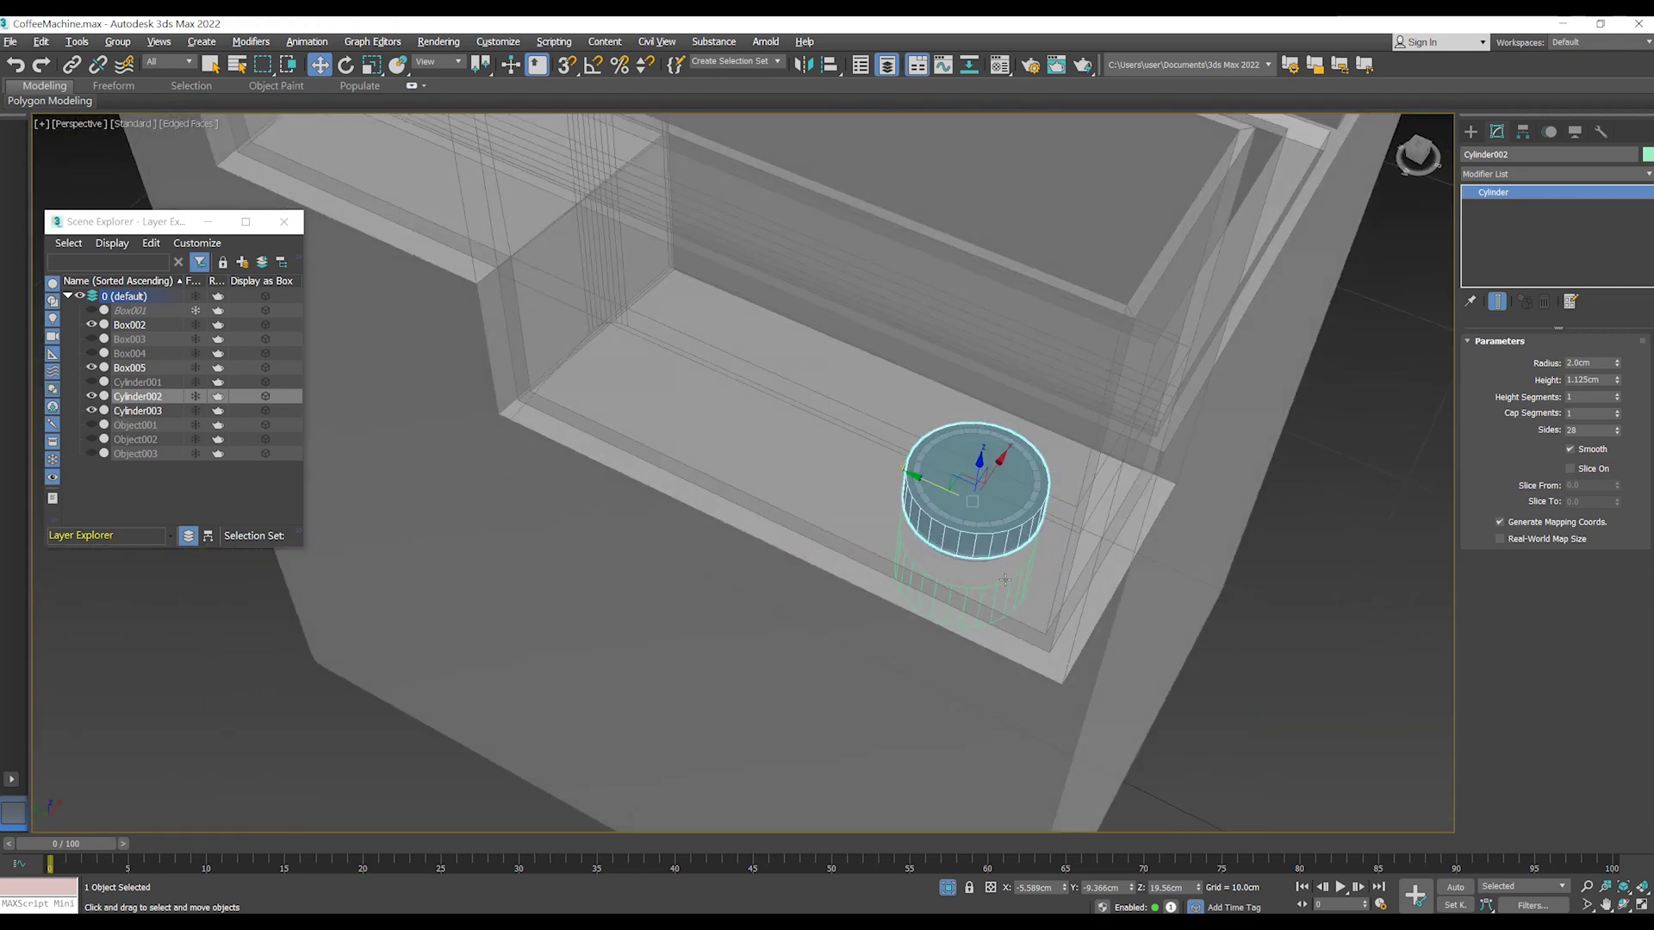
alt+middle_drag(689, 431, 689, 654)
click(861, 344)
- ProBoolean-union Cylinder002 into the tank box and make the box see-through
scroll(1115, 439, up, 3)
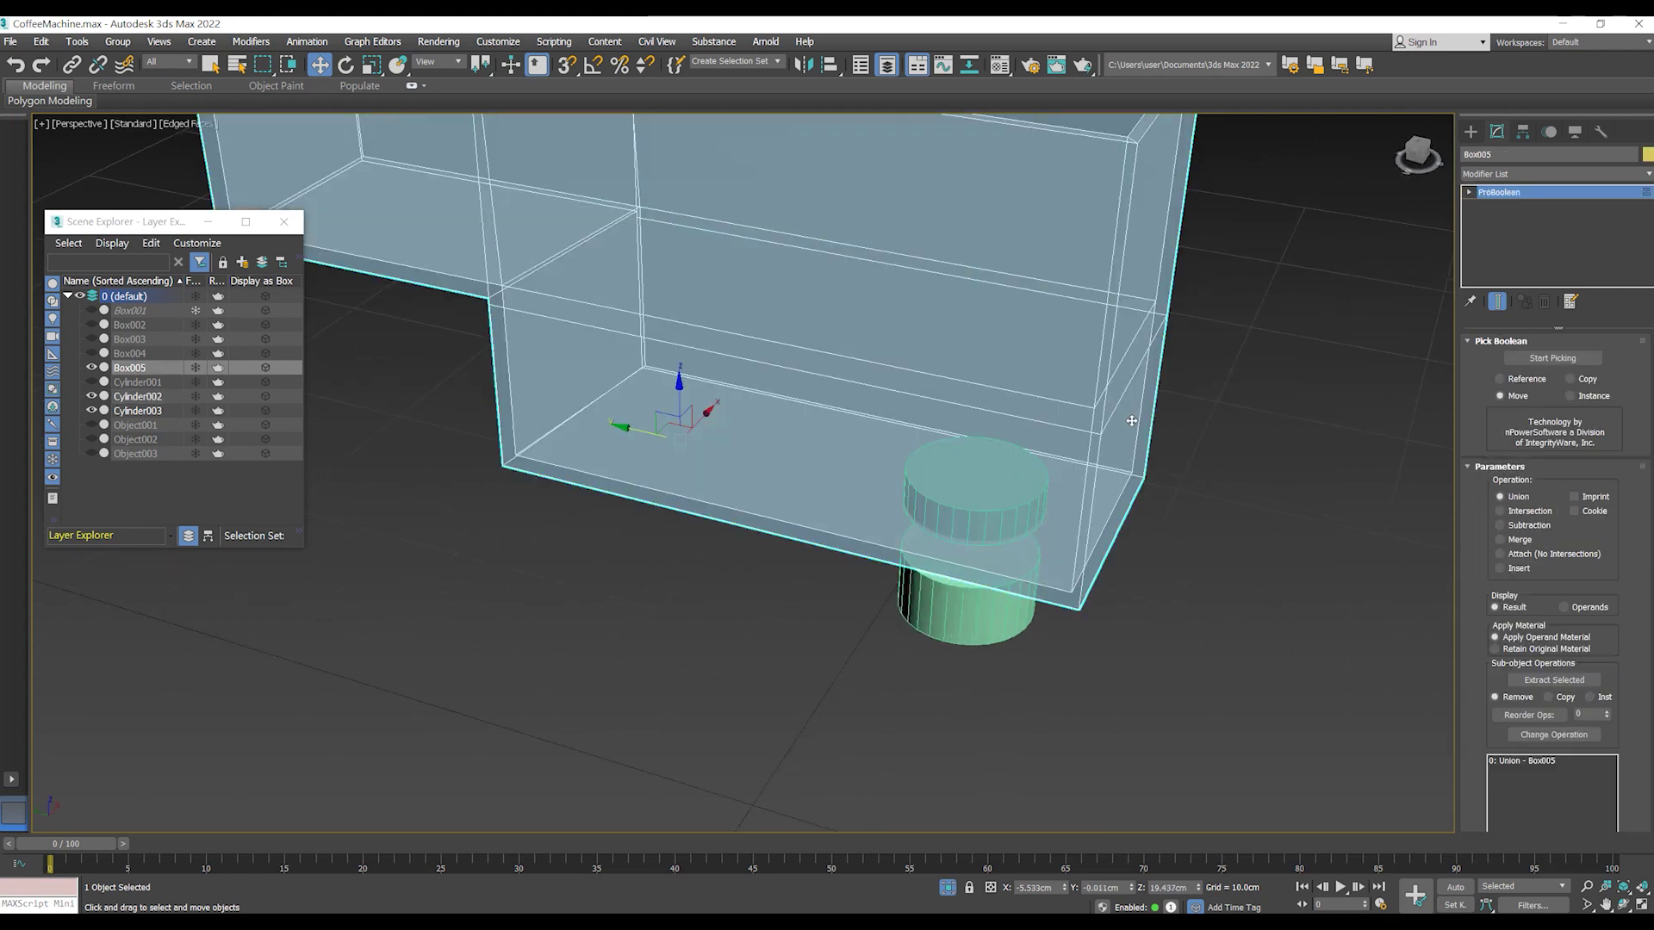
alt+middle_drag(1115, 439, 1096, 505)
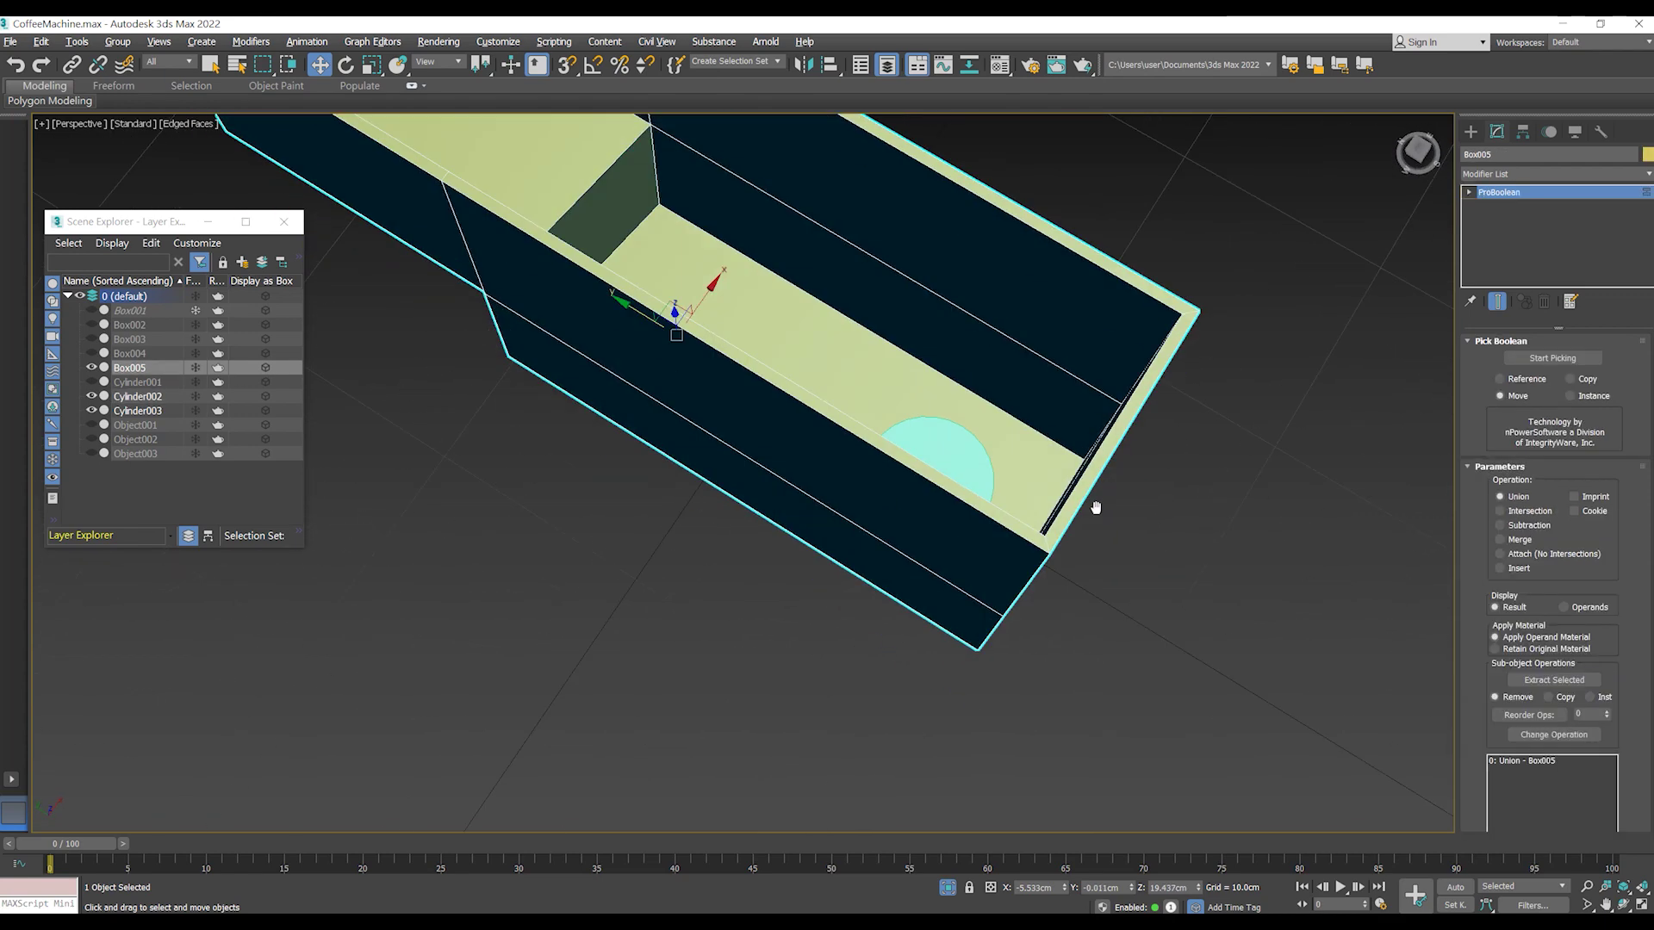
click(1471, 132)
click(1552, 412)
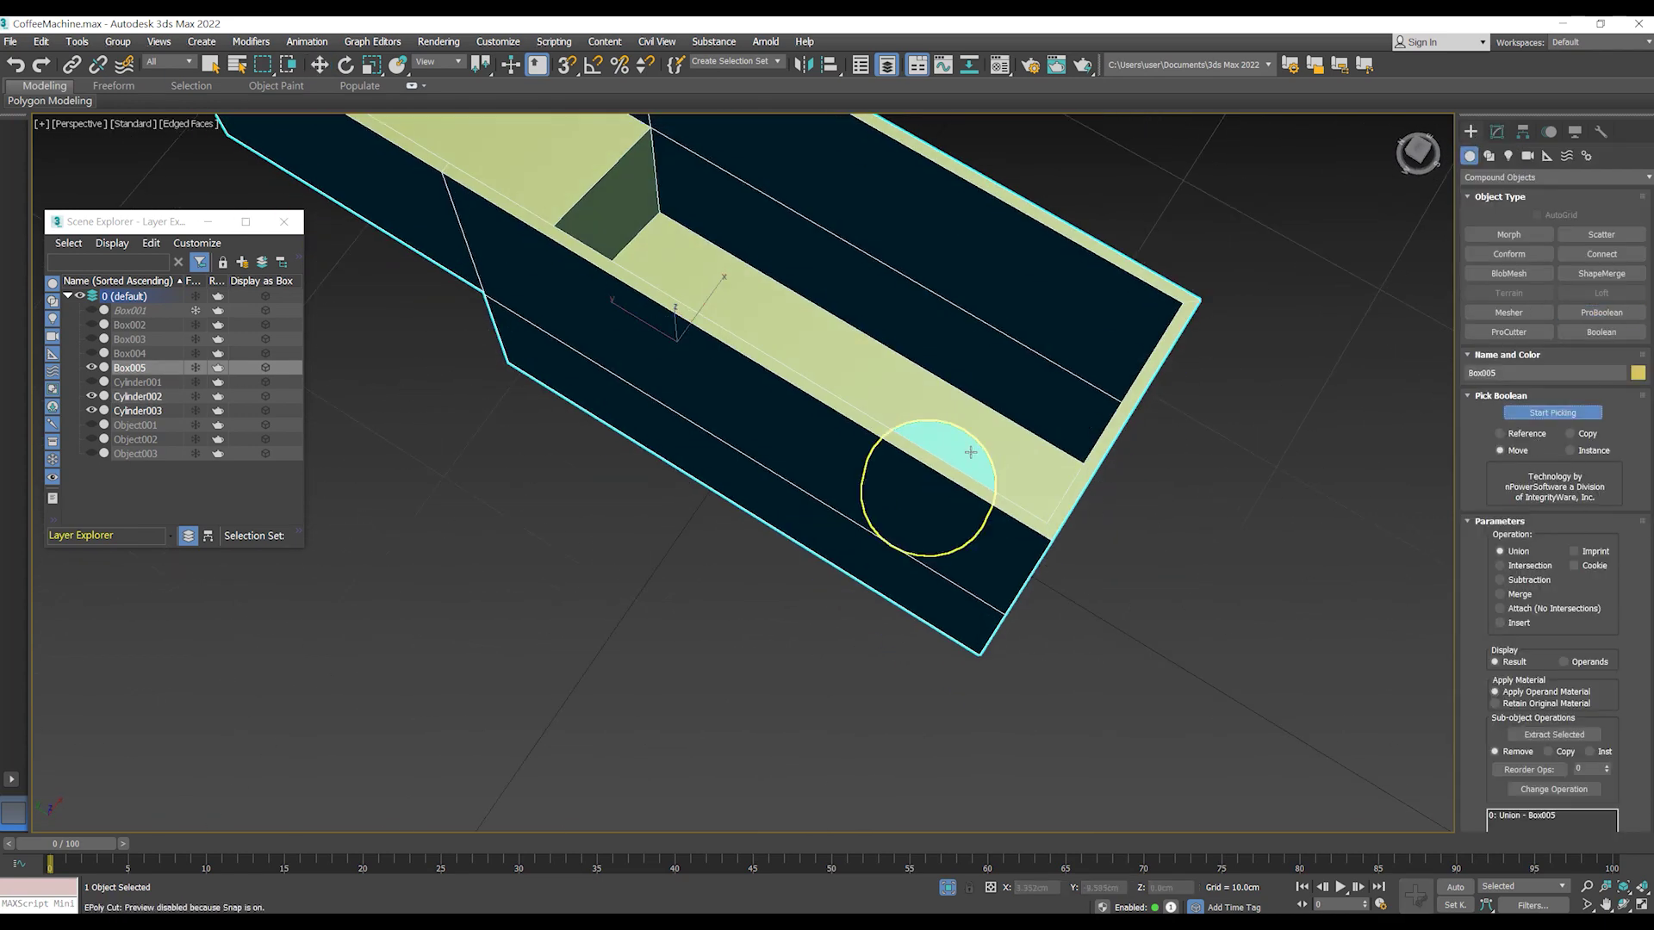
click(943, 456)
mouse_move(943, 457)
alt+middle_down()
mouse_move(1078, 484)
mouse_move(1111, 401)
mouse_move(1088, 474)
mouse_move(1009, 500)
mouse_move(1098, 461)
alt+middle_up()
key(alt+x)
- Raise Cylinder003 up into the box and set its radius to 1.5cm
click(1497, 132)
key(w)
click(965, 469)
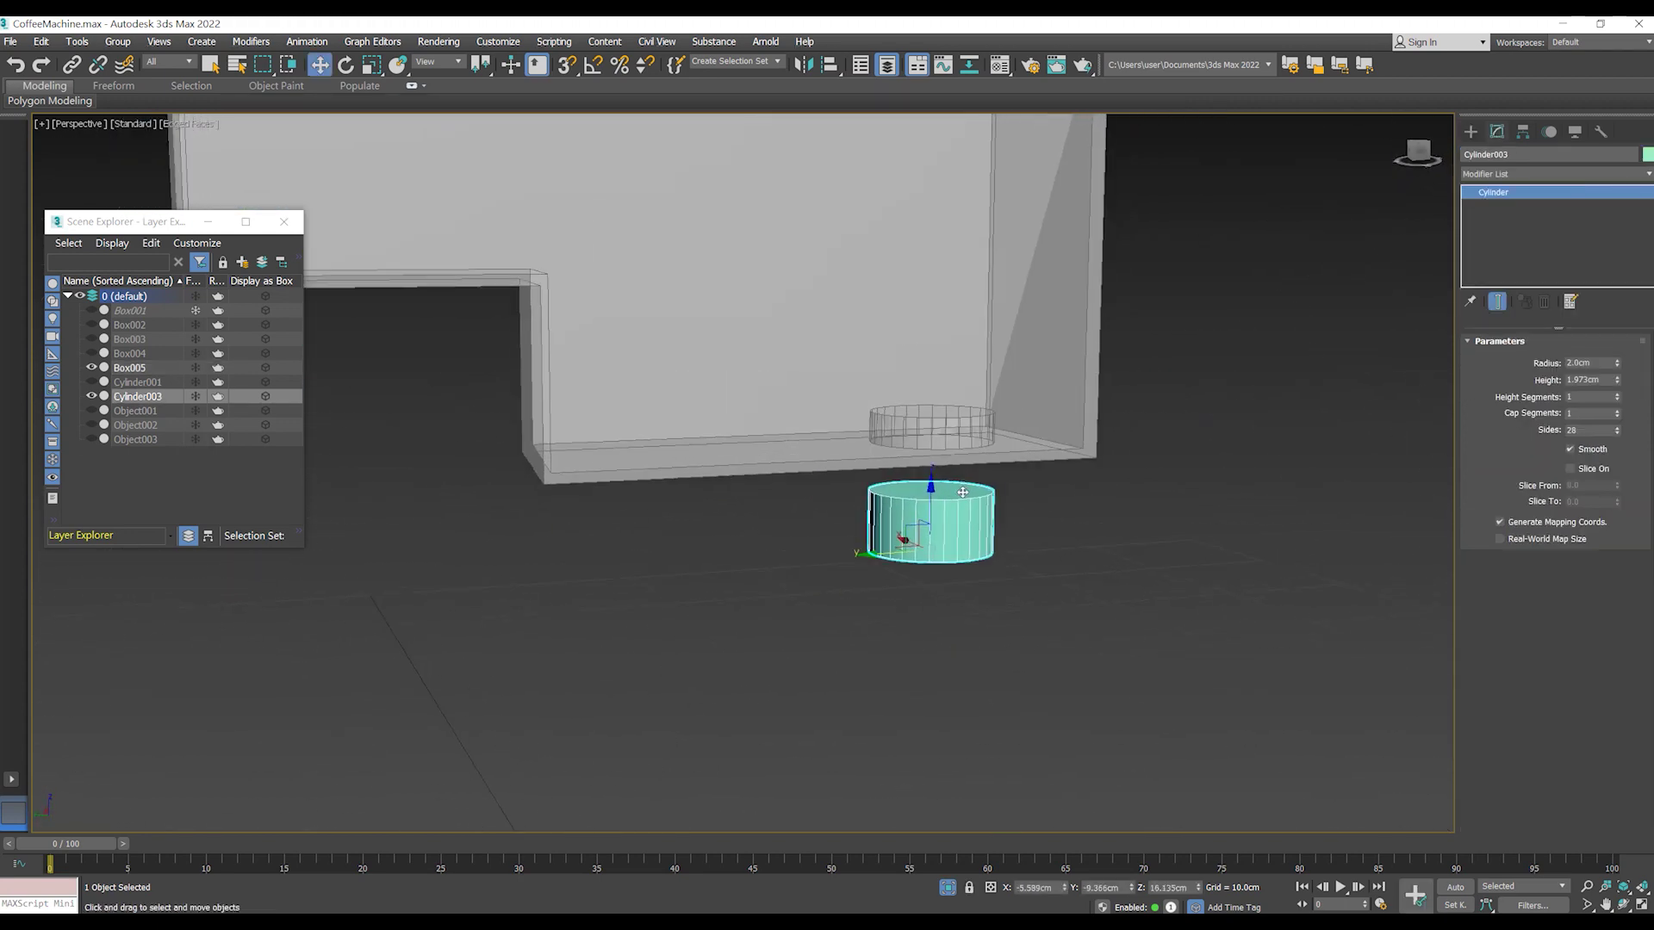
scroll(959, 493, up, 5)
mouse_move(915, 564)
mouse_down()
mouse_move(914, 390)
mouse_move(867, 431)
mouse_up()
alt+middle_drag(867, 430, 1341, 470)
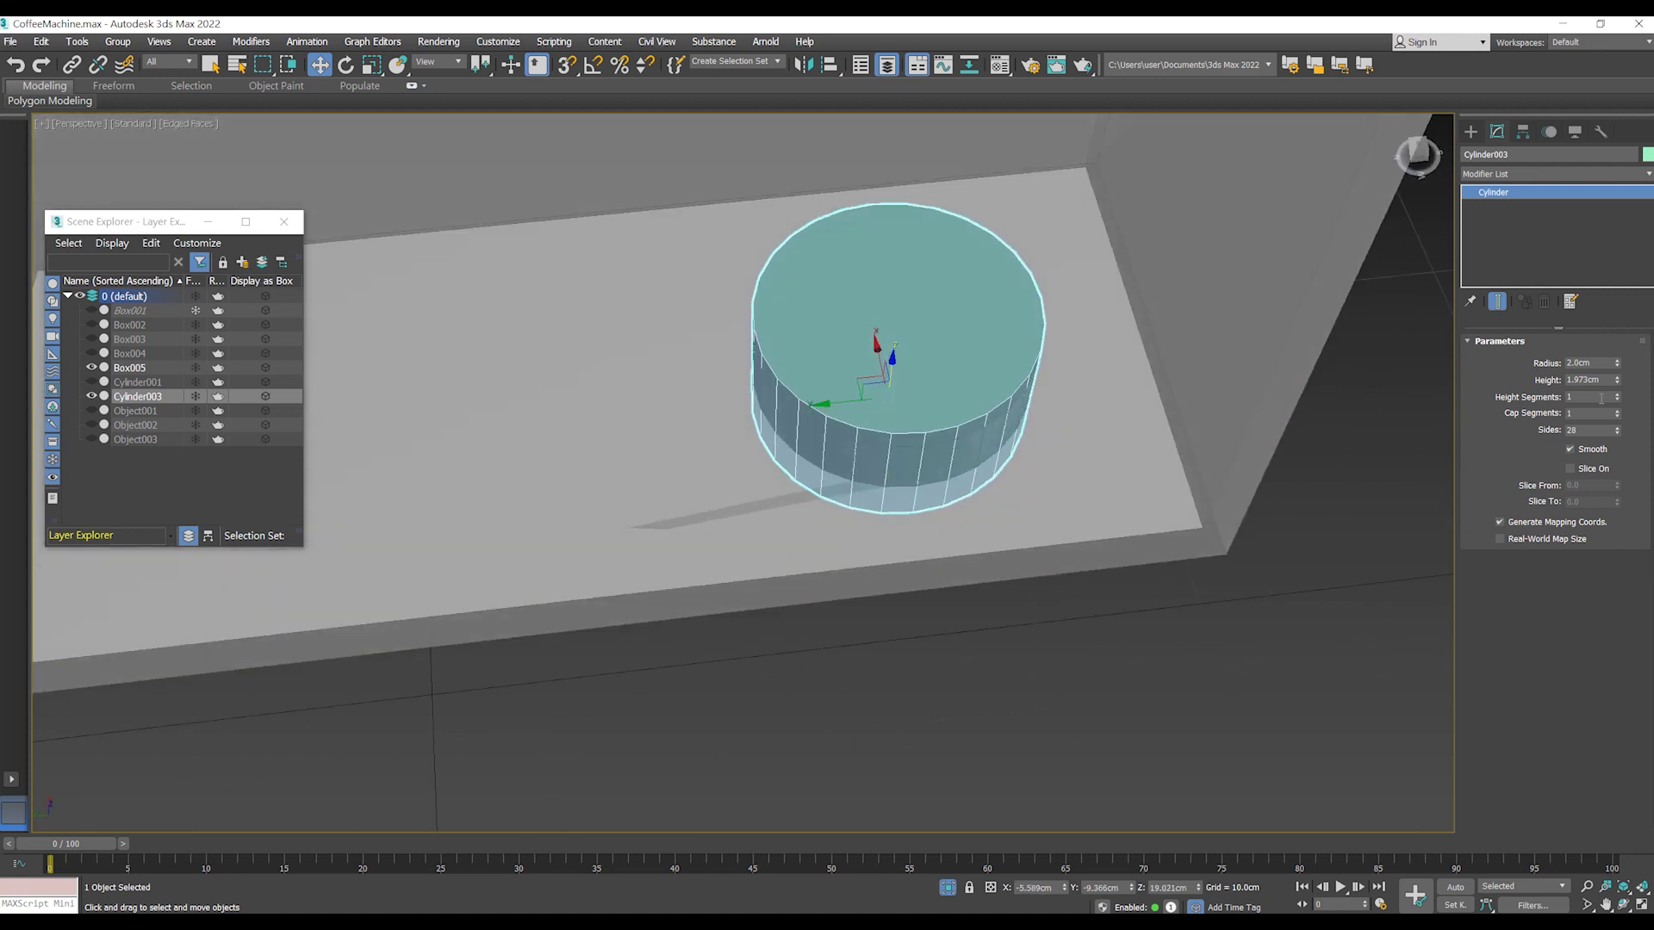
text(1.5)
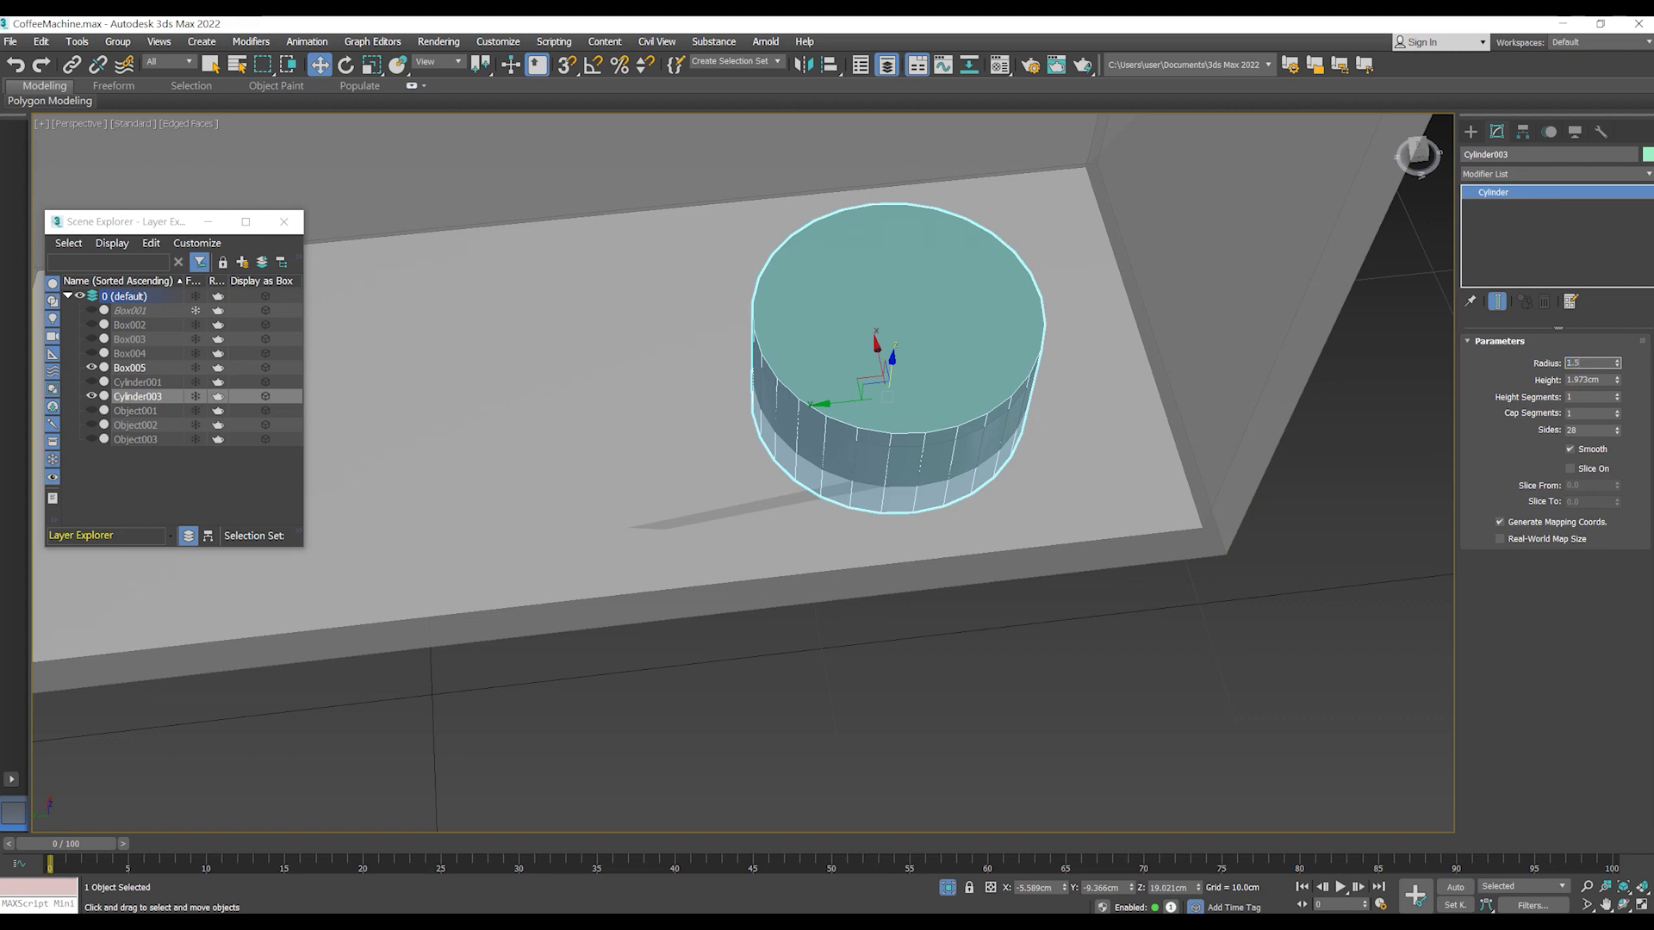
key(Return)
scroll(893, 583, down, 3)
mouse_move(893, 583)
alt+middle_down()
mouse_move(870, 559)
mouse_move(888, 563)
mouse_move(921, 466)
mouse_move(829, 550)
alt+middle_up()
- Reselect Cylinder003, show Box002, and increase the radius to 1.8cm
click(926, 551)
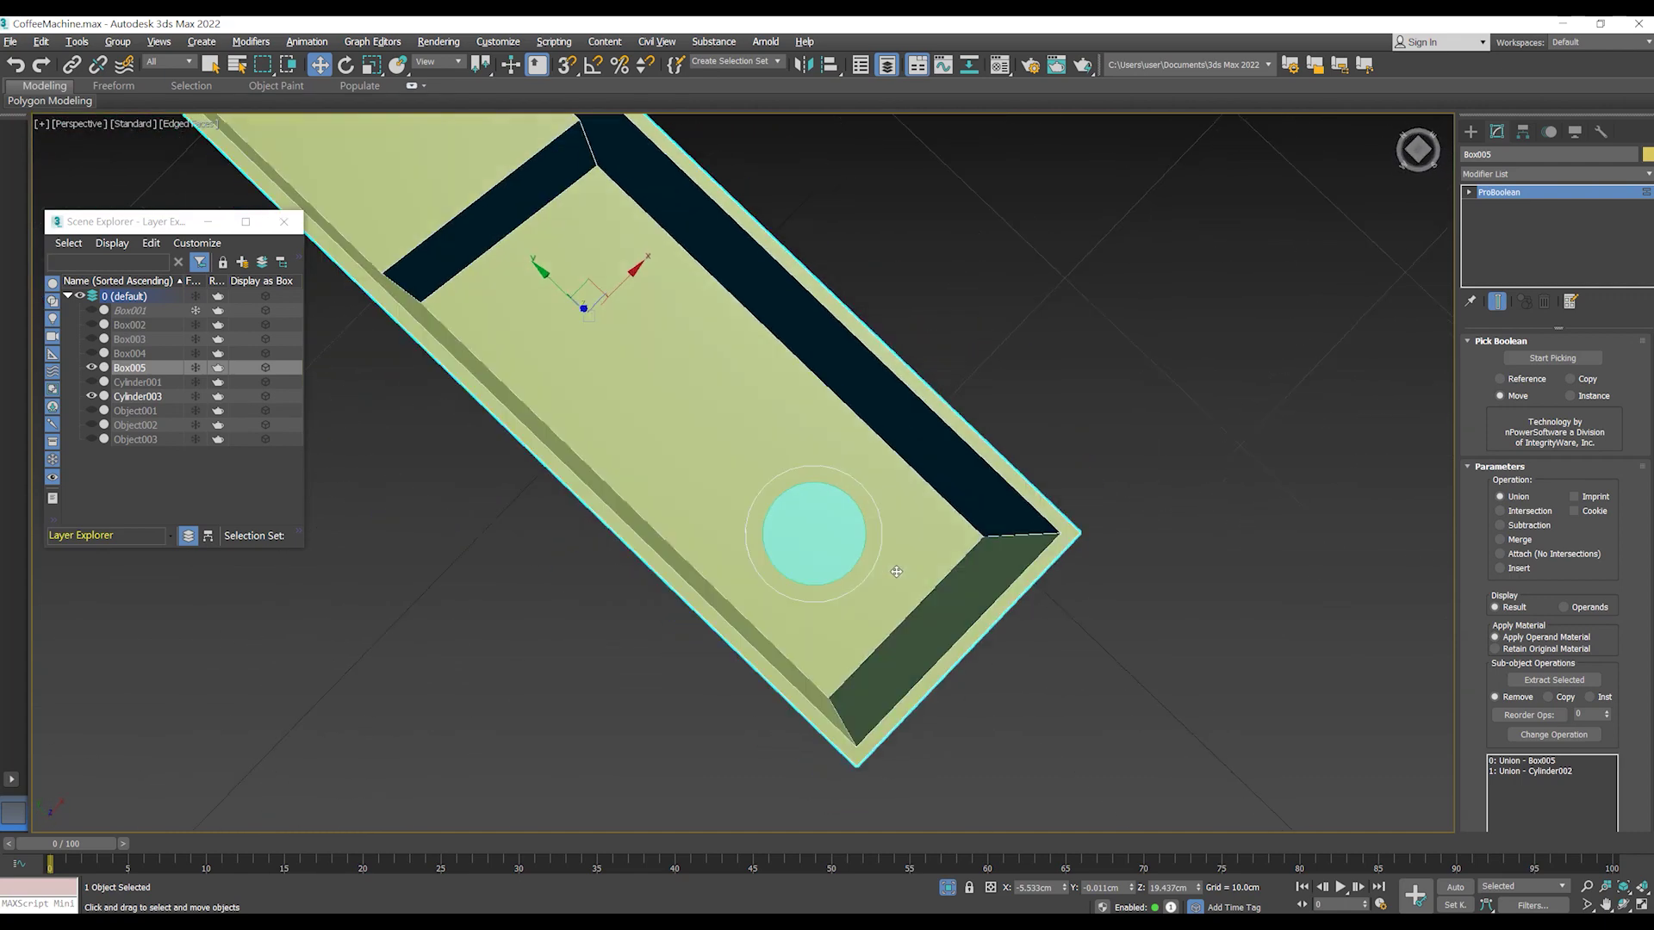
scroll(829, 551, up, 5)
scroll(829, 551, up, 3)
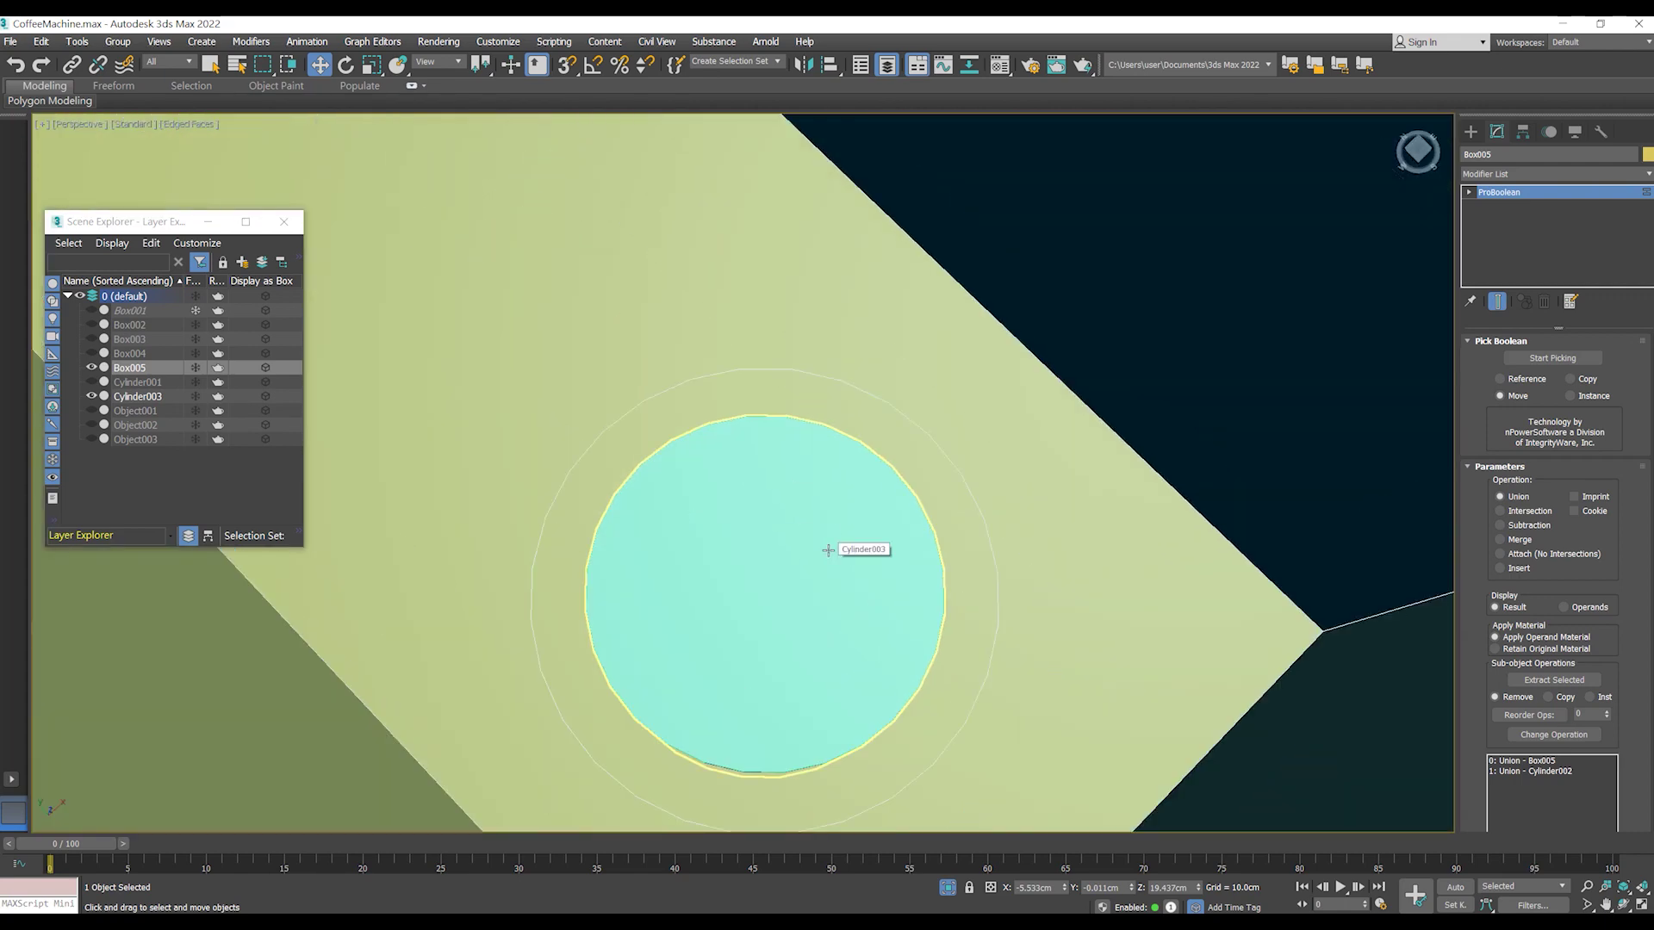
click(828, 550)
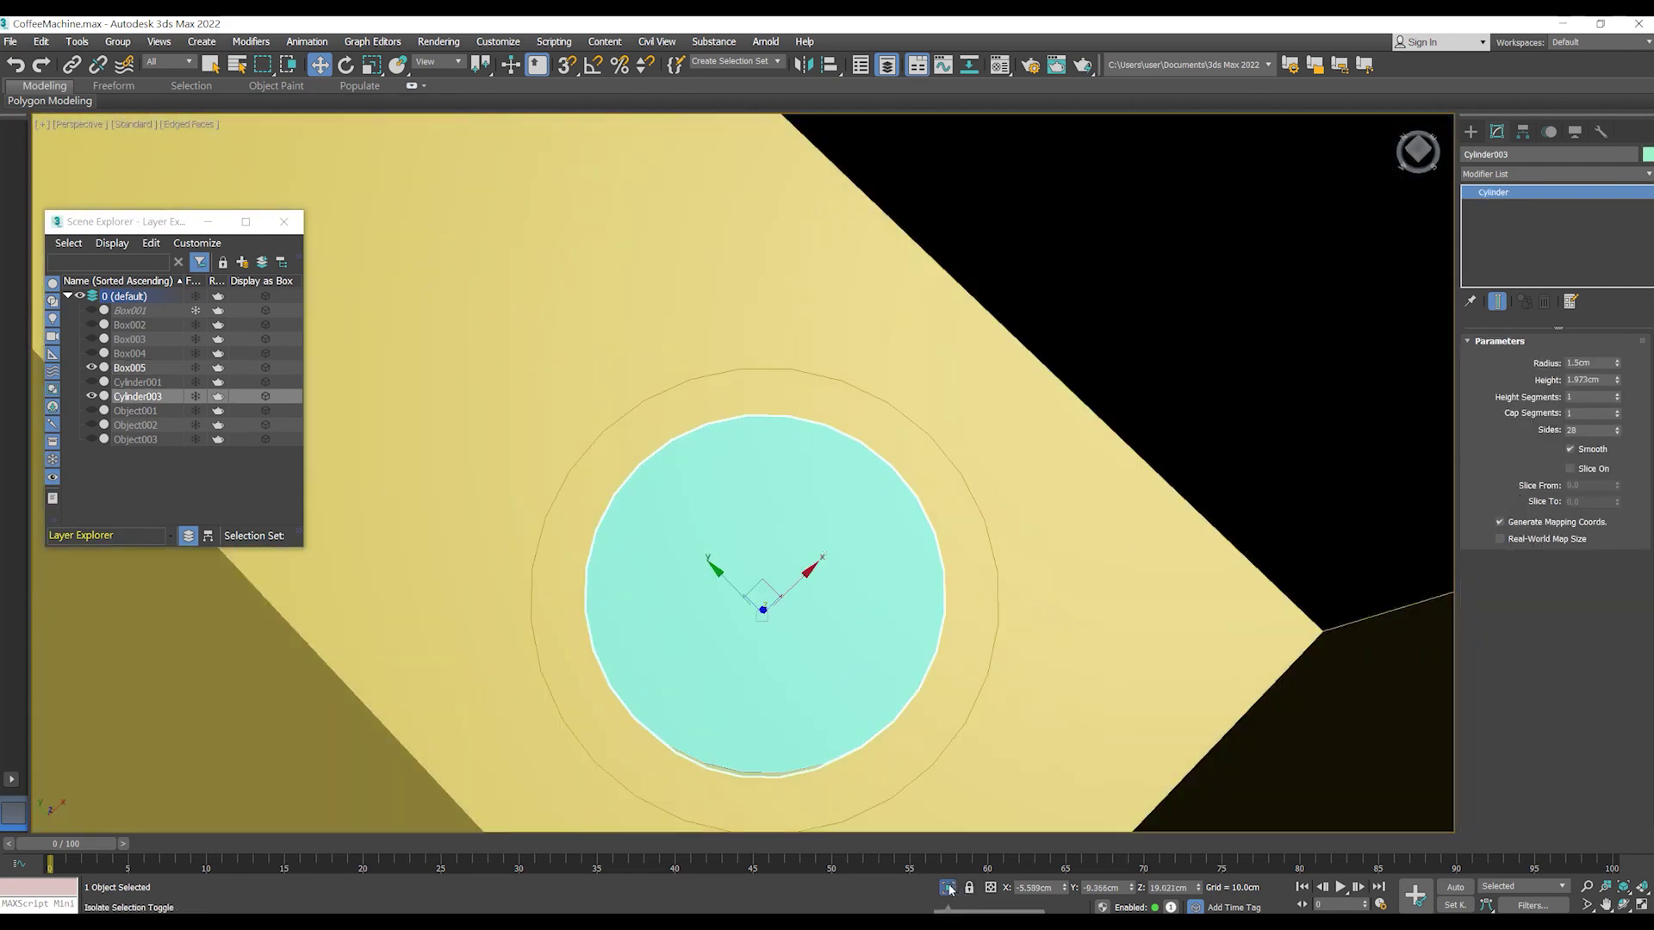
click(91, 324)
scroll(832, 544, down, 4)
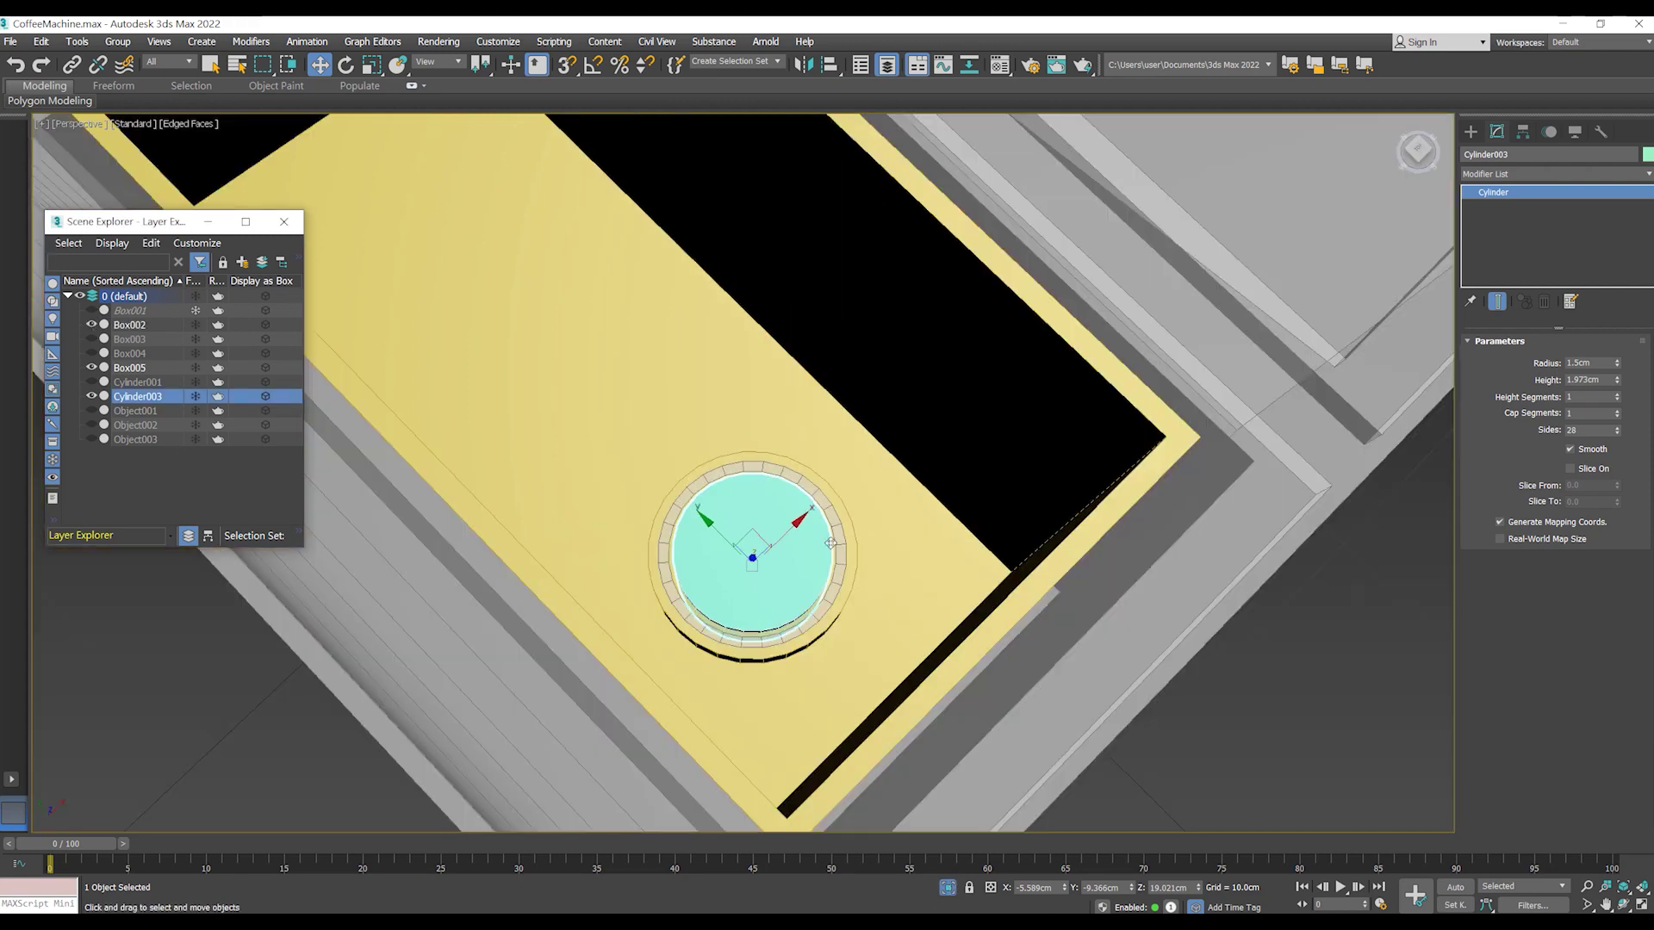
scroll(832, 544, up, 3)
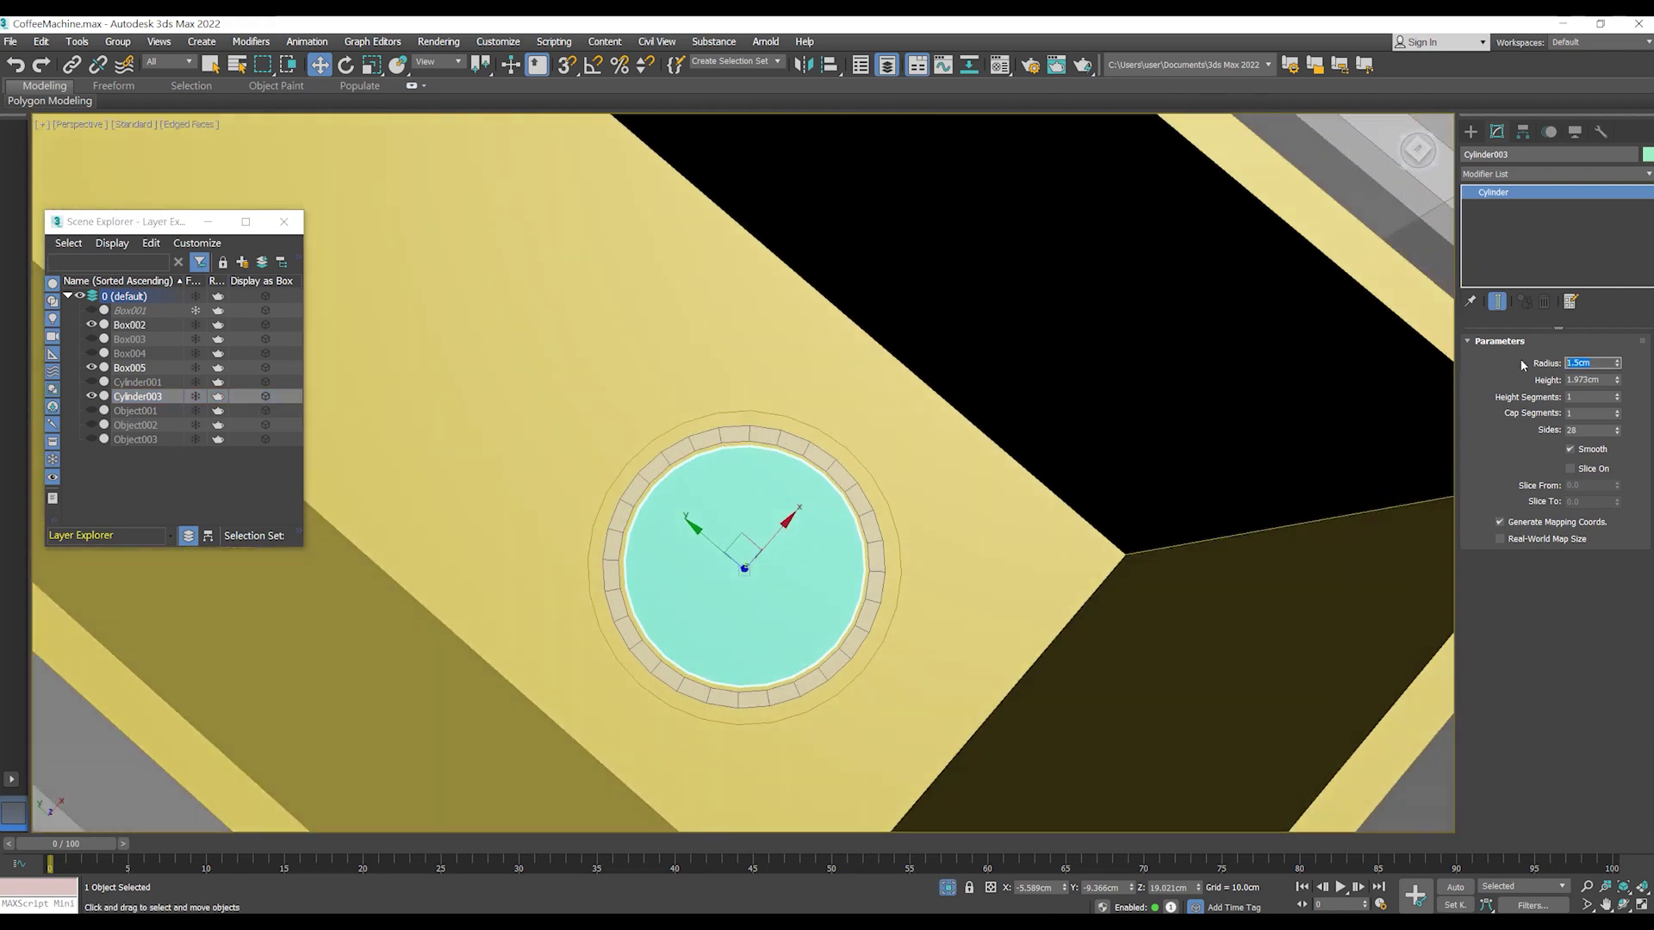
click(1592, 362)
text(18)
key(Return)
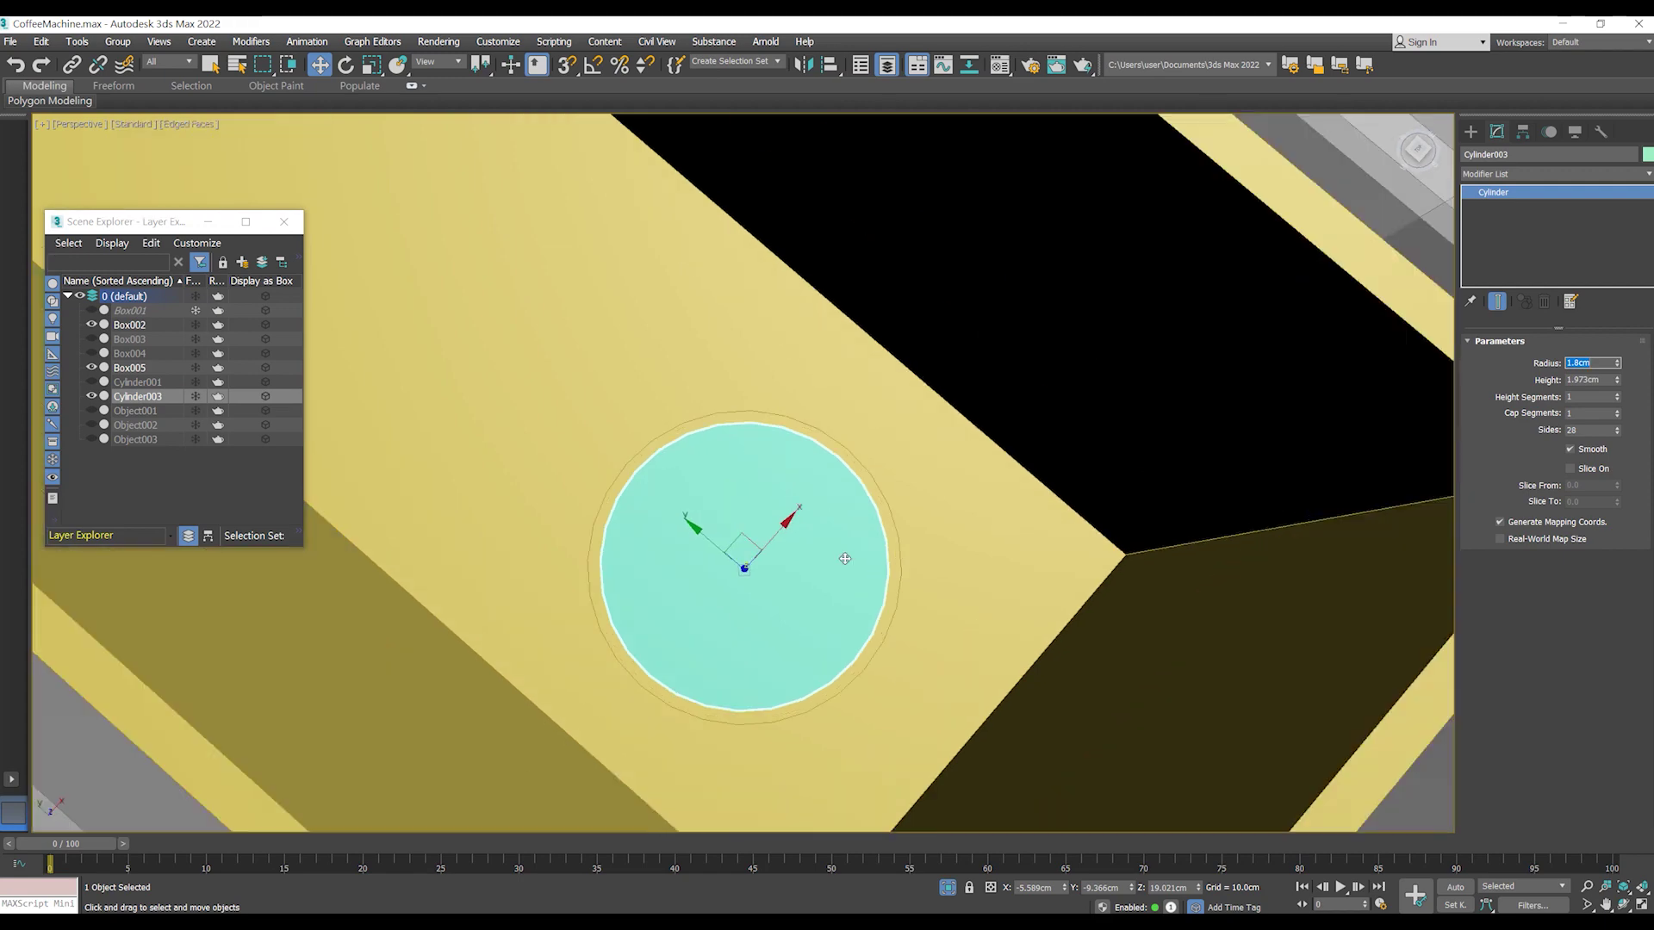
- Reselect the tank box Box005 with ProBoolean set to Subtraction
mouse_move(844, 560)
alt+middle_down()
mouse_move(926, 465)
mouse_move(853, 440)
mouse_move(913, 405)
alt+middle_up()
ctrl+click(916, 474)
scroll(916, 475, down, 5)
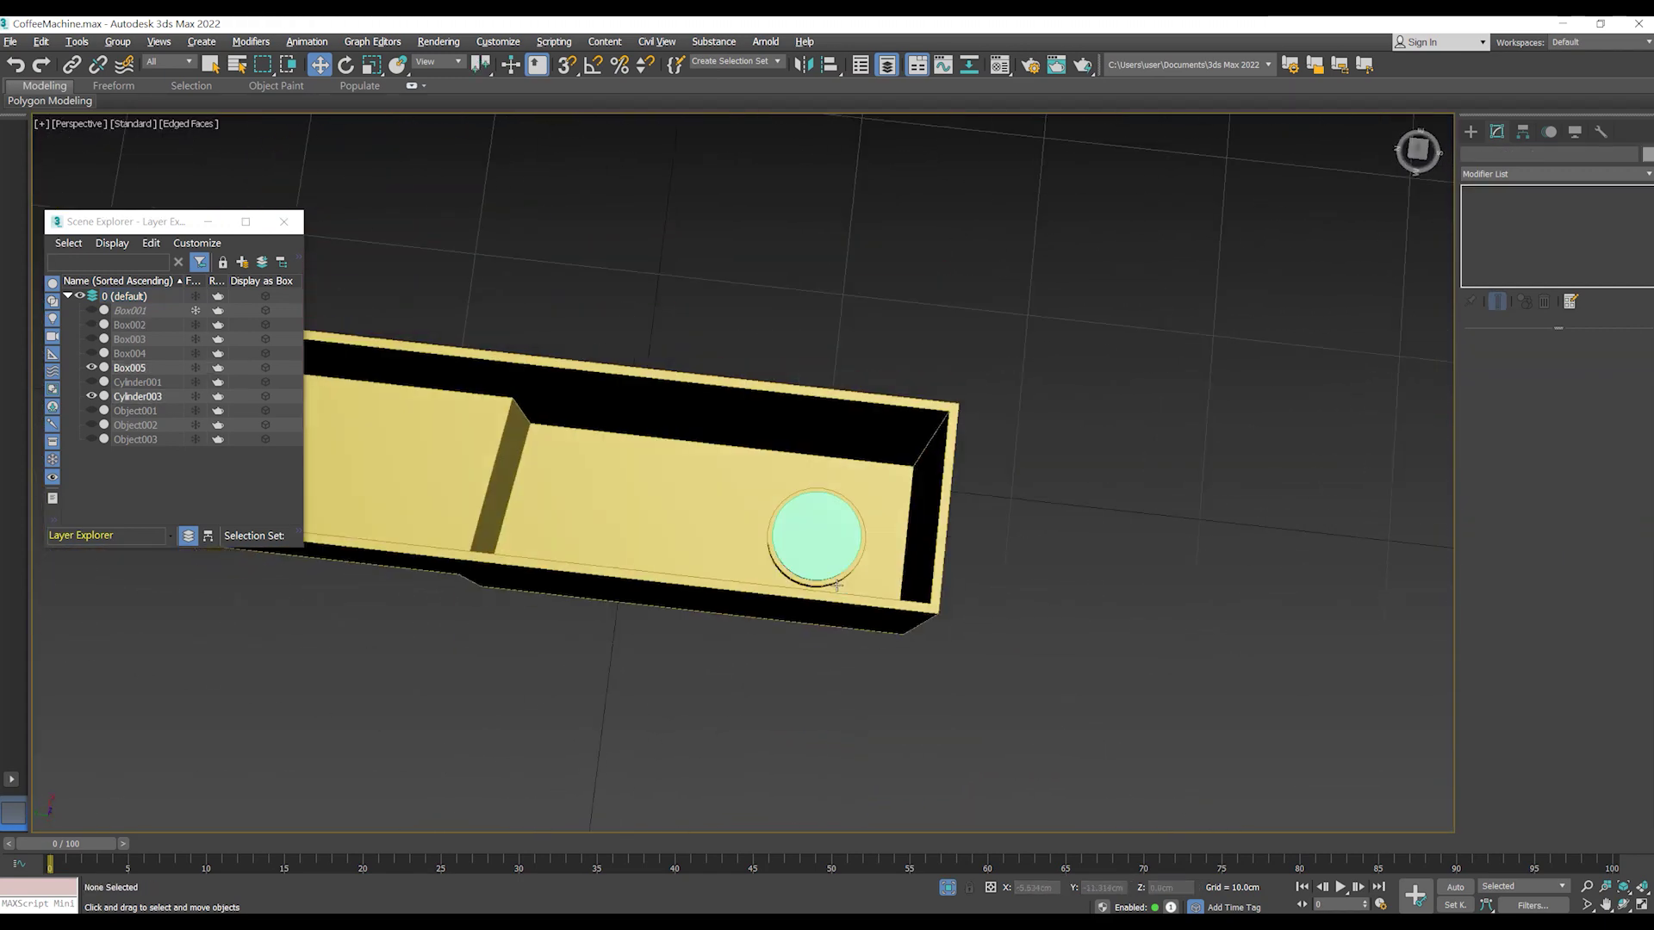
click(775, 448)
- Set ProBoolean to Subtraction and pick Cylinder003 to cut the fill hole
key(z)
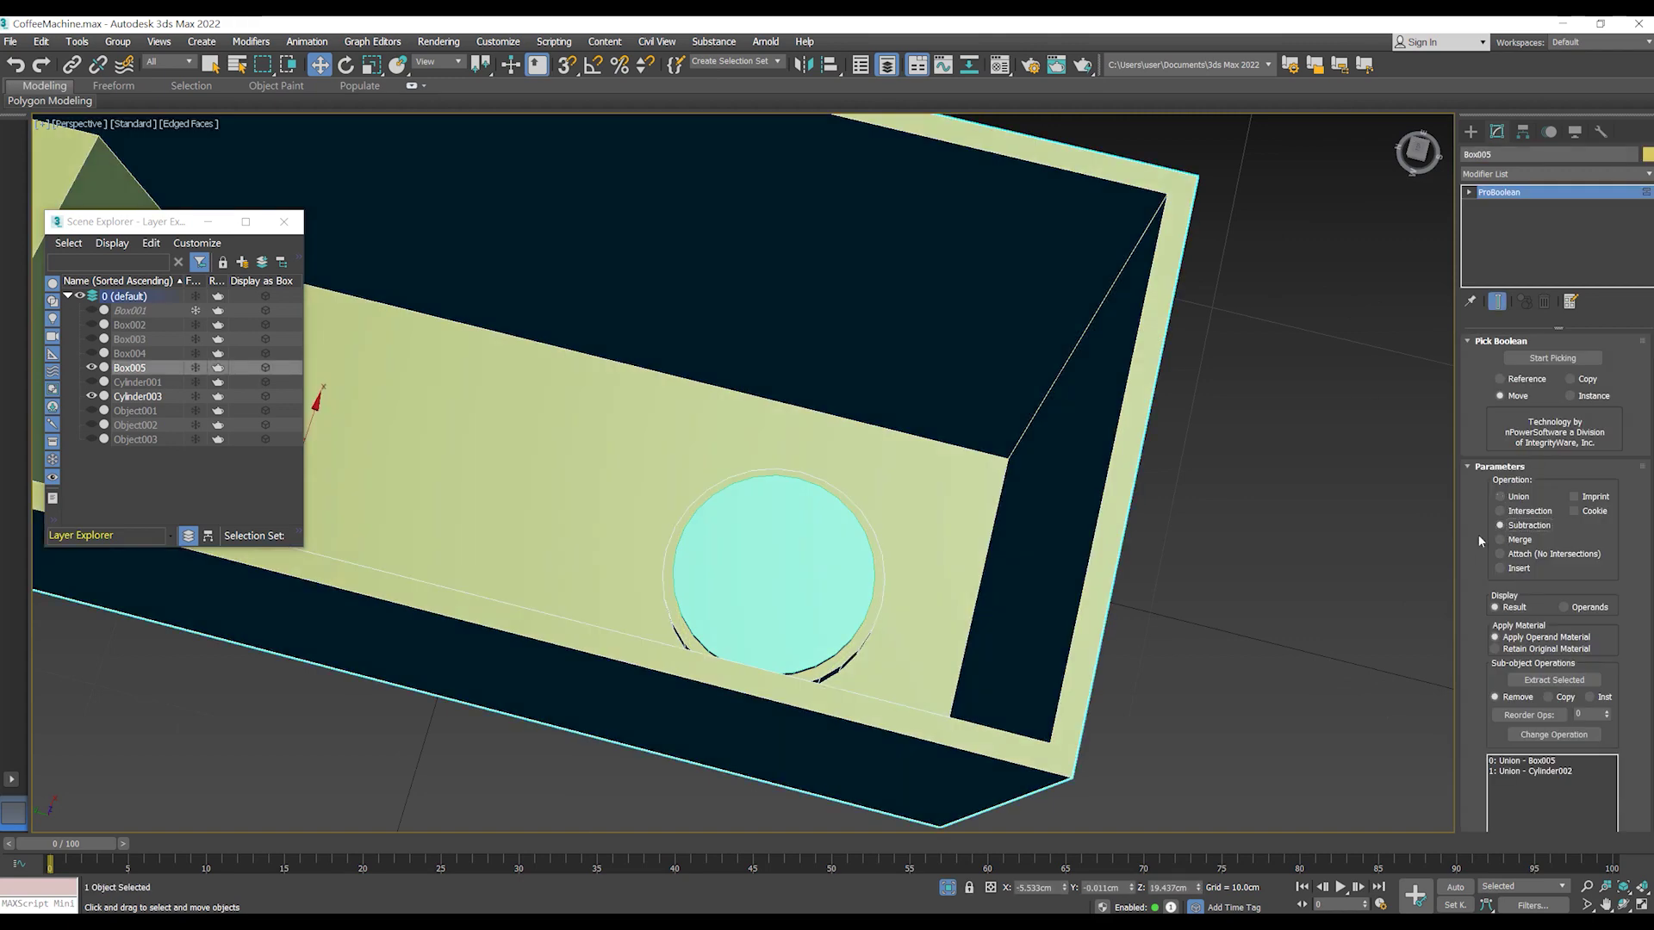
click(1551, 357)
click(933, 540)
click(1198, 504)
mouse_move(1199, 504)
alt+middle_down()
mouse_move(1154, 582)
mouse_move(1052, 597)
mouse_move(1106, 710)
alt+middle_up()
key(ctrl+z)
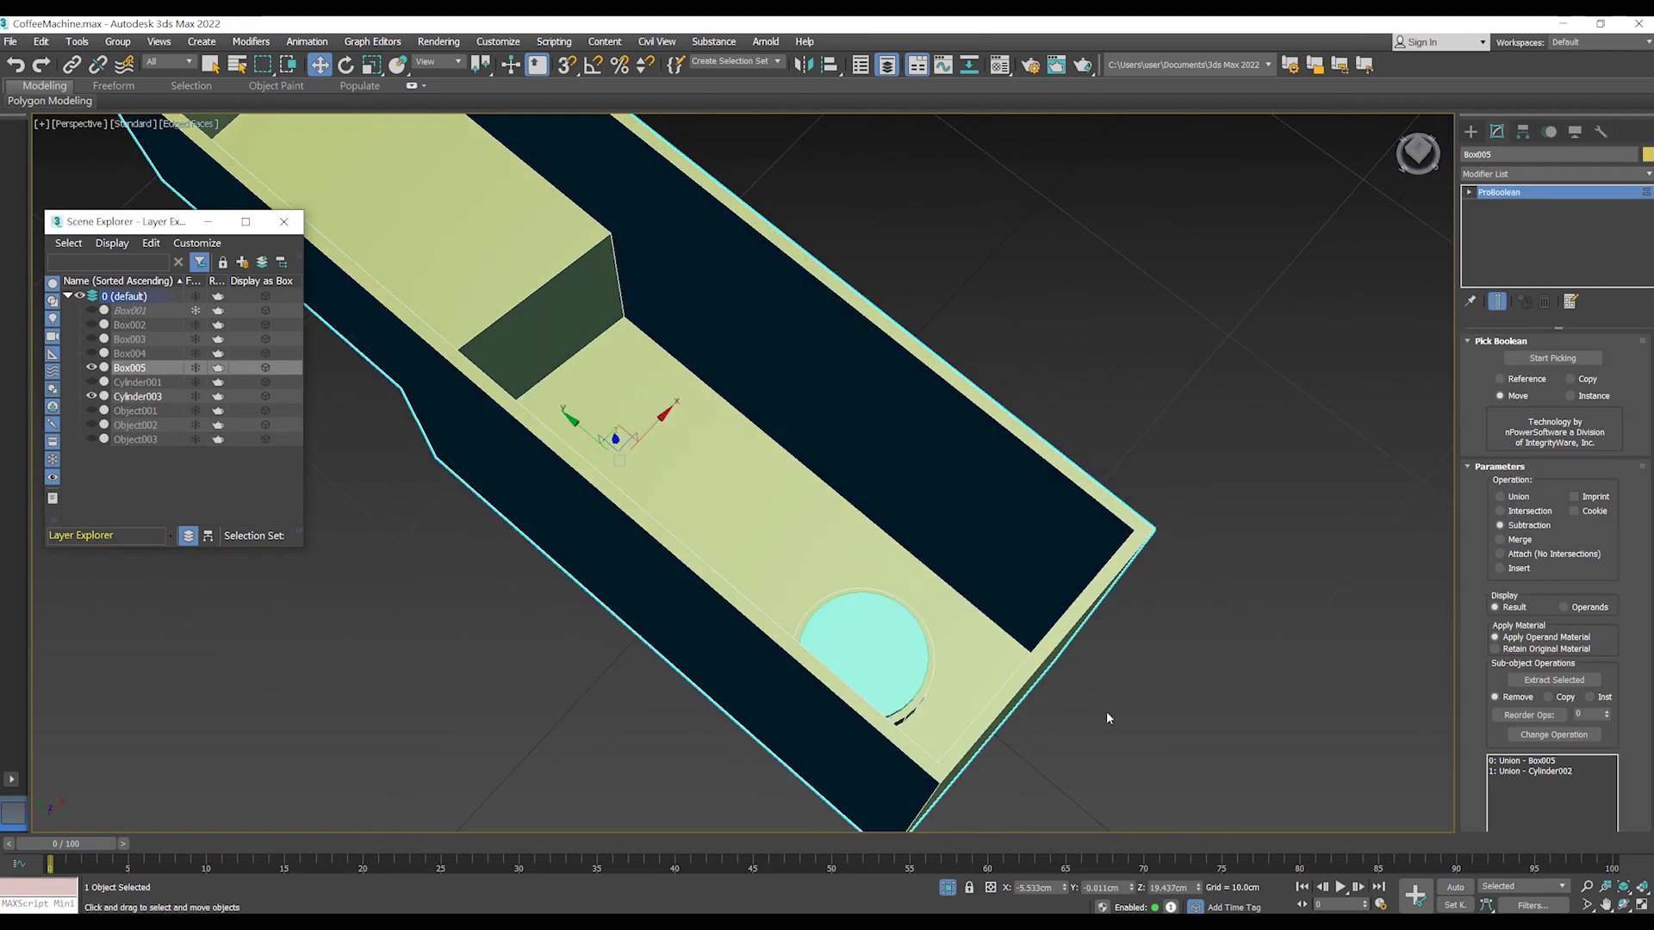
- Move Cylinder003 down below the tank, then right-click Box005 for conversion options
drag(866, 659, 819, 741)
mouse_move(818, 741)
alt+middle_down()
mouse_move(934, 578)
mouse_move(907, 633)
alt+middle_up()
click(907, 633)
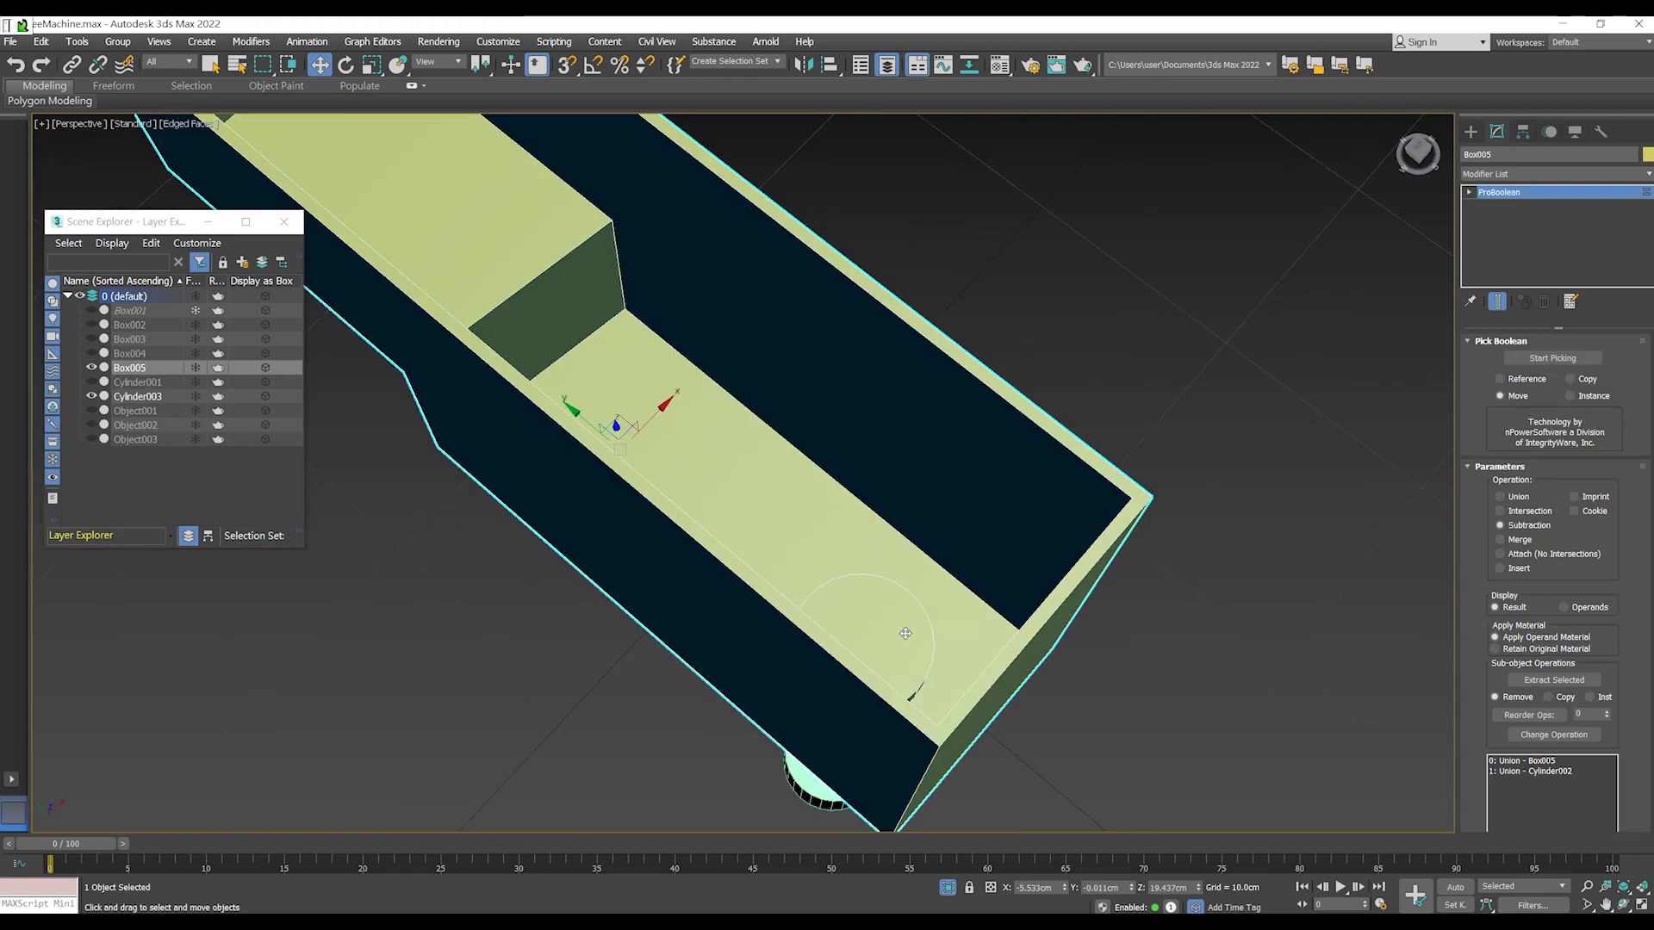
right_click(914, 572)
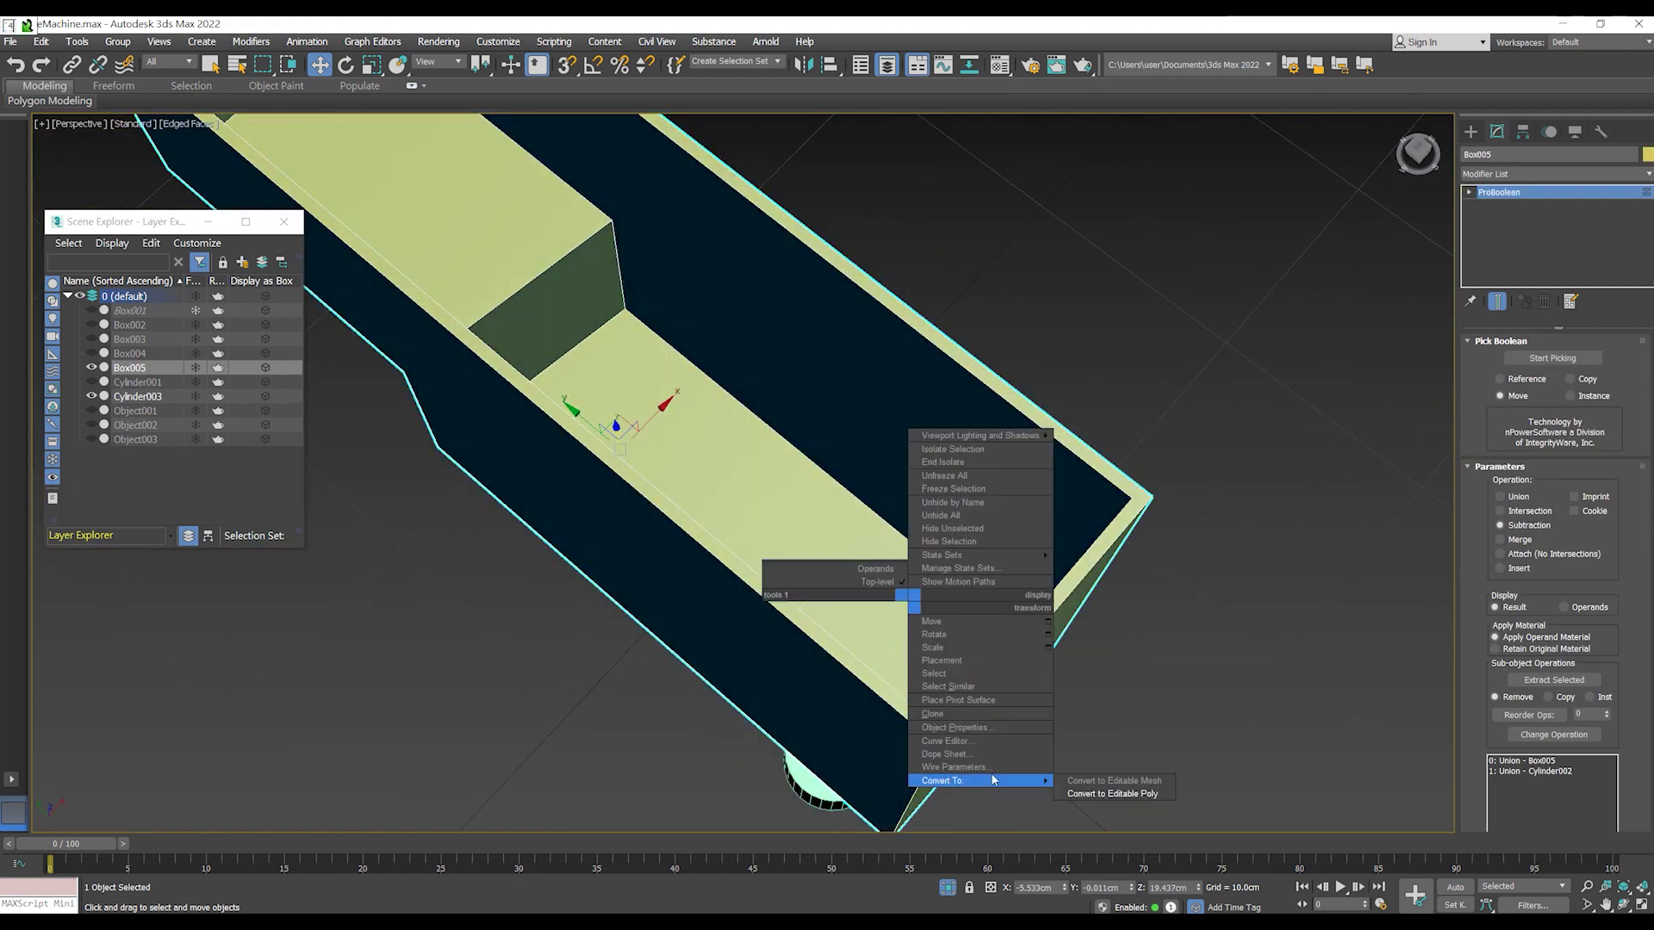
- Convert Box005 to Editable Poly and inset the floor disc polygon by 0.2cm
click(1111, 788)
key(4)
click(915, 633)
scroll(915, 632, down, 2)
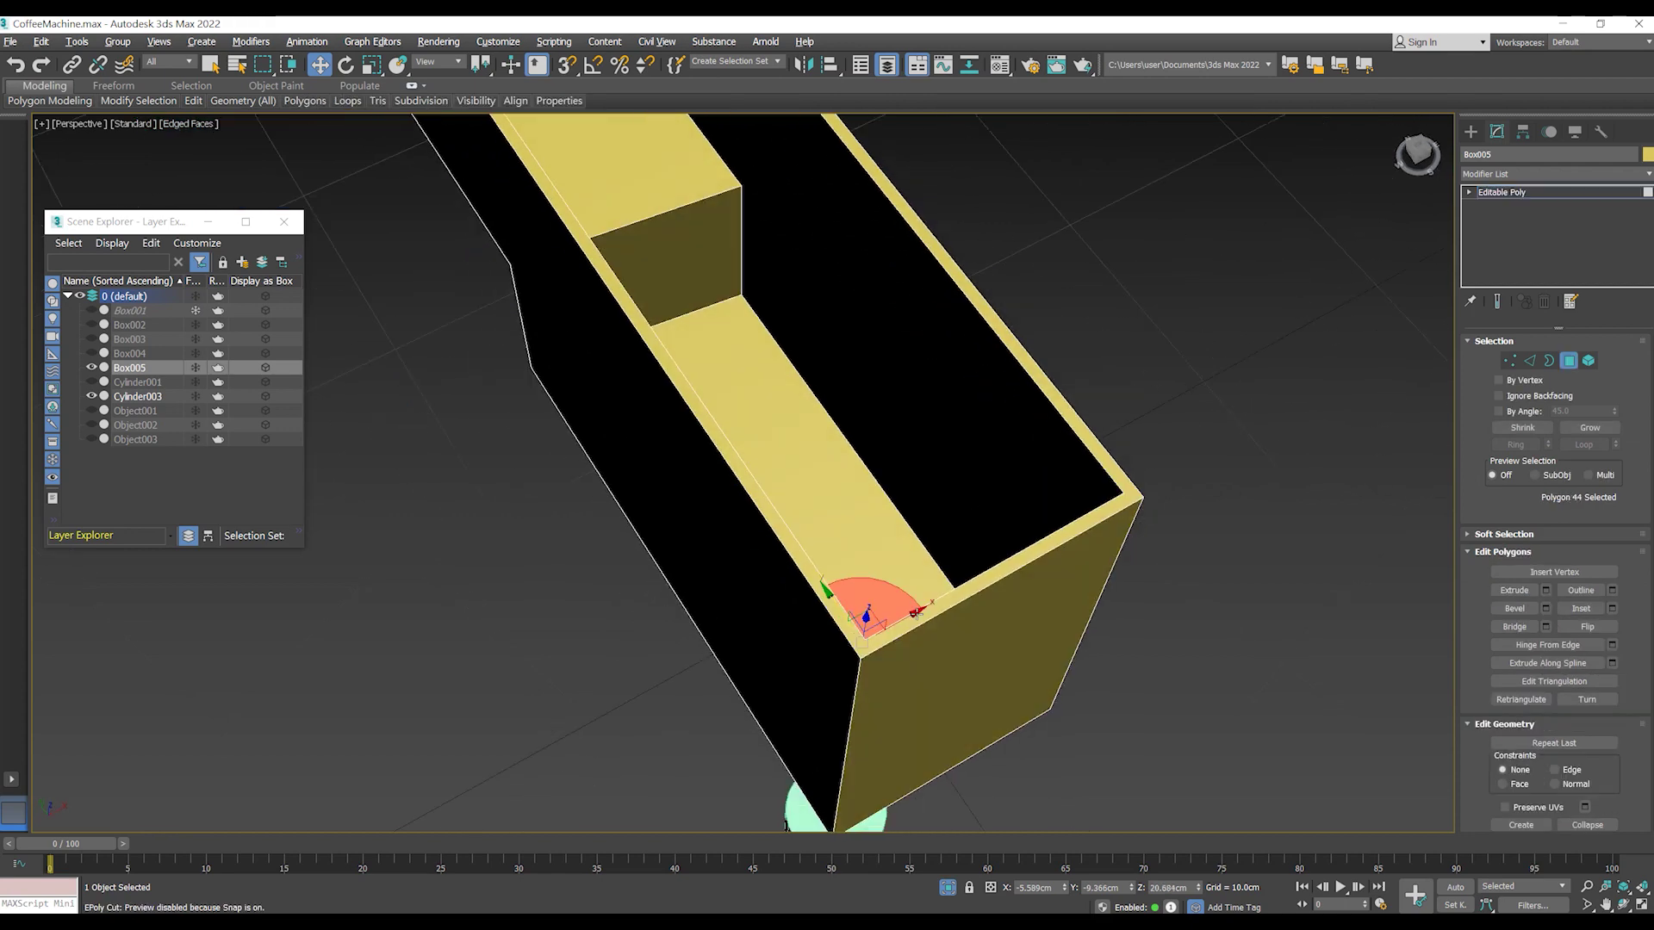
scroll(900, 641, up, 4)
scroll(904, 623, up, 3)
click(1611, 610)
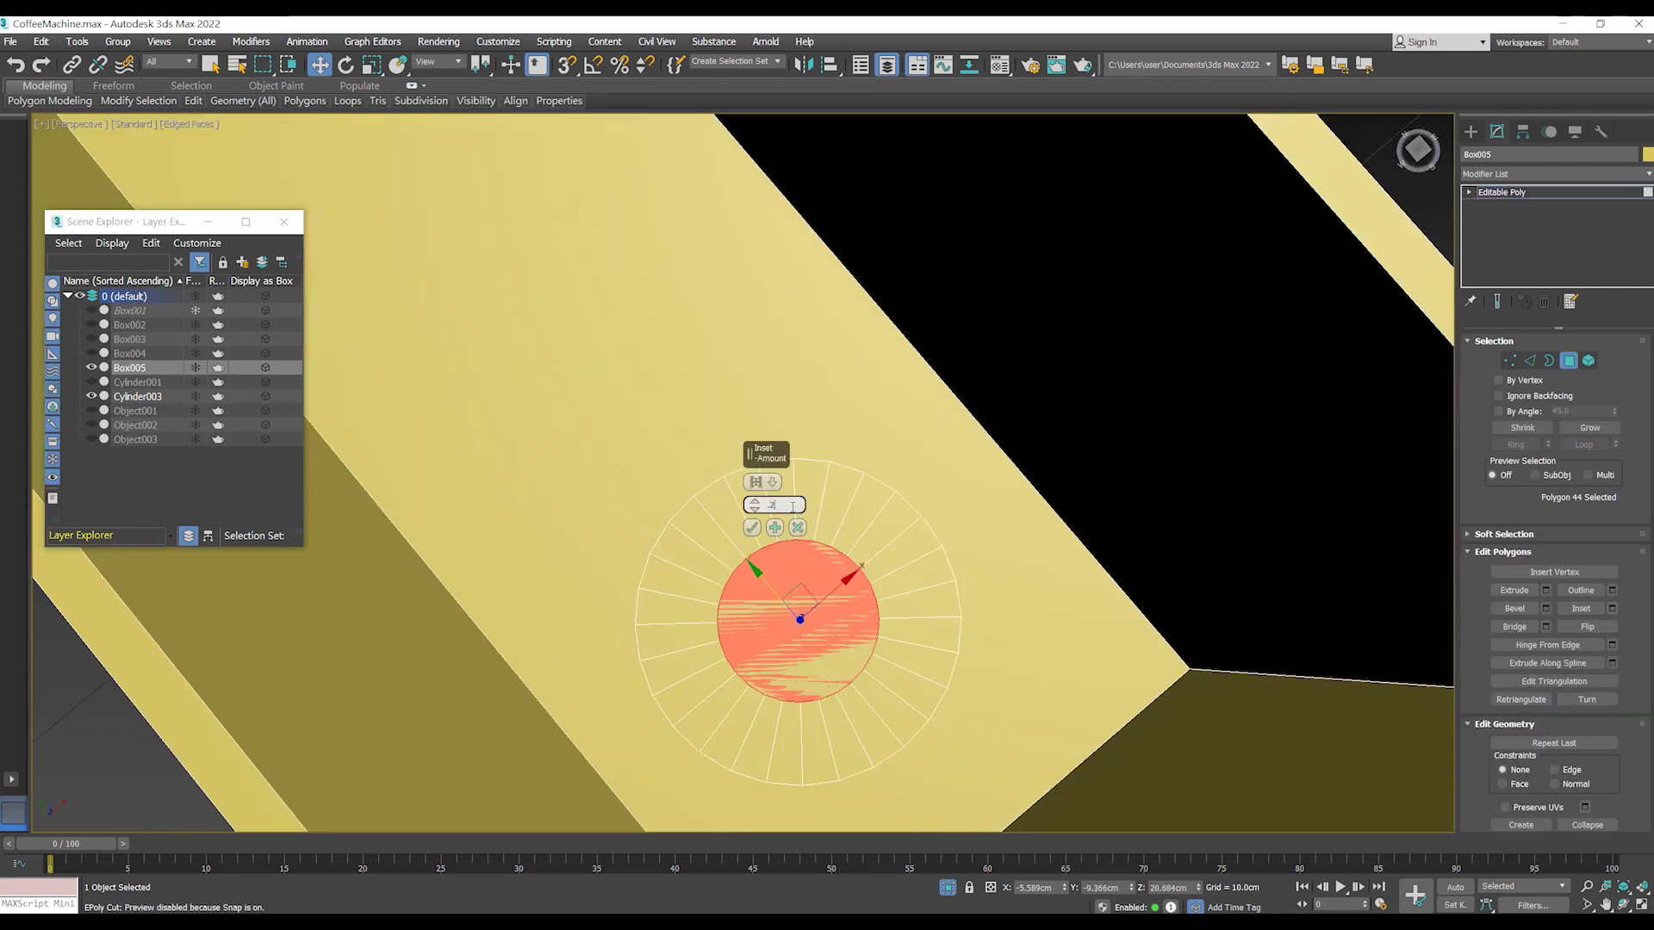
text(0.2)
key(Return)
click(753, 528)
- Sink the inset disc into a recess, then raise it slightly
alt+middle_drag(753, 529, 819, 623)
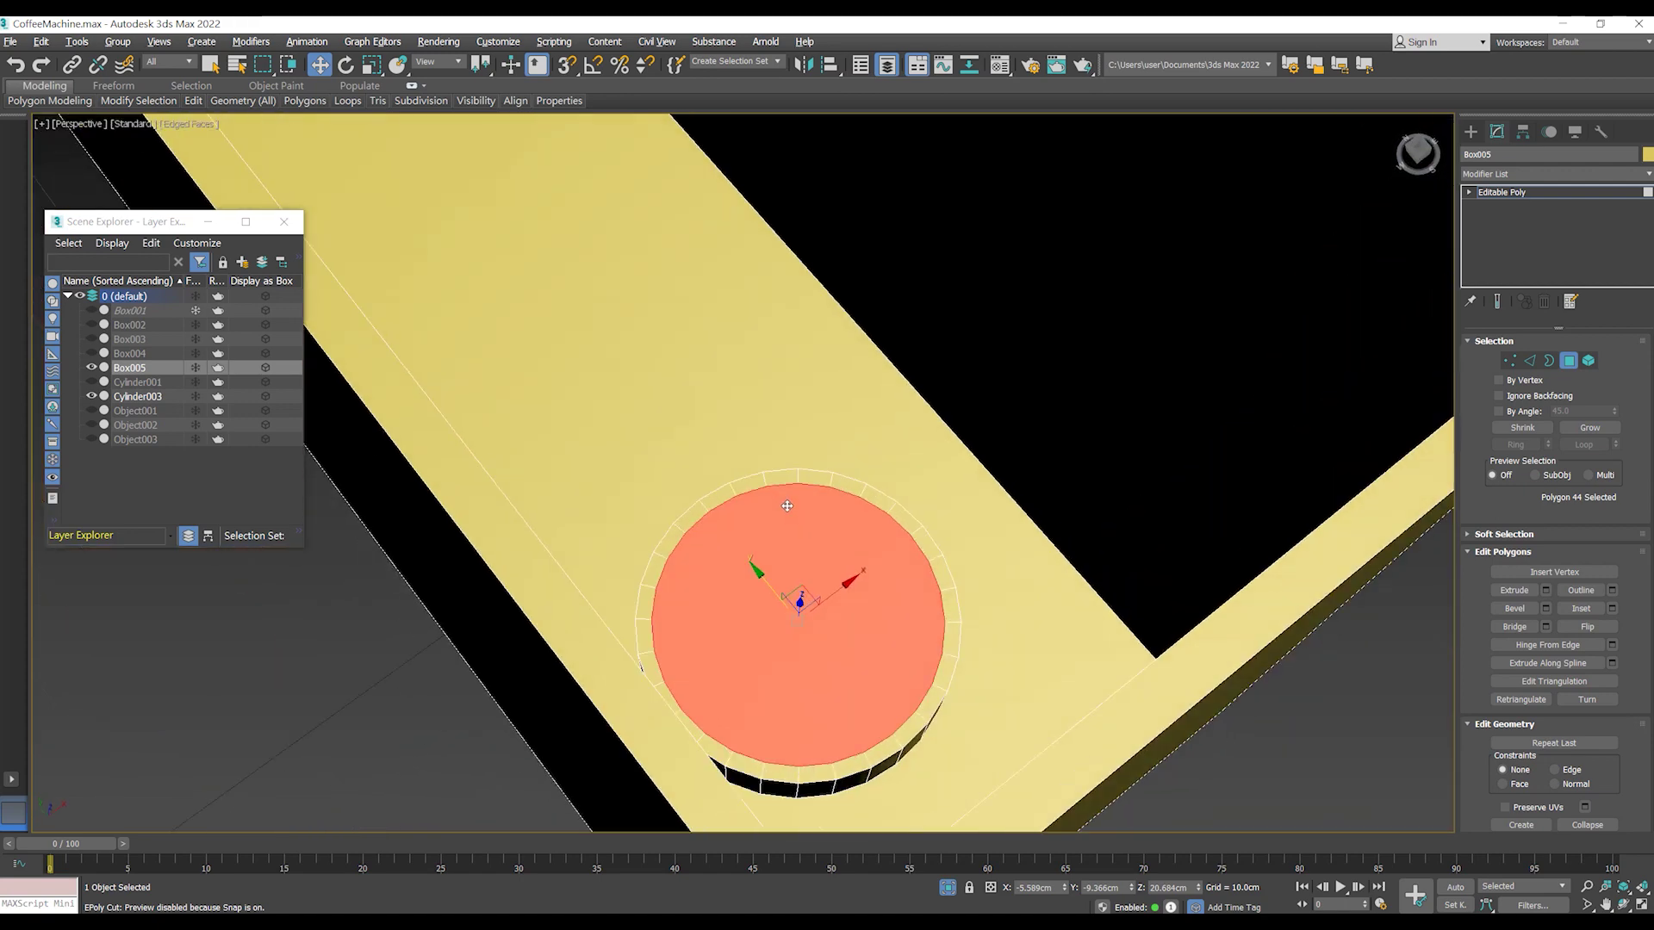
drag(800, 605, 798, 628)
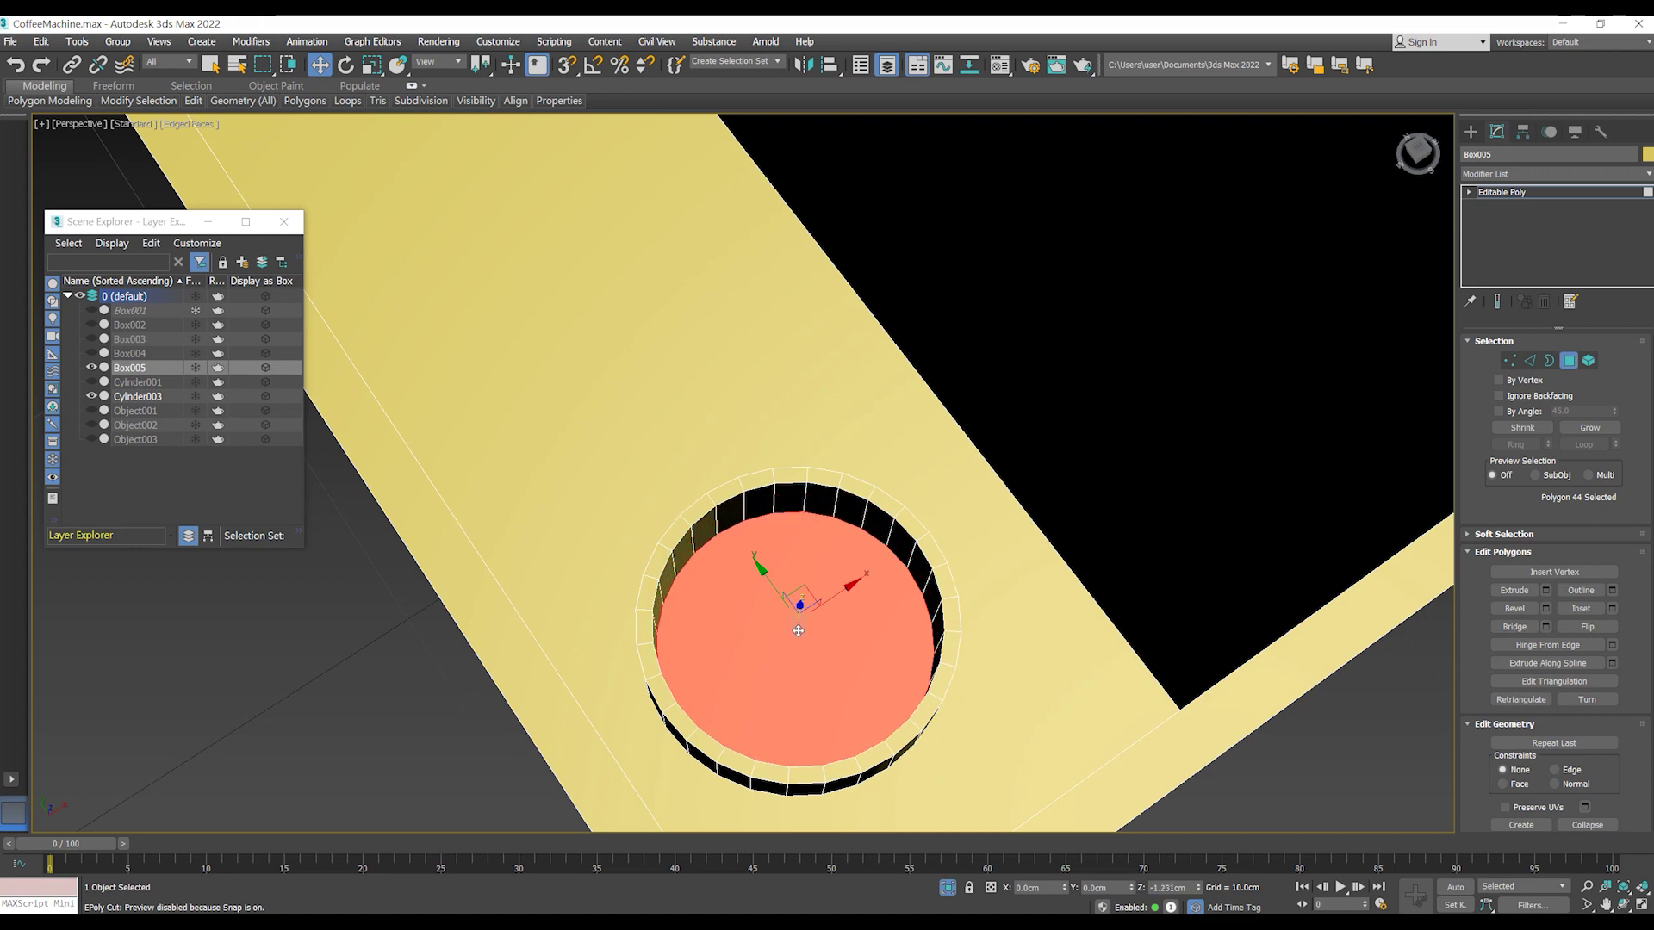
mouse_move(798, 629)
alt+middle_down()
mouse_move(916, 537)
mouse_move(861, 560)
alt+middle_up()
drag(796, 585, 799, 545)
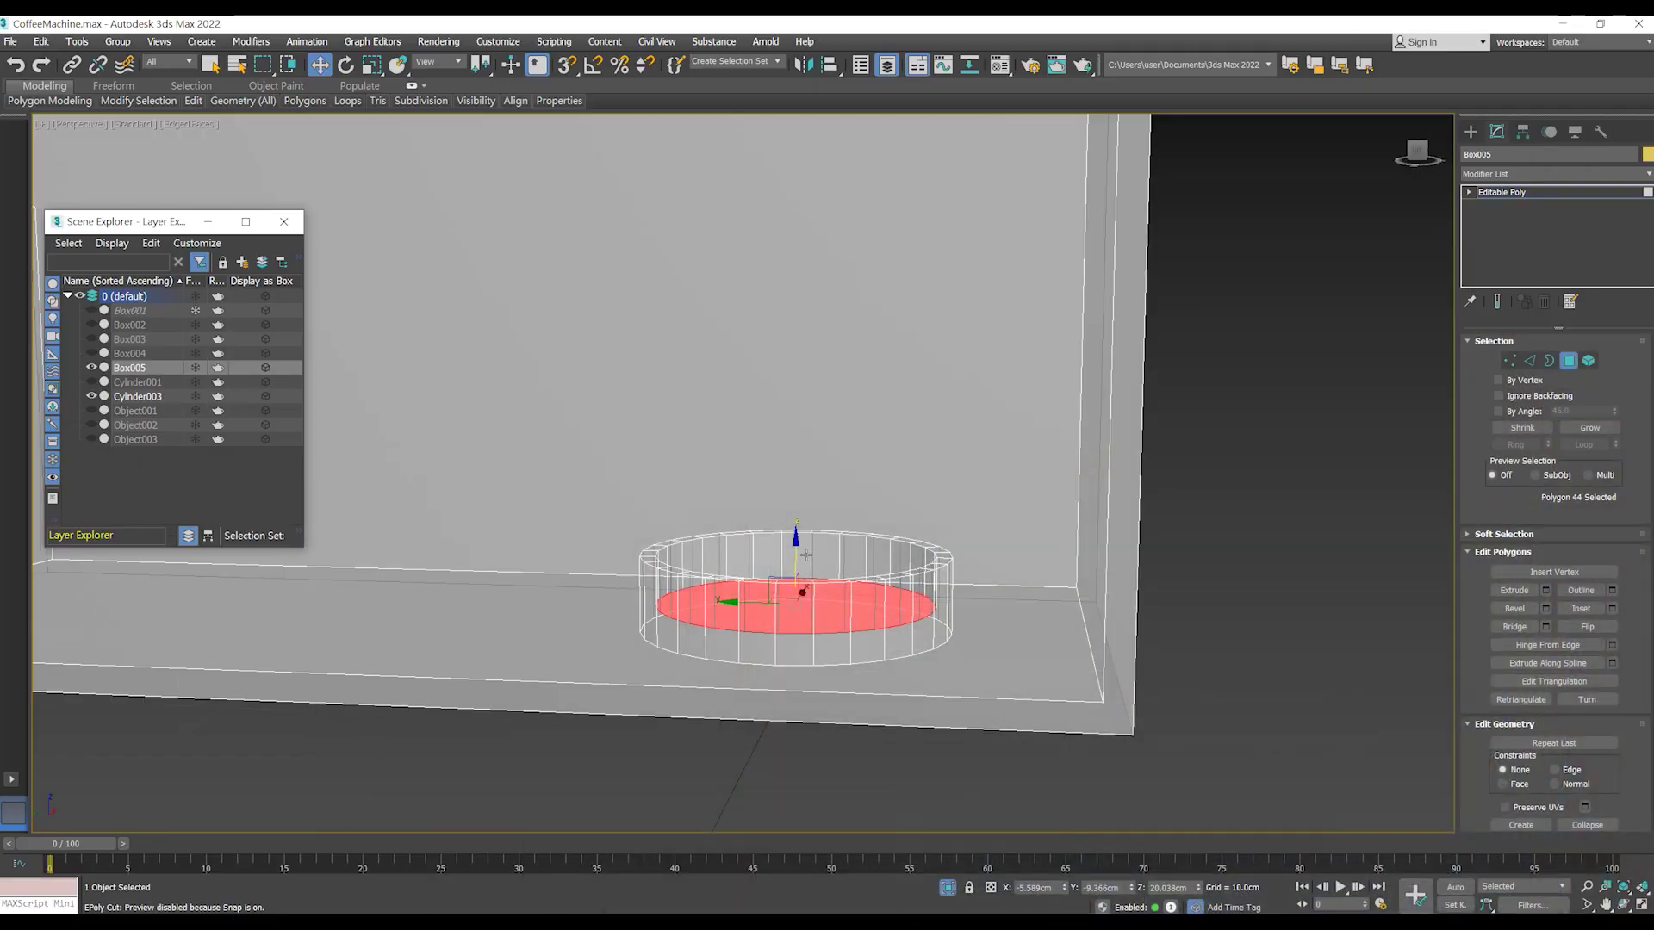
drag(805, 555, 795, 530)
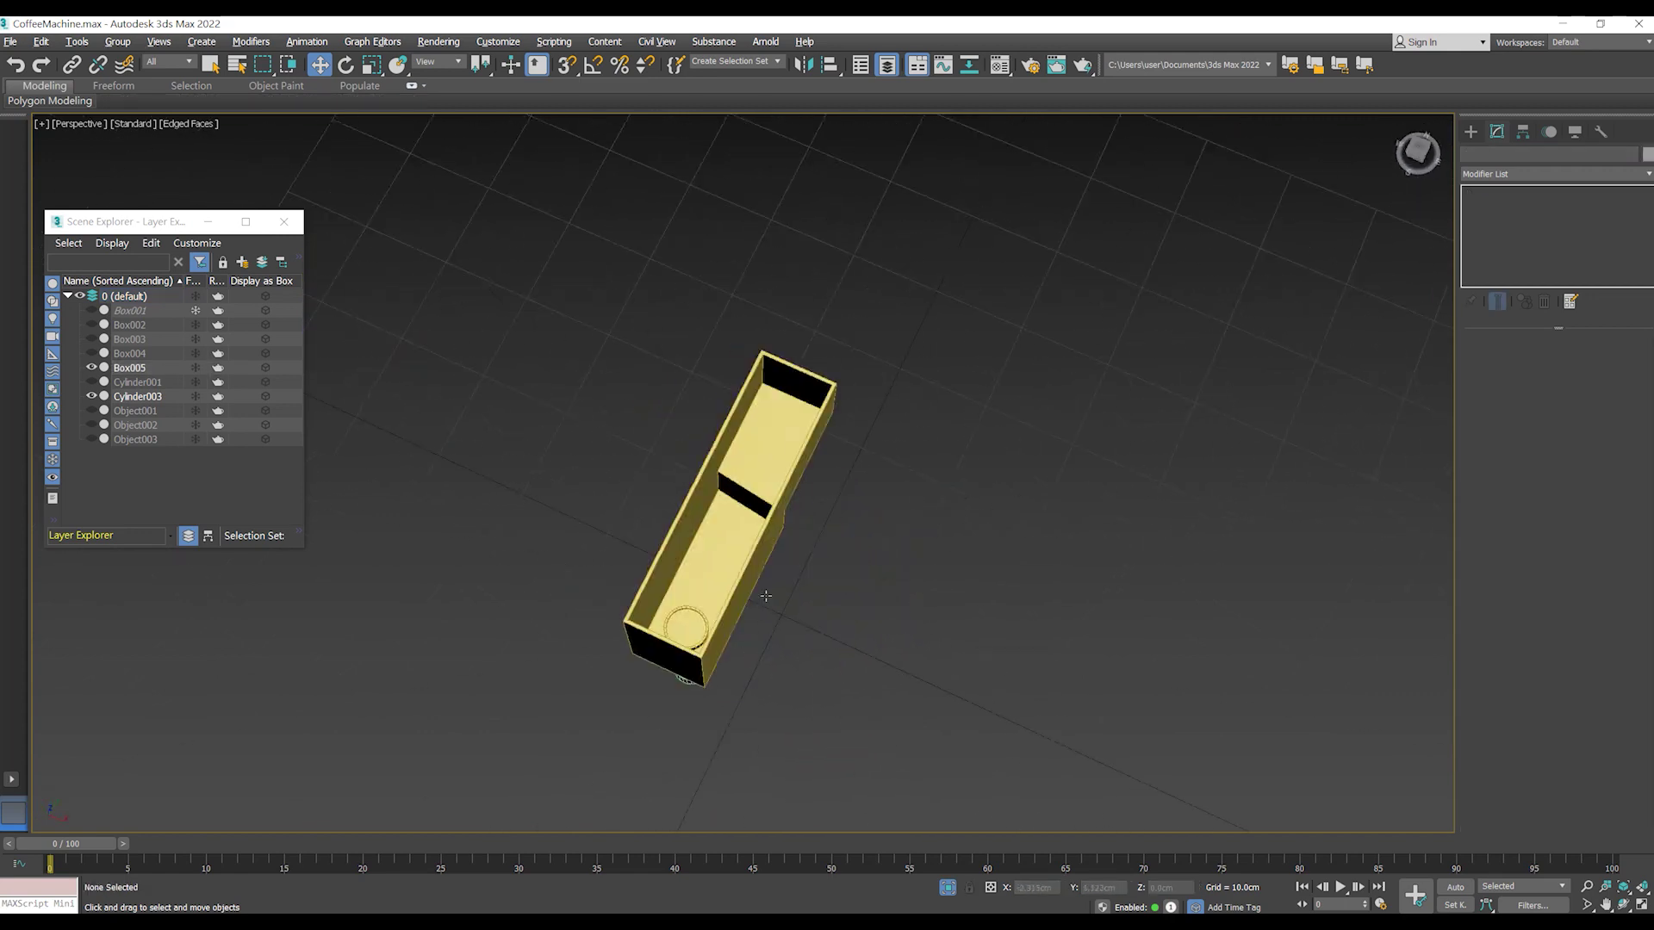
- Delete Cylinder003 and reselect the tank box
click(817, 743)
key(Delete)
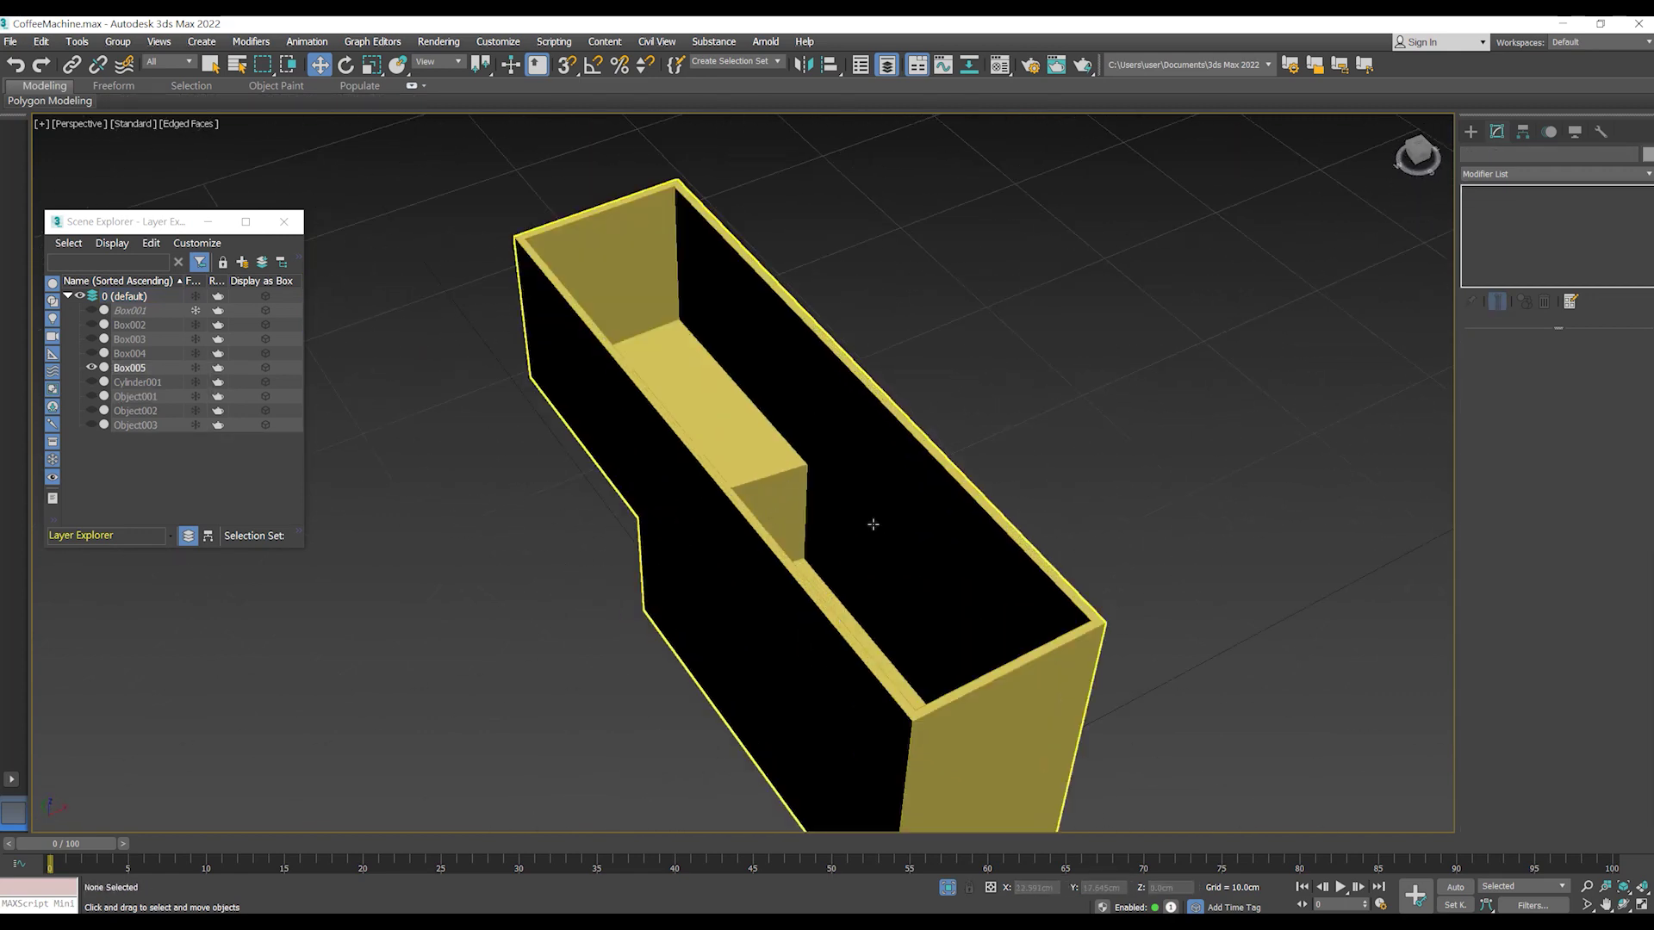
click(943, 524)
alt+middle_drag(943, 523, 1297, 432)
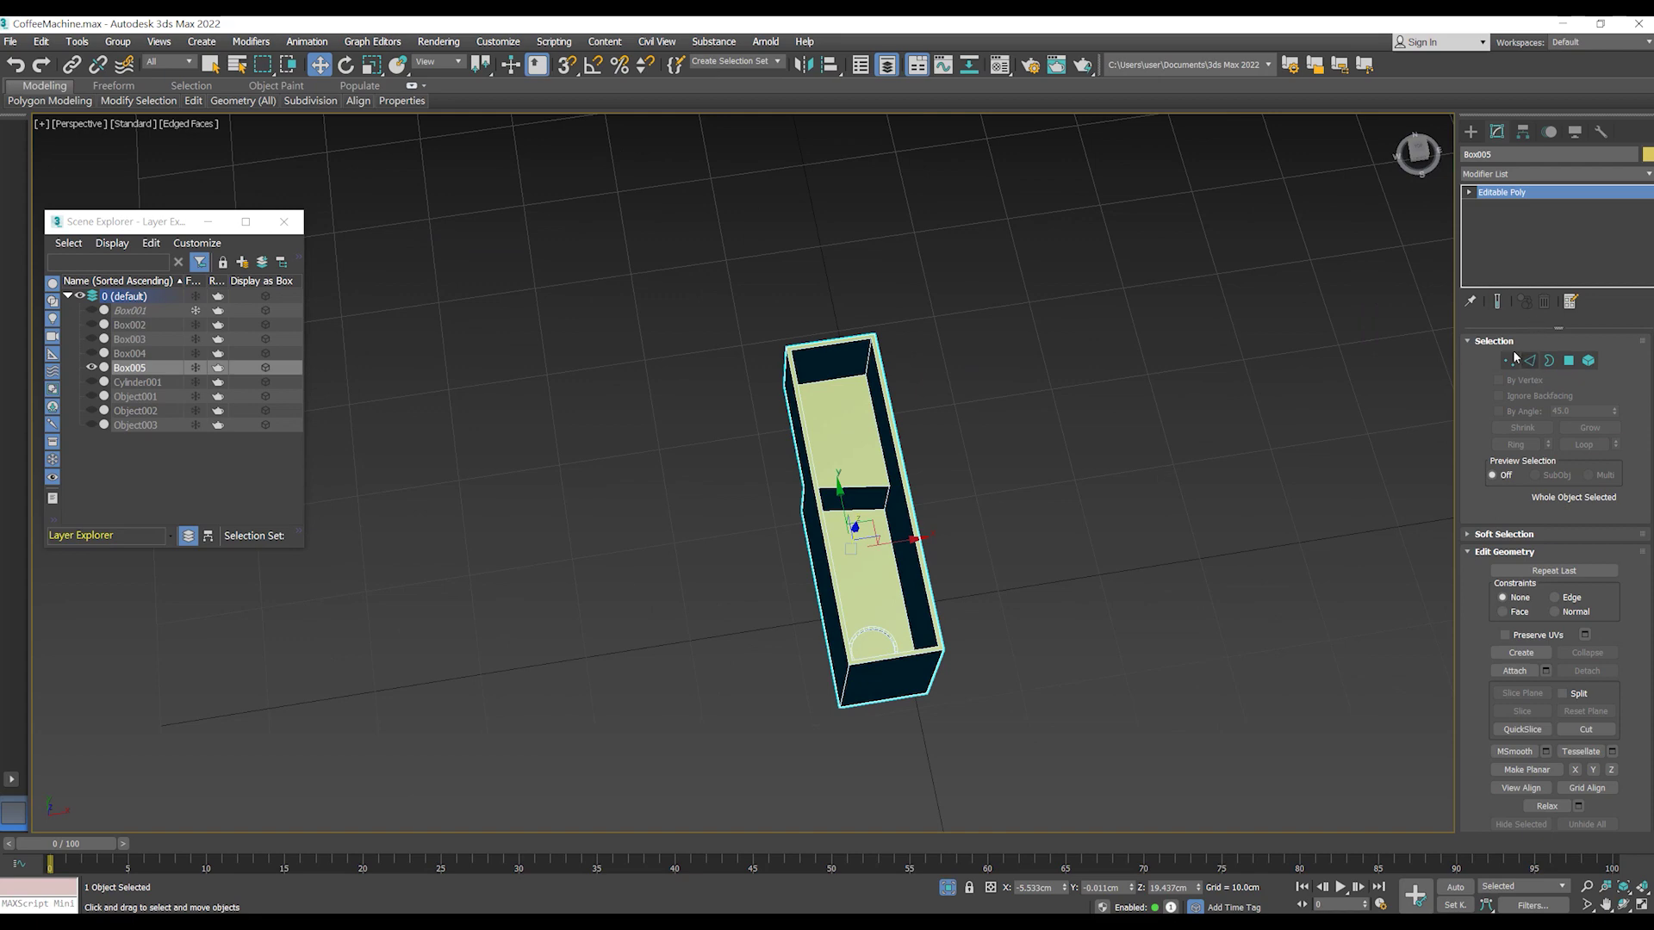
- Draw a thin standard box in Top view and lift it onto the tank's top
click(1471, 132)
click(1550, 176)
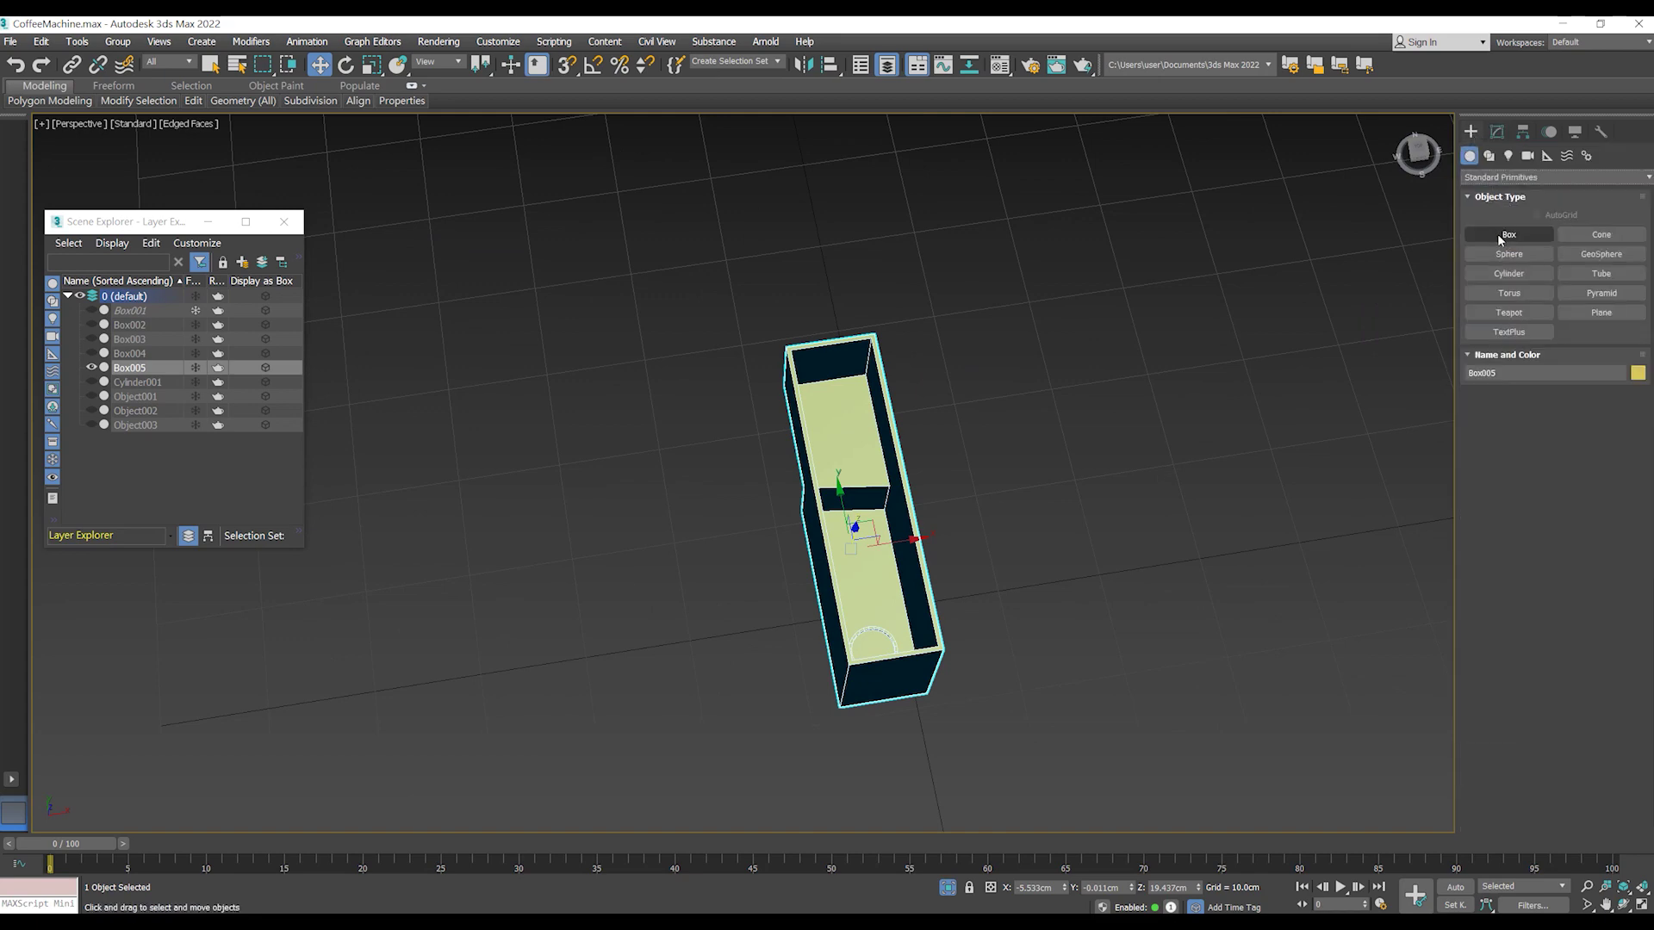
click(1497, 235)
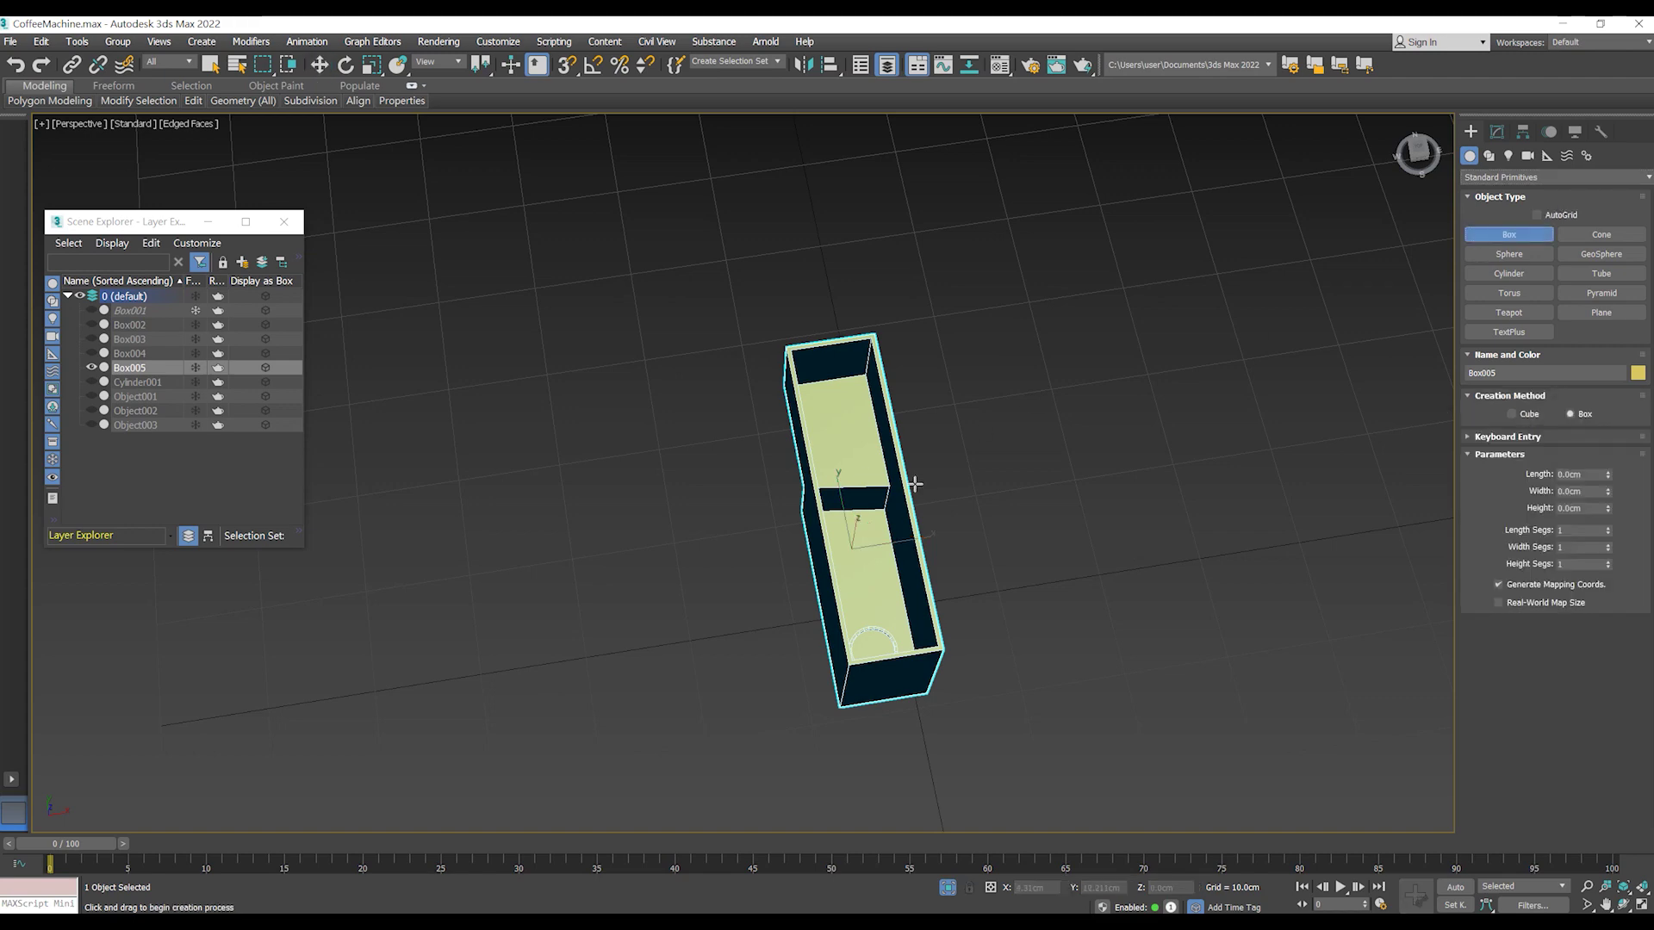
key(t)
drag(724, 293, 731, 689)
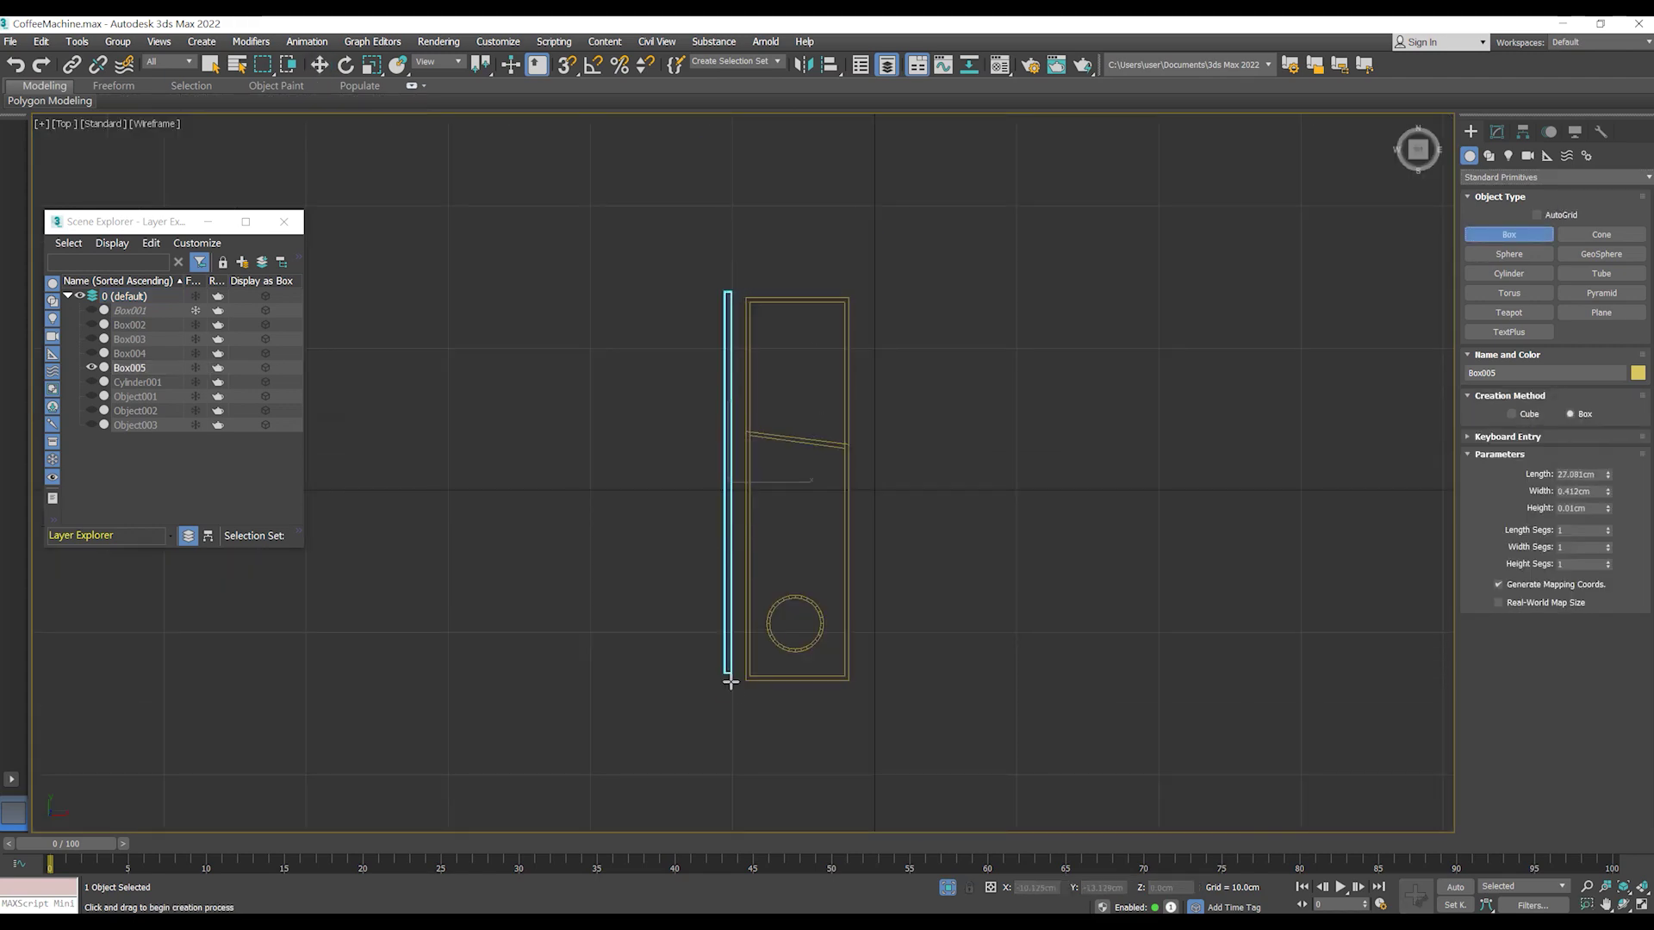
click(733, 682)
key(p)
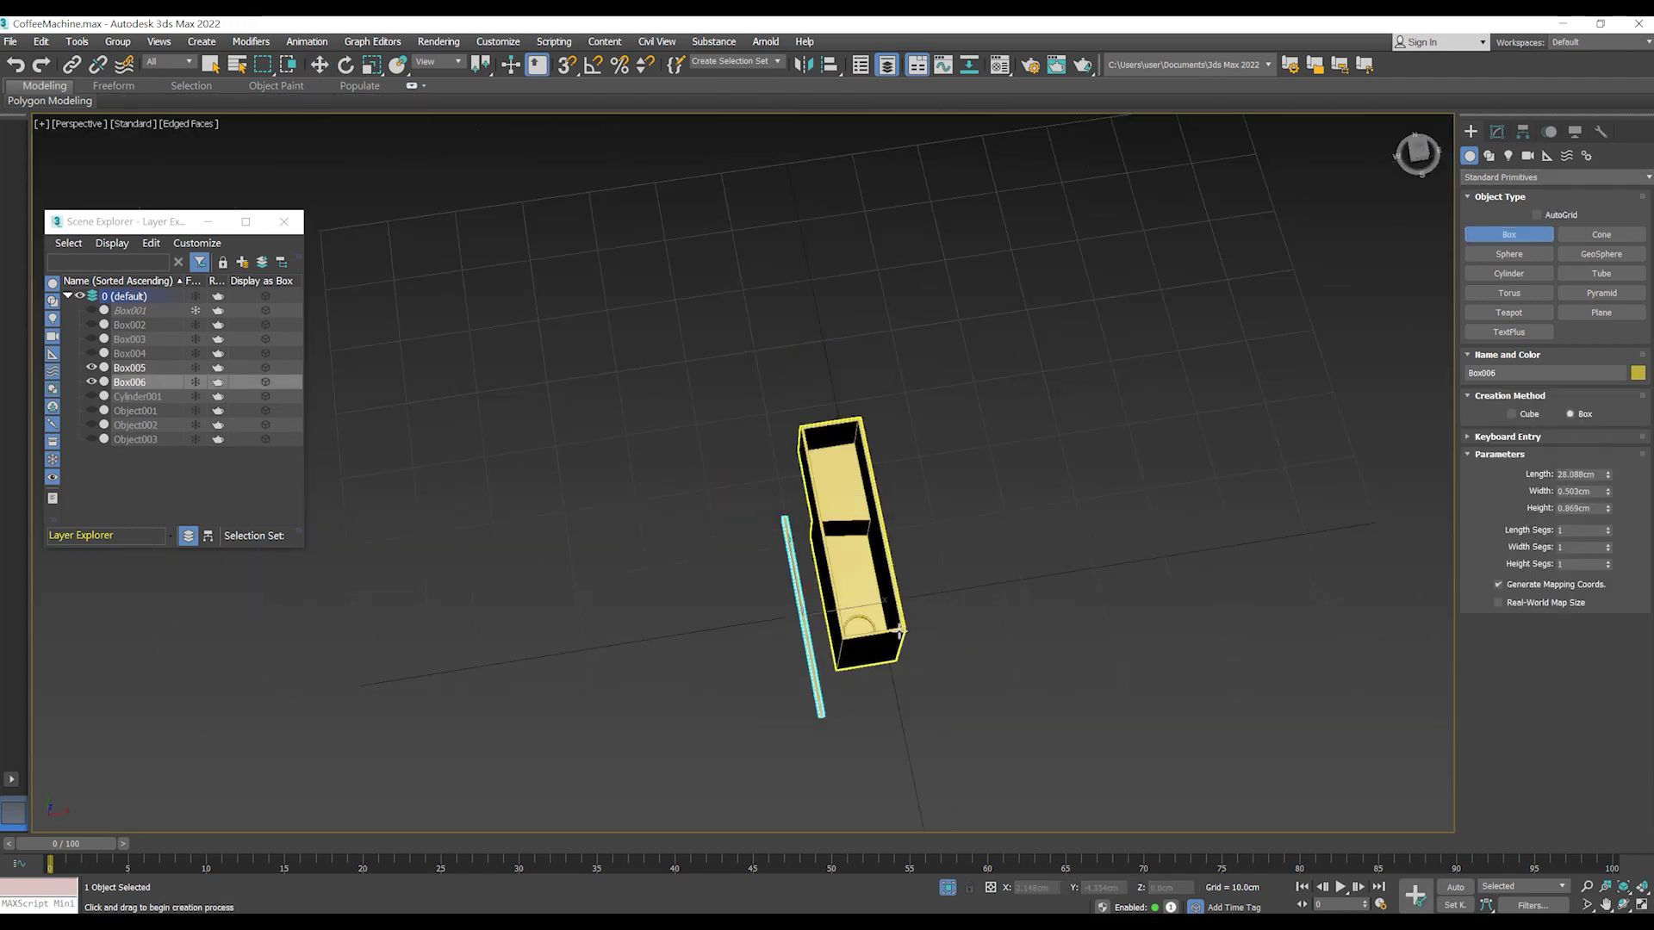
alt+middle_drag(734, 609, 861, 579)
scroll(860, 580, up, 3)
key(w)
drag(776, 630, 783, 323)
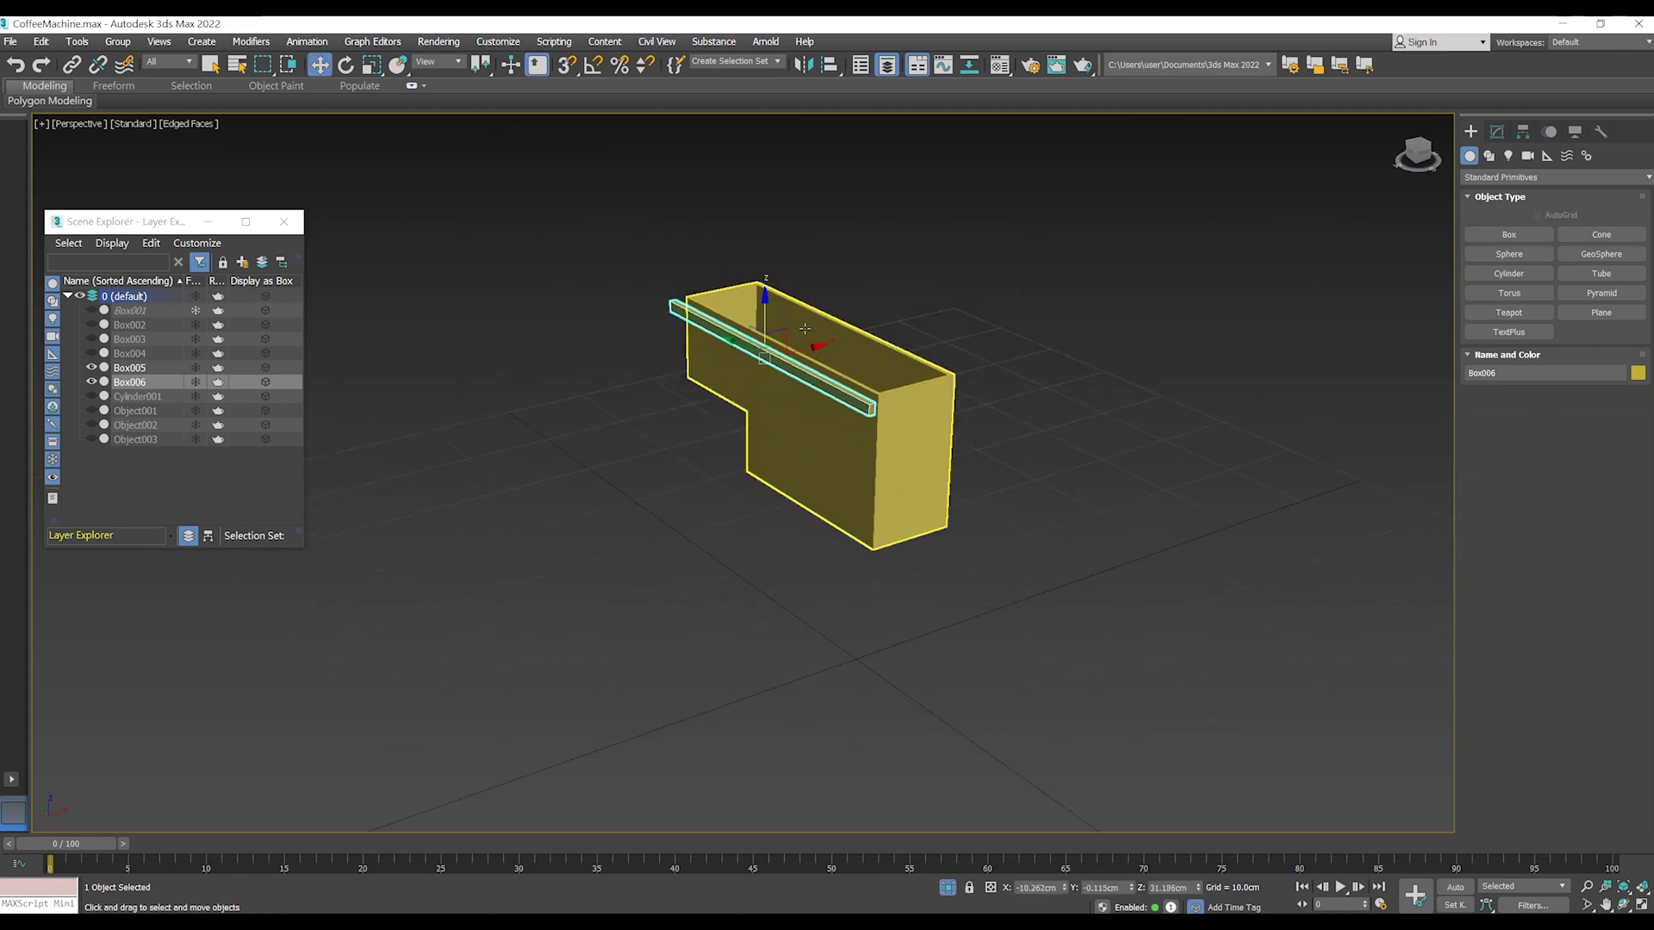
scroll(612, 379, up, 3)
- Unhide the body Box002 and nudge the thin box into place in Top view
click(91, 325)
alt+middle_drag(747, 479, 710, 522)
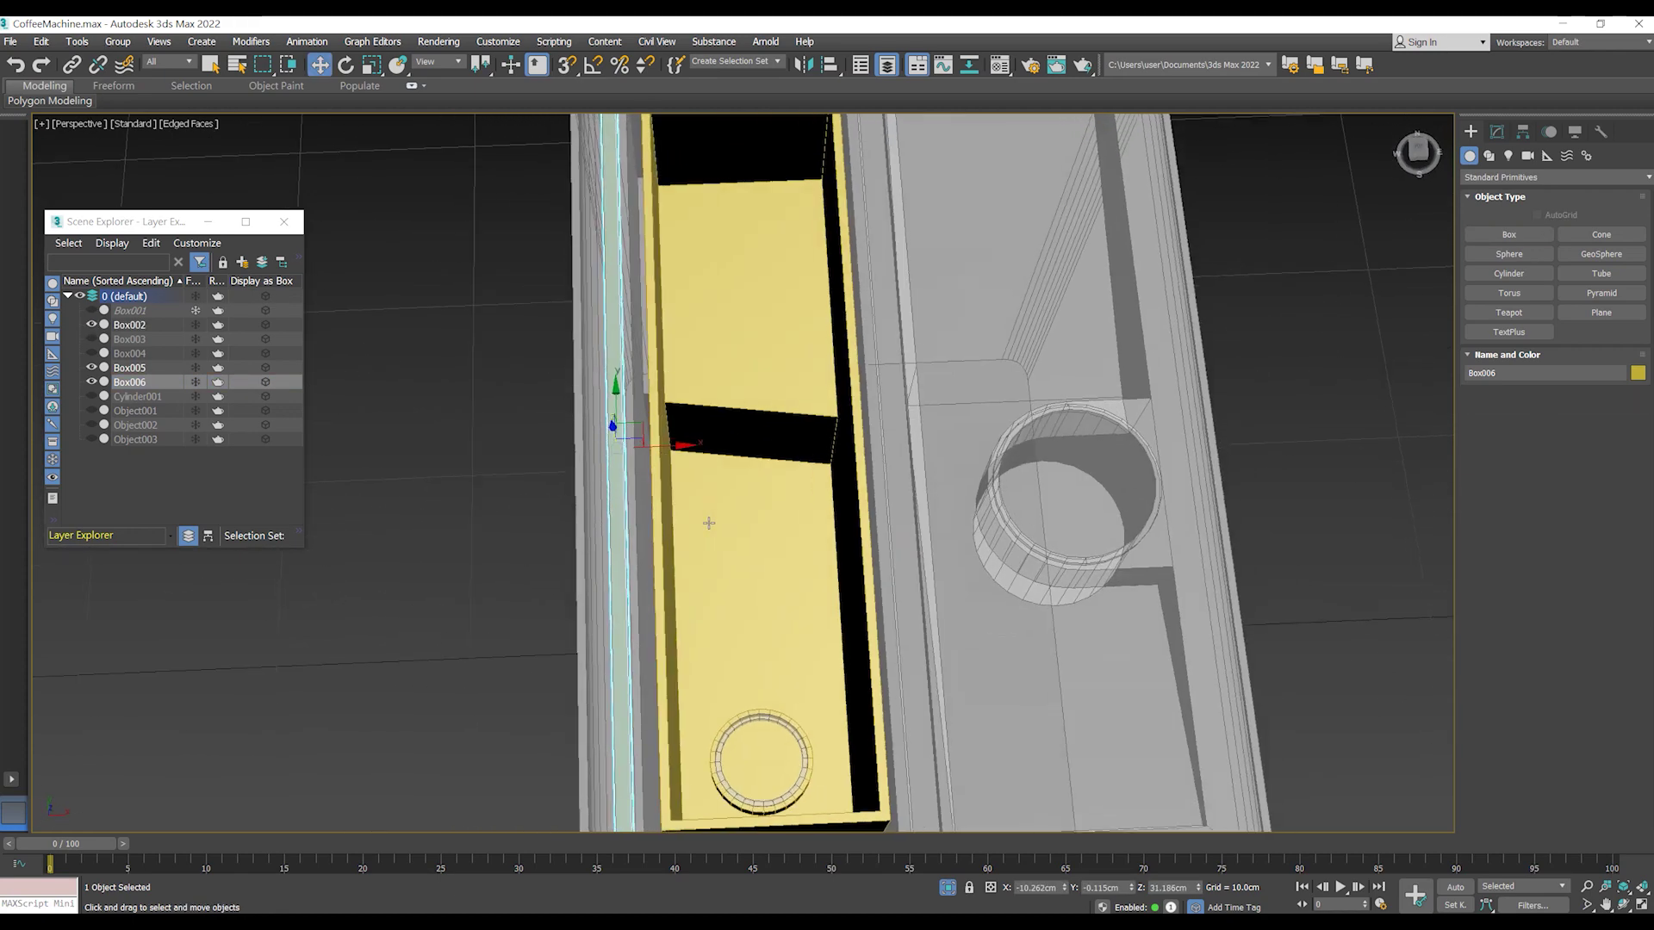
key(t)
scroll(746, 558, up, 3)
drag(746, 558, 751, 567)
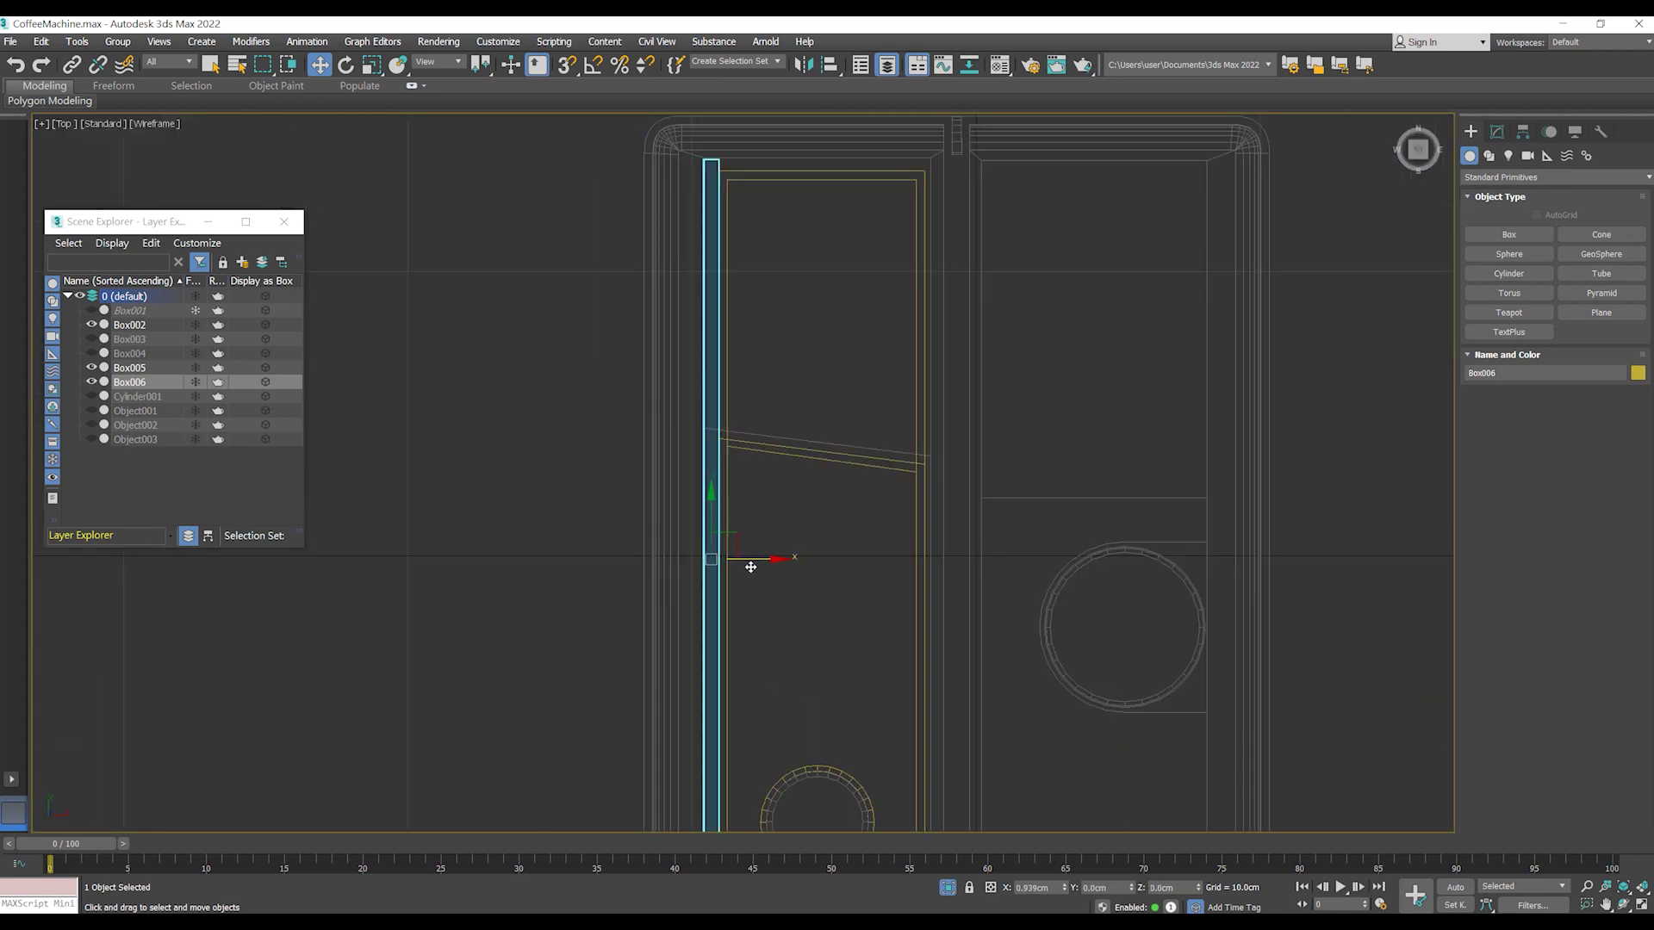
- Give the rail box Box006 a 0.4cm width and 27.8cm length
click(1497, 131)
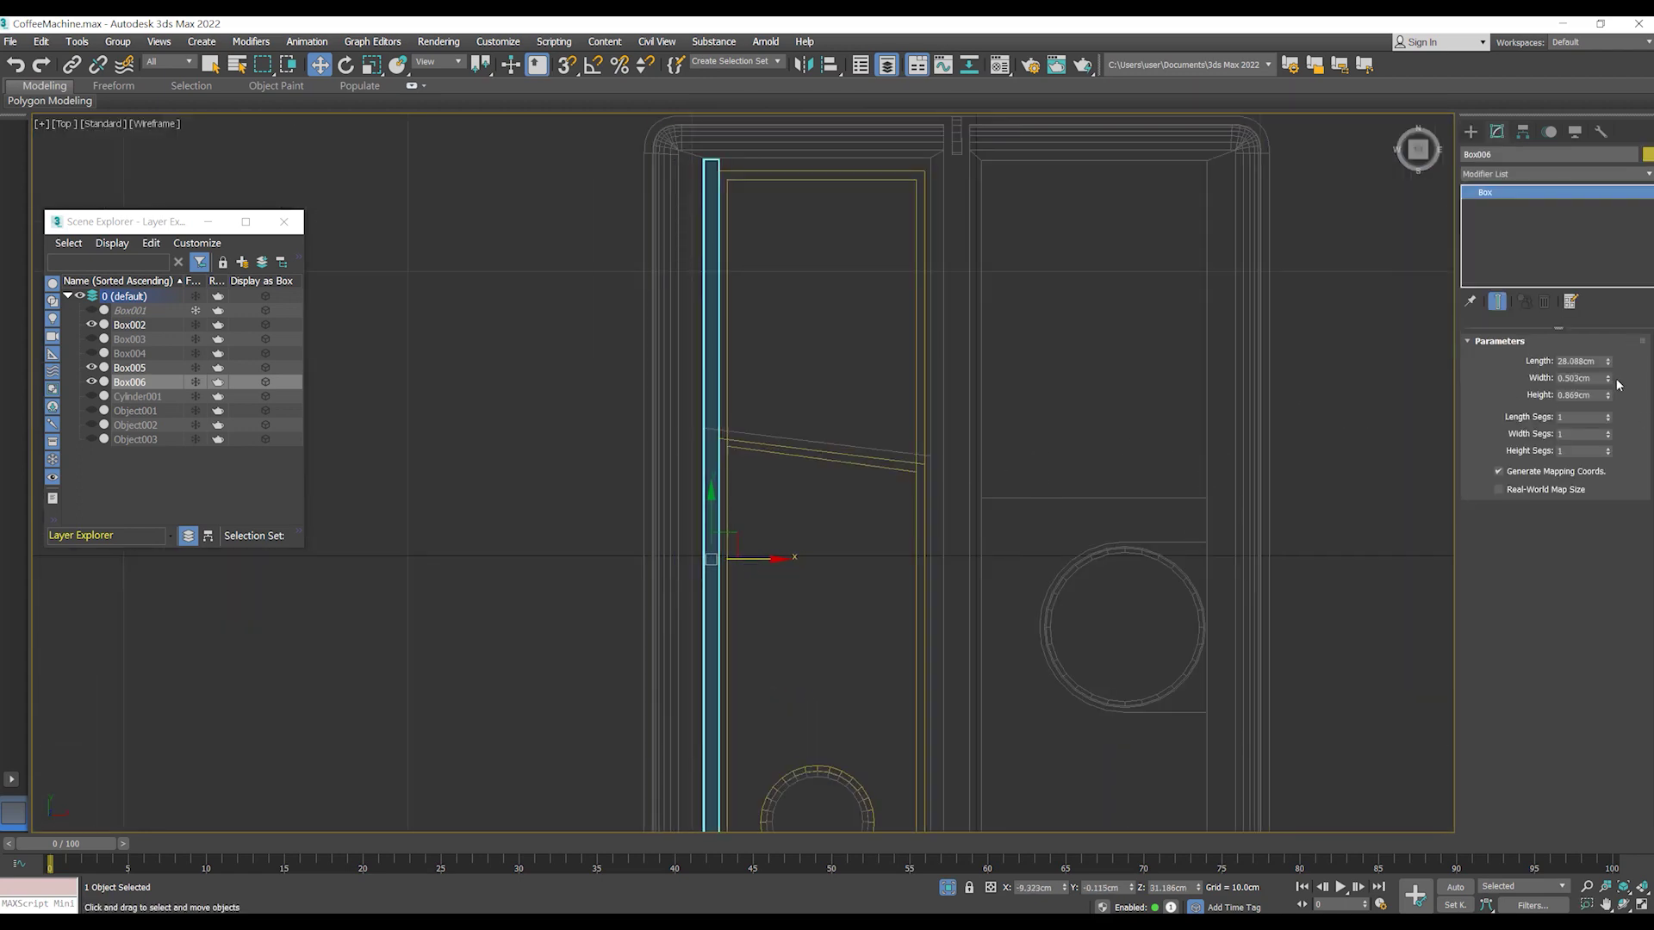
text(0.4)
key(Return)
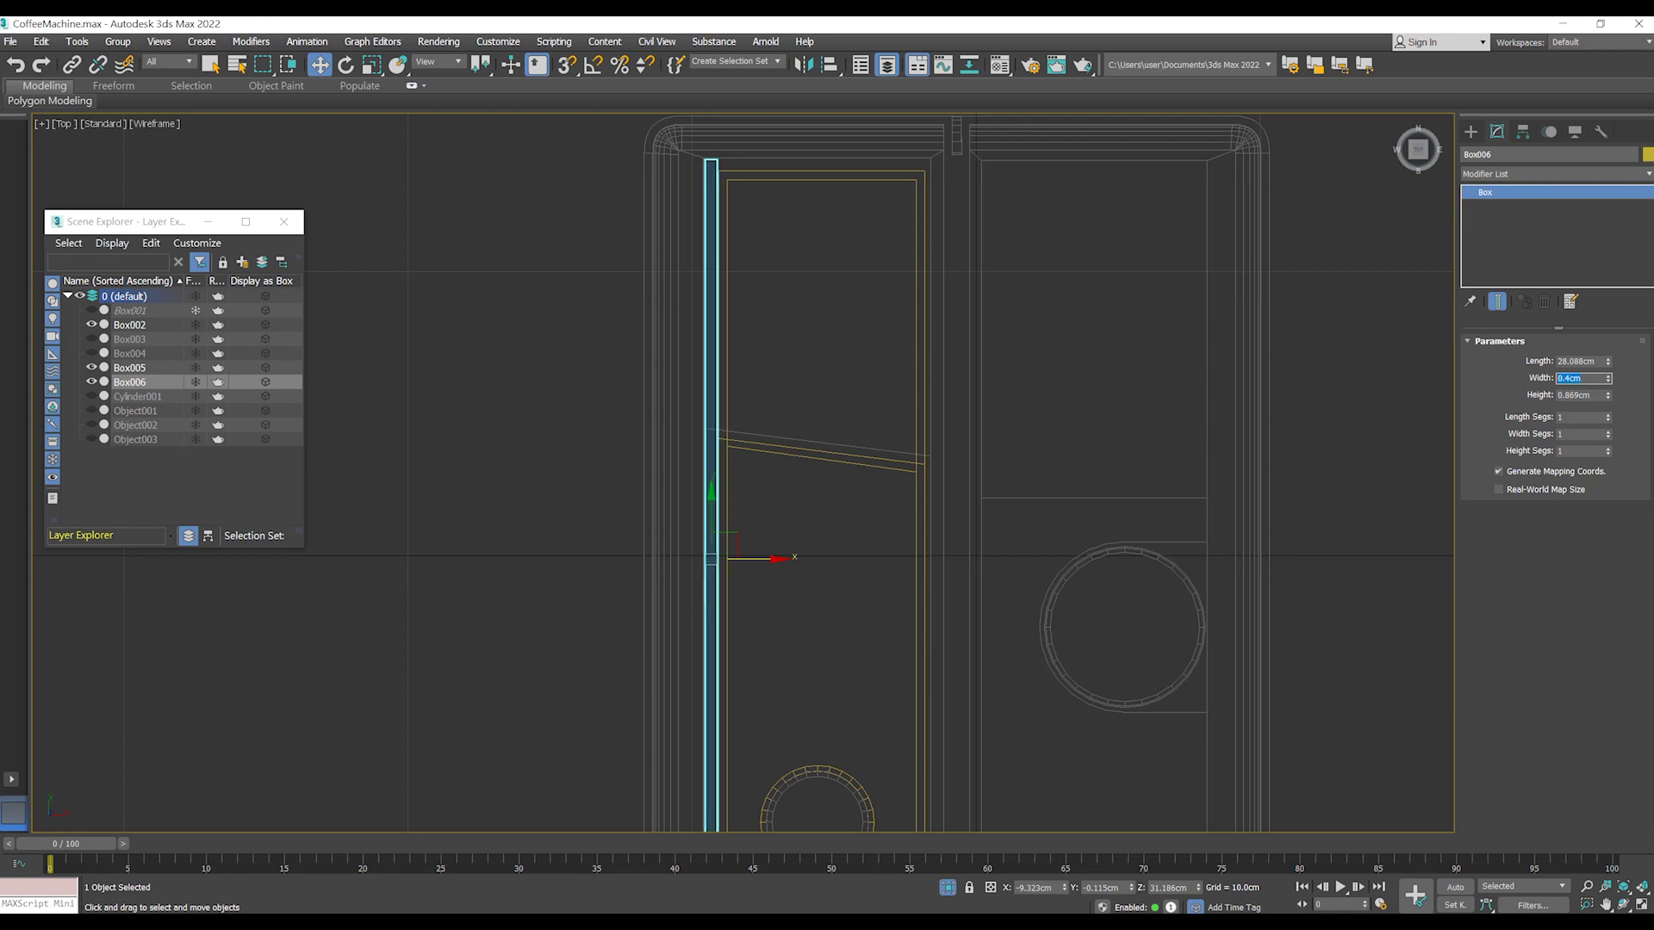
scroll(781, 539, up, 2)
middle_drag(797, 617, 781, 722)
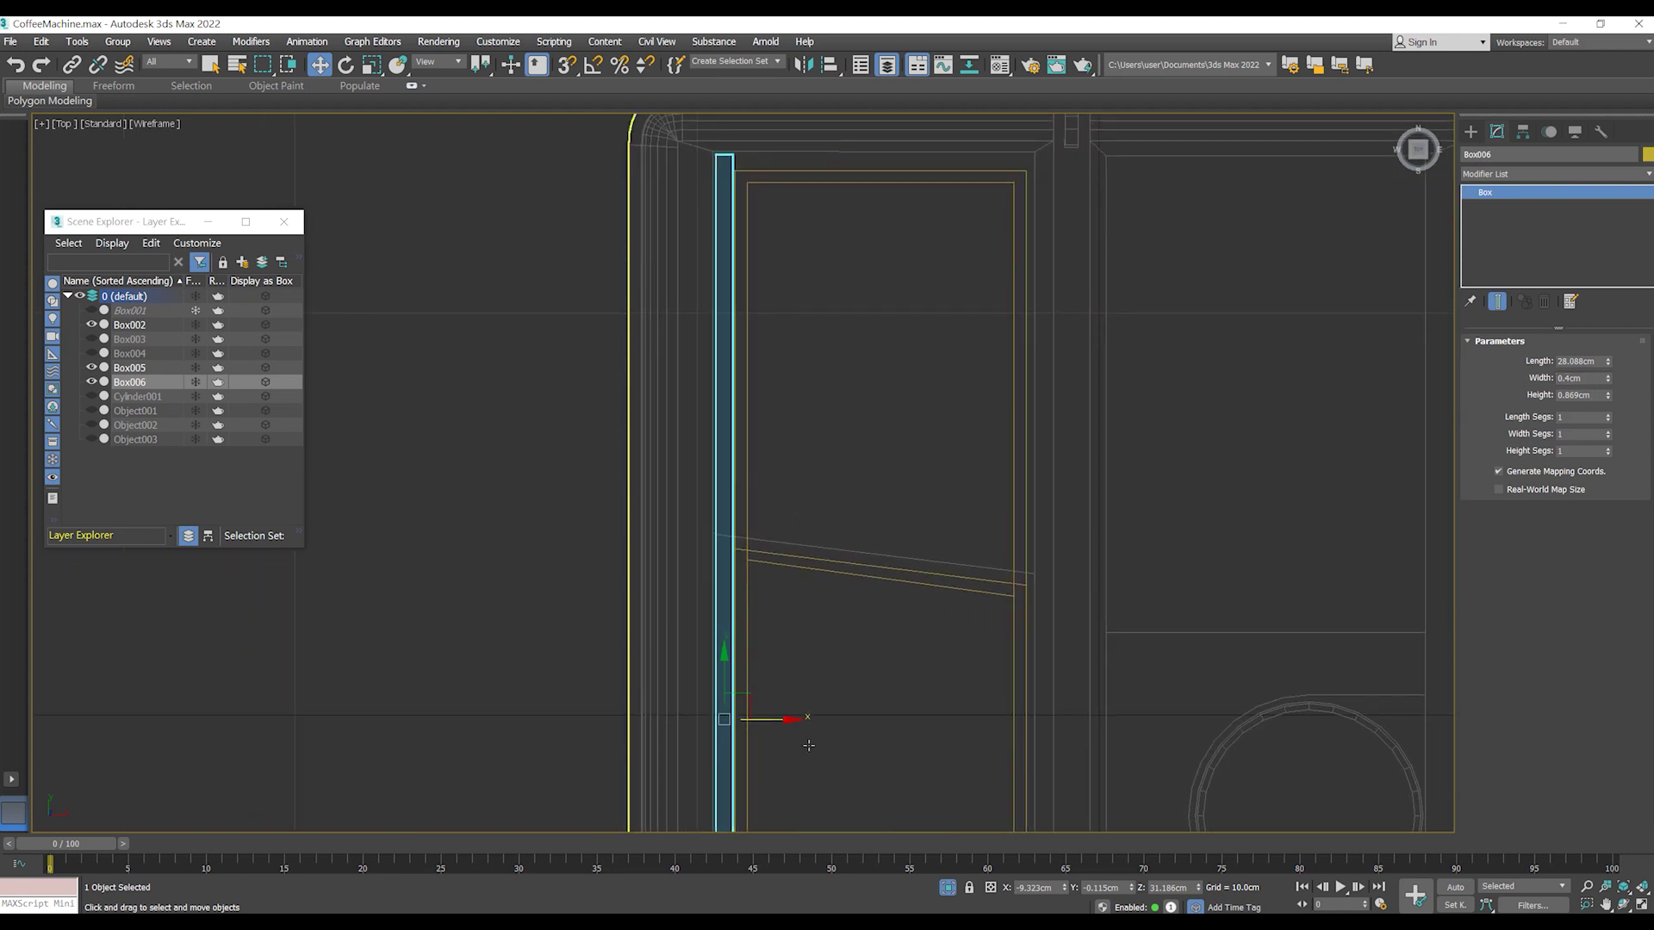
scroll(801, 694, down, 3)
scroll(804, 694, up, 1)
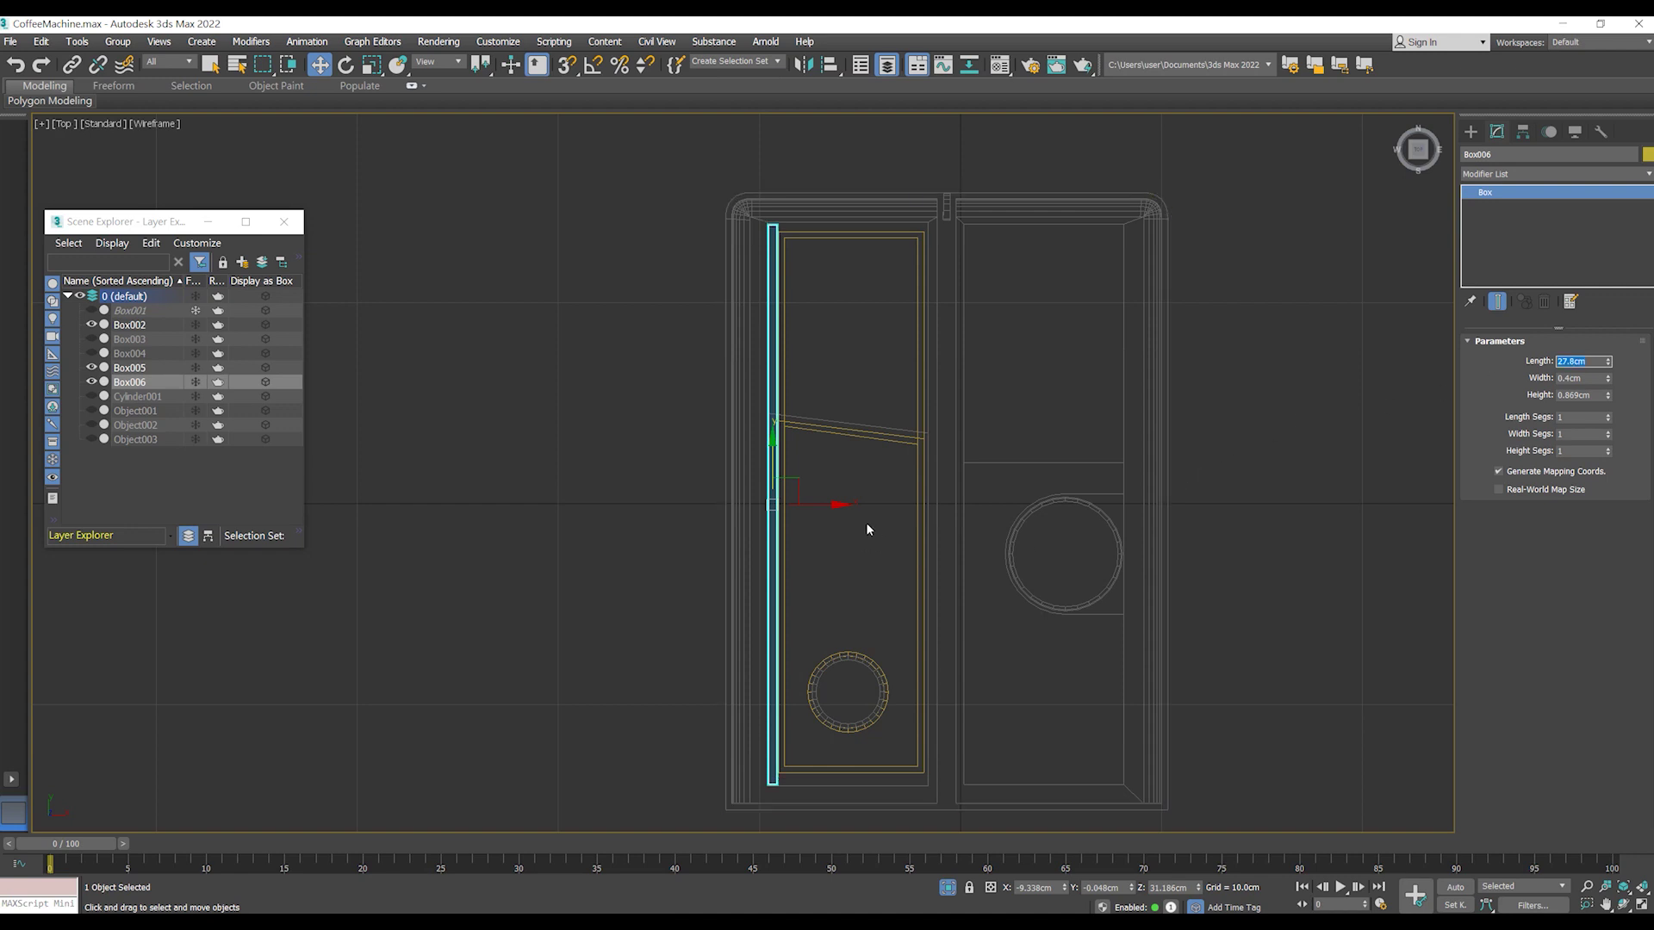
click(901, 384)
- Box-select Box005's top-end vertices and move them down slightly along Y
key(1)
scroll(834, 214, up, 4)
drag(1041, 214, 679, 317)
drag(866, 212, 865, 218)
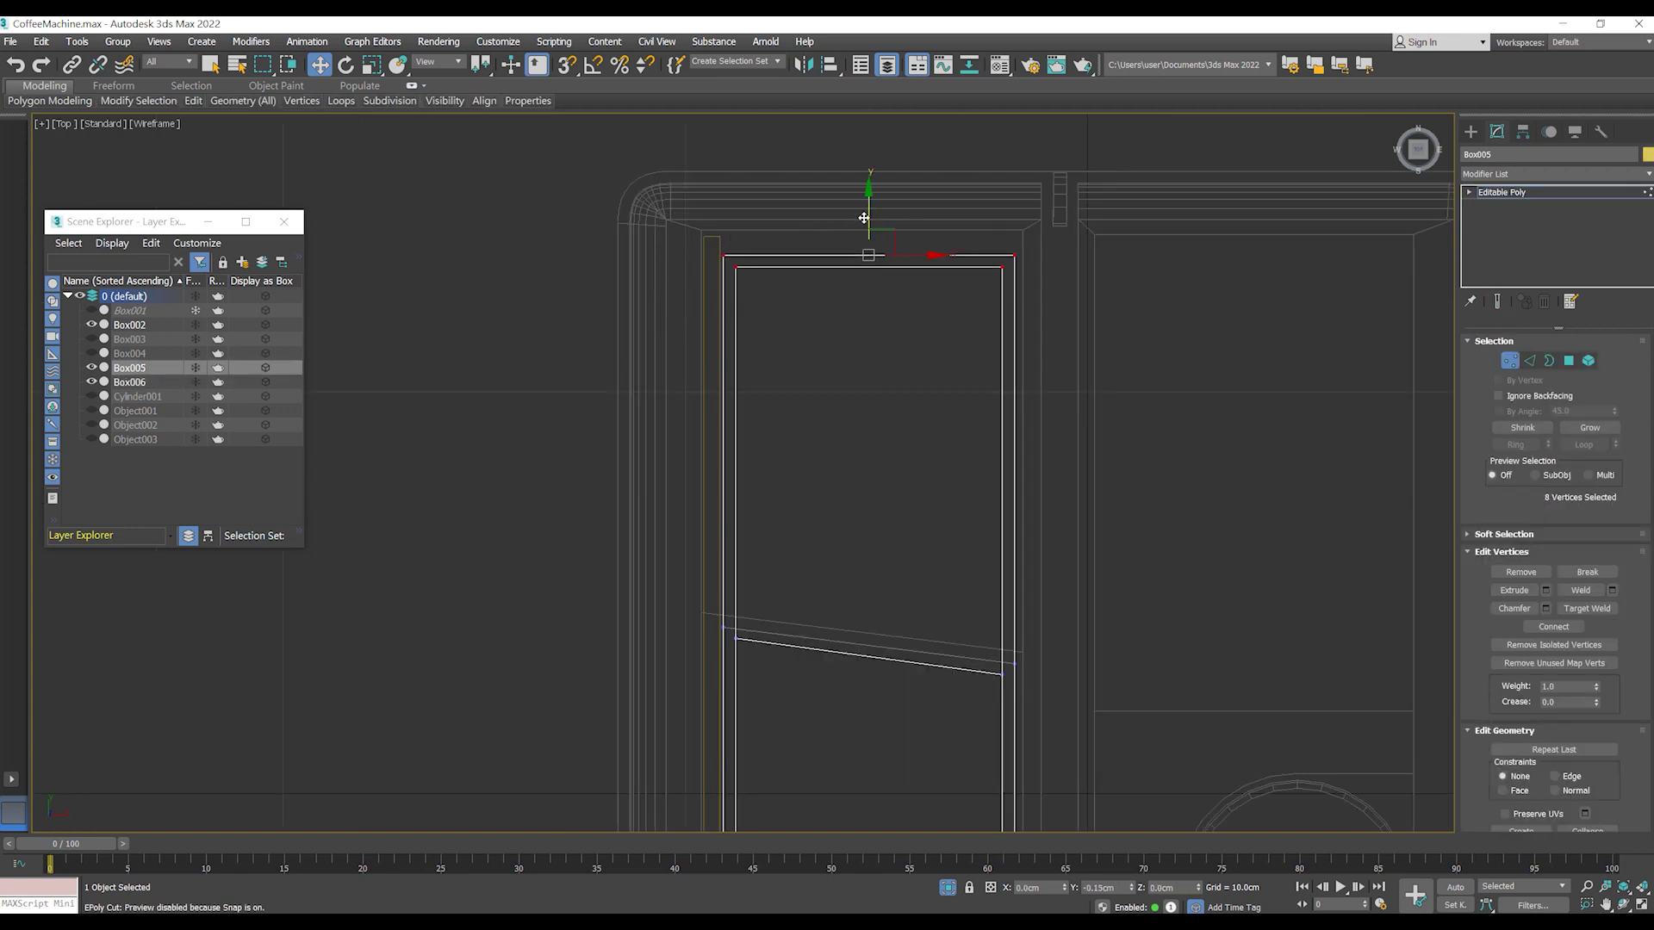
middle_drag(866, 211, 937, 544)
scroll(890, 446, down, 3)
middle_drag(849, 591, 848, 265)
drag(847, 197, 846, 203)
- Exit vertex editing and select the thin rail box Box006
scroll(895, 255, down, 3)
scroll(896, 255, up, 2)
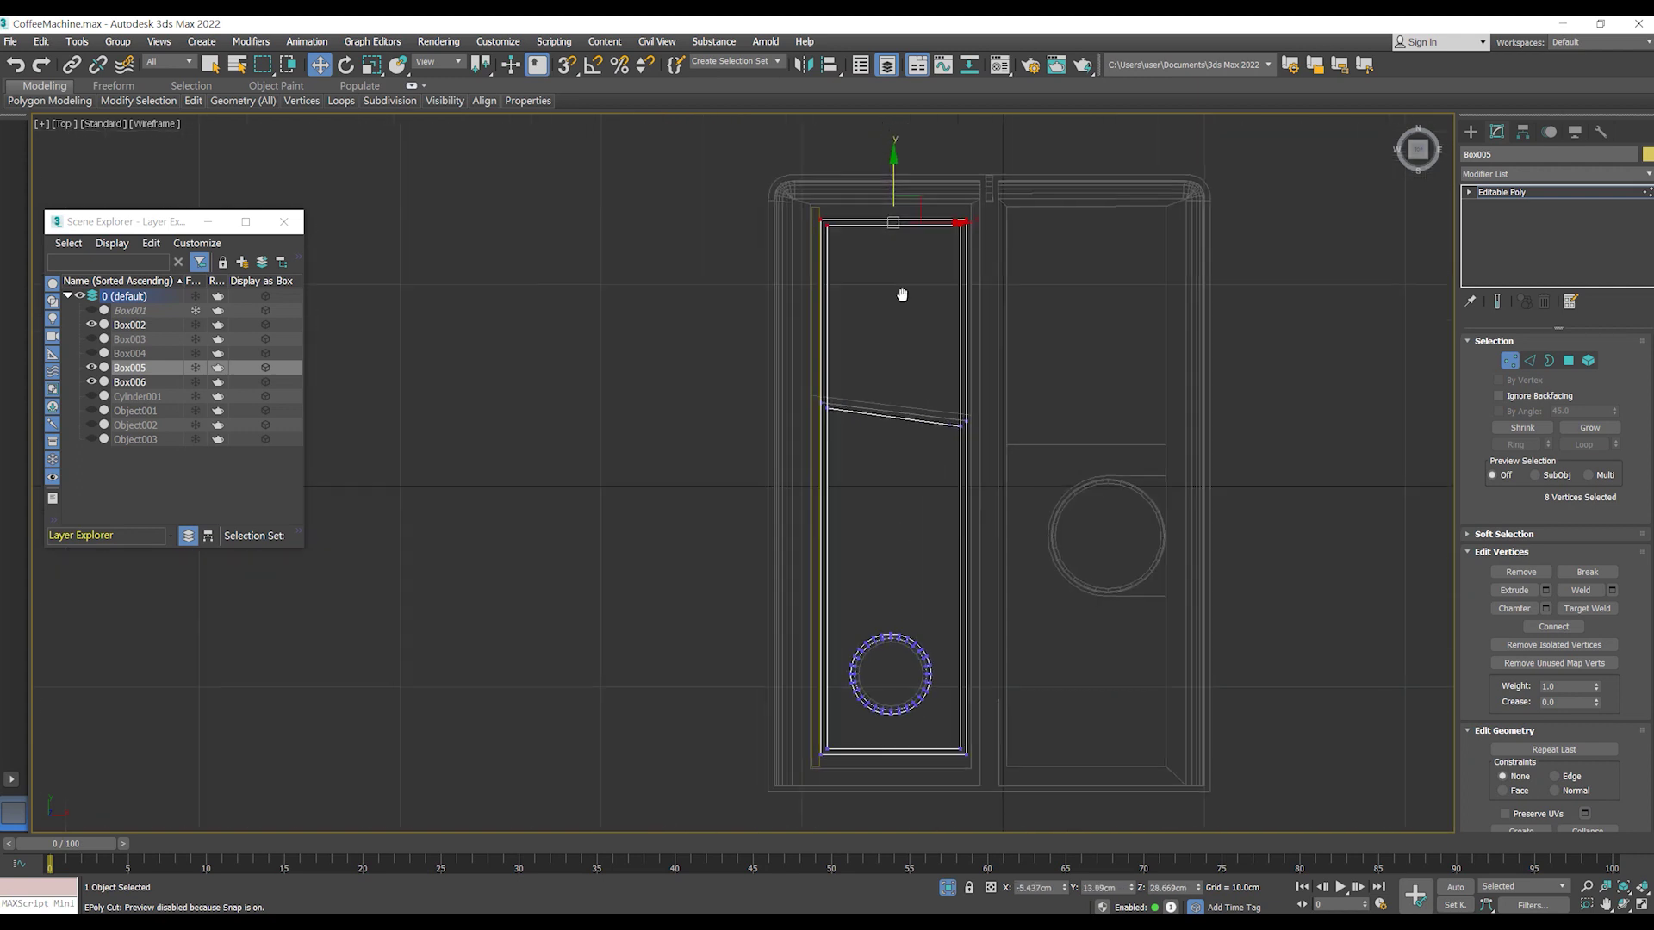
click(1513, 362)
click(822, 217)
click(820, 220)
scroll(861, 334, up, 2)
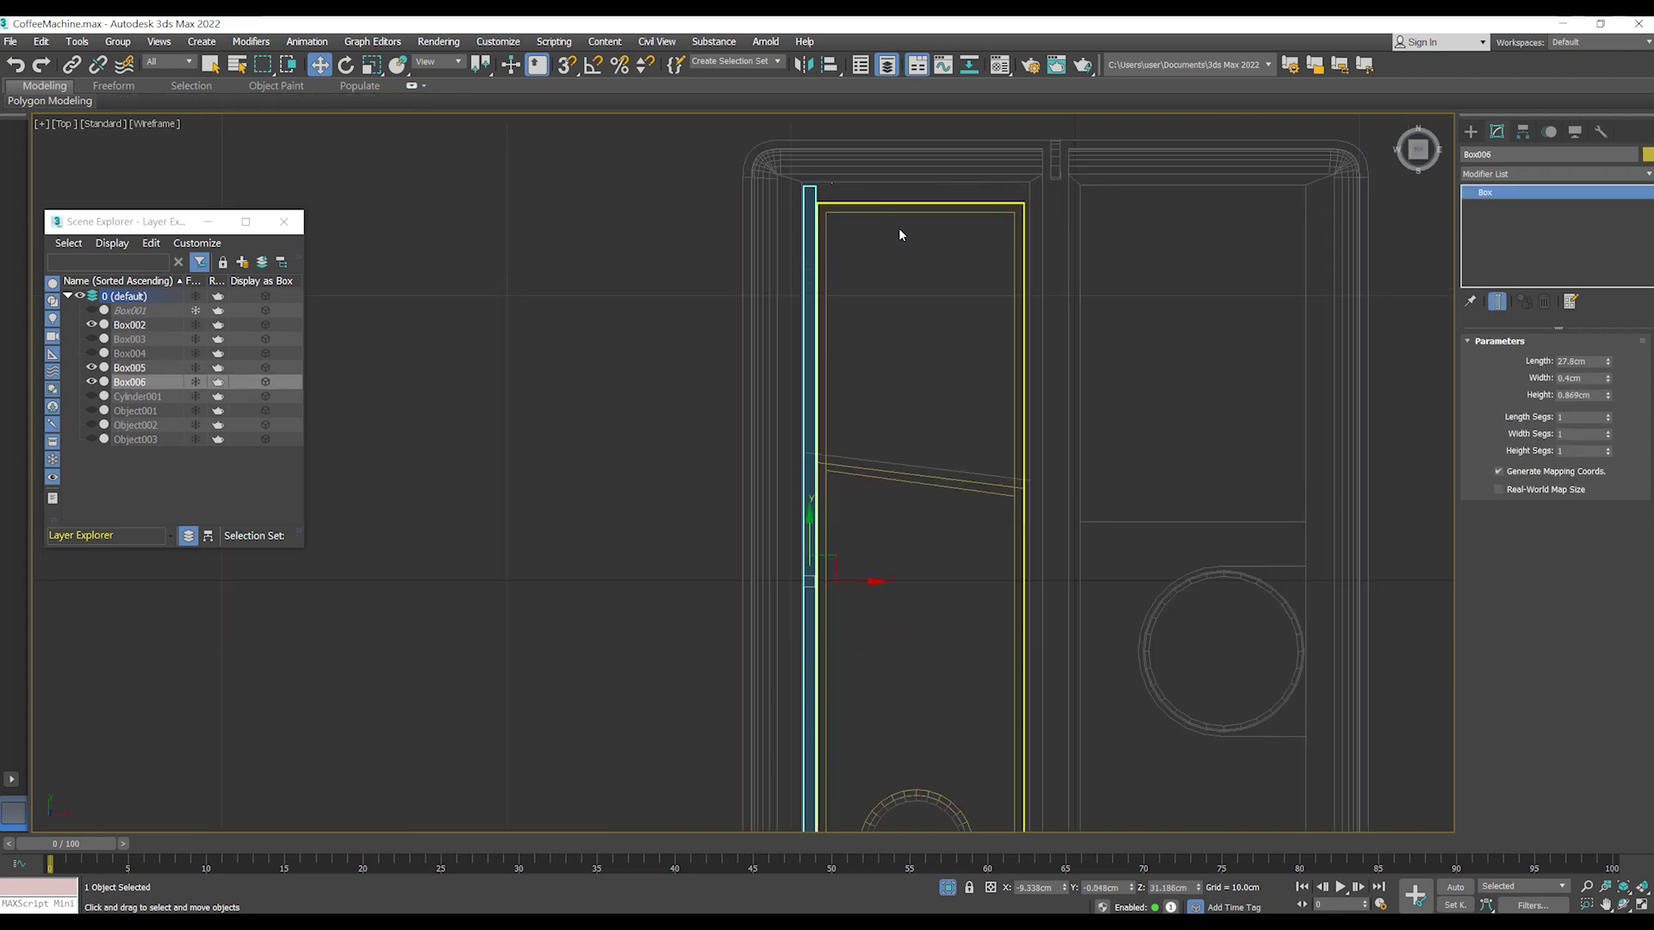
- Select the rail Box006 and tank Box005 and isolate them with Alt+Q
middle_drag(927, 548, 893, 509)
click(1035, 430)
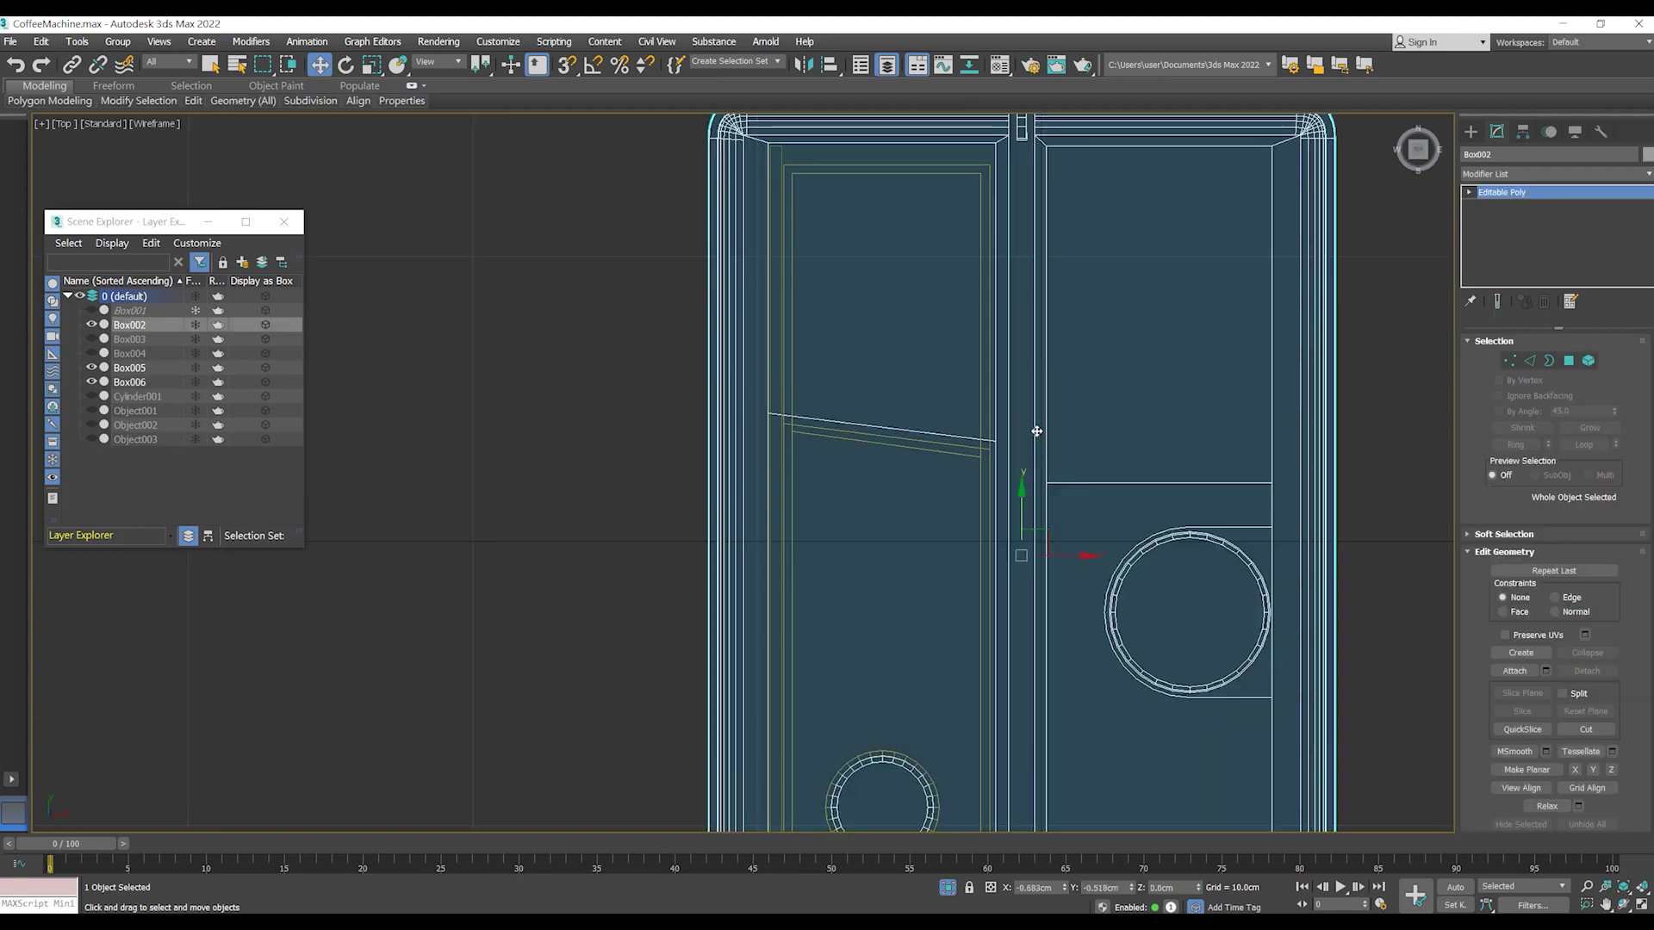
click(777, 153)
scroll(853, 409, down, 1)
scroll(852, 409, down, 2)
scroll(850, 407, down, 1)
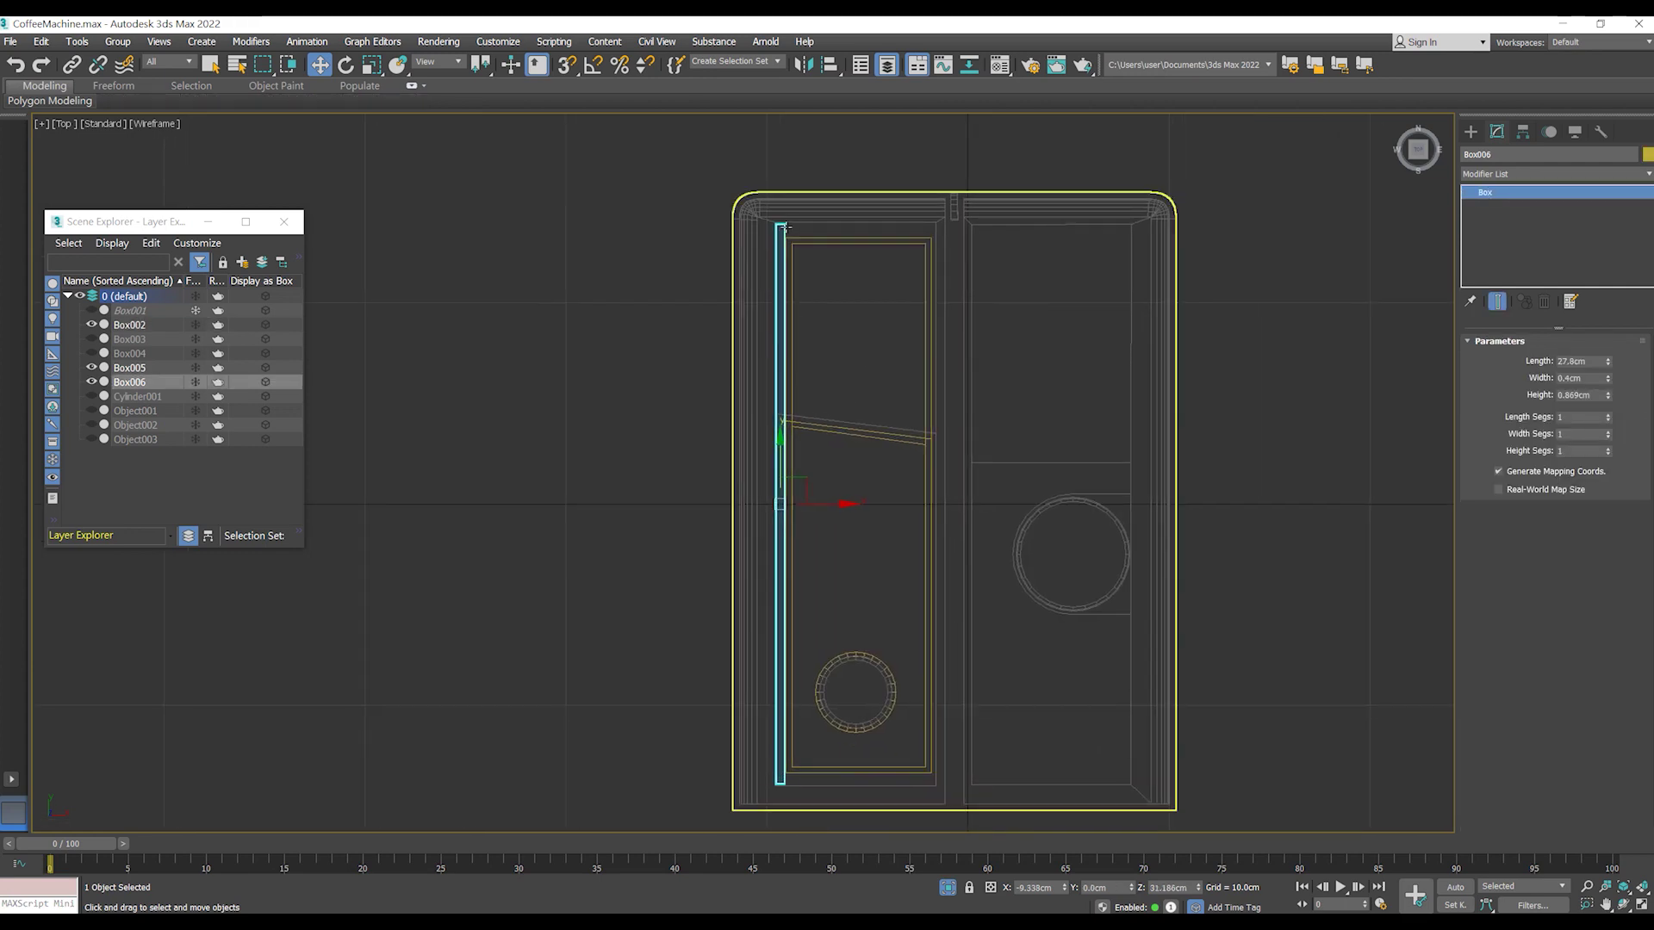
ctrl+click(789, 463)
key(p)
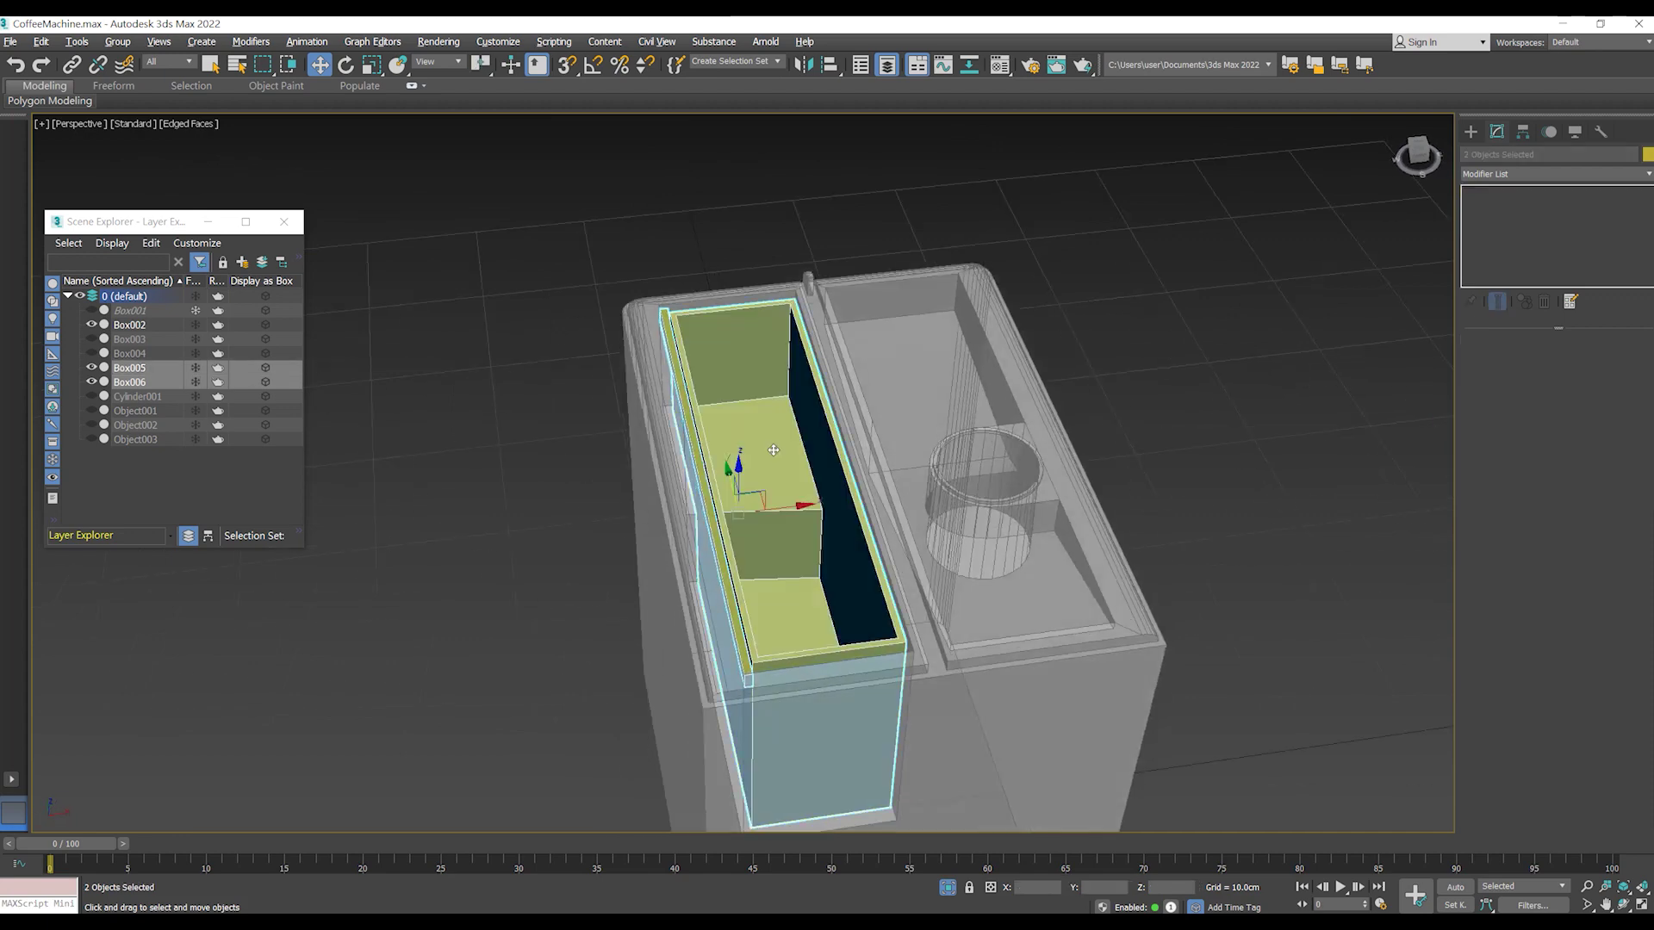
key(alt+q)
click(1066, 456)
mouse_move(1066, 456)
alt+middle_down()
mouse_move(1100, 414)
mouse_move(999, 446)
alt+middle_up()
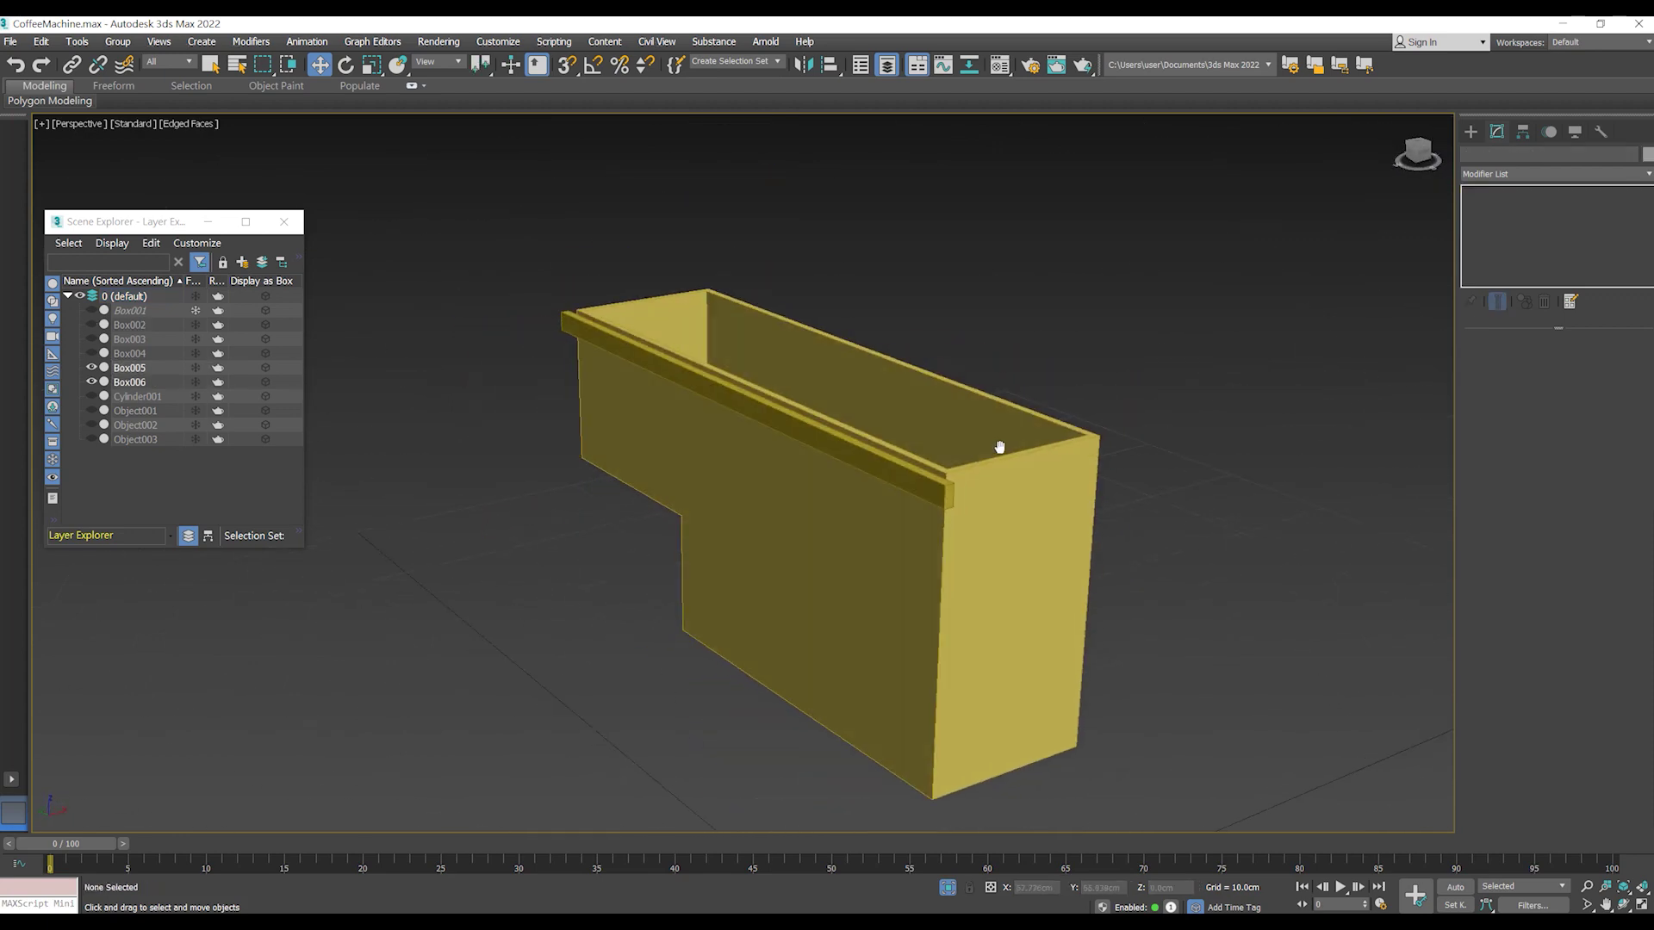
- Reselect the rail and set its height to 0.9cm
key(ctrl+z)
text(0.8)
key(Return)
text(0.9)
key(Return)
scroll(952, 491, up, 2)
right_click(919, 488)
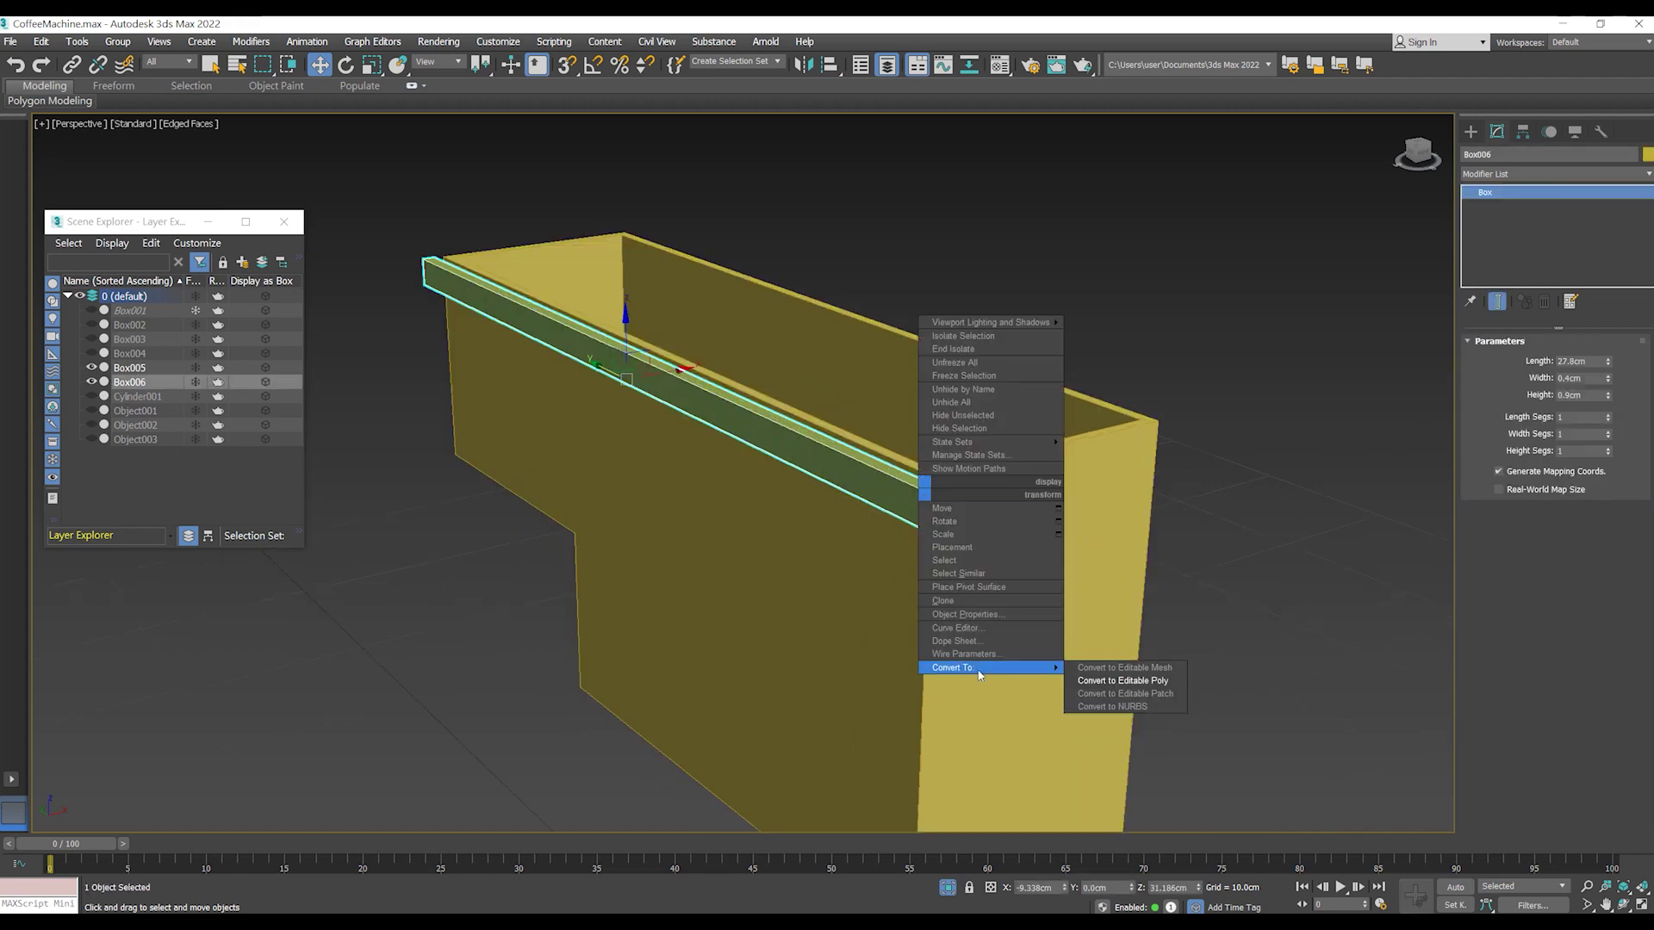
- Convert Box006 to Editable Poly and connect its four long edges with a new edge loop
click(1121, 685)
alt+middle_drag(977, 522, 689, 482)
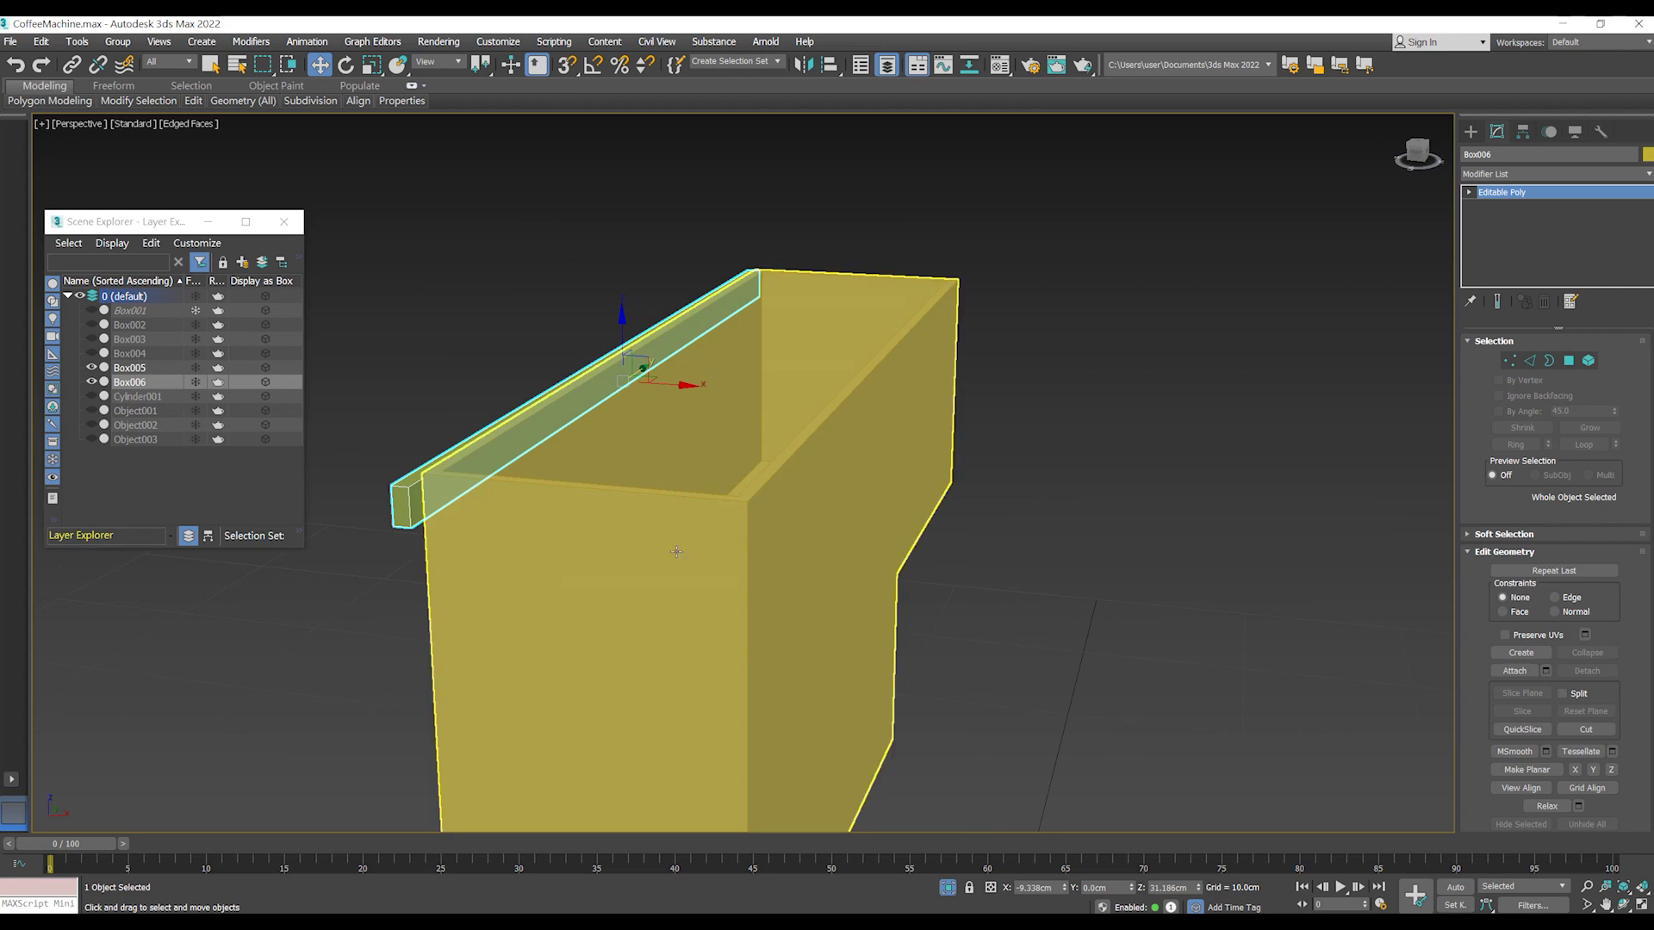
alt+middle_drag(540, 473, 743, 469)
drag(742, 470, 1188, 491)
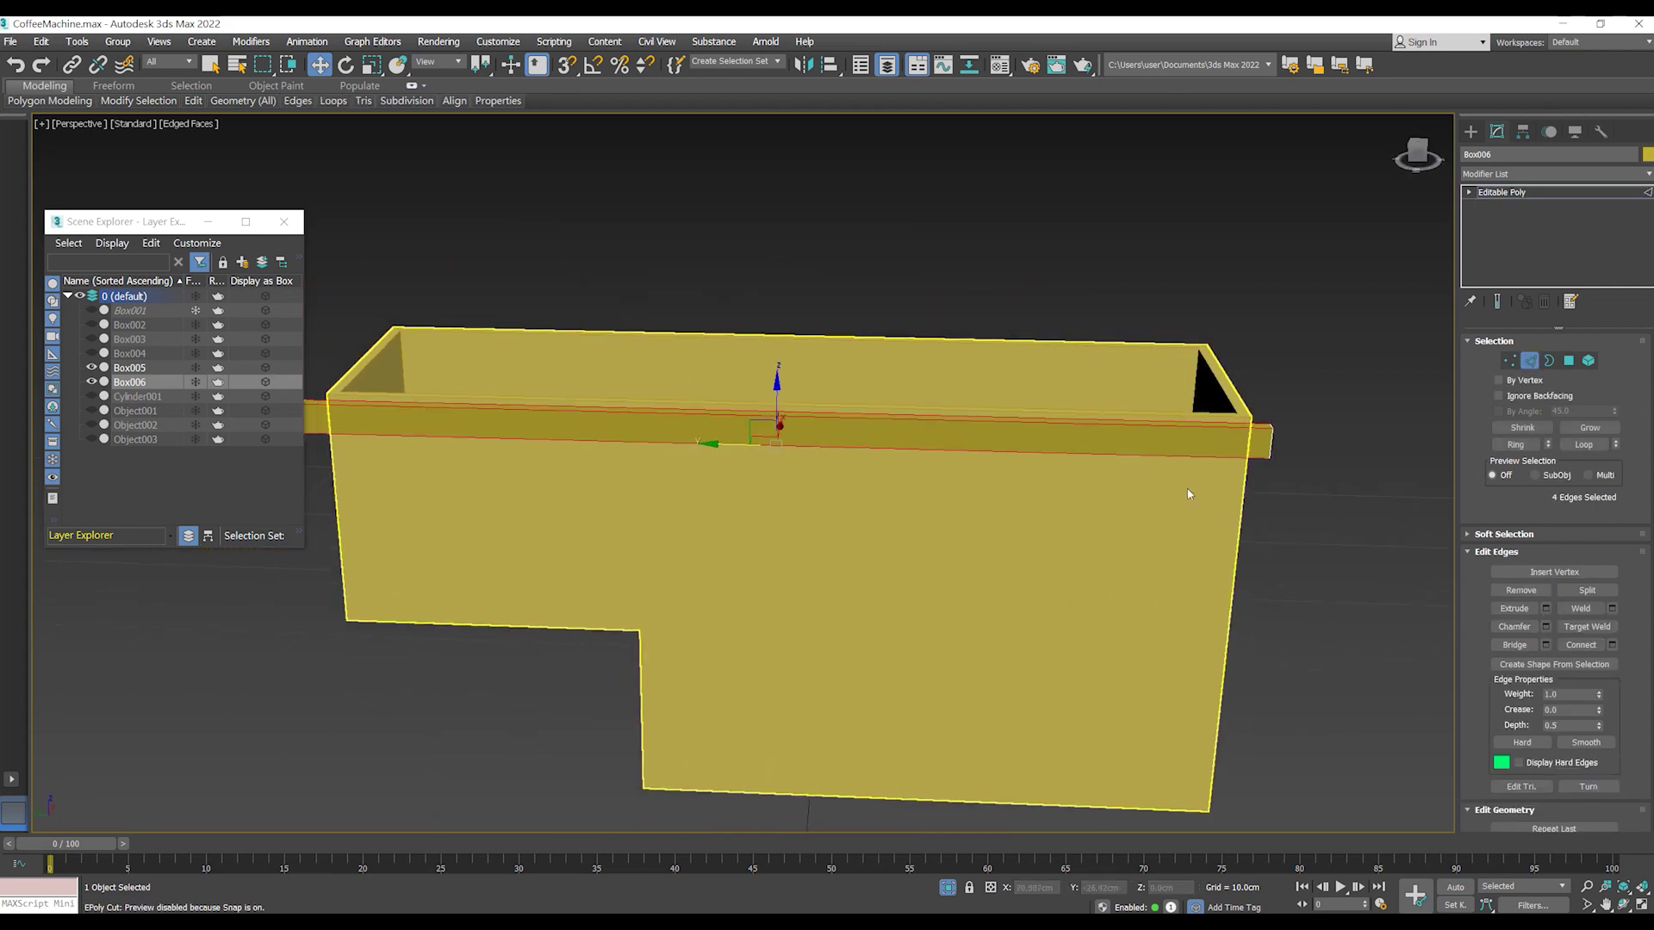
click(1611, 644)
click(758, 548)
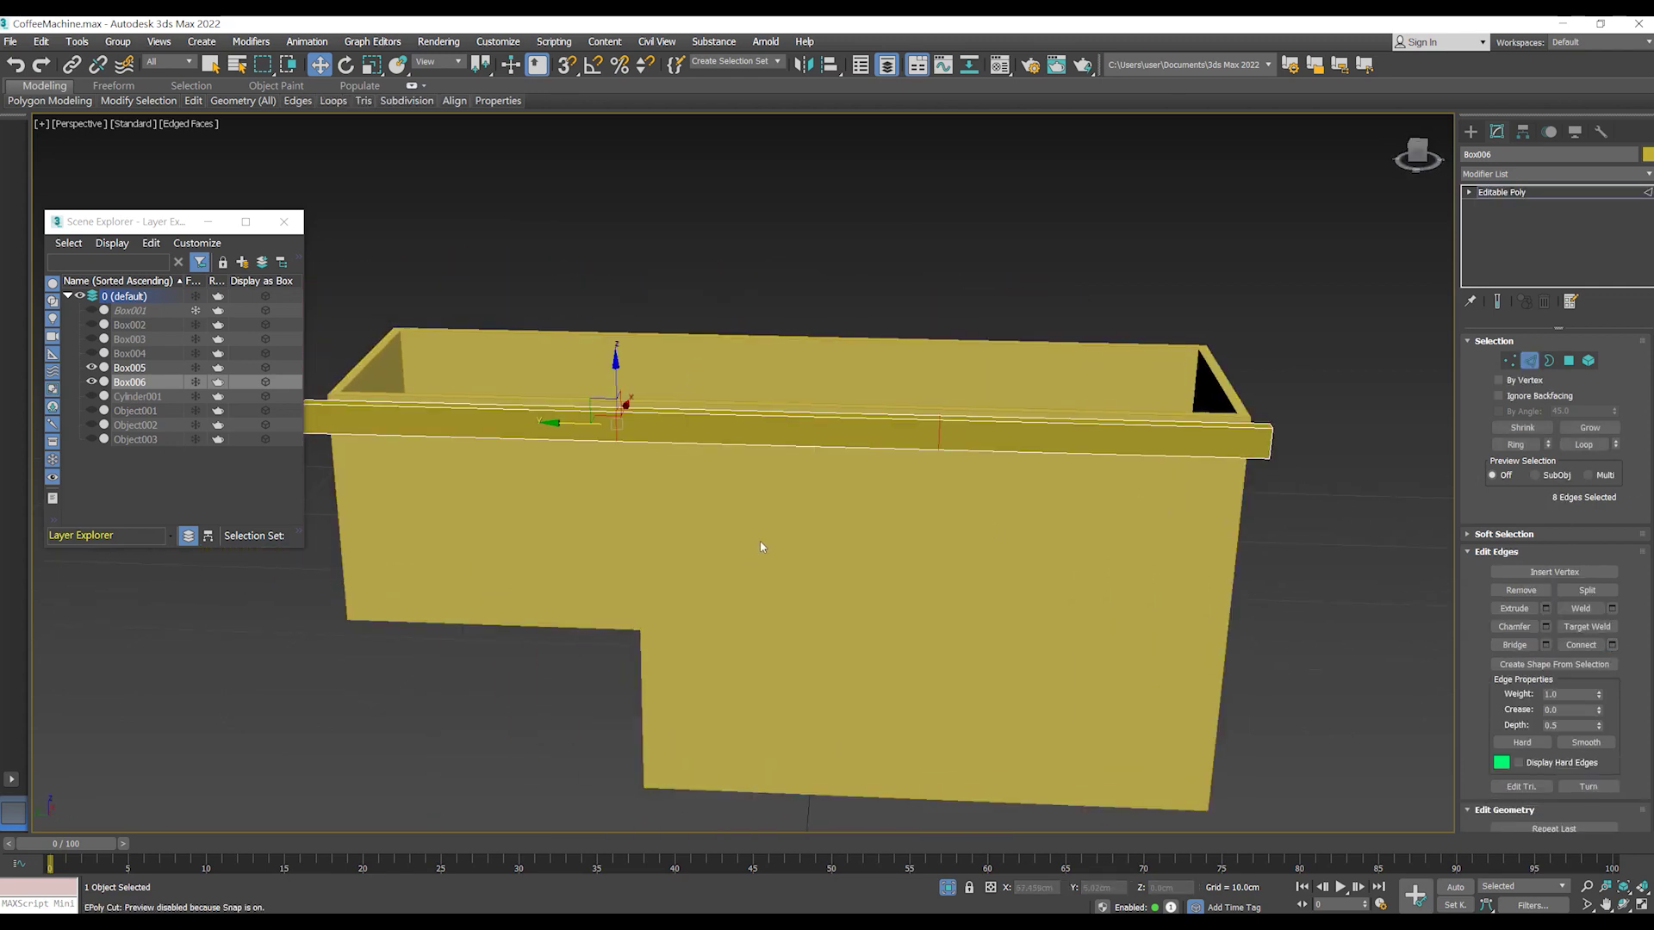
- Scale the rail's end vertices inward to shorten it
click(1508, 360)
key(r)
drag(941, 439, 935, 442)
alt+middle_drag(937, 444, 808, 469)
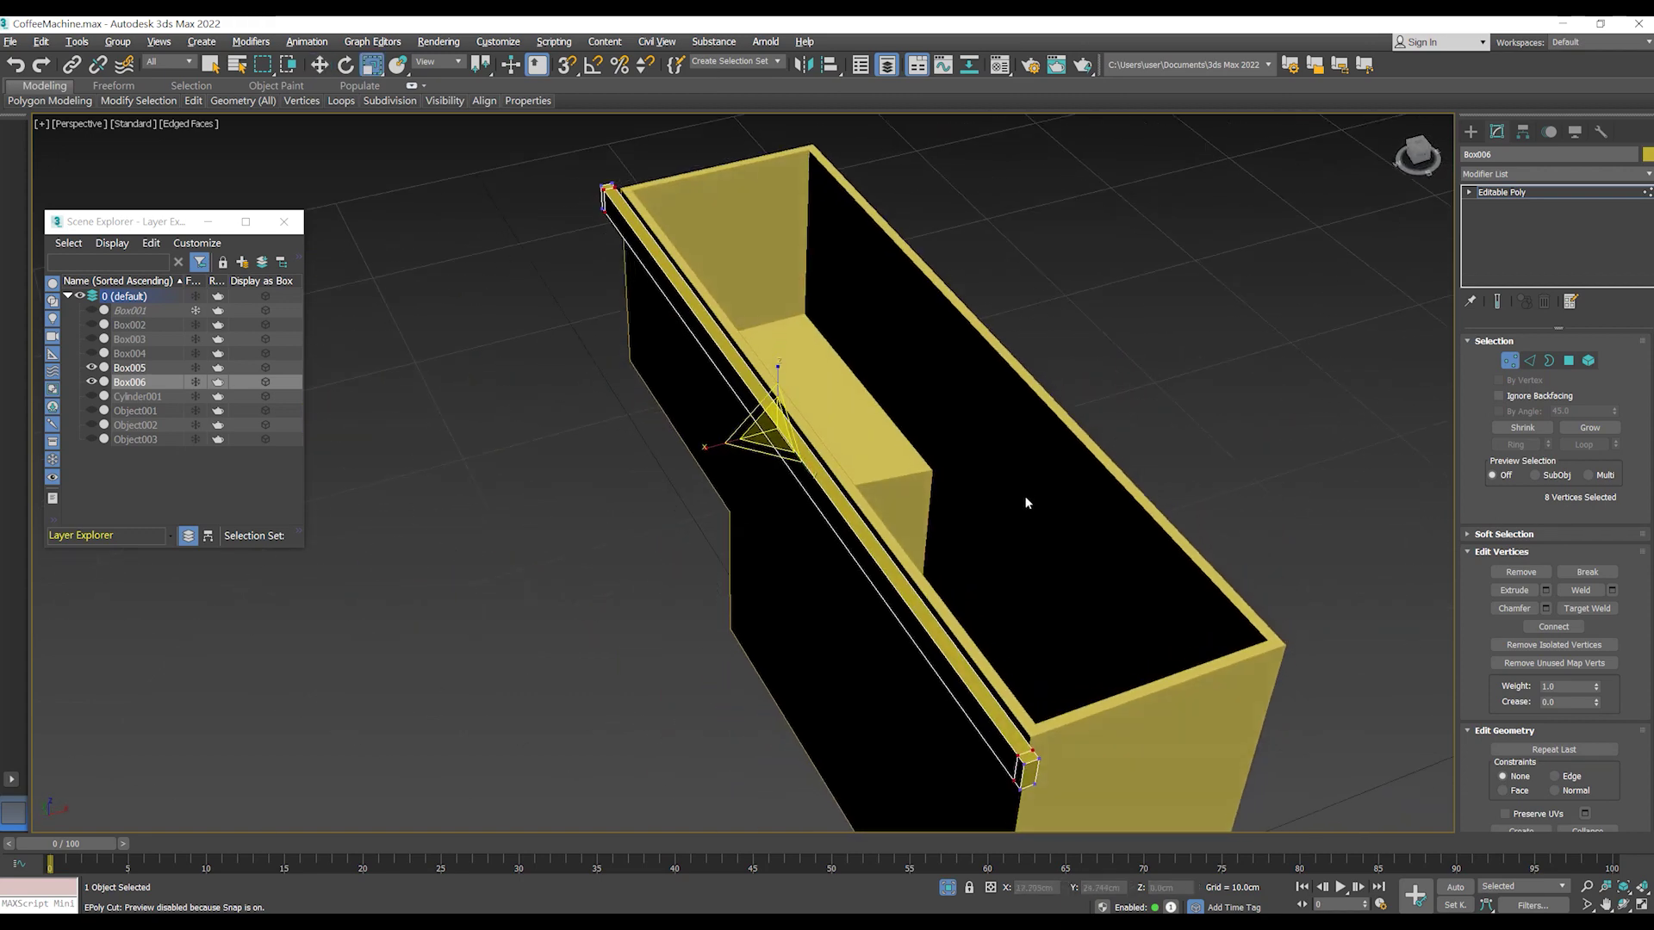
drag(829, 466, 832, 463)
mouse_move(934, 520)
alt+middle_down()
mouse_move(799, 474)
mouse_move(573, 579)
alt+middle_up()
- Move the rail's end polygons along X to extend the piece
key(4)
mouse_move(527, 521)
alt+middle_down()
mouse_move(680, 457)
mouse_move(936, 567)
mouse_move(1035, 579)
alt+middle_up()
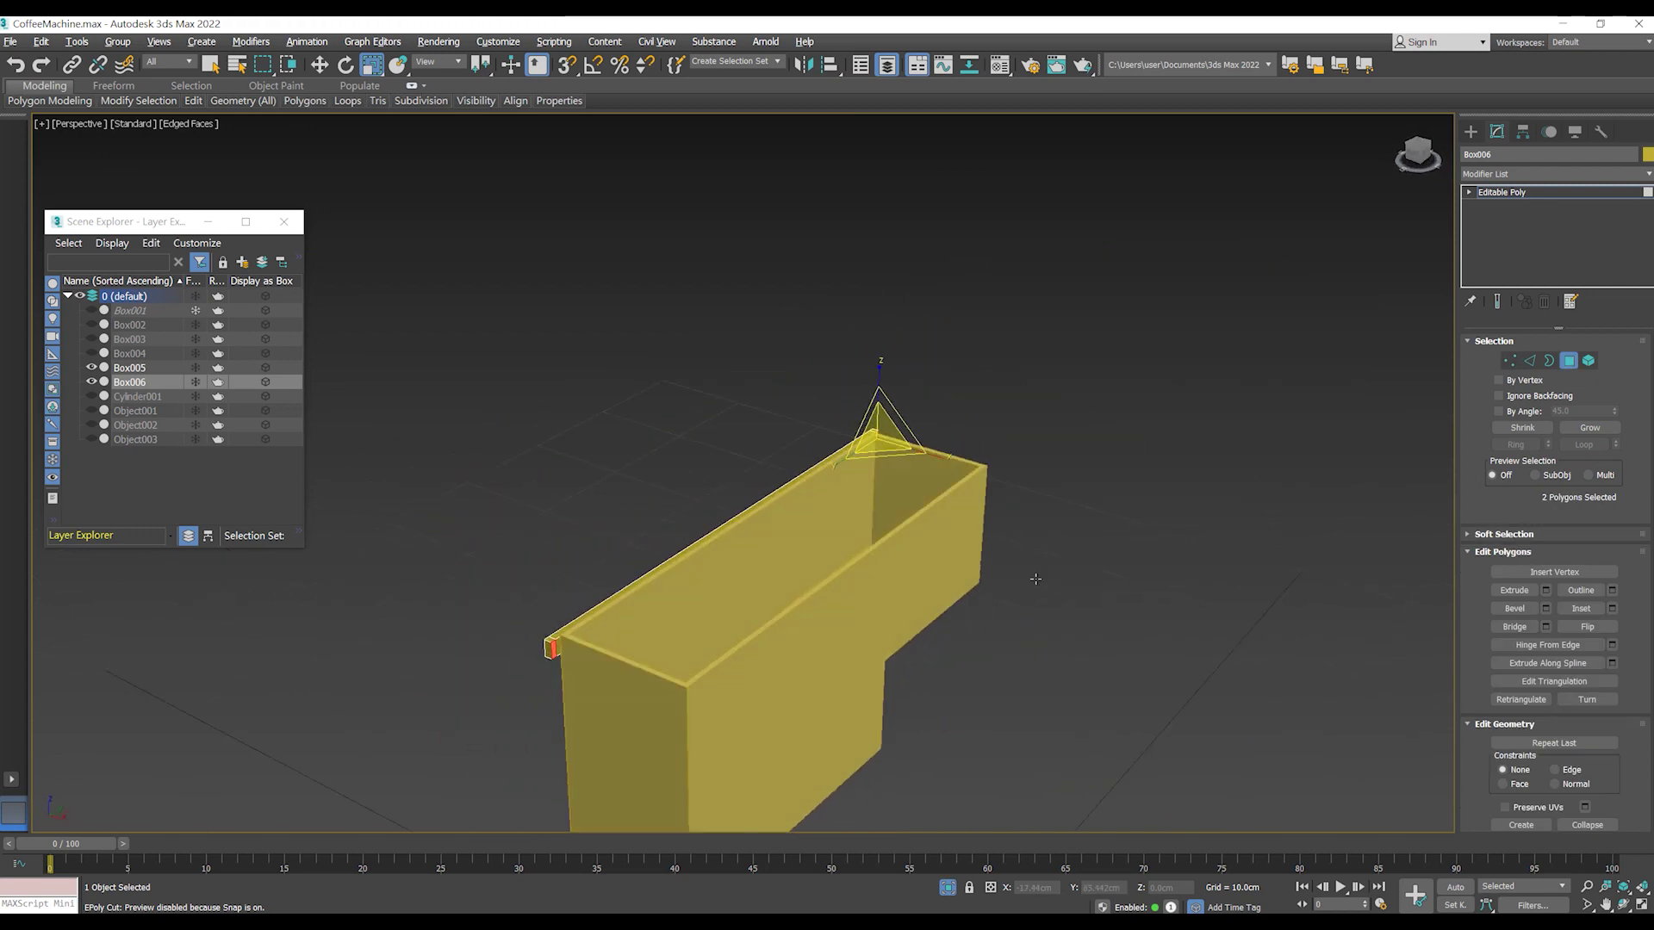
drag(916, 451, 970, 477)
mouse_move(984, 484)
alt+middle_down()
mouse_move(881, 574)
mouse_move(942, 595)
alt+middle_up()
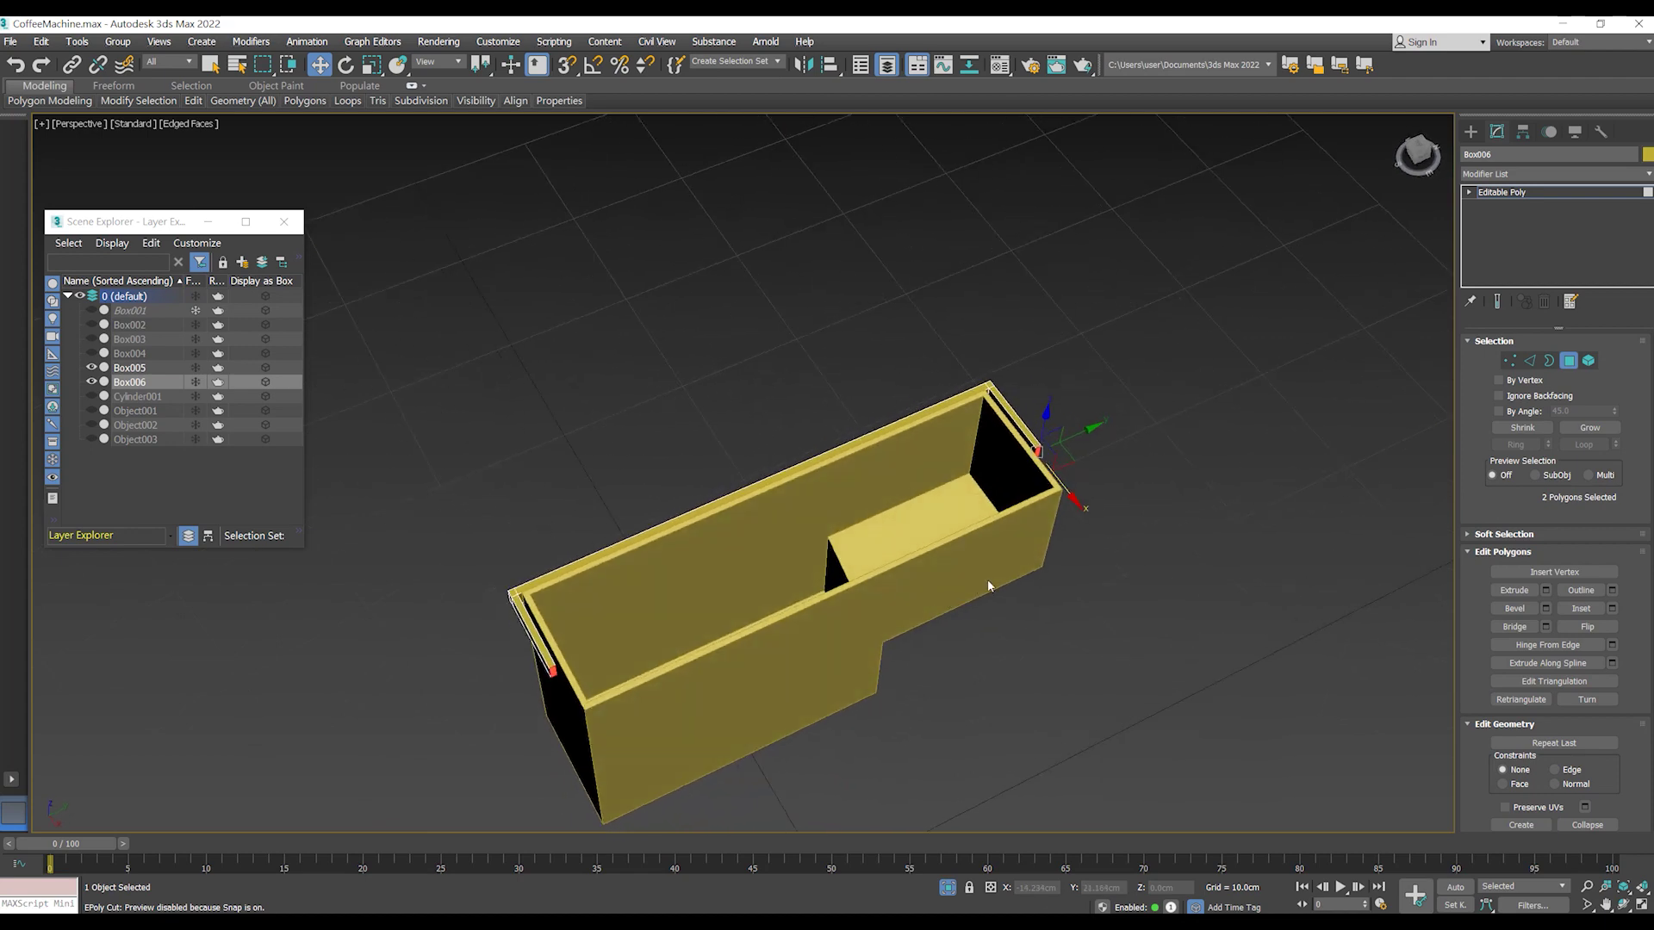
key(6)
click(1083, 484)
mouse_move(1083, 484)
alt+middle_down()
mouse_move(973, 547)
mouse_move(1025, 539)
mouse_move(941, 433)
alt+middle_up()
scroll(1025, 539, up, 5)
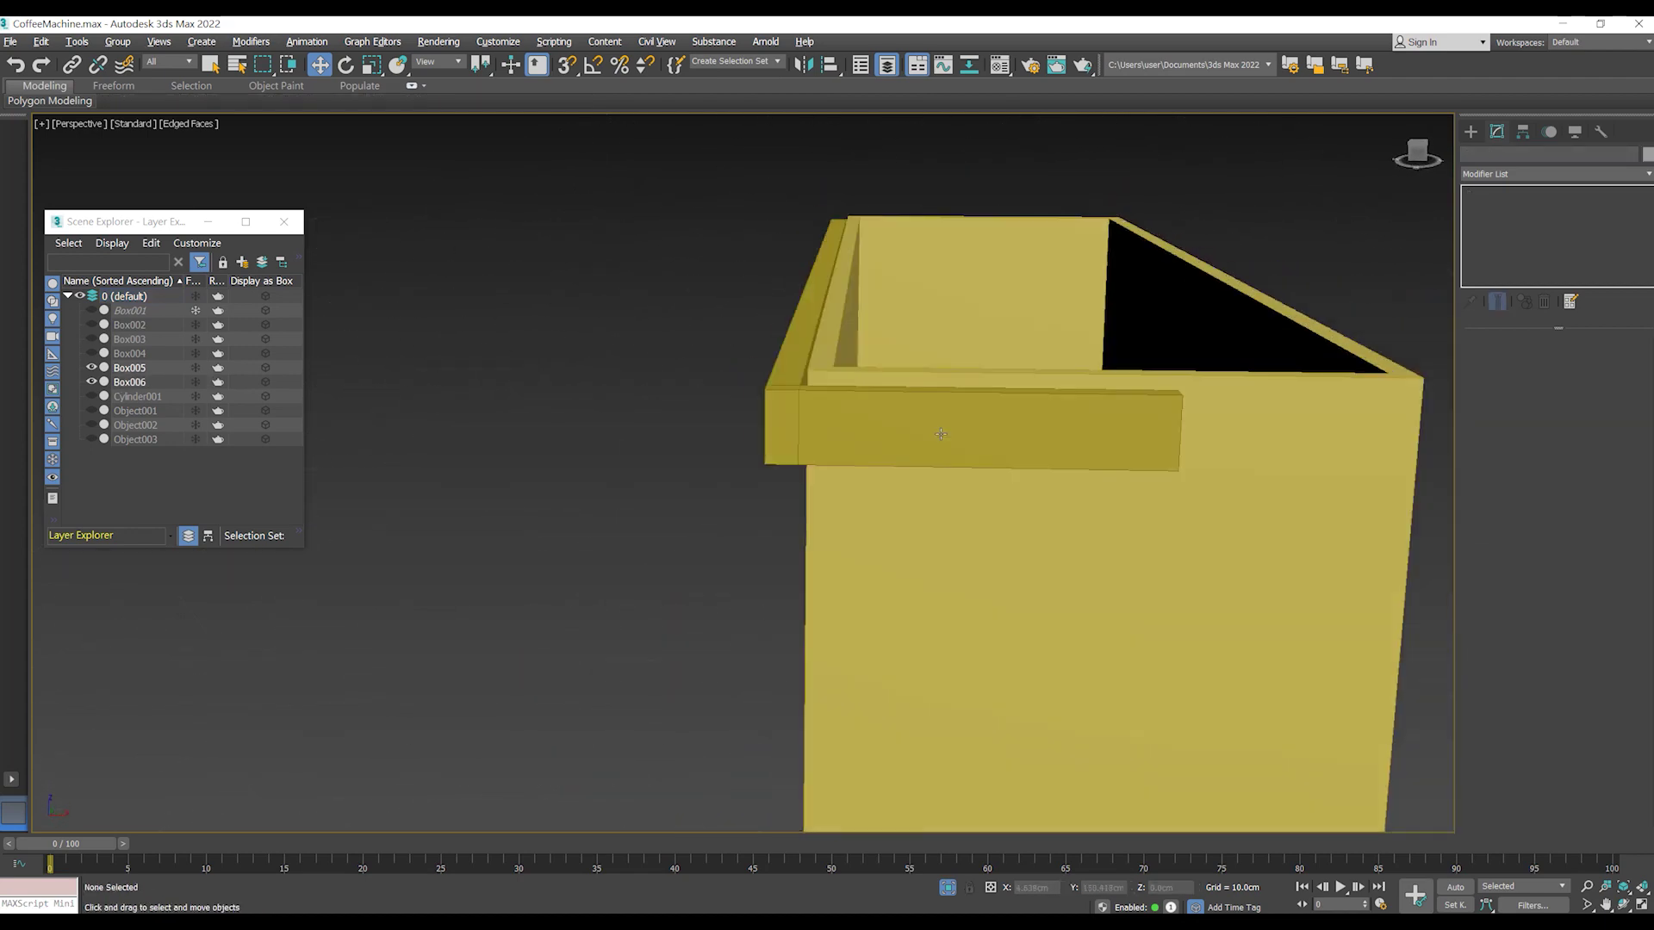
- Select the tank body Box005 and inspect its vertices from top and perspective views
click(839, 437)
click(767, 525)
click(895, 507)
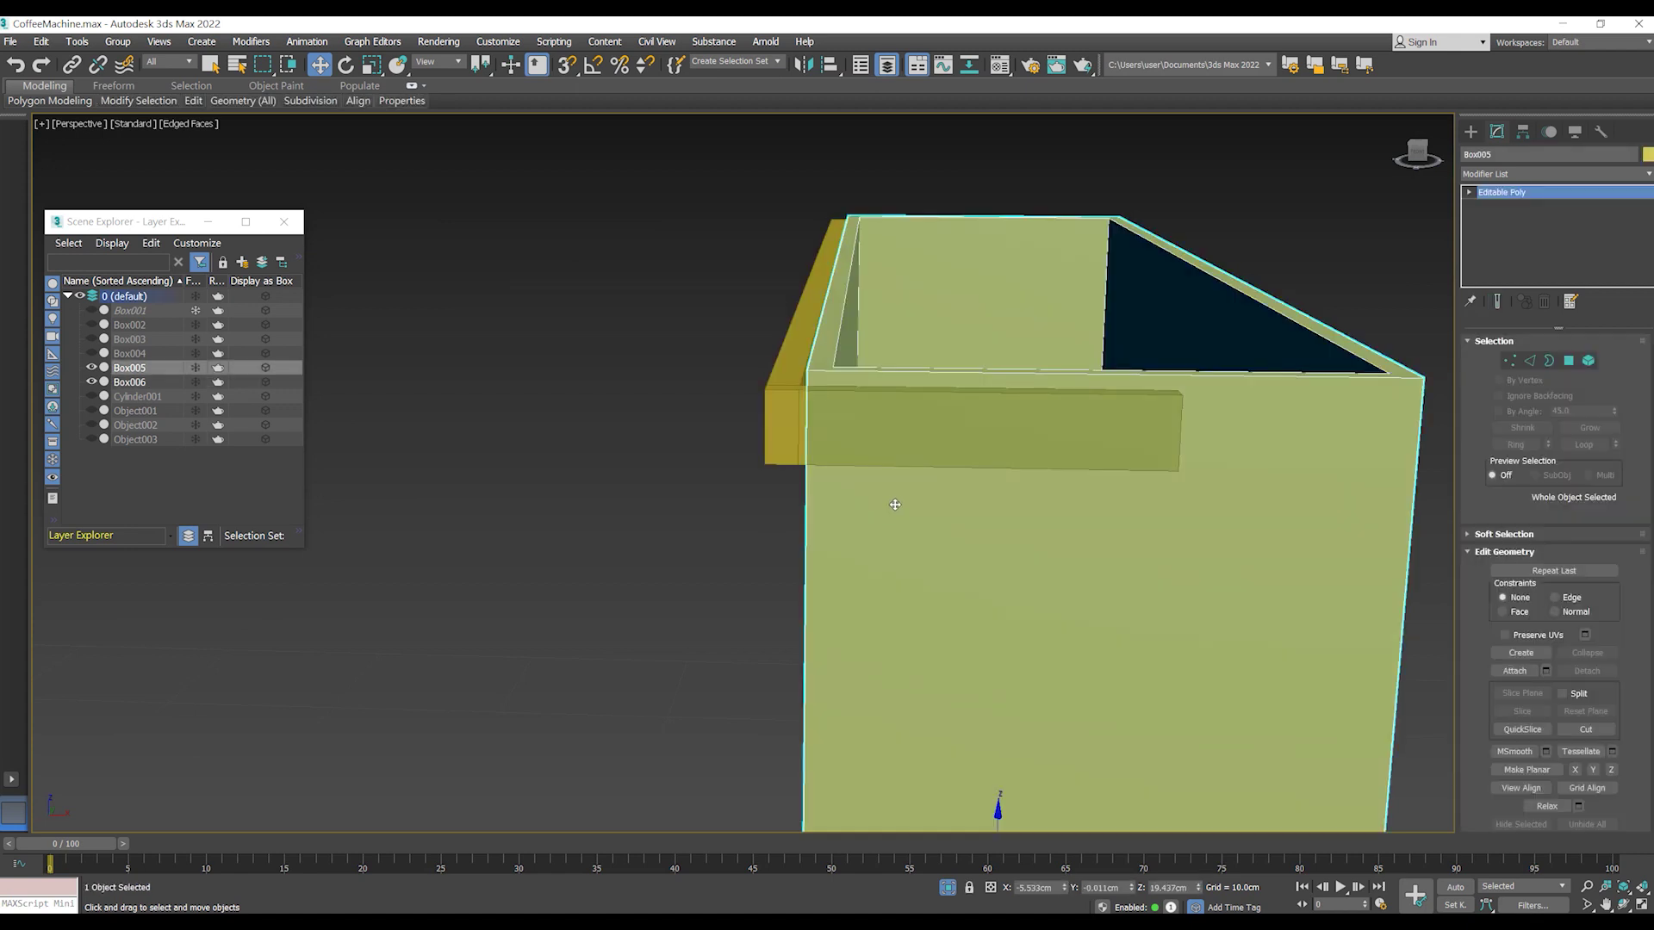
key(1)
key(t)
key(F3)
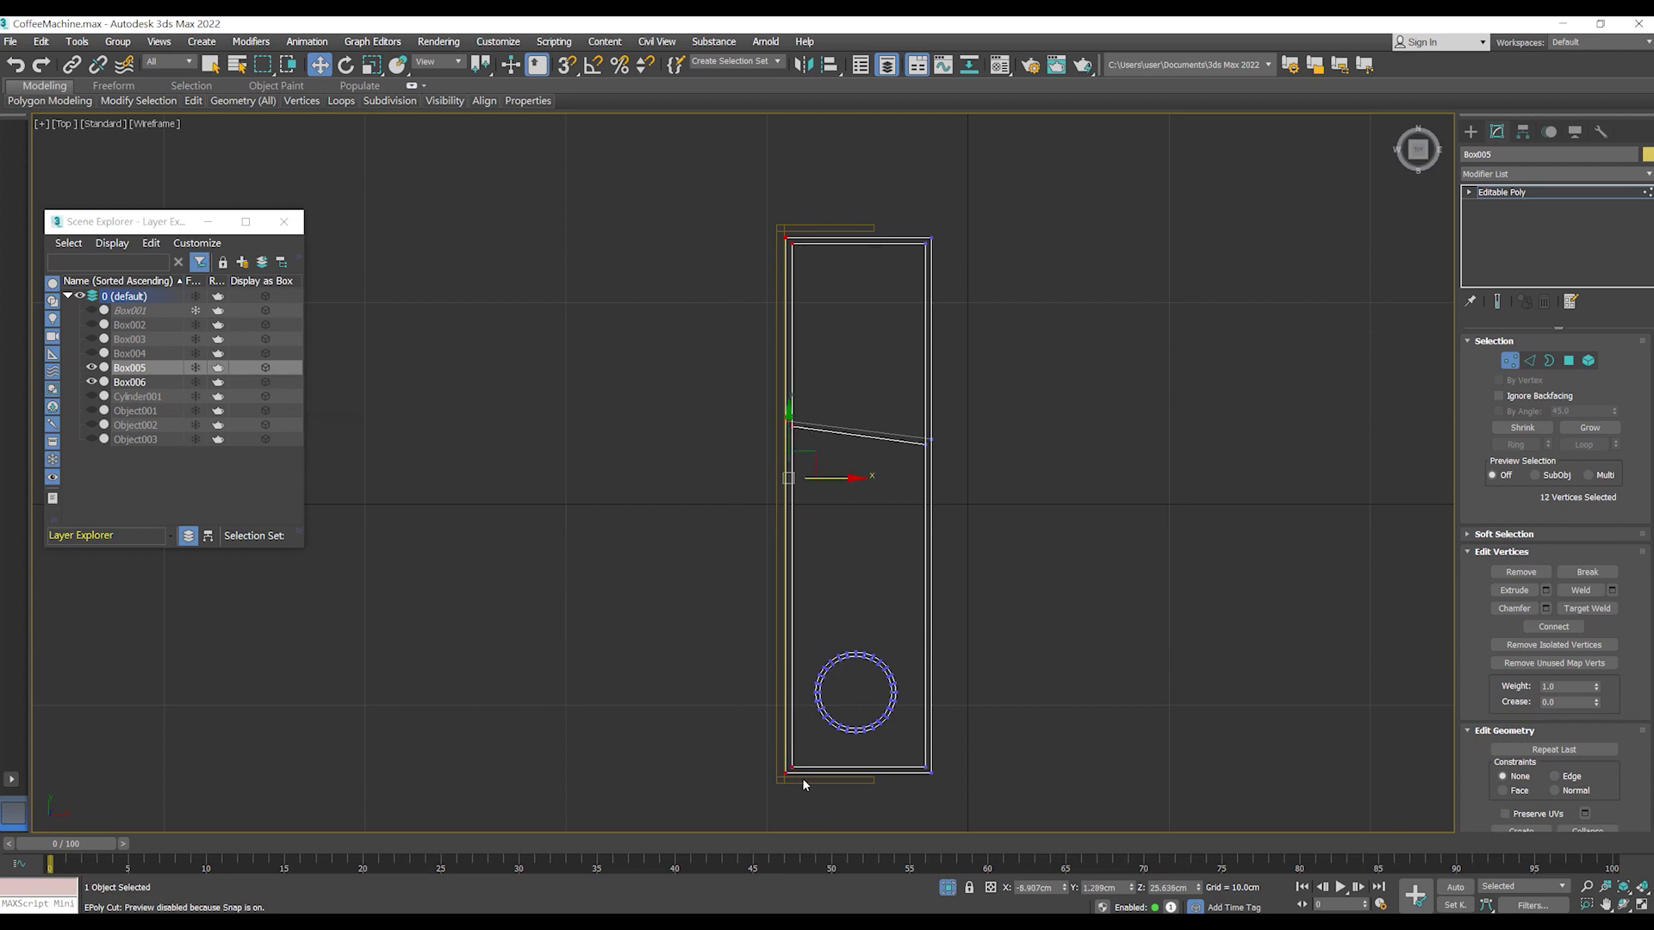
scroll(749, 469, up, 5)
key(p)
key(F3)
scroll(783, 506, down, 5)
mouse_move(783, 506)
alt+middle_down()
mouse_move(838, 517)
mouse_move(822, 596)
alt+middle_up()
- Reselect the rim rail Box006 and check its fit from a top-down angle
key(ctrl+d)
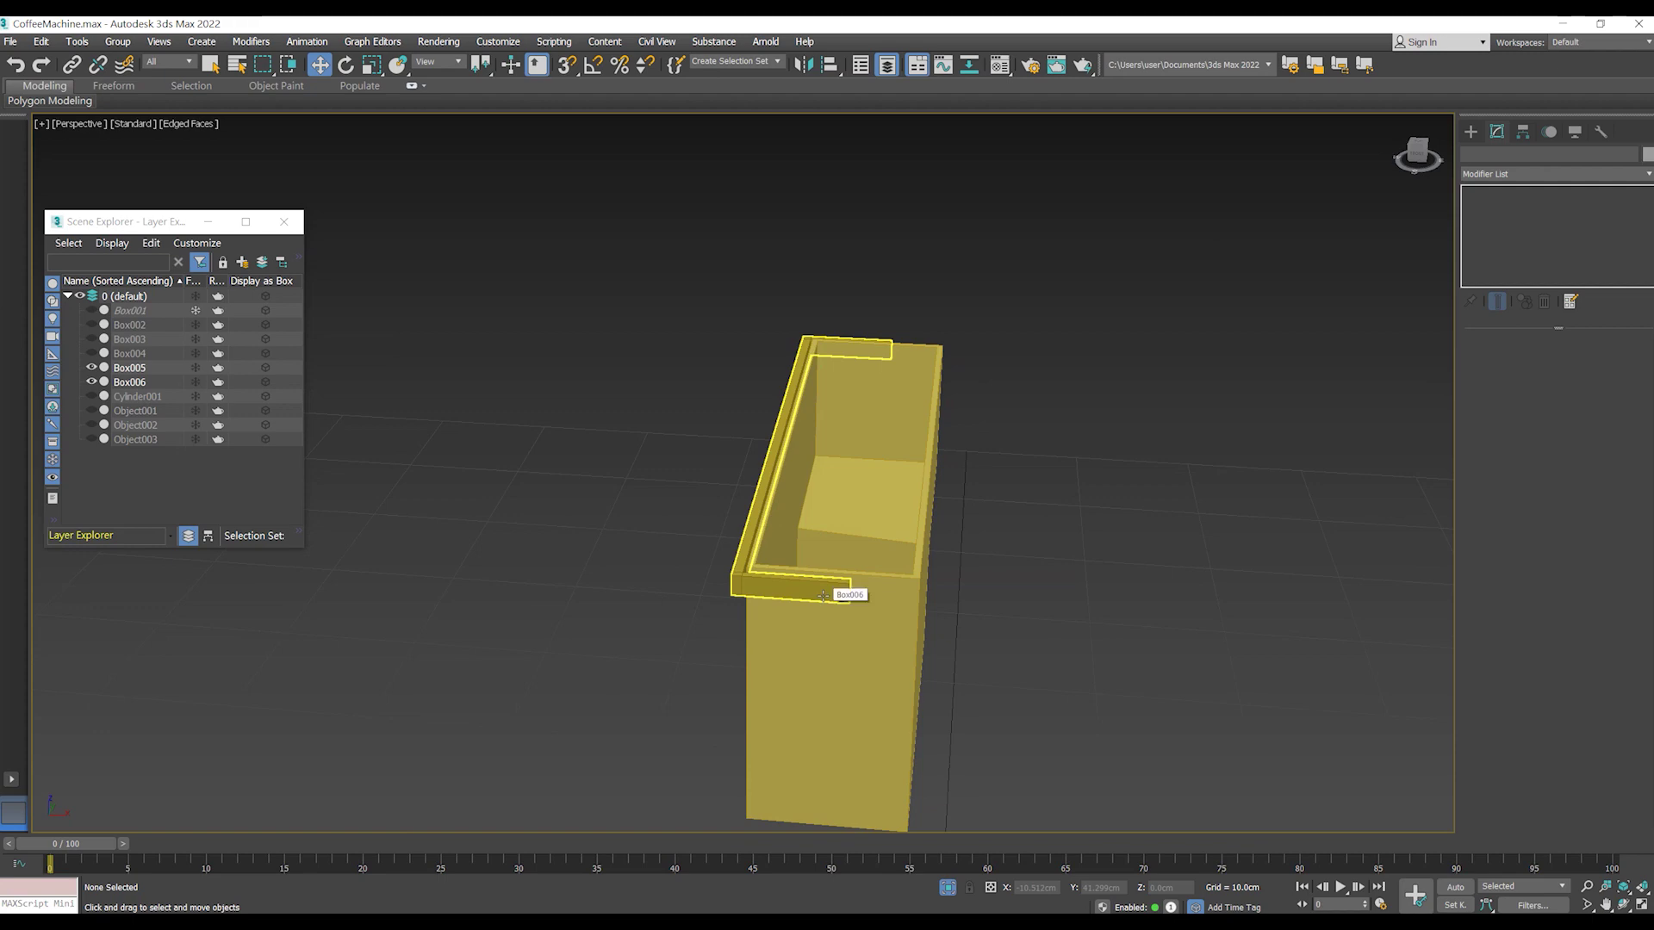
click(822, 596)
mouse_move(822, 596)
alt+middle_down()
mouse_move(905, 634)
mouse_move(1111, 577)
alt+middle_up()
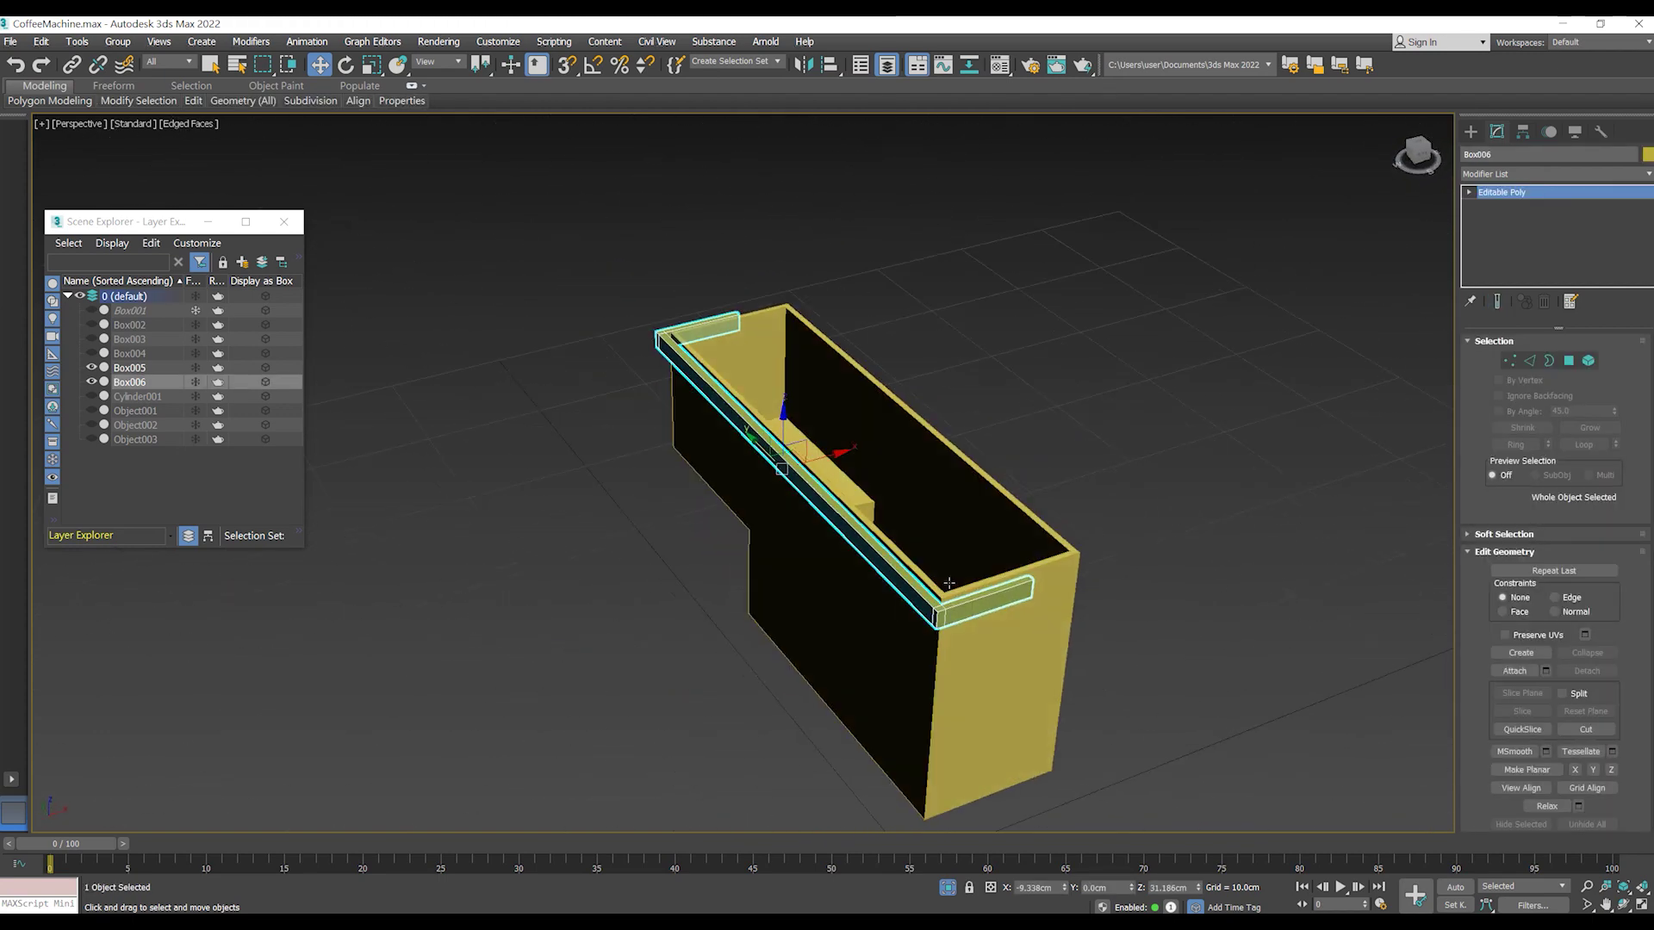
click(1187, 558)
click(1472, 131)
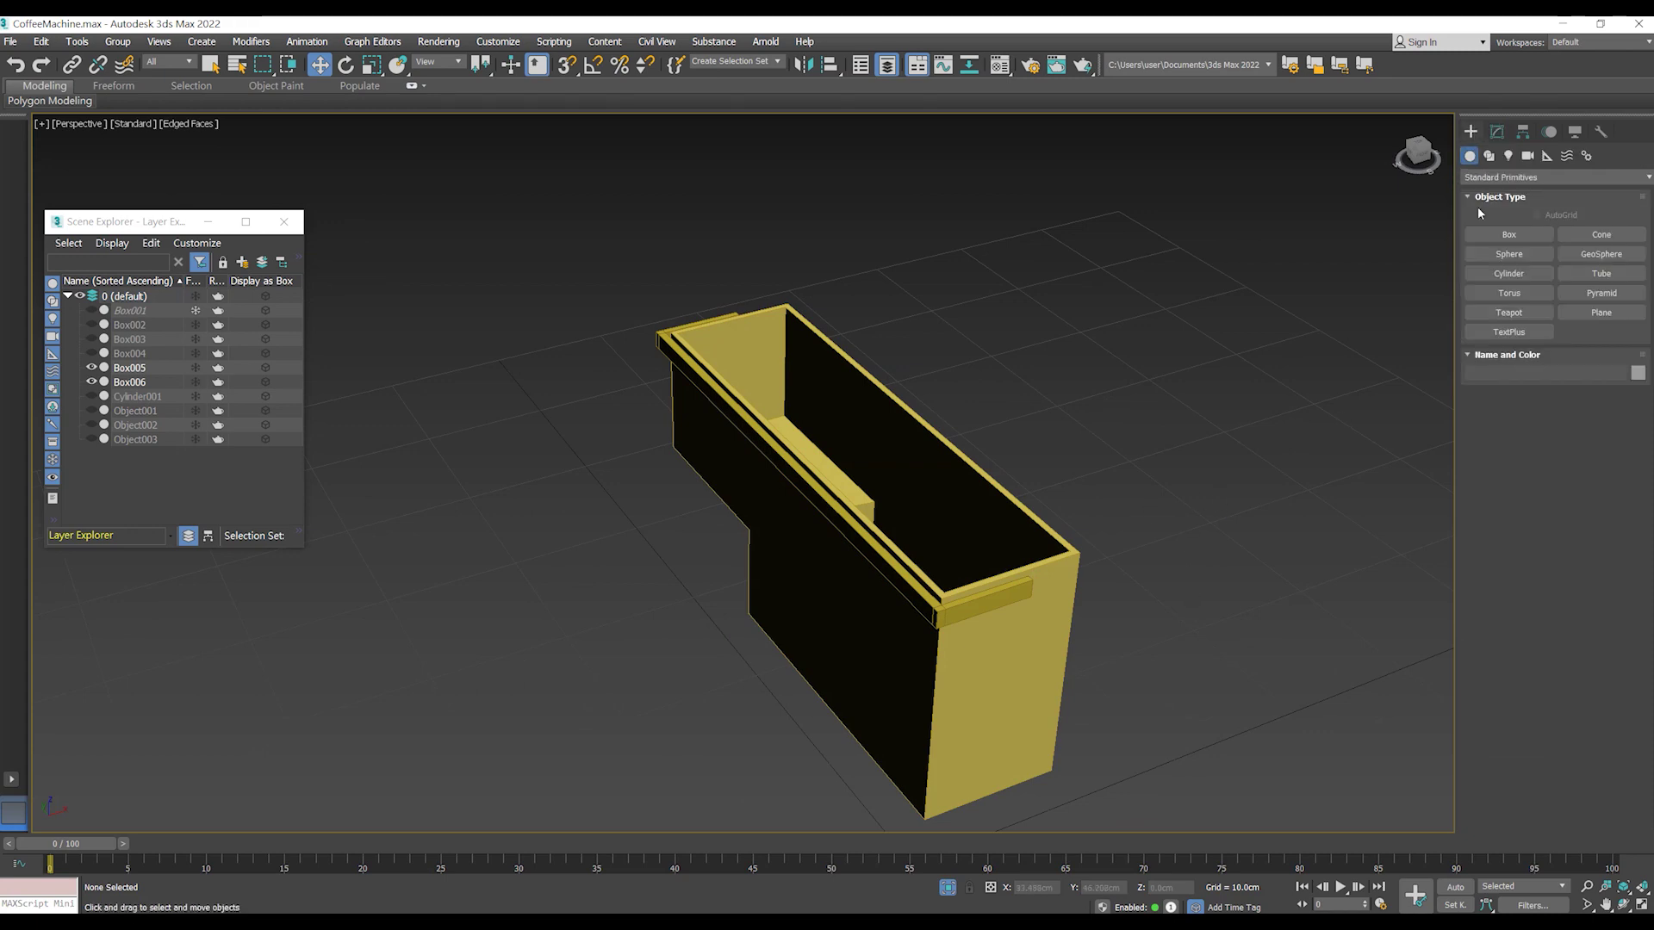
- Create a small cylinder in Front view and move it onto the rail's end
click(1507, 273)
alt+middle_drag(1041, 483, 881, 454)
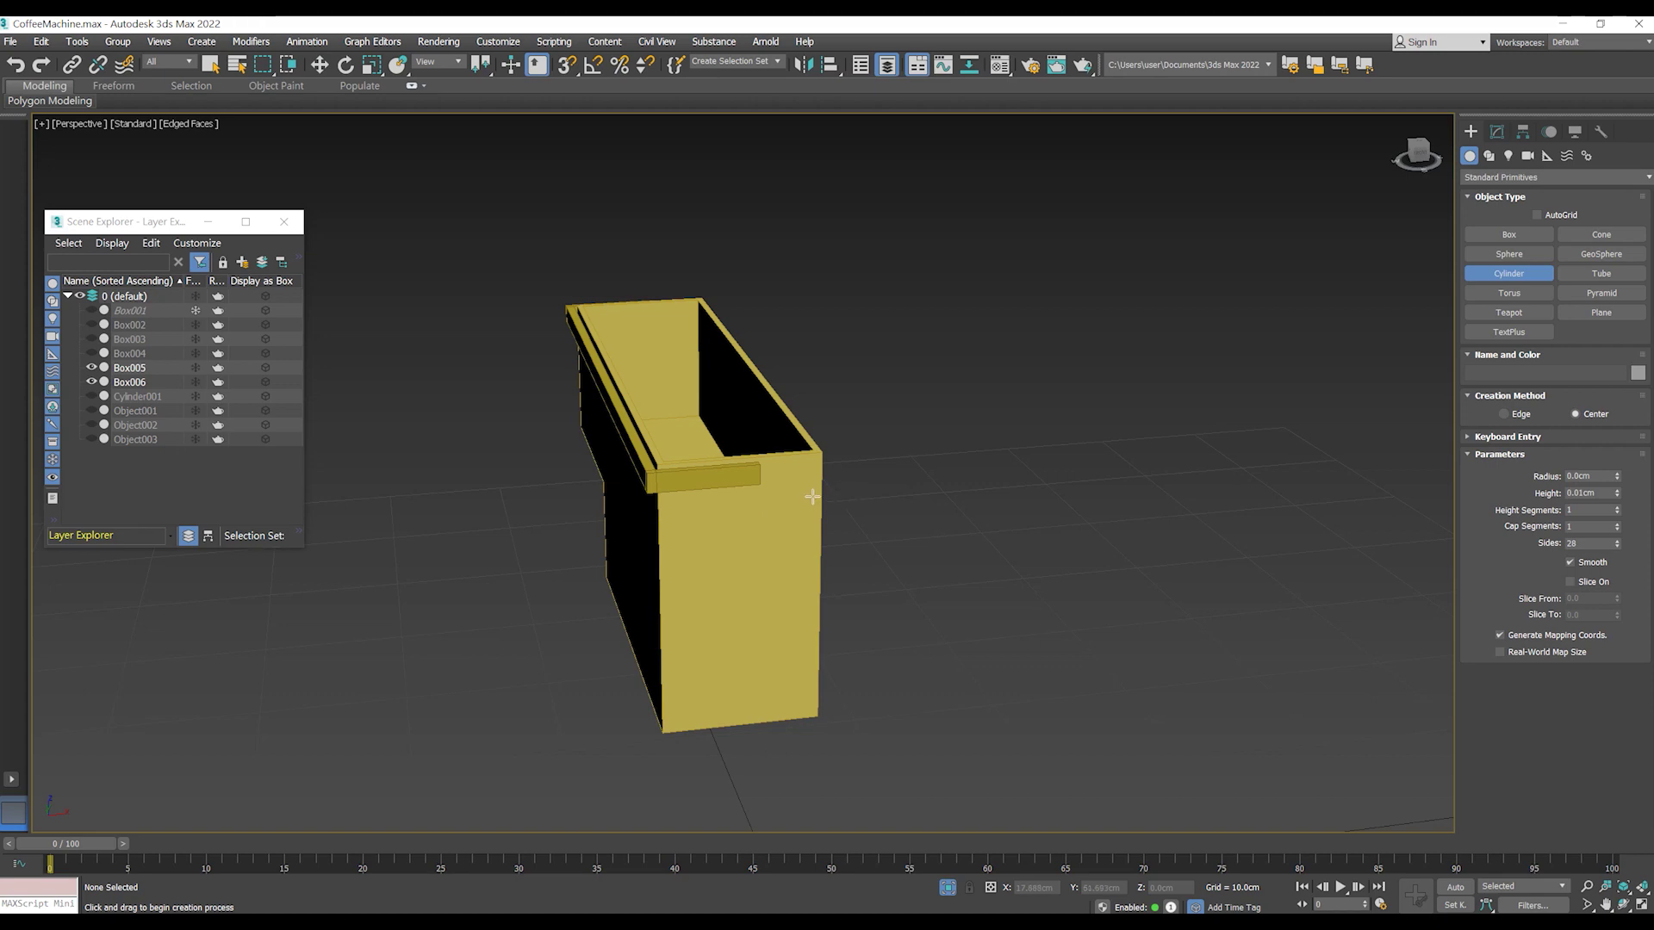
key(f)
scroll(814, 431, down, 3)
scroll(799, 401, up, 4)
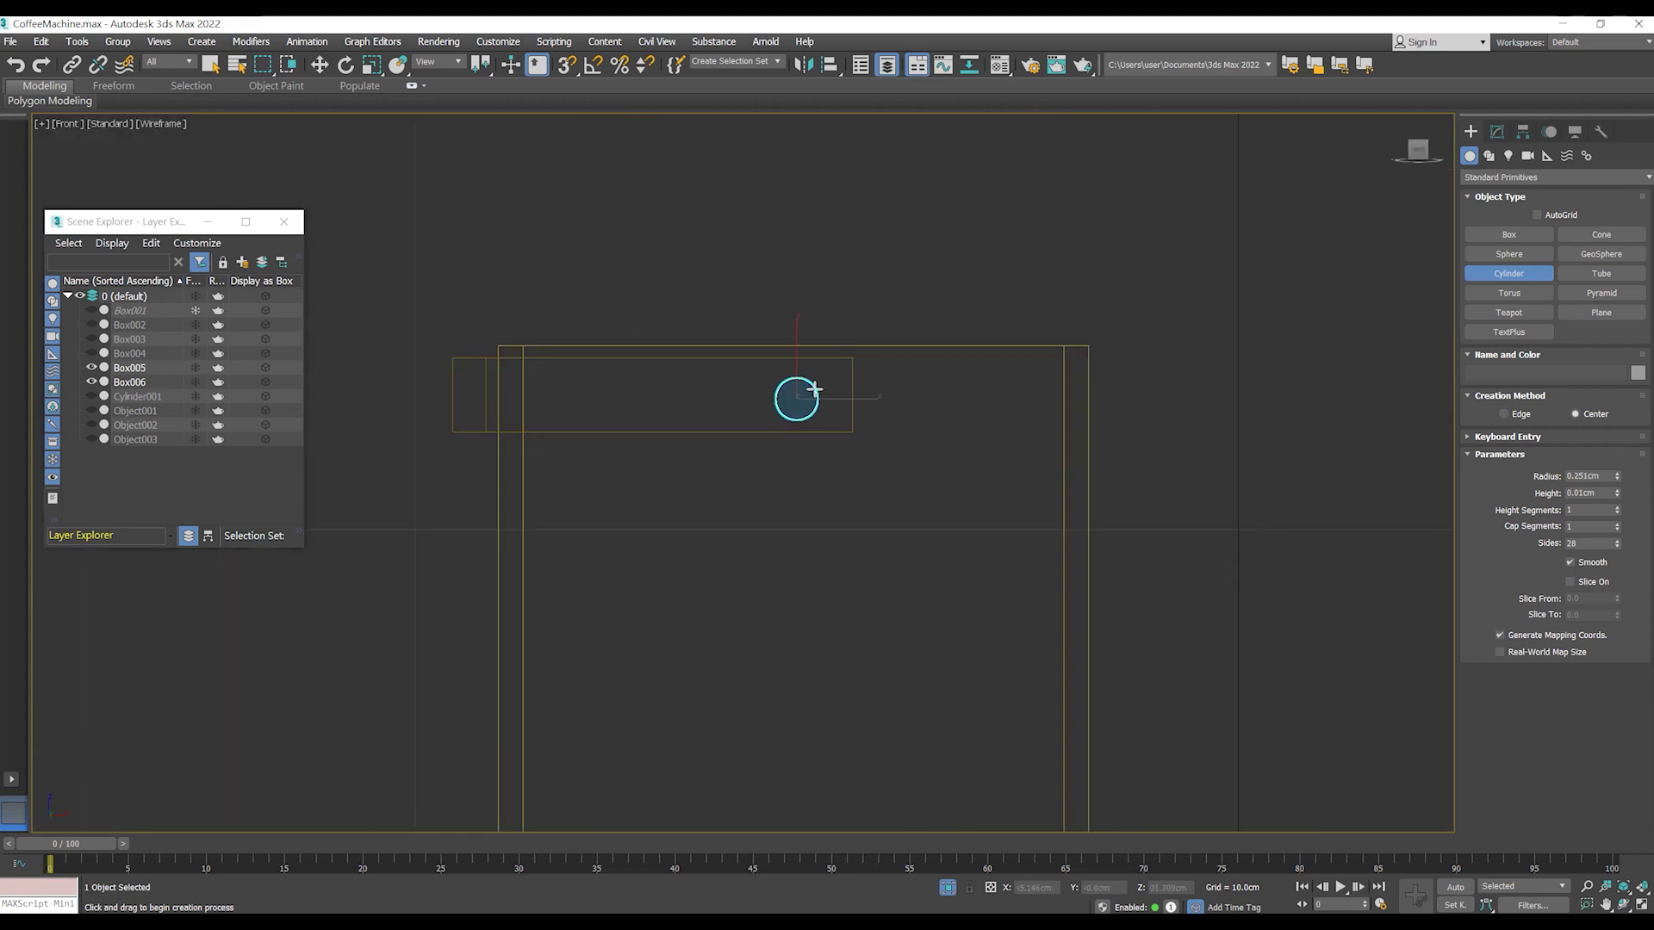
click(814, 393)
key(p)
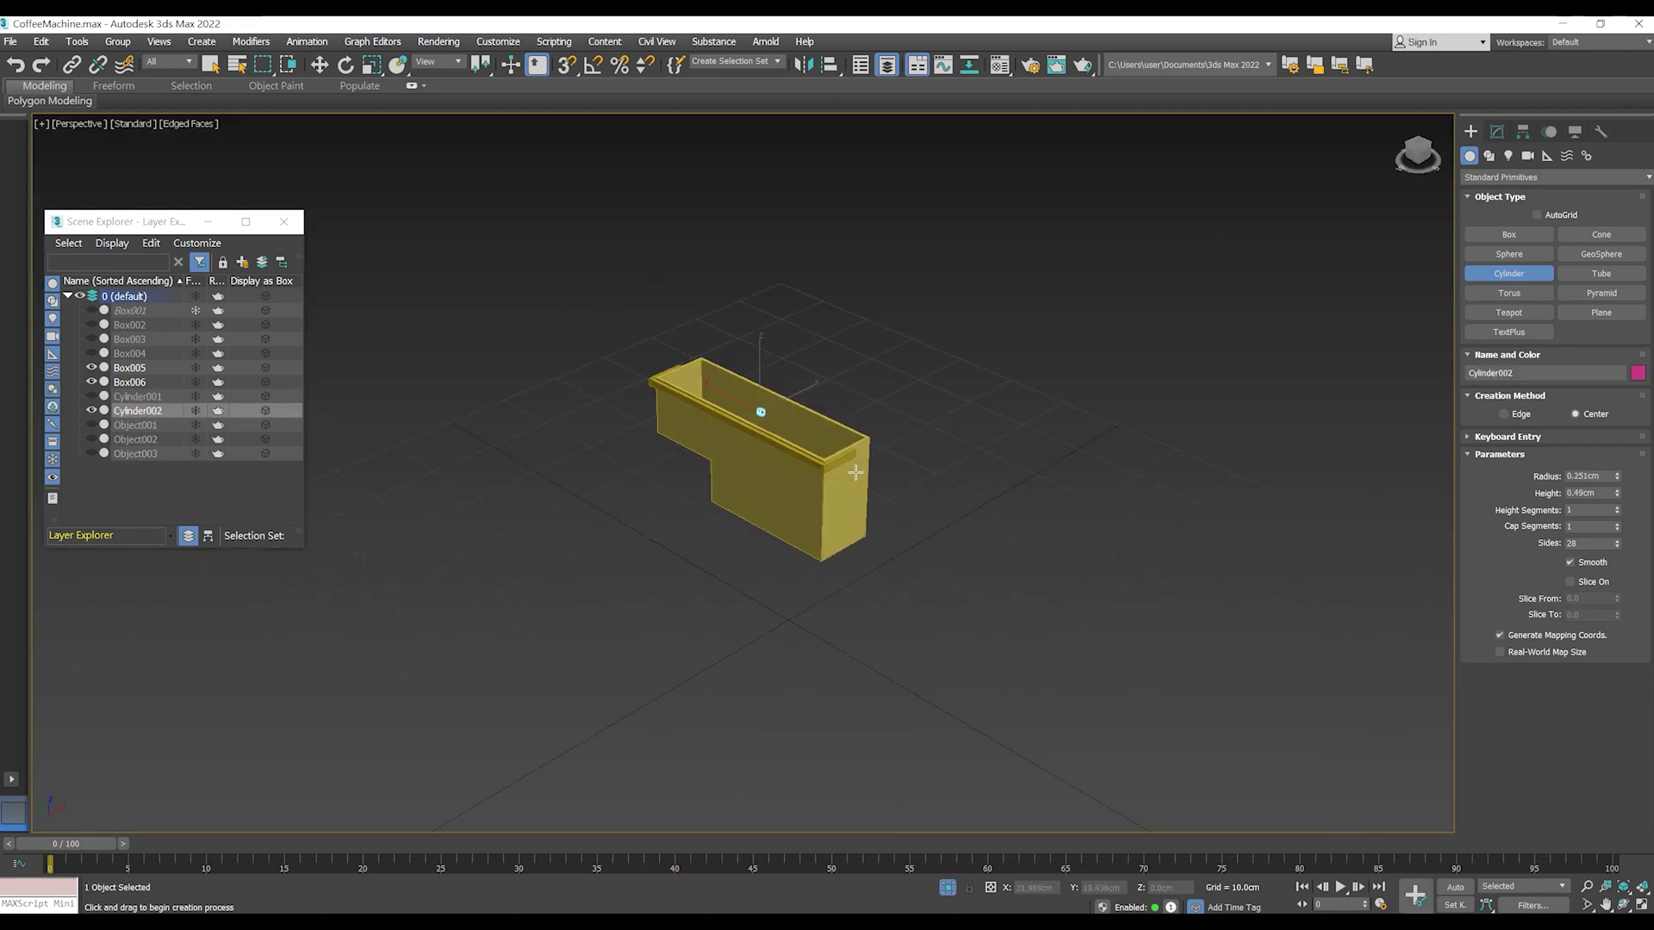
scroll(792, 413, up, 3)
key(w)
scroll(792, 413, up, 5)
drag(792, 414, 1326, 596)
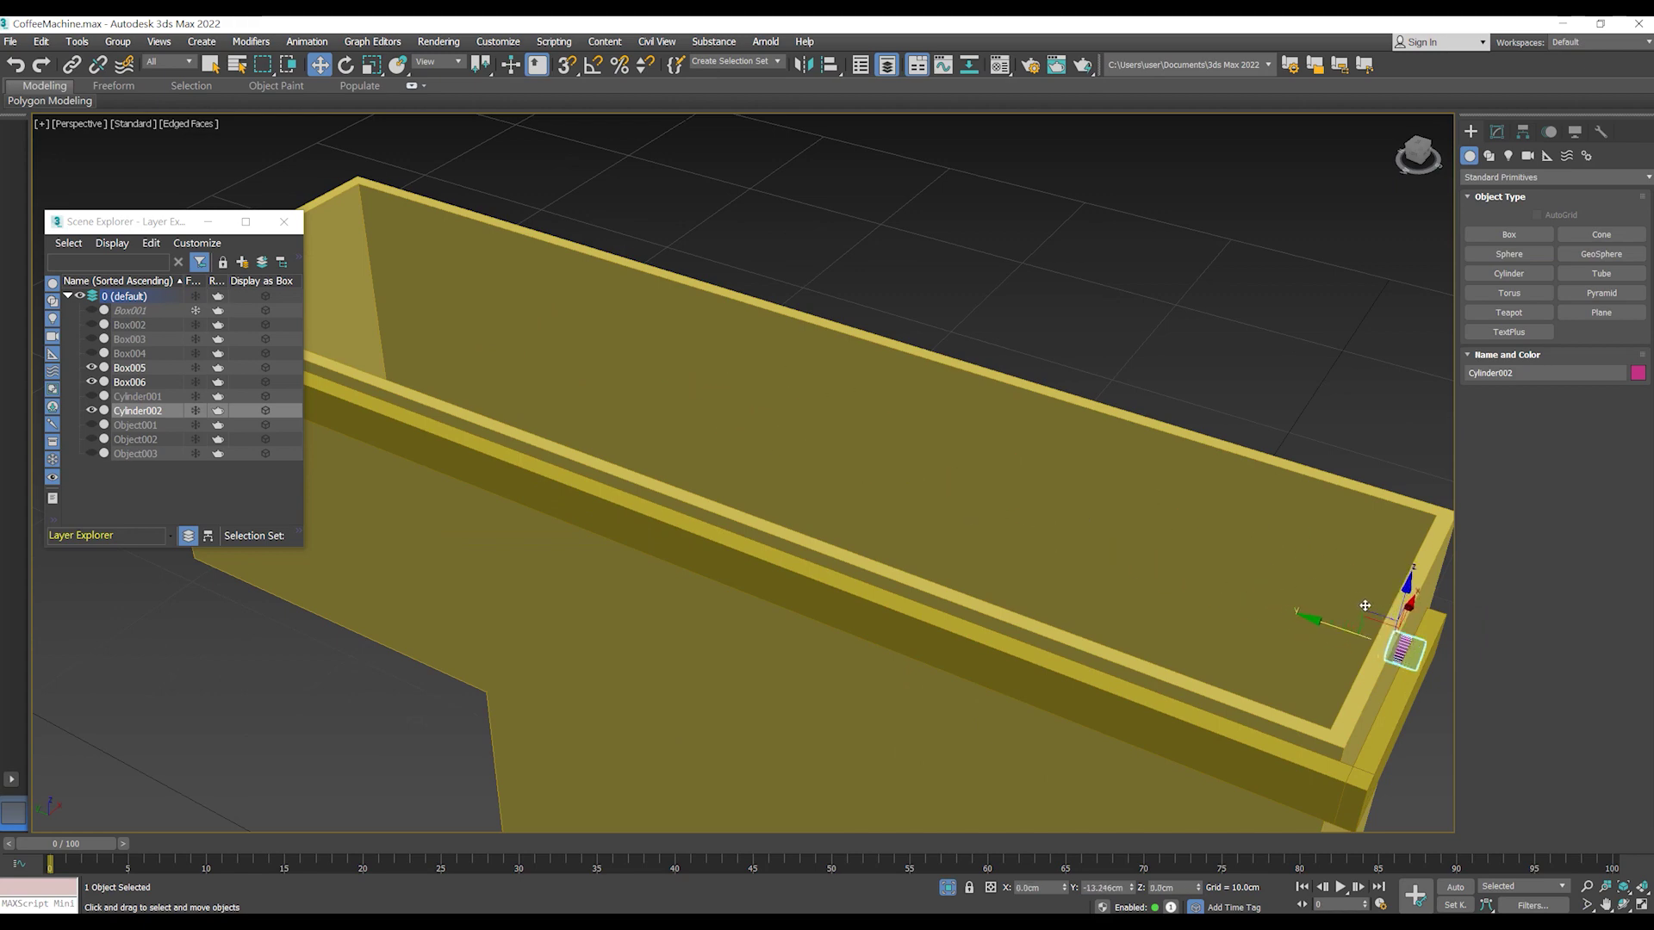
- Align the cylinder's X position to the centre of Box005
key(t)
scroll(768, 402, down, 5)
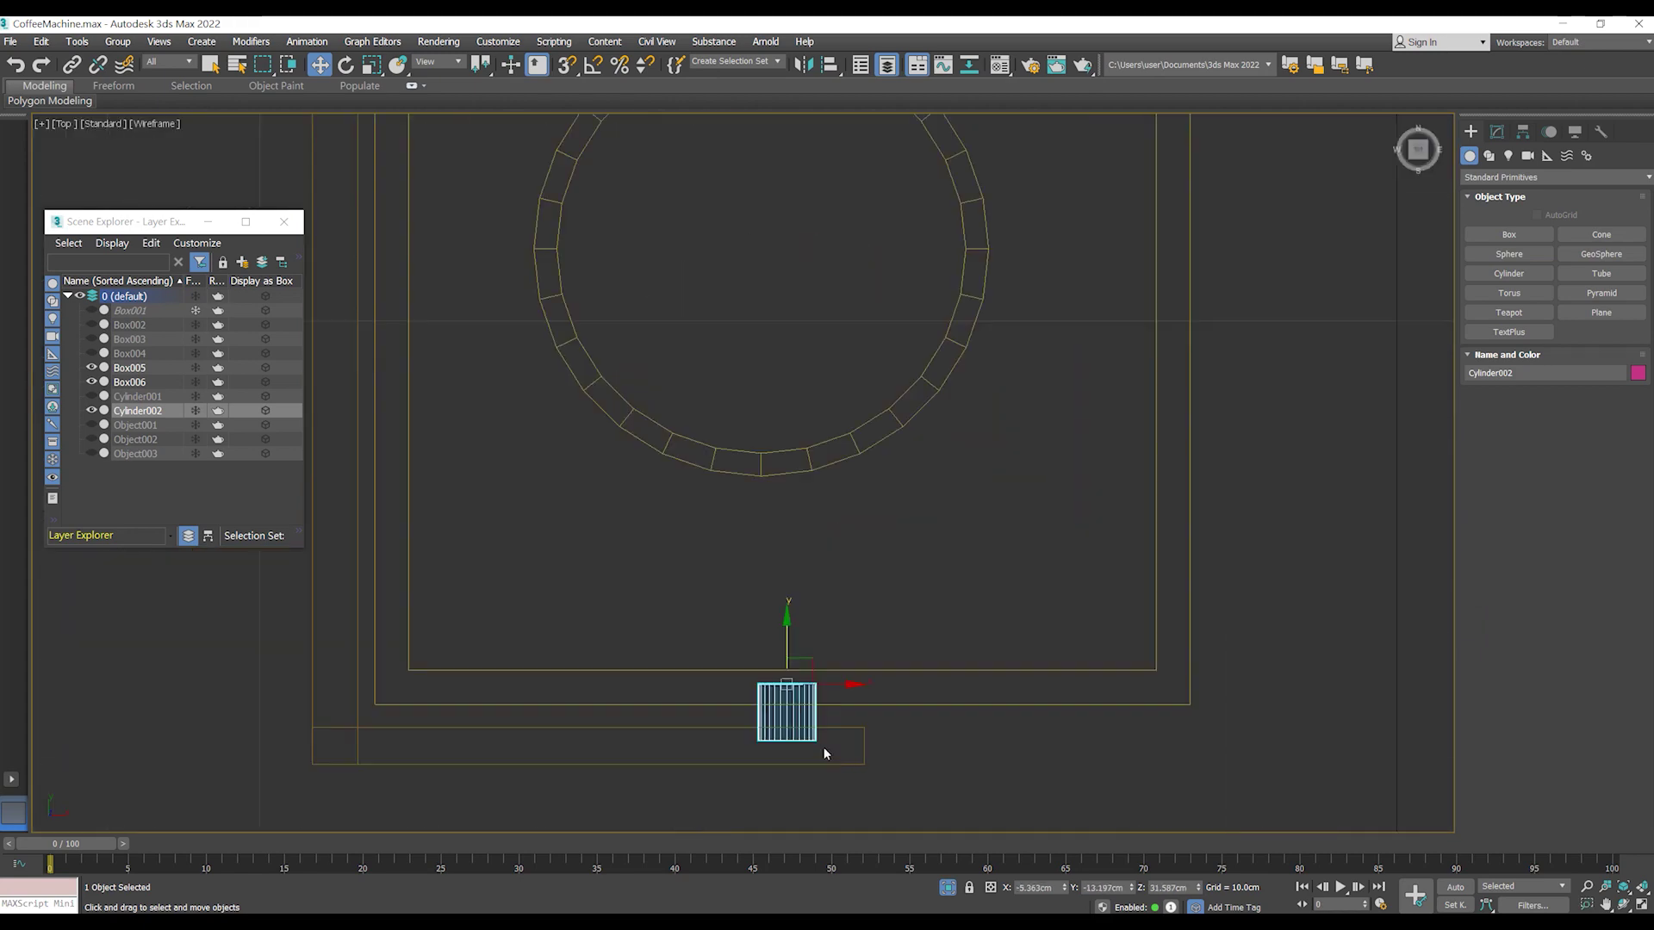
scroll(720, 546, up, 4)
scroll(758, 637, down, 3)
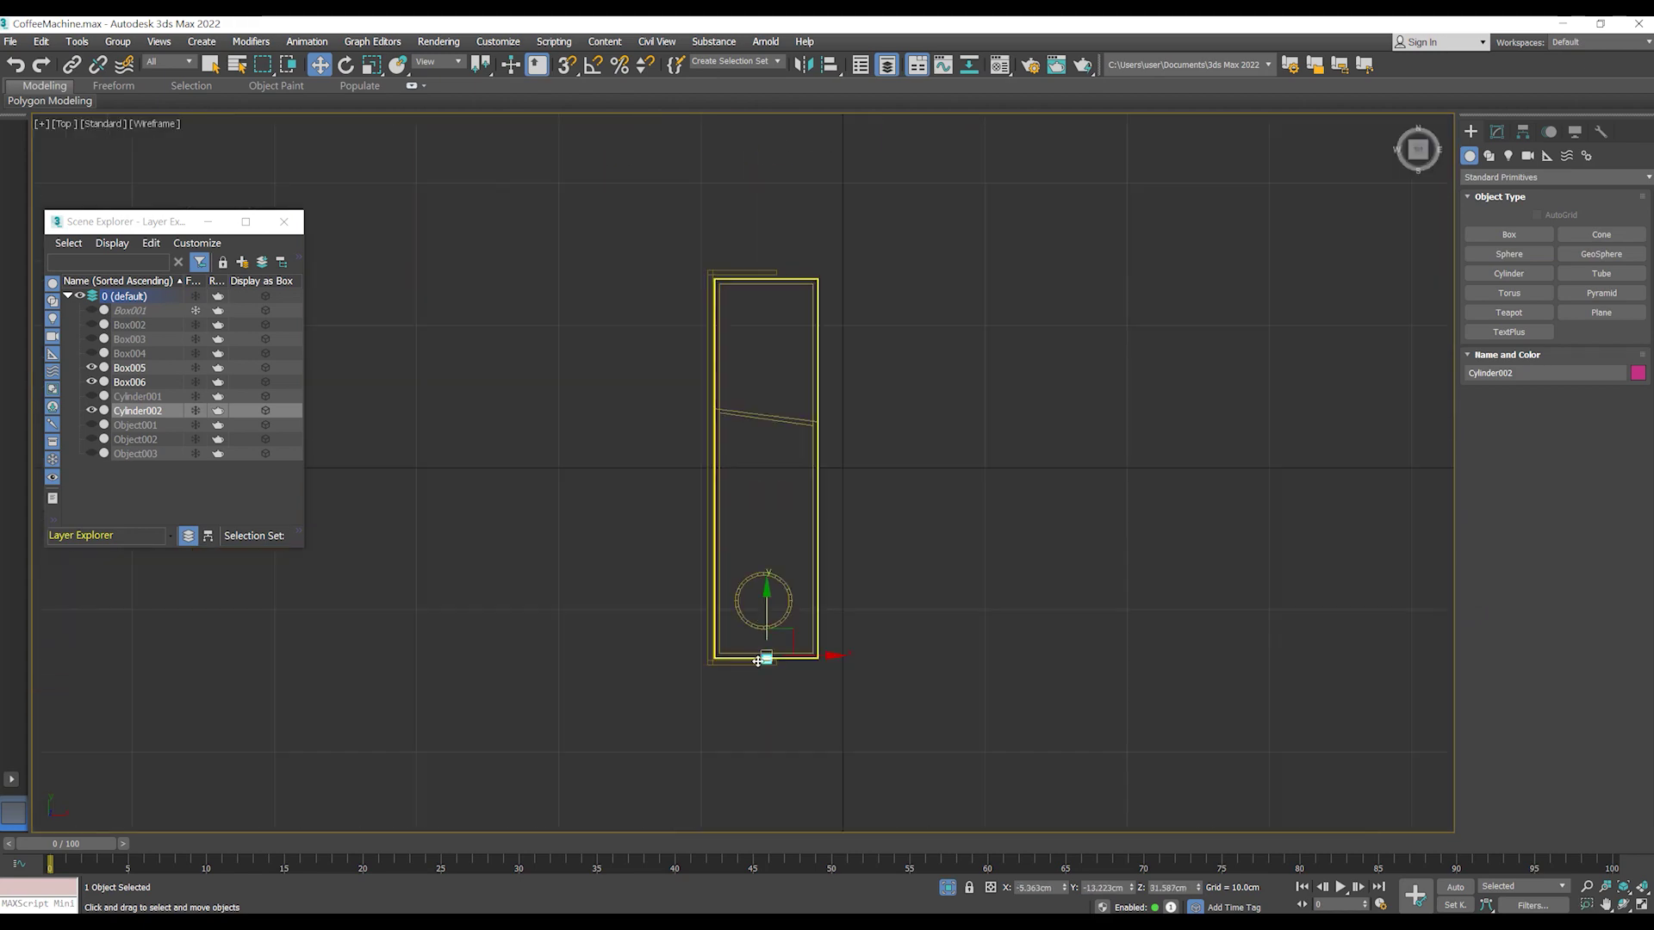
key(f)
scroll(794, 404, up, 2)
key(alt+a)
click(1214, 397)
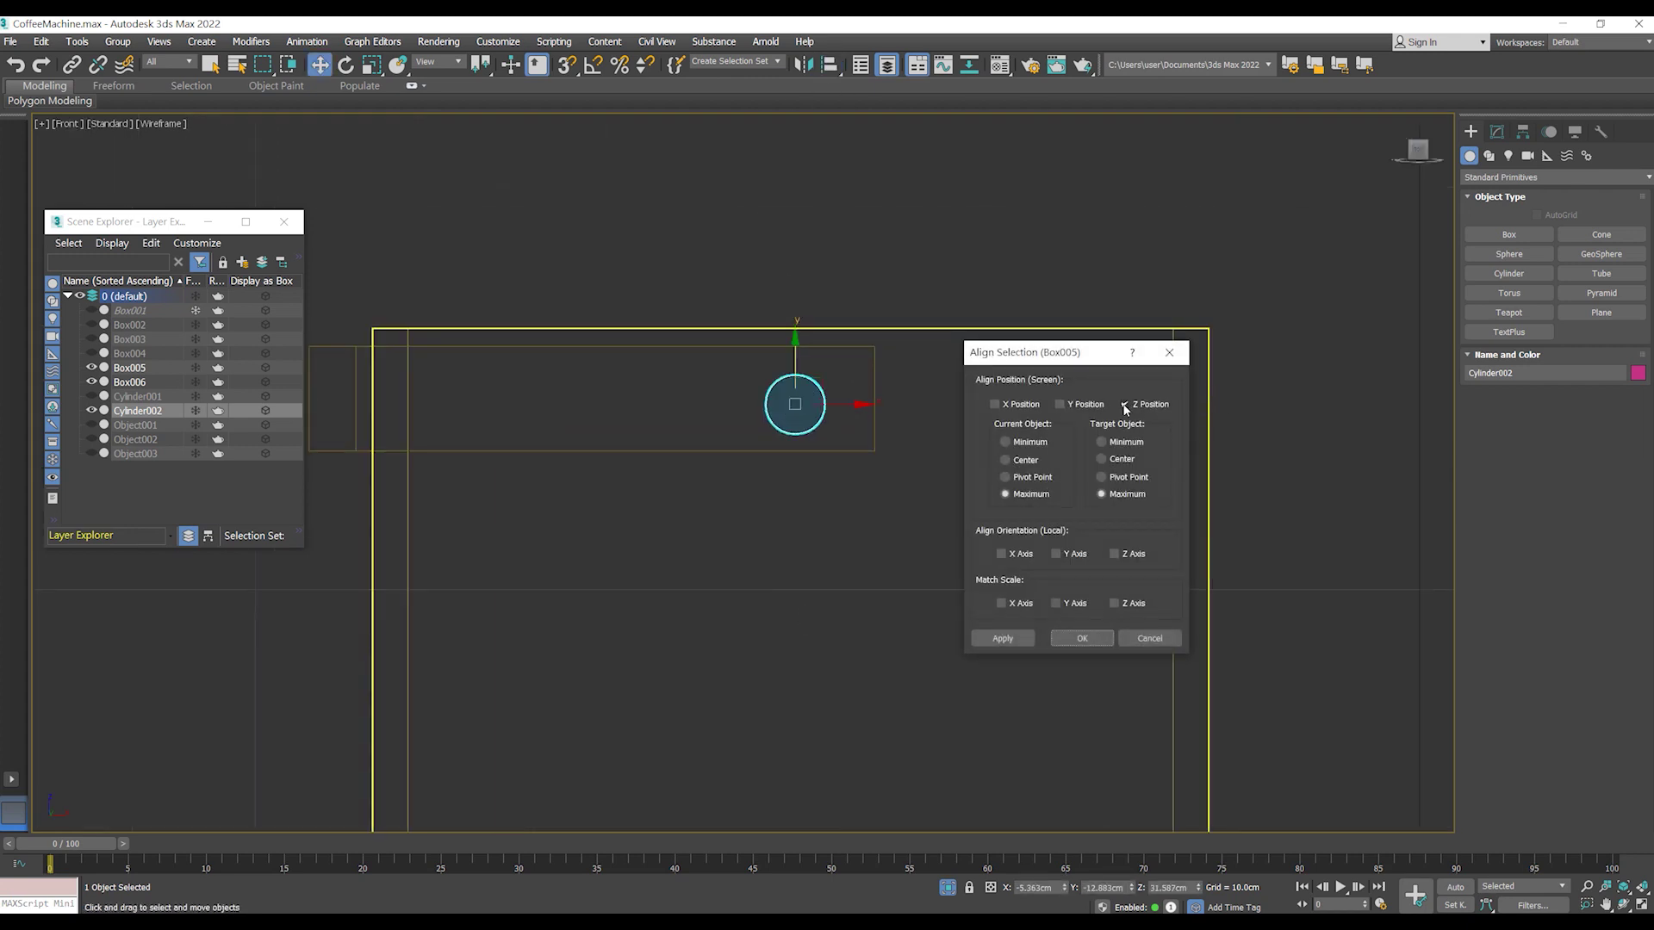
click(1005, 460)
click(1106, 461)
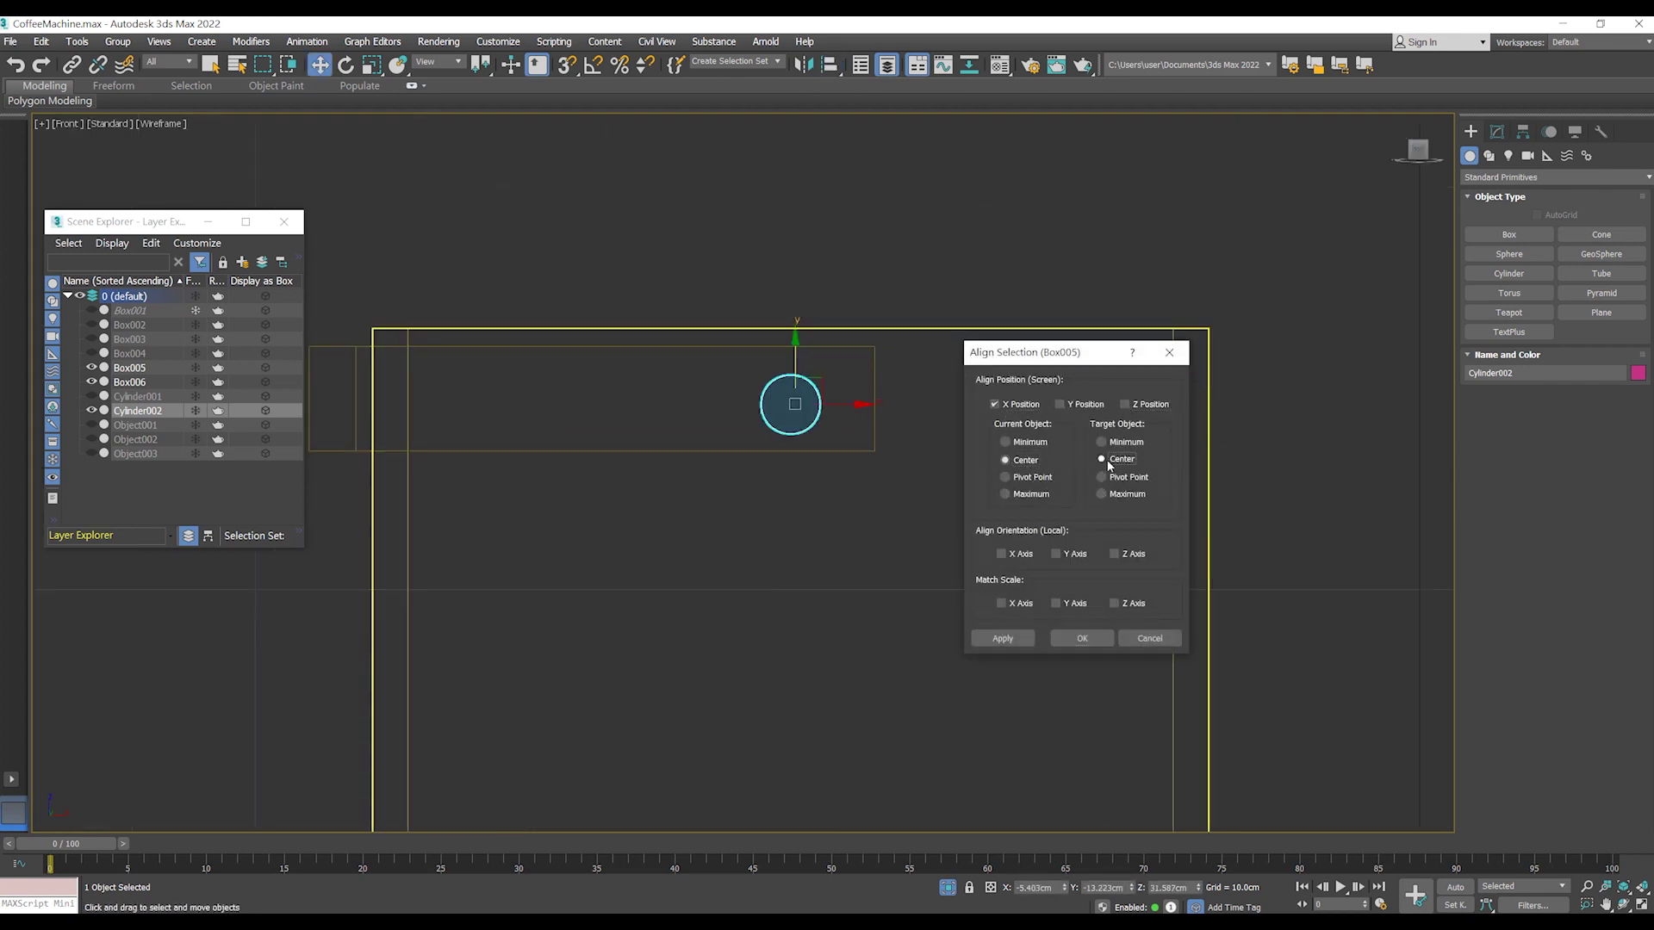
click(1082, 639)
scroll(853, 422, down, 4)
scroll(853, 422, up, 3)
scroll(852, 422, up, 2)
- Shift-clone the cylinder along Y to the rail's opposite end
key(t)
scroll(849, 484, up, 3)
scroll(798, 654, up, 3)
drag(775, 620, 802, 149)
click(843, 547)
drag(801, 603, 800, 138)
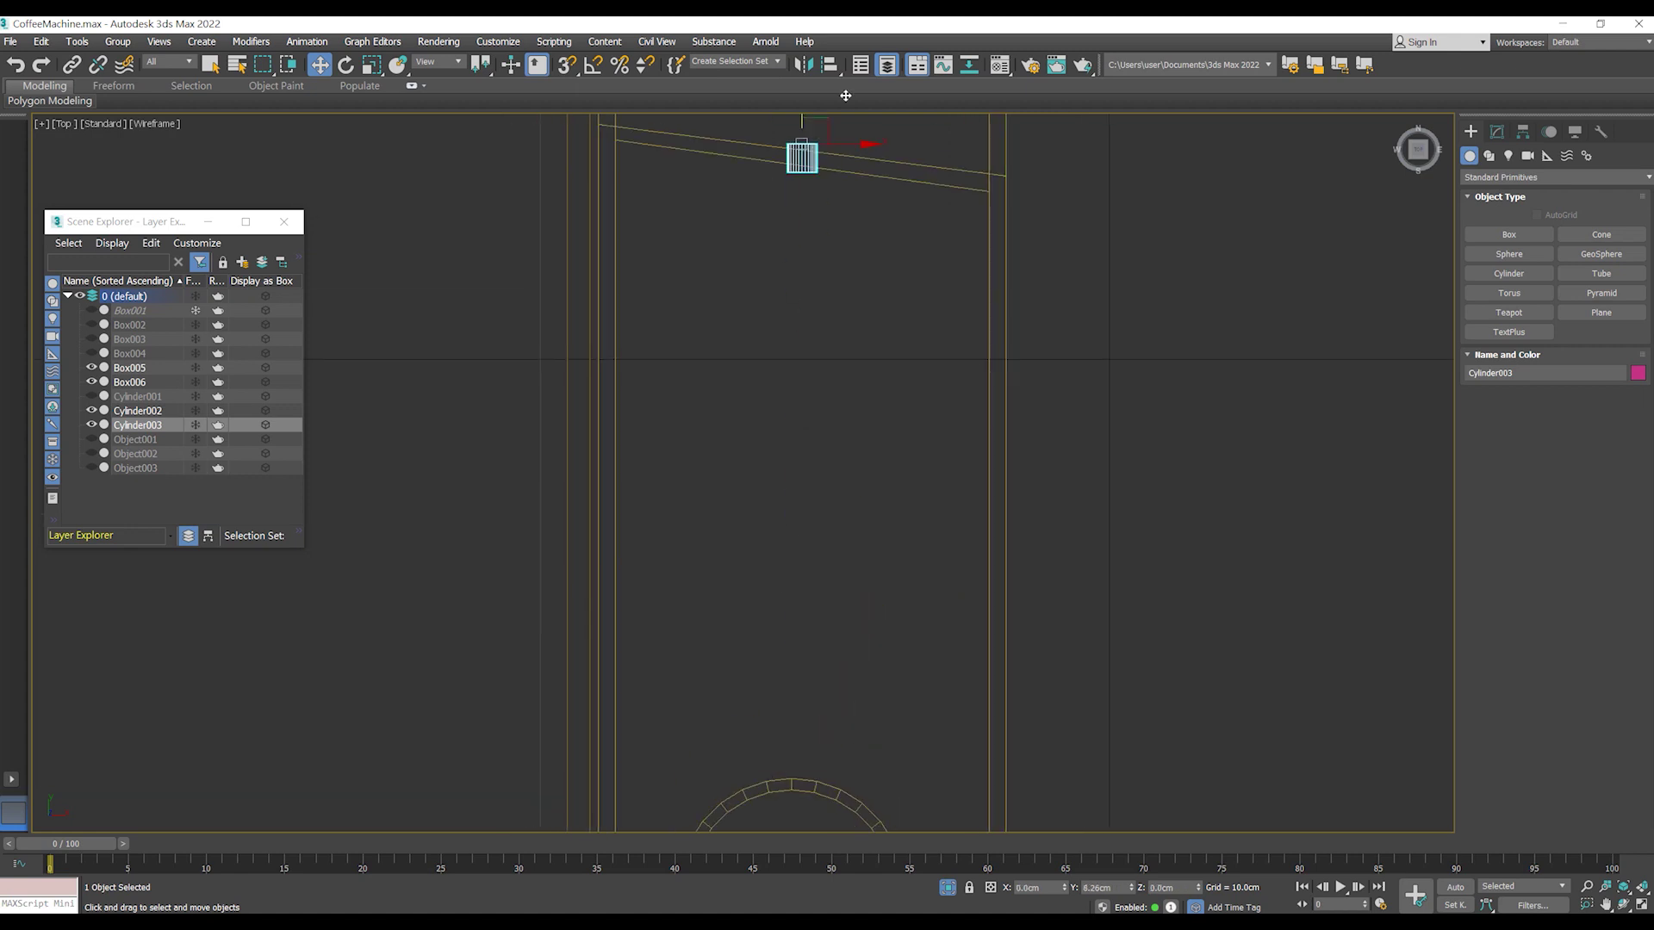
scroll(827, 615, down, 5)
scroll(829, 460, up, 5)
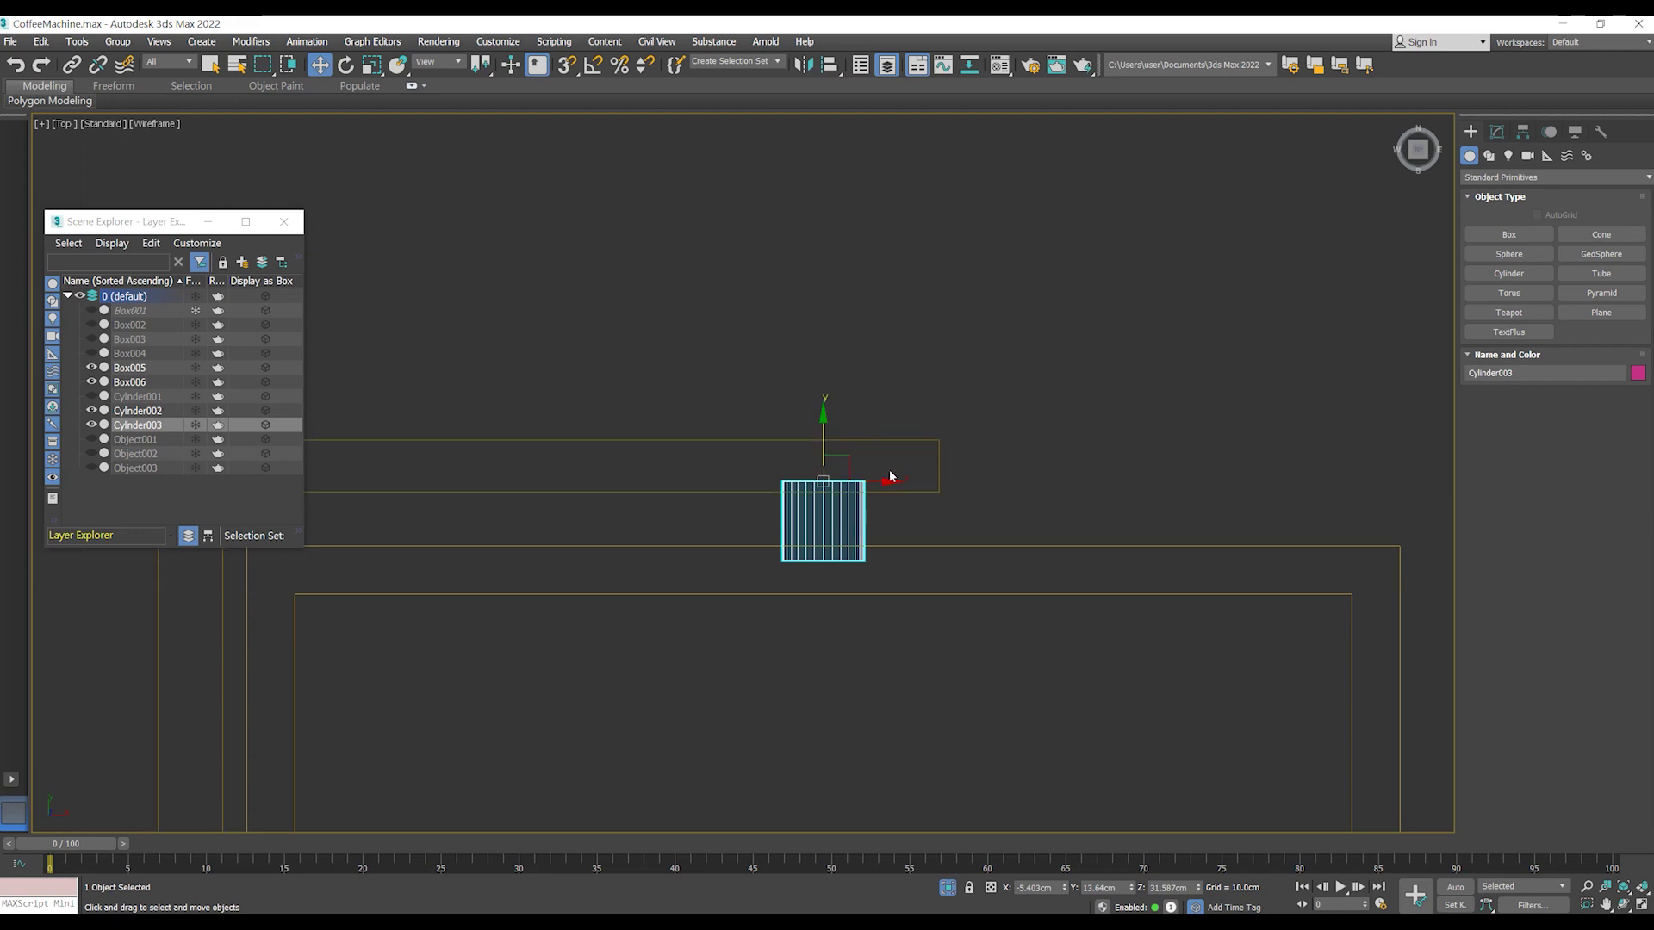
key(p)
scroll(852, 493, up, 4)
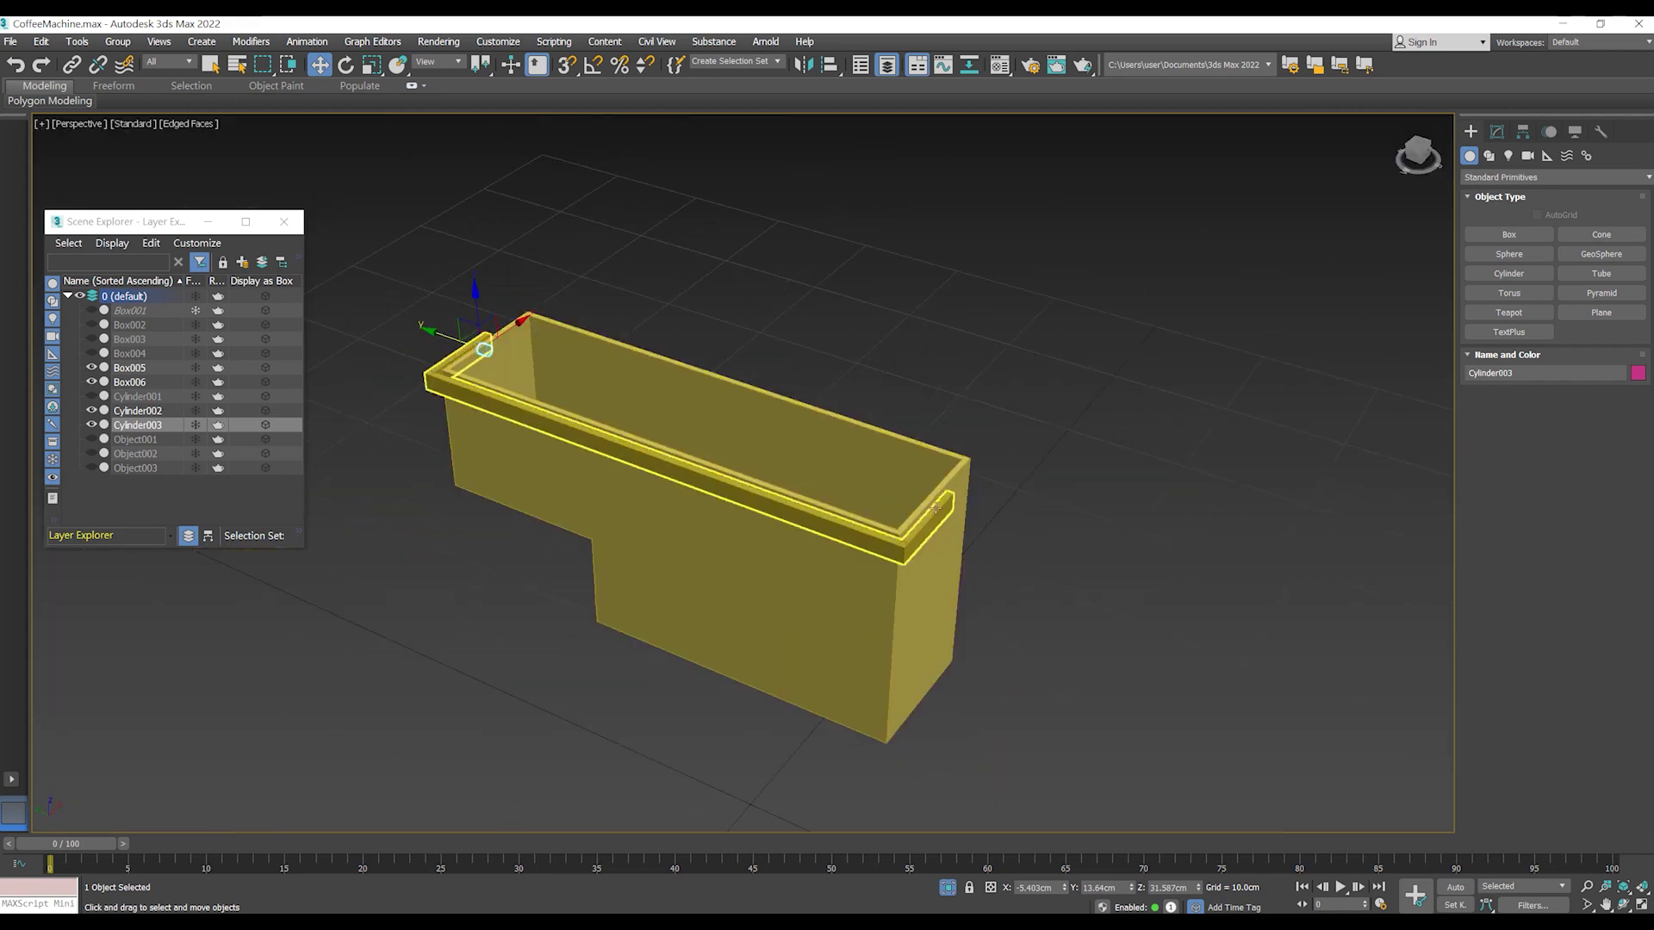
- Select the rim rail Box006 and list the Compound Objects types
click(1020, 529)
scroll(787, 480, down, 4)
middle_drag(787, 480, 803, 481)
scroll(803, 482, up, 2)
click(1555, 177)
click(1511, 216)
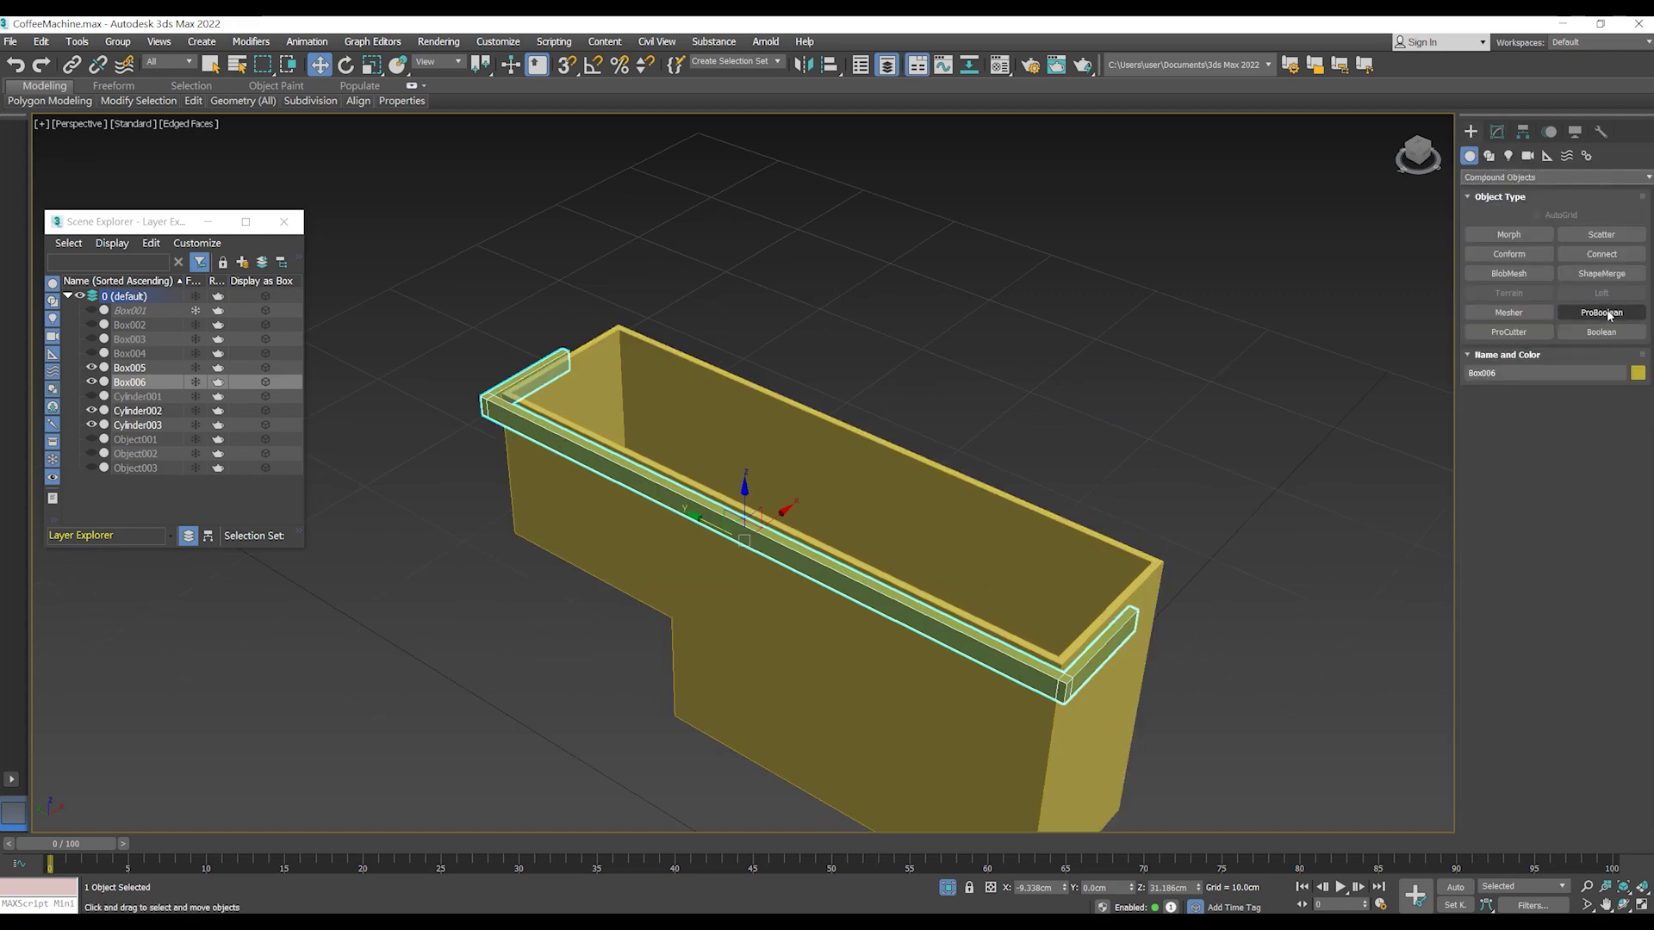
- ProBoolean Cylinder002 and Cylinder003 into the rim rail Box006
click(1607, 315)
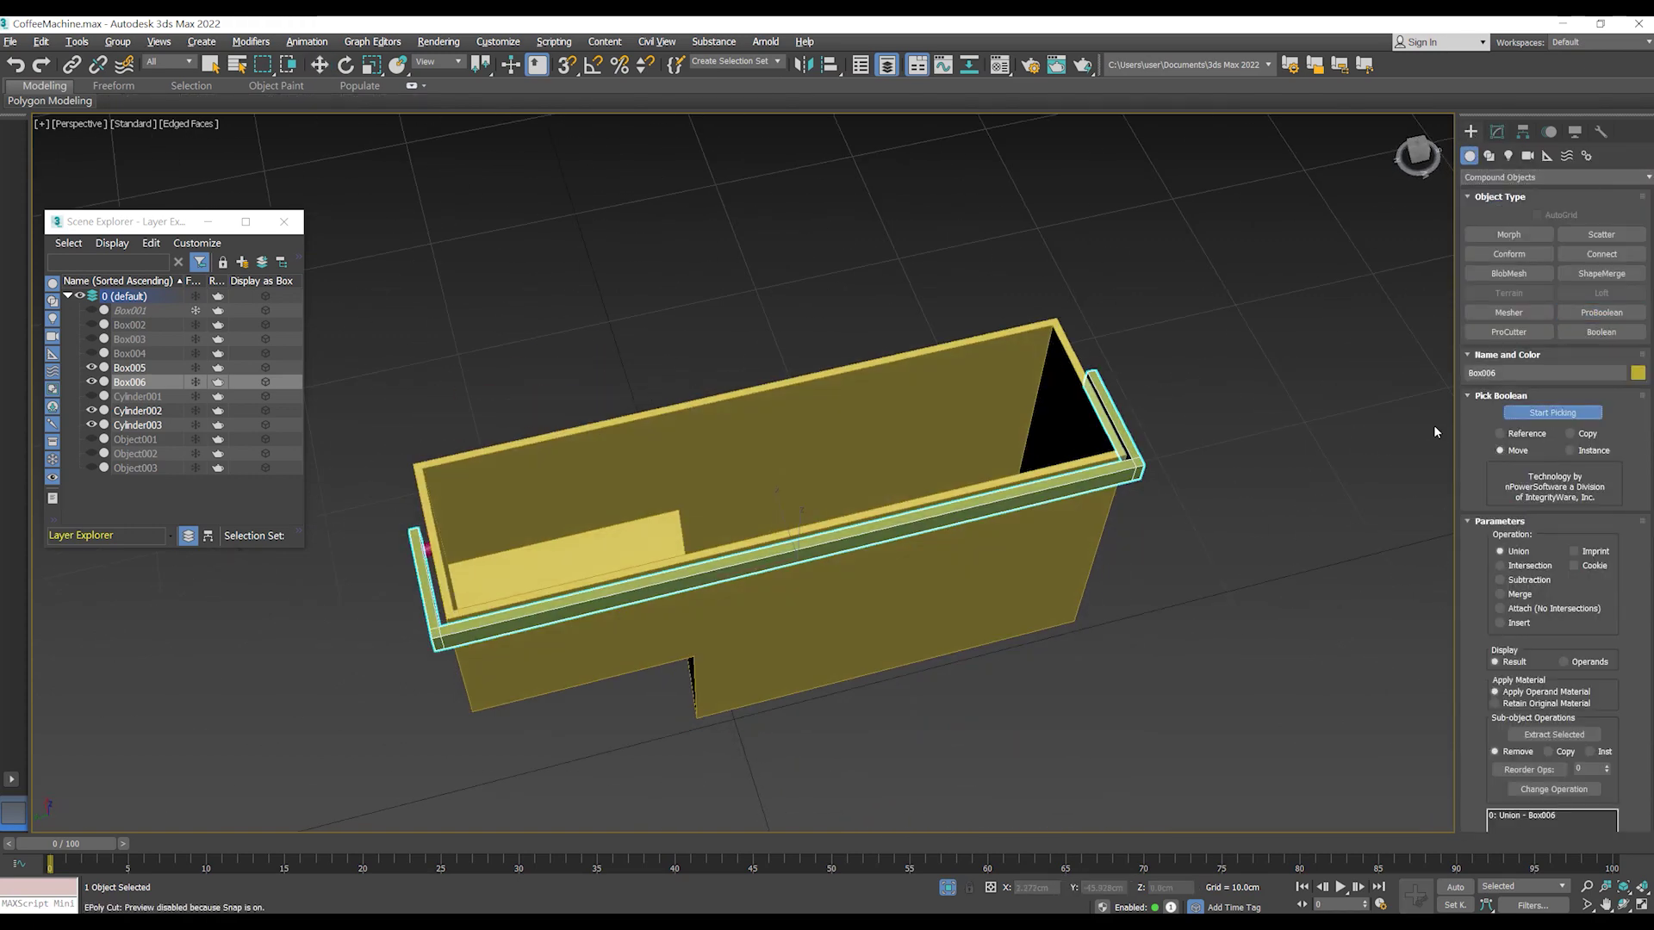
click(1166, 544)
scroll(861, 500, up, 5)
scroll(861, 500, down, 5)
scroll(852, 482, up, 3)
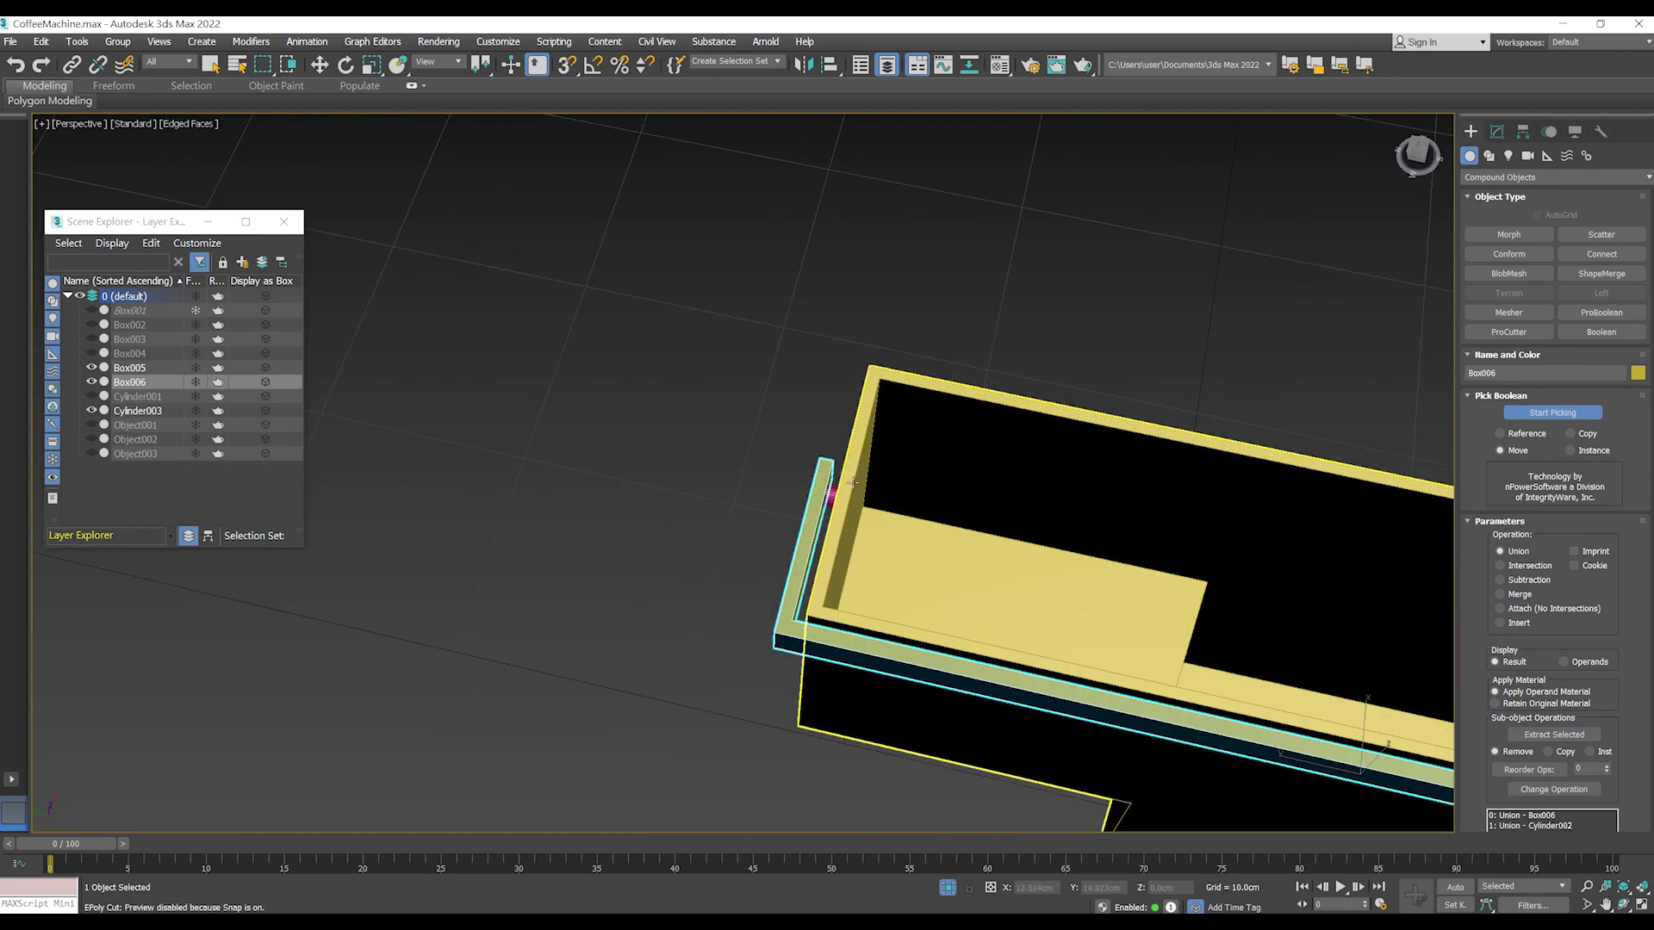
click(852, 482)
scroll(853, 482, down, 5)
- Convert the ProBoolean result to an Editable Poly and deselect it
right_click(1181, 542)
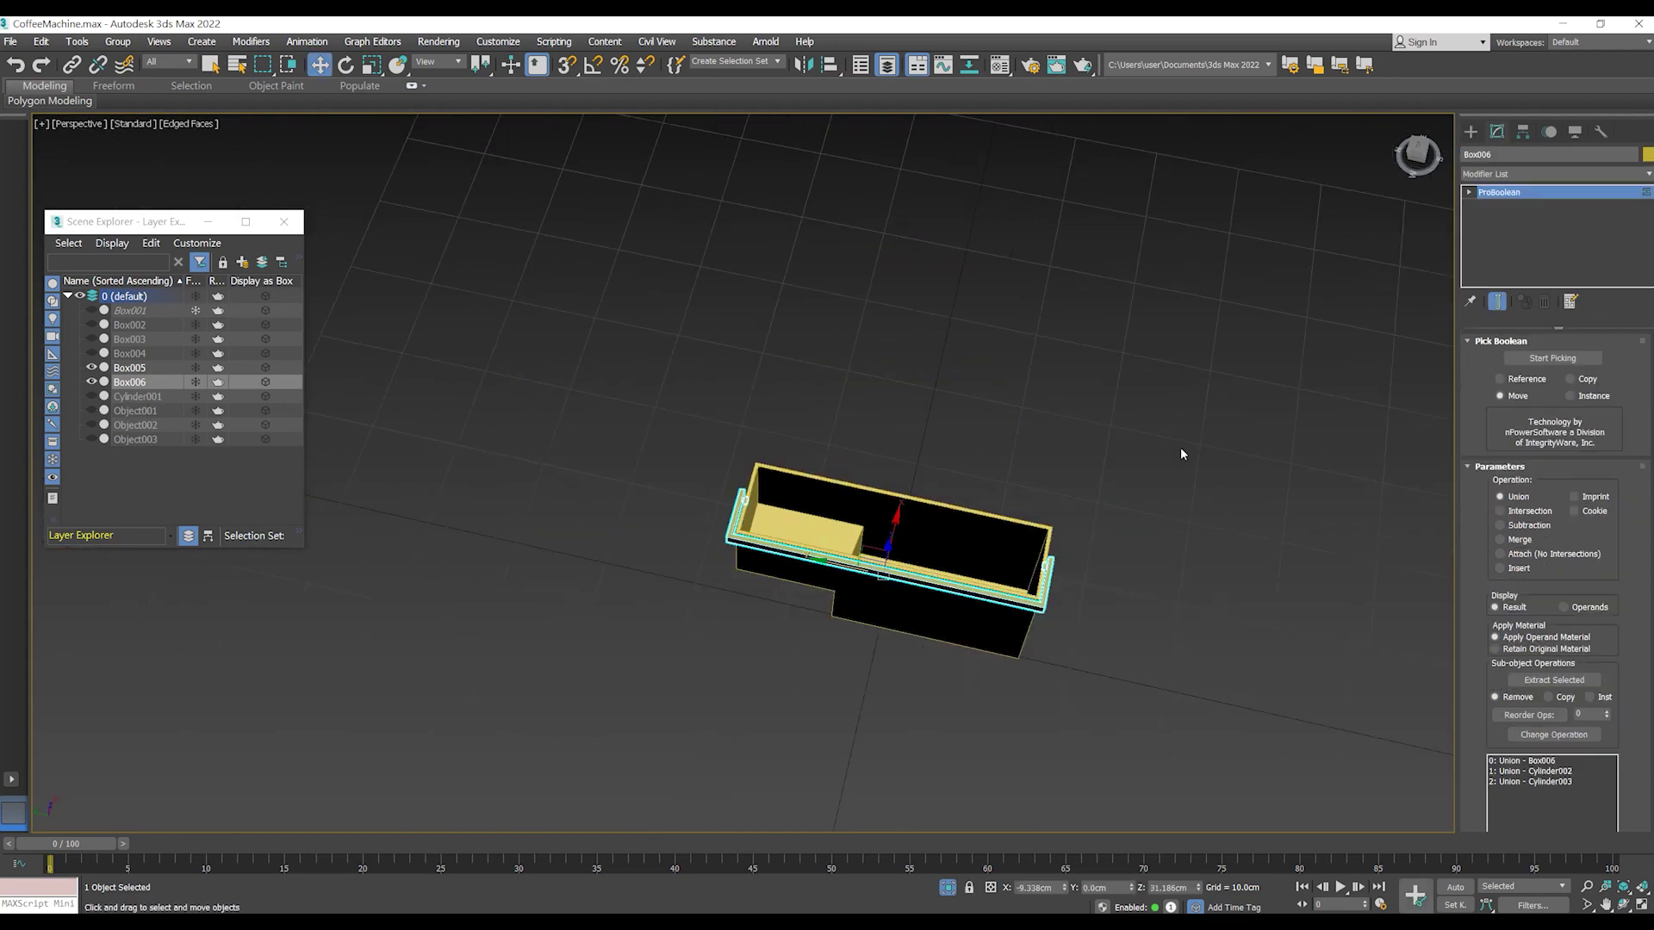
right_click(1053, 565)
click(973, 569)
key(z)
key(w)
click(985, 489)
mouse_move(991, 576)
alt+middle_down()
mouse_move(985, 489)
mouse_move(842, 462)
mouse_move(750, 376)
alt+middle_up()
- Unhide Box002–Box004 and frame the whole coffee machine
click(11, 43)
key(Escape)
scroll(952, 609, down, 5)
middle_drag(951, 609, 861, 482)
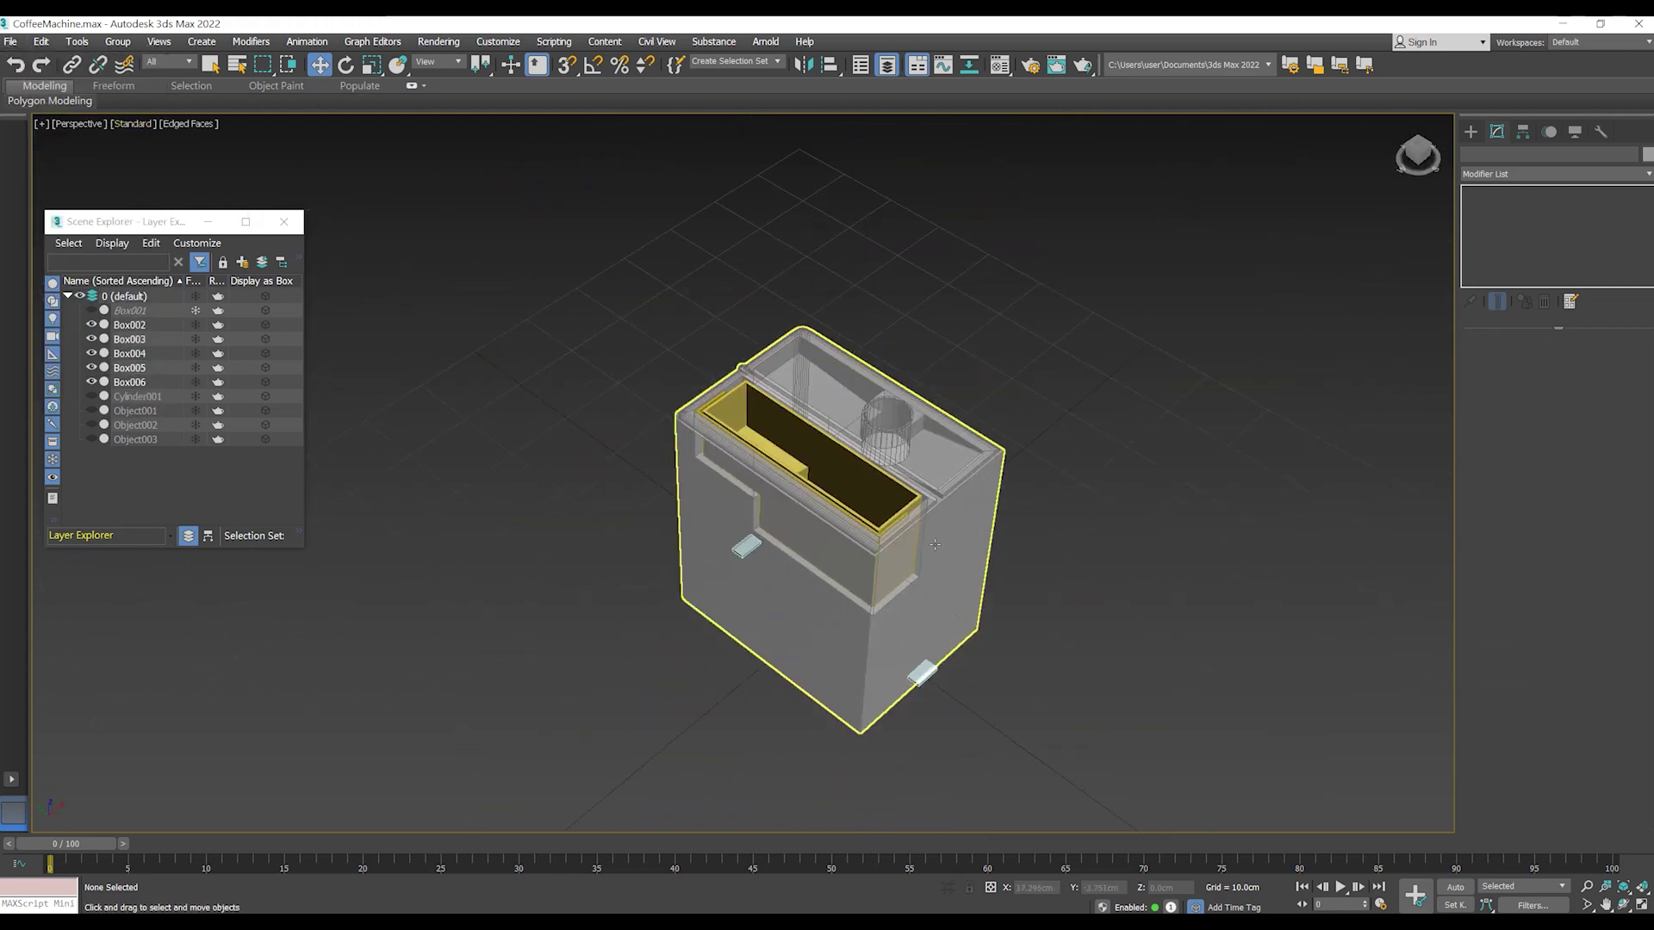
- Turn off see-through display and colour Box005 and Box006 grey
scroll(862, 483, up, 3)
click(844, 517)
key(alt+x)
scroll(830, 465, up, 2)
click(830, 466)
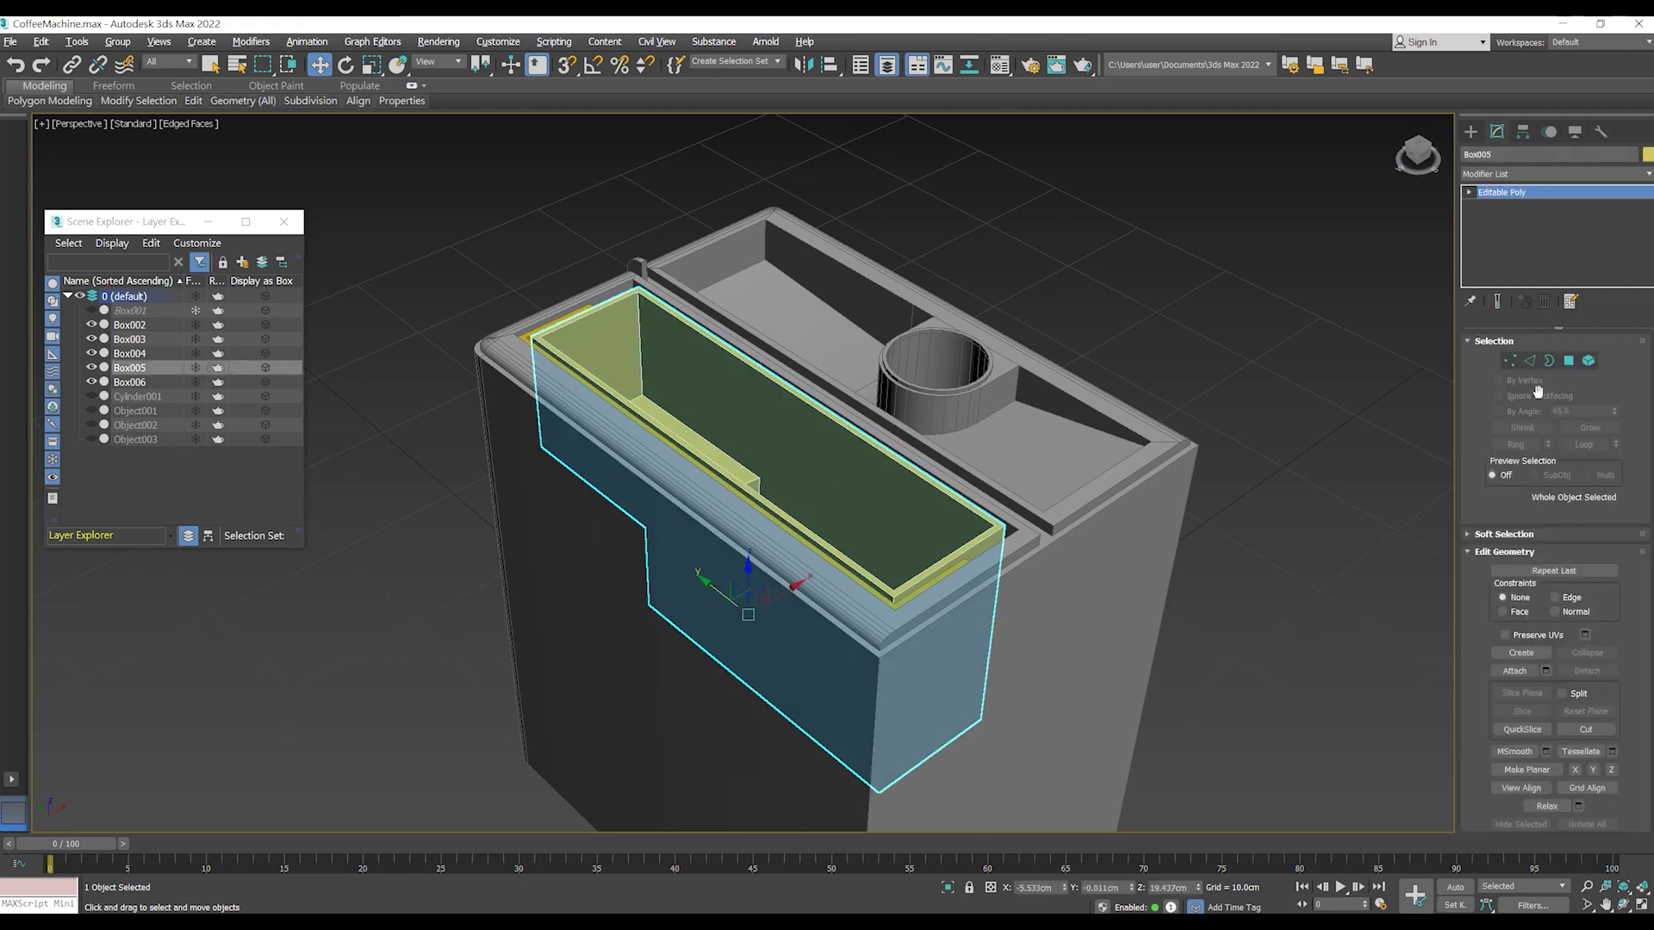
ctrl+click(579, 314)
click(1647, 154)
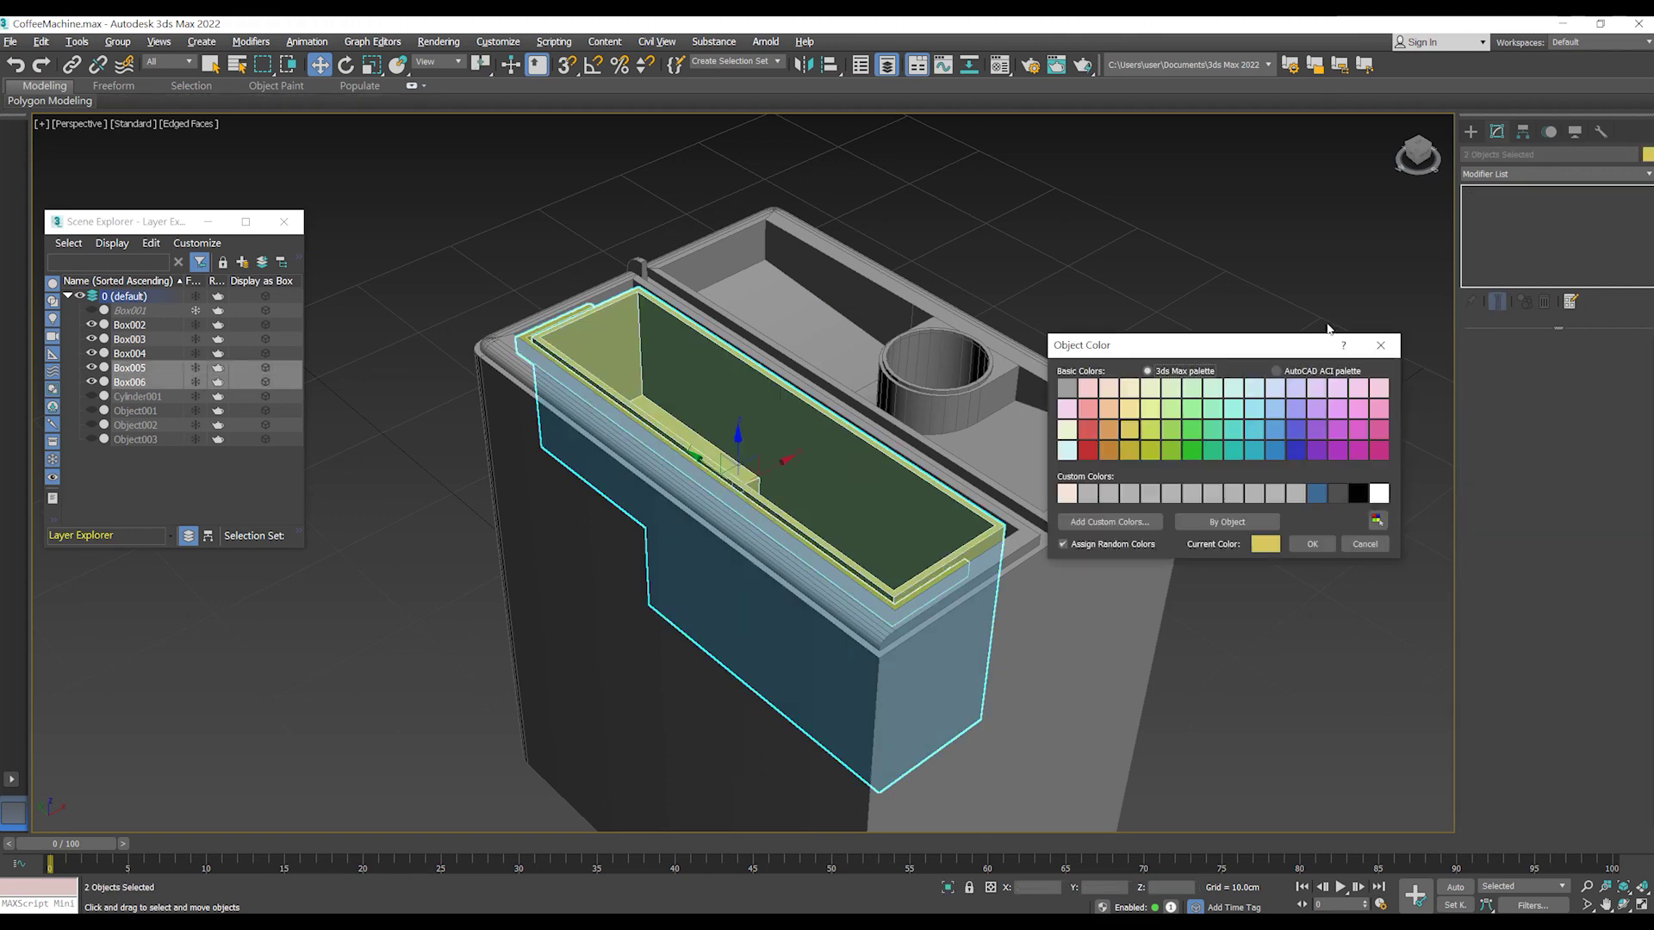
click(1240, 498)
click(1312, 544)
- Zoom into the machine's interior and unhide Cylinder001 in Scene Explorer
alt+middle_drag(948, 516, 974, 529)
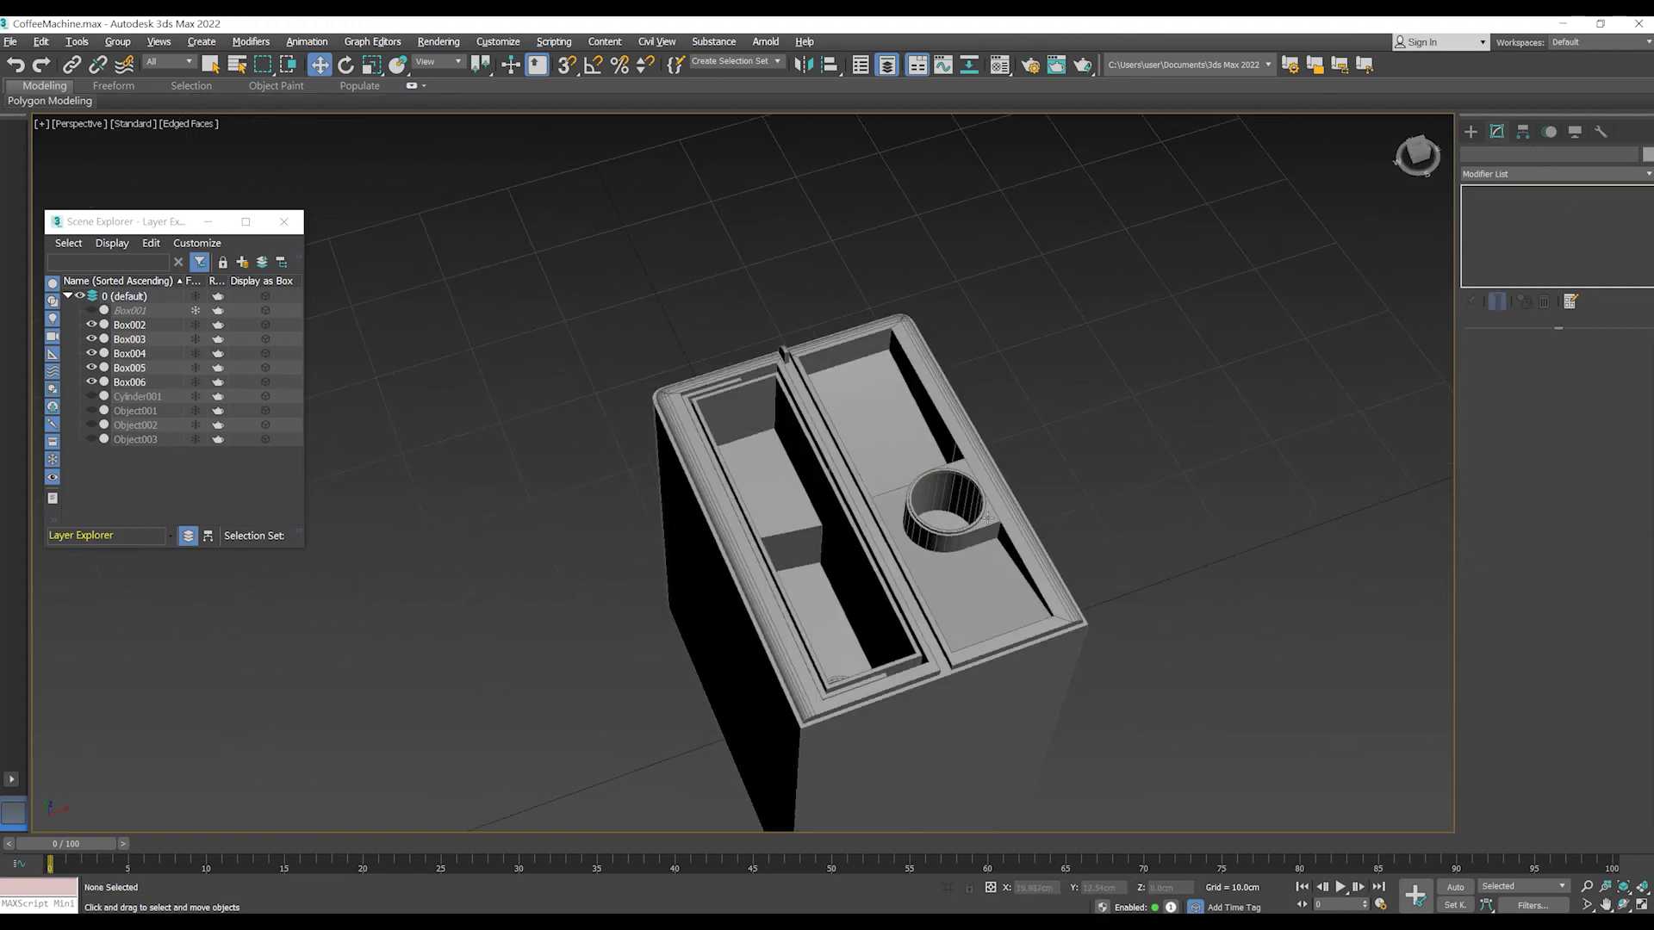
scroll(975, 530, up, 4)
middle_drag(878, 557, 897, 591)
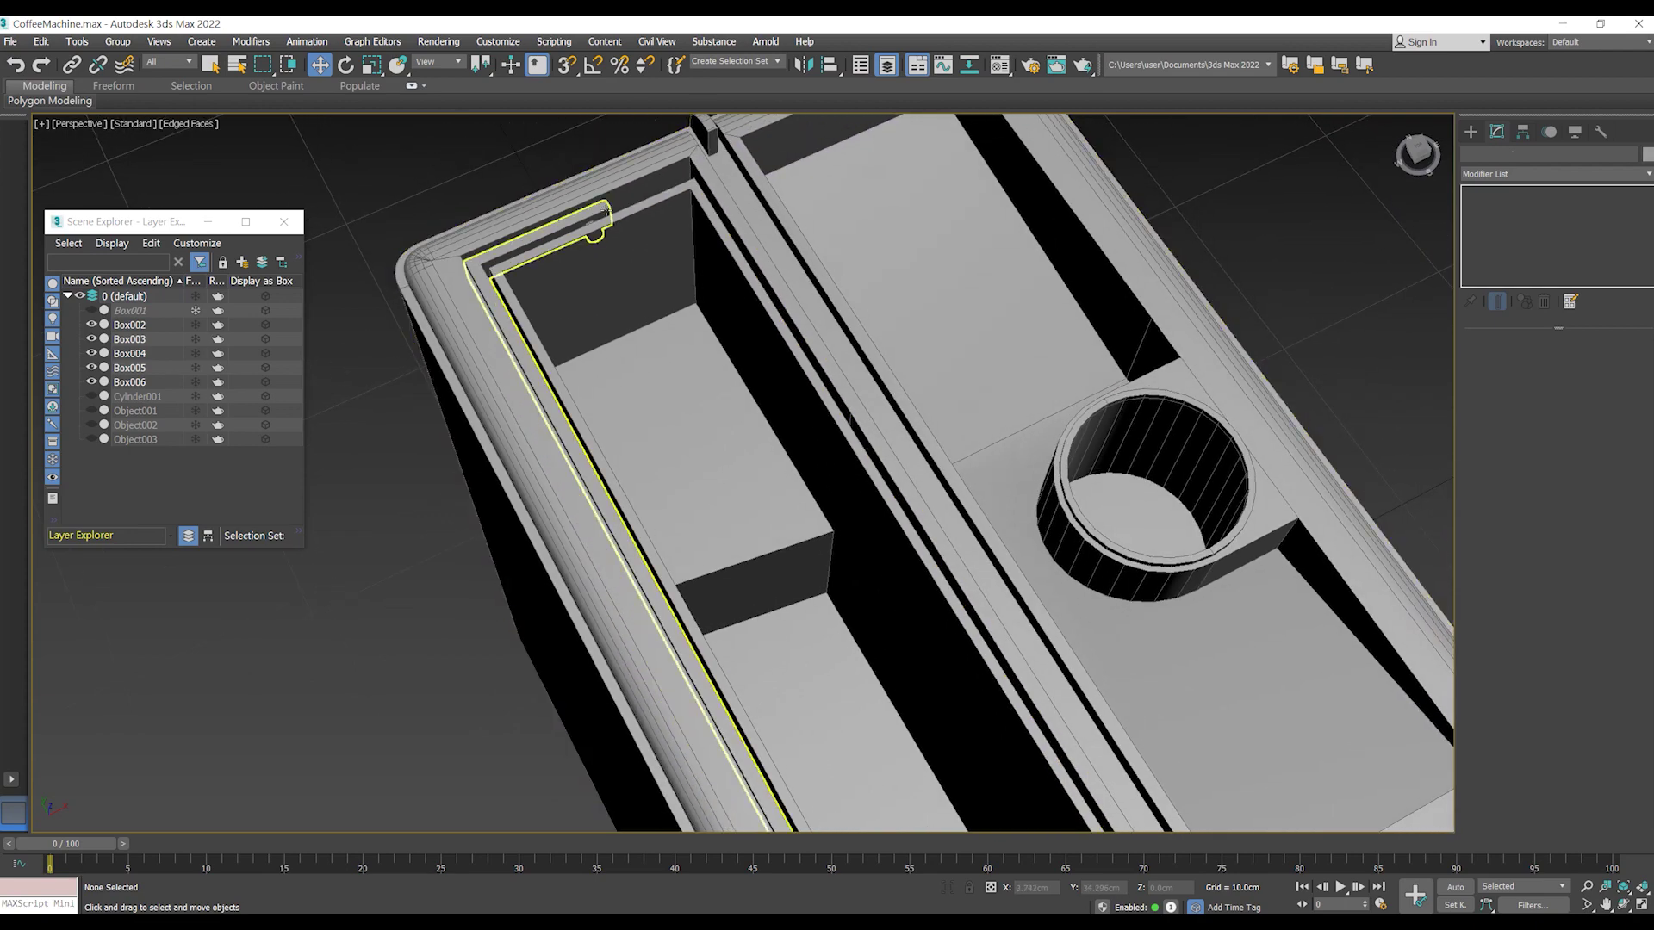
scroll(600, 215, down, 6)
scroll(365, 394, up, 6)
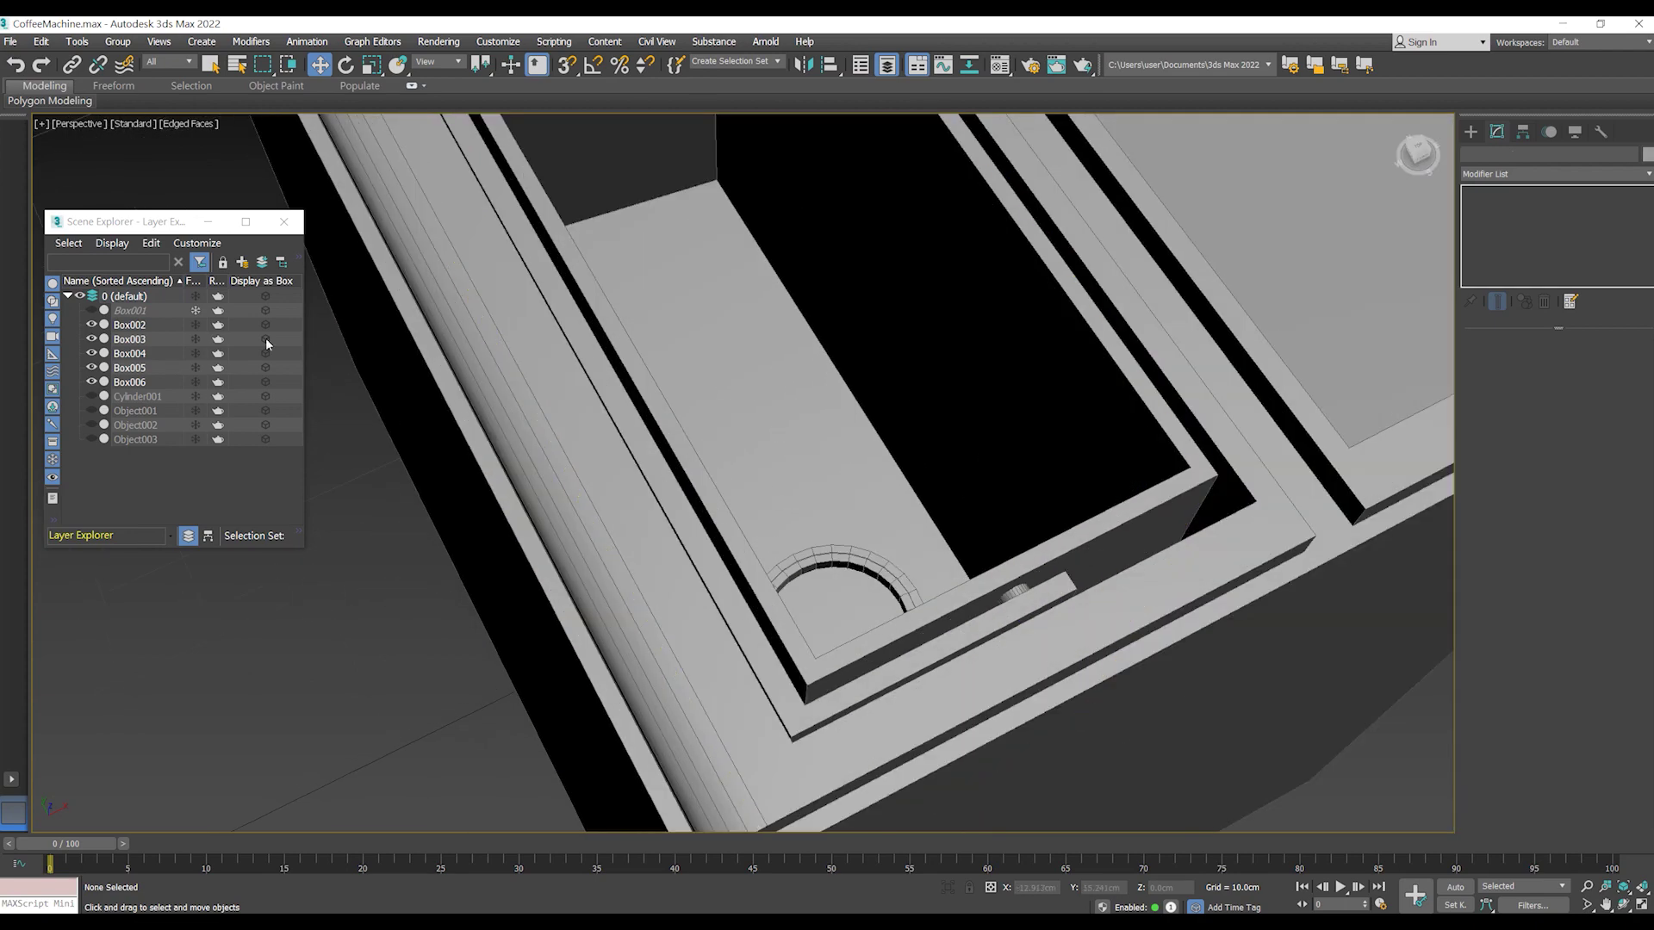
click(91, 439)
click(91, 396)
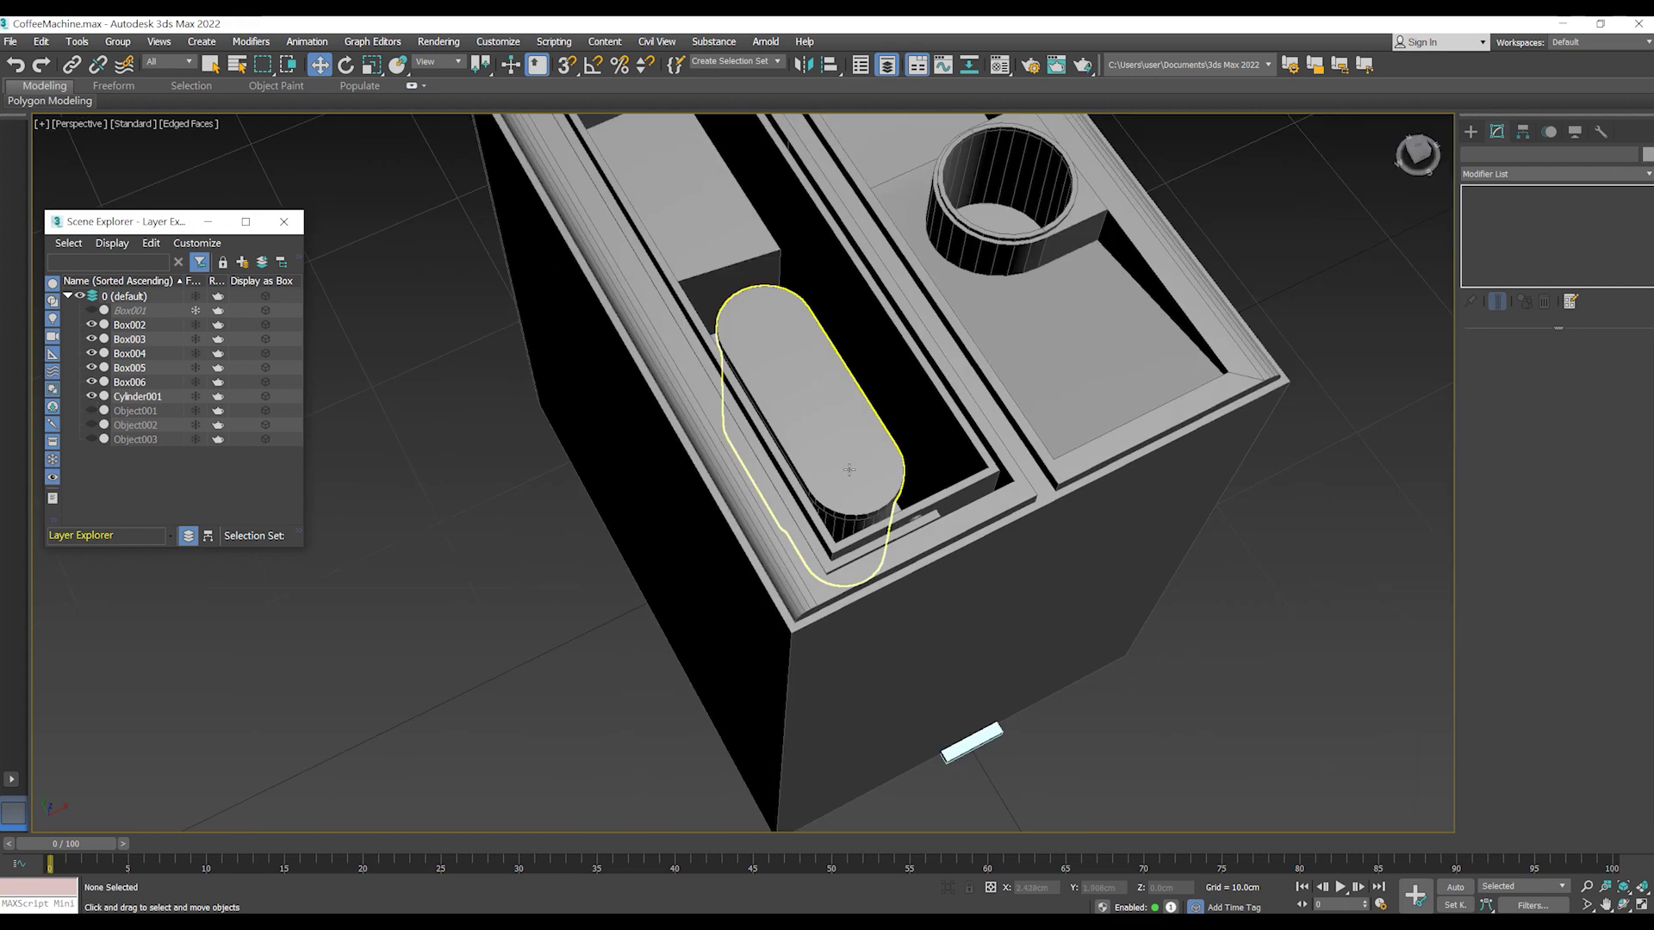
scroll(877, 443, down, 6)
scroll(877, 447, up, 4)
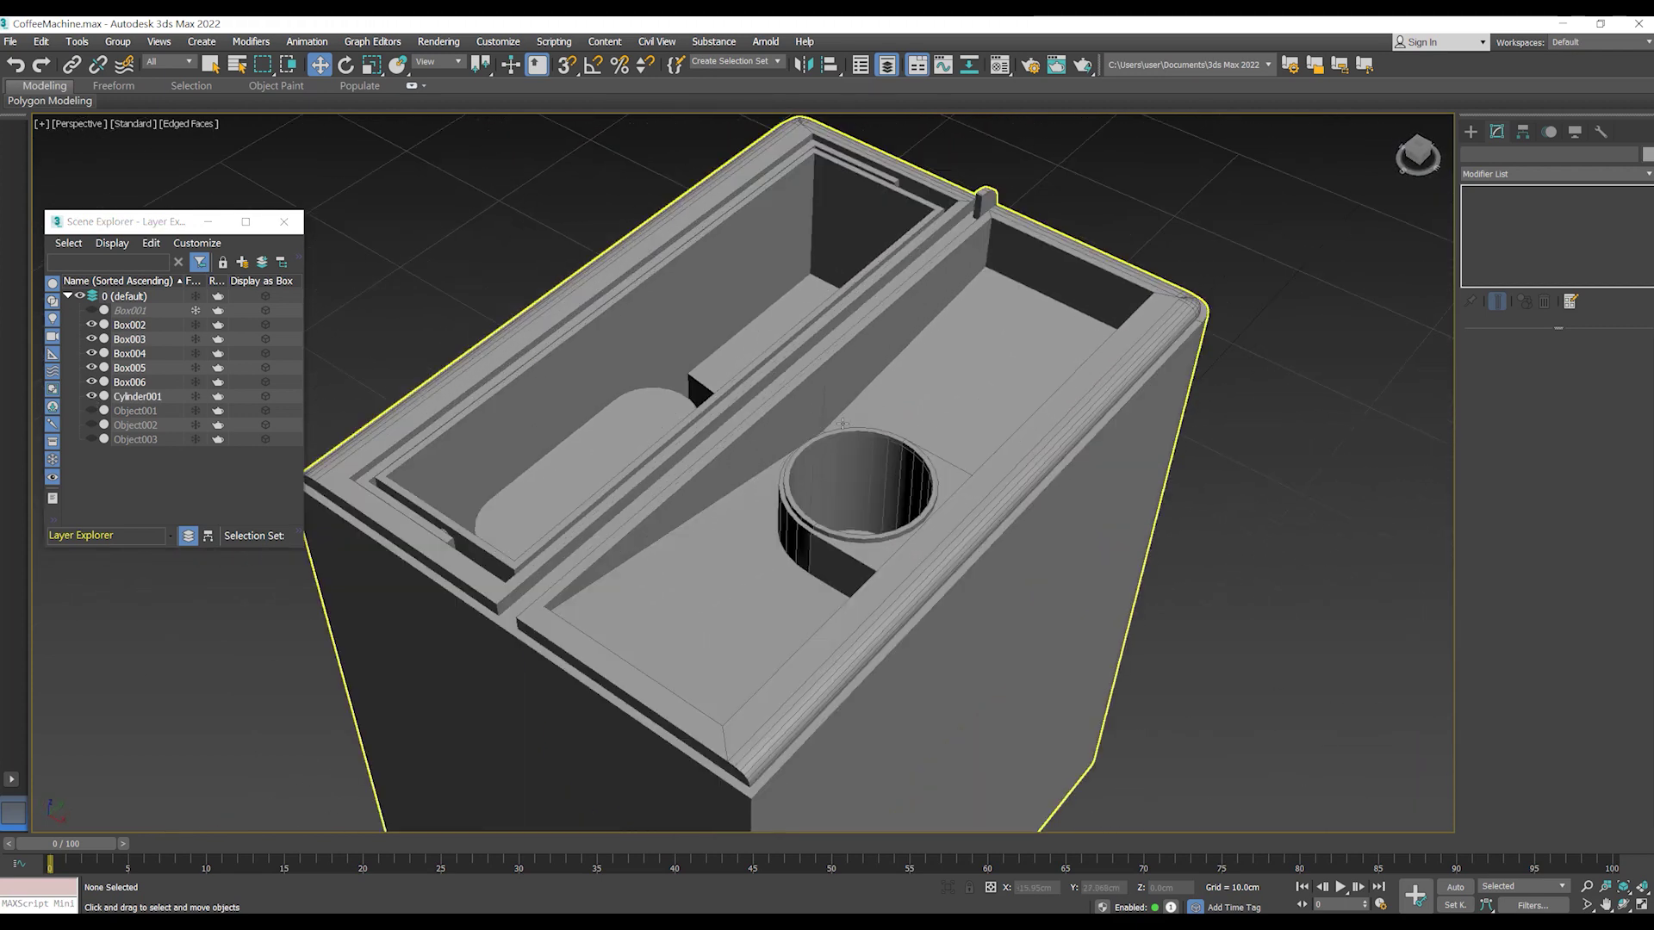
- Save the CoffeeMachine scene, then unhide Object003
click(11, 41)
click(26, 158)
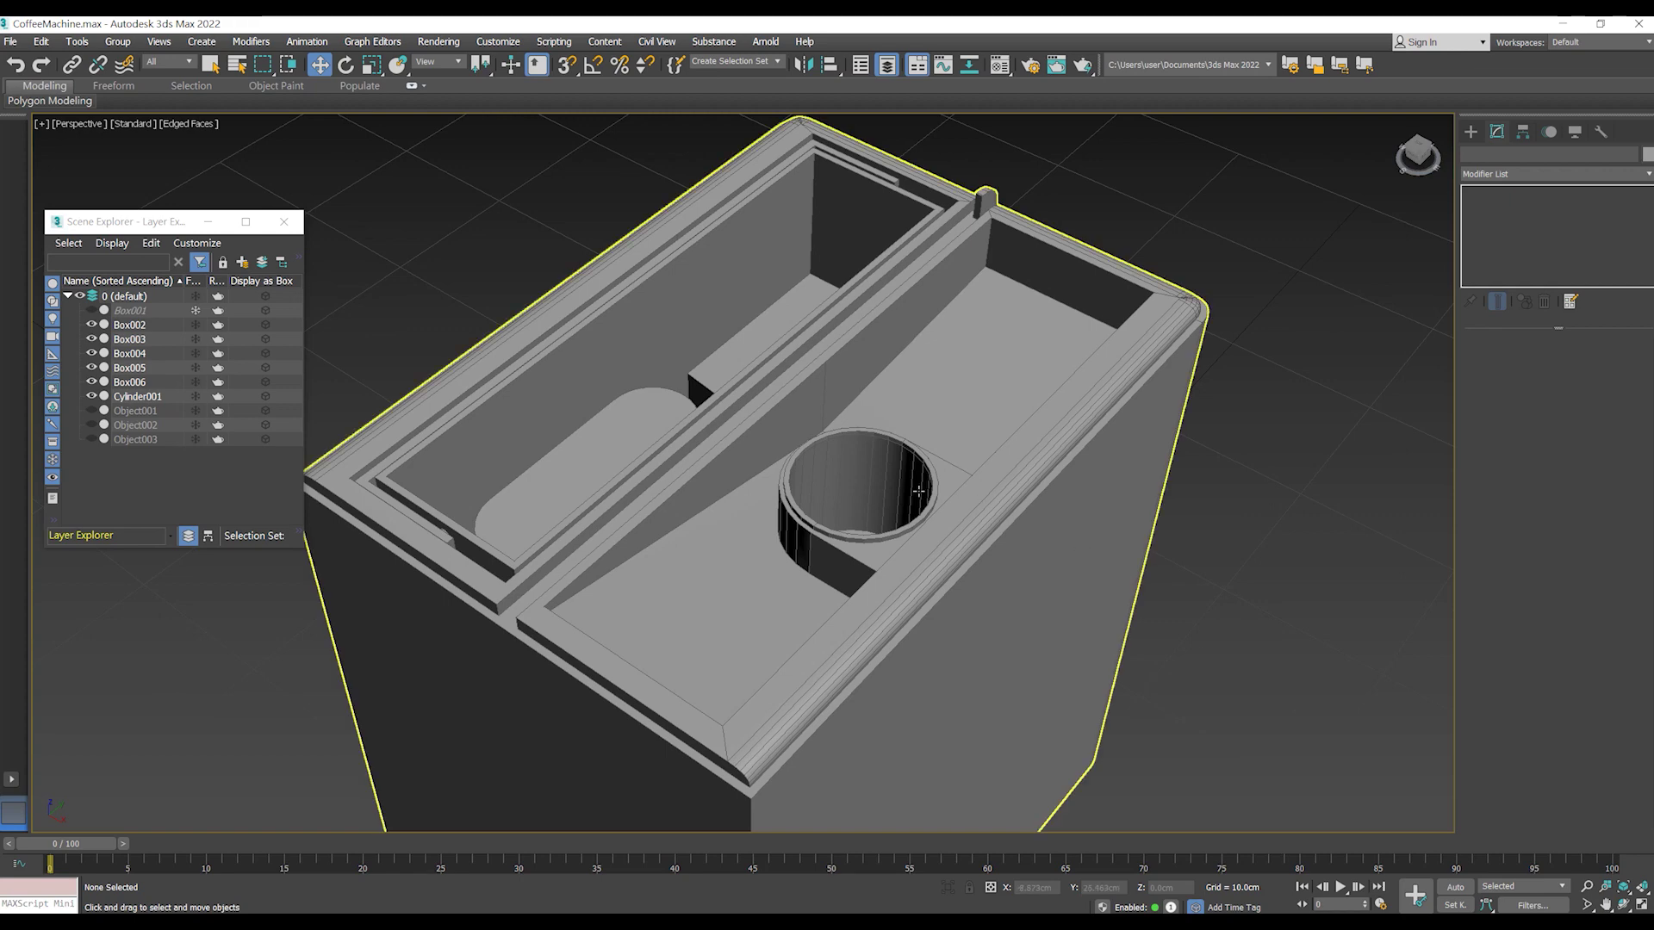
alt+middle_drag(689, 482, 433, 443)
scroll(676, 362, up, 2)
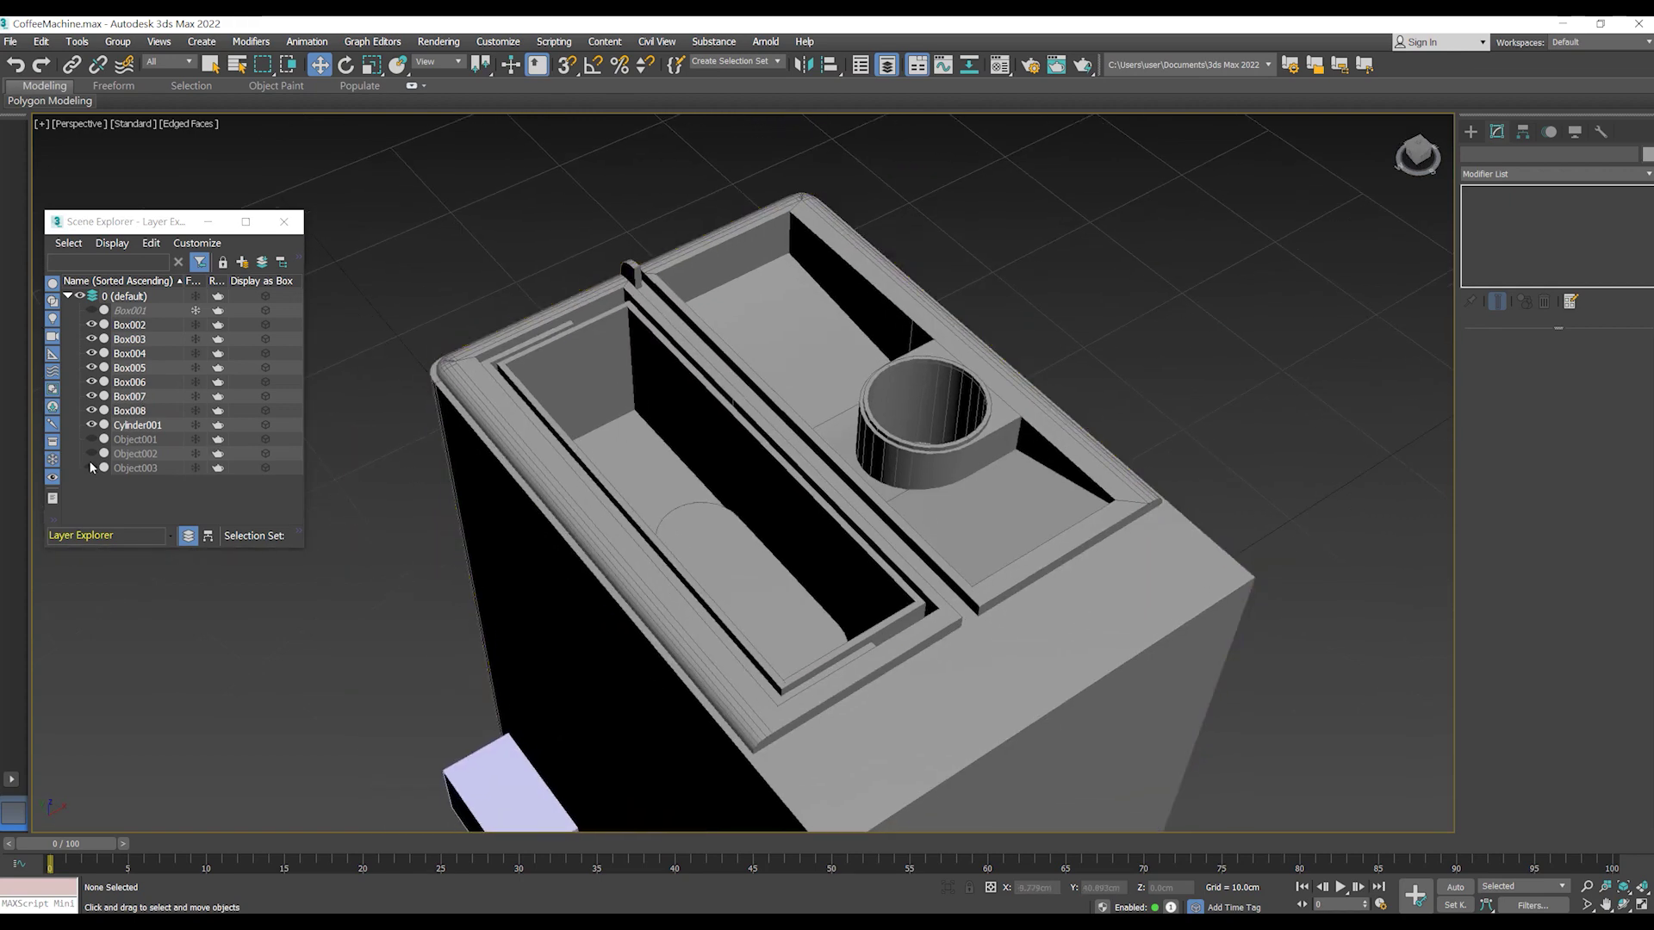
click(91, 467)
- Unhide both lids, restore opaque display, and isolate the right lid Object002
click(92, 453)
click(658, 480)
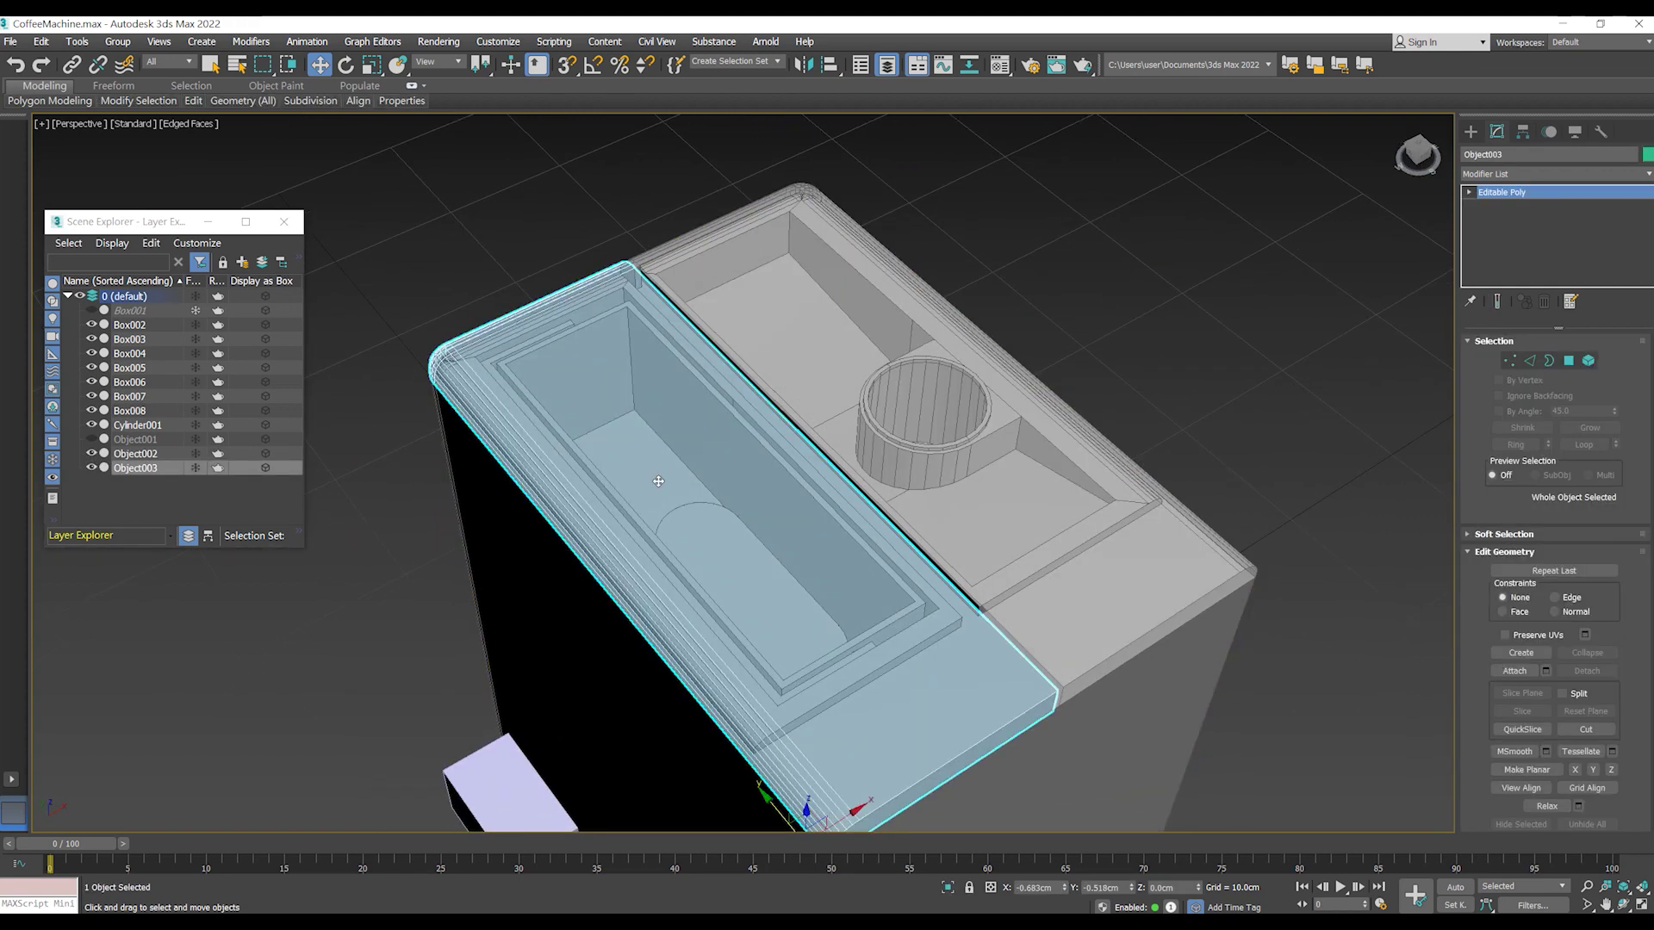
key(alt+x)
click(999, 517)
key(alt+x)
mouse_move(999, 517)
alt+middle_down()
mouse_move(956, 525)
mouse_move(952, 554)
mouse_move(949, 490)
mouse_move(932, 575)
alt+middle_up()
scroll(953, 553, up, 5)
scroll(871, 561, down, 5)
key(alt+q)
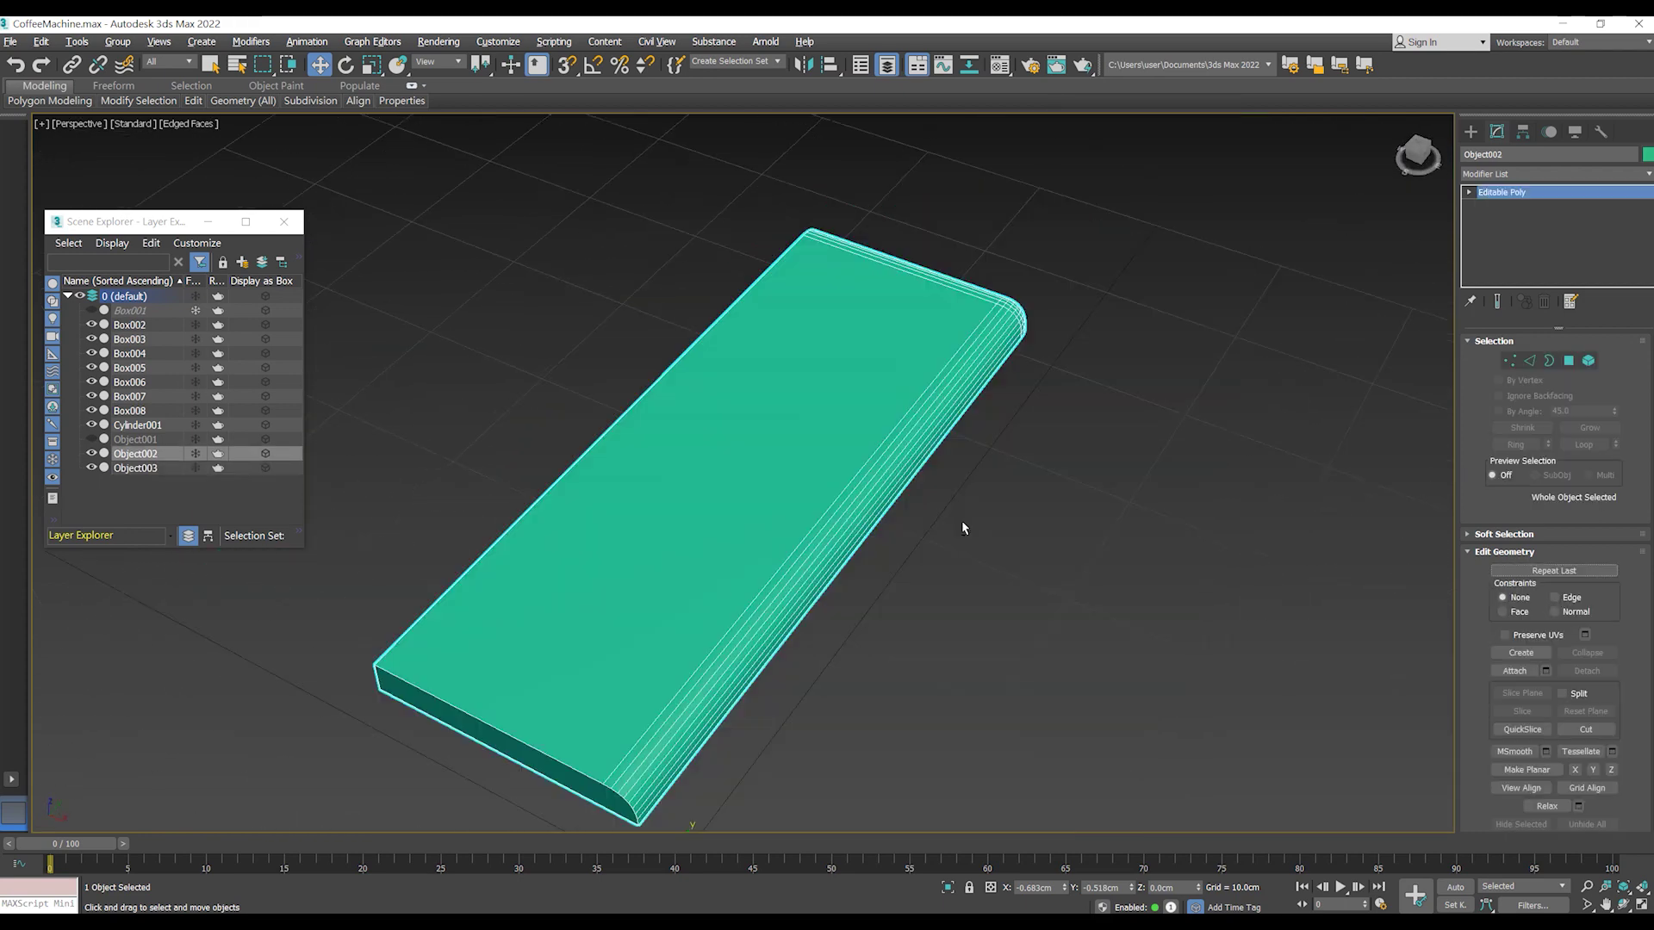
scroll(949, 519, down, 2)
mouse_move(949, 520)
alt+middle_down()
mouse_move(1019, 413)
mouse_move(1094, 422)
mouse_move(1083, 442)
alt+middle_up()
- Add a Shell modifier to Object002 with 0.3cm inner and 0.0cm outer thickness
click(1520, 173)
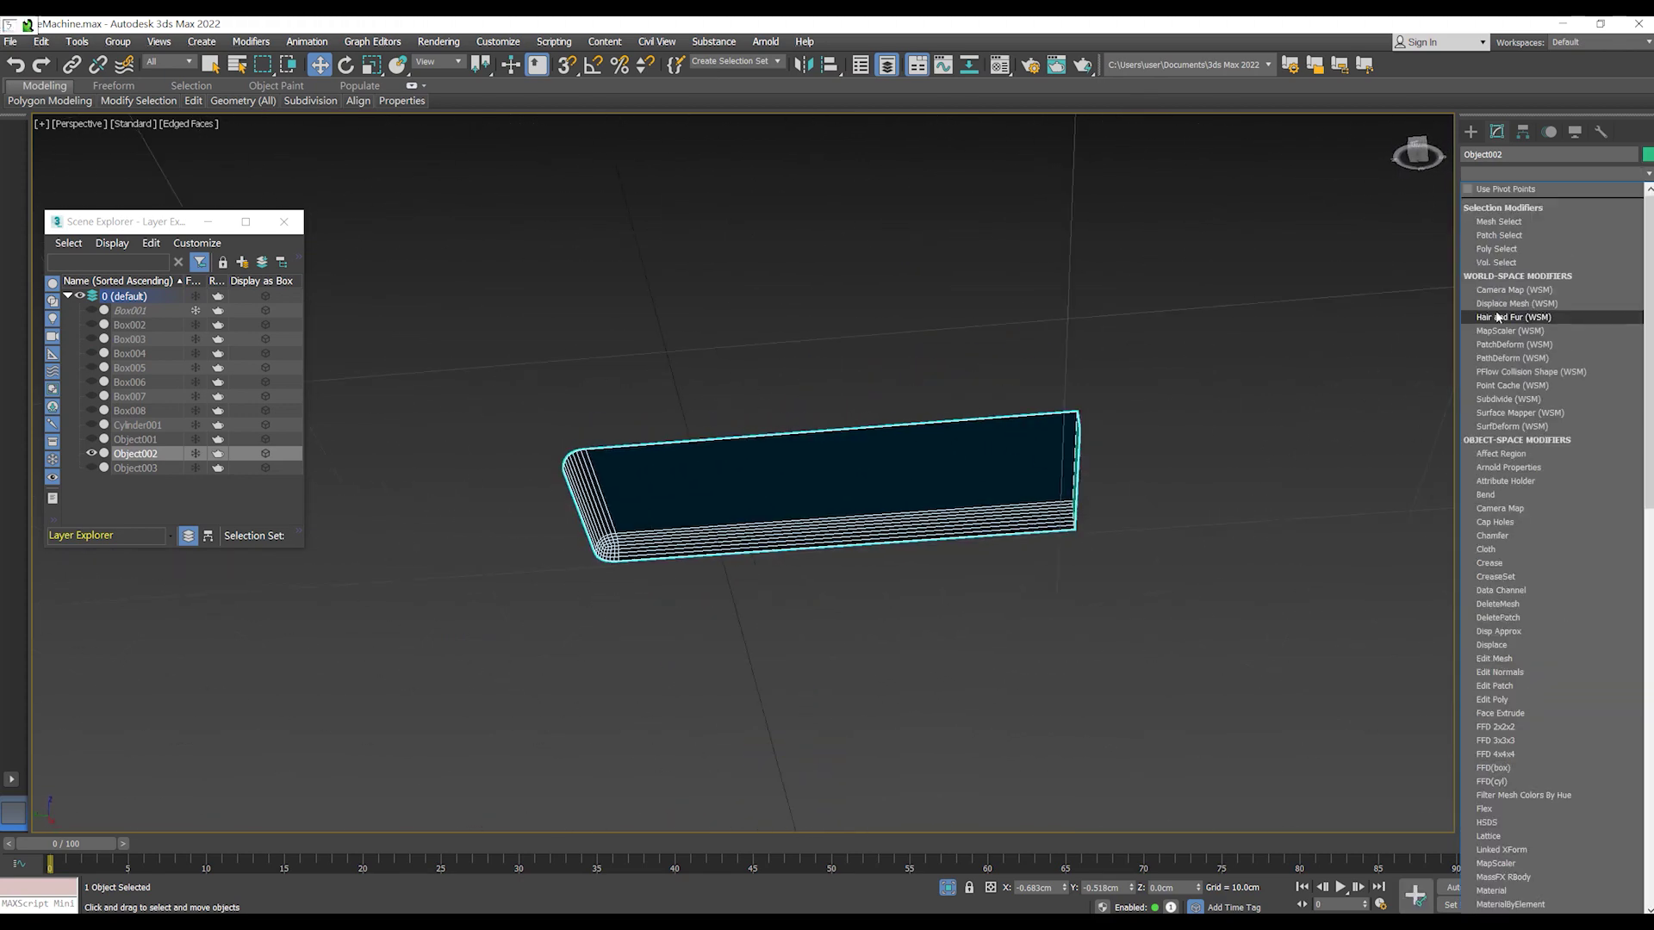
scroll(1532, 392, down, 5)
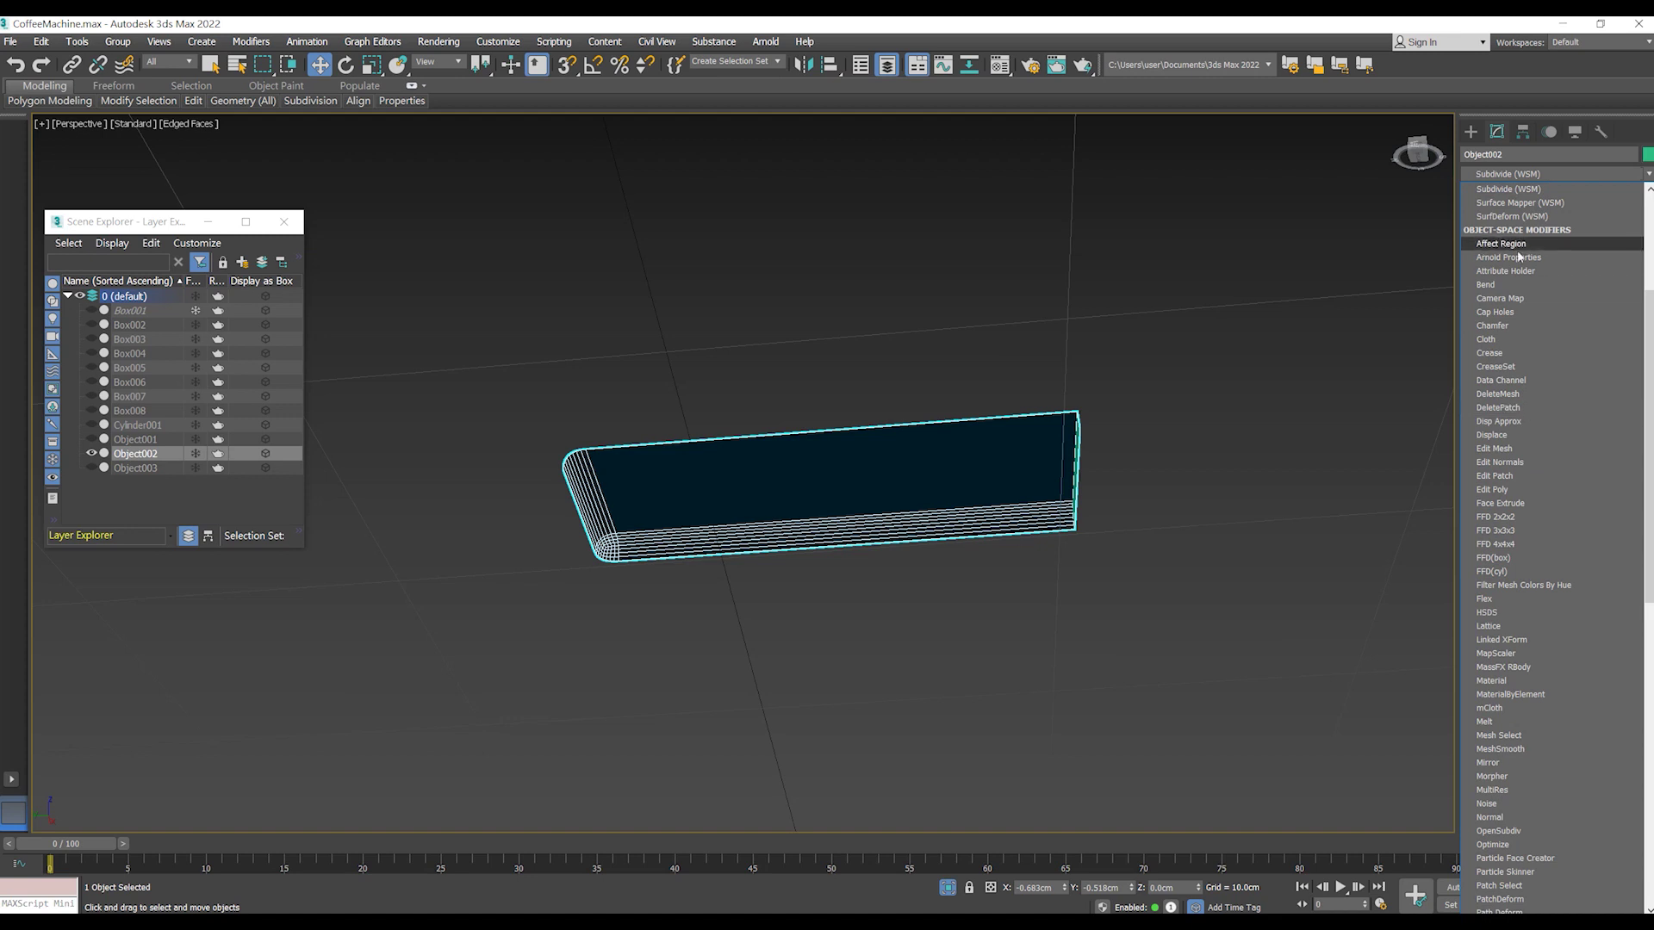
scroll(1509, 583, down, 15)
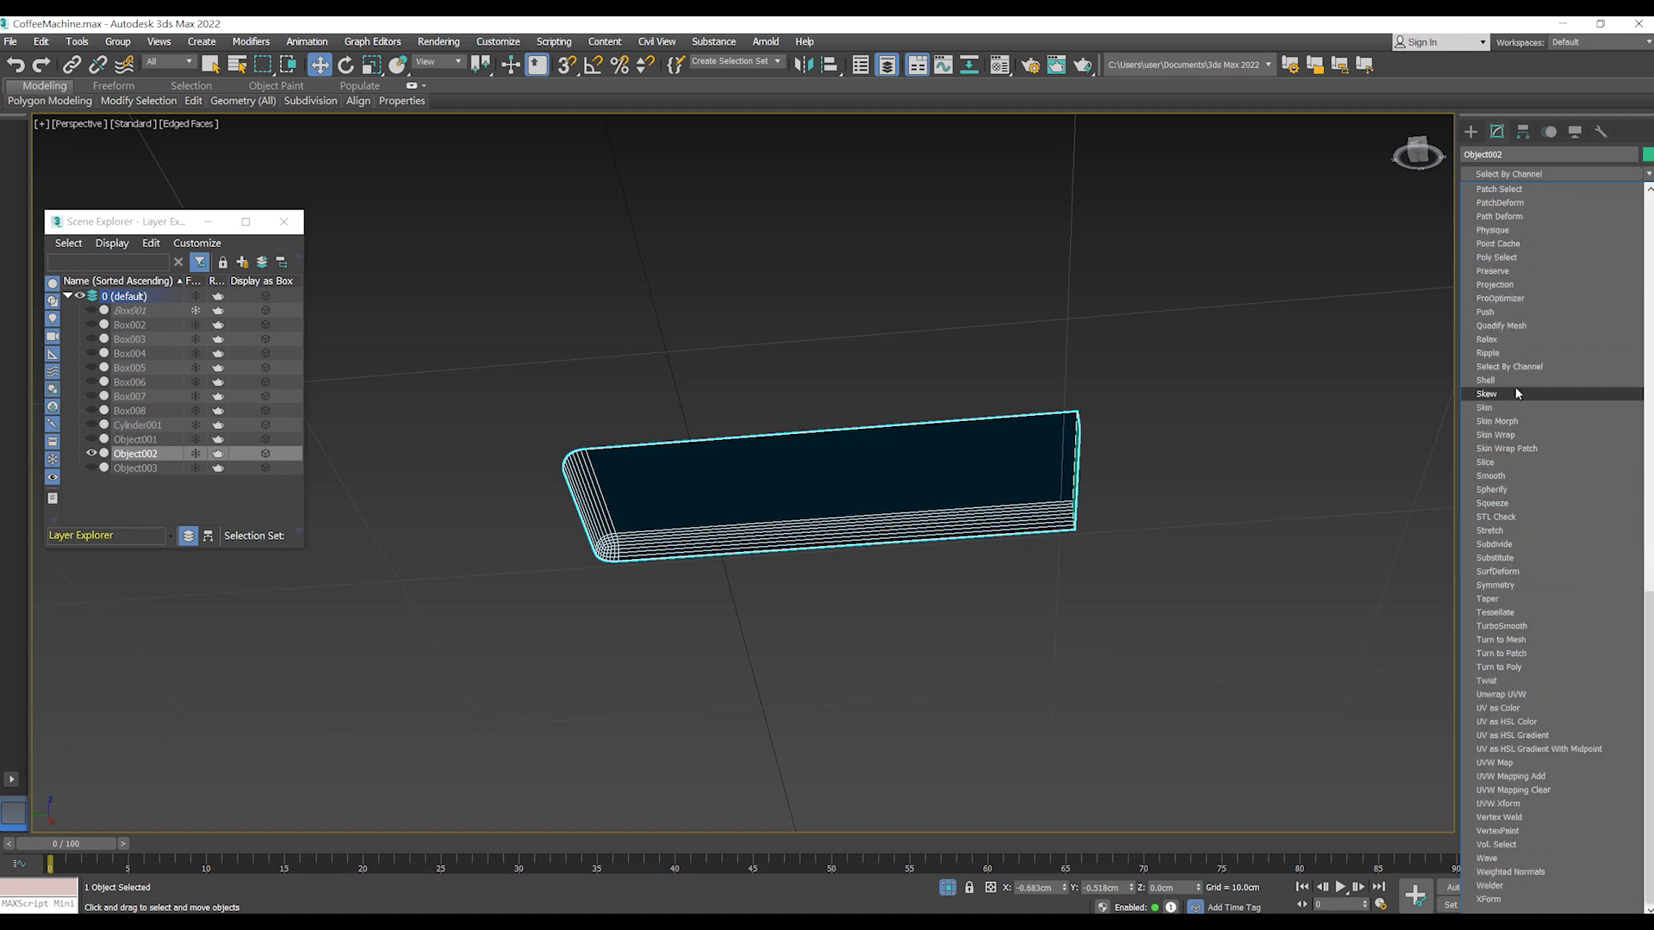
click(1503, 379)
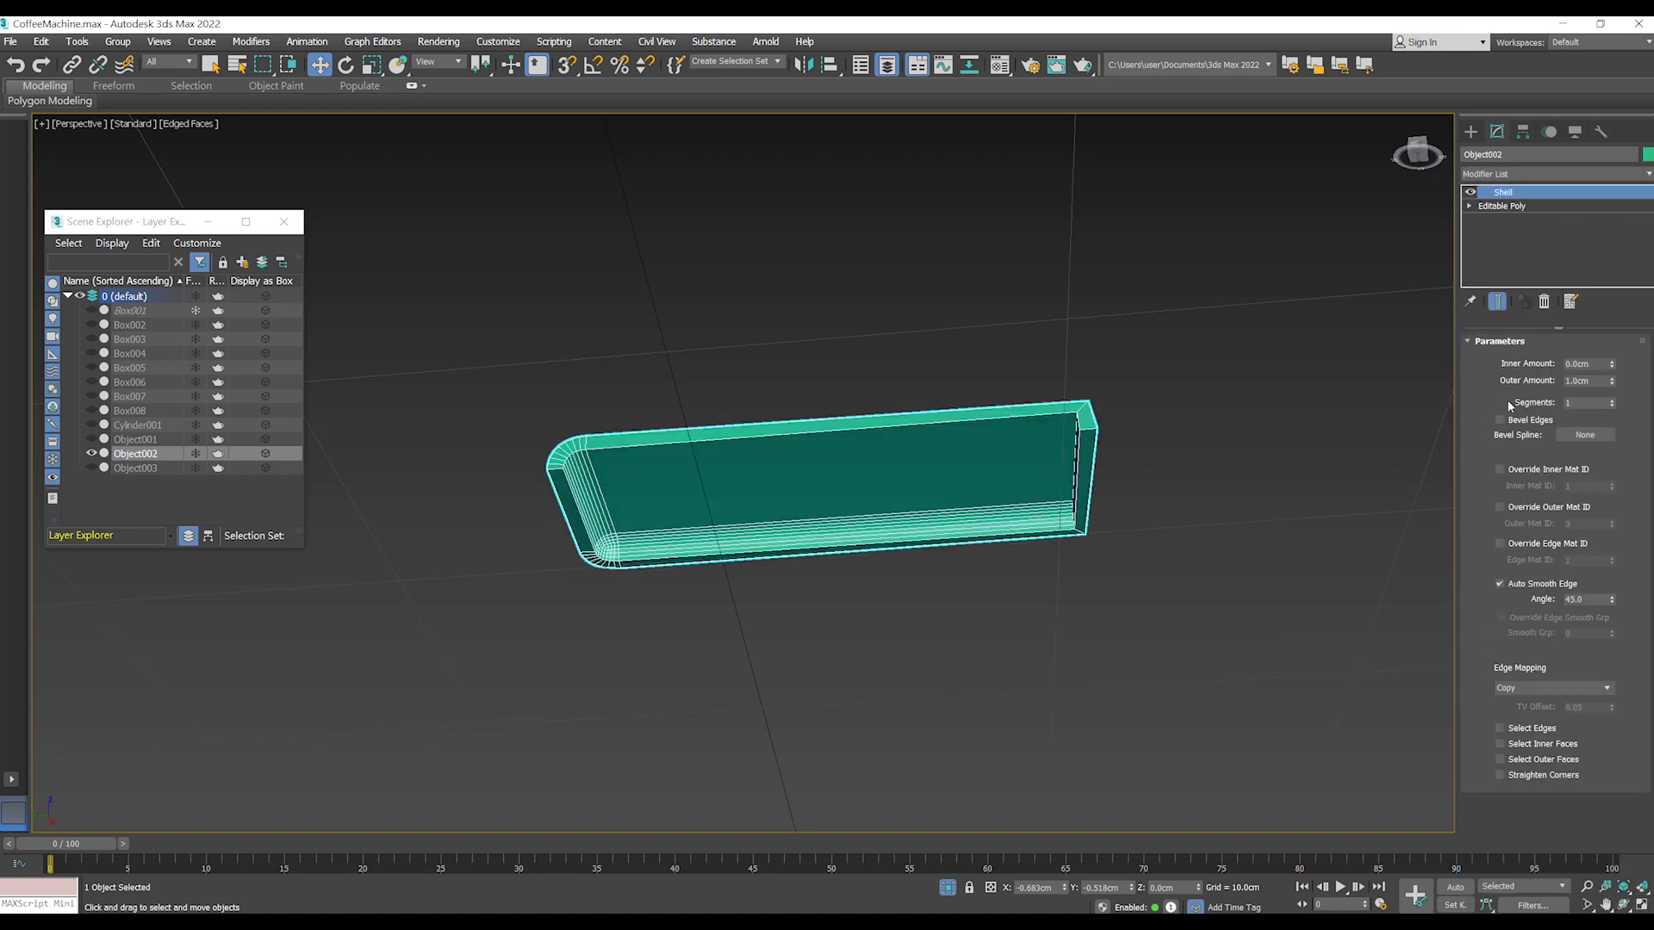
text(0)
click(1596, 365)
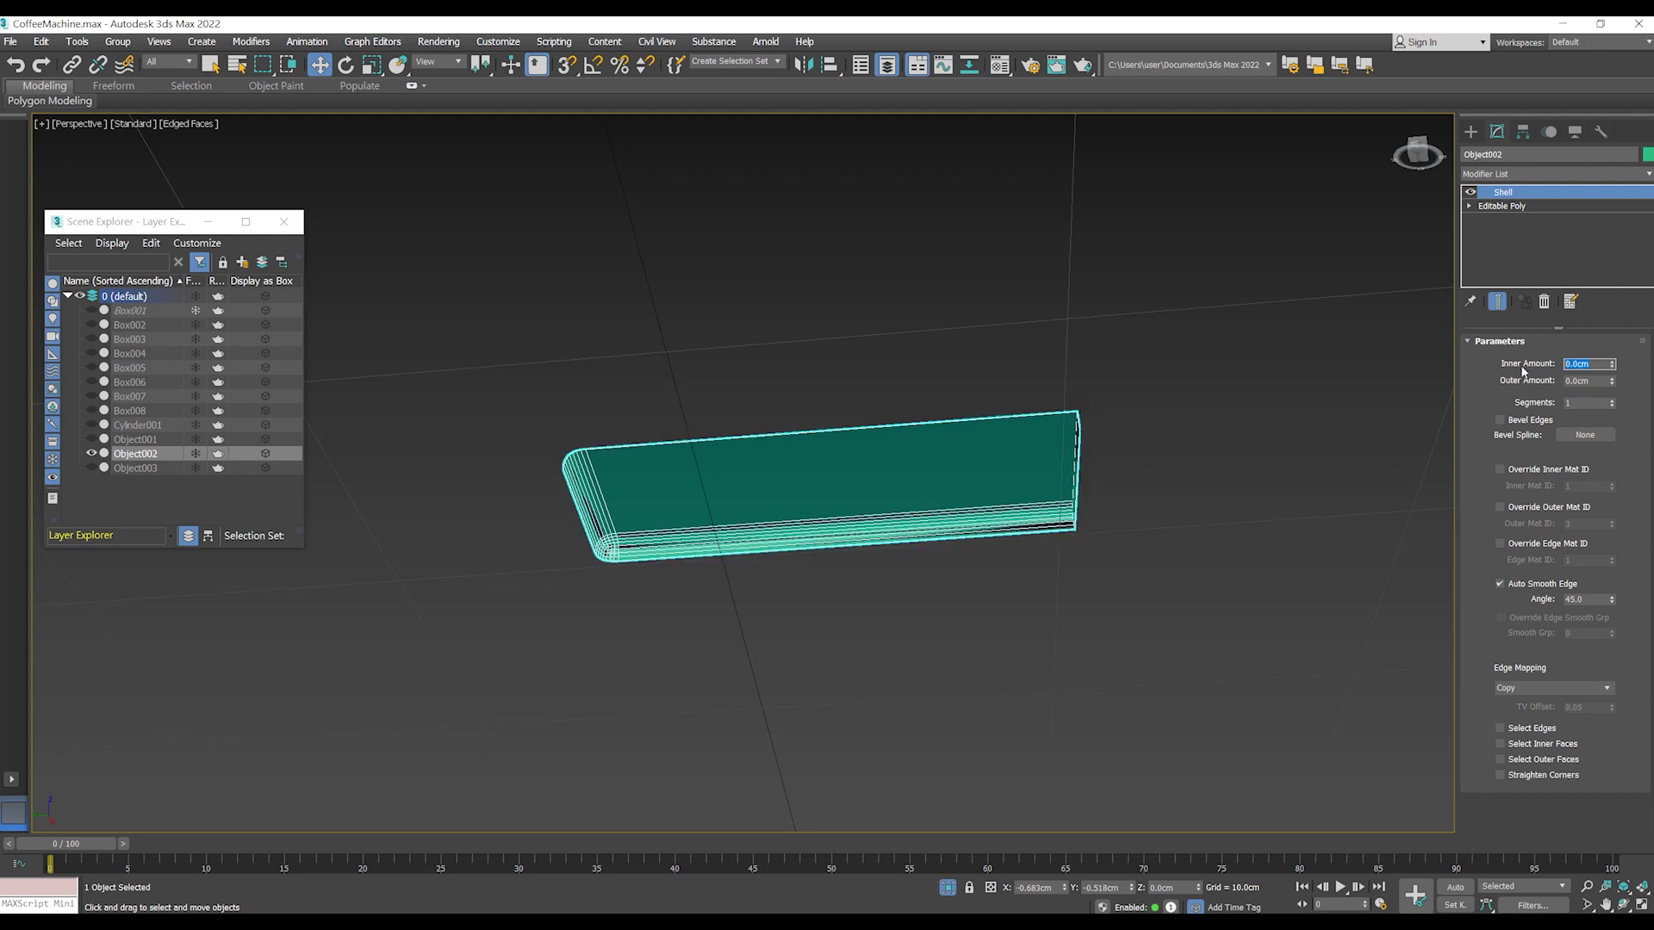
text(0.2)
key(Return)
text(0.3)
key(Return)
- Toggle the Shell's edge auto-smoothing off and back on while inspecting the shelled lid
mouse_move(1111, 447)
alt+middle_down()
mouse_move(1088, 553)
mouse_move(1125, 516)
alt+middle_up()
scroll(1126, 516, up, 3)
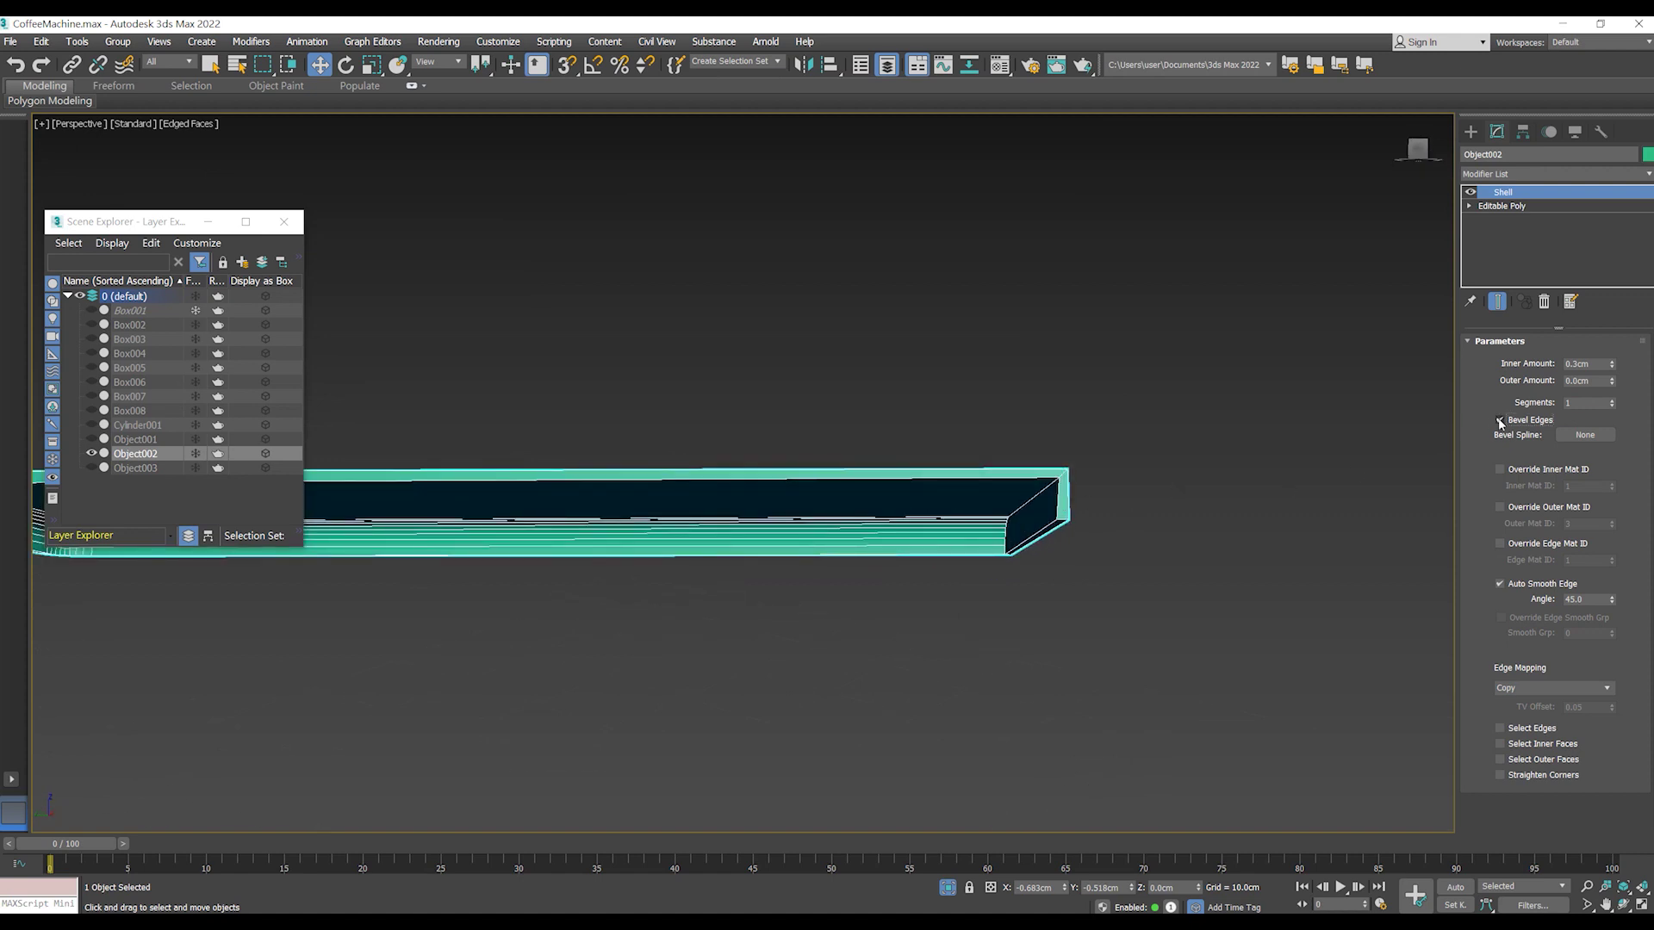
scroll(1307, 475, down, 2)
scroll(1257, 482, up, 2)
scroll(1214, 487, up, 2)
scroll(1214, 486, up, 2)
click(1500, 584)
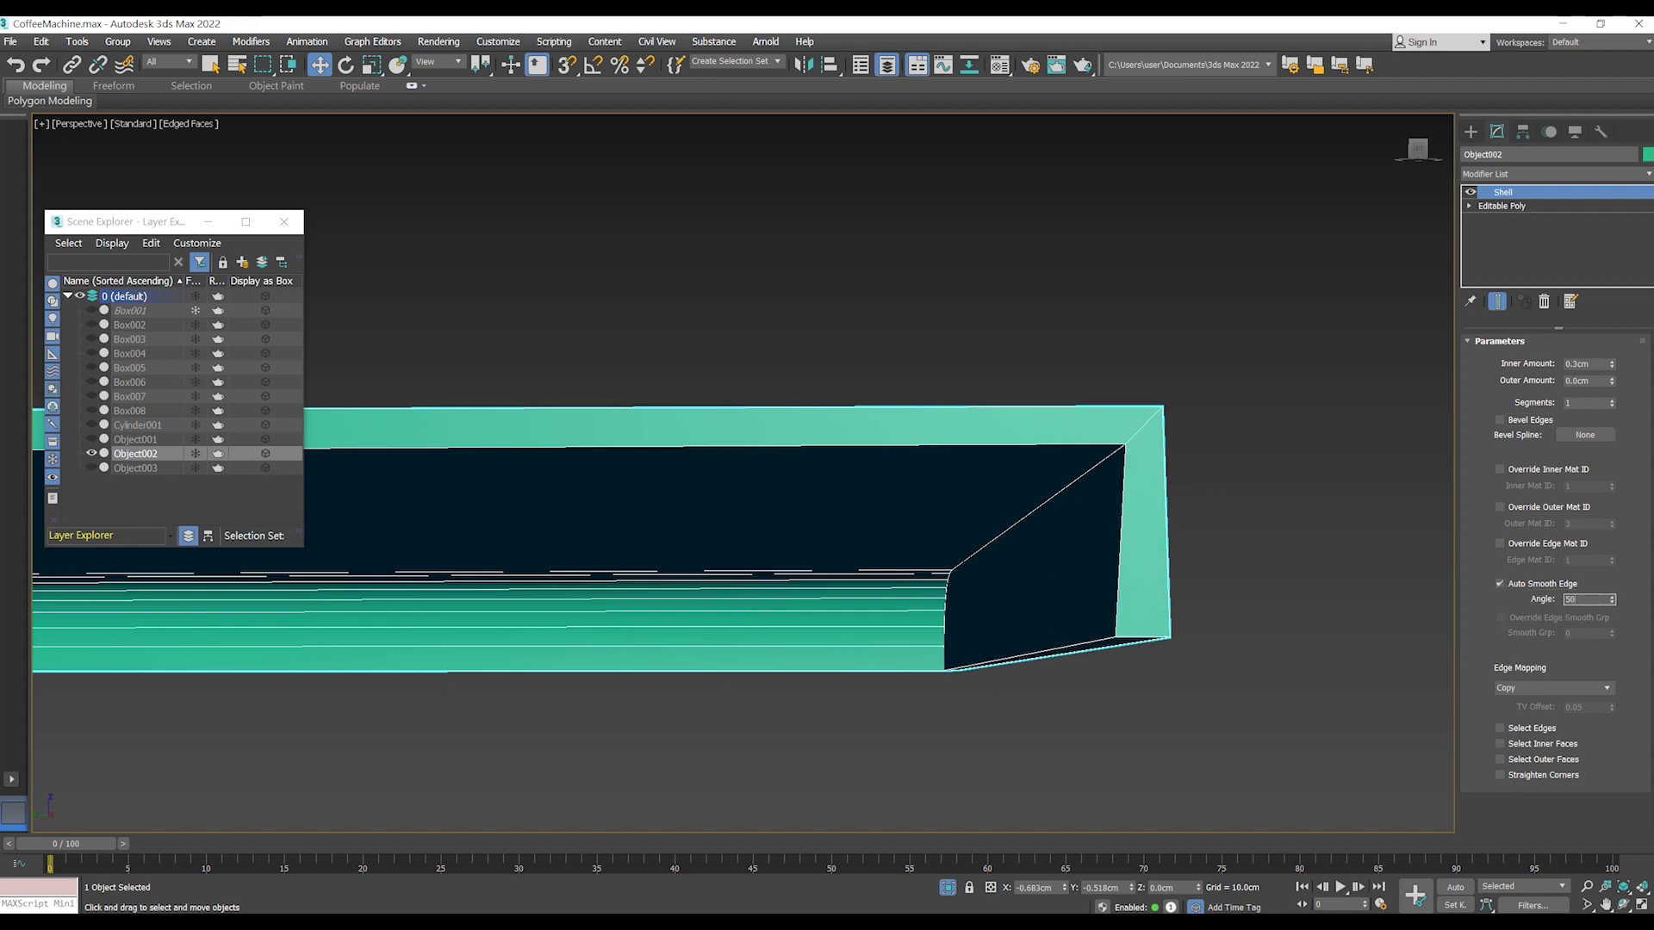
scroll(1077, 568, down, 3)
scroll(1076, 568, down, 3)
key(super)
- End isolation and make Object002 see-through again
alt+middle_drag(1076, 569, 1028, 606)
click(1087, 631)
scroll(1087, 630, up, 3)
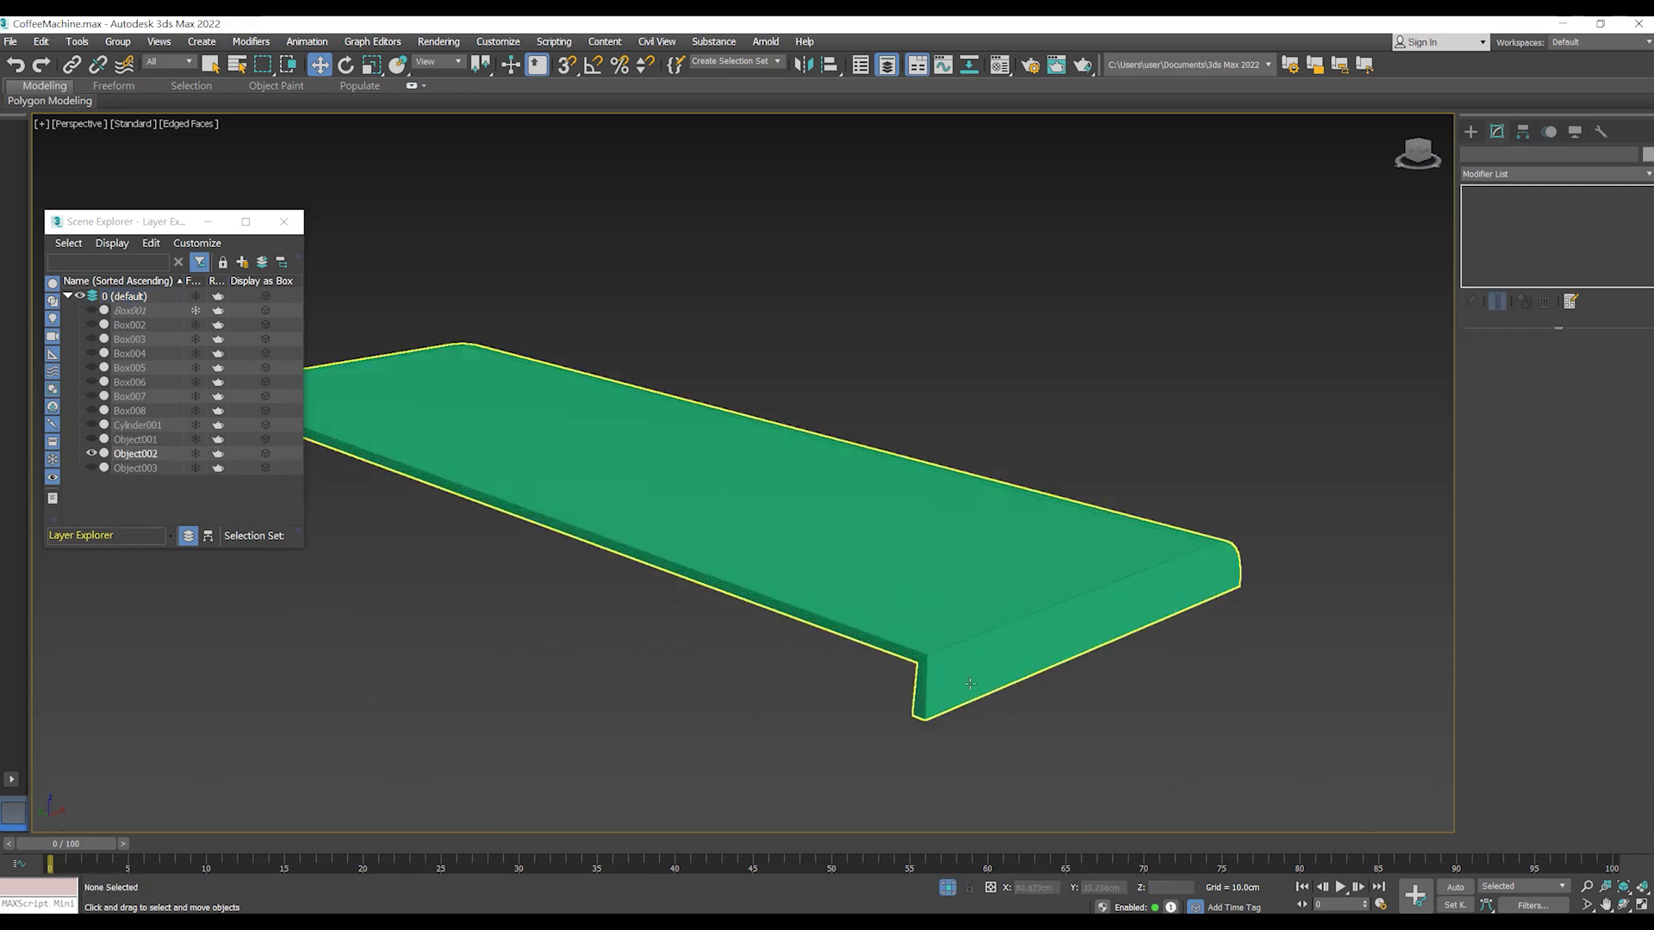
key(alt+q)
click(956, 560)
key(alt+x)
mouse_move(956, 560)
alt+middle_down()
mouse_move(1140, 569)
mouse_move(1018, 552)
alt+middle_up()
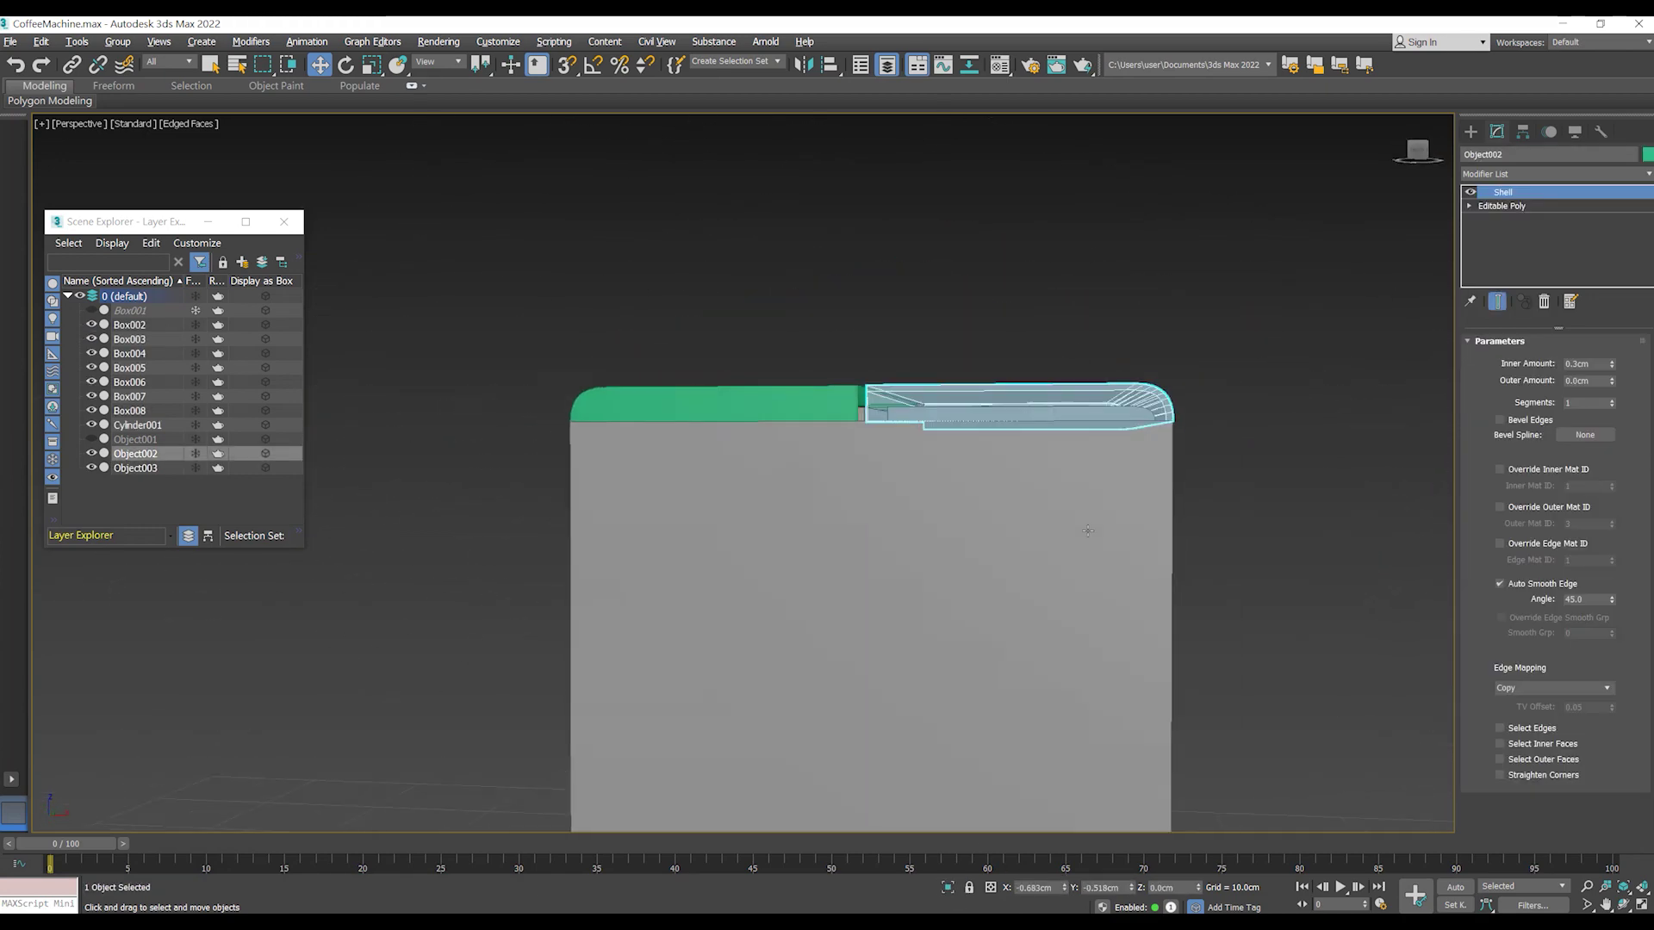
- Check the lids in front wireframe view, then return to shaded perspective
key(f)
key(F3)
scroll(1043, 535, up, 3)
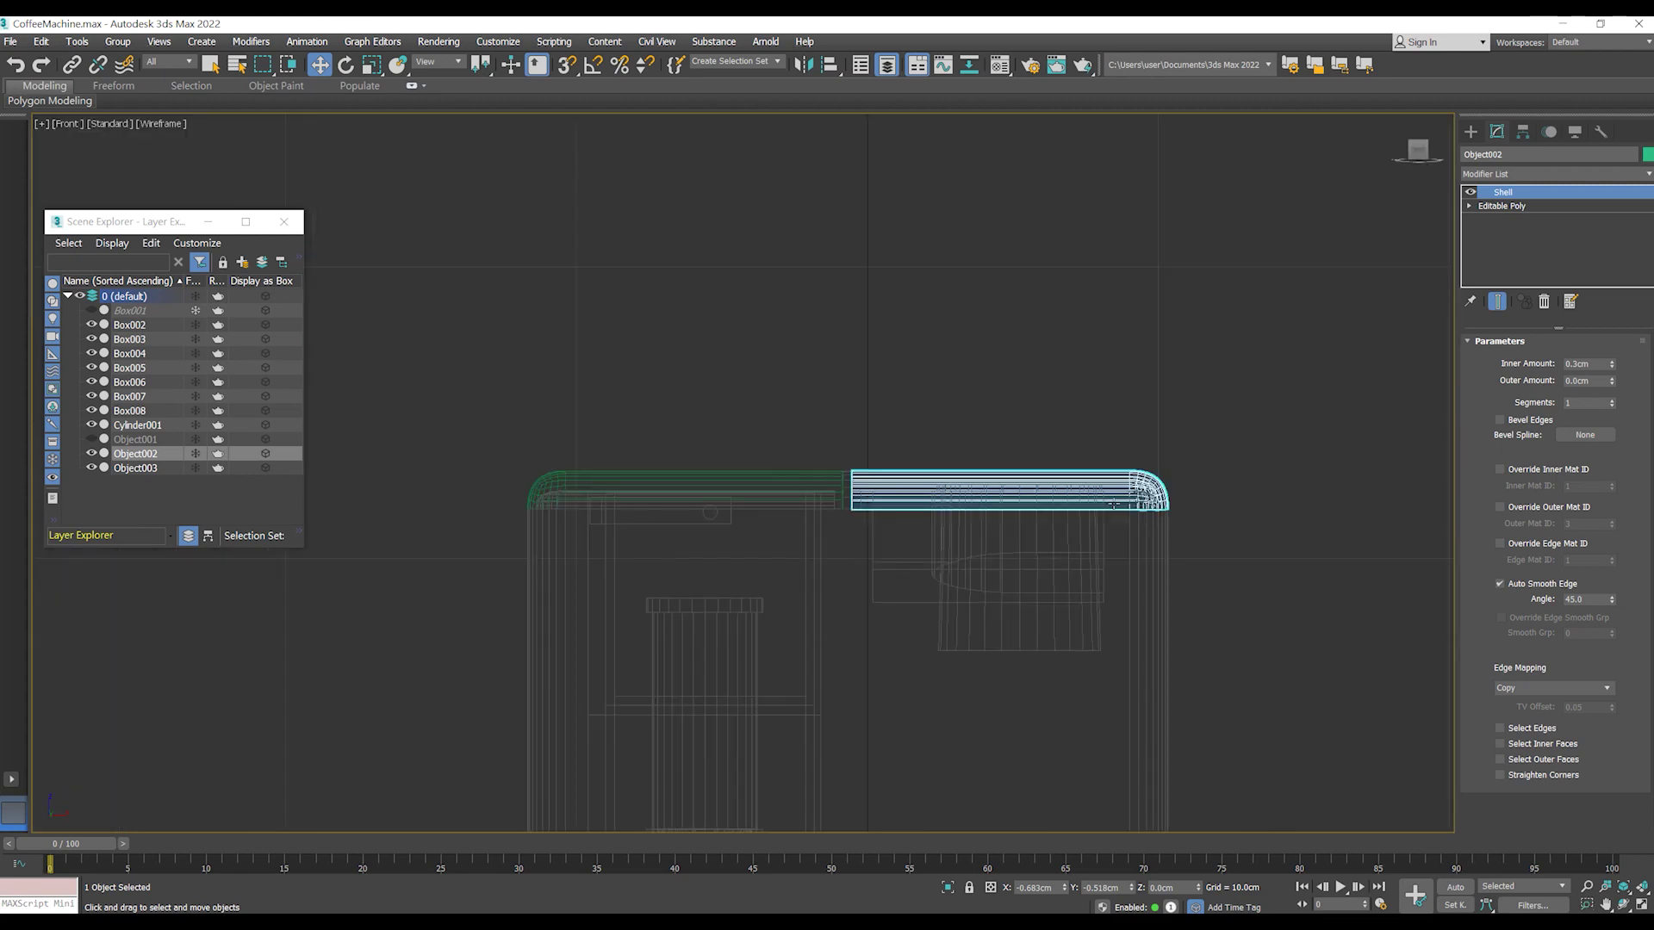
scroll(1111, 517, up, 4)
scroll(1115, 514, down, 5)
key(p)
key(F3)
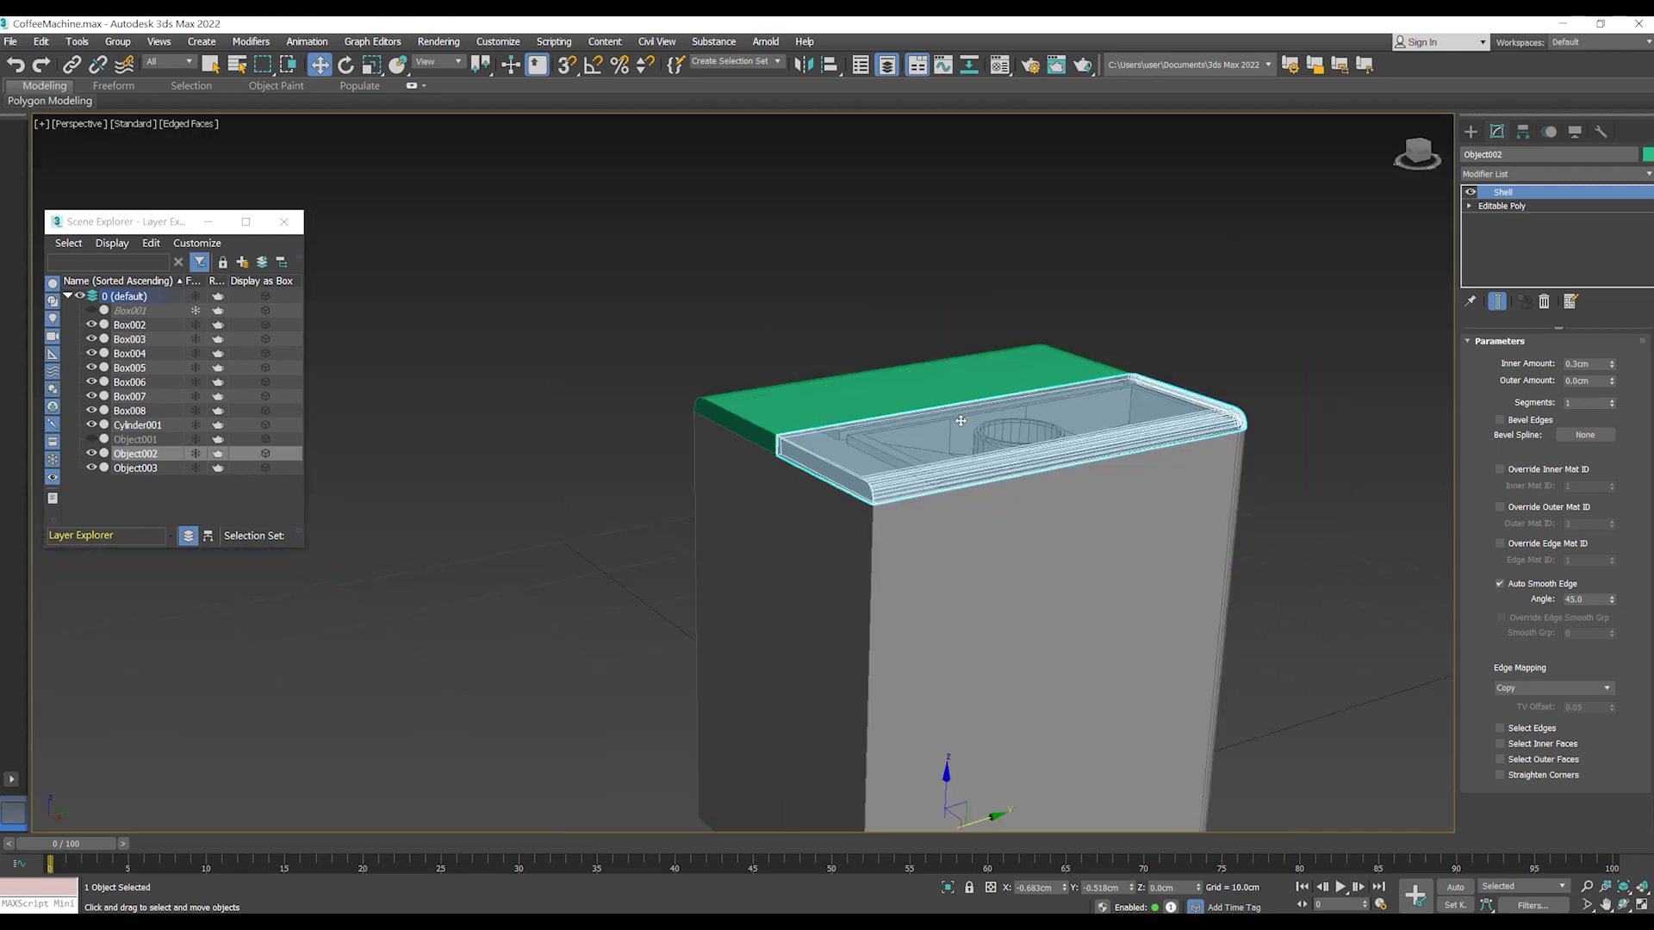
alt+middle_drag(1116, 514, 948, 413)
- Add a Shell modifier to the left lid Object003
click(910, 387)
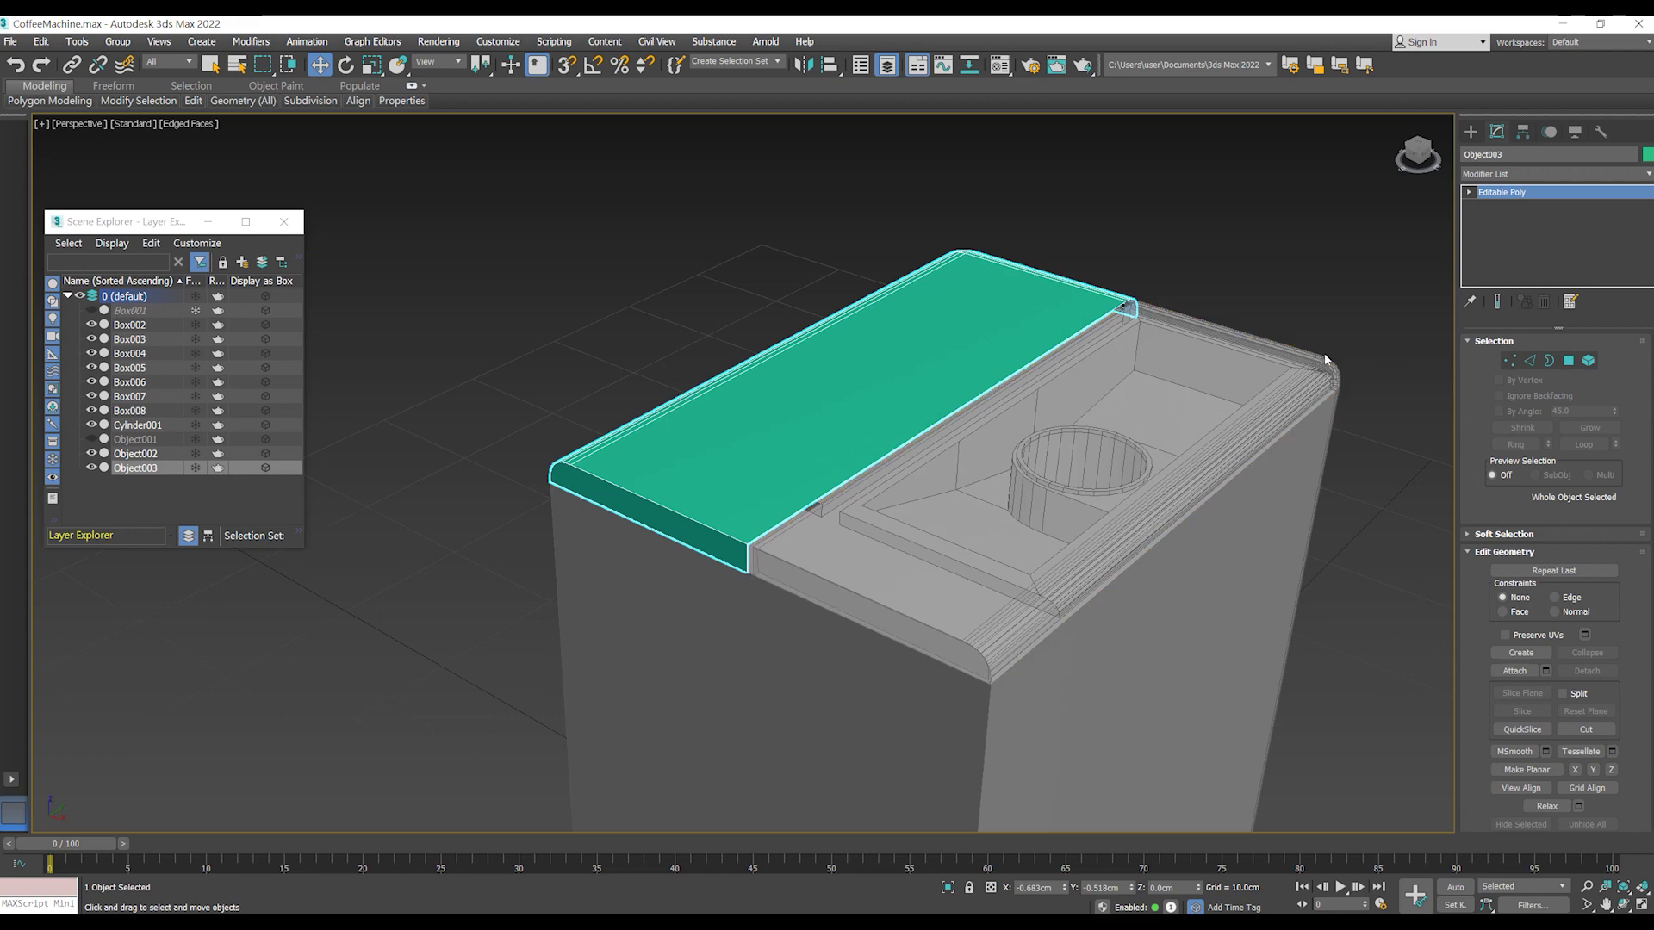
click(1524, 174)
scroll(1523, 181, down, 1)
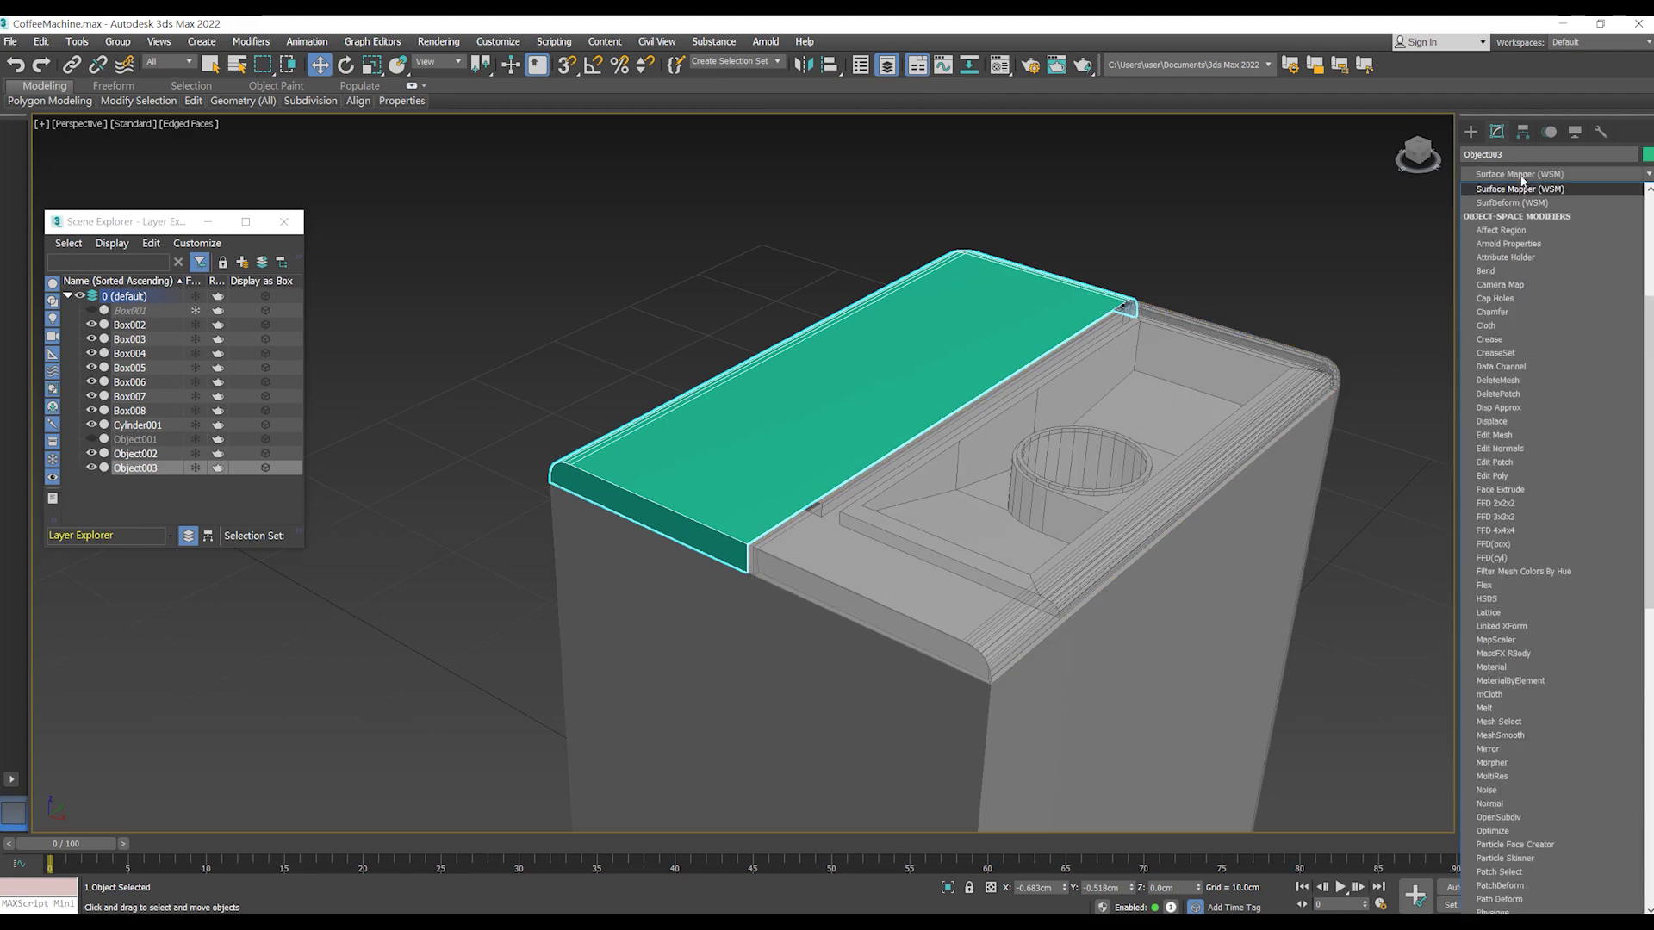
scroll(1516, 516, down, 10)
click(1586, 371)
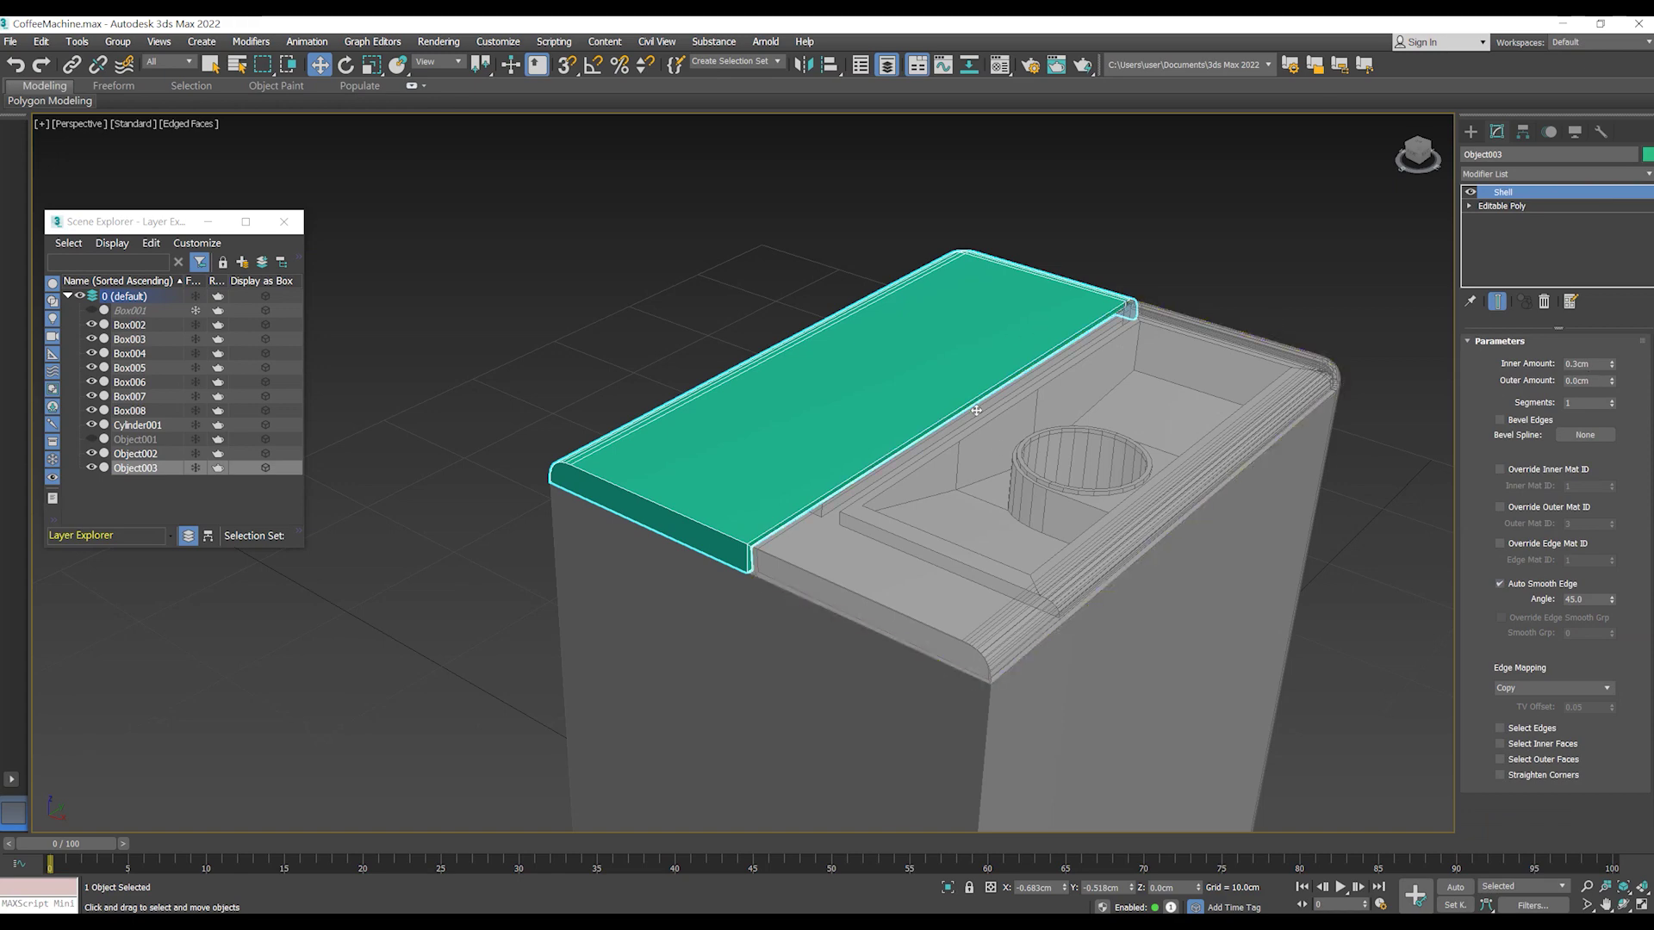
- Recolour both lids from green to a new grey object colour
ctrl+click(1016, 405)
click(1646, 154)
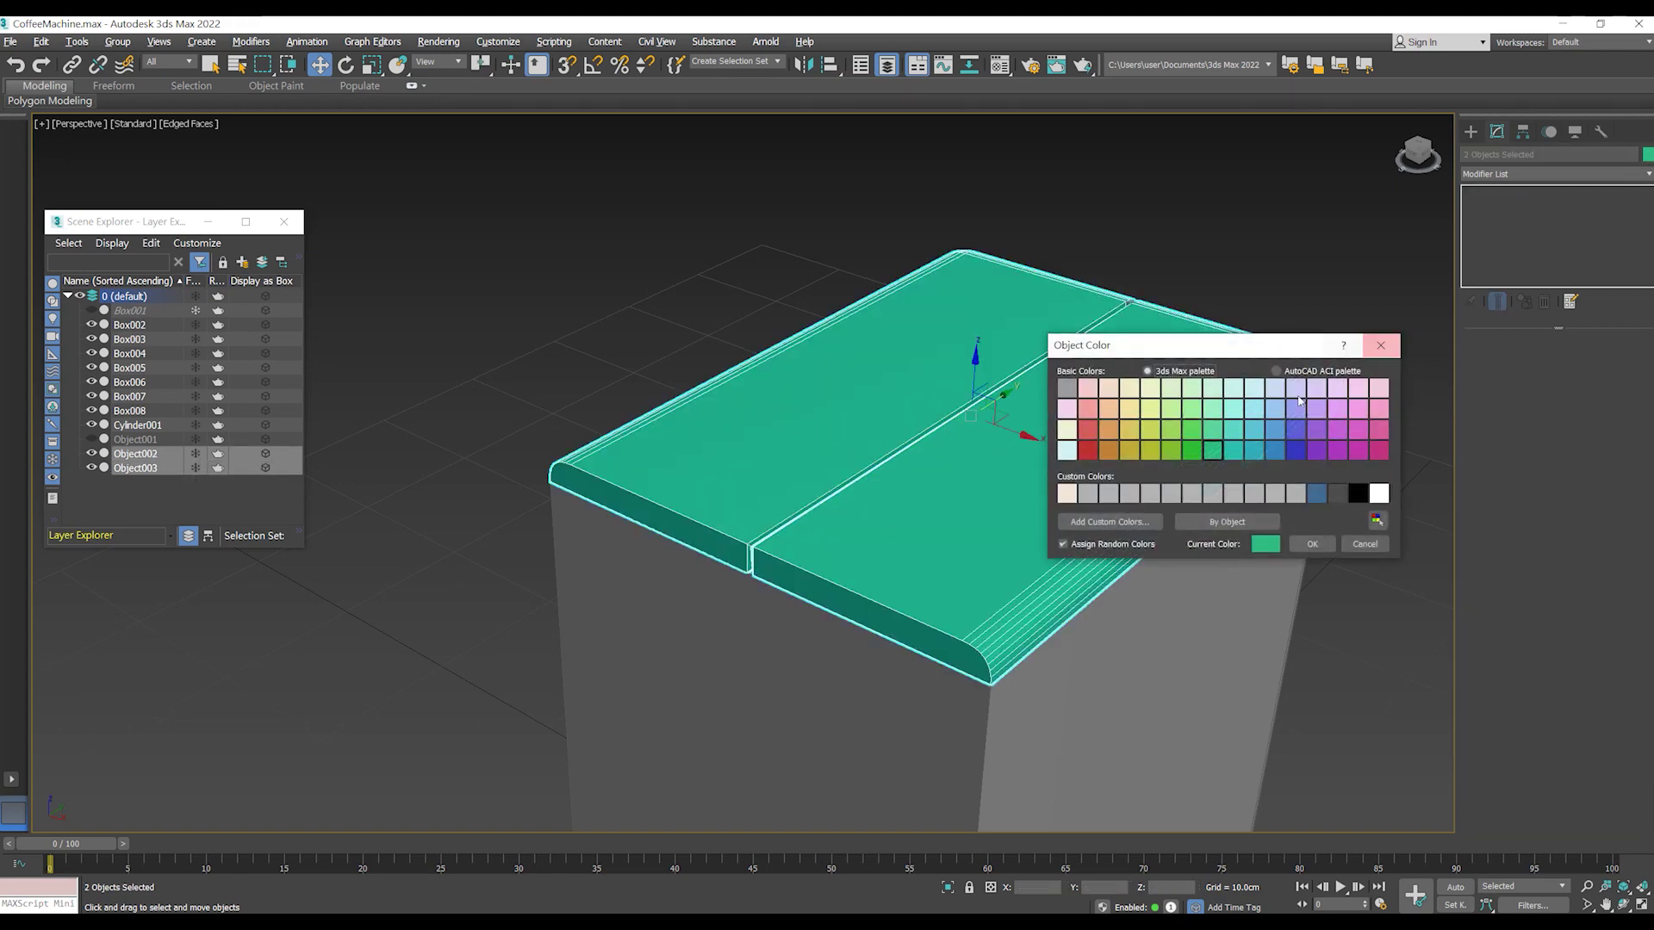
click(1317, 493)
click(1312, 544)
click(1163, 482)
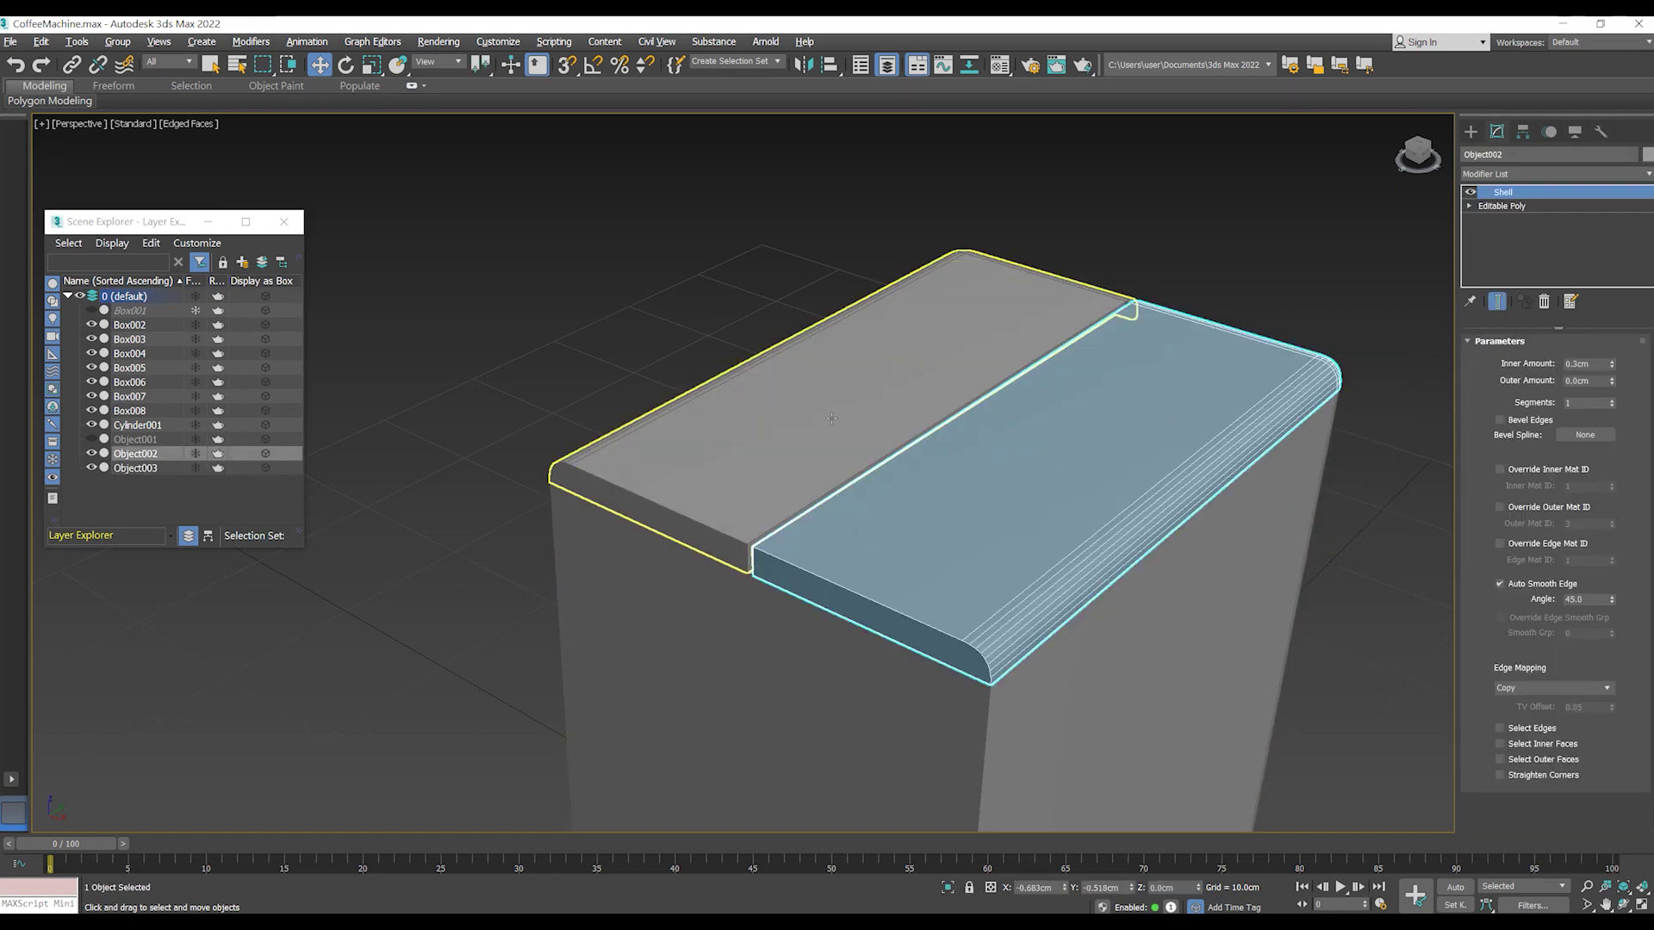
ctrl+click(1124, 315)
- Make Object002 see-through again and clear the selection
click(1196, 310)
alt+middle_drag(1196, 310, 1000, 372)
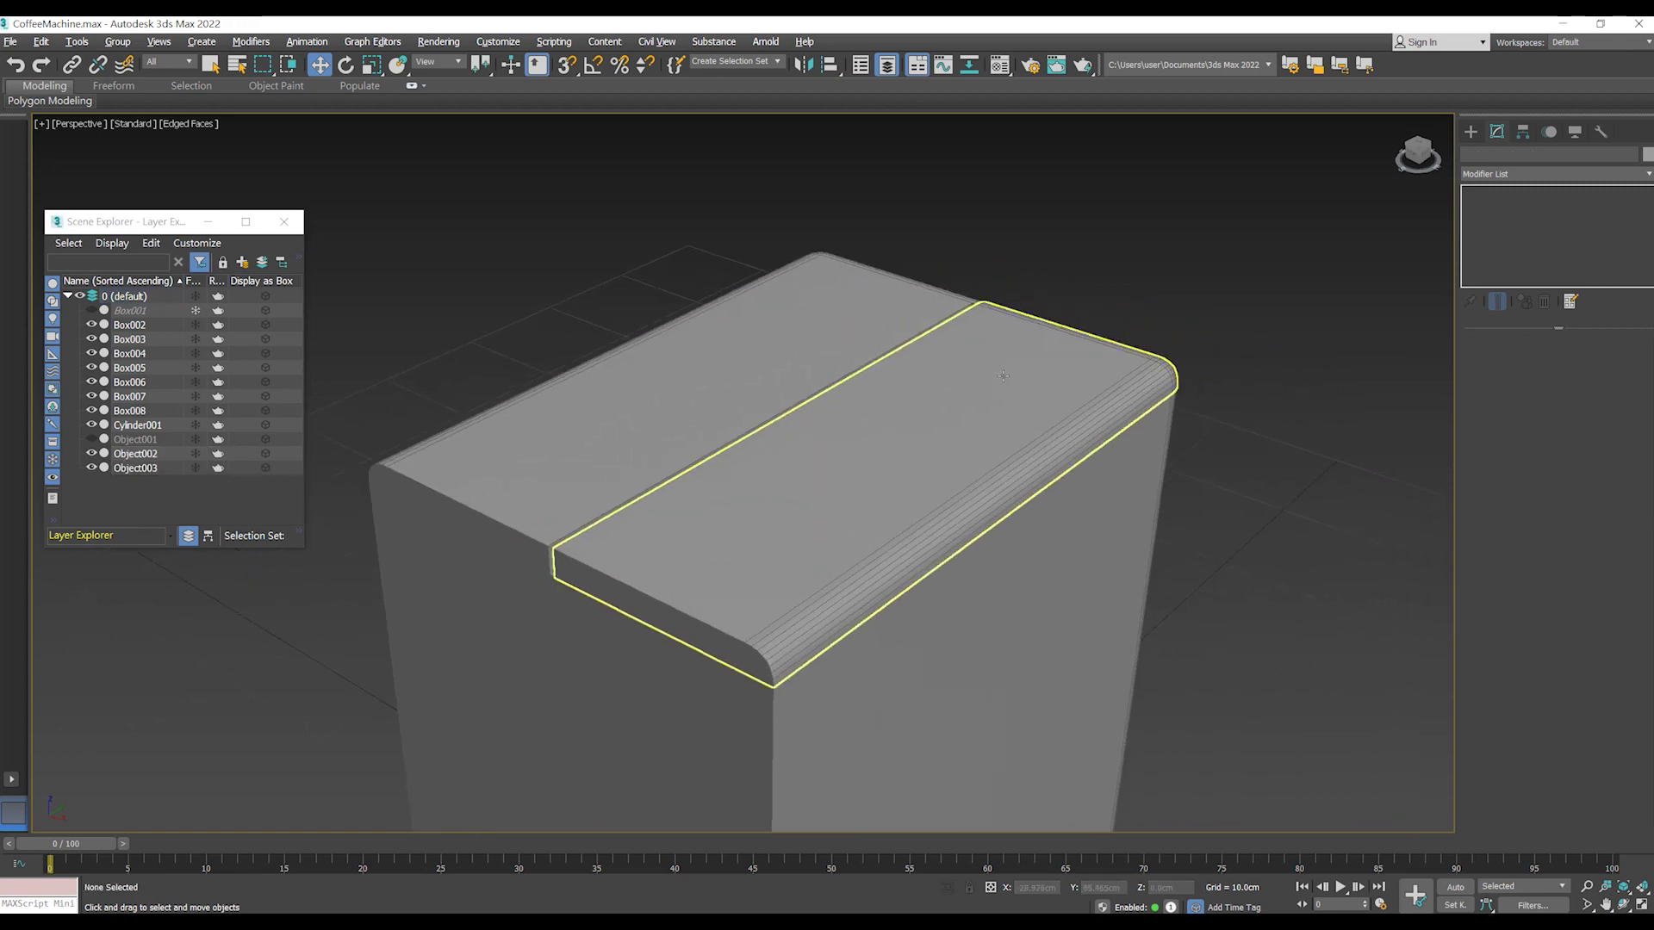
key(alt+x)
key(ctrl+d)
alt+middle_drag(941, 439, 1137, 327)
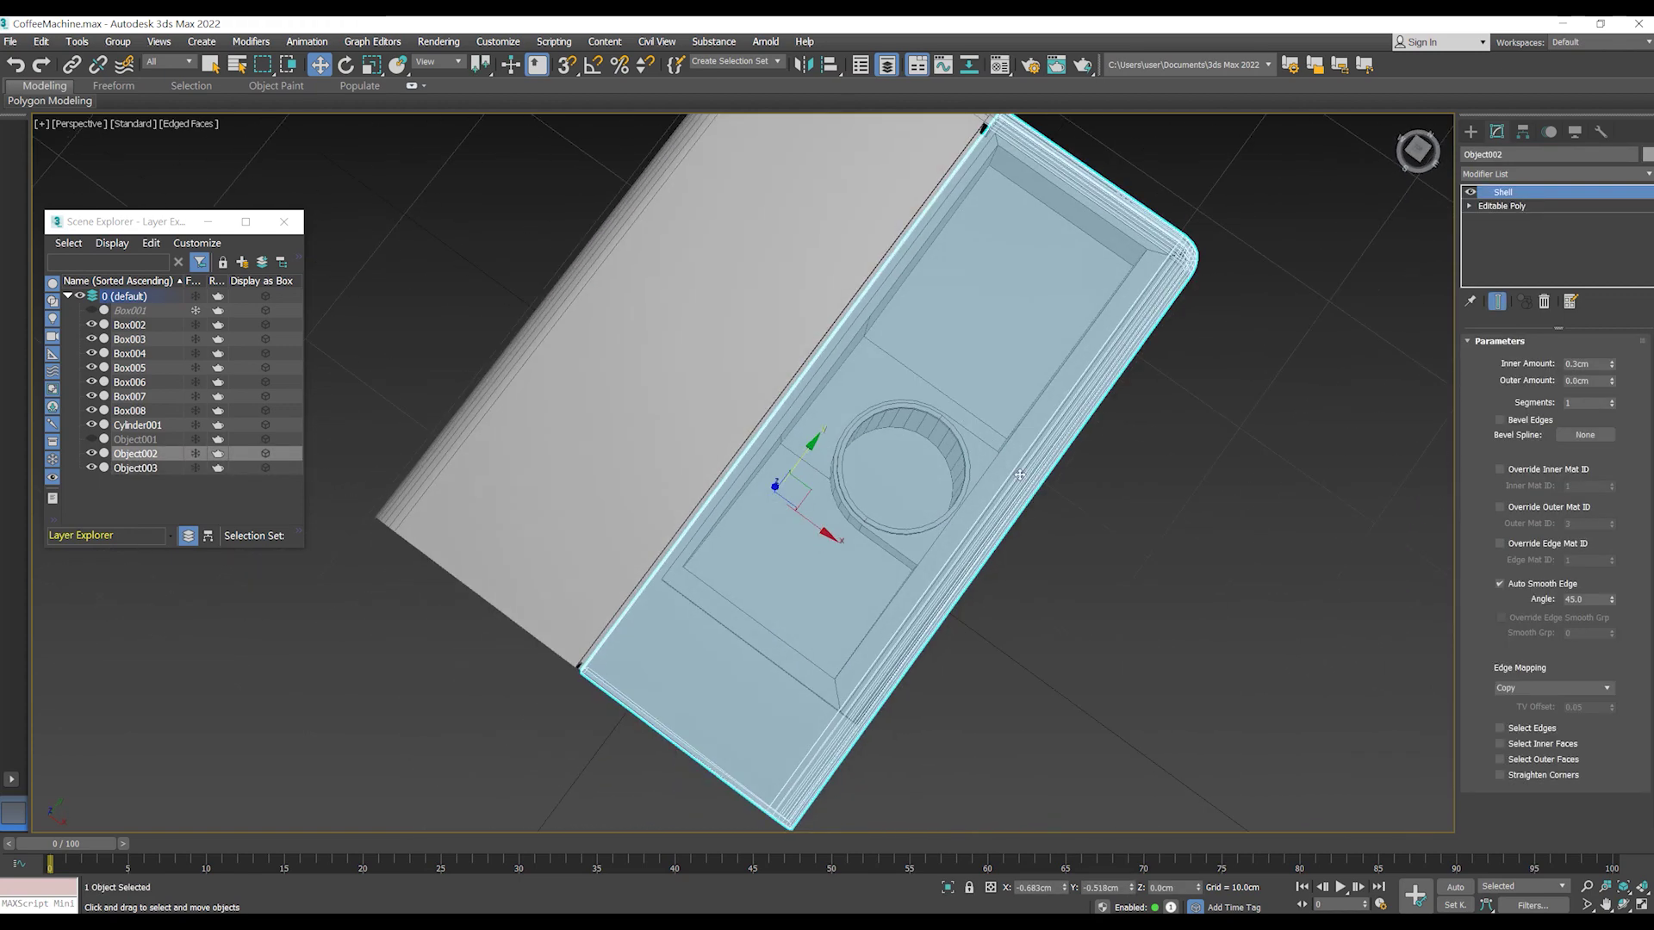
click(1468, 130)
- Draw a cylinder over the right lid's opening in Top view with a 2.85cm radius
click(1522, 278)
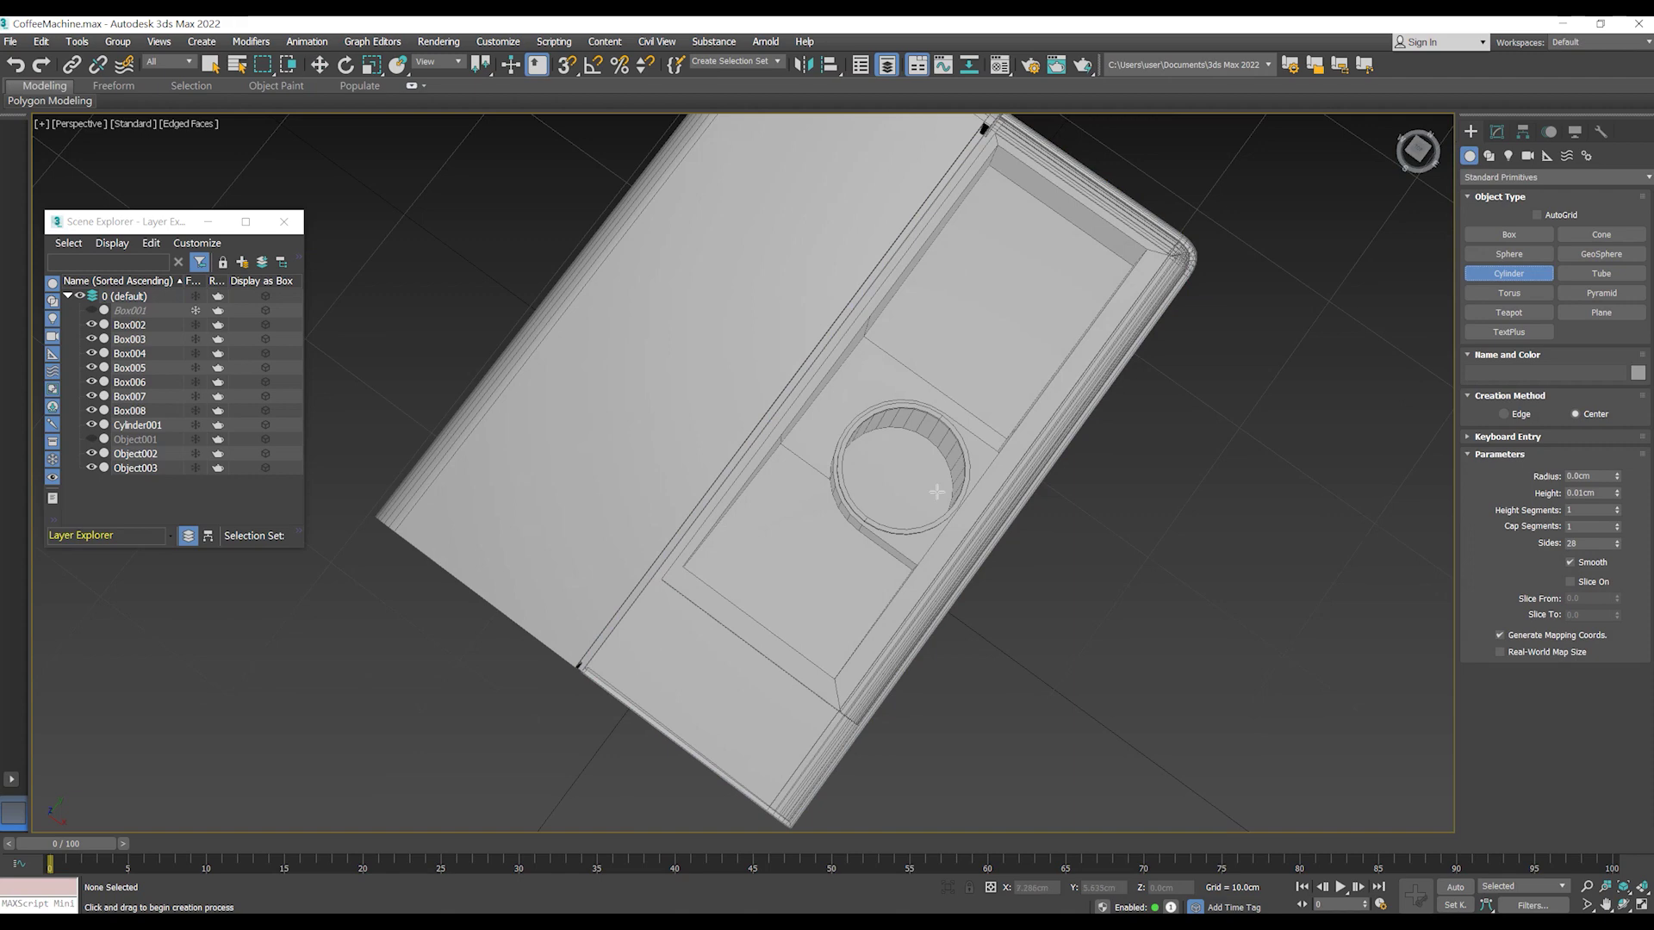
key(t)
scroll(861, 466, up, 3)
drag(861, 466, 1024, 310)
click(1496, 131)
key(w)
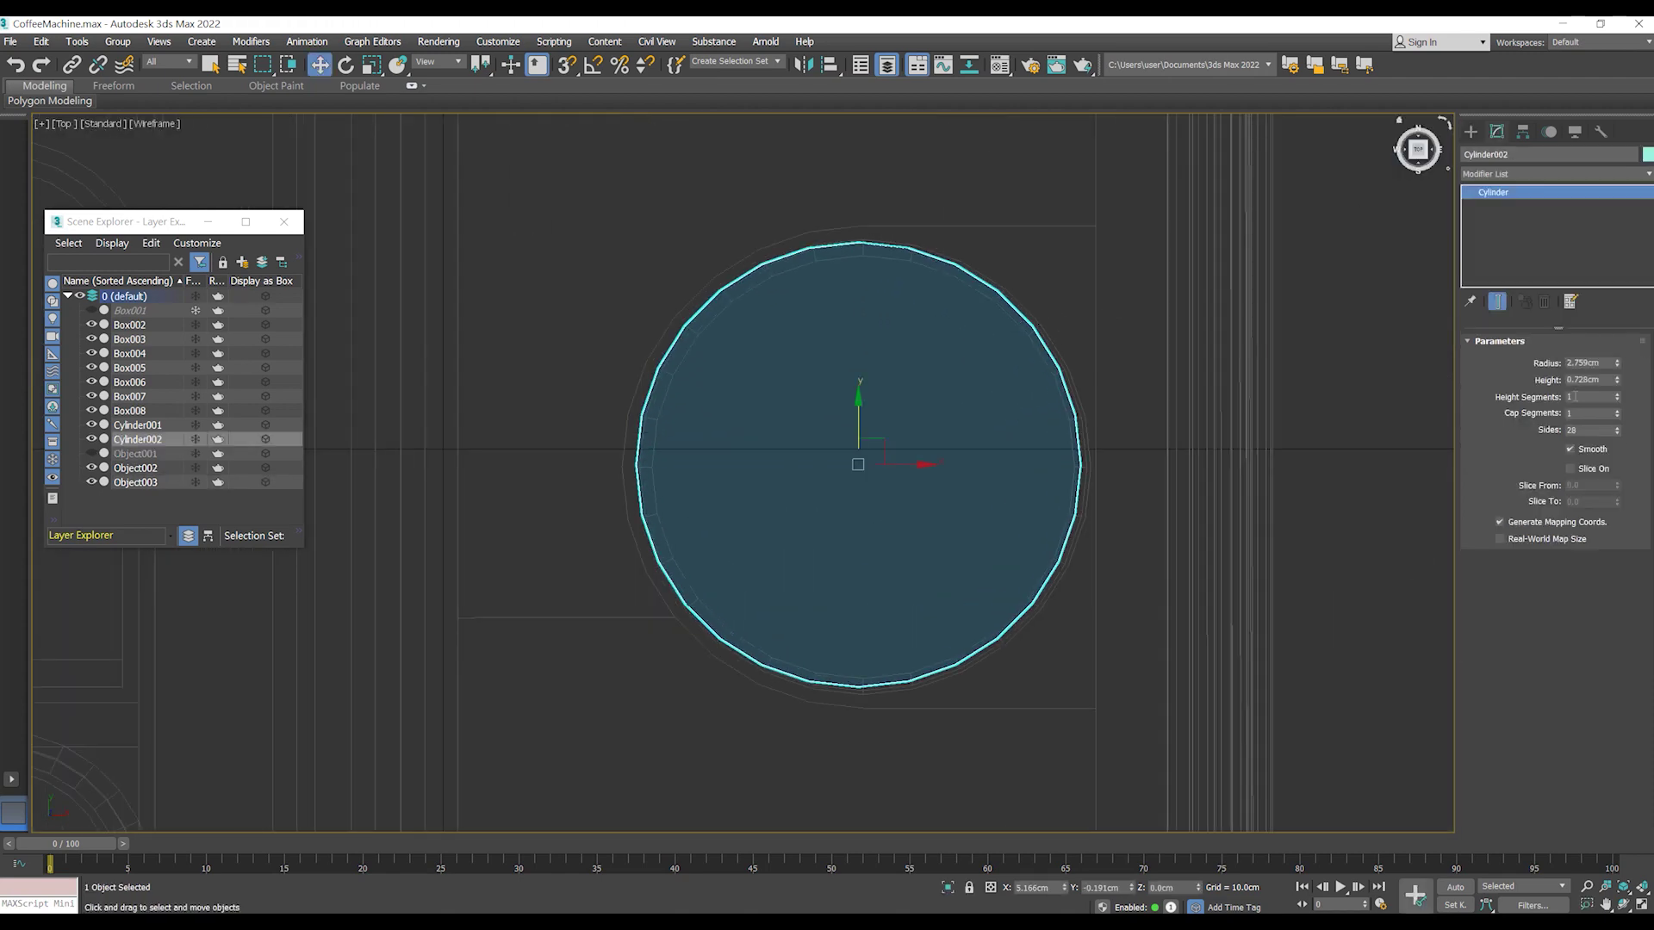
text(85)
key(Return)
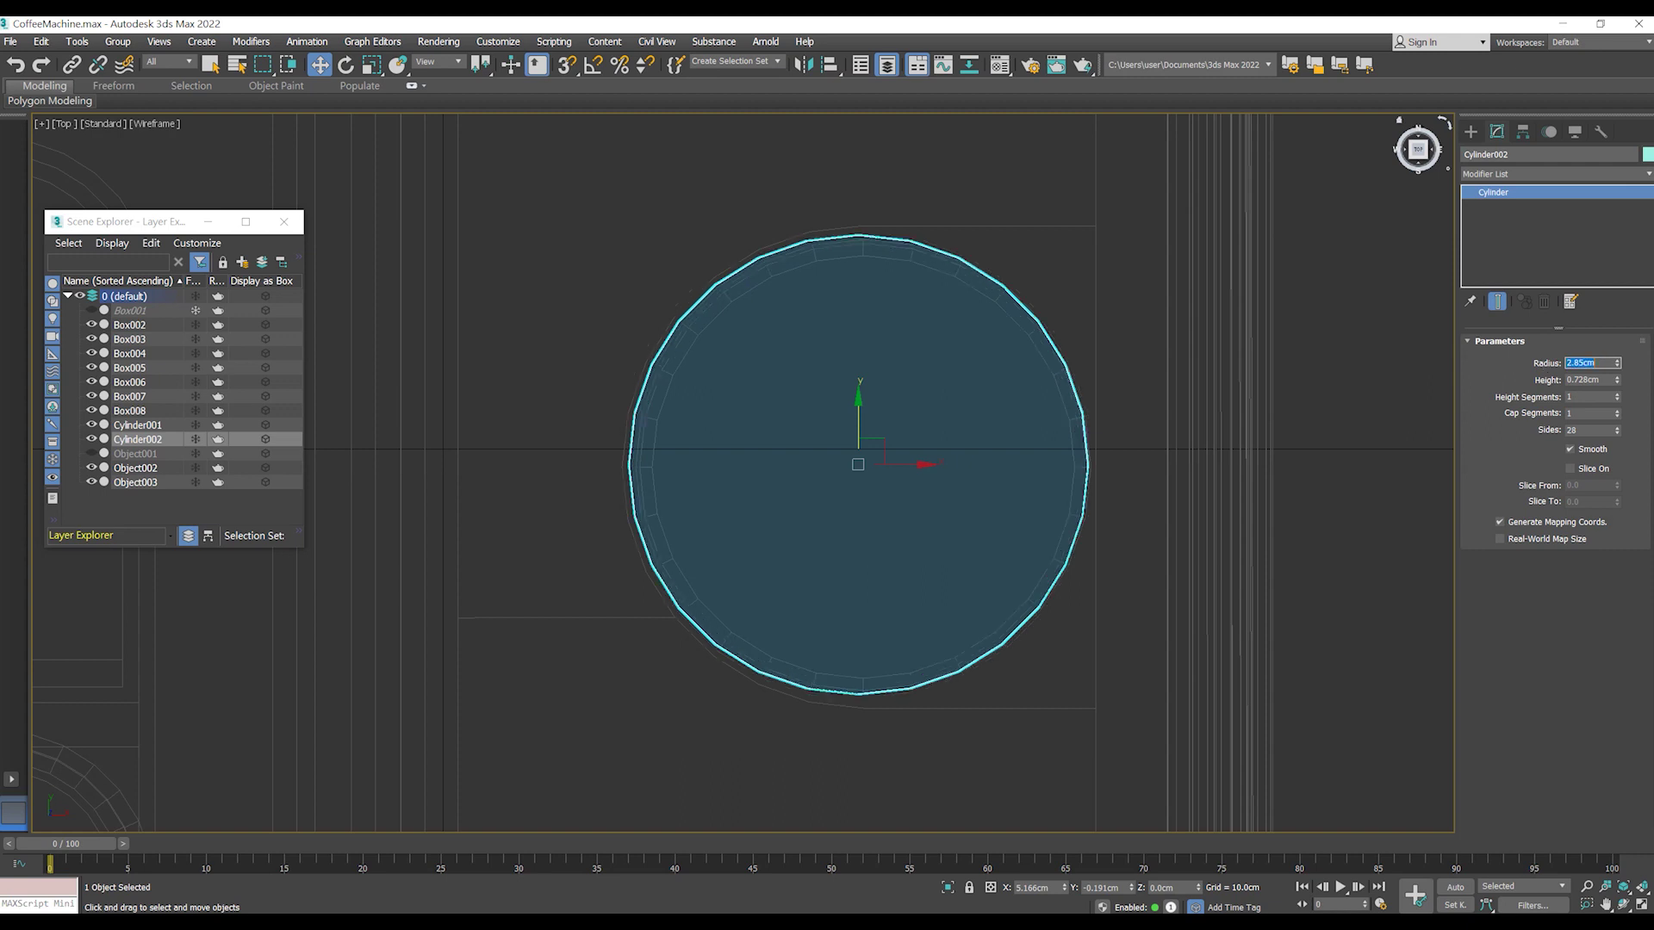
- Reduce the cylinder radius to 2.8cm and centre it over the opening
middle_drag(1046, 518, 1022, 543)
drag(862, 469, 861, 473)
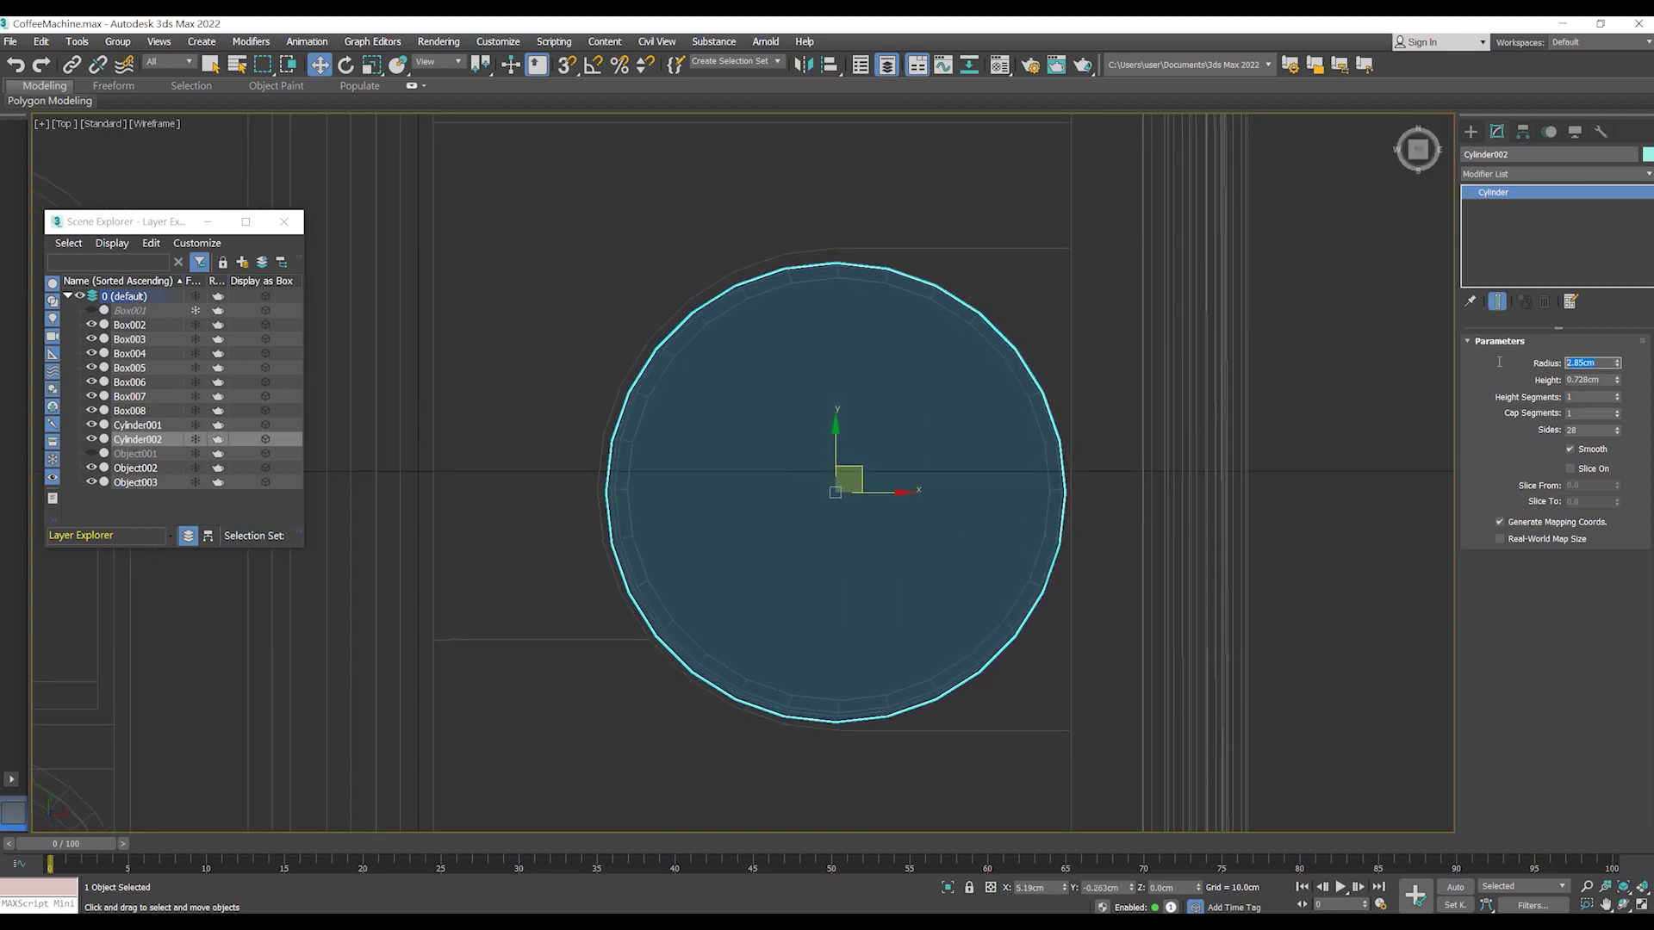
text(2.8)
key(Return)
middle_drag(1021, 432, 1010, 444)
drag(850, 479, 853, 482)
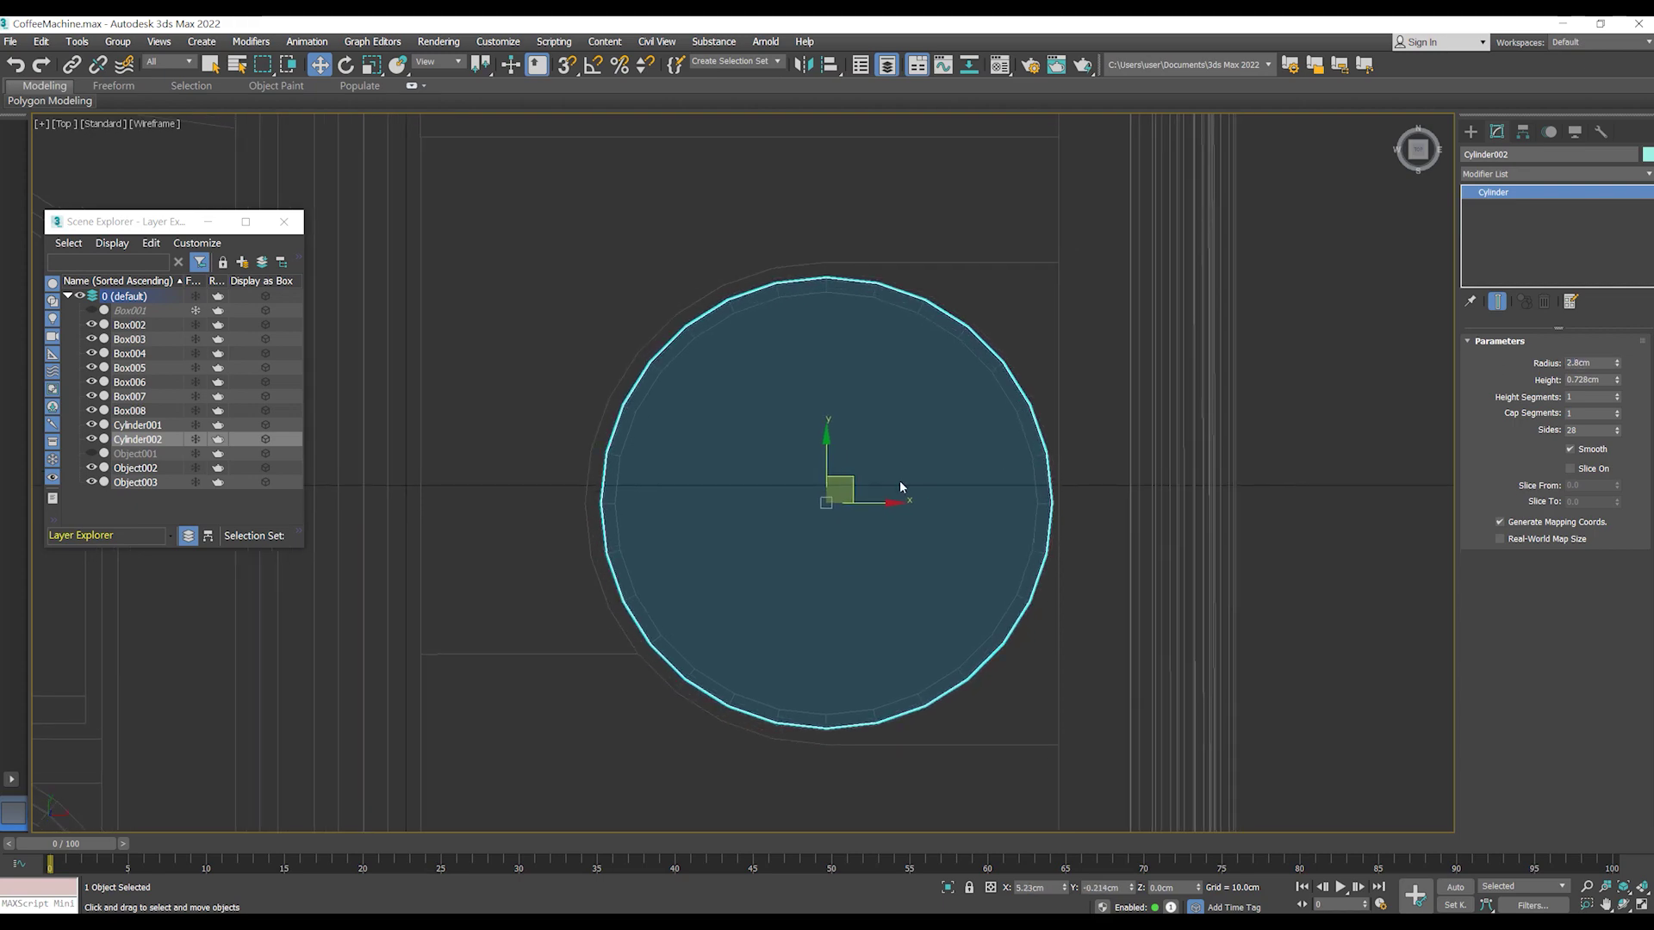
- Raise the cylinder up onto the lid and isolate it together with Object002
key(p)
mouse_move(934, 487)
alt+middle_down()
mouse_move(903, 453)
mouse_move(902, 574)
alt+middle_up()
drag(842, 693, 841, 294)
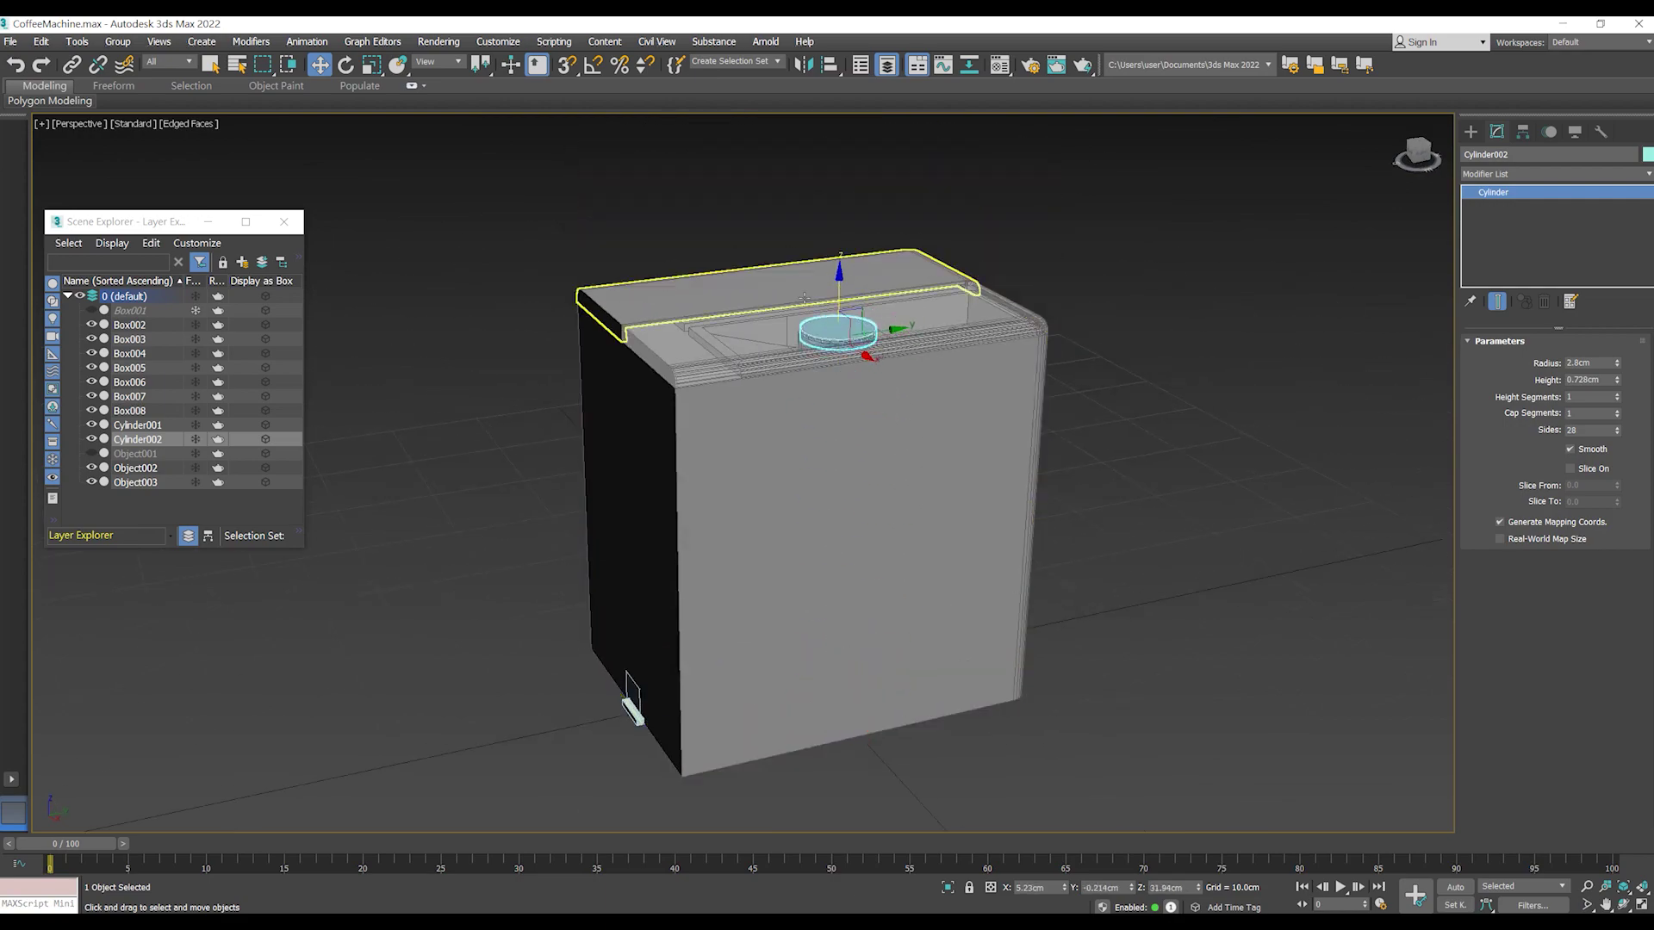
ctrl+click(803, 297)
key(alt+q)
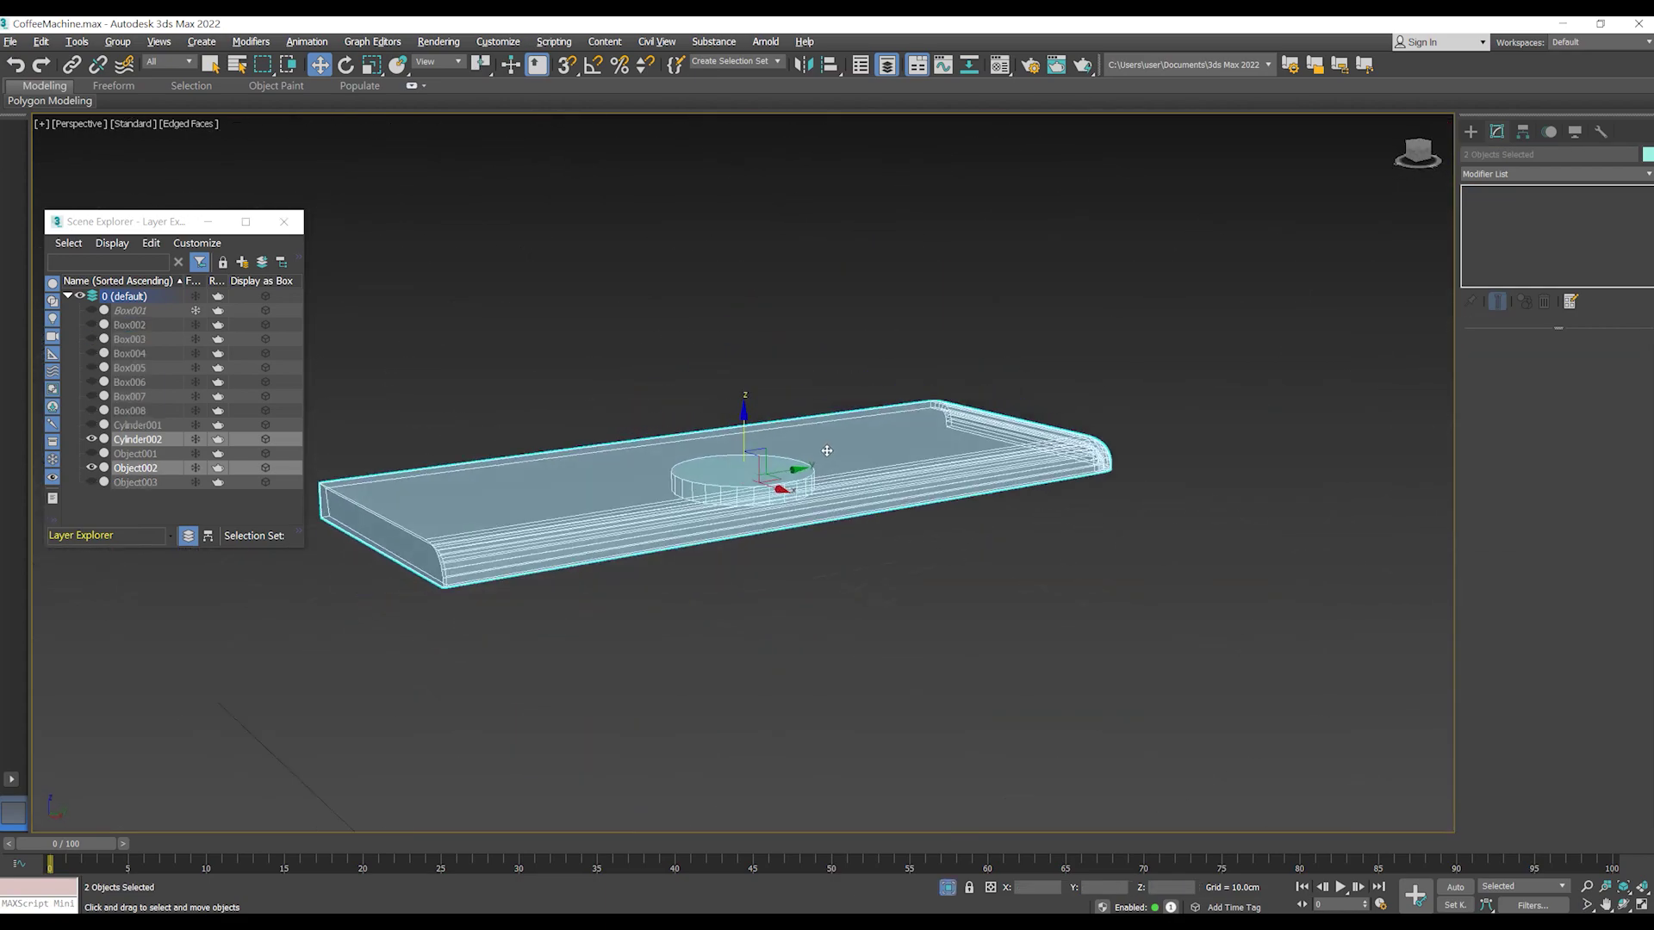
alt+middle_drag(827, 450, 778, 554)
- Inspect the cylinder and lid from below, then exit isolation
click(740, 473)
mouse_move(740, 474)
alt+middle_down()
mouse_move(739, 425)
mouse_move(861, 482)
alt+middle_up()
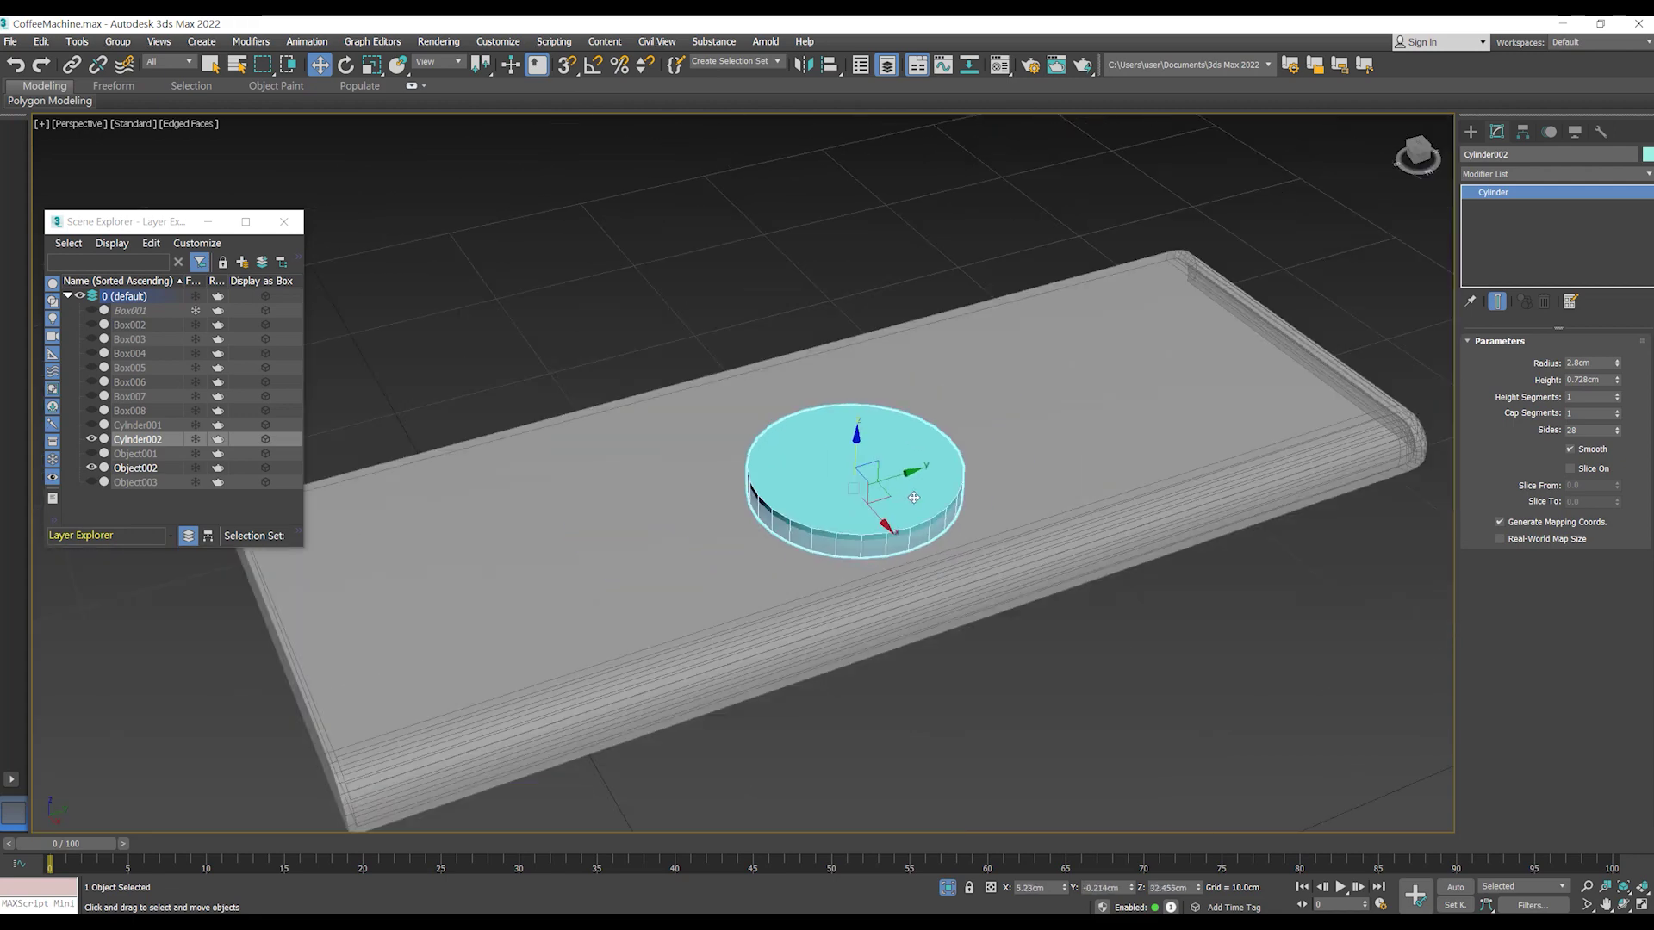
scroll(1051, 447, up, 3)
click(1051, 447)
mouse_move(1022, 454)
alt+middle_down()
mouse_move(978, 553)
mouse_move(898, 554)
mouse_move(1000, 527)
alt+middle_up()
scroll(897, 554, up, 3)
click(1000, 527)
key(alt+q)
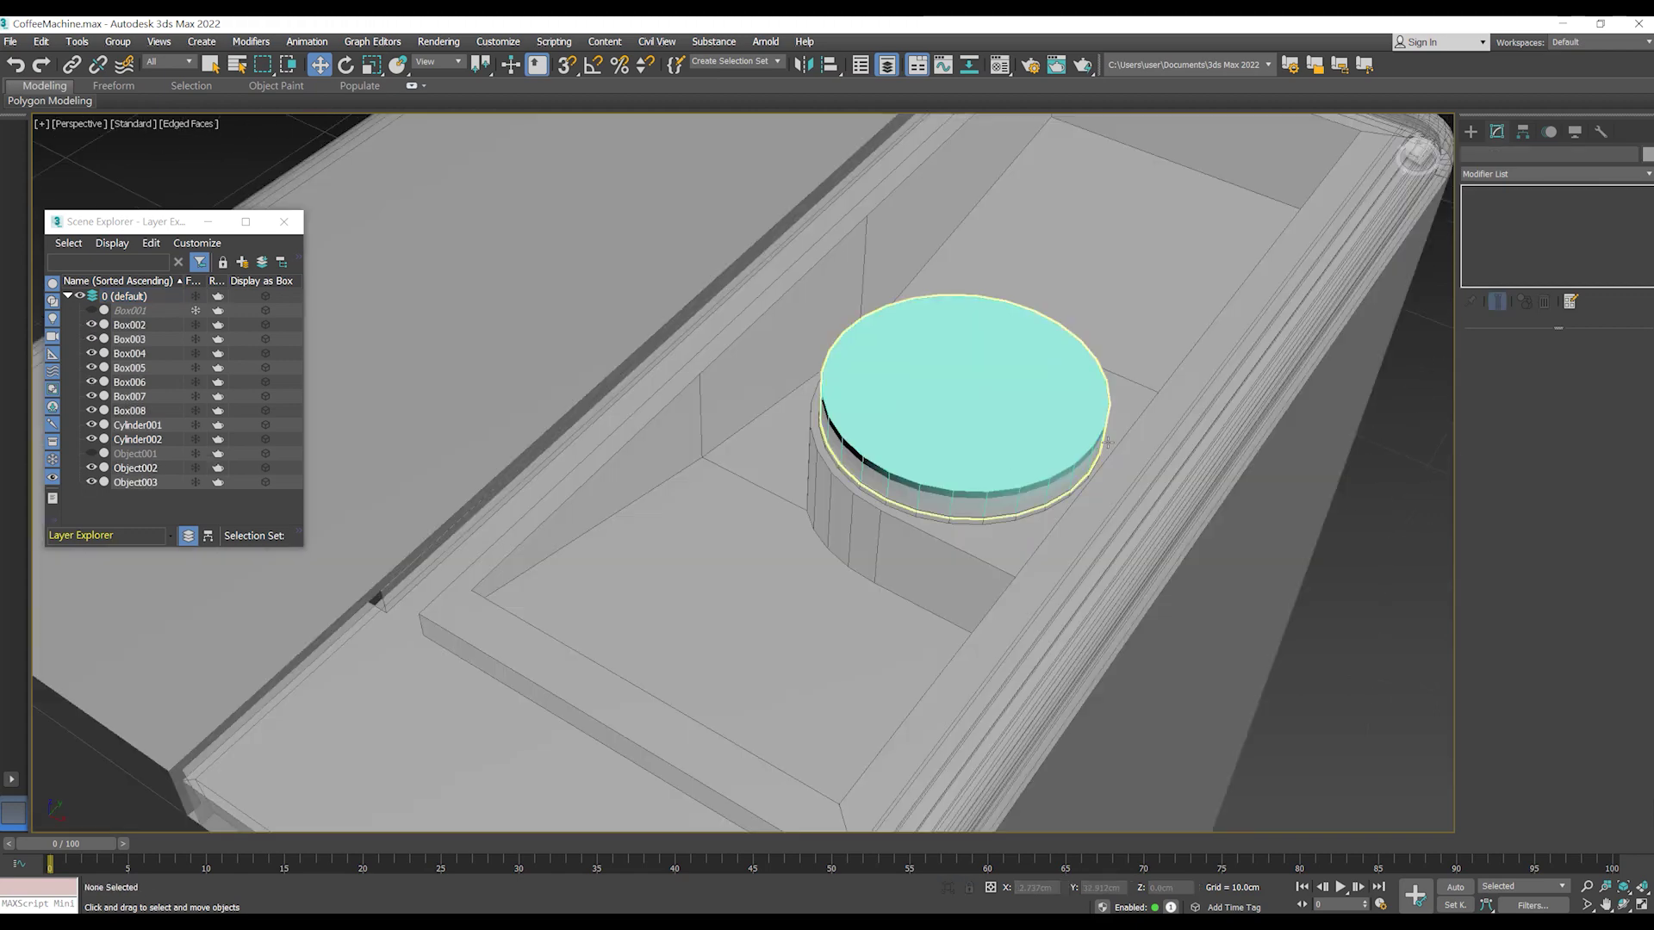
- Convert lid Object002 to Editable Poly, collapsing its Shell modifier
click(876, 565)
scroll(938, 564, down, 4)
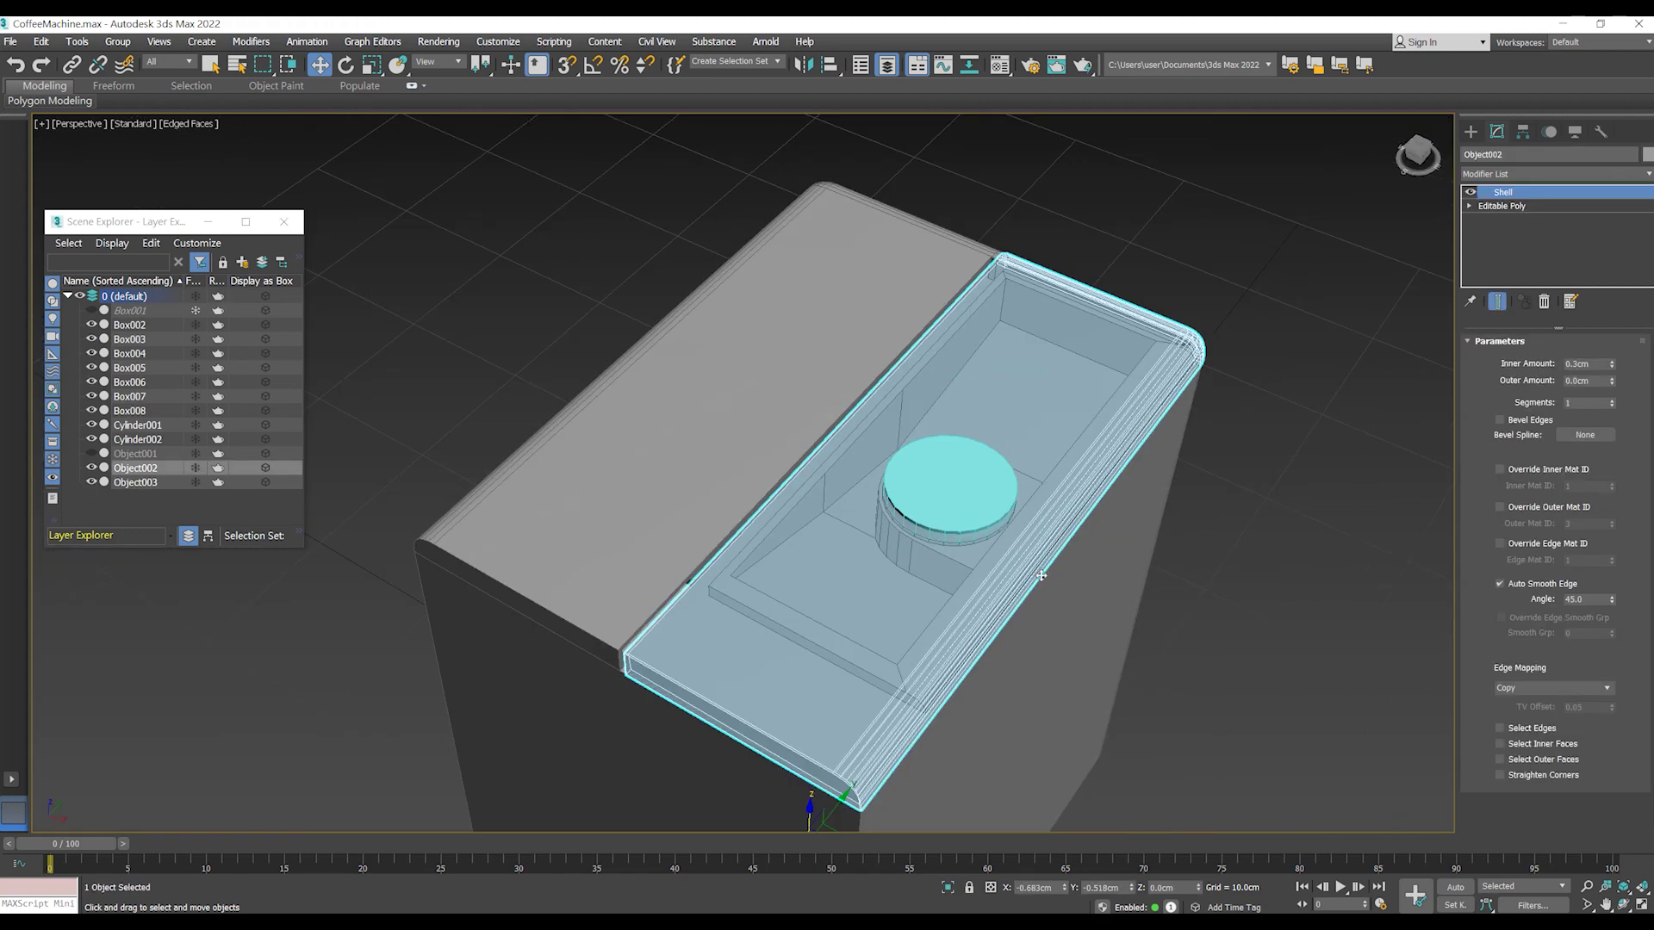
click(1063, 594)
alt+middle_drag(1063, 594, 842, 577)
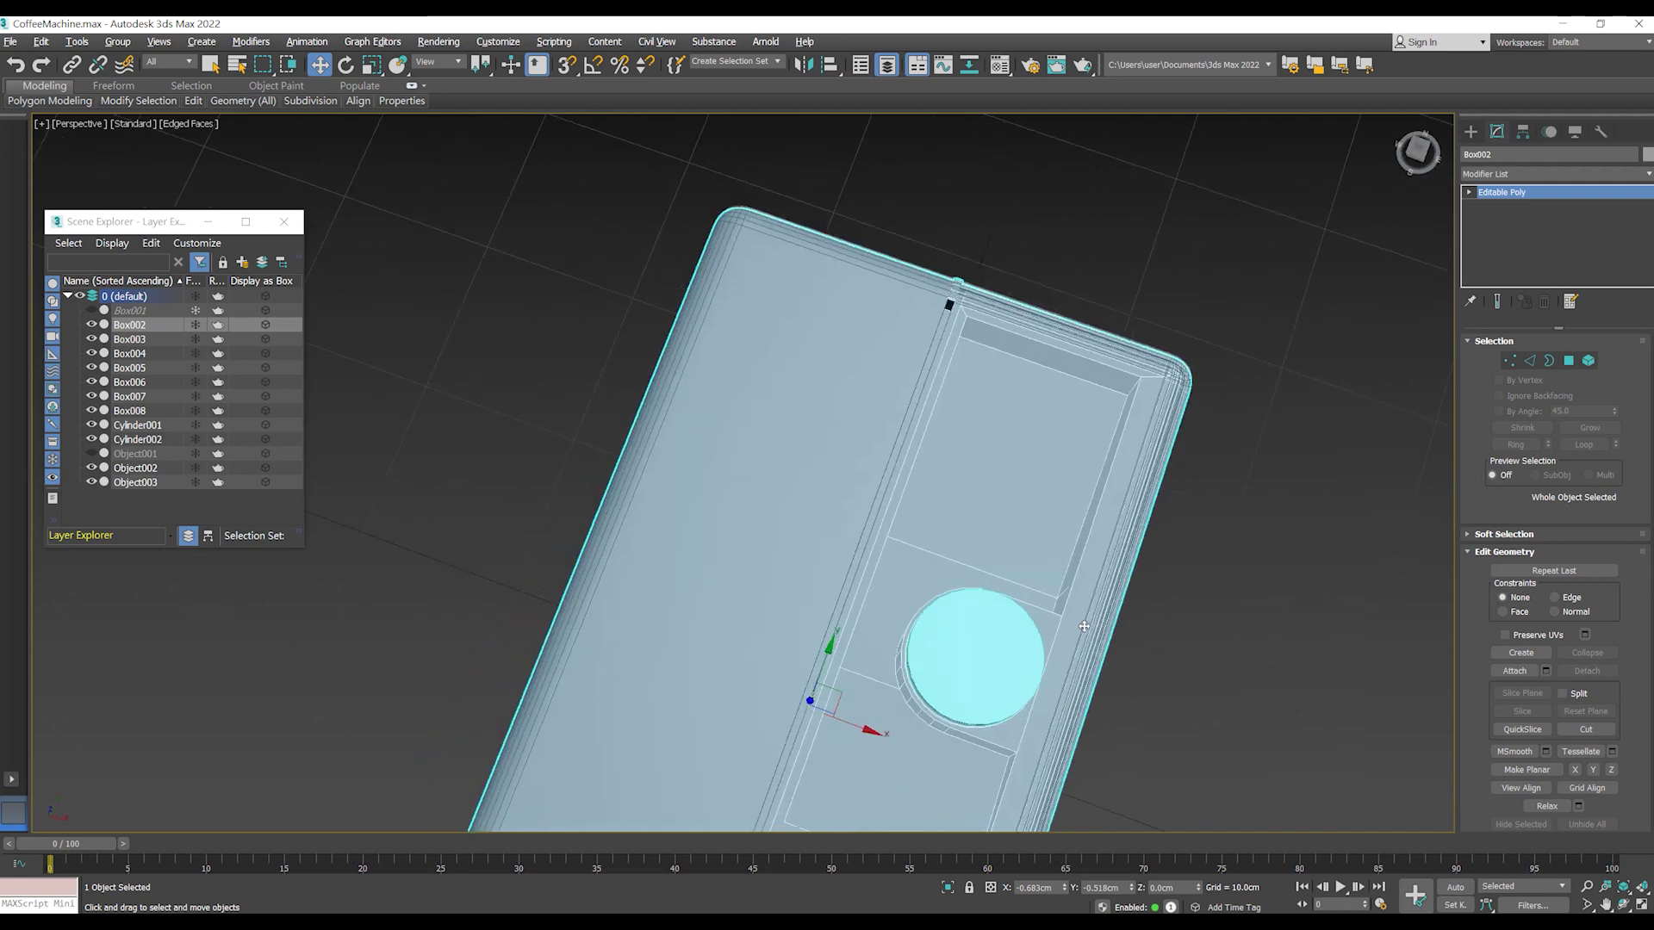
click(842, 577)
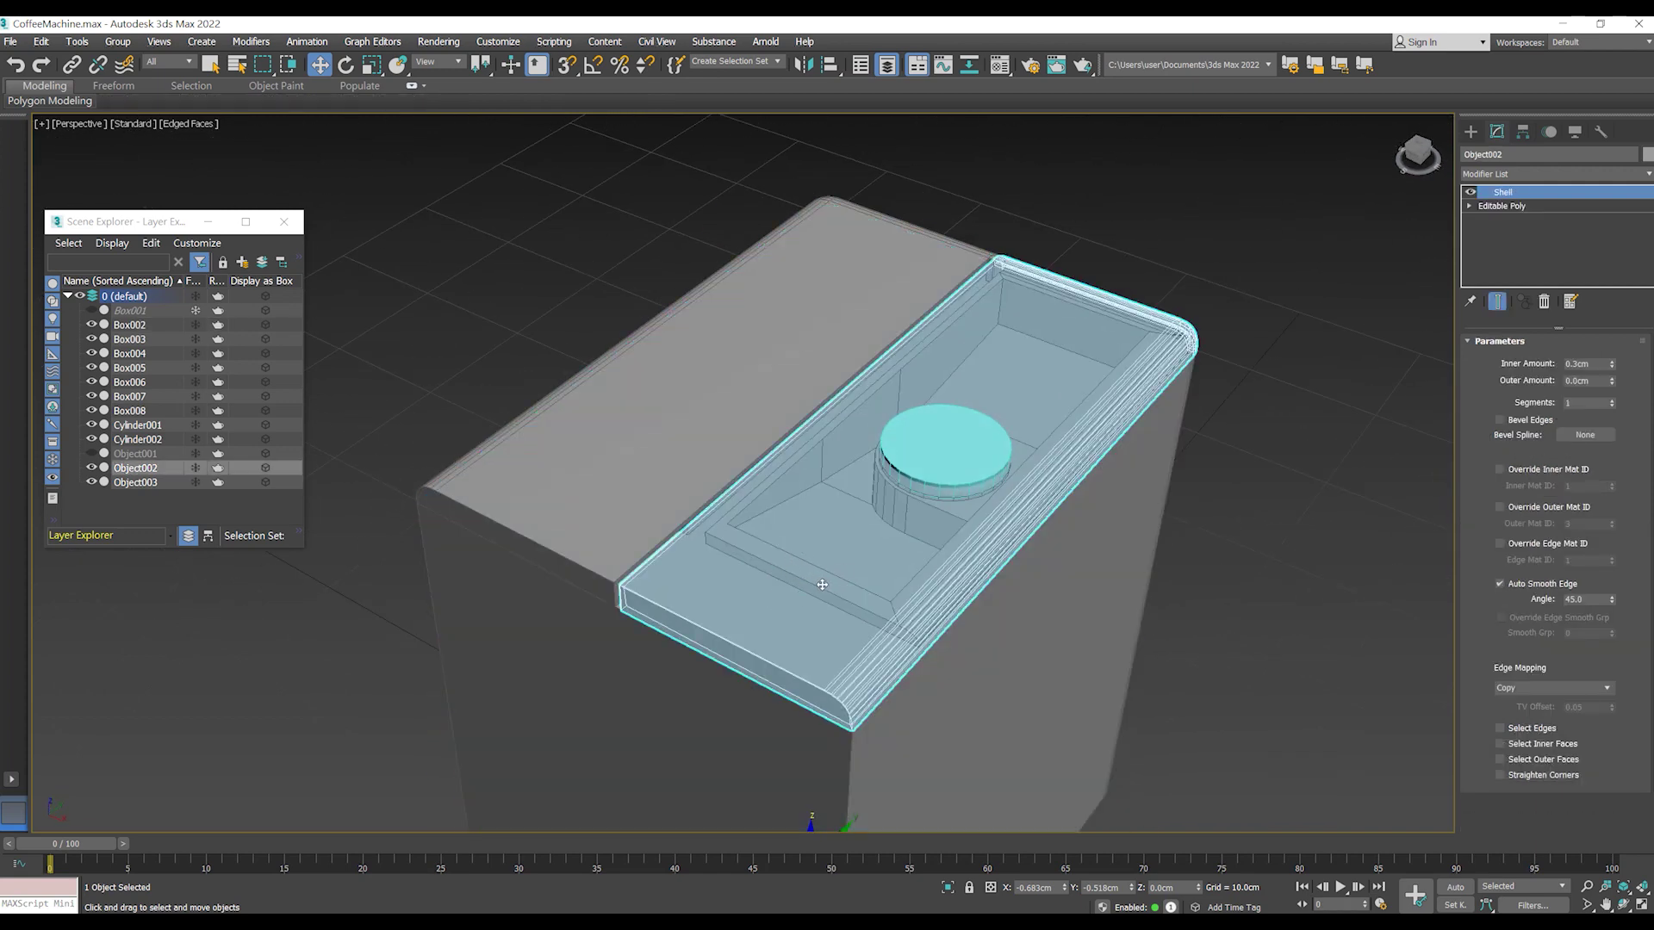
alt+middle_drag(849, 589, 849, 586)
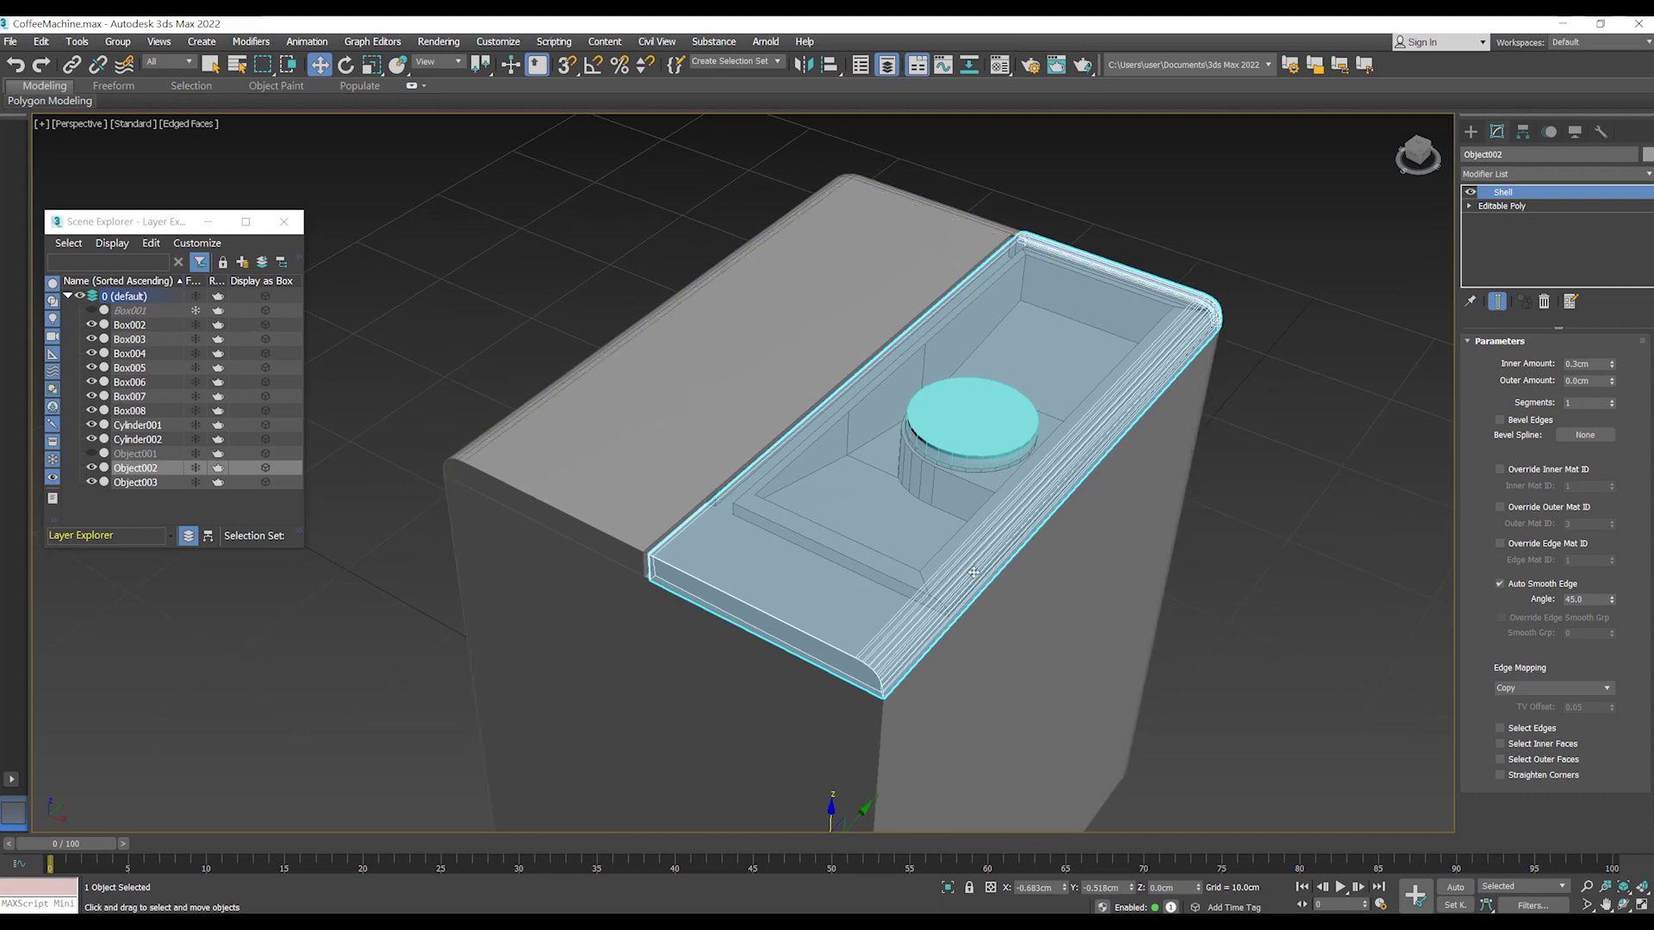
right_click(843, 286)
click(916, 432)
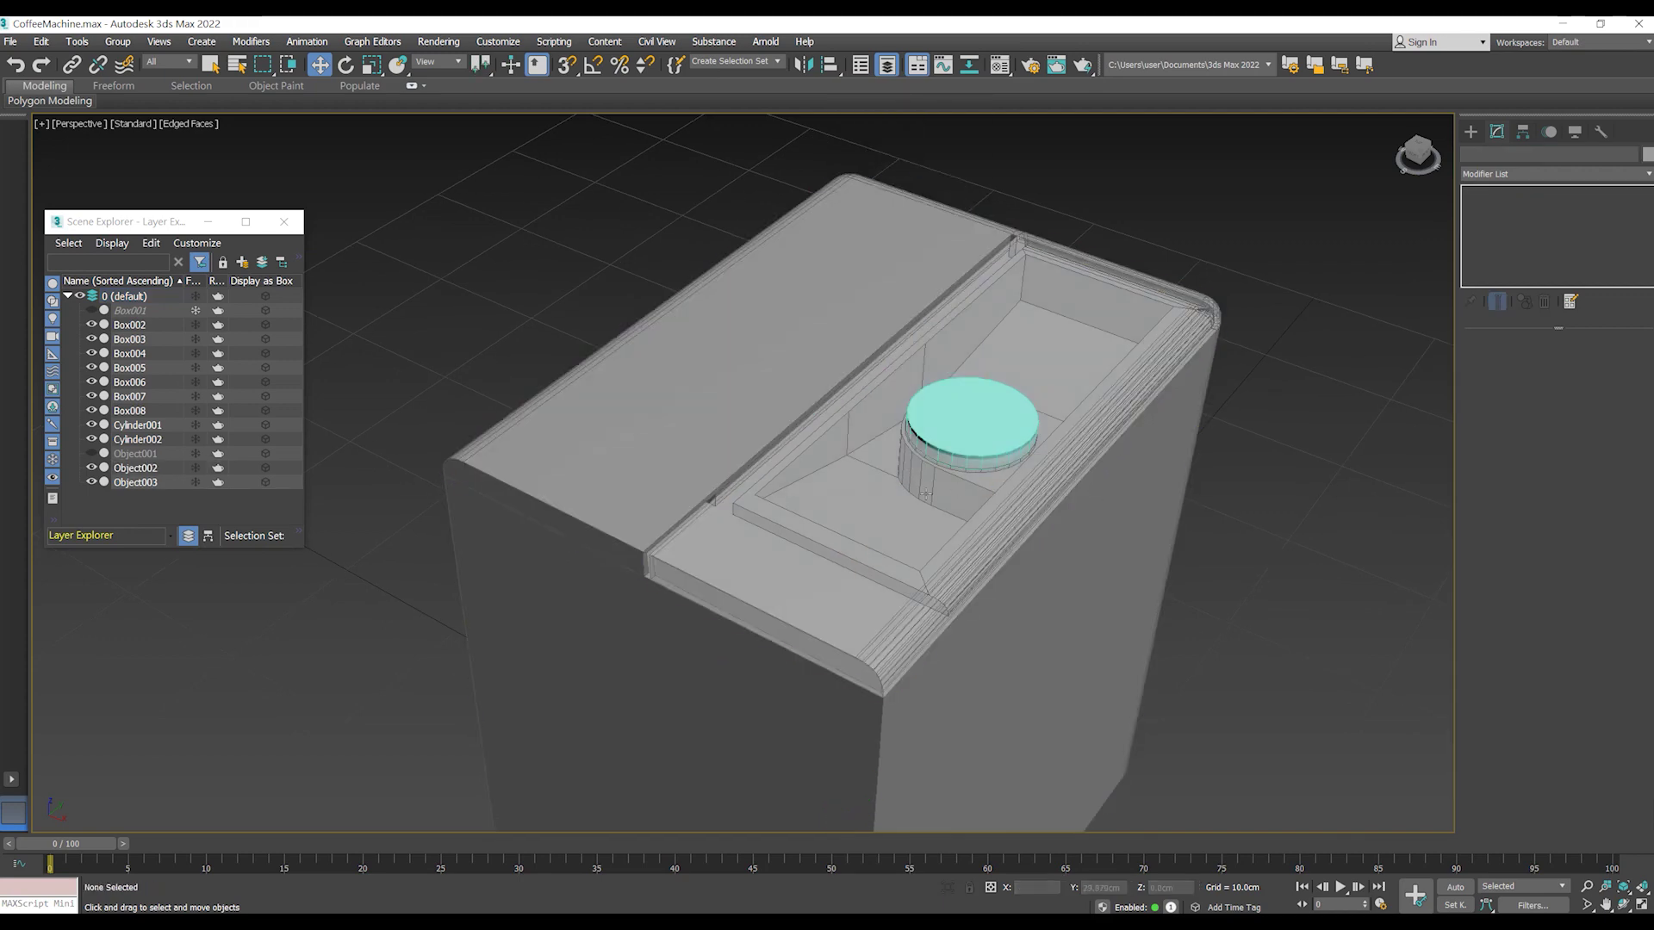
- In Top wireframe view, move Object002's end vertices upward to line up its edge
key(1)
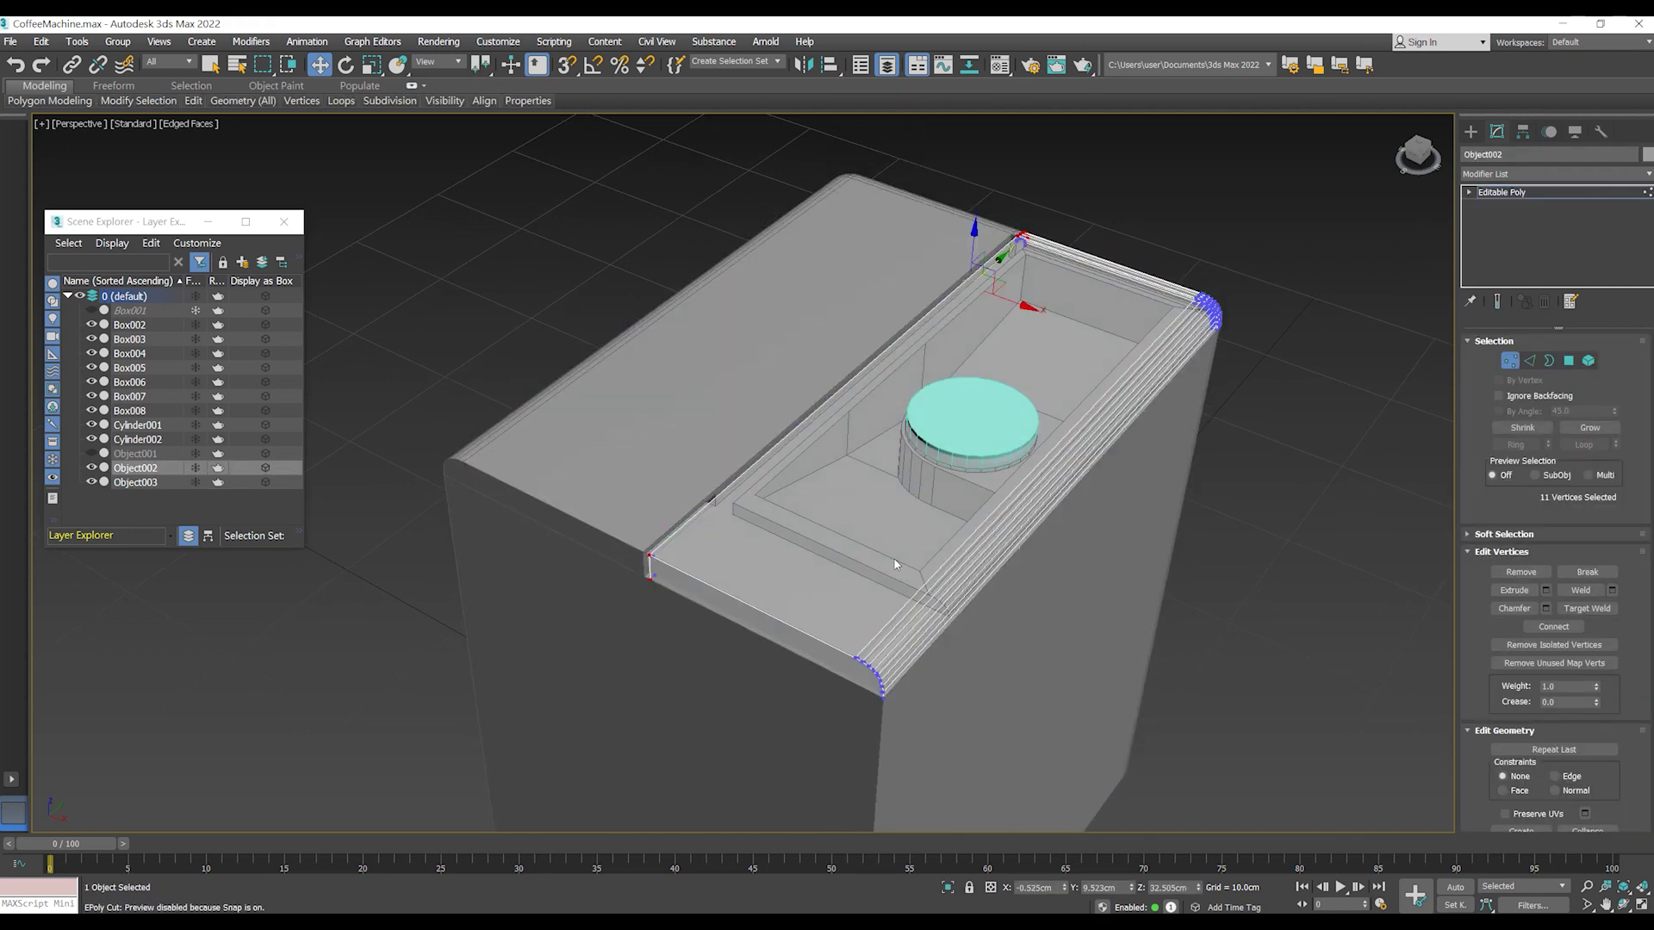
key(t)
key(F3)
scroll(731, 628, up, 2)
drag(902, 689, 905, 546)
scroll(941, 615, up, 4)
scroll(941, 615, up, 2)
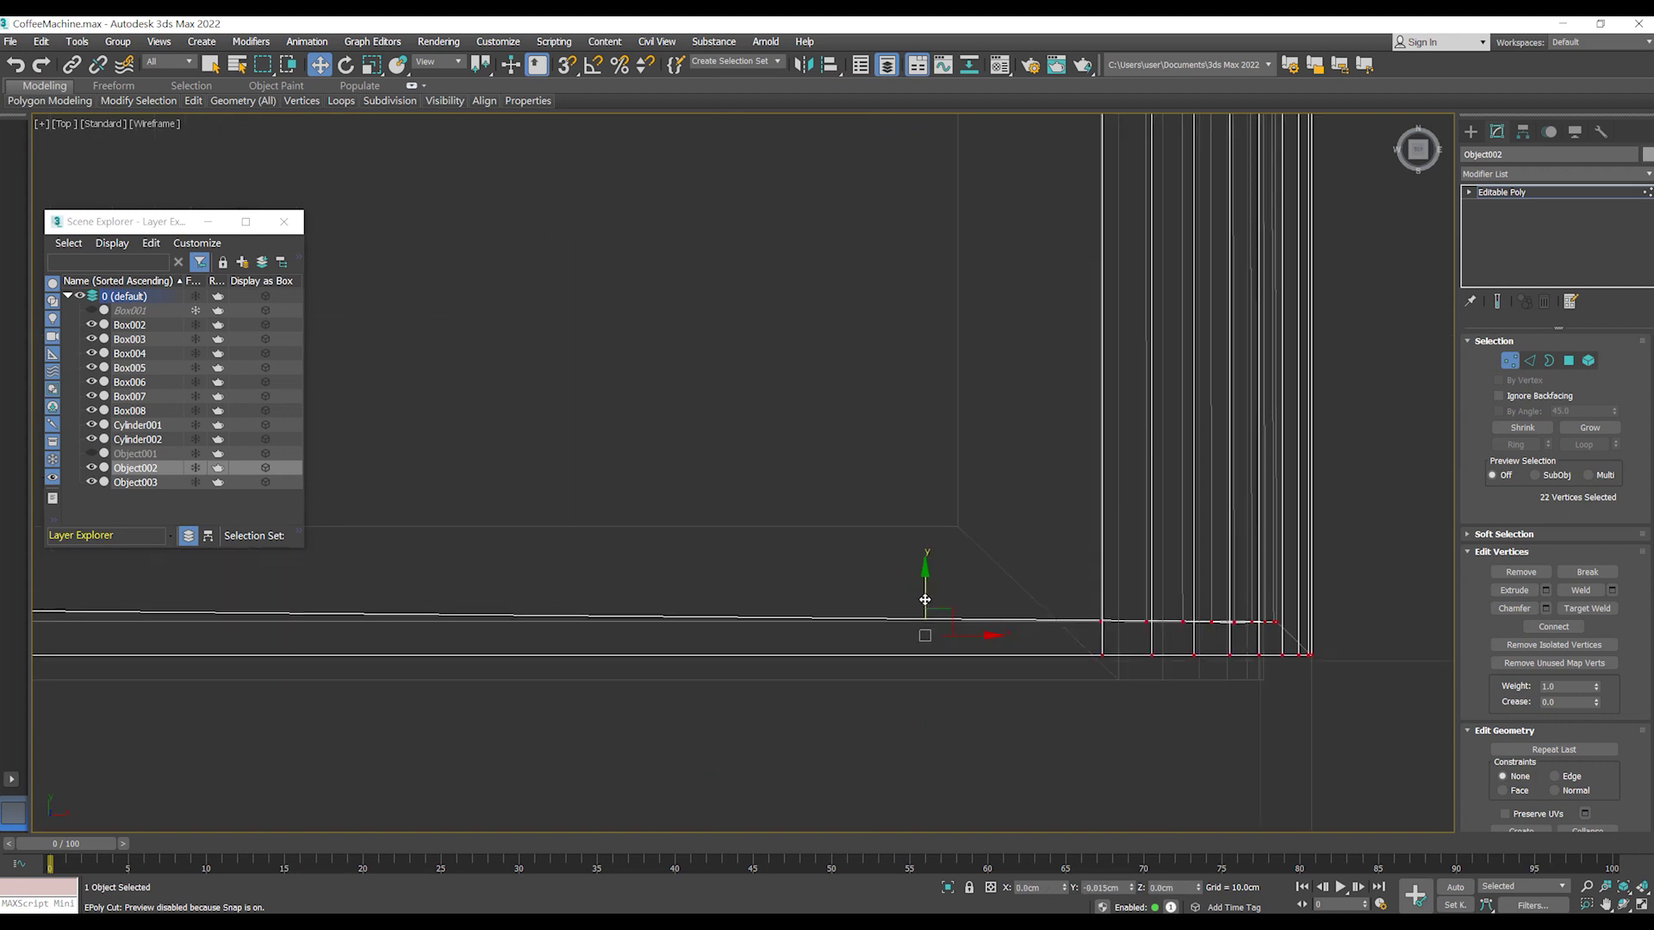
drag(935, 603, 938, 596)
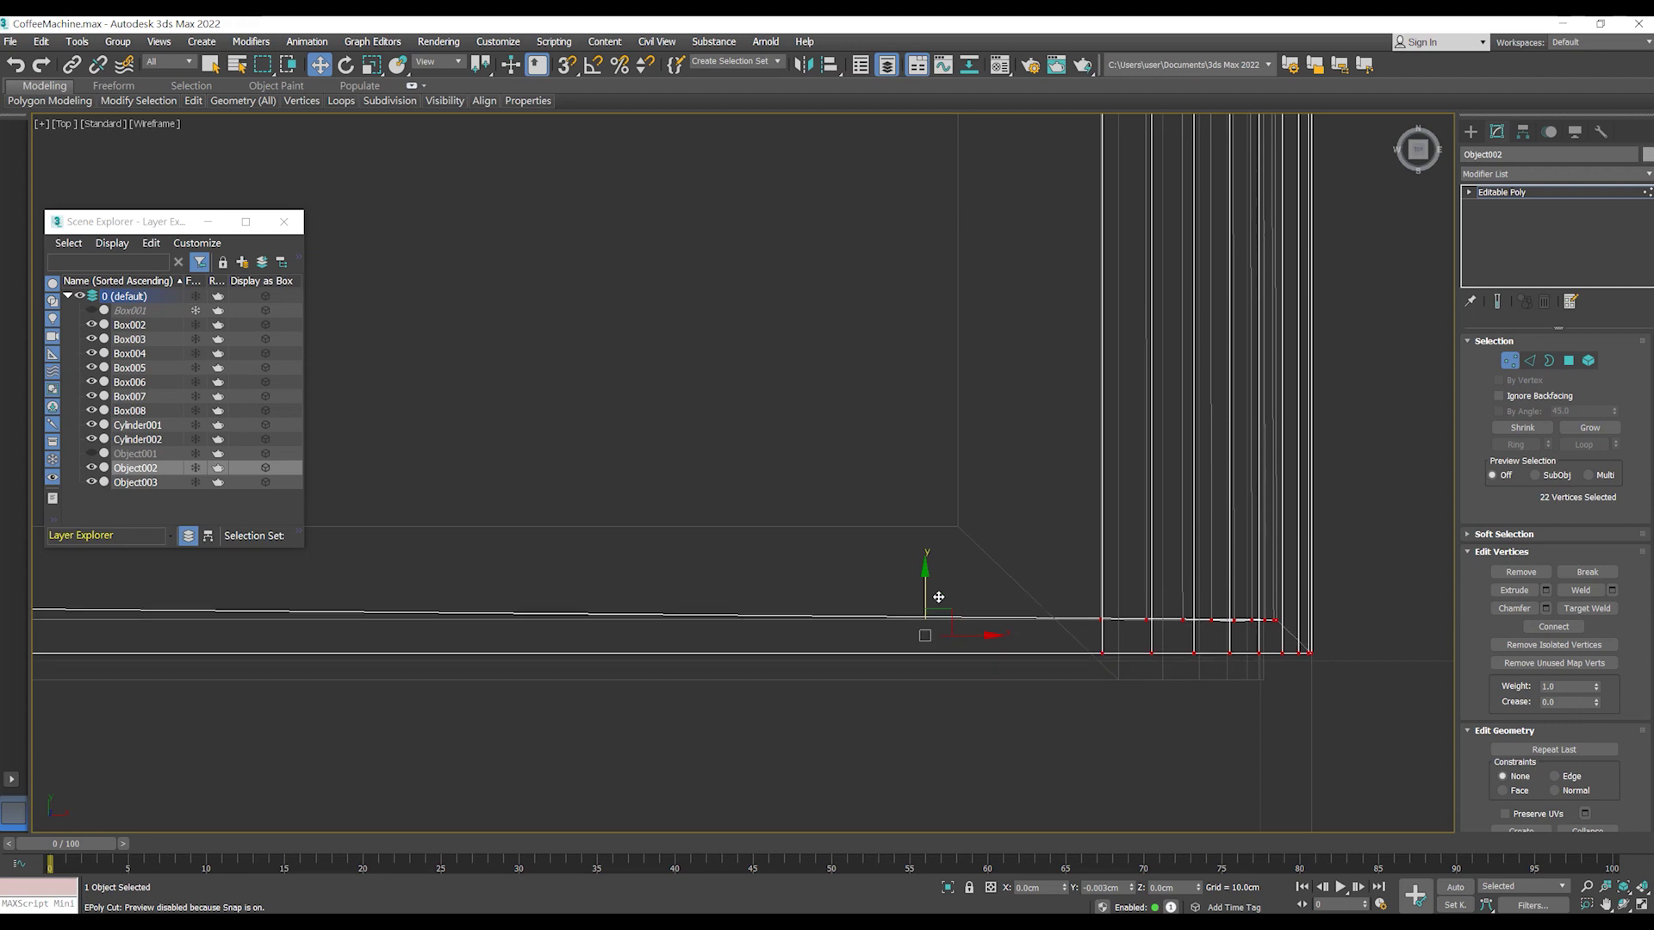
- Slide Object002's end vertices toward the wall edge in perspective view
key(p)
scroll(990, 608, up, 3)
scroll(973, 603, up, 2)
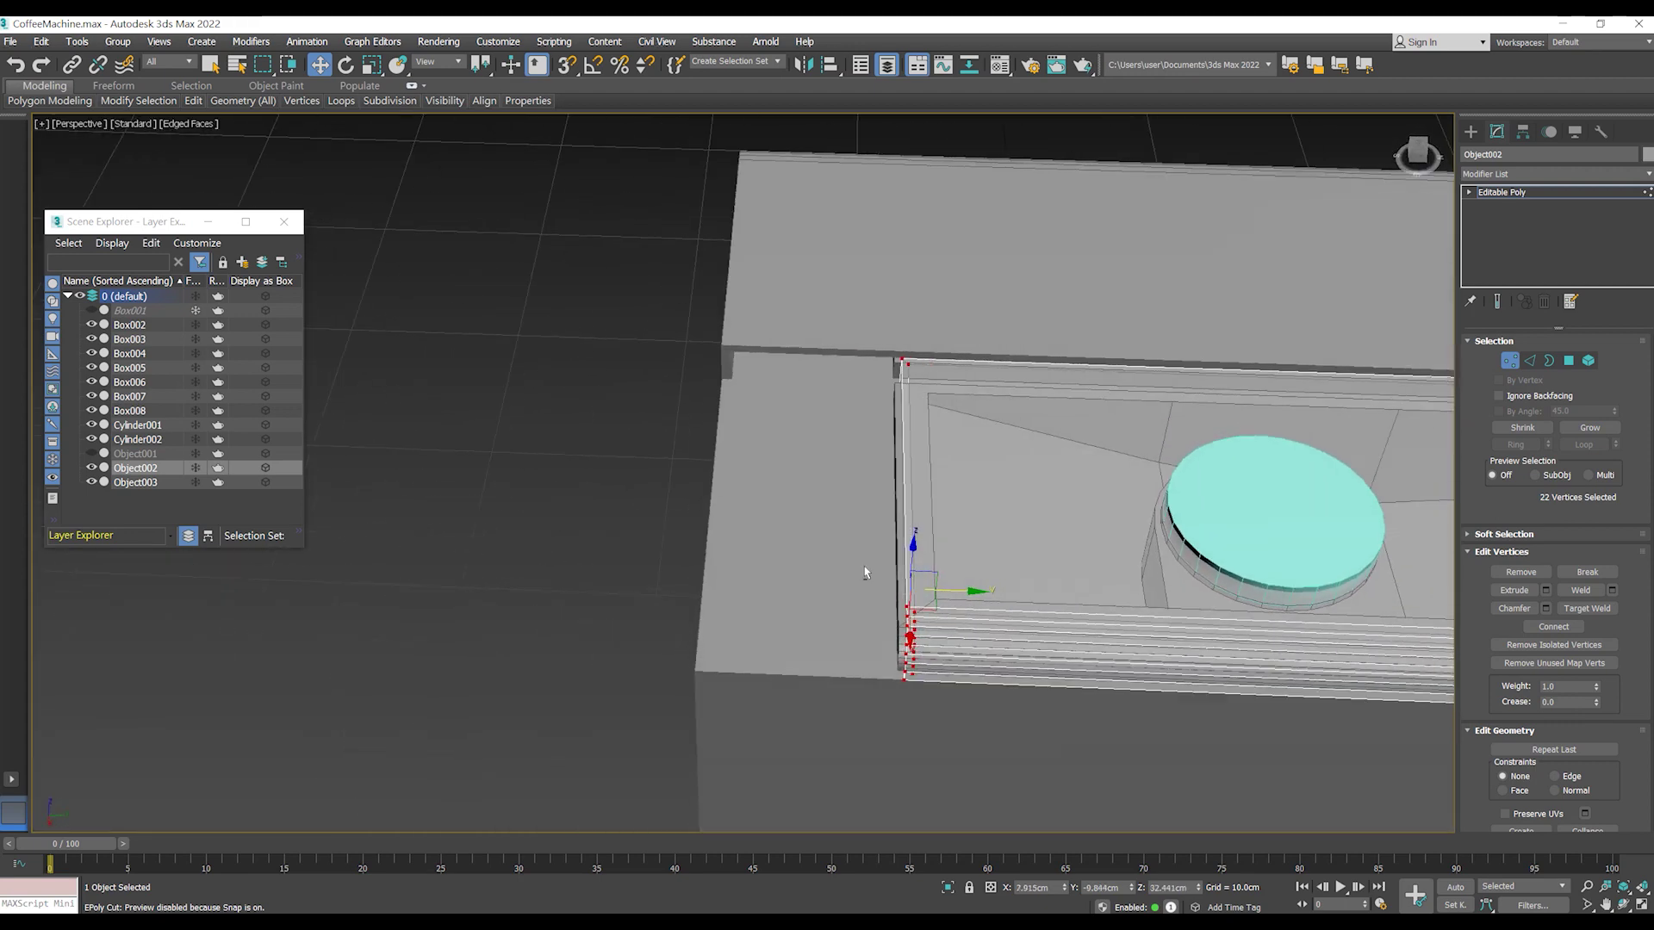
scroll(960, 594, up, 2)
drag(959, 594, 948, 597)
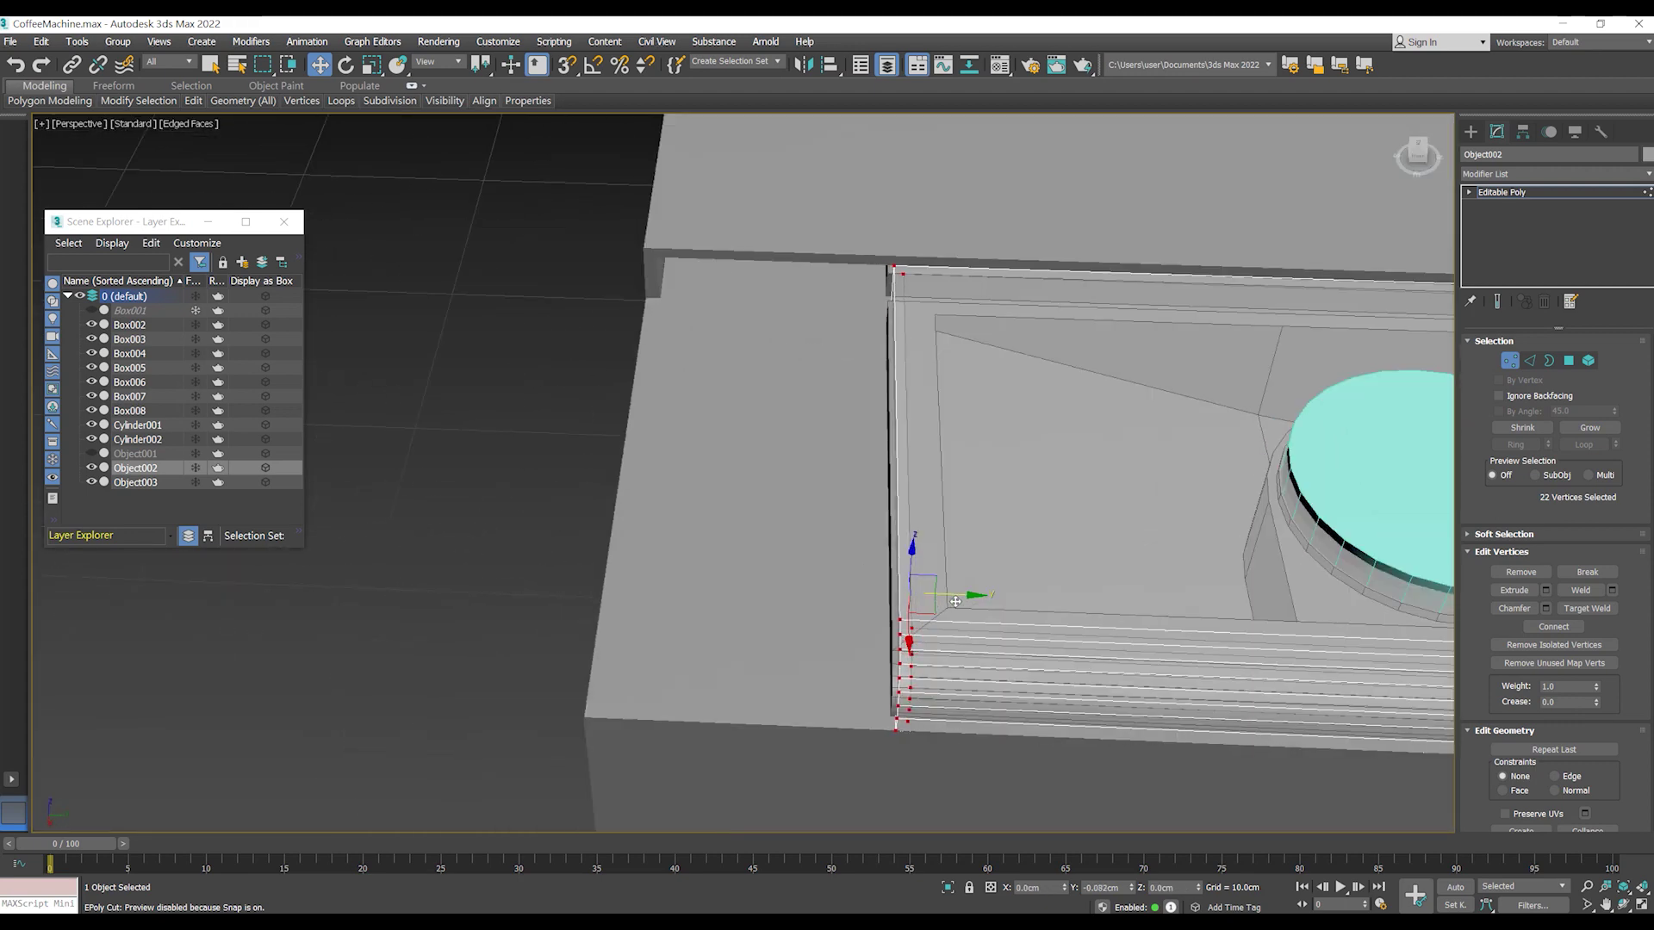
mouse_move(939, 598)
alt+middle_down()
mouse_move(1066, 611)
mouse_move(1074, 660)
mouse_move(960, 547)
mouse_move(1042, 543)
mouse_move(975, 524)
mouse_move(960, 543)
mouse_move(976, 536)
alt+middle_up()
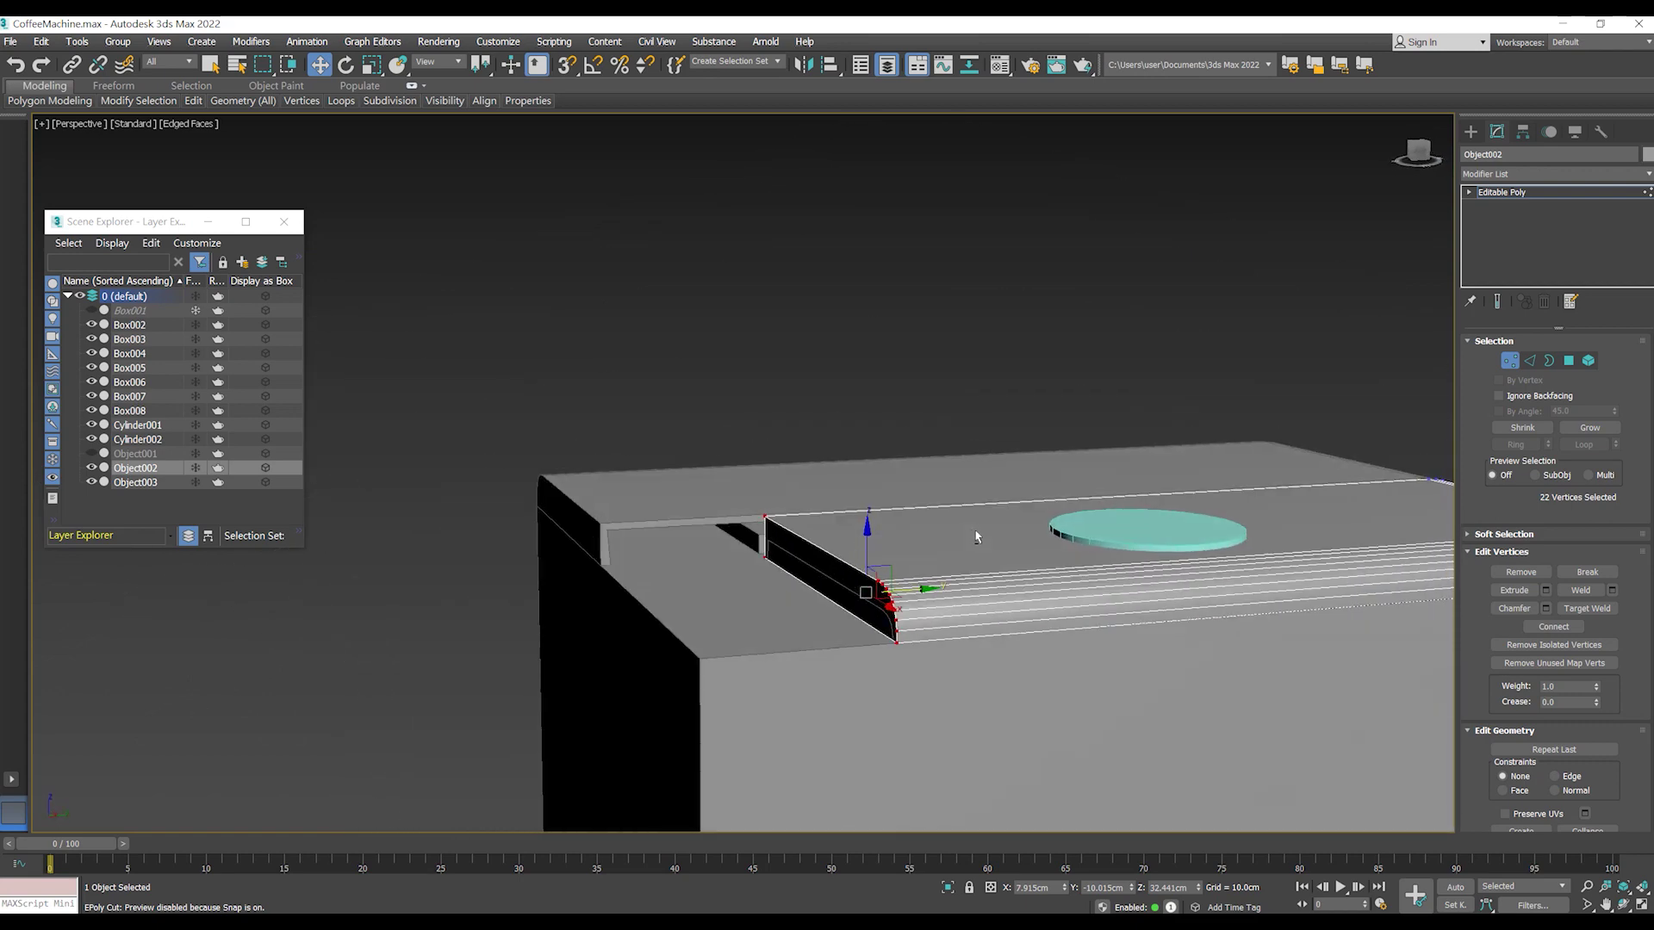
- Box-select the left lid Object003's end vertices in Top view
key(t)
scroll(926, 631, down, 1)
scroll(927, 633, down, 1)
scroll(956, 637, down, 1)
scroll(999, 637, down, 5)
scroll(1025, 635, up, 2)
key(6)
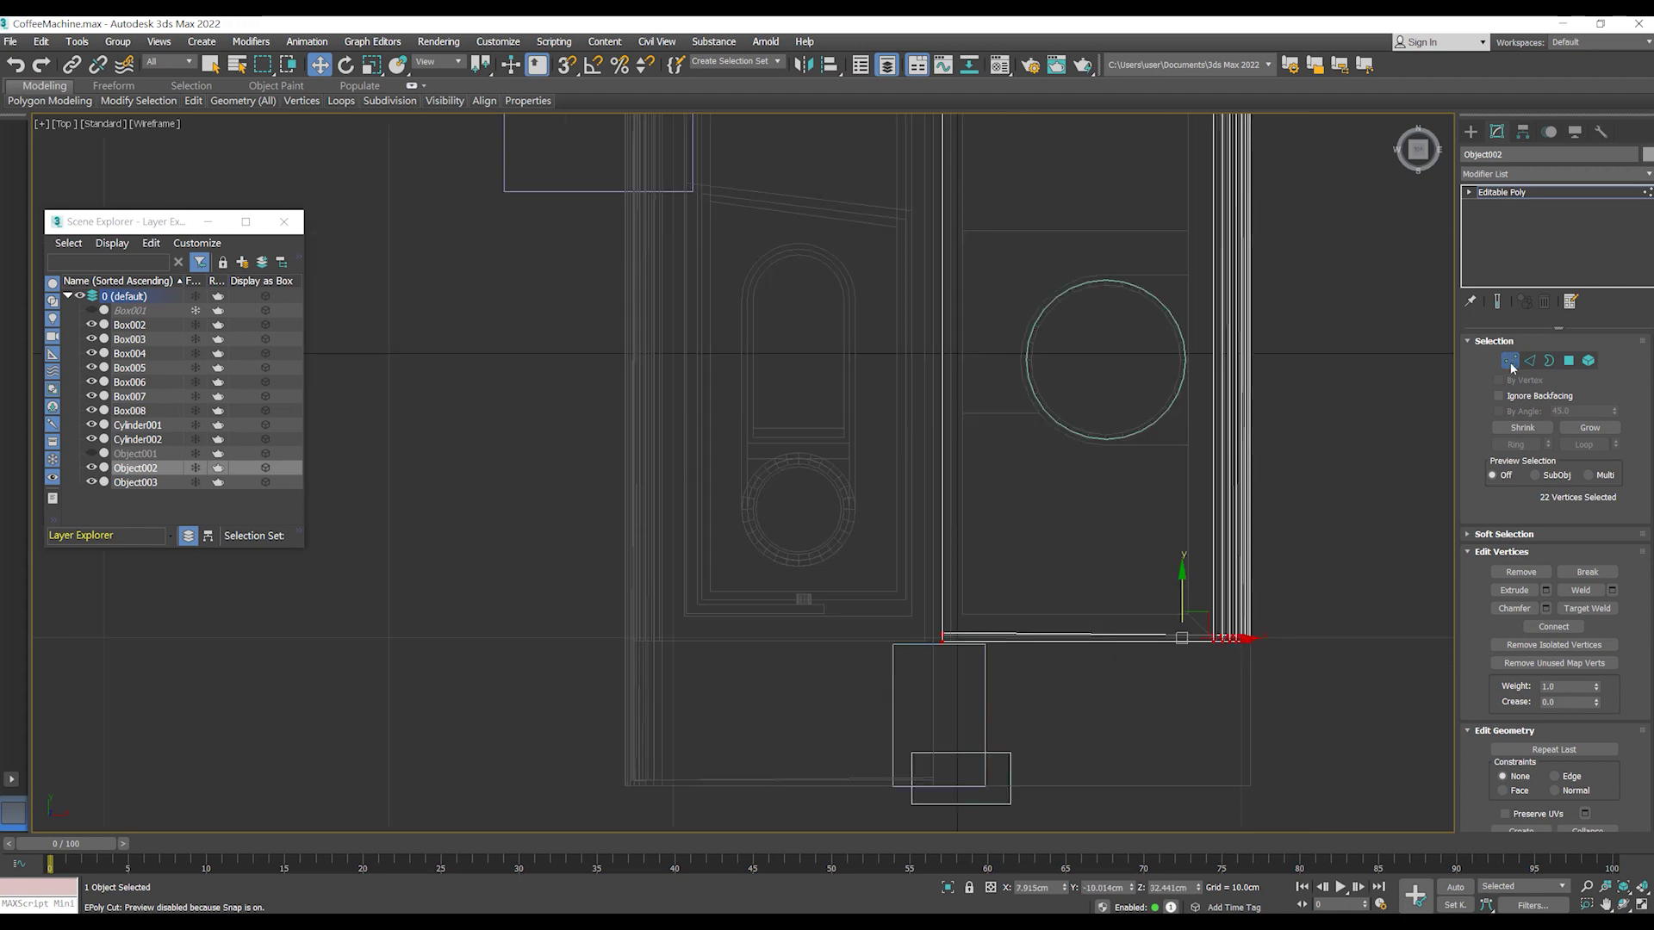
click(642, 603)
key(1)
drag(954, 813, 586, 713)
middle_drag(680, 747, 720, 565)
- Nudge Object003's end vertices down to meet Object002 and check the seam in perspective
scroll(720, 565, up, 2)
scroll(528, 602, up, 8)
drag(733, 592, 728, 607)
scroll(728, 607, down, 5)
scroll(866, 622, up, 4)
scroll(866, 622, down, 4)
key(p)
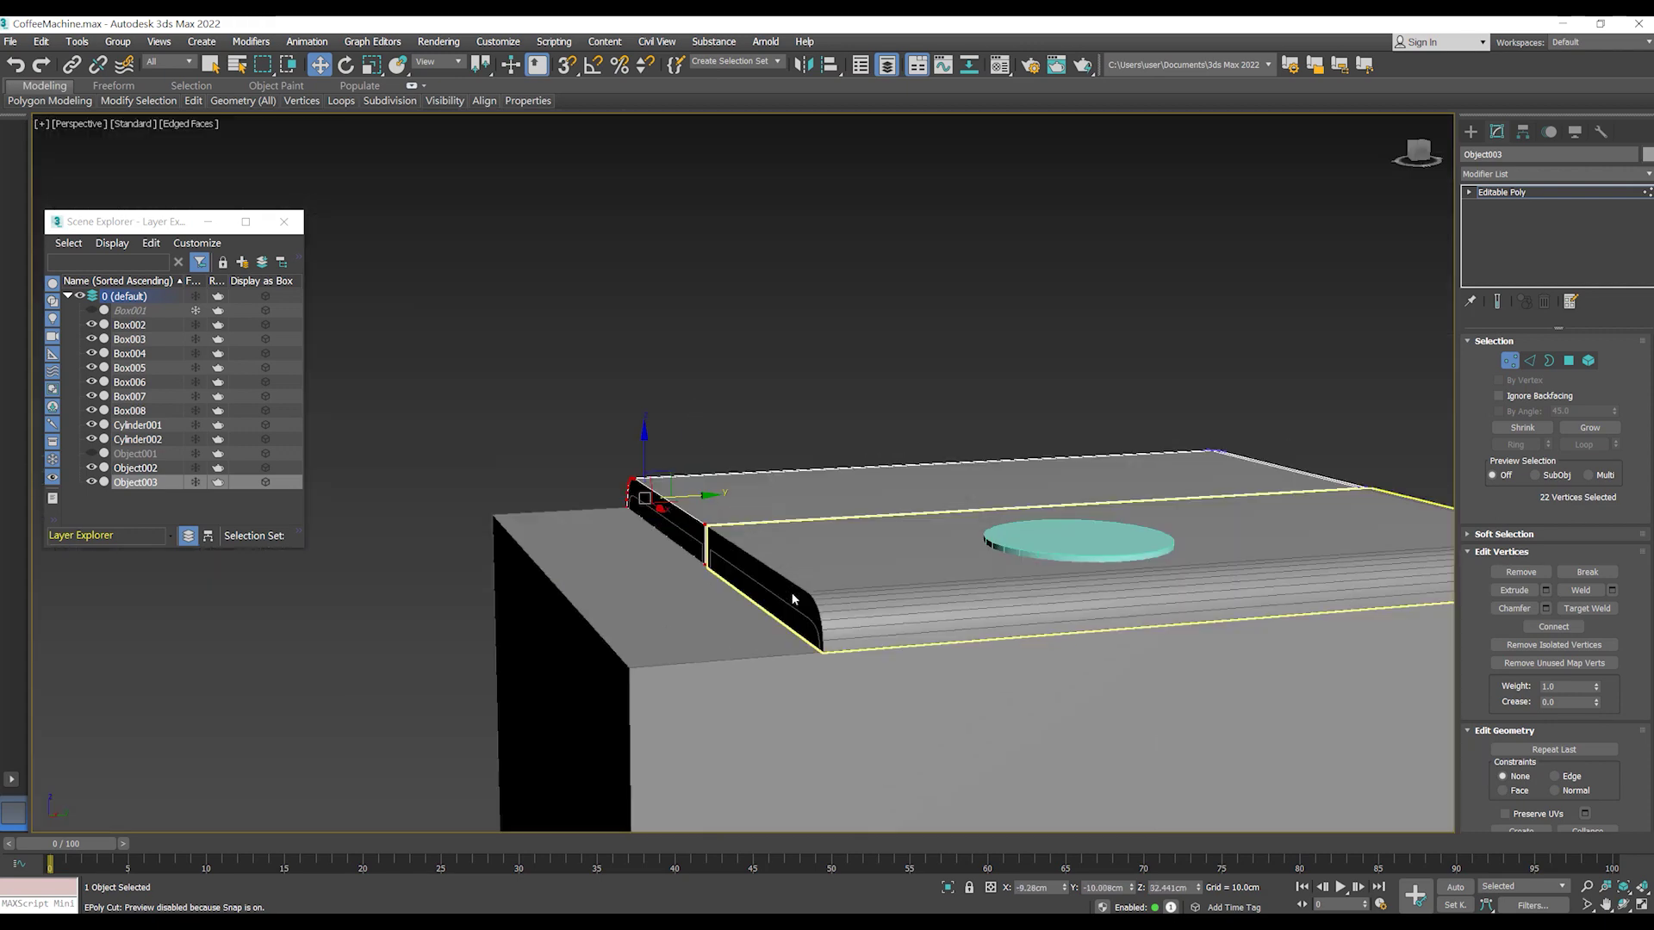
alt+middle_drag(788, 626, 1438, 427)
key(1)
click(1443, 420)
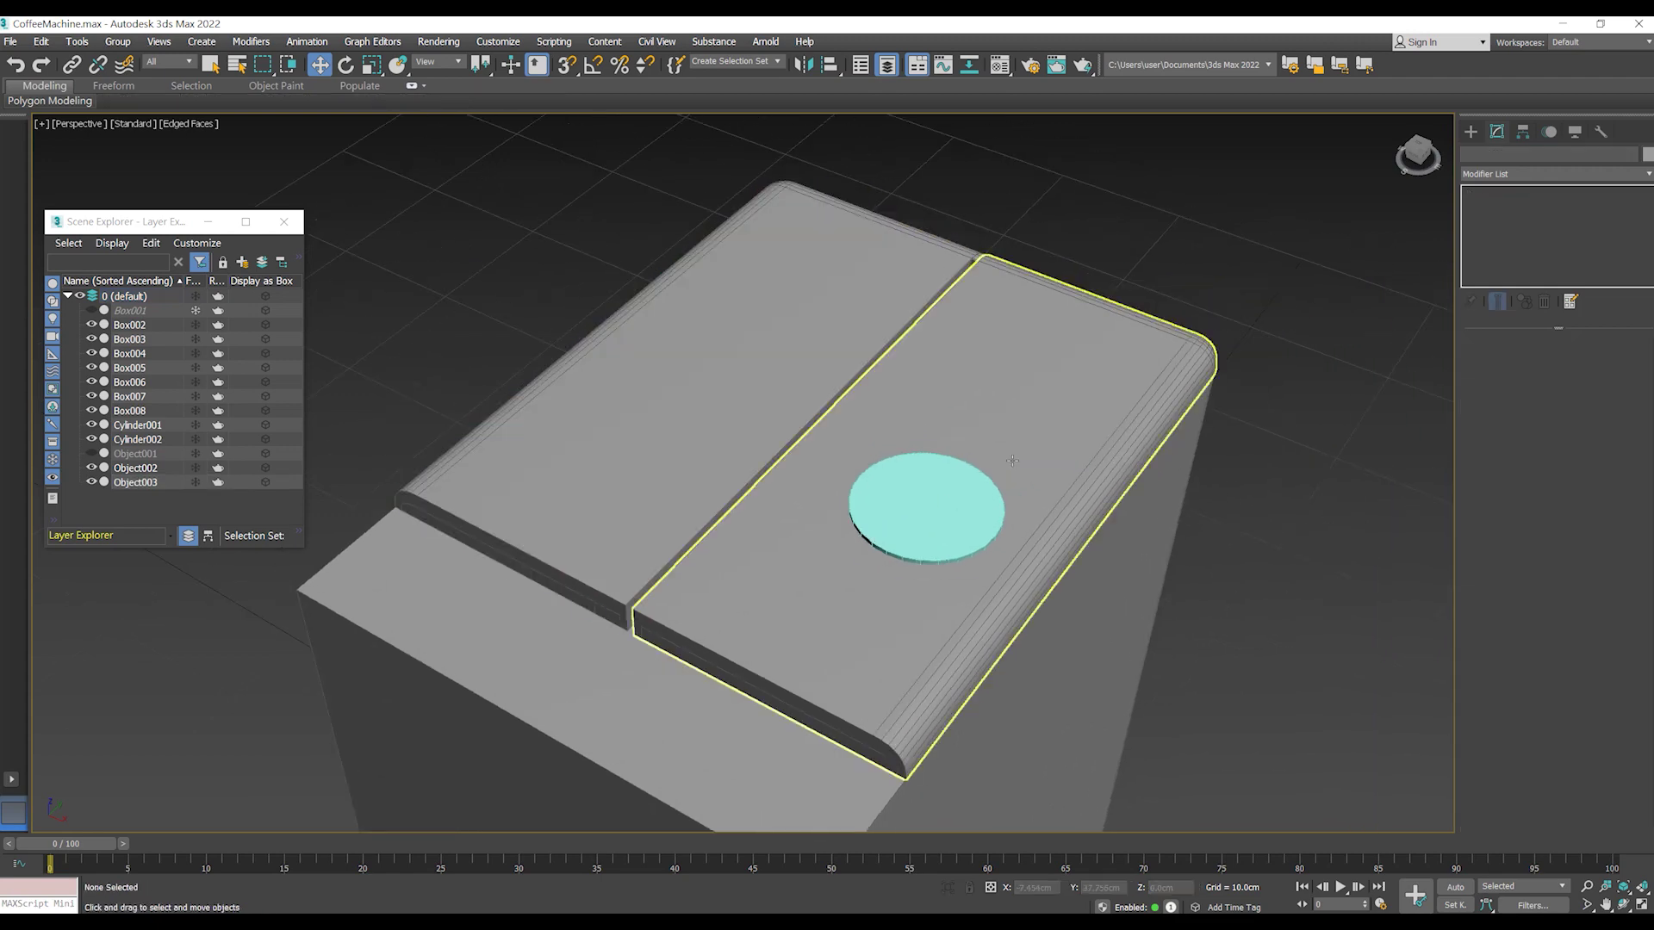
- ProBoolean-subtract the cylinder from lid Object002 to cut the round fill hole
click(948, 448)
alt+middle_drag(947, 448, 871, 448)
scroll(871, 448, up, 4)
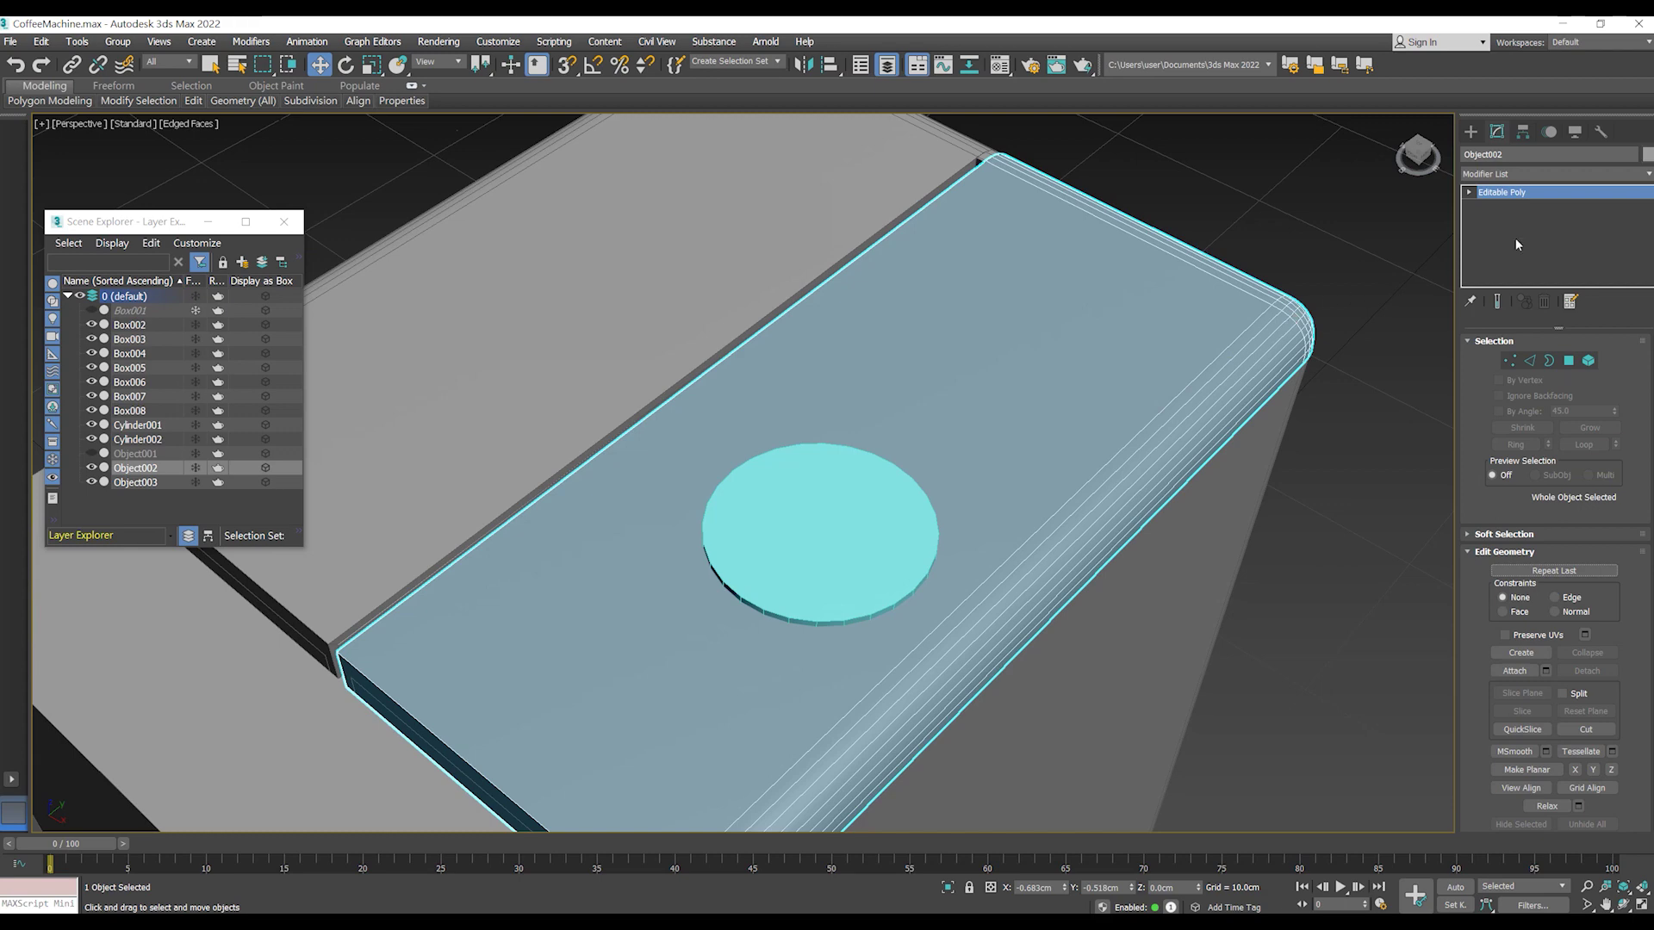
click(1470, 131)
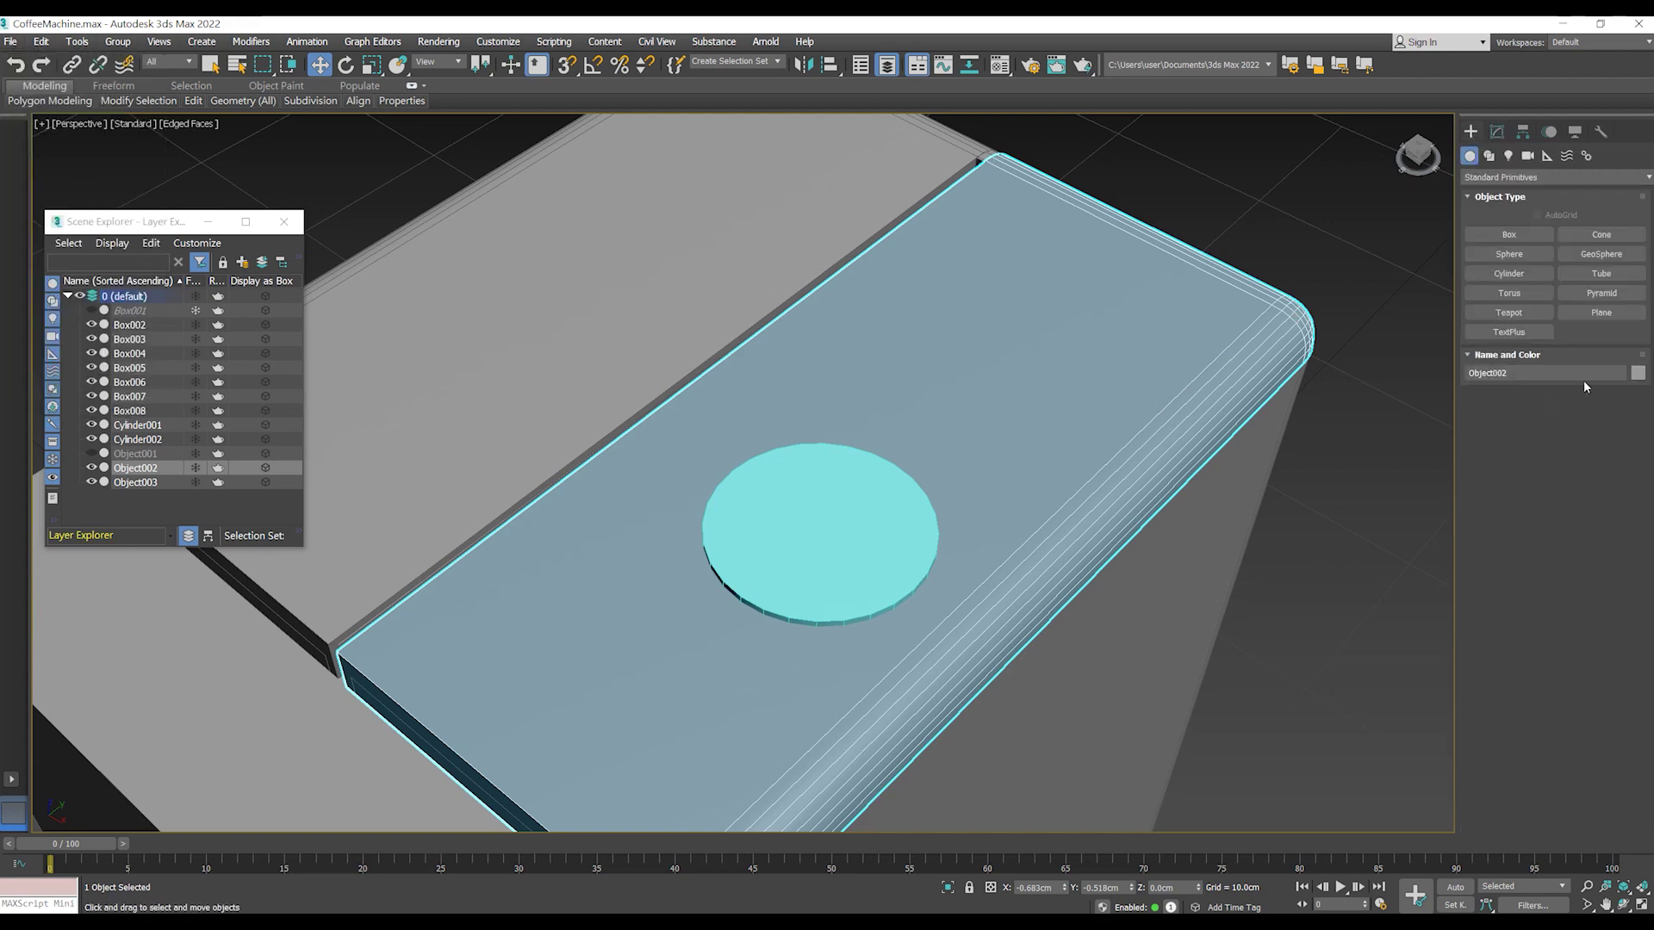
click(1538, 179)
click(1533, 218)
click(1601, 312)
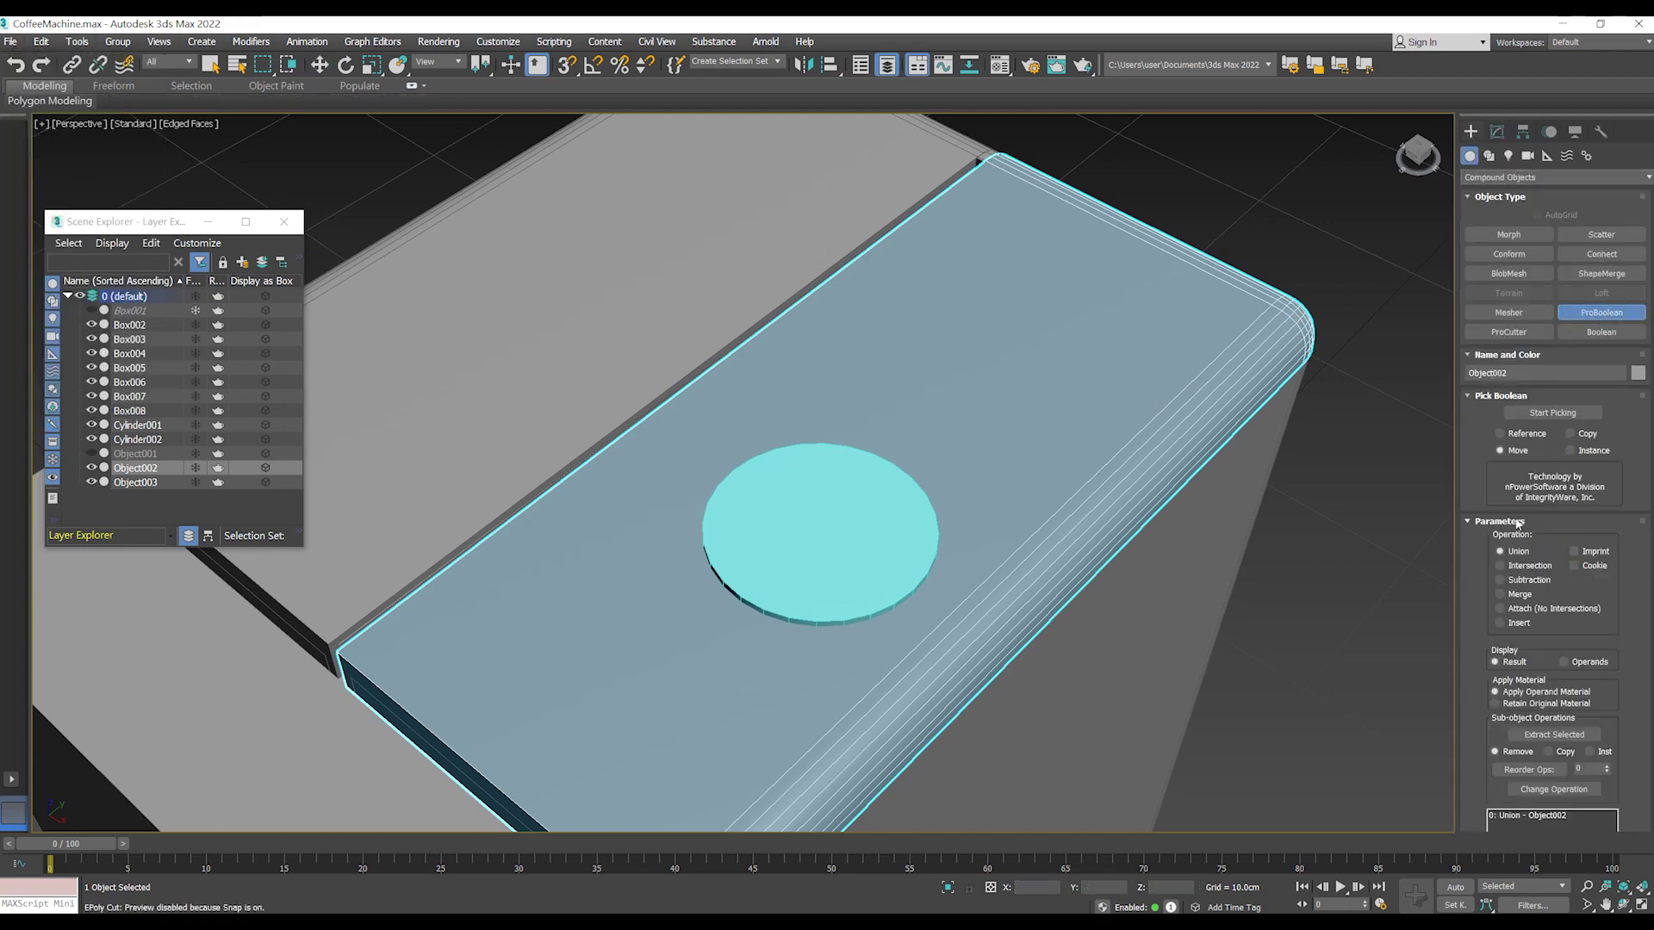
click(822, 534)
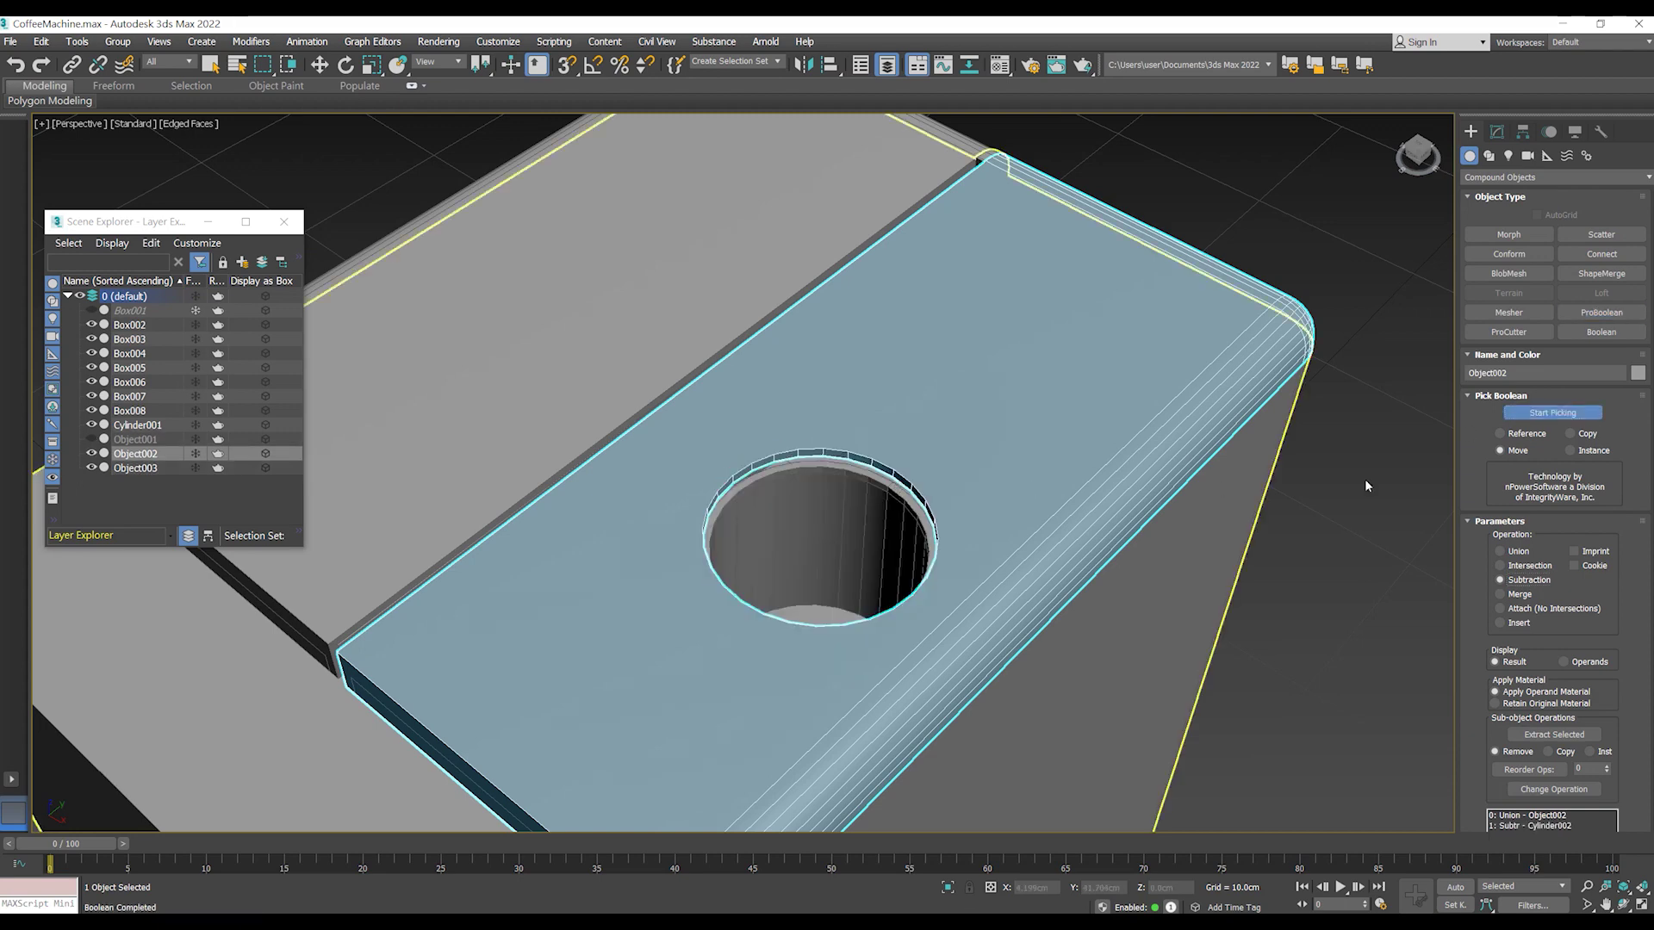
- Convert the holed lid Object002 to Editable Poly
middle_drag(1107, 499, 1089, 517)
right_click(995, 422)
click(1145, 609)
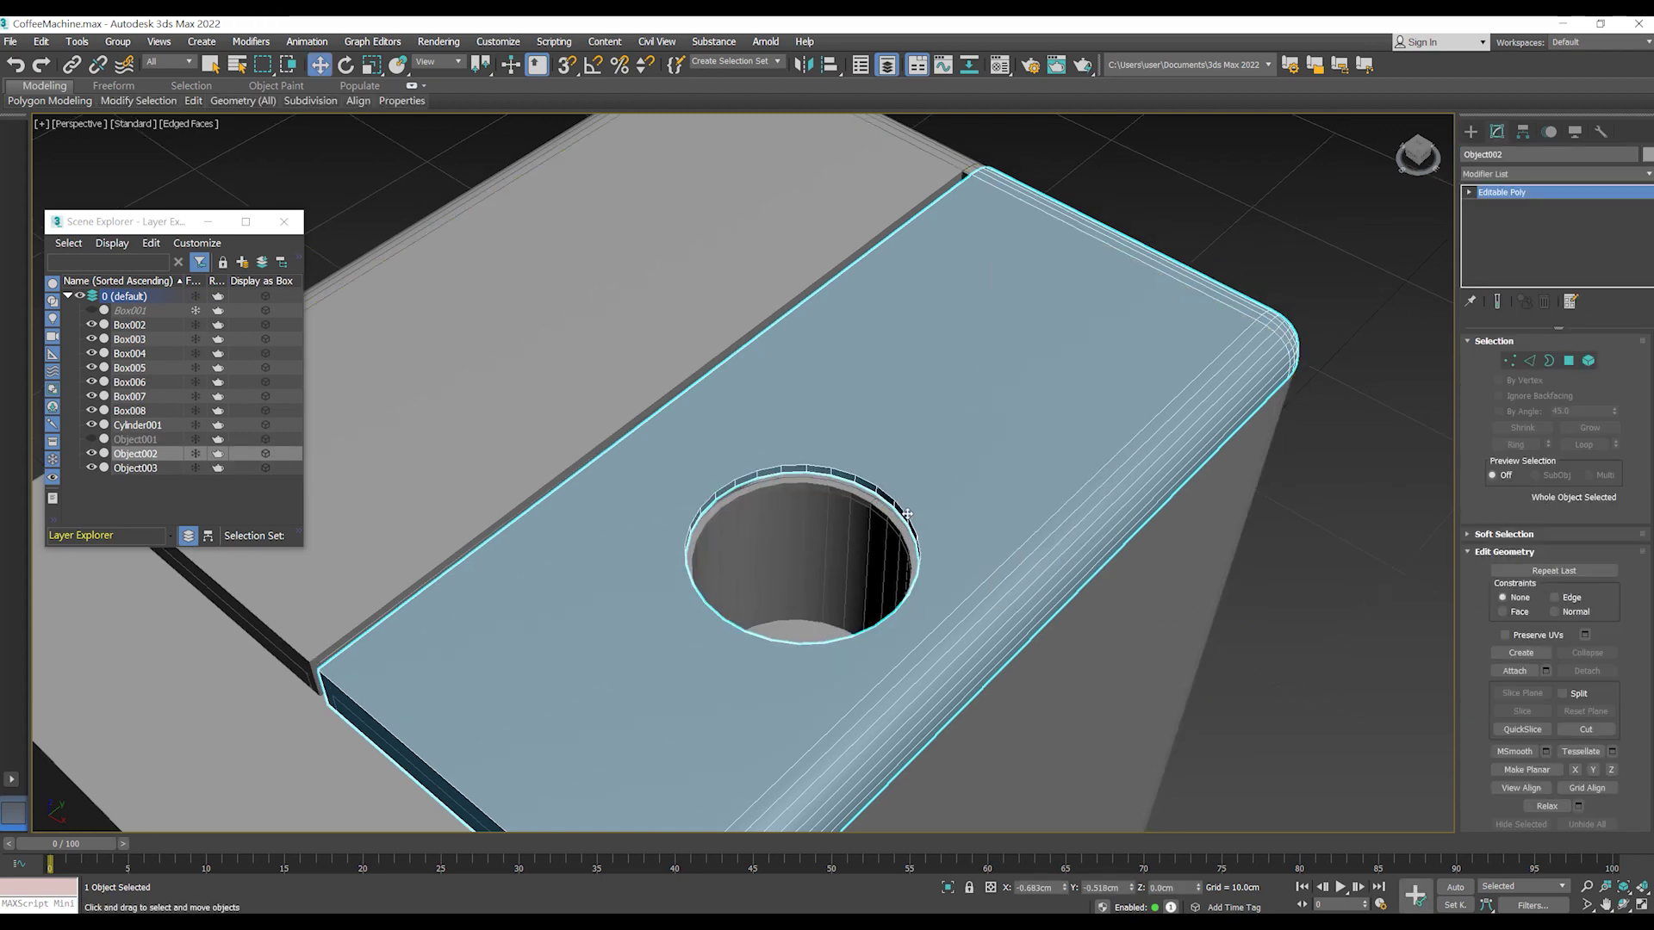
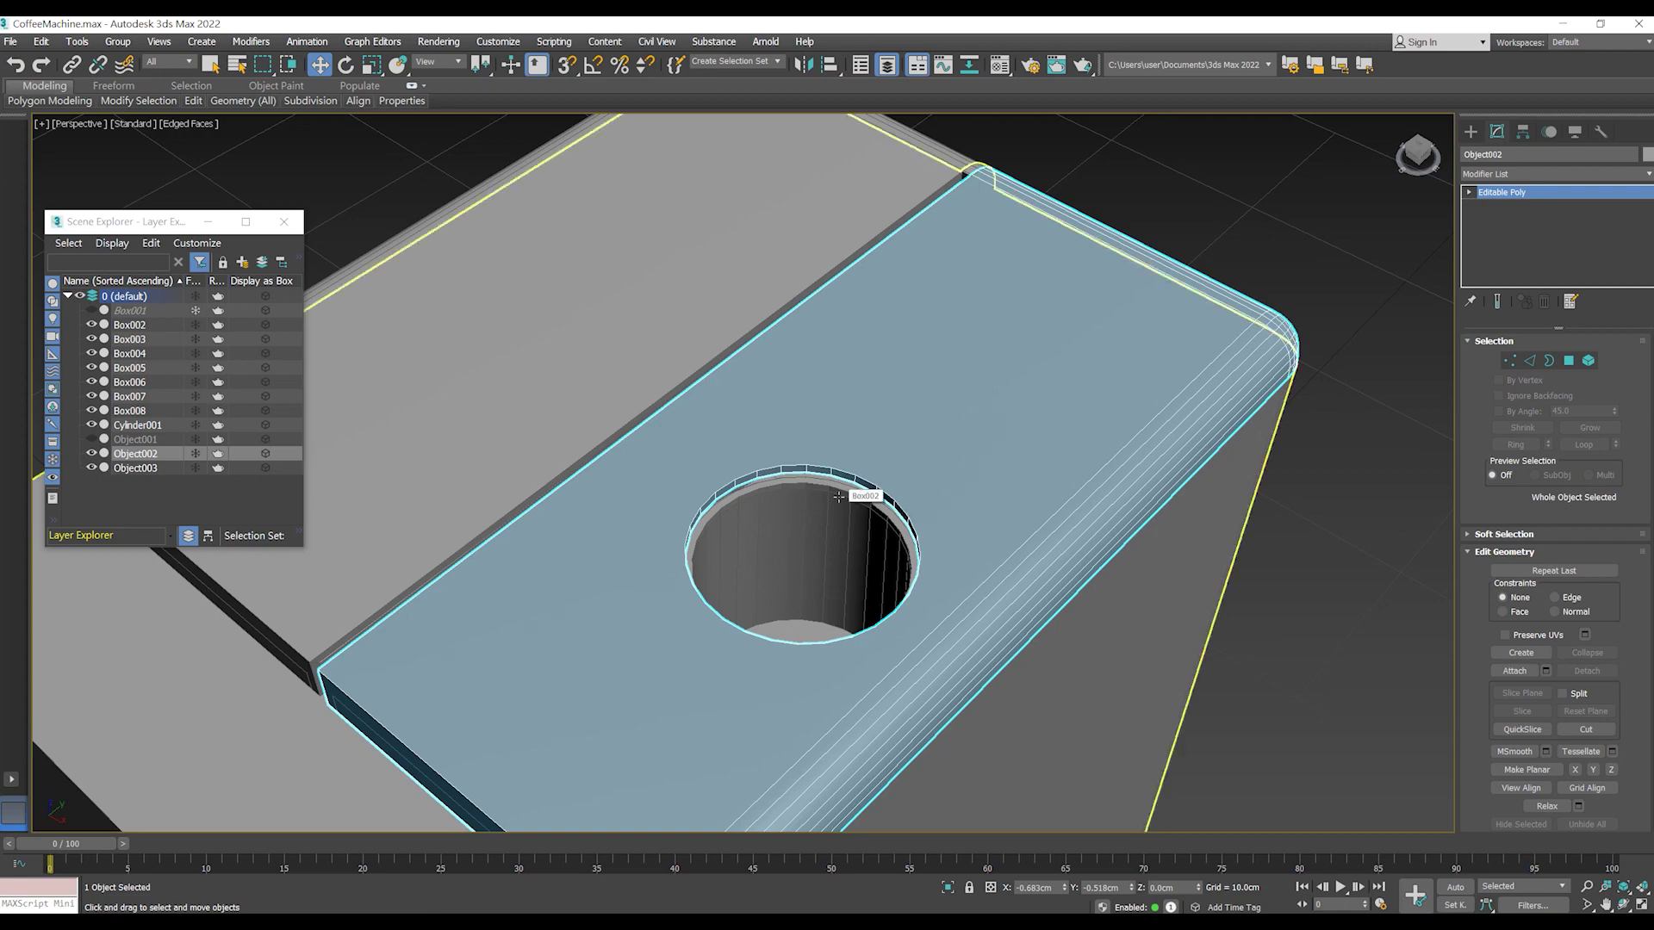
- Select the vertex ring around Object002's hole and scale it outward to 118%
key(1)
double_click(868, 503)
mouse_move(868, 503)
alt+middle_down()
mouse_move(859, 453)
mouse_move(872, 496)
alt+middle_up()
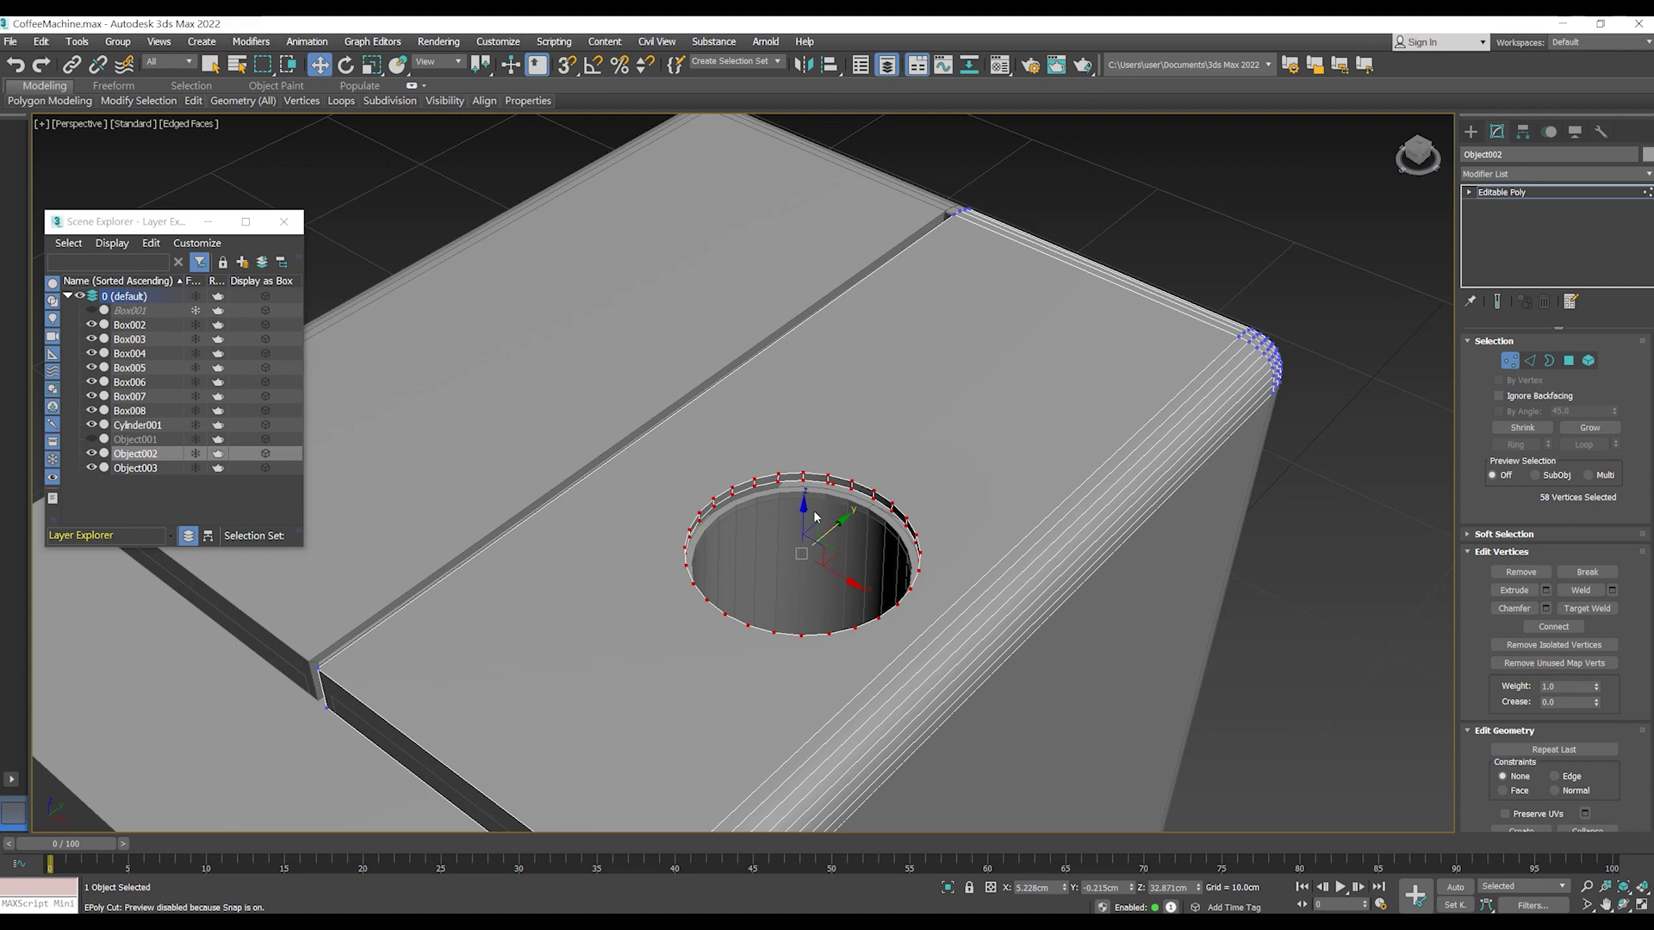
key(f)
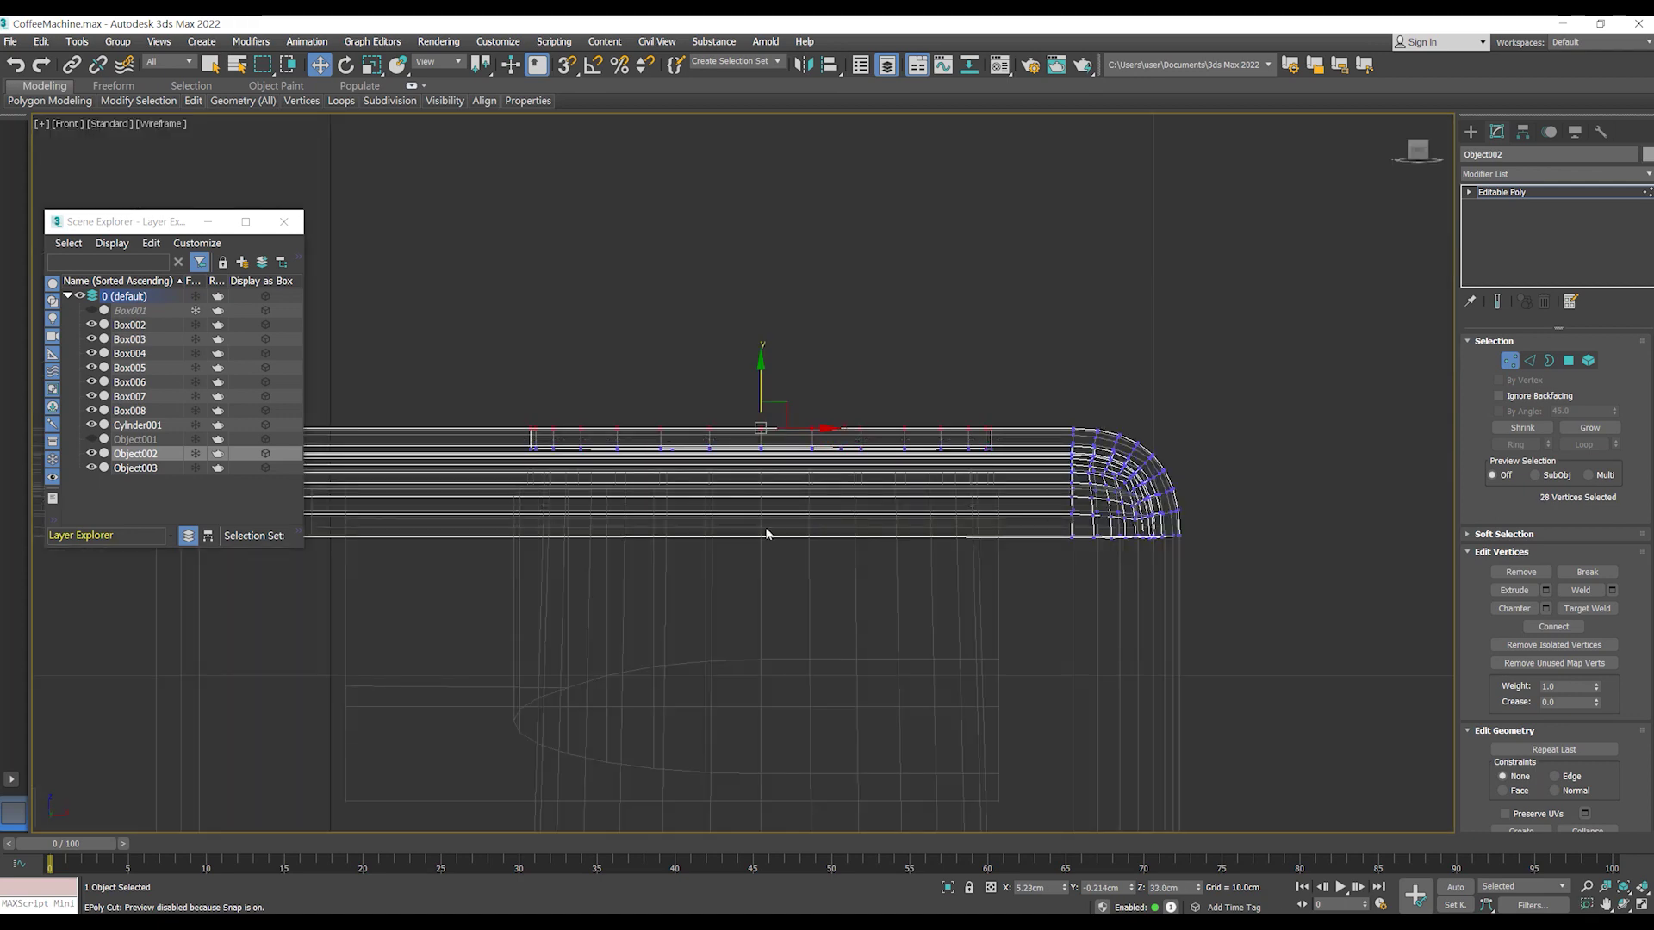
key(shift+z)
alt+middle_drag(830, 527, 825, 556)
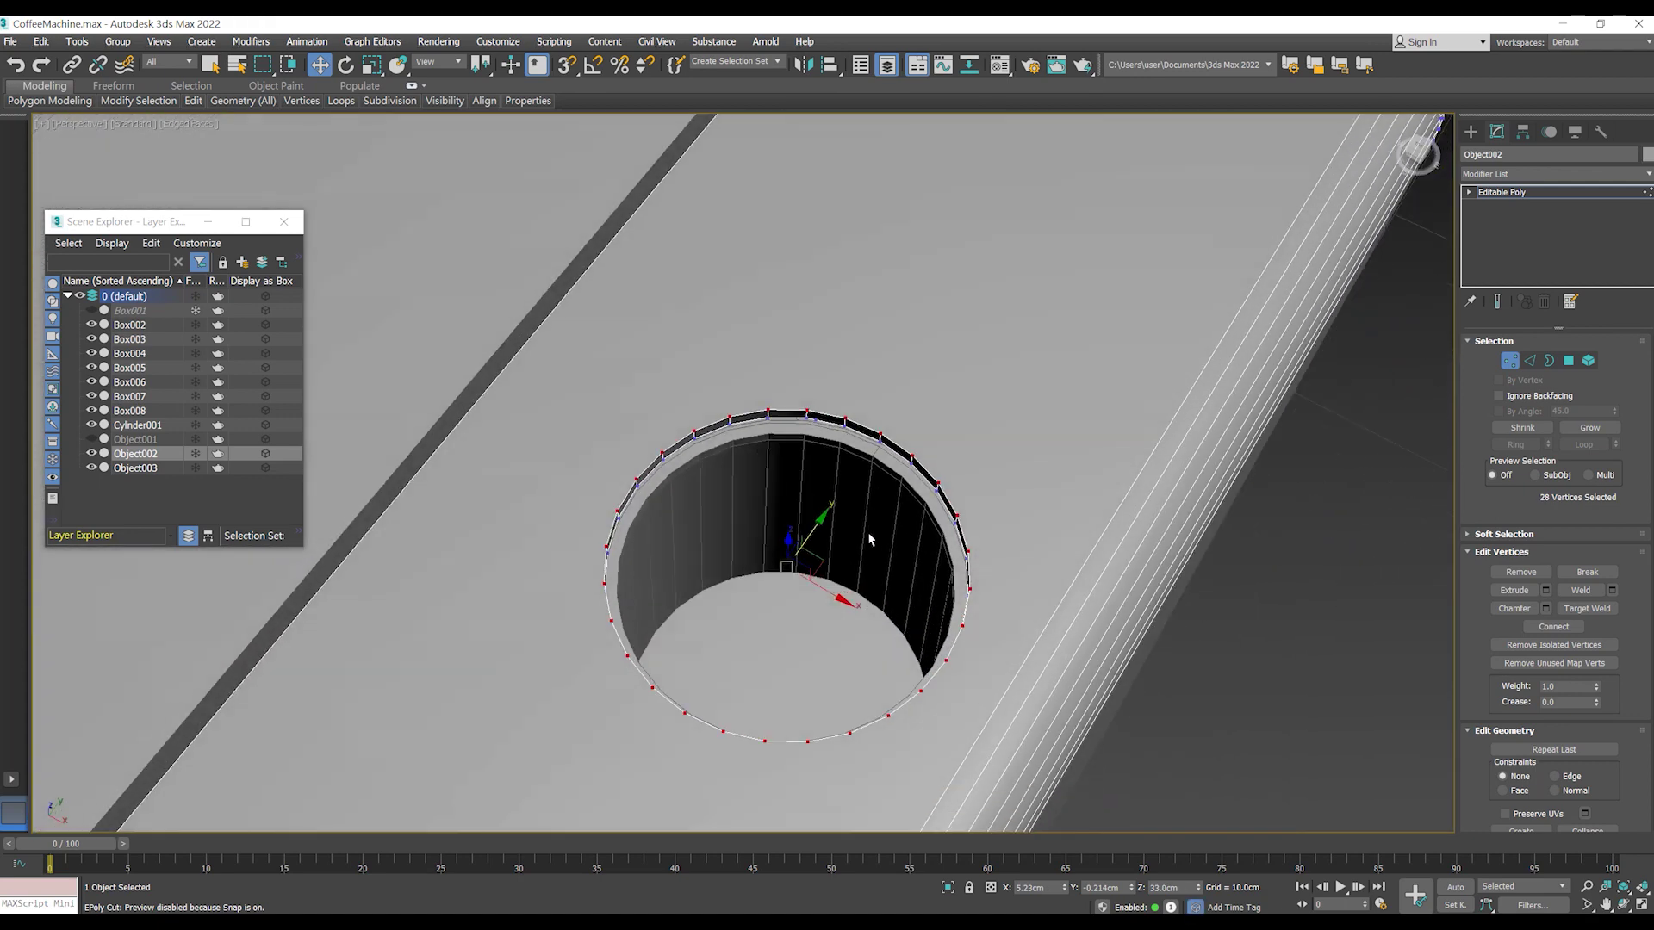
key(r)
drag(789, 599, 792, 609)
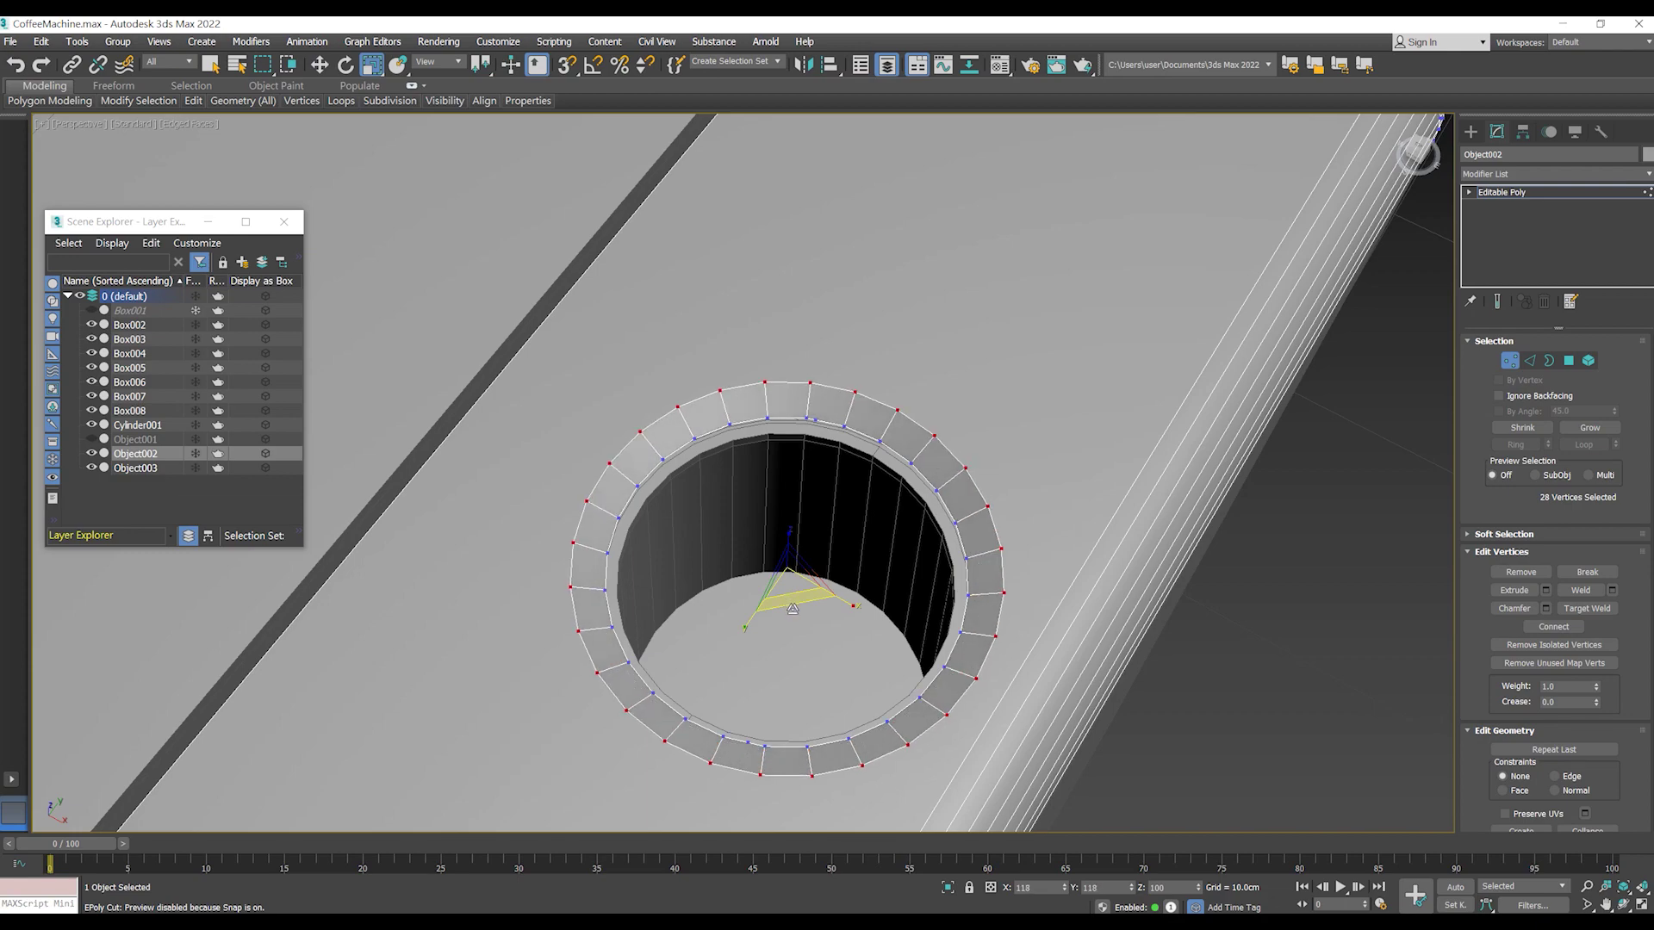
- With edged faces hidden to check smoothness, shrink the rim ring back to 96%
scroll(801, 602, down, 5)
alt+middle_drag(801, 602, 995, 534)
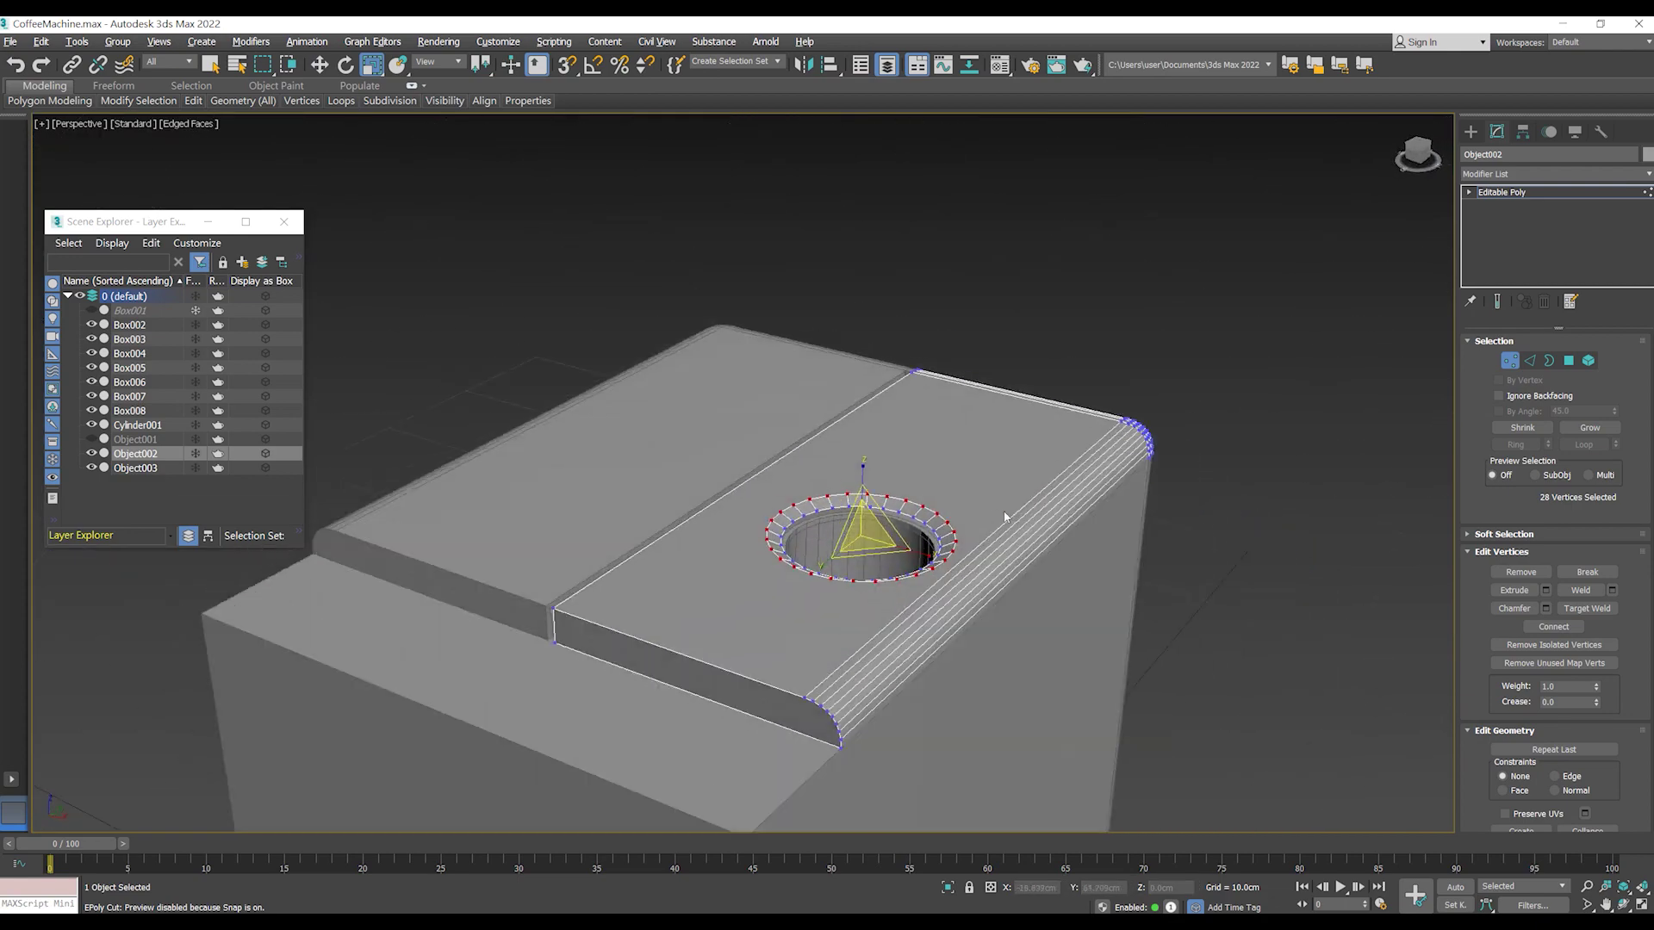
key(F4)
scroll(951, 540, up, 5)
scroll(950, 540, down, 5)
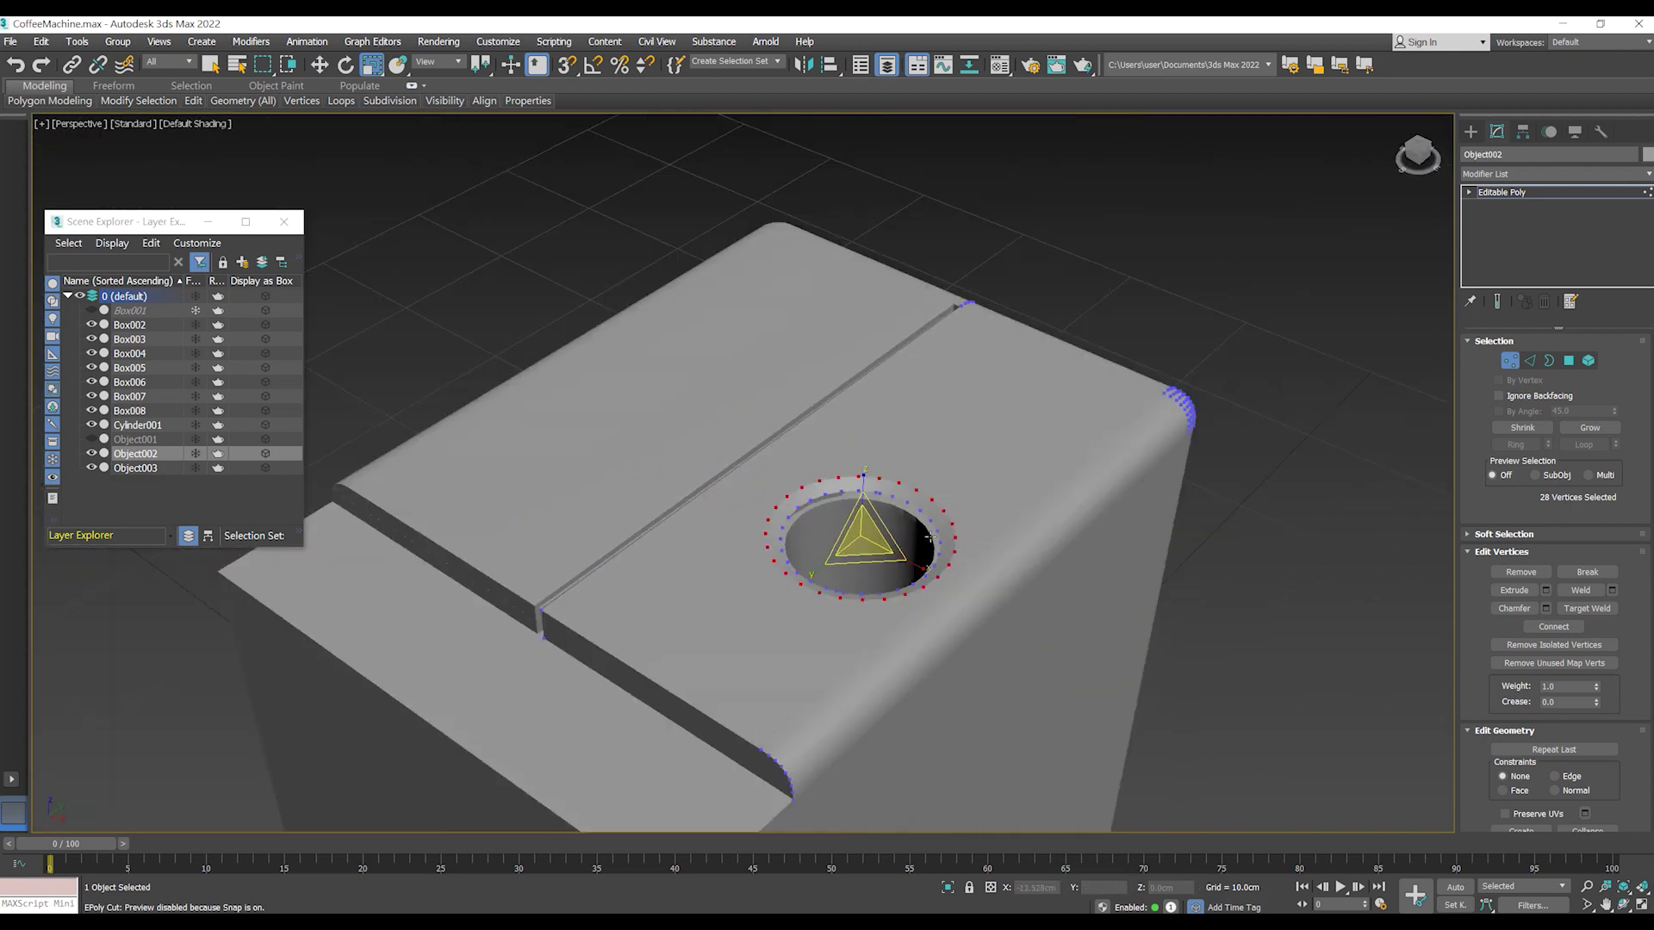
scroll(861, 551, up, 4)
drag(841, 558, 840, 559)
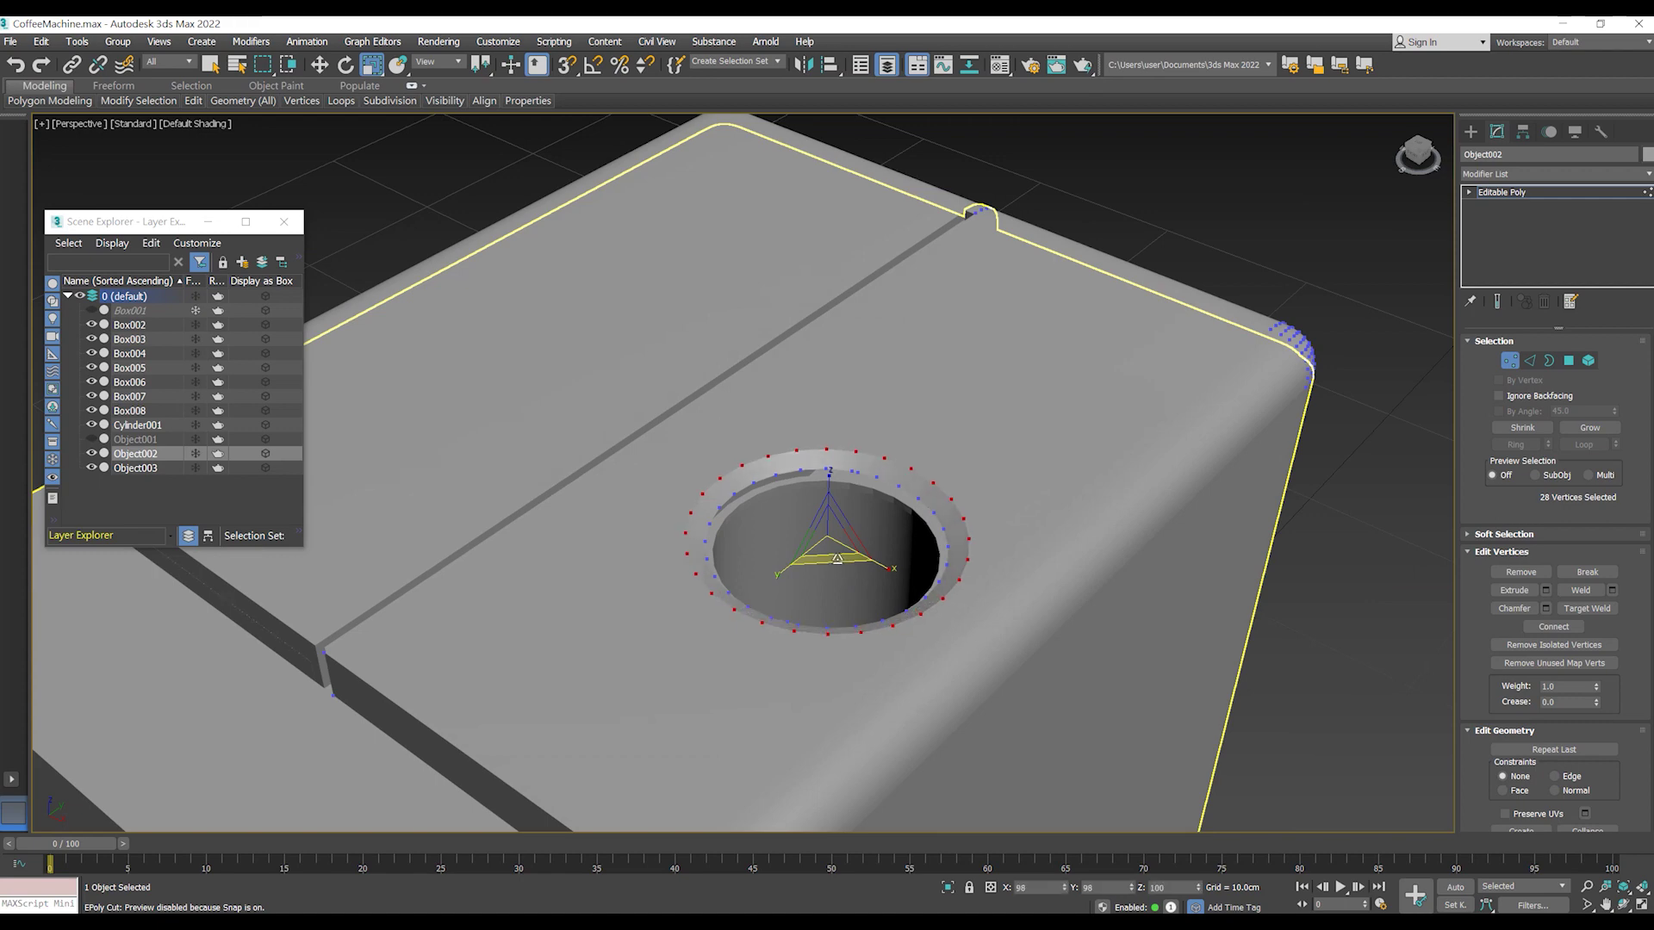
key(F4)
- Orbit around the slab top to inspect the widened rim, and deselect the slab
scroll(834, 558, down, 4)
mouse_move(834, 558)
alt+middle_down()
mouse_move(997, 509)
mouse_move(861, 551)
mouse_move(941, 582)
mouse_move(868, 581)
alt+middle_up()
scroll(941, 582, up, 2)
scroll(868, 580, up, 5)
scroll(800, 506, down, 1)
scroll(952, 520, down, 4)
alt+middle_drag(951, 520, 861, 491)
scroll(862, 491, up, 2)
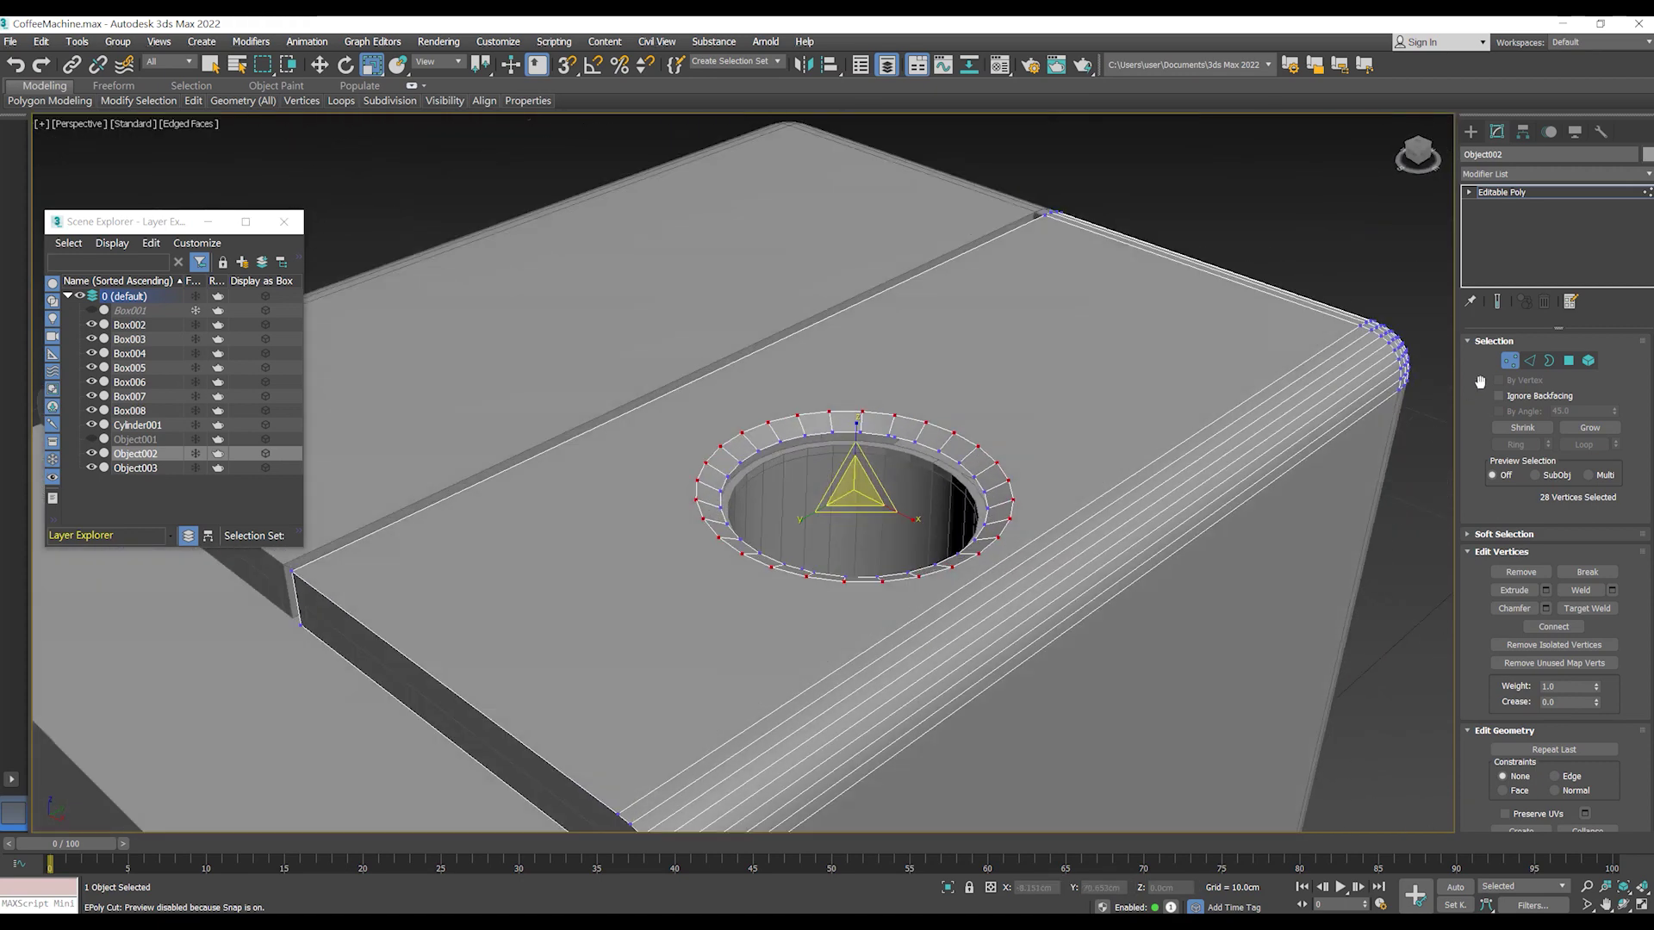
key(ctrl+d)
scroll(1041, 478, down, 3)
mouse_move(1041, 478)
alt+middle_down()
mouse_move(990, 447)
mouse_move(1040, 478)
alt+middle_up()
scroll(1041, 478, up, 1)
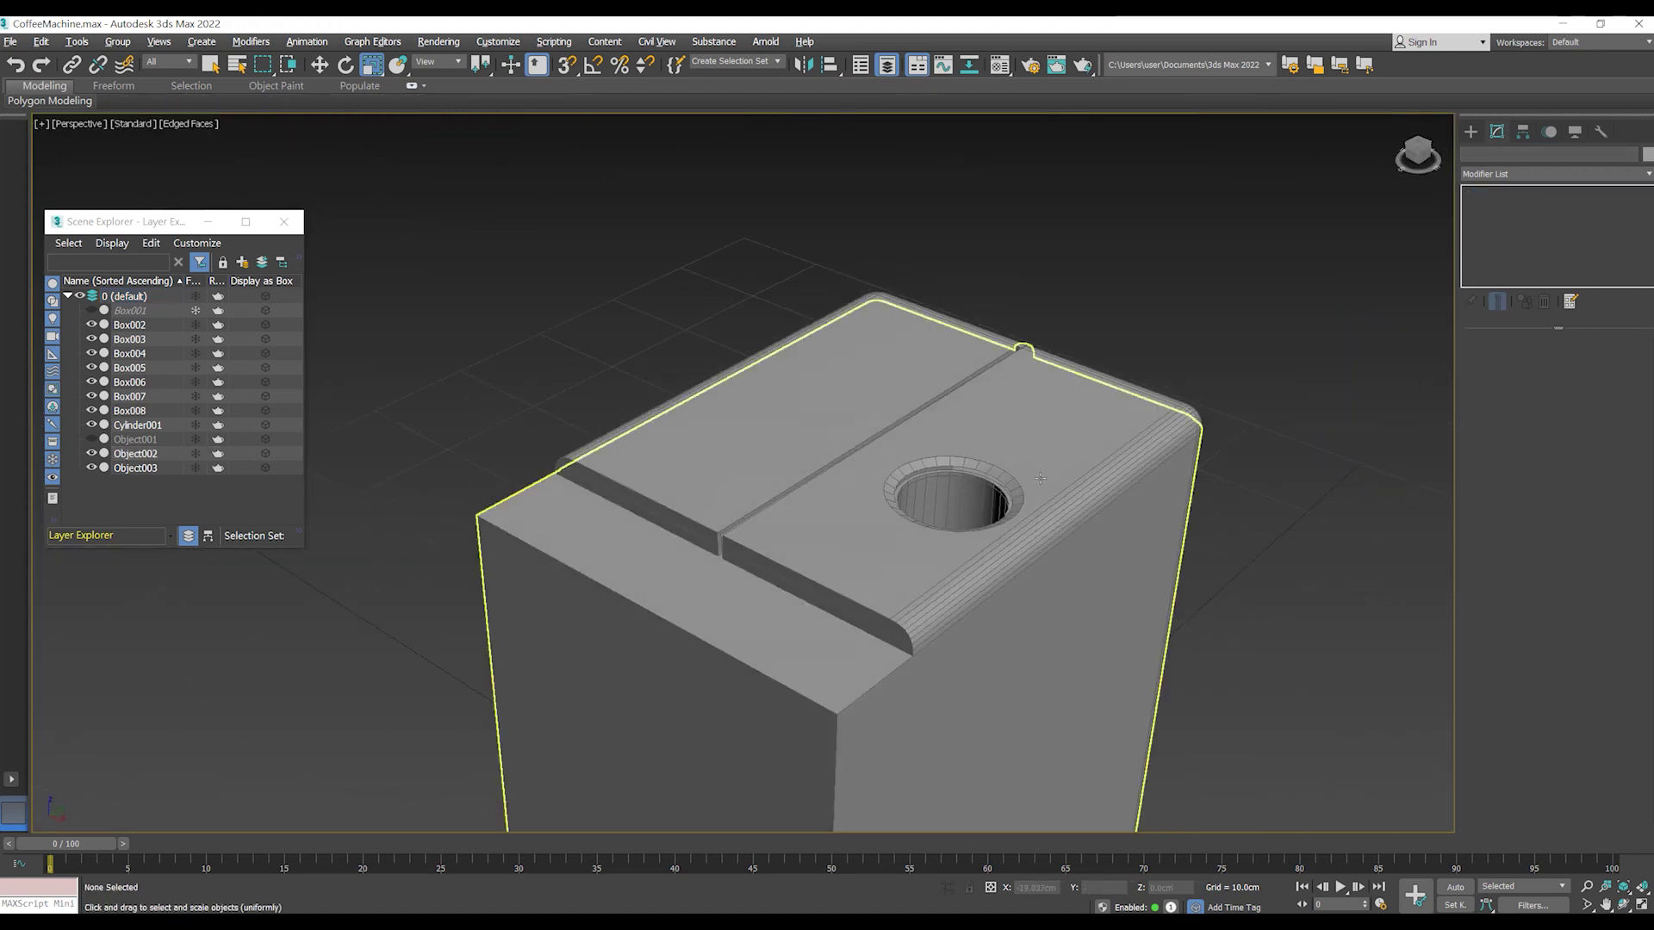
scroll(1040, 478, up, 2)
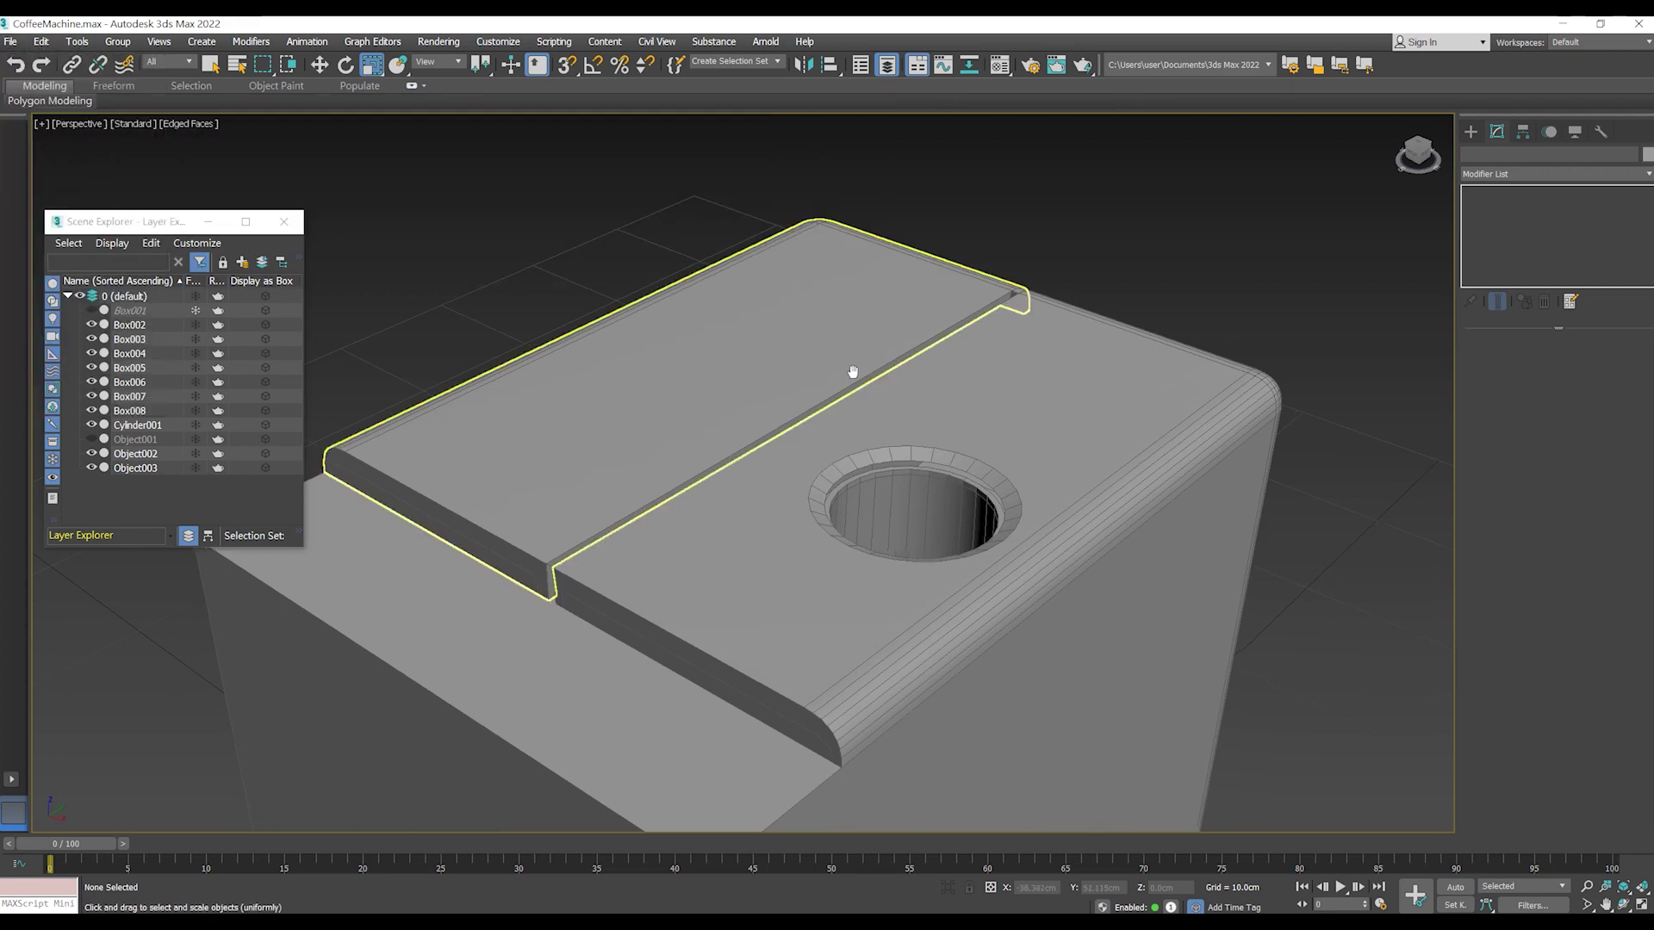
- In Top view, move Box002's vertex row near the panel fronts slightly along Y
middle_drag(853, 371, 974, 306)
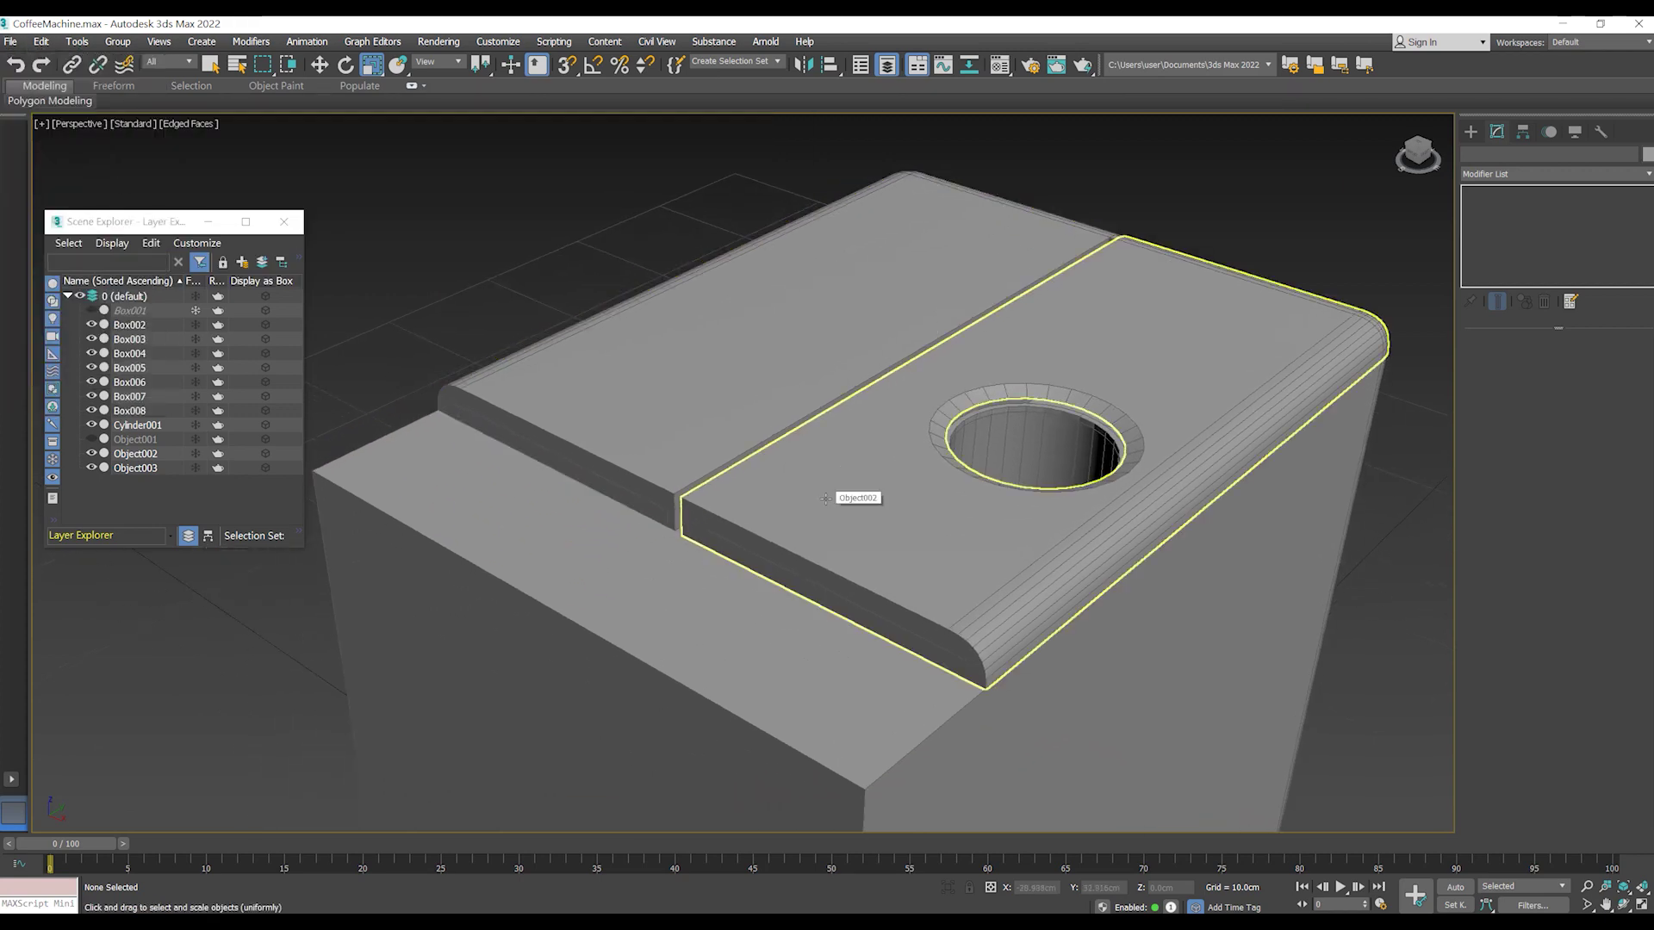
click(705, 589)
key(1)
key(t)
drag(1144, 647, 762, 553)
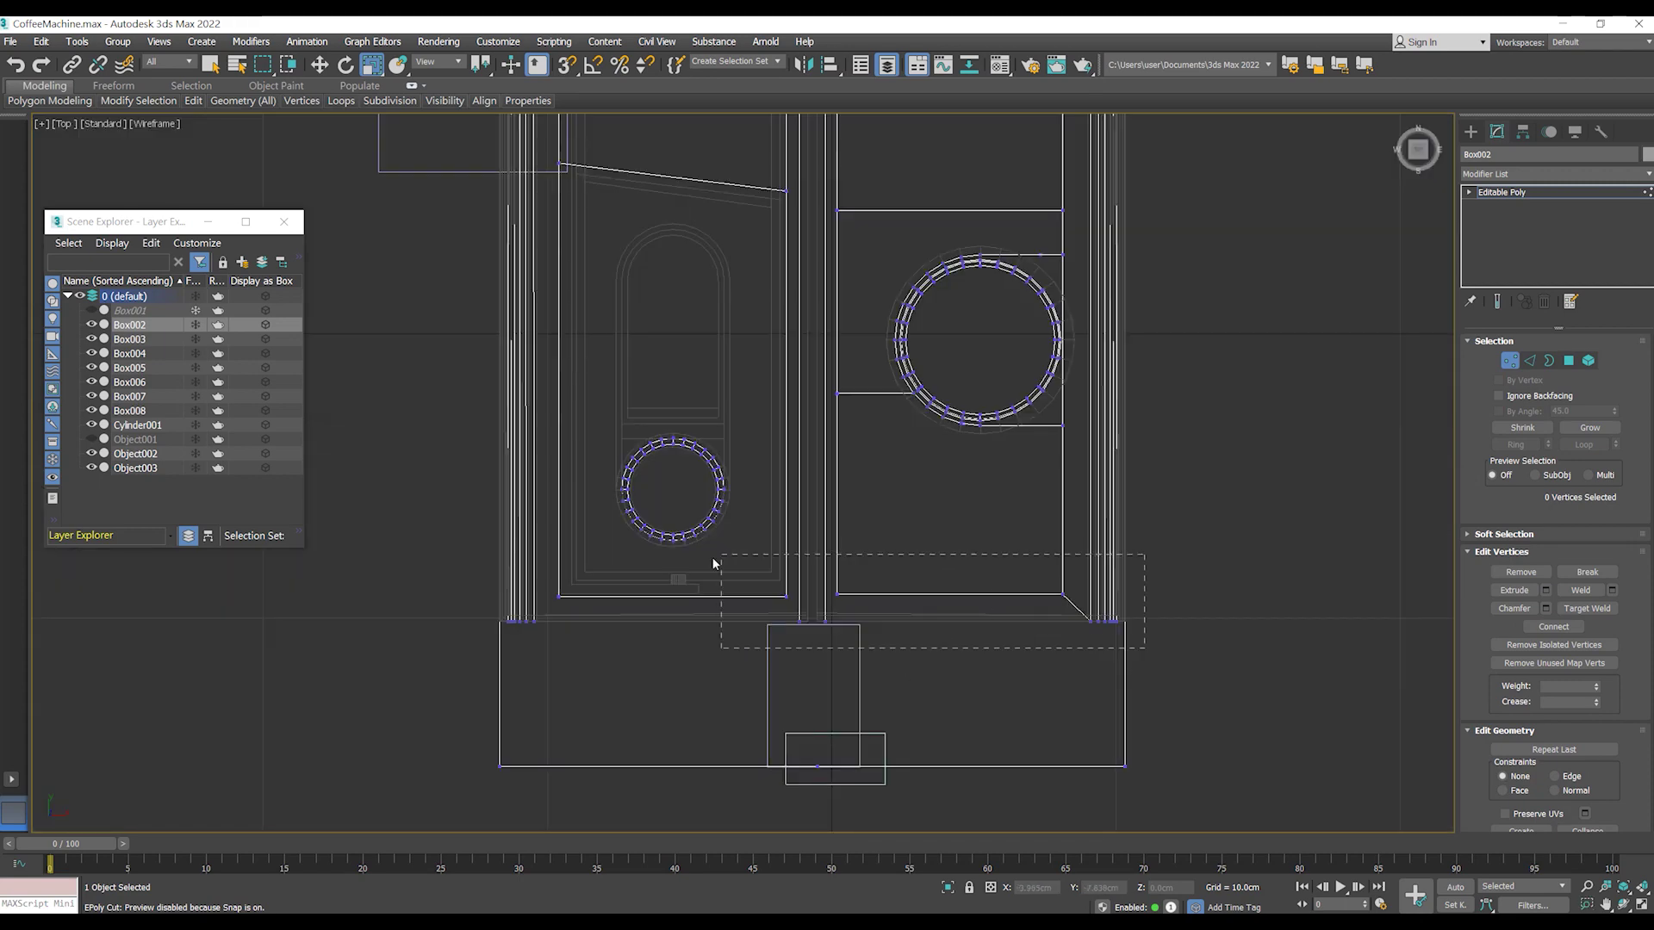
scroll(825, 594, up, 3)
scroll(818, 602, up, 2)
key(w)
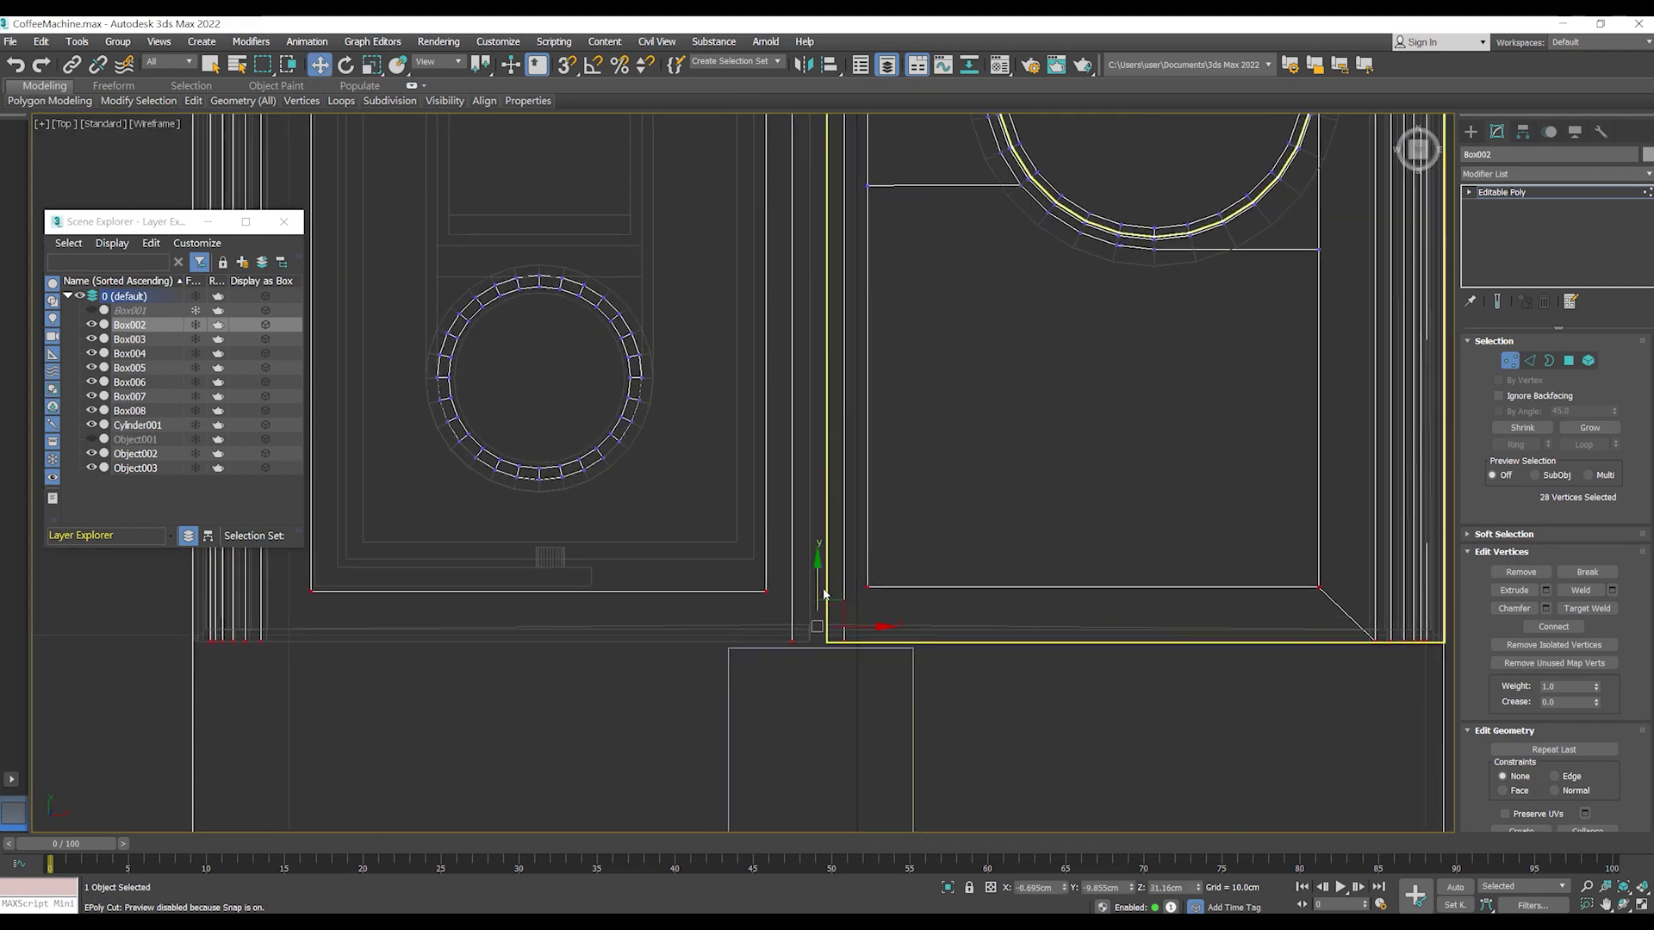
drag(818, 578, 809, 568)
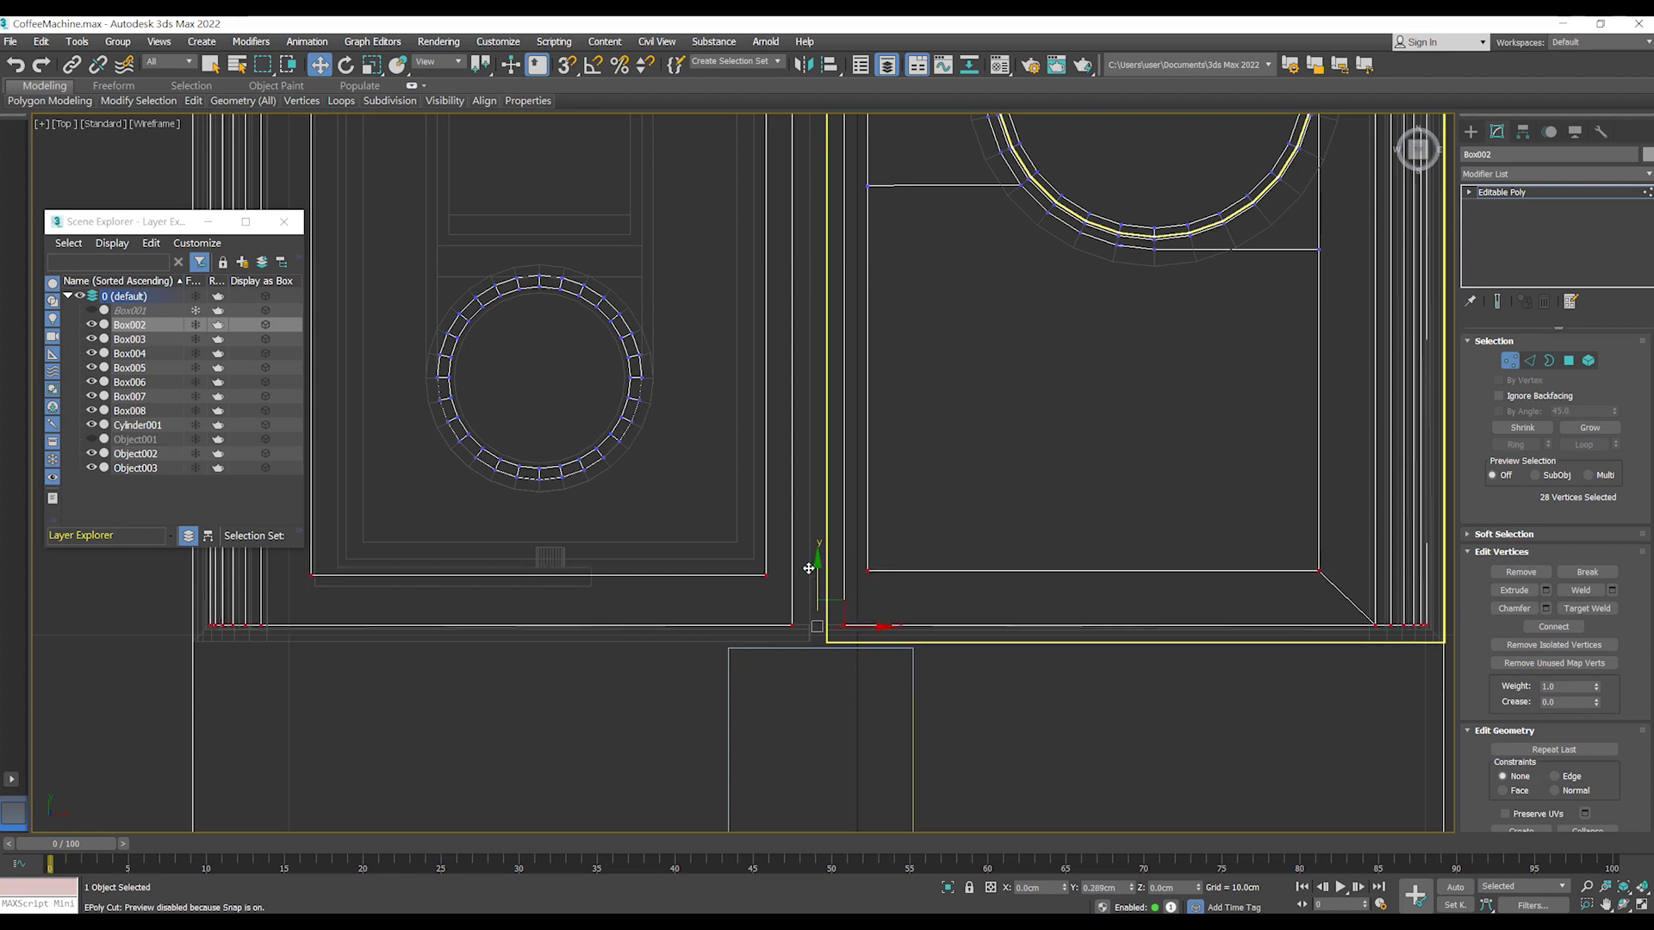
scroll(721, 594, down, 4)
key(p)
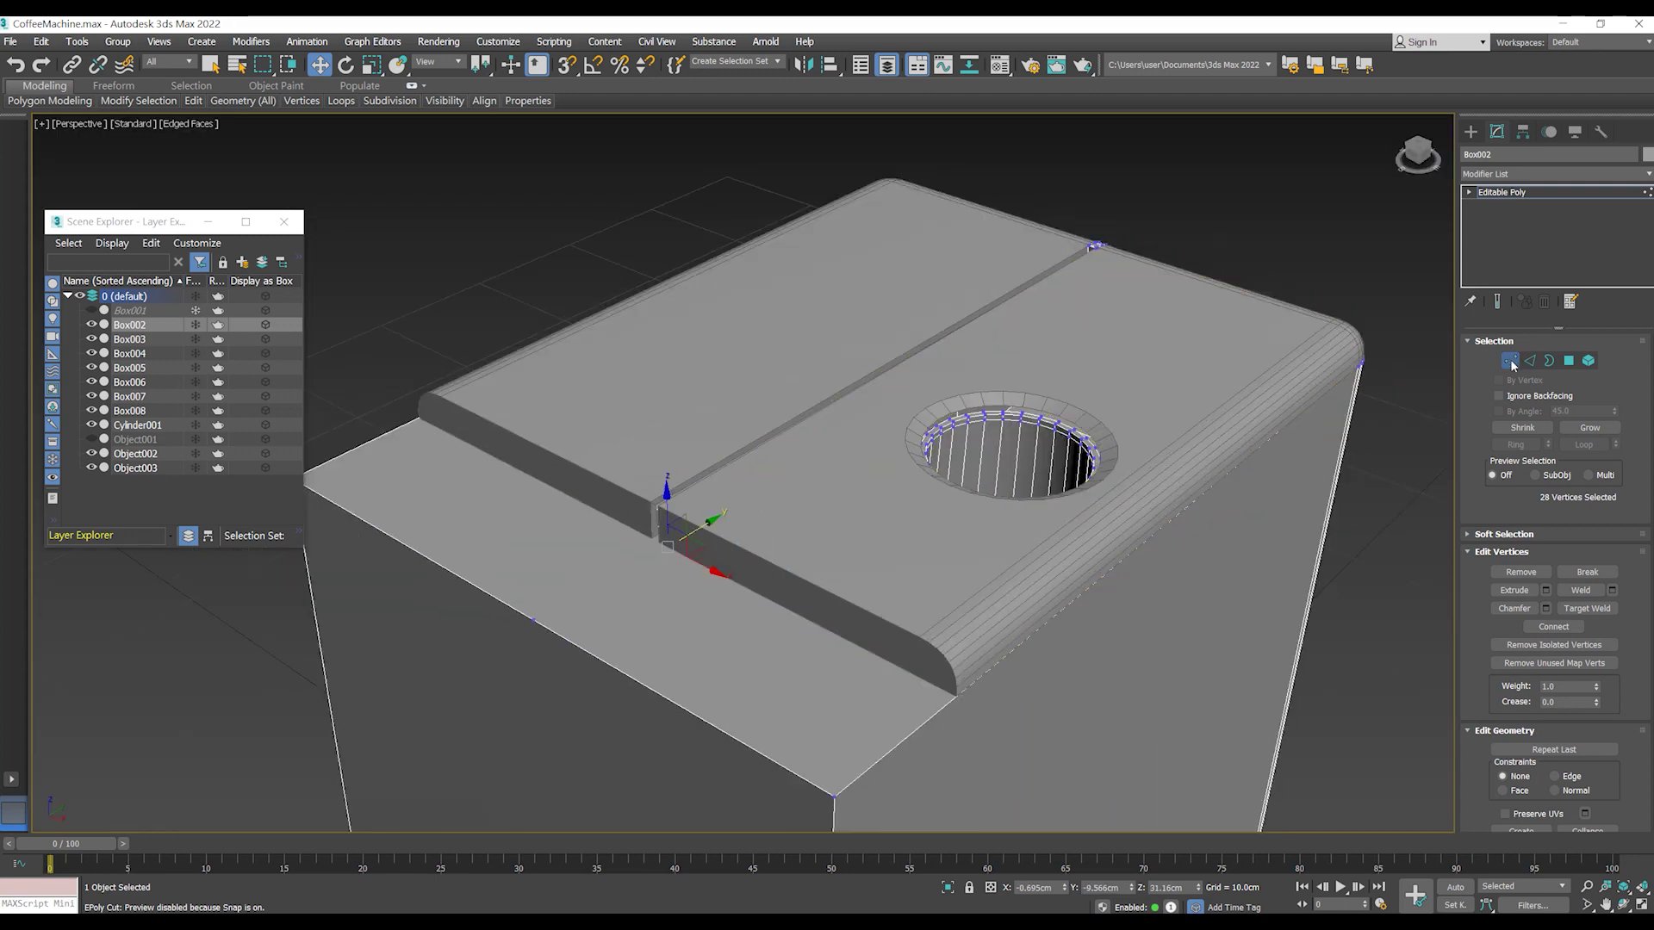
key(ctrl+d)
- Inspect the right top slab Object002 from several angles, then reselect the body Box002
scroll(739, 506, down, 1)
click(861, 551)
mouse_move(861, 551)
alt+middle_down()
mouse_move(850, 502)
mouse_move(890, 529)
mouse_move(709, 362)
alt+middle_up()
click(465, 270)
mouse_move(465, 269)
alt+middle_down()
mouse_move(919, 533)
mouse_move(733, 344)
alt+middle_up()
click(947, 414)
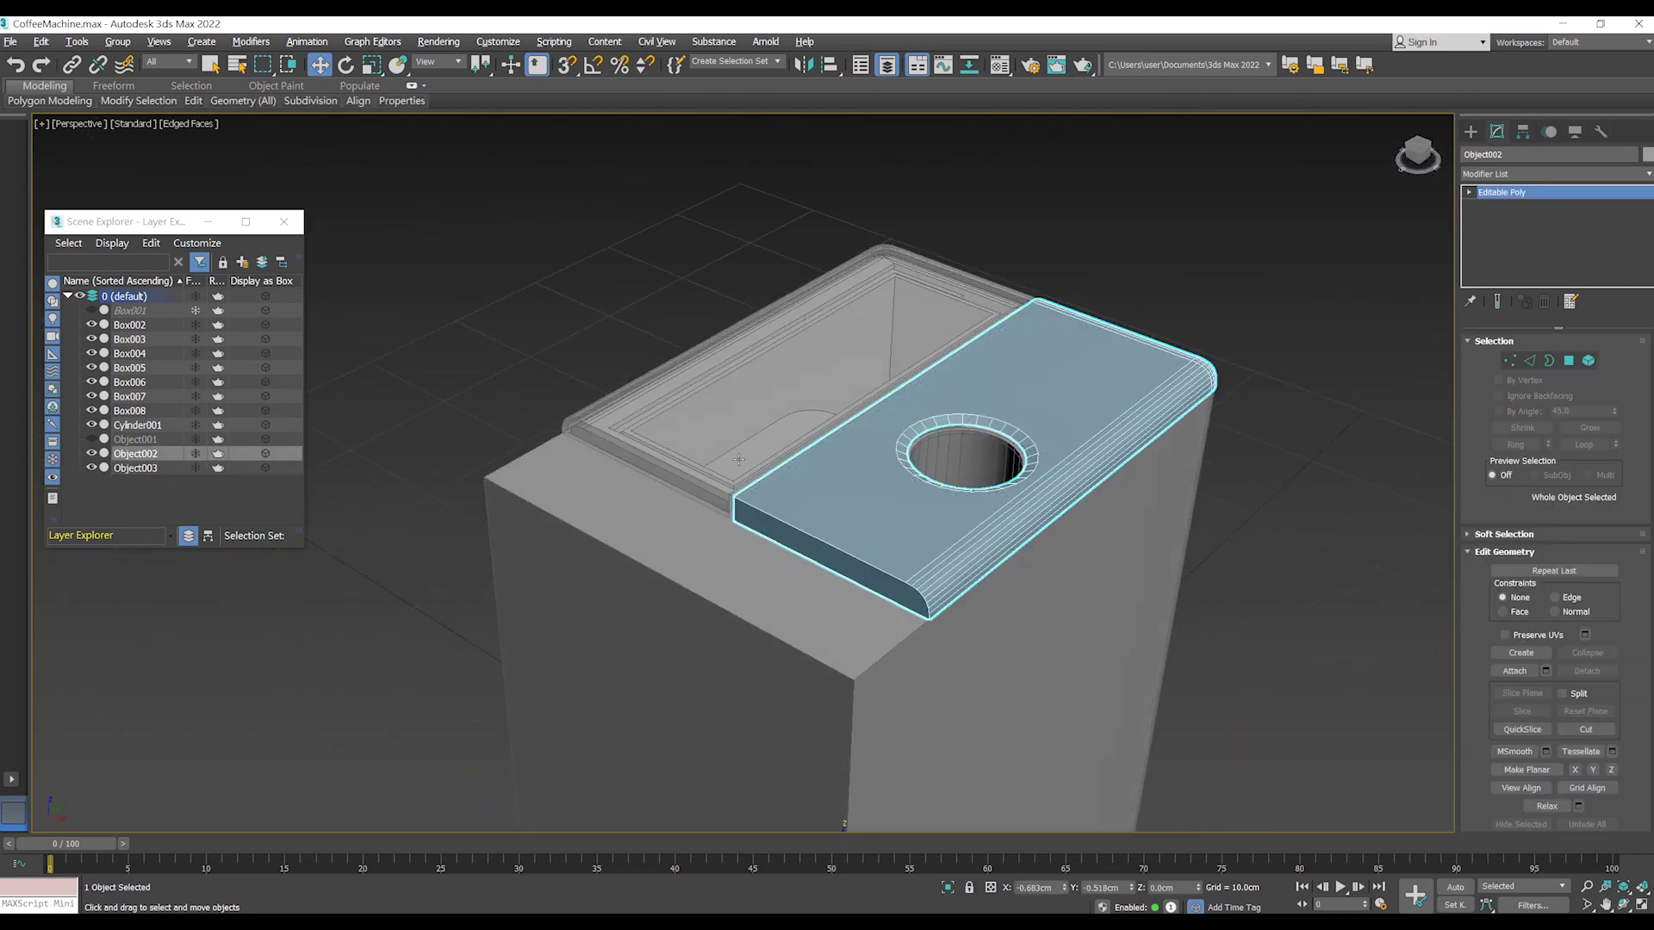
click(135, 467)
click(577, 291)
click(10, 42)
click(370, 273)
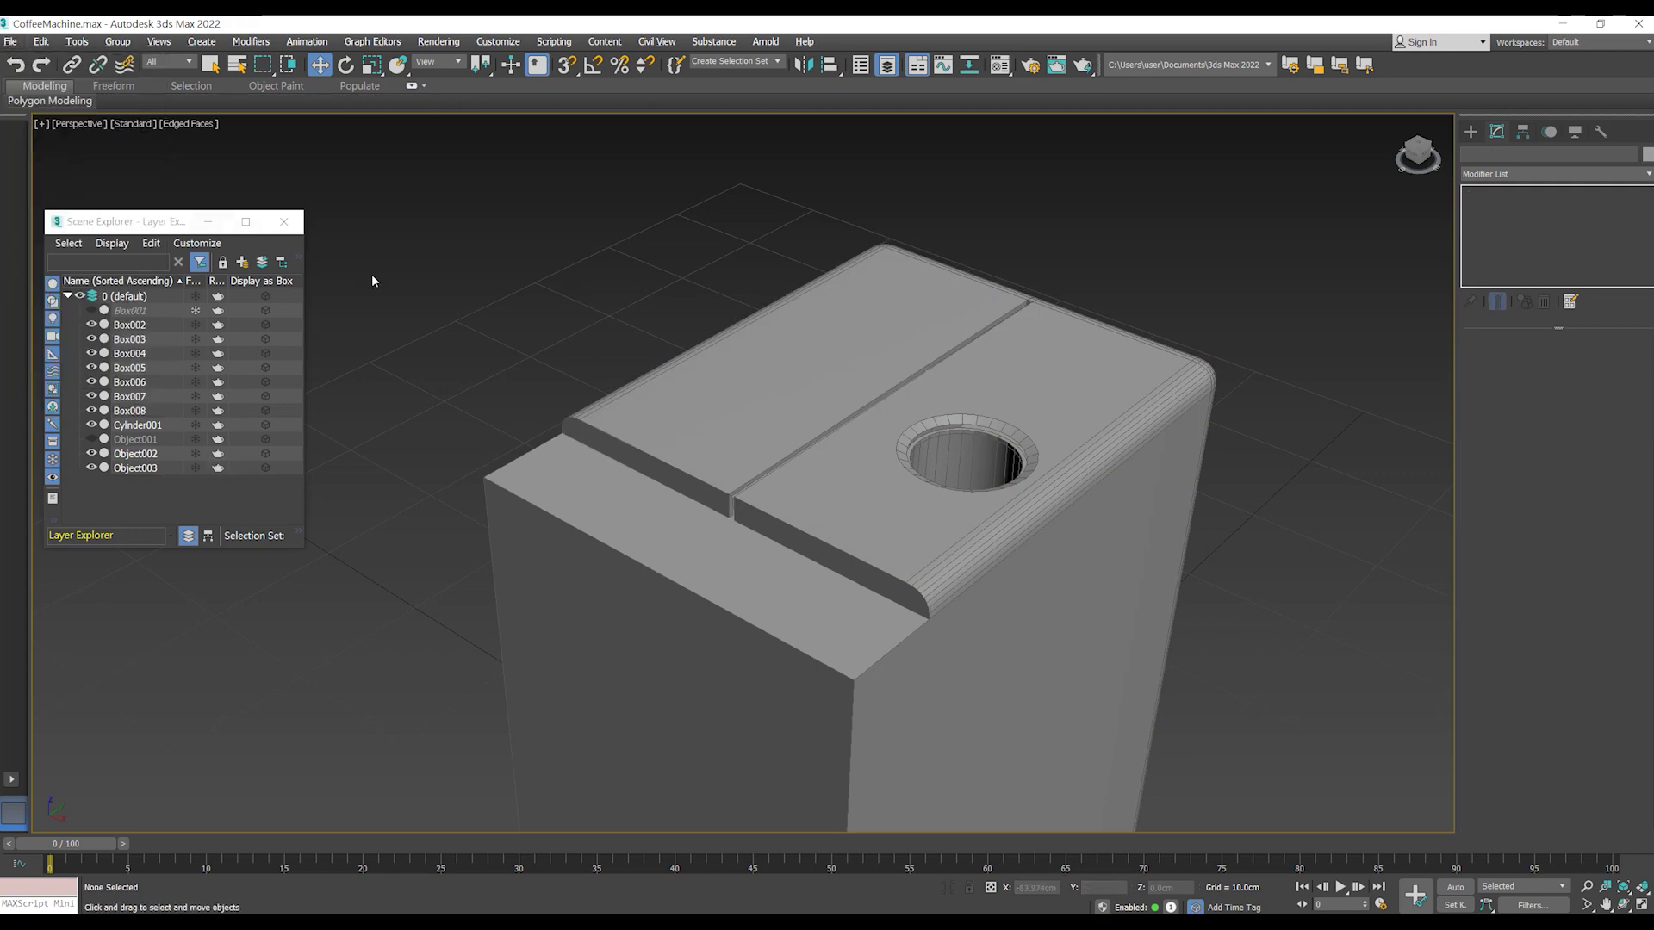
alt+middle_drag(446, 326, 628, 468)
click(628, 468)
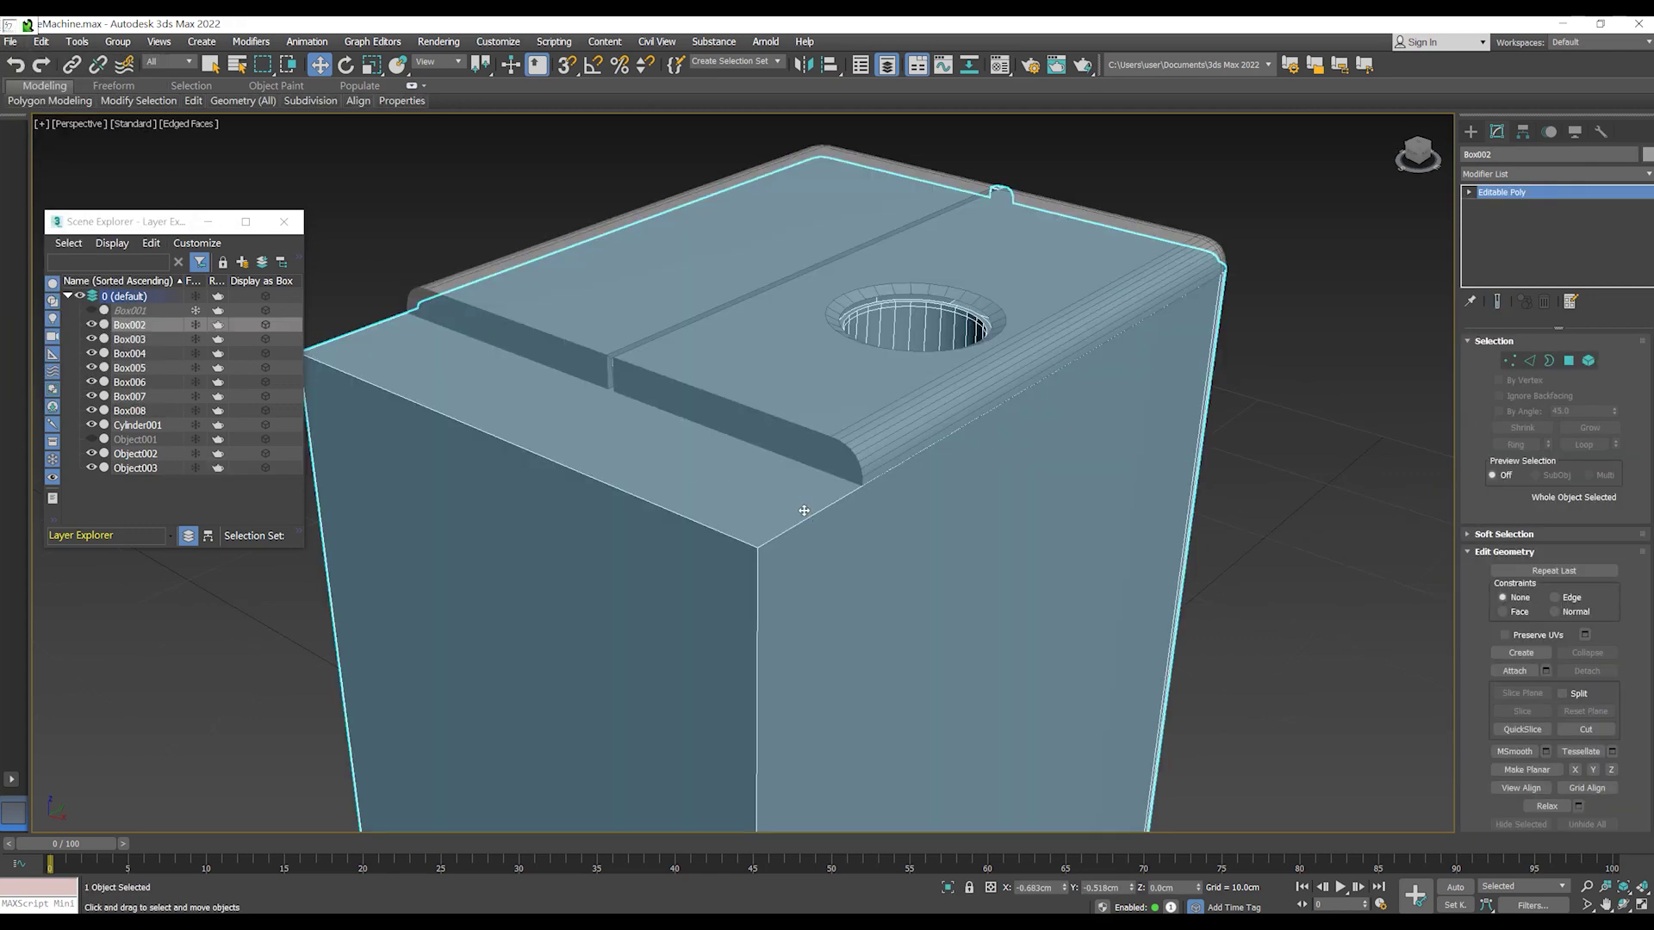
- Add a connecting edge across the selected edges on the body's front top
key(2)
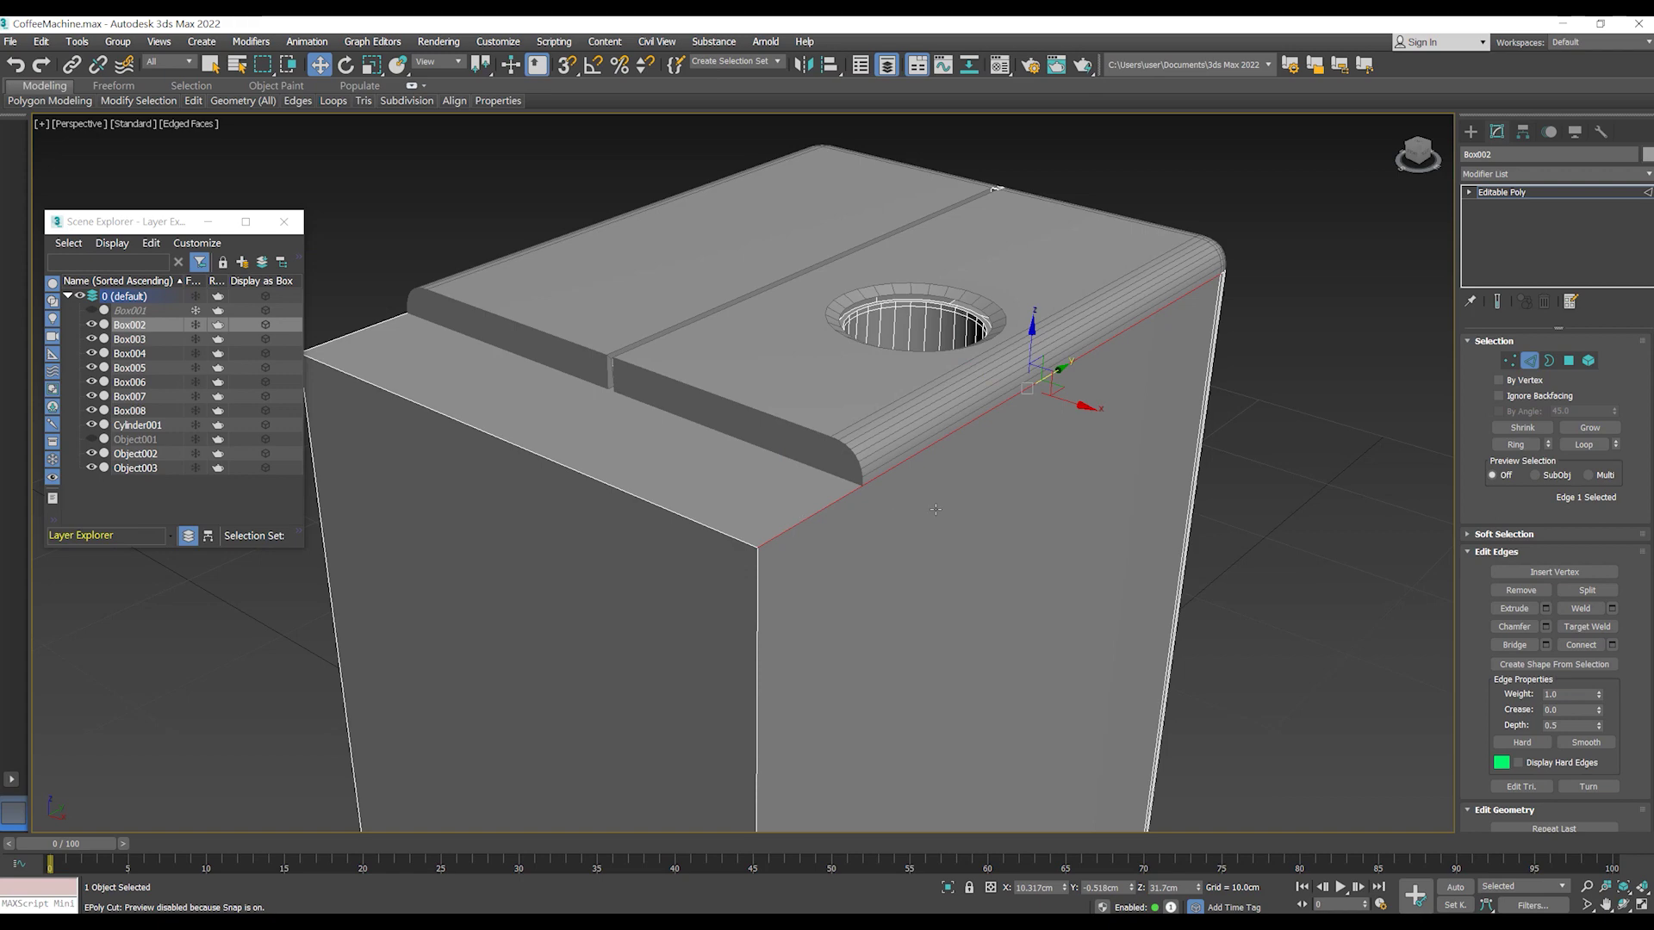
alt+middle_drag(936, 509, 968, 490)
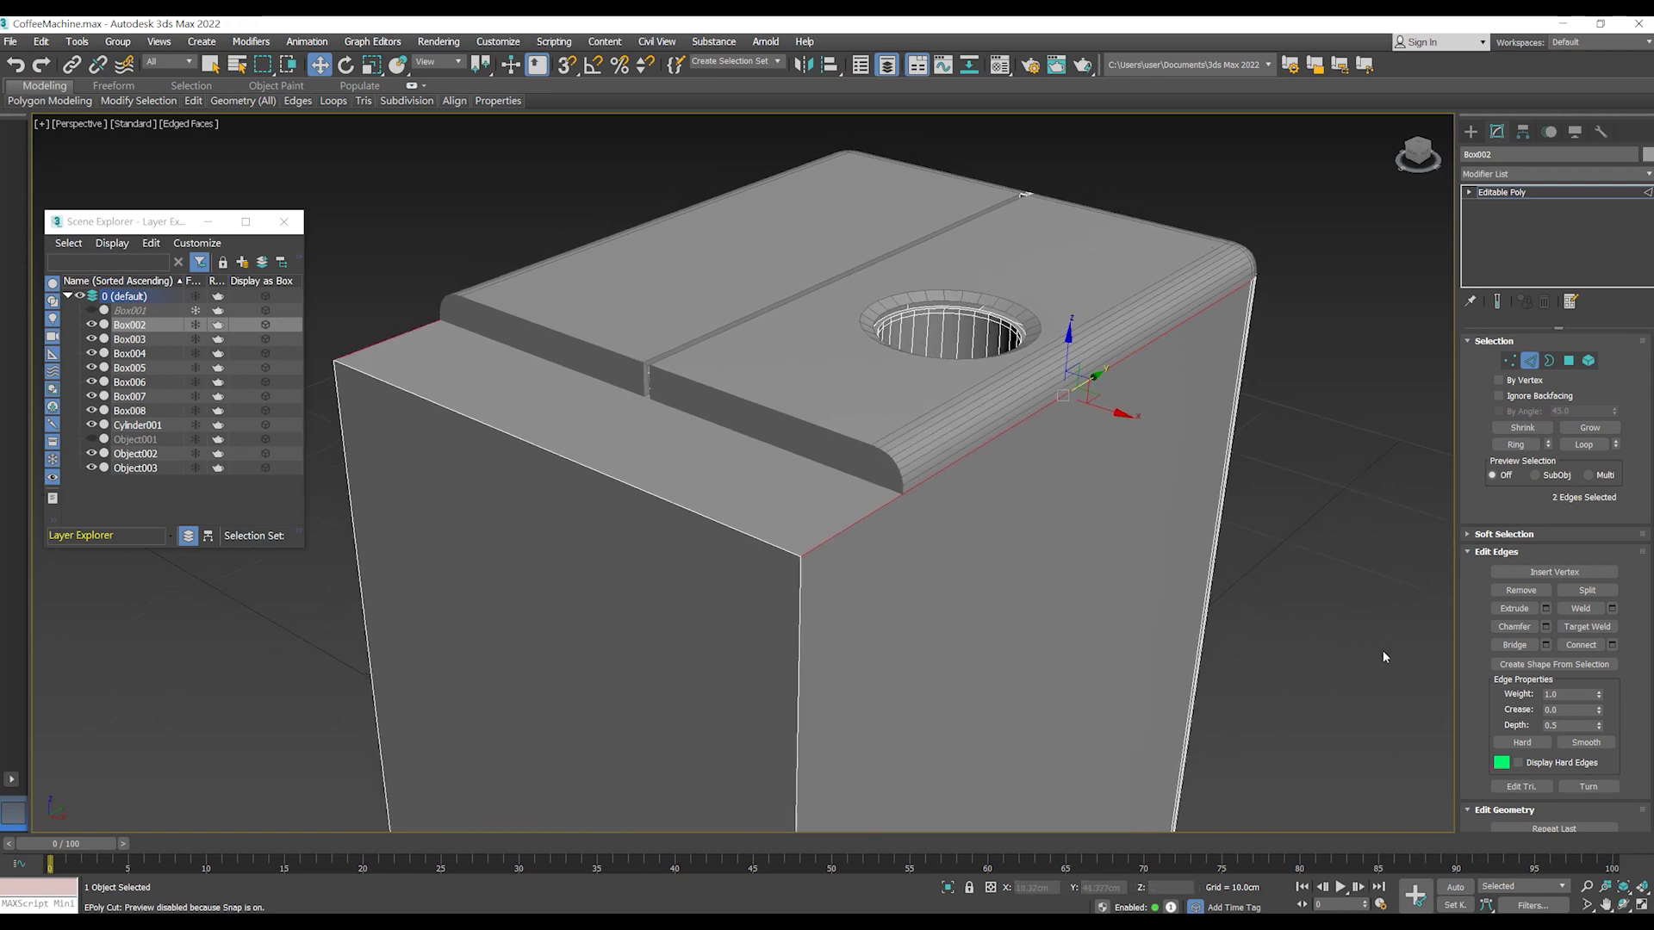
click(1613, 648)
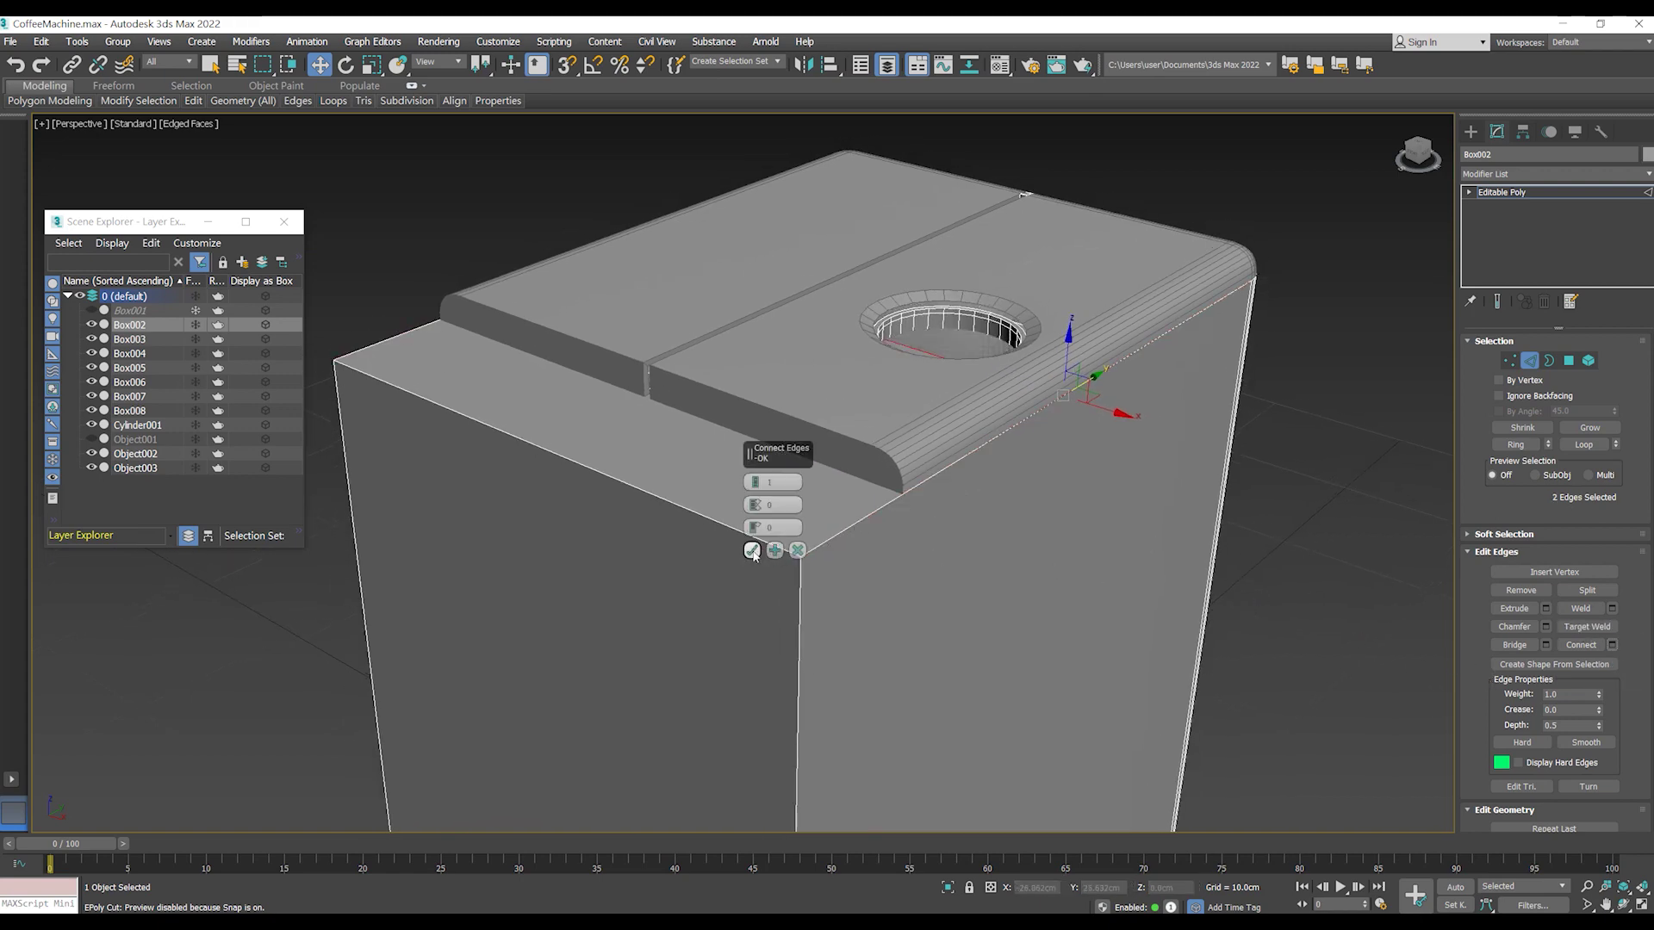
click(687, 419)
key(t)
scroll(794, 514, up, 5)
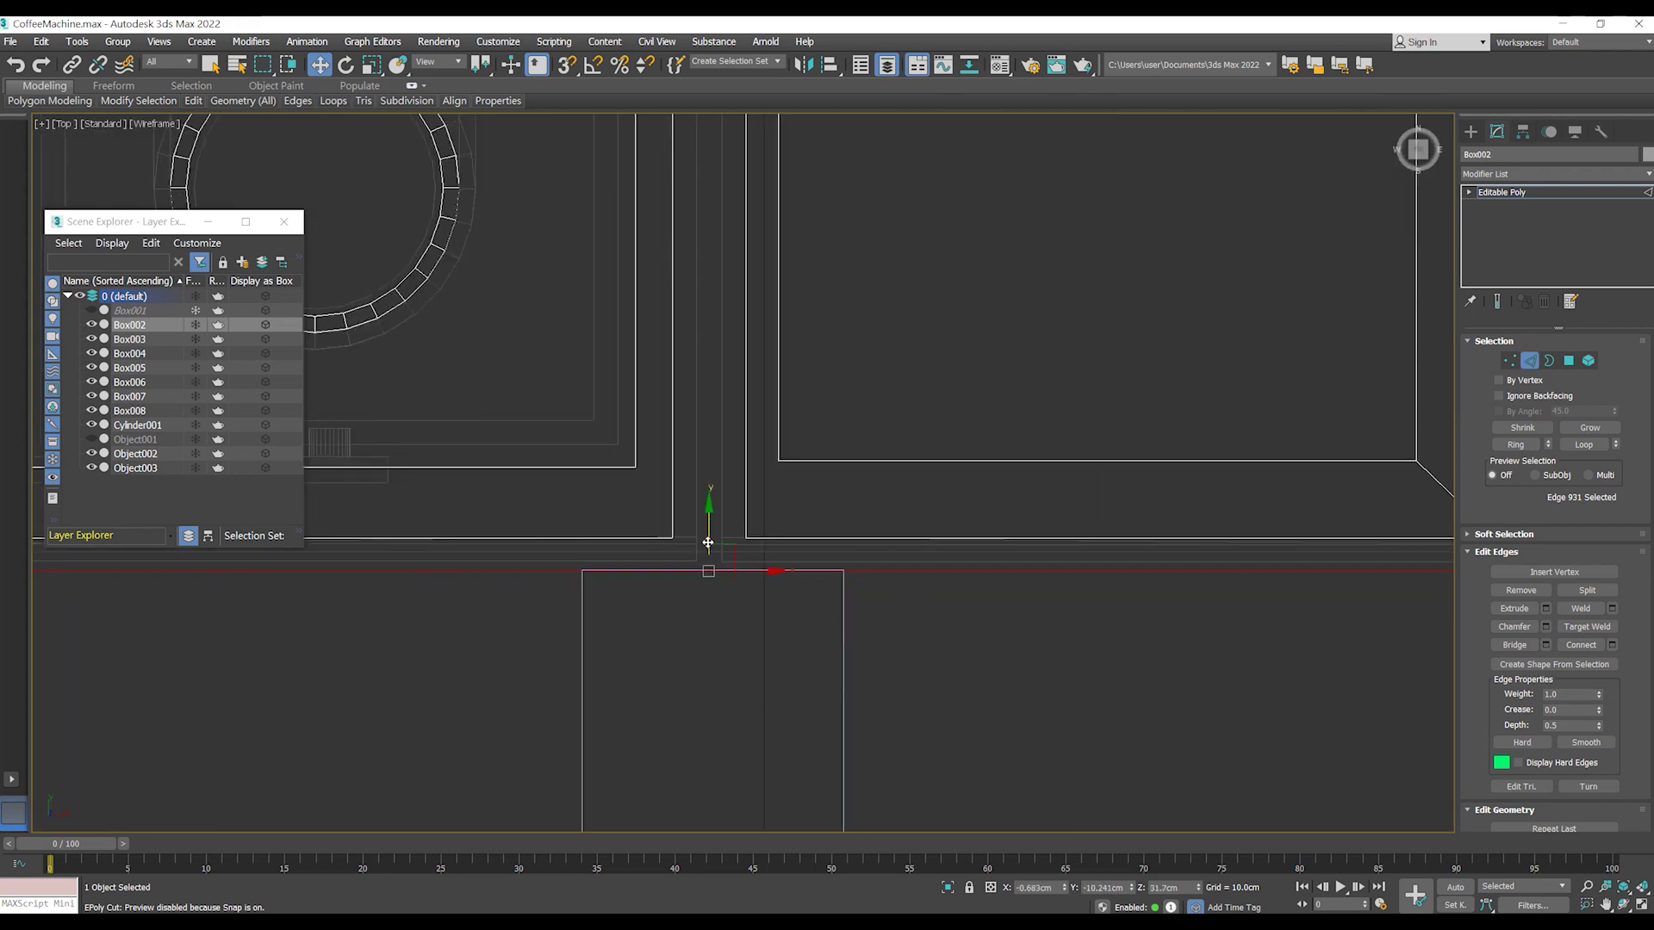
key(p)
scroll(886, 506, up, 3)
scroll(973, 540, up, 2)
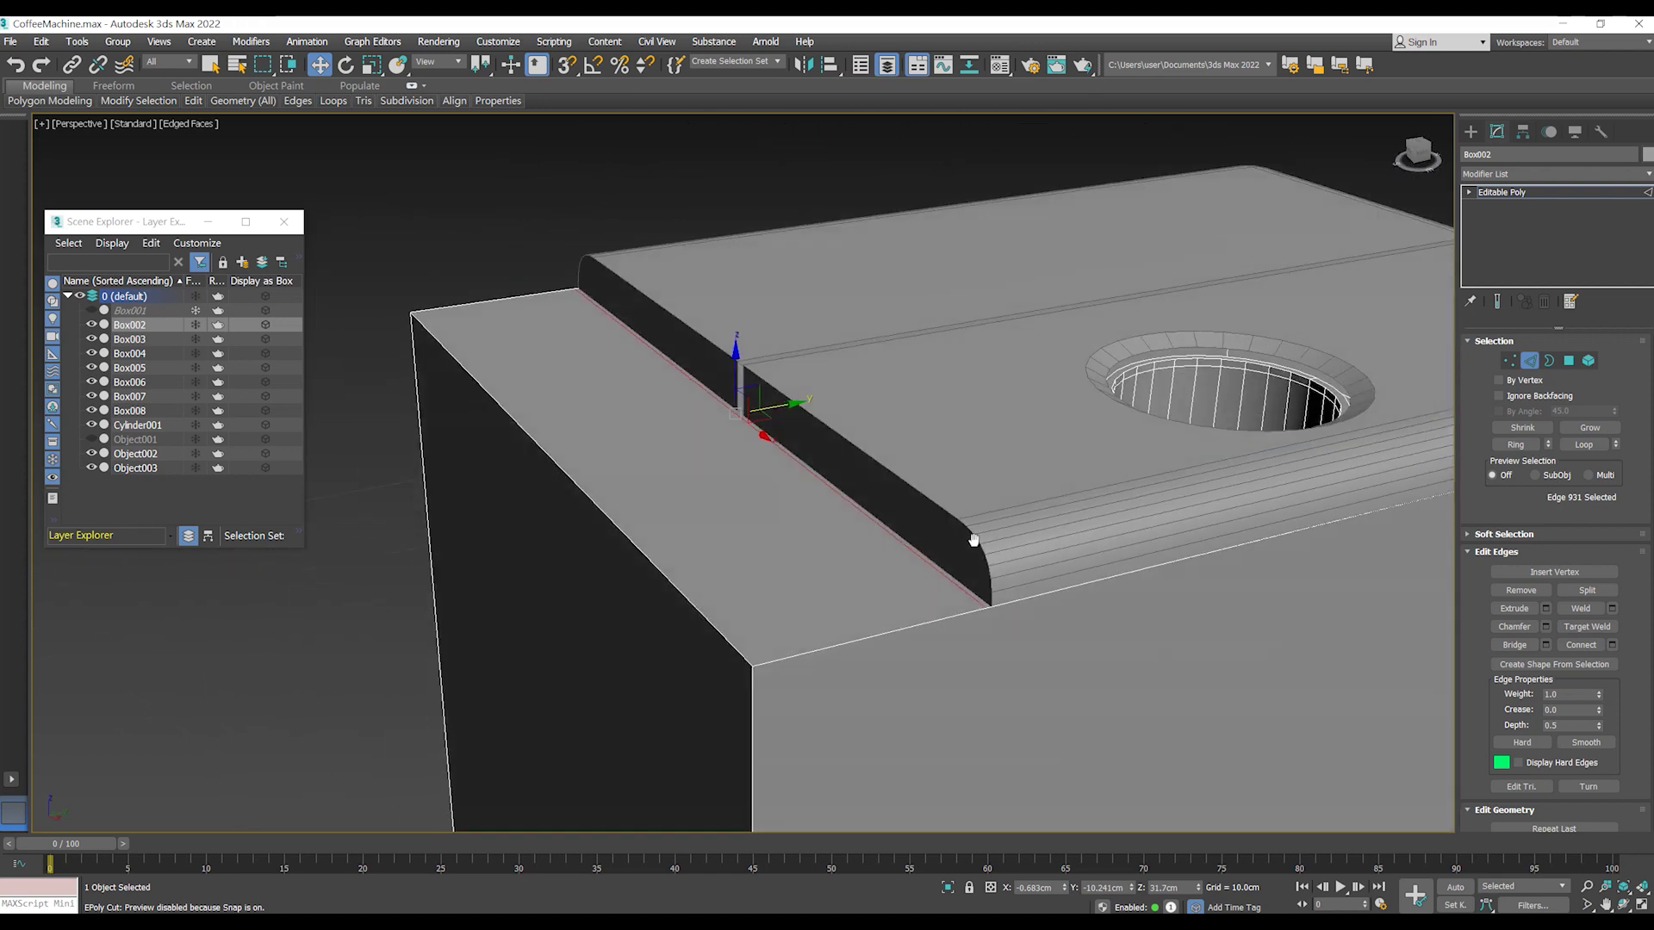
- Extrude the top strip polygon beside the front slab by 1.3cm
key(4)
click(777, 527)
alt+middle_drag(758, 506, 766, 482)
key(shift+e)
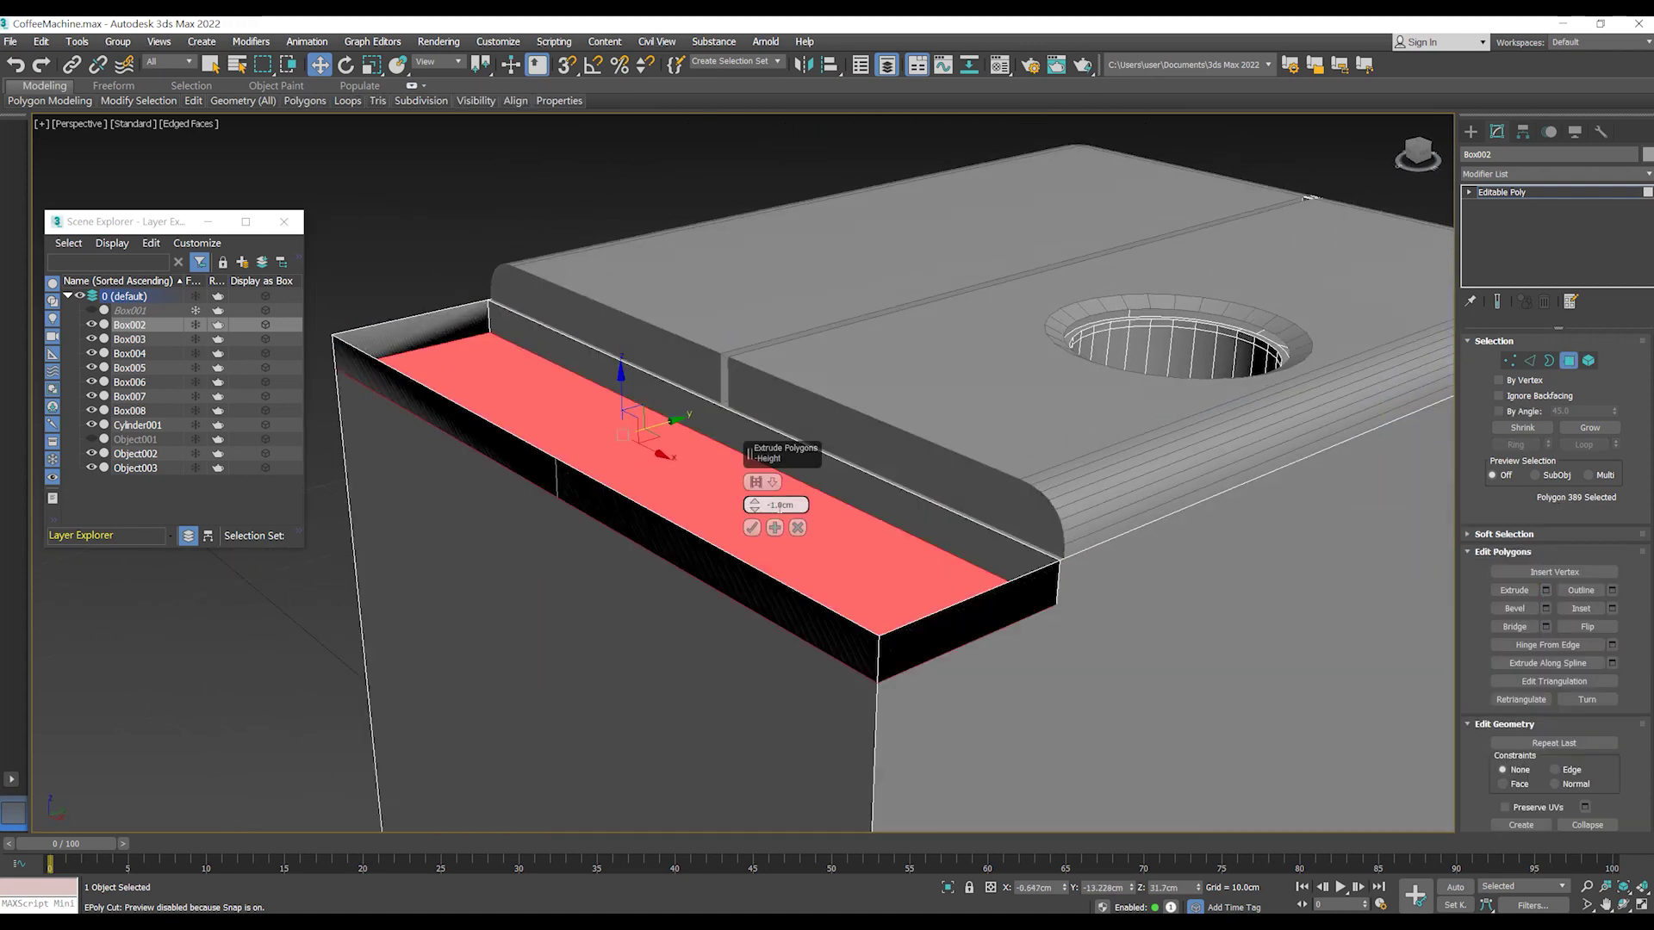
text(3)
key(Return)
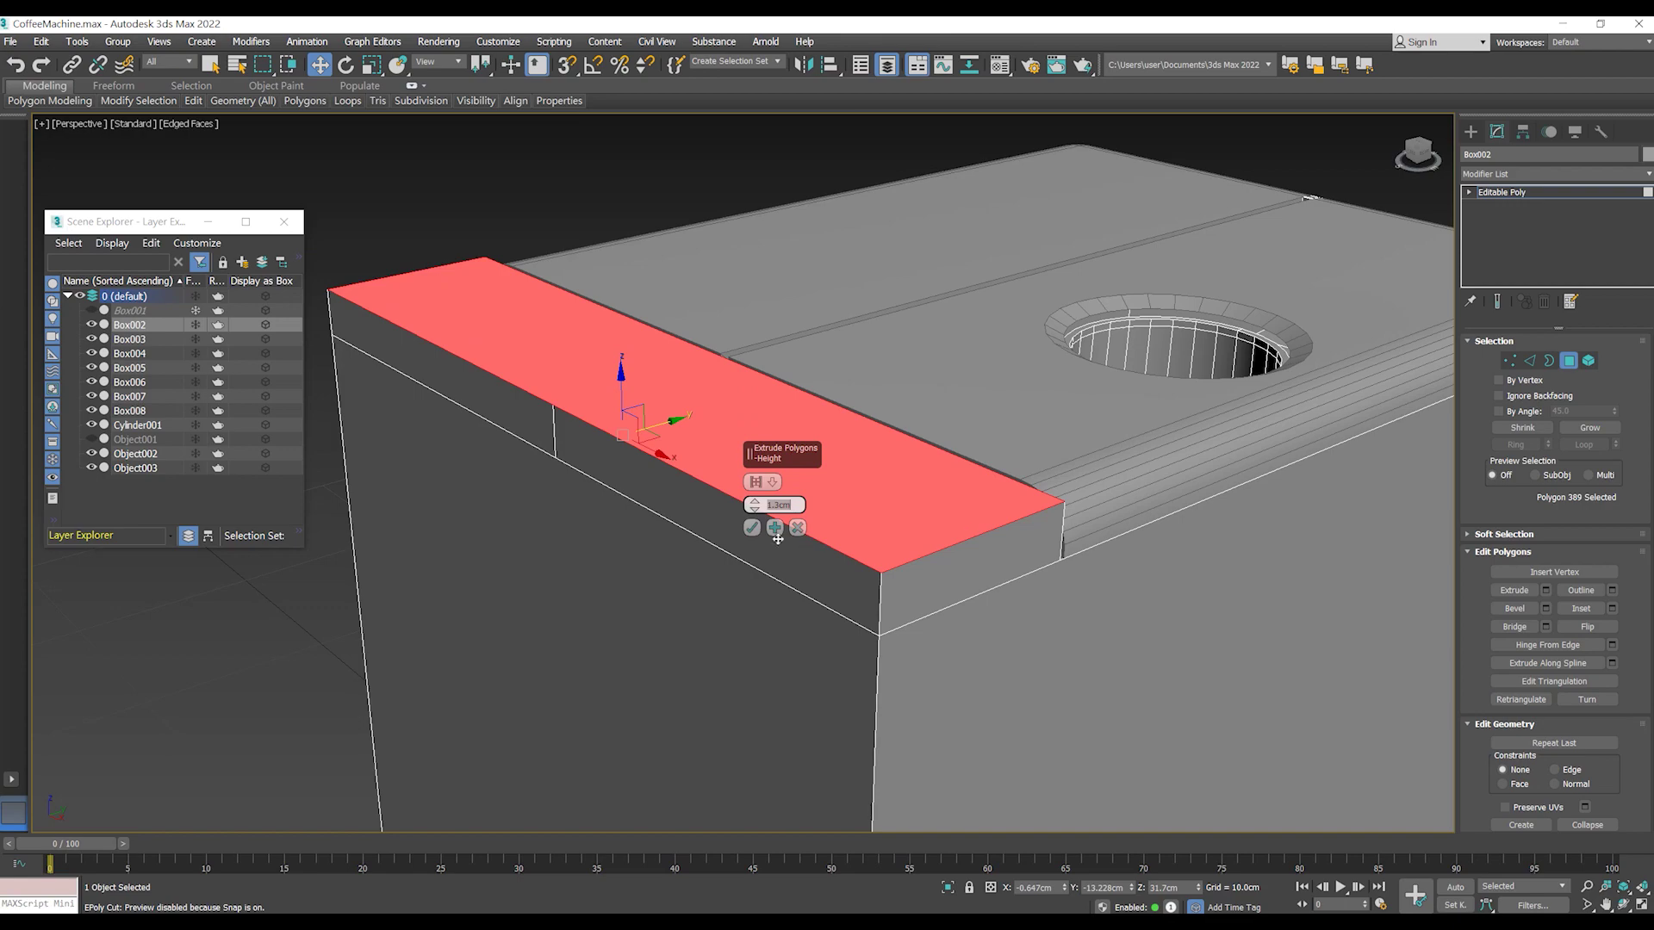
click(752, 527)
mouse_move(754, 527)
alt+middle_down()
mouse_move(893, 528)
mouse_move(879, 483)
alt+middle_up()
- Chamfer the strip's front edges by 1.3cm with 4 segments
key(2)
mouse_move(926, 575)
alt+middle_down()
mouse_move(621, 702)
mouse_move(689, 559)
mouse_move(819, 428)
mouse_move(861, 413)
alt+middle_up()
click(1538, 624)
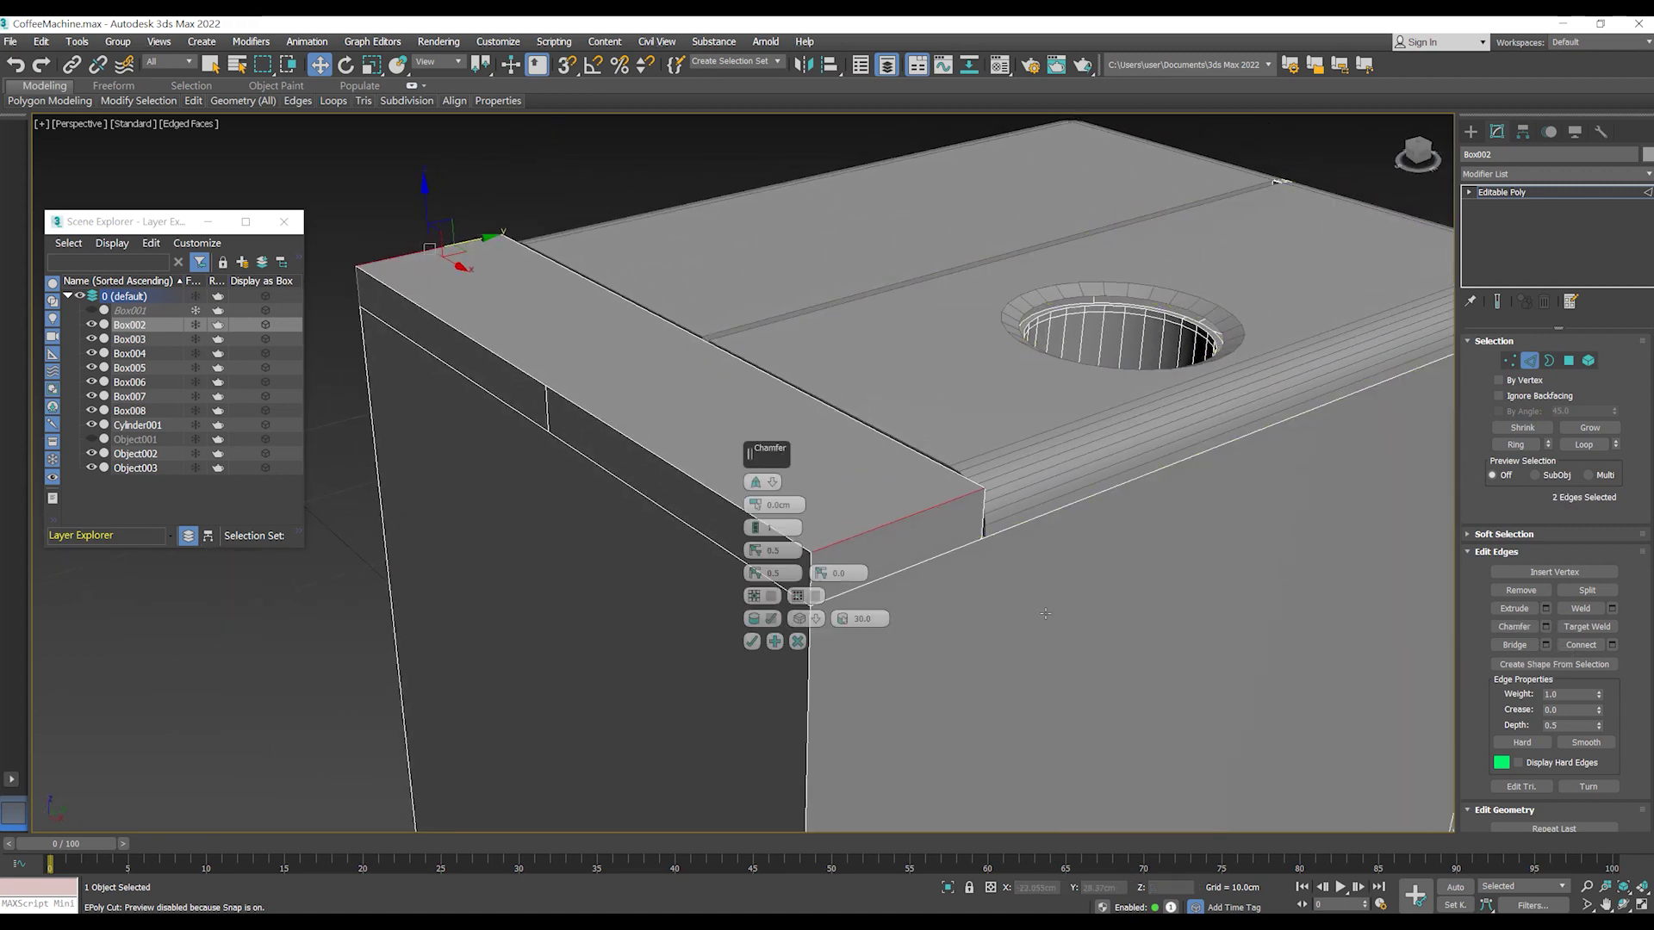
text(.3)
key(Return)
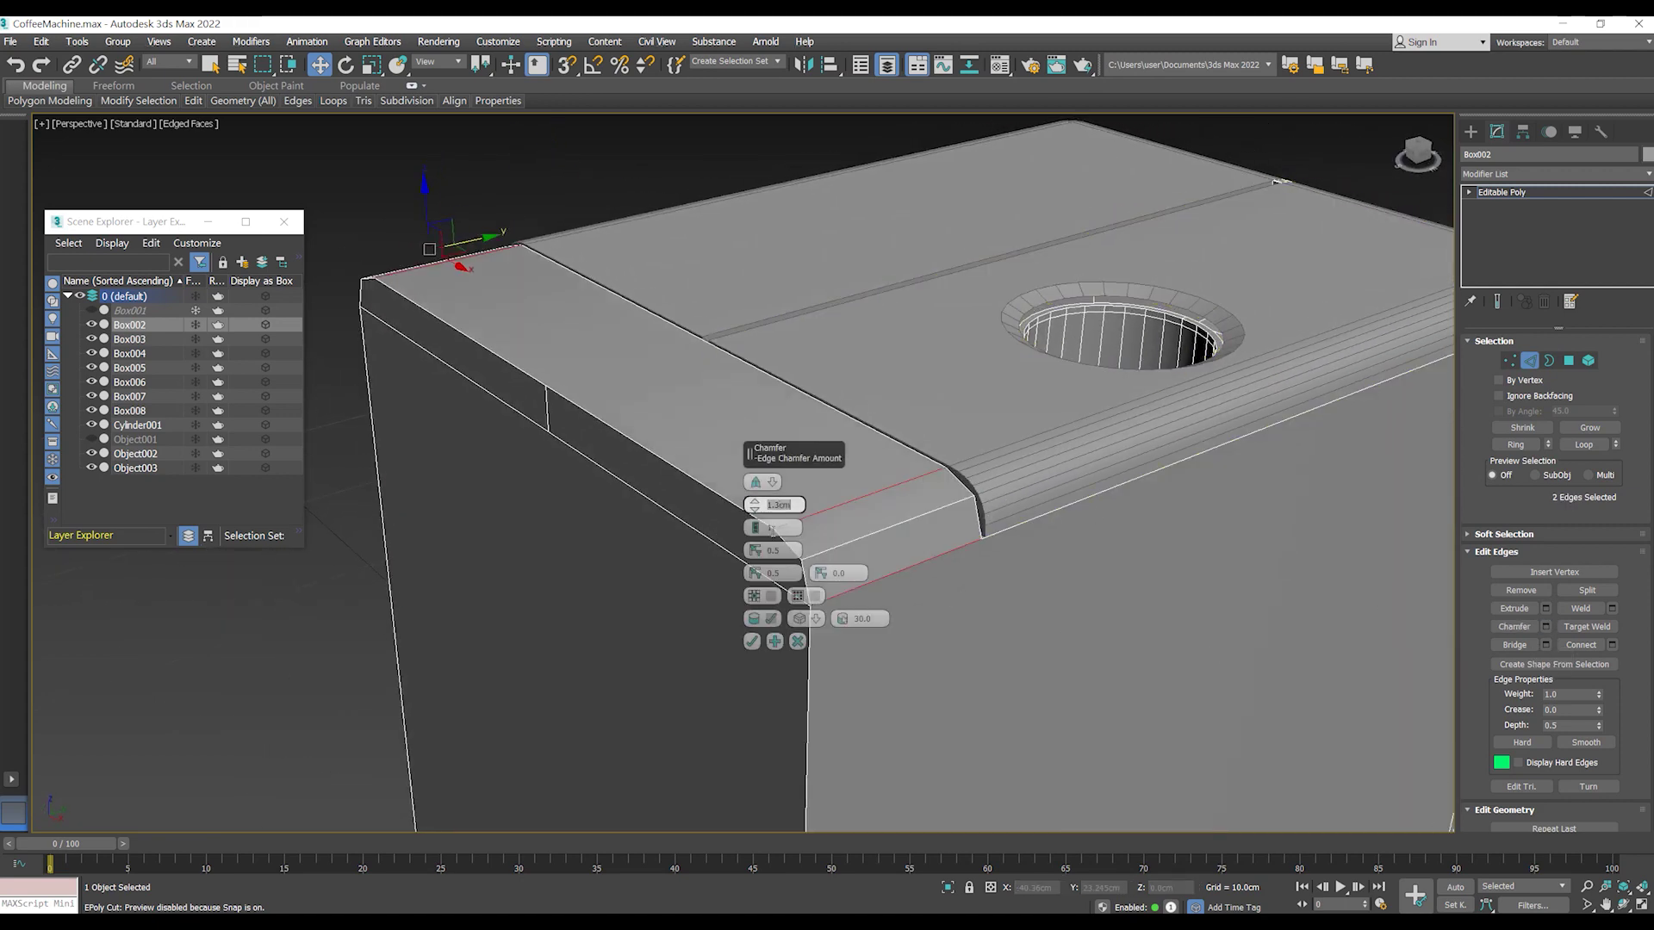
text(4)
key(Return)
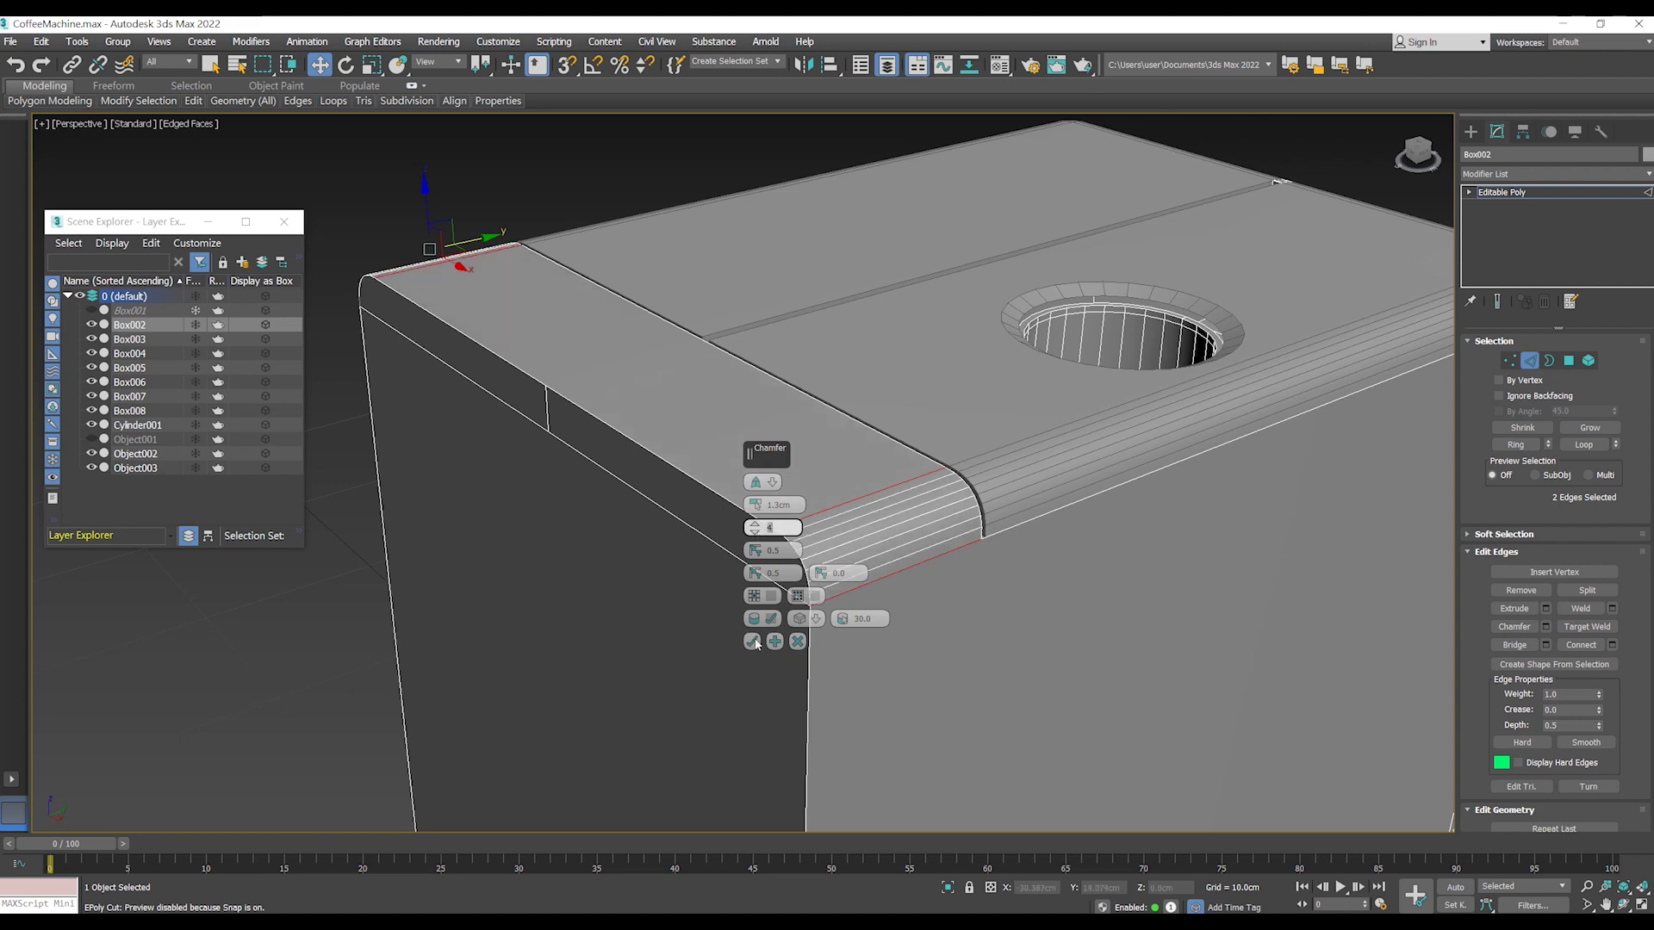
click(752, 641)
scroll(827, 517, down, 3)
alt+middle_drag(827, 517, 883, 499)
click(1291, 517)
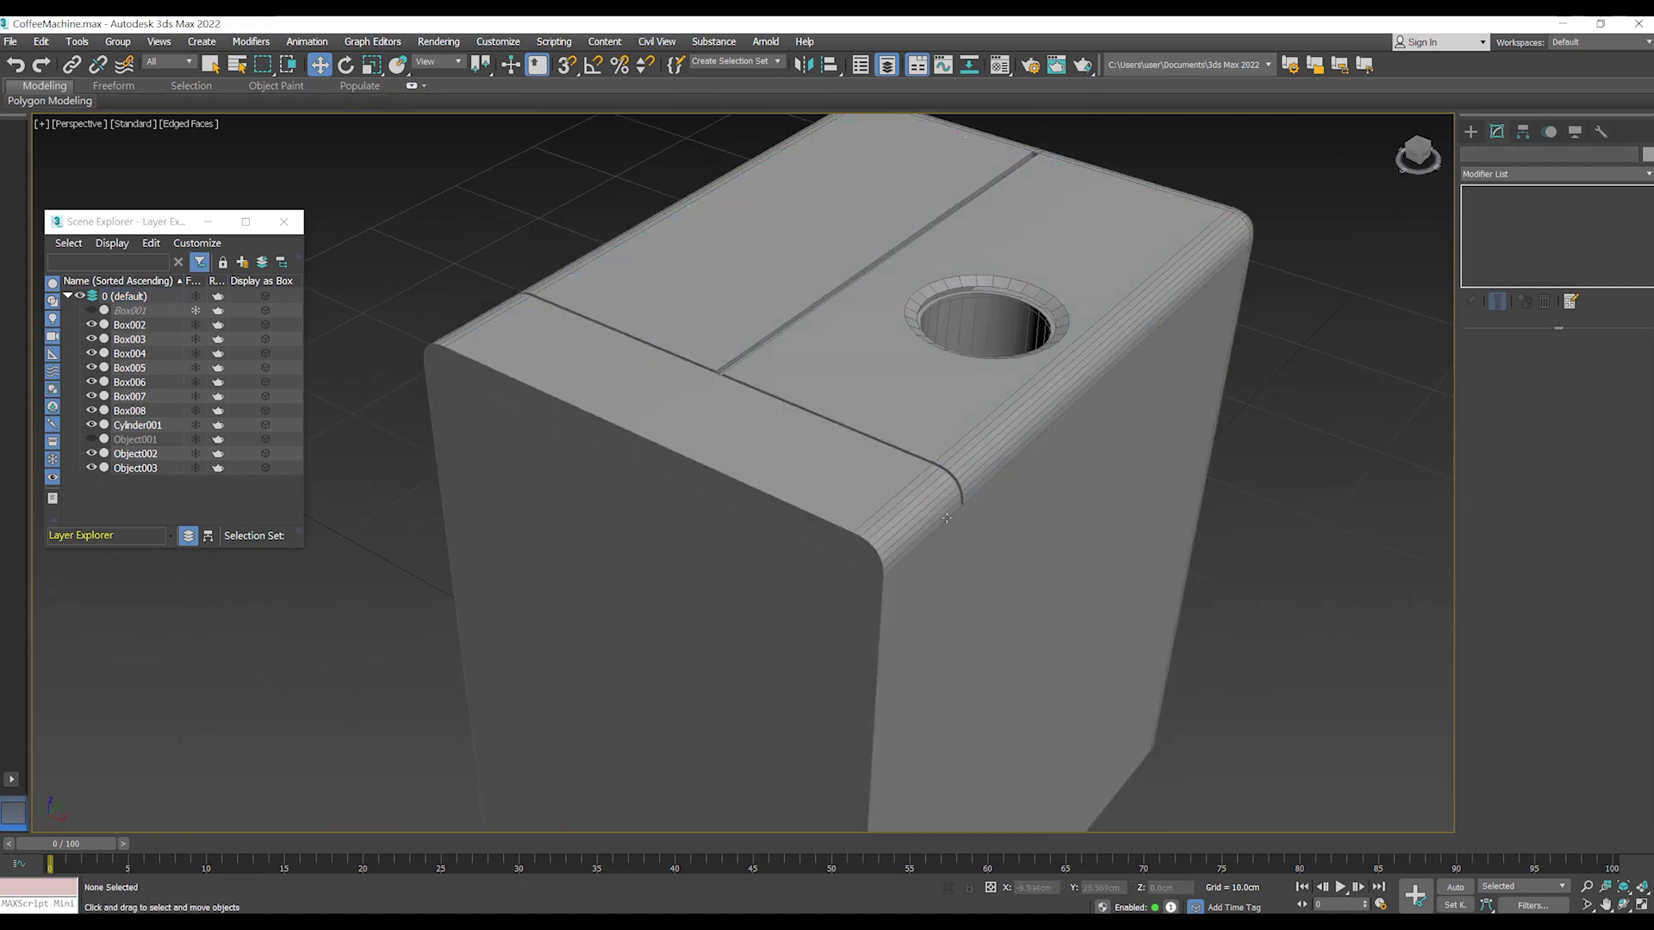
alt+middle_drag(826, 603, 870, 635)
- In vertex mode, make a first cut on the body starting at the purple part's corner
click(10, 40)
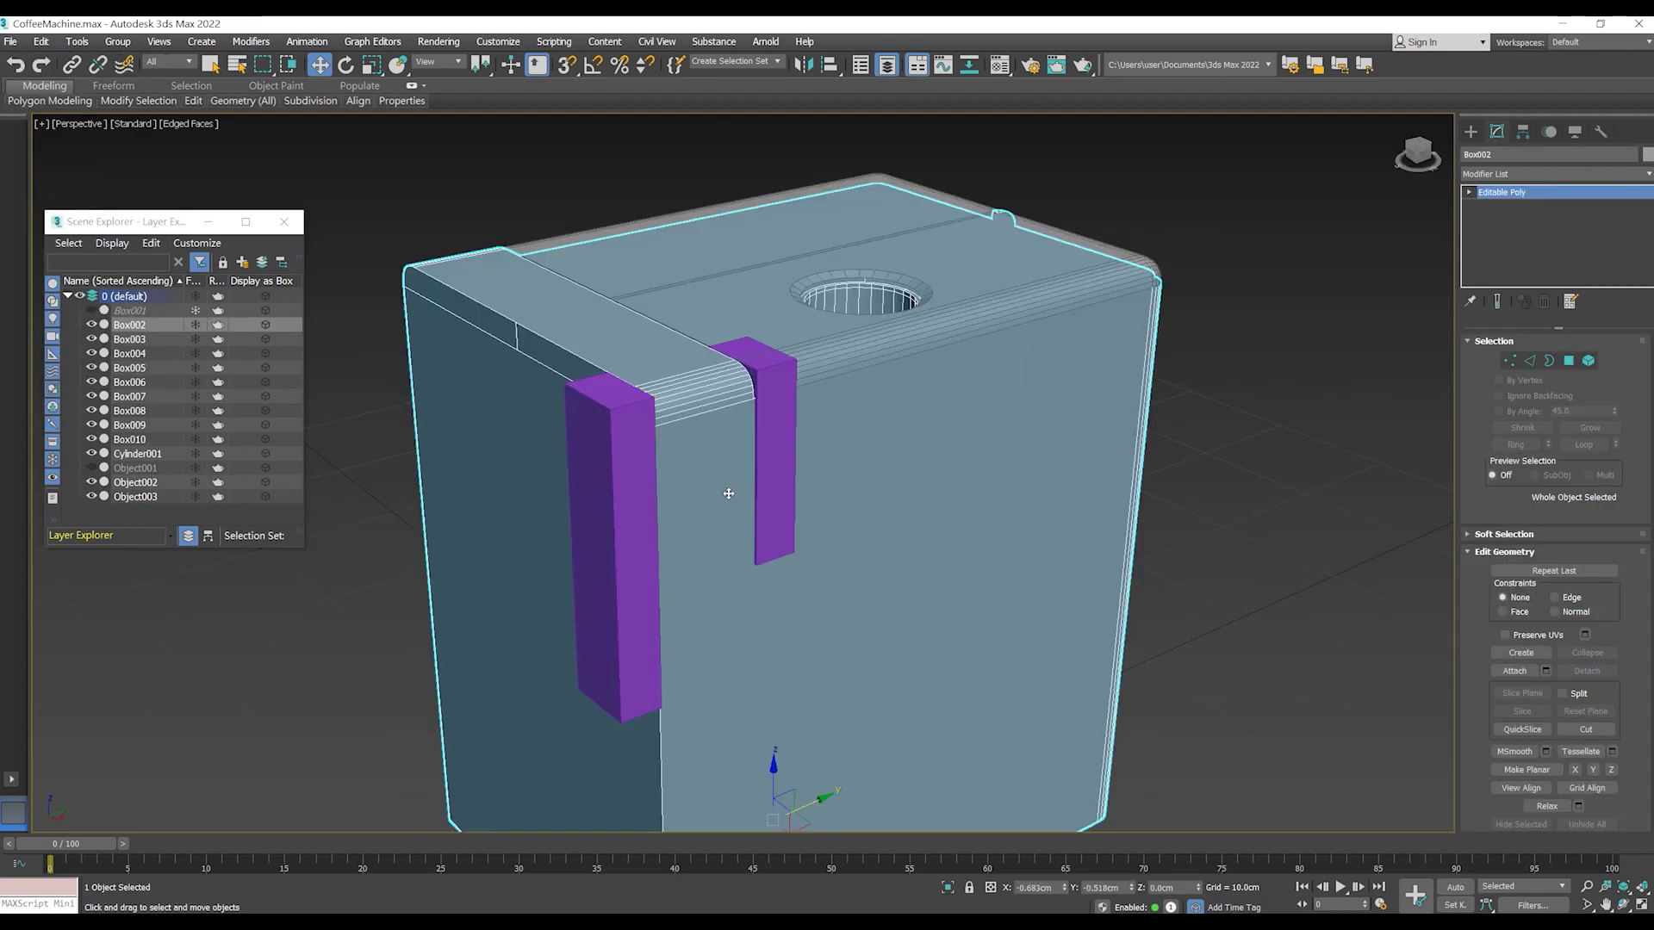
key(1)
mouse_move(742, 472)
alt+middle_down()
mouse_move(742, 491)
mouse_move(672, 513)
mouse_move(696, 515)
alt+middle_up()
scroll(1606, 628, down, 3)
scroll(1598, 663, down, 2)
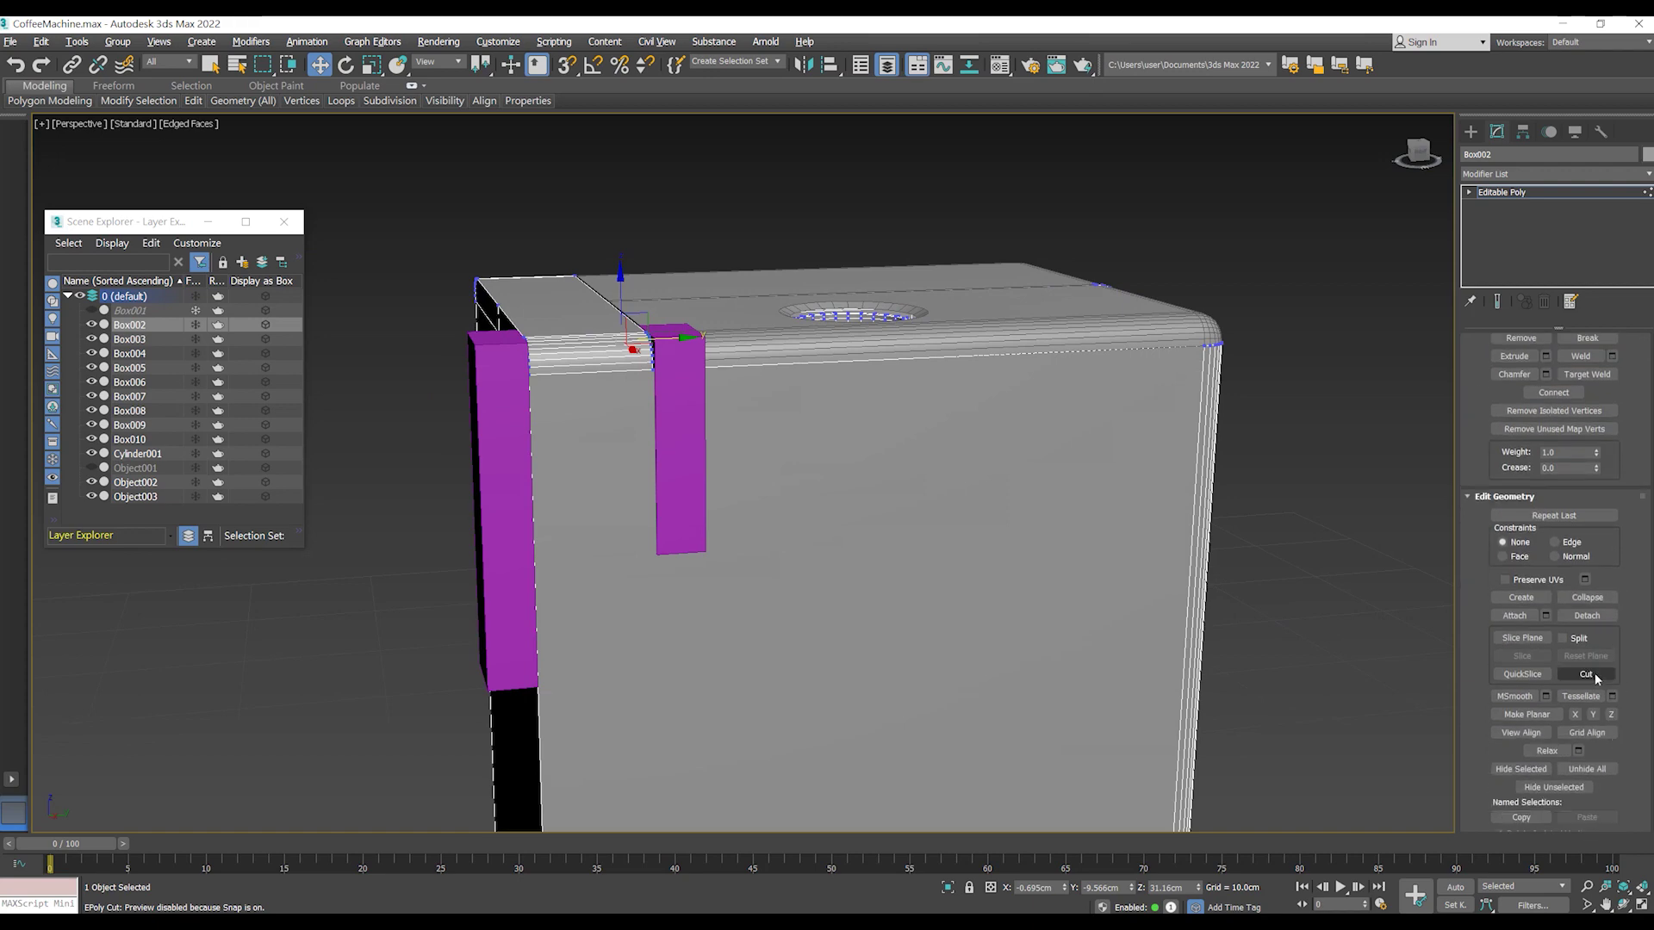
mouse_move(550, 692)
alt+middle_down()
mouse_move(454, 677)
mouse_move(535, 565)
mouse_move(650, 590)
alt+middle_up()
click(429, 671)
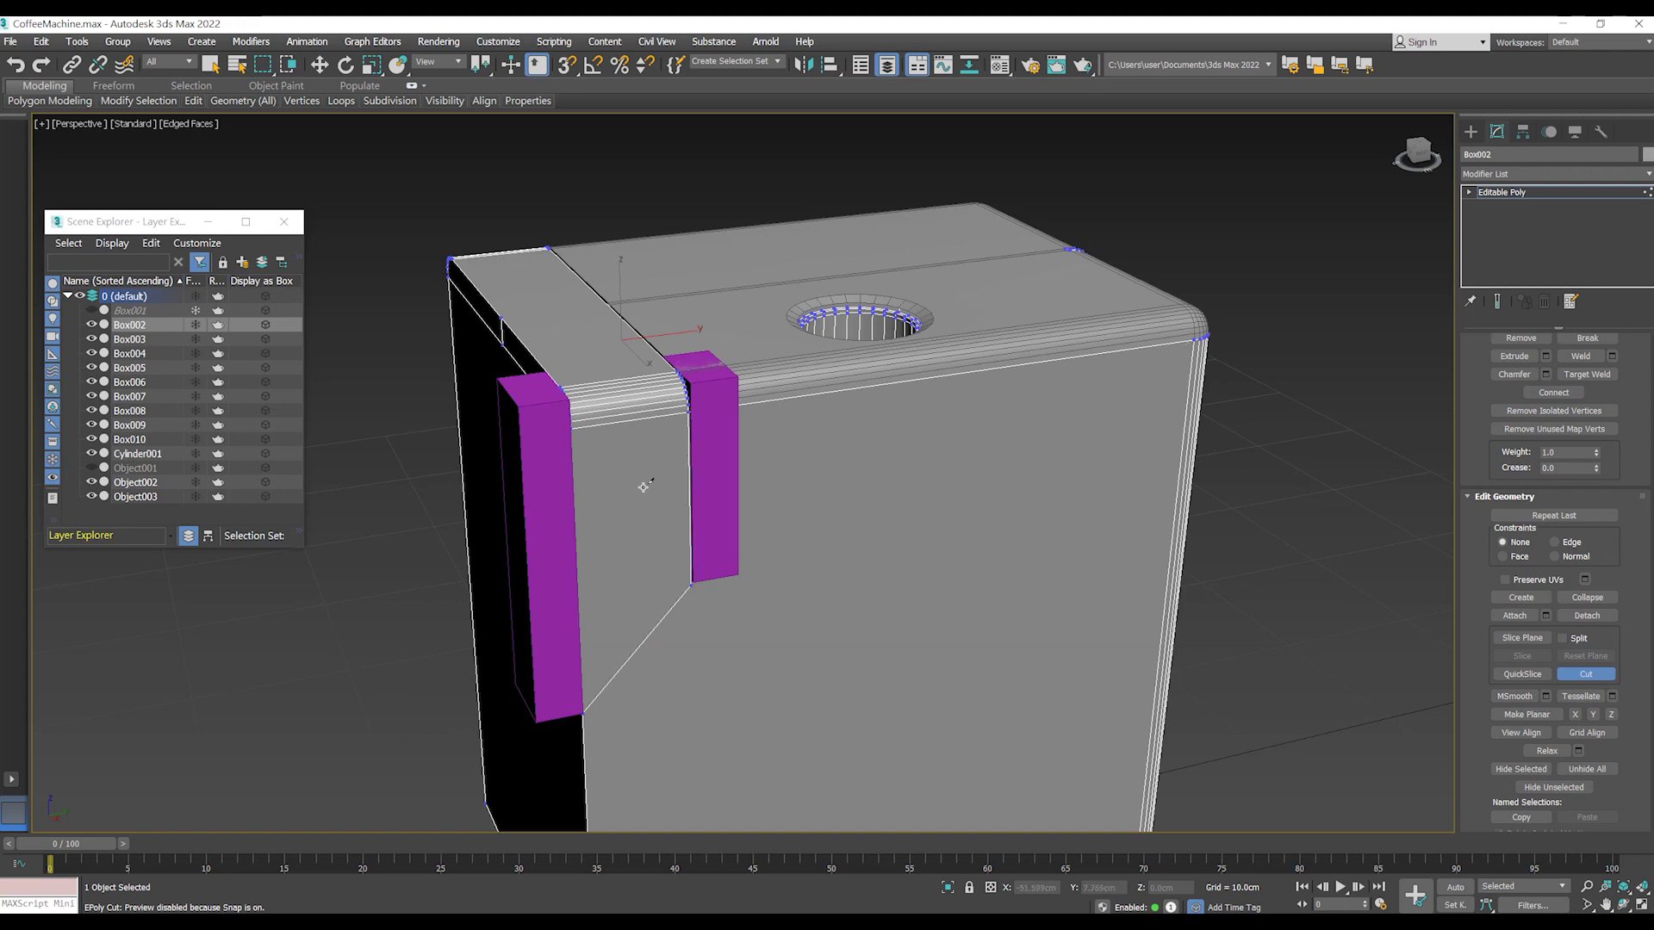
scroll(649, 467, down, 3)
mouse_move(650, 466)
alt+middle_down()
mouse_move(687, 468)
mouse_move(660, 498)
mouse_move(754, 462)
mouse_move(757, 444)
alt+middle_up()
scroll(660, 498, up, 4)
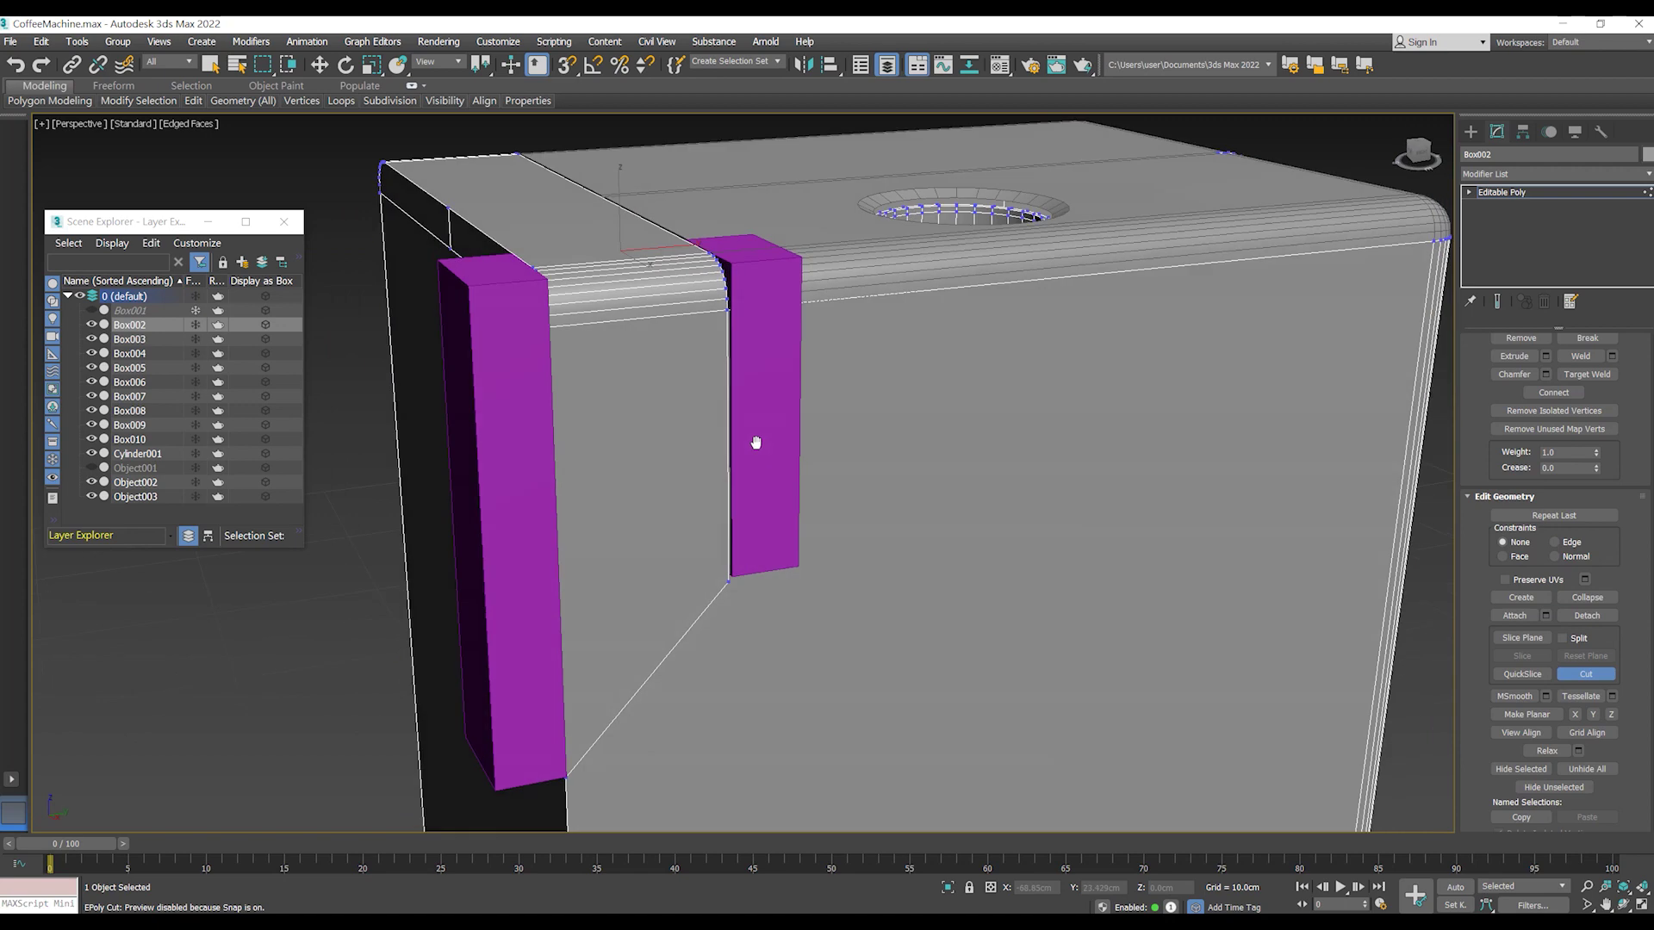
key(w)
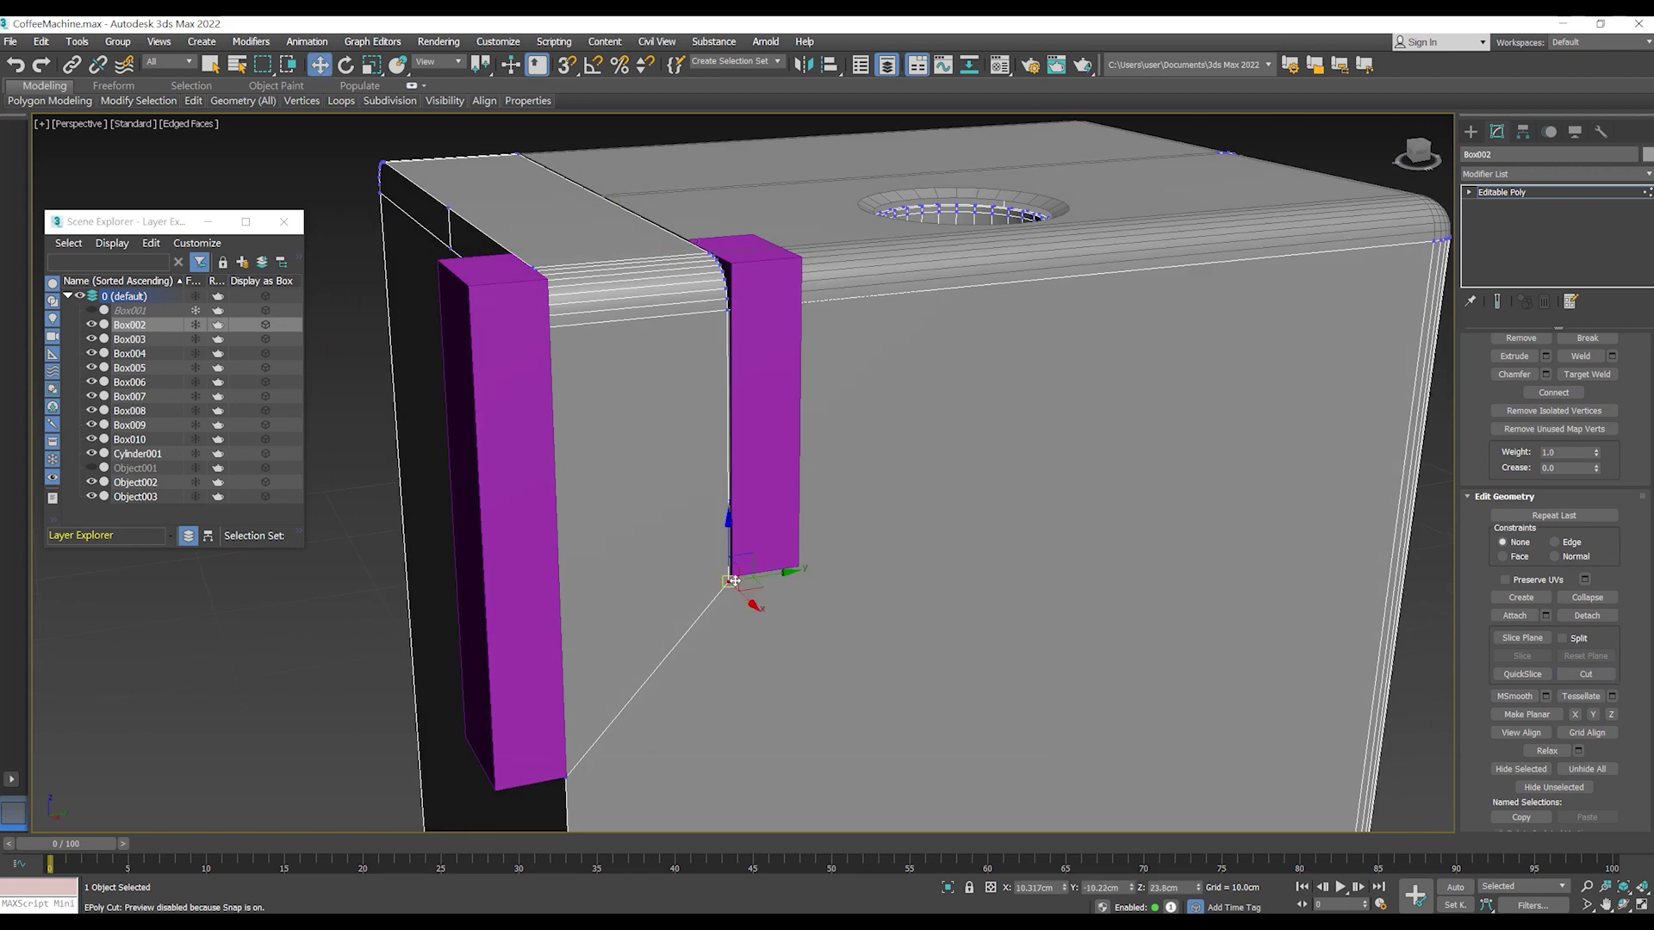
- Move both purple boxes to the left along X, out of the body's front
scroll(767, 582, down, 3)
scroll(741, 578, up, 6)
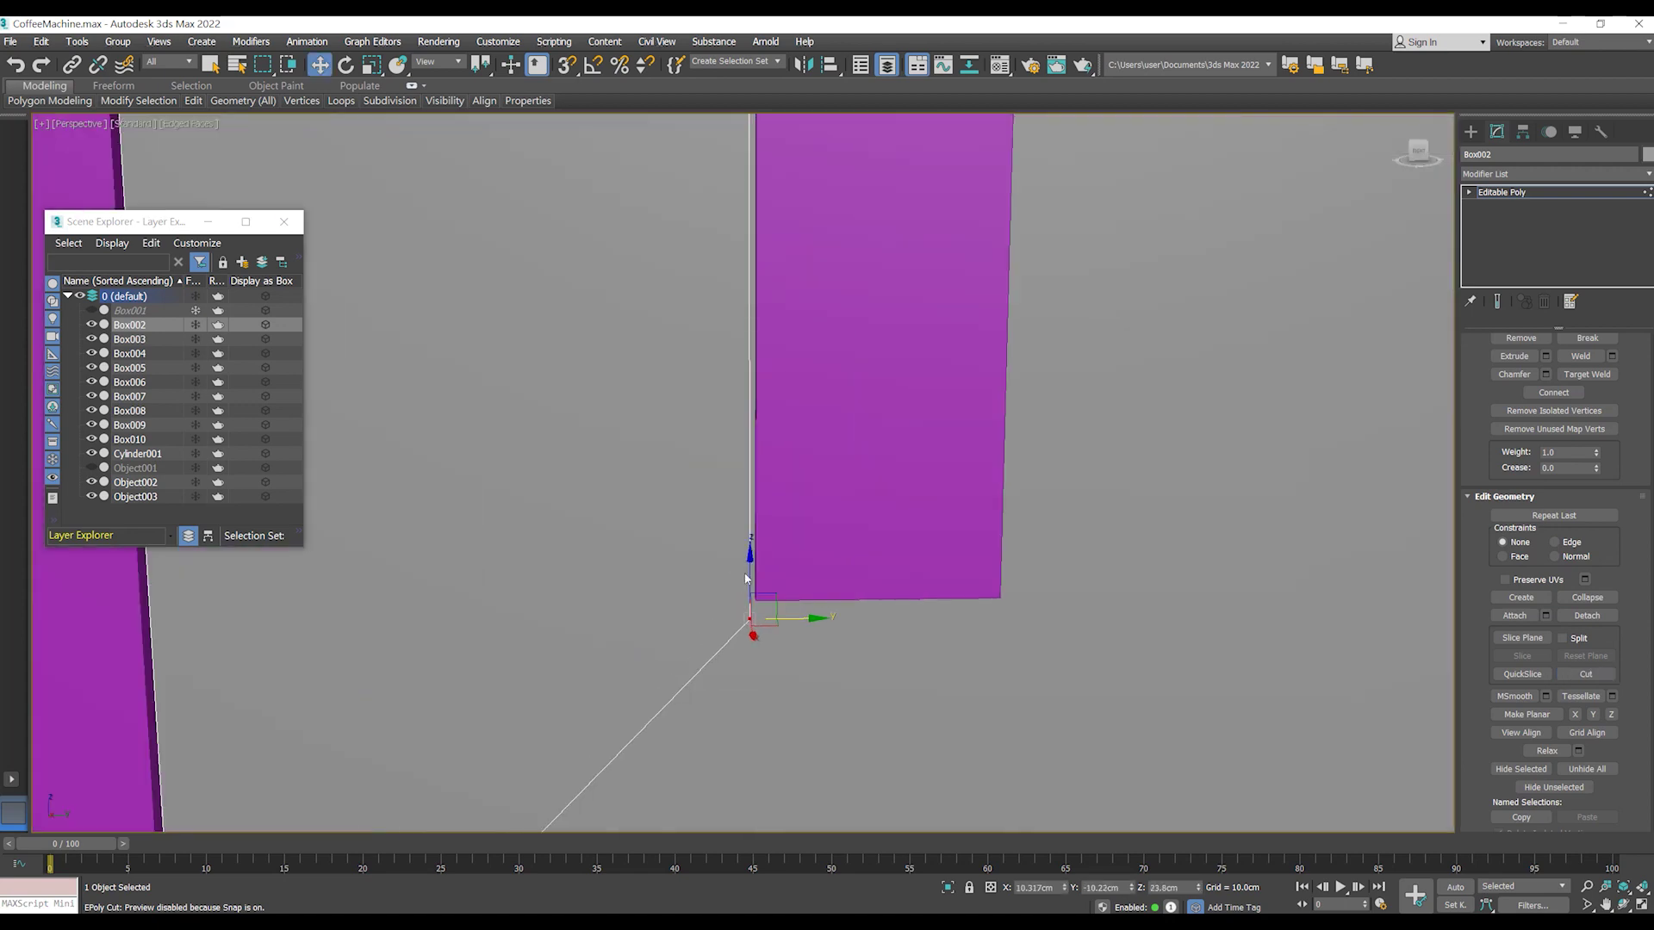
scroll(758, 589, down, 4)
scroll(789, 448, up, 1)
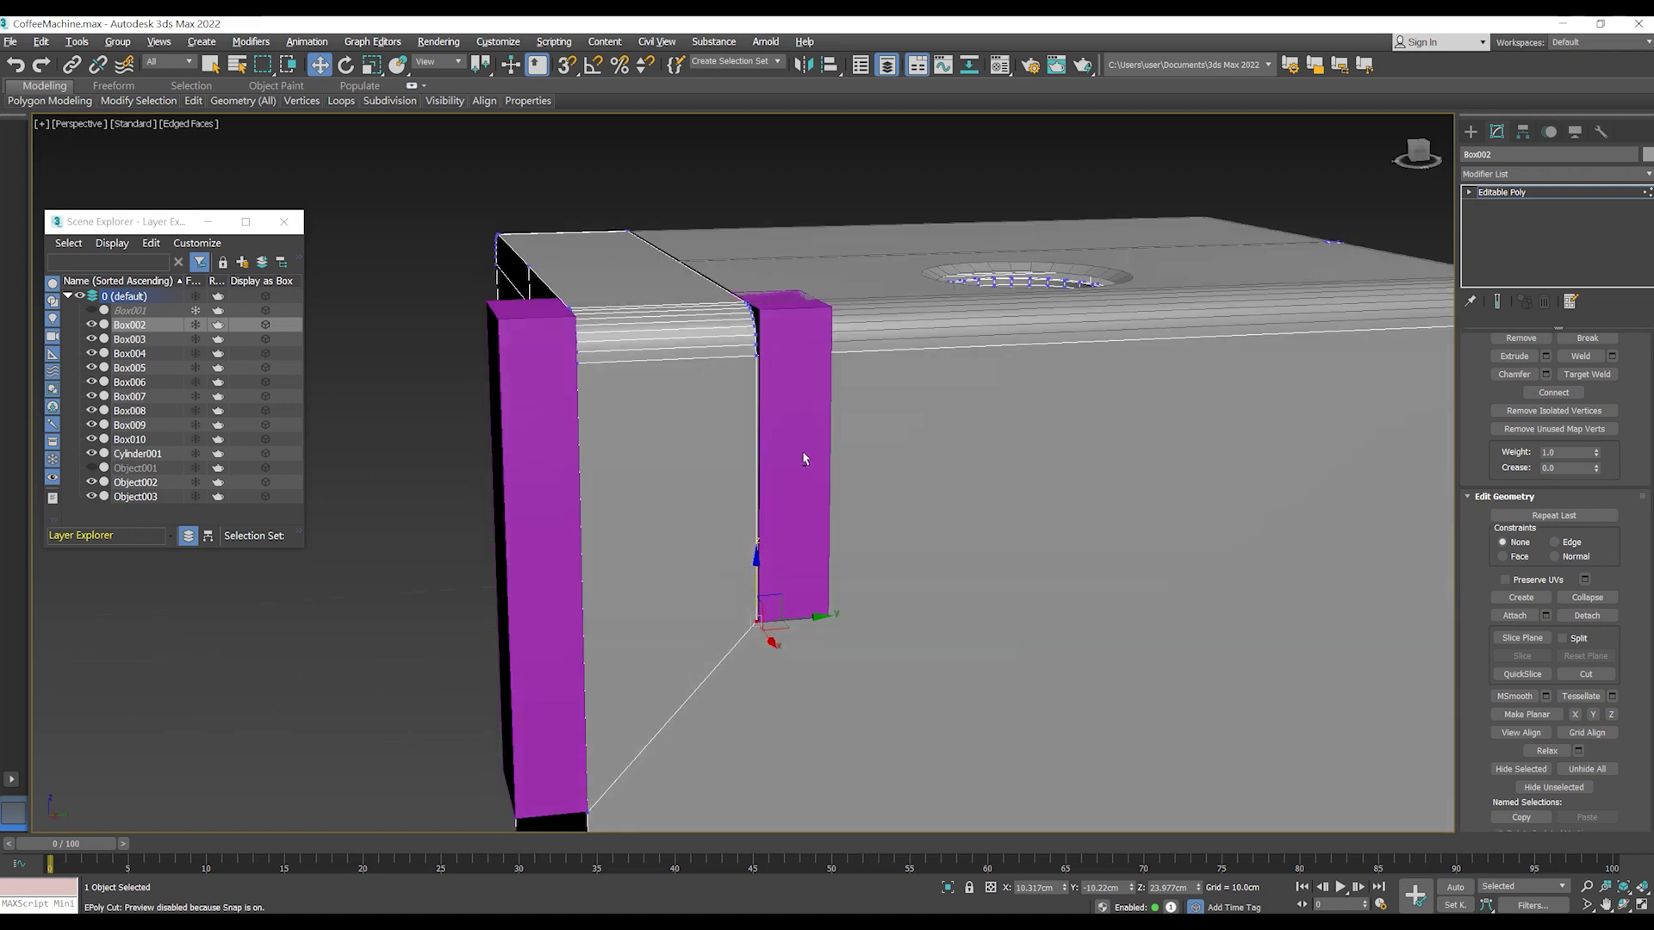
scroll(786, 465, up, 2)
scroll(779, 516, up, 2)
scroll(774, 552, down, 4)
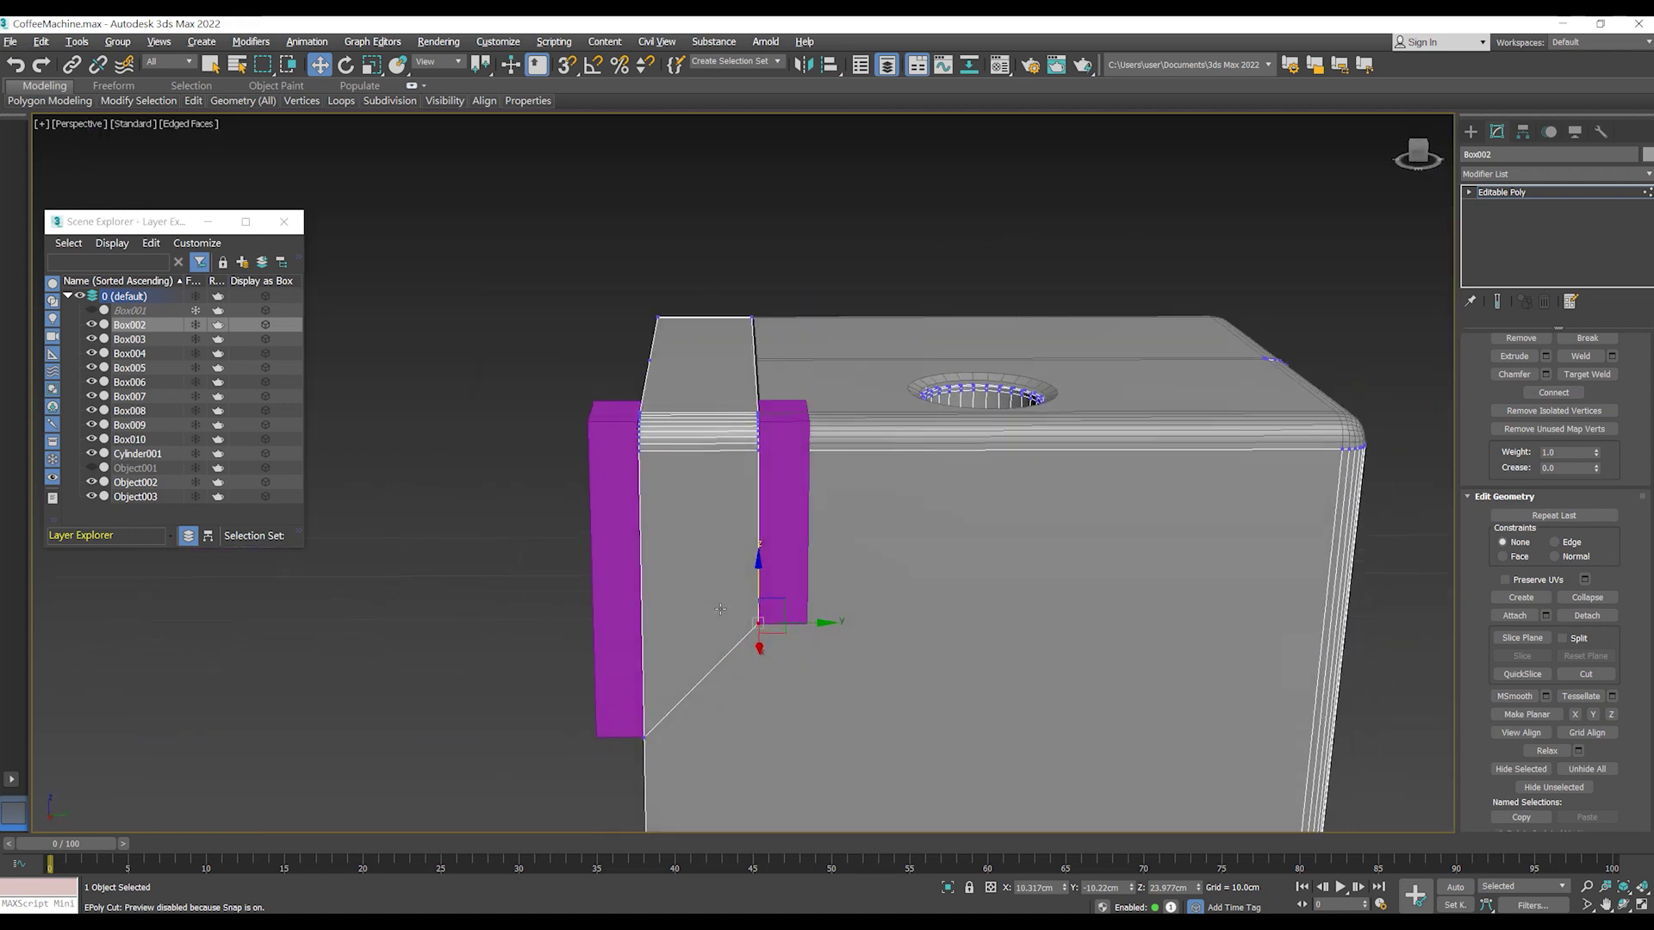
alt+middle_drag(775, 552, 684, 686)
scroll(685, 687, up, 5)
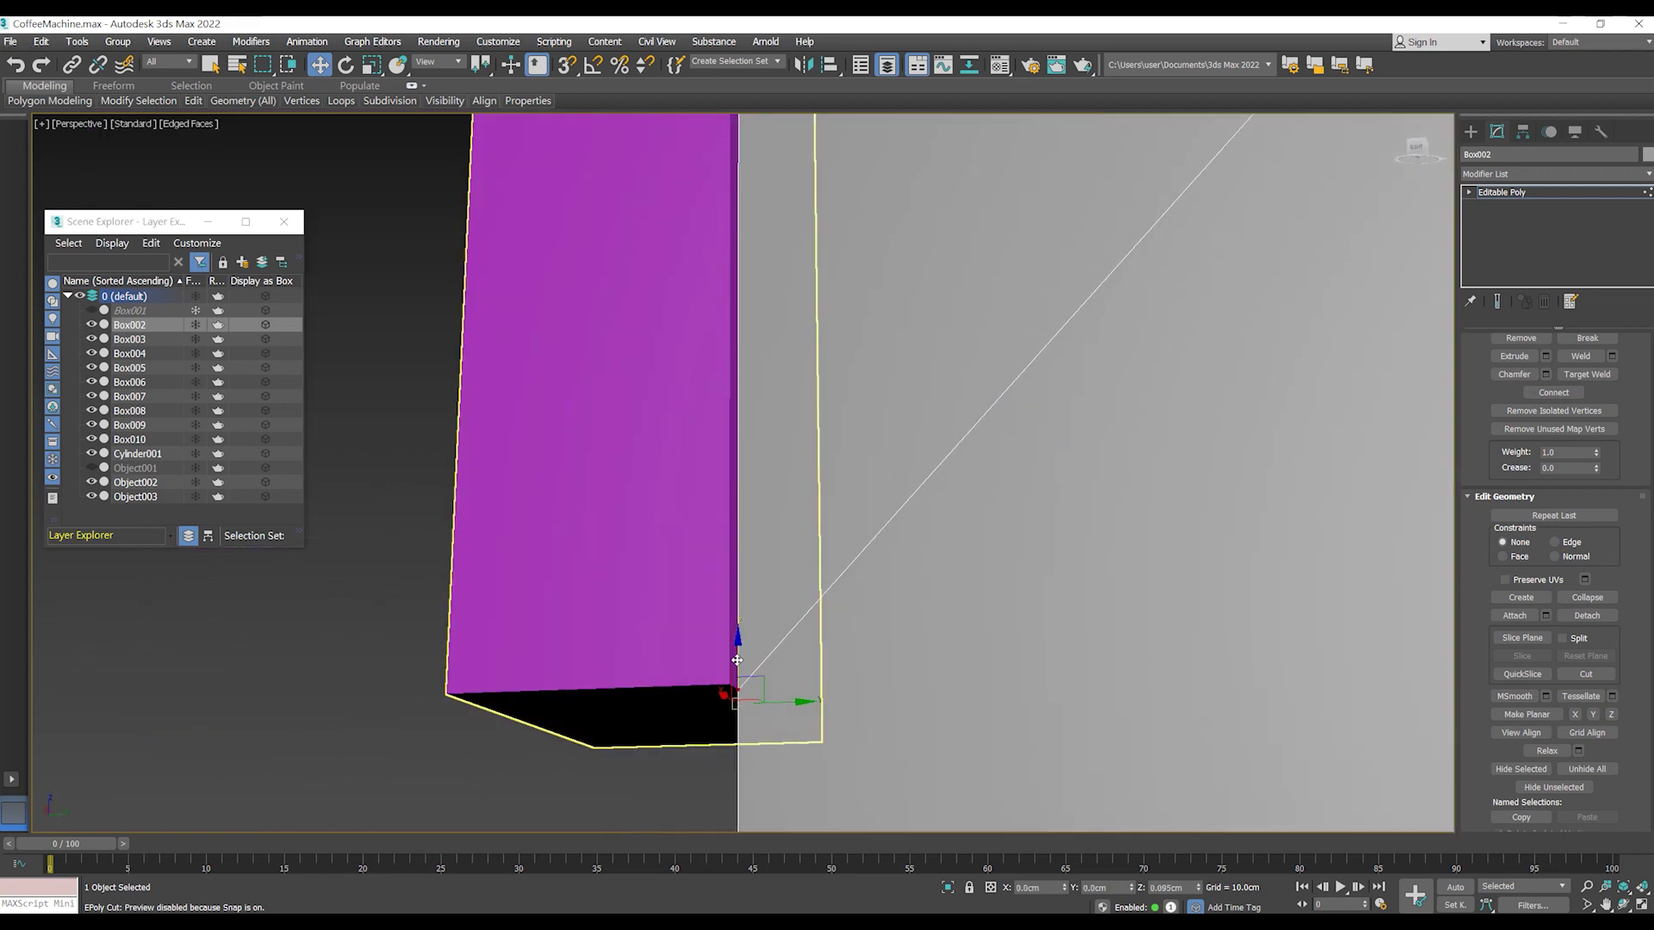
scroll(685, 686, down, 5)
alt+middle_drag(758, 603, 764, 685)
scroll(764, 684, up, 2)
scroll(764, 685, down, 4)
scroll(800, 580, up, 3)
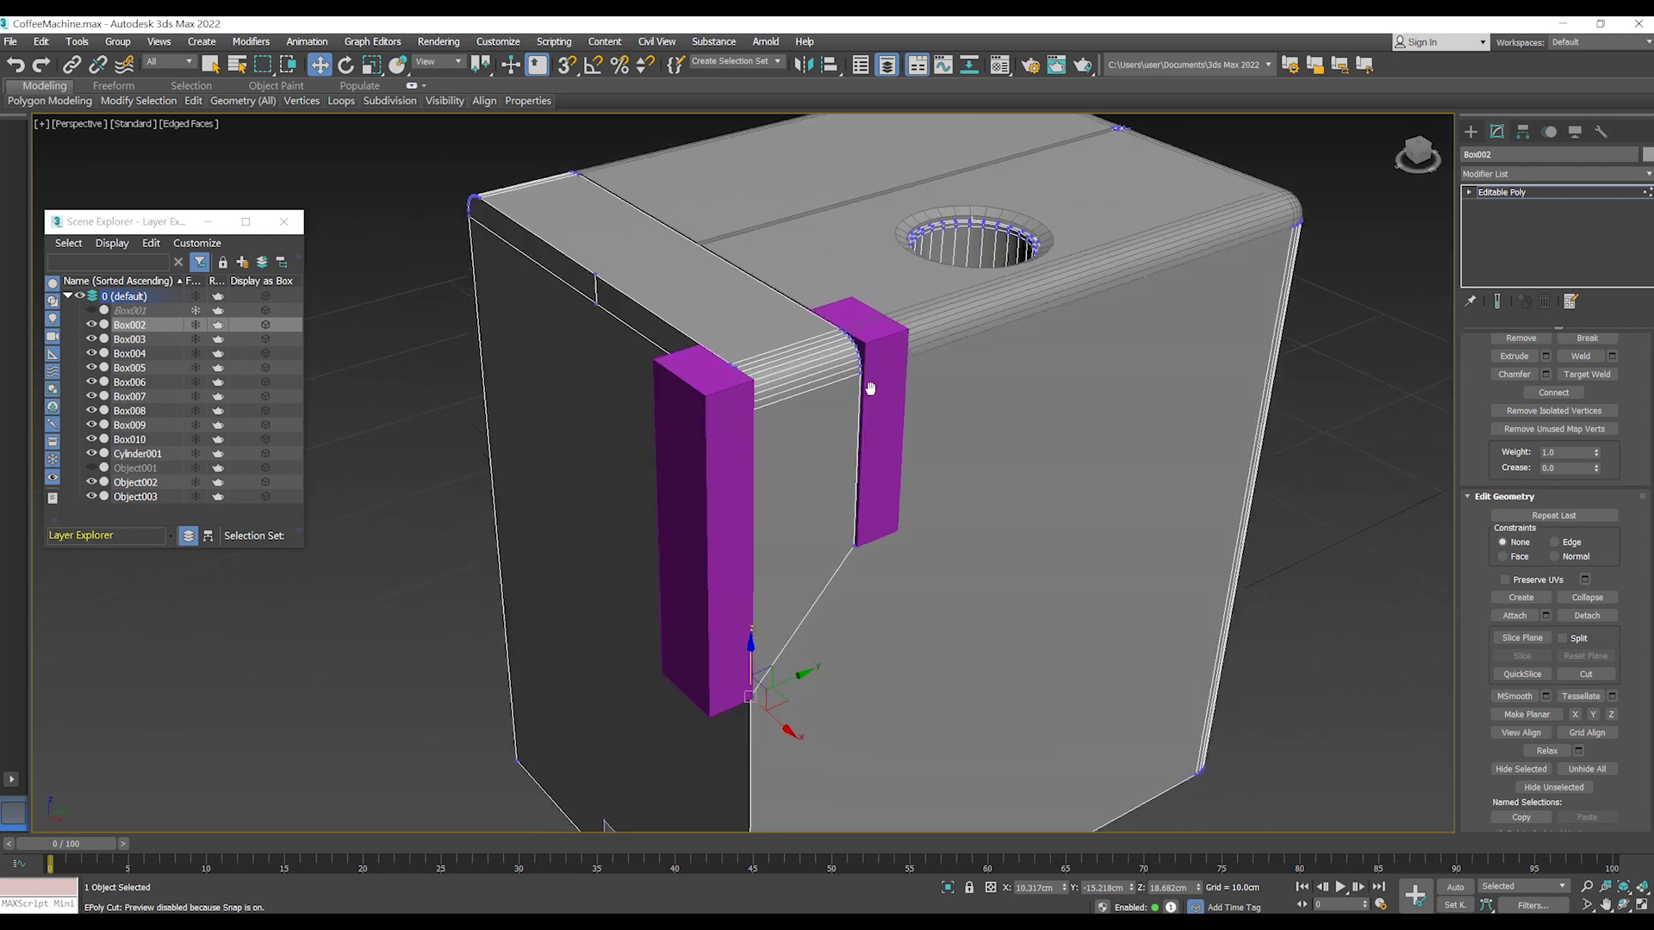
click(1470, 193)
click(702, 517)
ctrl+click(878, 431)
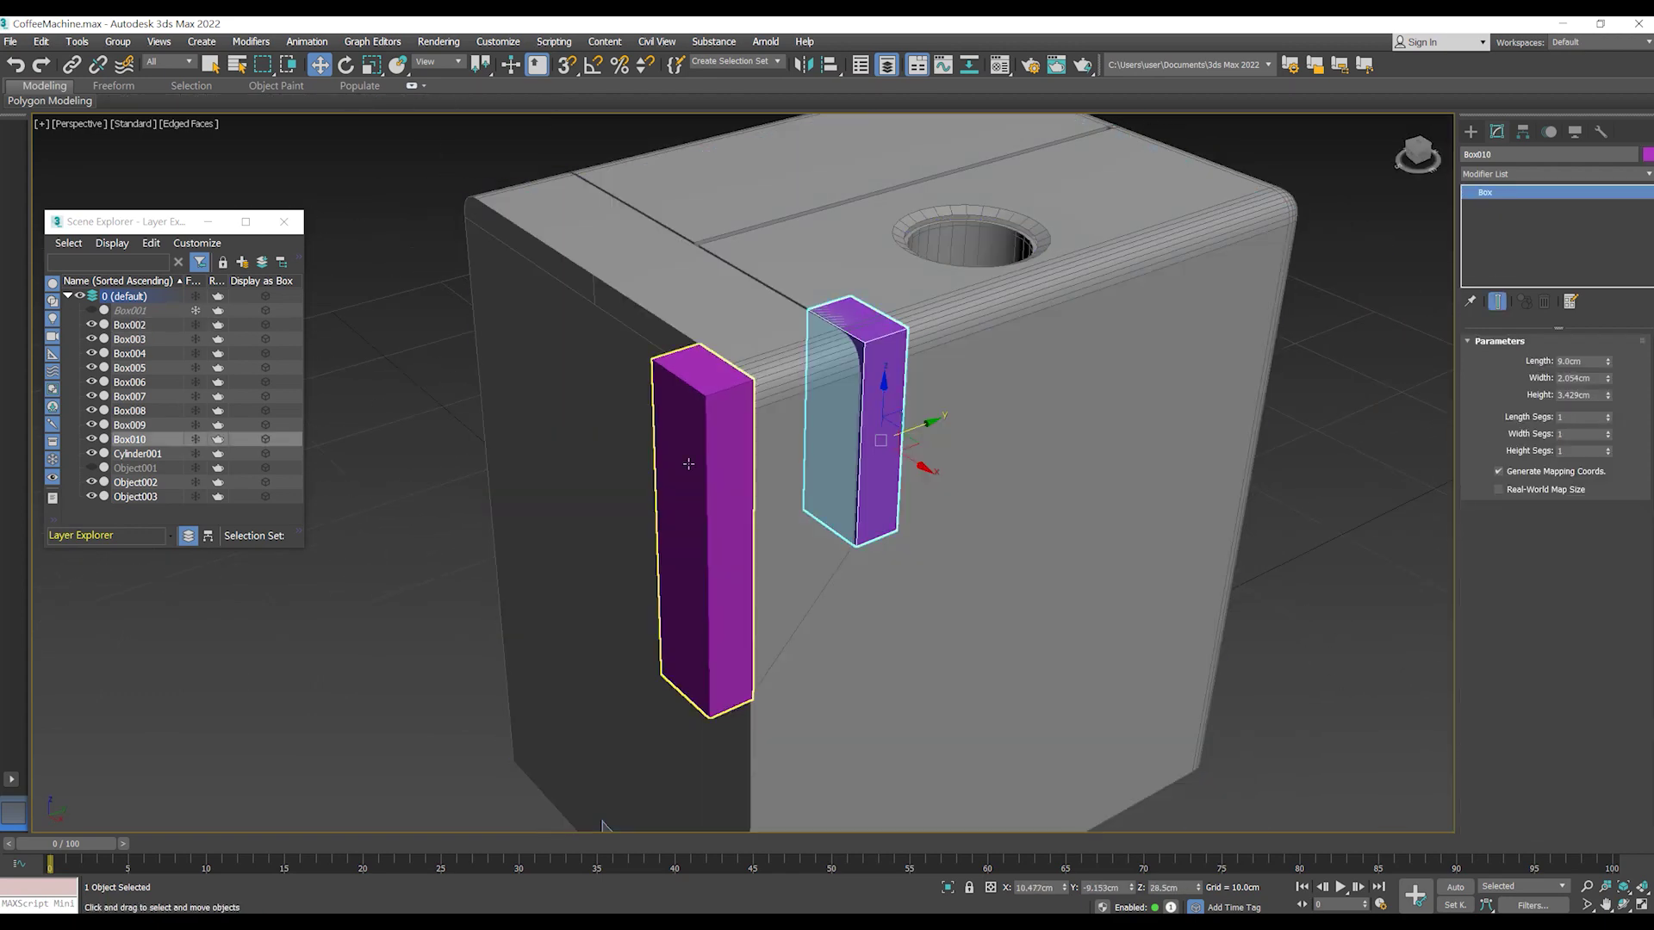
mouse_move(878, 430)
alt+middle_down()
mouse_move(834, 548)
mouse_move(912, 551)
mouse_move(933, 571)
alt+middle_up()
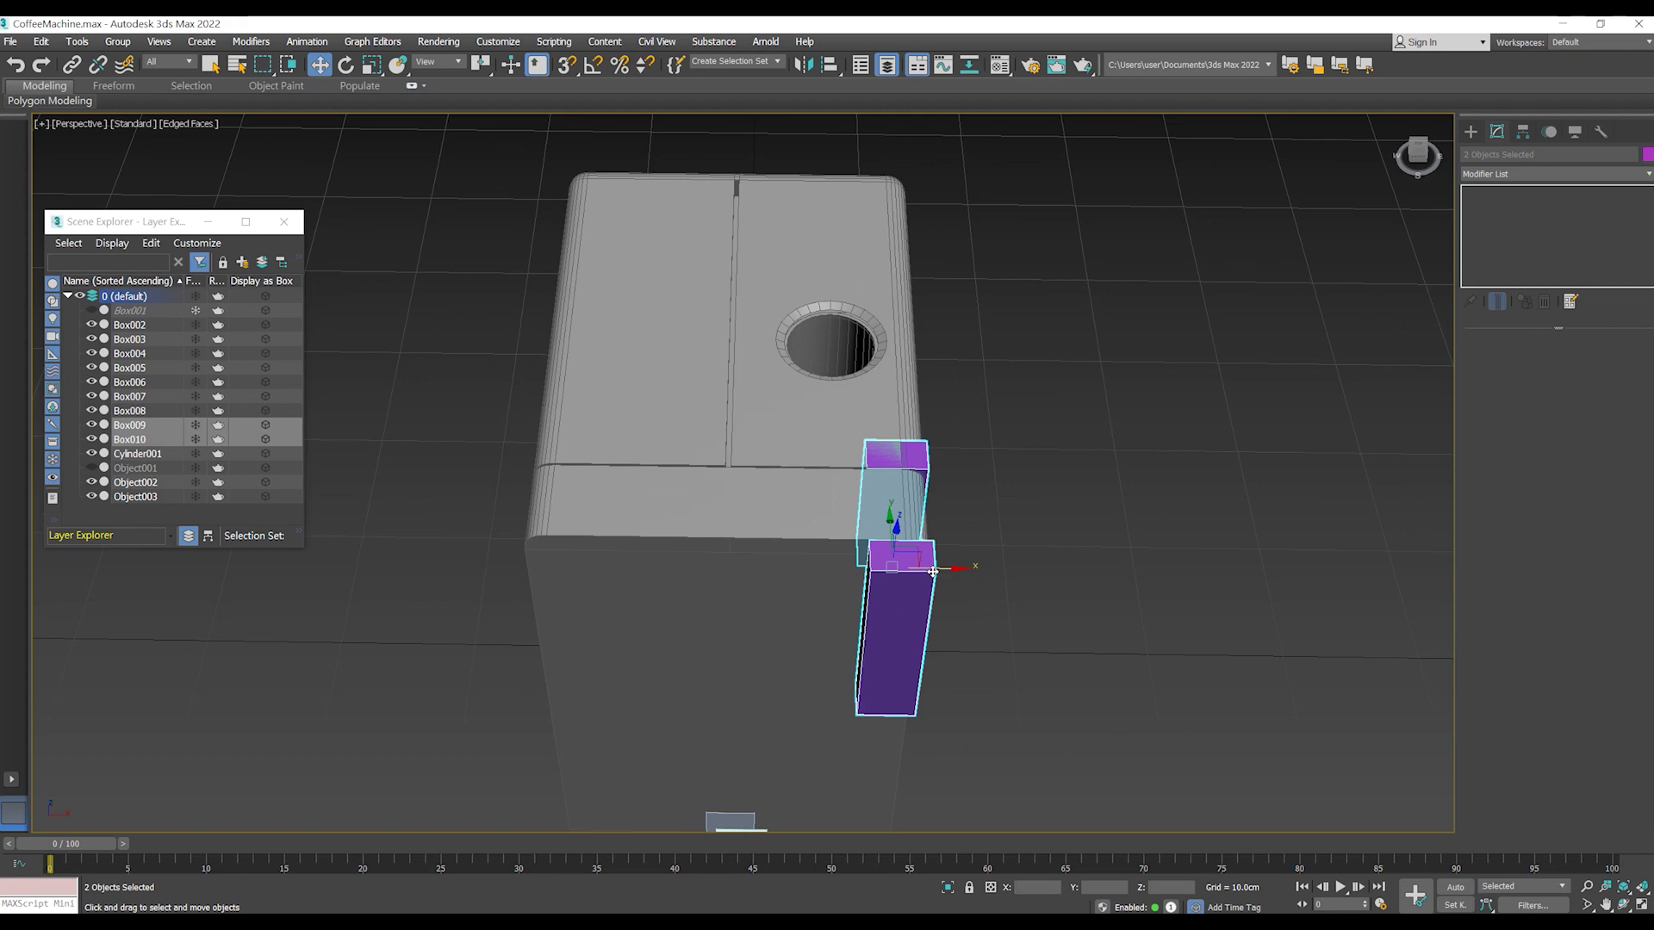
drag(946, 567, 609, 565)
- Cut a new edge on the body from the top corner vertex to the box corner
click(609, 564)
mouse_move(609, 564)
alt+middle_down()
mouse_move(554, 498)
mouse_move(791, 528)
mouse_move(854, 517)
alt+middle_up()
key(1)
scroll(854, 517, up, 3)
scroll(896, 484, up, 3)
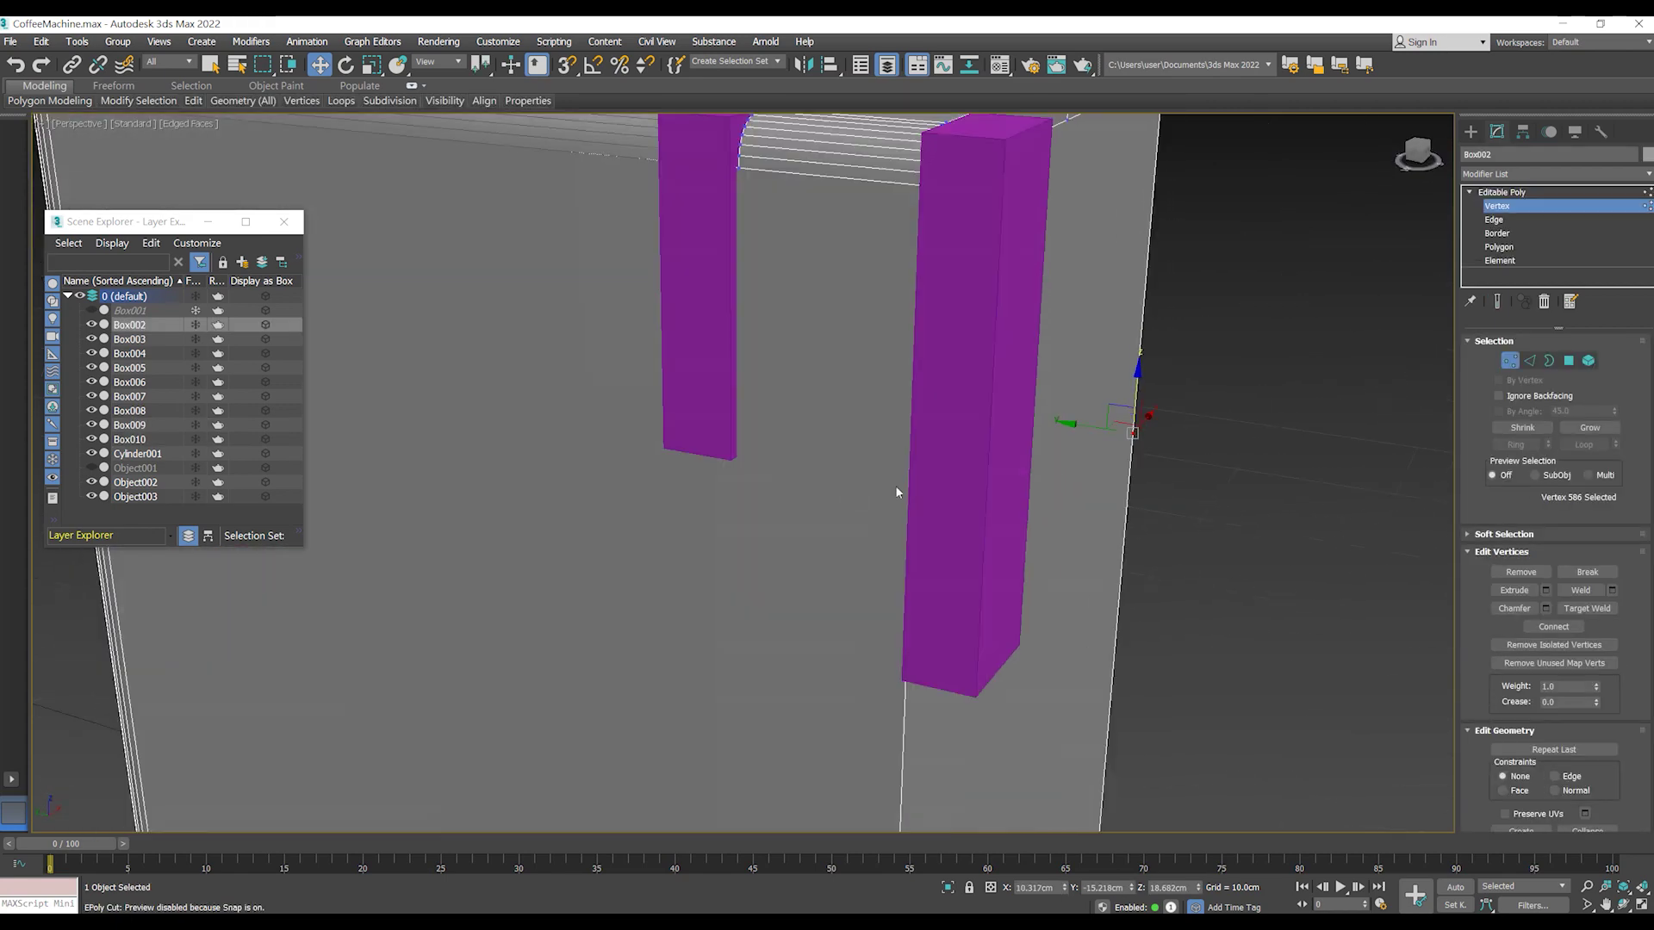
scroll(1615, 625, down, 3)
click(1585, 791)
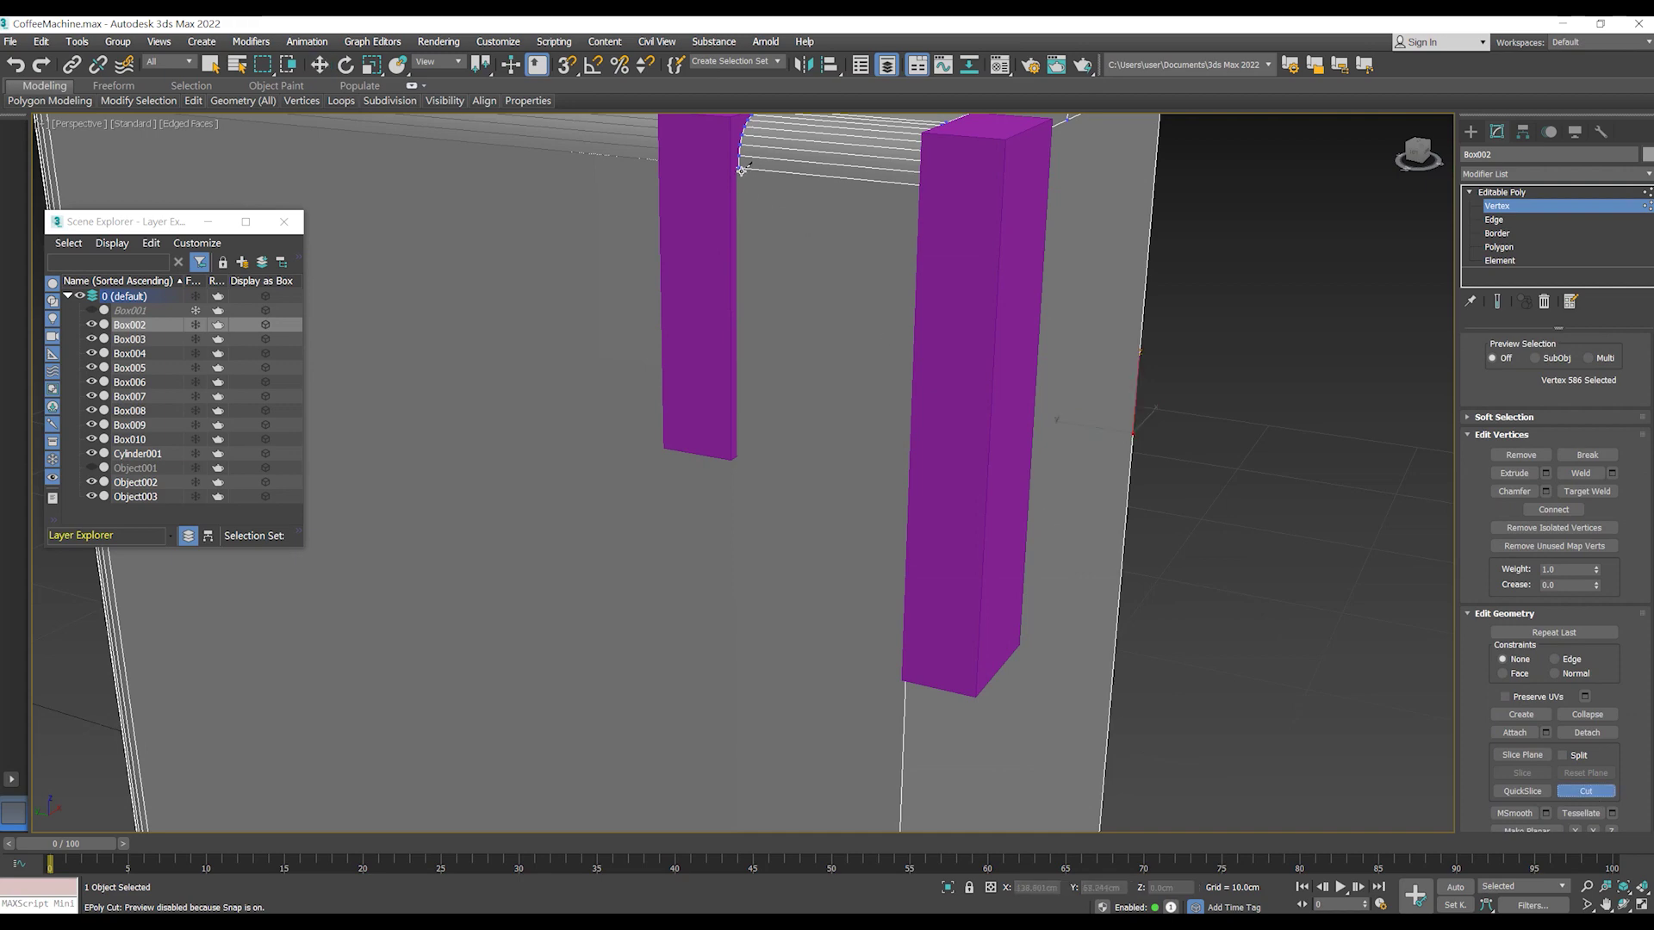
middle_drag(865, 400, 1190, 706)
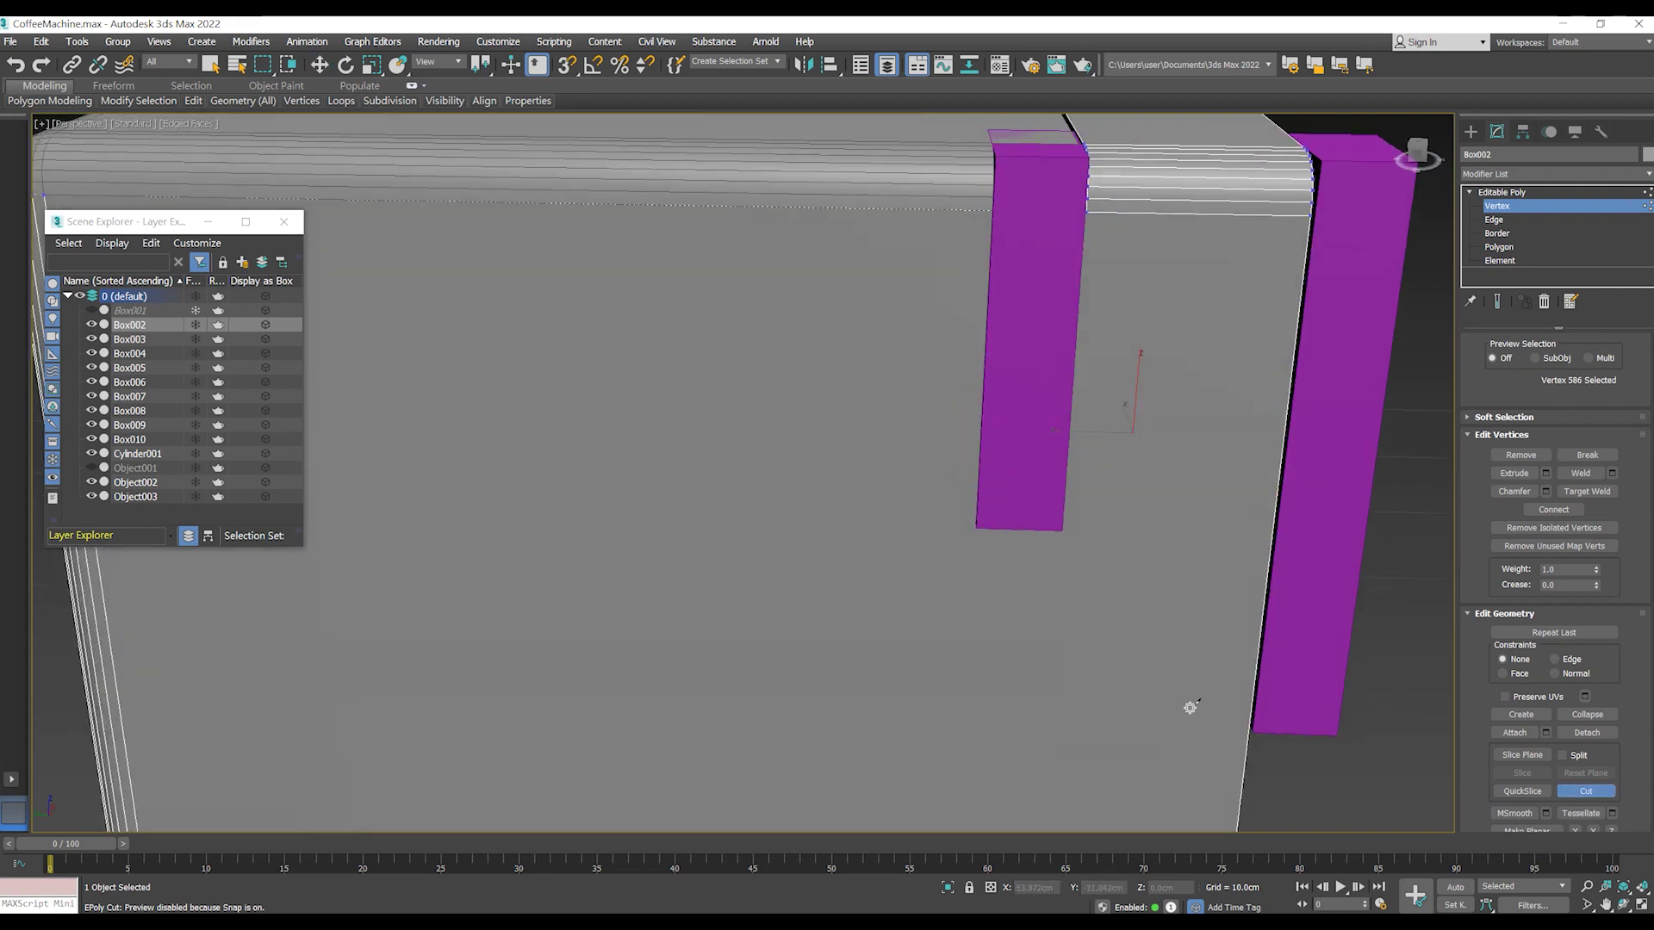
click(1248, 732)
click(1065, 532)
alt+middle_drag(1065, 532, 1089, 509)
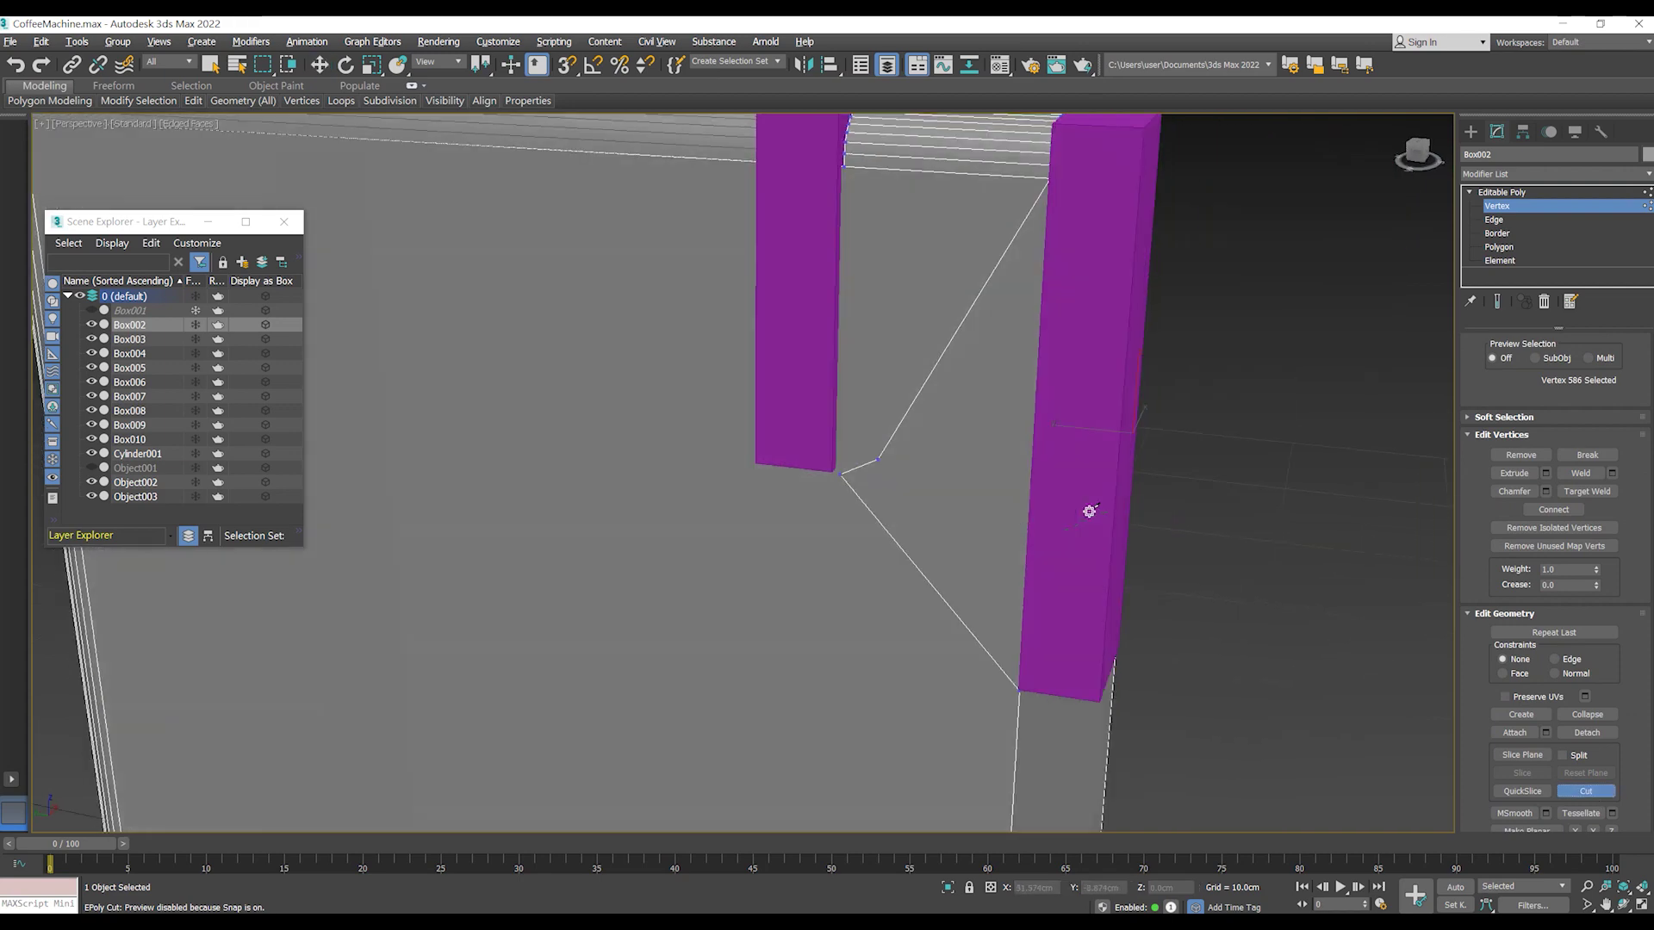
scroll(819, 258, up, 2)
scroll(805, 267, up, 5)
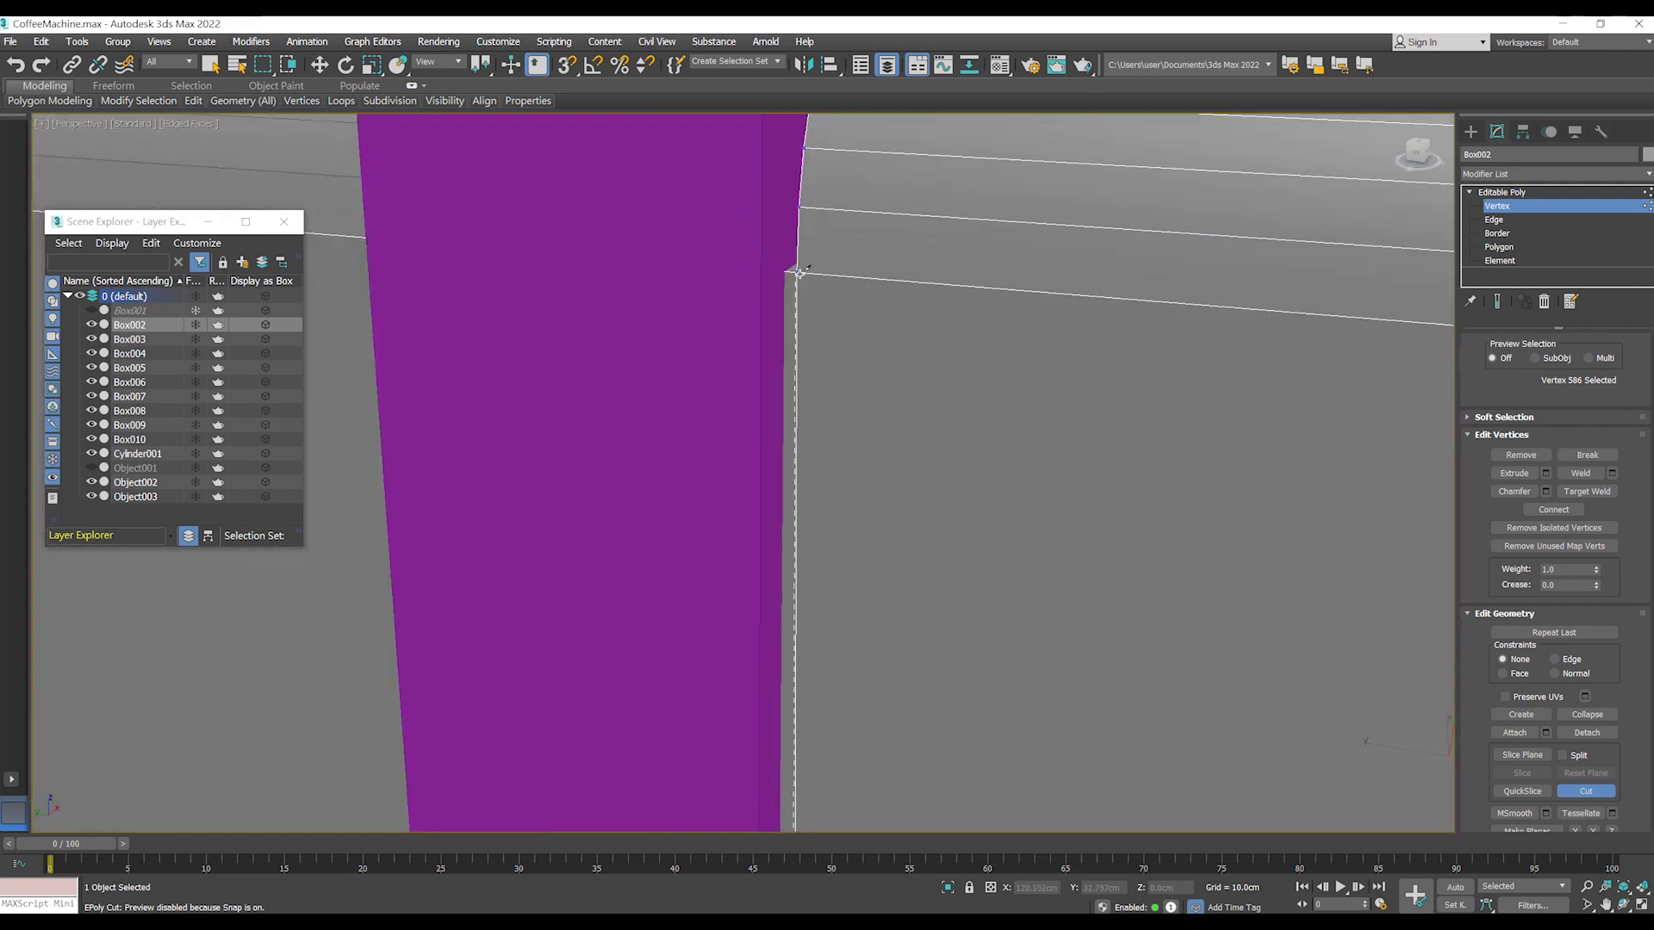
right_click(854, 324)
scroll(895, 532, down, 7)
scroll(834, 619, up, 4)
drag(780, 610, 775, 612)
scroll(861, 551, down, 5)
scroll(934, 524, up, 2)
- In Left view, scale the two new vertices into line and straighten the diagonal edge
key(l)
scroll(758, 579, up, 3)
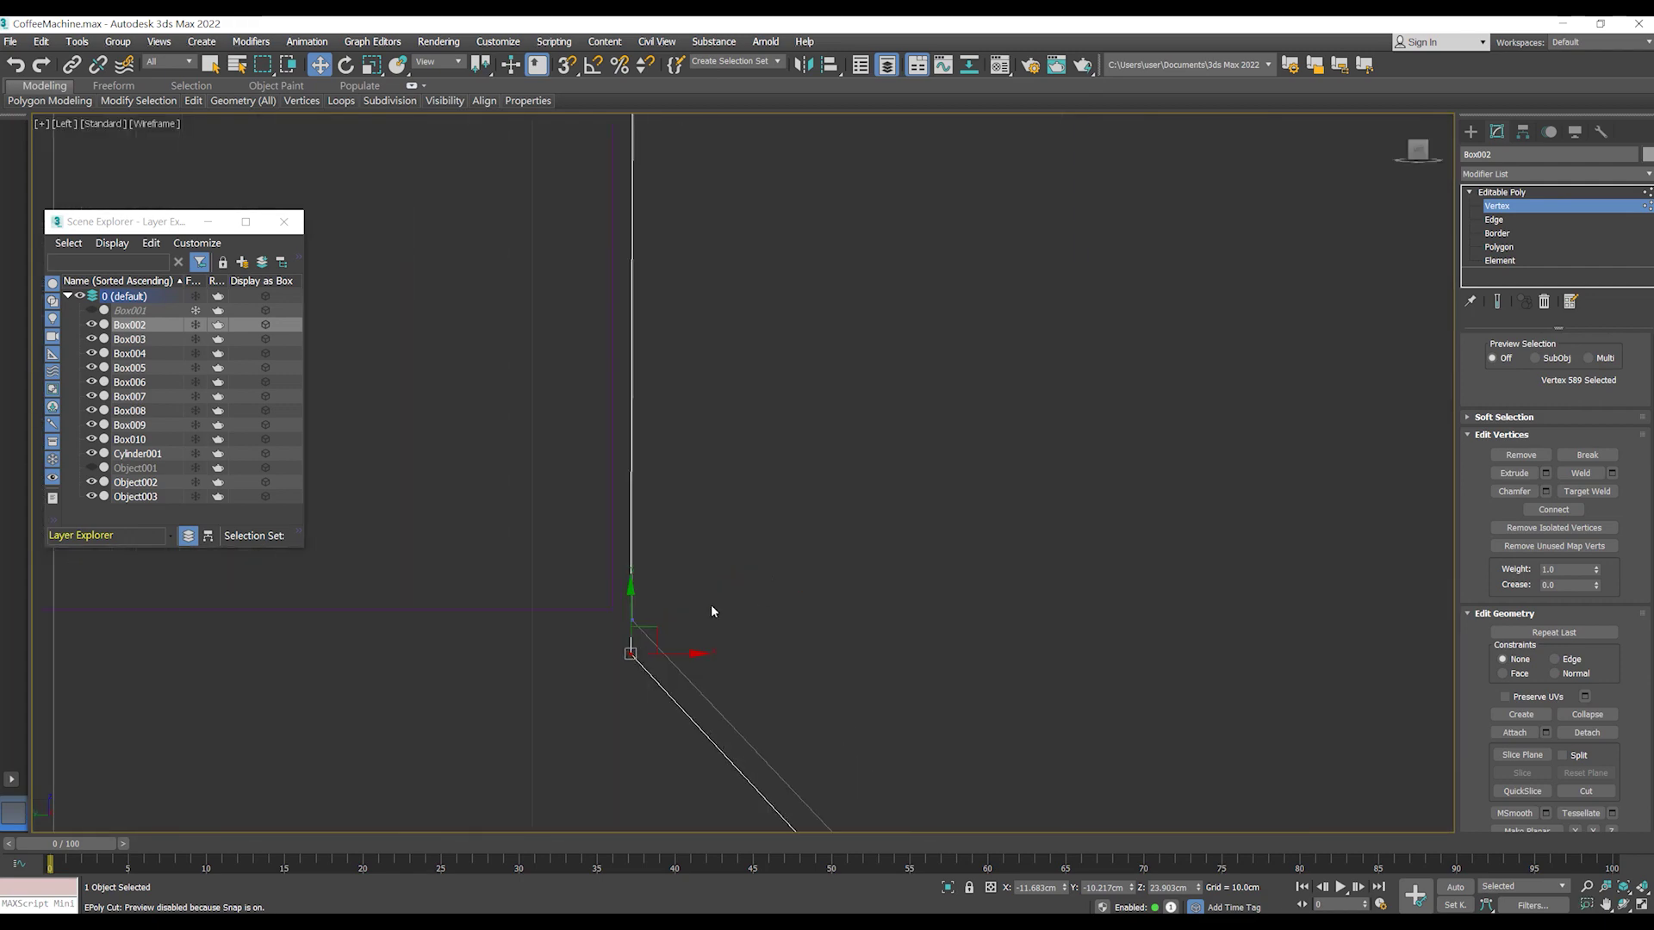
key(r)
drag(657, 593, 639, 683)
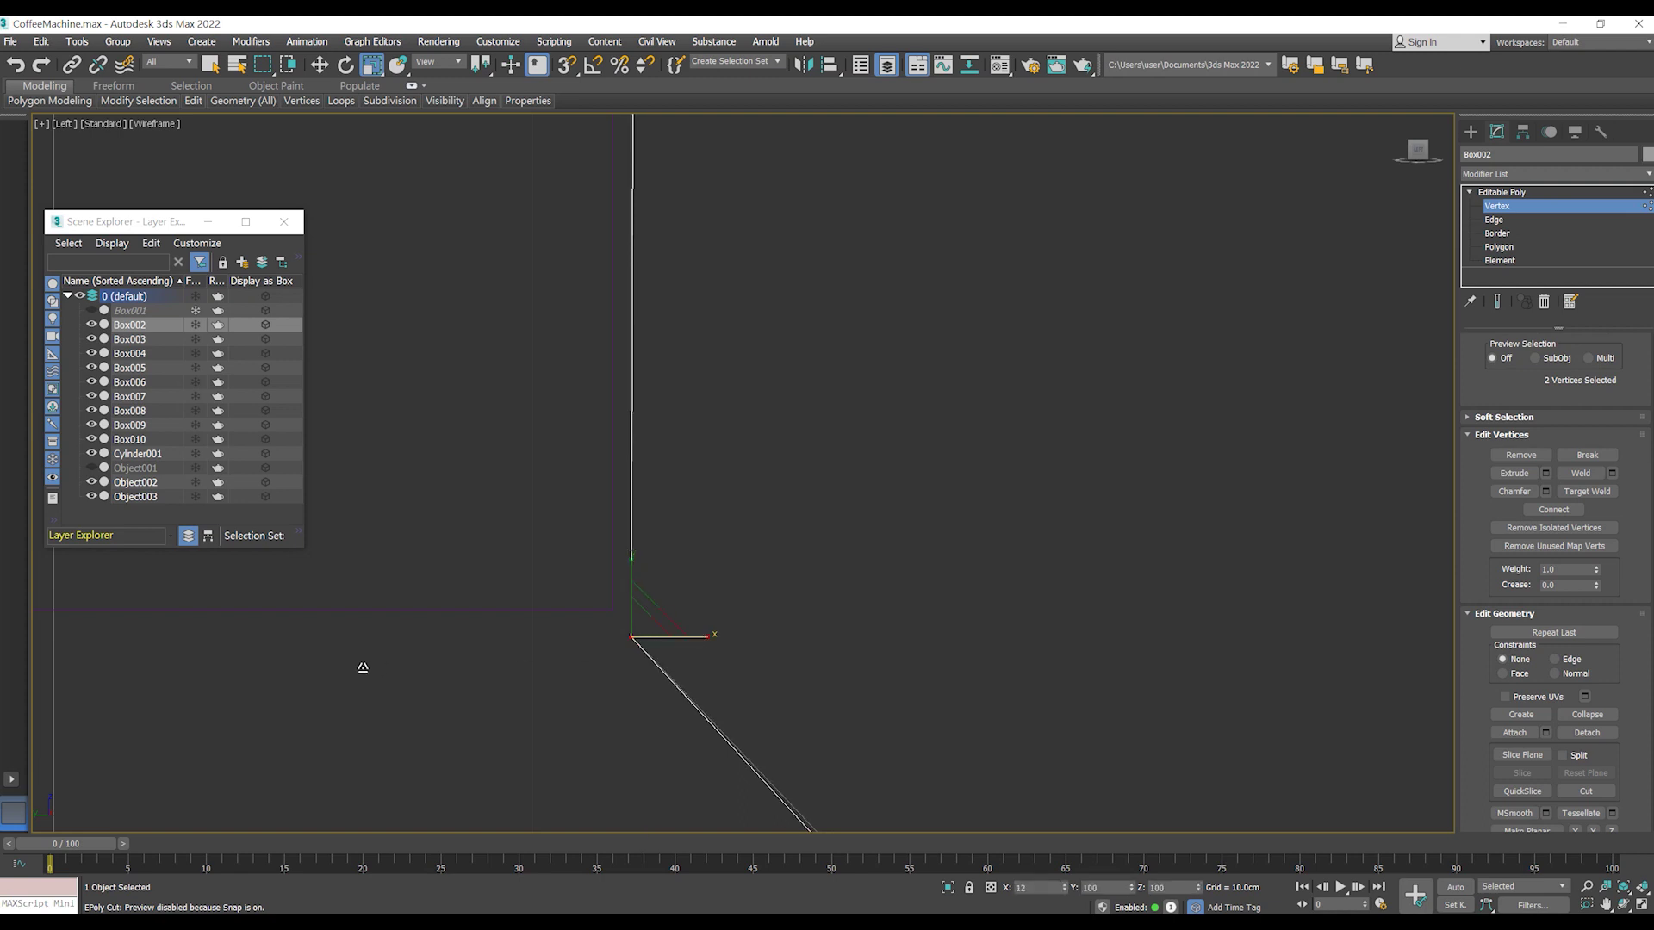
key(w)
scroll(765, 526, down, 5)
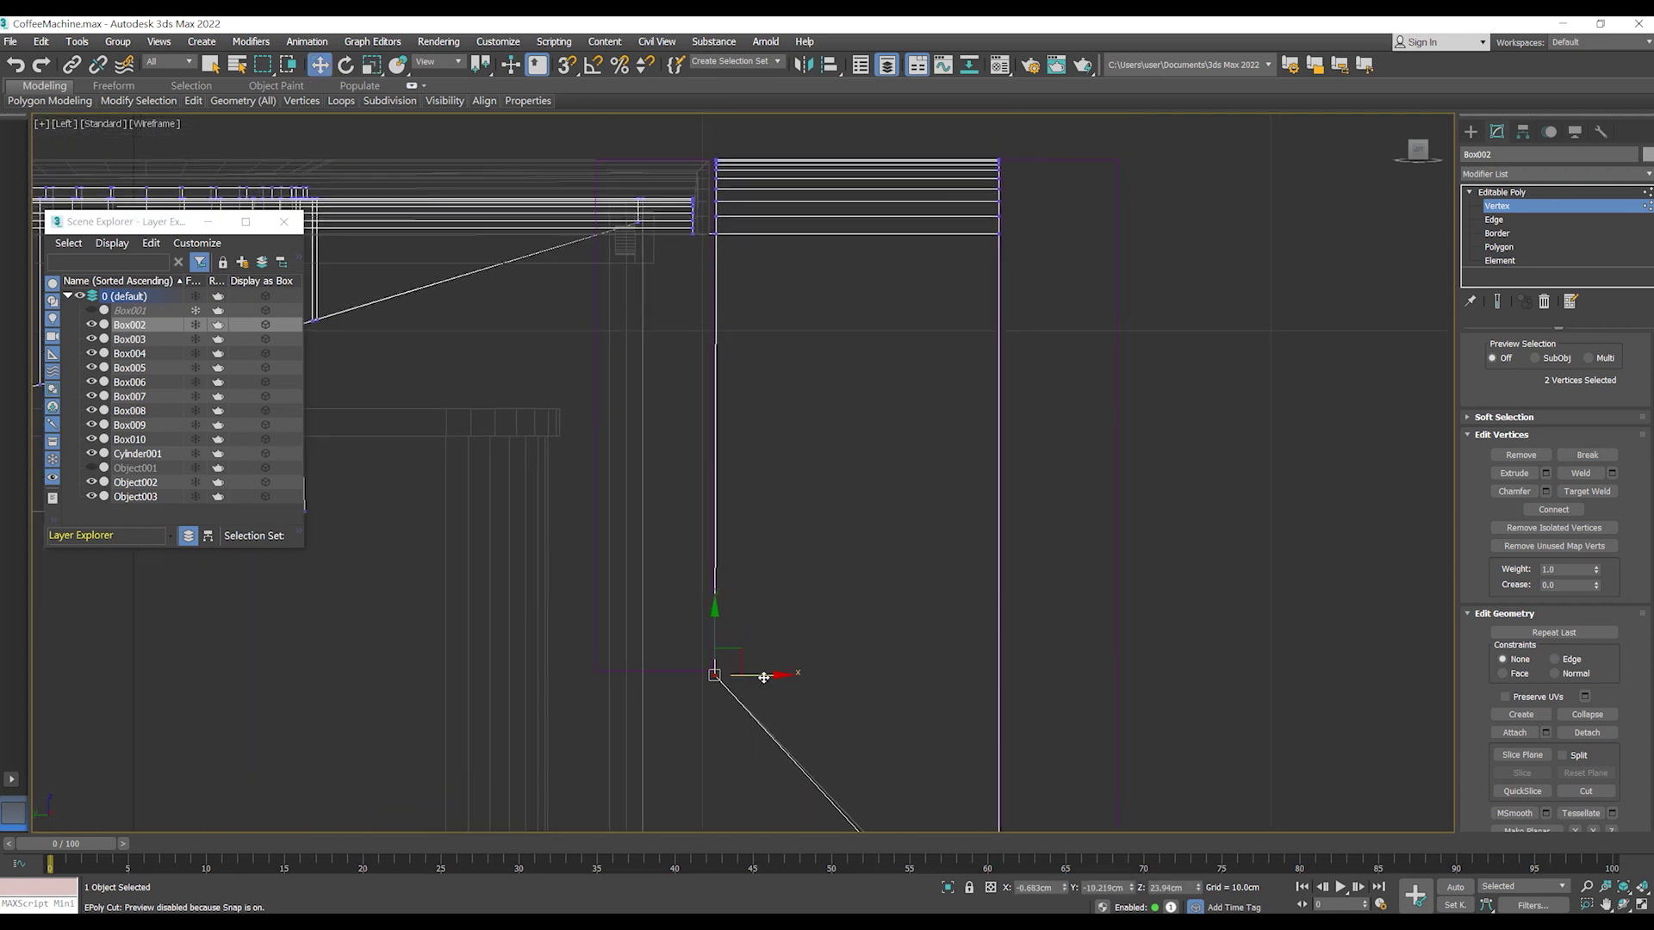
scroll(763, 677, up, 3)
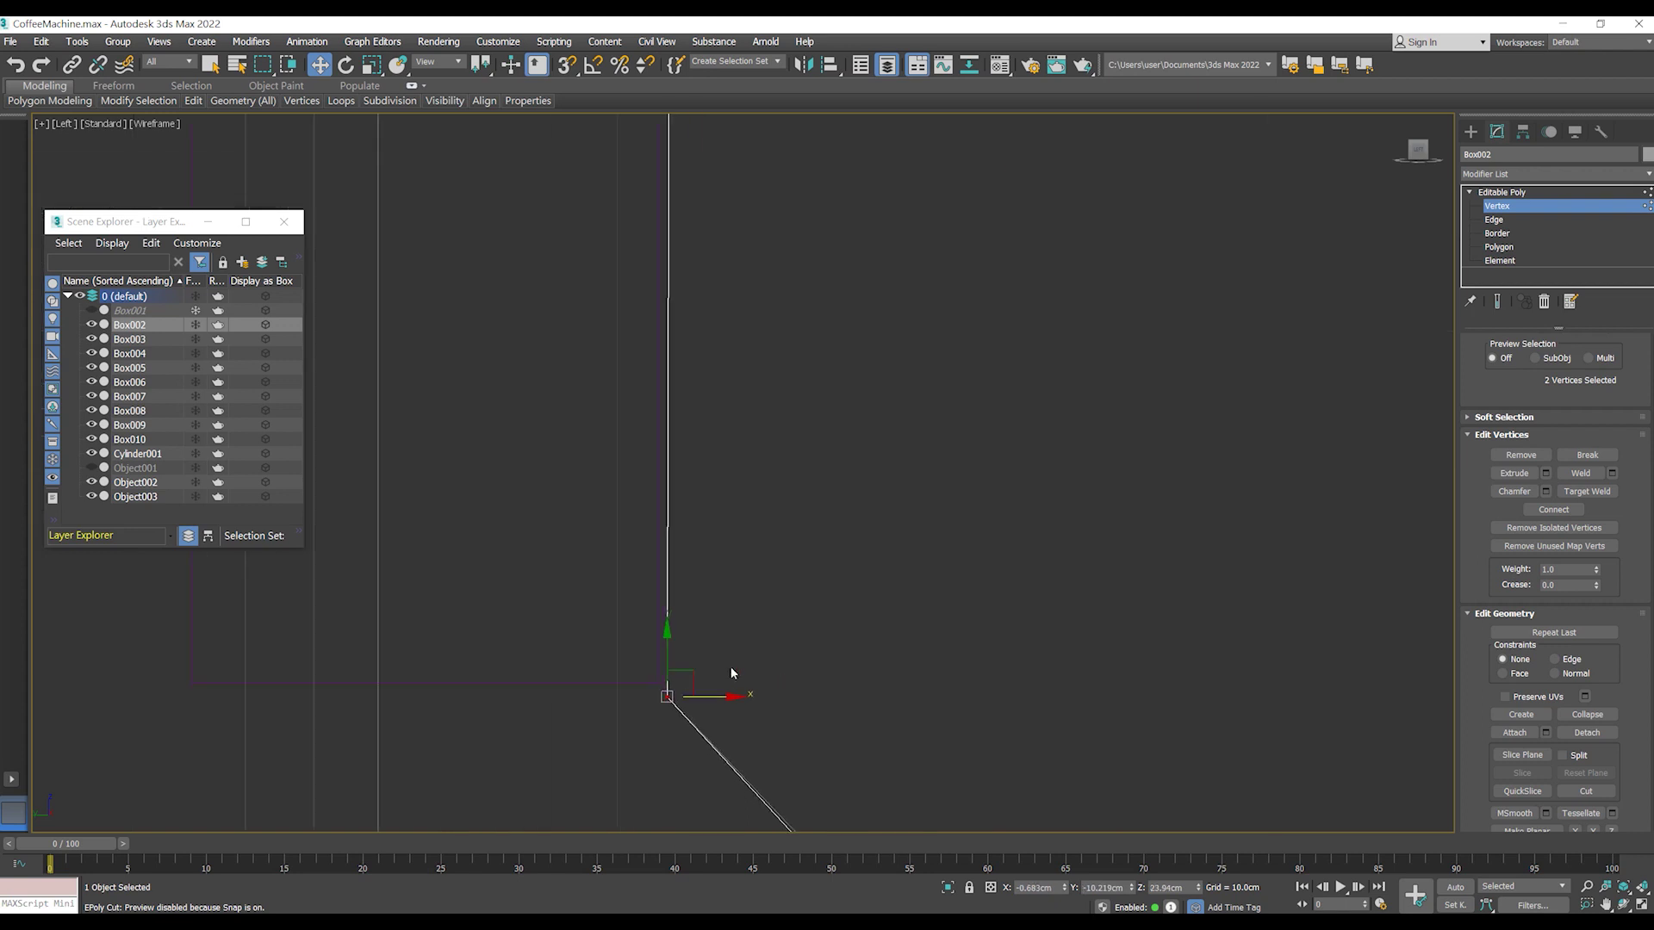
scroll(713, 608, down, 3)
click(771, 696)
scroll(797, 642, up, 3)
scroll(829, 487, up, 2)
drag(816, 522, 813, 590)
scroll(815, 562, up, 2)
key(w)
scroll(837, 652, down, 5)
- Back in Perspective, isolate the body and orbit around to inspect the new cuts
key(p)
mouse_move(844, 602)
alt+middle_down()
mouse_move(948, 495)
mouse_move(933, 490)
alt+middle_up()
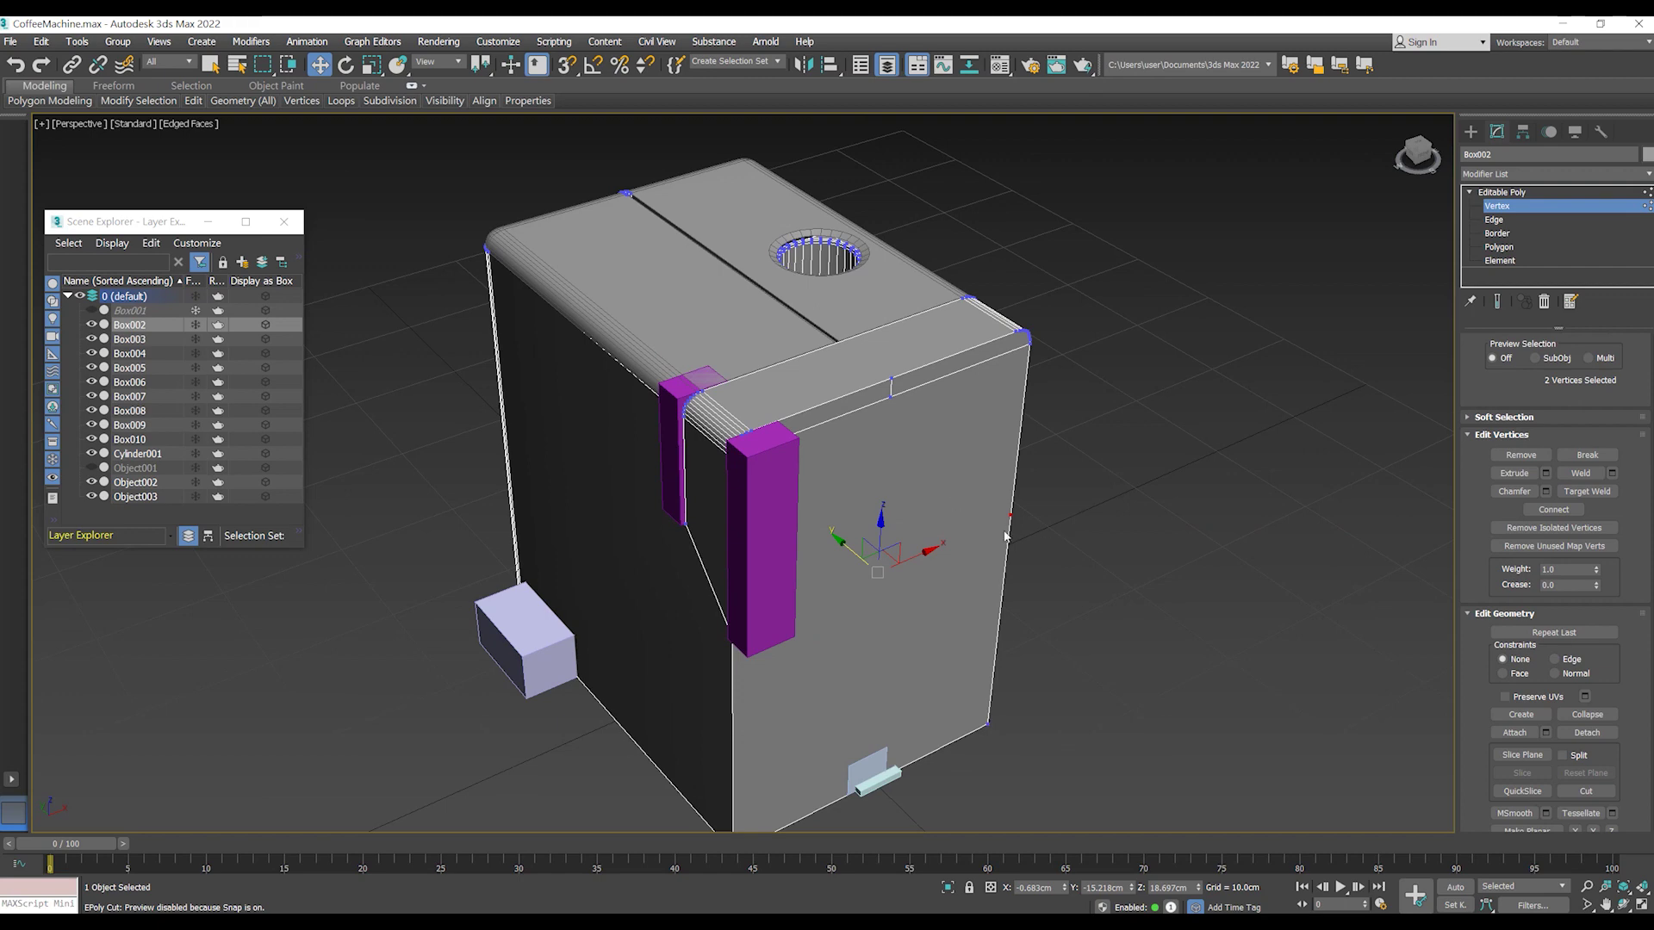
mouse_move(998, 557)
alt+middle_down()
mouse_move(997, 504)
mouse_move(982, 517)
alt+middle_up()
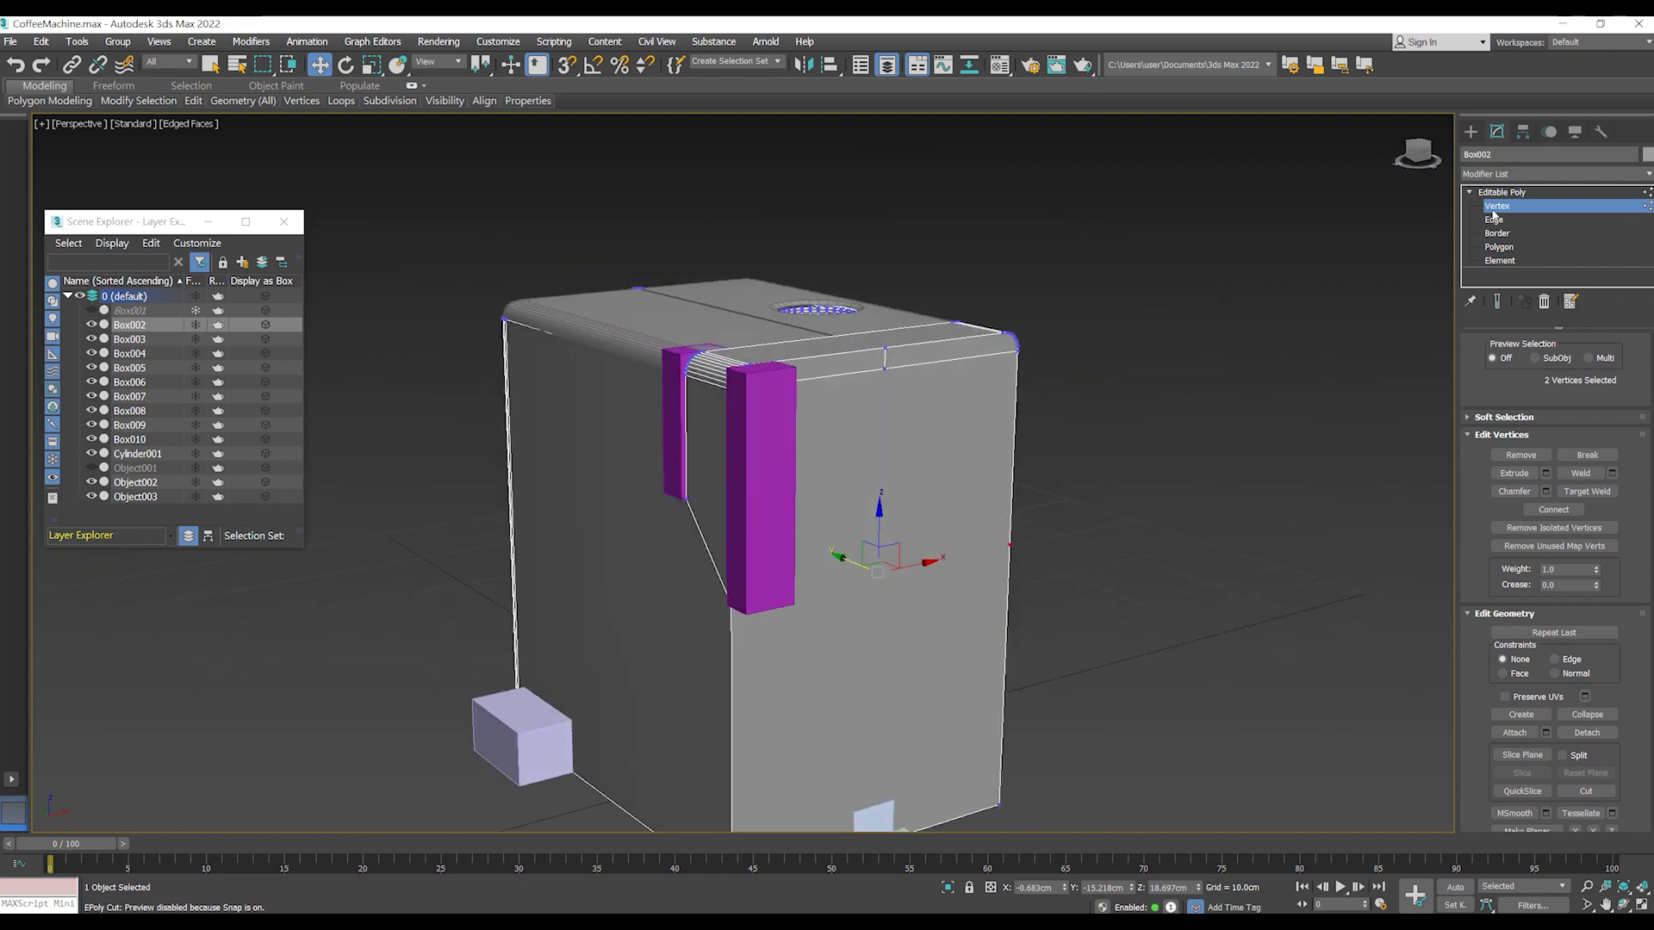
key(alt+q)
scroll(836, 535, down, 3)
drag(1494, 374, 1498, 491)
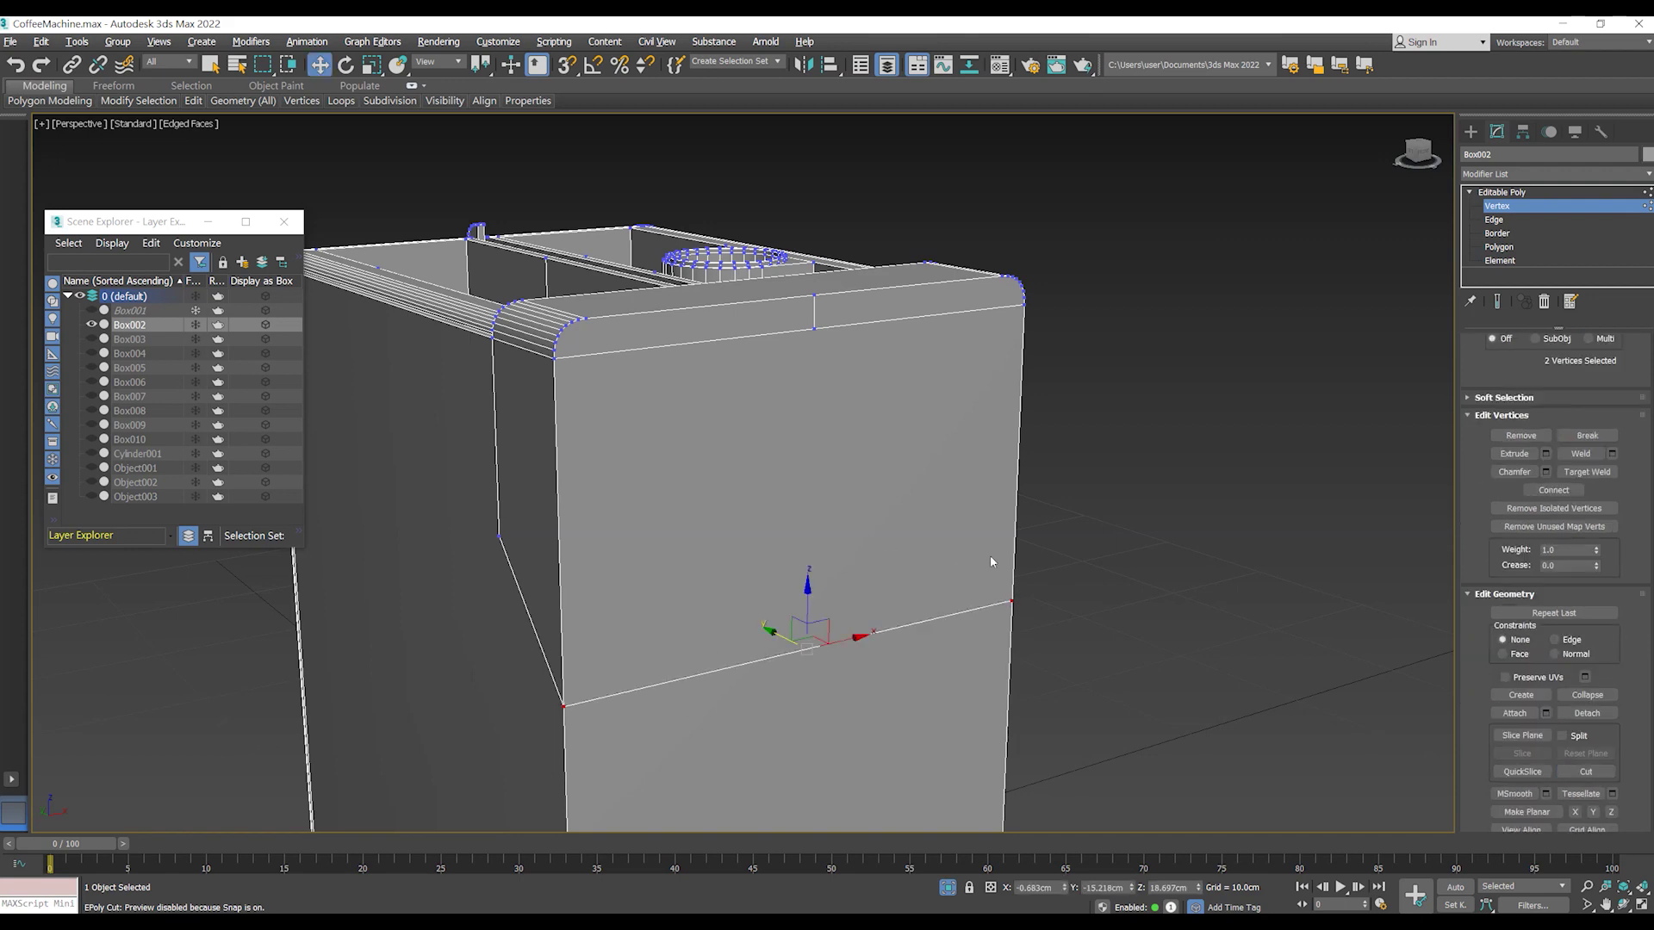
scroll(891, 587, down, 5)
alt+middle_drag(819, 591, 809, 594)
scroll(775, 517, up, 4)
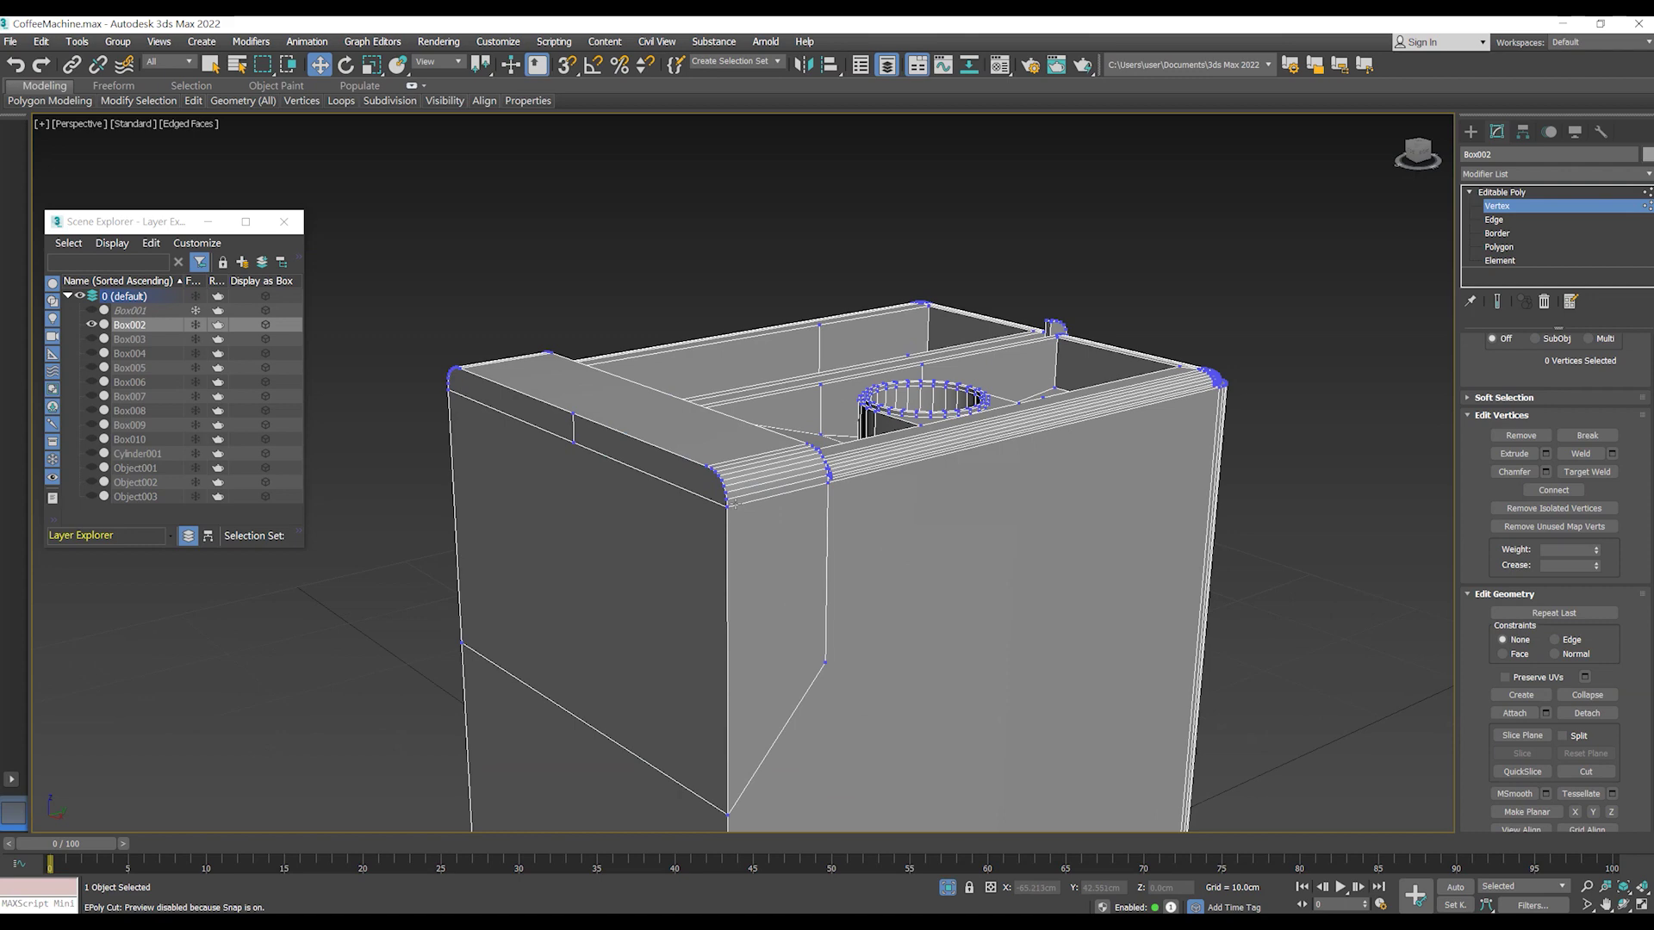
scroll(769, 500, up, 2)
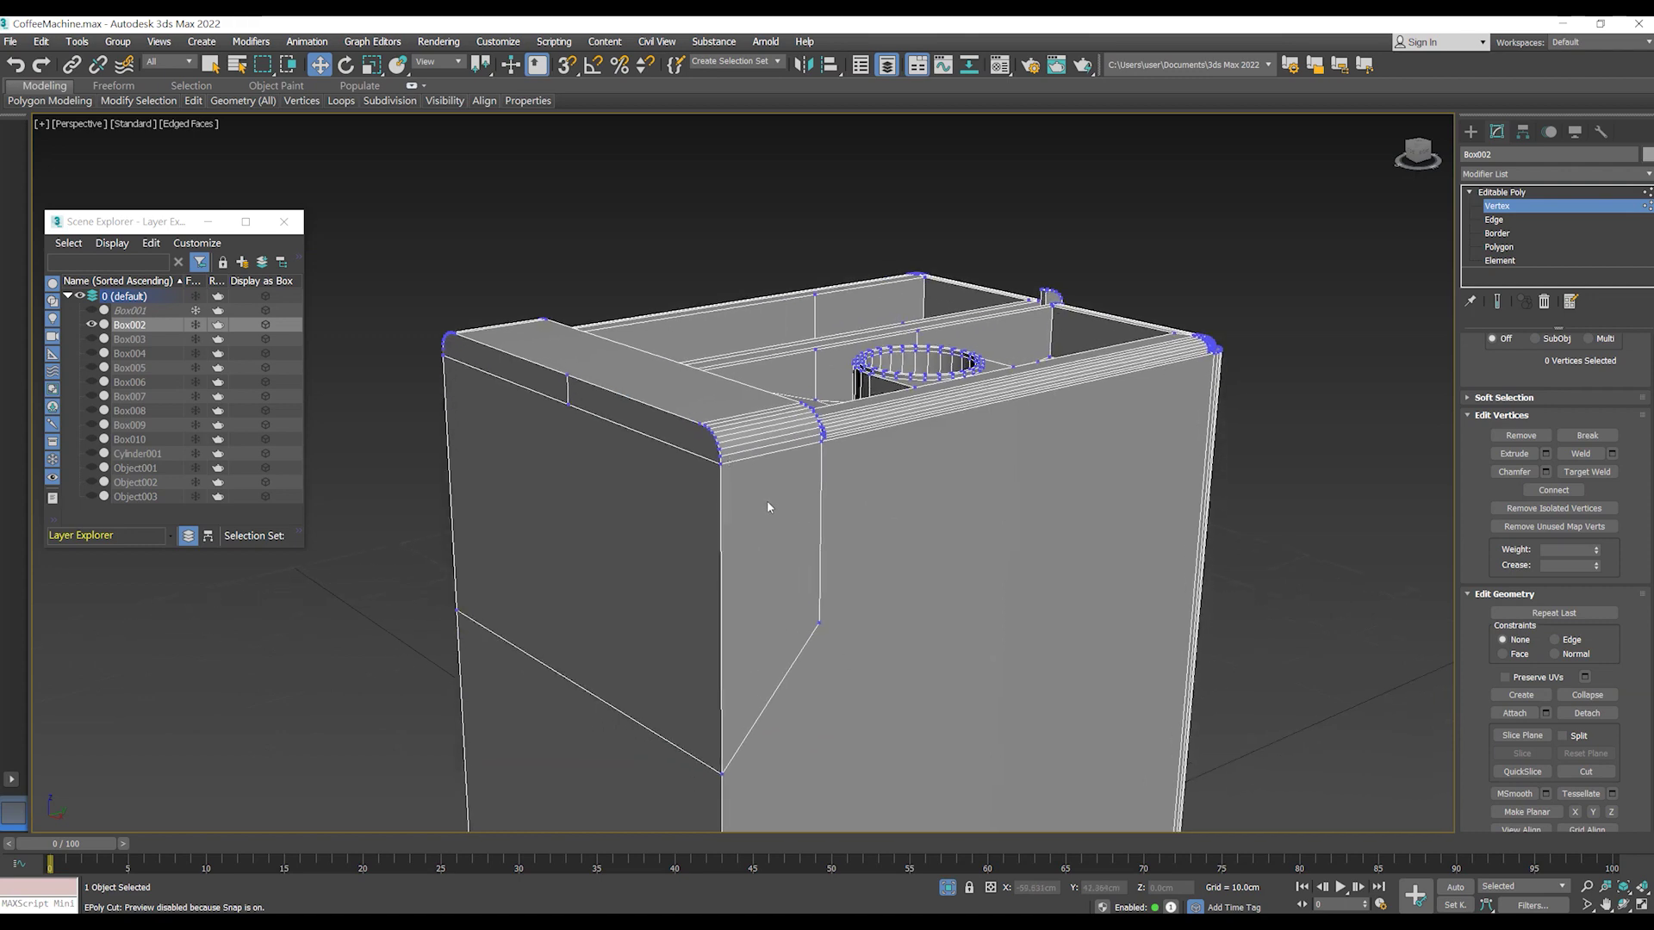
middle_drag(792, 571, 752, 529)
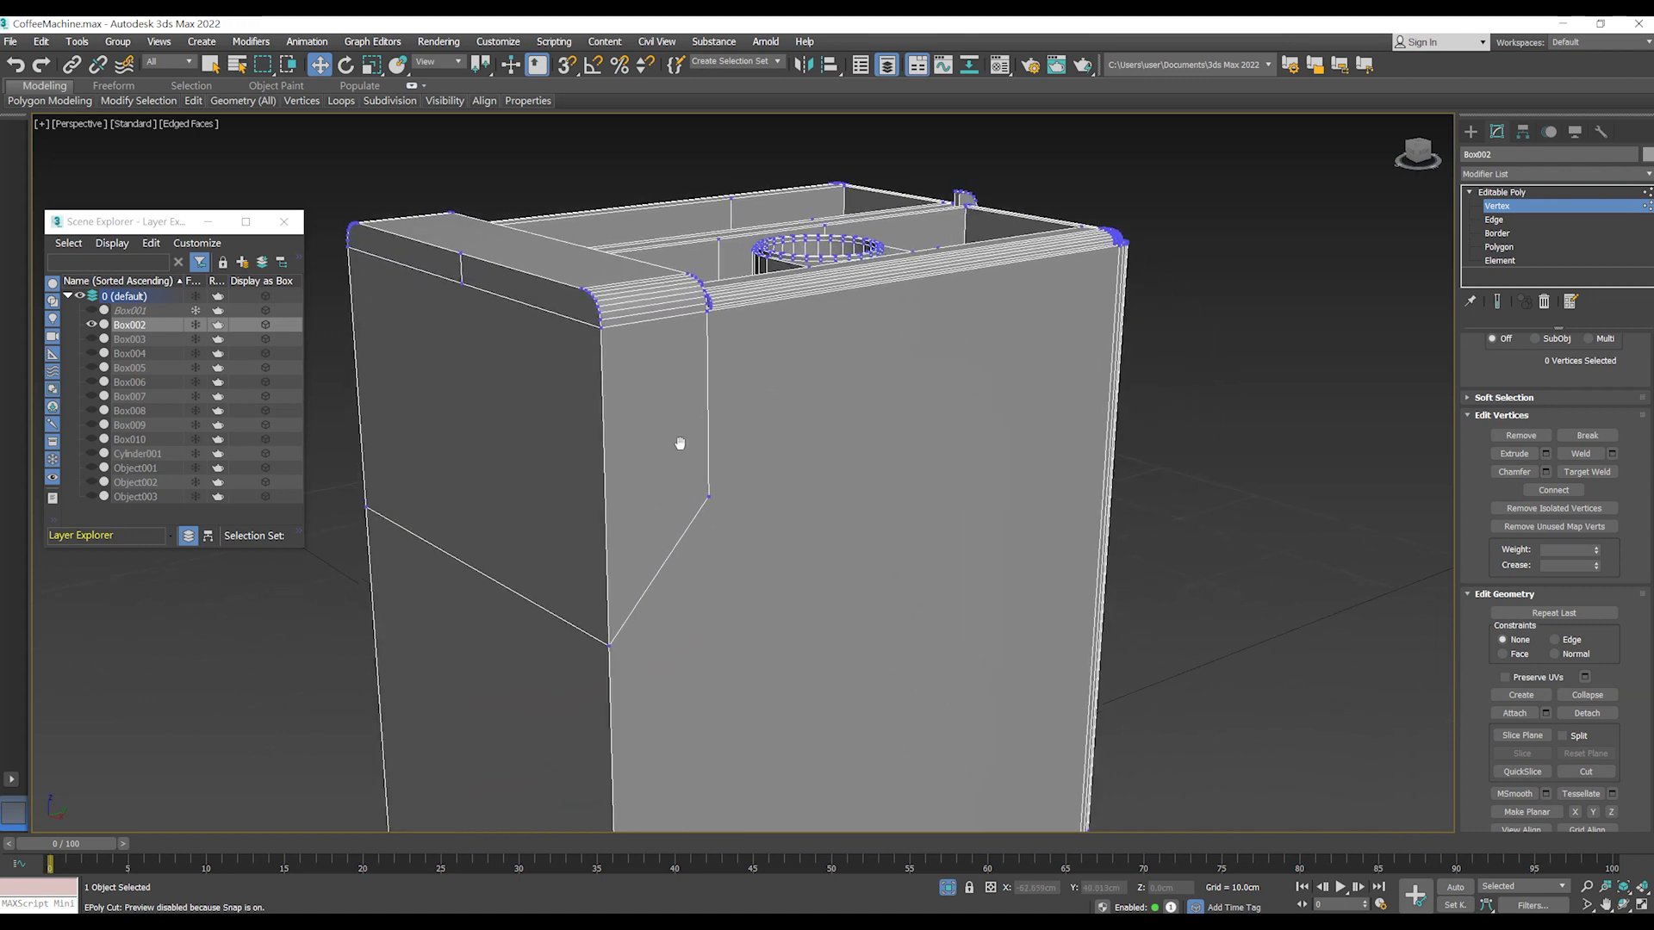
- In polygon mode, select the loop of faces wrapping over the top front edge
key(4)
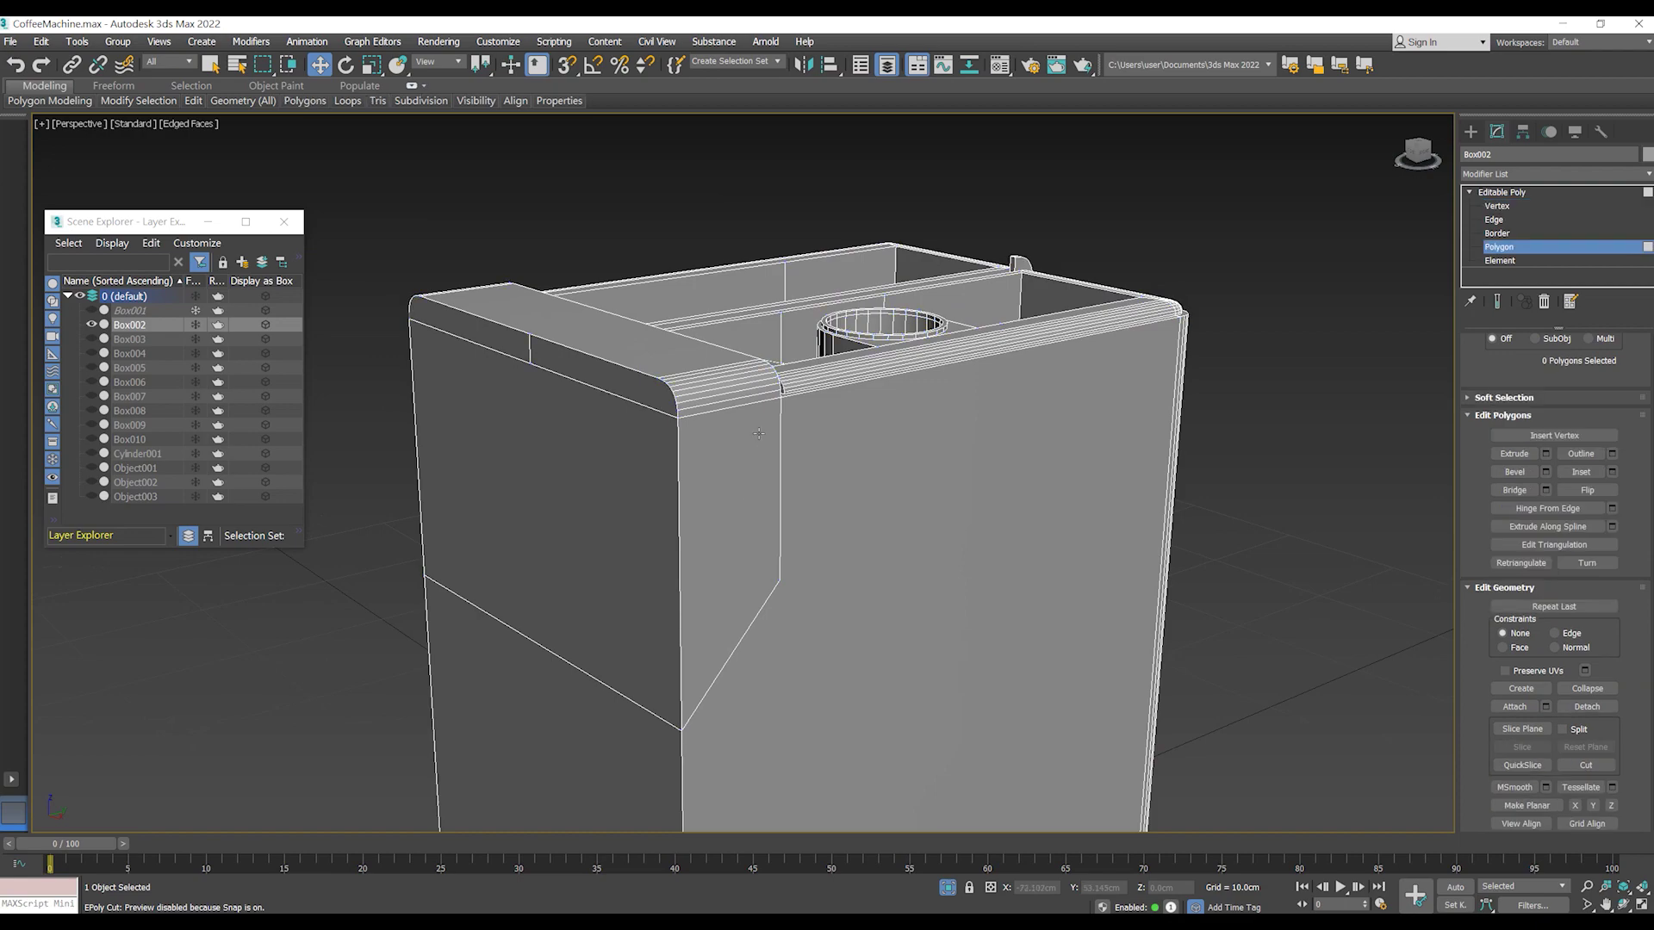
click(747, 472)
alt+middle_drag(772, 435, 727, 323)
shift+click(740, 392)
mouse_move(756, 585)
alt+middle_down()
mouse_move(1027, 548)
mouse_move(812, 572)
mouse_move(848, 451)
alt+middle_up()
key(alt+q)
scroll(848, 451, up, 1)
scroll(852, 456, up, 2)
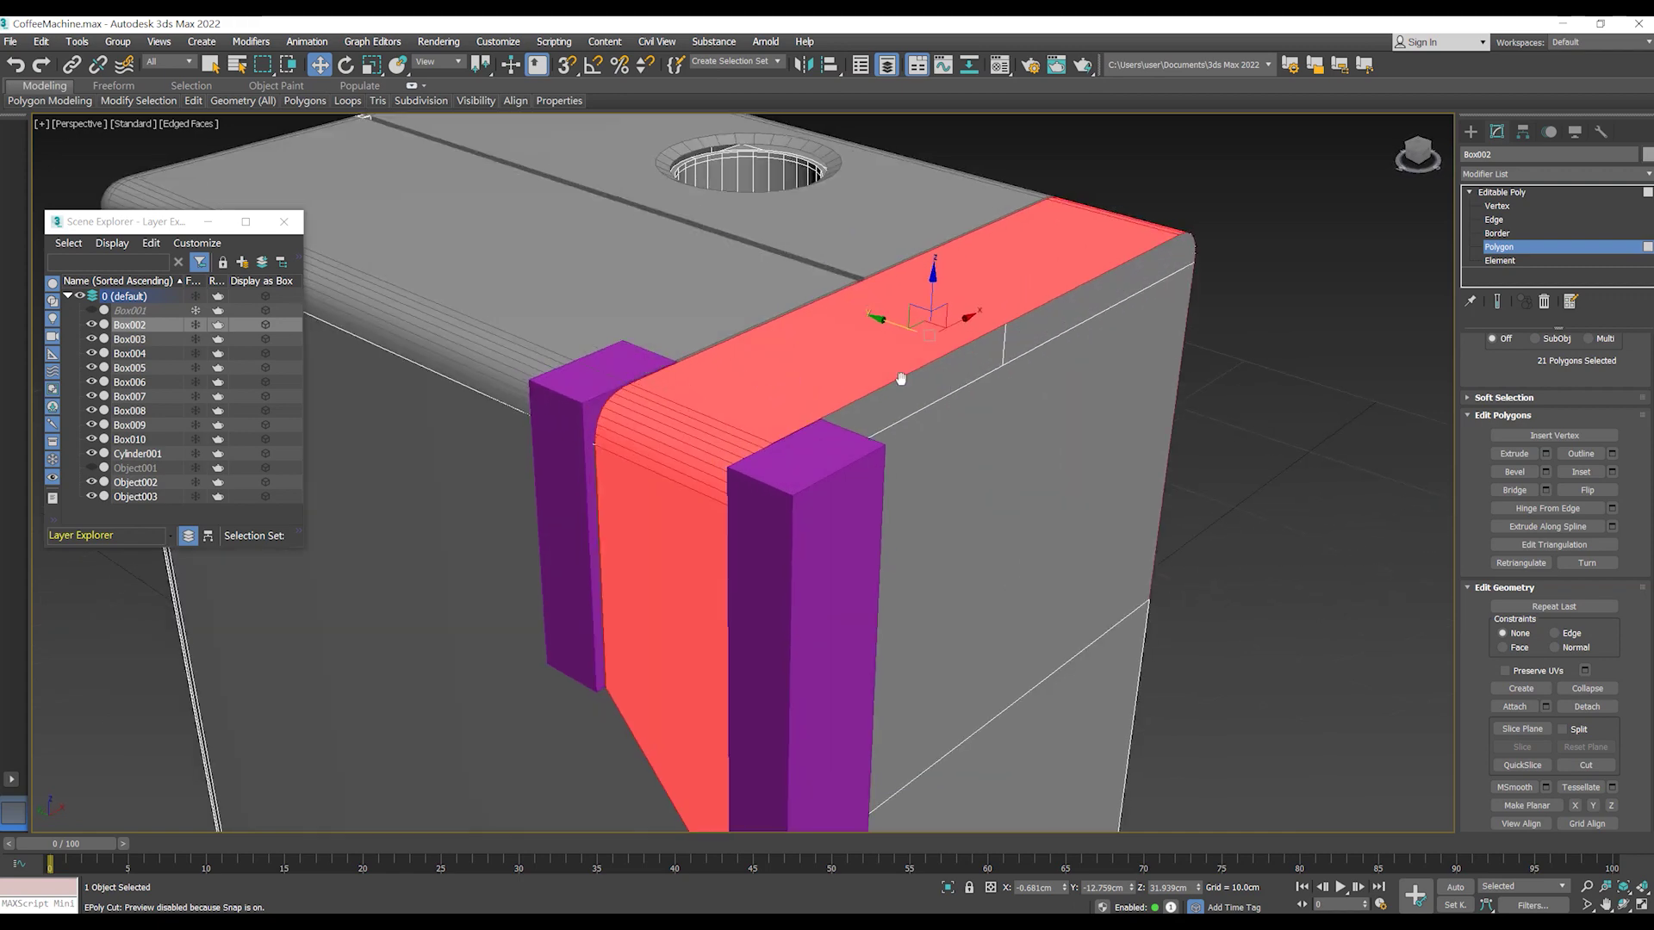
scroll(859, 466, up, 2)
alt+middle_drag(1055, 433, 744, 444)
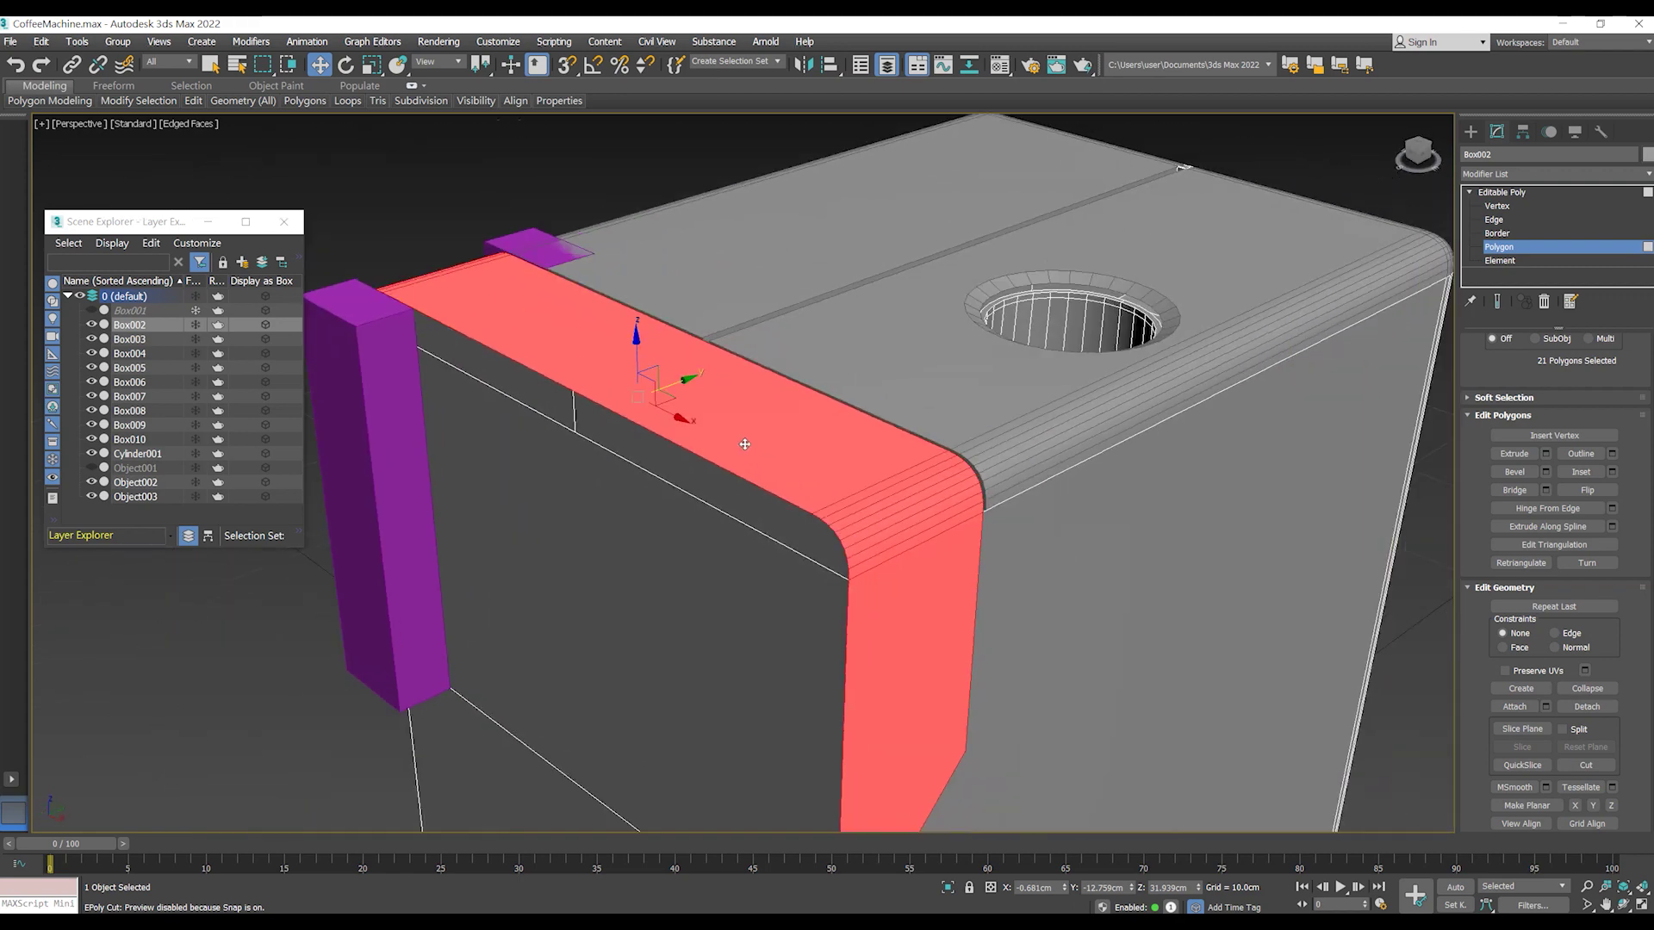
- Extrude the selected polygons by 0.1cm, then deselect them
click(1545, 455)
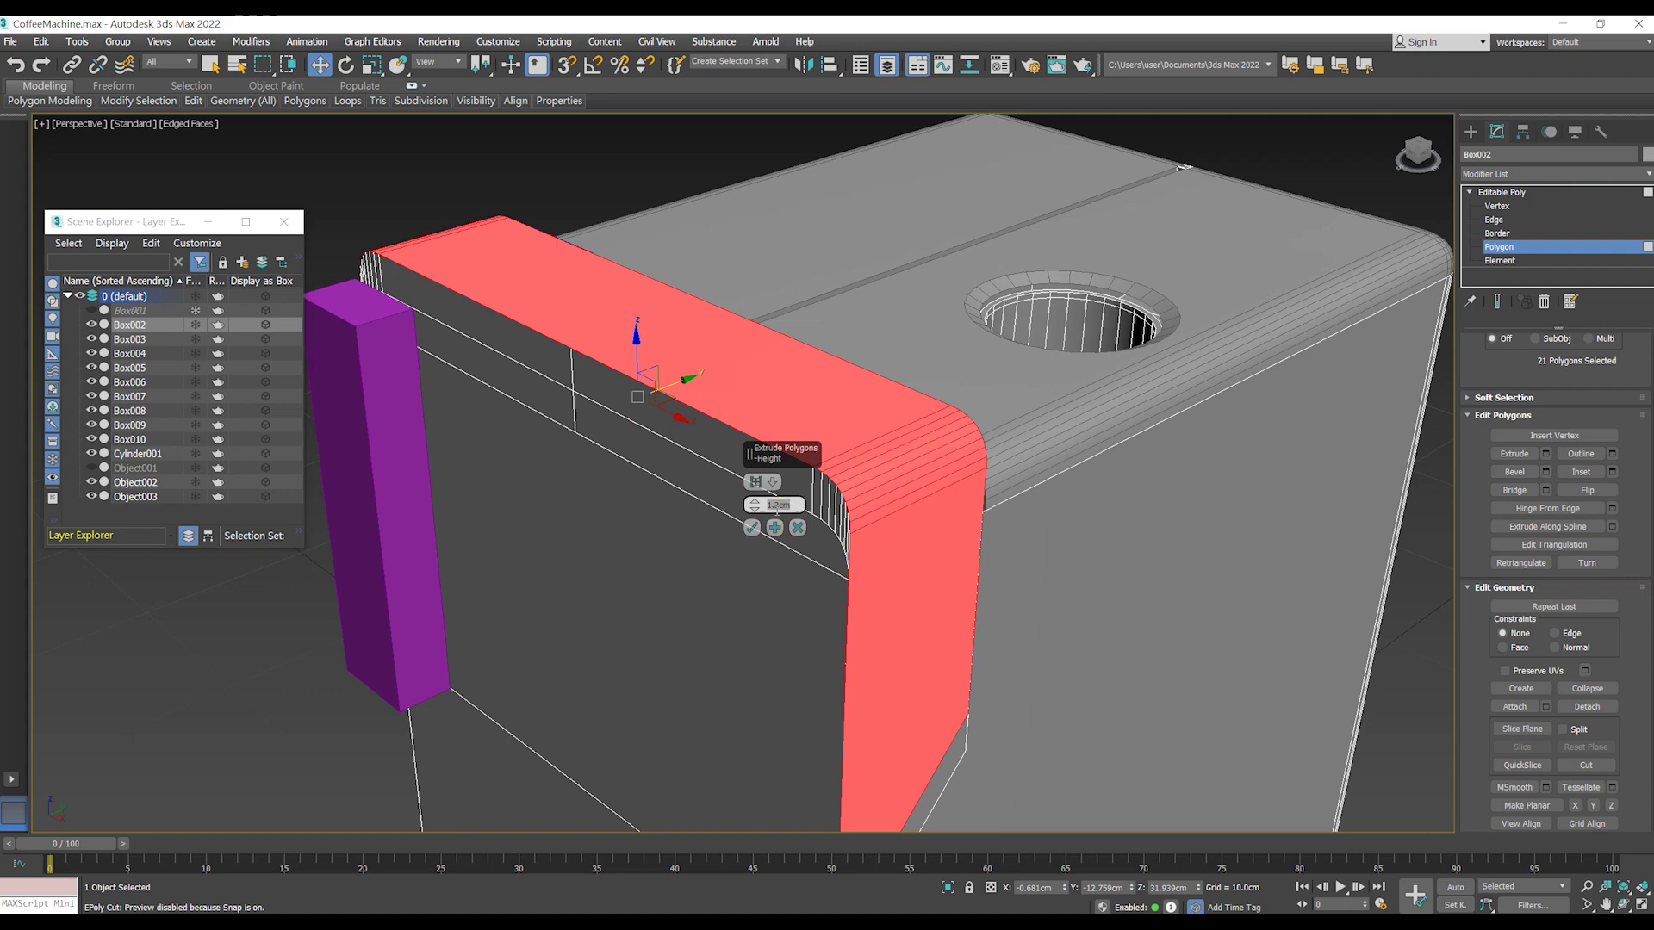
drag(776, 507, 776, 526)
mouse_move(776, 525)
alt+middle_down()
mouse_move(815, 507)
mouse_move(919, 532)
mouse_move(794, 379)
mouse_move(789, 392)
alt+middle_up()
scroll(919, 532, up, 2)
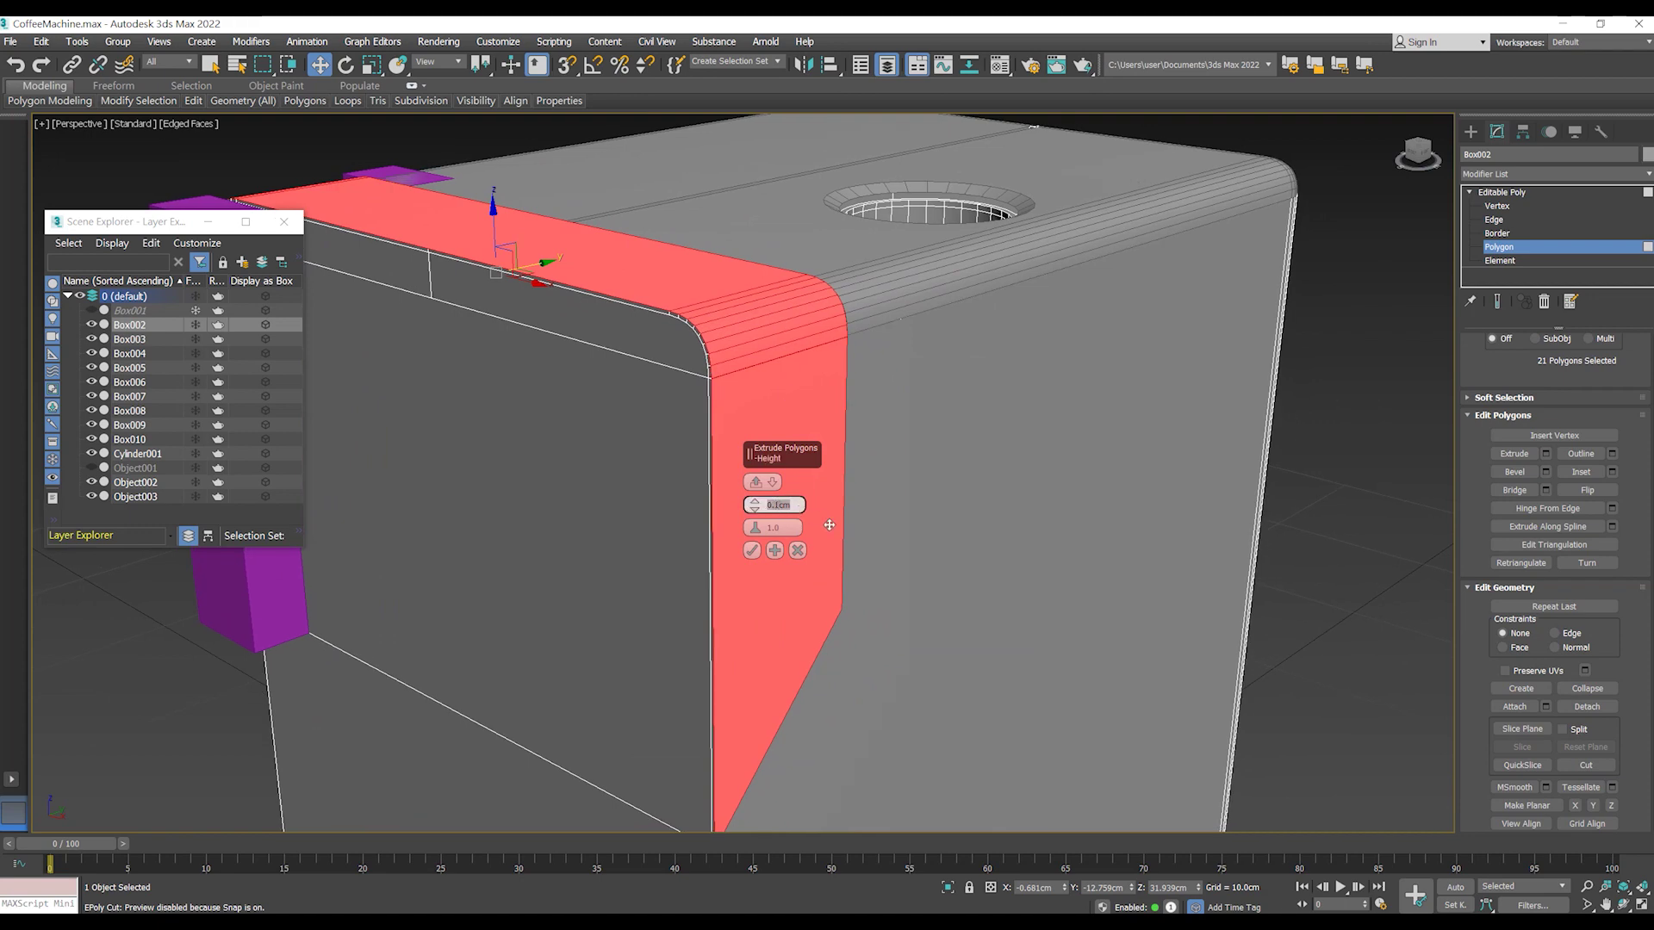
mouse_move(829, 526)
alt+middle_down()
mouse_move(795, 496)
mouse_move(939, 512)
alt+middle_up()
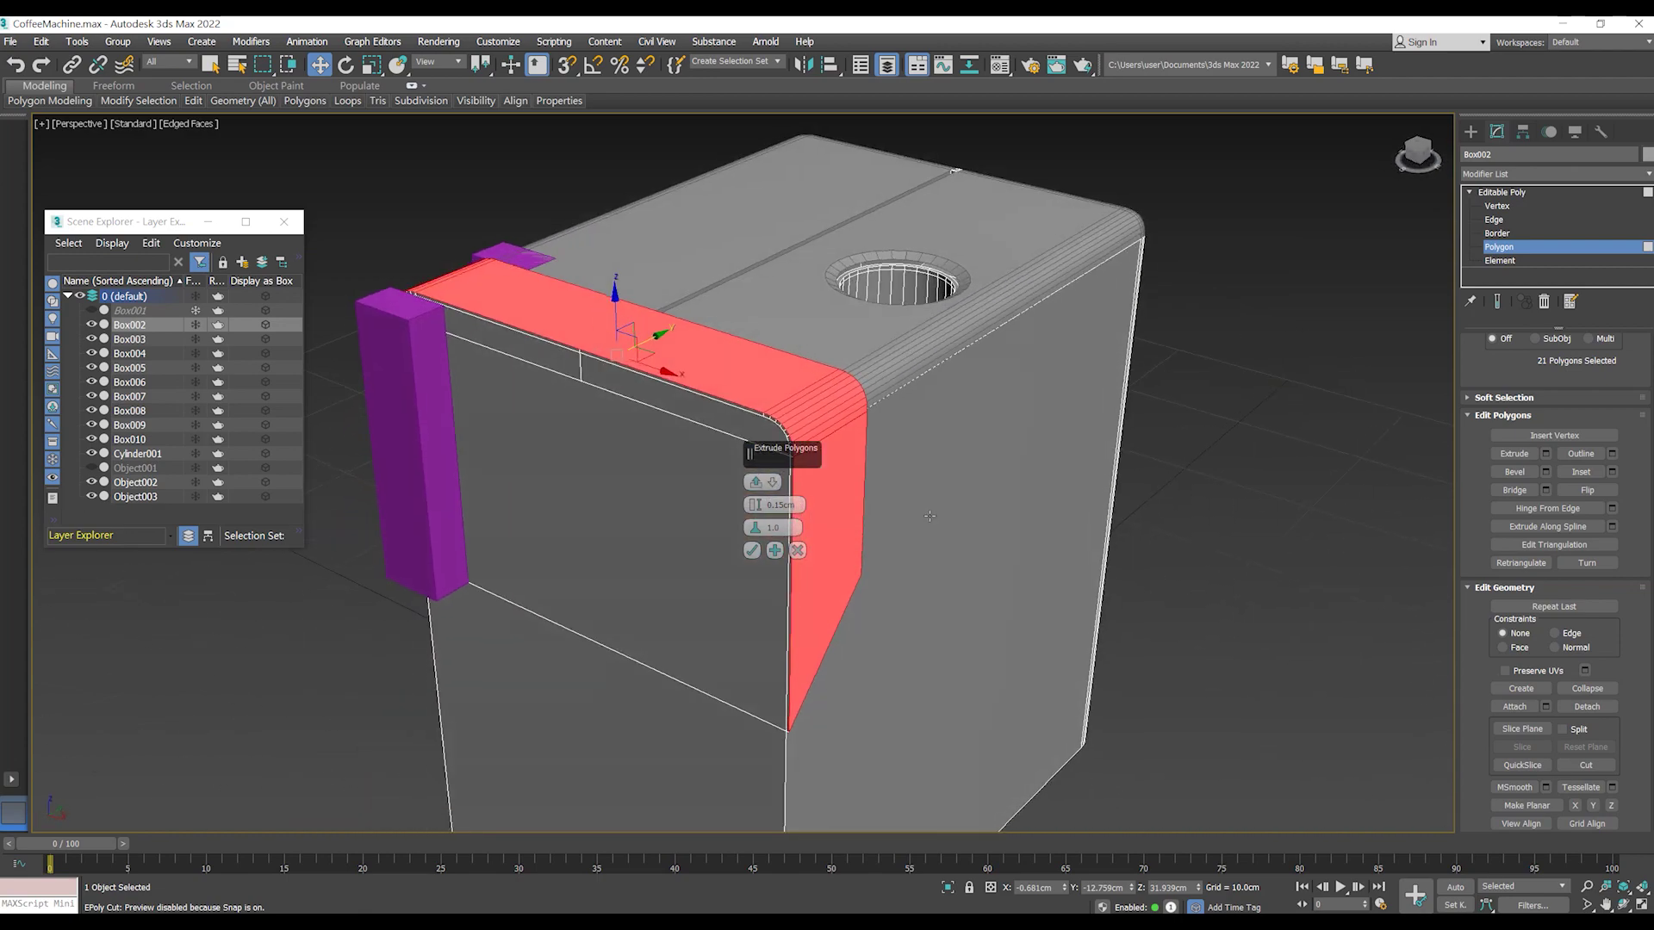
scroll(749, 472, up, 3)
scroll(747, 469, up, 5)
scroll(747, 470, down, 5)
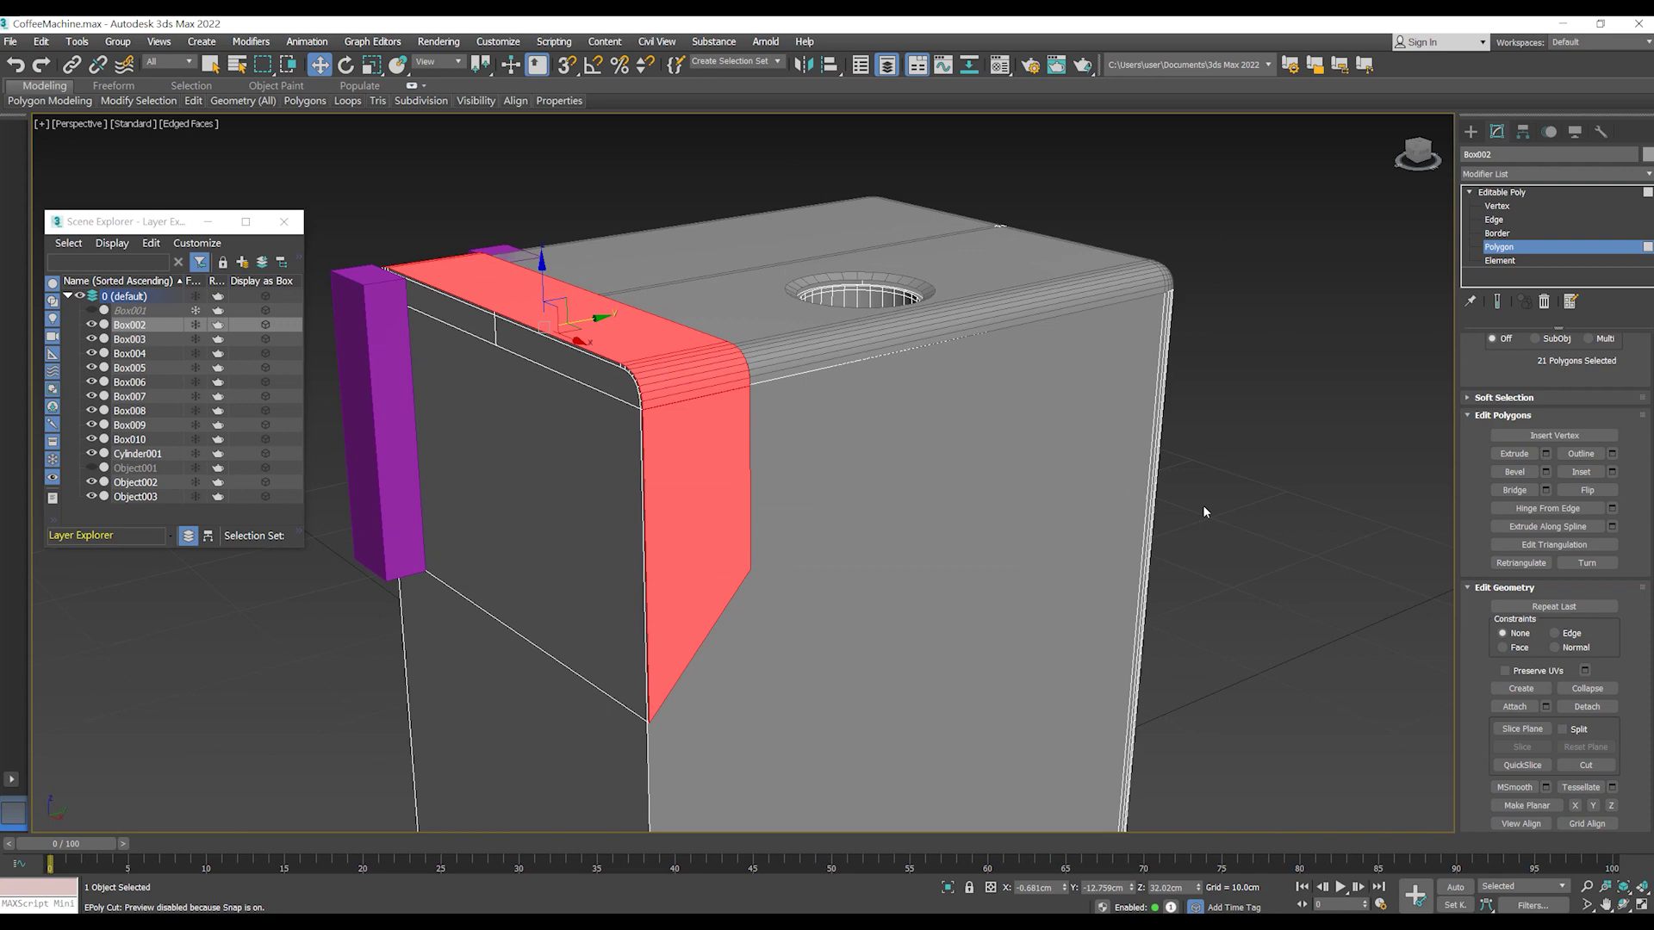
click(1362, 437)
mouse_move(1363, 437)
alt+middle_down()
mouse_move(979, 556)
mouse_move(914, 472)
mouse_move(856, 469)
mouse_move(819, 427)
mouse_move(1042, 427)
alt+middle_up()
scroll(893, 416, up, 3)
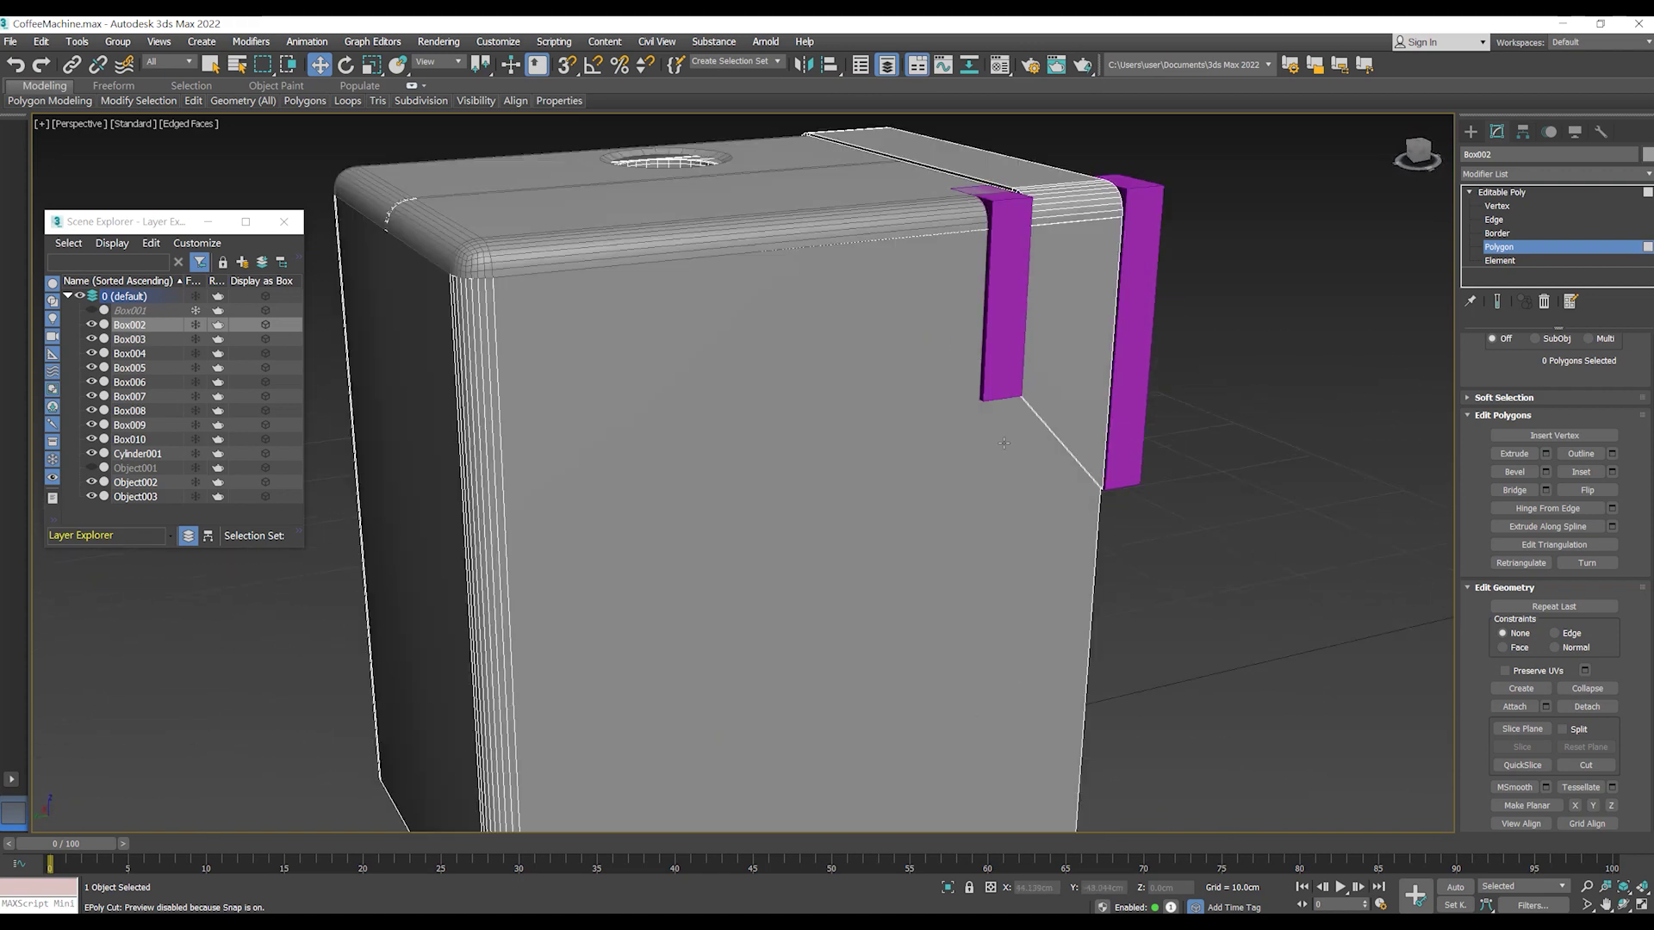
- Select the vertical side edges and Connect them with a new horizontal edge loop
scroll(1057, 515, down, 3)
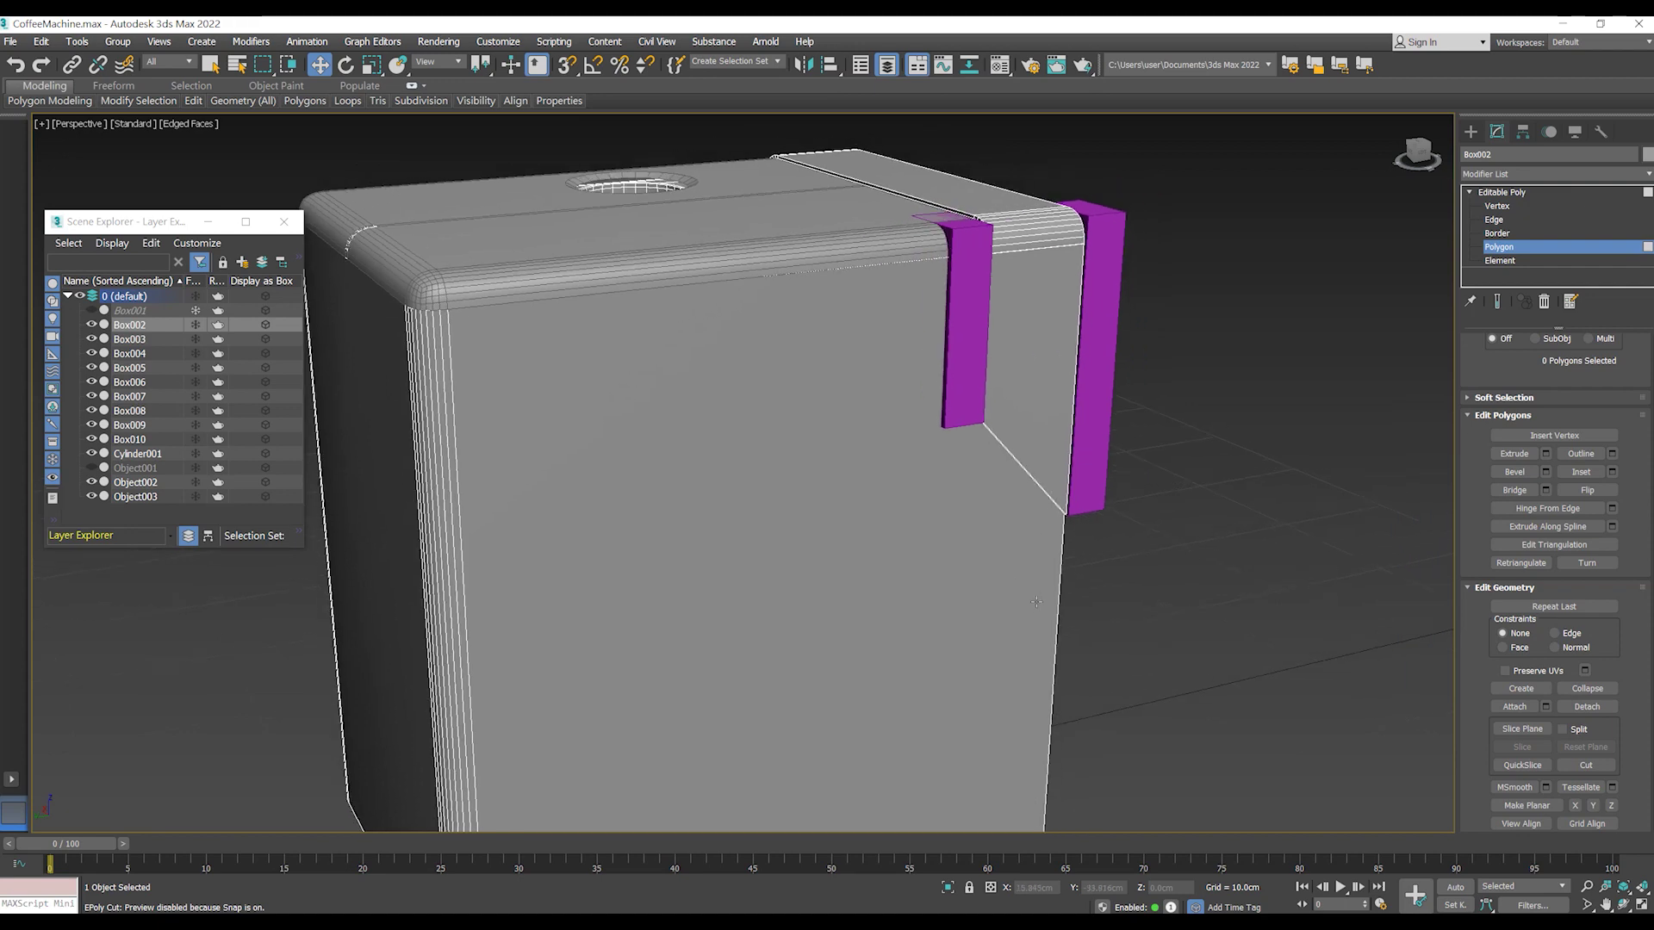
key(1)
alt+middle_drag(933, 510, 890, 527)
key(2)
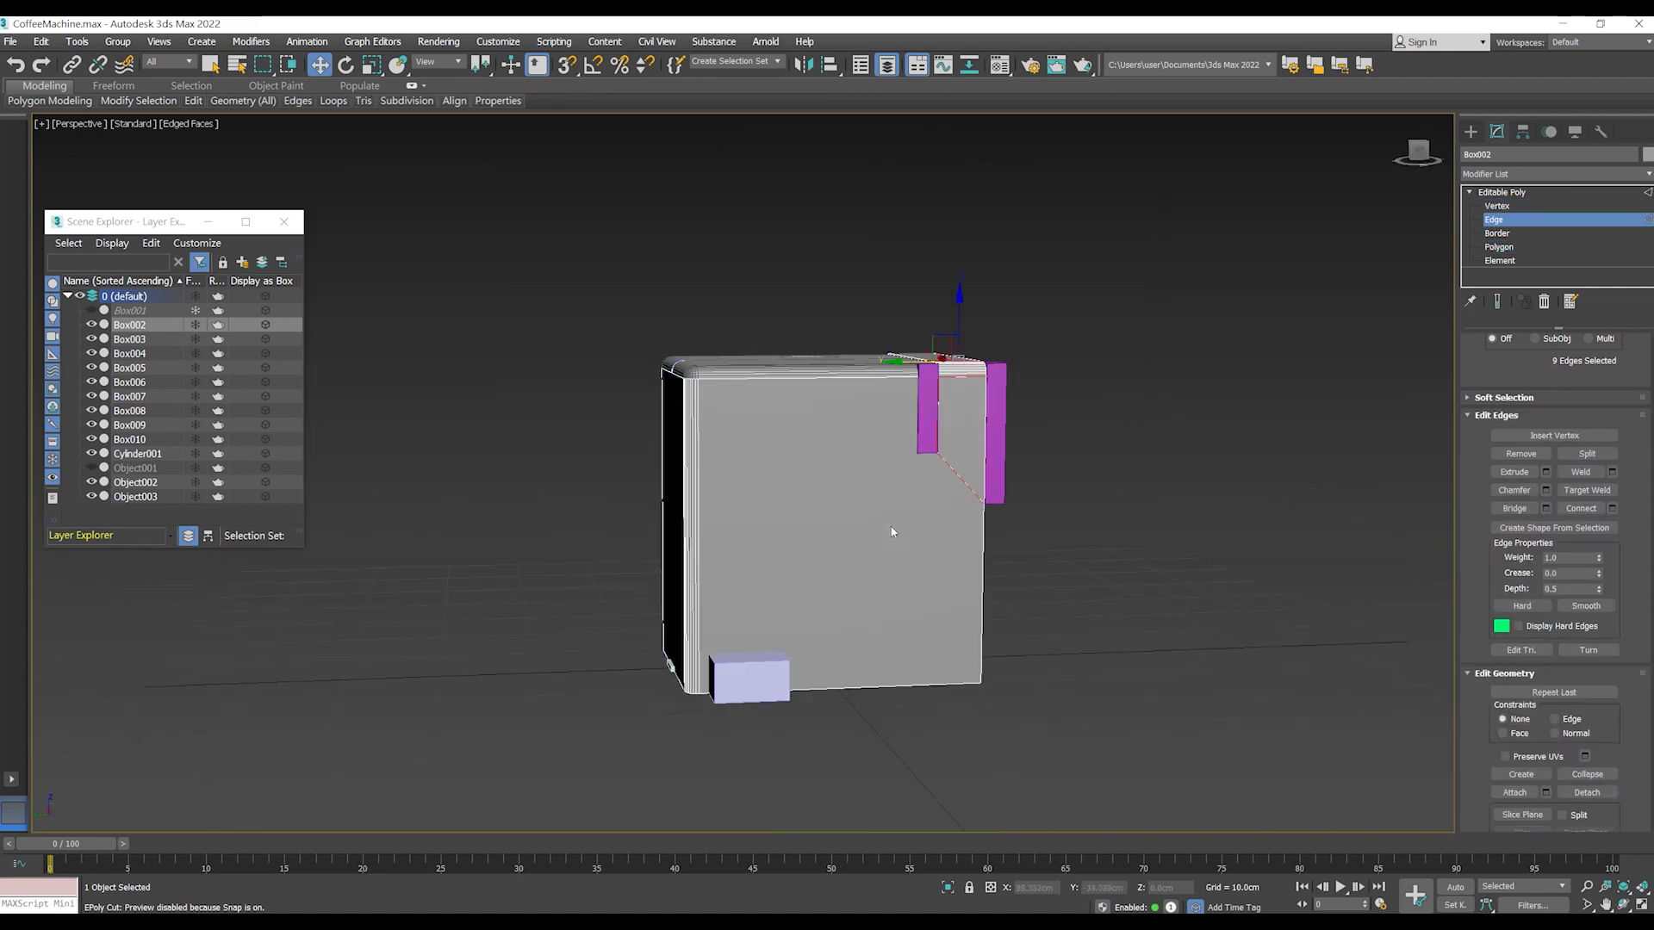
scroll(896, 530, up, 3)
mouse_move(1072, 594)
alt+middle_down()
mouse_move(1015, 564)
mouse_move(978, 571)
alt+middle_up()
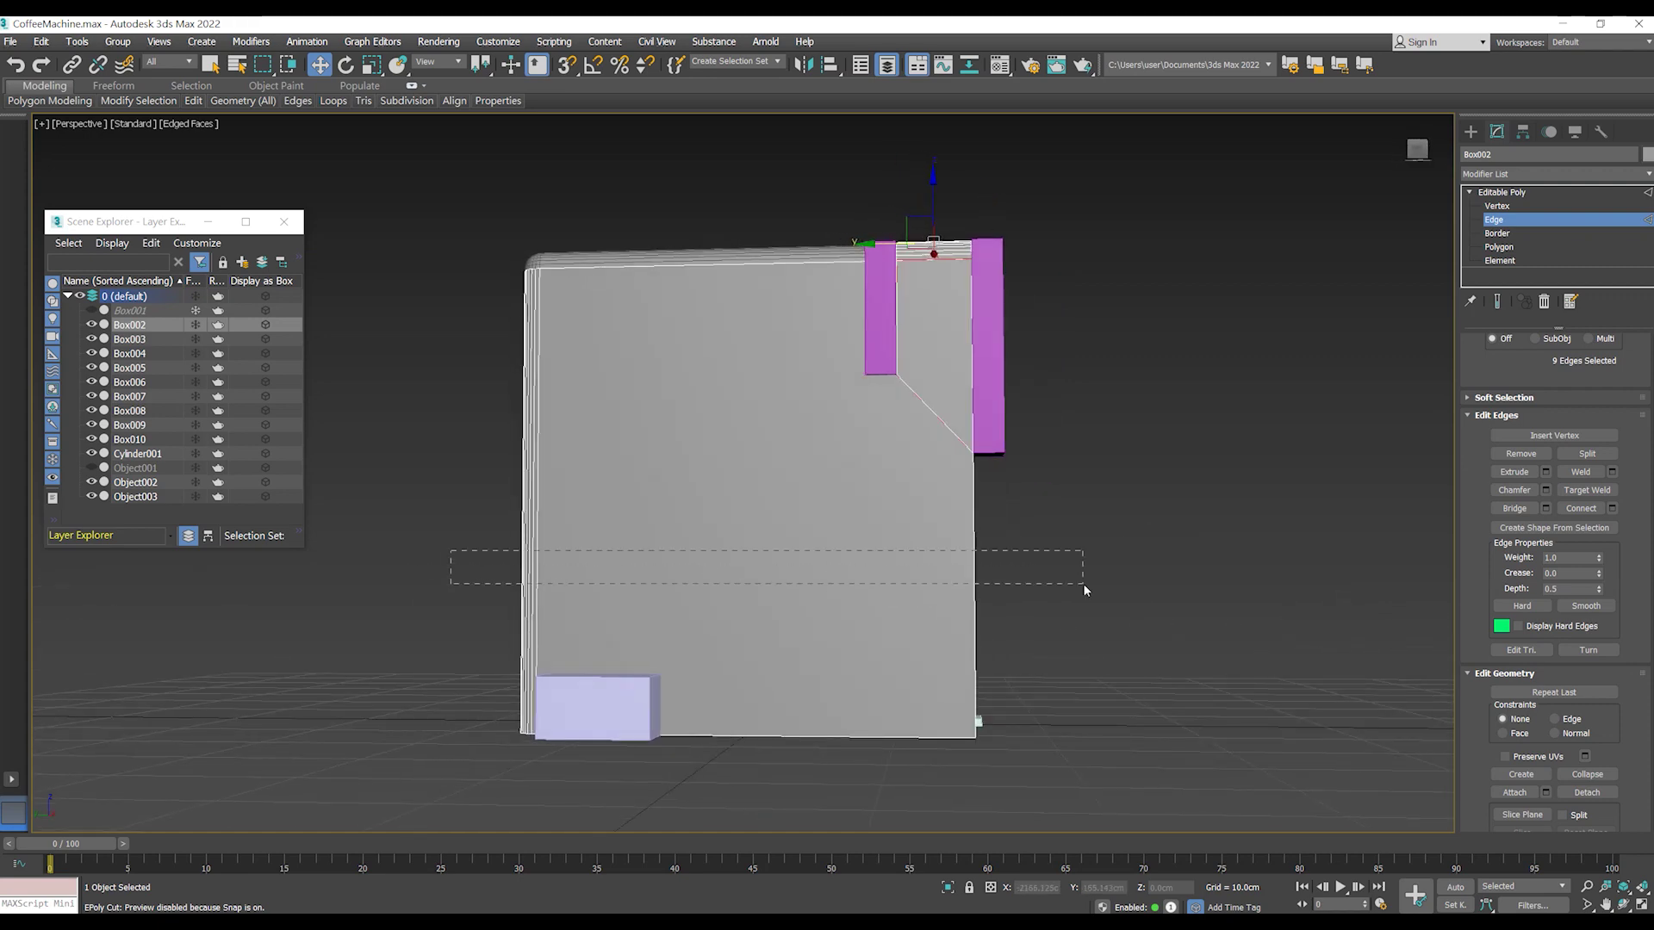
drag(1083, 585, 1083, 586)
alt+middle_drag(1083, 586, 1159, 581)
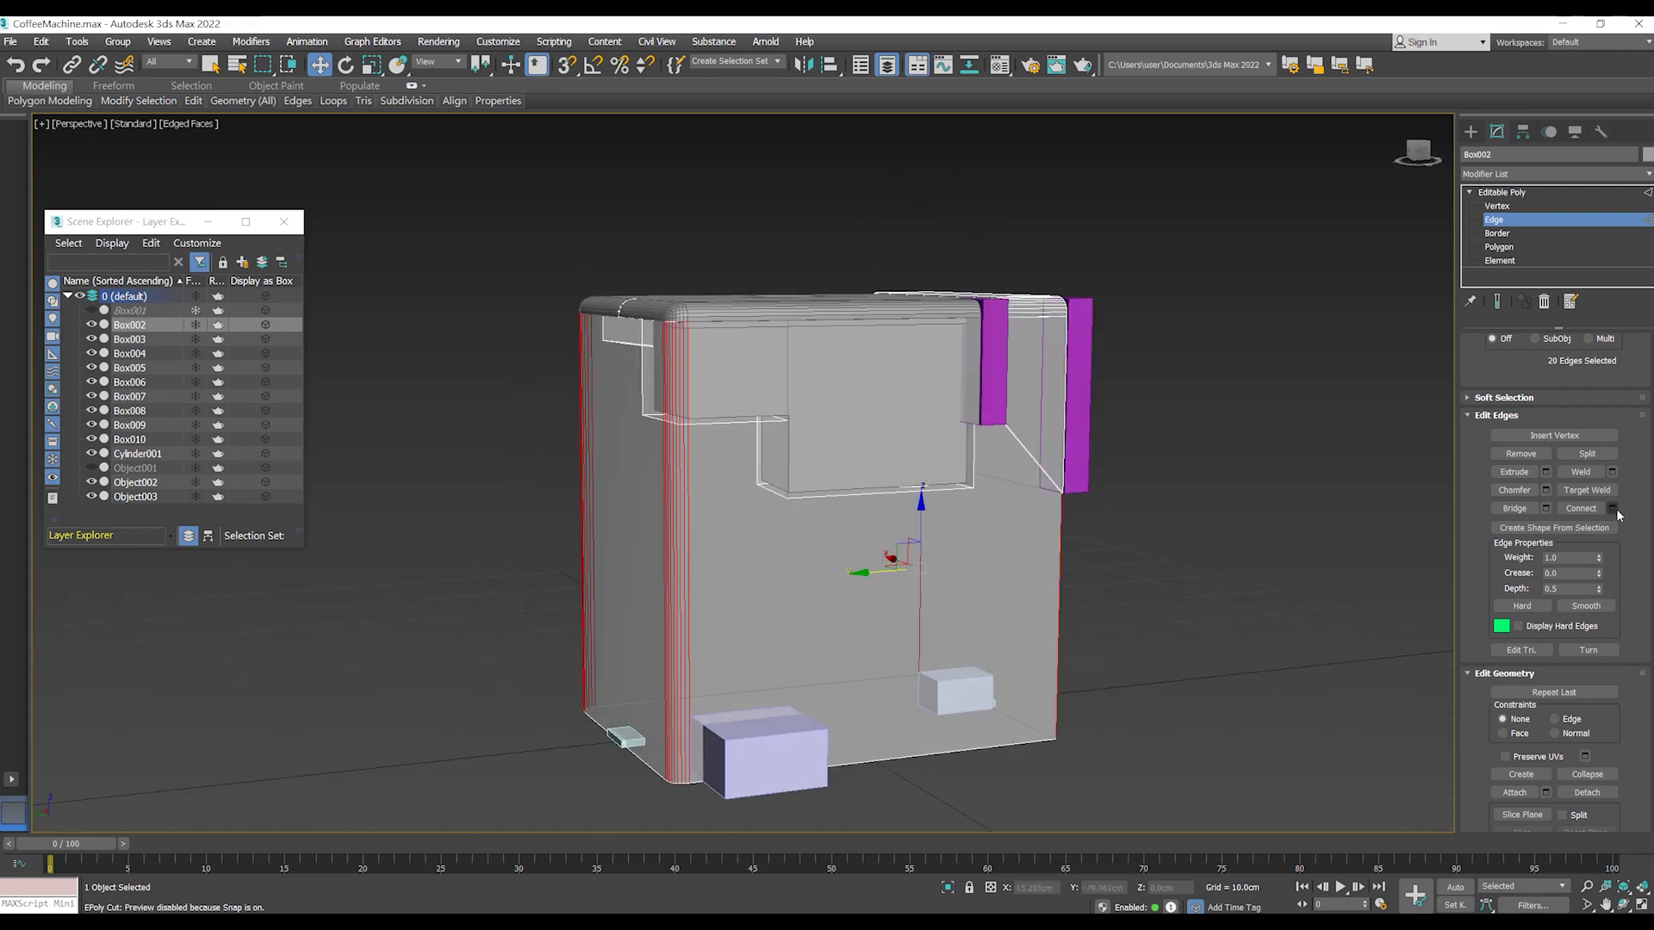
click(1612, 508)
click(752, 540)
- Raise the new loop slightly along Z, deselect it, and isolate the box see-through
drag(665, 517, 669, 474)
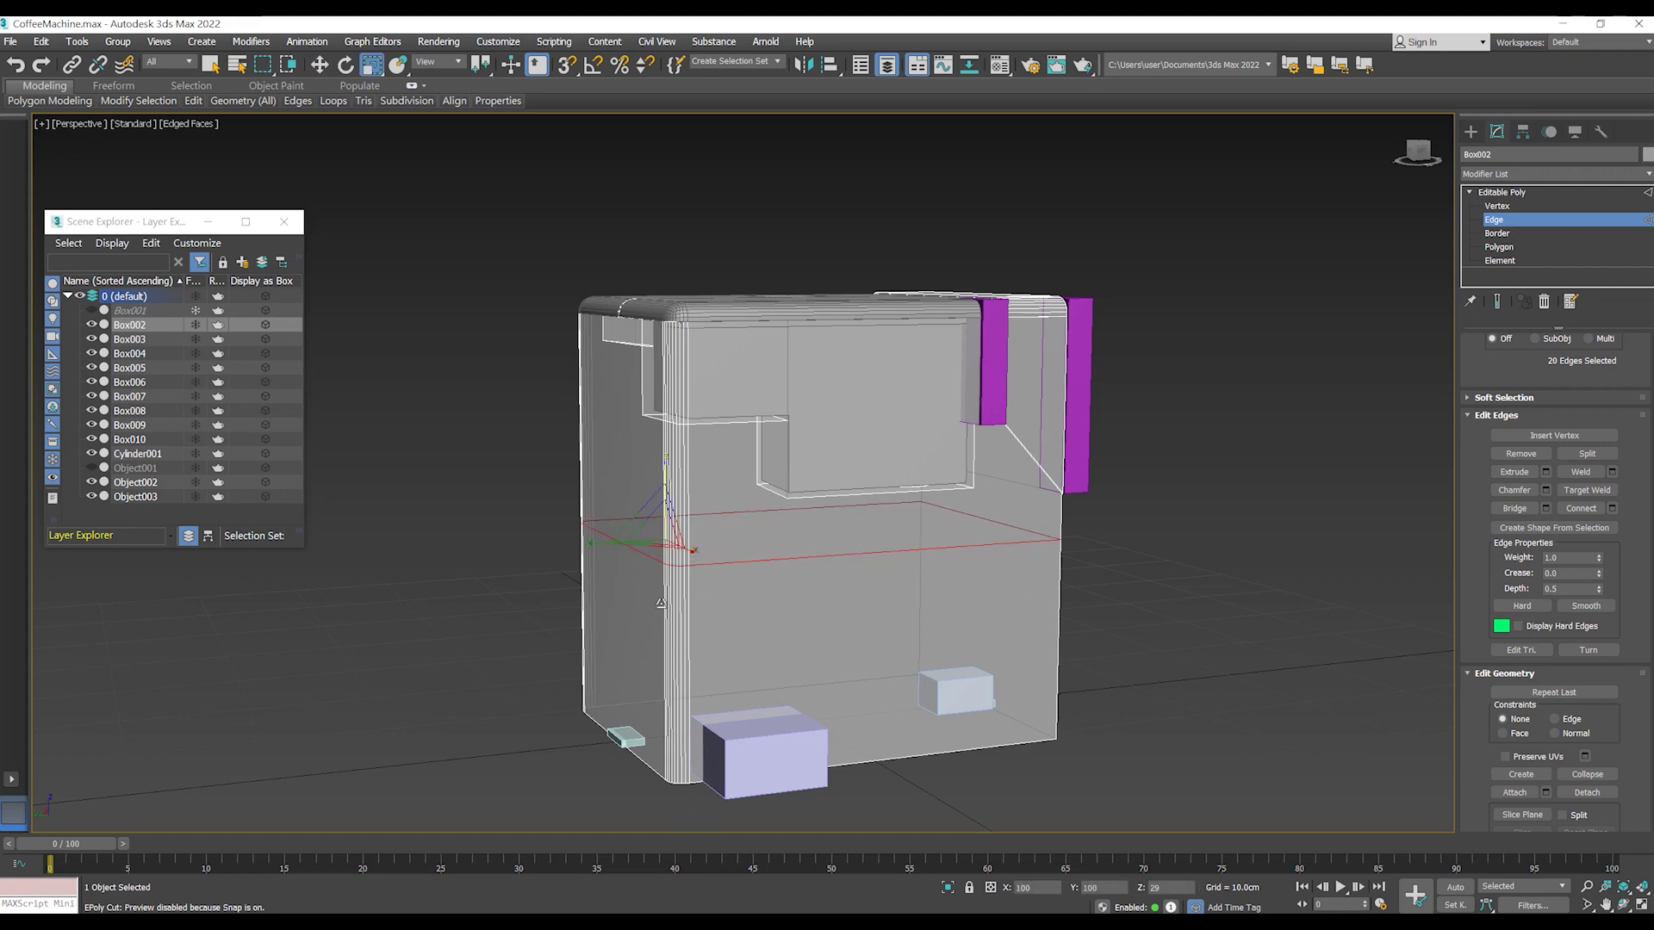
scroll(795, 542, up, 3)
drag(604, 523, 605, 498)
click(1114, 461)
mouse_move(1115, 462)
middle_down()
mouse_move(1063, 458)
mouse_move(1101, 455)
mouse_move(1113, 477)
middle_up()
key(alt+x)
key(alt+q)
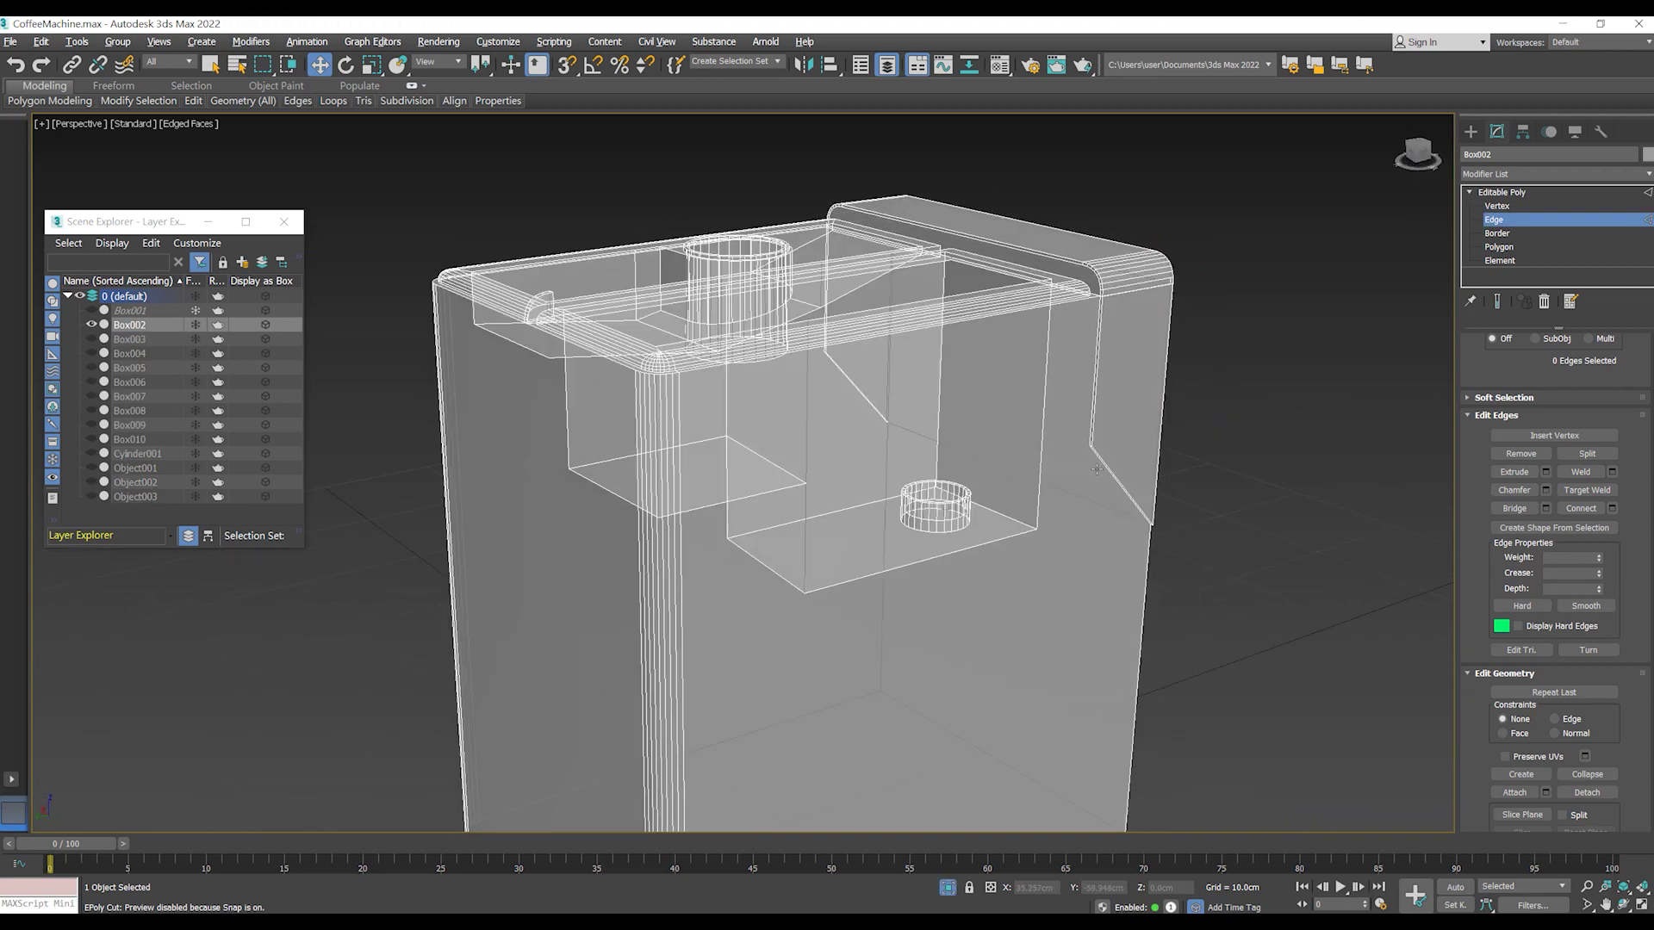
- In Vertex mode, cut a new edge loop across the box starting from its side vertex
key(1)
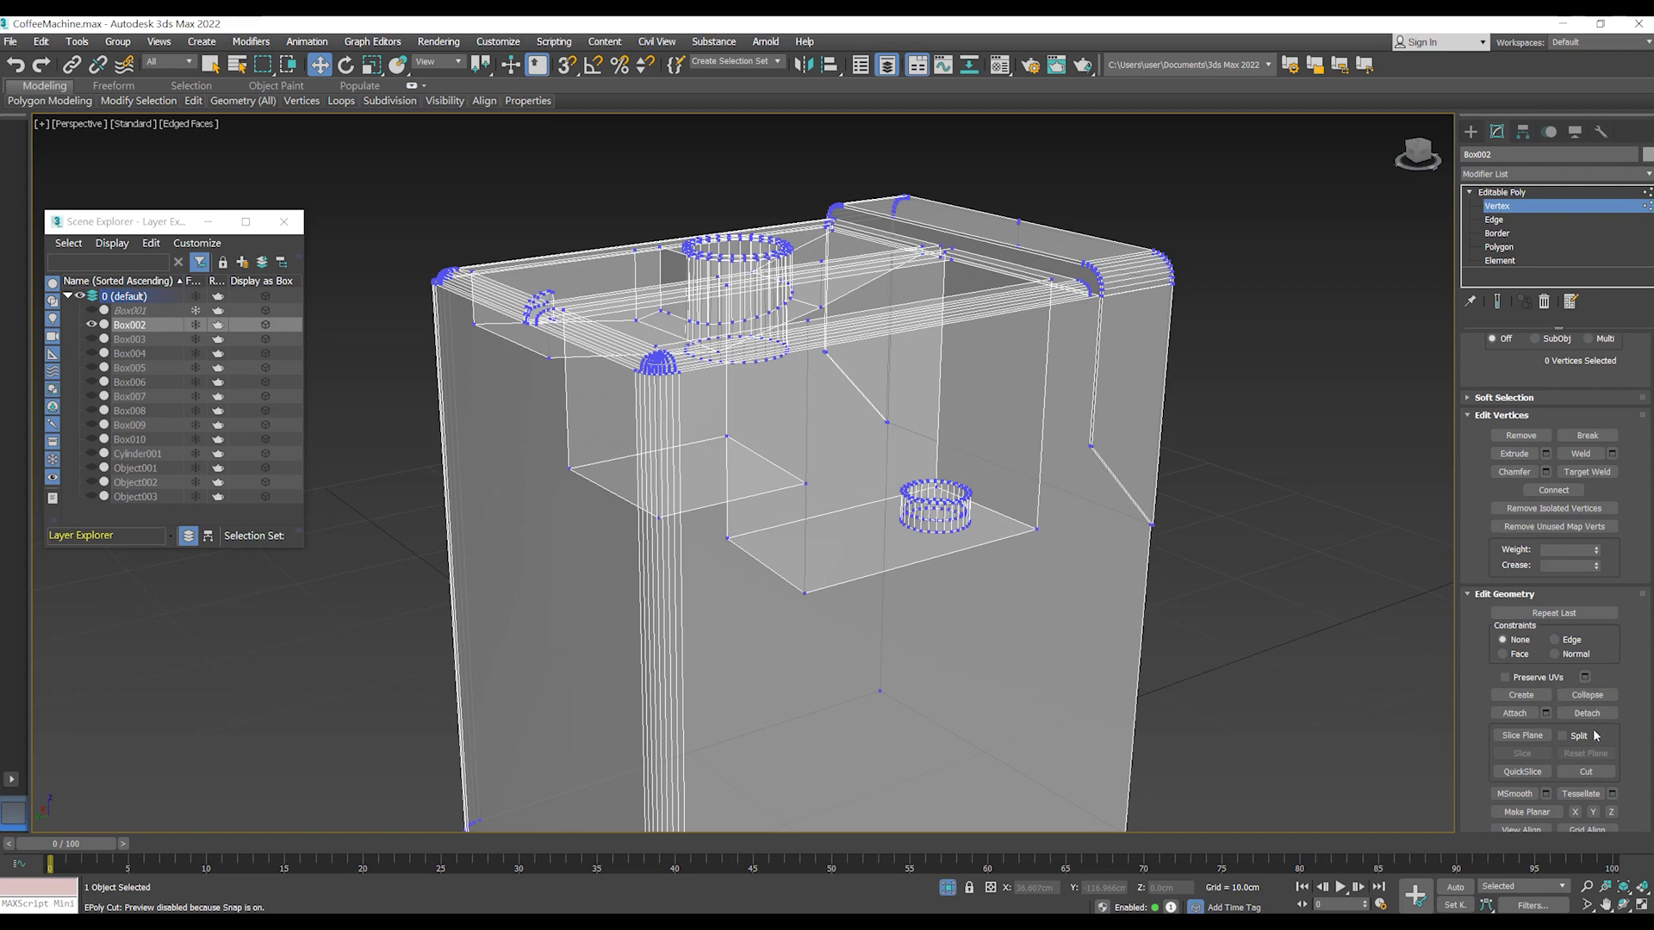
scroll(1050, 428, up, 5)
scroll(1076, 480, up, 3)
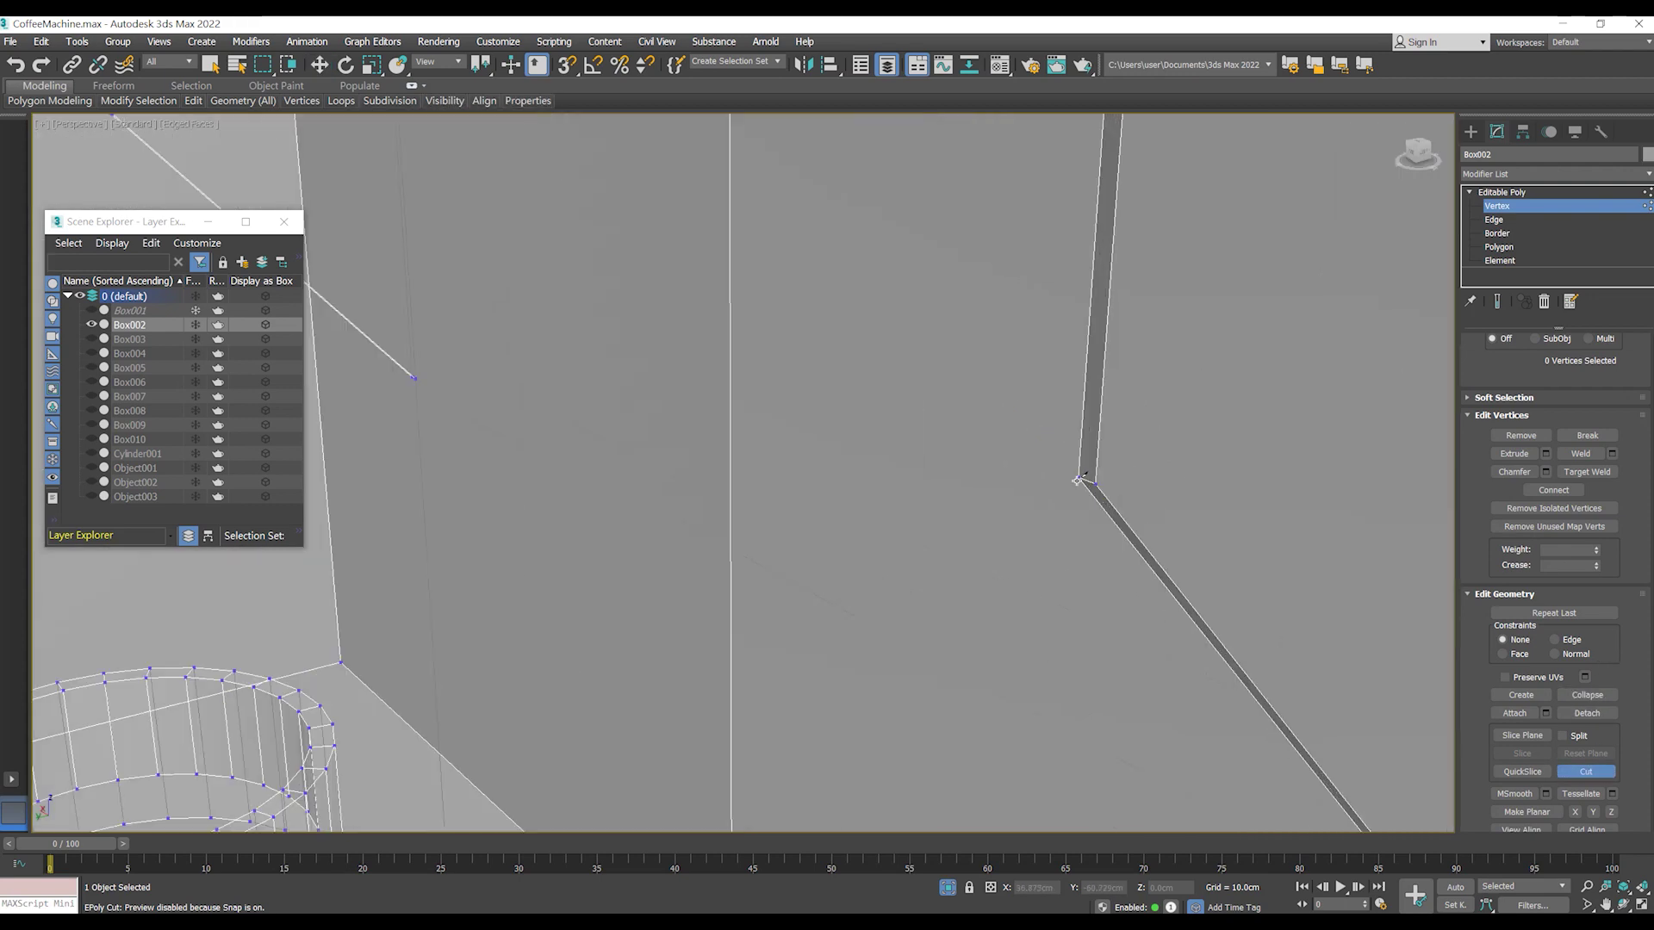
click(1080, 475)
scroll(1080, 475, down, 8)
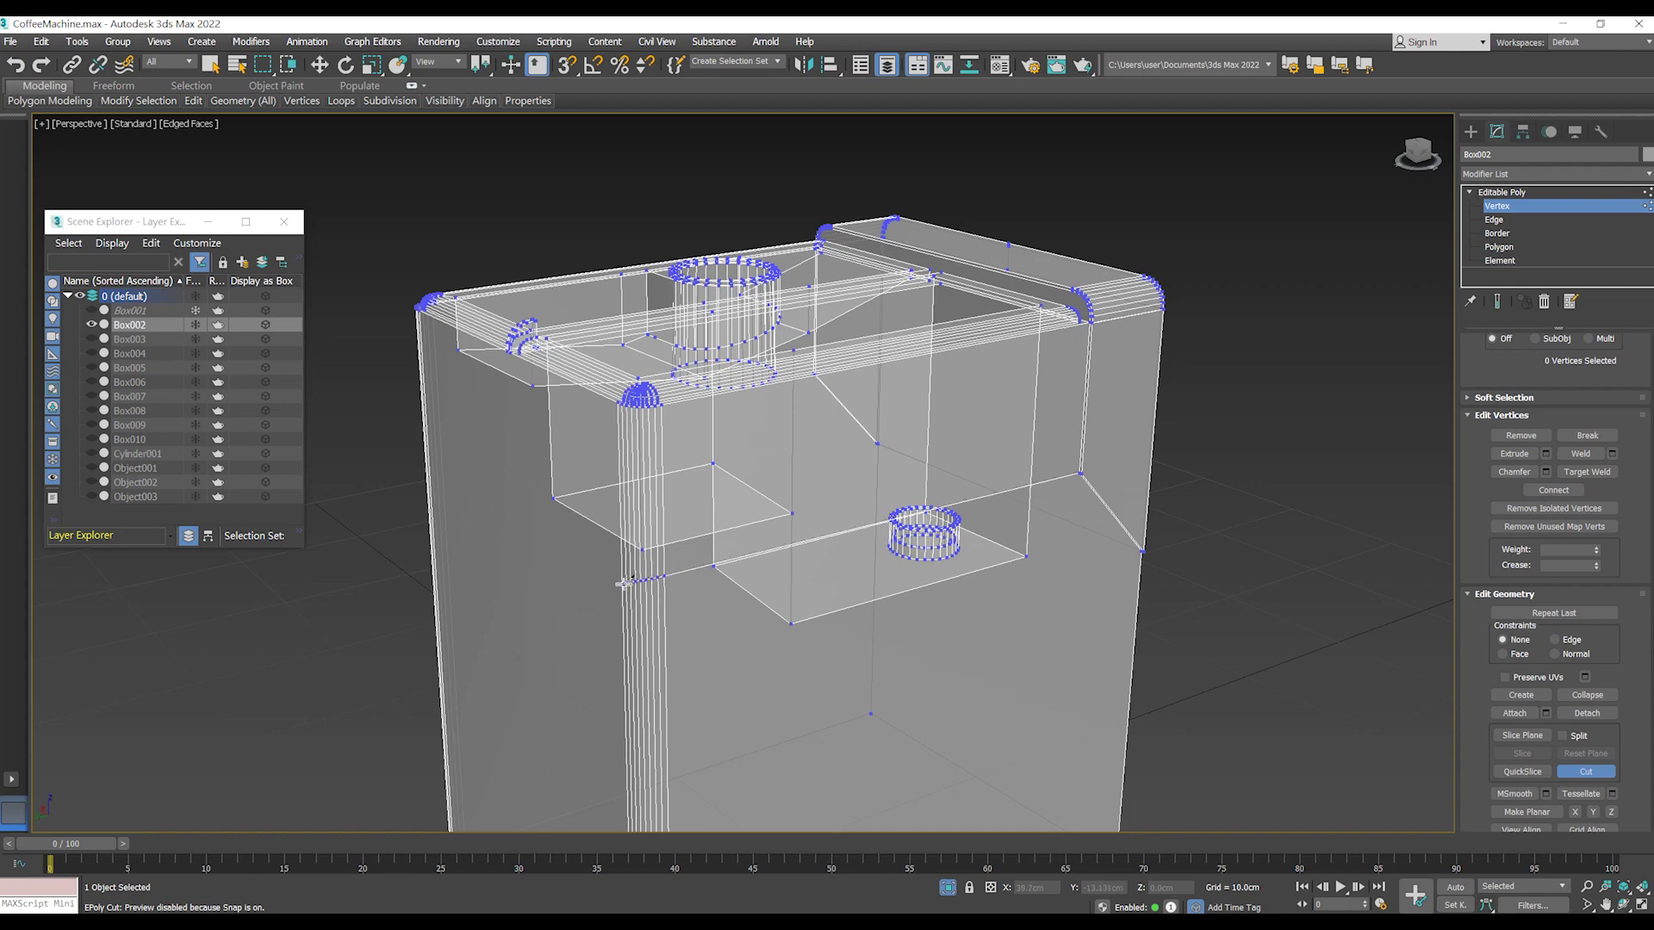
mouse_move(545, 535)
alt+middle_down()
mouse_move(657, 544)
mouse_move(664, 580)
mouse_move(739, 553)
mouse_move(645, 565)
mouse_move(712, 546)
alt+middle_up()
scroll(461, 443, up, 8)
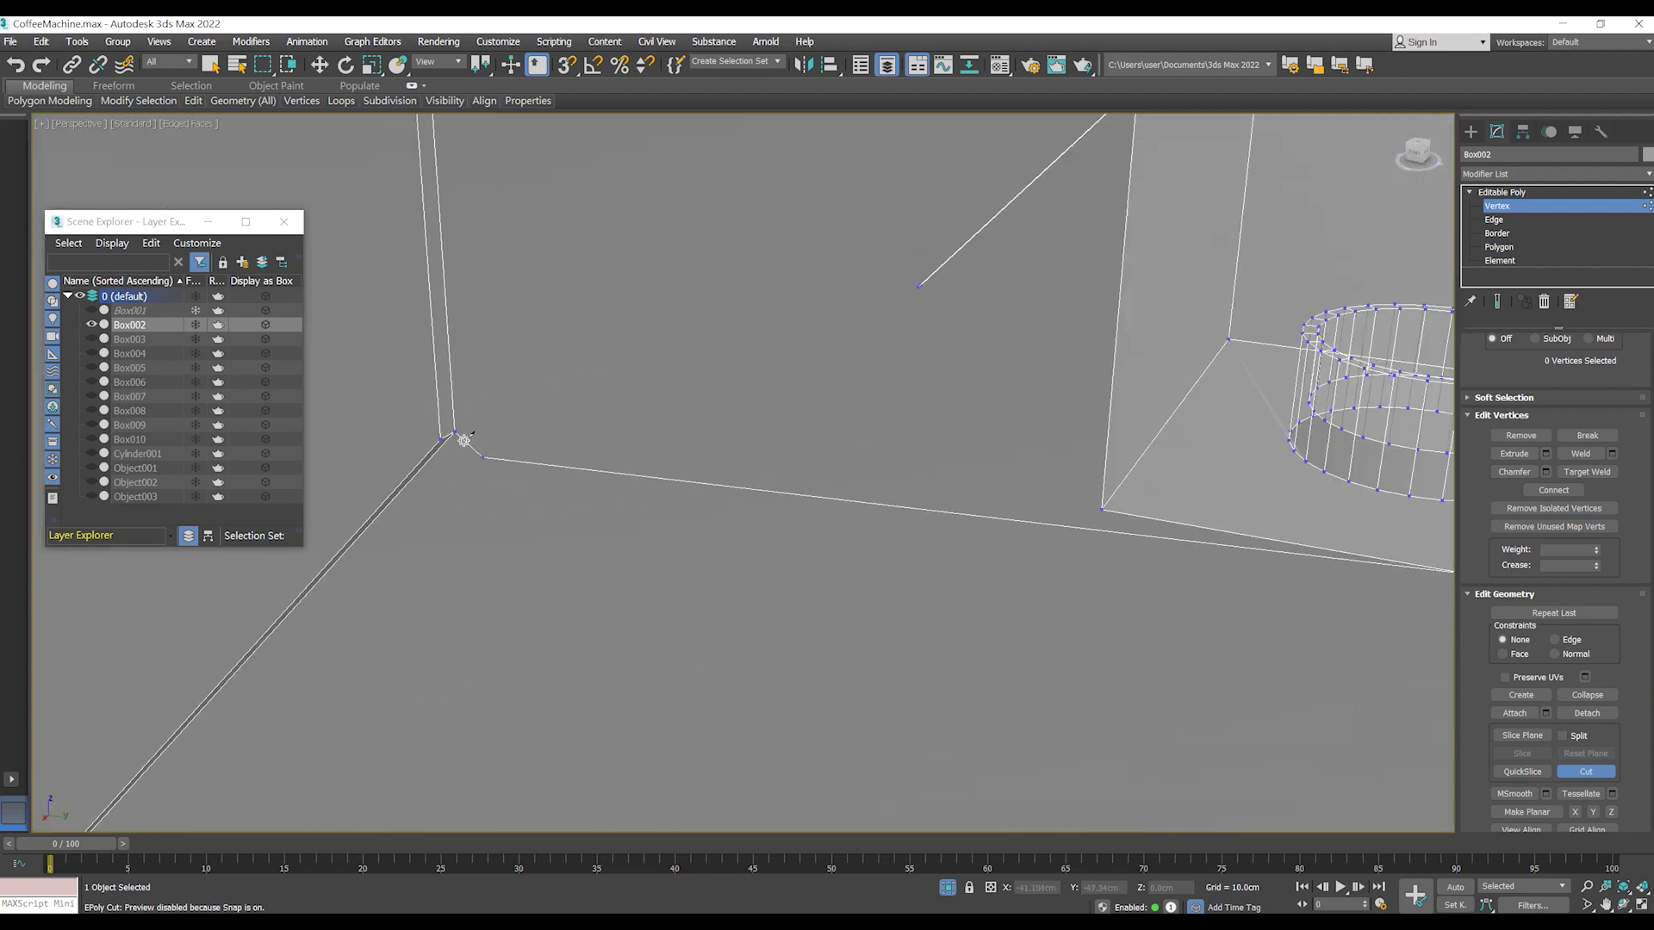
scroll(459, 435, down, 5)
scroll(516, 491, down, 4)
alt+middle_drag(603, 517, 673, 509)
scroll(672, 509, up, 3)
scroll(953, 454, up, 5)
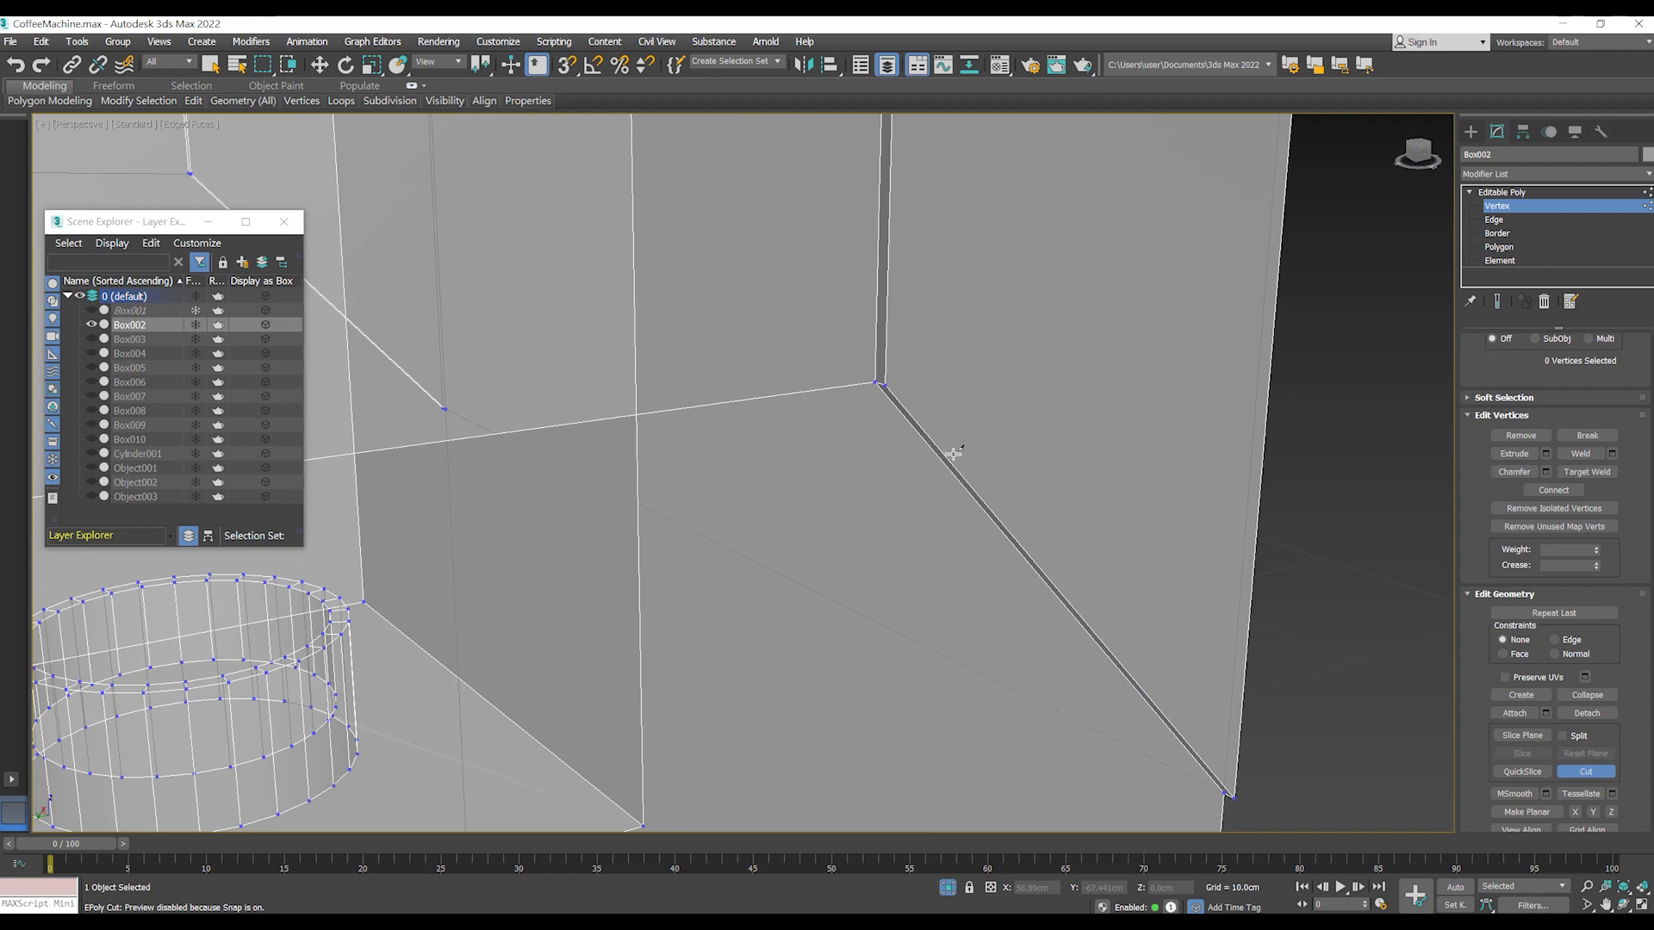
scroll(952, 452, down, 6)
scroll(982, 469, up, 2)
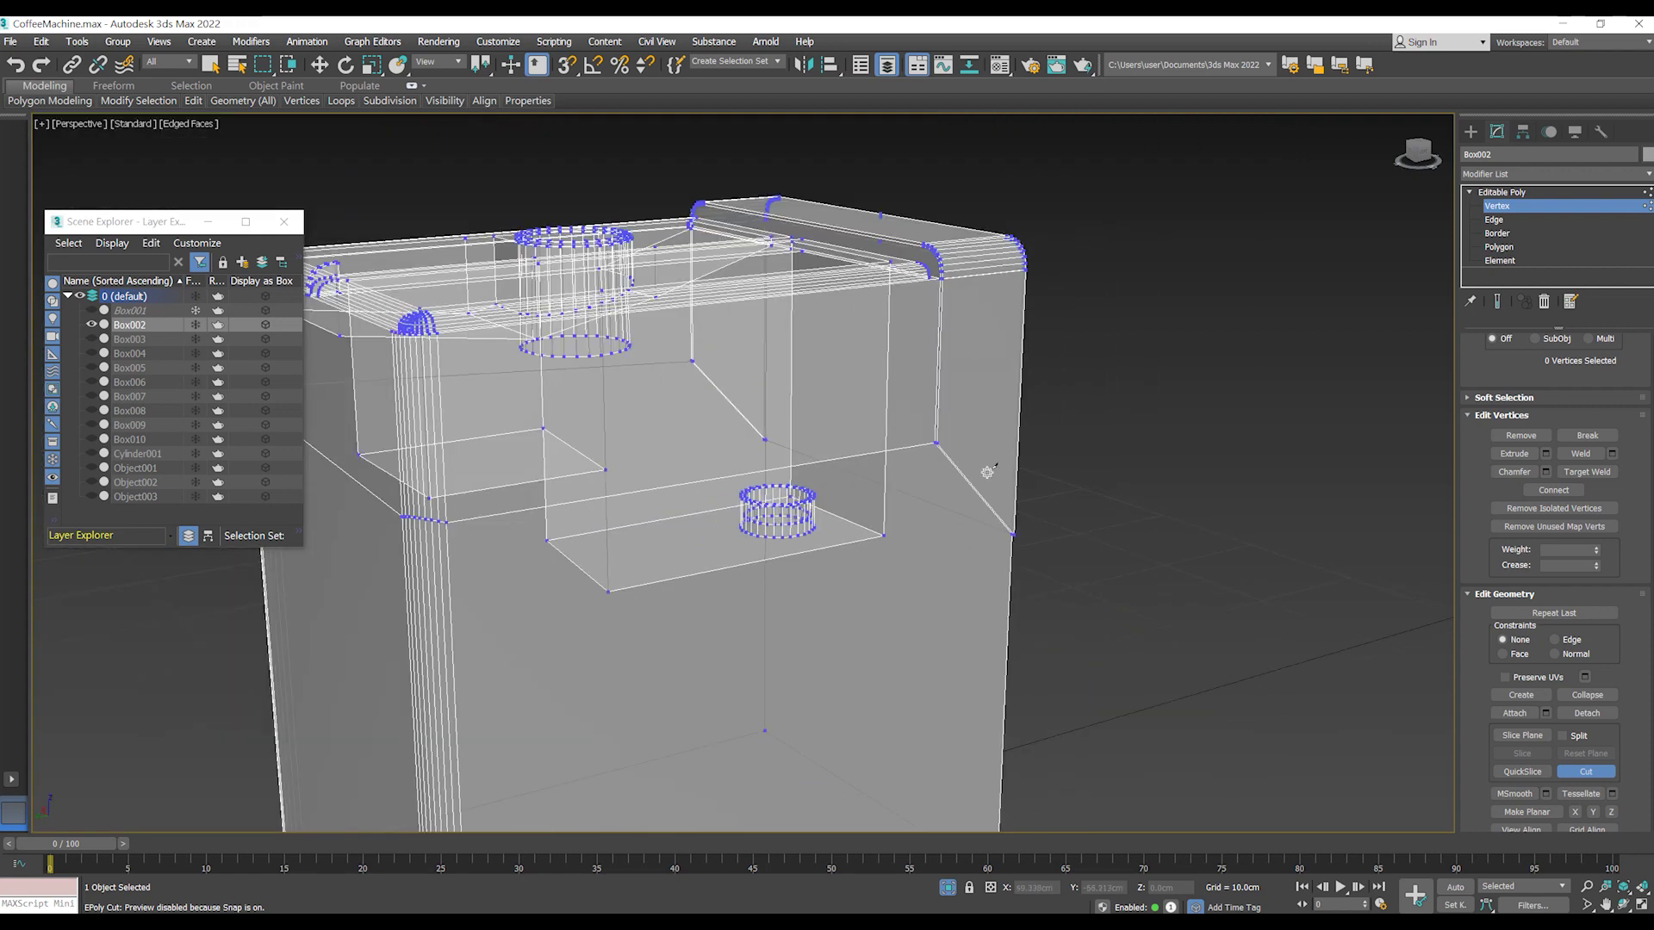
scroll(1031, 508, down, 5)
alt+middle_drag(907, 465, 827, 465)
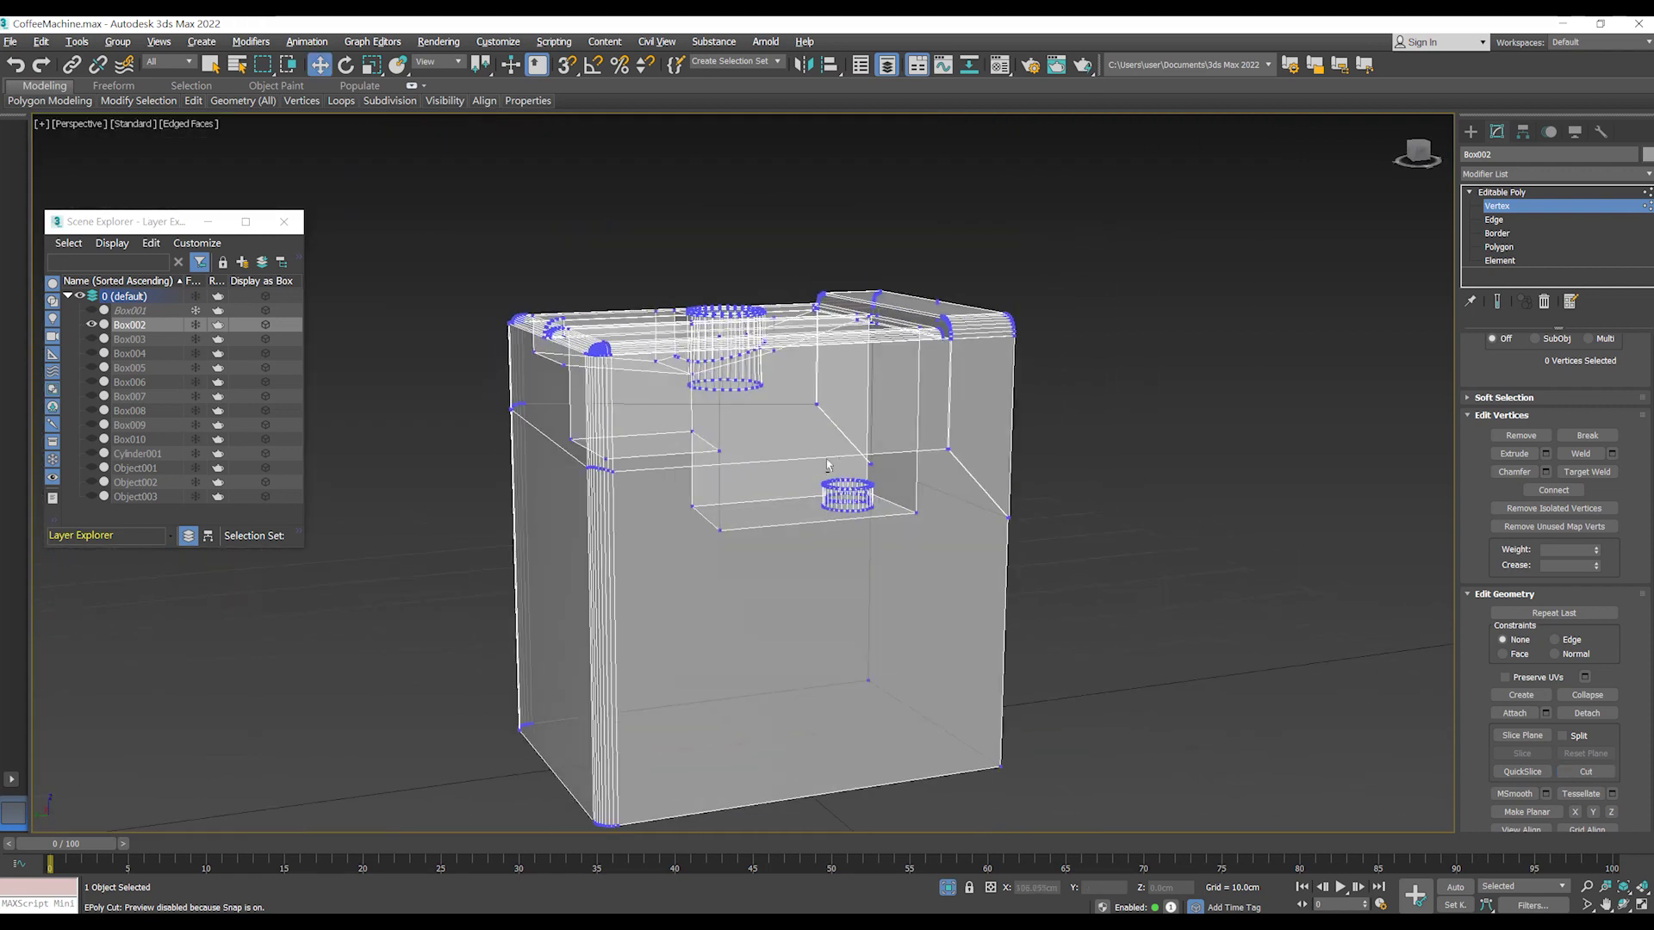
- Select the new loop's vertices and raise its left end level in wireframe Left view
drag(470, 388, 541, 435)
scroll(541, 435, down, 2)
scroll(798, 428, up, 4)
scroll(959, 457, down, 6)
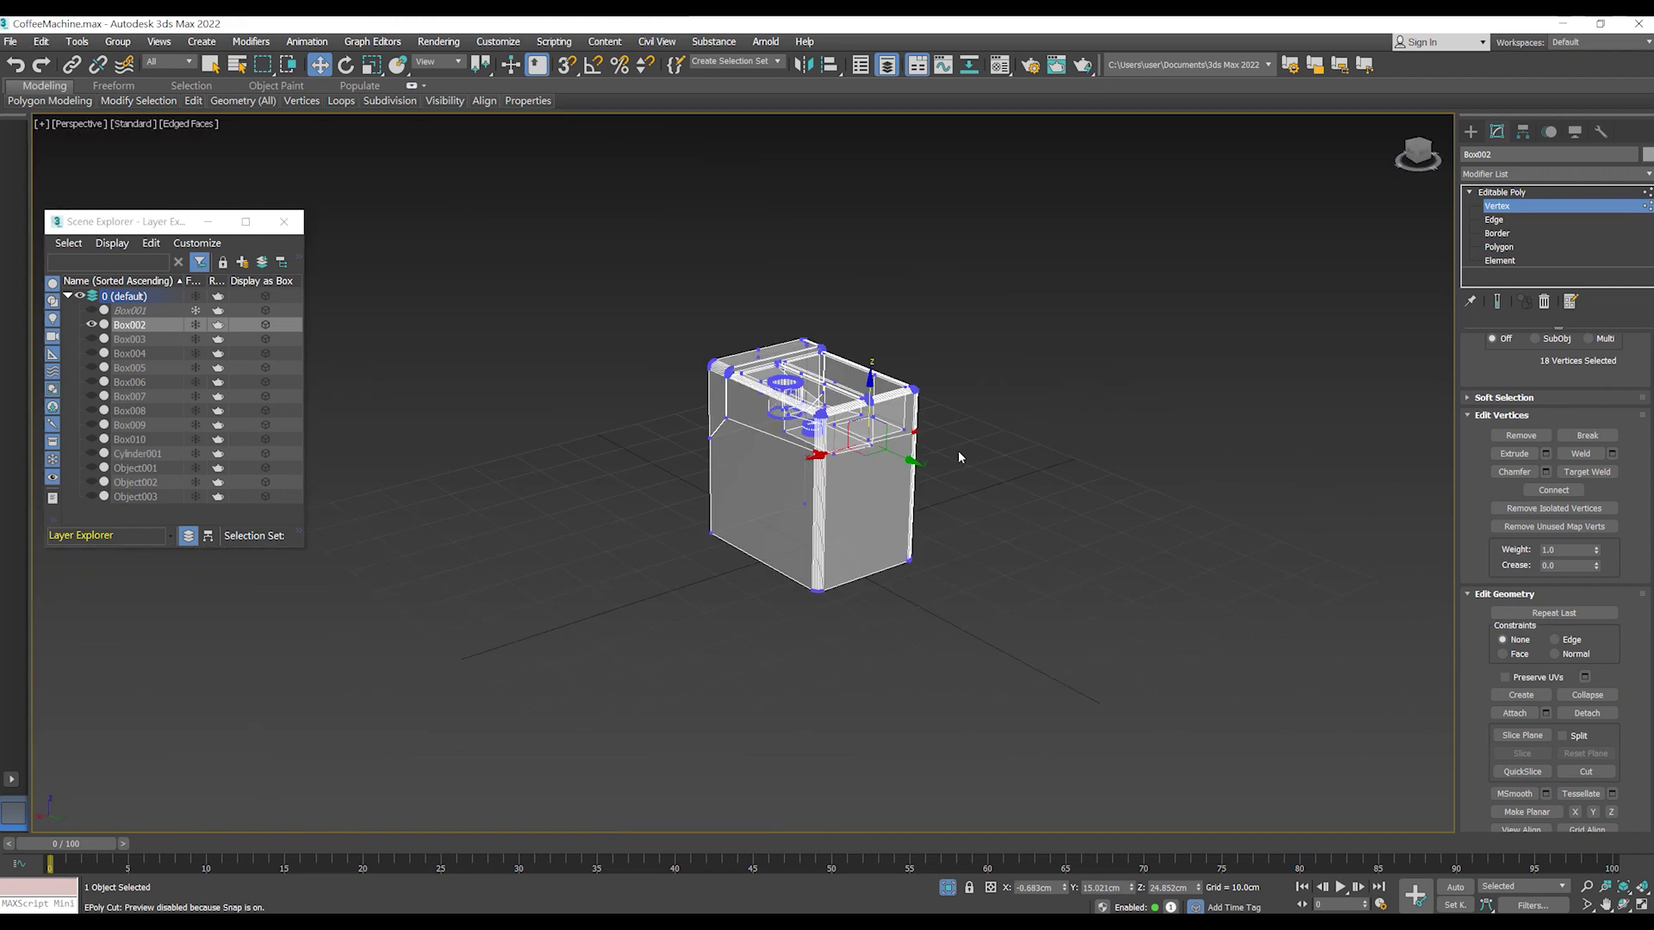
scroll(806, 431, up, 2)
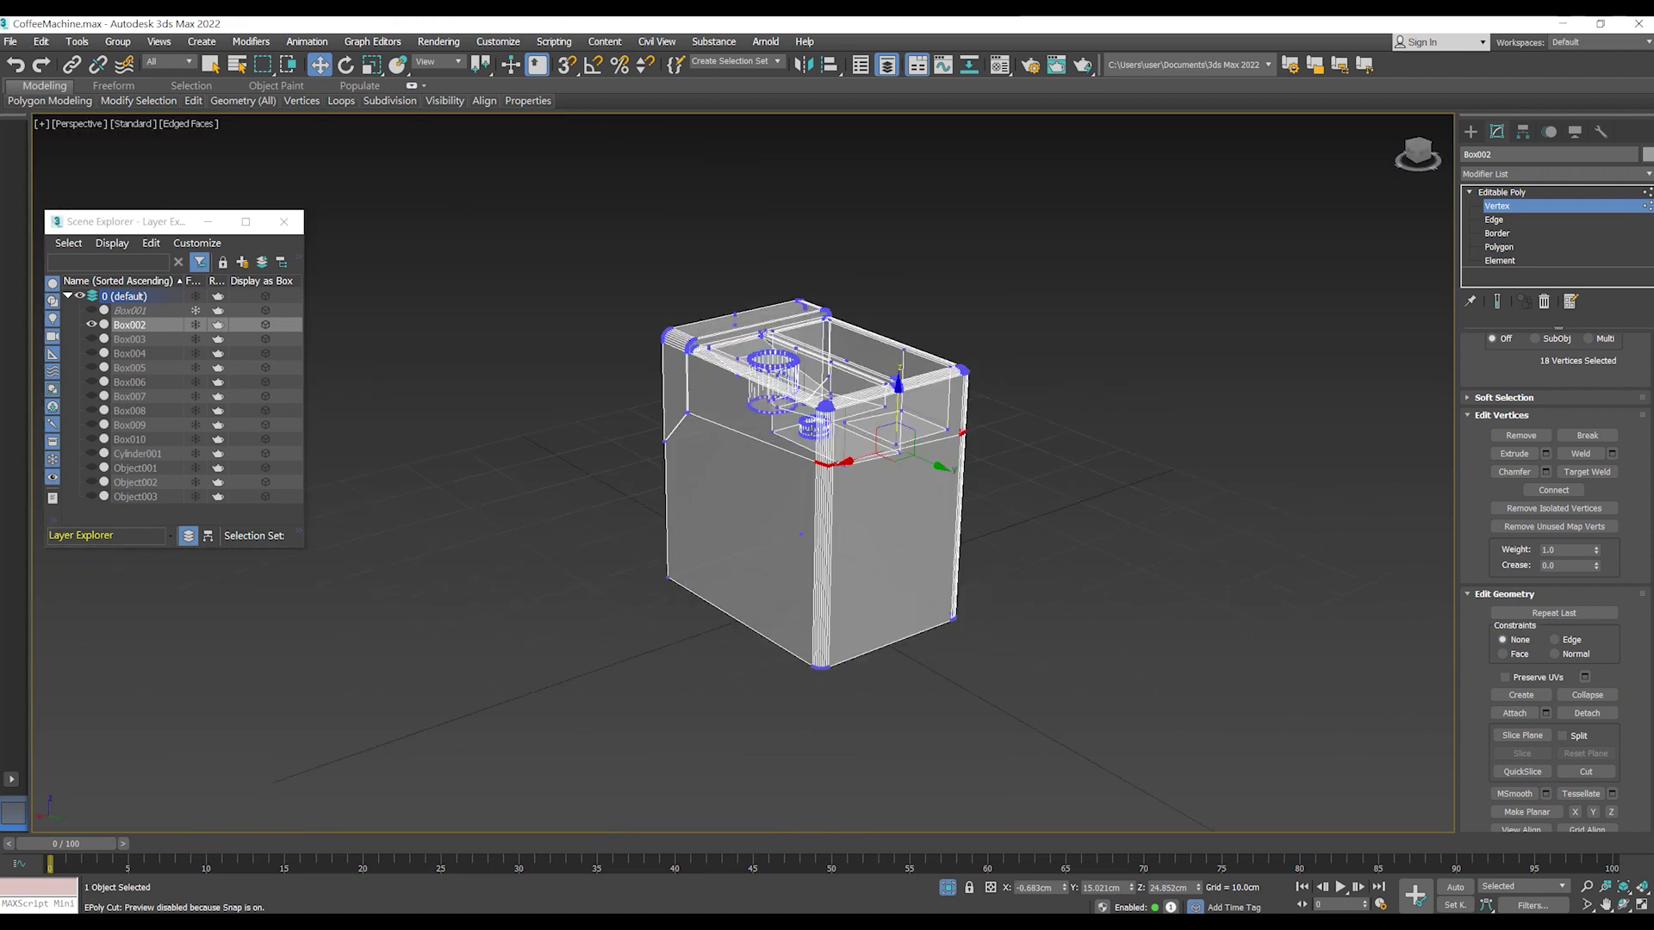
key(l)
key(F3)
scroll(680, 516, up, 3)
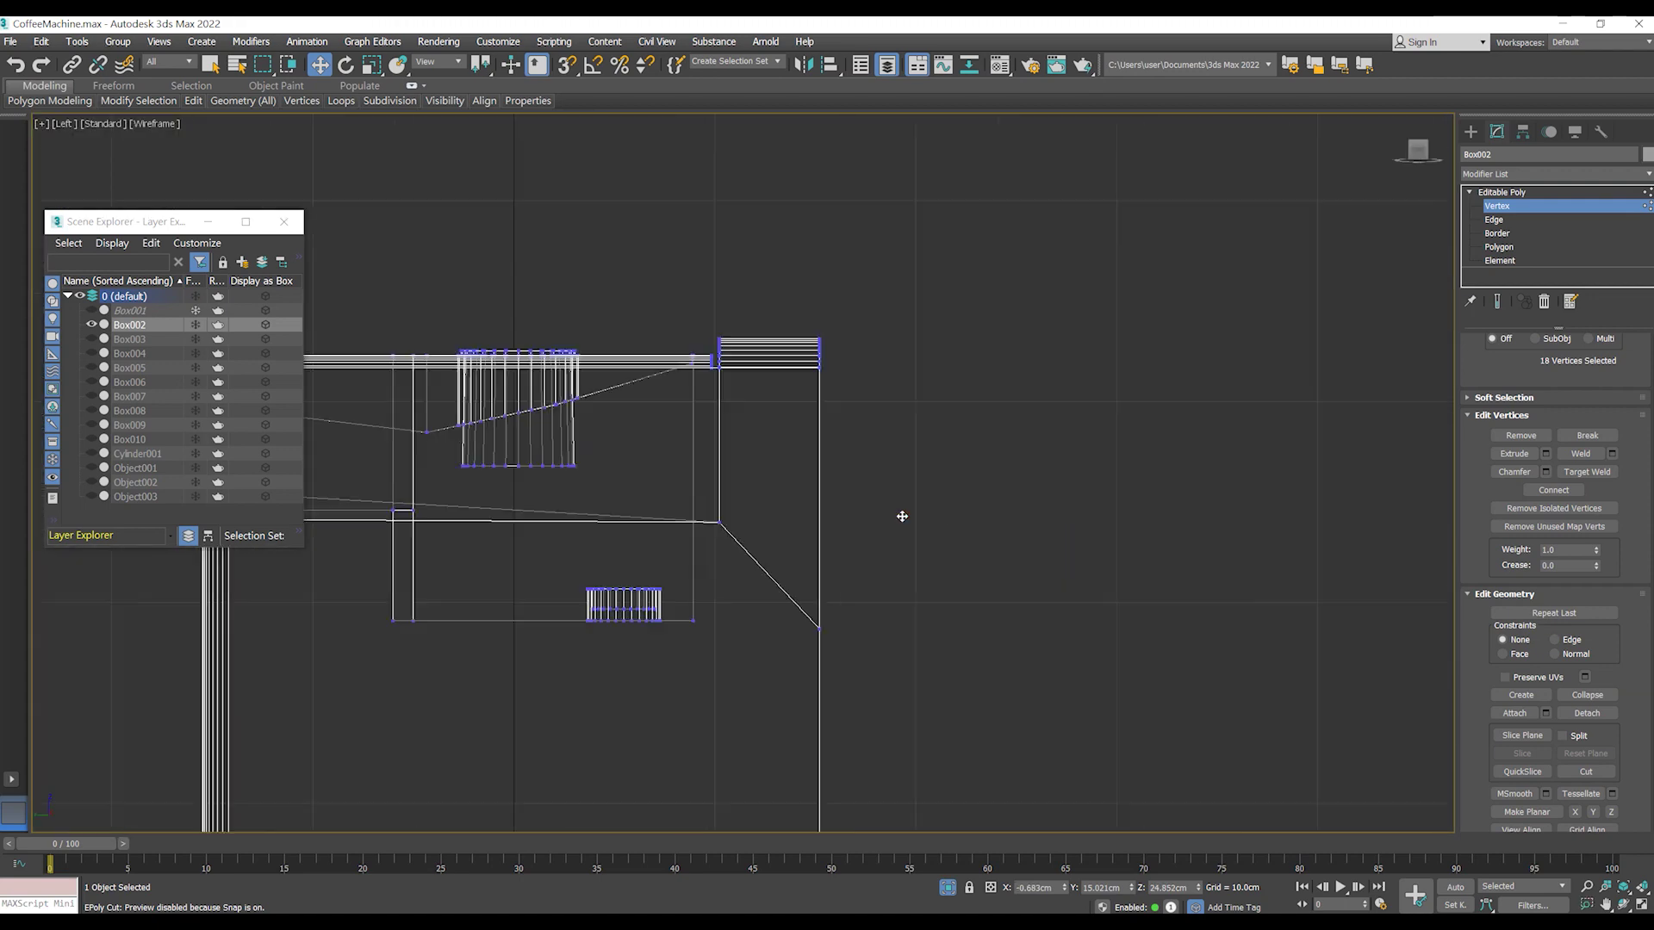
scroll(680, 516, up, 2)
scroll(679, 516, up, 2)
drag(487, 425, 487, 413)
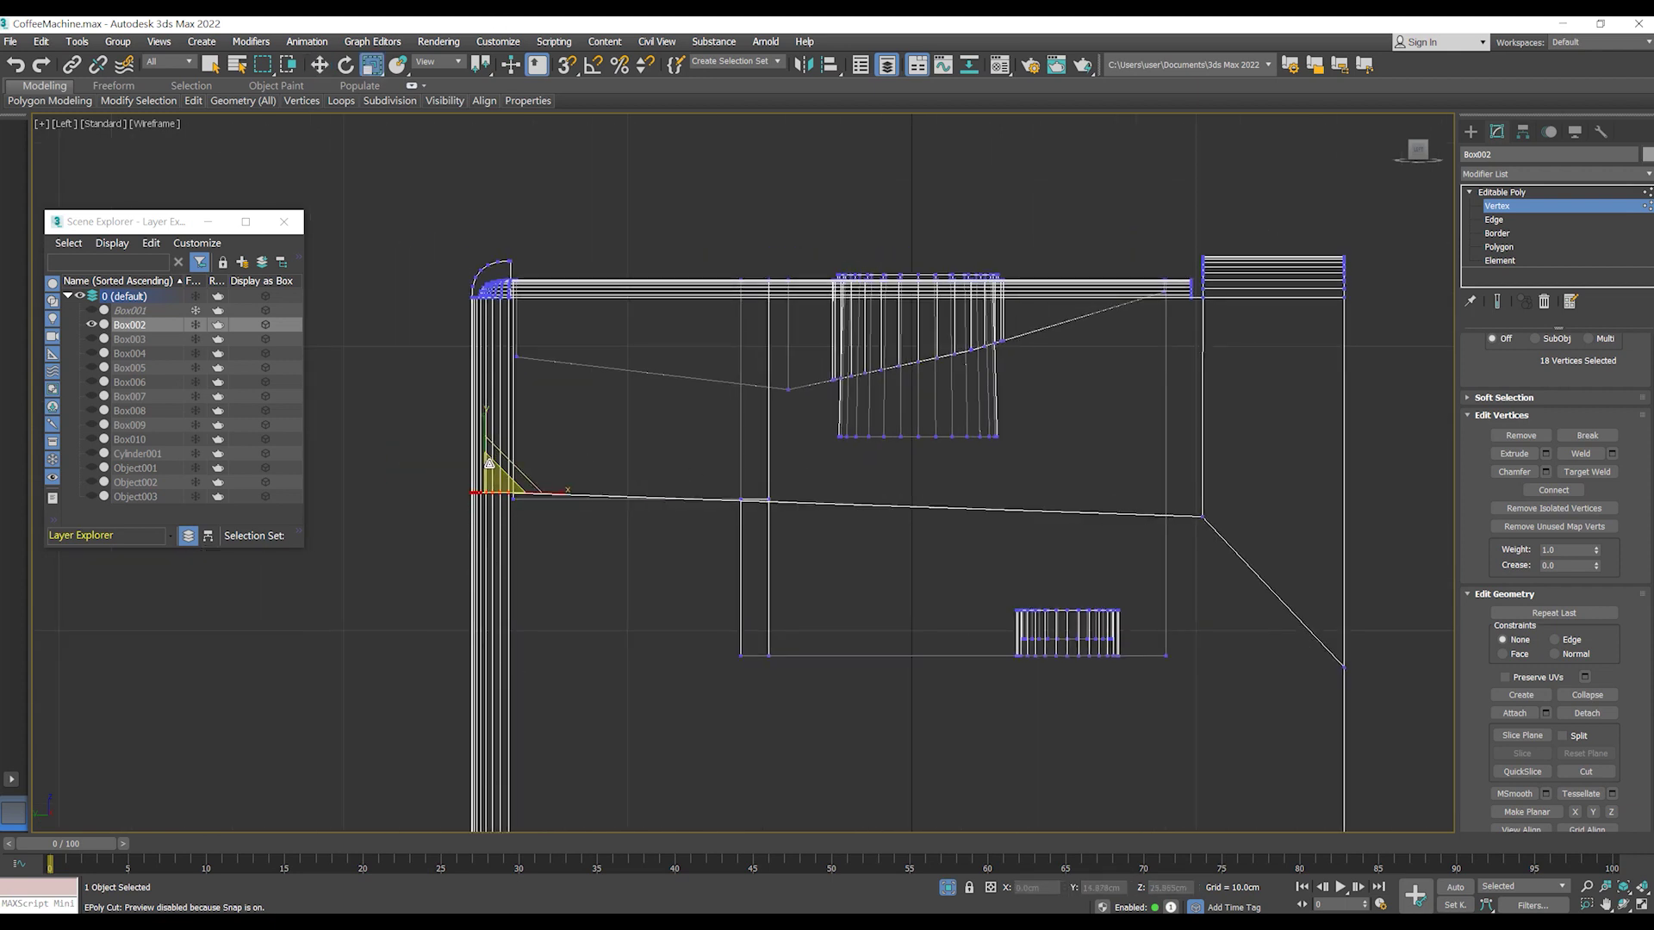
- Undo the extra move and return to the Perspective view of the body
key(w)
key(ctrl+z)
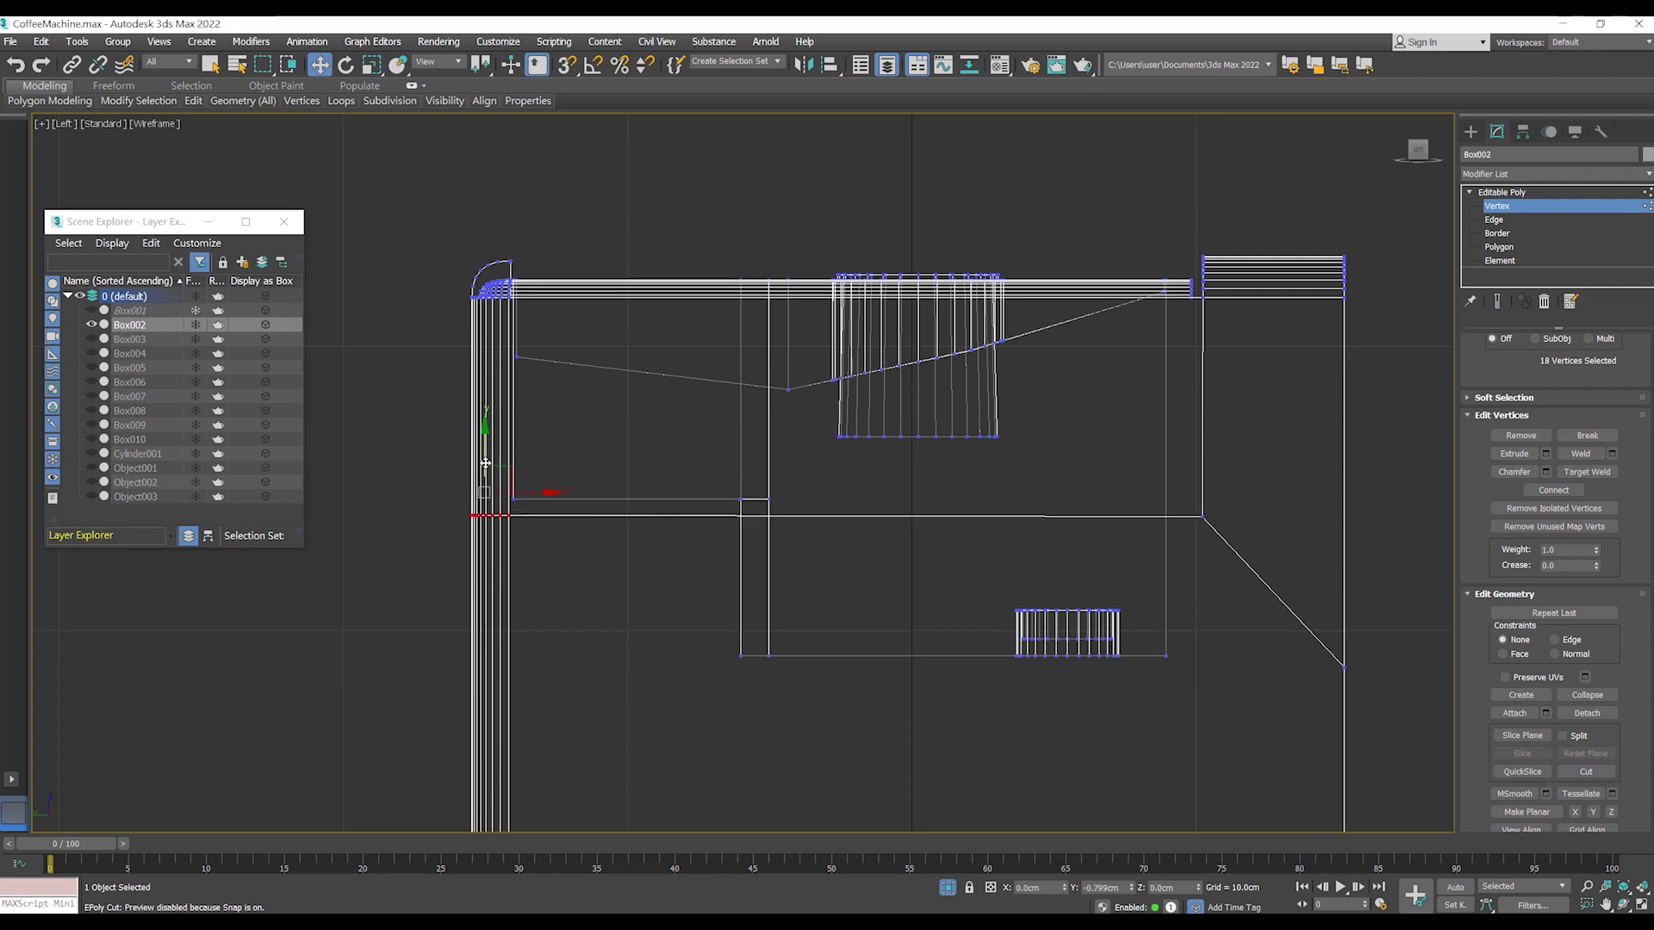
scroll(865, 494, down, 3)
scroll(866, 505, up, 2)
key(p)
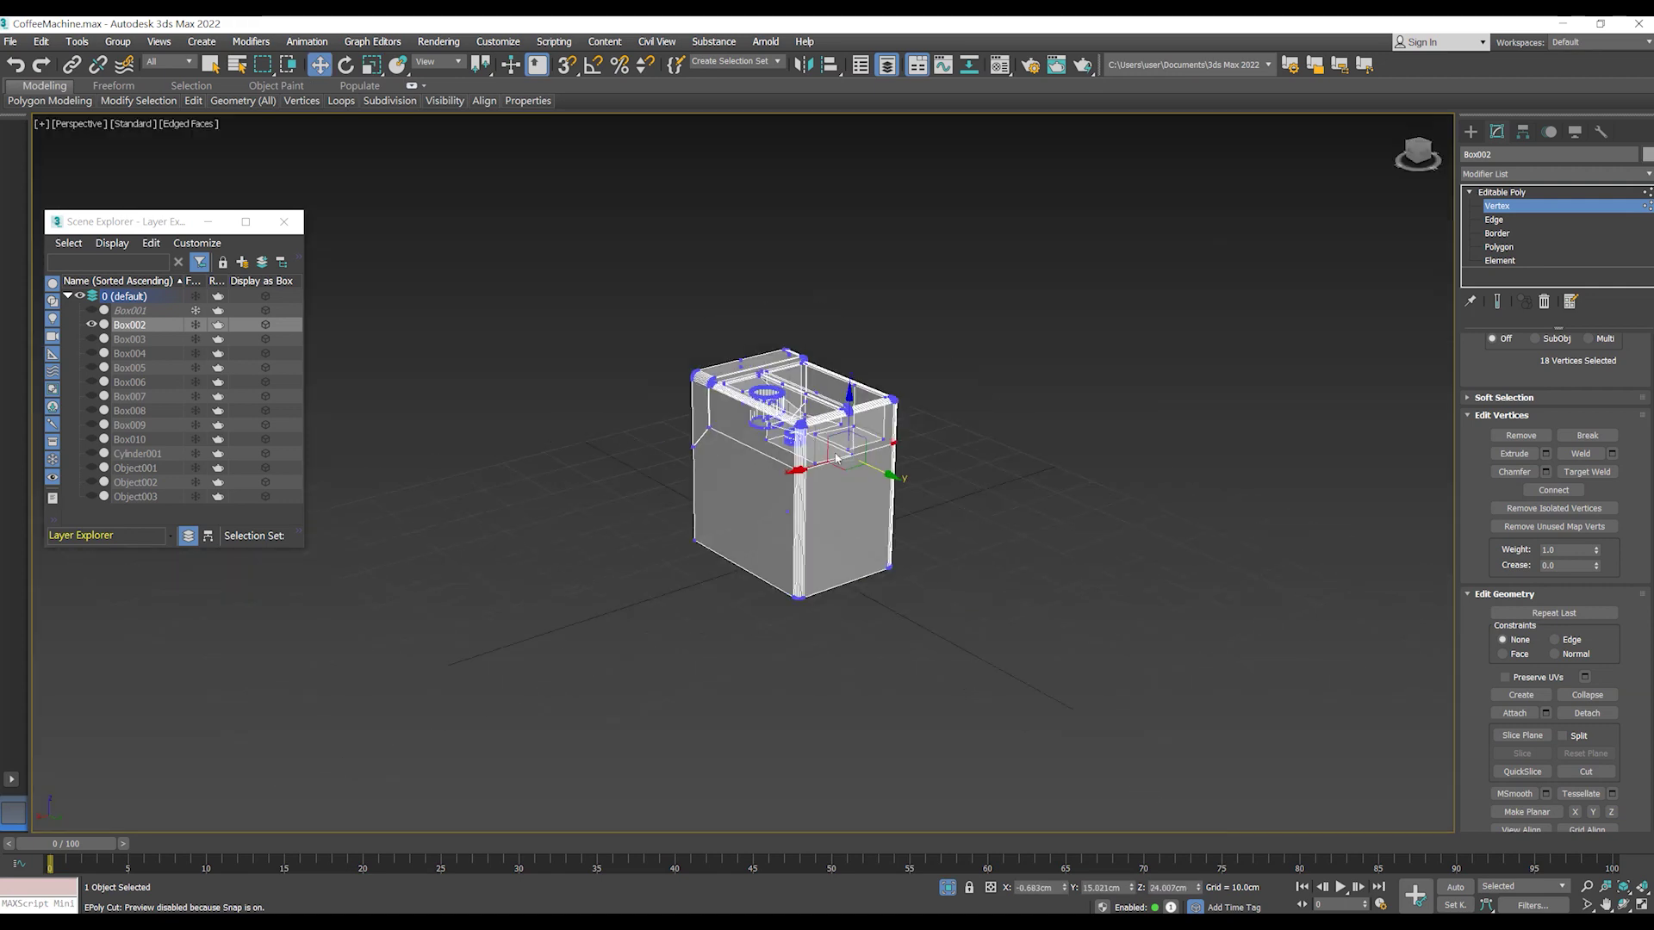
scroll(822, 450, up, 5)
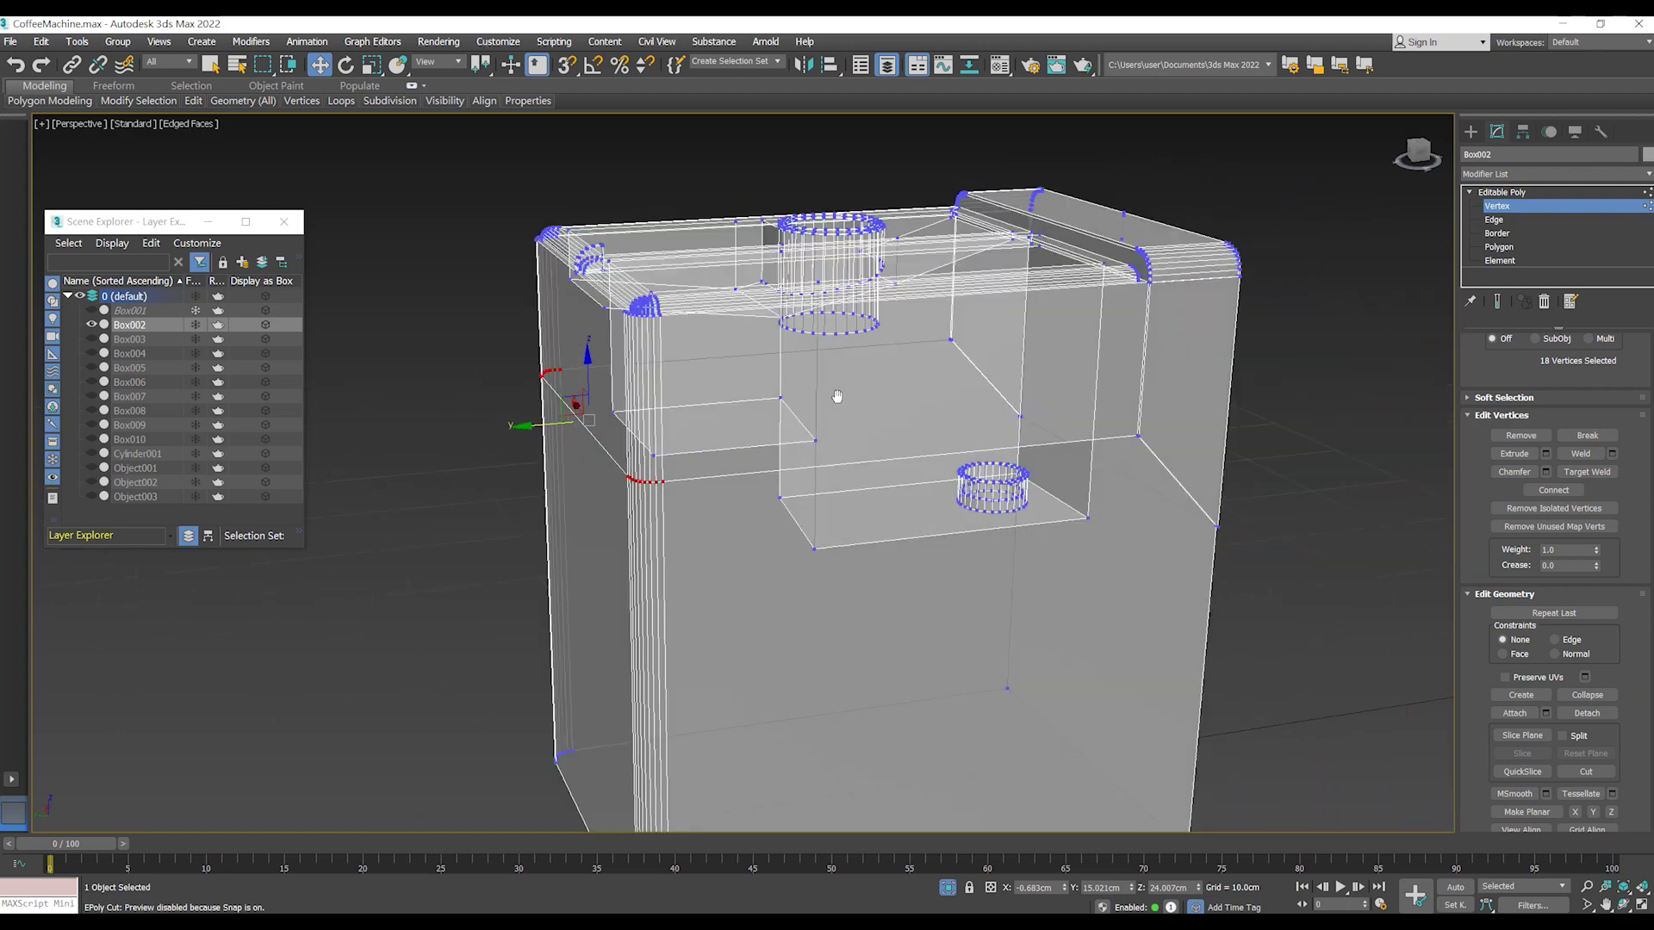
mouse_move(839, 395)
middle_down()
mouse_move(943, 385)
mouse_move(857, 388)
mouse_move(861, 403)
middle_up()
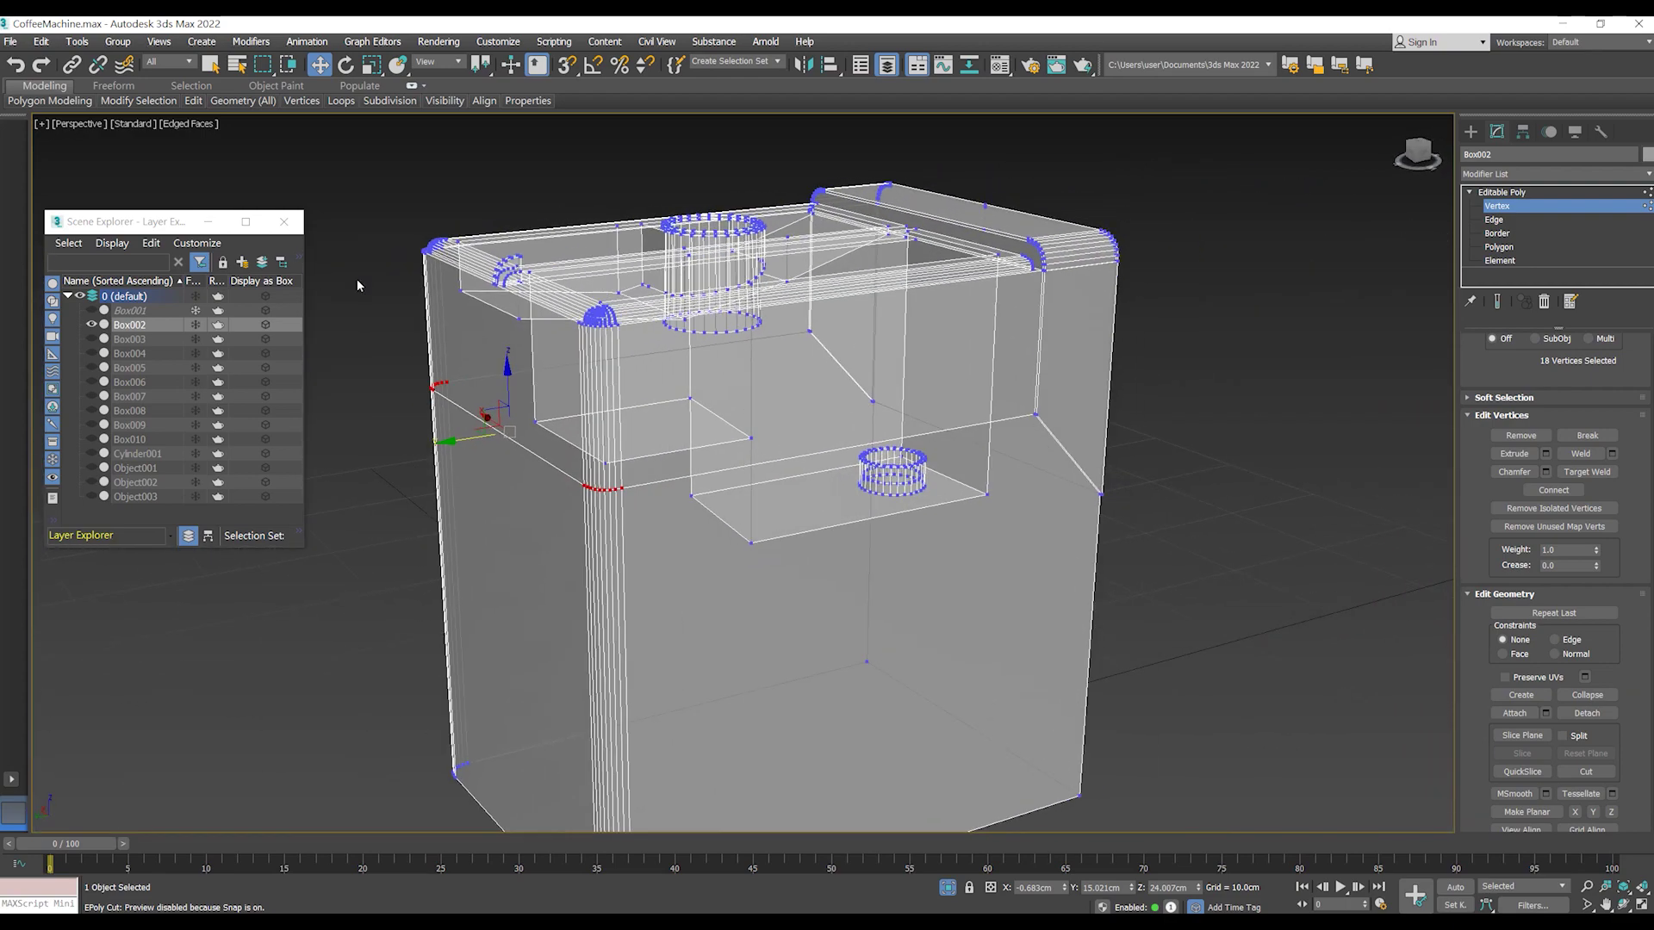
- Connect the two selected edges to add a vertical edge on the front face
key(4)
click(877, 587)
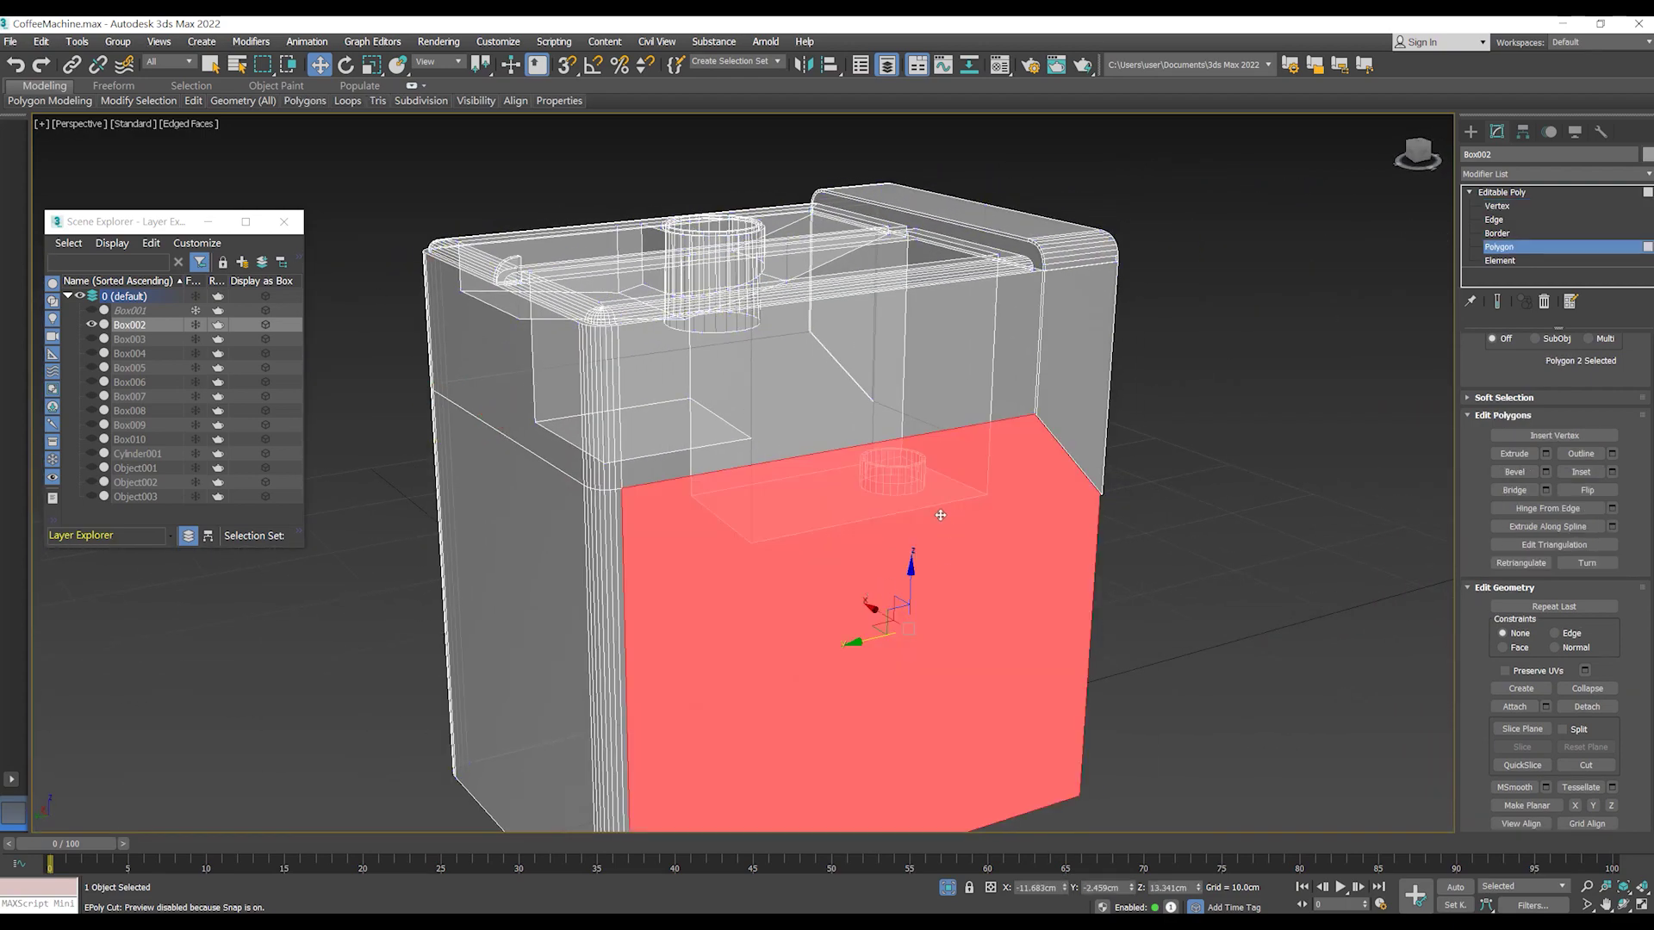
alt+middle_drag(877, 587, 952, 434)
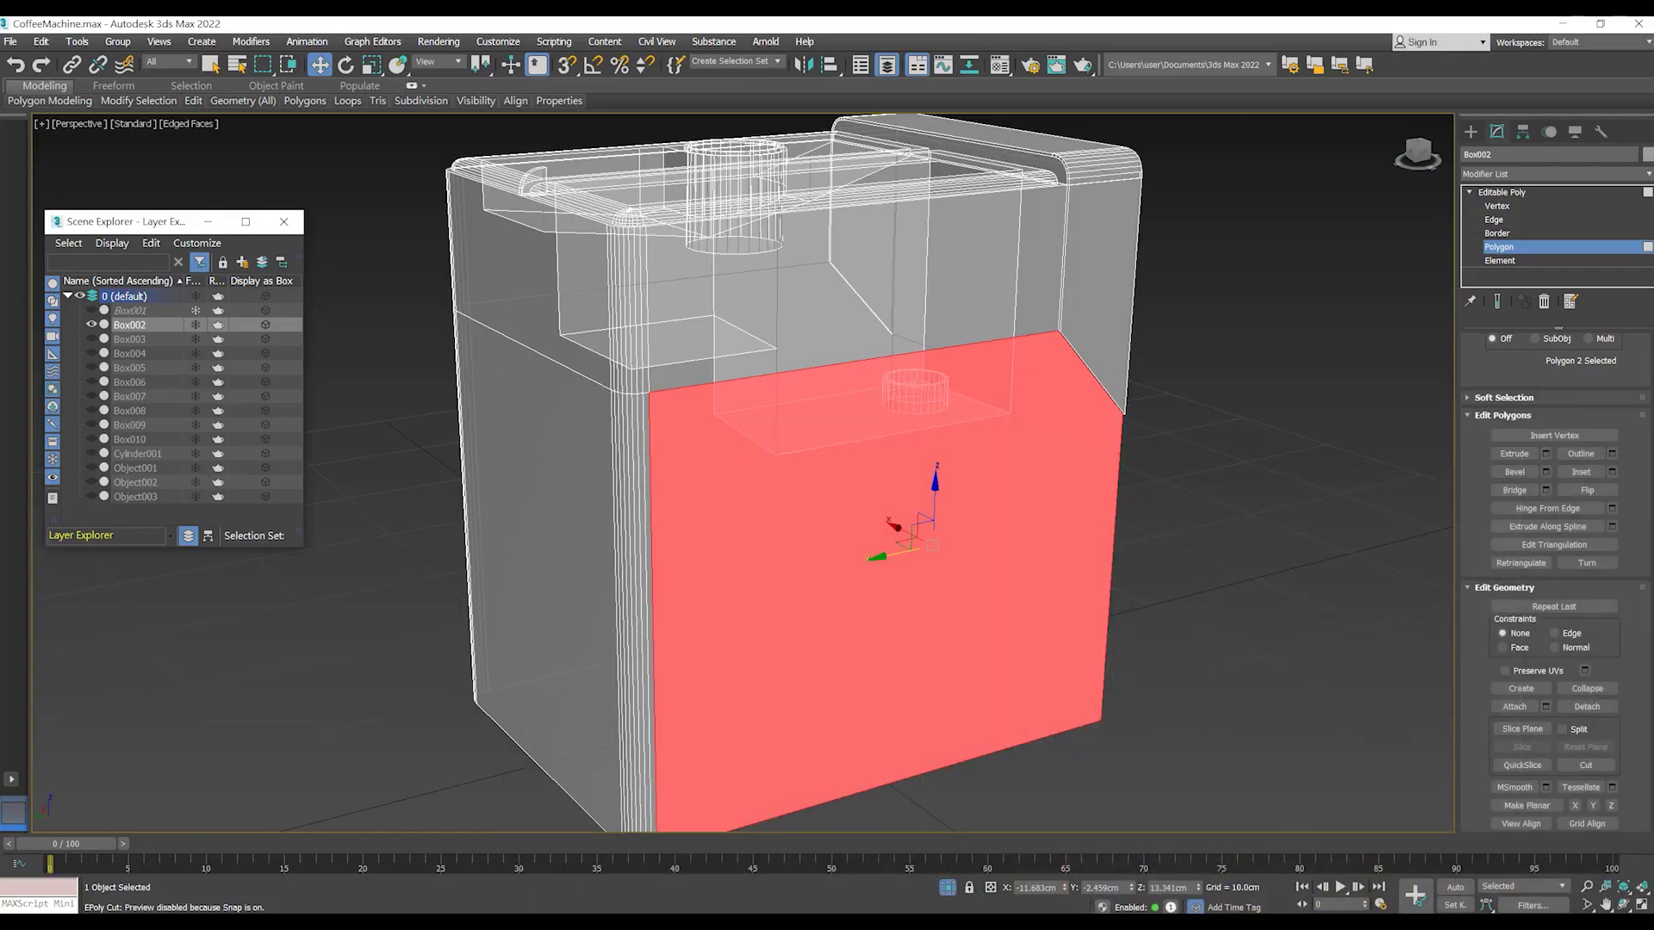
mouse_move(1096, 622)
alt+middle_down()
mouse_move(915, 664)
mouse_move(919, 583)
mouse_move(880, 560)
alt+middle_up()
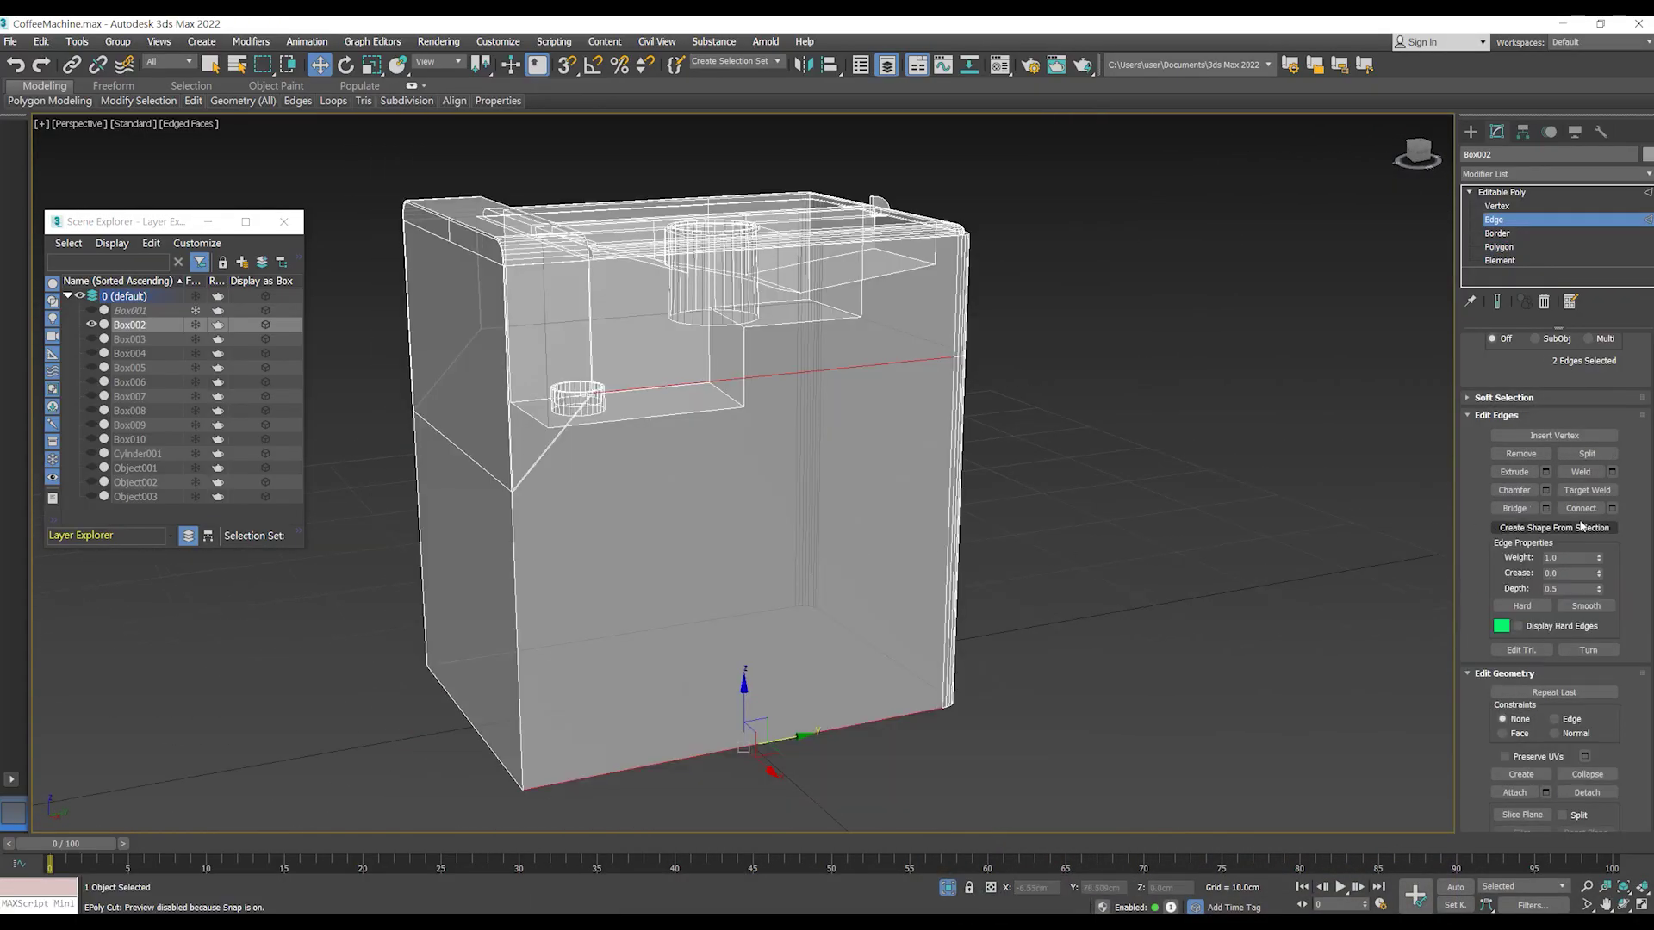
click(1611, 508)
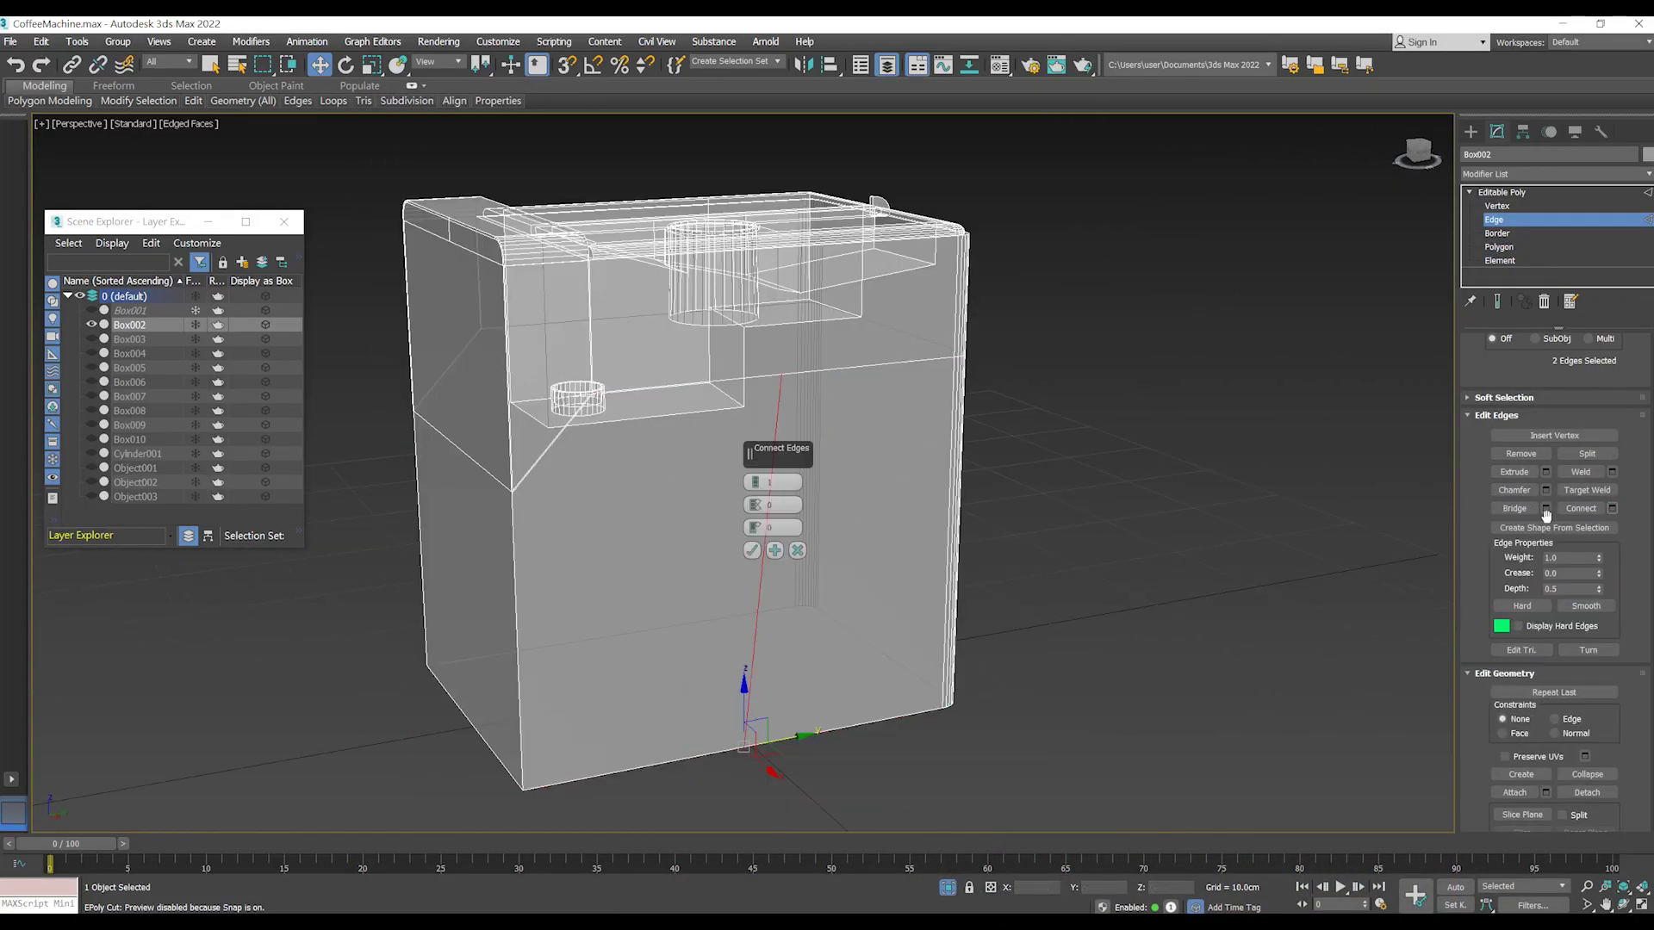
click(751, 551)
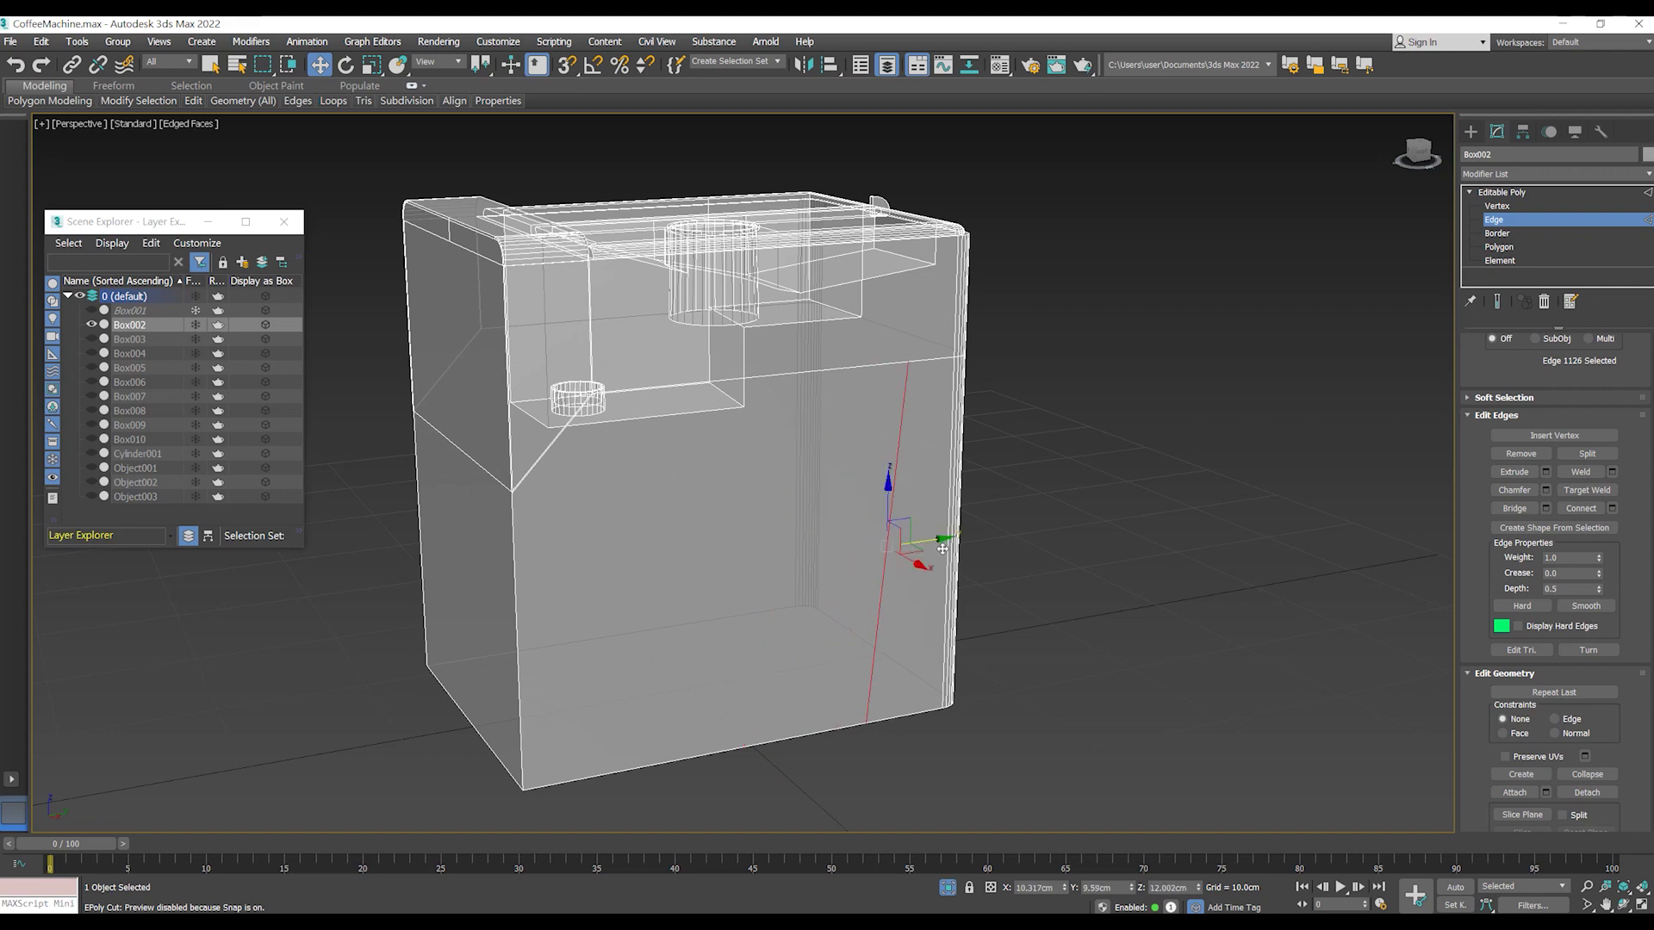
key(r)
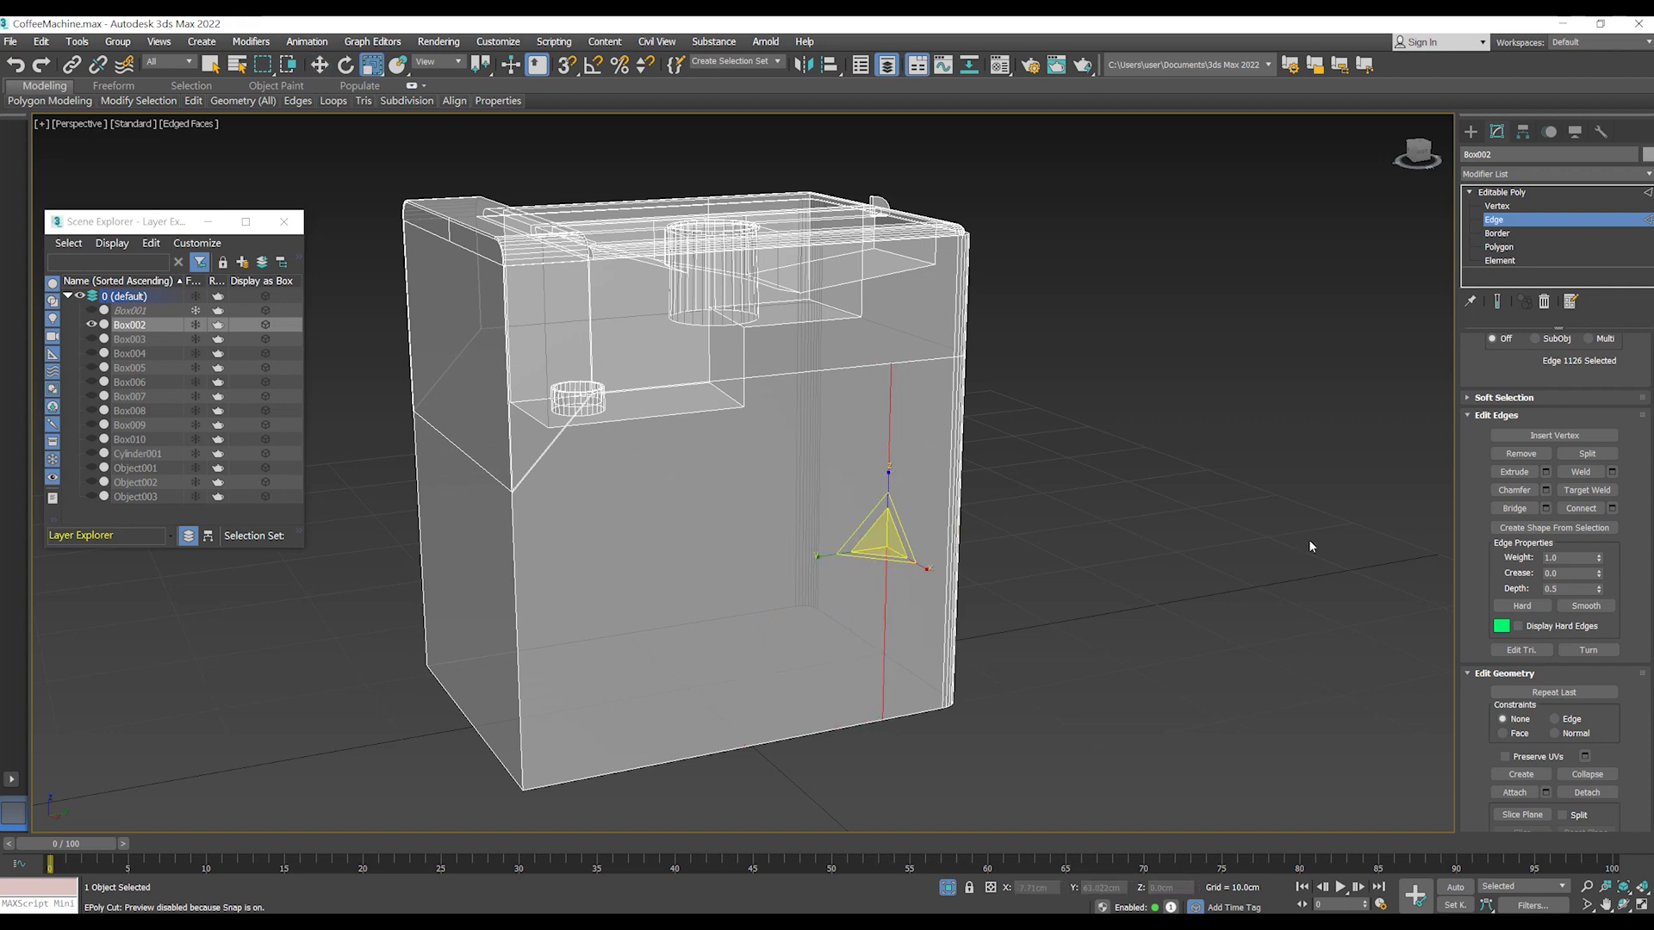
key(w)
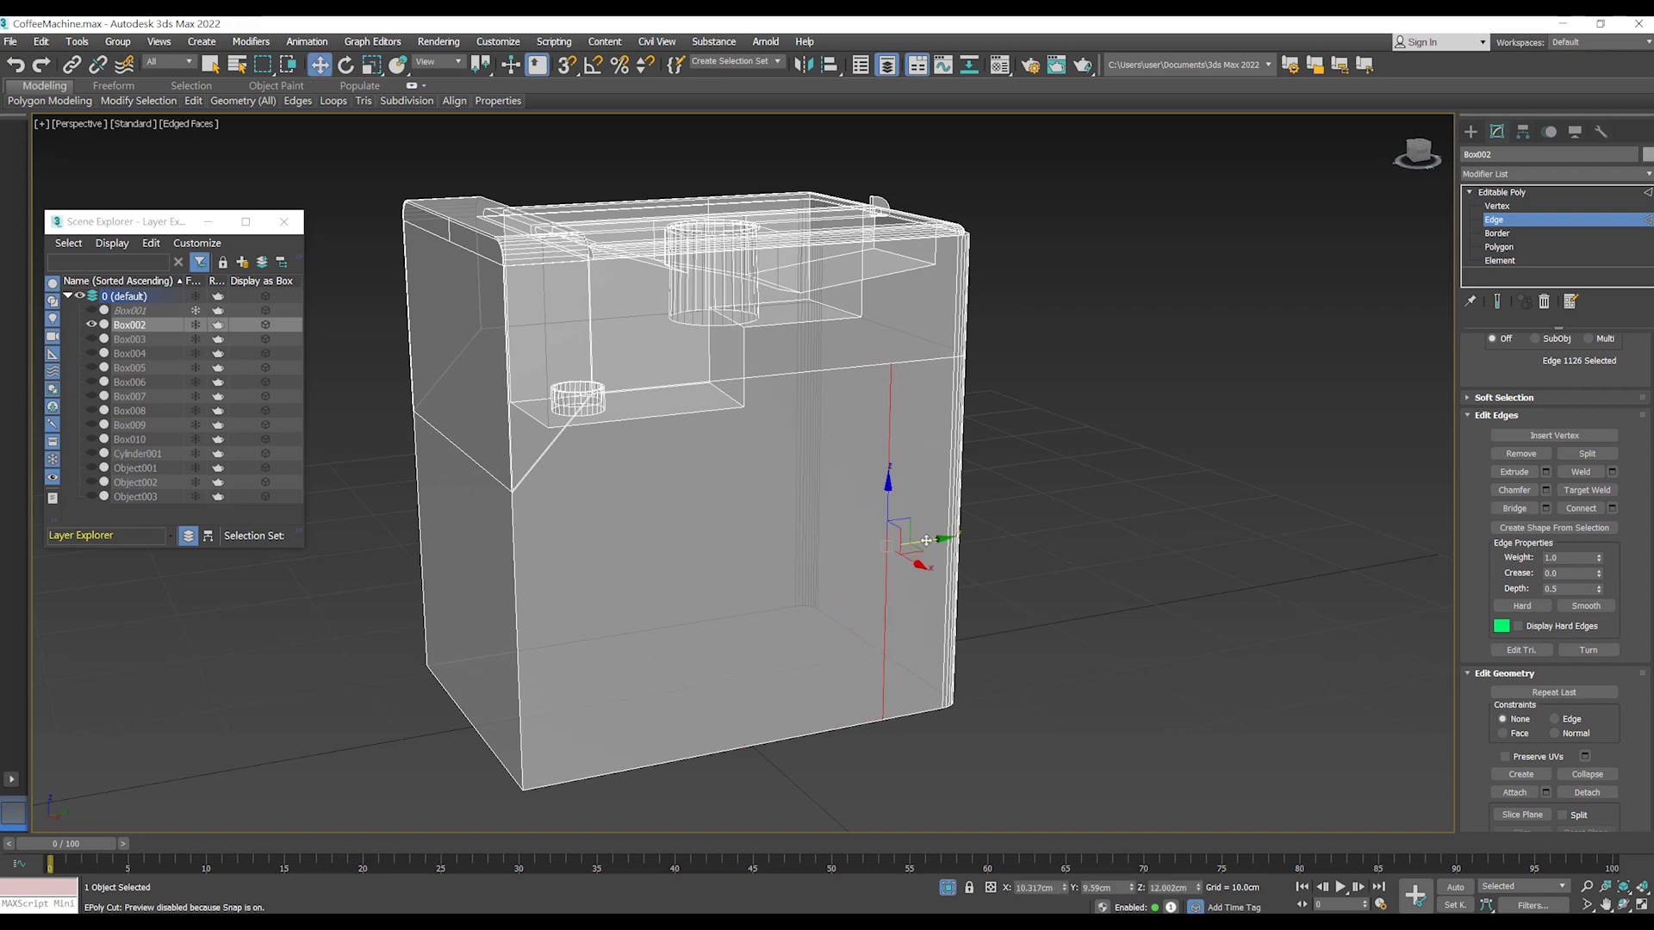
- In Polygon mode, select the lower band of body polygons below the slanted cut
alt+middle_drag(814, 564, 836, 566)
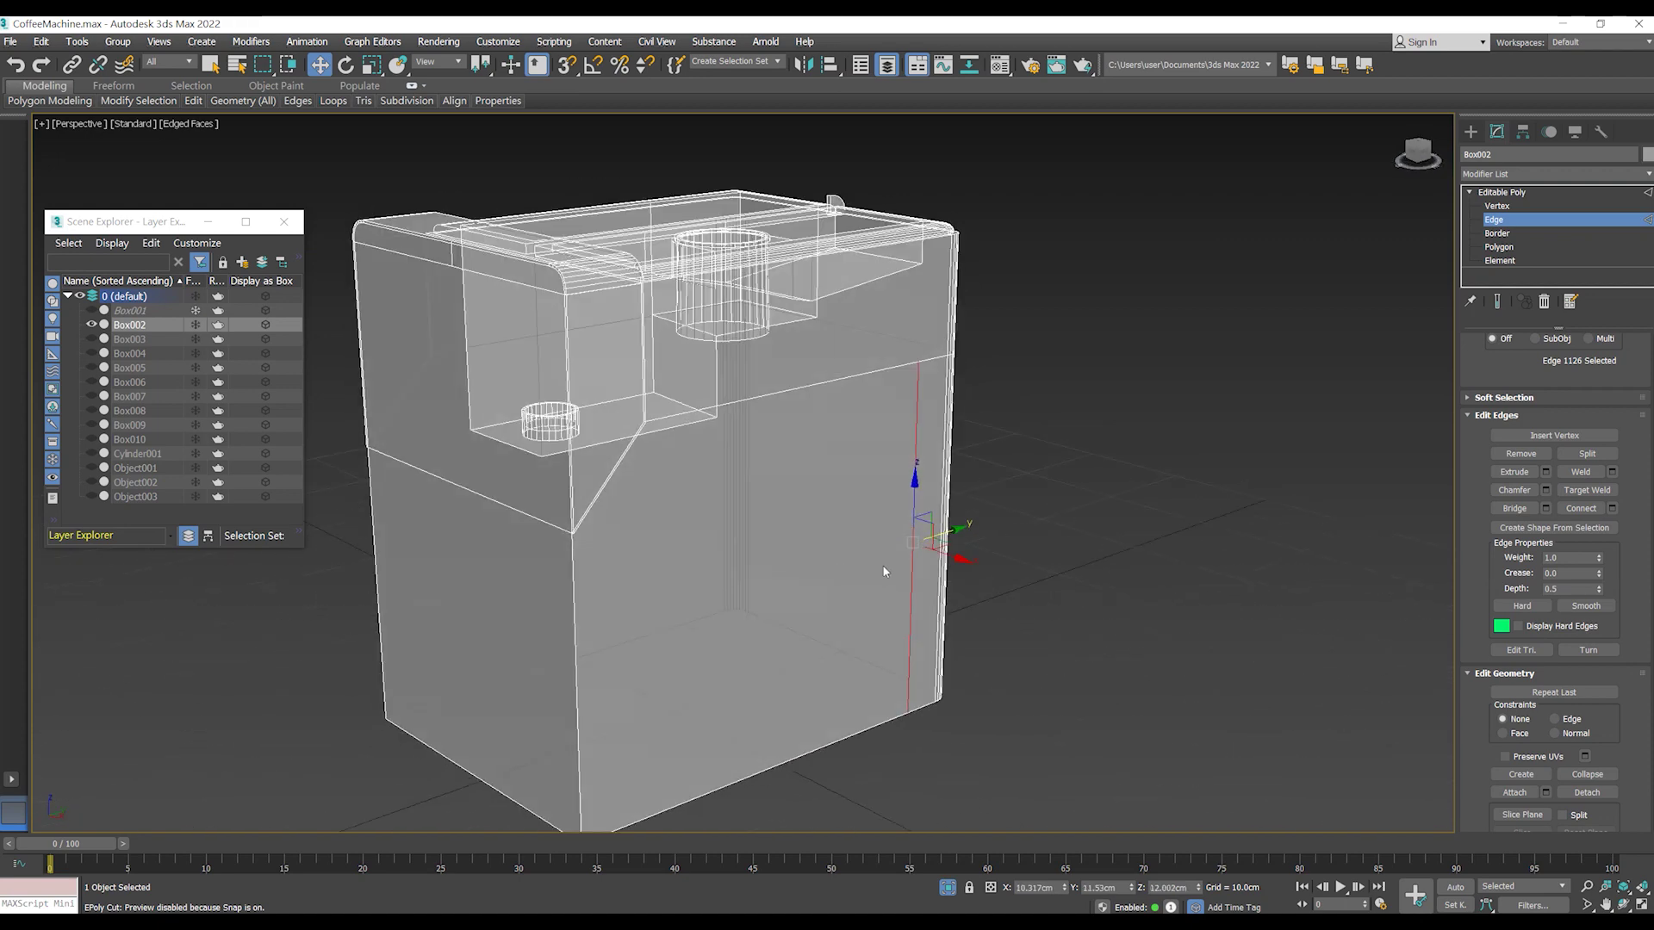
scroll(999, 538, down, 3)
alt+middle_drag(999, 538, 844, 543)
key(4)
alt+middle_drag(947, 543, 1027, 544)
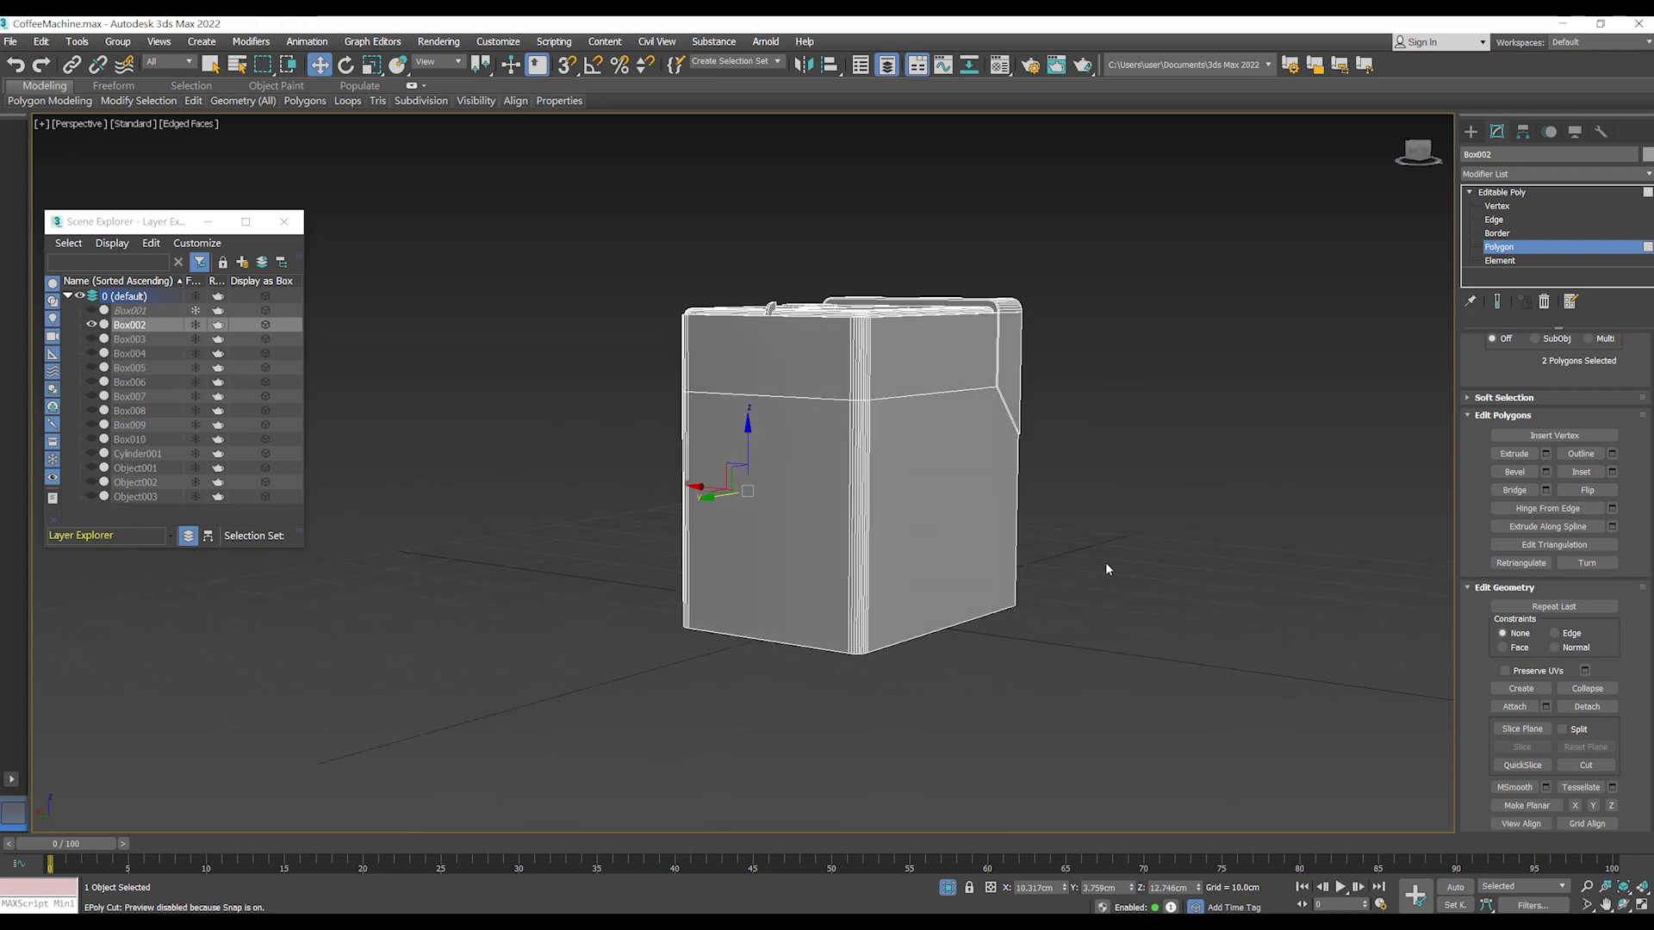
click(784, 538)
mouse_move(784, 540)
alt+middle_down()
mouse_move(760, 543)
mouse_move(849, 635)
mouse_move(1019, 524)
mouse_move(725, 527)
mouse_move(859, 531)
alt+middle_up()
- Deselect the front polygon and add the thin corner strip, leaving nineteen polygons selected
alt+click(720, 526)
scroll(844, 502, up, 5)
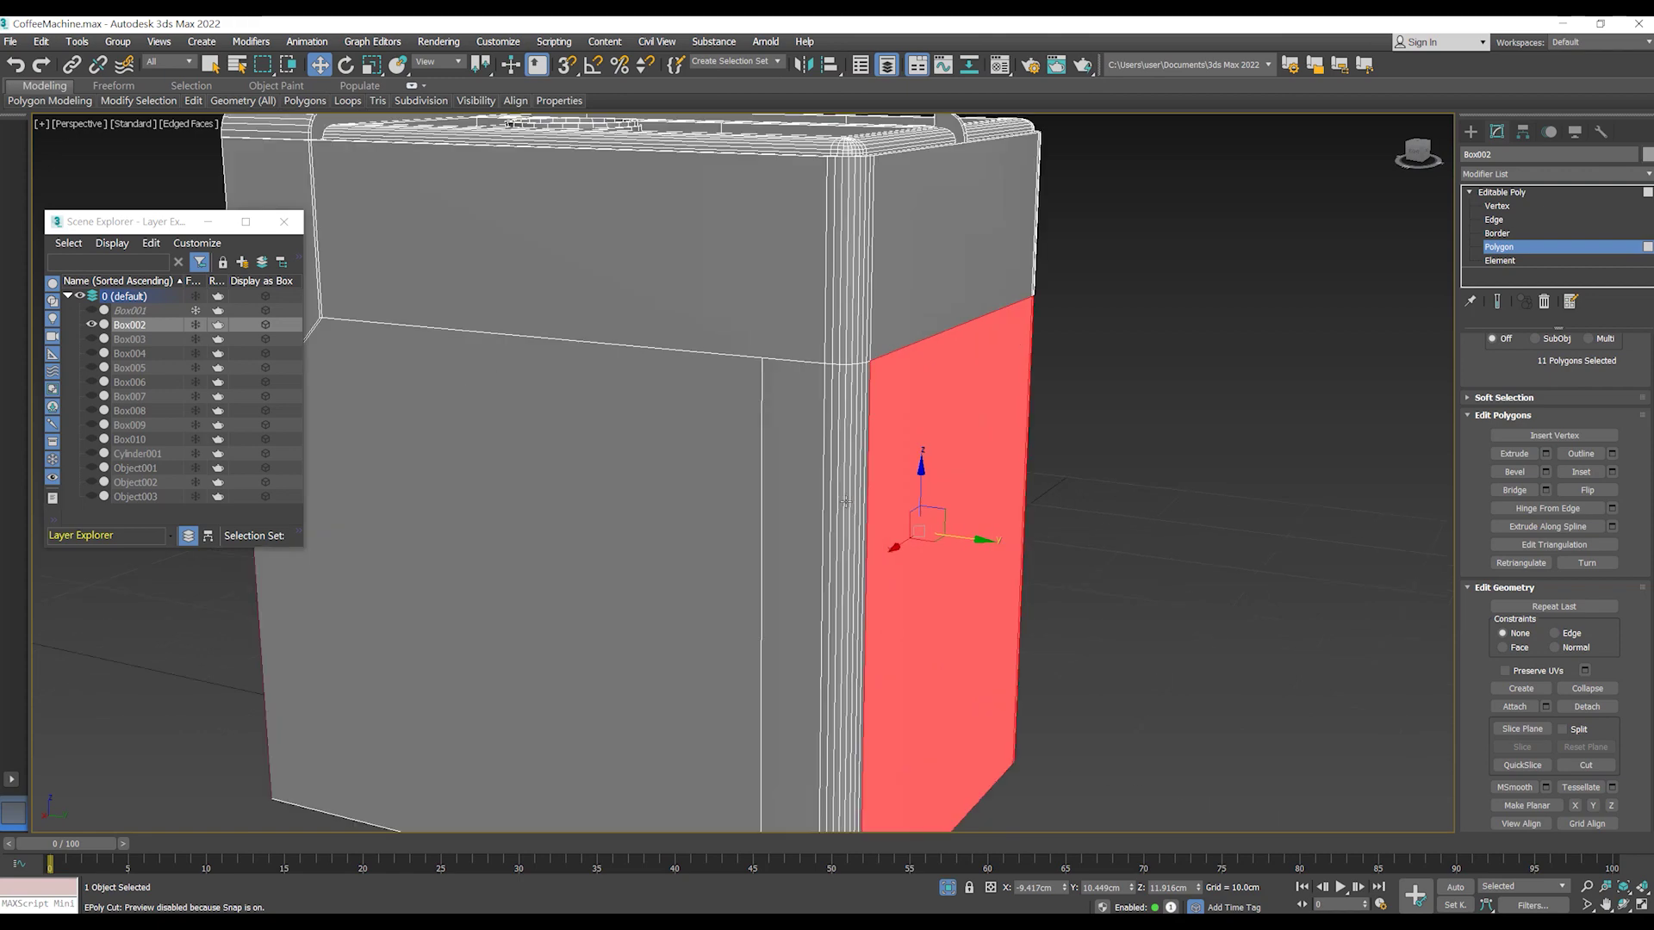
alt+middle_drag(846, 501, 766, 484)
scroll(964, 498, down, 2)
scroll(961, 517, down, 2)
scroll(842, 571, down, 3)
mouse_move(842, 571)
alt+middle_down()
mouse_move(639, 595)
mouse_move(668, 593)
alt+middle_up()
scroll(667, 593, up, 4)
ctrl+click(714, 597)
- Add another corner strip and remove the large left-side polygon using See-Through display
ctrl+click(728, 600)
scroll(728, 601, down, 3)
mouse_move(727, 600)
alt+middle_down()
mouse_move(612, 569)
mouse_move(795, 584)
mouse_move(896, 627)
mouse_move(1004, 565)
alt+middle_up()
key(alt+x)
alt+click(495, 603)
mouse_move(495, 603)
alt+middle_down()
mouse_move(1077, 602)
mouse_move(926, 601)
mouse_move(1019, 520)
mouse_move(1181, 528)
alt+middle_up()
key(alt+x)
scroll(953, 559, up, 3)
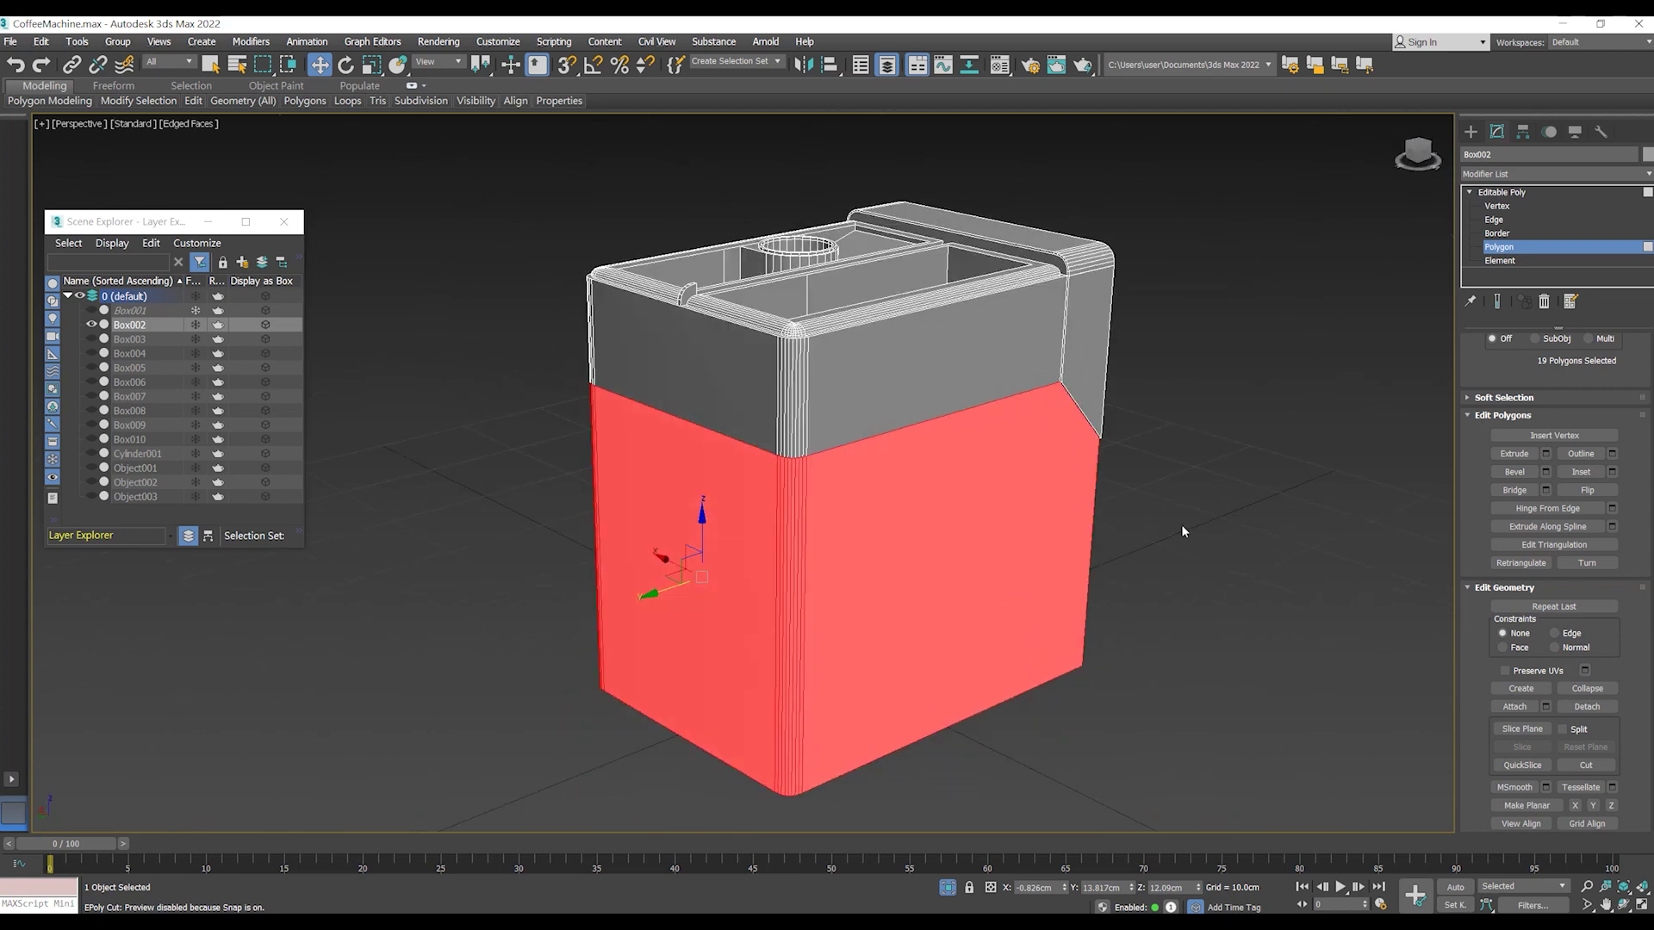
- Inset the selected lower-body polygons by 0.2cm
click(1612, 472)
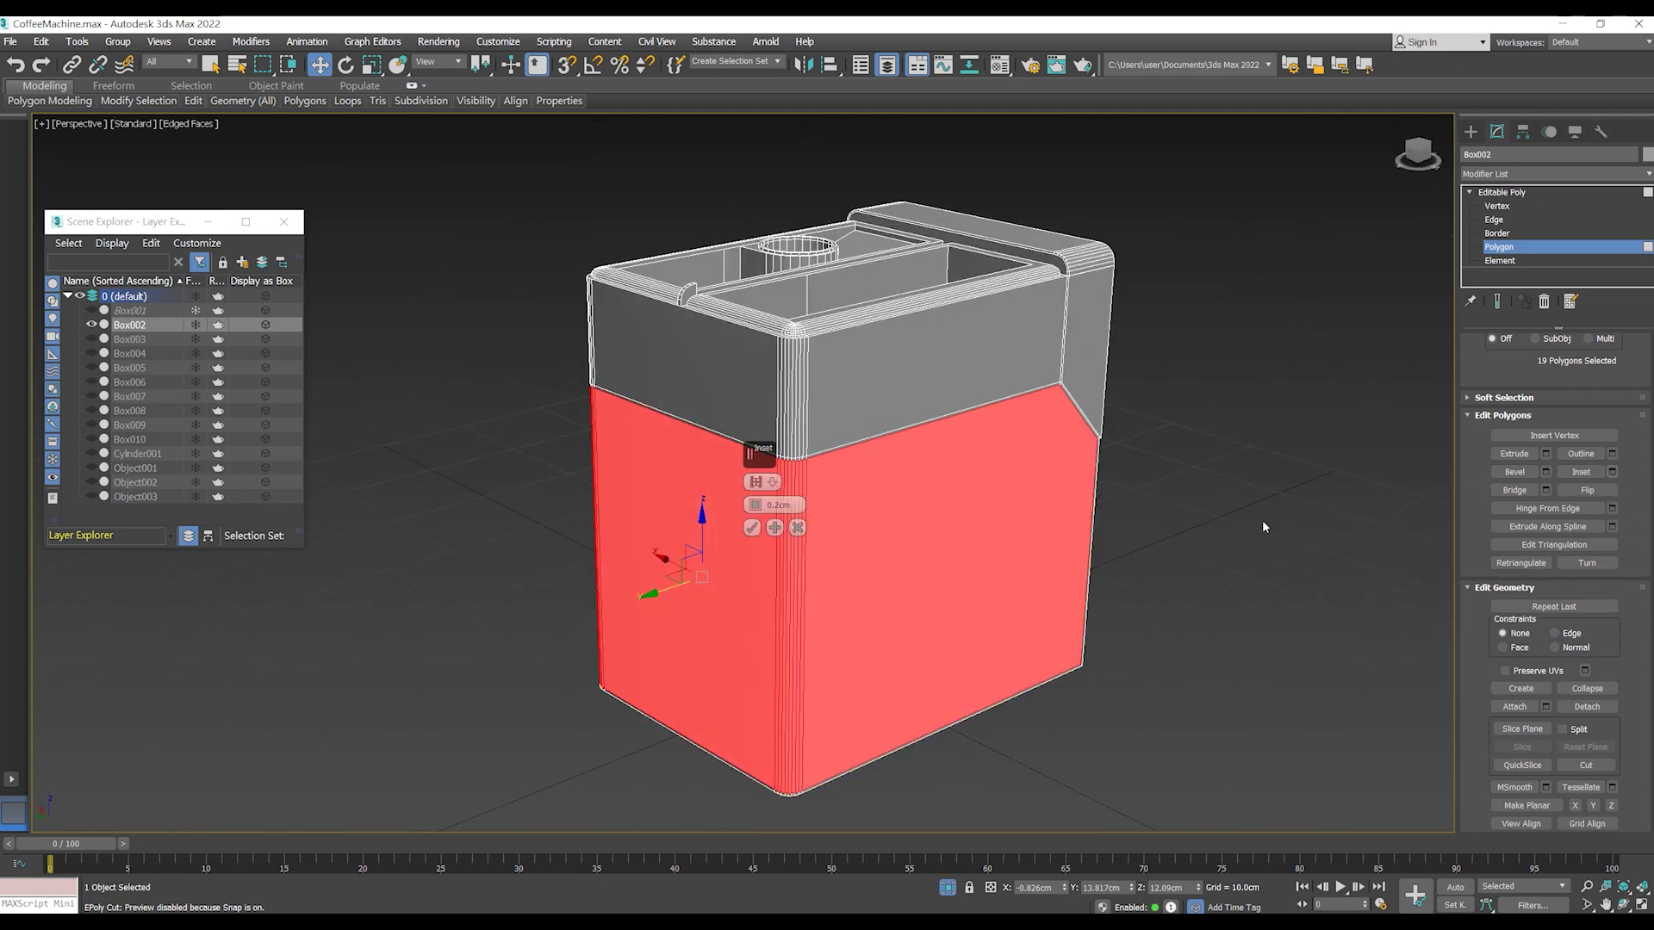
mouse_move(1032, 506)
alt+middle_down()
mouse_move(968, 473)
mouse_move(973, 496)
mouse_move(1023, 483)
mouse_move(970, 487)
mouse_move(985, 480)
mouse_move(1192, 490)
mouse_move(1004, 506)
alt+middle_up()
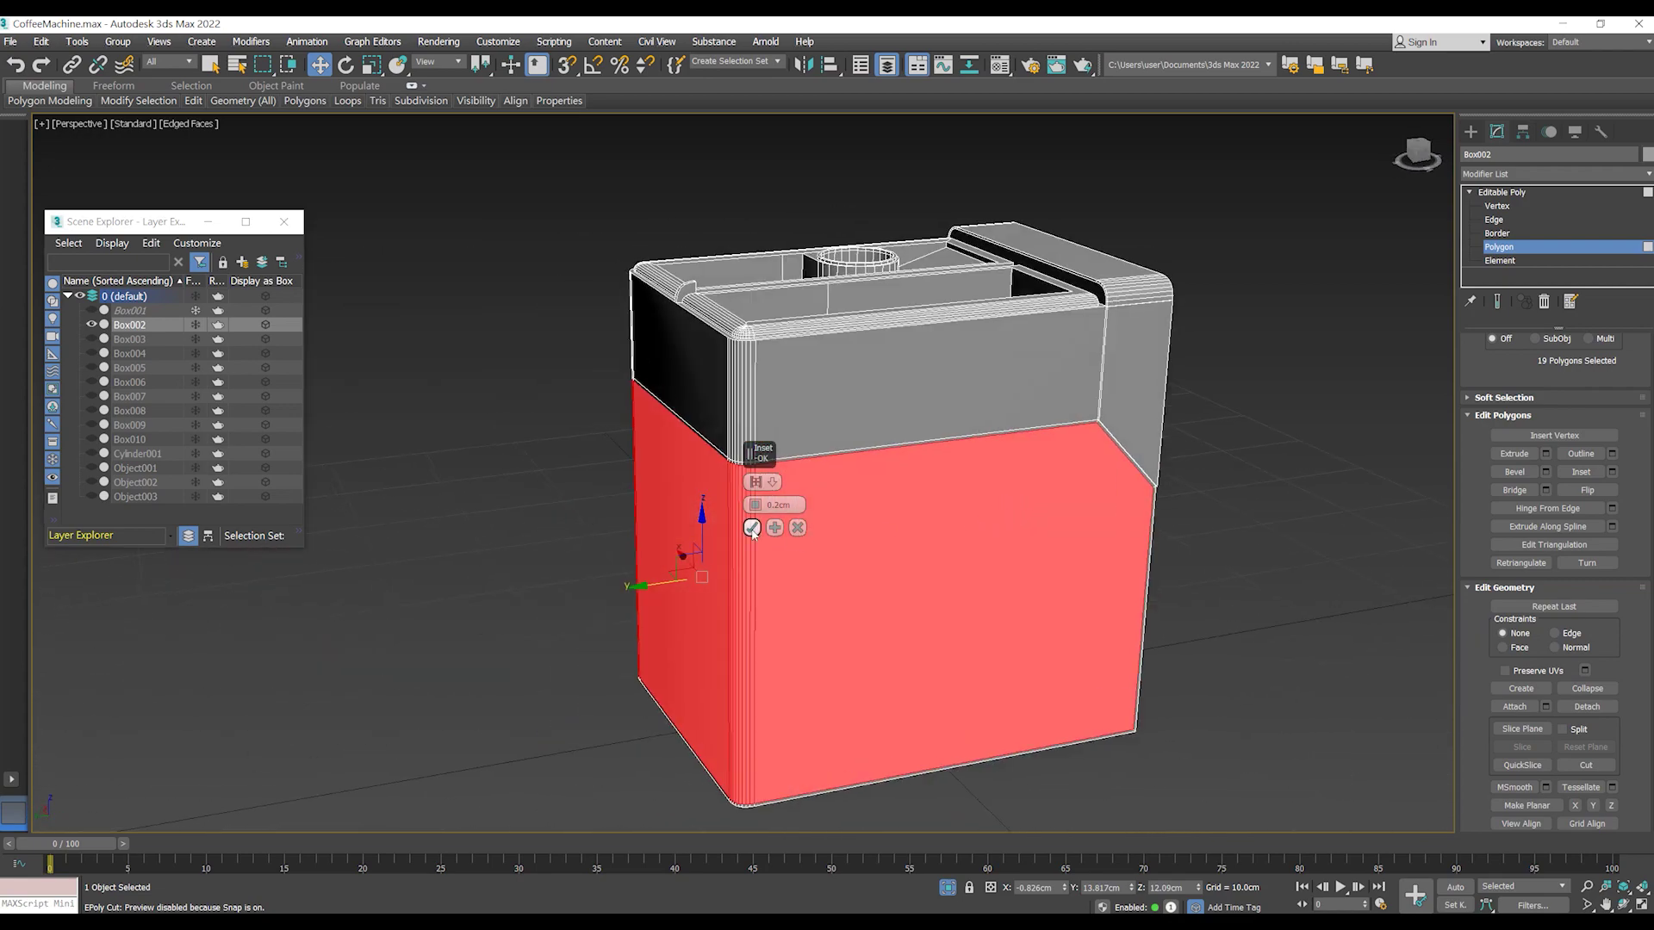
click(752, 530)
mouse_move(901, 505)
alt+middle_down()
mouse_move(997, 483)
mouse_move(1077, 491)
mouse_move(881, 531)
alt+middle_up()
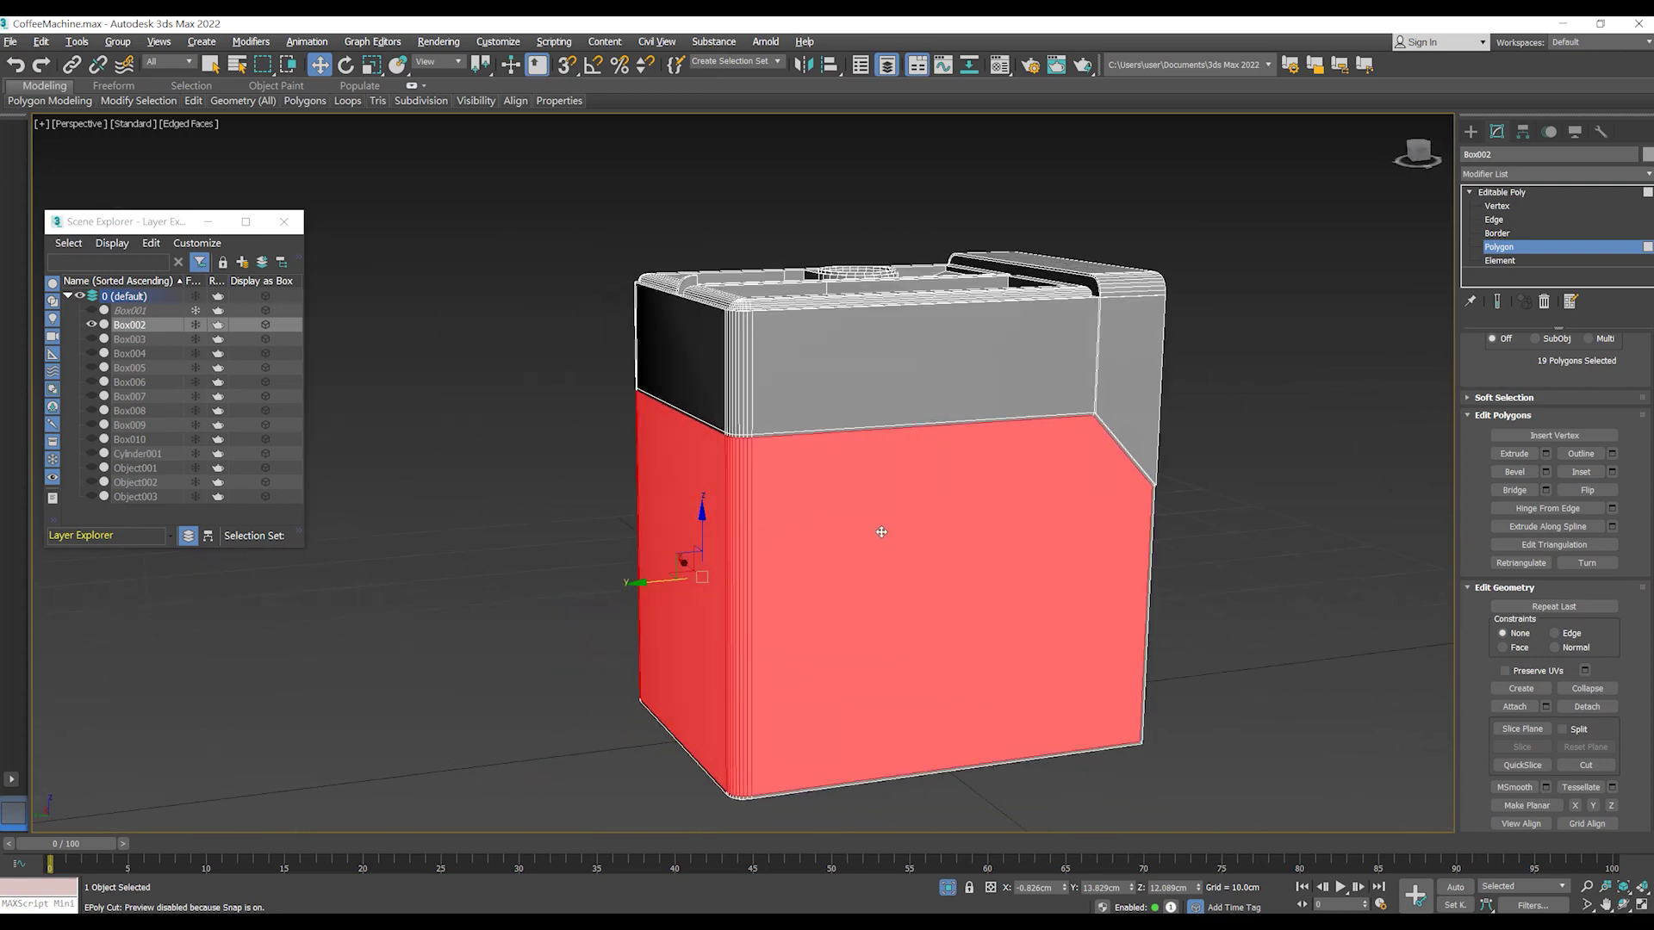
scroll(959, 522, up, 3)
alt+middle_drag(987, 516, 1016, 534)
- Extrude the inset polygons by 0.15cm to form the separate lower panel
click(1545, 454)
mouse_move(1119, 526)
alt+middle_down()
mouse_move(1107, 480)
mouse_move(1133, 527)
mouse_move(1052, 447)
mouse_move(1092, 462)
mouse_move(1048, 439)
mouse_move(1089, 462)
alt+middle_up()
scroll(1067, 441, down, 3)
scroll(1093, 462, up, 3)
scroll(1048, 440, down, 3)
scroll(1089, 462, up, 2)
click(752, 554)
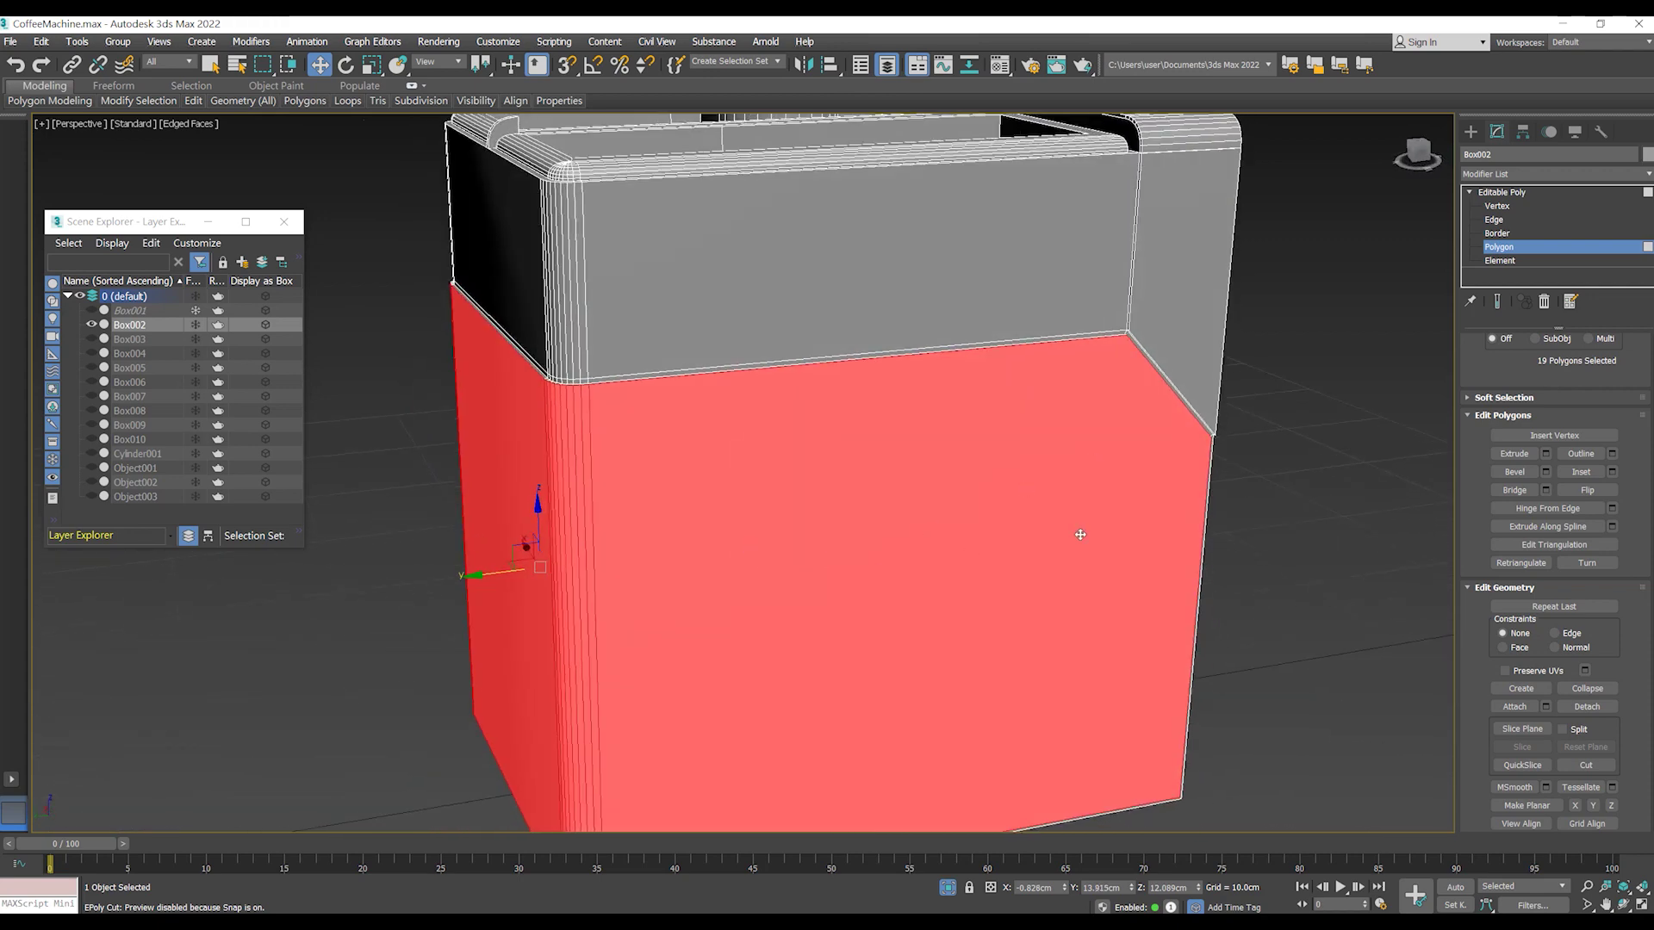
- Clear the polygon selection and switch the viewport to Default Shading
click(1257, 499)
scroll(1257, 499, down, 3)
mouse_move(1257, 499)
alt+middle_down()
mouse_move(1033, 482)
mouse_move(944, 526)
mouse_move(1054, 563)
mouse_move(805, 556)
mouse_move(983, 557)
mouse_move(1016, 510)
mouse_move(1170, 490)
alt+middle_up()
scroll(945, 526, up, 2)
key(F4)
scroll(1054, 562, up, 2)
- Select the lower front panel polygon and inset it by 0.2cm
click(983, 556)
scroll(1016, 510, up, 3)
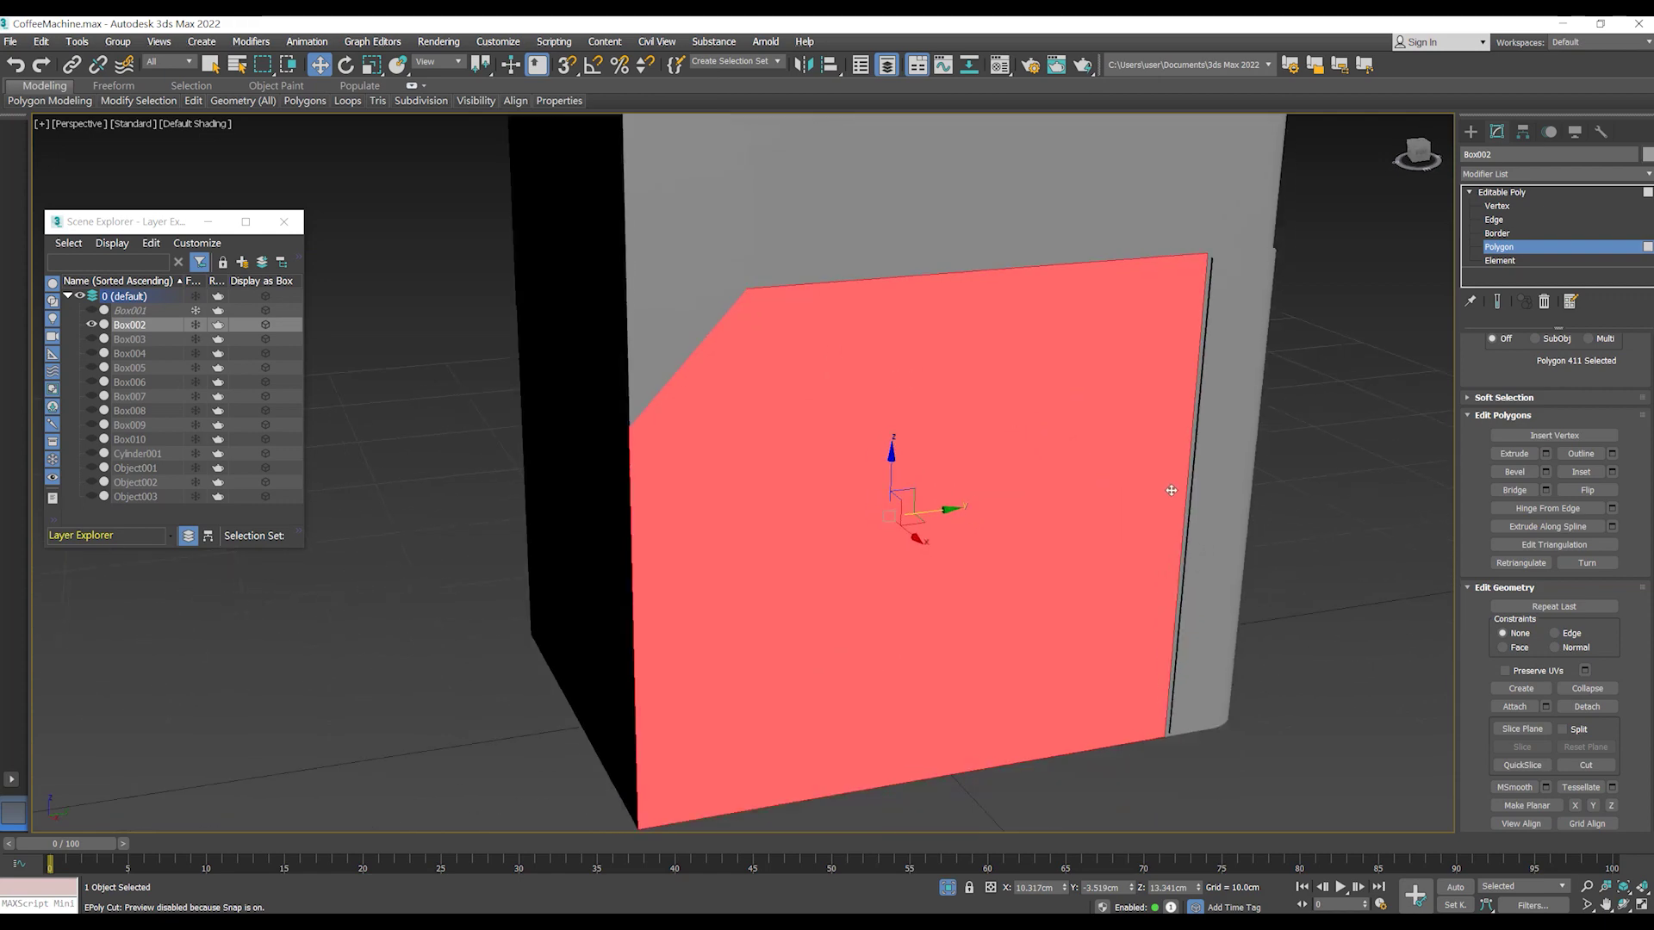
click(1614, 472)
alt+middle_drag(883, 530, 752, 530)
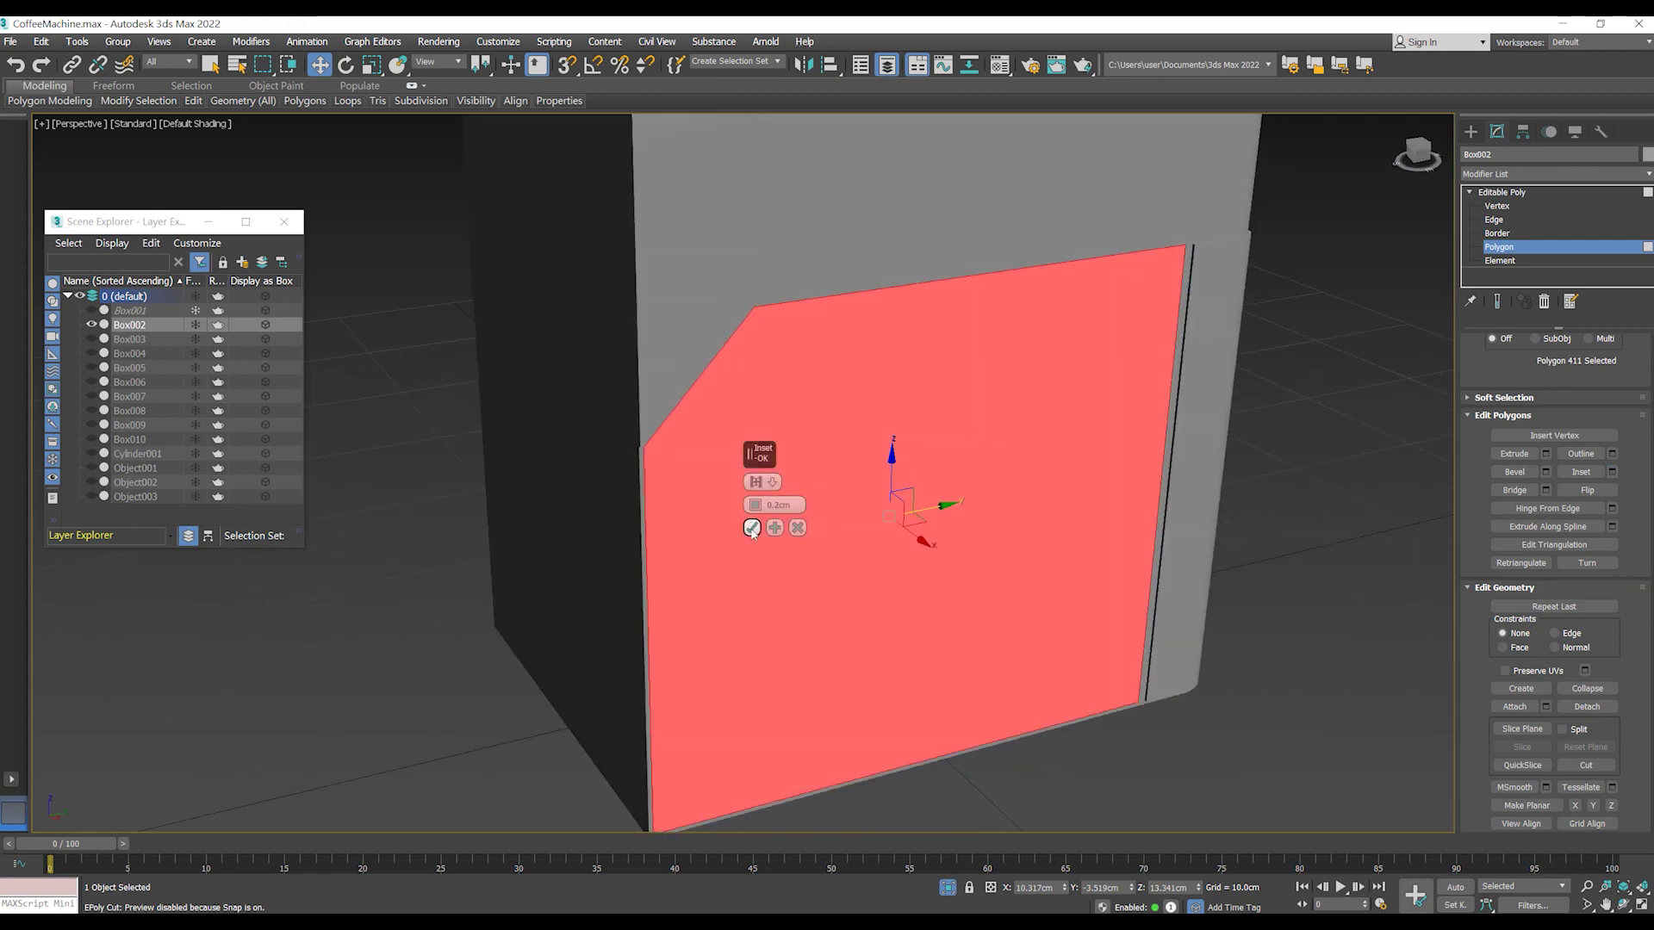
click(1547, 455)
- Extrude the inset front panel and orbit to inspect the new split panel
click(748, 542)
click(1296, 644)
mouse_move(1295, 645)
alt+middle_down()
mouse_move(1182, 578)
mouse_move(983, 664)
alt+middle_up()
scroll(1181, 577, down, 3)
scroll(896, 595, up, 2)
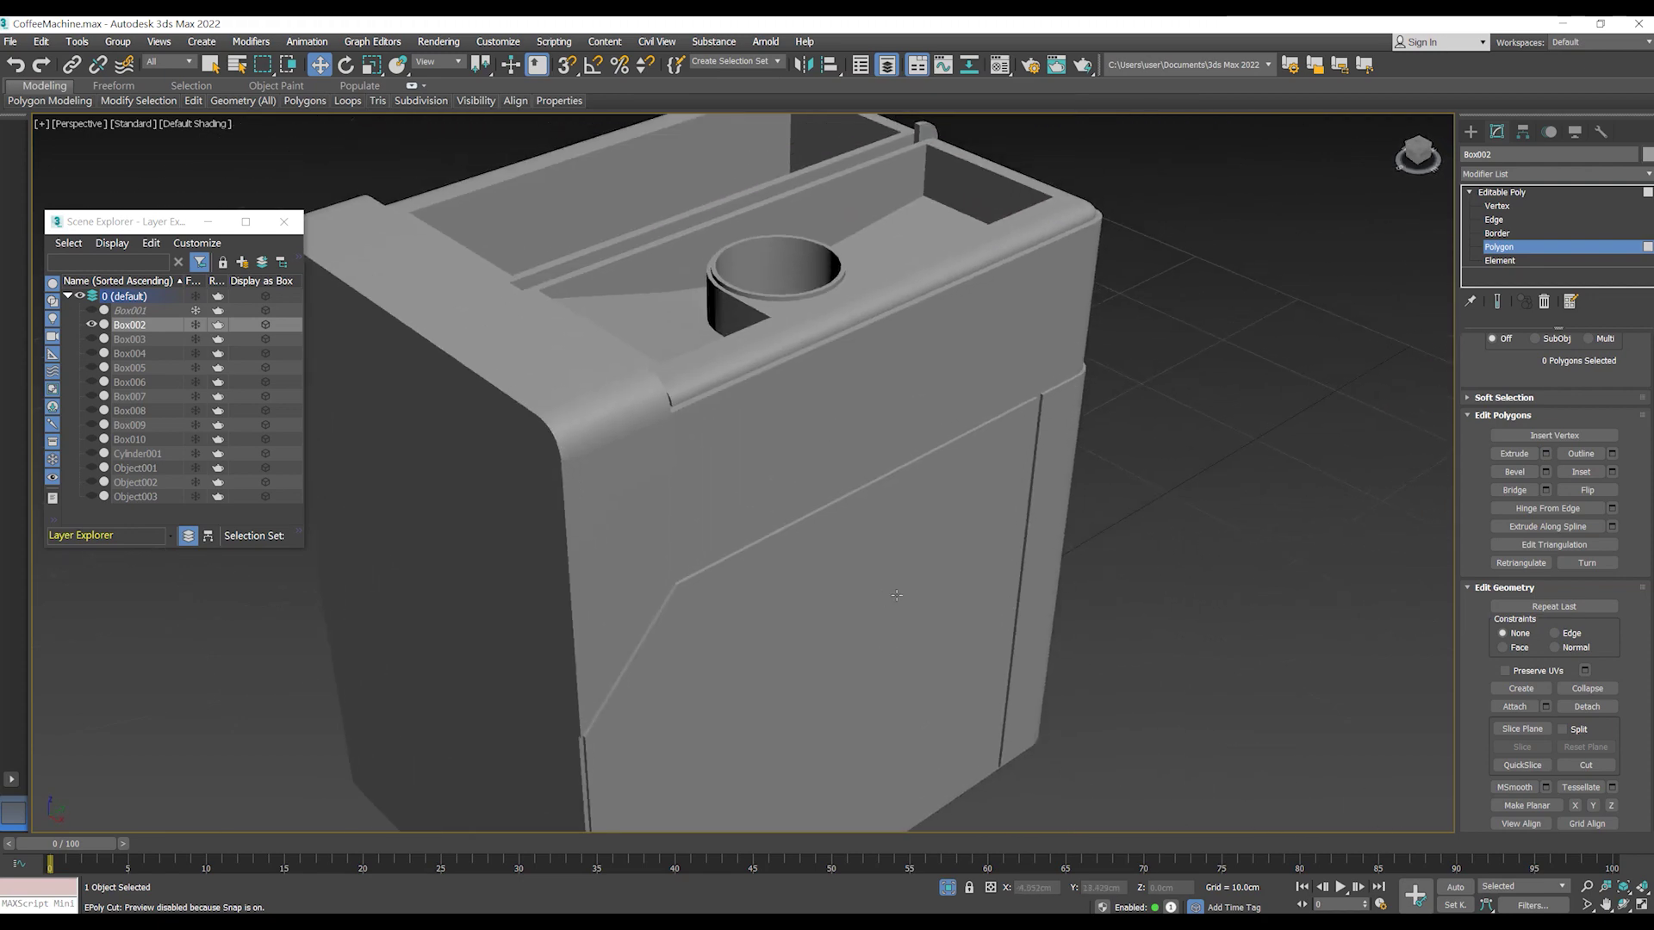
alt+middle_drag(892, 596, 684, 575)
scroll(610, 542, down, 5)
mouse_move(611, 543)
alt+middle_down()
mouse_move(717, 605)
mouse_move(940, 582)
alt+middle_up()
scroll(717, 606, down, 3)
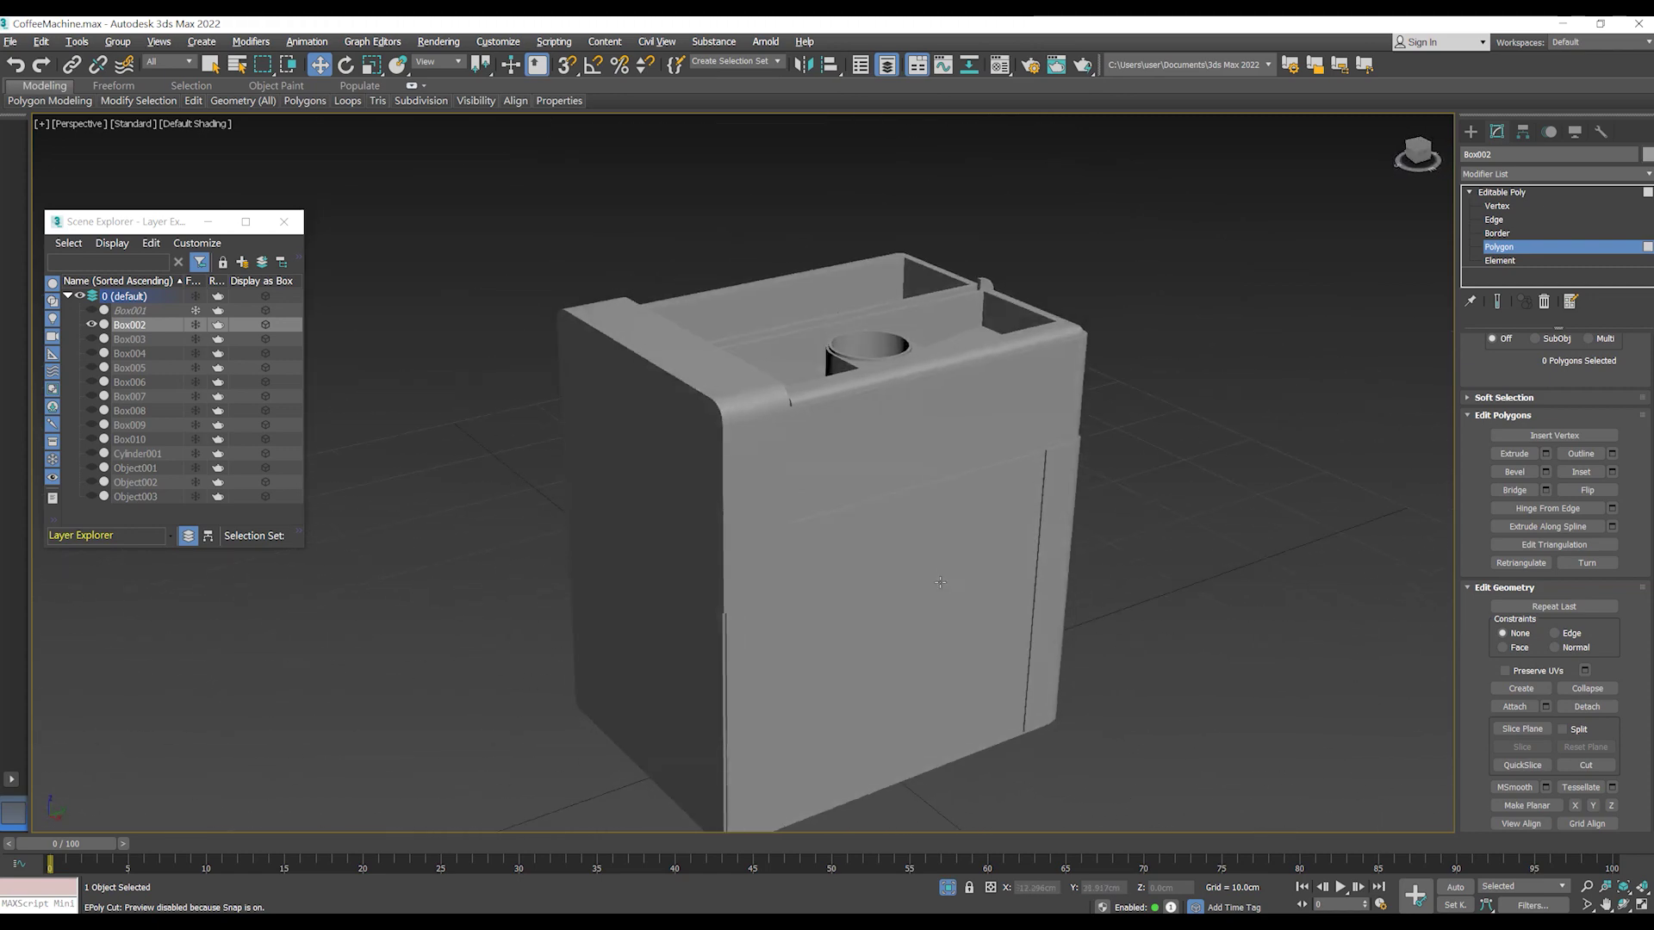
- Deselect Box002 and select the right top slab with its round hole
click(1216, 448)
alt+middle_drag(1216, 448, 878, 459)
scroll(779, 424, up, 3)
middle_drag(779, 425, 805, 443)
click(11, 42)
click(367, 216)
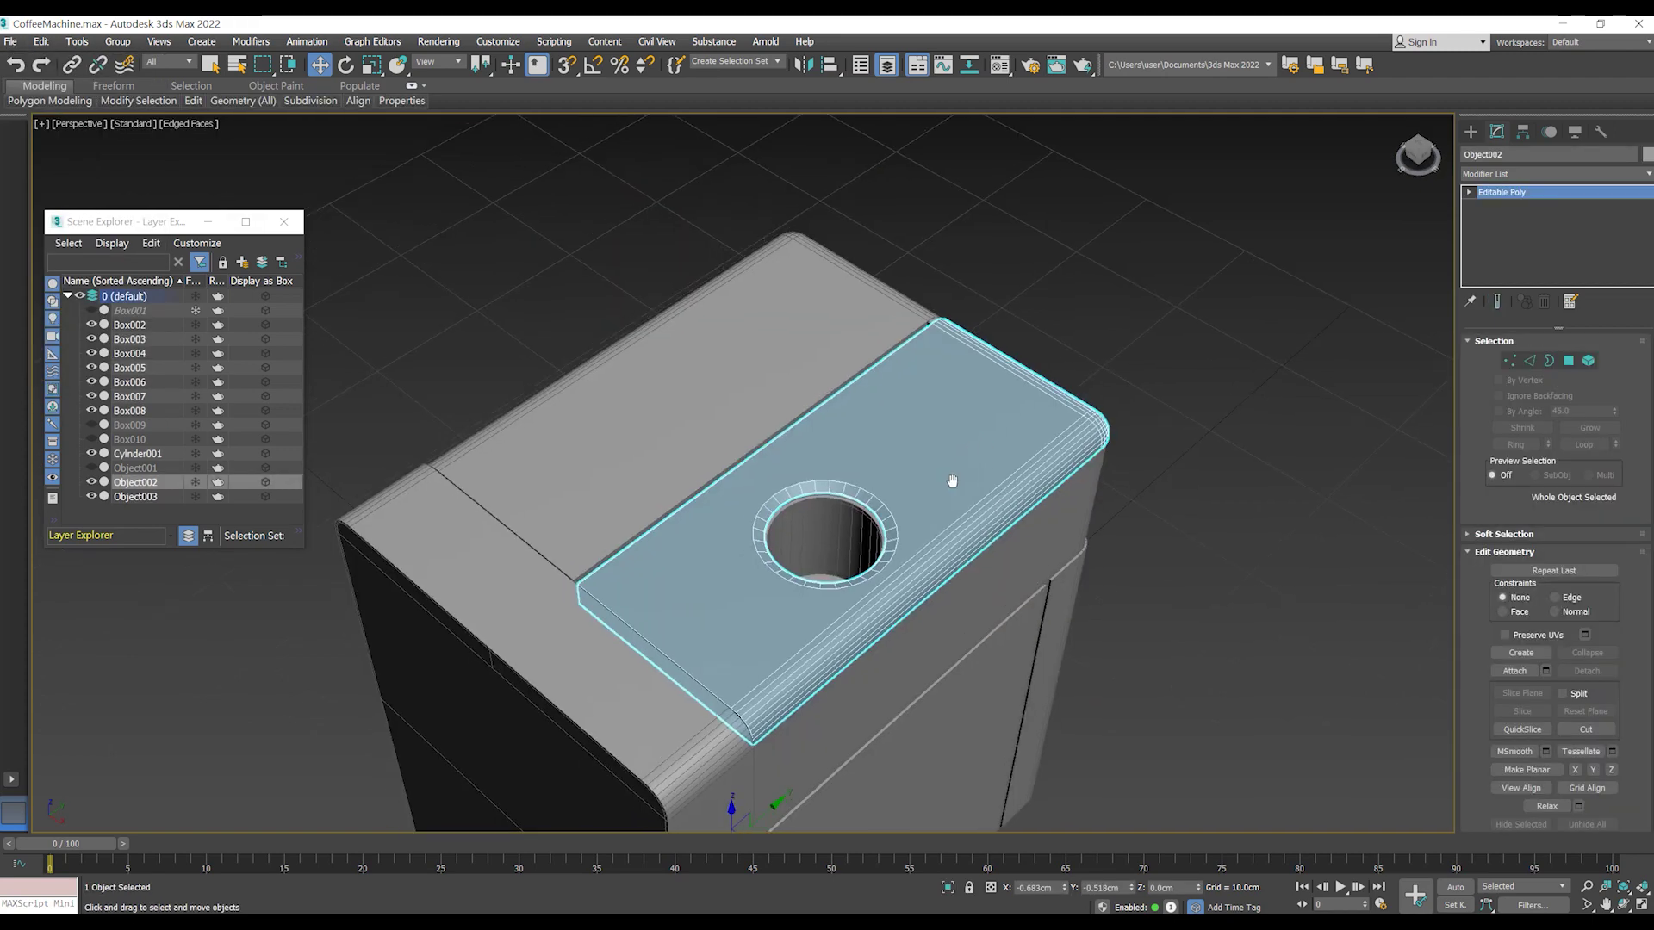
- In Top view, move Object002's selected end vertices 0.132cm along Y
alt+middle_drag(1007, 482, 1041, 241)
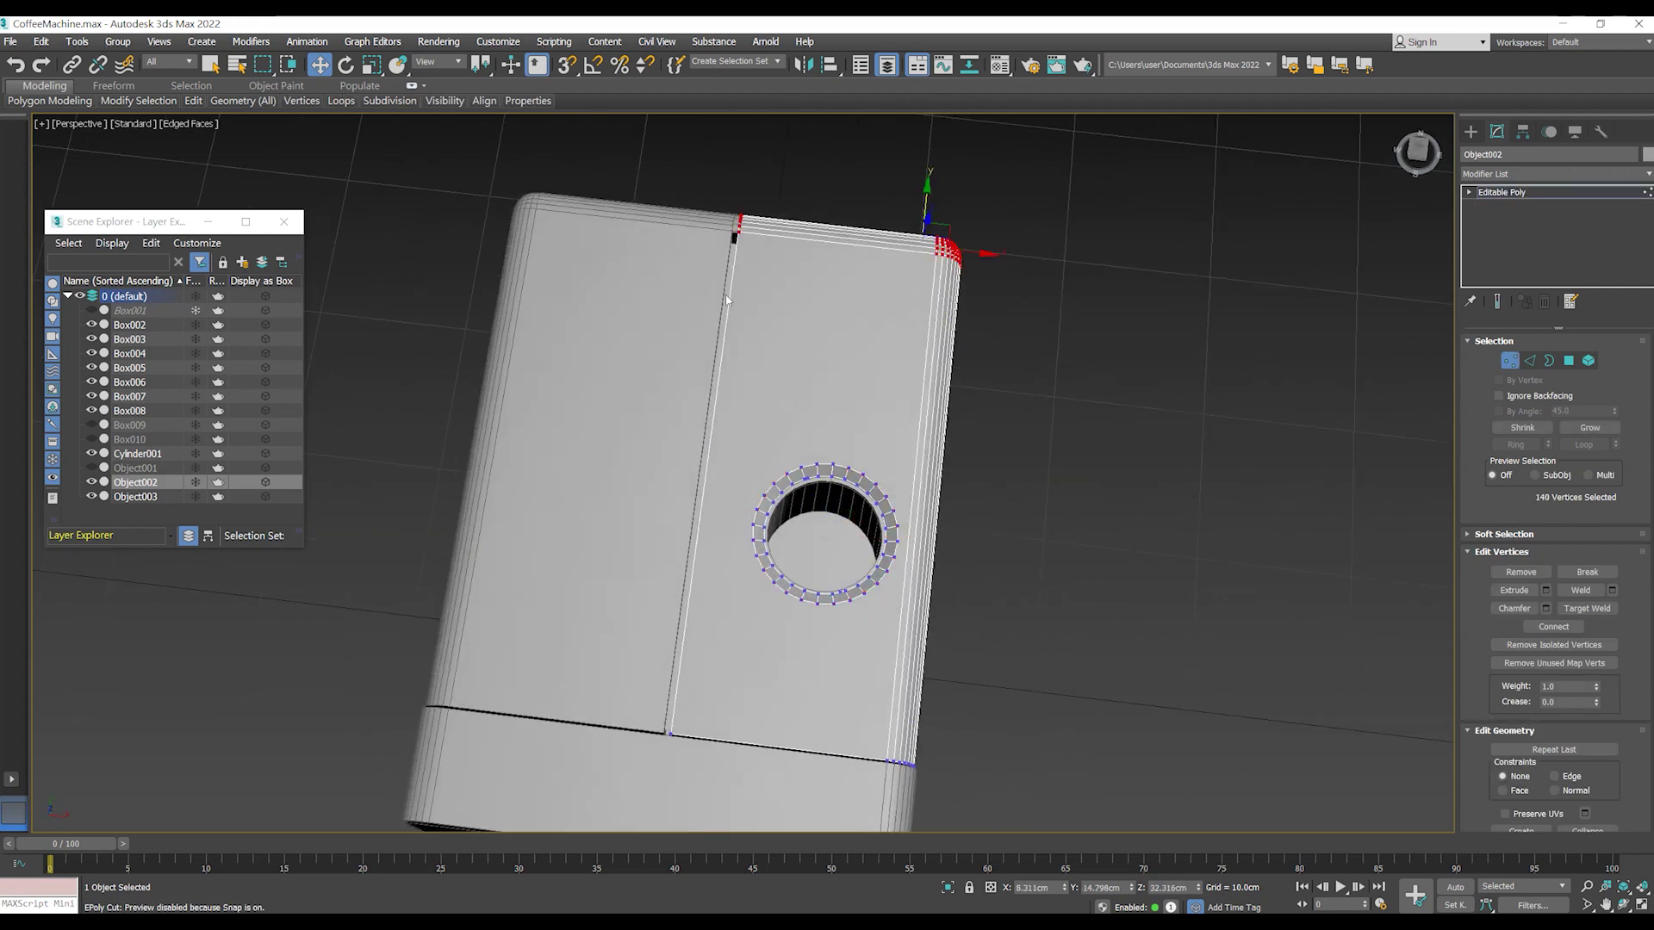
key(t)
scroll(883, 425, up, 2)
scroll(918, 430, down, 1)
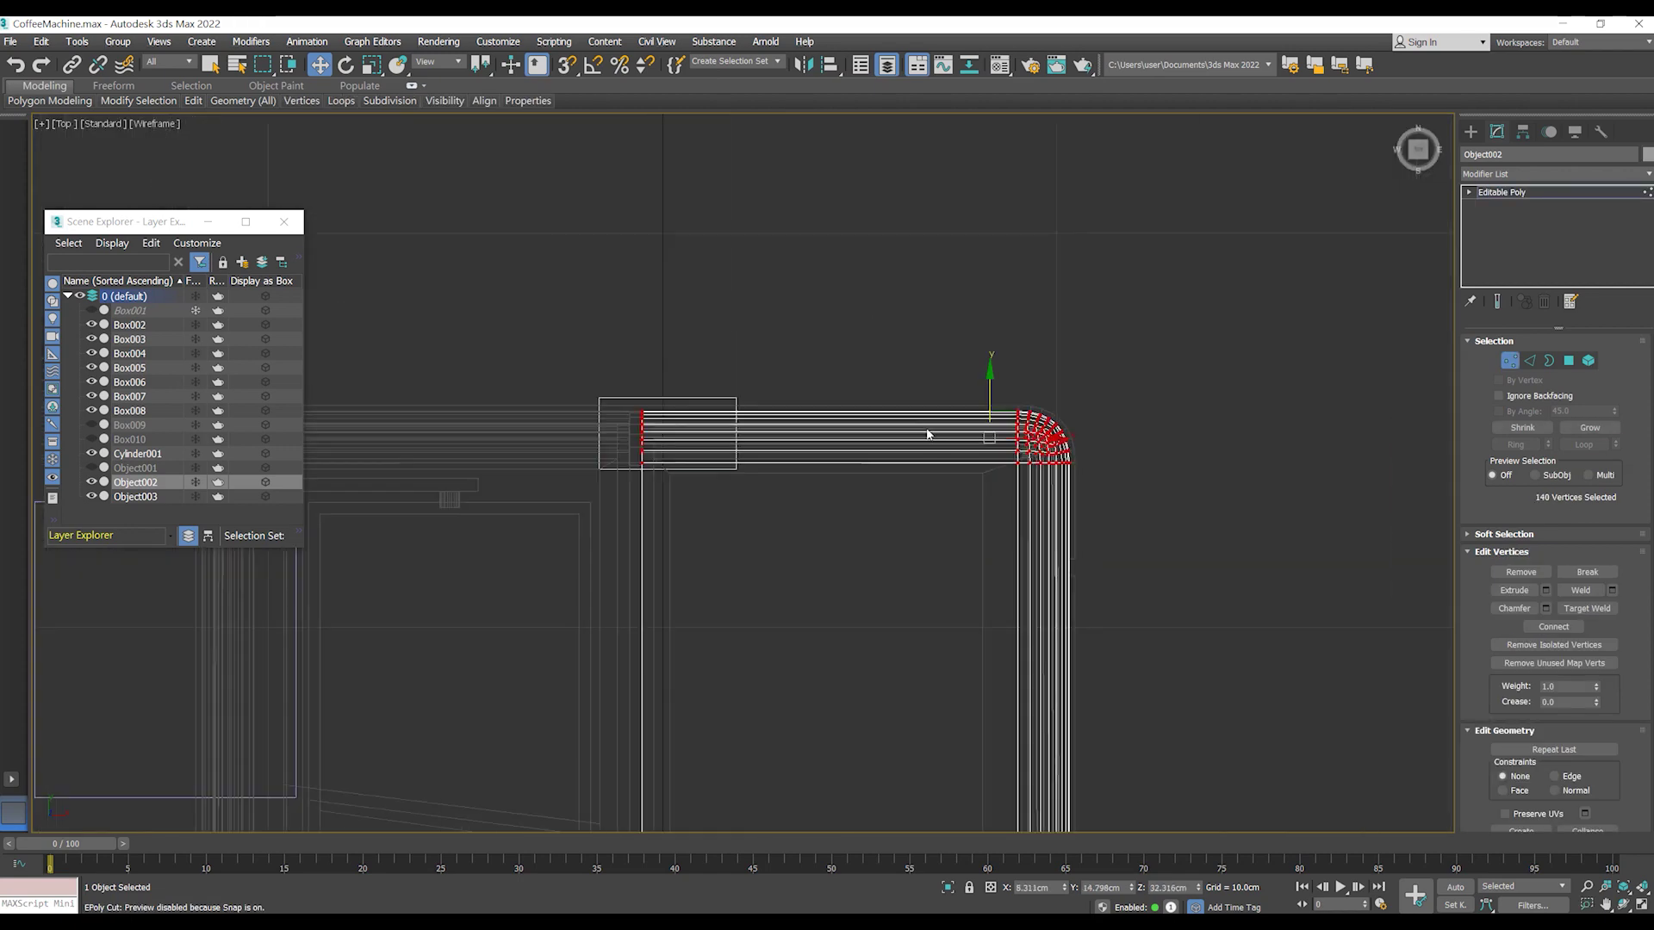
scroll(914, 430, up, 1)
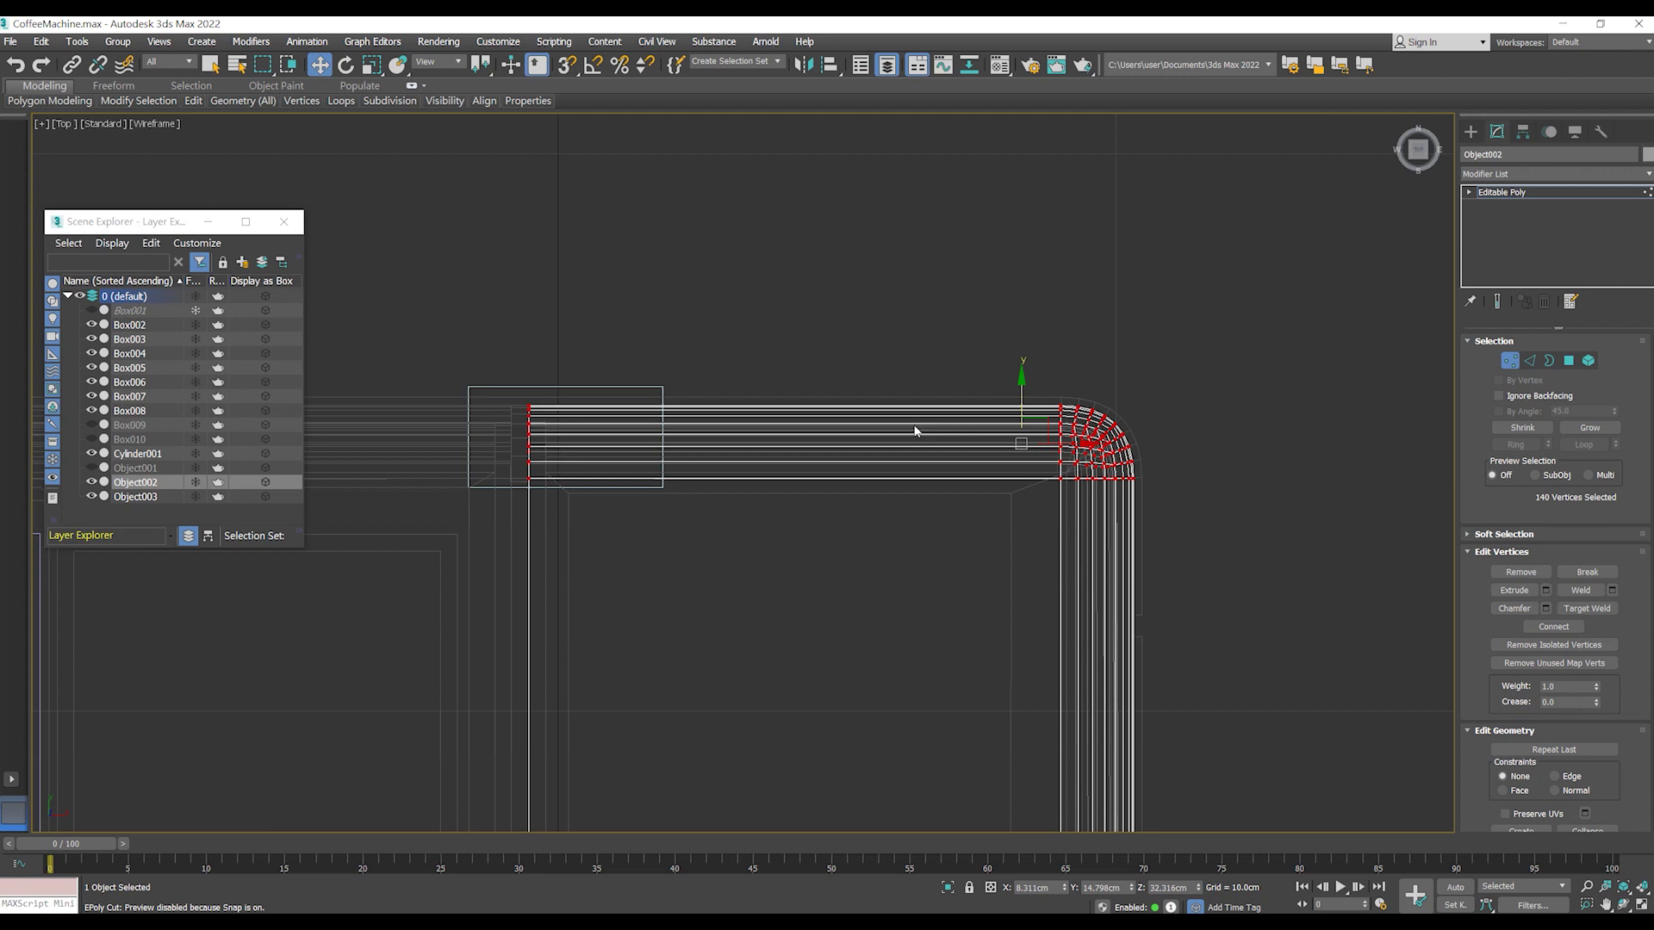
scroll(1020, 404, up, 3)
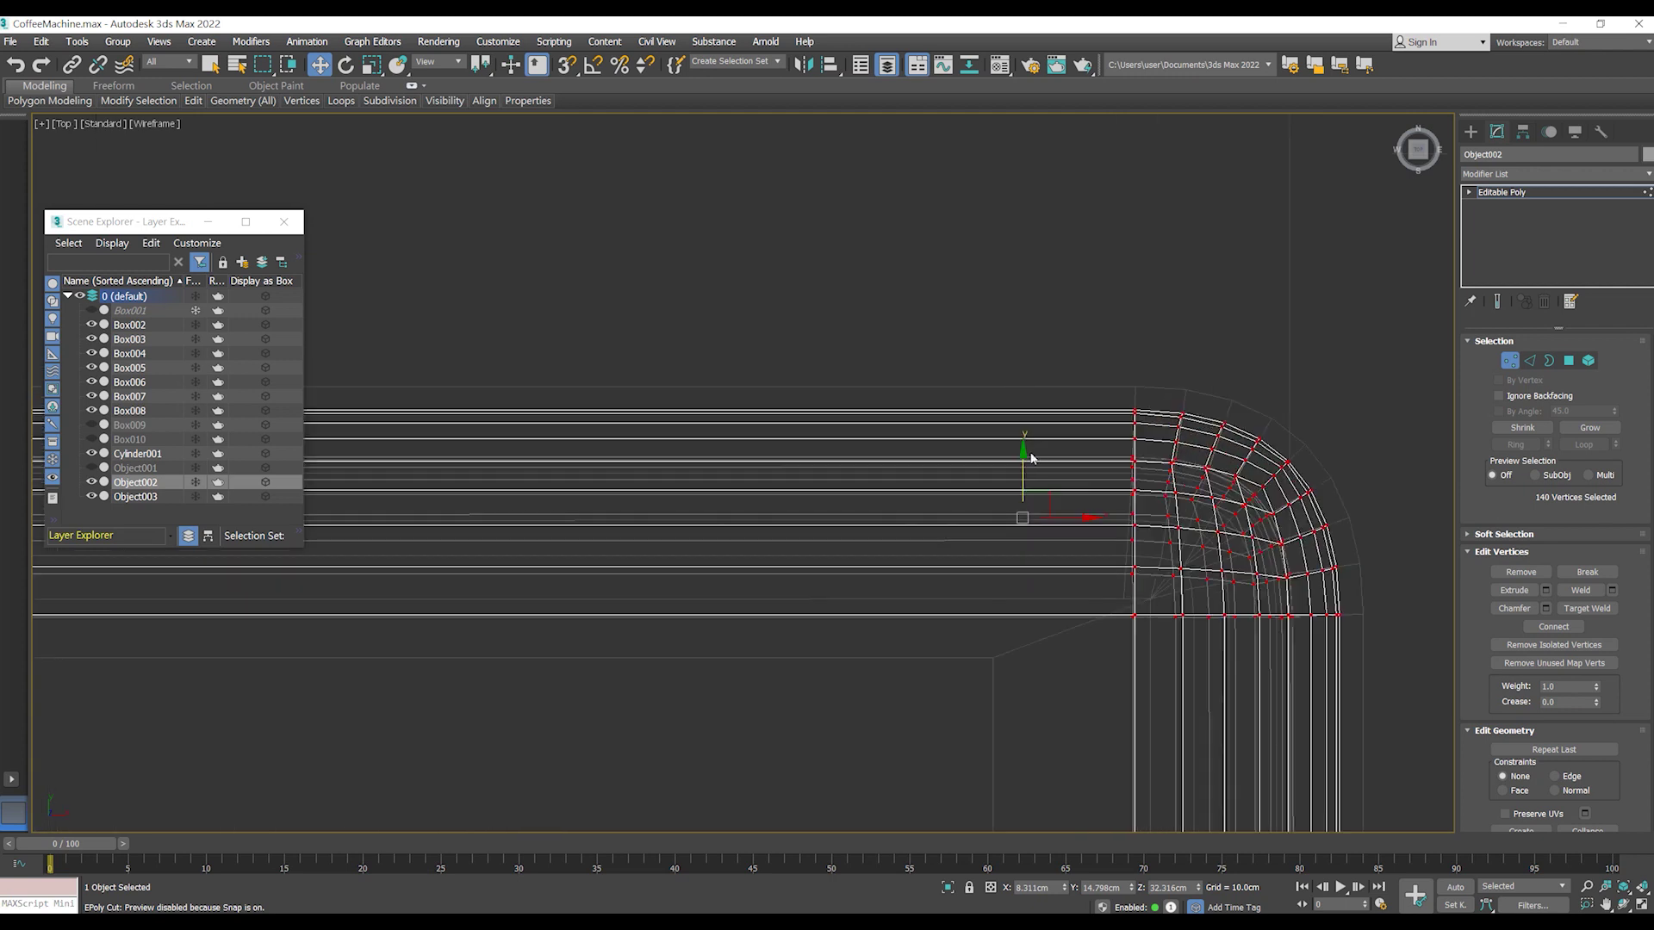
drag(1022, 467, 1027, 447)
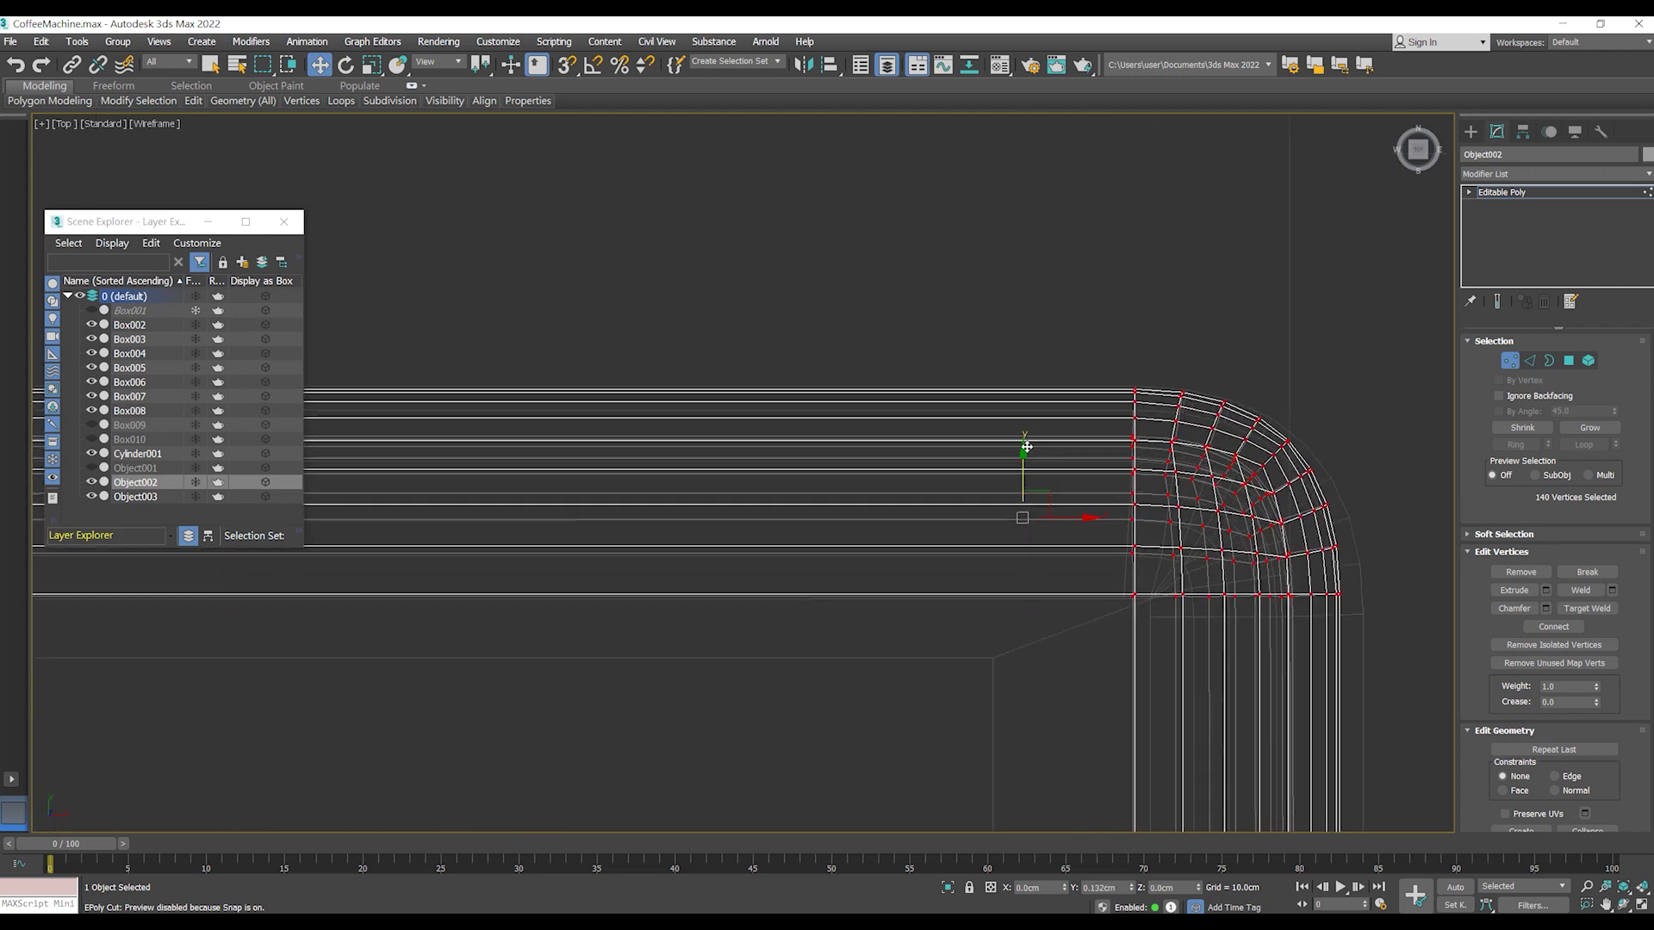
- Back in Perspective, nudge the corner vertices a further 0.048cm along Y
scroll(989, 428, down, 3)
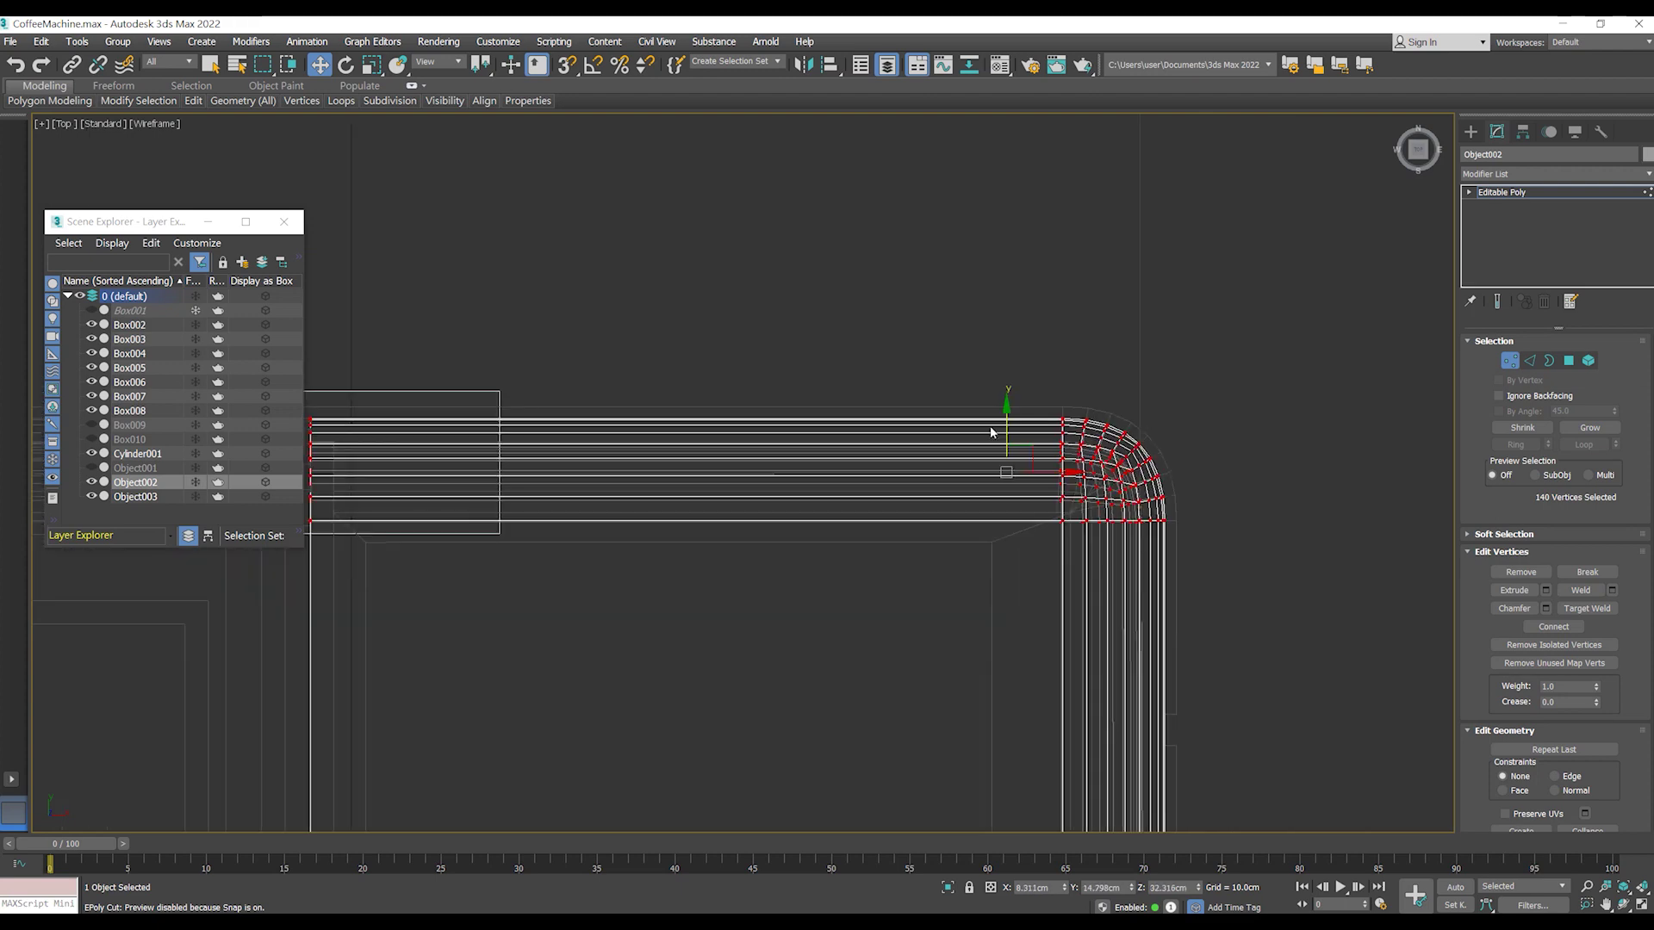
key(p)
alt+middle_drag(983, 427, 838, 379)
scroll(930, 310, up, 3)
scroll(920, 326, up, 3)
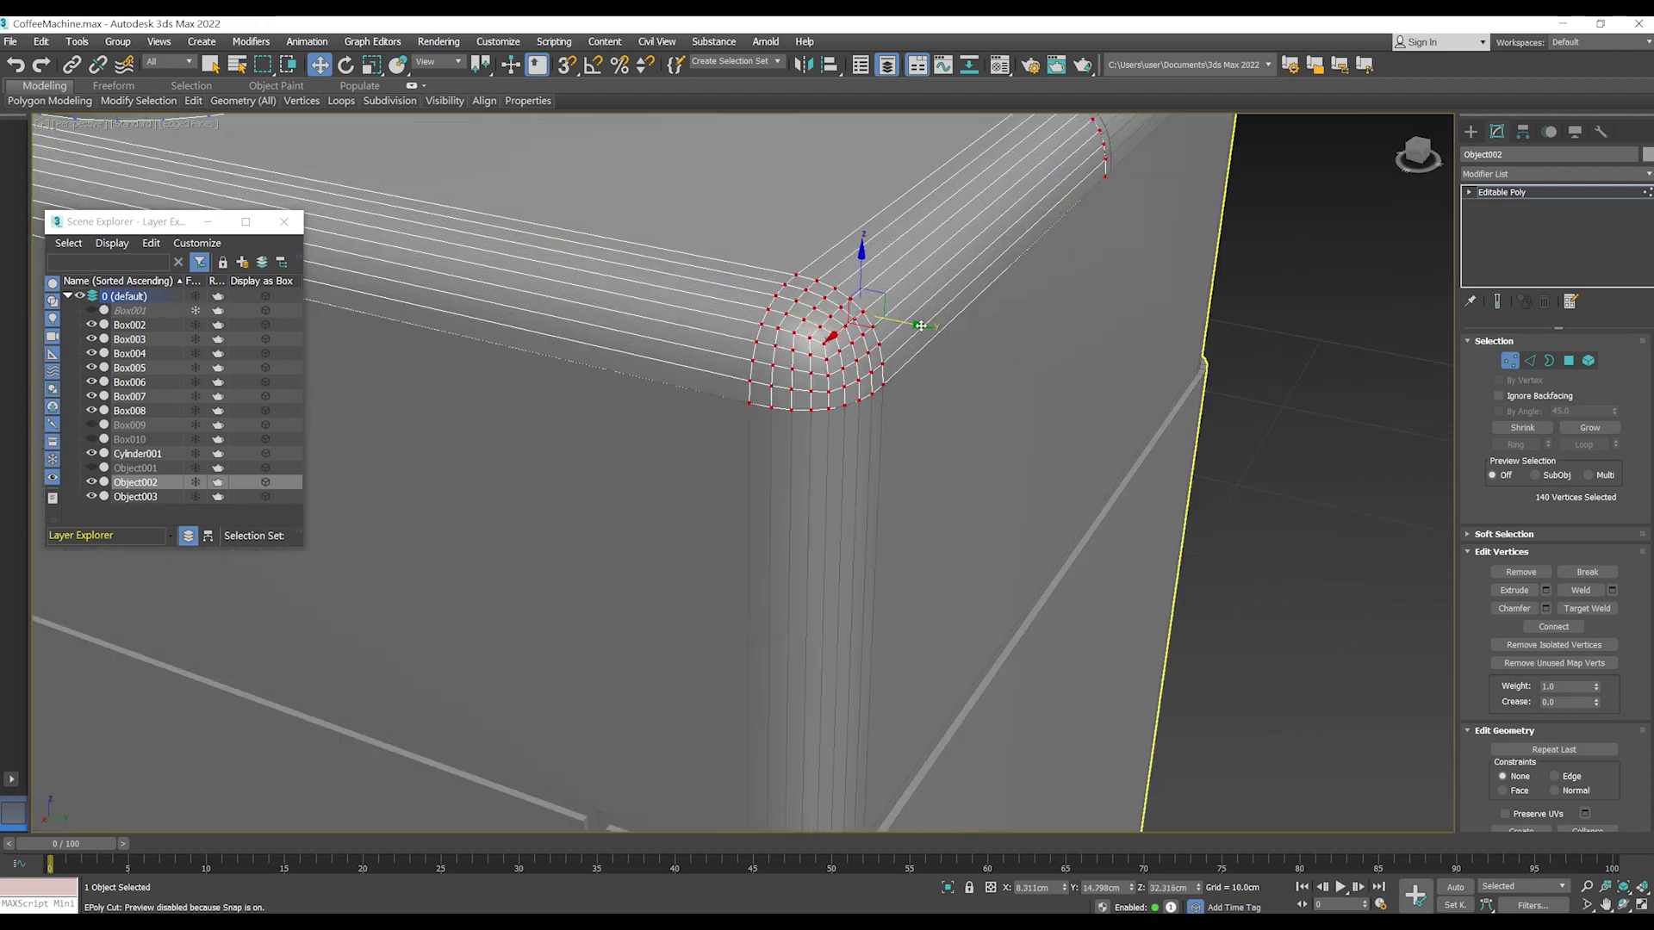
drag(921, 326, 923, 330)
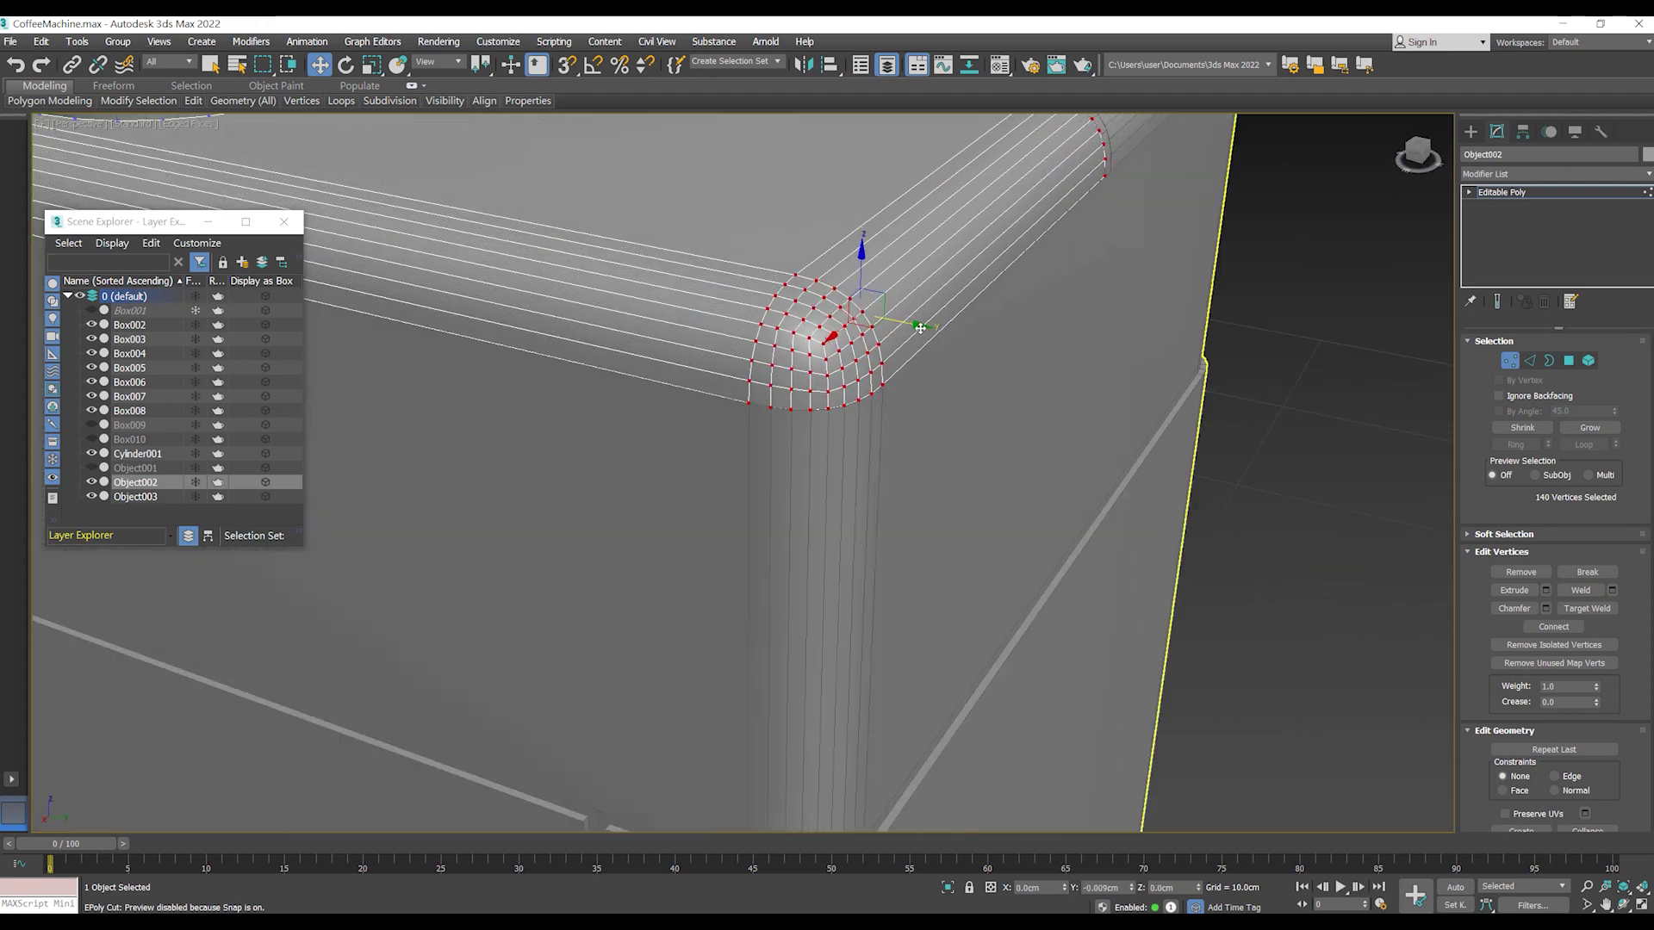
scroll(923, 331, down, 5)
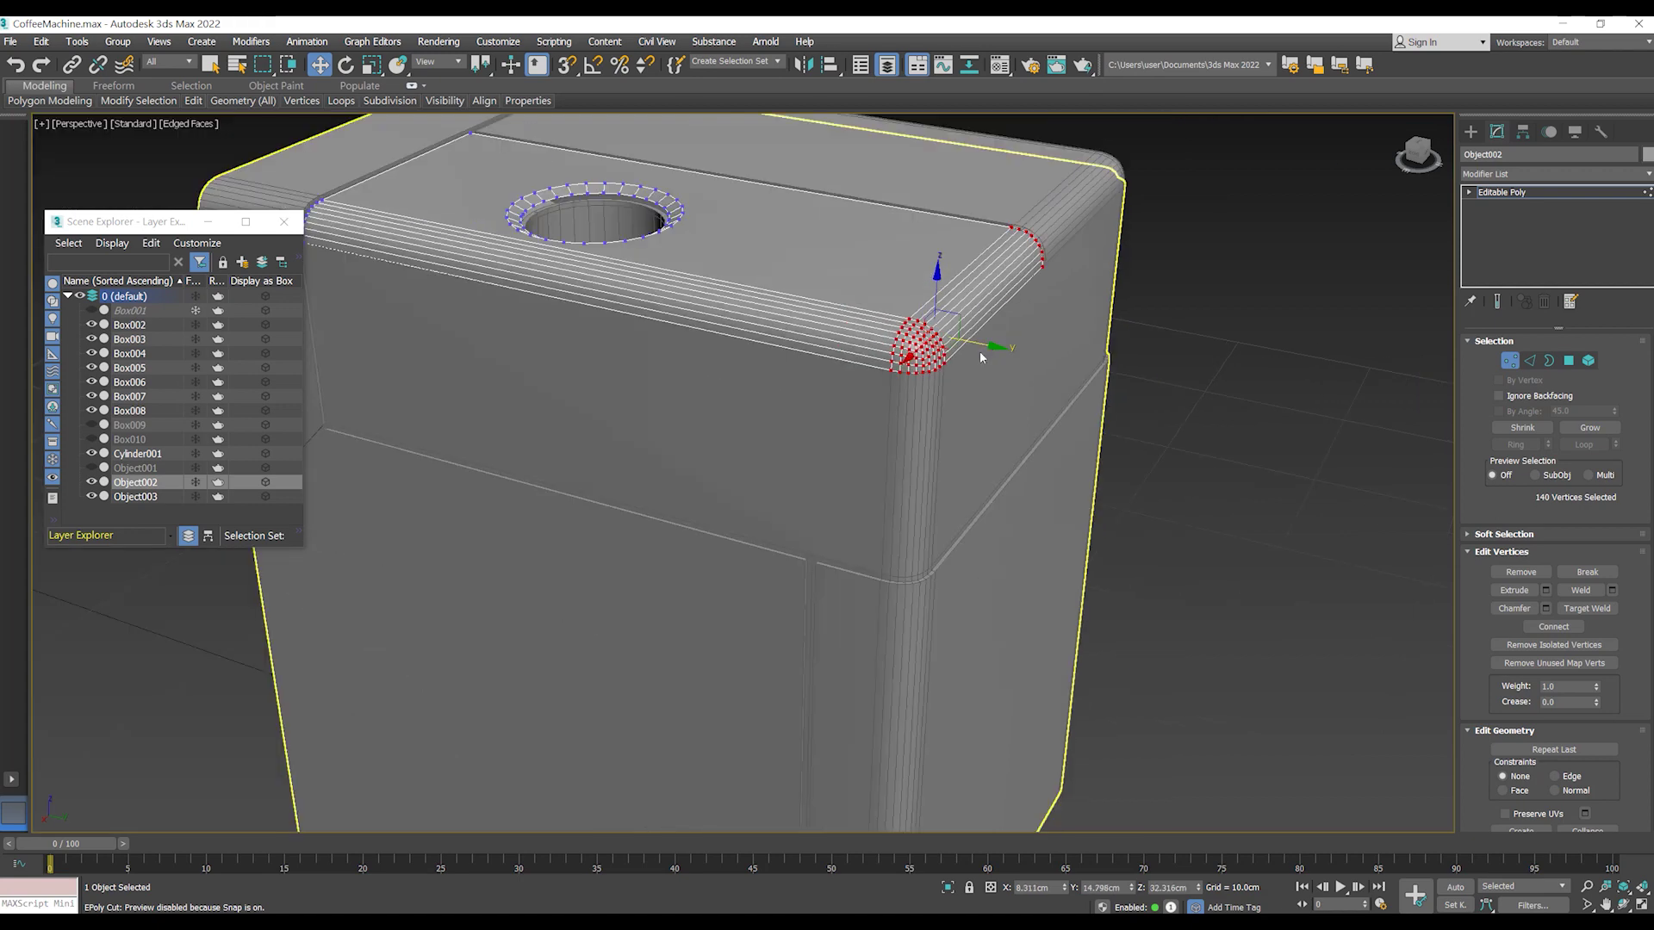
scroll(979, 350, down, 3)
- Orbit around Object002 to check its rounded edge meets the body
mouse_move(902, 355)
alt+middle_down()
mouse_move(1052, 390)
mouse_move(1001, 657)
alt+middle_up()
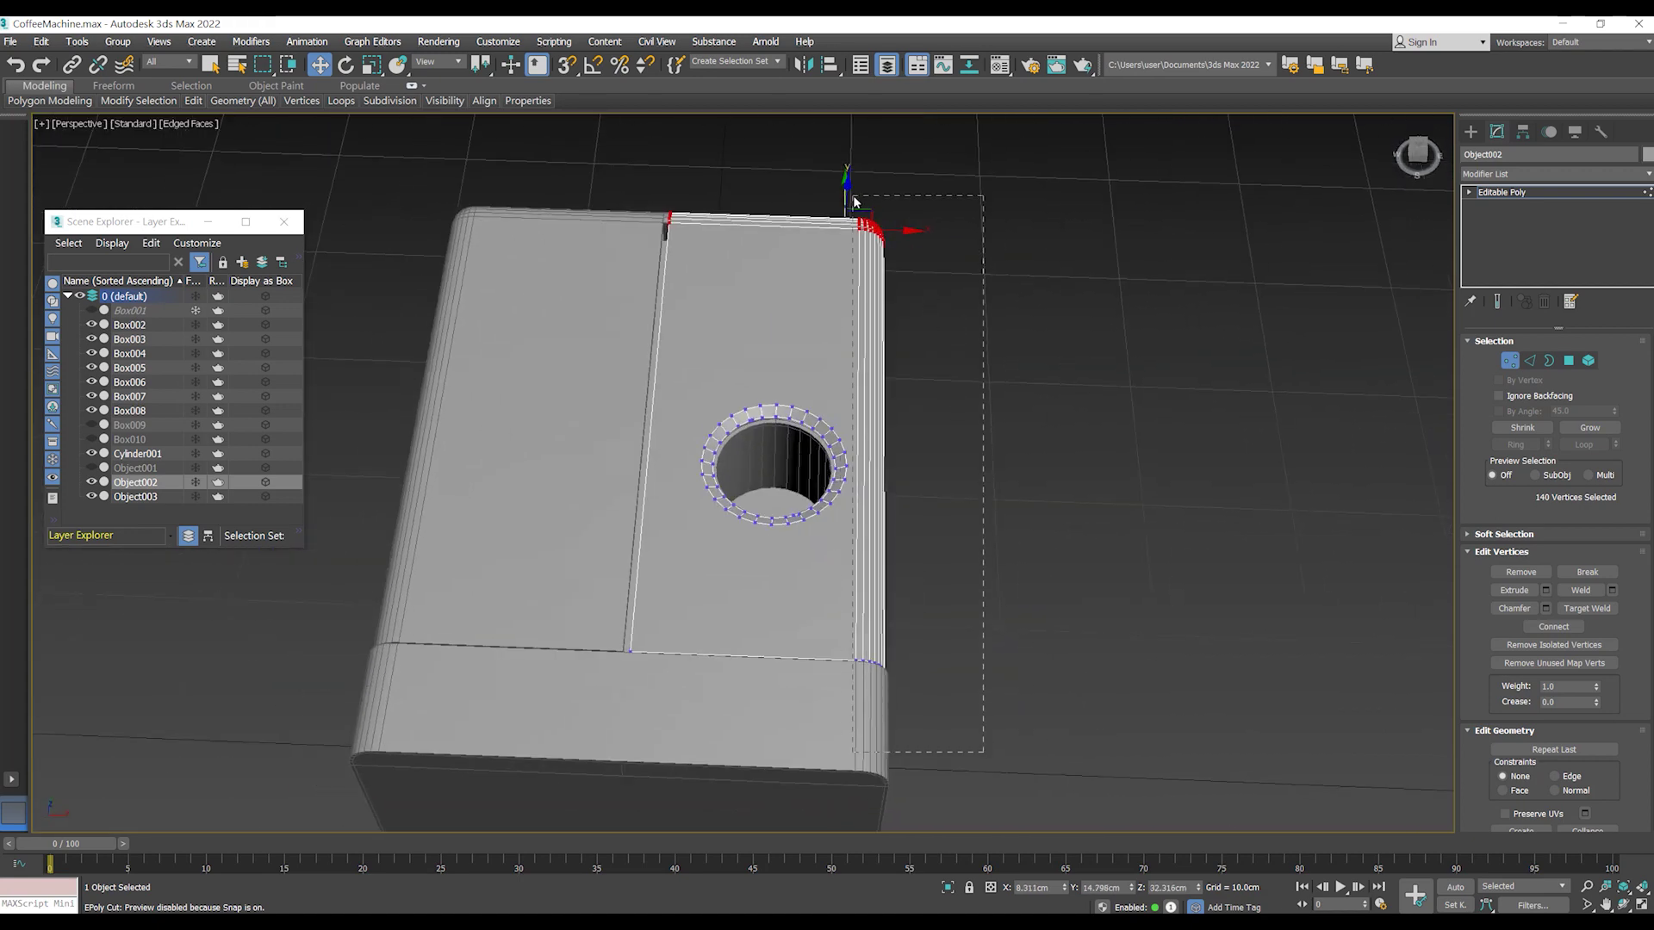
mouse_move(868, 211)
alt+middle_down()
mouse_move(938, 392)
mouse_move(886, 418)
mouse_move(851, 359)
mouse_move(875, 380)
alt+middle_up()
scroll(963, 424, up, 2)
scroll(1009, 365, up, 5)
mouse_move(1008, 365)
alt+middle_down()
mouse_move(880, 385)
mouse_move(960, 430)
mouse_move(970, 325)
alt+middle_up()
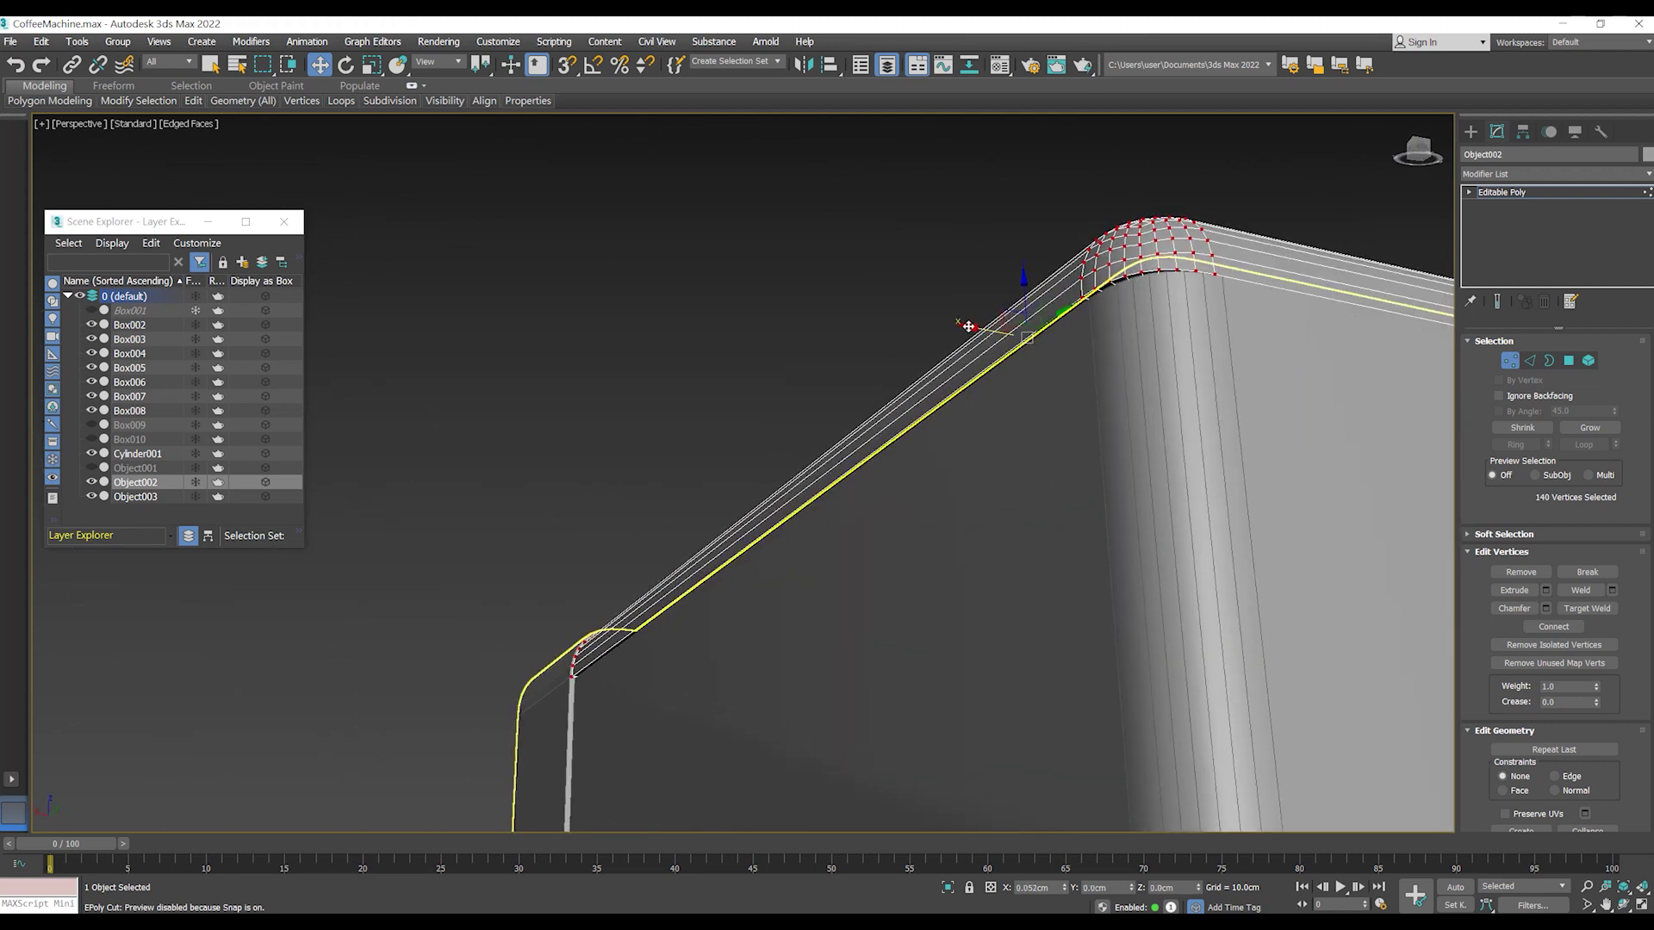
scroll(1085, 418, down, 4)
scroll(1086, 418, down, 4)
alt+middle_drag(1126, 405, 1237, 494)
- Inspect the hole and corner along the top edge, then select Object003 as a whole object
scroll(1059, 539, up, 3)
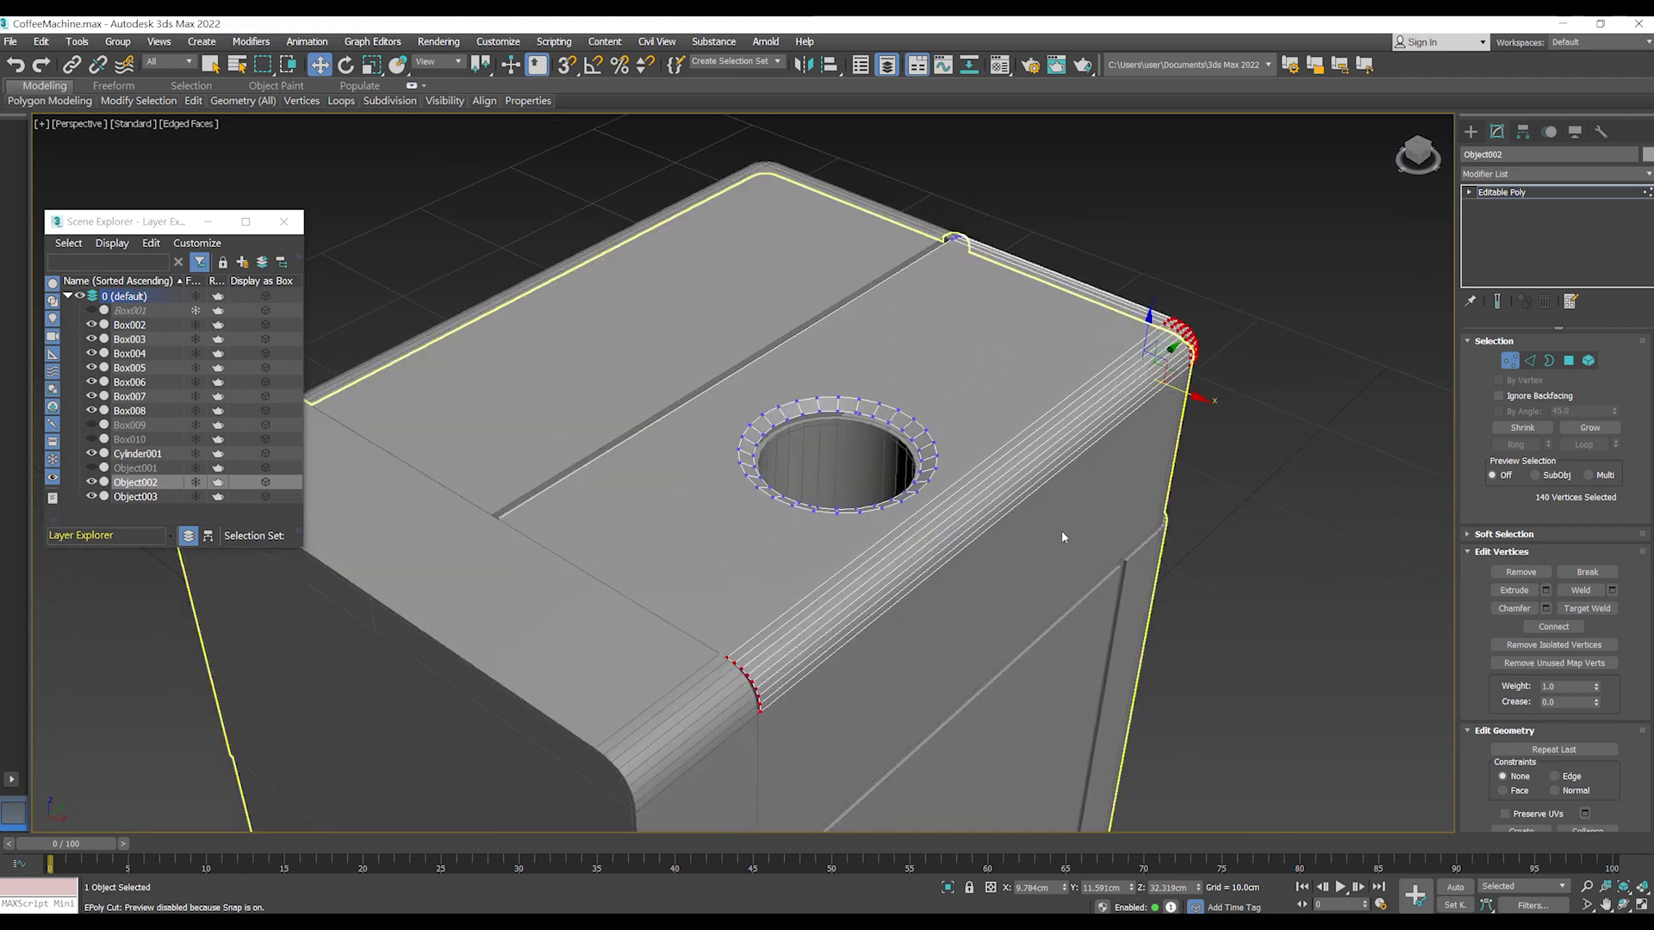
scroll(1087, 487, up, 3)
scroll(1116, 376, up, 2)
scroll(1114, 394, up, 2)
middle_drag(1114, 394, 1036, 530)
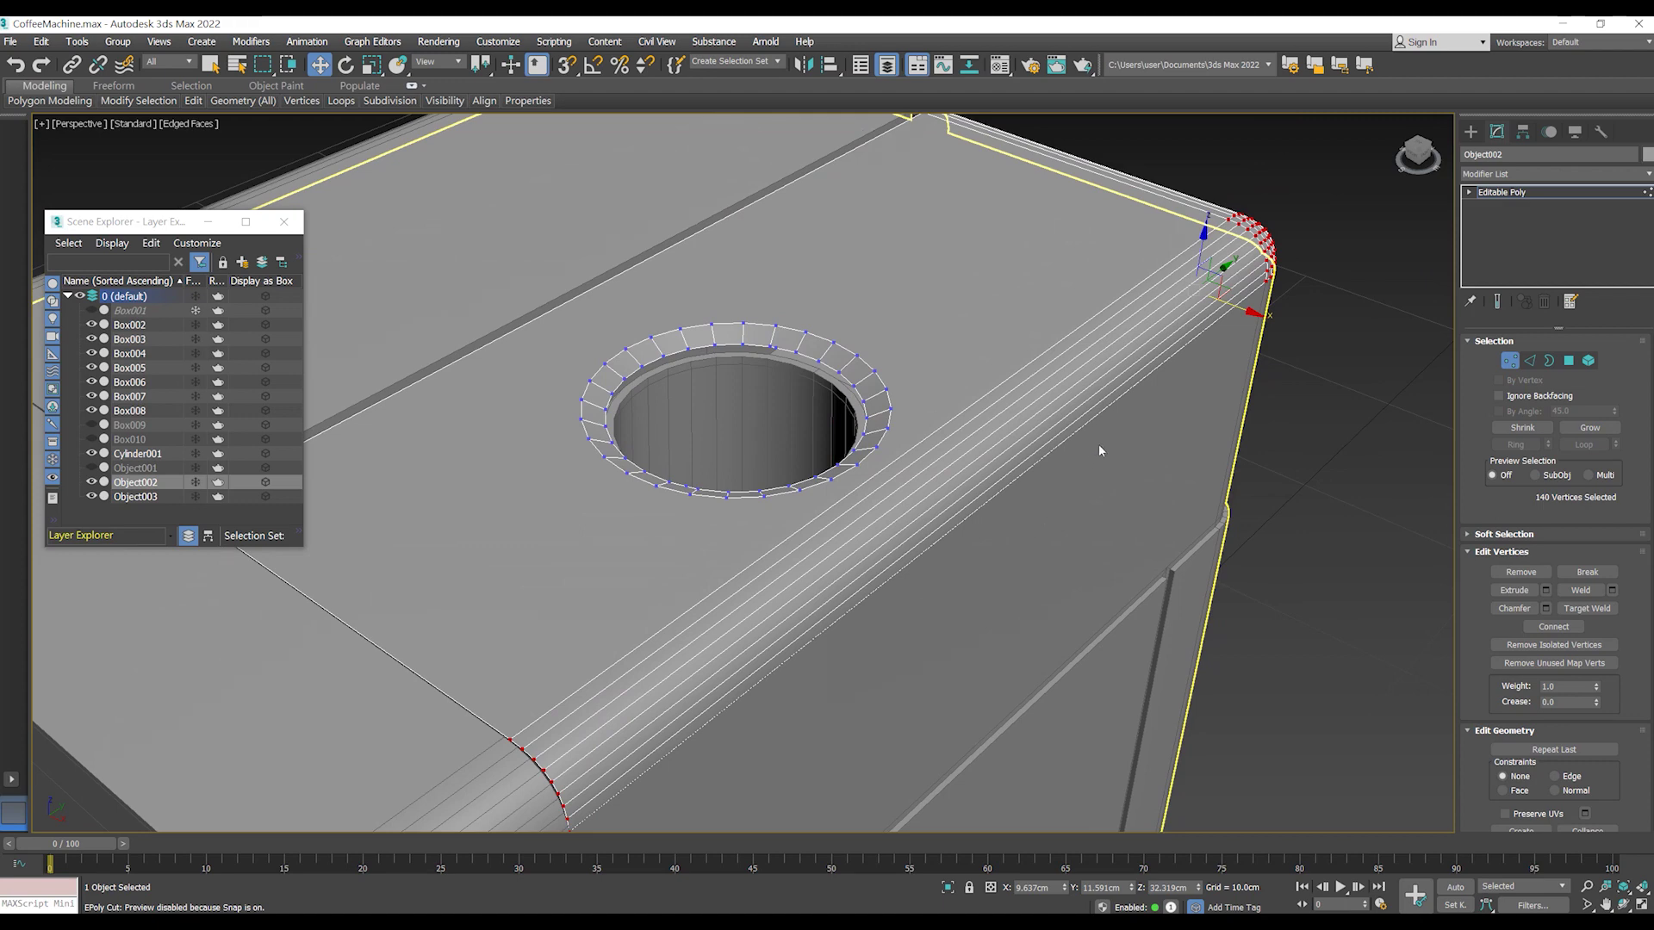
middle_drag(1115, 431, 1144, 419)
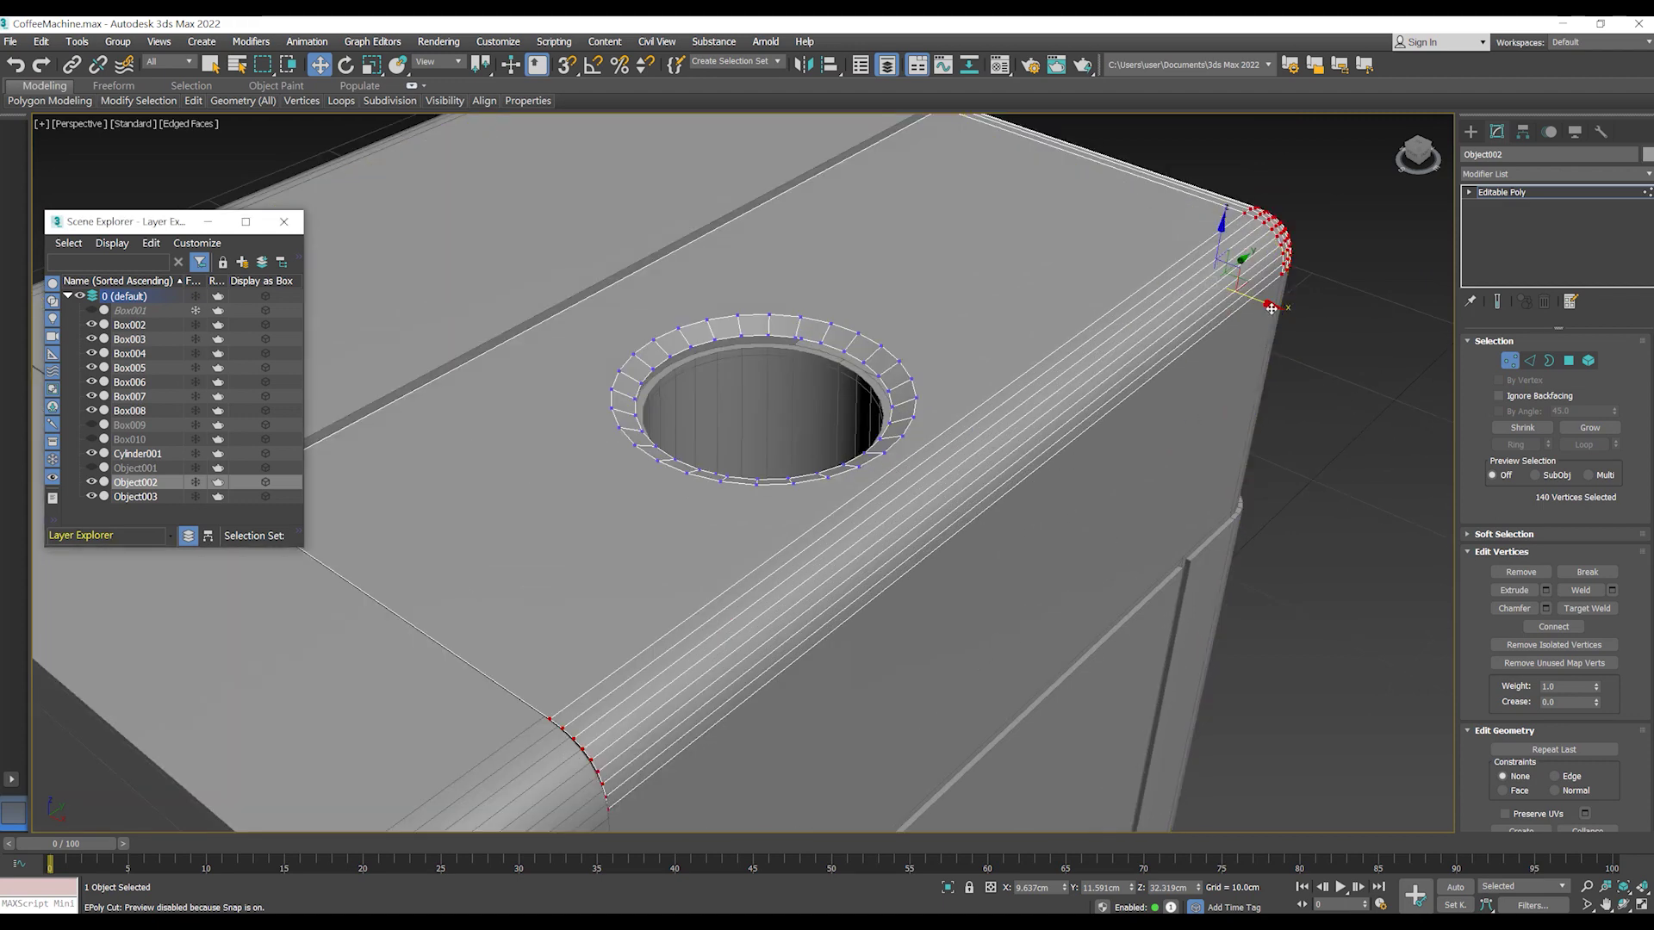
scroll(1270, 304, down, 3)
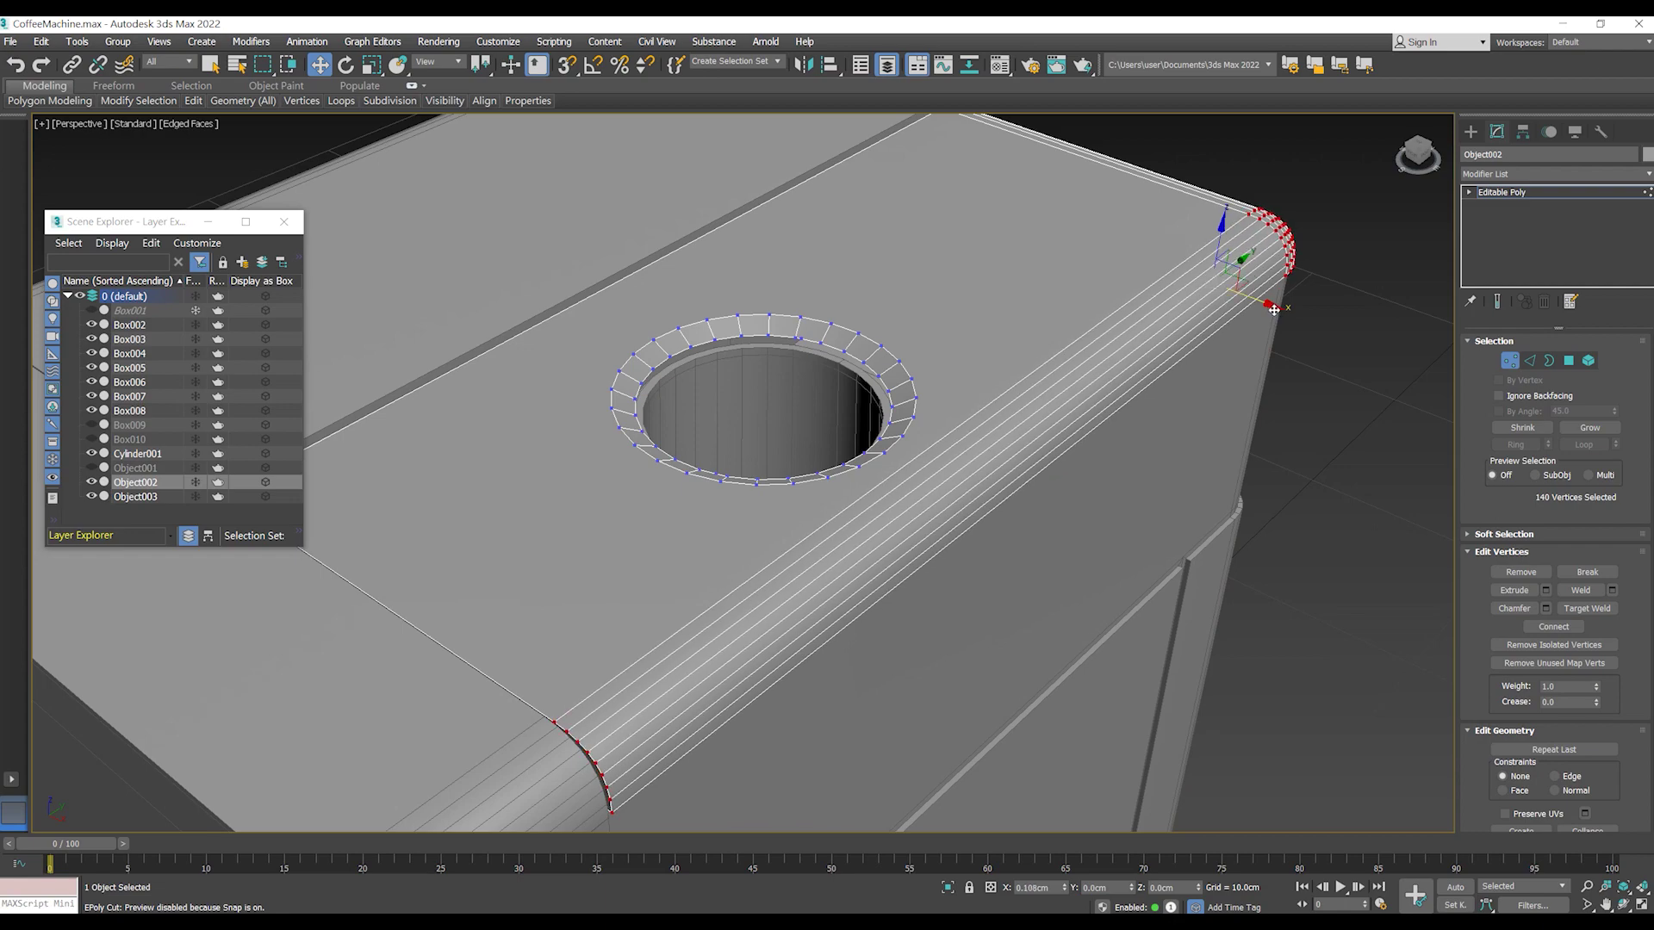
scroll(1195, 417, down, 1)
mouse_move(1193, 417)
alt+middle_down()
mouse_move(1051, 349)
mouse_move(1148, 417)
mouse_move(1062, 760)
mouse_move(983, 498)
mouse_move(621, 344)
mouse_move(856, 432)
mouse_move(706, 386)
alt+middle_up()
click(1061, 758)
- Orbit closely around the rounded corner of lid Object003 in vertex mode
click(620, 345)
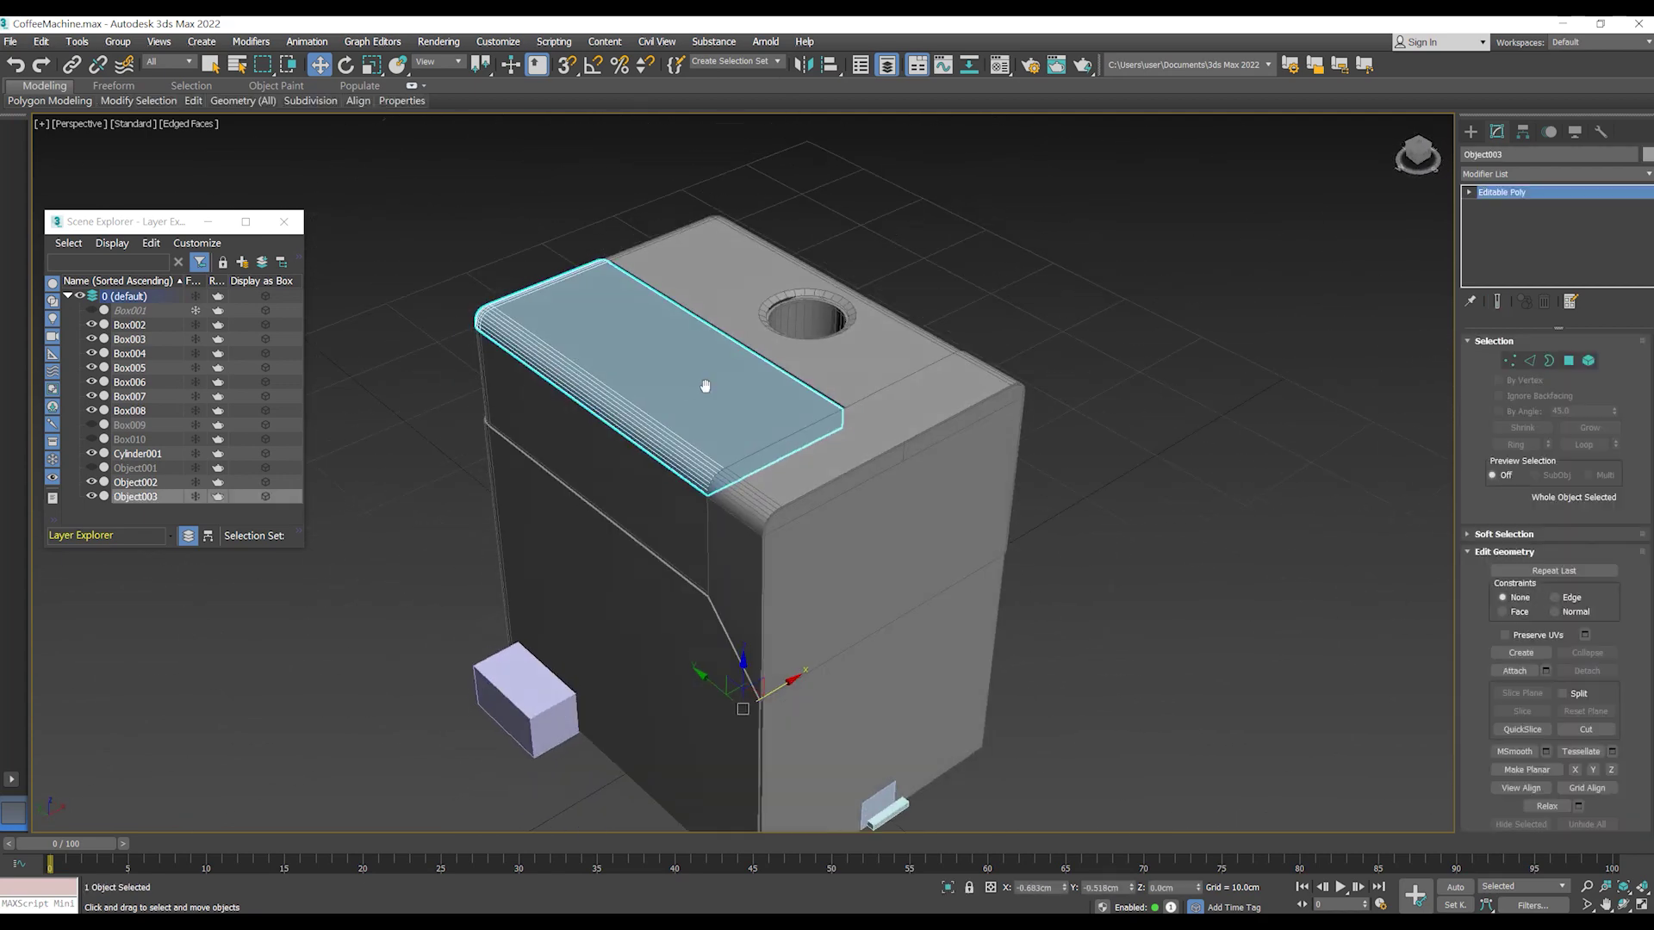
key(1)
mouse_move(859, 436)
alt+middle_down()
mouse_move(838, 458)
mouse_move(751, 407)
alt+middle_up()
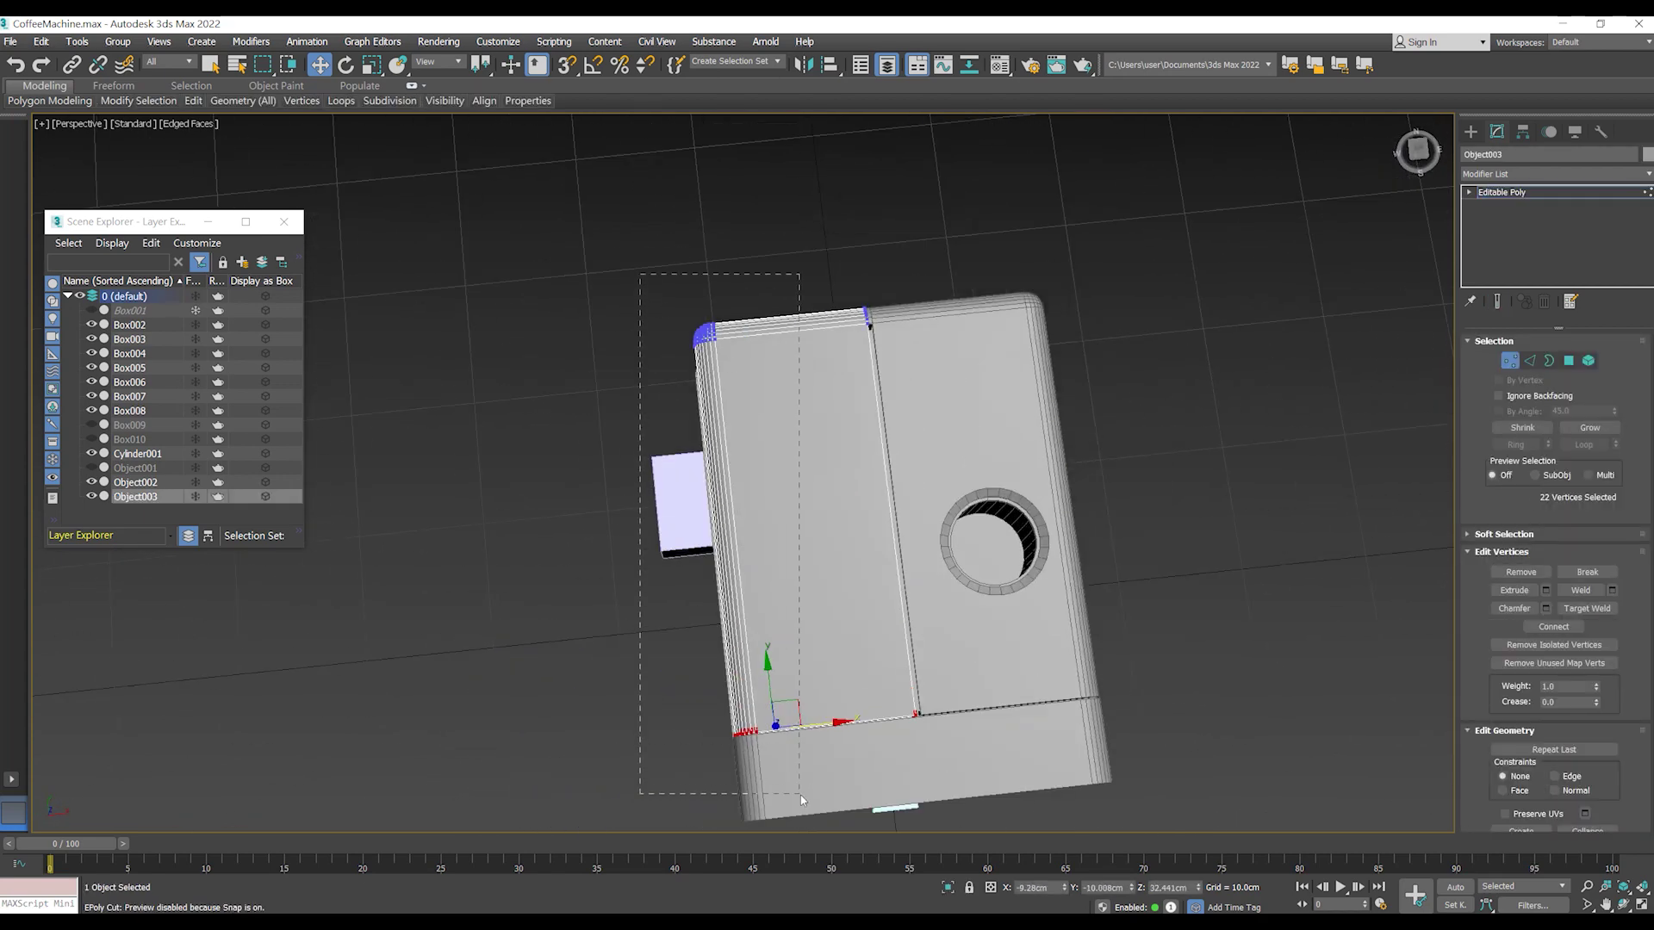
mouse_move(802, 627)
alt+middle_down()
mouse_move(845, 540)
mouse_move(996, 464)
mouse_move(699, 445)
alt+middle_up()
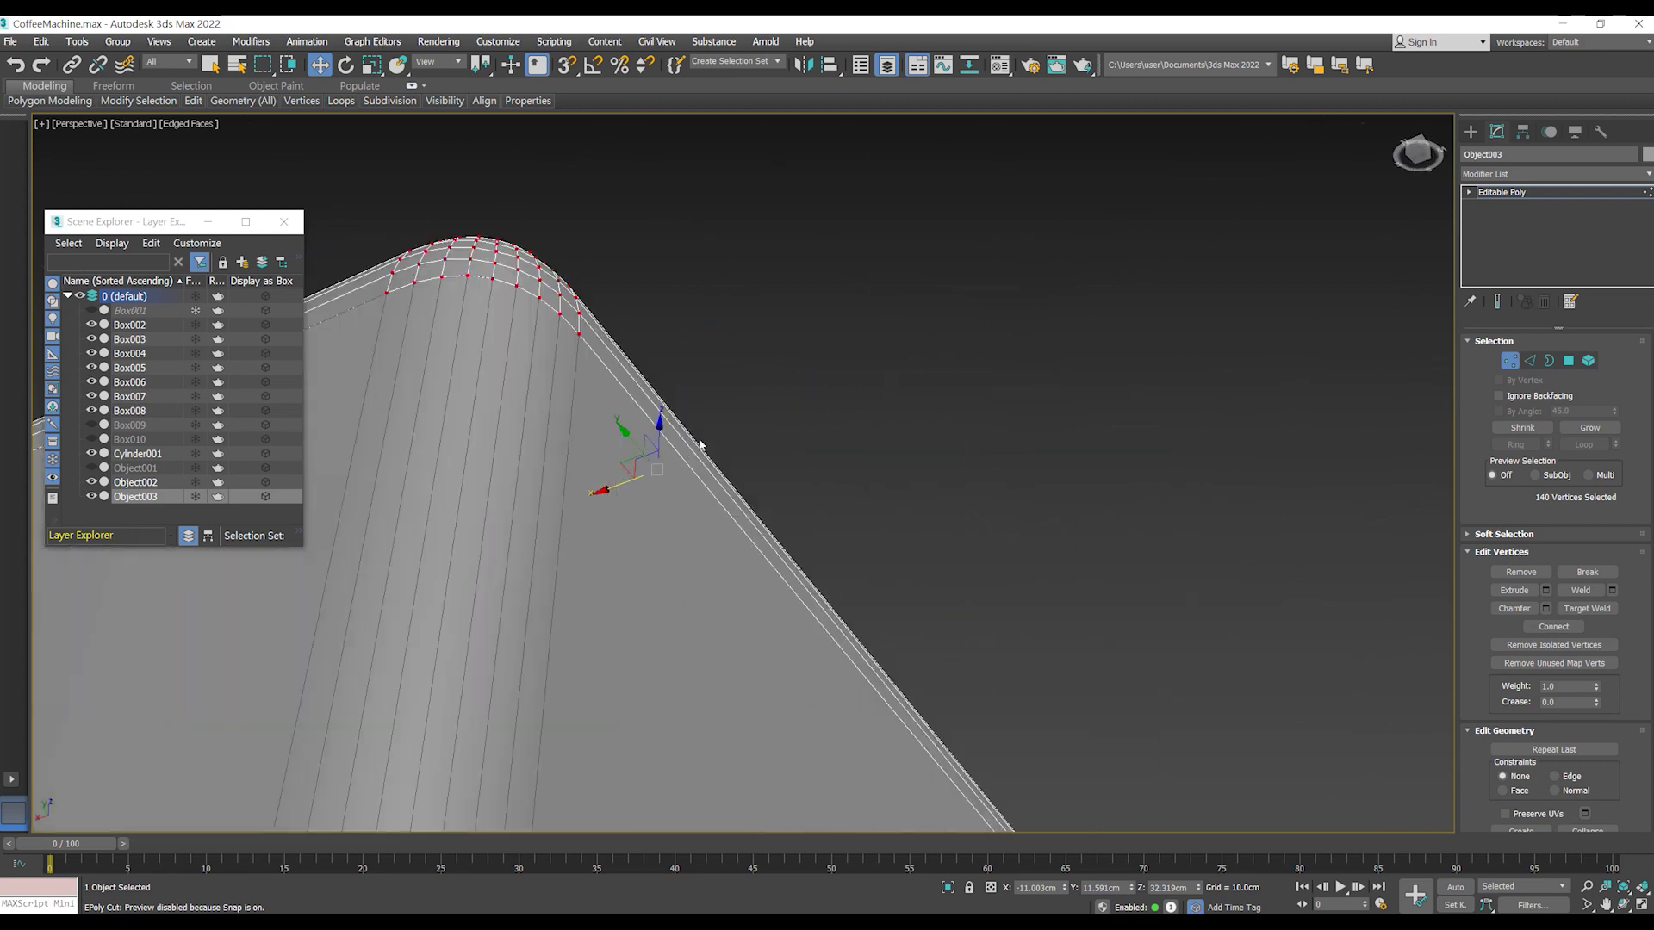
mouse_move(627, 483)
alt+middle_down()
mouse_move(905, 509)
mouse_move(813, 613)
mouse_move(878, 325)
mouse_move(1000, 351)
mouse_move(671, 663)
mouse_move(732, 551)
mouse_move(782, 524)
mouse_move(1100, 554)
alt+middle_up()
scroll(674, 609, down, 3)
- Deselect the lid and zoom out to show the whole coffee machine
click(647, 503)
scroll(648, 503, down, 5)
alt+middle_drag(648, 503, 672, 465)
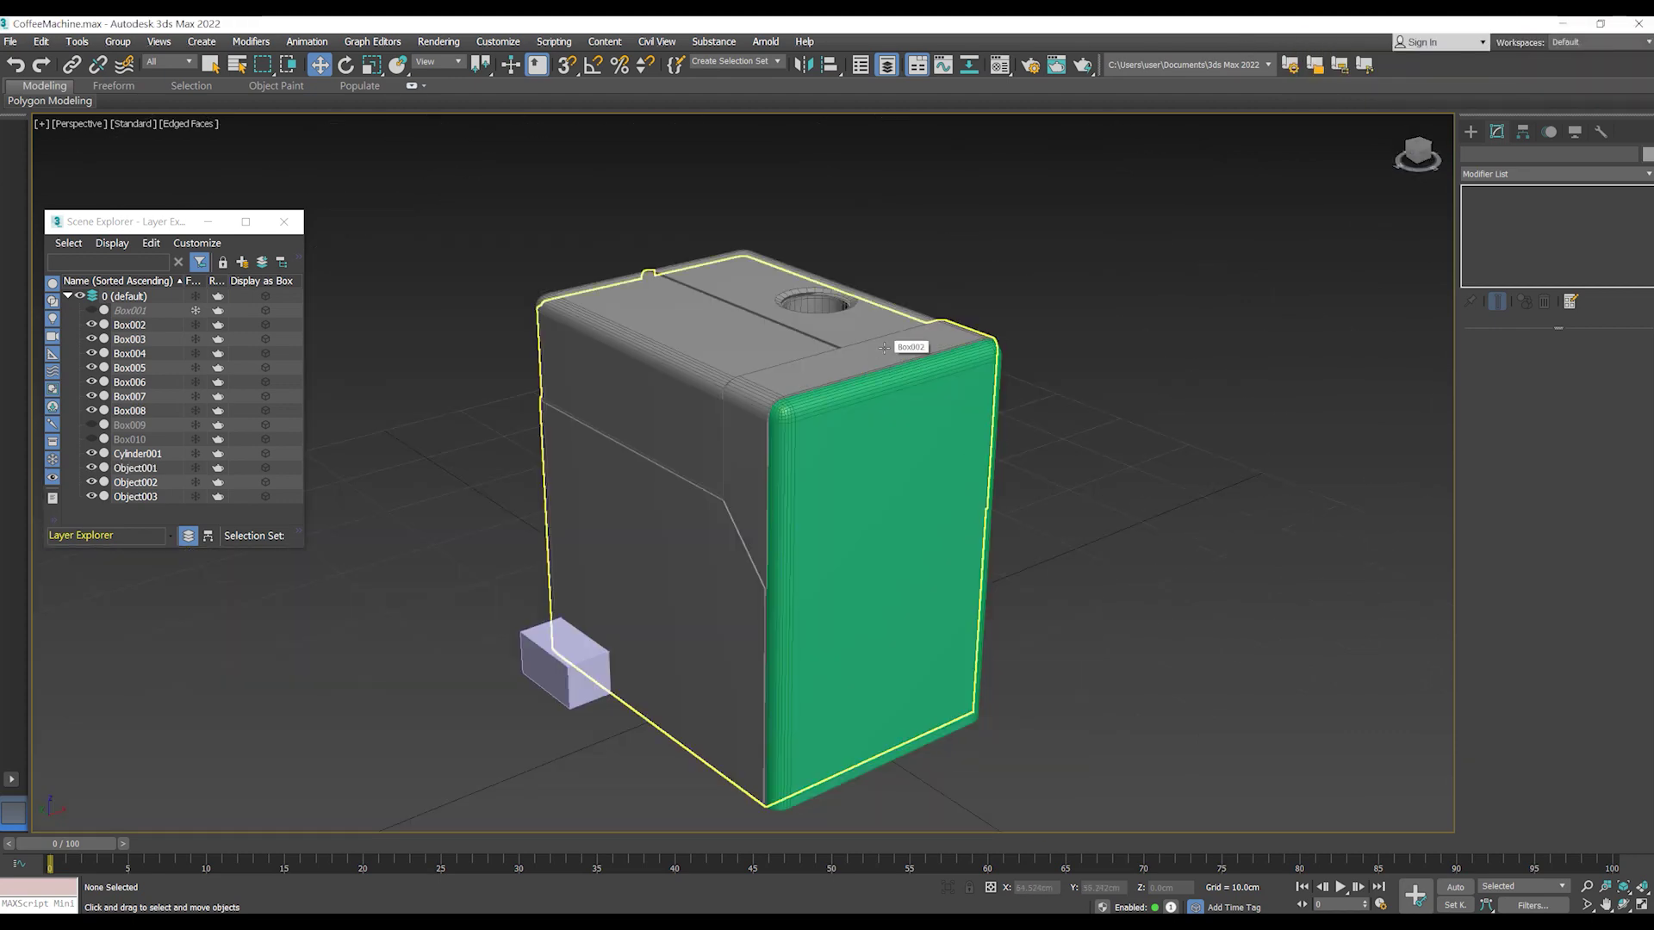
- Widen the green front panel by scaling its side vertices outward along X in Front view
click(896, 413)
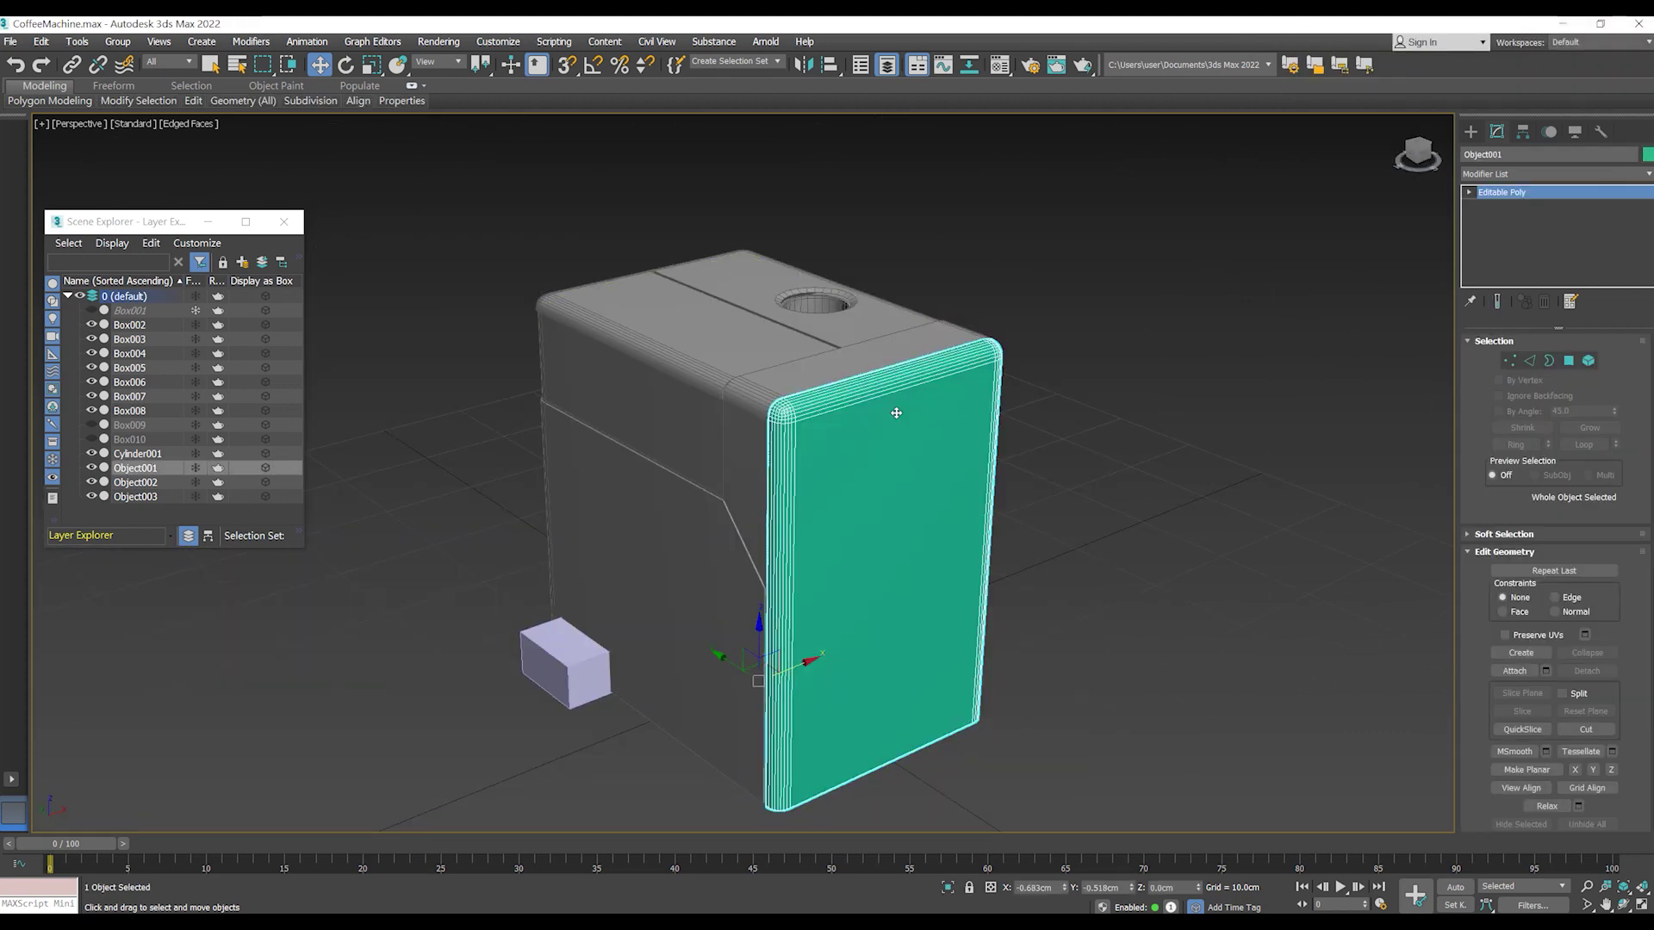
middle_drag(896, 413, 892, 459)
key(f)
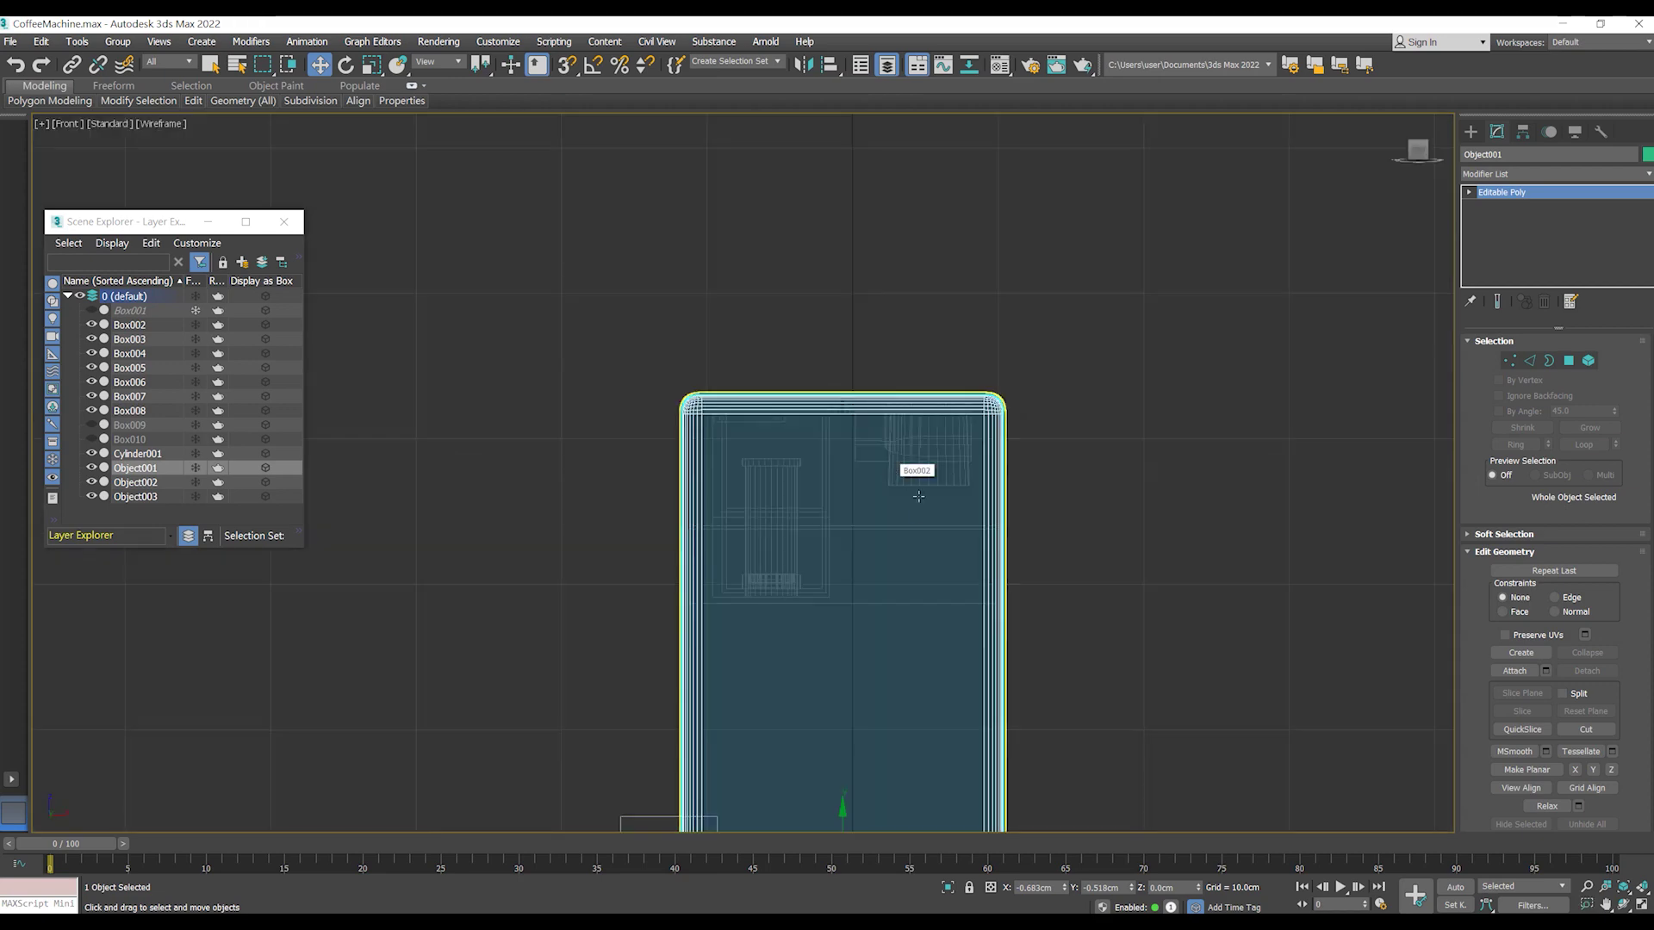
scroll(865, 720, up, 5)
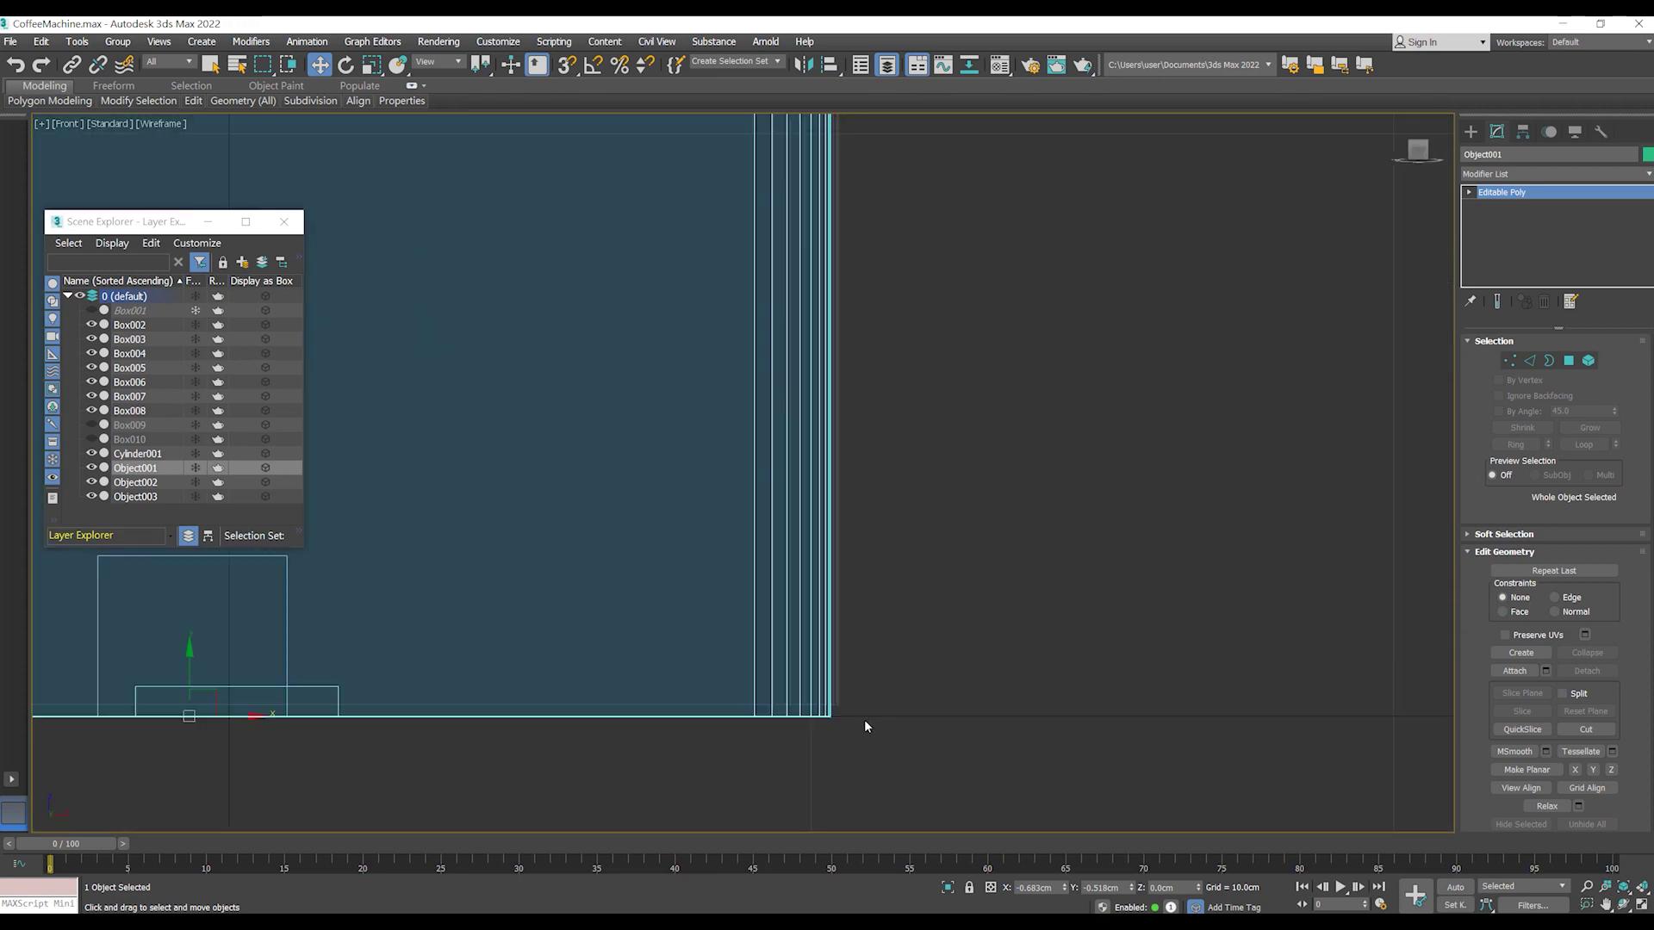
scroll(865, 720, down, 6)
key(1)
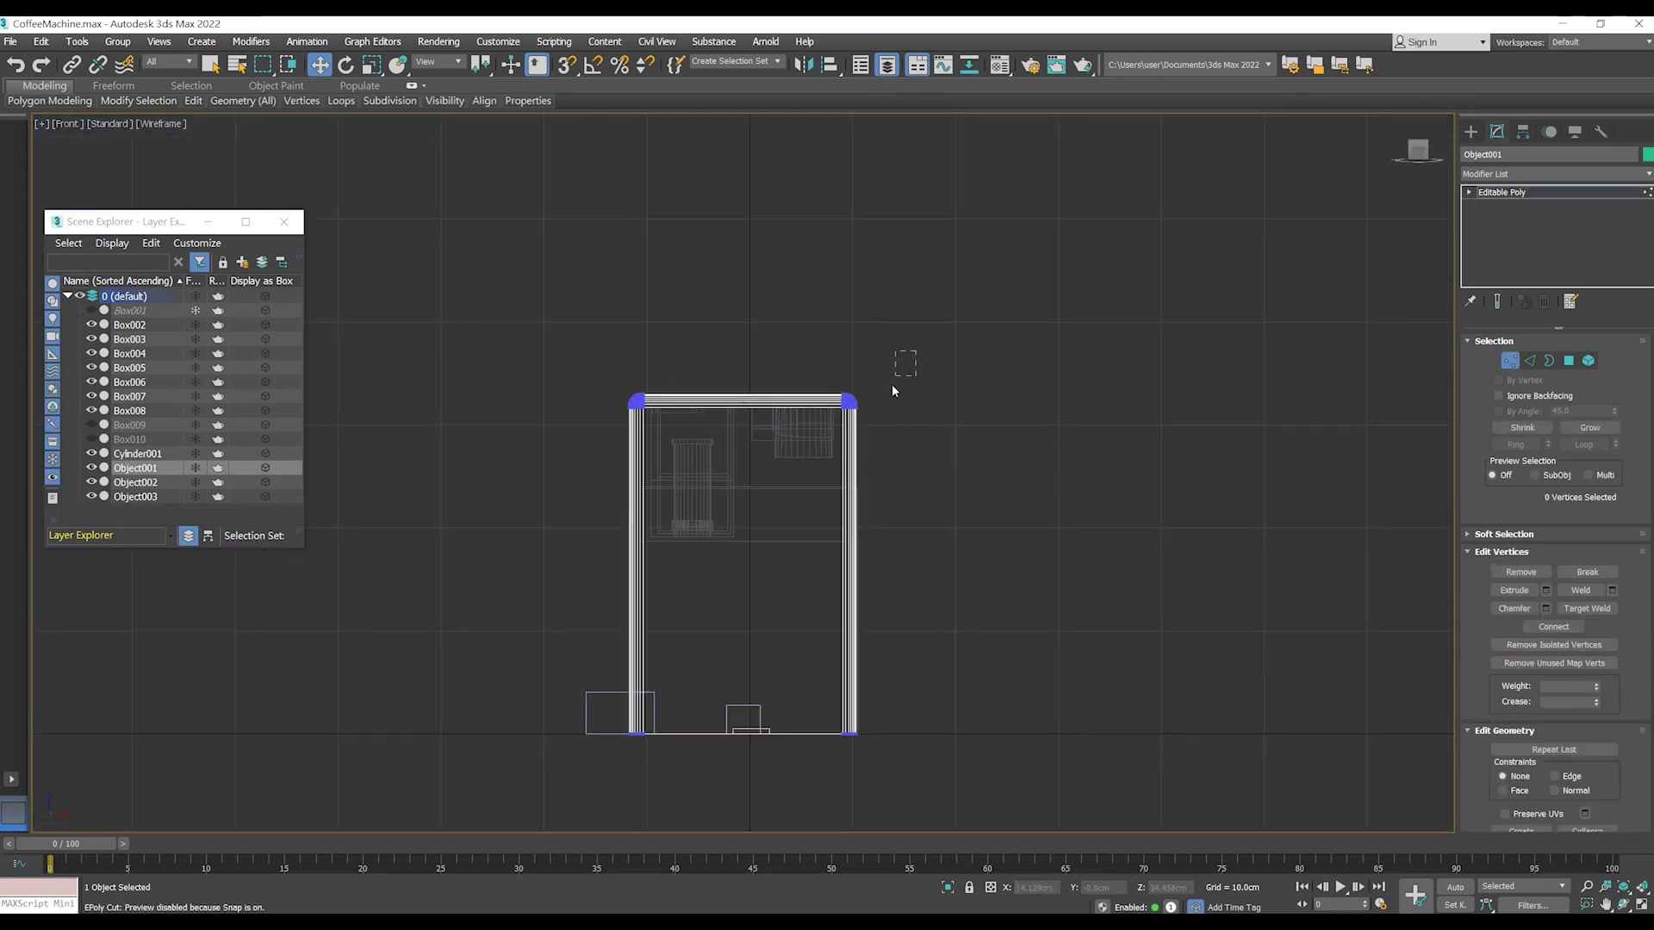
ctrl+drag(700, 824, 700, 824)
scroll(727, 479, up, 5)
middle_drag(726, 479, 760, 490)
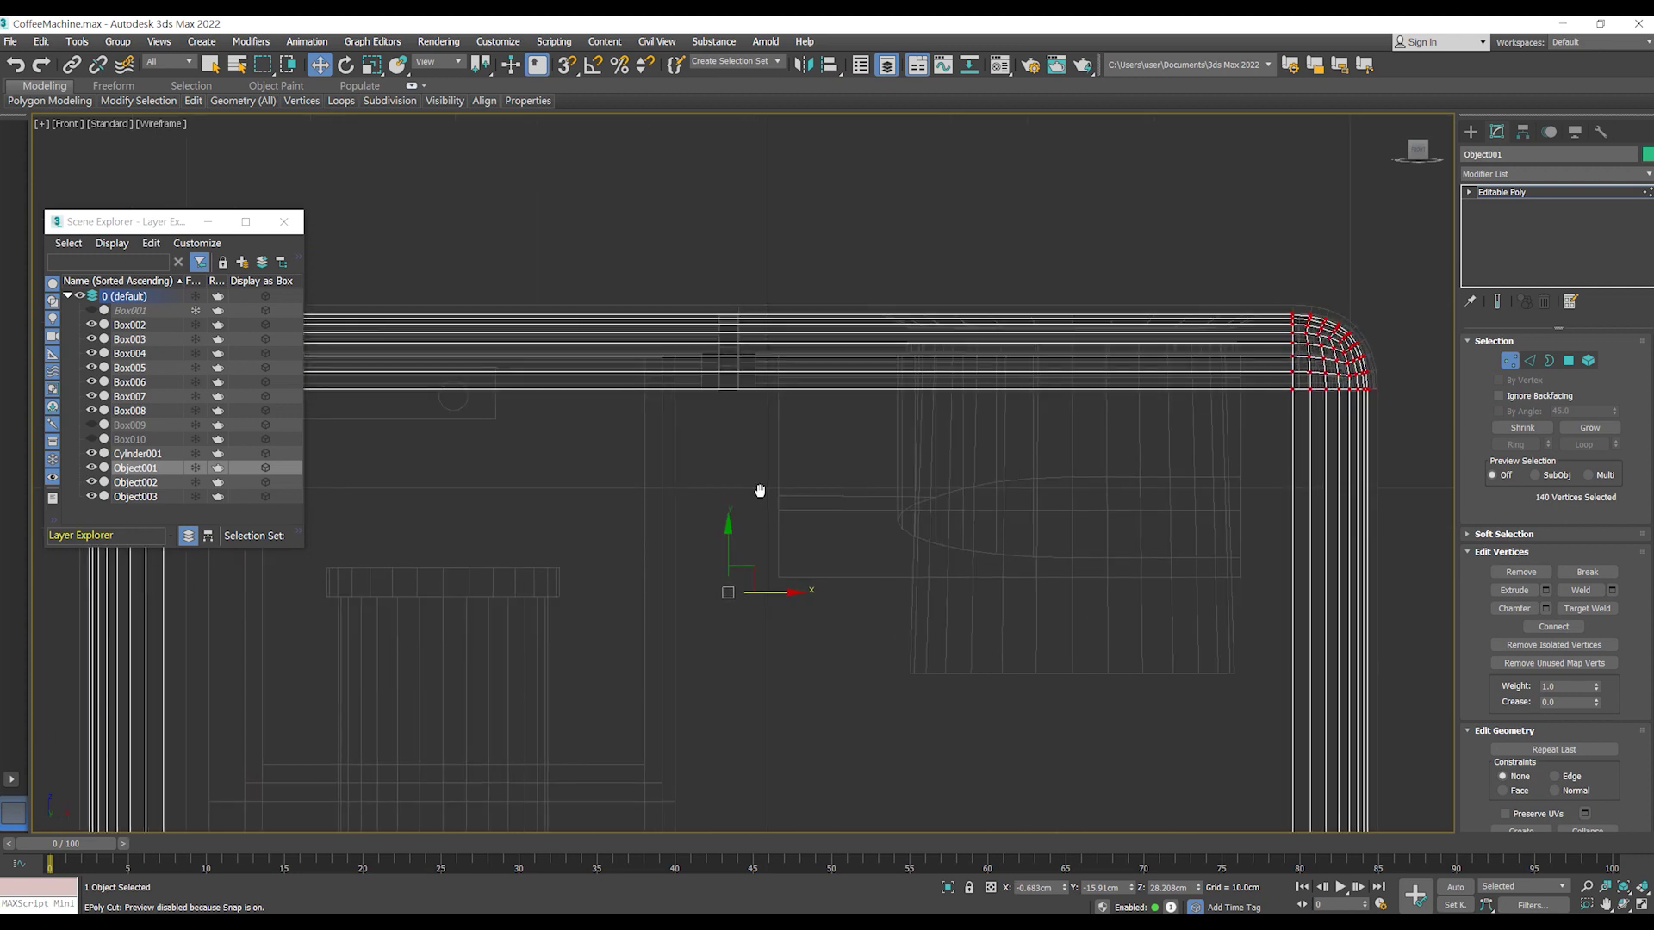
drag(799, 593, 801, 594)
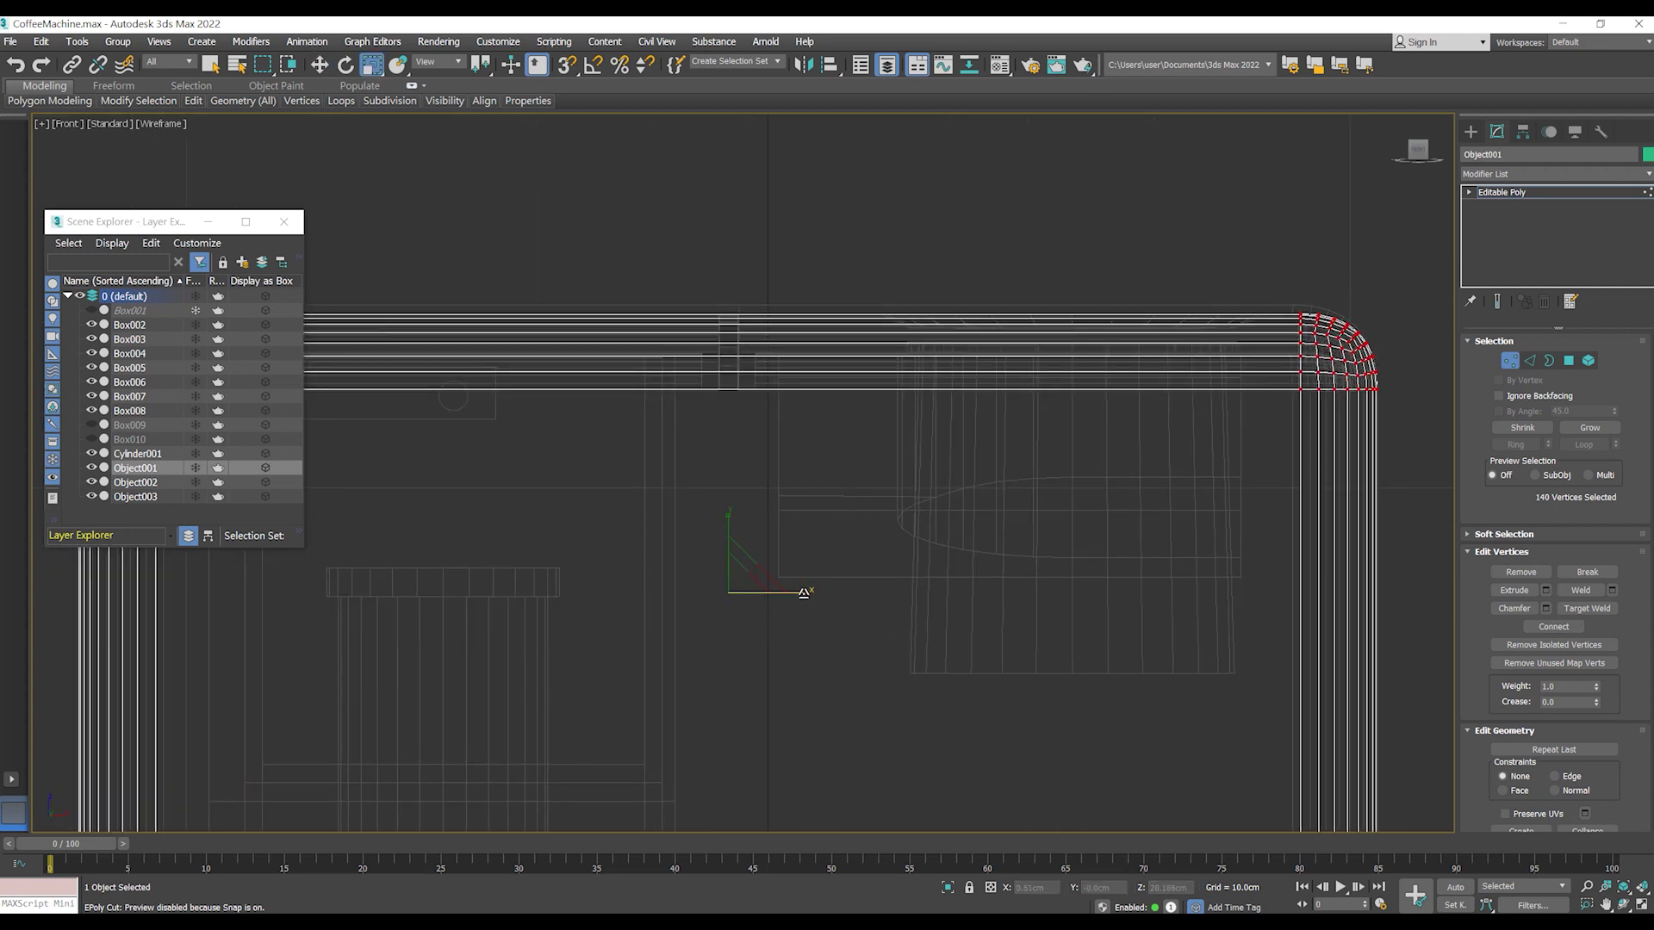
drag(804, 592, 804, 592)
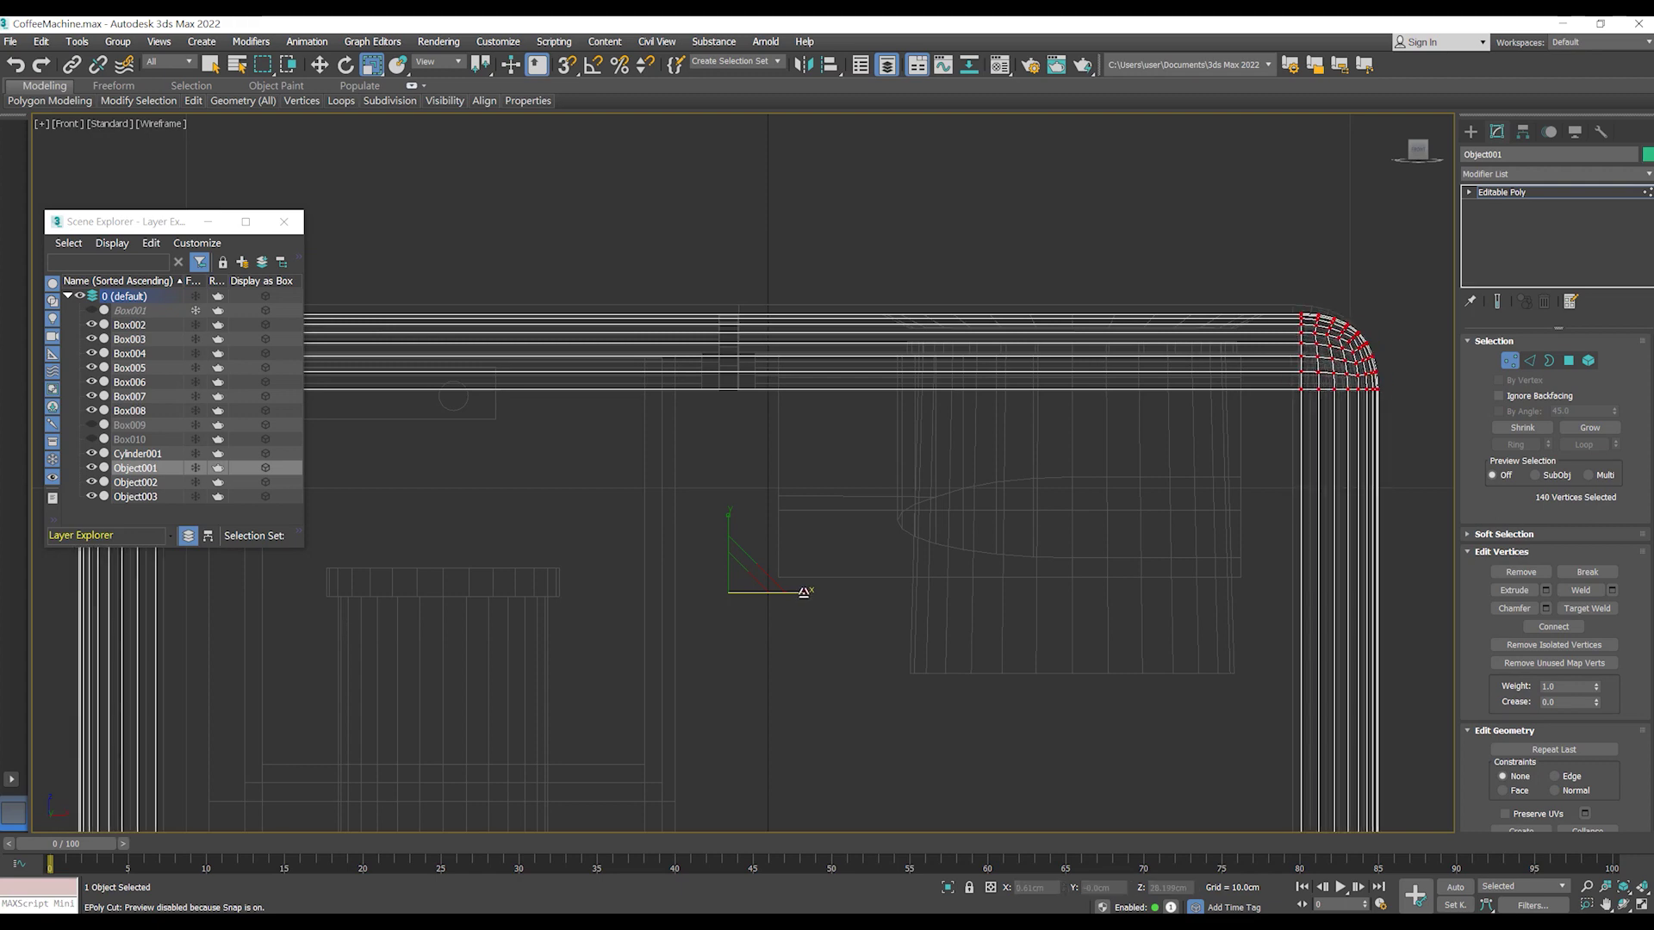
scroll(804, 593, down, 3)
- Move the panel's top vertices up in Y to sit flush with the rounded top
key(p)
mouse_move(853, 577)
alt+middle_down()
mouse_move(897, 489)
mouse_move(883, 405)
alt+middle_up()
scroll(878, 466, up, 5)
mouse_move(877, 466)
alt+middle_down()
mouse_move(946, 444)
mouse_move(817, 468)
alt+middle_up()
scroll(913, 456, up, 3)
alt+middle_drag(698, 397, 529, 327)
alt+middle_drag(1195, 454, 1138, 382)
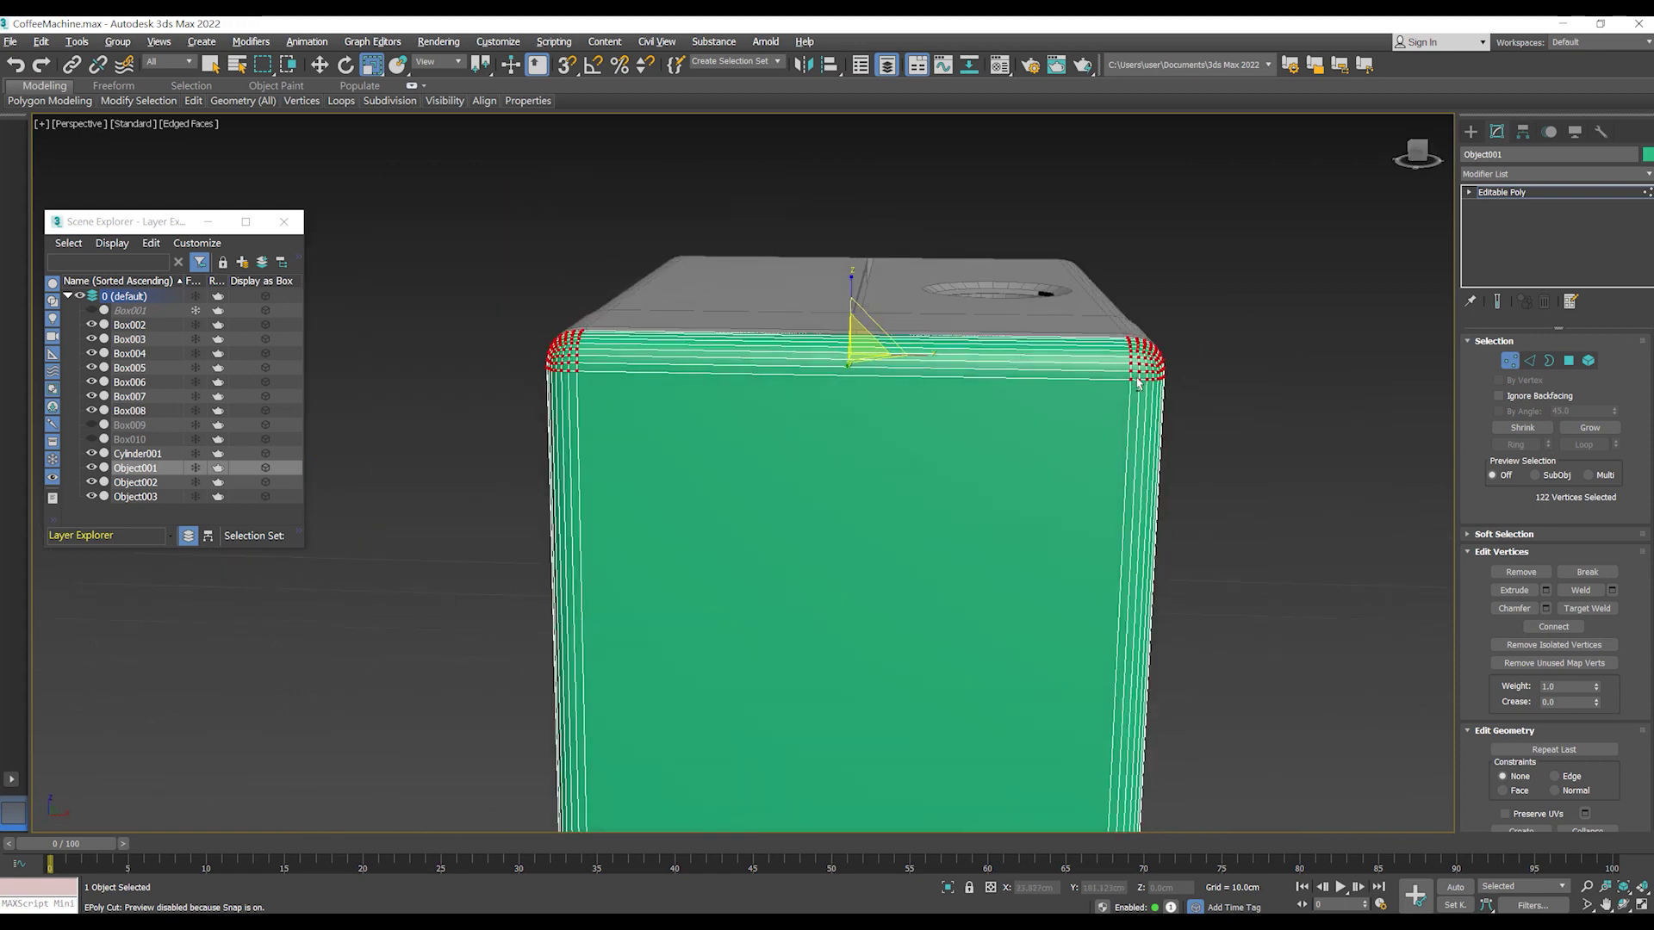
key(w)
key(f)
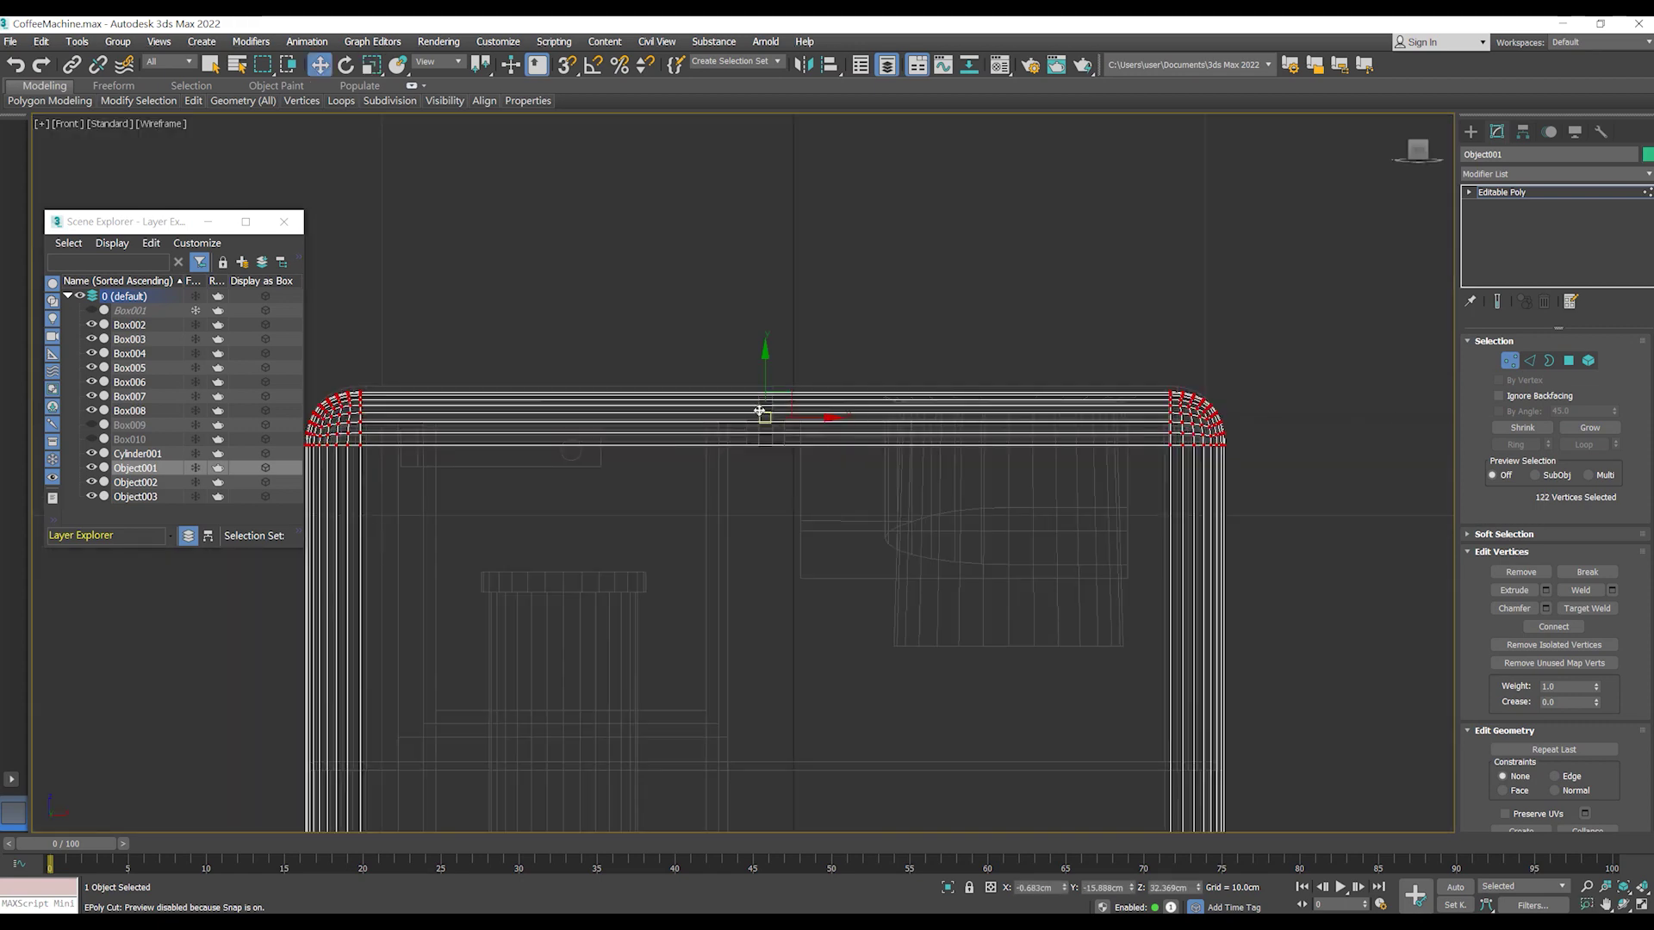
drag(764, 378, 766, 372)
key(p)
mouse_move(830, 446)
alt+middle_down()
mouse_move(1057, 485)
mouse_move(930, 465)
mouse_move(806, 646)
mouse_move(1035, 515)
mouse_move(841, 537)
alt+middle_up()
- Clear the vertex selection and work on the front panel's edges for the middle loop
click(1099, 598)
scroll(819, 644, up, 5)
key(2)
scroll(839, 608, down, 10)
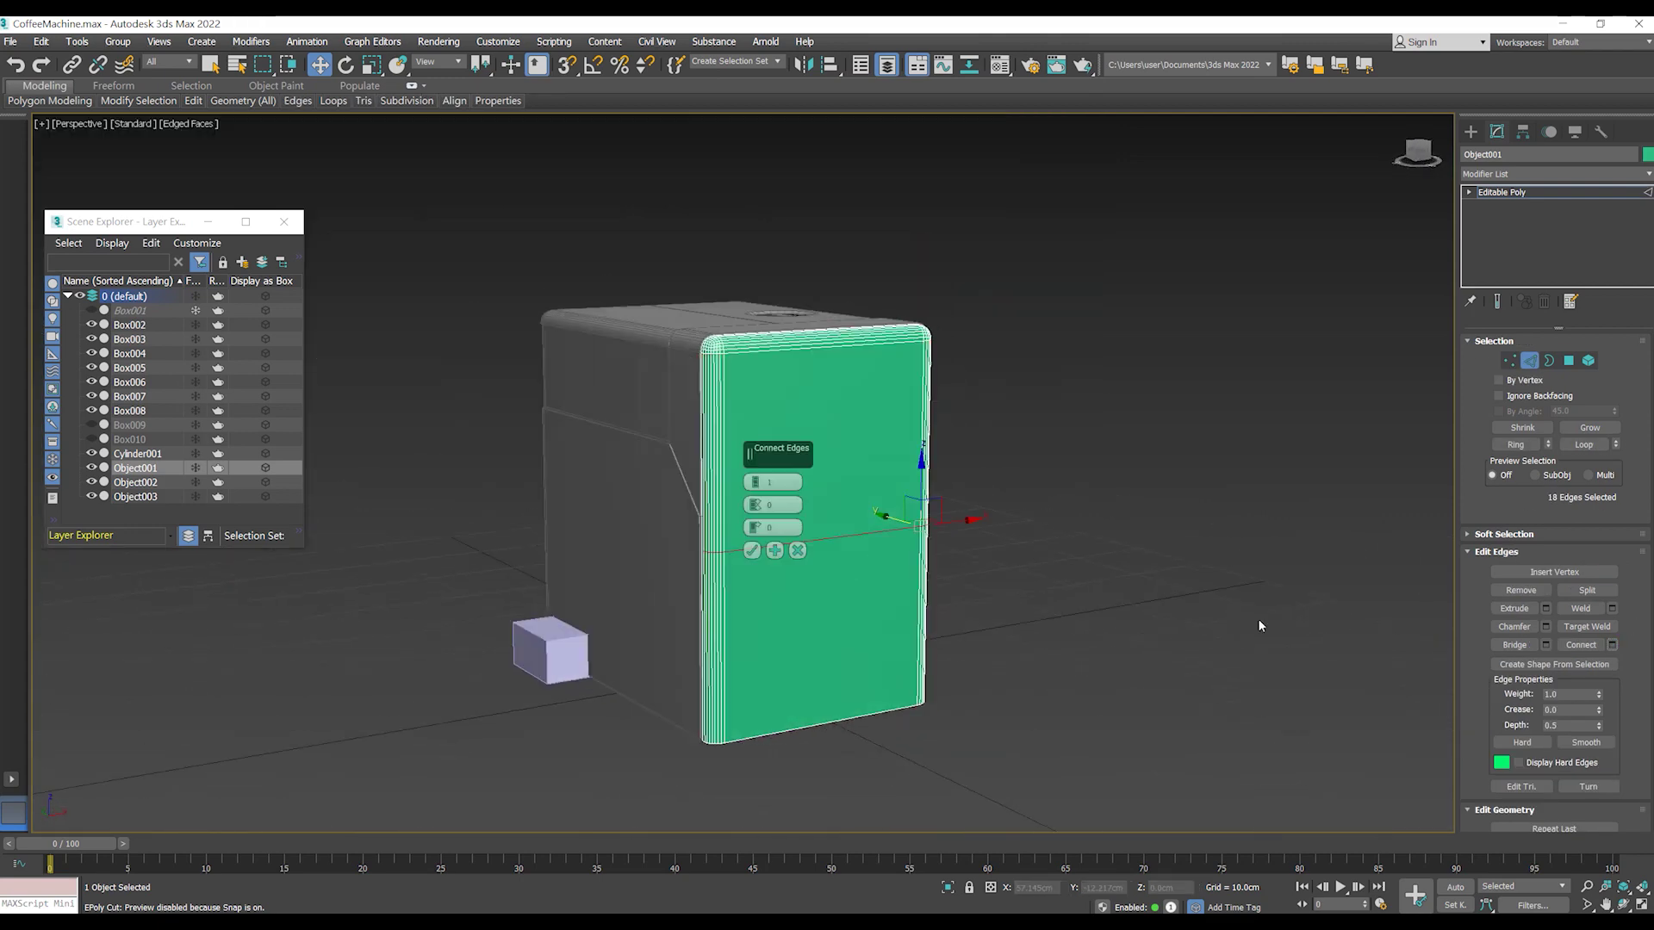
scroll(759, 560, up, 5)
middle_drag(743, 500, 1147, 590)
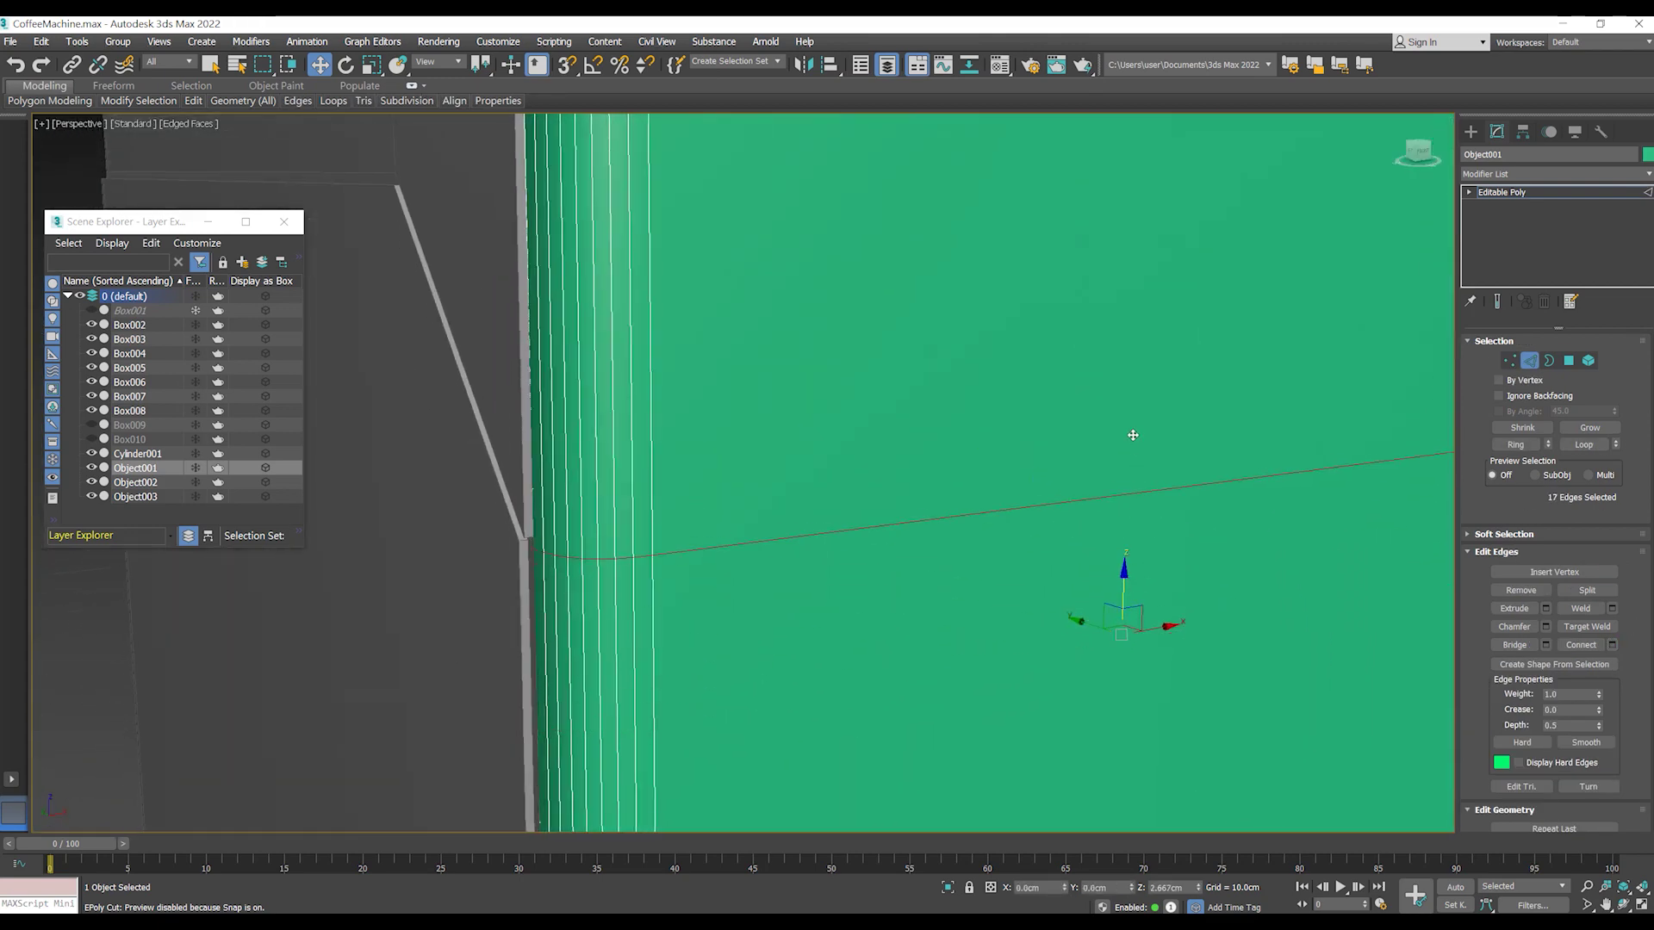
scroll(1022, 535, down, 5)
scroll(1082, 543, up, 2)
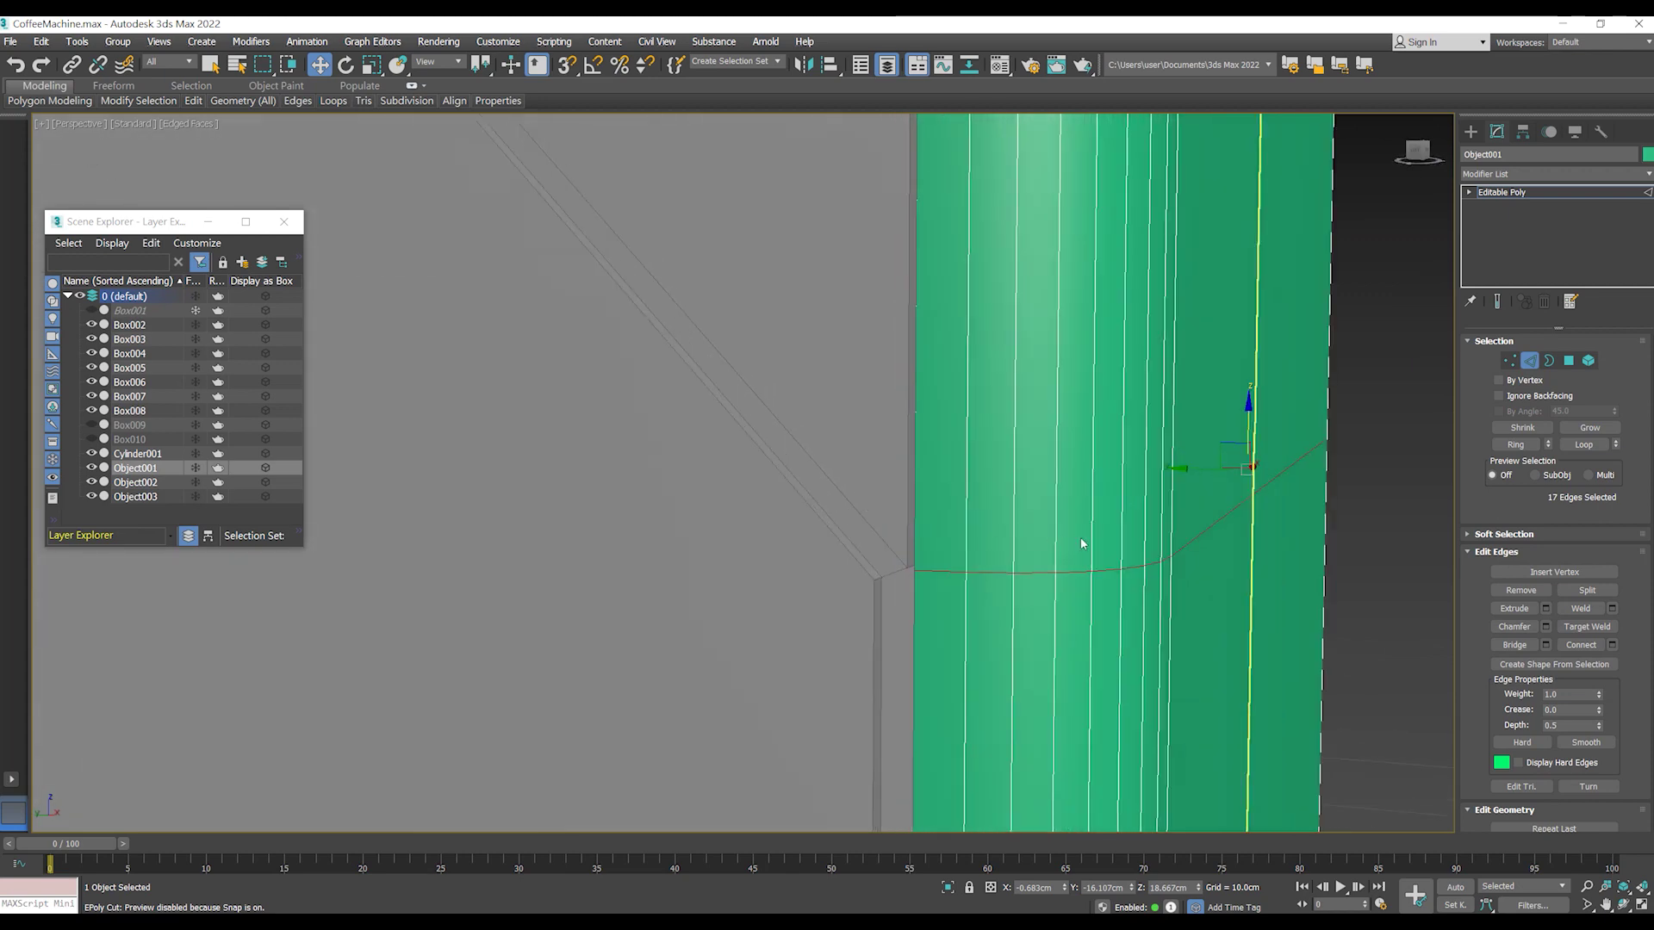
scroll(907, 546, down, 5)
mouse_move(907, 546)
alt+middle_down()
mouse_move(879, 517)
mouse_move(818, 522)
mouse_move(1140, 509)
mouse_move(798, 510)
mouse_move(799, 349)
alt+middle_up()
scroll(873, 510, up, 3)
- Exit edge editing and isolate the front panel with Alt+Q
click(1527, 366)
scroll(797, 510, up, 3)
scroll(793, 515, up, 3)
key(alt+q)
scroll(799, 348, up, 3)
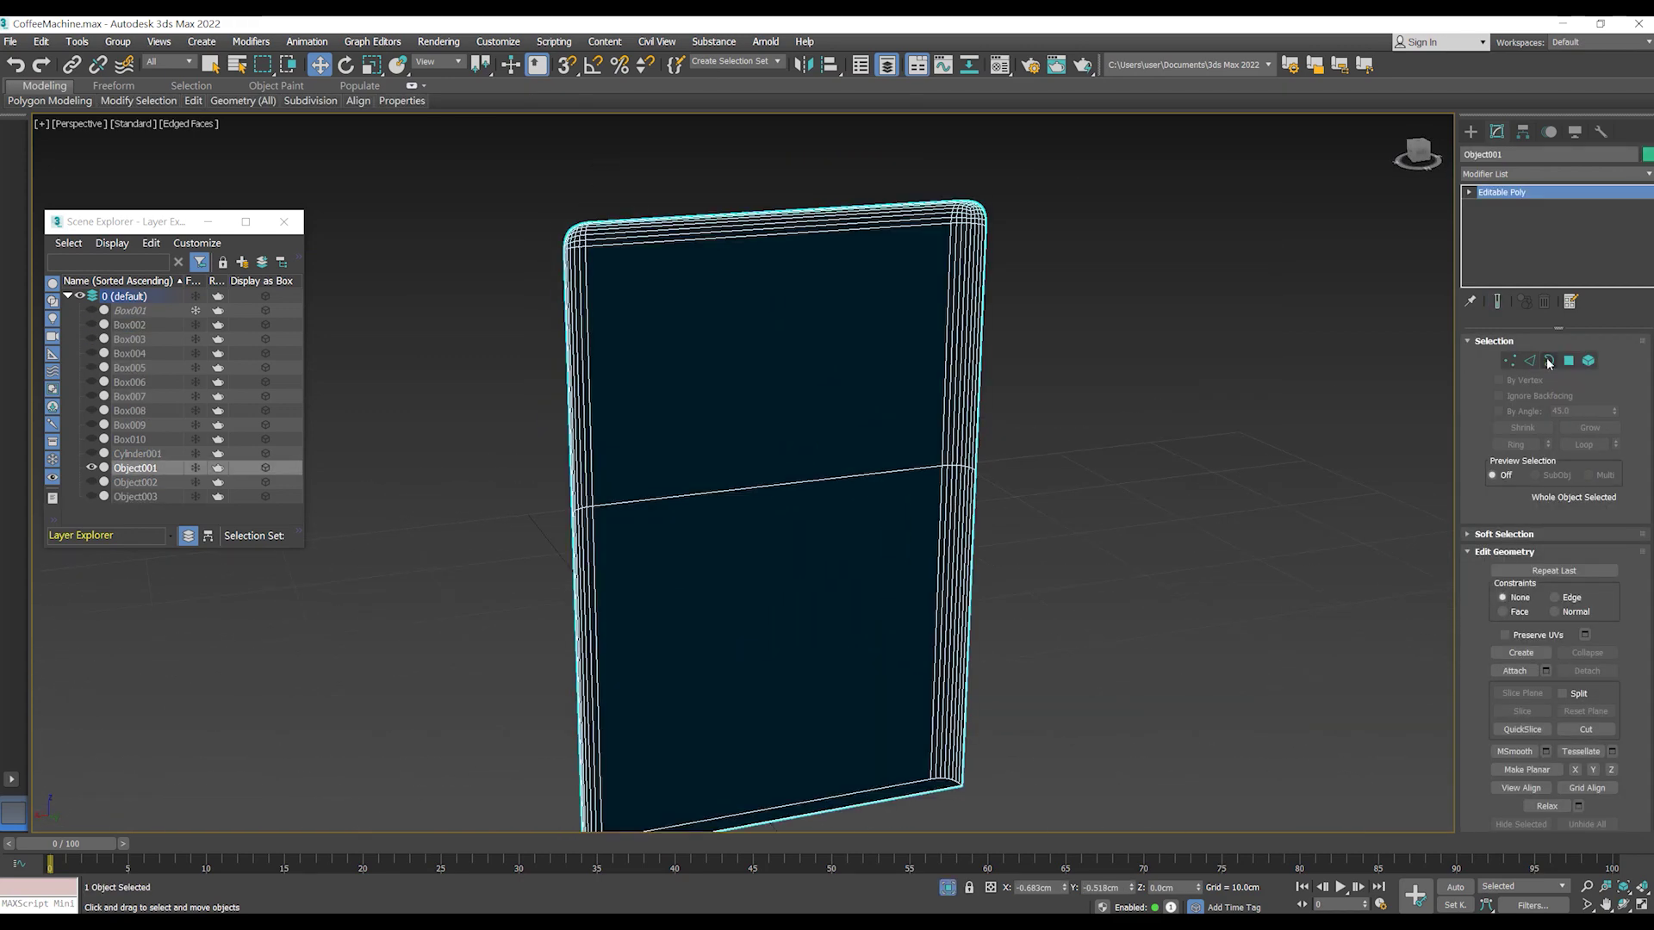
- Cap the front panel's open back border
click(1549, 360)
click(1587, 590)
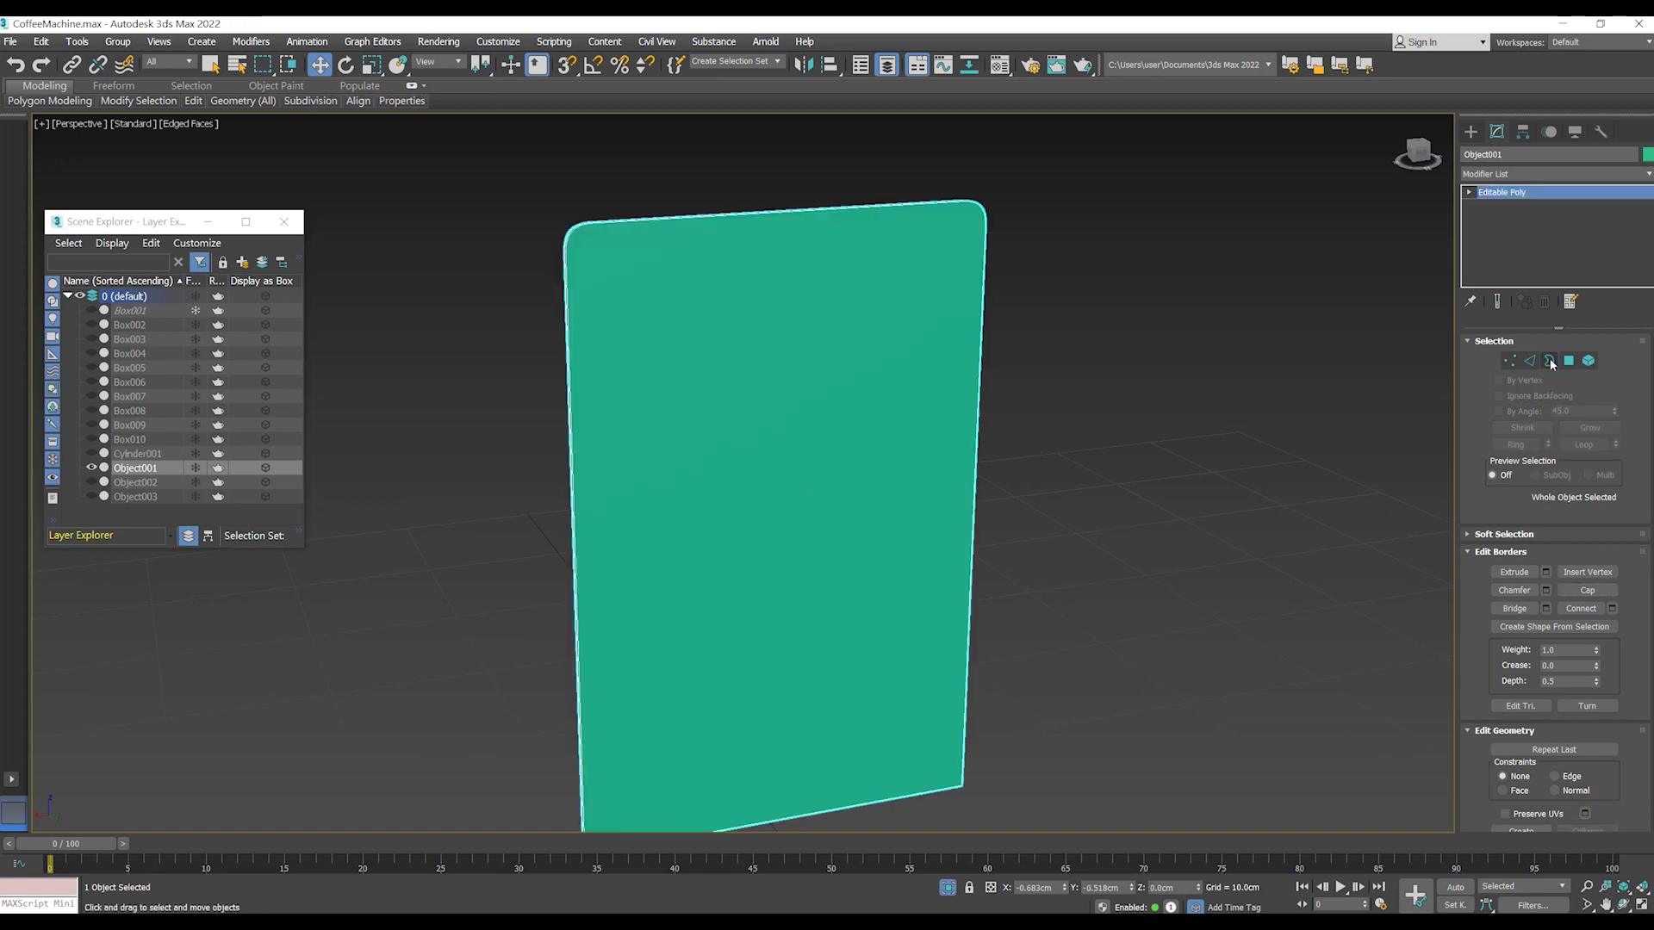
click(1550, 361)
mouse_move(911, 461)
alt+middle_down()
mouse_move(996, 473)
mouse_move(900, 476)
alt+middle_up()
scroll(901, 476, up, 2)
- Cut a horizontal edge across the front panel
click(1508, 360)
scroll(1610, 701, down, 2)
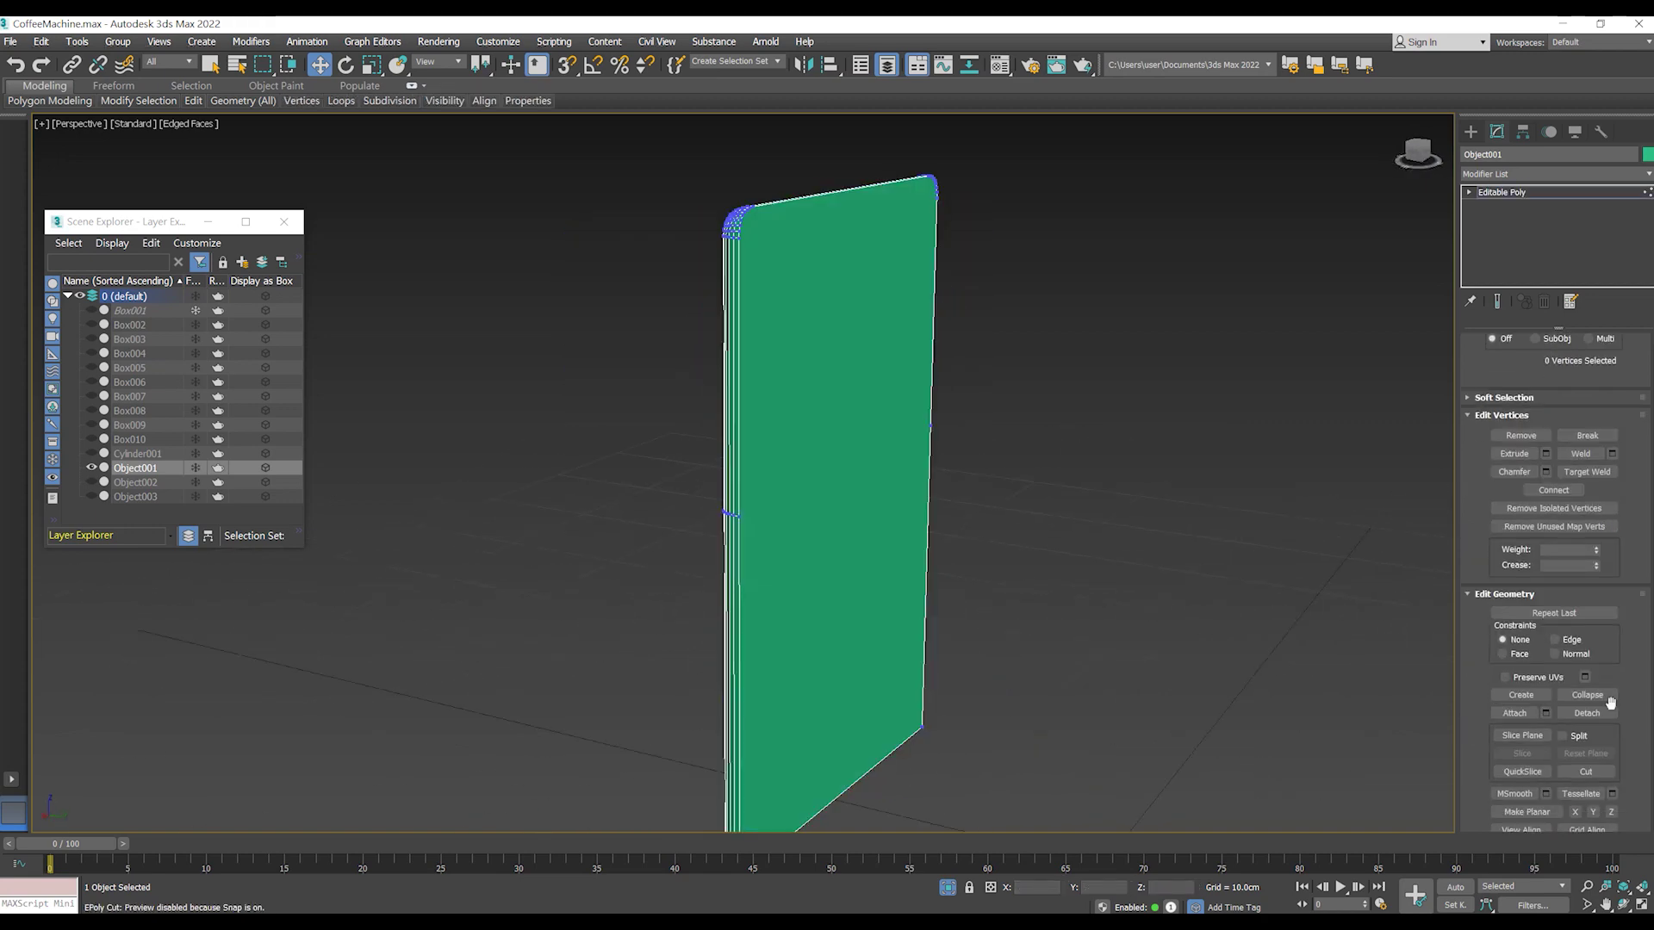
click(739, 516)
mouse_move(739, 516)
alt+middle_down()
mouse_move(862, 461)
mouse_move(853, 429)
alt+middle_up()
scroll(981, 417, up, 3)
click(965, 412)
scroll(965, 413, down, 5)
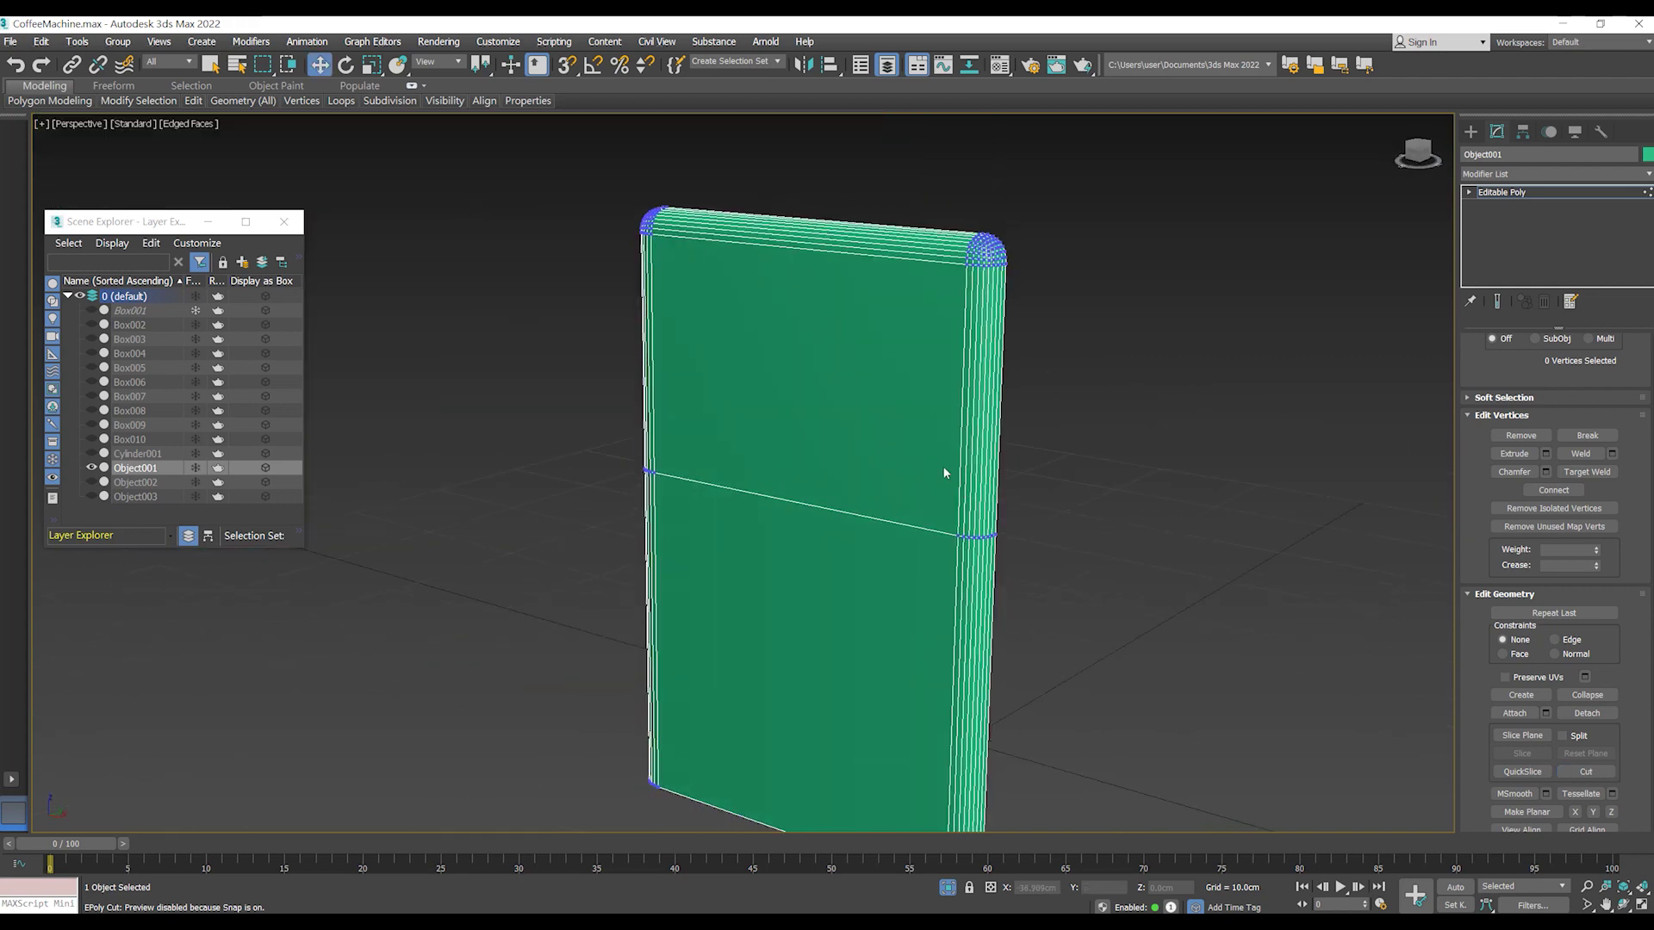
- Select the polygons of the panel's lower half
key(4)
key(ctrl+a)
key(w)
alt+middle_drag(1005, 542, 997, 240)
alt+drag(996, 240, 598, 354)
mouse_move(598, 354)
alt+middle_down()
mouse_move(818, 433)
mouse_move(720, 498)
alt+middle_up()
drag(720, 499, 947, 646)
mouse_move(947, 645)
alt+middle_down()
mouse_move(952, 517)
mouse_move(1081, 545)
mouse_move(990, 551)
alt+middle_up()
scroll(991, 551, up, 5)
- Detach the lower half as Object004 and restore the full scene
click(1587, 706)
click(883, 488)
mouse_move(1562, 400)
alt+middle_down()
mouse_move(1100, 560)
mouse_move(843, 477)
alt+middle_up()
key(3)
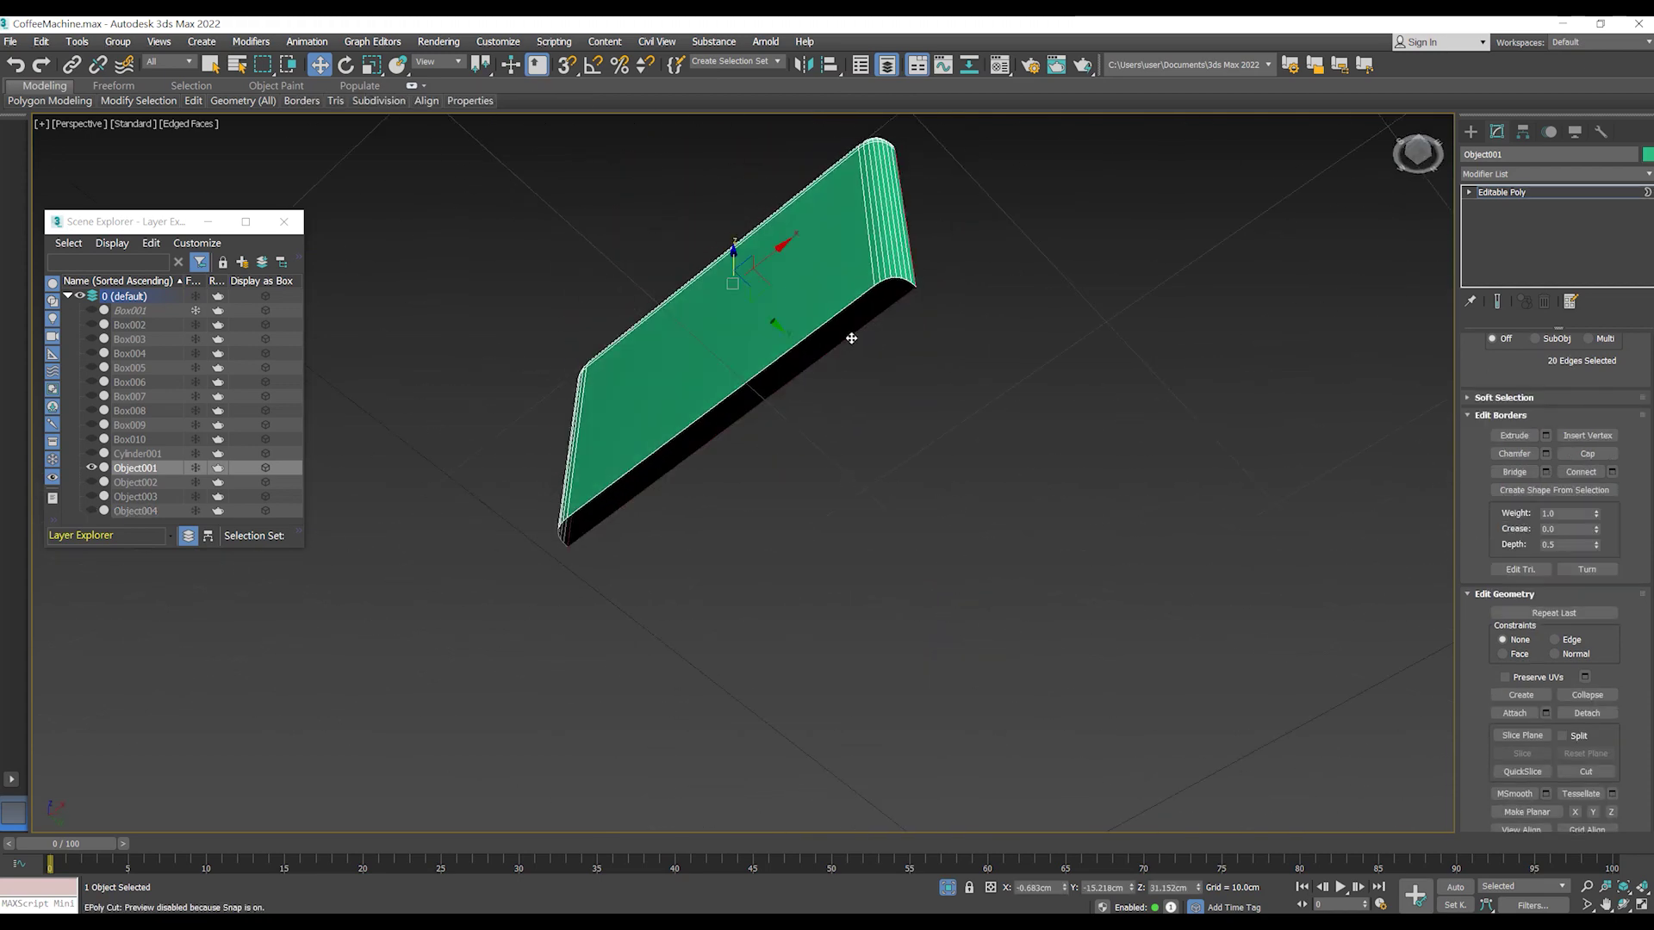
mouse_move(938, 449)
alt+middle_down()
mouse_move(923, 428)
mouse_move(964, 582)
alt+middle_up()
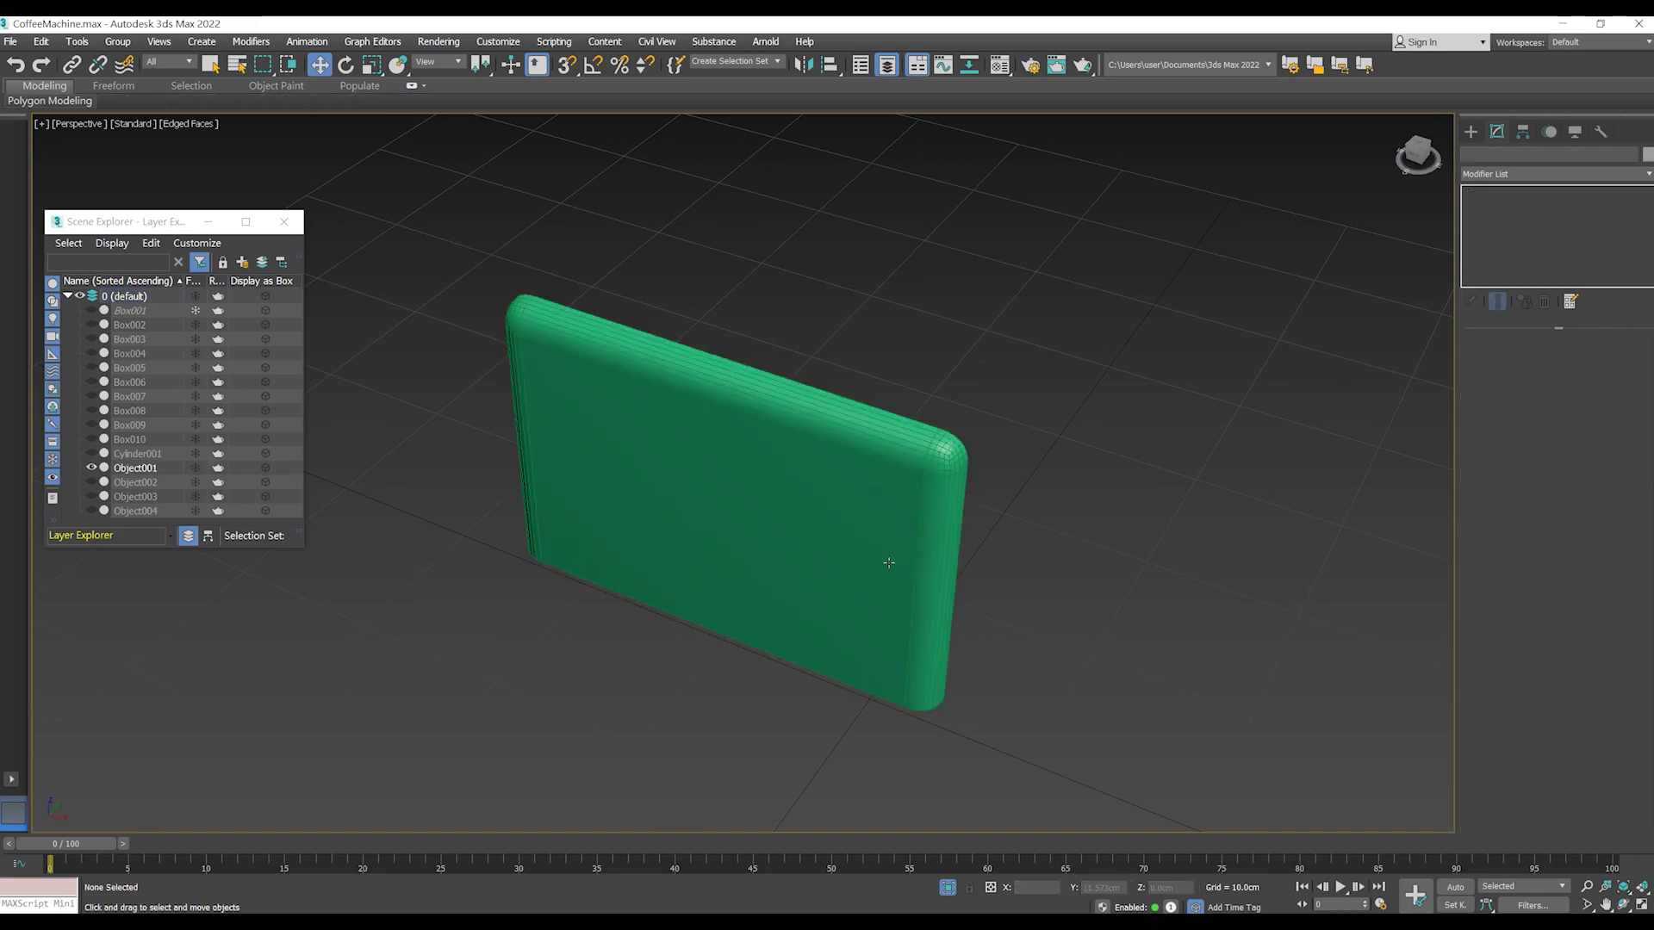
key(alt+q)
- Isolate Object004, cap its open border, then exit isolation
click(896, 605)
key(alt+q)
mouse_move(990, 481)
alt+middle_down()
mouse_move(897, 598)
mouse_move(931, 535)
alt+middle_up()
key(3)
click(932, 534)
click(1587, 590)
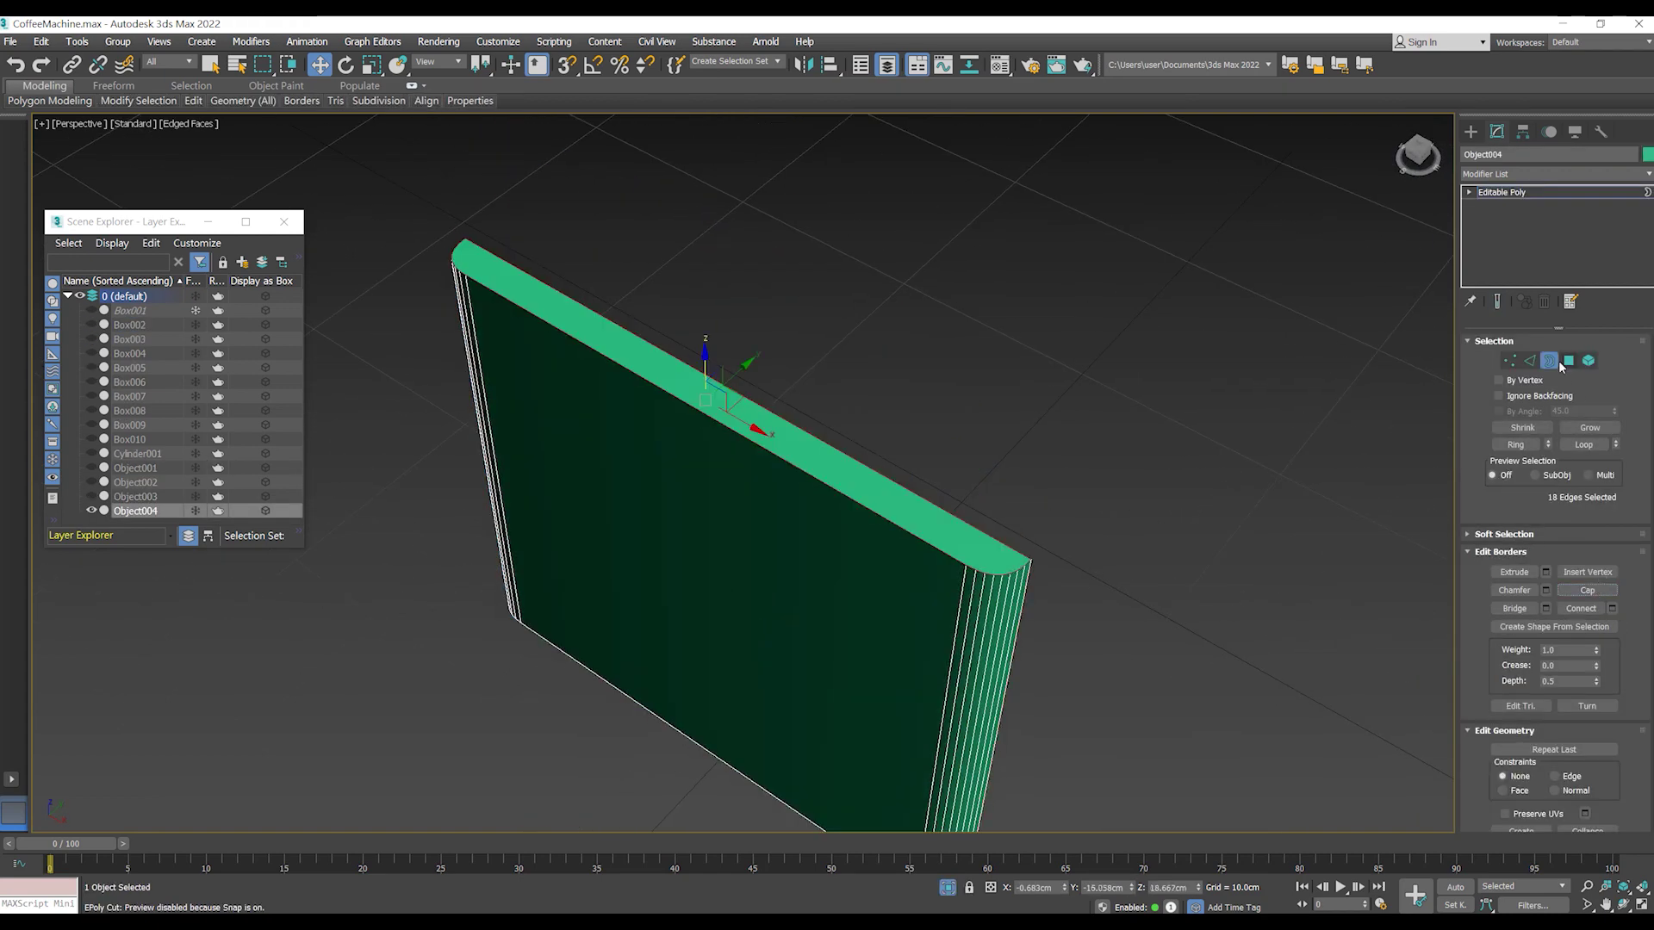
key(ctrl+d)
key(alt+q)
scroll(721, 679, down, 5)
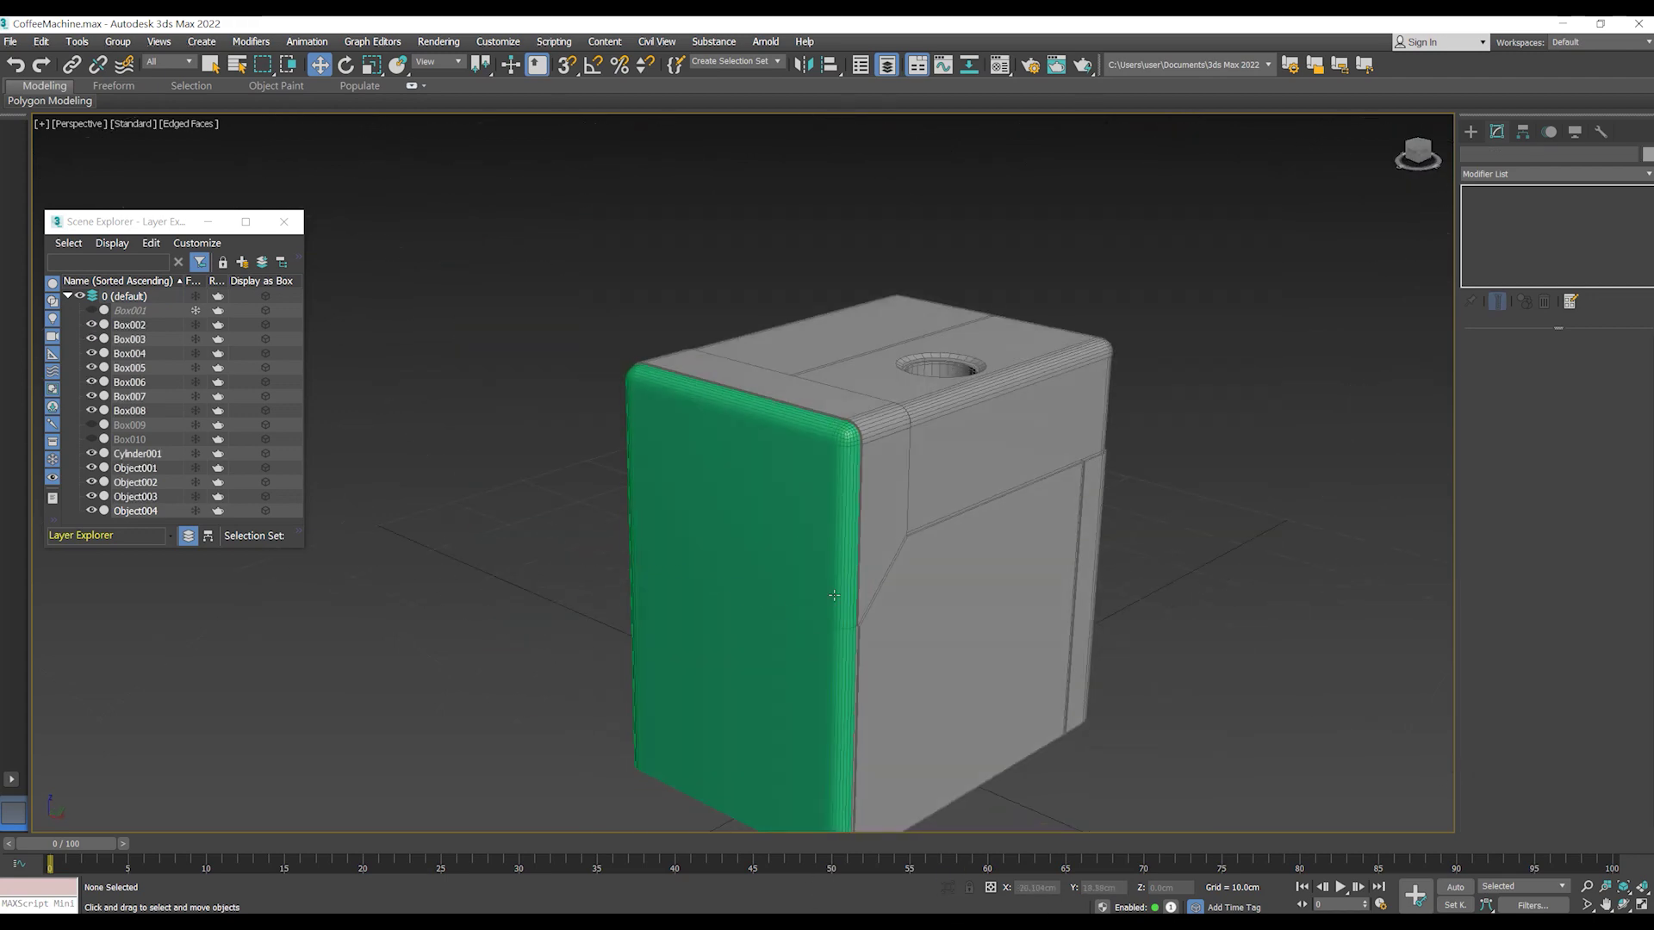
- Give the upper front panel Object001 a grey object colour
click(767, 473)
scroll(768, 473, up, 5)
click(1647, 154)
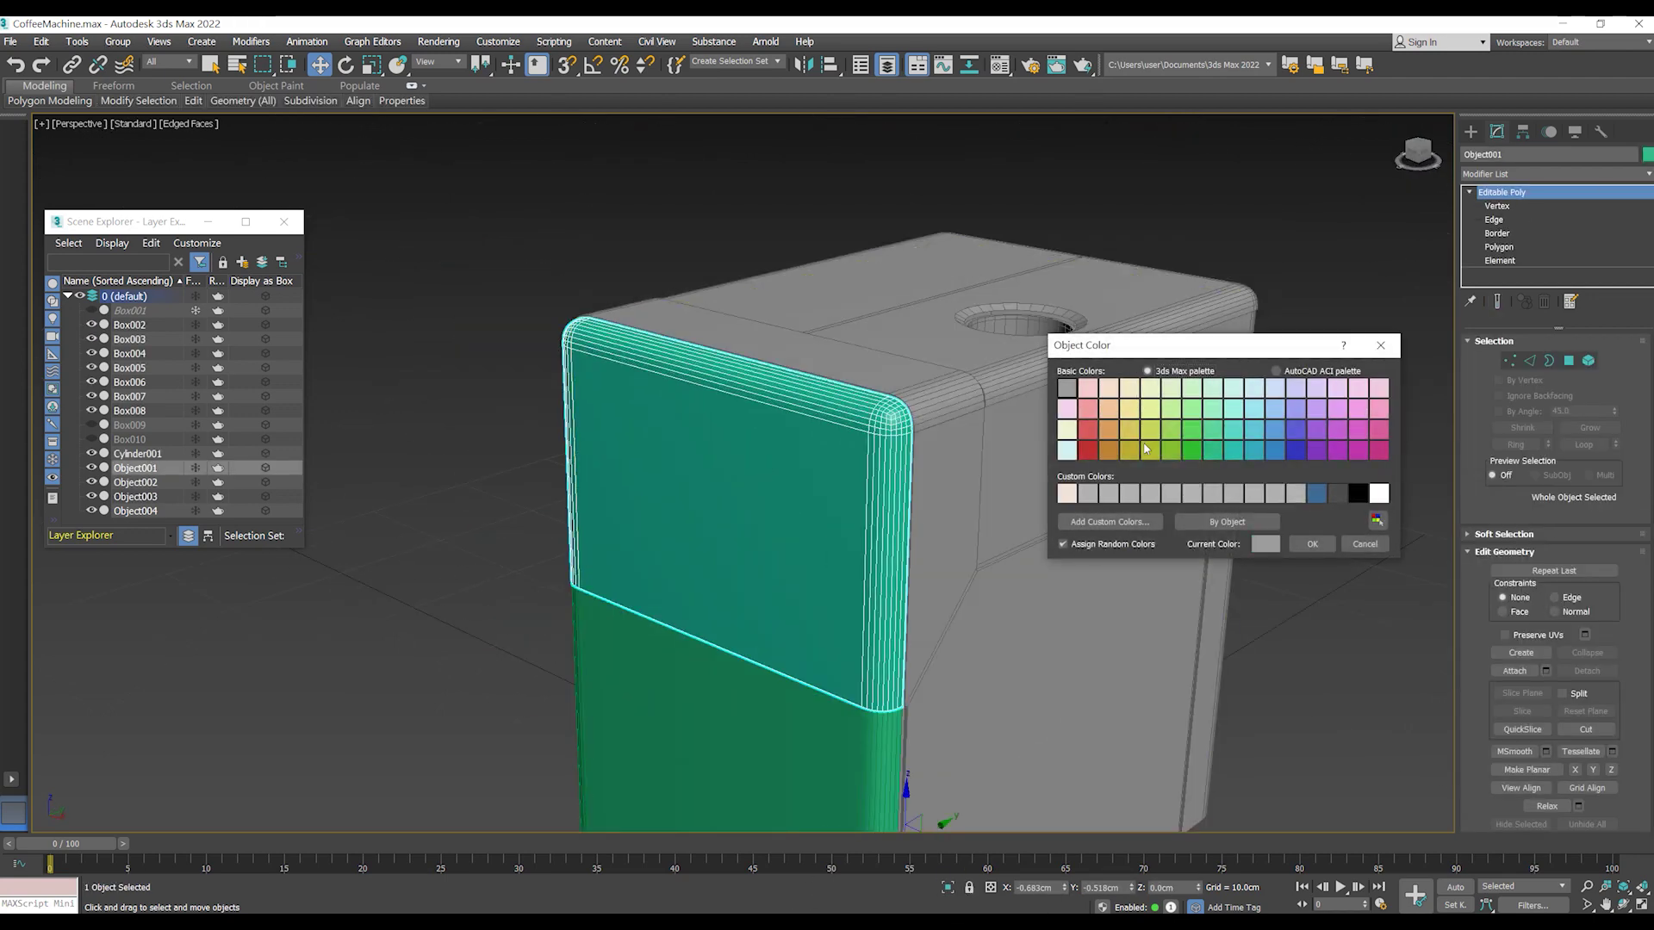
click(1212, 450)
click(1235, 543)
key(ctrl+d)
click(9, 42)
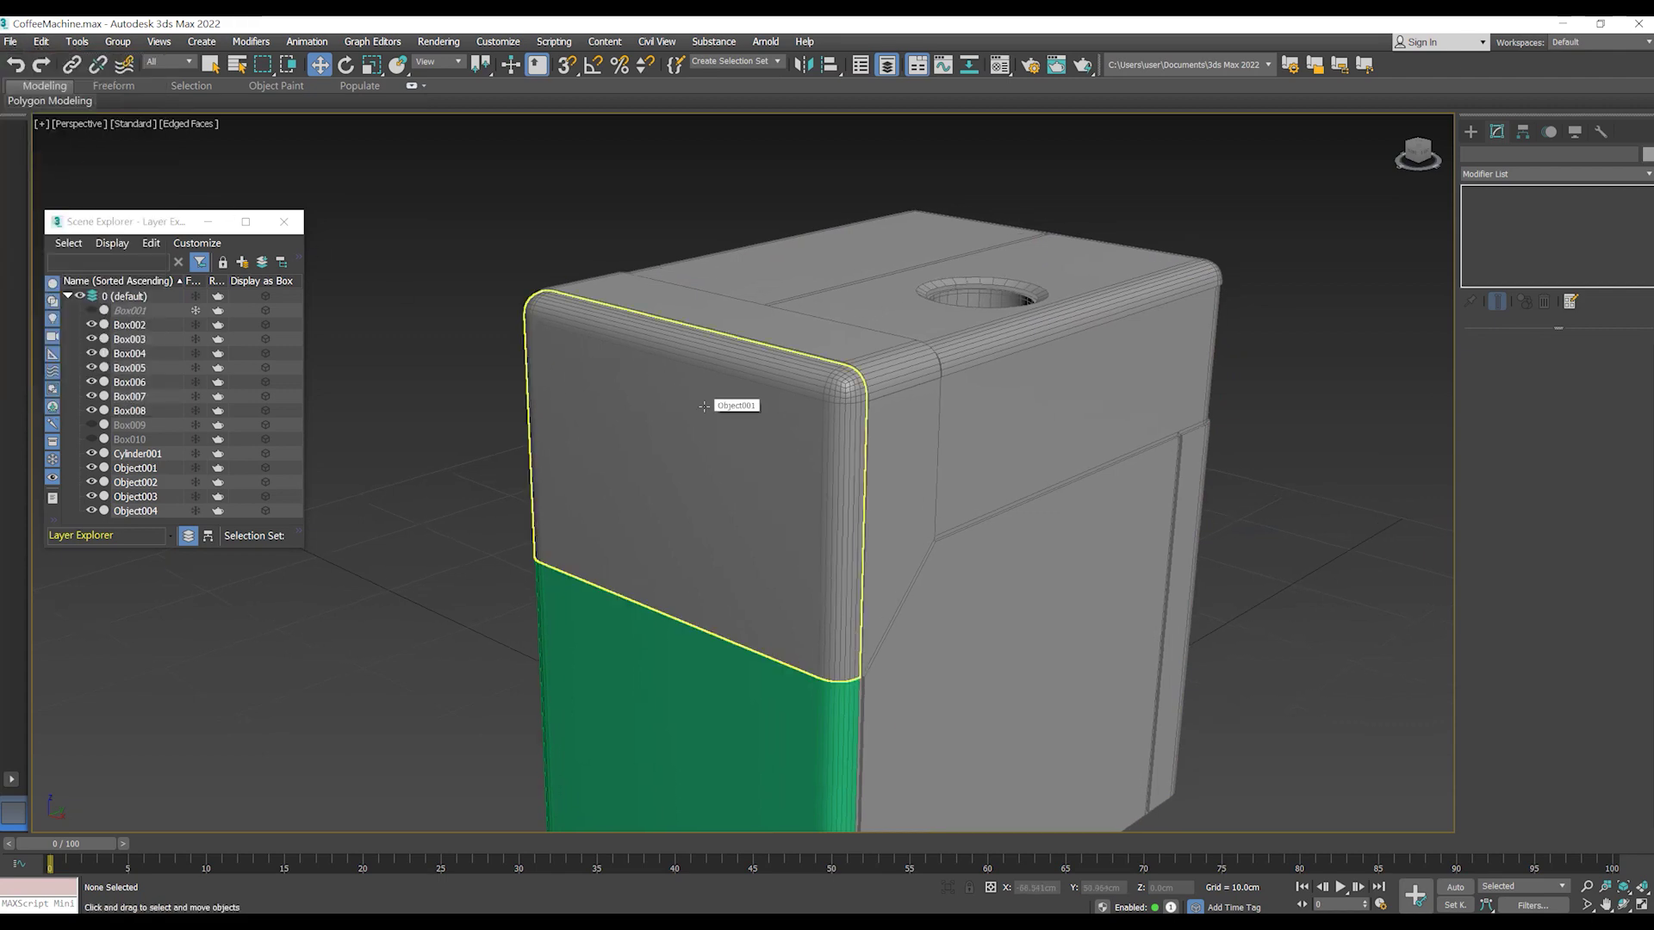
- Connect new edges across the ring of edges on Object001's top rounded edge
click(815, 488)
middle_drag(690, 479, 860, 457)
key(2)
key(ctrl+z)
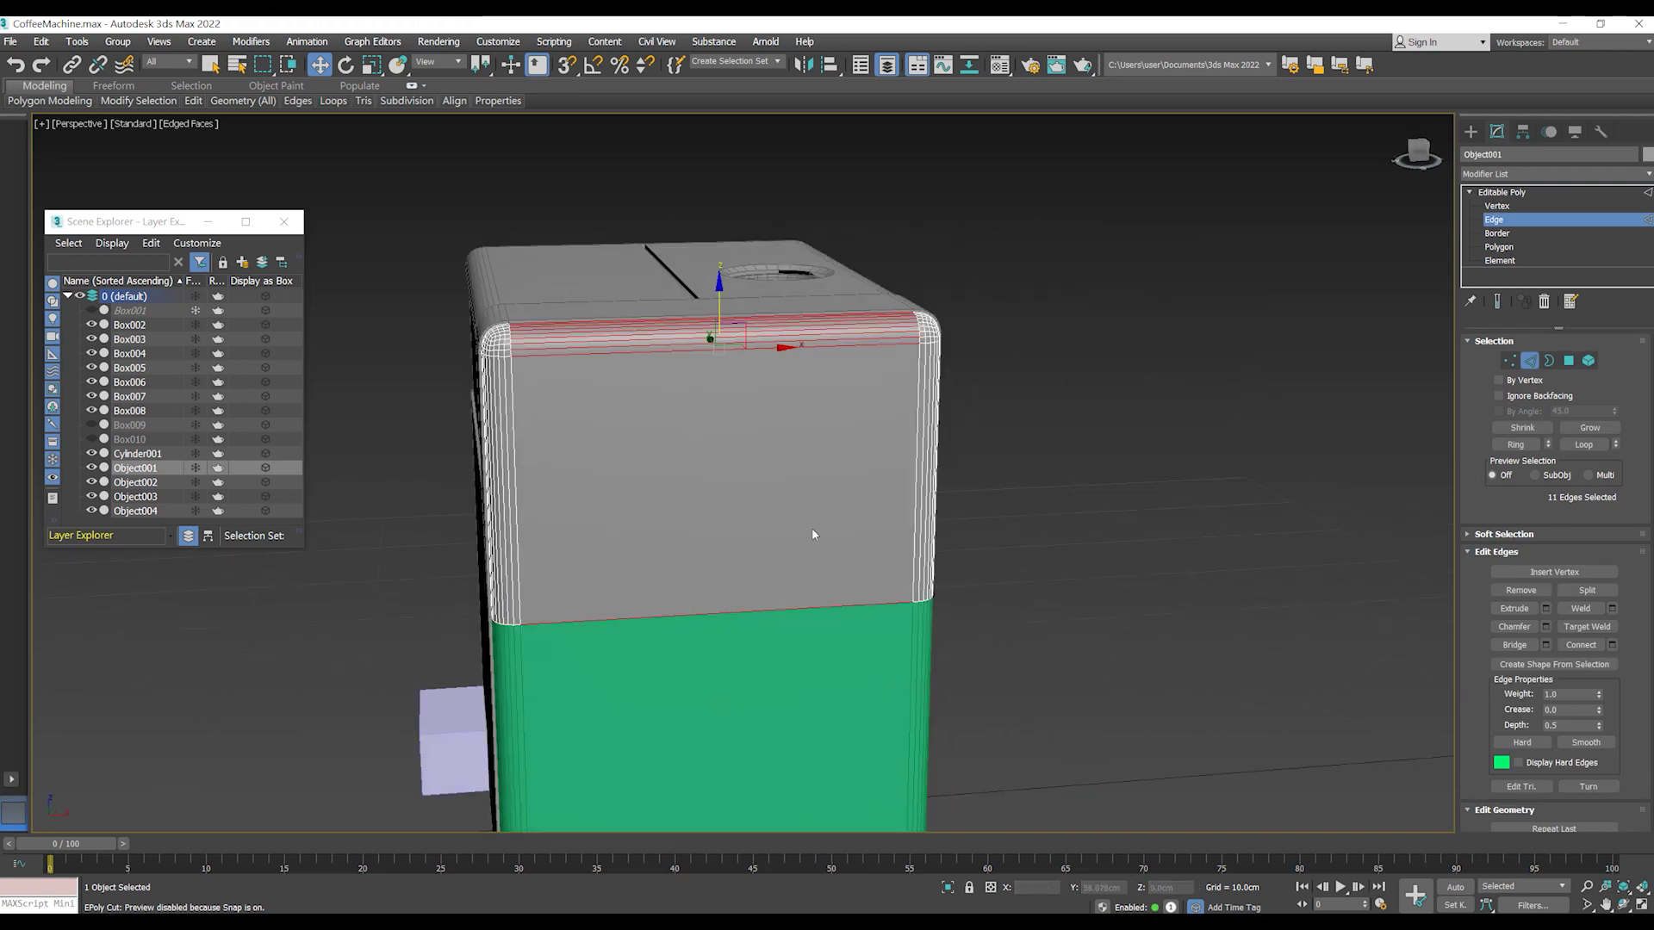
alt+middle_drag(816, 535, 886, 546)
click(1611, 645)
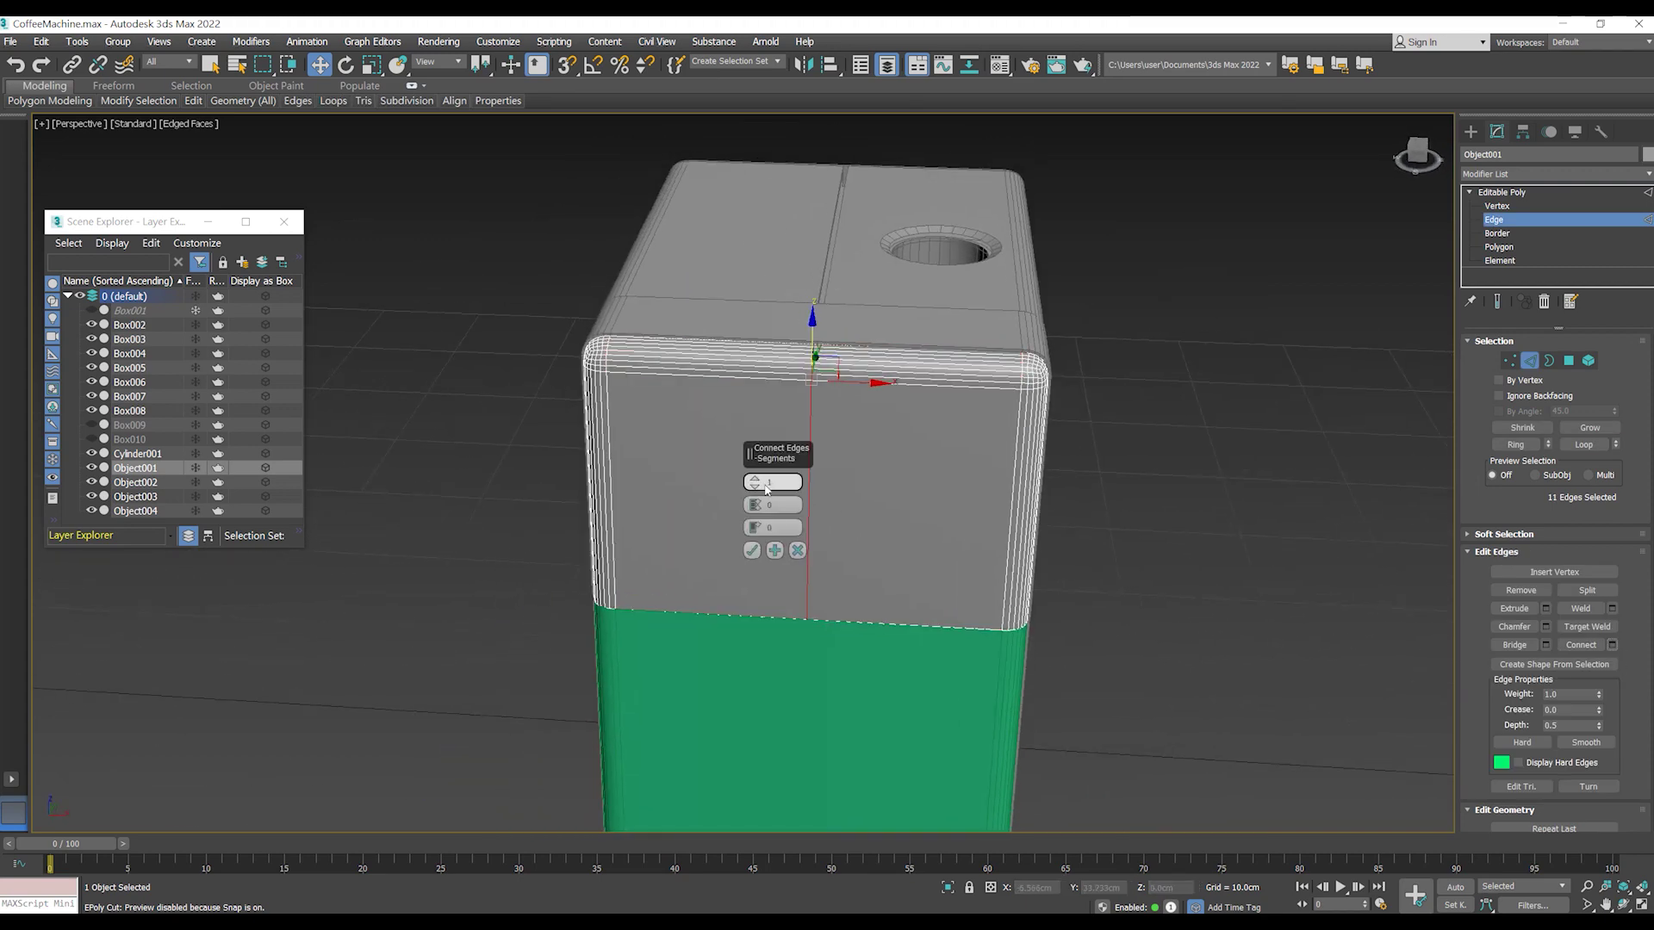
click(752, 550)
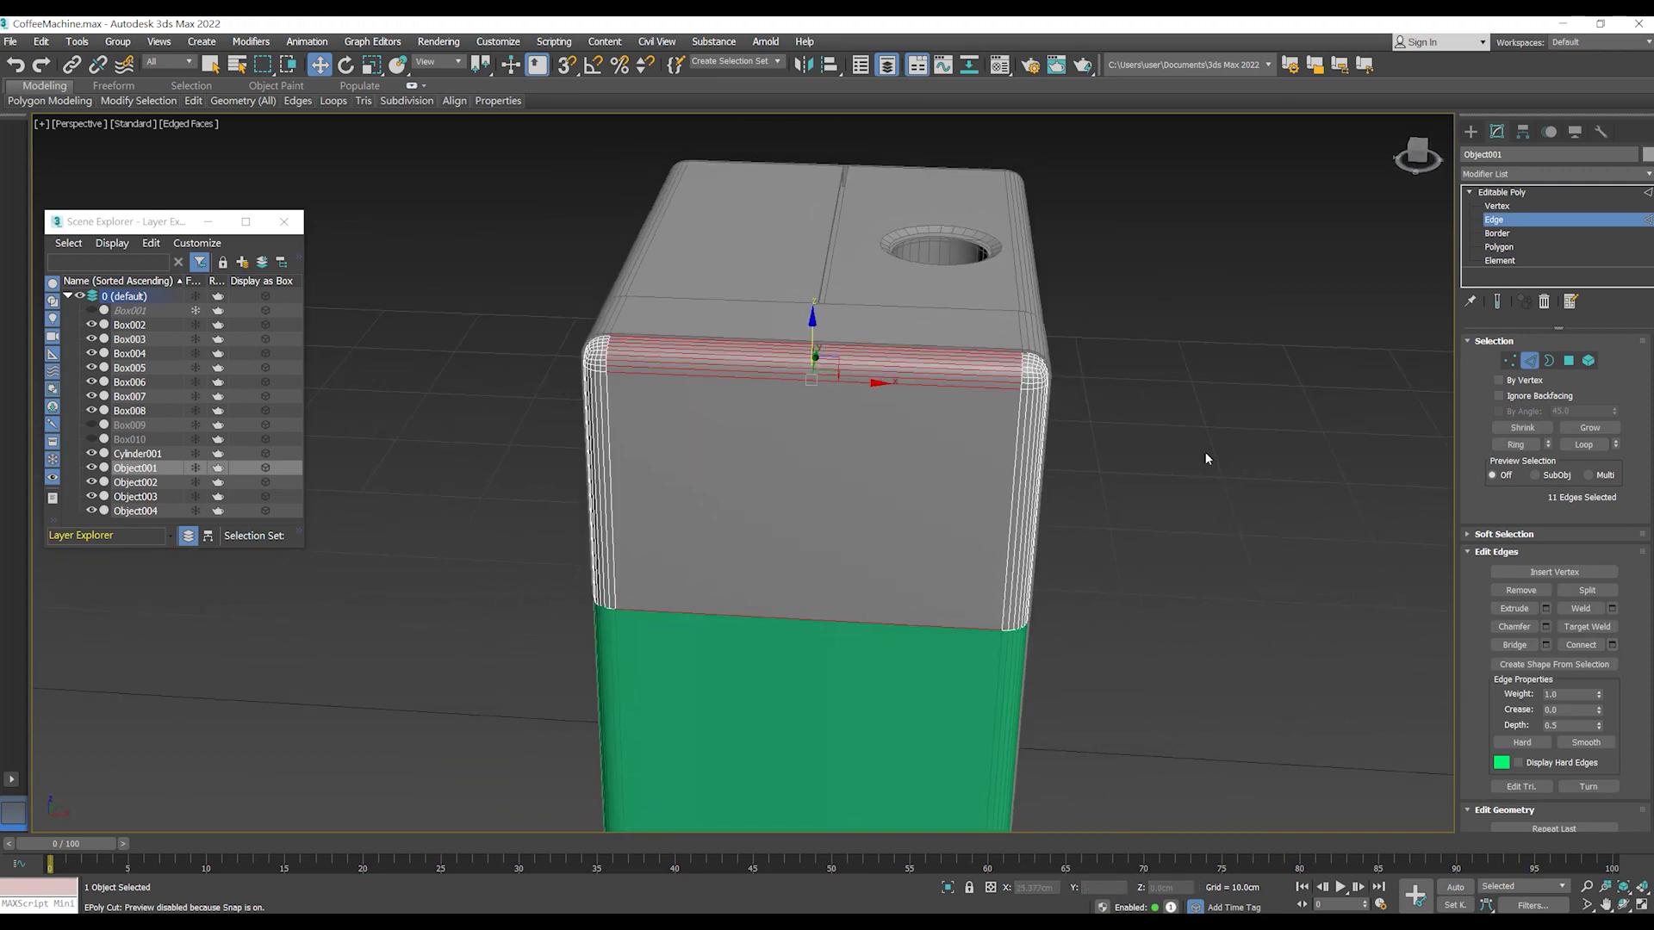
click(1470, 131)
middle_drag(1250, 461, 1233, 418)
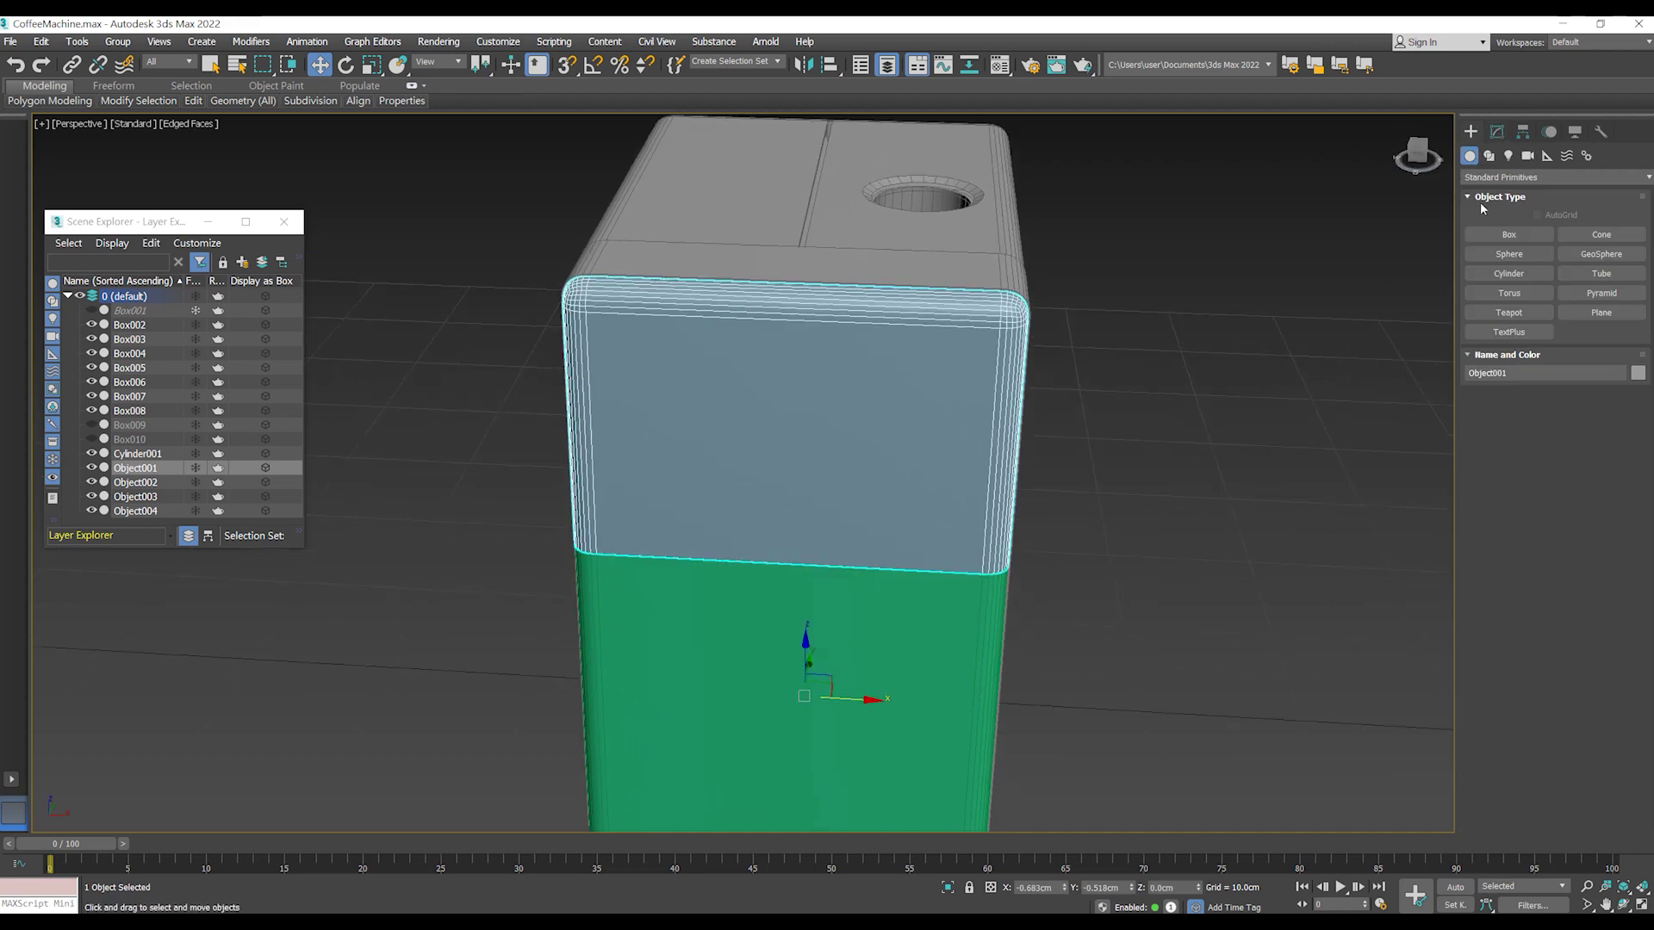
- Draw a small box, Box011, and set its width to 7.7cm
click(1509, 234)
scroll(1041, 413, down, 3)
alt+middle_drag(1041, 414, 948, 580)
mouse_move(849, 584)
mouse_down()
mouse_move(888, 593)
mouse_move(905, 577)
mouse_up()
right_click(864, 598)
click(933, 550)
alt+middle_drag(934, 549, 1034, 431)
key(w)
click(1497, 133)
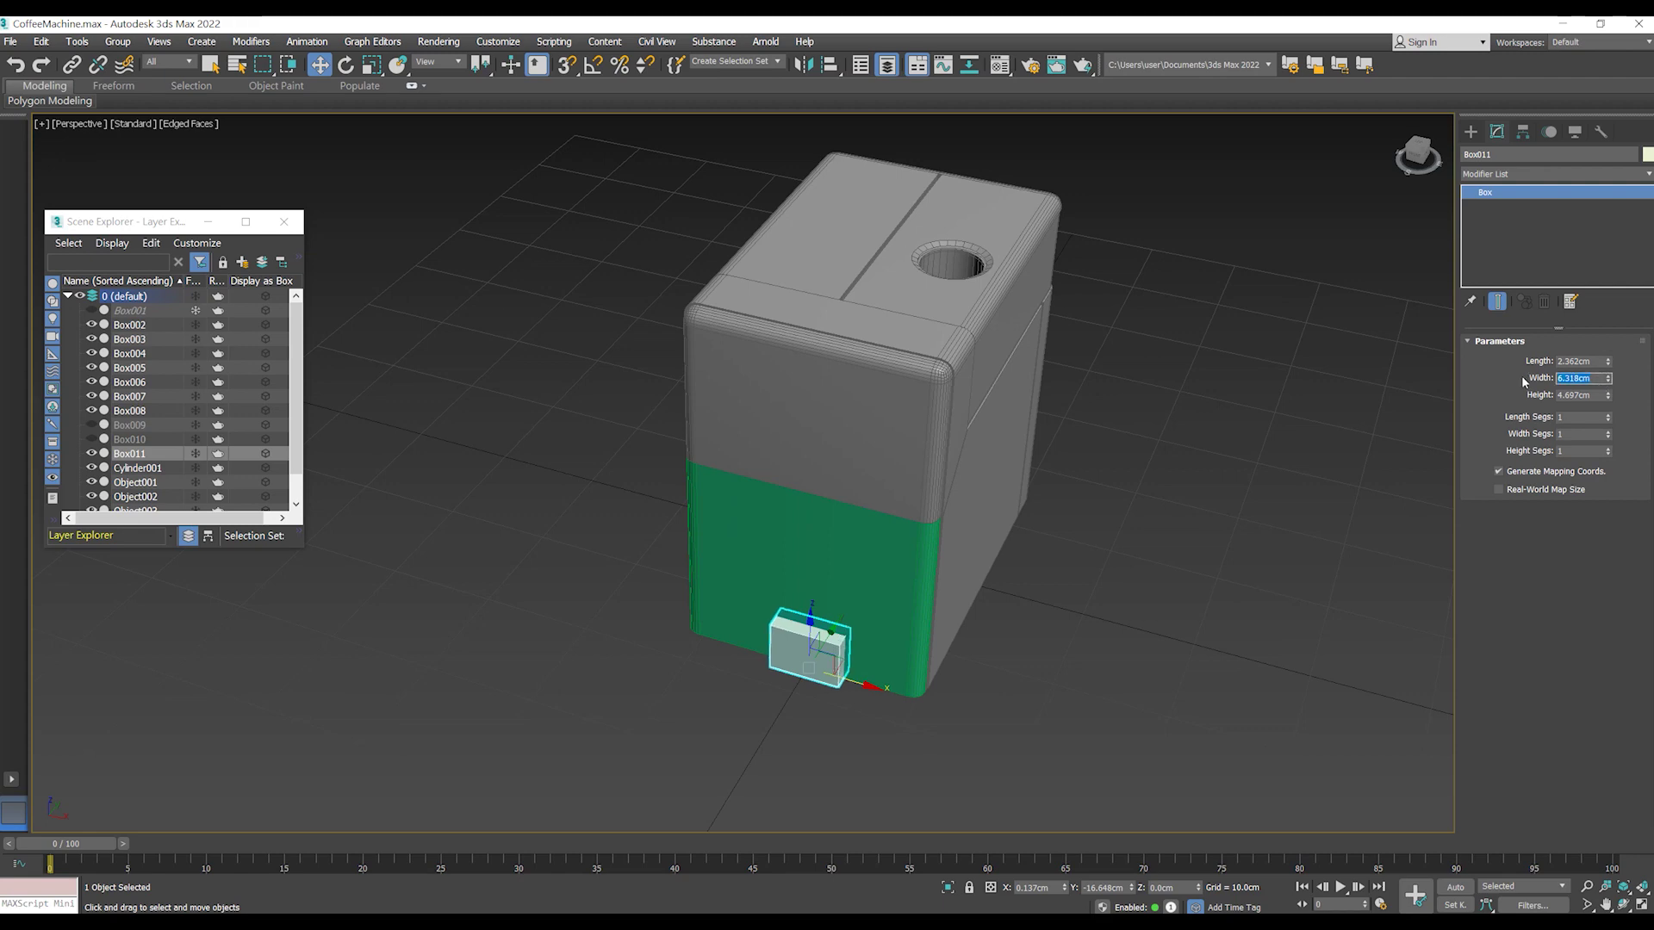
text(7.7)
key(Return)
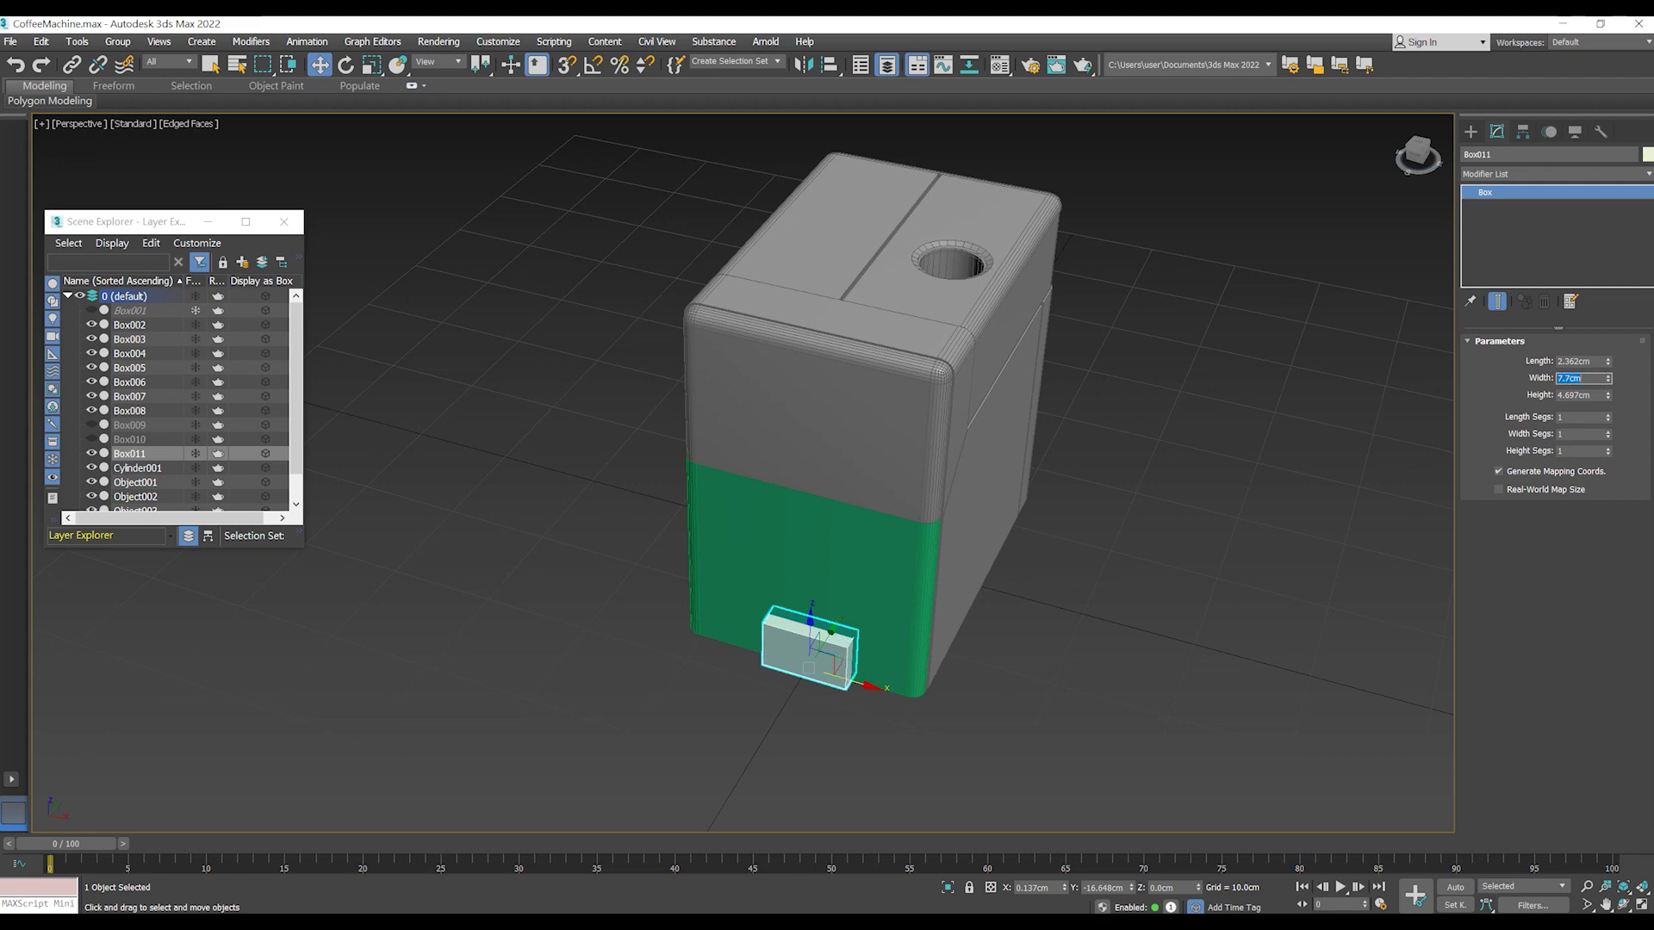
- Align the block's X position centre-to-centre with the green front panel
middle_drag(862, 431, 917, 479)
click(987, 638)
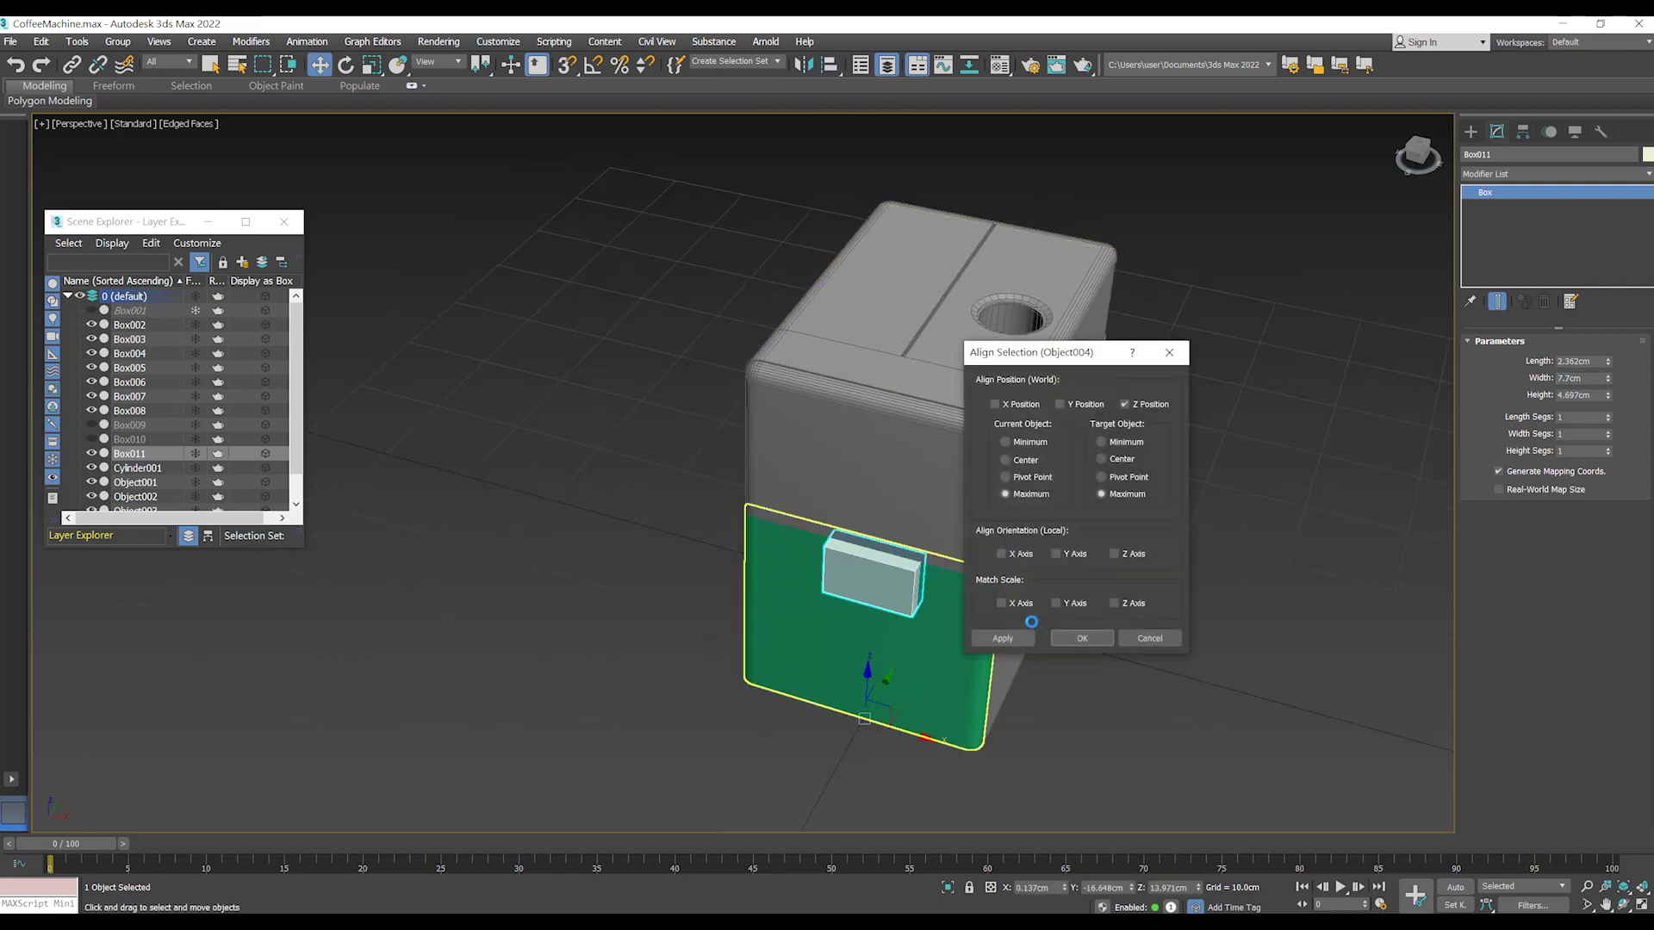
click(1135, 404)
click(994, 404)
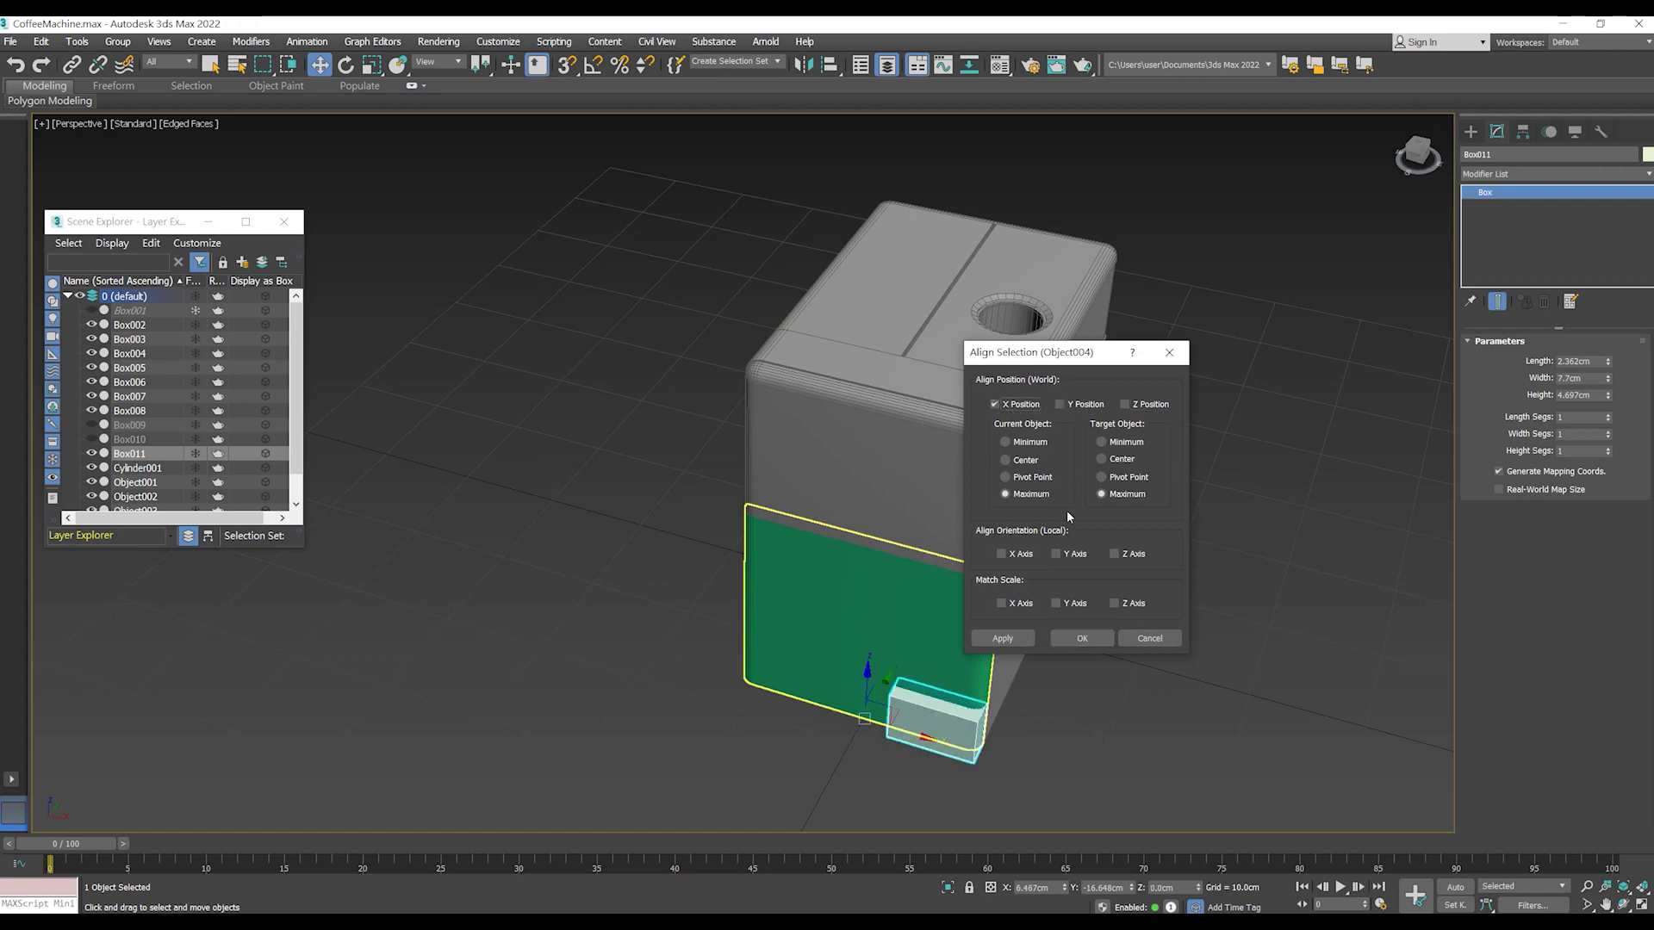
click(1101, 459)
click(1082, 638)
middle_drag(1087, 637, 1031, 637)
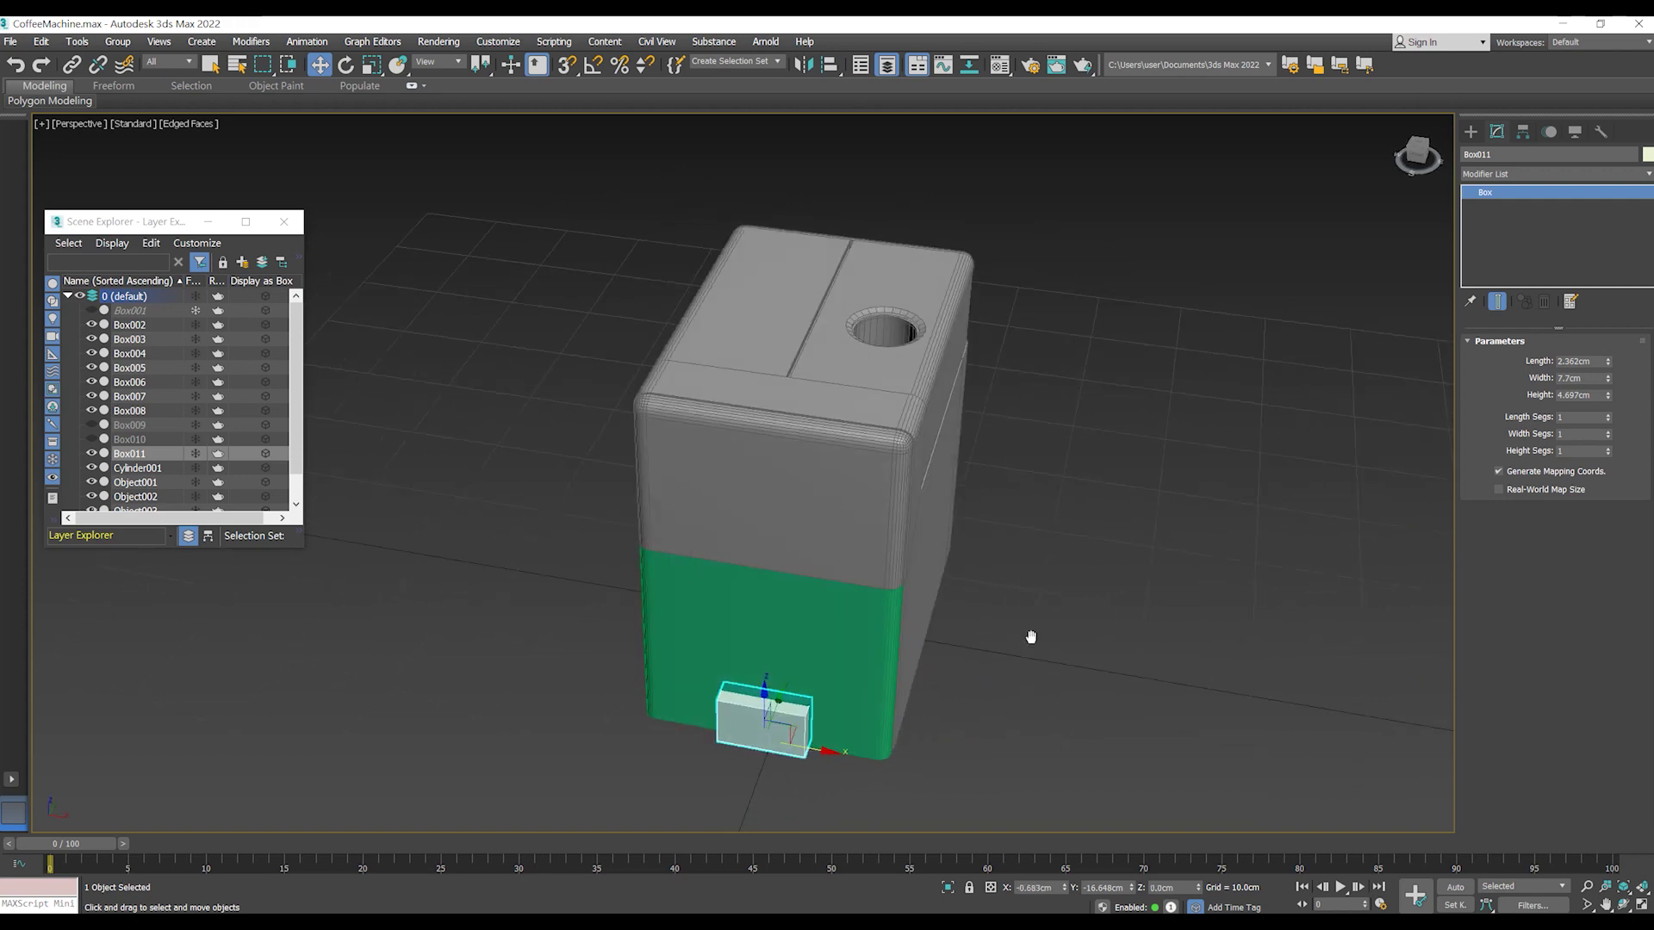
- Raise the block onto the seam between the grey and green panels
drag(763, 695, 763, 544)
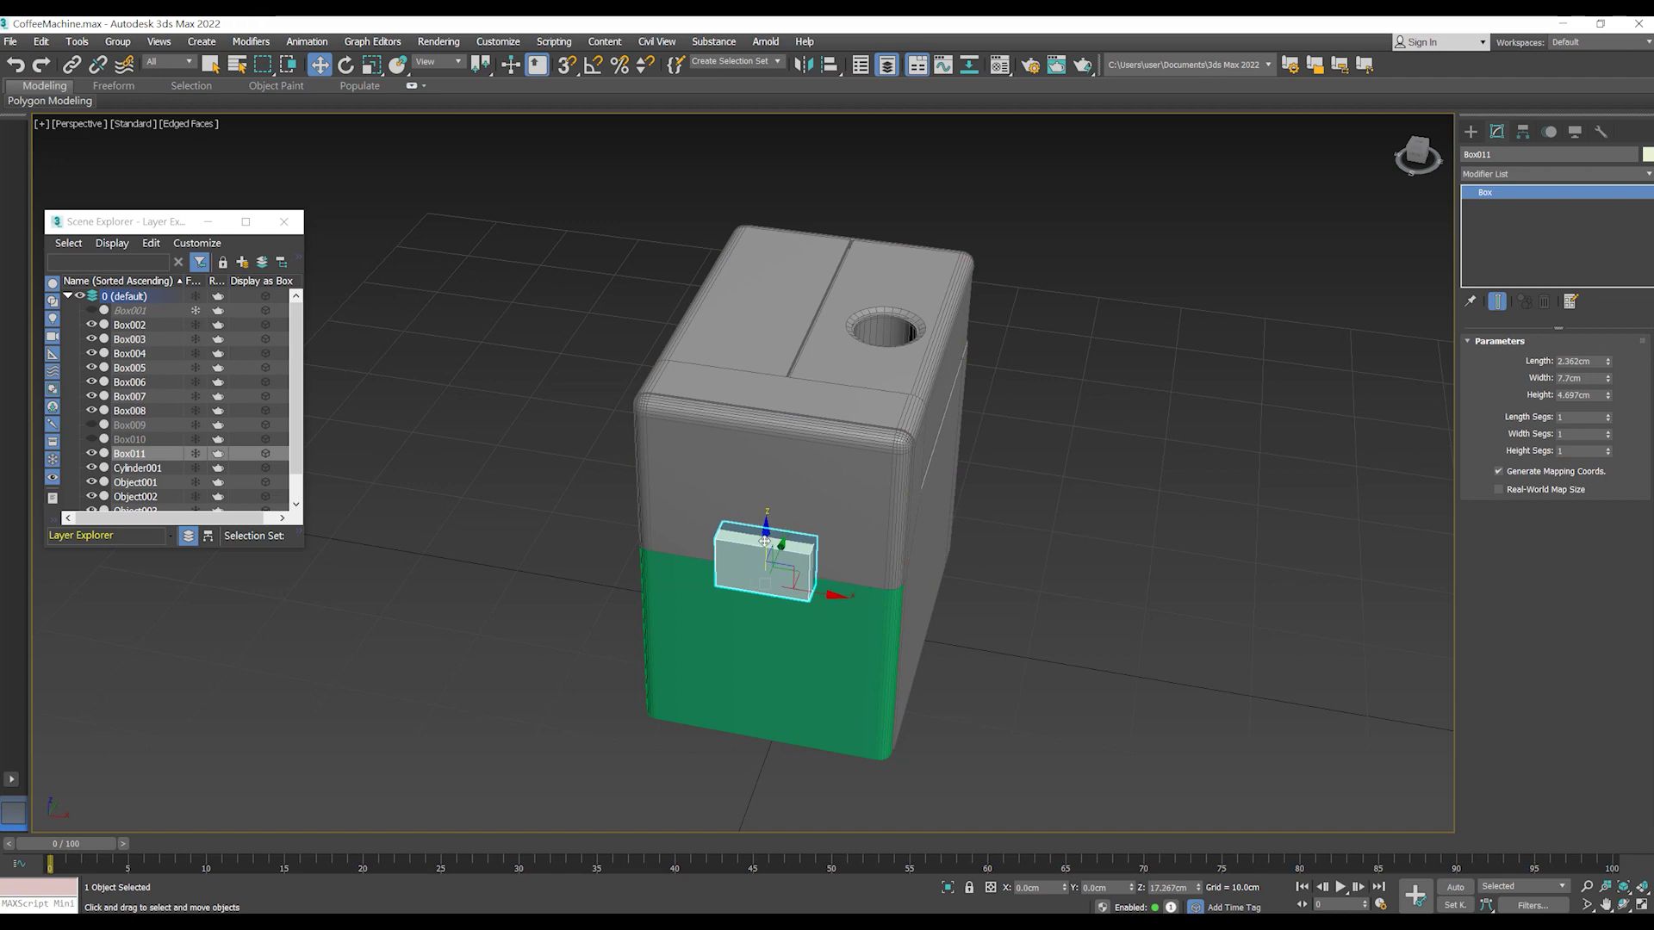
click(796, 495)
click(1531, 361)
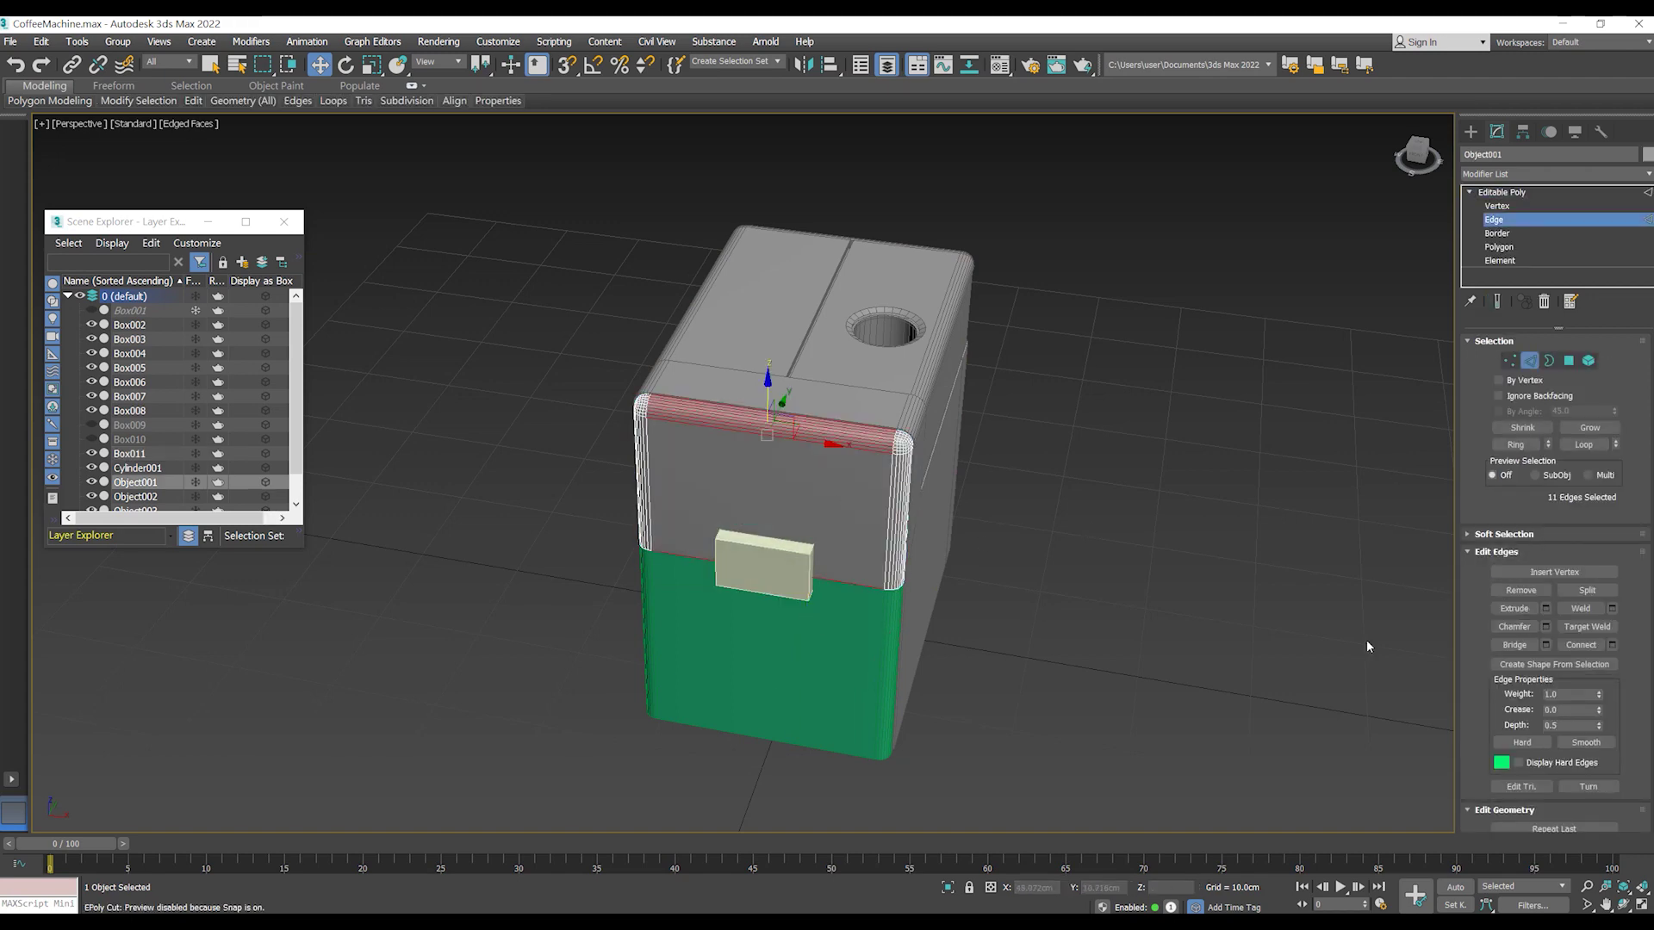
- Connect the grey upper panel's horizontal edges with two pinched vertical cuts, checking the reference photo
click(1611, 645)
scroll(860, 506, up, 3)
scroll(840, 515, up, 3)
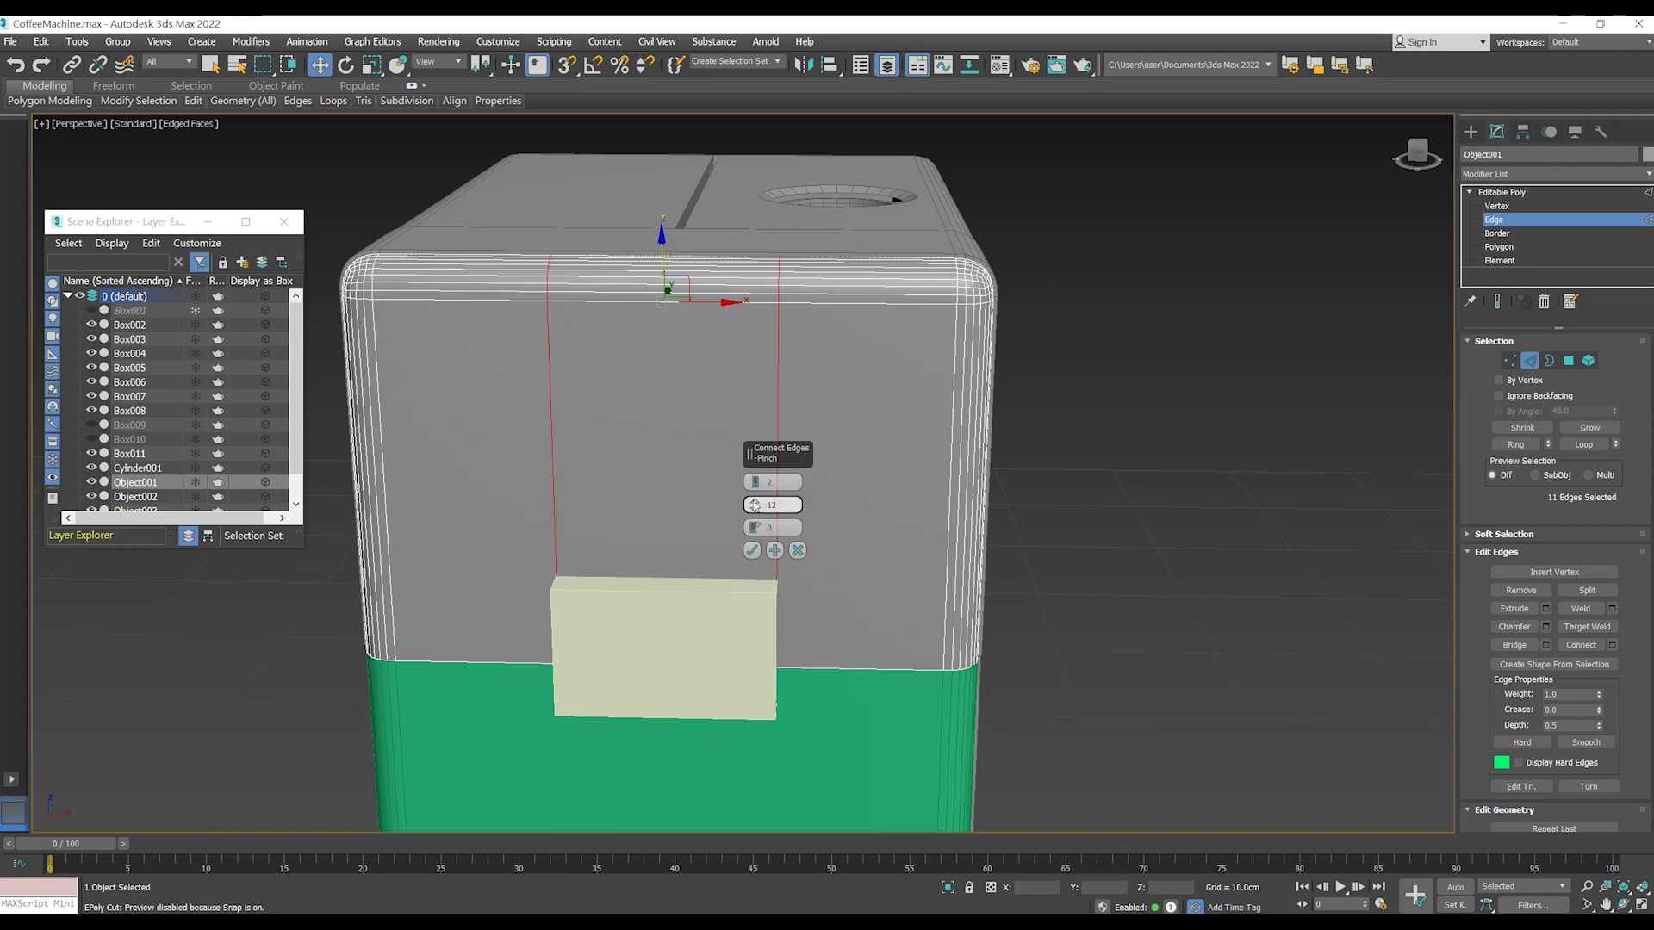
key(alt+Tab)
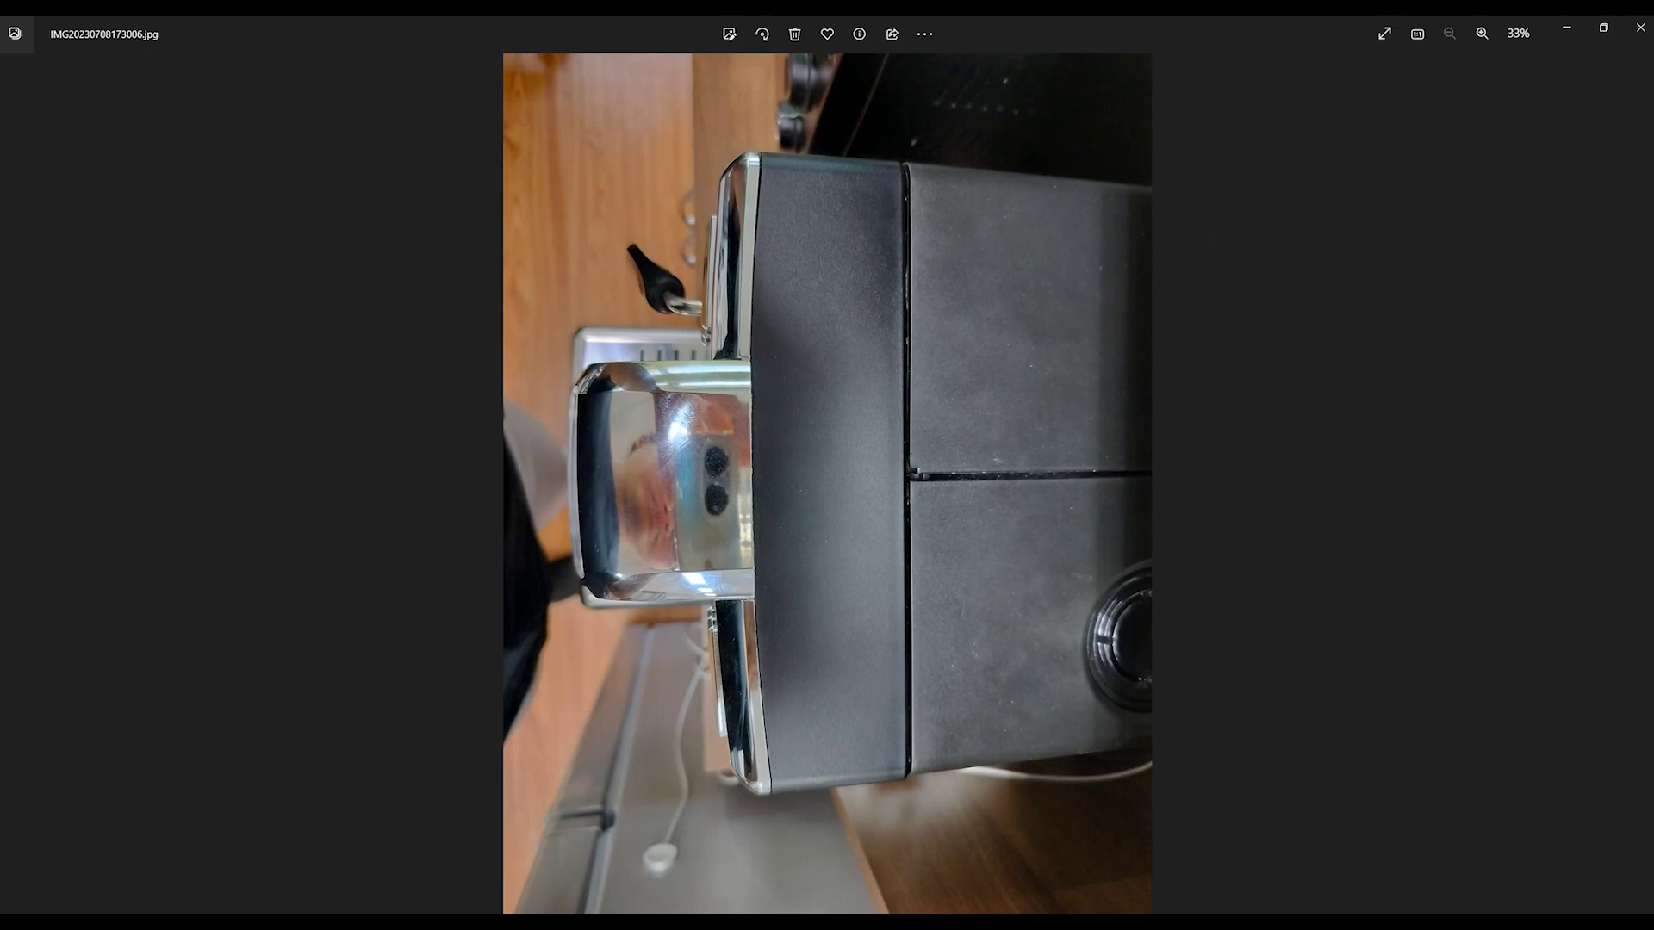
key(alt+Tab)
- Select the central polygon strip of the grey upper panel
mouse_move(756, 546)
alt+middle_down()
mouse_move(941, 499)
mouse_move(922, 491)
mouse_move(799, 632)
mouse_move(793, 597)
mouse_move(845, 481)
alt+middle_up()
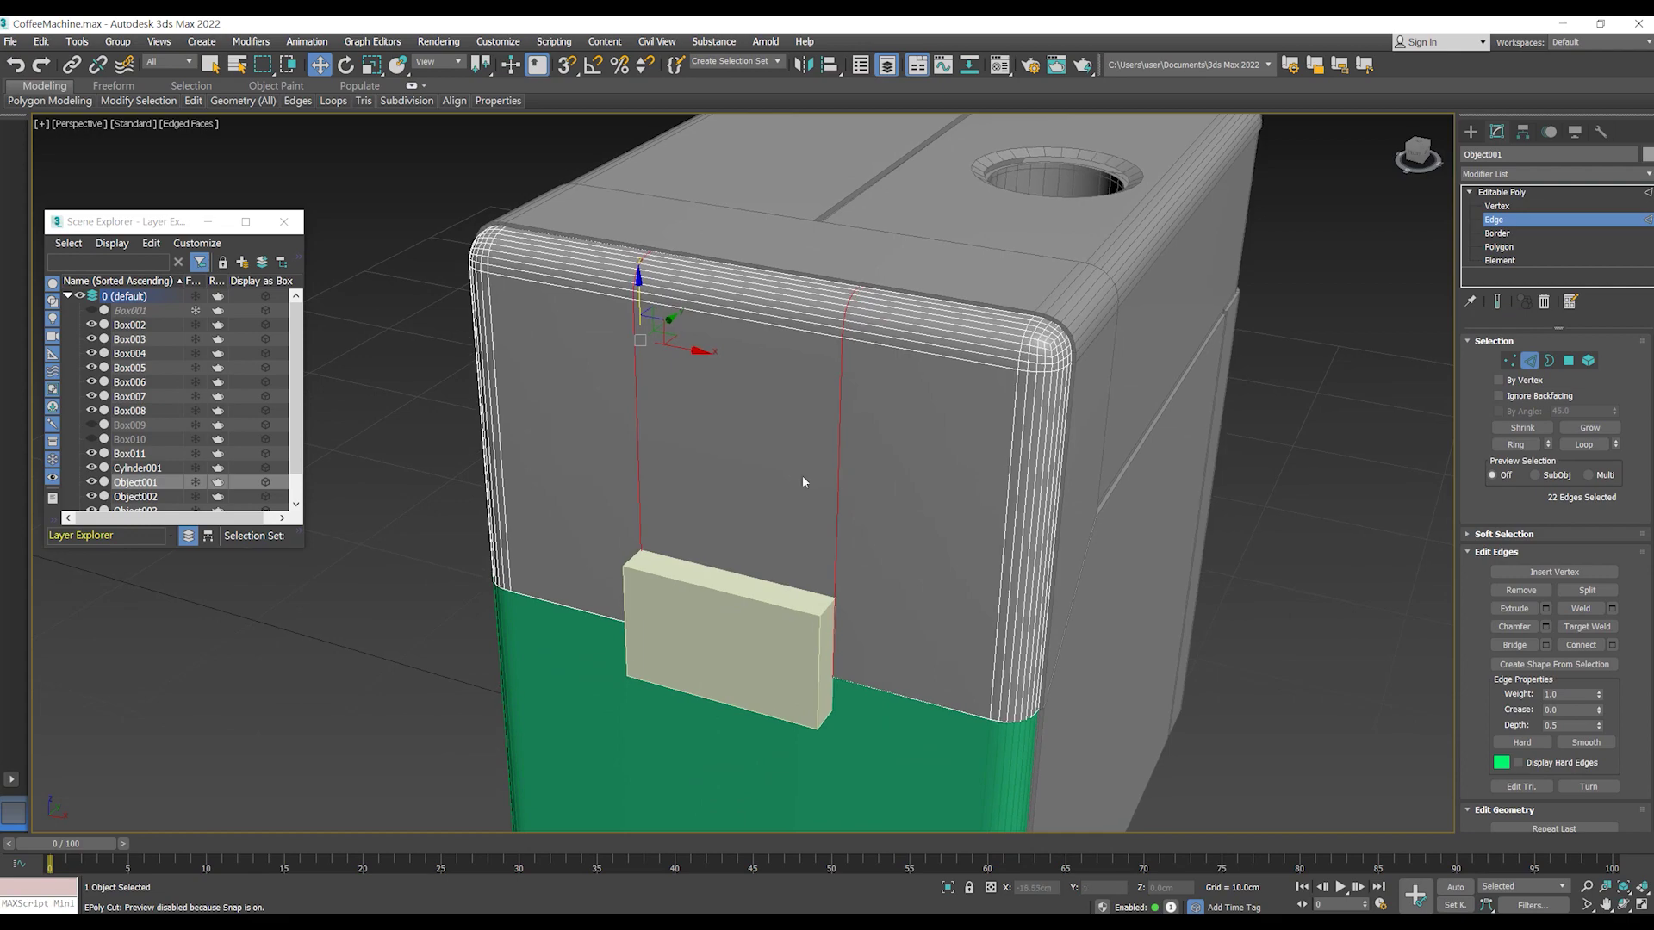
key(4)
click(766, 415)
mouse_move(766, 415)
alt+middle_down()
mouse_move(809, 455)
mouse_move(805, 633)
mouse_move(771, 421)
alt+middle_up()
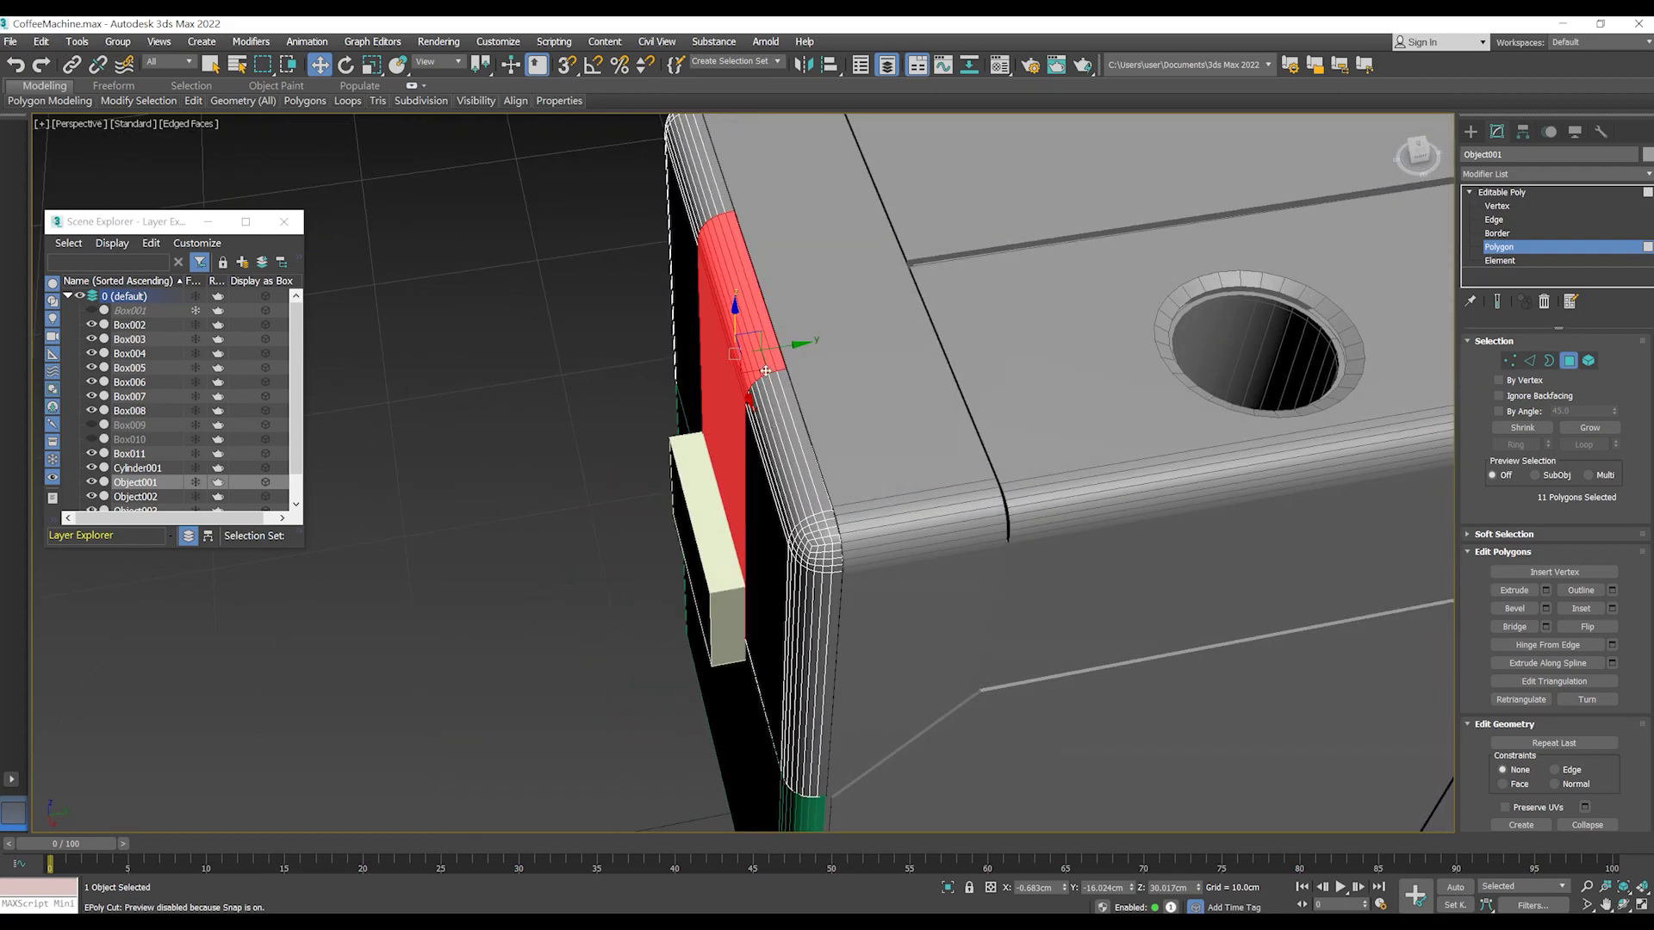
scroll(845, 396, down, 5)
mouse_move(845, 395)
alt+middle_down()
mouse_move(937, 398)
mouse_move(841, 455)
mouse_move(929, 405)
alt+middle_up()
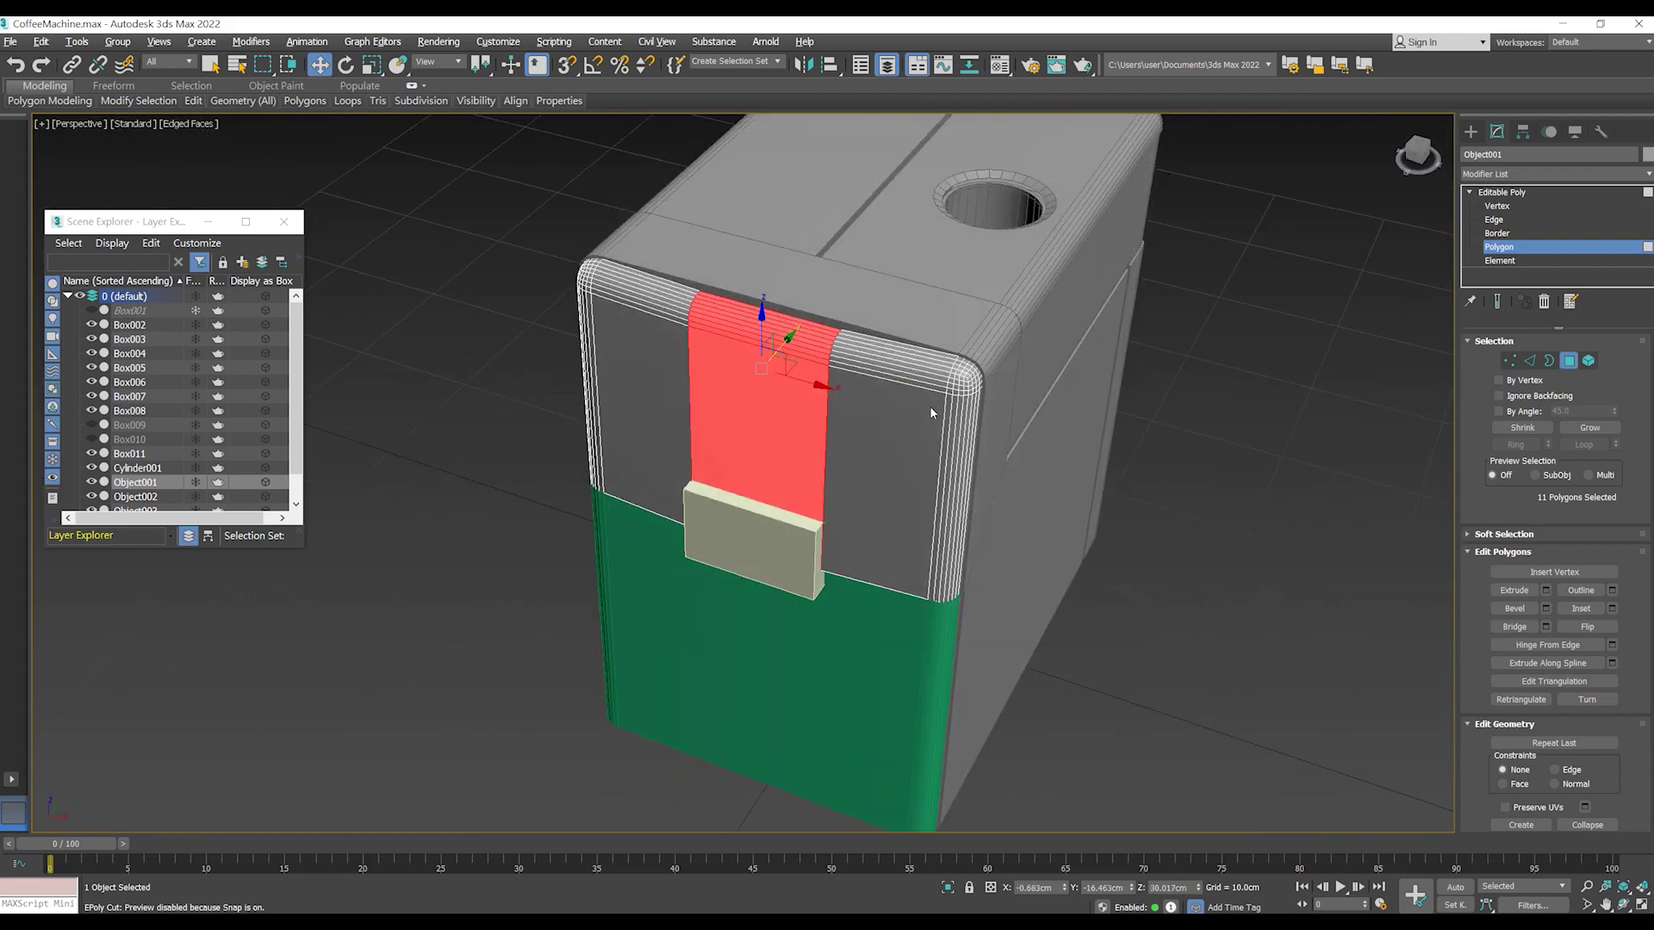
- Split the green lower panel Object004 with two vertical connecting edges
click(1531, 361)
mouse_move(849, 627)
alt+middle_down()
mouse_move(827, 634)
mouse_move(825, 475)
mouse_move(870, 516)
alt+middle_up()
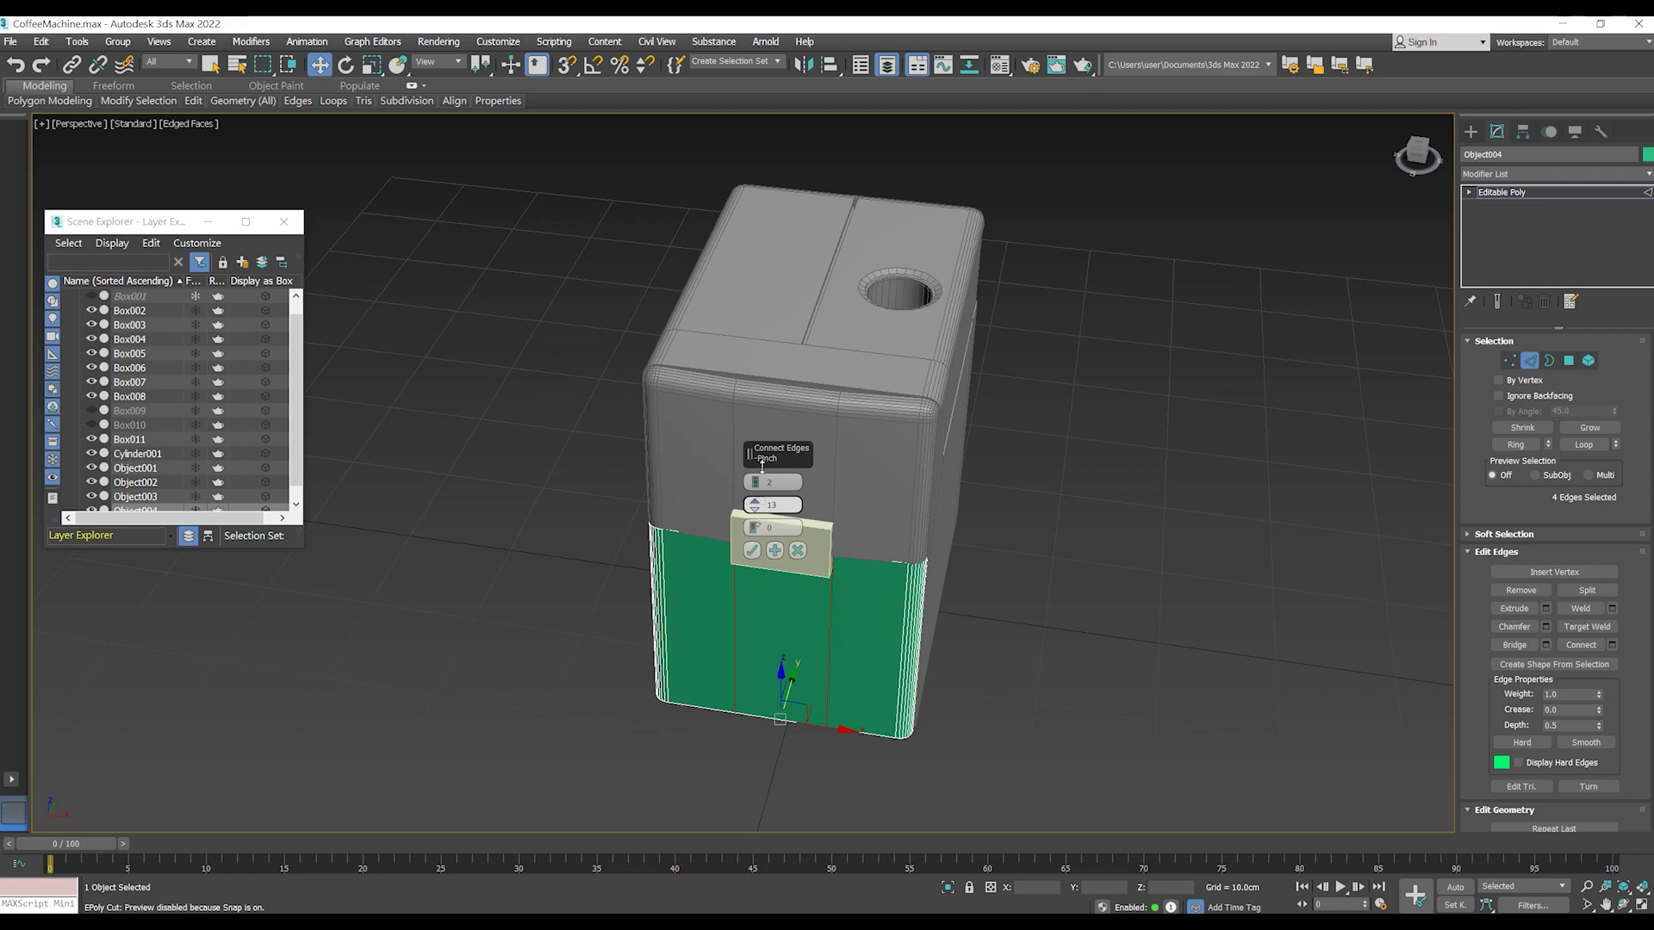
alt+middle_drag(757, 510, 758, 562)
click(757, 558)
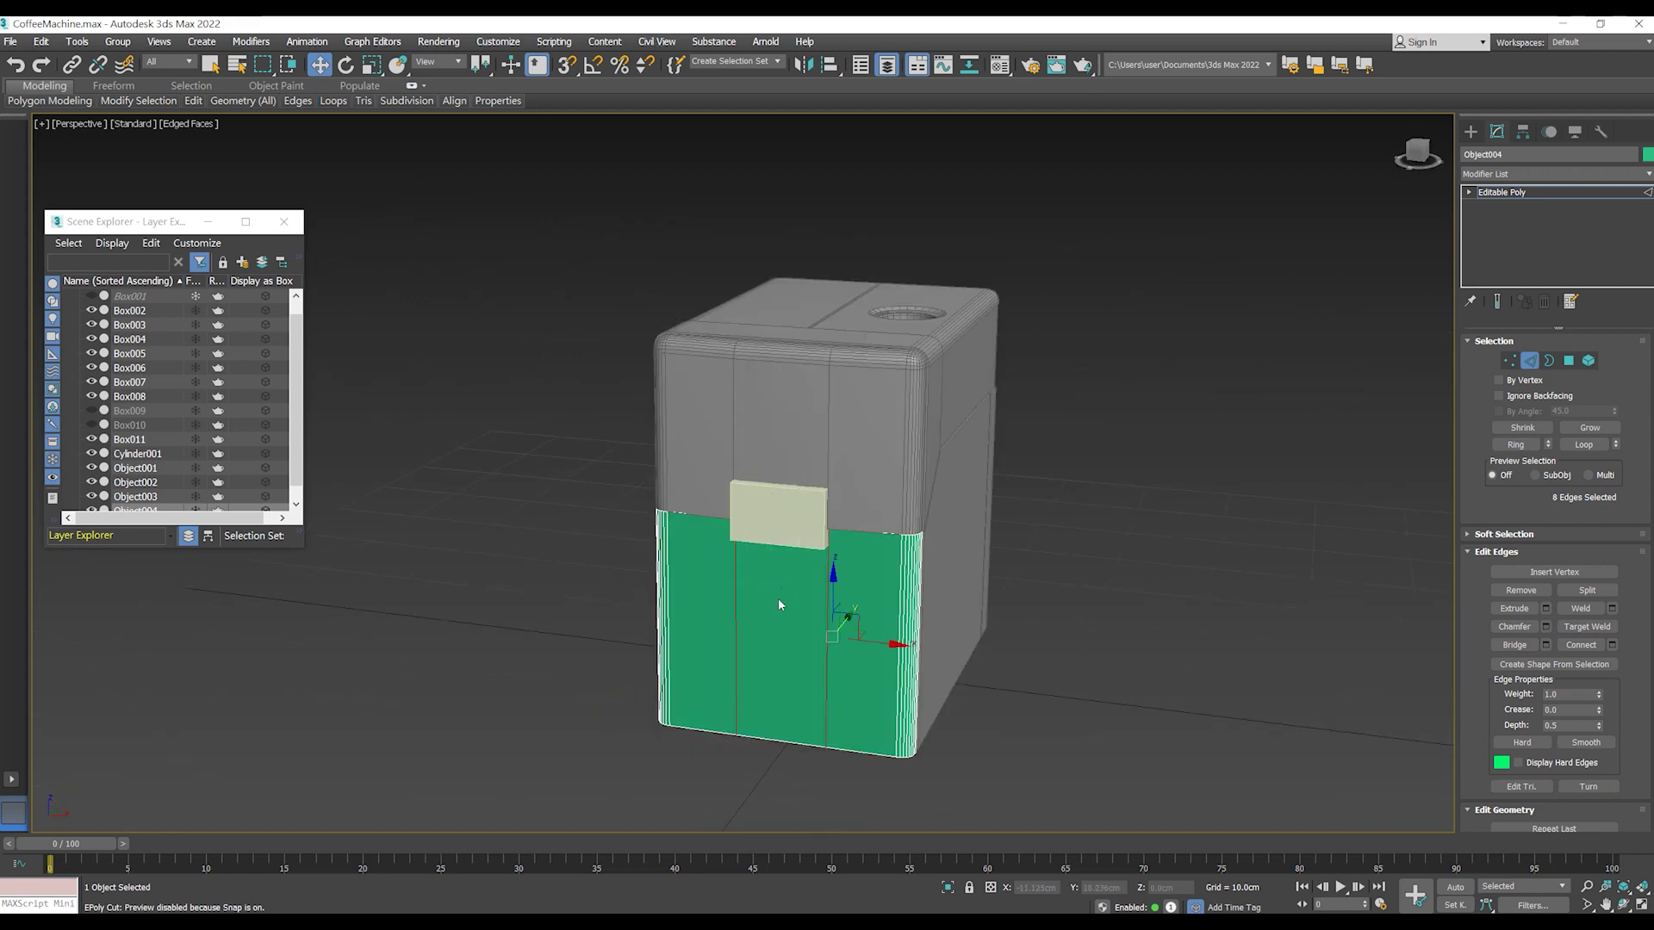
- Select the middle polygon column of the green lower panel
key(4)
alt+middle_drag(812, 612, 839, 596)
drag(794, 506, 775, 646)
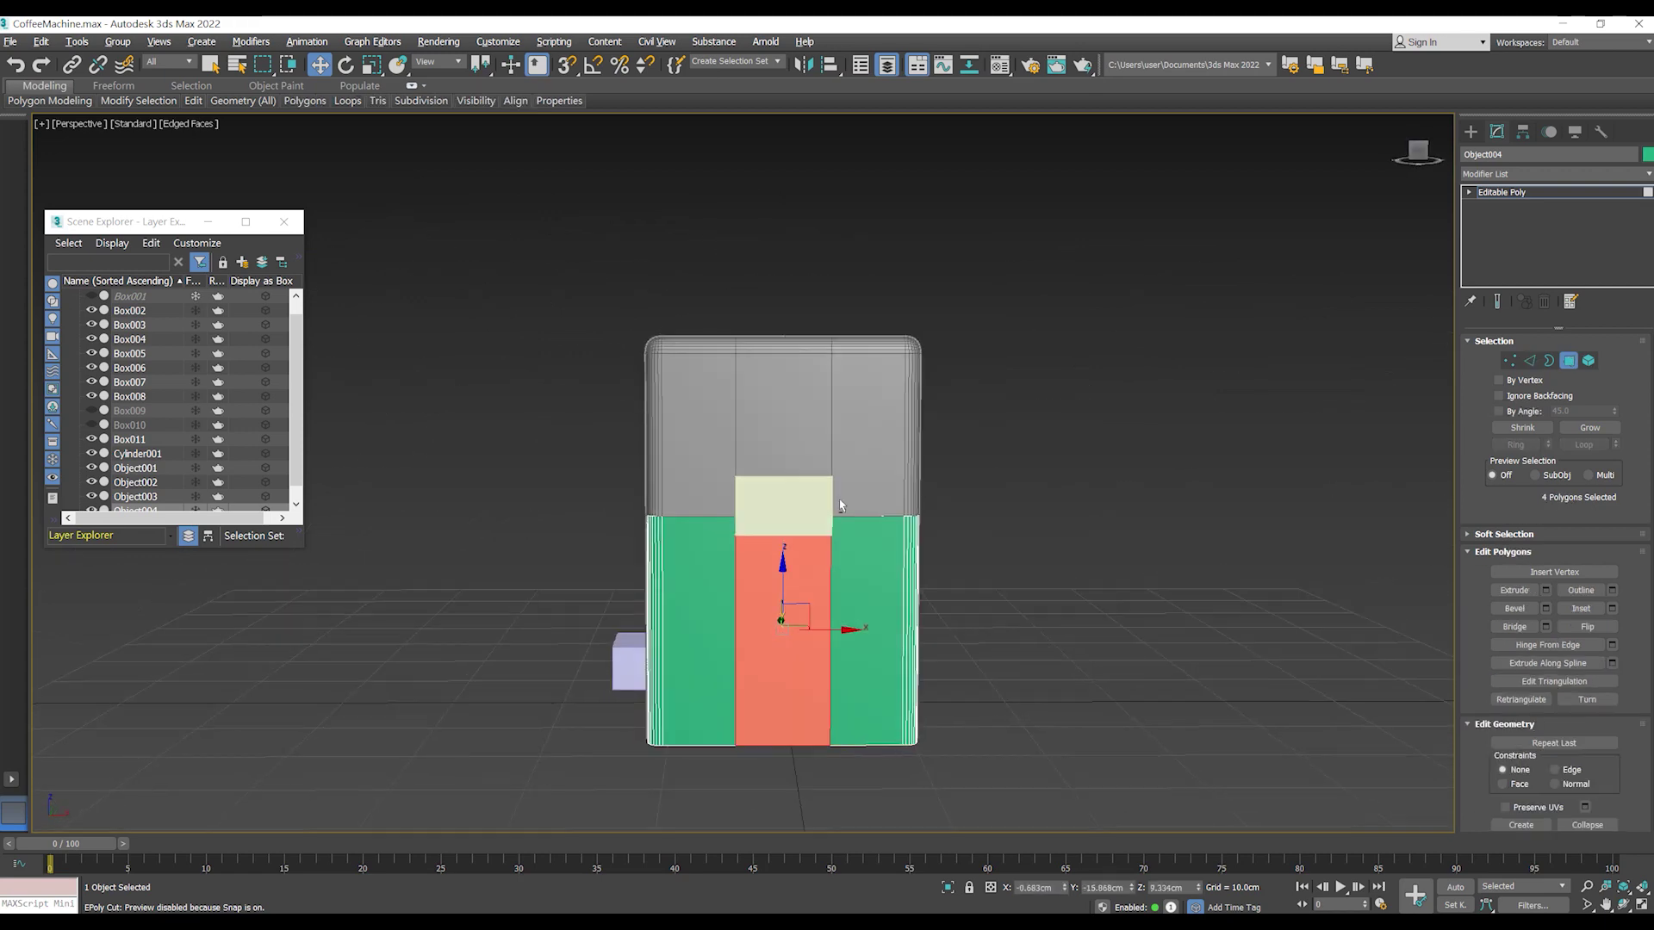
alt+middle_drag(775, 646, 775, 620)
scroll(770, 595, up, 3)
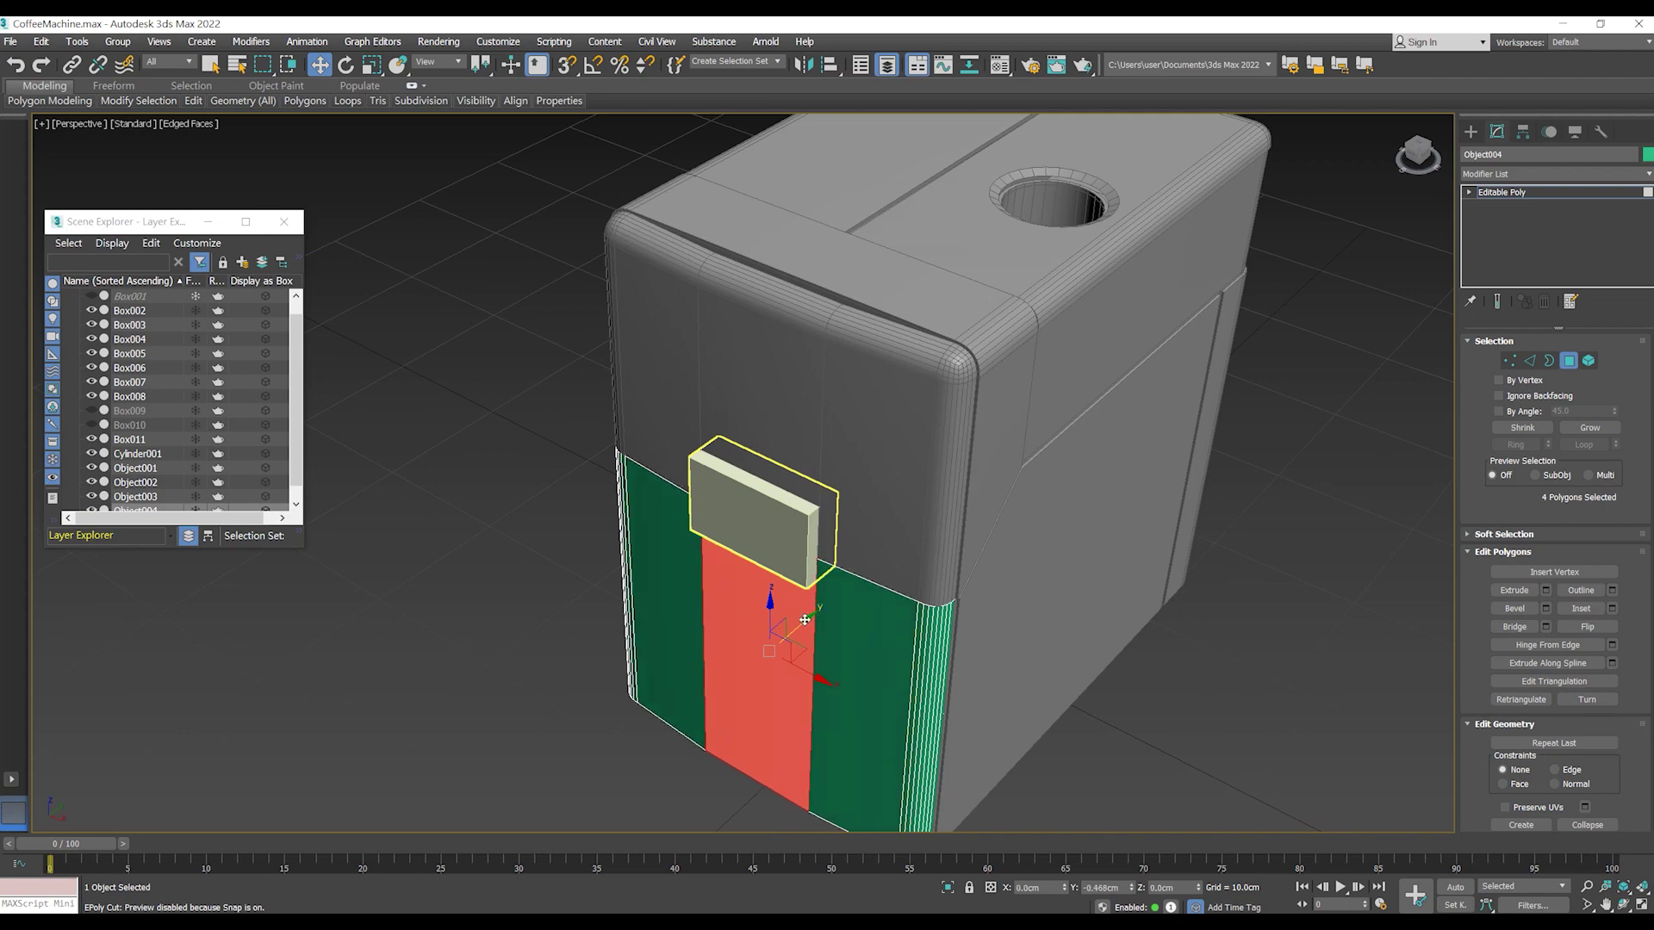
mouse_move(801, 663)
alt+middle_down()
mouse_move(1000, 494)
mouse_move(826, 633)
alt+middle_up()
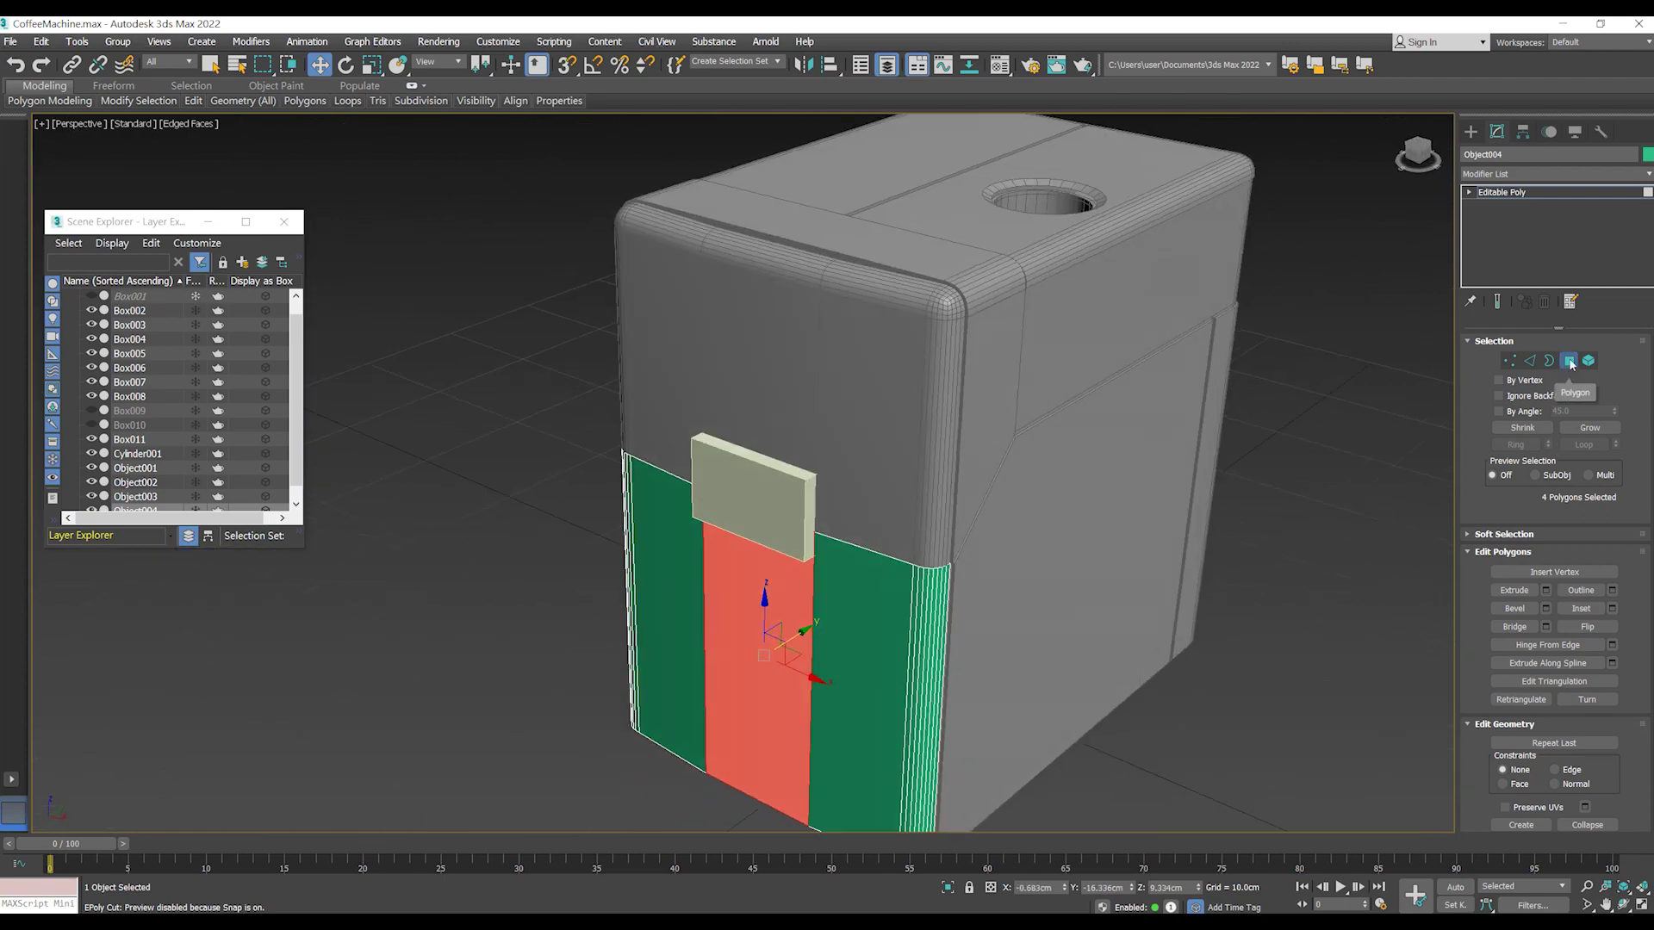
- Leave polygon editing and select the outer body box
click(1568, 361)
scroll(827, 516, down, 3)
alt+middle_drag(826, 516, 866, 431)
click(866, 430)
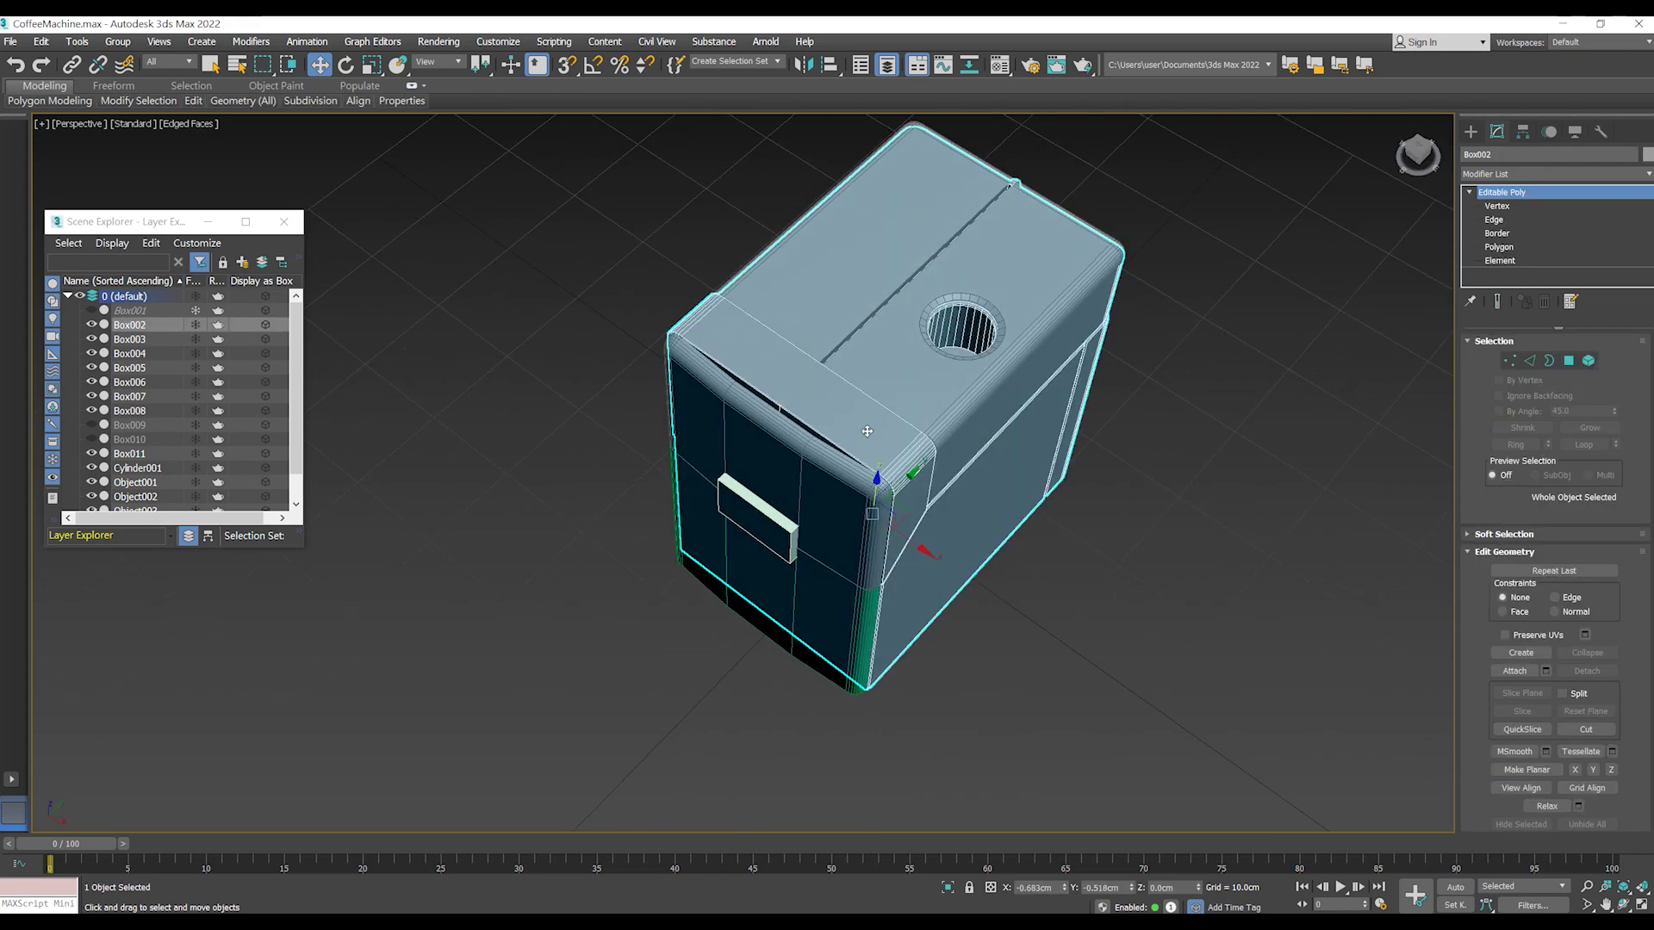
- Remove the two stray cut edges from the body box Box002
alt+middle_drag(816, 392, 1091, 316)
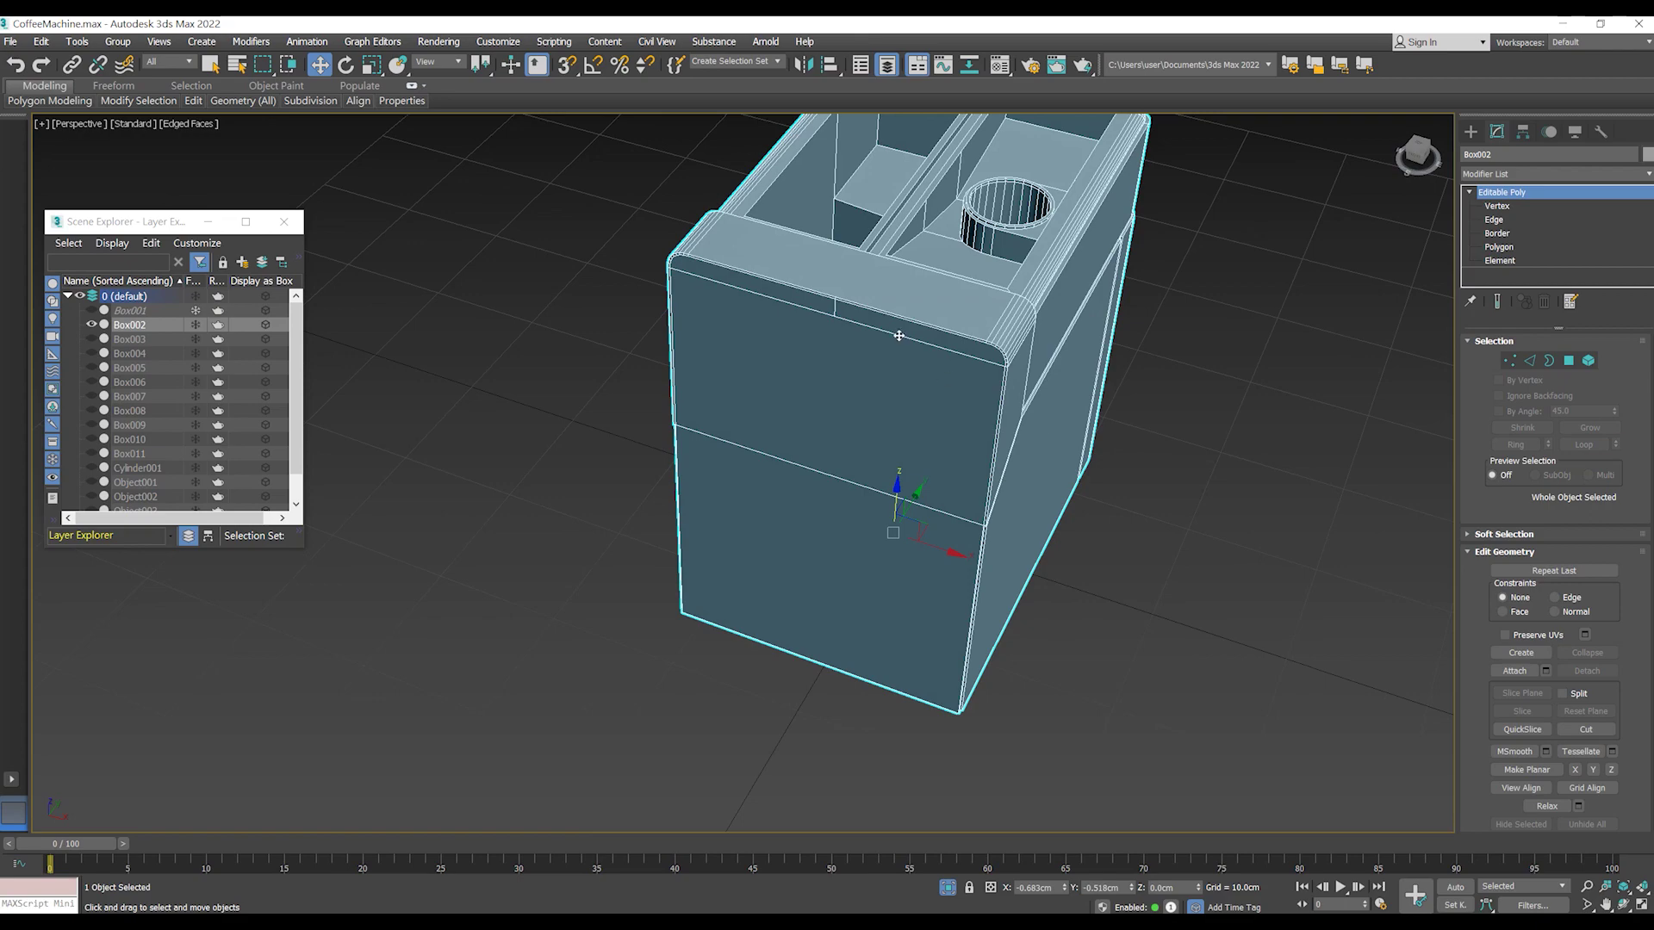
scroll(895, 327, up, 1)
scroll(809, 431, up, 3)
key(1)
scroll(789, 427, up, 4)
key(alt+c)
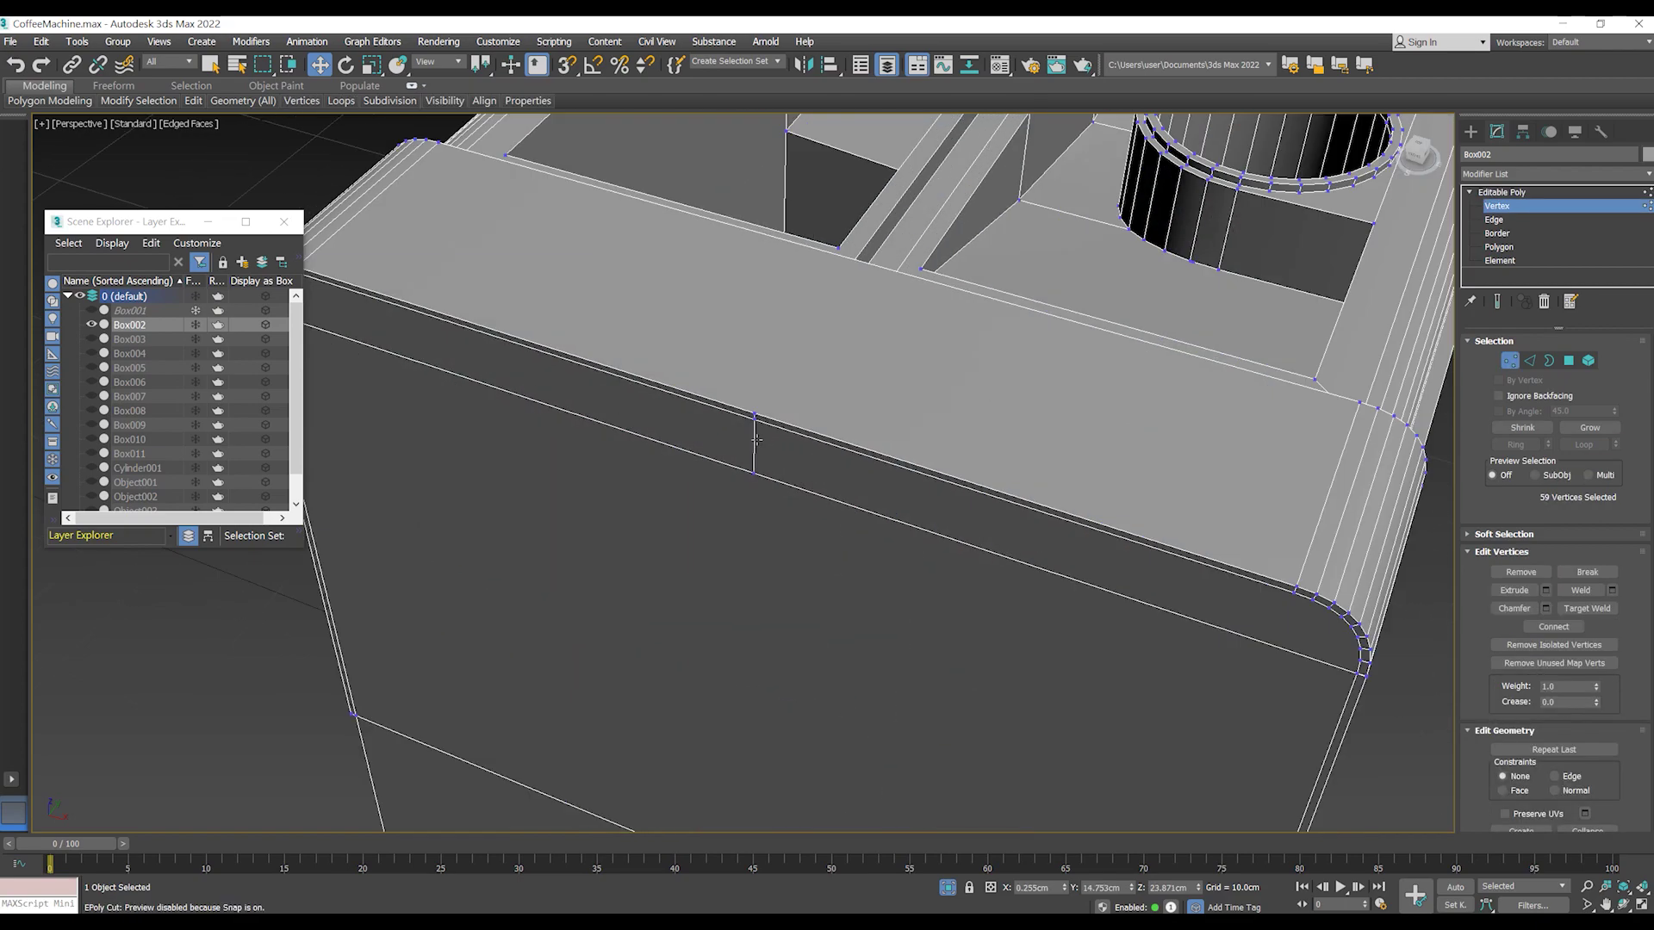
key(2)
click(756, 439)
scroll(756, 419, up, 4)
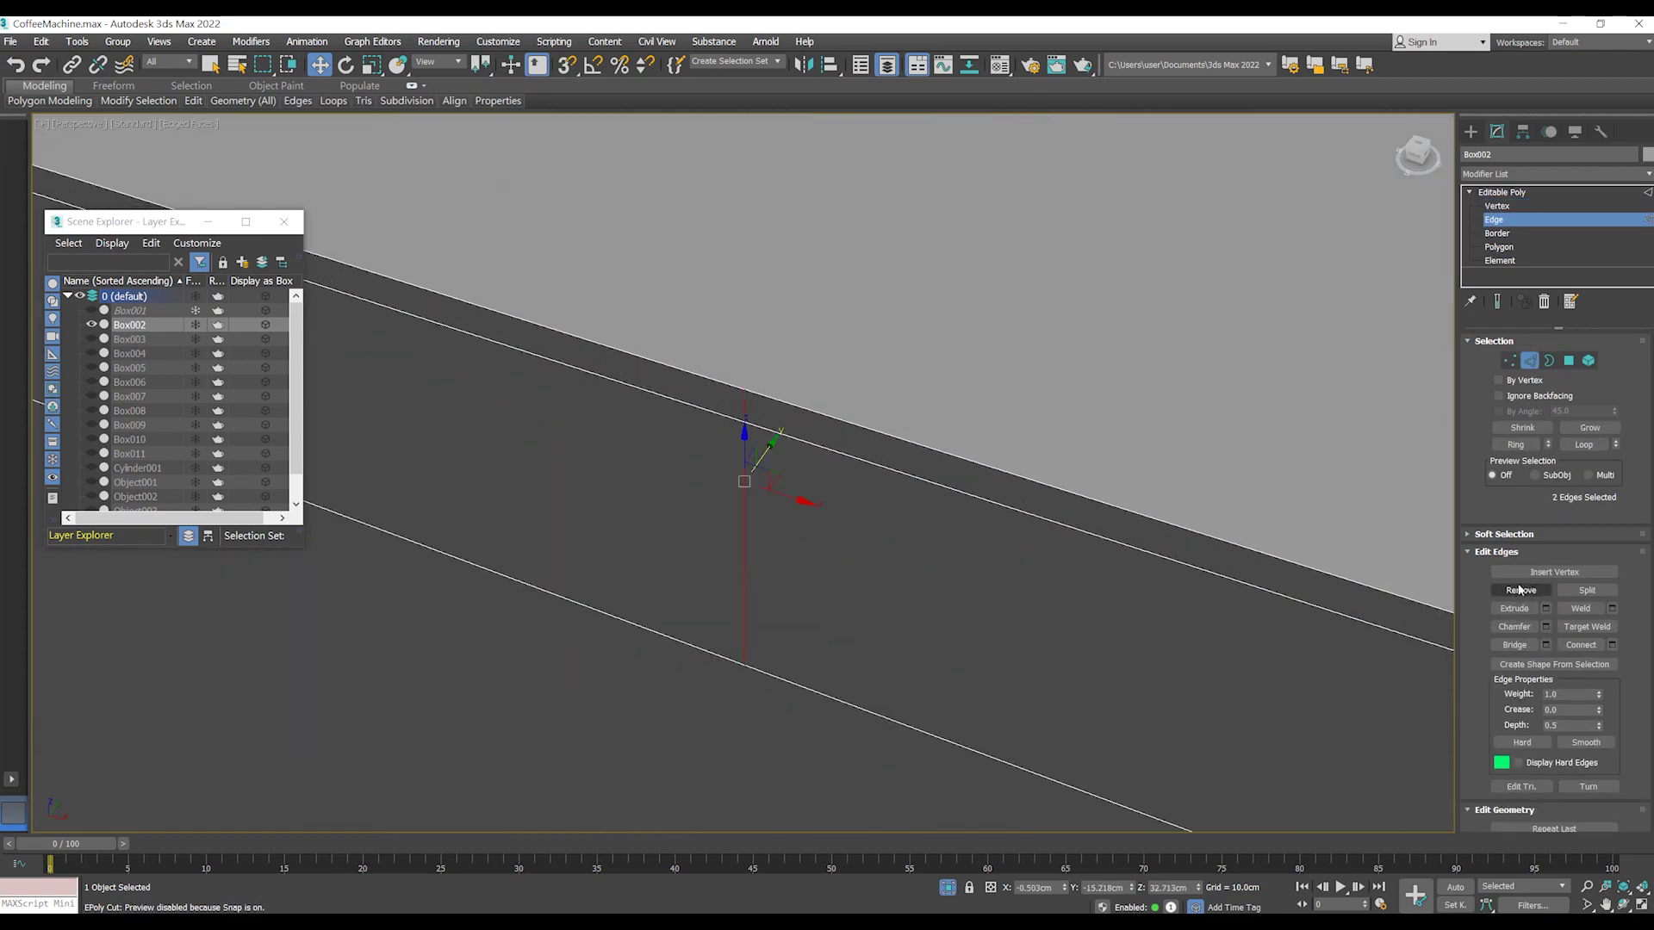
click(1520, 590)
- Hide every object except the body and the block in Scene Explorer
scroll(861, 413, down, 3)
scroll(893, 424, down, 3)
scroll(908, 483, down, 2)
scroll(966, 620, down, 1)
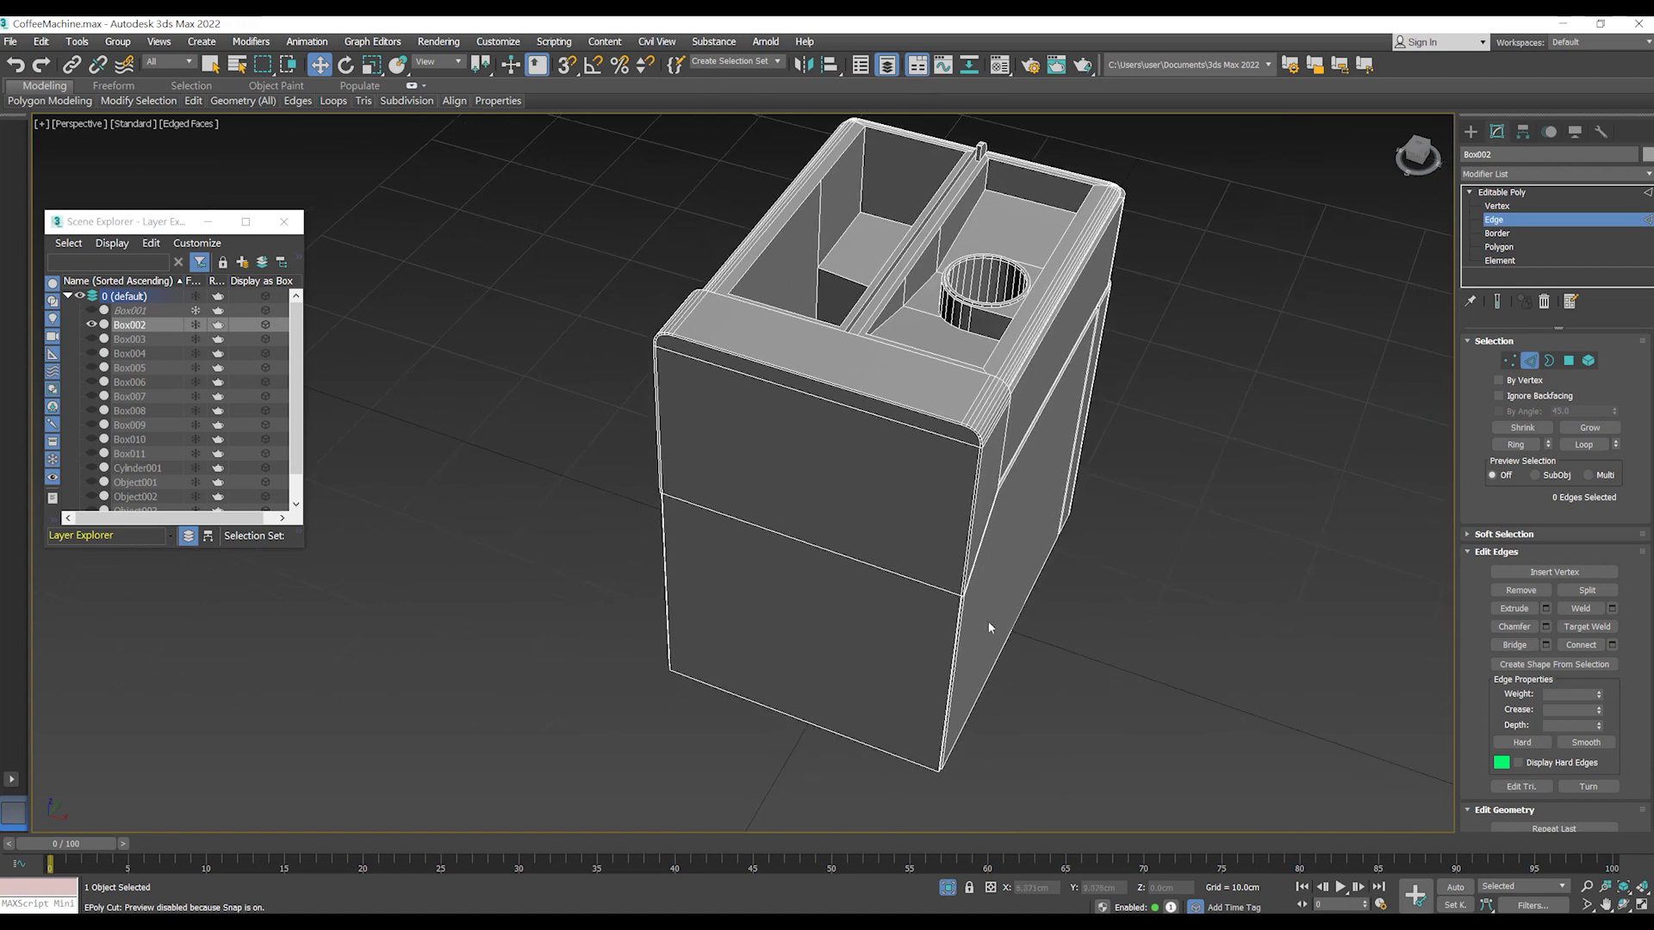
alt+middle_drag(861, 517, 775, 534)
click(827, 620)
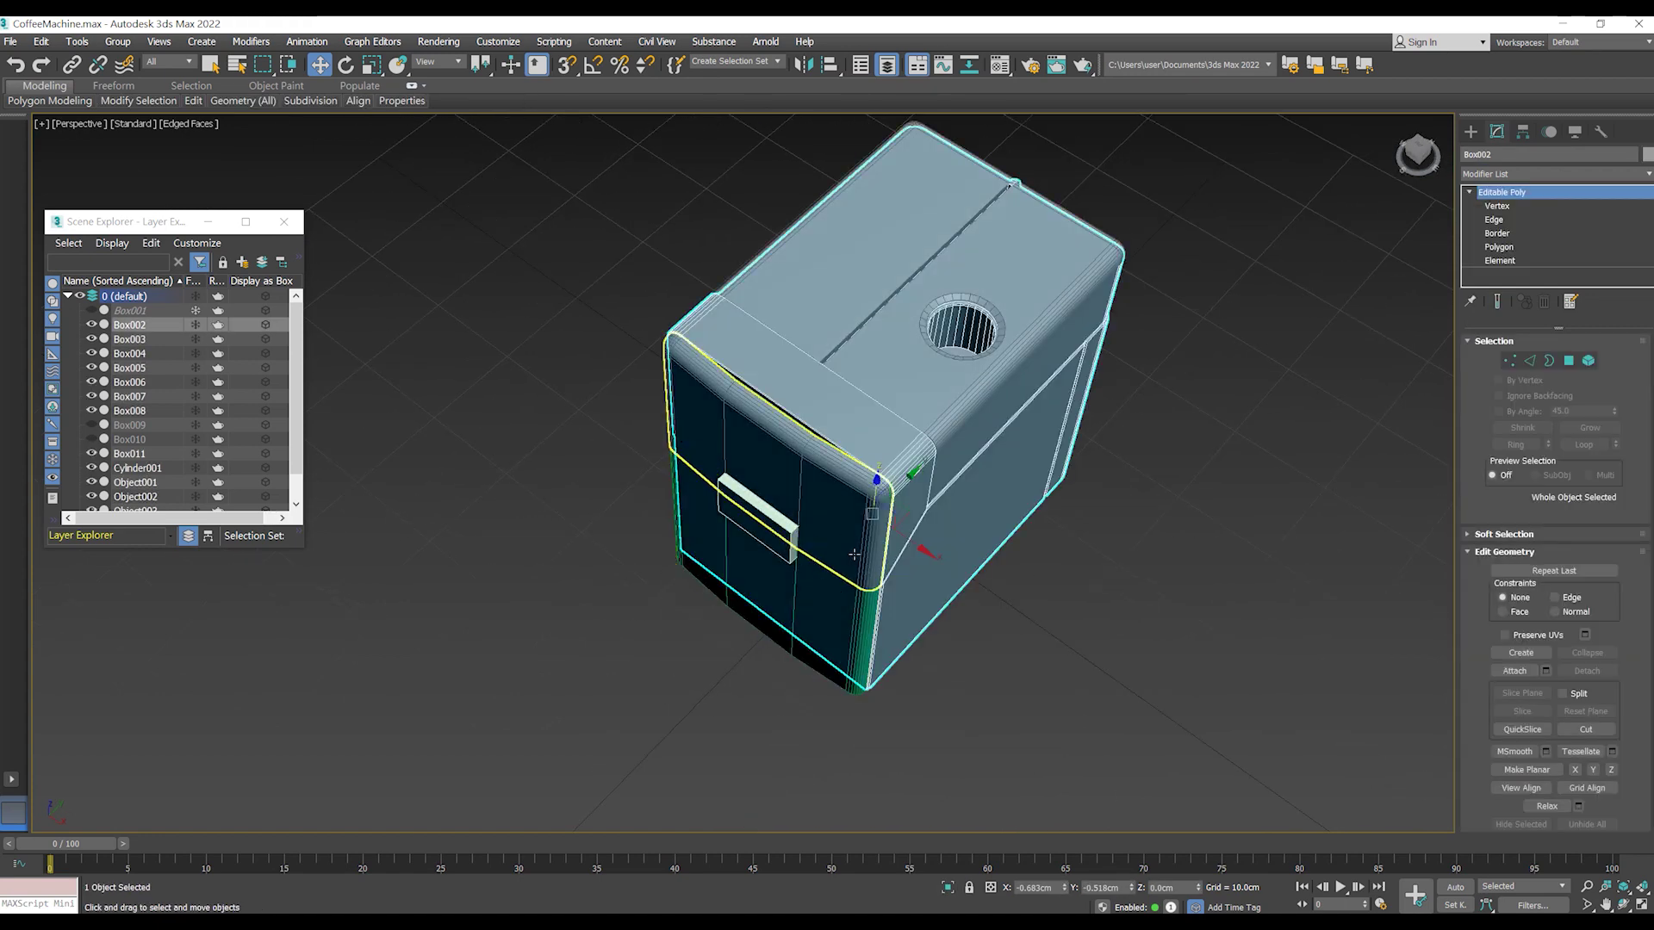
alt+middle_drag(1004, 510, 1119, 424)
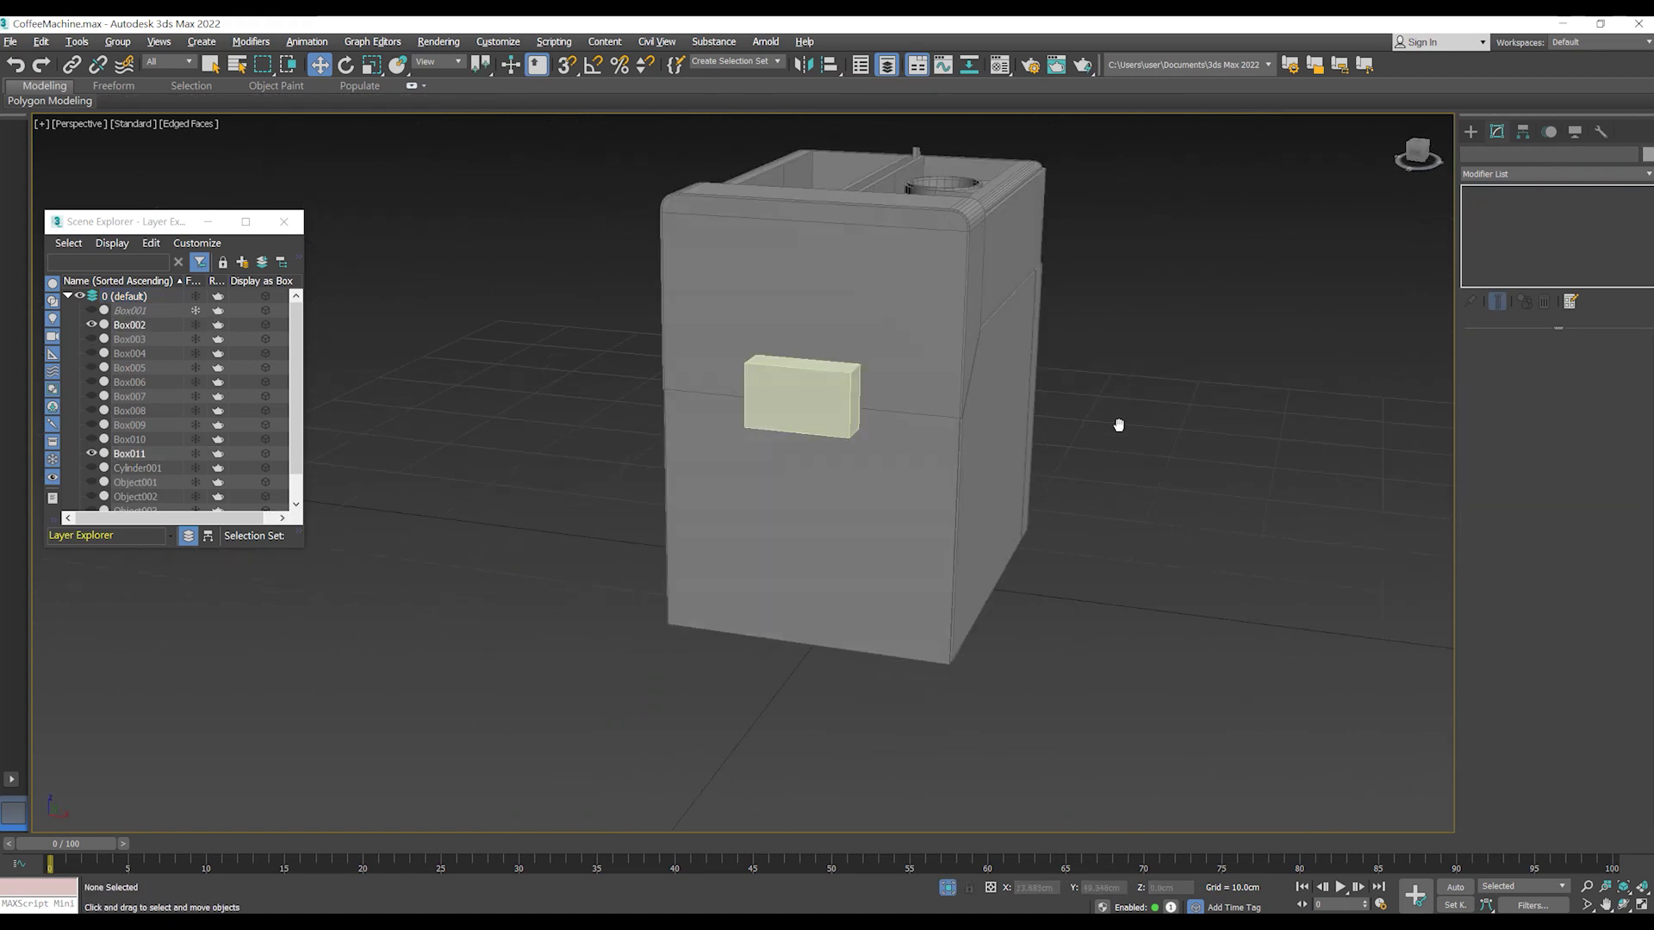
mouse_move(914, 372)
middle_down()
mouse_move(969, 427)
mouse_move(996, 562)
middle_up()
- In wireframe Top view, marquee-select Box002's edges across the front rim
click(1529, 360)
key(t)
key(z)
scroll(747, 739, up, 5)
mouse_move(840, 730)
mouse_down()
mouse_move(760, 462)
mouse_move(730, 421)
mouse_up()
key(p)
alt+middle_drag(730, 421, 738, 434)
key(z)
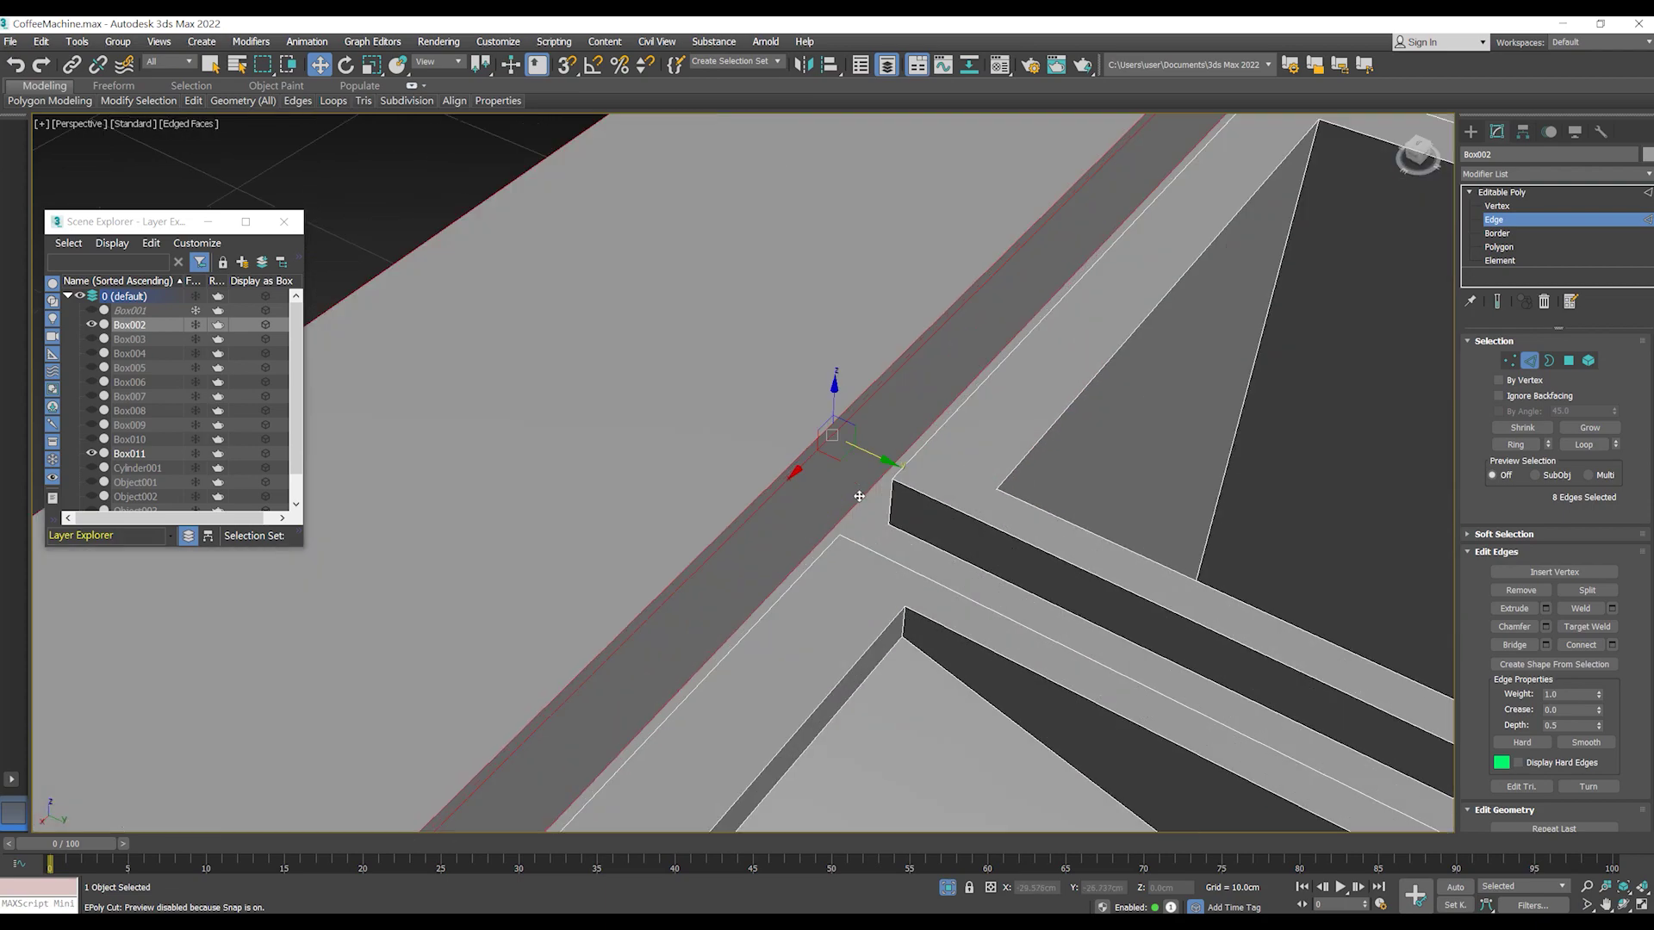
- Connect the selected edges with 2 segments, sliding them to flank the block
scroll(817, 454, down, 3)
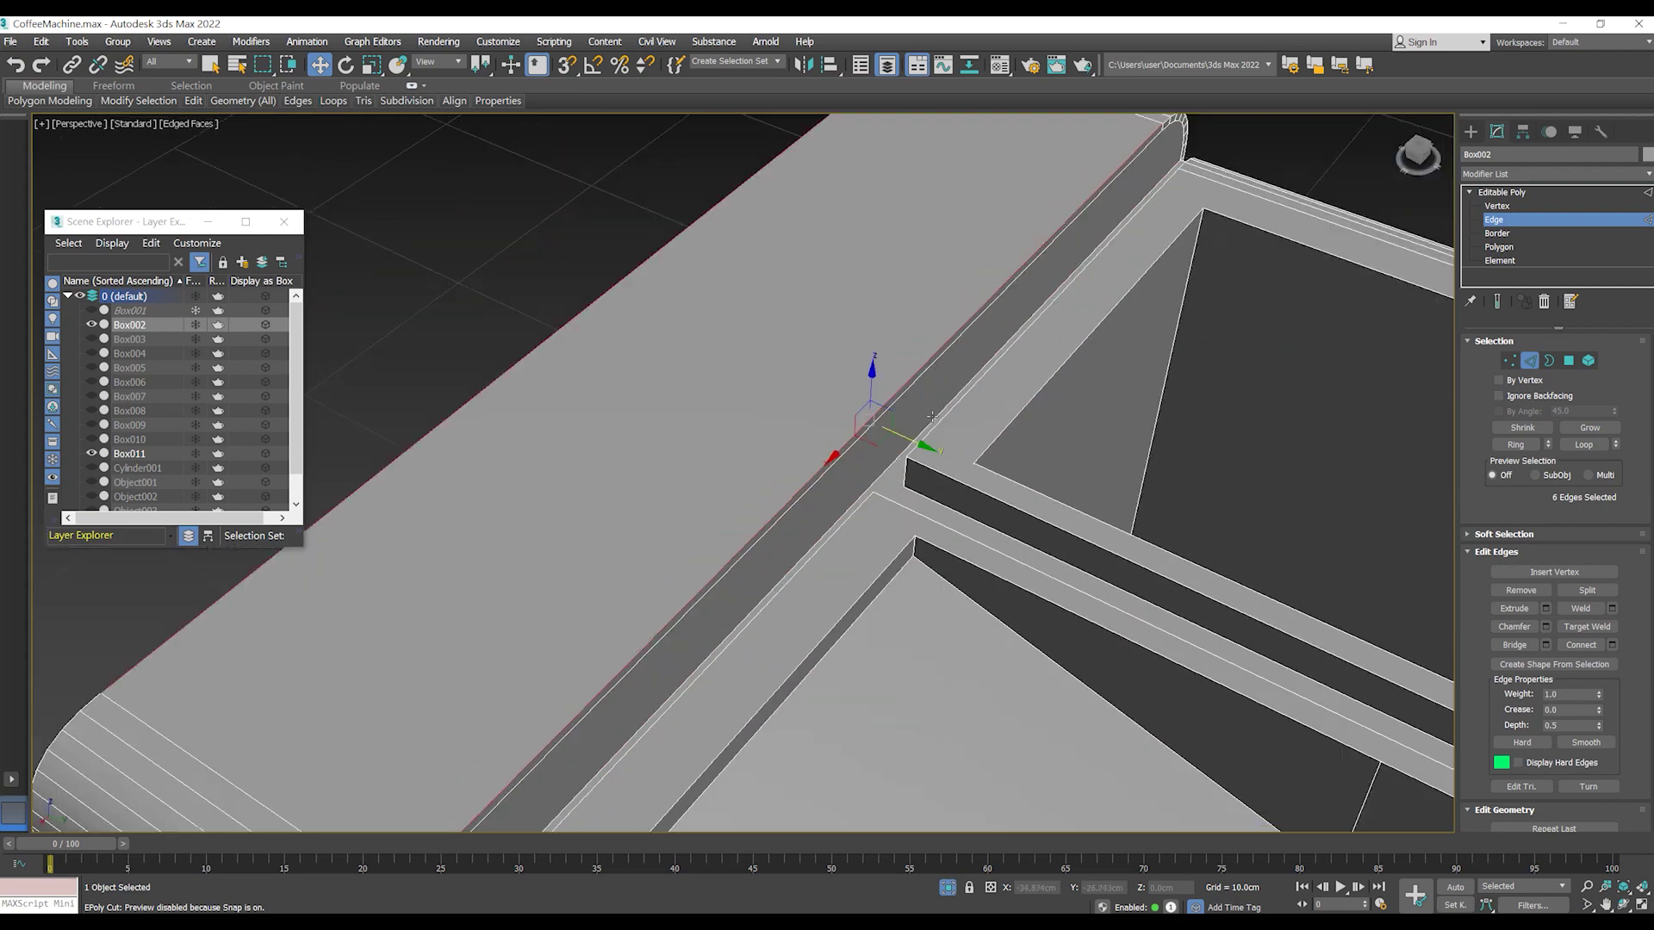
scroll(853, 474, down, 3)
scroll(904, 500, down, 3)
scroll(960, 532, down, 2)
scroll(939, 509, down, 3)
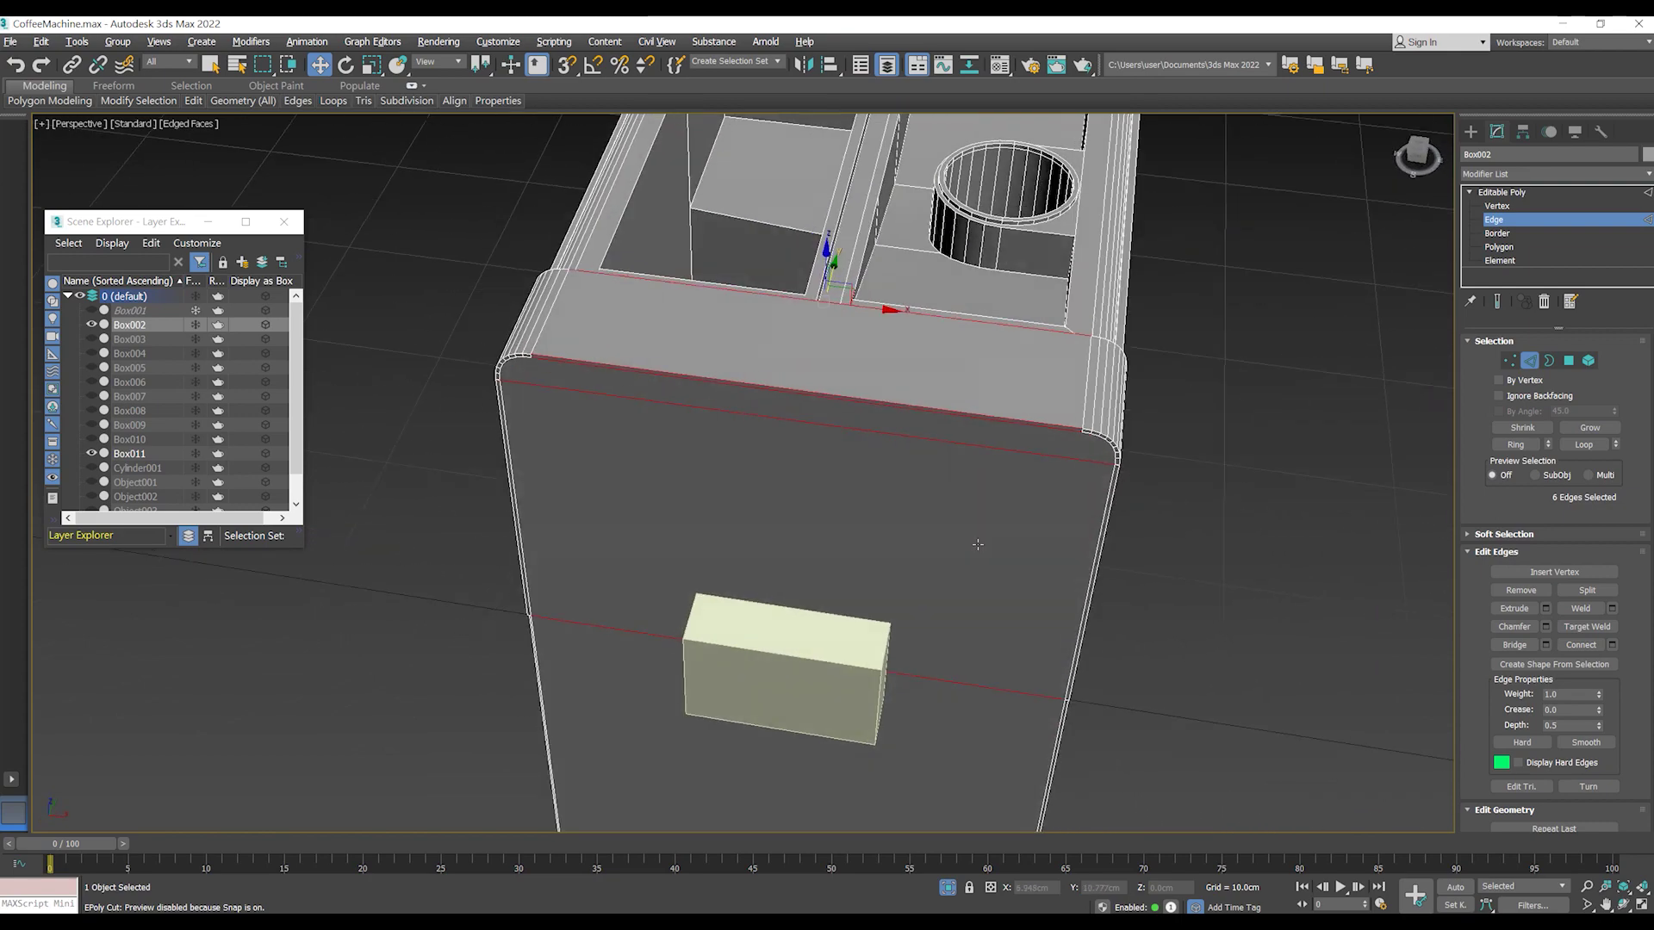
scroll(913, 483, down, 3)
scroll(896, 457, down, 2)
scroll(881, 437, down, 1)
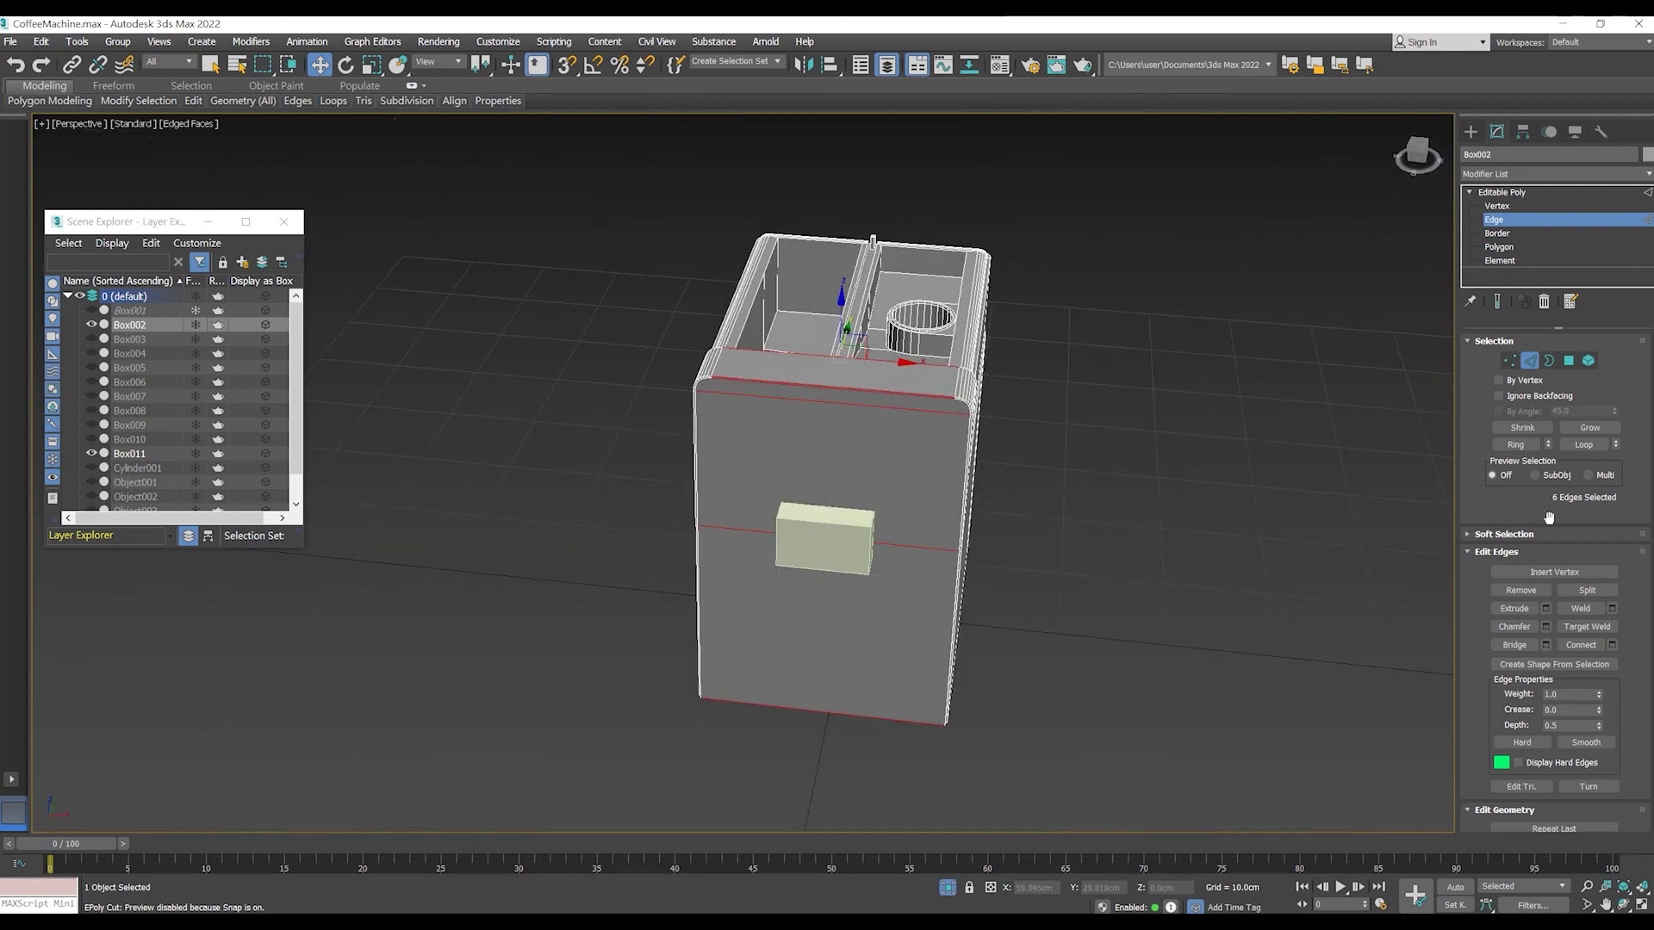
click(1612, 646)
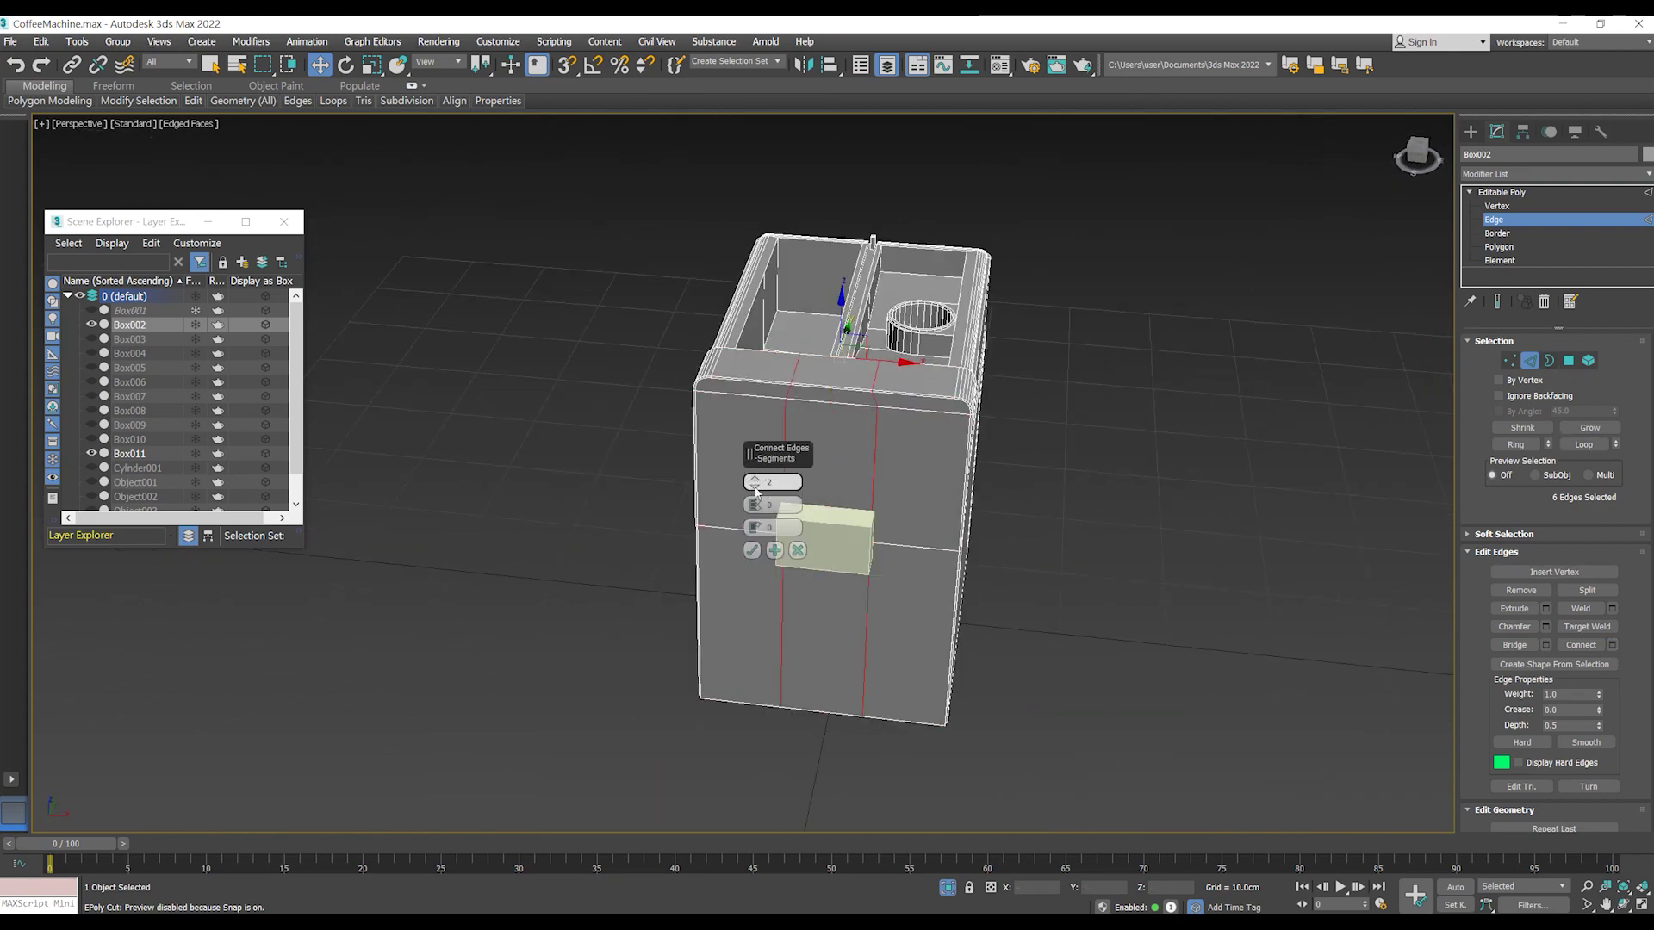
scroll(752, 504, up, 5)
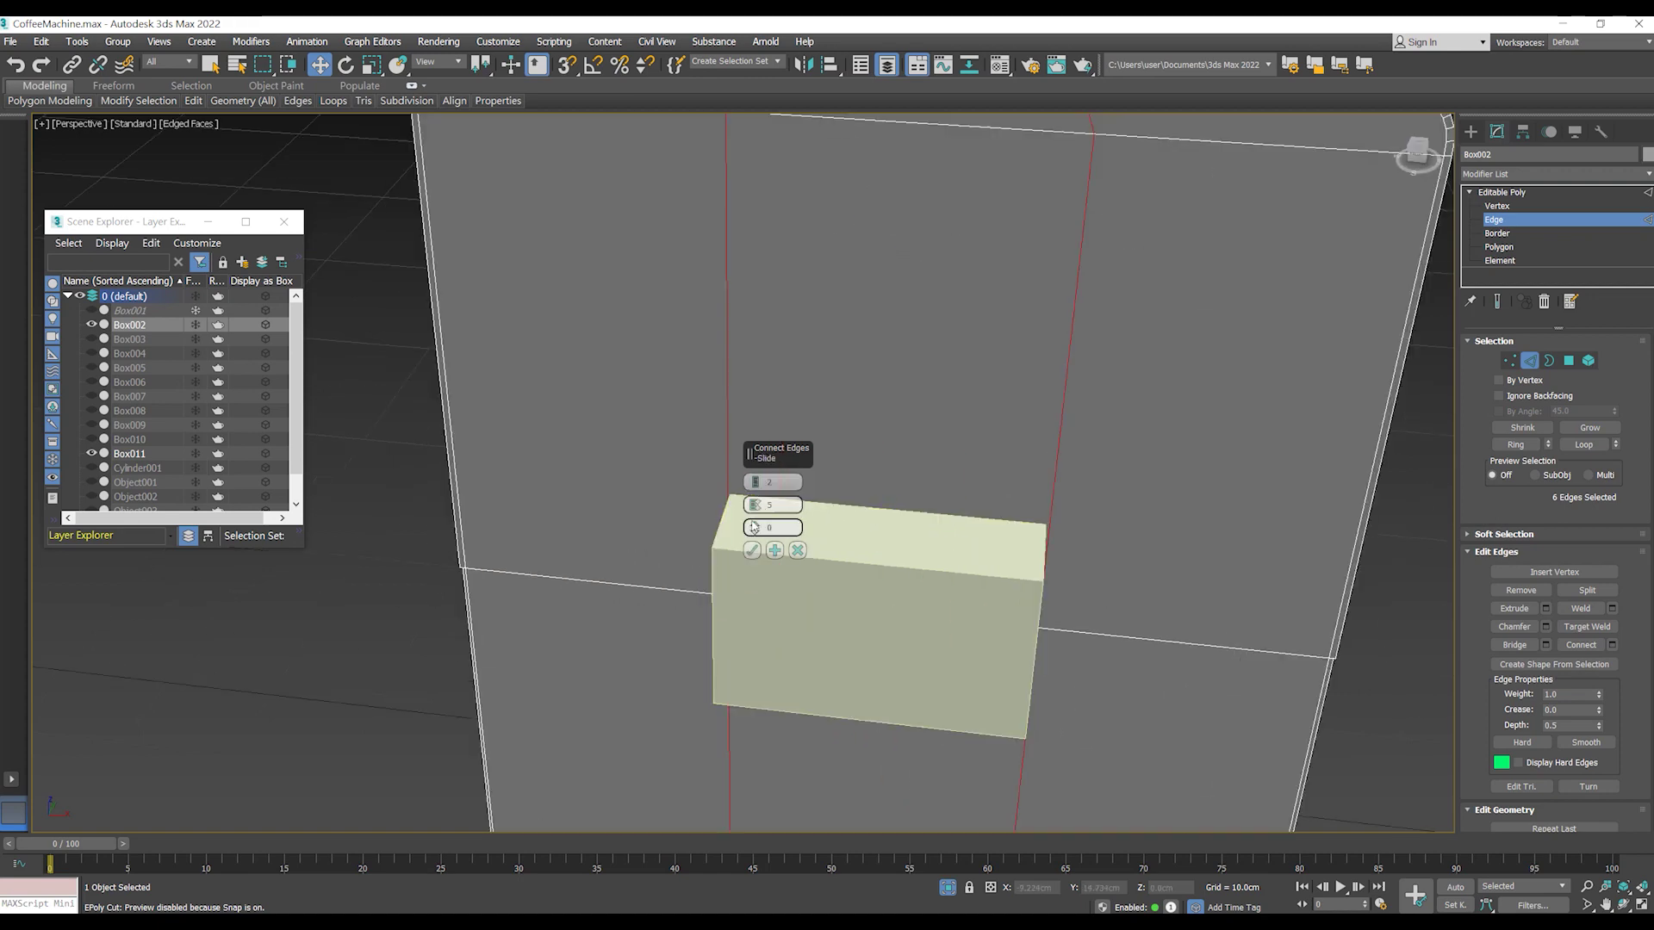
click(751, 550)
scroll(751, 550, down, 4)
mouse_move(757, 552)
alt+middle_down()
mouse_move(1011, 502)
mouse_move(880, 467)
mouse_move(894, 442)
alt+middle_up()
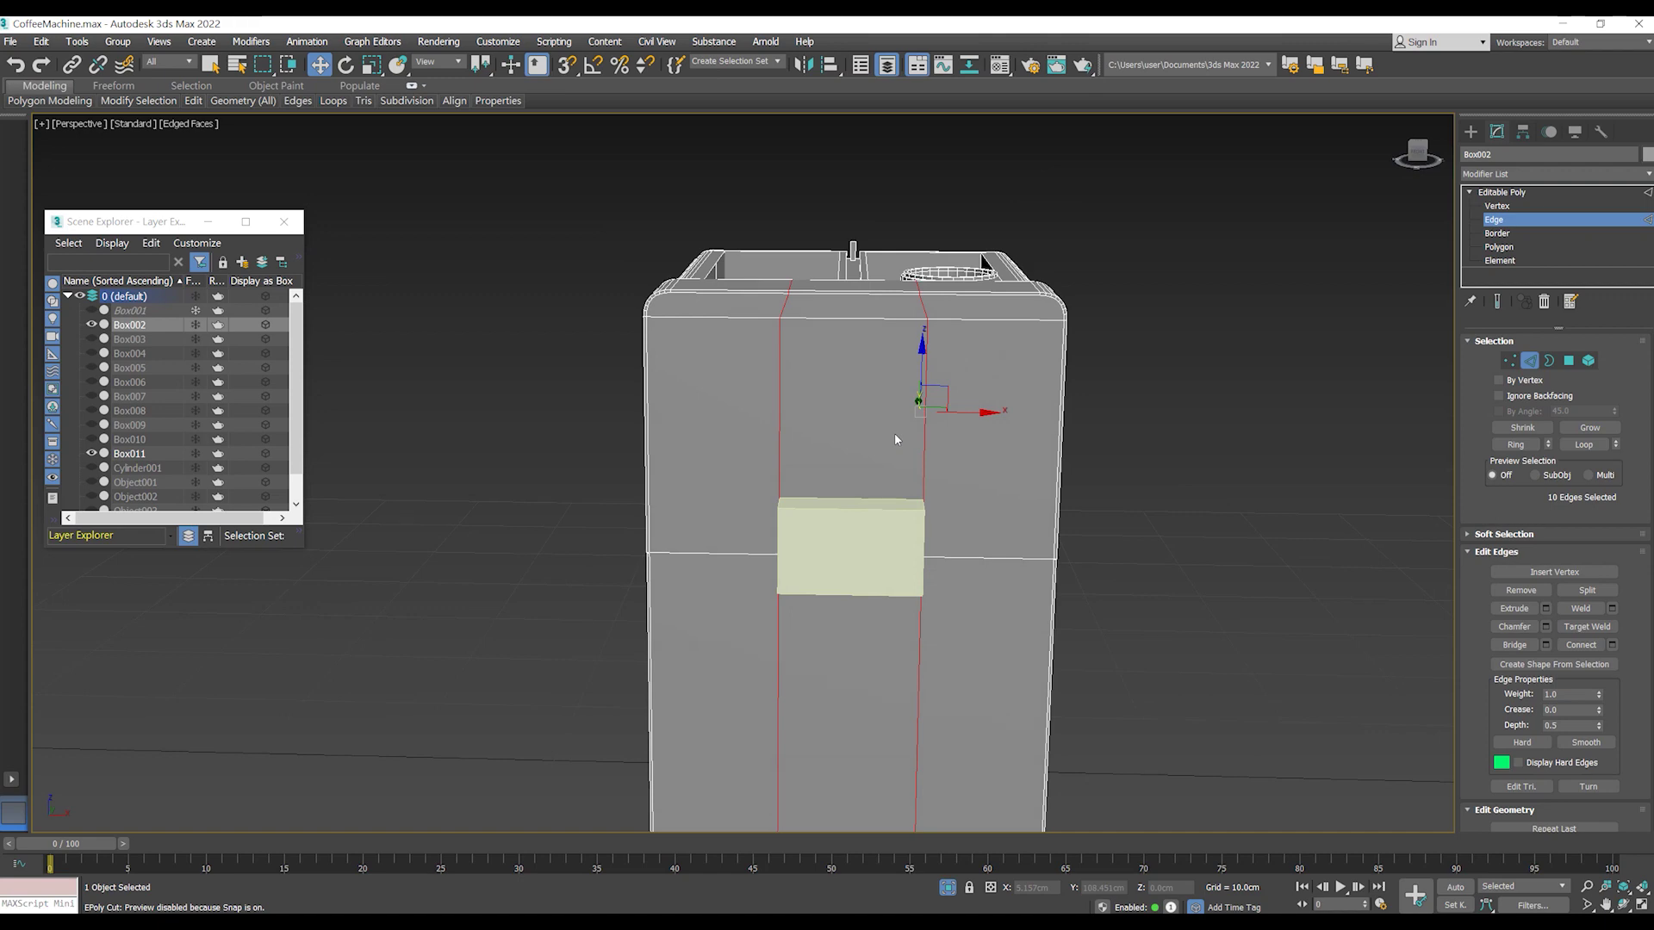
key(1)
mouse_move(991, 379)
middle_down()
mouse_move(973, 304)
mouse_move(962, 344)
middle_up()
- In Top view, scale the upper front's vertical edges outward to match the lower box
key(t)
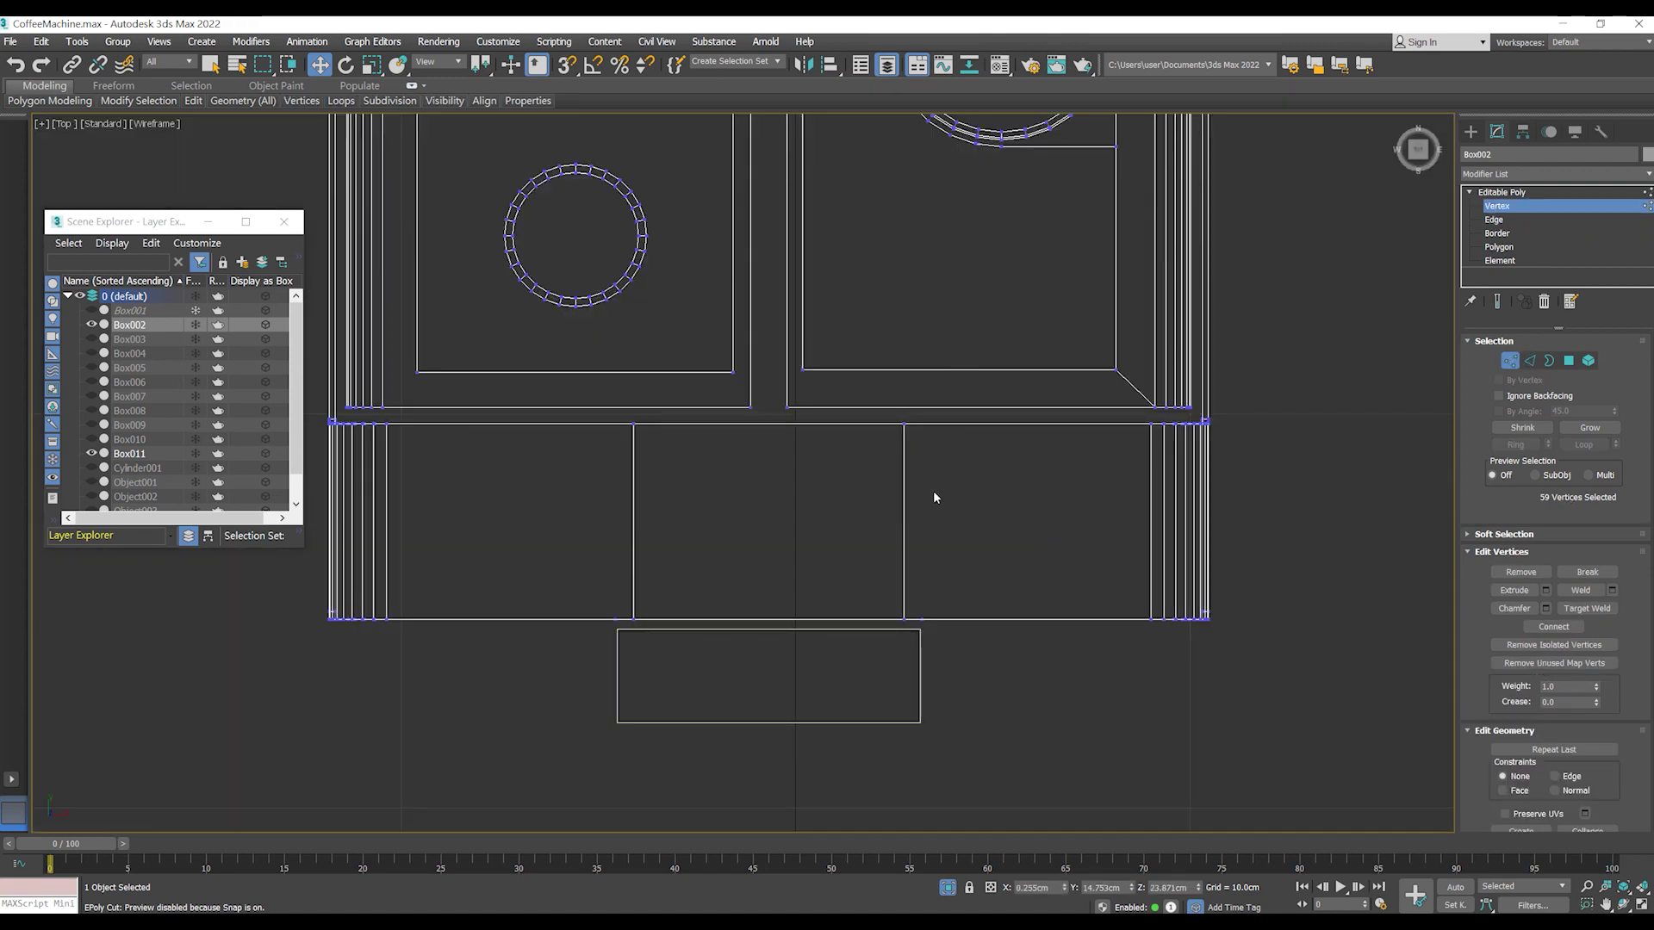
right_click(915, 545)
scroll(677, 577, up, 2)
key(r)
drag(827, 538, 876, 543)
scroll(791, 583, down, 1)
key(p)
alt+middle_drag(791, 583, 820, 537)
- Select the central front strip of faces, including the top bevel faces
key(4)
click(817, 507)
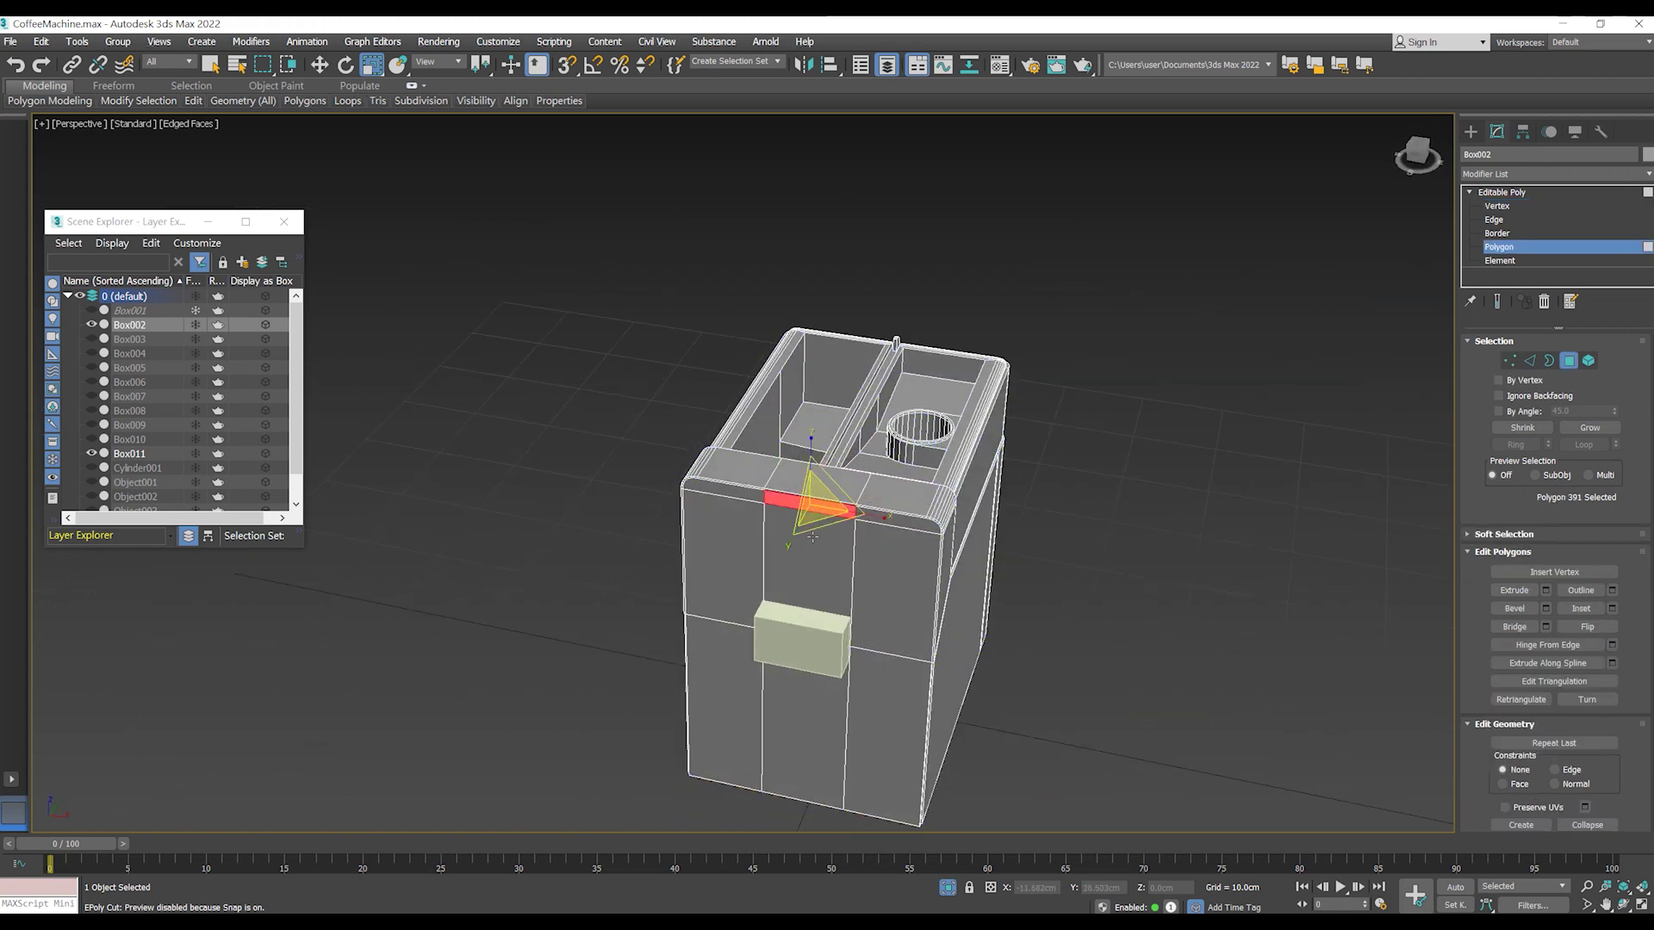
ctrl+click(812, 551)
ctrl+click(825, 741)
mouse_move(825, 741)
alt+middle_down()
mouse_move(855, 594)
mouse_move(810, 525)
alt+middle_up()
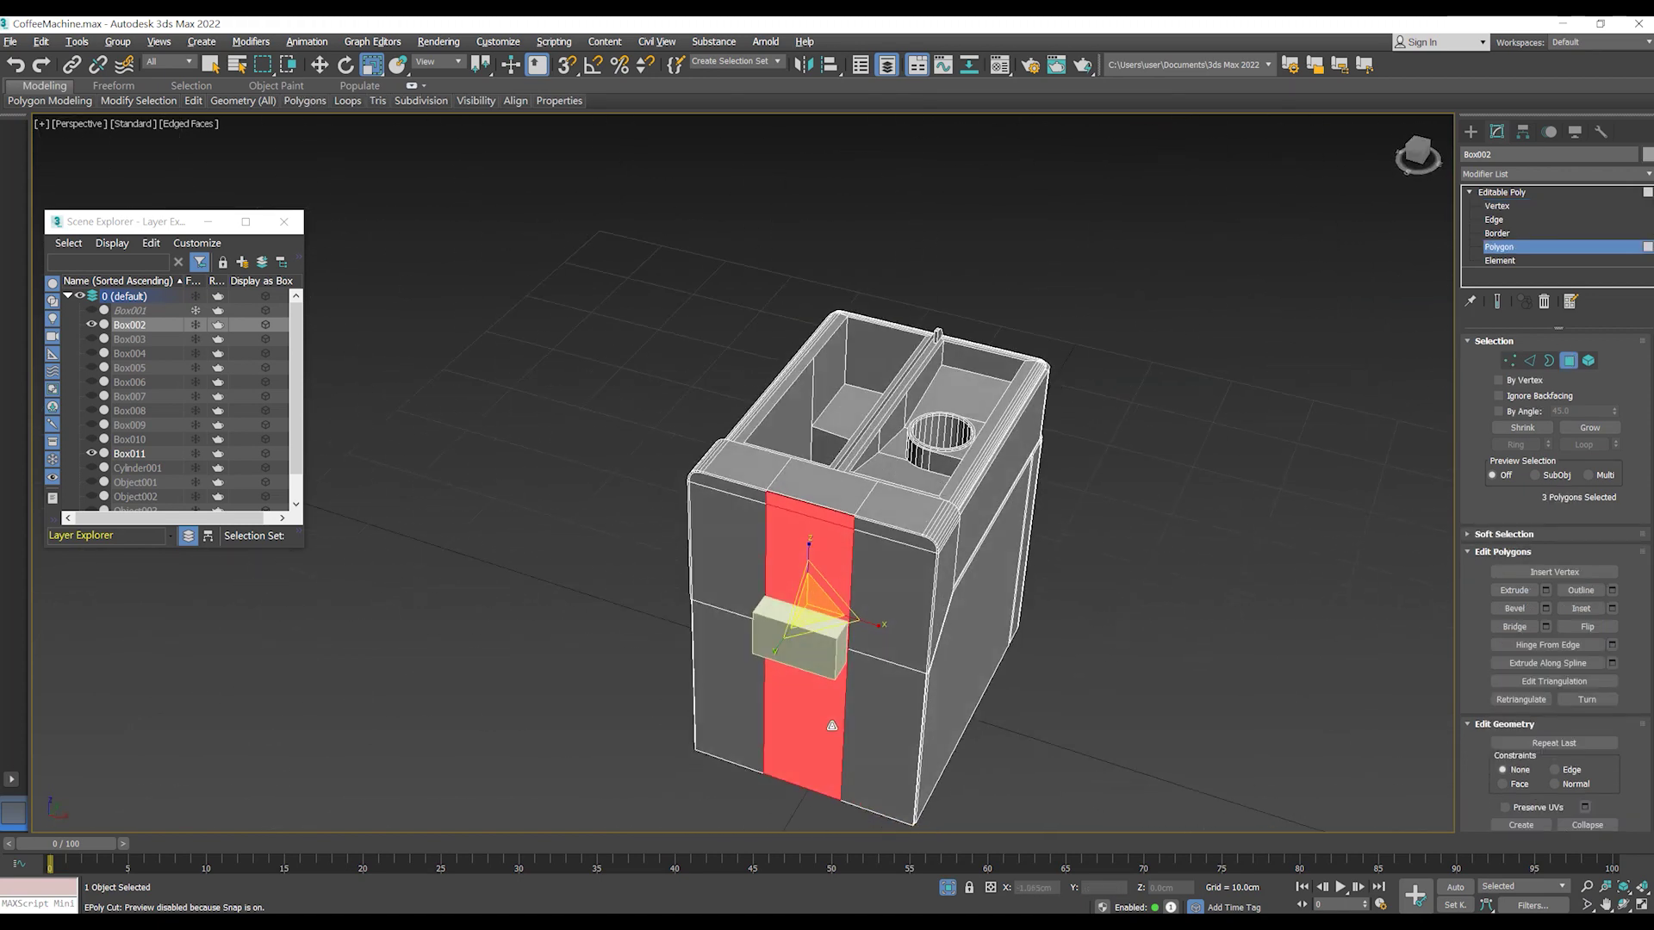
scroll(810, 525, up, 5)
ctrl+click(807, 523)
scroll(836, 529, down, 5)
mouse_move(836, 529)
alt+middle_down()
mouse_move(897, 273)
mouse_move(880, 449)
alt+middle_up()
- Nudge the selected front strip slightly along Y in Top view
key(w)
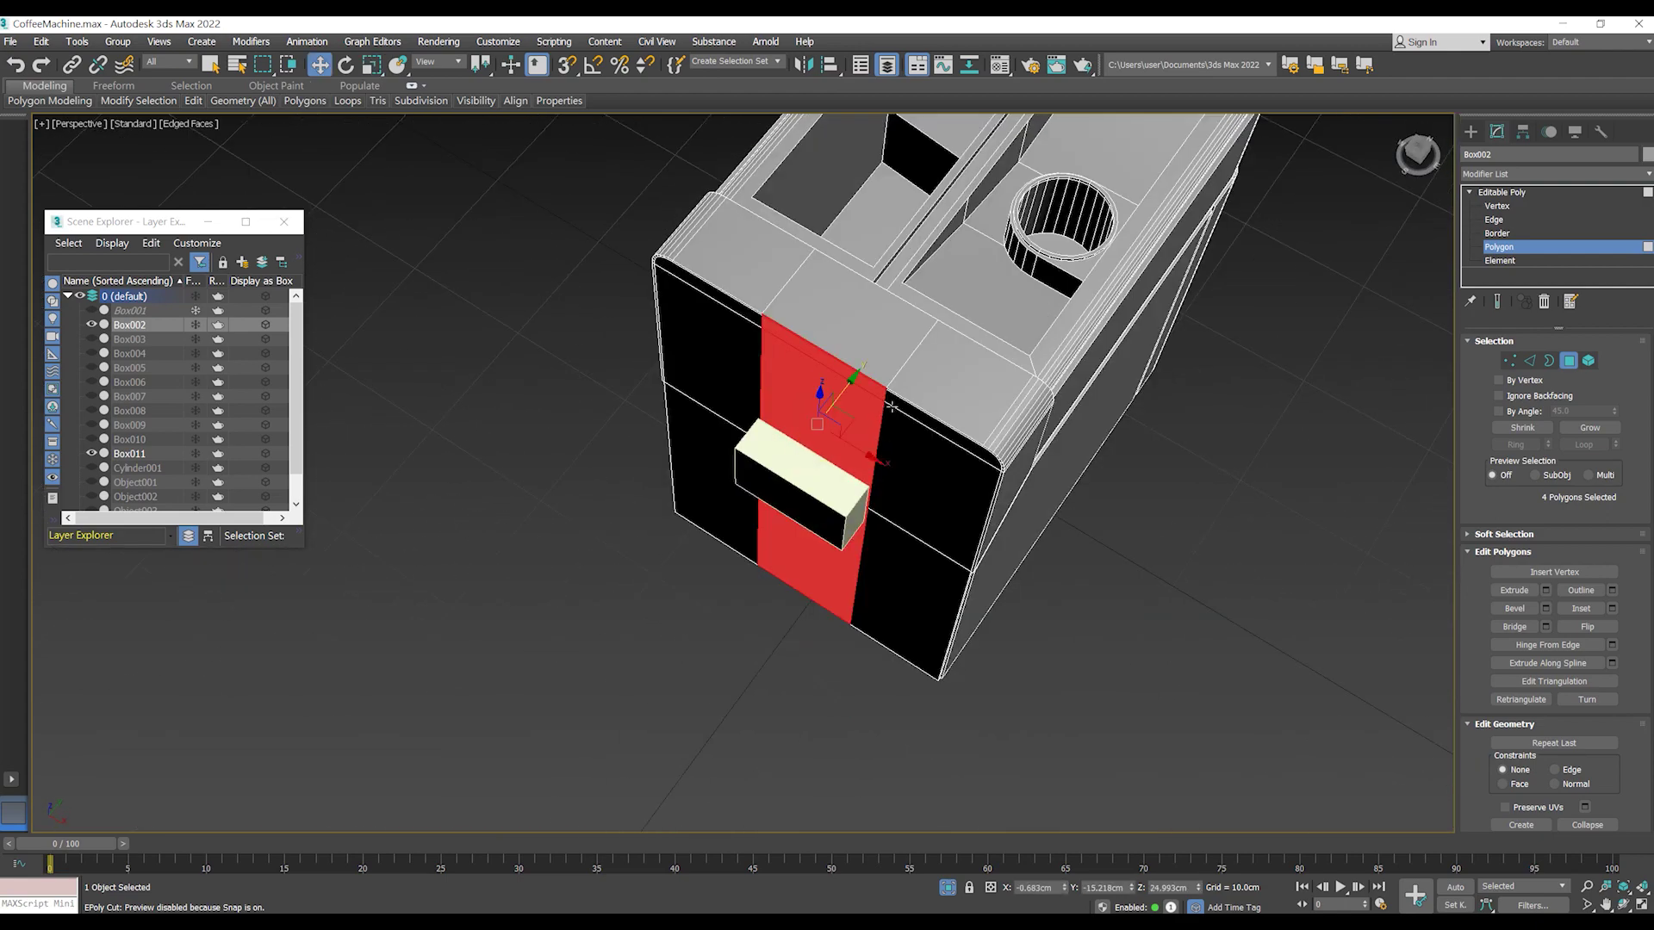
mouse_move(848, 384)
alt+middle_down()
mouse_move(831, 369)
mouse_move(867, 425)
mouse_move(841, 417)
mouse_move(885, 275)
mouse_move(974, 799)
mouse_move(833, 623)
alt+middle_up()
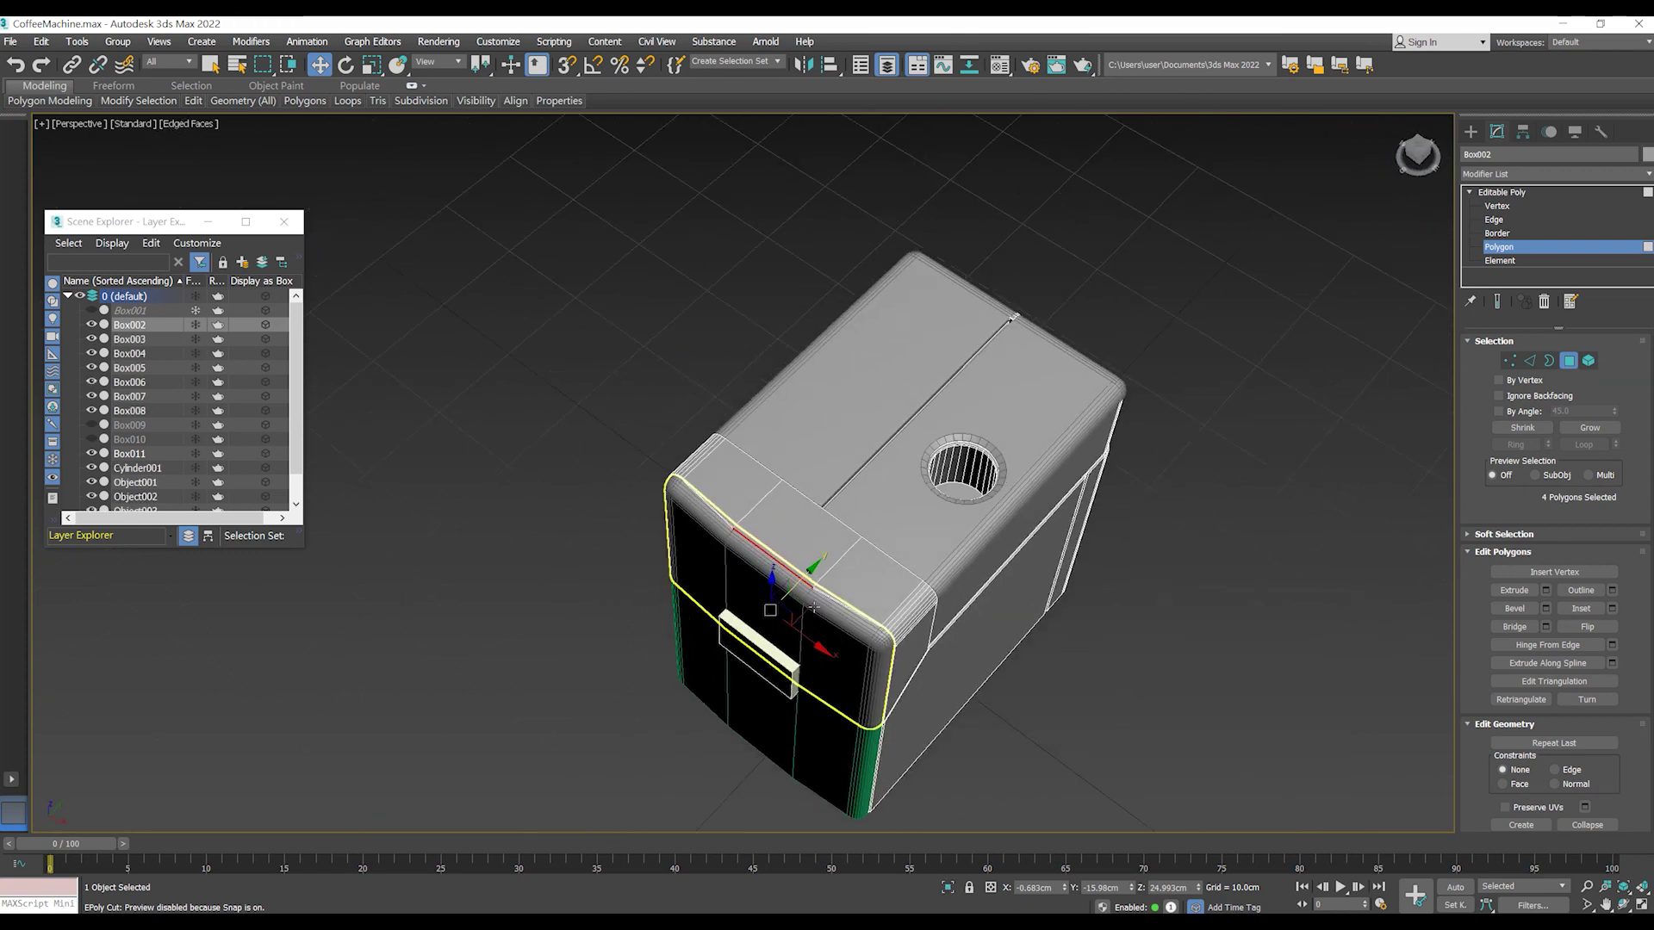
key(t)
scroll(801, 689, up, 2)
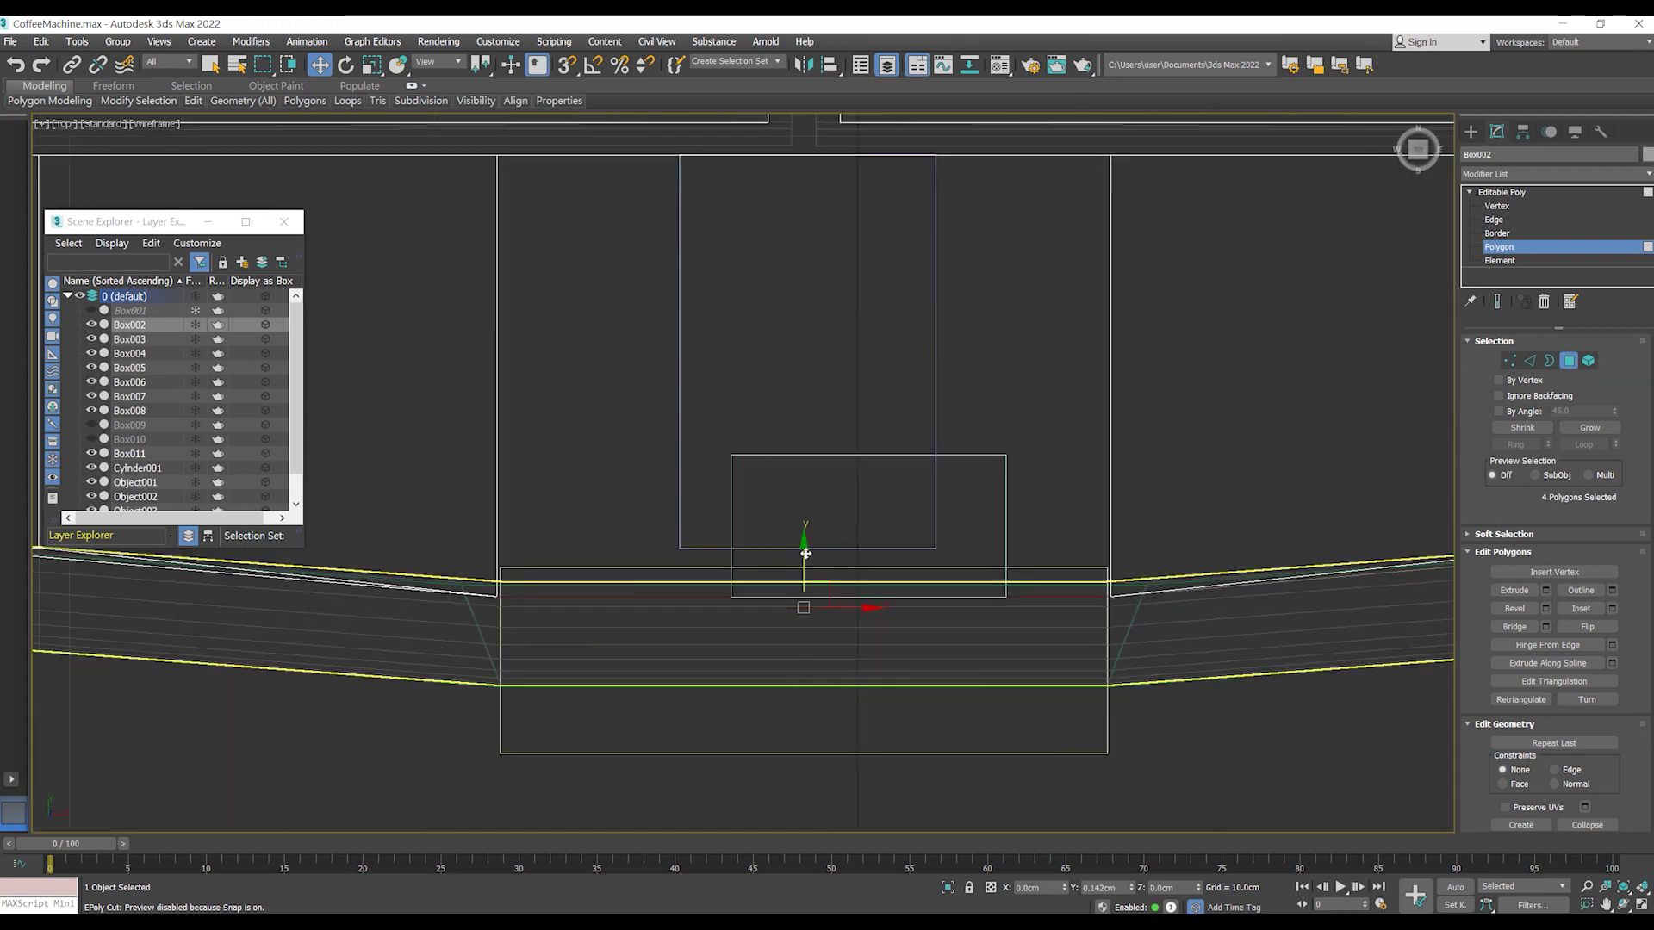
drag(803, 535, 794, 542)
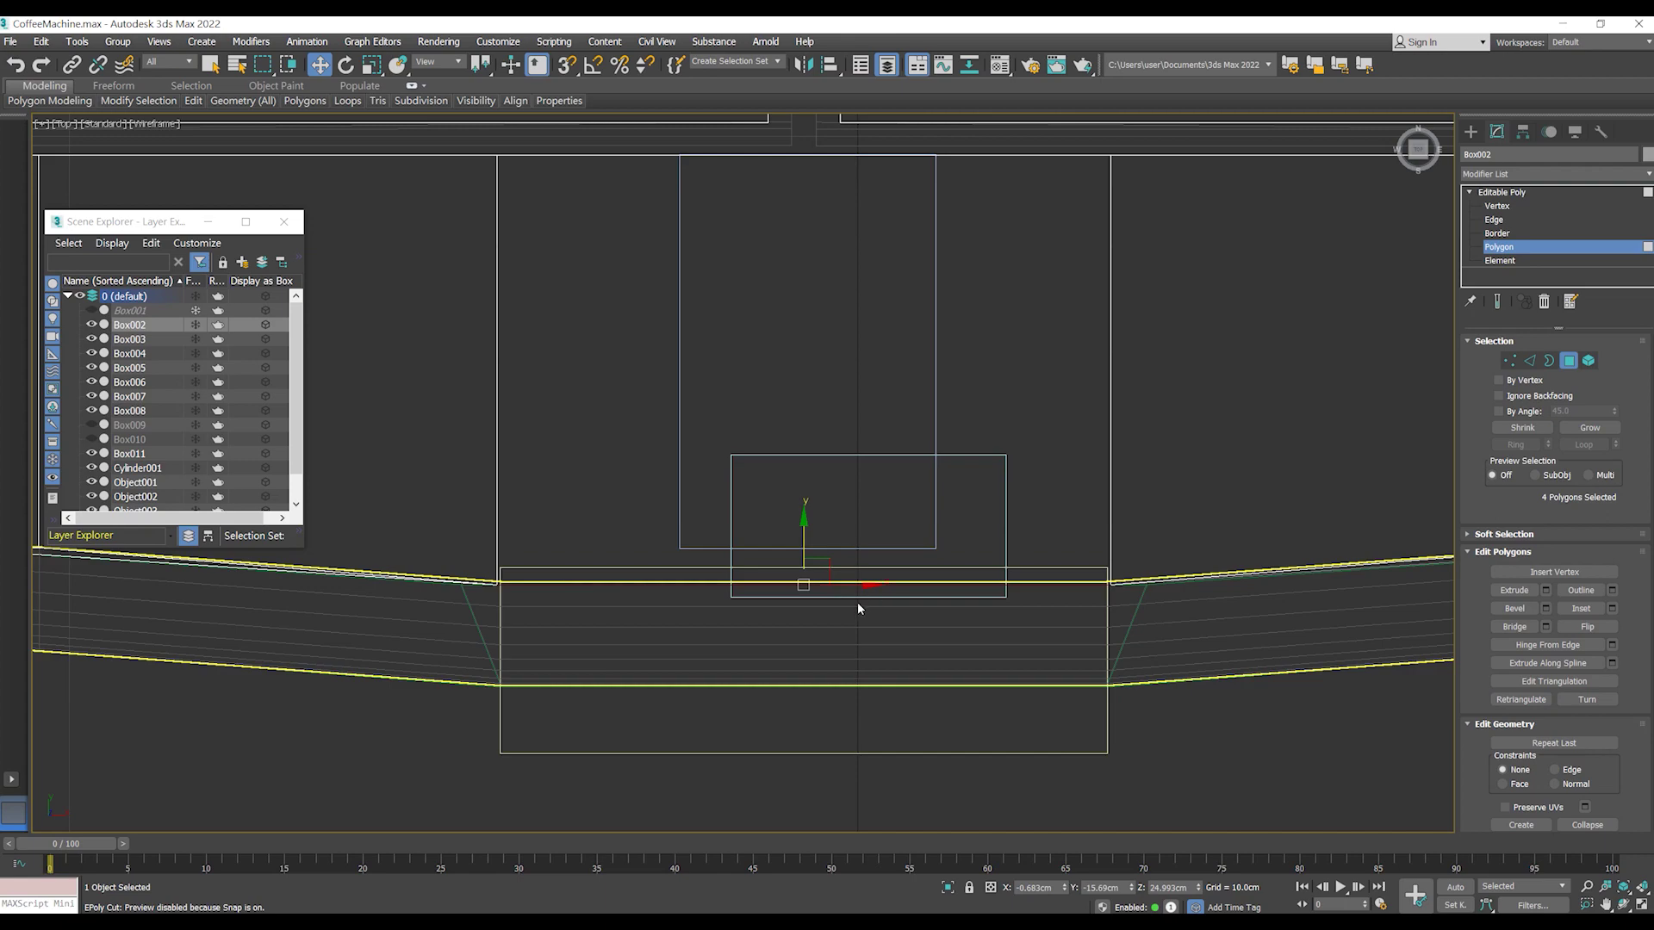
key(p)
scroll(800, 654, up, 5)
mouse_move(801, 603)
alt+middle_down()
mouse_move(800, 654)
mouse_move(904, 517)
mouse_move(862, 508)
alt+middle_up()
scroll(801, 655, up, 2)
scroll(801, 655, down, 2)
scroll(905, 517, down, 3)
scroll(921, 509, down, 5)
- Exit face editing and select the small front plate Box011
click(1501, 192)
click(473, 283)
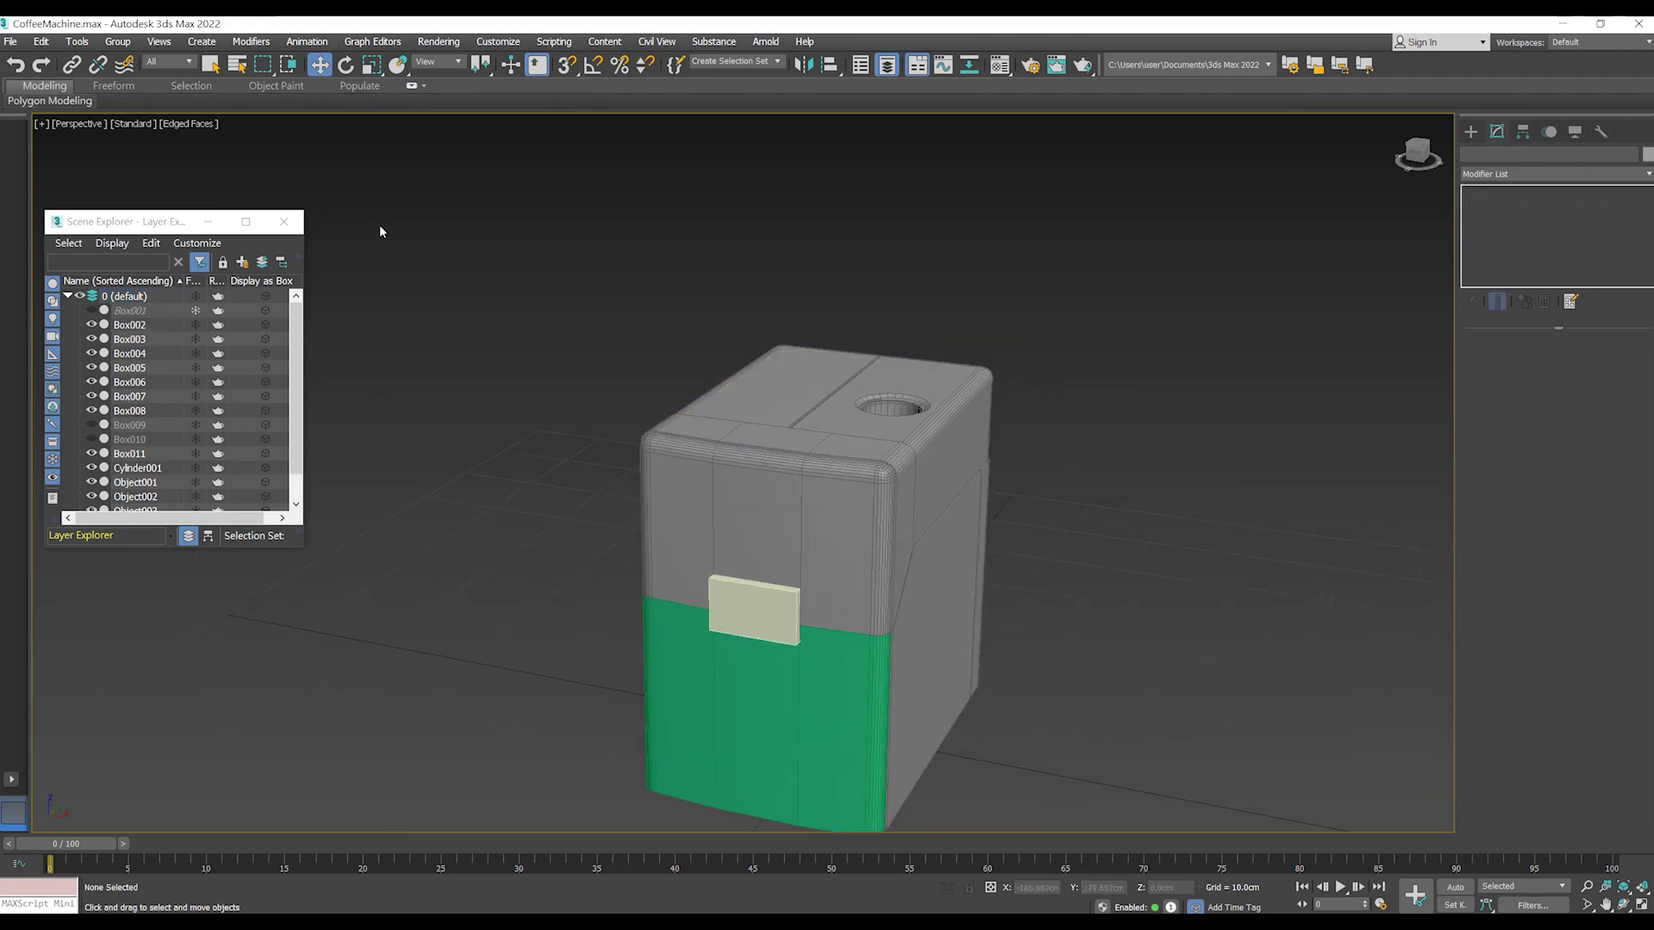
click(753, 608)
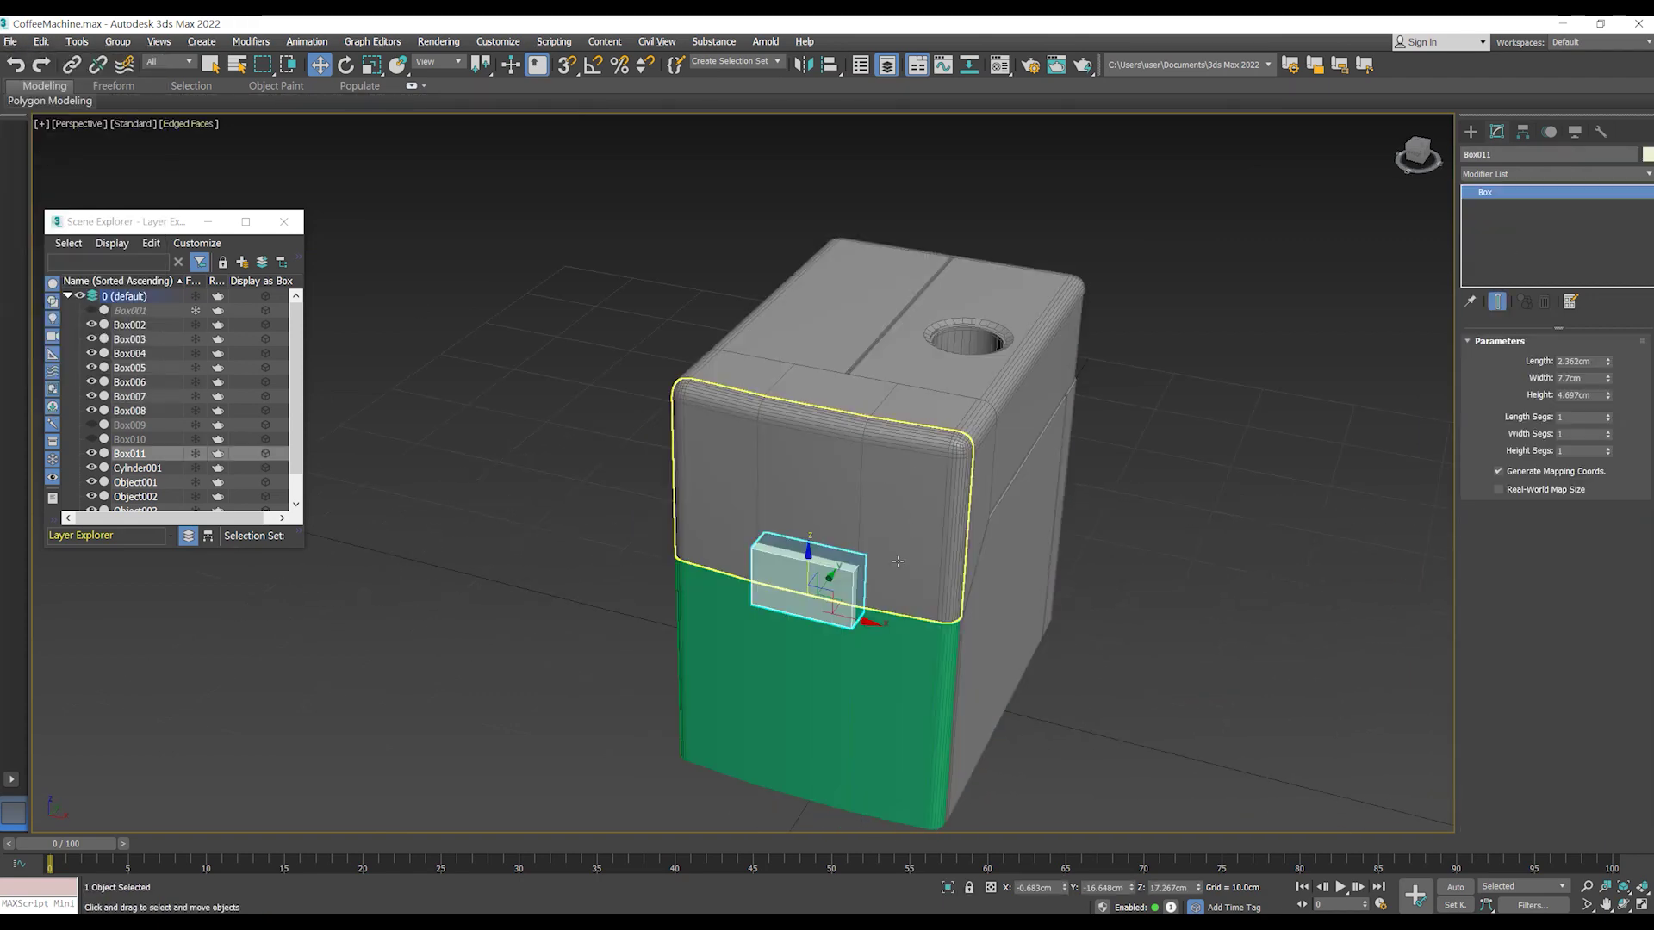
- Set Box011's Height to 11.0cm and Length to 4.0cm
scroll(982, 558, up, 5)
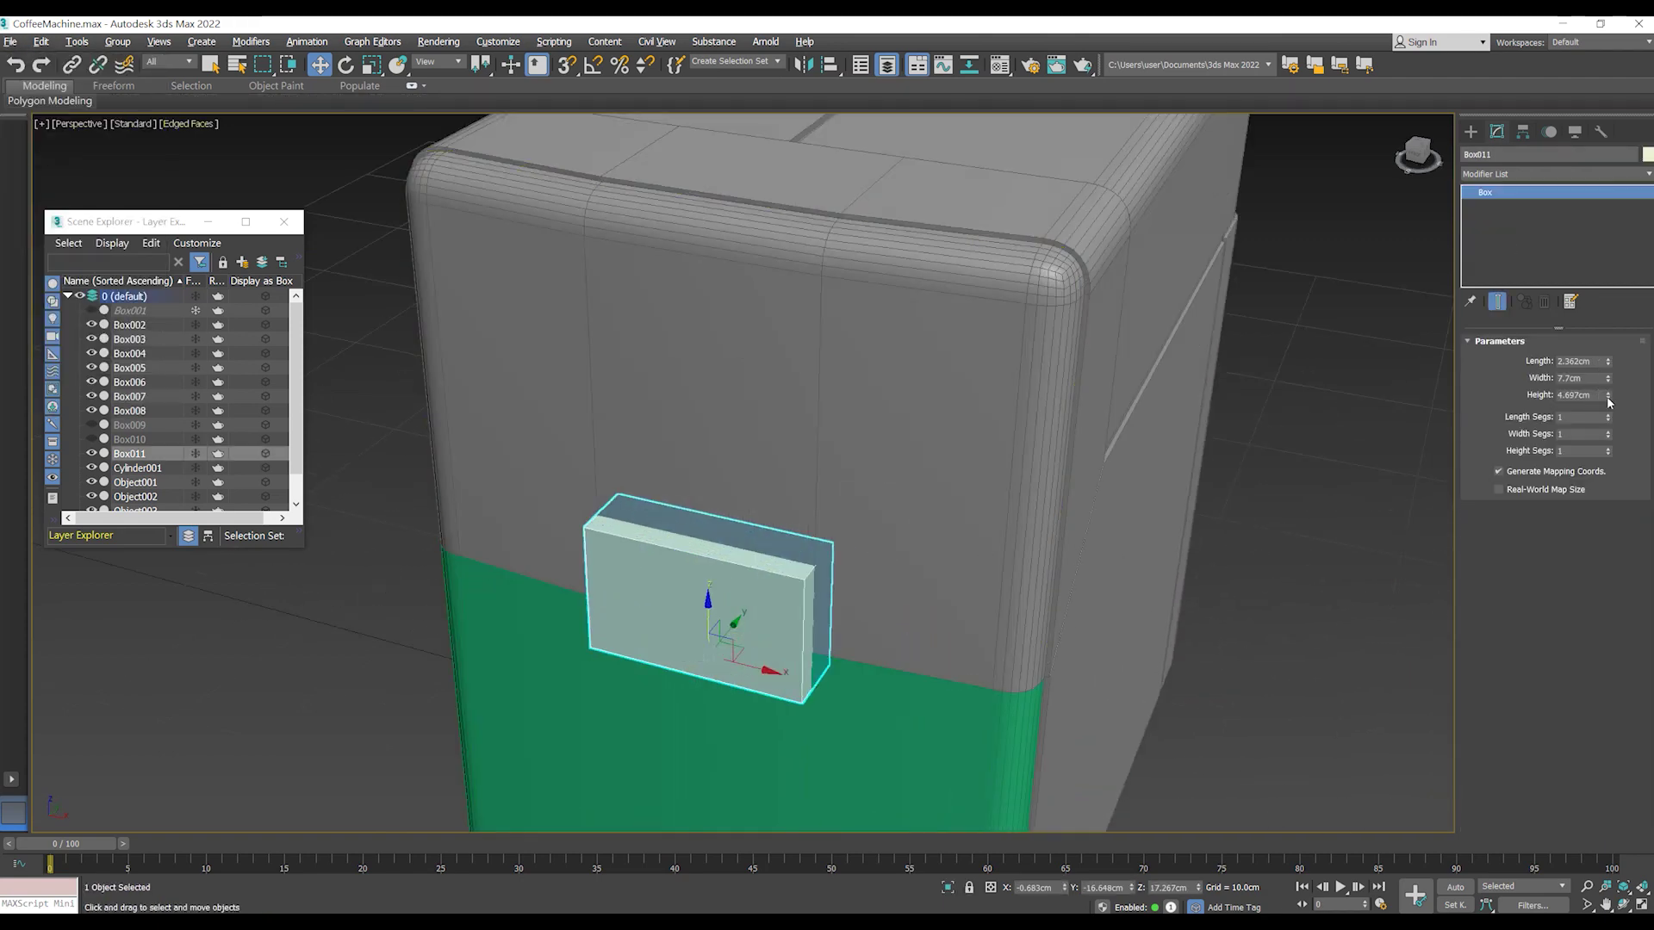
drag(1608, 398, 1607, 377)
text(1)
key(Return)
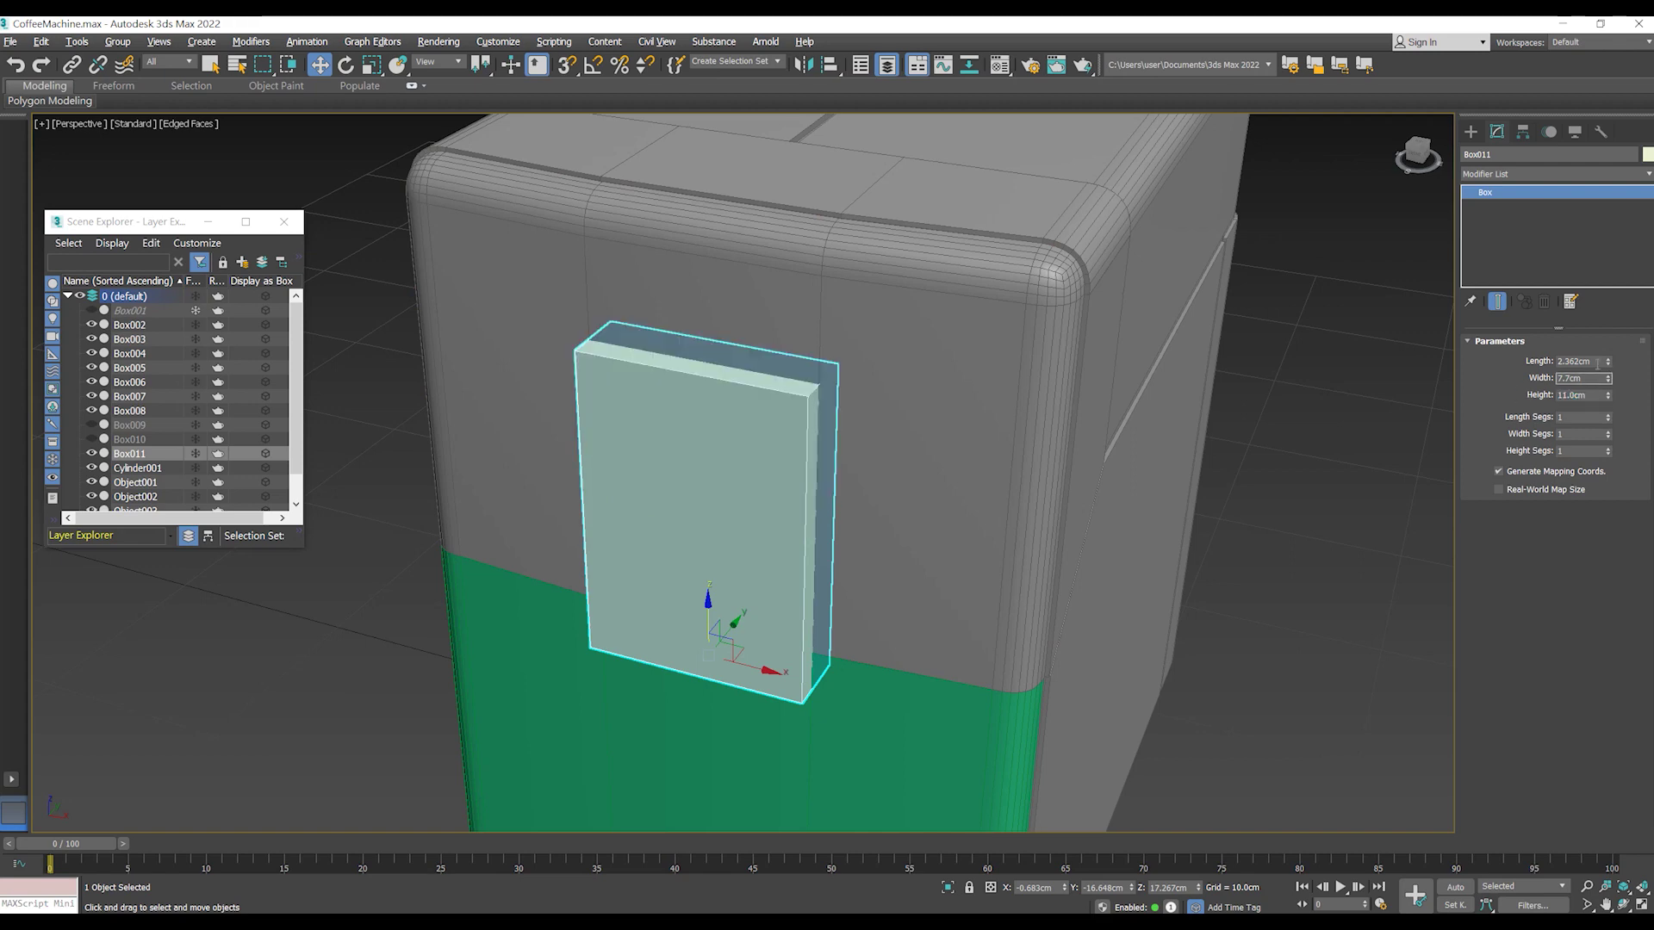
text(4)
key(Return)
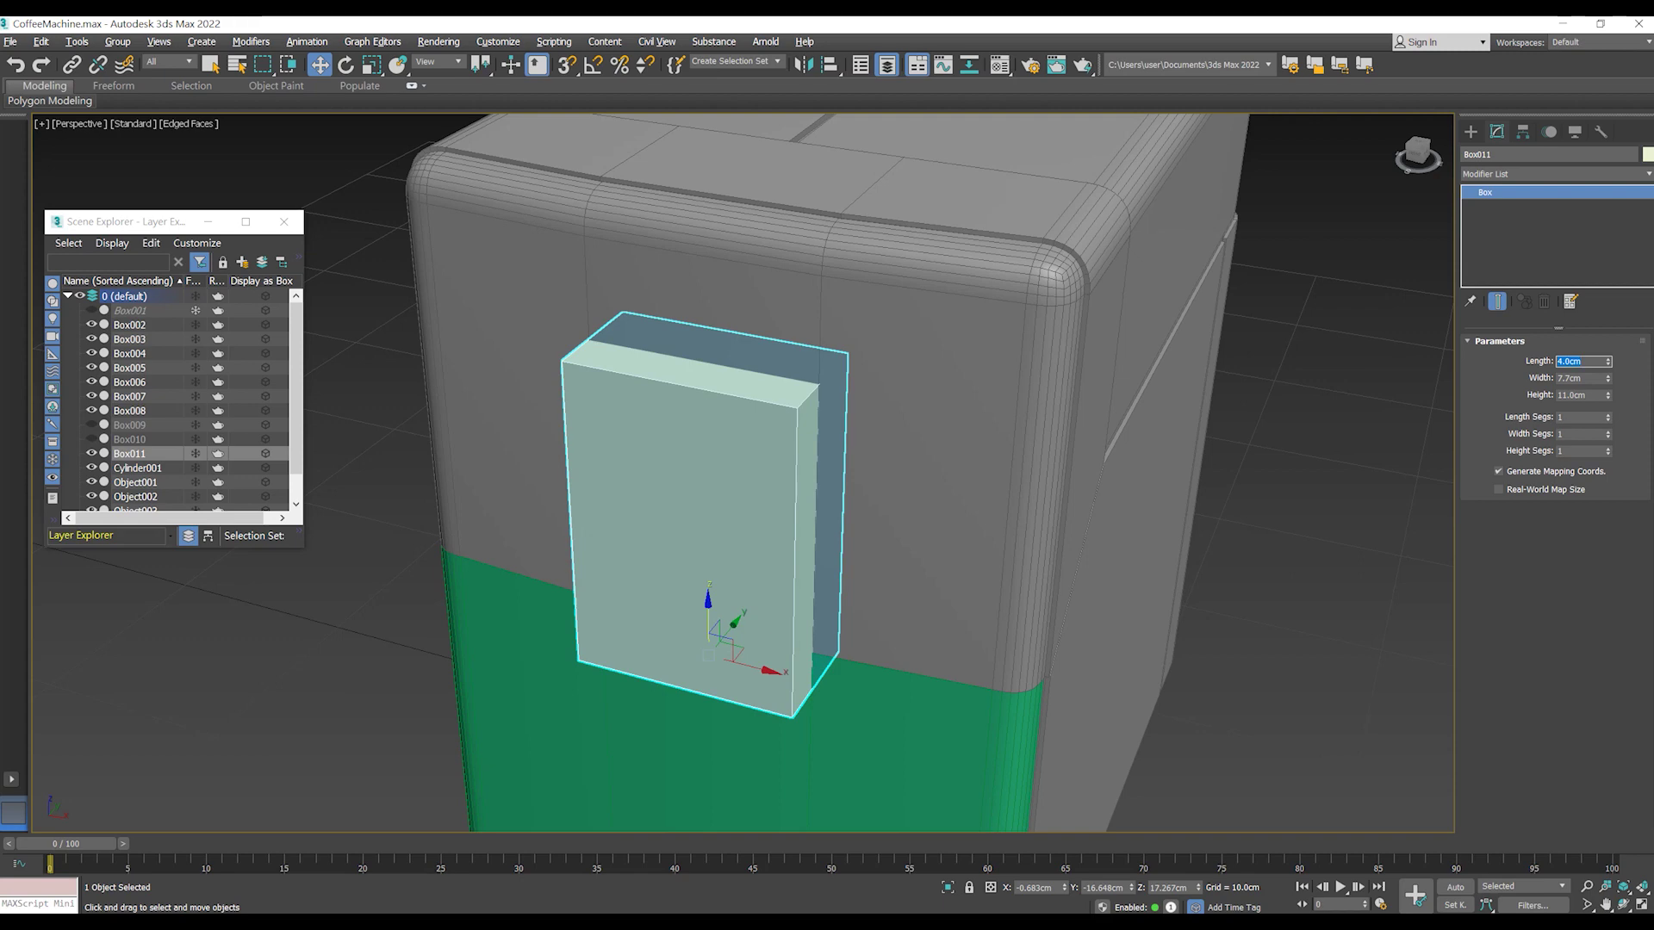
- Move the block left along Y and up toward the top front edge
scroll(800, 625, down, 3)
alt+middle_drag(948, 625, 800, 624)
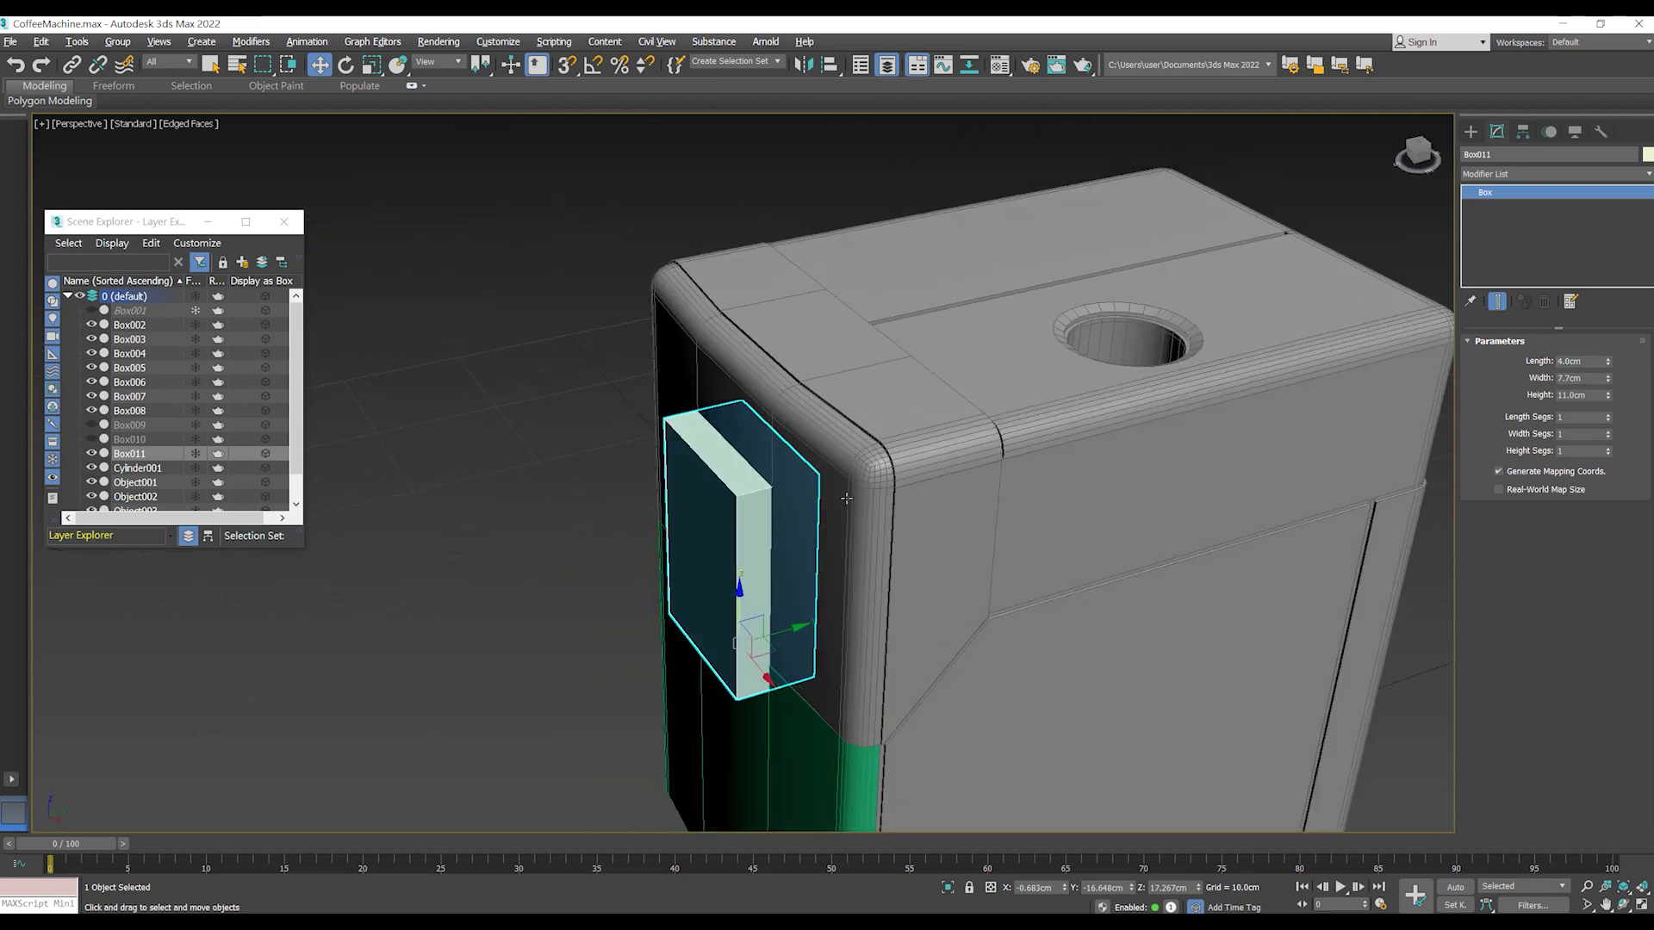
mouse_move(800, 625)
mouse_down()
mouse_move(754, 634)
mouse_move(698, 521)
mouse_up()
scroll(825, 534, down, 2)
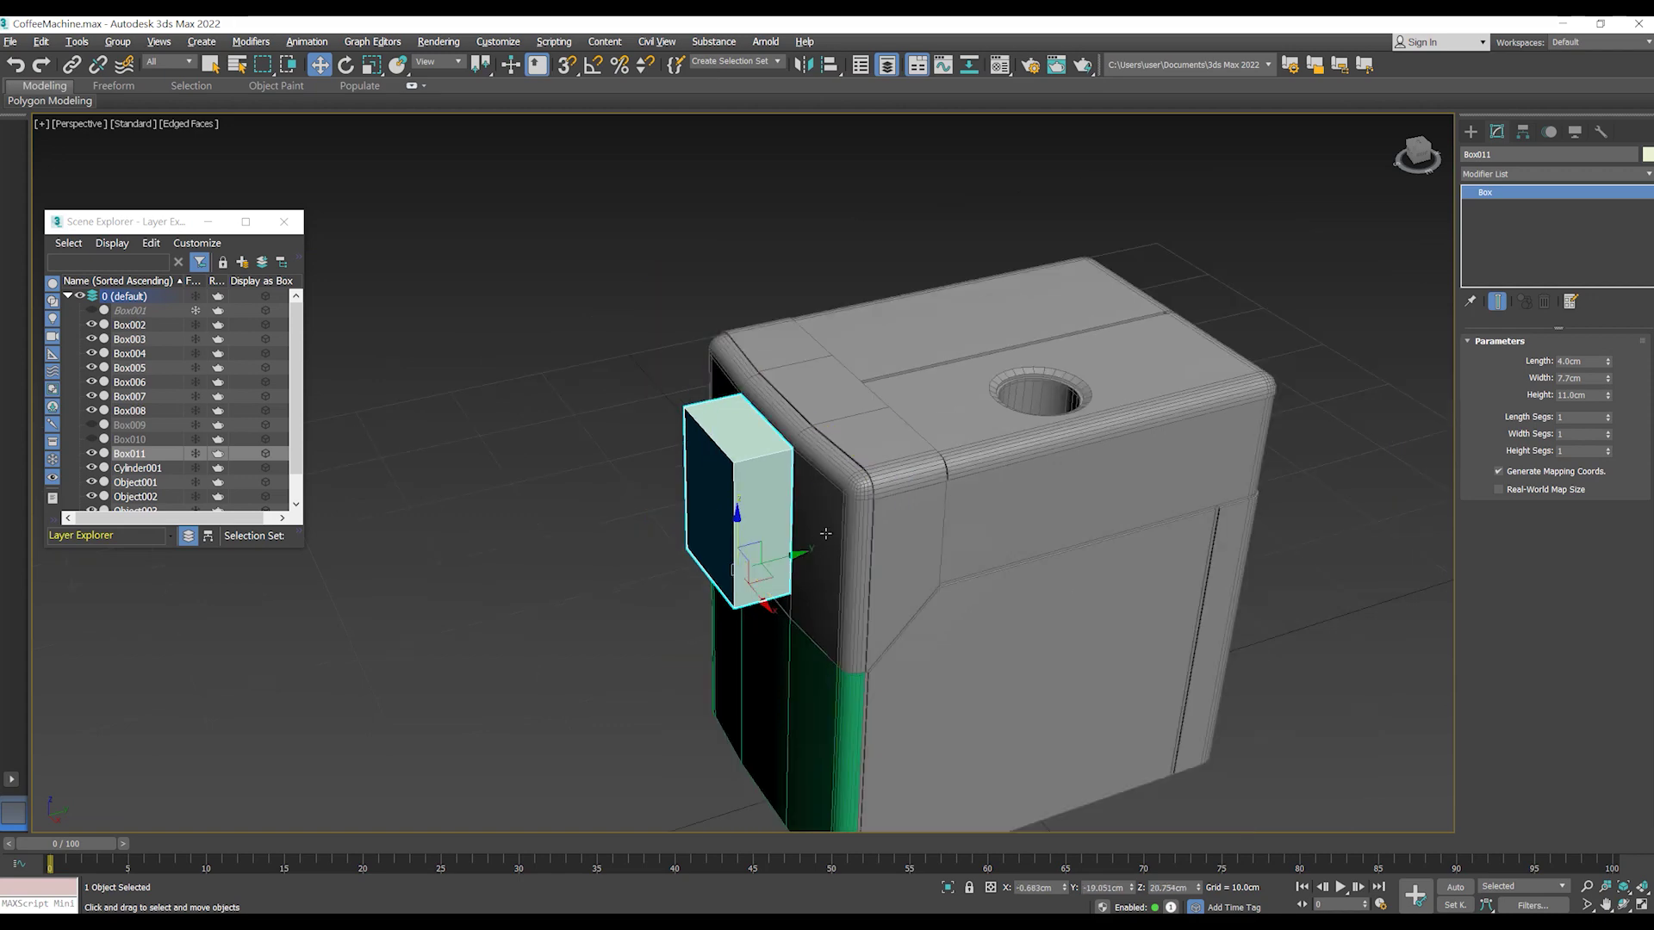
alt+middle_drag(825, 534, 703, 590)
scroll(704, 590, up, 3)
scroll(704, 590, up, 3)
drag(704, 590, 703, 583)
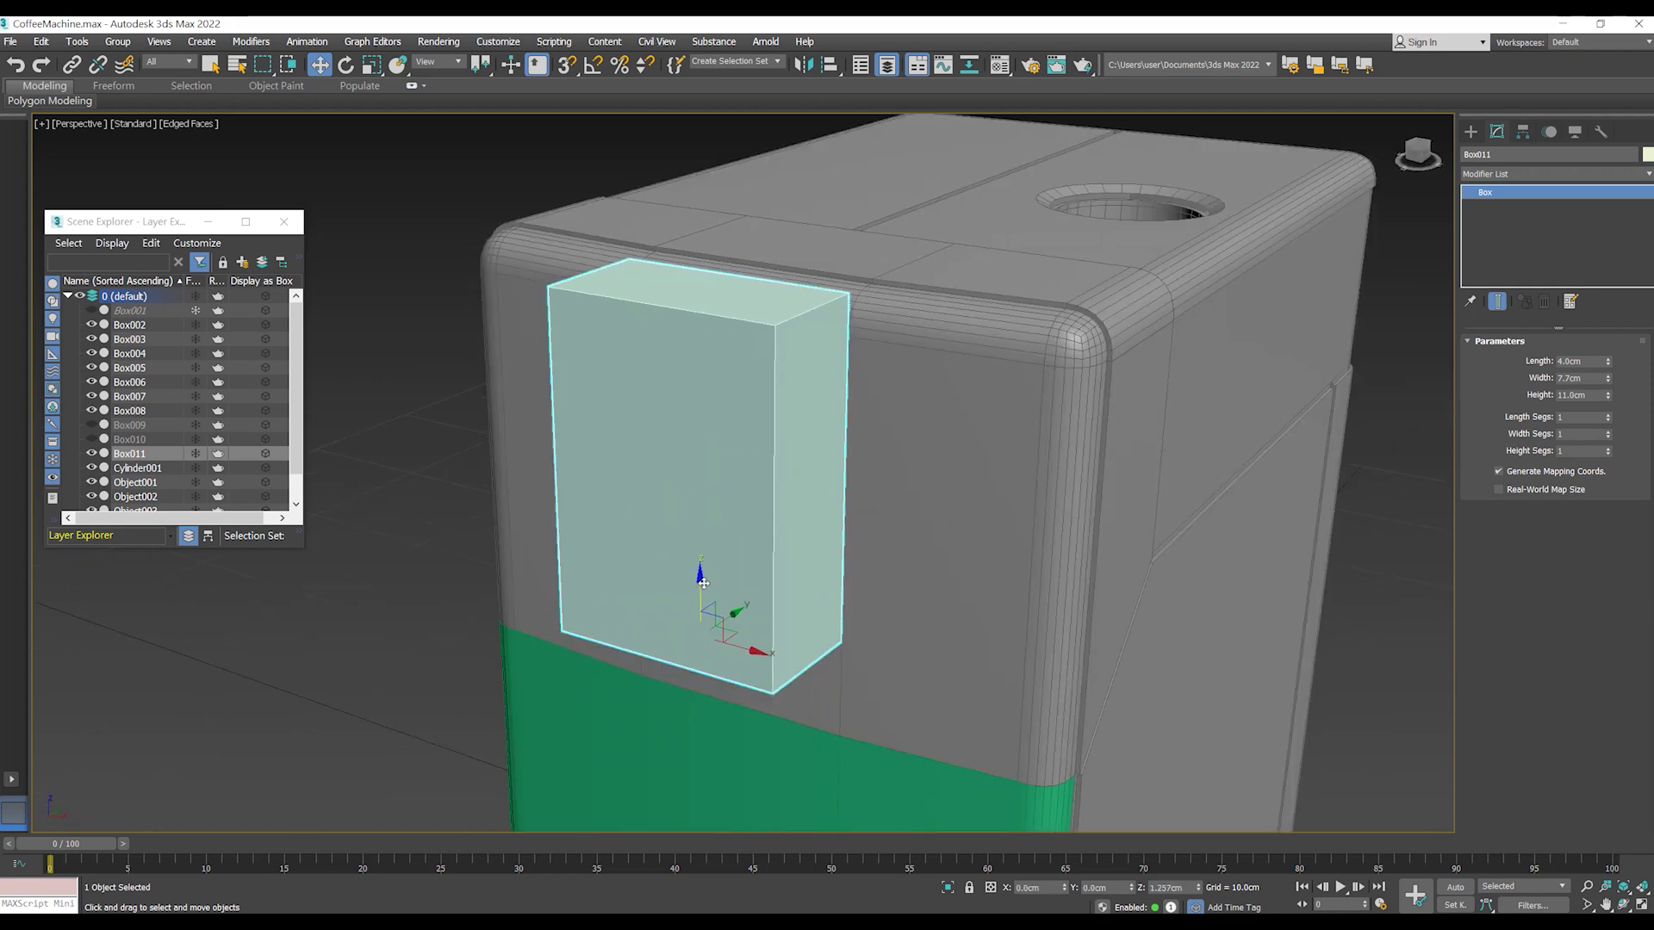
middle_drag(701, 572, 841, 546)
- Align Box011's centre Z position to Box002's maximum
click(831, 67)
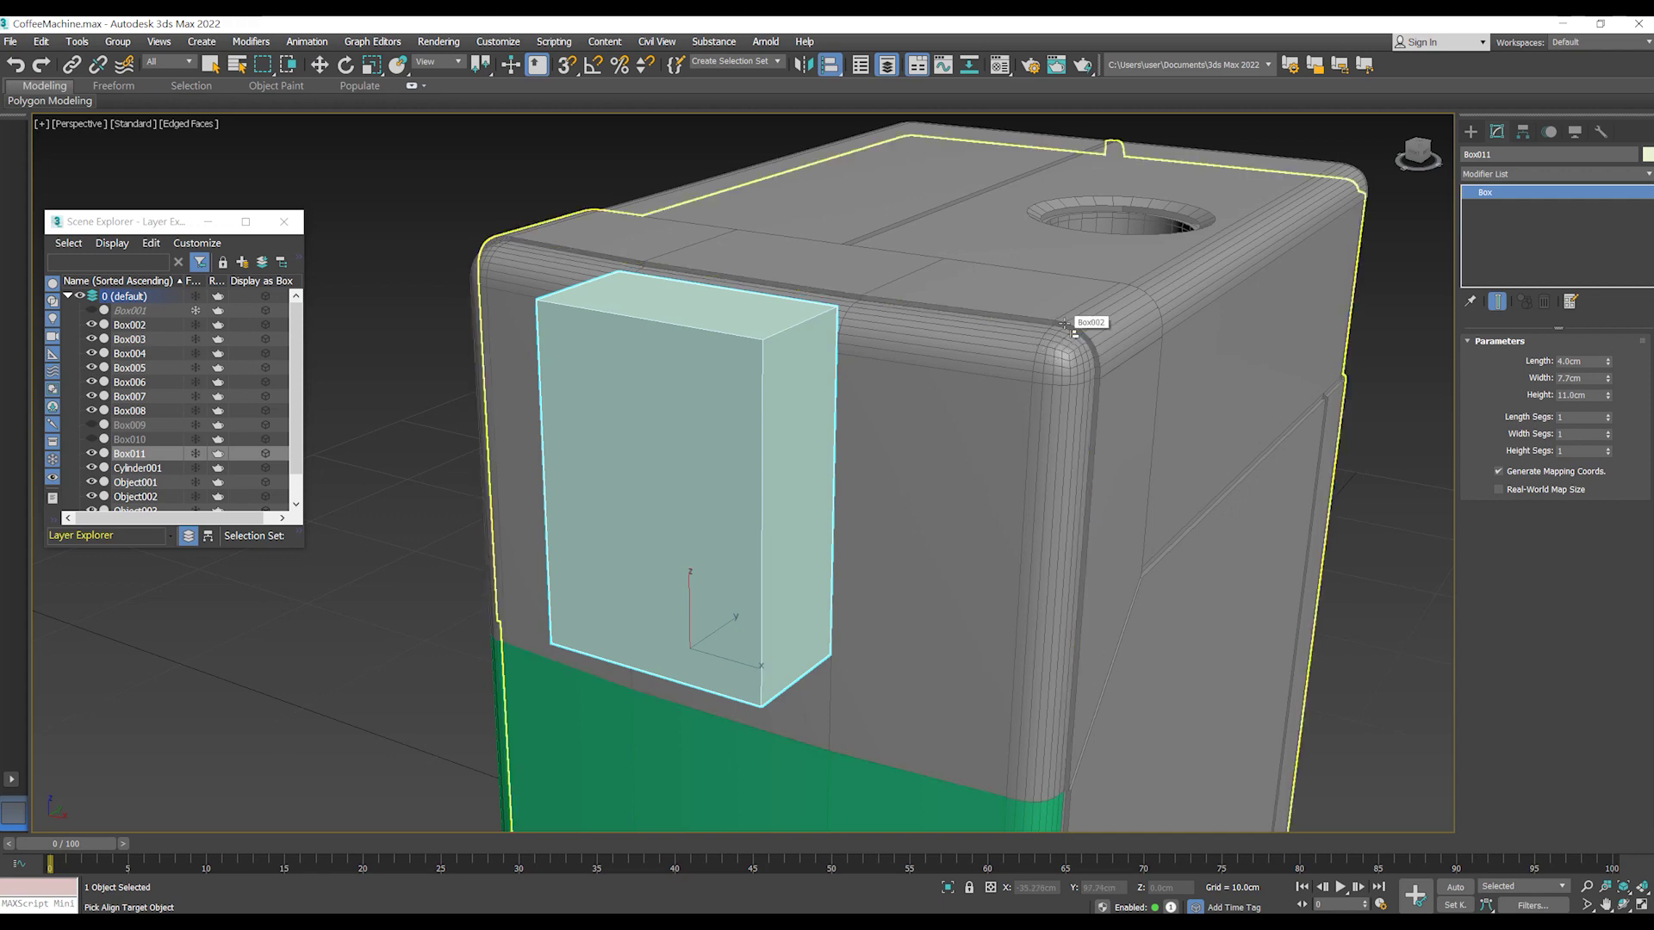
click(1076, 315)
click(1021, 405)
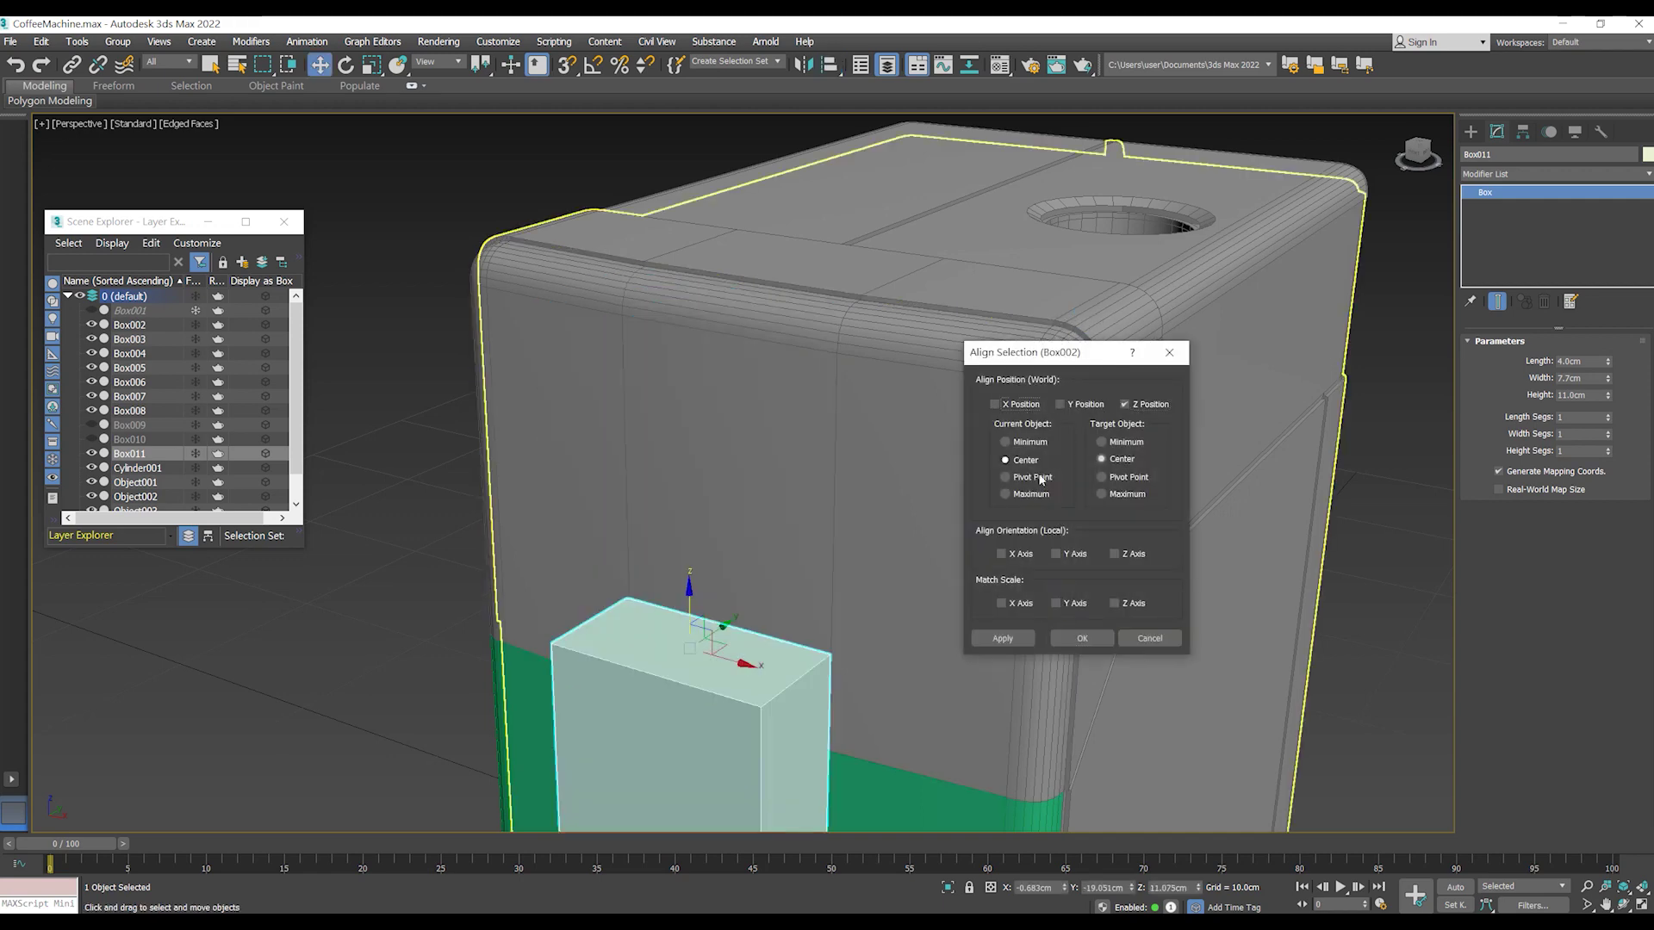
click(1101, 494)
click(1082, 638)
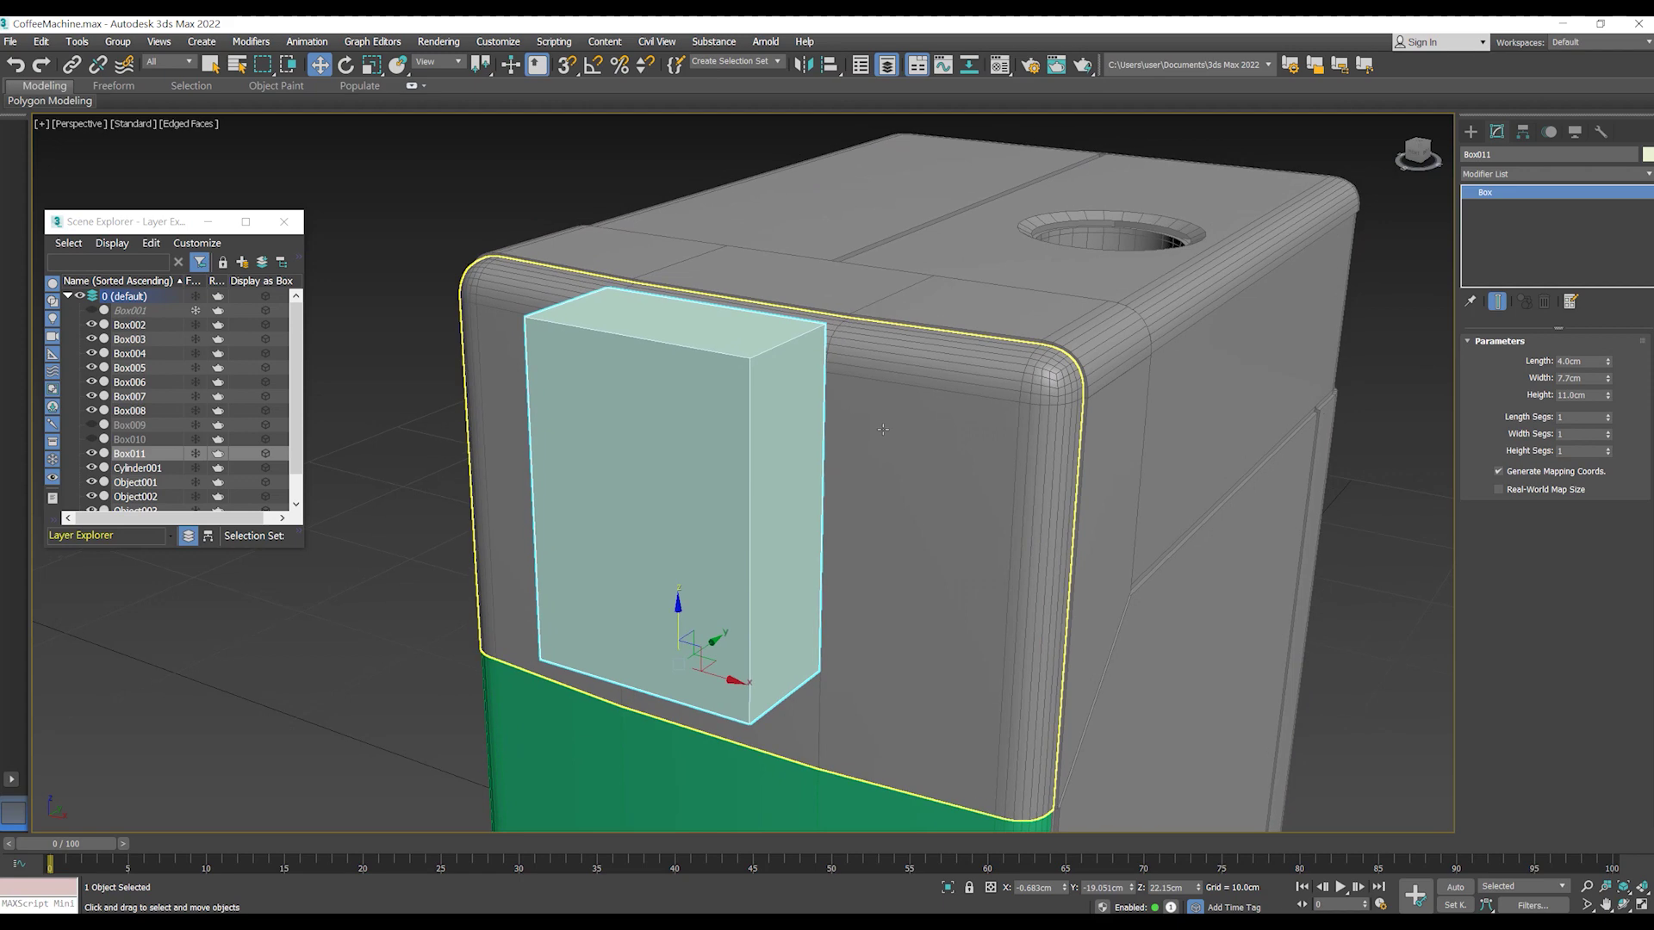
- Check the block's placement from the top and perspective views
alt+middle_drag(837, 419, 860, 434)
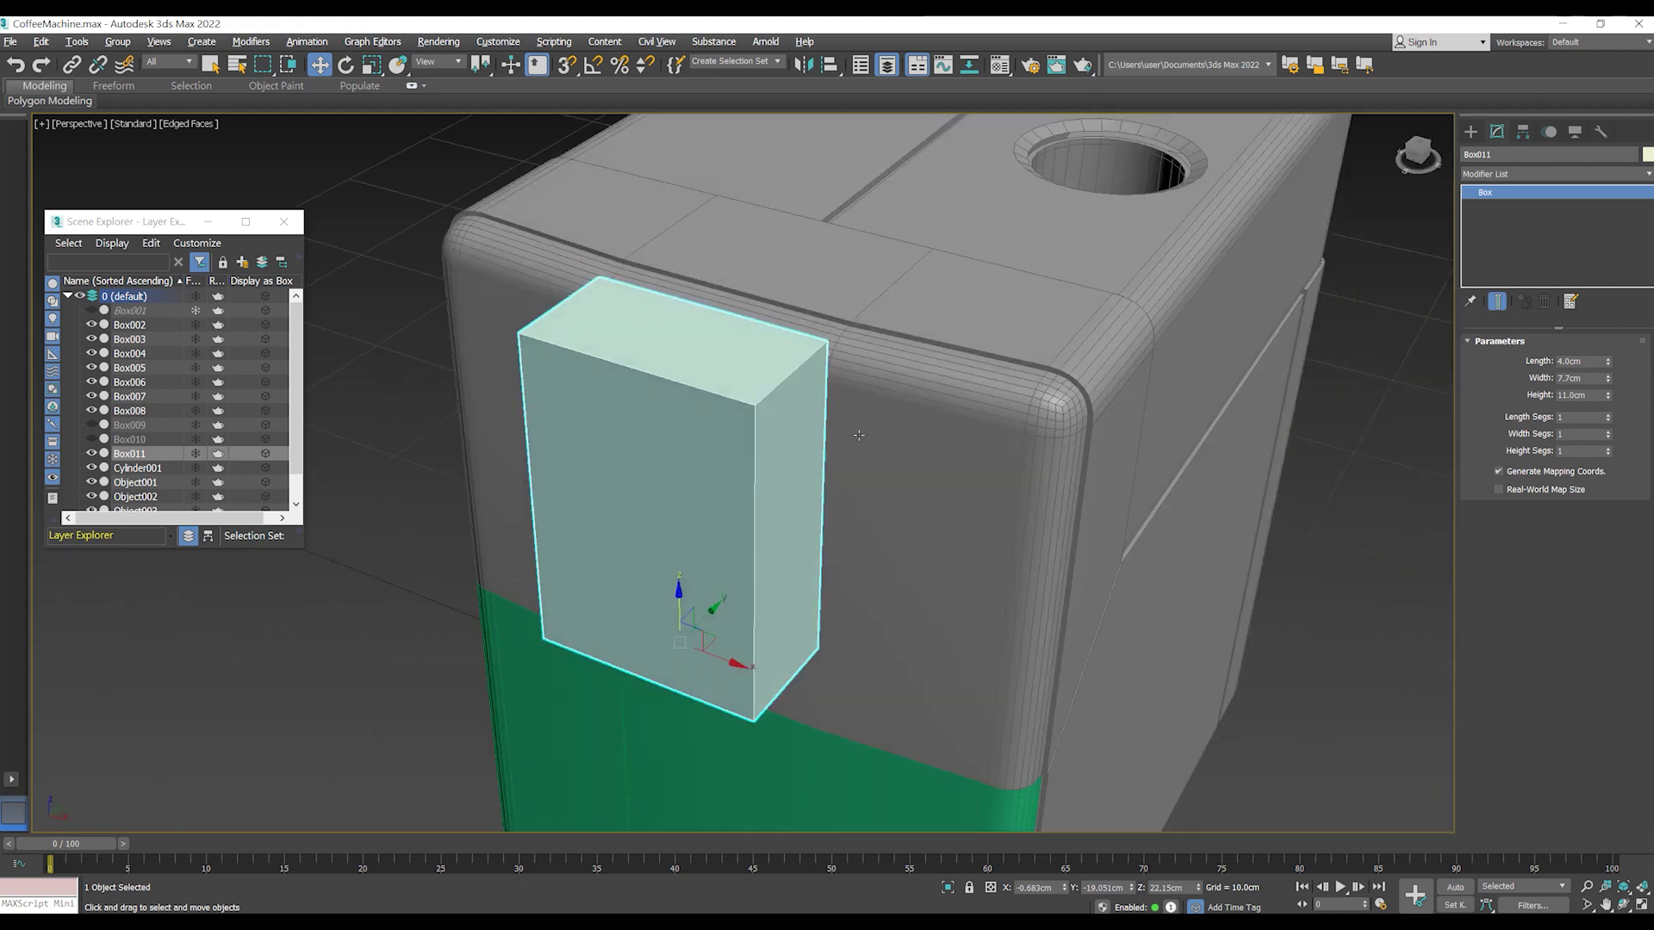
key(t)
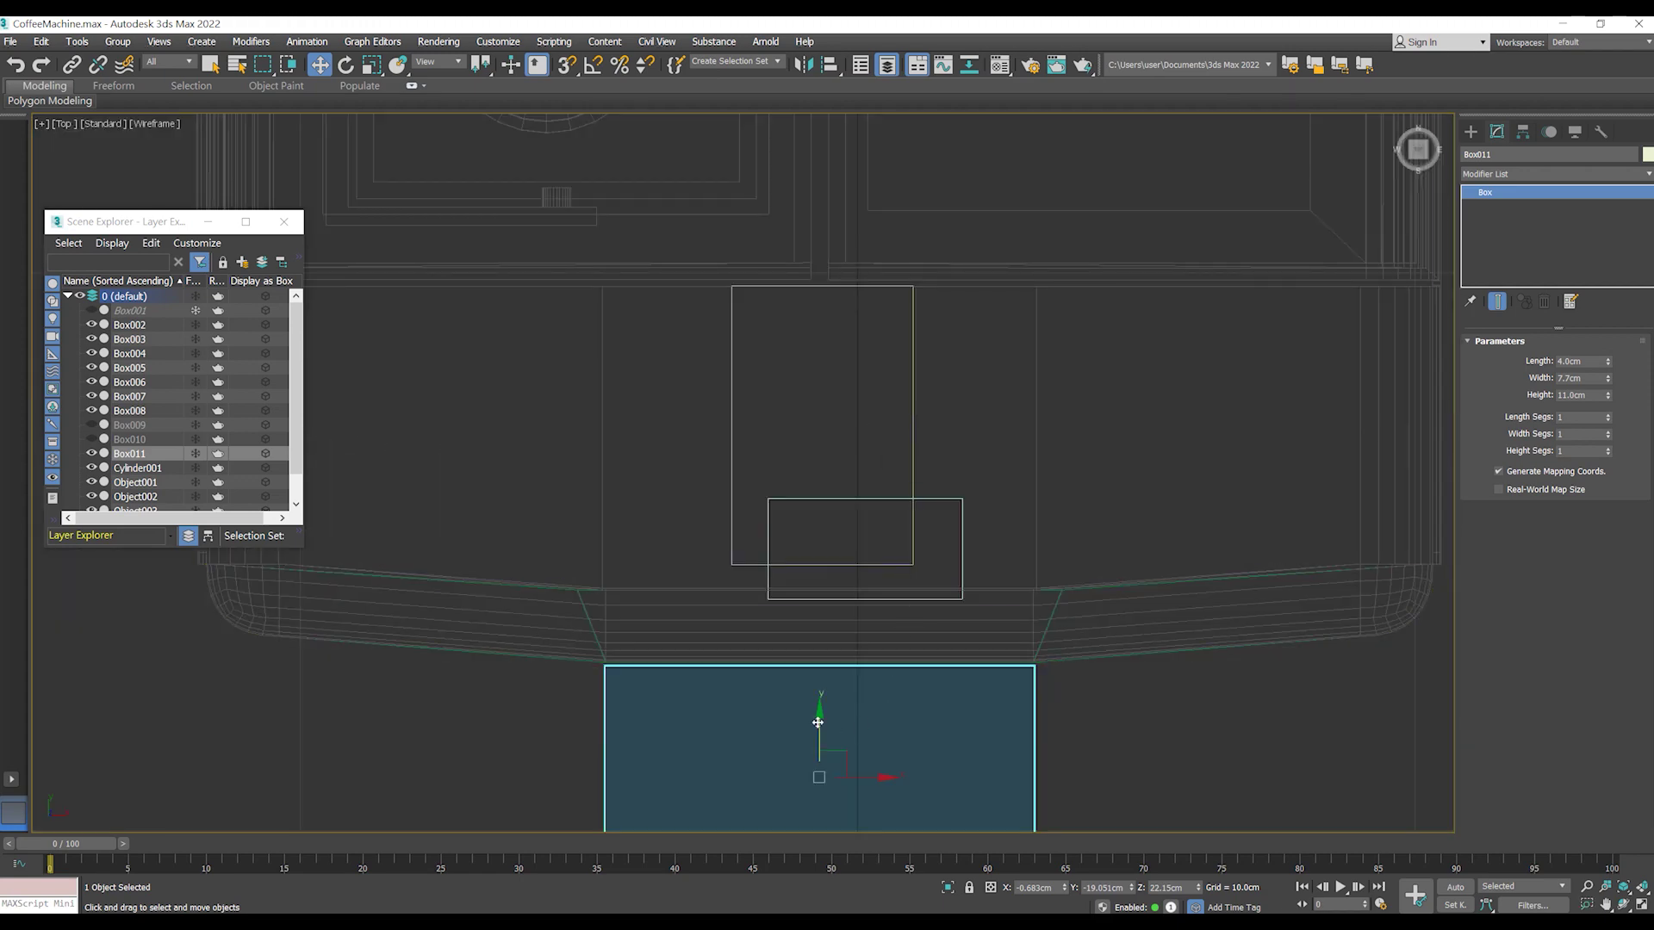
scroll(821, 720, down, 4)
key(p)
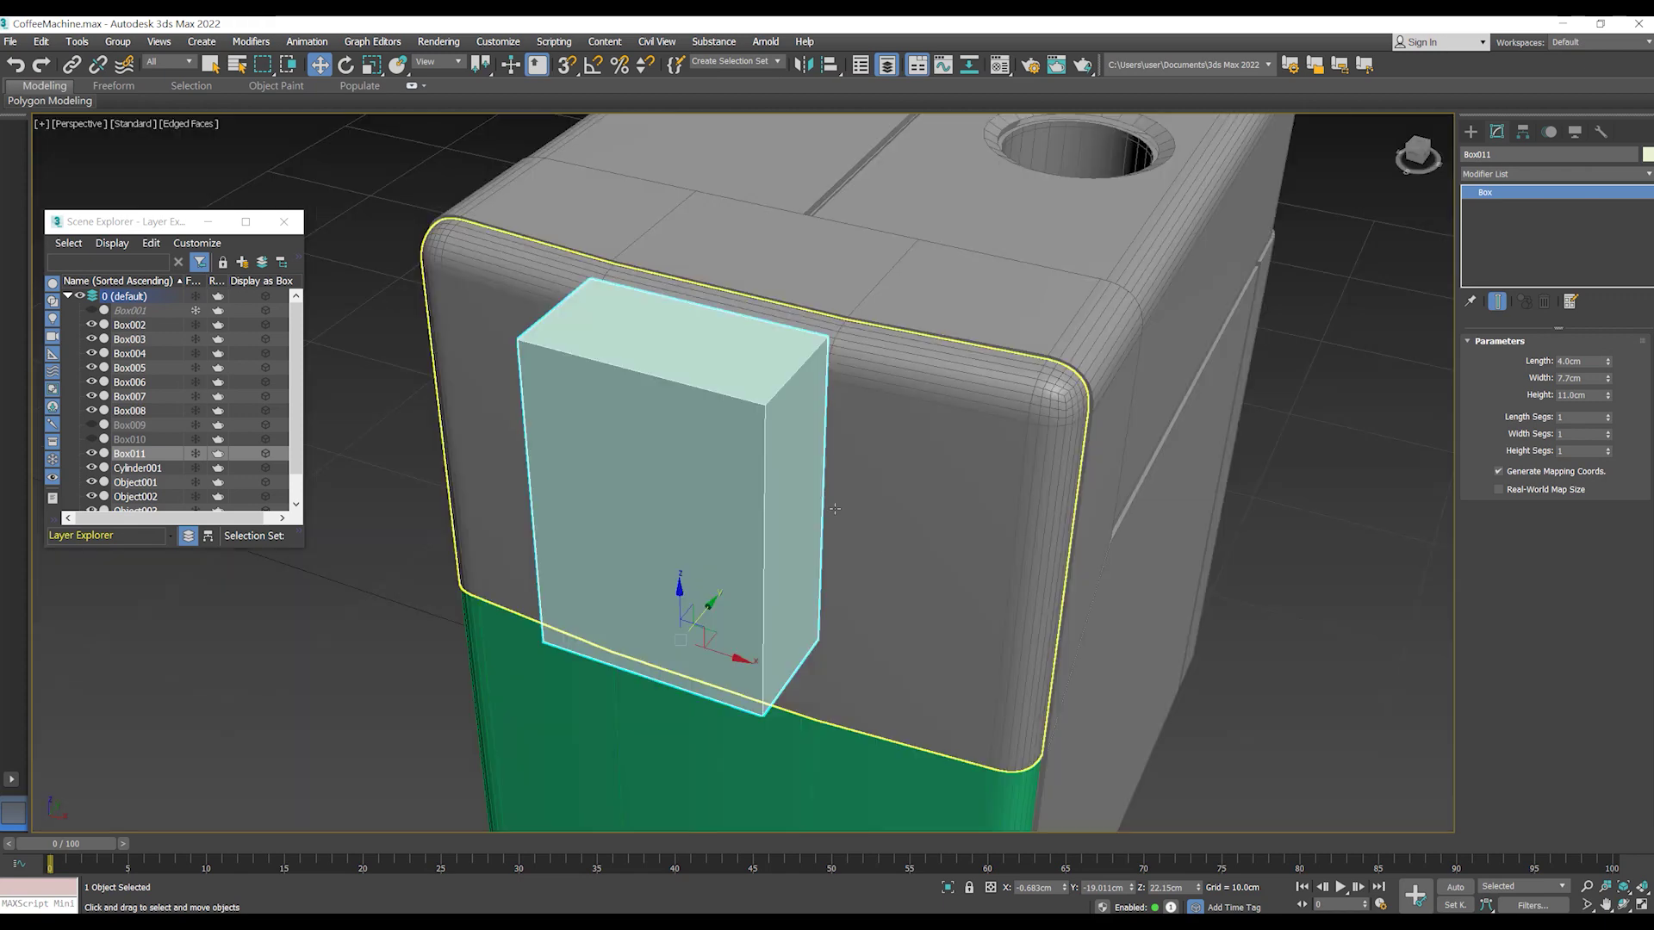
scroll(762, 441, up, 3)
alt+middle_drag(761, 441, 752, 485)
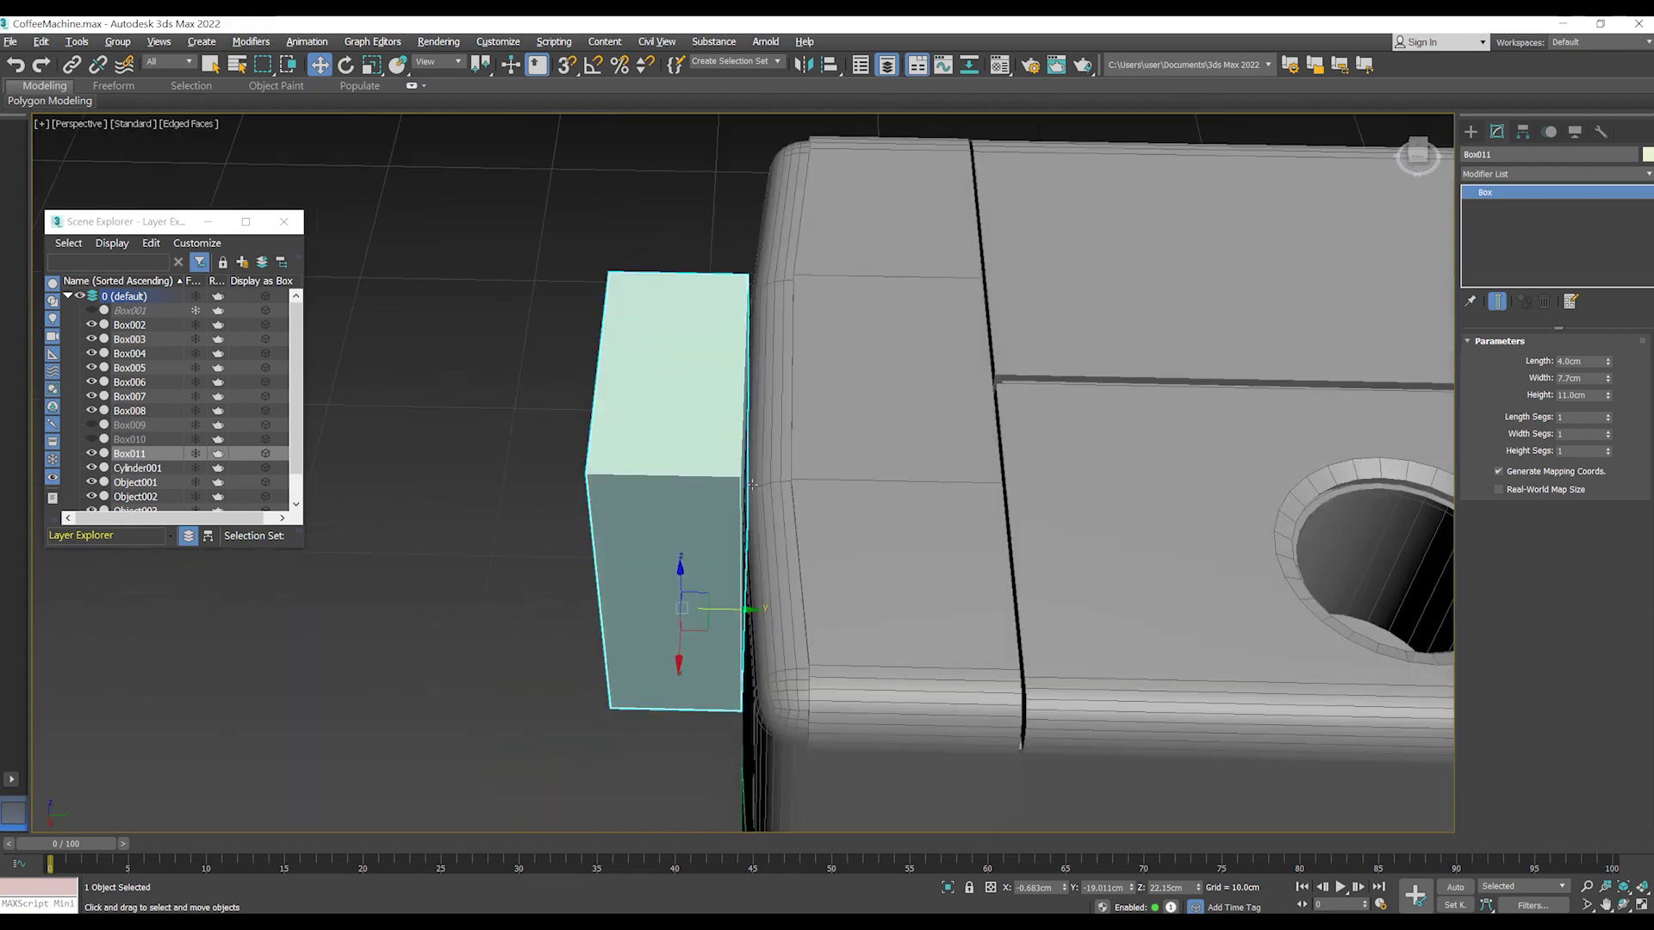
right_click(720, 419)
- Convert Box011 to Editable Poly and stretch its top back along Y over the machine top
click(923, 602)
mouse_move(922, 602)
alt+middle_down()
mouse_move(927, 468)
mouse_move(738, 406)
mouse_move(861, 468)
mouse_move(740, 483)
alt+middle_up()
key(4)
key(ctrl+a)
drag(776, 486, 1002, 424)
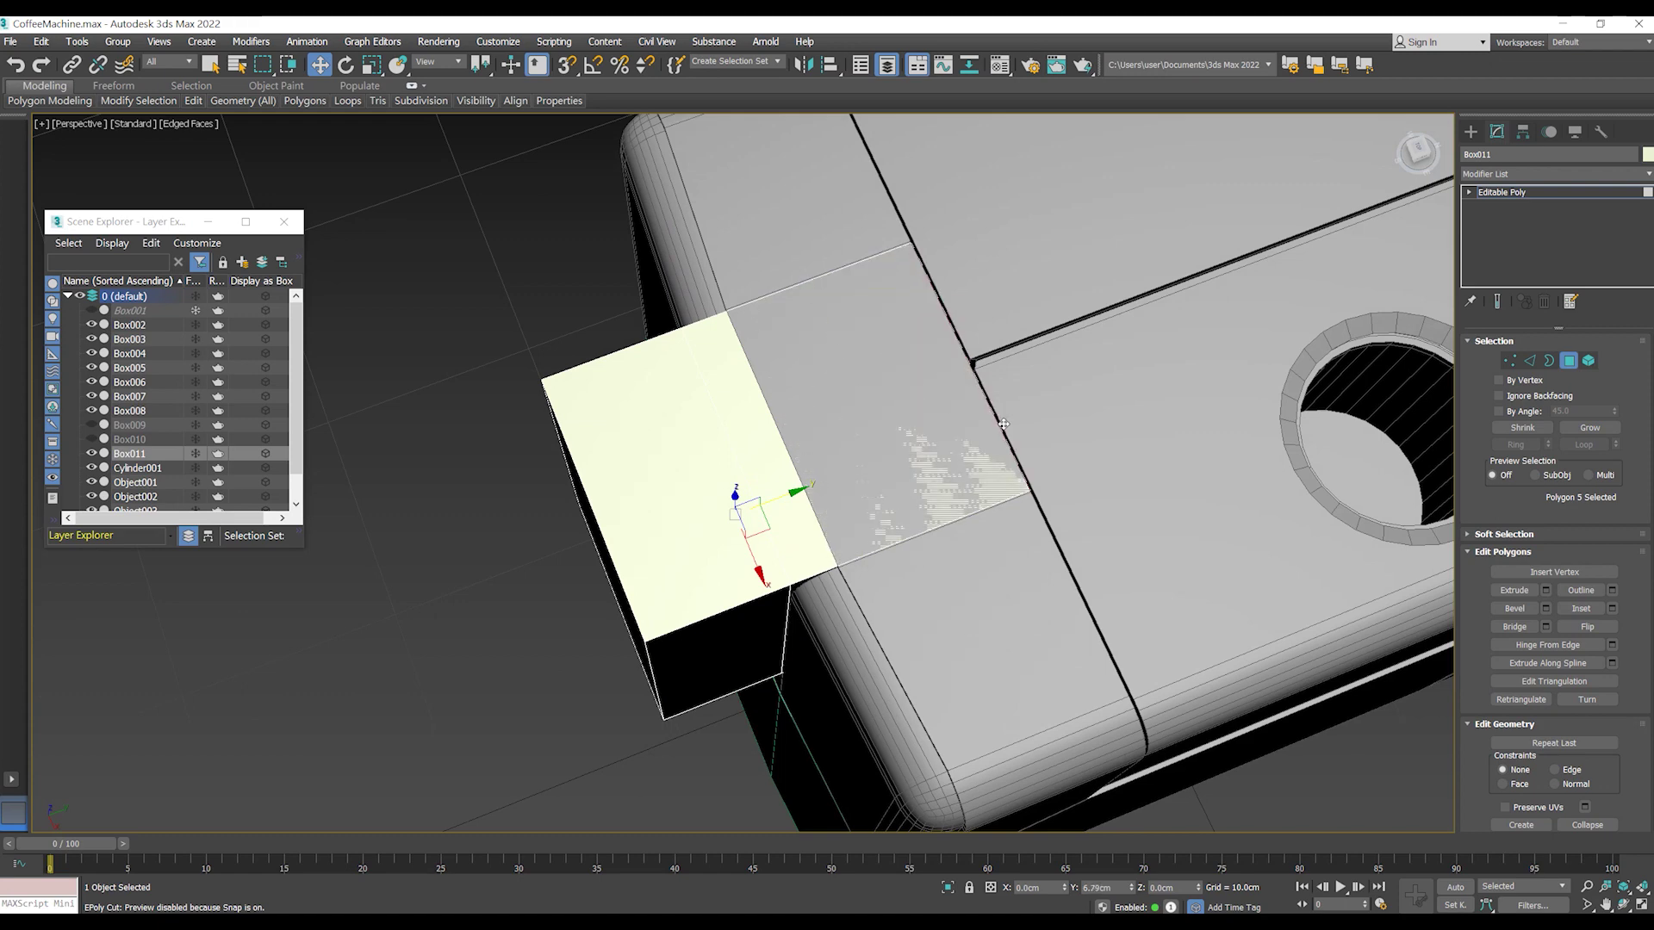
alt+middle_drag(1002, 424, 965, 435)
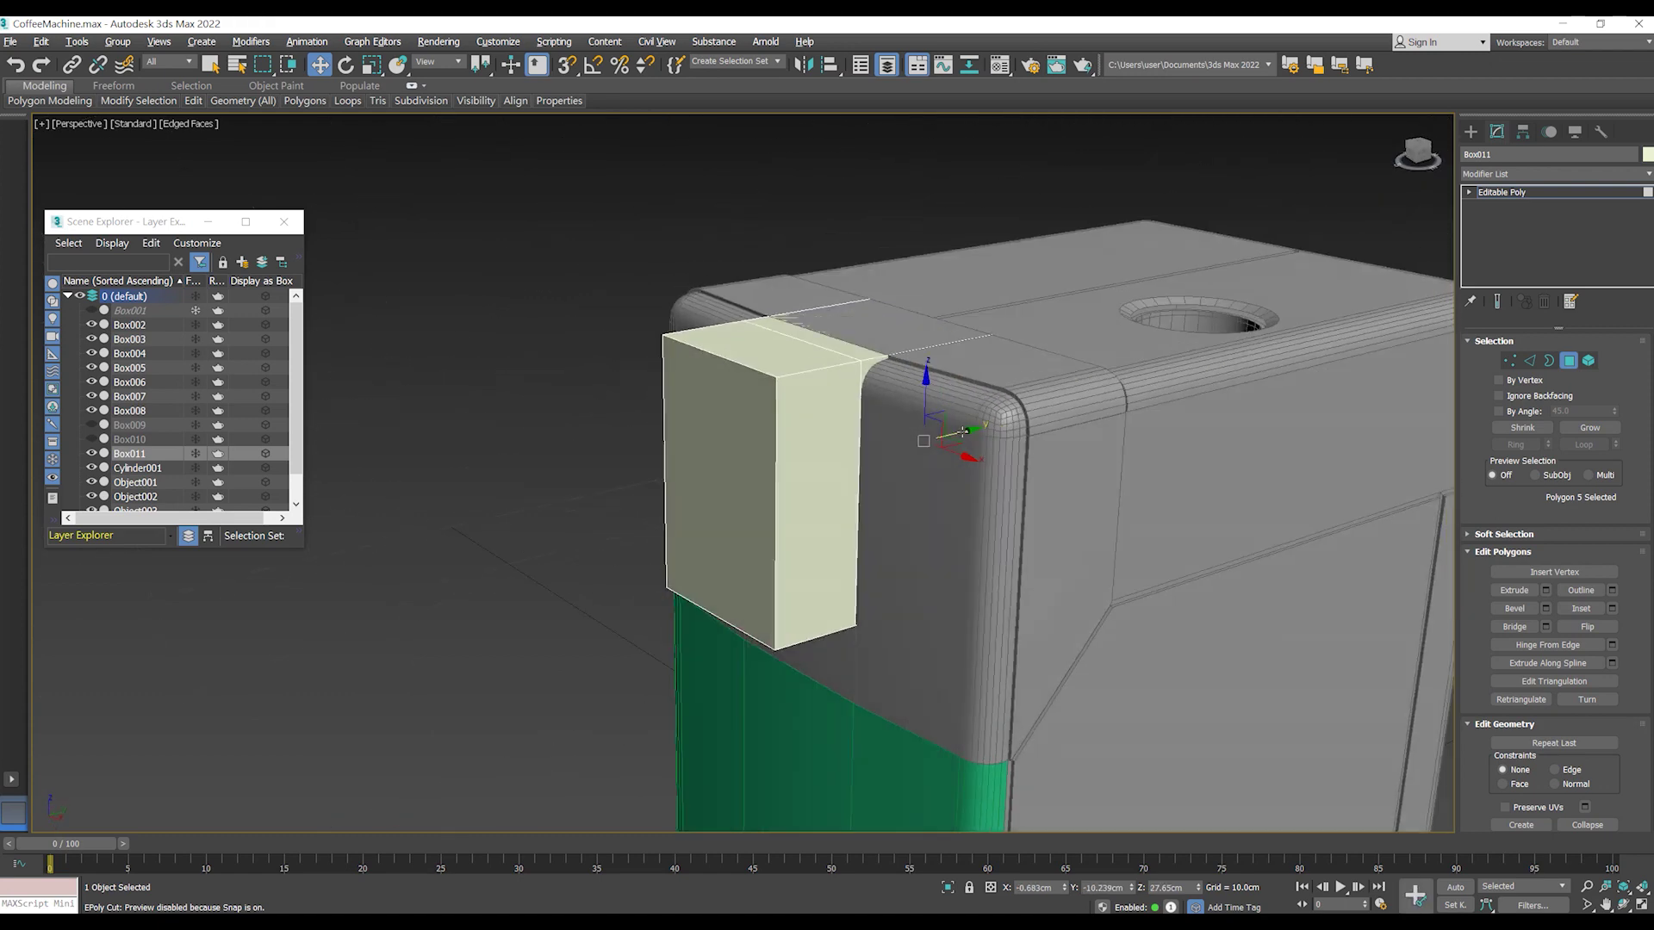
scroll(913, 432, up, 2)
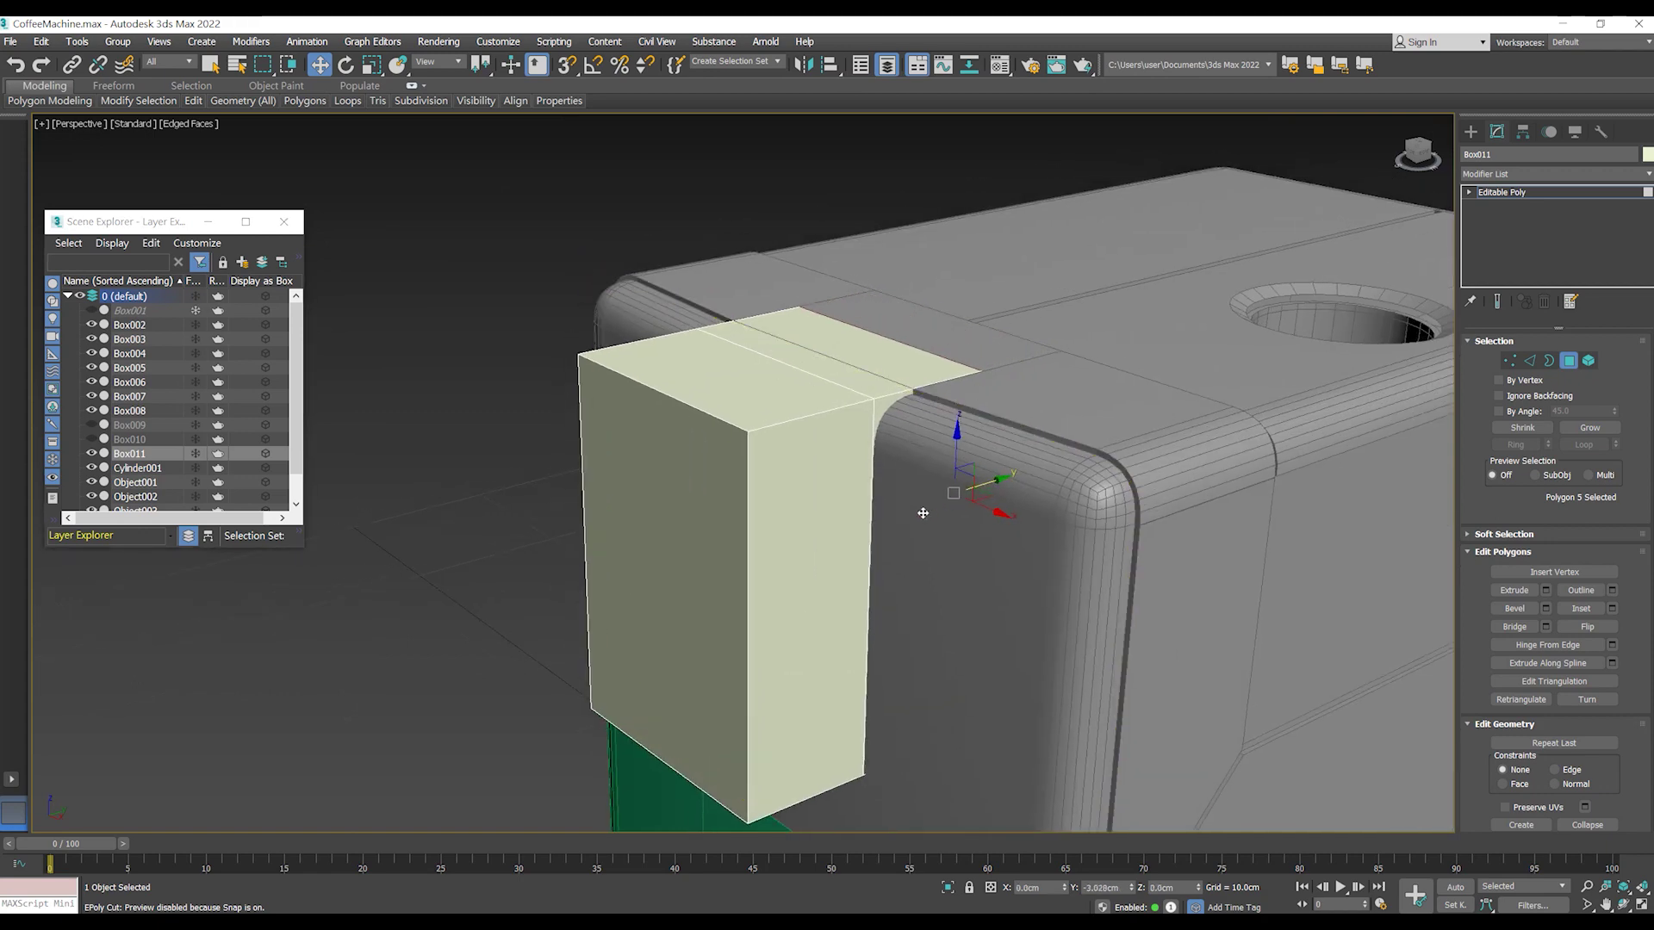
scroll(861, 536, down, 2)
mouse_move(933, 458)
alt+middle_down()
mouse_move(1077, 453)
mouse_move(916, 476)
mouse_move(959, 450)
mouse_move(852, 517)
alt+middle_up()
scroll(966, 452, up, 1)
- Connect the six edges running over the block with two new edge loops spread toward the sides
key(2)
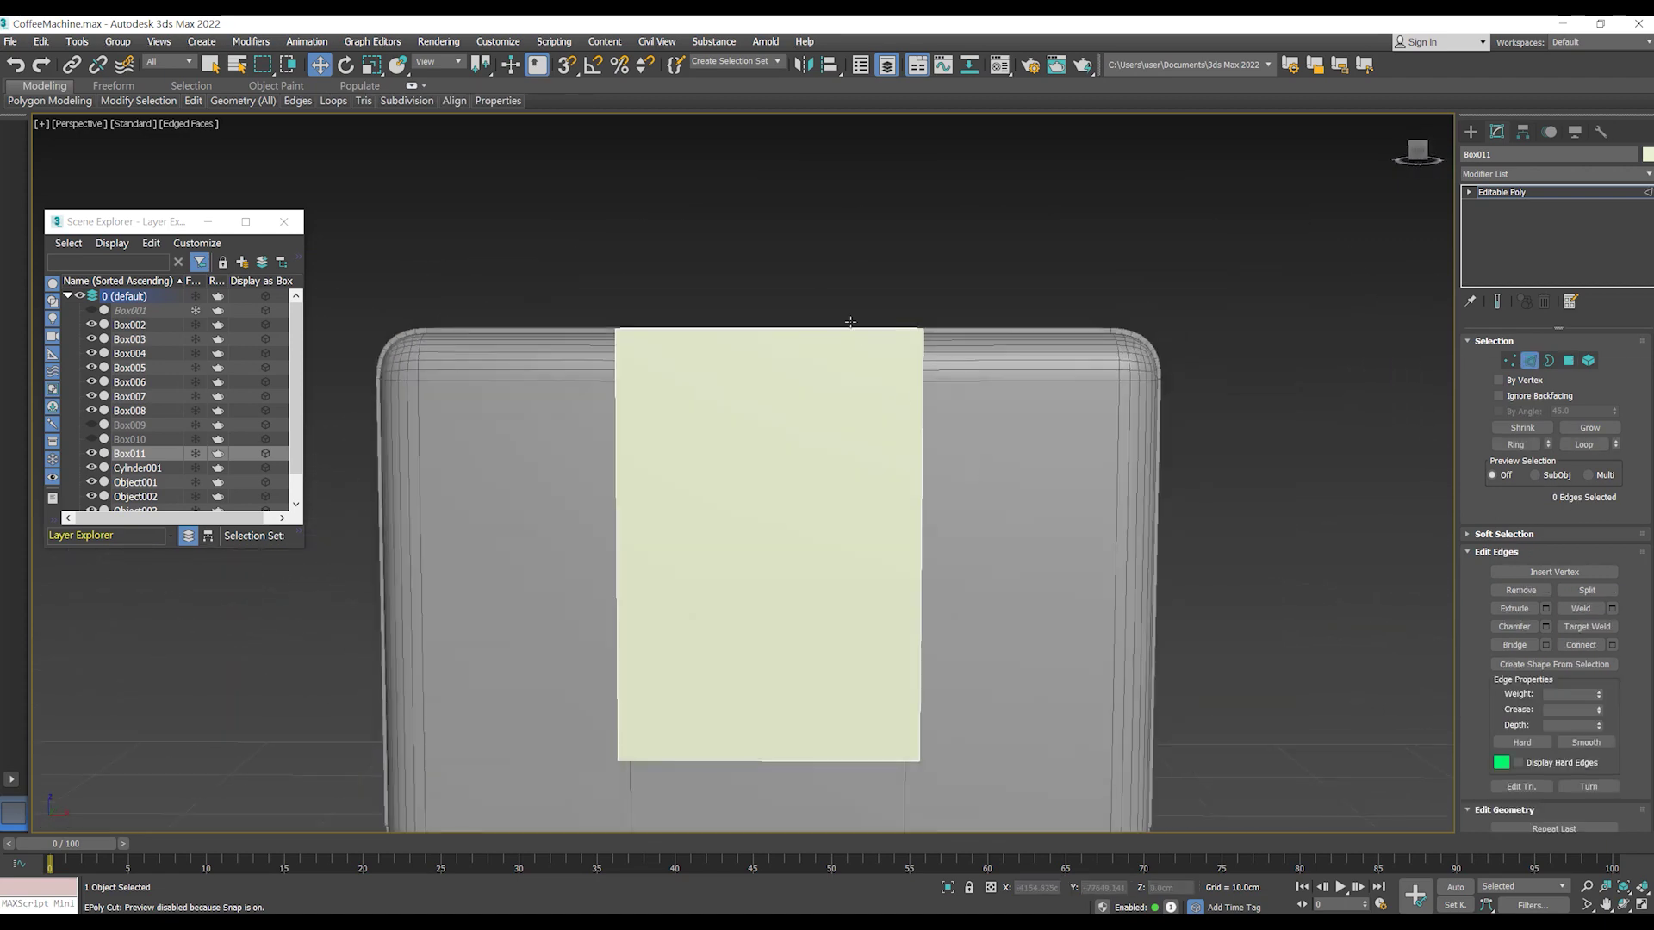
scroll(841, 583, down, 2)
drag(841, 583, 895, 311)
scroll(886, 377, up, 2)
alt+middle_drag(887, 376, 854, 443)
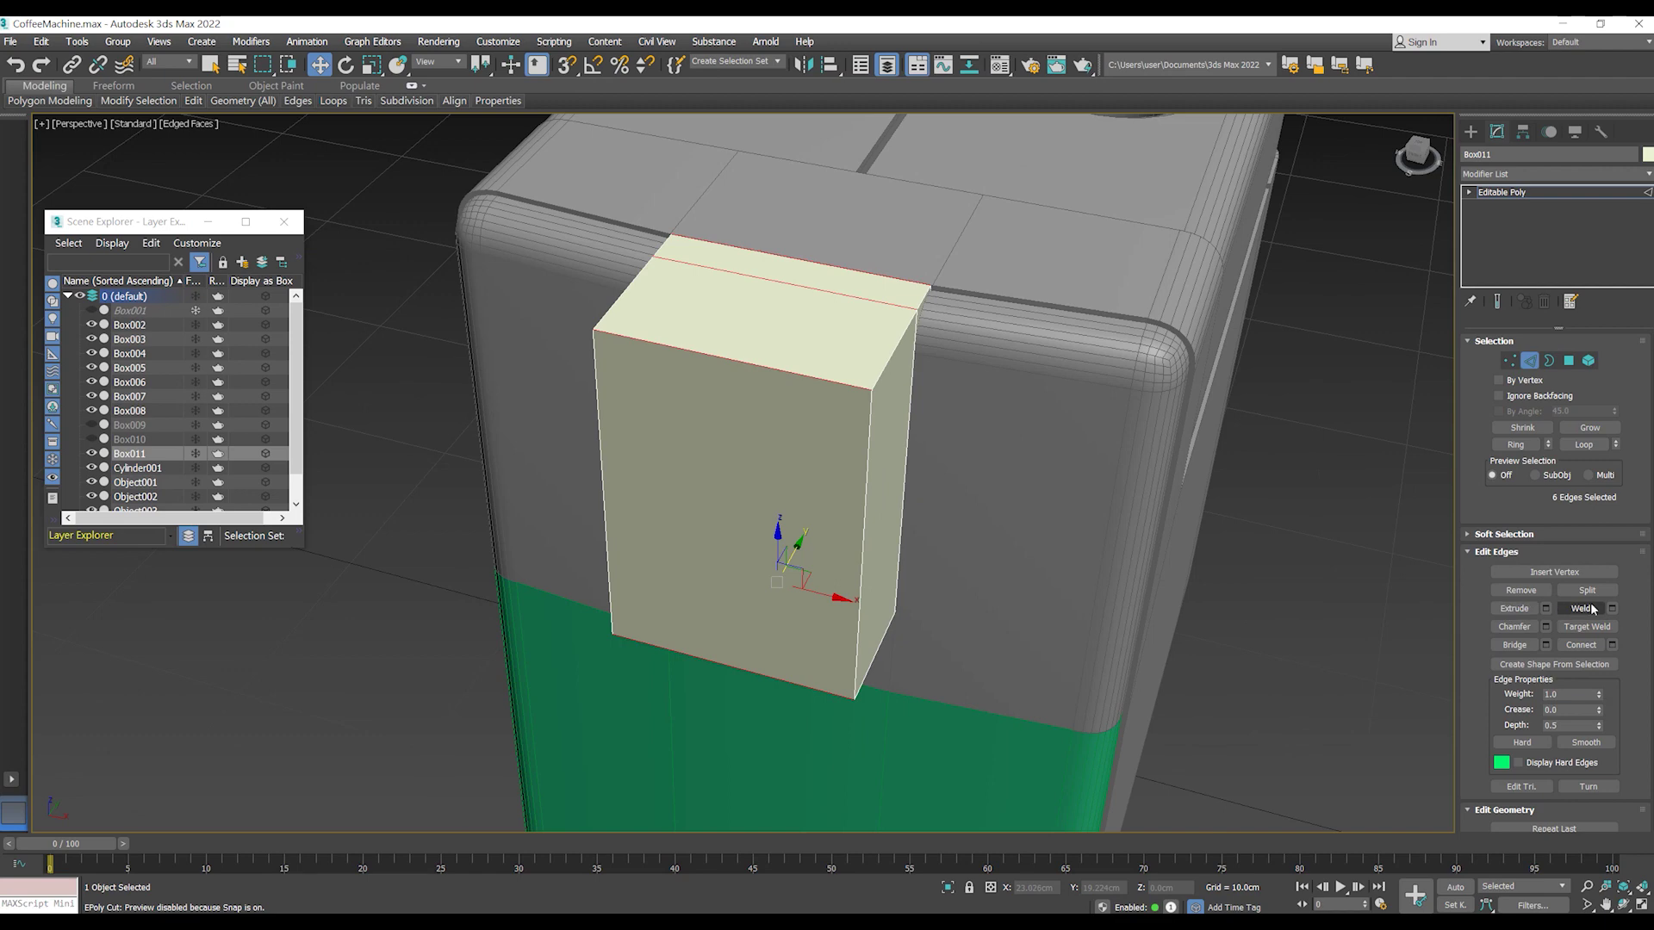
click(1611, 644)
click(755, 480)
drag(755, 513, 777, 335)
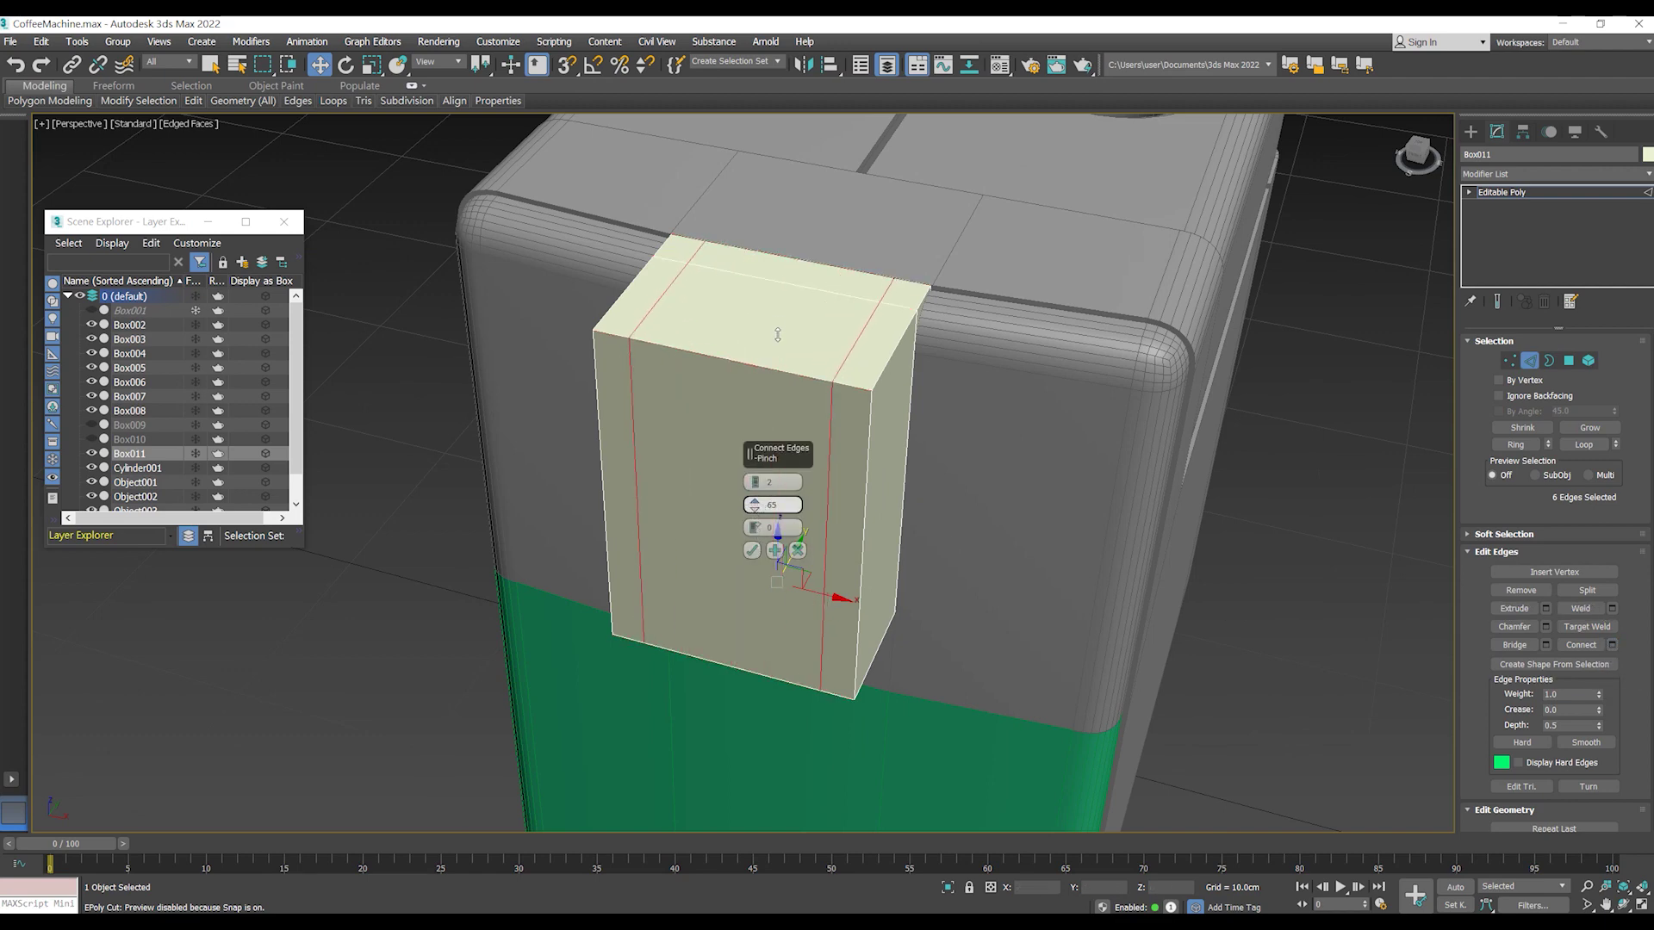
click(752, 549)
- Select the block's top edges and pull them down slightly along Z
alt+middle_drag(761, 556, 863, 482)
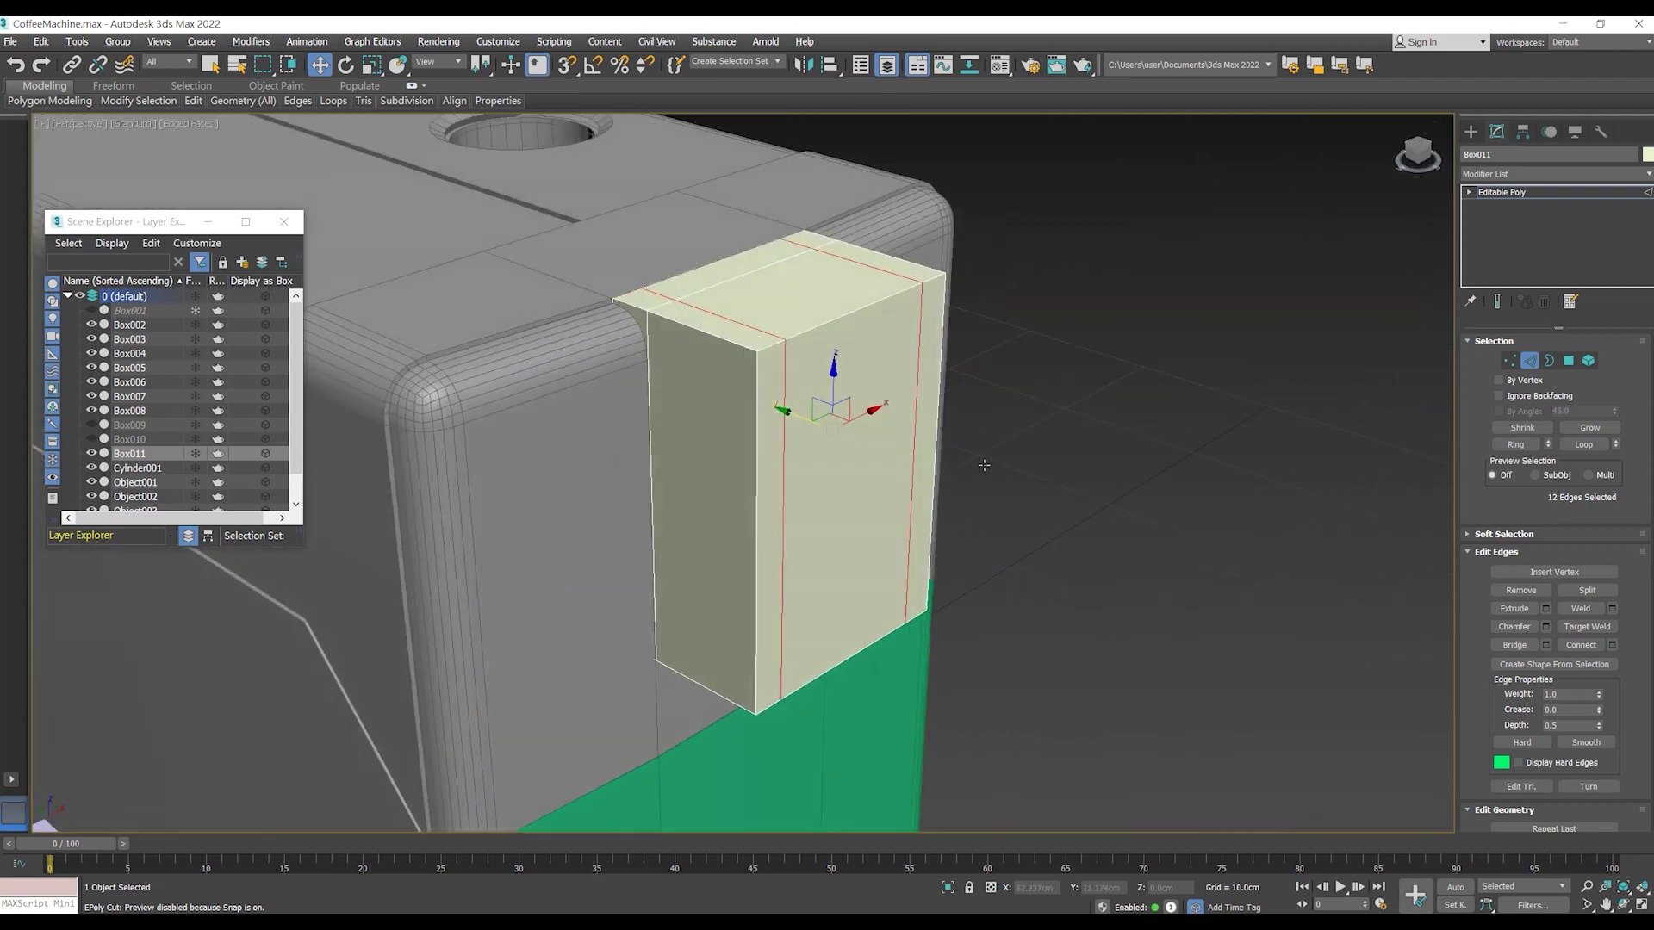
click(800, 482)
alt+middle_drag(842, 543, 971, 429)
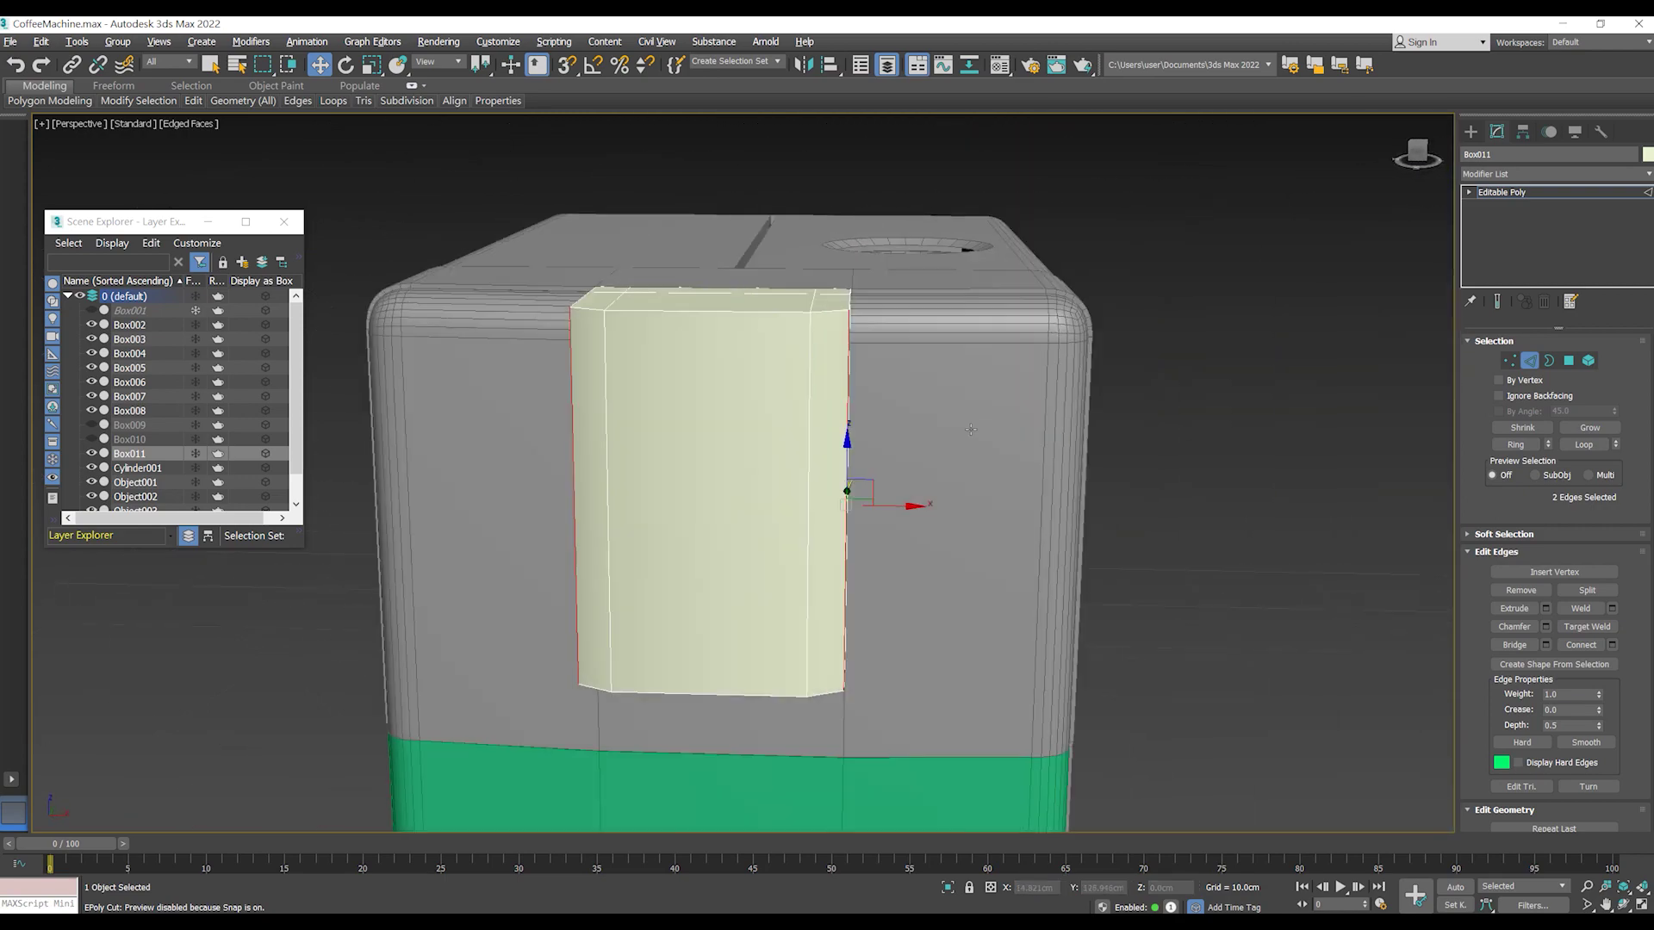
alt+middle_drag(902, 488, 873, 491)
click(883, 324)
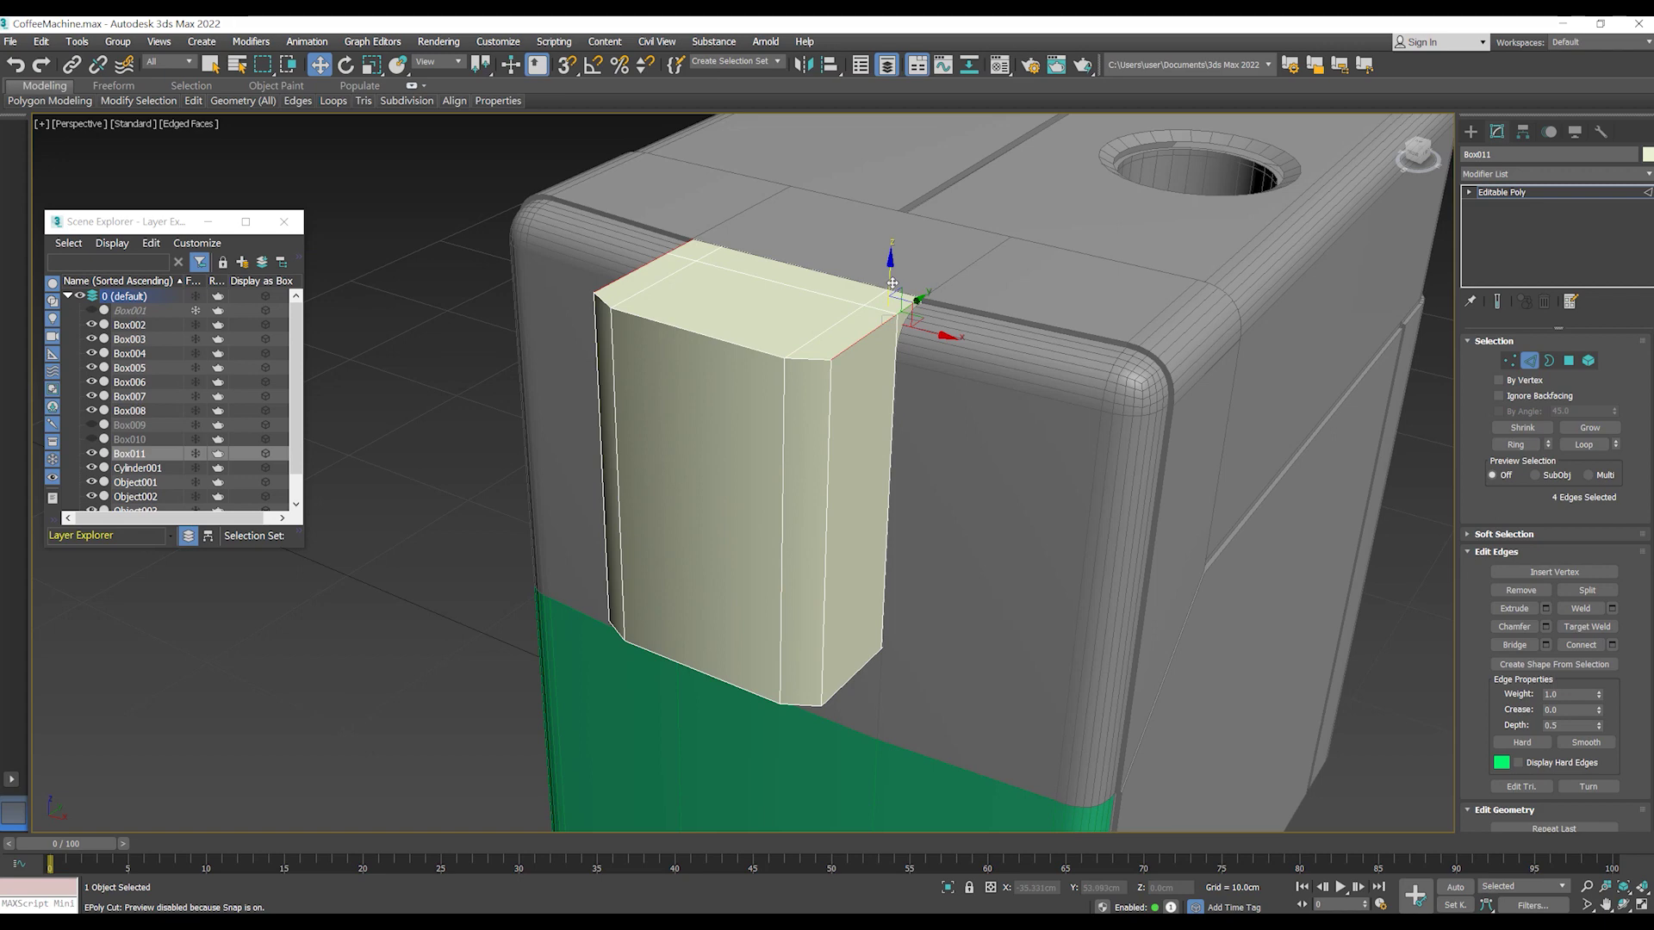
drag(892, 282, 891, 298)
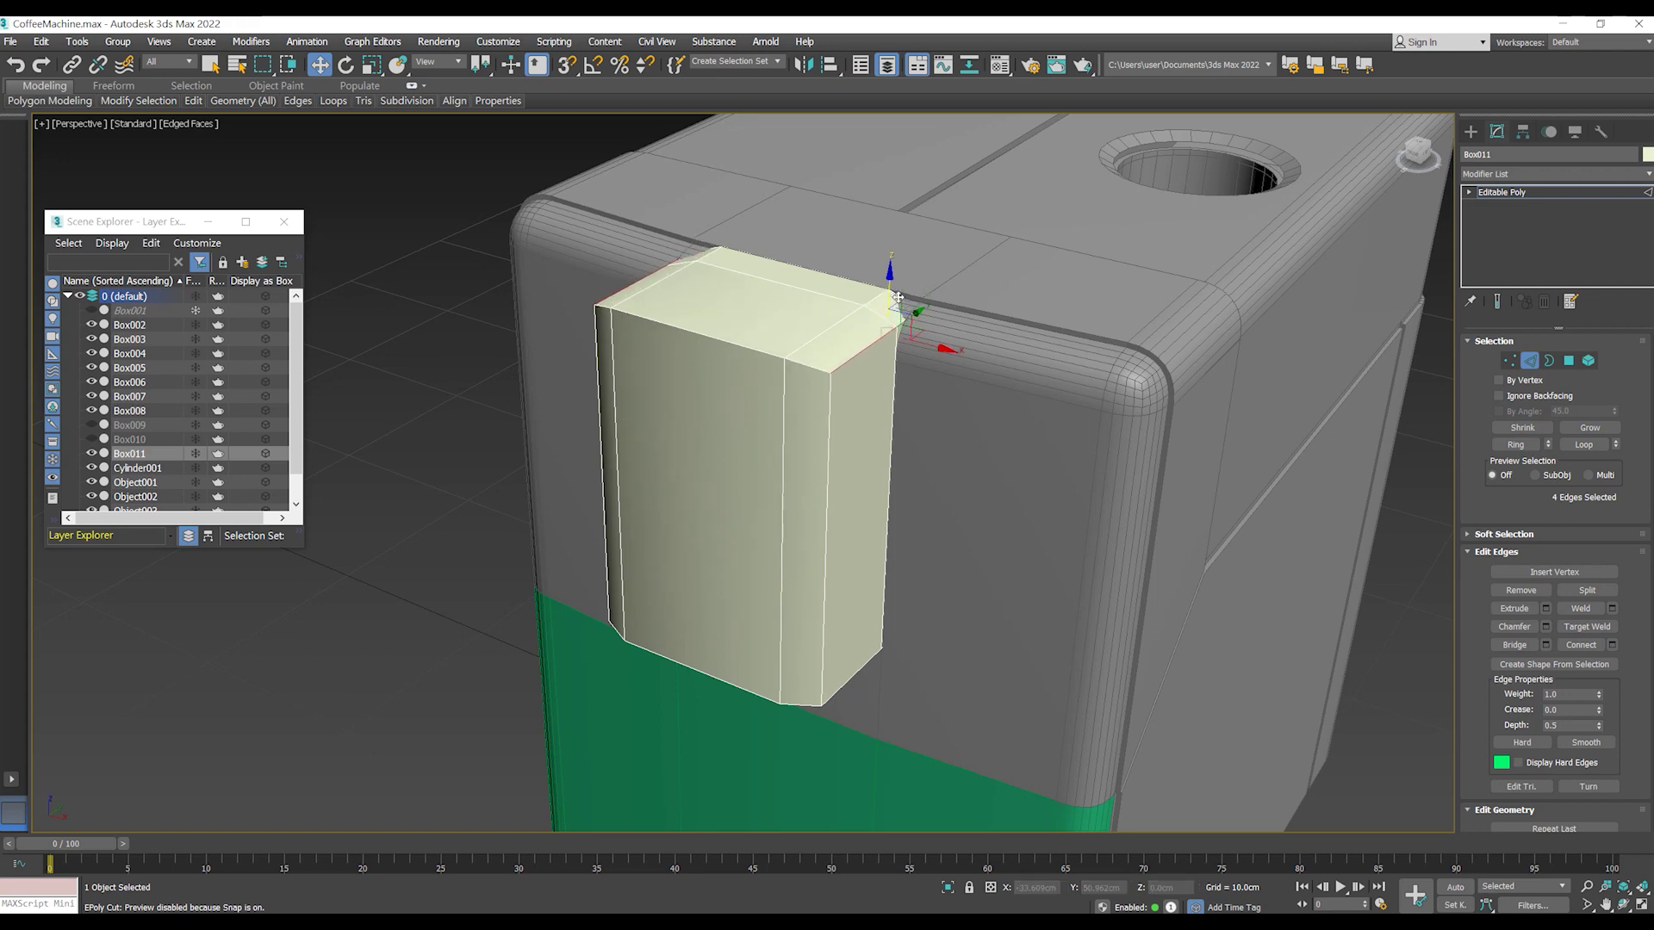
scroll(897, 297, up, 2)
scroll(905, 332, up, 3)
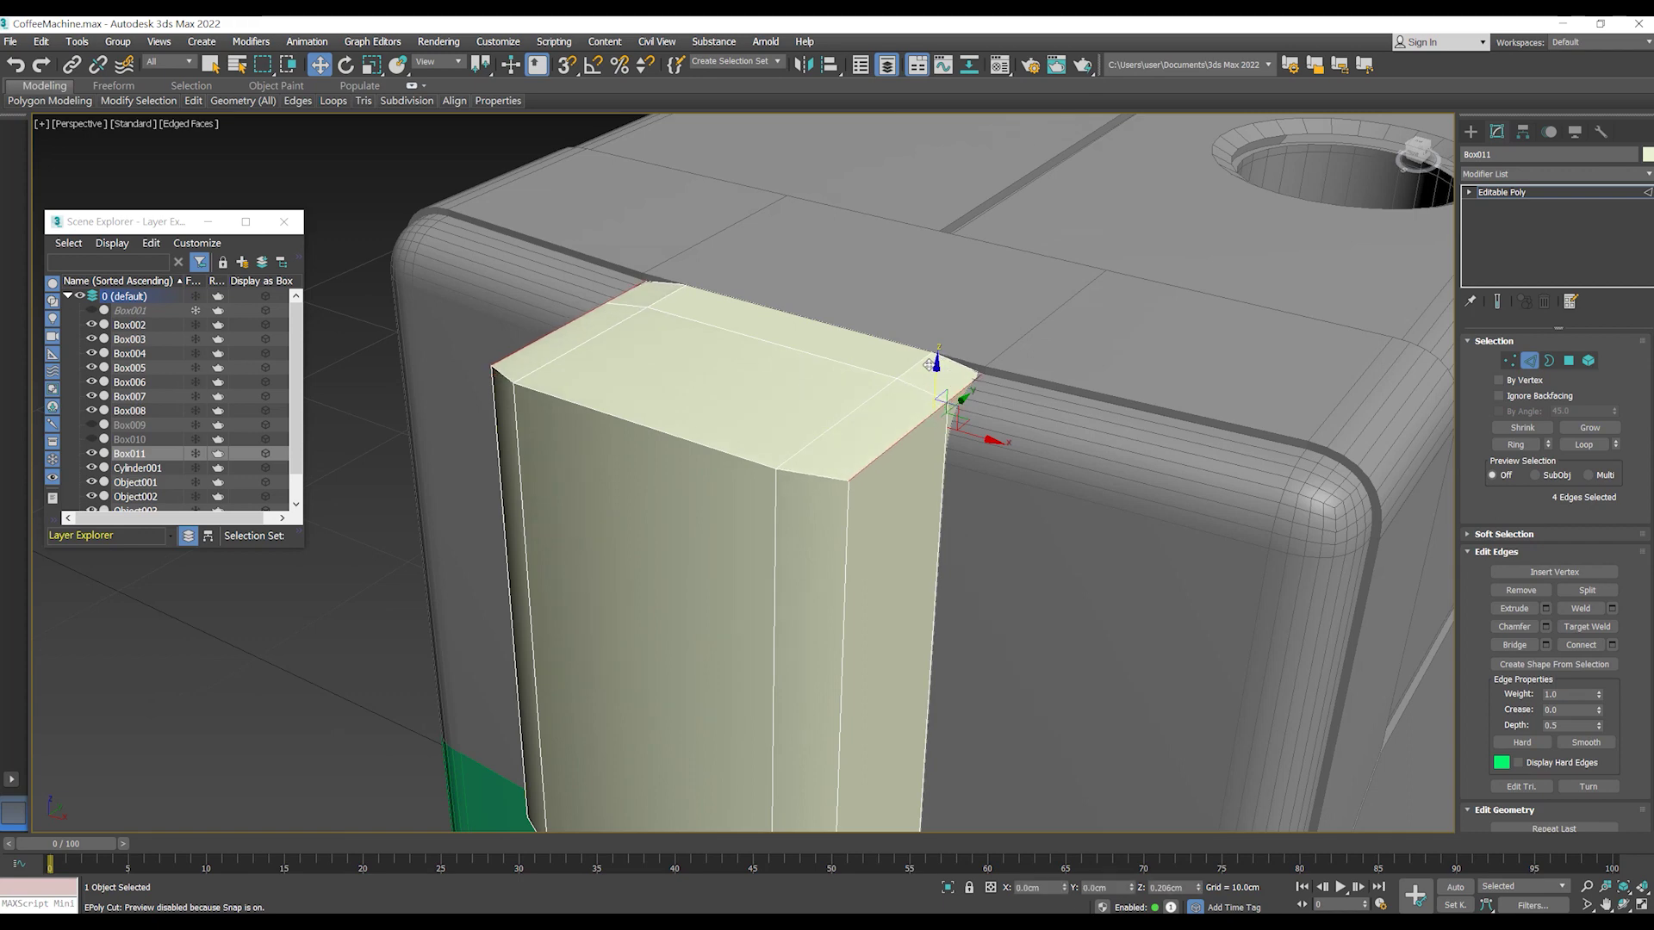
- Nudge the top edges up to sit flush with the machine's top front edge, then select the block's top faces
scroll(933, 365, down, 3)
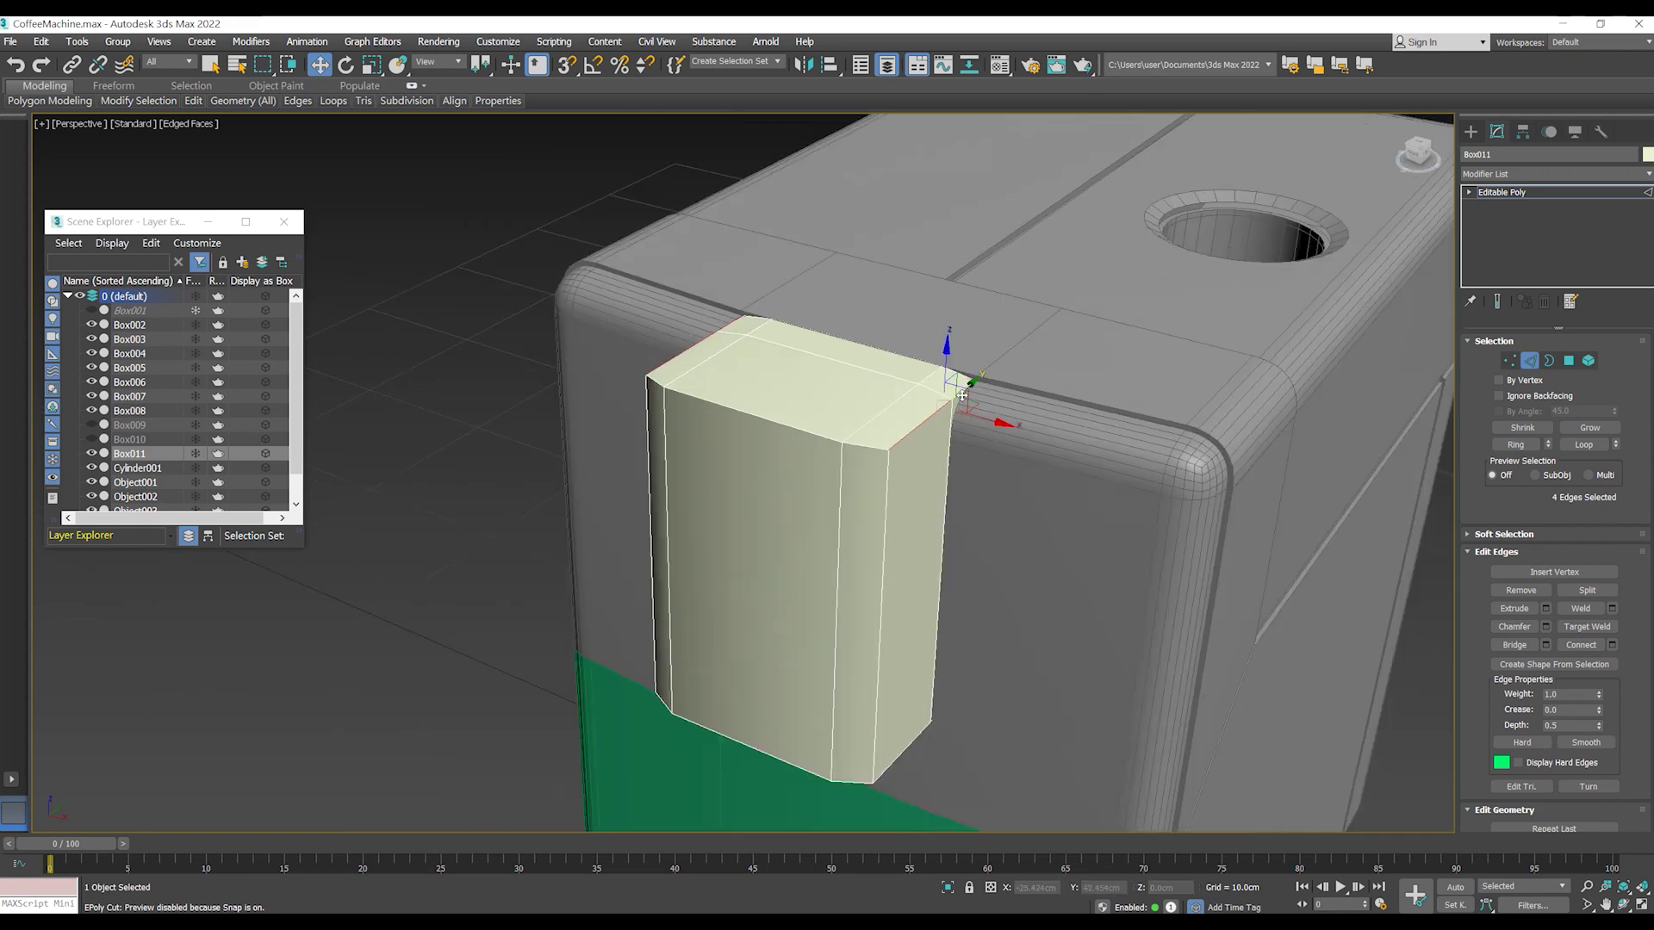
alt+middle_drag(933, 365, 885, 369)
scroll(886, 368, up, 4)
alt+middle_drag(630, 348, 945, 498)
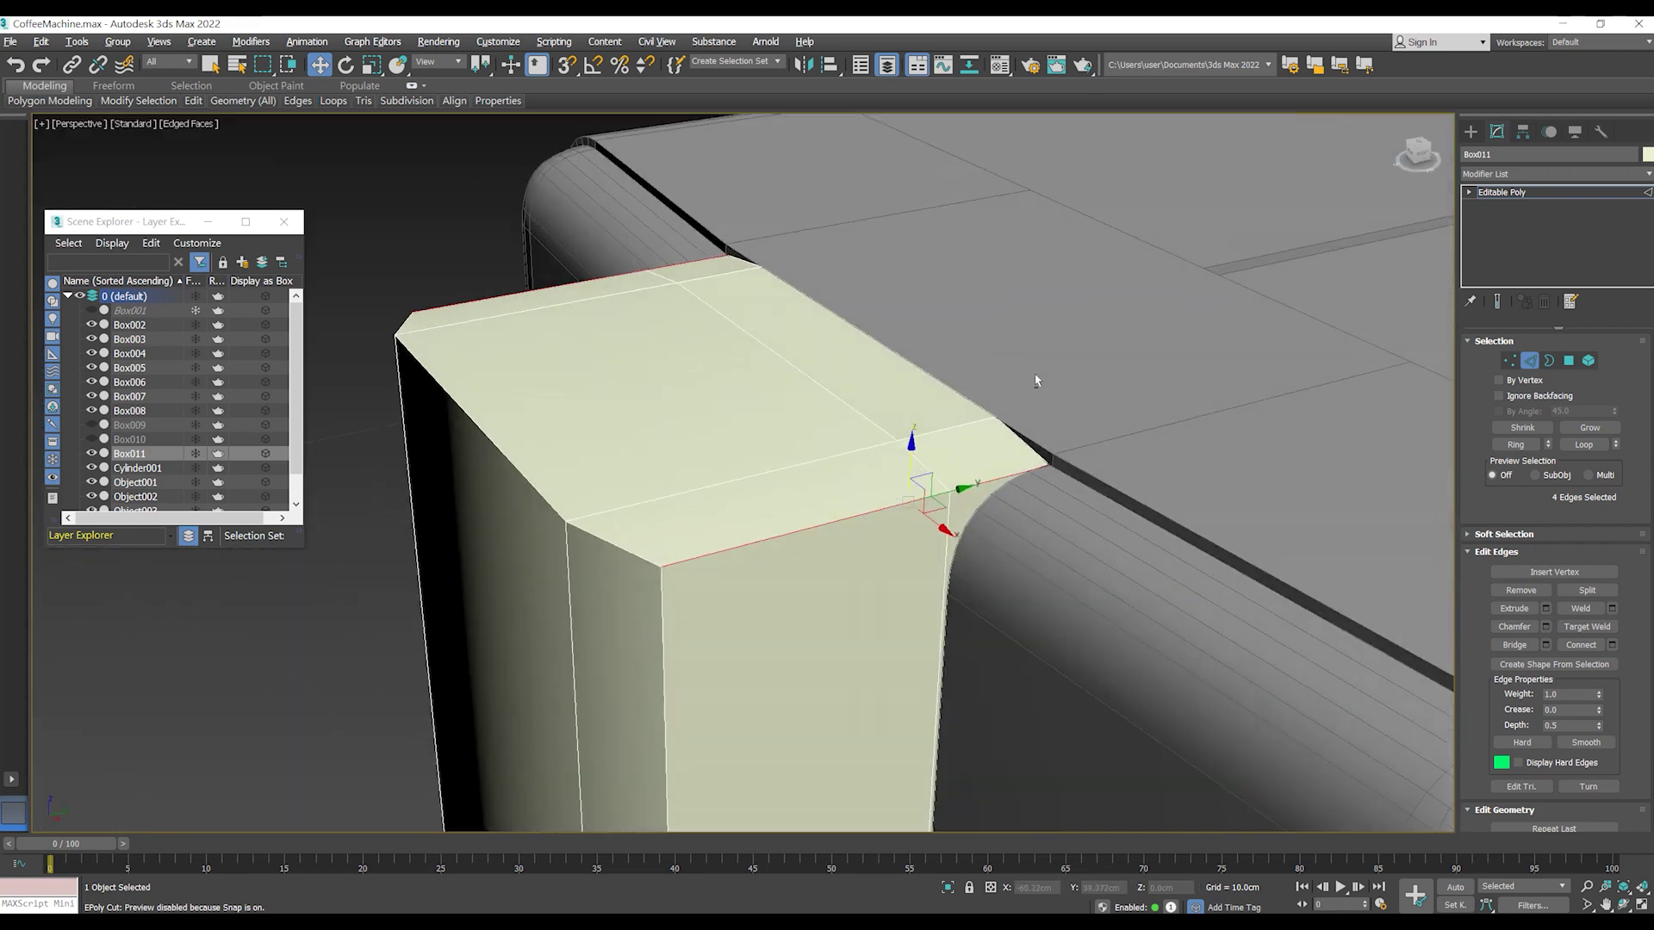
scroll(945, 498, up, 5)
drag(774, 526, 774, 523)
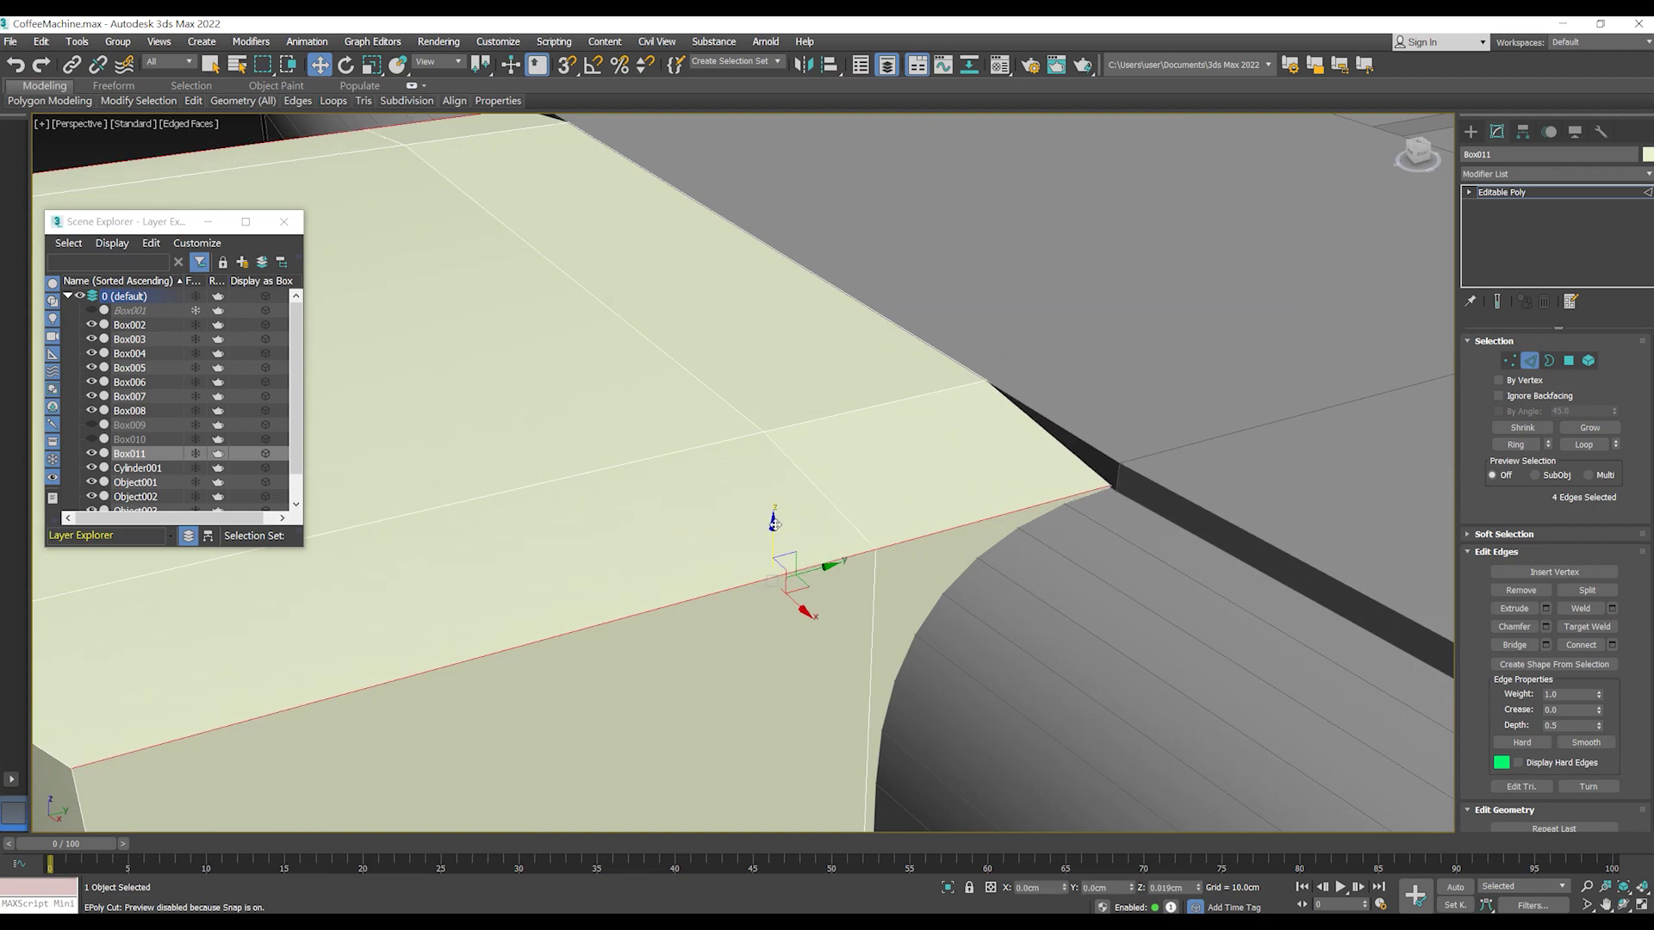
scroll(1017, 398, down, 5)
mouse_move(1156, 389)
alt+middle_down()
mouse_move(1188, 391)
mouse_move(930, 362)
alt+middle_up()
key(4)
click(943, 364)
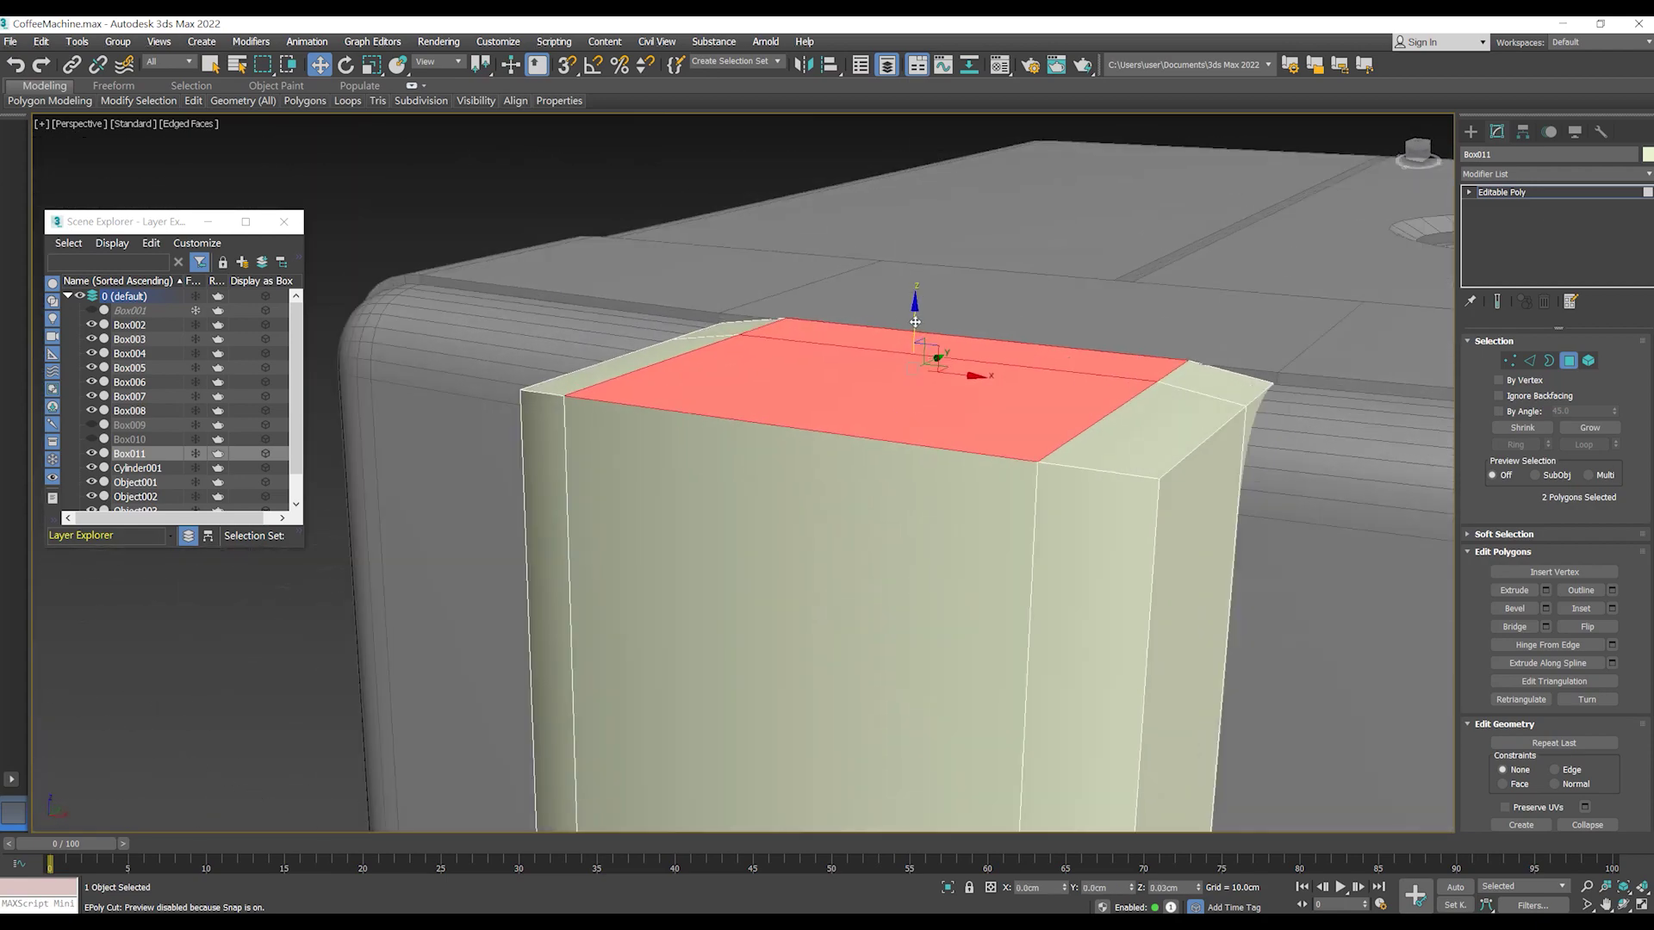
- Select the block's matching top and bottom front rim edges at edge level
mouse_move(934, 359)
alt+middle_down()
mouse_move(999, 448)
mouse_move(1042, 463)
mouse_move(857, 215)
mouse_move(828, 249)
alt+middle_up()
click(999, 448)
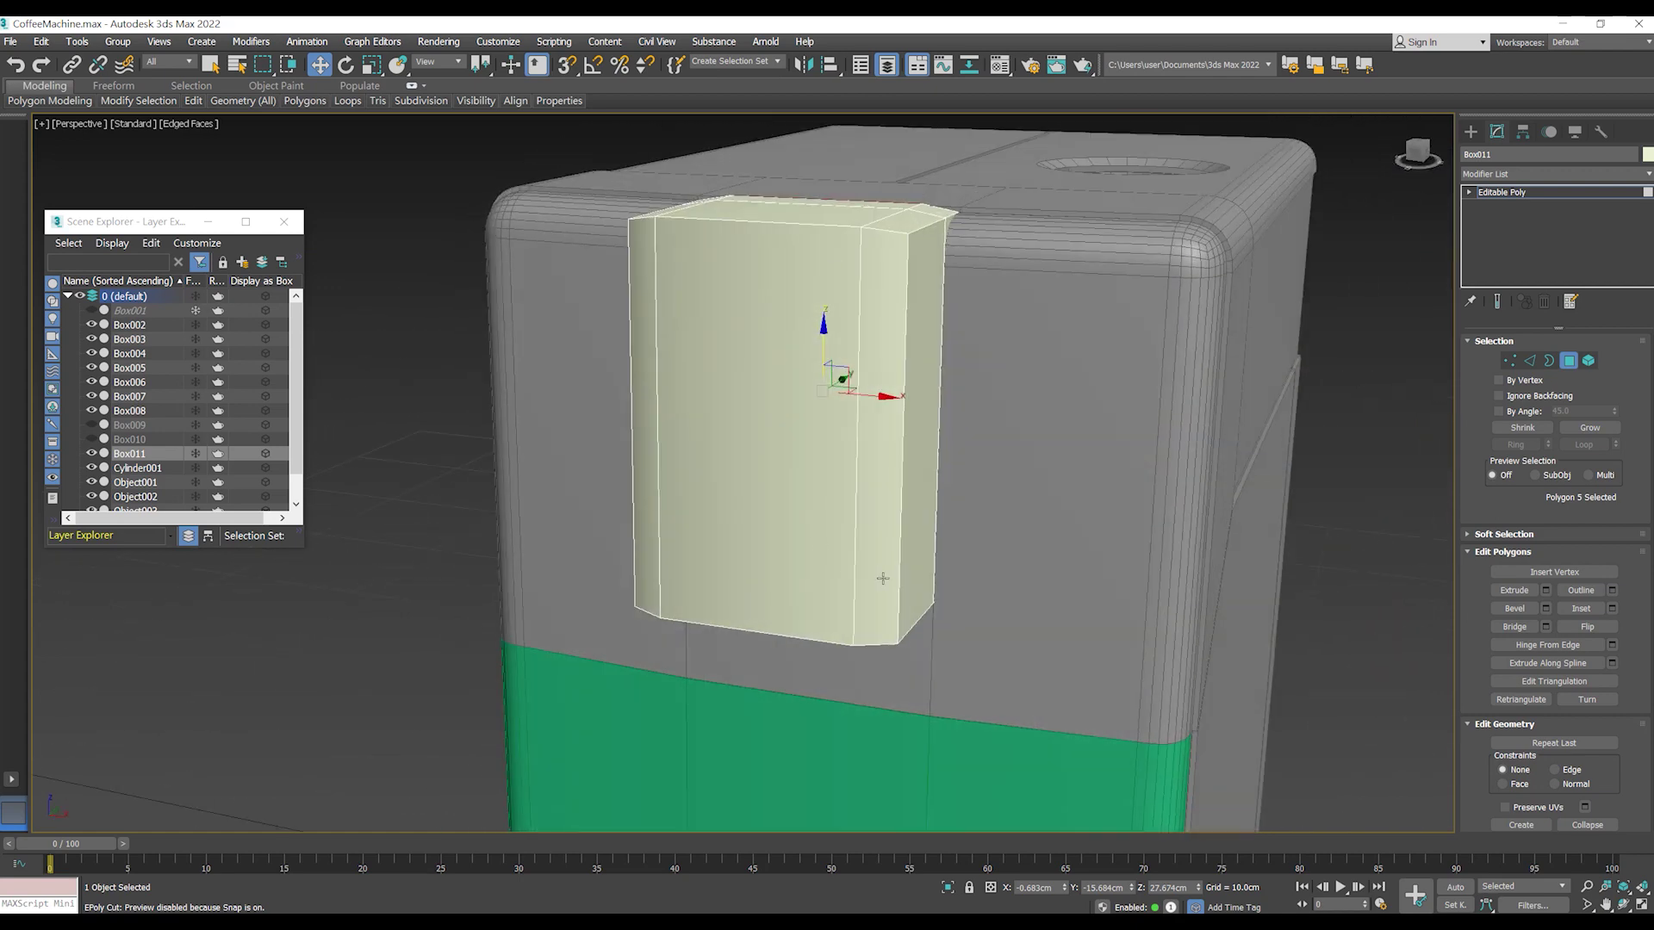
key(1)
key(2)
click(912, 633)
alt+middle_drag(912, 633, 775, 603)
click(656, 642)
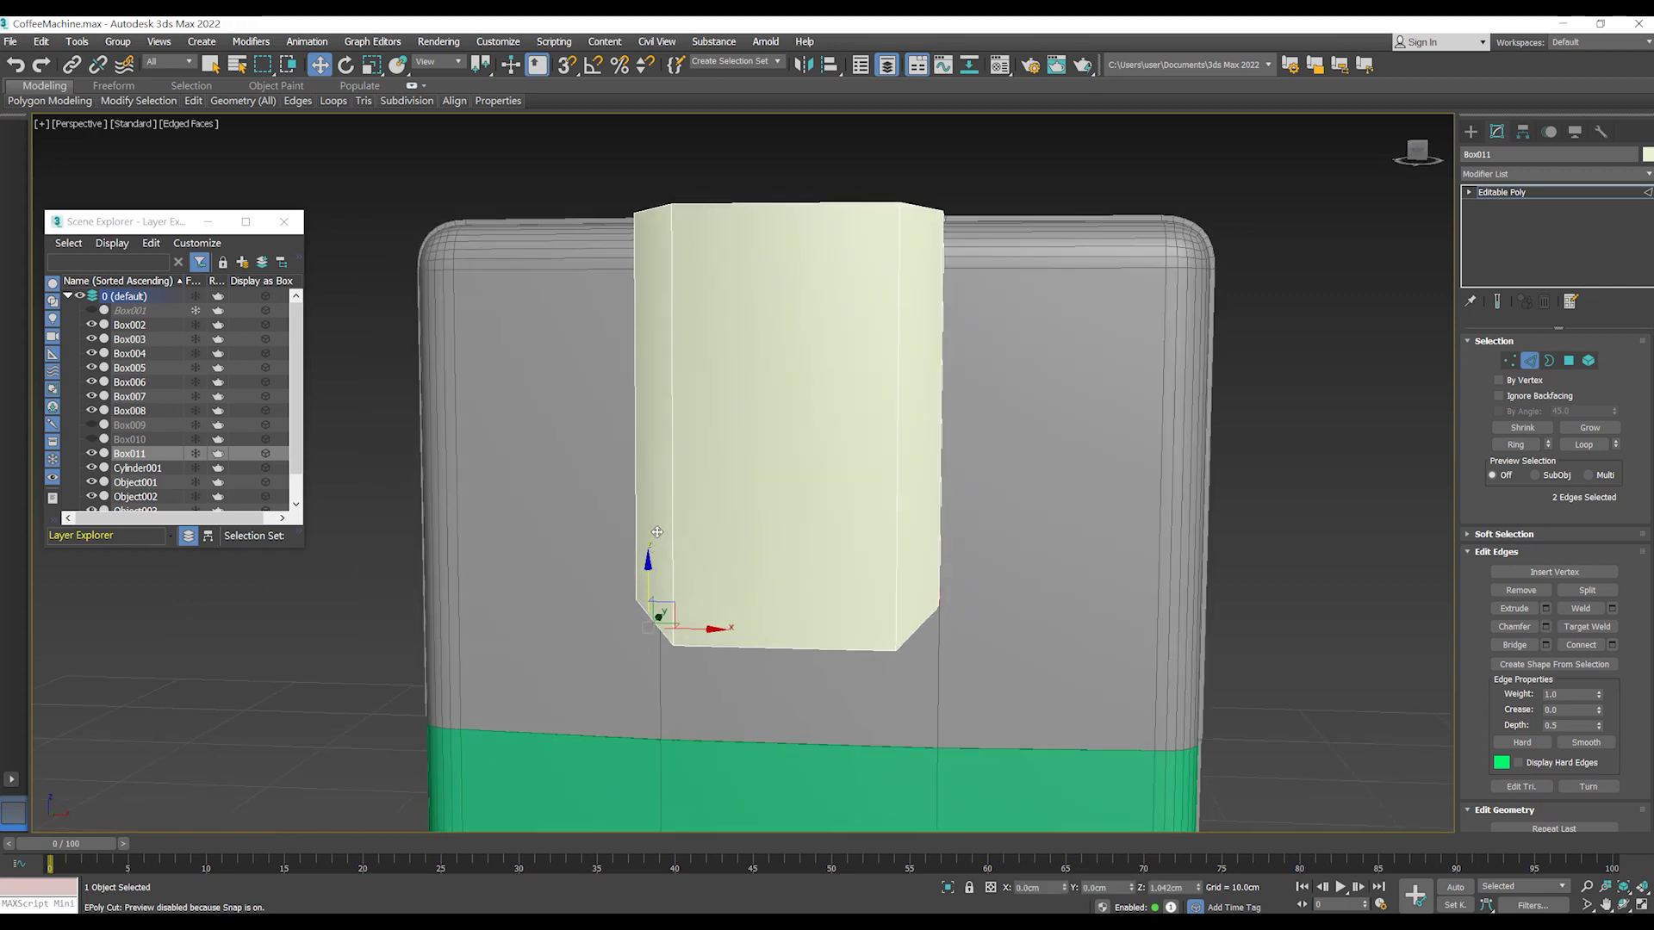
alt+middle_drag(653, 542, 880, 574)
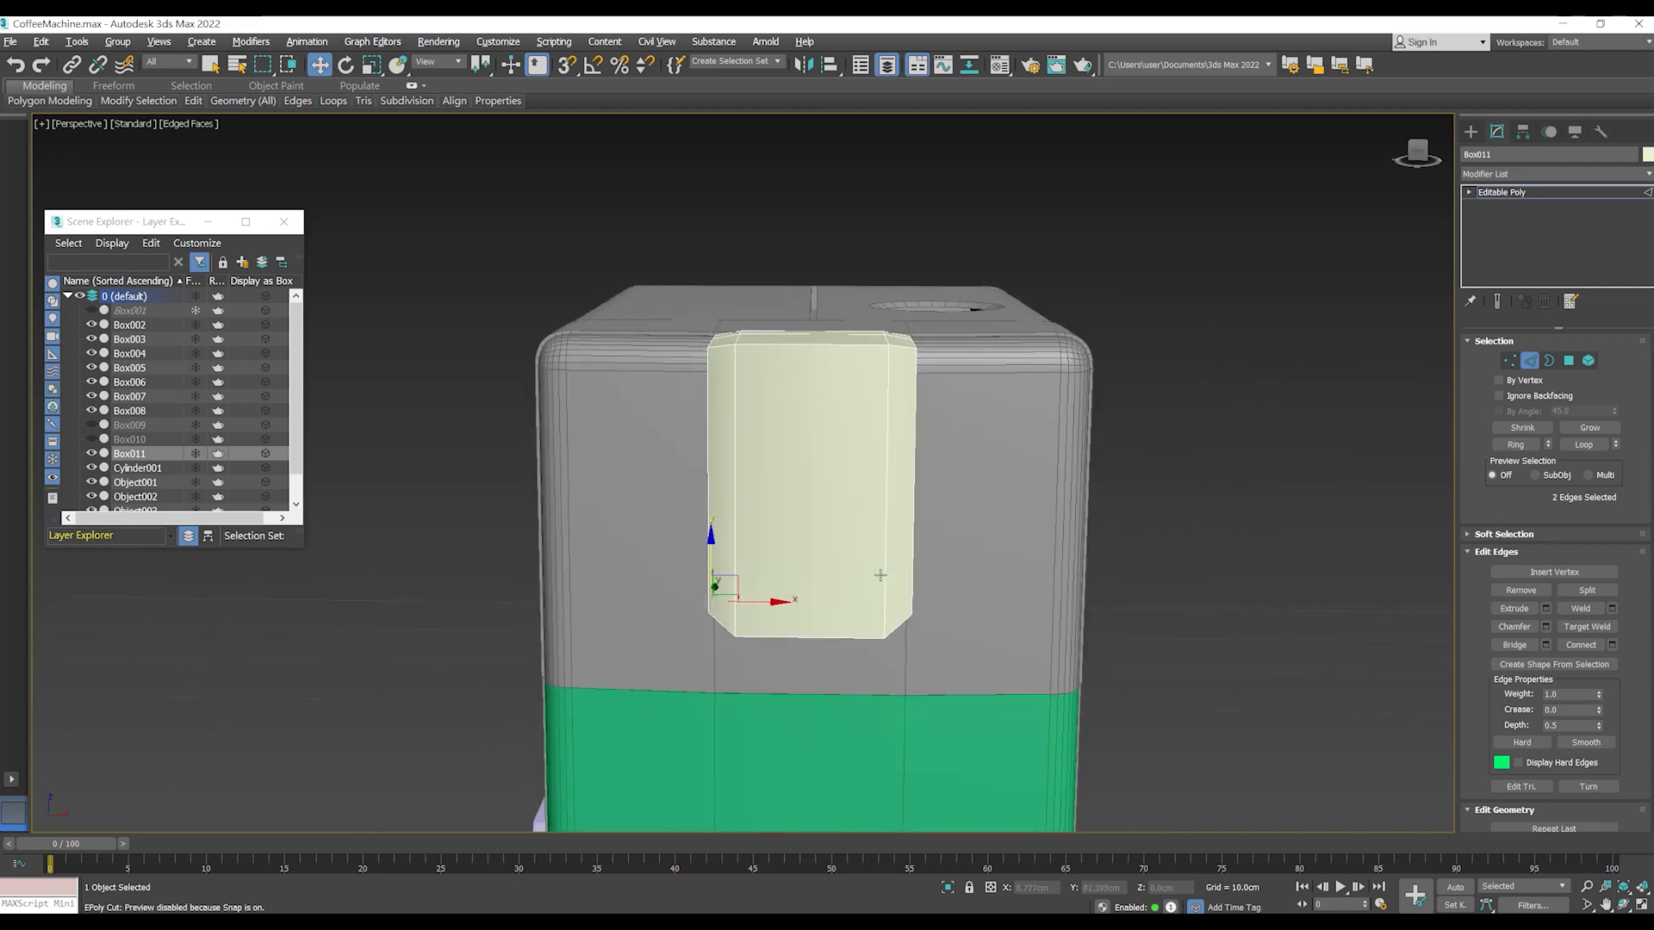
alt+middle_drag(880, 575, 882, 574)
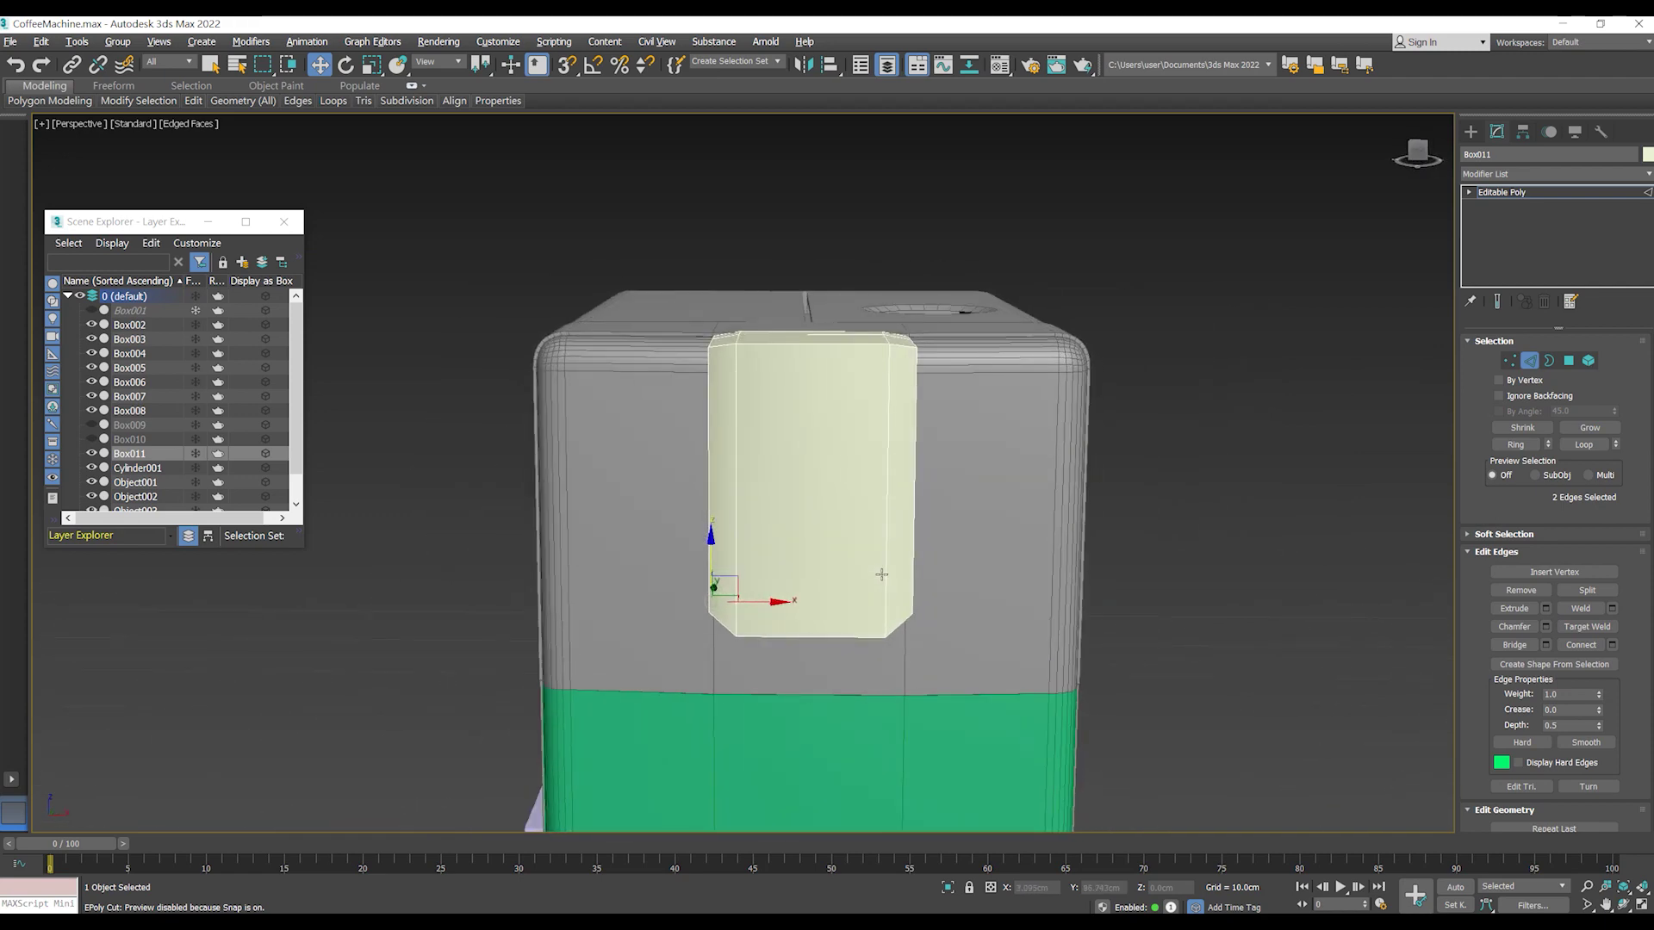
alt+middle_drag(882, 574, 872, 583)
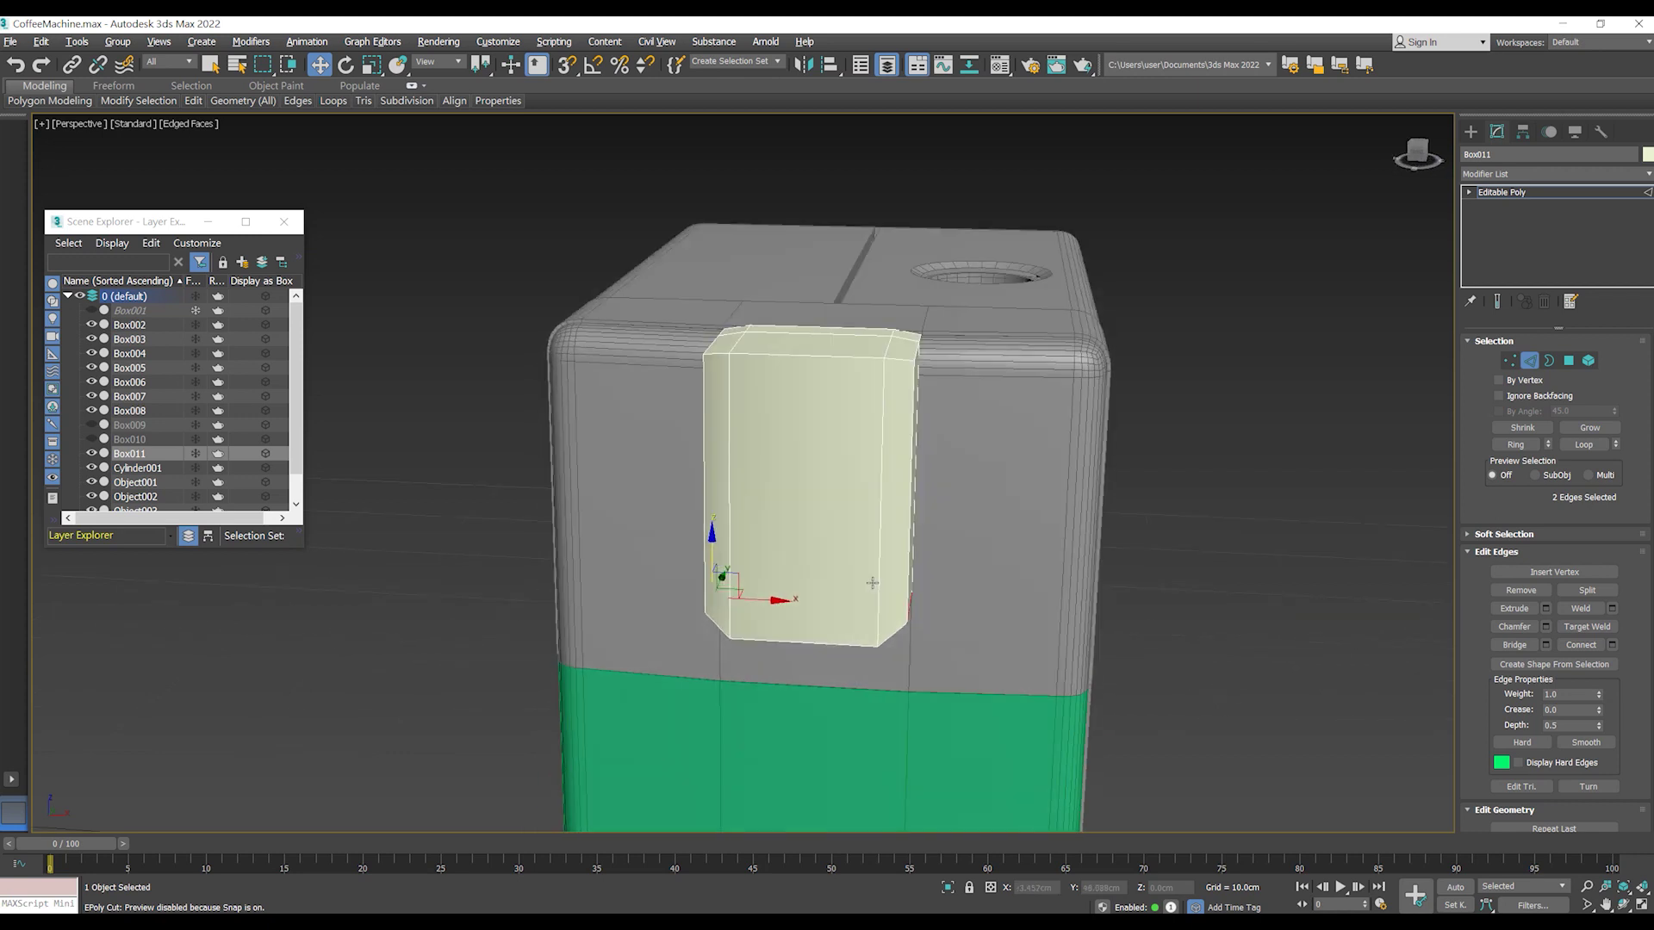
alt+middle_drag(807, 769, 847, 514)
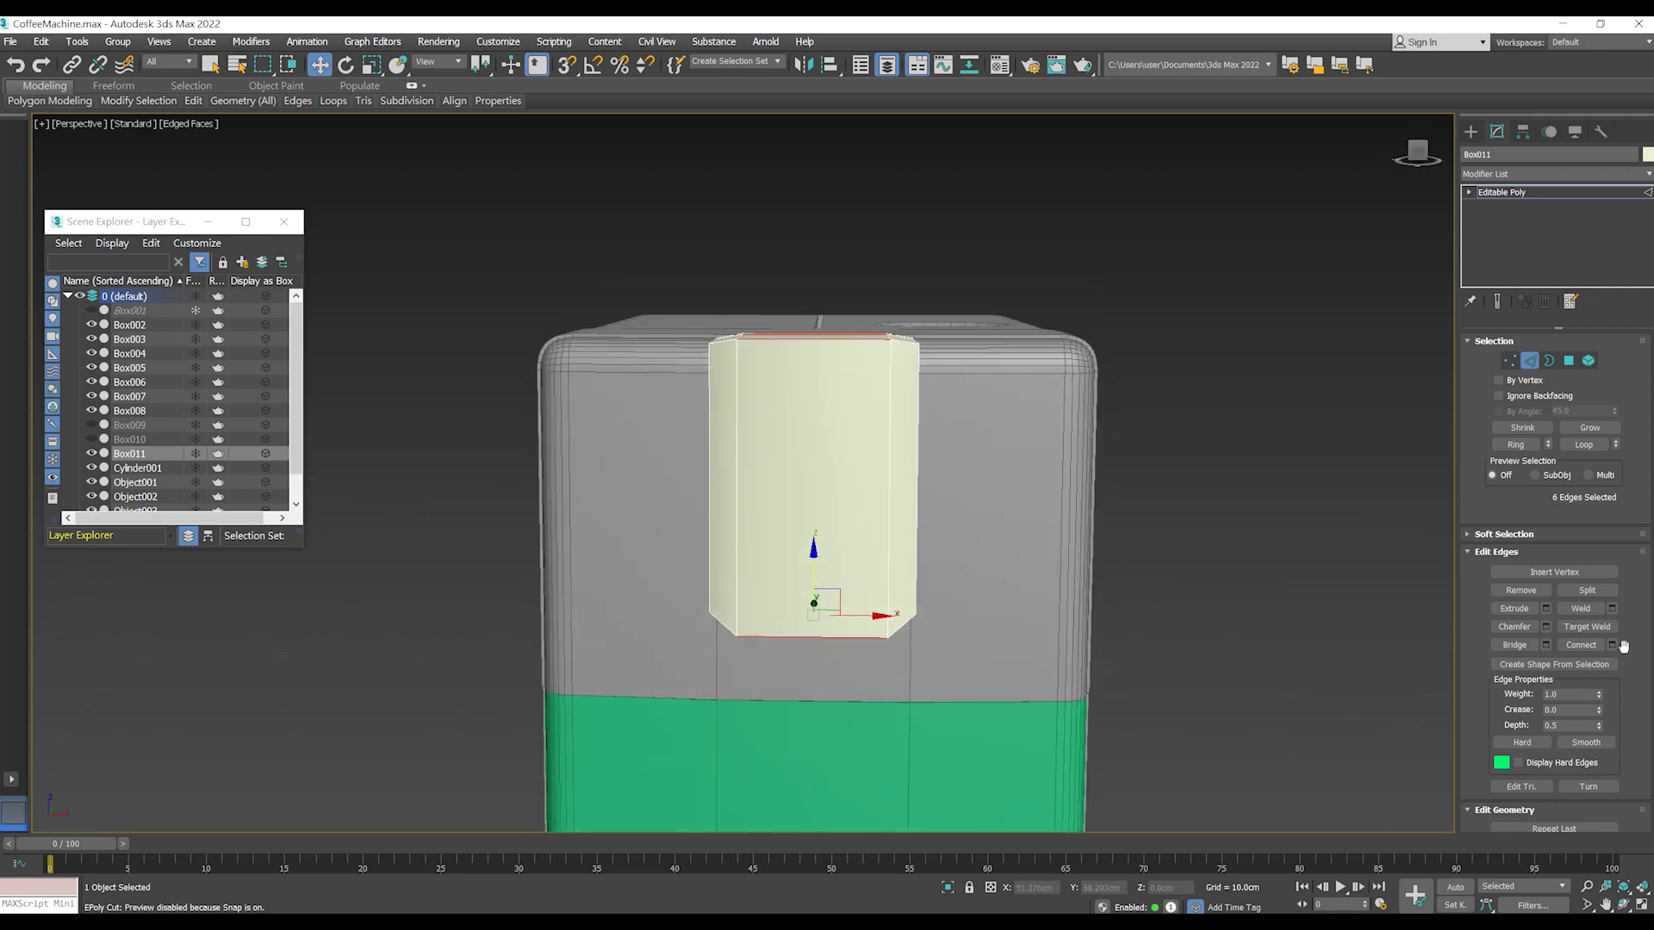
- Add a centre edge loop across the rims, then select the bottom rim edges and raise them slightly
key(ctrl+shift+e)
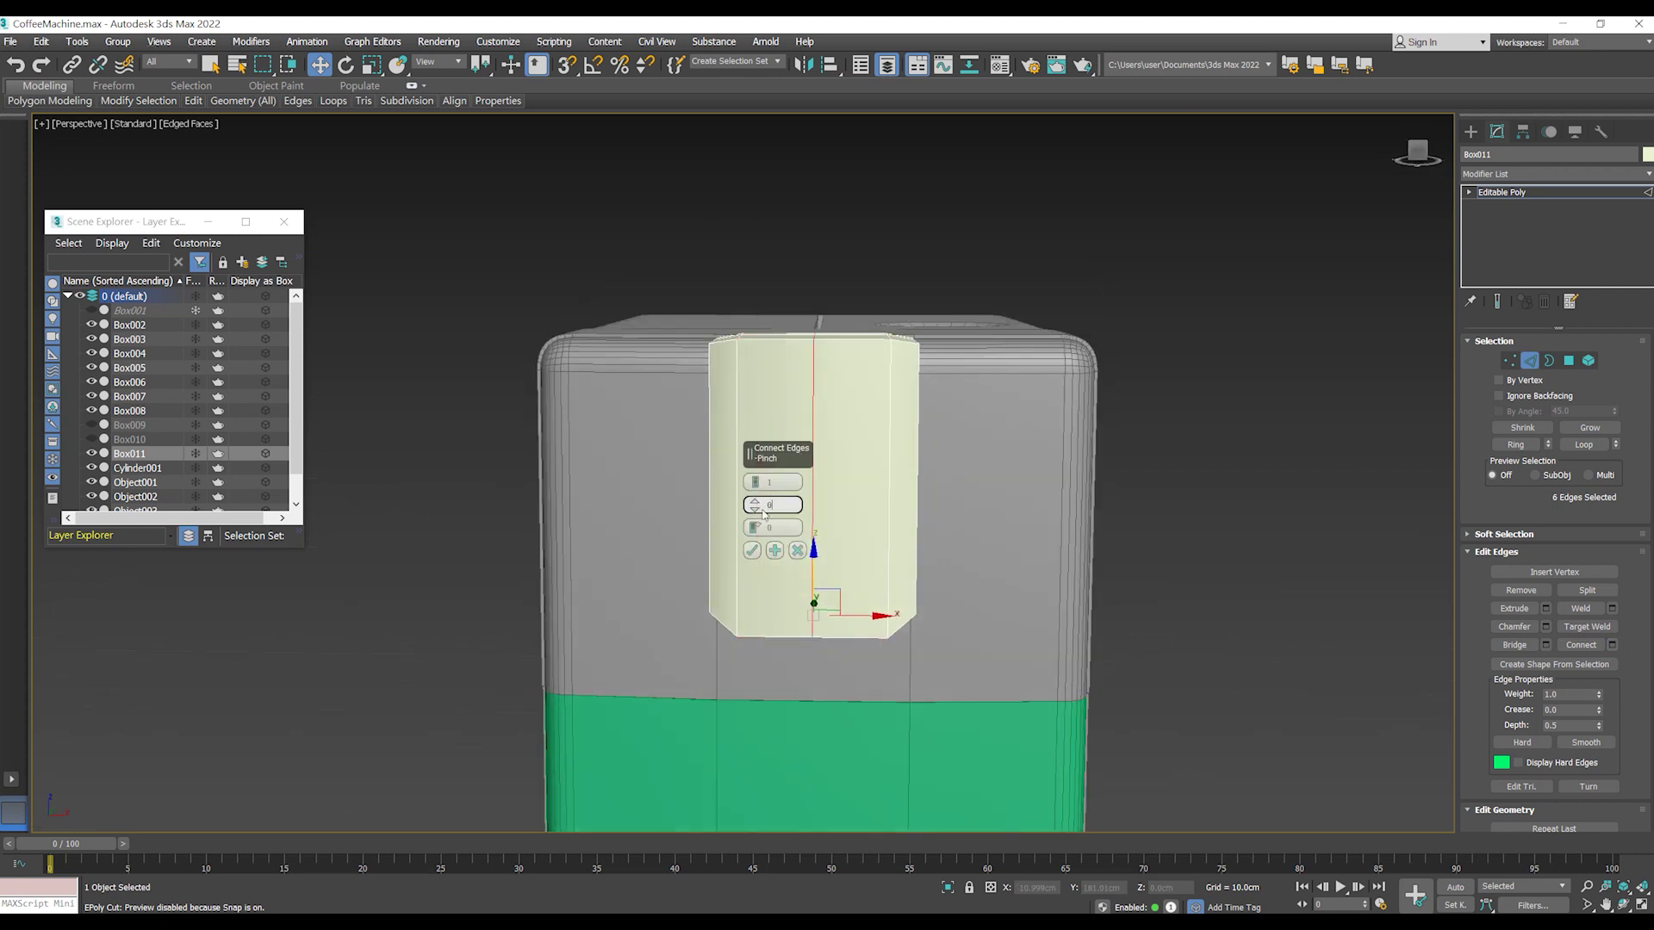
click(753, 550)
alt+middle_drag(848, 582, 857, 549)
click(853, 556)
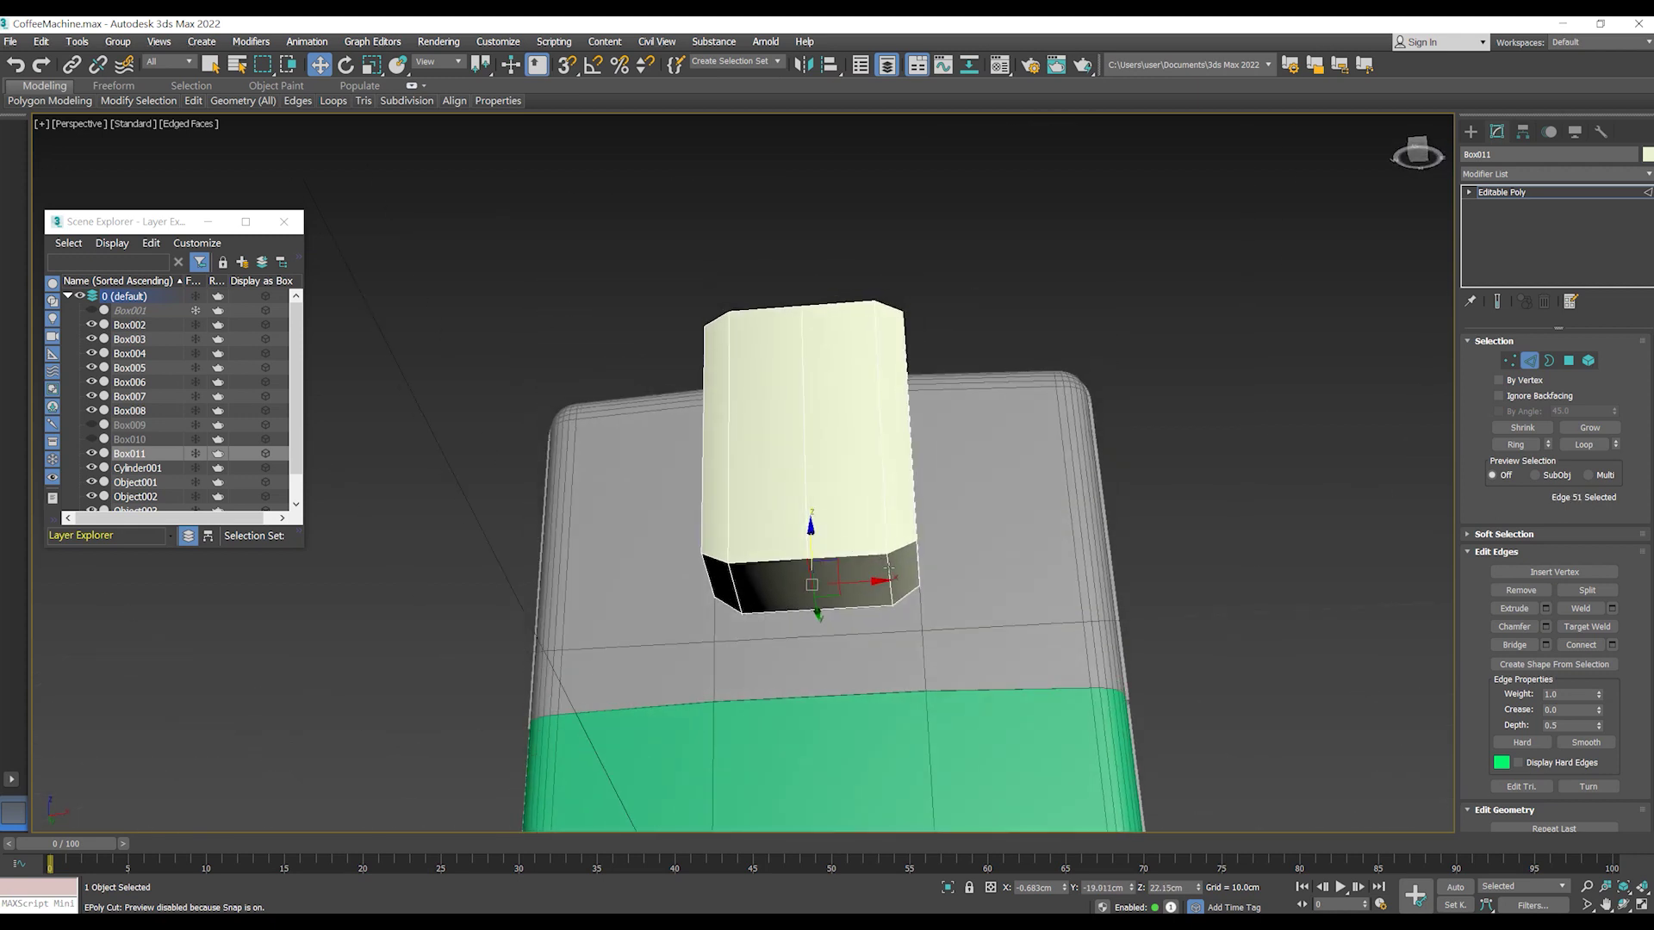
ctrl+click(771, 570)
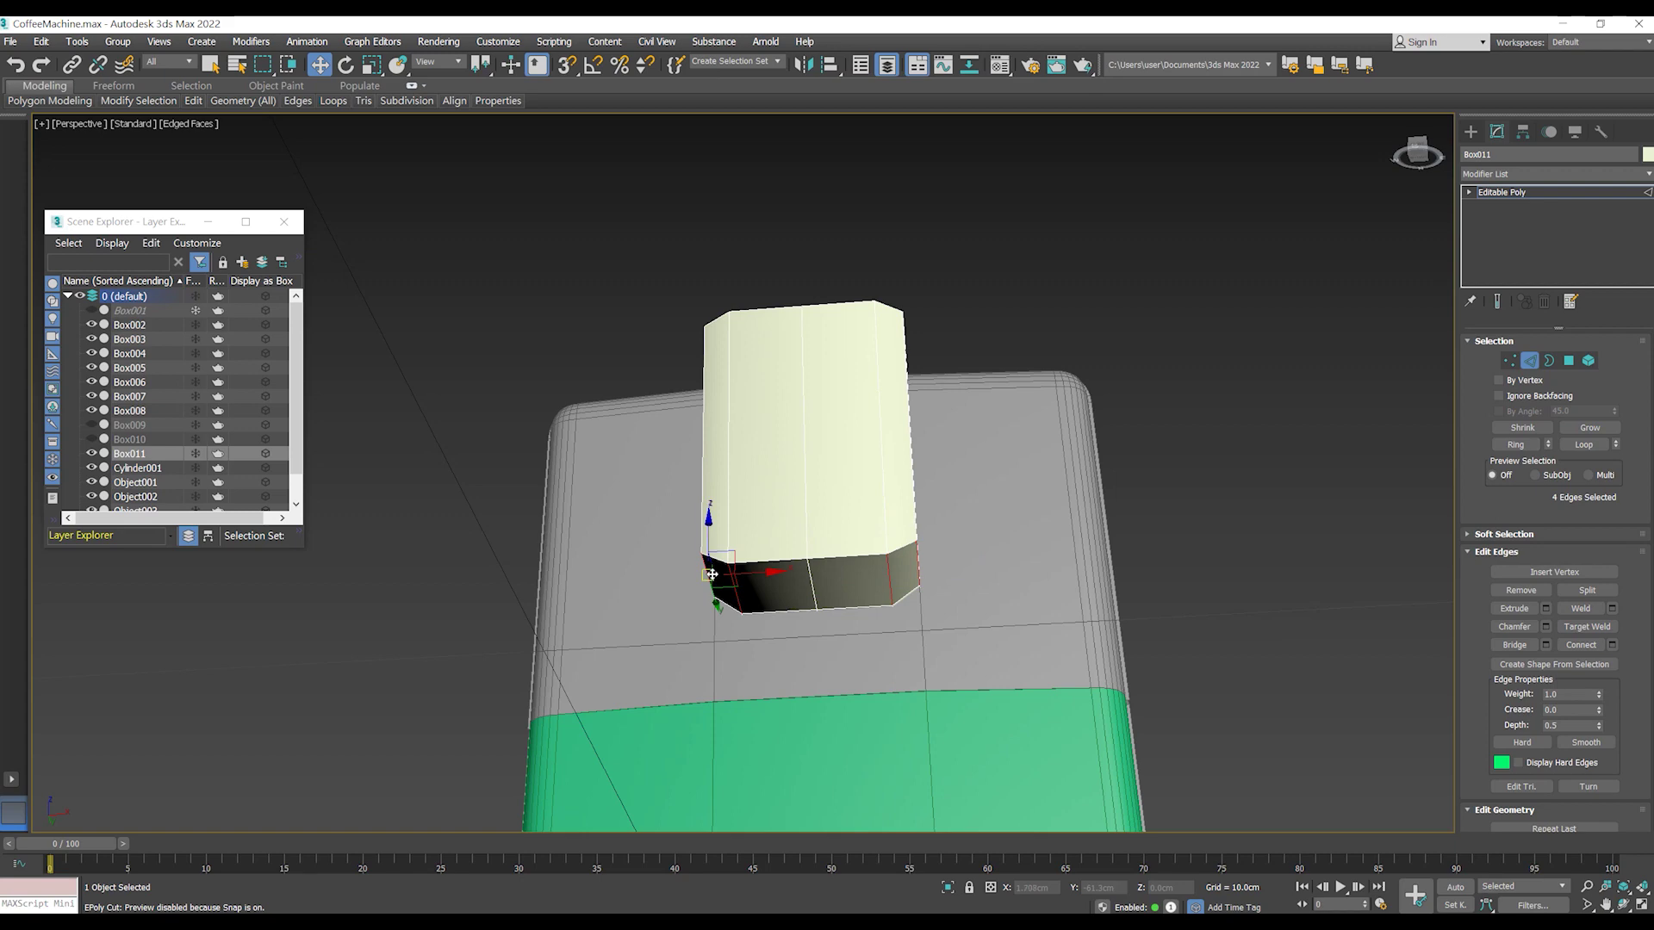
alt+middle_drag(705, 517, 710, 504)
drag(708, 508, 708, 497)
- Chamfer an edge on the block's bottom rim
mouse_move(800, 560)
alt+middle_down()
mouse_move(788, 551)
mouse_move(860, 583)
alt+middle_up()
click(856, 587)
click(1547, 627)
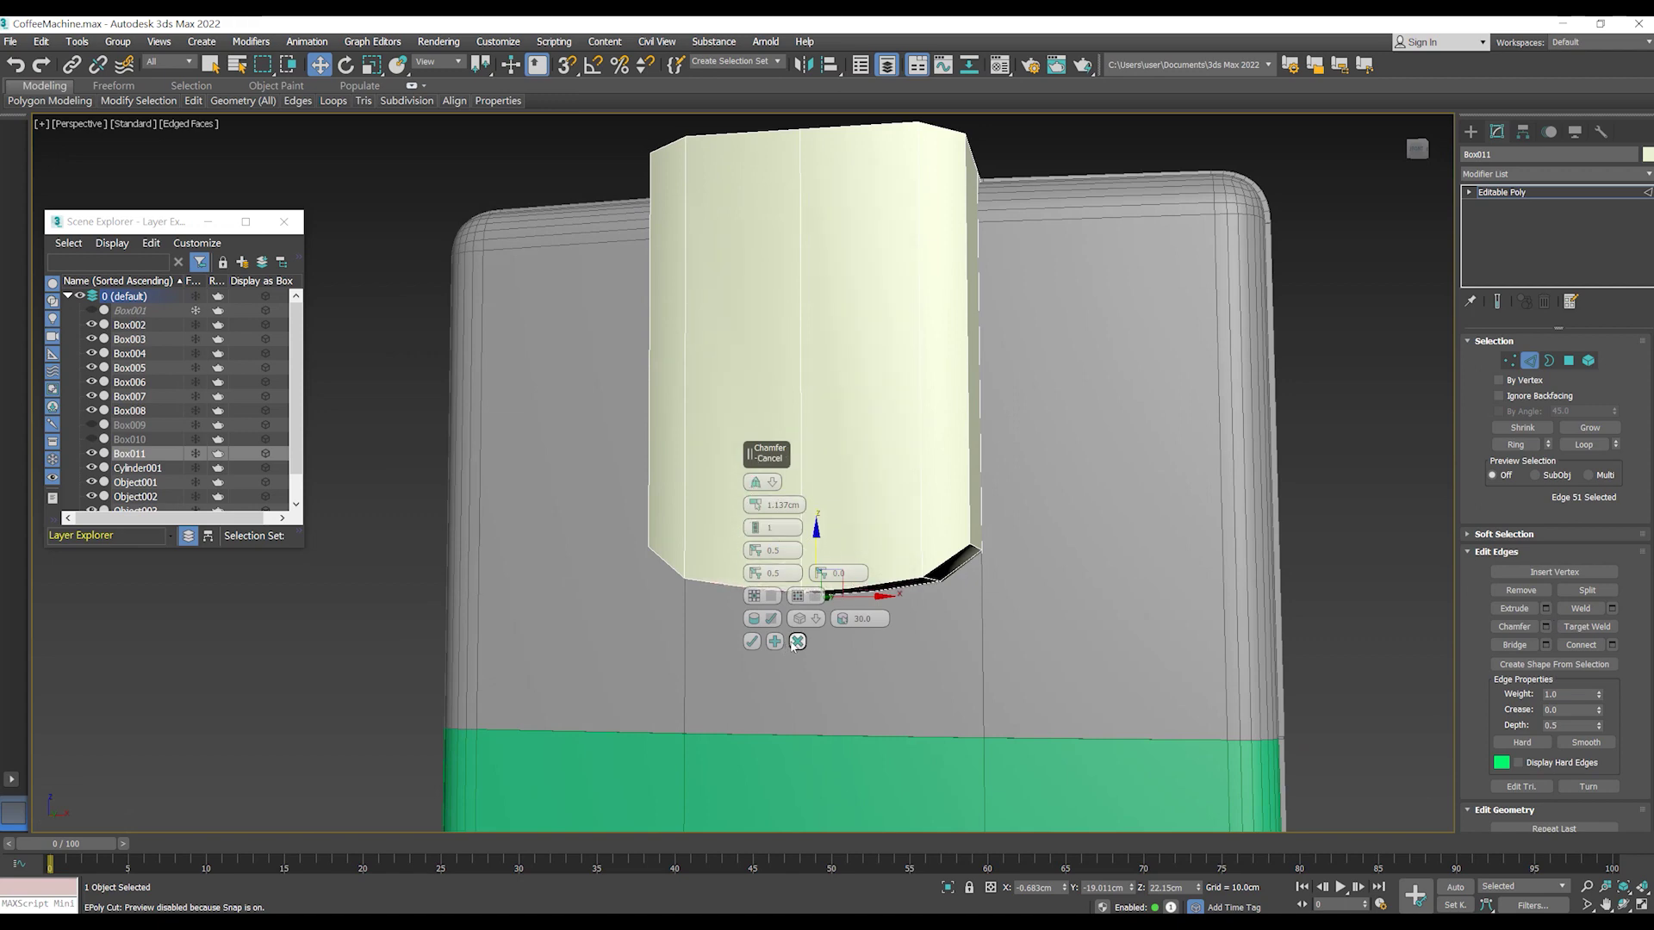
click(751, 641)
alt+middle_drag(882, 550, 866, 549)
scroll(866, 549, down, 3)
- Loop-select the rim edges and connect them with new vertical edge loops
key(alt+l)
click(1612, 644)
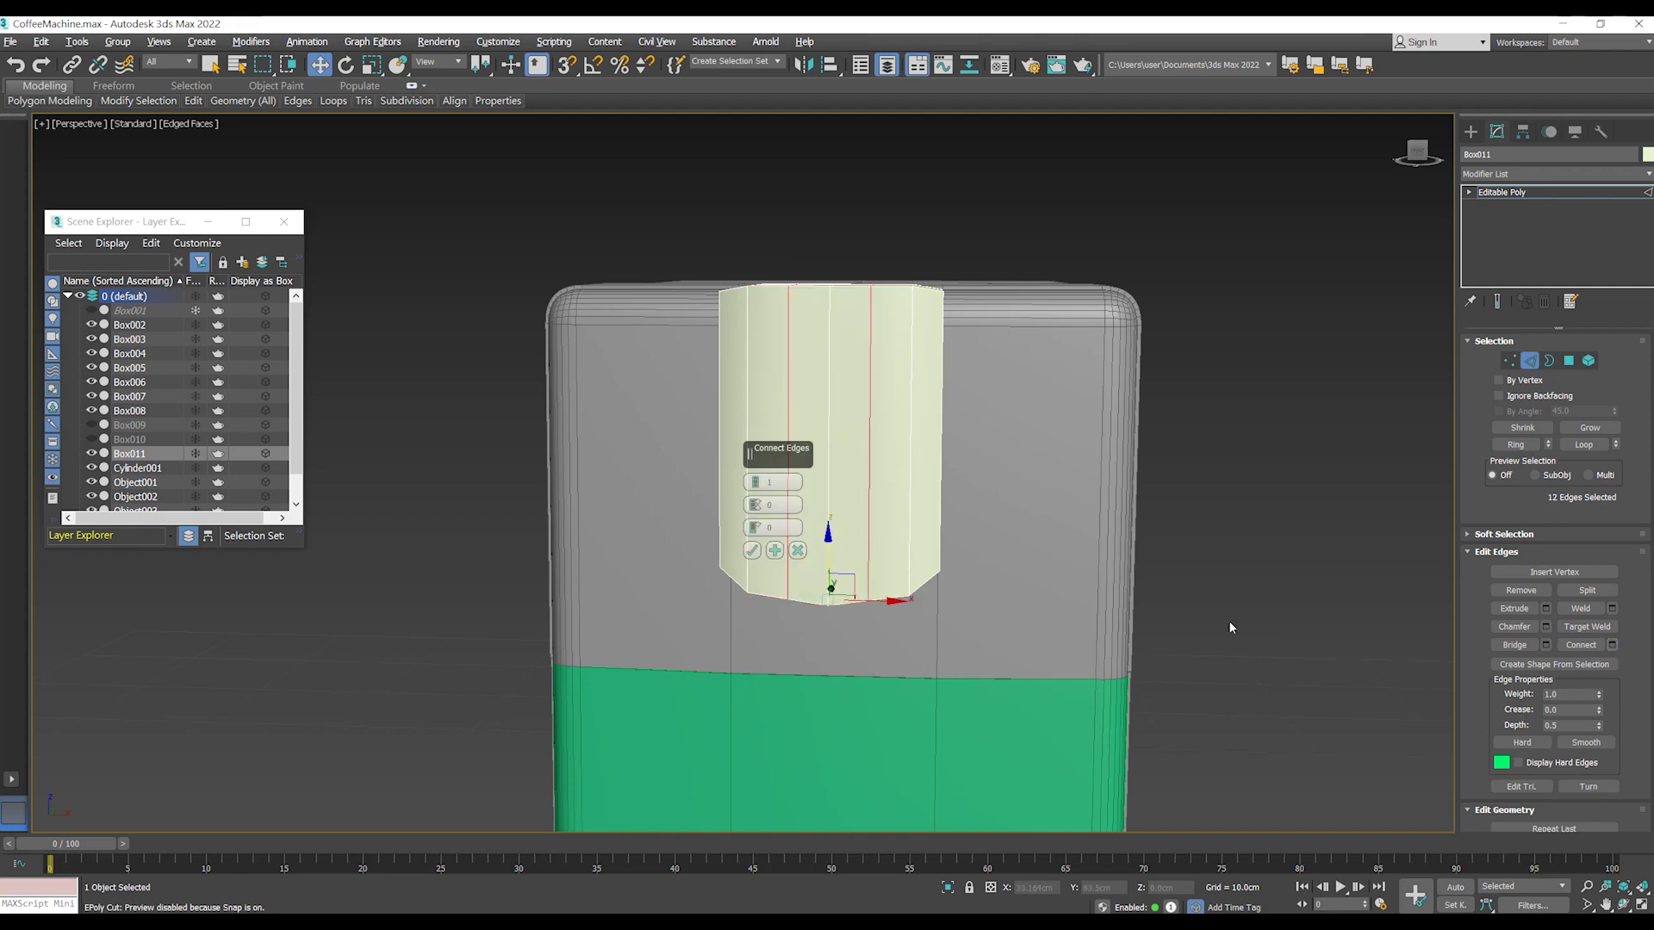
click(751, 551)
mouse_move(751, 550)
alt+middle_down()
mouse_move(870, 500)
mouse_move(861, 546)
alt+middle_up()
scroll(861, 544, up, 2)
scroll(878, 545, down, 4)
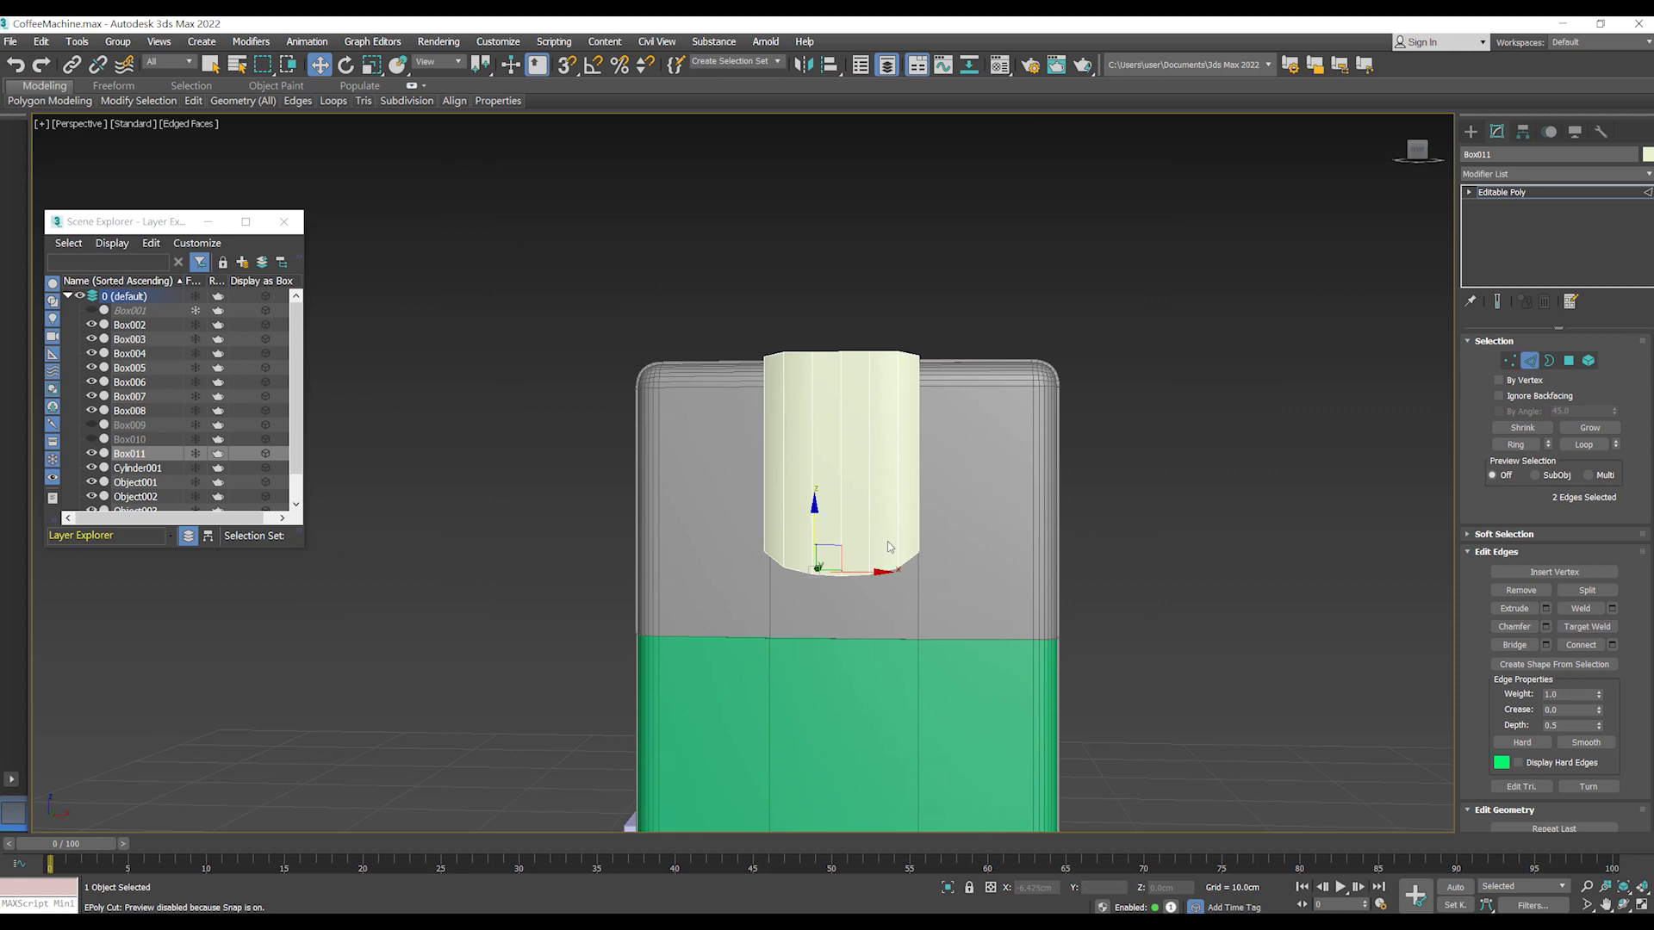
- Raise the selected edges slightly and preview a 0.455cm, 2-segment chamfer on the lower corner edges
alt+middle_drag(883, 544, 827, 556)
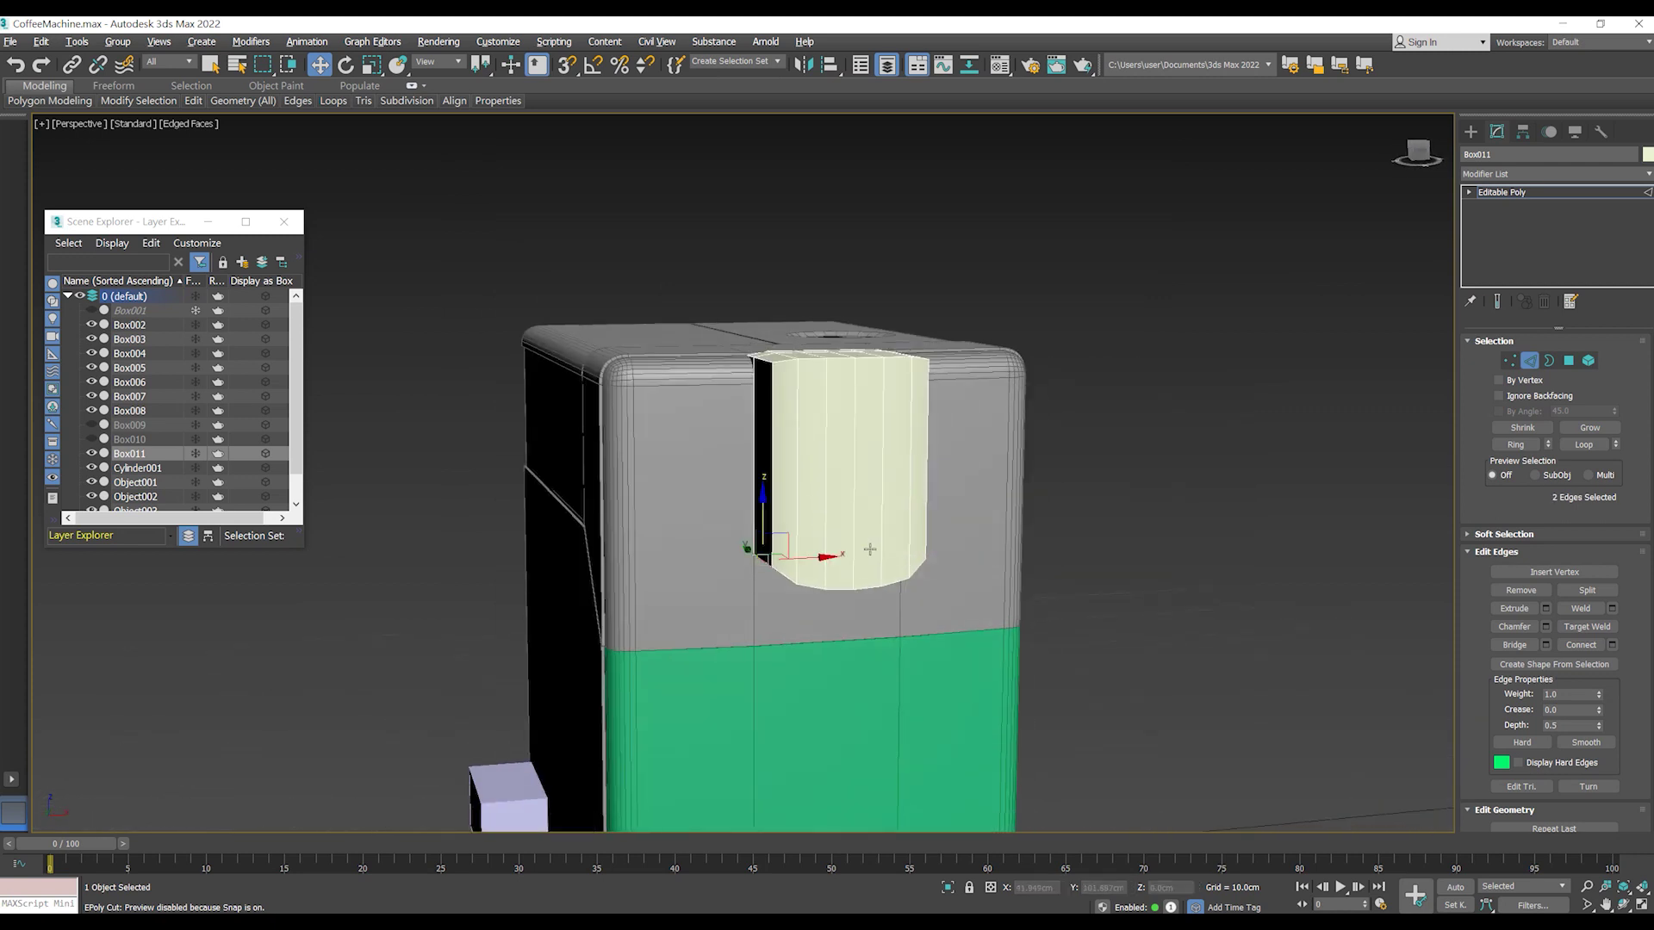
scroll(817, 552, up, 4)
scroll(944, 546, down, 4)
alt+middle_drag(944, 546, 1001, 583)
scroll(948, 563, up, 3)
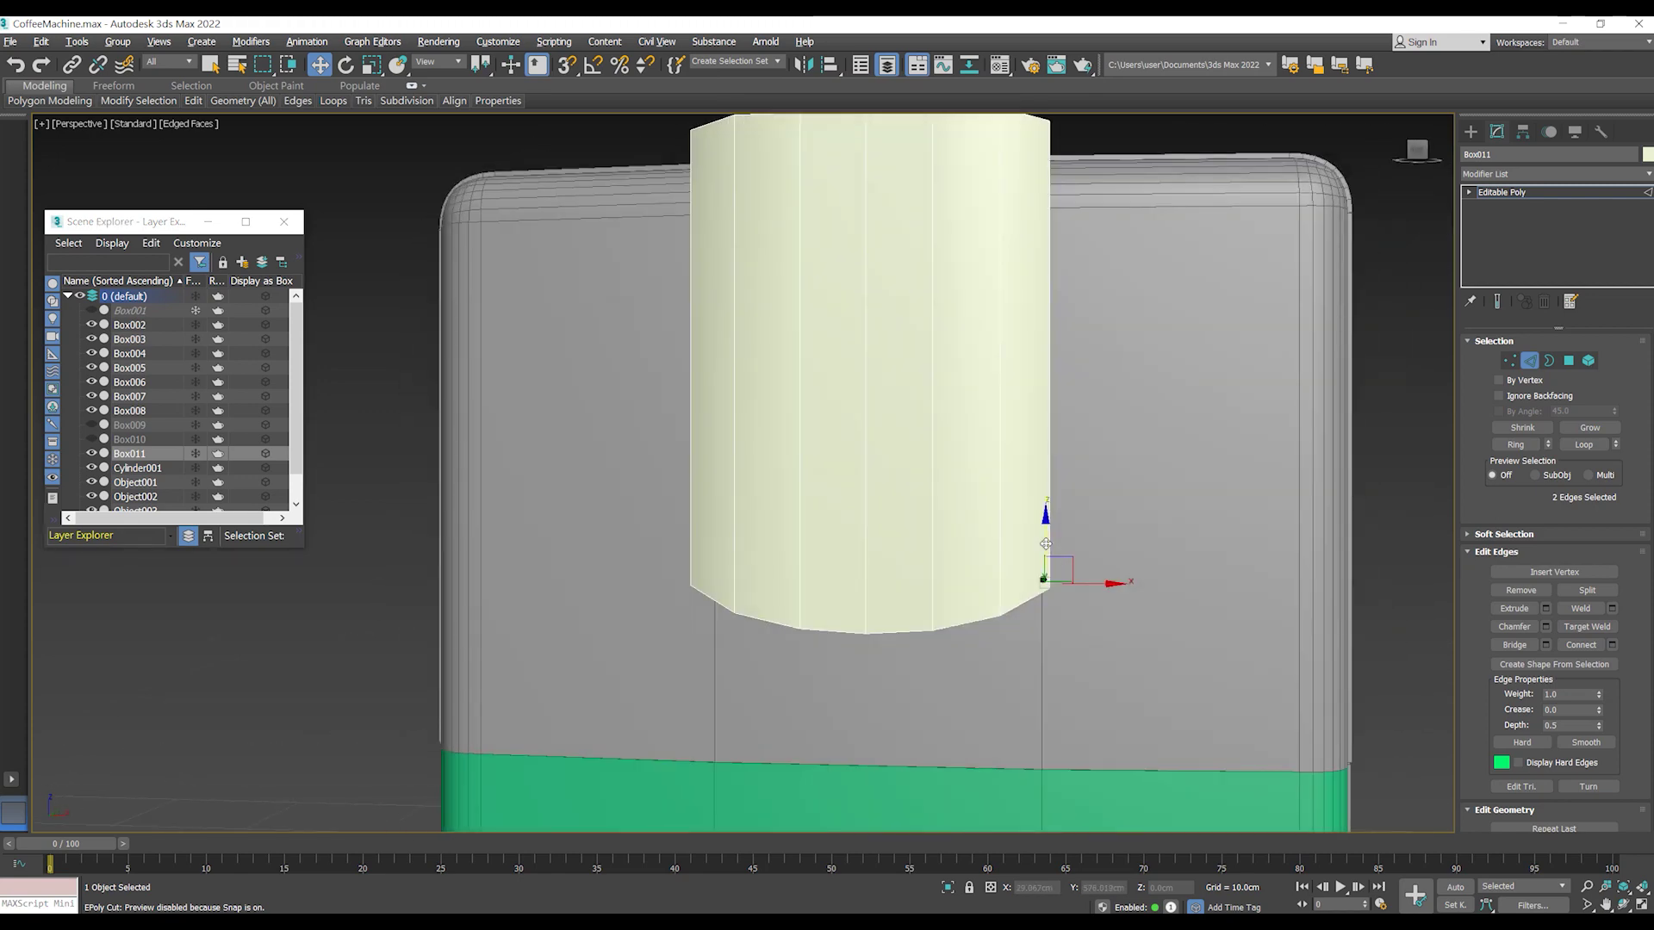
drag(1045, 543, 1045, 527)
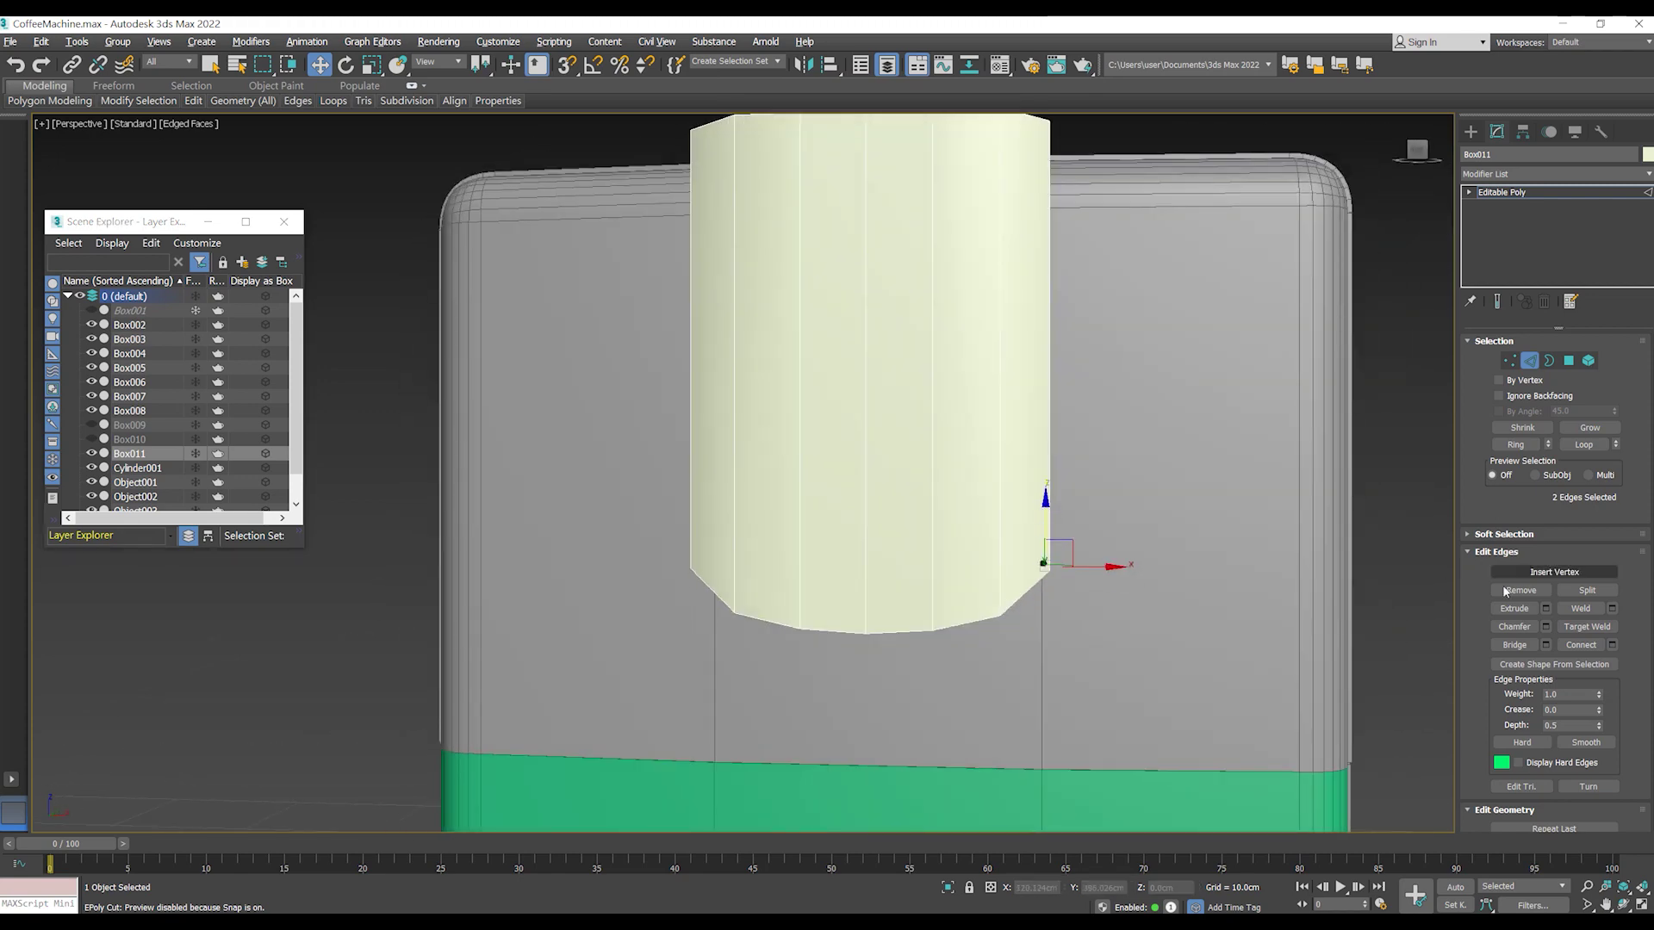
click(1545, 629)
alt+middle_drag(904, 560, 862, 551)
drag(756, 504, 757, 511)
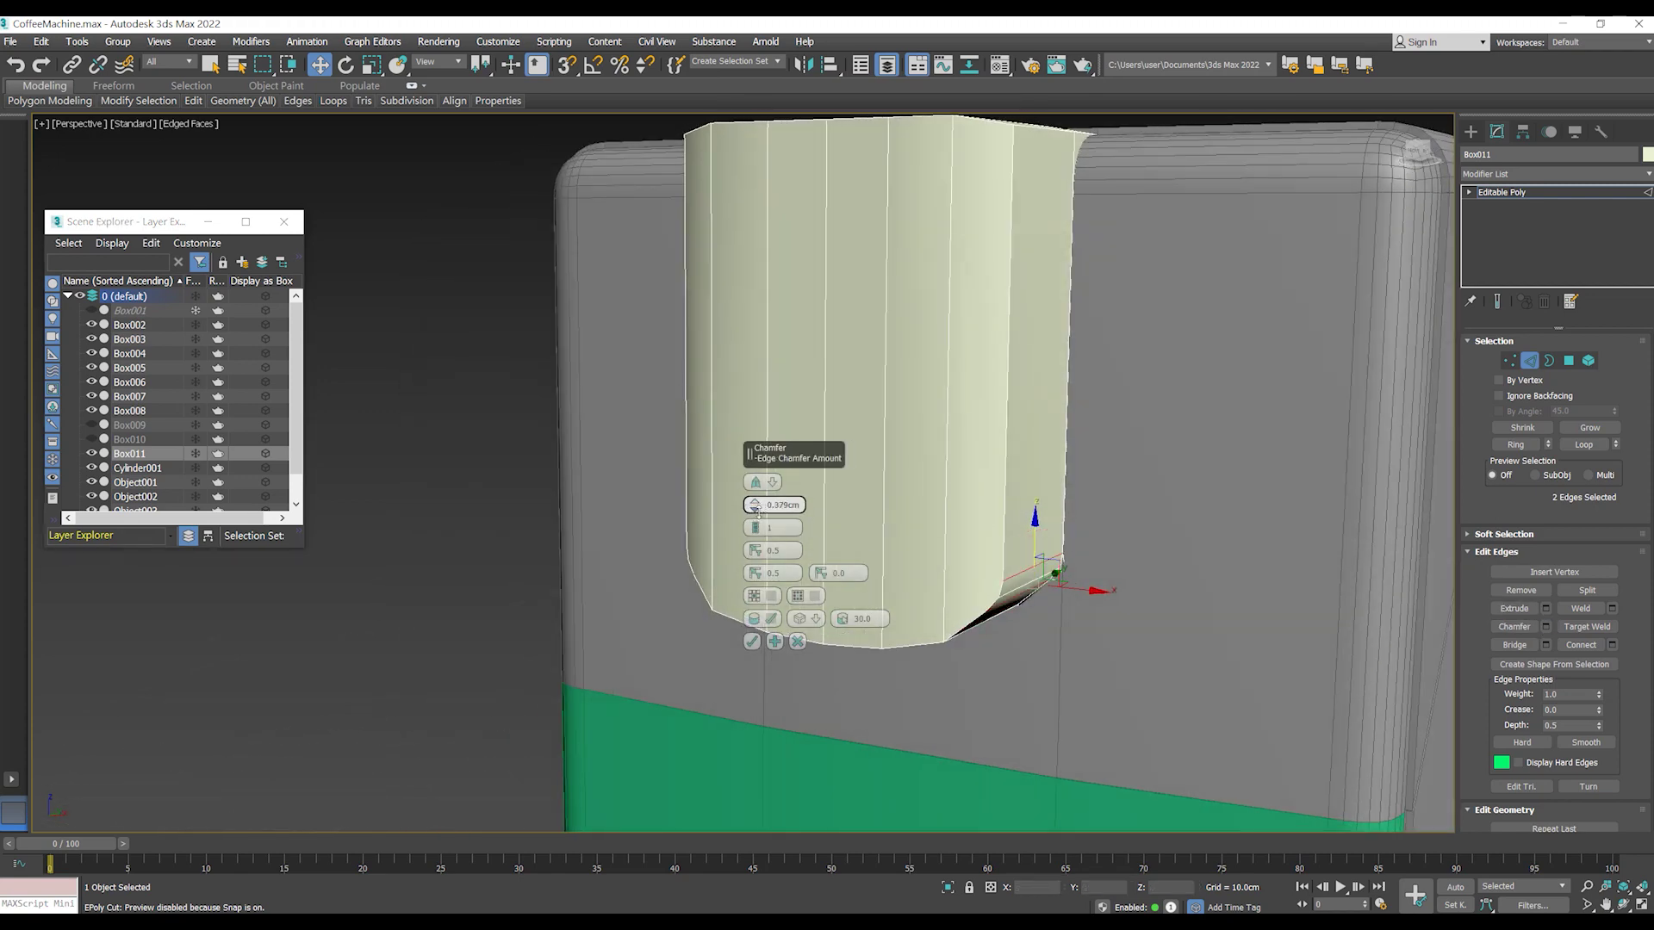
alt+middle_drag(969, 552, 861, 551)
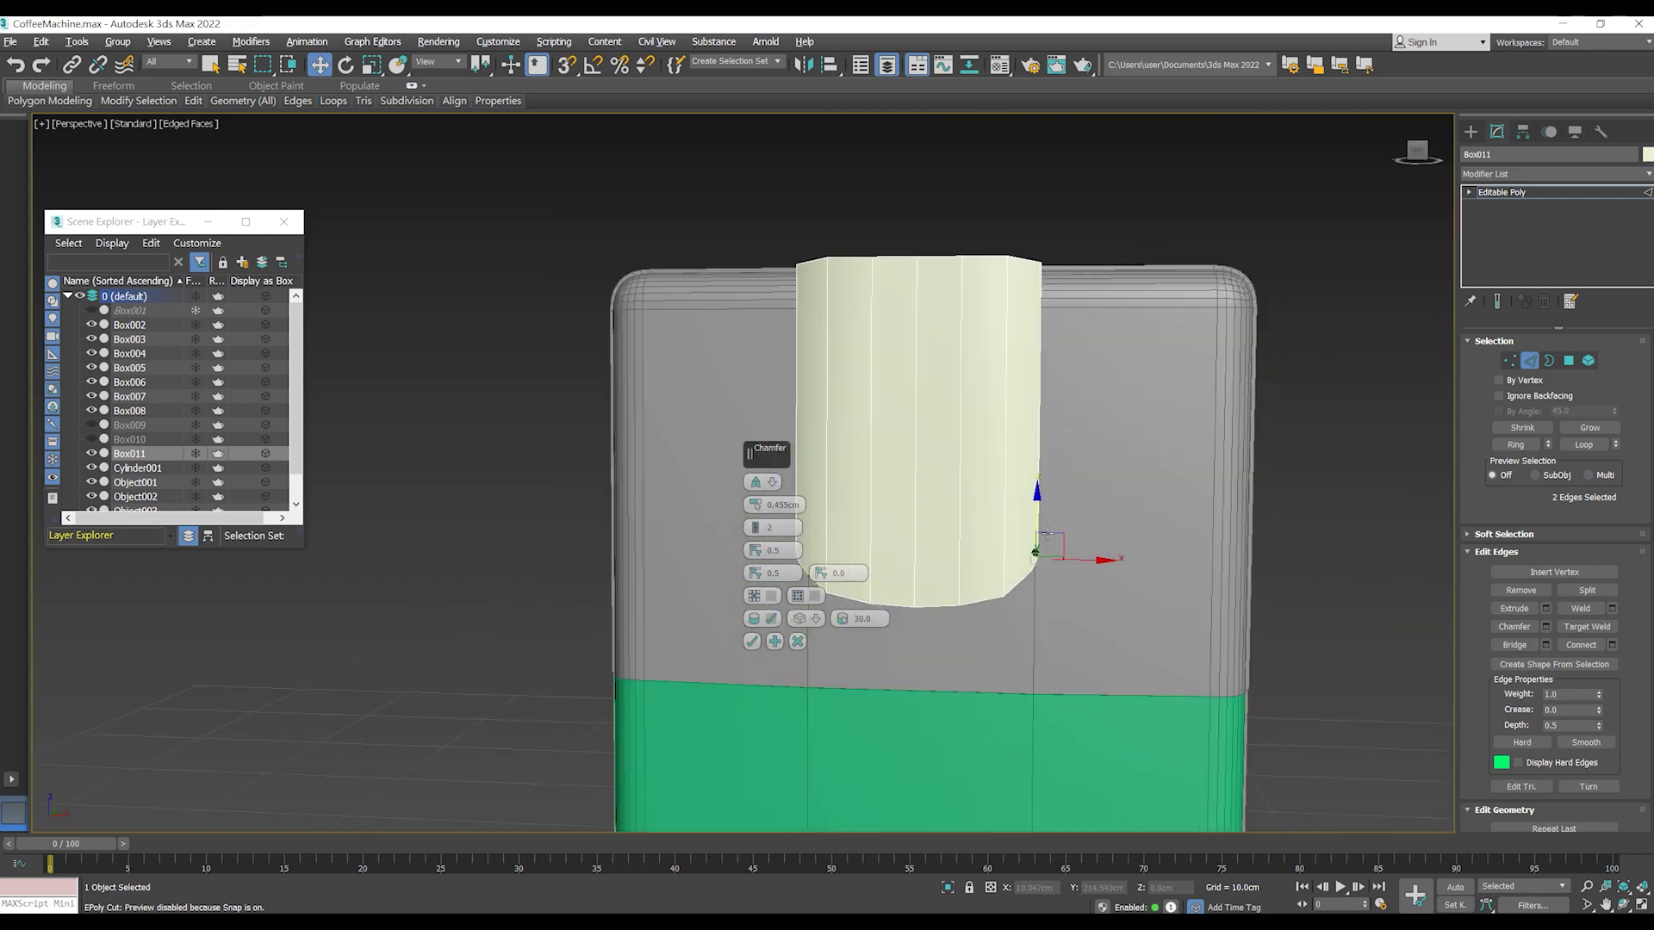
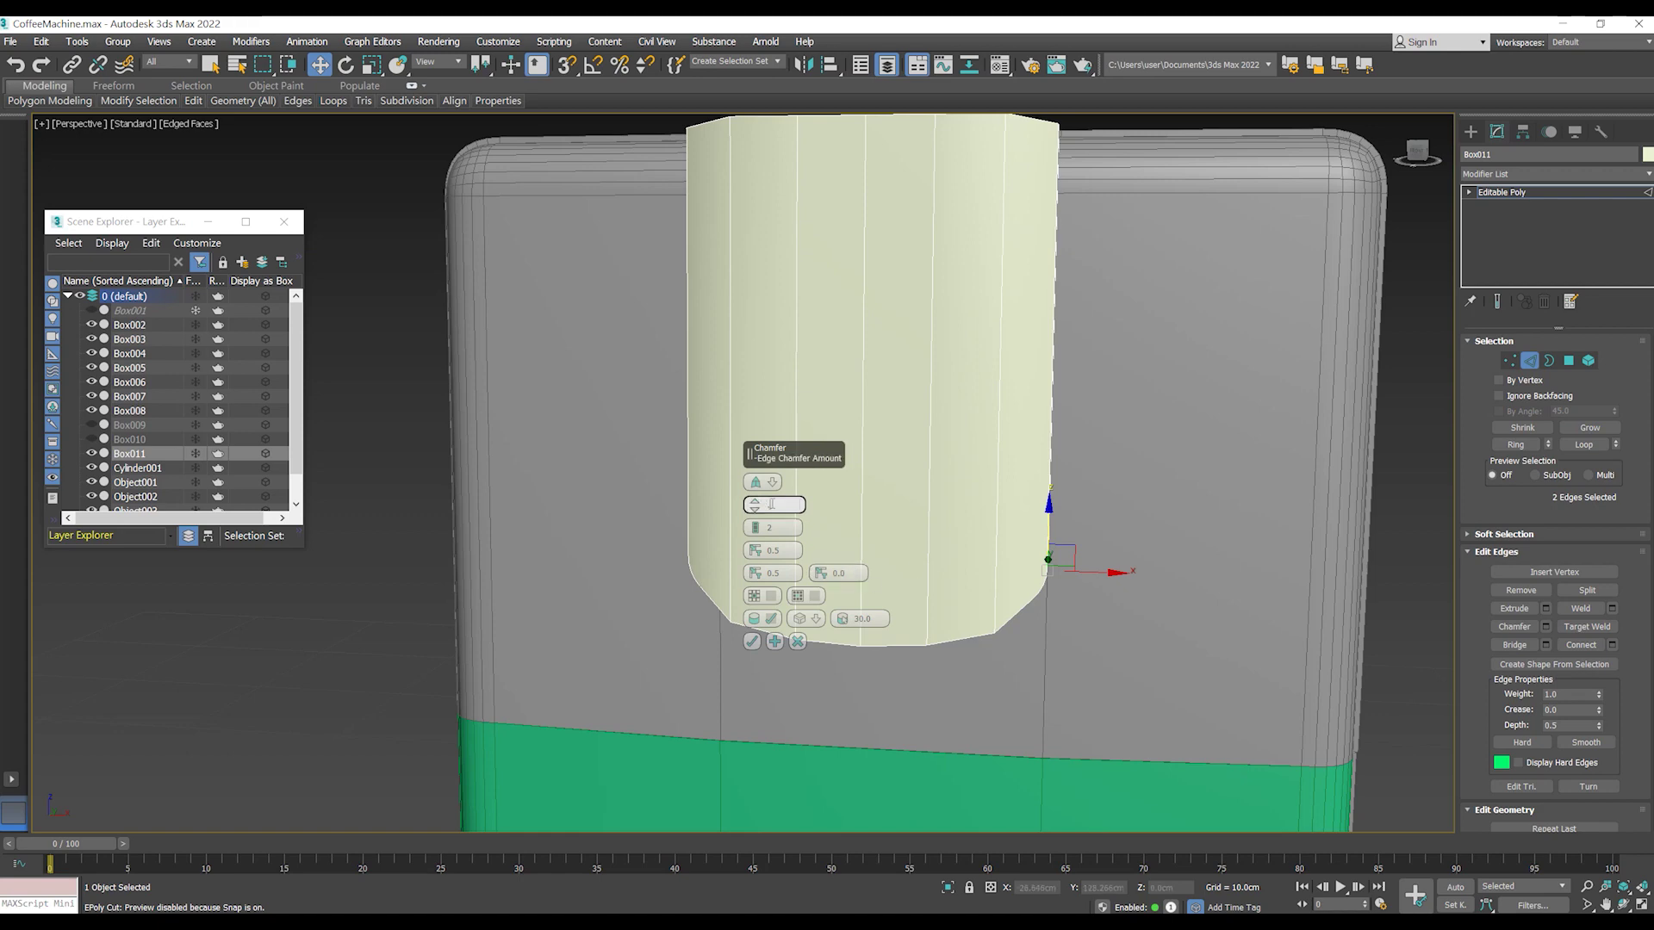
- Commit the chamfer that rounds Box011's lower corner edges and check the underside
click(752, 642)
mouse_move(752, 641)
alt+middle_down()
mouse_move(735, 605)
mouse_move(694, 598)
mouse_move(780, 536)
alt+middle_up()
click(694, 599)
ctrl+click(1012, 536)
mouse_move(1012, 537)
alt+middle_down()
mouse_move(1027, 508)
mouse_move(1031, 524)
alt+middle_up()
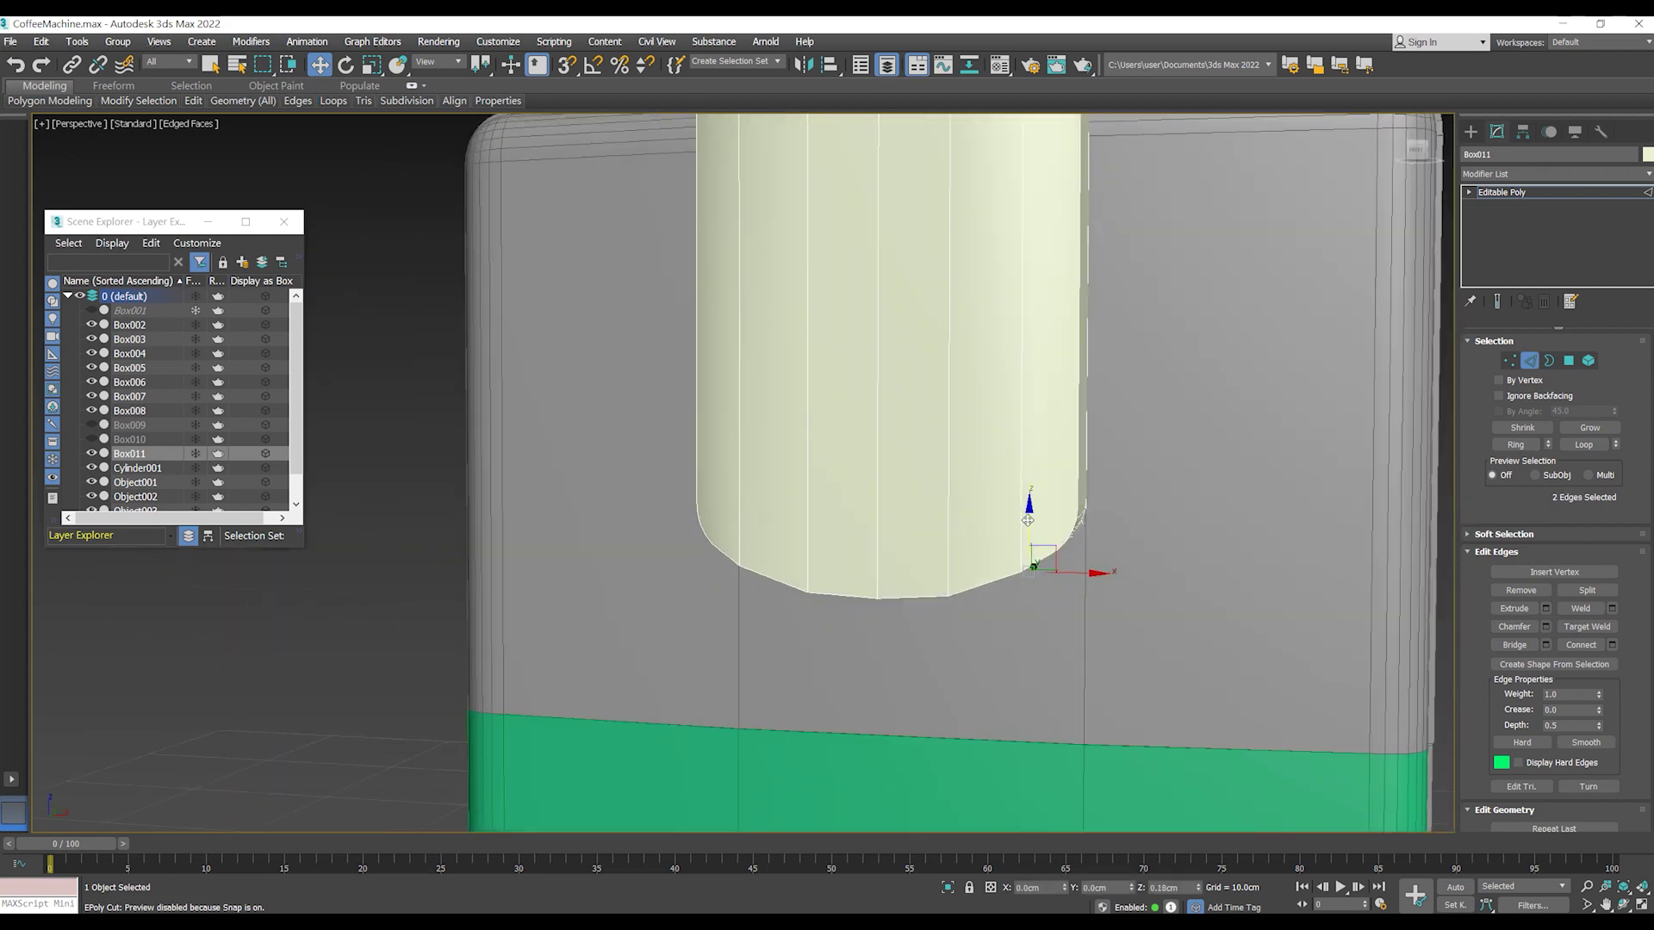
mouse_move(1027, 519)
alt+middle_down()
mouse_move(965, 560)
mouse_move(952, 577)
mouse_move(968, 593)
alt+middle_up()
- Orbit and zoom around Box011 to inspect its top and sides
scroll(921, 589, down, 4)
scroll(983, 612, up, 2)
scroll(1012, 424, up, 3)
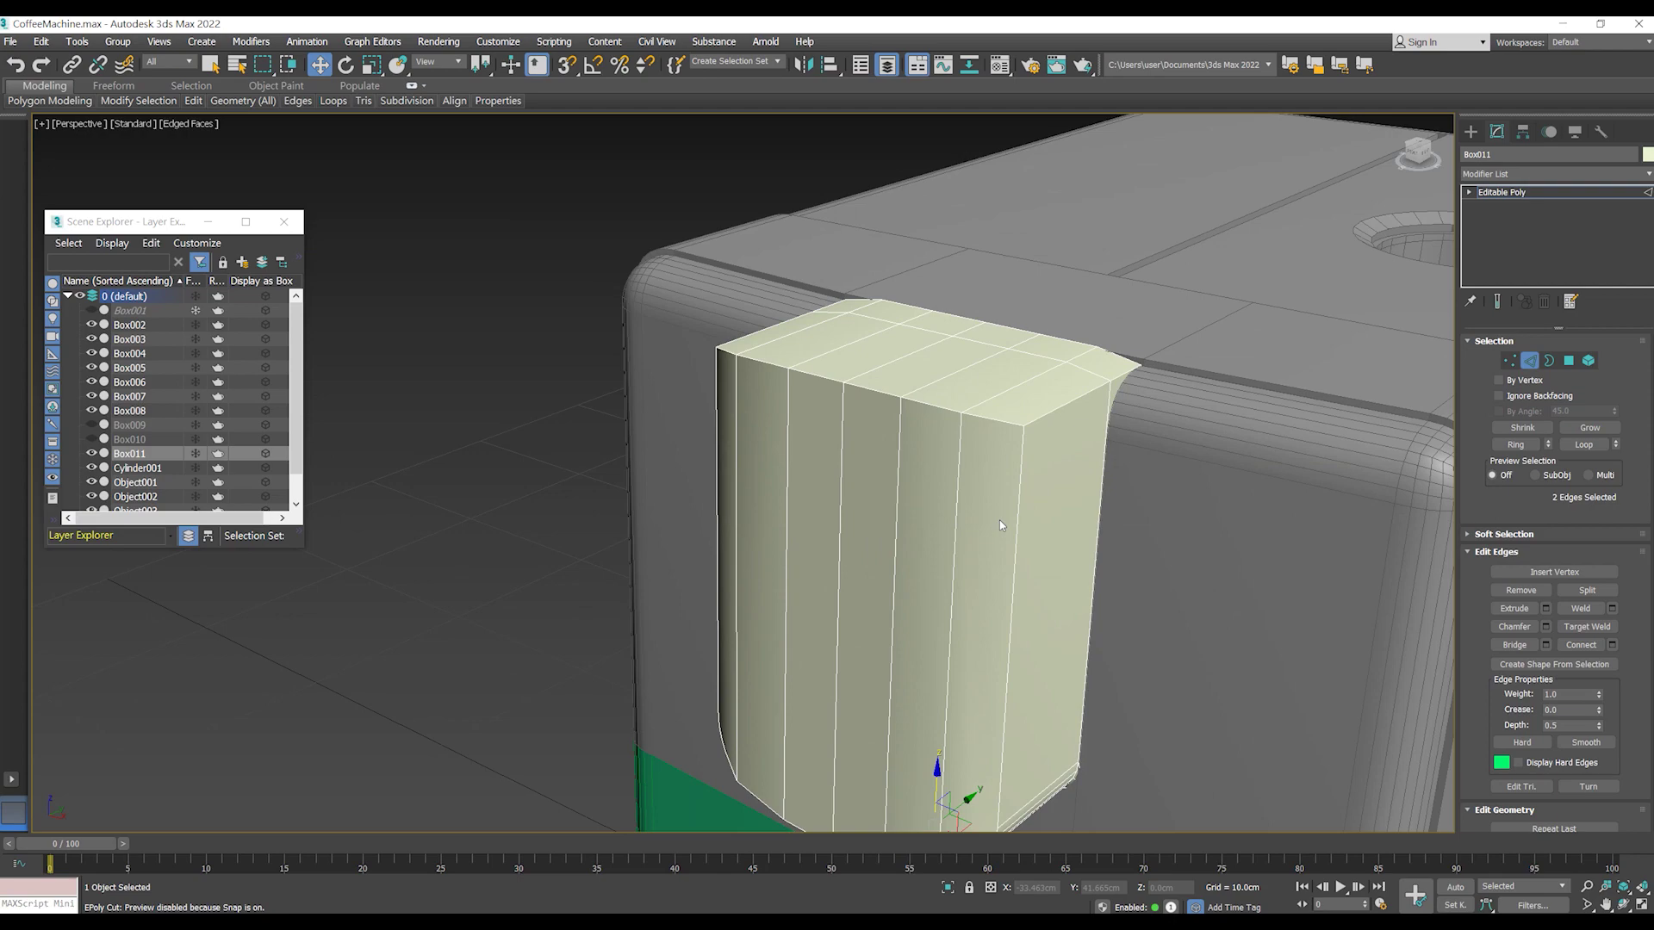
alt+middle_drag(999, 523, 1023, 580)
scroll(857, 620, down, 3)
scroll(857, 620, up, 1)
scroll(805, 665, up, 2)
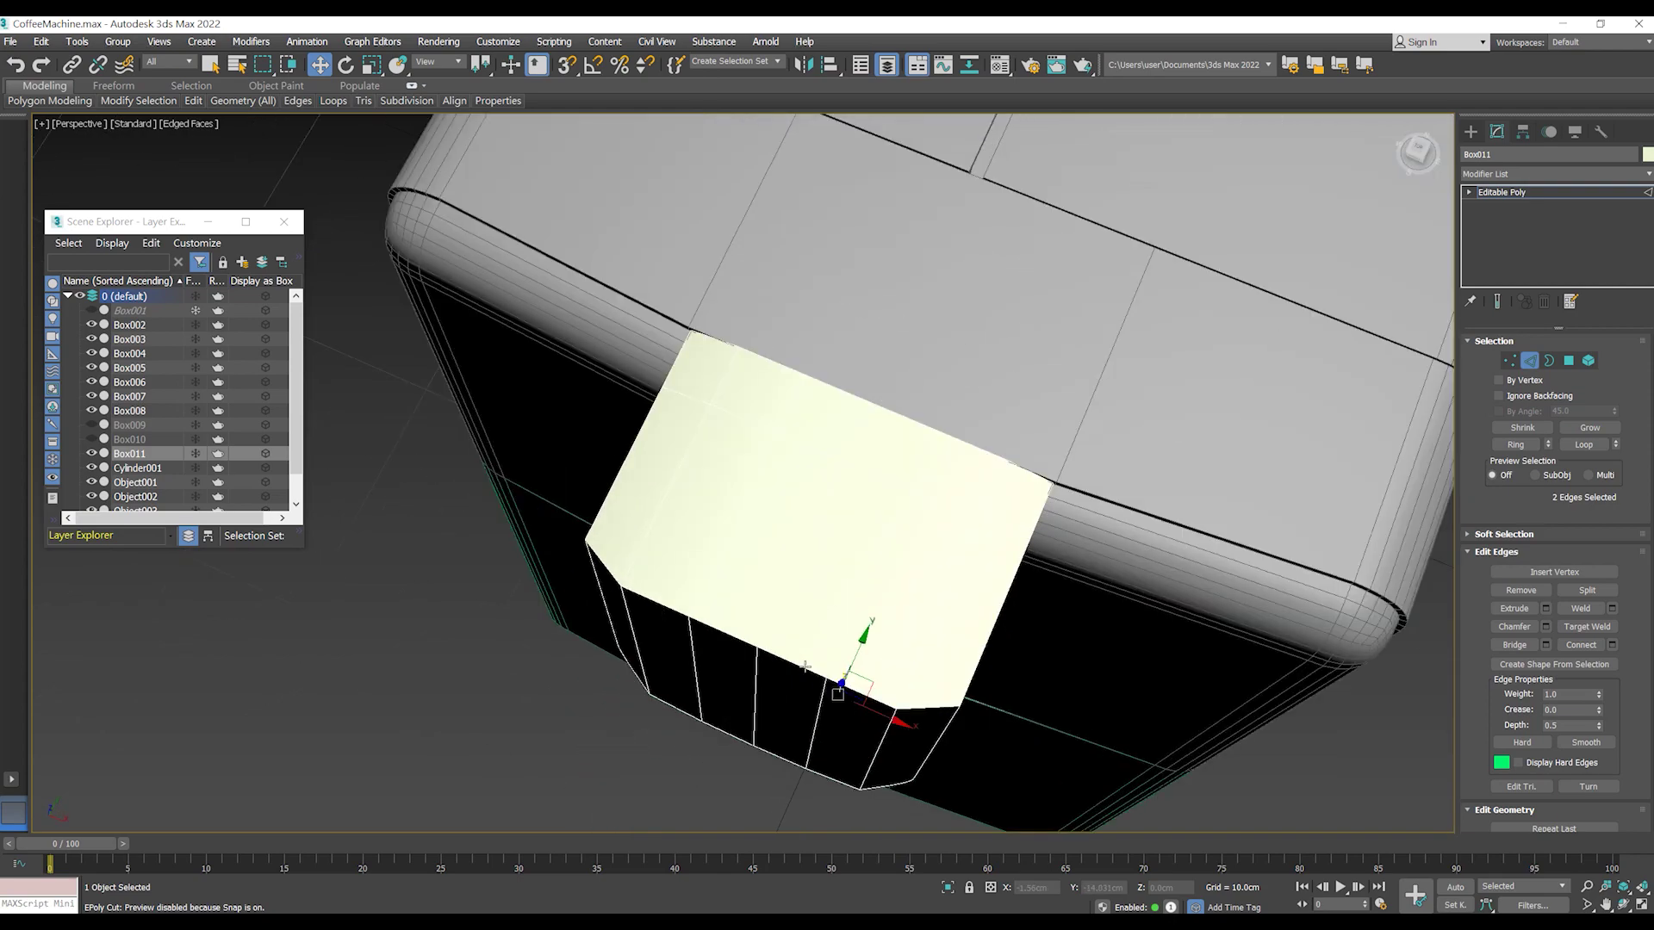
scroll(805, 666, down, 3)
mouse_move(804, 665)
alt+middle_down()
mouse_move(766, 594)
mouse_move(824, 513)
mouse_move(766, 522)
mouse_move(828, 564)
mouse_move(757, 580)
mouse_move(767, 553)
mouse_move(663, 585)
mouse_move(671, 551)
mouse_move(895, 419)
alt+middle_up()
- Select several edges along the side of Box011
click(767, 562)
click(644, 559)
ctrl+click(613, 551)
ctrl+click(646, 570)
scroll(722, 534, down, 3)
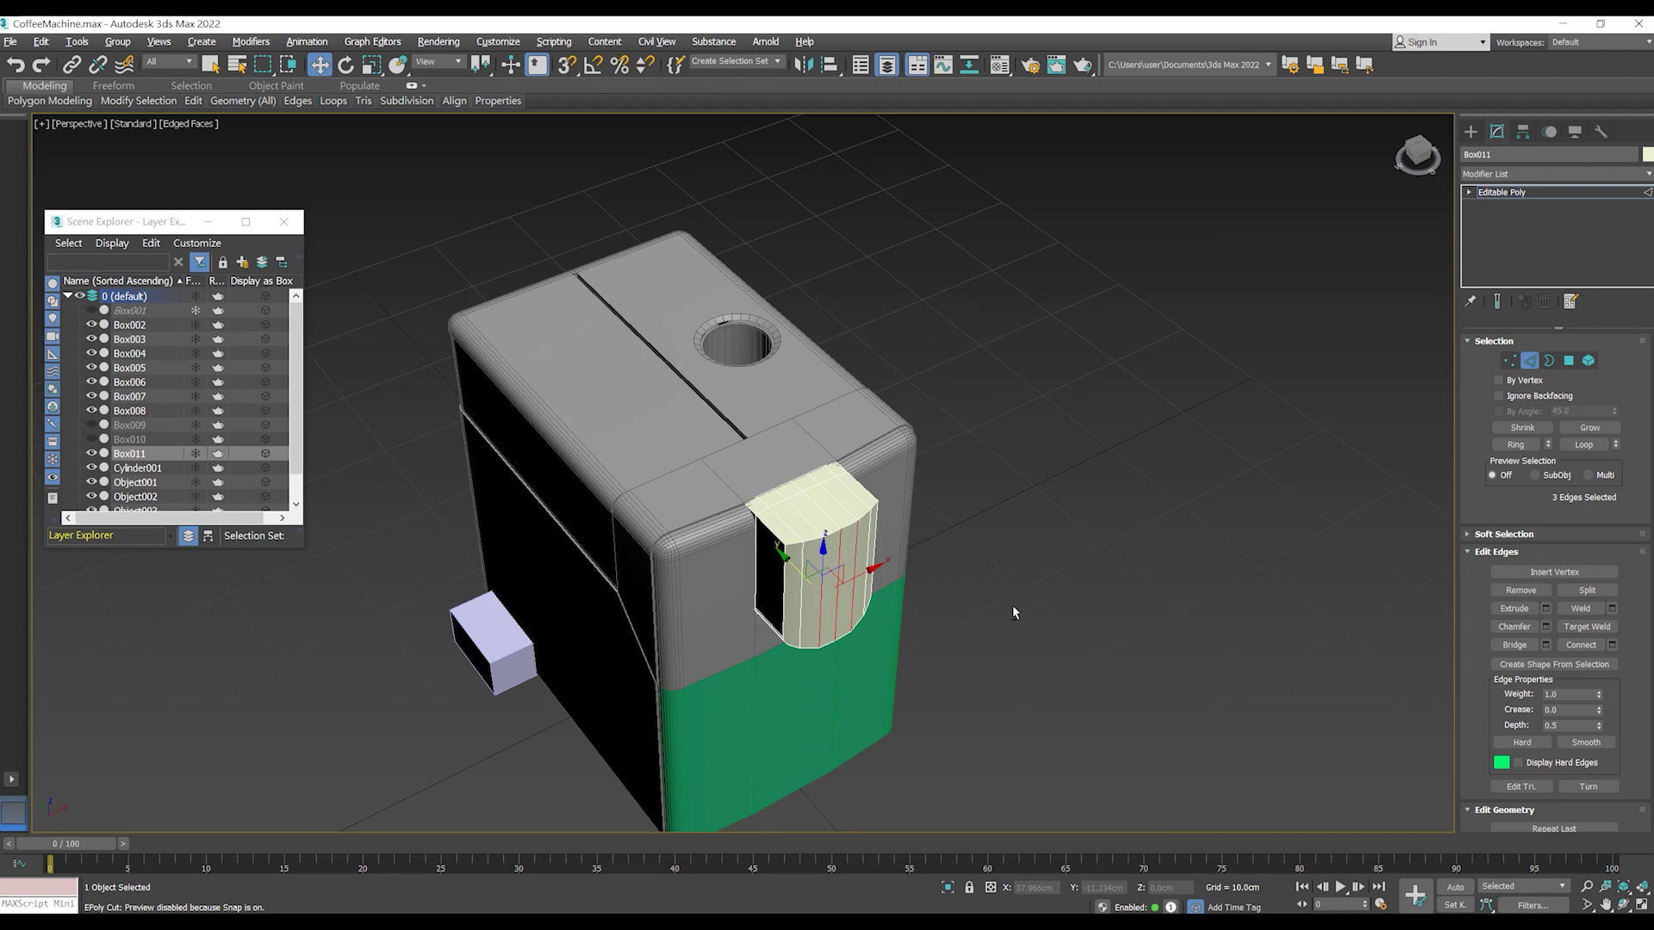
scroll(896, 420, up, 3)
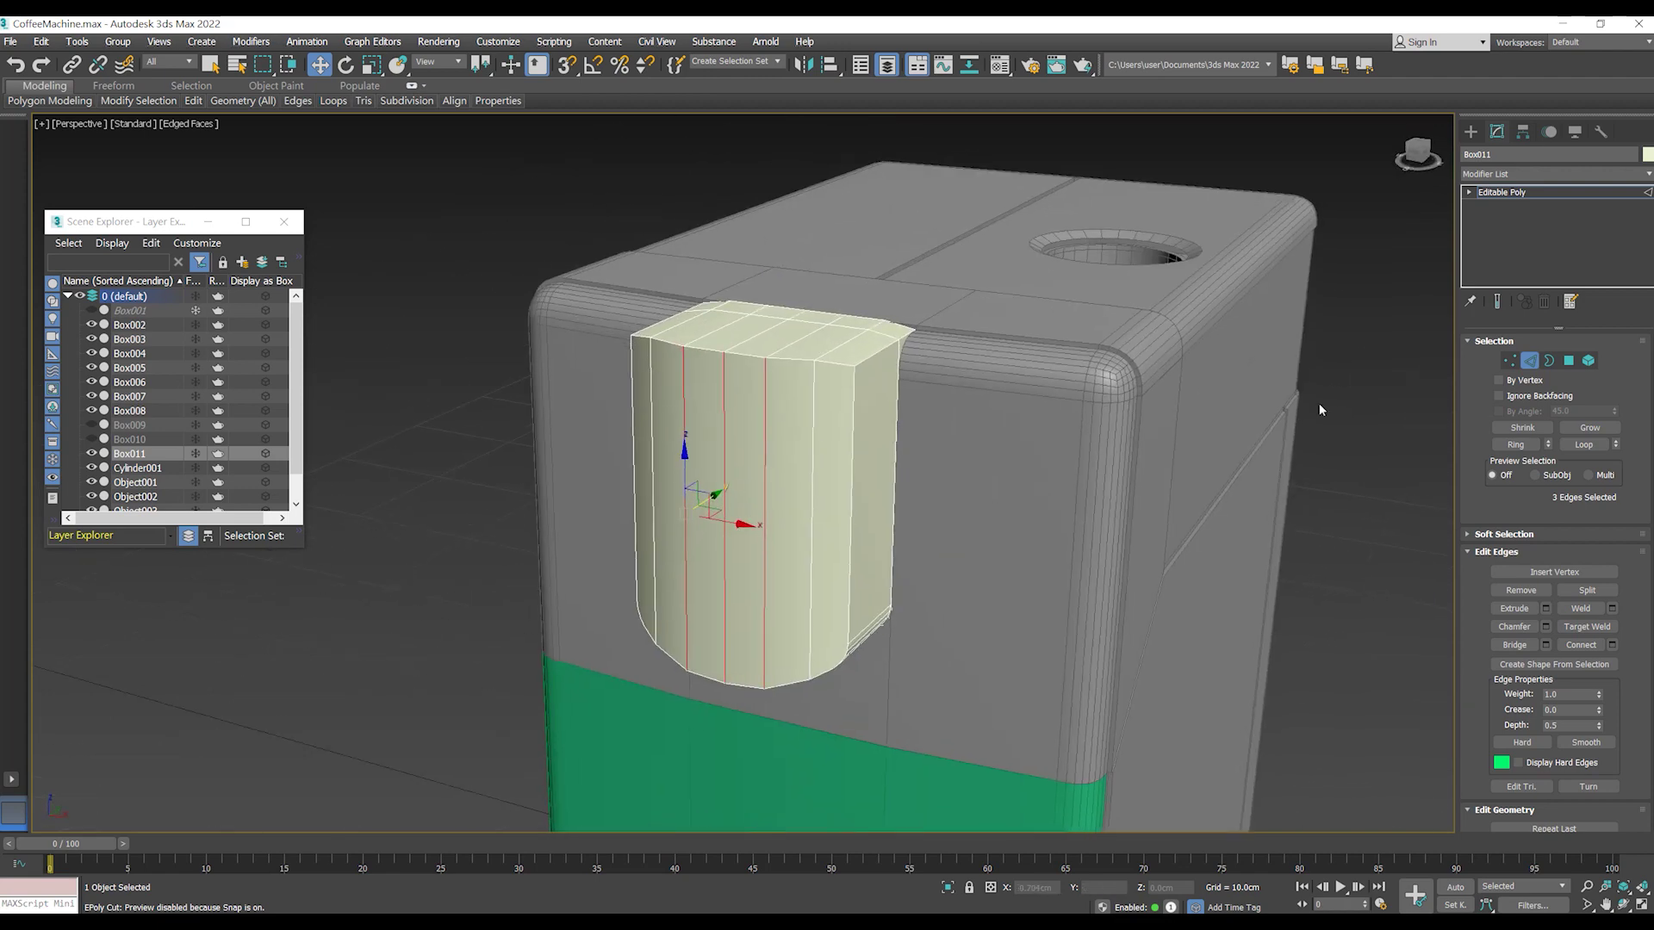
- Leave Edge mode and bring up Box011's object colour choices
key(2)
middle_drag(990, 475, 916, 462)
click(1647, 154)
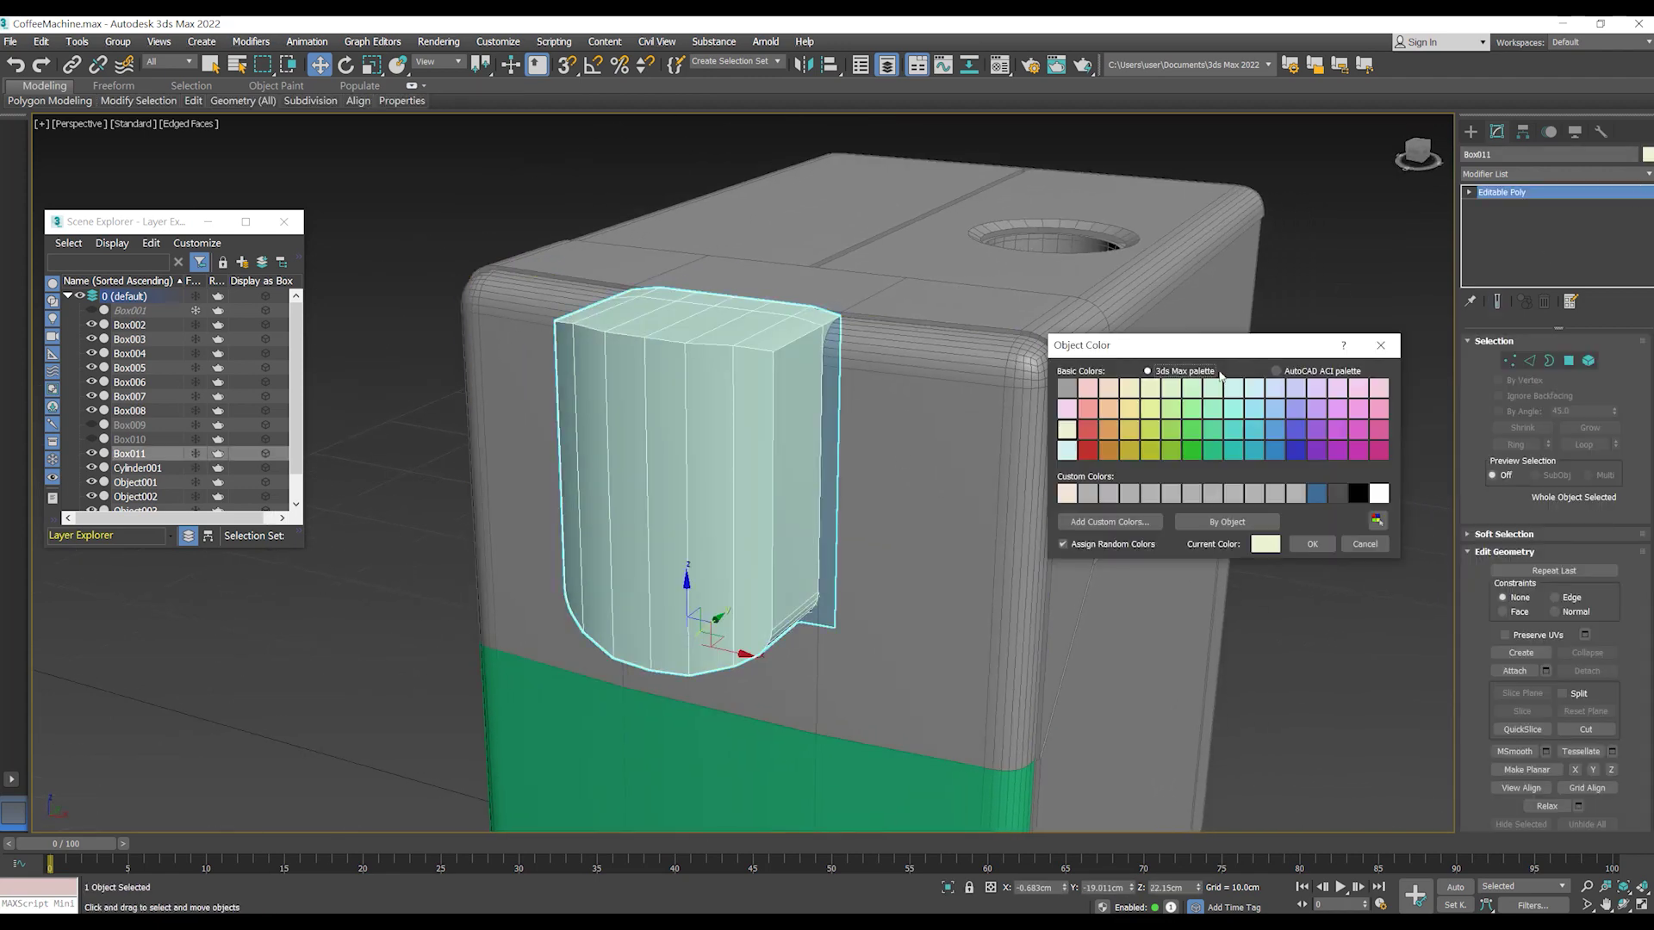
- Give Box011 a grey object colour matching the machine body
key(Escape)
click(1314, 521)
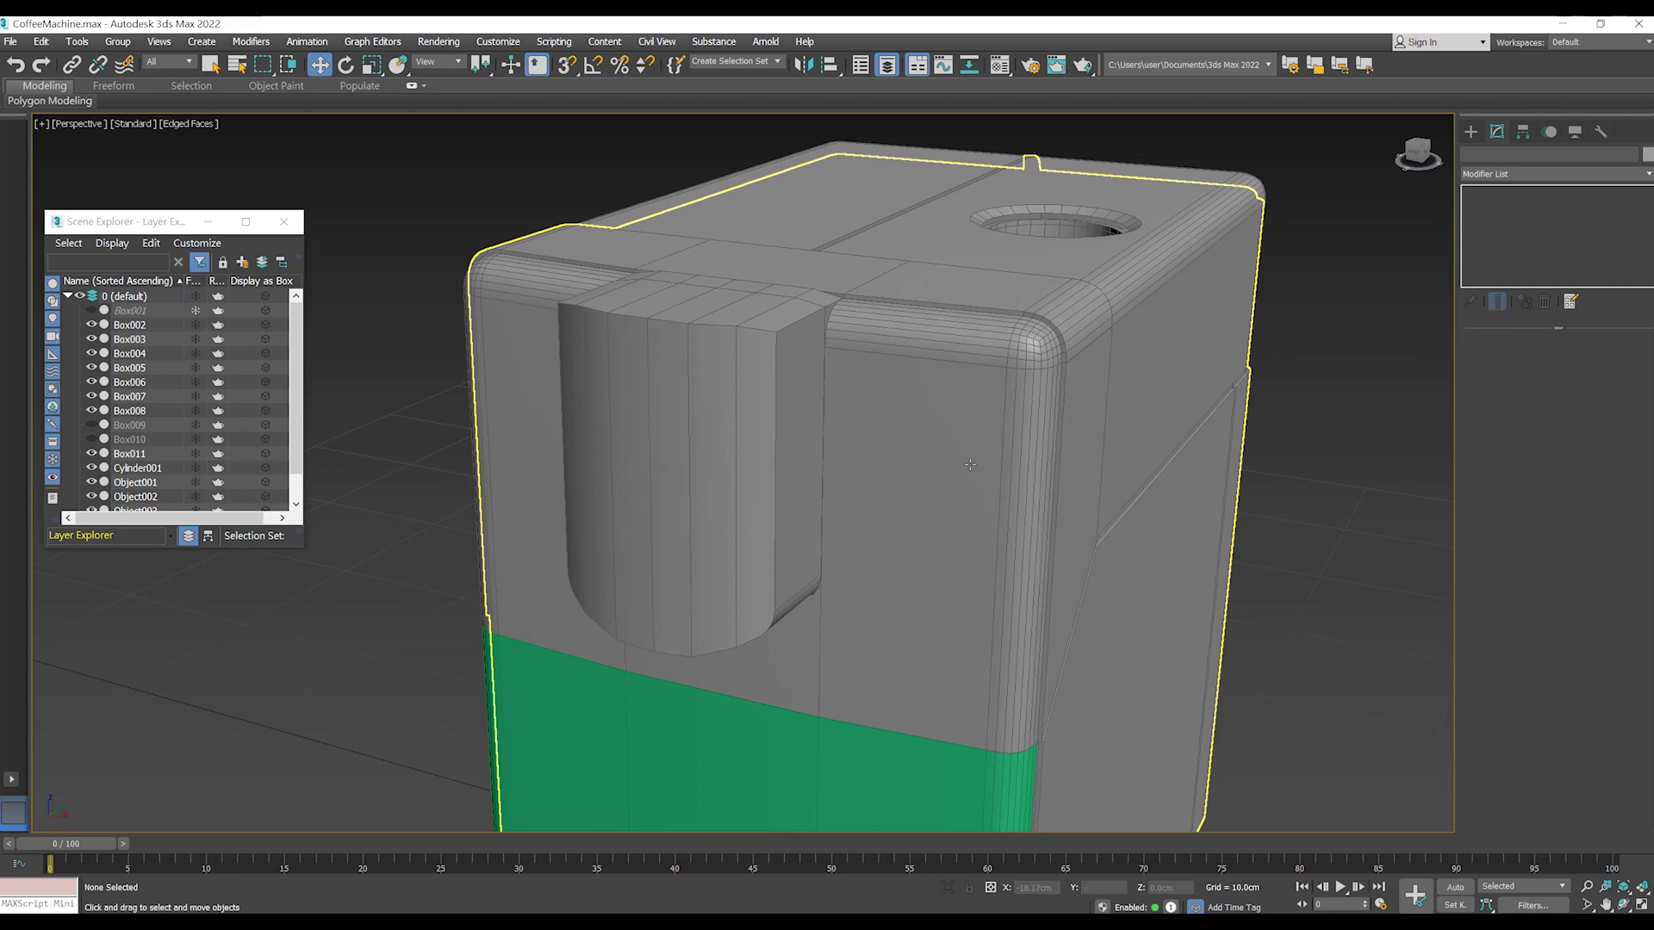
click(11, 41)
key(Escape)
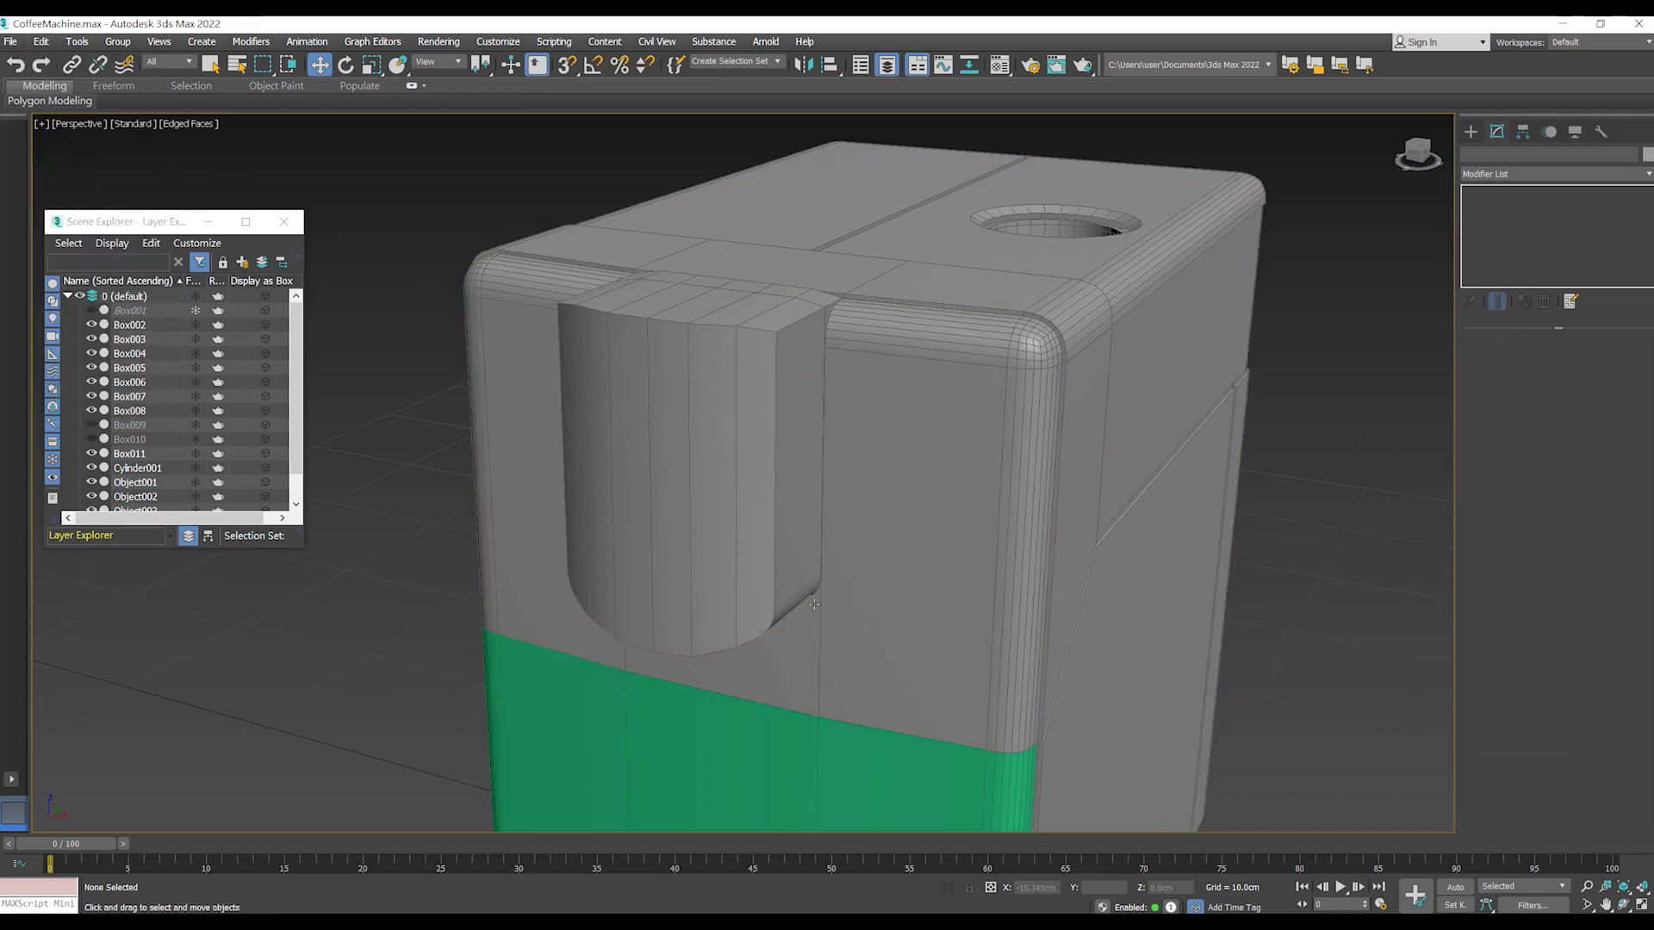
click(741, 579)
middle_drag(685, 448, 862, 465)
- Select Box011's front polygons and apply a trial inset
key(4)
click(934, 465)
ctrl+click(853, 452)
ctrl+click(805, 446)
ctrl+click(747, 443)
alt+middle_drag(750, 443, 903, 484)
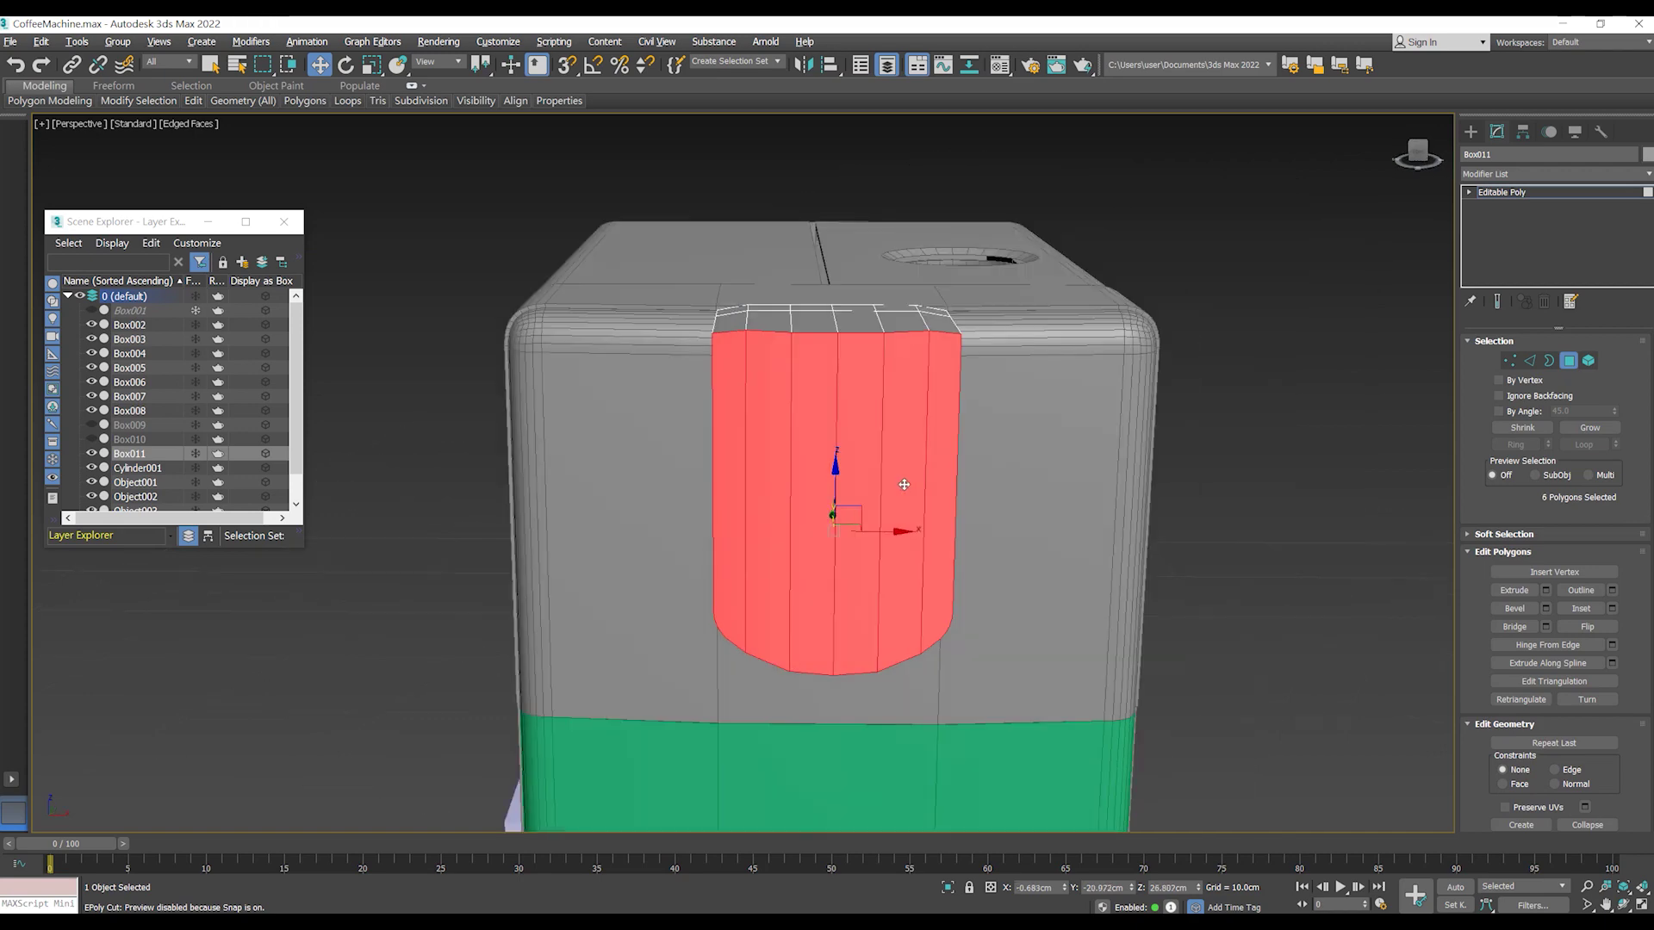
click(1612, 610)
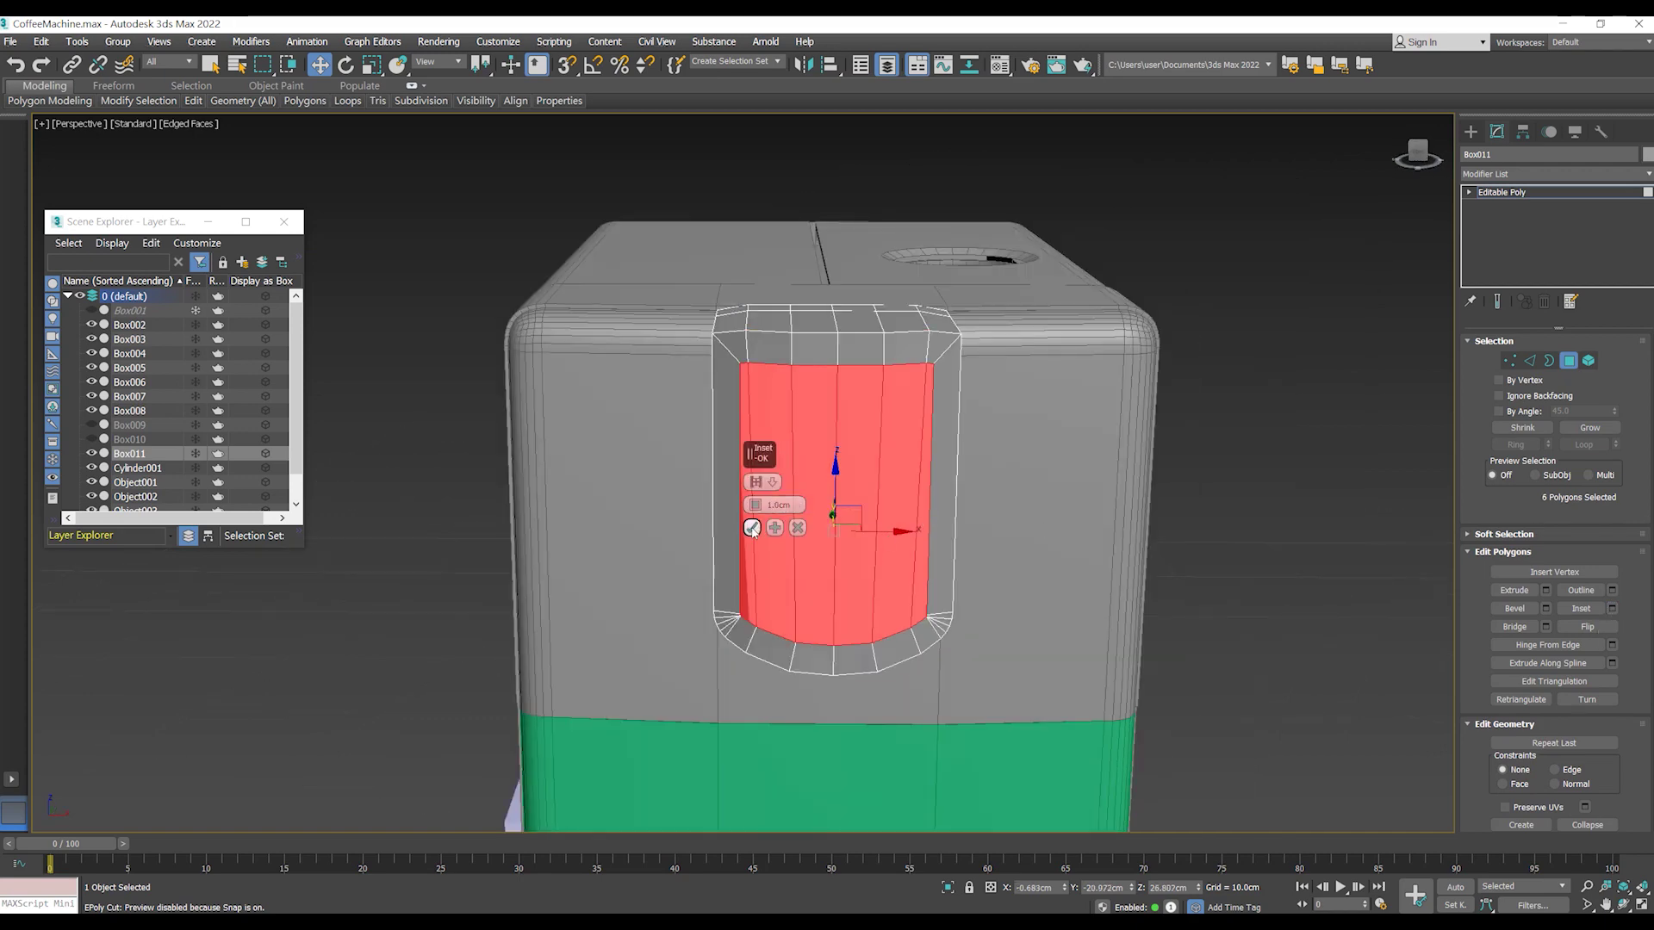
click(752, 528)
- Try squashing the inset faces vertically, undo it, and return to Edge mode
key(r)
drag(836, 508, 835, 534)
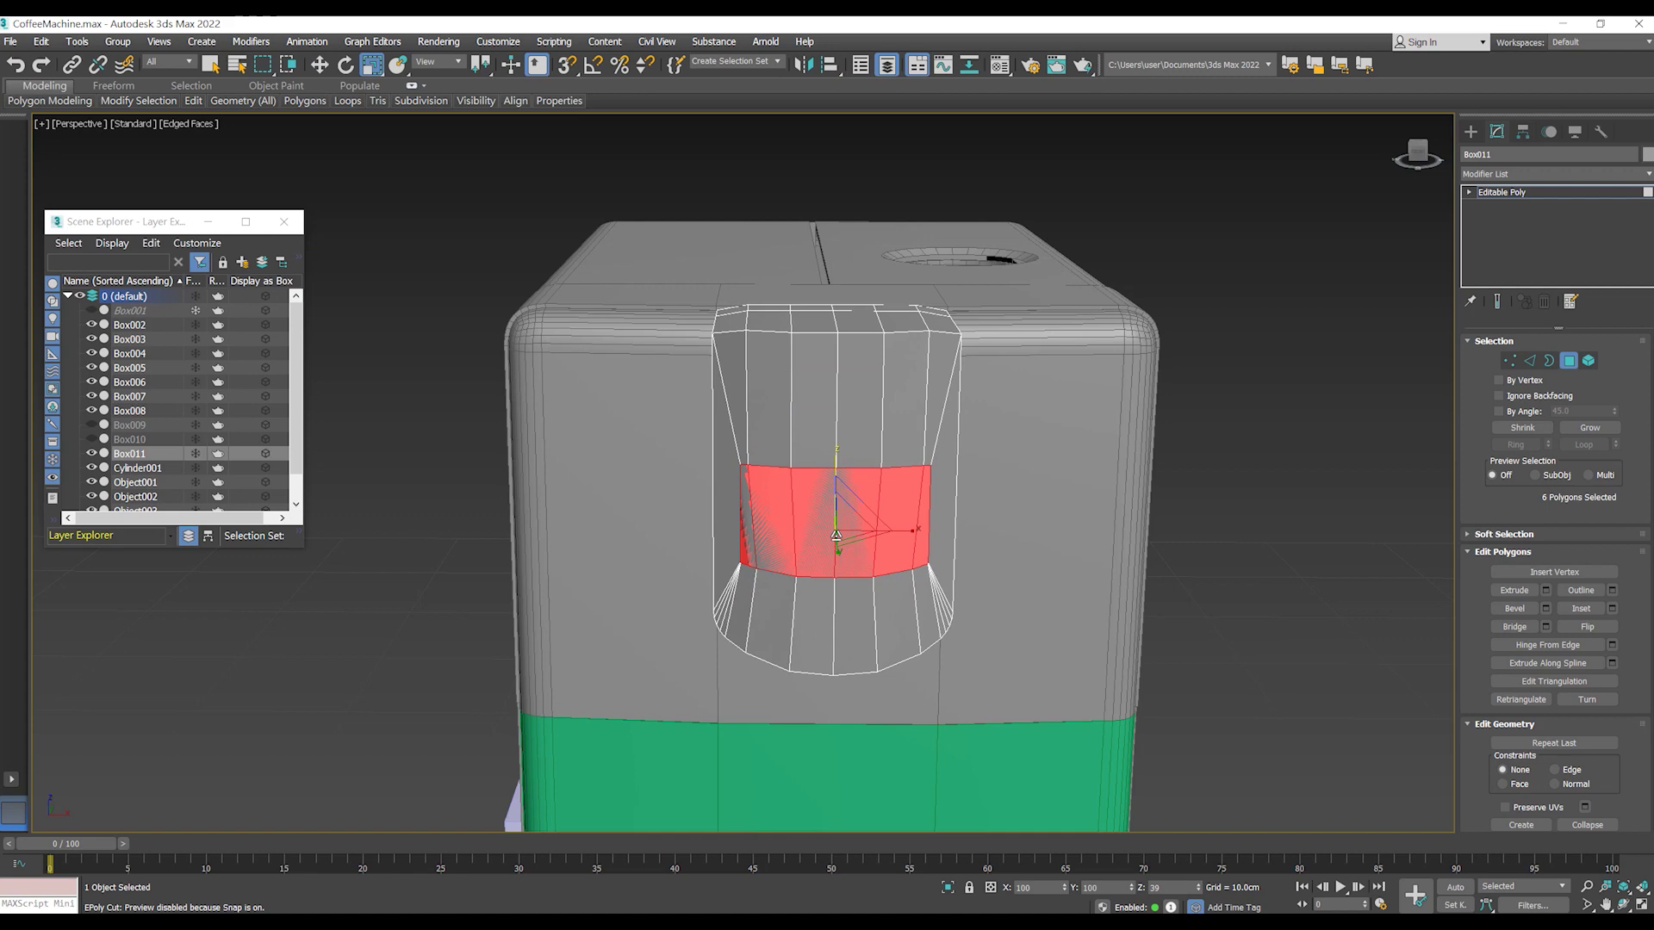
key(ctrl+z)
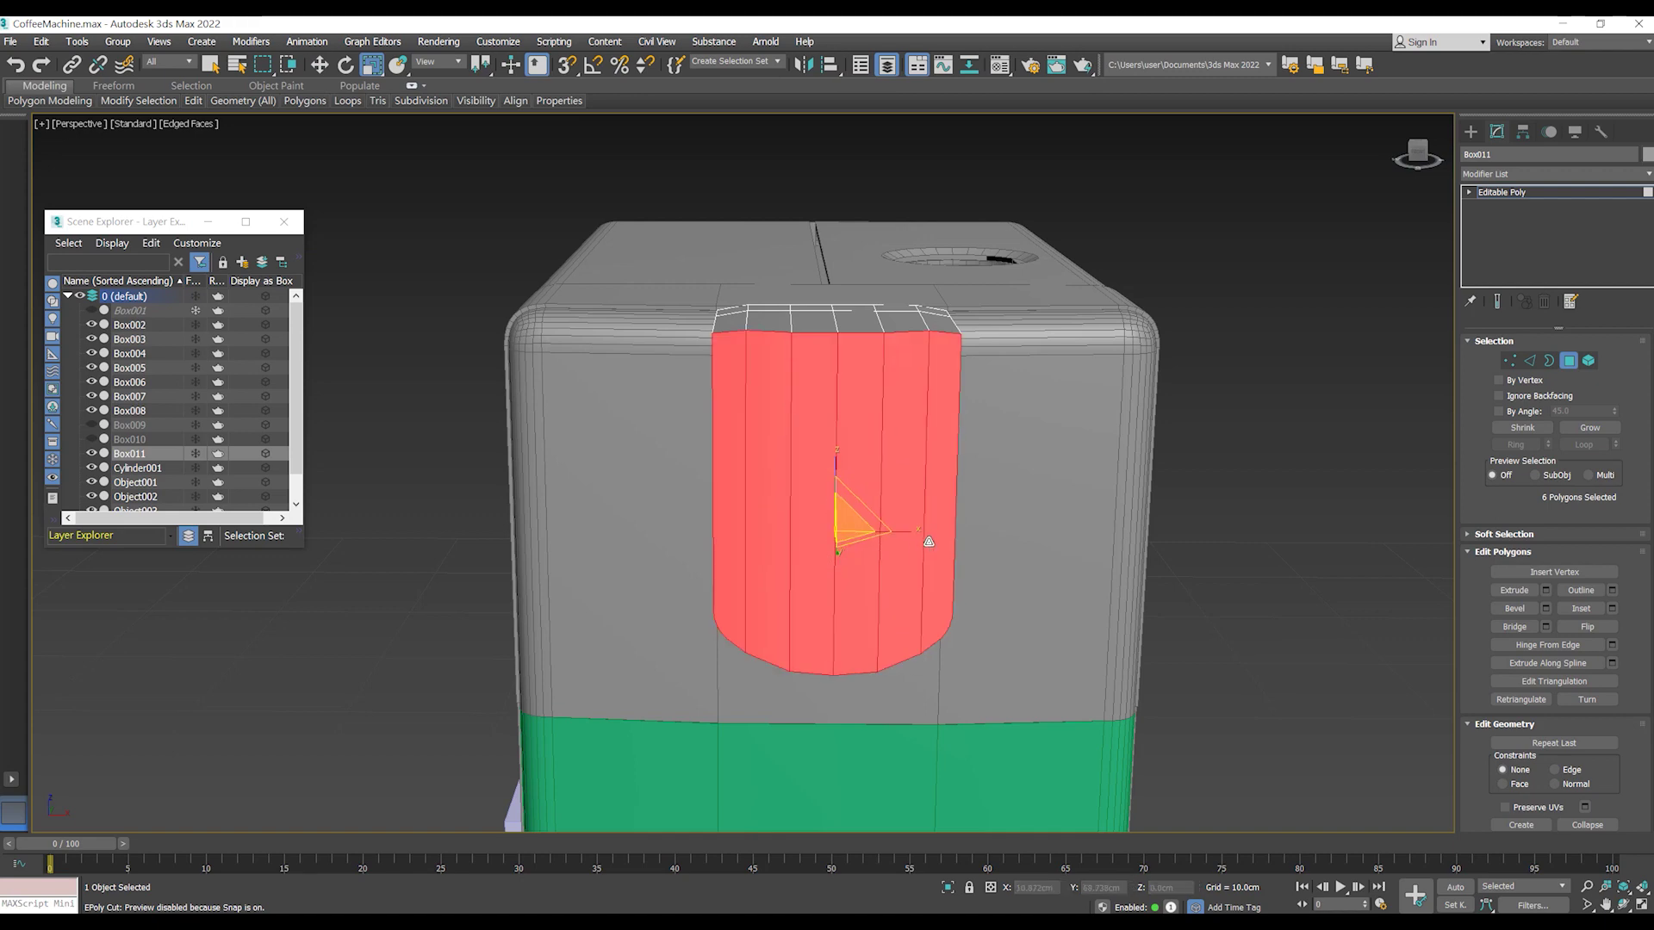
alt+middle_drag(923, 542, 922, 473)
key(2)
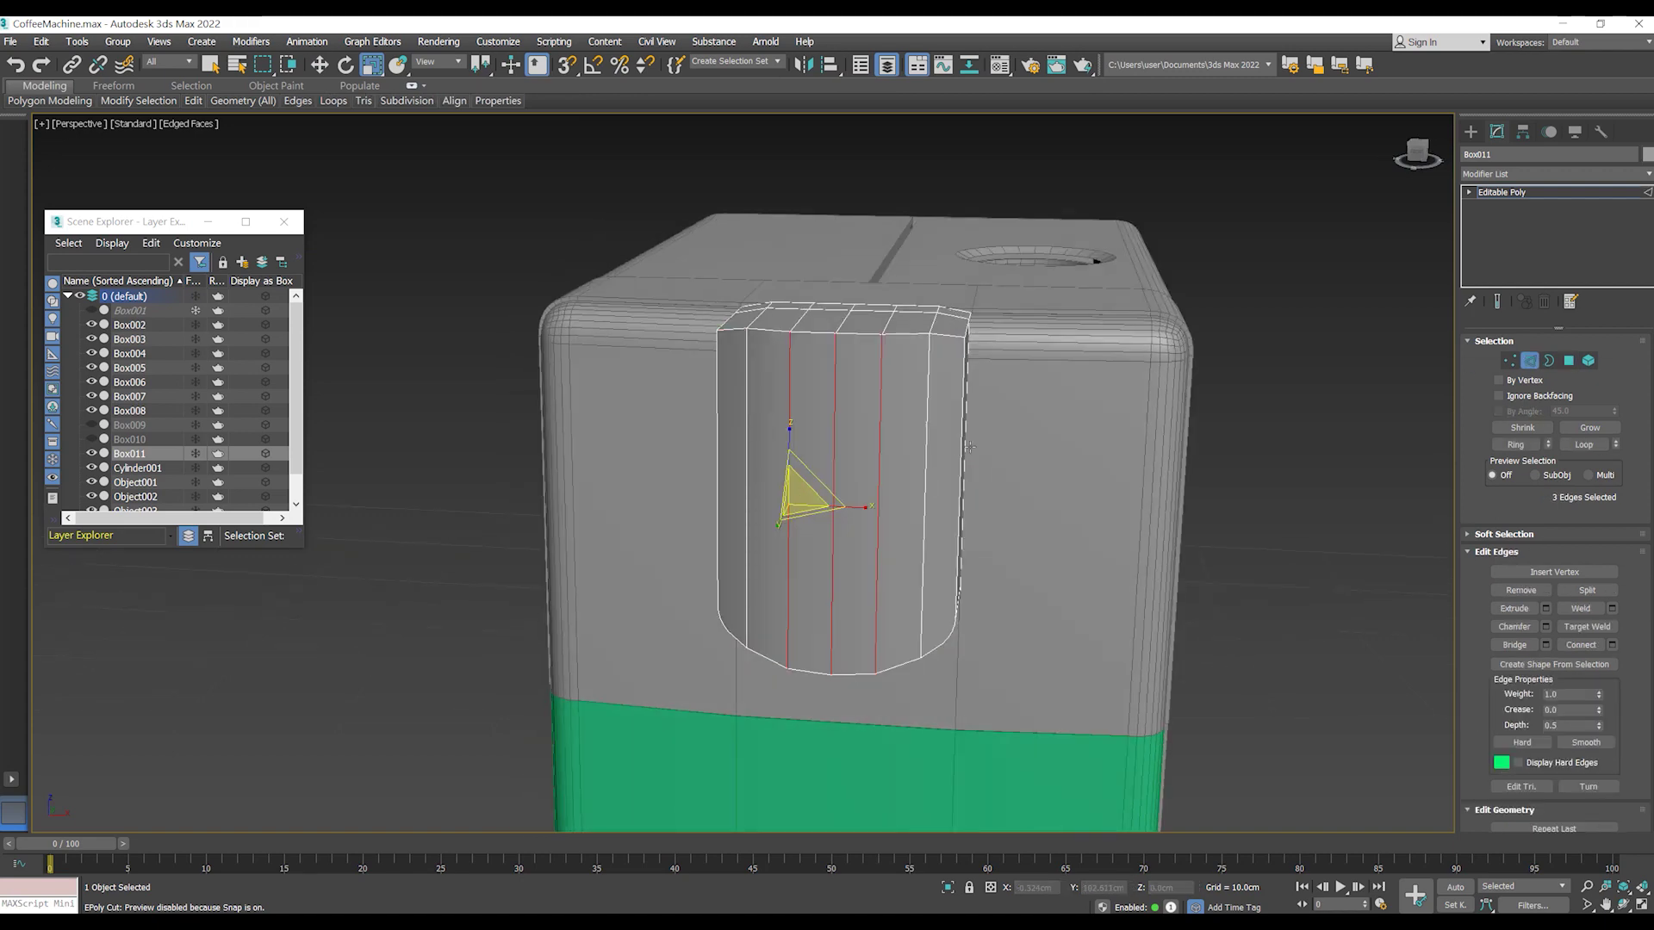
- Connect Box011's left and right vertical edges with two horizontal edge loops
ctrl+click(719, 459)
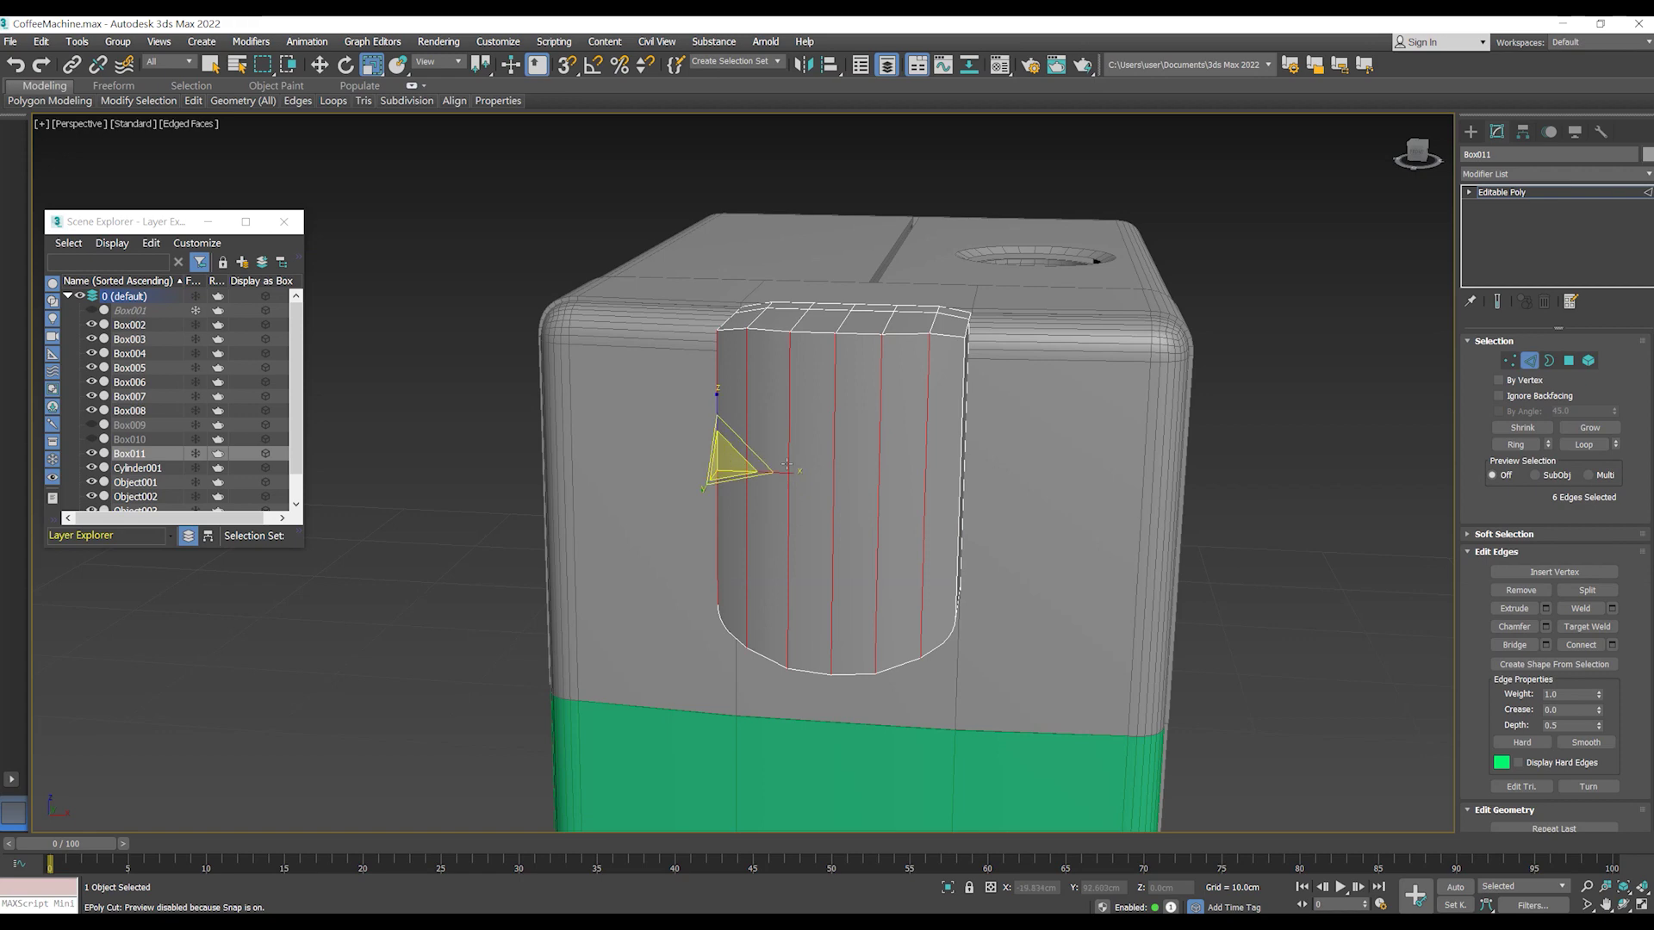
ctrl+click(959, 466)
alt+middle_drag(959, 466, 999, 482)
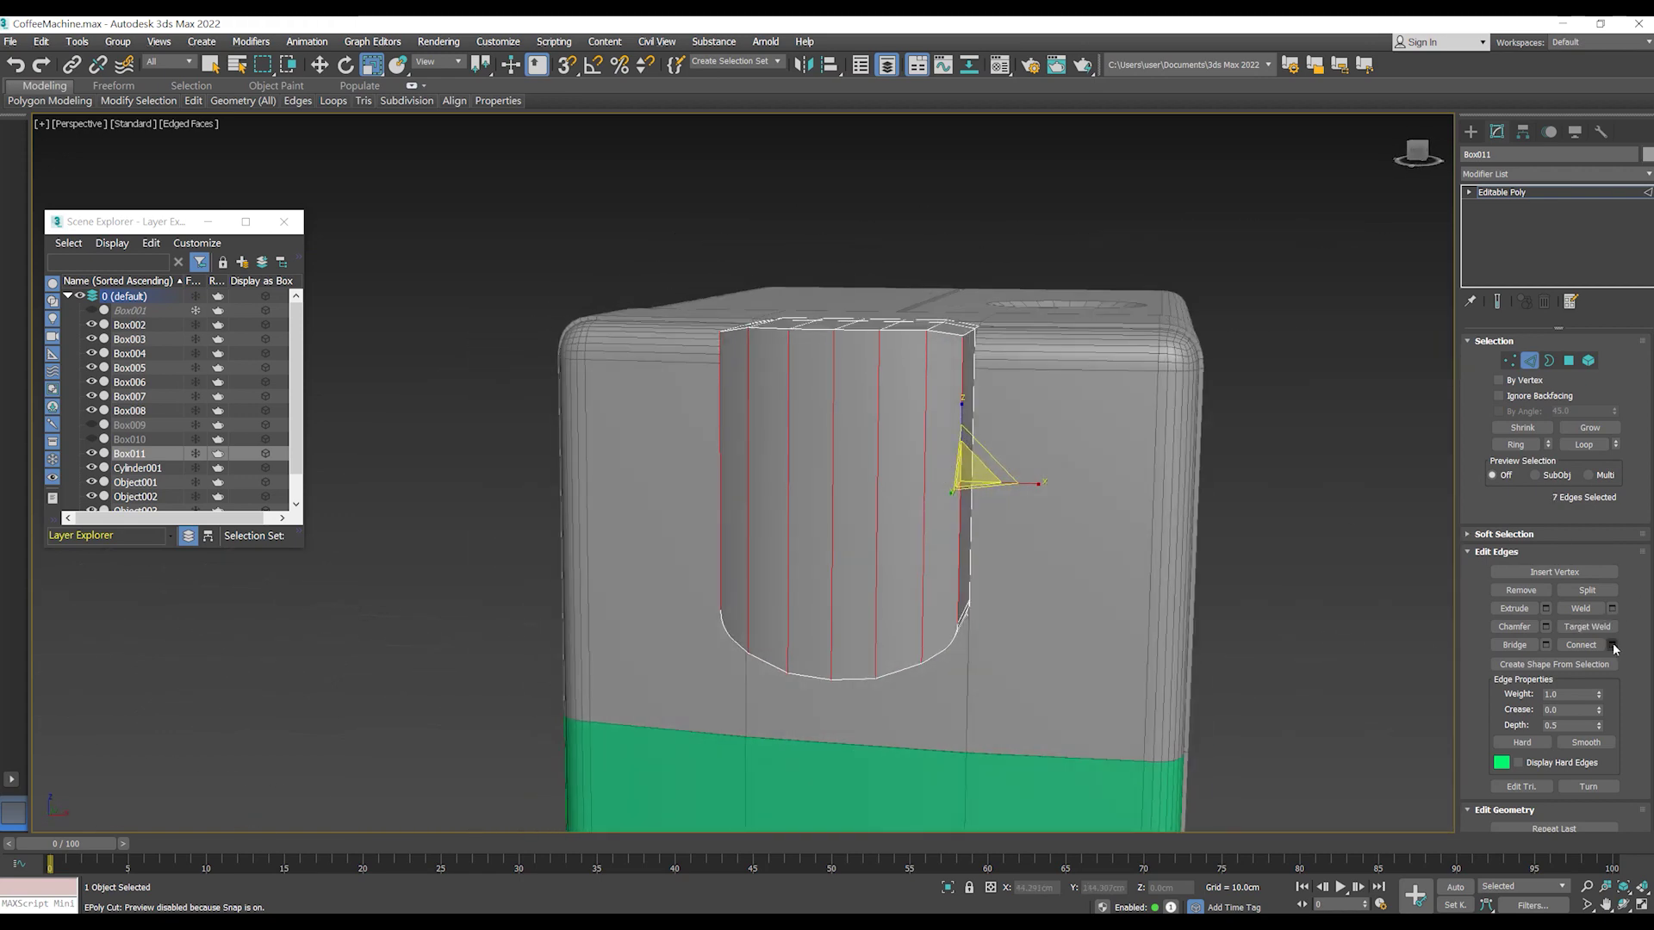
click(1611, 645)
drag(756, 482, 756, 469)
click(751, 550)
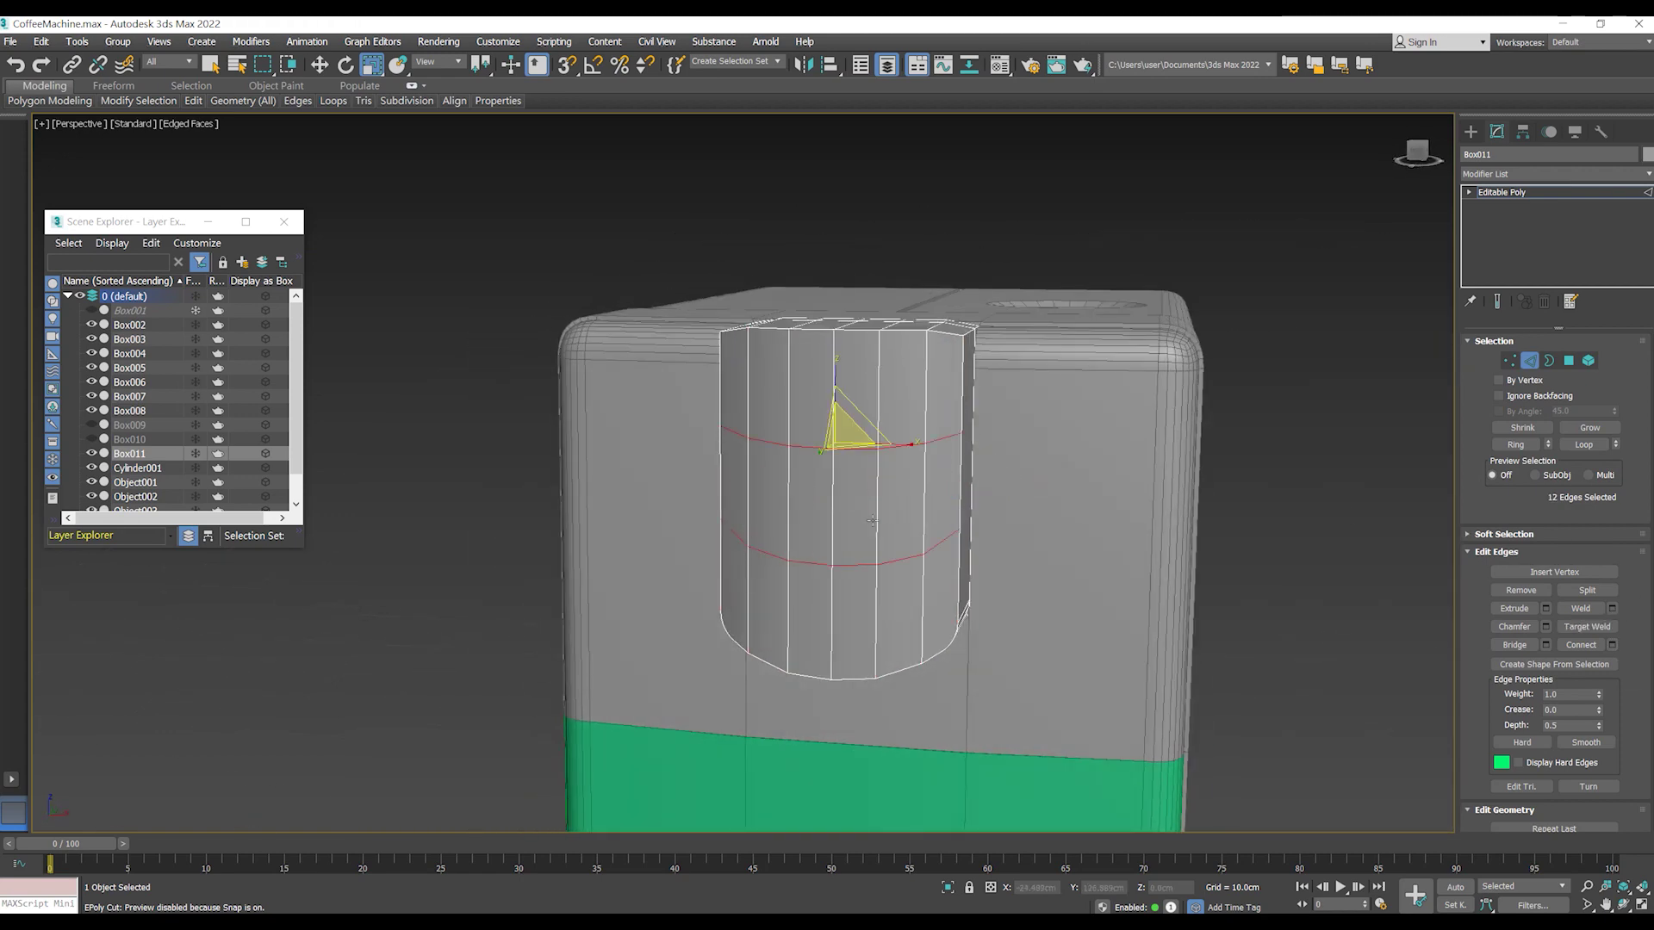
- Raise the two new loops upward and flatten the upper loop by scaling
alt+middle_drag(775, 516, 827, 448)
key(w)
drag(834, 400, 835, 336)
mouse_move(835, 336)
alt+middle_down()
mouse_move(875, 426)
mouse_move(945, 461)
alt+middle_up()
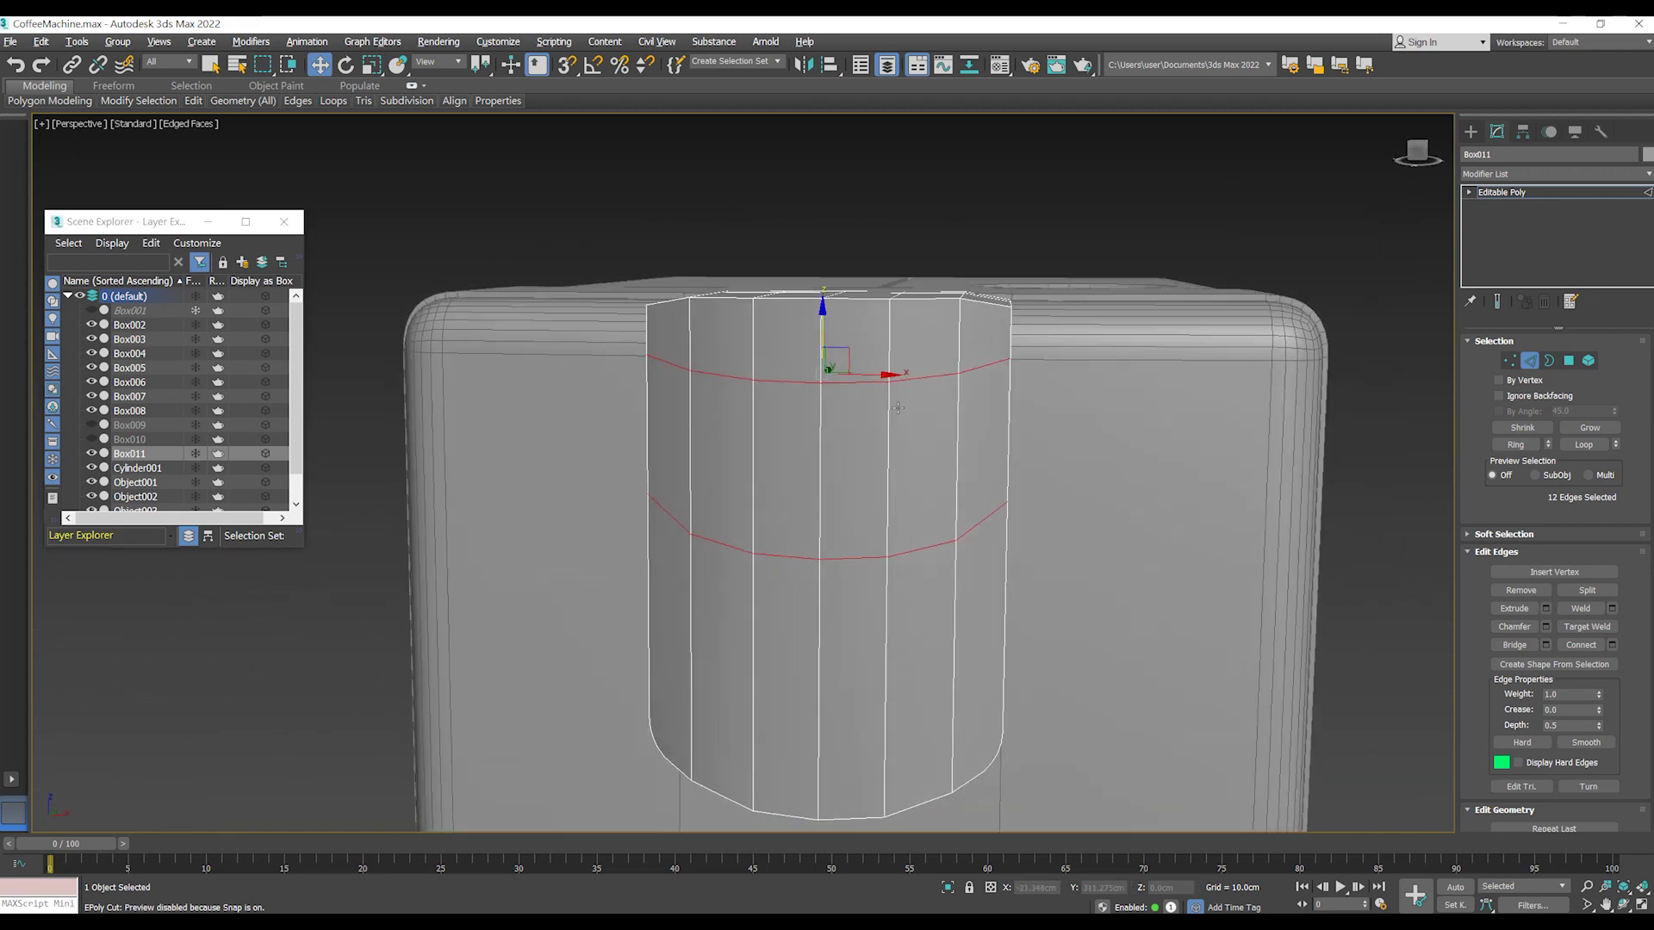
alt+drag(558, 461, 558, 455)
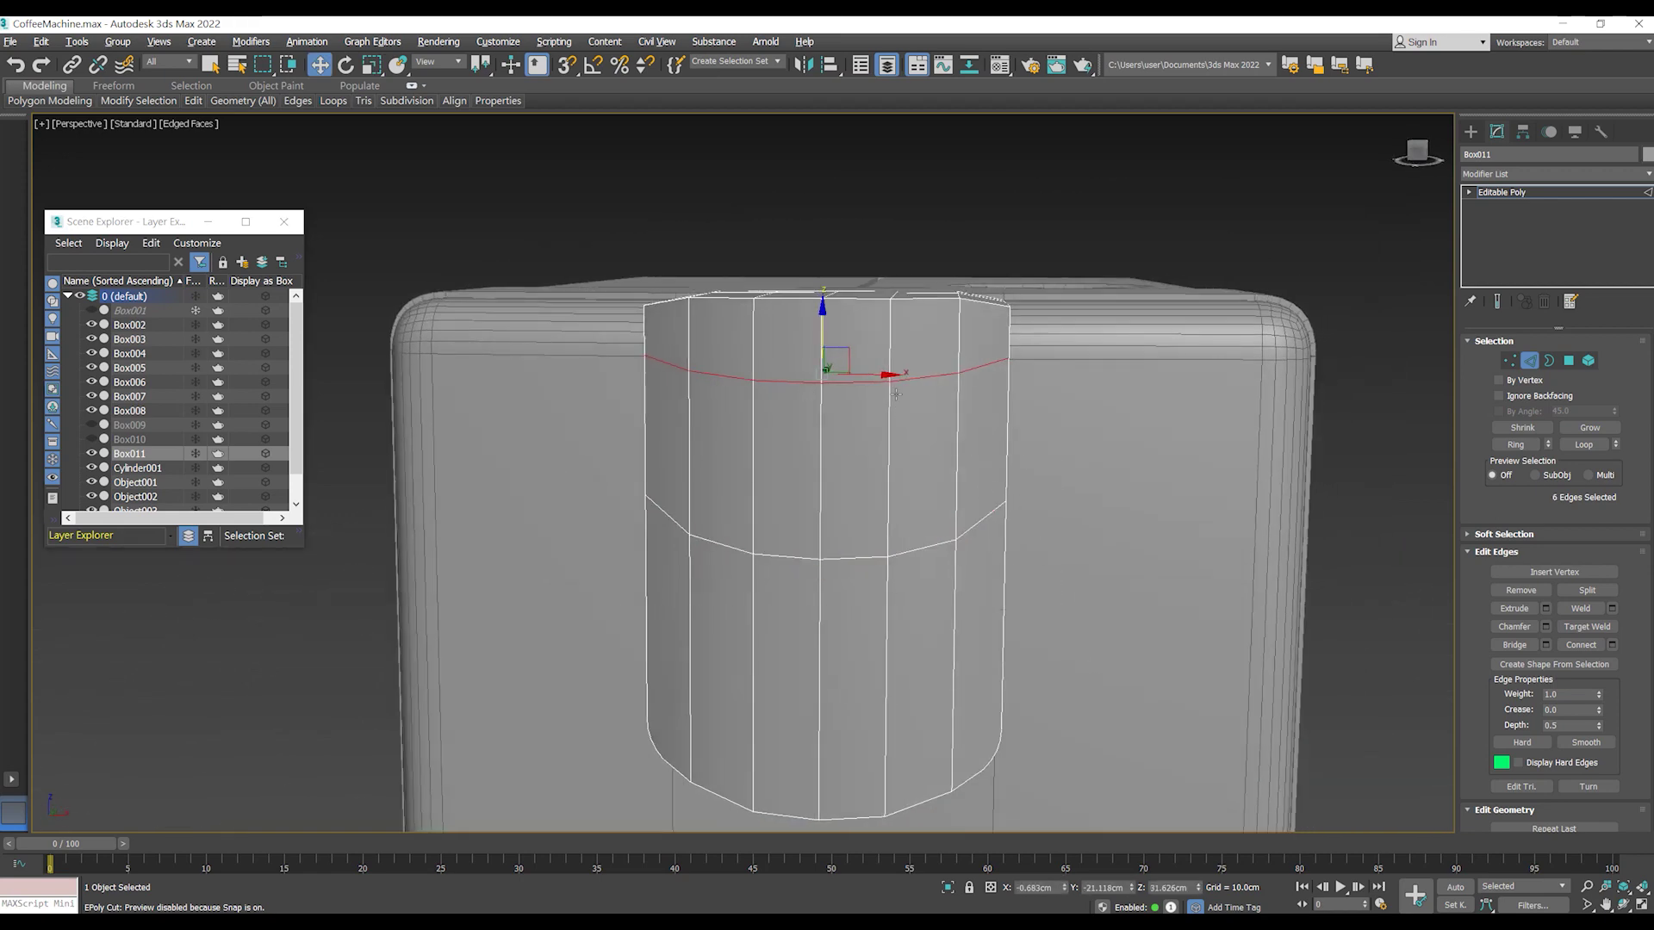
alt+middle_drag(862, 379, 869, 389)
key(r)
drag(855, 364, 858, 481)
alt+middle_drag(817, 707, 877, 501)
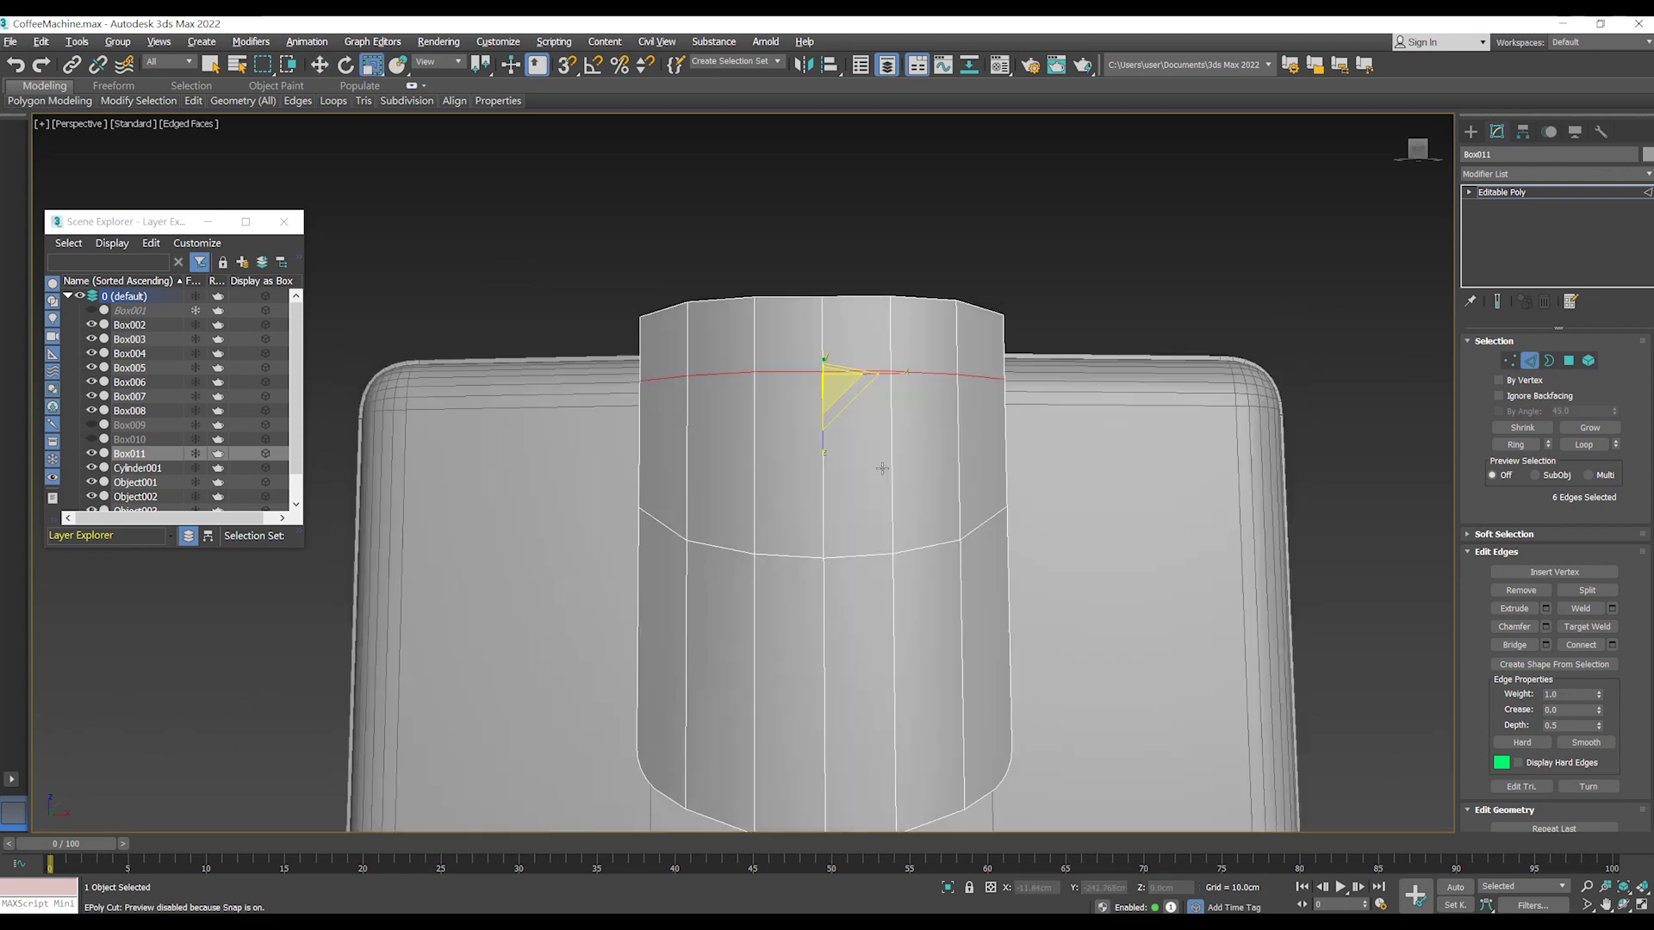
alt+middle_drag(830, 401, 825, 336)
- Slightly flatten the middle edge loop, then exit edge editing and clear the selection
key(w)
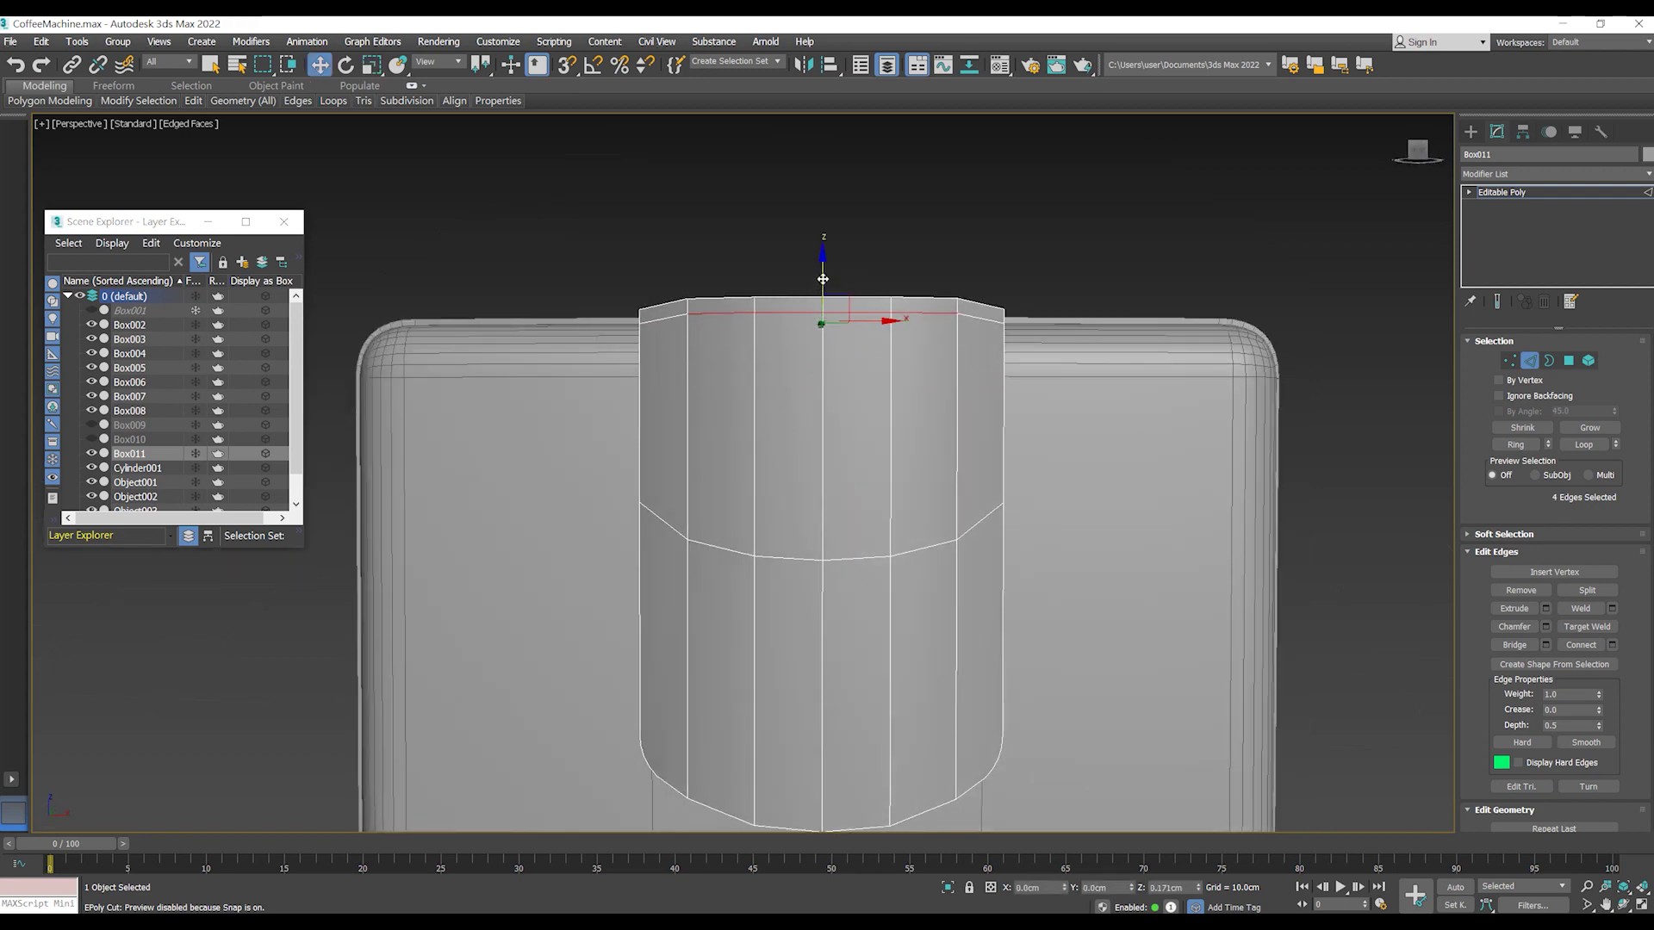
double_click(771, 551)
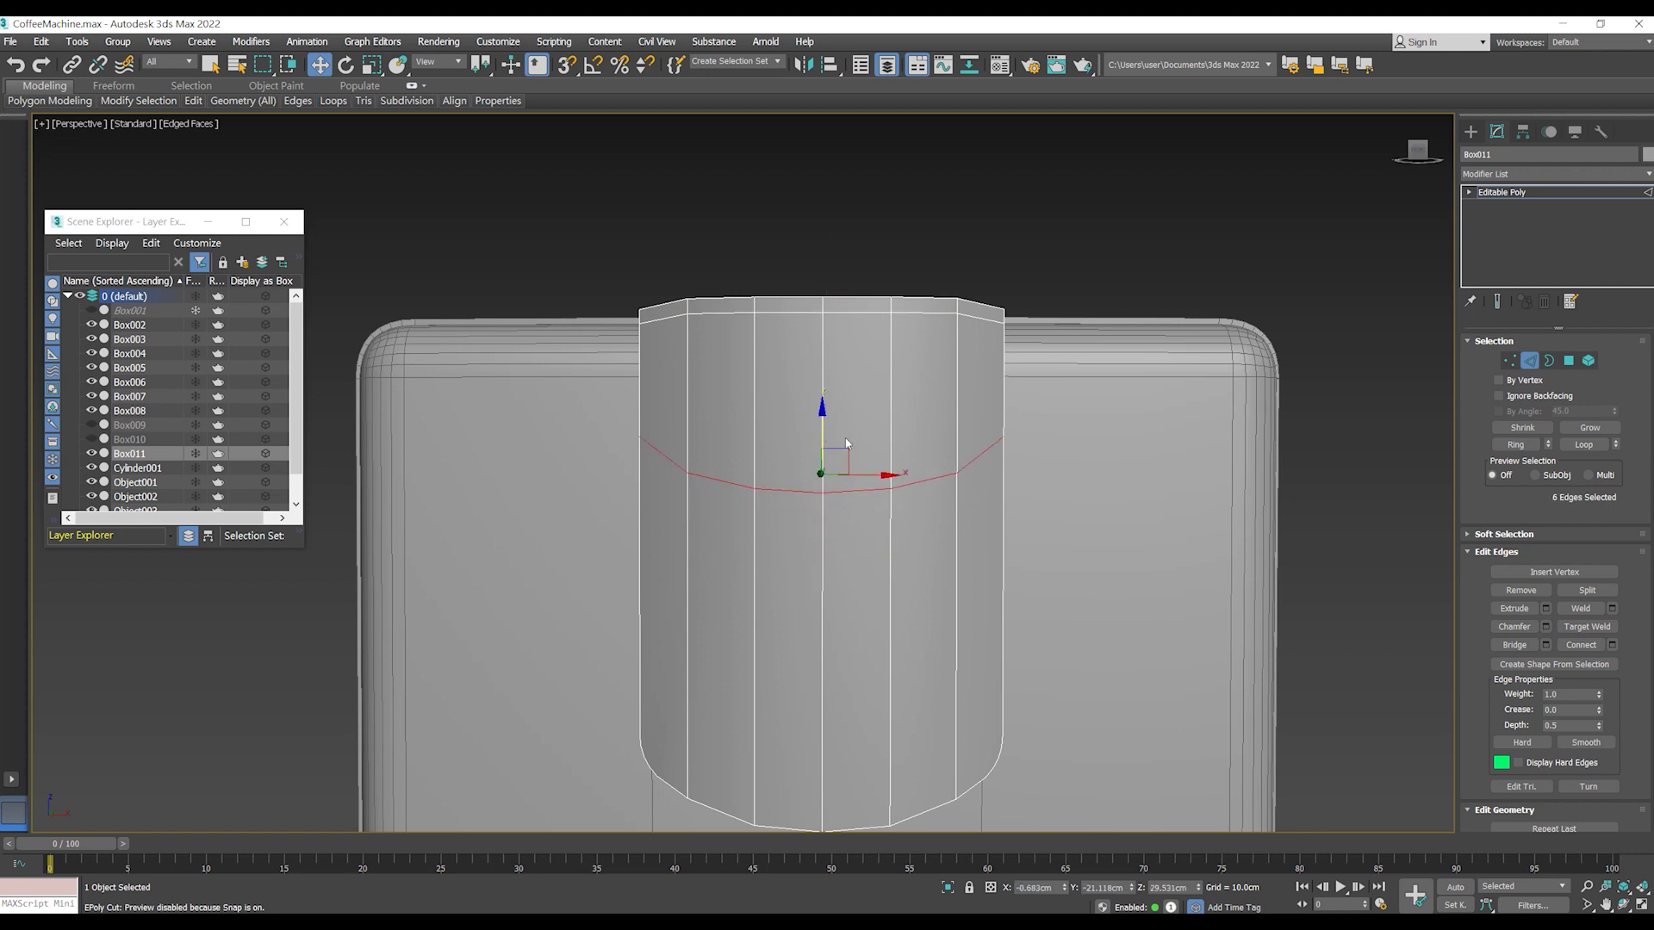
key(r)
drag(823, 405, 819, 422)
key(w)
click(1518, 363)
click(1335, 456)
alt+middle_drag(936, 462, 936, 459)
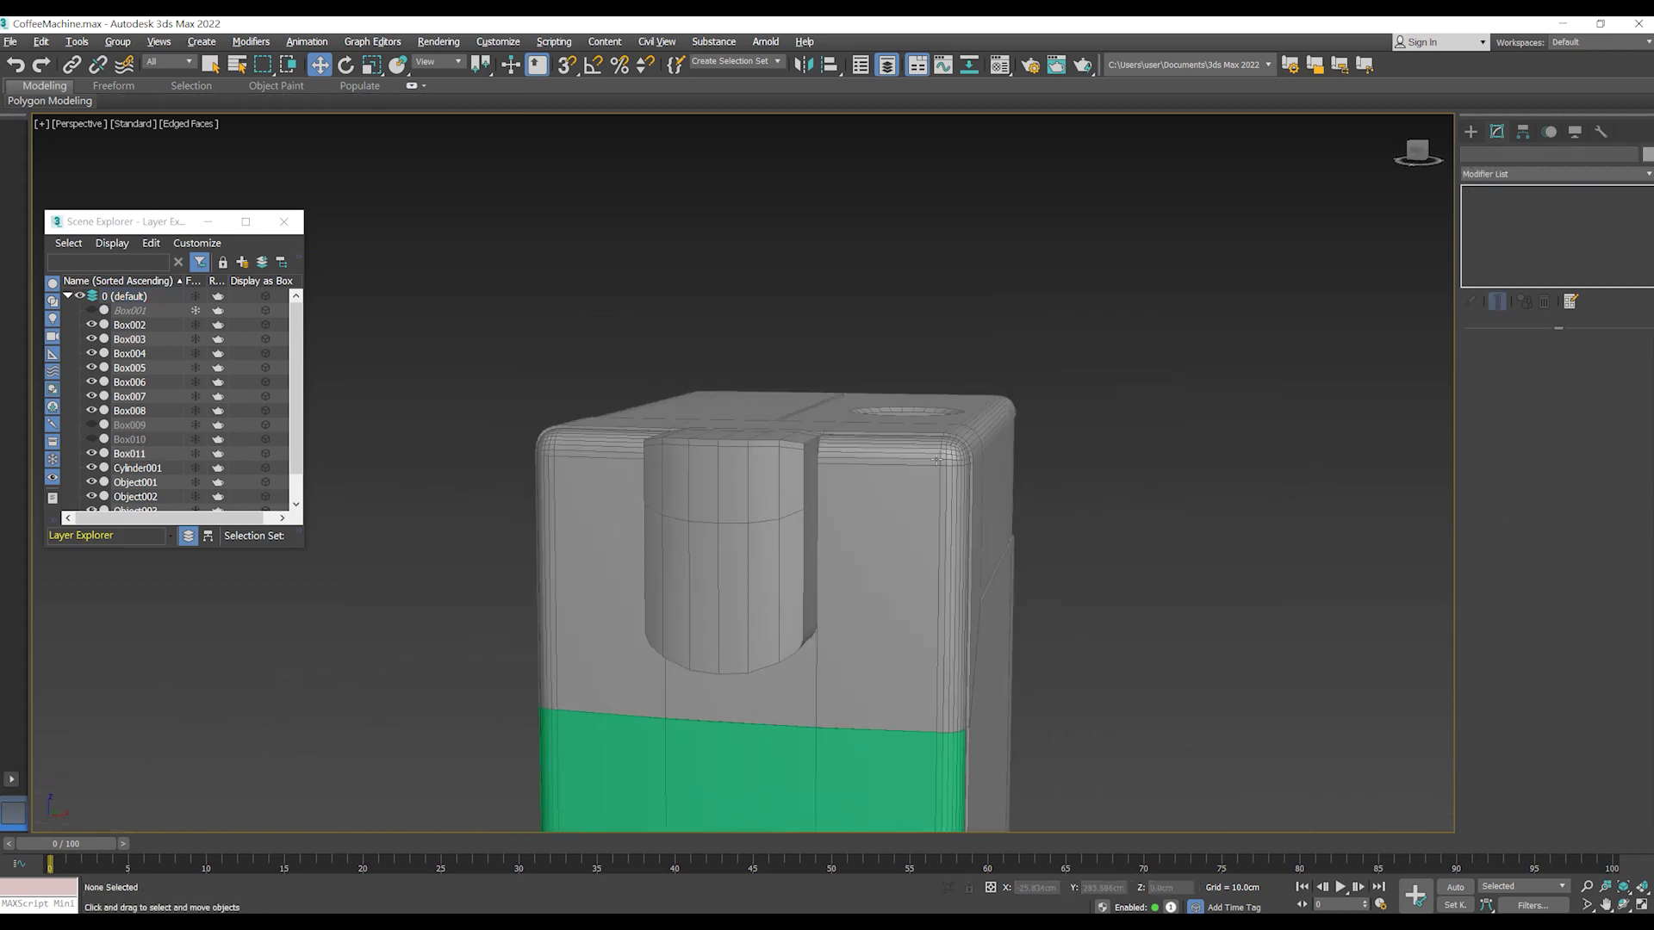
scroll(676, 517, up, 4)
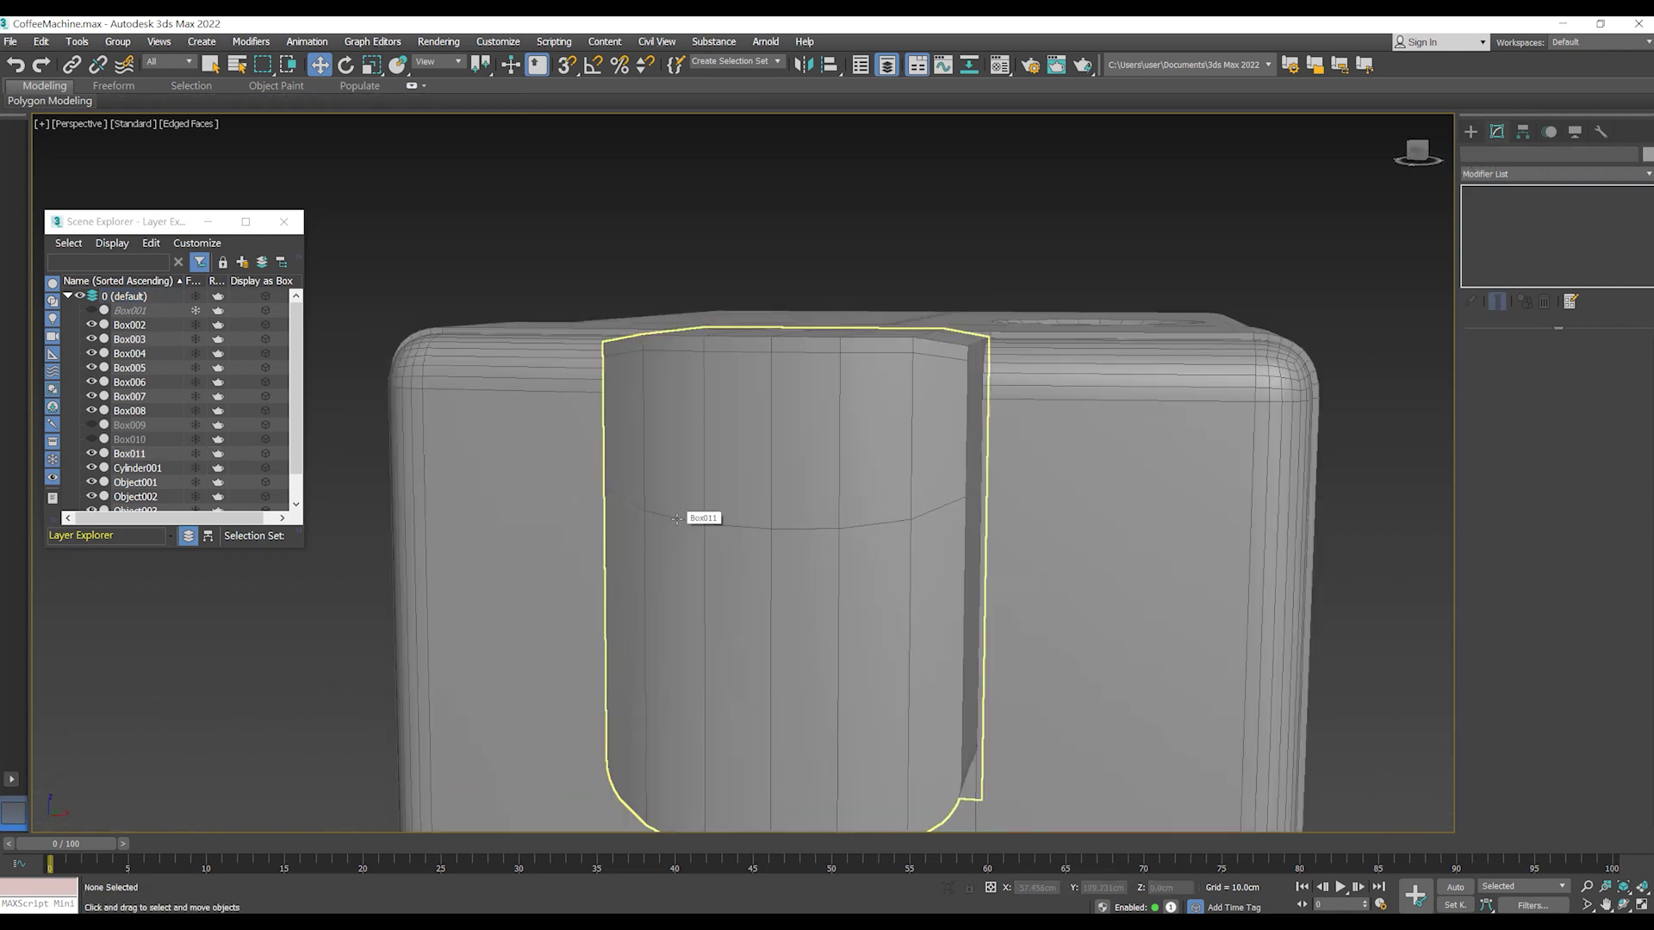
- Select the four upper front polygons of Box011
click(751, 579)
alt+middle_drag(837, 450, 783, 430)
key(4)
click(895, 435)
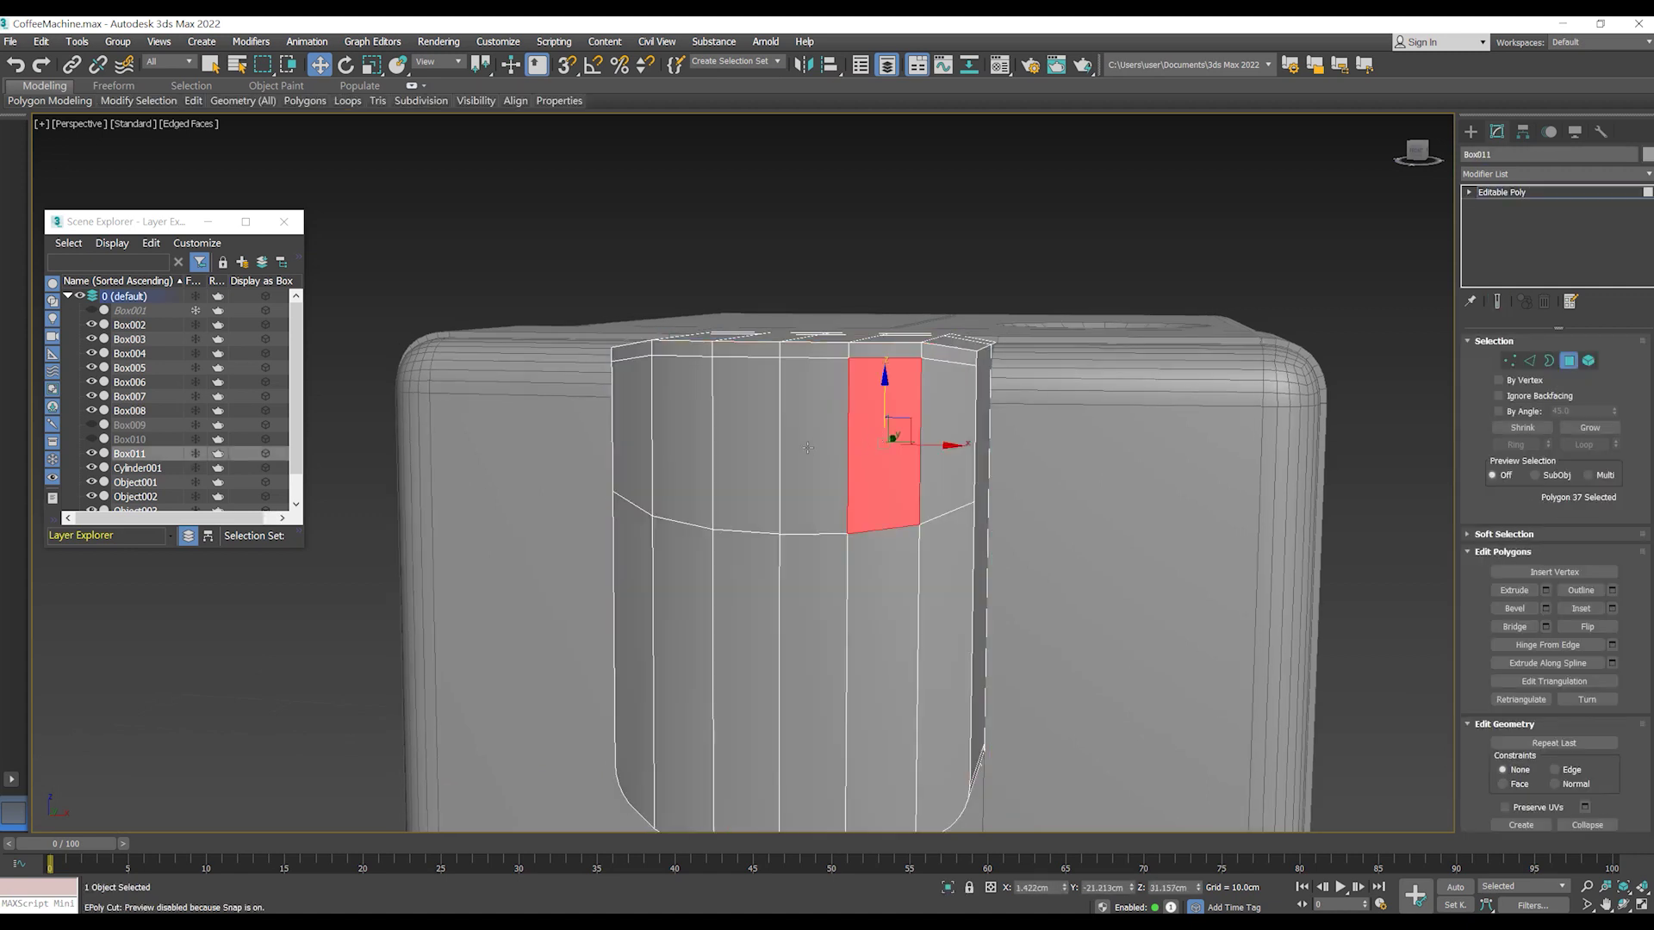
ctrl+click(685, 435)
ctrl+click(793, 435)
scroll(793, 435, up, 3)
alt+middle_drag(793, 436, 818, 449)
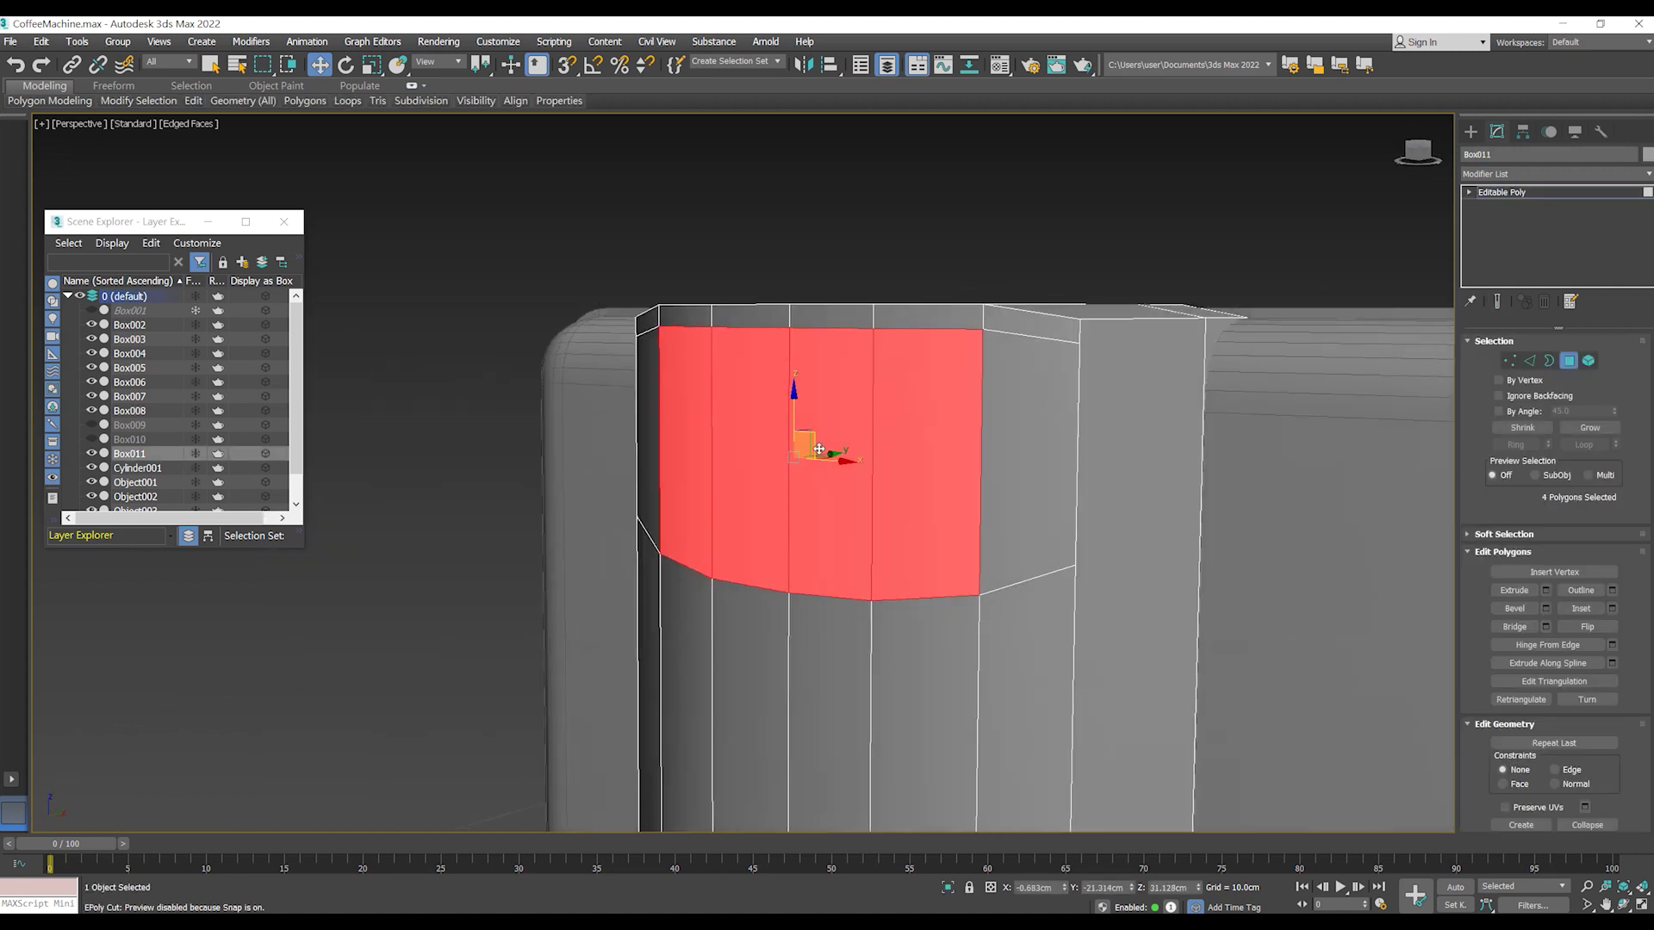
- Inset the four selected polygons by 0.4cm
click(1611, 609)
drag(756, 505, 755, 506)
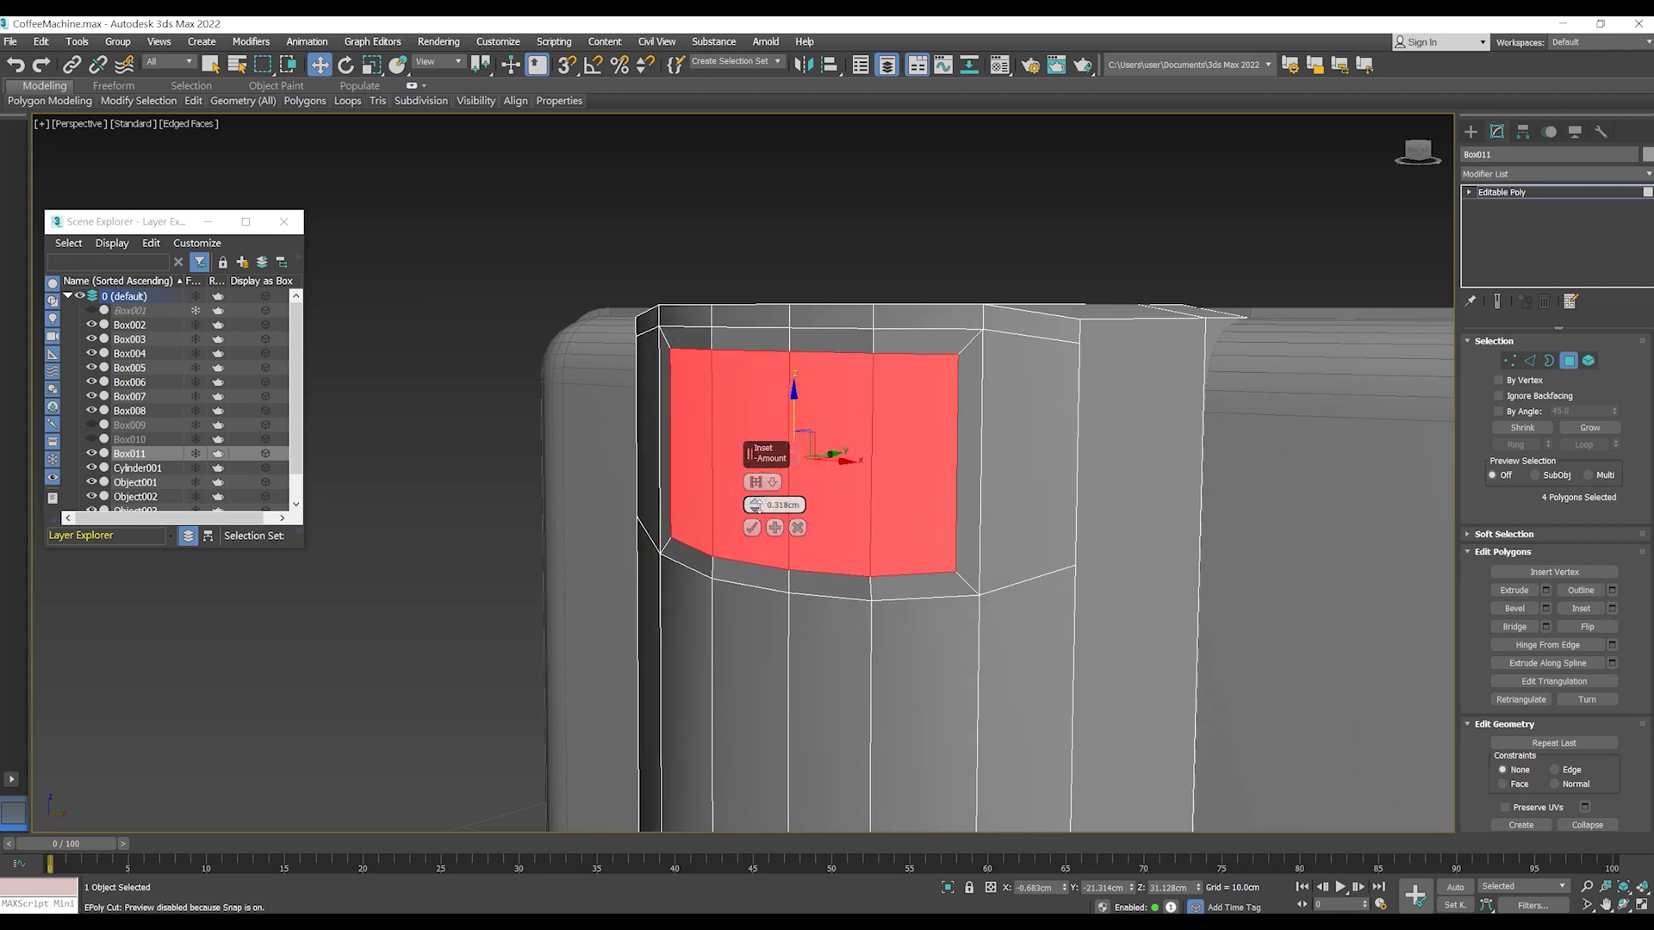
text(0.3)
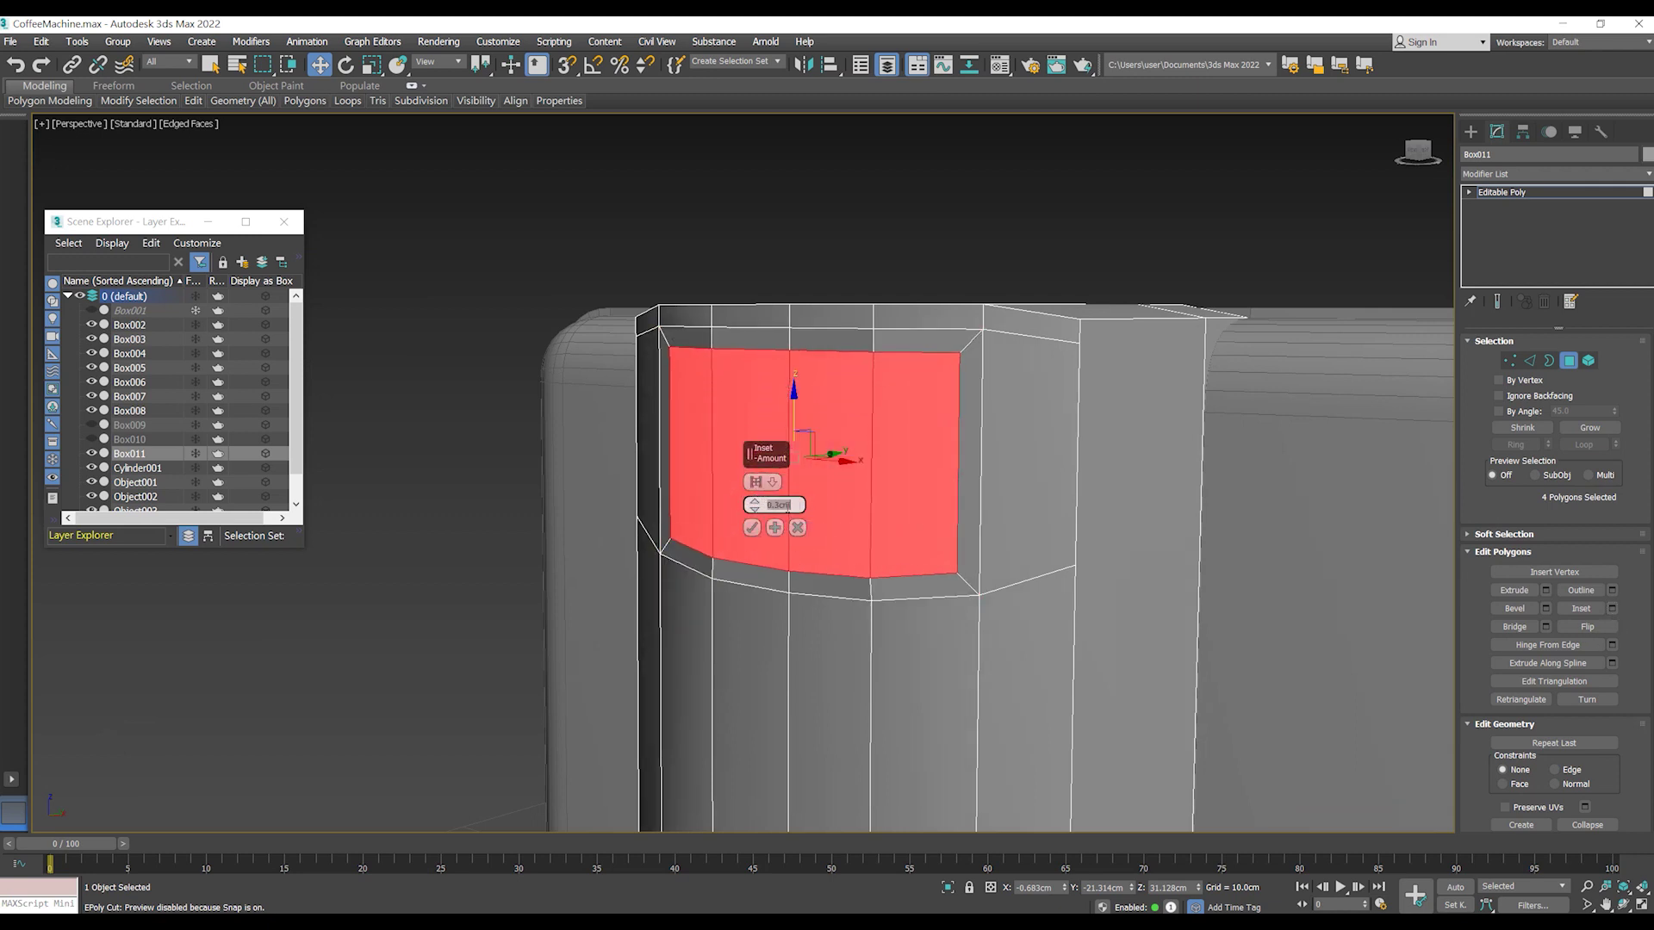
alt+middle_drag(827, 504, 963, 504)
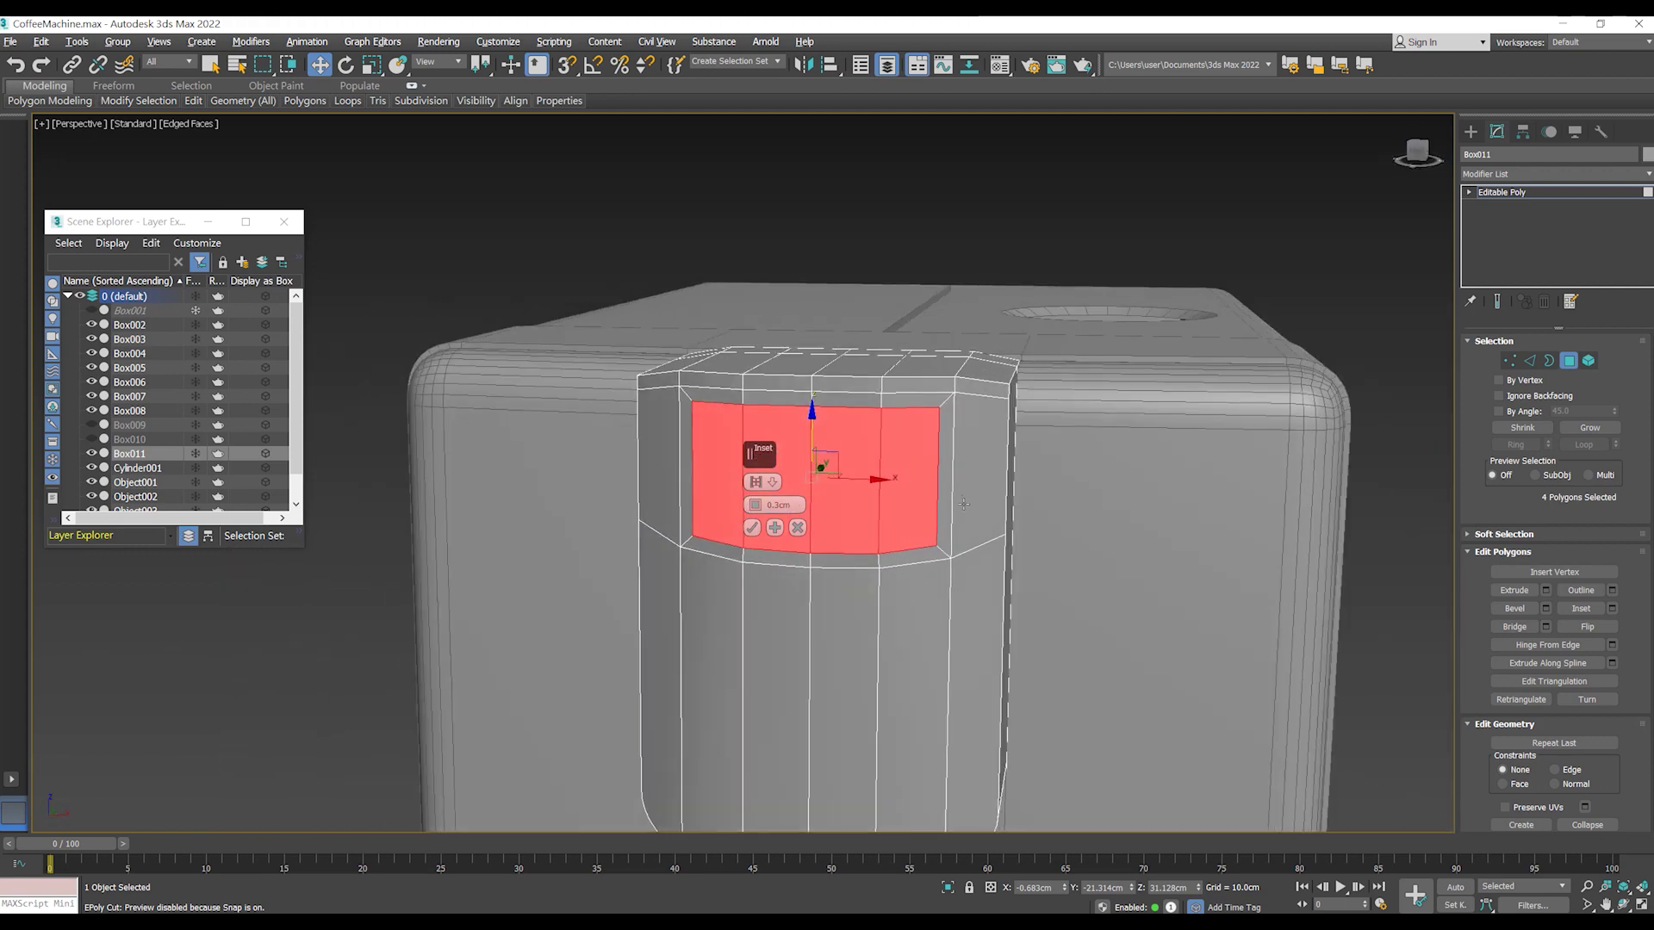
text(0.4)
key(Return)
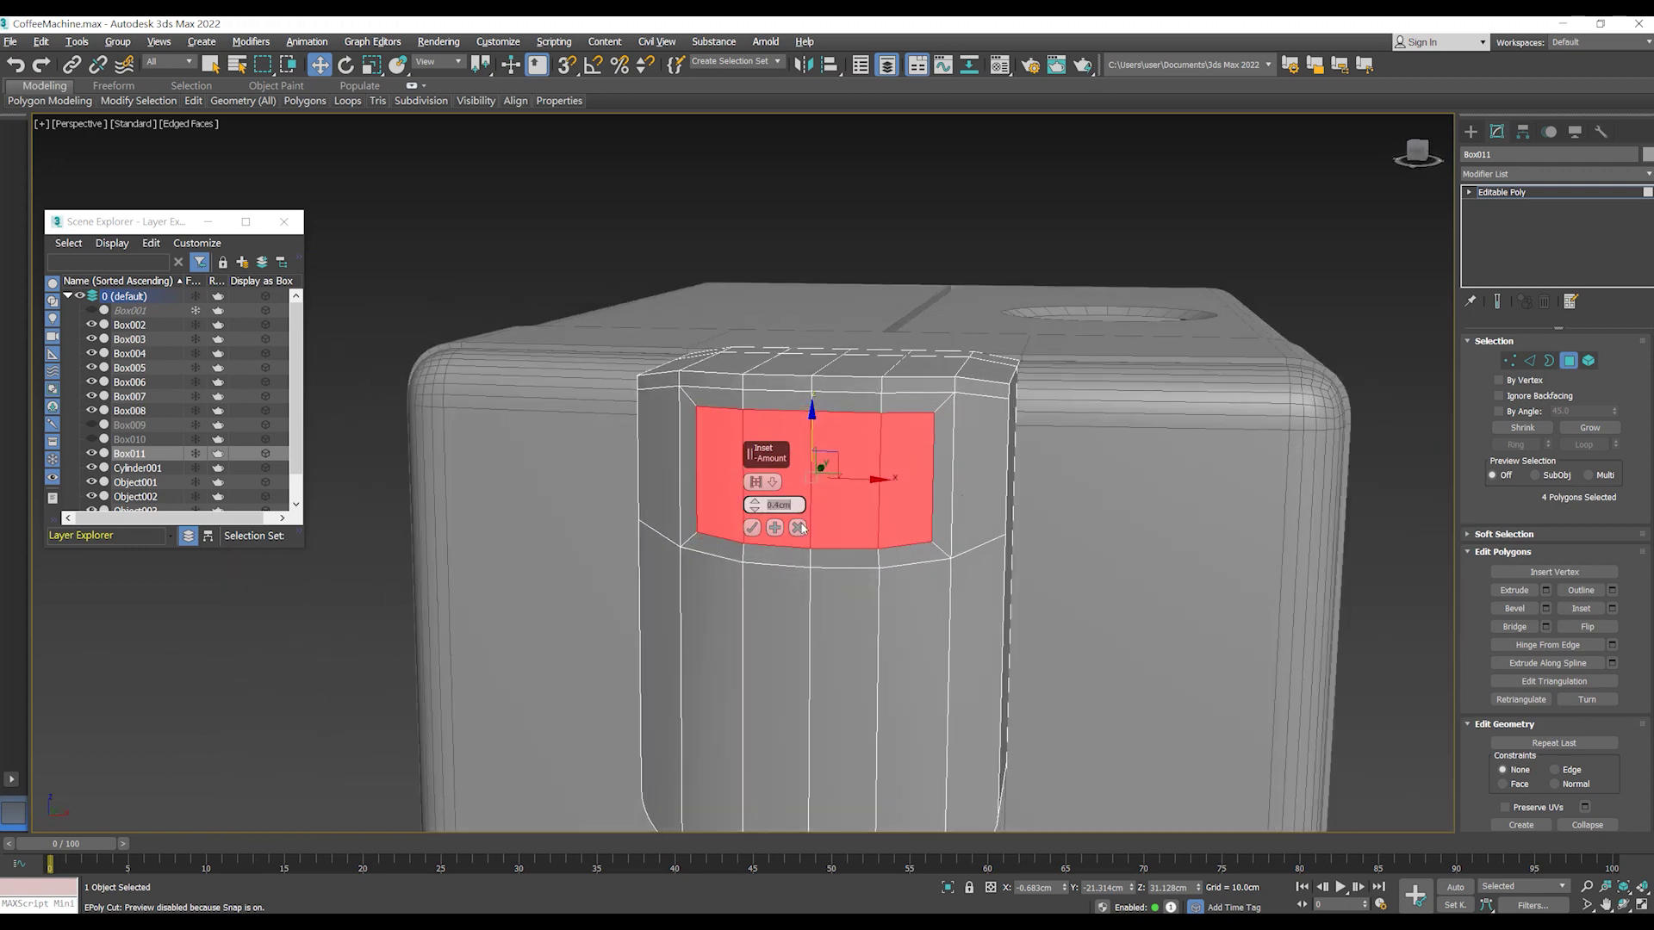
alt+middle_drag(879, 520, 864, 517)
click(752, 527)
- Extrude the inset faces inward with a negative height to form a recess
alt+middle_drag(757, 527, 848, 526)
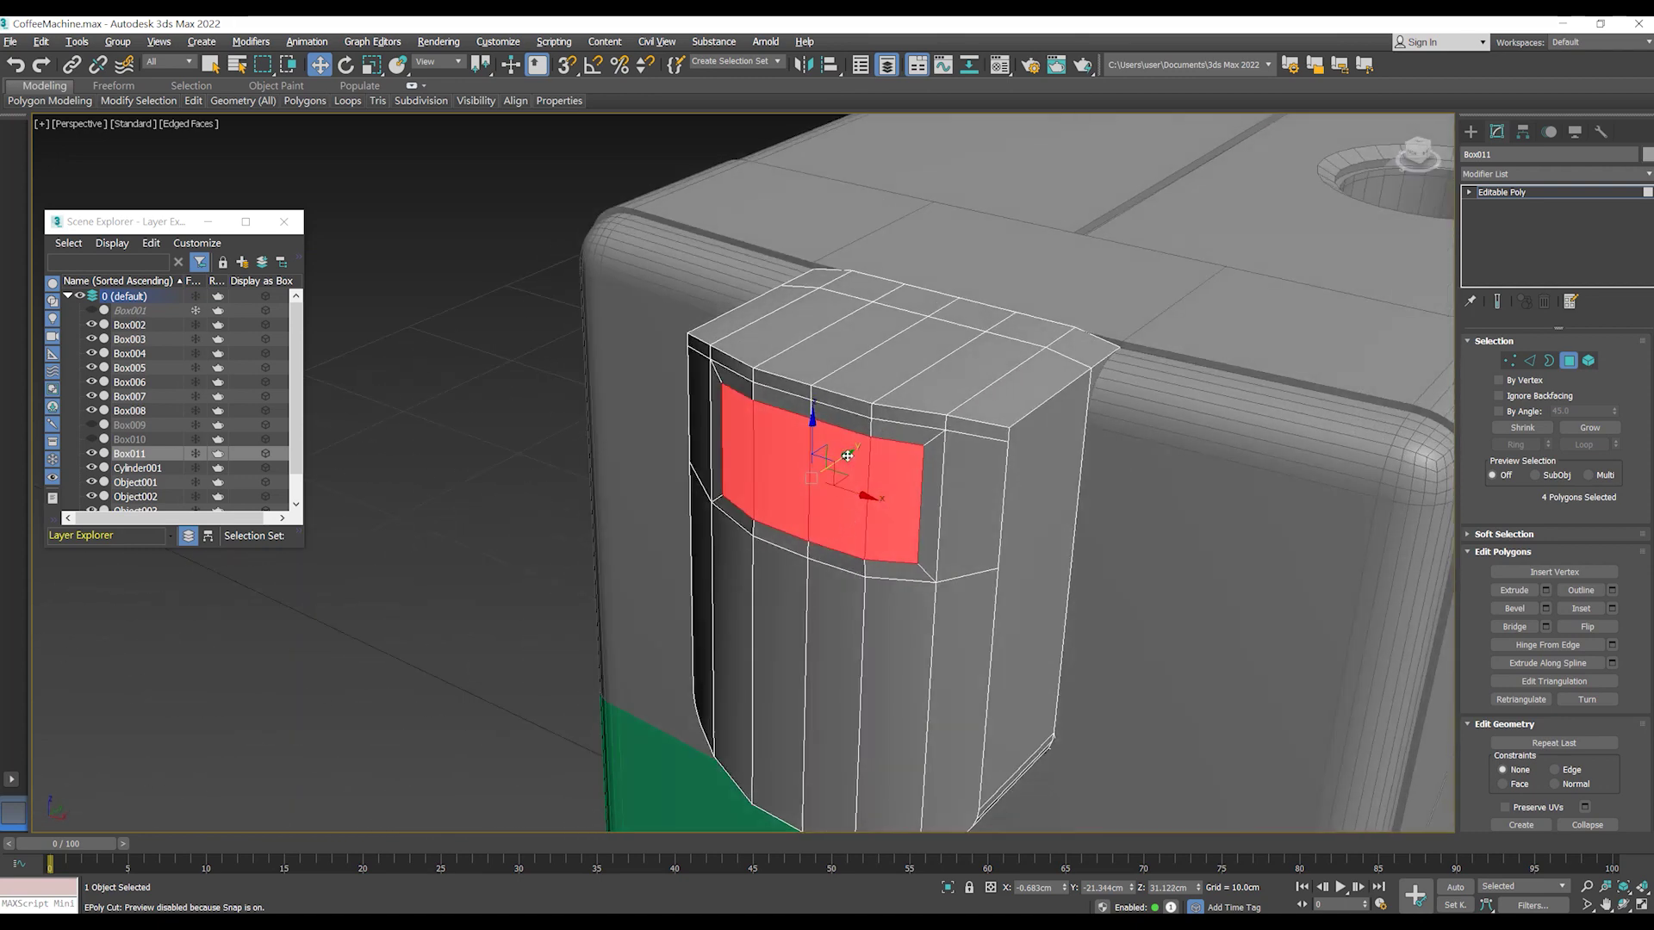
drag(846, 456, 856, 450)
mouse_move(857, 449)
alt+middle_down()
mouse_move(1019, 521)
mouse_move(875, 491)
mouse_move(934, 483)
alt+middle_up()
scroll(887, 489, up, 3)
scroll(913, 475, down, 2)
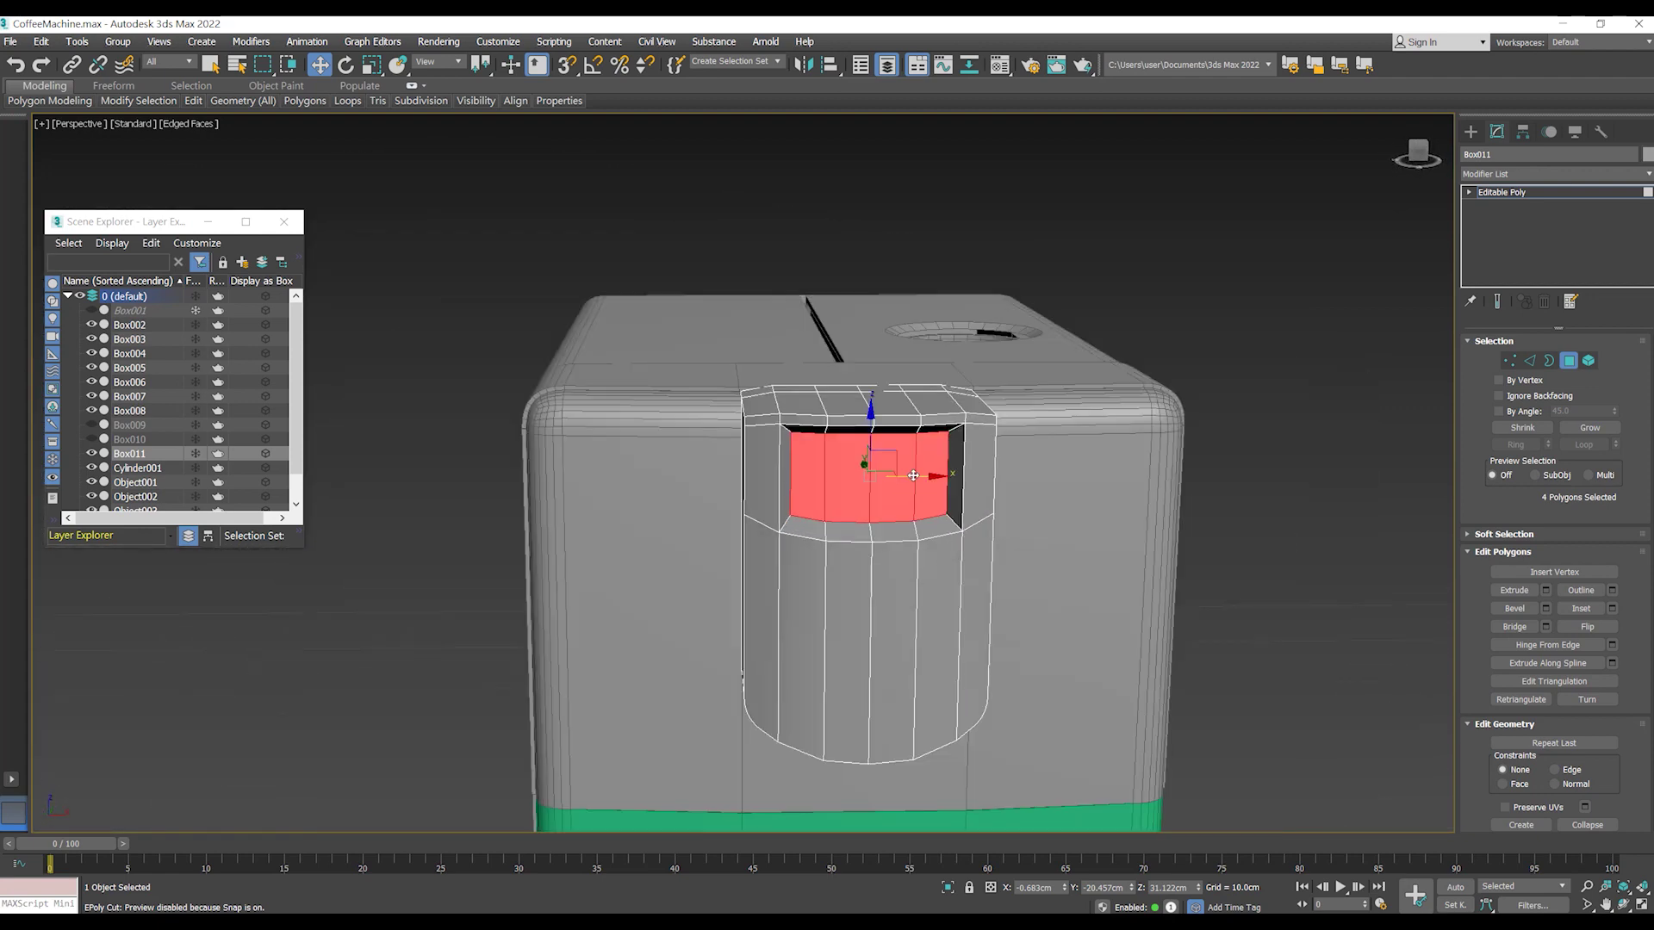
scroll(913, 476, up, 5)
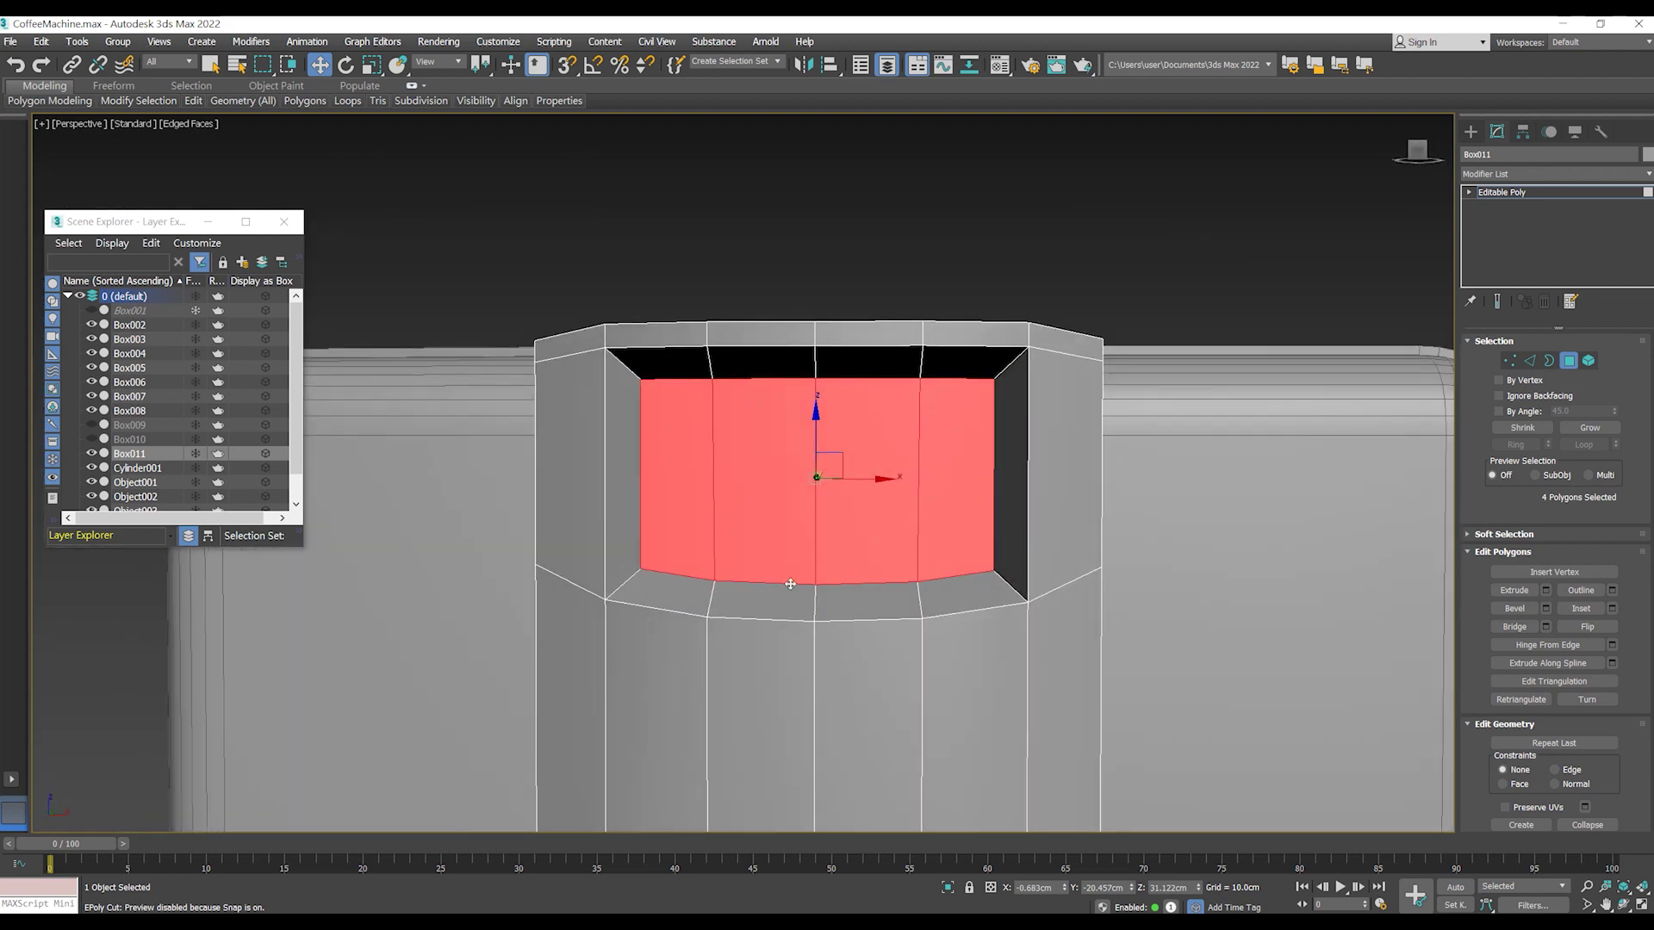
- Scale the bottom edge loop of Box011's opening flat
key(2)
key(r)
drag(841, 546, 818, 522)
scroll(820, 806, down, 3)
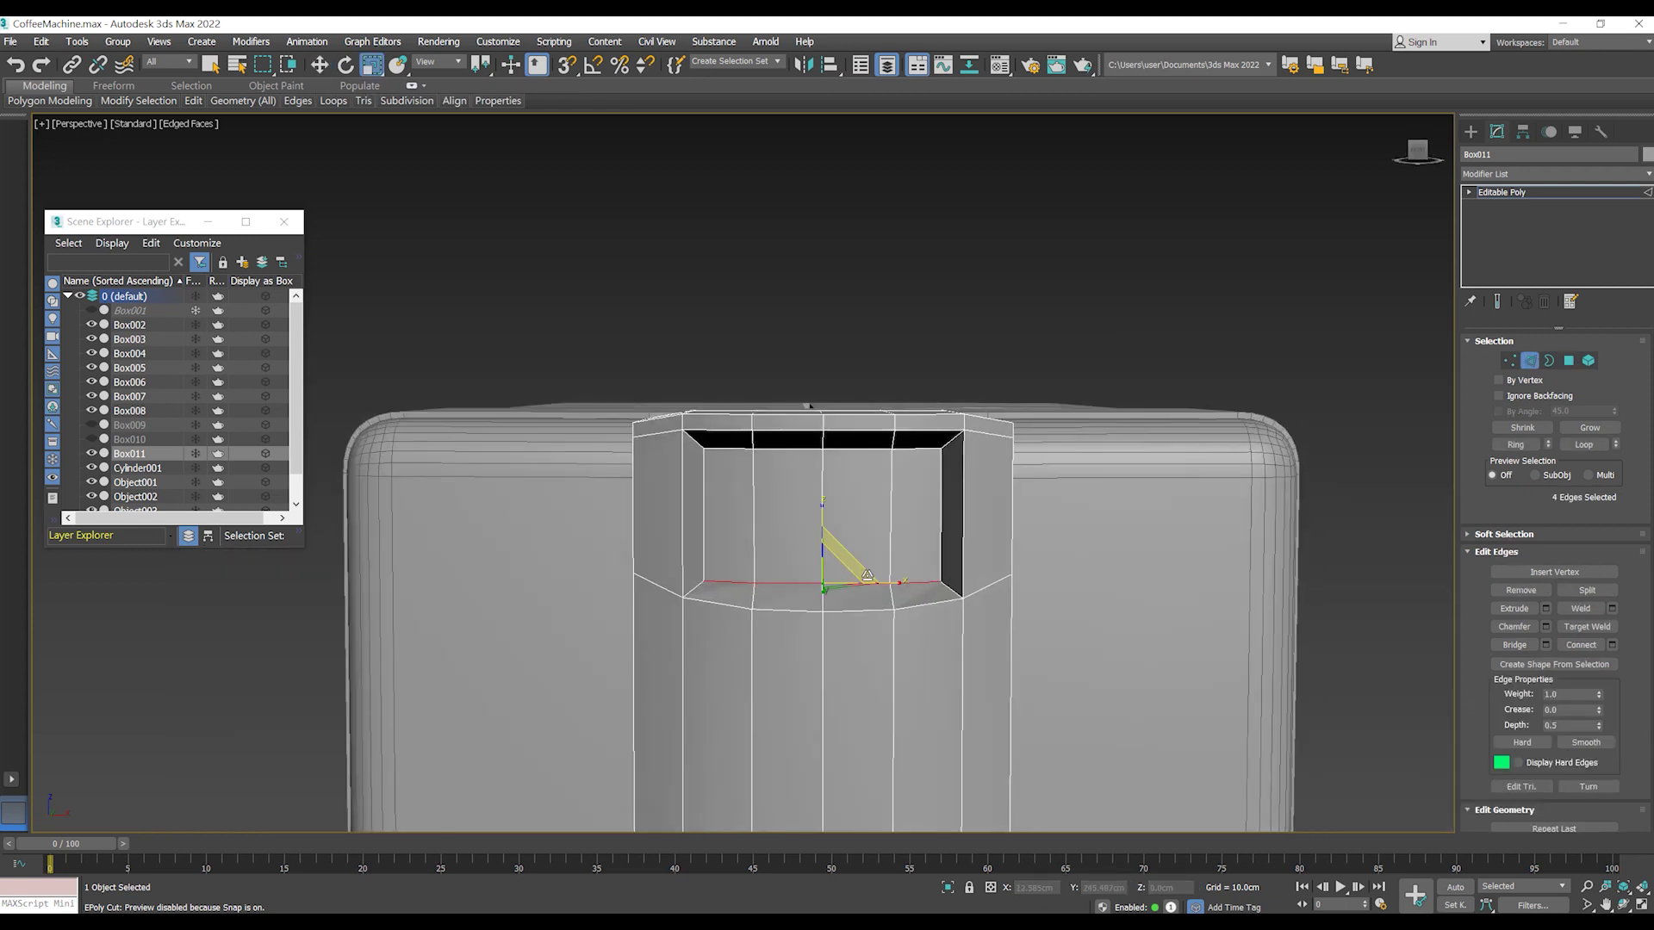
key(w)
mouse_move(822, 534)
alt+middle_down()
mouse_move(828, 555)
mouse_move(924, 561)
mouse_move(843, 568)
alt+middle_up()
- Scale the four inner corner vertices inward on X to 92%
click(997, 530)
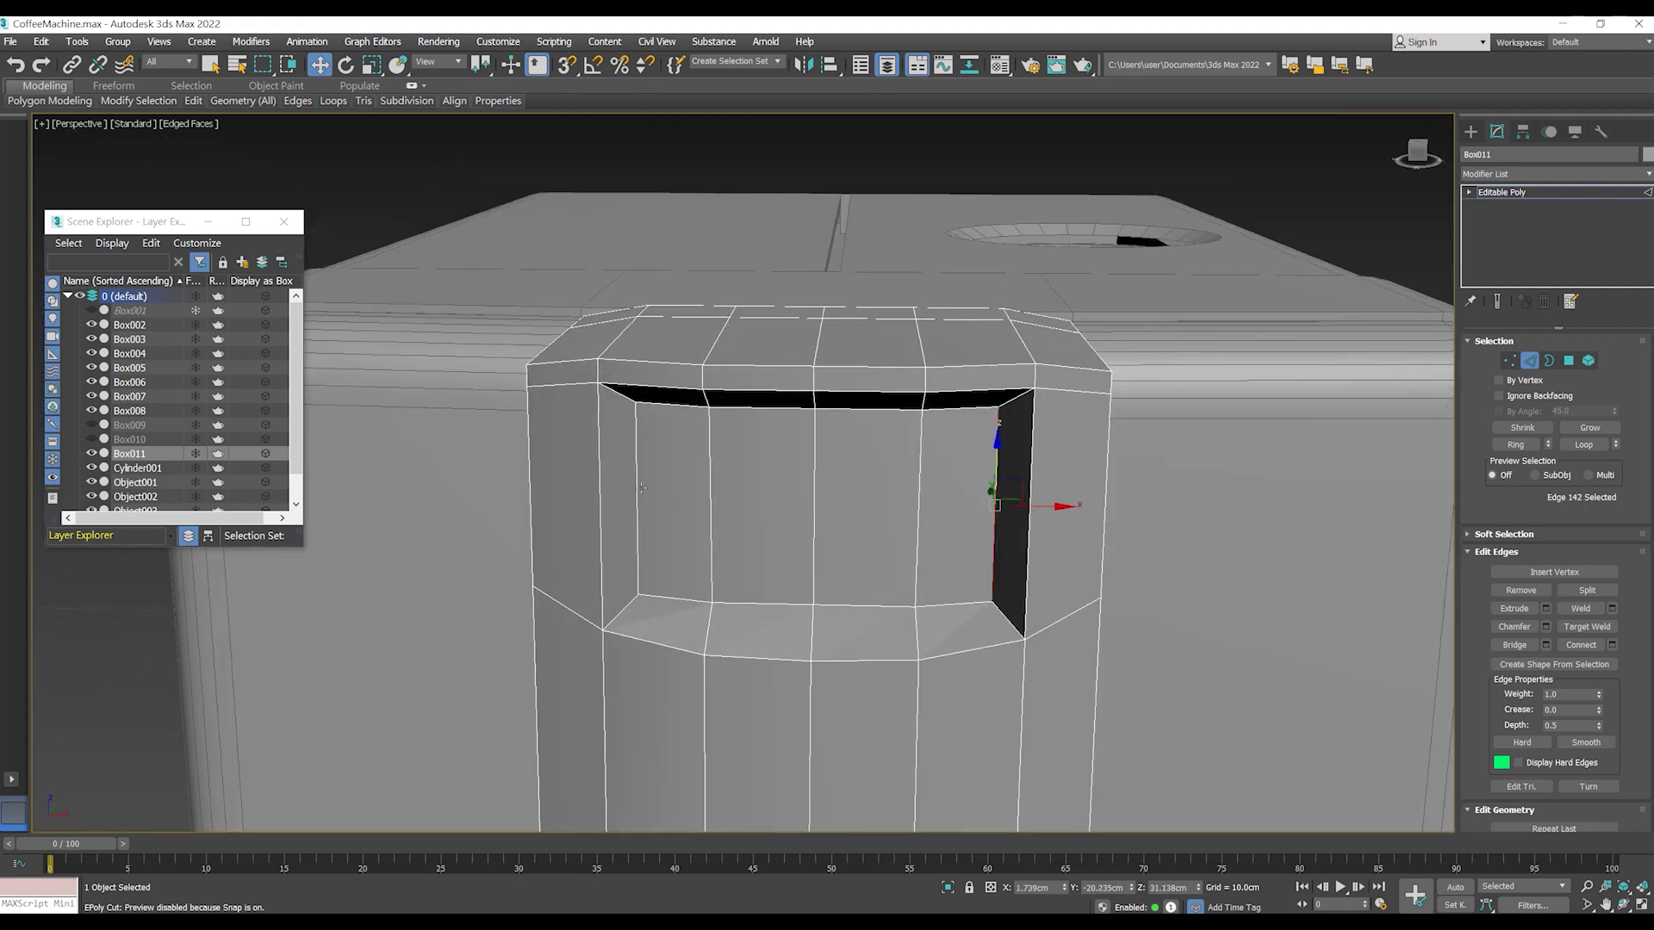
key(1)
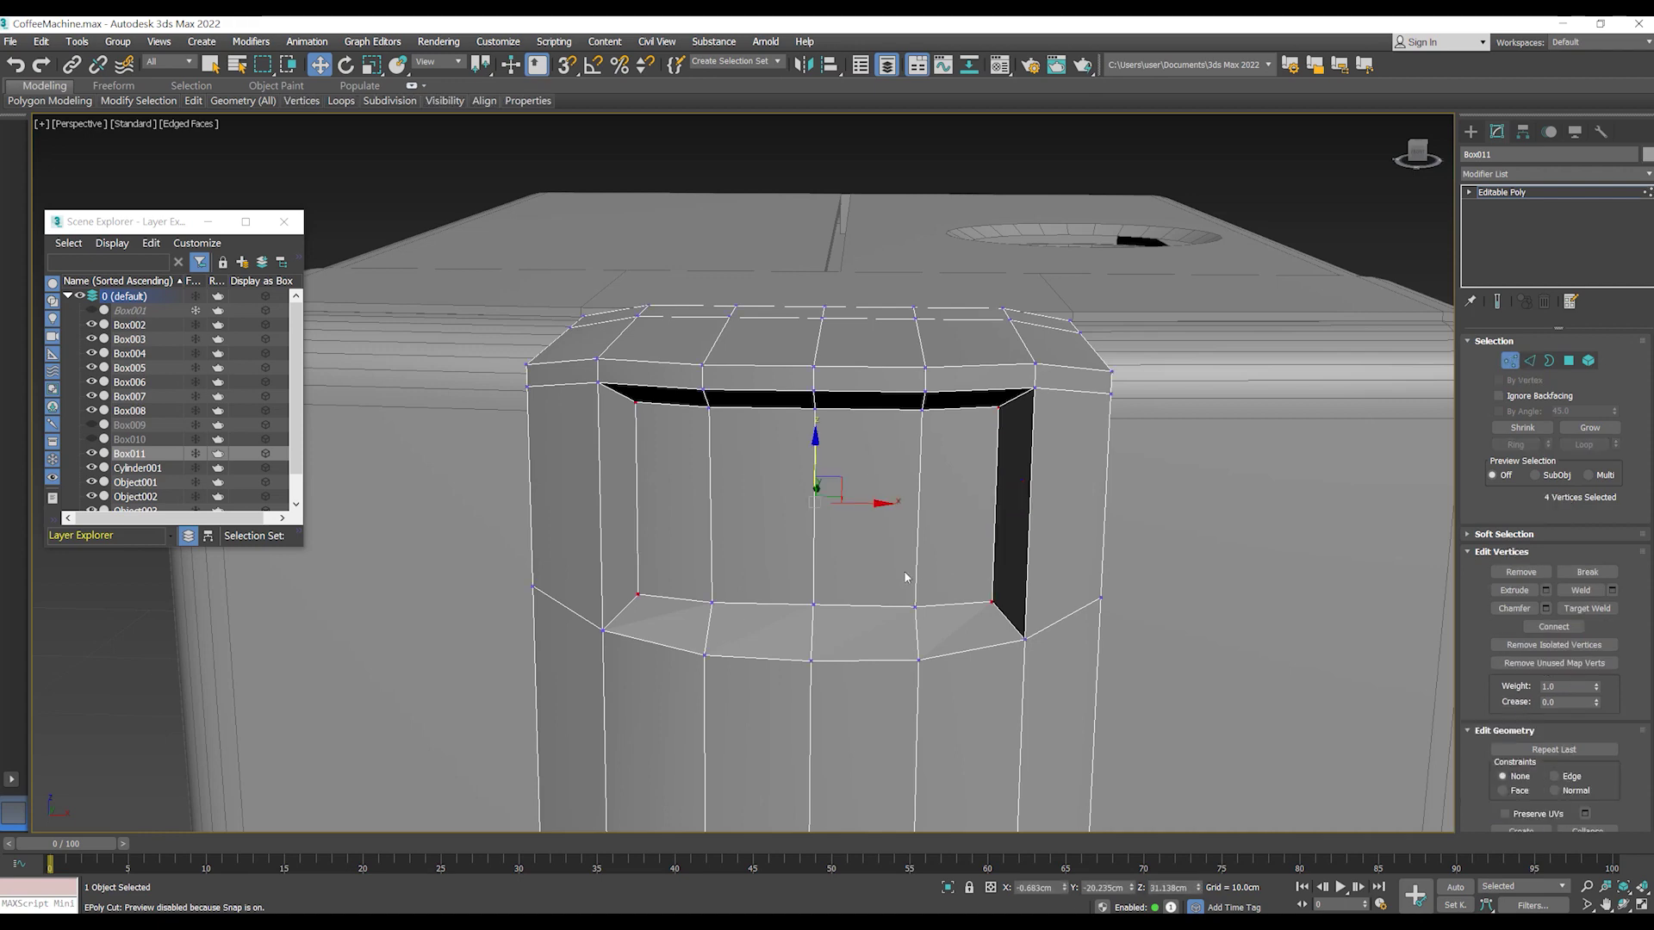
alt+middle_drag(906, 577, 825, 544)
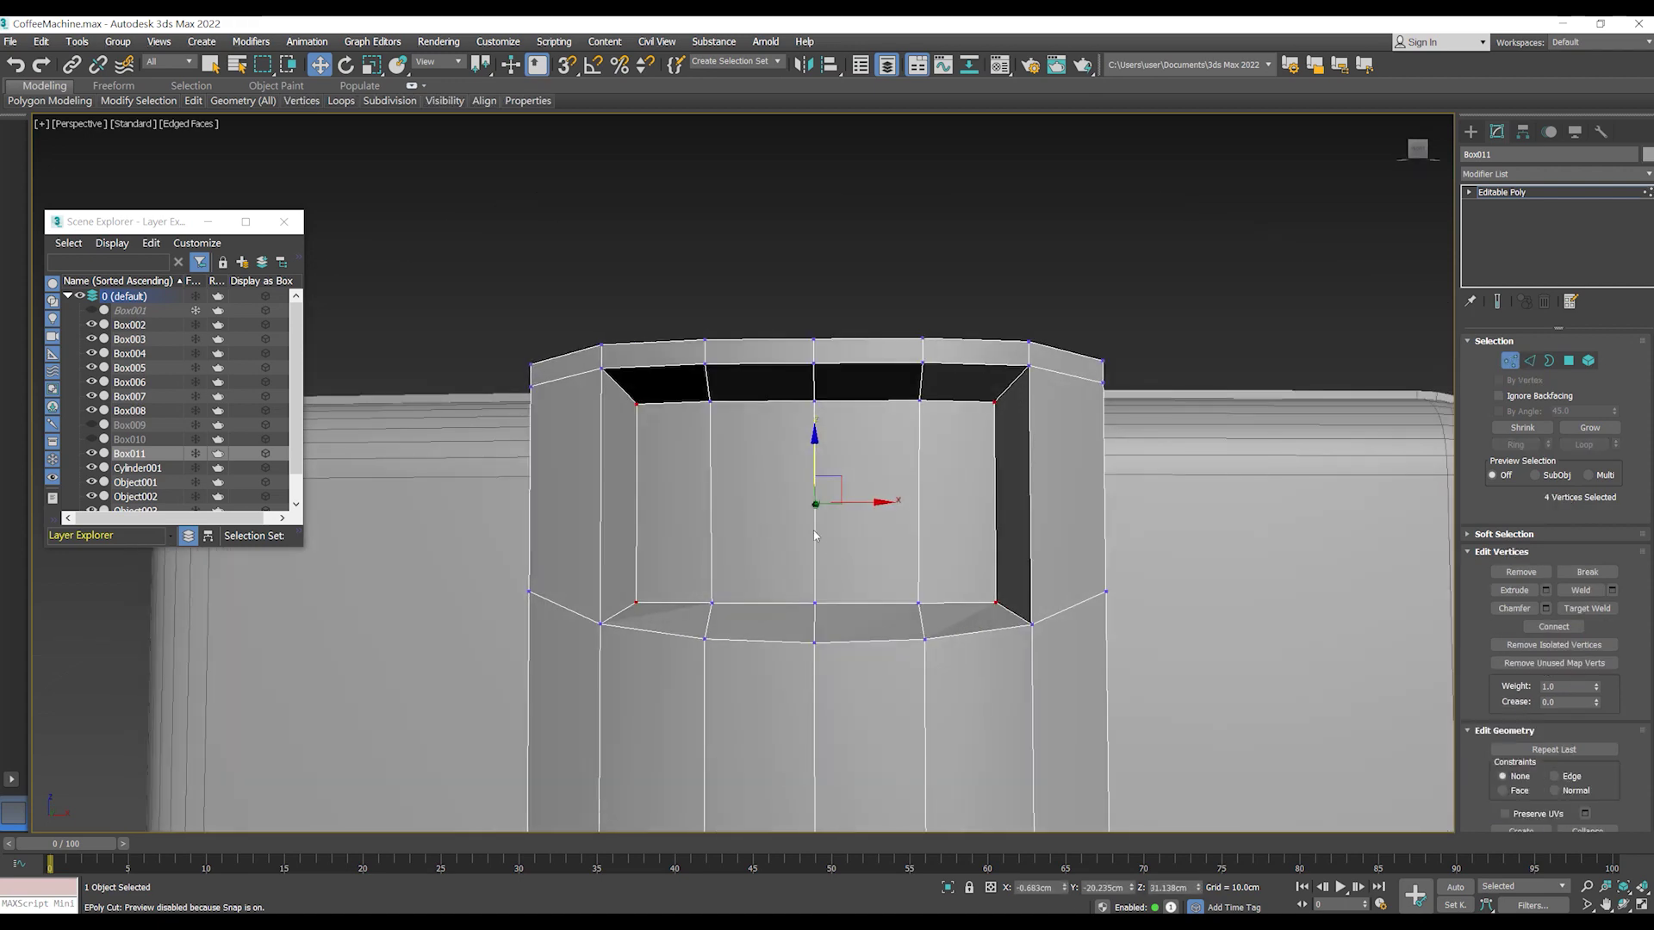
key(4)
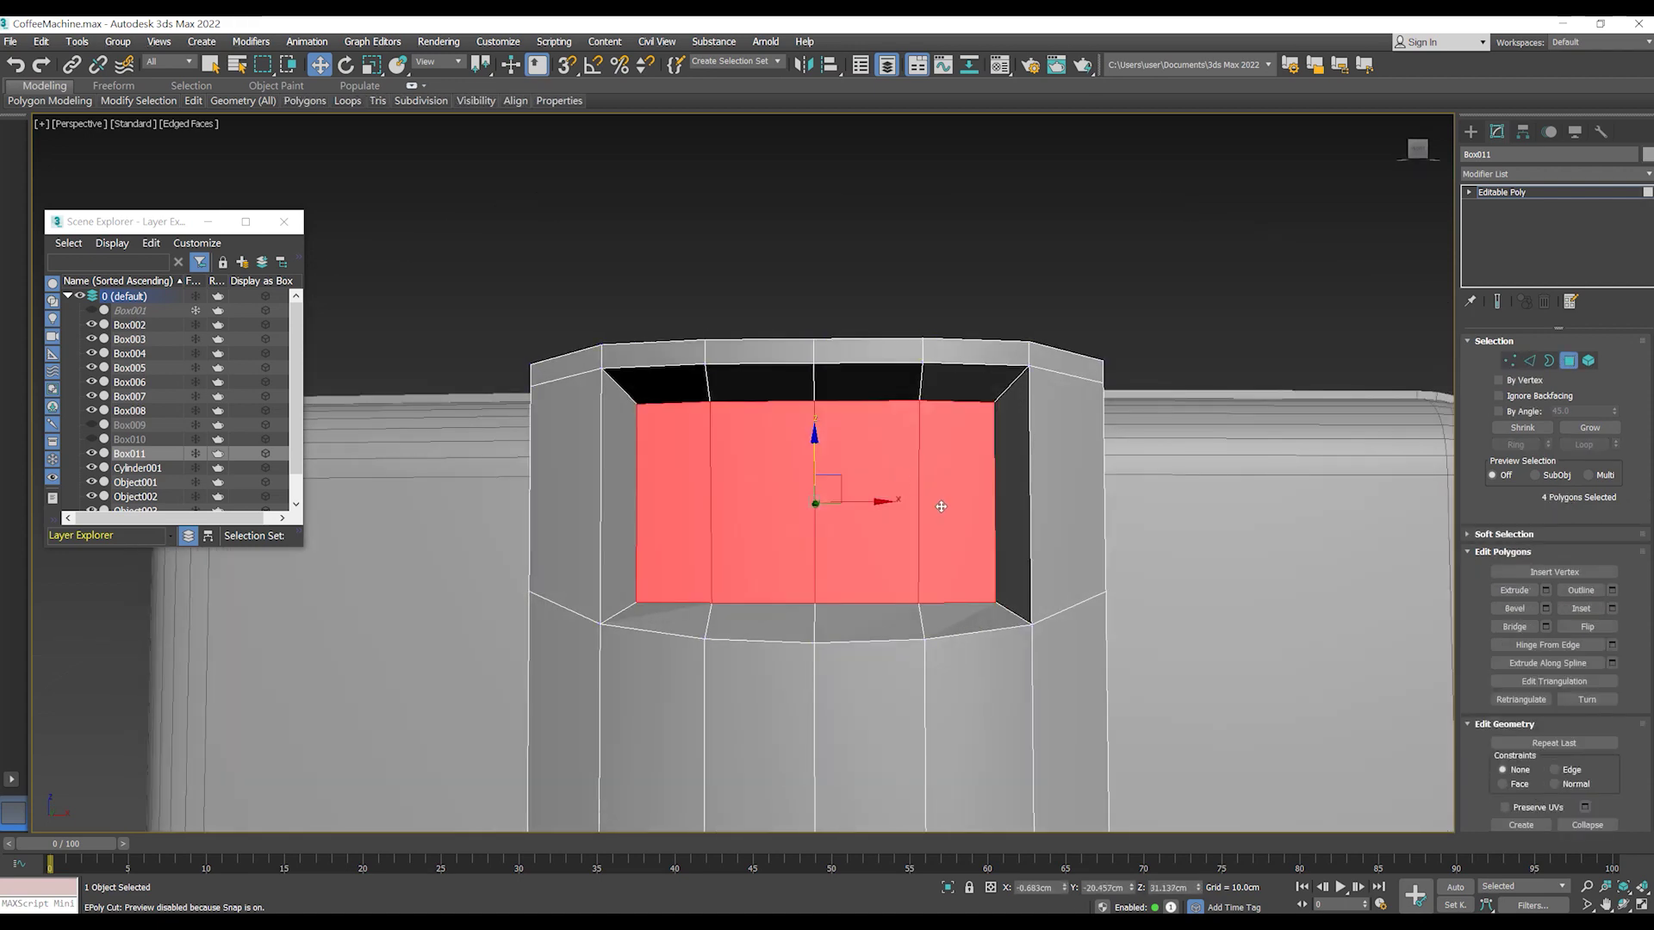
alt+middle_drag(940, 506, 981, 521)
key(1)
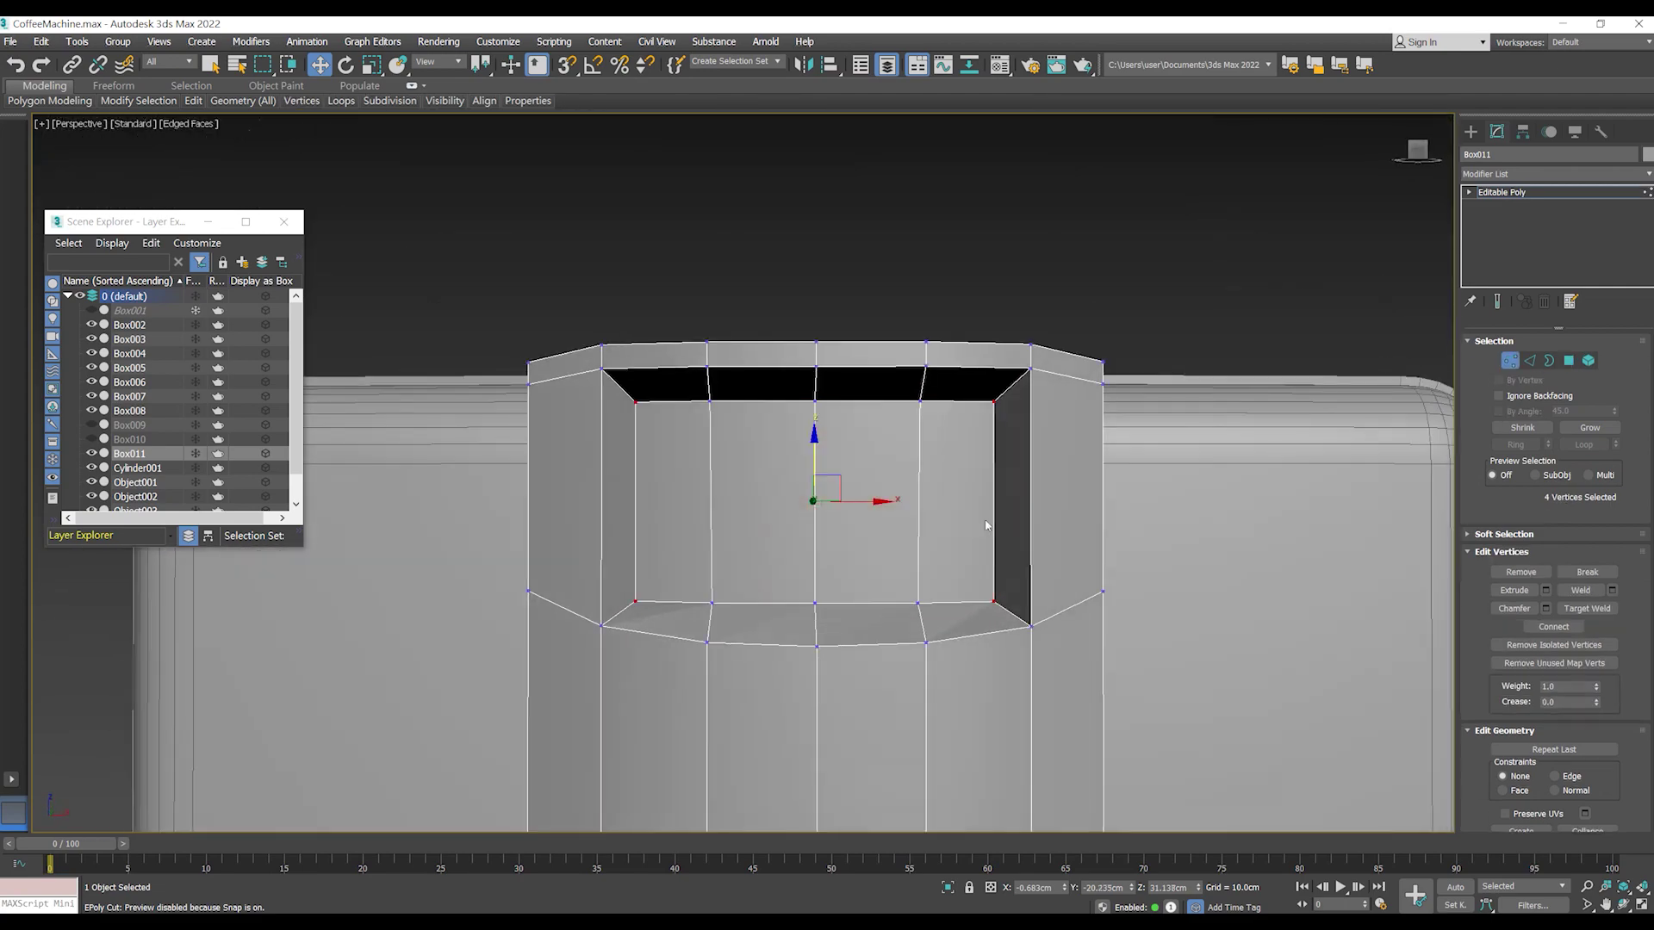
key(r)
drag(891, 501, 875, 501)
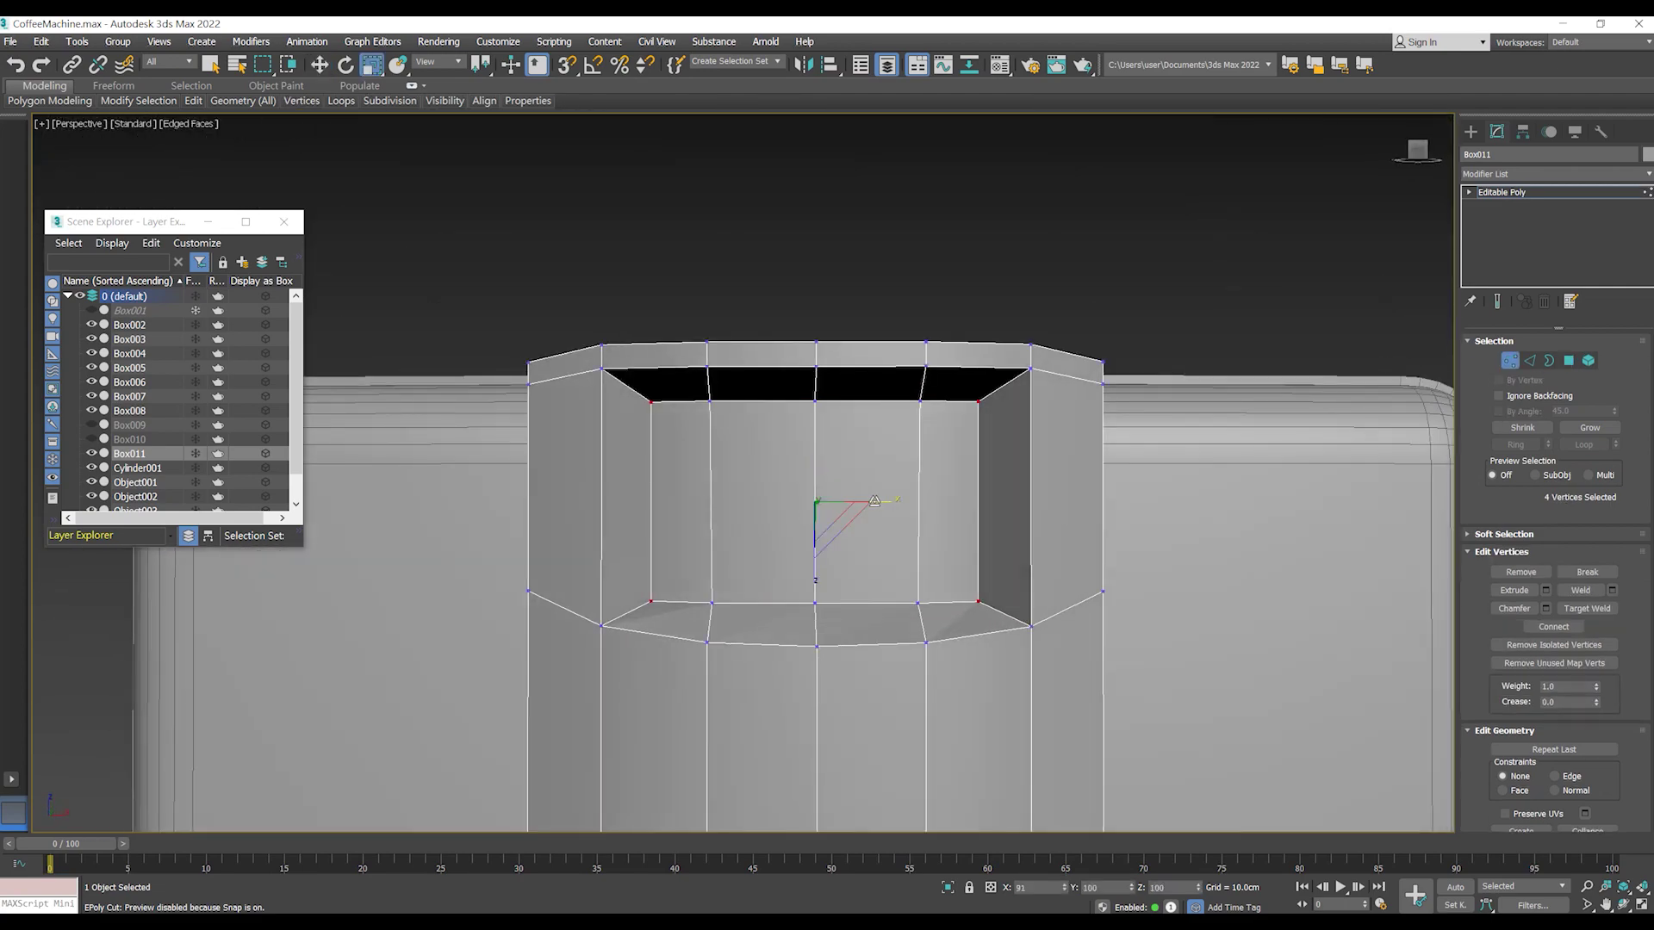
- Orbit to a three-quarter view of the machine and clear the selection
alt+middle_drag(875, 500, 942, 563)
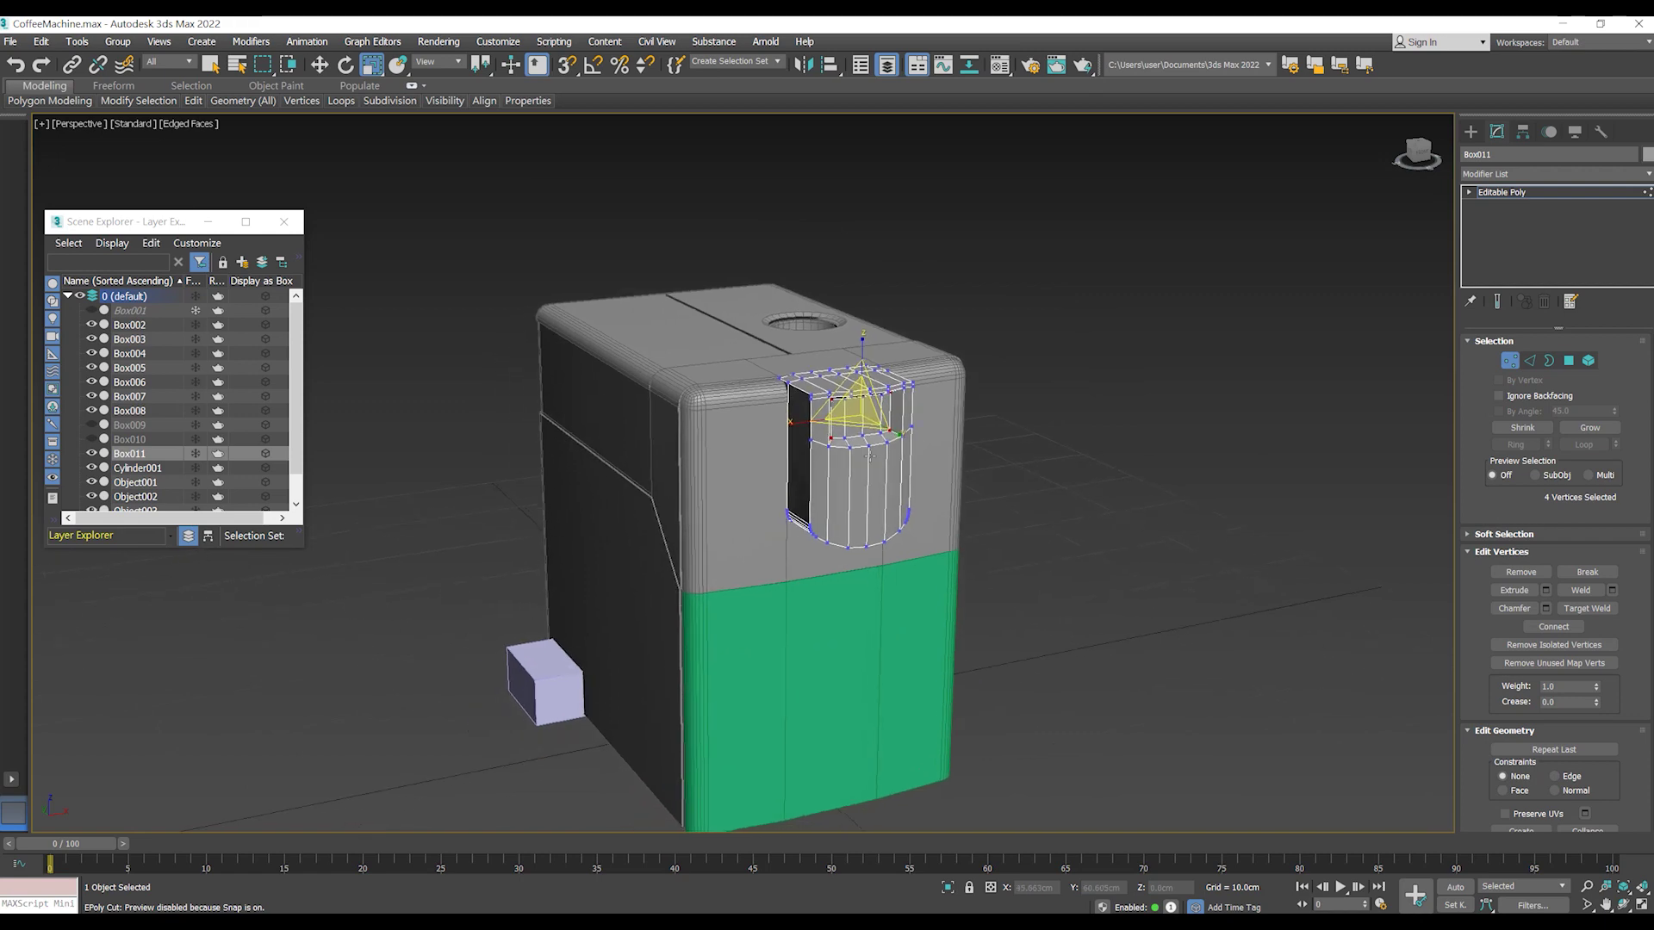
scroll(830, 536, up, 3)
click(1104, 539)
click(11, 41)
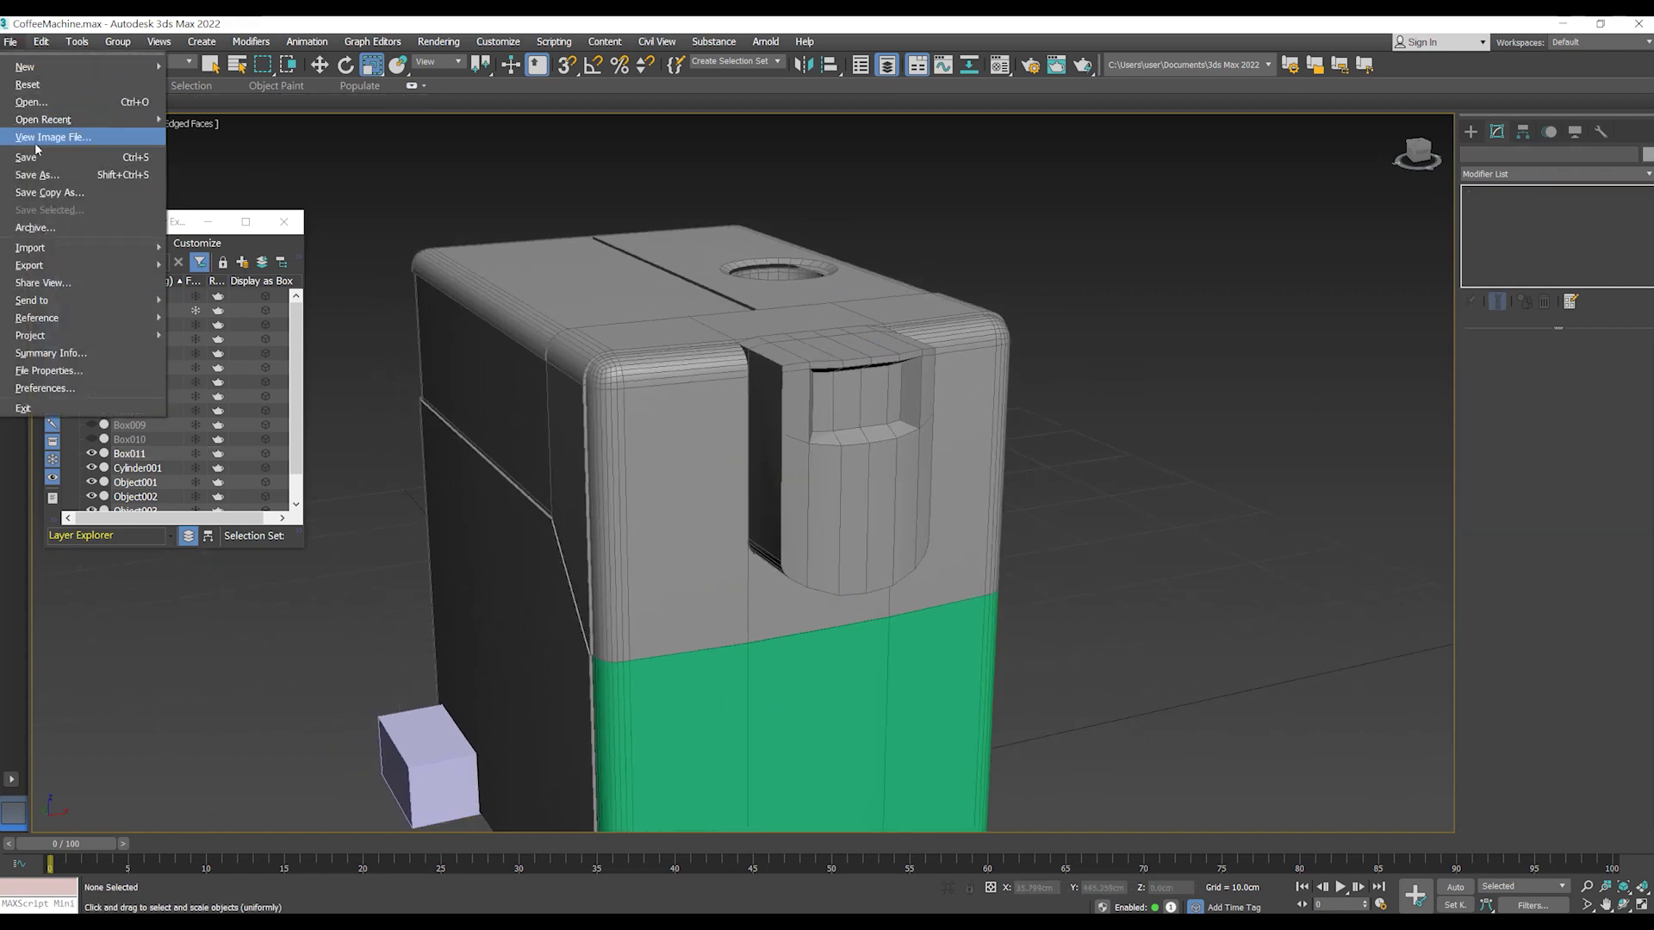
key(Escape)
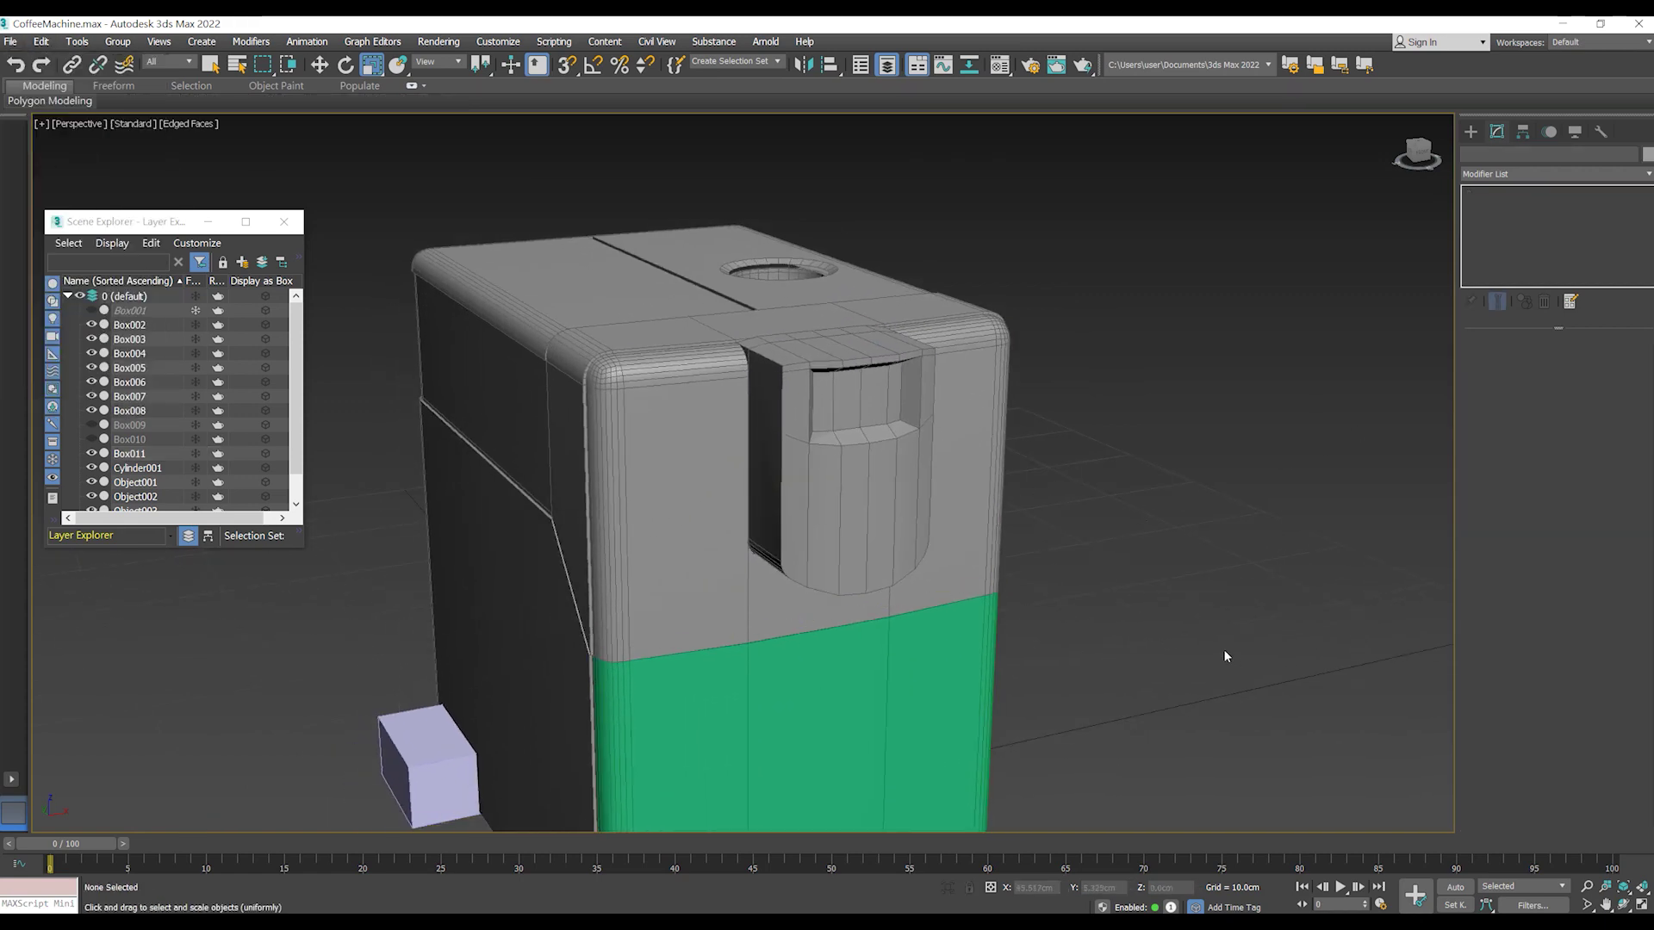
- Select Object001 and pick its three flat front faces in Polygon mode
click(689, 478)
scroll(706, 448, up, 2)
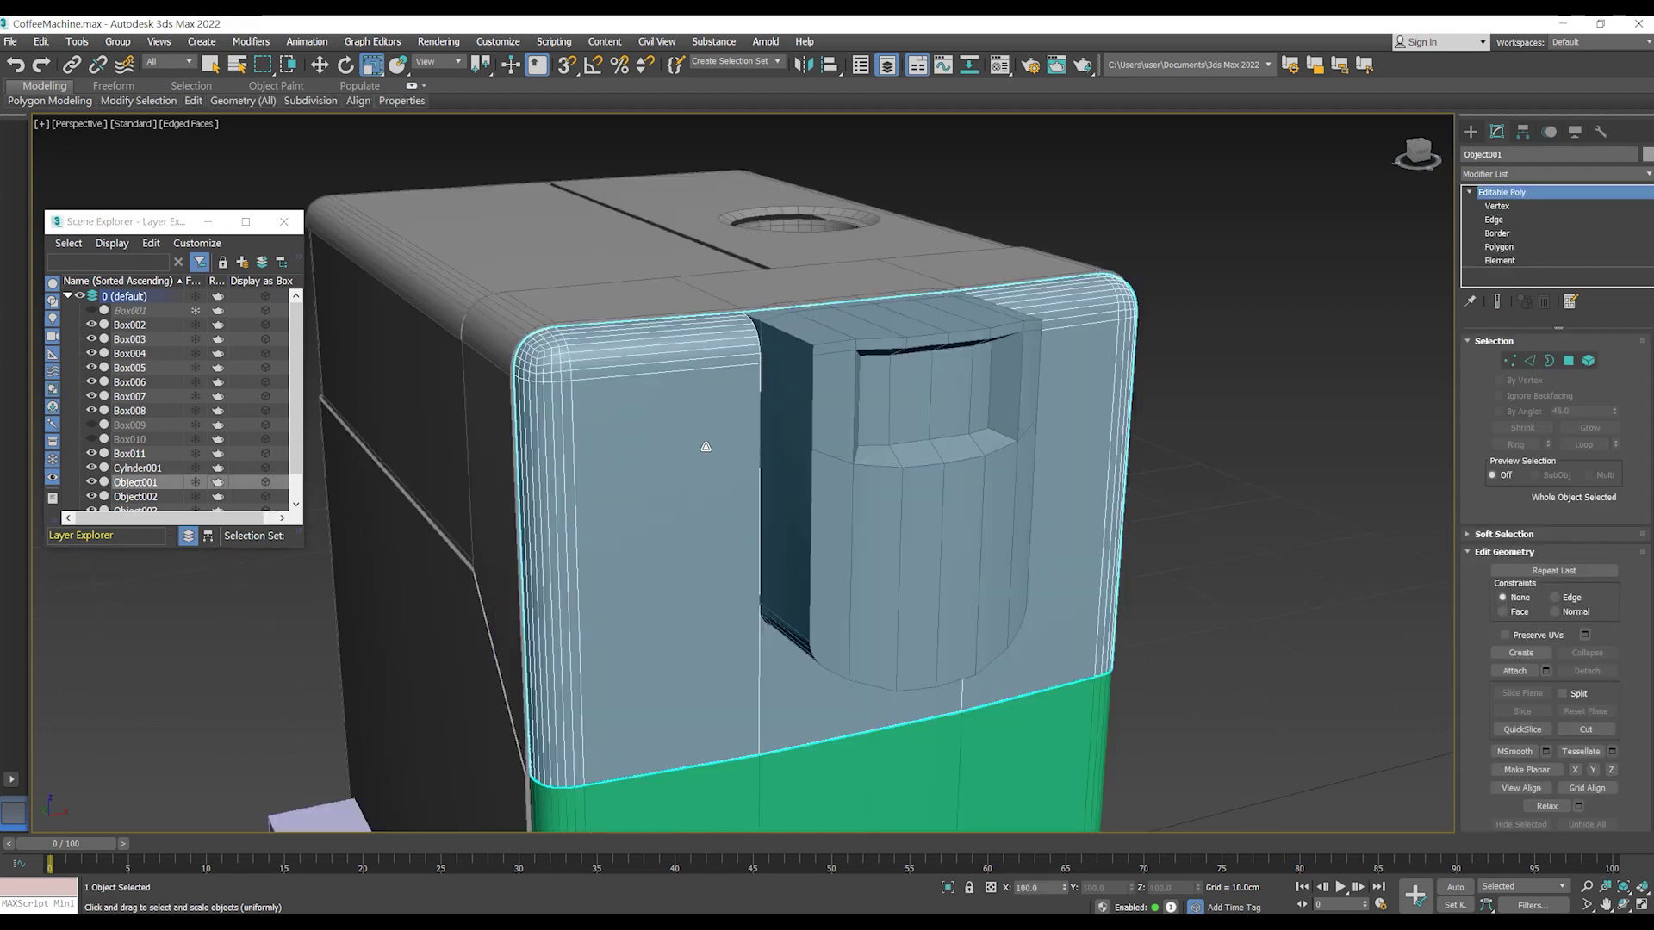
middle_drag(705, 448, 676, 436)
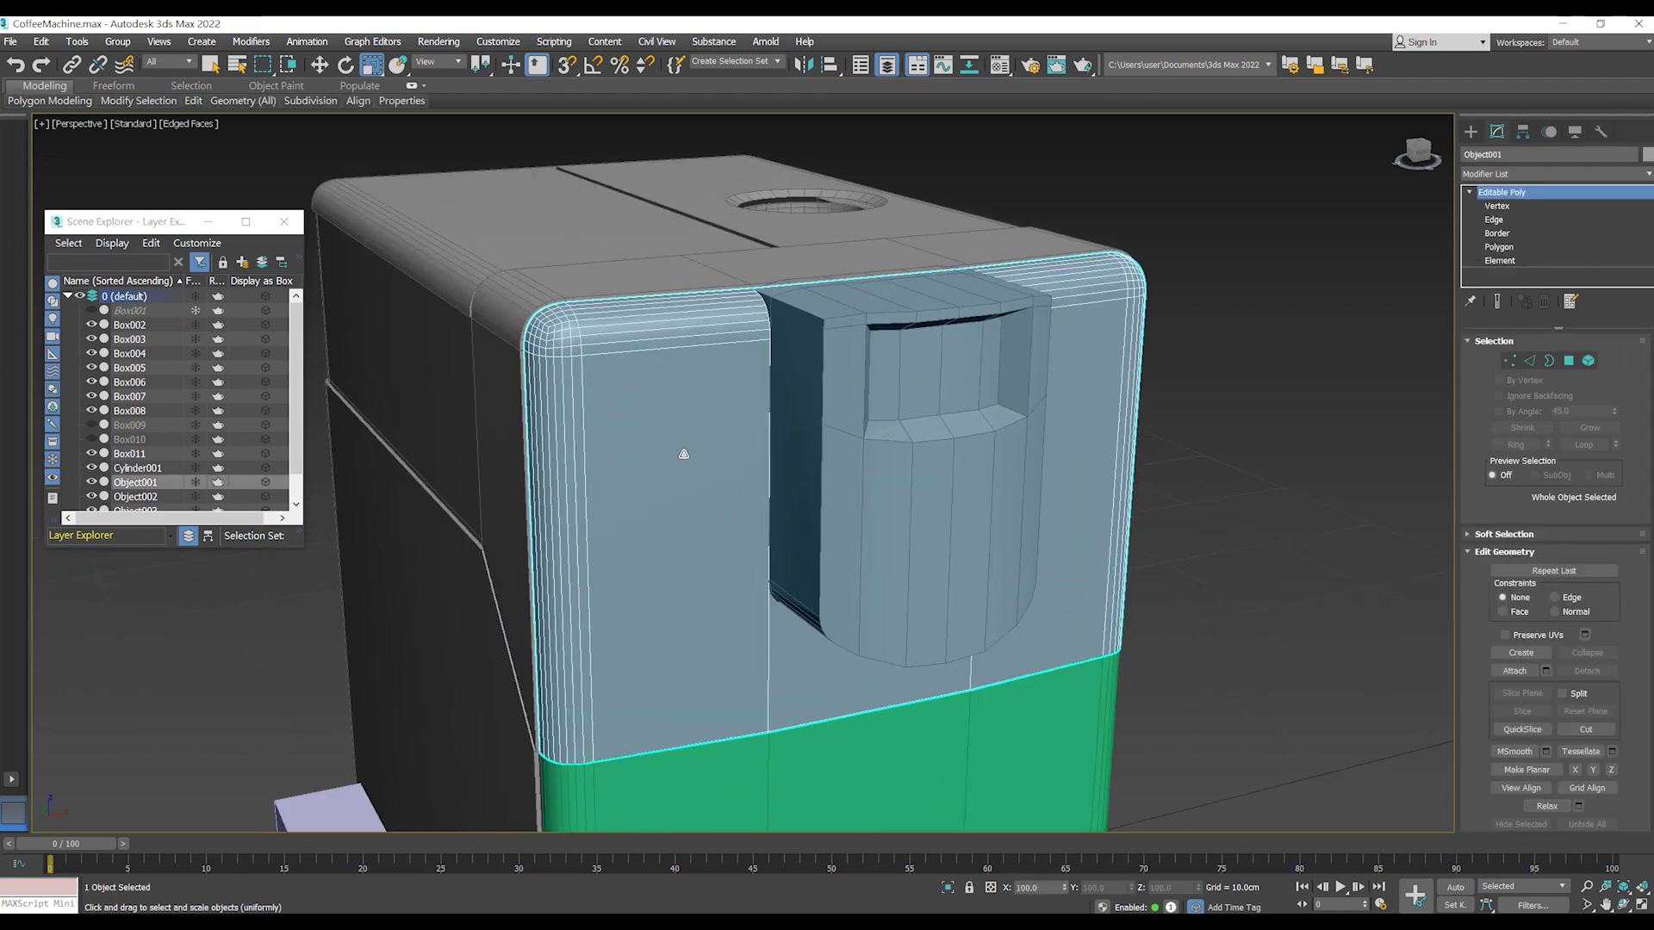
key(4)
click(862, 654)
click(688, 448)
ctrl+click(861, 655)
ctrl+click(1050, 482)
mouse_move(1051, 483)
alt+middle_down()
mouse_move(988, 450)
mouse_move(747, 404)
alt+middle_up()
scroll(989, 450, down, 2)
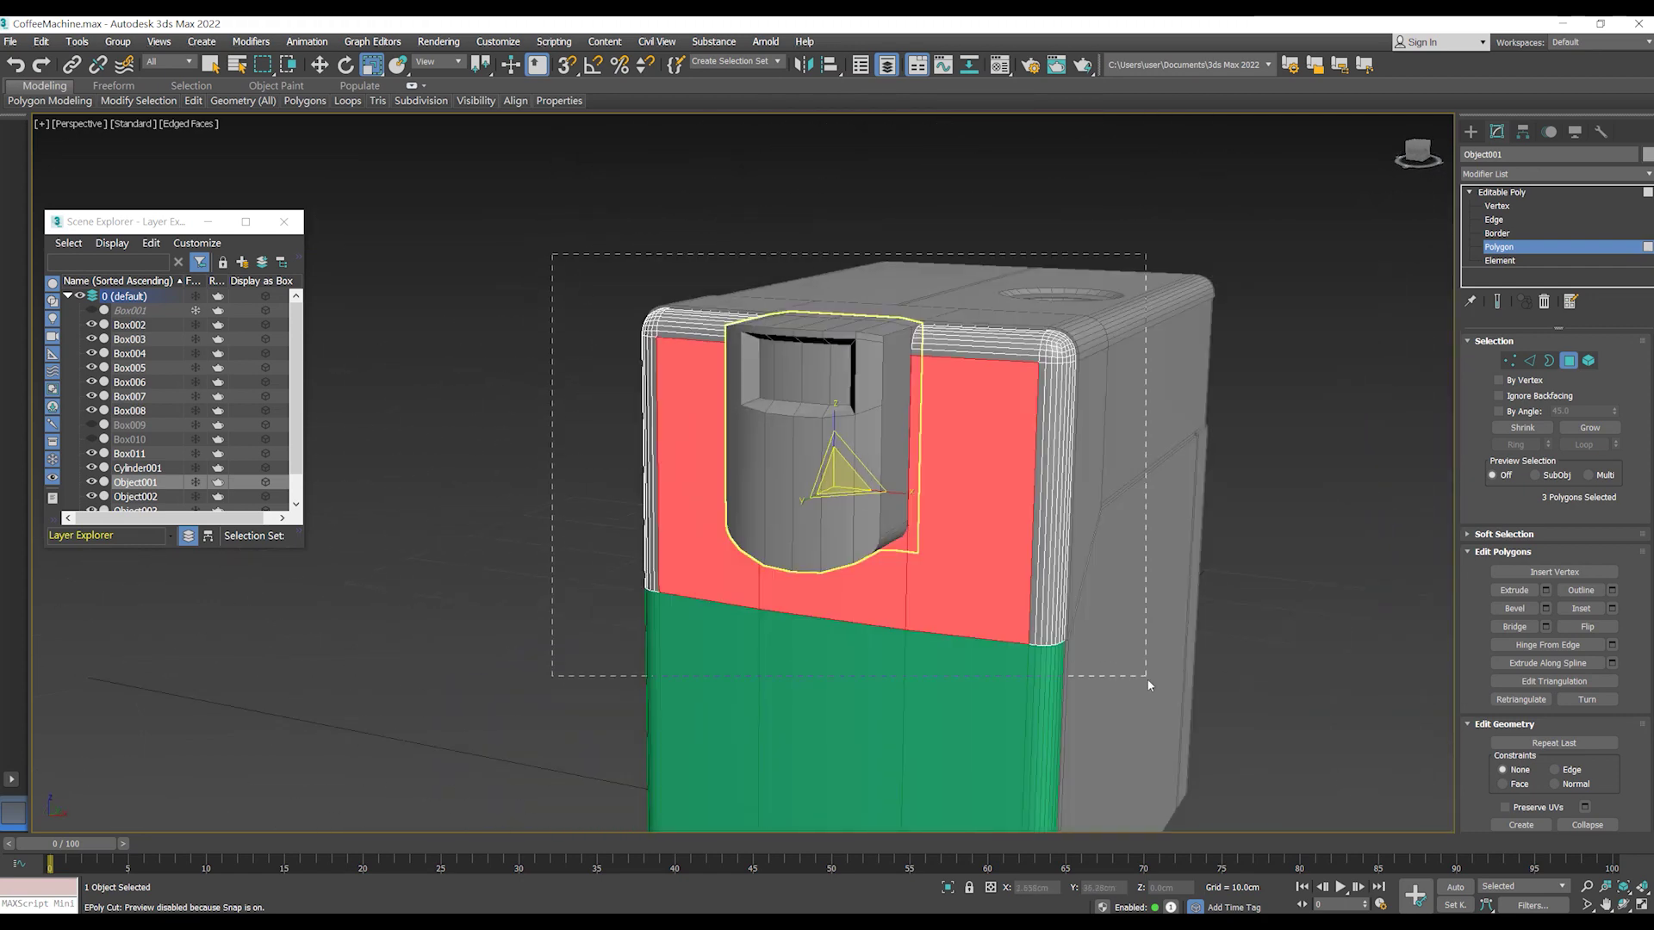
- Select all of Object001's polygons and isolate the panel with shaded selected faces
drag(1139, 663, 1097, 664)
key(alt+q)
mouse_move(1097, 664)
alt+middle_down()
mouse_move(956, 539)
mouse_move(569, 488)
alt+middle_up()
scroll(776, 478, down, 3)
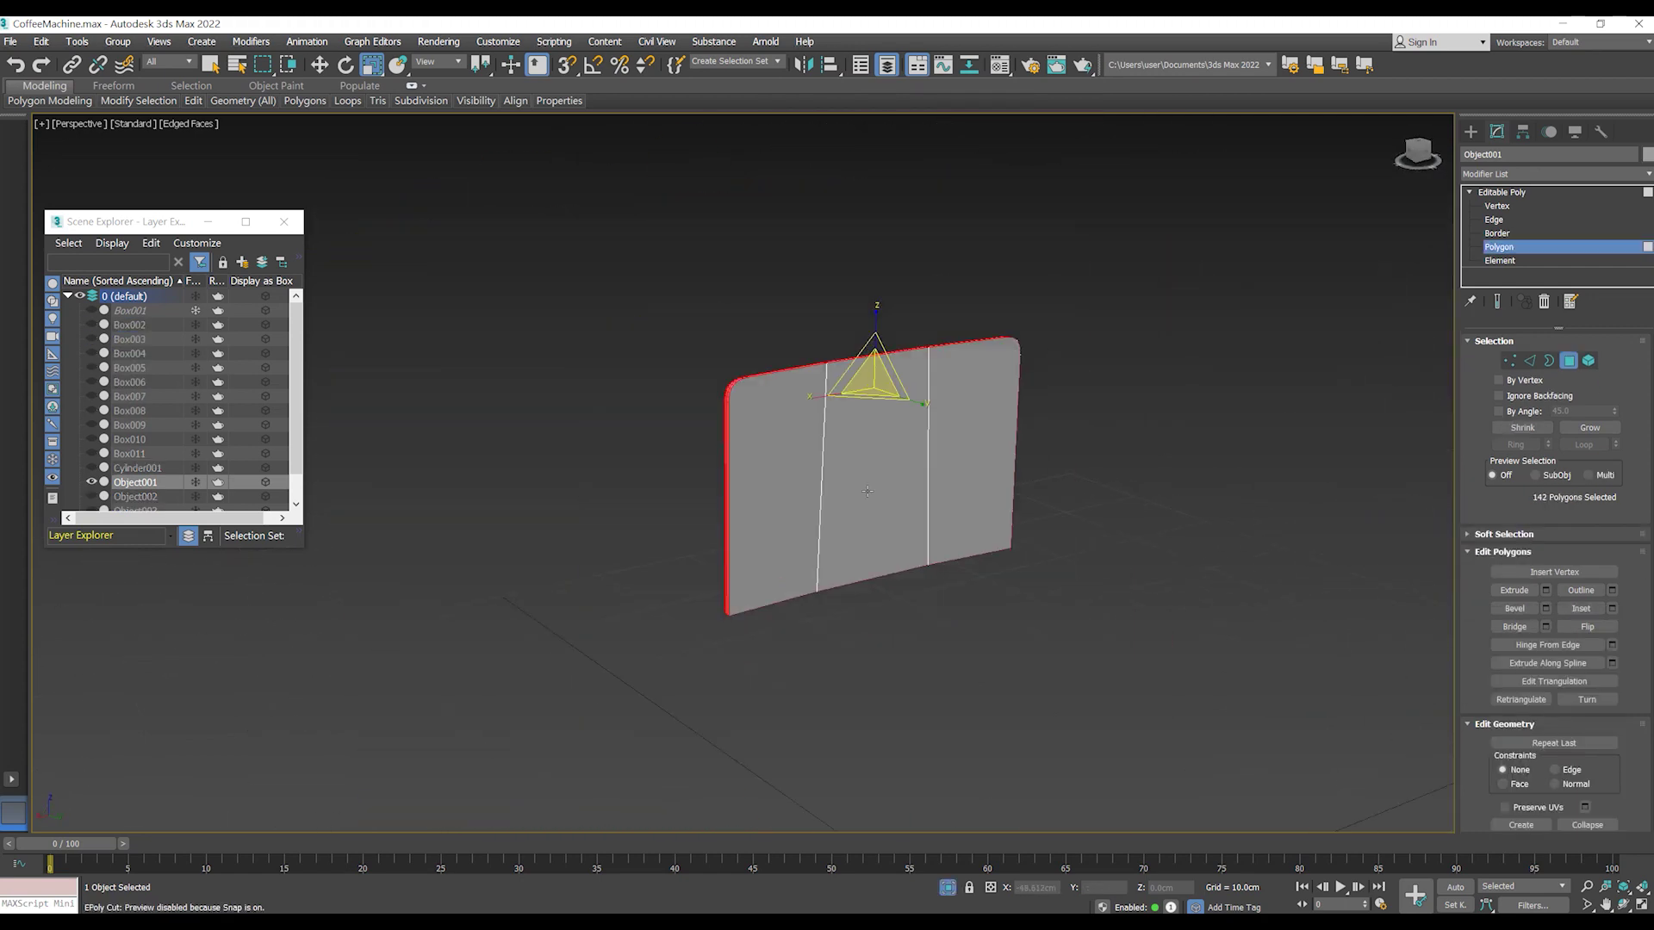
key(F2)
scroll(861, 473, up, 2)
- Deselect the three flat front and three bottom-edge faces, then preview extruding the 136 rim polygons
alt+click(741, 483)
alt+click(870, 478)
alt+click(1044, 487)
alt+middle_drag(1044, 488, 964, 390)
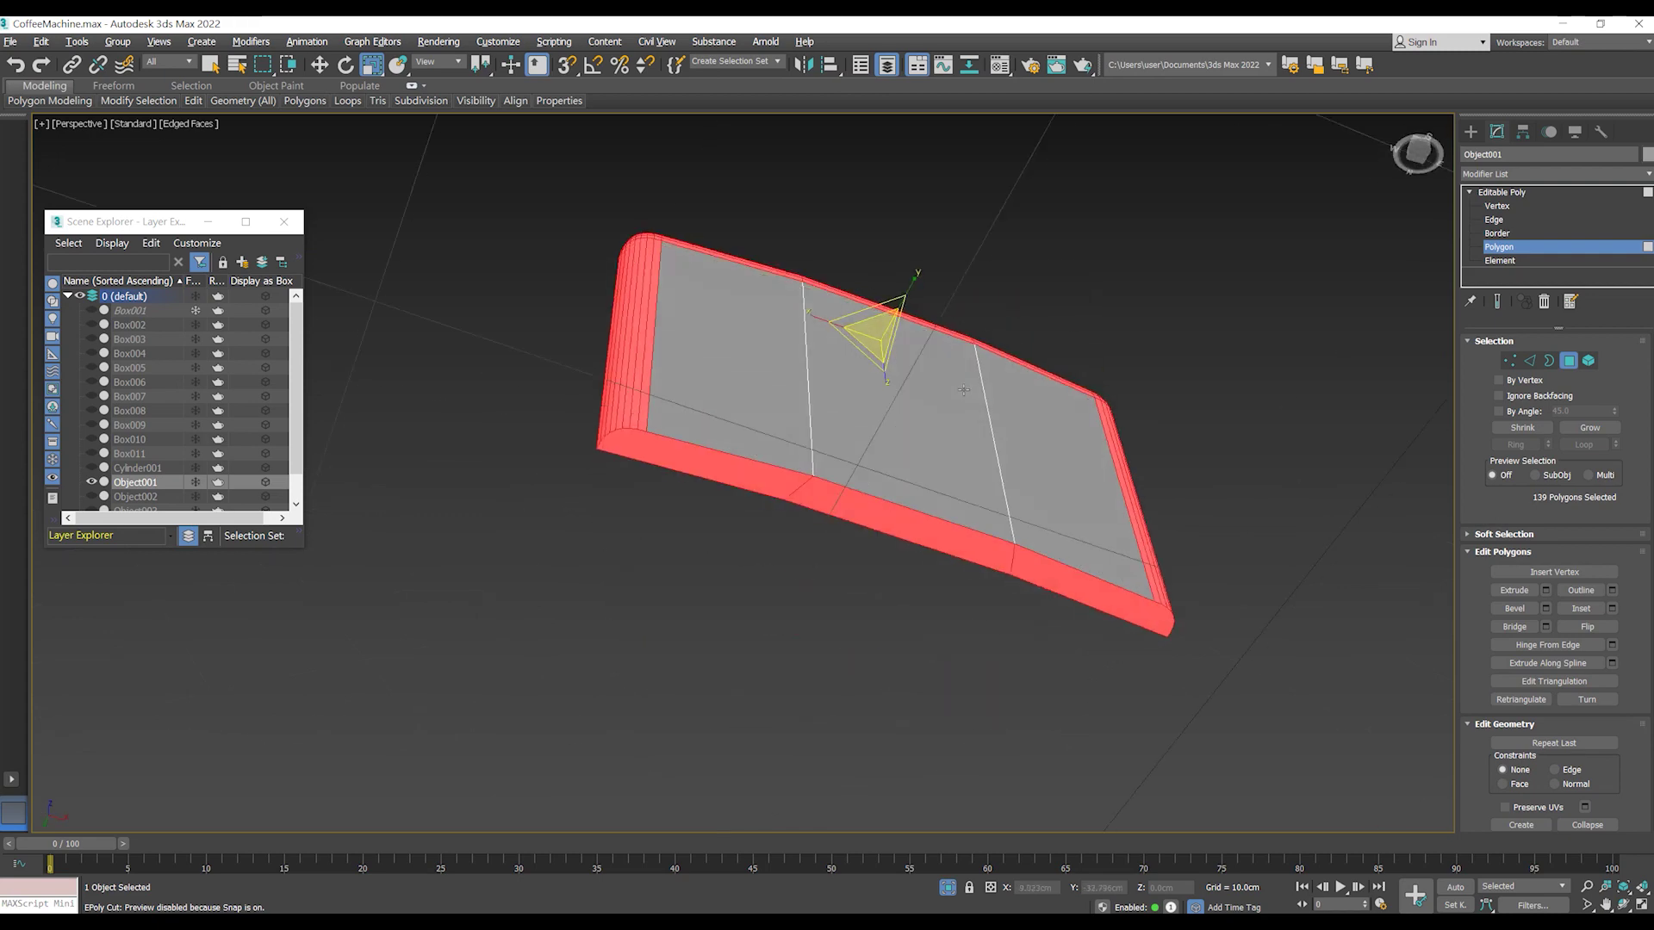
alt+click(765, 473)
alt+click(863, 504)
alt+click(1054, 566)
mouse_move(1055, 565)
alt+middle_down()
mouse_move(1100, 559)
mouse_move(991, 560)
alt+middle_up()
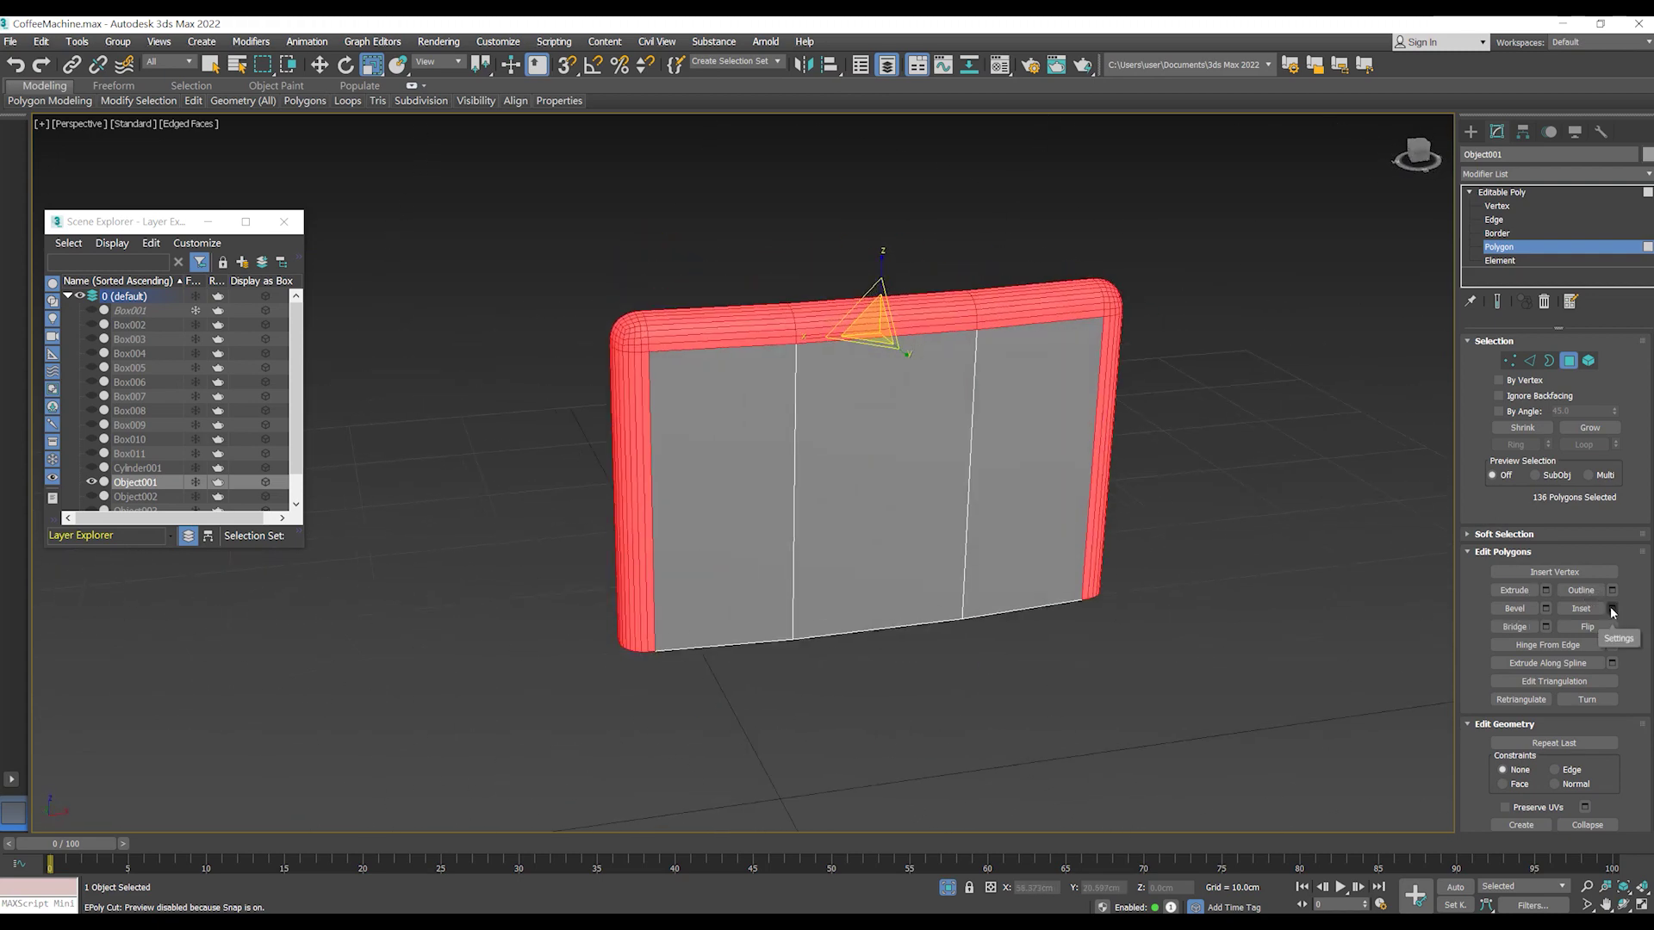
click(1545, 593)
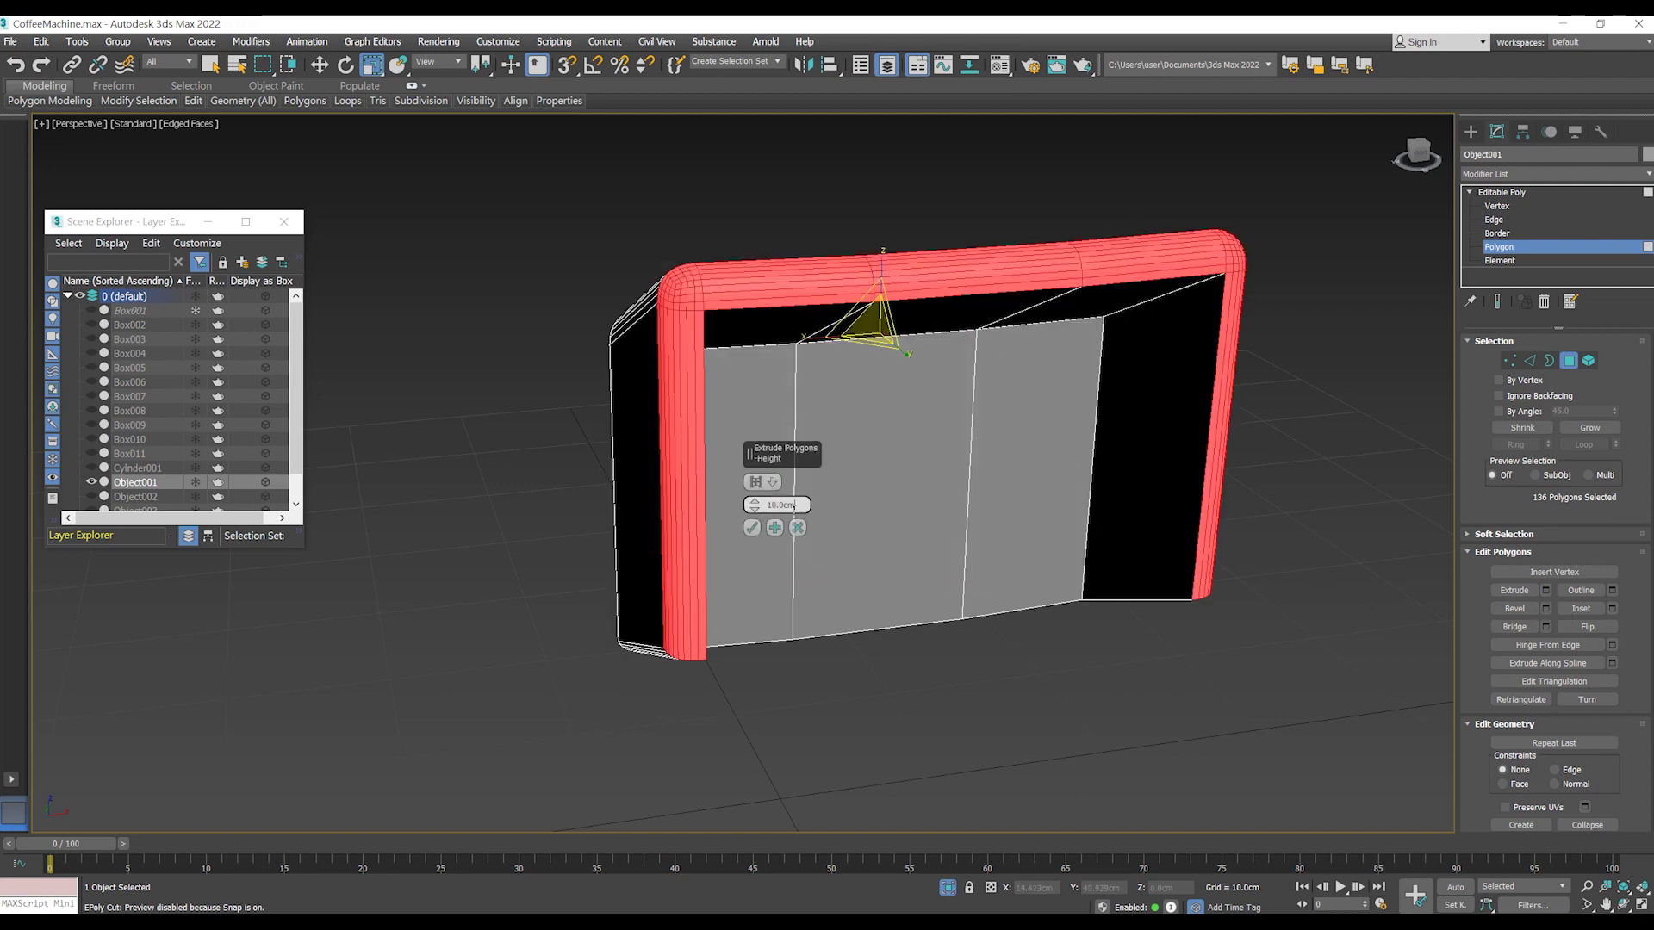
- Unhide the machine and extrude the panel border 0.2cm, after trying 0.15 and 0.13cm
key(Return)
scroll(793, 508, down, 3)
key(alt+q)
mouse_move(793, 828)
alt+middle_down()
mouse_move(947, 603)
mouse_move(1070, 472)
mouse_move(947, 482)
alt+middle_up()
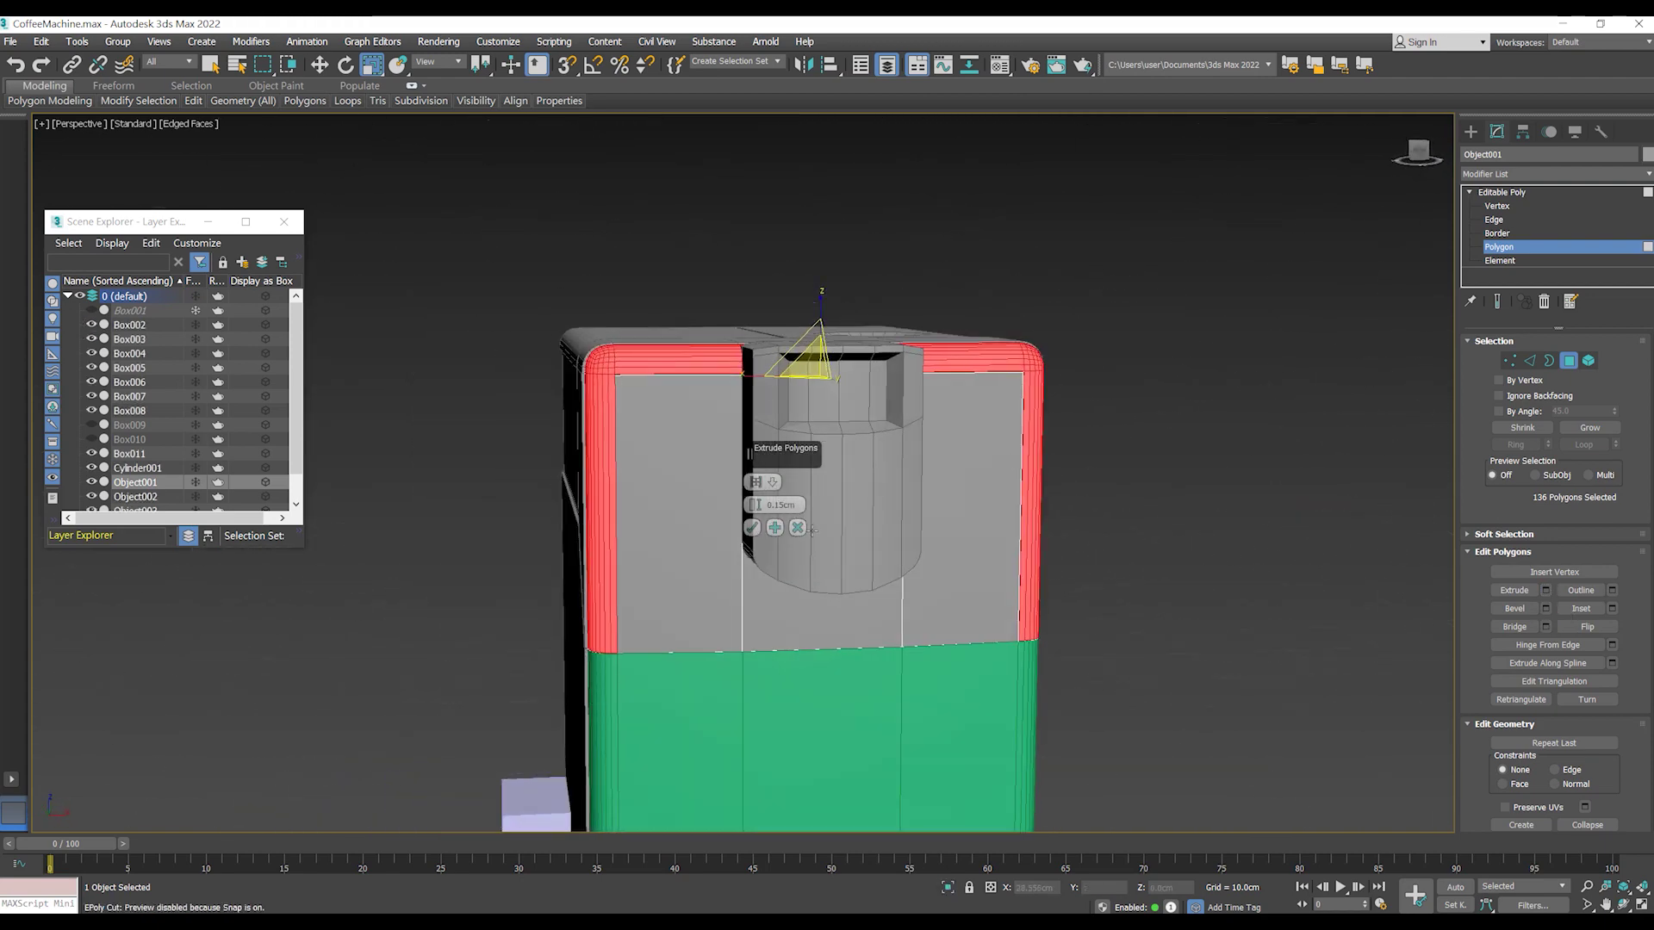
mouse_move(797, 502)
alt+middle_down()
mouse_move(834, 452)
mouse_move(1085, 539)
mouse_move(869, 534)
mouse_move(1061, 454)
mouse_move(1033, 454)
mouse_move(1148, 502)
mouse_move(1038, 484)
mouse_move(1000, 405)
mouse_move(1020, 394)
mouse_move(1048, 494)
mouse_move(1080, 504)
alt+middle_up()
text(0.15)
key(Return)
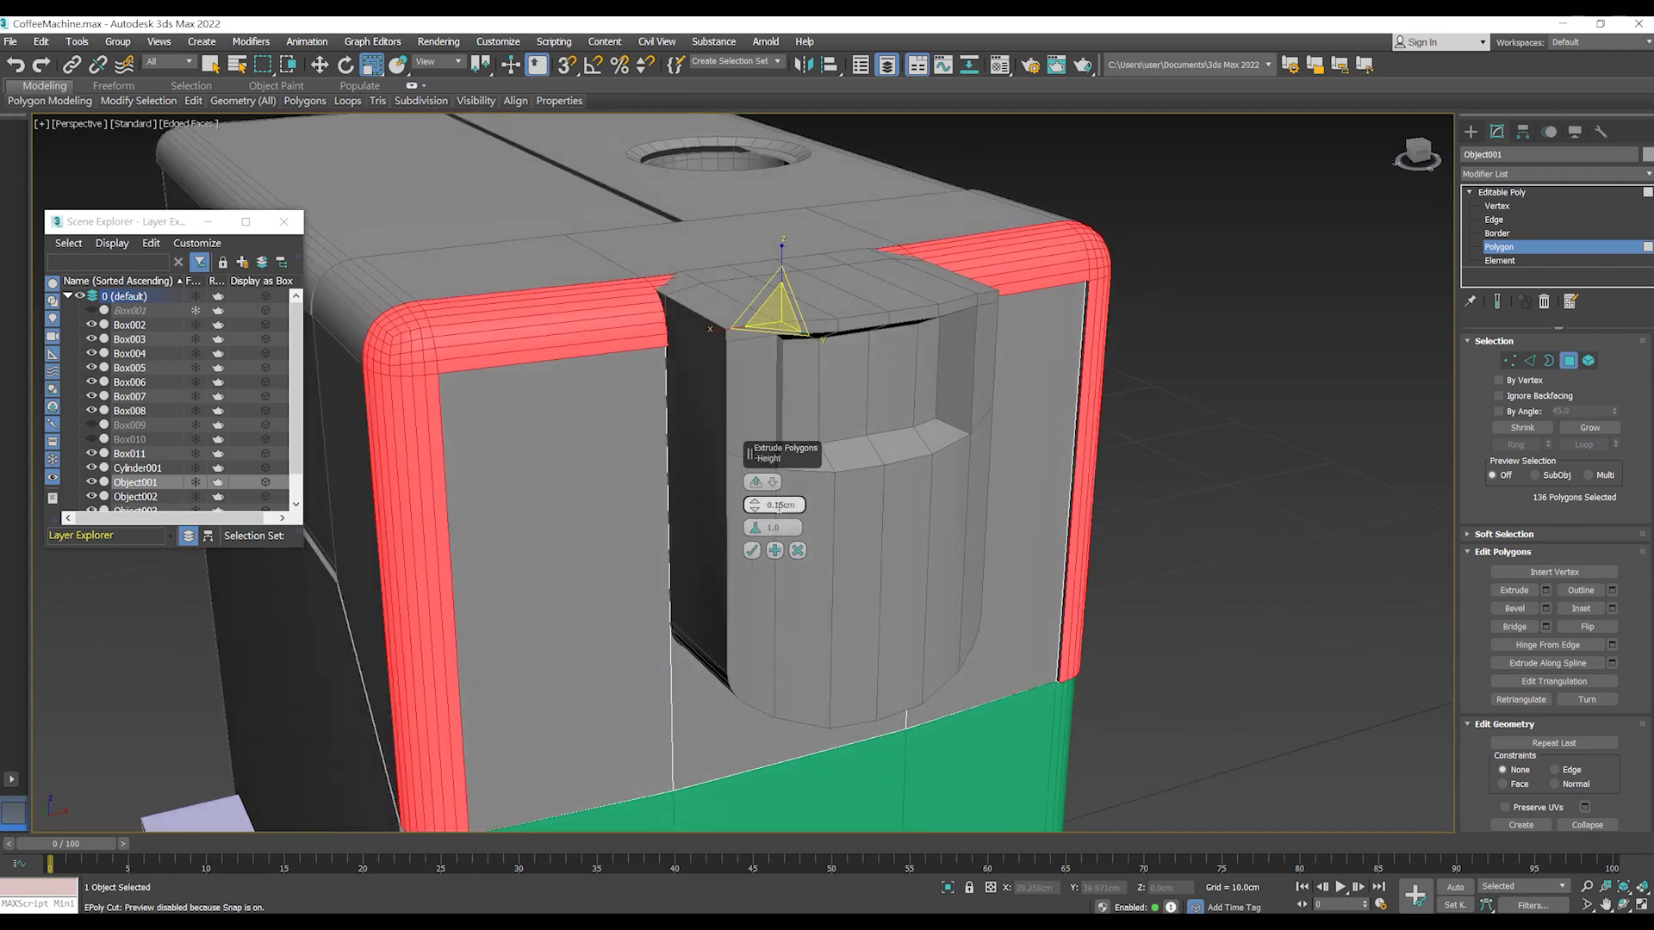
text(0.13)
key(Return)
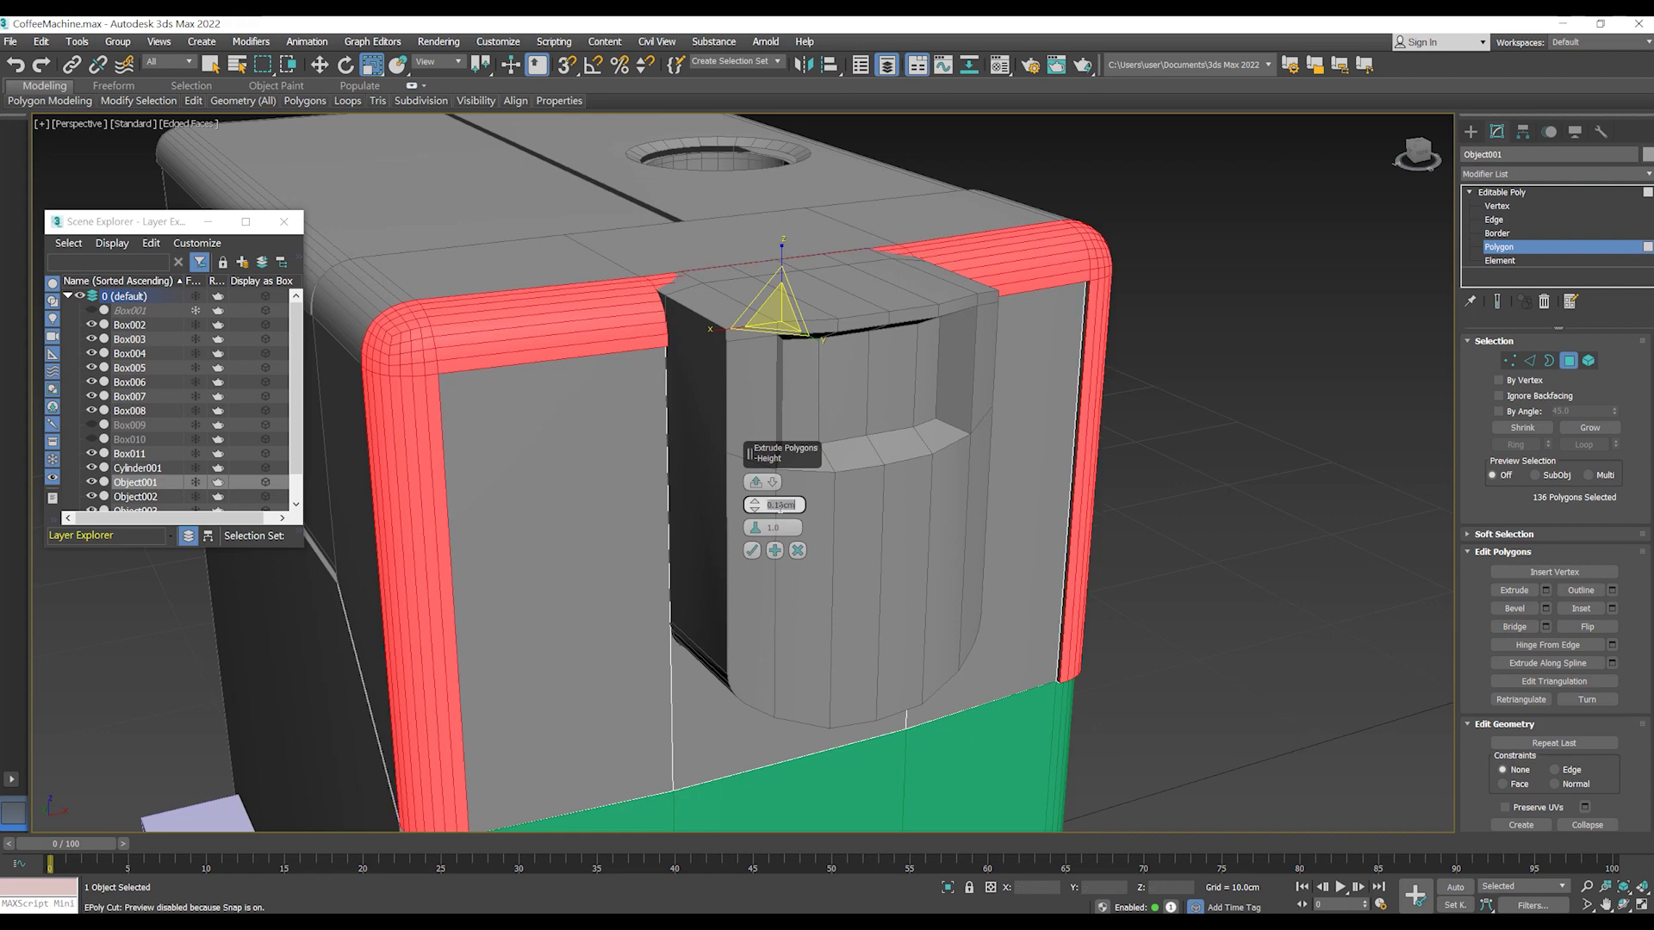
text(0.2)
key(Return)
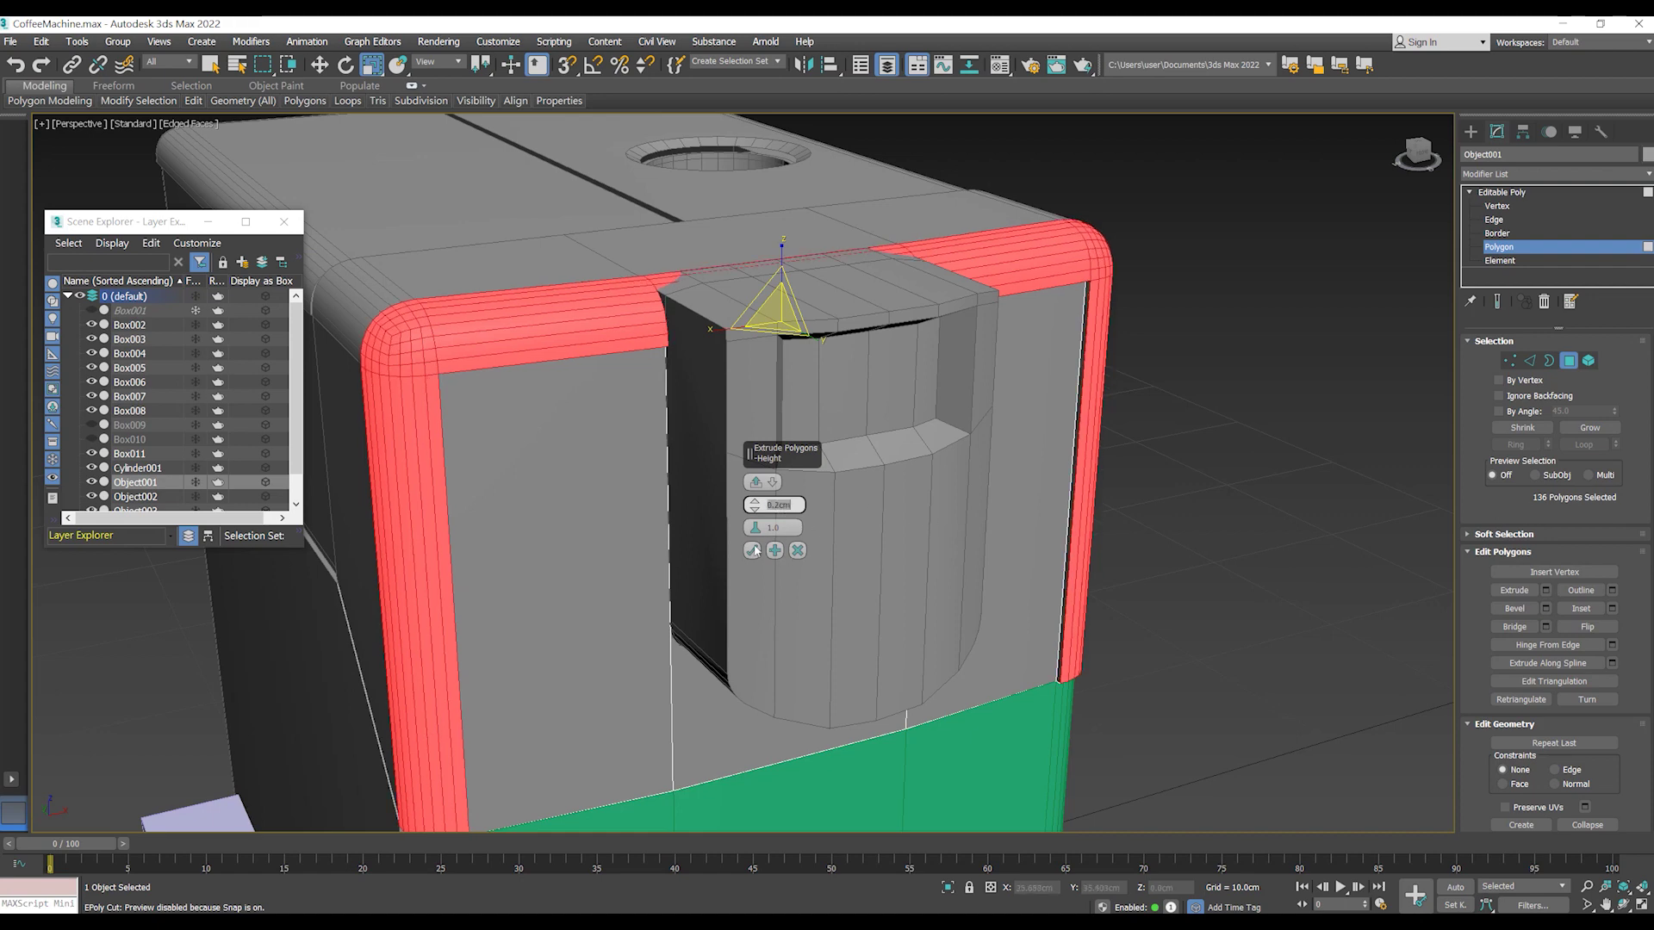
click(758, 551)
- Select the panel's three flat front faces beside the spout
alt+middle_drag(758, 551, 814, 638)
click(815, 638)
ctrl+click(967, 517)
alt+middle_drag(967, 516, 970, 509)
click(1545, 590)
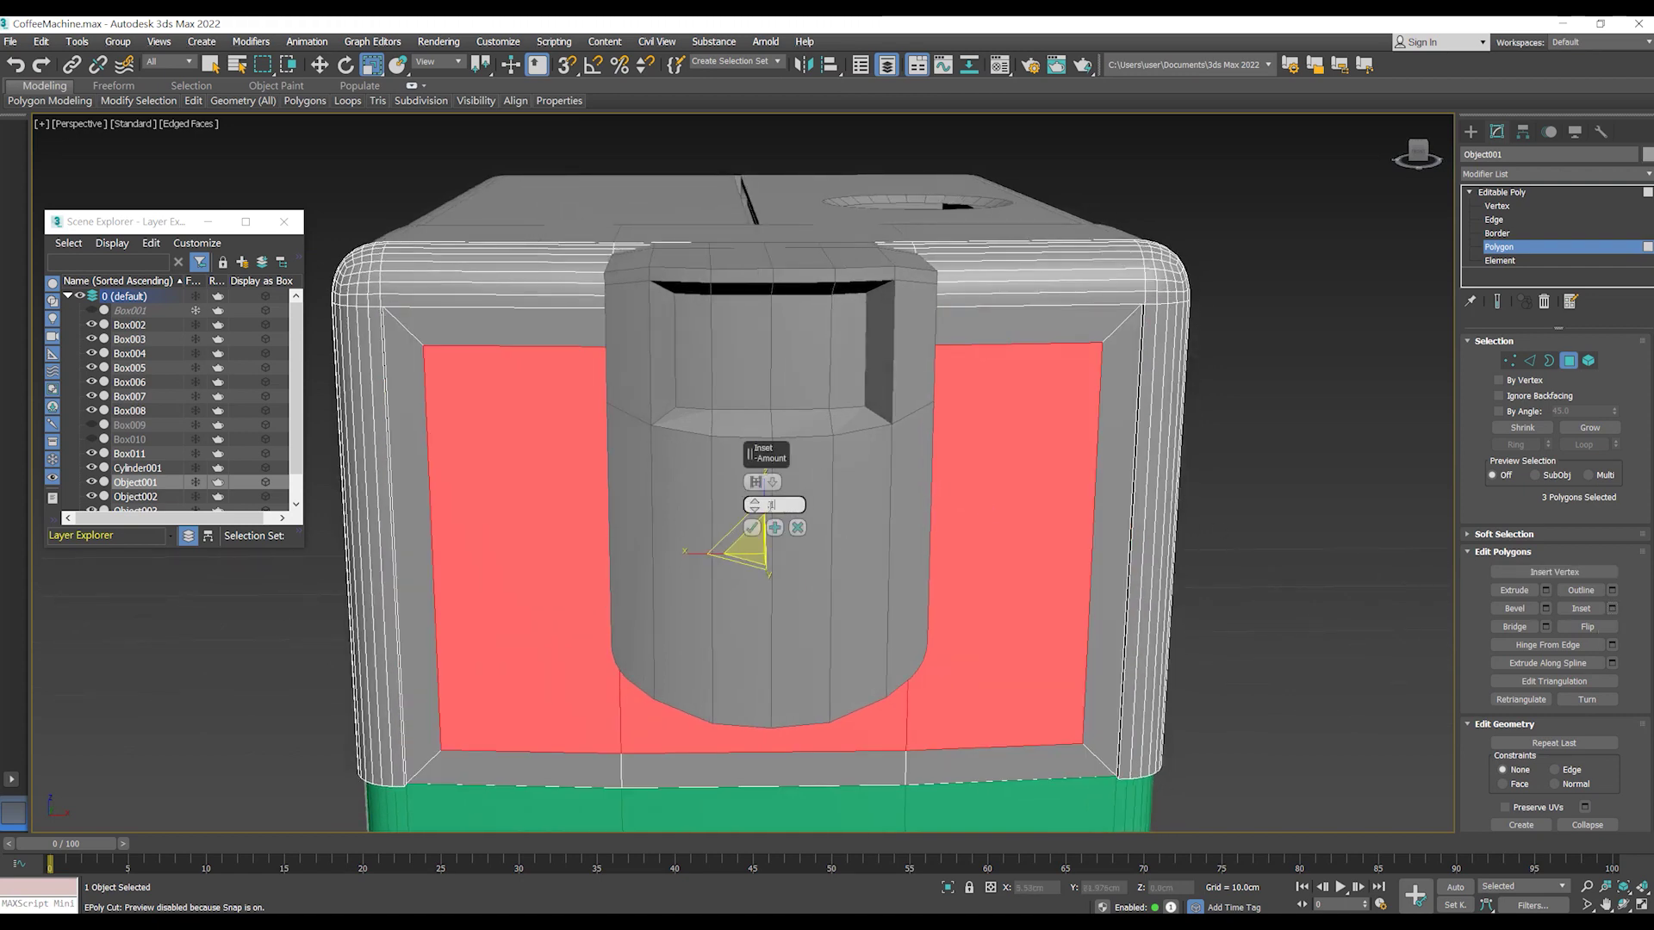
- Inset the three front faces by 0.1cm, after briefly trying 0.15cm
text(0.1)
key(Return)
scroll(1009, 507, down, 1)
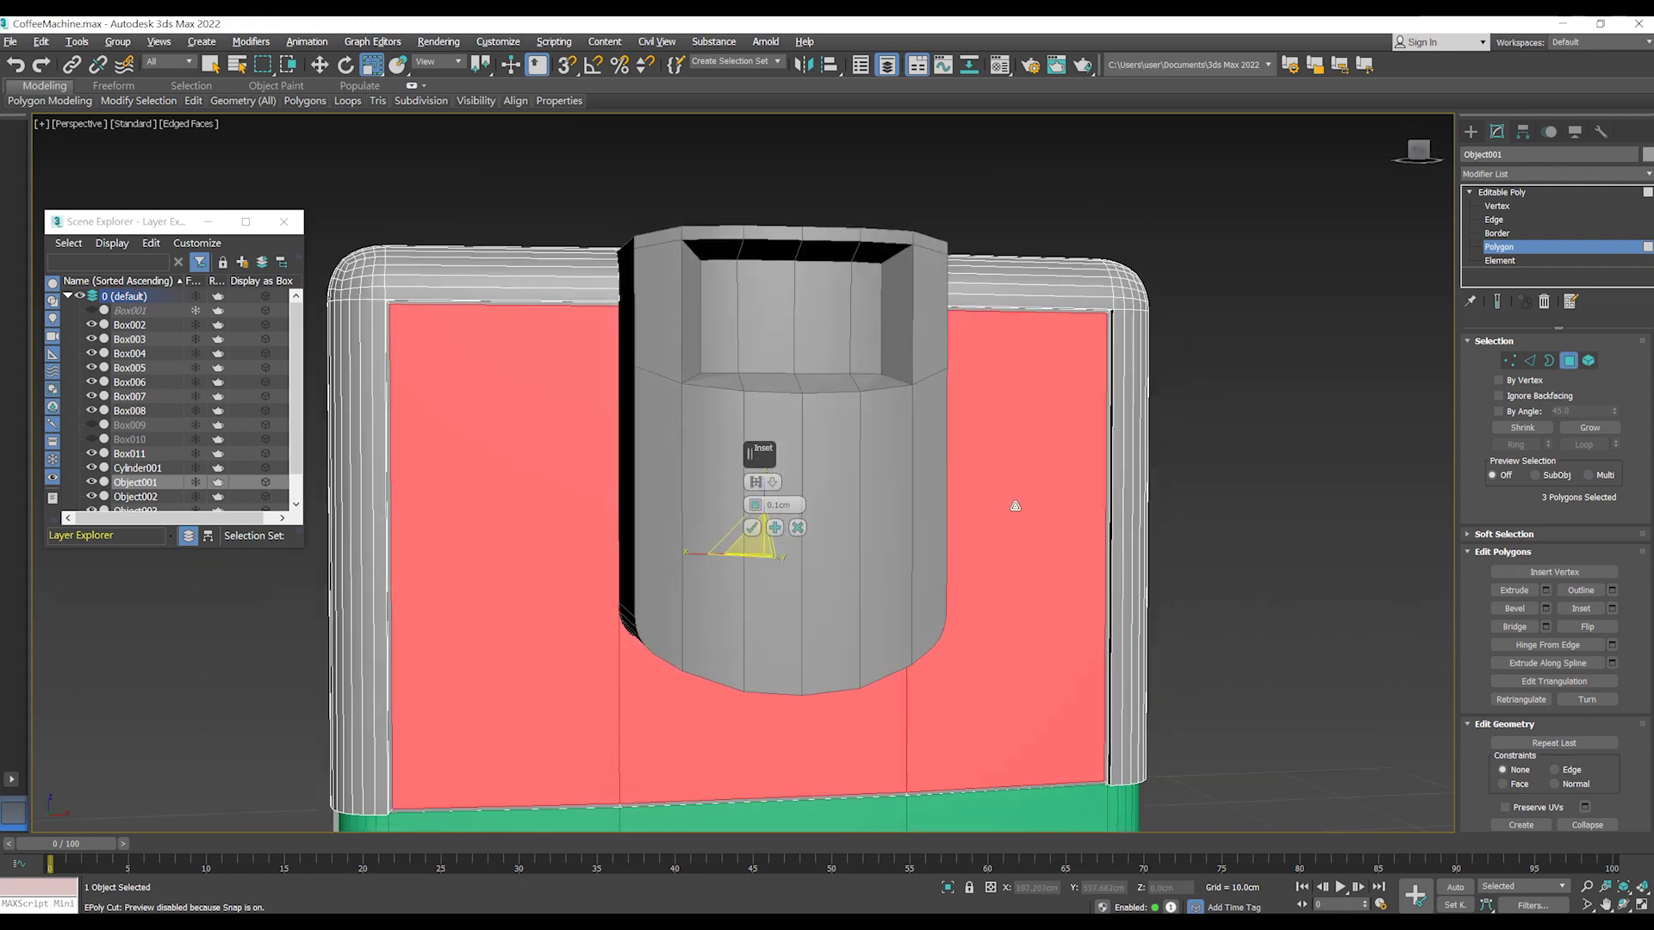
mouse_move(1009, 507)
alt+middle_down()
mouse_move(1107, 495)
mouse_move(1067, 514)
mouse_move(1107, 522)
mouse_move(1082, 594)
mouse_move(1026, 533)
alt+middle_up()
scroll(1033, 534, up, 1)
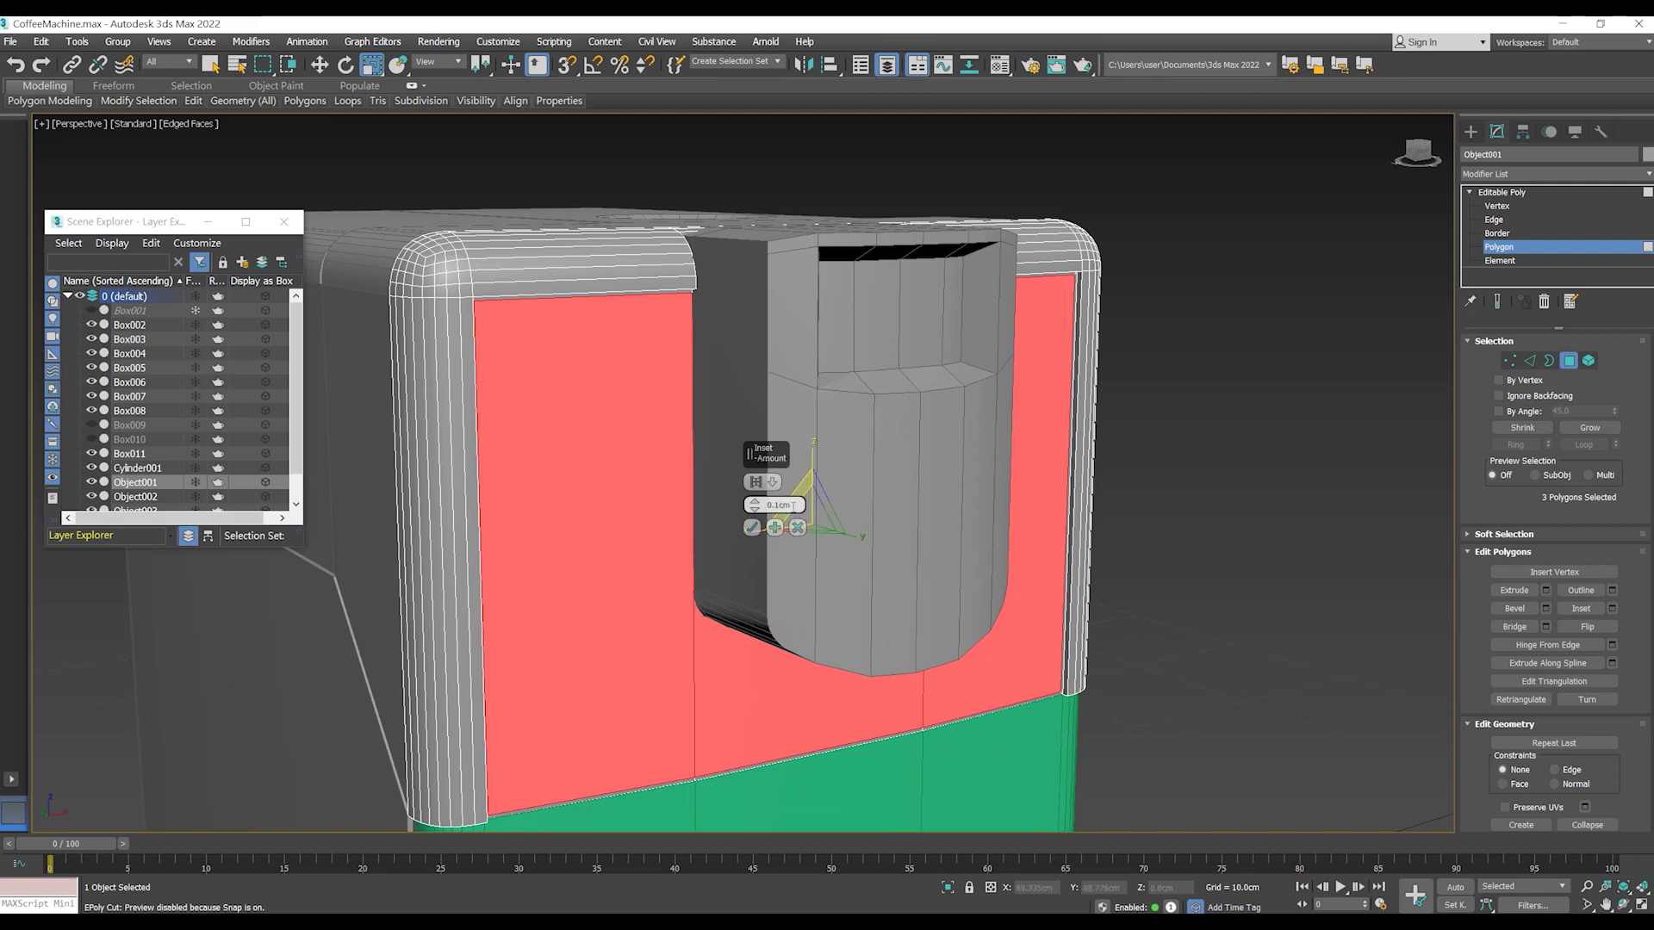
text(.15)
key(Return)
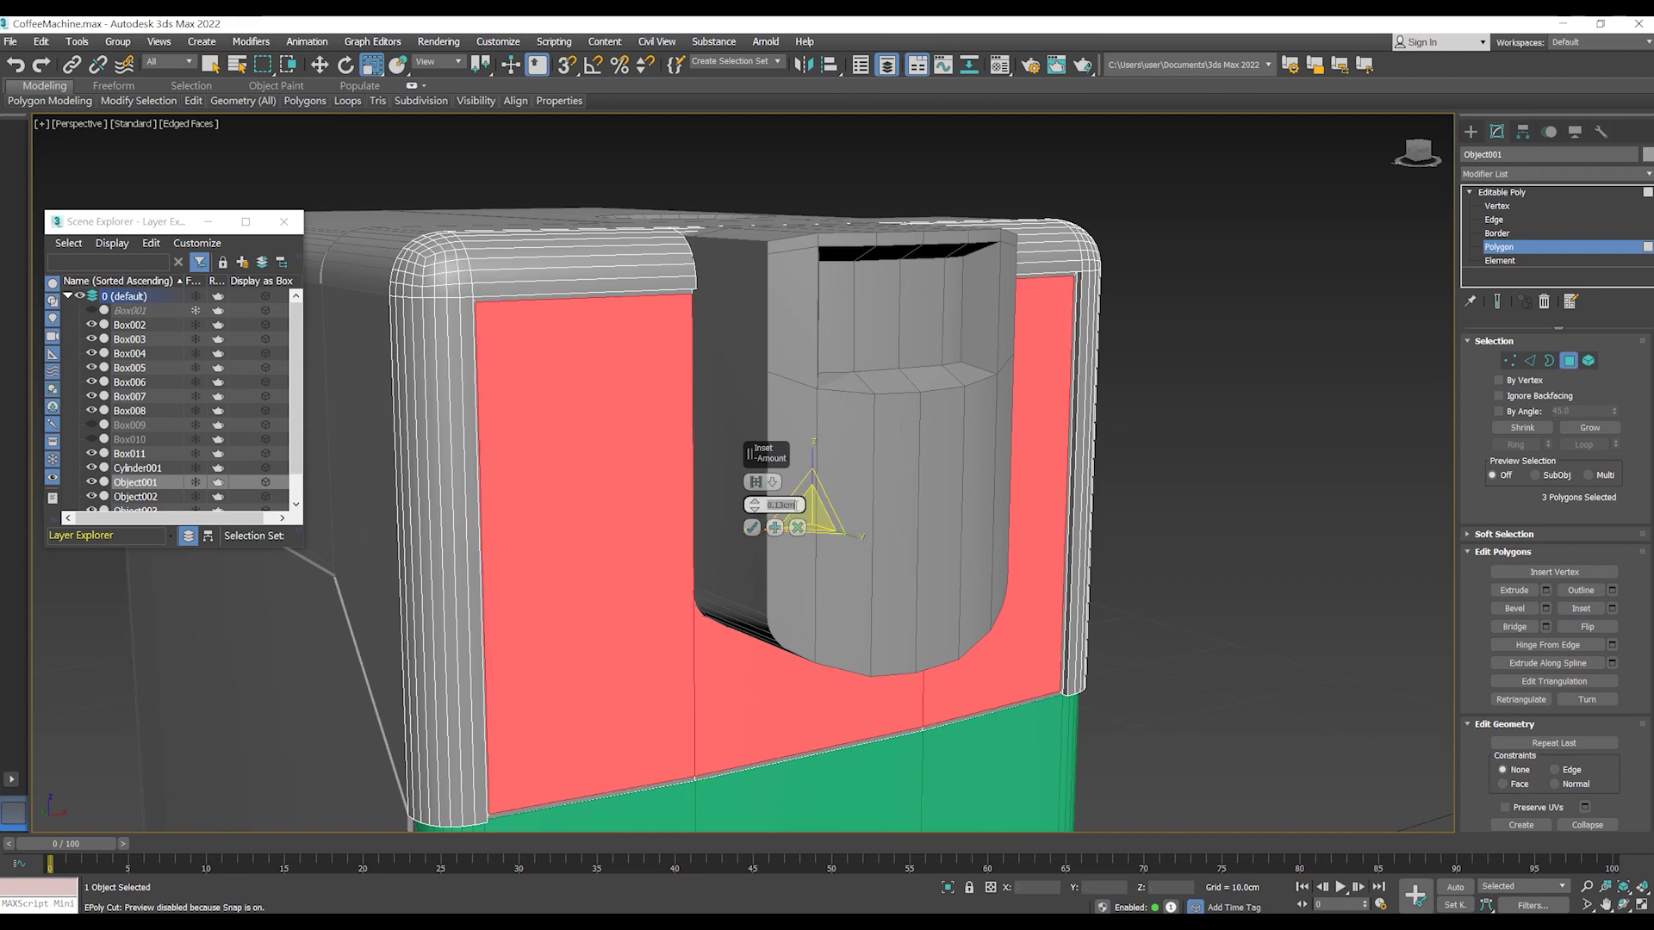
mouse_move(899, 490)
alt+middle_down()
mouse_move(841, 479)
mouse_move(885, 465)
mouse_move(874, 489)
alt+middle_up()
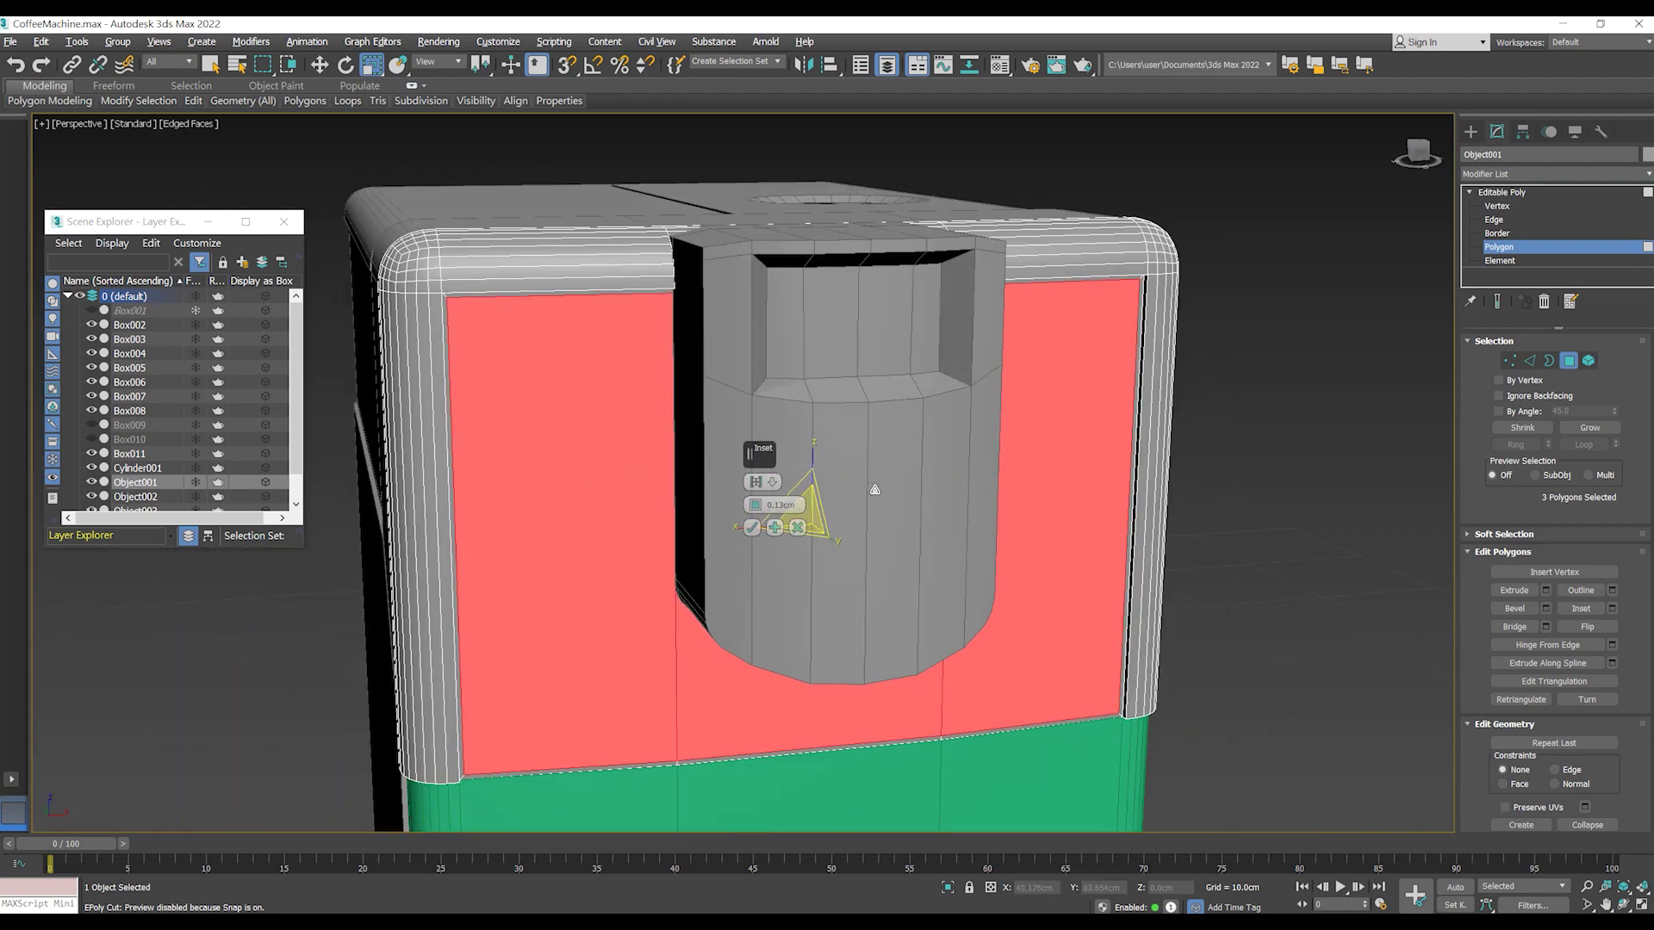
text(.1)
key(Return)
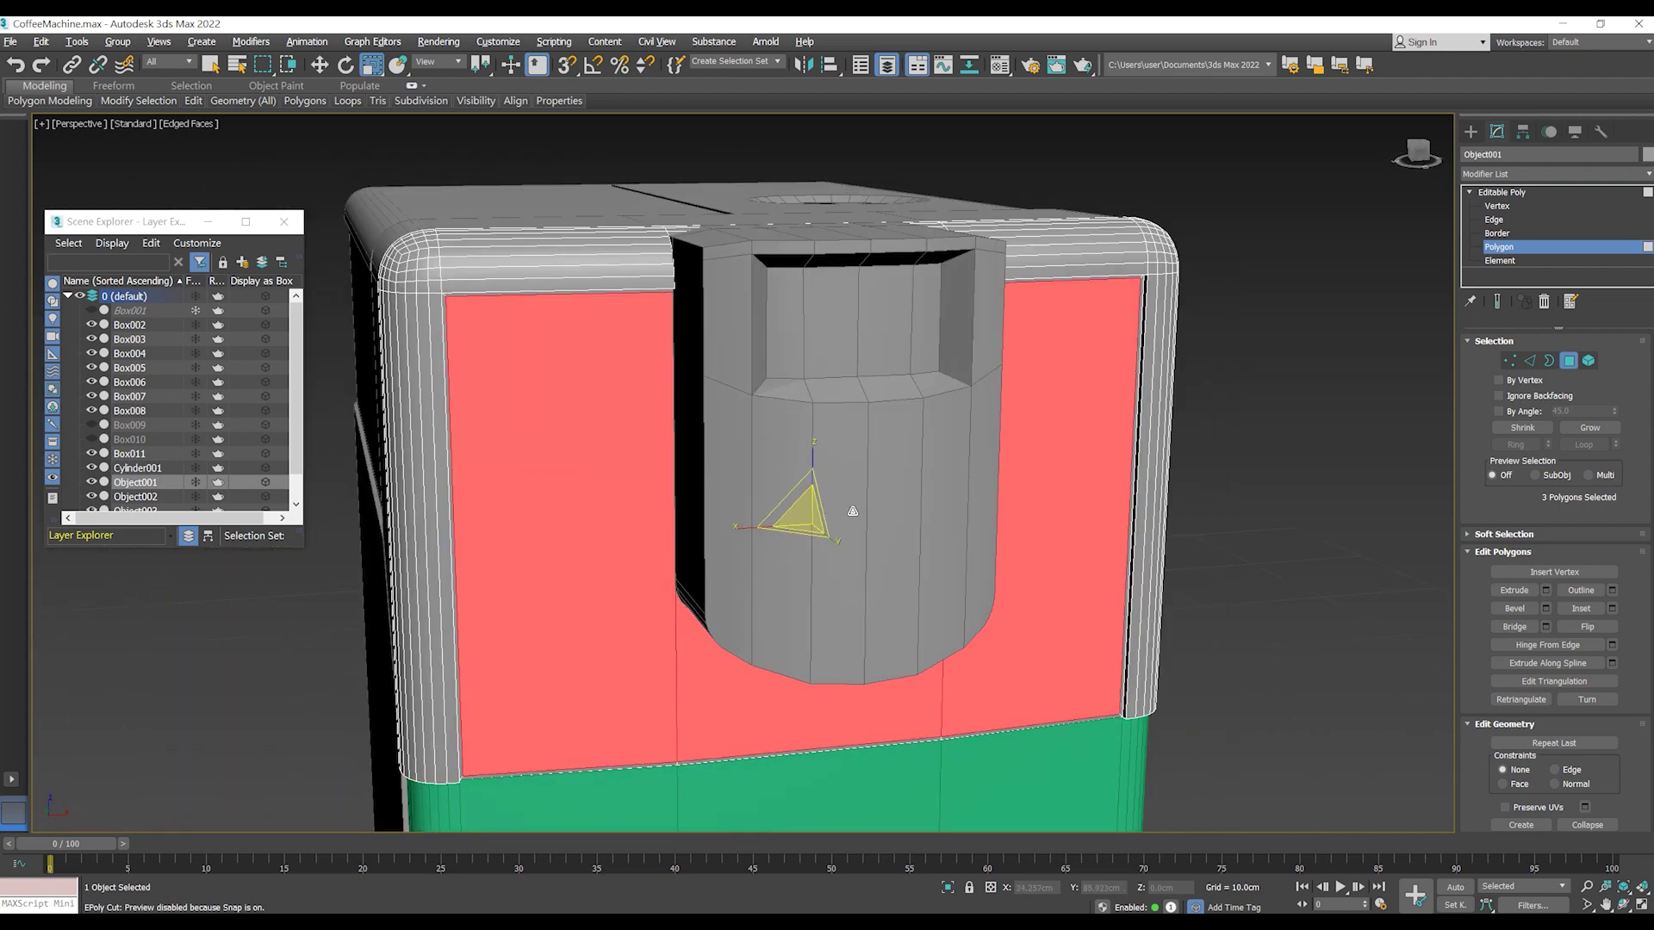
alt+middle_drag(846, 510, 1464, 420)
click(1611, 608)
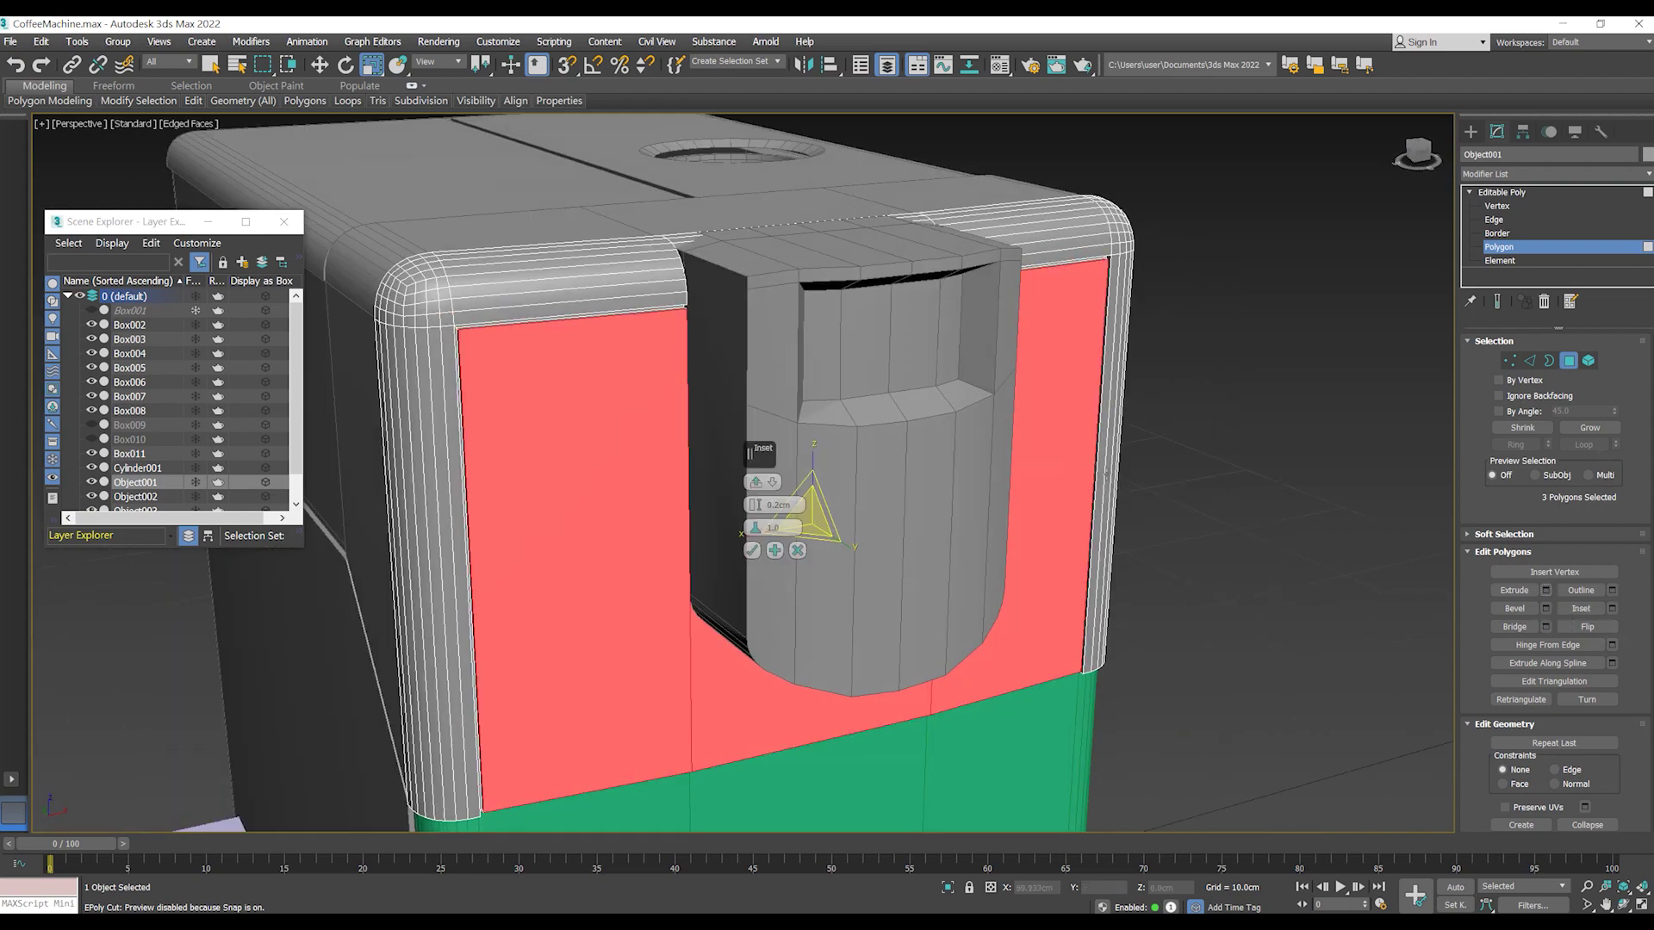
- Extrude the inset front faces 0.15cm and exit polygon editing
key(Return)
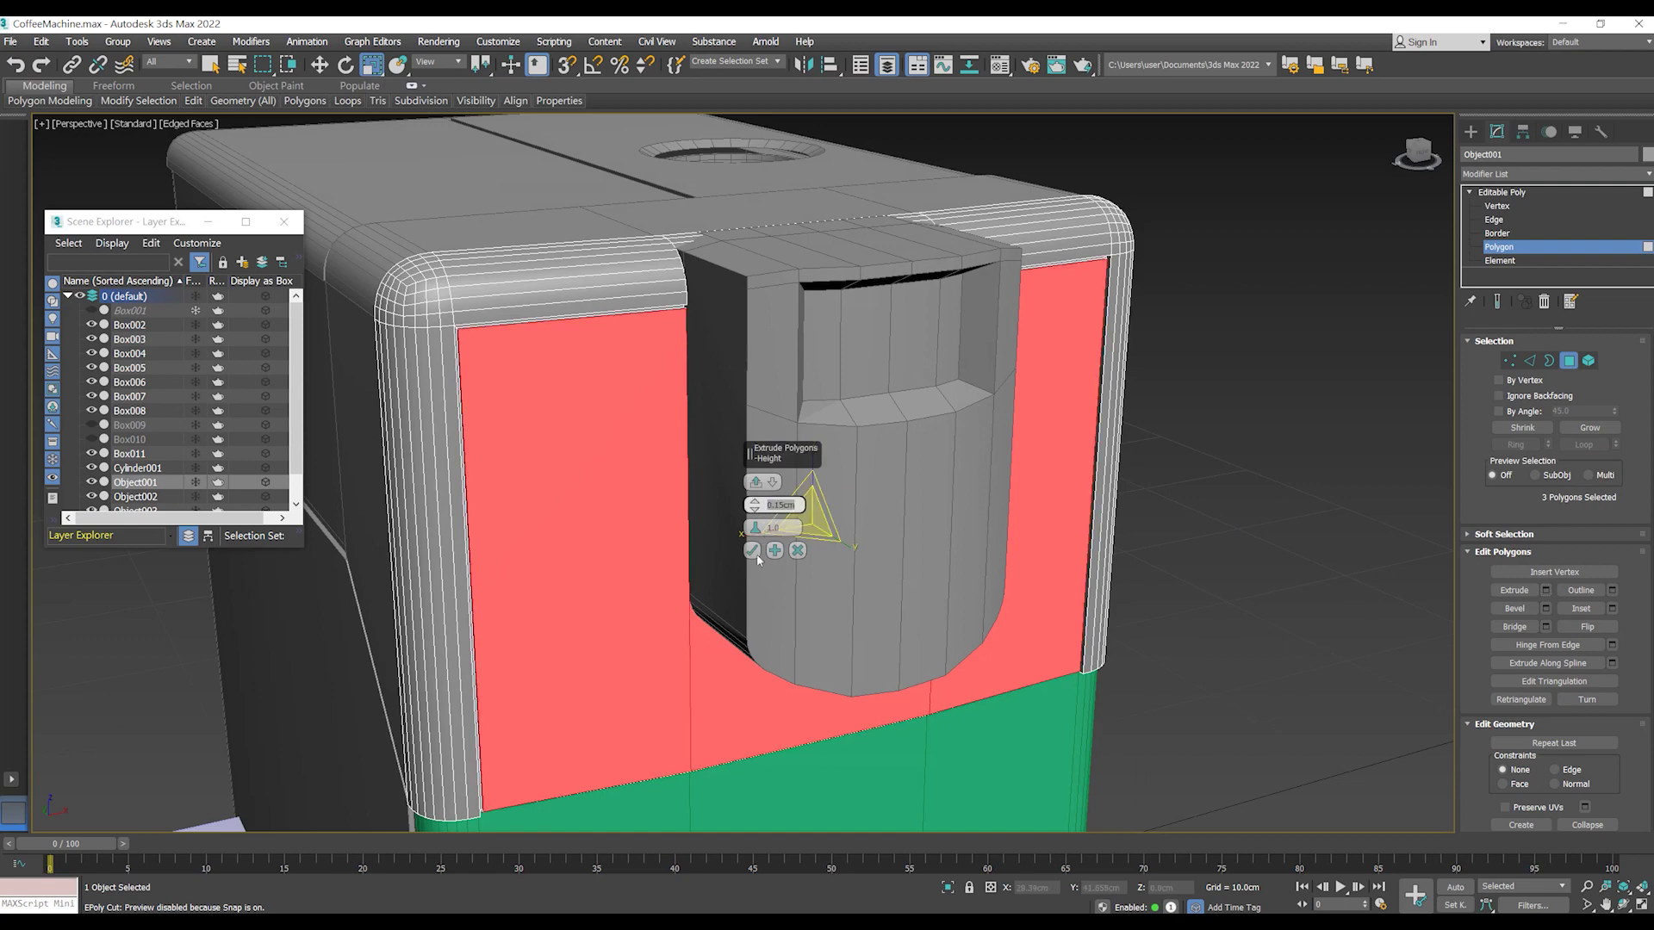
click(752, 556)
mouse_move(751, 555)
alt+middle_down()
mouse_move(934, 431)
mouse_move(997, 446)
mouse_move(974, 462)
alt+middle_up()
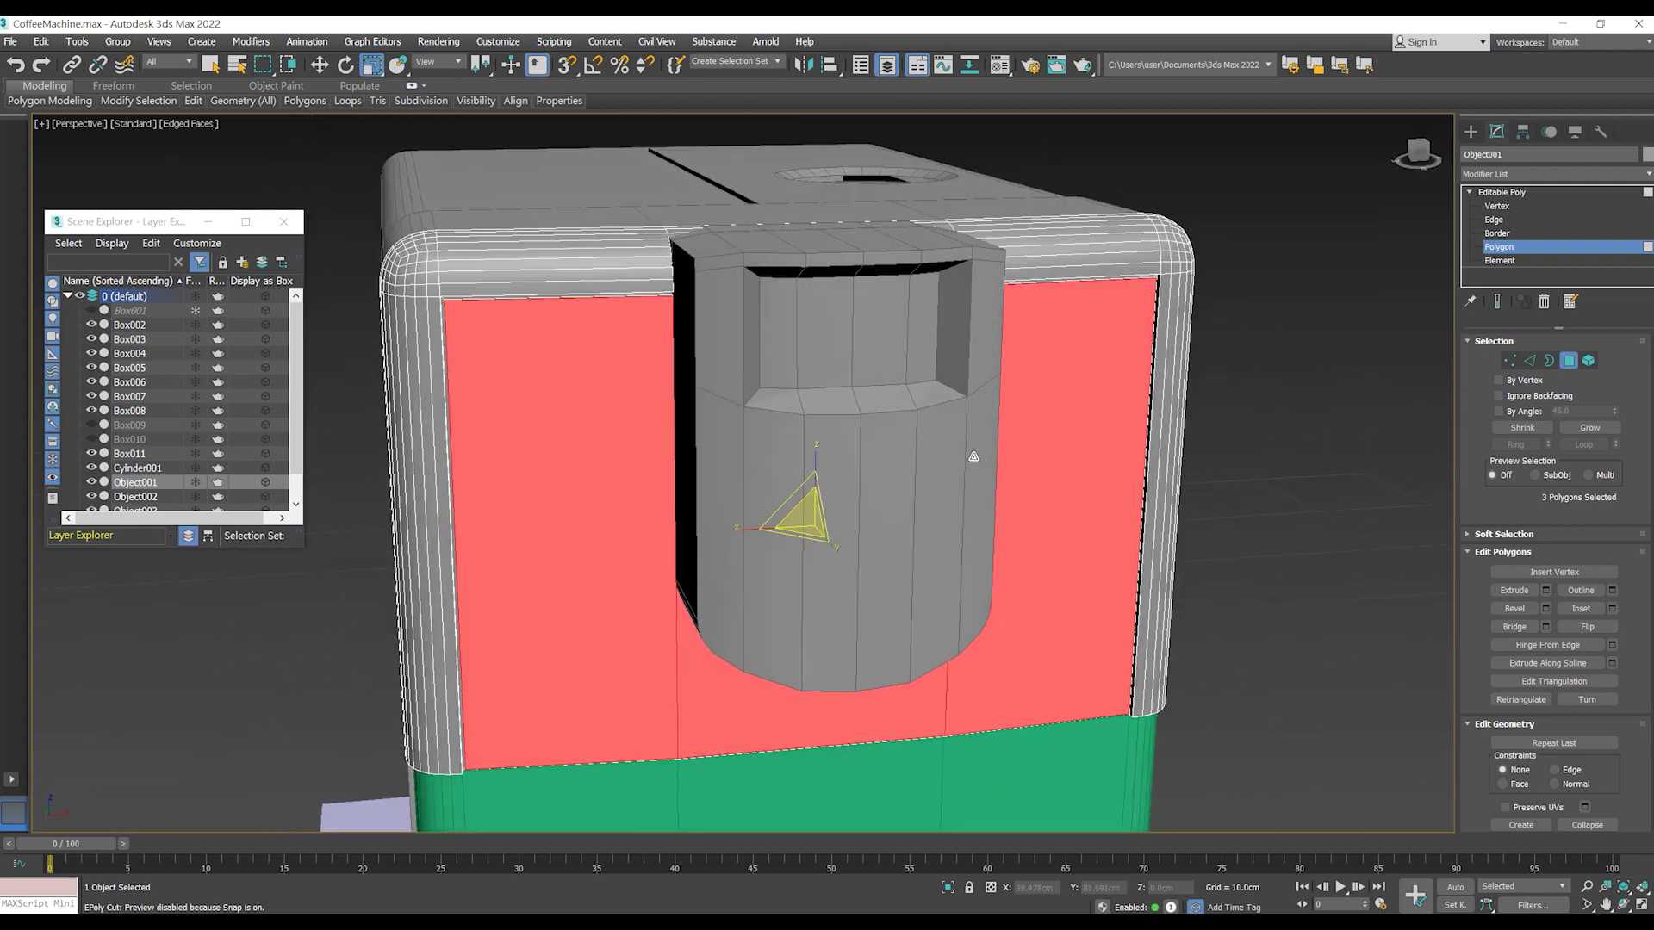
click(1570, 365)
scroll(862, 465, down, 5)
mouse_move(827, 465)
alt+middle_down()
mouse_move(887, 458)
mouse_move(973, 482)
mouse_move(689, 560)
alt+middle_up()
scroll(689, 517, up, 3)
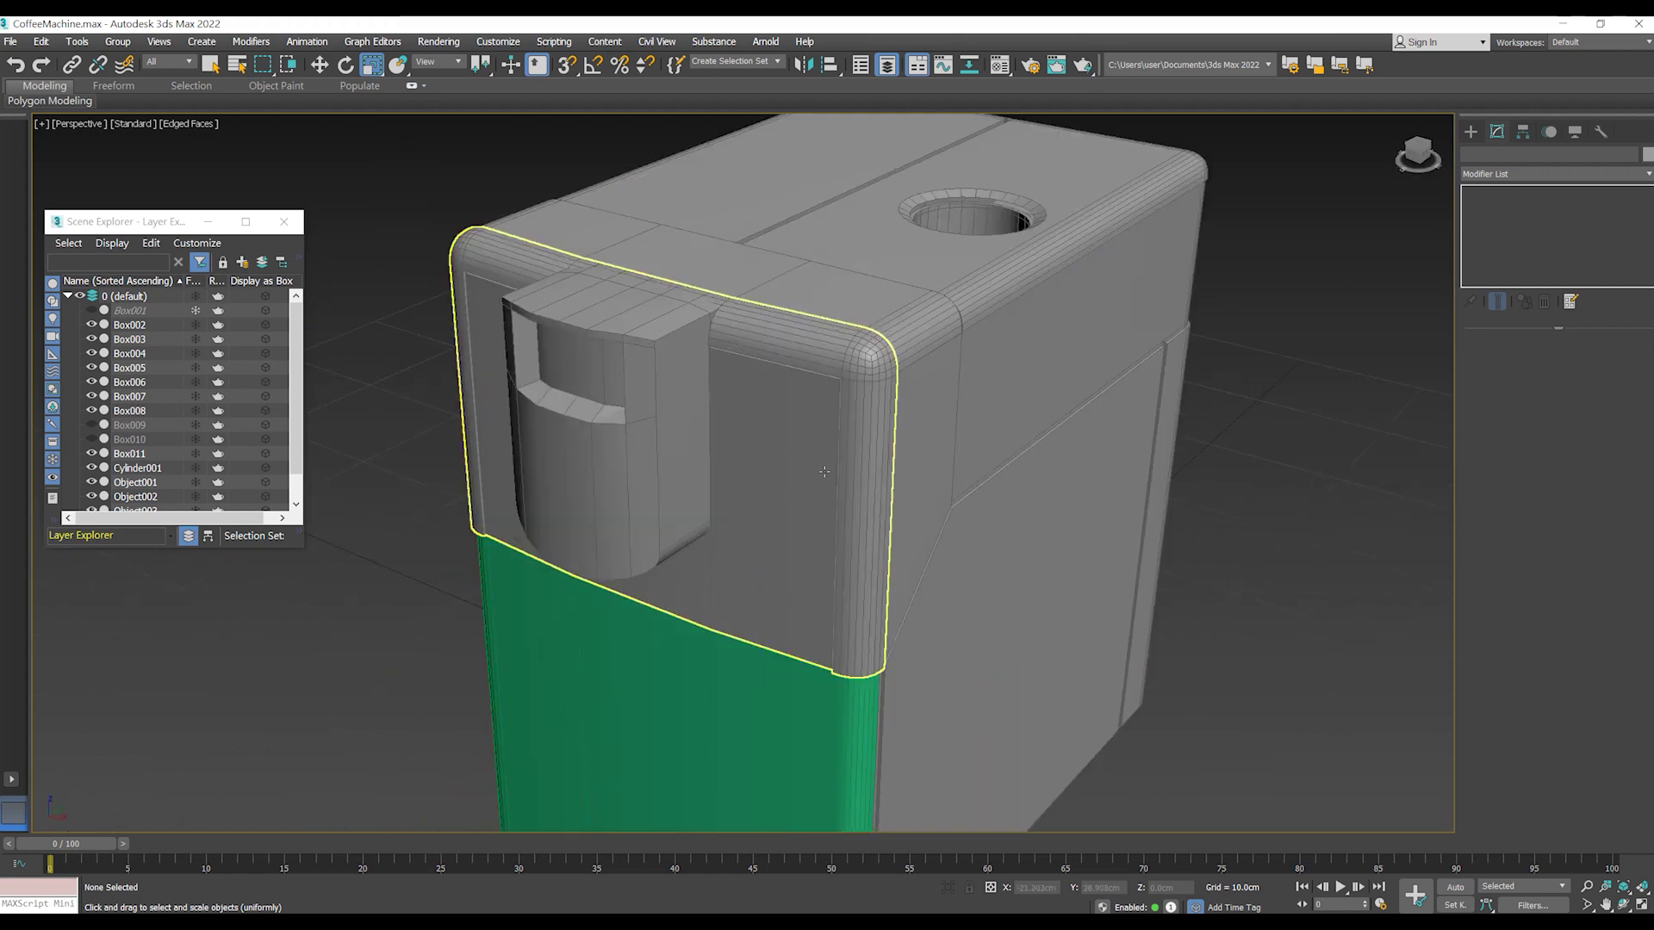
- Draw a new box in front of the machine's base
scroll(689, 474, up, 2)
click(10, 43)
key(Escape)
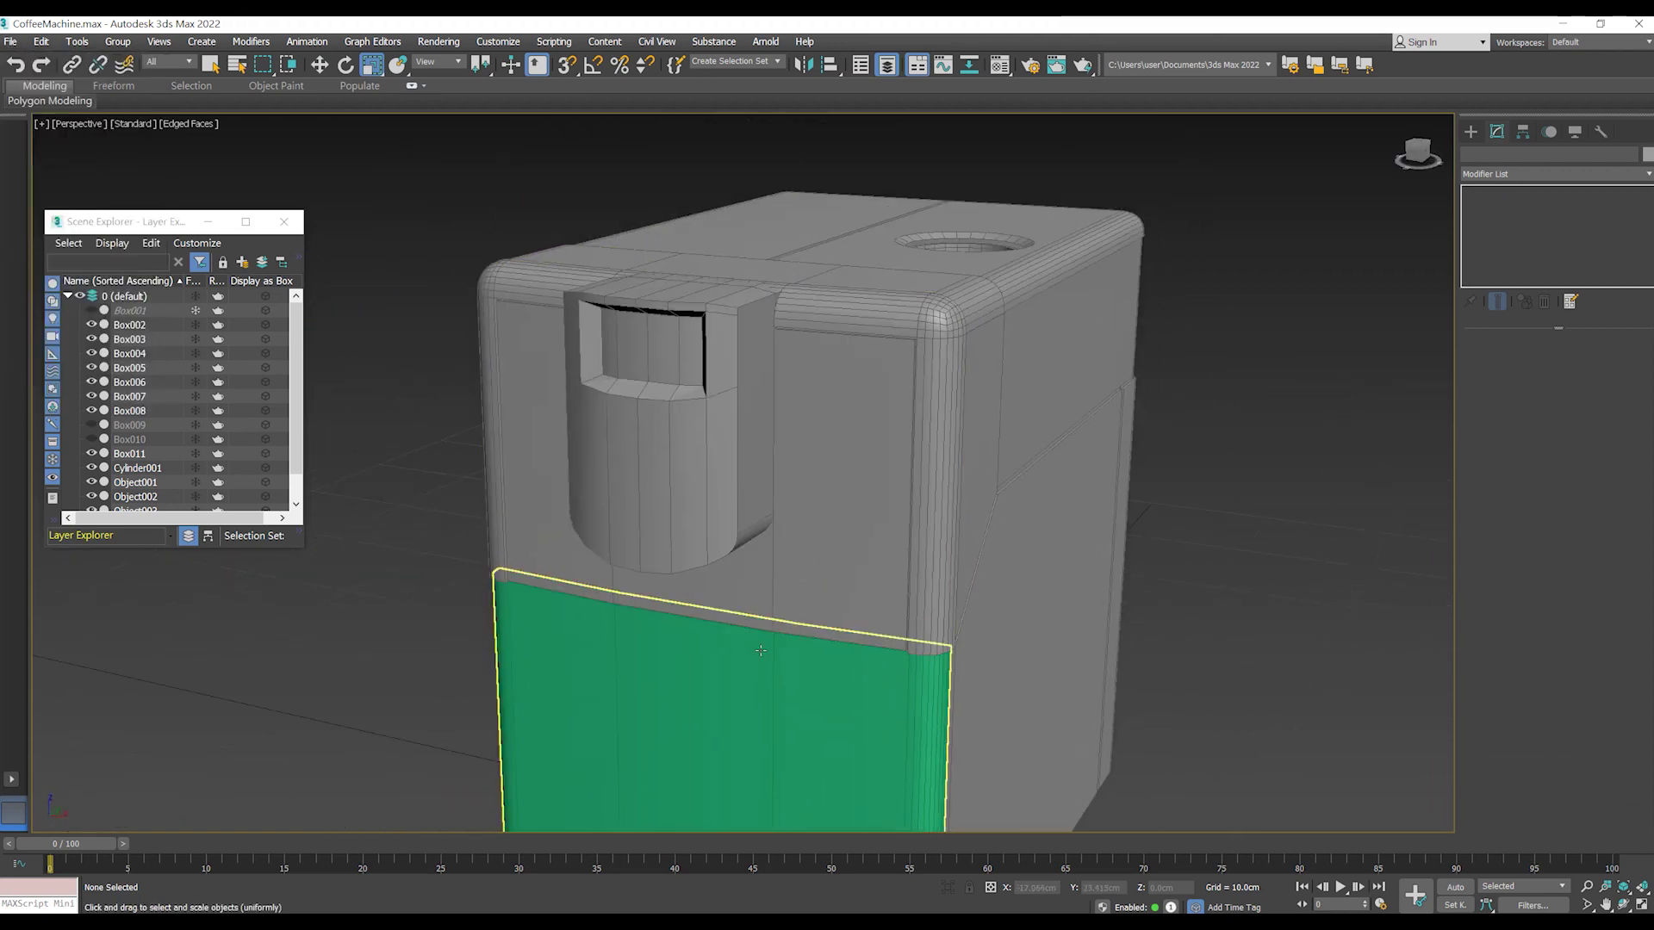
alt+middle_drag(775, 516, 775, 387)
key(w)
click(1470, 131)
click(1508, 234)
mouse_move(887, 639)
alt+middle_down()
mouse_move(876, 665)
mouse_move(772, 590)
alt+middle_up()
mouse_move(771, 590)
mouse_down()
mouse_move(908, 538)
mouse_move(991, 603)
mouse_up()
click(984, 594)
alt+middle_drag(984, 594, 982, 586)
right_click(982, 586)
- Align the new box's X position to the green panel
click(832, 65)
click(915, 321)
click(995, 404)
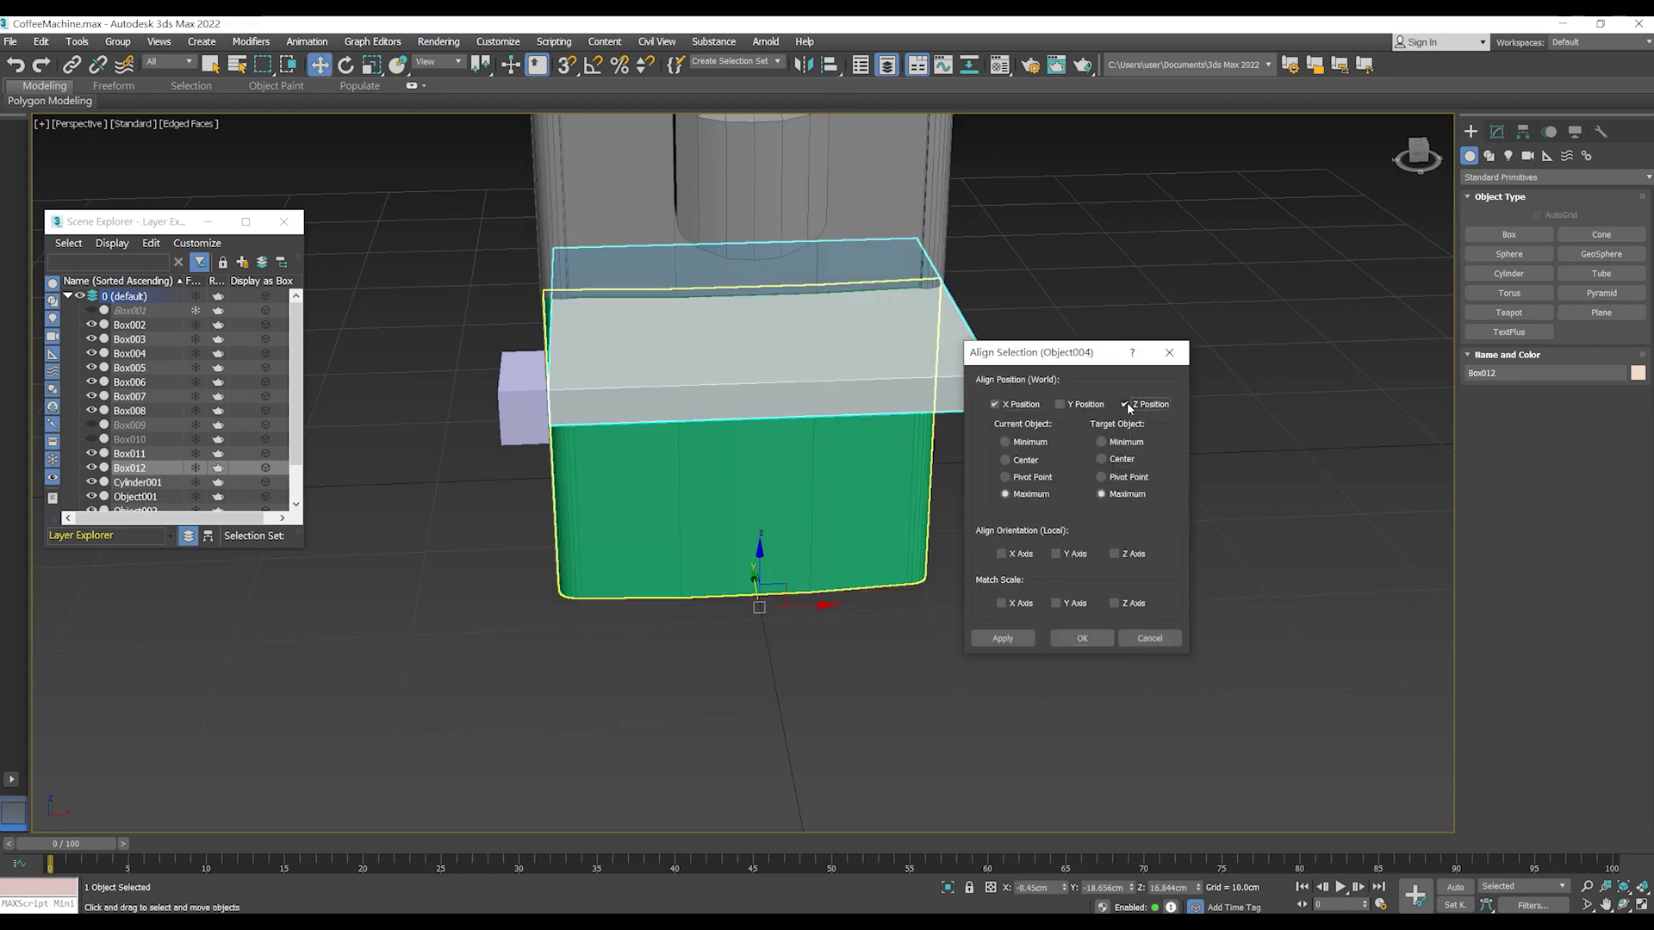
click(1124, 404)
click(1081, 639)
mouse_move(922, 583)
alt+middle_down()
mouse_move(875, 584)
mouse_move(918, 596)
alt+middle_up()
- Size the box to 11.3cm length, 22cm width and 3.3cm height
click(1496, 131)
drag(1607, 361, 1603, 377)
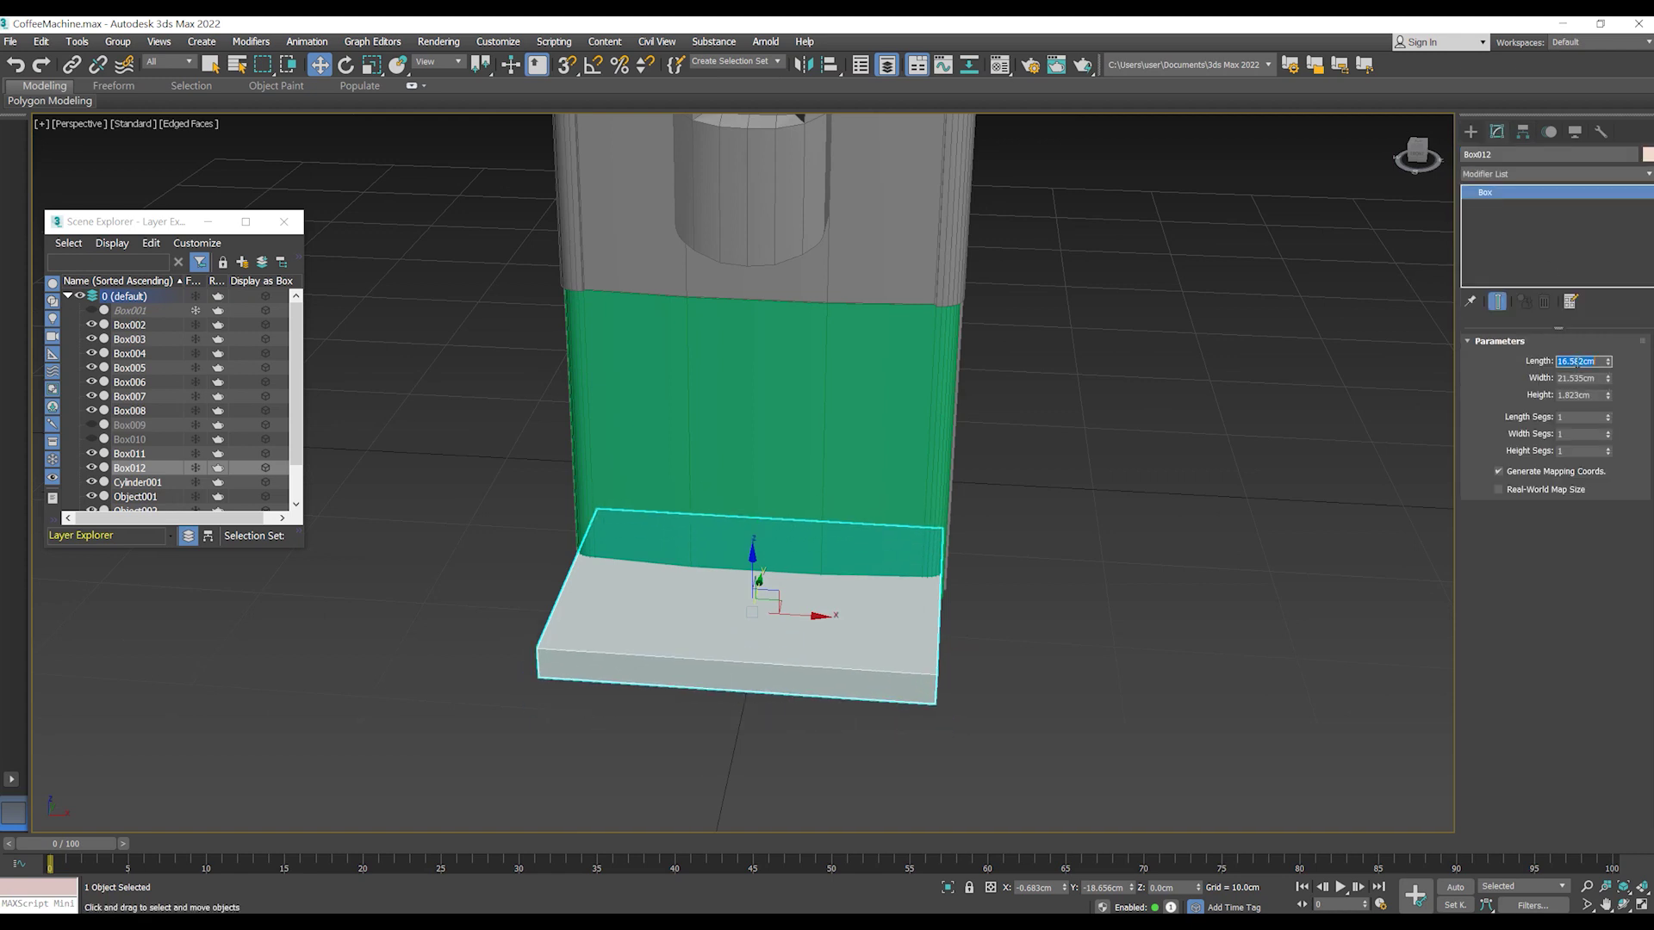
text(3)
key(Return)
drag(1607, 379, 1607, 385)
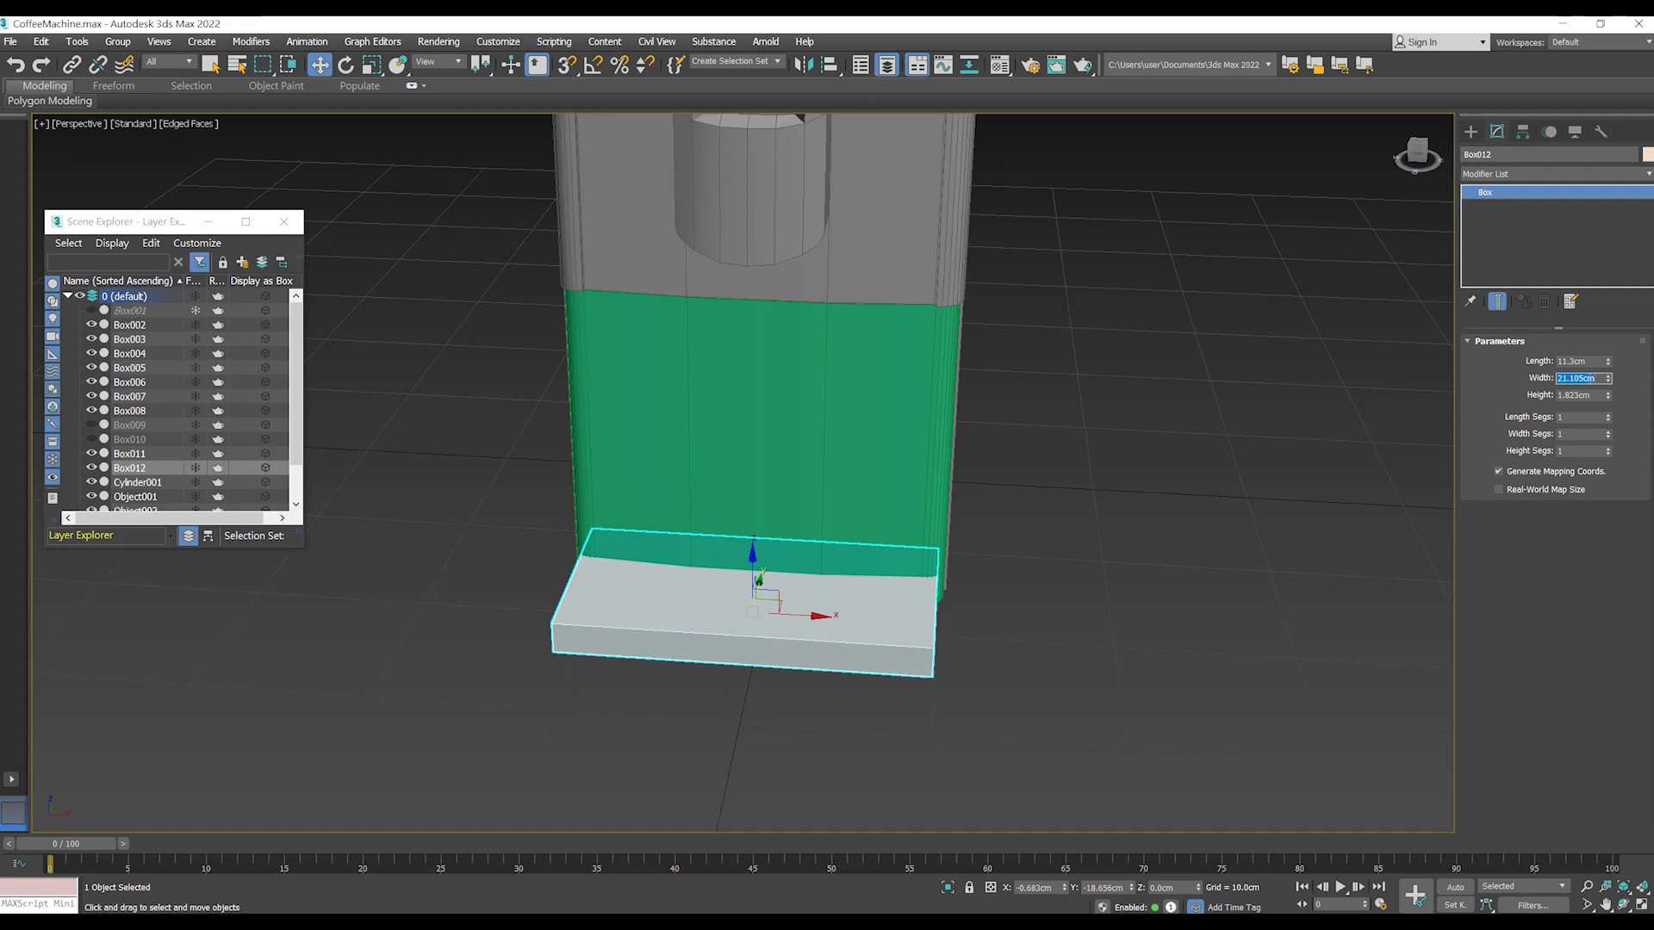
text(22)
key(Return)
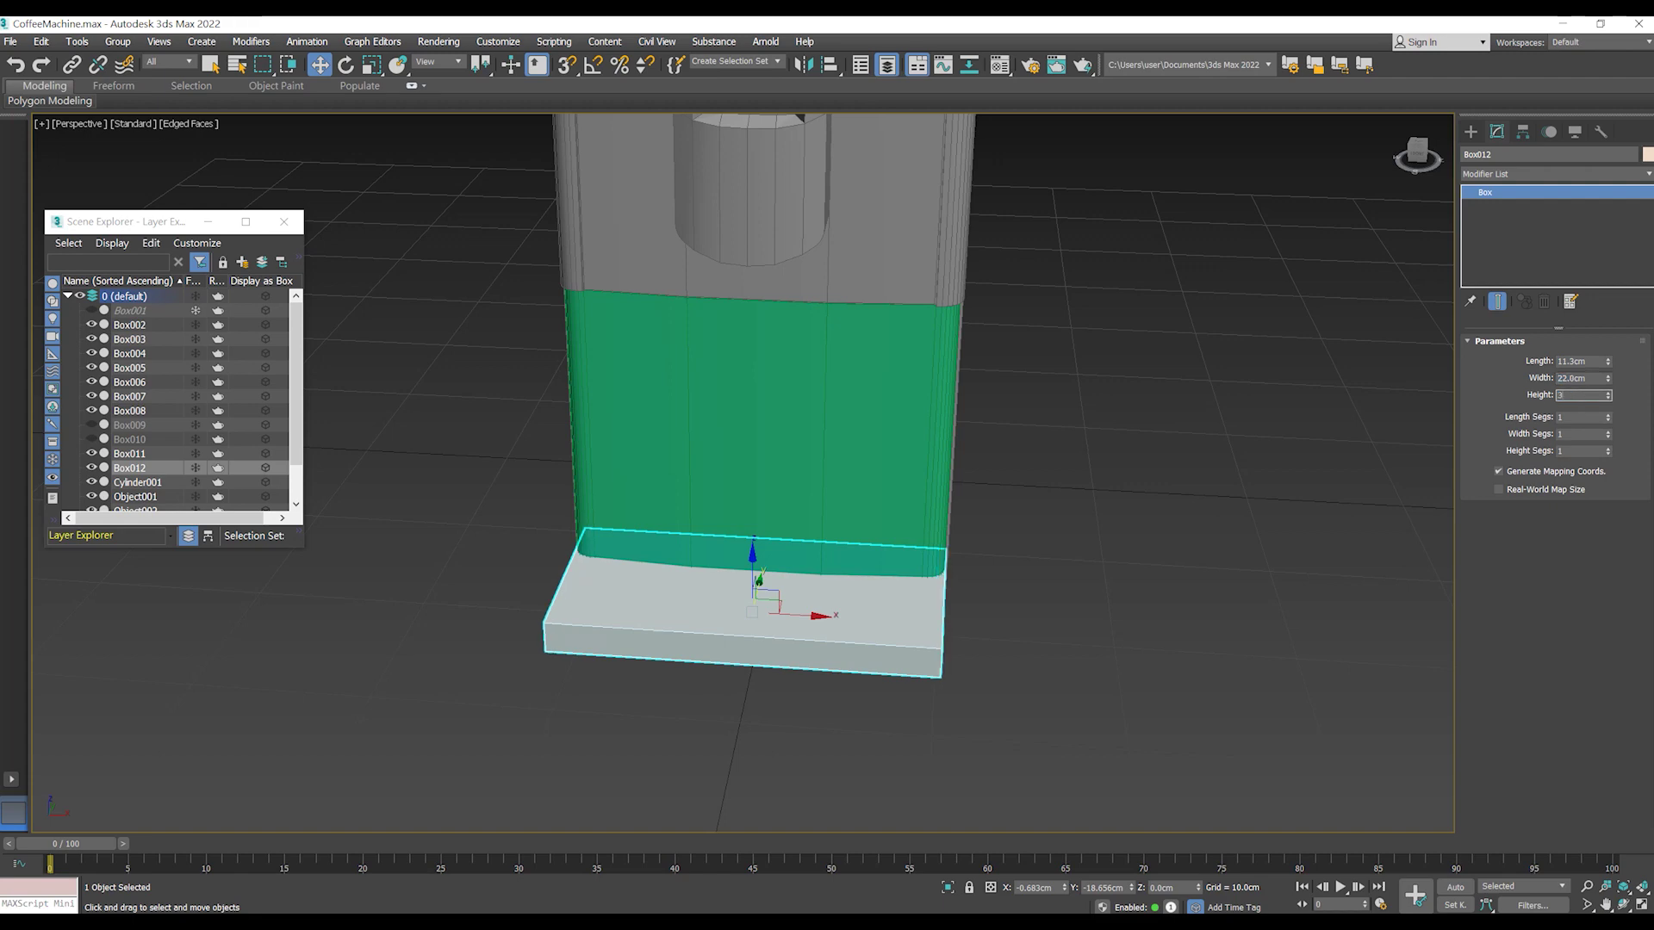
key(Return)
middle_drag(958, 552, 935, 547)
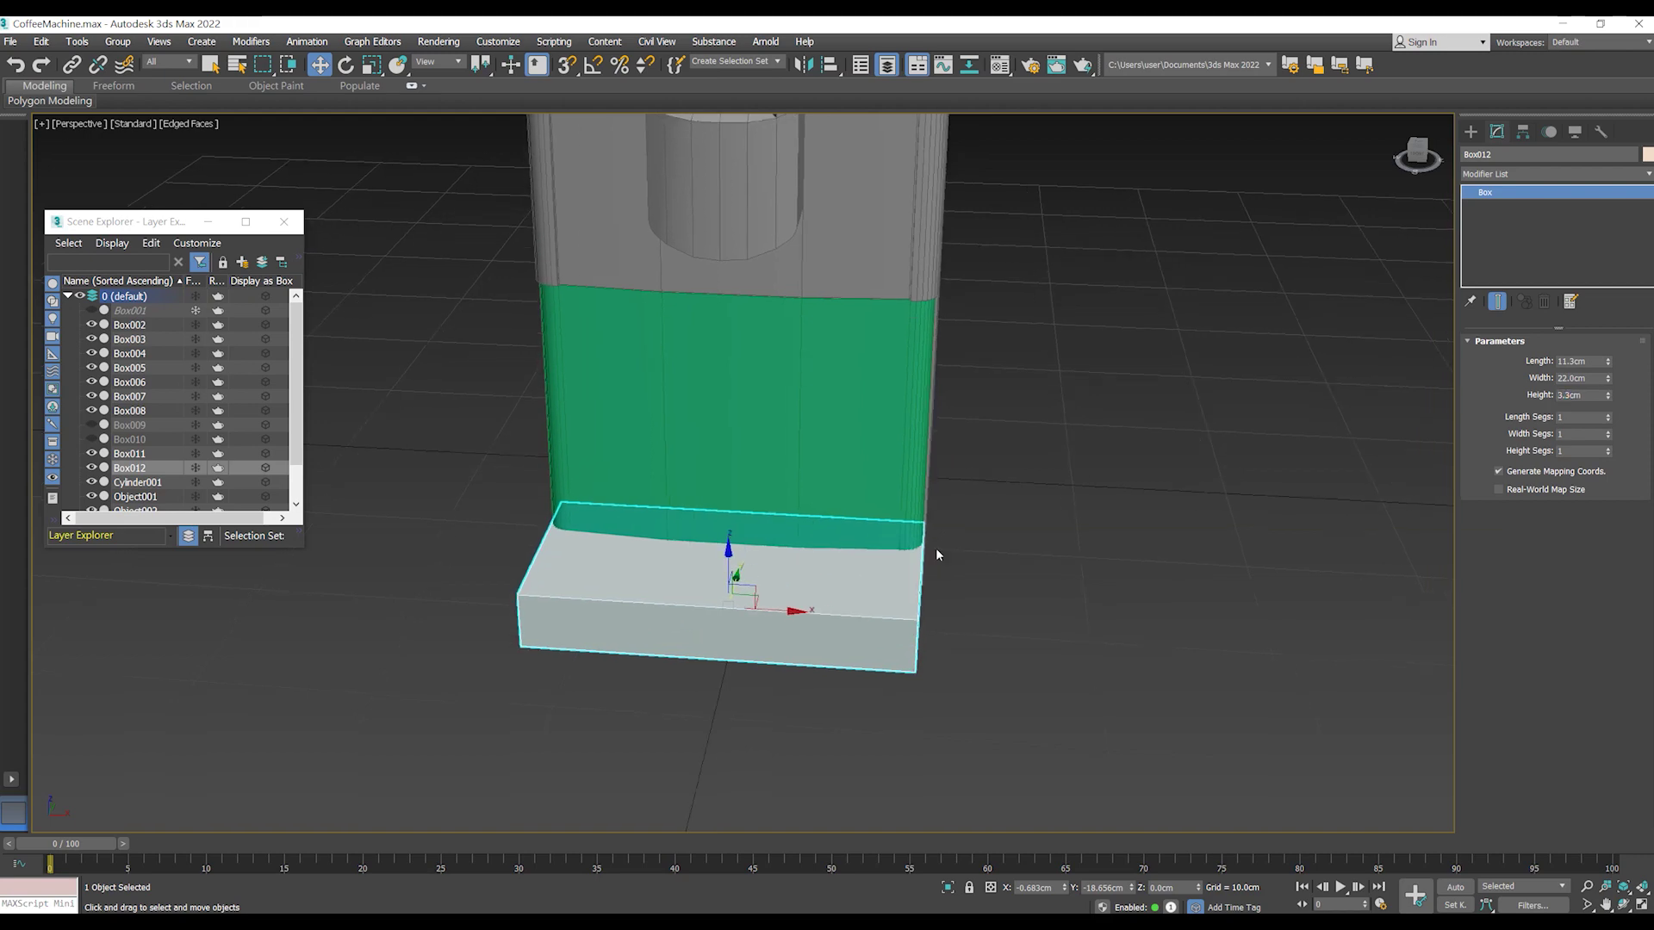
scroll(863, 617, down, 5)
alt+middle_drag(863, 617, 853, 603)
click(830, 65)
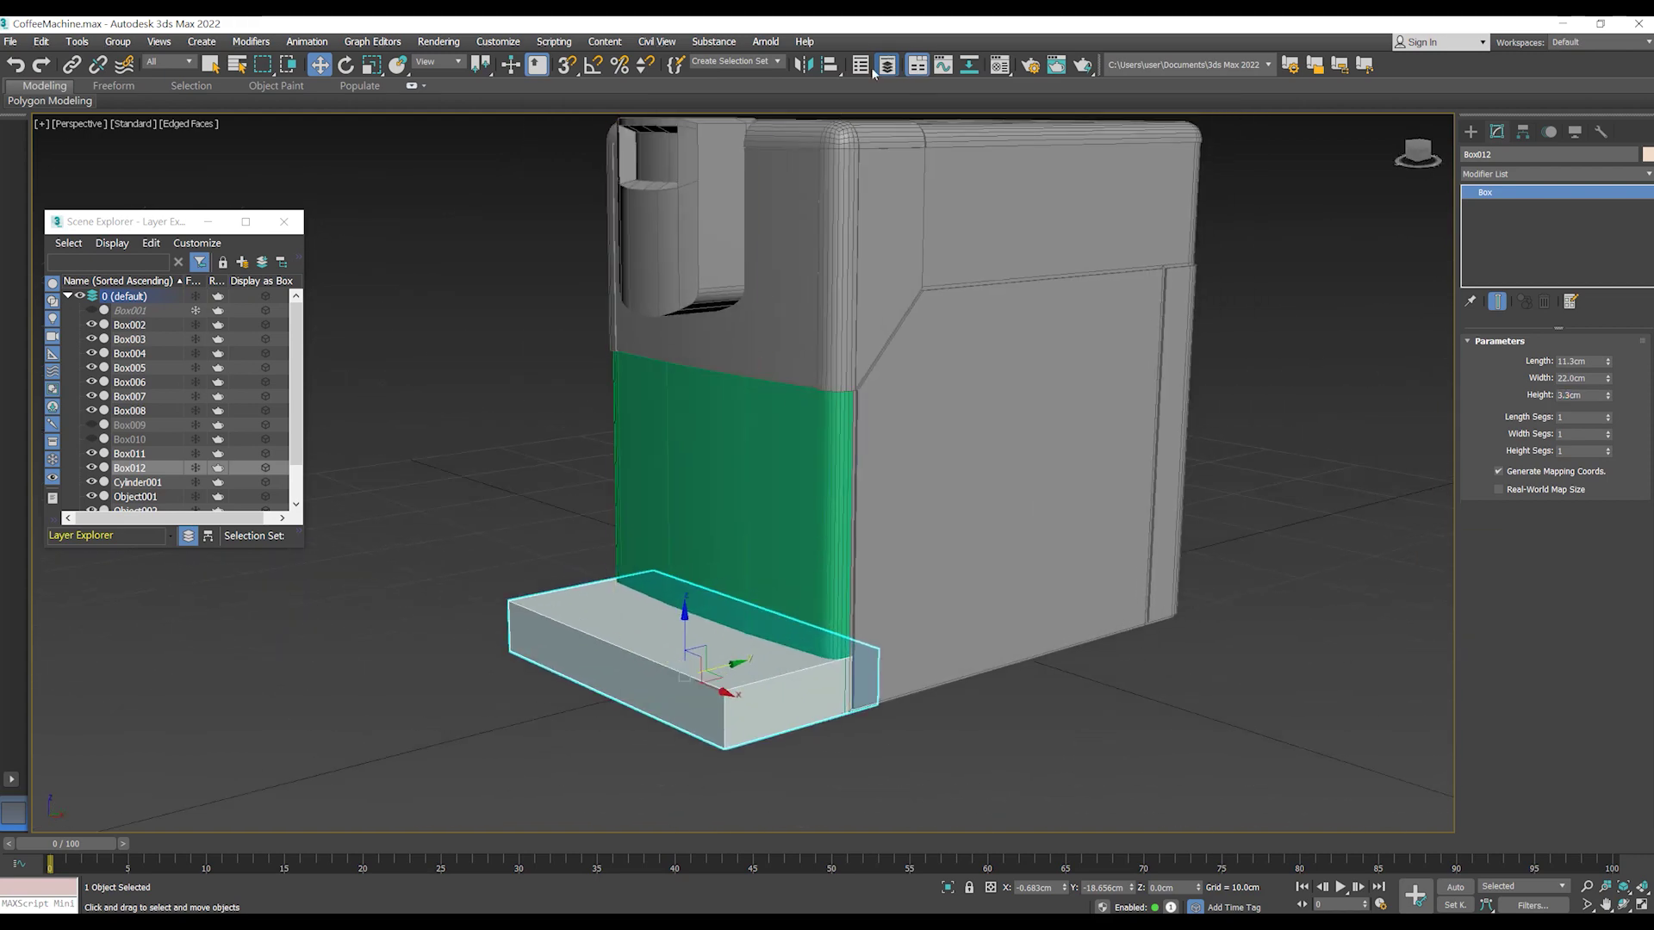
- Align Box012's bottom to the machine body's bottom on Z
click(901, 606)
click(1132, 407)
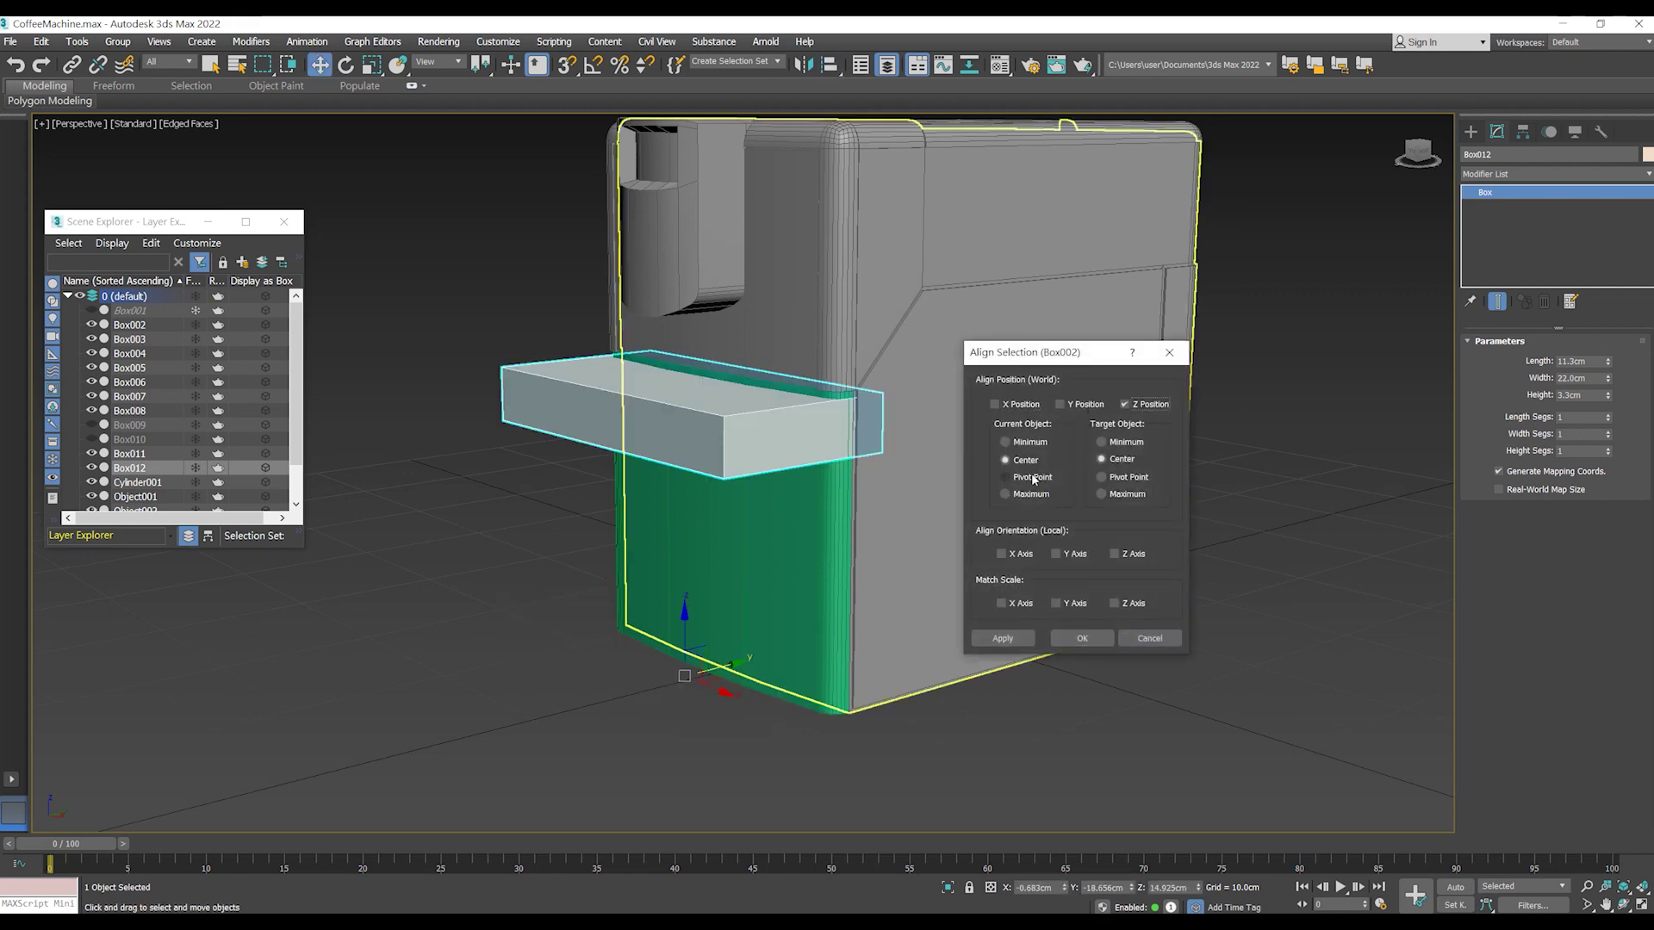
click(1004, 442)
click(1101, 442)
click(1082, 638)
mouse_move(878, 638)
alt+middle_down()
mouse_move(896, 637)
mouse_move(769, 689)
mouse_move(795, 652)
alt+middle_up()
- Align Box012 on Y using Current Object Maximum so it sits flush against the body's front
click(768, 689)
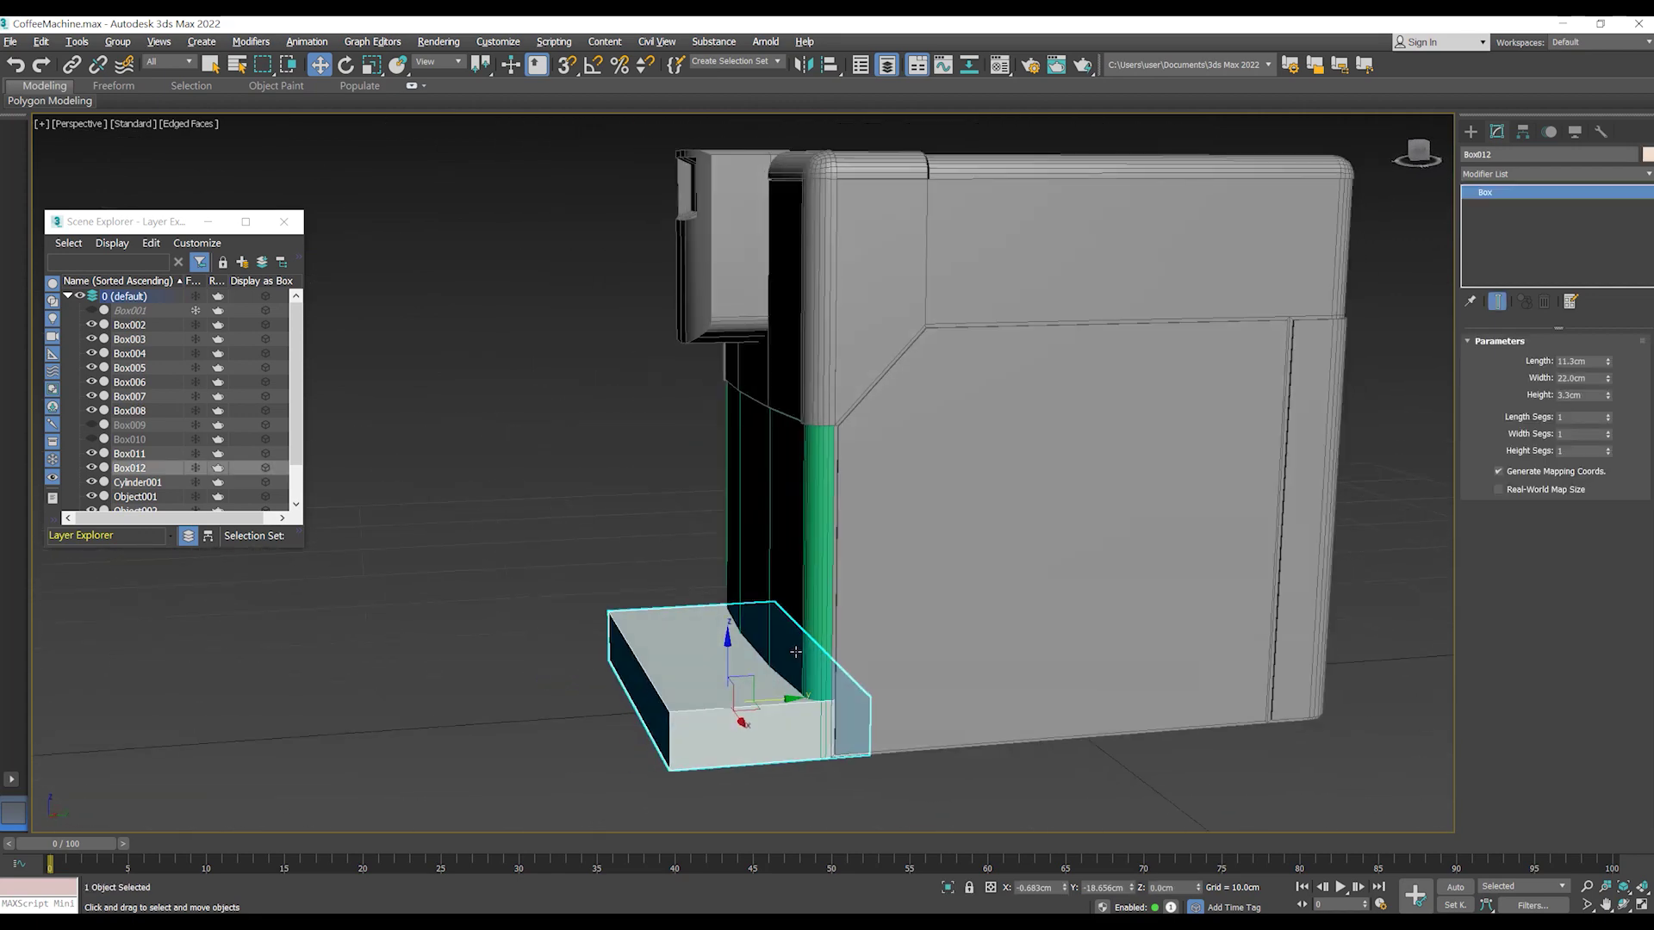
click(913, 616)
click(742, 709)
key(alt+a)
click(953, 369)
click(1060, 404)
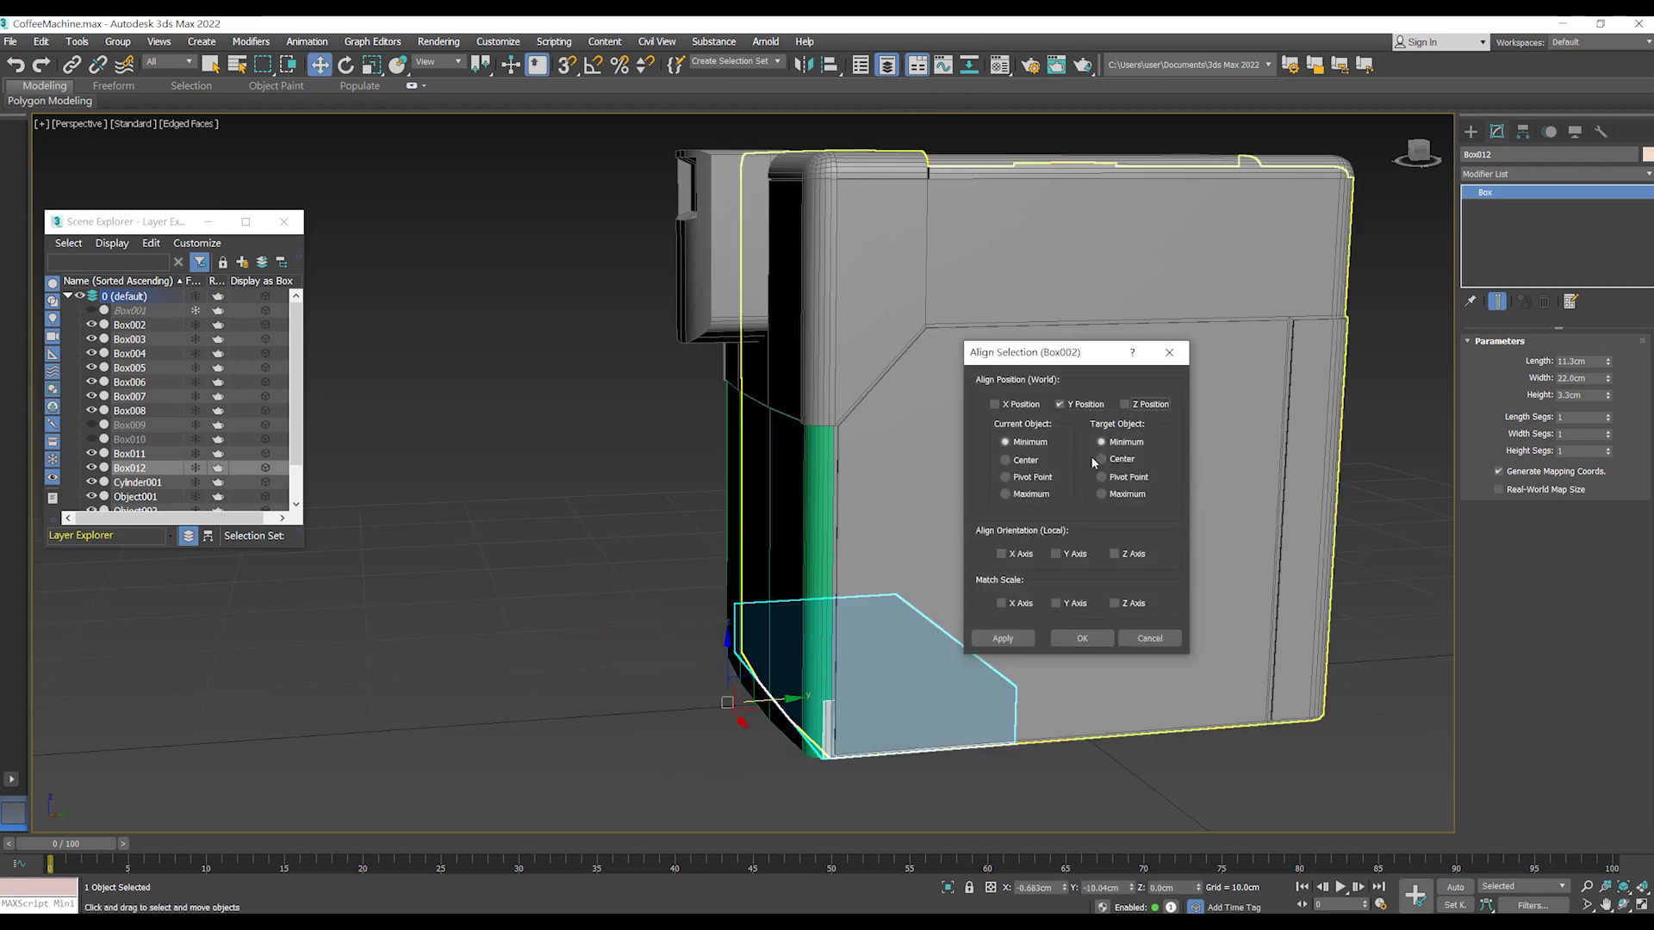
click(1005, 494)
click(1072, 645)
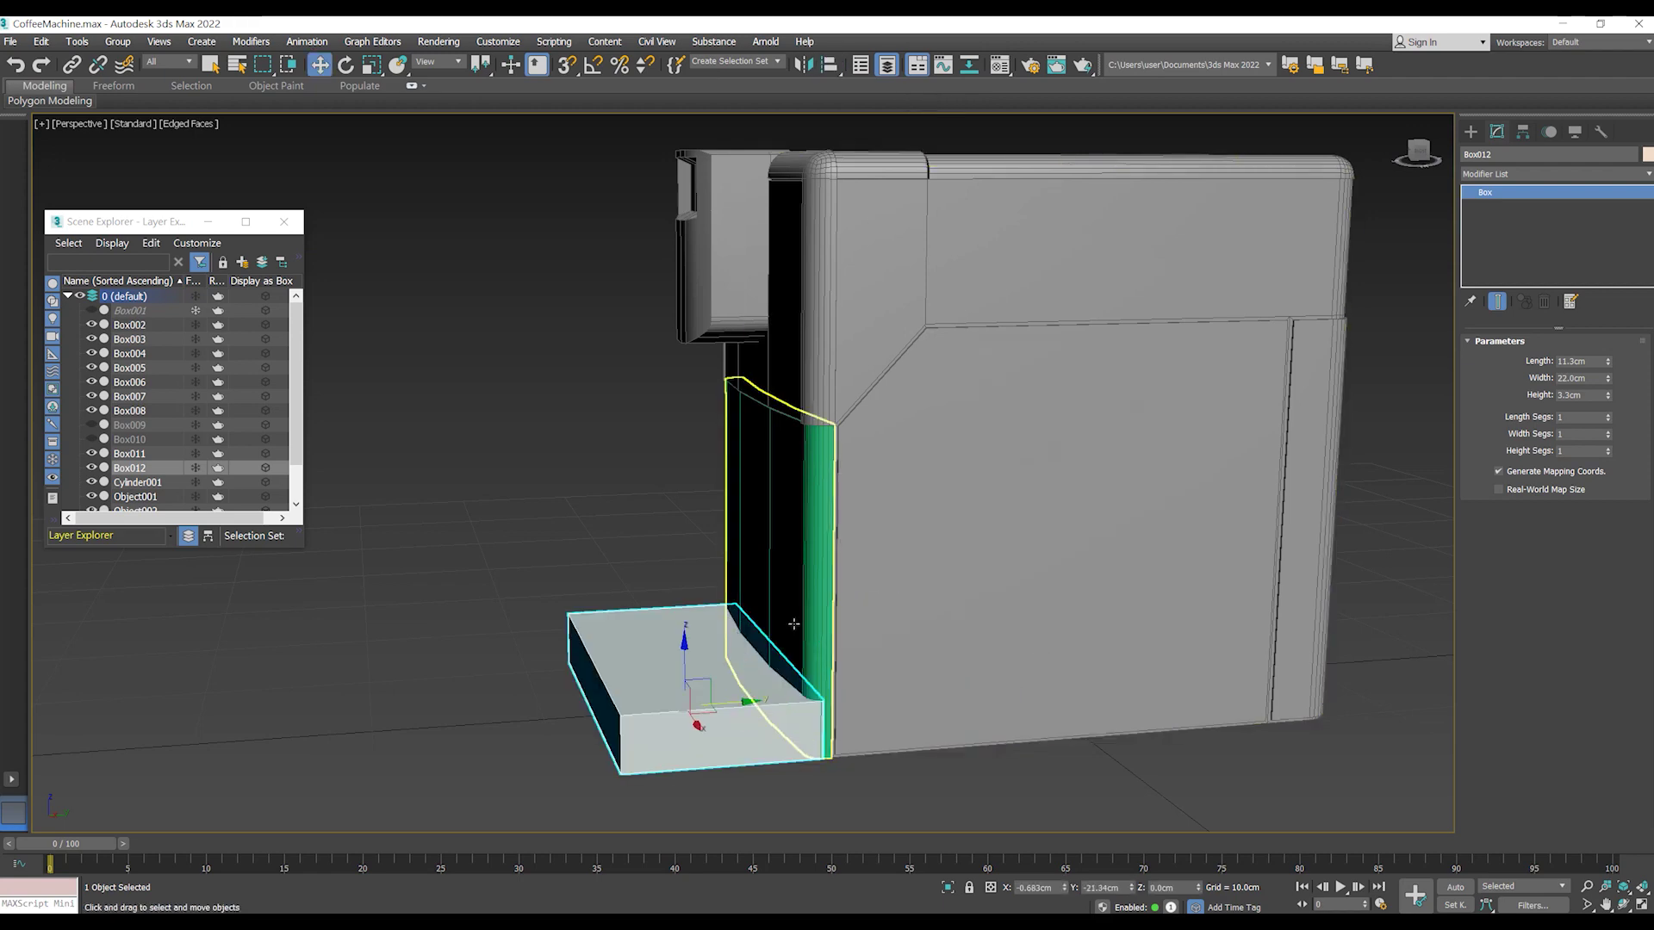
alt+middle_drag(1072, 644, 930, 597)
scroll(930, 597, up, 3)
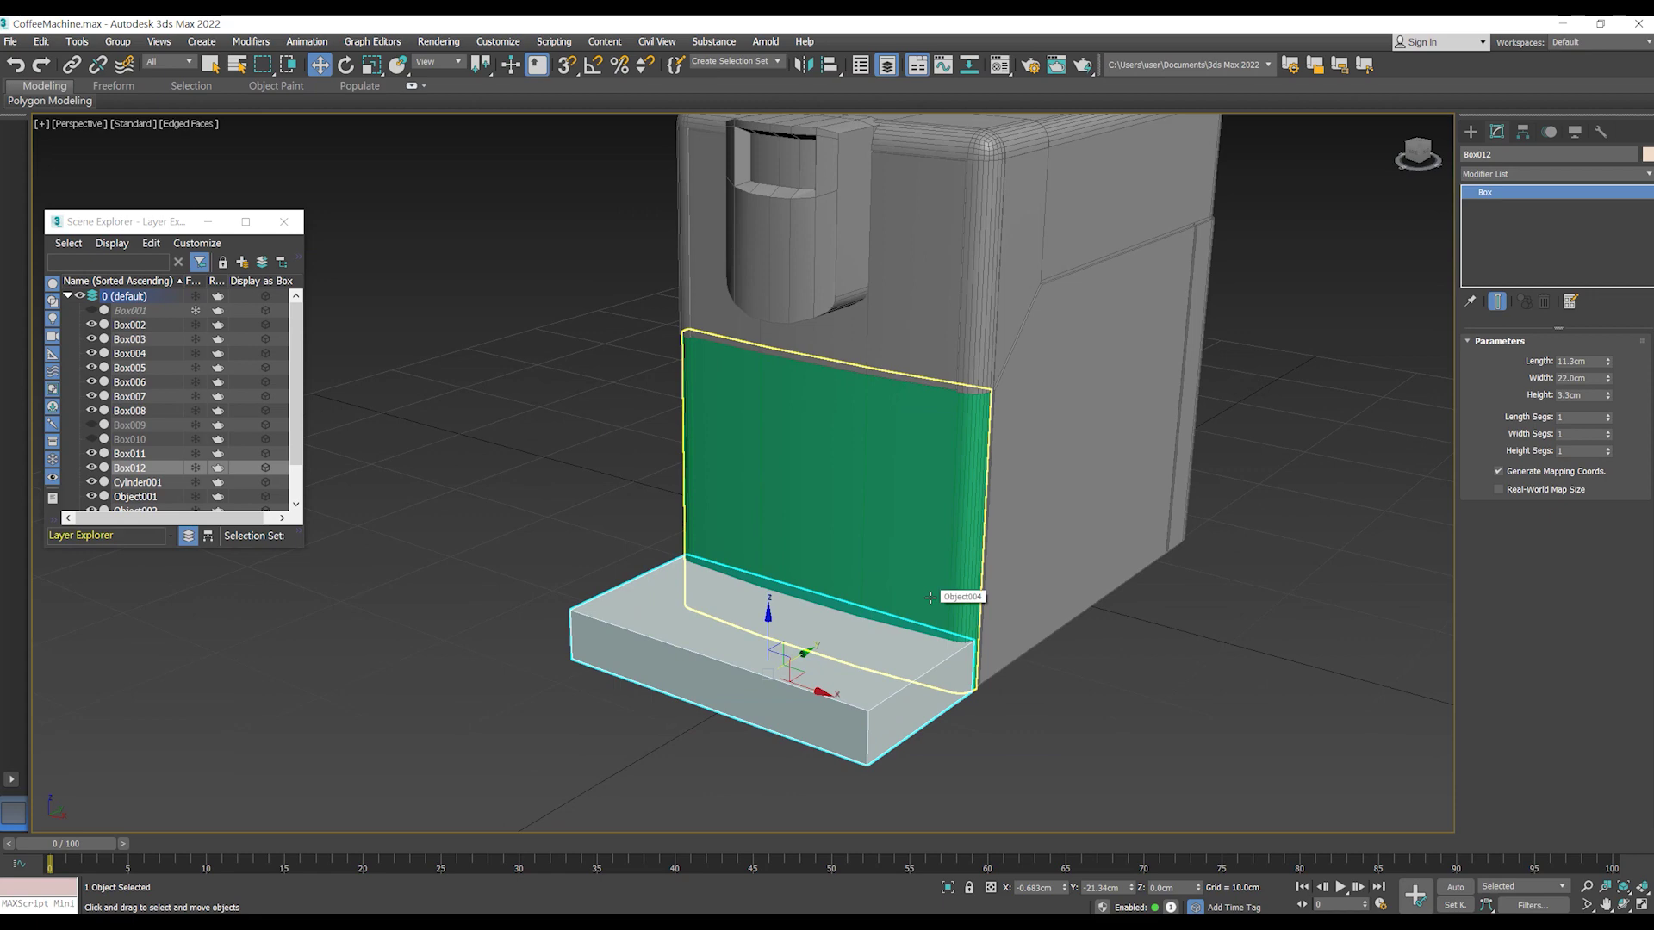
click(930, 597)
key(1)
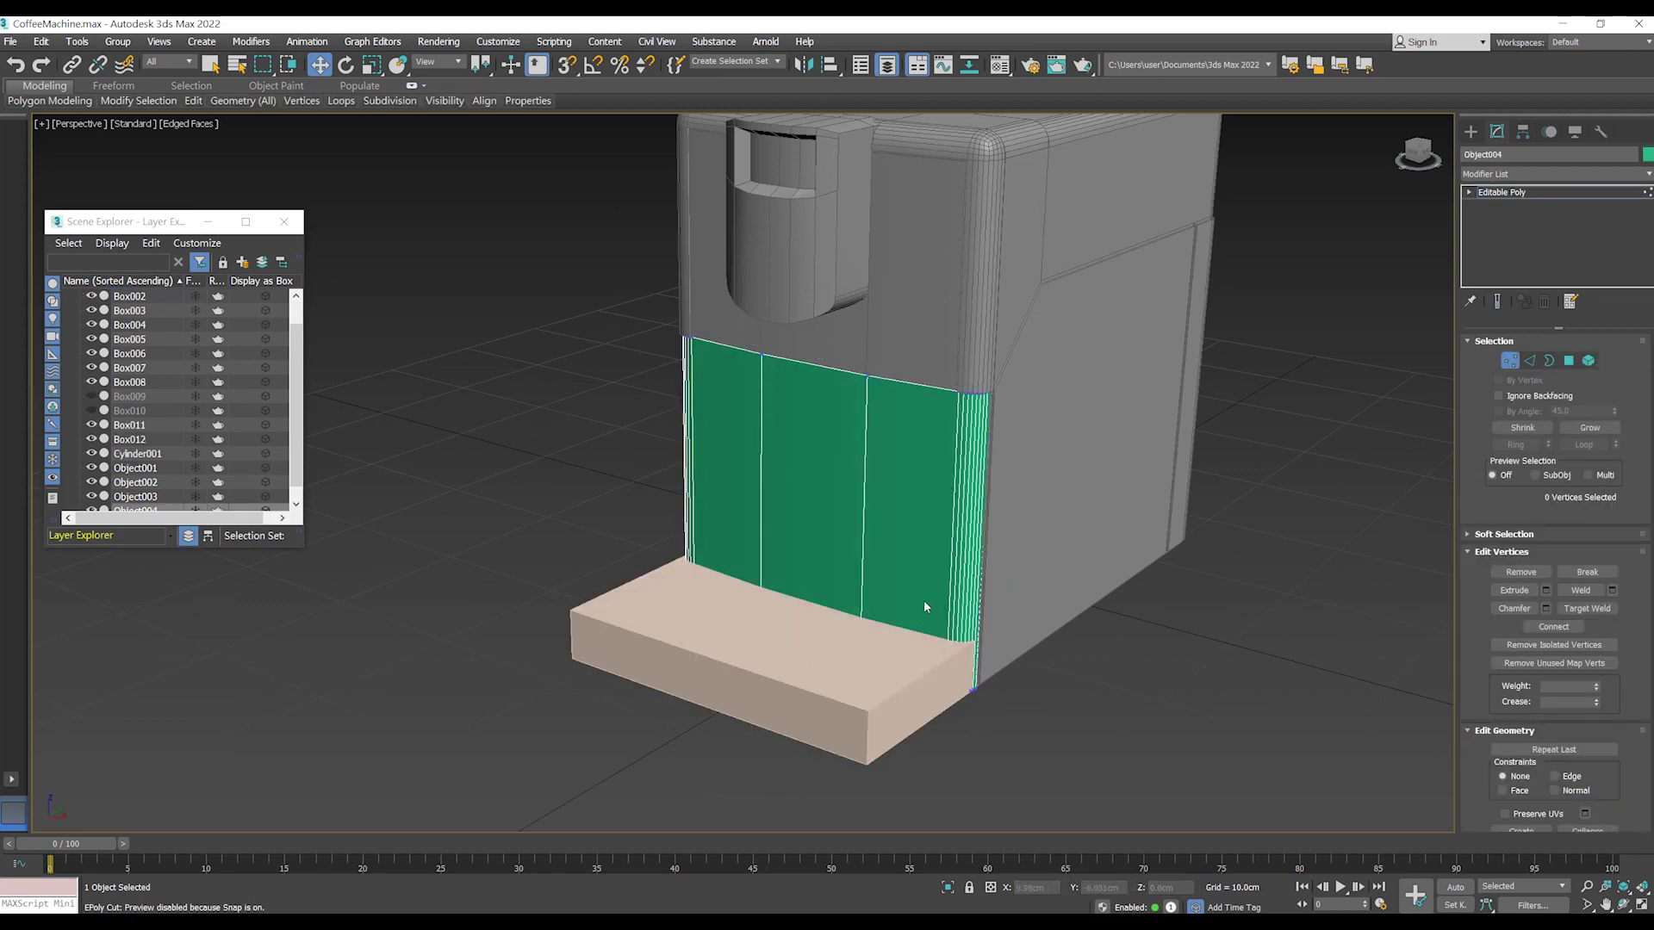
- In Front view, select the panel's bottom row of vertices and move them down
key(f)
scroll(973, 600, down, 3)
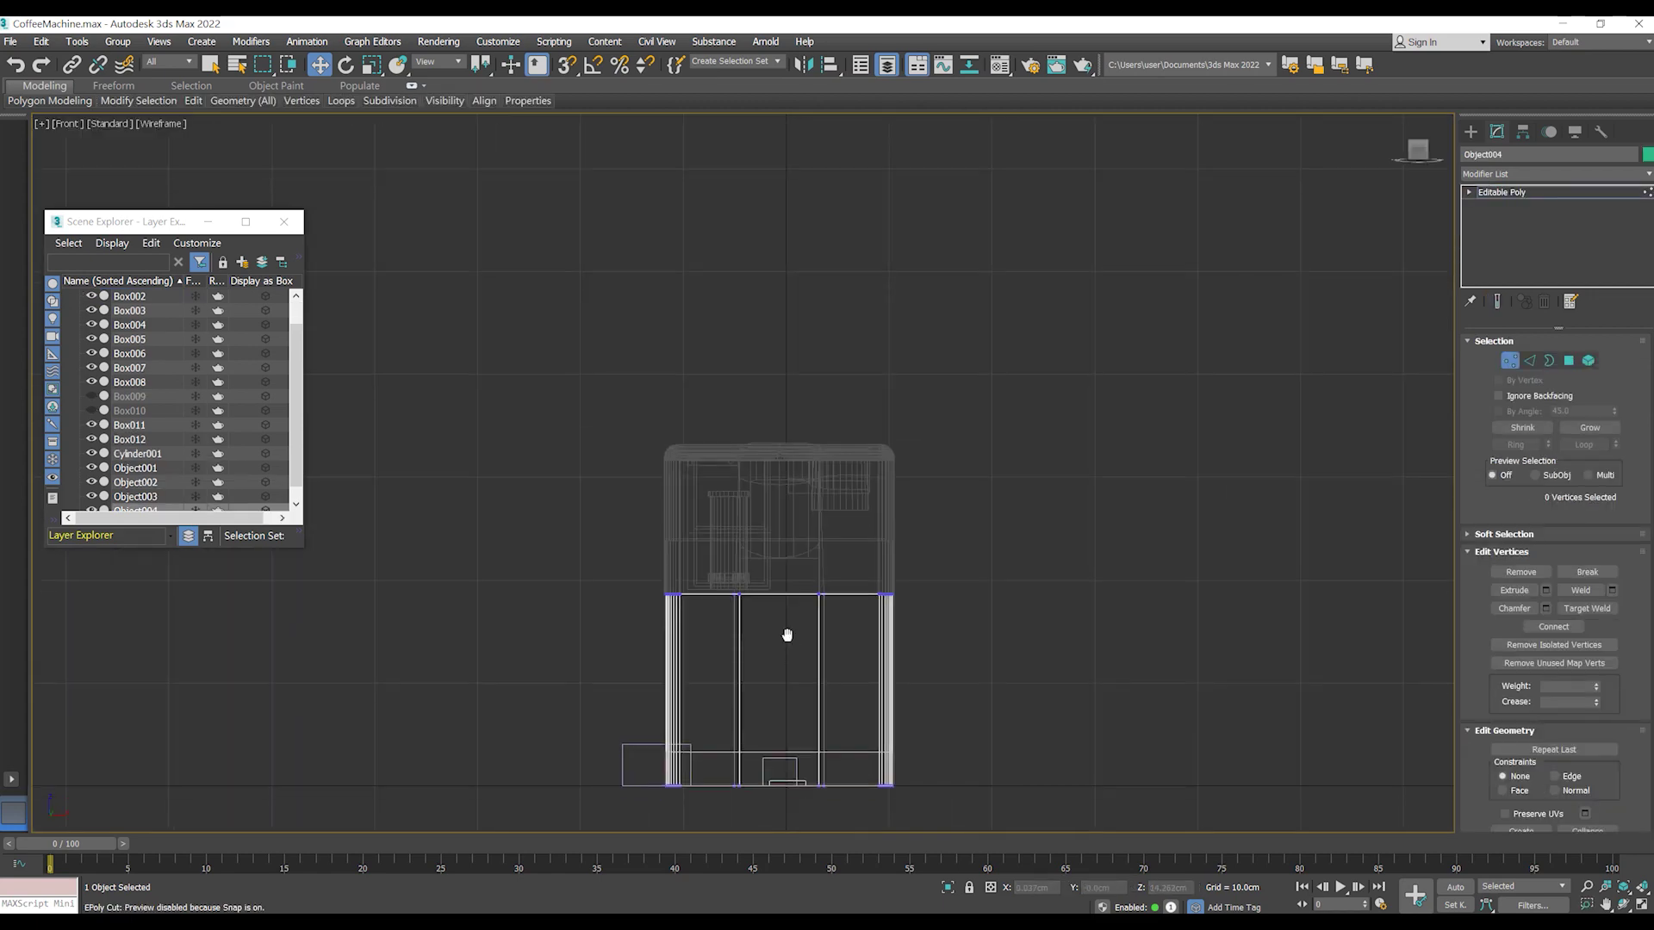
scroll(786, 635, up, 3)
drag(1051, 720, 482, 655)
scroll(786, 637, up, 2)
drag(795, 565, 773, 580)
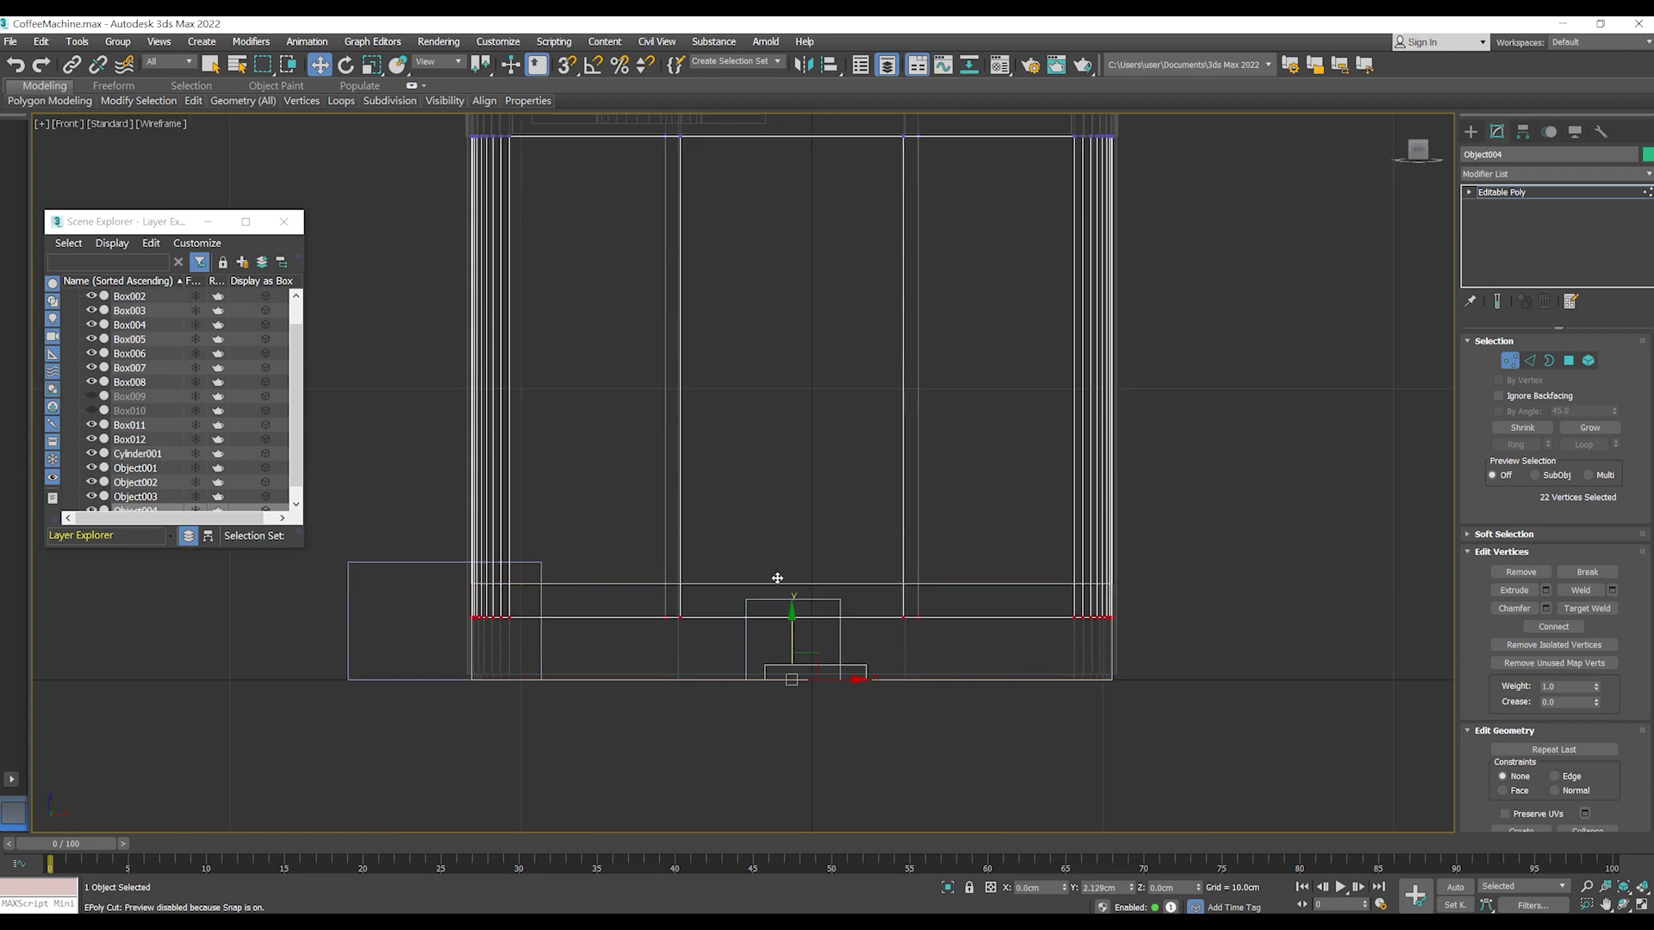
click(1512, 360)
scroll(1003, 631, down, 2)
scroll(902, 619, up, 3)
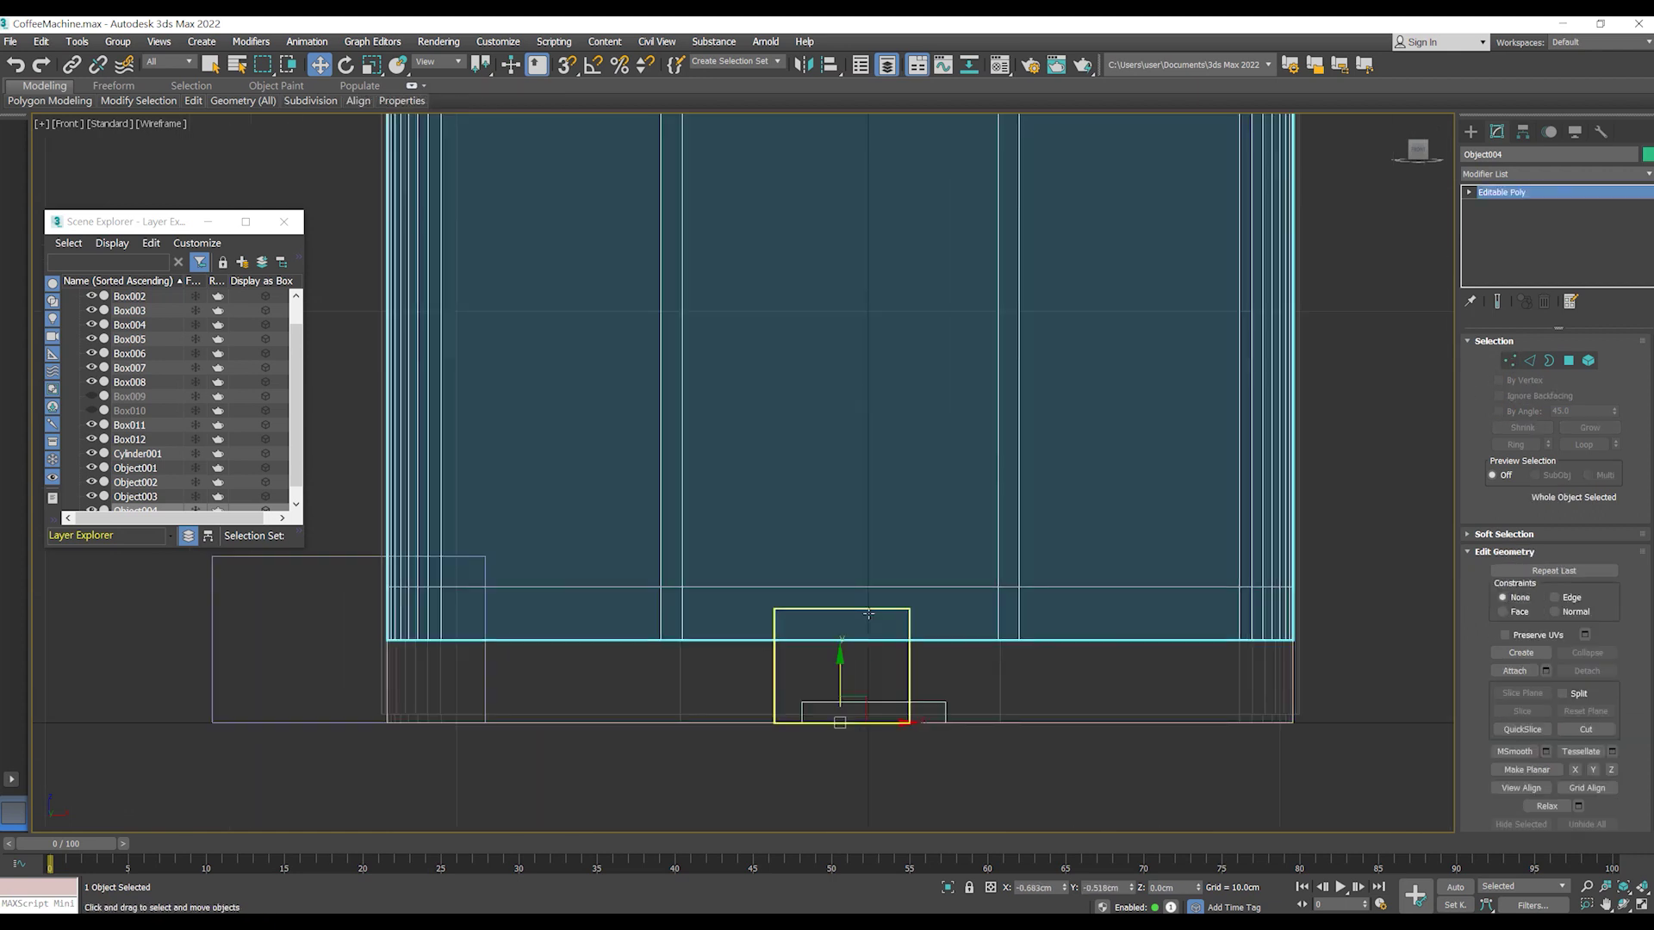
- Place the panel's bottom vertices on the base top and return to shaded perspective
key(1)
drag(845, 578, 845, 537)
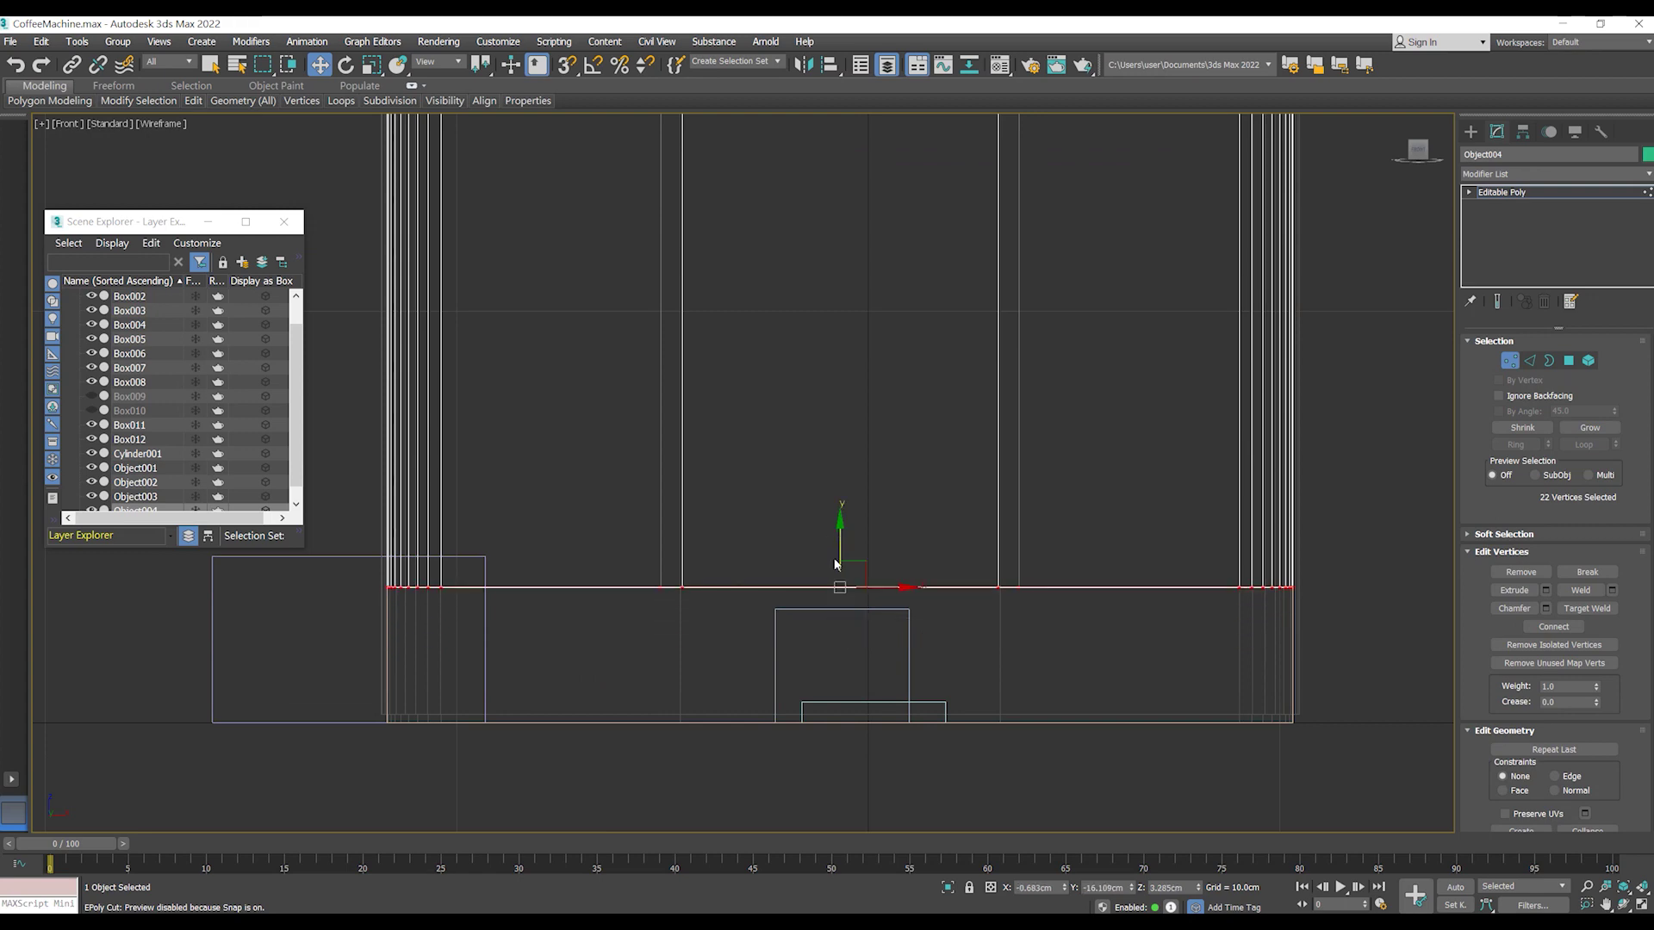
scroll(827, 694, up, 4)
scroll(809, 615, down, 3)
key(p)
scroll(826, 603, up, 3)
key(ctrl+d)
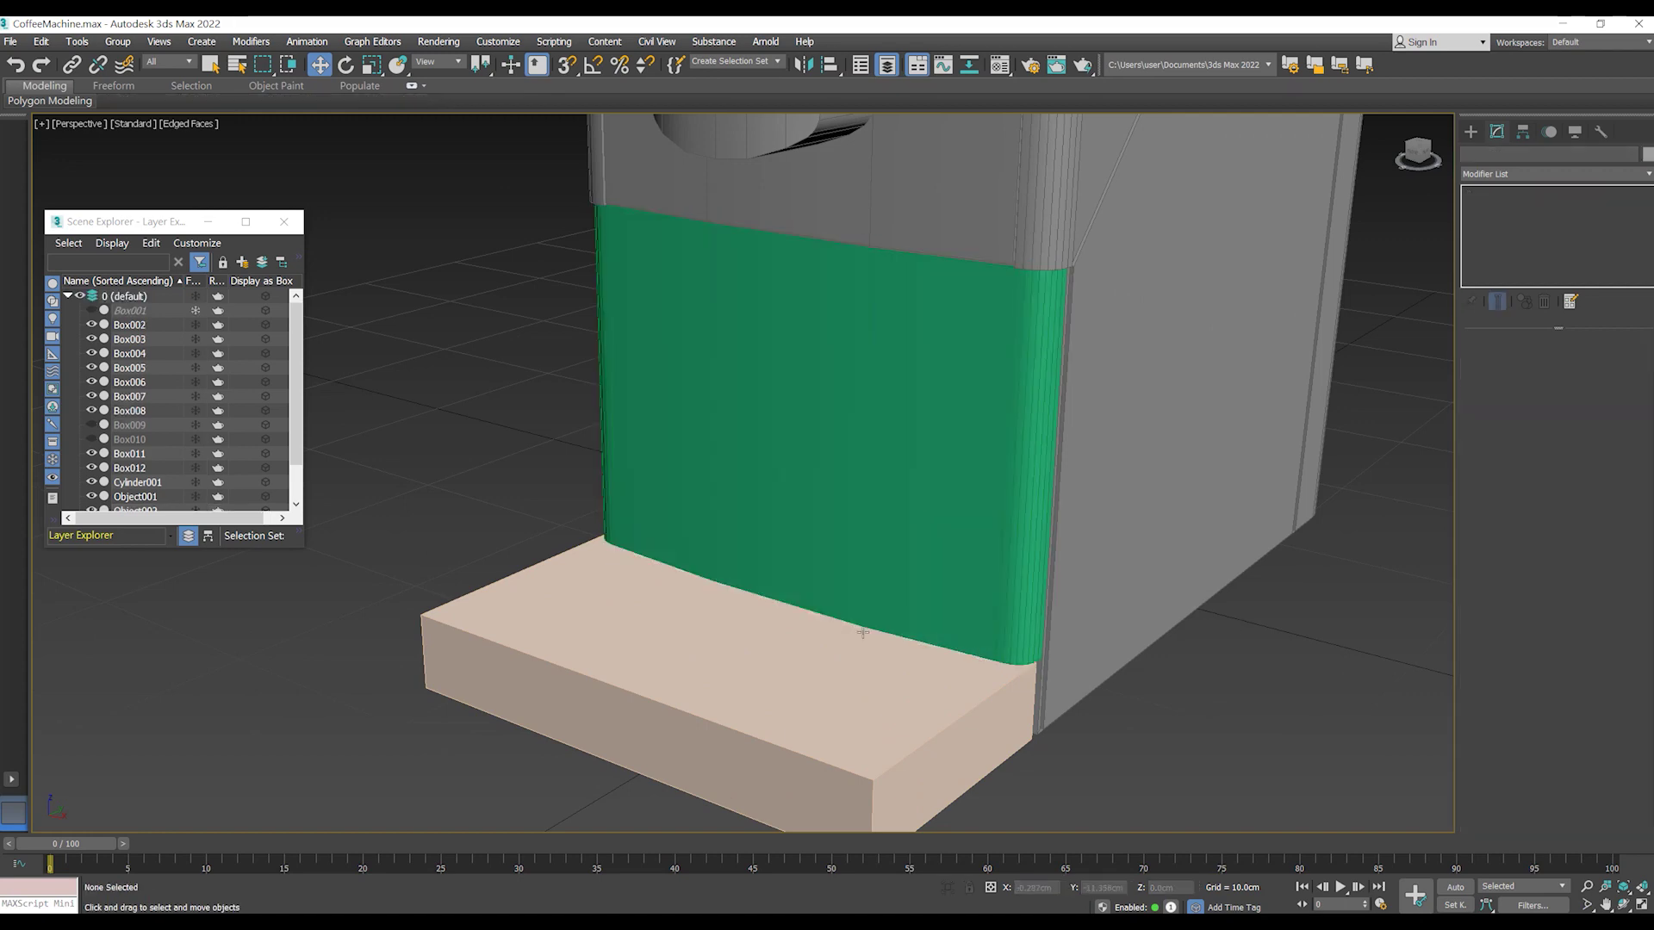
scroll(915, 637, down, 3)
mouse_move(861, 551)
alt+middle_down()
mouse_move(842, 524)
mouse_move(908, 551)
mouse_move(896, 570)
alt+middle_up()
- Recolour the green panel to blend with the grey body
click(824, 531)
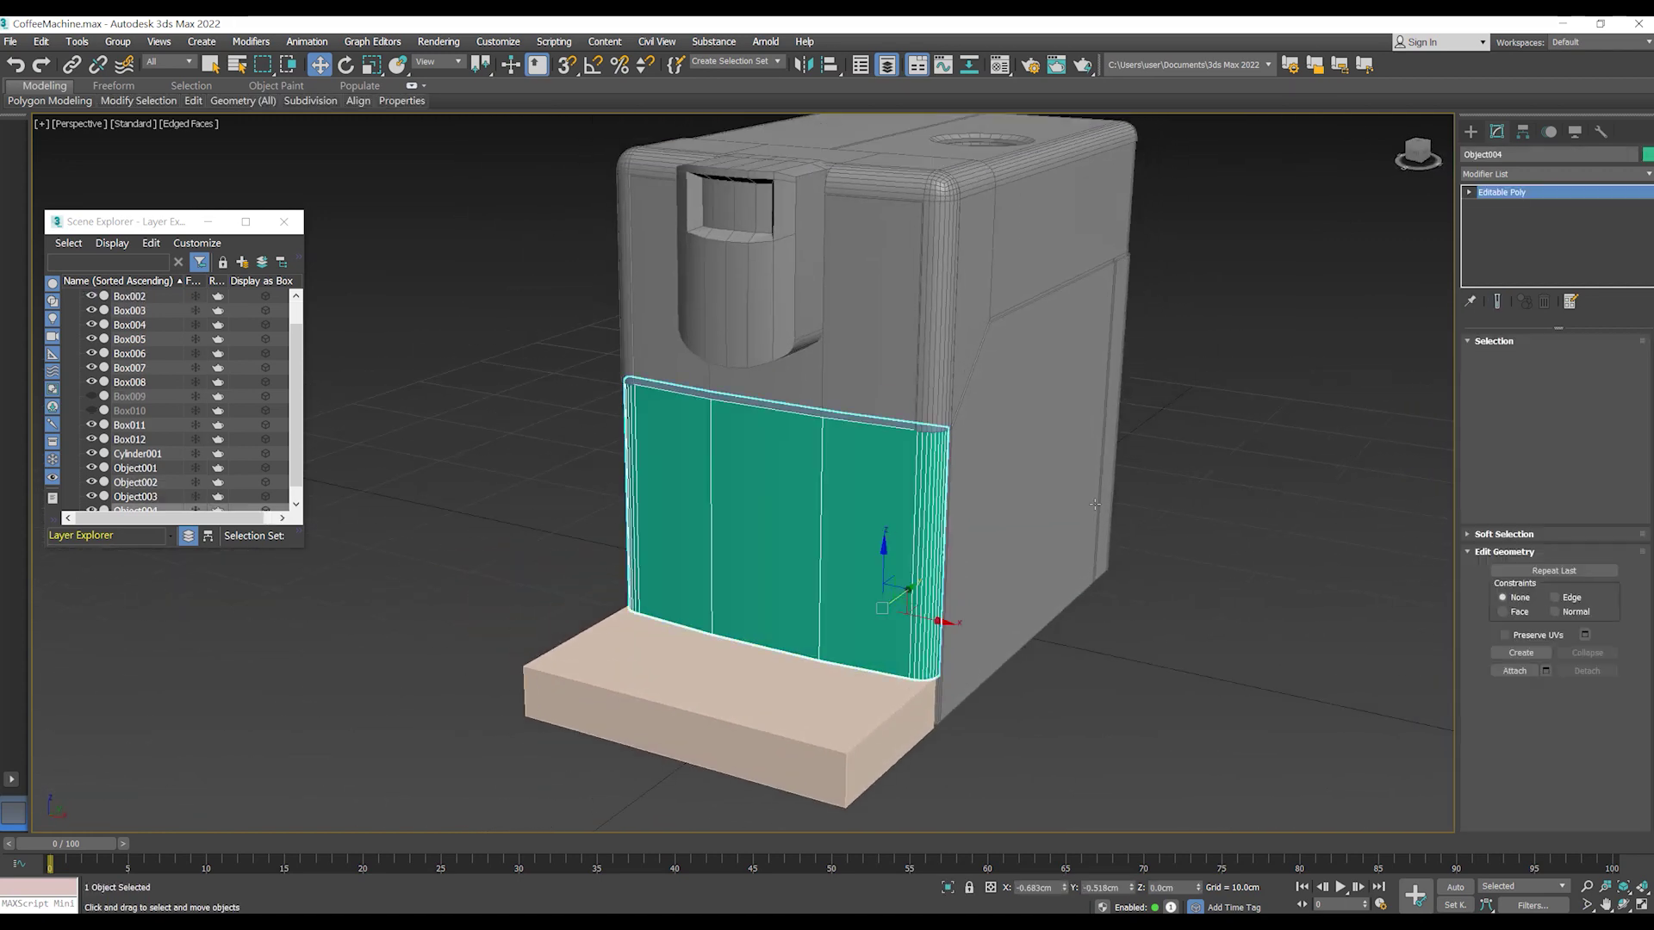
click(1645, 154)
click(1213, 450)
click(1201, 521)
click(1198, 575)
click(11, 41)
click(496, 482)
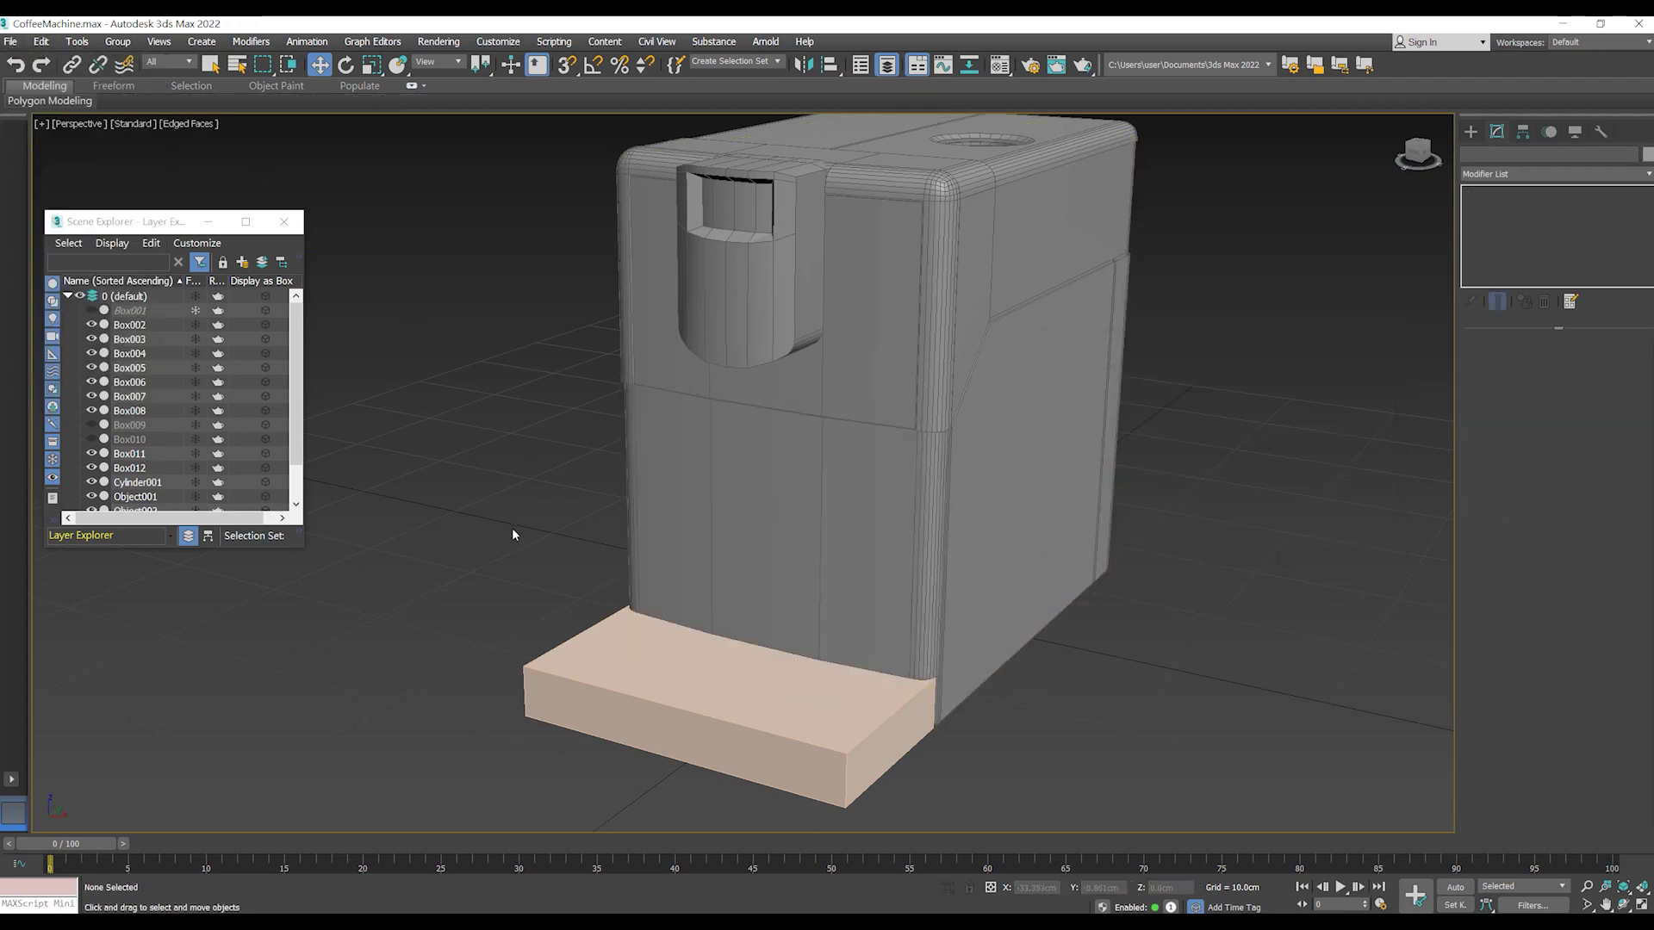
click(741, 680)
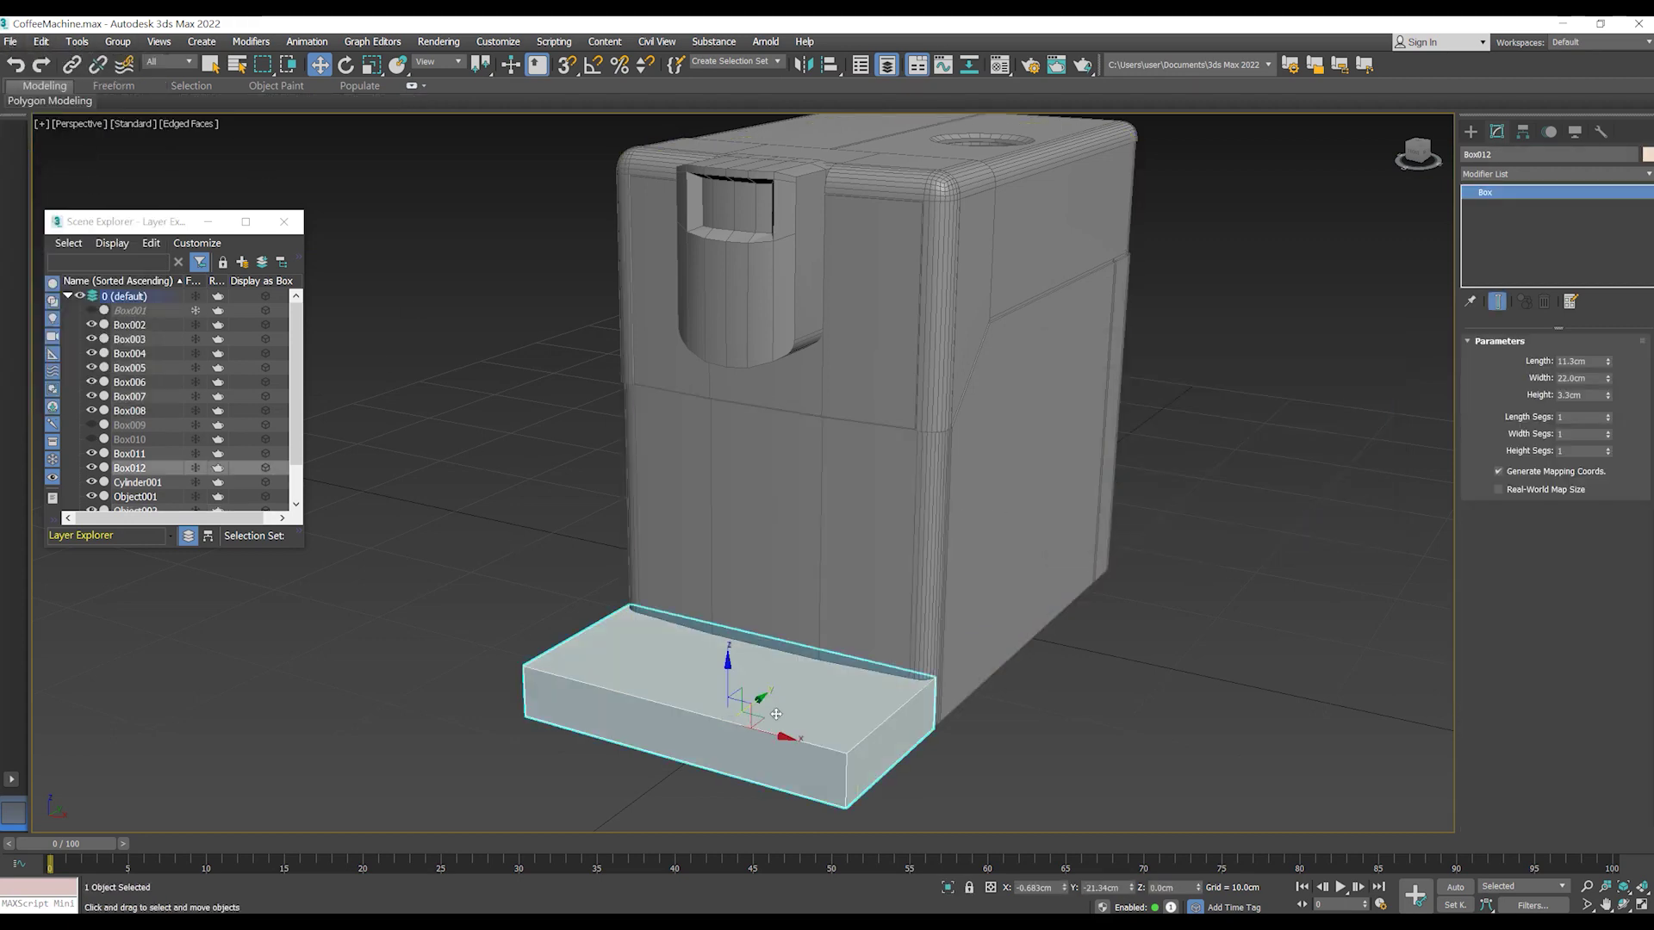
- Shift-copy Box012 as Box013, hide Box012, set Z to 0, and convert to Editable Poly
key(z)
shift+drag(755, 551, 755, 539)
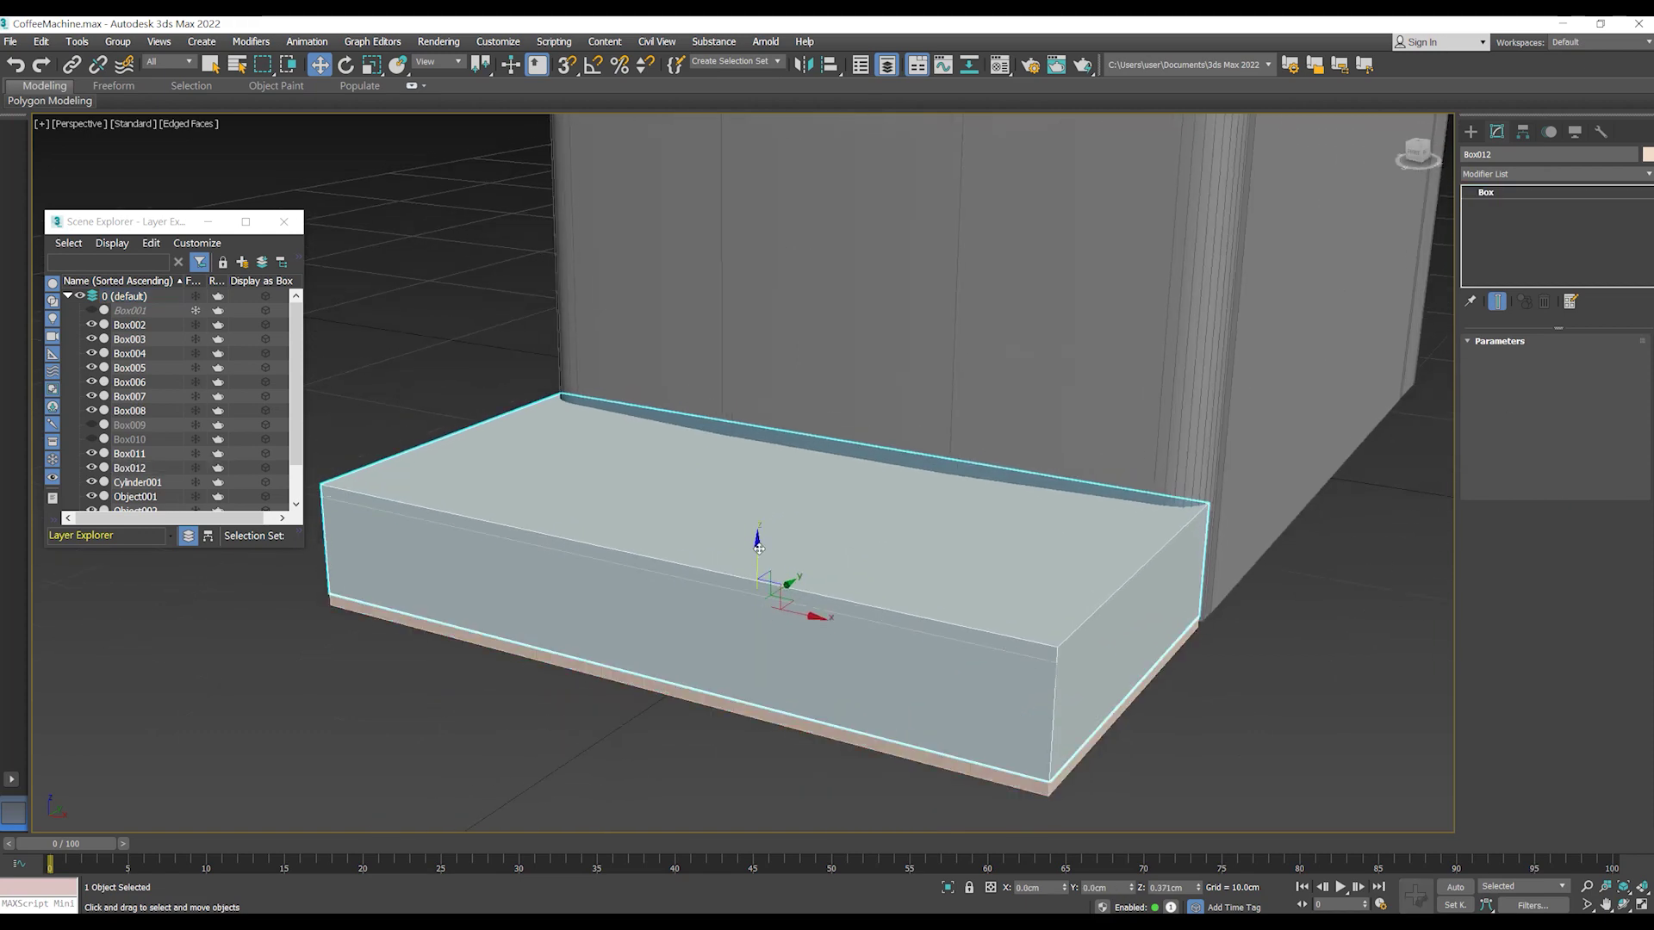
click(830, 543)
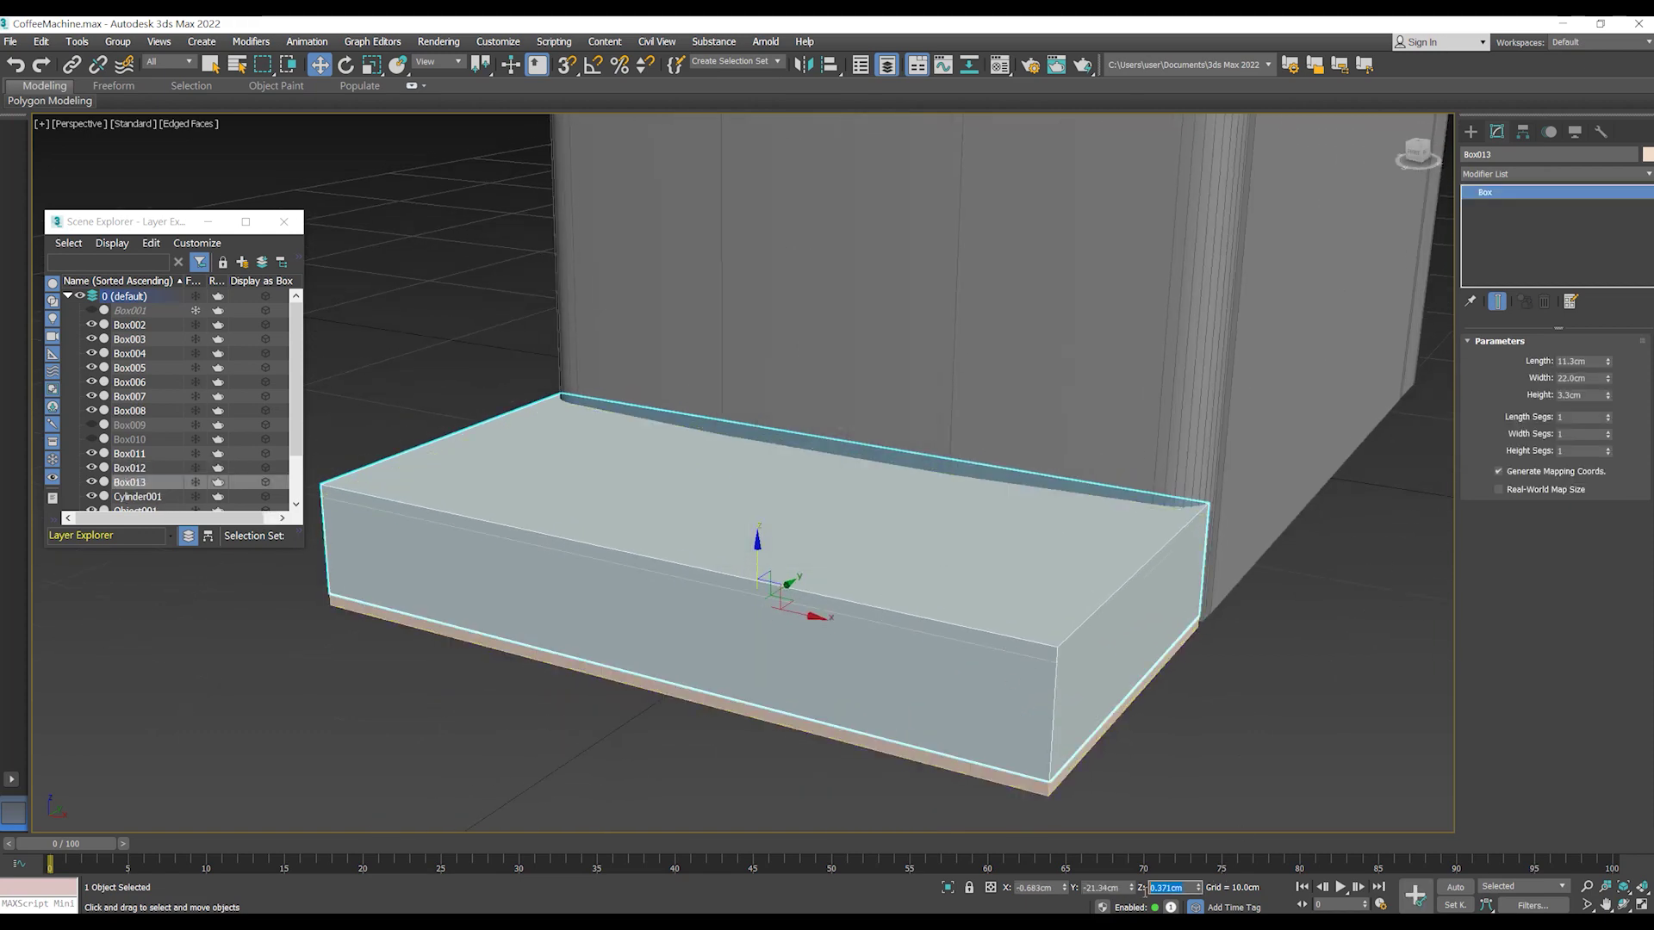
click(90, 468)
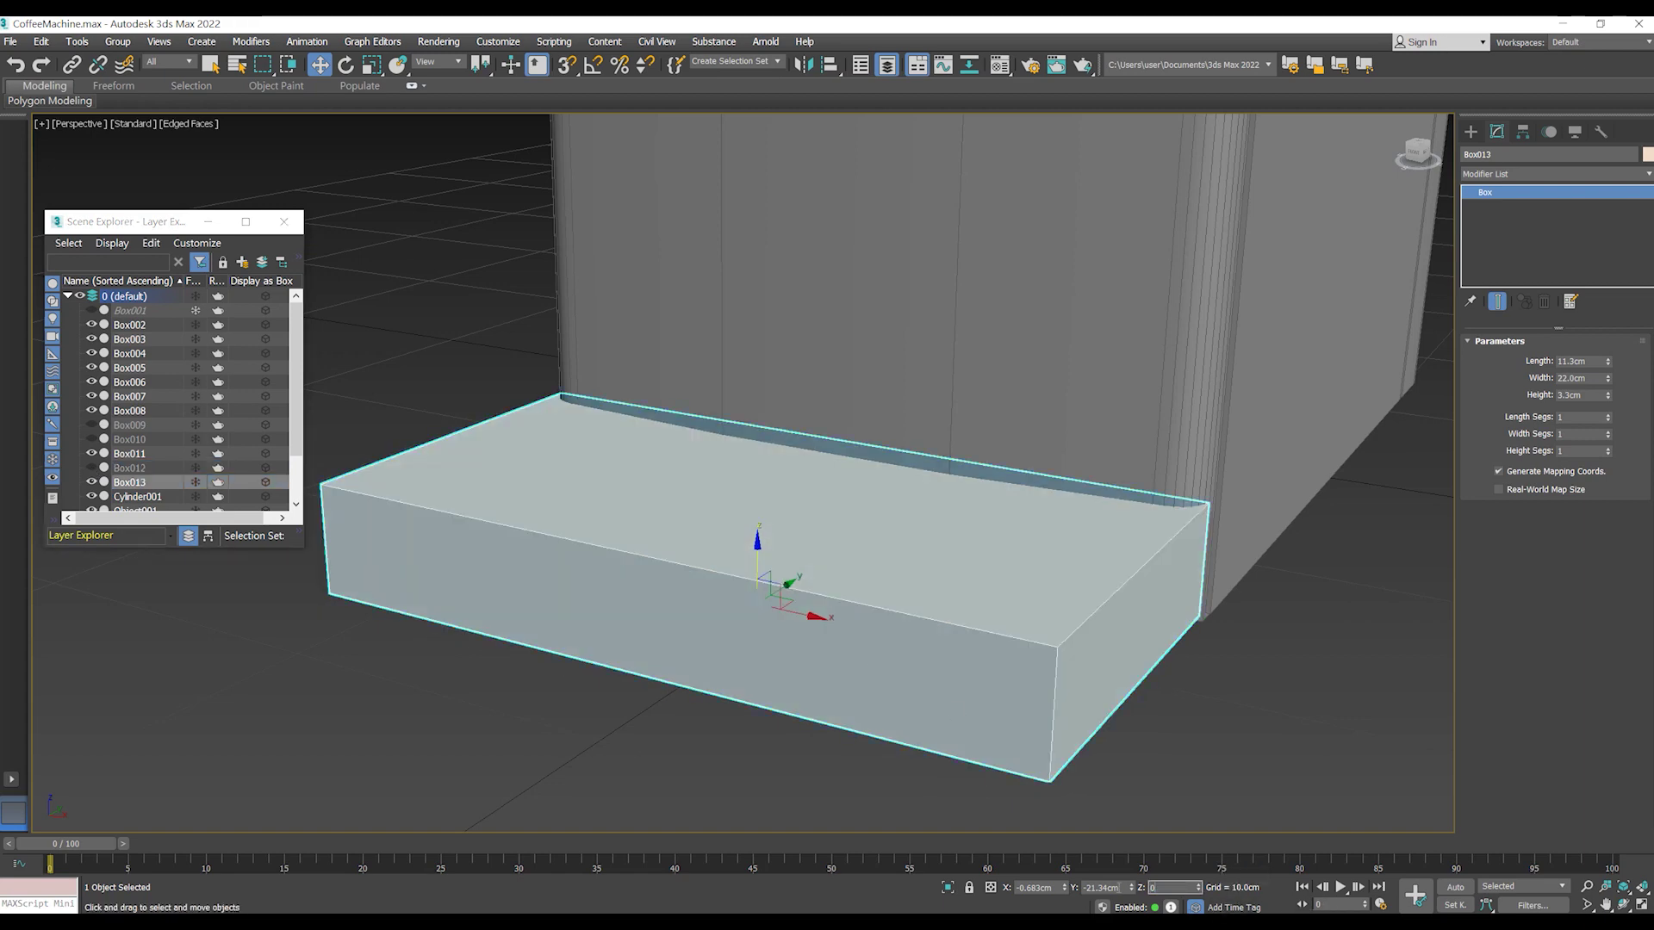
key(Return)
middle_drag(991, 651, 973, 659)
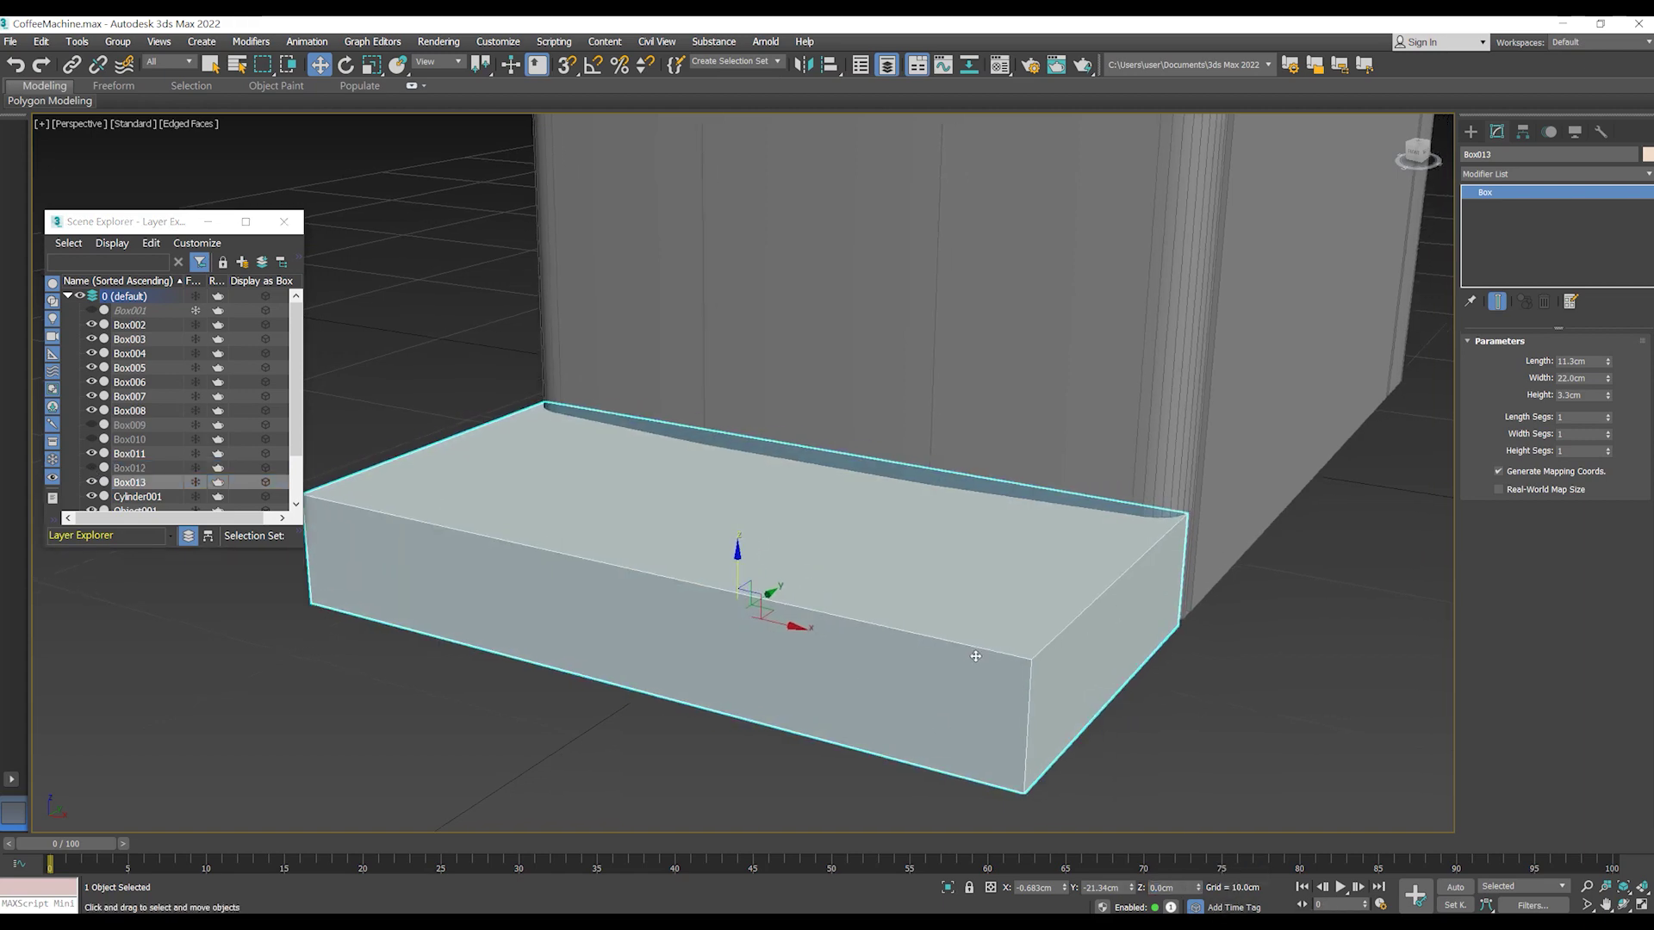
right_click(910, 629)
click(1103, 815)
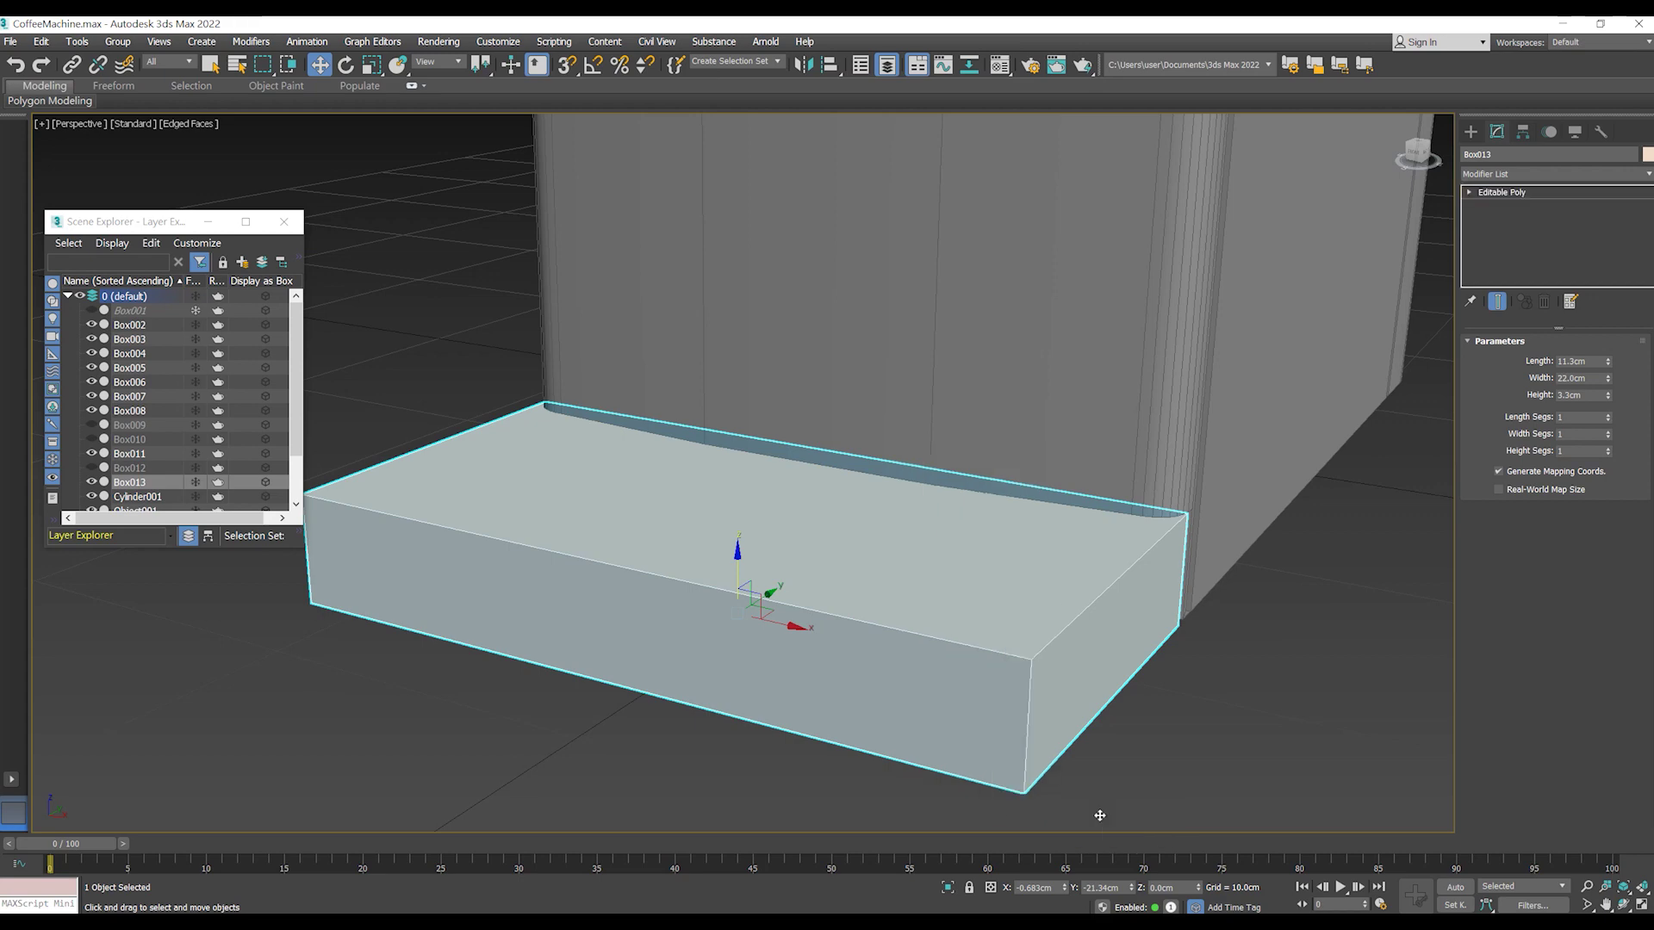
- Extrude the tray's top face inward by -1.3cm
mouse_move(941, 663)
alt+middle_down()
mouse_move(861, 580)
mouse_move(941, 575)
alt+middle_up()
key(4)
click(895, 545)
drag(736, 566, 741, 499)
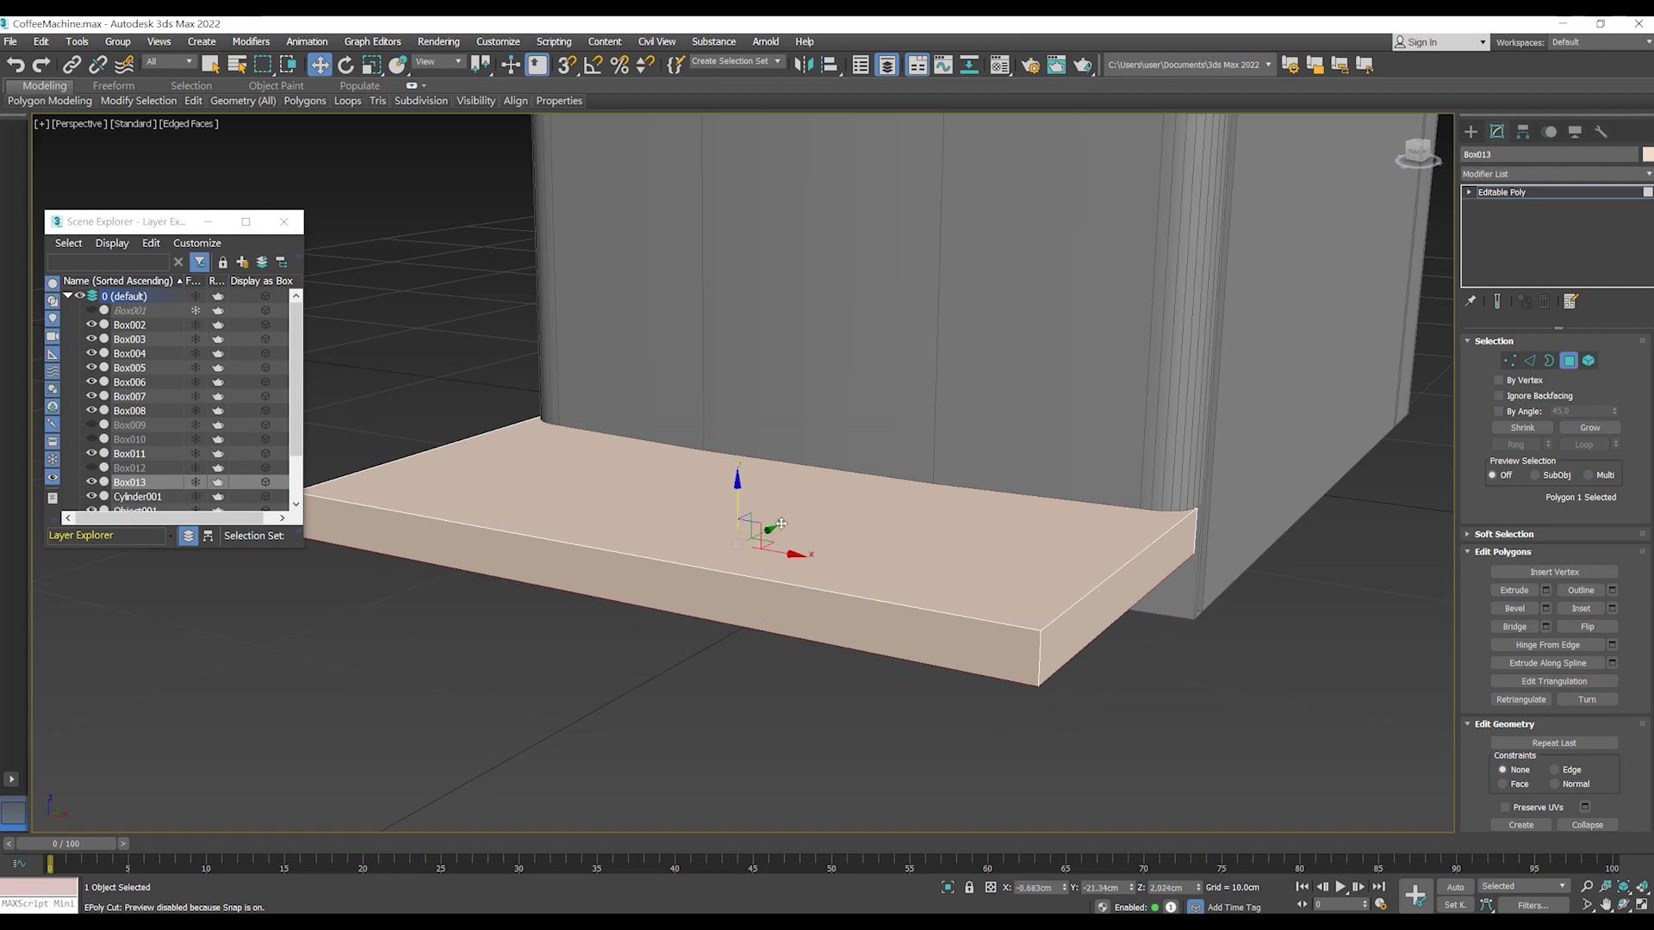
alt+middle_drag(1119, 634, 1266, 675)
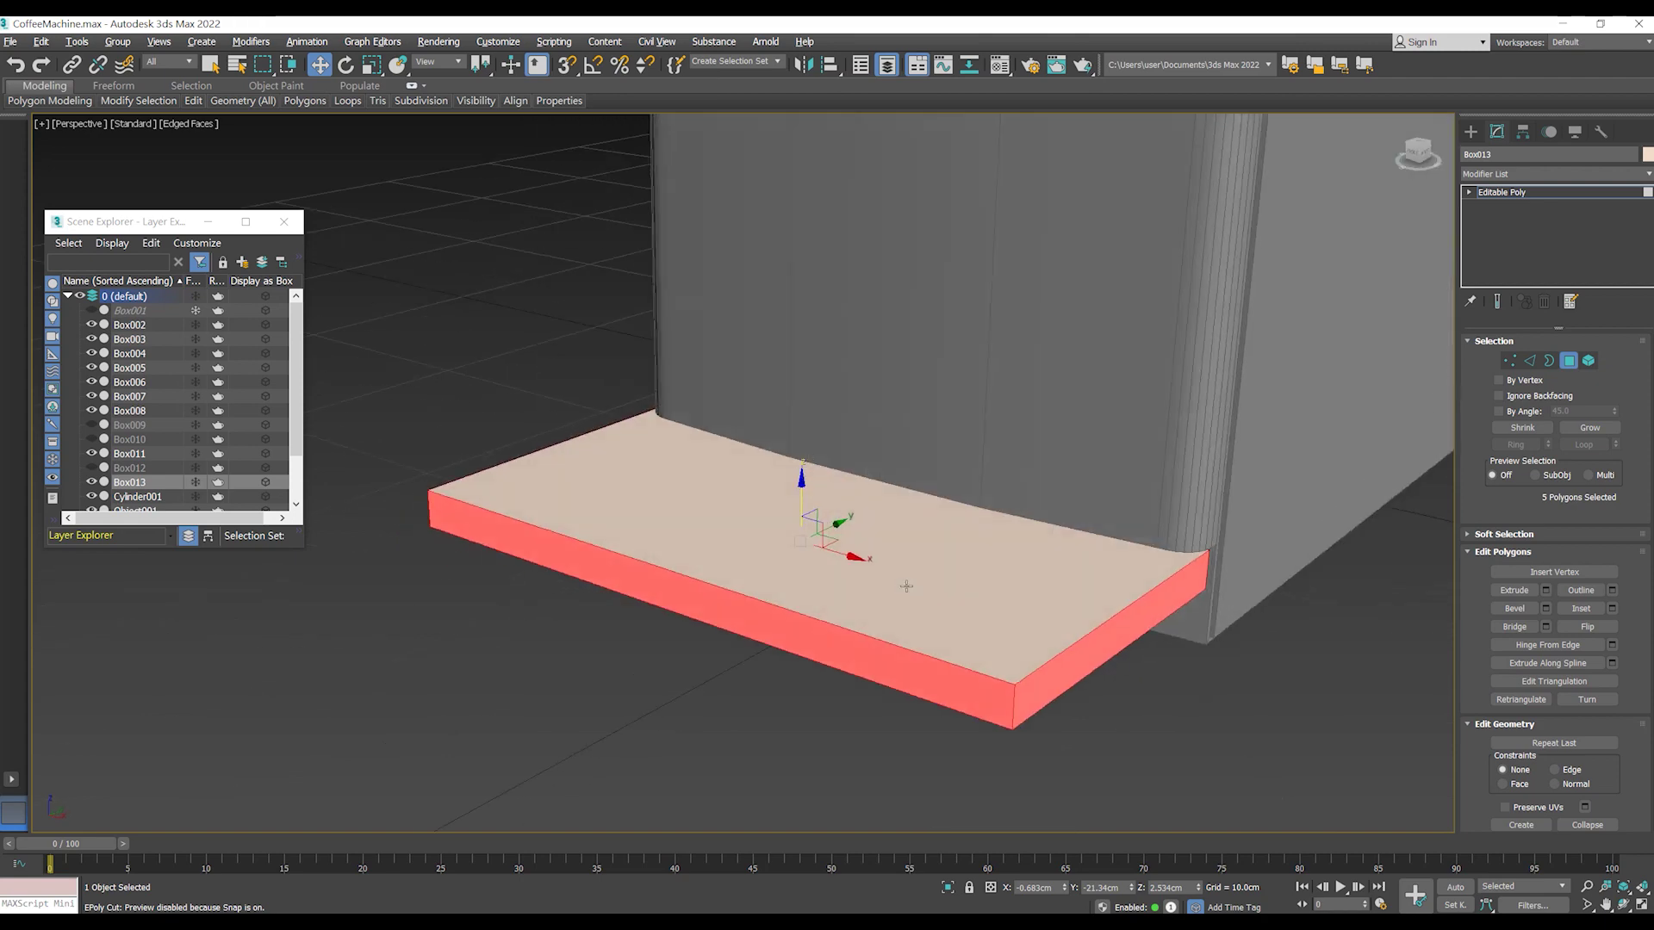
click(1546, 591)
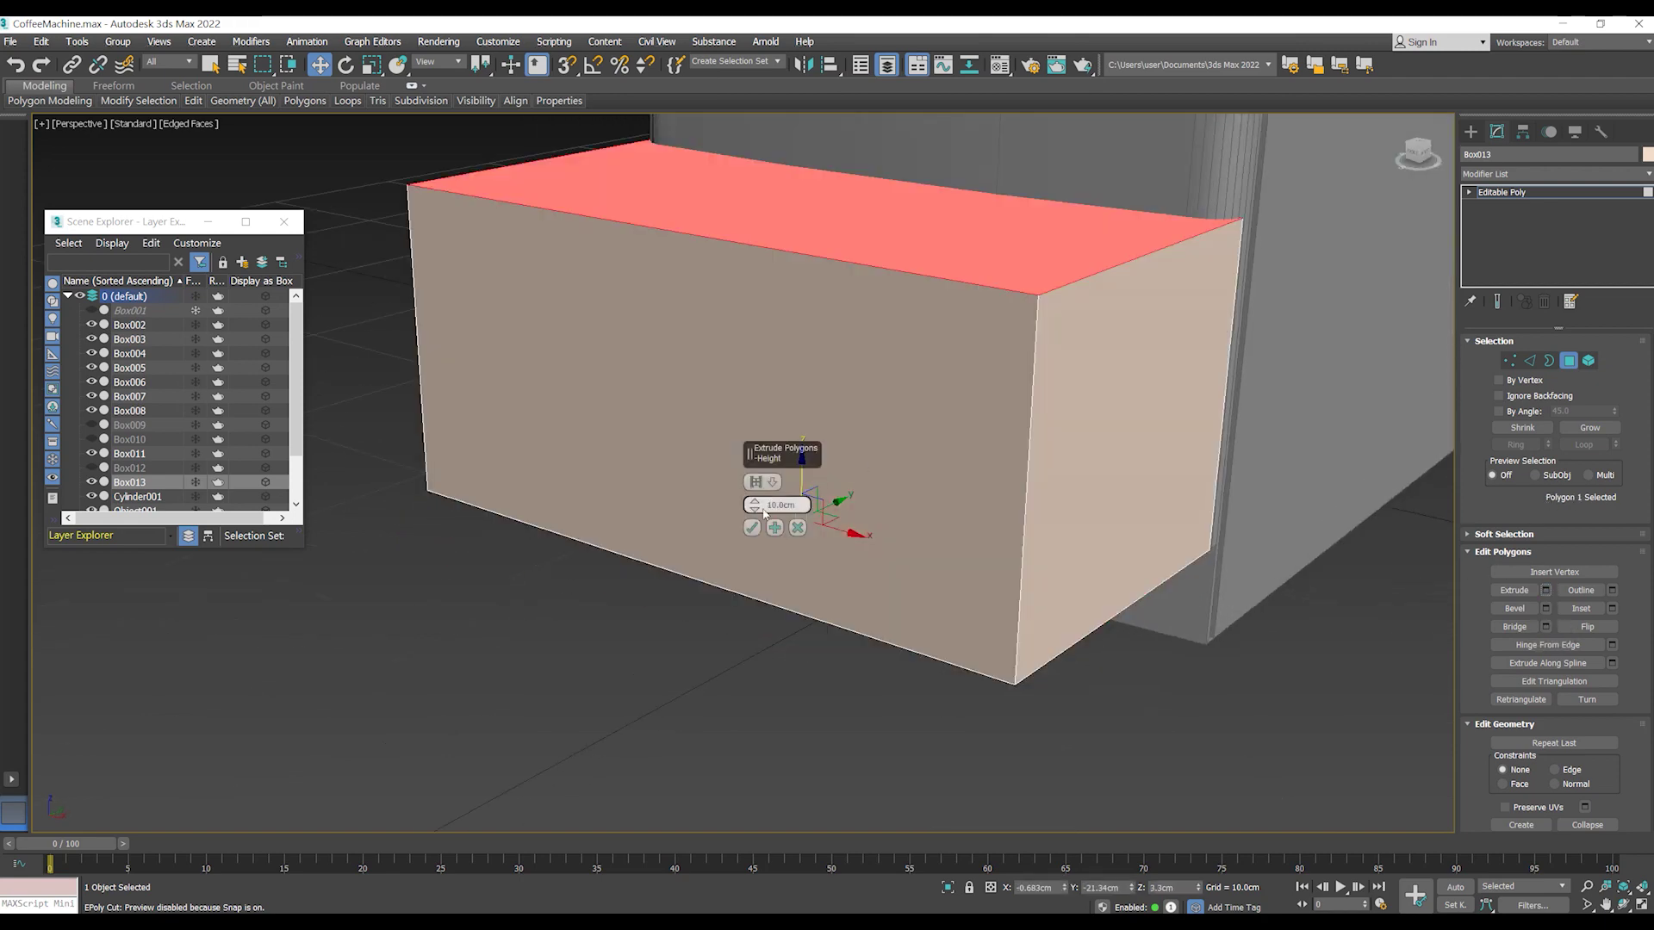
key(Return)
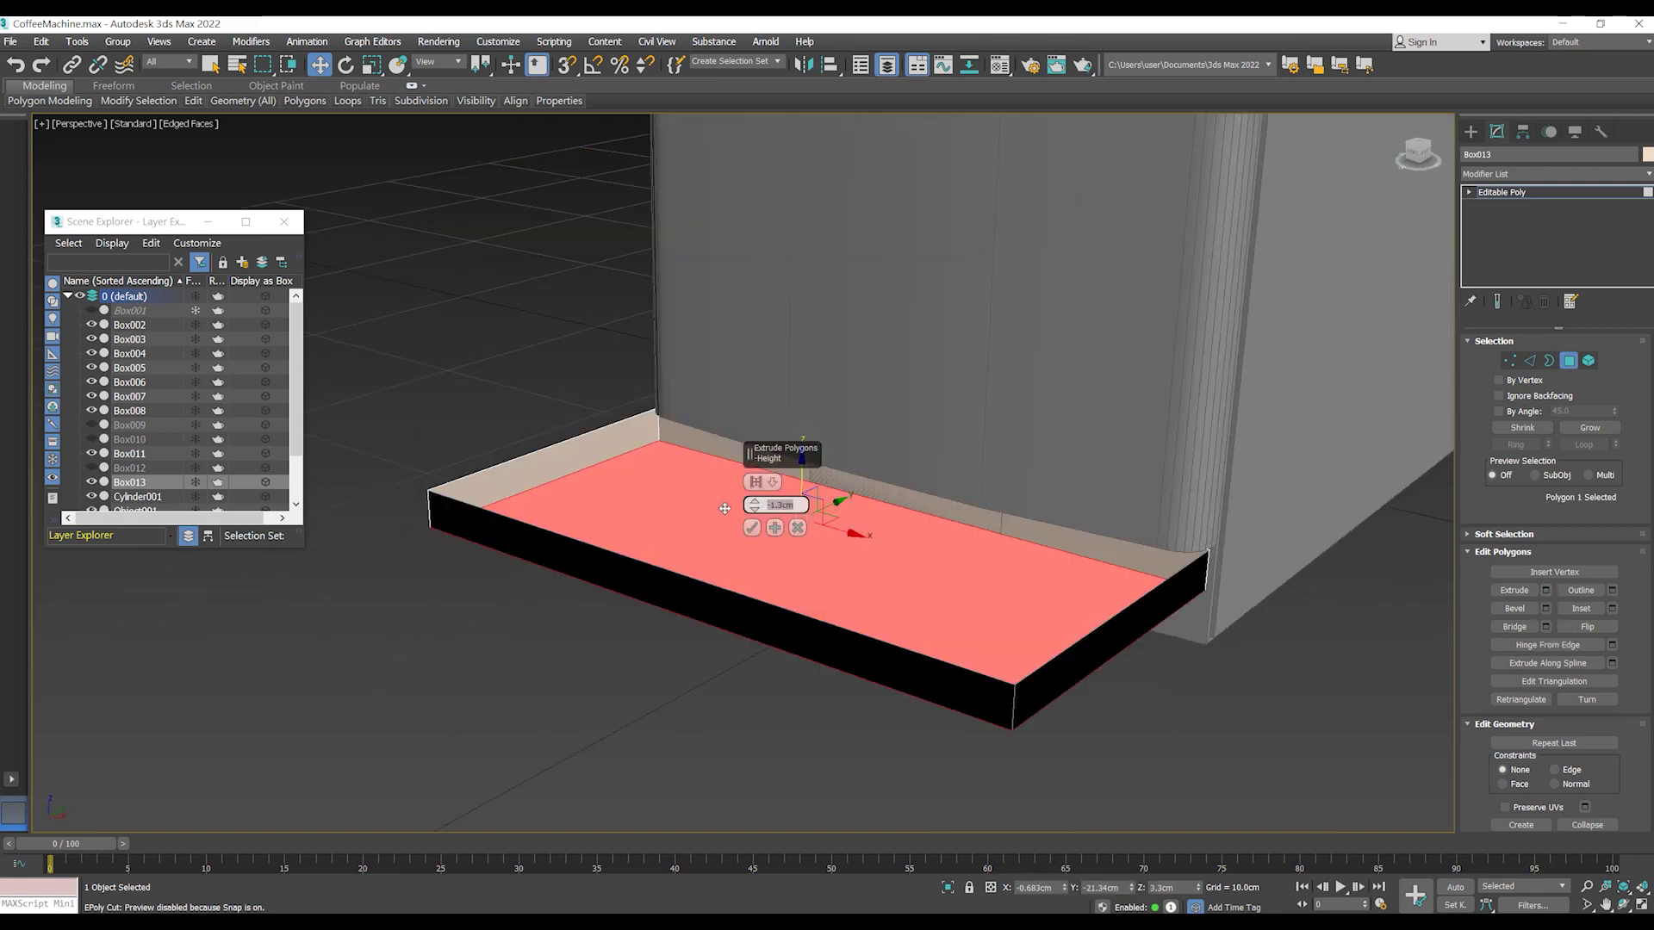
click(751, 529)
- Flip the recess faces, delete the recess floor, and cap the opening's border
click(1589, 427)
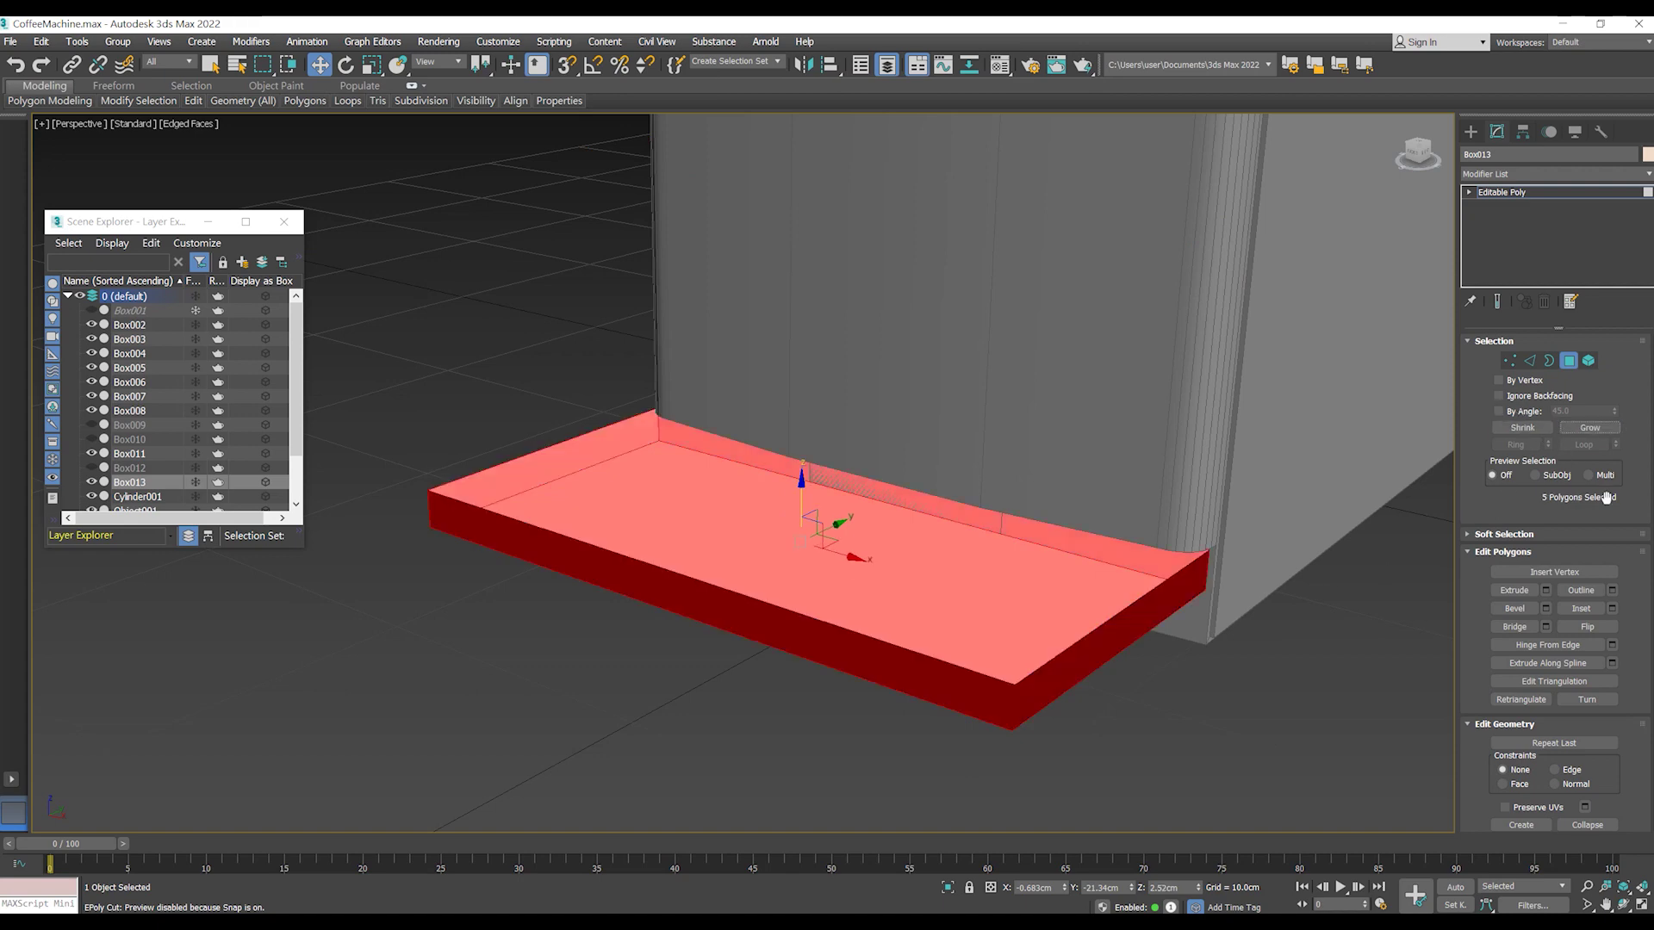
click(1605, 629)
click(1106, 596)
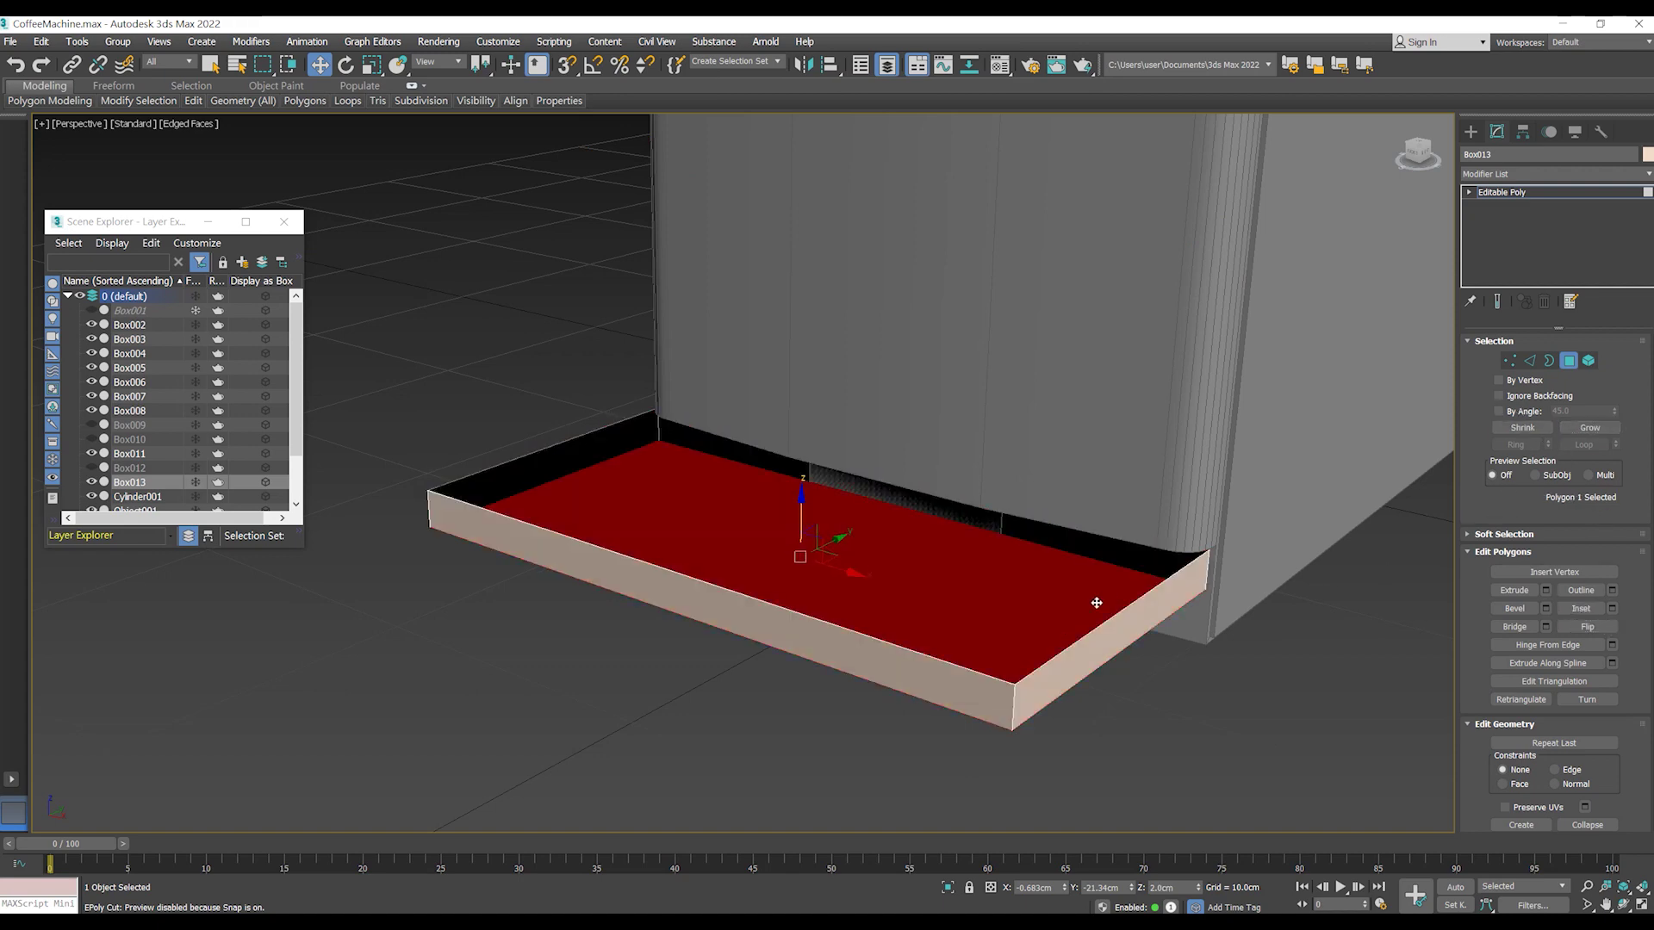
key(Delete)
key(3)
click(1105, 620)
click(1587, 590)
mouse_move(1016, 525)
alt+middle_down()
mouse_move(1017, 554)
mouse_move(1067, 544)
mouse_move(1004, 552)
alt+middle_up()
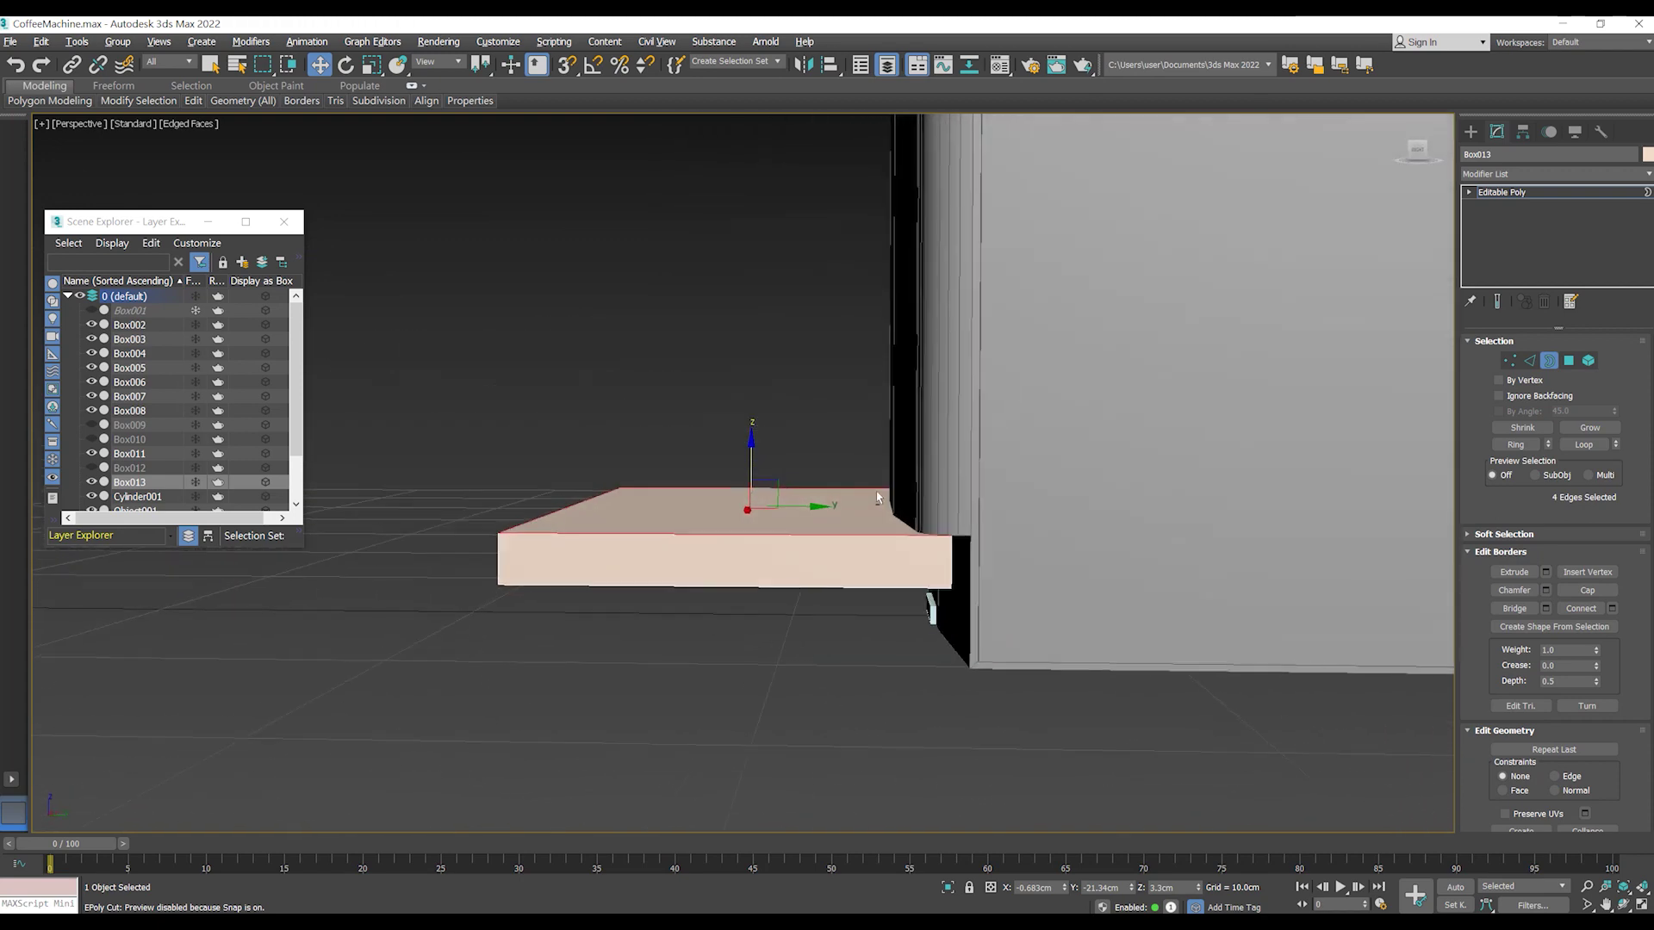
alt+middle_drag(983, 524, 918, 491)
- Slide the whole drip tray along Y from 0.062cm to 0.43cm and reselect it
key(6)
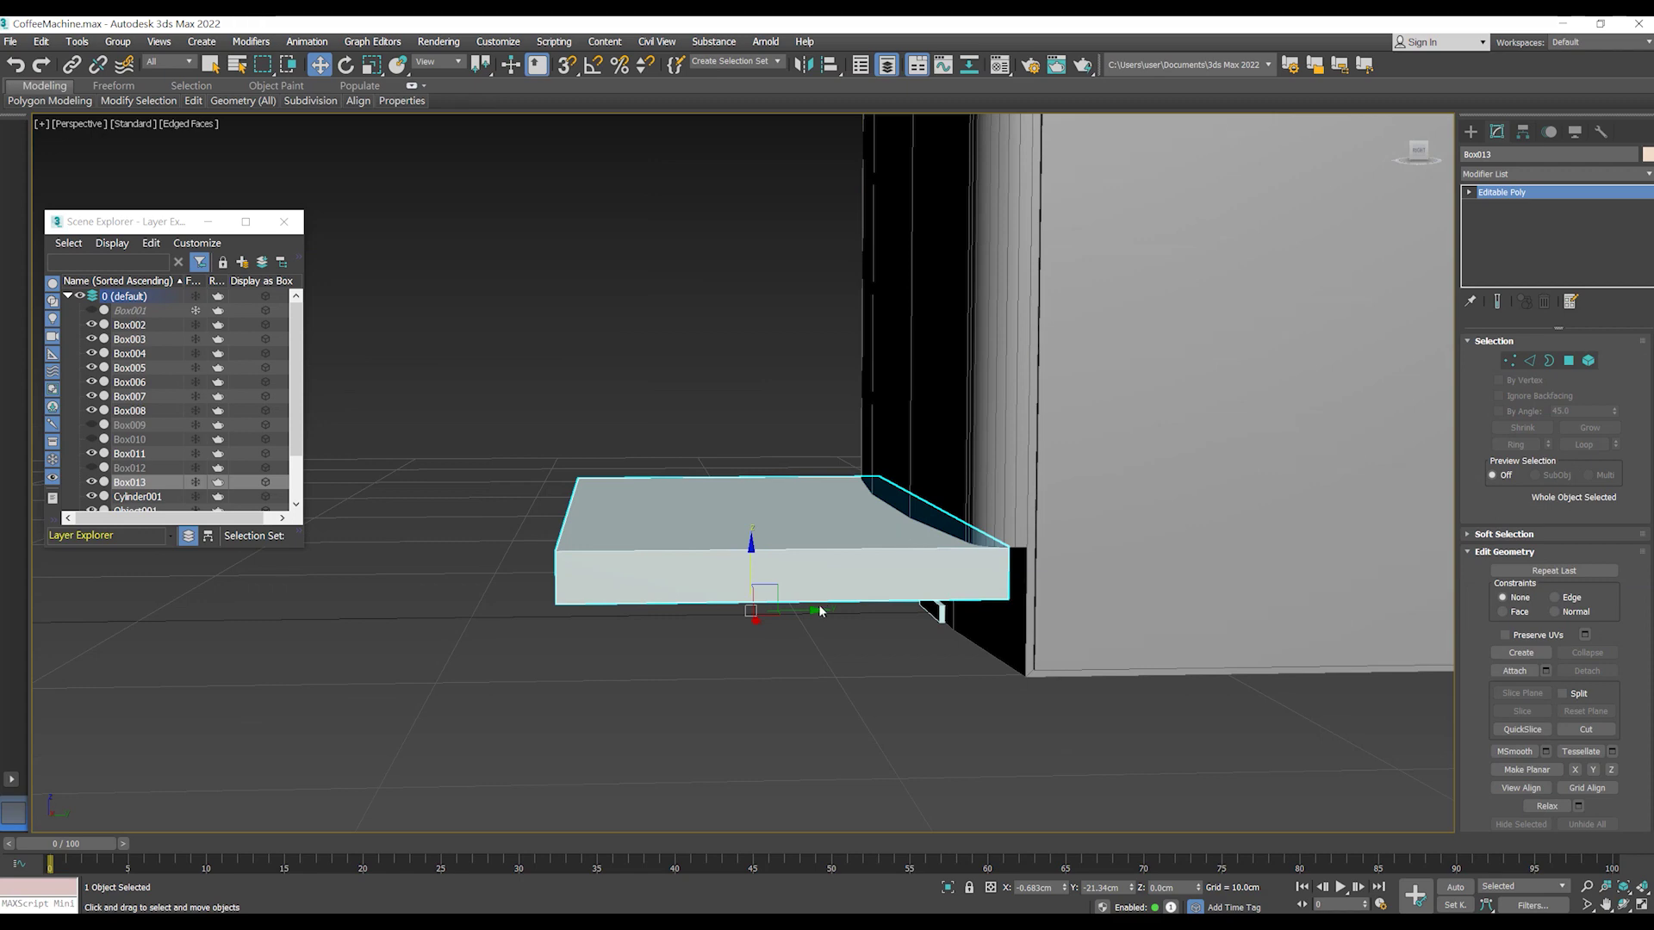
drag(815, 610, 827, 610)
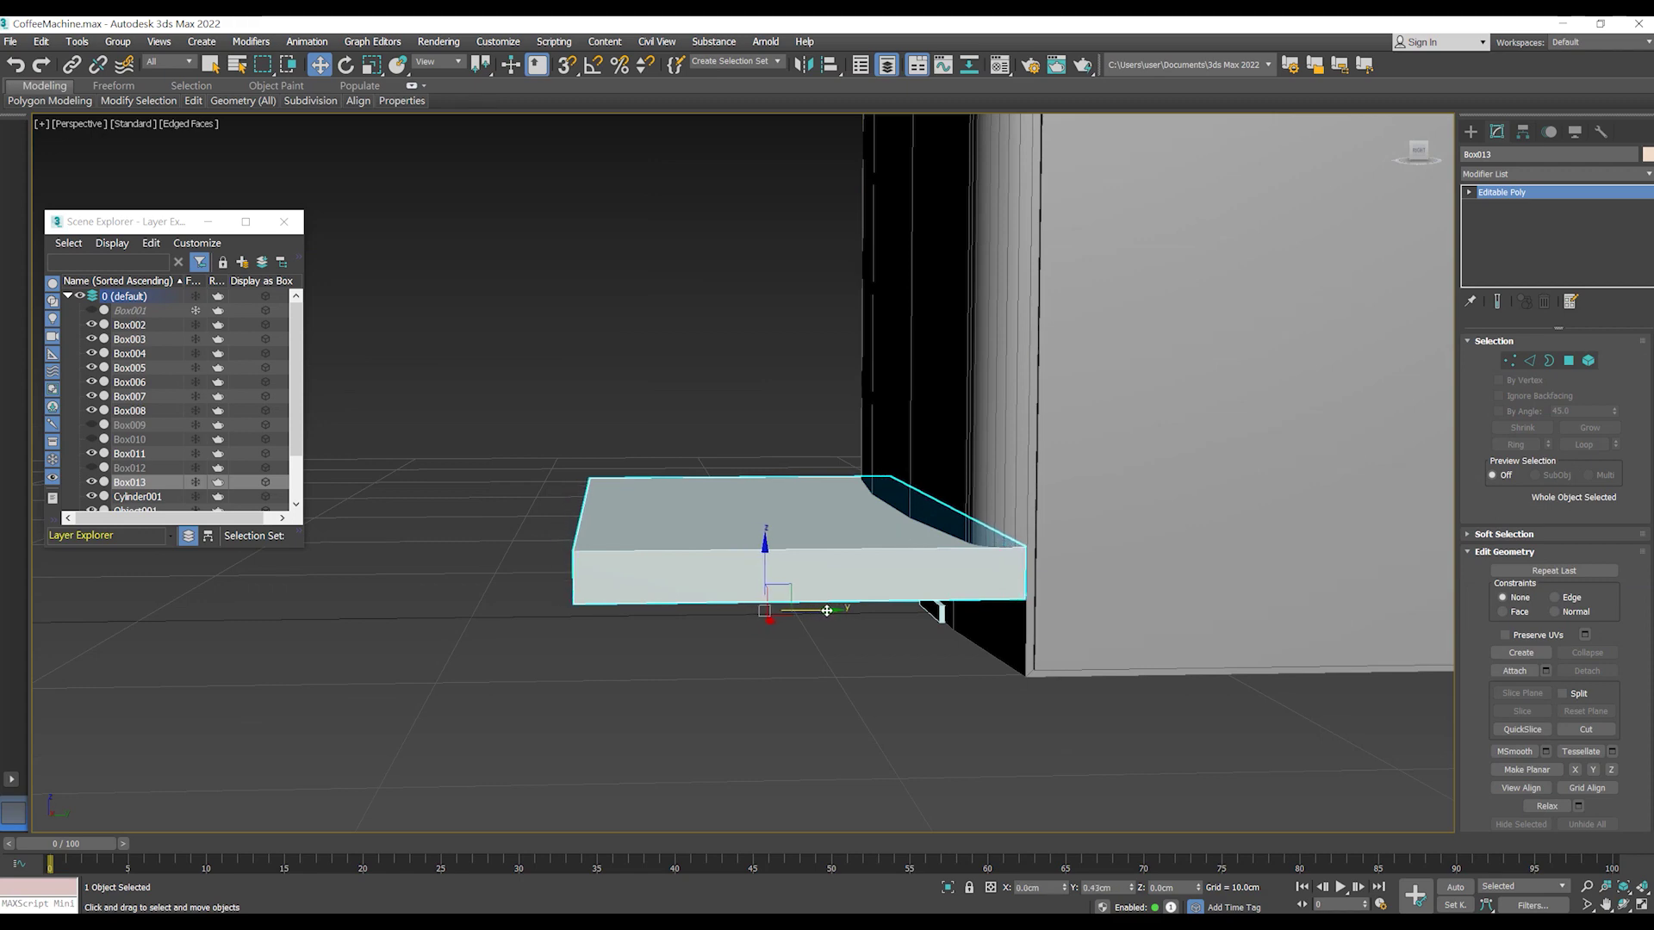
alt+middle_drag(941, 608, 973, 615)
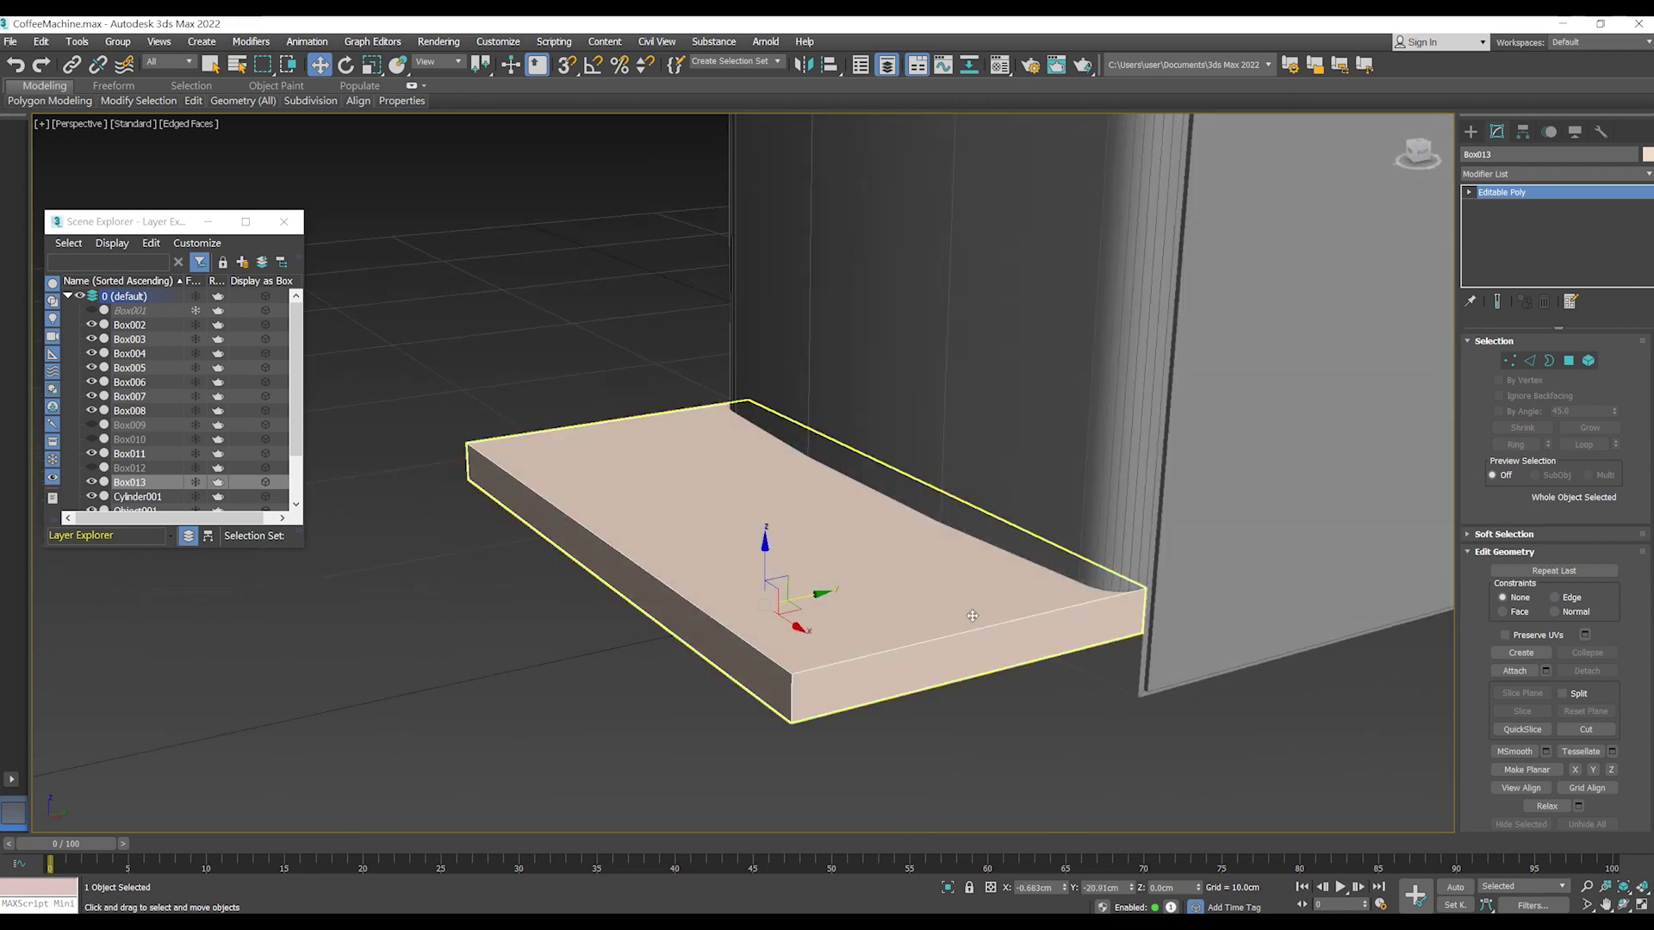
click(973, 615)
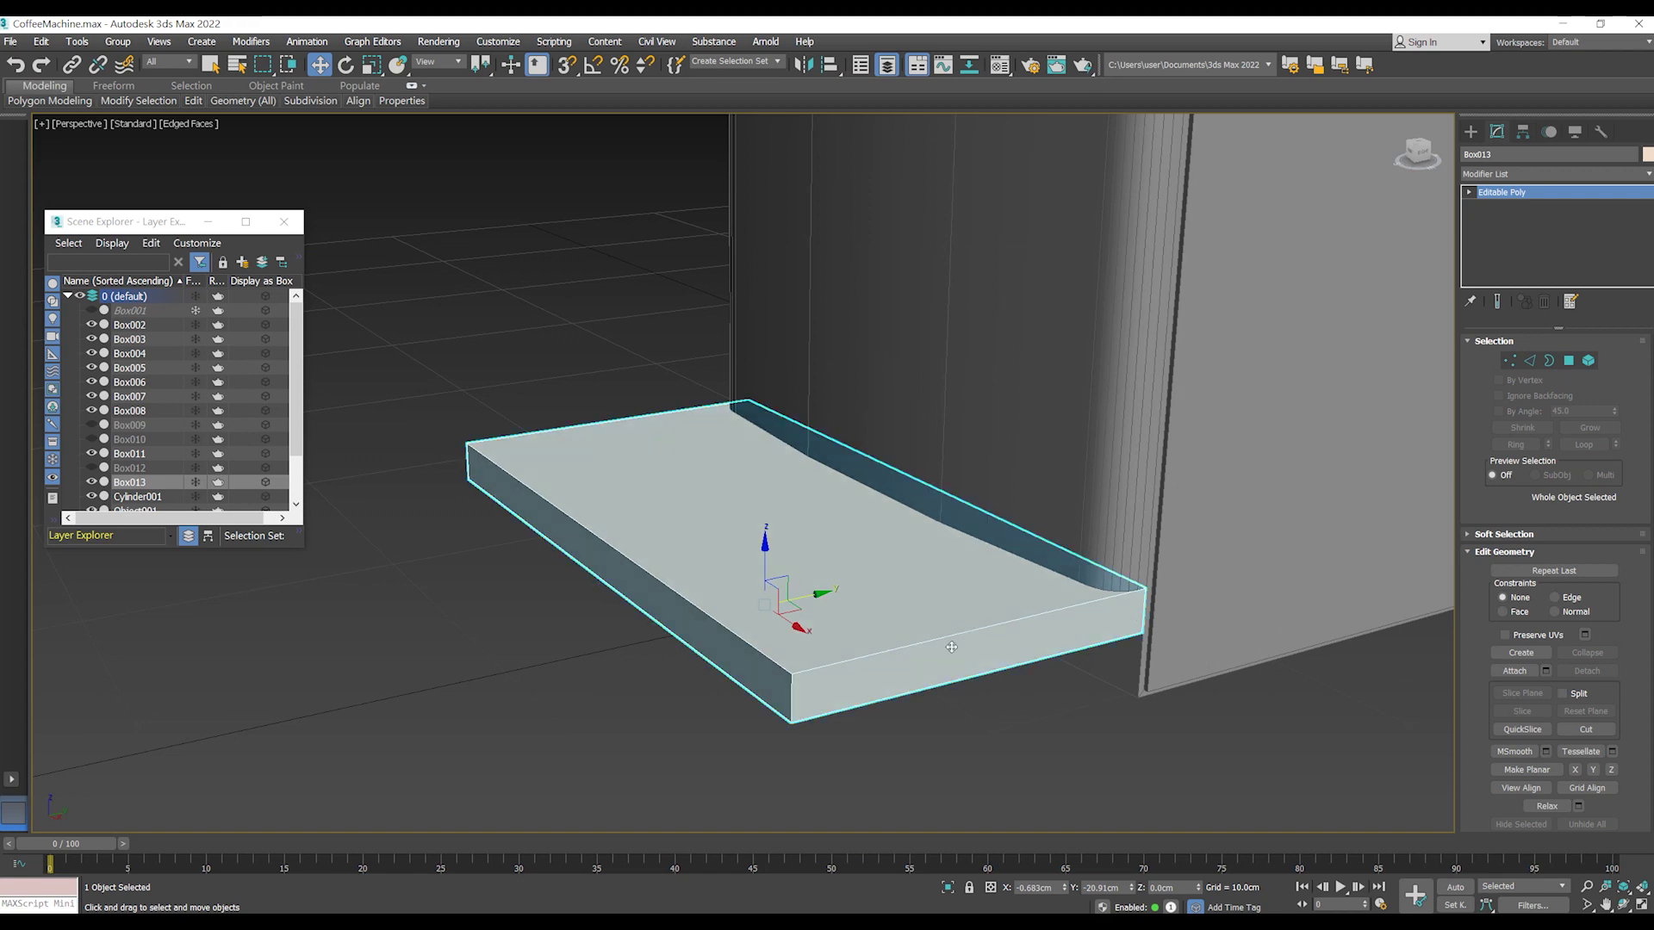
alt+middle_drag(1040, 628, 1042, 591)
middle_drag(986, 589, 992, 593)
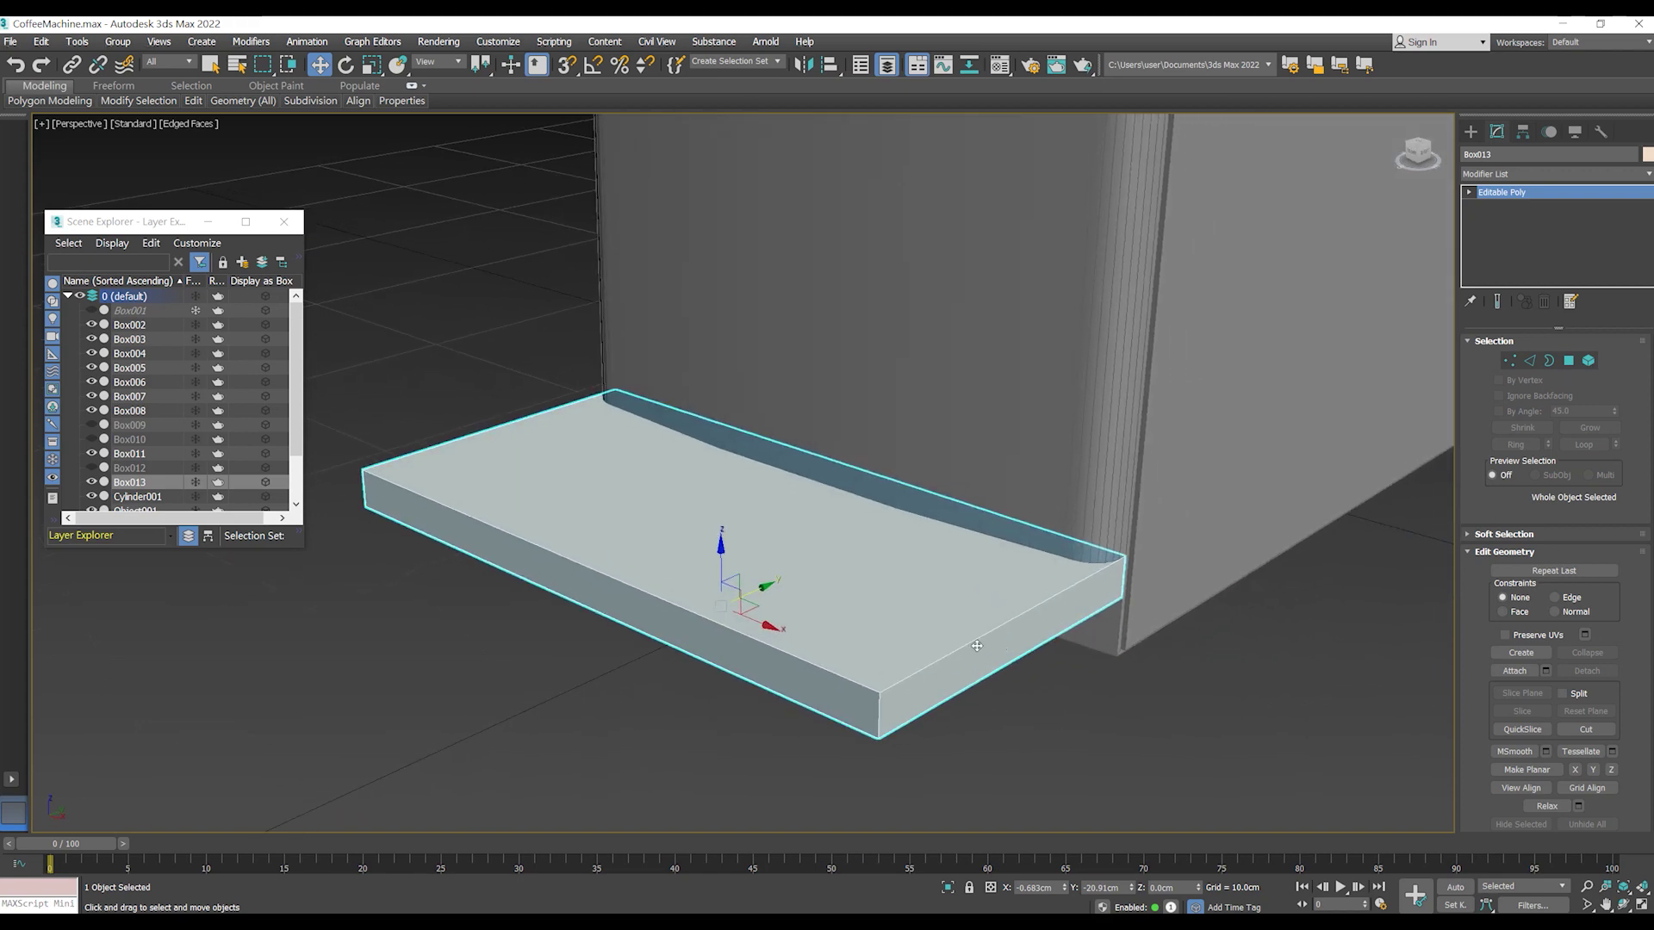
- Zoom in and out to check the tray's placement against the machine body
scroll(977, 645, down, 5)
scroll(893, 424, up, 5)
scroll(892, 424, down, 1)
scroll(892, 424, up, 2)
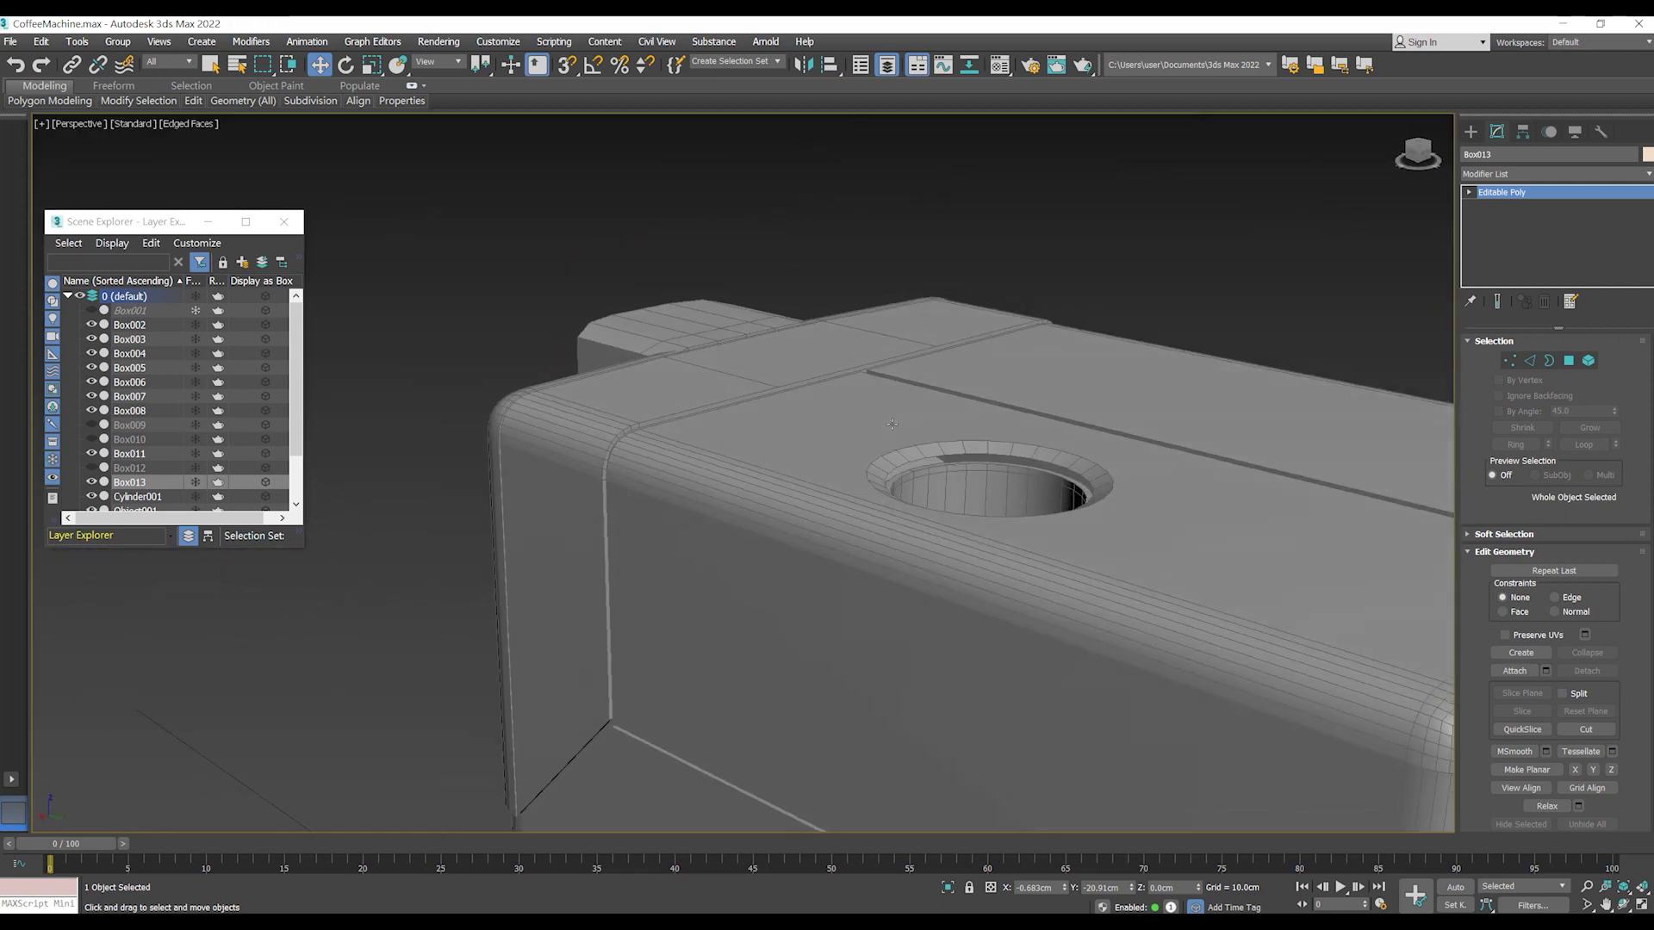
scroll(892, 423, down, 3)
scroll(913, 465, down, 2)
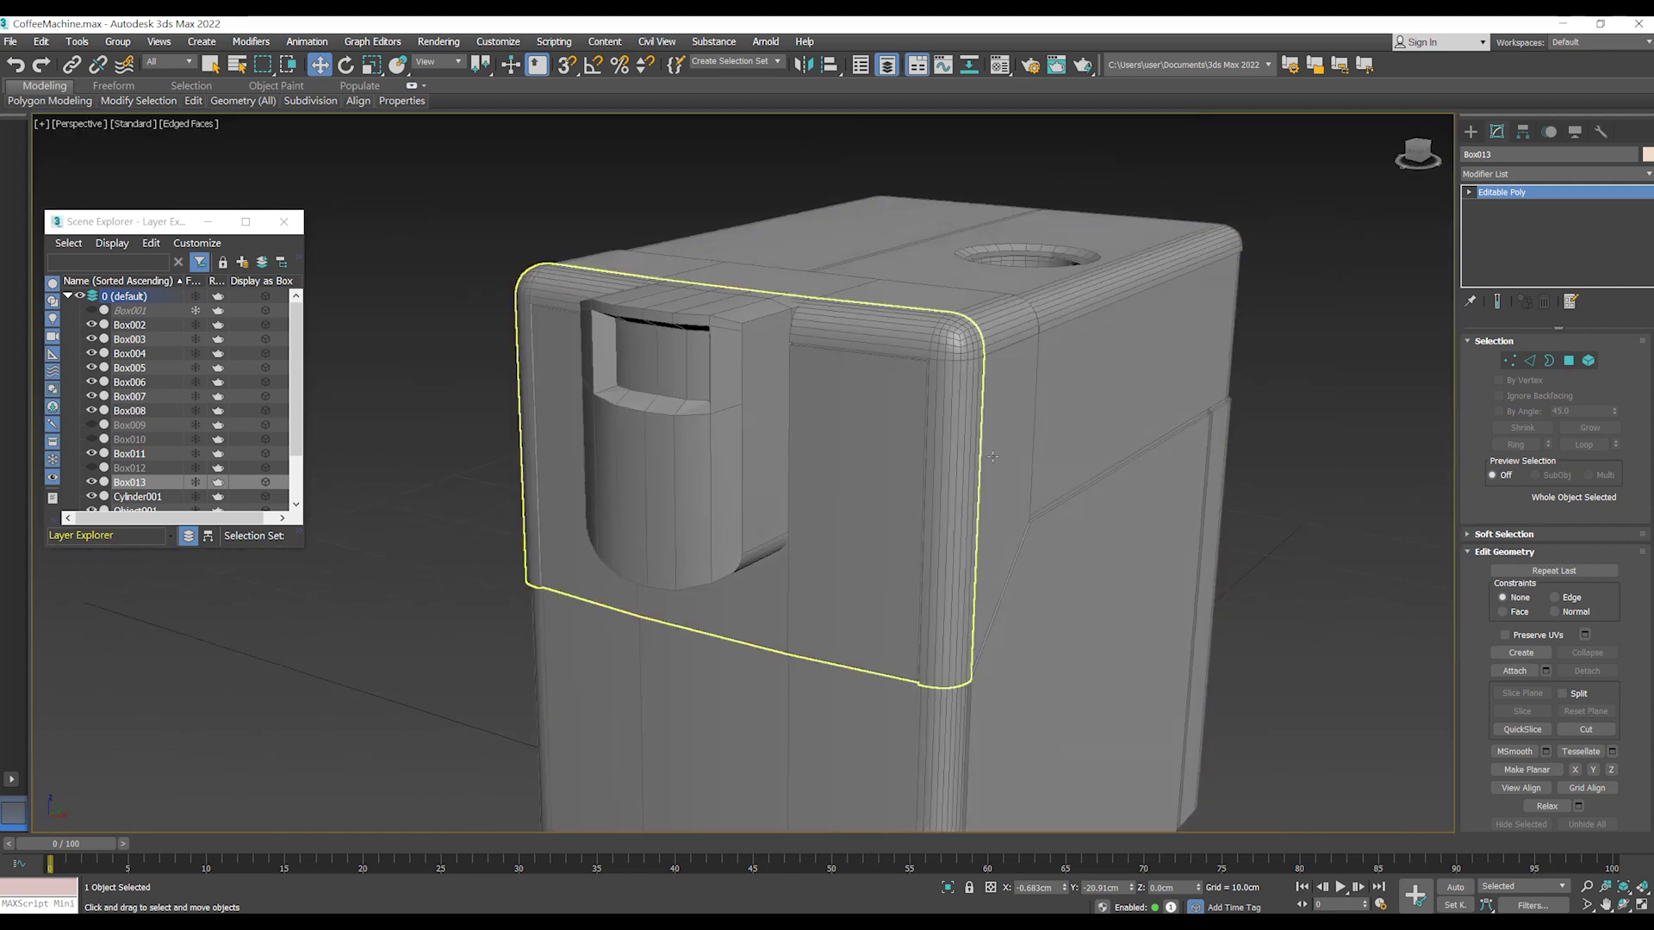
scroll(947, 534, down, 4)
scroll(982, 719, up, 5)
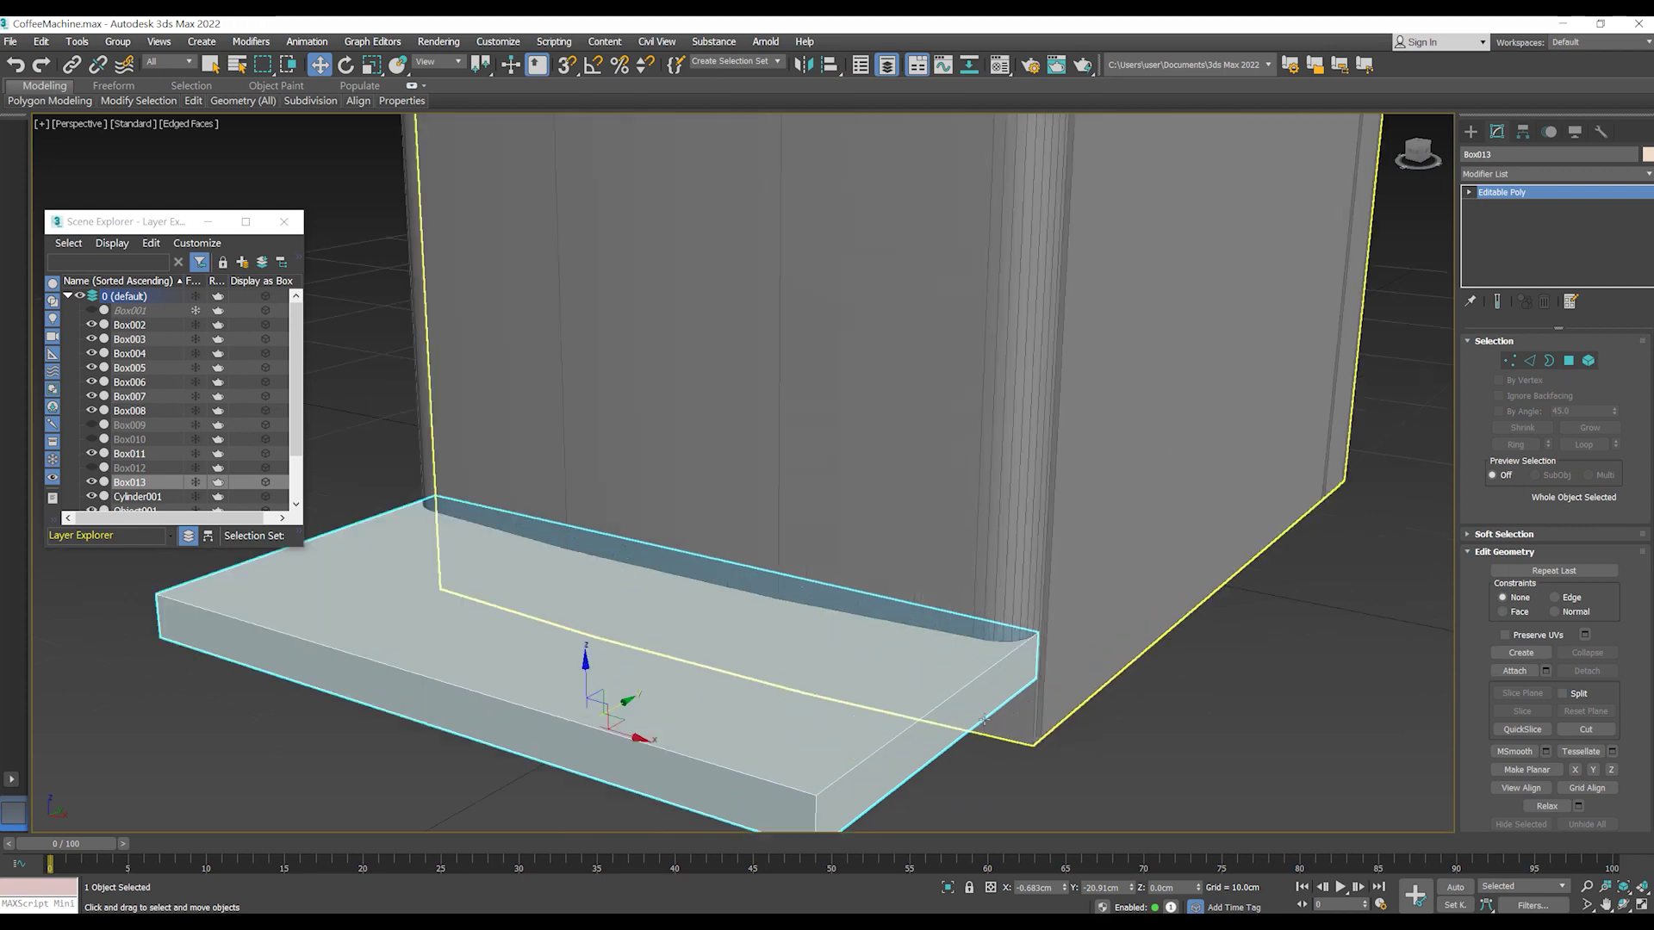
scroll(983, 719, up, 2)
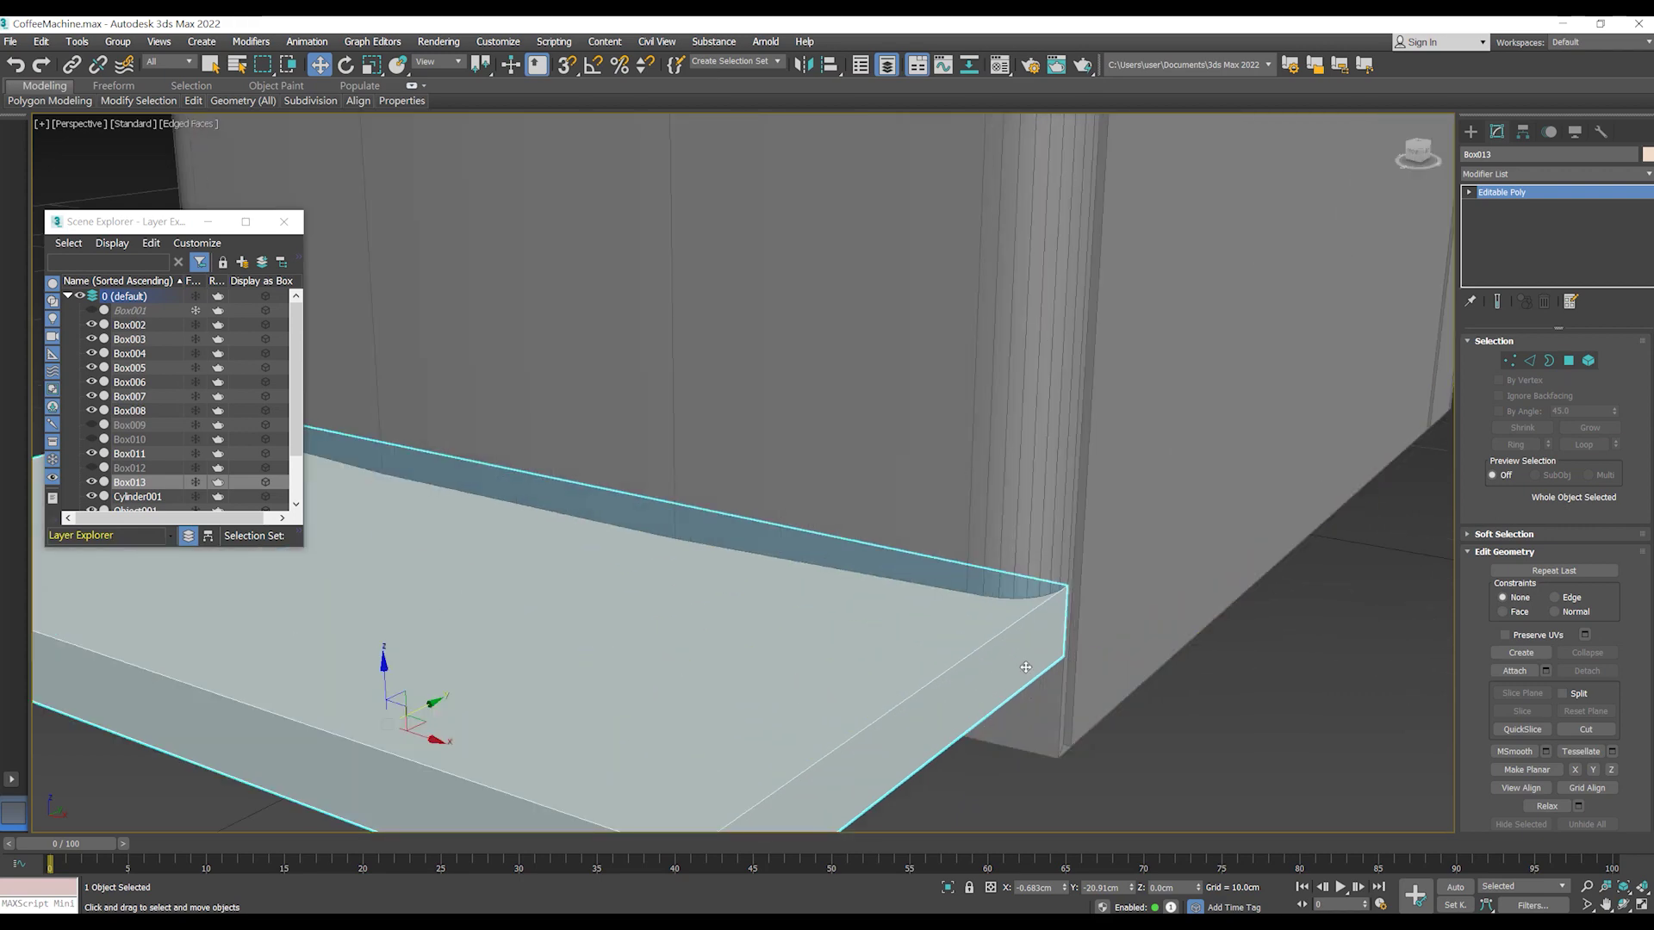
scroll(1016, 625, down, 5)
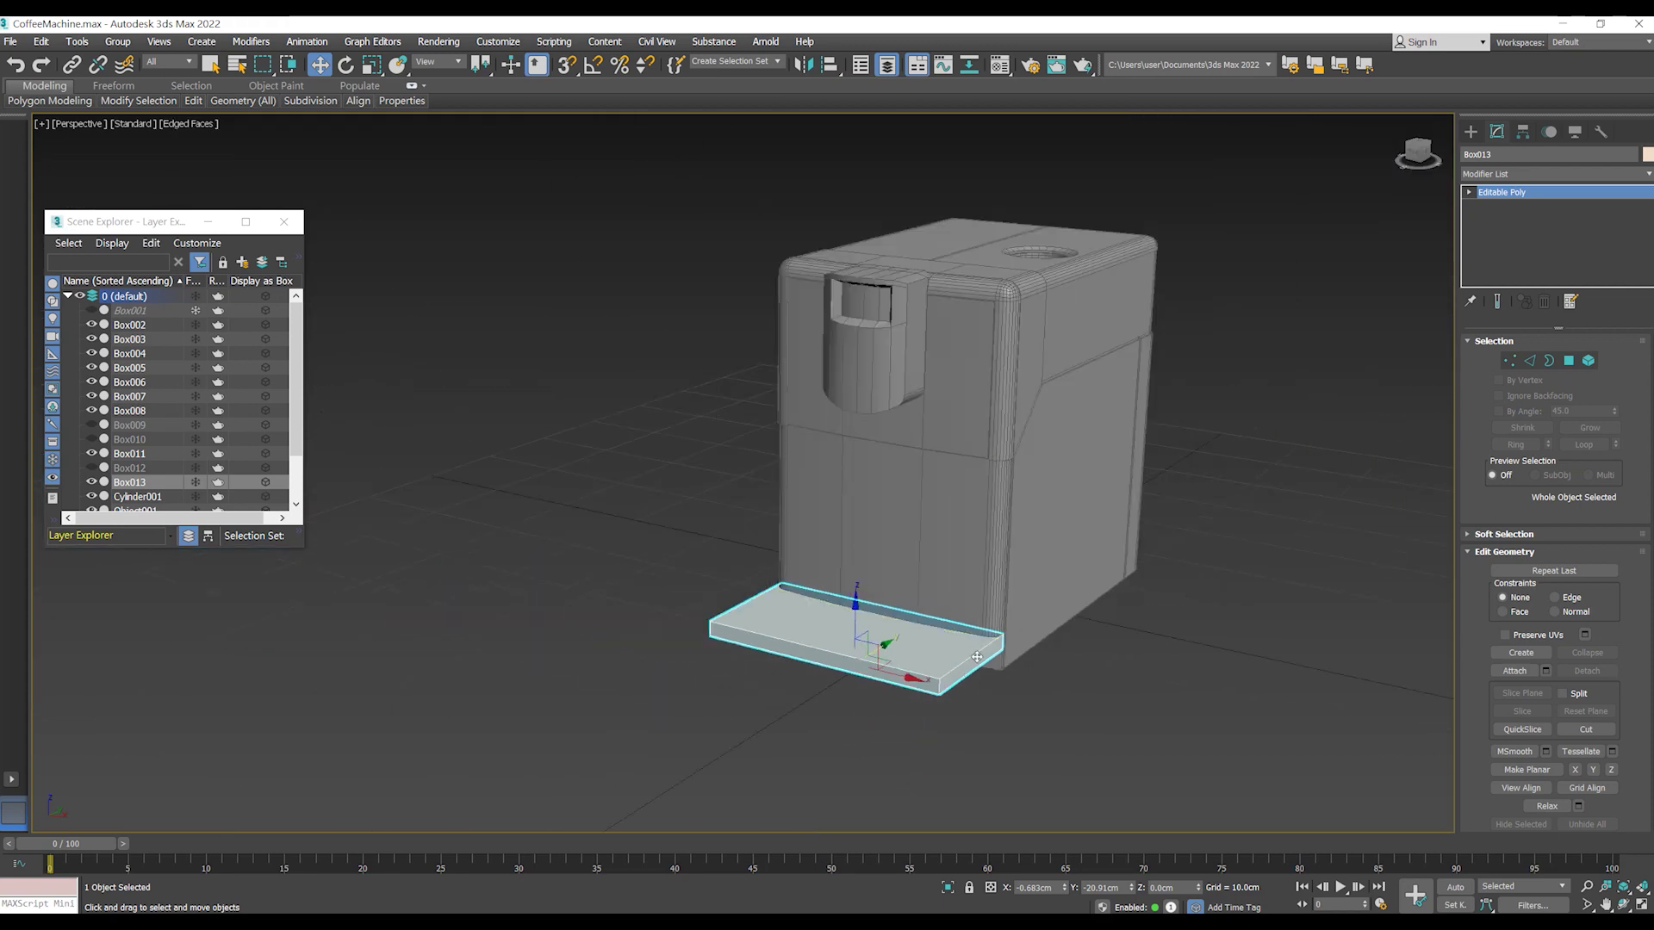
scroll(995, 685, up, 4)
scroll(912, 643, up, 1)
scroll(950, 668, down, 2)
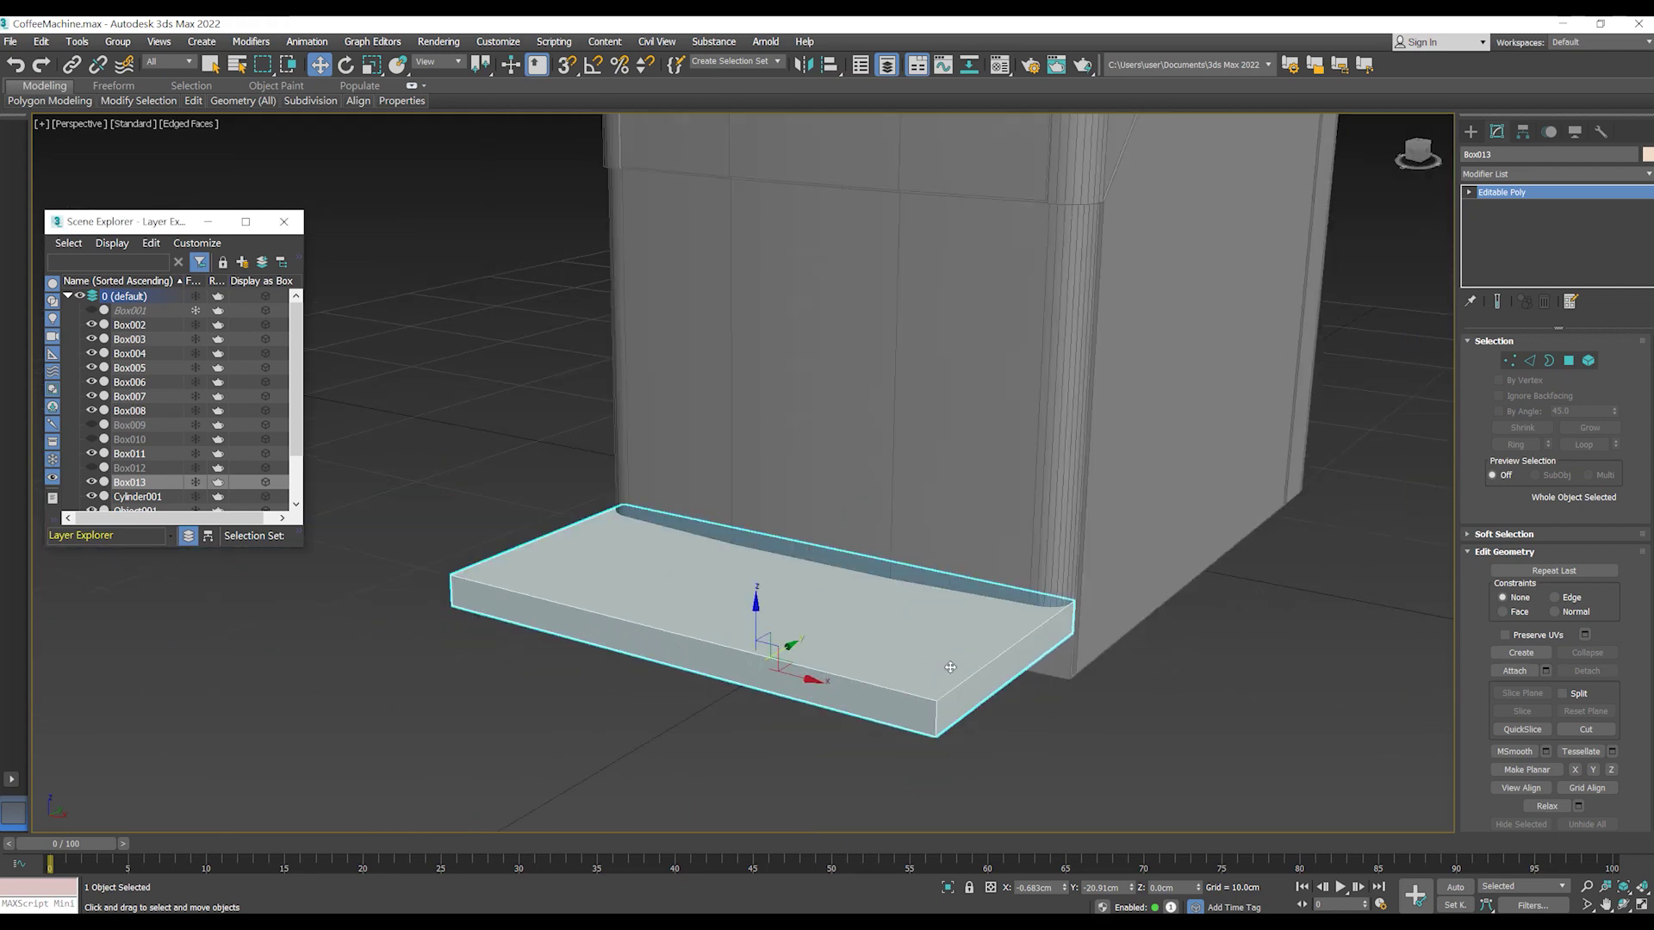
- Select the tray's top front edges and both front corner edges
key(2)
click(978, 669)
ctrl+click(654, 627)
ctrl+click(534, 542)
ctrl+click(937, 716)
ctrl+click(447, 587)
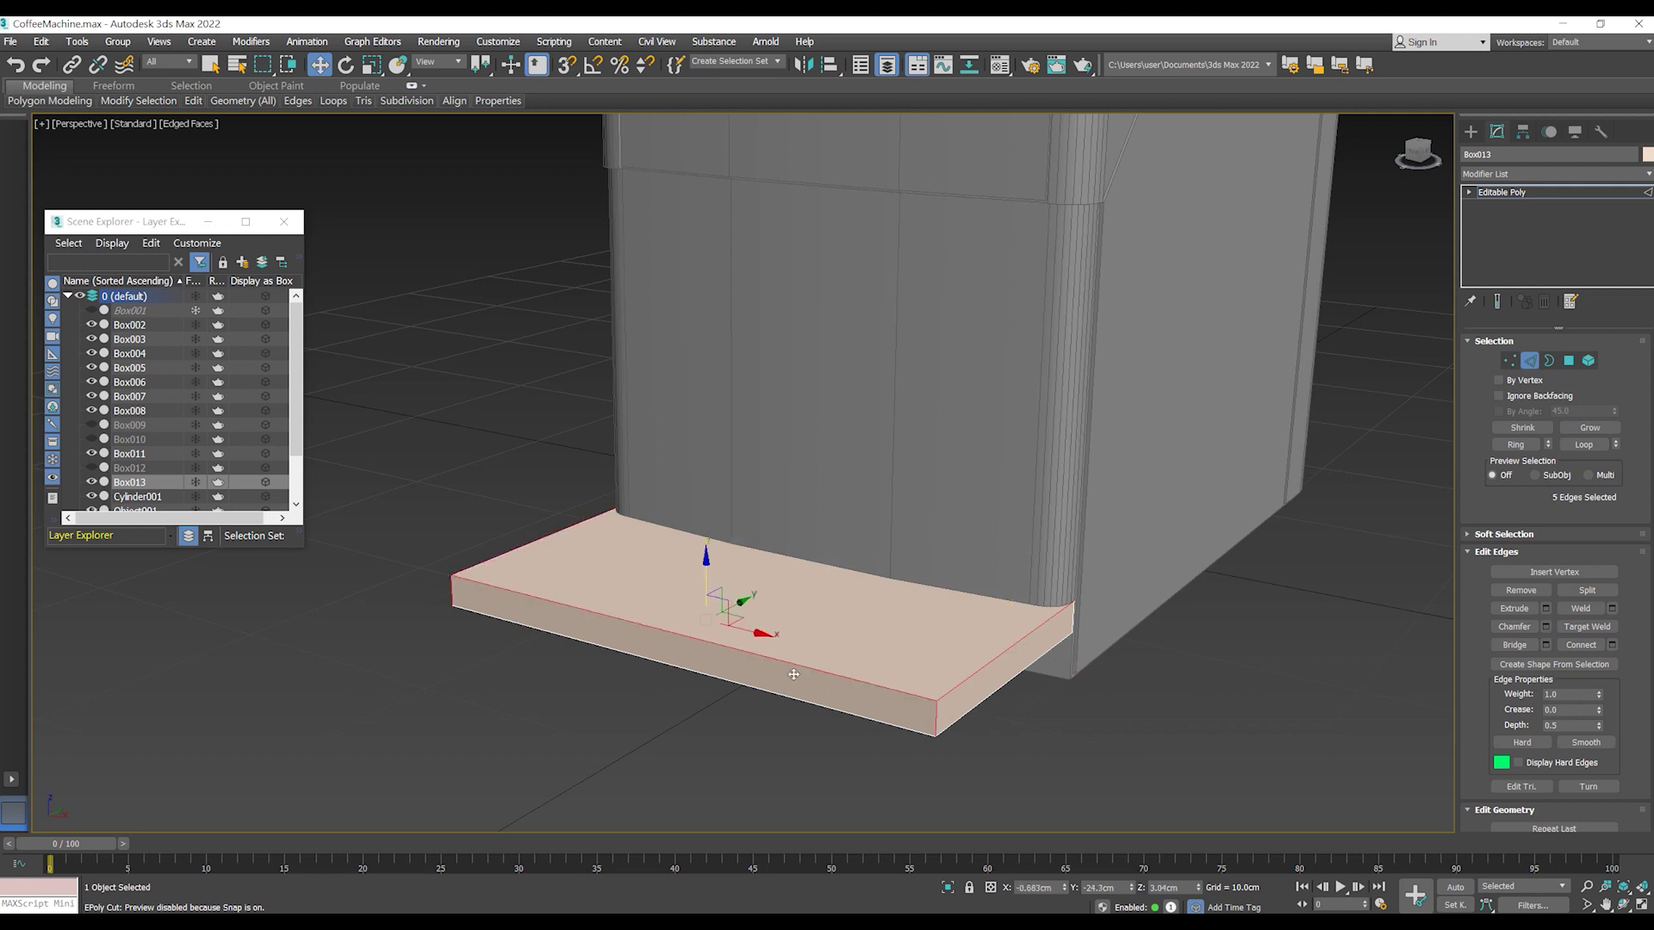
- Chamfer the selected edges with 4 segments, replacing a first undone attempt
click(1545, 626)
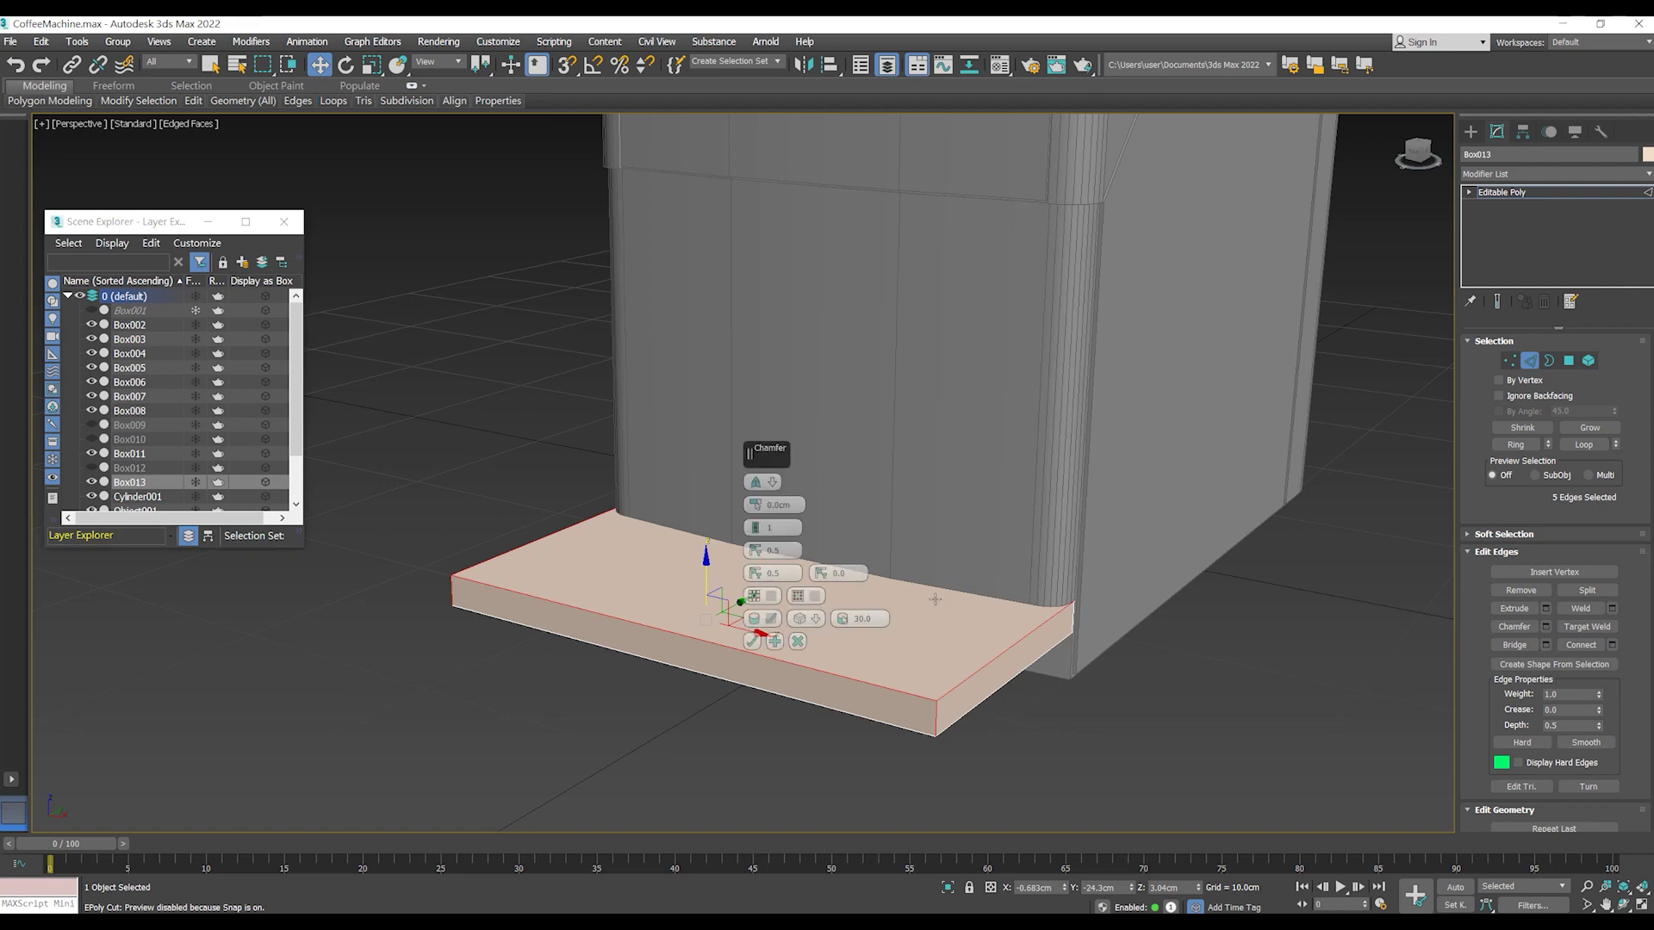
key(Return)
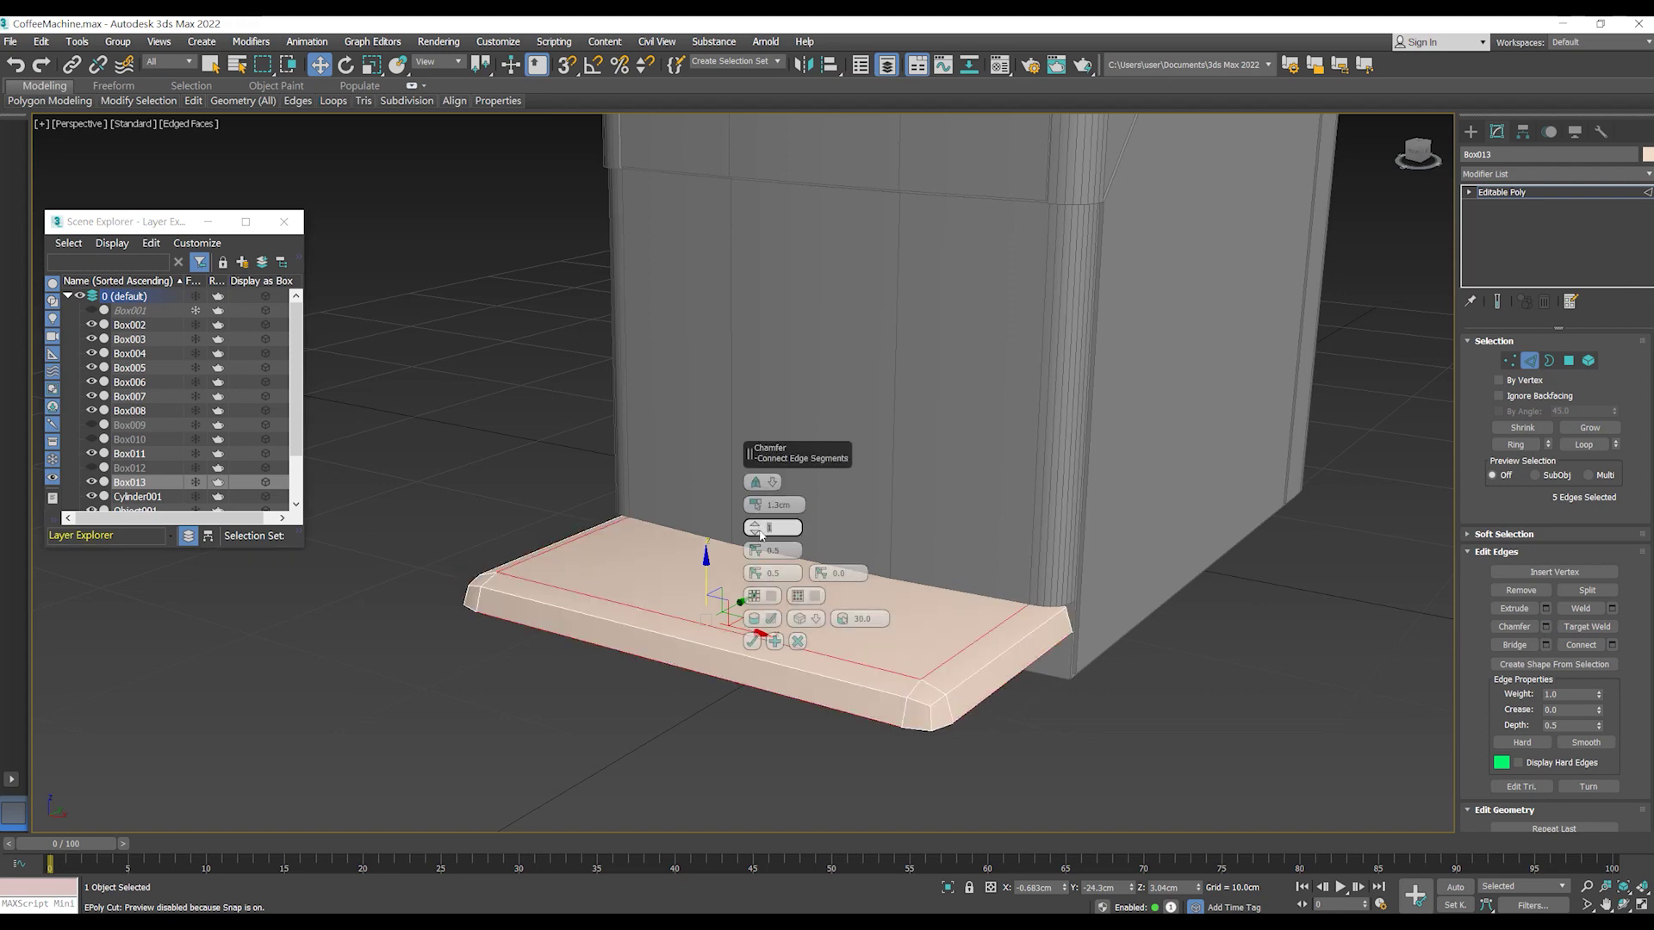
click(752, 640)
key(ctrl+z)
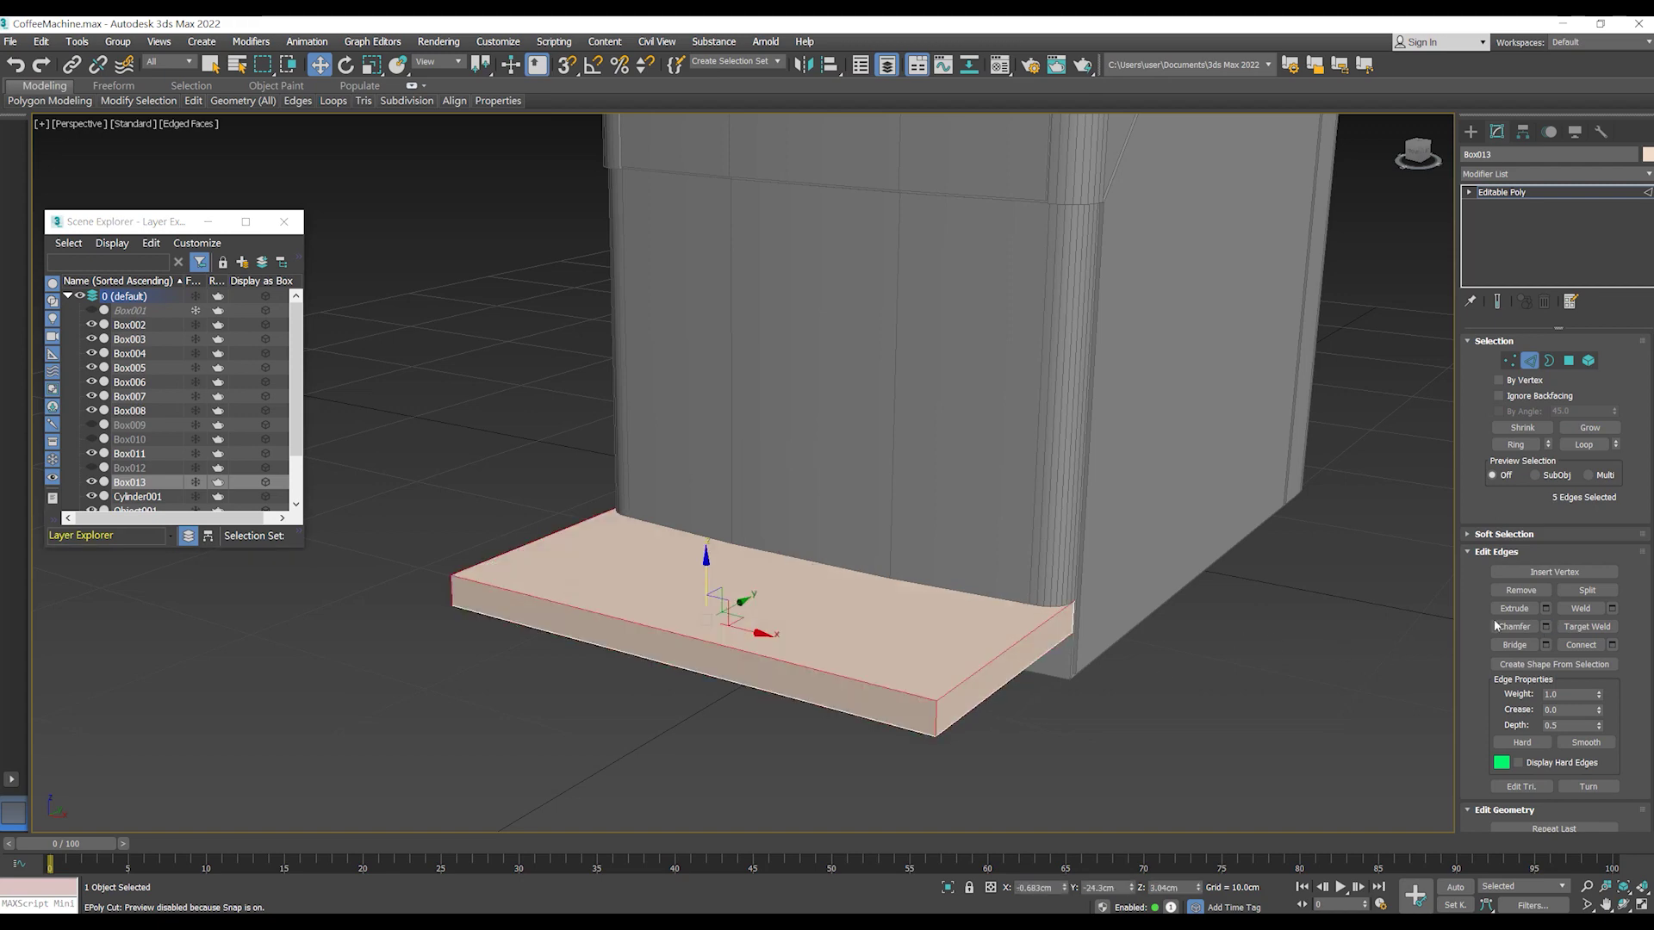
click(1545, 626)
click(758, 528)
key(Return)
click(751, 641)
mouse_move(752, 641)
alt+middle_down()
mouse_move(900, 603)
mouse_move(1045, 612)
mouse_move(953, 633)
mouse_move(880, 601)
mouse_move(875, 638)
alt+middle_up()
- Pull the tray's rear end vertices inward along Y, from -1.541cm to -1.784cm
scroll(945, 627, up, 2)
key(1)
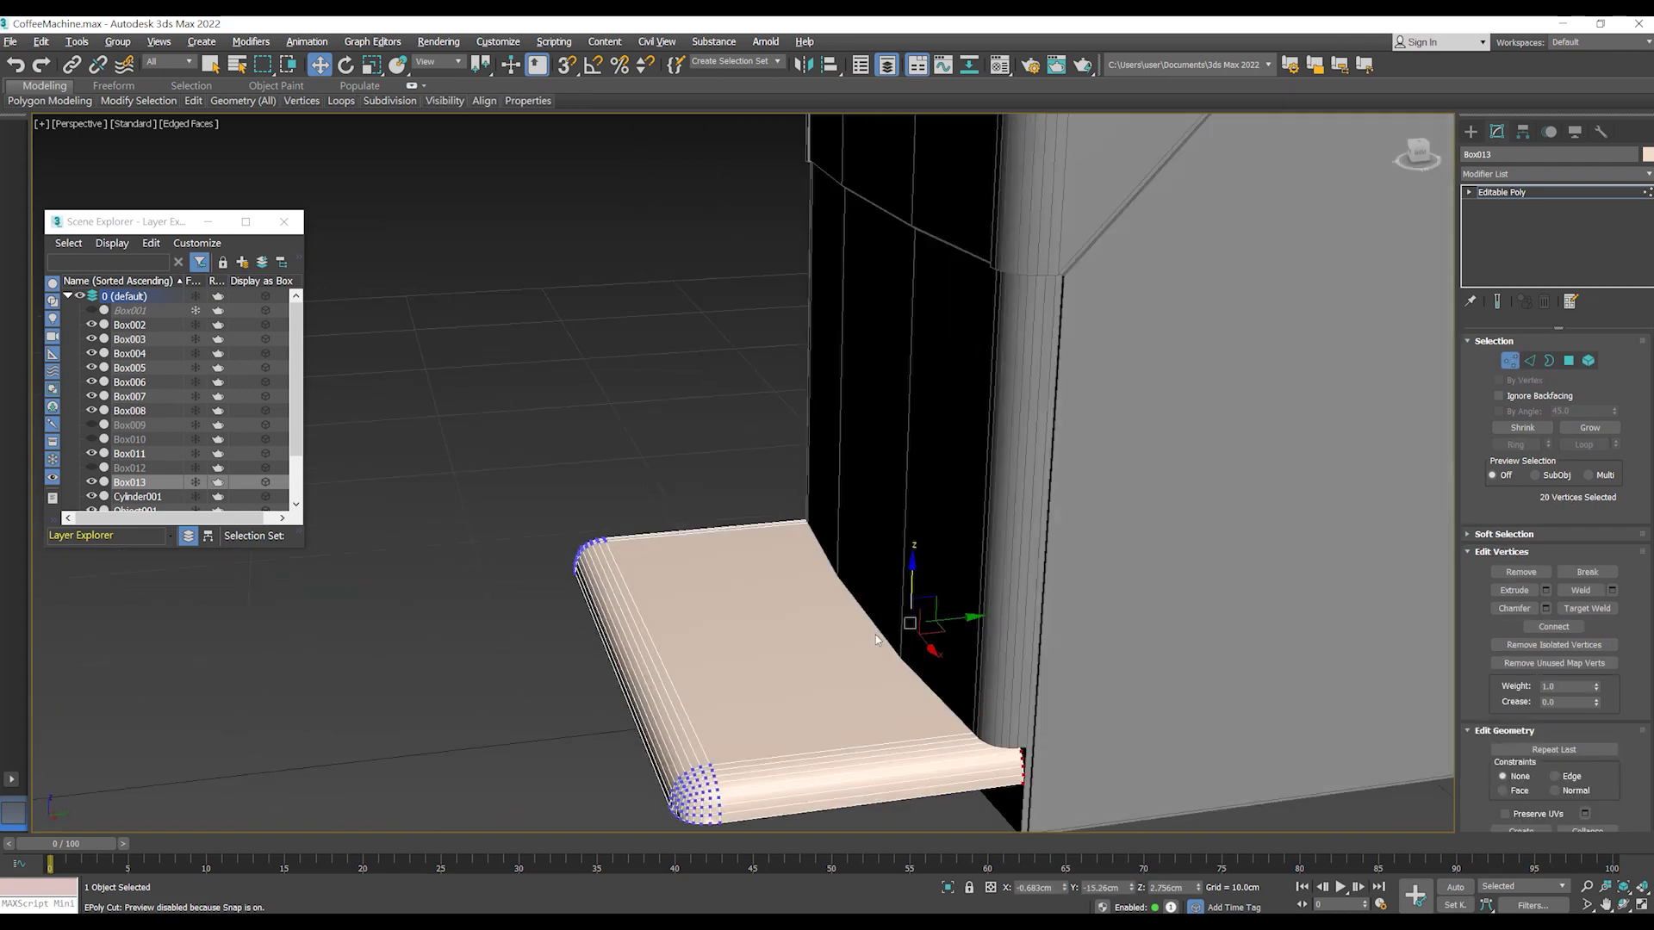
mouse_move(972, 620)
alt+middle_down()
mouse_move(1066, 652)
mouse_move(935, 547)
alt+middle_up()
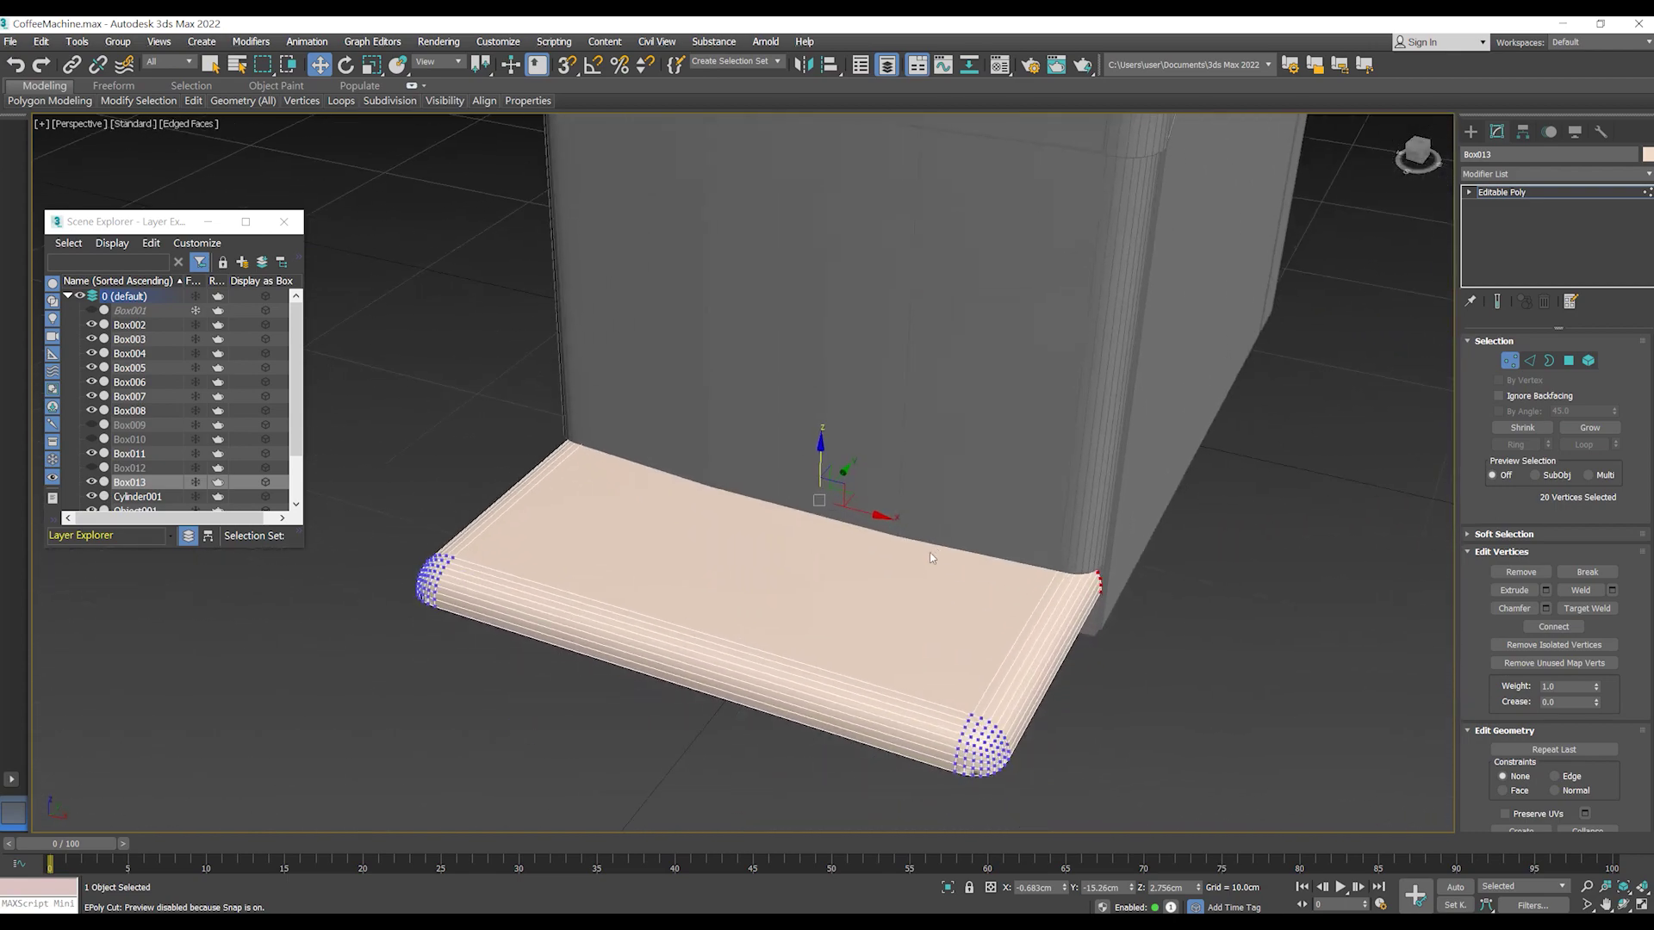
mouse_move(1048, 567)
alt+middle_down()
mouse_move(992, 567)
mouse_move(944, 534)
alt+middle_up()
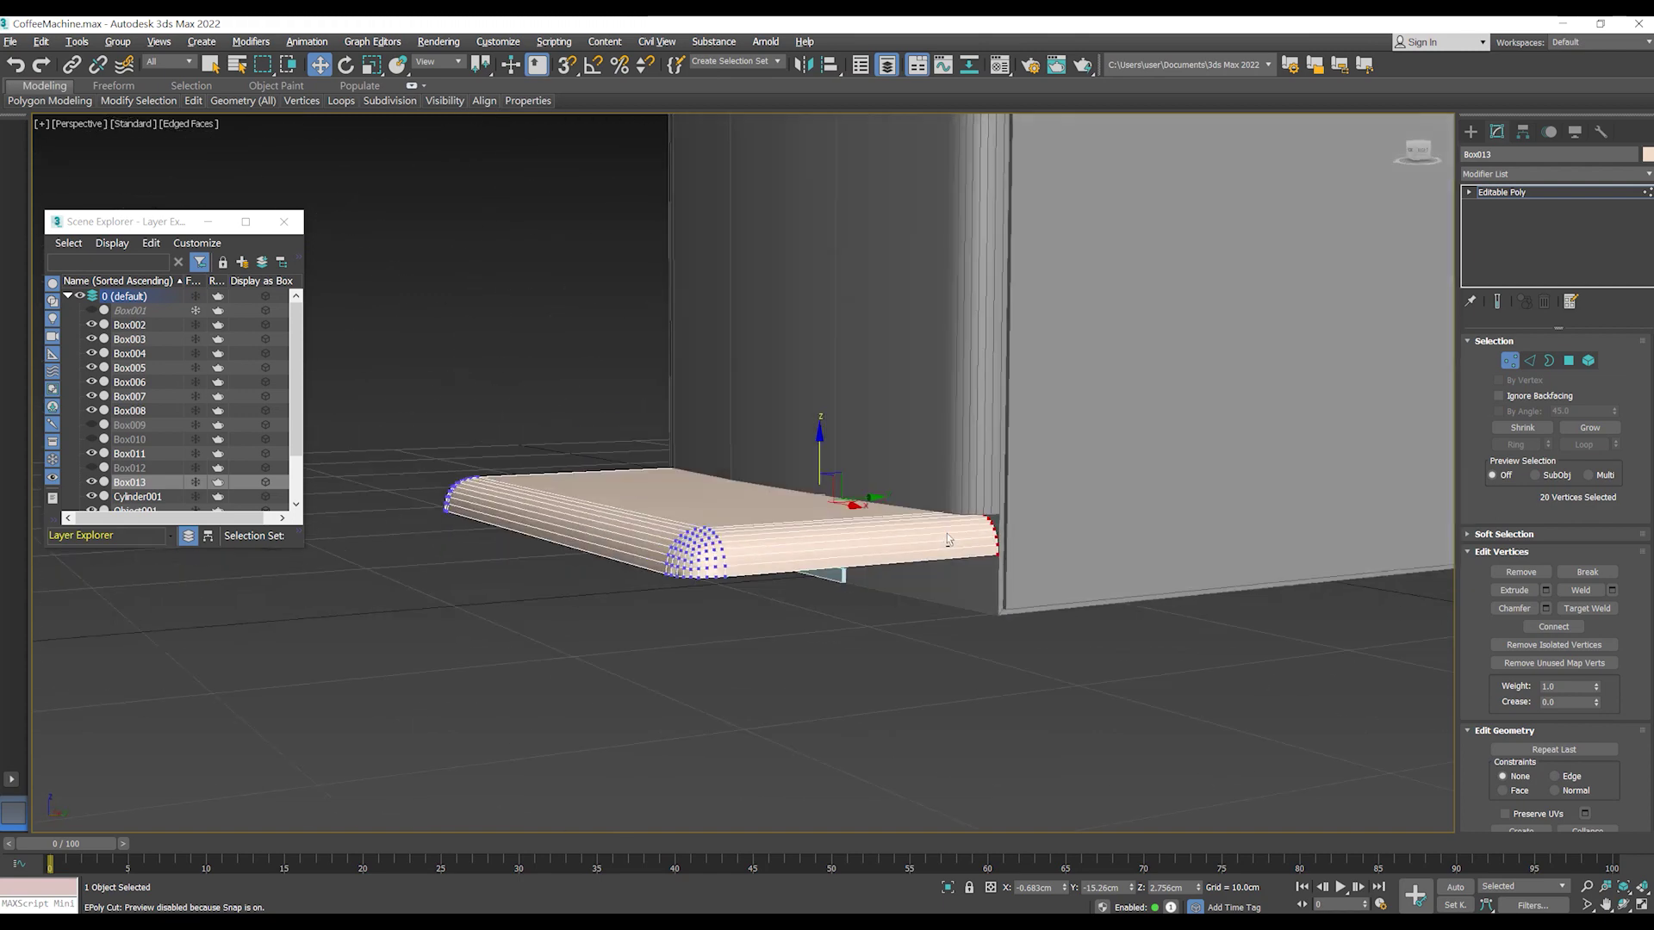
scroll(947, 532, up, 3)
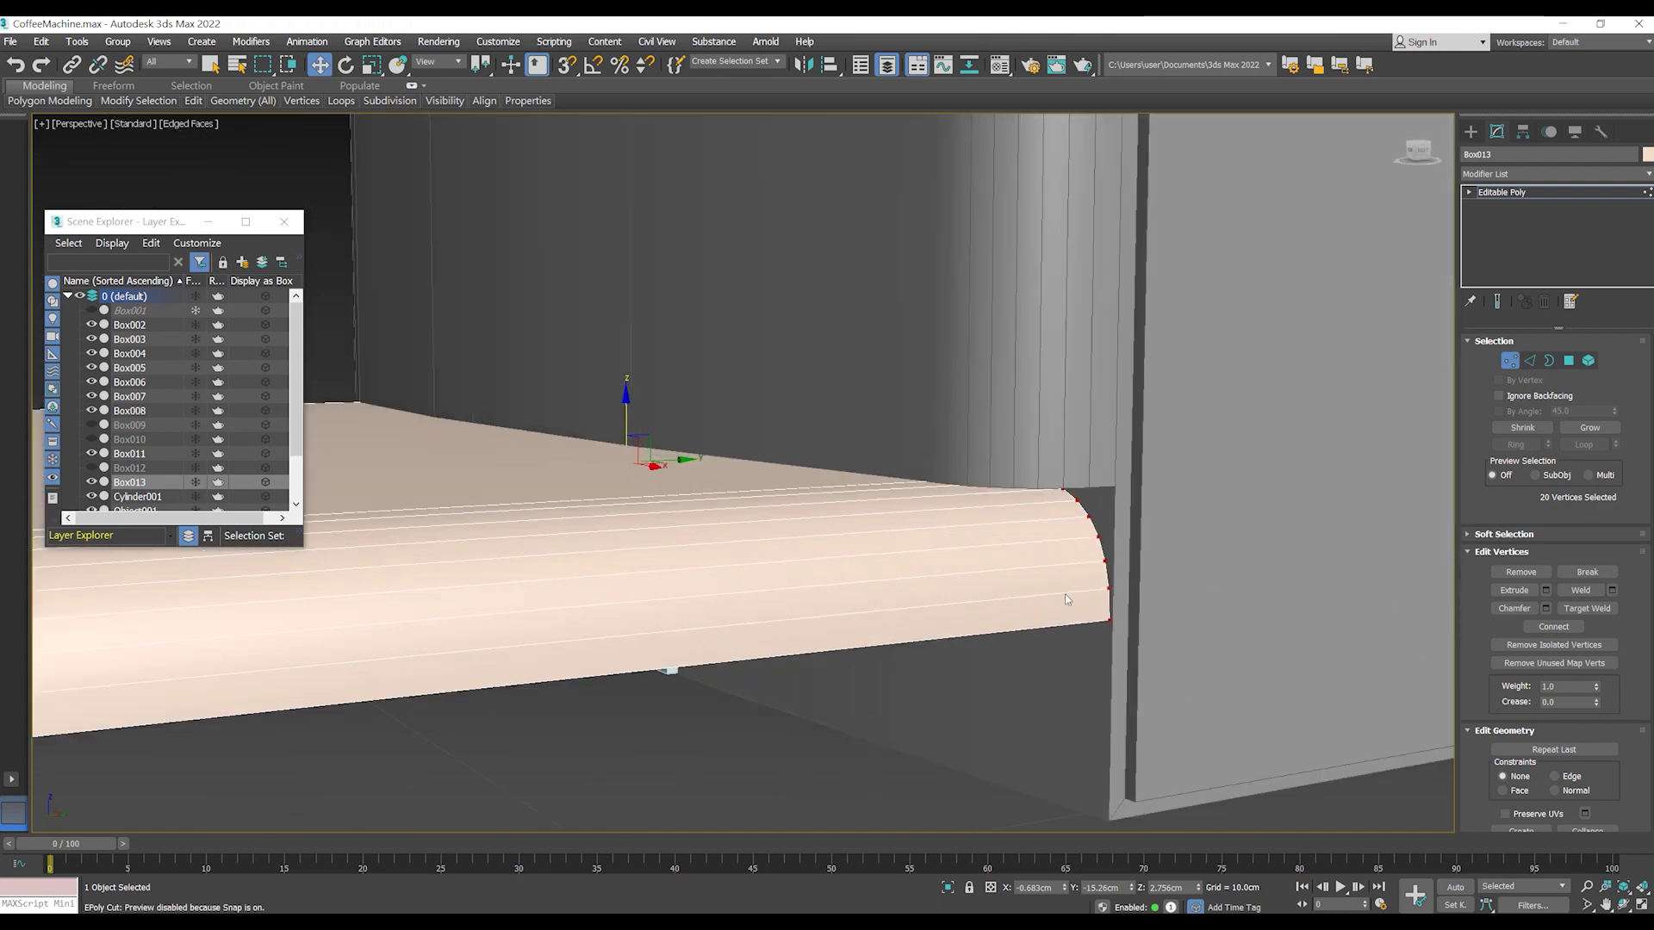
scroll(1065, 592, down, 5)
alt+middle_drag(1064, 593, 756, 508)
drag(756, 508, 767, 507)
- From a top-down view, select the edges running across the tray's front
scroll(913, 585, up, 5)
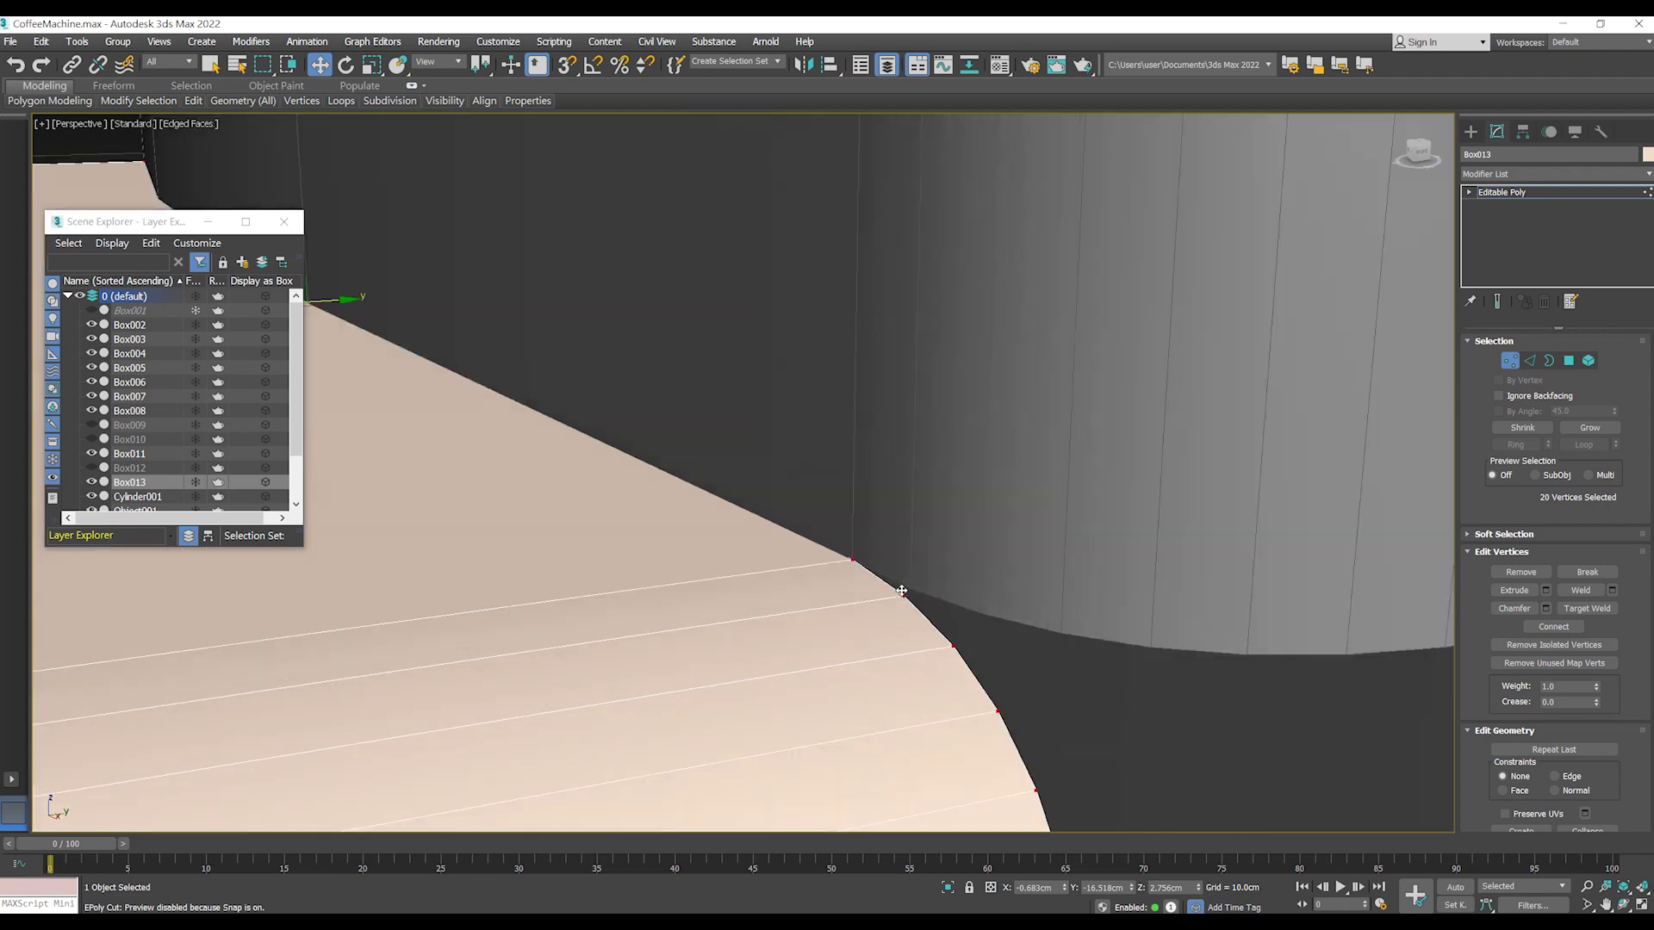
scroll(912, 586, down, 8)
mouse_move(913, 586)
alt+middle_down()
mouse_move(1025, 586)
mouse_move(1036, 648)
mouse_move(930, 591)
mouse_move(885, 597)
mouse_move(933, 579)
mouse_move(939, 592)
alt+middle_up()
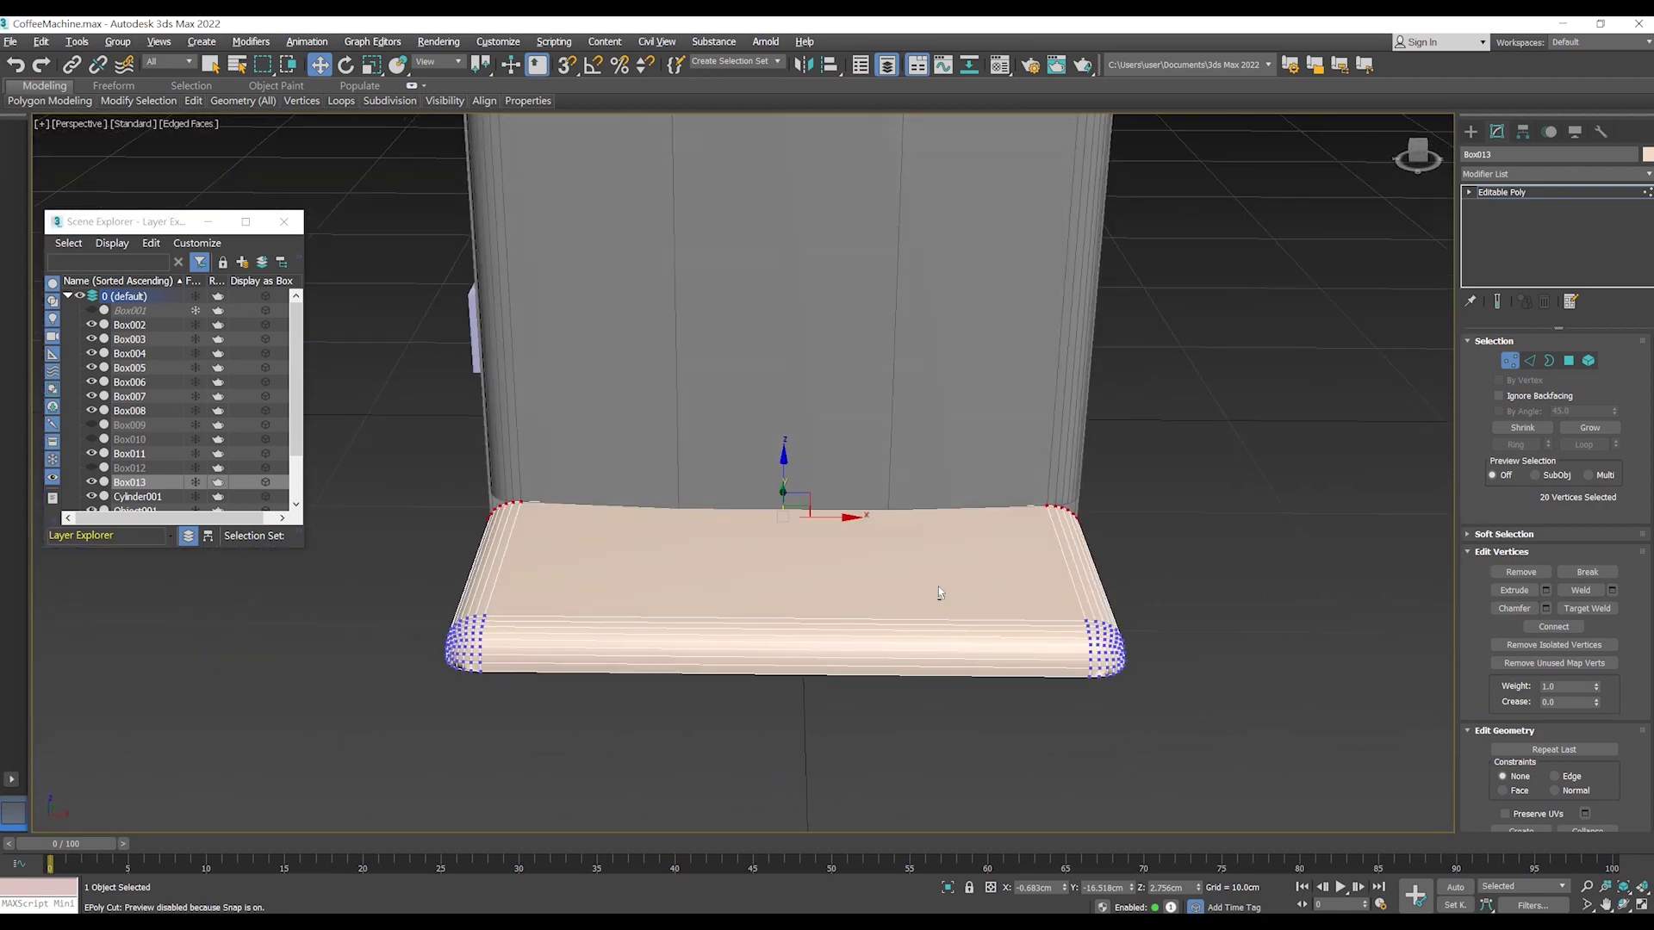
key(2)
drag(758, 422, 853, 702)
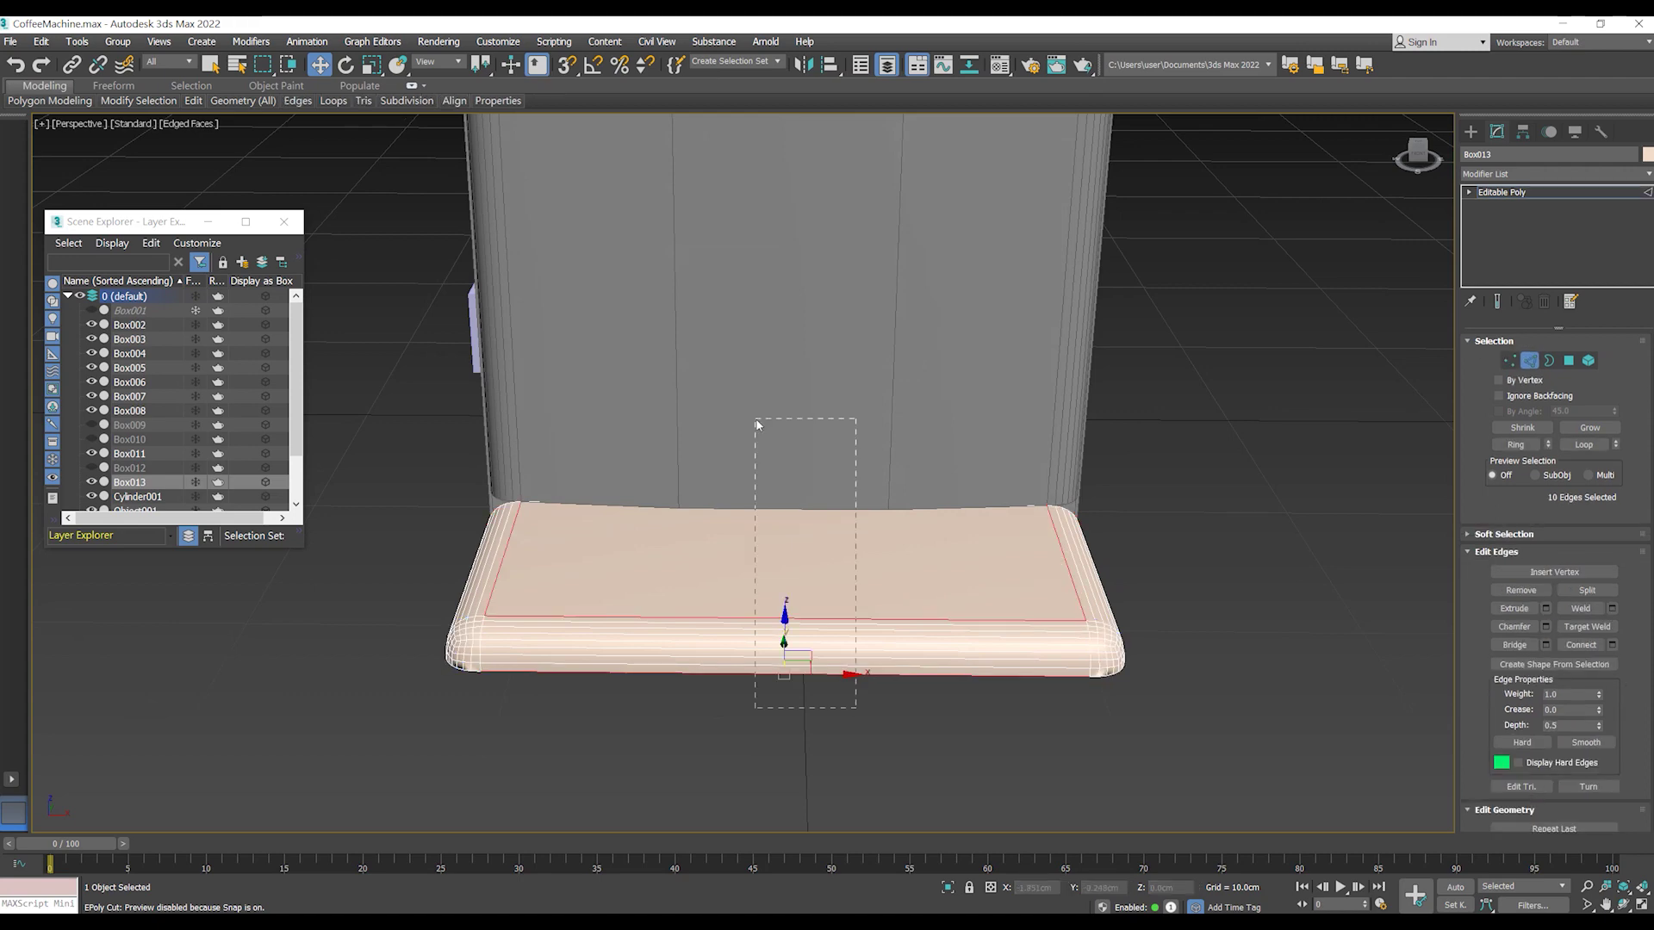
- Add two connecting edges across the tray and spread them apart
click(1545, 626)
key(ctrl+shift+e)
drag(754, 505, 755, 469)
click(751, 550)
alt+middle_drag(751, 550, 880, 565)
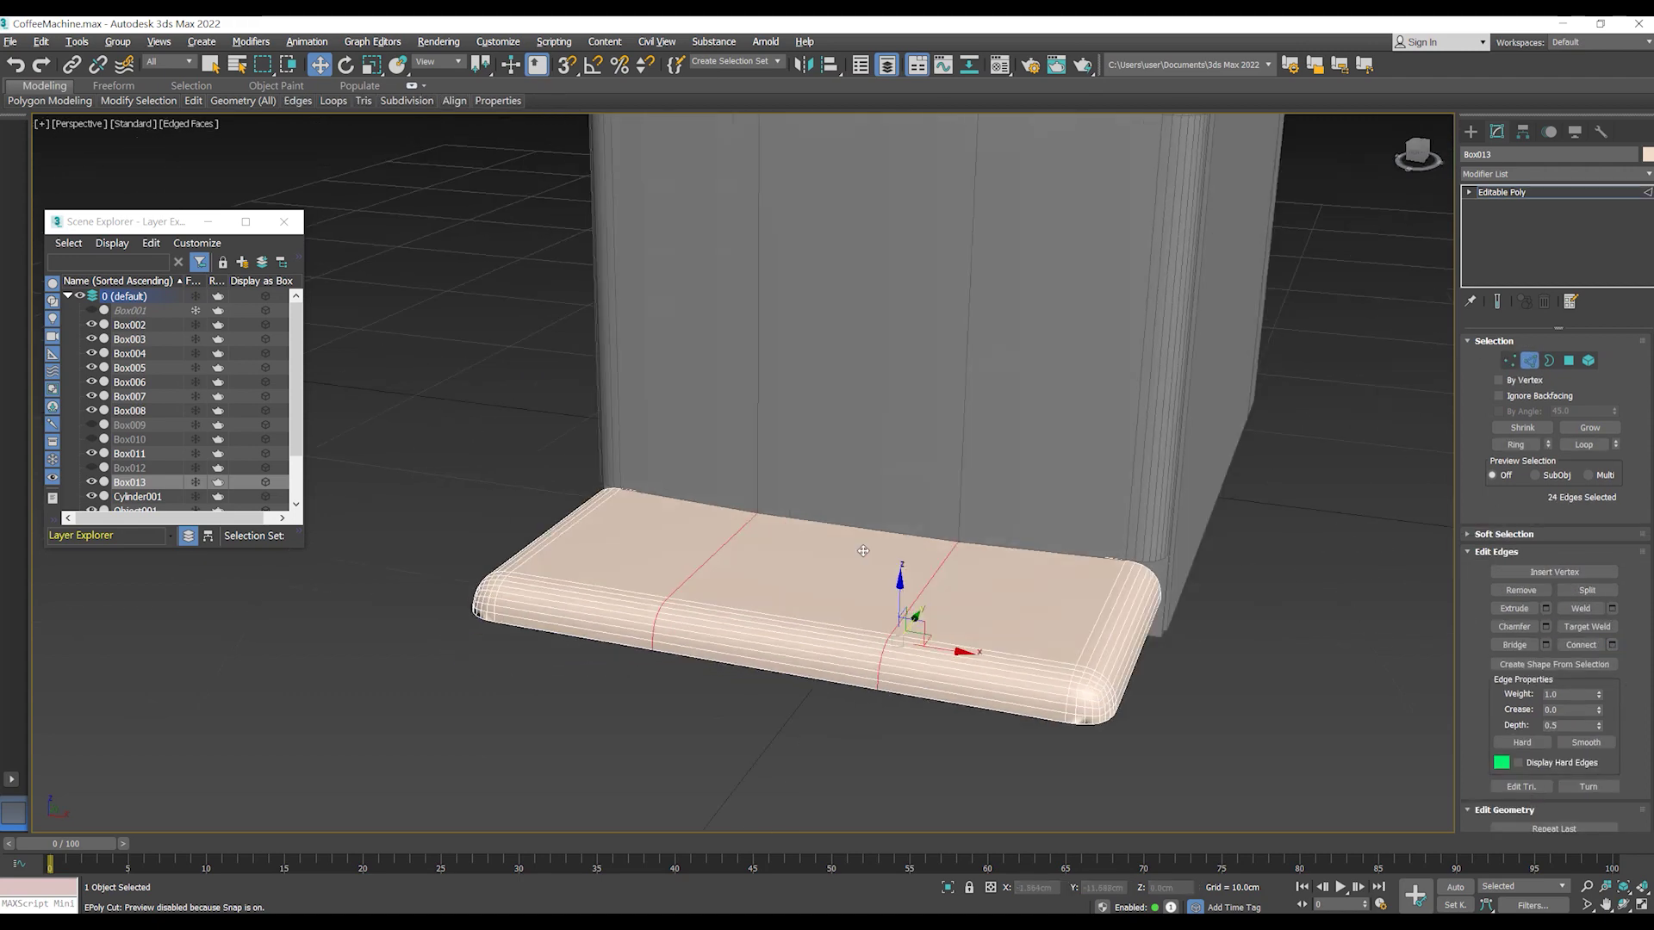
- Select the four vertices along the tray's back edge
key(ctrl+1)
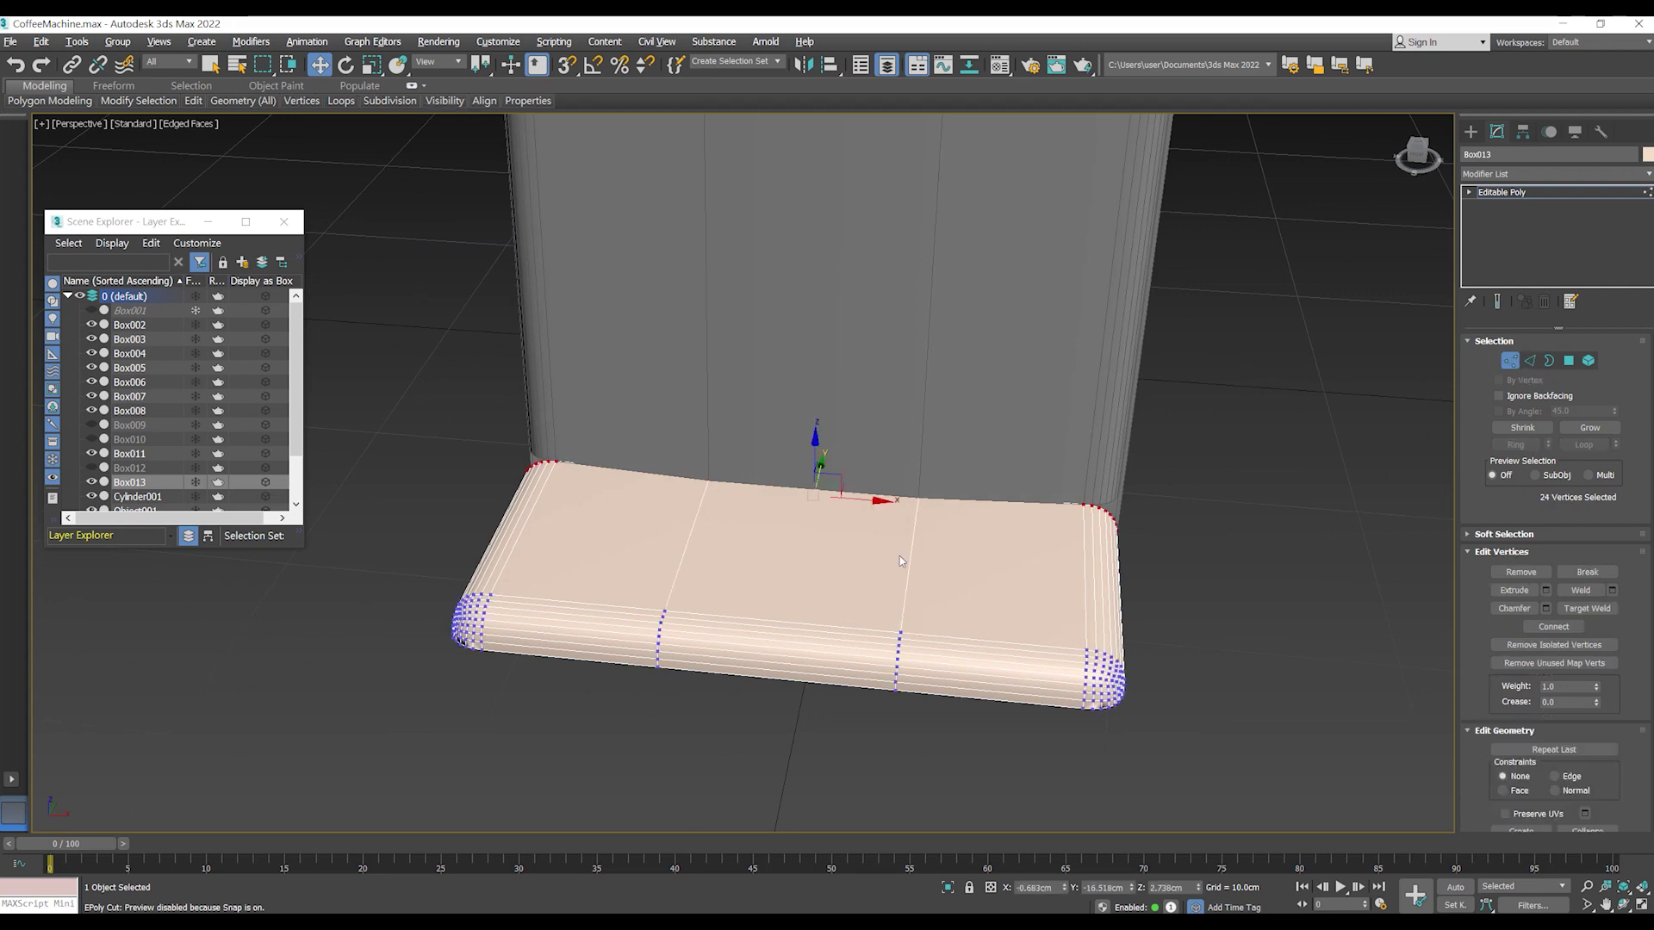
alt+middle_drag(818, 544, 667, 396)
drag(664, 389, 960, 554)
alt+middle_drag(960, 553, 846, 477)
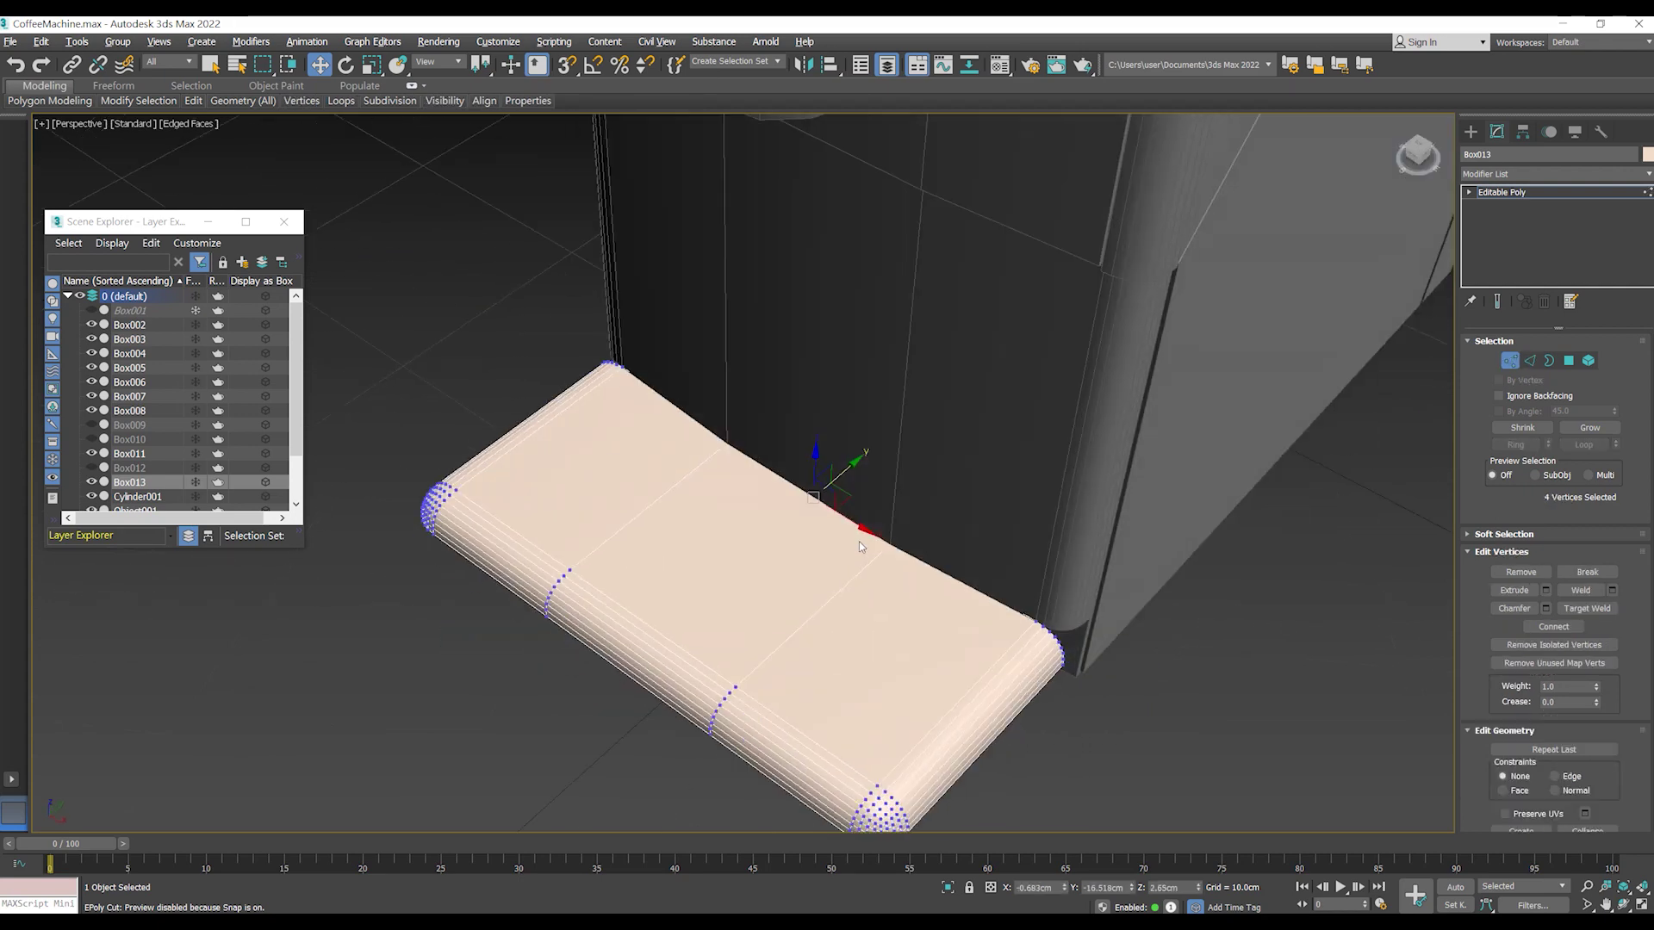
alt+middle_drag(847, 476, 1010, 533)
- Exit vertex editing and reselect the tray as a whole object
click(1509, 360)
click(1153, 616)
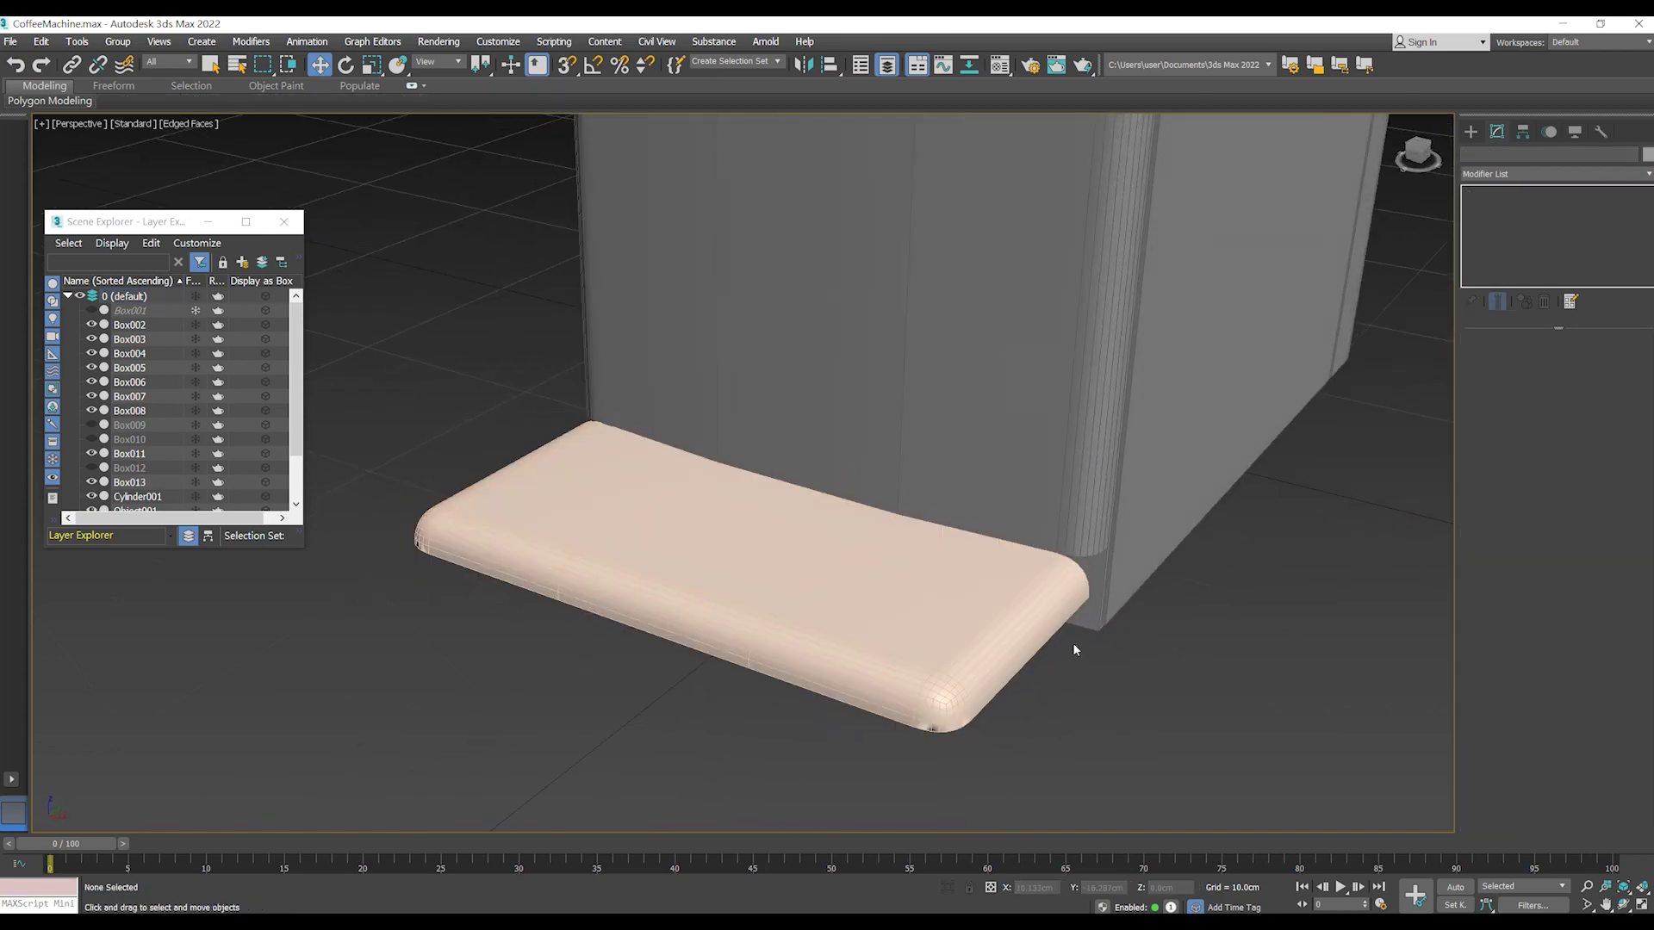
click(999, 680)
mouse_move(982, 698)
alt+middle_down()
mouse_move(976, 612)
mouse_move(929, 783)
alt+middle_up()
scroll(929, 783, up, 5)
scroll(932, 714, down, 8)
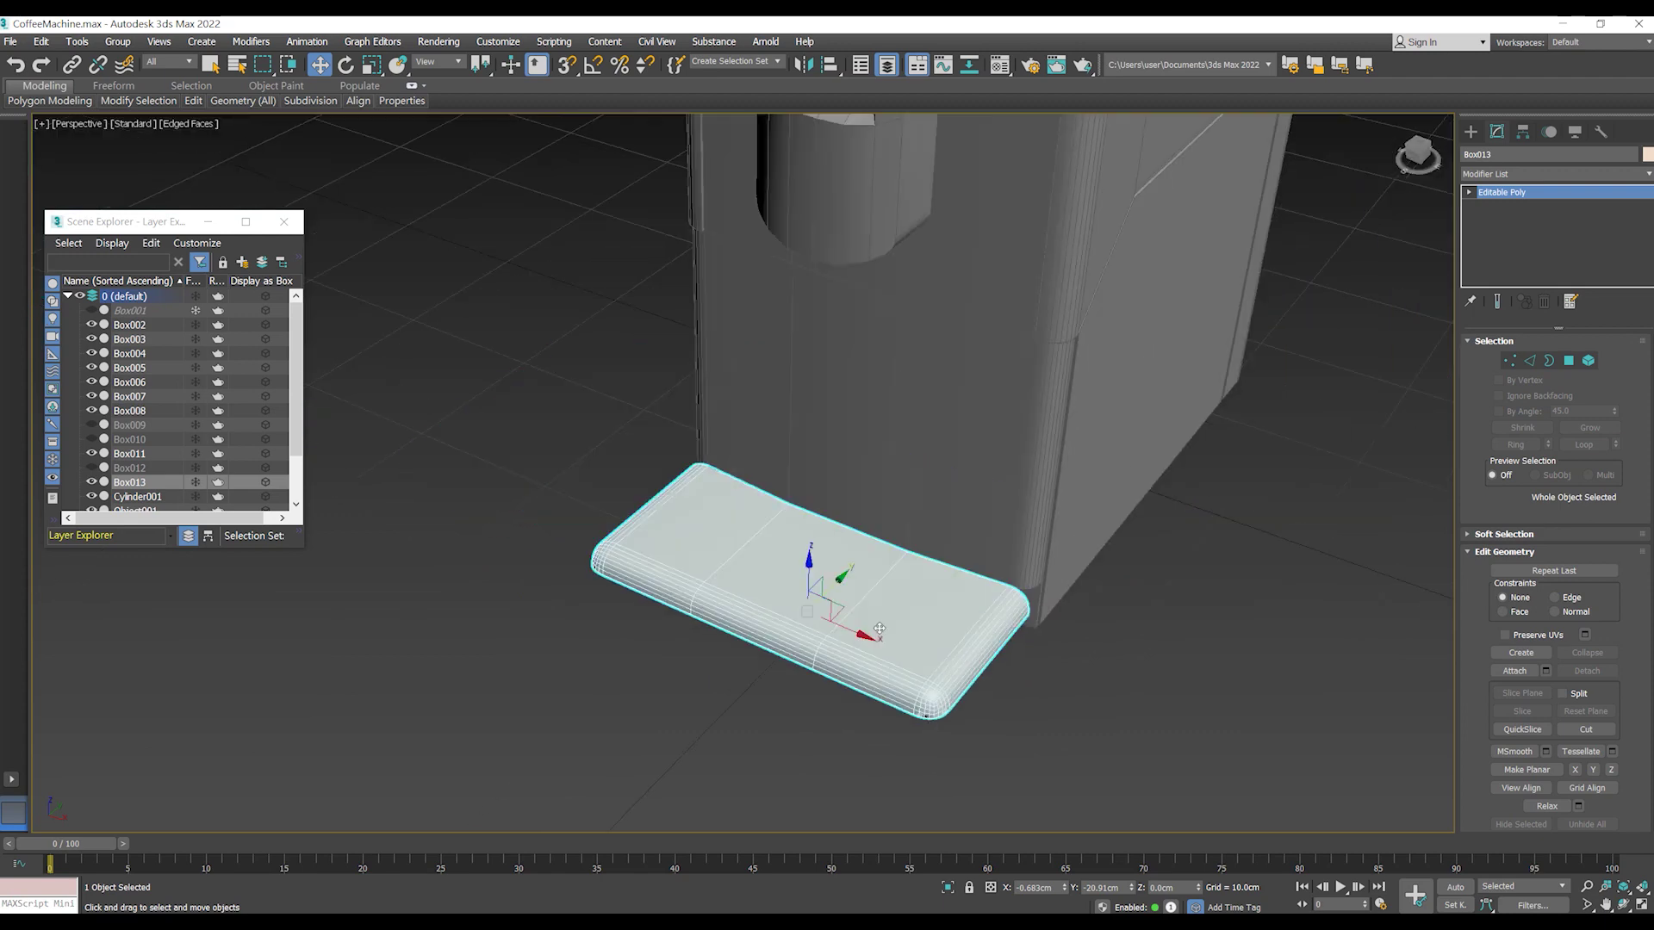
scroll(932, 714, up, 2)
scroll(931, 714, down, 2)
- Give the drip tray a grey object colour
click(1647, 155)
click(1065, 388)
click(1312, 543)
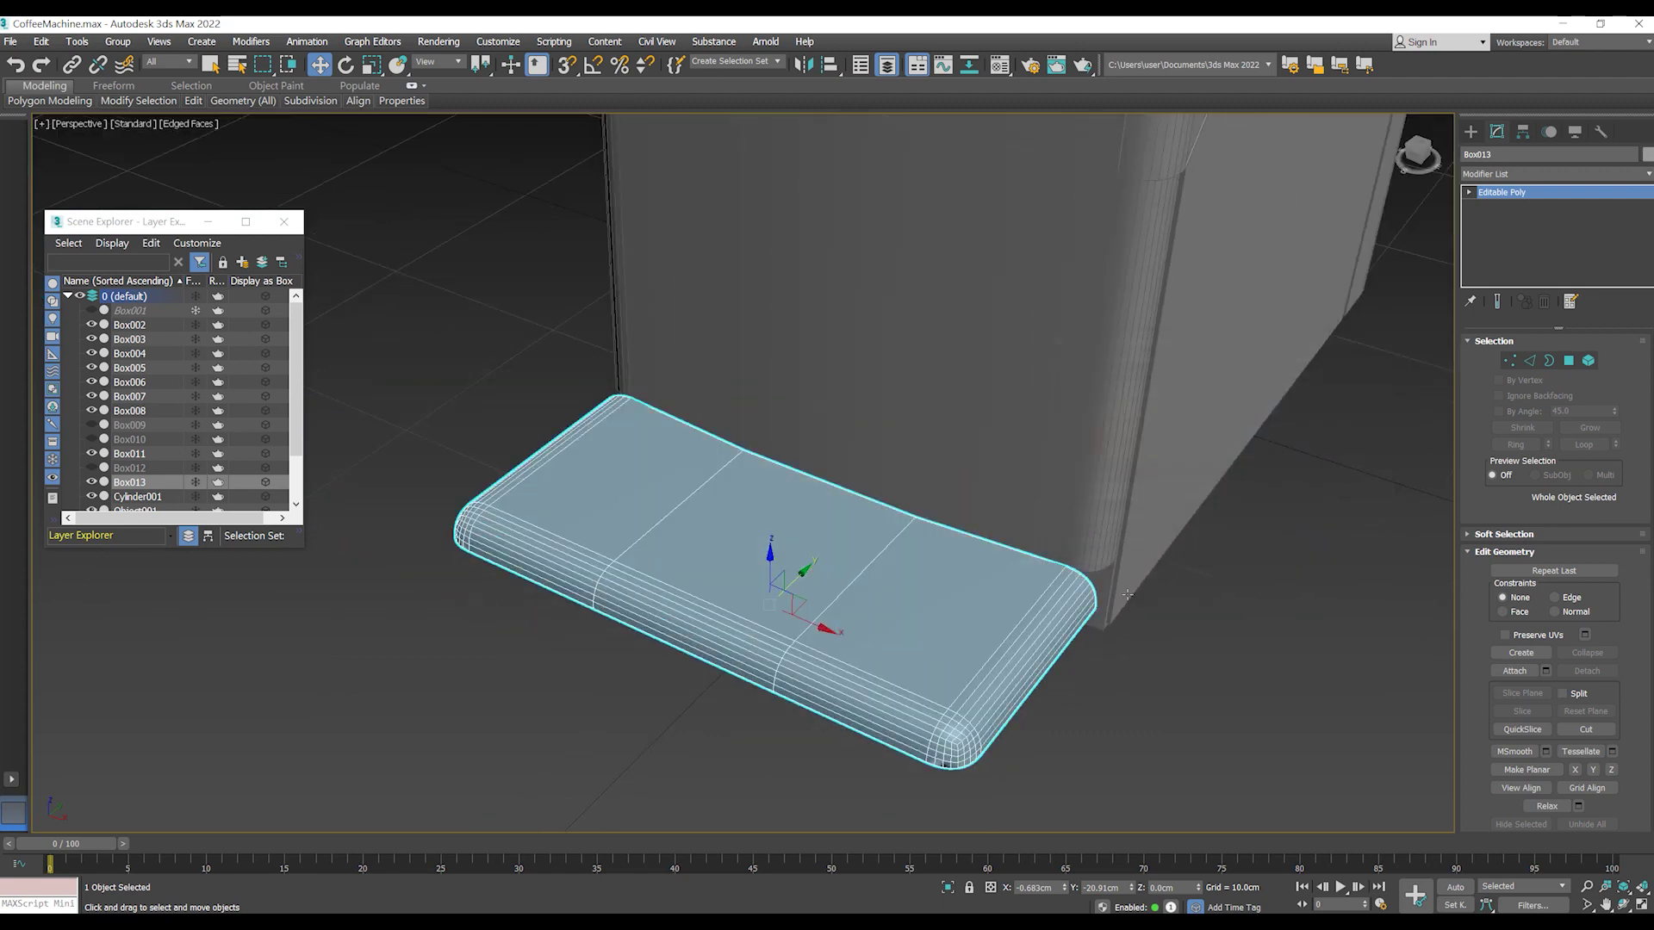
alt+middle_drag(1206, 579, 1089, 705)
click(1089, 704)
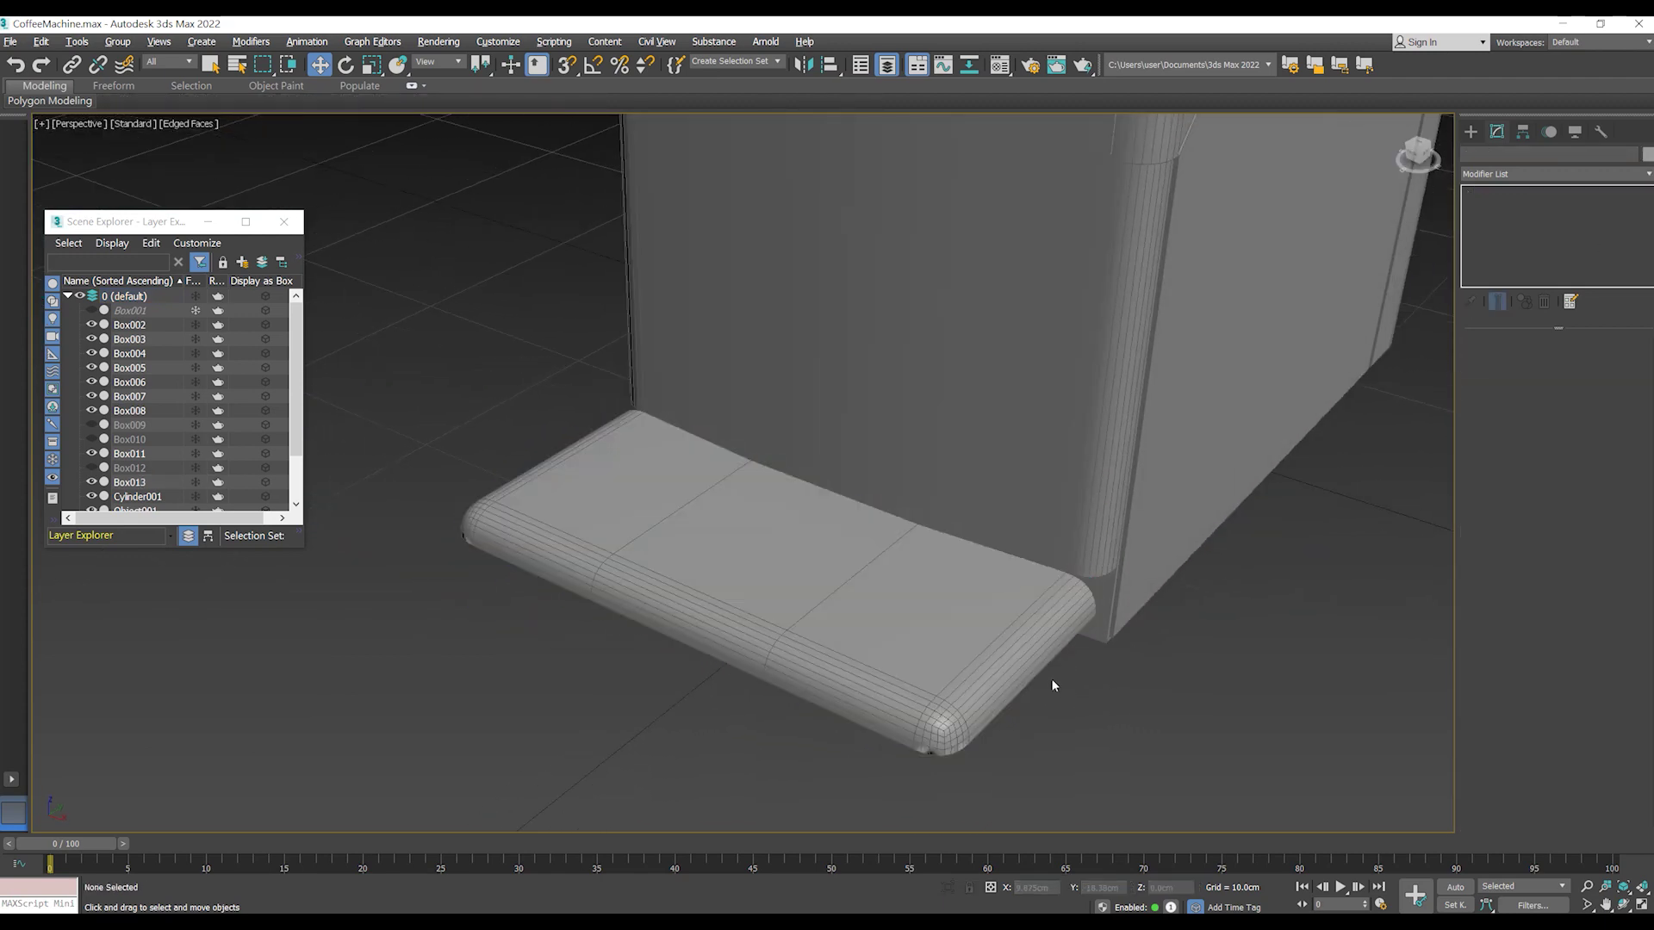
- Reselect the tray, enter Polygon mode and start the Cut tool
click(995, 653)
alt+middle_drag(995, 652, 976, 607)
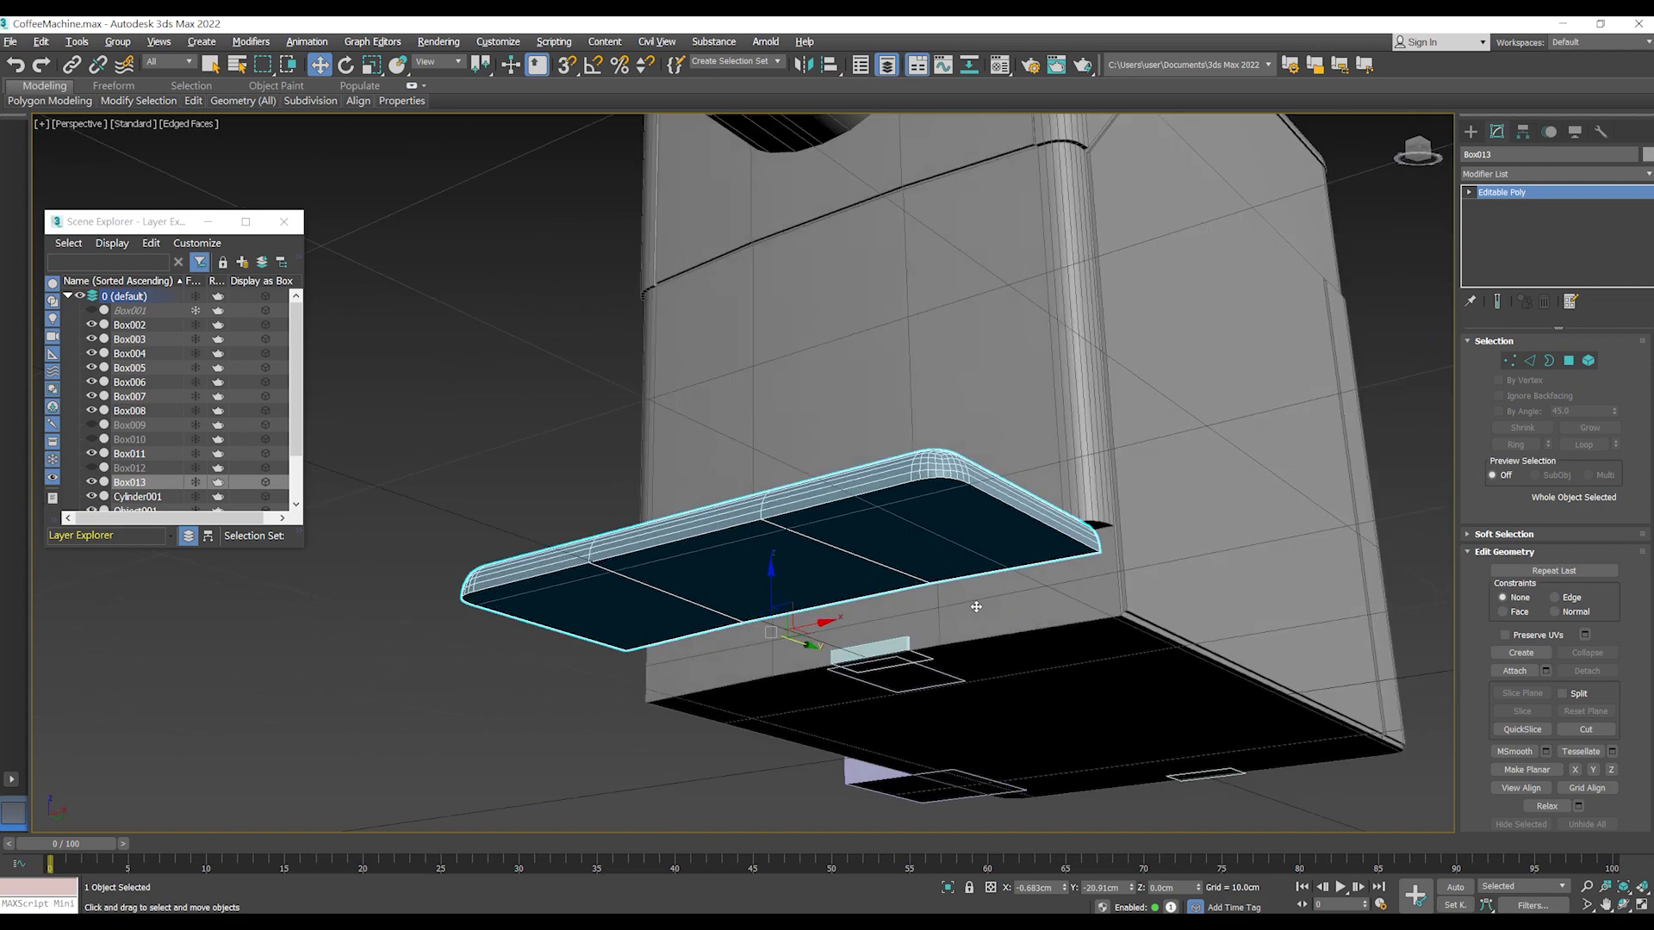
key(4)
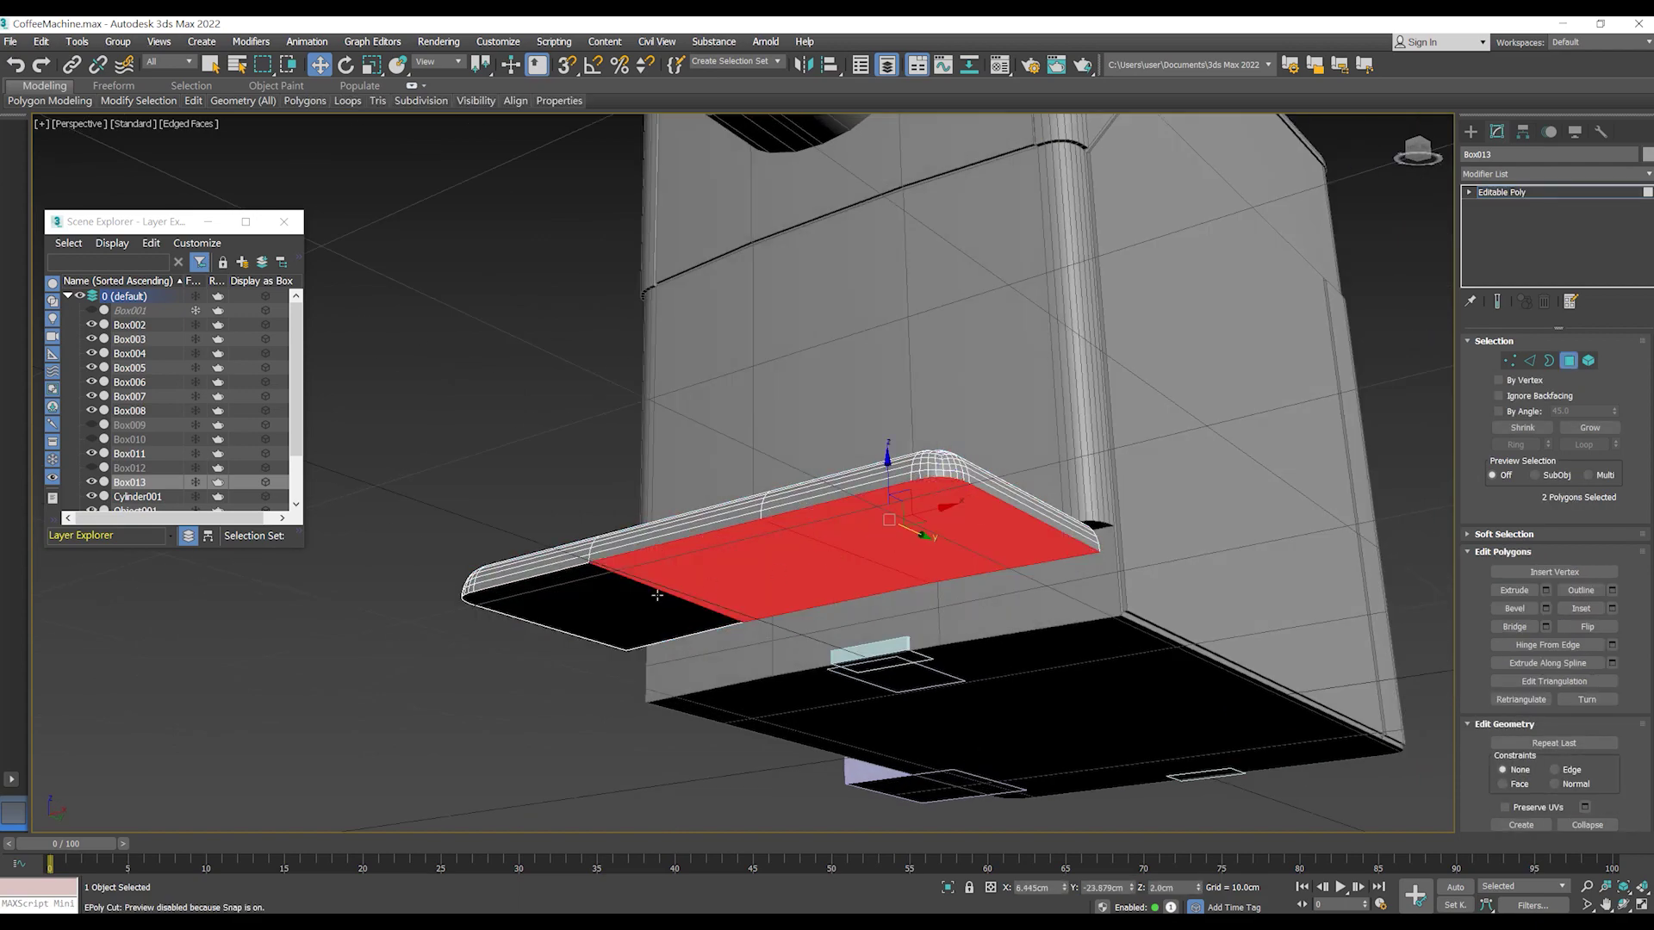
key(alt+c)
alt+middle_drag(820, 588, 945, 576)
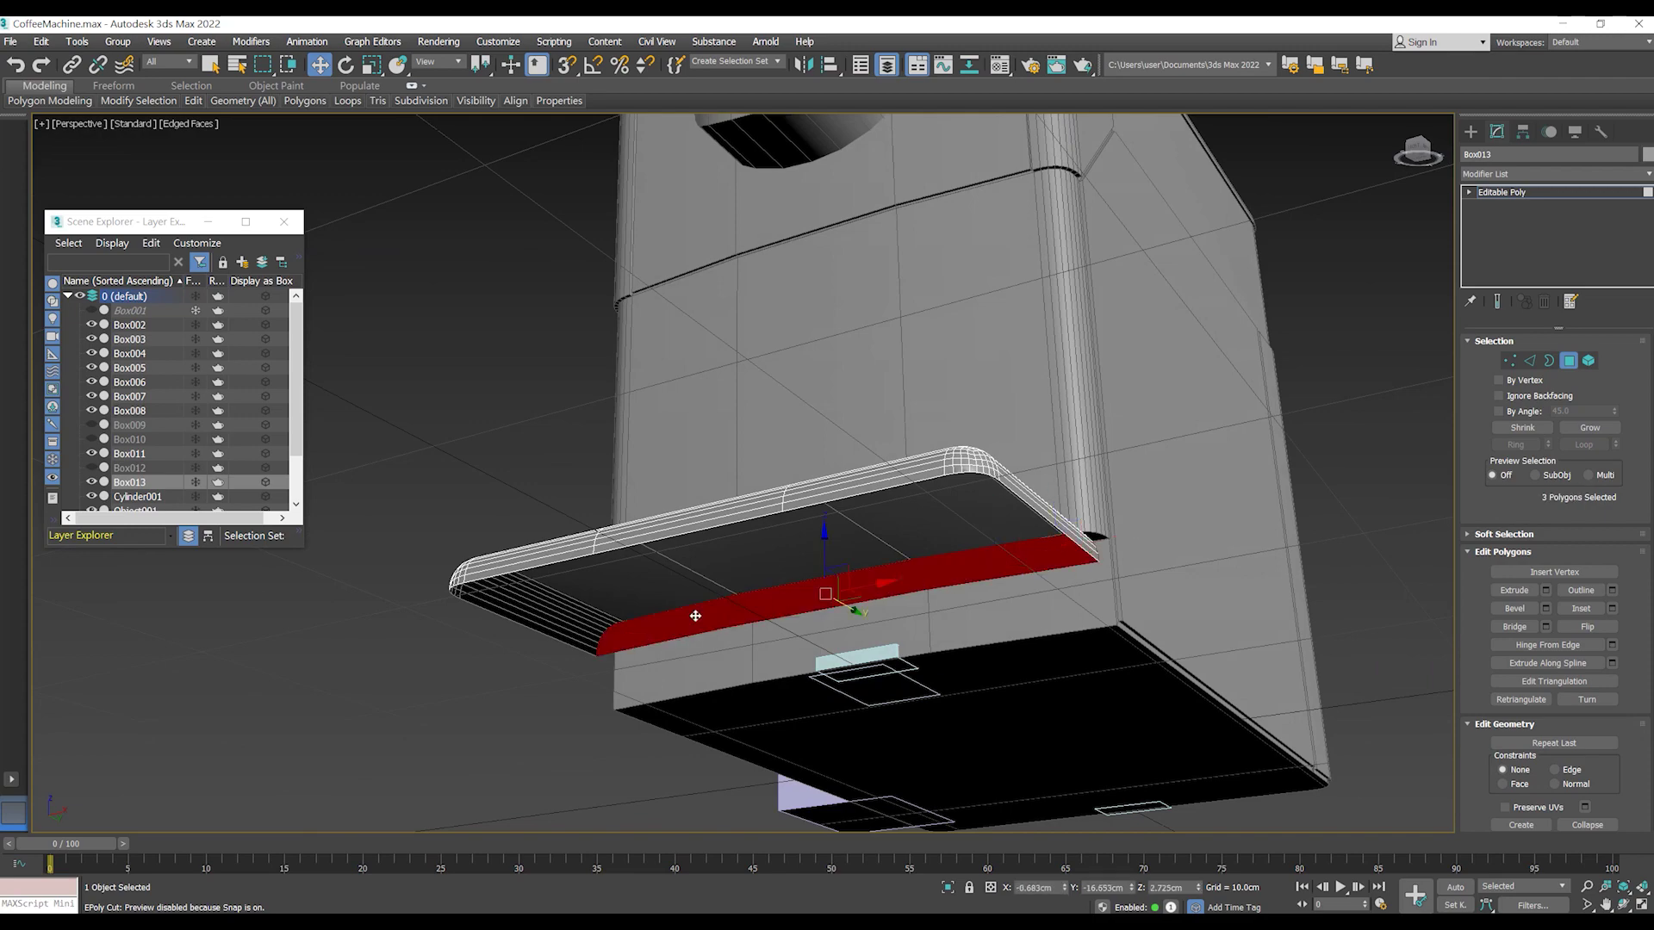
mouse_move(856, 591)
alt+middle_down()
mouse_move(763, 563)
mouse_move(832, 631)
alt+middle_up()
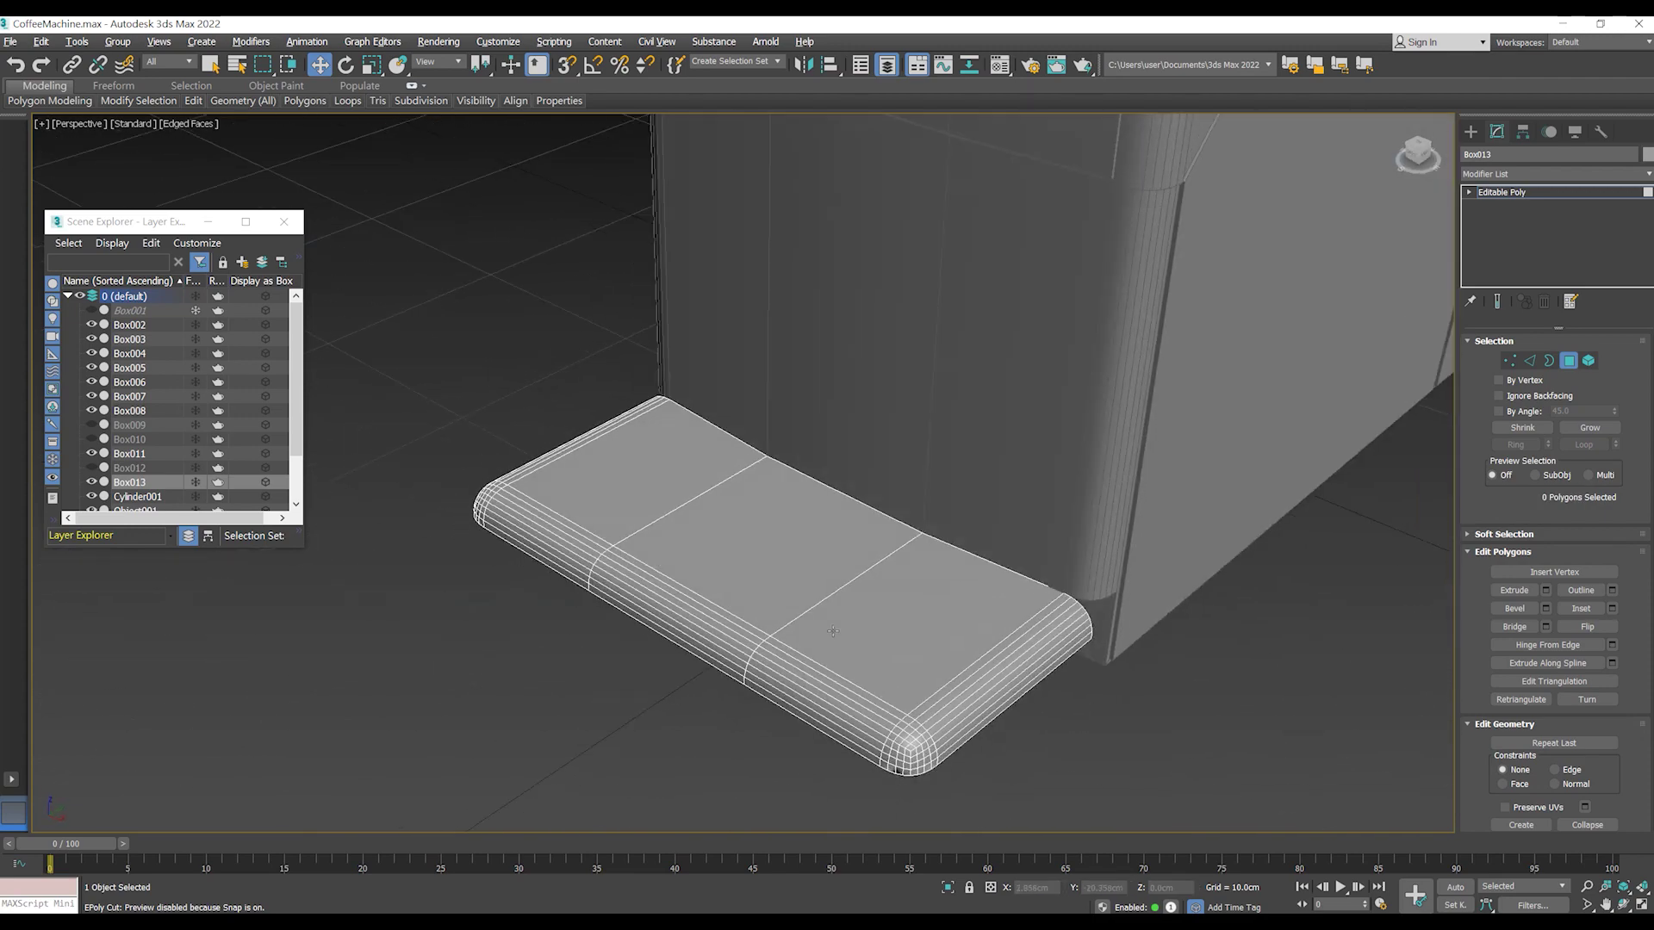
- Deselect the tray and select the curved back panel Object004
click(1563, 366)
alt+middle_drag(1123, 748, 991, 560)
click(990, 560)
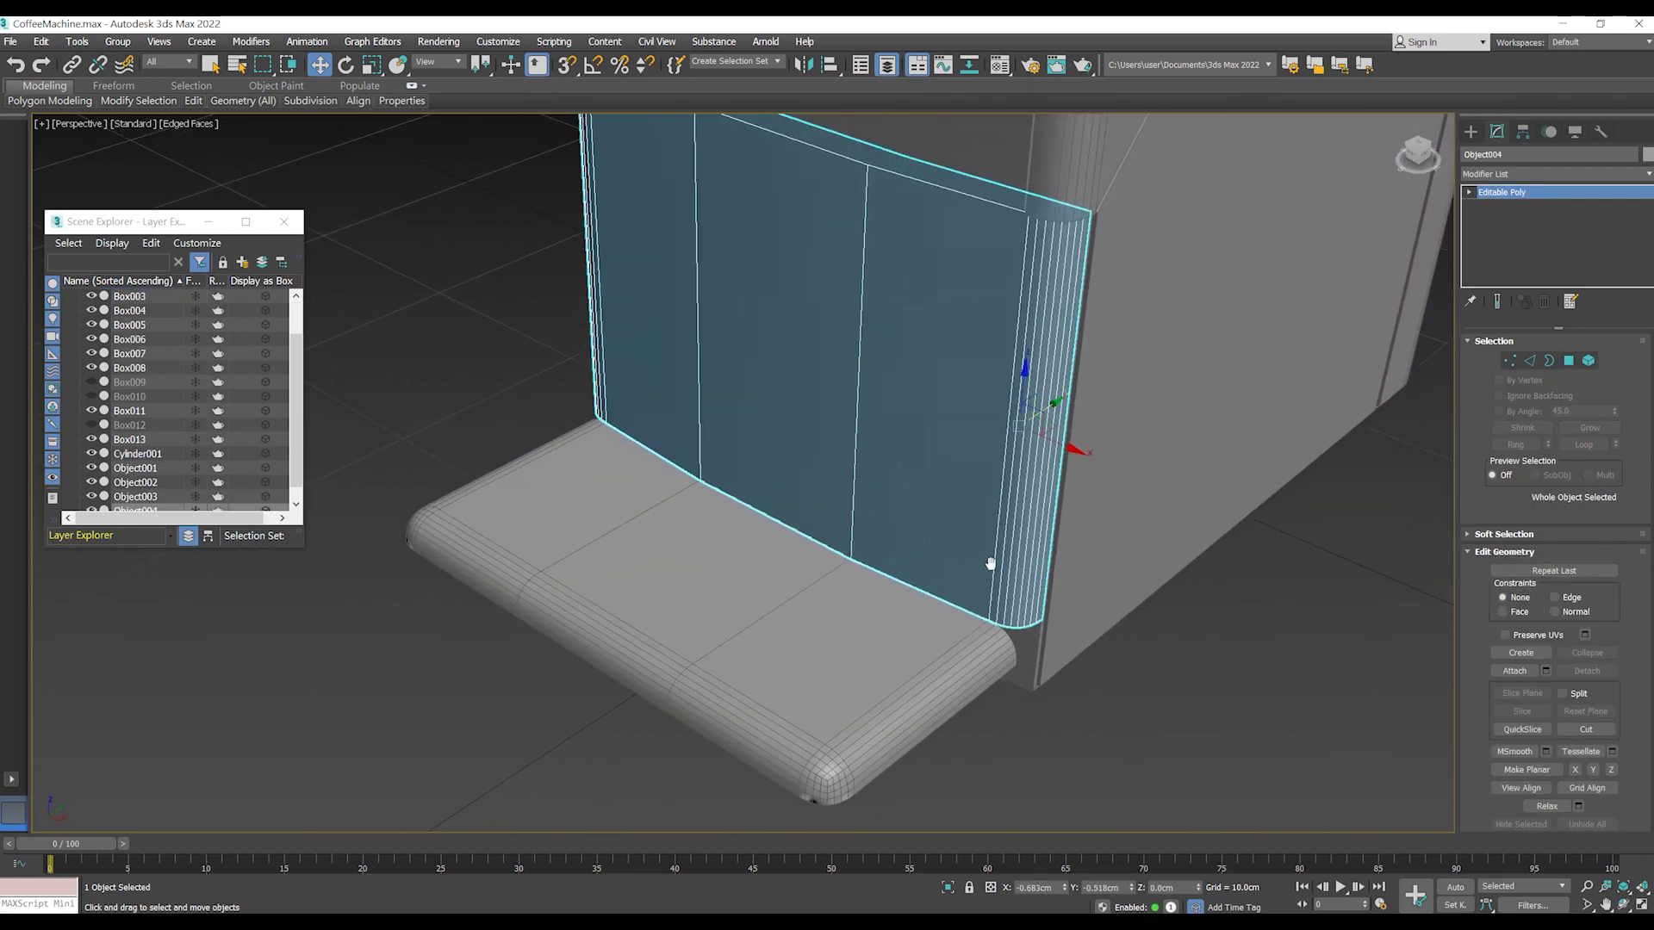
- Enter Vertex mode on the panel and orbit low to view its bottom edge
key(1)
drag(551, 396, 1029, 612)
mouse_move(1028, 612)
alt+middle_down()
mouse_move(1007, 570)
mouse_move(960, 757)
alt+middle_up()
scroll(1007, 570, up, 3)
scroll(1007, 570, up, 3)
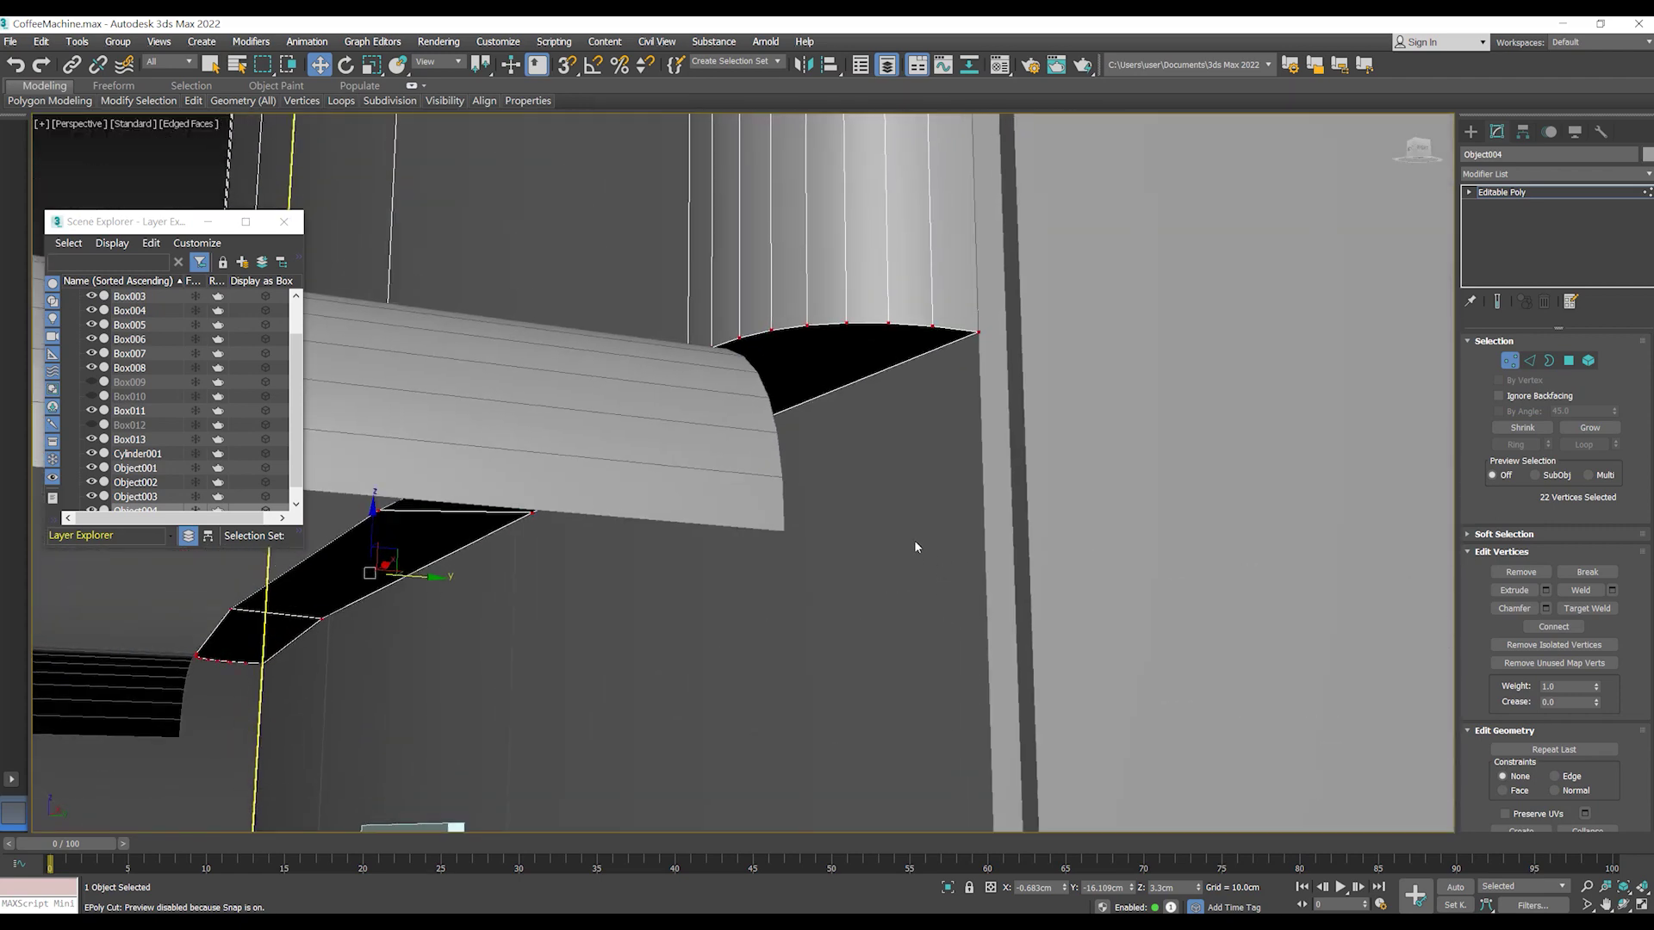
- Select the panel's three bottom polygons and lower them slightly
key(4)
click(804, 387)
ctrl+click(448, 538)
ctrl+click(258, 635)
mouse_move(258, 635)
alt+middle_down()
mouse_move(844, 537)
mouse_move(846, 520)
alt+middle_up()
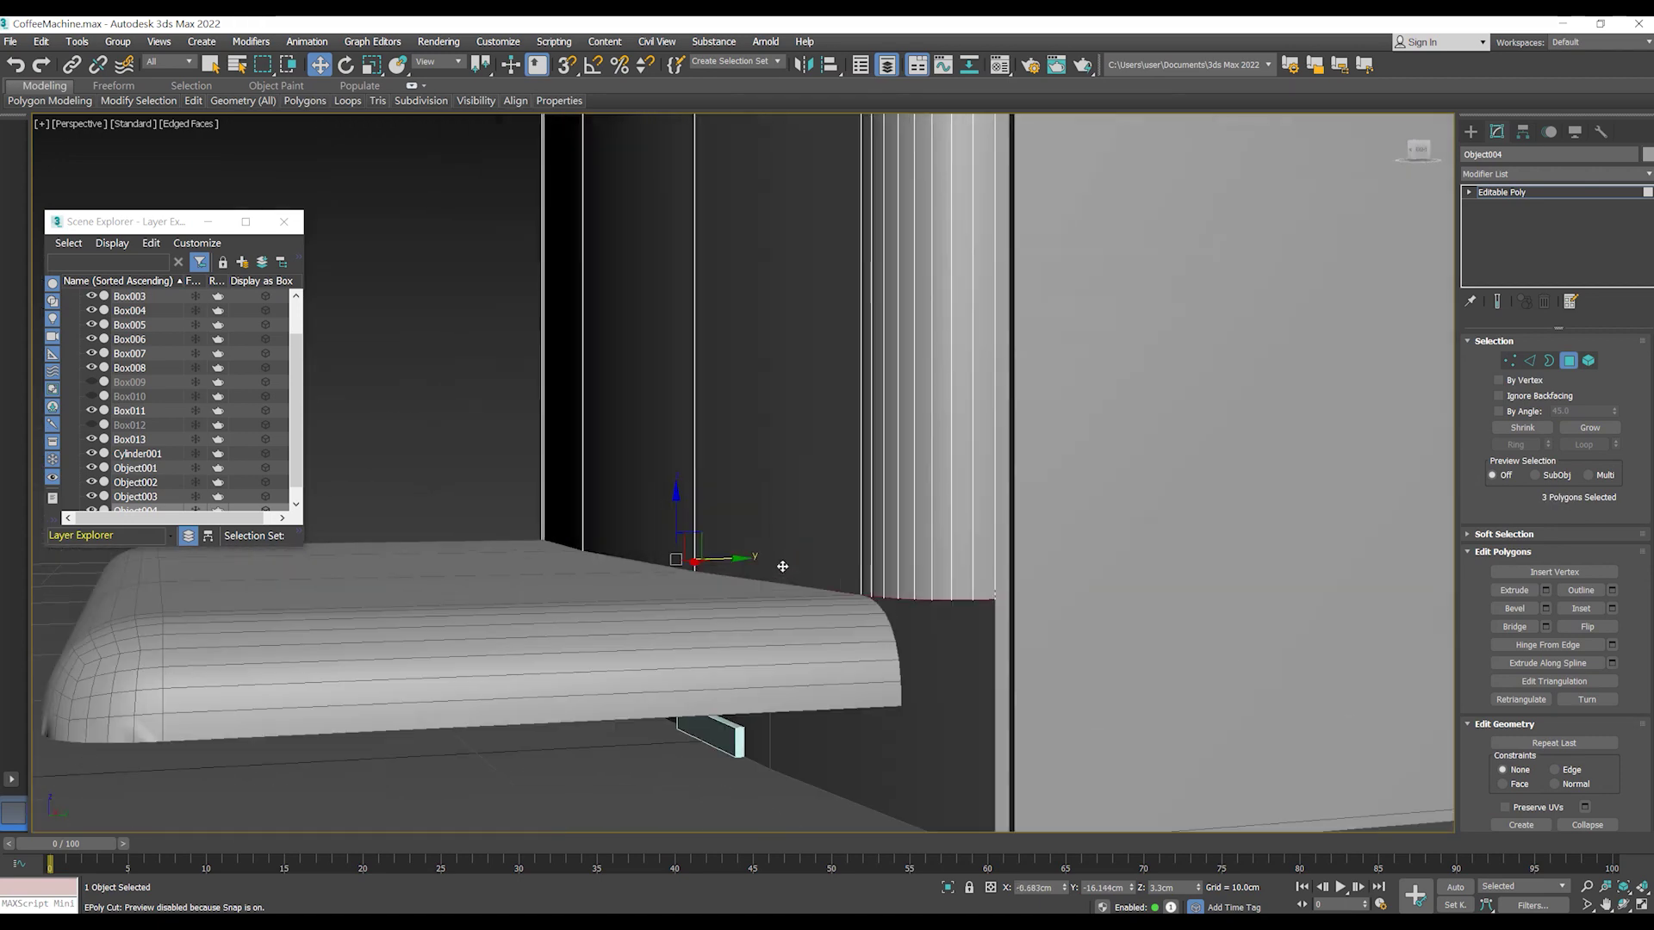
mouse_move(677, 522)
mouse_down()
mouse_move(672, 539)
mouse_move(725, 576)
mouse_up()
- Undo a test rotation of the bottom faces and reselect only the back panel
key(e)
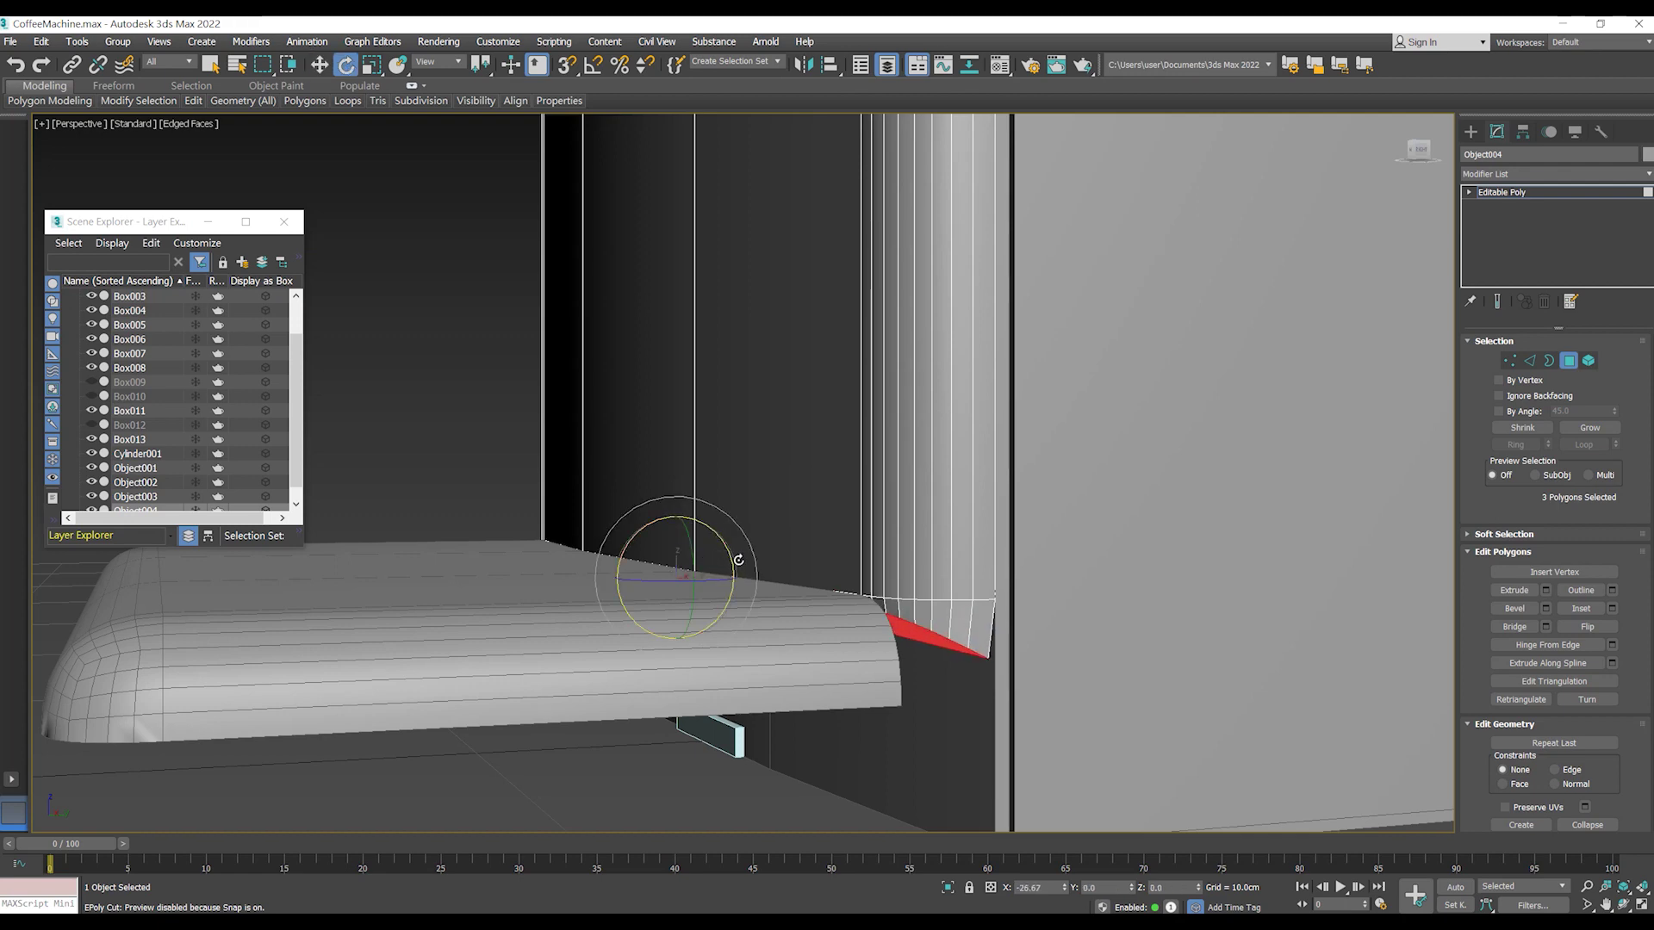
key(ctrl+z)
key(4)
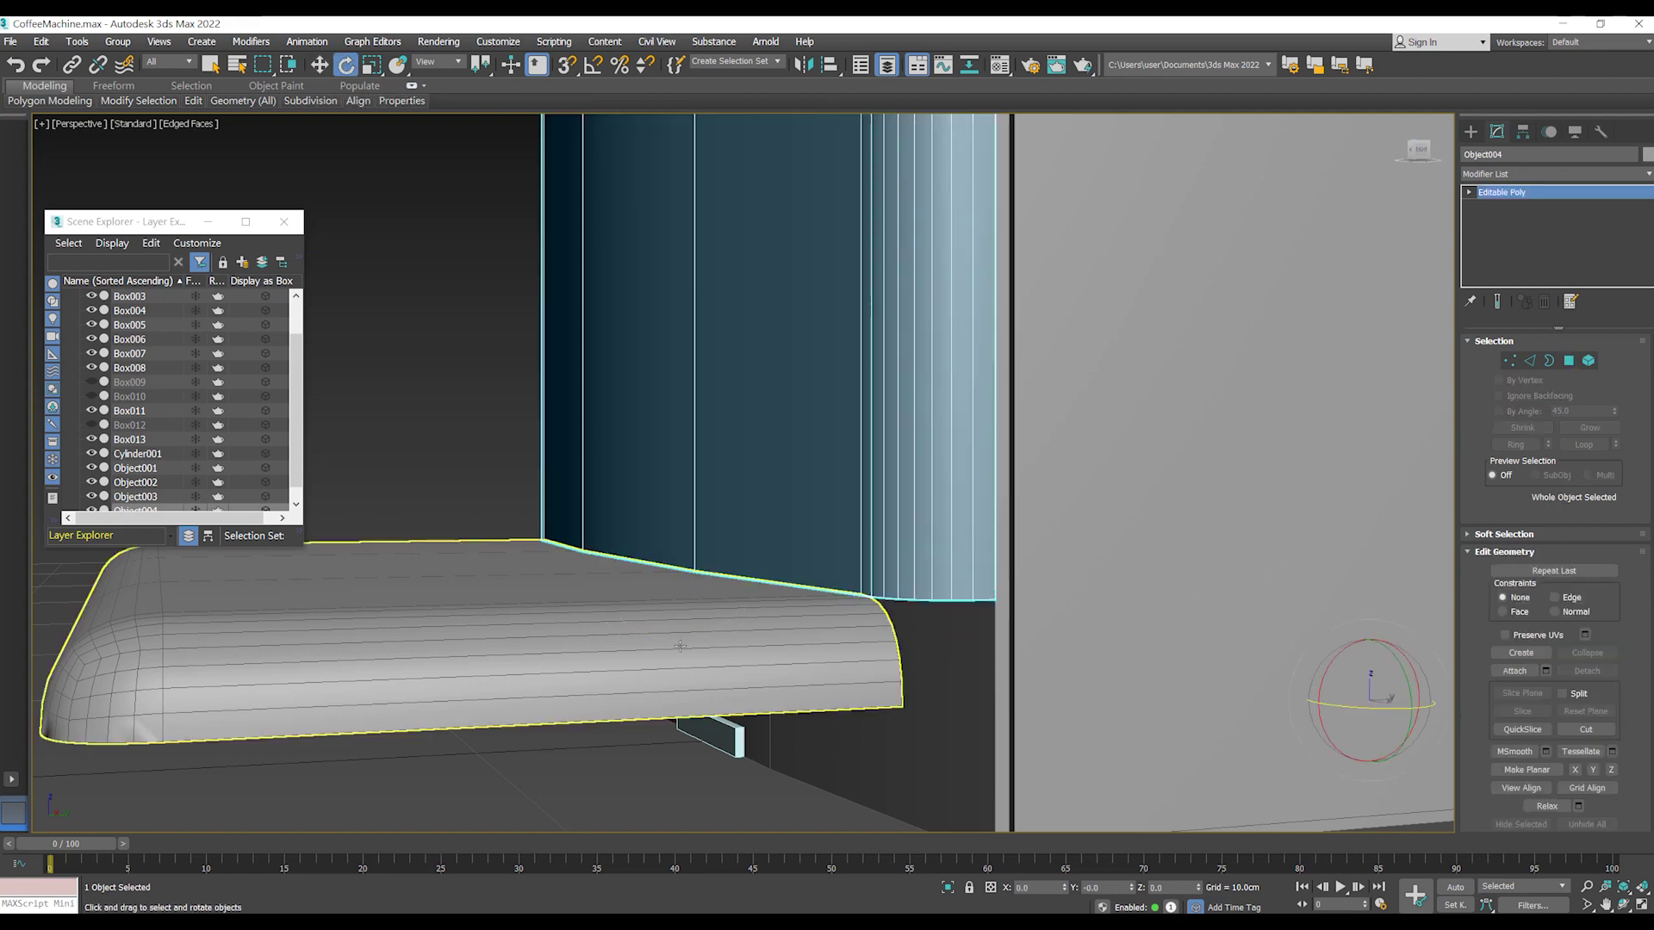
ctrl+click(680, 645)
scroll(679, 645, down, 5)
alt+middle_drag(659, 535, 775, 536)
click(805, 516)
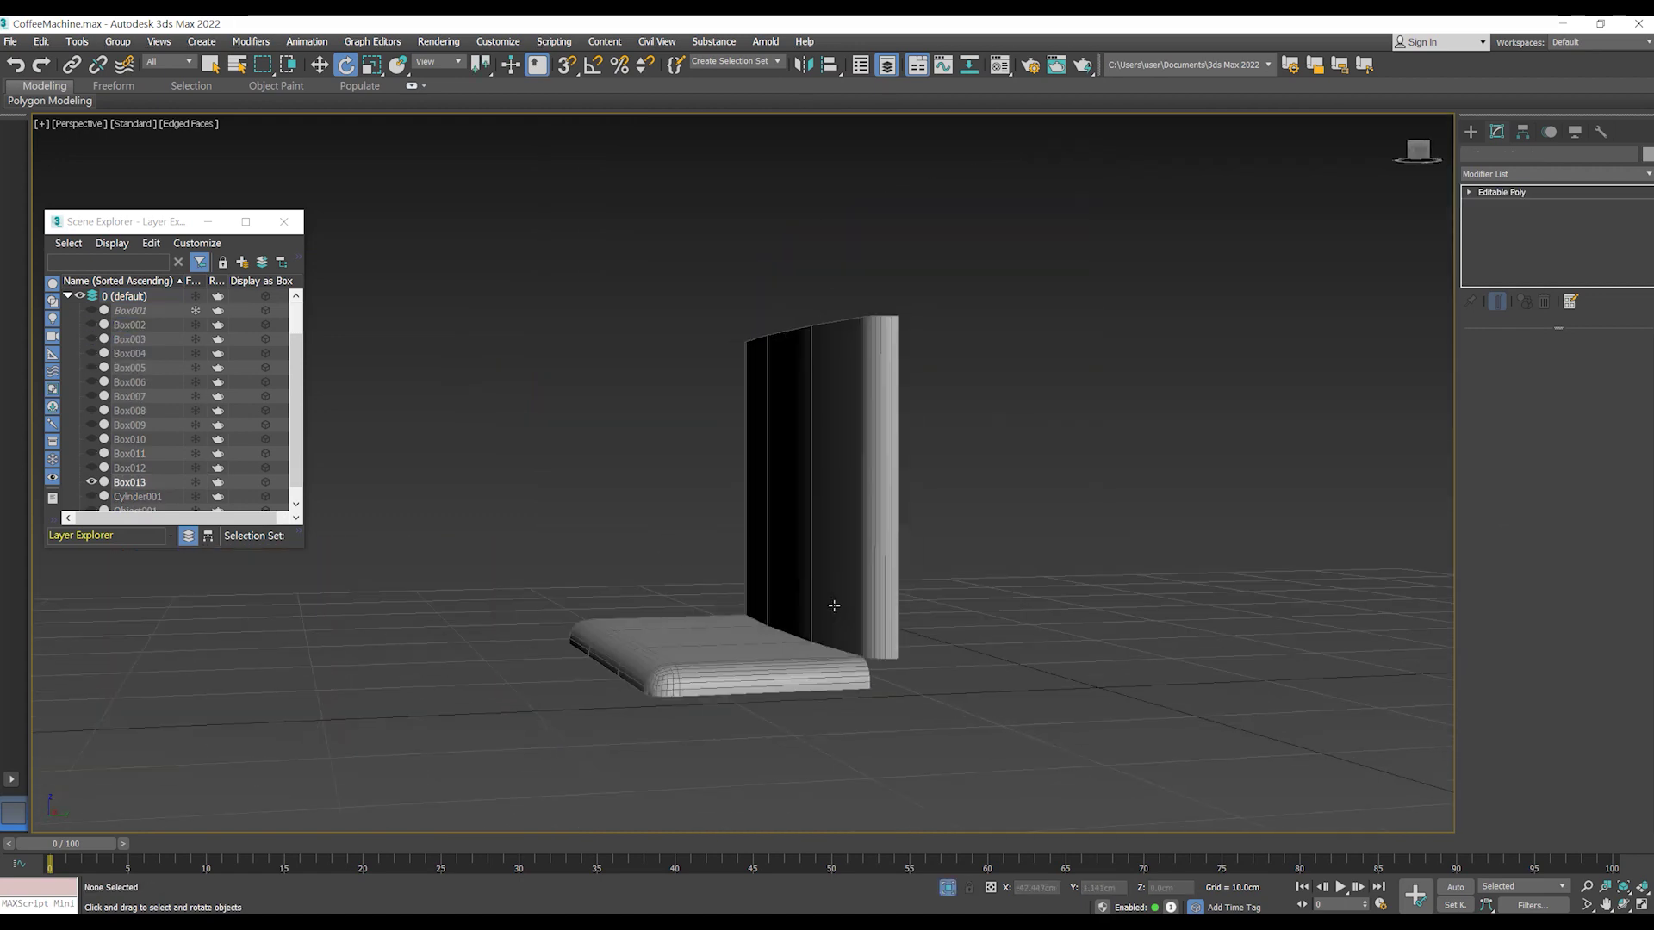
scroll(834, 607, up, 5)
mouse_move(834, 607)
alt+middle_down()
mouse_move(878, 580)
mouse_move(914, 593)
alt+middle_up()
- In Left wireframe view, push the bottom polygons down toward the drip tray
key(4)
scroll(879, 579, down, 4)
key(w)
scroll(846, 587, up, 2)
scroll(847, 587, up, 3)
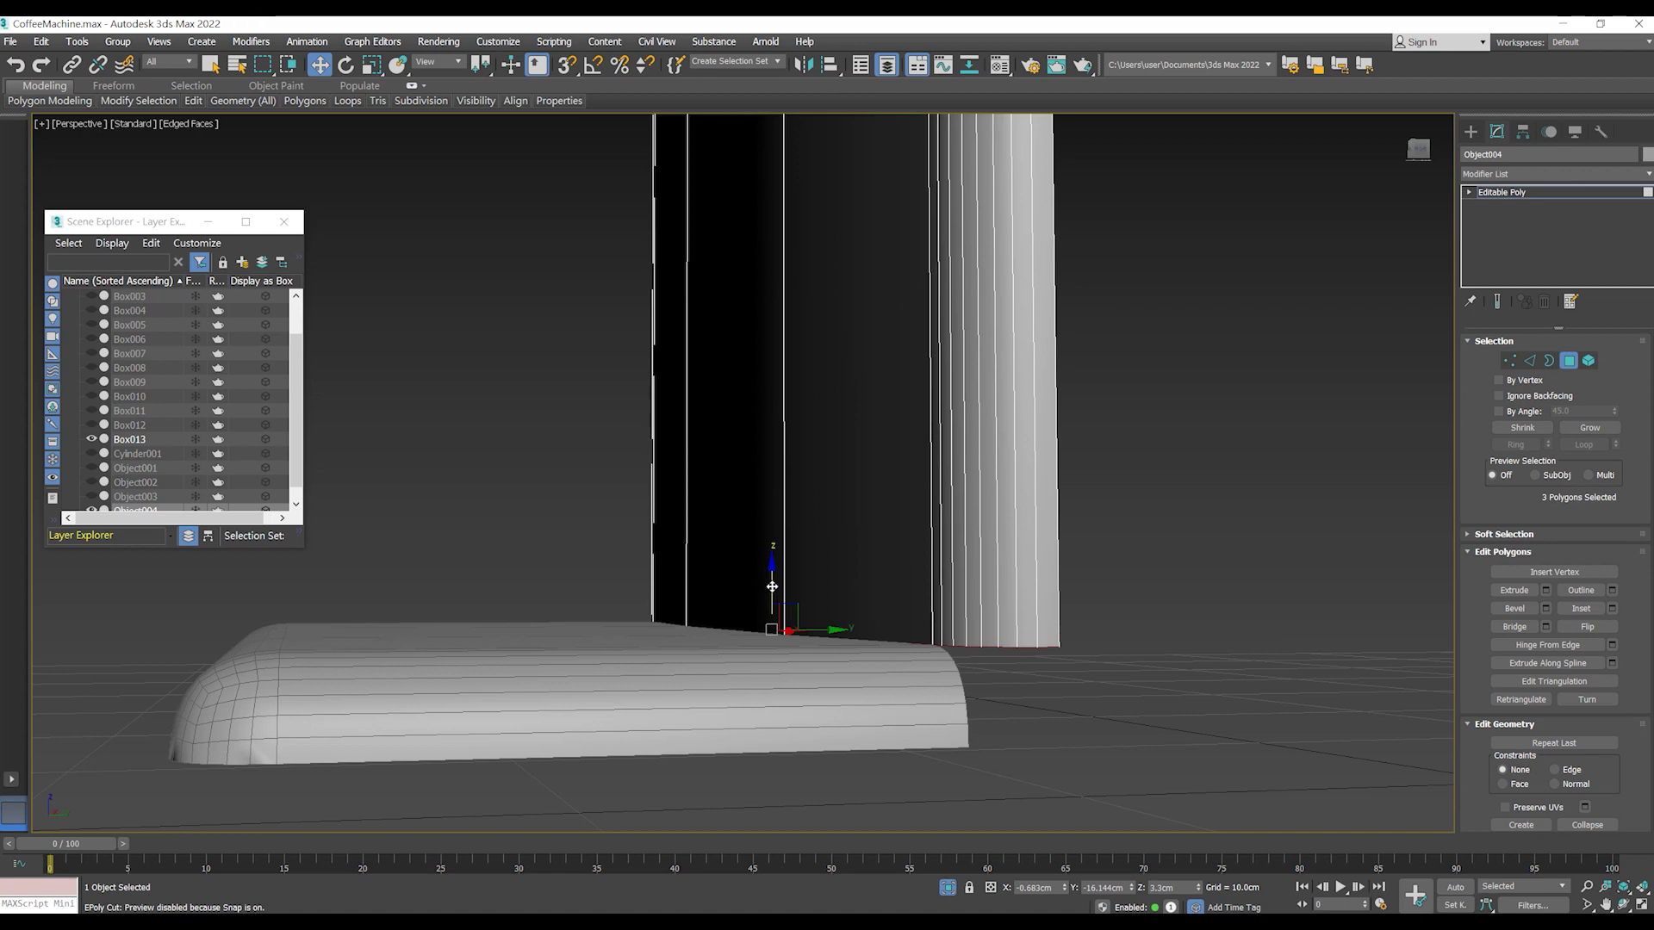
key(l)
scroll(951, 739, up, 3)
scroll(853, 649, up, 3)
scroll(805, 460, up, 2)
drag(822, 448, 832, 519)
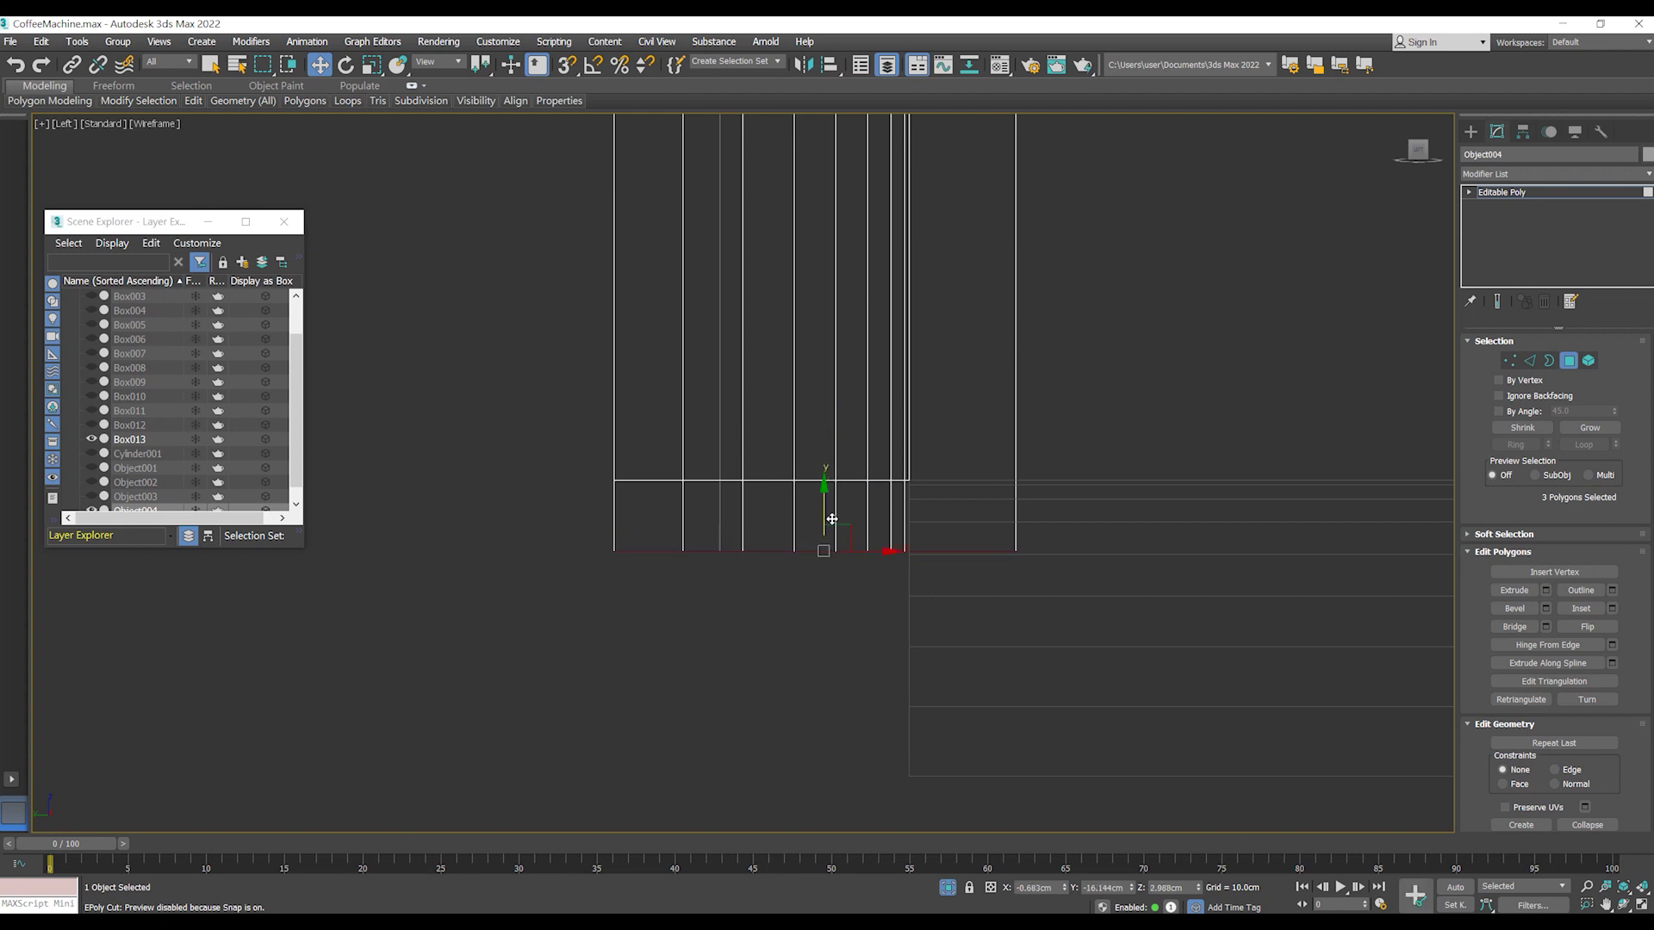
- Tilt the panel's three bottom polygons forward and lower them into the first angled section
key(e)
drag(870, 515, 864, 486)
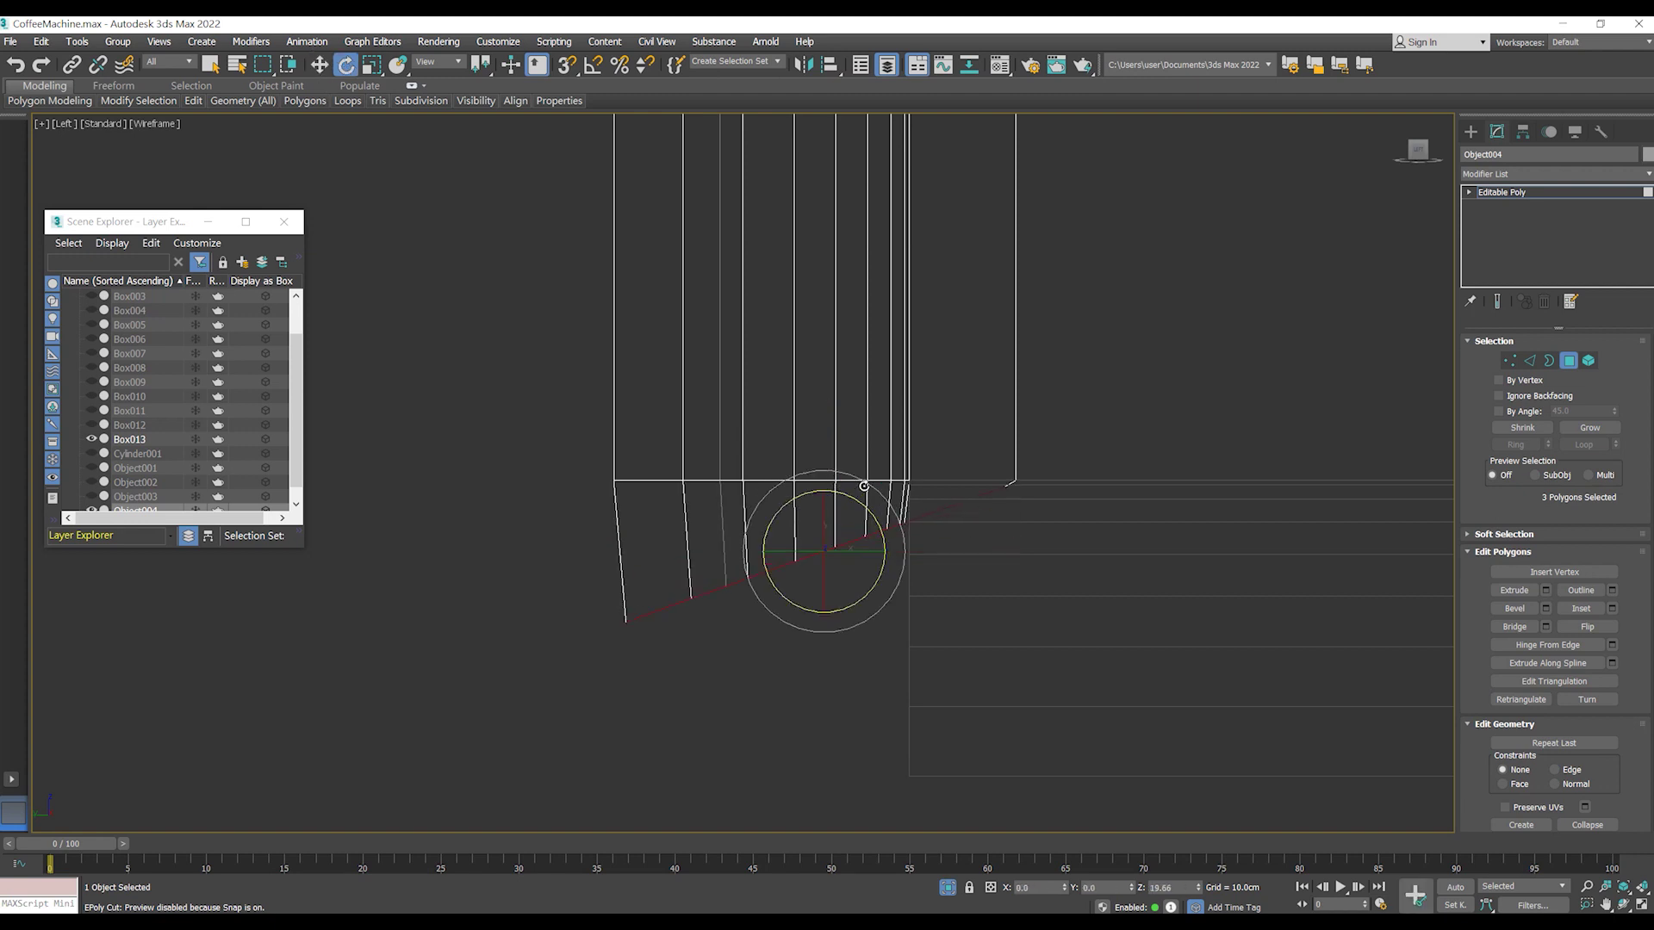
key(w)
drag(857, 538, 864, 583)
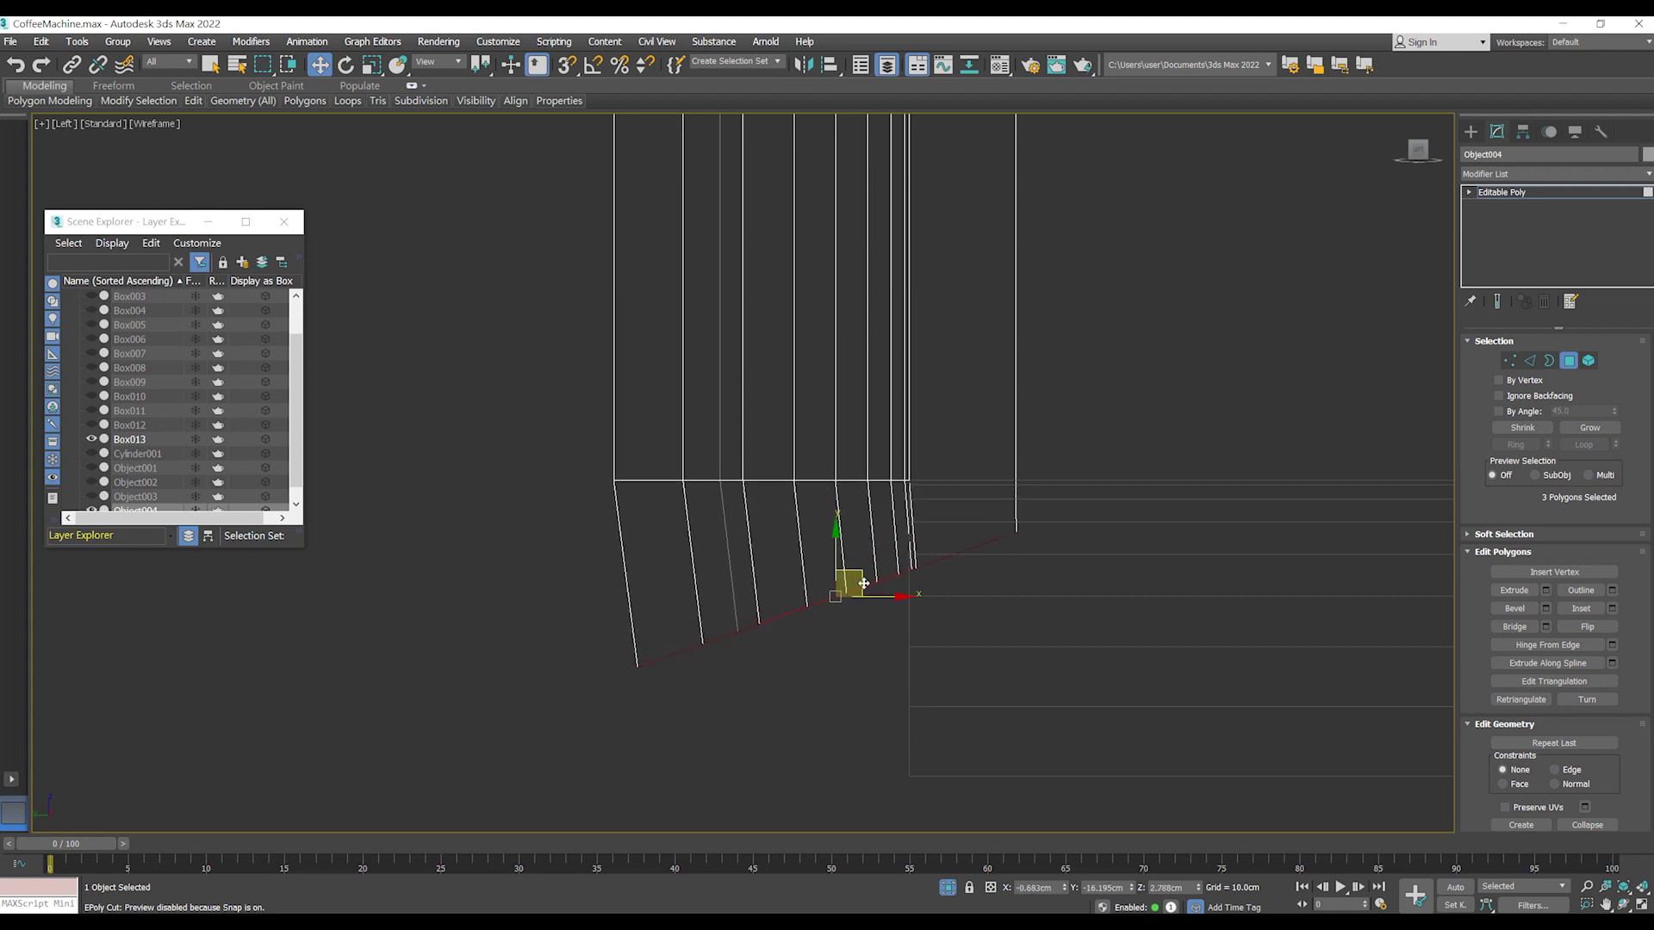
scroll(788, 637, down, 2)
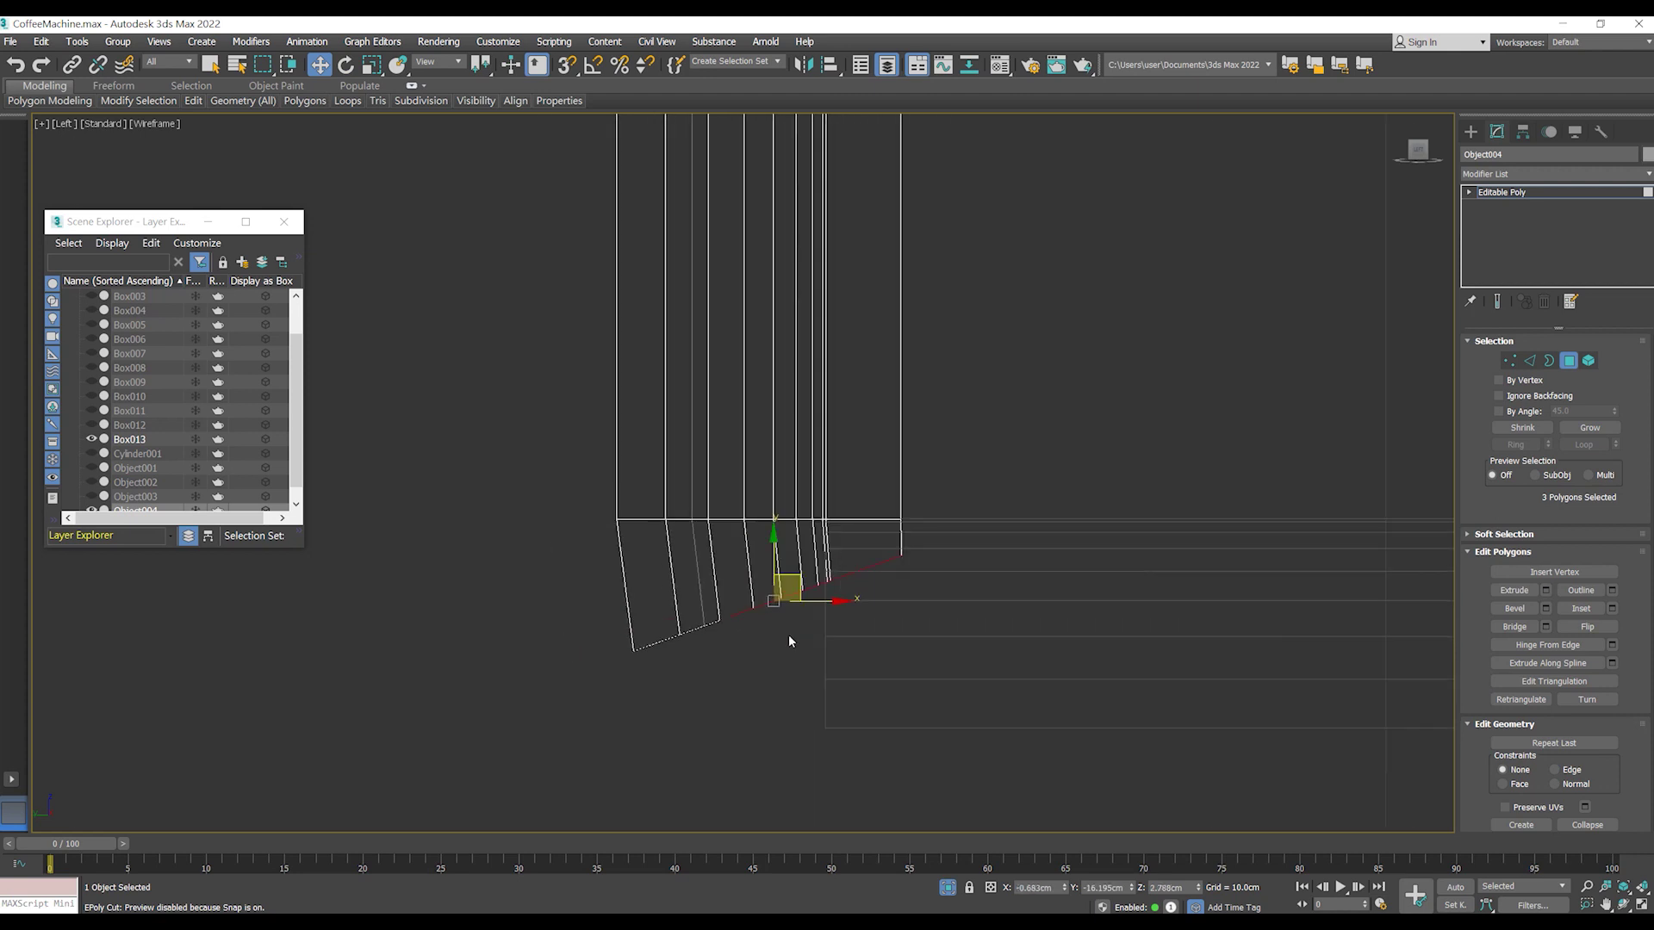
scroll(789, 641, up, 2)
key(r)
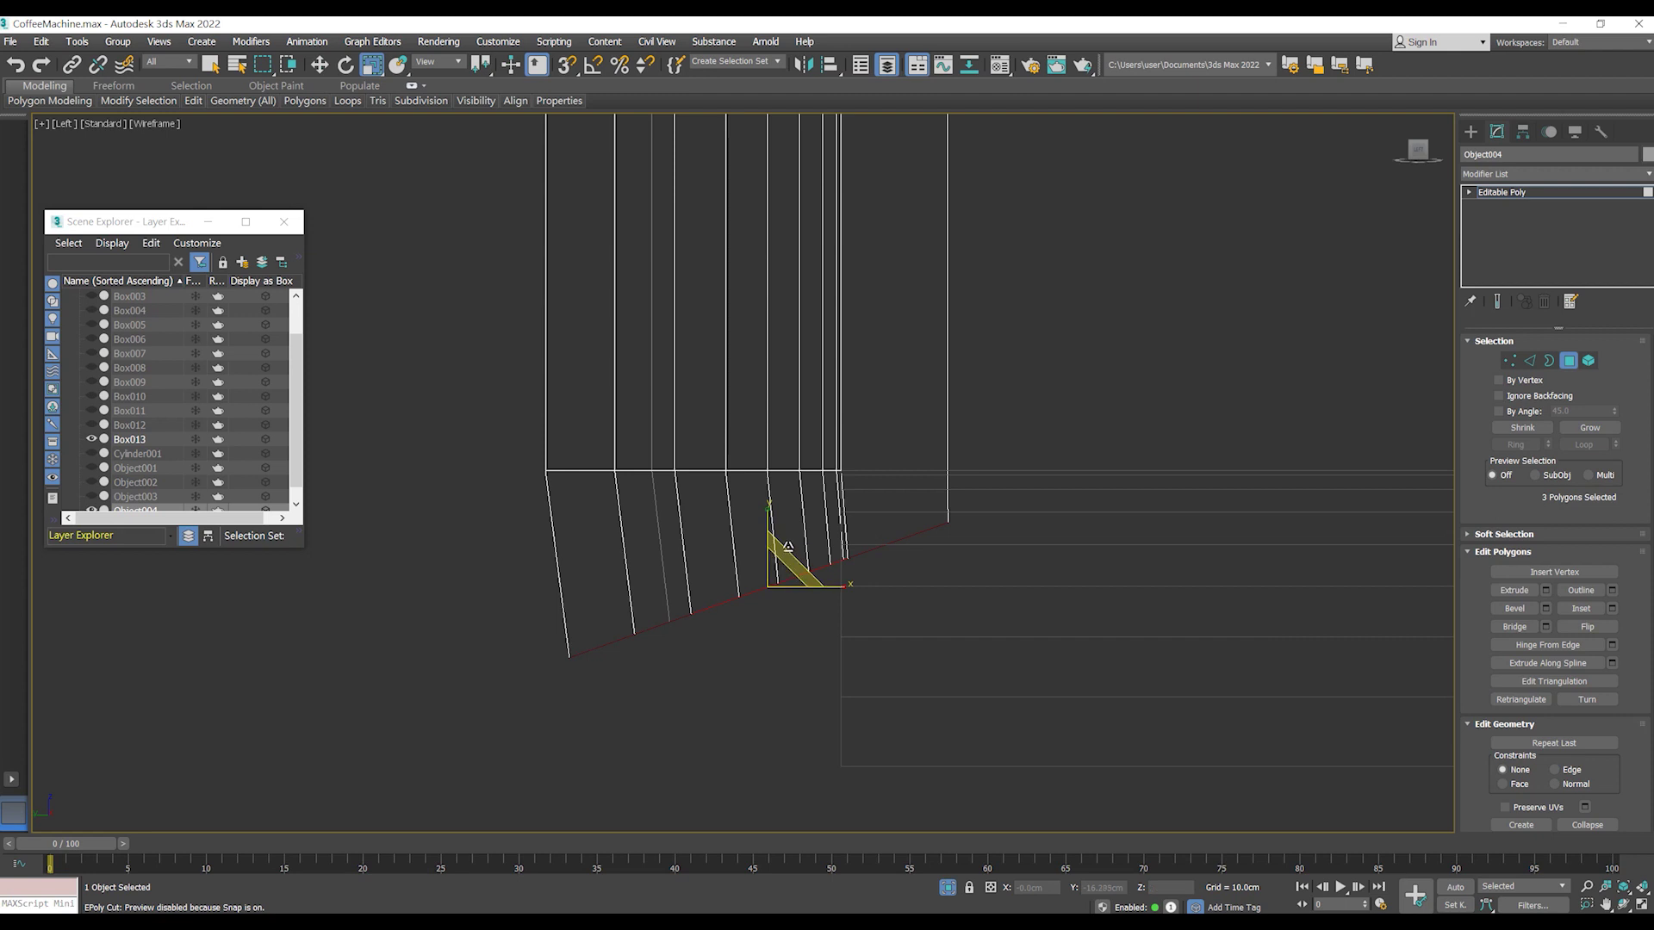
key(e)
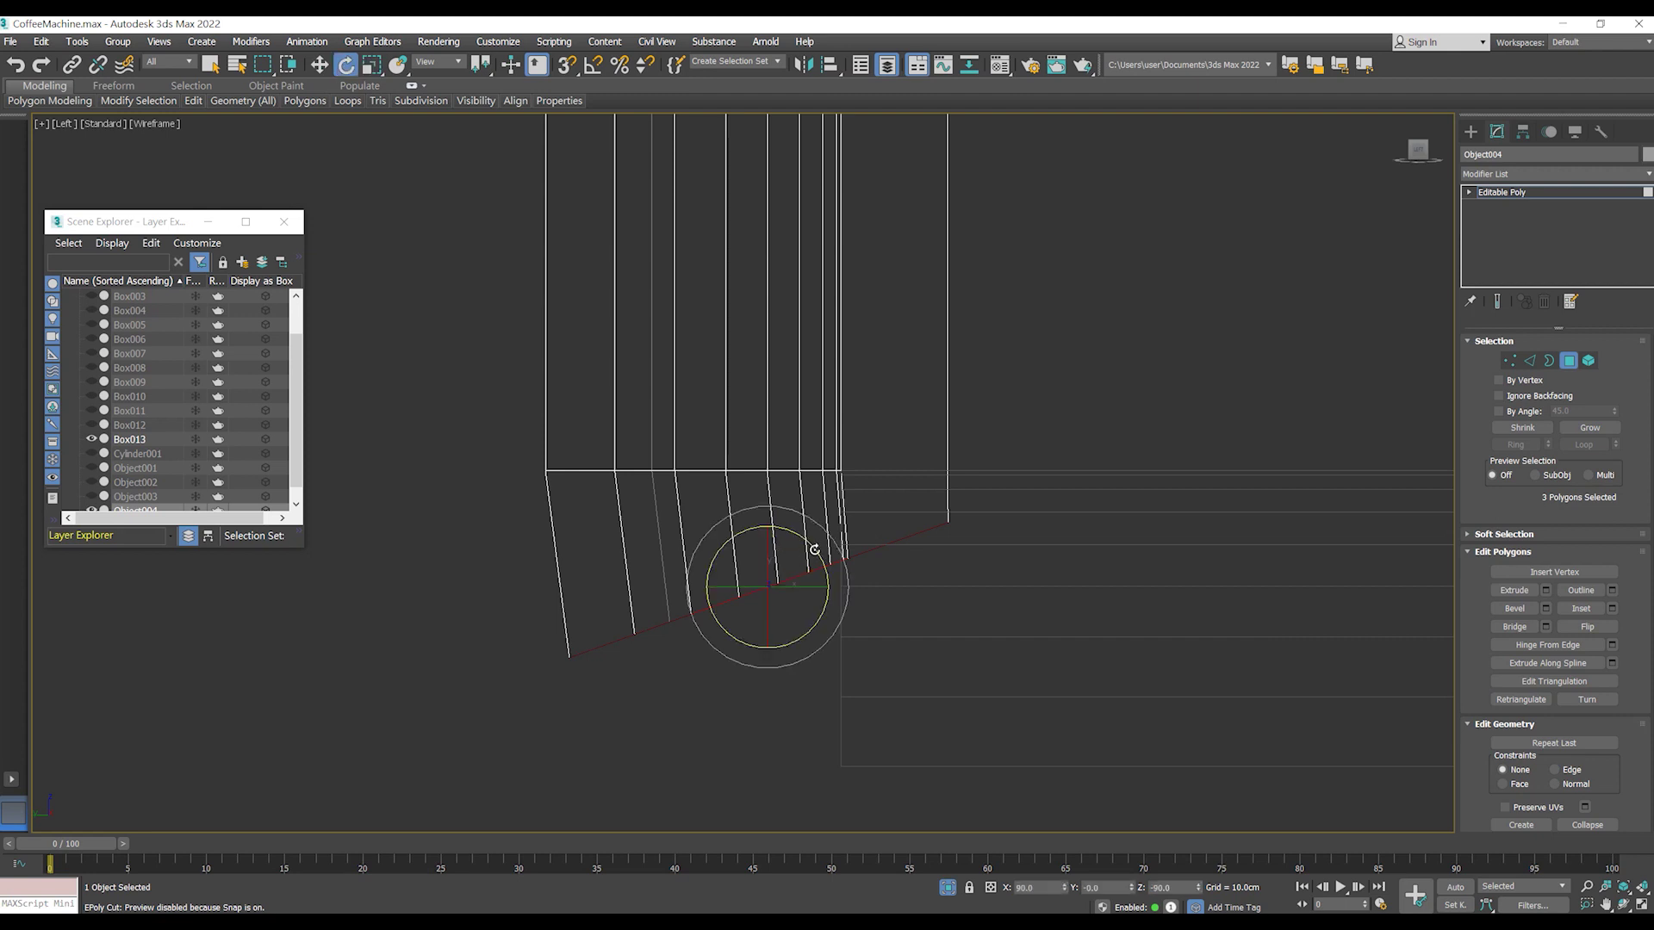
drag(814, 549, 803, 564)
key(w)
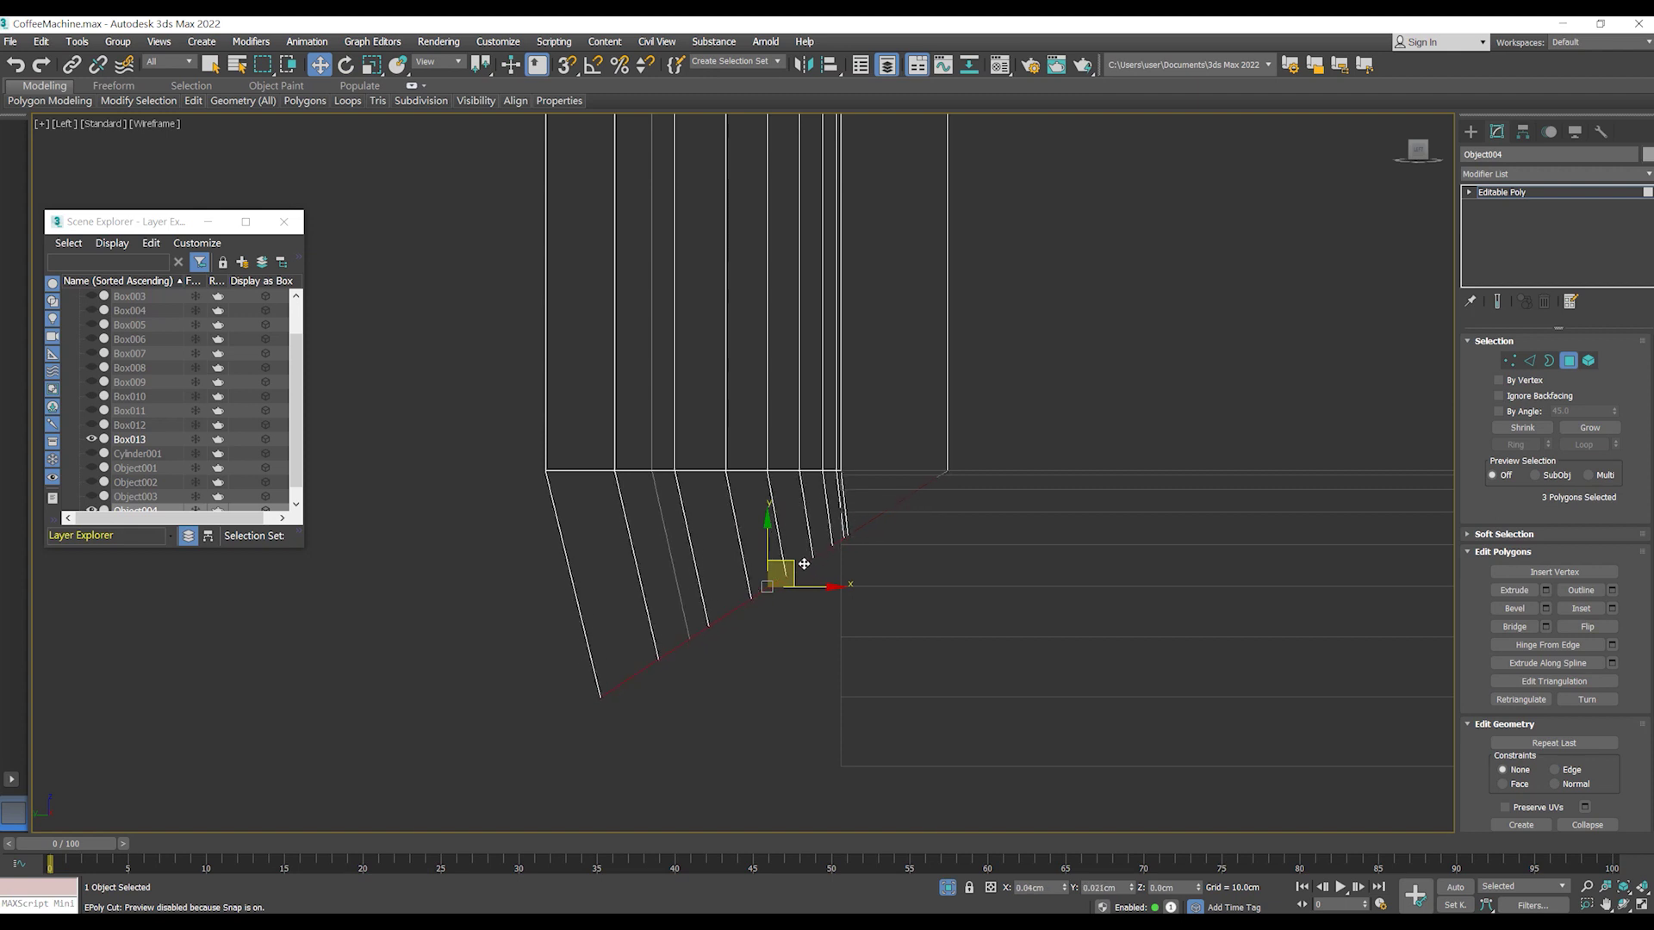
drag(804, 564, 800, 566)
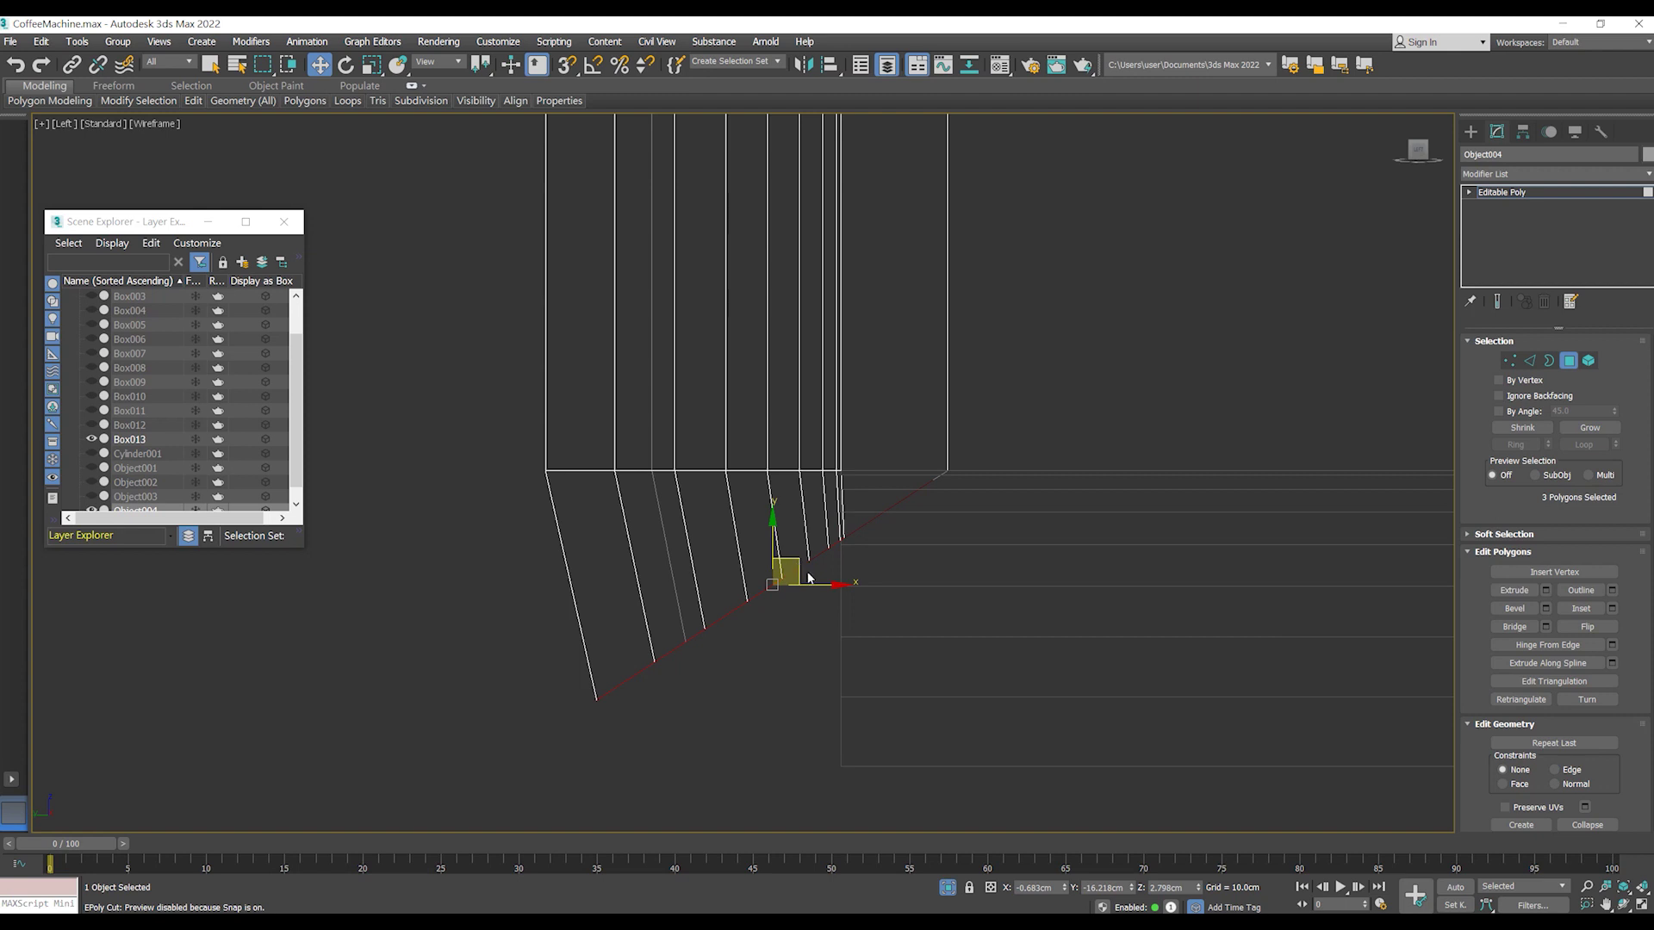
- Extrude a new section from the bottom polygons and shift it forward
key(e)
key(w)
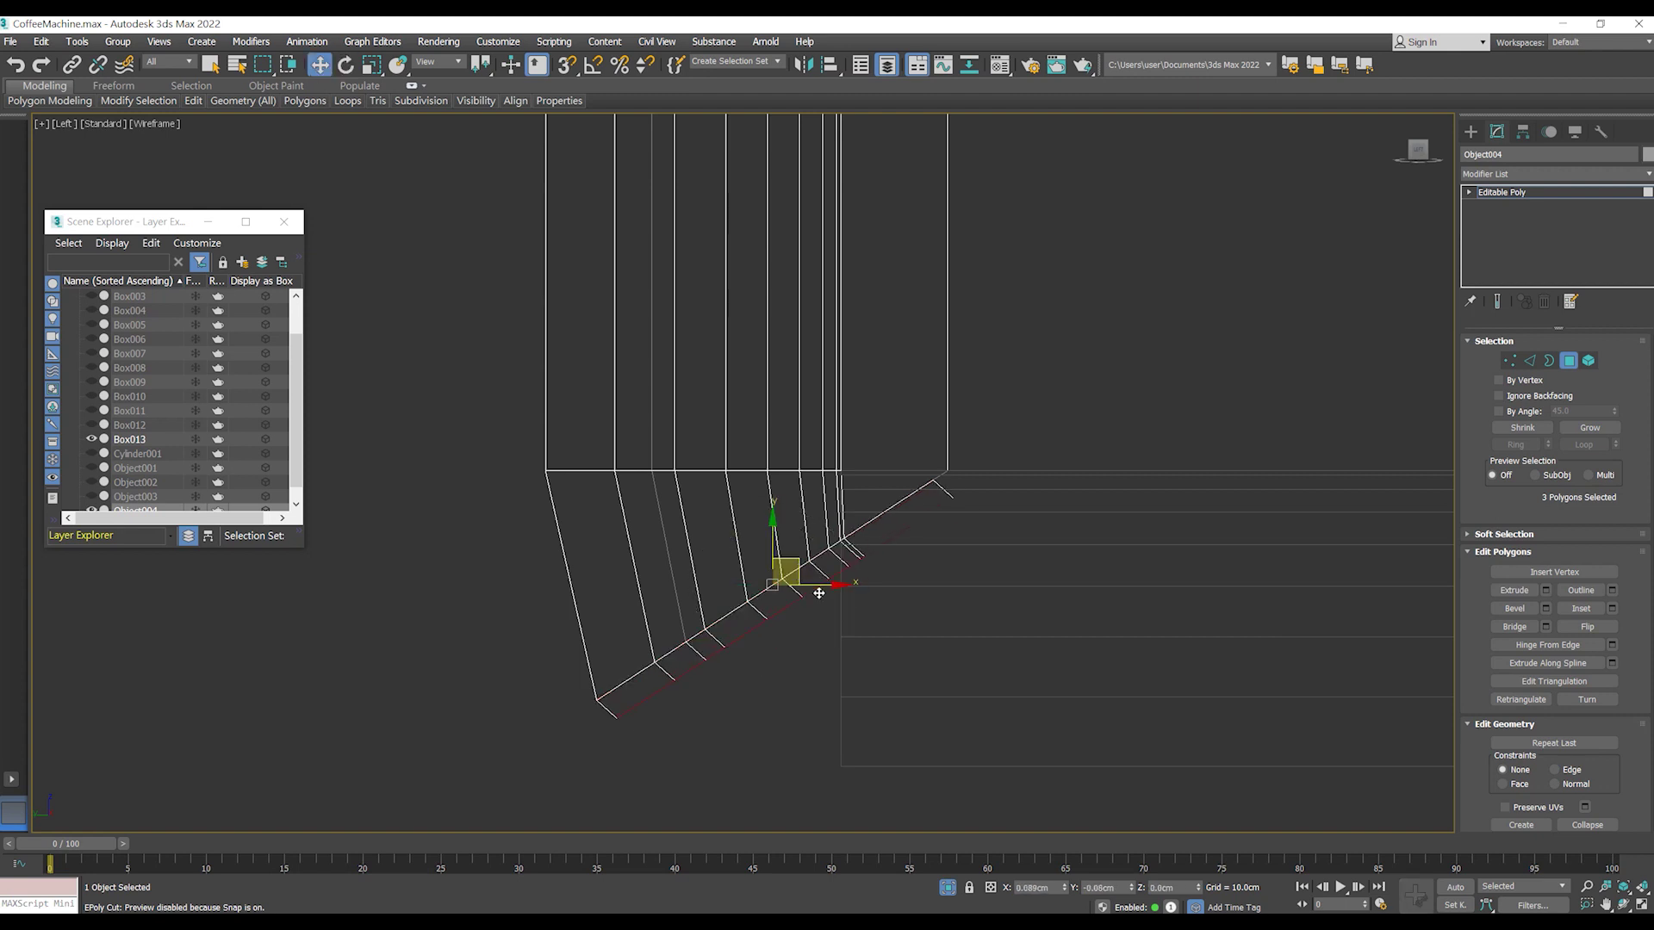
mouse_move(799, 569)
mouse_down()
mouse_move(844, 610)
mouse_move(839, 578)
mouse_up()
key(e)
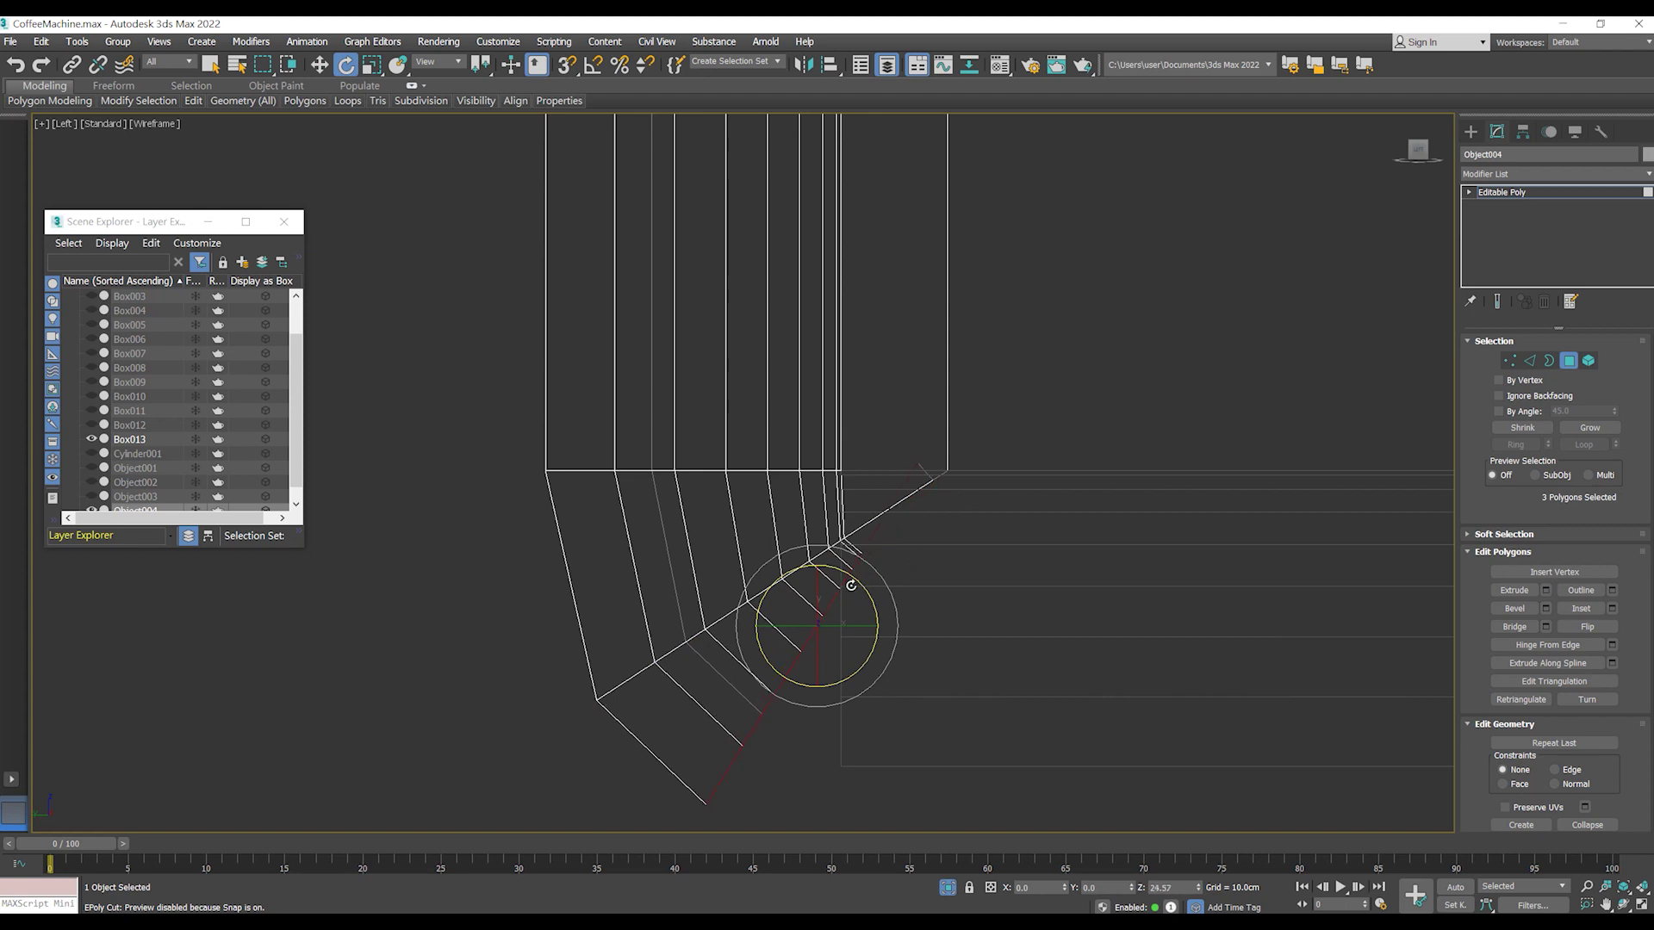
key(w)
drag(846, 639, 912, 646)
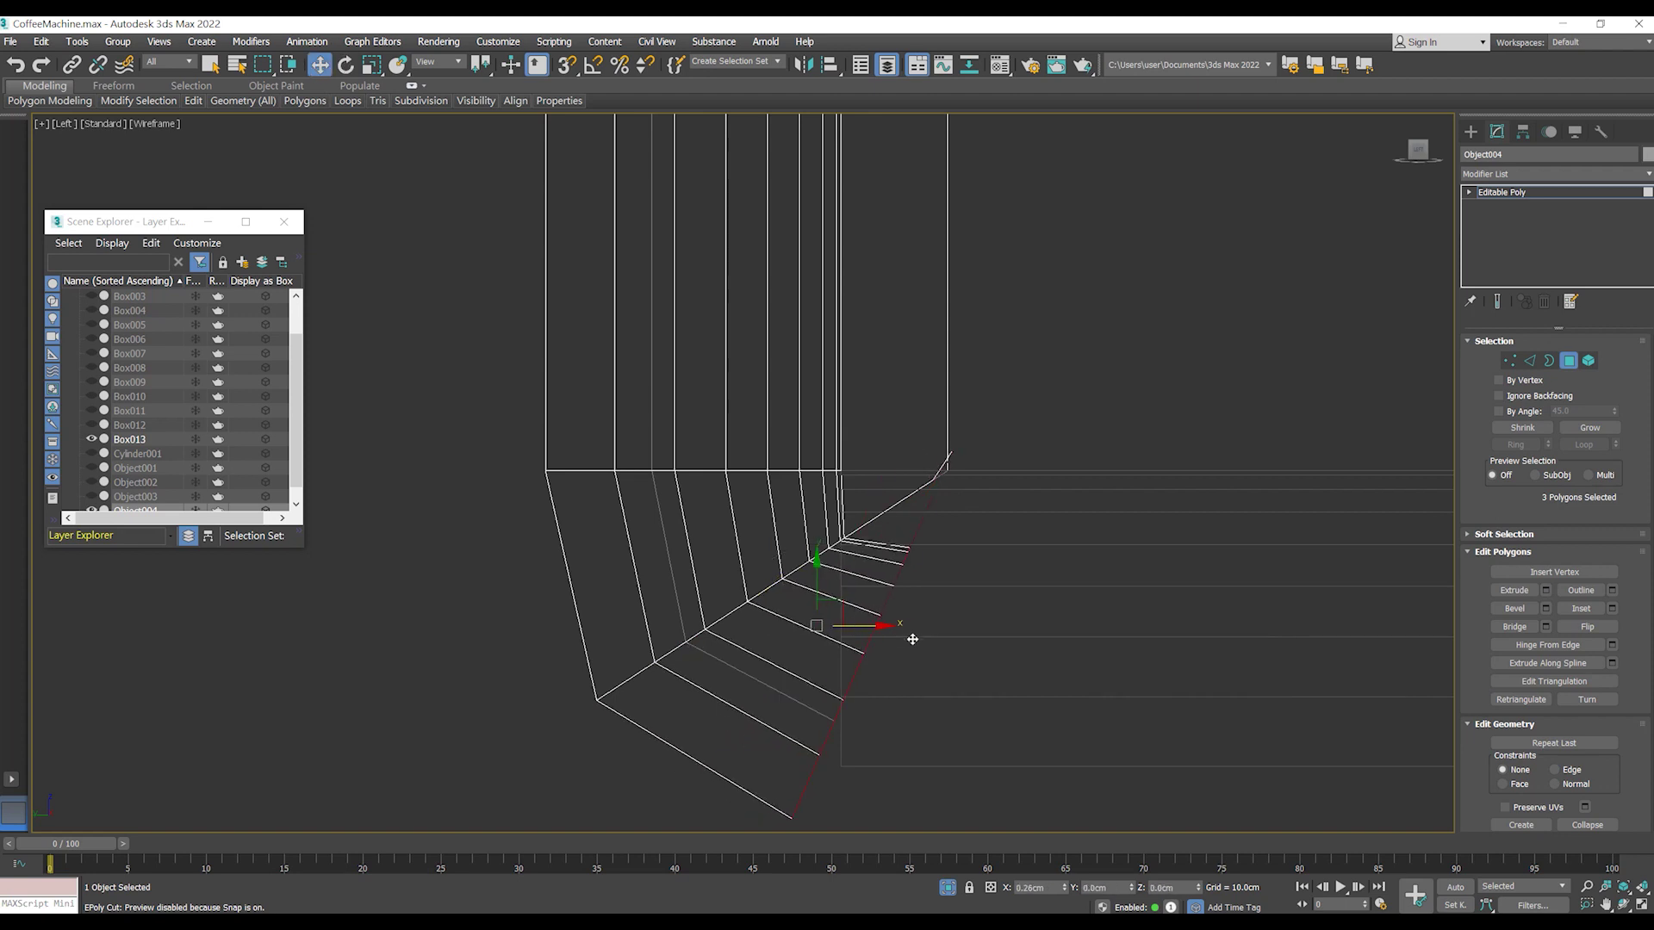
scroll(657, 509, down, 3)
scroll(789, 562, up, 2)
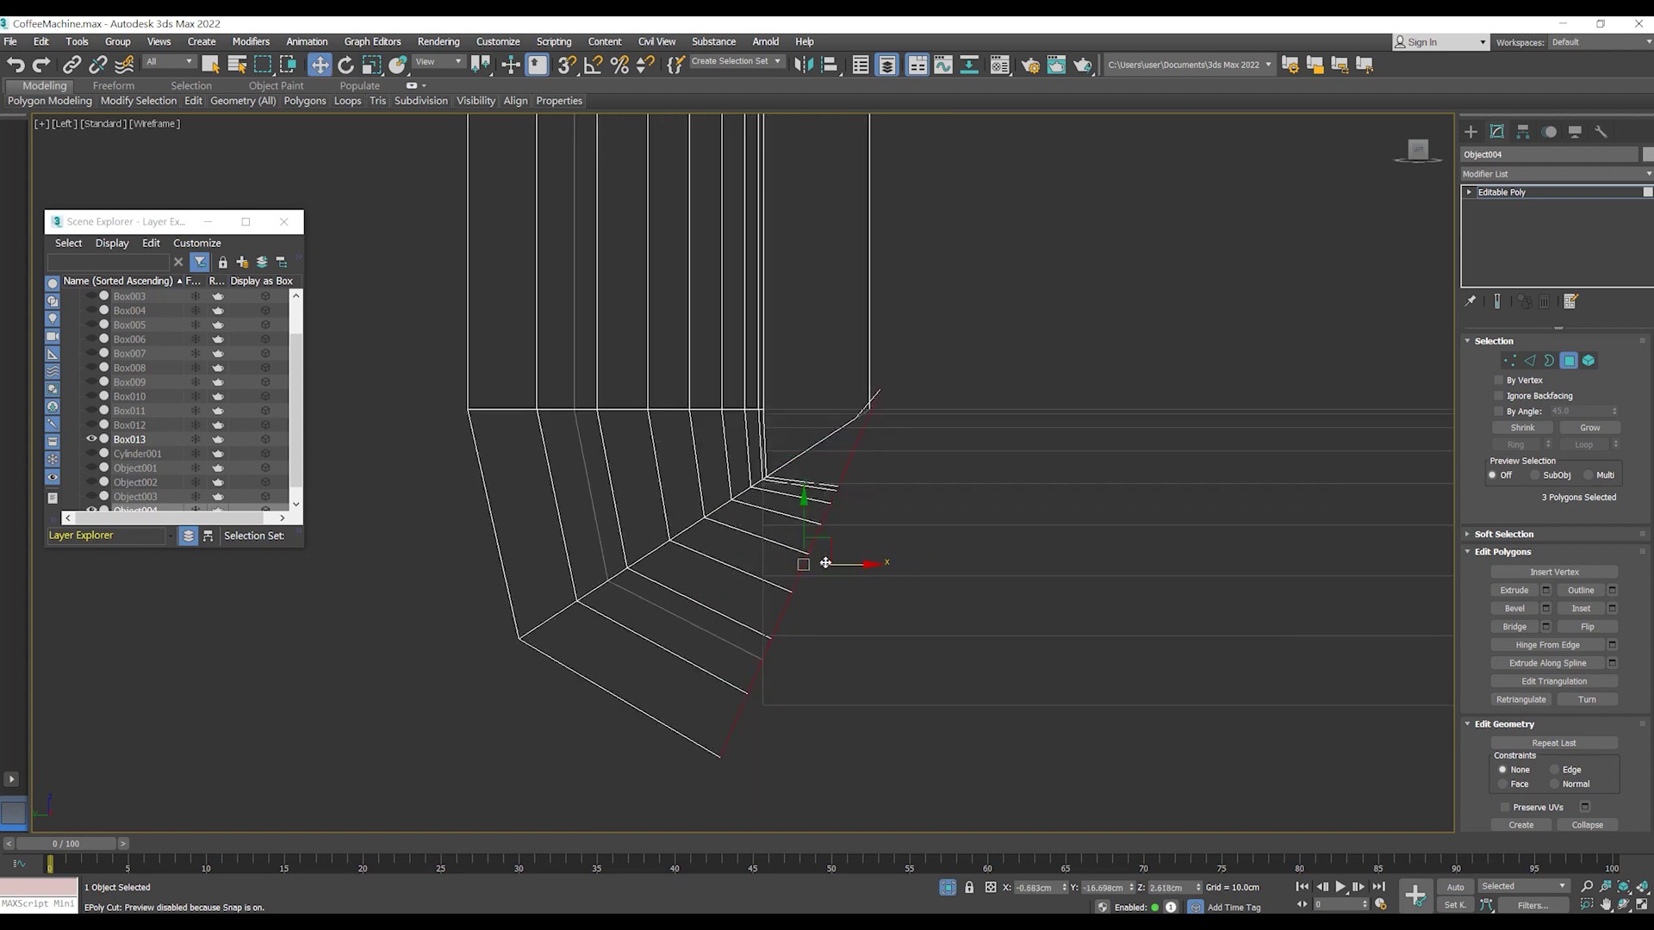
- Shrink the new section's polygons in Local coordinates and nudge them back slightly
key(r)
click(438, 62)
click(428, 128)
drag(802, 594, 817, 604)
key(w)
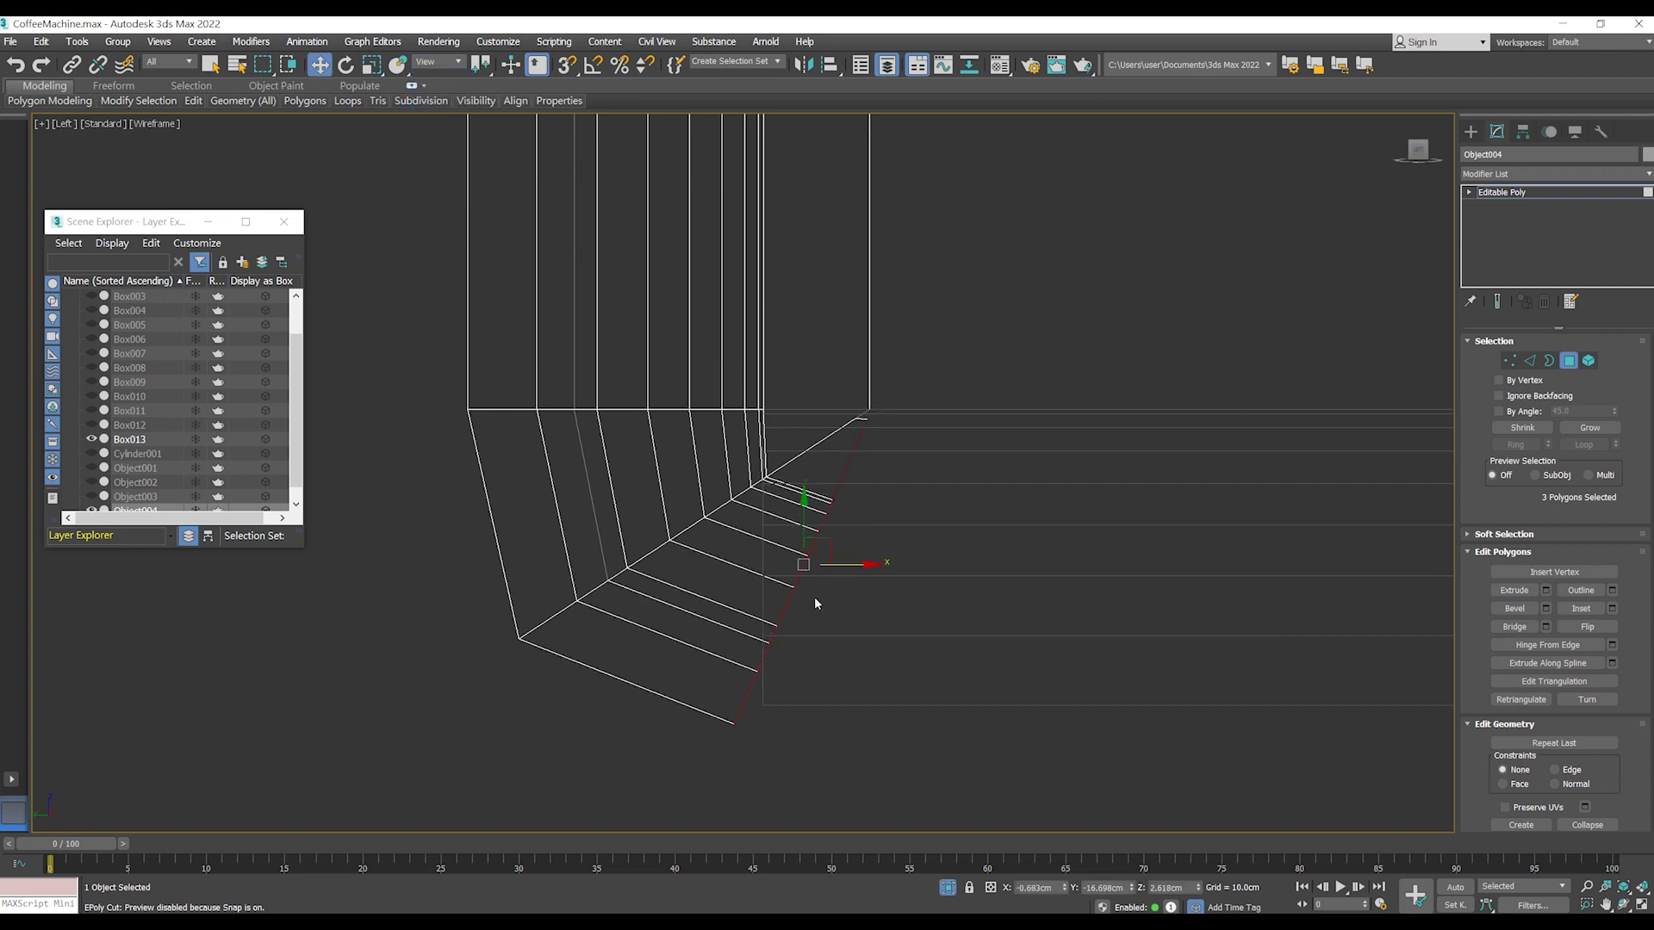
mouse_move(831, 543)
mouse_down()
mouse_move(817, 543)
mouse_move(833, 534)
mouse_up()
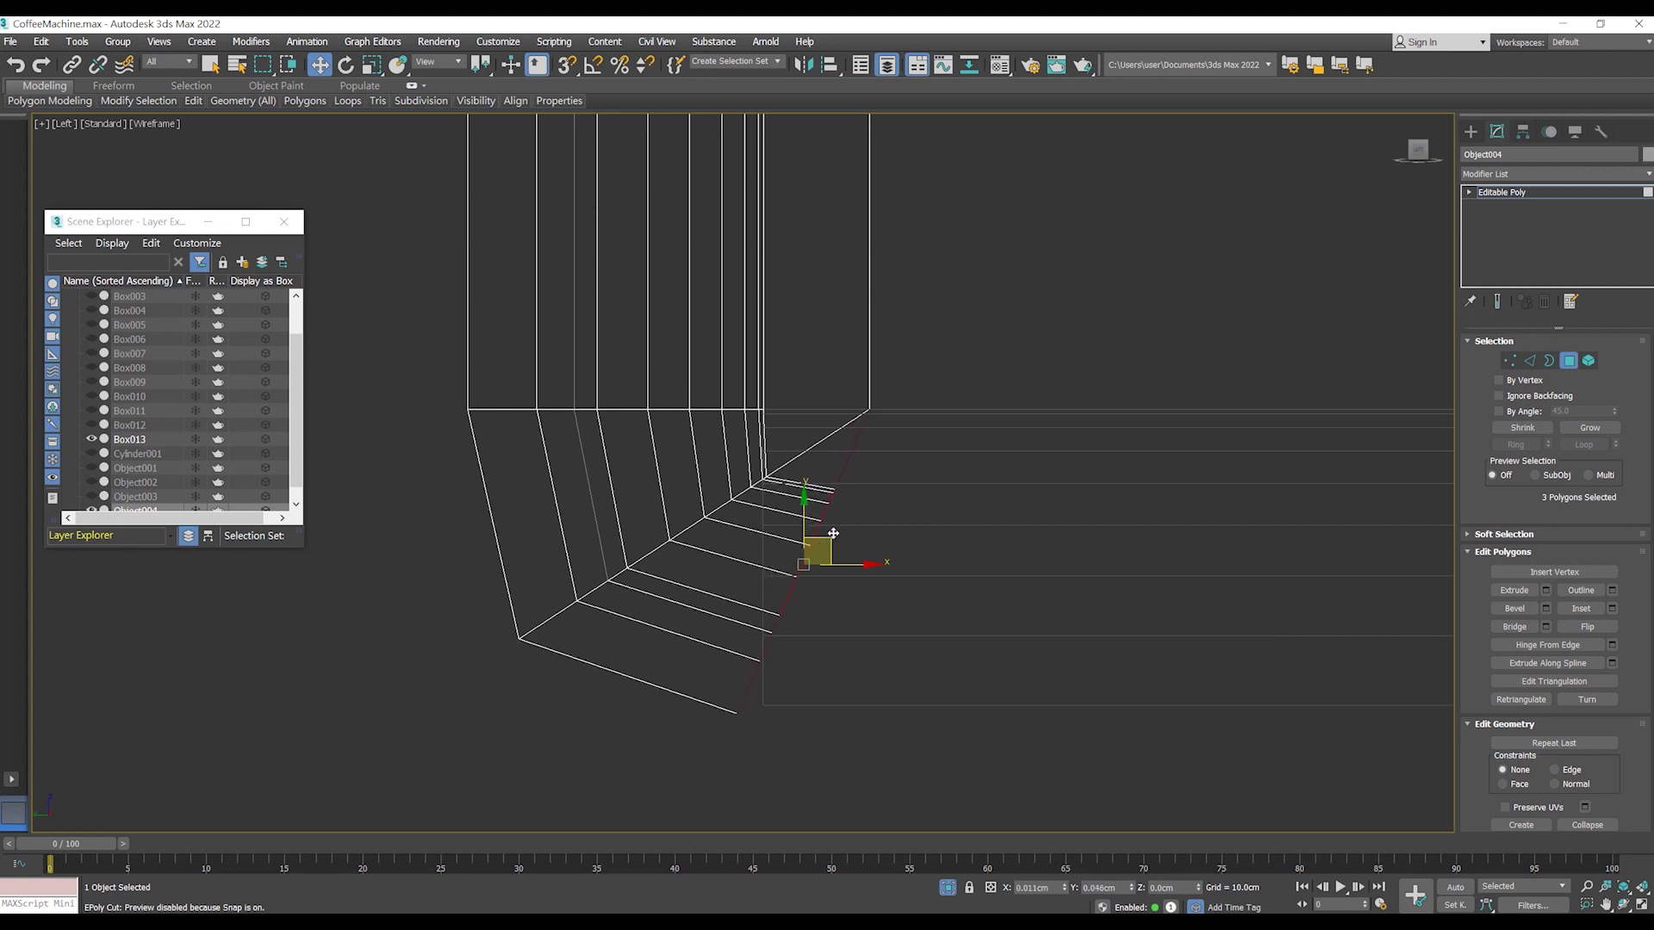
- Rotate the bottom polygons about 24°, narrow them to 93%, and slide them back up the slope
key(e)
mouse_move(844, 539)
mouse_down()
mouse_move(840, 514)
mouse_move(898, 550)
mouse_up()
key(w)
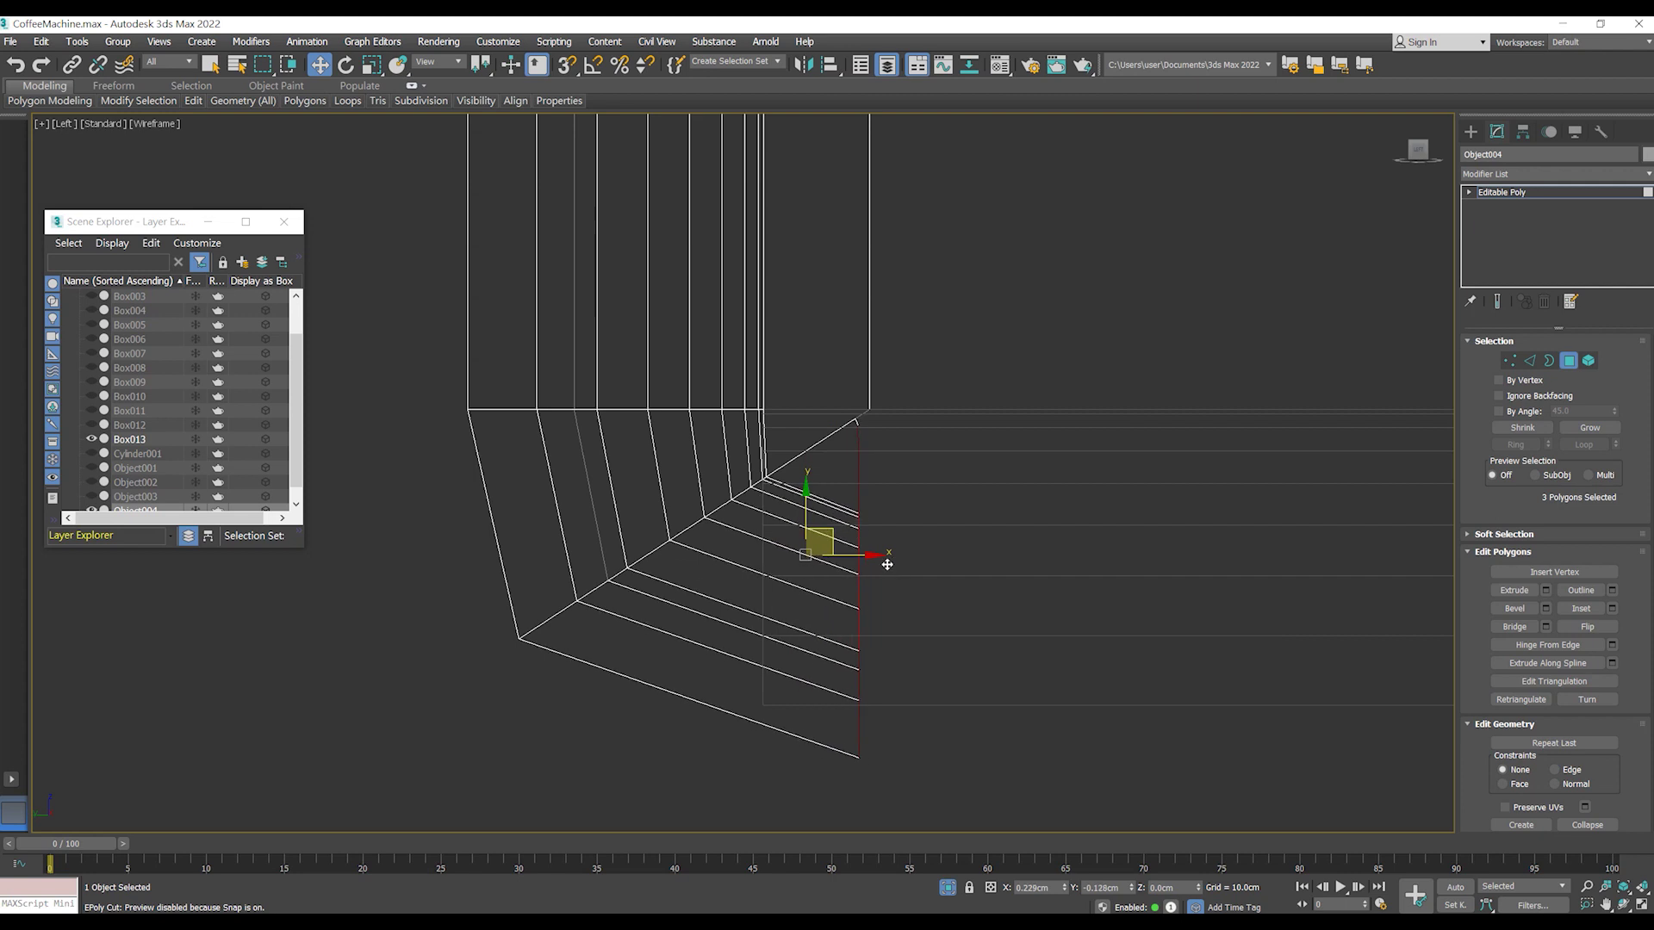
scroll(861, 543, down, 3)
scroll(840, 533, up, 2)
key(r)
drag(835, 653, 834, 644)
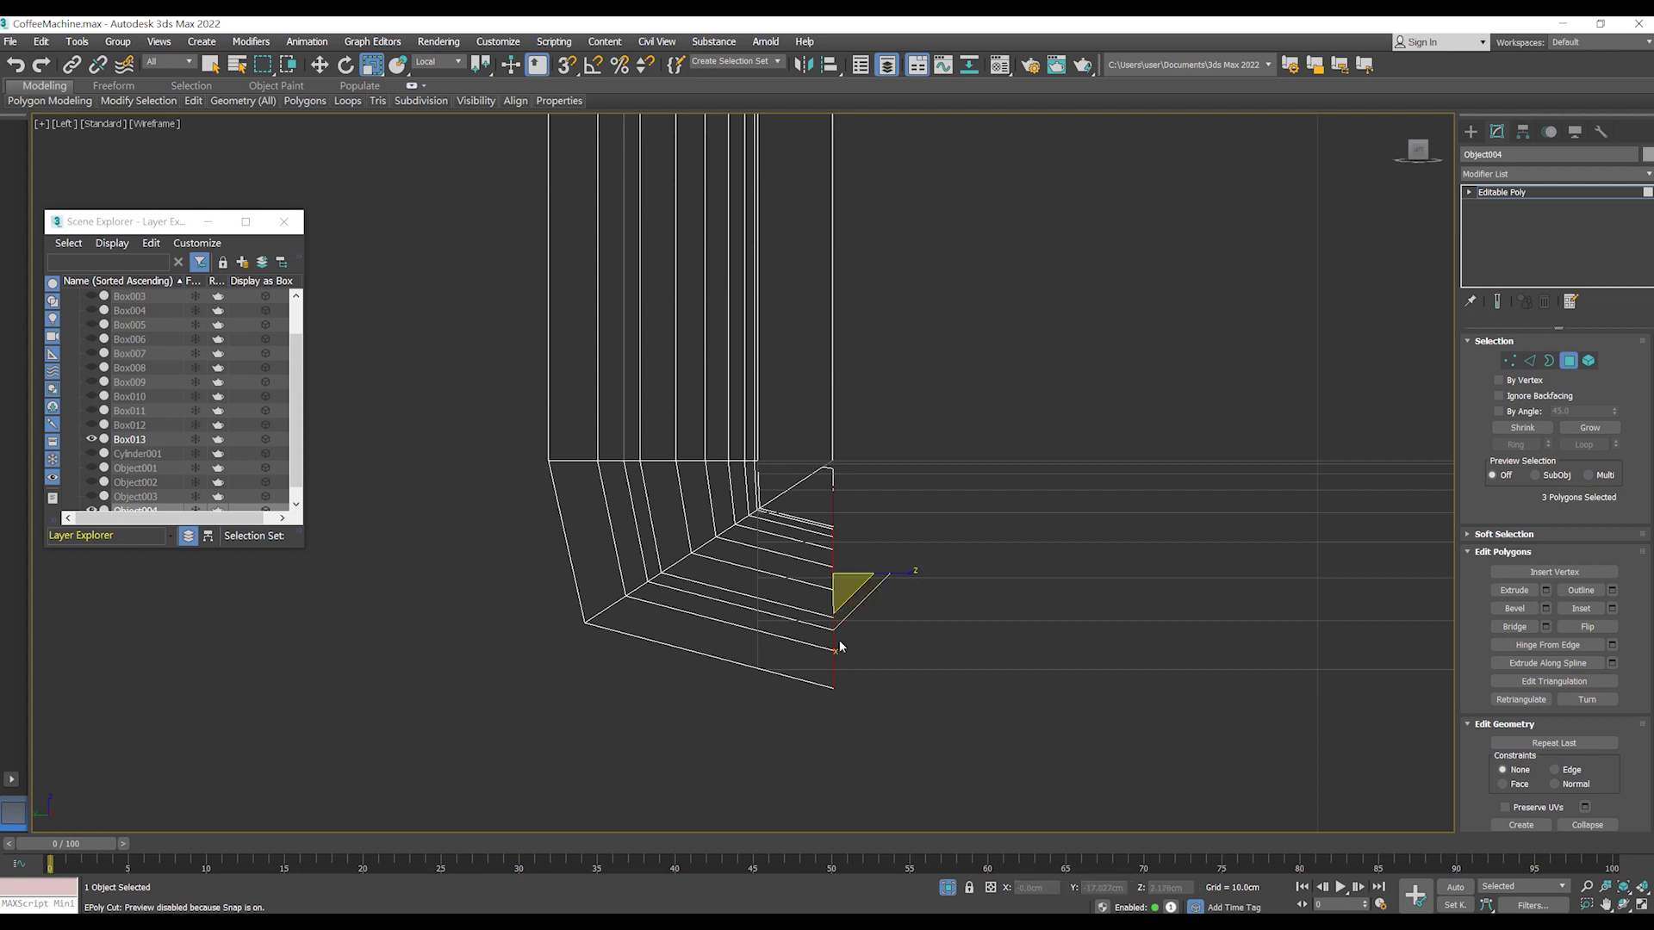
key(w)
drag(832, 529, 832, 522)
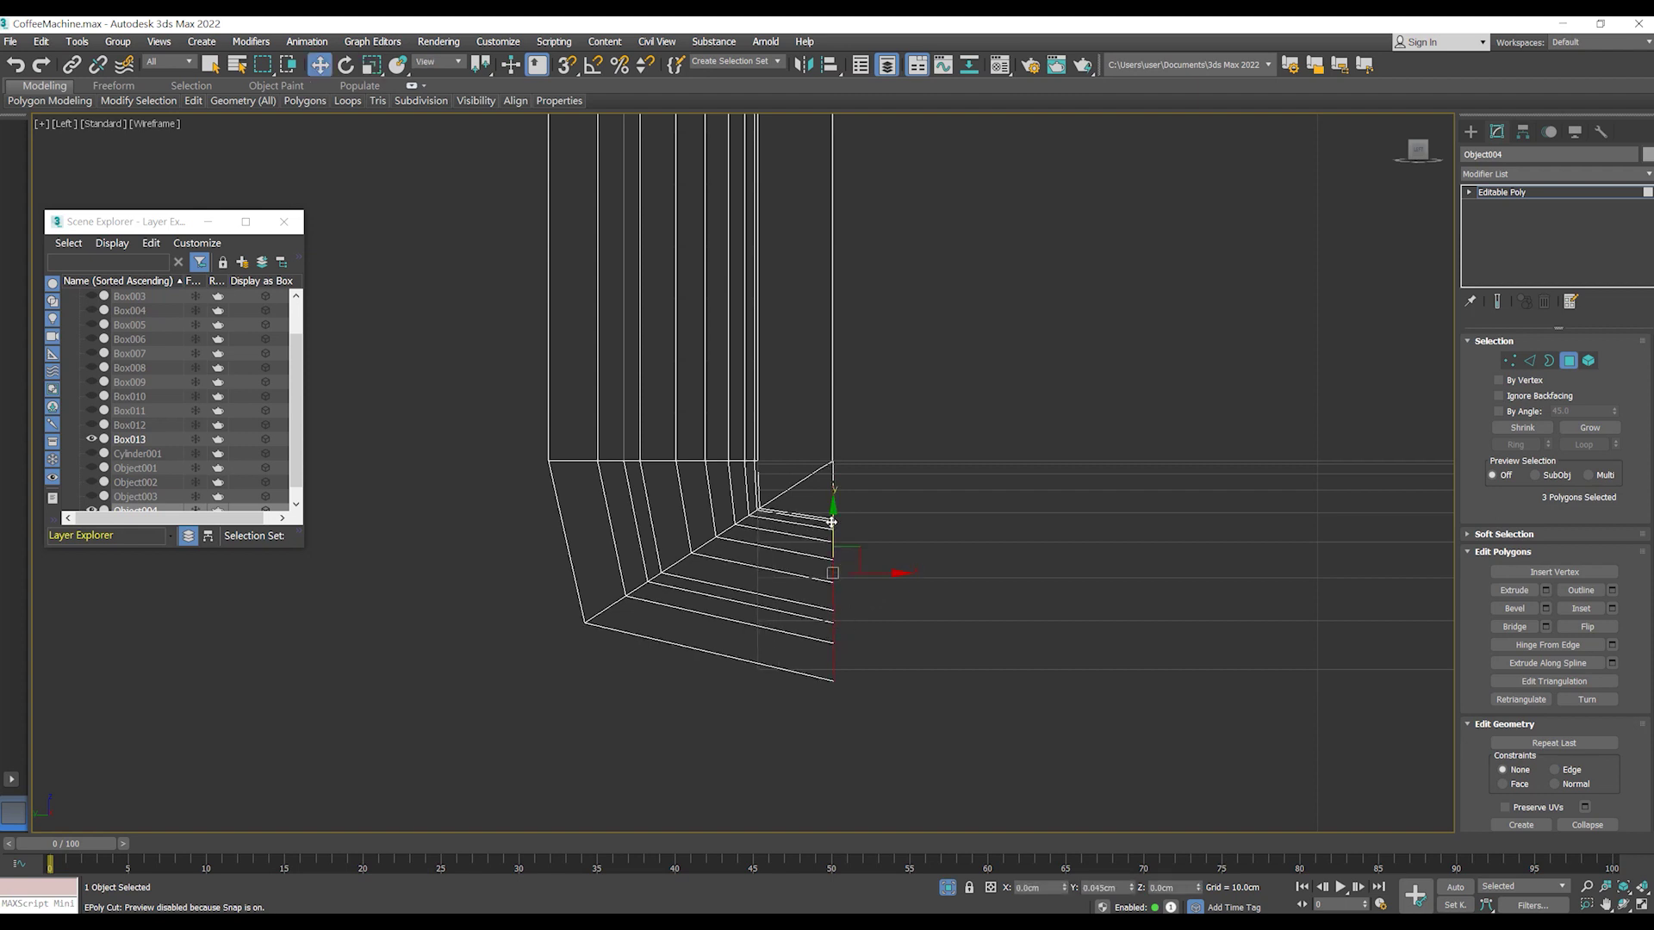
drag(832, 522, 851, 568)
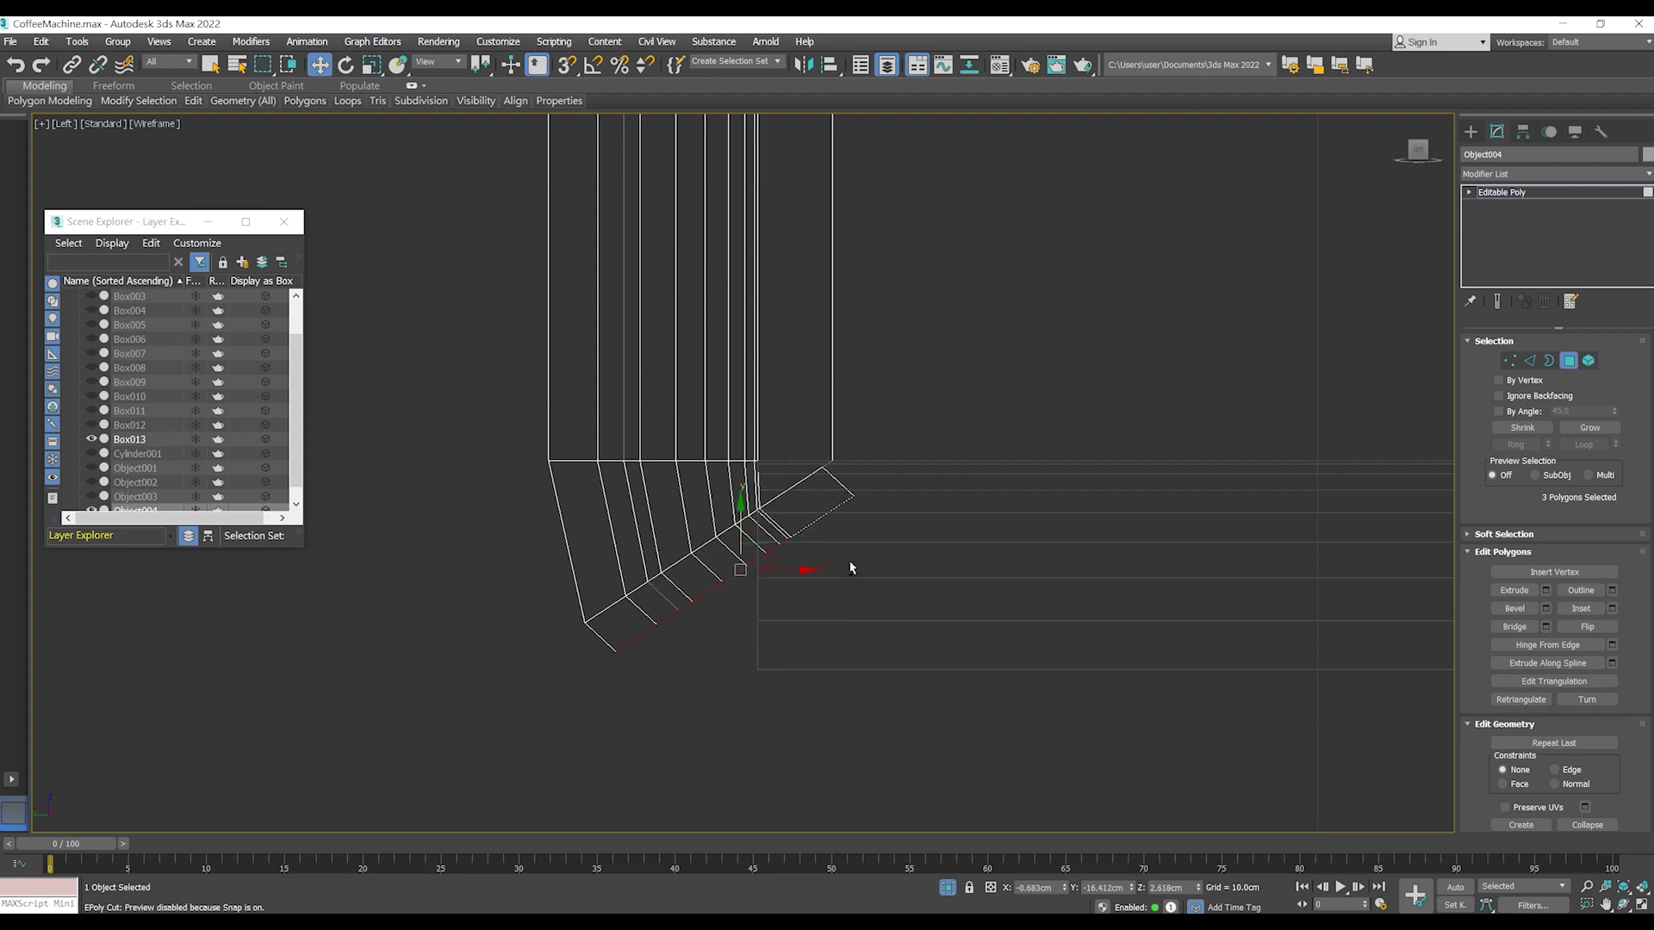
- Rotate the bottom polygons about 17° and move them down the slope and forward
scroll(719, 513, up, 2)
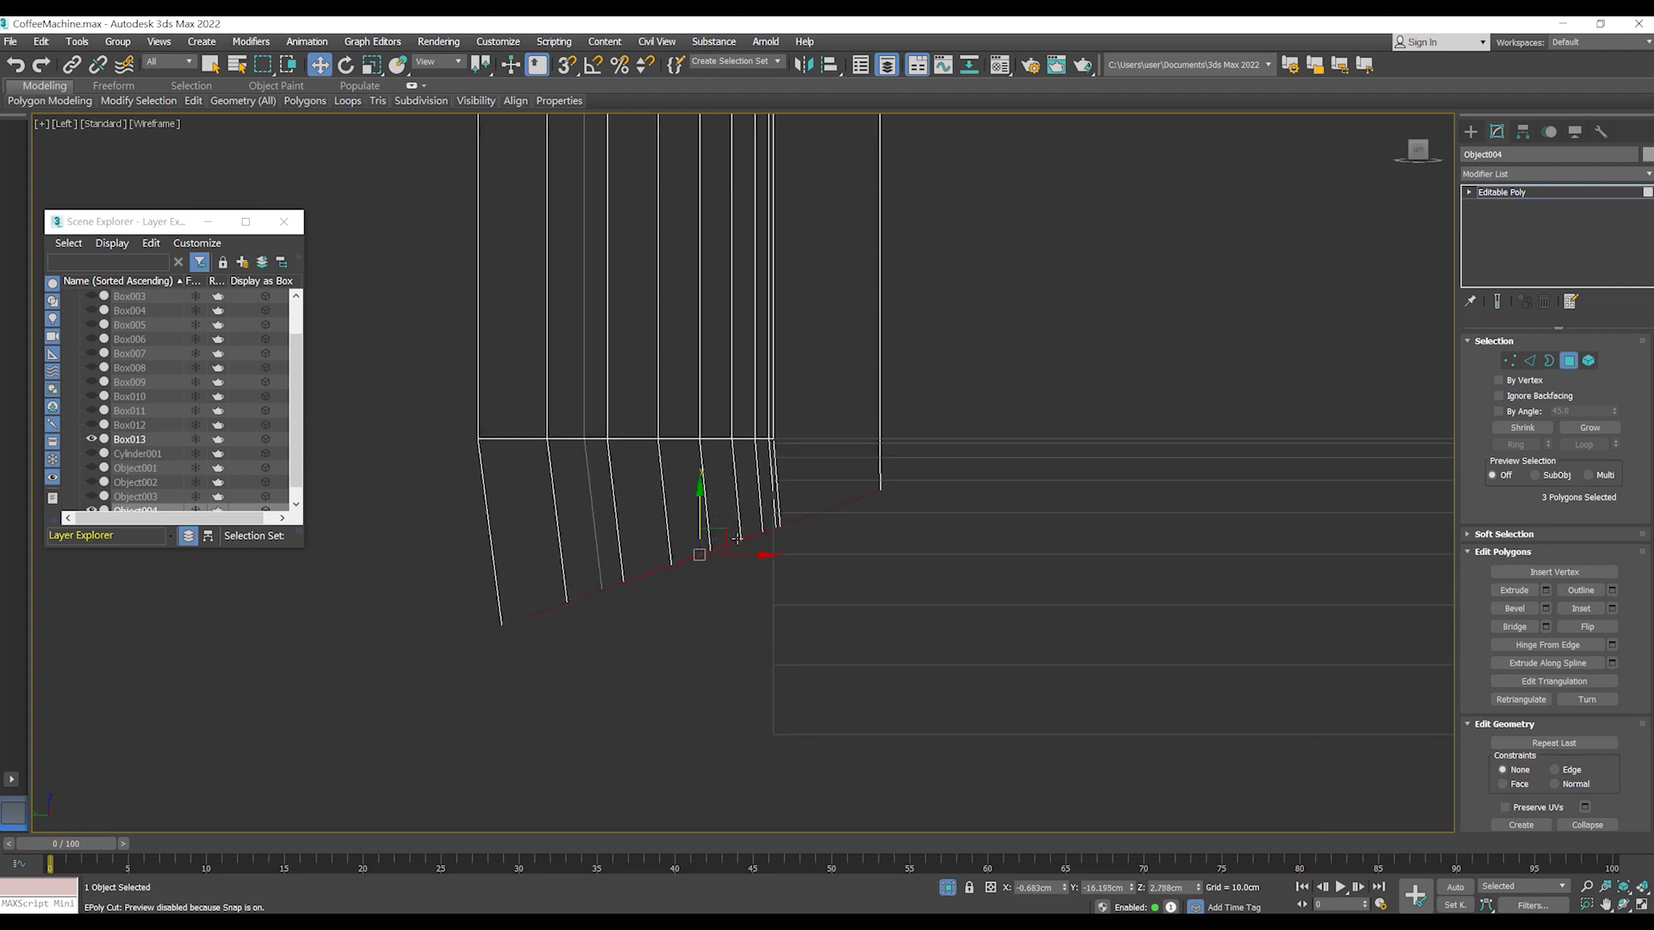
drag(722, 541, 726, 487)
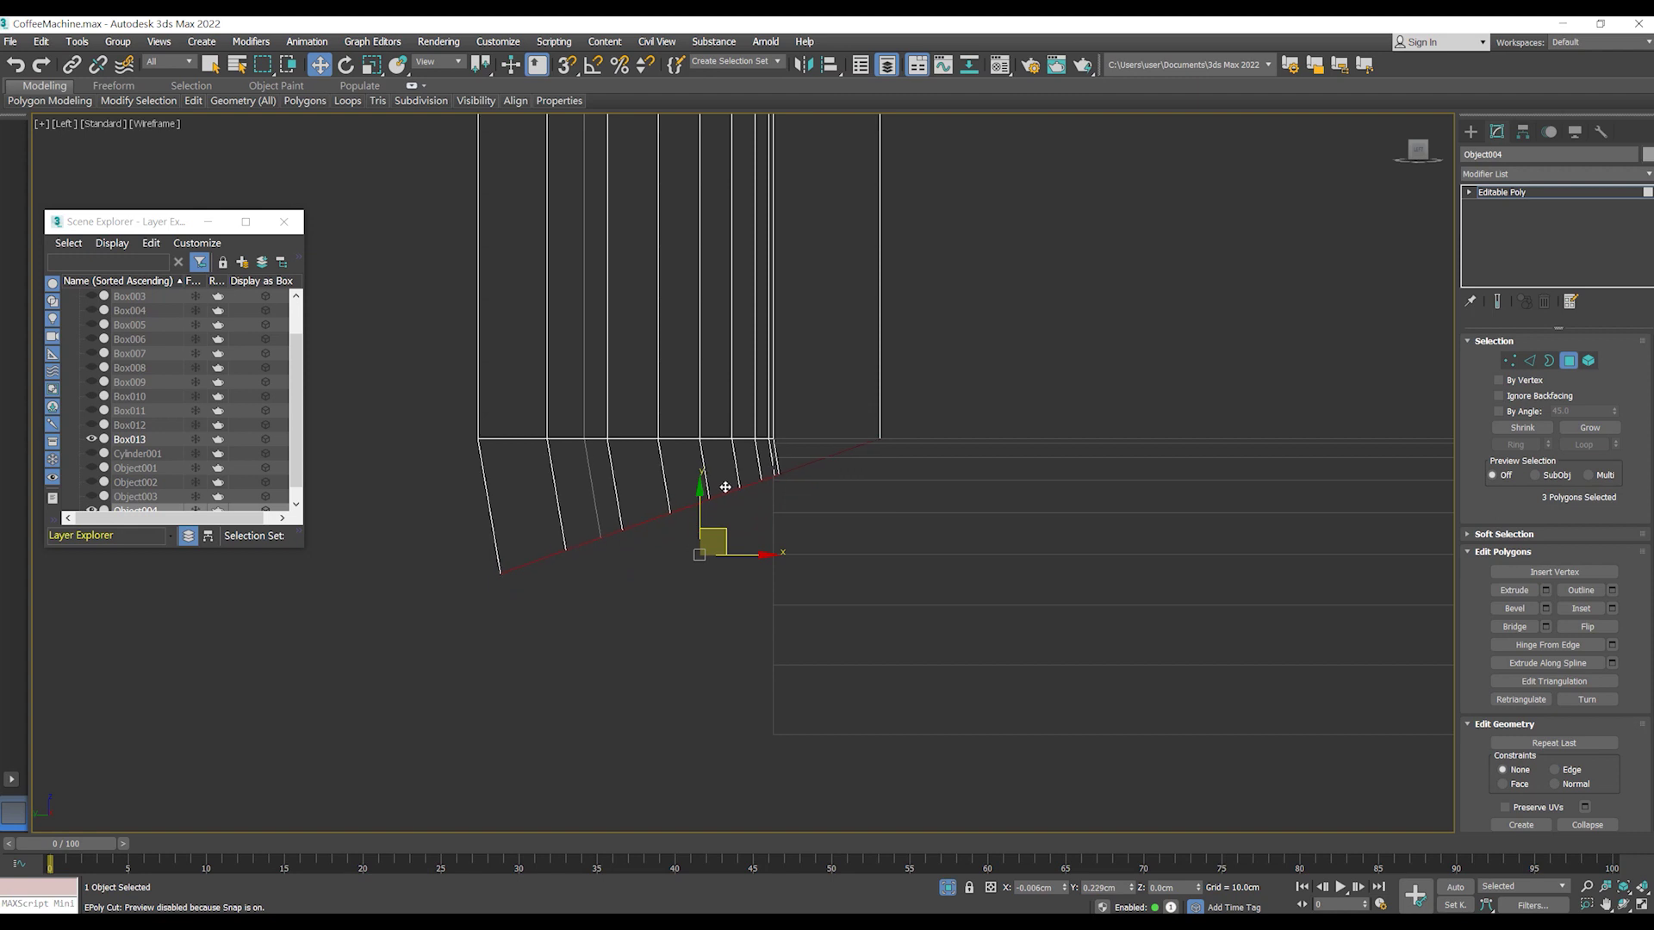
key(e)
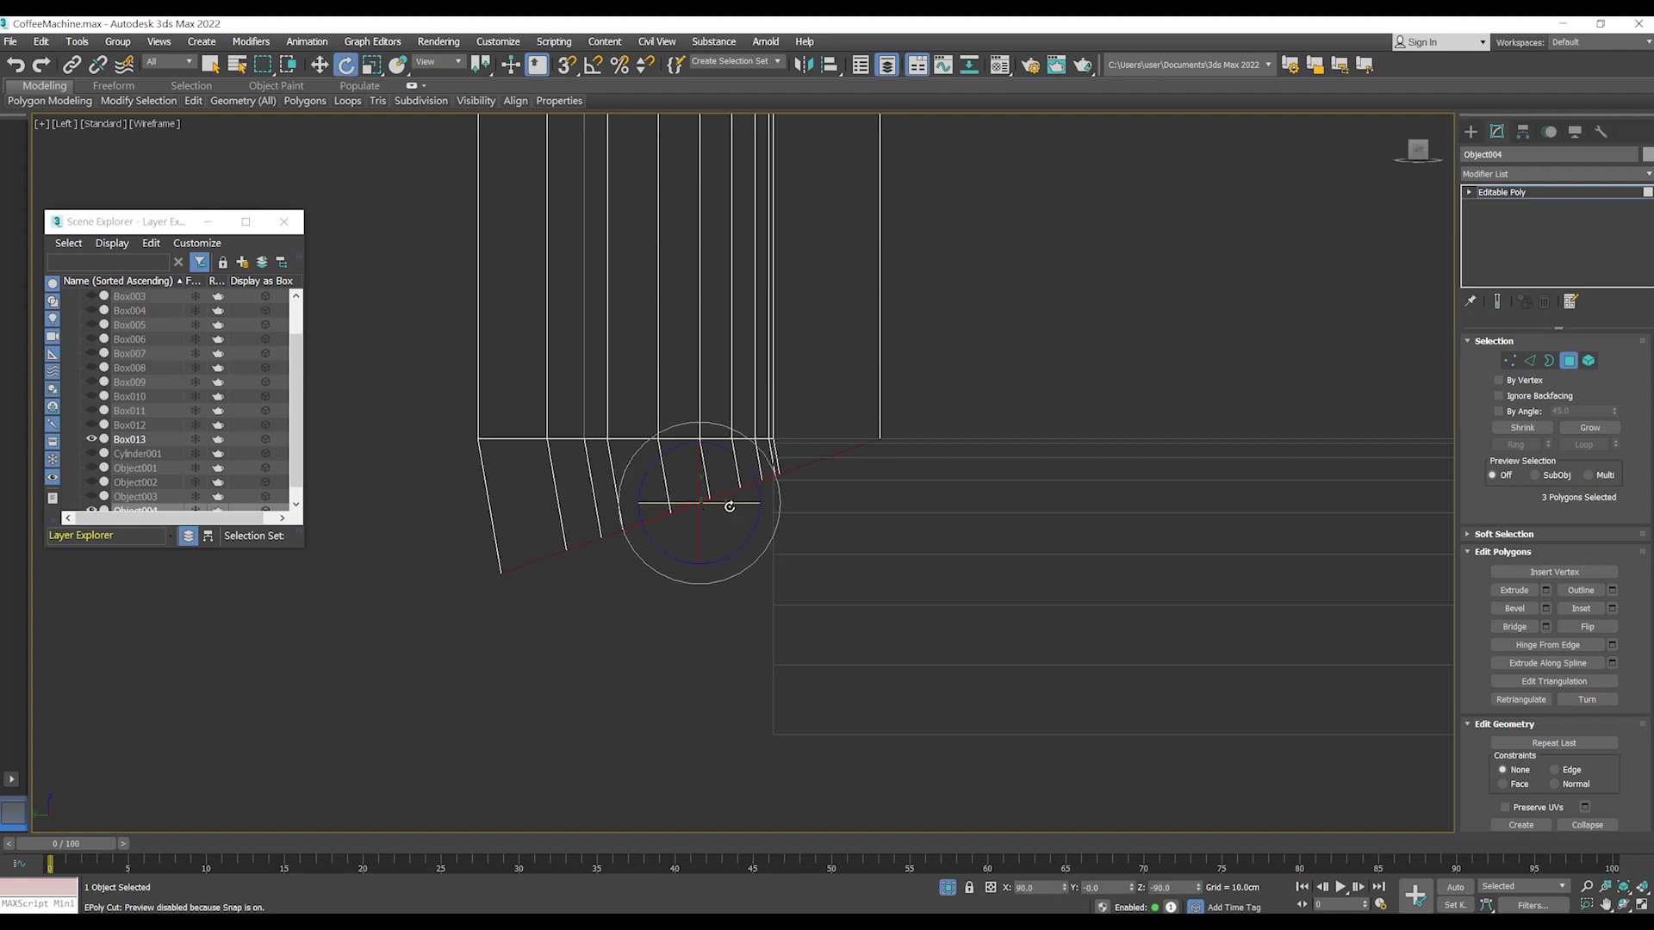
mouse_move(752, 481)
mouse_down()
mouse_move(738, 471)
mouse_move(749, 535)
mouse_up()
key(w)
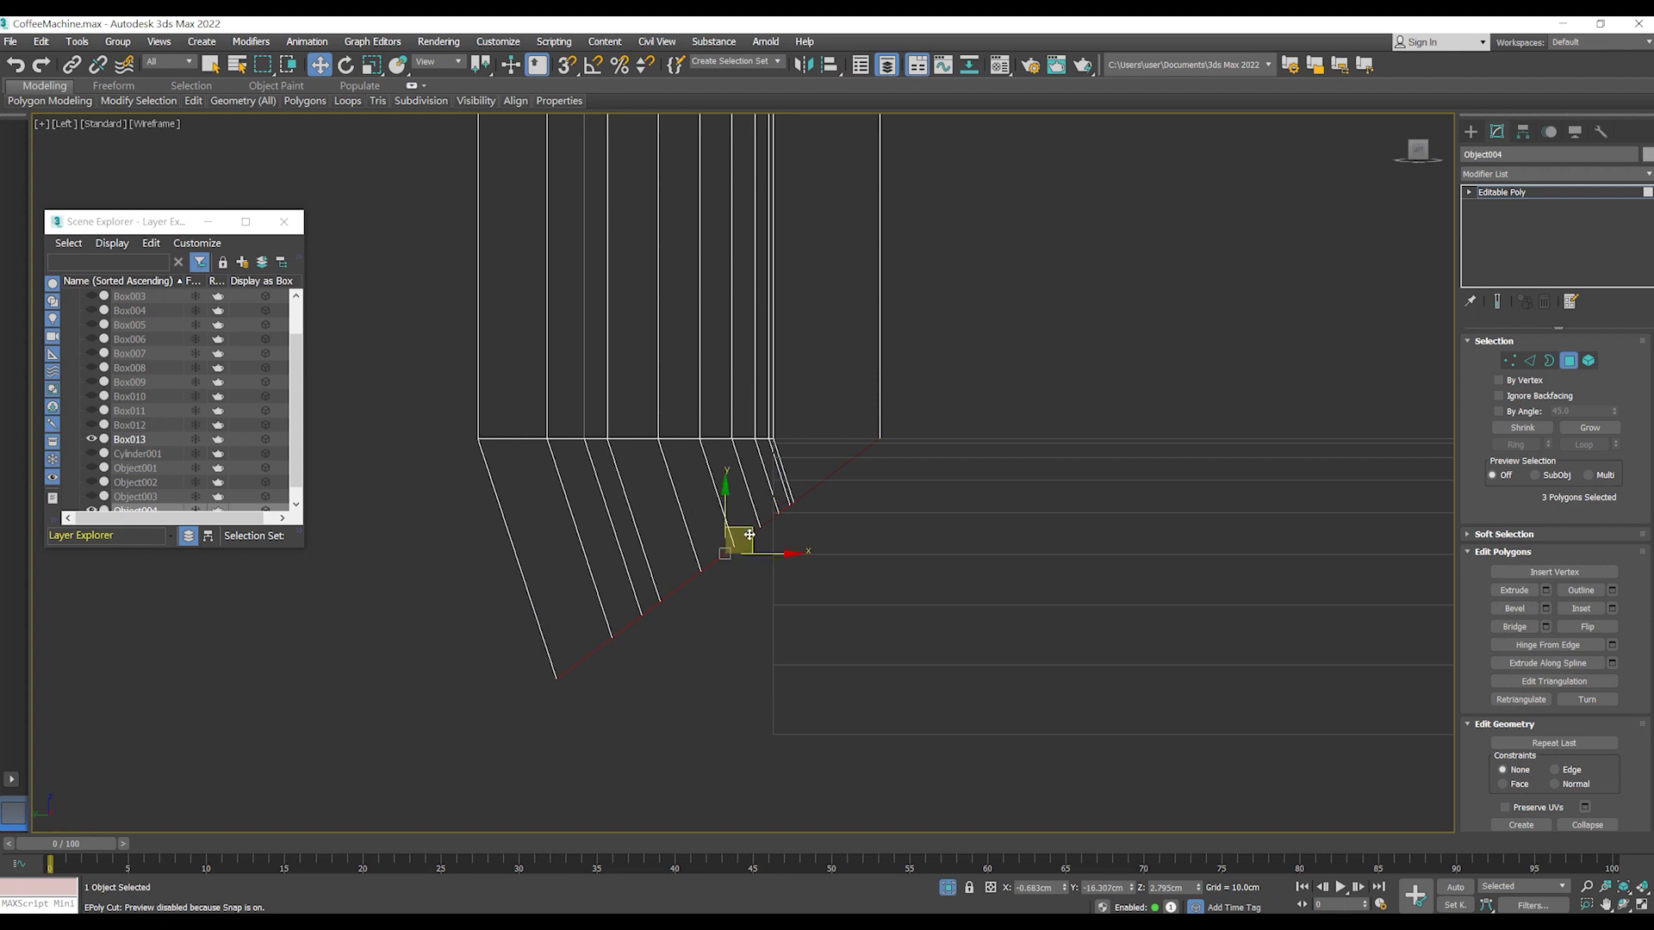
mouse_move(754, 542)
mouse_down()
mouse_move(833, 583)
mouse_move(829, 529)
mouse_up()
key(e)
key(w)
drag(842, 590, 905, 617)
scroll(793, 546, down, 4)
scroll(796, 547, up, 2)
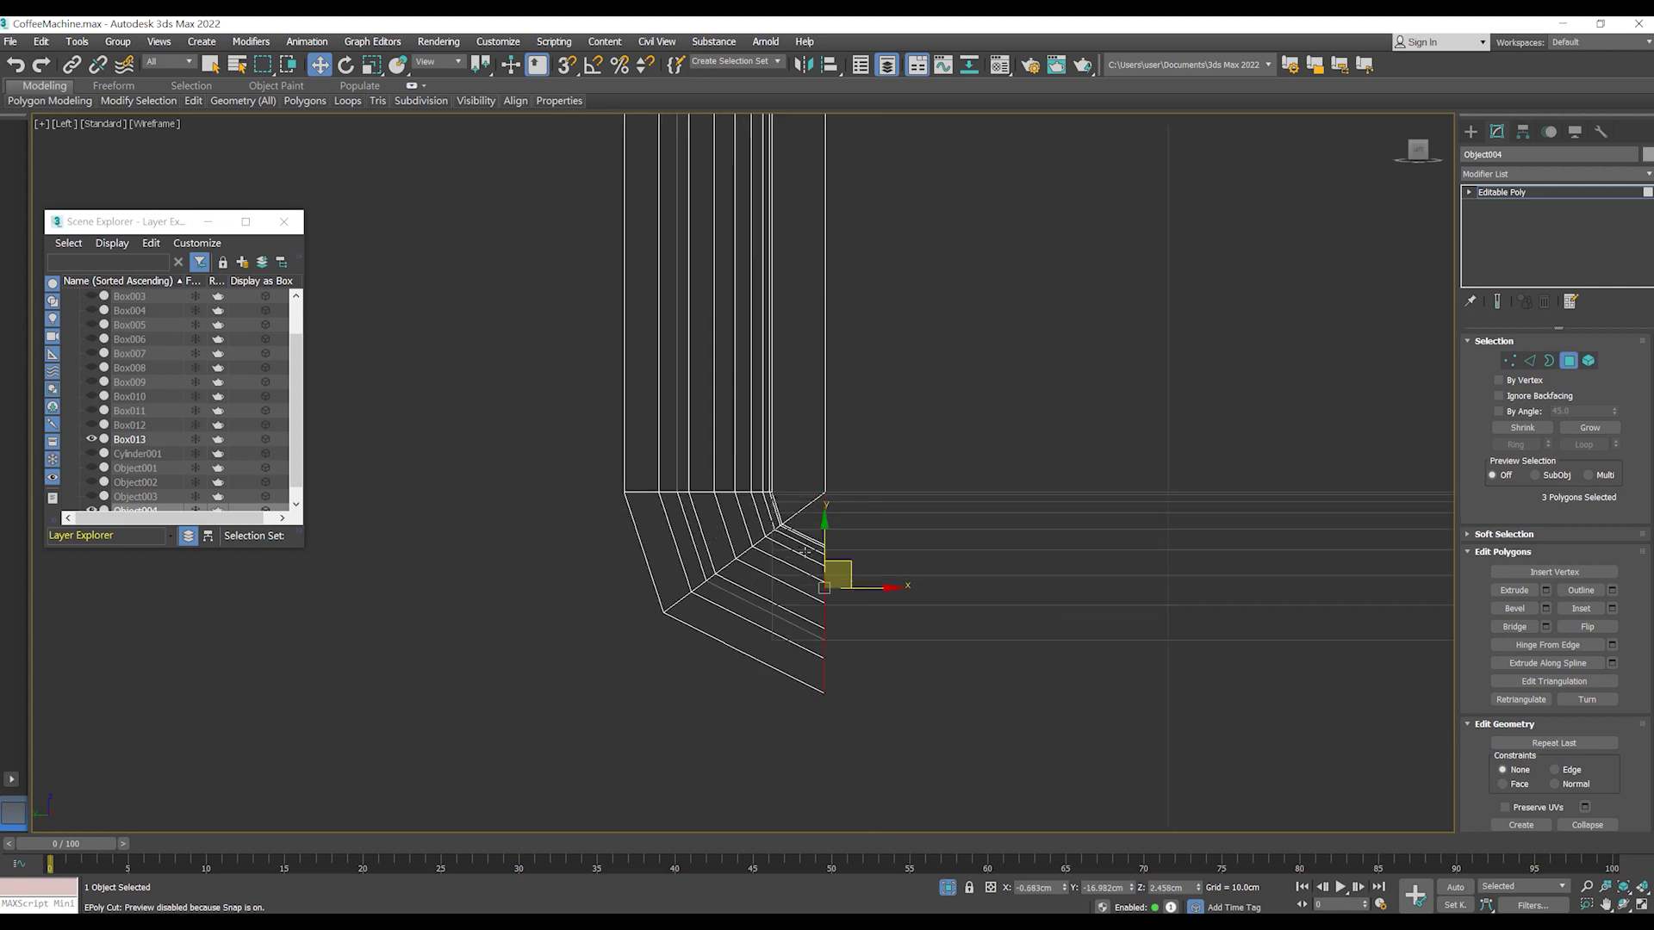
scroll(819, 556, up, 2)
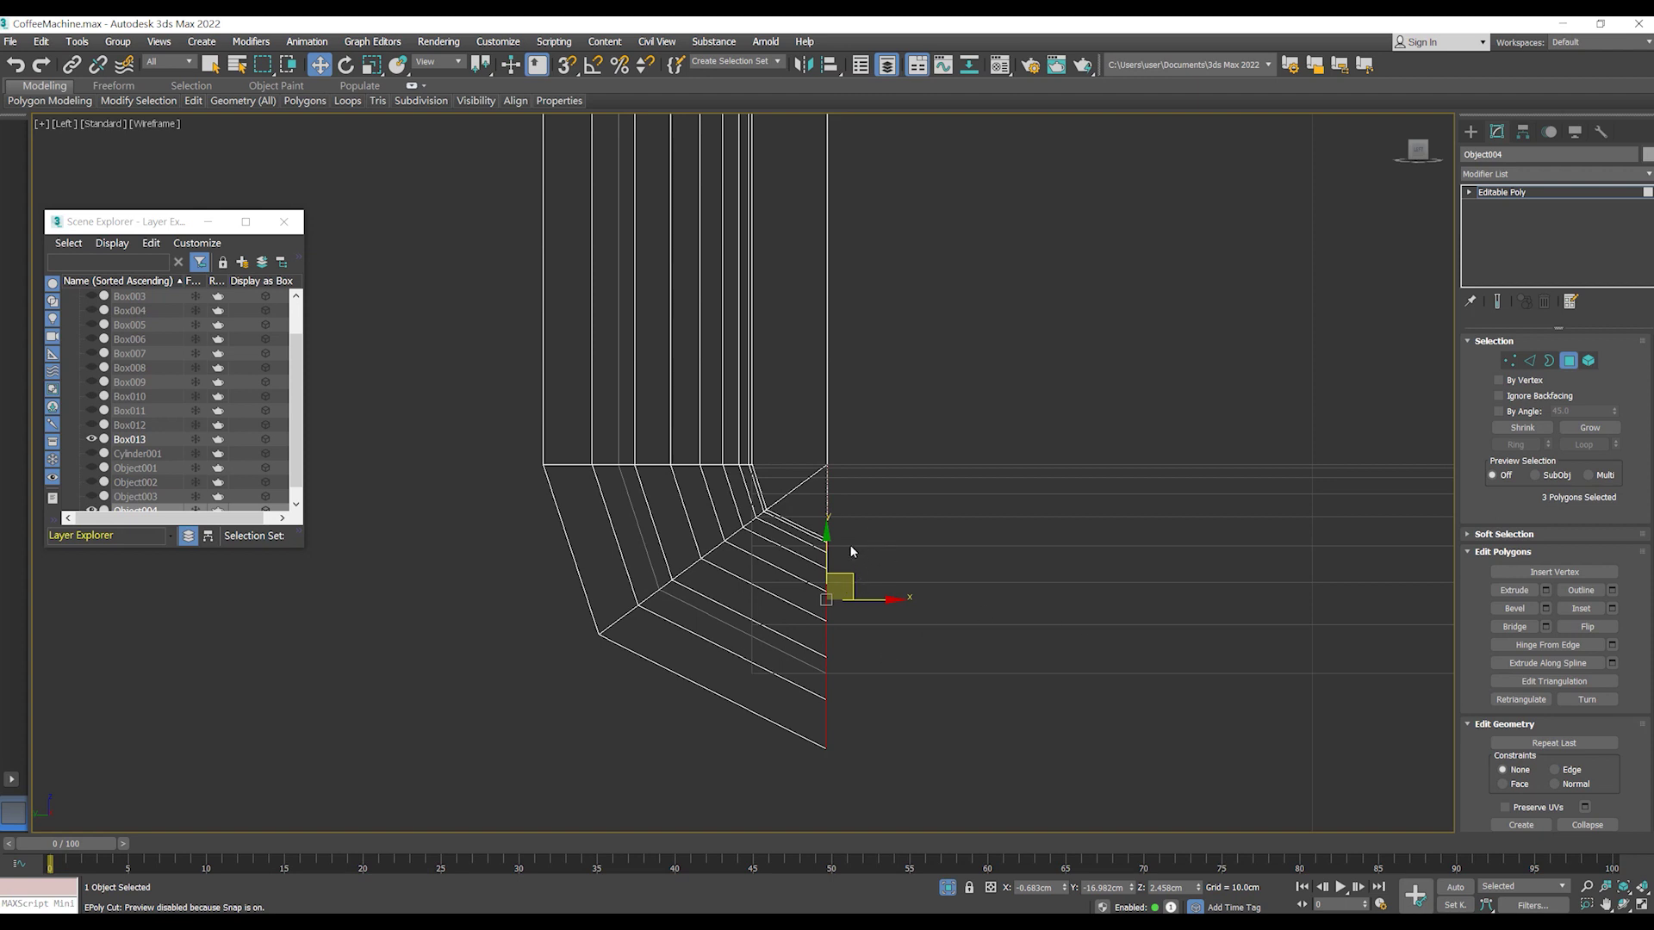
- Scale the bend polygons down to about 94%
key(r)
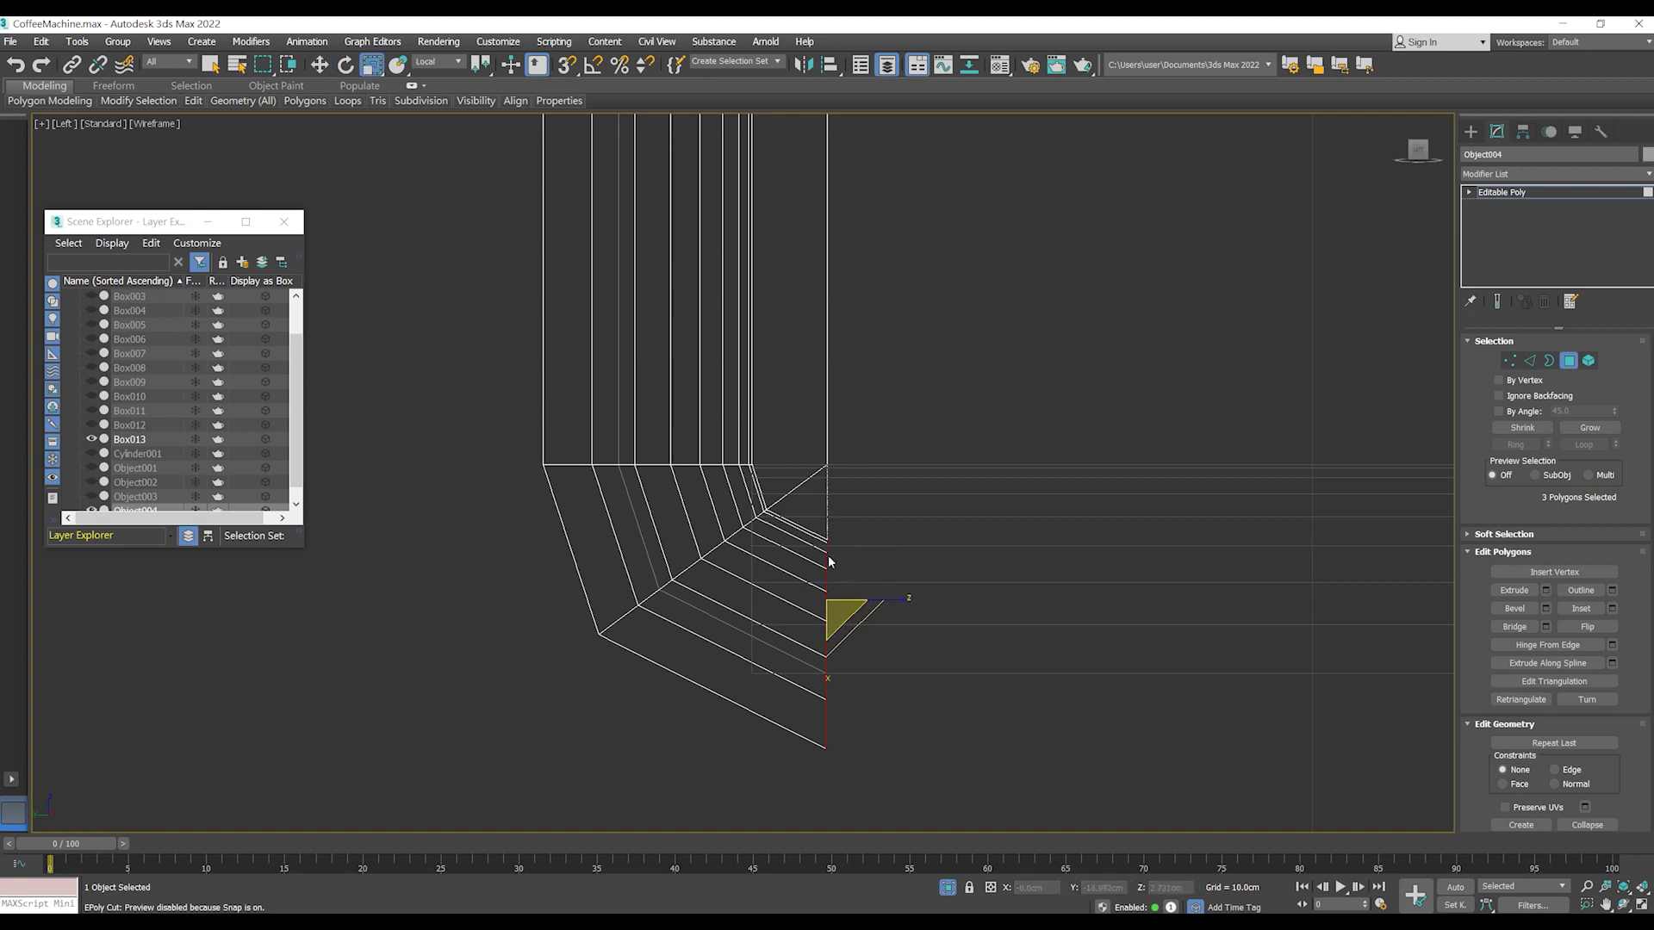
drag(826, 555, 826, 559)
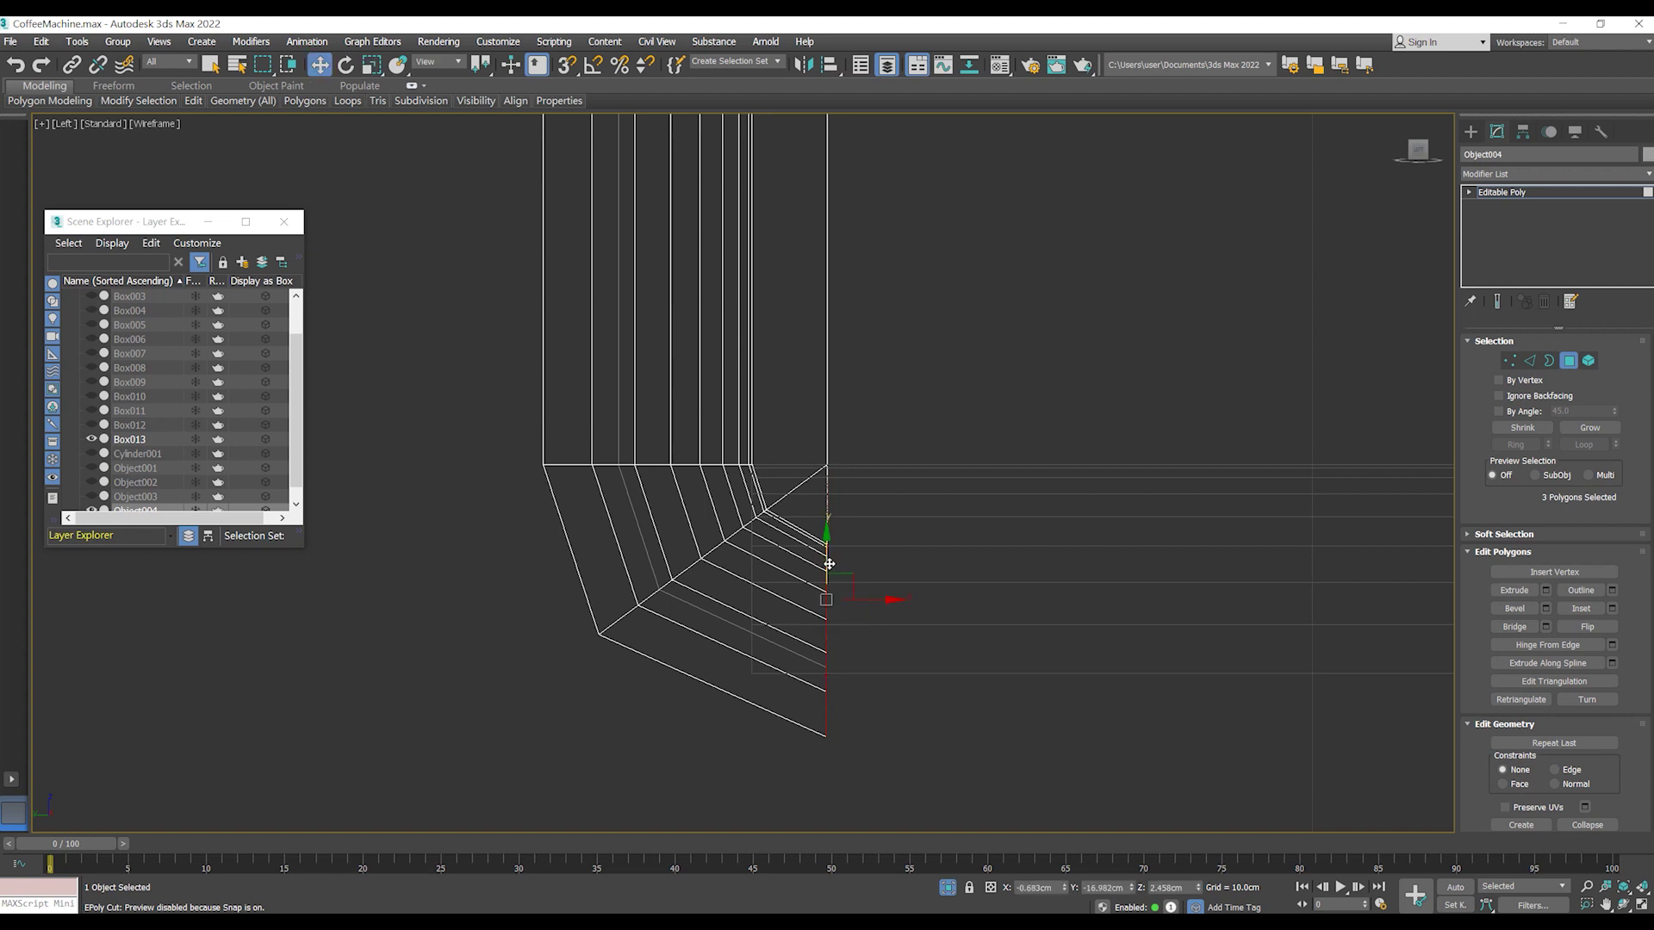
scroll(827, 564, down, 4)
scroll(764, 565, down, 4)
scroll(764, 565, up, 3)
scroll(851, 572, up, 2)
scroll(851, 572, up, 2)
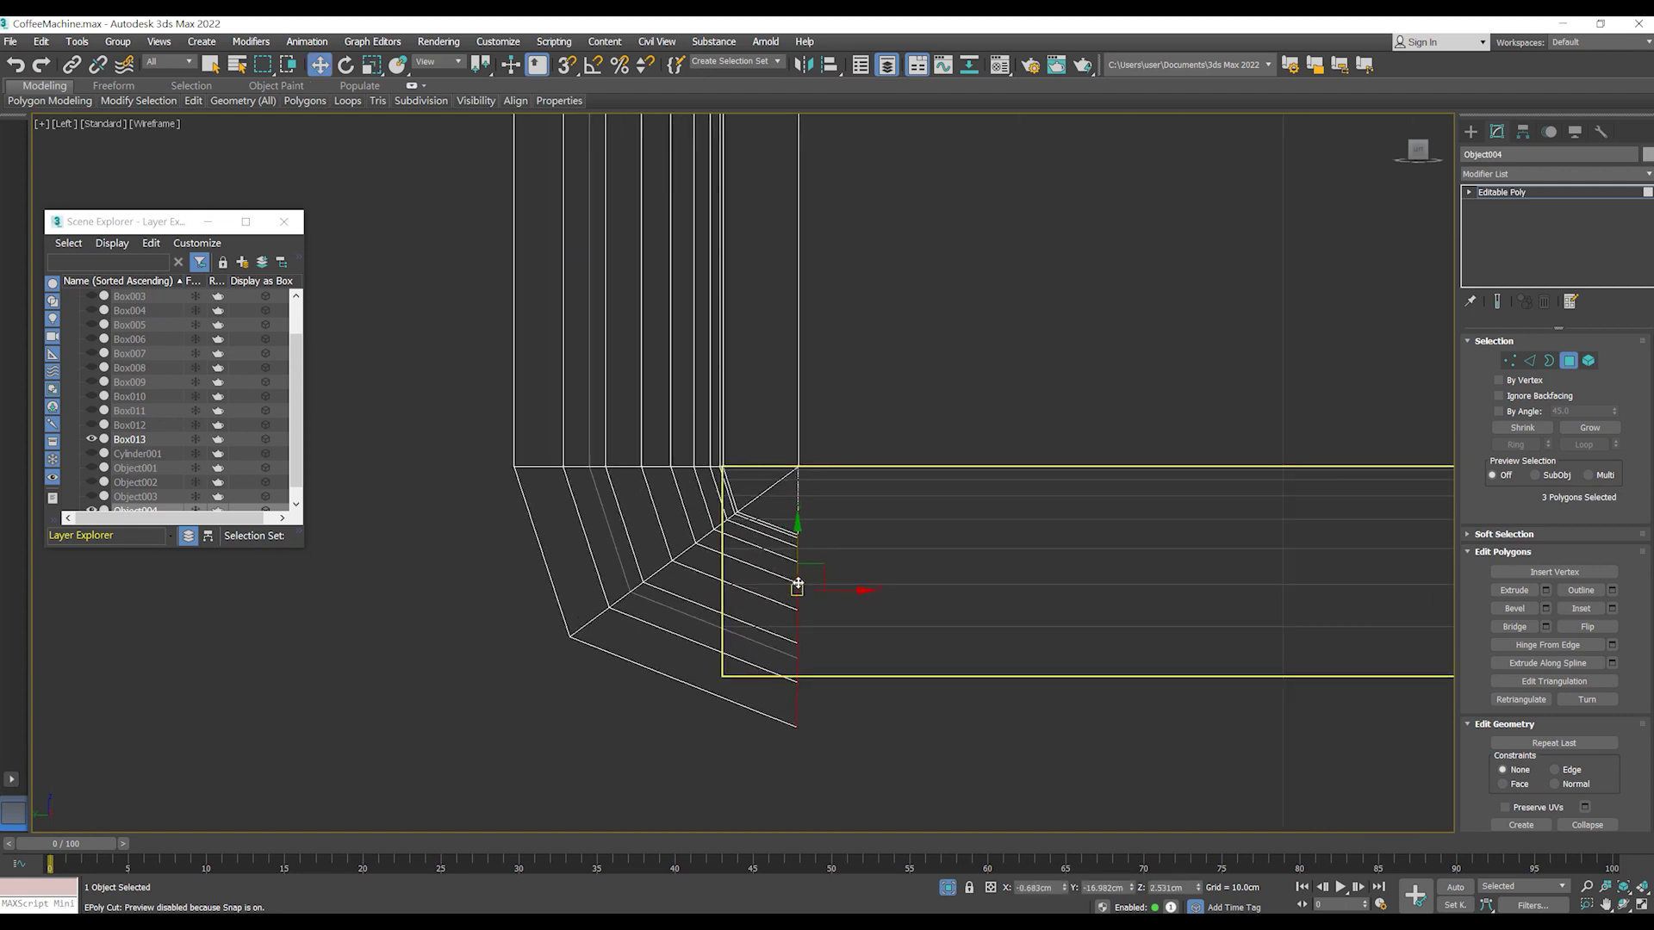
- In Vertex mode in the perspective view, weld the first overlapping vertices at the wall–floor corner
key(1)
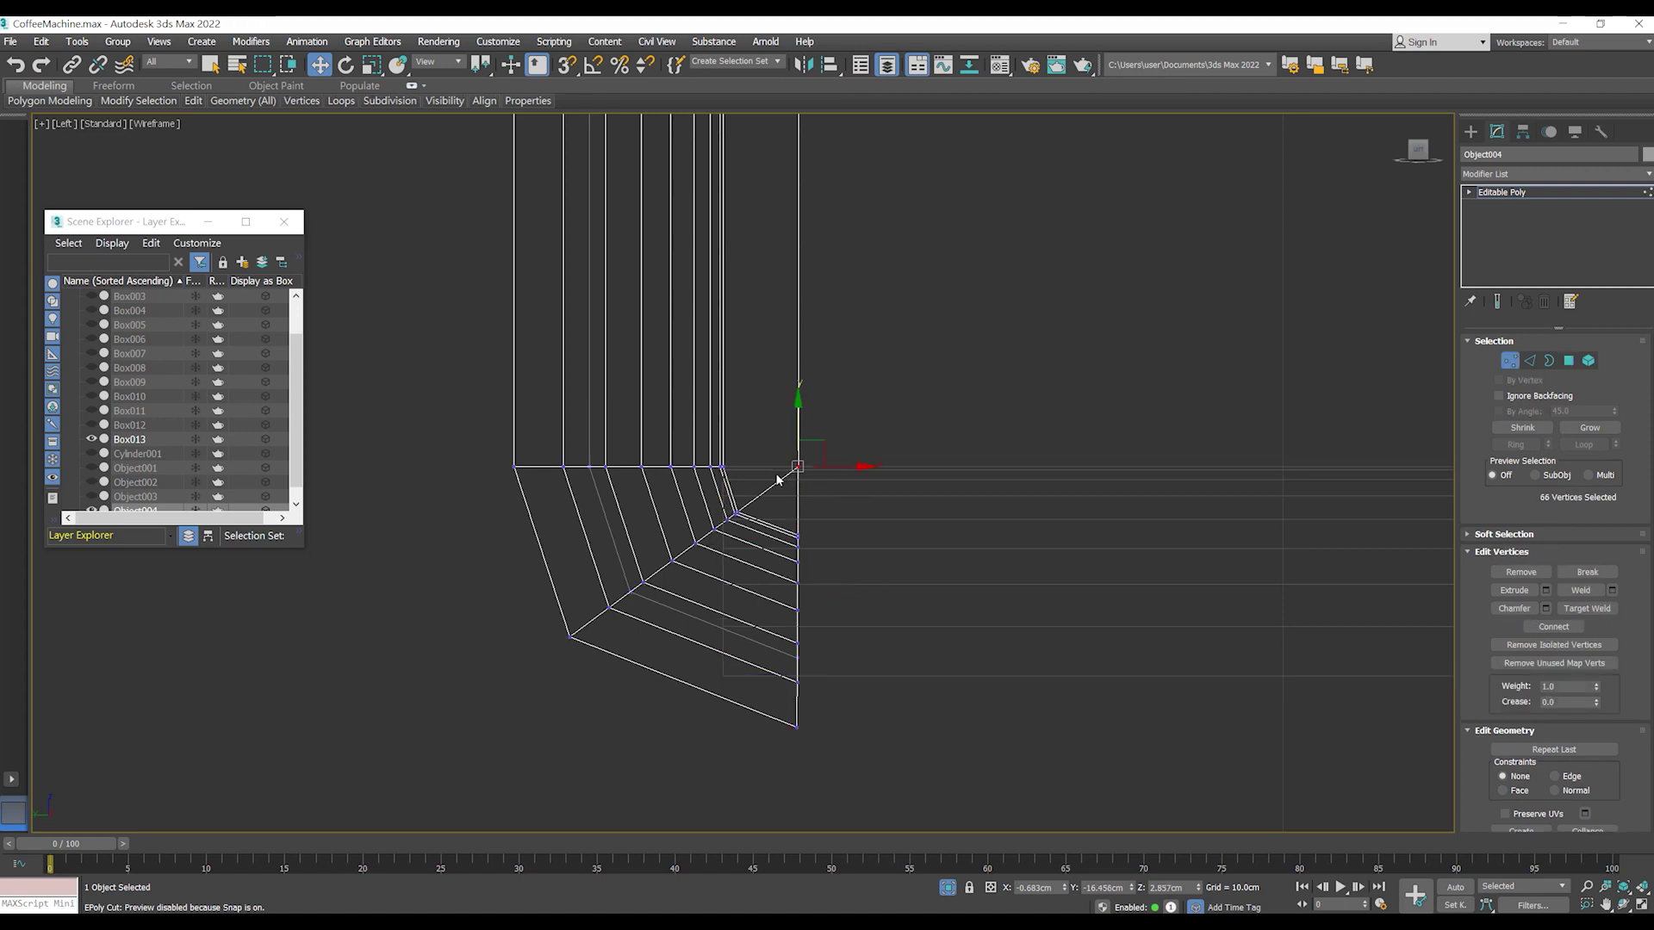
key(p)
scroll(996, 654, up, 3)
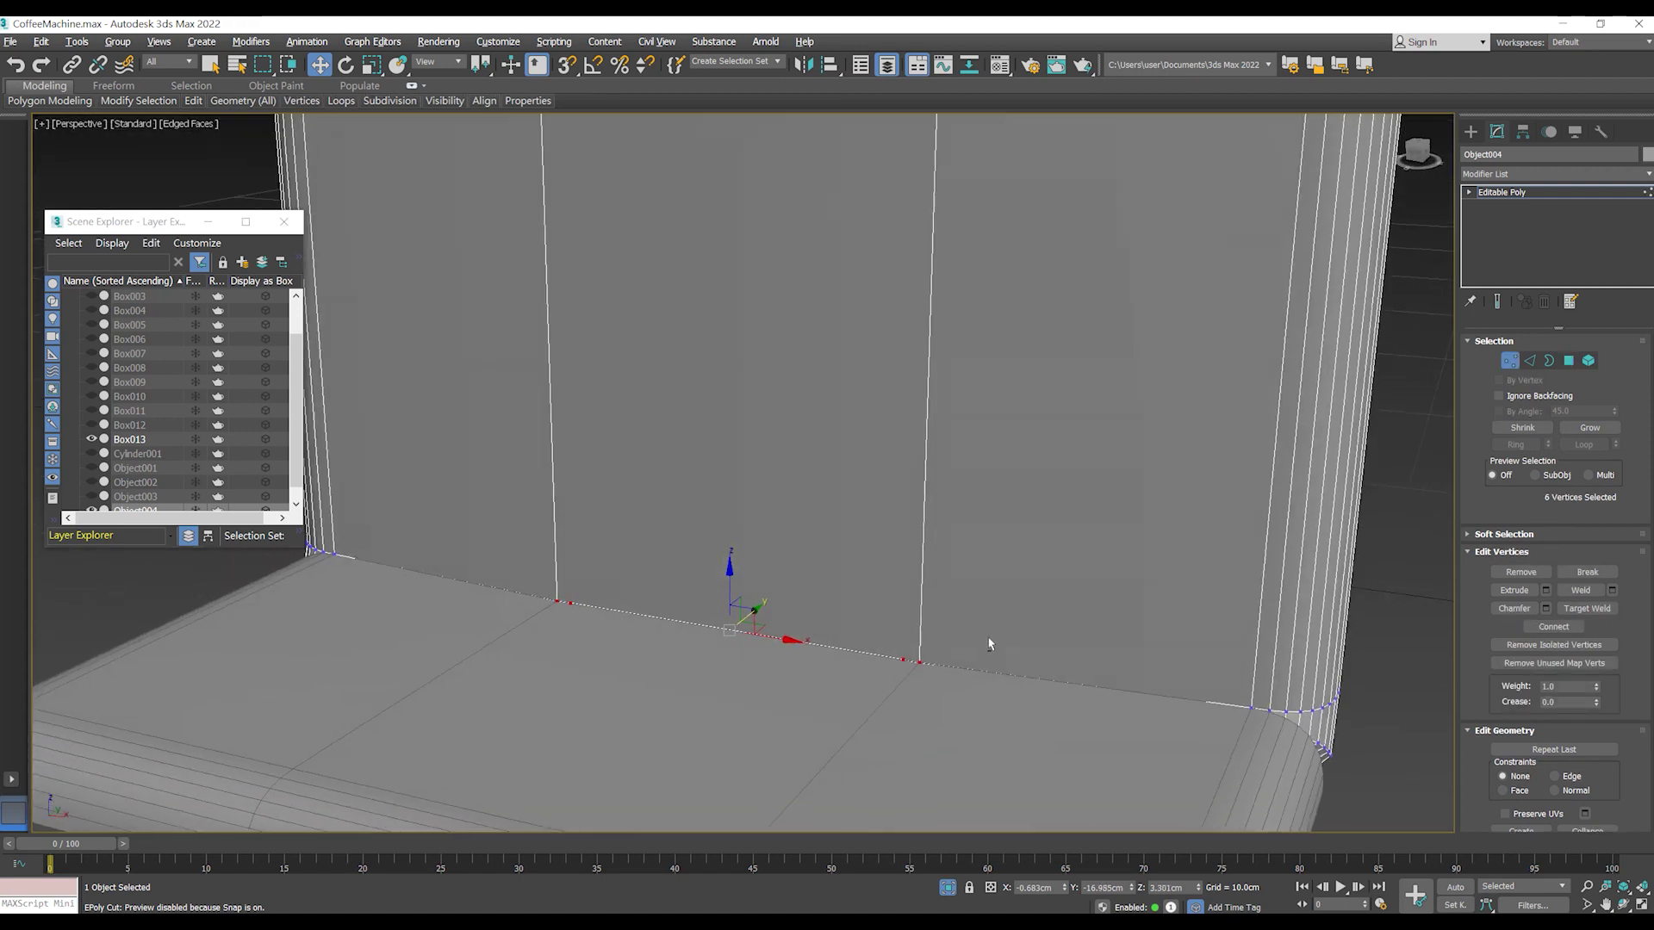
scroll(1034, 641, up, 1)
scroll(1085, 634, down, 3)
alt+middle_drag(1117, 615, 1172, 627)
scroll(1120, 637, up, 3)
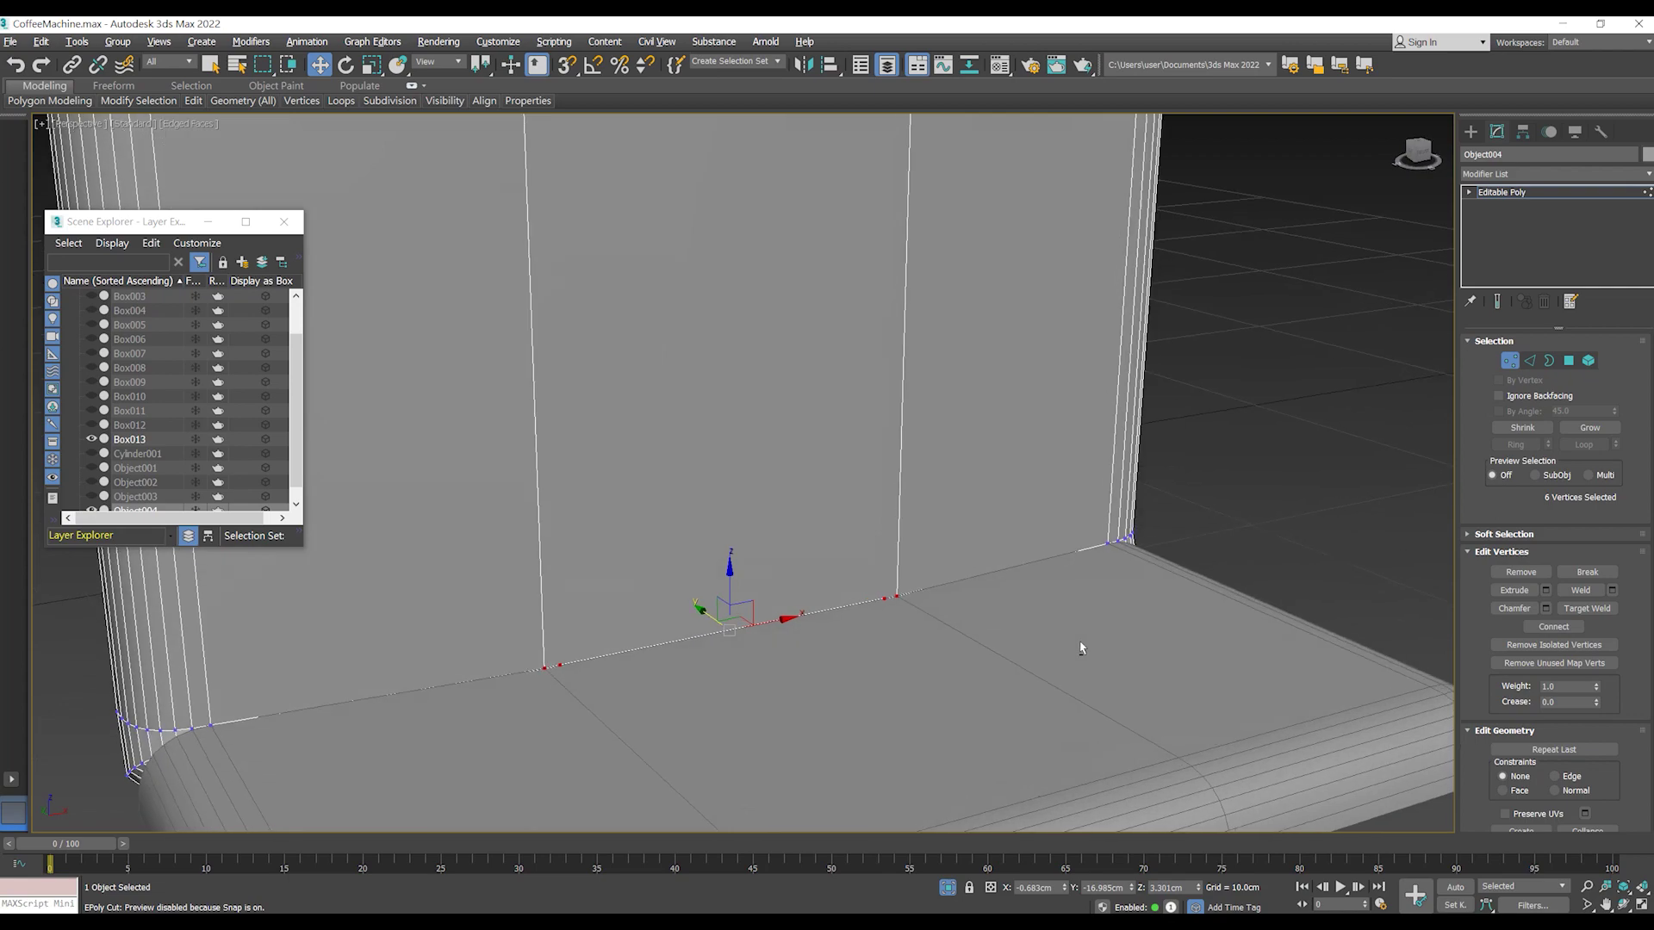
click(1508, 362)
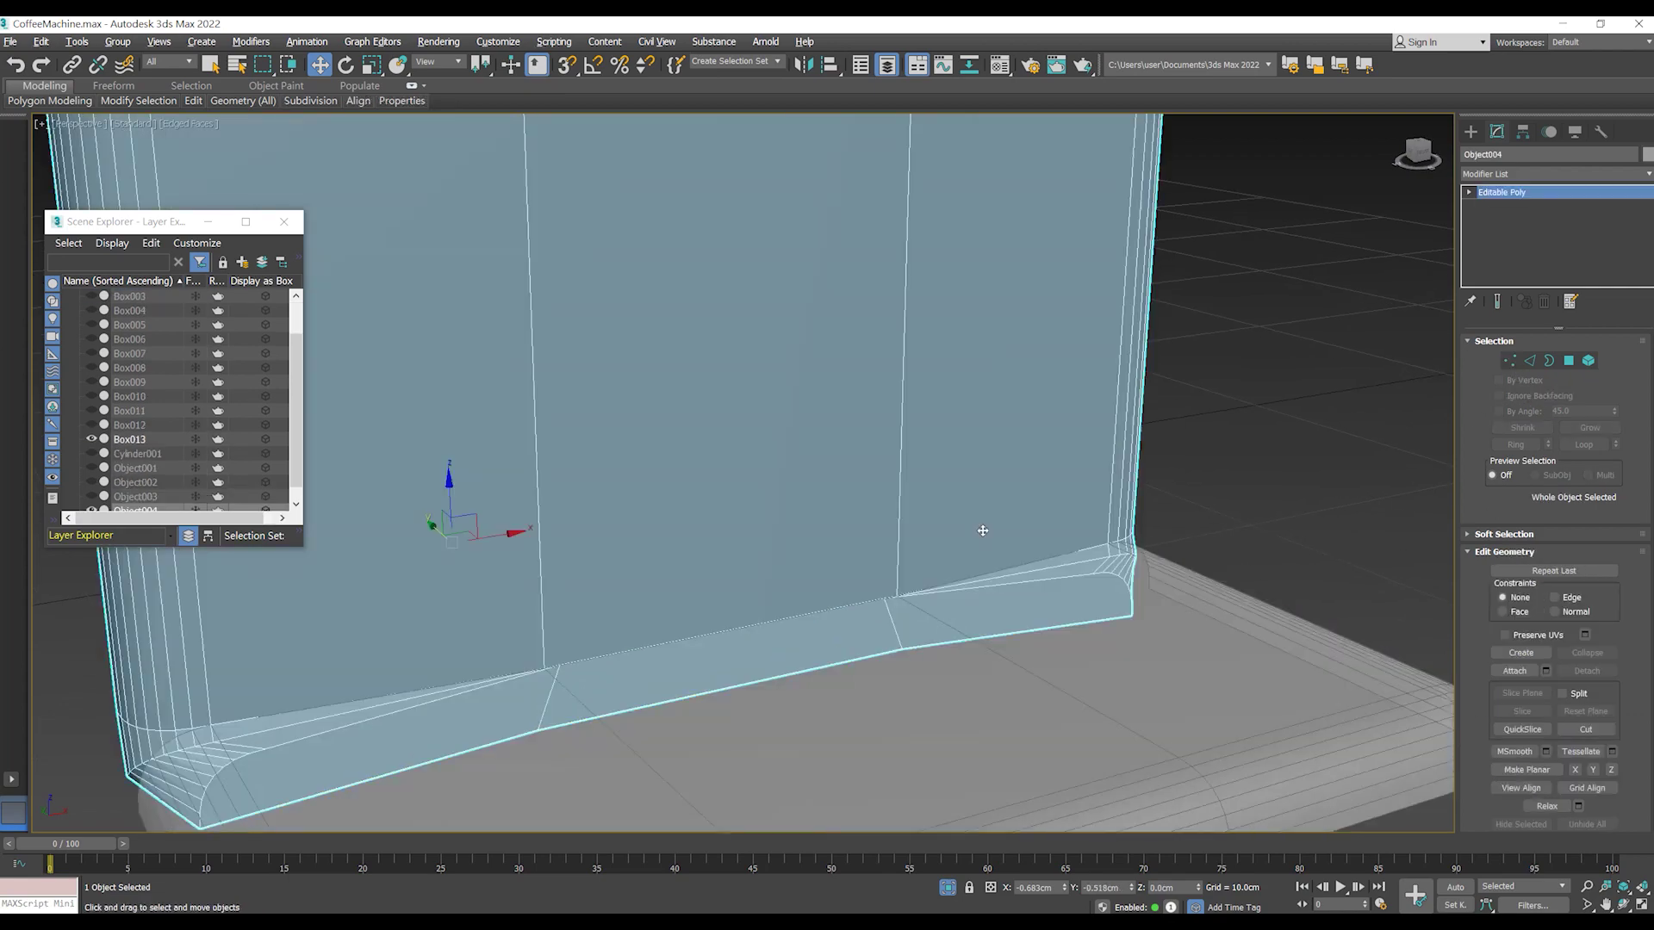
key(1)
mouse_move(1005, 562)
alt+middle_down()
mouse_move(1041, 530)
mouse_move(1082, 554)
mouse_move(949, 551)
mouse_move(996, 546)
mouse_move(1011, 574)
alt+middle_up()
scroll(1085, 552, down, 1)
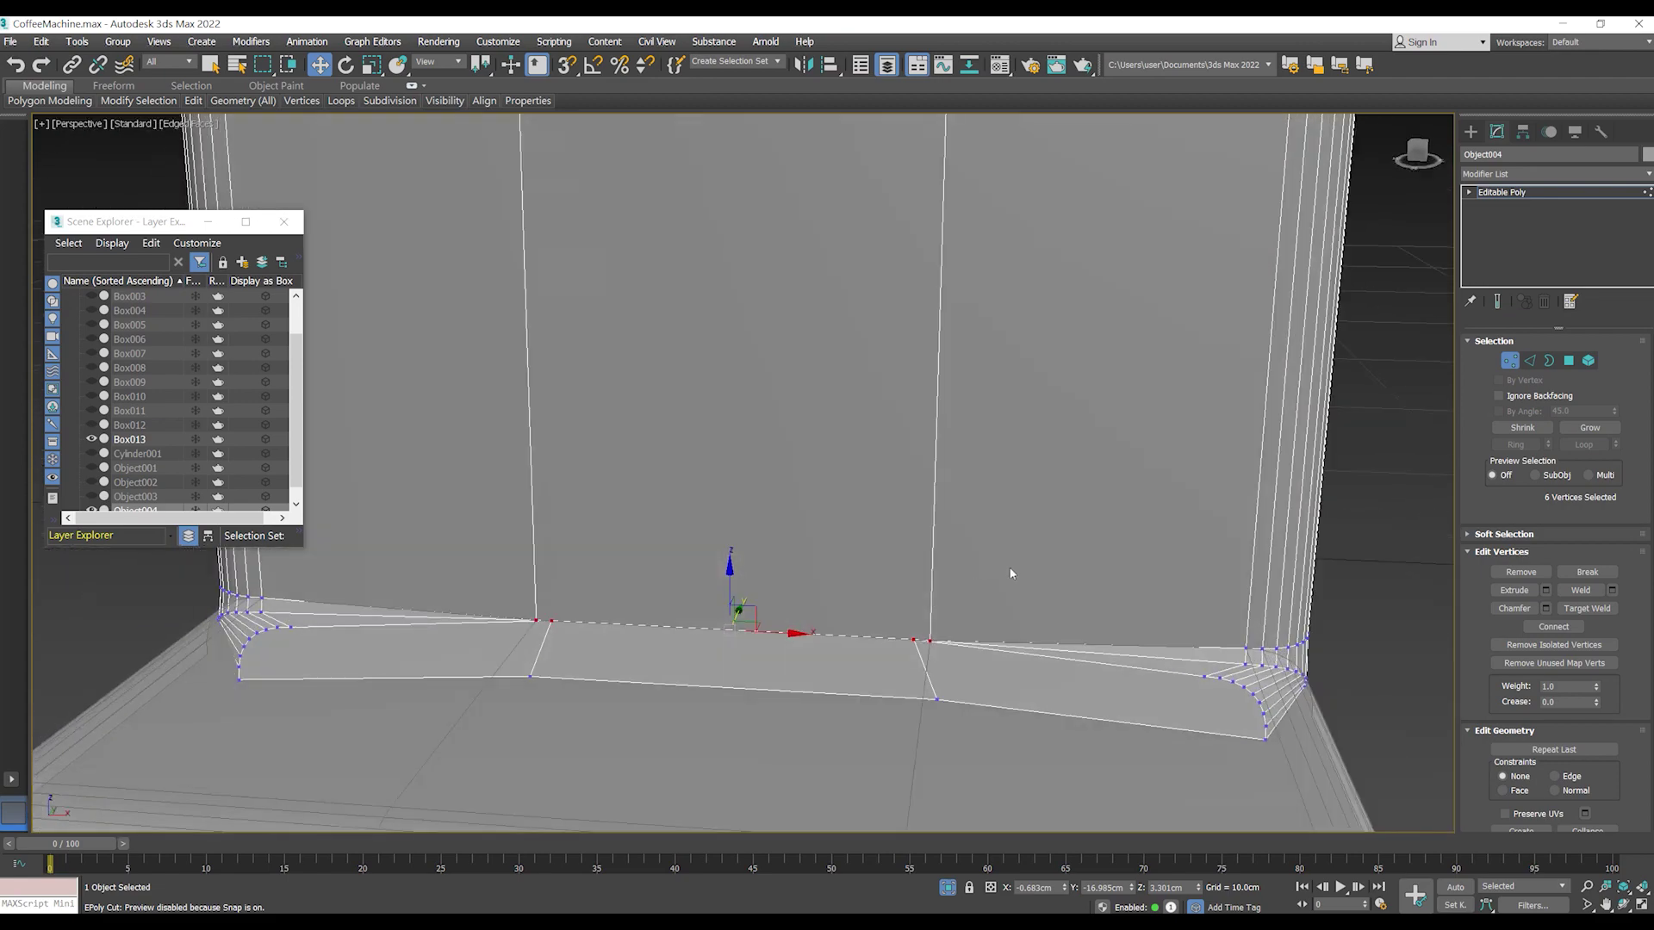
click(1613, 591)
click(775, 540)
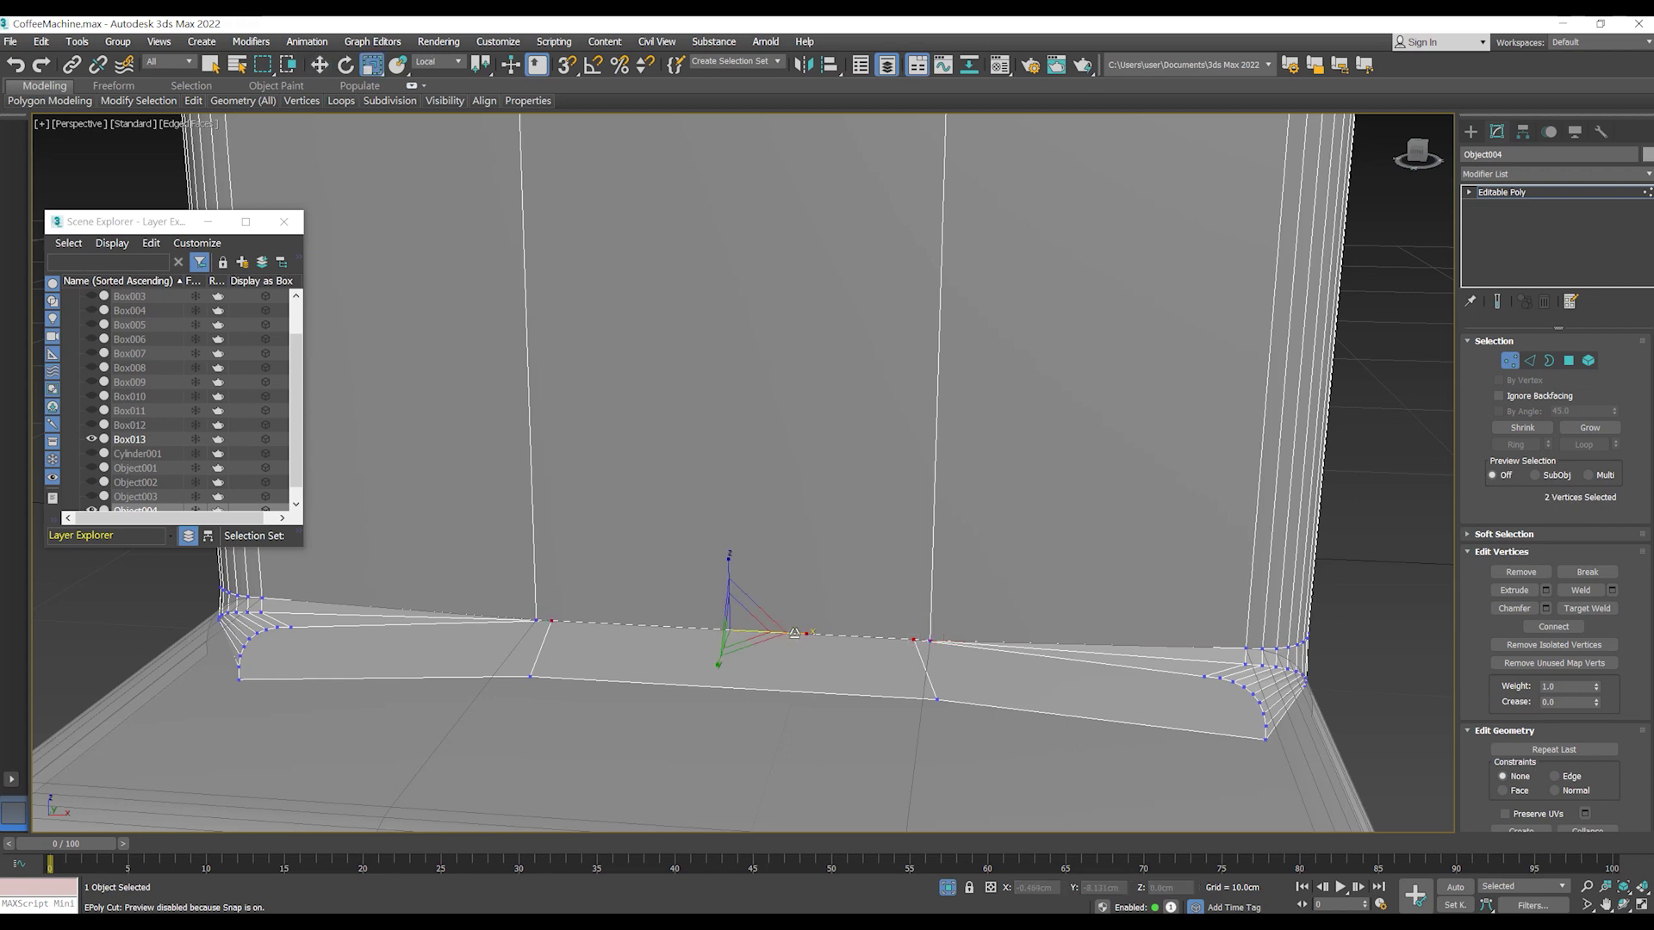
- Weld two more pairs of overlapping corner vertices into single vertices
alt+middle_drag(646, 658, 636, 666)
click(1613, 591)
click(775, 540)
click(943, 617)
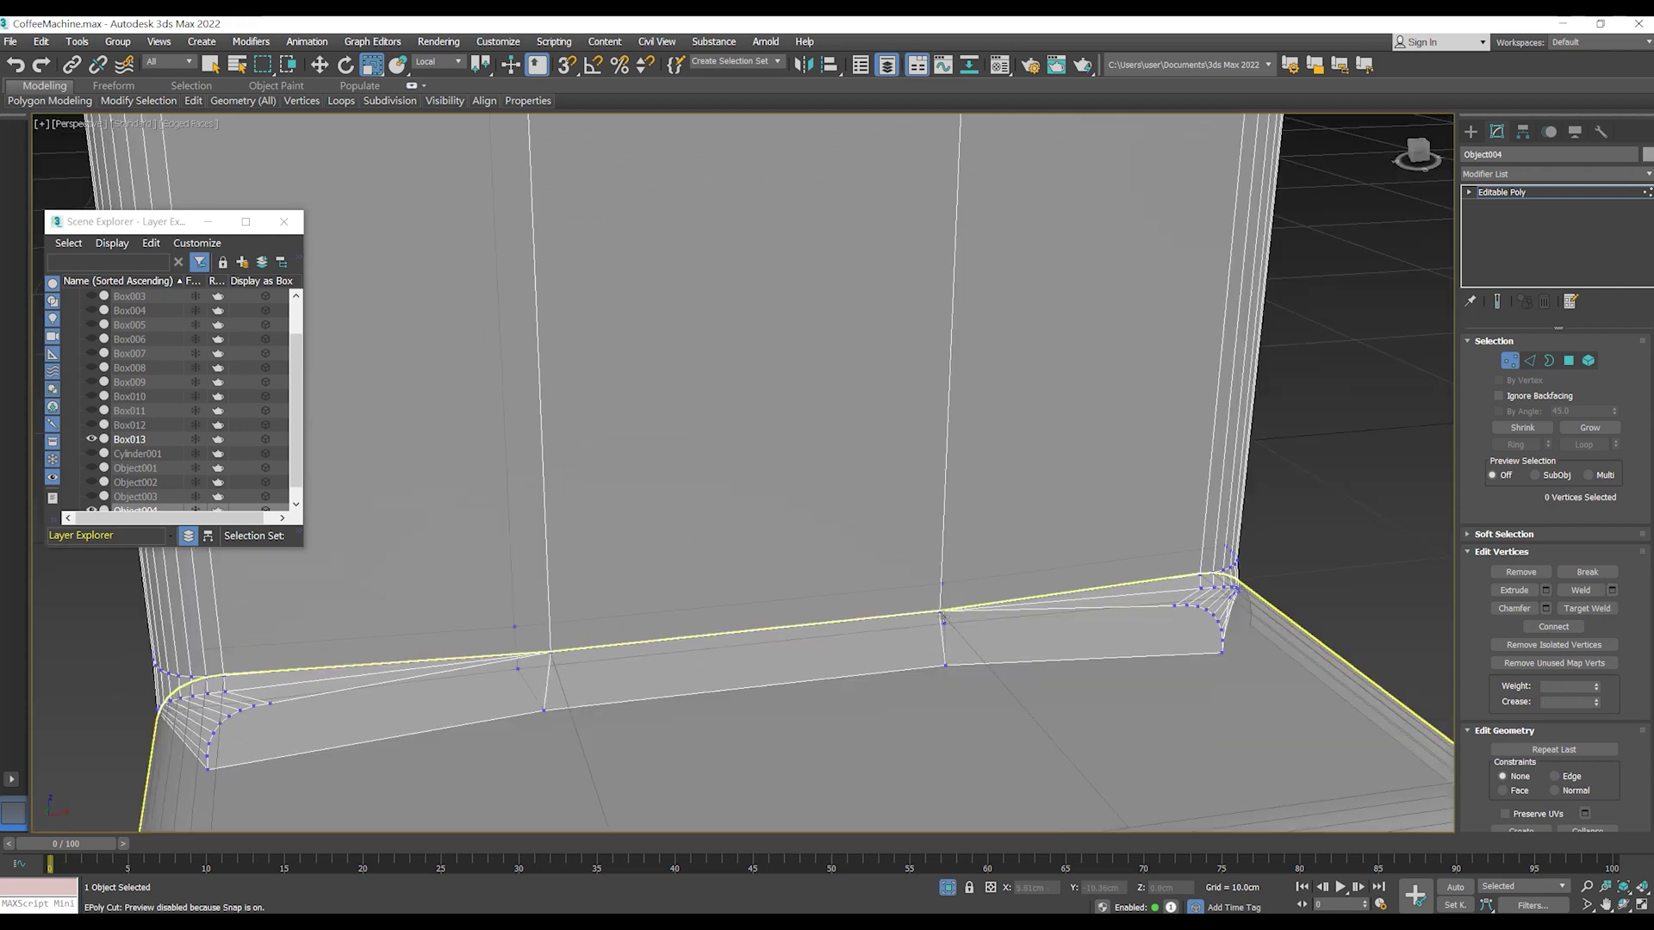
scroll(942, 620, up, 5)
click(913, 677)
click(1613, 591)
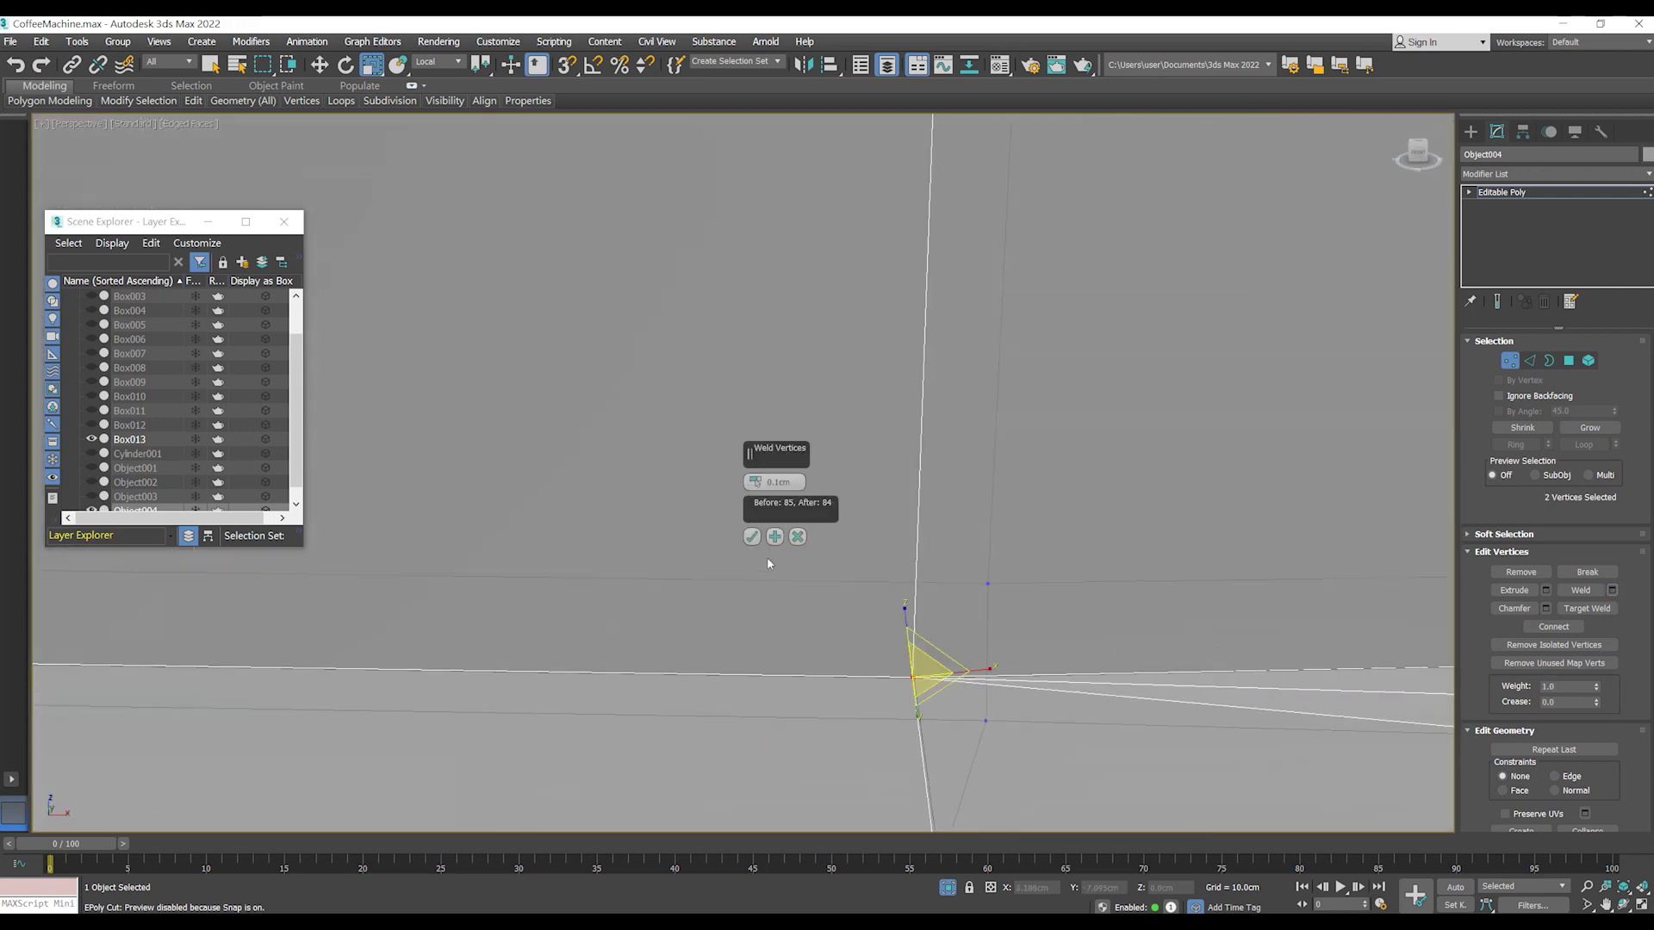
click(775, 517)
- Pan out to show the panel and drip tray, exit vertex editing, and deselect everything
scroll(961, 607, down, 5)
middle_drag(962, 607, 961, 608)
scroll(961, 608, down, 3)
scroll(1000, 506, down, 2)
mouse_move(1026, 491)
middle_down()
mouse_move(806, 581)
mouse_move(1157, 580)
middle_up()
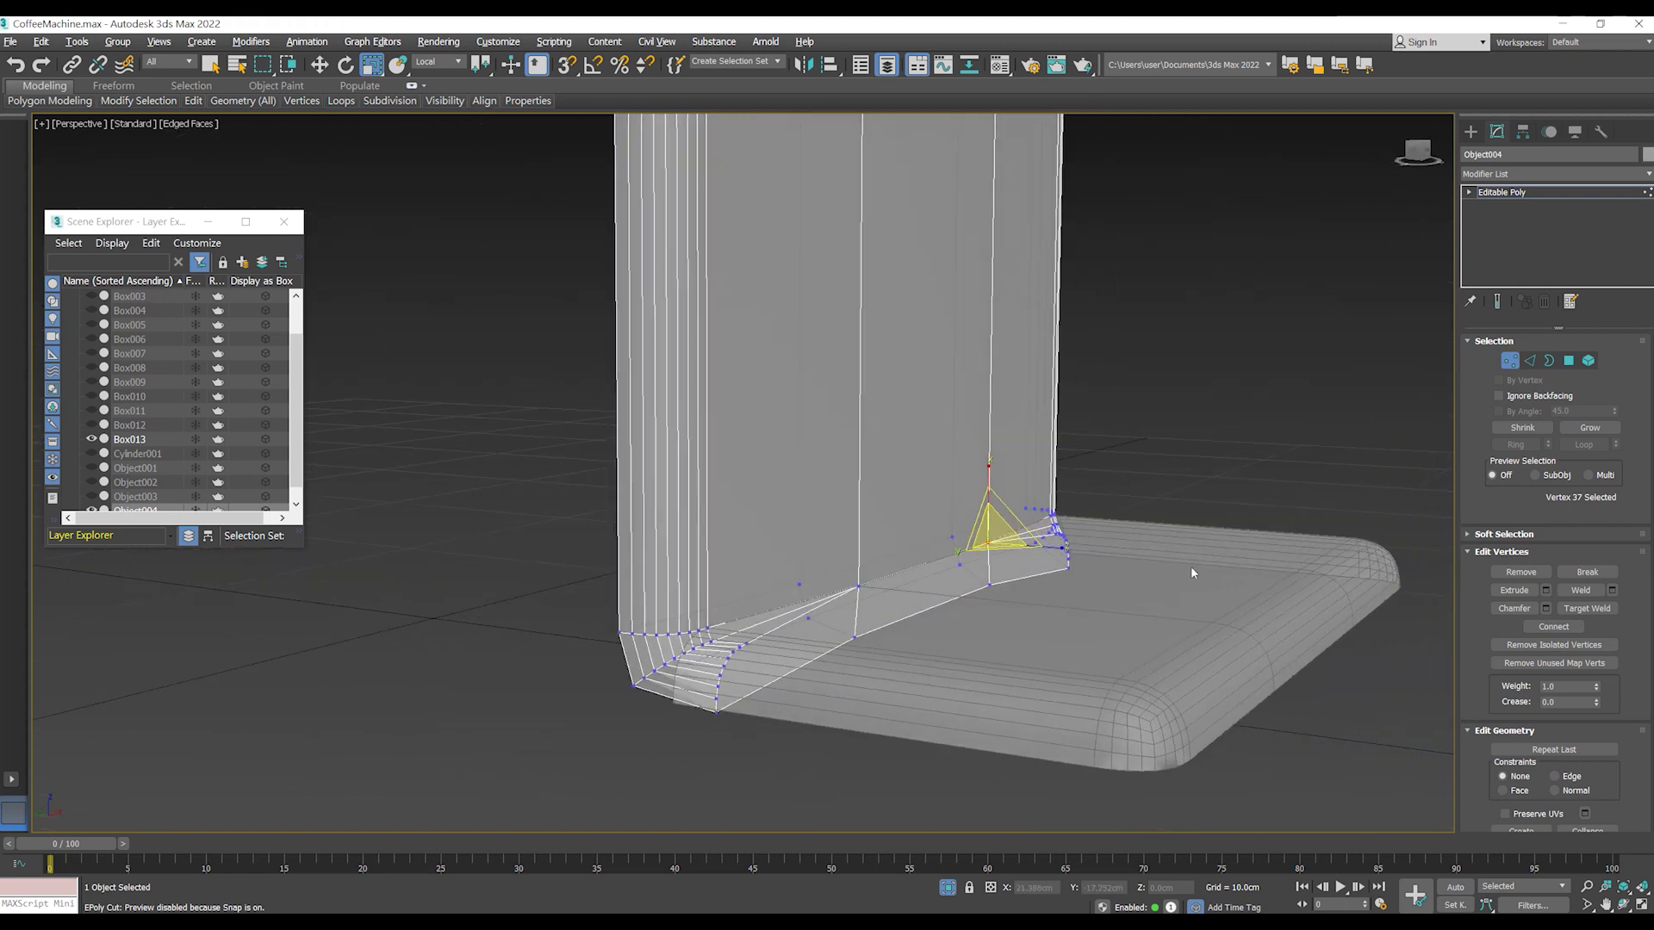
key(6)
click(1254, 478)
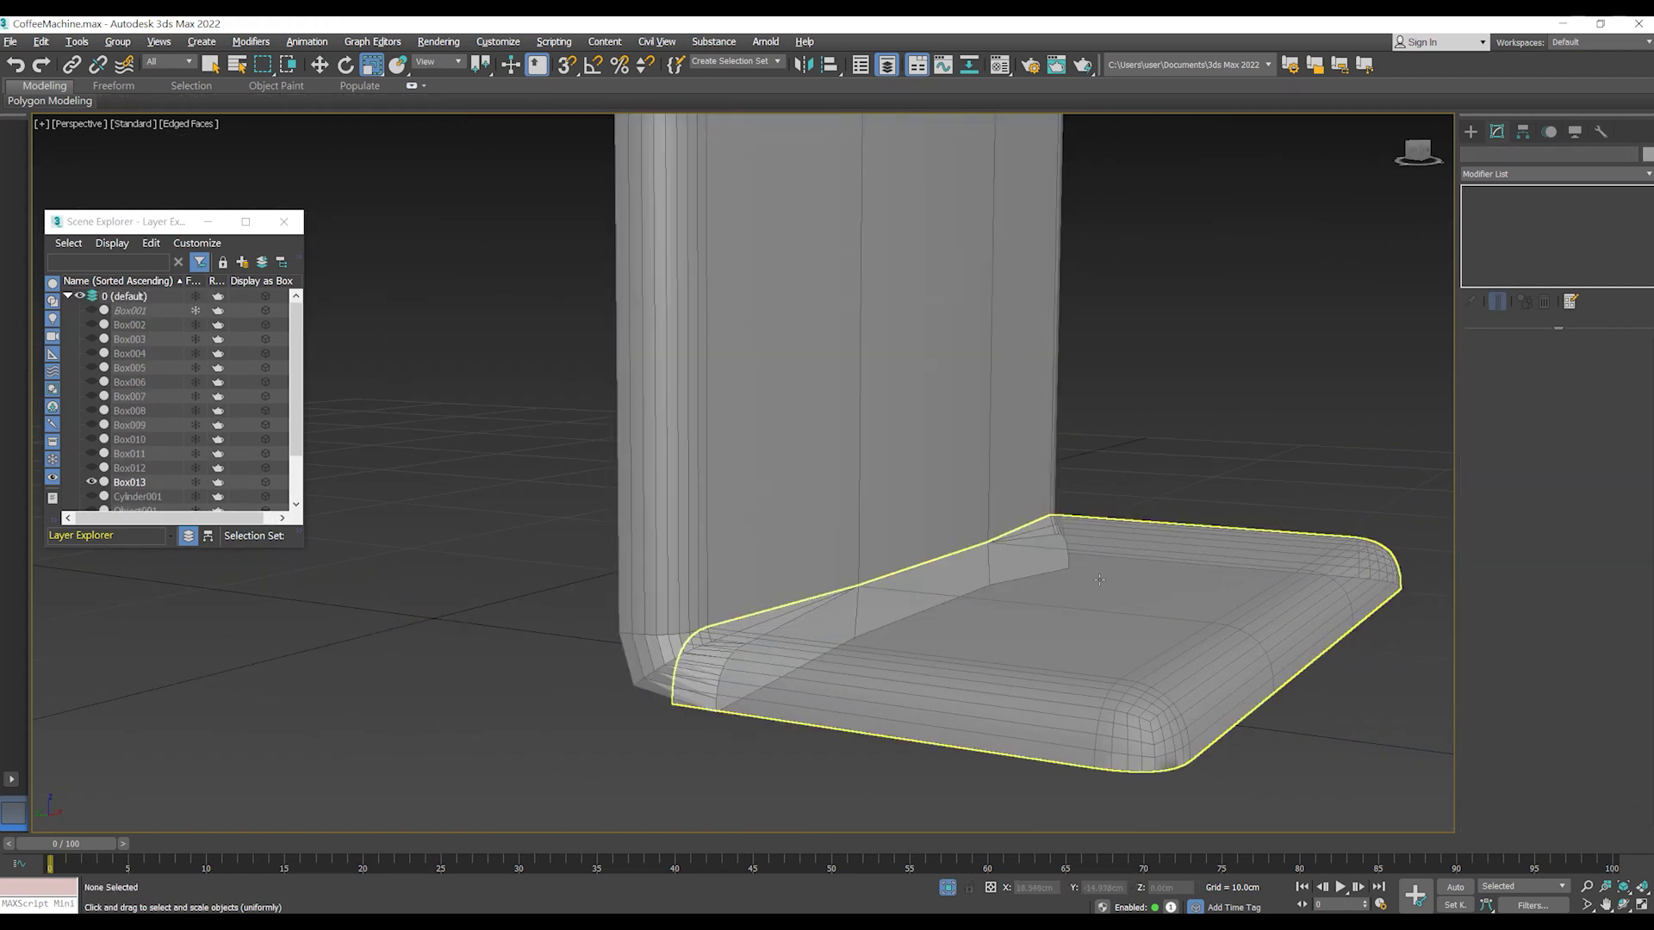
- Select the back panel Object004 and switch to the wireframe Left view
mouse_move(984, 643)
alt+middle_down()
mouse_move(1005, 626)
mouse_move(987, 634)
alt+middle_up()
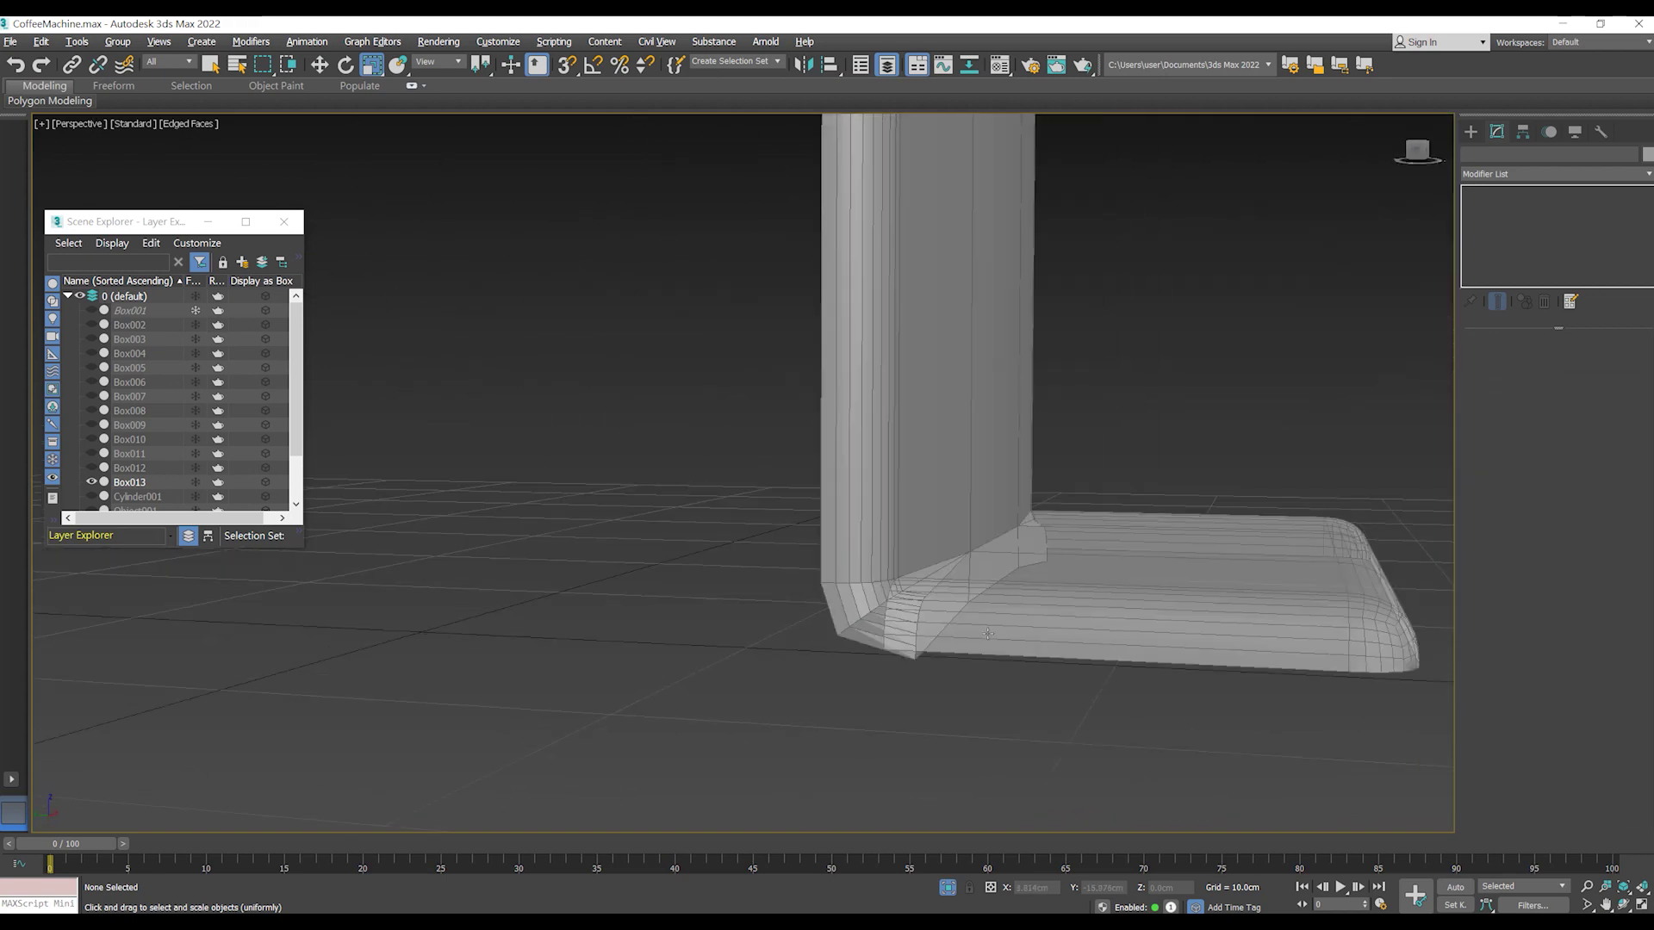
click(870, 606)
mouse_move(904, 683)
alt+middle_down()
mouse_move(942, 775)
mouse_move(892, 756)
alt+middle_up()
scroll(947, 669, up, 3)
scroll(947, 669, up, 2)
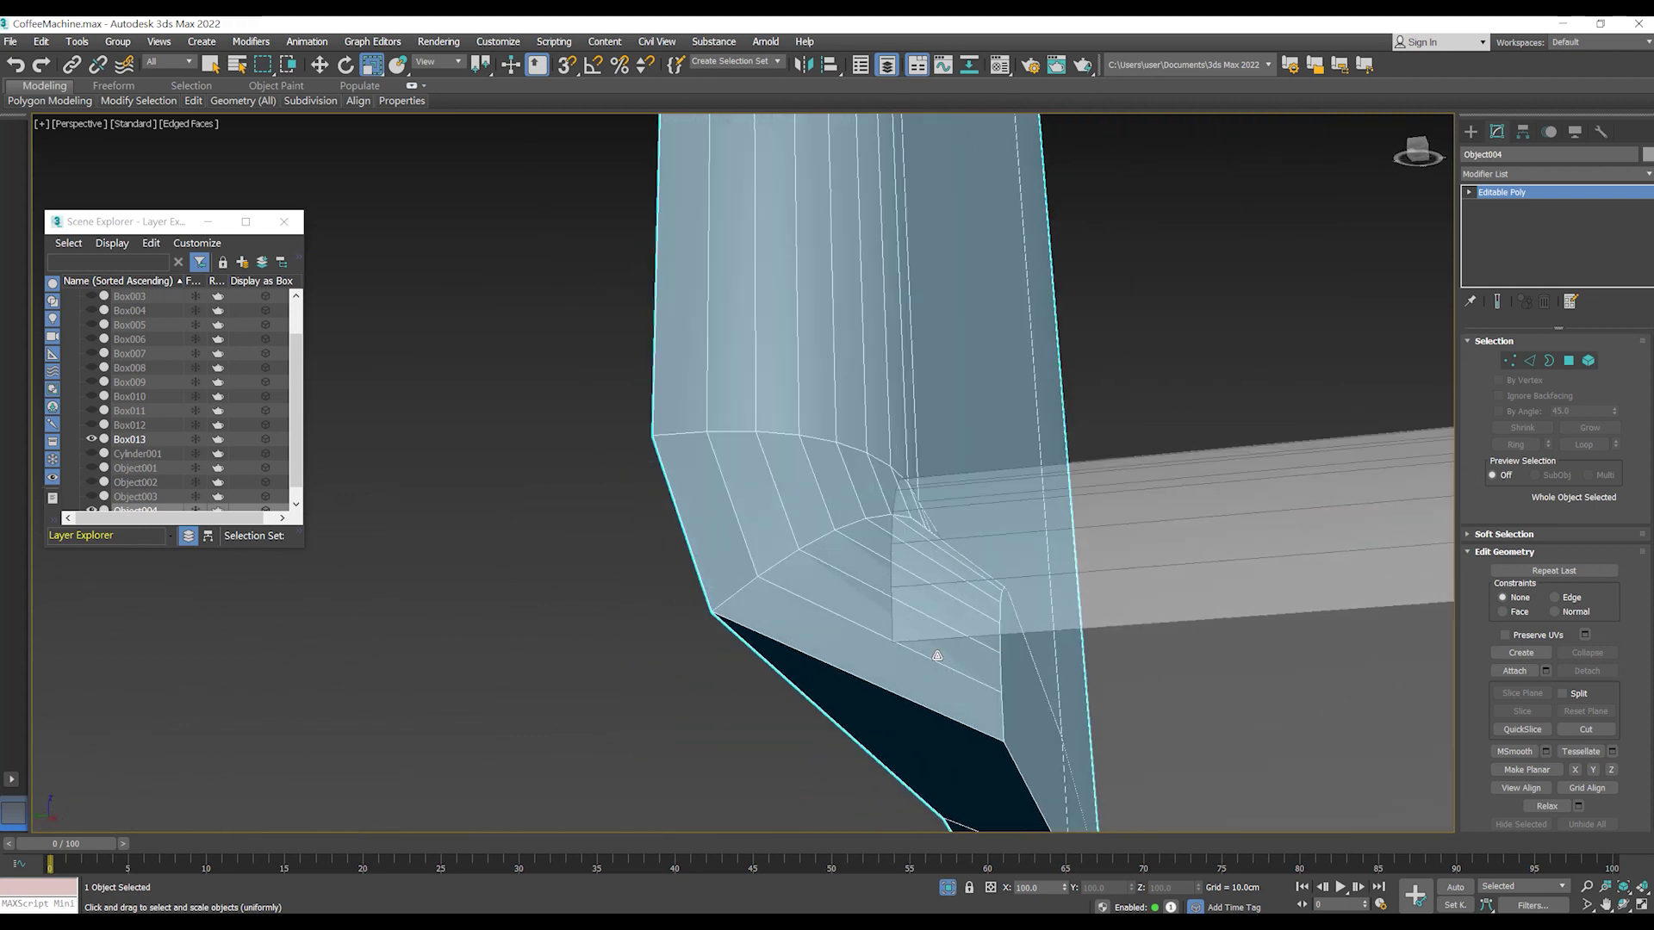
key(f)
key(F3)
key(l)
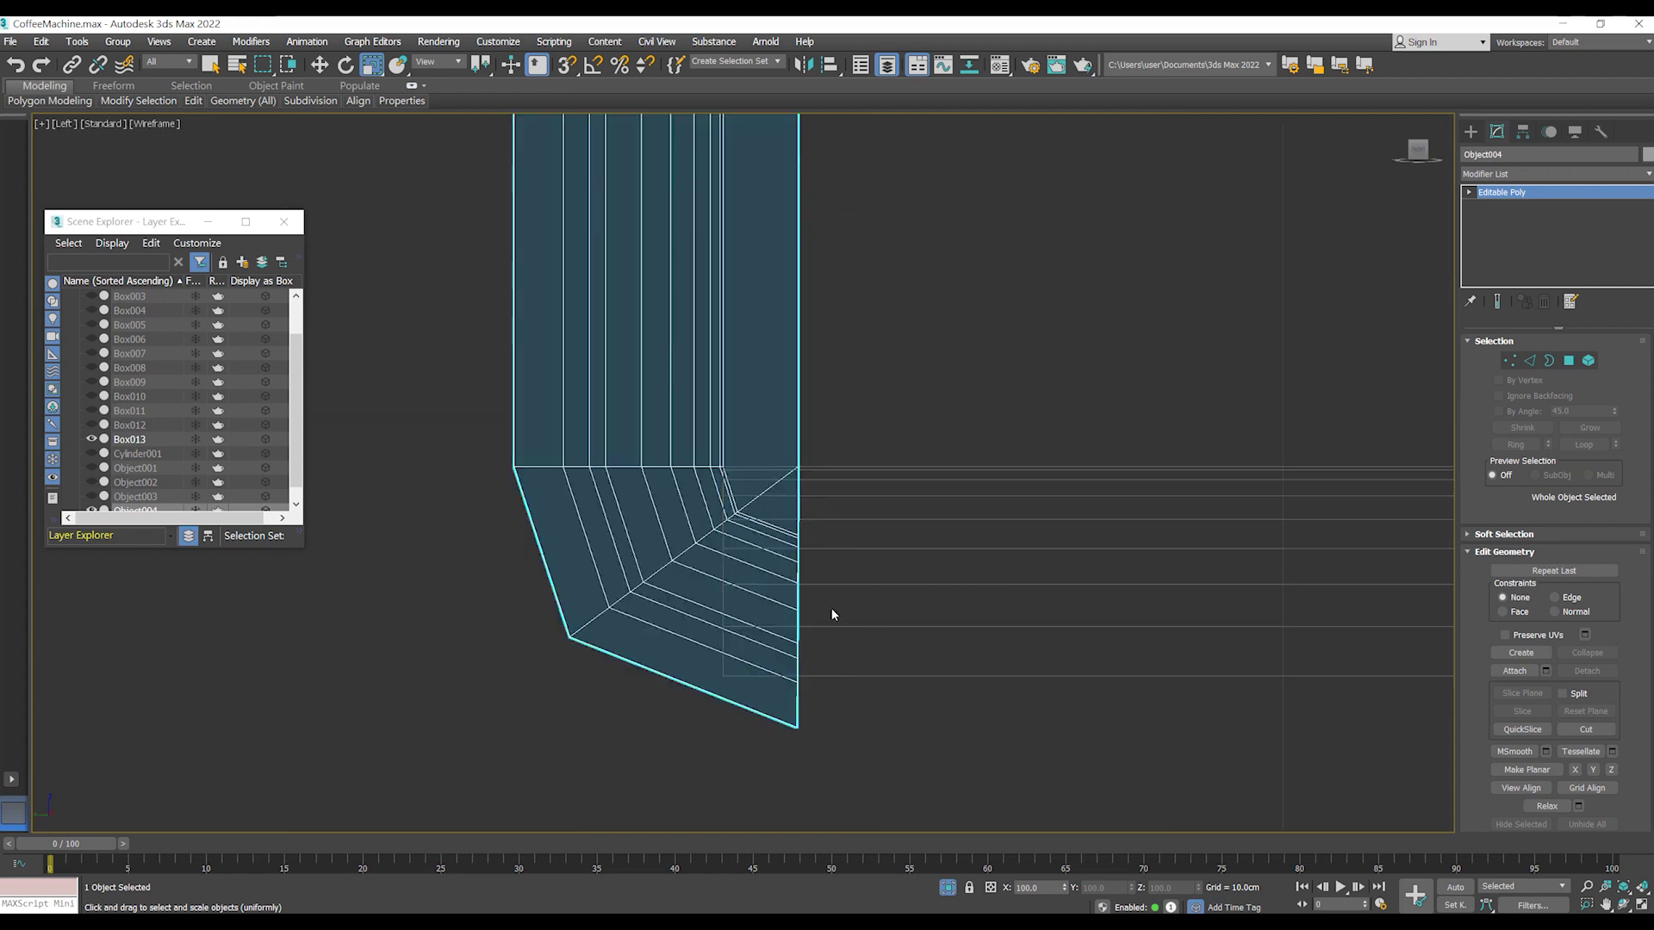
- Box-select the flare's inner-edge vertices, raise them, and tilt them about 10°
key(1)
mouse_move(829, 757)
mouse_down()
mouse_move(775, 520)
mouse_move(797, 522)
mouse_up()
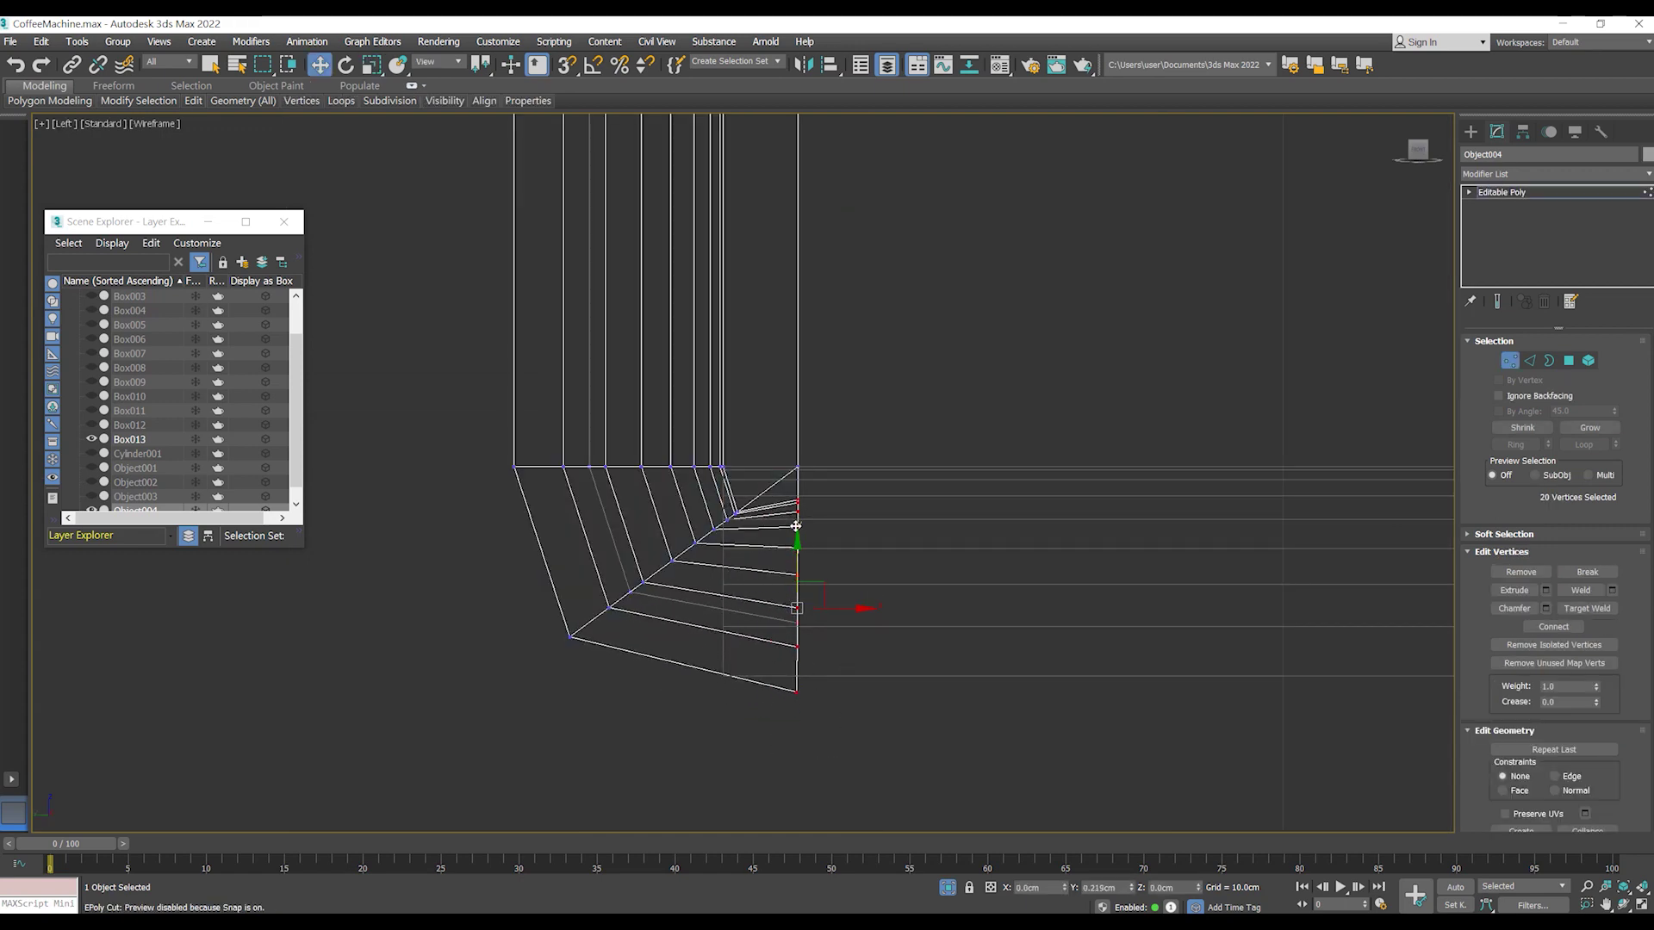
drag(793, 523, 793, 511)
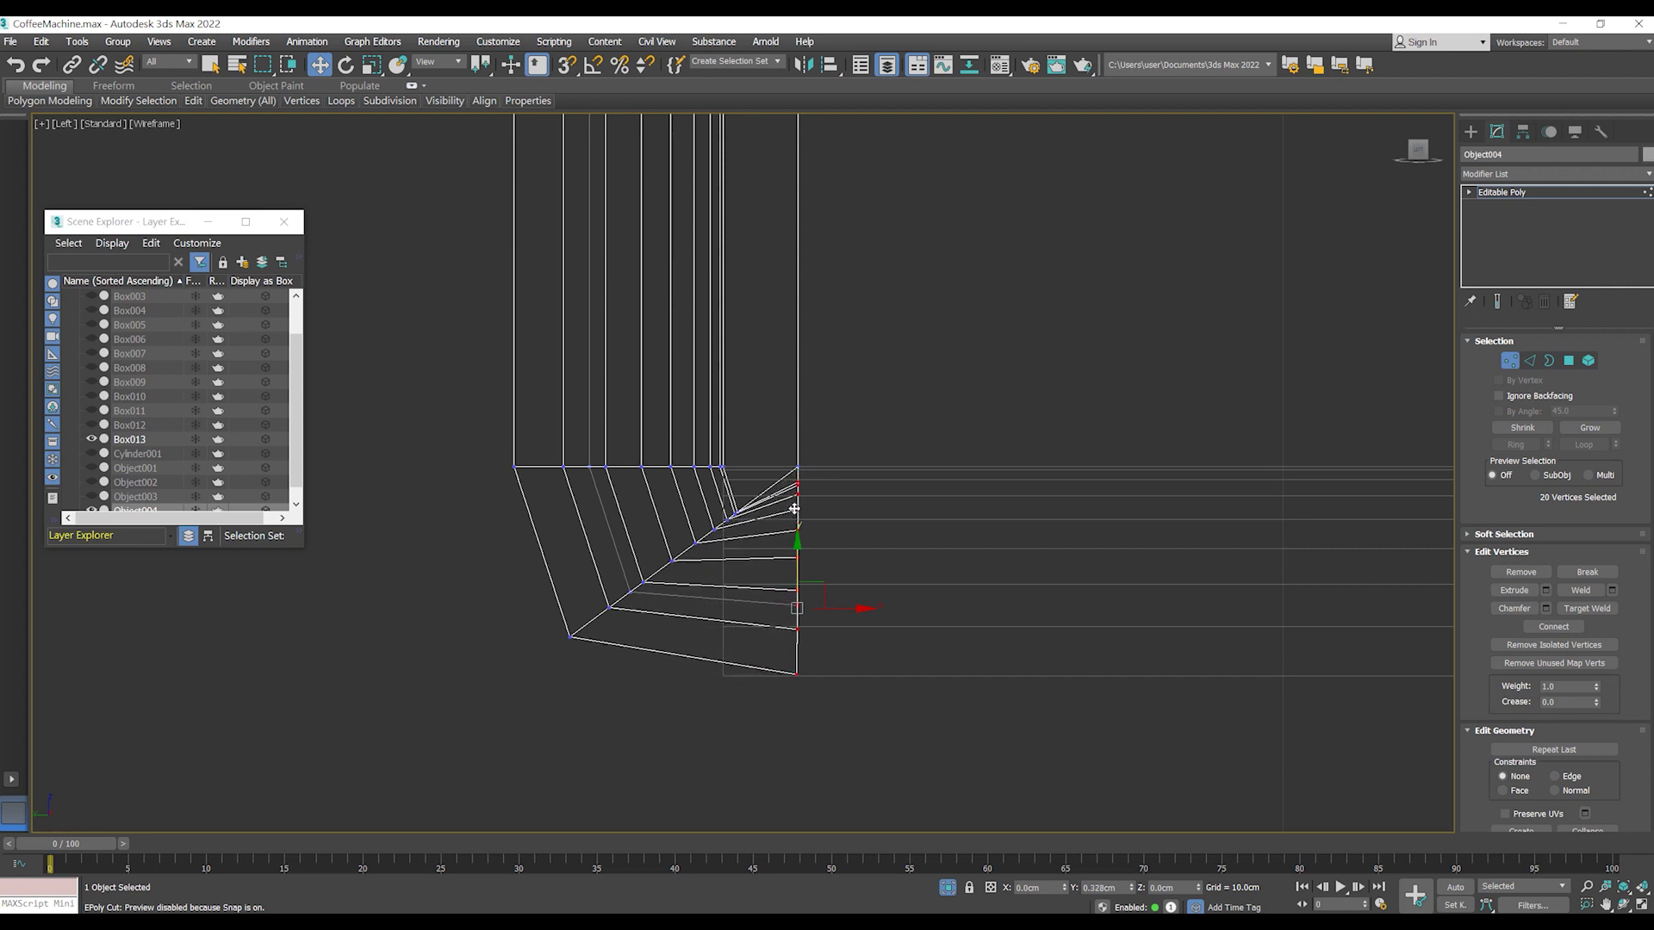
drag(698, 540, 699, 522)
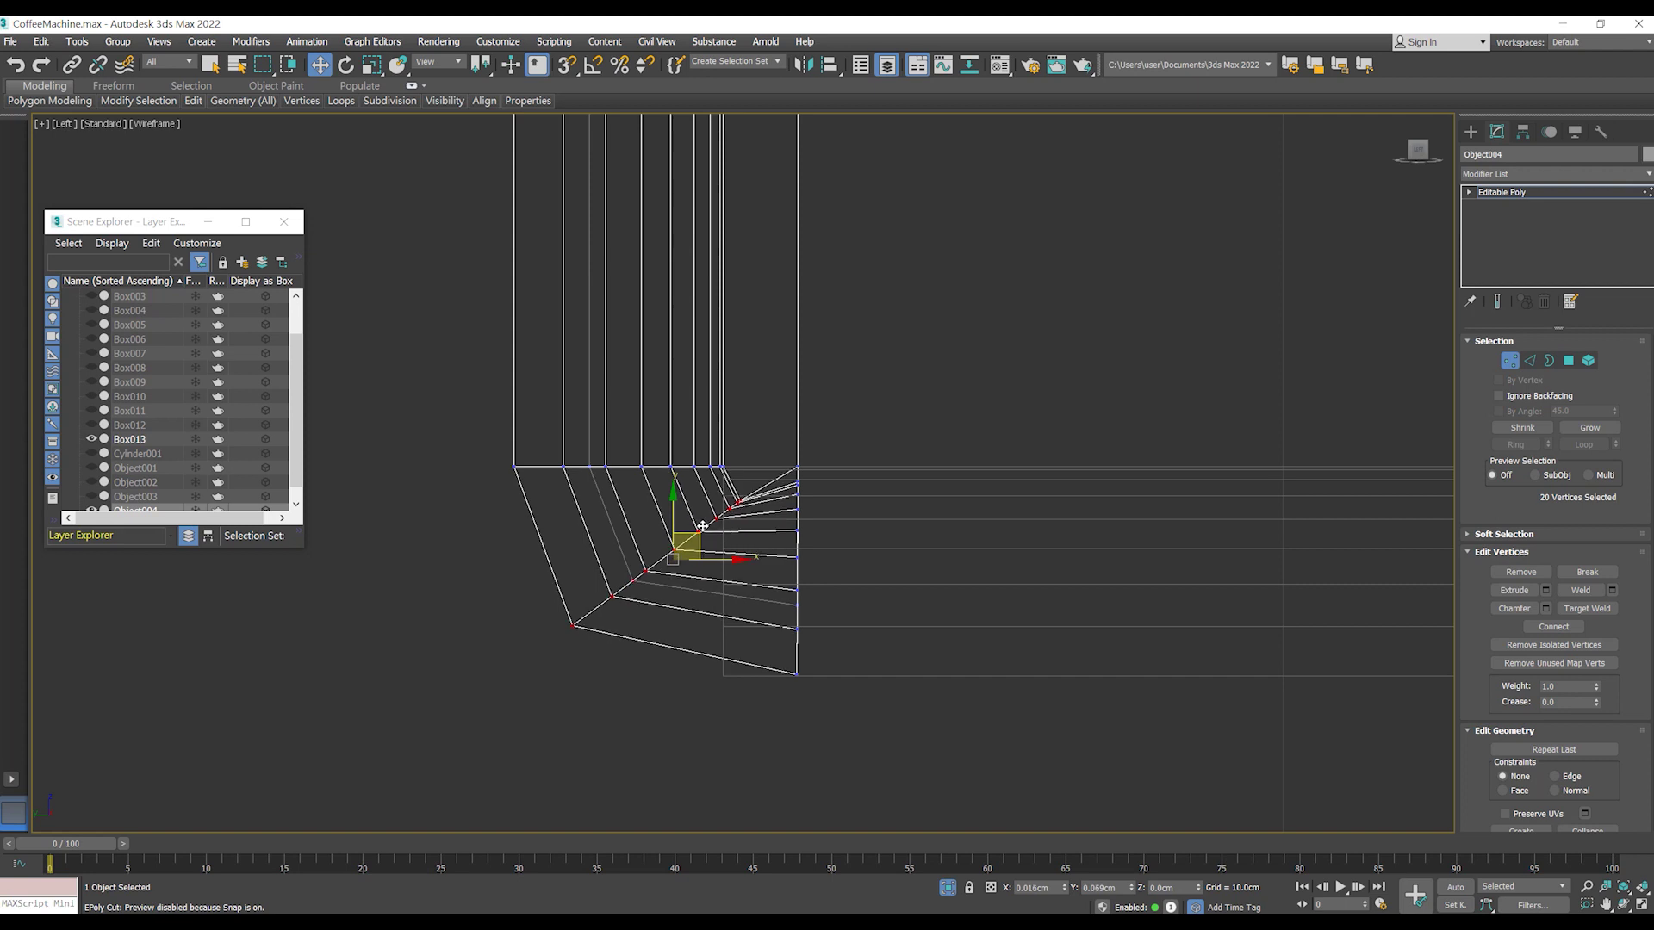
key(e)
mouse_move(668, 586)
mouse_down()
mouse_move(707, 595)
mouse_move(740, 529)
mouse_up()
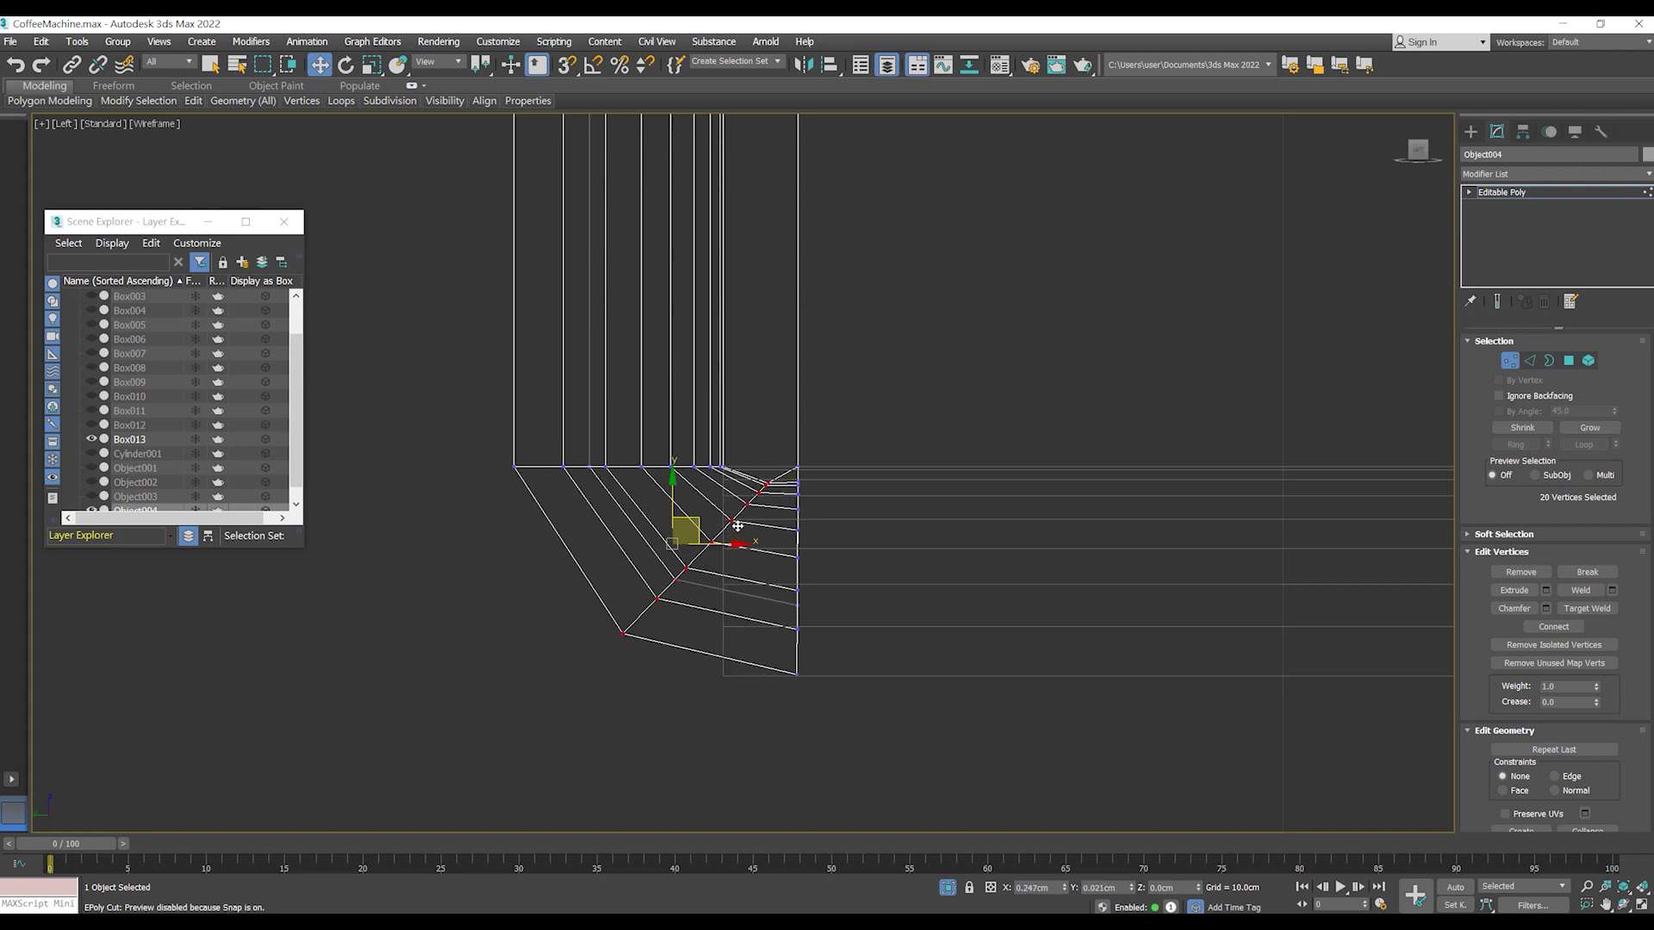
scroll(718, 579, down, 4)
scroll(744, 571, up, 2)
scroll(744, 571, up, 2)
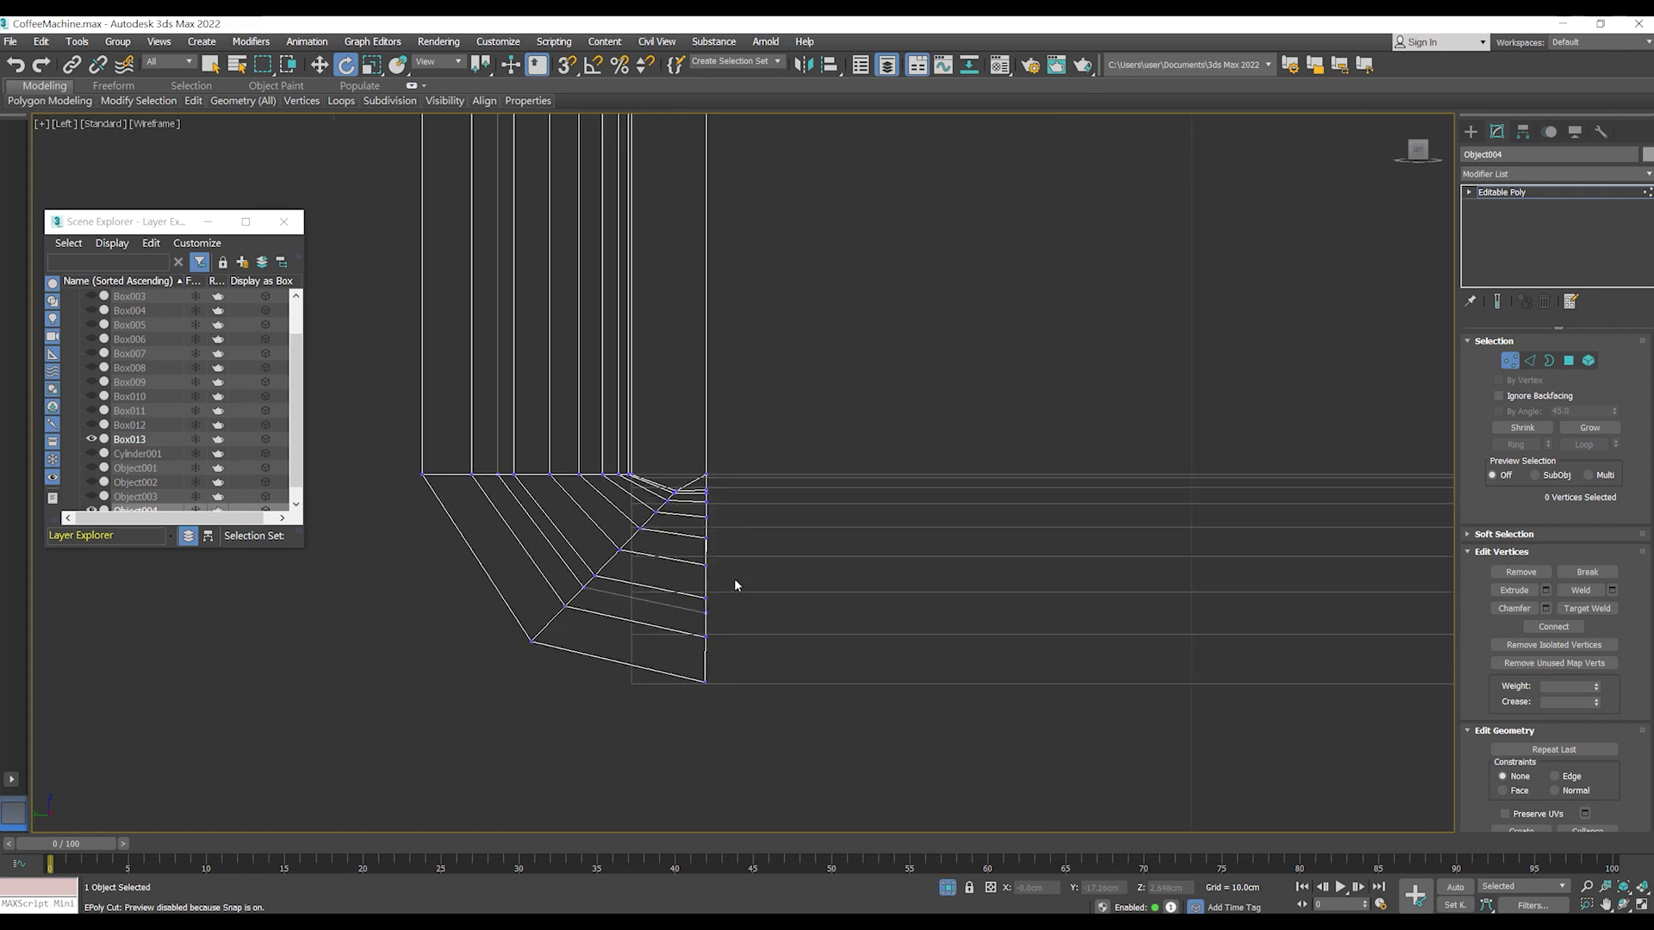
key(p)
mouse_move(734, 563)
alt+middle_down()
mouse_move(885, 553)
mouse_move(748, 604)
mouse_move(927, 586)
mouse_move(750, 602)
alt+middle_up()
- Return to object level and select the back panel Object004 instead of the drip tray
key(1)
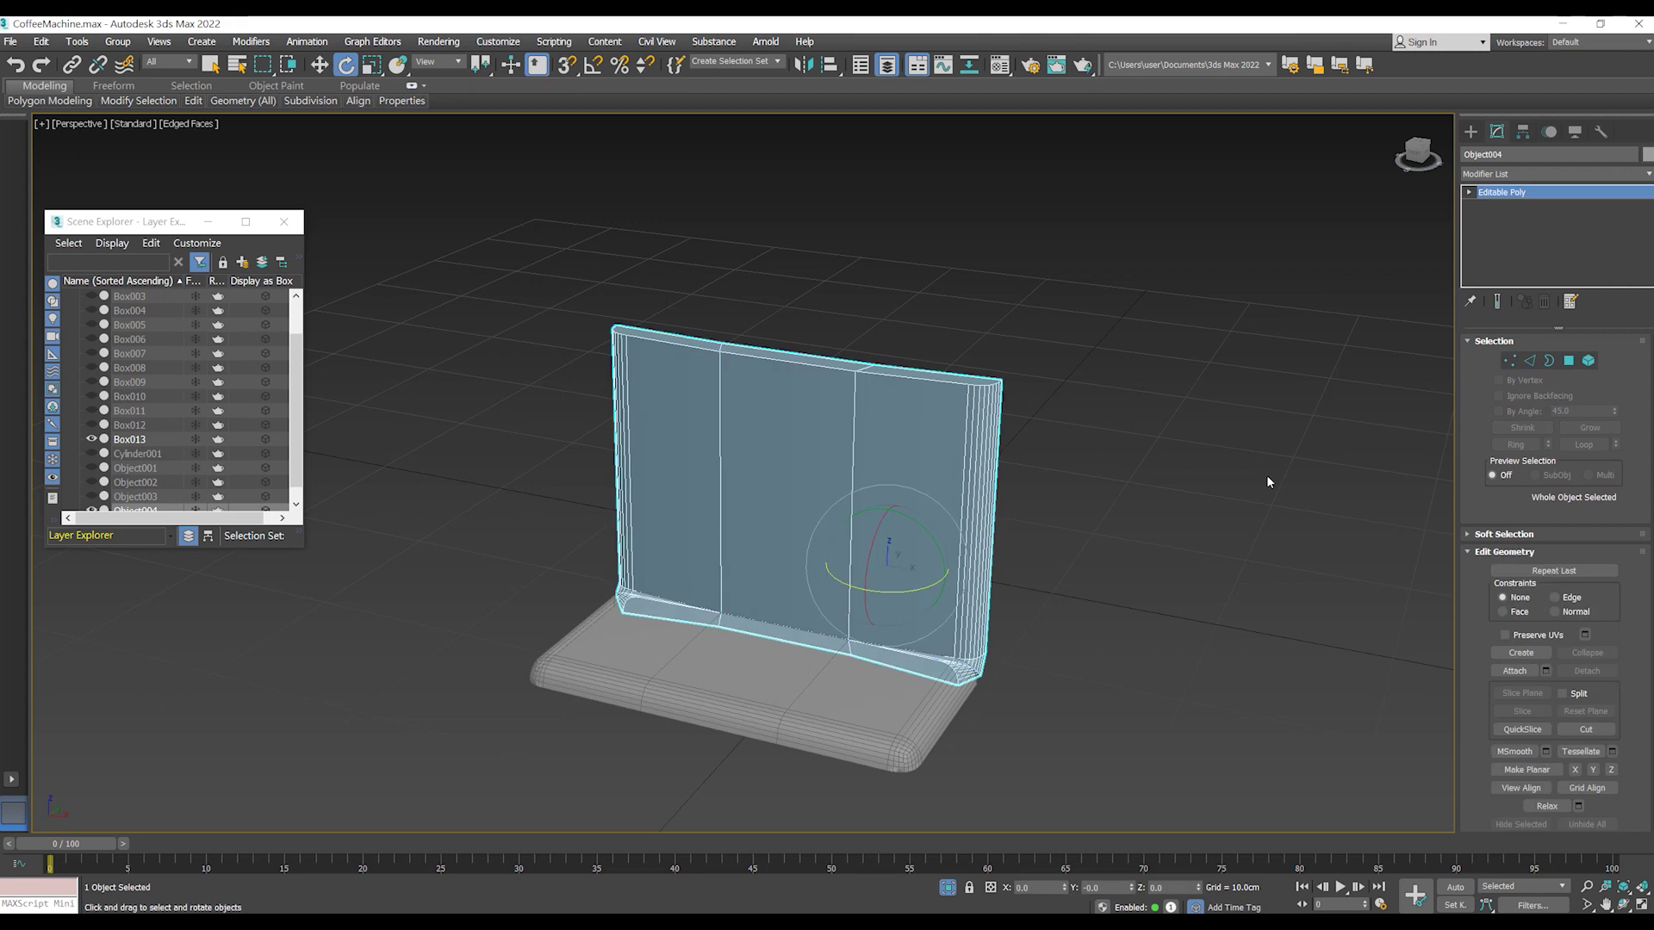
click(891, 678)
click(1009, 664)
scroll(1010, 664, down, 3)
mouse_move(1010, 664)
alt+middle_down()
mouse_move(941, 654)
mouse_move(756, 686)
mouse_move(941, 704)
mouse_move(947, 690)
alt+middle_up()
scroll(784, 670, up, 8)
click(872, 676)
scroll(756, 686, up, 5)
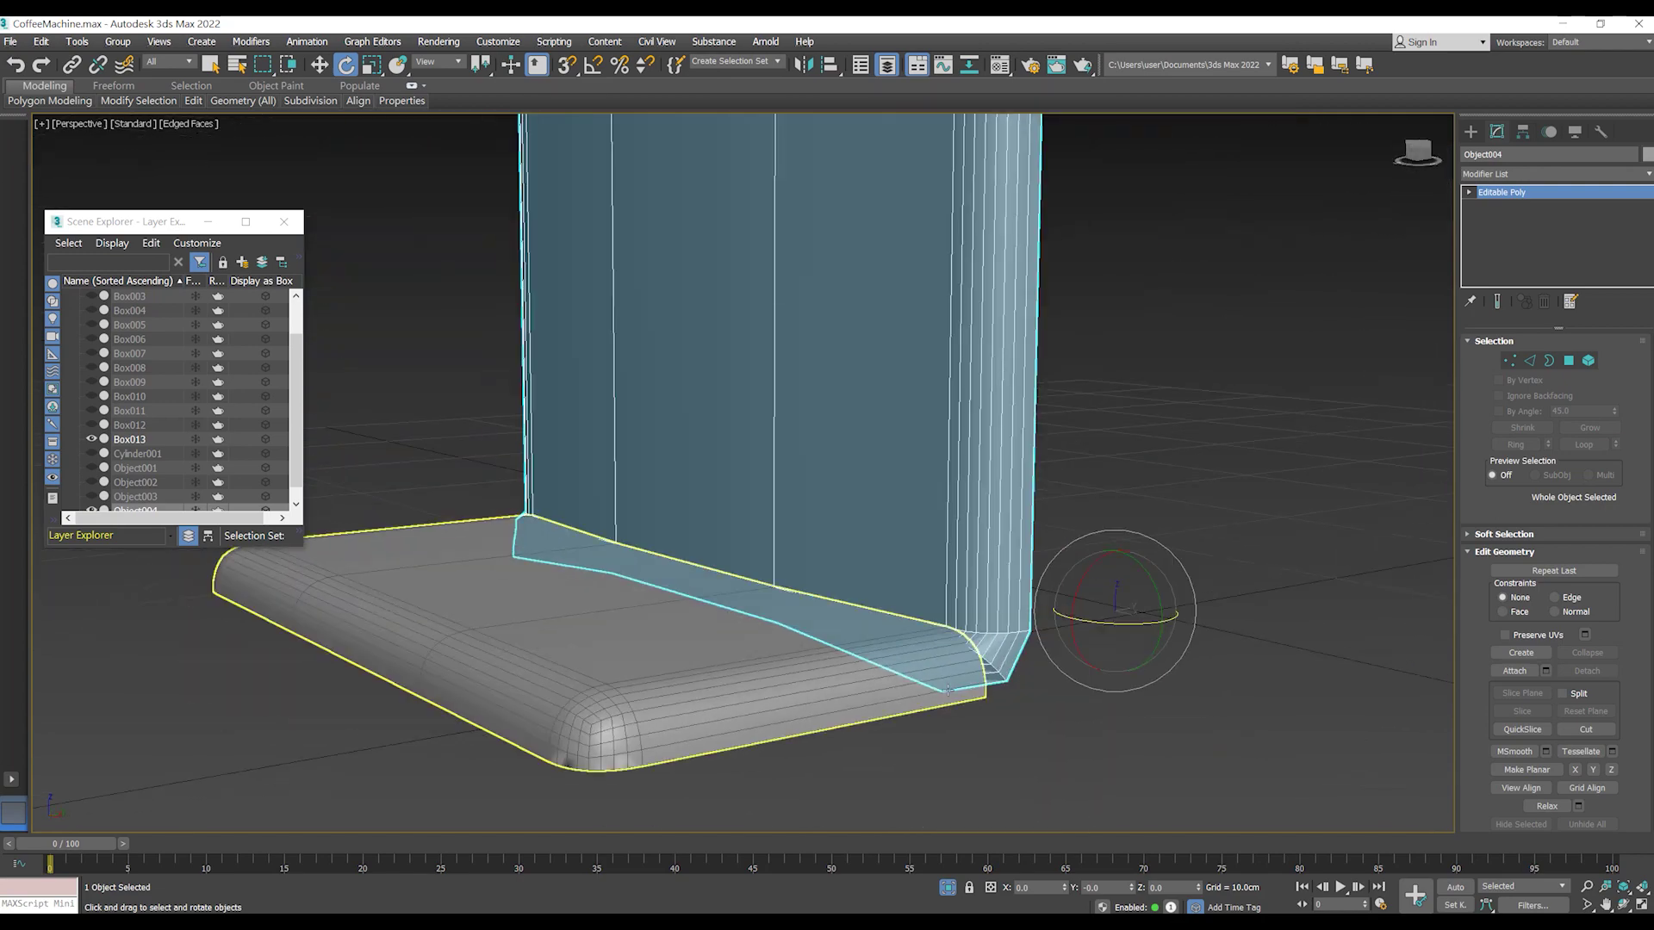
- Select the vertices at both lower corners of the panel's curved base
key(1)
scroll(1026, 694, up, 5)
click(970, 686)
mouse_move(970, 686)
alt+middle_down()
mouse_move(852, 650)
mouse_move(1012, 648)
mouse_move(1003, 661)
mouse_move(1049, 628)
mouse_move(1030, 587)
mouse_move(871, 579)
mouse_move(889, 646)
mouse_move(741, 570)
mouse_move(911, 632)
alt+middle_up()
drag(945, 616, 759, 480)
- Deselect the left corner vertices and move the remaining corner vertices along X to -0.213cm
key(z)
mouse_move(826, 594)
alt+middle_down()
mouse_move(977, 642)
mouse_move(874, 653)
mouse_move(755, 634)
mouse_move(738, 579)
mouse_move(880, 591)
mouse_move(867, 600)
alt+middle_up()
scroll(739, 579, up, 3)
key(r)
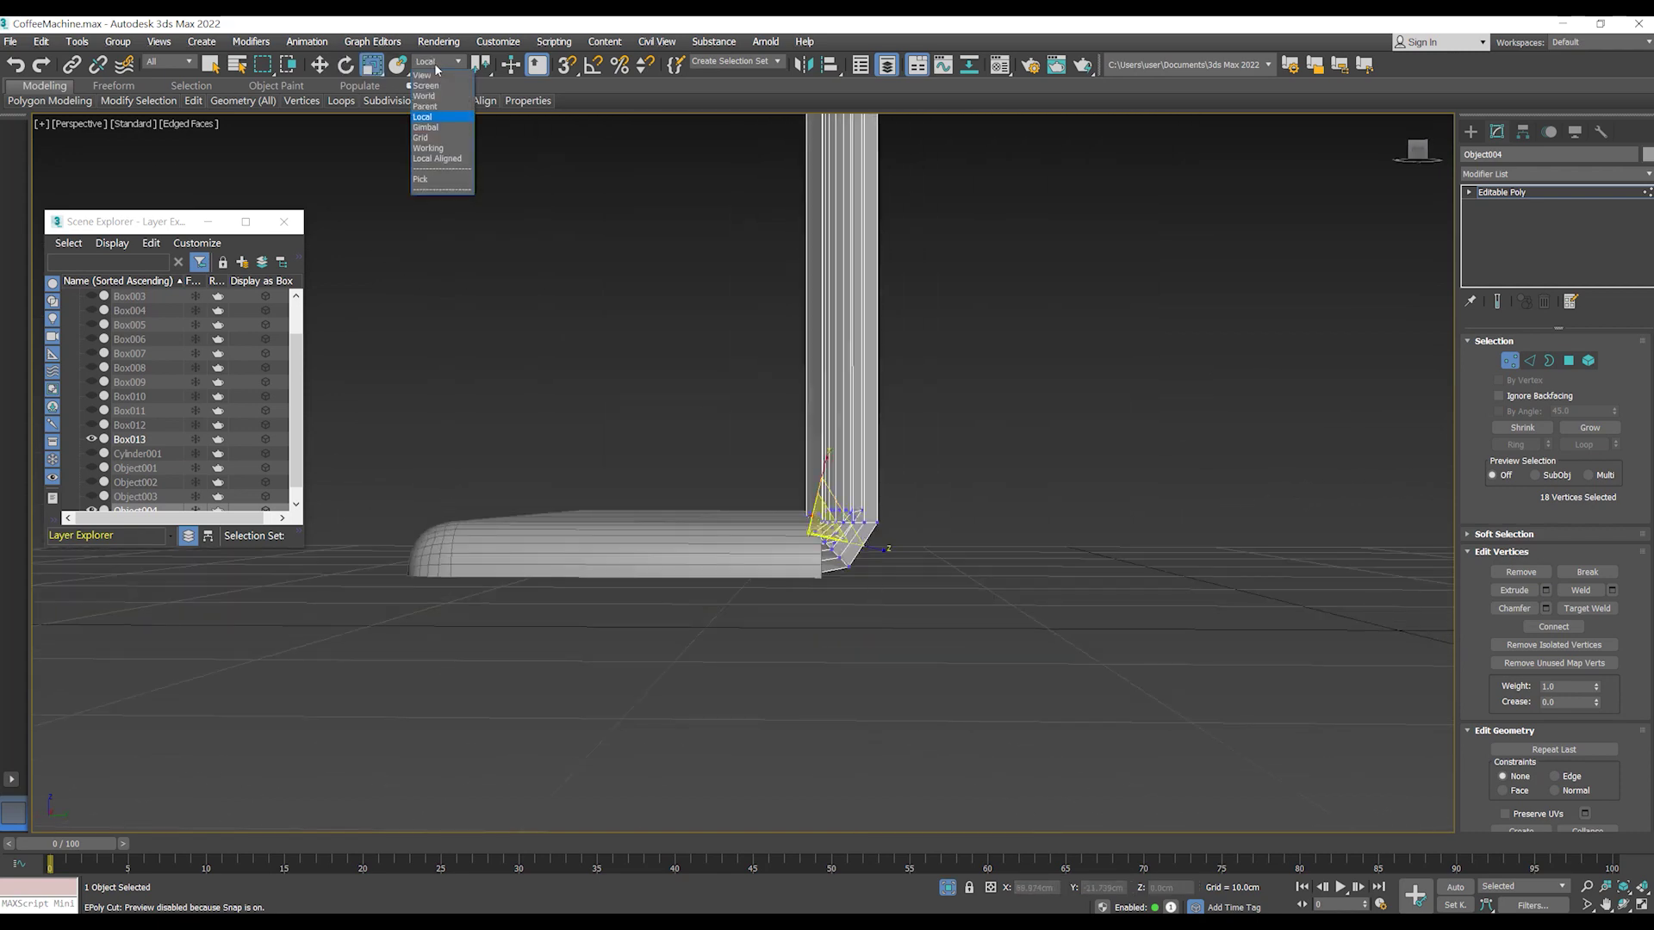
mouse_move(866, 529)
alt+middle_down()
mouse_move(861, 573)
mouse_move(1003, 604)
alt+middle_up()
alt+drag(454, 374, 603, 482)
key(z)
key(w)
drag(1001, 621, 957, 609)
- Inspect the flared base corner, briefly adding one extra vertex to the selection and removing it again
scroll(957, 613, down, 5)
alt+middle_drag(957, 613, 968, 595)
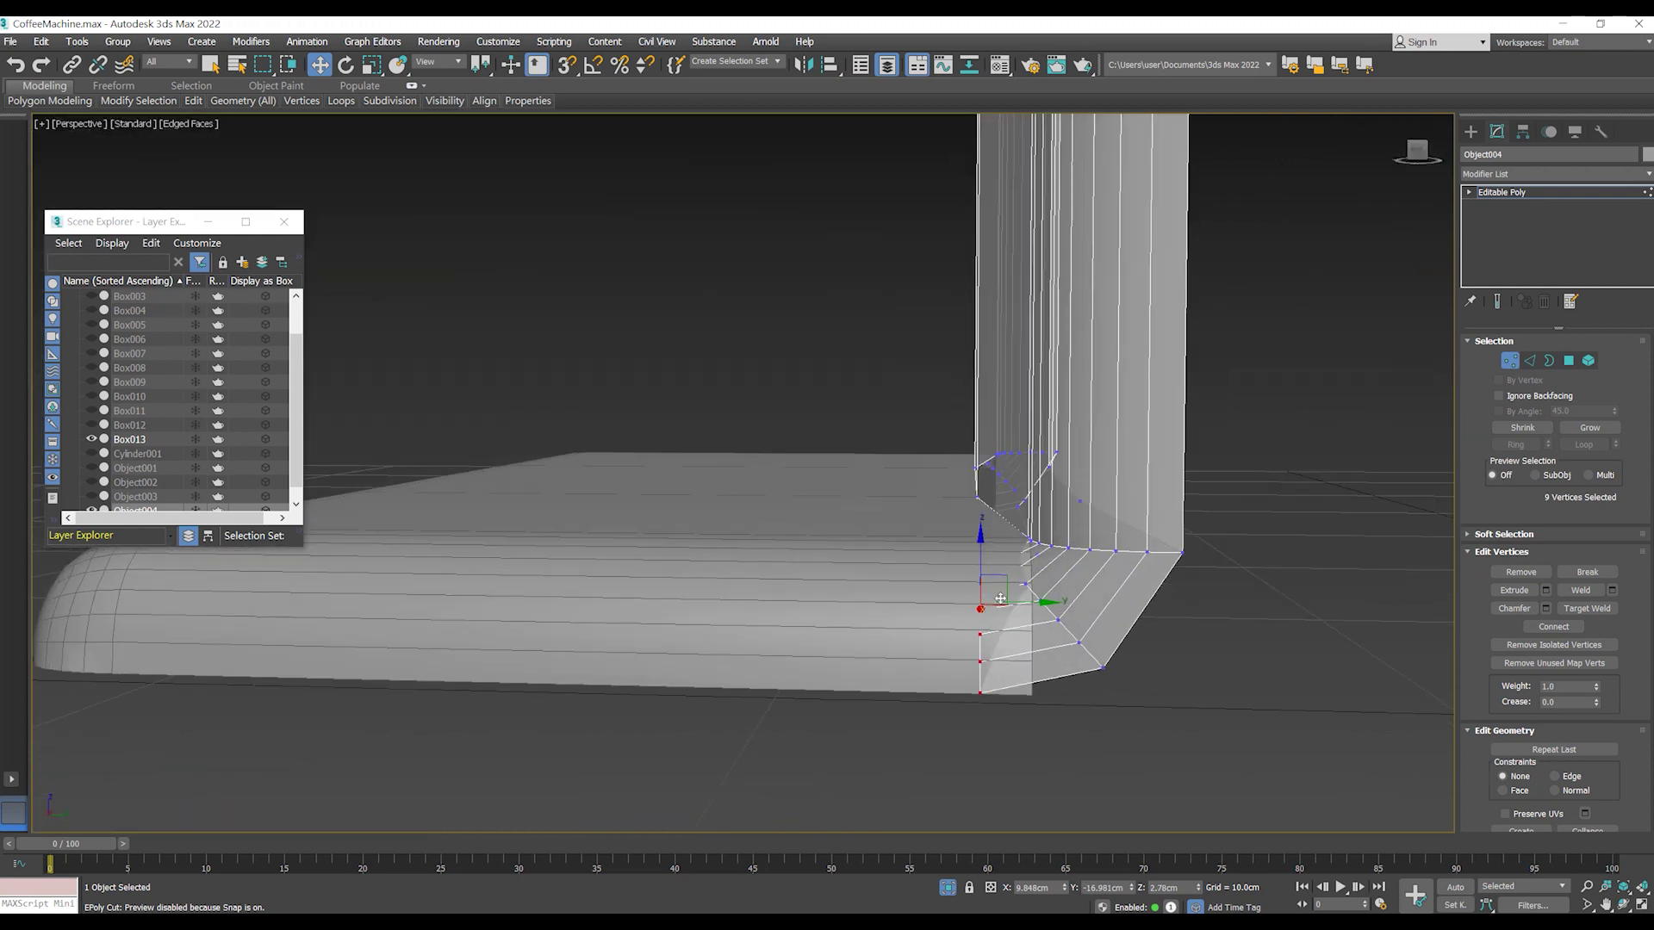
mouse_move(1044, 606)
alt+middle_down()
mouse_move(1047, 583)
mouse_move(1080, 583)
mouse_move(966, 597)
mouse_move(857, 565)
alt+middle_up()
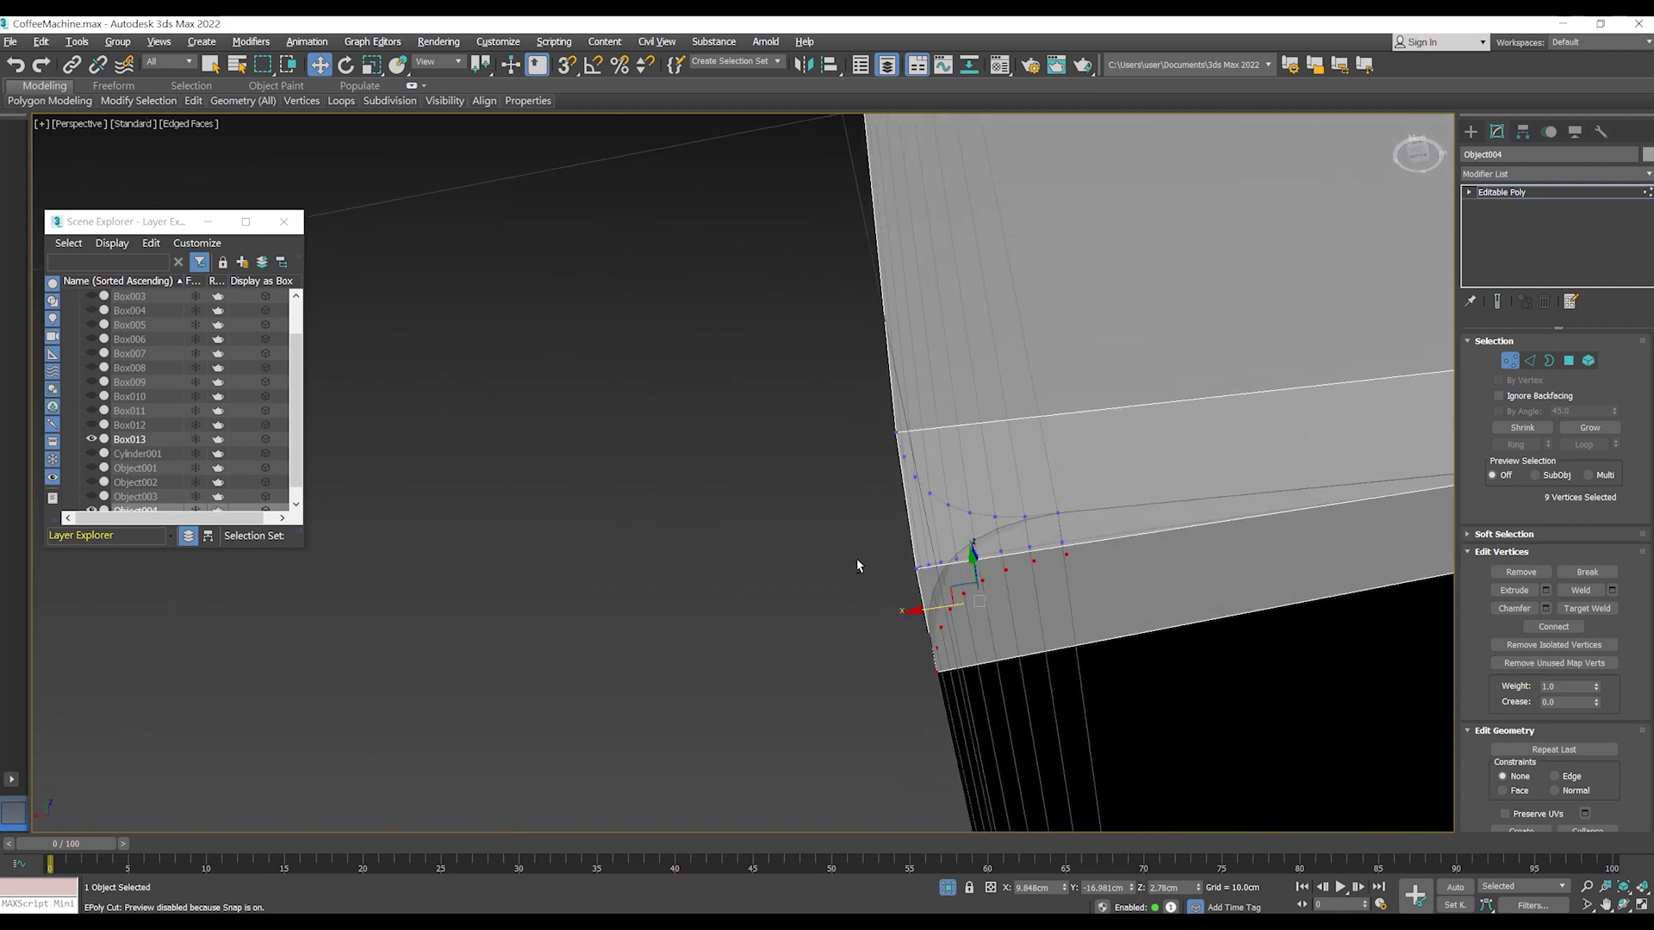
drag(874, 558, 1082, 561)
alt+middle_drag(1082, 561, 859, 594)
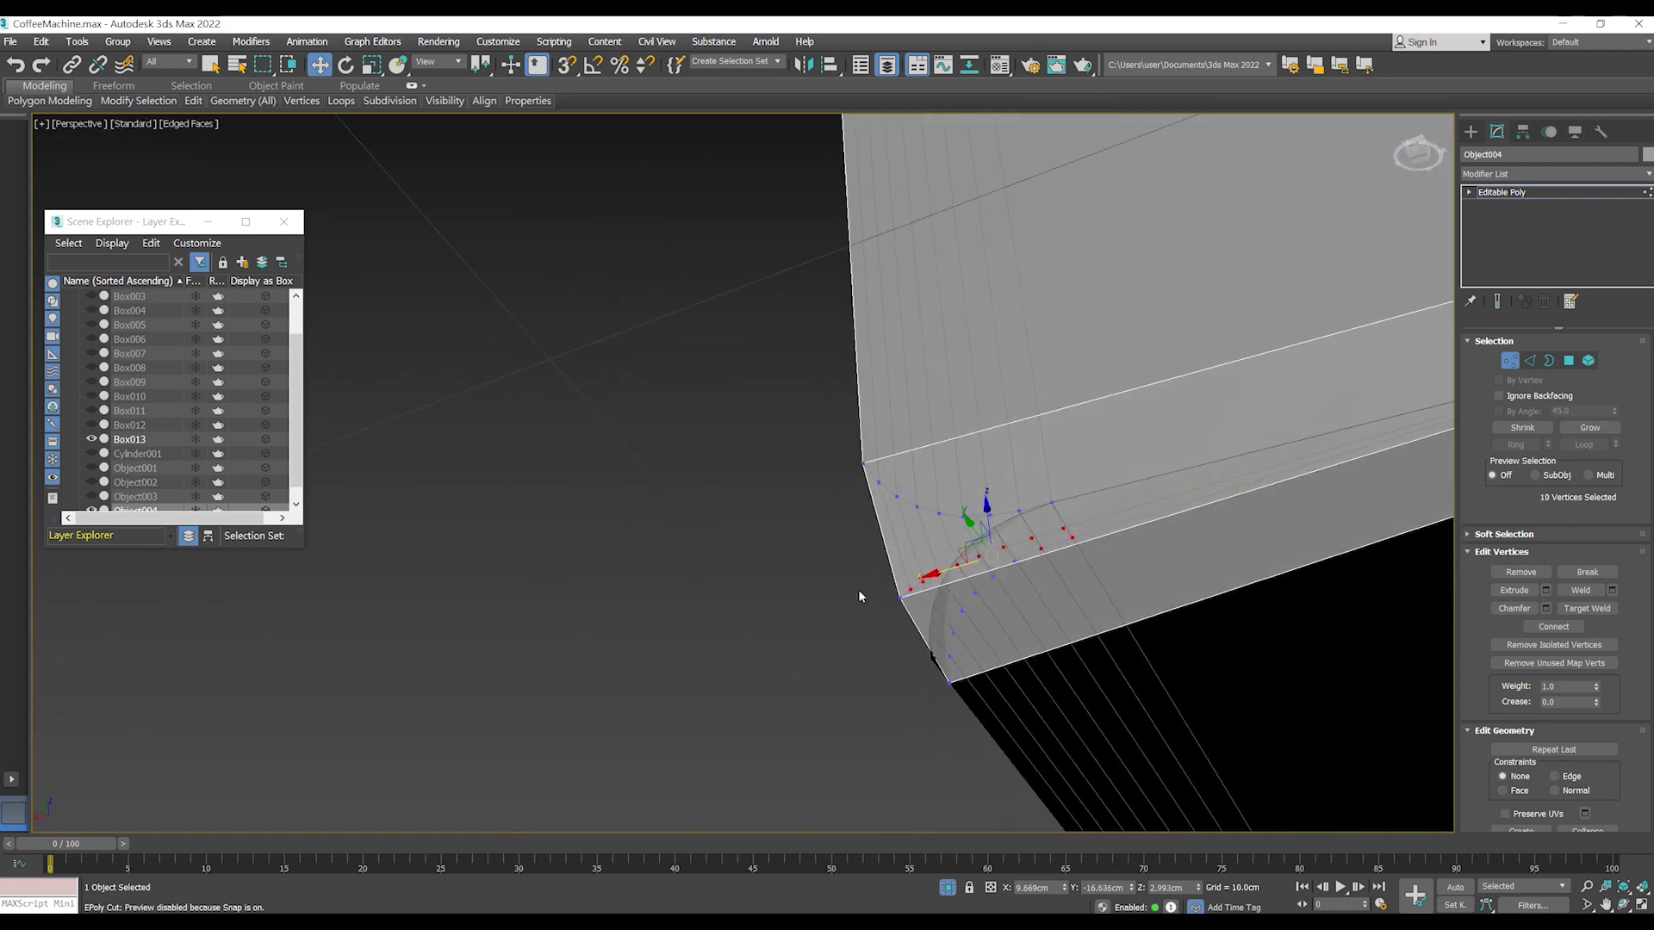
alt+drag(1035, 553, 1033, 551)
alt+middle_drag(1034, 551, 1058, 584)
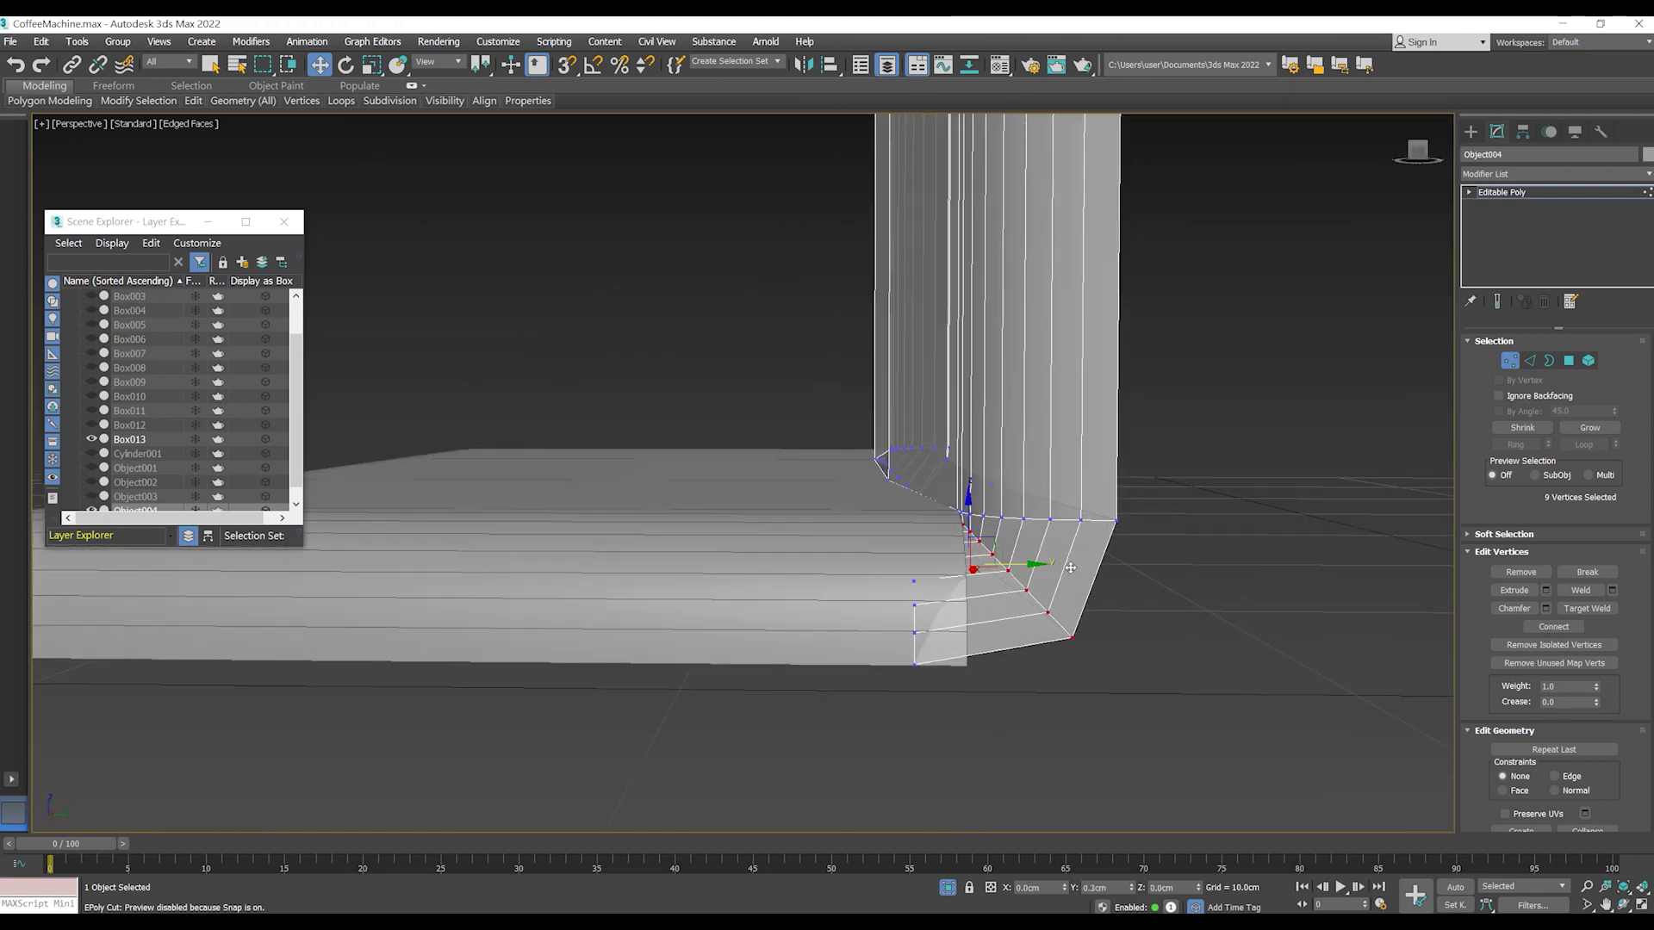
mouse_move(996, 513)
alt+middle_down()
mouse_move(925, 530)
mouse_move(1076, 592)
mouse_move(808, 684)
alt+middle_up()
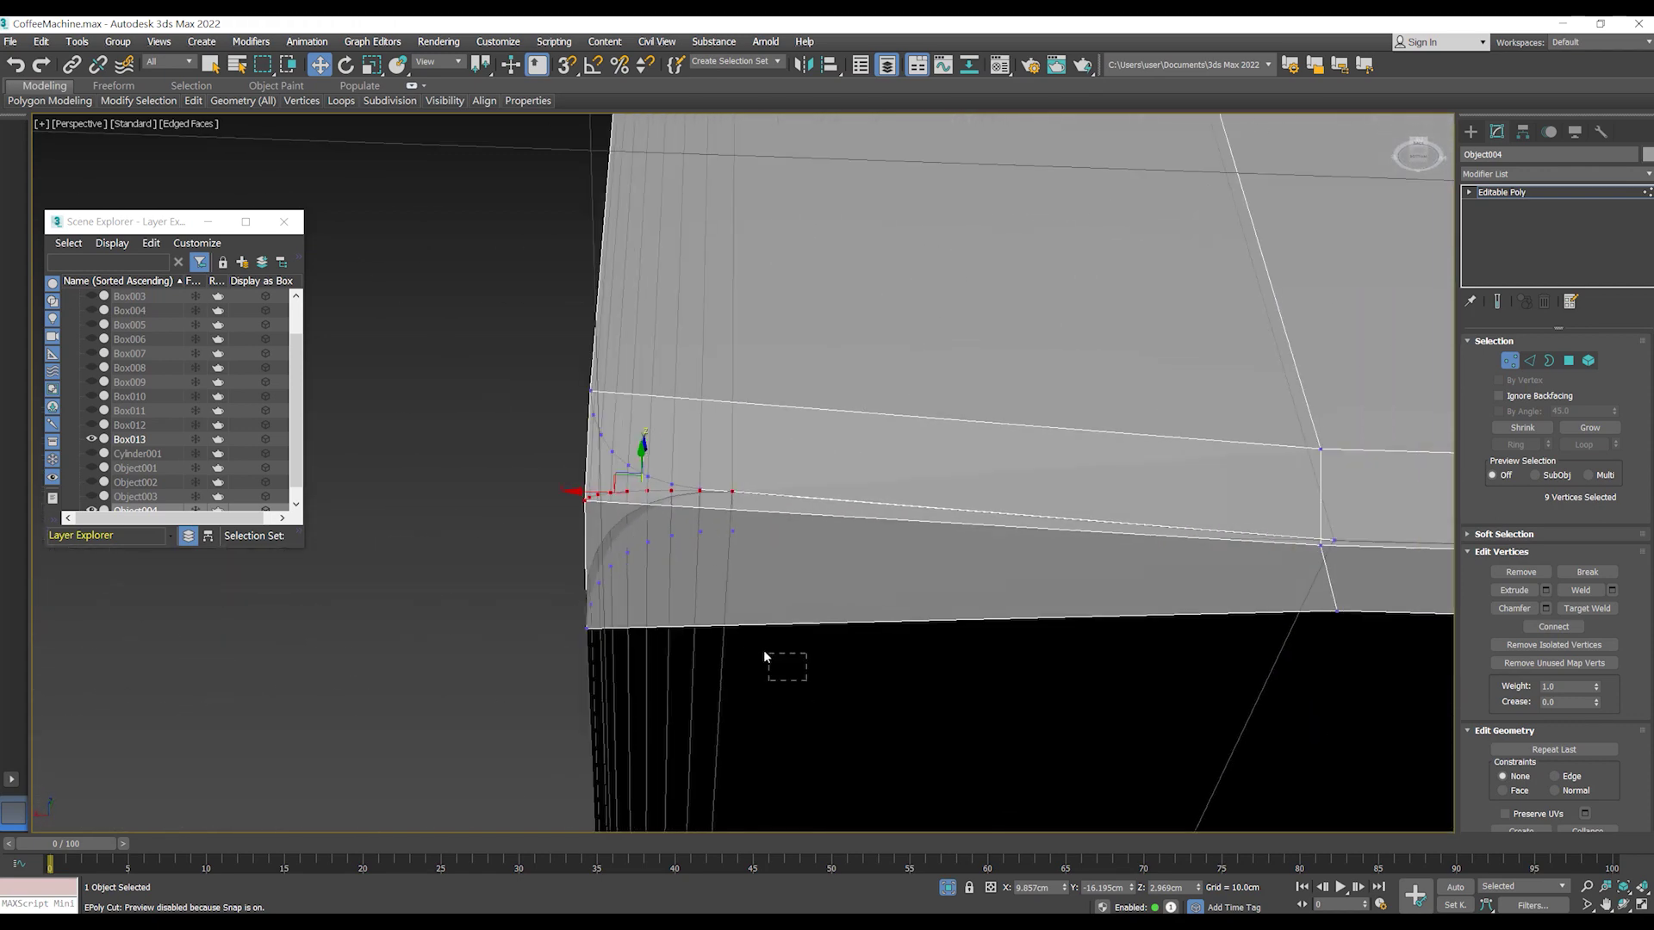
mouse_move(782, 544)
alt+middle_down()
mouse_move(876, 600)
mouse_move(731, 565)
alt+middle_up()
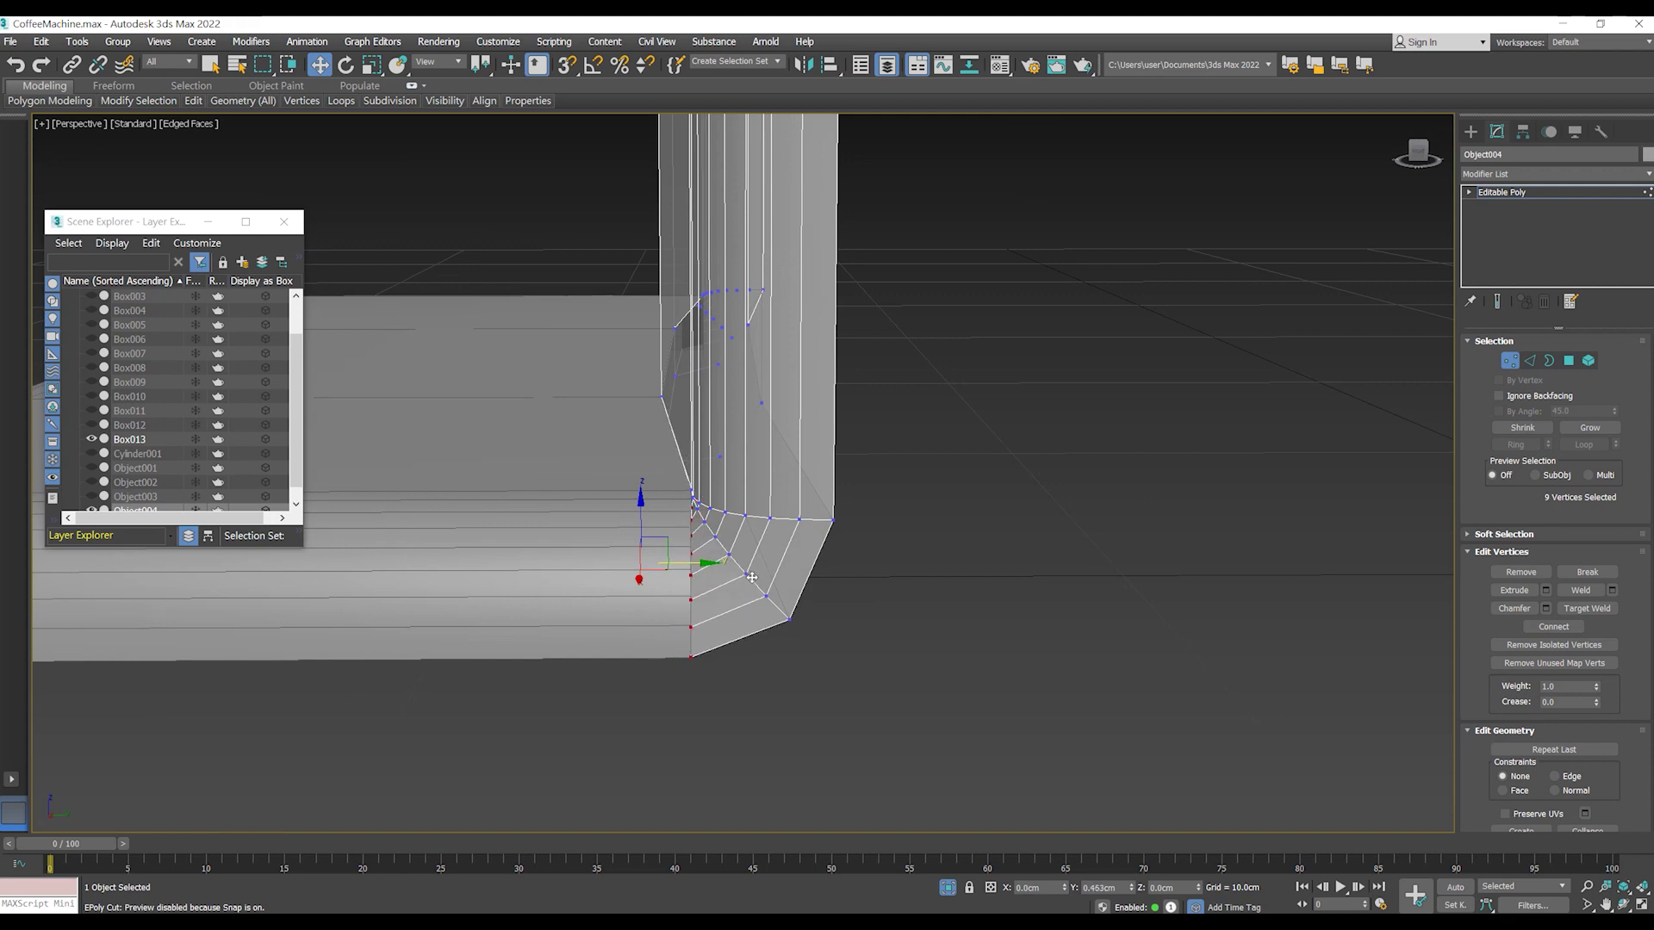
scroll(956, 643, down, 5)
mouse_move(930, 639)
alt+middle_down()
mouse_move(869, 630)
mouse_move(986, 628)
mouse_move(860, 587)
alt+middle_up()
- Scale the selected corner vertices along Z from 102 to 106
scroll(854, 627, up, 5)
scroll(985, 632, down, 3)
scroll(991, 637, up, 4)
scroll(1016, 650, up, 3)
scroll(1018, 655, down, 3)
scroll(824, 584, up, 3)
scroll(819, 592, up, 2)
key(r)
scroll(880, 724, up, 3)
drag(861, 737, 863, 738)
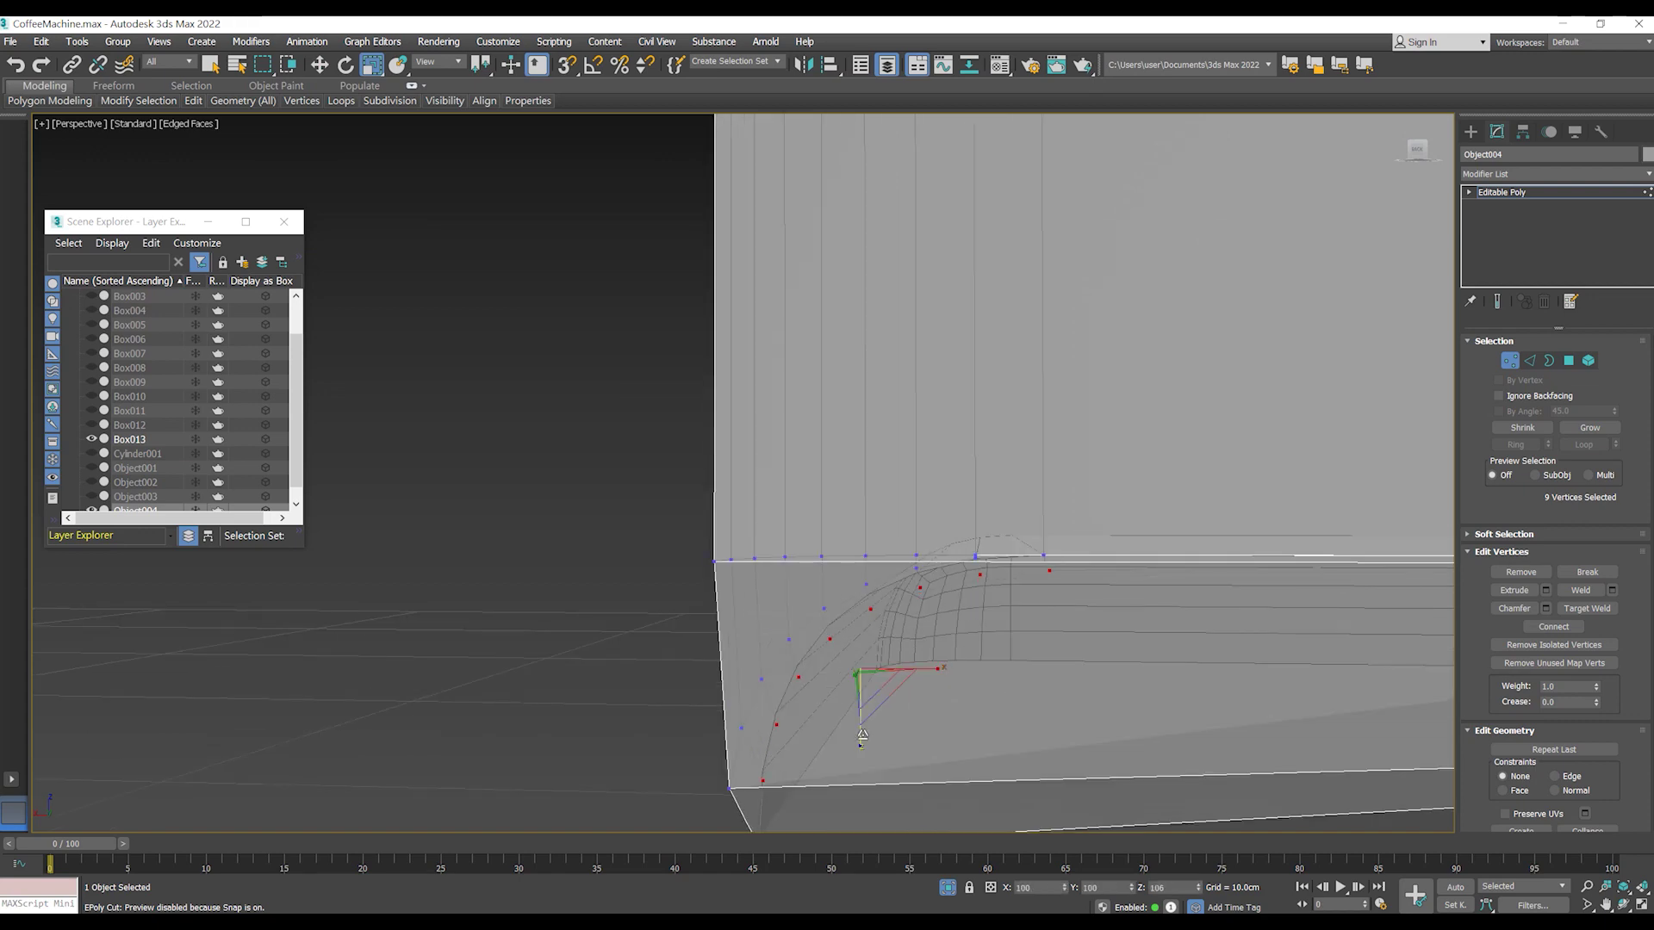
key(w)
scroll(919, 665, down, 3)
alt+middle_drag(979, 602, 1082, 602)
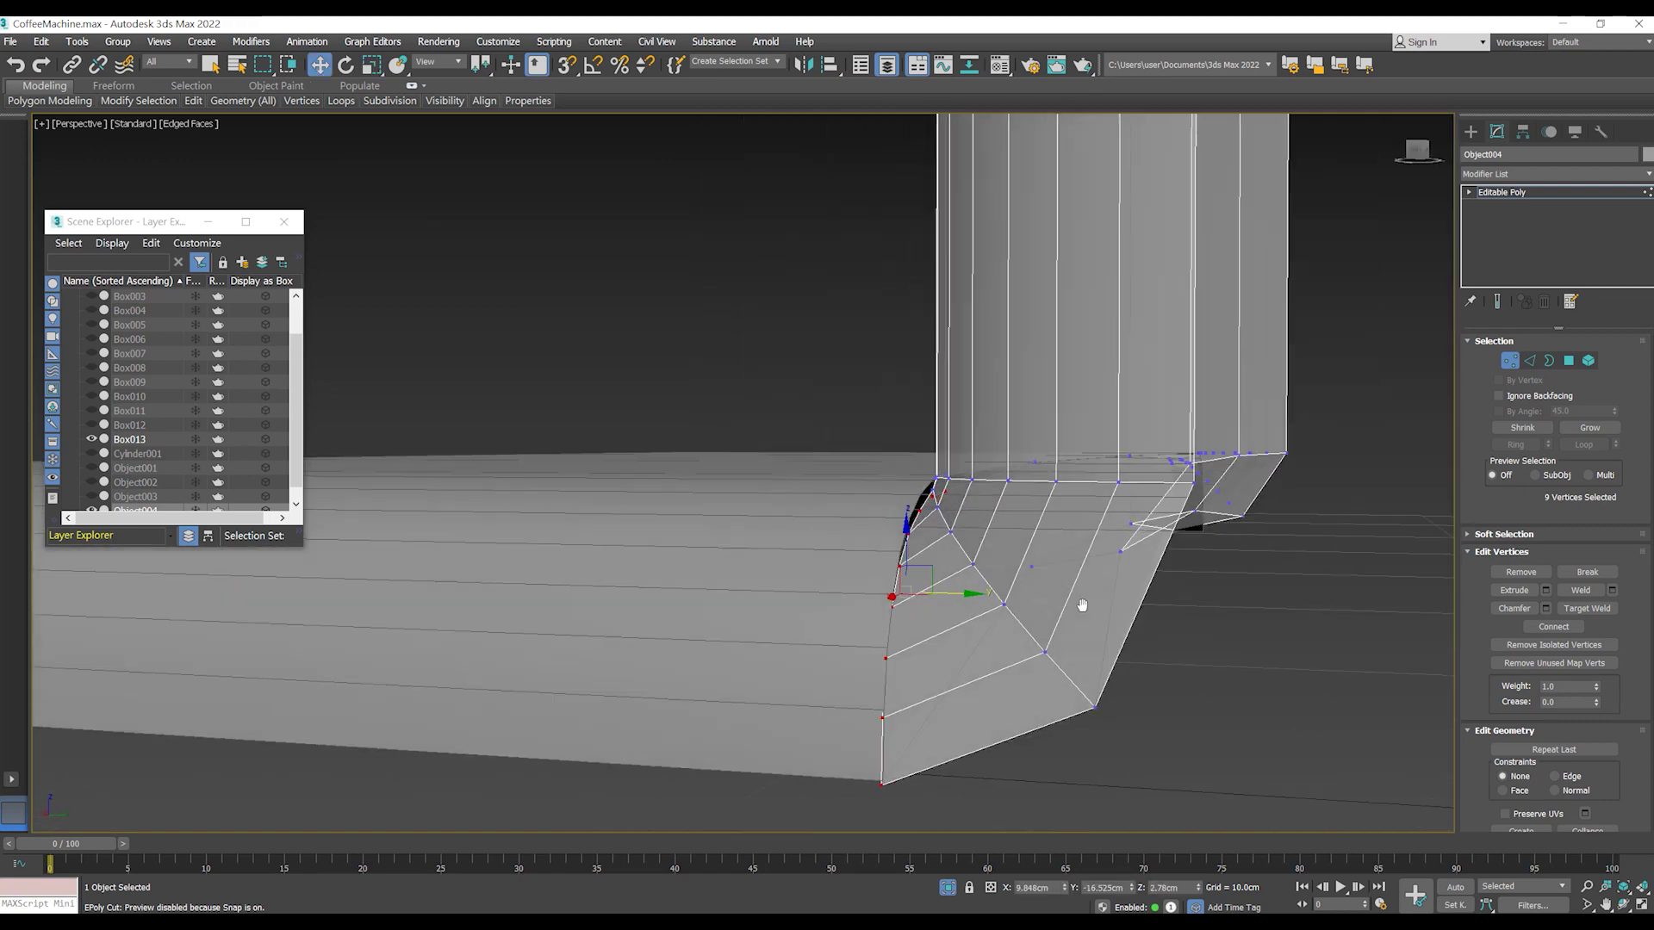
- Region-select the curved row of vertices at the panel's base corner
mouse_move(993, 561)
alt+middle_down()
mouse_move(1016, 568)
mouse_move(947, 577)
mouse_move(1199, 521)
mouse_move(805, 517)
alt+middle_up()
scroll(1025, 574, down, 5)
scroll(905, 583, up, 6)
scroll(904, 583, down, 6)
scroll(926, 575, up, 6)
click(902, 537)
mouse_move(903, 537)
alt+middle_down()
mouse_move(939, 473)
mouse_move(947, 516)
alt+middle_up()
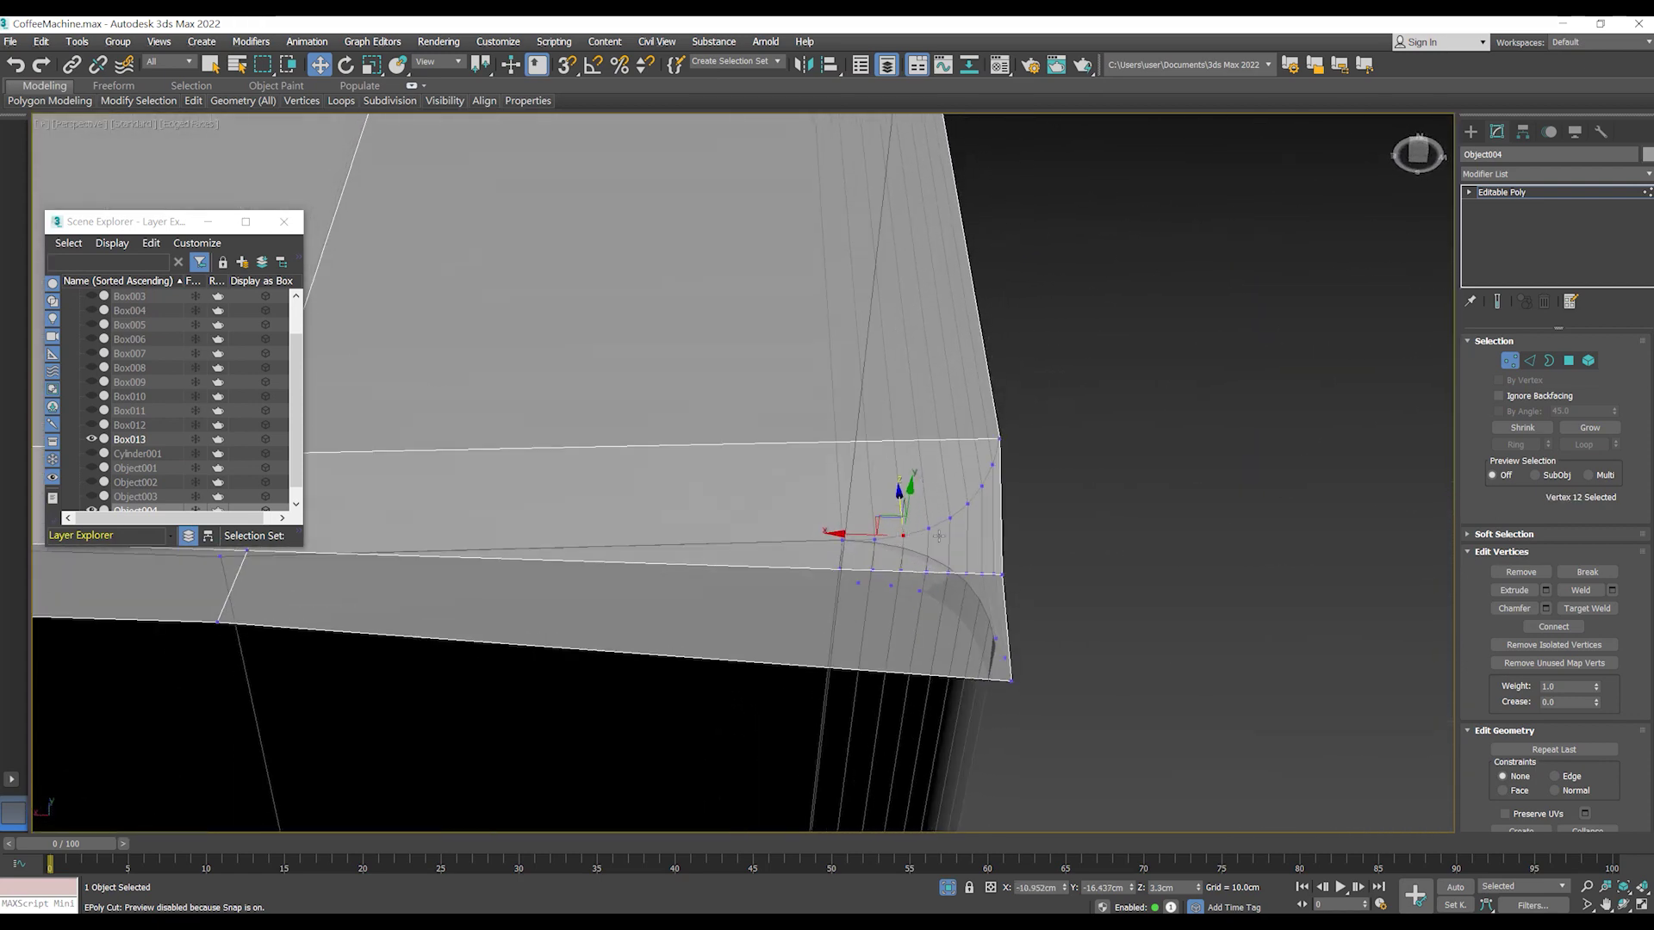
scroll(947, 560, up, 3)
drag(1048, 682, 933, 590)
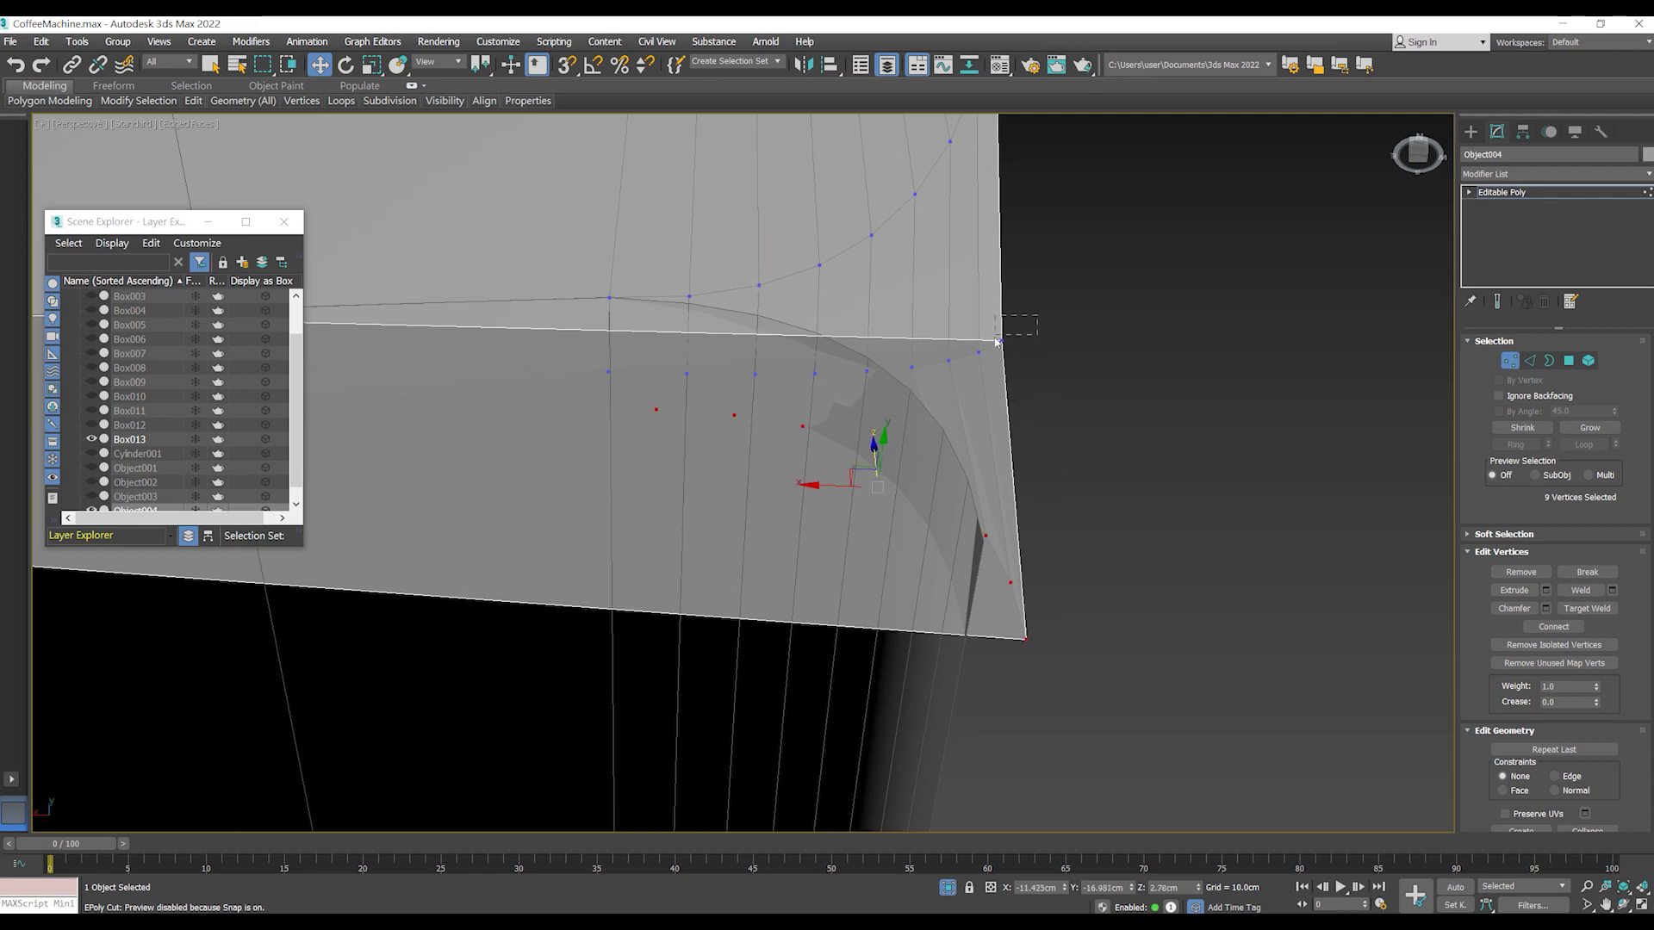
- Nudge the corner vertices slightly sideways and upward toward the tray's rounded corner
alt+middle_drag(955, 447, 698, 375)
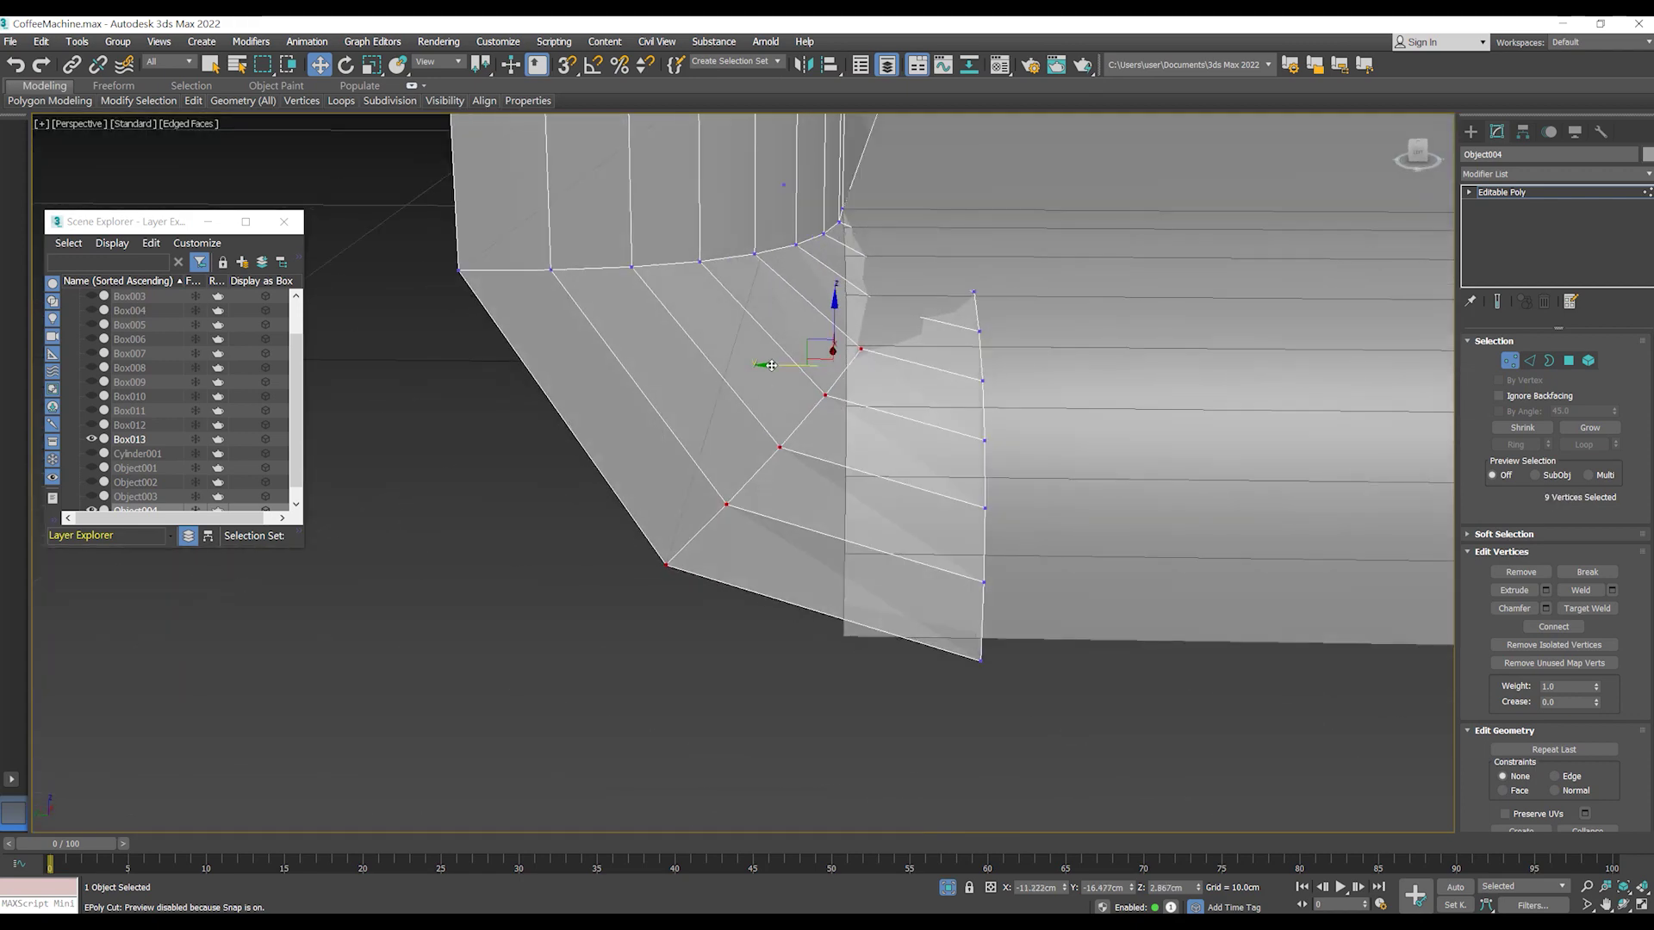
drag(698, 374, 696, 385)
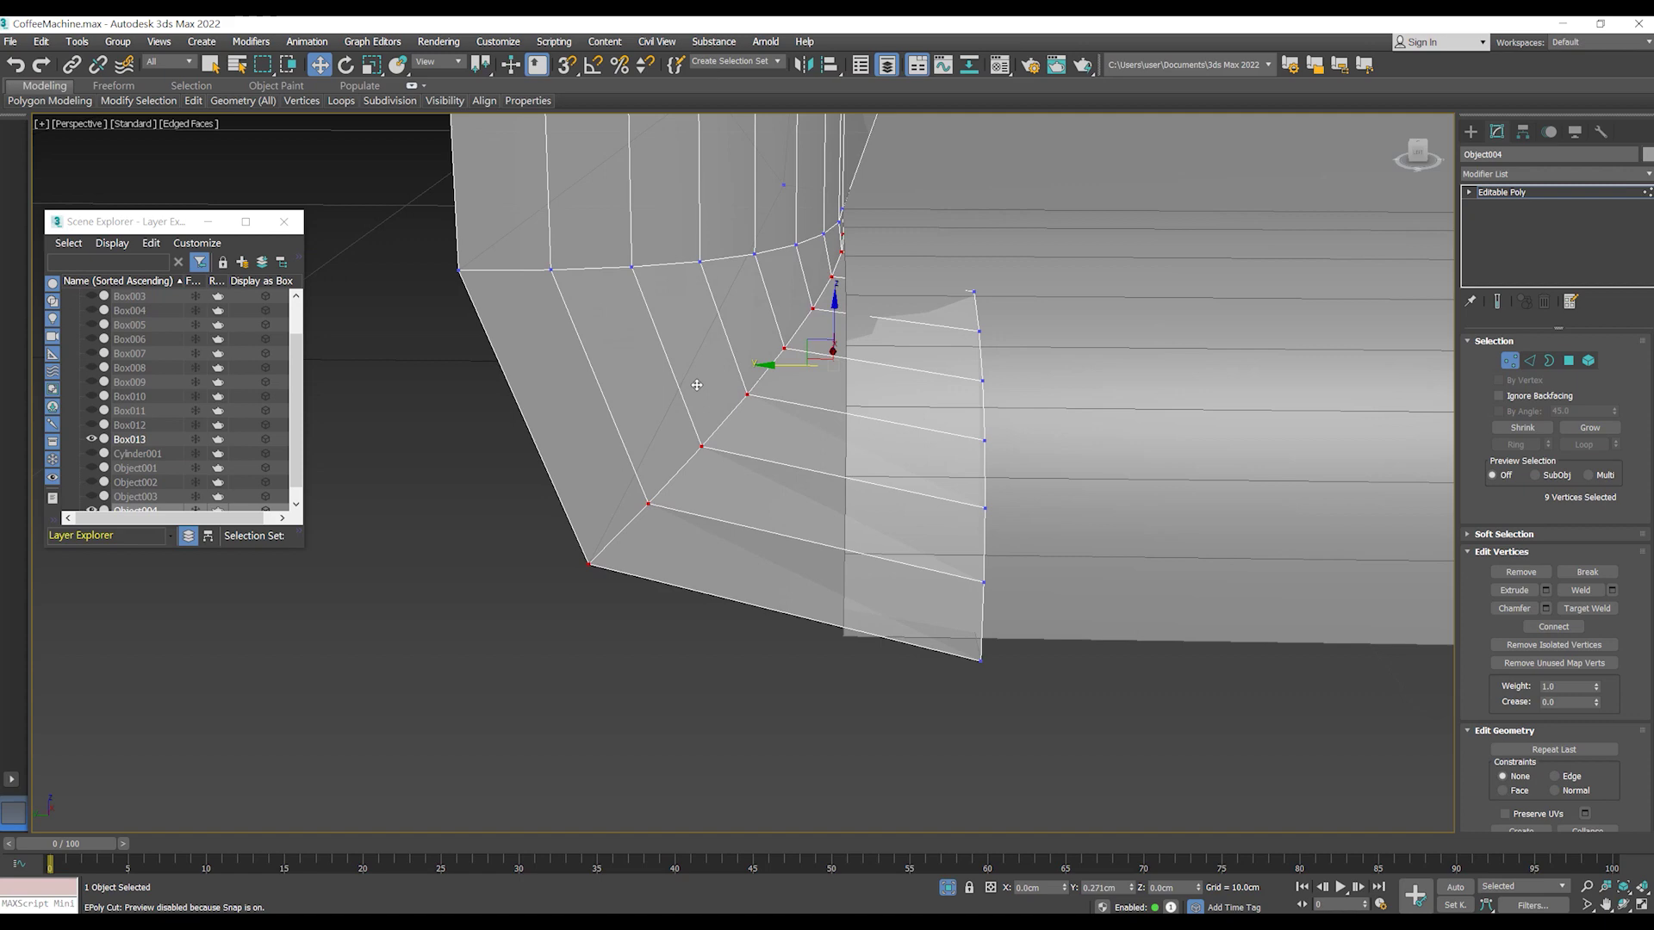
alt+middle_drag(921, 503, 1045, 395)
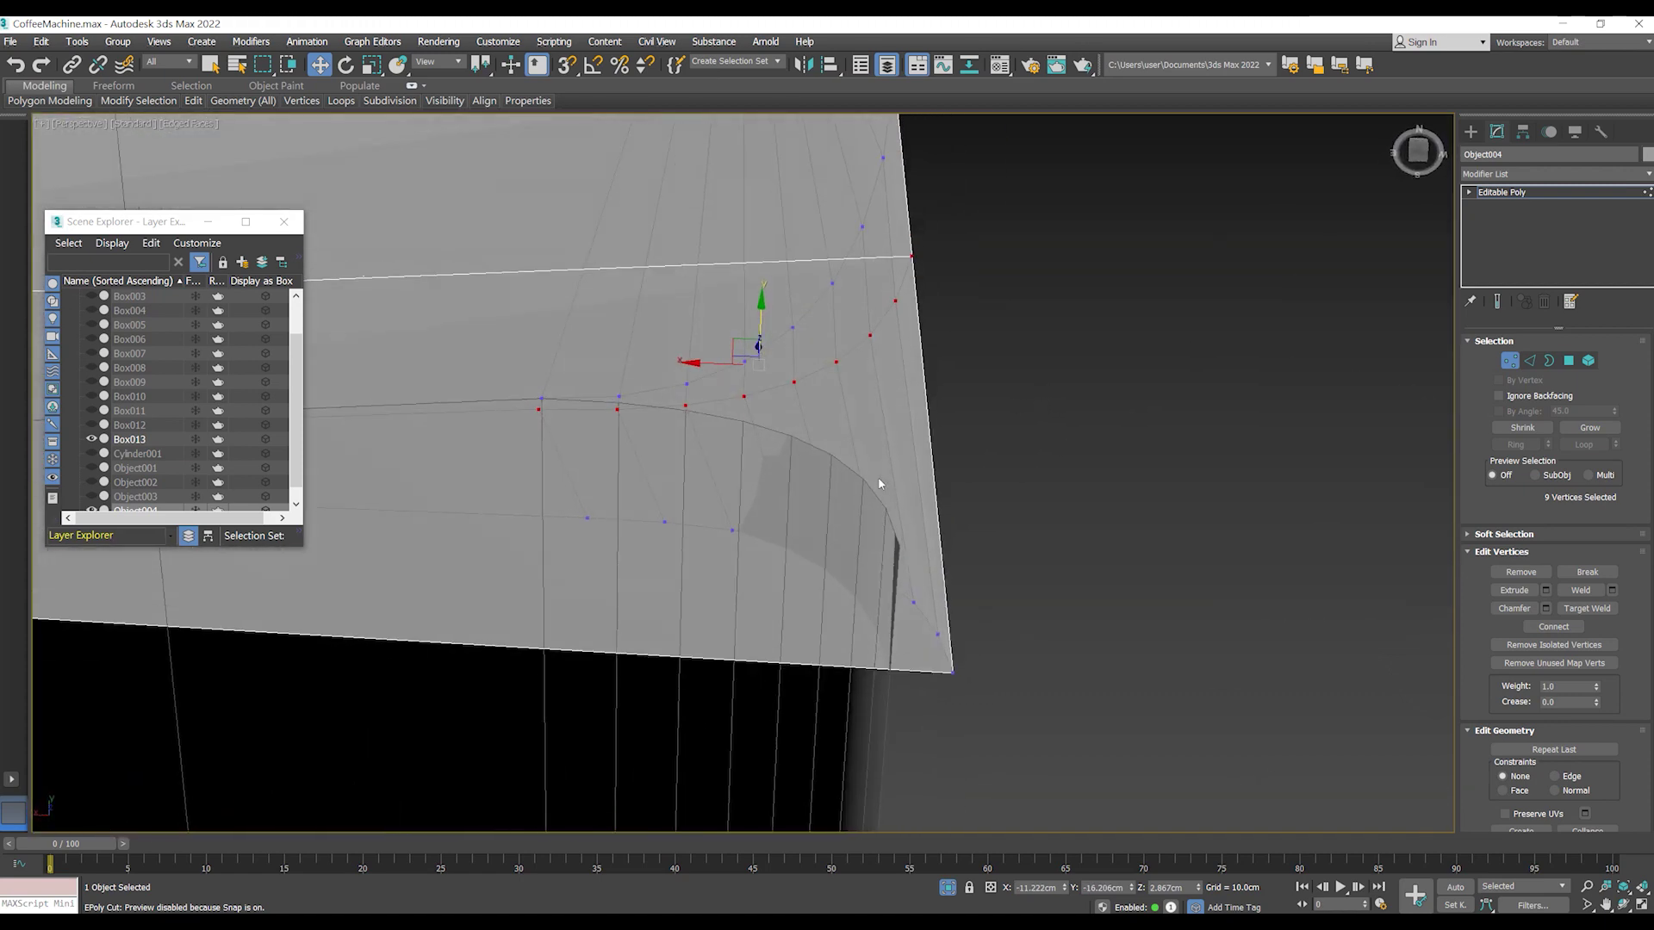
drag(851, 382, 861, 357)
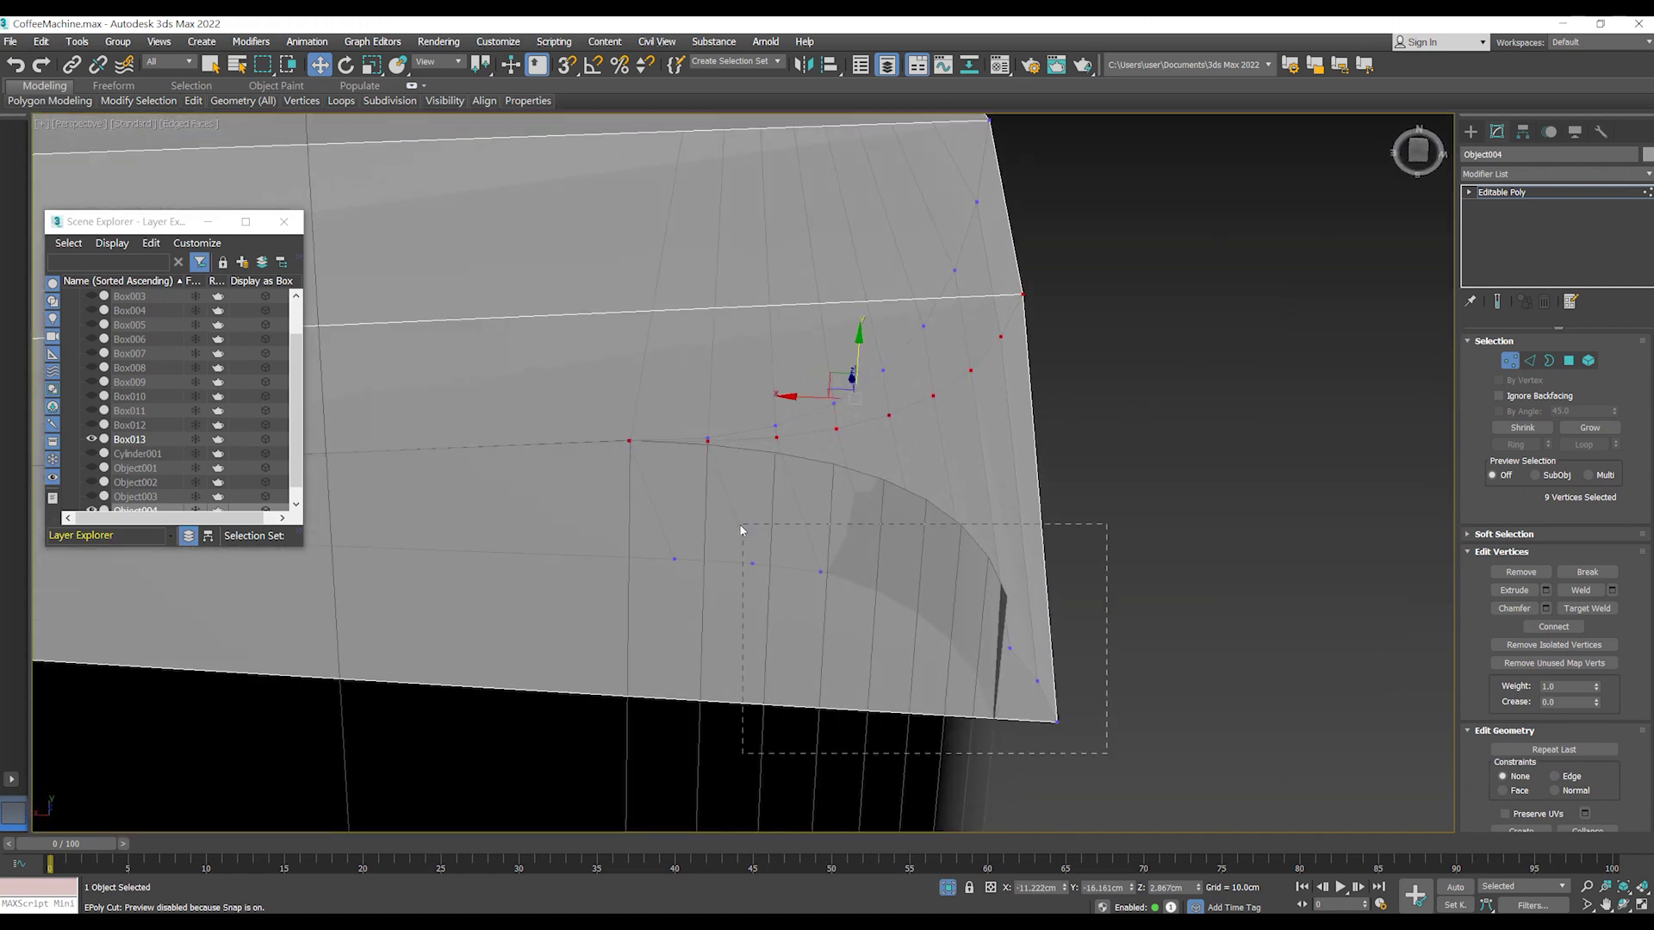
mouse_move(892, 573)
alt+middle_down()
mouse_move(756, 652)
mouse_move(1053, 484)
mouse_move(1129, 483)
mouse_move(959, 509)
mouse_move(985, 505)
alt+middle_up()
- Scale the corner vertices slightly and check the corner shape from several angles
key(r)
drag(897, 473, 895, 474)
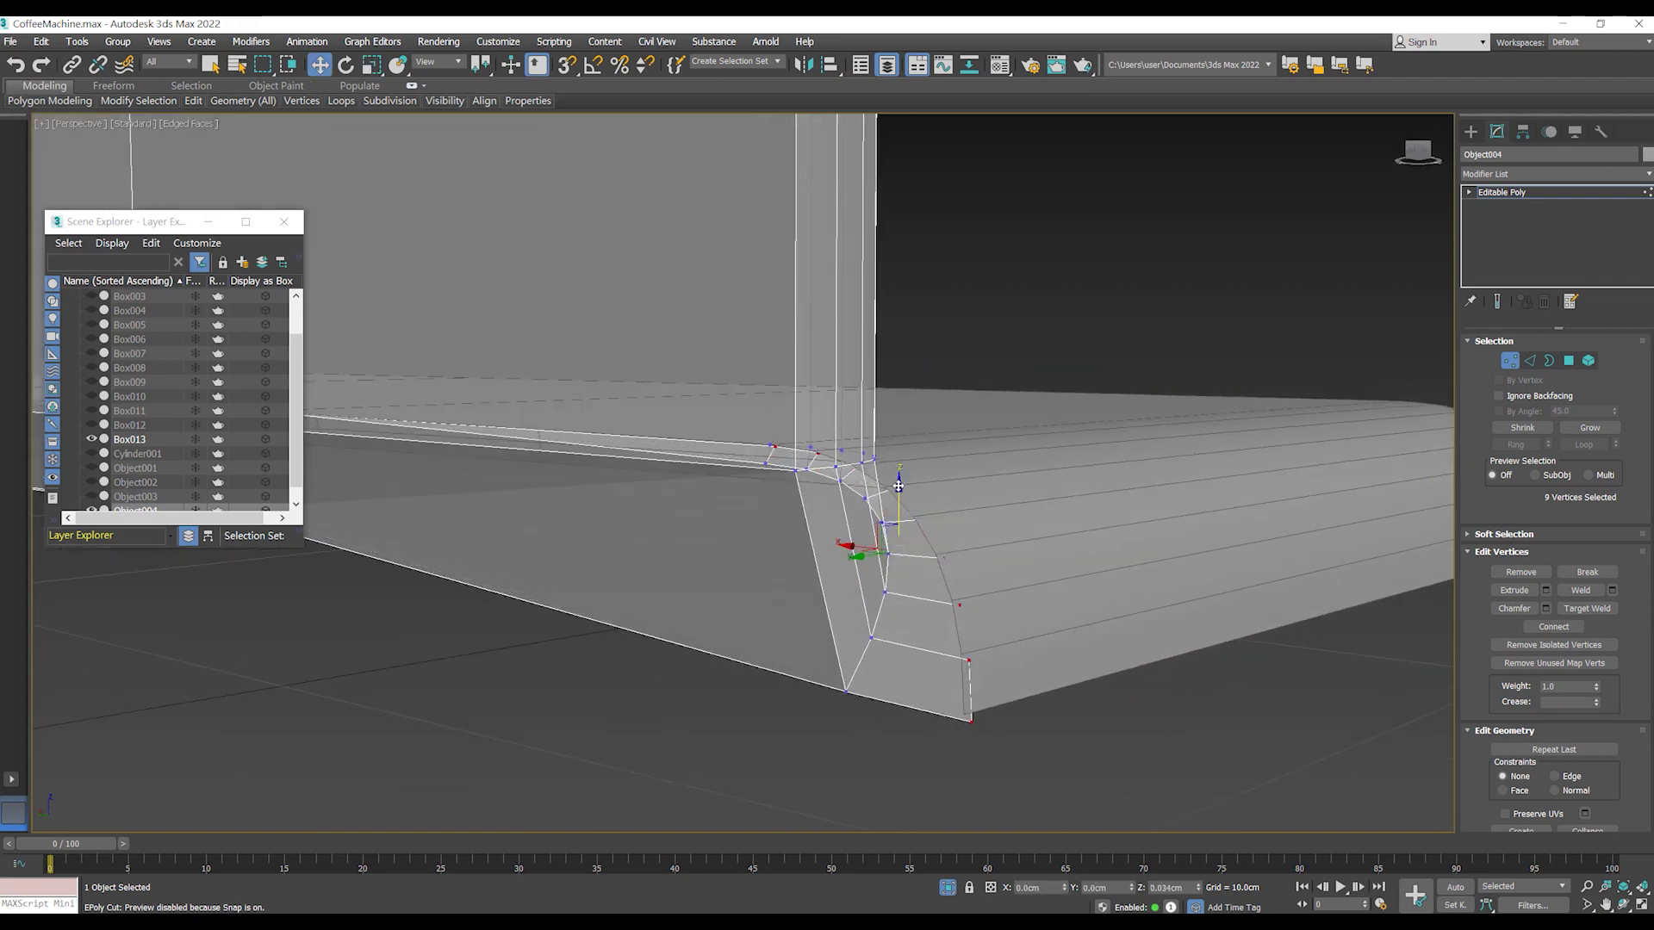
mouse_move(893, 483)
alt+middle_down()
mouse_move(954, 587)
mouse_move(933, 605)
alt+middle_up()
alt+middle_drag(970, 541, 1017, 581)
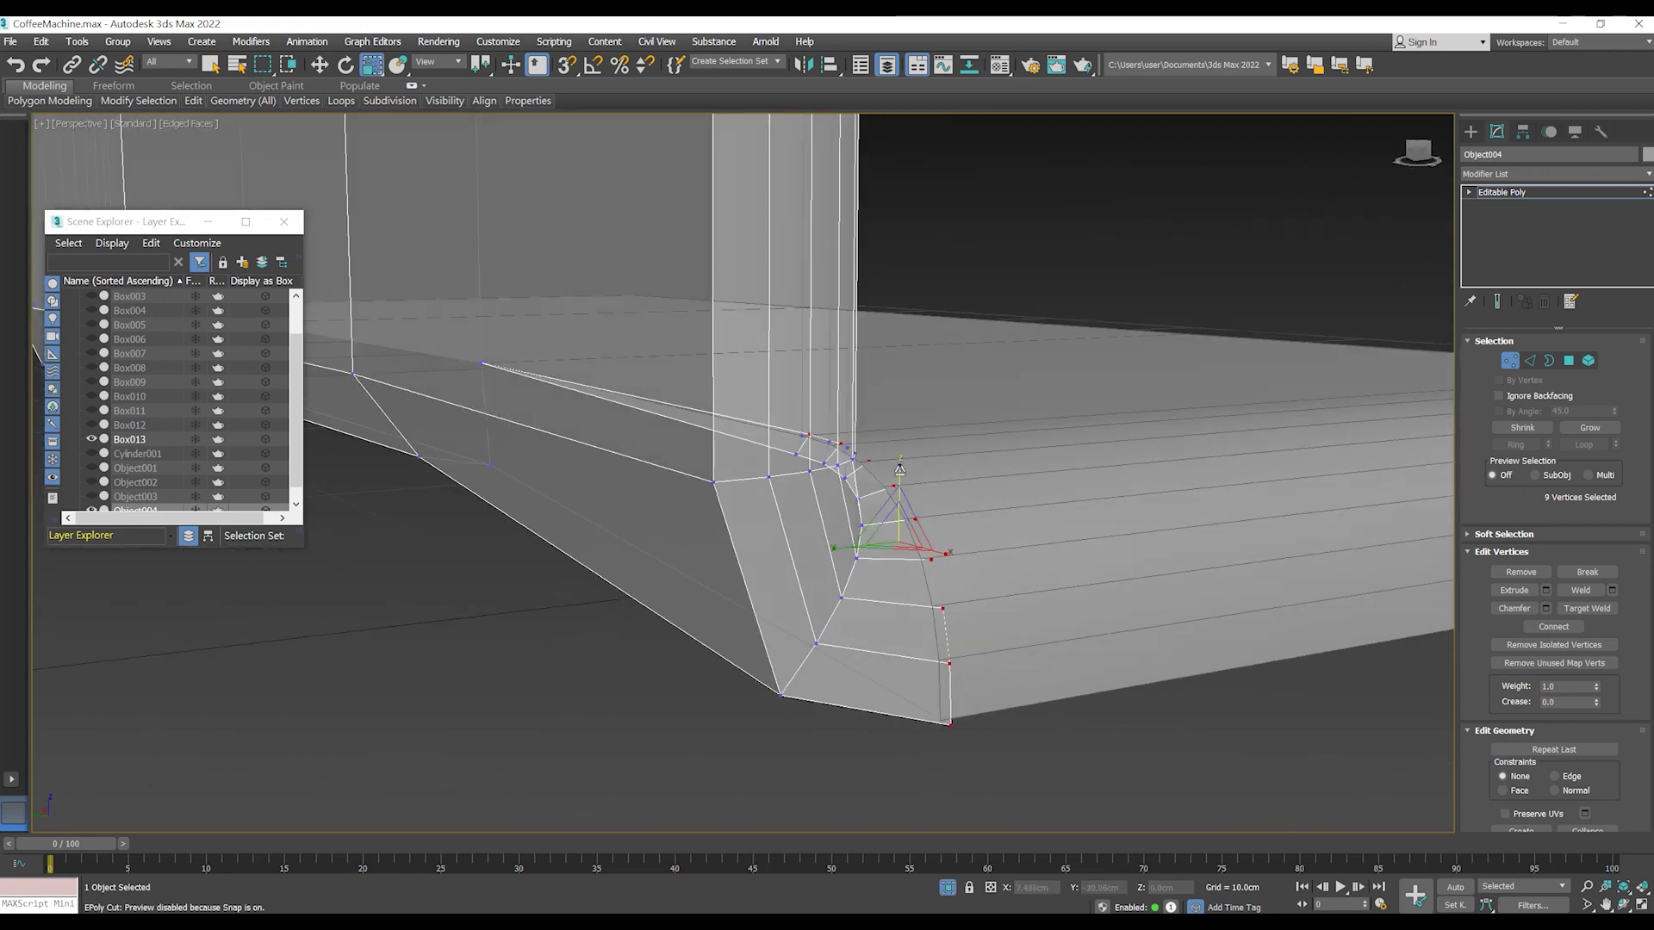
alt+middle_drag(1002, 517, 900, 491)
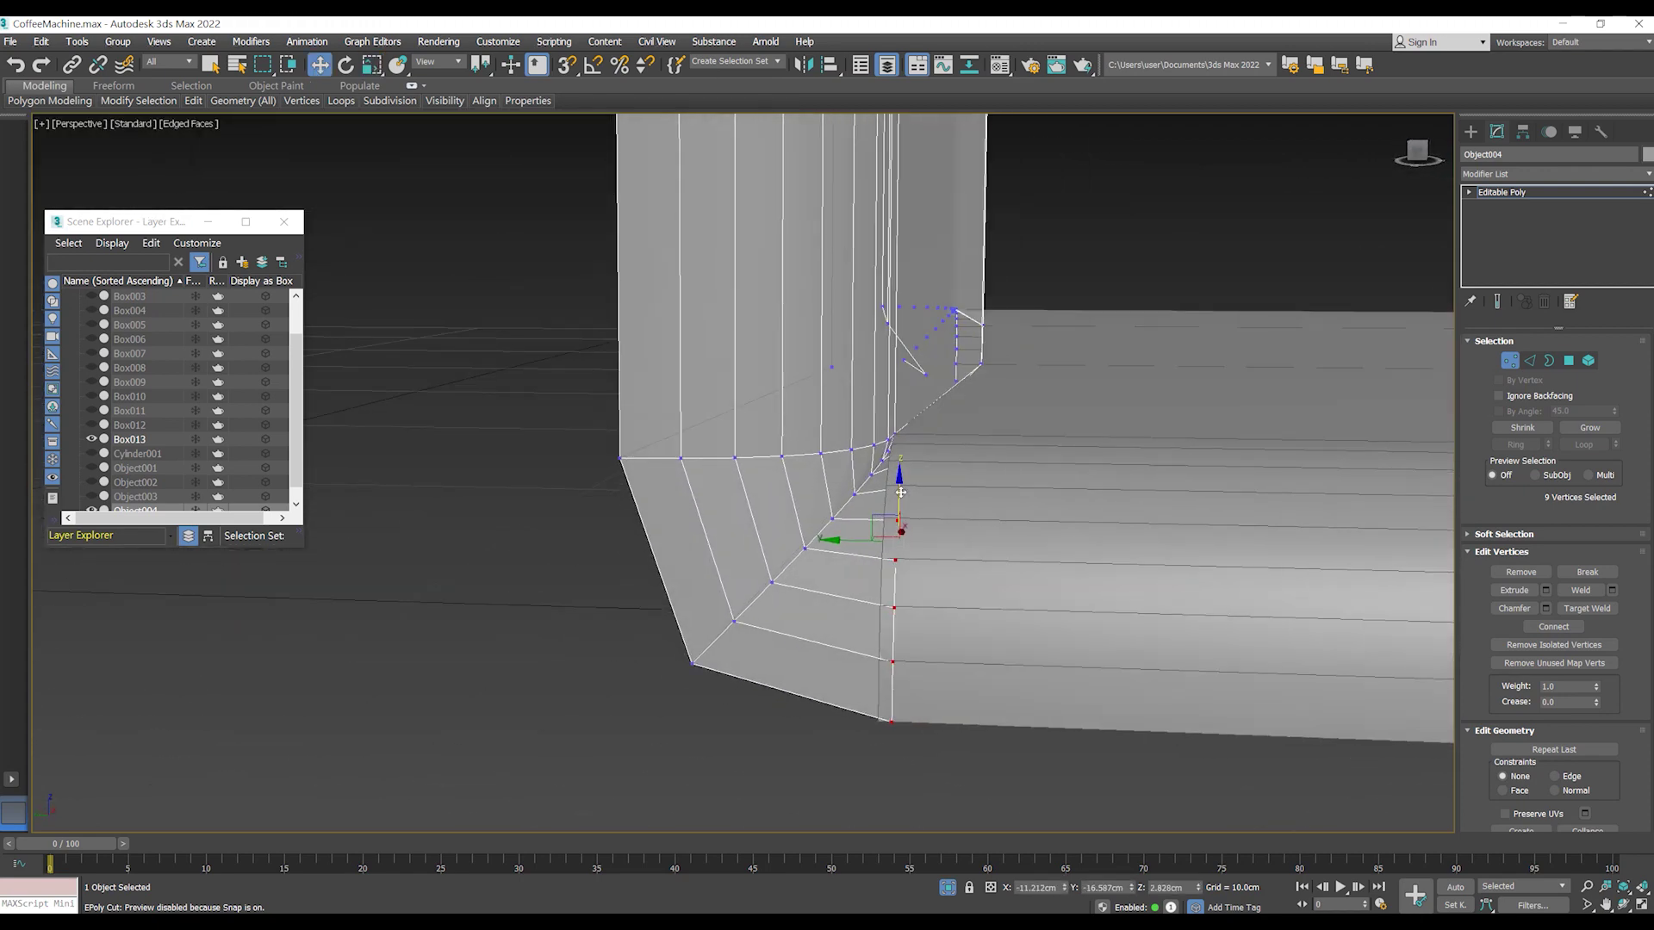
alt+middle_drag(841, 543, 1019, 544)
alt+middle_drag(990, 644, 628, 730)
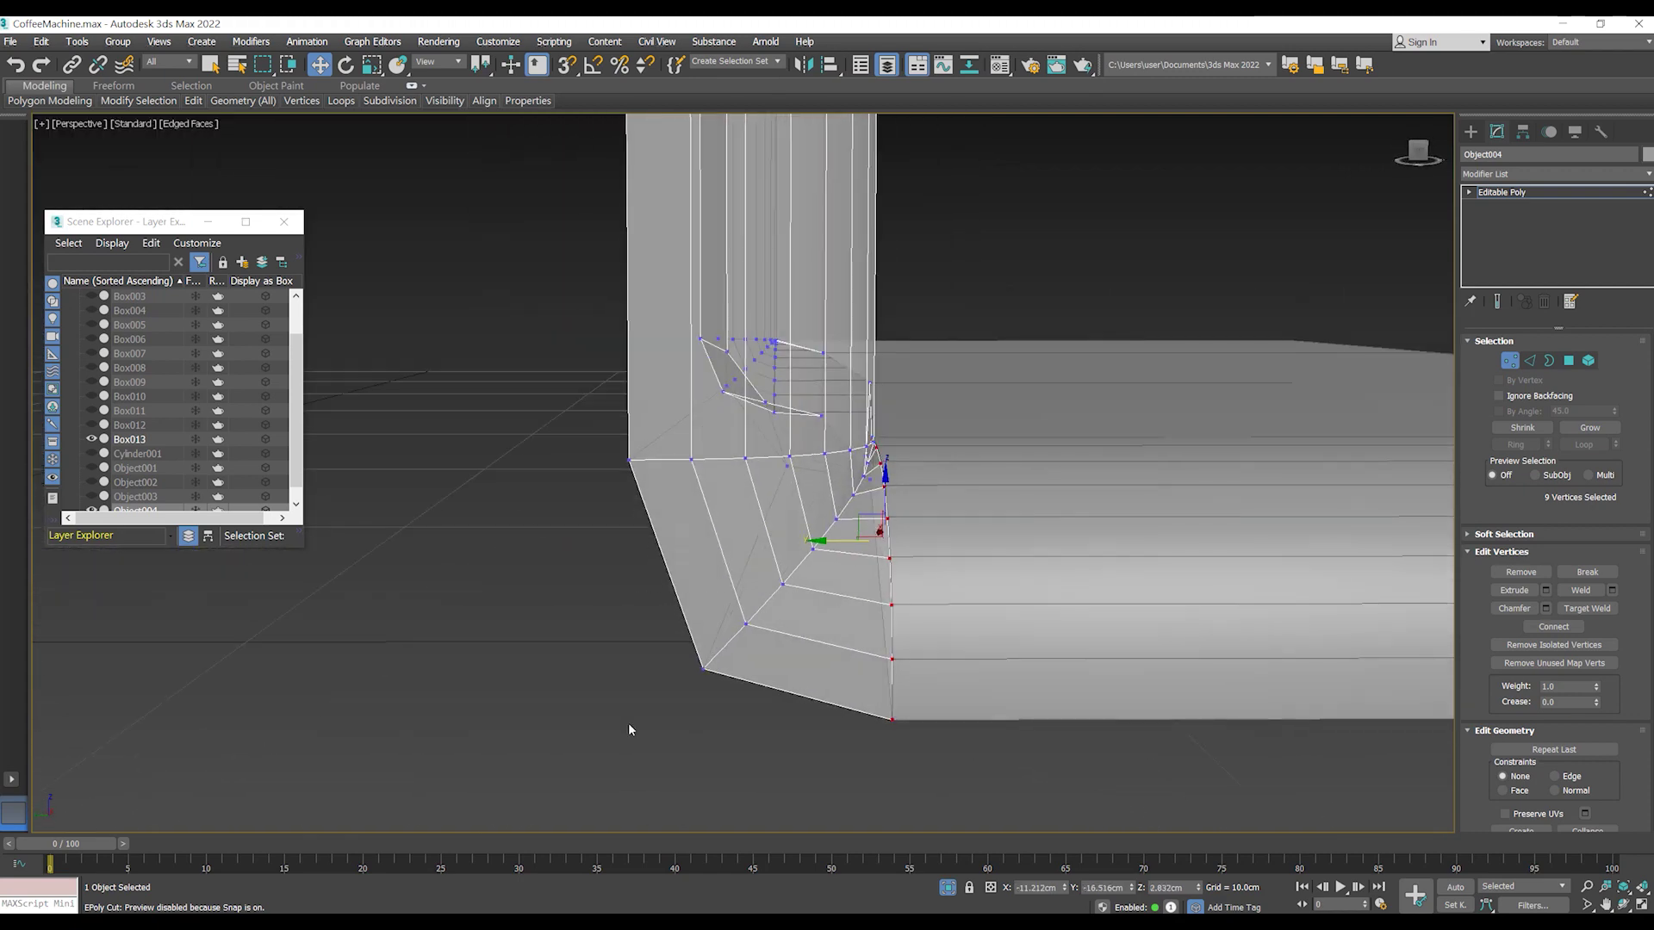
mouse_move(859, 497)
alt+middle_down()
mouse_move(953, 516)
mouse_move(696, 503)
mouse_move(875, 590)
mouse_move(757, 590)
mouse_move(861, 583)
alt+middle_up()
- Stretch the curved corner strip vertically, nudge it along Y, and exit vertex editing
key(r)
drag(867, 669, 868, 655)
key(w)
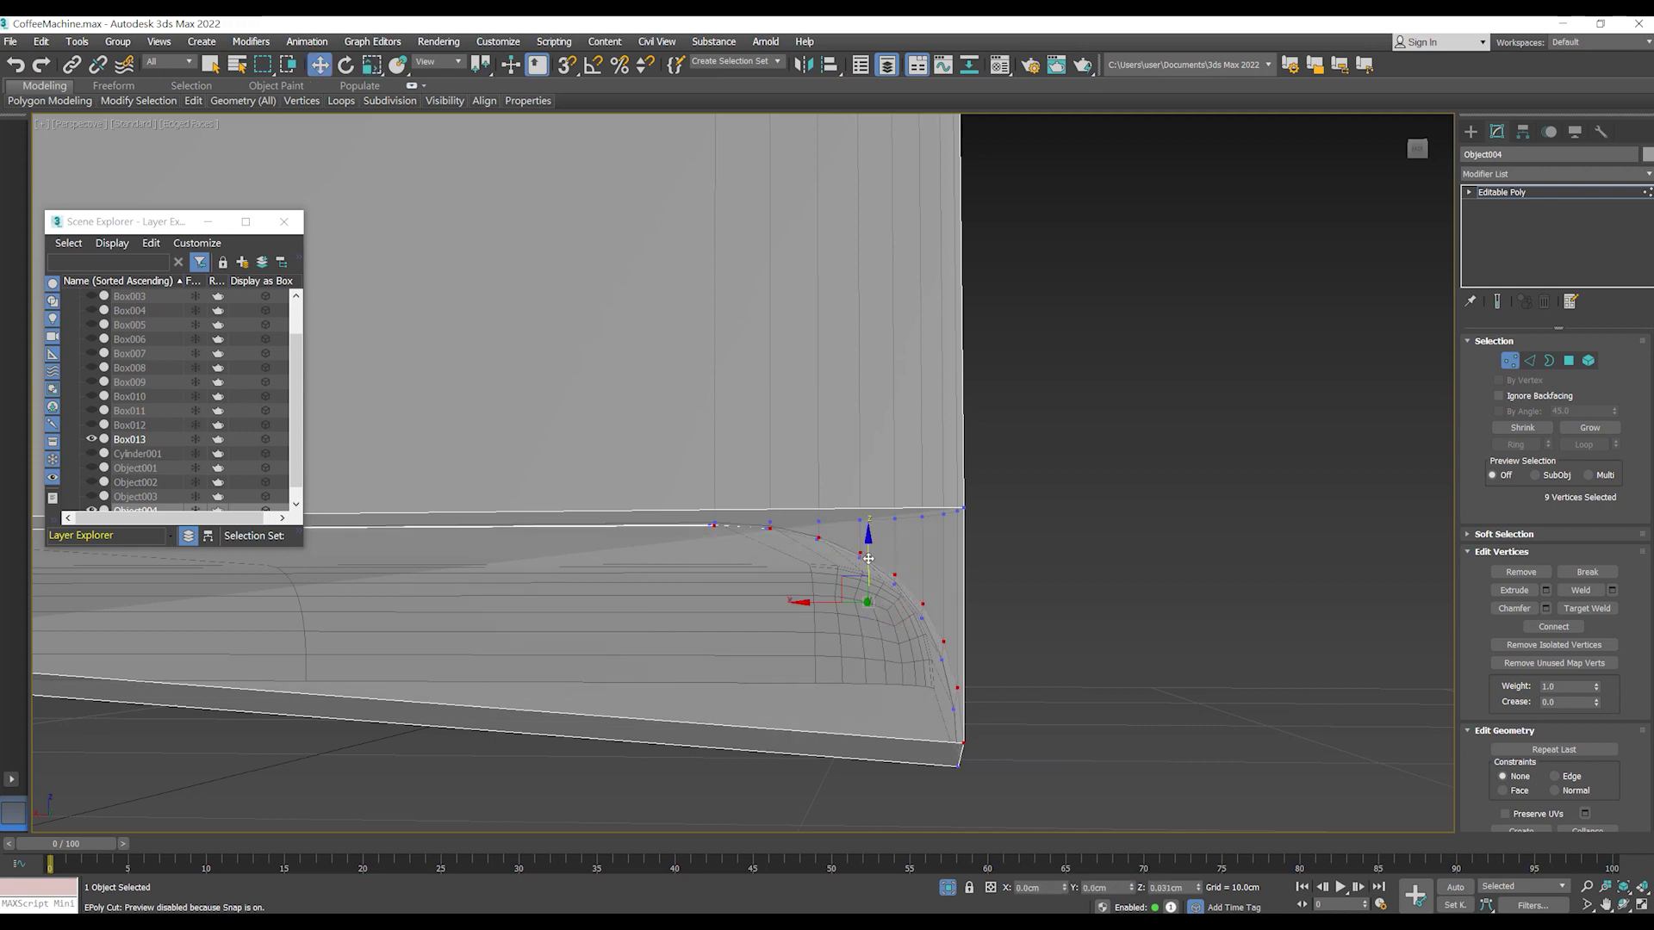
alt+middle_drag(869, 558, 809, 650)
drag(814, 605, 815, 606)
mouse_move(865, 638)
alt+middle_down()
mouse_move(830, 628)
mouse_move(805, 649)
alt+middle_up()
click(1509, 362)
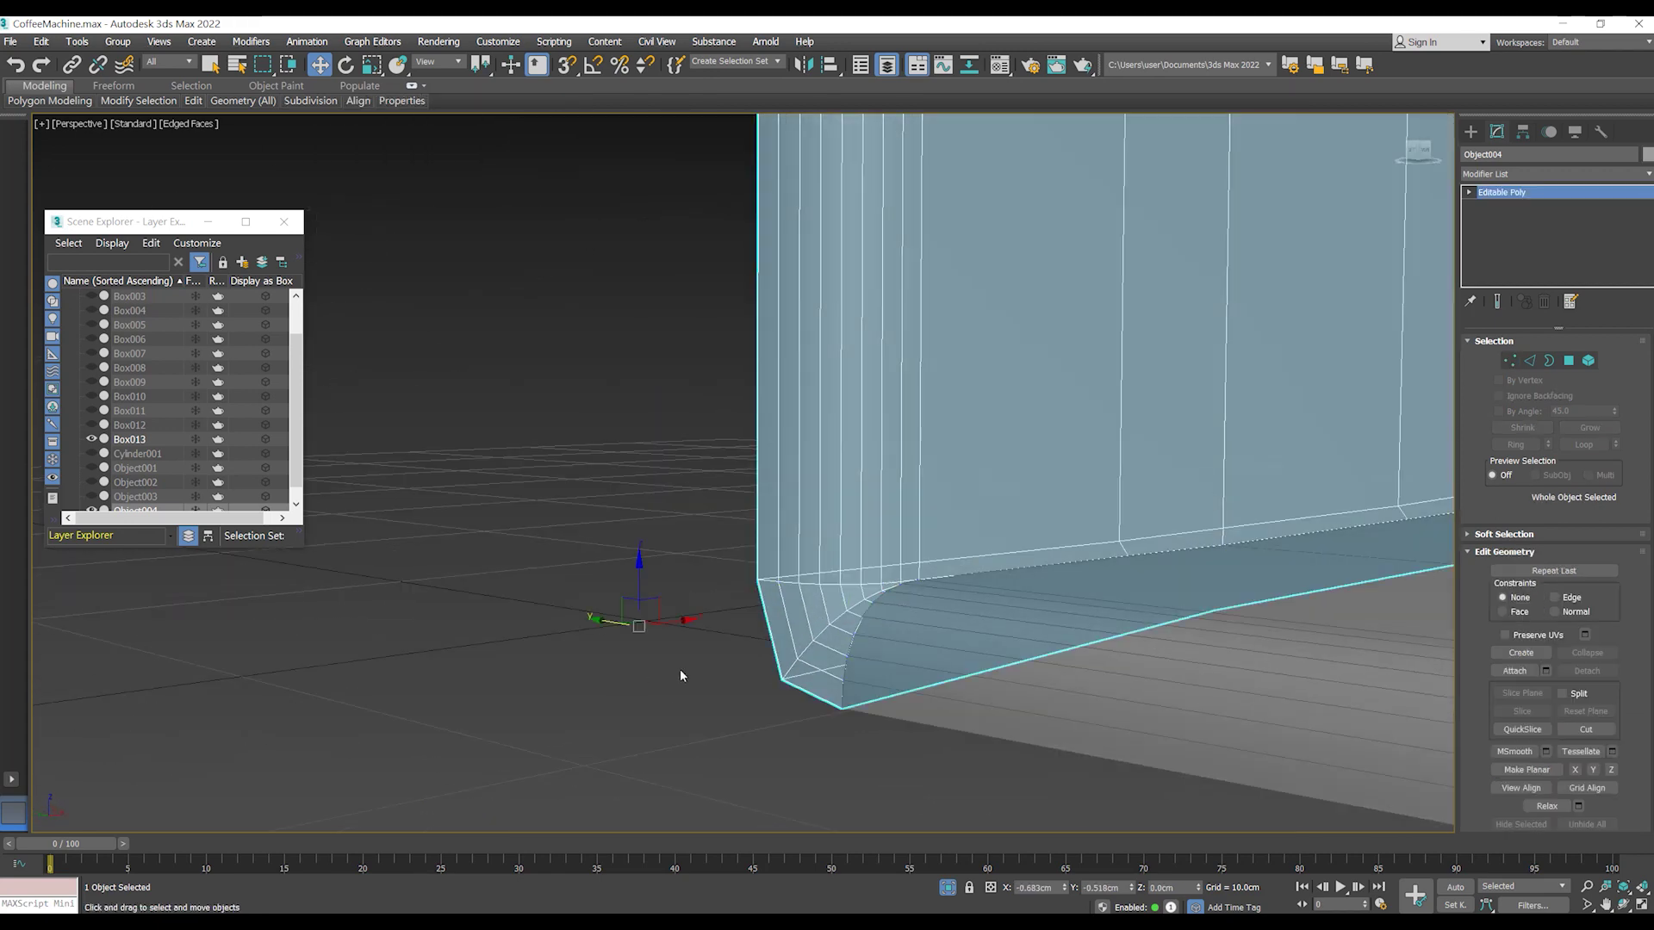
- Select the back panel Object004 and switch to Edge sub-object mode
click(679, 668)
scroll(679, 669, down, 5)
scroll(601, 672, down, 3)
scroll(654, 671, up, 3)
scroll(541, 710, up, 4)
click(10, 41)
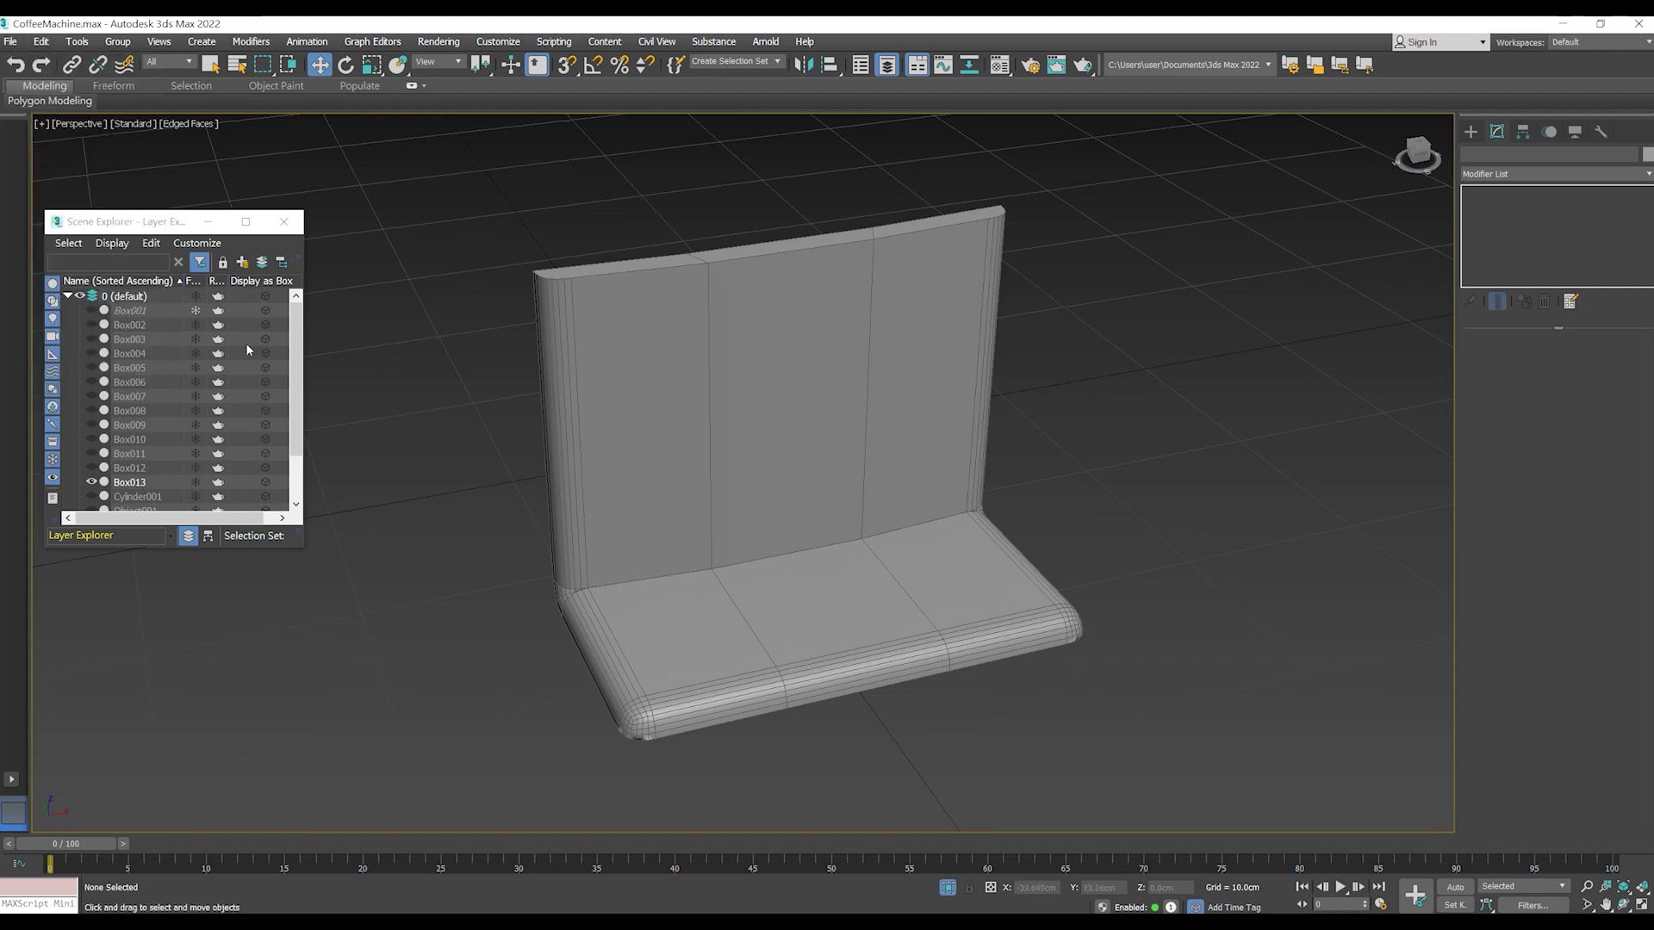
click(861, 468)
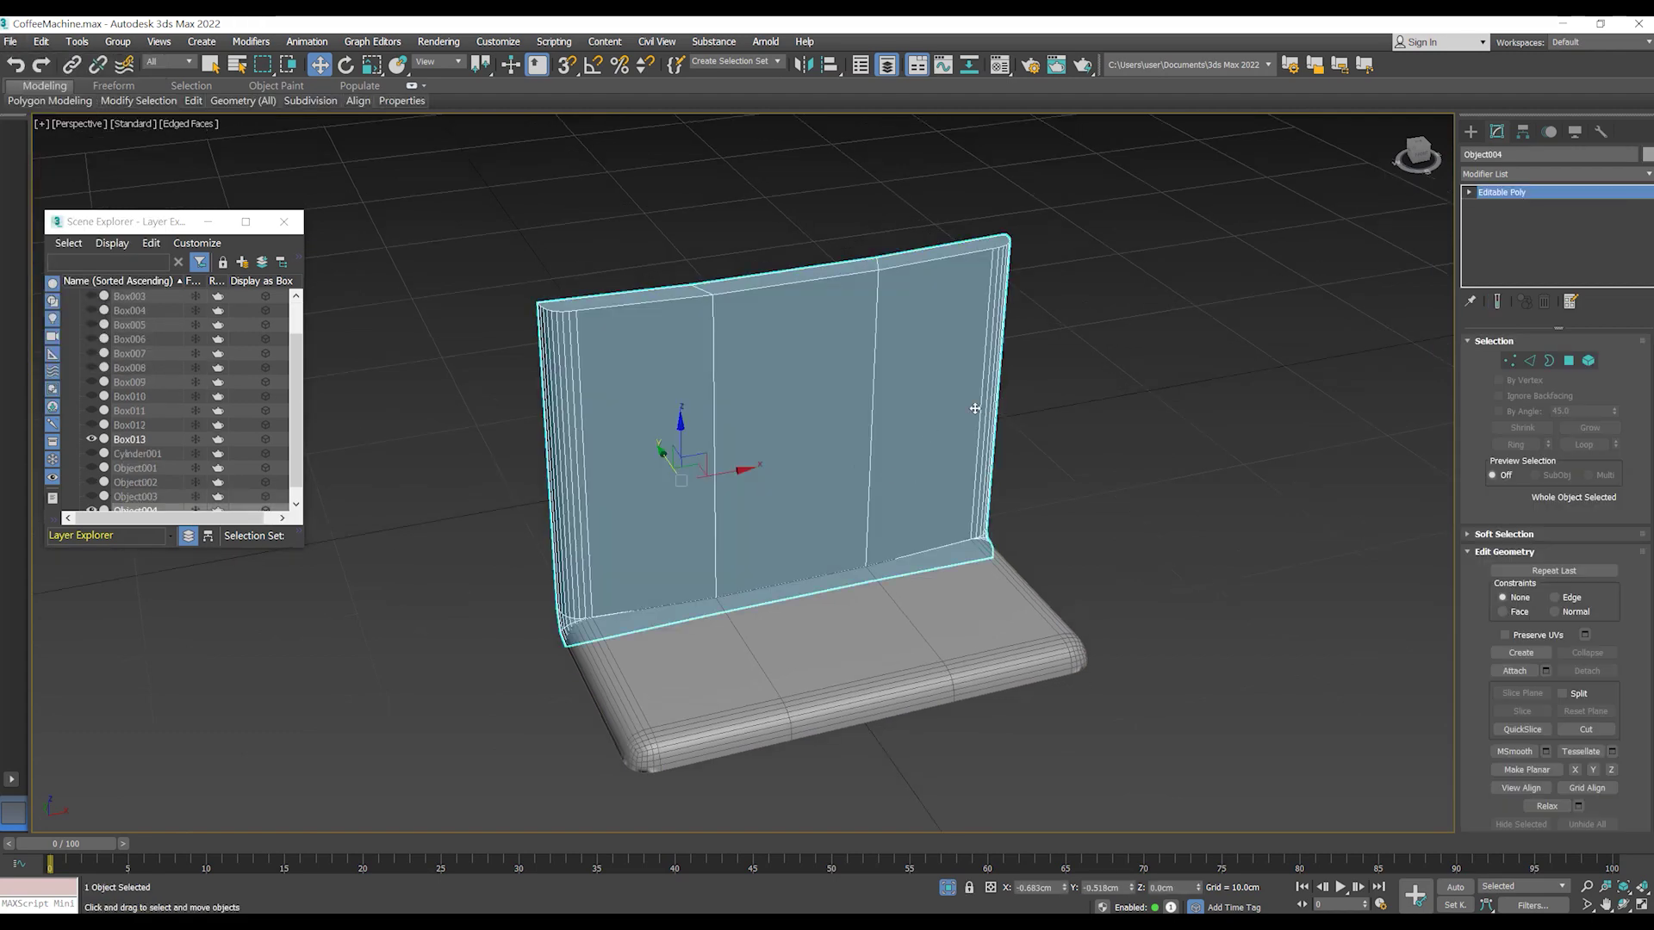
key(2)
key(alt+c)
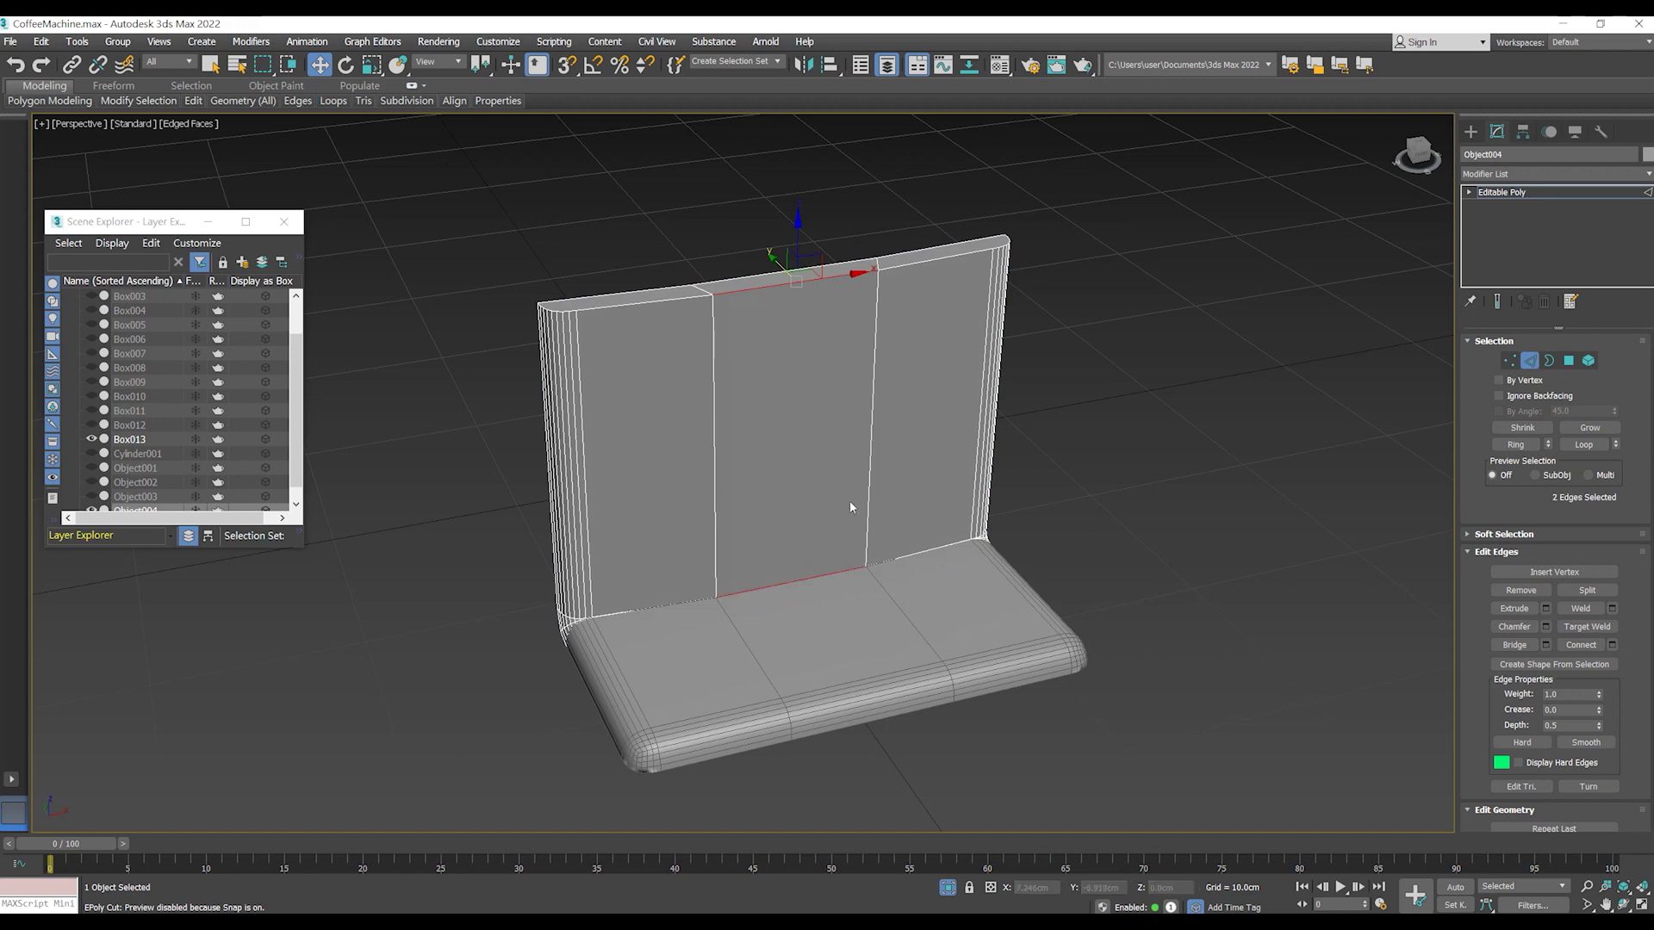
- Select the top and bottom middle edges of the back panel
scroll(849, 506, up, 2)
scroll(865, 472, up, 3)
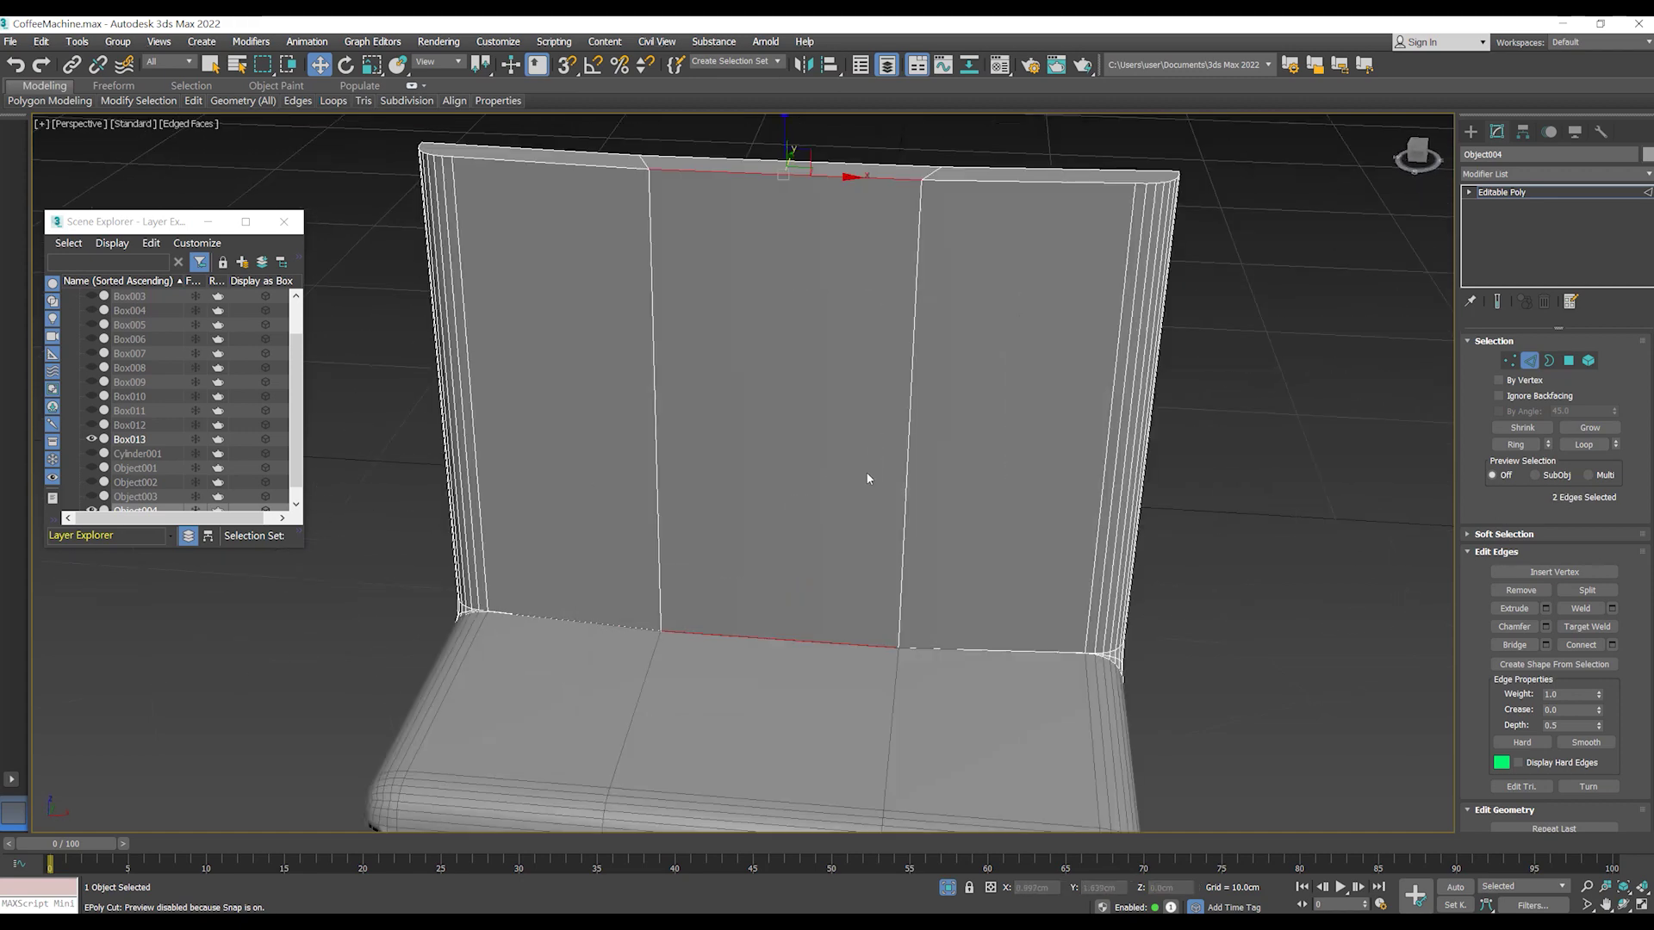
mouse_move(860, 482)
alt+middle_down()
mouse_move(835, 568)
mouse_move(896, 508)
mouse_move(911, 540)
alt+middle_up()
ctrl+click(758, 702)
scroll(857, 626, up, 4)
scroll(858, 626, down, 4)
mouse_move(856, 646)
alt+middle_down()
mouse_move(775, 663)
mouse_move(731, 650)
mouse_move(766, 710)
mouse_move(748, 716)
alt+middle_up()
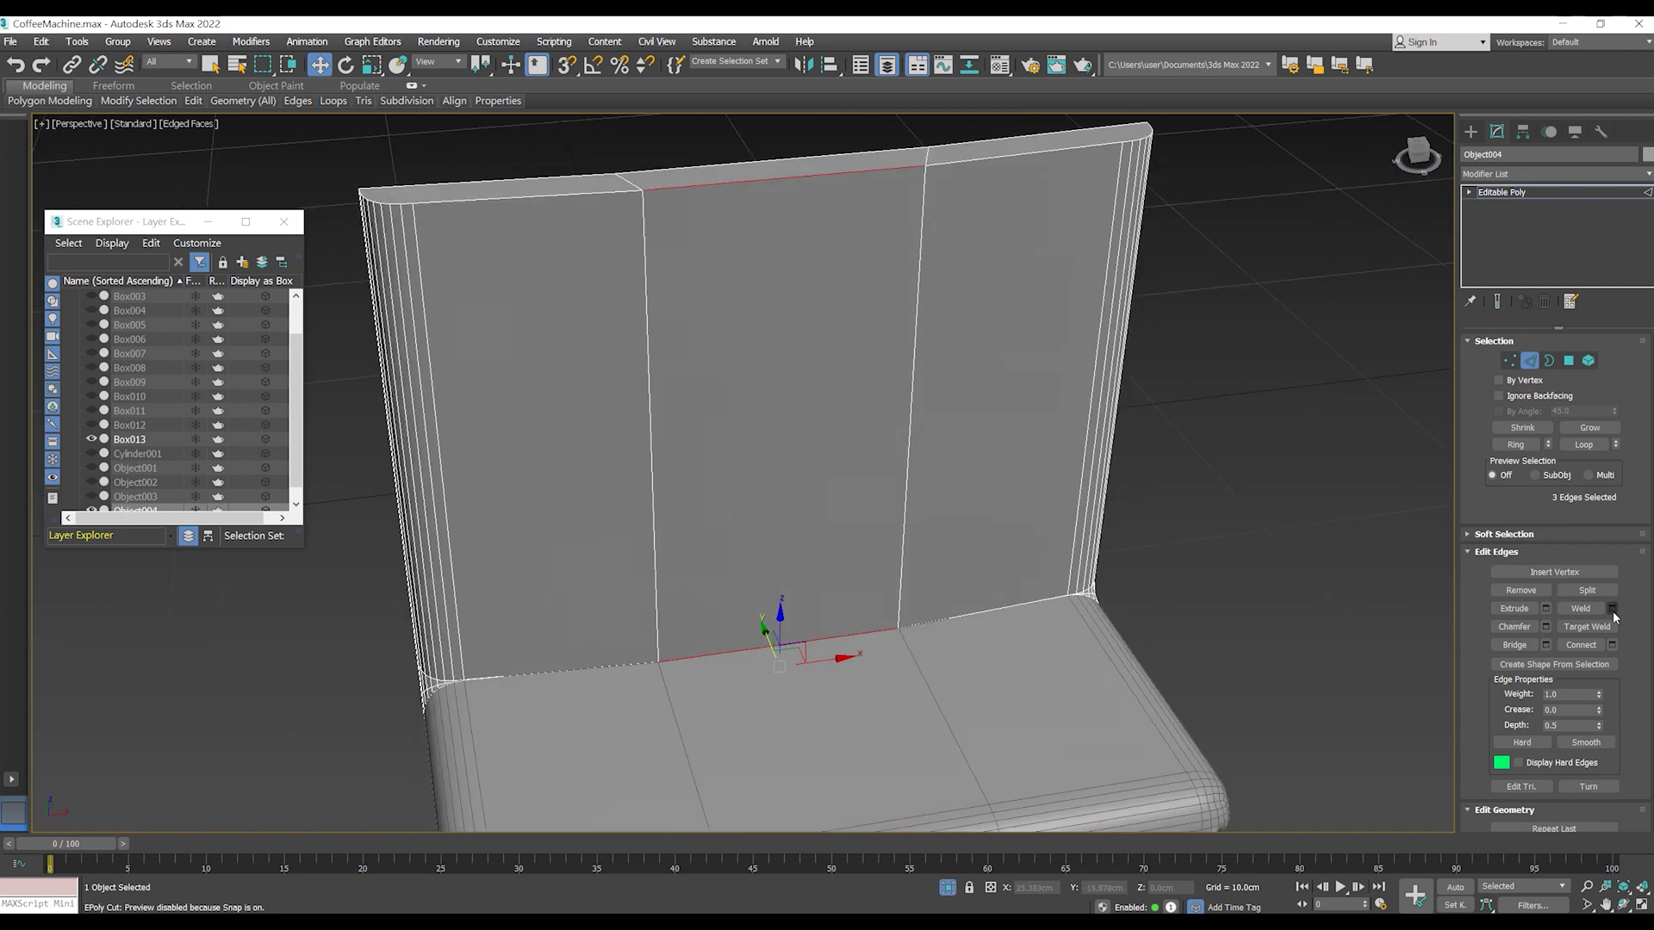
scroll(1616, 616, down, 1)
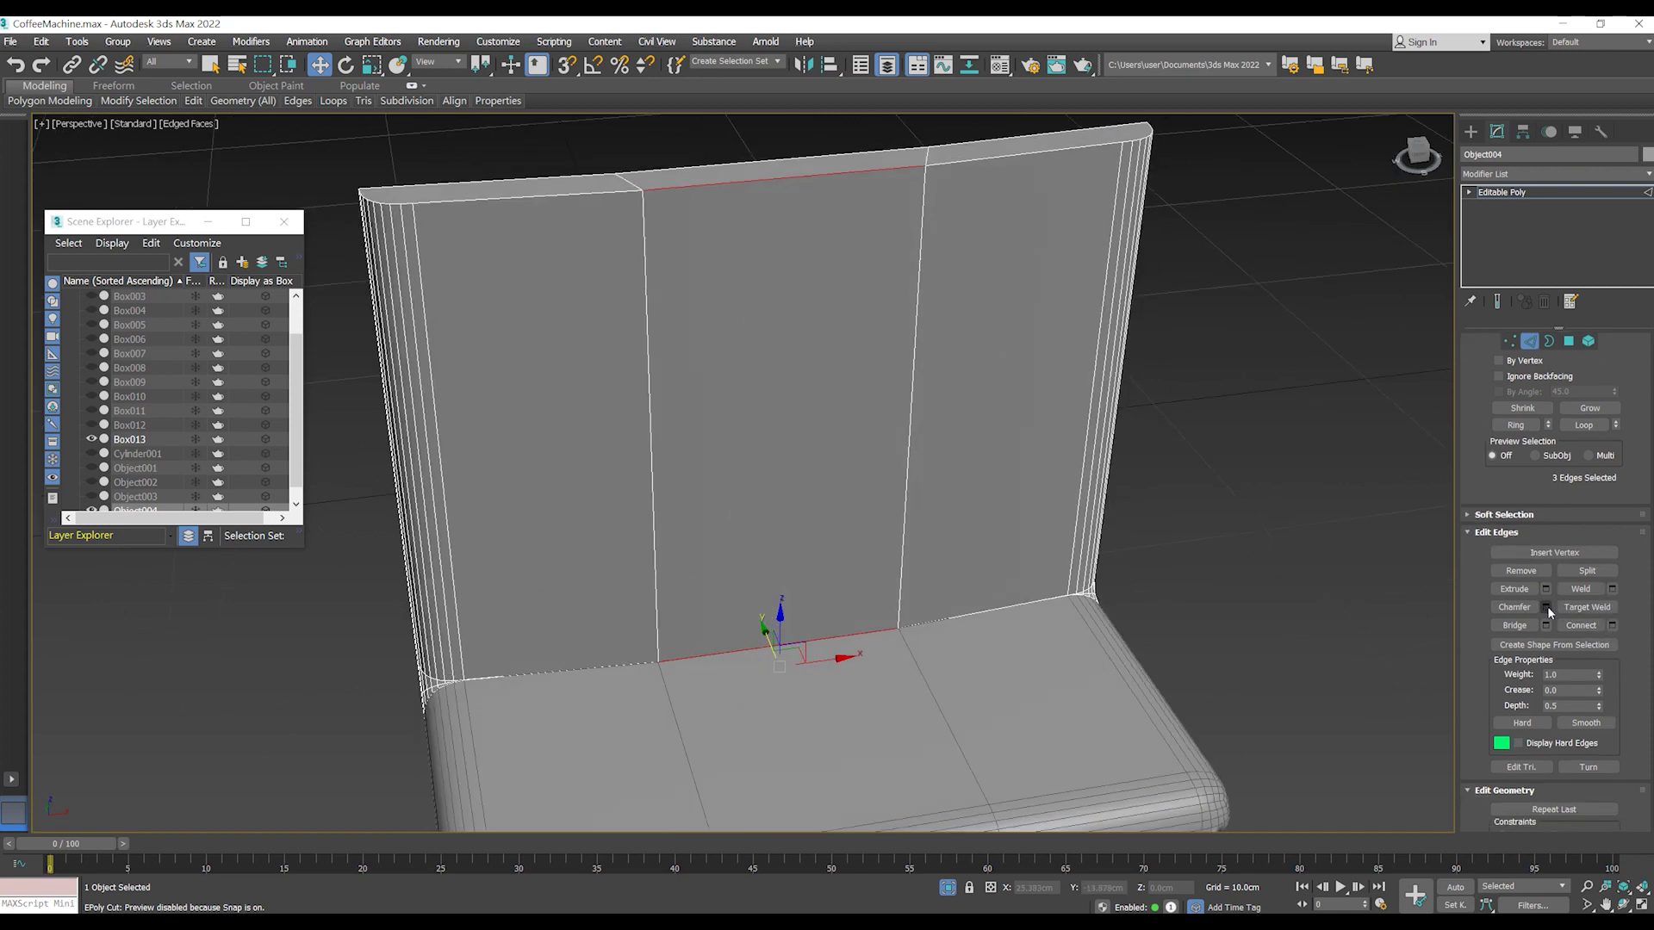
- Connect the selected edges with 3 segments and pinch 0
click(1612, 625)
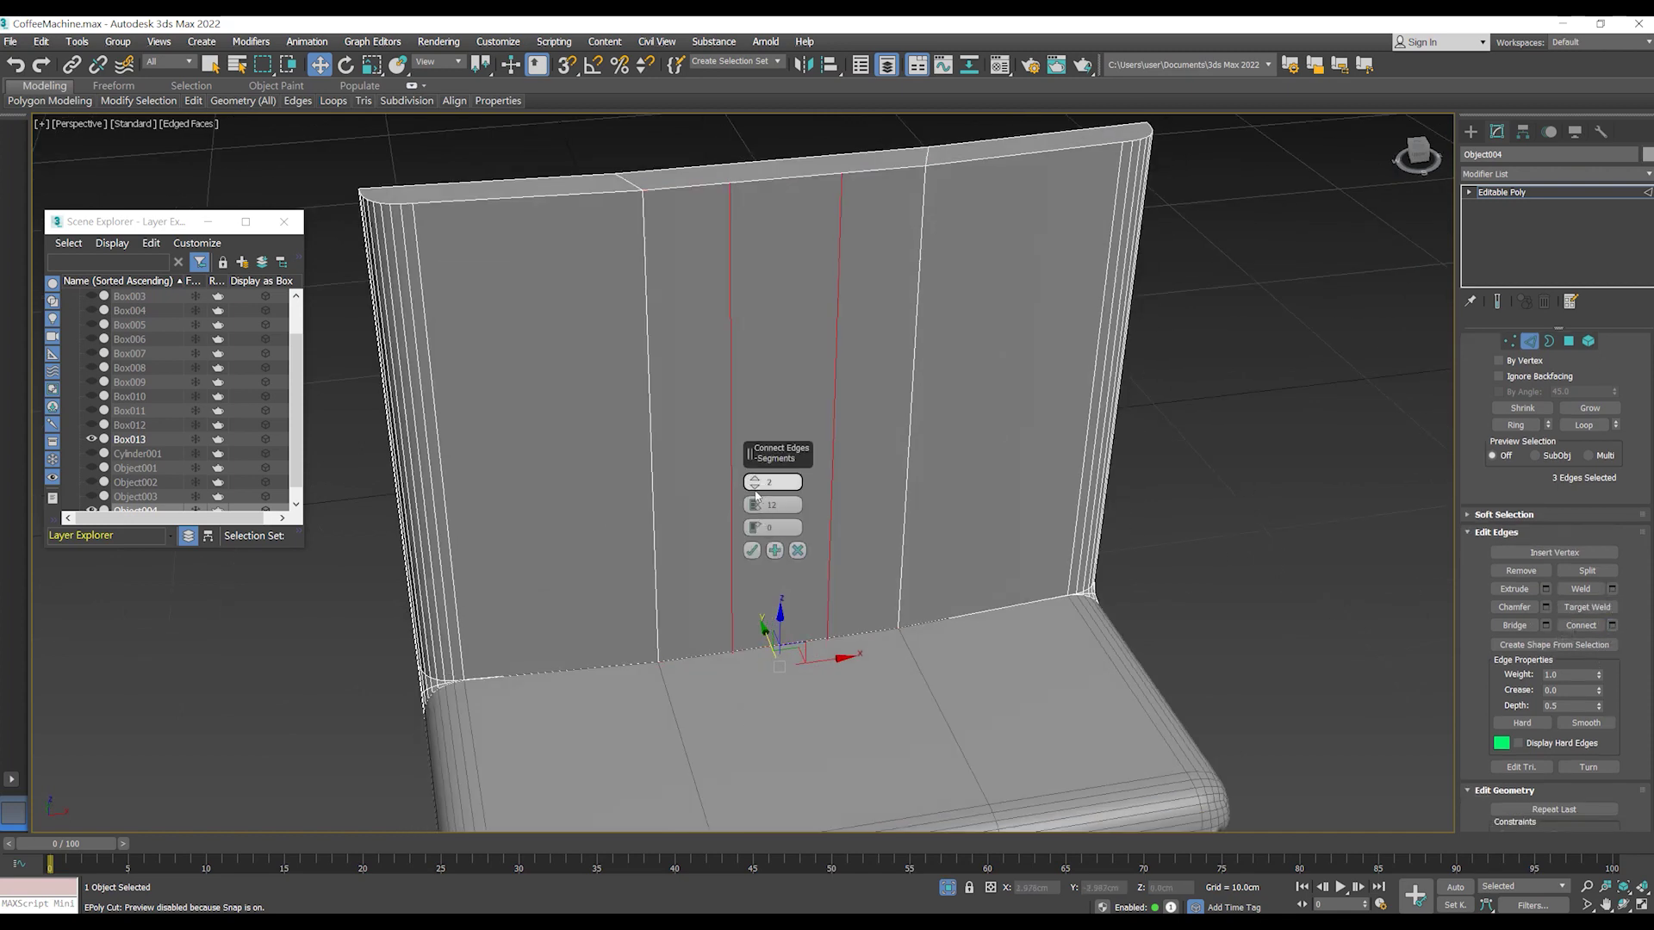
drag(755, 482, 755, 479)
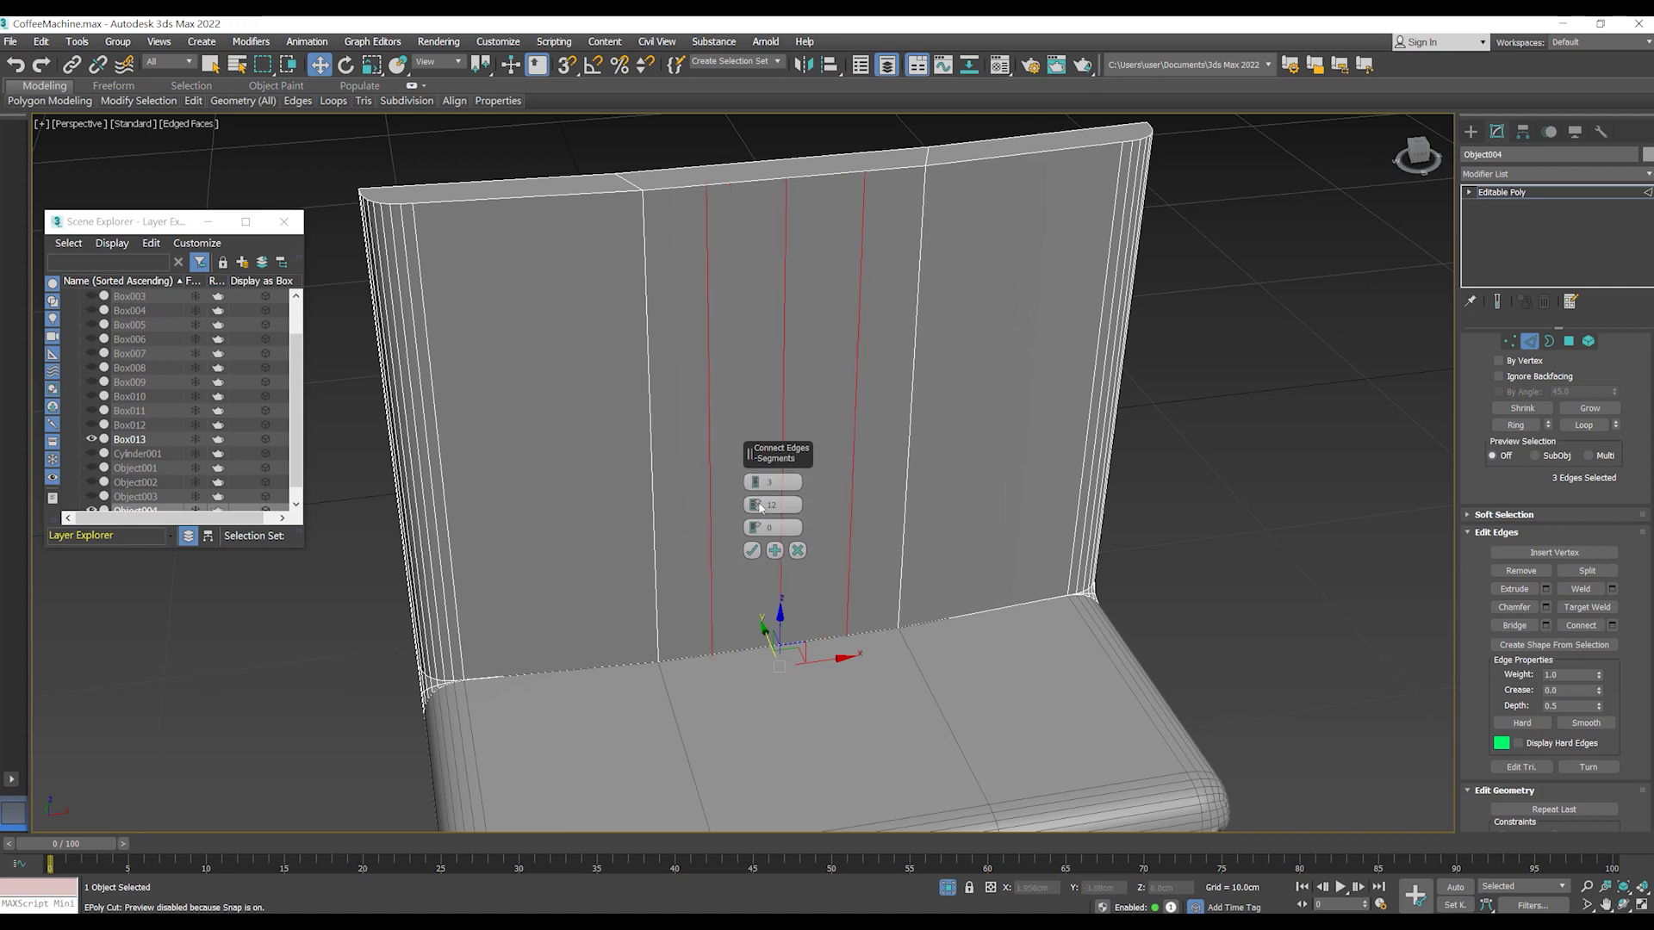
right_click(762, 508)
mouse_move(913, 484)
alt+middle_down()
mouse_move(856, 483)
mouse_move(879, 483)
alt+middle_up()
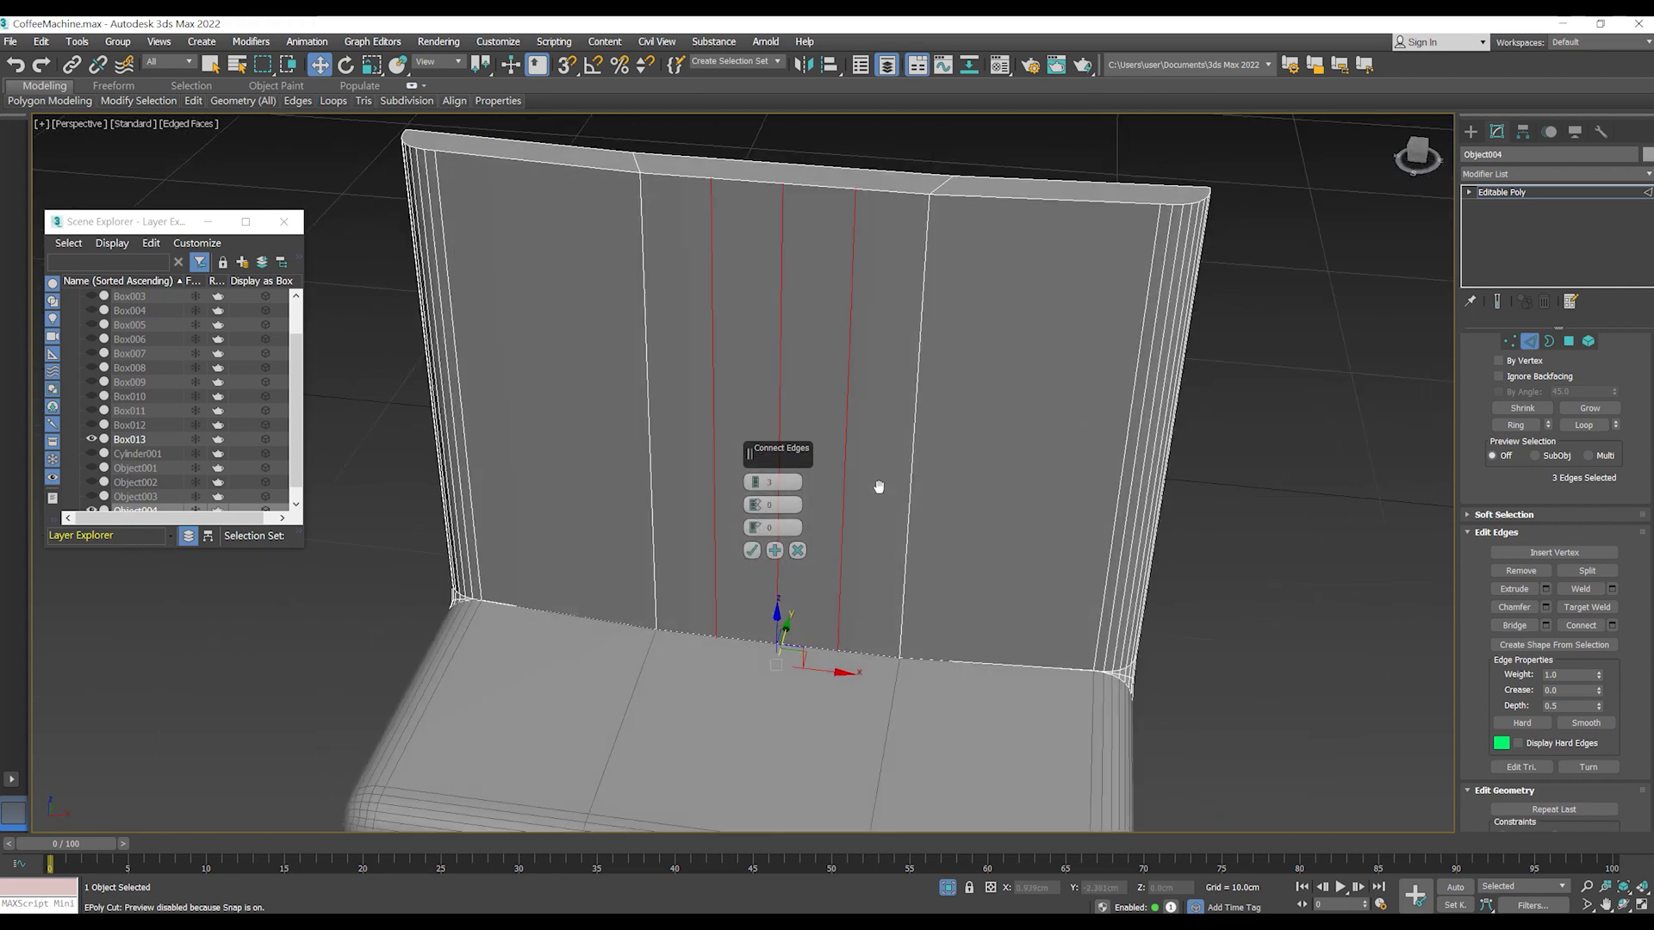
click(752, 550)
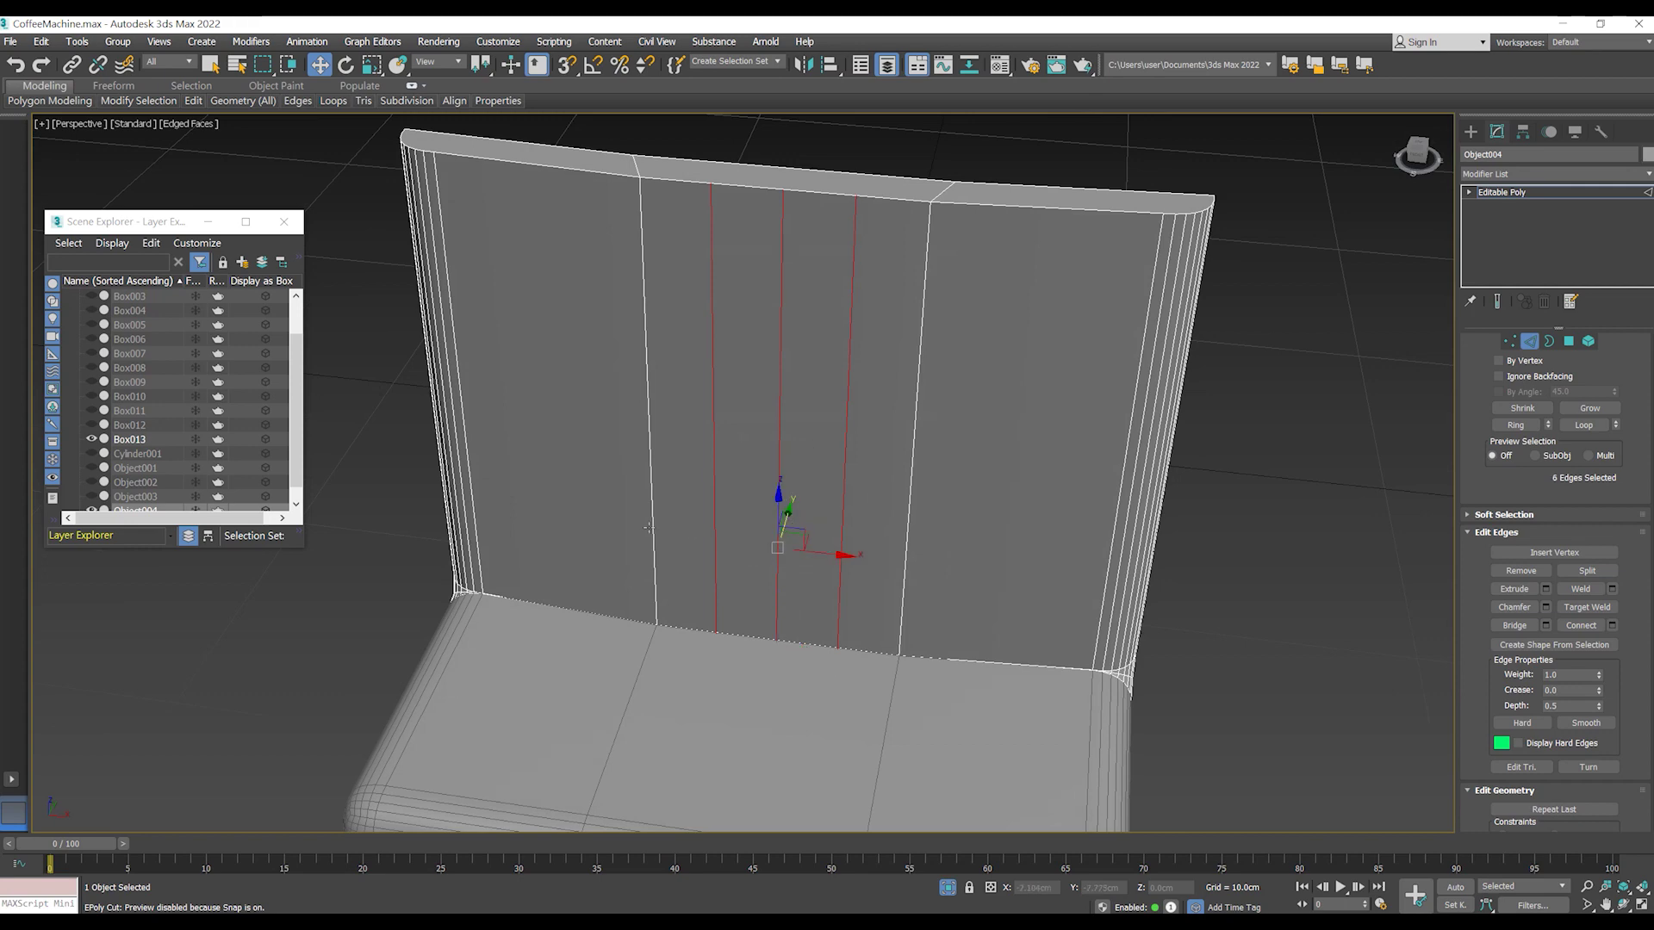
mouse_move(786, 463)
alt+middle_down()
mouse_move(907, 446)
mouse_move(871, 576)
alt+middle_up()
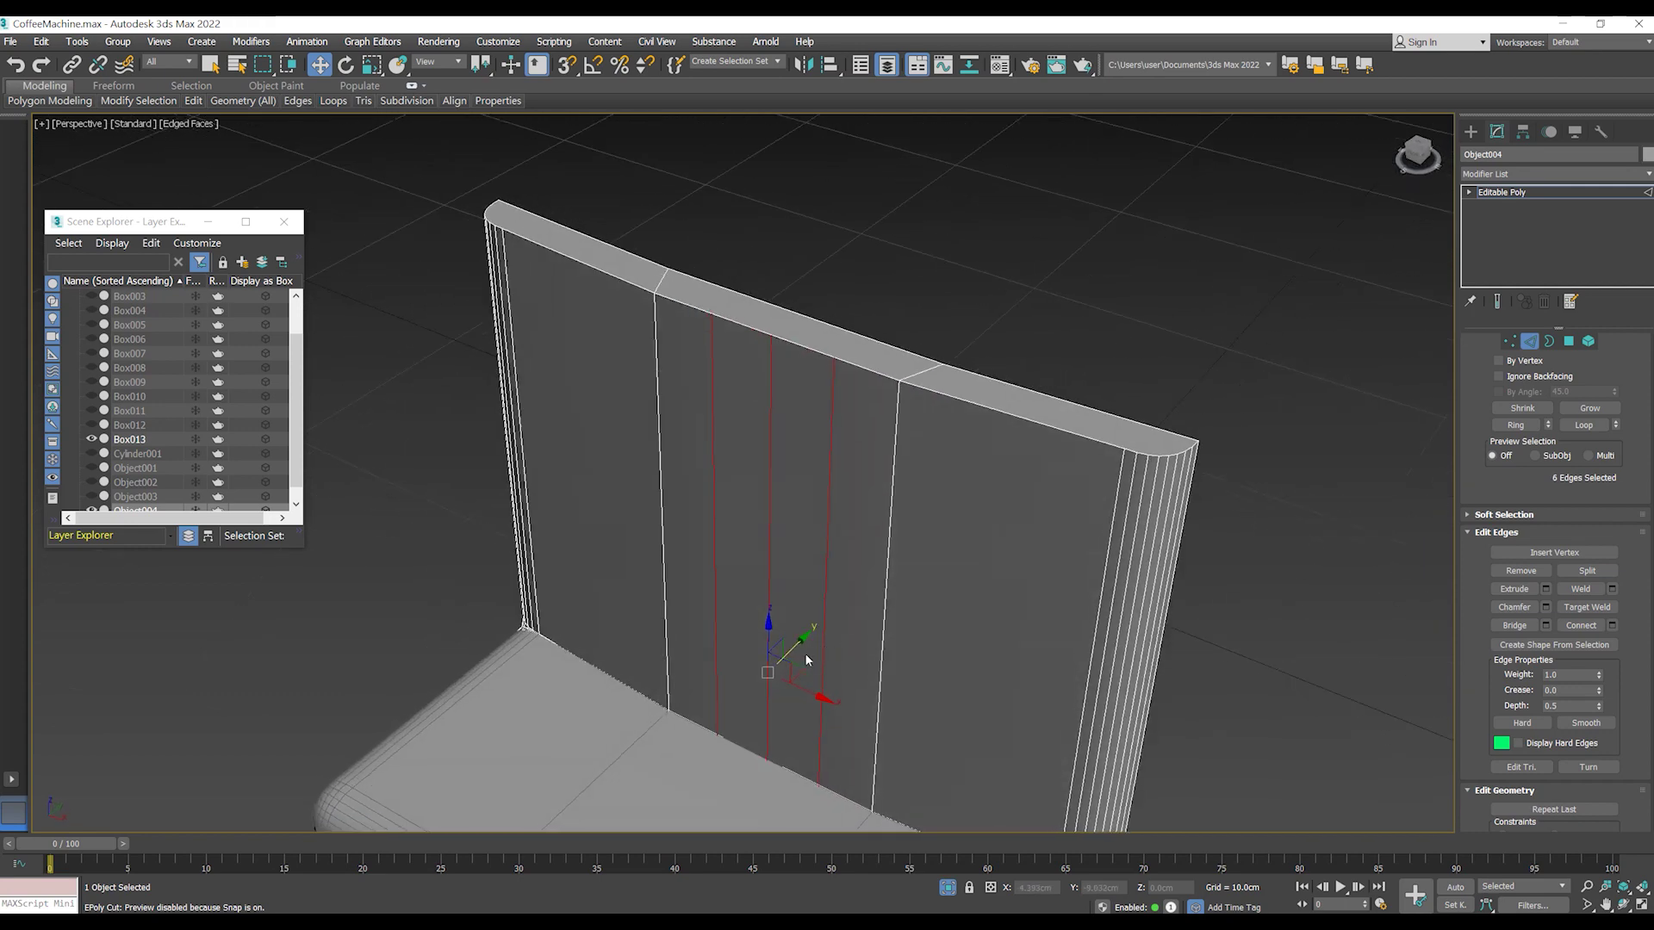
- Move the new and middle-section edges along Y to curve the panel's top and bottom contours
drag(802, 642, 813, 638)
click(779, 534)
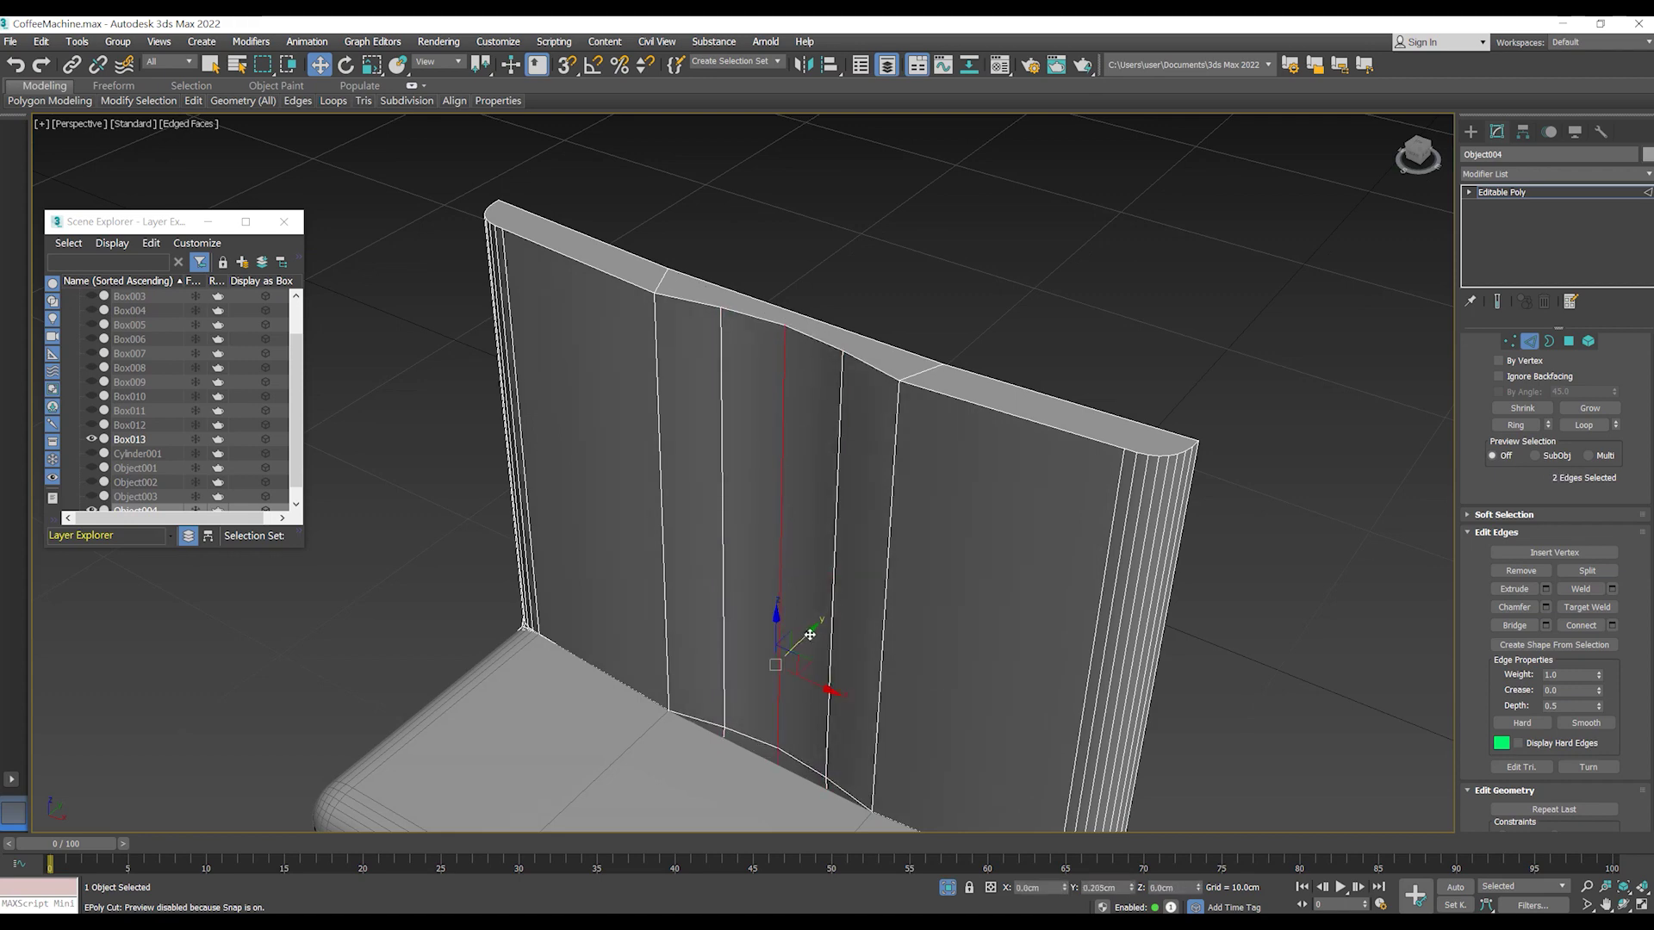
mouse_move(807, 635)
alt+middle_down()
mouse_move(856, 659)
mouse_move(879, 458)
mouse_move(810, 616)
alt+middle_up()
click(712, 566)
ctrl+click(852, 574)
drag(851, 634, 854, 631)
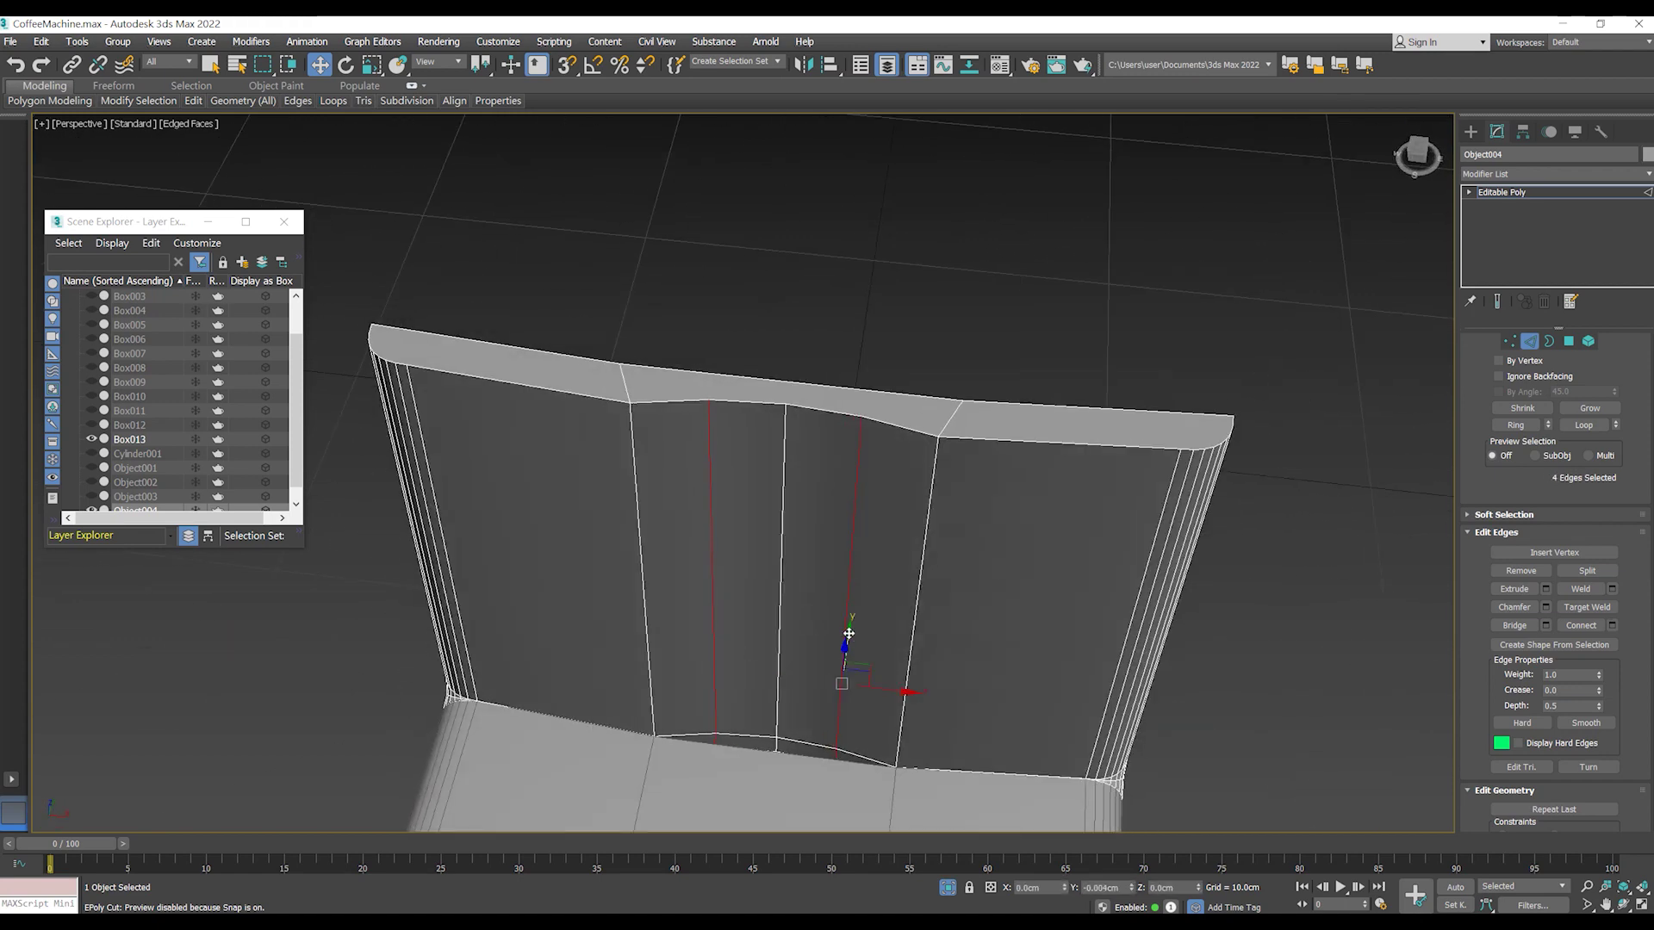
mouse_move(848, 635)
alt+middle_down()
mouse_move(835, 611)
mouse_move(893, 583)
mouse_move(749, 631)
mouse_move(746, 585)
alt+middle_up()
scroll(746, 543, up, 5)
scroll(746, 543, down, 5)
mouse_move(896, 591)
alt+middle_down()
mouse_move(880, 541)
mouse_move(878, 563)
mouse_move(990, 430)
mouse_move(1040, 414)
mouse_move(894, 461)
mouse_move(870, 571)
mouse_move(841, 600)
mouse_move(879, 602)
mouse_move(801, 546)
mouse_move(886, 601)
mouse_move(831, 561)
alt+middle_up()
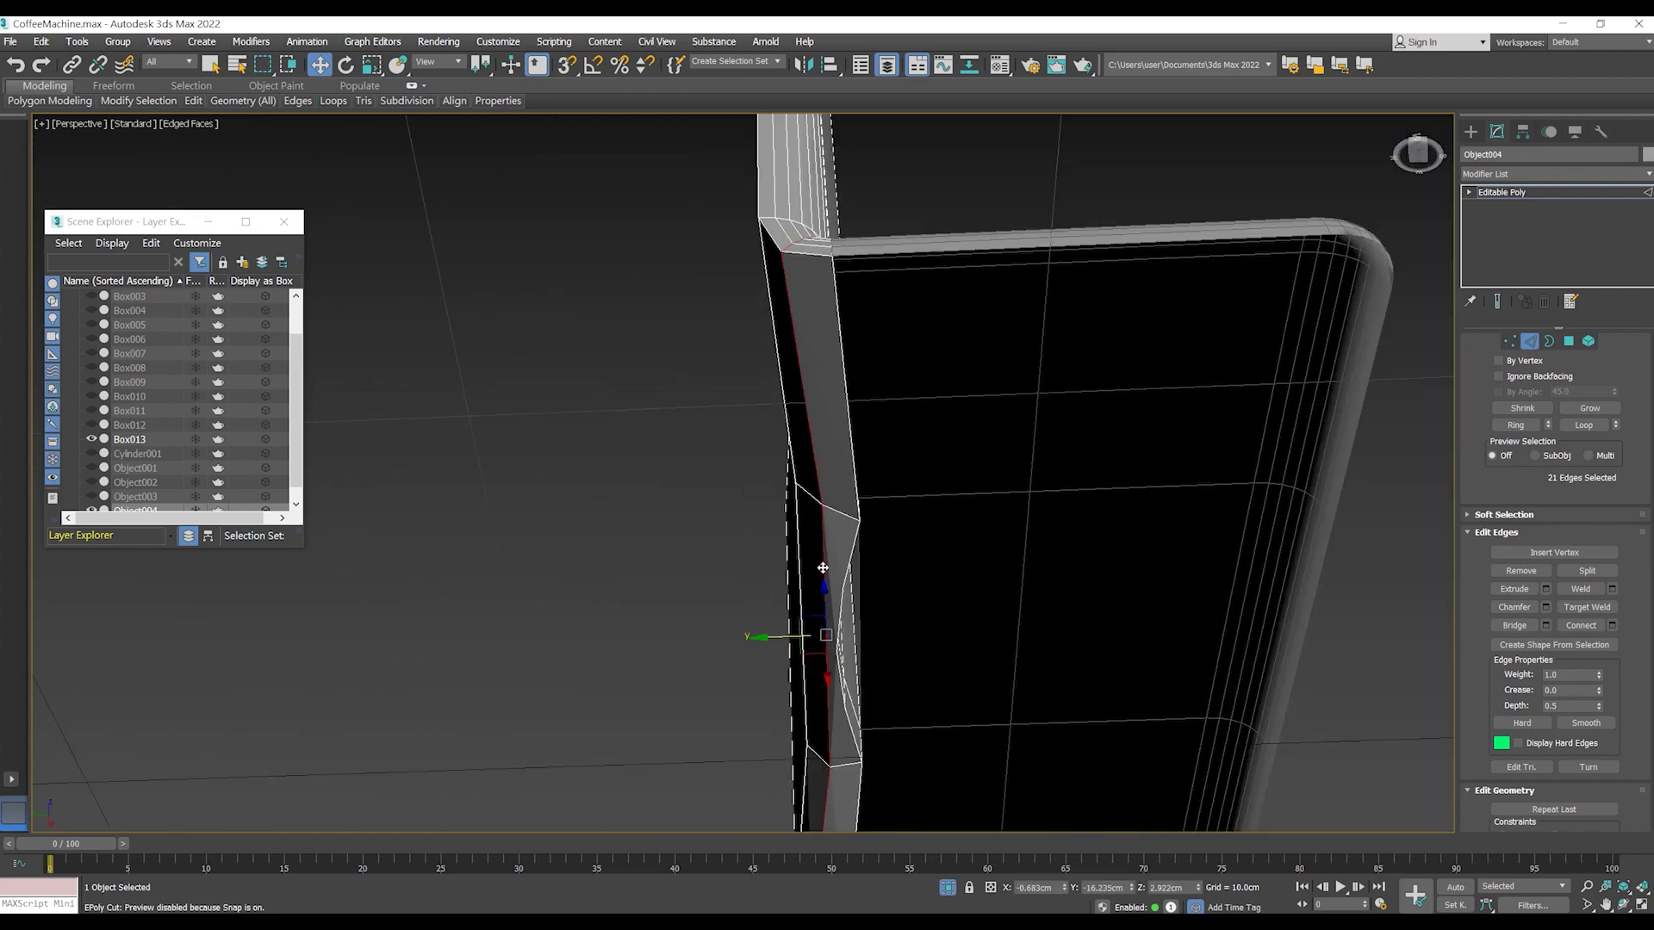
- Select the vertical edge loop on the panel's side and shift it outward by 0.25cm
double_click(823, 533)
mouse_move(822, 533)
alt+middle_down()
mouse_move(844, 448)
mouse_move(840, 703)
alt+middle_up()
drag(790, 548, 789, 551)
key(ctrl+z)
drag(786, 546, 784, 547)
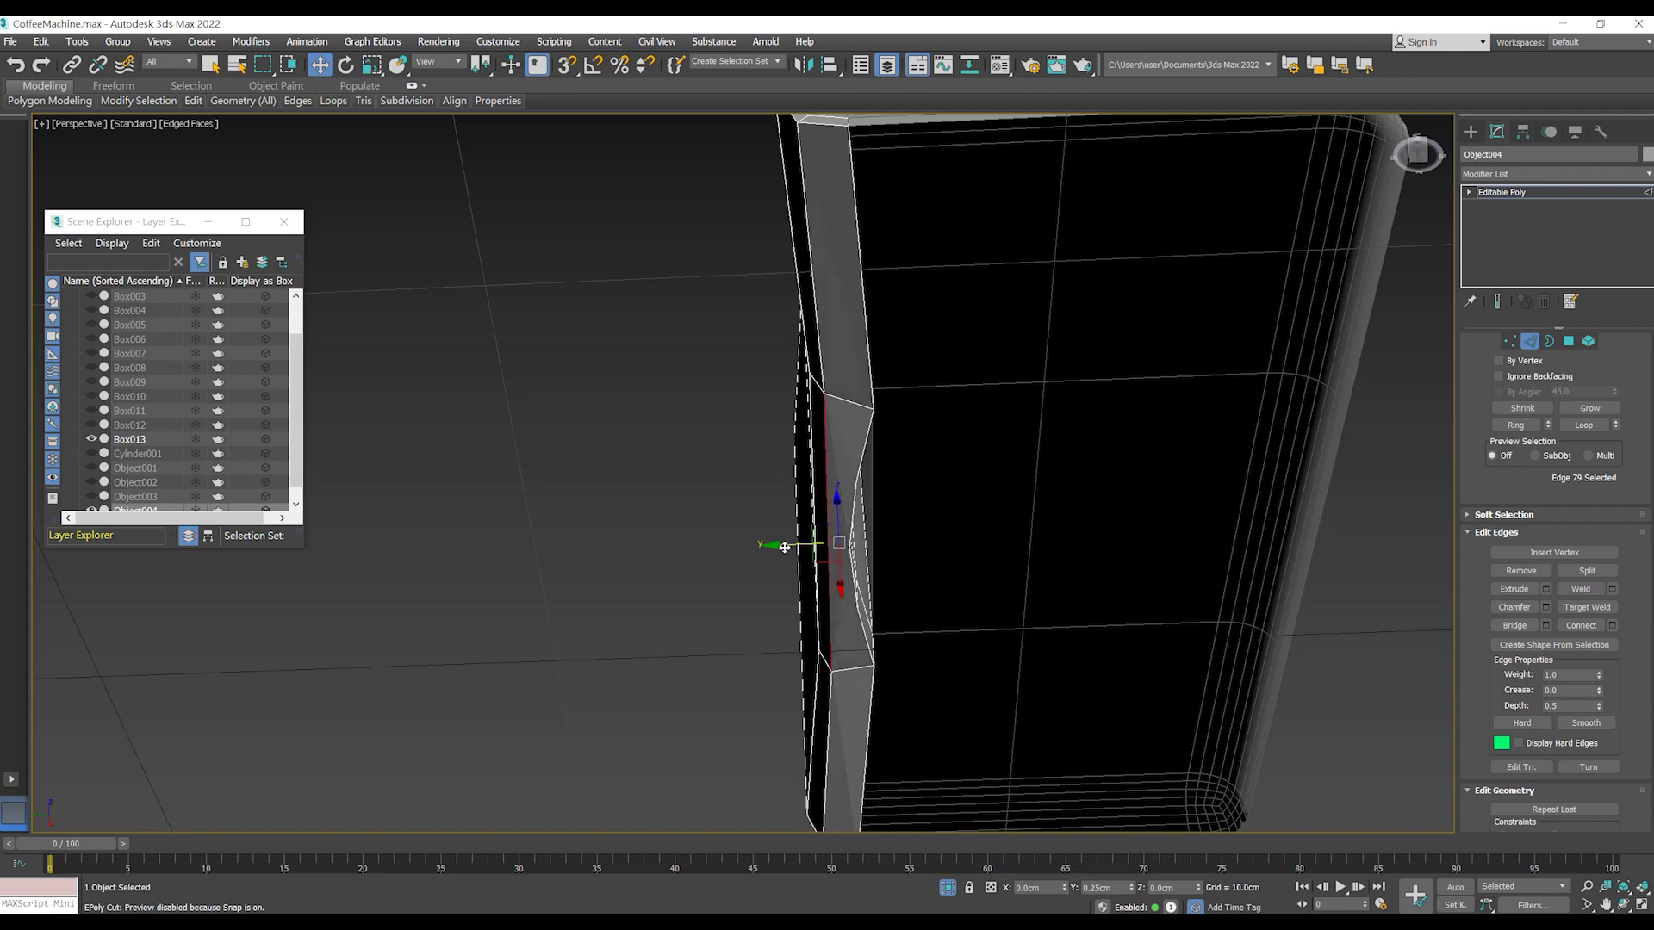
alt+middle_drag(851, 546, 827, 551)
scroll(822, 549, down, 3)
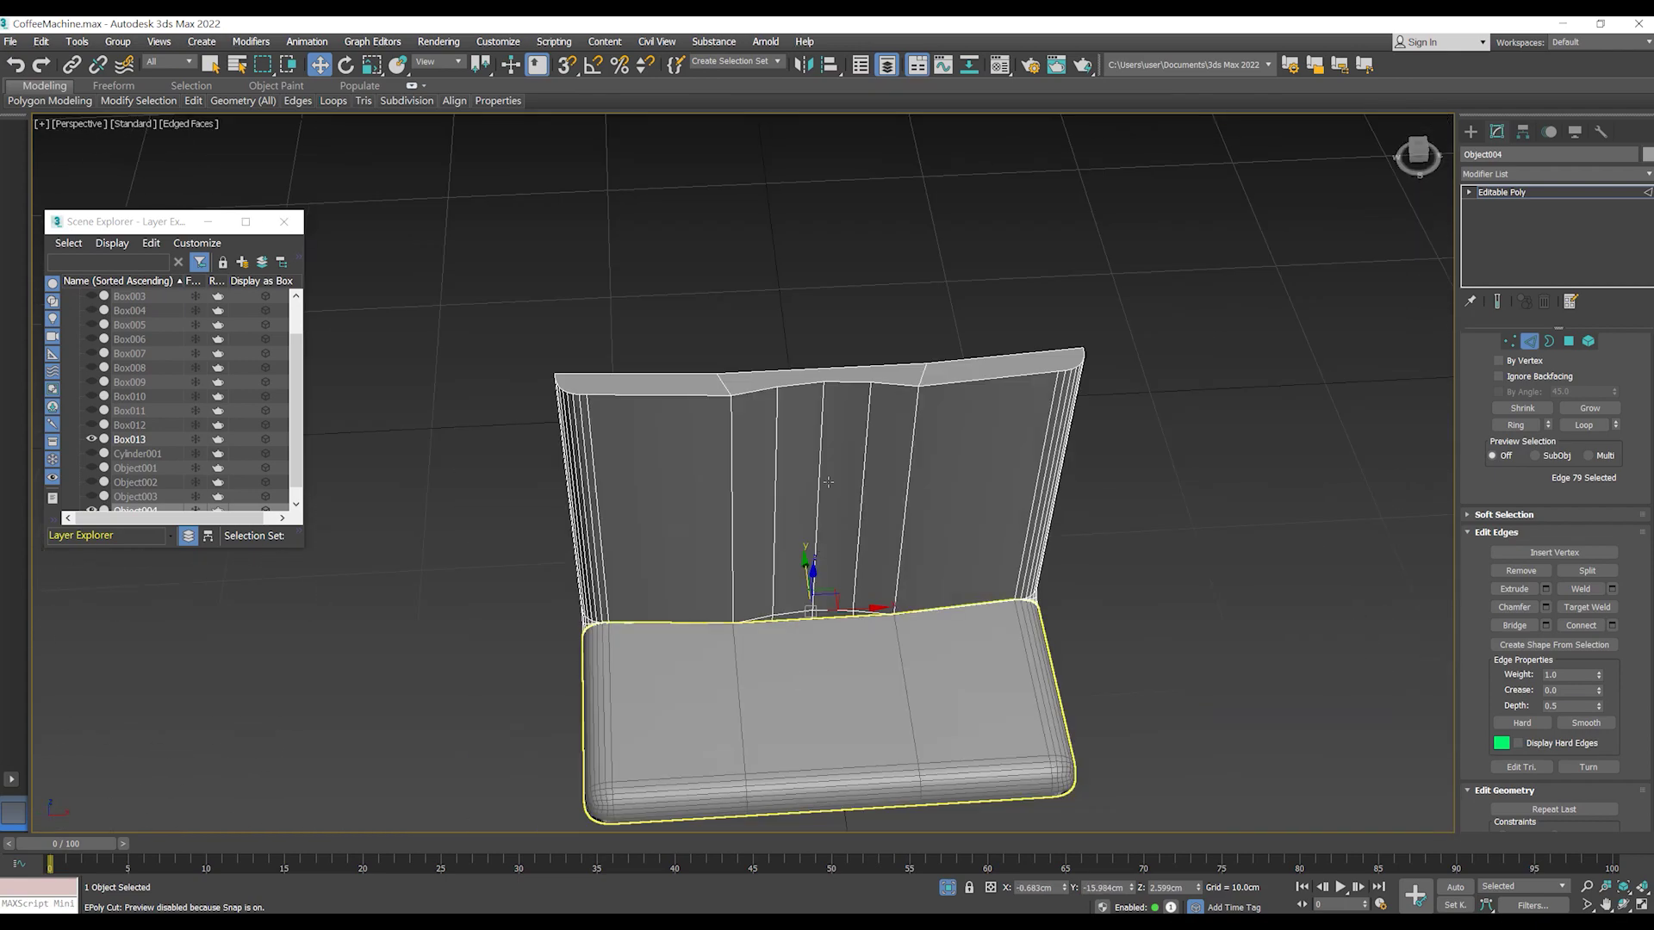
alt+middle_drag(821, 439, 827, 465)
- Narrow the vertical edge selection to the middle edge, then exit edge editing
ctrl+click(874, 482)
ctrl+click(766, 479)
mouse_move(843, 508)
alt+middle_down()
mouse_move(851, 612)
mouse_move(832, 556)
mouse_move(760, 520)
mouse_move(748, 536)
mouse_move(830, 457)
mouse_move(920, 491)
alt+middle_up()
scroll(828, 558, up, 2)
click(768, 533)
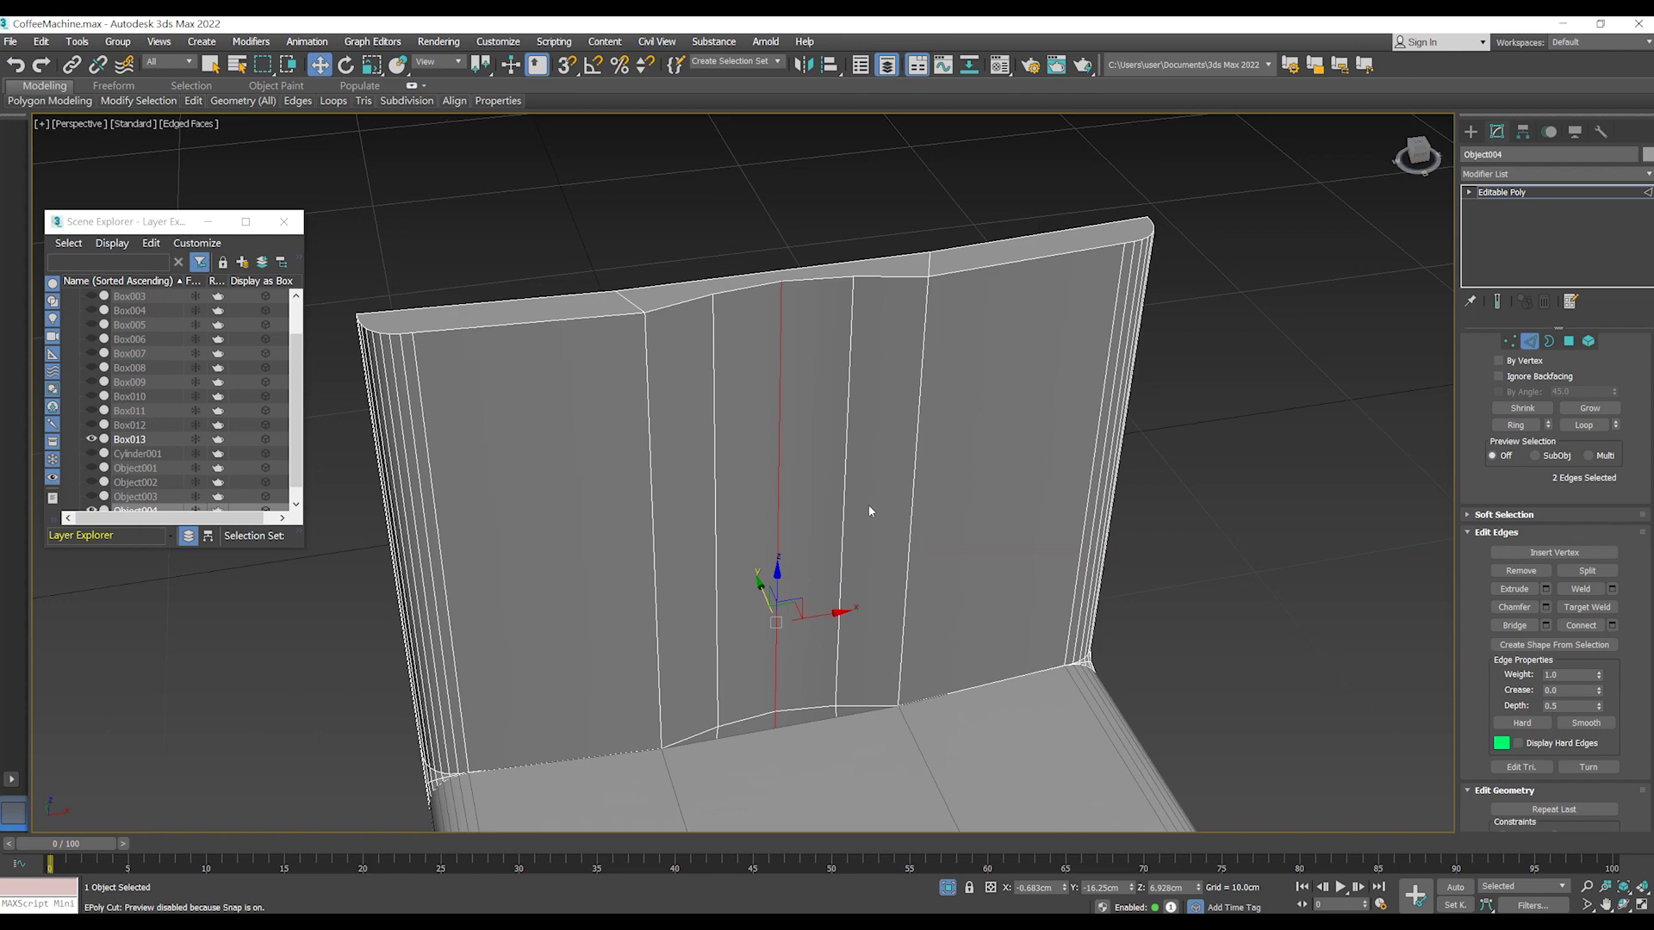
mouse_move(868, 511)
alt+middle_down()
mouse_move(750, 498)
mouse_move(852, 510)
alt+middle_up()
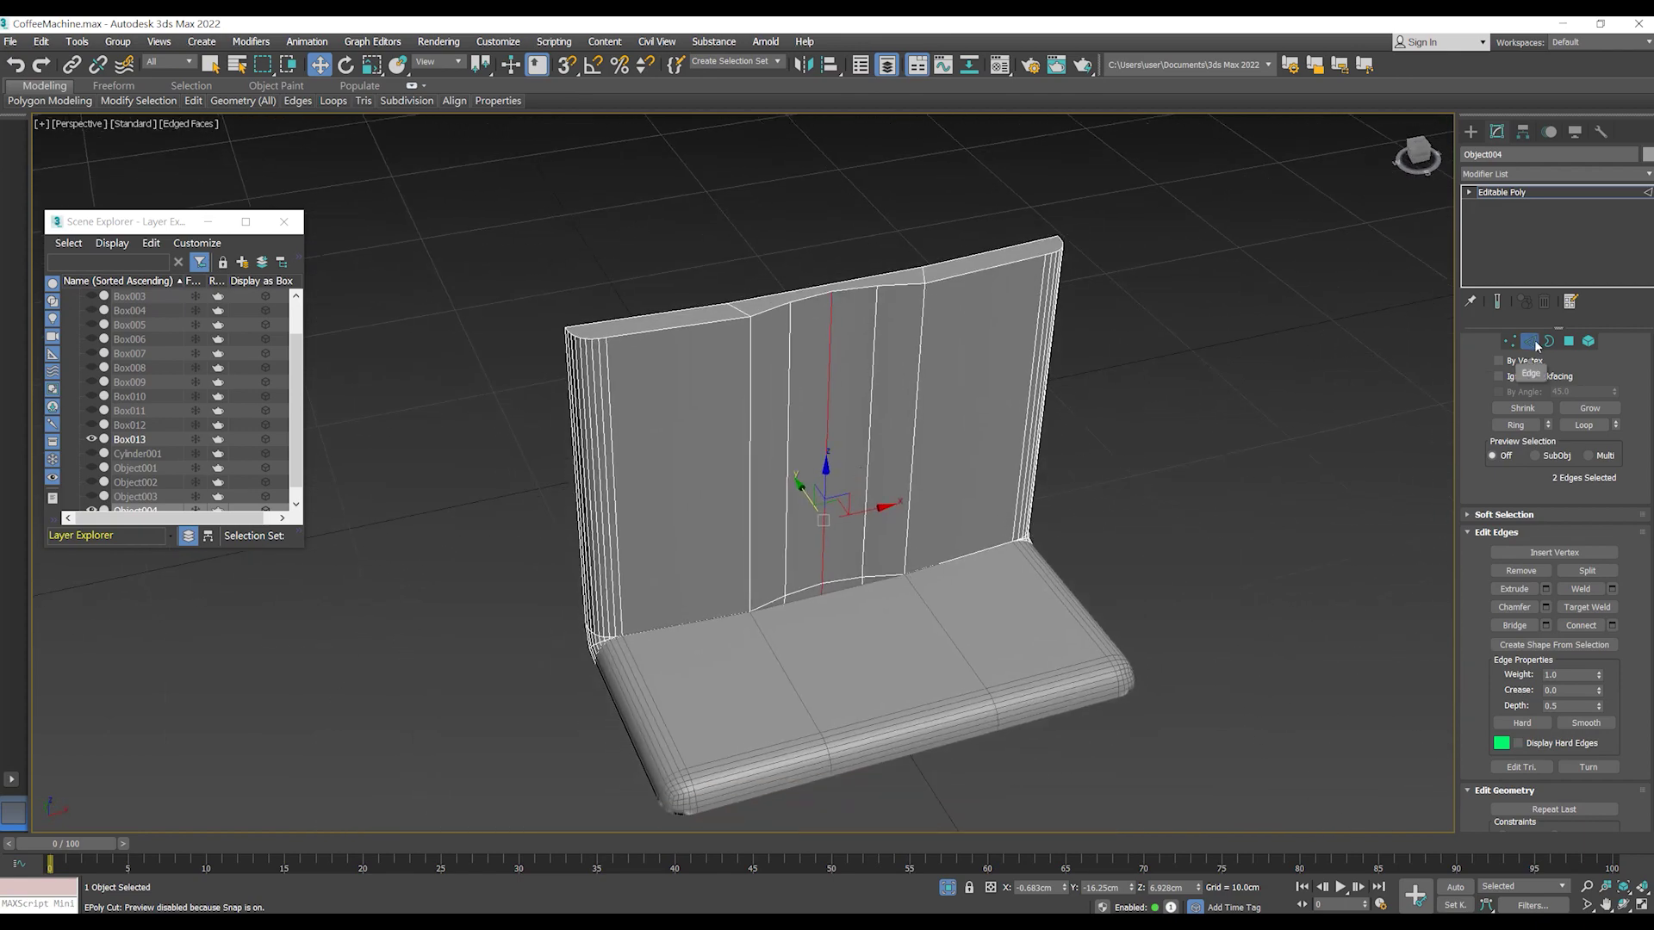
click(1533, 340)
- Select the drip tray Box013 and switch it to Edge mode
click(913, 625)
key(2)
alt+middle_drag(909, 639, 820, 600)
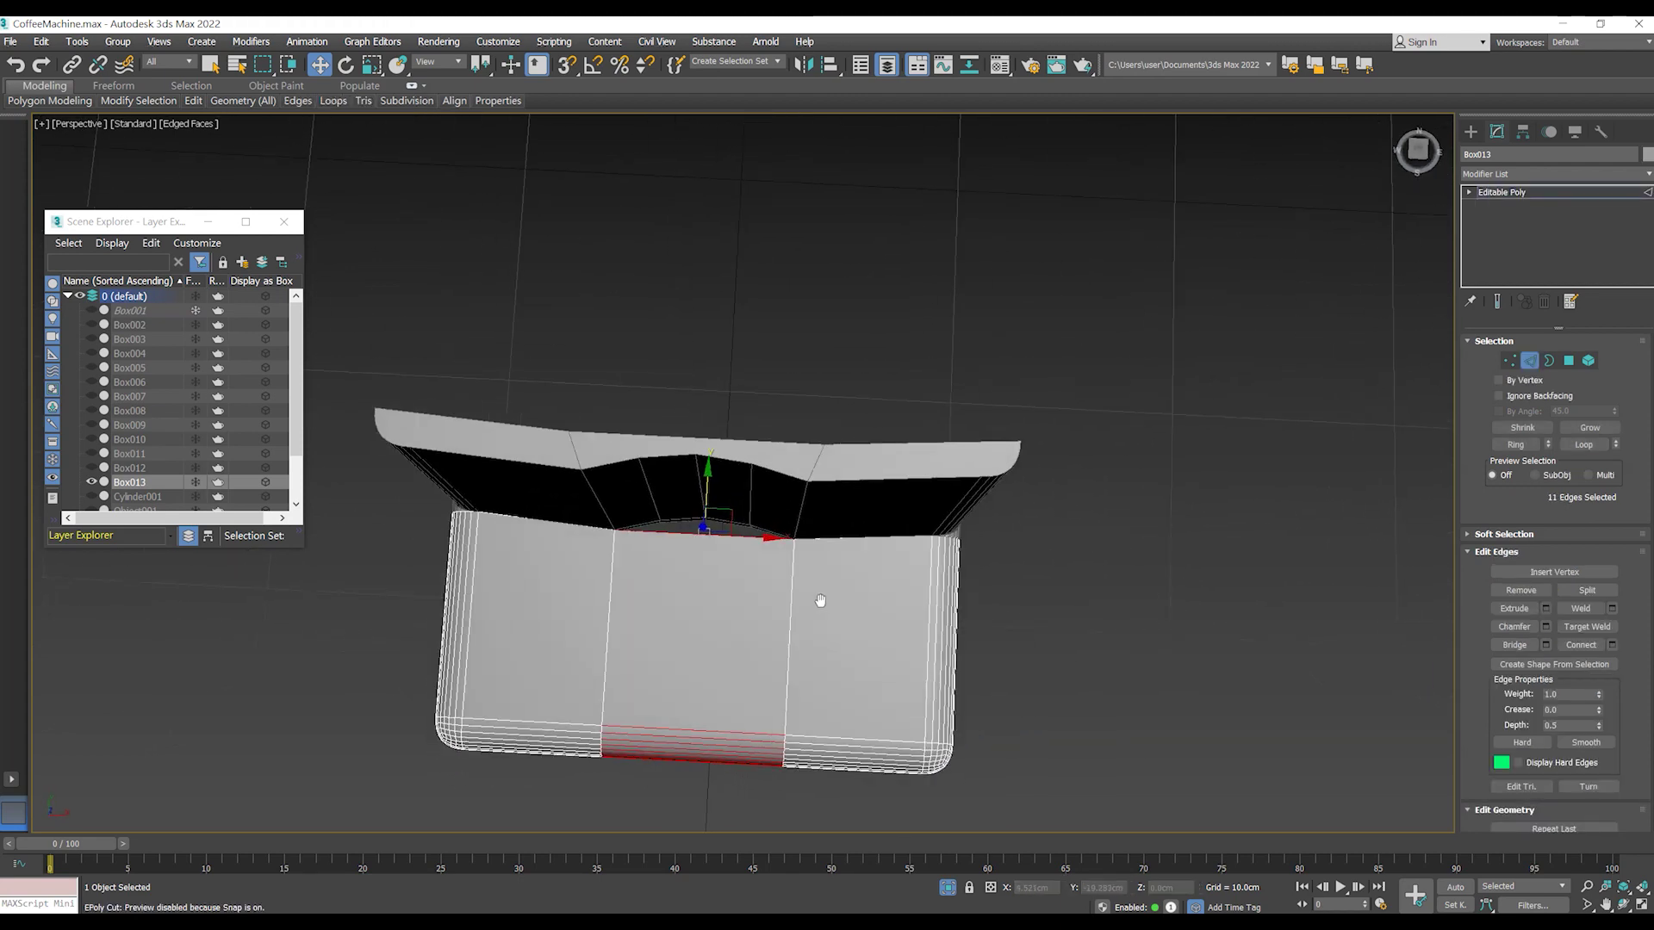
- Connect the tray's selected edges with 3 segments and pinch 0
click(1614, 646)
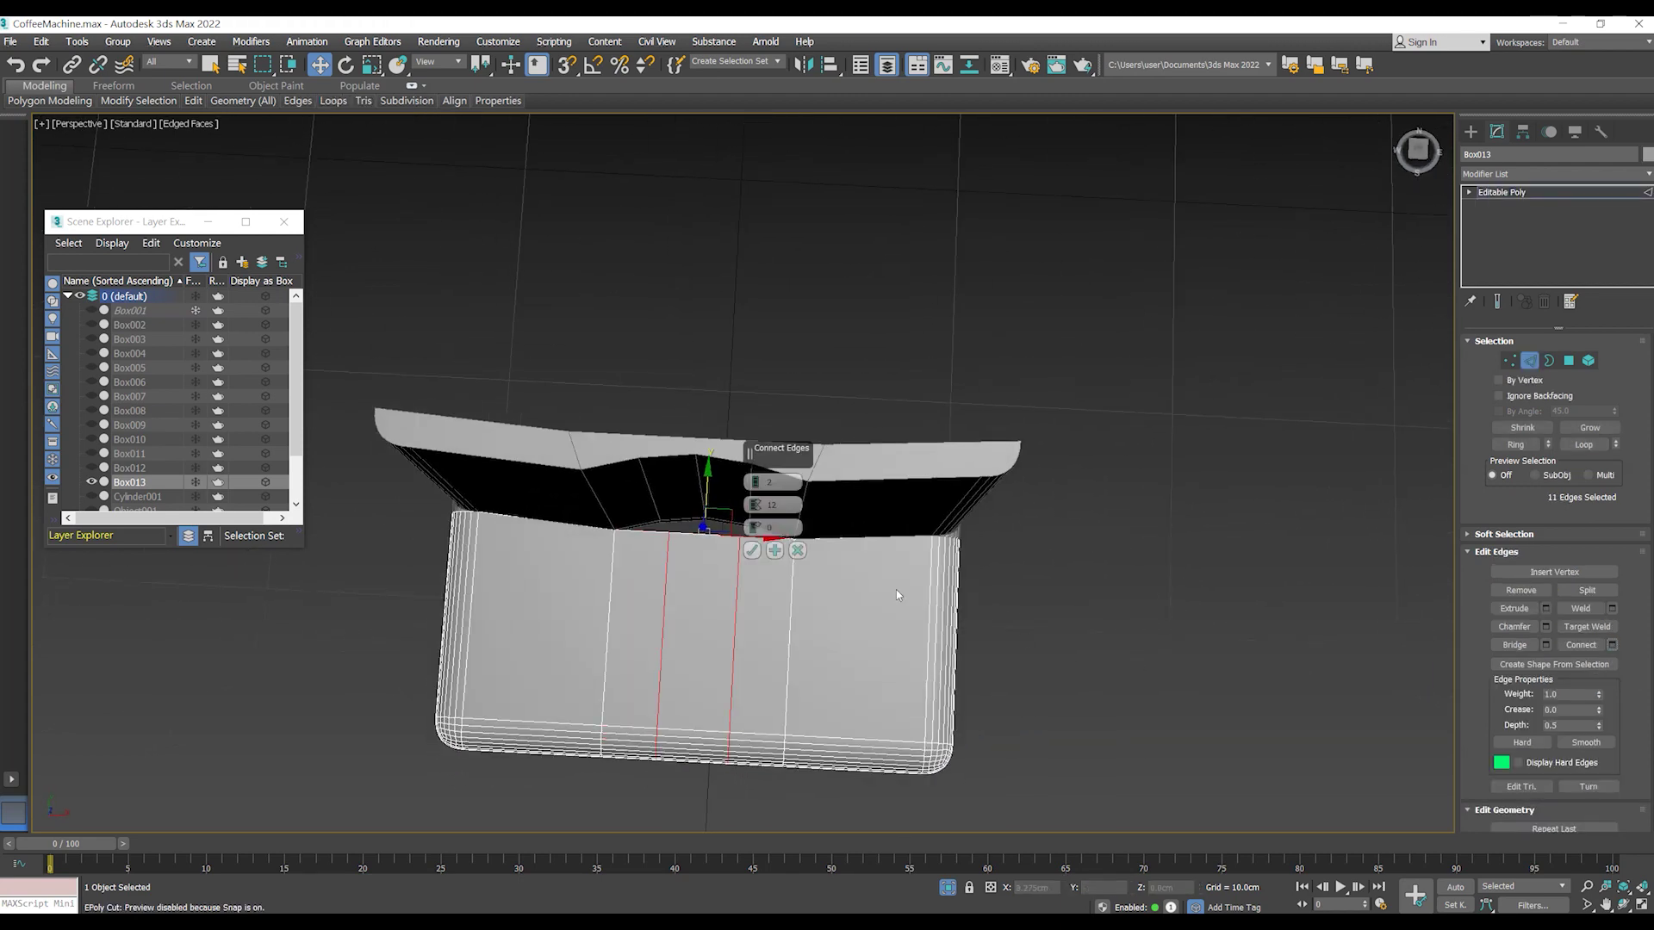
right_click(754, 506)
drag(755, 487, 756, 482)
click(752, 551)
mouse_move(752, 552)
alt+middle_down()
mouse_move(1015, 639)
mouse_move(1104, 554)
mouse_move(1061, 561)
alt+middle_up()
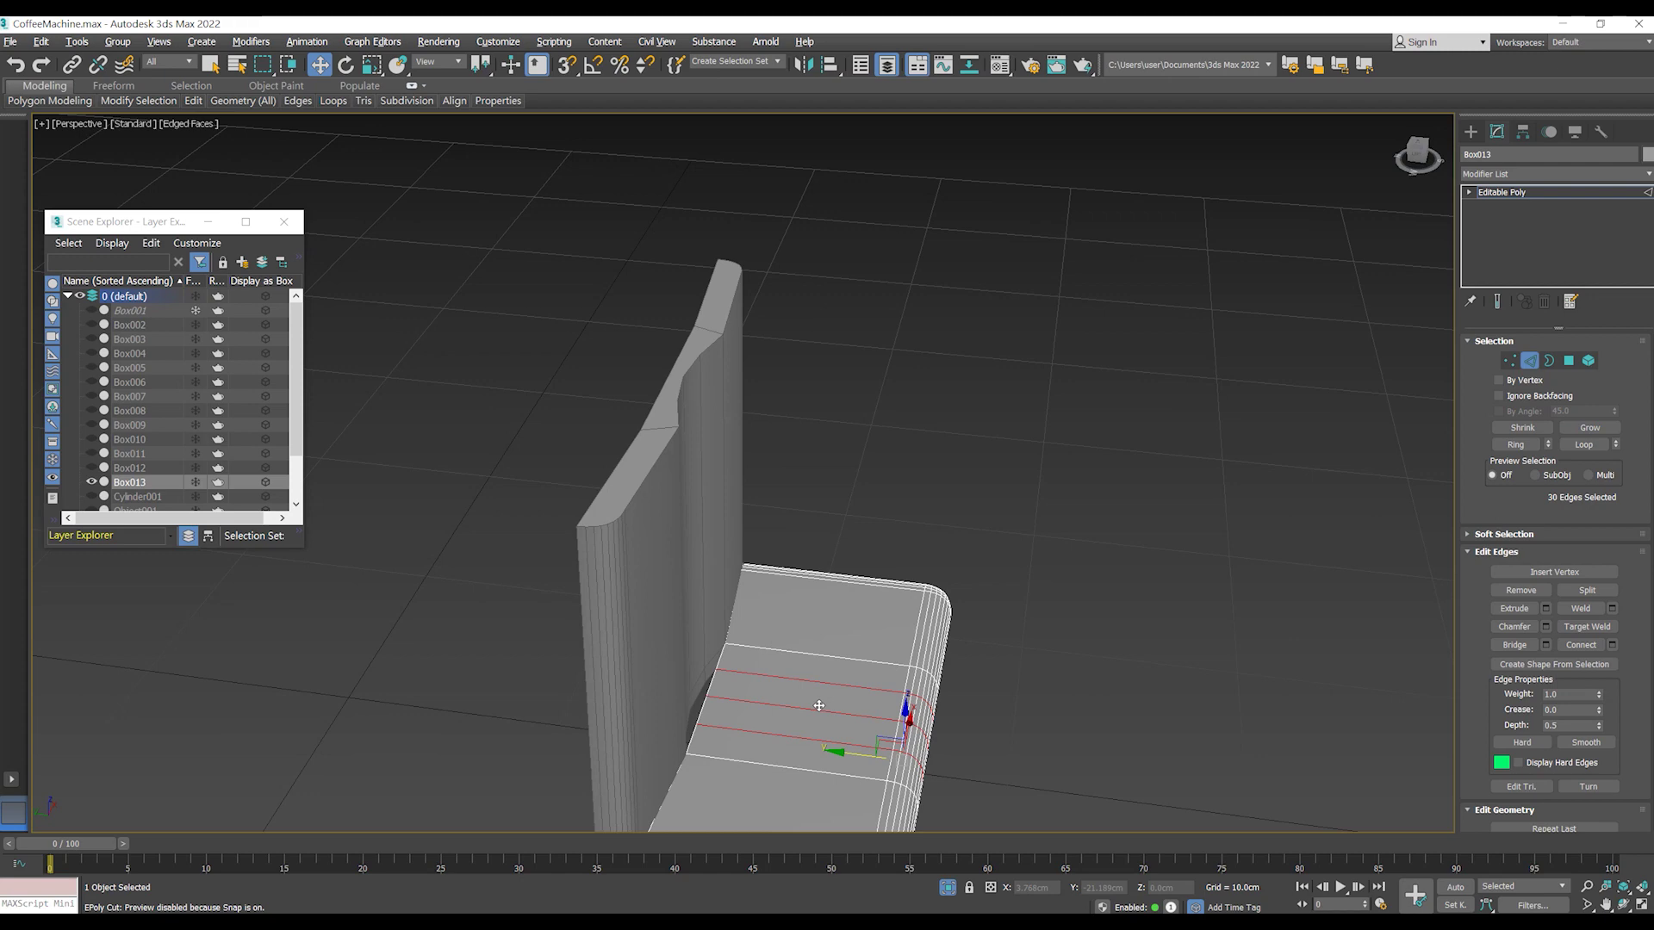
alt+middle_drag(822, 676, 768, 682)
- Raise a single vertex on the tray's back edge slightly along Y
key(1)
alt+middle_drag(885, 550, 740, 560)
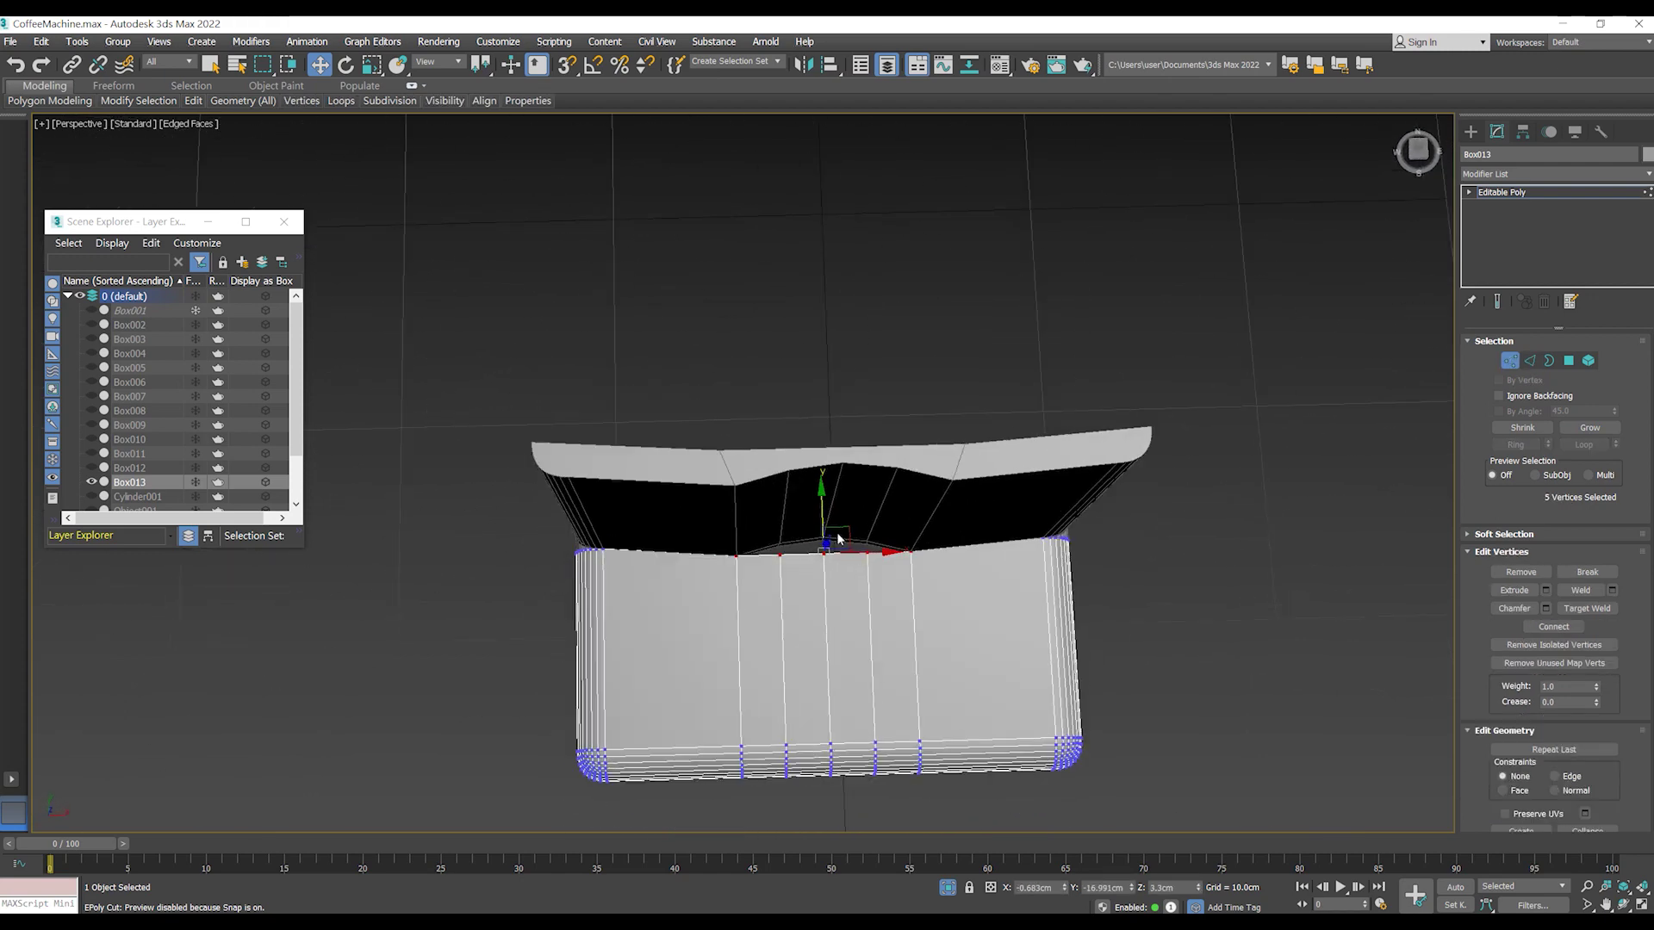
scroll(703, 560, up, 5)
alt+middle_drag(815, 539, 758, 508)
drag(733, 475, 864, 672)
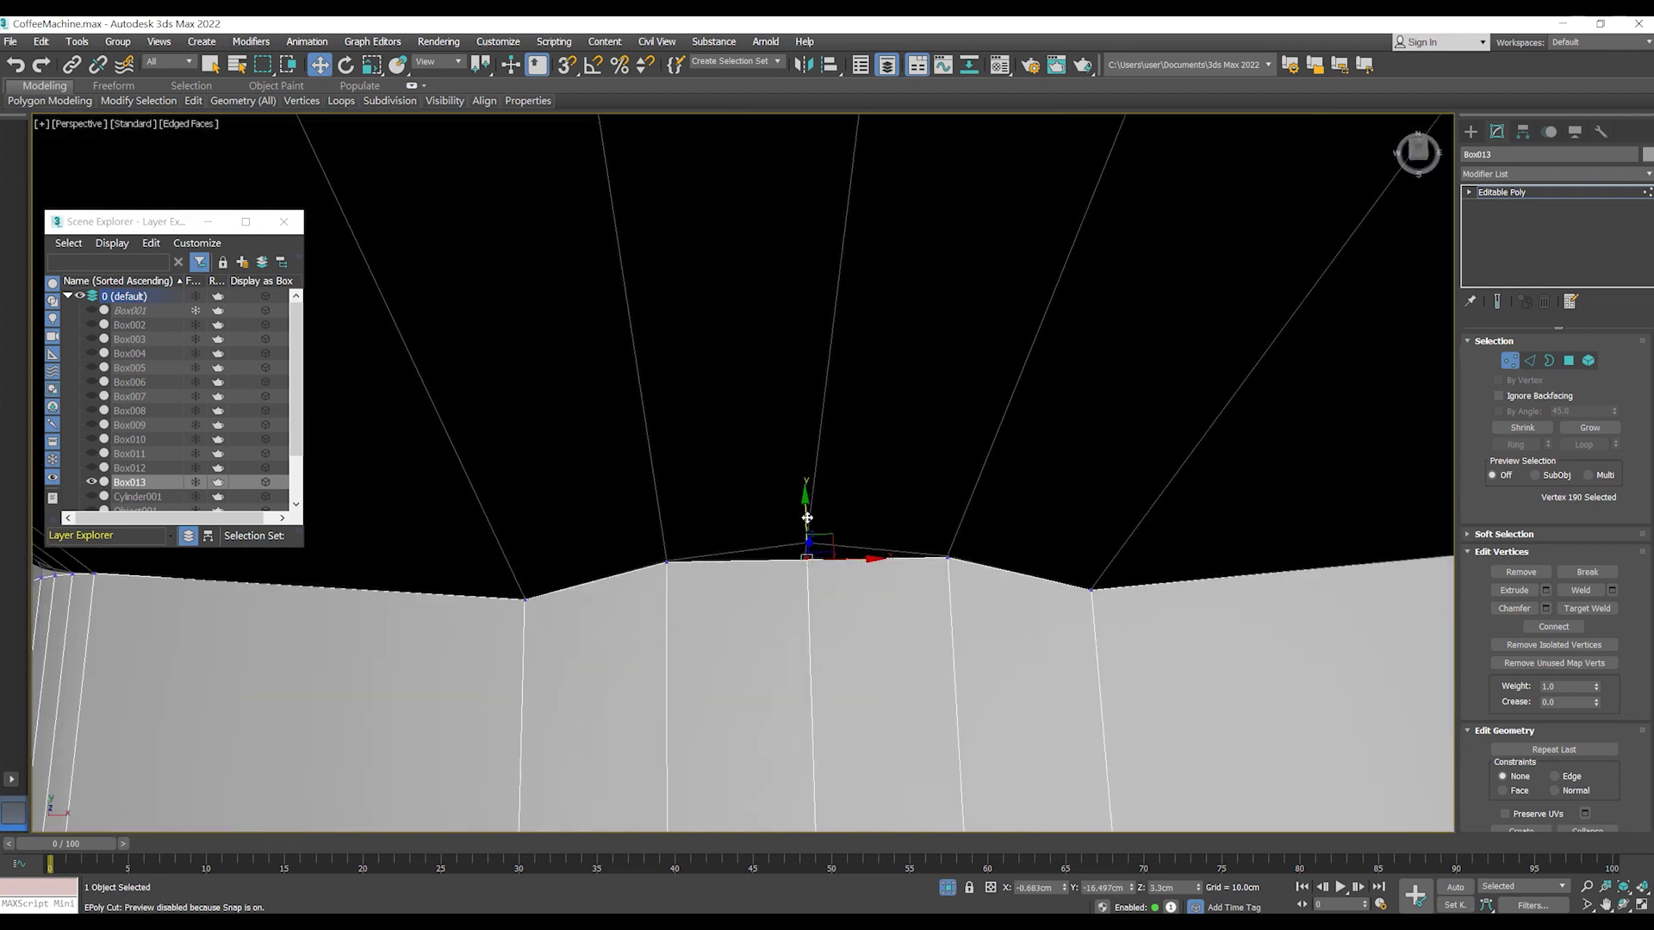
drag(807, 520, 805, 503)
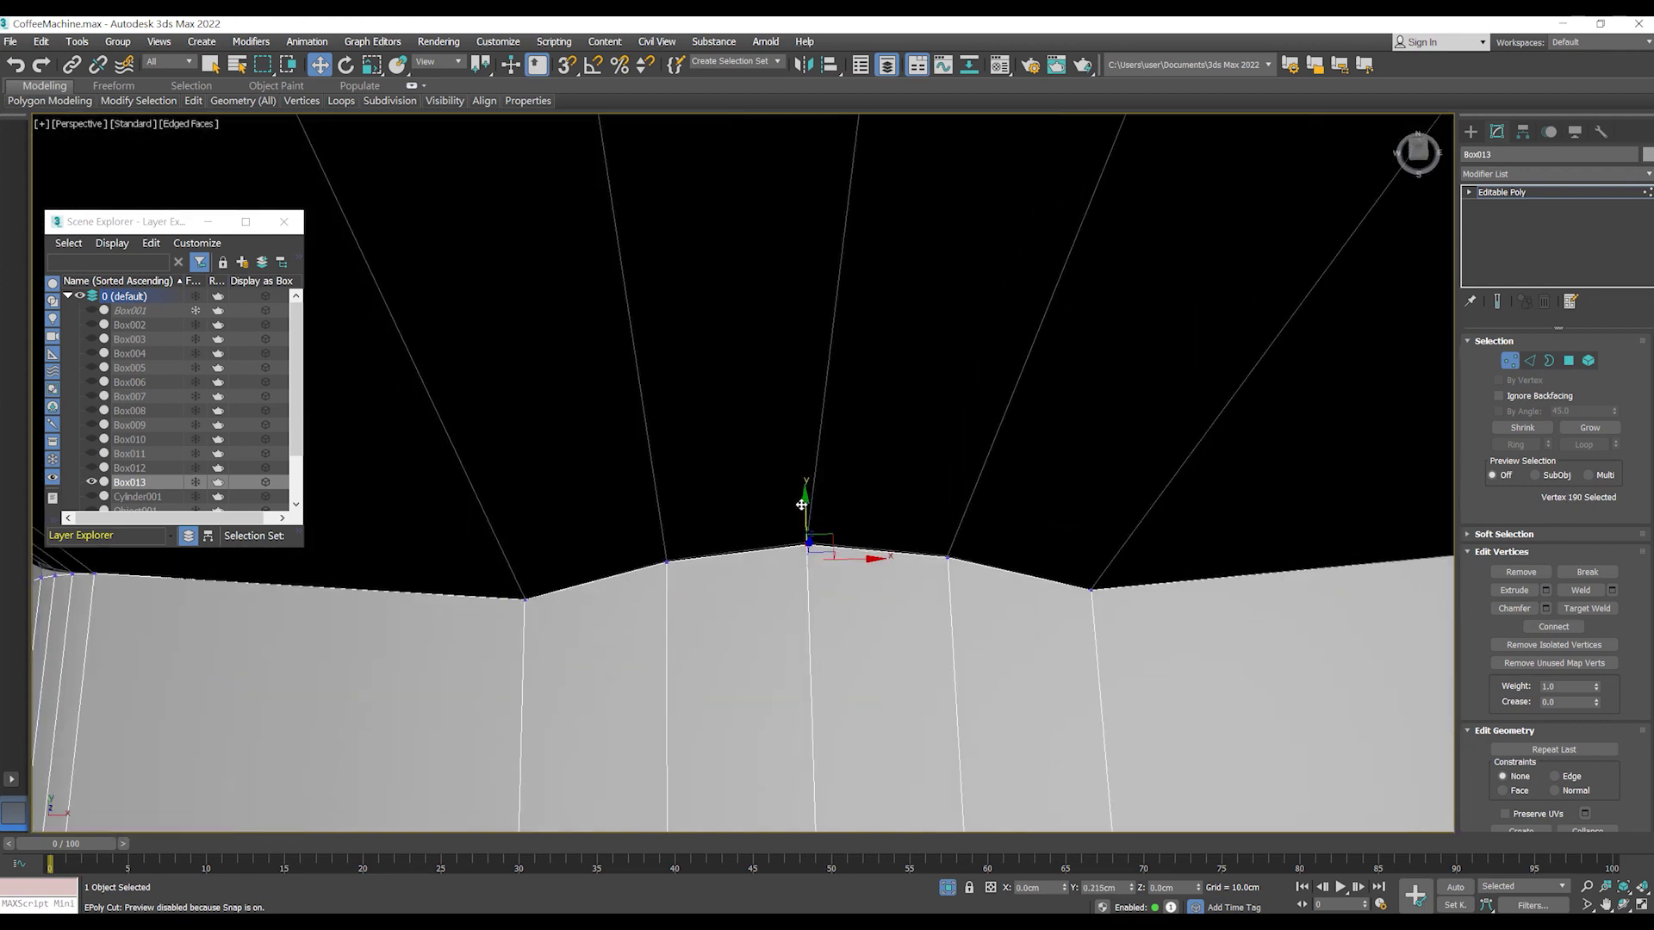
mouse_move(800, 505)
alt+middle_down()
mouse_move(794, 517)
mouse_move(913, 547)
mouse_move(812, 553)
mouse_move(775, 581)
mouse_move(744, 559)
alt+middle_up()
scroll(794, 517, down, 5)
- Exit vertex editing, end isolation so all objects reappear, and select the back panel
click(1509, 360)
click(1292, 413)
scroll(745, 582, down, 5)
scroll(745, 581, up, 5)
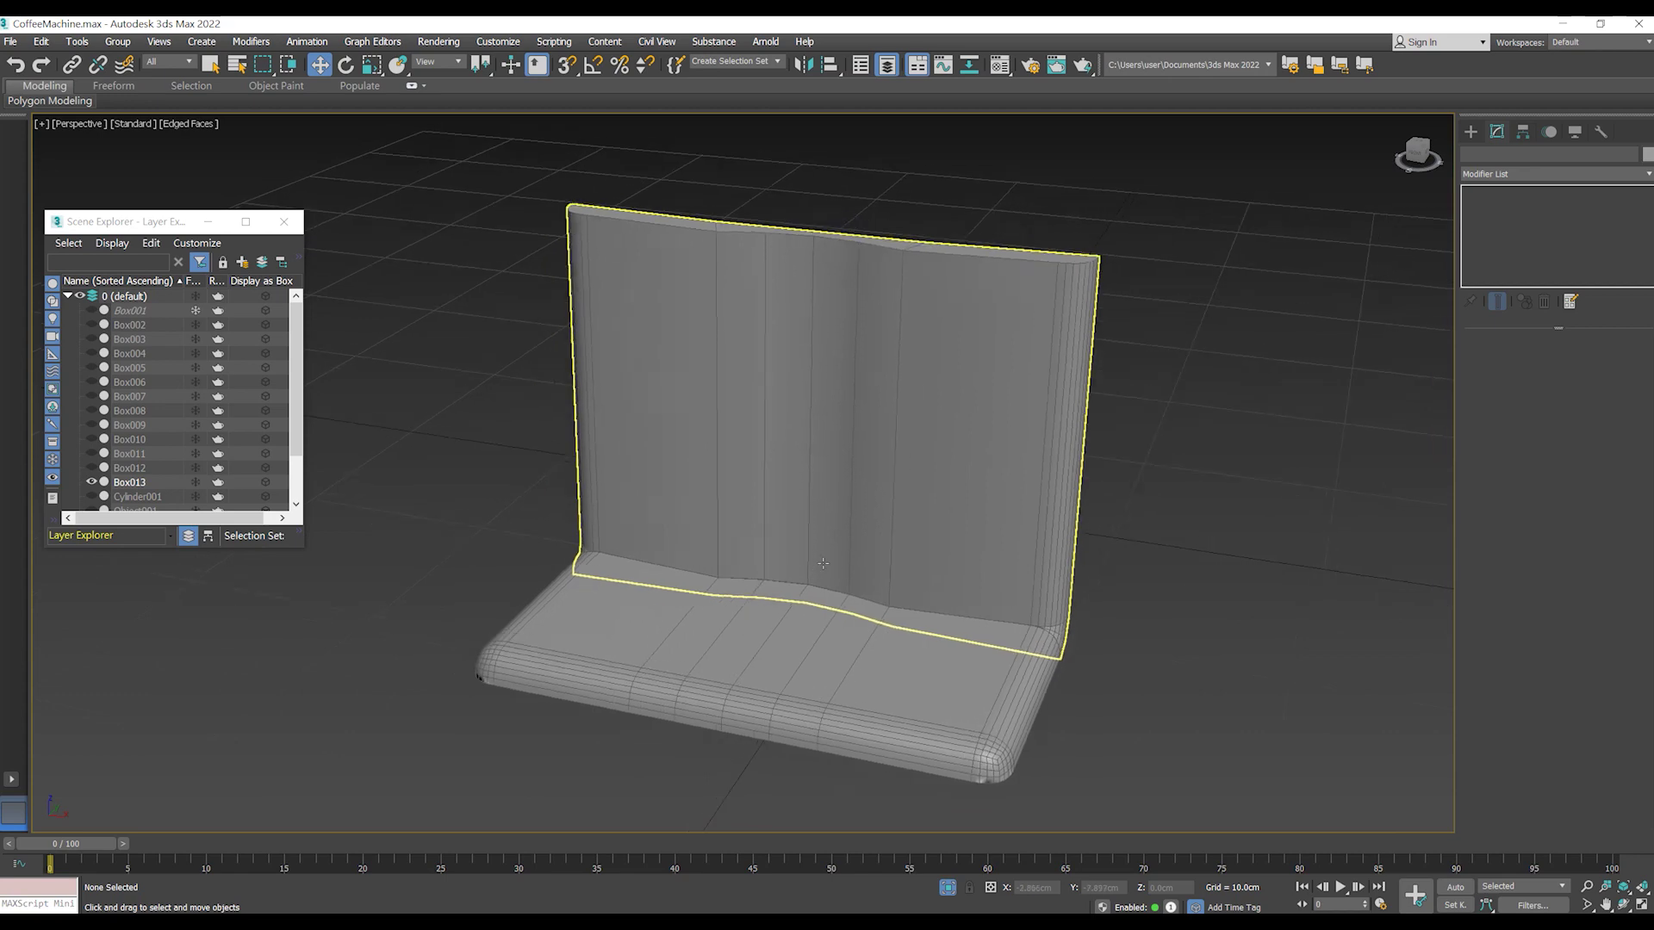
key(alt+q)
click(884, 430)
- Add a Shell modifier to the Box013 drip tray
mouse_move(905, 470)
alt+middle_down()
mouse_move(835, 443)
mouse_move(899, 465)
mouse_move(756, 661)
mouse_move(922, 535)
mouse_move(900, 541)
alt+middle_up()
click(756, 661)
click(1516, 173)
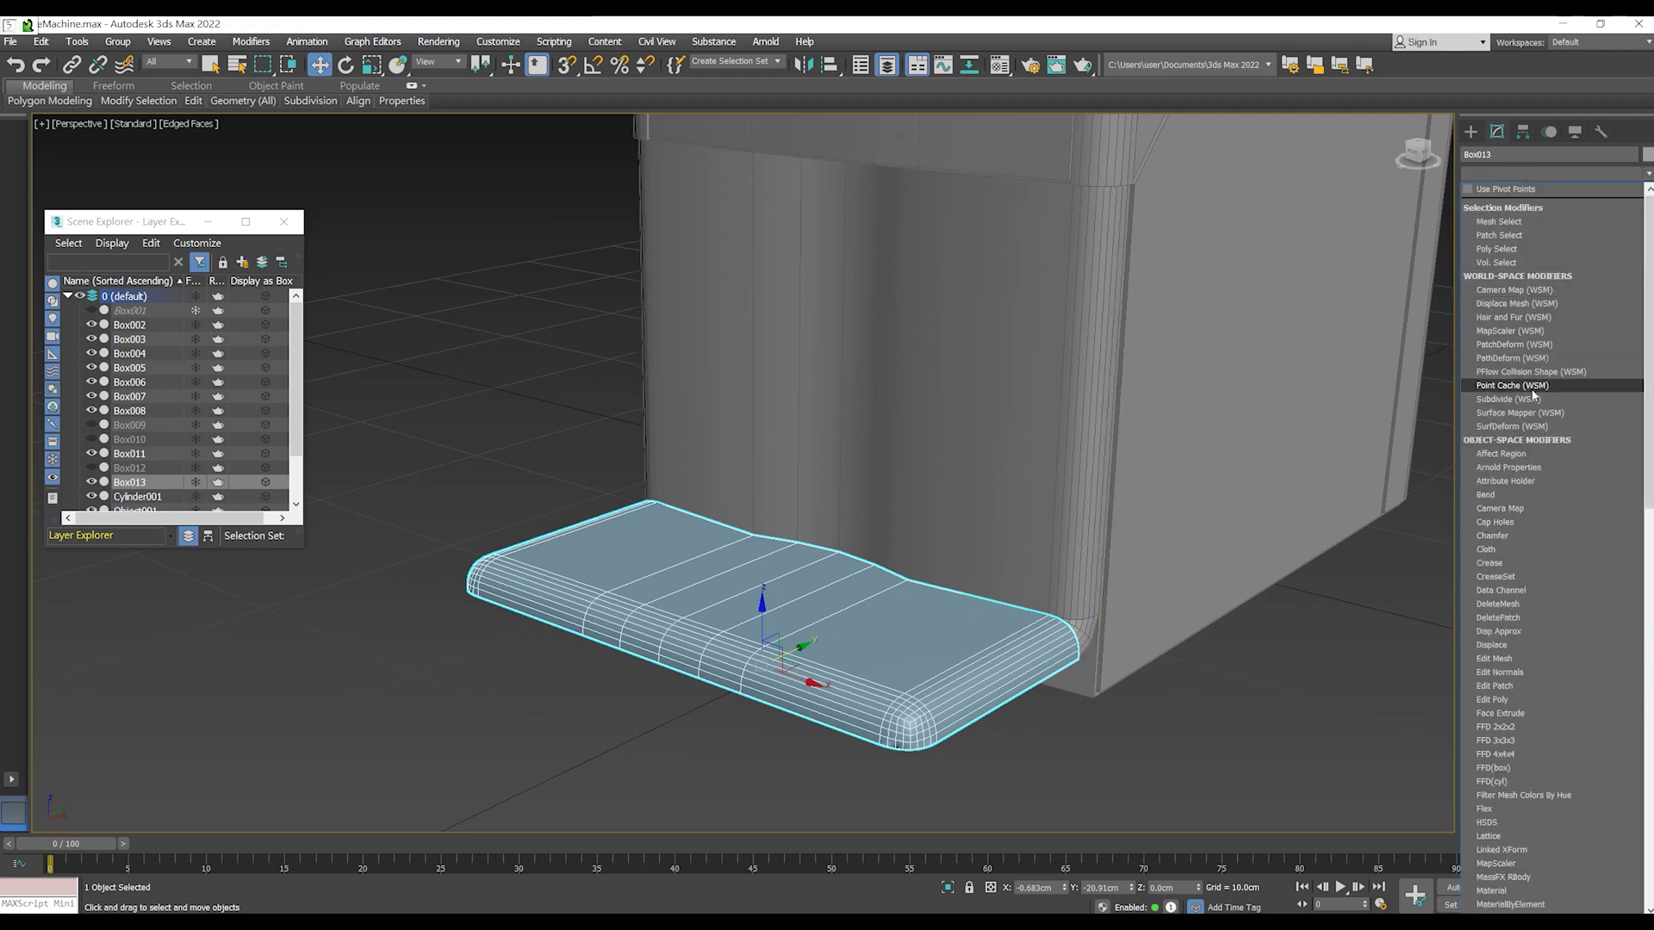
scroll(1515, 345, down, 6)
scroll(1499, 395, down, 5)
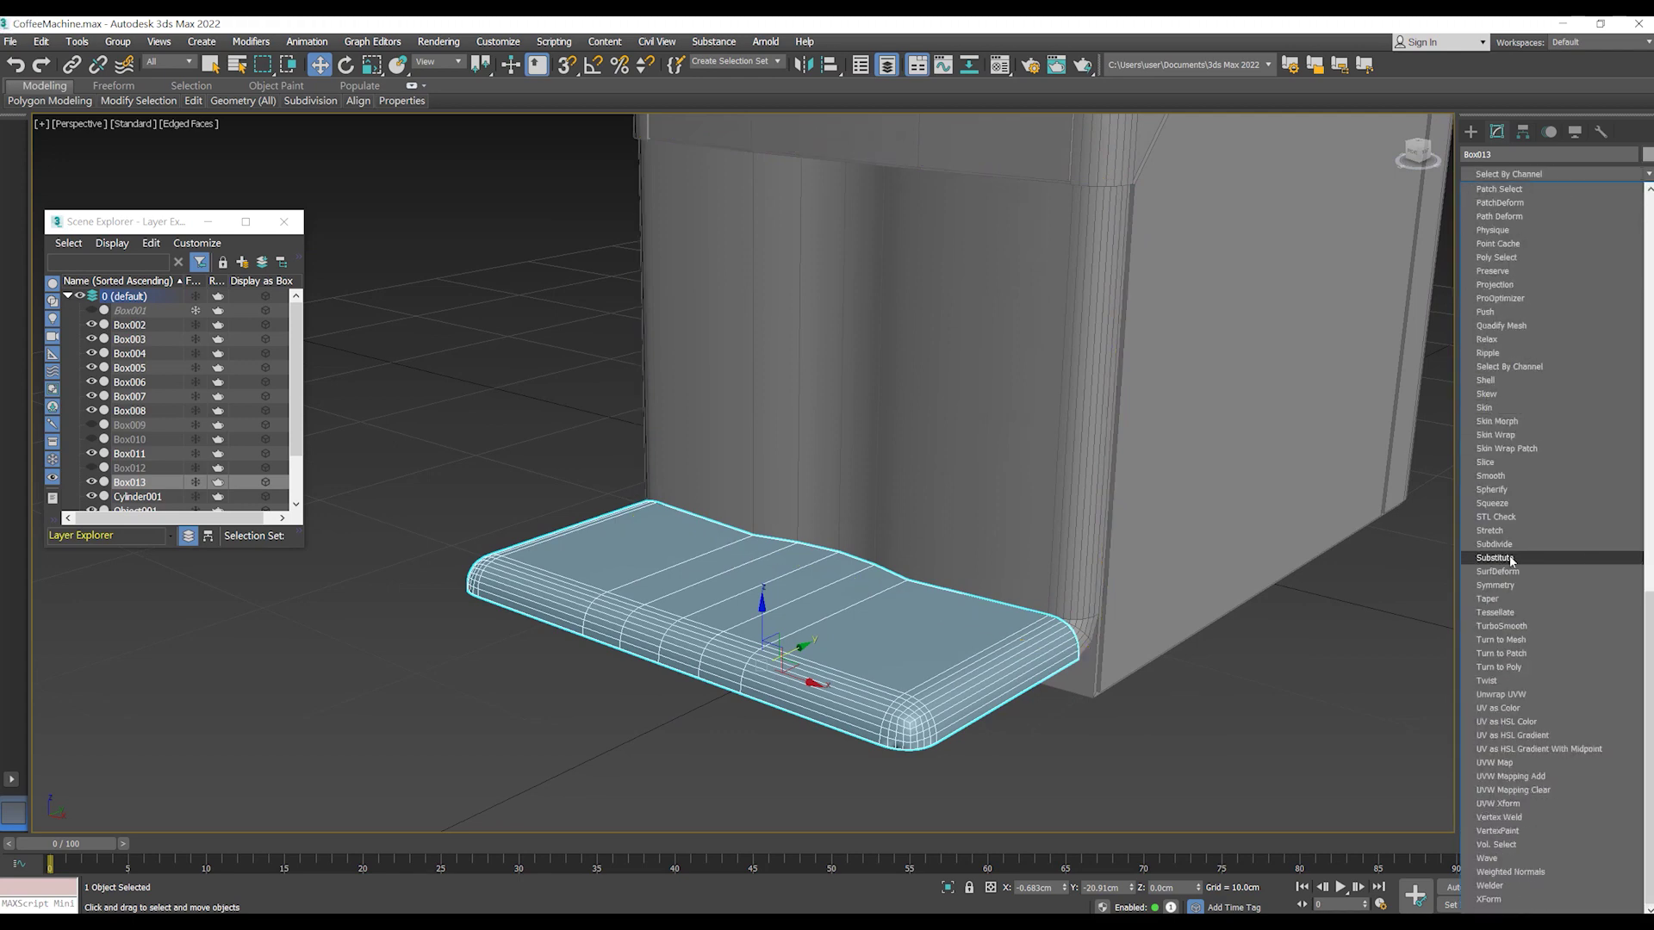
click(1502, 386)
- Turn off the Shell effect in the viewport and return to the tray's Editable Poly base
alt+middle_drag(1214, 694, 1093, 589)
scroll(892, 420, up, 5)
scroll(891, 421, down, 3)
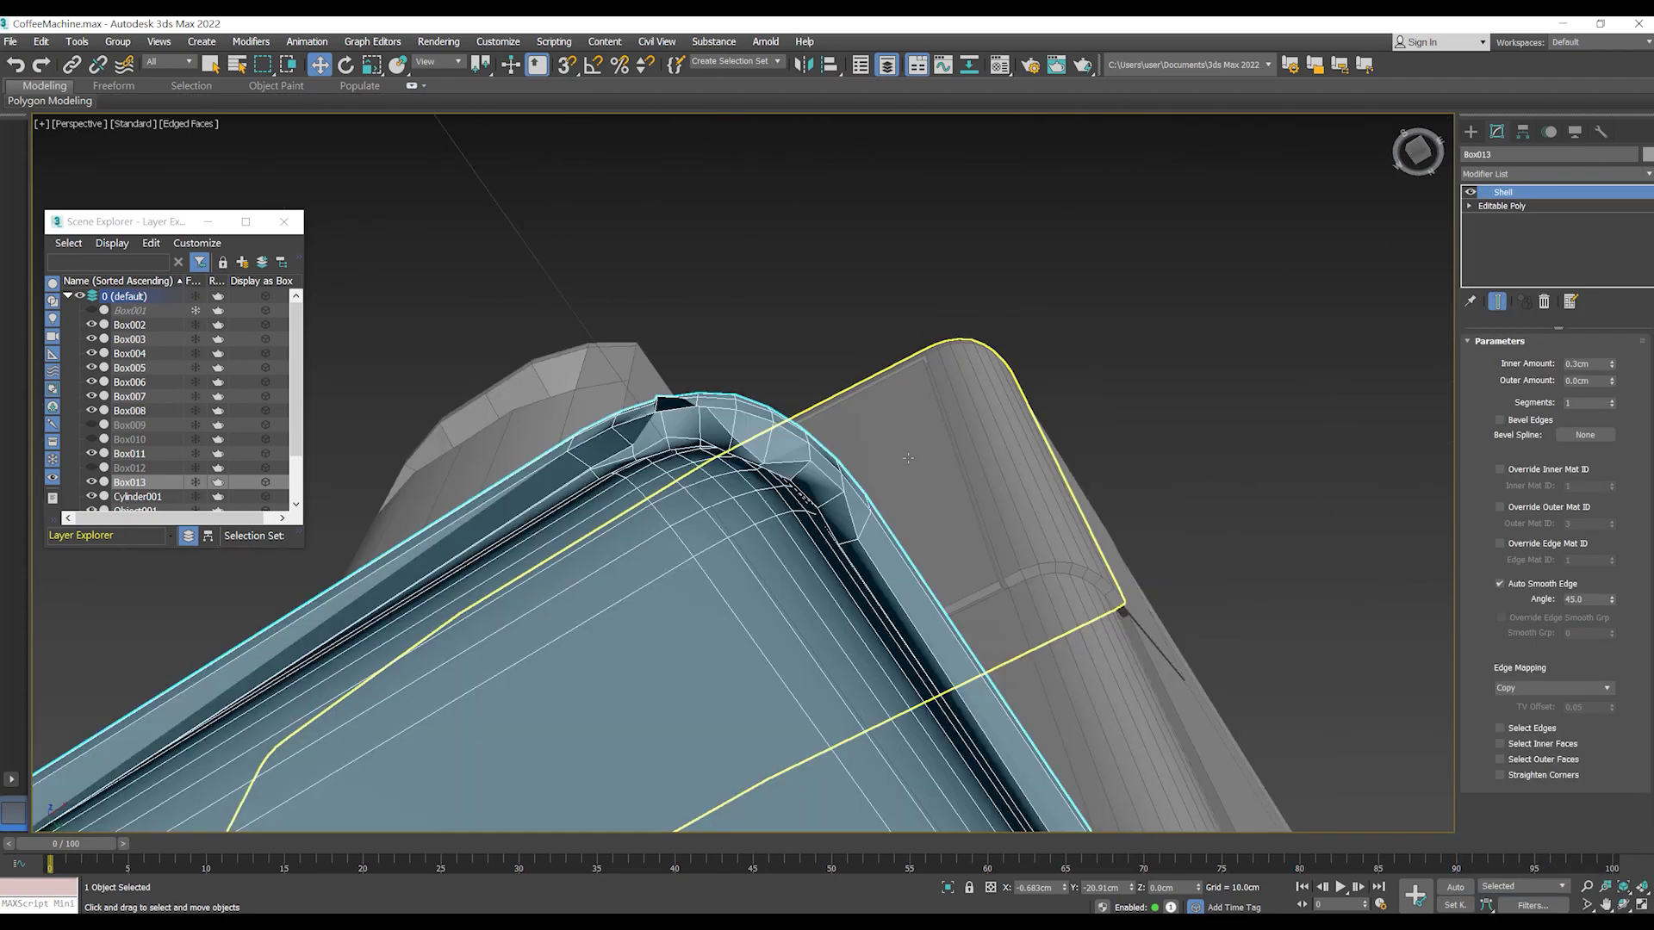
click(1470, 192)
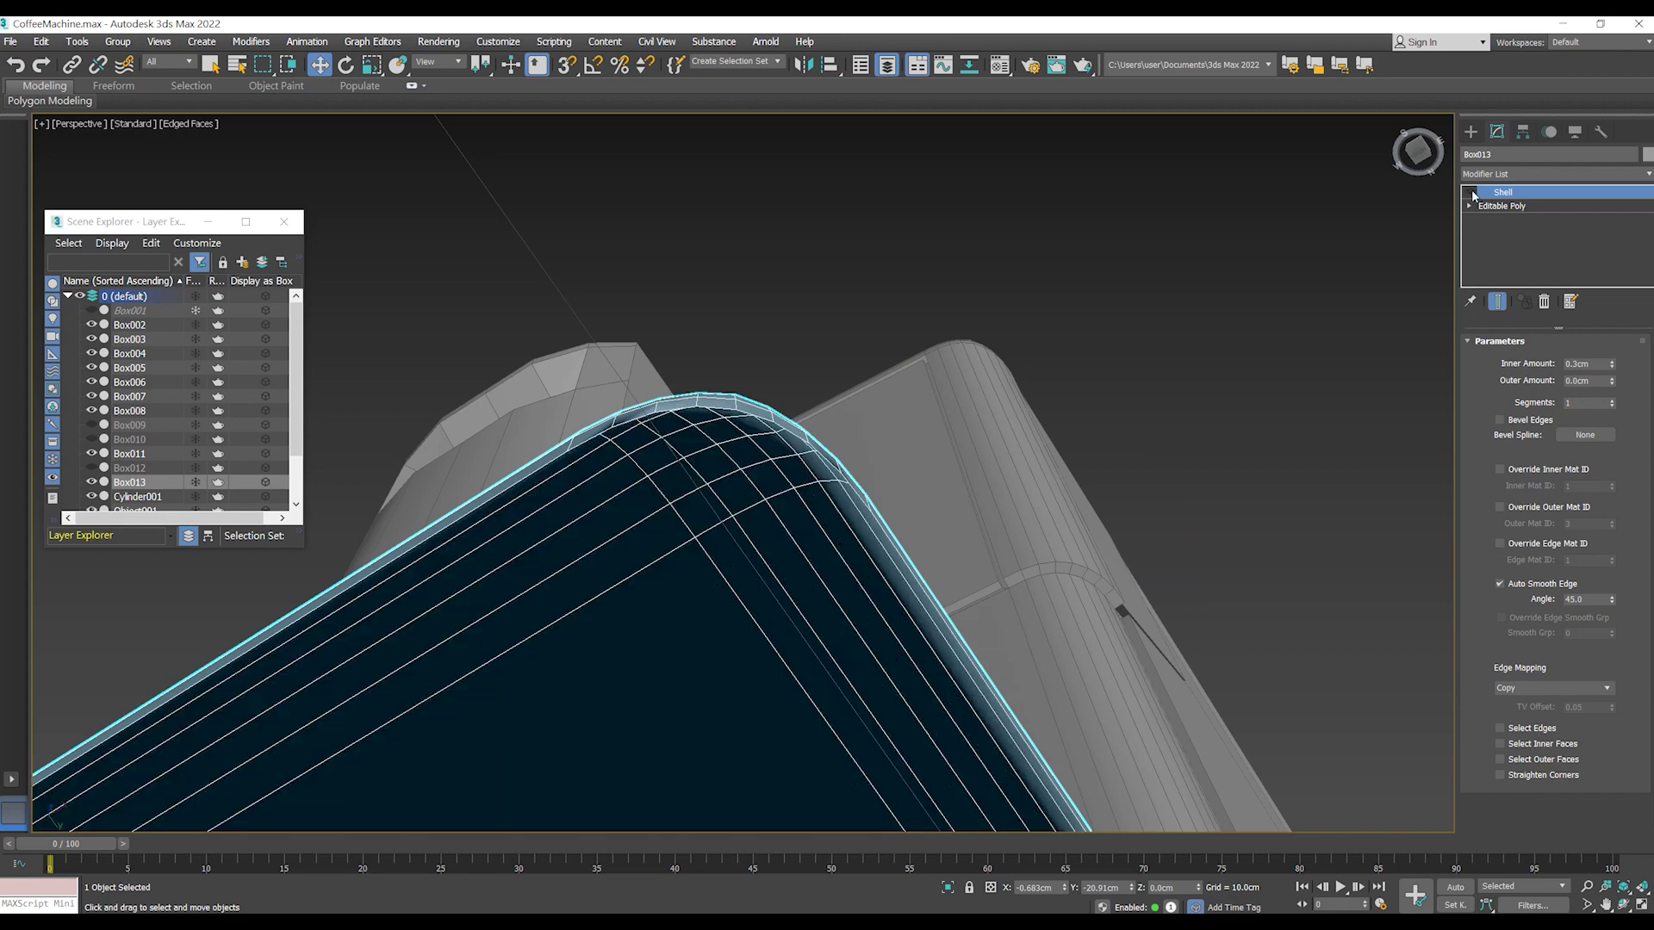
click(1501, 206)
- In Polygon mode, select a polygon at the tray's front rounded corner
alt+middle_drag(852, 727, 895, 588)
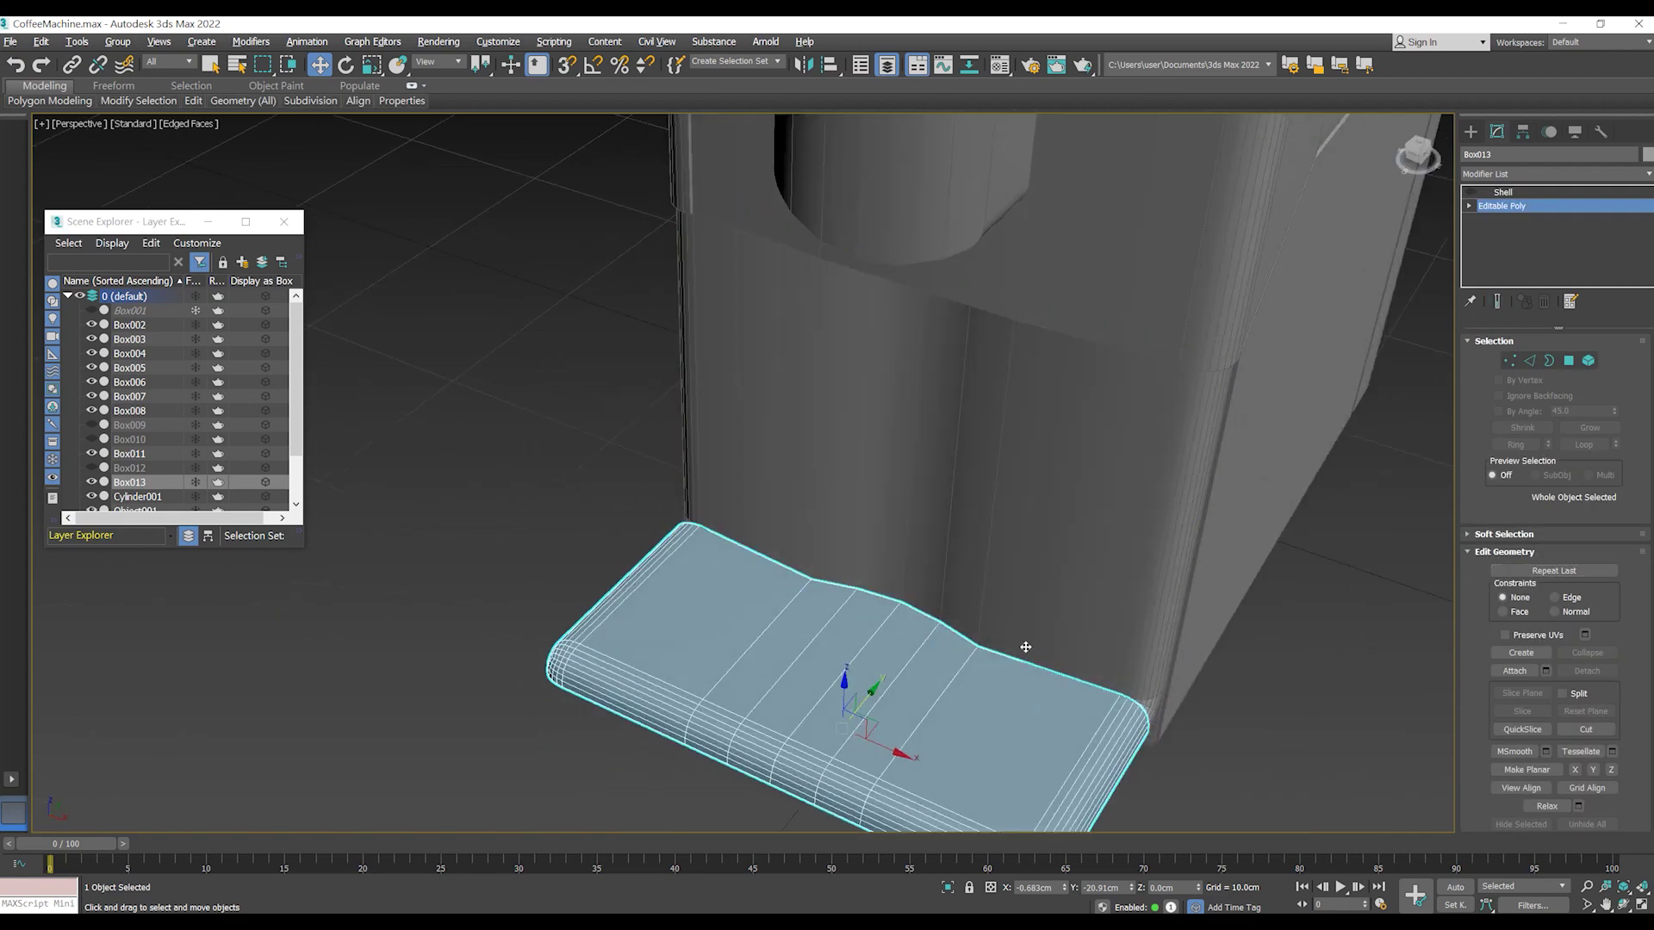
scroll(896, 588, up, 5)
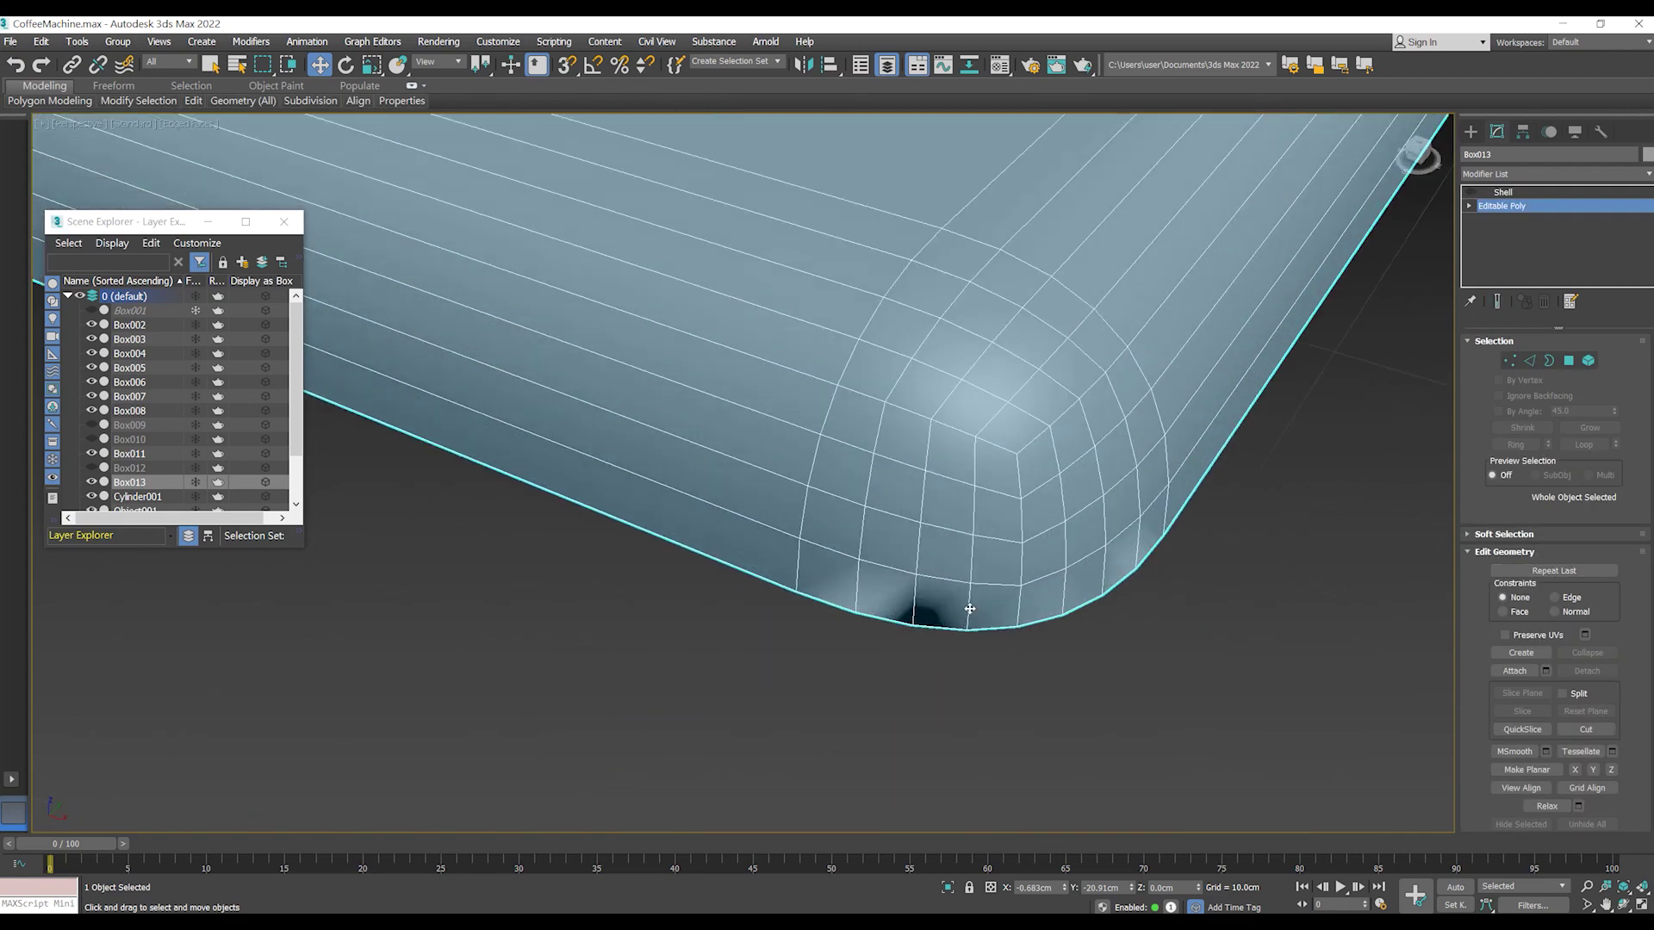
key(4)
click(913, 621)
- Reselect the corner polygon and delete the Shell modifier from the tray
mouse_move(913, 621)
alt+middle_down()
mouse_move(979, 660)
mouse_move(885, 619)
alt+middle_up()
click(791, 612)
click(904, 618)
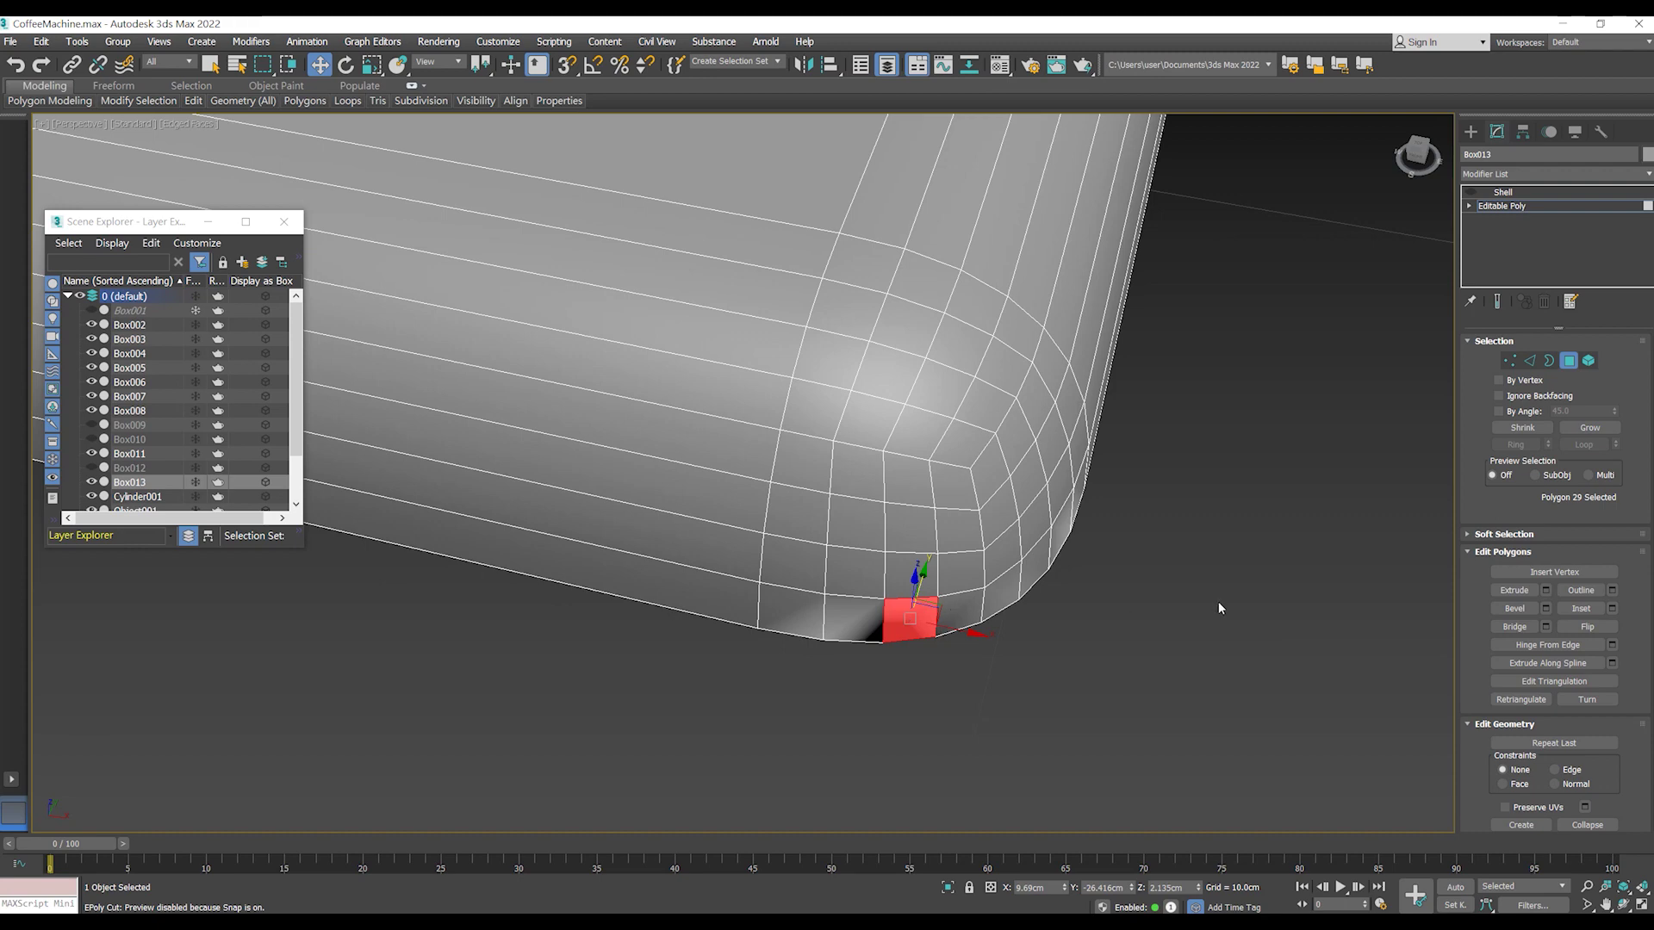
click(1503, 192)
right_click(1503, 192)
click(1482, 218)
scroll(1064, 581, down, 5)
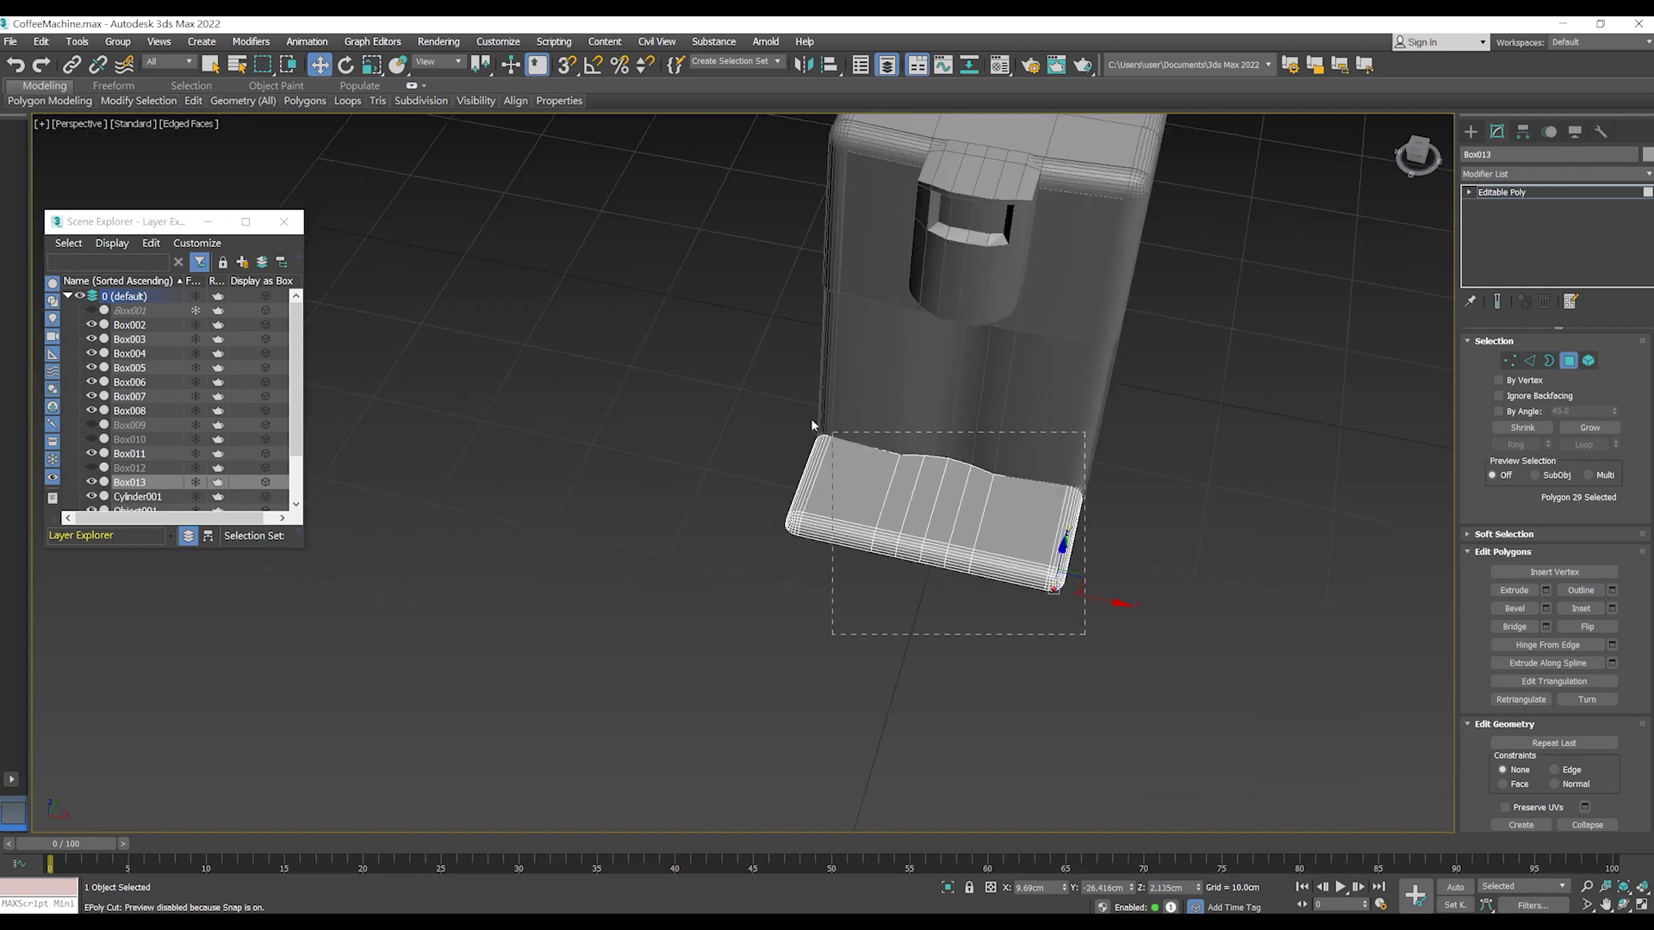
- Select all tray polygons and test an Extrude of -0.3cm along Local Normal
key(ctrl+a)
mouse_move(1067, 554)
alt+middle_down()
mouse_move(1088, 572)
mouse_move(1058, 371)
mouse_move(1070, 432)
mouse_move(1041, 442)
mouse_move(1049, 501)
mouse_move(1047, 345)
alt+middle_up()
click(1546, 591)
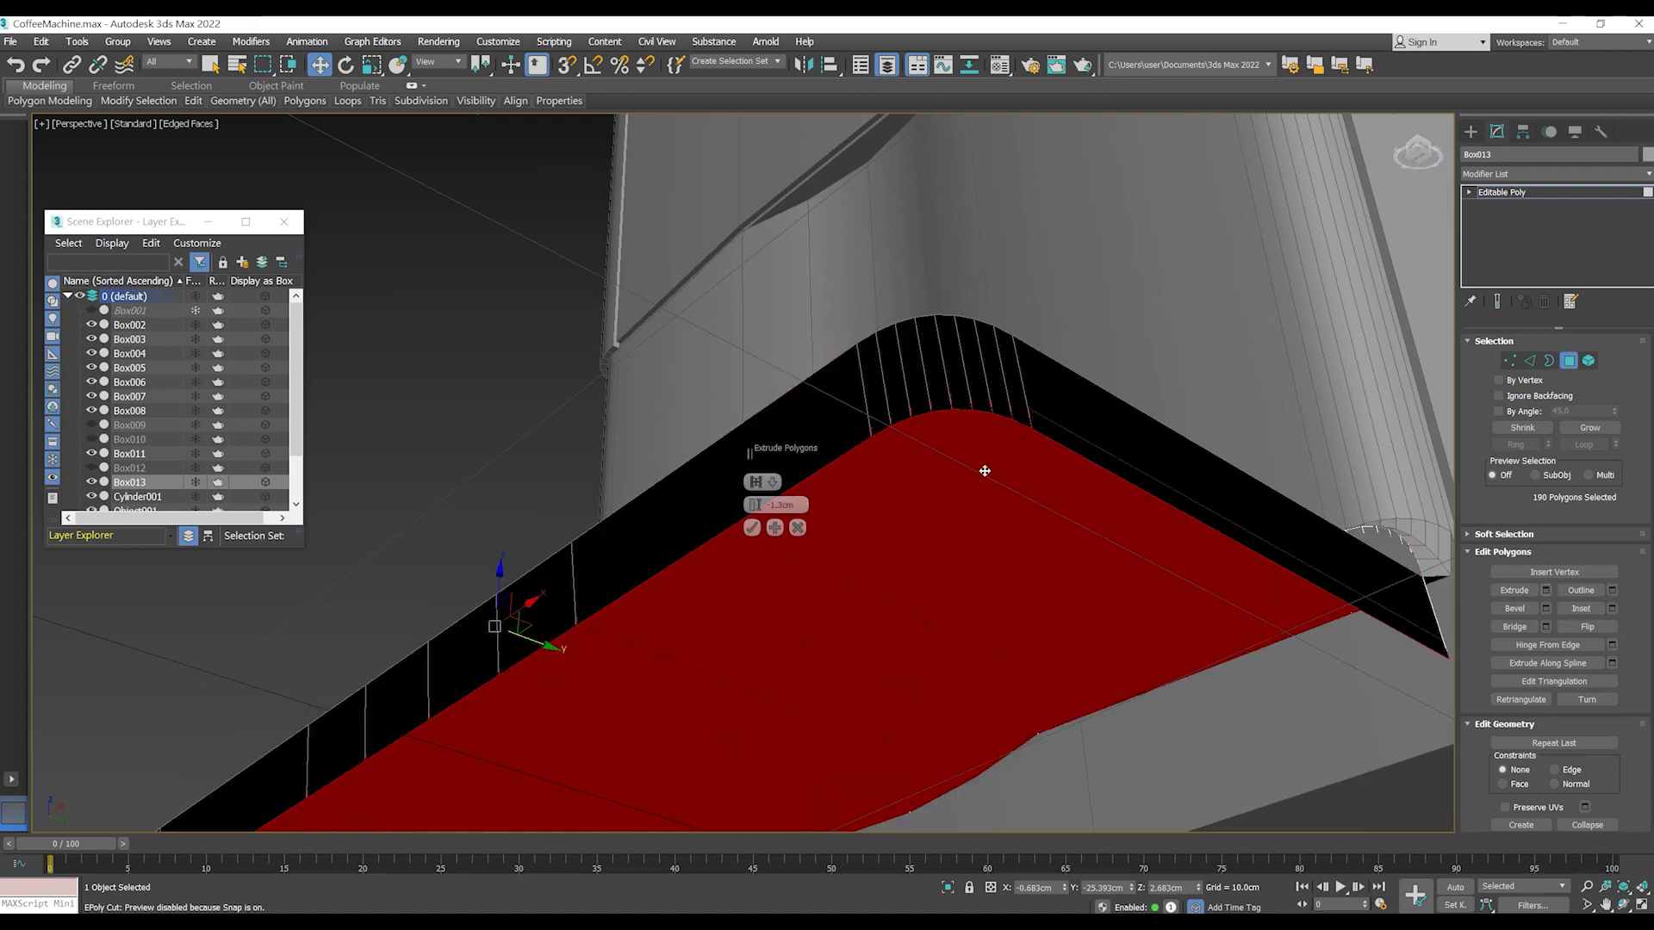
click(759, 484)
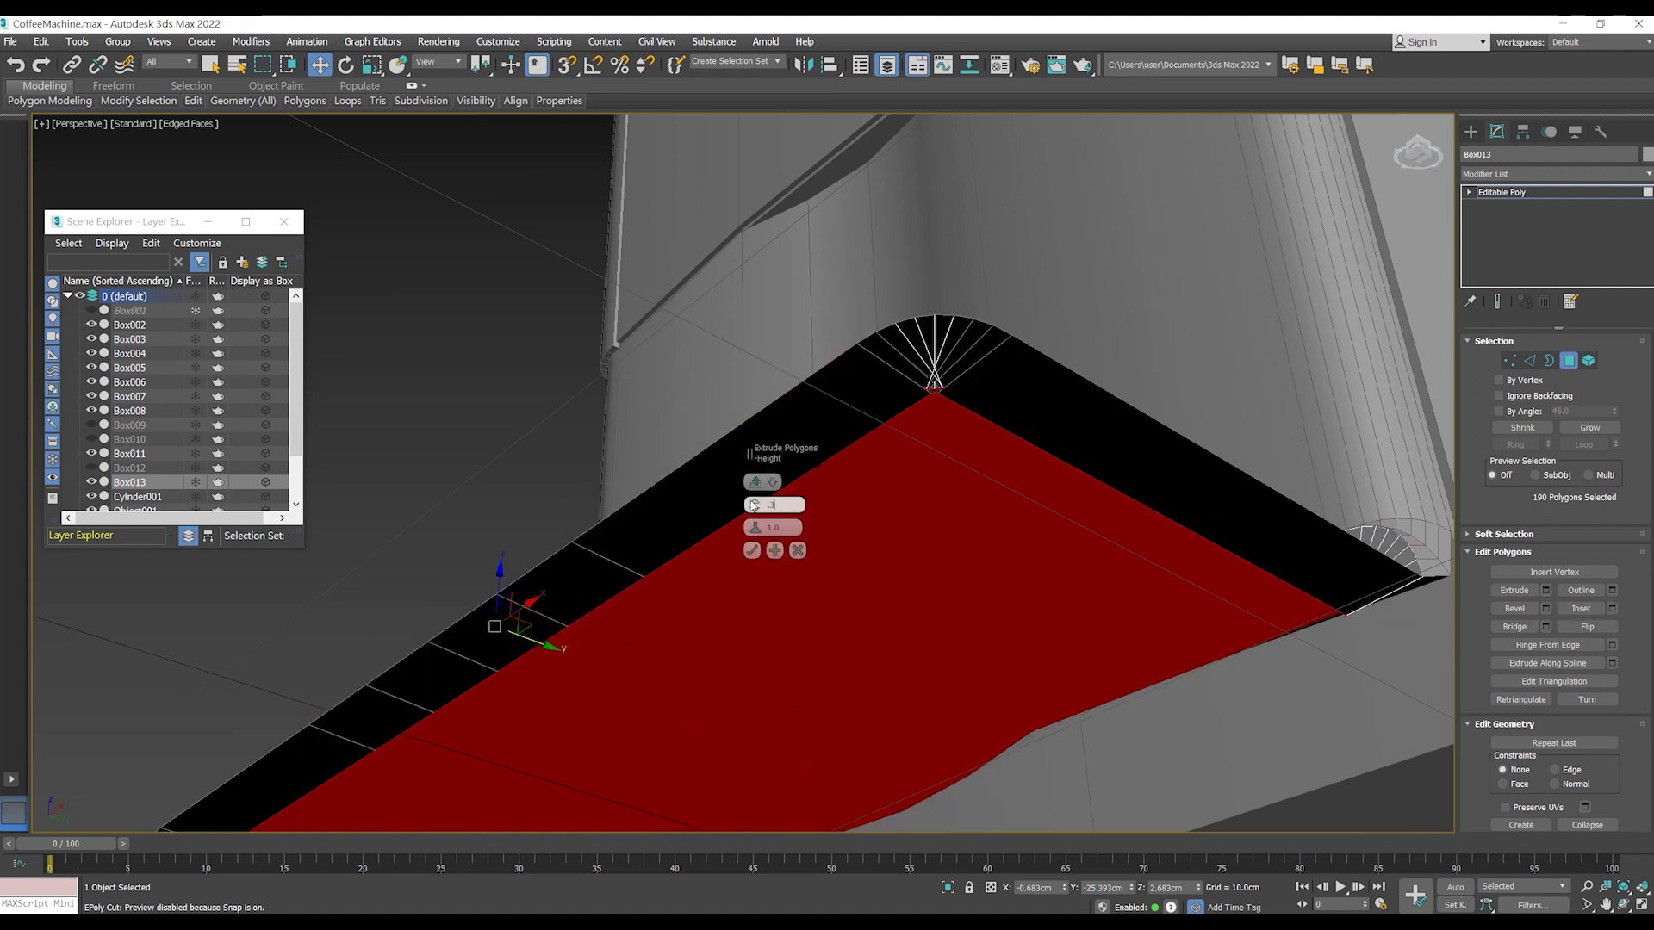
key(Return)
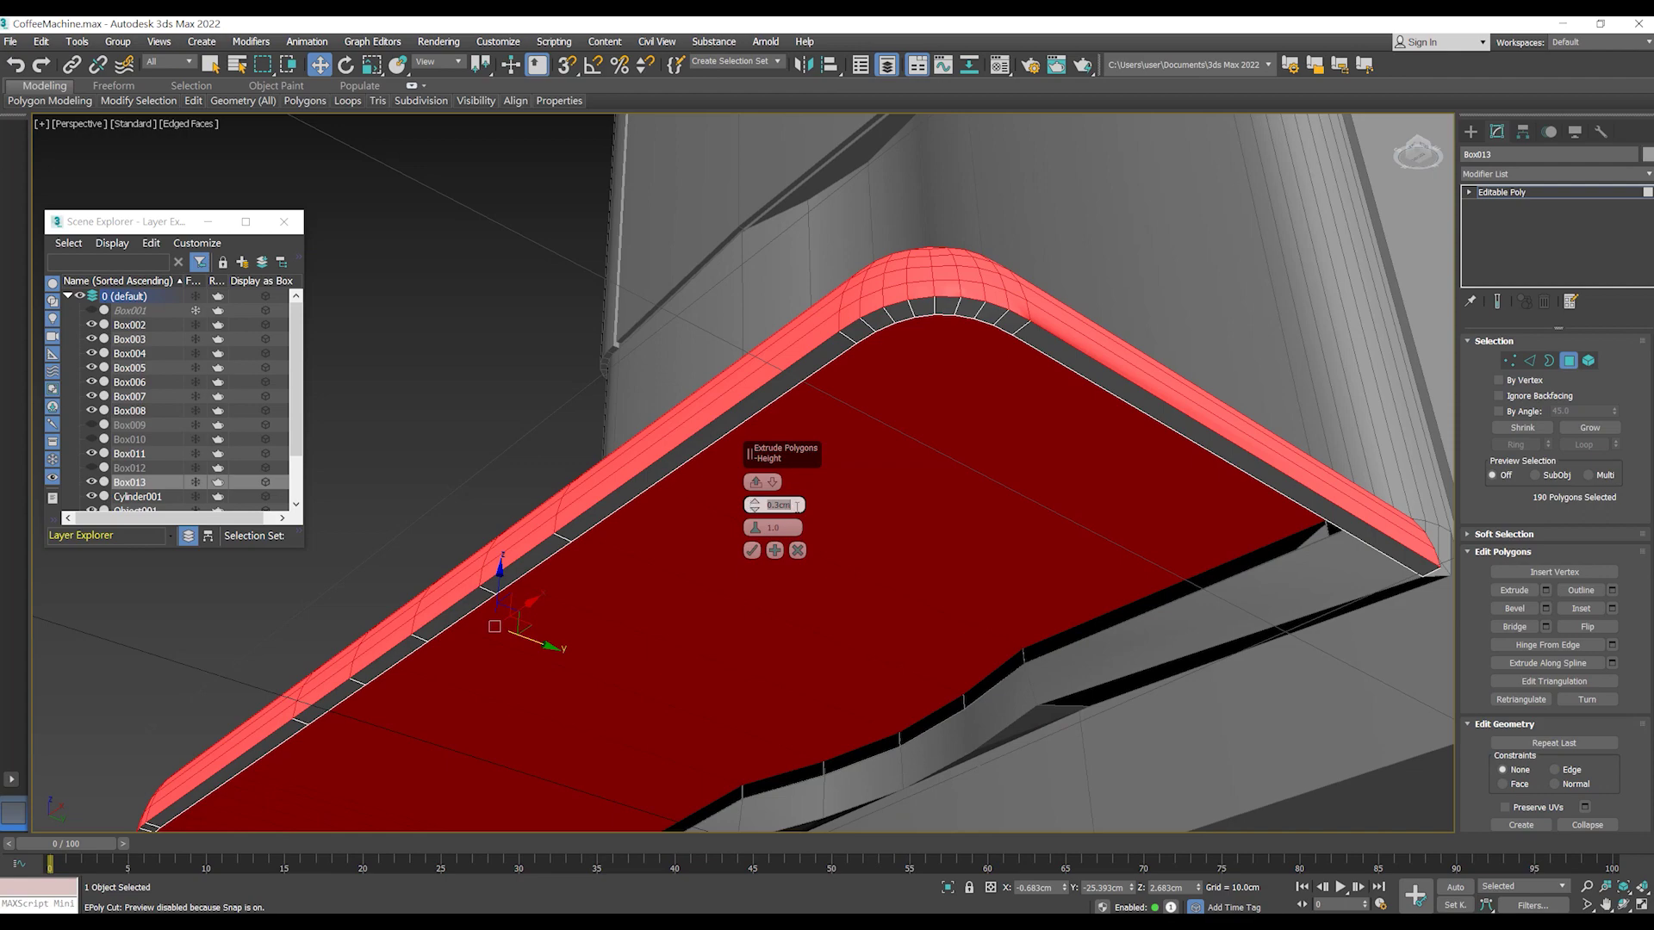
text(-0.3)
key(Return)
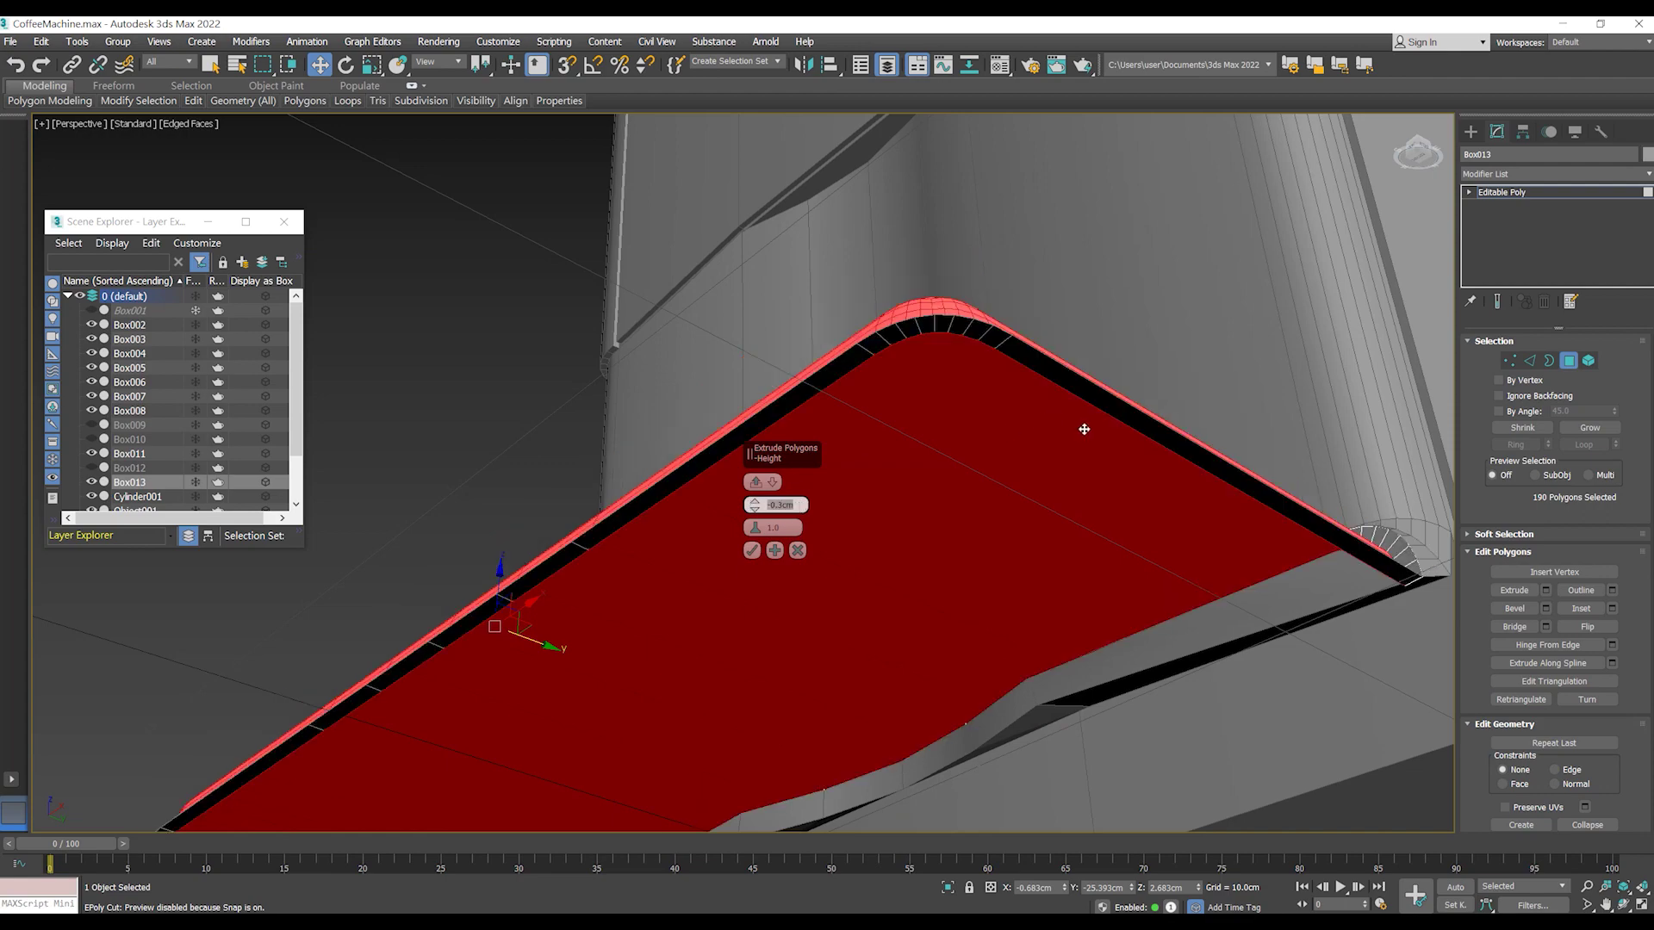
scroll(1053, 416, down, 5)
- Inspect the tray from the side, then flip the selected faces
mouse_move(1053, 416)
alt+middle_down()
mouse_move(1223, 484)
mouse_move(1197, 524)
alt+middle_up()
scroll(1197, 523, up, 3)
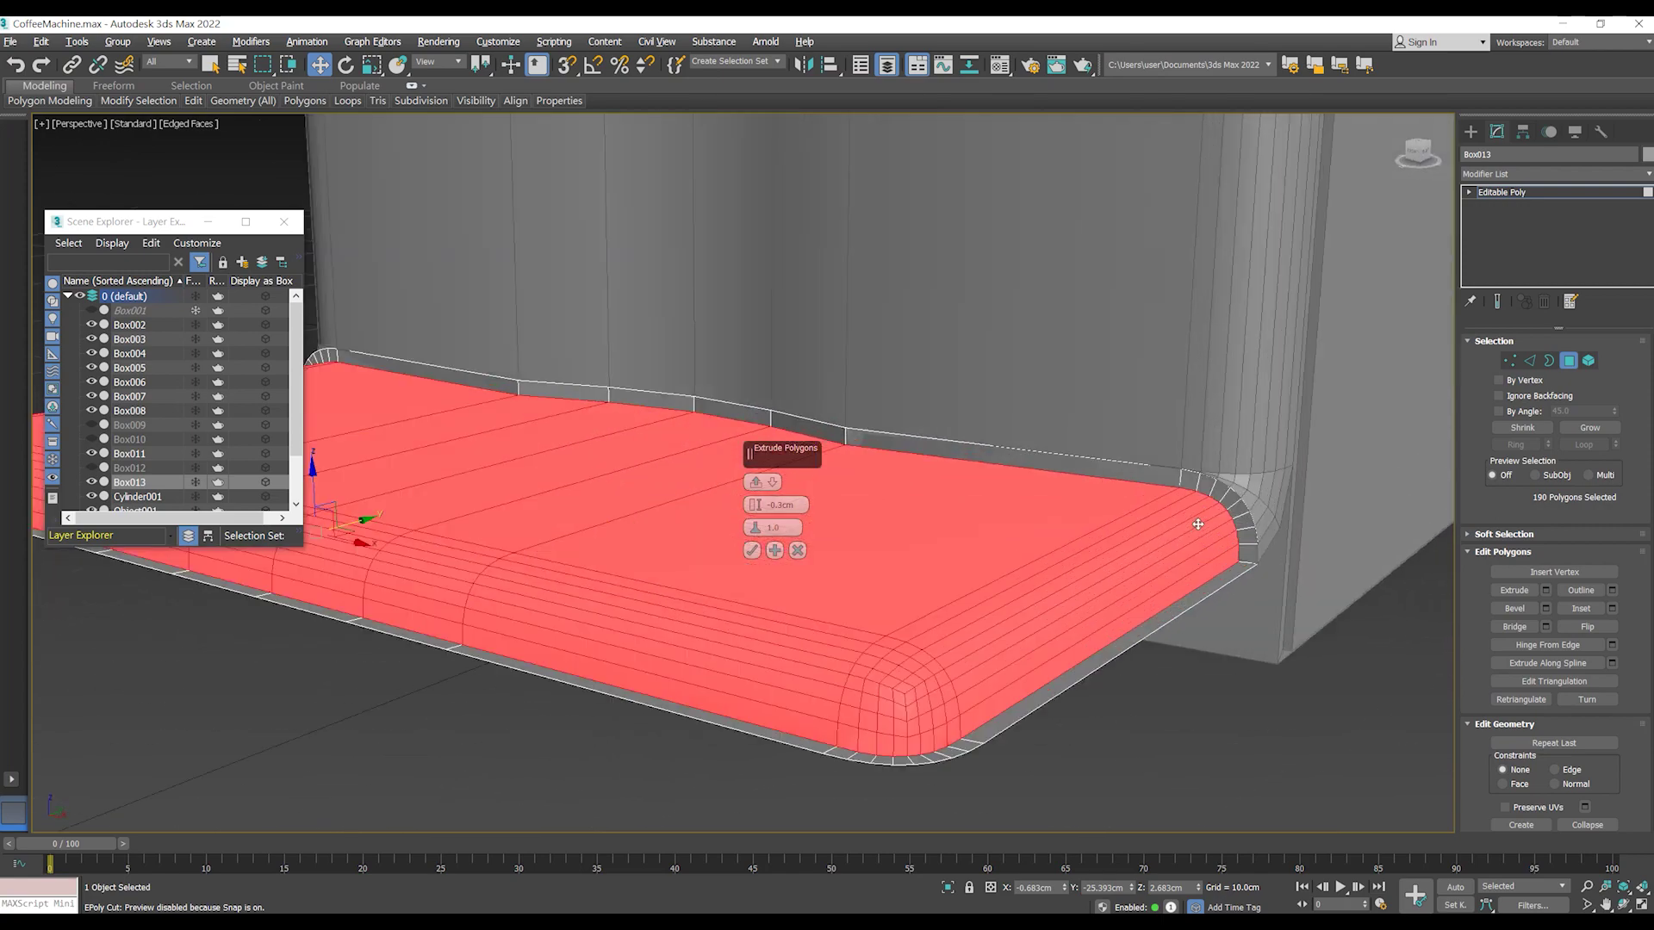
scroll(1197, 524, down, 4)
mouse_move(1197, 523)
alt+middle_down()
mouse_move(1119, 502)
mouse_move(921, 537)
mouse_move(904, 483)
mouse_move(868, 523)
mouse_move(864, 509)
alt+middle_up()
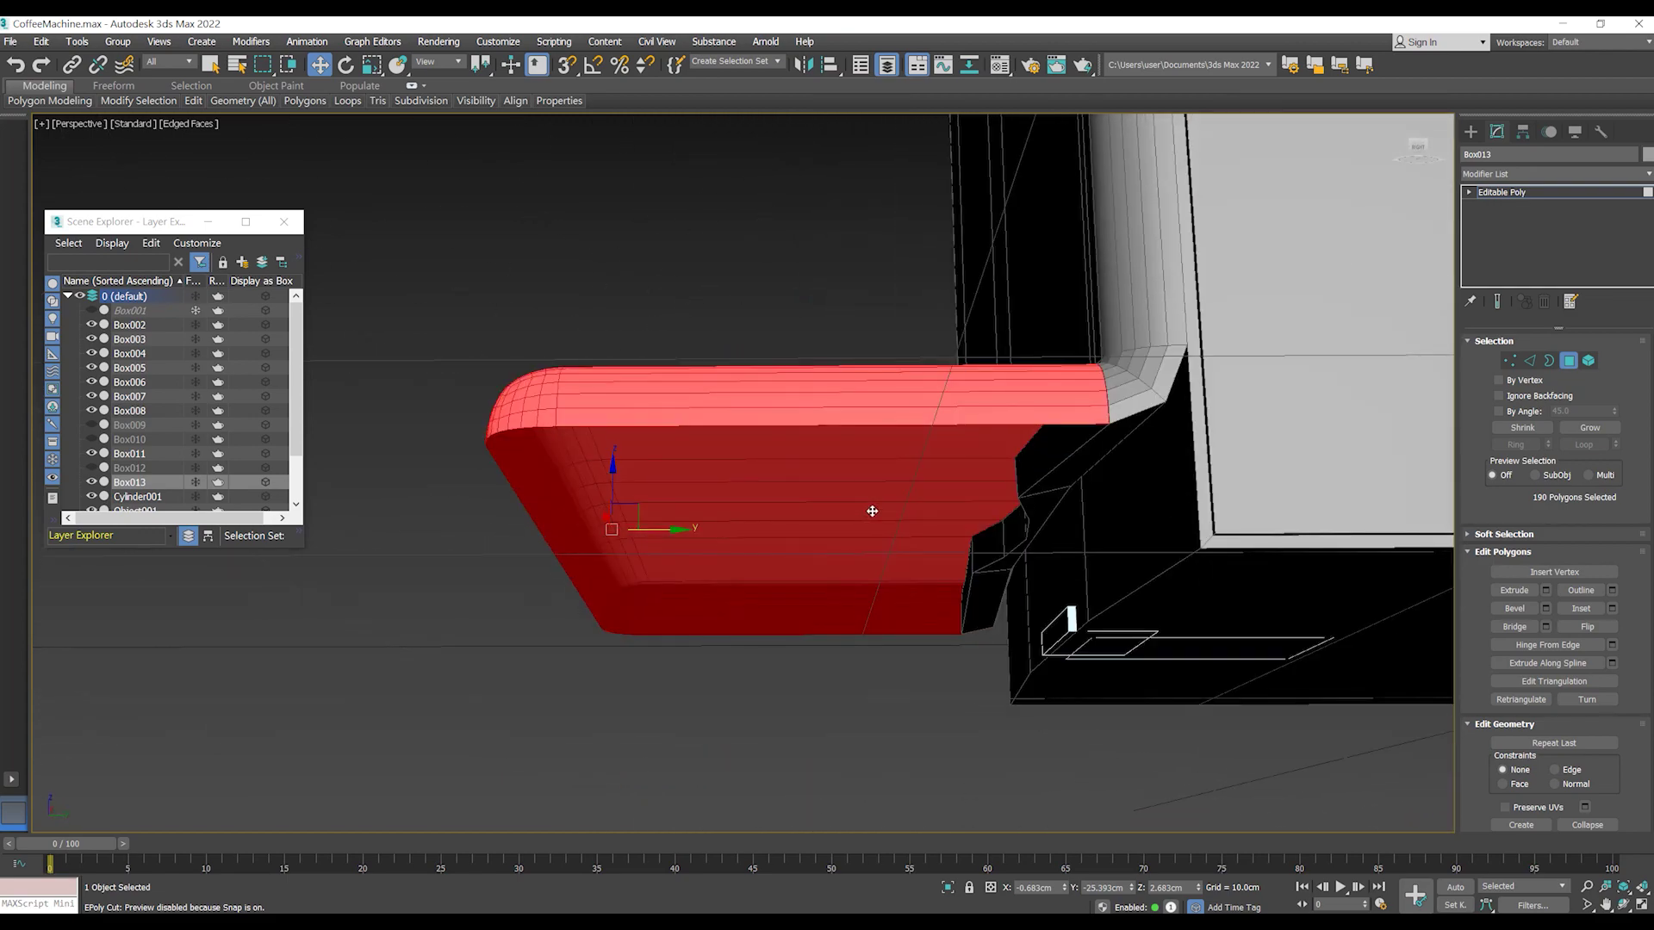
click(1608, 634)
- Reopen the Extrude settings, cancel the 0.3cm extrusion, and review the tray
click(1546, 592)
mouse_move(833, 491)
alt+middle_down()
mouse_move(886, 521)
mouse_move(875, 473)
mouse_move(844, 491)
alt+middle_up()
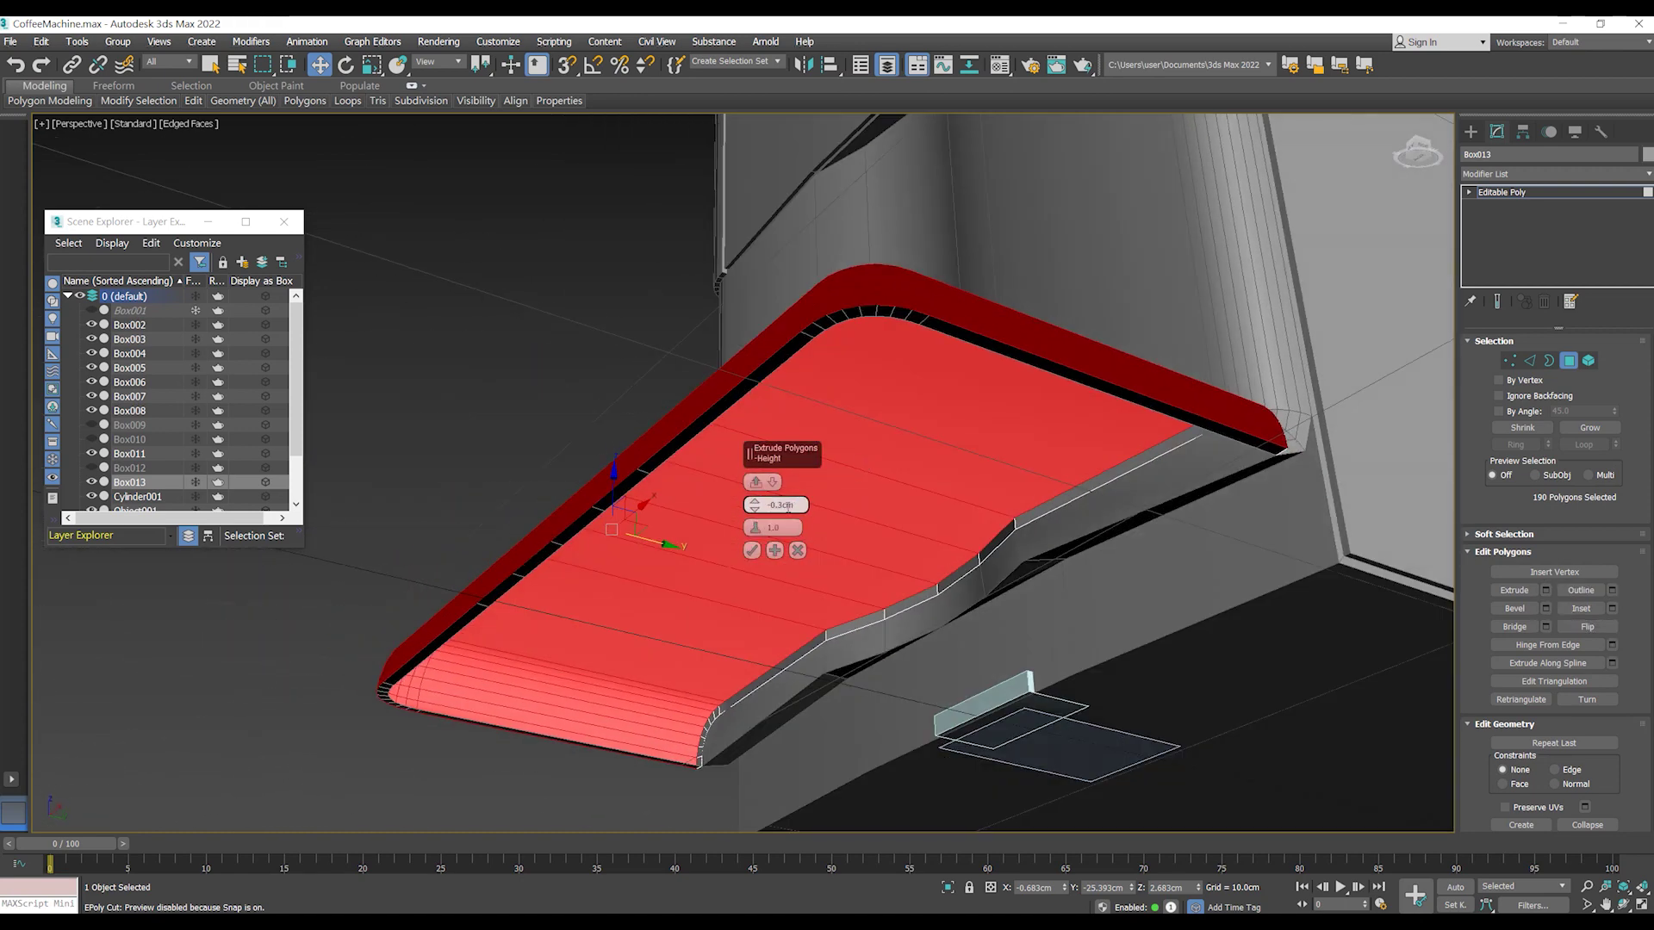
text(0.3)
key(Return)
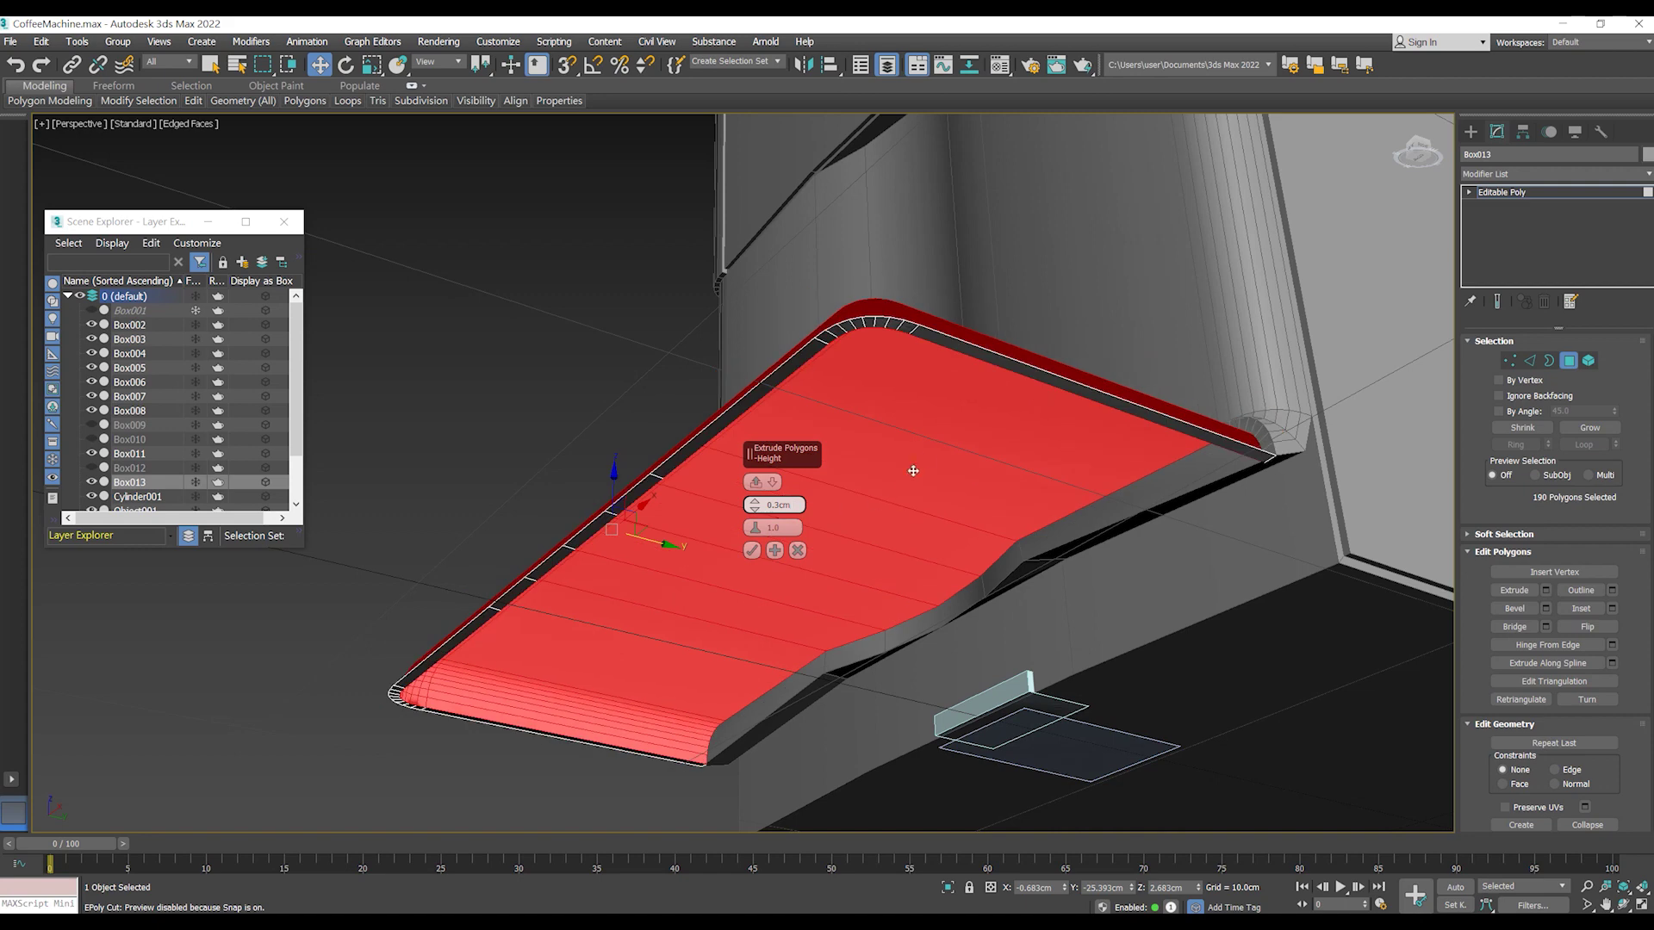
mouse_move(912, 437)
alt+middle_down()
mouse_move(934, 506)
mouse_move(914, 505)
alt+middle_up()
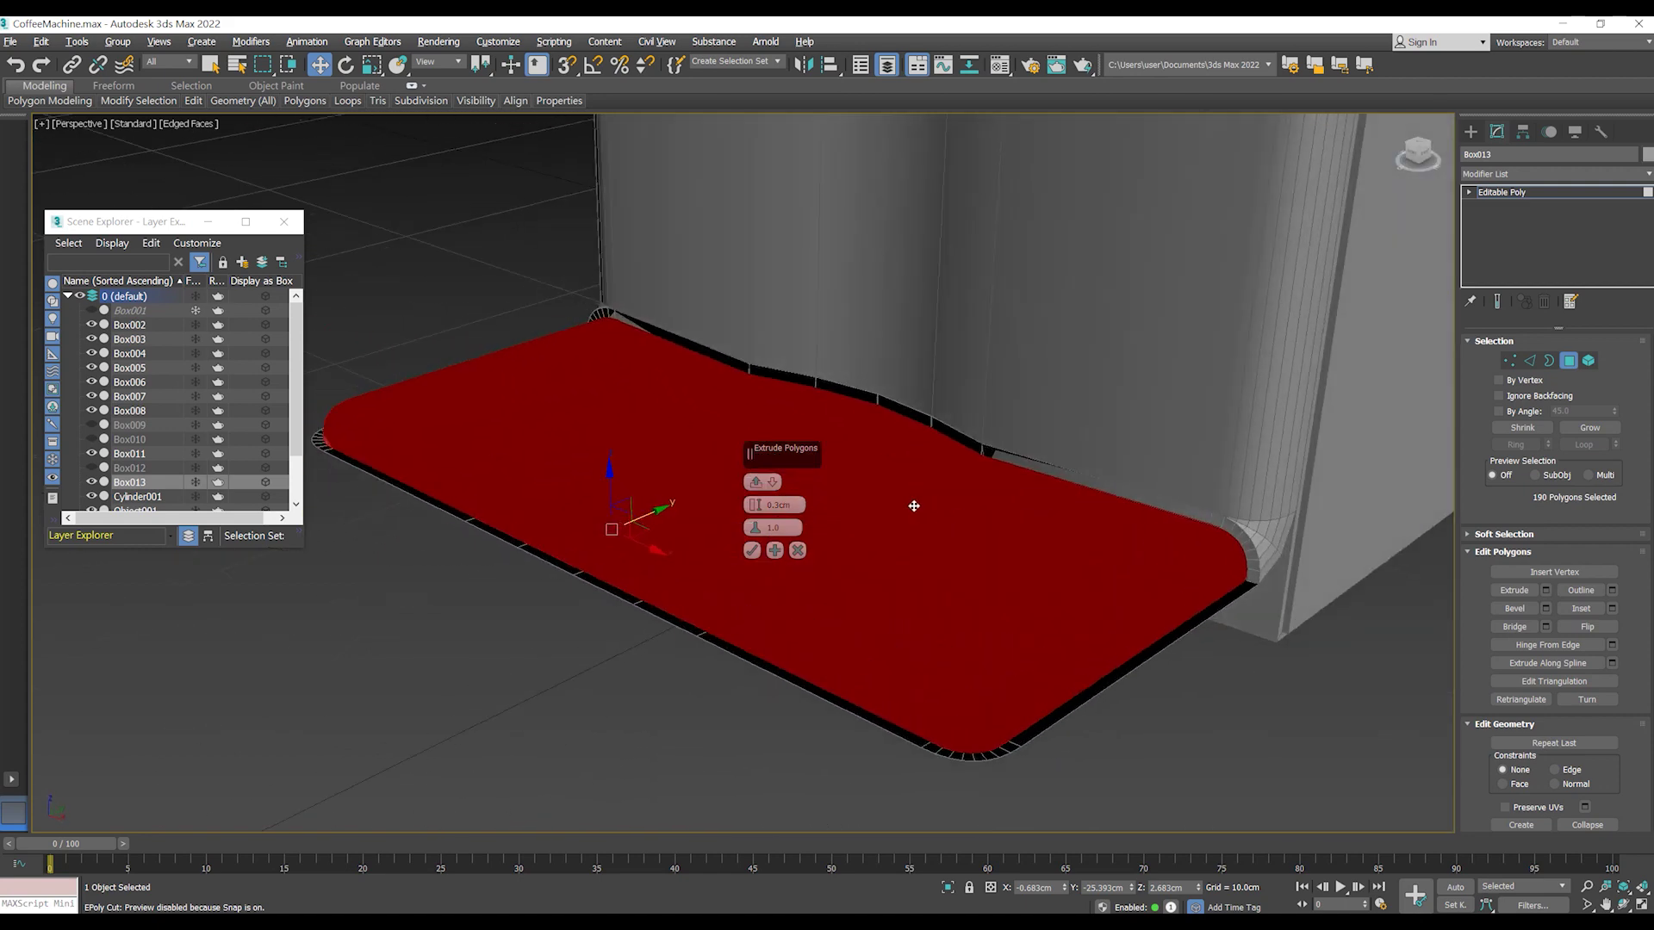
click(796, 551)
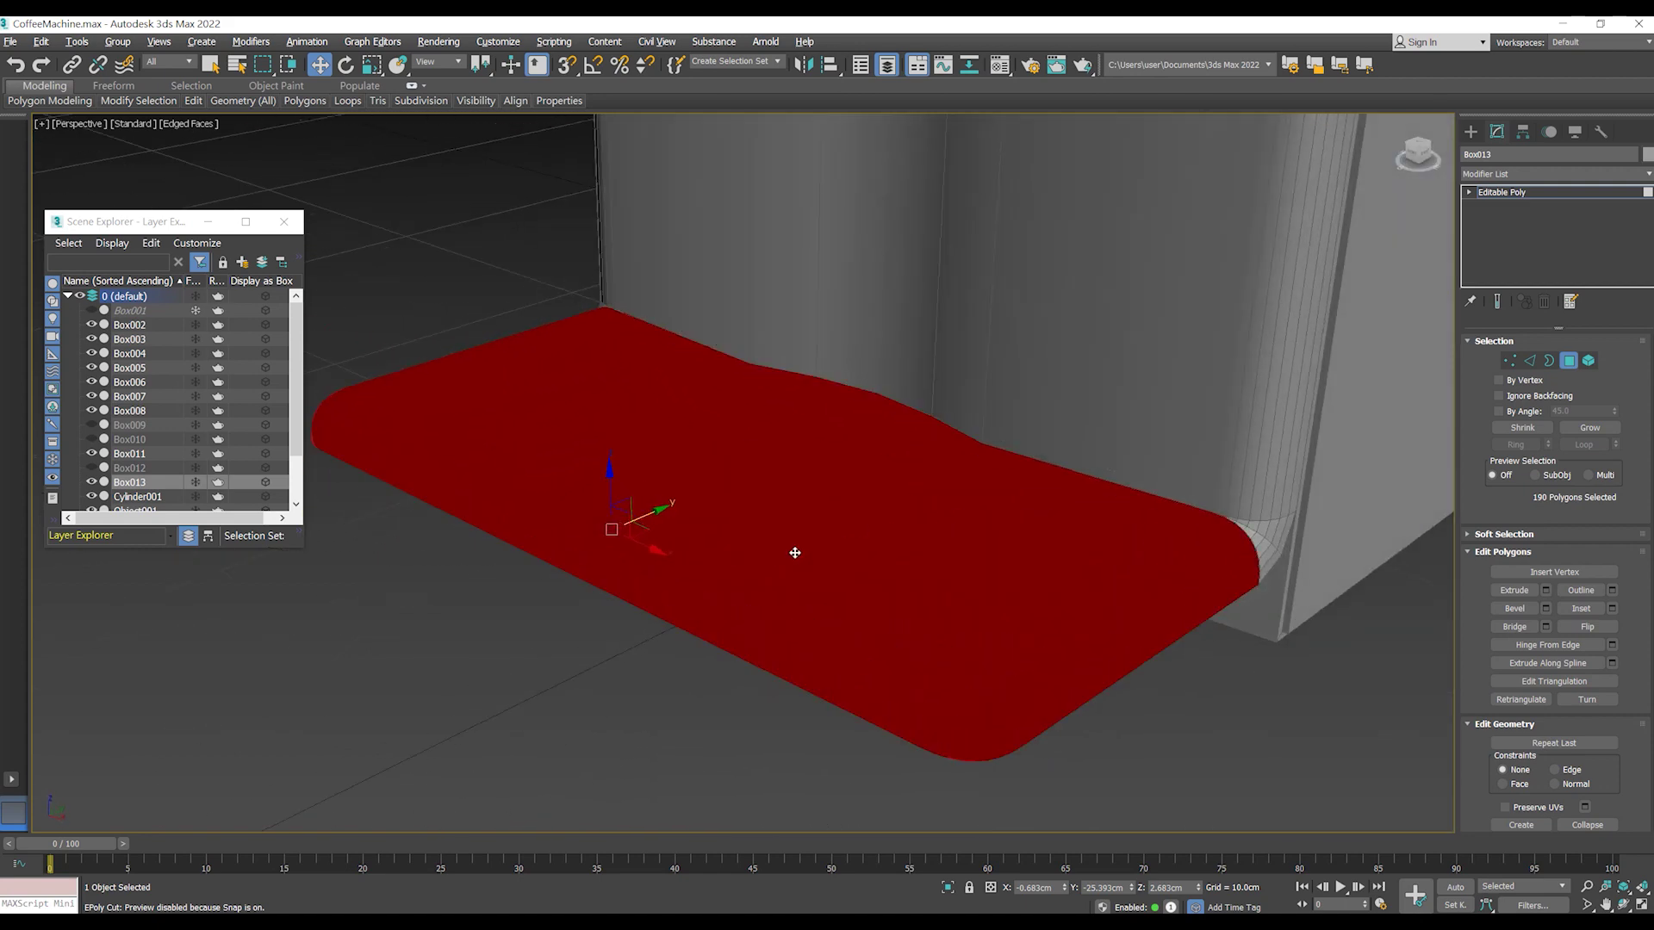
mouse_move(1412, 616)
alt+middle_down()
mouse_move(1342, 620)
mouse_move(986, 543)
mouse_move(960, 514)
mouse_move(1010, 512)
alt+middle_up()
alt+middle_drag(995, 523, 506, 336)
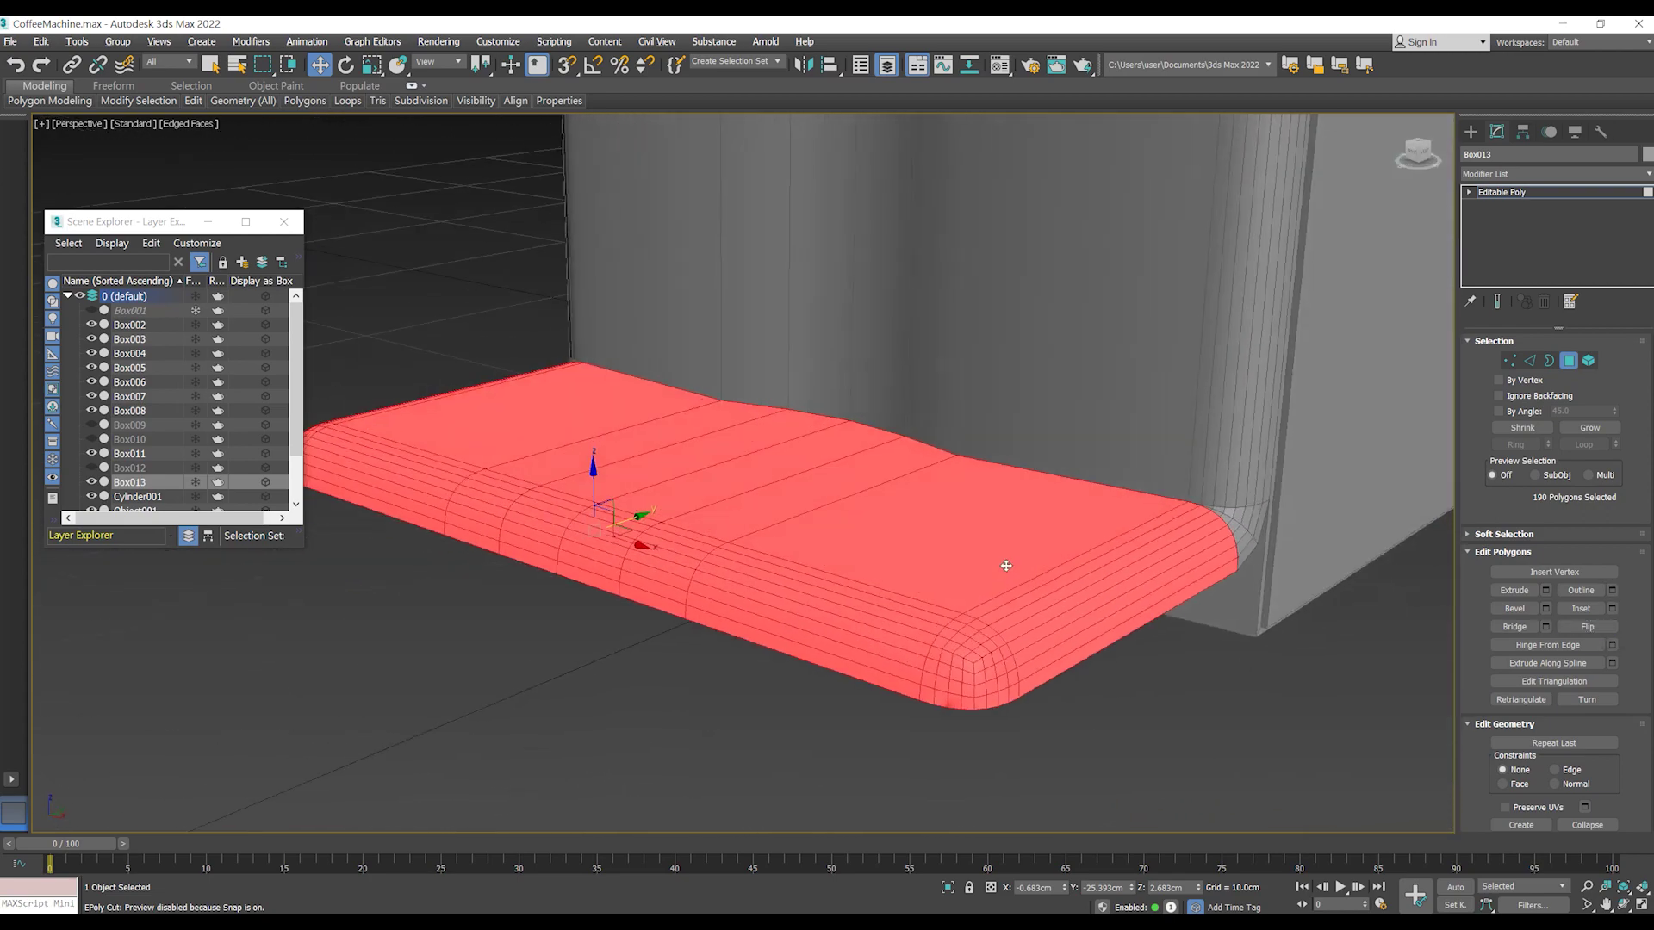